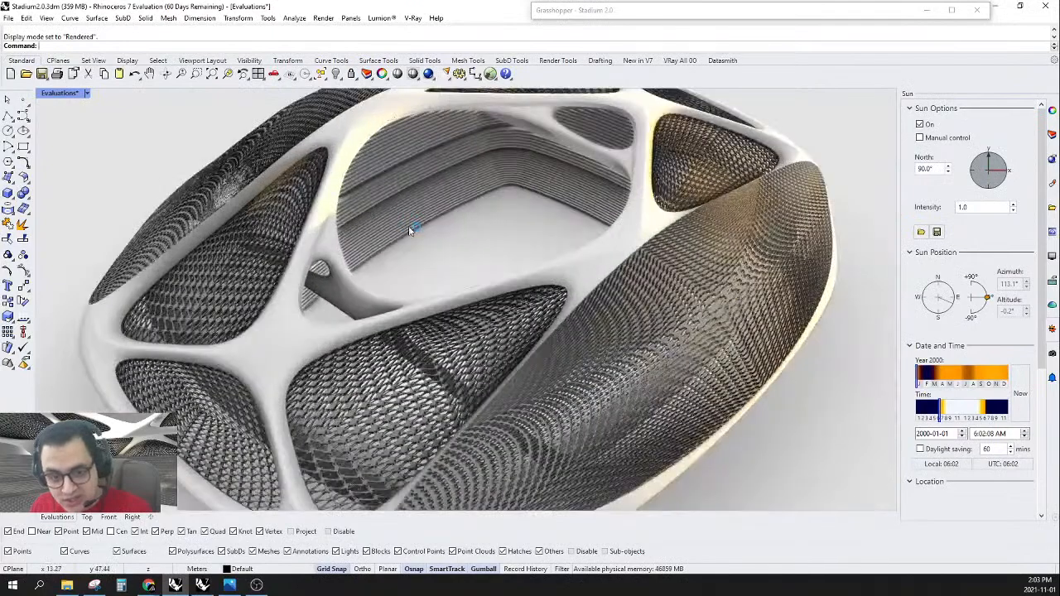
- Examine the rendered stadium model and compare it with the landscape scene in the 3.0.3dm file
{"action": "scroll", "coordinate": [593, 142], "scroll_direction": "down", "scroll_amount": 4}
{"action": "right_click_drag", "start_coordinate": [596, 228], "coordinate": [610, 248]}
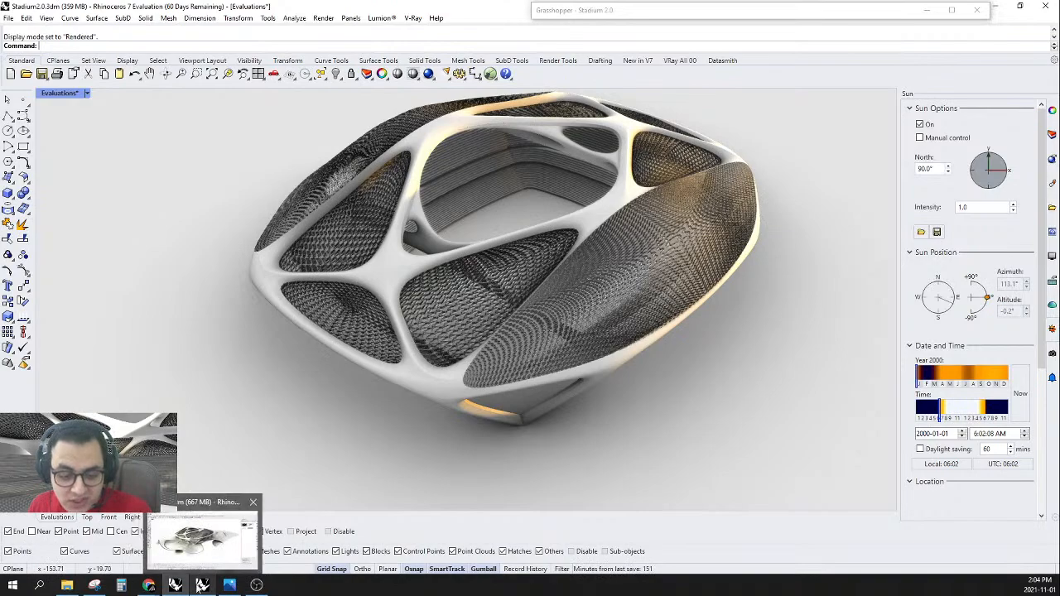
{"action": "left_click", "coordinate": [200, 584]}
{"action": "right_click_drag", "start_coordinate": [415, 371], "coordinate": [489, 366]}
{"action": "scroll", "coordinate": [605, 362], "scroll_direction": "up", "scroll_amount": 10}
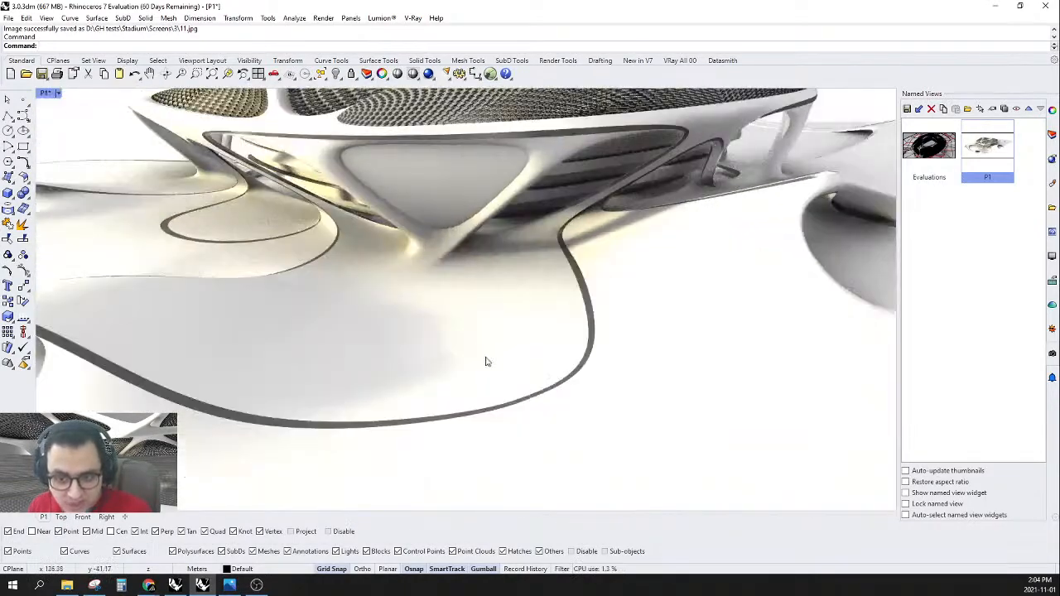
{"action": "scroll", "coordinate": [579, 356], "scroll_direction": "down", "scroll_amount": 10}
{"action": "right_click_drag", "start_coordinate": [671, 353], "coordinate": [407, 278]}
{"action": "scroll", "coordinate": [408, 279], "scroll_direction": "down", "scroll_amount": 5}
{"action": "scroll", "coordinate": [533, 357], "scroll_direction": "up", "scroll_amount": 8}
{"action": "right_click_drag", "start_coordinate": [532, 358], "coordinate": [492, 338]}
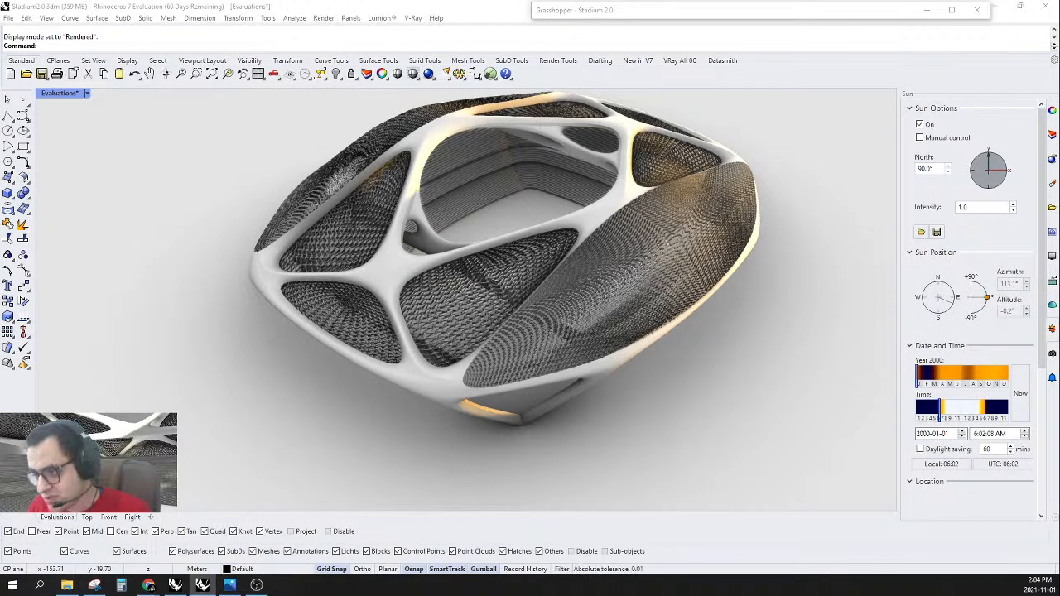
{"action": "left_click", "coordinate": [727, 380]}
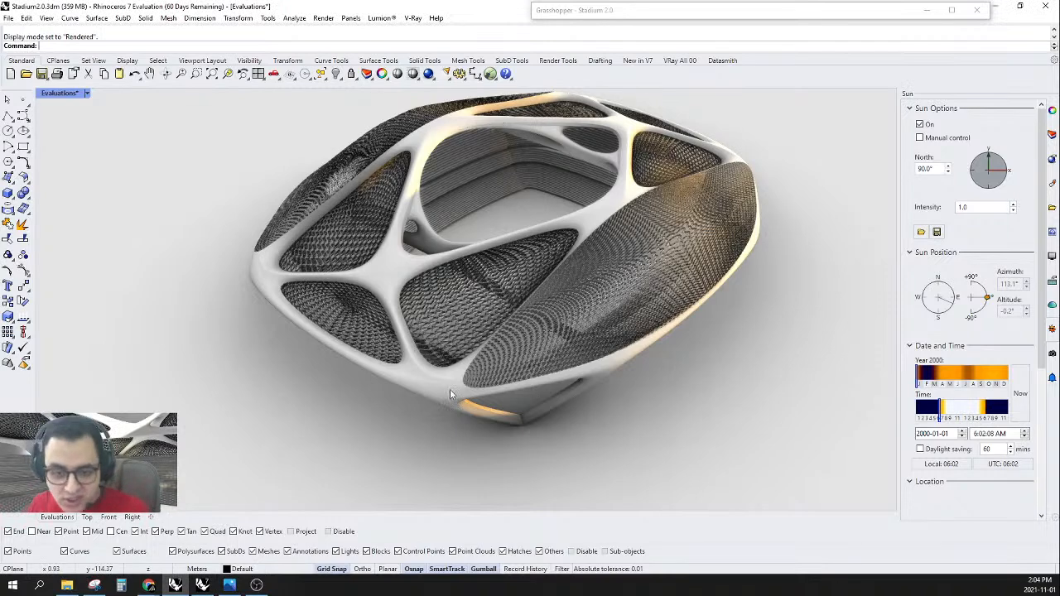
- Set the Evaluations viewport of the stadium model to Shaded display mode
{"action": "scroll", "coordinate": [357, 371], "scroll_direction": "down", "scroll_amount": 2}
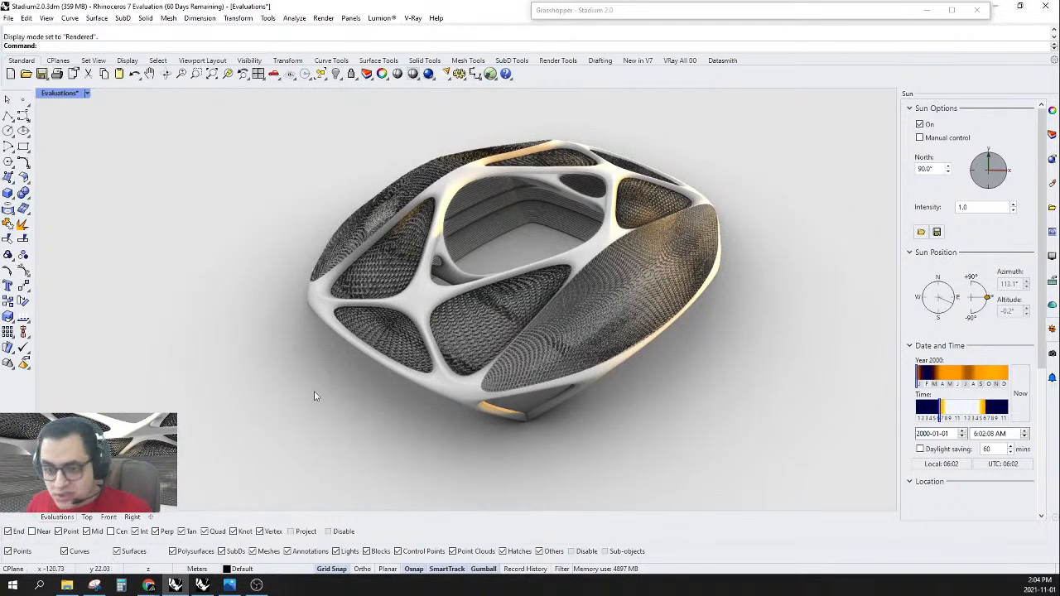
{"action": "scroll", "coordinate": [291, 403], "scroll_direction": "down", "scroll_amount": 5}
{"action": "right_click_drag", "start_coordinate": [442, 377], "coordinate": [389, 331]}
{"action": "left_click", "coordinate": [85, 94]}
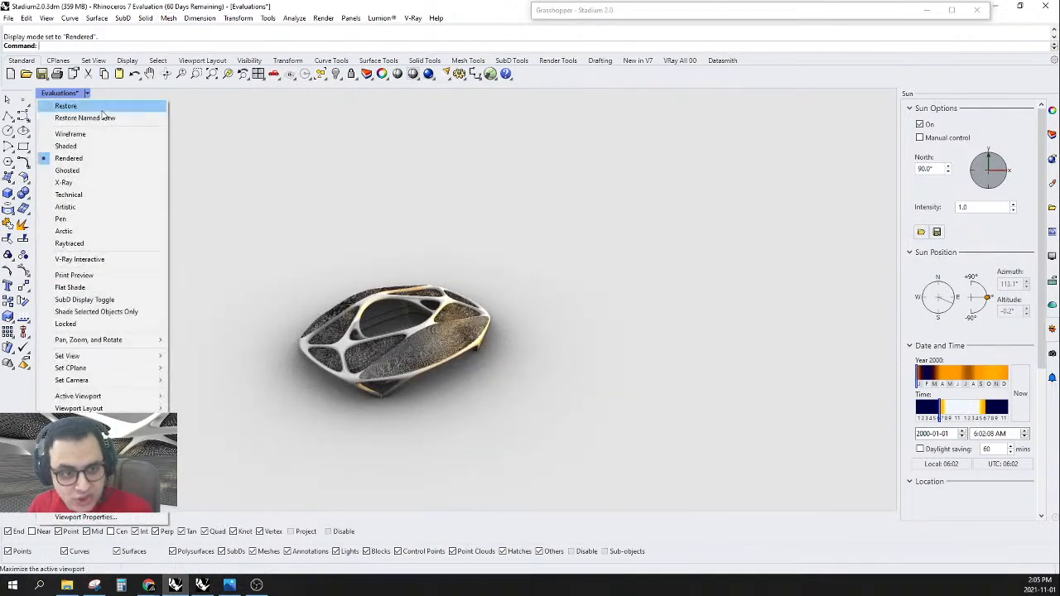
{"action": "left_click", "coordinate": [87, 148]}
{"action": "scroll", "coordinate": [657, 342], "scroll_direction": "down", "scroll_amount": 3}
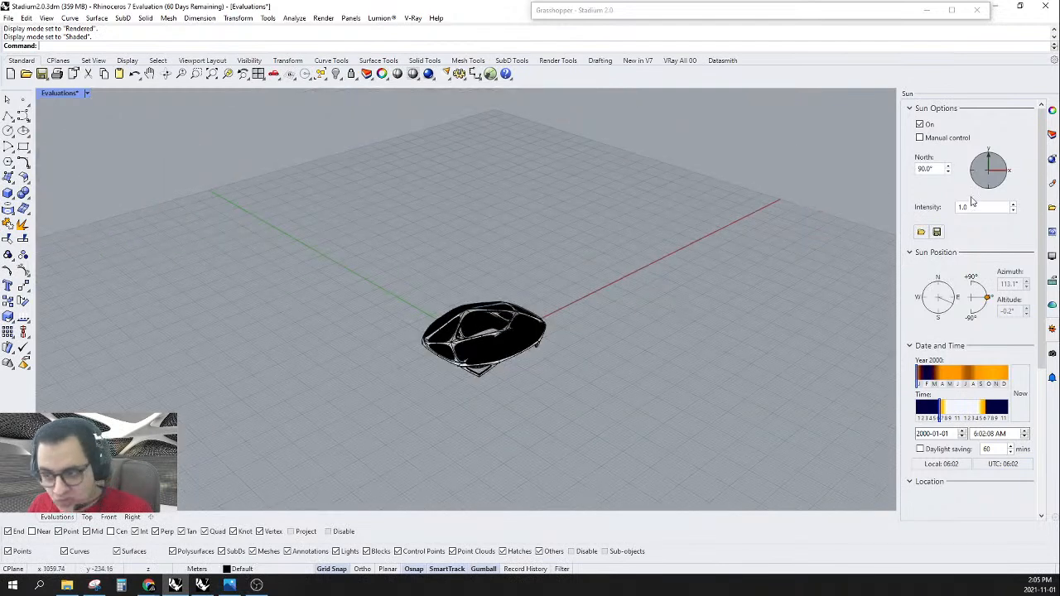
- Turn on the layer of units to morph and bring its eight mesh units into view
{"action": "left_click", "coordinate": [1051, 134]}
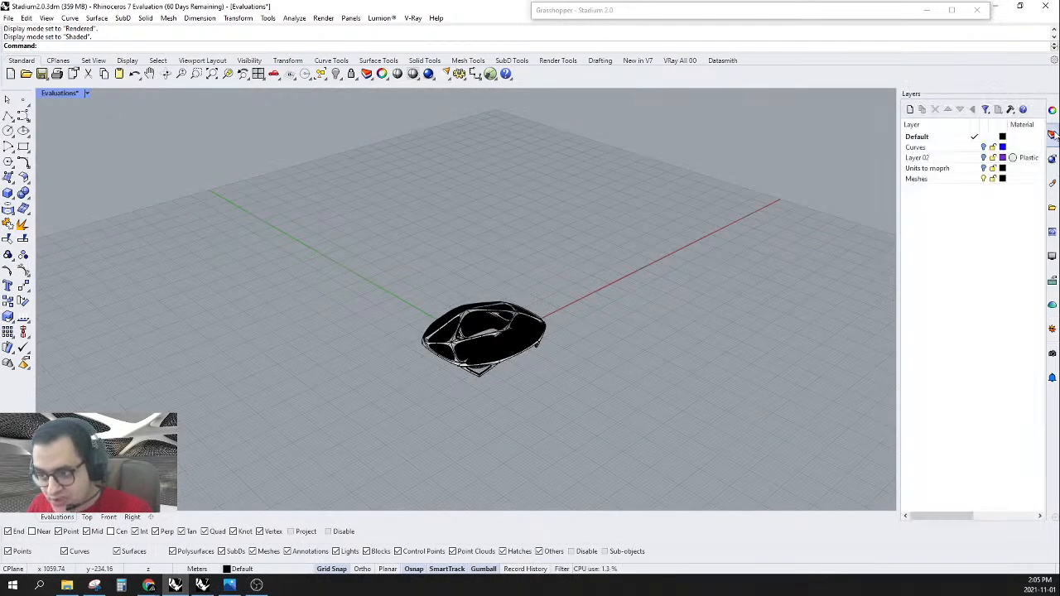
{"action": "left_click", "coordinate": [983, 169]}
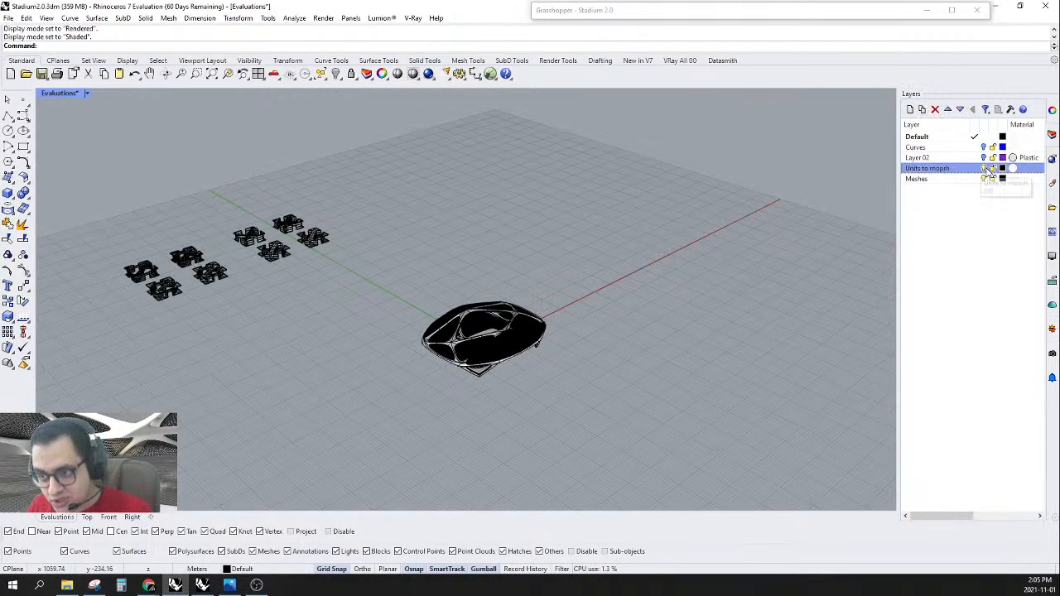
{"action": "scroll", "coordinate": [350, 328], "scroll_direction": "down", "scroll_amount": 3}
{"action": "scroll", "coordinate": [263, 261], "scroll_direction": "up", "scroll_amount": 10}
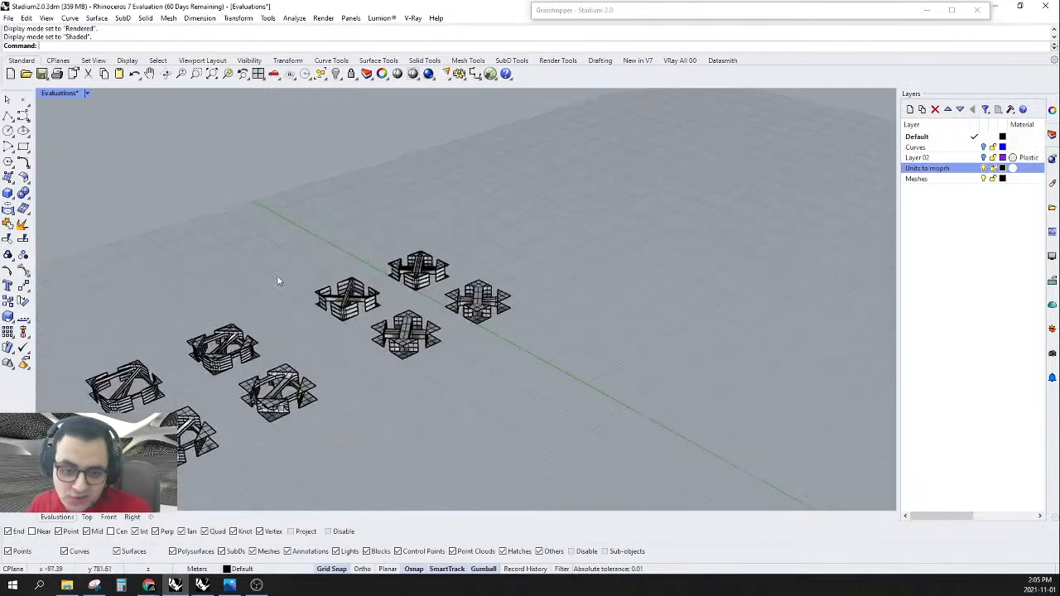
{"action": "scroll", "coordinate": [387, 308], "scroll_direction": "down", "scroll_amount": 7}
{"action": "right_click_drag", "start_coordinate": [388, 308], "coordinate": [418, 353]}
{"action": "scroll", "coordinate": [418, 353], "scroll_direction": "down", "scroll_amount": 2}
{"action": "scroll", "coordinate": [367, 379], "scroll_direction": "down", "scroll_amount": 2}
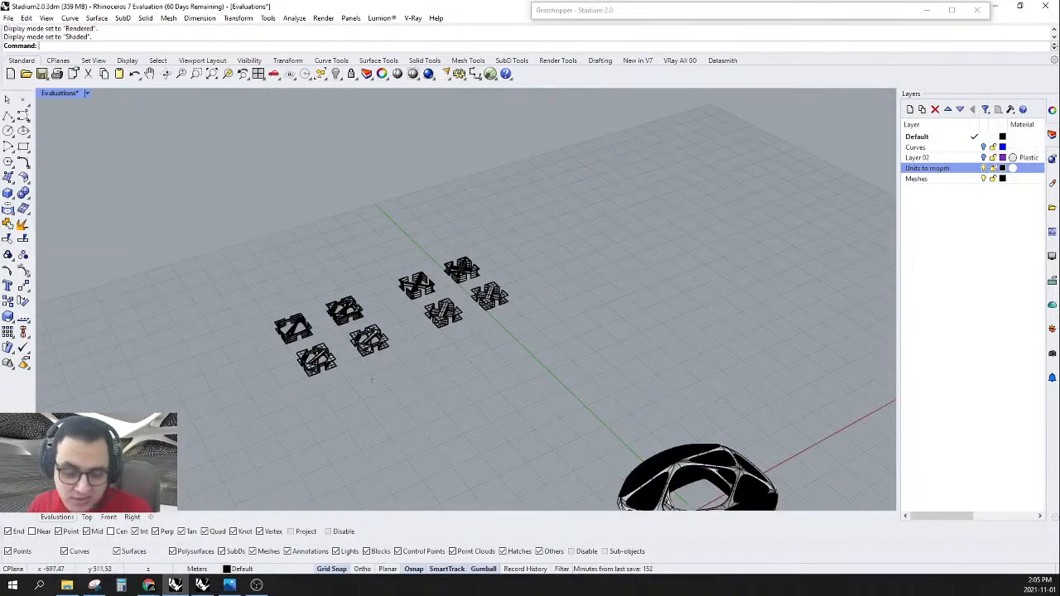
- Switch to the Top view and frame the two groups of mesh units
{"action": "left_click", "coordinate": [87, 516]}
{"action": "scroll", "coordinate": [489, 303], "scroll_direction": "down", "scroll_amount": 5}
{"action": "scroll", "coordinate": [495, 277], "scroll_direction": "up", "scroll_amount": 5}
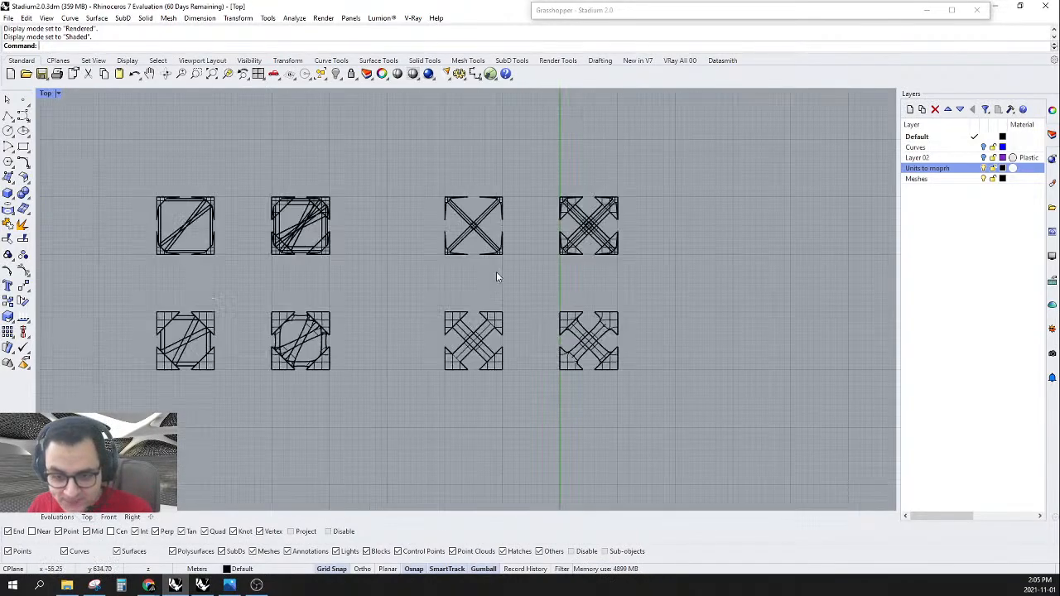
{"action": "scroll", "coordinate": [497, 278], "scroll_direction": "up", "scroll_amount": 2}
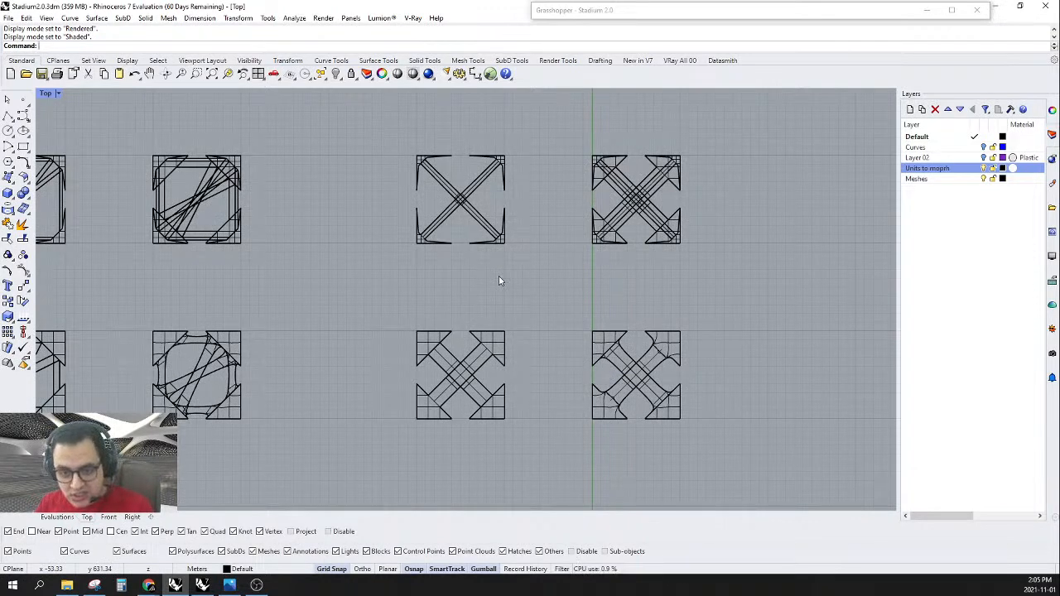
{"action": "left_click_drag", "start_coordinate": [523, 145], "coordinate": [372, 277]}
{"action": "scroll", "coordinate": [503, 197], "scroll_direction": "down", "scroll_amount": 5}
{"action": "left_click_drag", "start_coordinate": [519, 157], "coordinate": [462, 334]}
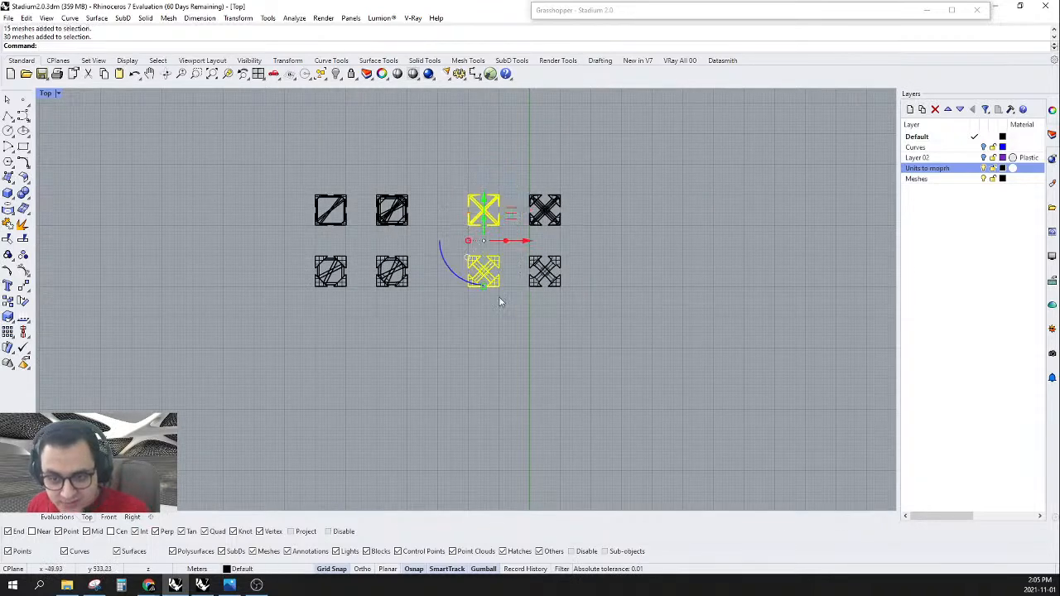
{"action": "right_click_drag", "start_coordinate": [537, 222], "coordinate": [460, 250]}
{"action": "left_click_drag", "start_coordinate": [450, 273], "coordinate": [676, 277]}
{"action": "key", "text": "ctrl+z"}
- Copy the left column of the X-shaped group, both its upper and lower units, to the empty area right of the green axis
{"action": "left_click_drag", "start_coordinate": [449, 190], "coordinate": [364, 364]}
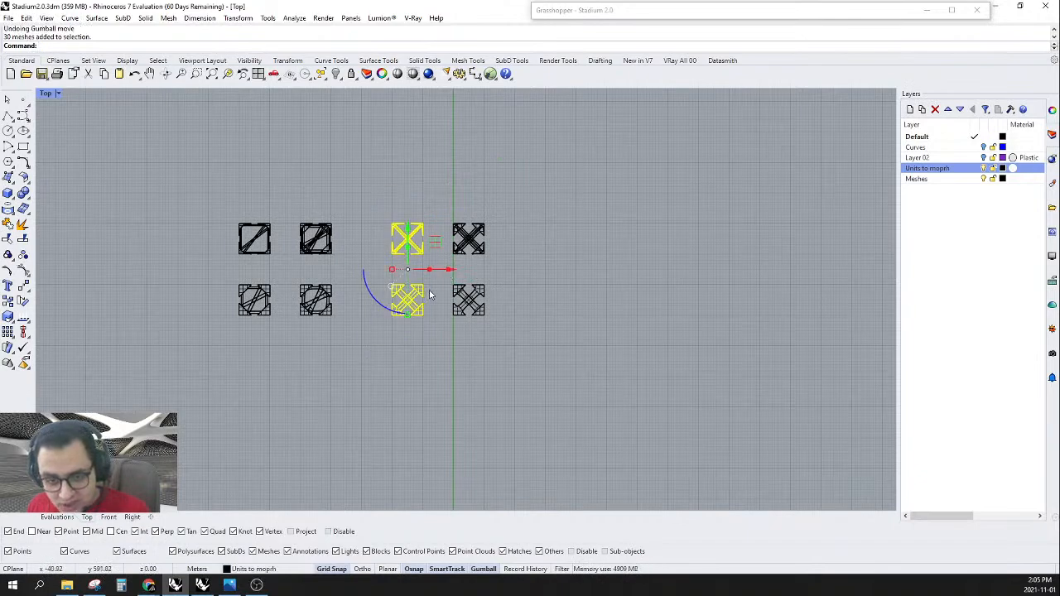
{"action": "left_click_drag", "start_coordinate": [445, 270], "coordinate": [766, 278]}
{"action": "scroll", "coordinate": [810, 280], "scroll_direction": "up", "scroll_amount": 15}
{"action": "left_click", "coordinate": [638, 236]}
- Move the upper thin-cornered X copy flush against the right edge of the lower copy and inspect how their edges meet
{"action": "scroll", "coordinate": [629, 258], "scroll_direction": "down", "scroll_amount": 6}
{"action": "right_click_drag", "start_coordinate": [584, 139], "coordinate": [578, 181]}
{"action": "left_click_drag", "start_coordinate": [562, 117], "coordinate": [445, 239]}
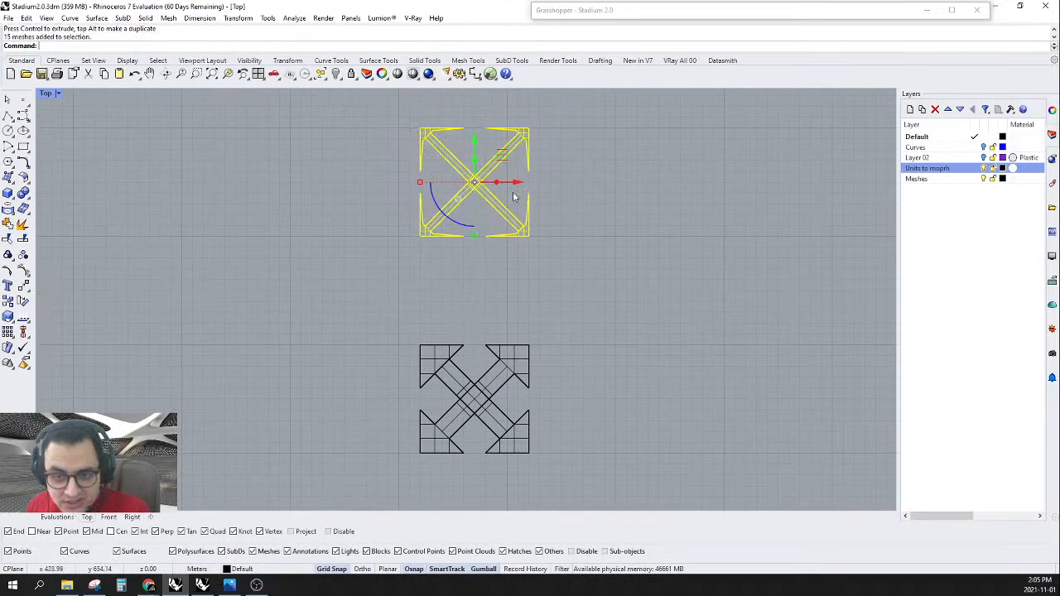
{"action": "left_click_drag", "start_coordinate": [473, 142], "coordinate": [675, 390]}
{"action": "scroll", "coordinate": [502, 378], "scroll_direction": "up", "scroll_amount": 4}
{"action": "left_click", "coordinate": [632, 371]}
{"action": "scroll", "coordinate": [613, 370], "scroll_direction": "up", "scroll_amount": 15}
{"action": "scroll", "coordinate": [465, 276], "scroll_direction": "up", "scroll_amount": 2}
{"action": "right_click_drag", "start_coordinate": [451, 228], "coordinate": [576, 260]}
{"action": "scroll", "coordinate": [492, 180], "scroll_direction": "down", "scroll_amount": 4}
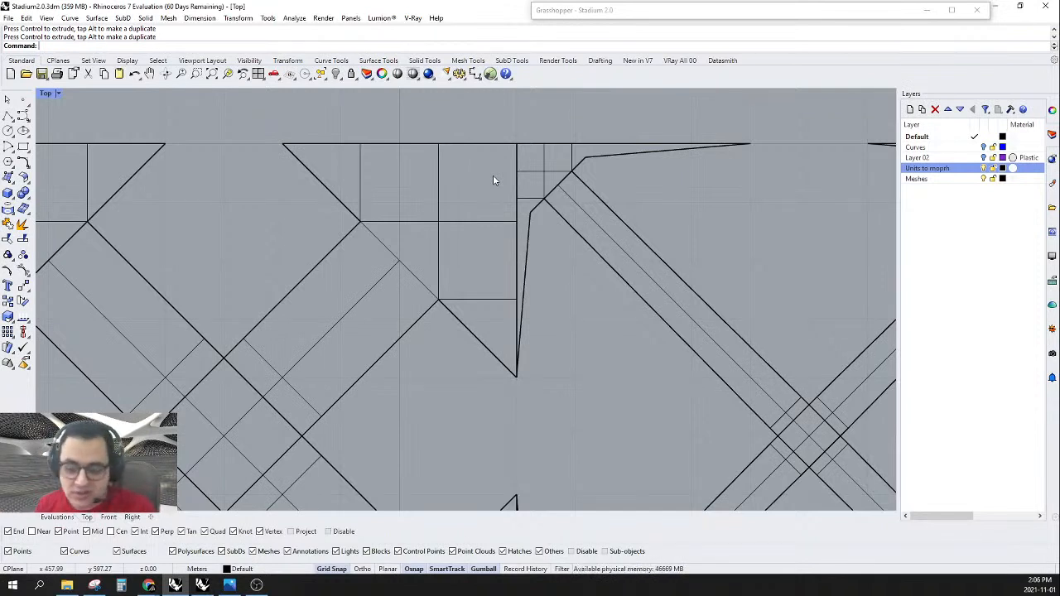
{"action": "scroll", "coordinate": [571, 203], "scroll_direction": "down", "scroll_amount": 8}
{"action": "scroll", "coordinate": [686, 200], "scroll_direction": "down", "scroll_amount": 2}
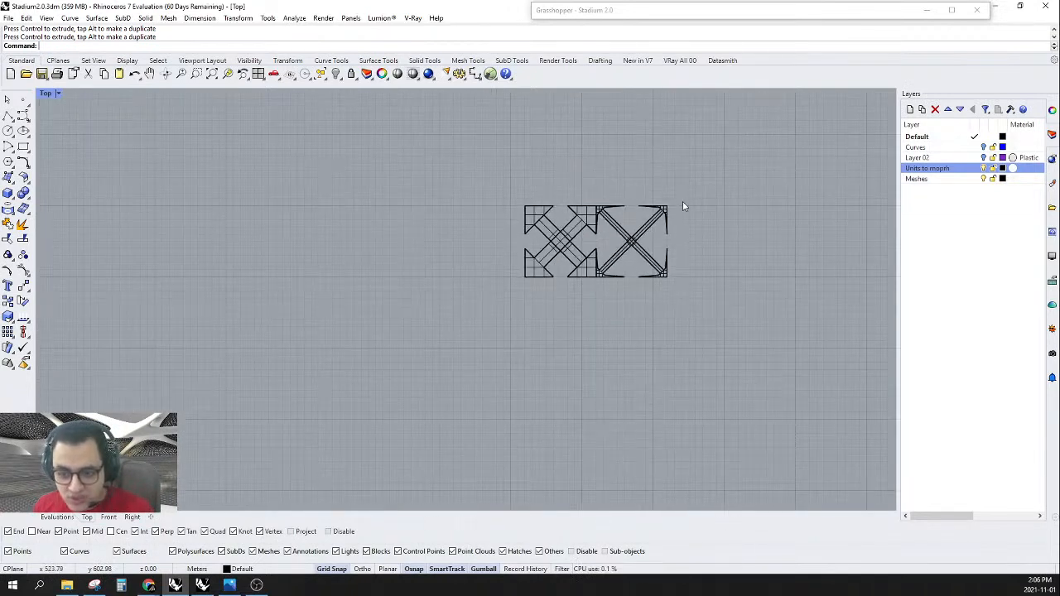
- Delete the thin-cornered X copy placed beside the wide-cornered one
{"action": "scroll", "coordinate": [683, 180], "scroll_direction": "up", "scroll_amount": 2}
{"action": "left_click_drag", "start_coordinate": [683, 181], "coordinate": [575, 366]}
{"action": "key", "text": "Delete"}
{"action": "scroll", "coordinate": [650, 296], "scroll_direction": "down", "scroll_amount": 4}
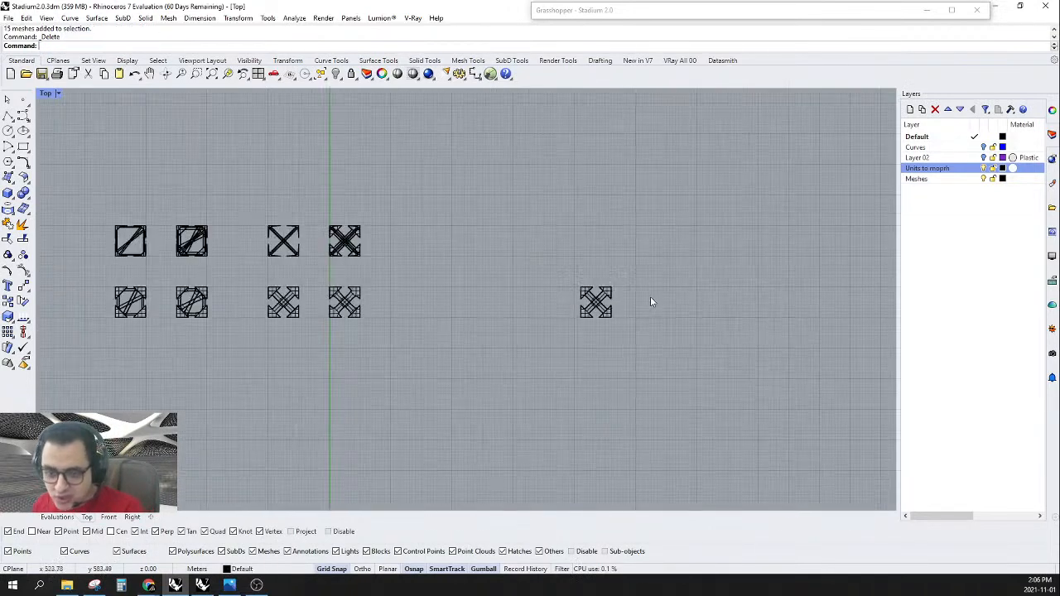
{"action": "scroll", "coordinate": [207, 195], "scroll_direction": "up", "scroll_amount": 2}
- Switch to Grasshopper and examine the two morphing definitions, from their inputs to the Morph To Twisted Box and mesh welding components
{"action": "left_click", "coordinate": [674, 11]}
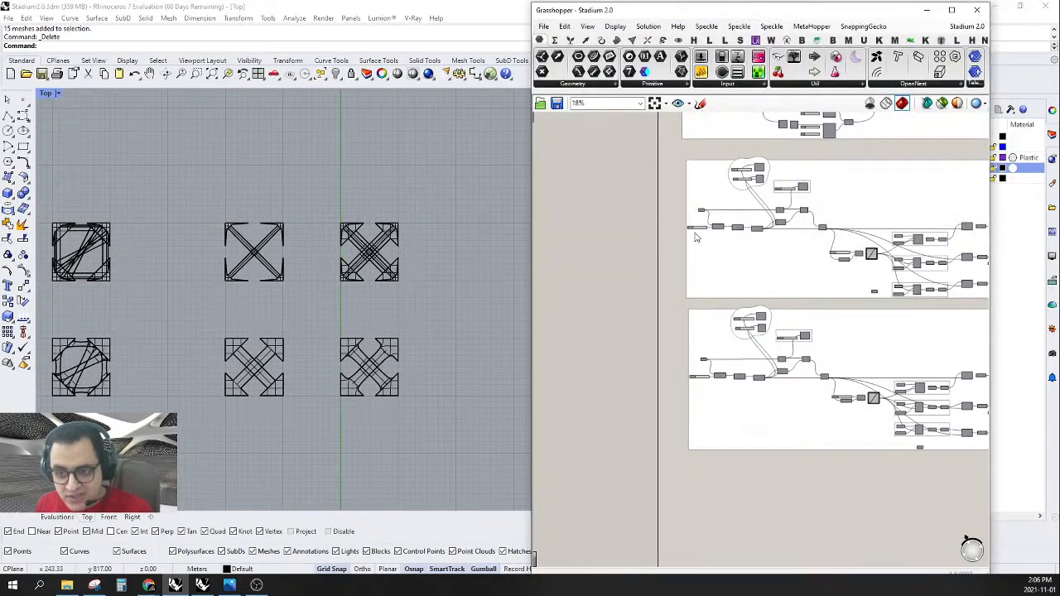
{"action": "scroll", "coordinate": [768, 251], "scroll_direction": "up", "scroll_amount": 3}
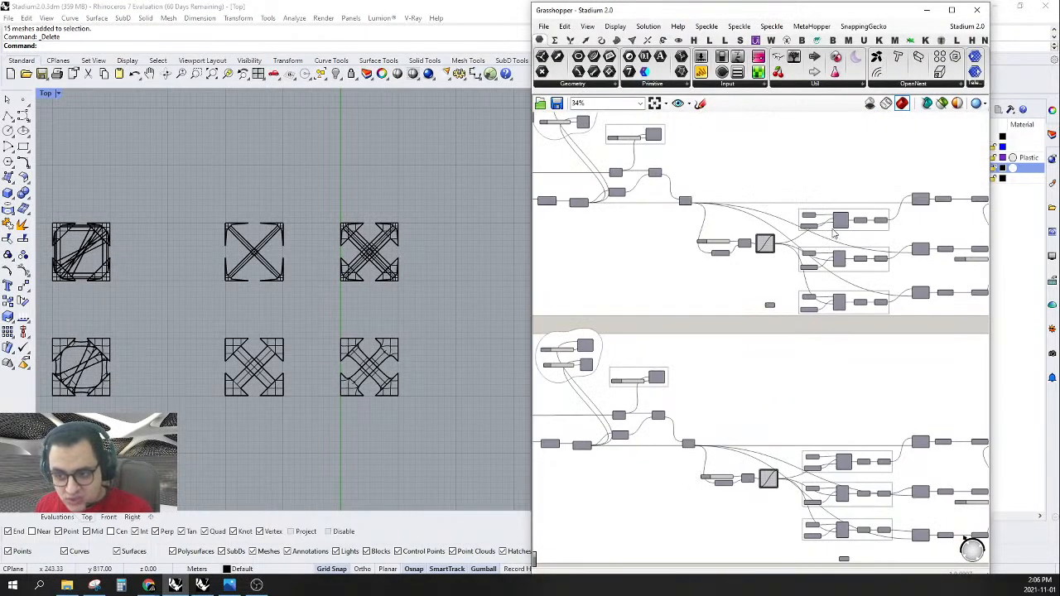
{"action": "scroll", "coordinate": [712, 257], "scroll_direction": "down", "scroll_amount": 2}
{"action": "scroll", "coordinate": [651, 261], "scroll_direction": "up", "scroll_amount": 5}
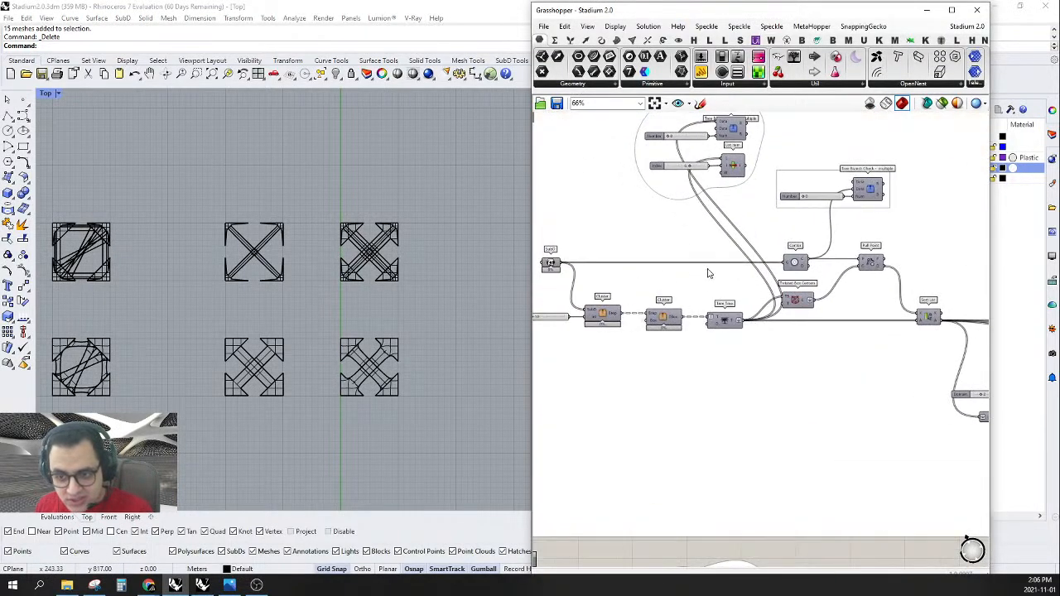
{"action": "scroll", "coordinate": [705, 279], "scroll_direction": "down", "scroll_amount": 5}
{"action": "scroll", "coordinate": [795, 248], "scroll_direction": "up", "scroll_amount": 4}
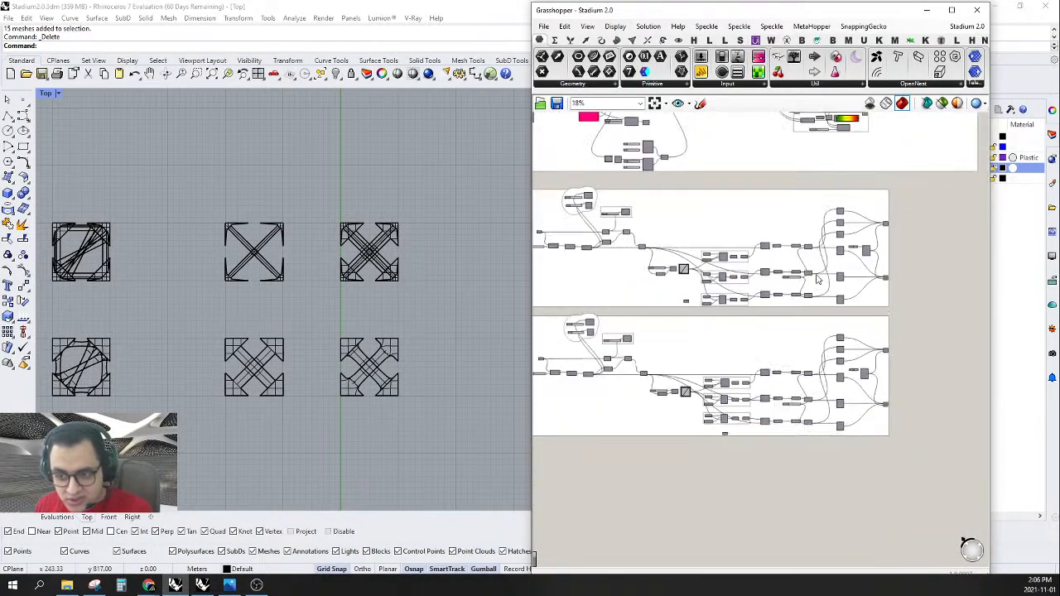
{"action": "scroll", "coordinate": [765, 238], "scroll_direction": "up", "scroll_amount": 2}
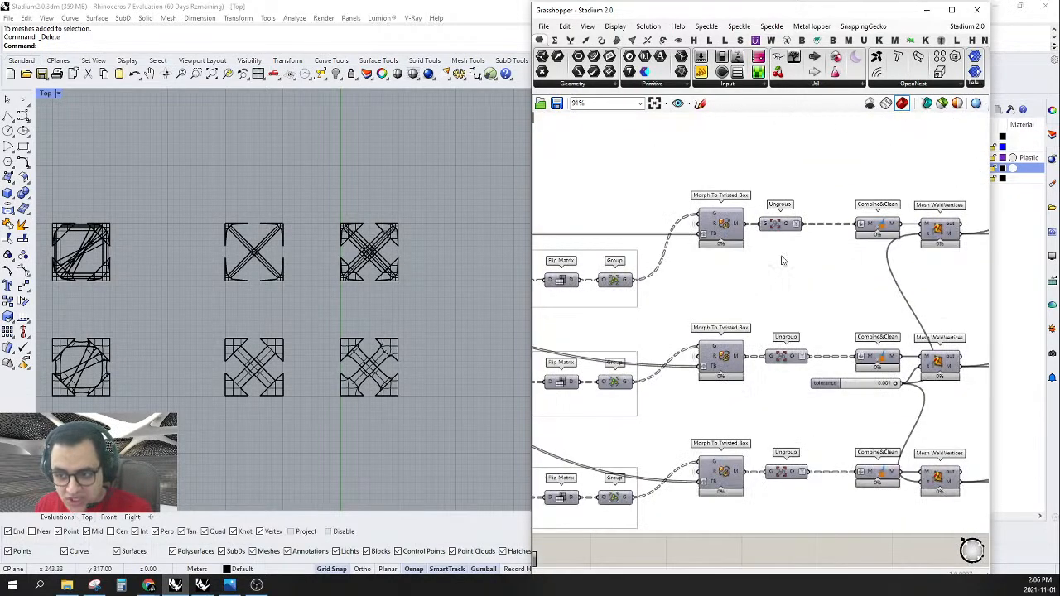
{"action": "scroll", "coordinate": [848, 272], "scroll_direction": "down", "scroll_amount": 3}
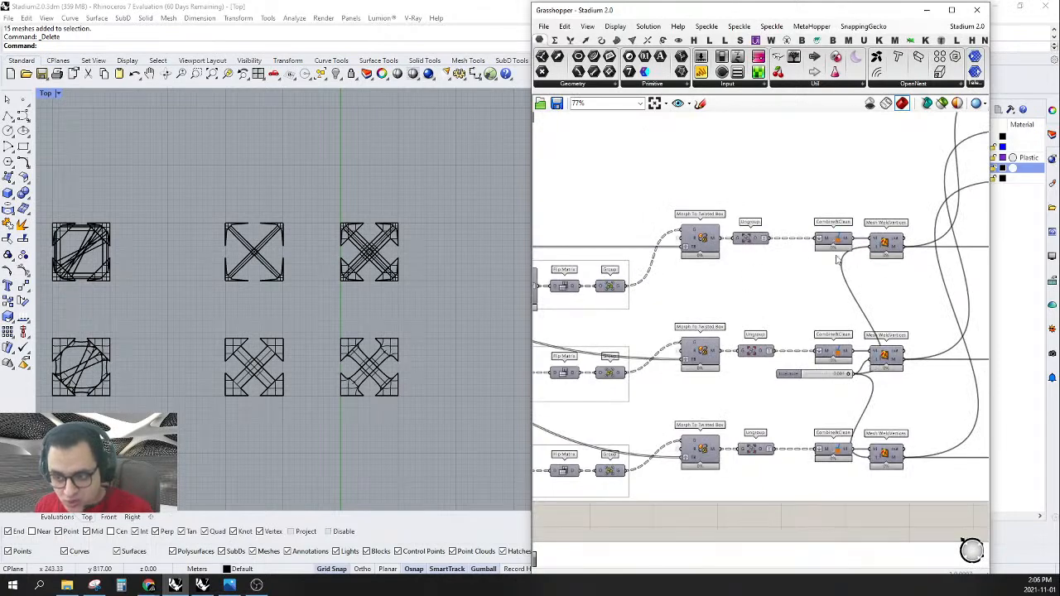
{"action": "scroll", "coordinate": [759, 230], "scroll_direction": "down", "scroll_amount": 3}
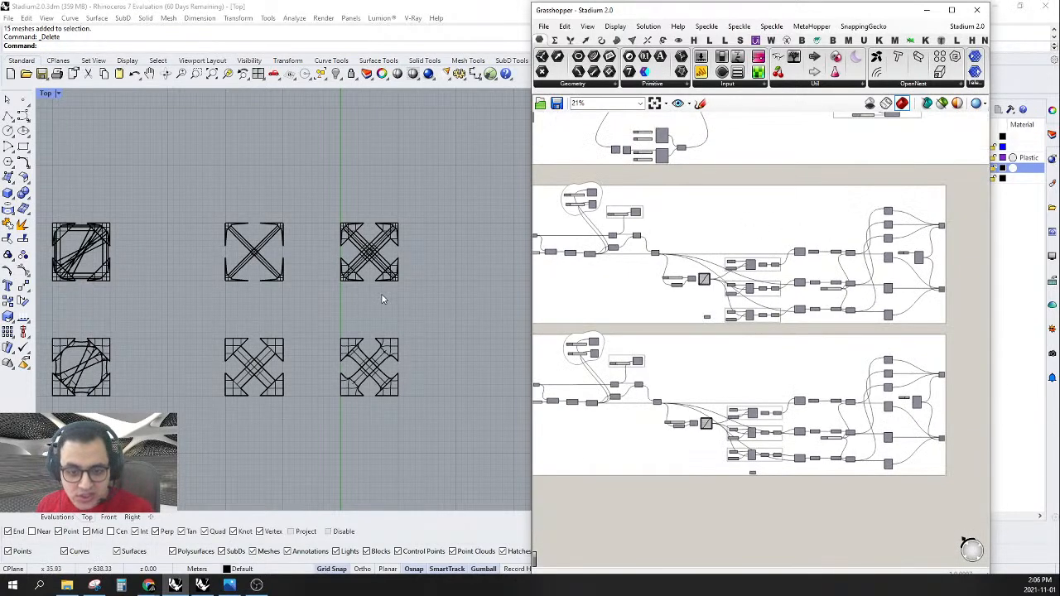
- Delete the original thin-cornered X unit in the upper row of the Top view
{"action": "right_click_drag", "start_coordinate": [289, 316], "coordinate": [389, 312]}
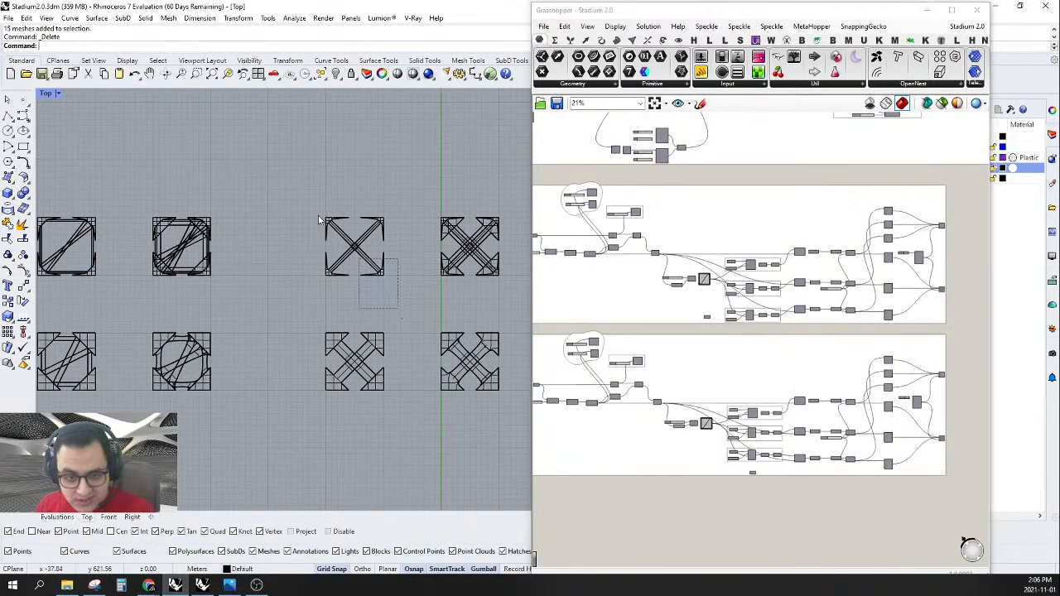
{"action": "left_click", "coordinate": [366, 260]}
{"action": "right_click_drag", "start_coordinate": [366, 260], "coordinate": [422, 258]}
{"action": "scroll", "coordinate": [380, 240], "scroll_direction": "up", "scroll_amount": 6}
{"action": "key", "text": "Delete"}
- Move the thin-cornered square unit from the upper row flush against the left side of the lower square unit and compare their edges
{"action": "scroll", "coordinate": [459, 212], "scroll_direction": "down", "scroll_amount": 8}
{"action": "scroll", "coordinate": [231, 218], "scroll_direction": "up", "scroll_amount": 5}
{"action": "scroll", "coordinate": [369, 132], "scroll_direction": "down", "scroll_amount": 5}
{"action": "left_click_drag", "start_coordinate": [370, 133], "coordinate": [152, 319]}
{"action": "left_click_drag", "start_coordinate": [332, 177], "coordinate": [242, 350]}
{"action": "scroll", "coordinate": [256, 332], "scroll_direction": "up", "scroll_amount": 8}
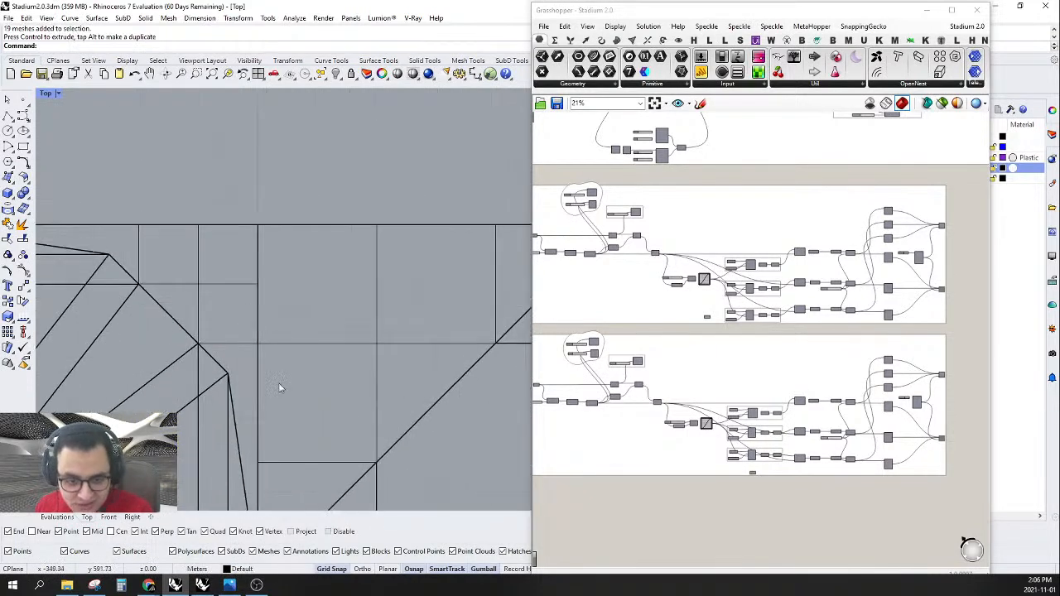
{"action": "scroll", "coordinate": [285, 225], "scroll_direction": "down", "scroll_amount": 8}
{"action": "scroll", "coordinate": [285, 278], "scroll_direction": "up", "scroll_amount": 5}
{"action": "scroll", "coordinate": [277, 237], "scroll_direction": "down", "scroll_amount": 10}
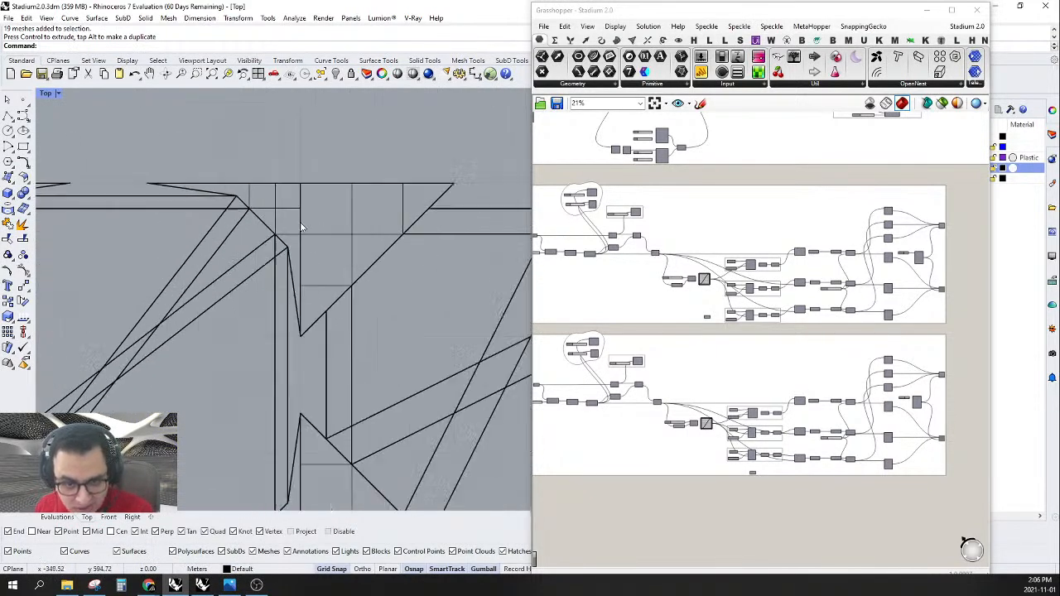
- Delete the thin-cornered square unit placed beside the lower square unit
{"action": "scroll", "coordinate": [267, 230], "scroll_direction": "up", "scroll_amount": 3}
{"action": "left_click", "coordinate": [166, 356]}
{"action": "key", "text": "Delete"}
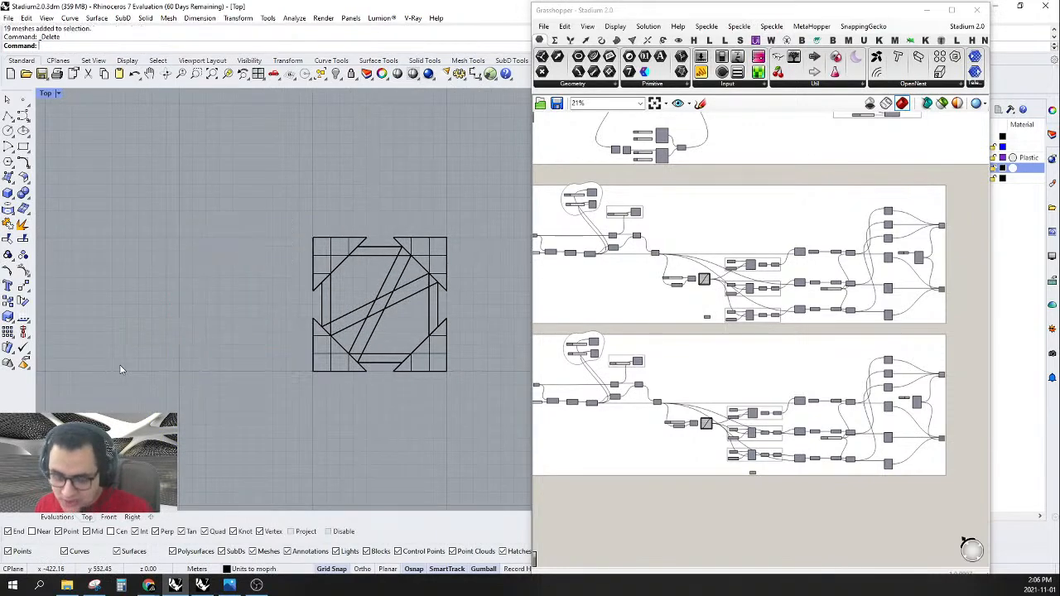
- Delete the thin-cornered X meshes overlapping the remaining upper-row X unit
{"action": "scroll", "coordinate": [121, 361], "scroll_direction": "down", "scroll_amount": 4}
{"action": "scroll", "coordinate": [121, 361], "scroll_direction": "down", "scroll_amount": 2}
{"action": "scroll", "coordinate": [417, 247], "scroll_direction": "up", "scroll_amount": 10}
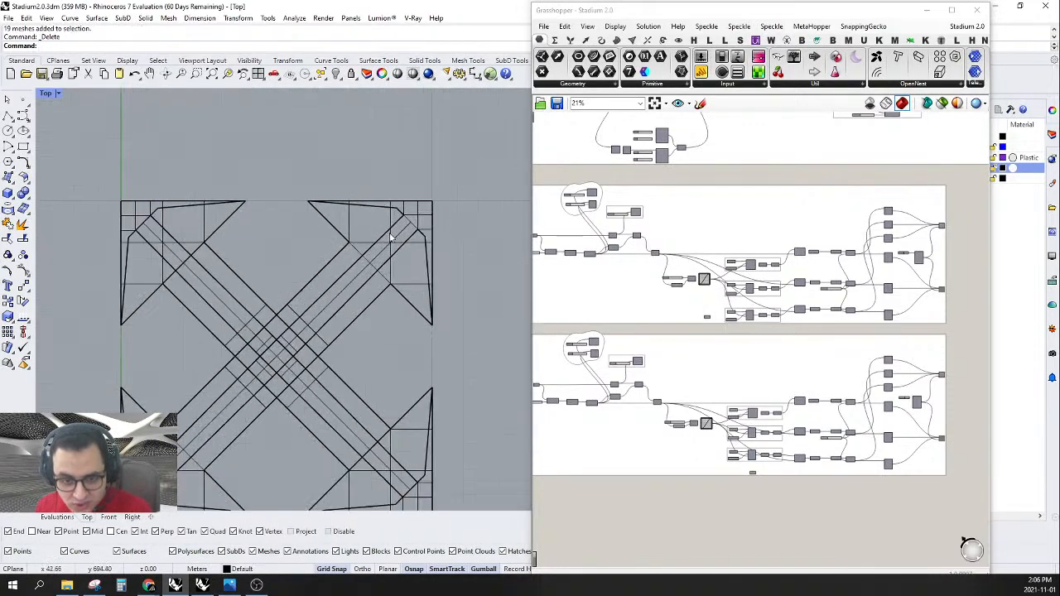
{"action": "scroll", "coordinate": [417, 247], "scroll_direction": "up", "scroll_amount": 2}
{"action": "left_click", "coordinate": [356, 313]}
{"action": "key", "text": "Delete"}
- Delete the thin-cornered square meshes overlapping the remaining upper-row square unit
{"action": "scroll", "coordinate": [367, 307], "scroll_direction": "down", "scroll_amount": 3}
{"action": "scroll", "coordinate": [466, 248], "scroll_direction": "down", "scroll_amount": 4}
{"action": "scroll", "coordinate": [380, 268], "scroll_direction": "up", "scroll_amount": 4}
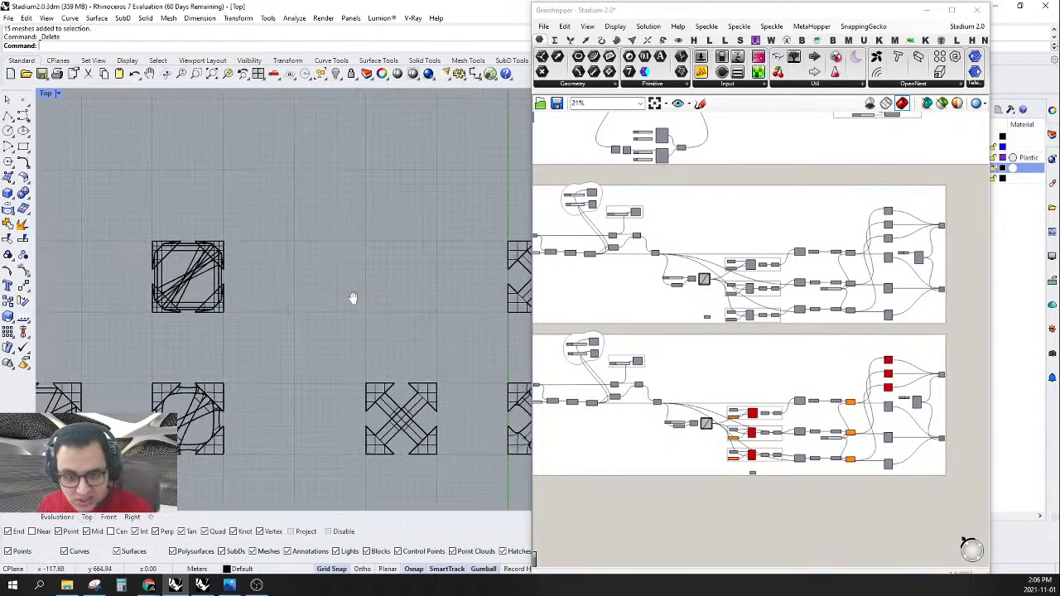
{"action": "scroll", "coordinate": [316, 209], "scroll_direction": "up", "scroll_amount": 12}
{"action": "left_click_drag", "start_coordinate": [344, 168], "coordinate": [255, 221]}
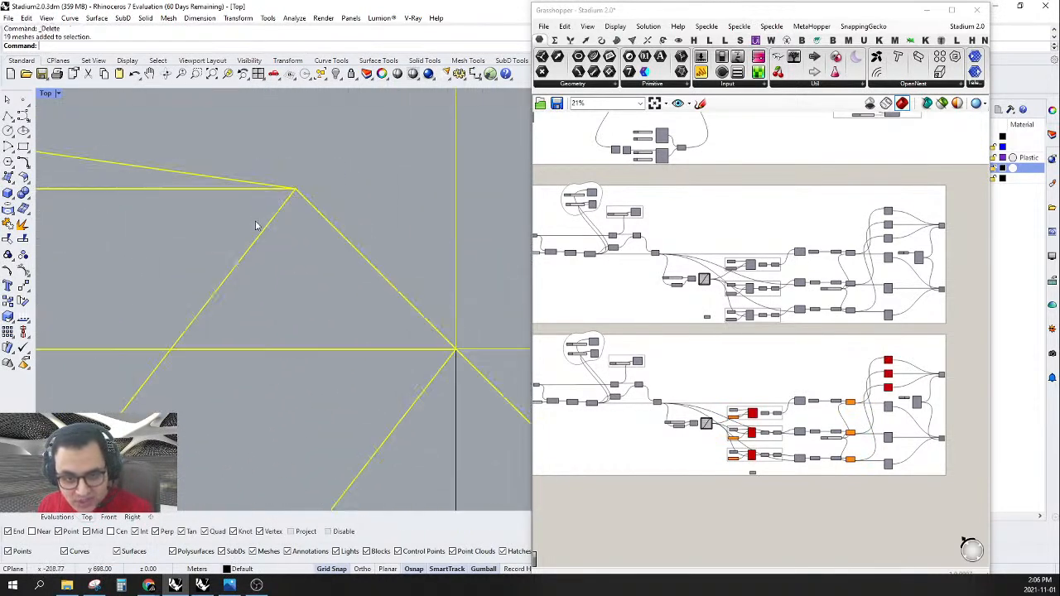
{"action": "key", "text": "Delete"}
{"action": "scroll", "coordinate": [308, 211], "scroll_direction": "down", "scroll_amount": 8}
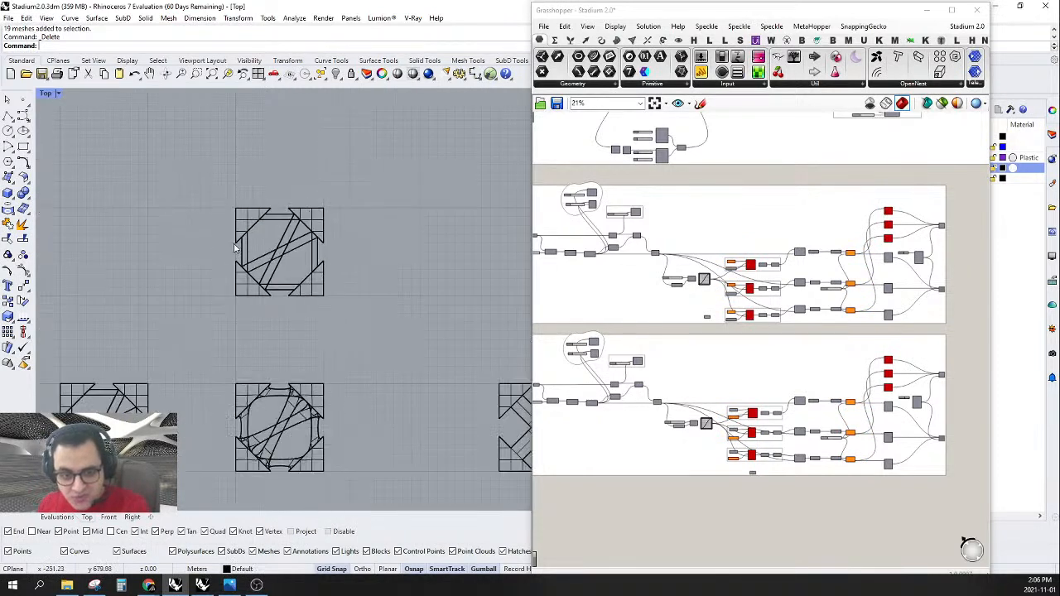
- Disable the column of three components directly downstream of the tween groups in both facade definitions
{"action": "right_click_drag", "start_coordinate": [836, 306], "coordinate": [772, 293]}
{"action": "left_click_drag", "start_coordinate": [722, 487], "coordinate": [744, 212]}
{"action": "right_click", "coordinate": [736, 165]}
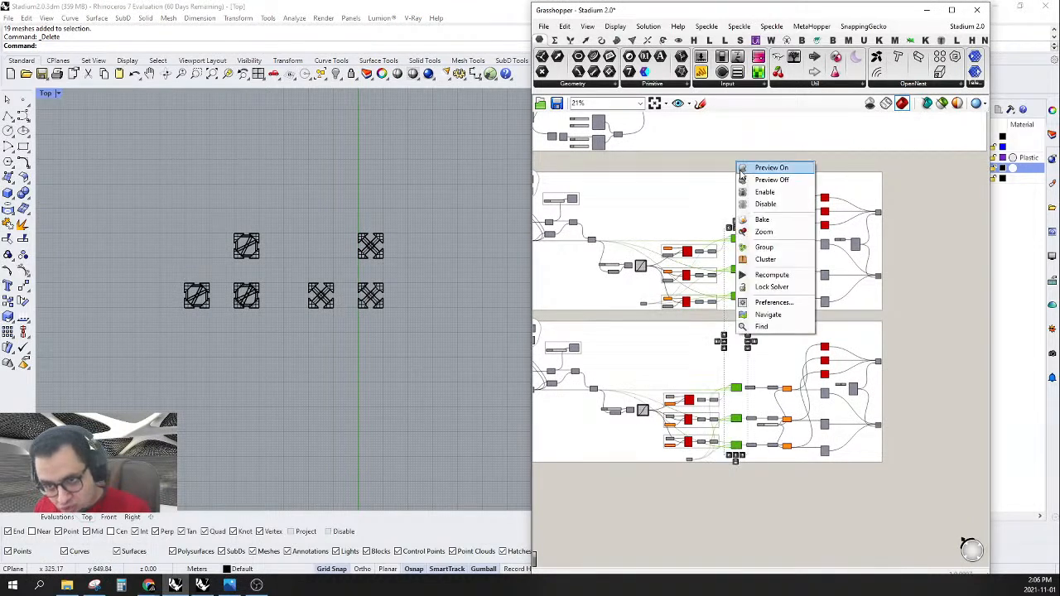
{"action": "left_click", "coordinate": [748, 204]}
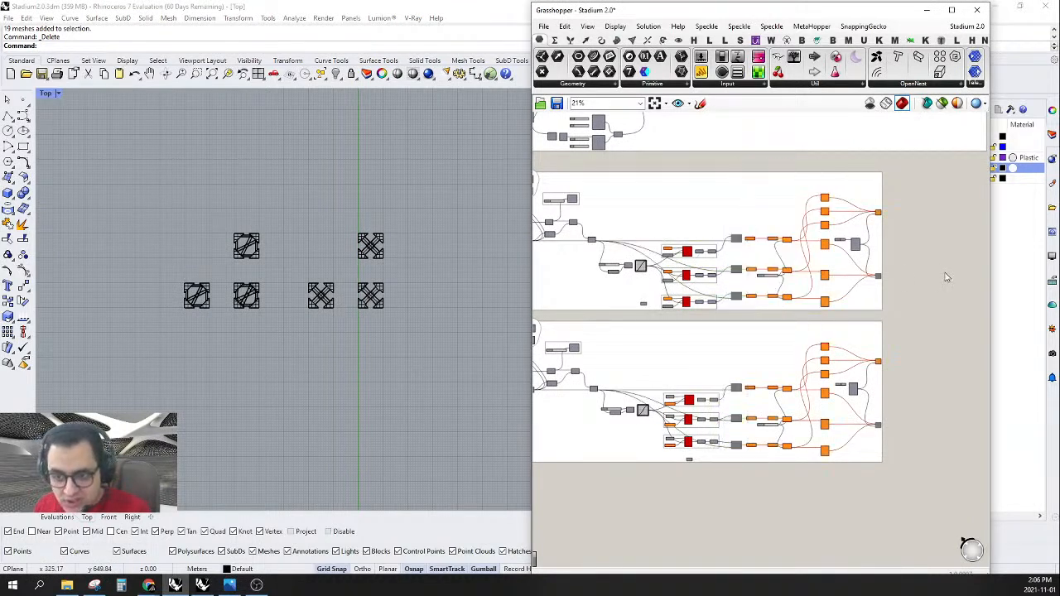
- Lock the Grasshopper solver
{"action": "double_click", "coordinate": [830, 13]}
{"action": "double_click", "coordinate": [831, 13]}
{"action": "right_click", "coordinate": [933, 326]}
{"action": "left_click", "coordinate": [965, 450]}
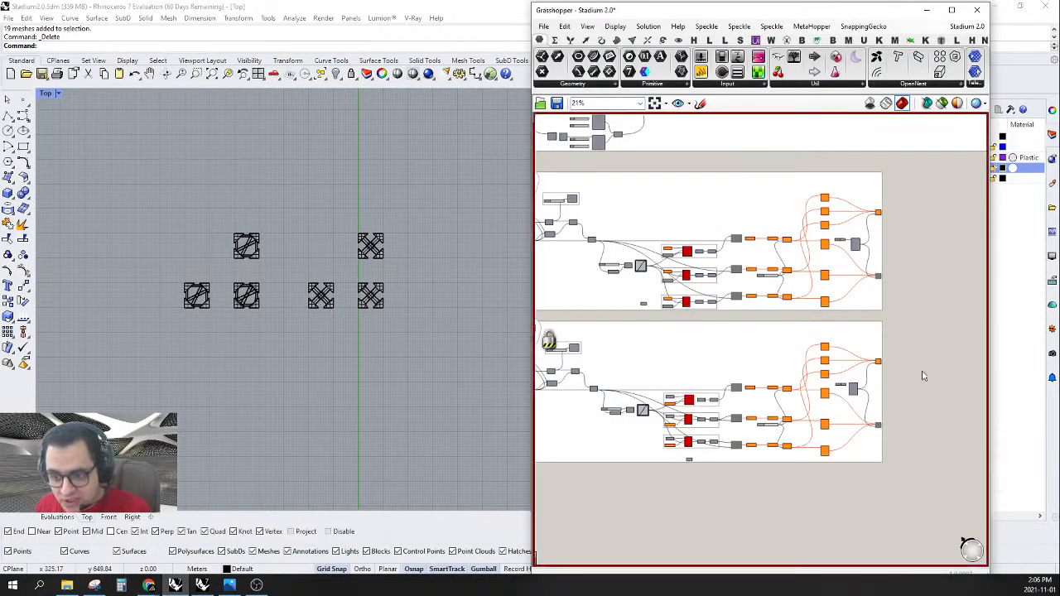
{"action": "scroll", "coordinate": [921, 374], "scroll_direction": "down", "scroll_amount": 3}
{"action": "right_click_drag", "start_coordinate": [761, 404], "coordinate": [804, 409]}
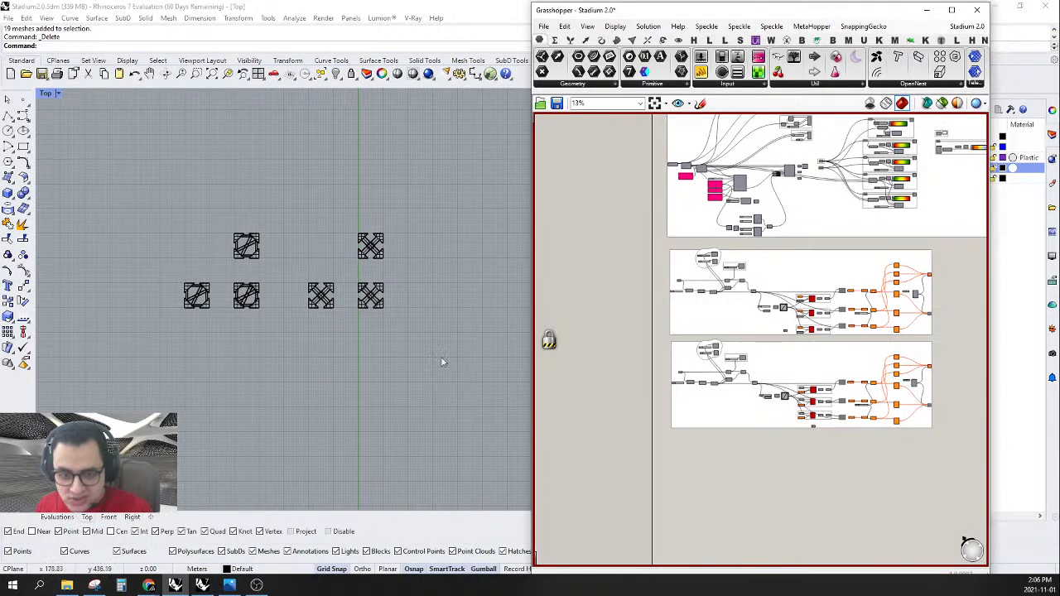
- Turn on the preview of the Box parameter in the upper facade definition and check its fit around the upper-row square unit
{"action": "scroll", "coordinate": [369, 262], "scroll_direction": "up", "scroll_amount": 4}
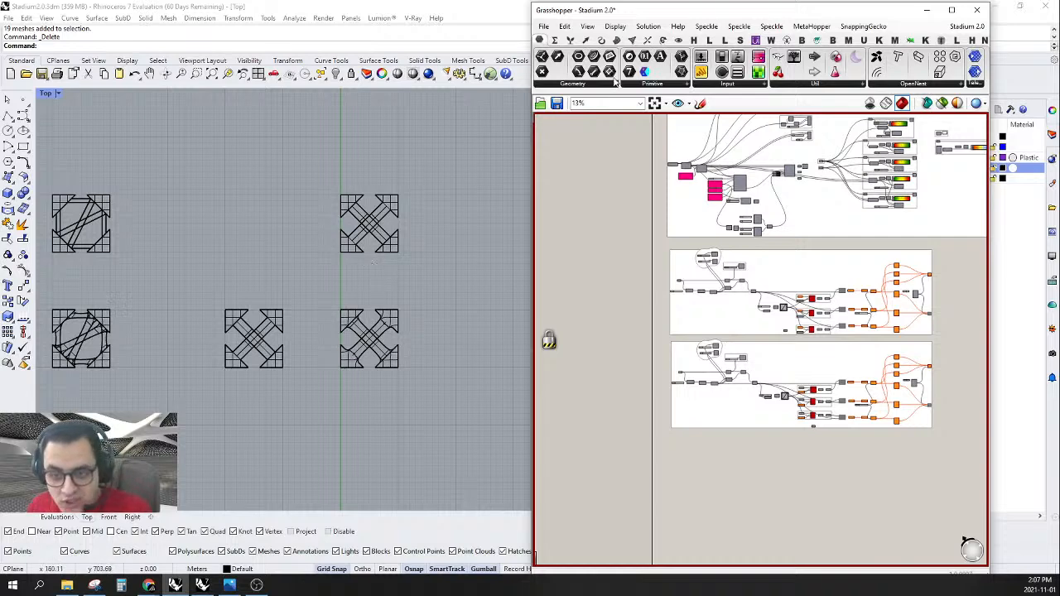
{"action": "double_click", "coordinate": [643, 9]}
{"action": "right_click_drag", "start_coordinate": [511, 216], "coordinate": [594, 220]}
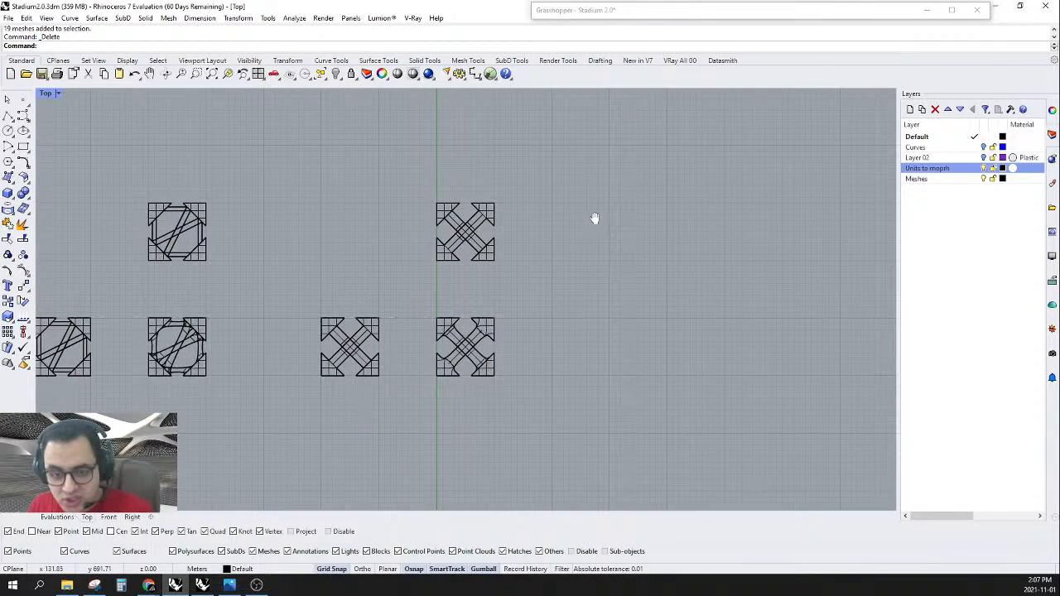
{"action": "scroll", "coordinate": [500, 190], "scroll_direction": "up", "scroll_amount": 3}
{"action": "double_click", "coordinate": [662, 10]}
{"action": "scroll", "coordinate": [790, 329], "scroll_direction": "up", "scroll_amount": 3}
{"action": "scroll", "coordinate": [791, 329], "scroll_direction": "up", "scroll_amount": 3}
{"action": "left_click", "coordinate": [805, 340]}
{"action": "right_click", "coordinate": [808, 340]}
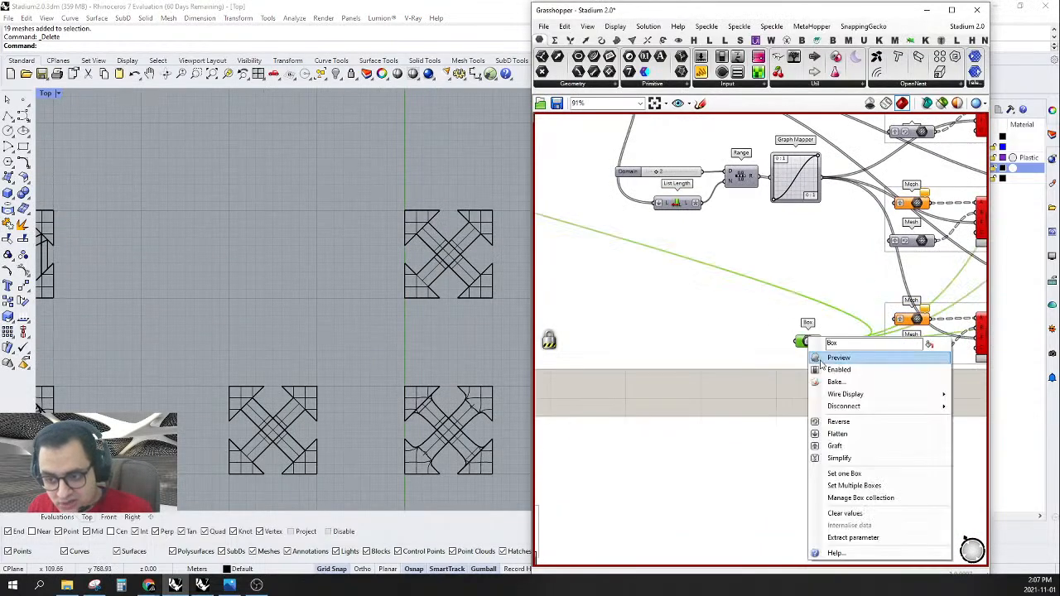
{"action": "left_click", "coordinate": [823, 361]}
{"action": "scroll", "coordinate": [376, 300], "scroll_direction": "down", "scroll_amount": 6}
{"action": "right_click_drag", "start_coordinate": [303, 320], "coordinate": [488, 290]}
{"action": "scroll", "coordinate": [489, 290], "scroll_direction": "up", "scroll_amount": 8}
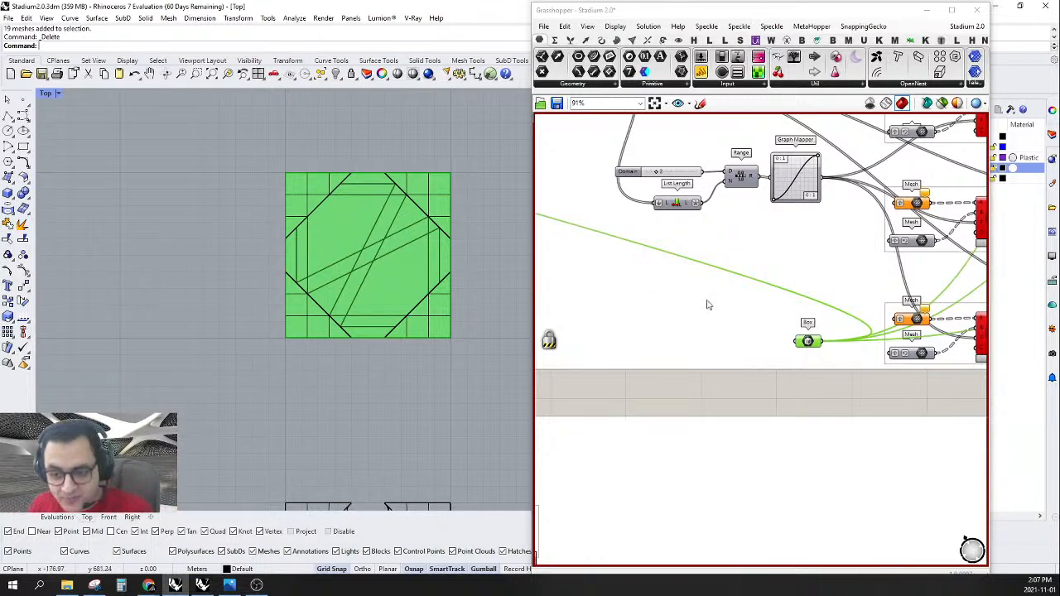
{"action": "right_click", "coordinate": [790, 378]}
{"action": "left_click", "coordinate": [828, 418]}
- Duplicate the upper-row square unit in the Top view and place the copy beyond the original, farther from the lower row
{"action": "scroll", "coordinate": [346, 276], "scroll_direction": "down", "scroll_amount": 5}
{"action": "right_click_drag", "start_coordinate": [346, 275], "coordinate": [363, 348]}
{"action": "left_click_drag", "start_coordinate": [422, 249], "coordinate": [219, 382]}
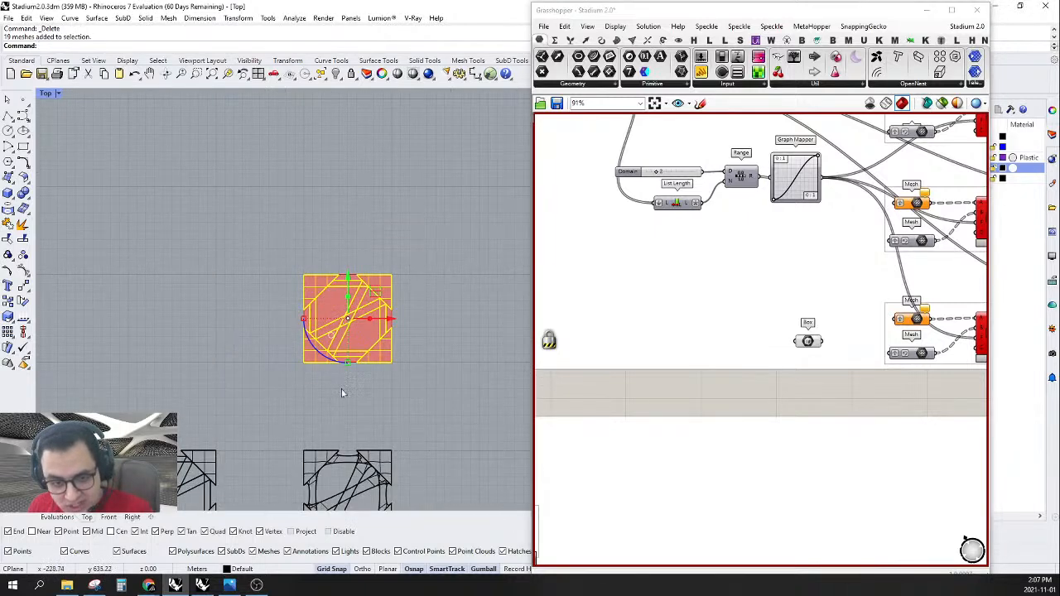
{"action": "left_click_drag", "start_coordinate": [347, 303], "coordinate": [335, 194]}
{"action": "left_click", "coordinate": [163, 291]}
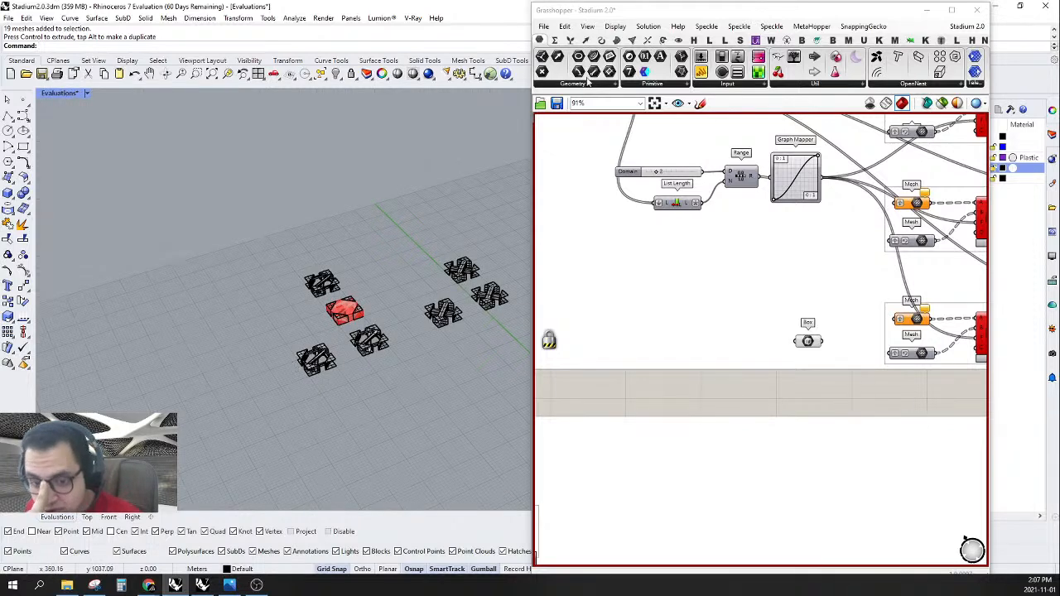
- Try to select all objects on the Meshes layer
{"action": "left_click", "coordinate": [613, 8]}
{"action": "double_click", "coordinate": [623, 17]}
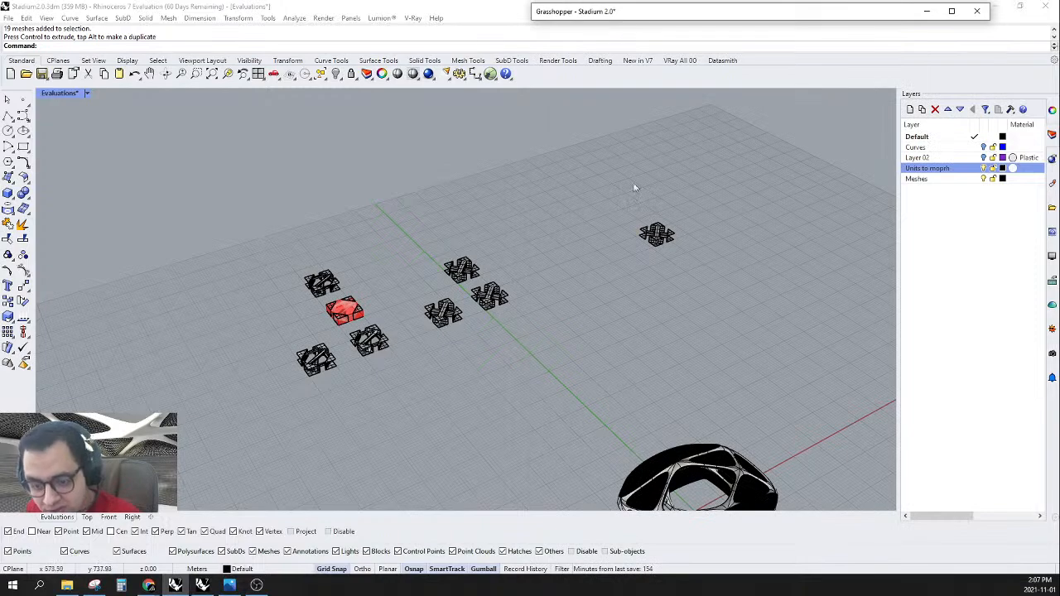
{"action": "scroll", "coordinate": [653, 187], "scroll_direction": "down", "scroll_amount": 3}
{"action": "scroll", "coordinate": [703, 392], "scroll_direction": "up", "scroll_amount": 5}
{"action": "scroll", "coordinate": [703, 392], "scroll_direction": "up", "scroll_amount": 10}
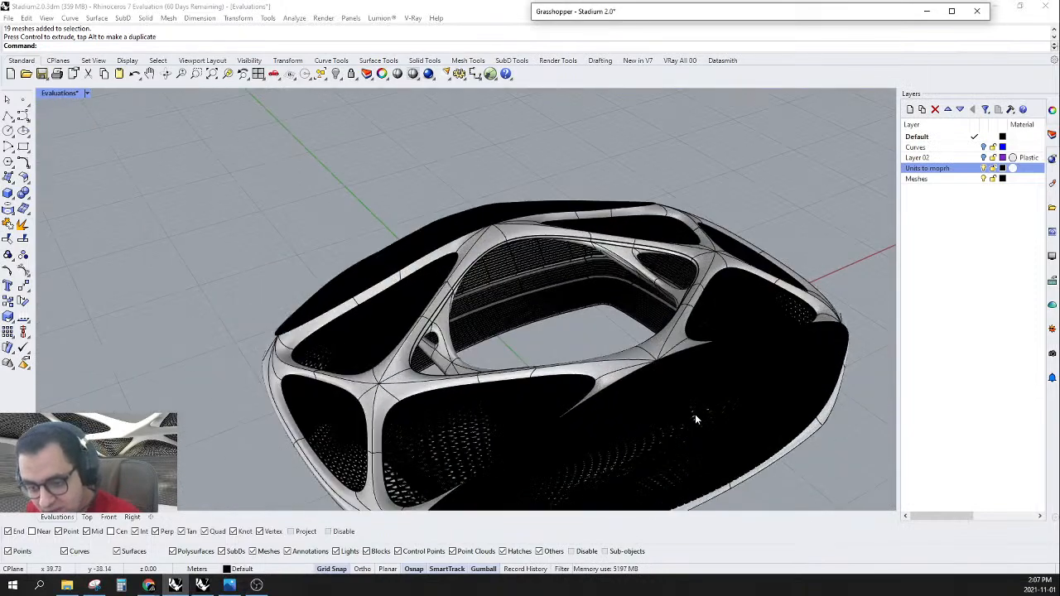
{"action": "left_click", "coordinate": [952, 179]}
{"action": "right_click", "coordinate": [953, 179]}
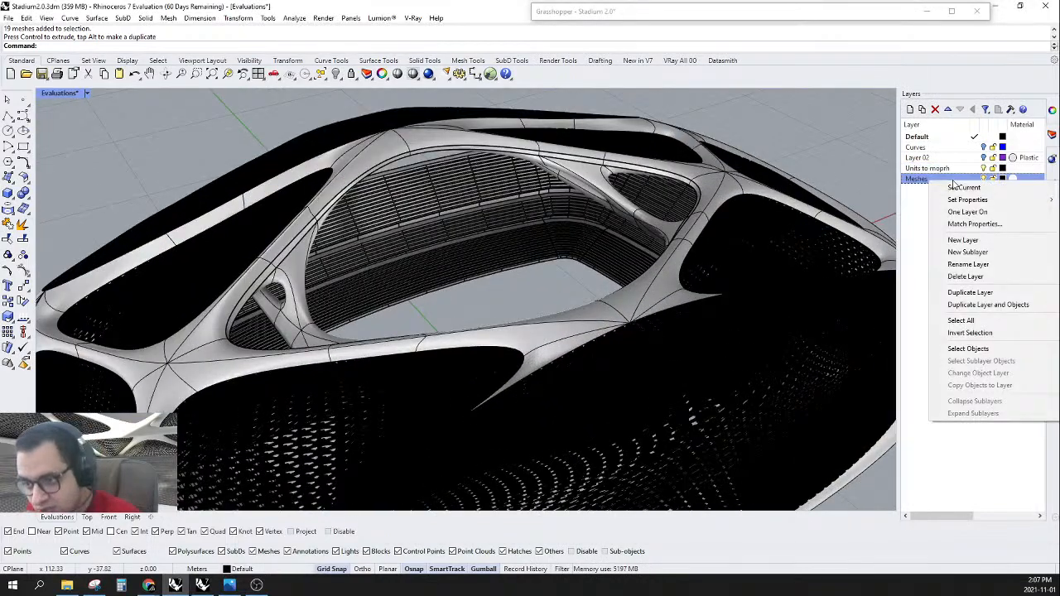
{"action": "left_click", "coordinate": [963, 349]}
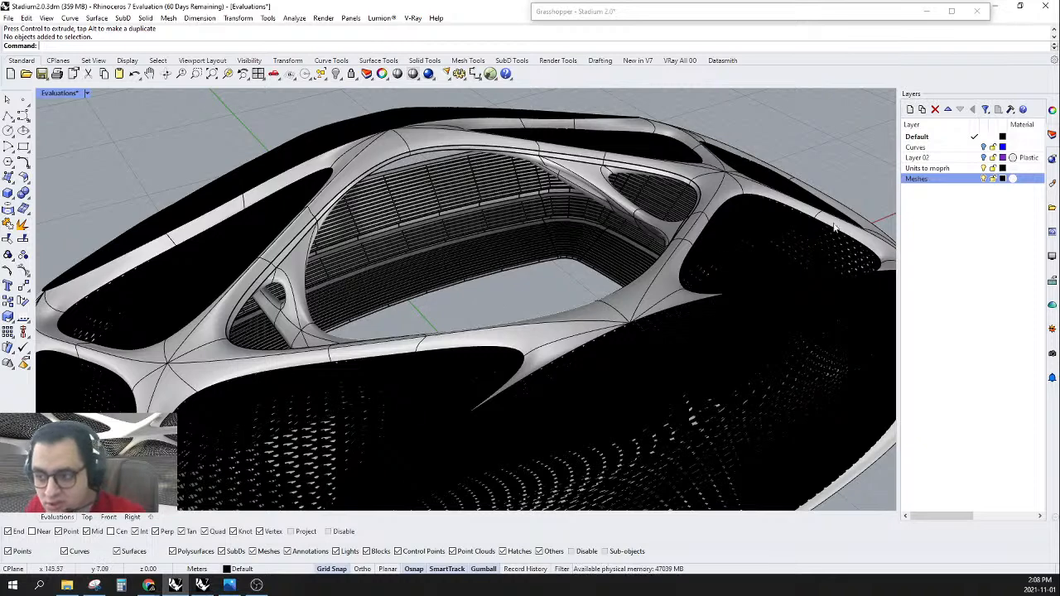
- Delete the large 2m facade panel block and the two neighbouring 1m panel blocks from the stadium
{"action": "left_click", "coordinate": [801, 363]}
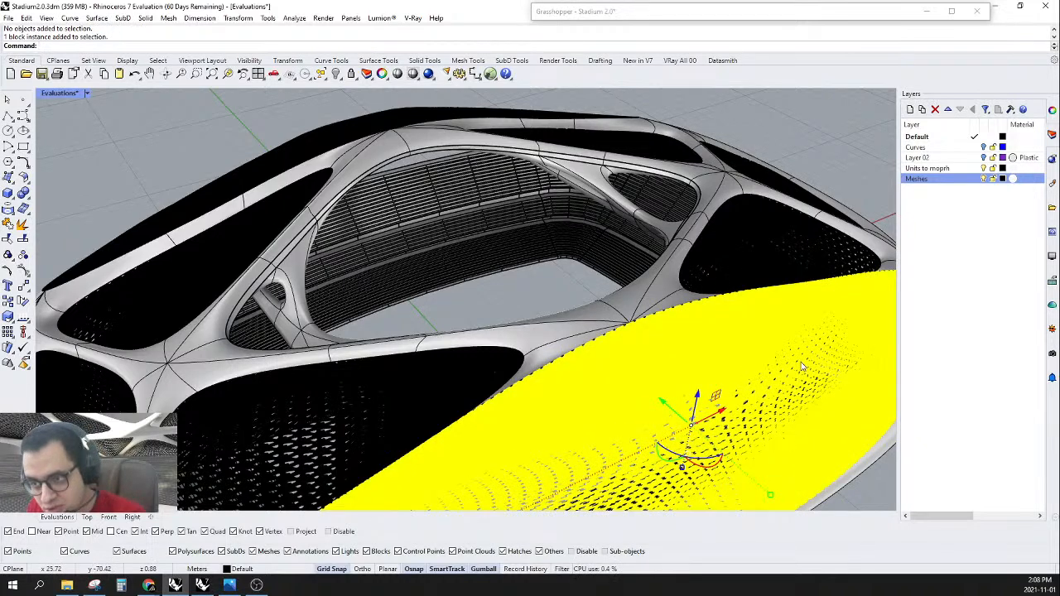
{"action": "left_click", "coordinate": [1053, 116]}
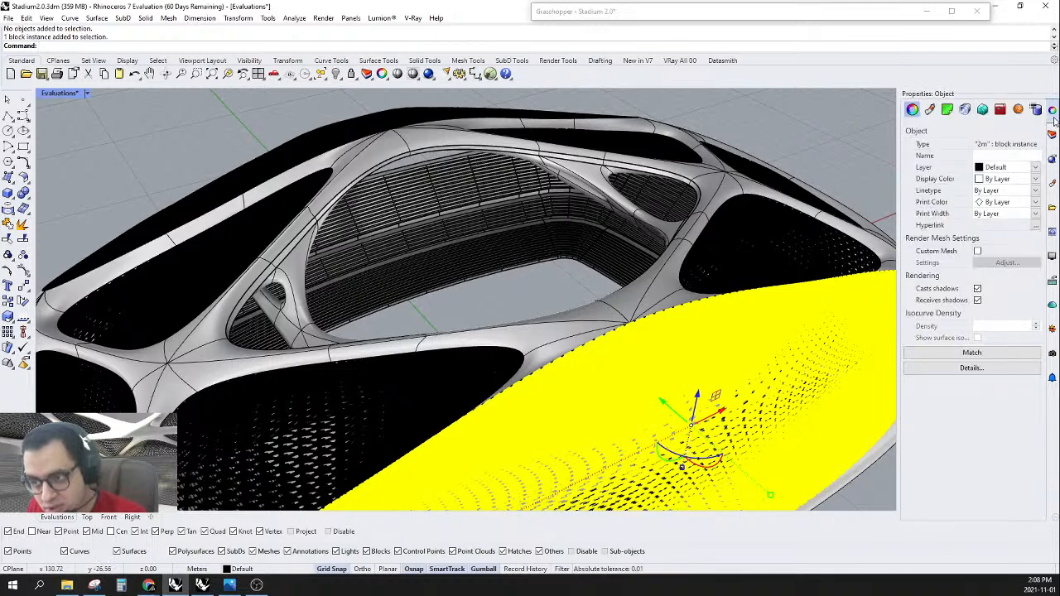
{"action": "key", "text": "Delete"}
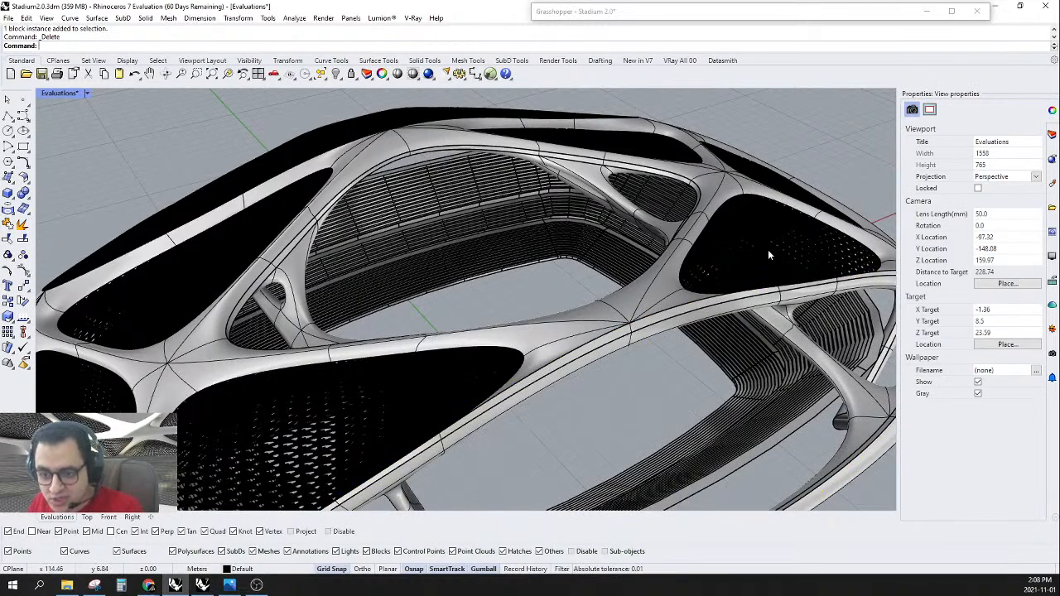
{"action": "left_click", "coordinate": [768, 249]}
{"action": "left_click", "coordinate": [349, 436], "text": "shift"}
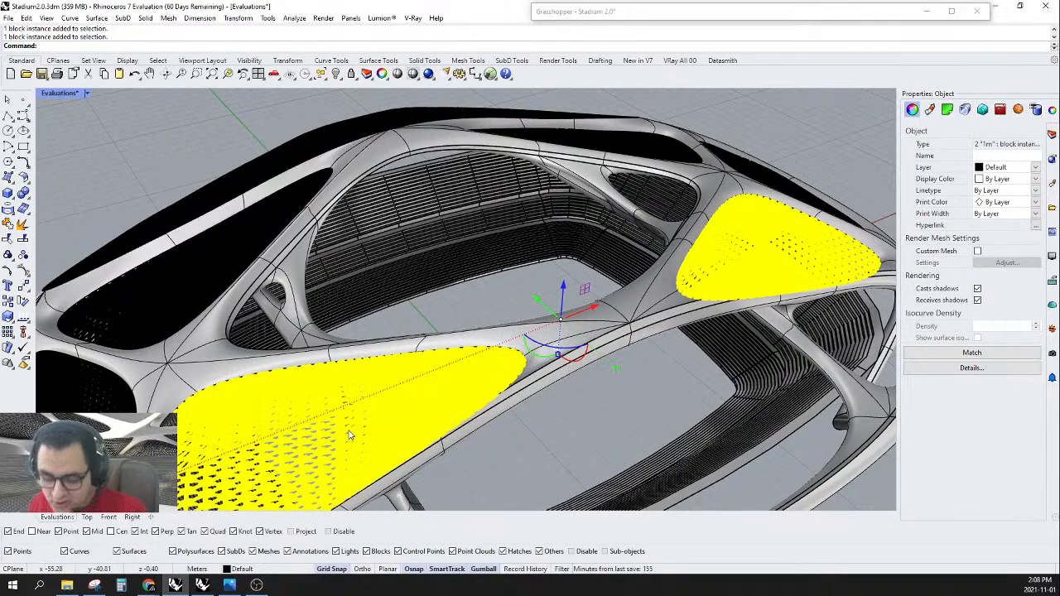
{"action": "key", "text": "Delete"}
- Delete the remaining facade panel blocks around the stadium frame
{"action": "right_click_drag", "start_coordinate": [460, 314], "coordinate": [171, 378]}
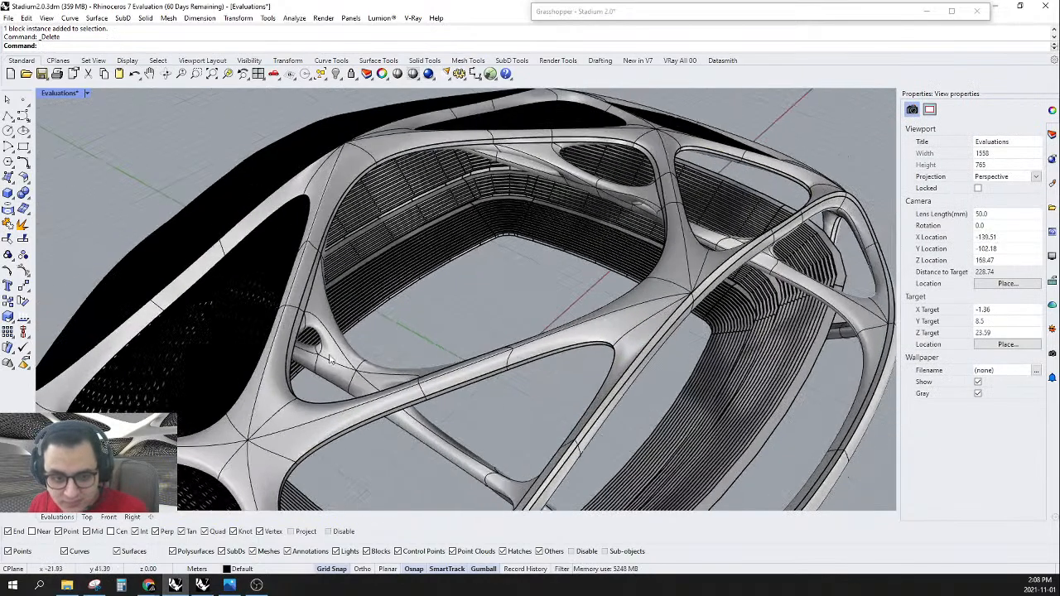
{"action": "left_click", "coordinate": [172, 378]}
{"action": "scroll", "coordinate": [287, 335], "scroll_direction": "down", "scroll_amount": 5}
{"action": "scroll", "coordinate": [281, 255], "scroll_direction": "up", "scroll_amount": 4}
{"action": "scroll", "coordinate": [278, 260], "scroll_direction": "down", "scroll_amount": 4}
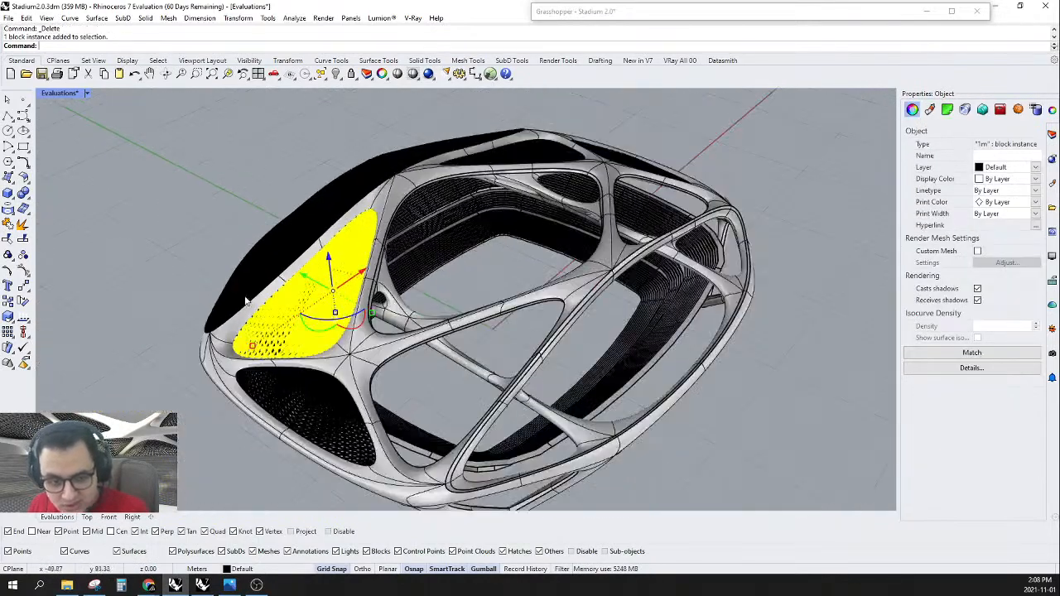
{"action": "scroll", "coordinate": [253, 298], "scroll_direction": "up", "scroll_amount": 3}
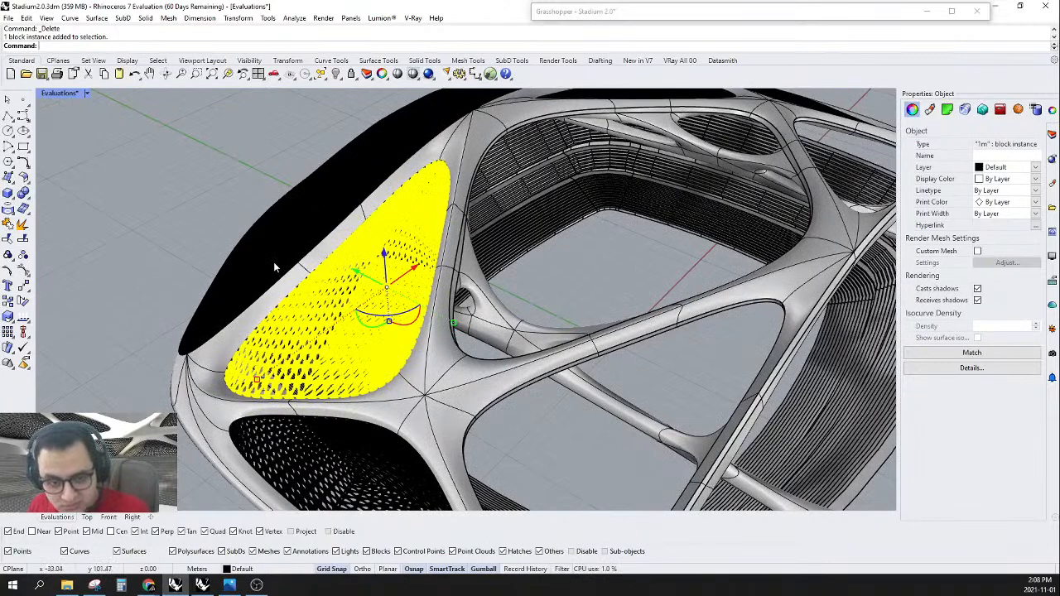
{"action": "left_click", "coordinate": [273, 267], "text": "shift"}
{"action": "right_click_drag", "start_coordinate": [328, 434], "coordinate": [451, 360]}
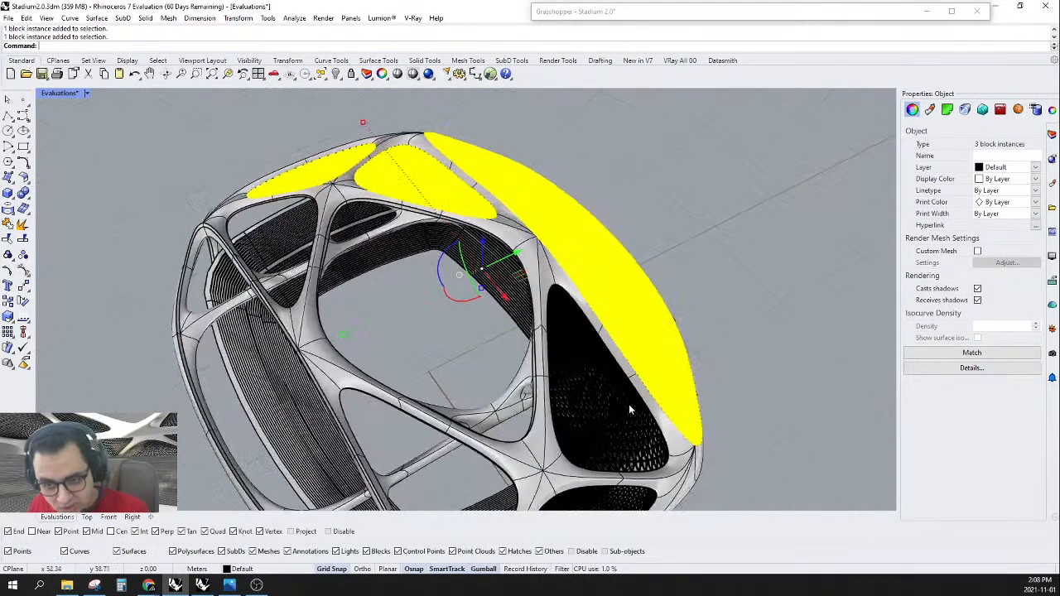
{"action": "scroll", "coordinate": [630, 439], "scroll_direction": "up", "scroll_amount": 8}
{"action": "left_click", "coordinate": [627, 437], "text": "shift"}
{"action": "scroll", "coordinate": [604, 331], "scroll_direction": "down", "scroll_amount": 6}
{"action": "scroll", "coordinate": [564, 453], "scroll_direction": "up", "scroll_amount": 4}
{"action": "scroll", "coordinate": [570, 445], "scroll_direction": "down", "scroll_amount": 8}
{"action": "key", "text": "Delete"}
- Examine the overlapping seating groups Group01 and Group06 by selecting them in turn
{"action": "right_click_drag", "start_coordinate": [610, 346], "coordinate": [579, 416]}
{"action": "scroll", "coordinate": [613, 348], "scroll_direction": "down", "scroll_amount": 4}
{"action": "scroll", "coordinate": [611, 364], "scroll_direction": "up", "scroll_amount": 10}
{"action": "left_click", "coordinate": [614, 367]}
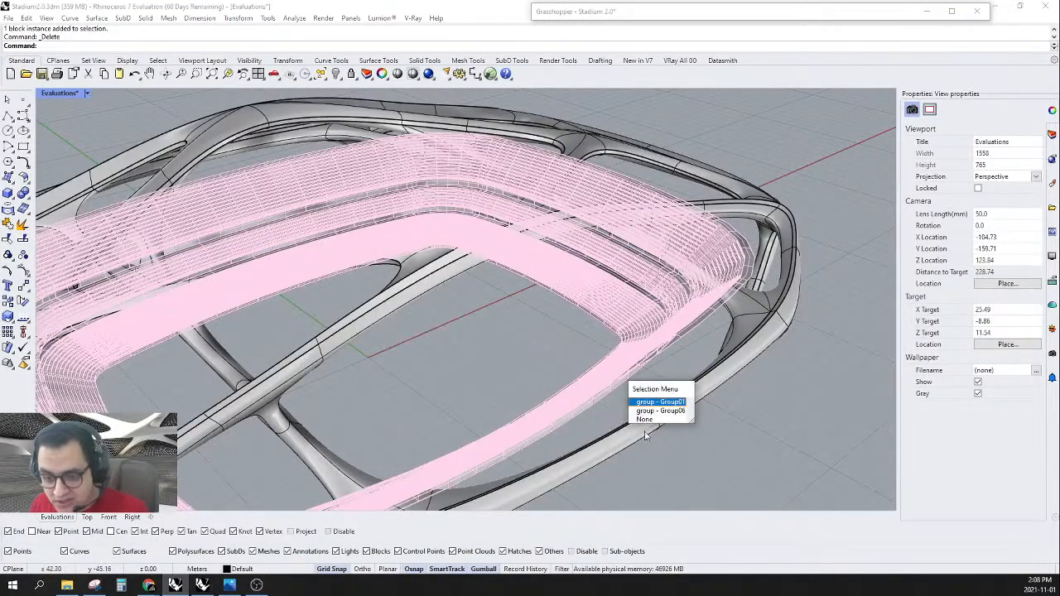
{"action": "left_click", "coordinate": [658, 404]}
{"action": "right_click_drag", "start_coordinate": [634, 420], "coordinate": [568, 386]}
{"action": "key", "text": "Escape"}
{"action": "scroll", "coordinate": [587, 346], "scroll_direction": "up", "scroll_amount": 4}
{"action": "left_click", "coordinate": [614, 378]}
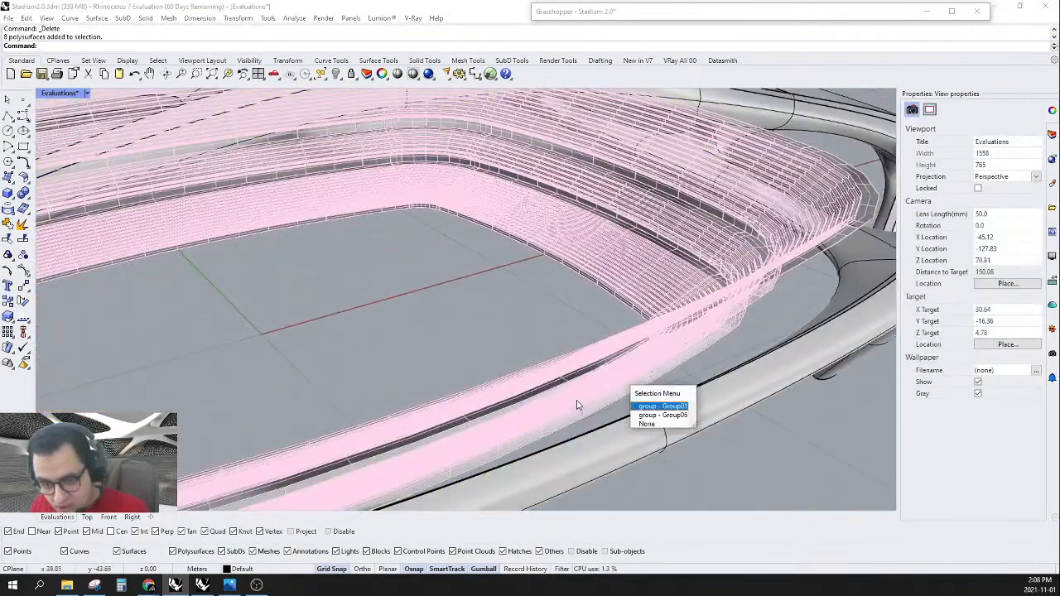
{"action": "left_click", "coordinate": [683, 417]}
{"action": "key", "text": "Delete"}
{"action": "left_click", "coordinate": [594, 372]}
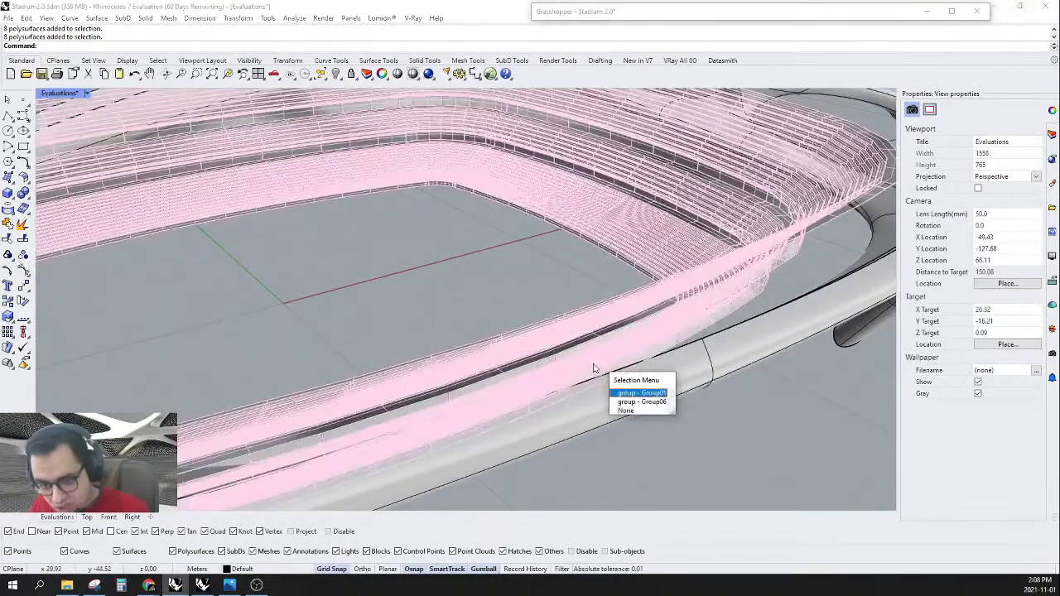
{"action": "key", "text": "Escape"}
{"action": "left_click", "coordinate": [595, 358]}
{"action": "scroll", "coordinate": [573, 324], "scroll_direction": "down", "scroll_amount": 4}
{"action": "right_click_drag", "start_coordinate": [573, 325], "coordinate": [595, 315]}
{"action": "key", "text": "Escape"}
- Select the stadium seating polysurfaces and add a new layer named Seats
{"action": "scroll", "coordinate": [583, 356], "scroll_direction": "up", "scroll_amount": 5}
{"action": "left_click", "coordinate": [593, 359]}
{"action": "scroll", "coordinate": [577, 334], "scroll_direction": "down", "scroll_amount": 5}
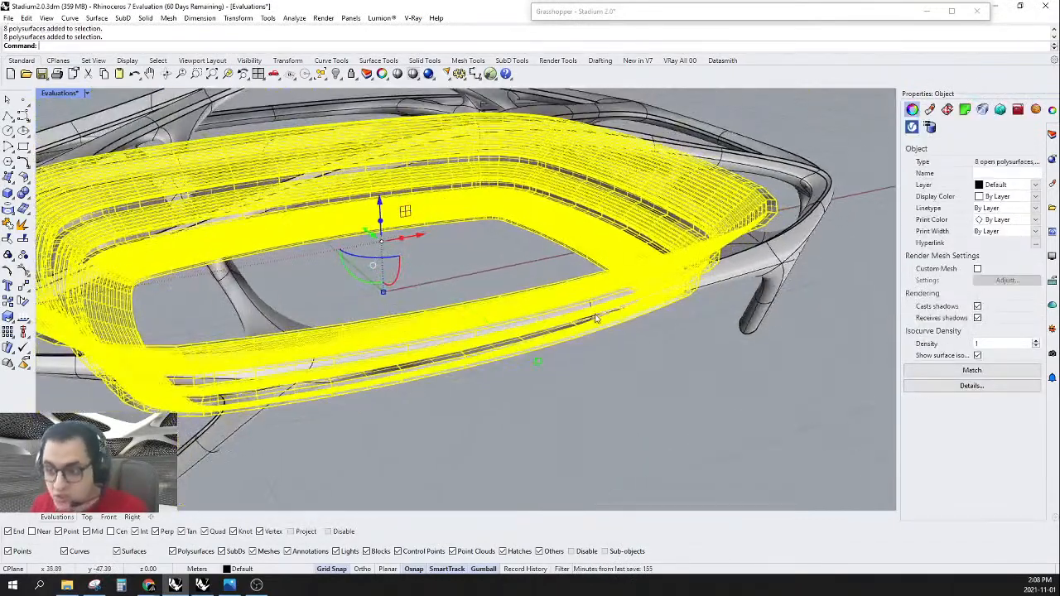
{"action": "left_click", "coordinate": [1022, 188]}
{"action": "left_click", "coordinate": [1021, 189]}
{"action": "left_click", "coordinate": [1051, 134]}
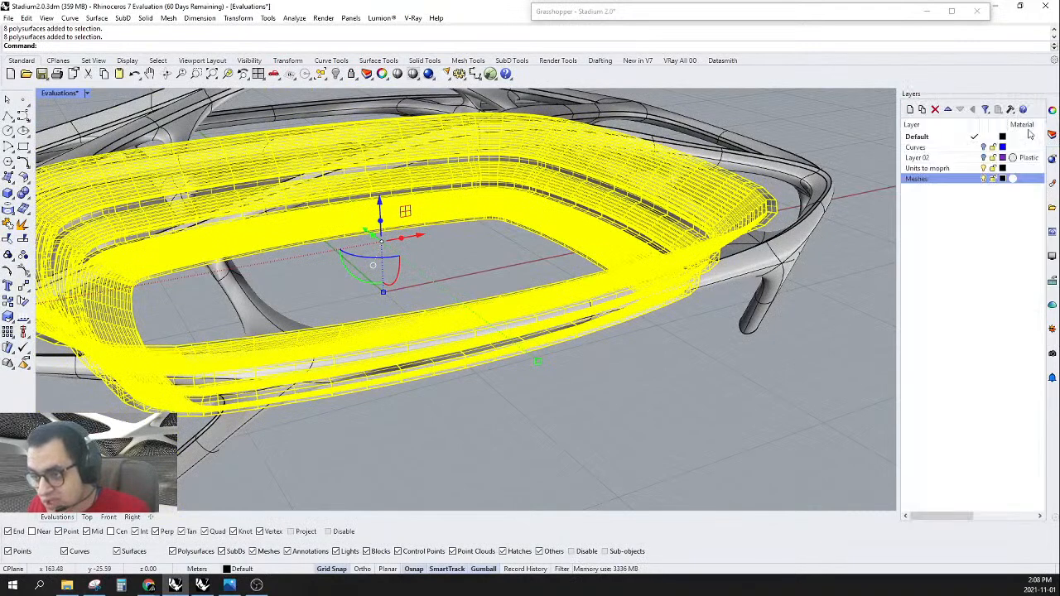
{"action": "left_click", "coordinate": [910, 109]}
{"action": "type", "text": "Seats"}
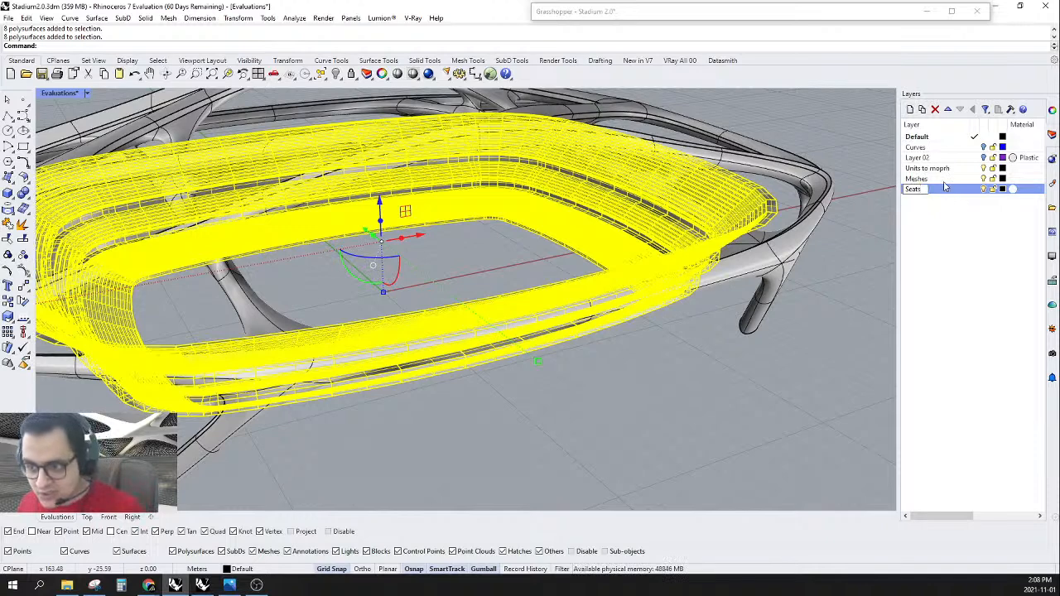
{"action": "key", "text": "Return"}
- Assign the selected seating polysurfaces to the Seats layer and turn that layer off
{"action": "left_click", "coordinate": [1051, 134]}
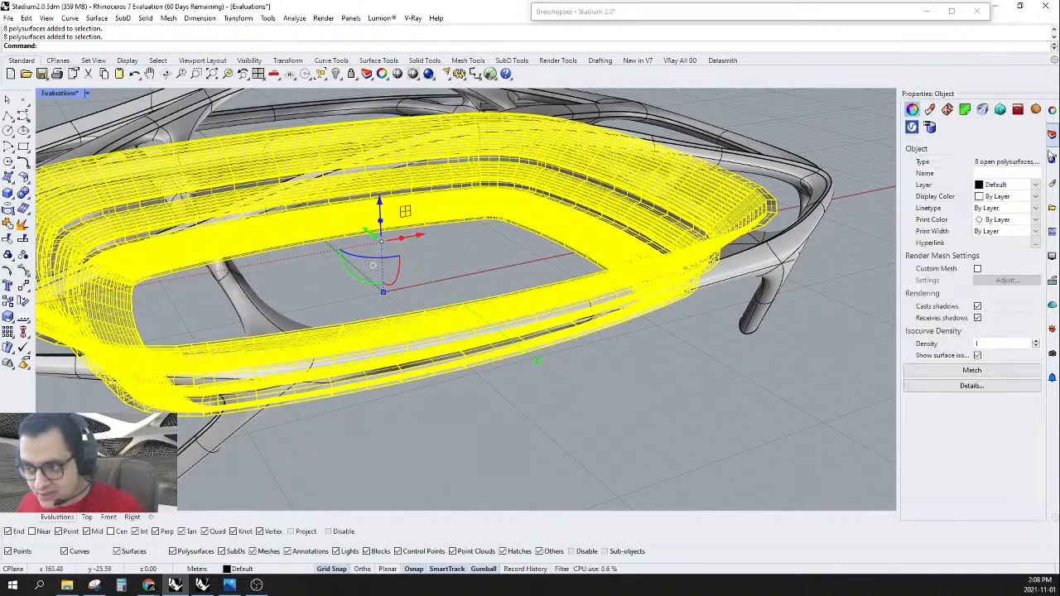
{"action": "left_click", "coordinate": [1007, 185]}
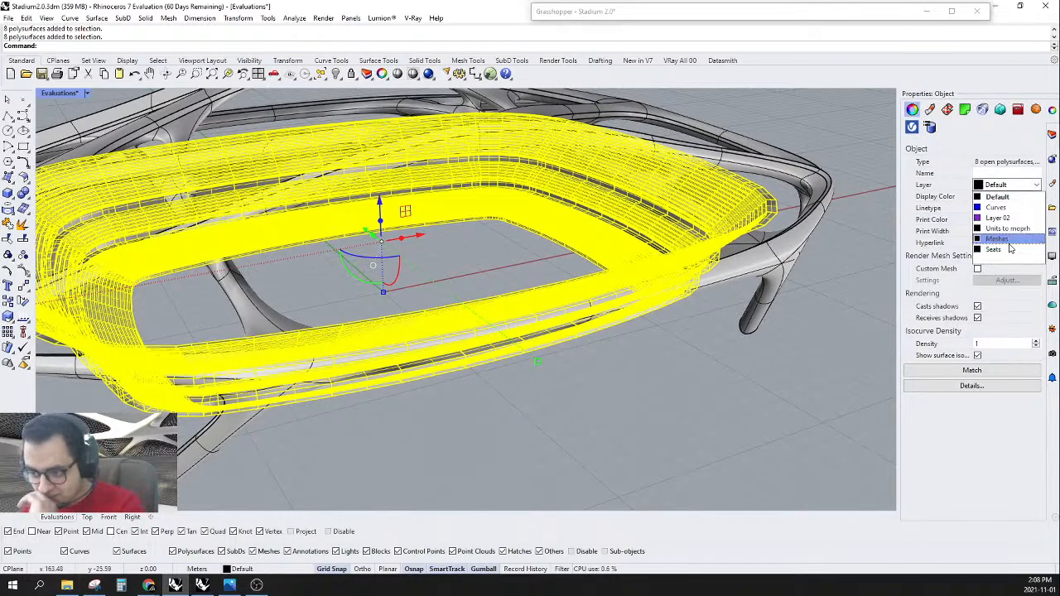
{"action": "left_click", "coordinate": [1010, 249]}
{"action": "right_click_drag", "start_coordinate": [638, 294], "coordinate": [554, 357]}
{"action": "type", "text": "Hide"}
{"action": "key", "text": "Escape"}
{"action": "left_click", "coordinate": [1051, 134]}
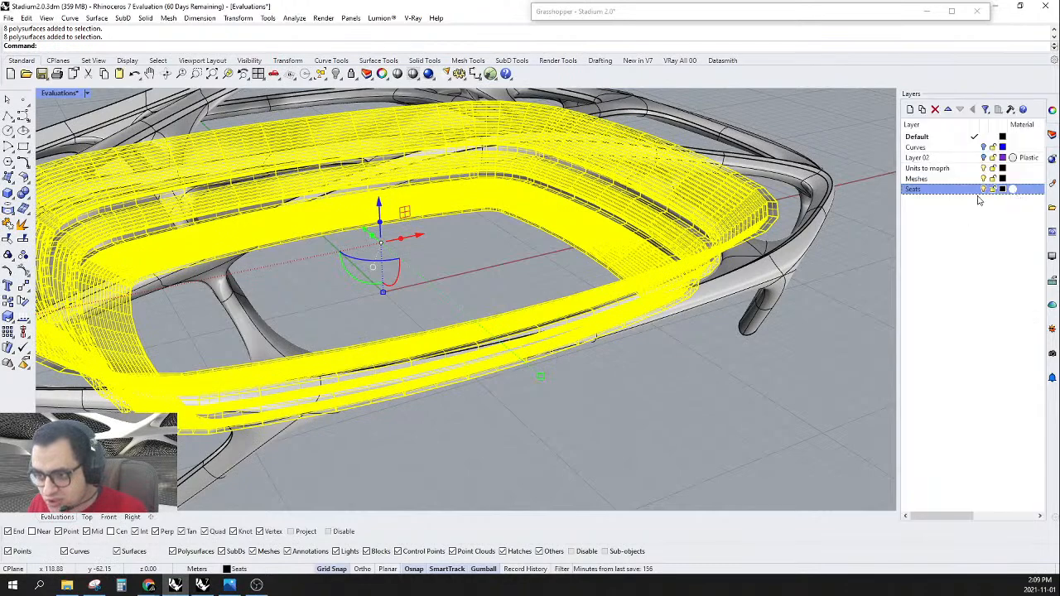
{"action": "left_click", "coordinate": [983, 189]}
- Delete the stray mesh unit standing apart from the other morph units
{"action": "scroll", "coordinate": [655, 381], "scroll_direction": "down", "scroll_amount": 6}
{"action": "scroll", "coordinate": [654, 370], "scroll_direction": "down", "scroll_amount": 5}
{"action": "right_click_drag", "start_coordinate": [657, 366], "coordinate": [642, 386]}
{"action": "scroll", "coordinate": [732, 132], "scroll_direction": "up", "scroll_amount": 4}
{"action": "left_click_drag", "start_coordinate": [727, 130], "coordinate": [537, 243]}
{"action": "key", "text": "Delete"}
- Examine the duplicated square unit and the original inside the Box preview from close up
{"action": "scroll", "coordinate": [650, 248], "scroll_direction": "down", "scroll_amount": 4}
{"action": "right_click_drag", "start_coordinate": [635, 272], "coordinate": [604, 331]}
{"action": "scroll", "coordinate": [598, 346], "scroll_direction": "up", "scroll_amount": 3}
{"action": "scroll", "coordinate": [602, 356], "scroll_direction": "up", "scroll_amount": 5}
{"action": "scroll", "coordinate": [632, 231], "scroll_direction": "up", "scroll_amount": 3}
{"action": "right_click_drag", "start_coordinate": [632, 230], "coordinate": [662, 302]}
{"action": "scroll", "coordinate": [654, 305], "scroll_direction": "down", "scroll_amount": 7}
{"action": "right_click_drag", "start_coordinate": [559, 303], "coordinate": [571, 285]}
{"action": "scroll", "coordinate": [570, 280], "scroll_direction": "down", "scroll_amount": 6}
{"action": "scroll", "coordinate": [414, 231], "scroll_direction": "up", "scroll_amount": 12}
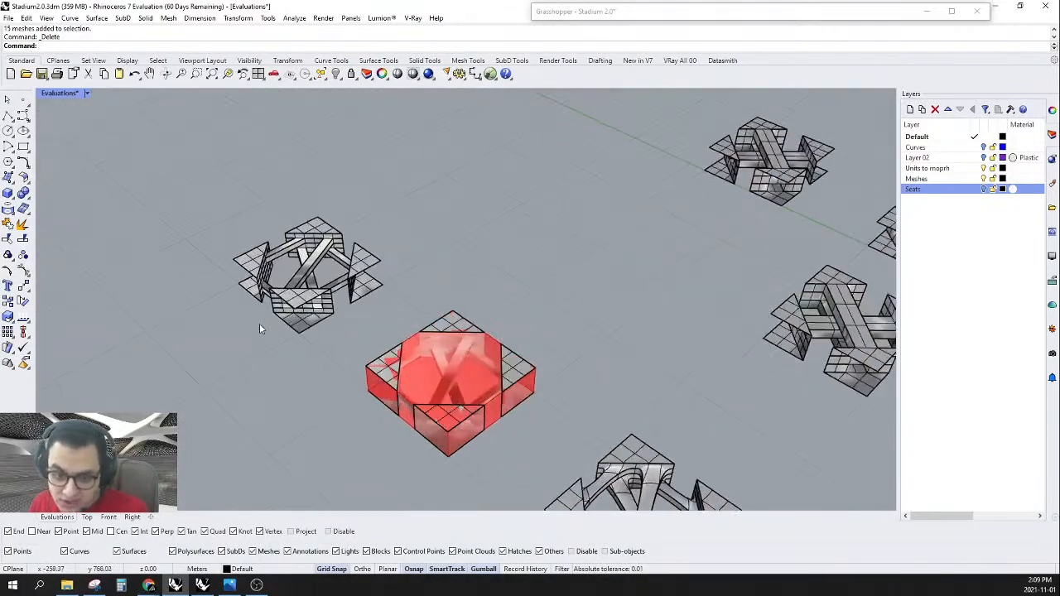
{"action": "scroll", "coordinate": [382, 268], "scroll_direction": "up", "scroll_amount": 10}
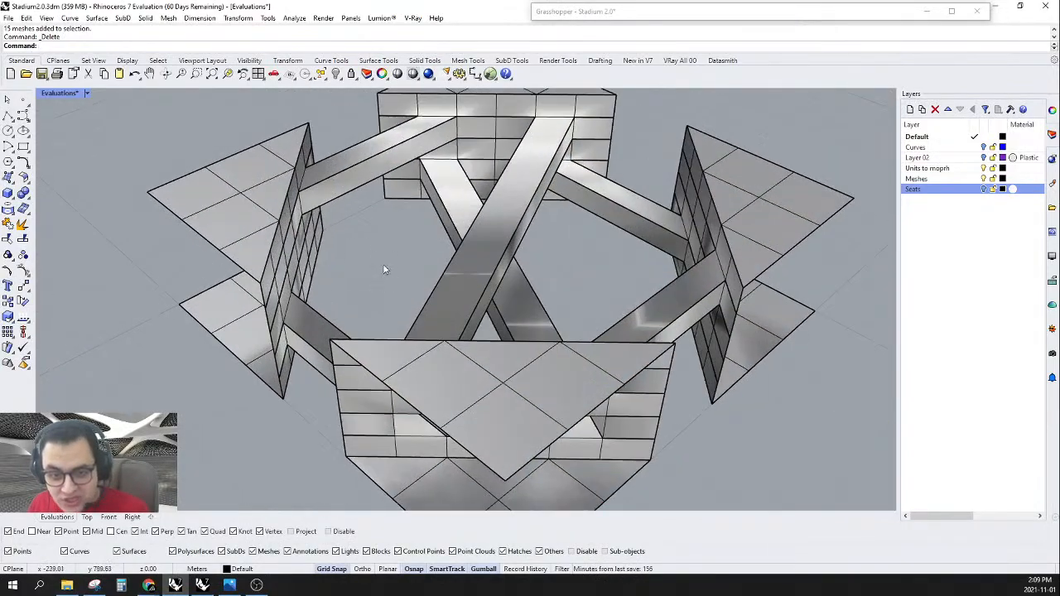
{"action": "scroll", "coordinate": [382, 268], "scroll_direction": "down", "scroll_amount": 10}
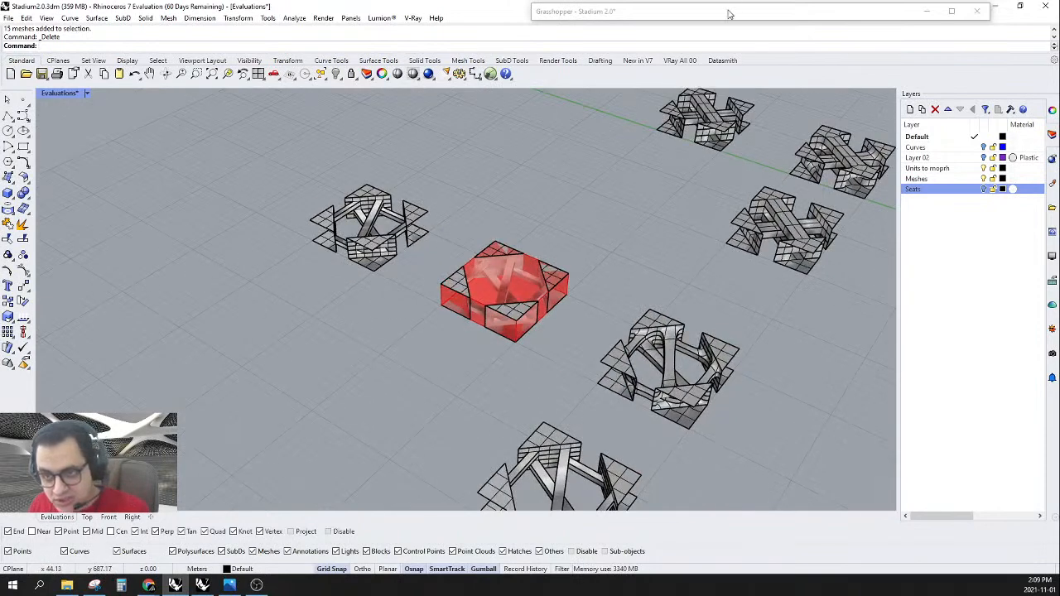
- Turn off the preview of the Box parameter in the upper facade definition
{"action": "double_click", "coordinate": [729, 14]}
{"action": "scroll", "coordinate": [695, 340], "scroll_direction": "up", "scroll_amount": 5}
{"action": "right_click", "coordinate": [695, 318]}
{"action": "left_click", "coordinate": [711, 334]}
- Turn on the preview of the Mesh parameters feeding the three Tween Two Meshes components in the upper facade definition
{"action": "scroll", "coordinate": [653, 371], "scroll_direction": "down", "scroll_amount": 3}
{"action": "right_click_drag", "start_coordinate": [742, 343], "coordinate": [714, 380]}
{"action": "left_click_drag", "start_coordinate": [754, 425], "coordinate": [858, 124]}
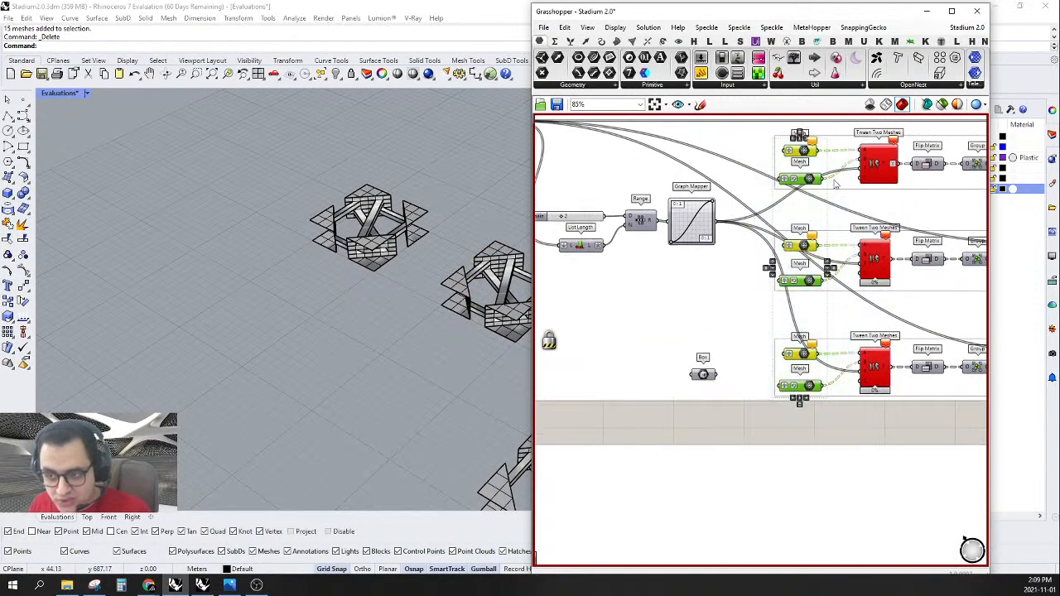
{"action": "right_click_drag", "start_coordinate": [844, 165], "coordinate": [779, 188]}
{"action": "right_click", "coordinate": [671, 455]}
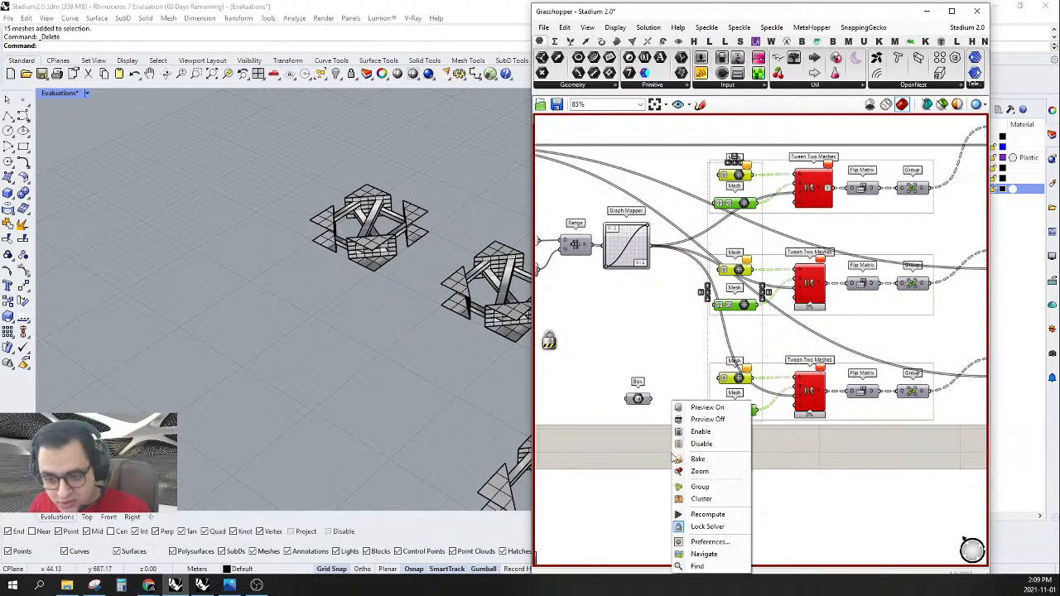
{"action": "left_click", "coordinate": [695, 415]}
- Unlock the Grasshopper solver so the definition recomputes, and clear the component selection
{"action": "scroll", "coordinate": [698, 414], "scroll_direction": "down", "scroll_amount": 4}
{"action": "scroll", "coordinate": [710, 314], "scroll_direction": "up", "scroll_amount": 2}
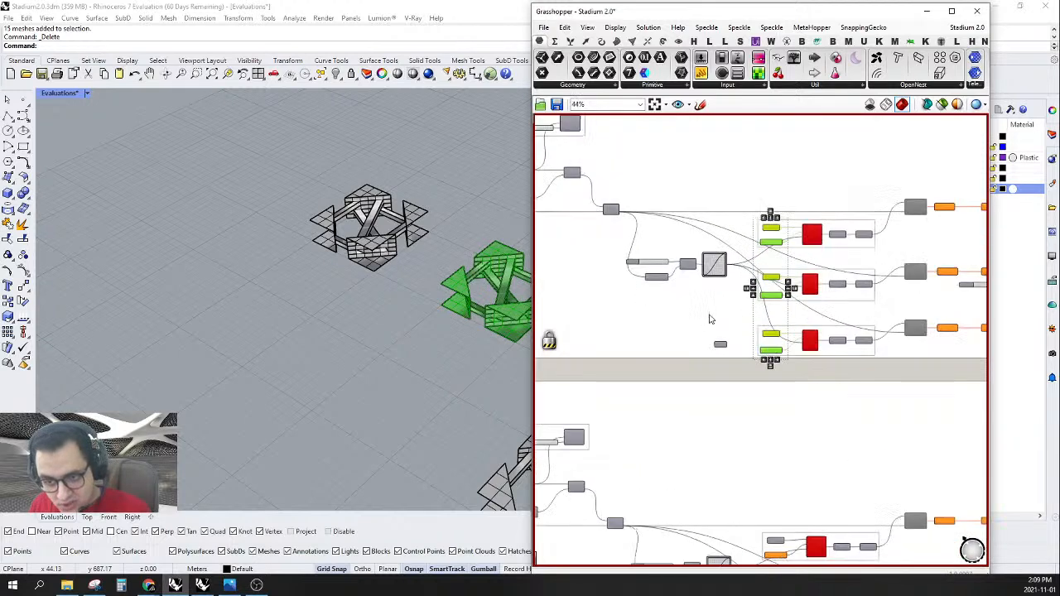
{"action": "right_click", "coordinate": [674, 373]}
{"action": "left_click", "coordinate": [696, 498]}
{"action": "left_click", "coordinate": [694, 370]}
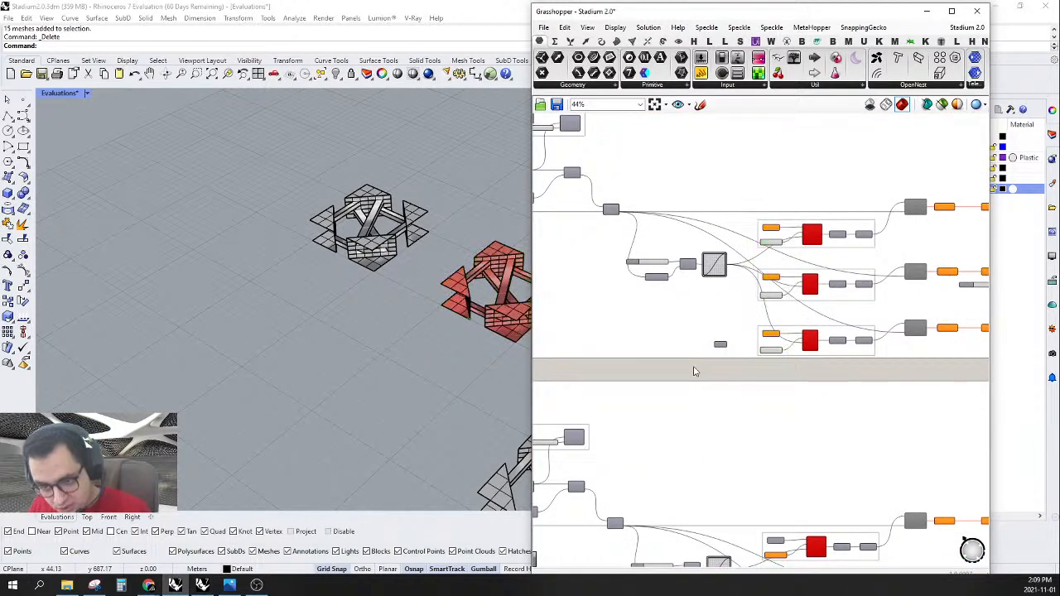
- Examine the Morph To Twisted Box components and the meshes referenced by the top tween group's second Mesh parameter
{"action": "scroll", "coordinate": [696, 371], "scroll_direction": "down", "scroll_amount": 2}
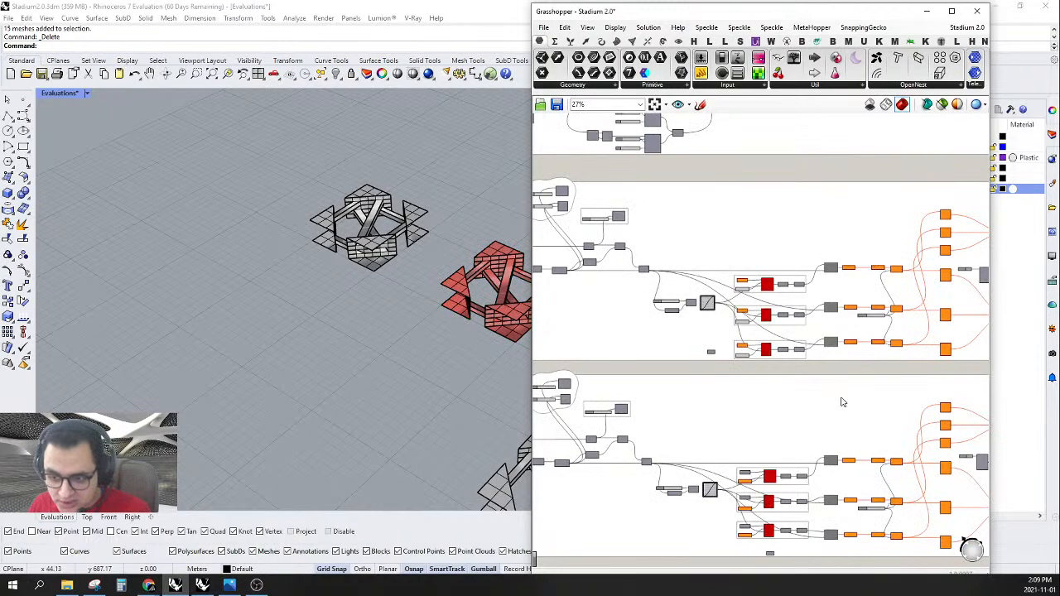
{"action": "right_click_drag", "start_coordinate": [855, 427], "coordinate": [838, 352]}
{"action": "scroll", "coordinate": [816, 195], "scroll_direction": "up", "scroll_amount": 8}
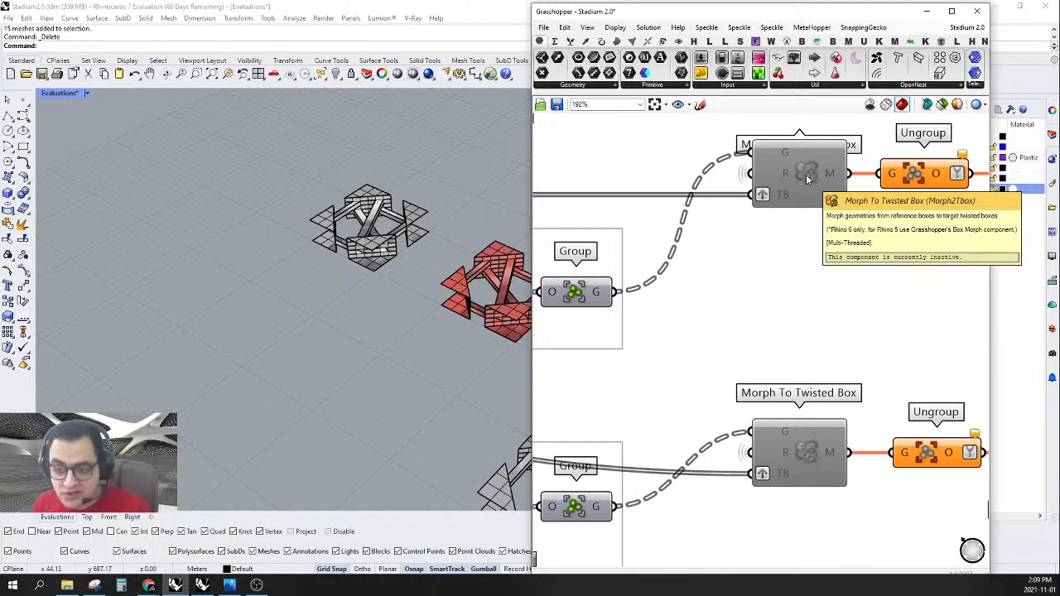
{"action": "scroll", "coordinate": [809, 236], "scroll_direction": "down", "scroll_amount": 4}
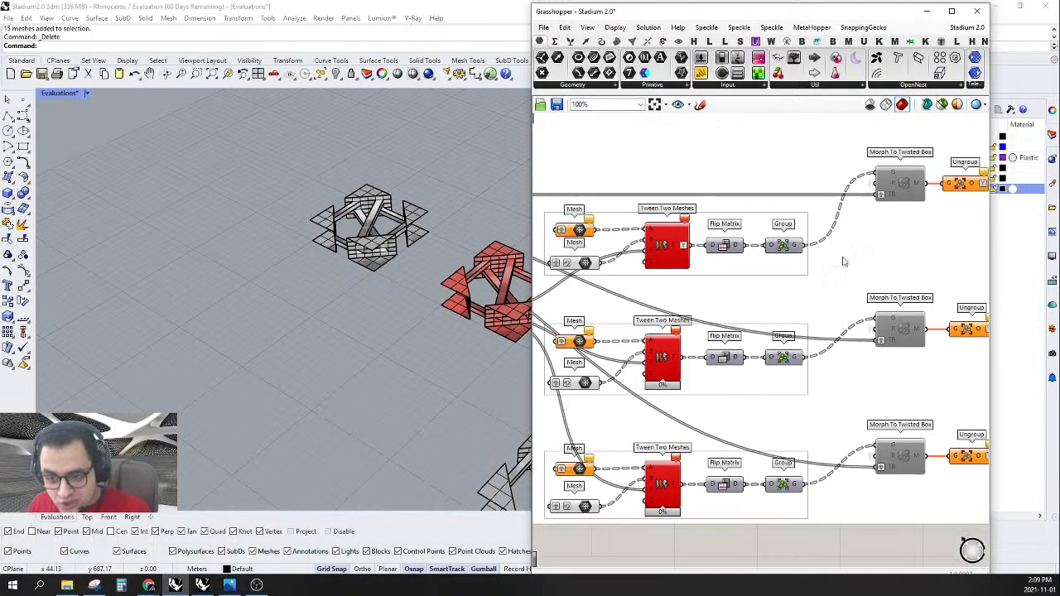
{"action": "right_click_drag", "start_coordinate": [733, 291], "coordinate": [744, 297]}
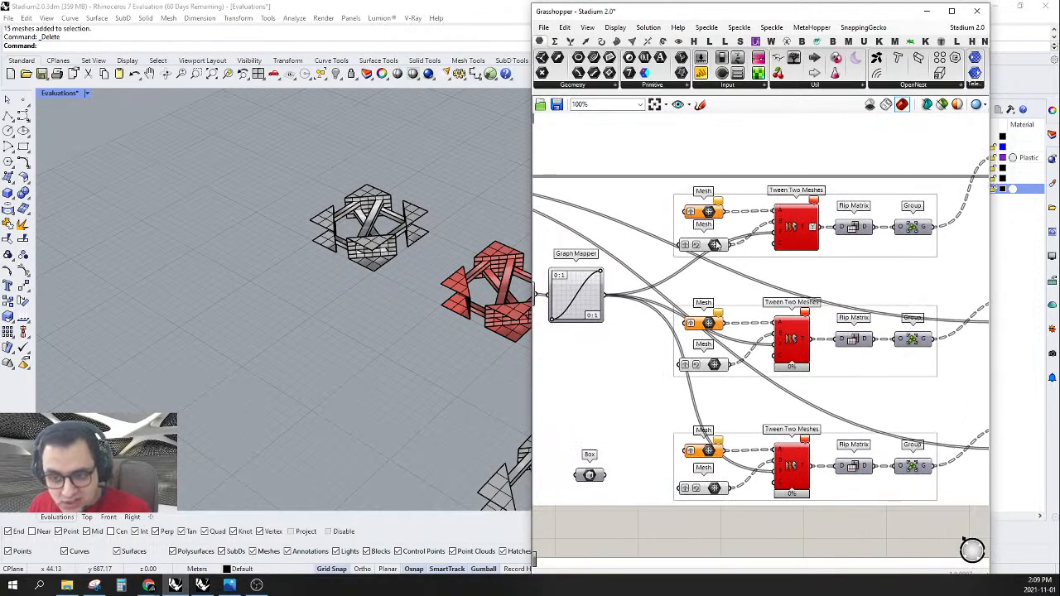
{"action": "left_click", "coordinate": [709, 247]}
{"action": "scroll", "coordinate": [365, 261], "scroll_direction": "up", "scroll_amount": 5}
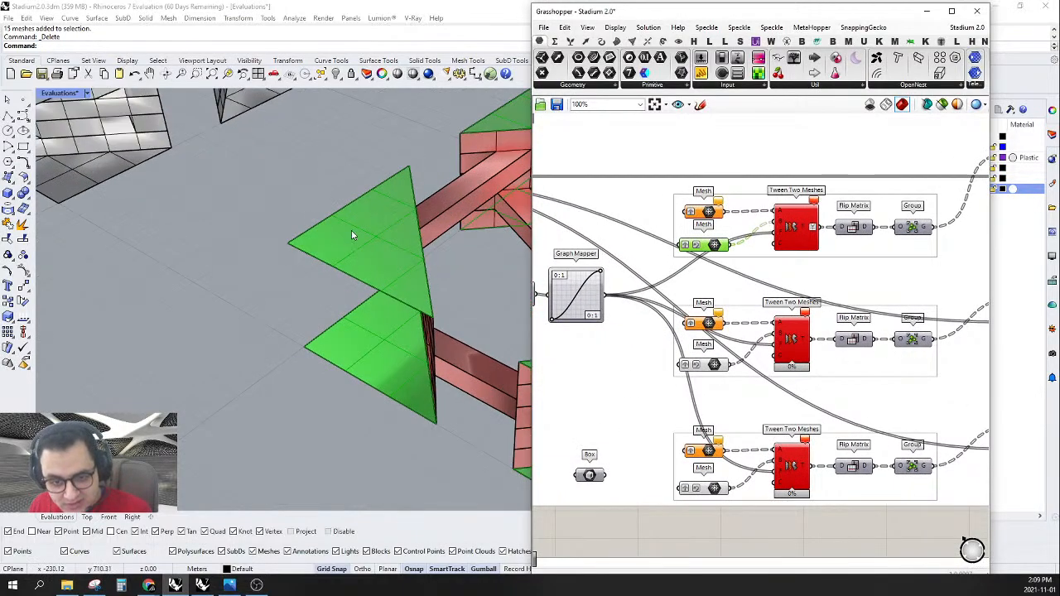
{"action": "scroll", "coordinate": [403, 257], "scroll_direction": "down", "scroll_amount": 8}
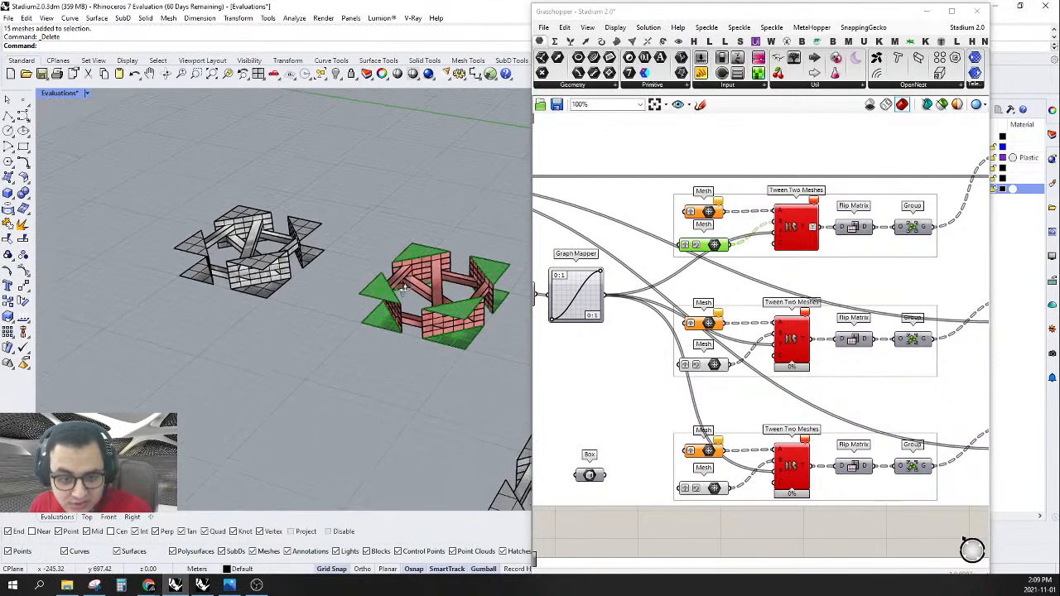
- Set the top tween group's first Mesh parameter to the multiple triangular corner meshes of the adjacent unit
{"action": "left_click", "coordinate": [710, 213]}
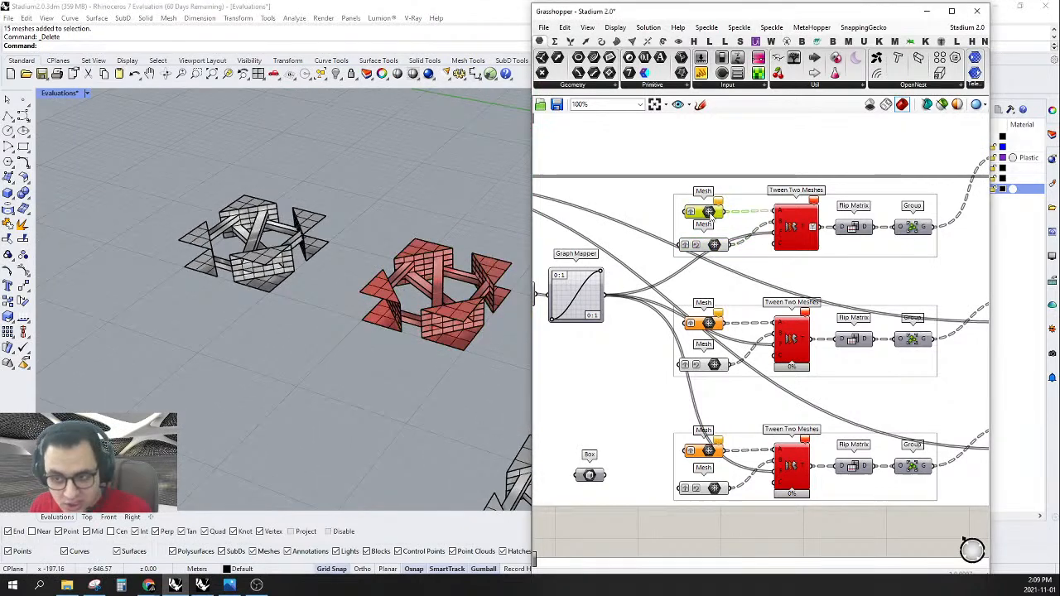
{"action": "scroll", "coordinate": [234, 215], "scroll_direction": "up", "scroll_amount": 2}
{"action": "left_click", "coordinate": [191, 246]}
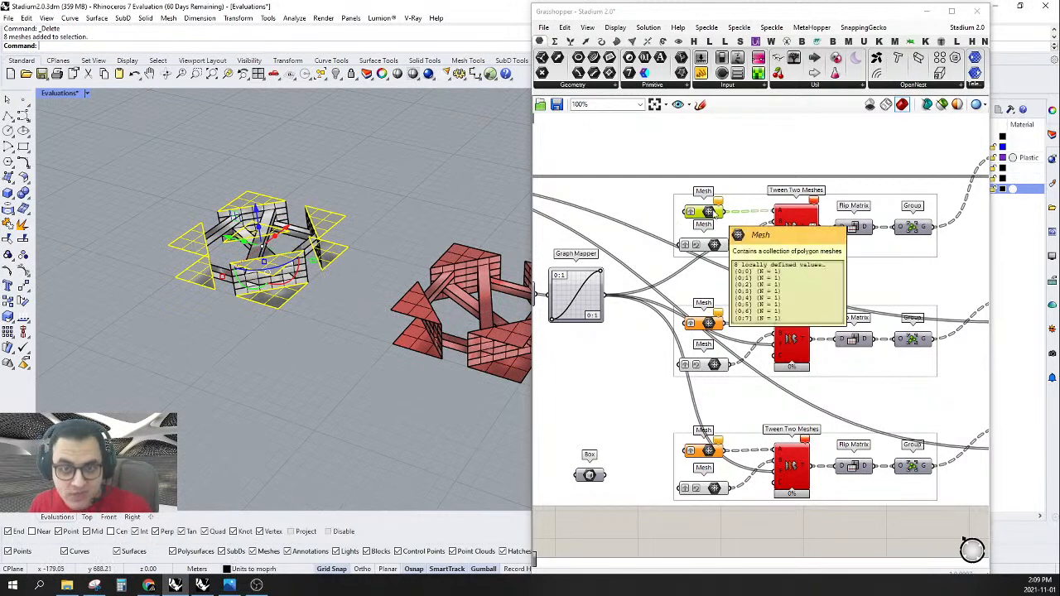
{"action": "right_click", "coordinate": [713, 212]}
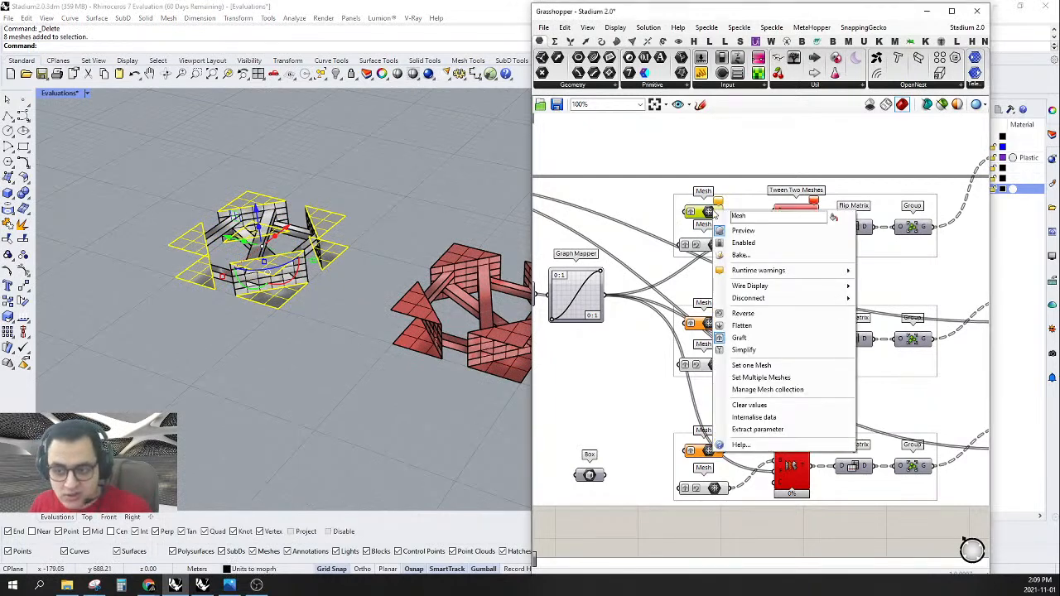
{"action": "left_click", "coordinate": [758, 377]}
{"action": "left_click", "coordinate": [366, 425]}
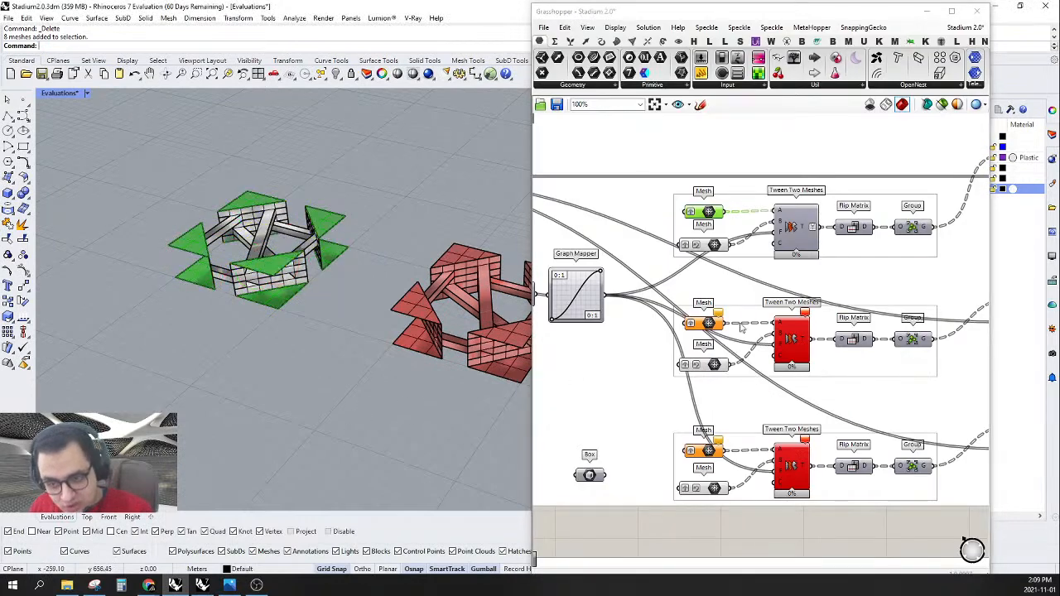
- Turn on the preview of the top Tween Two Meshes component and examine the tween between the two units
{"action": "right_click", "coordinate": [811, 229]}
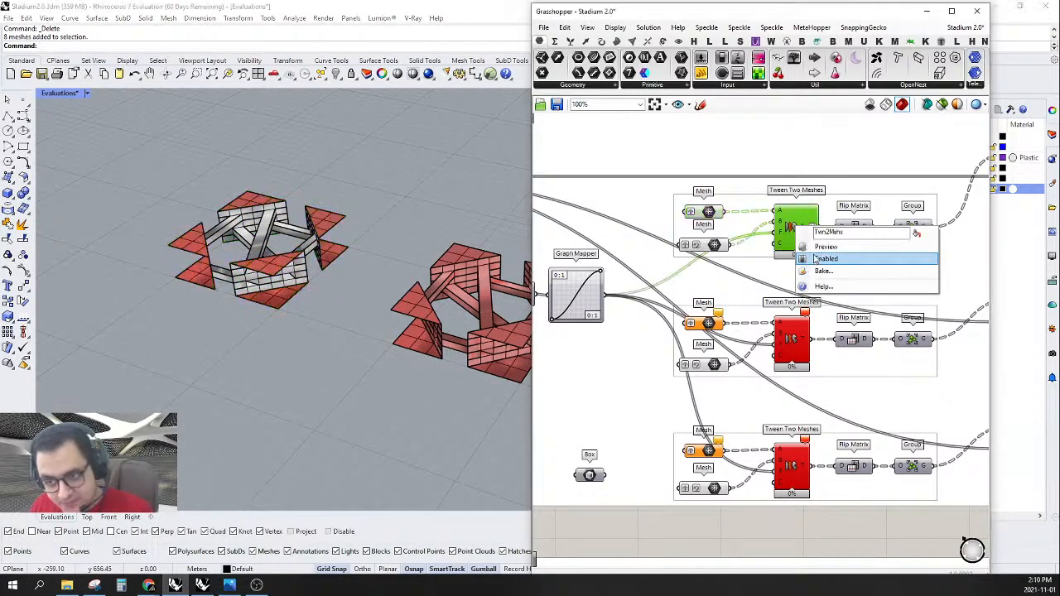
{"action": "left_click", "coordinate": [813, 257]}
{"action": "right_click_drag", "start_coordinate": [325, 372], "coordinate": [453, 344]}
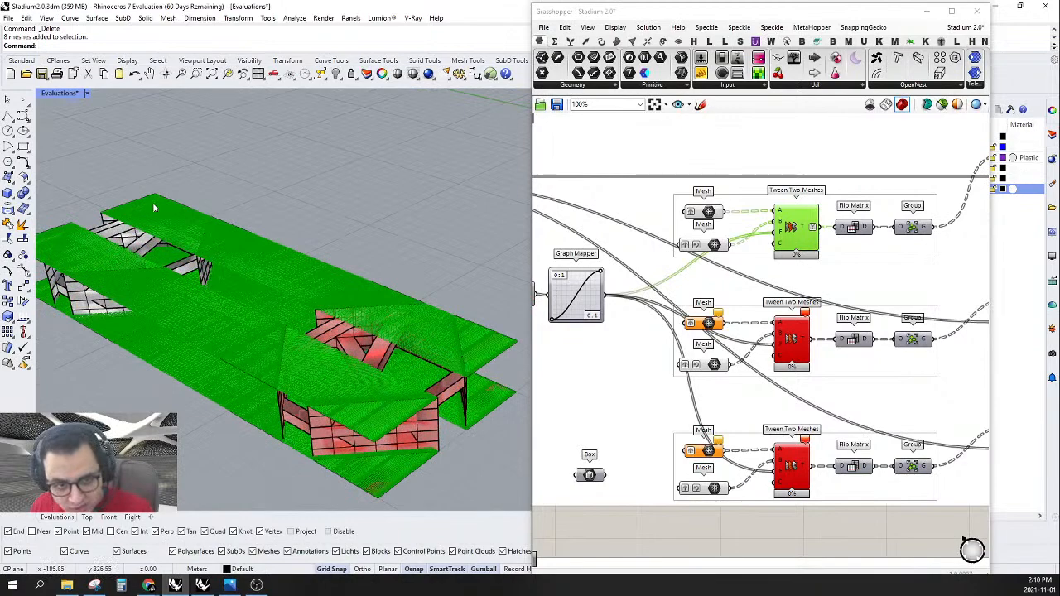
{"action": "scroll", "coordinate": [303, 292], "scroll_direction": "down", "scroll_amount": 3}
{"action": "right_click_drag", "start_coordinate": [303, 296], "coordinate": [322, 286]}
{"action": "right_click_drag", "start_coordinate": [266, 321], "coordinate": [299, 240]}
- Try removing Reverse from the top tween group's second Mesh parameter, then restore it and compare the tween
{"action": "right_click", "coordinate": [690, 246]}
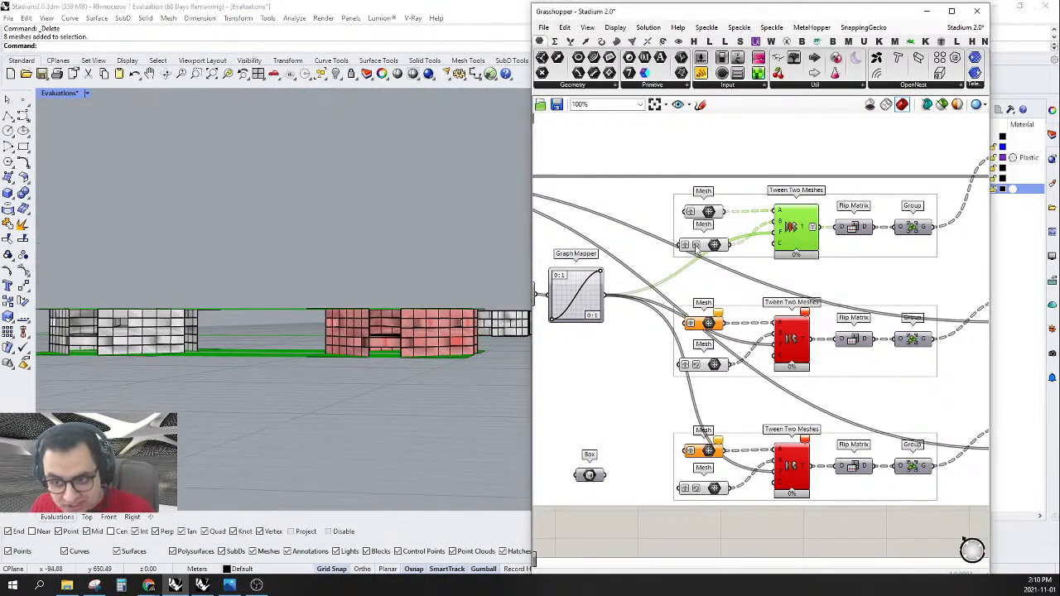
{"action": "left_click", "coordinate": [725, 334]}
{"action": "right_click_drag", "start_coordinate": [341, 313], "coordinate": [346, 376]}
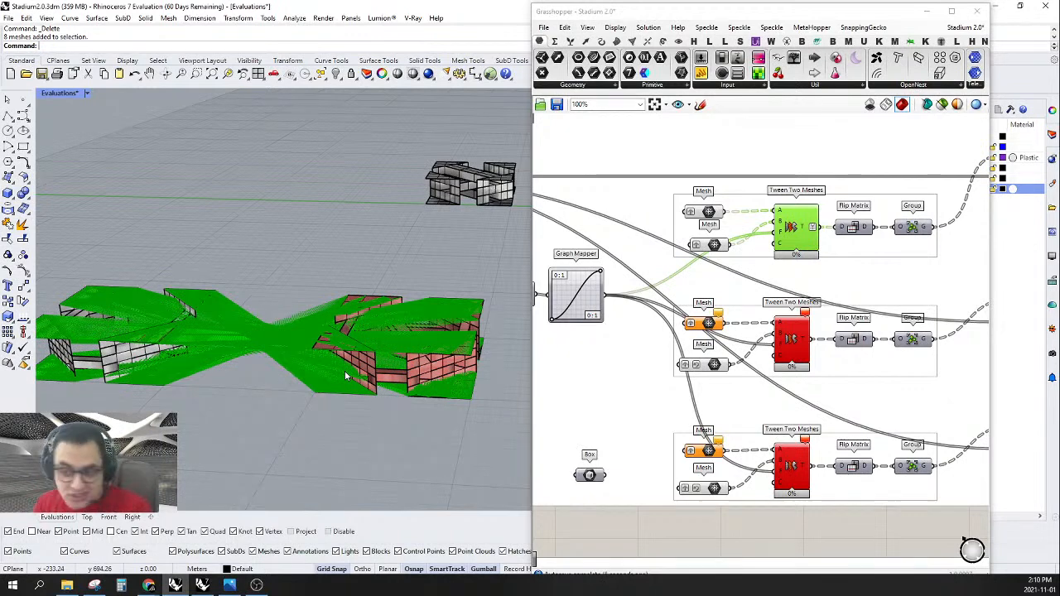
{"action": "right_click", "coordinate": [714, 245]}
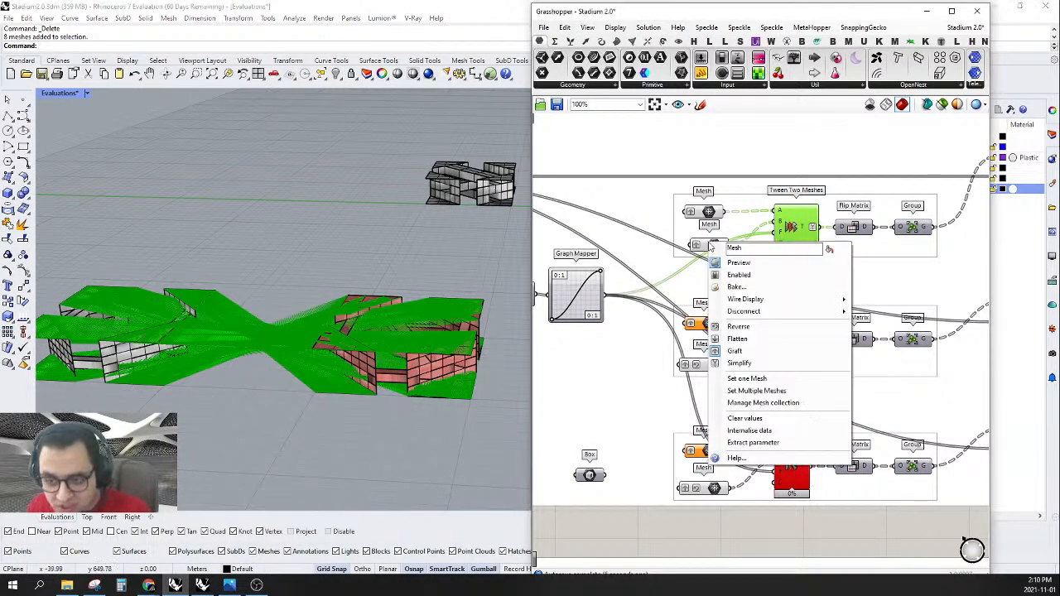
{"action": "left_click", "coordinate": [731, 332]}
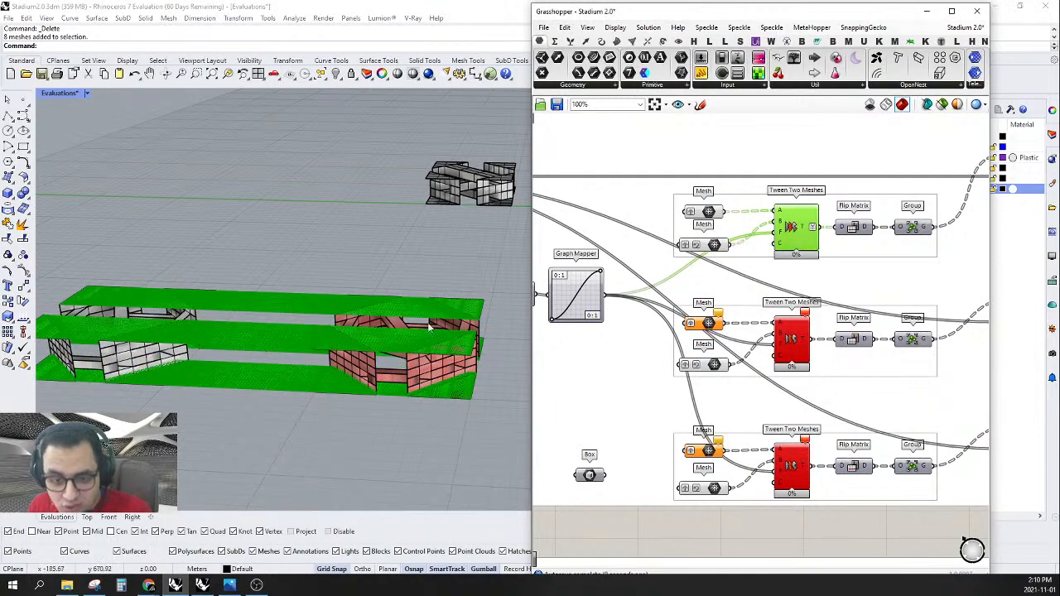
{"action": "right_click_drag", "start_coordinate": [281, 224], "coordinate": [232, 267]}
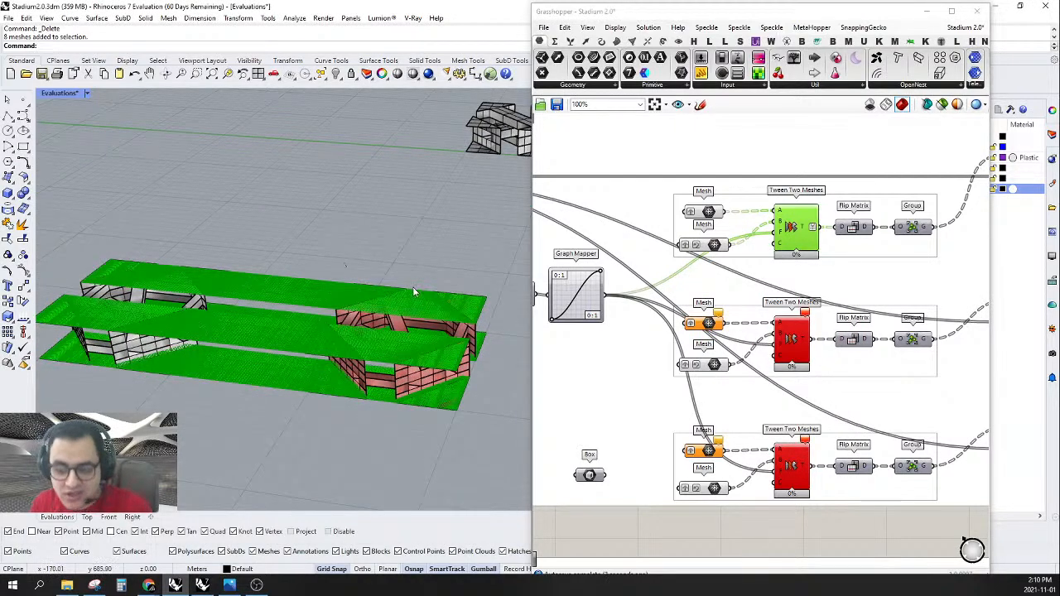
{"action": "scroll", "coordinate": [413, 287], "scroll_direction": "down", "scroll_amount": 2}
{"action": "right_click_drag", "start_coordinate": [394, 312], "coordinate": [408, 304]}
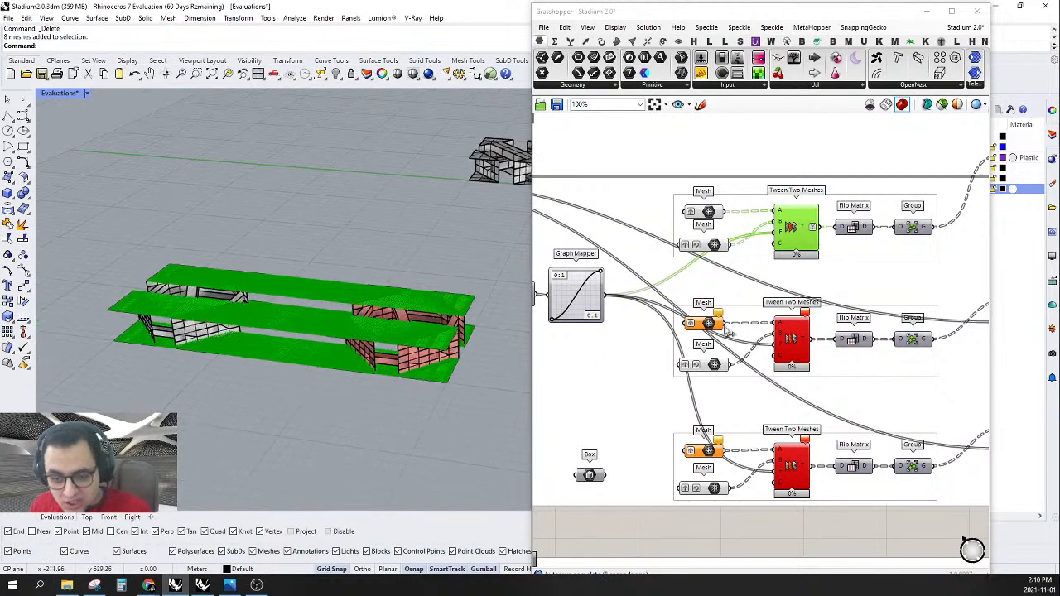
- Set the middle tween group's first Mesh parameter to the adjacent unit's meshes that match its second Mesh parameter
{"action": "left_click", "coordinate": [713, 365]}
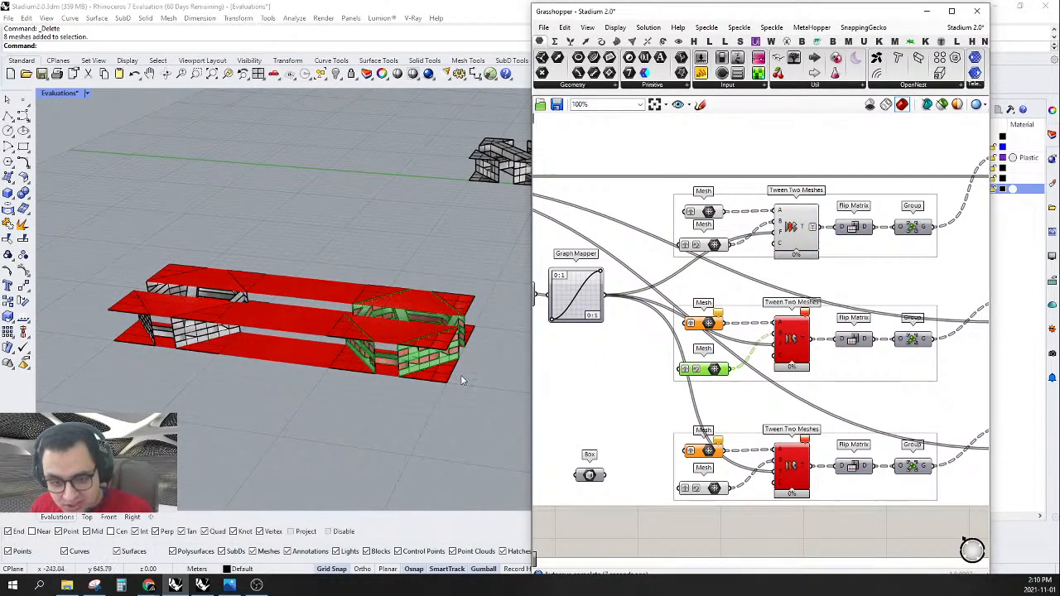
{"action": "scroll", "coordinate": [405, 344], "scroll_direction": "up", "scroll_amount": 5}
{"action": "scroll", "coordinate": [400, 341], "scroll_direction": "down", "scroll_amount": 5}
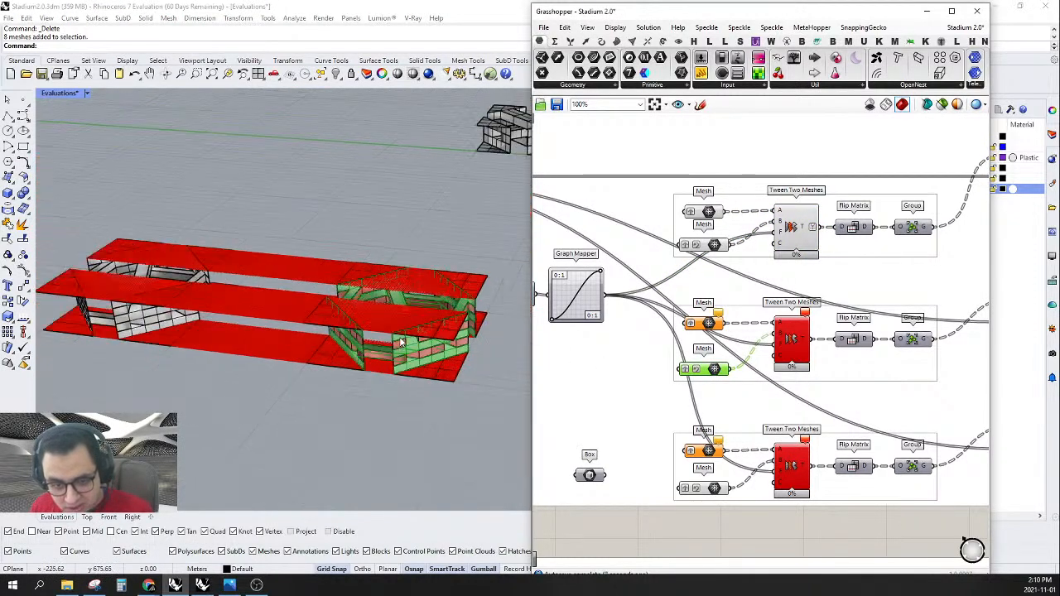
{"action": "scroll", "coordinate": [398, 344], "scroll_direction": "up", "scroll_amount": 5}
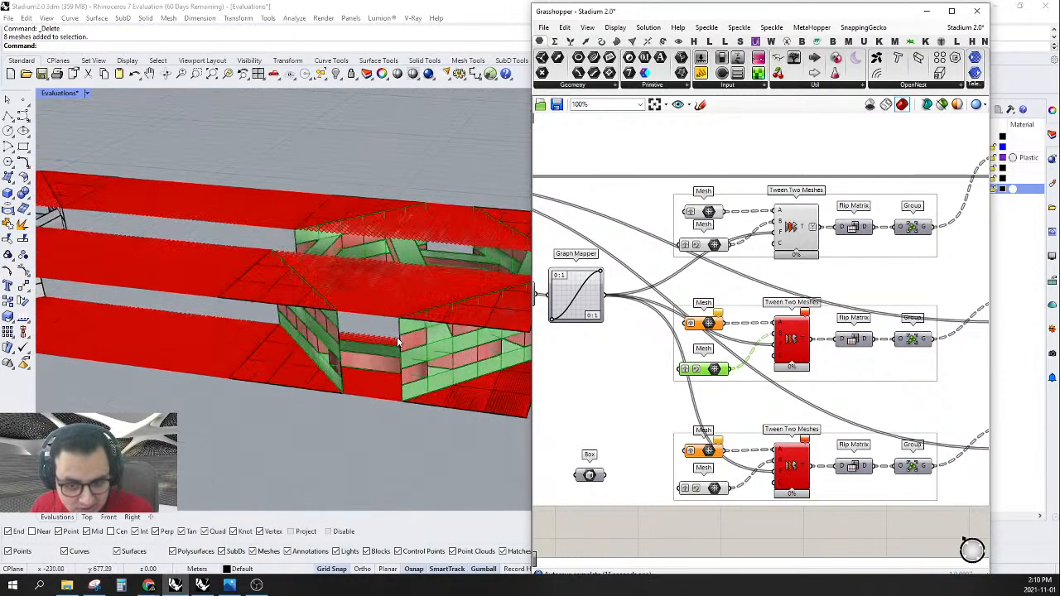
{"action": "scroll", "coordinate": [409, 334], "scroll_direction": "down", "scroll_amount": 7}
{"action": "right_click_drag", "start_coordinate": [270, 367], "coordinate": [242, 337]}
{"action": "scroll", "coordinate": [242, 337], "scroll_direction": "up", "scroll_amount": 6}
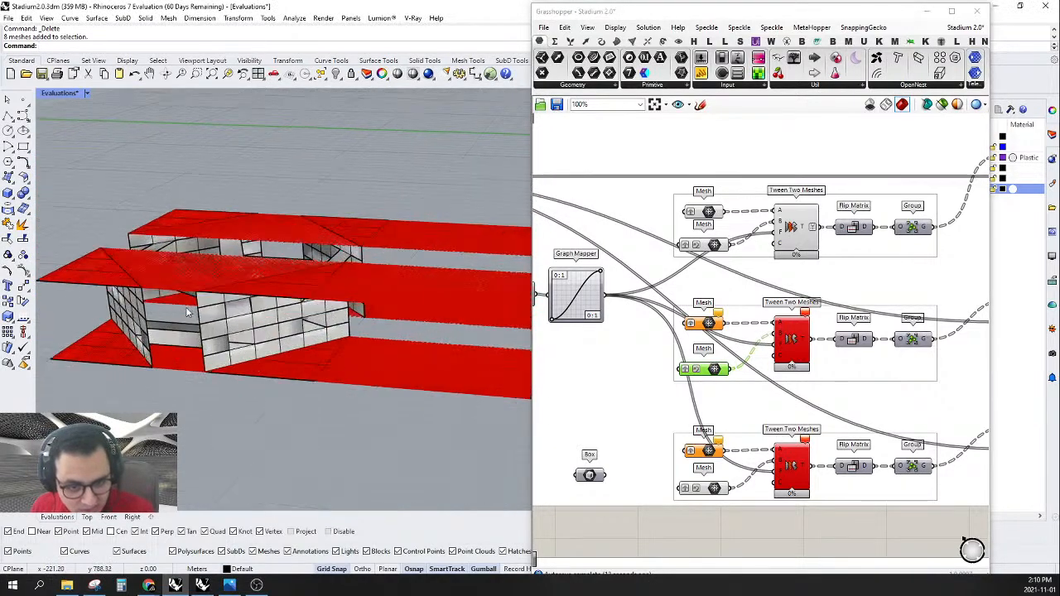
{"action": "left_click", "coordinate": [207, 302]}
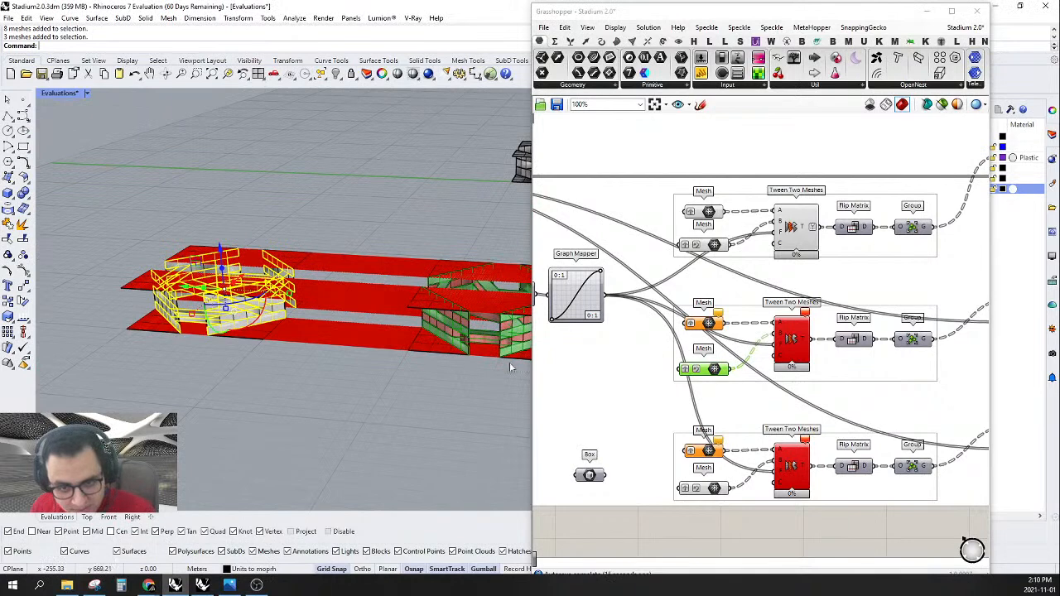
{"action": "right_click", "coordinate": [712, 325]}
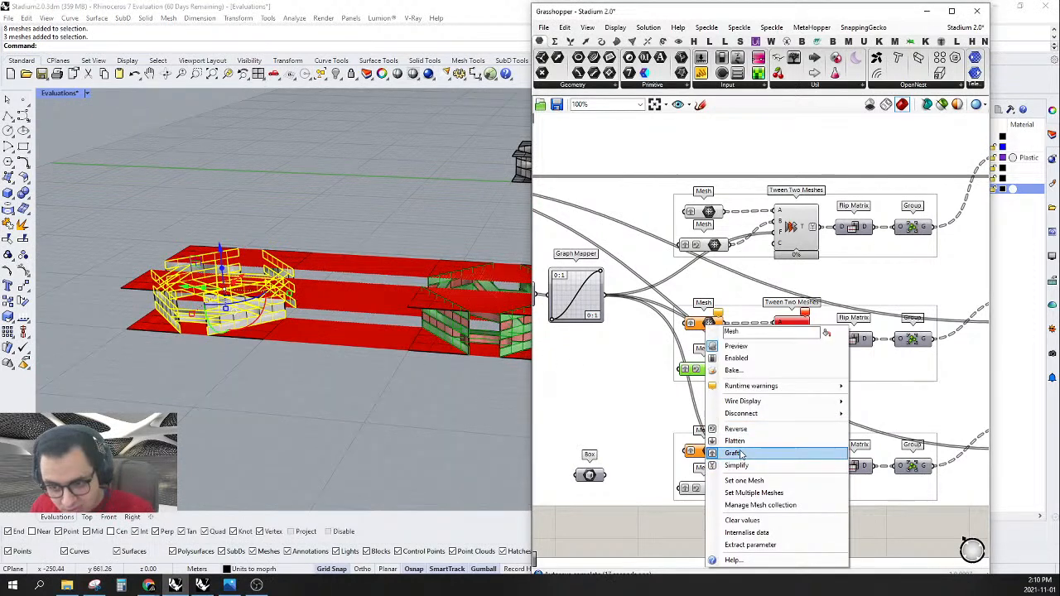
{"action": "left_click", "coordinate": [739, 493]}
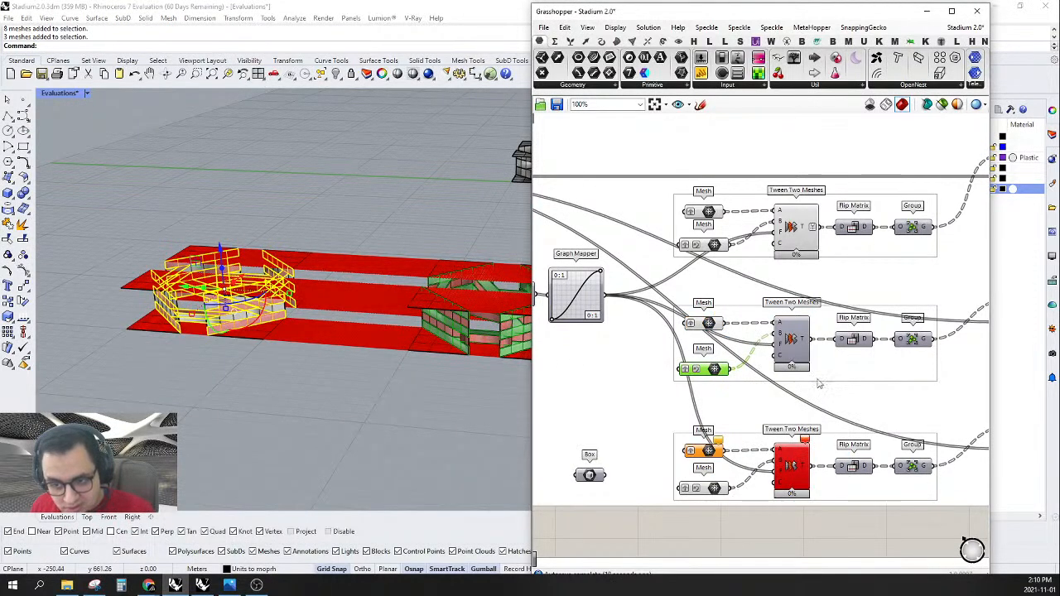
- Switch the tween preview from the top Tween Two Meshes component to the middle one and inspect it
{"action": "right_click", "coordinate": [794, 340]}
{"action": "left_click", "coordinate": [809, 361]}
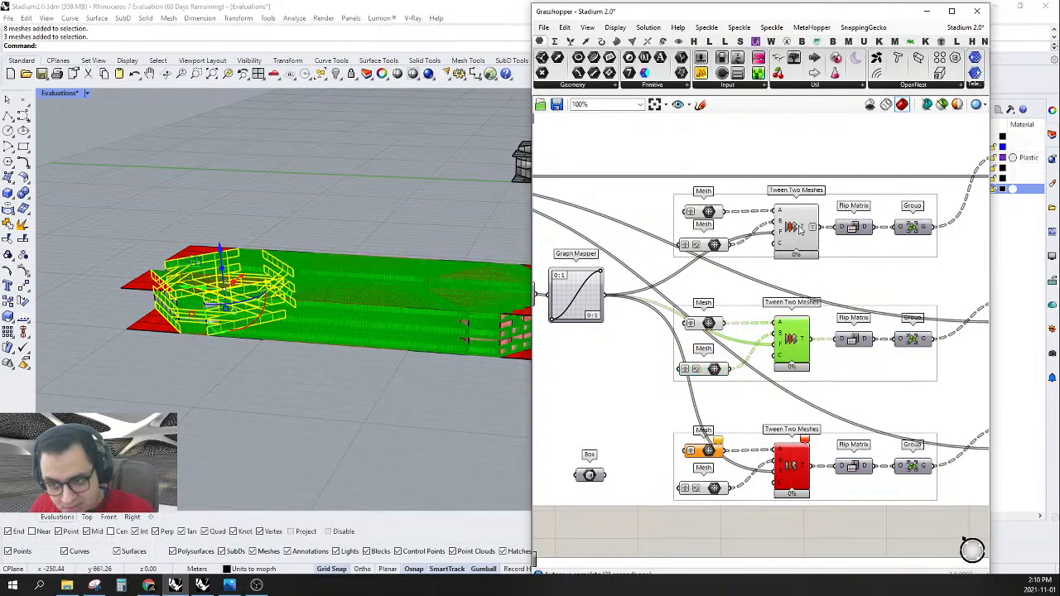
{"action": "right_click", "coordinate": [797, 229]}
{"action": "left_click", "coordinate": [809, 248]}
{"action": "right_click_drag", "start_coordinate": [453, 321], "coordinate": [306, 411]}
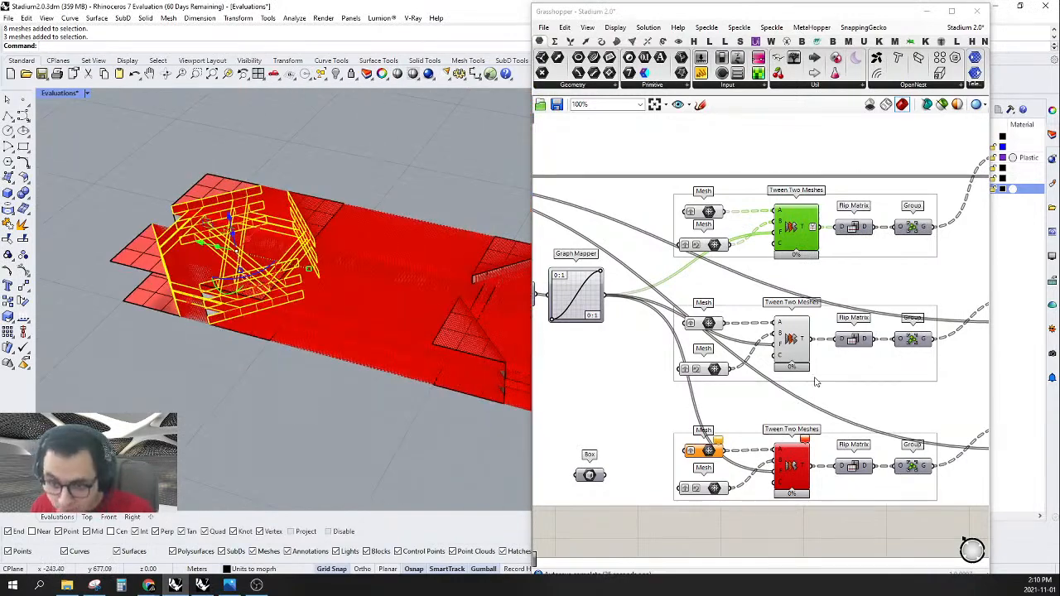
- Turn off the preview of the middle Tween Two Meshes component
{"action": "right_click_drag", "start_coordinate": [724, 523], "coordinate": [718, 497]}
{"action": "left_click", "coordinate": [712, 494]}
{"action": "right_click_drag", "start_coordinate": [406, 394], "coordinate": [415, 388]}
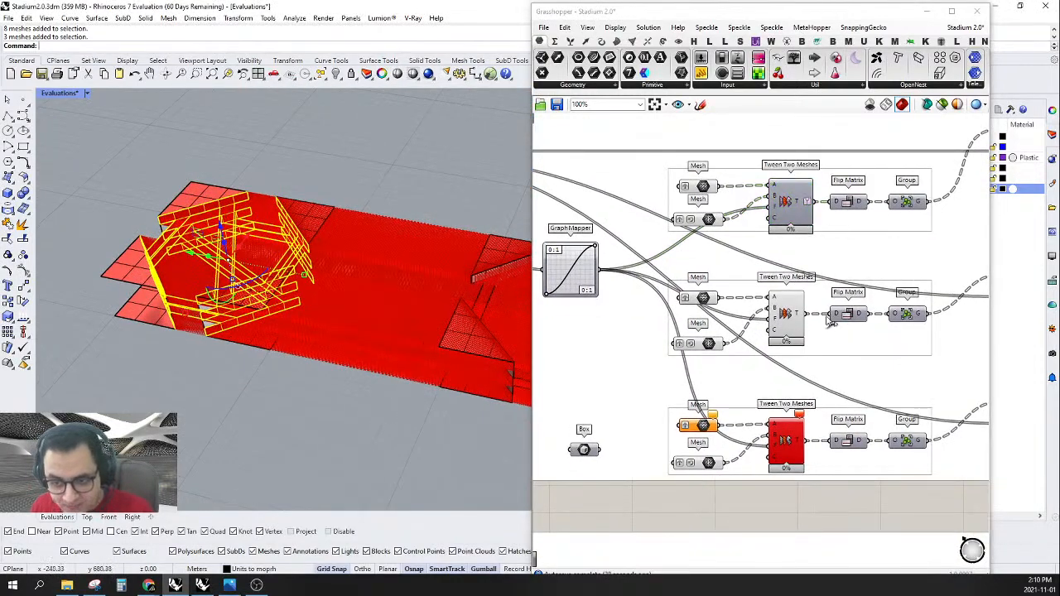
{"action": "right_click", "coordinate": [780, 311]}
{"action": "left_click", "coordinate": [795, 334]}
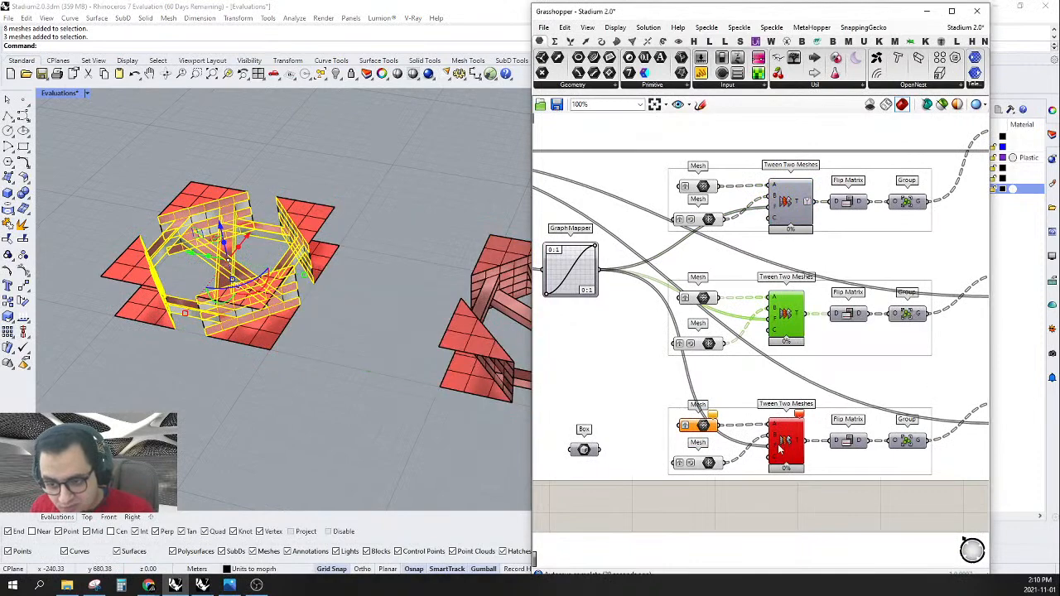
- Set the bottom tween group's first Mesh parameter to the adjacent unit's horizontal band meshes that match its second Mesh parameter
{"action": "left_click", "coordinate": [708, 463]}
{"action": "right_click_drag", "start_coordinate": [343, 381], "coordinate": [361, 325]}
{"action": "scroll", "coordinate": [364, 324], "scroll_direction": "down", "scroll_amount": 5}
{"action": "scroll", "coordinate": [424, 317], "scroll_direction": "up", "scroll_amount": 5}
{"action": "left_click", "coordinate": [219, 282]}
{"action": "scroll", "coordinate": [472, 289], "scroll_direction": "down", "scroll_amount": 3}
{"action": "scroll", "coordinate": [207, 271], "scroll_direction": "up", "scroll_amount": 7}
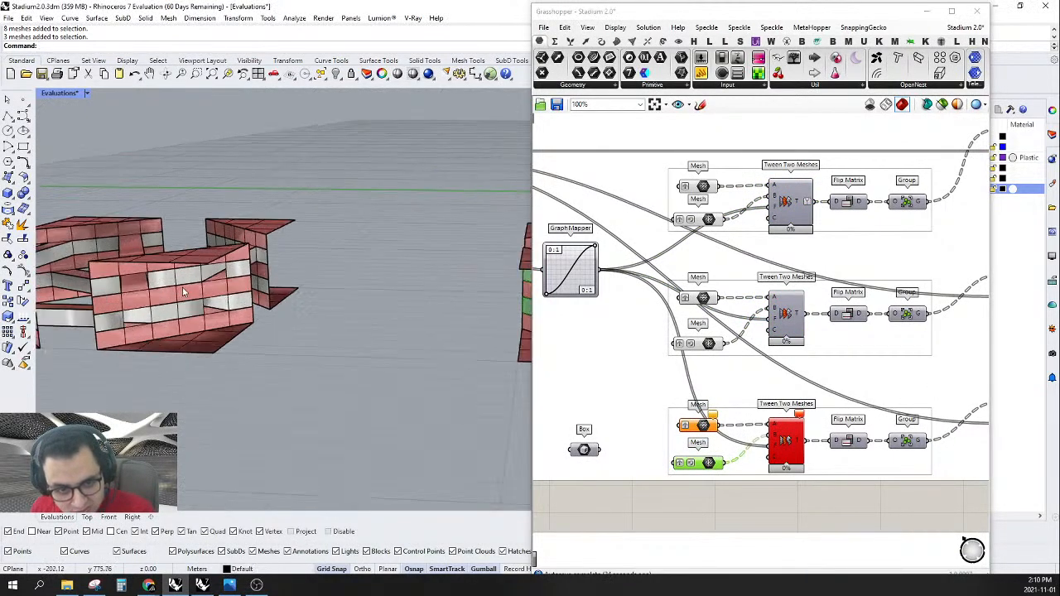
{"action": "left_click", "coordinate": [232, 265]}
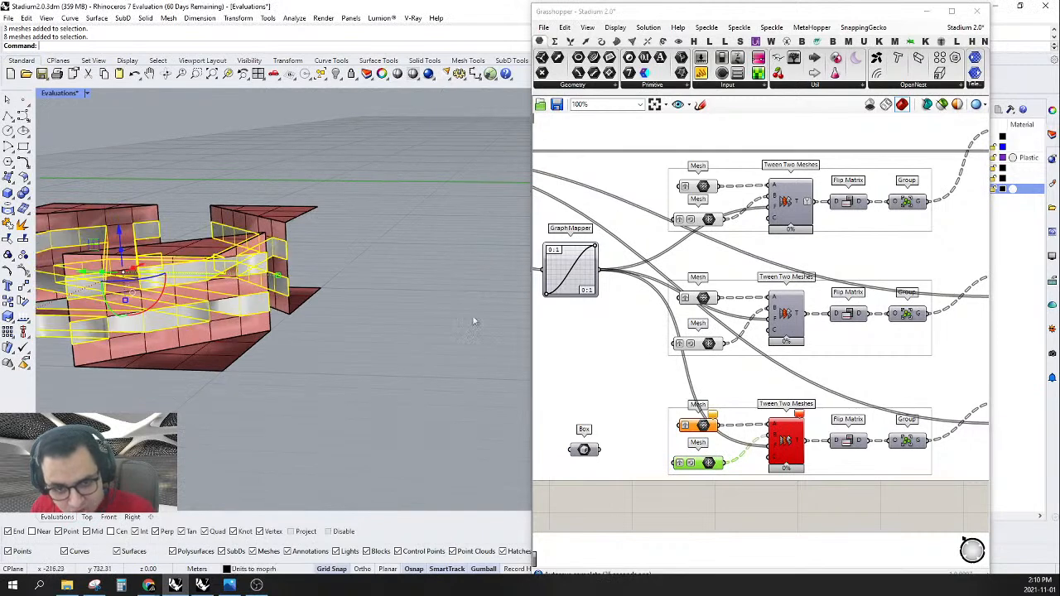
{"action": "right_click", "coordinate": [706, 425]}
{"action": "left_click", "coordinate": [738, 502]}
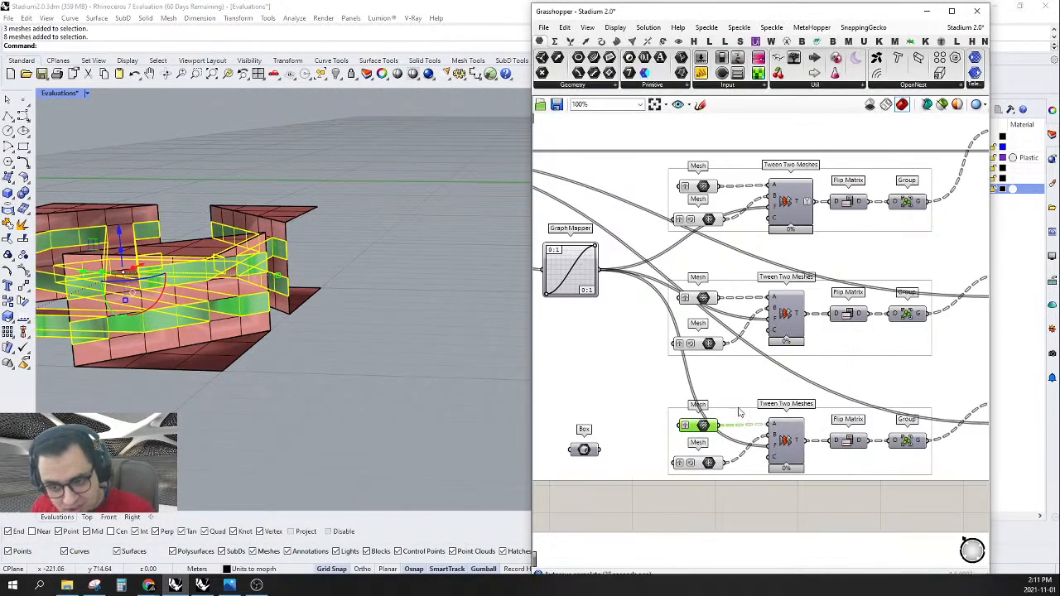
- Turn on the preview of the bottom Tween Two Meshes component and inspect the tween from several angles
{"action": "right_click", "coordinate": [785, 445]}
{"action": "left_click", "coordinate": [816, 461]}
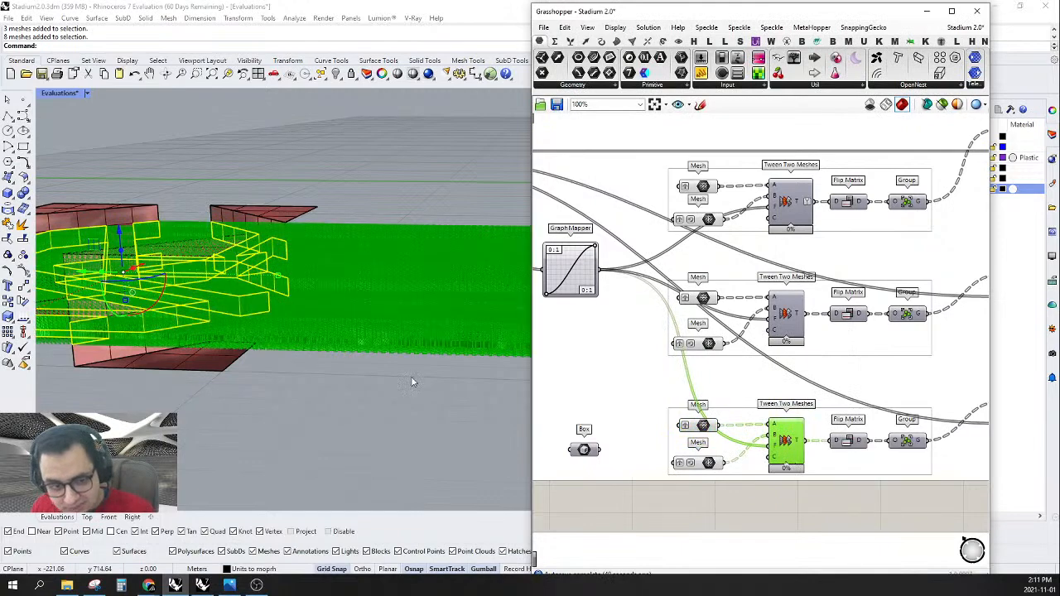
{"action": "scroll", "coordinate": [297, 366], "scroll_direction": "down", "scroll_amount": 2}
{"action": "right_click_drag", "start_coordinate": [297, 366], "coordinate": [244, 282]}
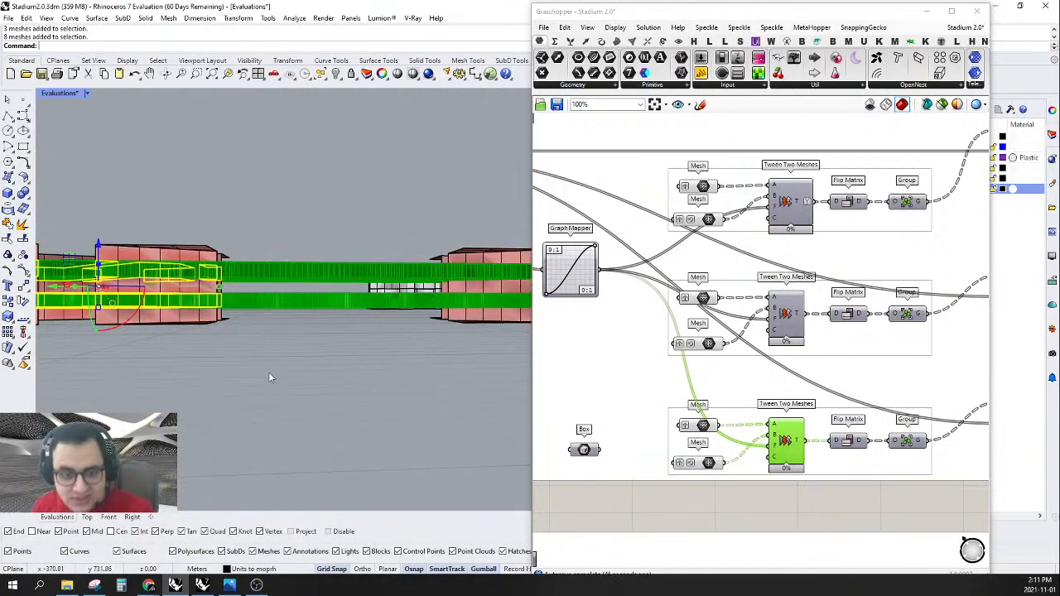
{"action": "right_click_drag", "start_coordinate": [273, 324], "coordinate": [250, 406]}
{"action": "scroll", "coordinate": [363, 269], "scroll_direction": "up", "scroll_amount": 5}
{"action": "right_click_drag", "start_coordinate": [363, 270], "coordinate": [159, 322]}
{"action": "scroll", "coordinate": [159, 322], "scroll_direction": "down", "scroll_amount": 5}
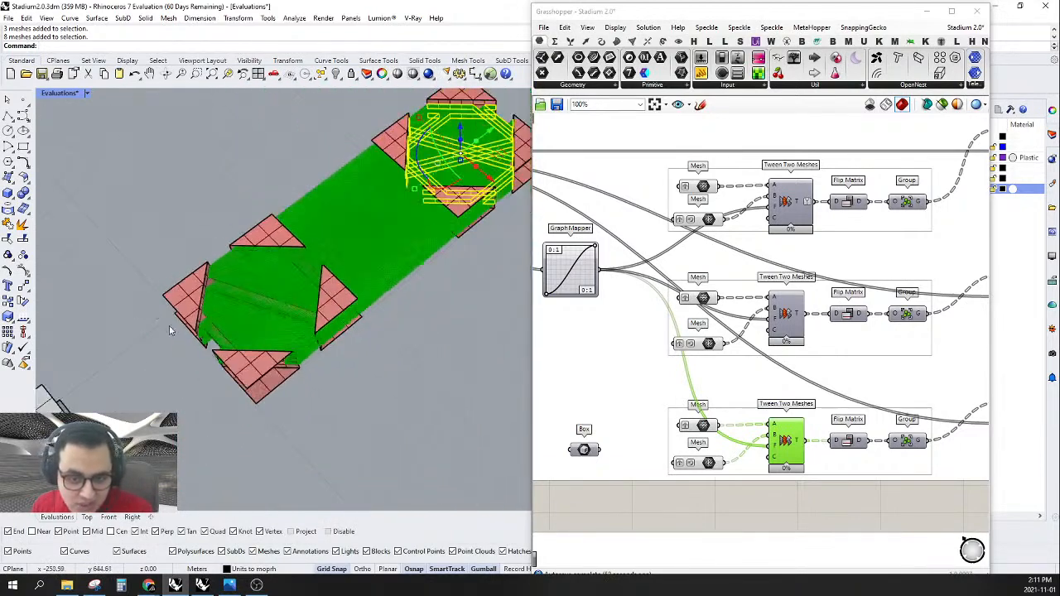
{"action": "scroll", "coordinate": [538, 156], "scroll_direction": "up", "scroll_amount": 4}
{"action": "scroll", "coordinate": [422, 248], "scroll_direction": "up", "scroll_amount": 8}
{"action": "scroll", "coordinate": [277, 329], "scroll_direction": "up", "scroll_amount": 3}
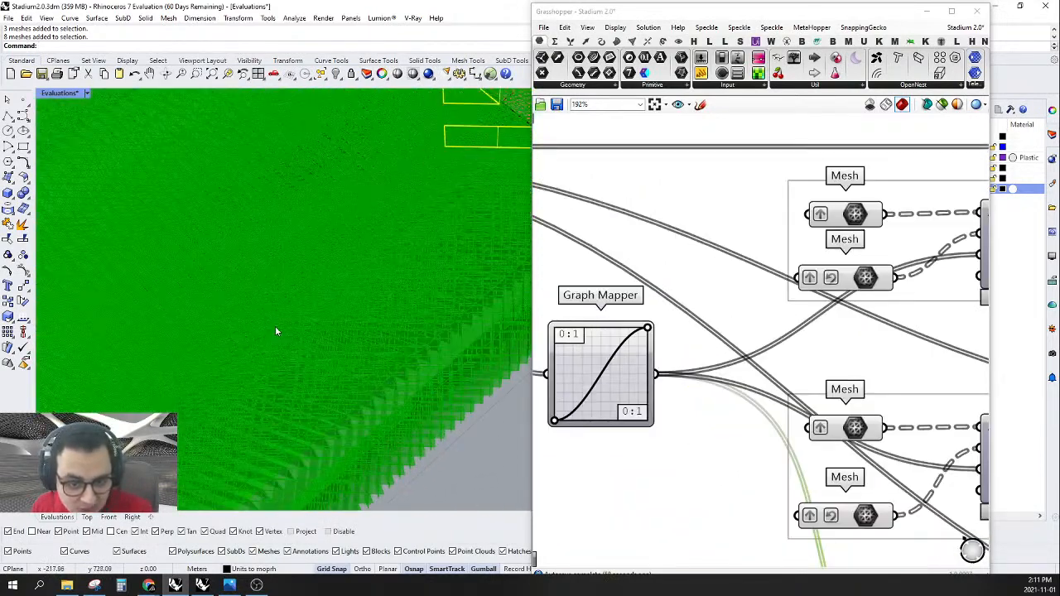
{"action": "scroll", "coordinate": [315, 314], "scroll_direction": "down", "scroll_amount": 8}
{"action": "right_click_drag", "start_coordinate": [295, 334], "coordinate": [450, 310]}
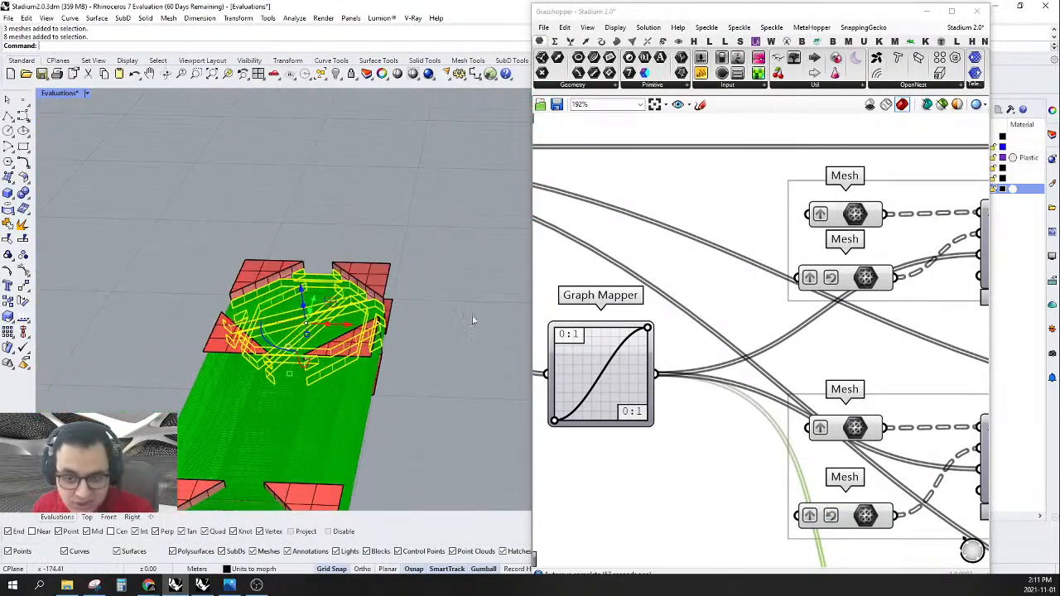
- Turn off the preview of the Mesh parameters and Tween Two Meshes components in all three tween groups, and deselect the meshes
{"action": "scroll", "coordinate": [697, 277], "scroll_direction": "down", "scroll_amount": 5}
{"action": "left_click_drag", "start_coordinate": [681, 448], "coordinate": [826, 202]}
{"action": "right_click", "coordinate": [697, 439]}
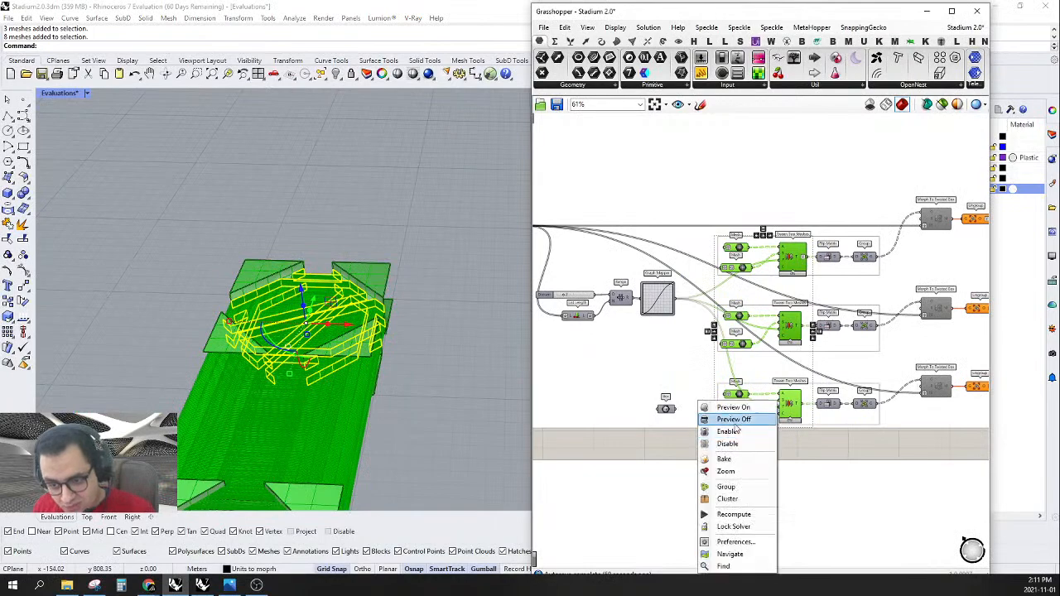
{"action": "left_click", "coordinate": [729, 419]}
{"action": "right_click_drag", "start_coordinate": [352, 343], "coordinate": [365, 394]}
{"action": "left_click", "coordinate": [425, 398]}
- Show the mesh unit in the Top view and collapse the Grasshopper window to clear the Rhino viewport
{"action": "scroll", "coordinate": [426, 397], "scroll_direction": "down", "scroll_amount": 6}
{"action": "right_click_drag", "start_coordinate": [286, 347], "coordinate": [363, 351]}
{"action": "scroll", "coordinate": [362, 355], "scroll_direction": "up", "scroll_amount": 3}
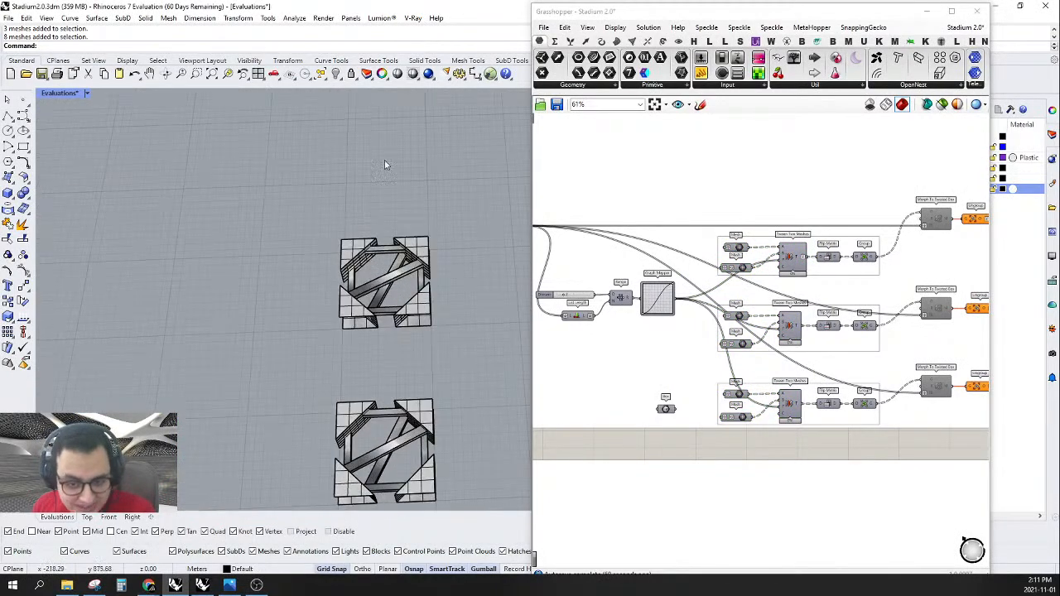
{"action": "left_click", "coordinate": [86, 519]}
{"action": "scroll", "coordinate": [405, 460], "scroll_direction": "down", "scroll_amount": 2}
{"action": "scroll", "coordinate": [373, 267], "scroll_direction": "up", "scroll_amount": 12}
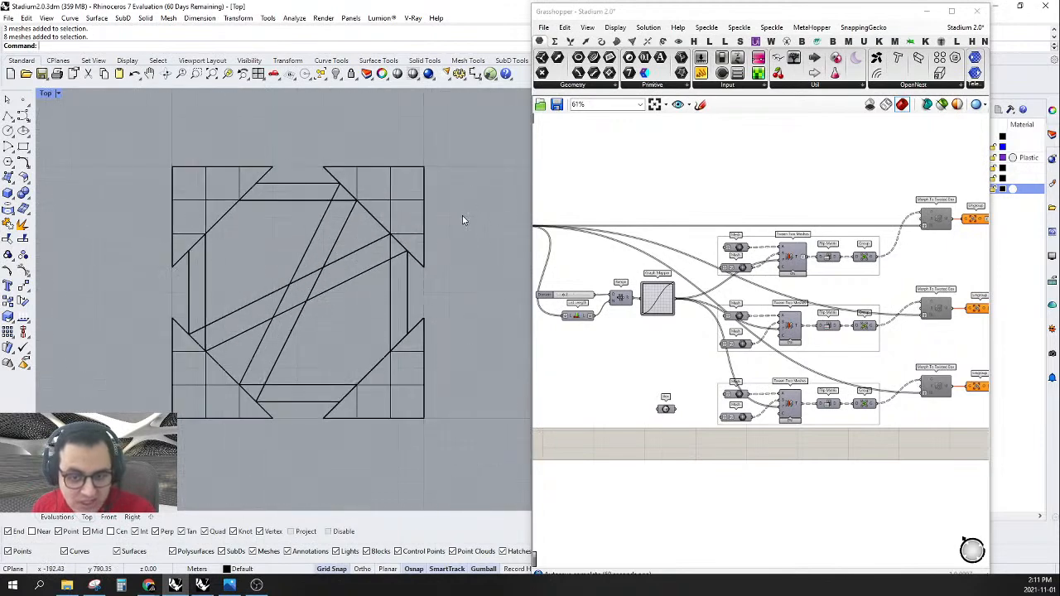
{"action": "double_click", "coordinate": [616, 13]}
{"action": "right_click_drag", "start_coordinate": [467, 258], "coordinate": [581, 251]}
{"action": "scroll", "coordinate": [503, 188], "scroll_direction": "up", "scroll_amount": 6}
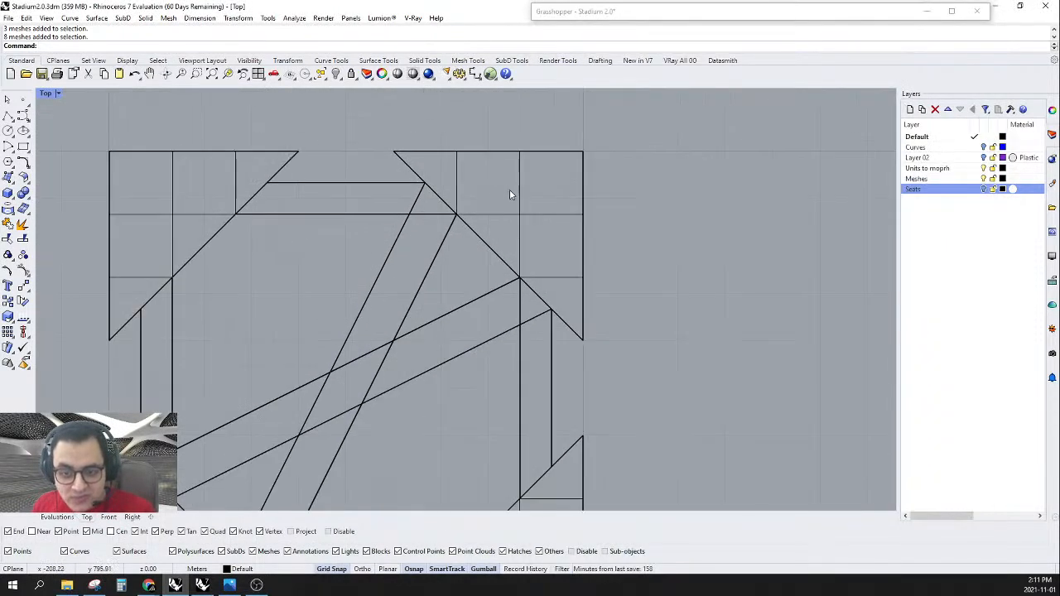
{"action": "right_click_drag", "start_coordinate": [502, 193], "coordinate": [534, 183]}
- Limit selection to vertices and use Scale2D to scale the upper-right corner's inner vertices by 0.5 toward the unit's outer corner
{"action": "left_click", "coordinate": [522, 61]}
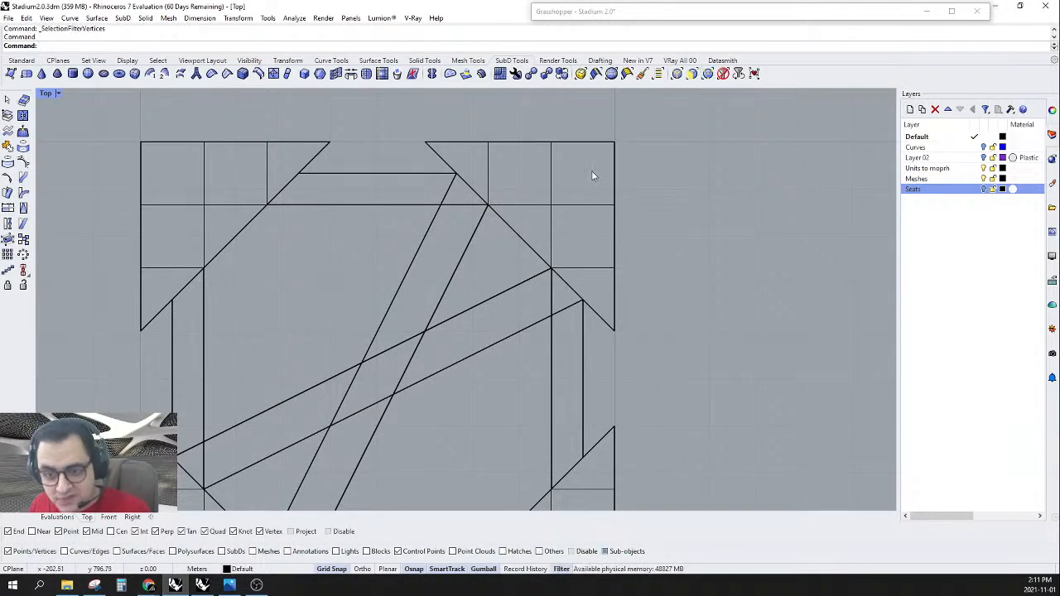
{"action": "left_click_drag", "start_coordinate": [595, 164], "coordinate": [405, 323]}
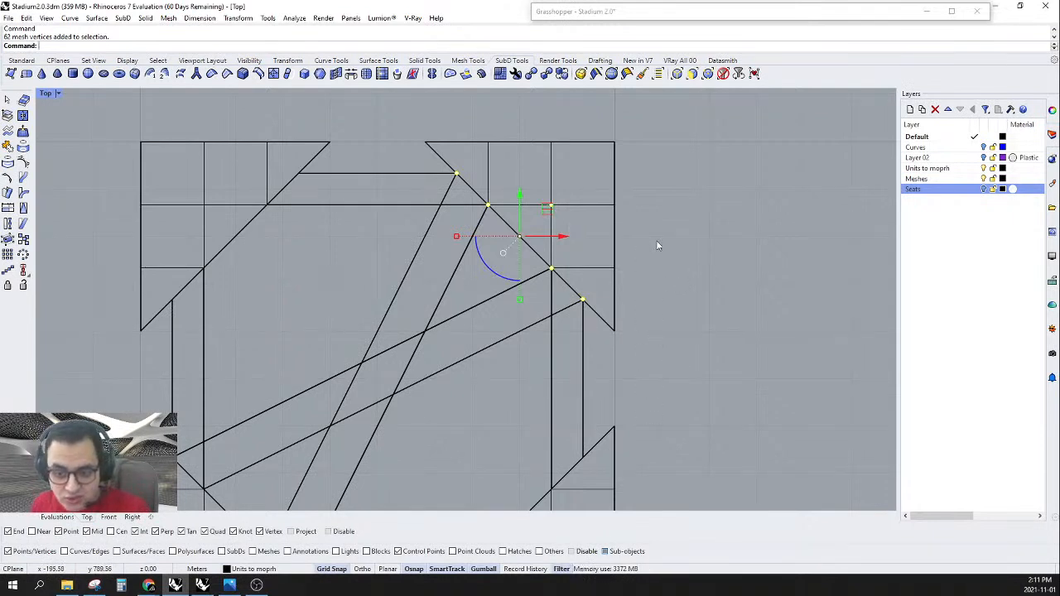
{"action": "right_click_drag", "start_coordinate": [691, 202], "coordinate": [648, 215]}
{"action": "type", "text": "cale2D"}
{"action": "key", "text": "Return"}
{"action": "left_click", "coordinate": [572, 155]}
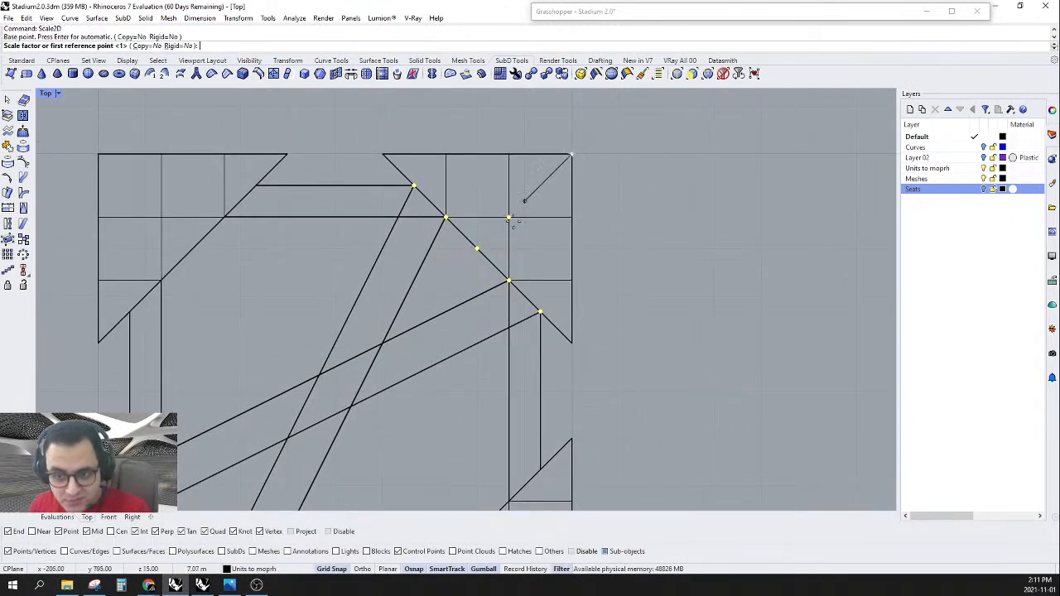
{"action": "left_click", "coordinate": [479, 248]}
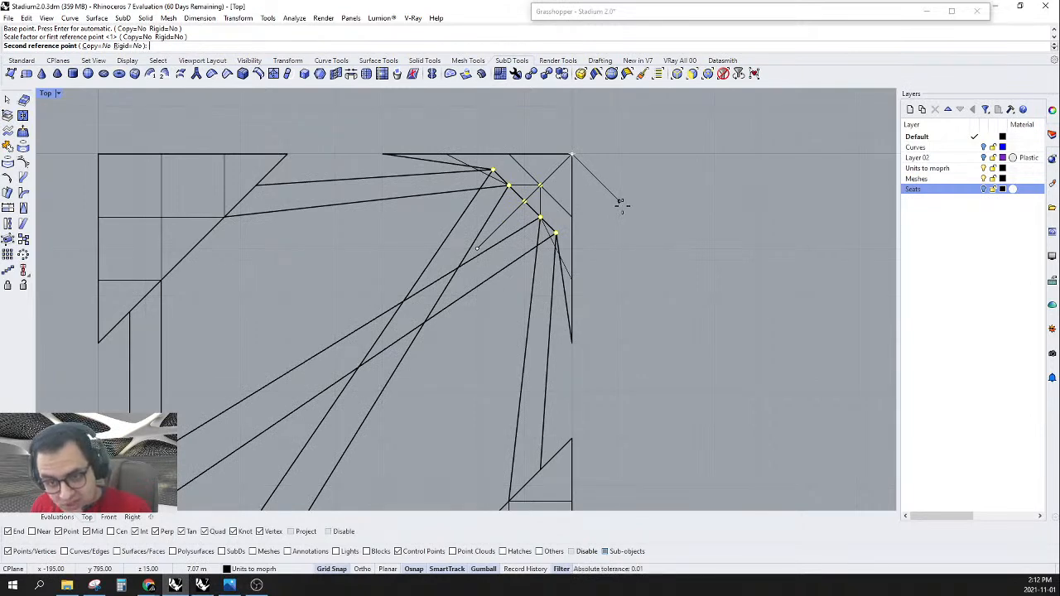
{"action": "left_click", "coordinate": [620, 203]}
{"action": "scroll", "coordinate": [622, 206], "scroll_direction": "down", "scroll_amount": 3}
{"action": "scroll", "coordinate": [374, 180], "scroll_direction": "up", "scroll_amount": 3}
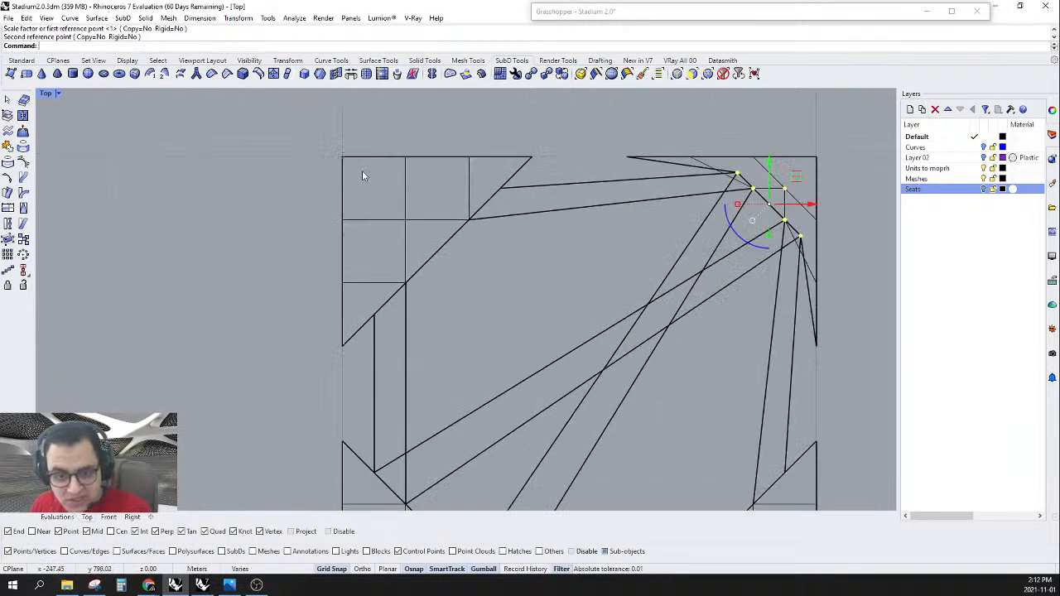
{"action": "left_click_drag", "start_coordinate": [364, 209], "coordinate": [487, 345]}
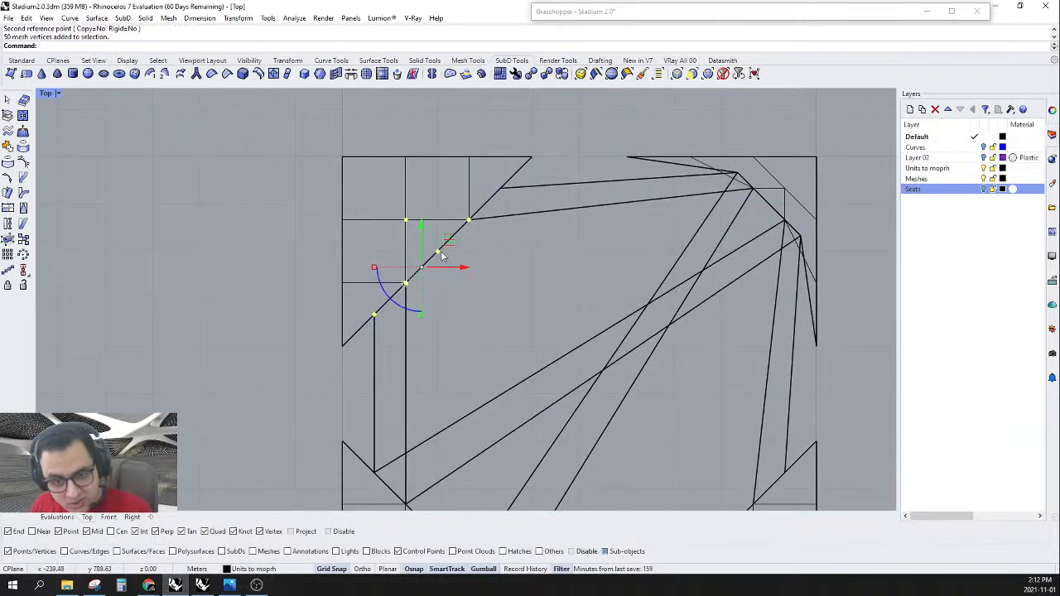
{"action": "key", "text": "Return"}
{"action": "left_click", "coordinate": [343, 156]}
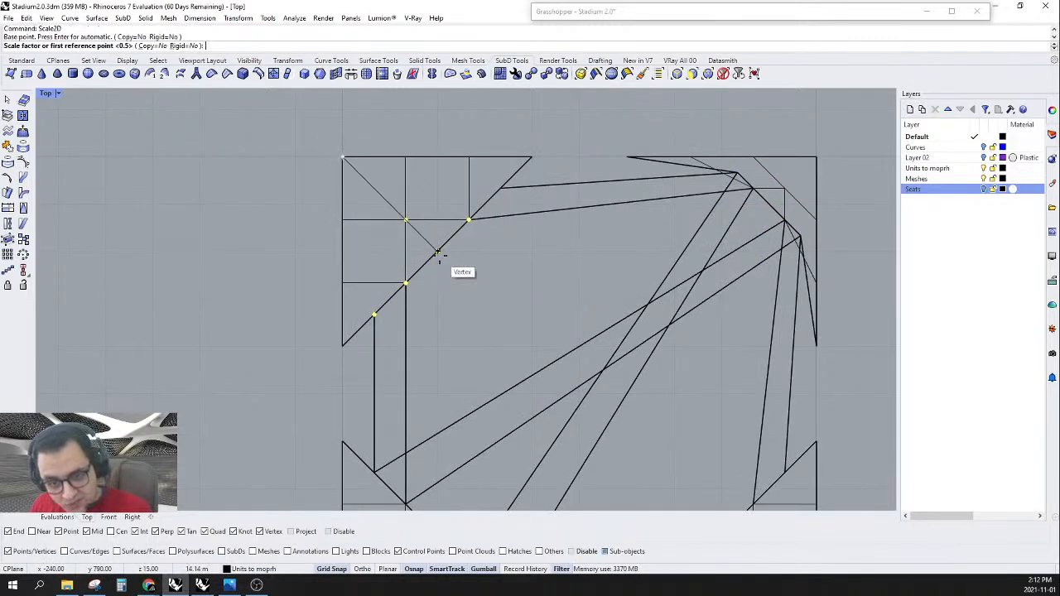
{"action": "left_click", "coordinate": [437, 252]}
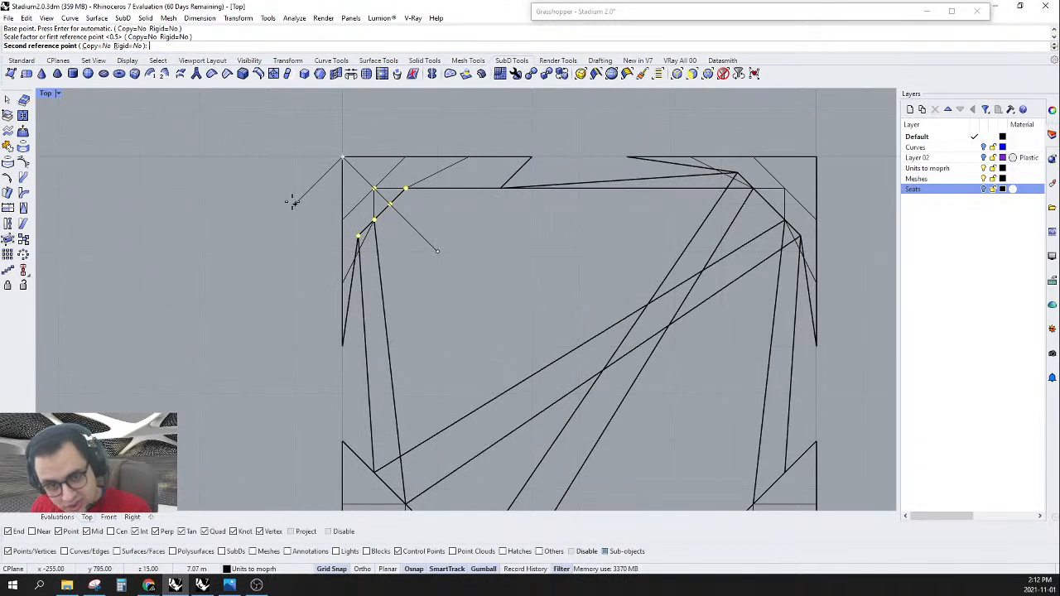
{"action": "left_click", "coordinate": [505, 171]}
- Scale all the upper-left corner's inner vertices by 0.5 in 2D toward the unit's outer corner
{"action": "left_click_drag", "start_coordinate": [356, 174], "coordinate": [520, 366]}
{"action": "type", "text": "S"}
{"action": "key", "text": "Return"}
{"action": "left_click", "coordinate": [341, 157]}
{"action": "left_click", "coordinate": [438, 251]}
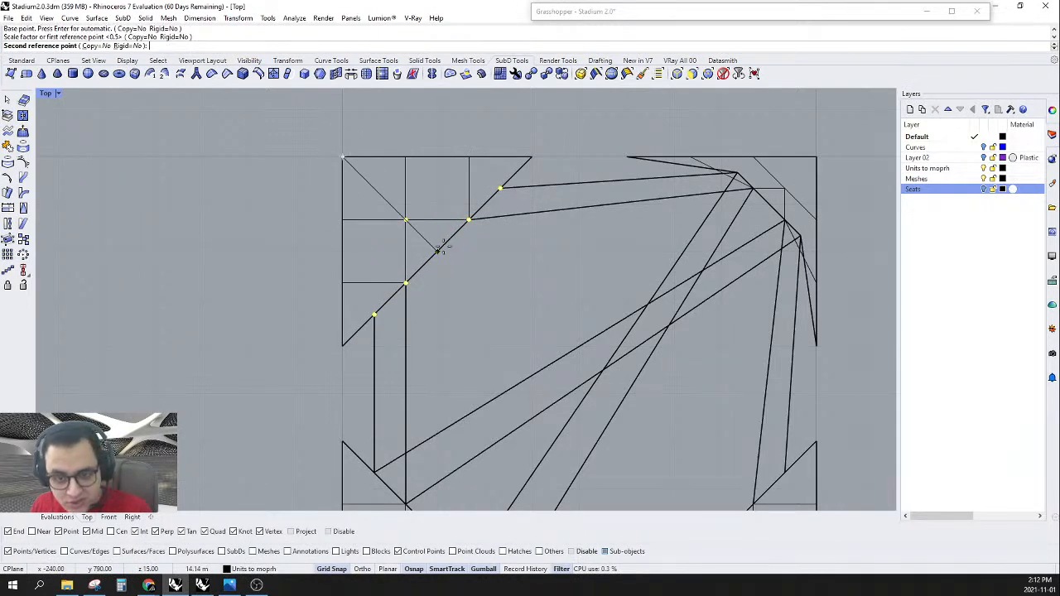
{"action": "left_click", "coordinate": [292, 204]}
- Scale the lower-right corner's inner vertices in 2D to about half their distance from the unit's outer corner
{"action": "right_click_drag", "start_coordinate": [751, 506], "coordinate": [531, 286]}
{"action": "scroll", "coordinate": [530, 285], "scroll_direction": "down", "scroll_amount": 4}
{"action": "scroll", "coordinate": [507, 259], "scroll_direction": "up", "scroll_amount": 4}
{"action": "left_click_drag", "start_coordinate": [418, 244], "coordinate": [591, 422]}
{"action": "key", "text": "Return"}
{"action": "left_click", "coordinate": [607, 428]}
{"action": "left_click", "coordinate": [513, 333]}
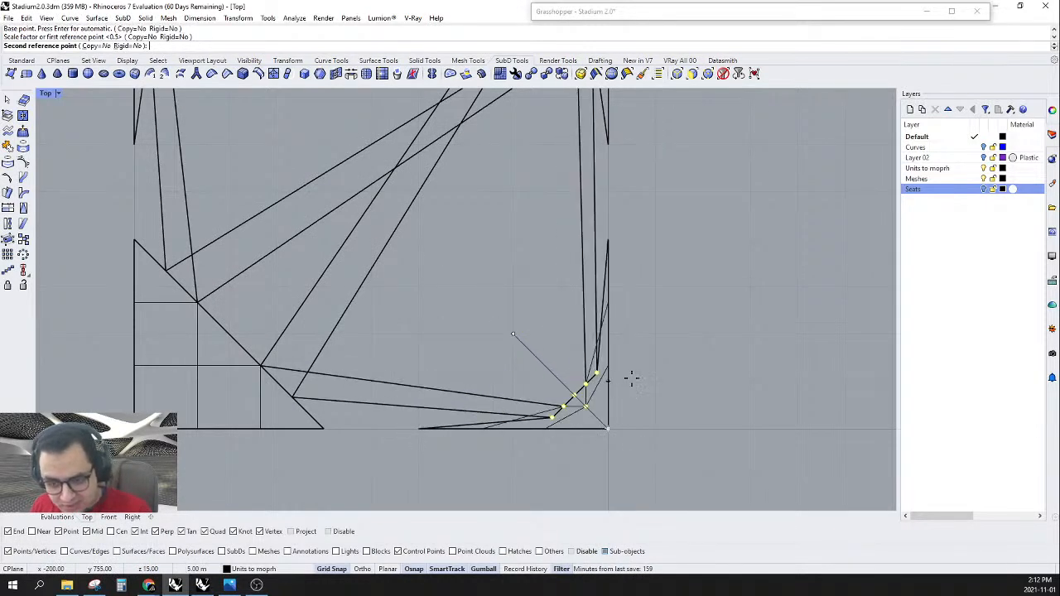
{"action": "left_click", "coordinate": [651, 380]}
- Scale the lower-left corner's inner vertices in 2D to about half their distance from the outer corner, and deselect them
{"action": "scroll", "coordinate": [499, 357], "scroll_direction": "down", "scroll_amount": 4}
{"action": "scroll", "coordinate": [478, 368], "scroll_direction": "up", "scroll_amount": 4}
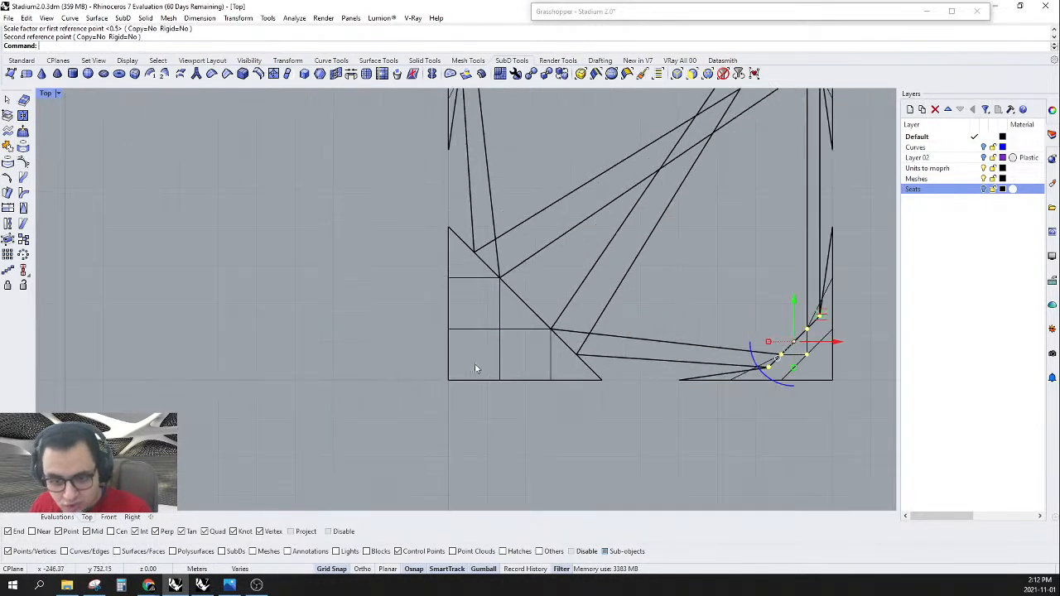
{"action": "left_click_drag", "start_coordinate": [461, 372], "coordinate": [655, 174]}
{"action": "key", "text": "Return"}
{"action": "left_click", "coordinate": [448, 380]}
{"action": "left_click", "coordinate": [525, 304]}
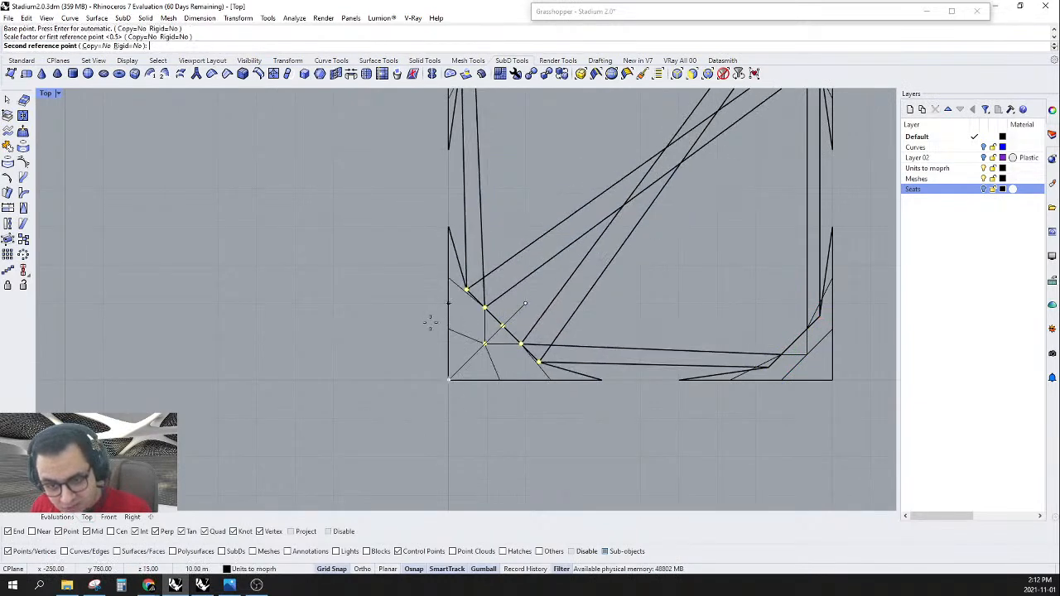
{"action": "left_click", "coordinate": [427, 347]}
{"action": "scroll", "coordinate": [489, 344], "scroll_direction": "down", "scroll_amount": 3}
{"action": "key", "text": "Escape"}
- Move the uppermost inner vertices of the unit's lower-right corner 4 m upward along the Y axis
{"action": "scroll", "coordinate": [563, 348], "scroll_direction": "up", "scroll_amount": 2}
{"action": "scroll", "coordinate": [581, 354], "scroll_direction": "up", "scroll_amount": 5}
{"action": "left_click_drag", "start_coordinate": [595, 430], "coordinate": [632, 358]}
{"action": "scroll", "coordinate": [611, 348], "scroll_direction": "down", "scroll_amount": 4}
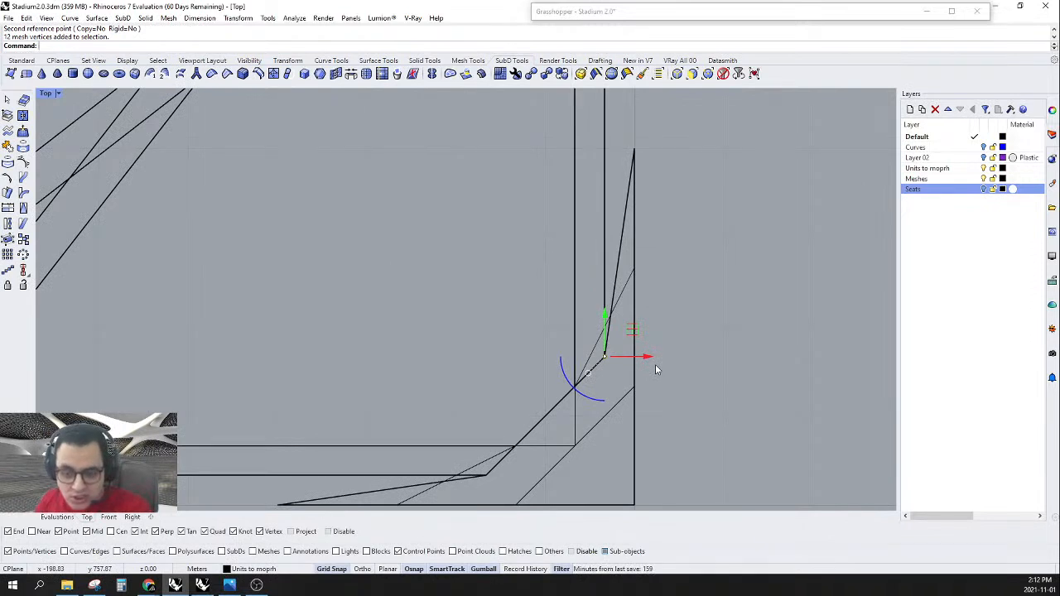
{"action": "scroll", "coordinate": [604, 353], "scroll_direction": "down", "scroll_amount": 3}
{"action": "scroll", "coordinate": [516, 435], "scroll_direction": "up", "scroll_amount": 3}
{"action": "scroll", "coordinate": [515, 436], "scroll_direction": "down", "scroll_amount": 6}
{"action": "scroll", "coordinate": [631, 325], "scroll_direction": "up", "scroll_amount": 5}
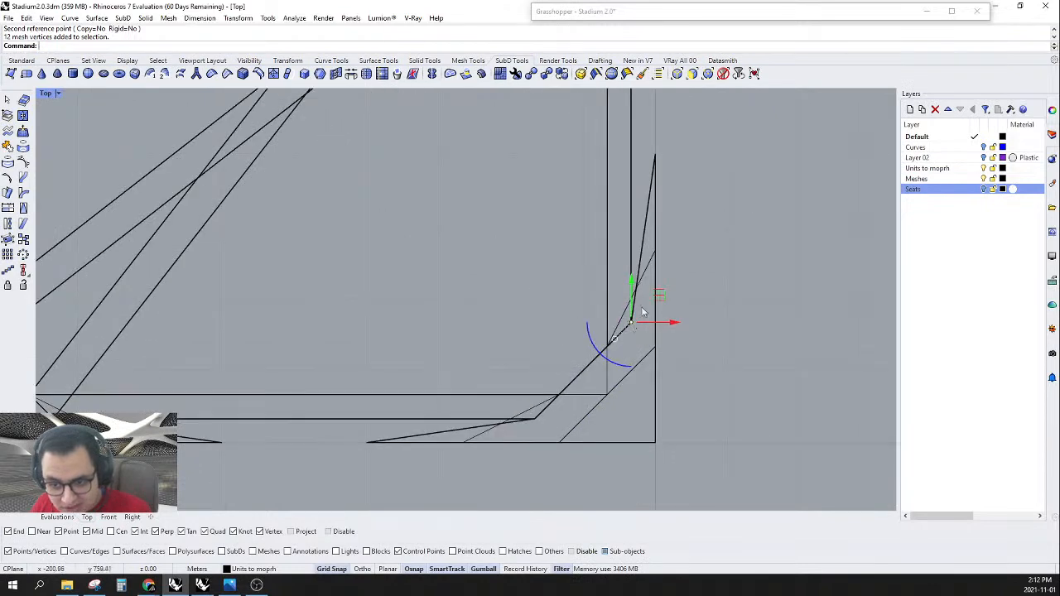
{"action": "scroll", "coordinate": [639, 281], "scroll_direction": "up", "scroll_amount": 3}
{"action": "left_click", "coordinate": [630, 303]}
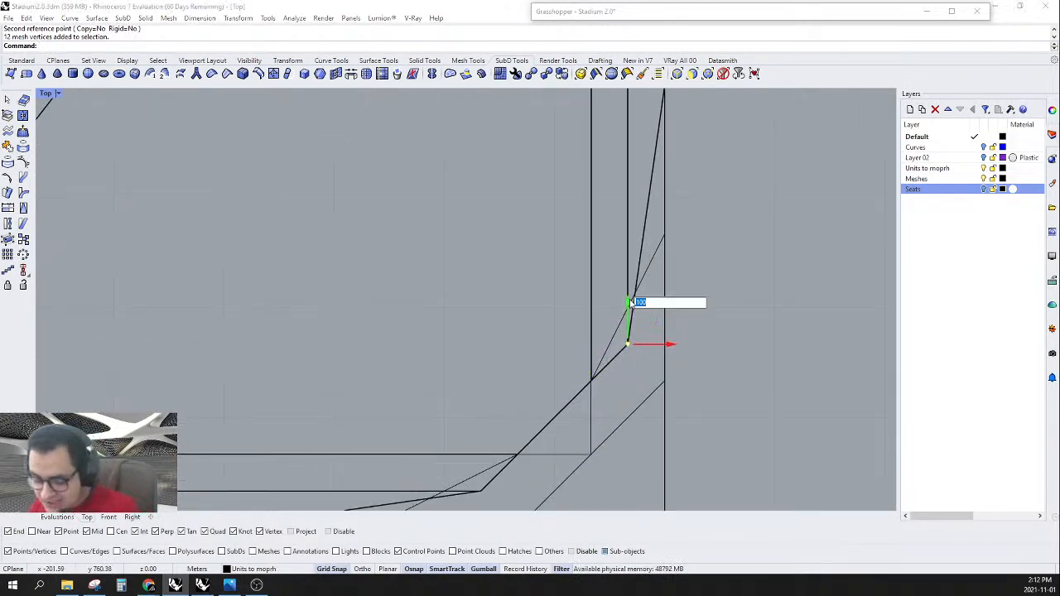
{"action": "type", "text": "4"}
{"action": "key", "text": "Return"}
{"action": "scroll", "coordinate": [677, 298], "scroll_direction": "down", "scroll_amount": 6}
{"action": "scroll", "coordinate": [666, 294], "scroll_direction": "up", "scroll_amount": 2}
{"action": "key", "text": "Escape"}
{"action": "scroll", "coordinate": [659, 295], "scroll_direction": "up", "scroll_amount": 4}
{"action": "scroll", "coordinate": [653, 253], "scroll_direction": "down", "scroll_amount": 6}
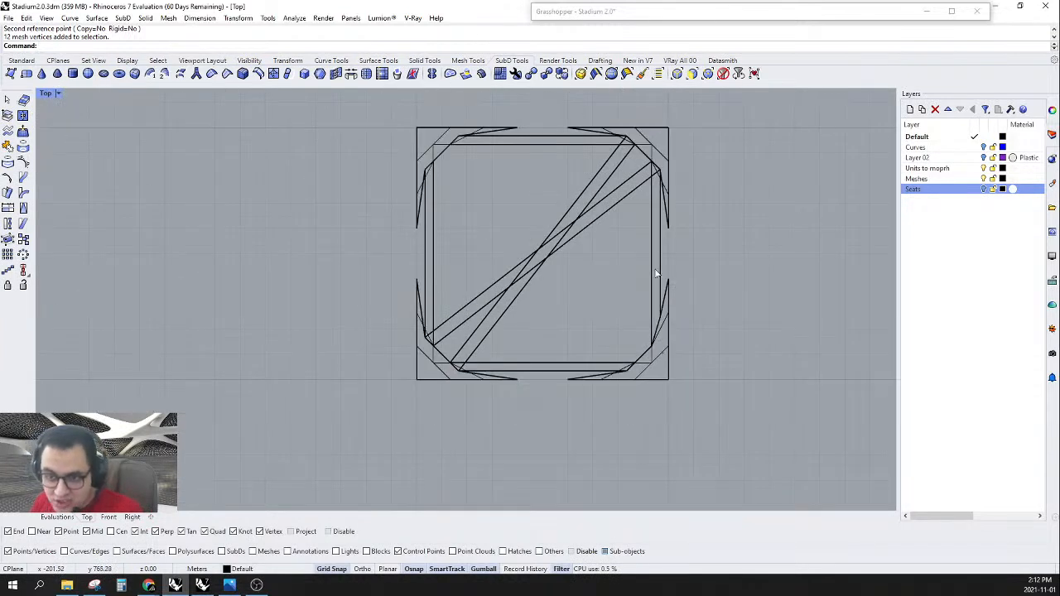
{"action": "scroll", "coordinate": [670, 180], "scroll_direction": "up", "scroll_amount": 2}
{"action": "scroll", "coordinate": [669, 354], "scroll_direction": "up", "scroll_amount": 2}
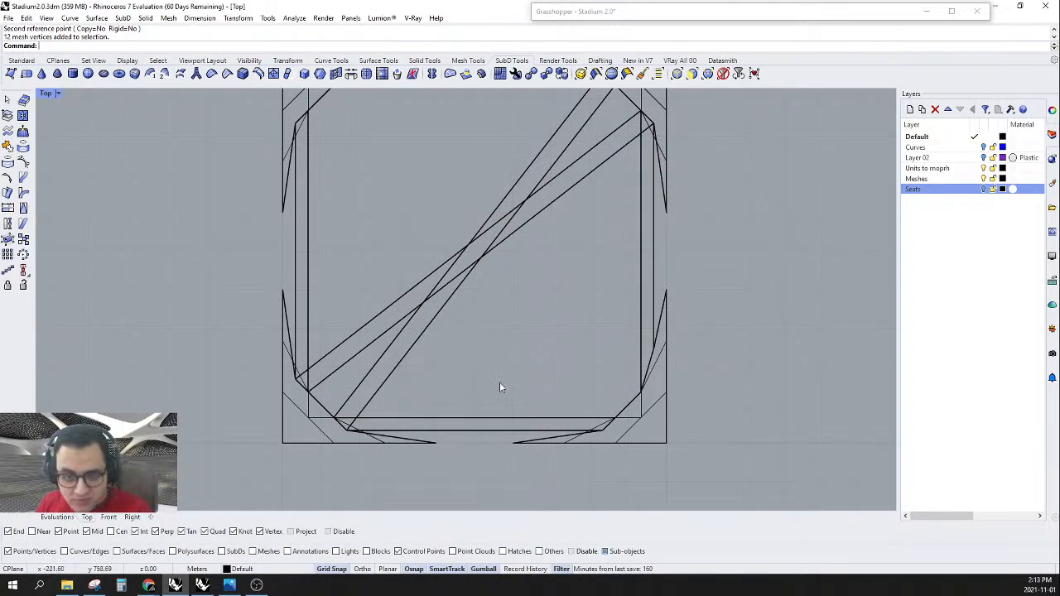
- Sketch a horizontal and a vertical arrow on an empty part of the Grasshopper canvas, discard the sketch and collapse the window
{"action": "left_click", "coordinate": [702, 13]}
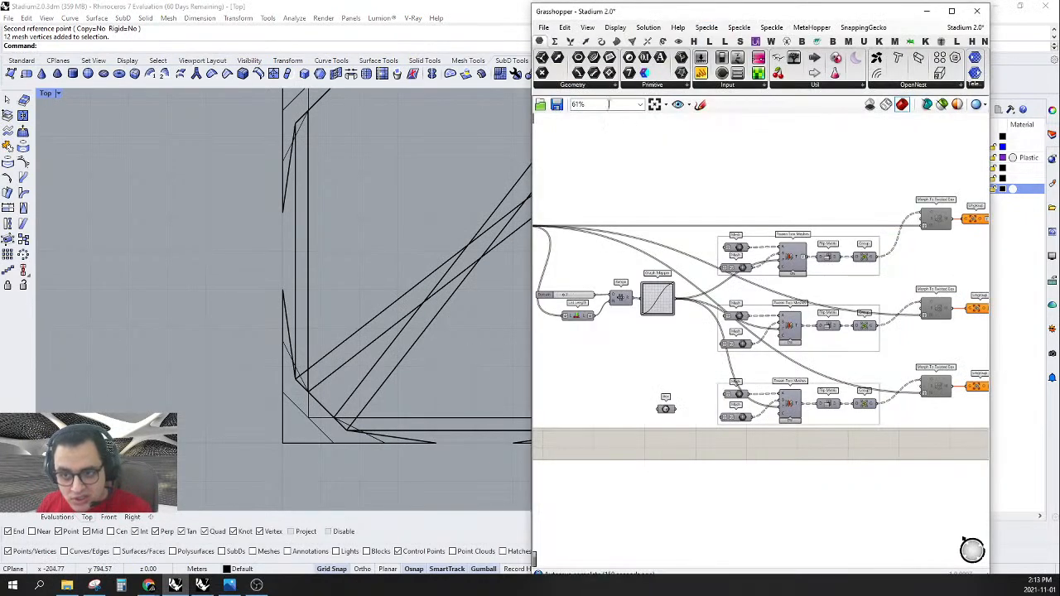
{"action": "left_click", "coordinate": [700, 104]}
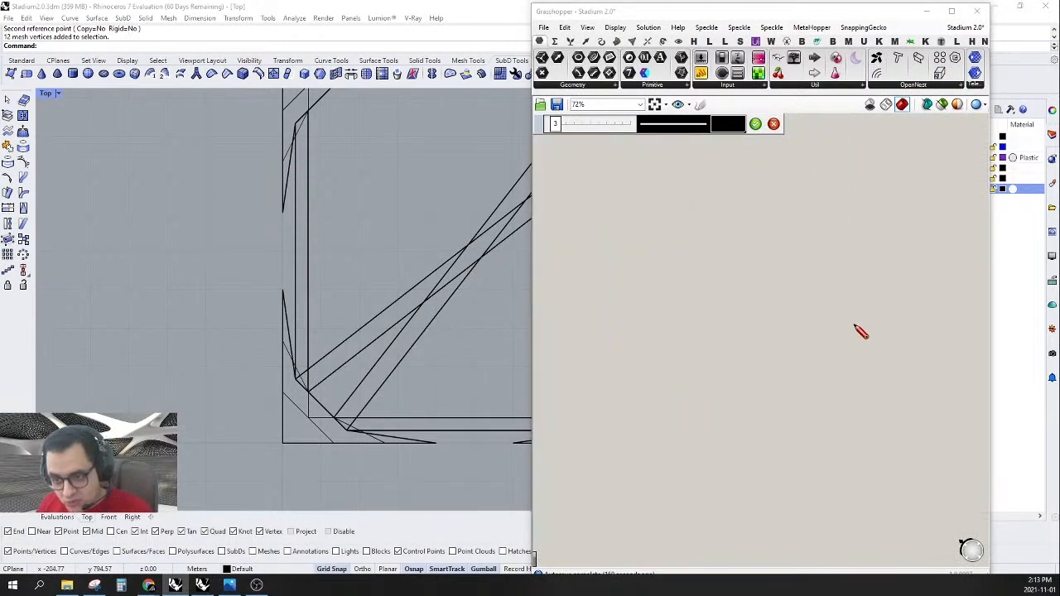
{"action": "mouse_move", "coordinate": [757, 347]}
{"action": "left_mouse_down"}
{"action": "mouse_move", "coordinate": [832, 350]}
{"action": "mouse_move", "coordinate": [821, 361]}
{"action": "left_mouse_up"}
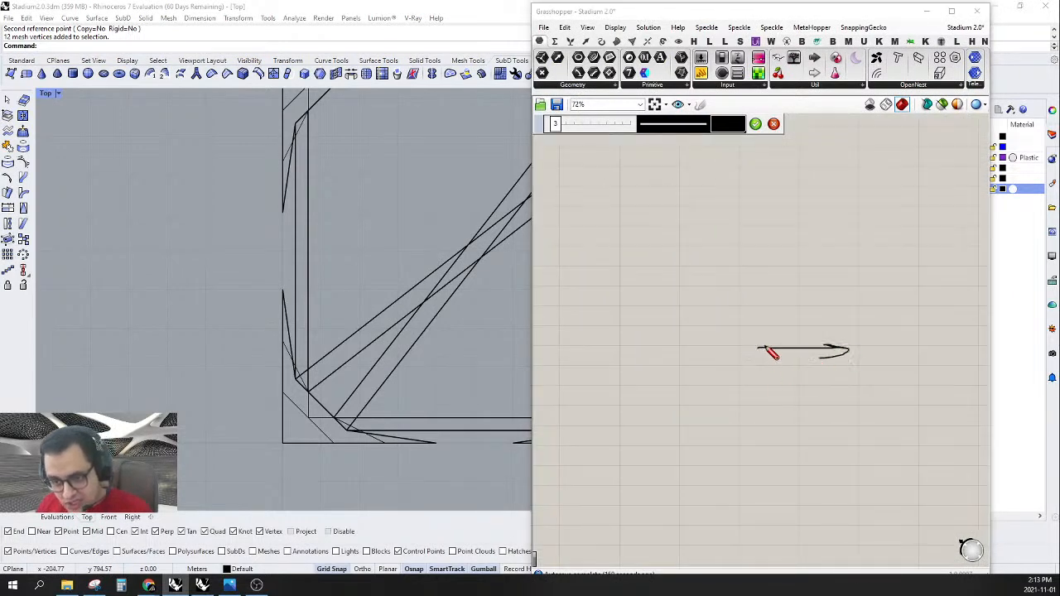
{"action": "mouse_move", "coordinate": [757, 339]}
{"action": "left_mouse_down"}
{"action": "mouse_move", "coordinate": [747, 241]}
{"action": "mouse_move", "coordinate": [761, 238]}
{"action": "left_mouse_up"}
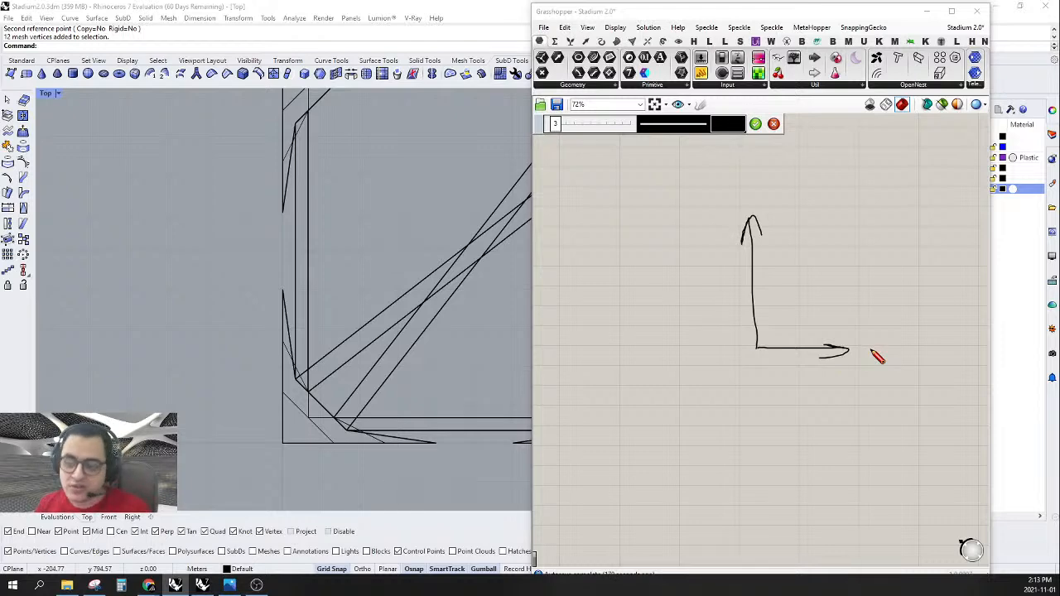
{"action": "left_click", "coordinate": [773, 123]}
{"action": "double_click", "coordinate": [843, 15]}
- Move the inner vertices near the top edge of the unit's upper-left corner 4 m along the positive X axis
{"action": "scroll", "coordinate": [699, 238], "scroll_direction": "down", "scroll_amount": 2}
{"action": "scroll", "coordinate": [659, 375], "scroll_direction": "up", "scroll_amount": 10}
{"action": "scroll", "coordinate": [662, 378], "scroll_direction": "up", "scroll_amount": 2}
{"action": "left_click_drag", "start_coordinate": [607, 329], "coordinate": [653, 405]}
{"action": "scroll", "coordinate": [654, 408], "scroll_direction": "down", "scroll_amount": 10}
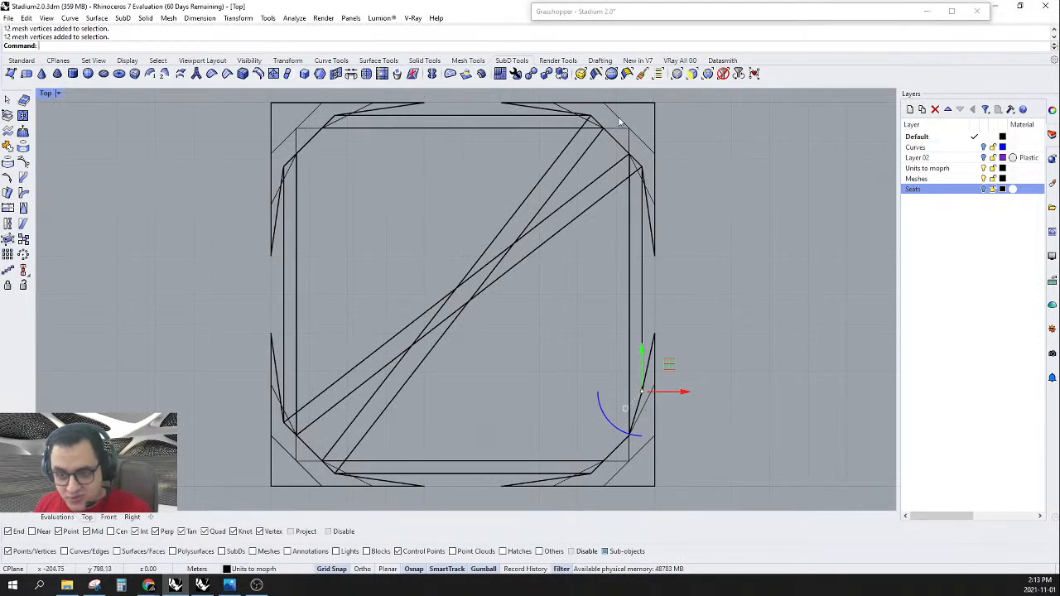
{"action": "scroll", "coordinate": [588, 116], "scroll_direction": "up", "scroll_amount": 5}
{"action": "scroll", "coordinate": [629, 141], "scroll_direction": "down", "scroll_amount": 4}
{"action": "scroll", "coordinate": [637, 146], "scroll_direction": "up", "scroll_amount": 2}
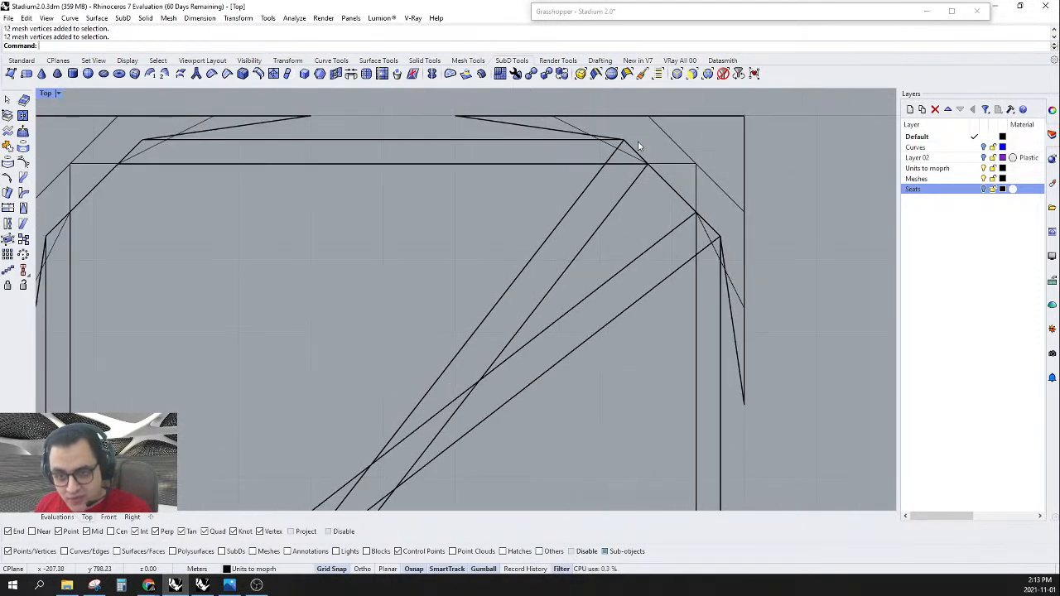
{"action": "scroll", "coordinate": [709, 217], "scroll_direction": "down", "scroll_amount": 8}
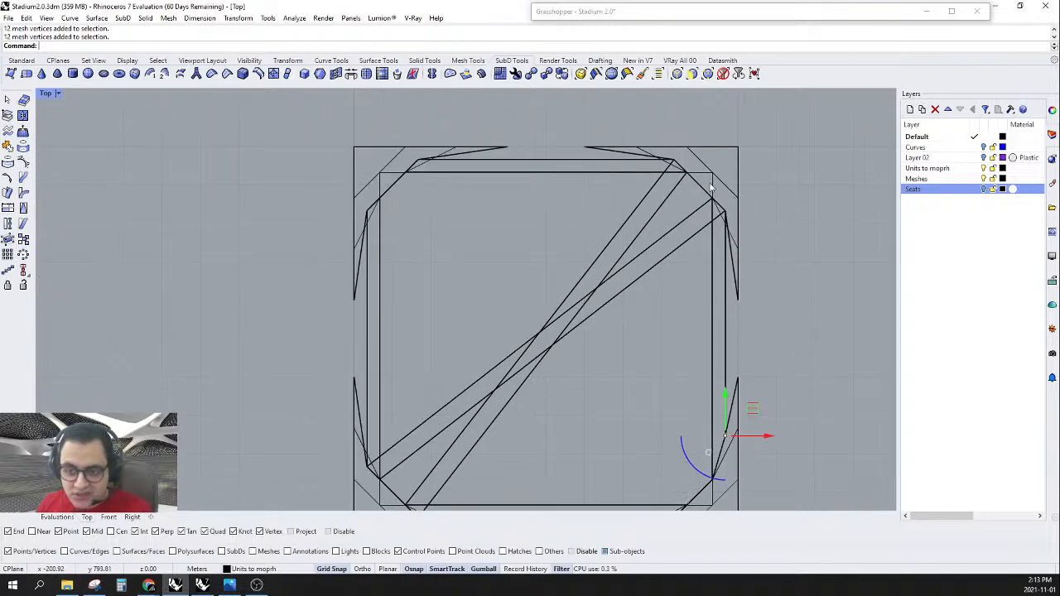
{"action": "scroll", "coordinate": [443, 168], "scroll_direction": "up", "scroll_amount": 8}
{"action": "scroll", "coordinate": [443, 169], "scroll_direction": "down", "scroll_amount": 2}
{"action": "left_click", "coordinate": [432, 177]}
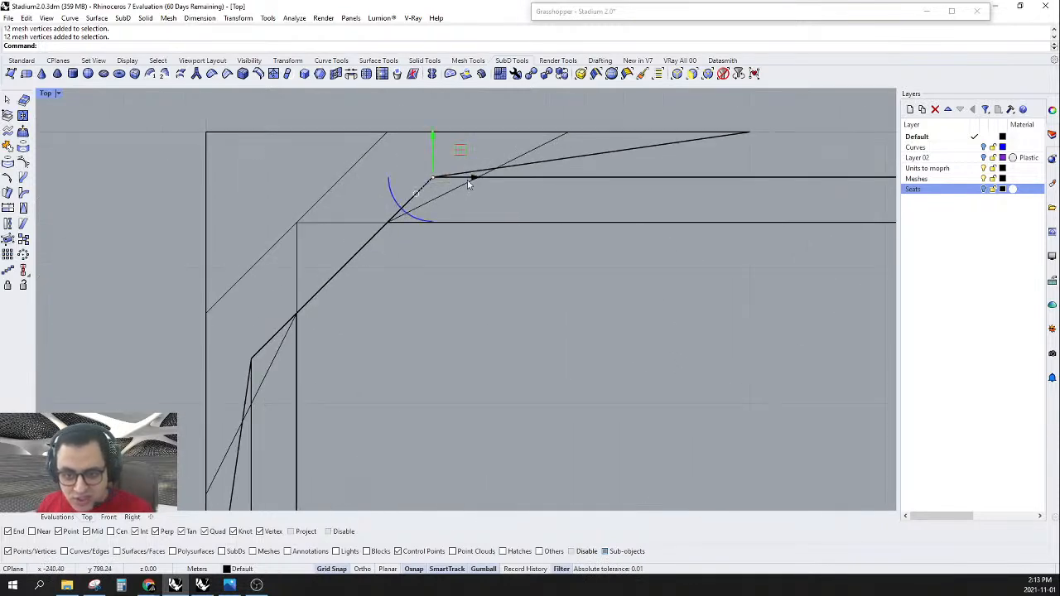
{"action": "left_click", "coordinate": [474, 180]}
- Move the inner vertices near the left edge of the unit's lower-left corner 4 m upward along the Y axis
{"action": "scroll", "coordinate": [478, 188], "scroll_direction": "down", "scroll_amount": 4}
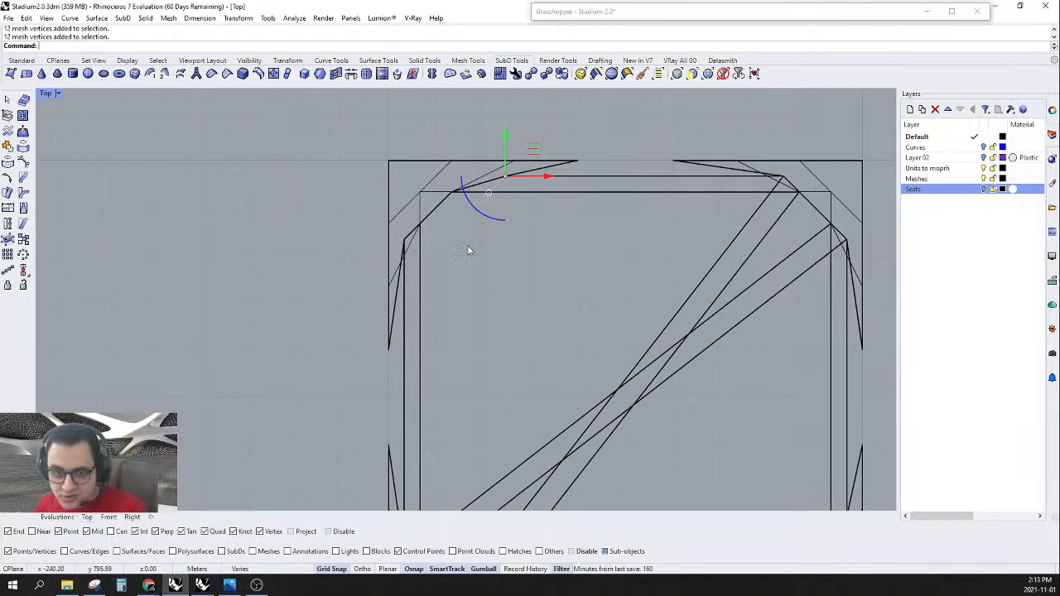
{"action": "scroll", "coordinate": [430, 406], "scroll_direction": "up", "scroll_amount": 6}
{"action": "scroll", "coordinate": [429, 406], "scroll_direction": "up", "scroll_amount": 2}
{"action": "left_click", "coordinate": [426, 444]}
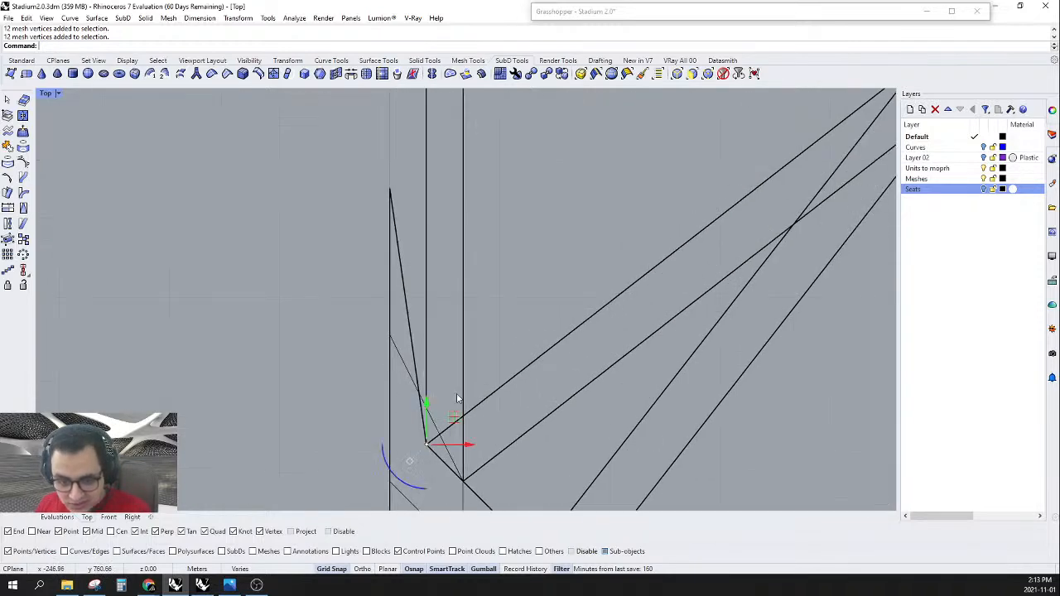
{"action": "left_click", "coordinate": [426, 404]}
- Move the inner vertices near the bottom edge of the lower-left corner 4 m along the positive X axis
{"action": "scroll", "coordinate": [433, 381], "scroll_direction": "down", "scroll_amount": 5}
{"action": "scroll", "coordinate": [348, 308], "scroll_direction": "up", "scroll_amount": 5}
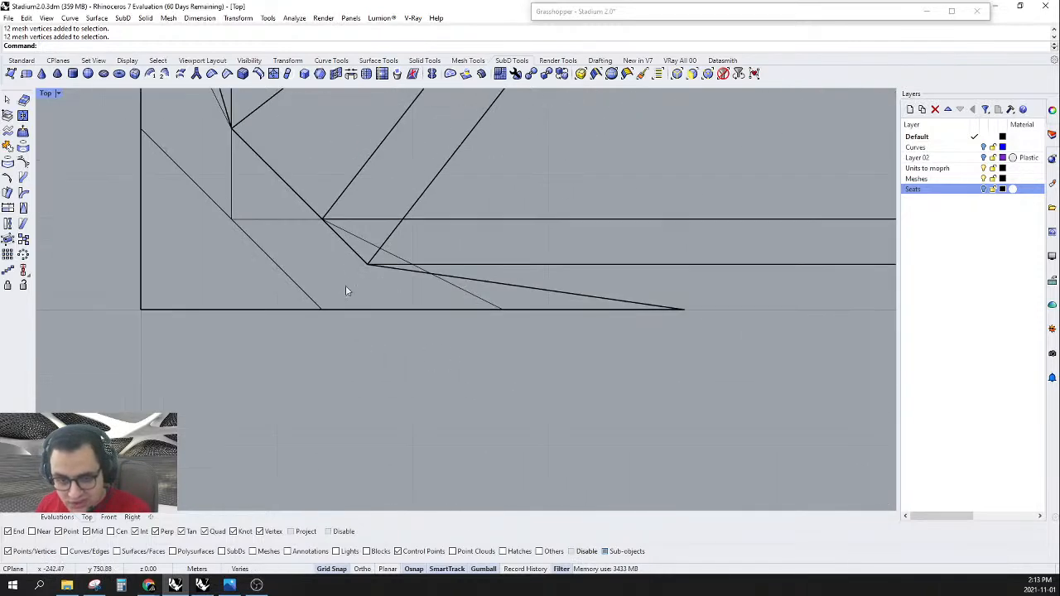
{"action": "left_click_drag", "start_coordinate": [339, 280], "coordinate": [425, 251]}
{"action": "left_click", "coordinate": [410, 264]}
{"action": "type", "text": "2.5"}
{"action": "key", "text": "Return"}
- Move the inner vertices near the bottom edge of the lower-right corner by -4 m along the X axis
{"action": "scroll", "coordinate": [420, 336], "scroll_direction": "down", "scroll_amount": 6}
{"action": "scroll", "coordinate": [422, 364], "scroll_direction": "up", "scroll_amount": 6}
{"action": "left_click_drag", "start_coordinate": [579, 306], "coordinate": [610, 362]}
{"action": "scroll", "coordinate": [610, 362], "scroll_direction": "down", "scroll_amount": 2}
{"action": "left_click", "coordinate": [634, 343]}
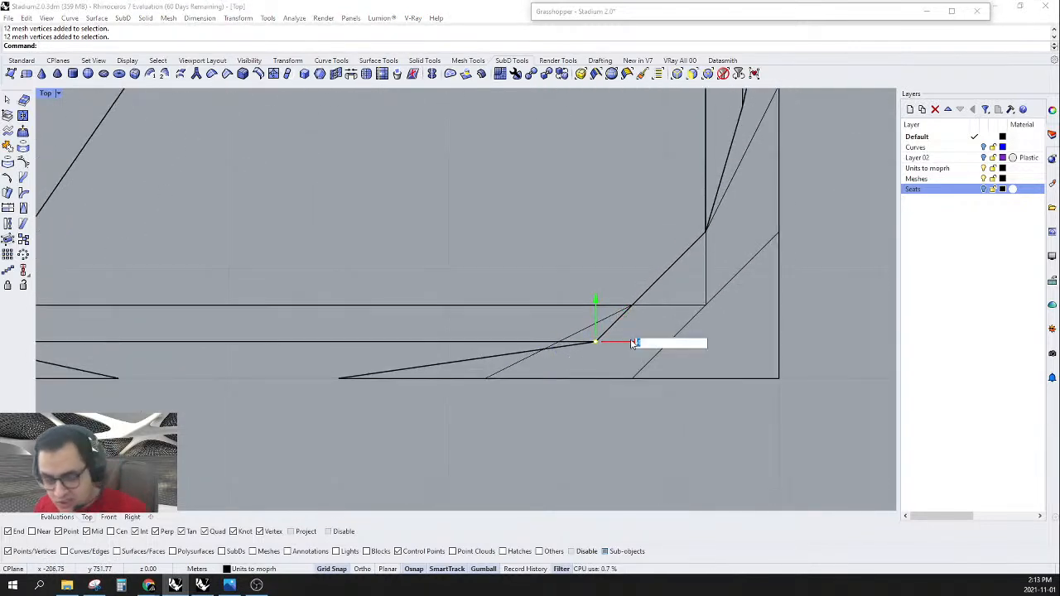
{"action": "type", "text": "-4"}
{"action": "key", "text": "Return"}
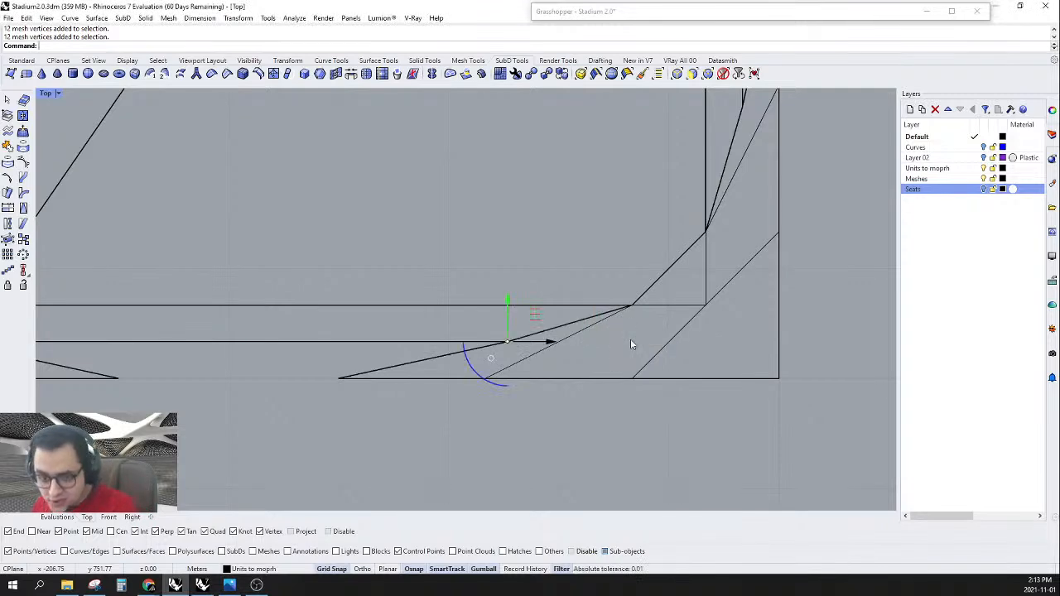
- Move the inner vertices near the right edge of the upper-right corner by -4 m along the Y axis
{"action": "scroll", "coordinate": [617, 343], "scroll_direction": "down", "scroll_amount": 7}
{"action": "scroll", "coordinate": [564, 369], "scroll_direction": "down", "scroll_amount": 7}
{"action": "scroll", "coordinate": [580, 193], "scroll_direction": "up", "scroll_amount": 12}
{"action": "scroll", "coordinate": [577, 185], "scroll_direction": "up", "scroll_amount": 2}
{"action": "left_click_drag", "start_coordinate": [578, 193], "coordinate": [593, 217]}
{"action": "left_click", "coordinate": [583, 166]}
{"action": "type", "text": "-4"}
{"action": "key", "text": "Return"}
- Move the inner vertices near the top edge of the upper-right corner by -4 m along the X axis
{"action": "scroll", "coordinate": [641, 249], "scroll_direction": "down", "scroll_amount": 10}
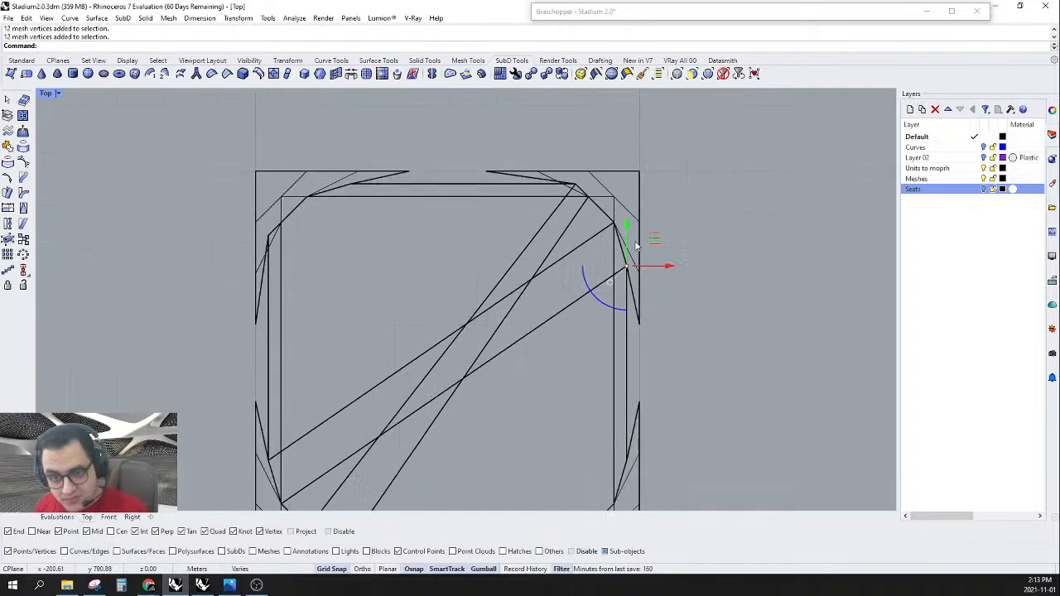
{"action": "scroll", "coordinate": [546, 166], "scroll_direction": "up", "scroll_amount": 7}
{"action": "left_click_drag", "start_coordinate": [578, 178], "coordinate": [622, 215]}
{"action": "left_click", "coordinate": [649, 200]}
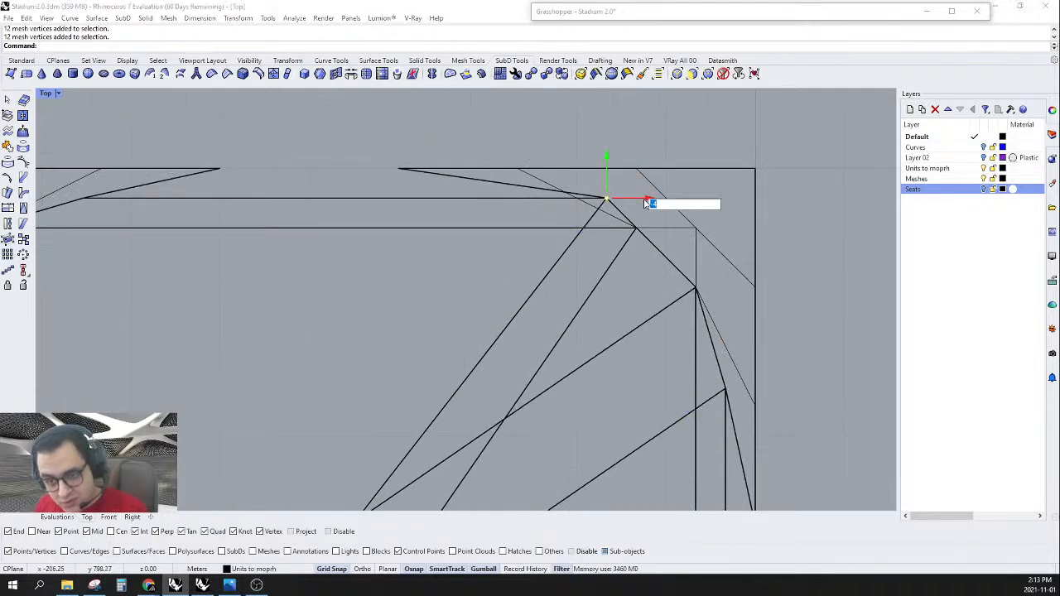
- Move the inner vertices near the left edge of the upper-left corner by -4 m along the Y axis, and clear the vertex selection
{"action": "scroll", "coordinate": [646, 207], "scroll_direction": "down", "scroll_amount": 8}
{"action": "scroll", "coordinate": [461, 215], "scroll_direction": "up", "scroll_amount": 8}
{"action": "left_click_drag", "start_coordinate": [354, 284], "coordinate": [380, 328]}
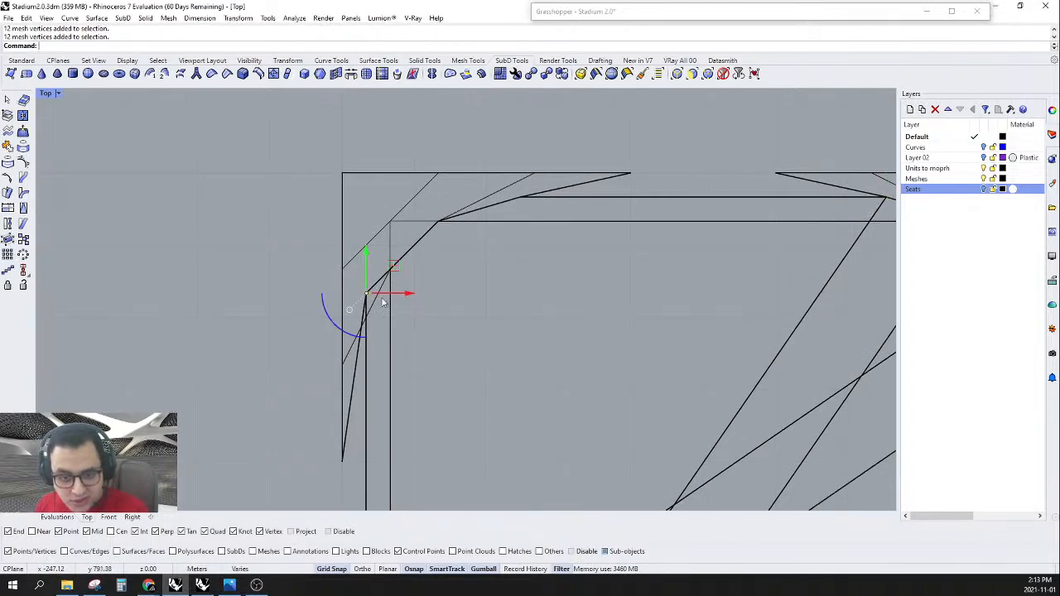
{"action": "left_click", "coordinate": [367, 250]}
{"action": "type", "text": "-4"}
{"action": "key", "text": "Return"}
{"action": "scroll", "coordinate": [427, 207], "scroll_direction": "down", "scroll_amount": 9}
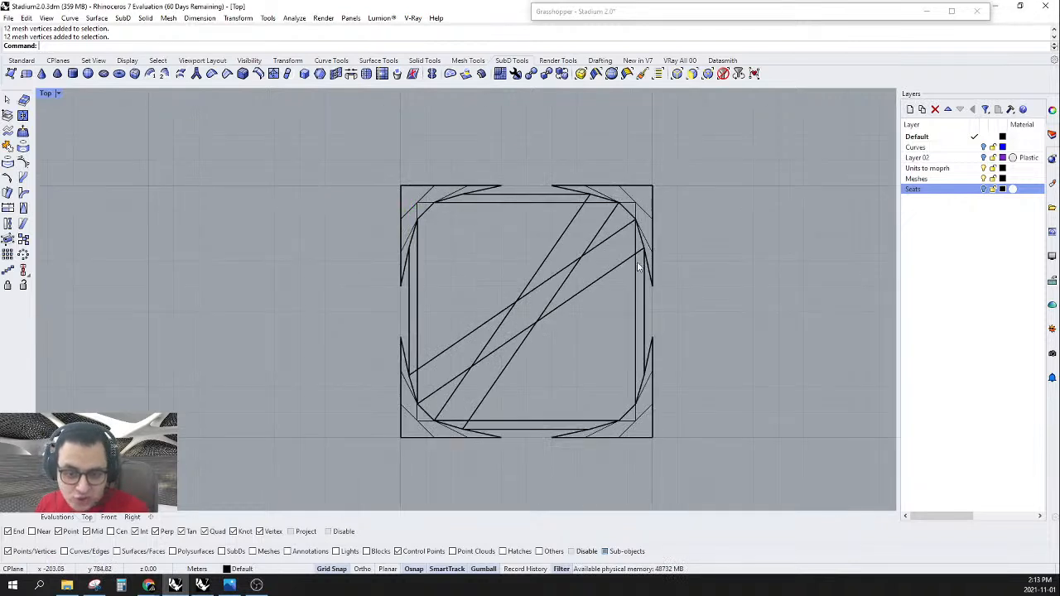
{"action": "left_click_drag", "start_coordinate": [706, 157], "coordinate": [215, 455]}
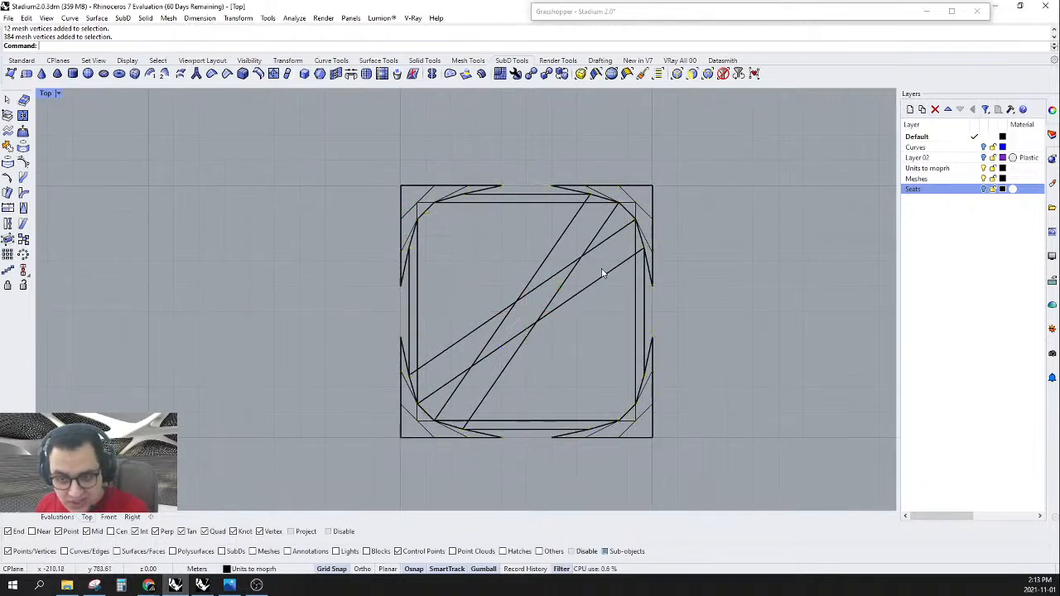
{"action": "key", "text": "Escape"}
{"action": "scroll", "coordinate": [596, 249], "scroll_direction": "down", "scroll_amount": 10}
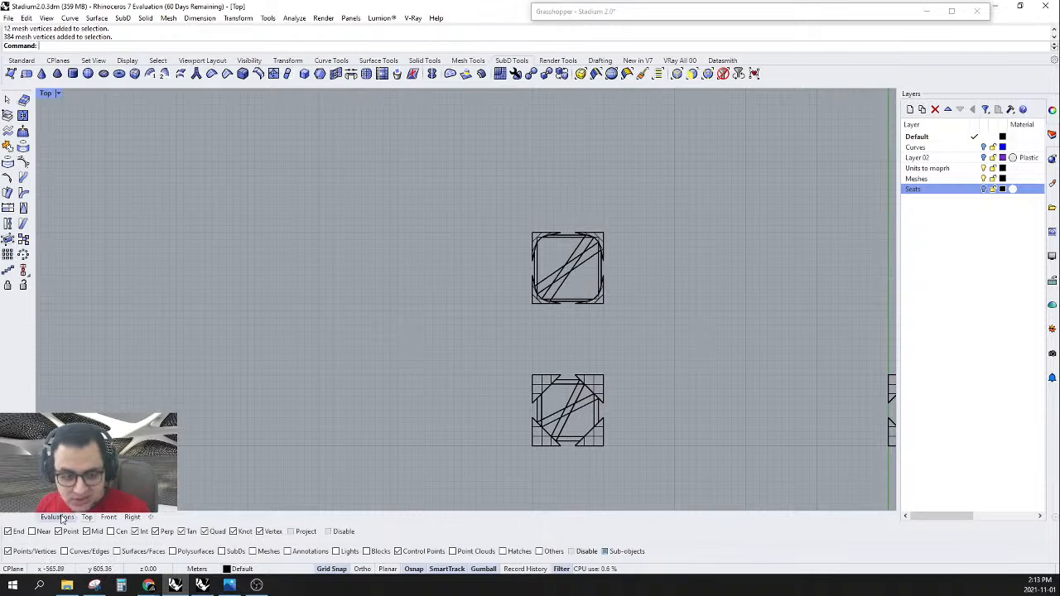
- In the Evaluations view, copy all meshes of the reshaped unit in the negative X direction to make a second unit
{"action": "left_click", "coordinate": [66, 518]}
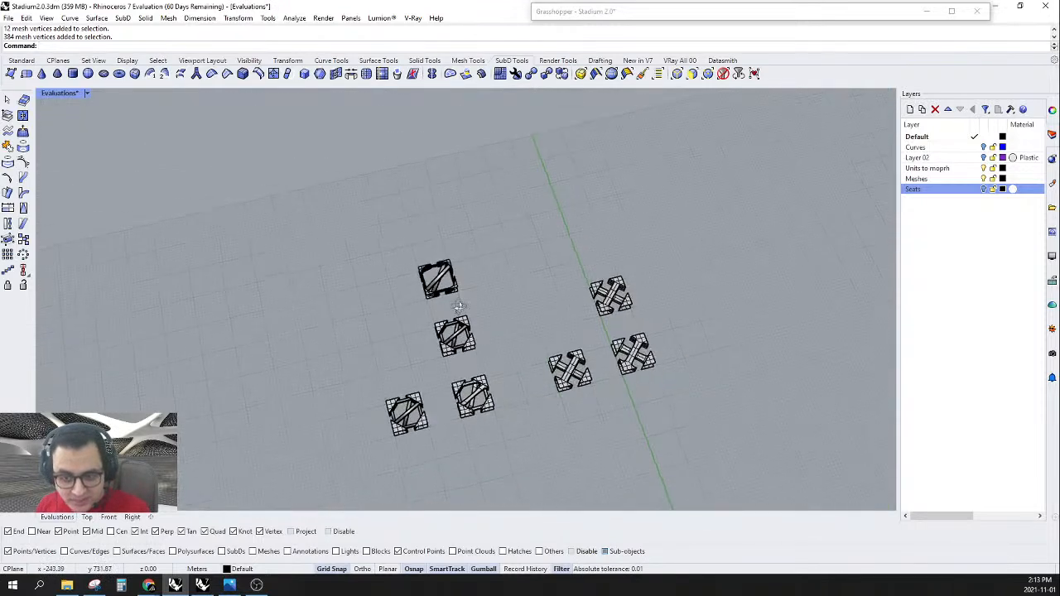
{"action": "scroll", "coordinate": [387, 356], "scroll_direction": "up", "scroll_amount": 5}
{"action": "left_click_drag", "start_coordinate": [555, 146], "coordinate": [427, 257]}
{"action": "key", "text": "Escape"}
{"action": "left_click_drag", "start_coordinate": [579, 154], "coordinate": [389, 250]}
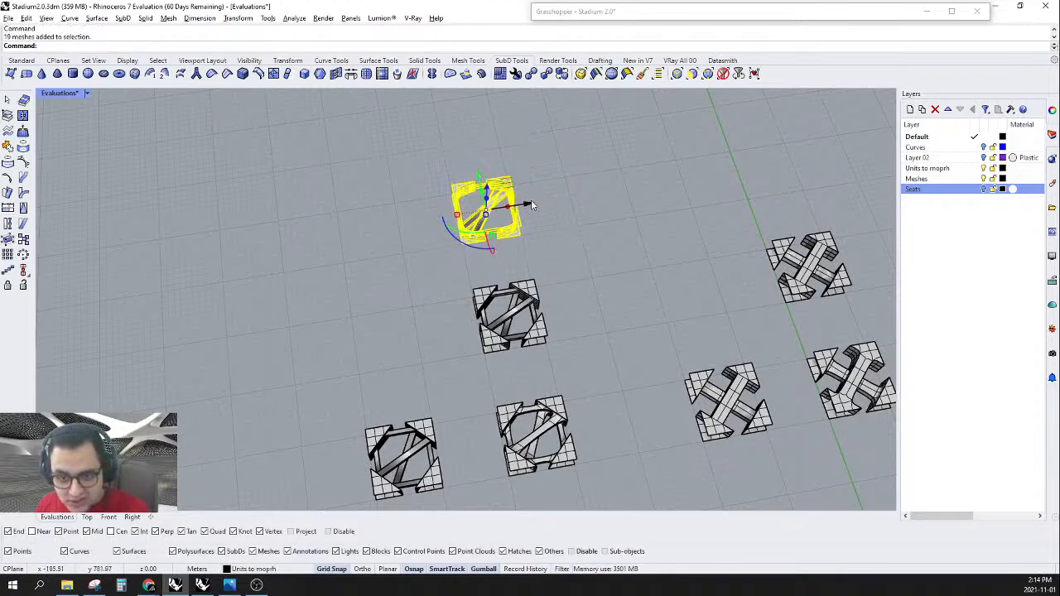
{"action": "left_click_drag", "start_coordinate": [529, 204], "coordinate": [413, 231]}
- Move both reshaped units along the Y axis onto the row of the neighbouring unit, and deselect them
{"action": "left_click_drag", "start_coordinate": [591, 135], "coordinate": [297, 260]}
{"action": "right_click_drag", "start_coordinate": [410, 192], "coordinate": [476, 202]}
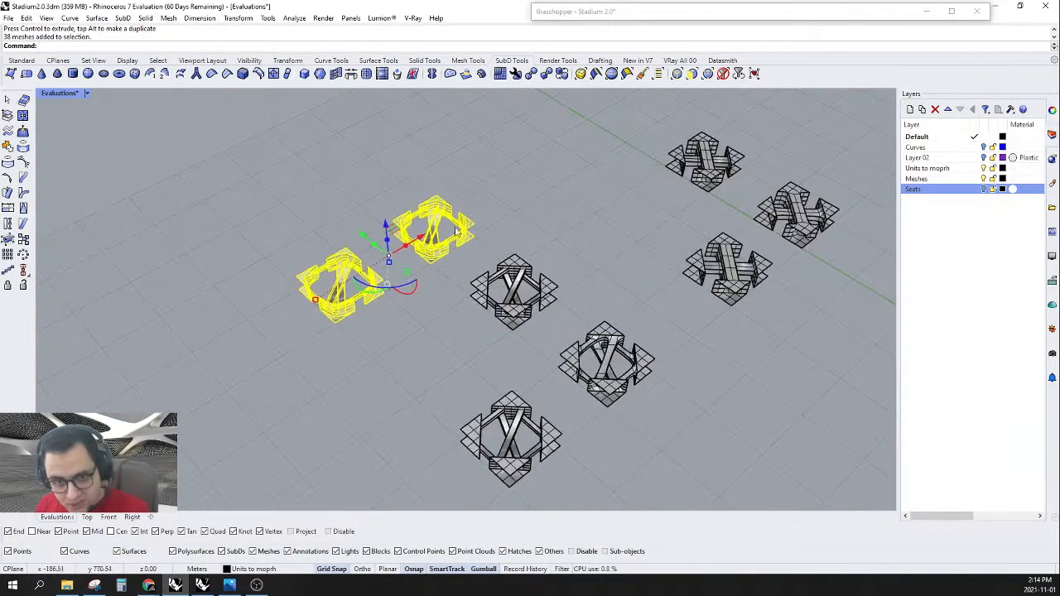
{"action": "left_click_drag", "start_coordinate": [344, 254], "coordinate": [436, 309]}
{"action": "left_click", "coordinate": [457, 277]}
{"action": "scroll", "coordinate": [552, 285], "scroll_direction": "up", "scroll_amount": 6}
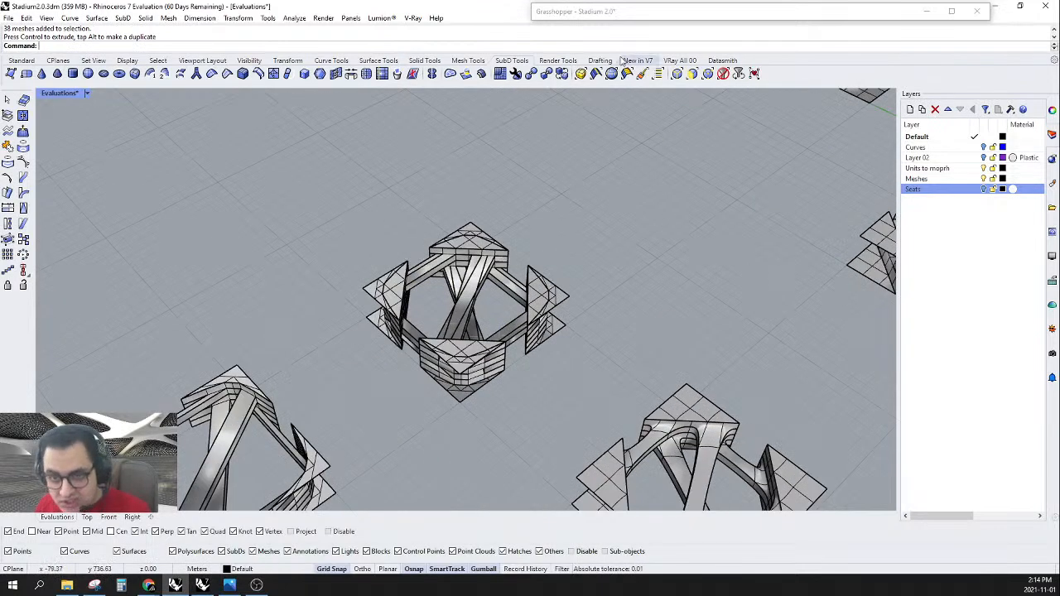
- Expand the Grasshopper window and turn on the preview of the Box parameter beside the tween groups
{"action": "double_click", "coordinate": [626, 12]}
{"action": "scroll", "coordinate": [836, 274], "scroll_direction": "down", "scroll_amount": 8}
{"action": "scroll", "coordinate": [726, 269], "scroll_direction": "up", "scroll_amount": 10}
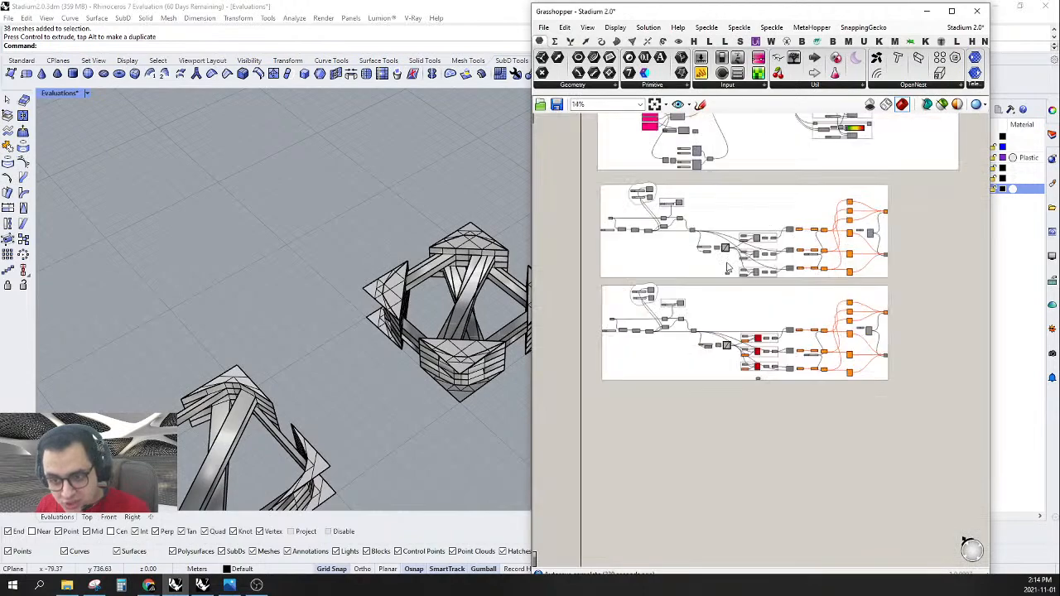
{"action": "left_click", "coordinate": [723, 293]}
{"action": "right_click", "coordinate": [725, 292]}
{"action": "left_click", "coordinate": [753, 314]}
- Turn on the preview of the six Mesh parameters feeding the three Tween Two Meshes components
{"action": "scroll", "coordinate": [387, 320], "scroll_direction": "down", "scroll_amount": 6}
{"action": "scroll", "coordinate": [496, 308], "scroll_direction": "up", "scroll_amount": 6}
{"action": "scroll", "coordinate": [745, 331], "scroll_direction": "down", "scroll_amount": 3}
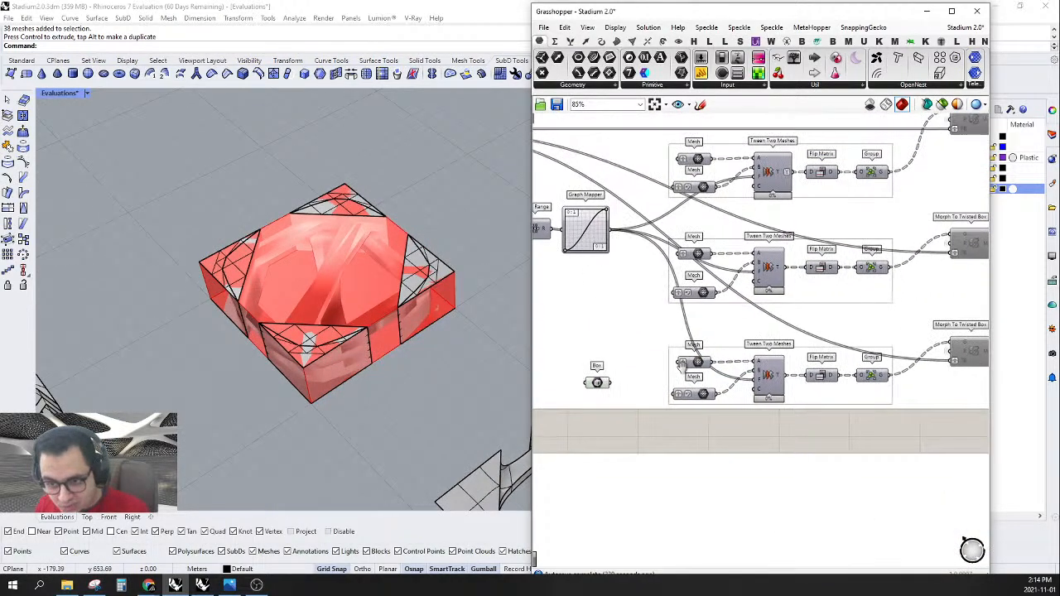
{"action": "left_click_drag", "start_coordinate": [670, 424], "coordinate": [735, 206]}
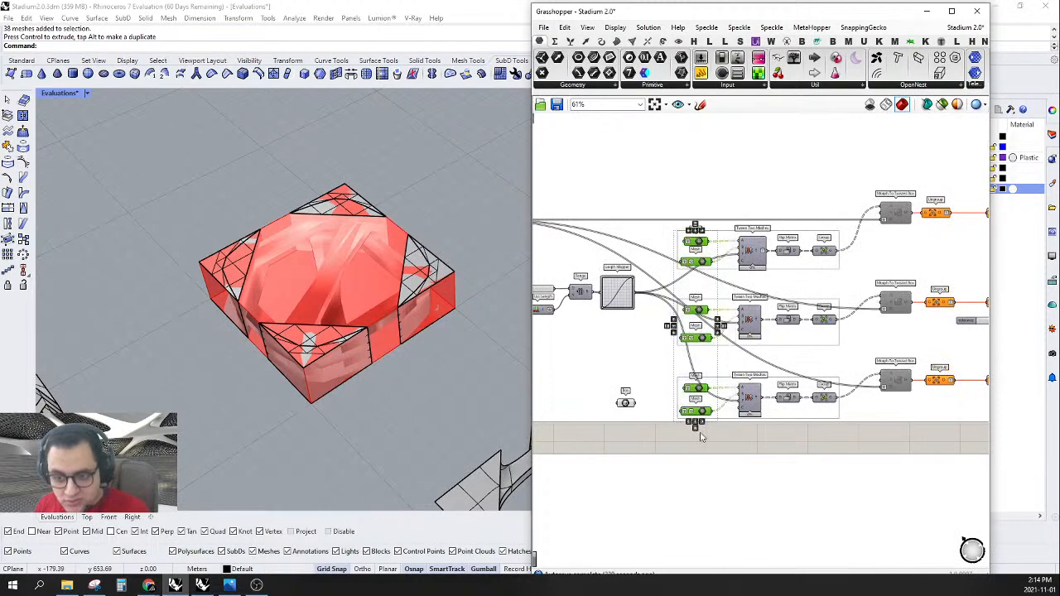
{"action": "right_click", "coordinate": [700, 399]}
{"action": "left_click", "coordinate": [744, 415]}
- Examine the previewed meshes against the reference box and the surrounding mesh units in the Evaluations view
{"action": "right_click_drag", "start_coordinate": [313, 274], "coordinate": [297, 331]}
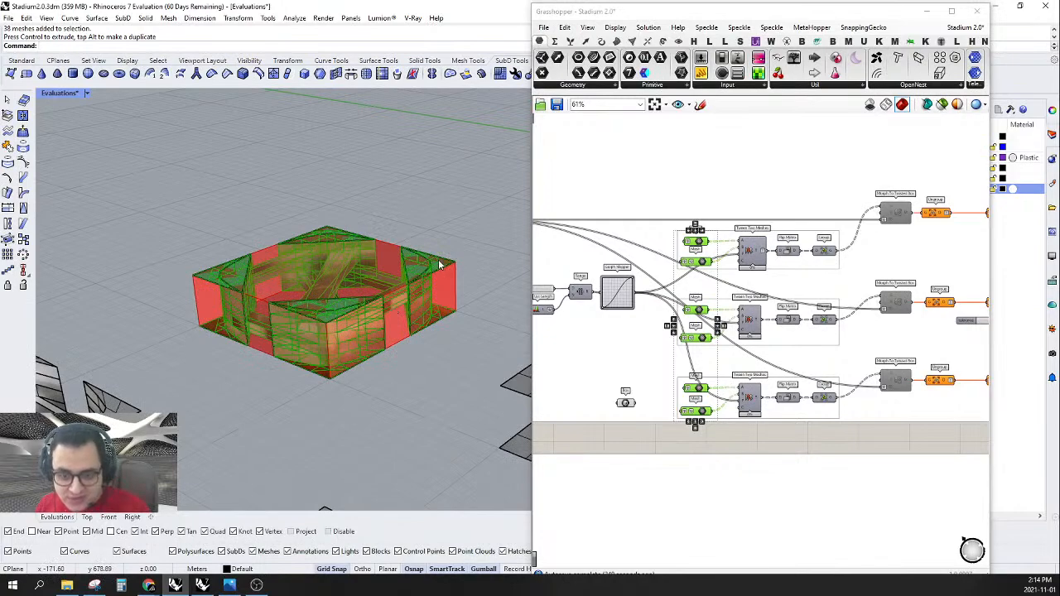
{"action": "right_click_drag", "start_coordinate": [616, 312], "coordinate": [812, 301]}
{"action": "scroll", "coordinate": [792, 309], "scroll_direction": "down", "scroll_amount": 2}
{"action": "scroll", "coordinate": [813, 330], "scroll_direction": "down", "scroll_amount": 2}
{"action": "scroll", "coordinate": [435, 354], "scroll_direction": "down", "scroll_amount": 6}
{"action": "right_click_drag", "start_coordinate": [389, 311], "coordinate": [260, 367]}
{"action": "scroll", "coordinate": [317, 340], "scroll_direction": "down", "scroll_amount": 5}
{"action": "scroll", "coordinate": [455, 209], "scroll_direction": "up", "scroll_amount": 5}
{"action": "right_click_drag", "start_coordinate": [352, 281], "coordinate": [377, 320]}
{"action": "double_click", "coordinate": [857, 13]}
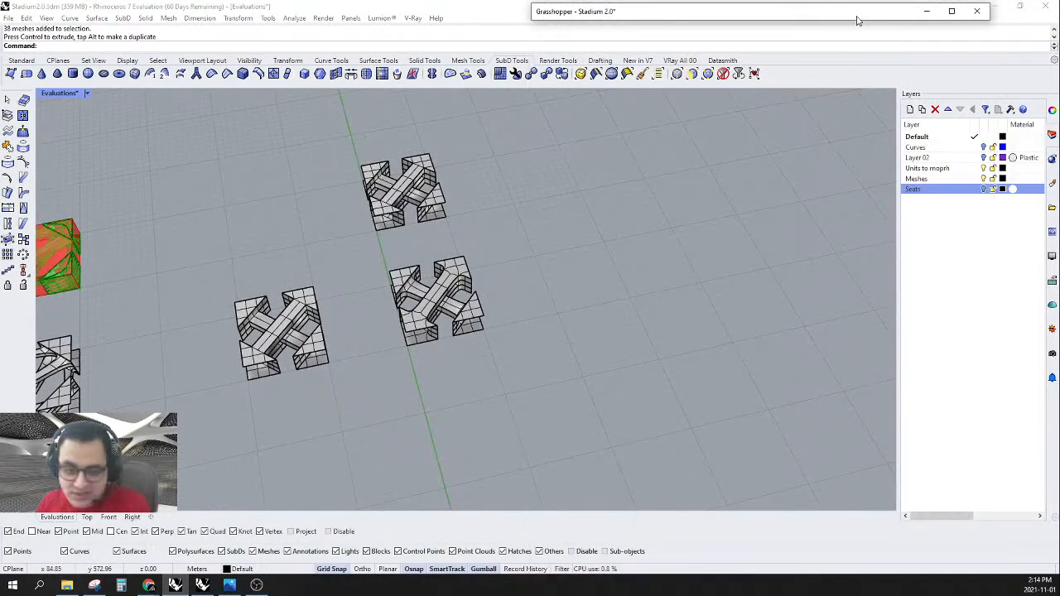
{"action": "right_click_drag", "start_coordinate": [795, 165], "coordinate": [591, 307]}
{"action": "scroll", "coordinate": [588, 298], "scroll_direction": "down", "scroll_amount": 4}
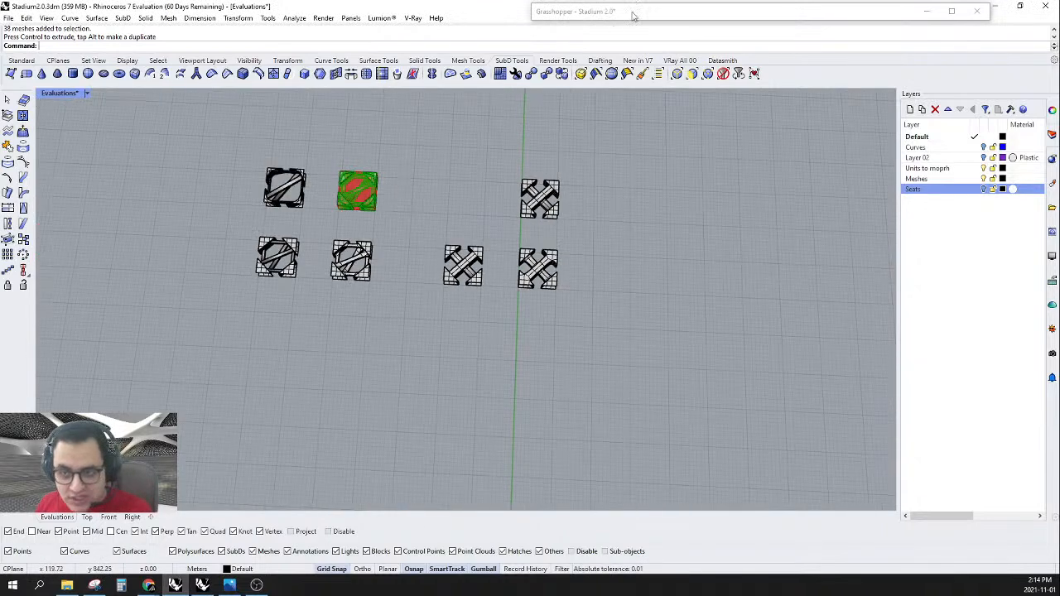
- Turn off the preview of the six tween Mesh parameters and of the Box parameter
{"action": "double_click", "coordinate": [634, 13]}
{"action": "scroll", "coordinate": [683, 418], "scroll_direction": "up", "scroll_amount": 5}
{"action": "left_click_drag", "start_coordinate": [687, 416], "coordinate": [780, 202]}
{"action": "right_click", "coordinate": [617, 412]}
{"action": "left_click", "coordinate": [622, 416]}
{"action": "left_click_drag", "start_coordinate": [622, 416], "coordinate": [691, 358]}
{"action": "right_click", "coordinate": [634, 409]}
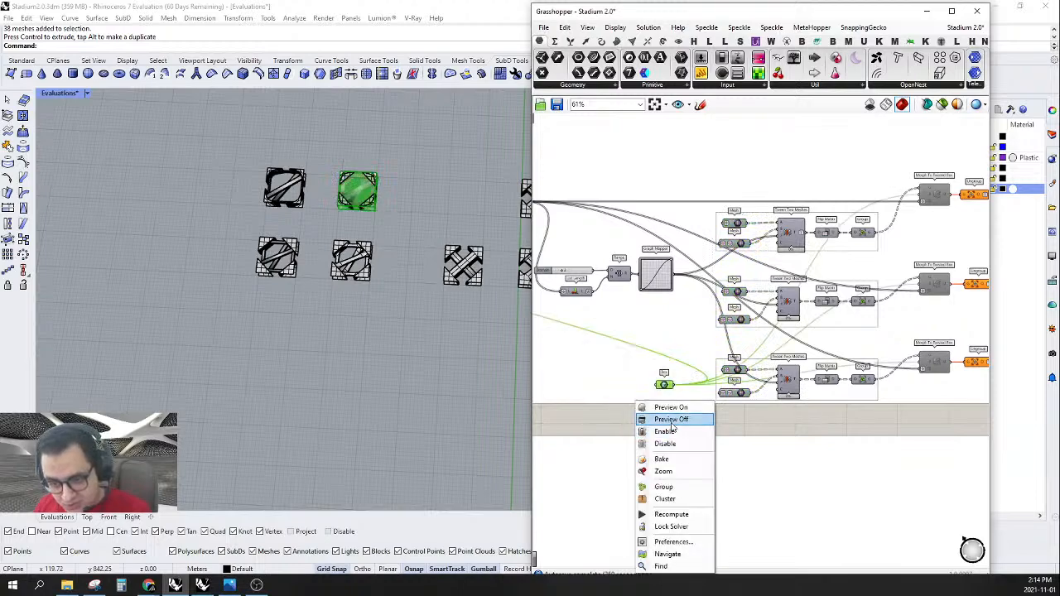
{"action": "left_click", "coordinate": [678, 422]}
- Collapse the Grasshopper window and copy the uppermost X-shaped unit's 15 meshes upward along the Y axis
{"action": "double_click", "coordinate": [669, 7]}
{"action": "scroll", "coordinate": [463, 190], "scroll_direction": "up", "scroll_amount": 5}
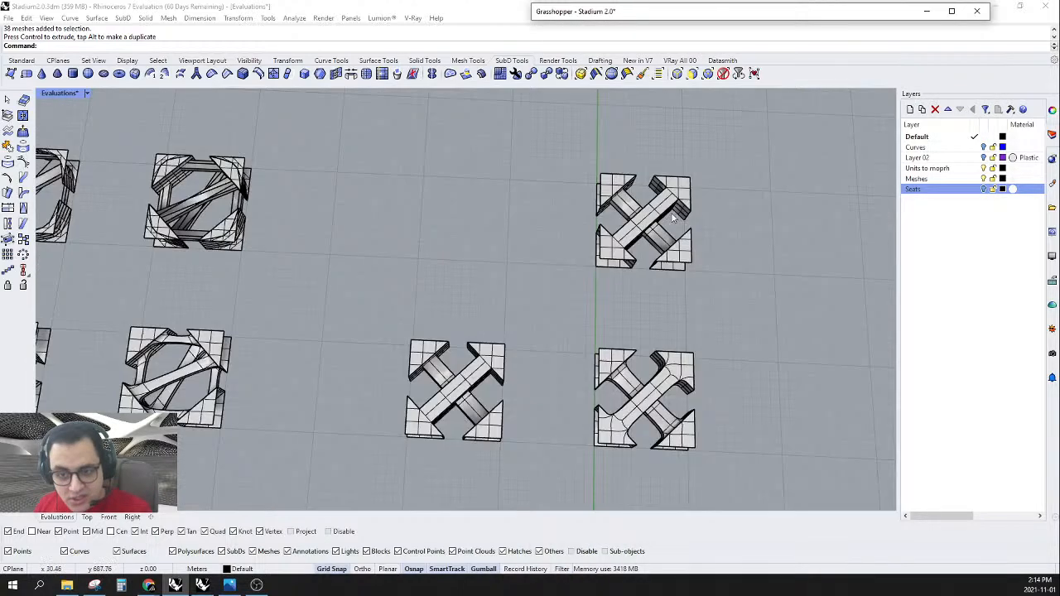
{"action": "left_click_drag", "start_coordinate": [739, 122], "coordinate": [485, 263]}
{"action": "right_click_drag", "start_coordinate": [669, 121], "coordinate": [595, 255], "text": "shift"}
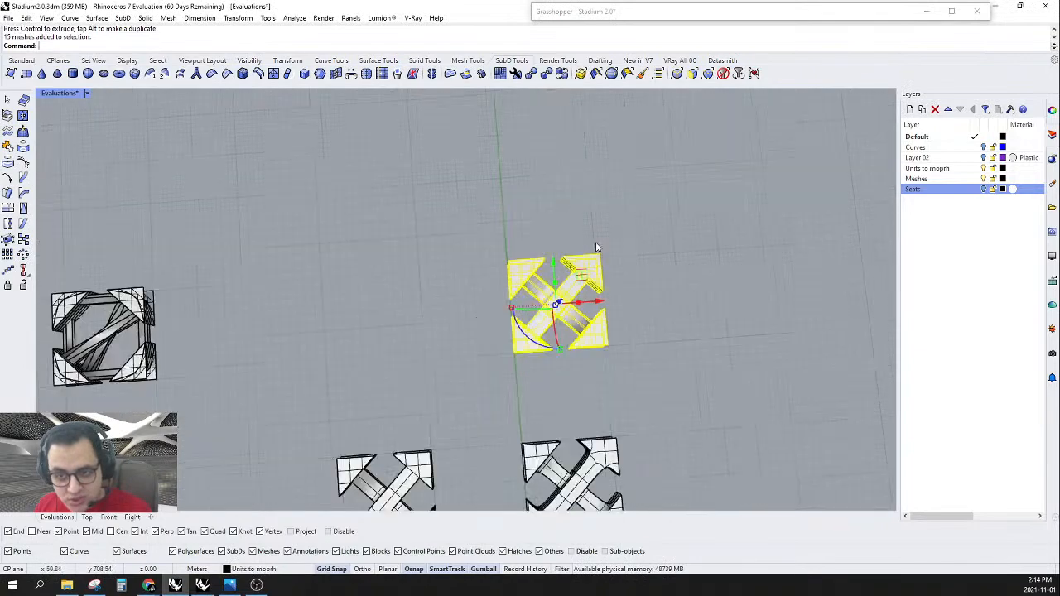
{"action": "left_click_drag", "start_coordinate": [553, 263], "coordinate": [528, 105]}
{"action": "scroll", "coordinate": [577, 175], "scroll_direction": "down", "scroll_amount": 5}
{"action": "left_click", "coordinate": [601, 163]}
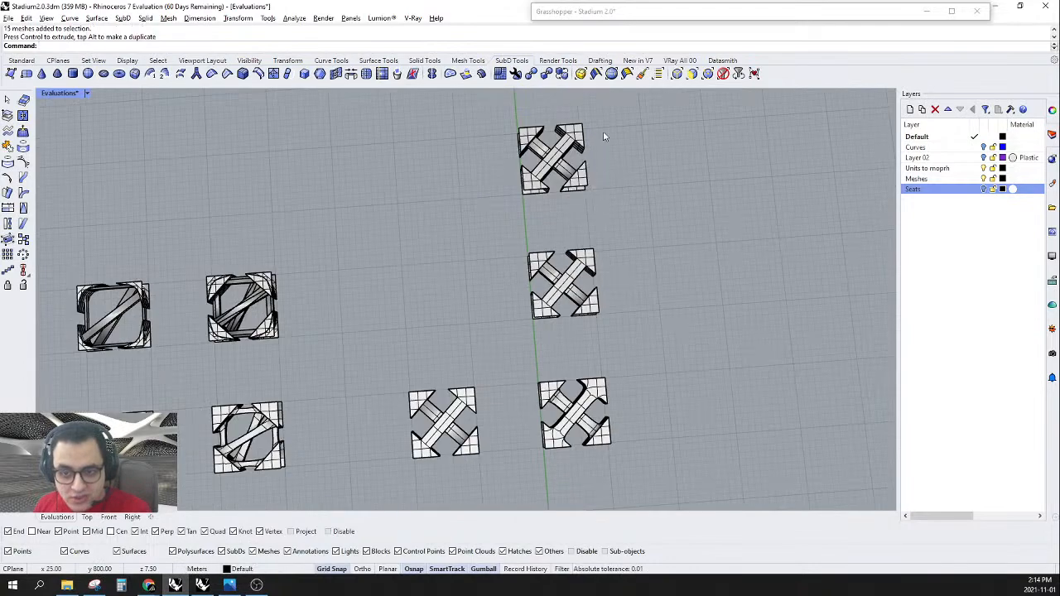
- Show the copied X-shaped unit in the Top view and restrict the selection filter to vertices
{"action": "scroll", "coordinate": [594, 140], "scroll_direction": "up", "scroll_amount": 10}
{"action": "scroll", "coordinate": [601, 144], "scroll_direction": "down", "scroll_amount": 1}
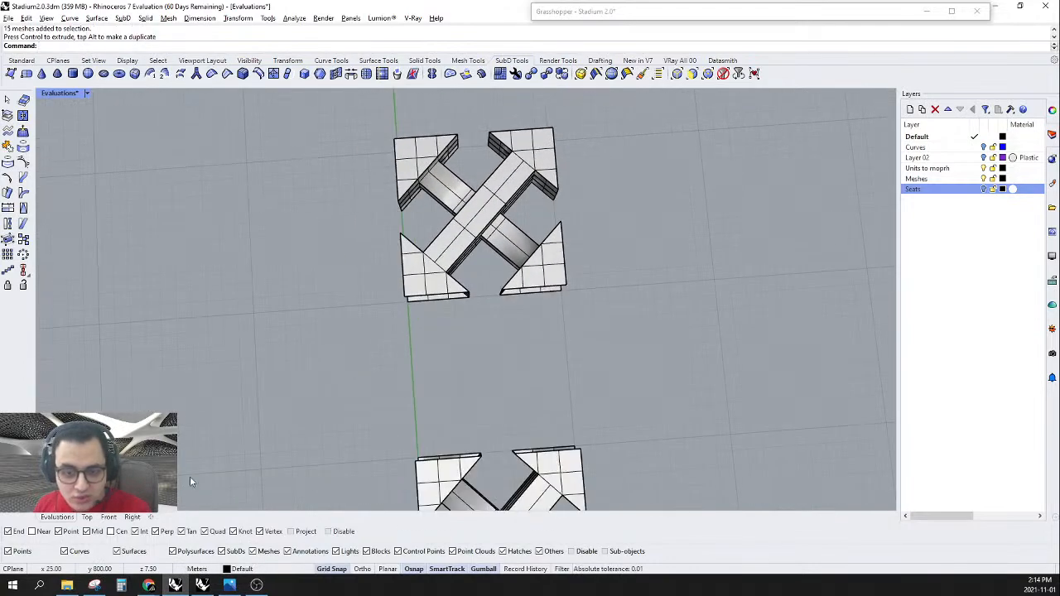
{"action": "left_click", "coordinate": [87, 517]}
{"action": "scroll", "coordinate": [491, 350], "scroll_direction": "down", "scroll_amount": 2}
{"action": "scroll", "coordinate": [491, 350], "scroll_direction": "up", "scroll_amount": 10}
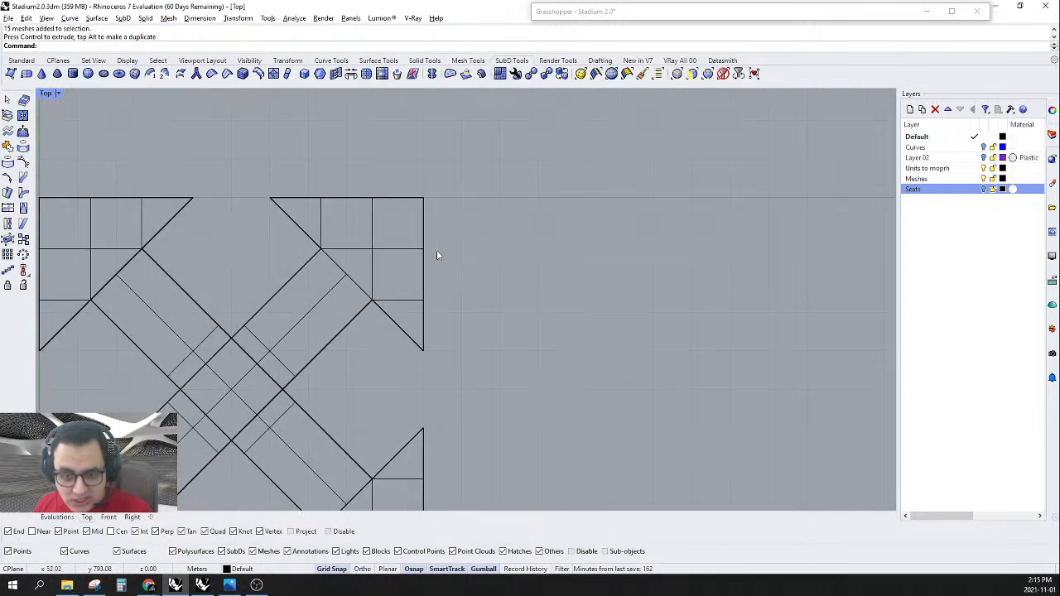
{"action": "right_click_drag", "start_coordinate": [444, 255], "coordinate": [670, 184]}
{"action": "left_click", "coordinate": [707, 74]}
- Scale the inner vertices of the copied unit's upper-right corner in 2D to about half their distance from its outer corner
{"action": "scroll", "coordinate": [598, 171], "scroll_direction": "up", "scroll_amount": 3}
{"action": "left_click_drag", "start_coordinate": [612, 147], "coordinate": [427, 341]}
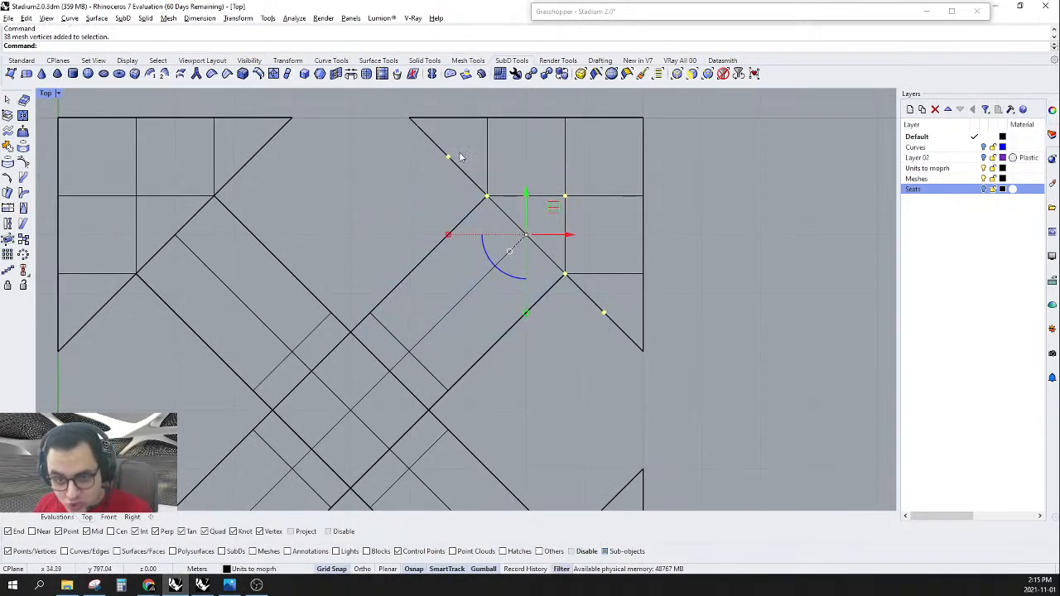
{"action": "type", "text": "Scale2D"}
{"action": "key", "text": "Return"}
{"action": "left_click", "coordinate": [643, 119]}
{"action": "left_click", "coordinate": [526, 234]}
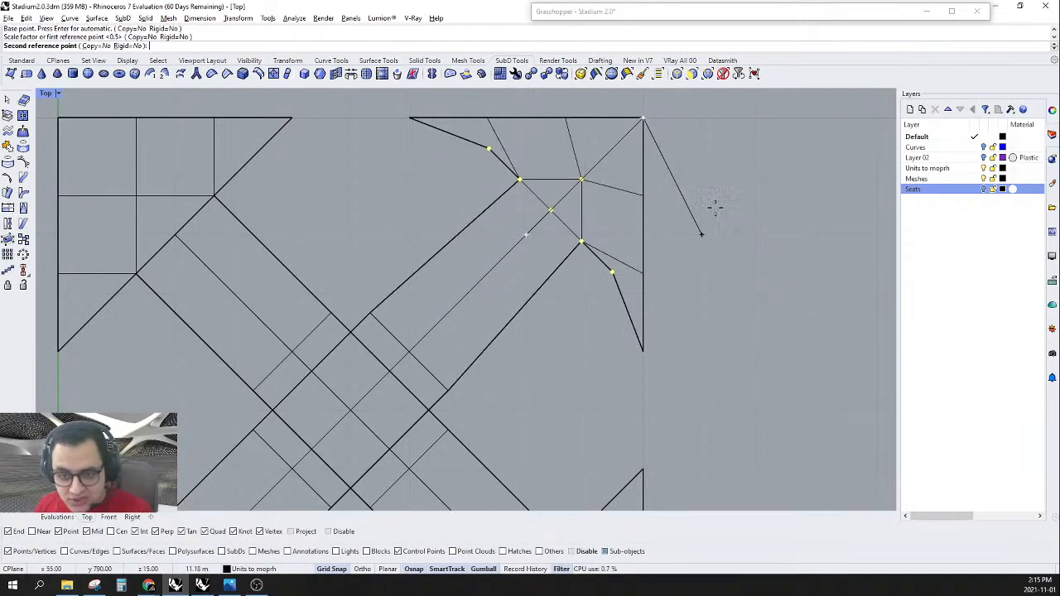
{"action": "left_click", "coordinate": [701, 176]}
- Scale the inner vertices of the copied unit's upper-left corner in 2D to about half their distance from its outer corner
{"action": "scroll", "coordinate": [717, 184], "scroll_direction": "down", "scroll_amount": 4}
{"action": "scroll", "coordinate": [526, 165], "scroll_direction": "up", "scroll_amount": 3}
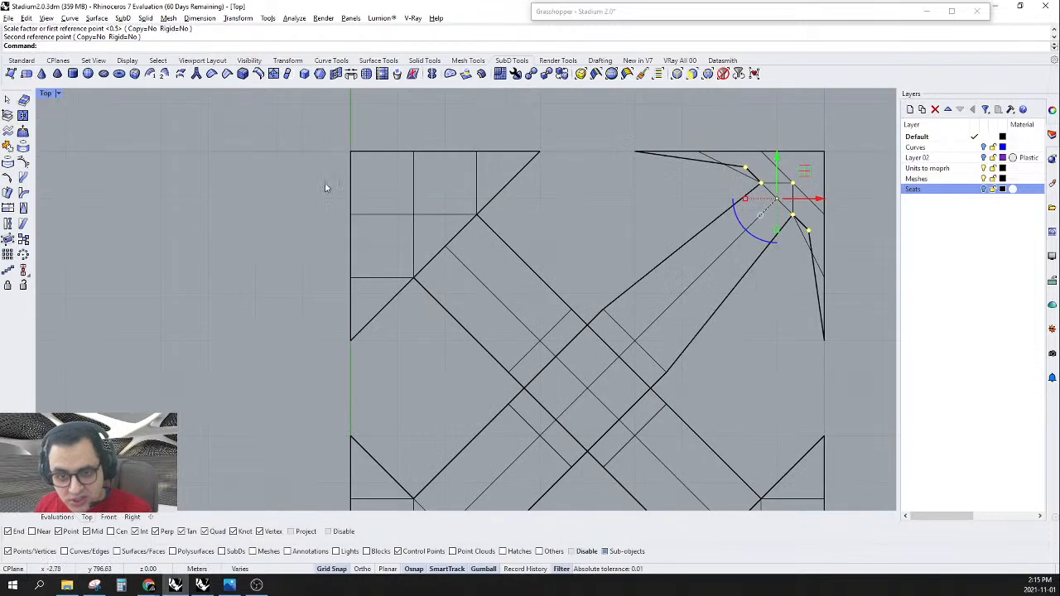
{"action": "left_click_drag", "start_coordinate": [361, 159], "coordinate": [536, 327]}
{"action": "key", "text": "Return"}
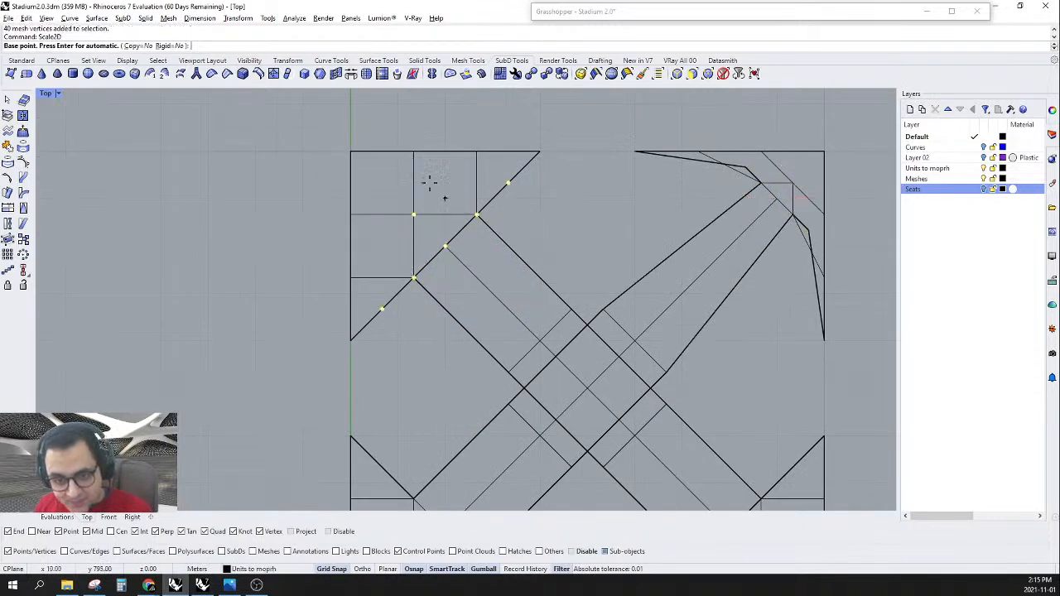
{"action": "left_click", "coordinate": [350, 151]}
{"action": "left_click", "coordinate": [406, 191]}
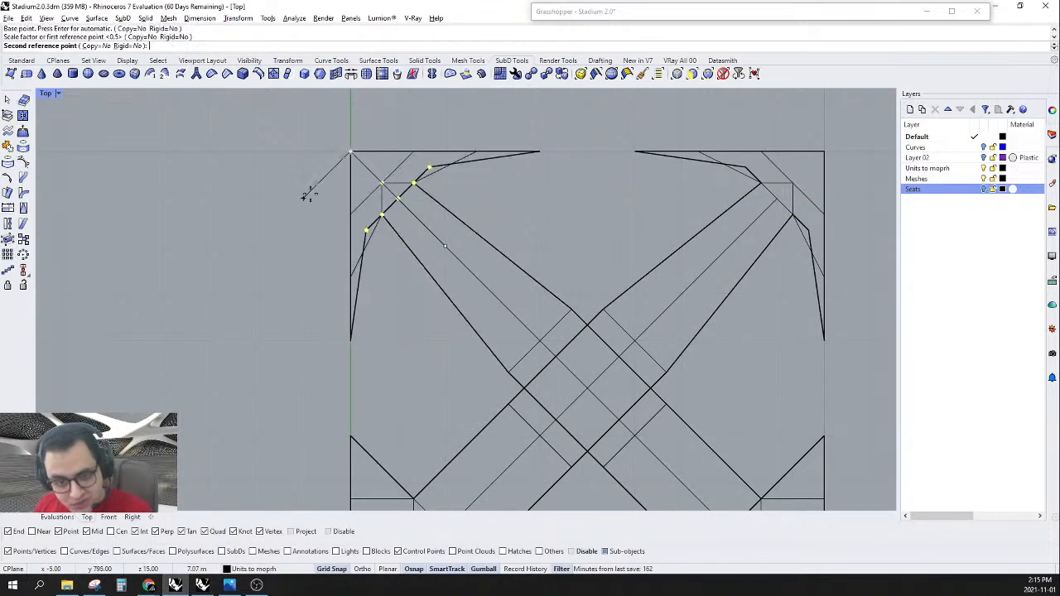
{"action": "left_click", "coordinate": [387, 156]}
- Scale the inner vertices of the copied unit's lower-right corner in 2D to about half their distance from its outer corner
{"action": "scroll", "coordinate": [386, 155], "scroll_direction": "down", "scroll_amount": 4}
{"action": "mouse_move", "coordinate": [629, 409]}
{"action": "right_mouse_down"}
{"action": "mouse_move", "coordinate": [450, 189]}
{"action": "mouse_move", "coordinate": [536, 324]}
{"action": "right_mouse_up"}
{"action": "scroll", "coordinate": [536, 325], "scroll_direction": "up", "scroll_amount": 4}
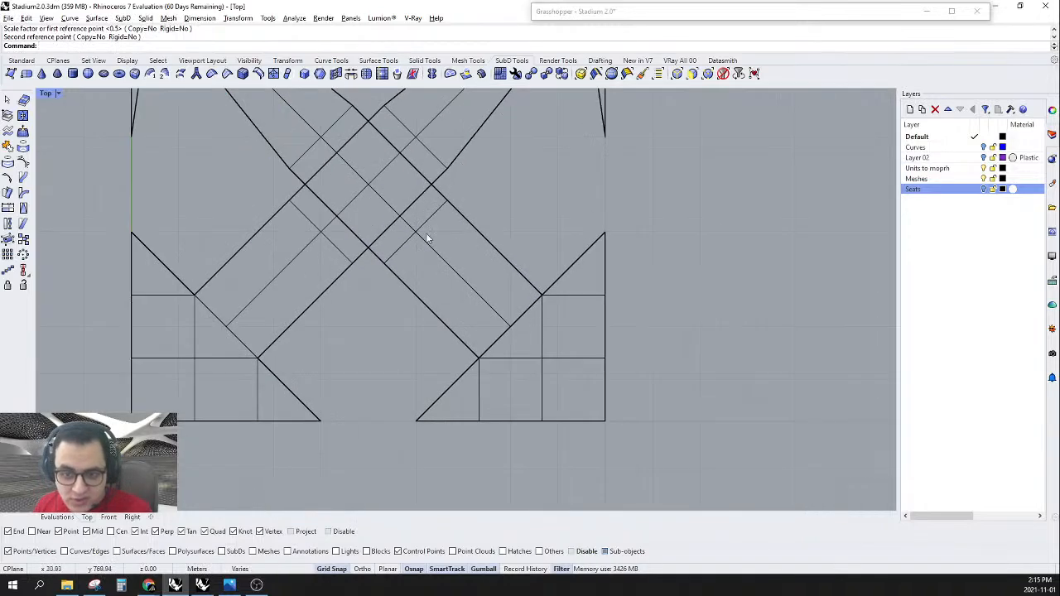
{"action": "left_click_drag", "start_coordinate": [586, 411], "coordinate": [413, 242]}
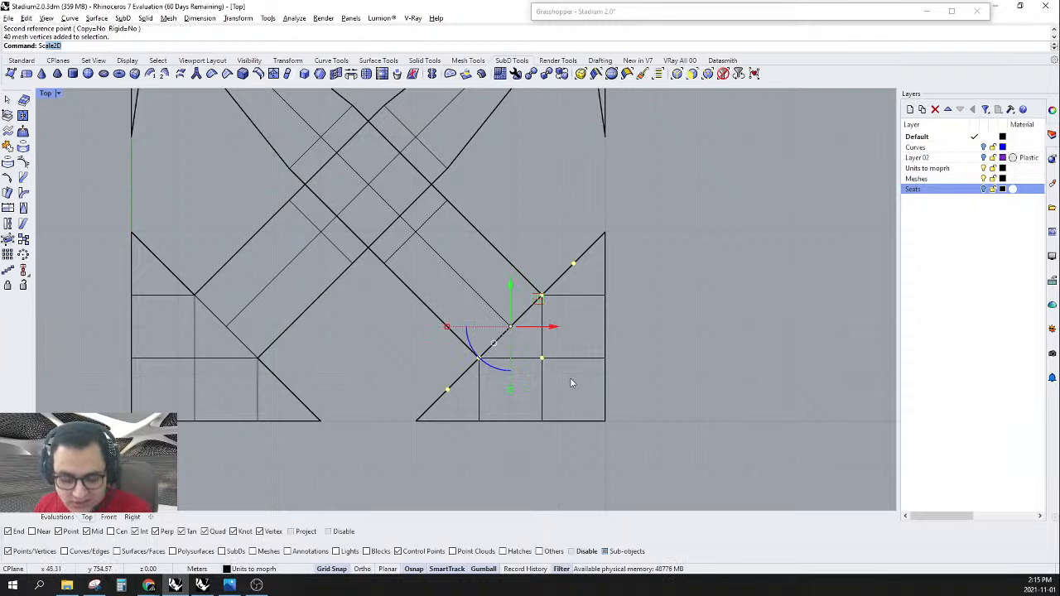
{"action": "key", "text": "Return"}
{"action": "left_click", "coordinate": [607, 423]}
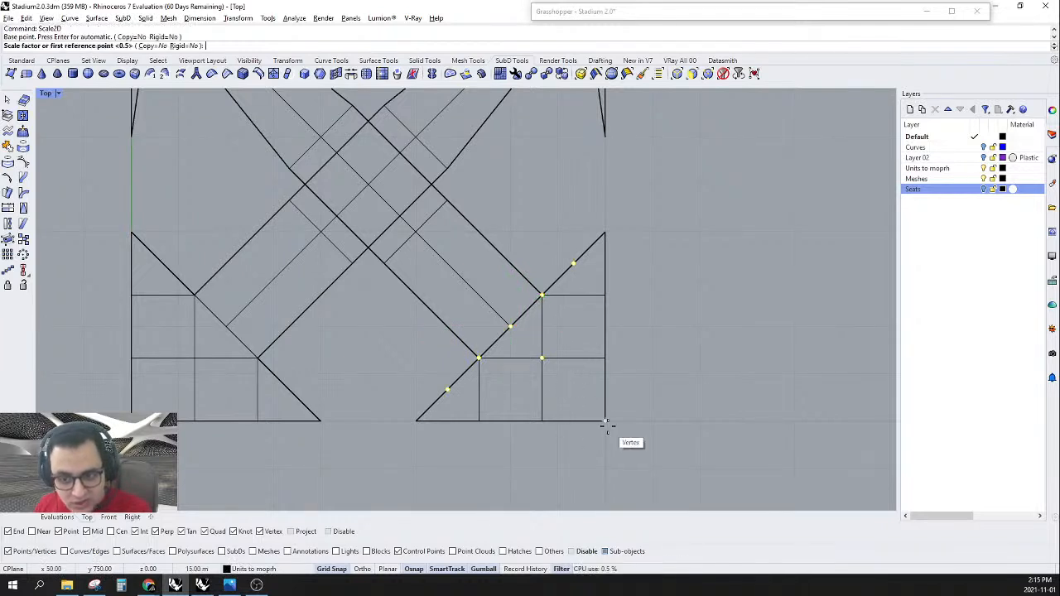
{"action": "left_click", "coordinate": [507, 314]}
{"action": "left_click", "coordinate": [644, 377]}
- Scale the inner vertices of the copied unit's lower-left corner in 2D to about half their distance from its outer corner
{"action": "scroll", "coordinate": [689, 371], "scroll_direction": "down", "scroll_amount": 6}
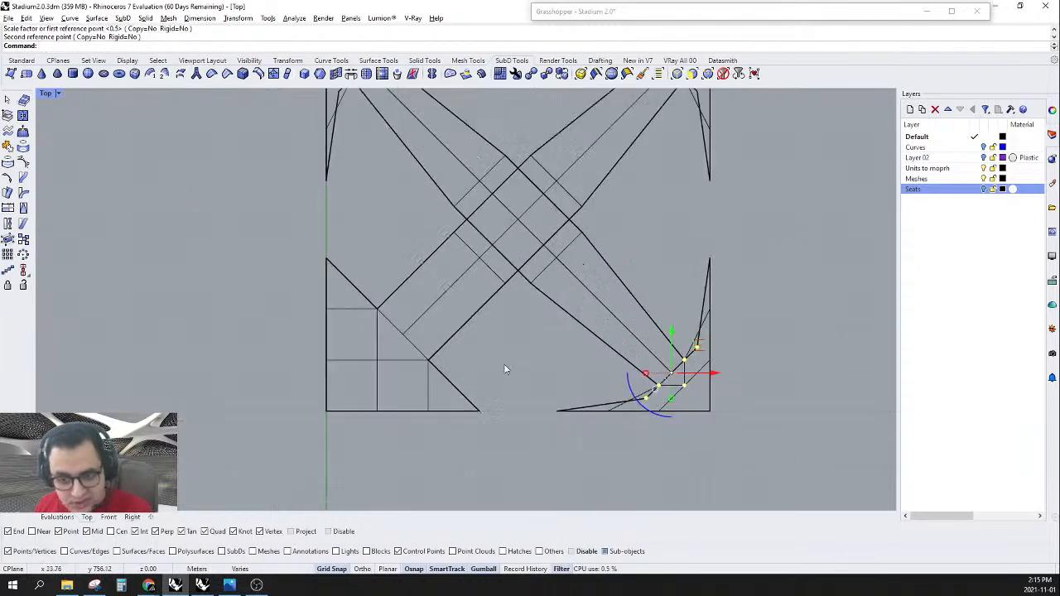
{"action": "scroll", "coordinate": [507, 368], "scroll_direction": "up", "scroll_amount": 8}
{"action": "key", "text": "Escape"}
{"action": "left_click_drag", "start_coordinate": [254, 419], "coordinate": [448, 217]}
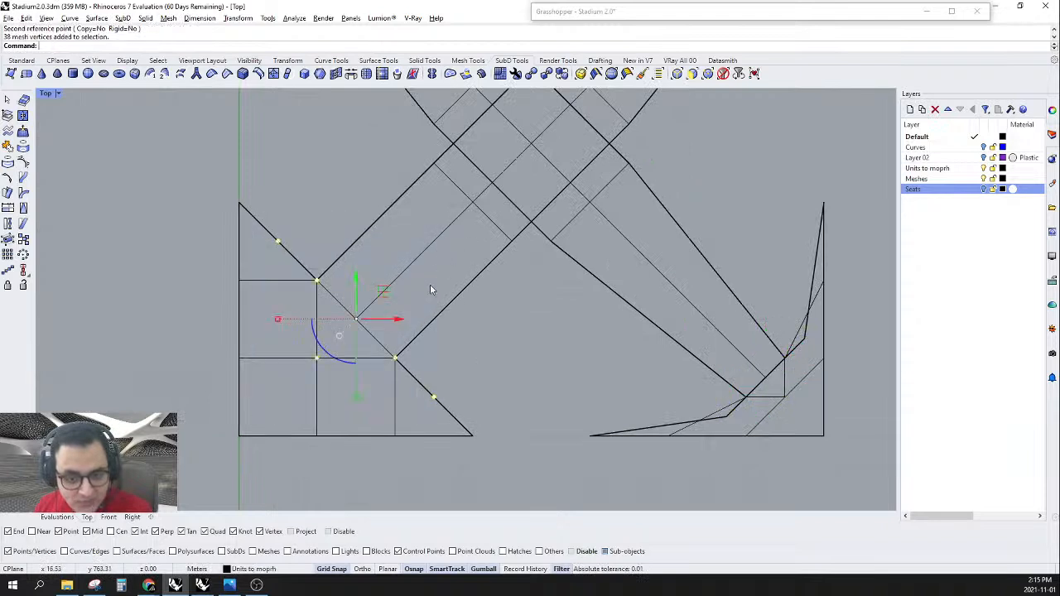
{"action": "key", "text": "Return"}
{"action": "left_click", "coordinate": [239, 436]}
{"action": "left_click", "coordinate": [356, 321]}
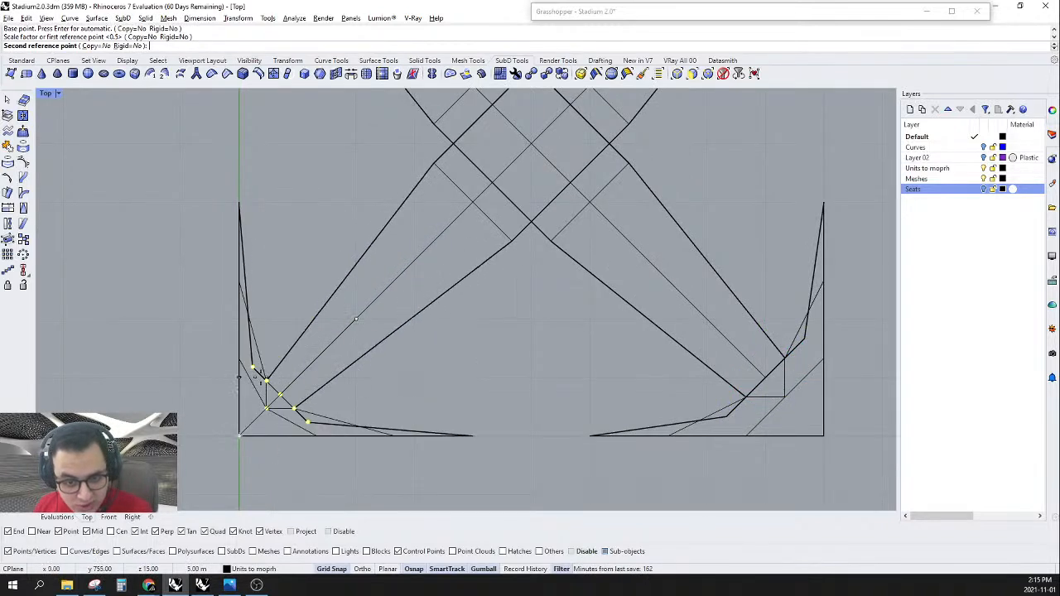
{"action": "left_click", "coordinate": [183, 381]}
{"action": "scroll", "coordinate": [412, 353], "scroll_direction": "down", "scroll_amount": 8}
{"action": "scroll", "coordinate": [582, 340], "scroll_direction": "up", "scroll_amount": 10}
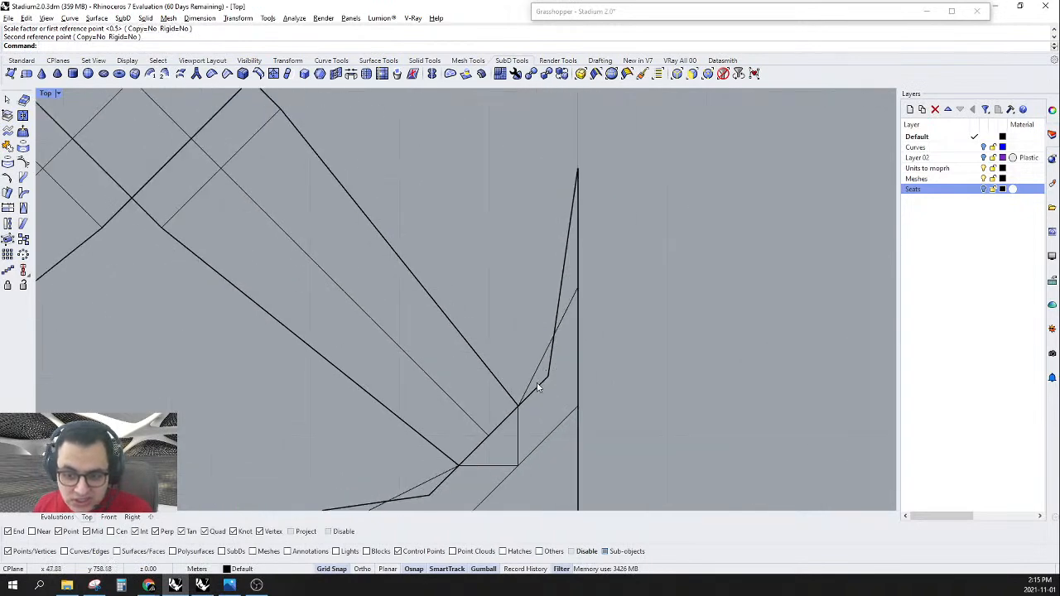
{"action": "left_click_drag", "start_coordinate": [539, 416], "coordinate": [630, 298]}
{"action": "scroll", "coordinate": [629, 294], "scroll_direction": "down", "scroll_amount": 6}
{"action": "key", "text": "Escape"}
{"action": "scroll", "coordinate": [492, 419], "scroll_direction": "up", "scroll_amount": 6}
{"action": "left_click_drag", "start_coordinate": [493, 436], "coordinate": [569, 392]}
{"action": "left_click", "coordinate": [564, 424]}
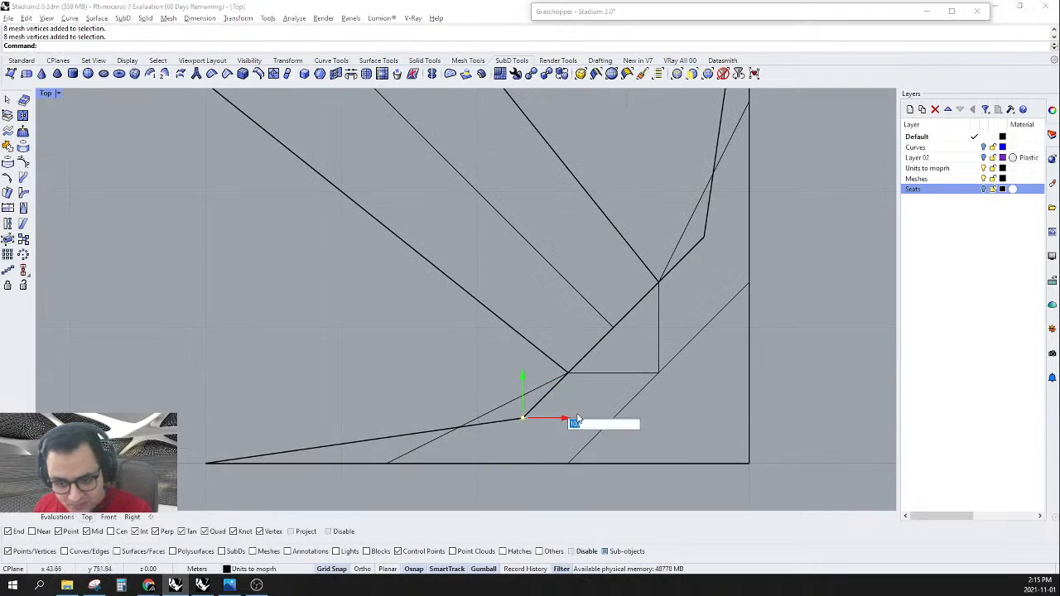
{"action": "scroll", "coordinate": [578, 418], "scroll_direction": "down", "scroll_amount": 8}
{"action": "key", "text": "Escape"}
{"action": "key", "text": "Escape"}
- Move the lower-right corner's kinked side vertices up along Y and the upper-left corner's kinked top vertices right along X to smooth both edges
{"action": "scroll", "coordinate": [640, 302], "scroll_direction": "up", "scroll_amount": 4}
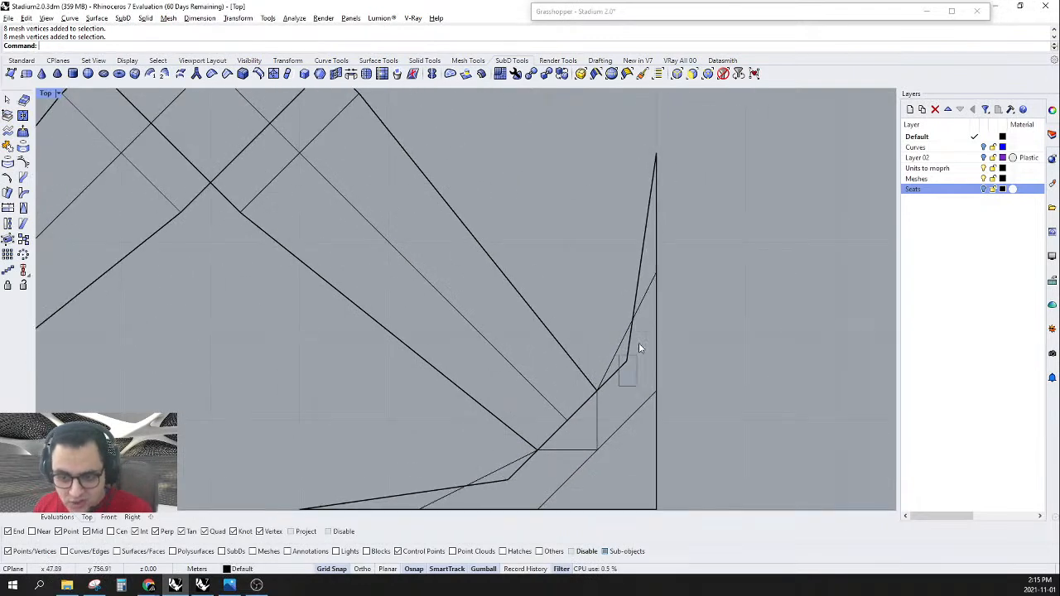
{"action": "left_click", "coordinate": [629, 323]}
{"action": "key", "text": "Escape"}
{"action": "scroll", "coordinate": [627, 315], "scroll_direction": "down", "scroll_amount": 5}
{"action": "scroll", "coordinate": [445, 188], "scroll_direction": "up", "scroll_amount": 18}
{"action": "left_click_drag", "start_coordinate": [466, 157], "coordinate": [571, 215]}
{"action": "left_click", "coordinate": [549, 171]}
{"action": "key", "text": "Return"}
- Move the lower-left corner's kinked side vertices up along Y and its kinked bottom vertices right along X to smooth both edges
{"action": "scroll", "coordinate": [592, 203], "scroll_direction": "down", "scroll_amount": 14}
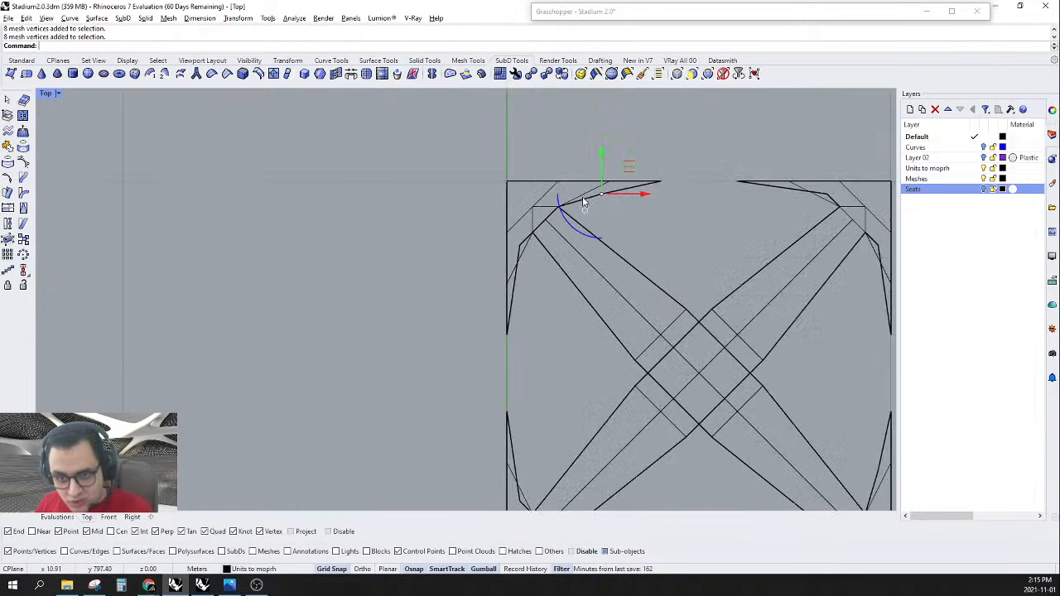
{"action": "right_click_drag", "start_coordinate": [538, 499], "coordinate": [452, 284]}
{"action": "scroll", "coordinate": [453, 298], "scroll_direction": "up", "scroll_amount": 8}
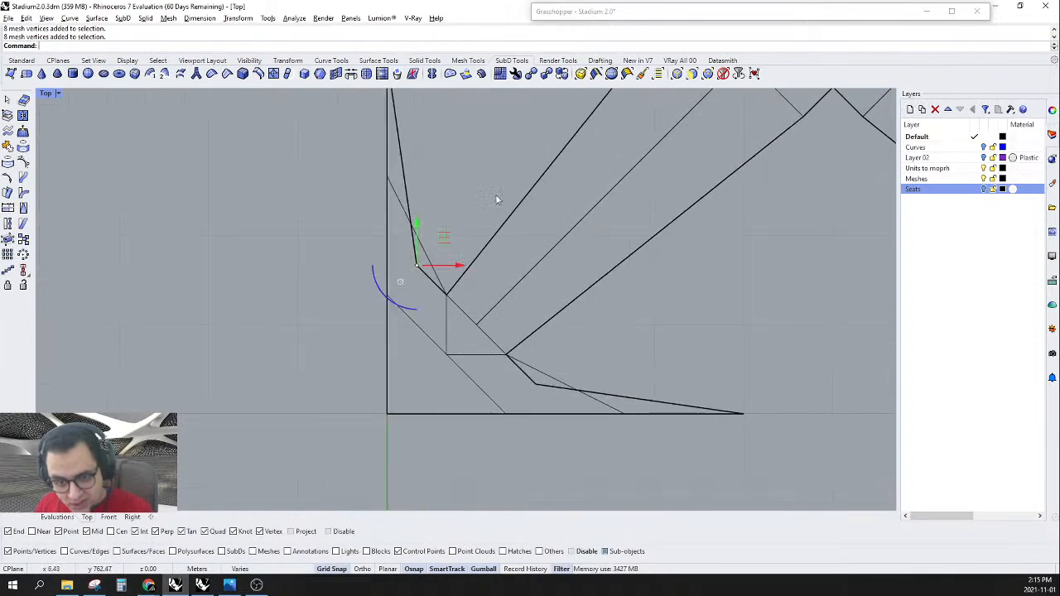
{"action": "left_click_drag", "start_coordinate": [421, 223], "coordinate": [420, 153]}
{"action": "left_click_drag", "start_coordinate": [523, 400], "coordinate": [646, 383]}
- Move the kinked bottom vertices of the lower-right corner by -4 along the X axis
{"action": "scroll", "coordinate": [531, 406], "scroll_direction": "down", "scroll_amount": 11}
{"action": "scroll", "coordinate": [681, 397], "scroll_direction": "up", "scroll_amount": 9}
{"action": "scroll", "coordinate": [714, 406], "scroll_direction": "up", "scroll_amount": 8}
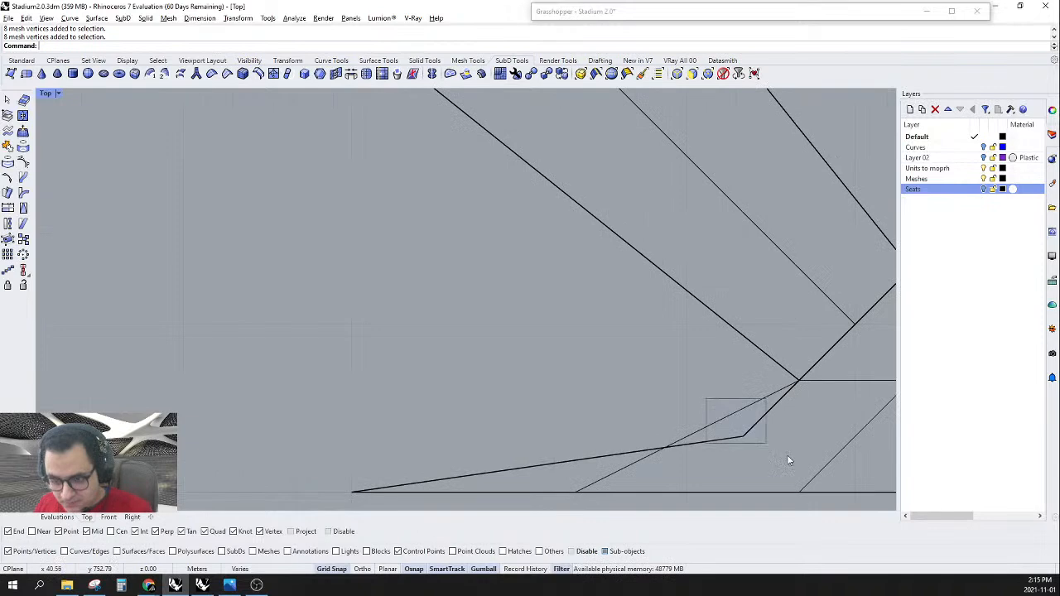
{"action": "left_click_drag", "start_coordinate": [706, 401], "coordinate": [773, 460]}
{"action": "scroll", "coordinate": [675, 404], "scroll_direction": "down", "scroll_amount": 9}
{"action": "scroll", "coordinate": [730, 414], "scroll_direction": "up", "scroll_amount": 7}
{"action": "left_click", "coordinate": [701, 414]}
{"action": "type", "text": "-4"}
{"action": "key", "text": "Return"}
- Move the upper-right corner's kinked side vertices down along Y and its kinked top vertices left along X to smooth both edges
{"action": "scroll", "coordinate": [640, 420], "scroll_direction": "down", "scroll_amount": 10}
{"action": "scroll", "coordinate": [683, 236], "scroll_direction": "up", "scroll_amount": 10}
{"action": "left_click_drag", "start_coordinate": [581, 341], "coordinate": [623, 411]}
{"action": "left_click", "coordinate": [601, 336]}
{"action": "key", "text": "Return"}
{"action": "scroll", "coordinate": [662, 266], "scroll_direction": "down", "scroll_amount": 11}
{"action": "scroll", "coordinate": [585, 241], "scroll_direction": "up", "scroll_amount": 11}
{"action": "left_click_drag", "start_coordinate": [579, 246], "coordinate": [663, 290]}
{"action": "key", "text": "Return"}
{"action": "key", "text": "Escape"}
{"action": "left_click", "coordinate": [645, 267]}
{"action": "key", "text": "Return"}
- Move the kinked side vertices of the upper-left corner down along Y to smooth its remaining edge
{"action": "scroll", "coordinate": [686, 247], "scroll_direction": "down", "scroll_amount": 10}
{"action": "scroll", "coordinate": [354, 275], "scroll_direction": "up", "scroll_amount": 8}
{"action": "scroll", "coordinate": [392, 256], "scroll_direction": "down", "scroll_amount": 8}
{"action": "scroll", "coordinate": [258, 332], "scroll_direction": "up", "scroll_amount": 10}
{"action": "left_click_drag", "start_coordinate": [360, 241], "coordinate": [419, 289]}
{"action": "left_click", "coordinate": [391, 221]}
- Scale the vertices around the central crossing of the copied unit in 2D to about half their distance from its centre
{"action": "scroll", "coordinate": [390, 224], "scroll_direction": "down", "scroll_amount": 5}
{"action": "scroll", "coordinate": [520, 321], "scroll_direction": "up", "scroll_amount": 3}
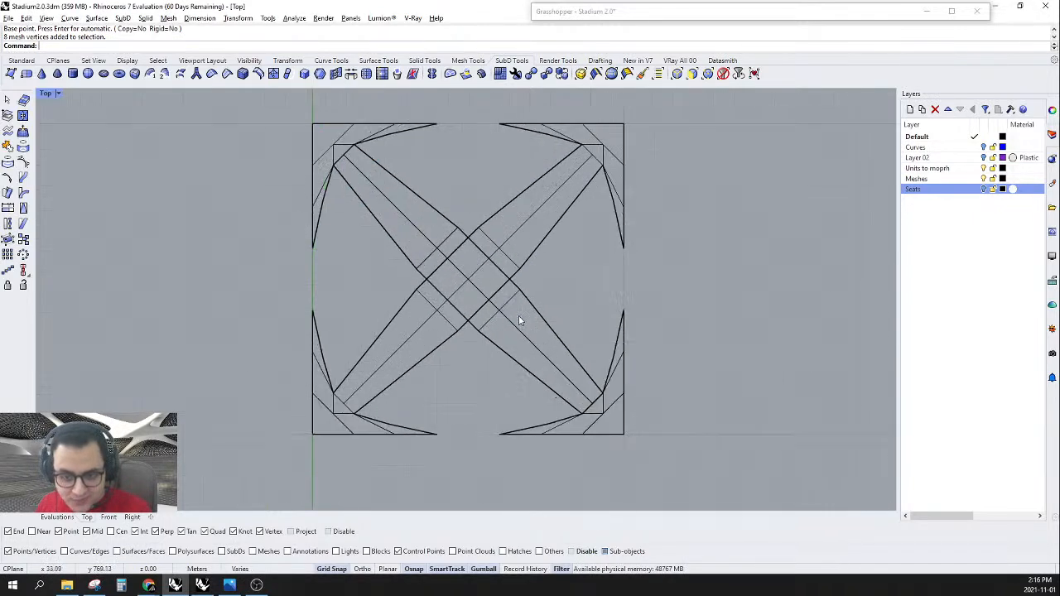
{"action": "scroll", "coordinate": [489, 249], "scroll_direction": "up", "scroll_amount": 1}
{"action": "left_click_drag", "start_coordinate": [365, 145], "coordinate": [561, 388]}
{"action": "scroll", "coordinate": [632, 254], "scroll_direction": "up", "scroll_amount": 1}
{"action": "scroll", "coordinate": [632, 253], "scroll_direction": "up", "scroll_amount": 1}
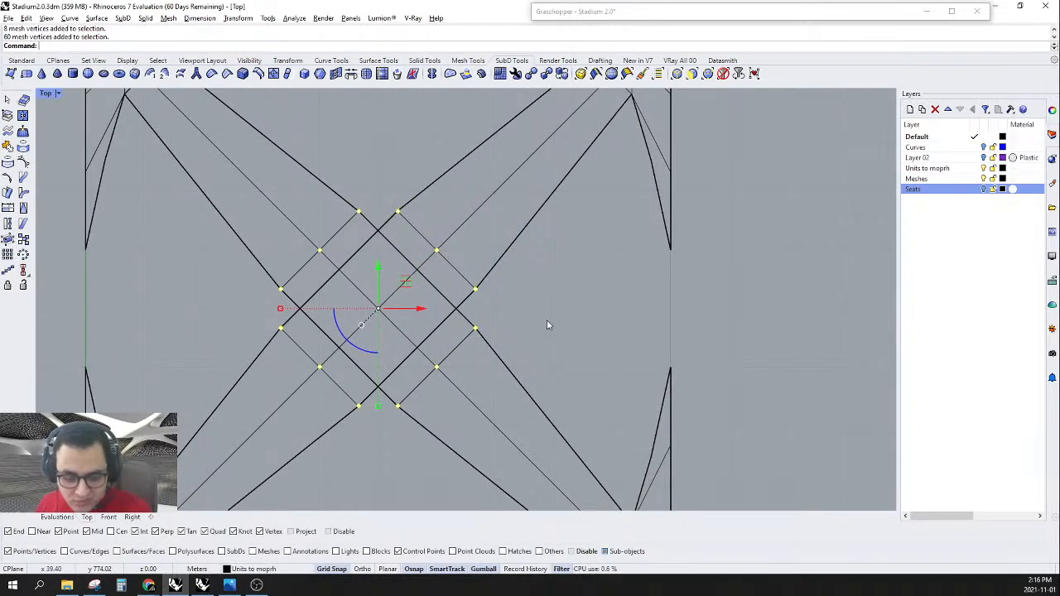
{"action": "key", "text": "Return"}
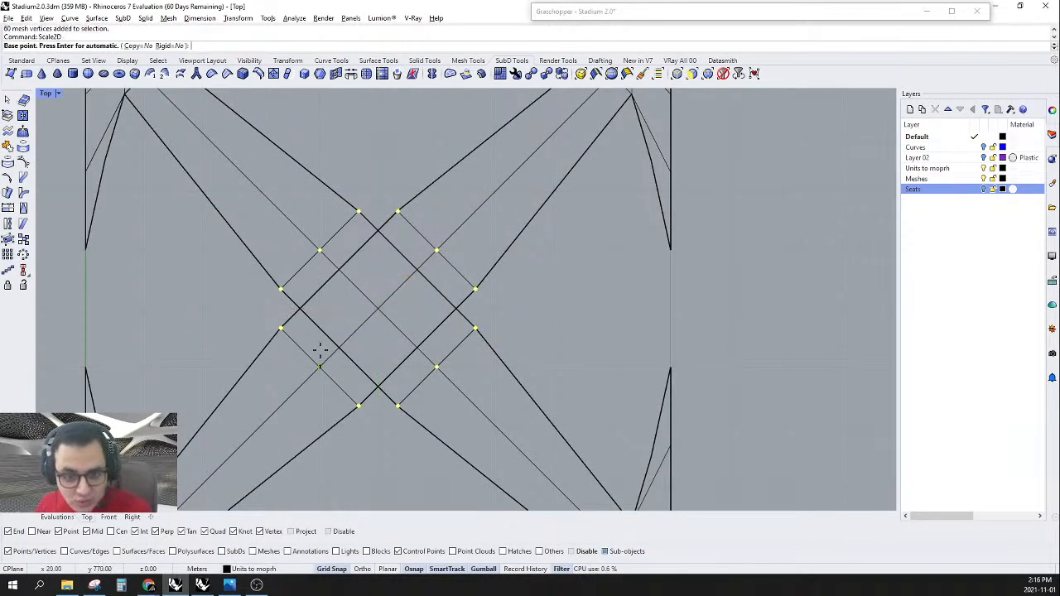
{"action": "left_click", "coordinate": [378, 307]}
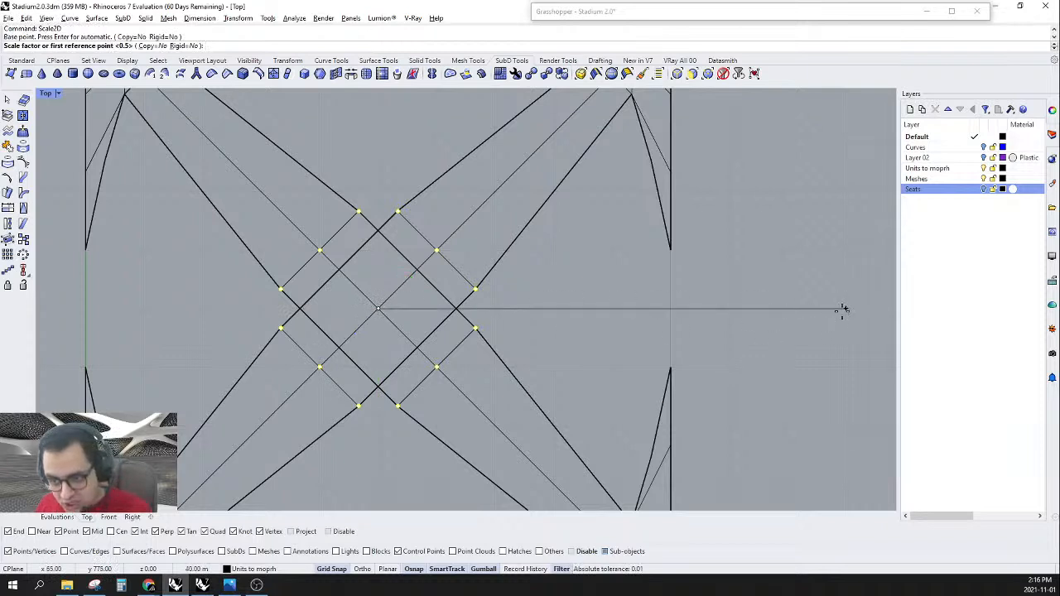
{"action": "left_click", "coordinate": [844, 308]}
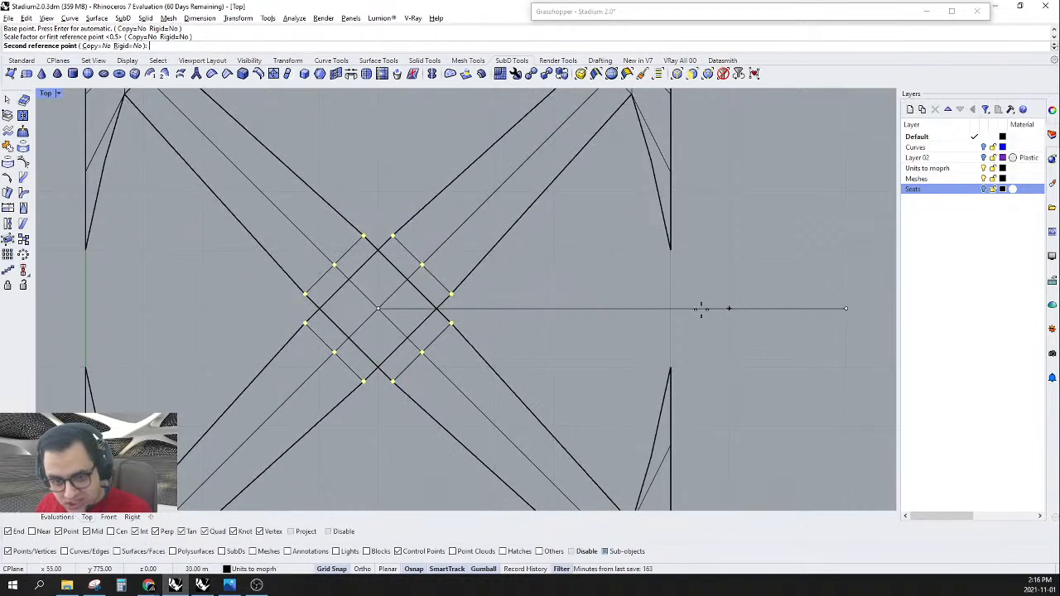
{"action": "left_click", "coordinate": [622, 308]}
- Expand the Grasshopper window beside the Evaluations view and move the Box parameter to the left of the lowest tween group
{"action": "scroll", "coordinate": [622, 306], "scroll_direction": "down", "scroll_amount": 6}
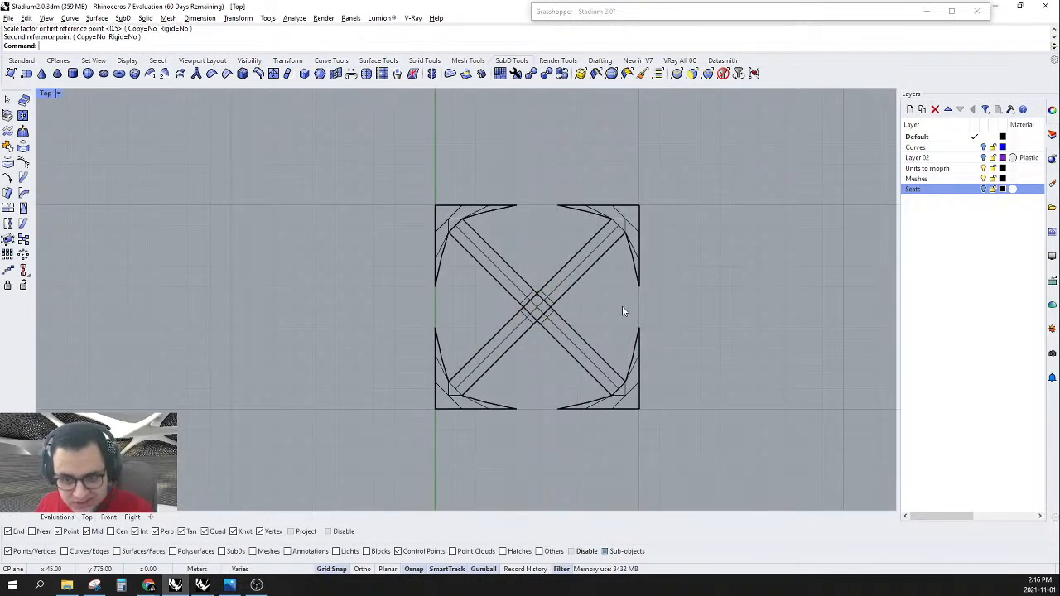
{"action": "right_click_drag", "start_coordinate": [609, 251], "coordinate": [618, 224]}
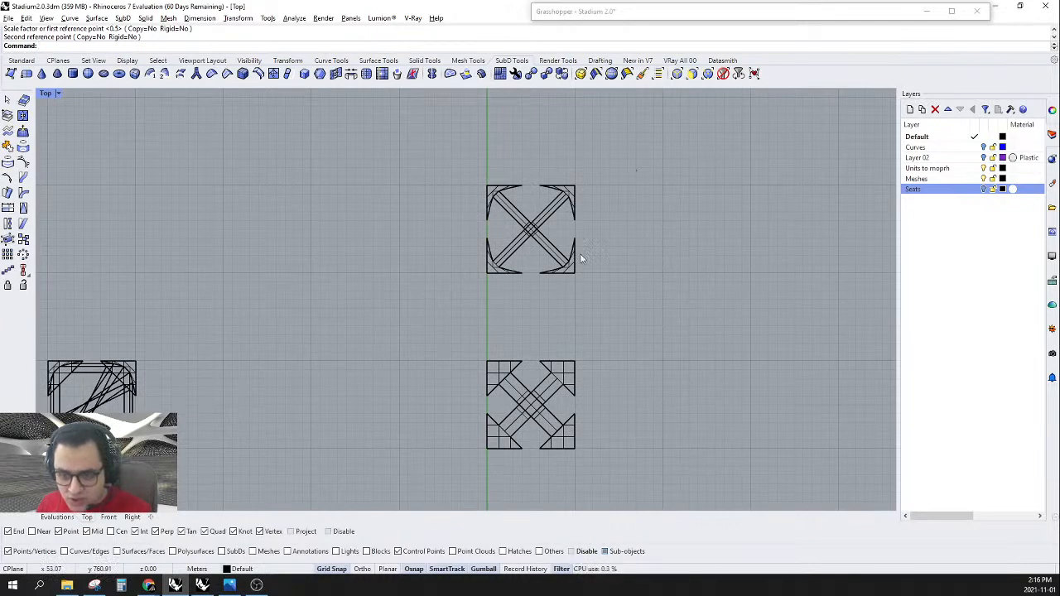
{"action": "double_click", "coordinate": [653, 15]}
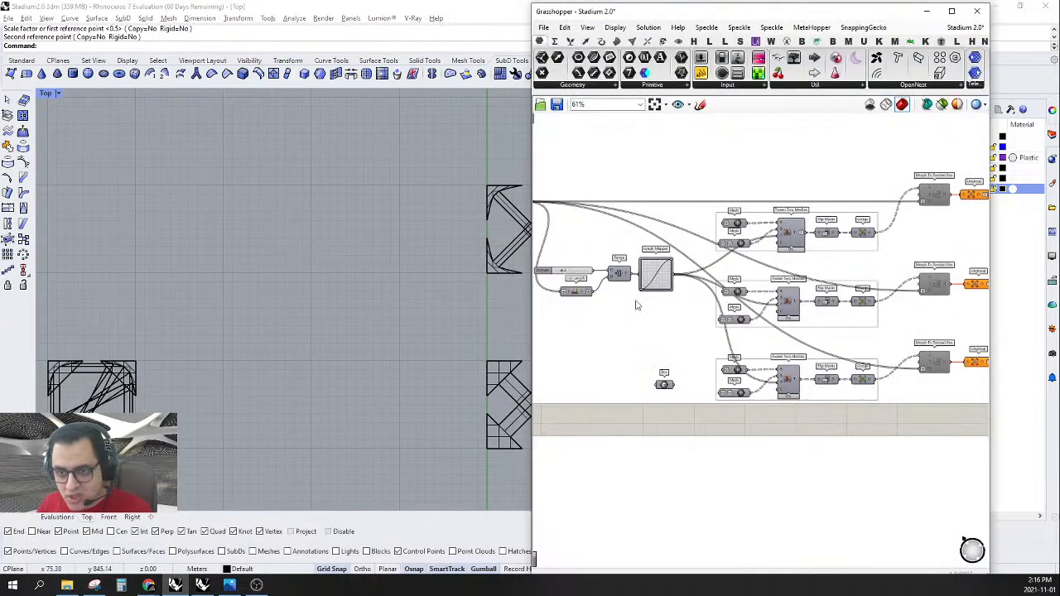
{"action": "right_click_drag", "start_coordinate": [659, 408], "coordinate": [763, 245]}
{"action": "scroll", "coordinate": [762, 245], "scroll_direction": "down", "scroll_amount": 3}
{"action": "right_click_drag", "start_coordinate": [790, 376], "coordinate": [728, 308]}
{"action": "scroll", "coordinate": [288, 243], "scroll_direction": "down", "scroll_amount": 3}
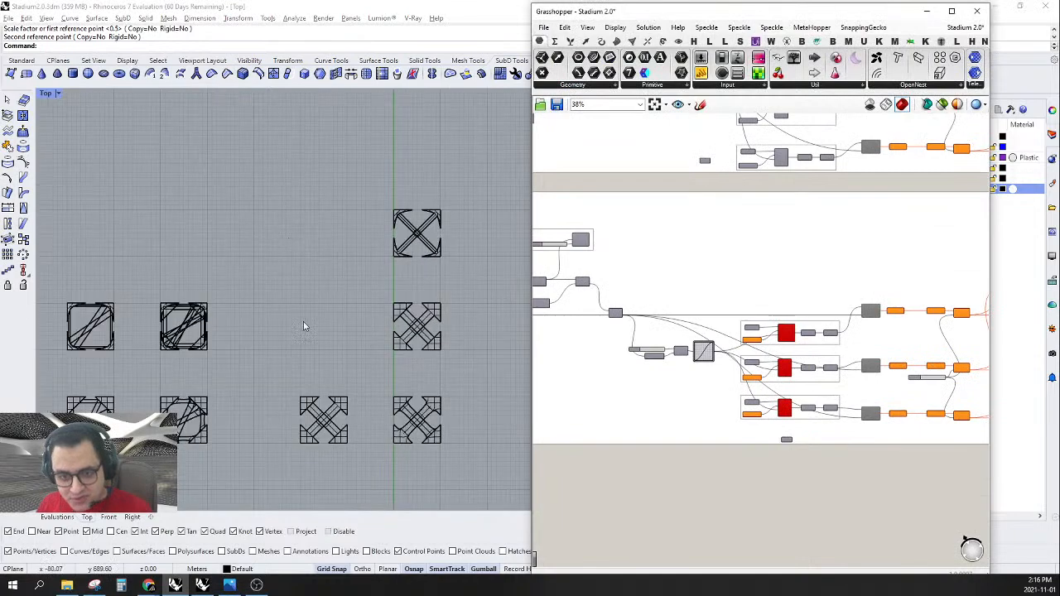
{"action": "left_click", "coordinate": [54, 517]}
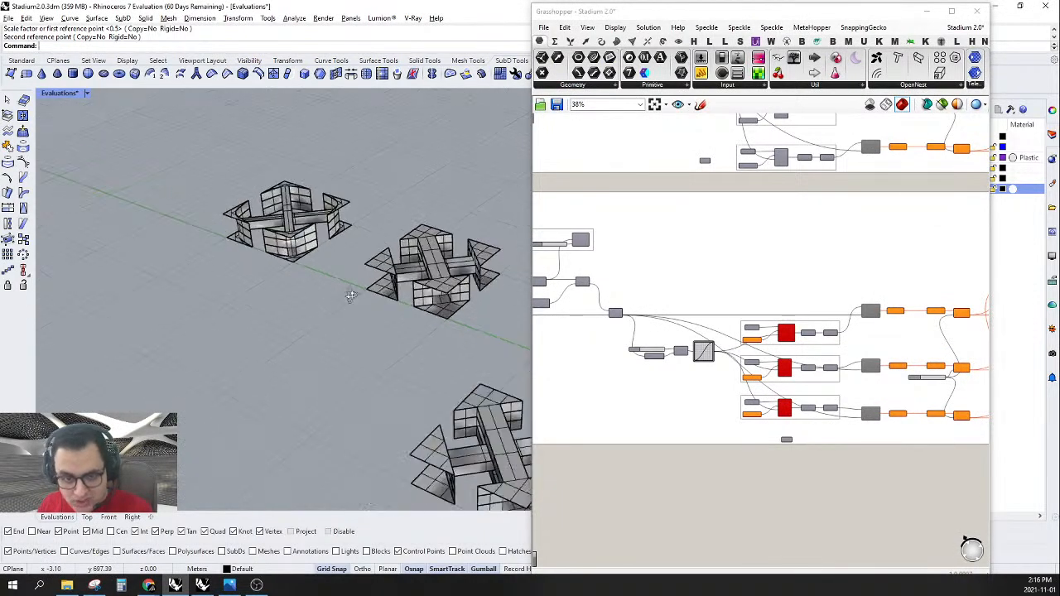
{"action": "scroll", "coordinate": [697, 510], "scroll_direction": "up", "scroll_amount": 3}
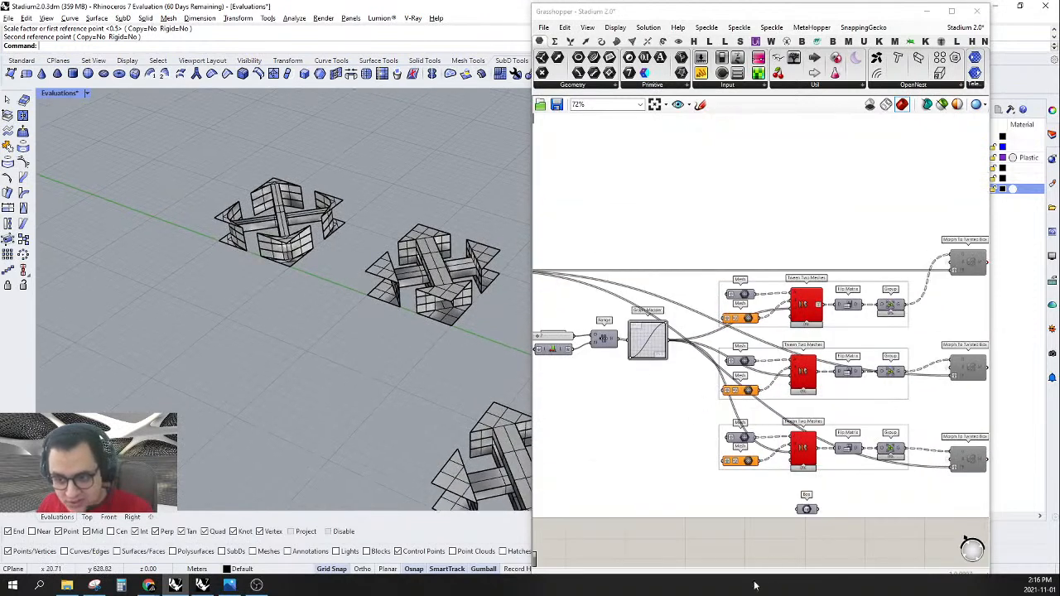
{"action": "left_click_drag", "start_coordinate": [725, 470], "coordinate": [575, 419]}
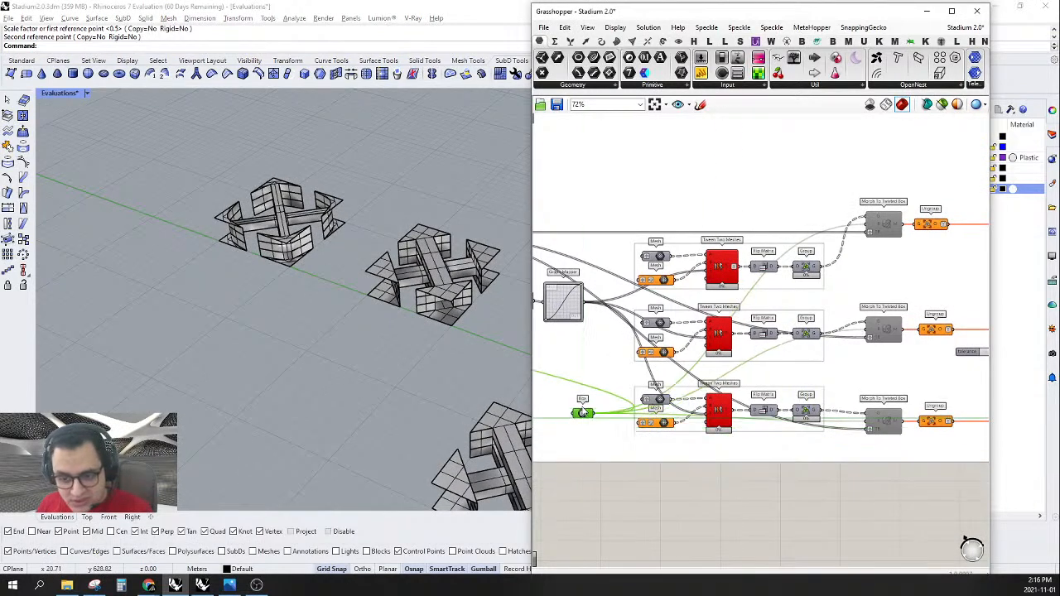
- Turn on the preview of the three Tween Two Meshes components and of their six Mesh parameters
{"action": "left_click_drag", "start_coordinate": [687, 487], "coordinate": [747, 218]}
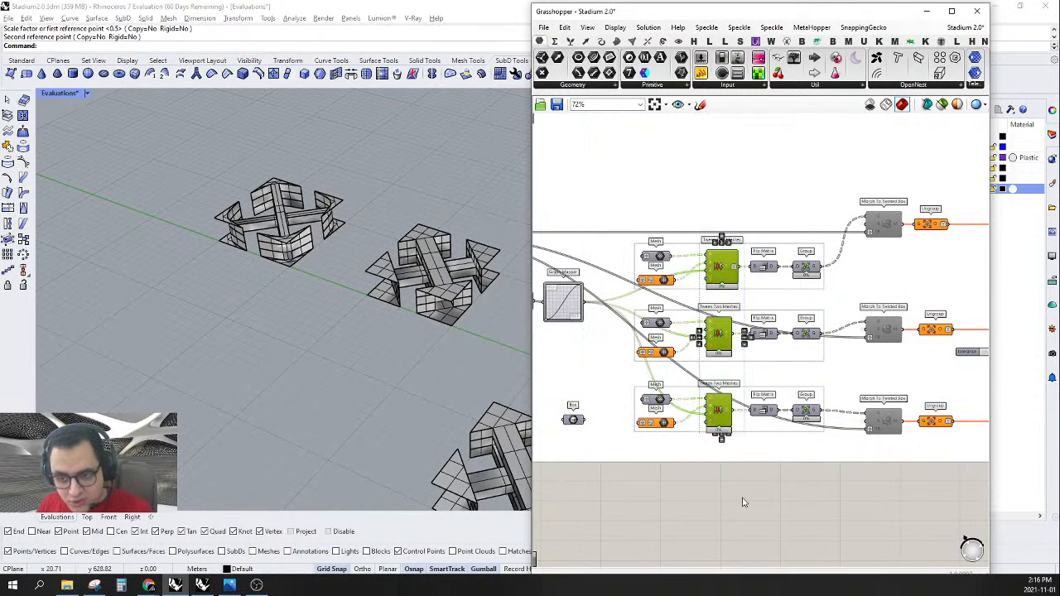
{"action": "right_click", "coordinate": [744, 402]}
{"action": "left_click", "coordinate": [772, 408]}
{"action": "left_click", "coordinate": [708, 487]}
{"action": "left_click_drag", "start_coordinate": [618, 514], "coordinate": [695, 232]}
{"action": "right_click", "coordinate": [698, 402]}
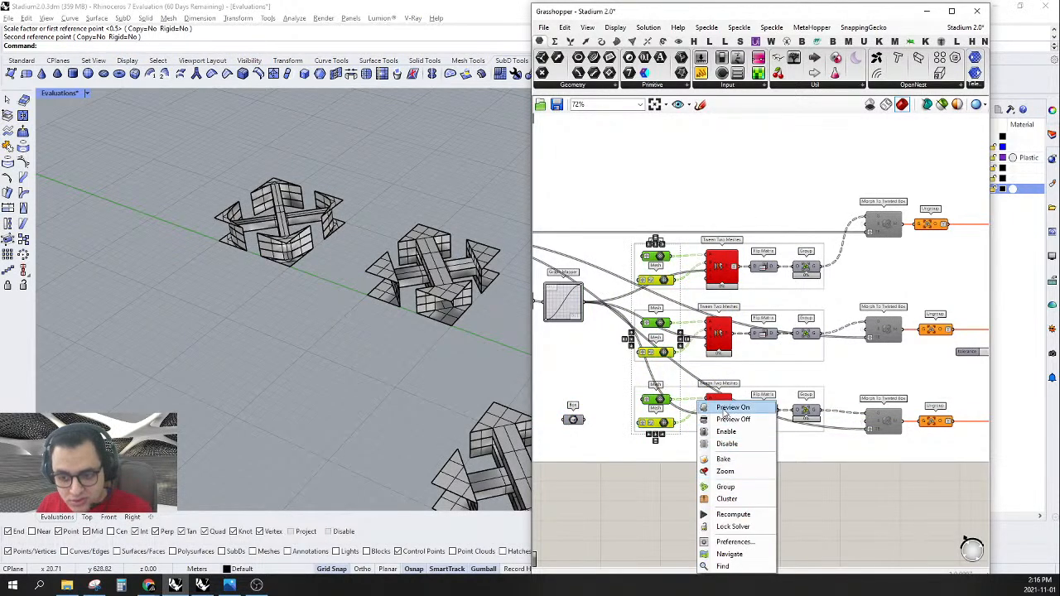
{"action": "left_click", "coordinate": [759, 408]}
{"action": "left_click", "coordinate": [685, 493]}
- Highlight the uppermost tween group's first Mesh parameter and select the six matching meshes on the reshaped X-shaped unit
{"action": "left_click", "coordinate": [657, 258]}
{"action": "scroll", "coordinate": [402, 273], "scroll_direction": "up", "scroll_amount": 6}
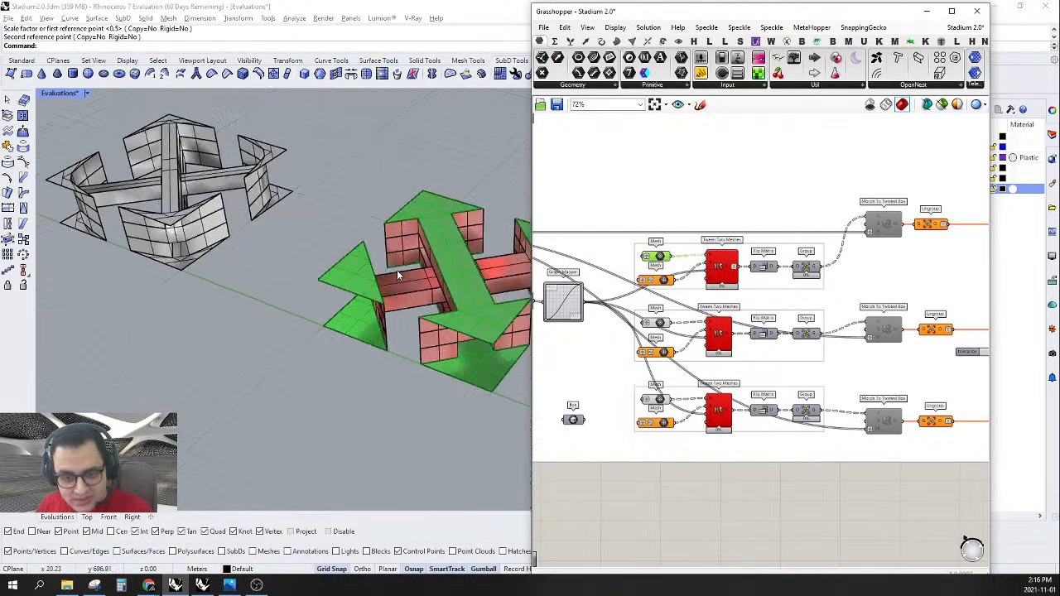
{"action": "scroll", "coordinate": [402, 284], "scroll_direction": "down", "scroll_amount": 2}
{"action": "scroll", "coordinate": [175, 214], "scroll_direction": "up", "scroll_amount": 3}
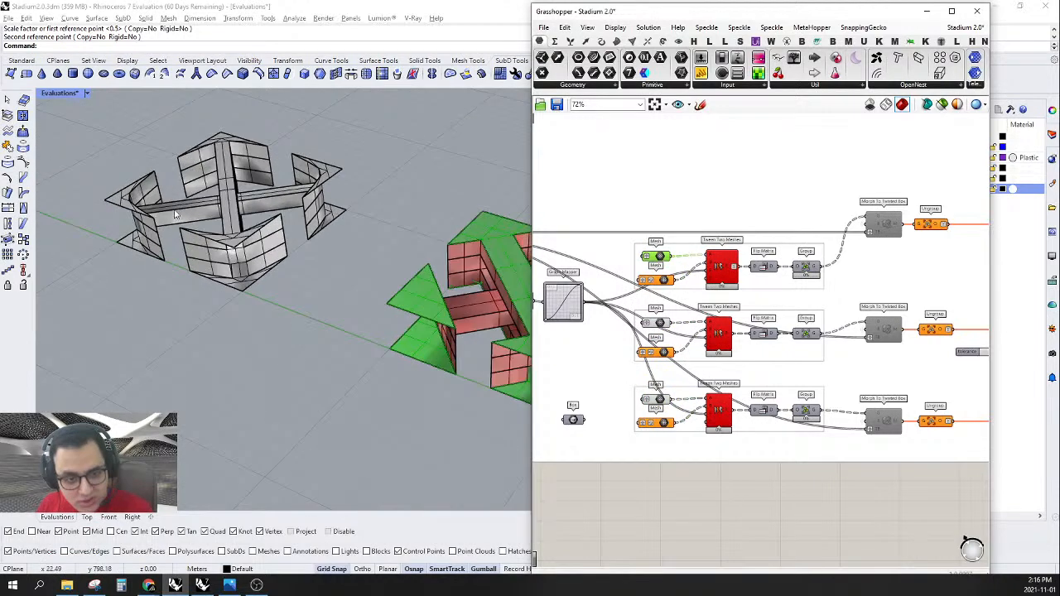
{"action": "left_click", "coordinate": [124, 201]}
{"action": "double_click", "coordinate": [584, 11]}
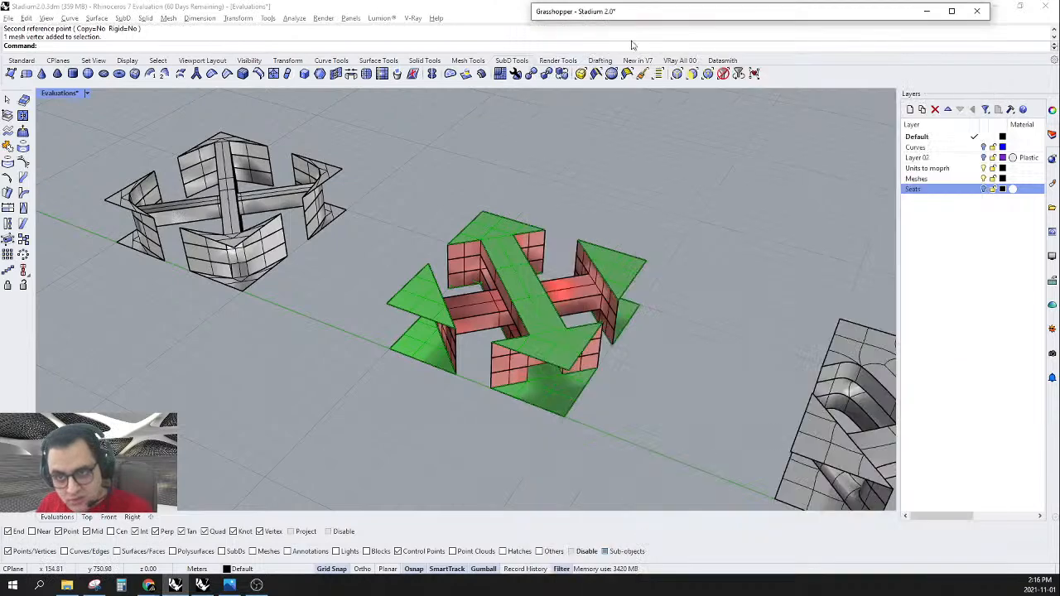
{"action": "left_click", "coordinate": [128, 193]}
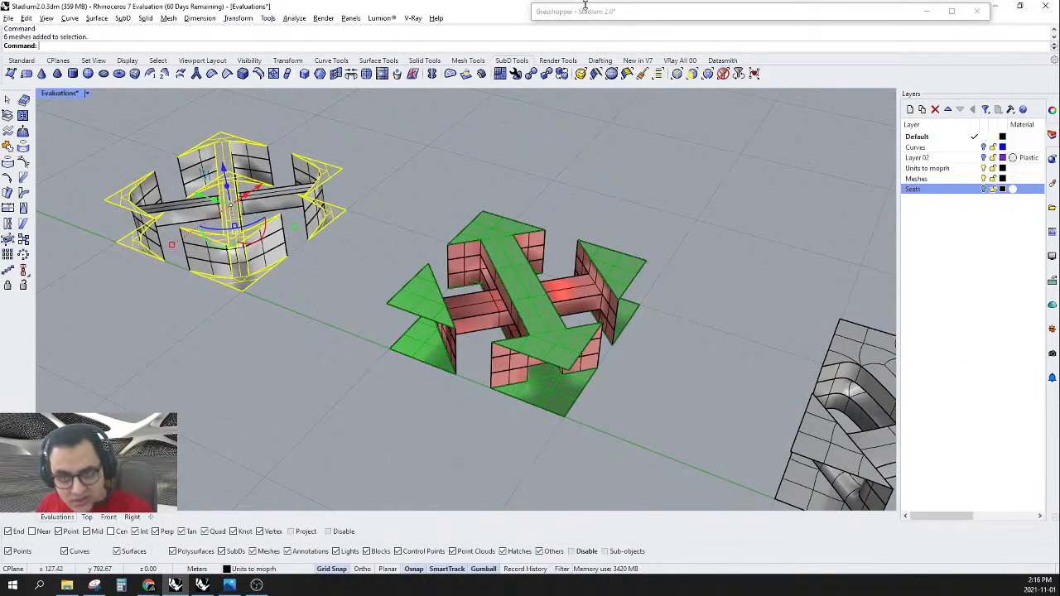
- Expand the Grasshopper window and assign the selected meshes to the second Mesh parameter of the uppermost tween group
{"action": "double_click", "coordinate": [587, 11]}
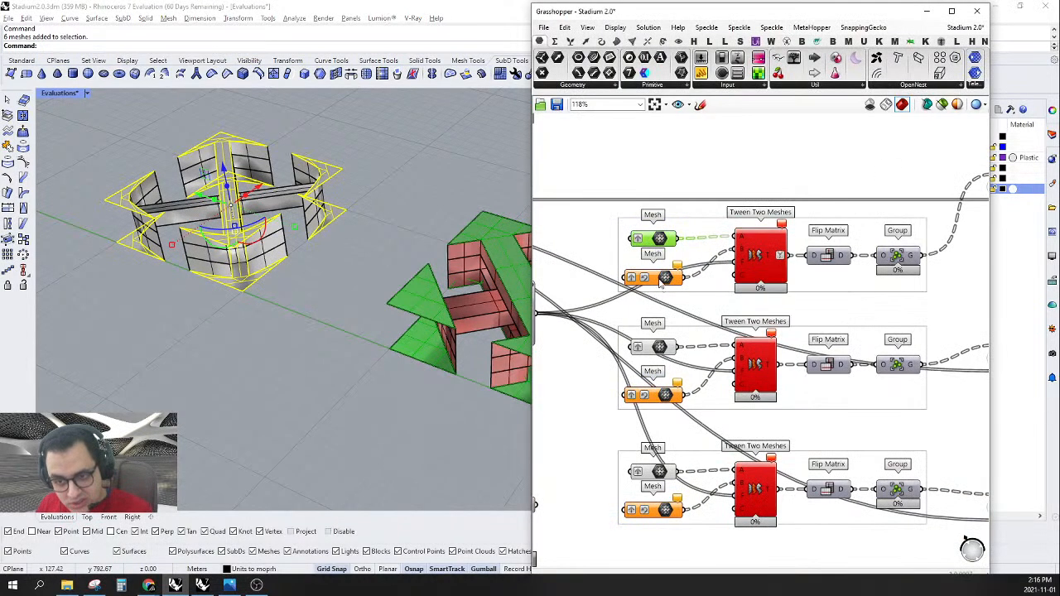
{"action": "right_click", "coordinate": [659, 280]}
{"action": "left_click", "coordinate": [682, 447]}
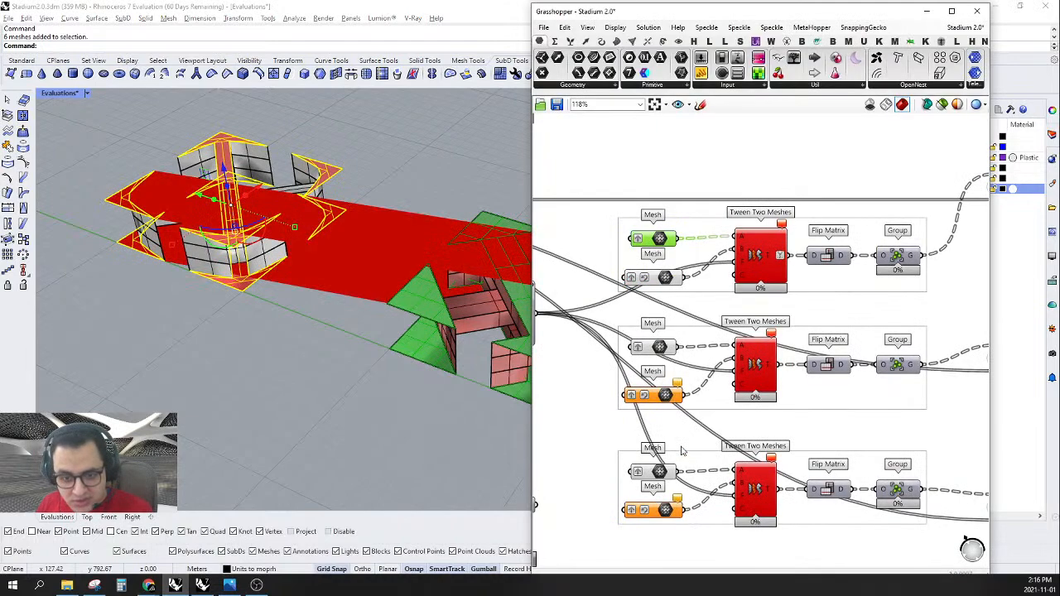
- Highlight the uppermost Tween Two Meshes component and delete all meshes of the reshaped X-shaped unit in the Top view
{"action": "right_click_drag", "start_coordinate": [284, 383], "coordinate": [246, 321]}
{"action": "scroll", "coordinate": [286, 349], "scroll_direction": "down", "scroll_amount": 5}
{"action": "right_click_drag", "start_coordinate": [317, 374], "coordinate": [373, 381]}
{"action": "left_click", "coordinate": [291, 374]}
{"action": "left_click", "coordinate": [87, 518]}
{"action": "scroll", "coordinate": [319, 300], "scroll_direction": "up", "scroll_amount": 5}
{"action": "left_click", "coordinate": [759, 257]}
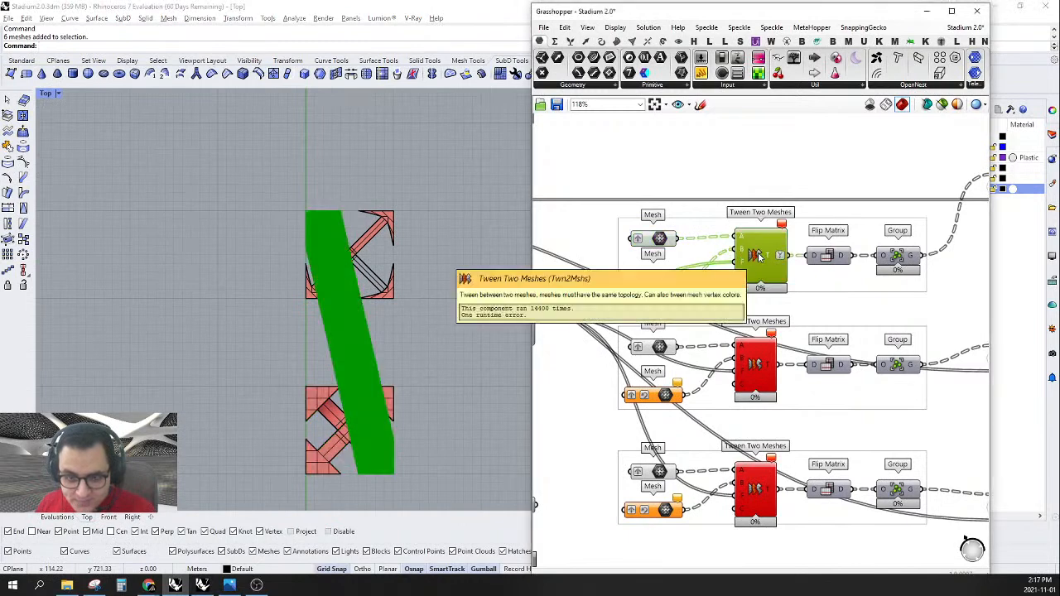
{"action": "left_click_drag", "start_coordinate": [426, 182], "coordinate": [220, 350]}
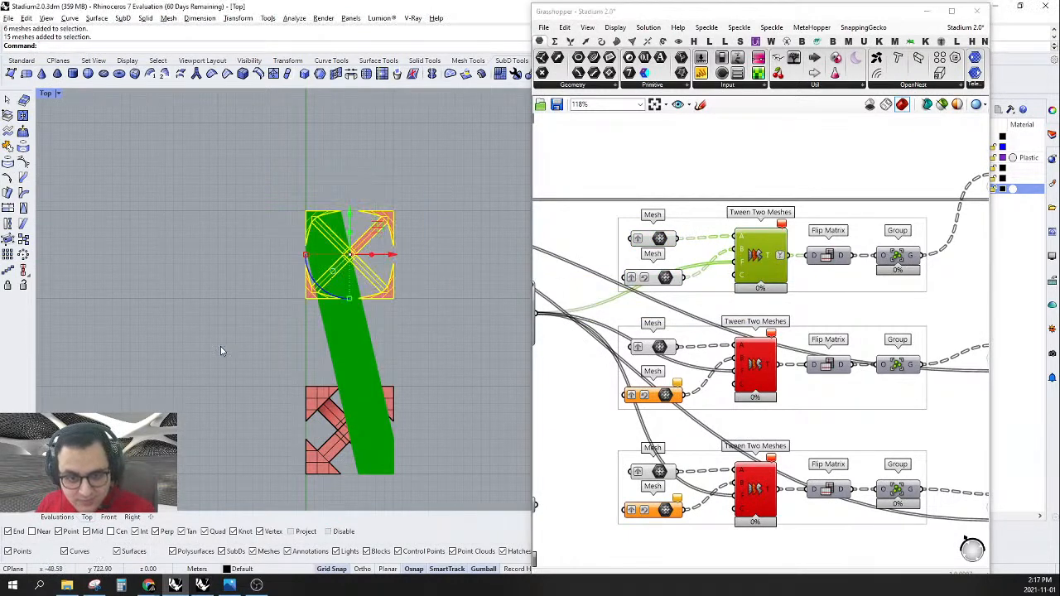
{"action": "key", "text": "Delete"}
- Collapse the Grasshopper window and copy the remaining X-shaped unit's meshes along Y into the deleted unit's place
{"action": "left_click_drag", "start_coordinate": [453, 322], "coordinate": [281, 477]}
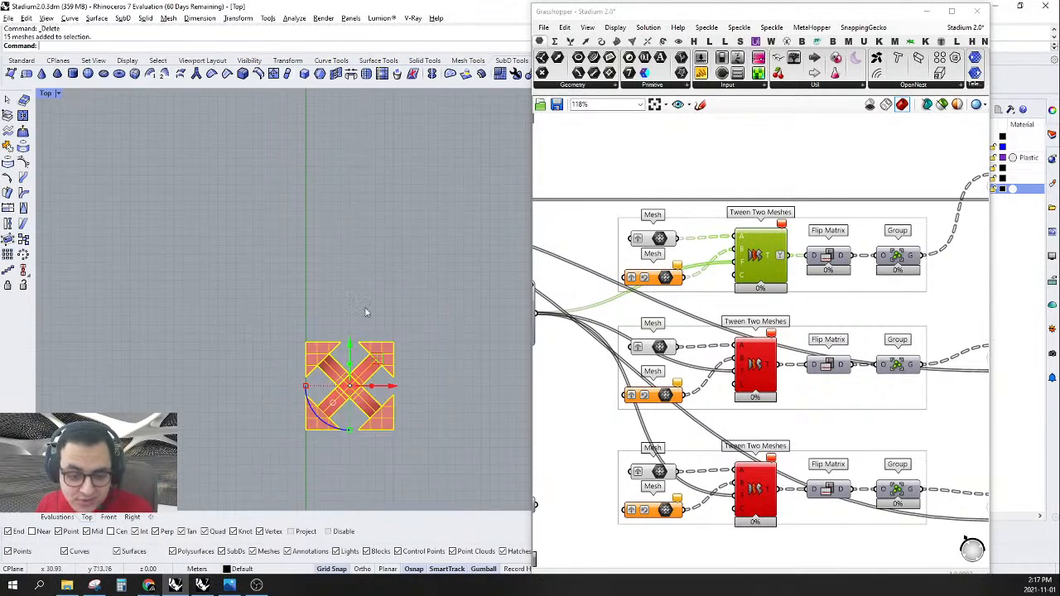
{"action": "double_click", "coordinate": [671, 16]}
{"action": "left_click_drag", "start_coordinate": [439, 278], "coordinate": [241, 464]}
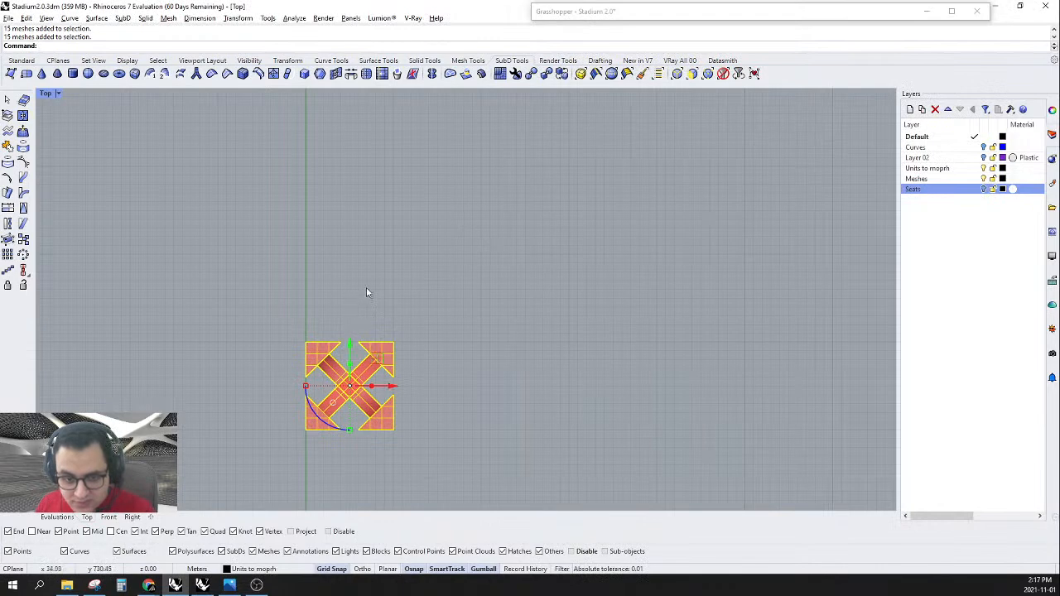
{"action": "left_click", "coordinate": [382, 231]}
{"action": "left_click", "coordinate": [387, 369]}
{"action": "left_click", "coordinate": [461, 270]}
{"action": "left_click_drag", "start_coordinate": [460, 273], "coordinate": [290, 463]}
{"action": "left_click_drag", "start_coordinate": [348, 148], "coordinate": [347, 168]}
{"action": "key", "text": "Escape"}
- Expand the Grasshopper window and bring both X-shaped units into view in the Evaluations viewport
{"action": "scroll", "coordinate": [385, 166], "scroll_direction": "up", "scroll_amount": 4}
{"action": "scroll", "coordinate": [384, 166], "scroll_direction": "up", "scroll_amount": 10}
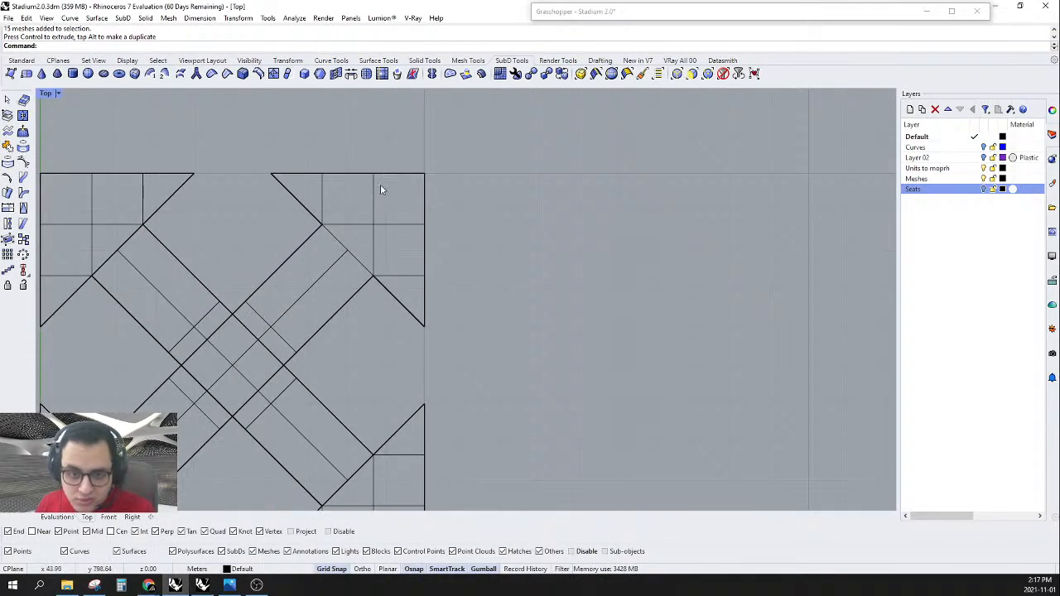
{"action": "right_click_drag", "start_coordinate": [392, 187], "coordinate": [555, 136]}
{"action": "double_click", "coordinate": [642, 14]}
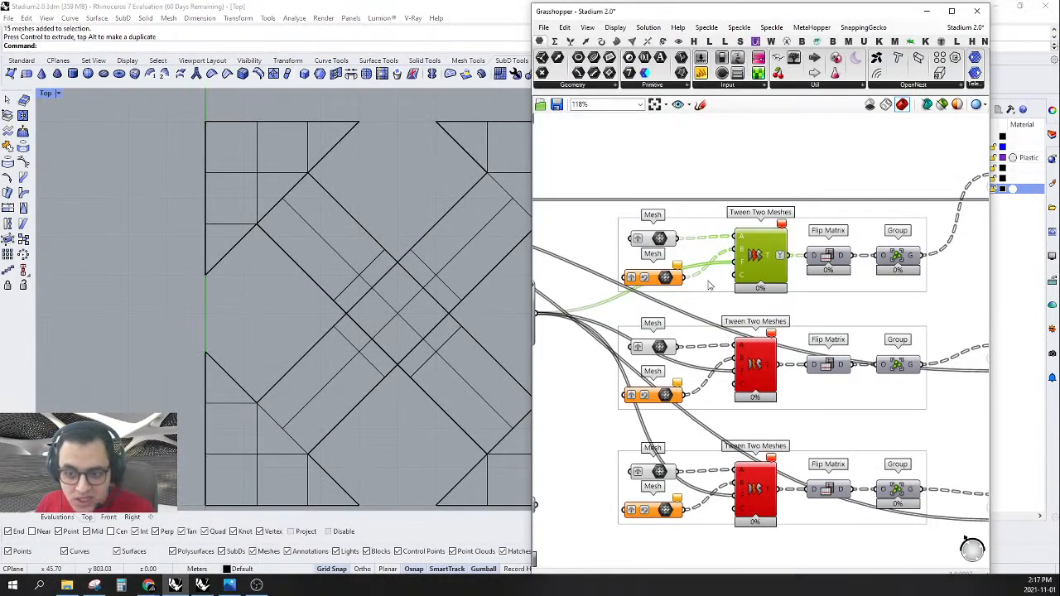
{"action": "scroll", "coordinate": [125, 389], "scroll_direction": "down", "scroll_amount": 4}
{"action": "left_click", "coordinate": [57, 517]}
{"action": "scroll", "coordinate": [258, 360], "scroll_direction": "up", "scroll_amount": 3}
{"action": "right_click_drag", "start_coordinate": [325, 346], "coordinate": [331, 352]}
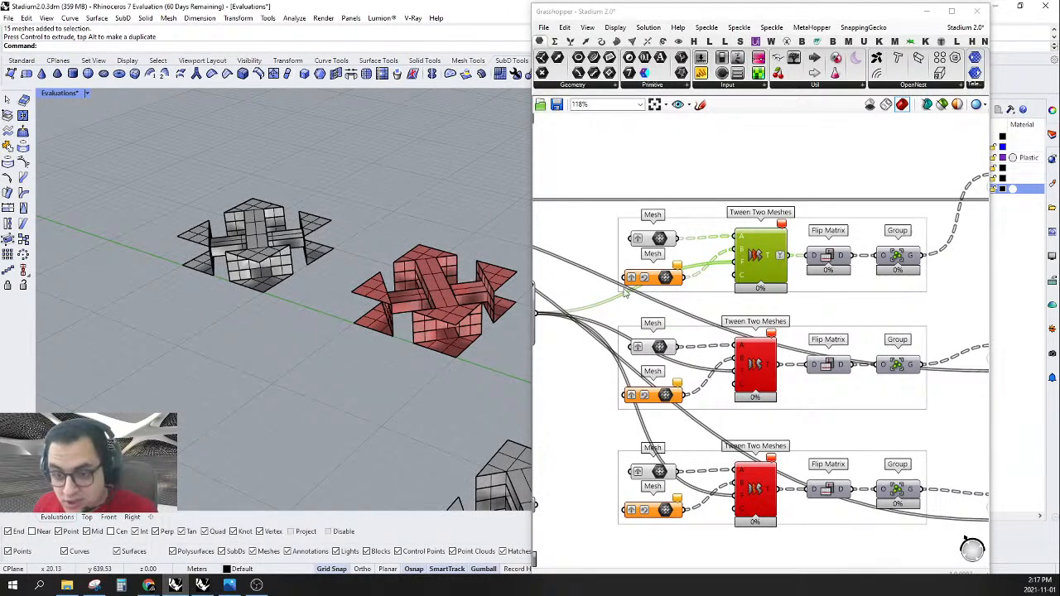
{"action": "scroll", "coordinate": [507, 262], "scroll_direction": "up", "scroll_amount": 2}
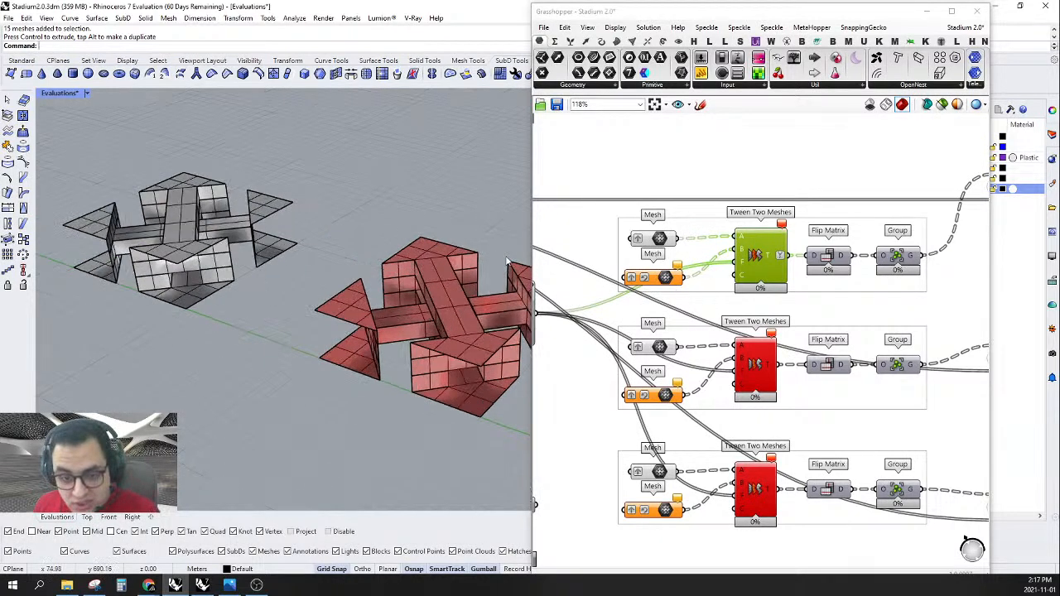
- Select the copied unit's six meshes matching the uppermost tween group's first Mesh parameter and assign them to its second Mesh parameter
{"action": "left_click", "coordinate": [659, 240]}
{"action": "left_click", "coordinate": [192, 218]}
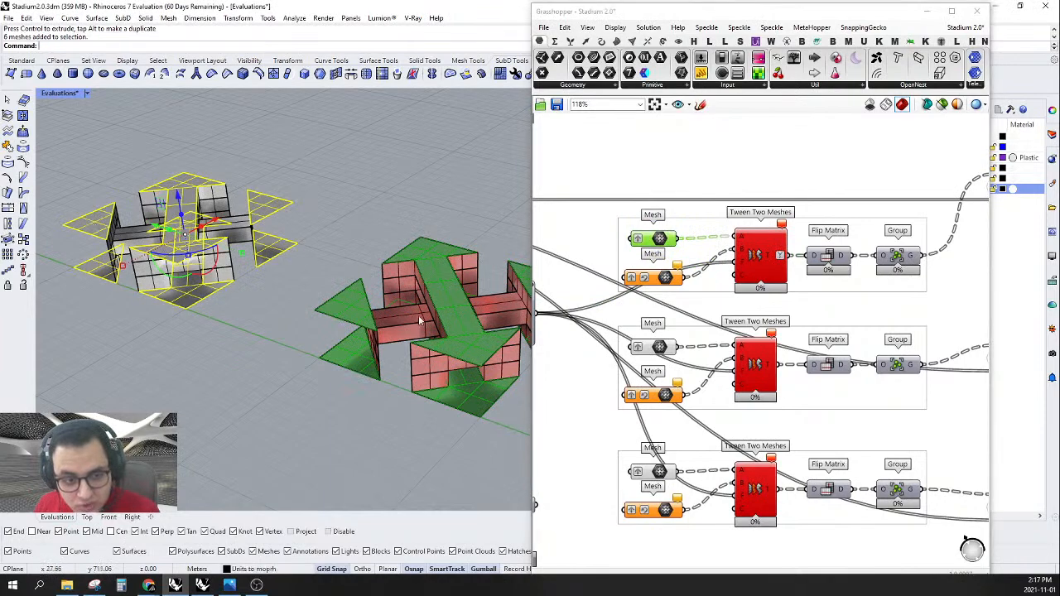
{"action": "right_click", "coordinate": [673, 281]}
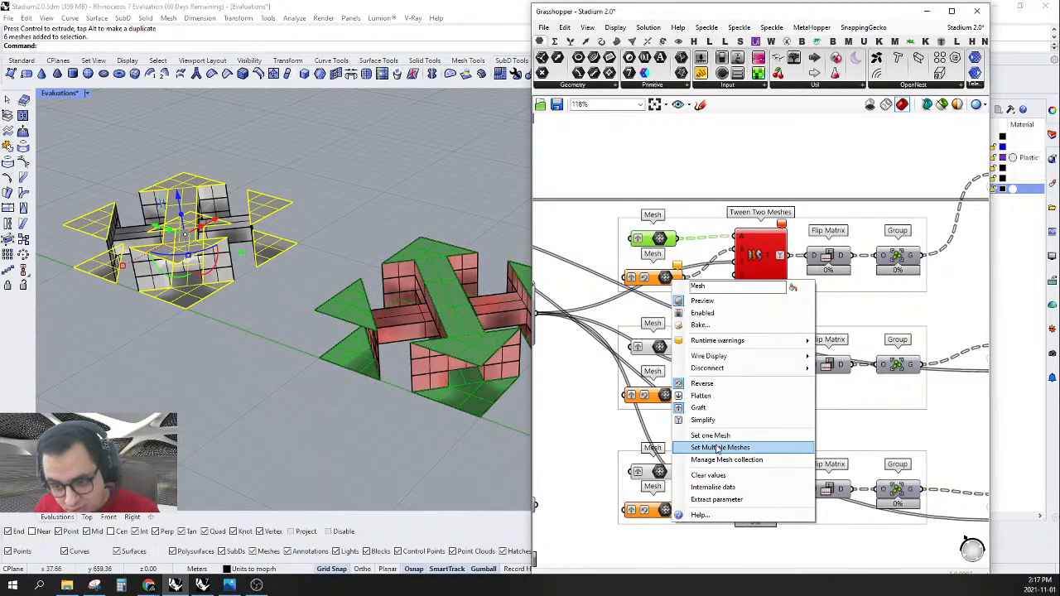
{"action": "left_click", "coordinate": [739, 445]}
- Deselect the meshes and turn off the preview of the uppermost Tween Two Meshes component
{"action": "left_click", "coordinate": [762, 278]}
{"action": "right_click_drag", "start_coordinate": [335, 244], "coordinate": [371, 347]}
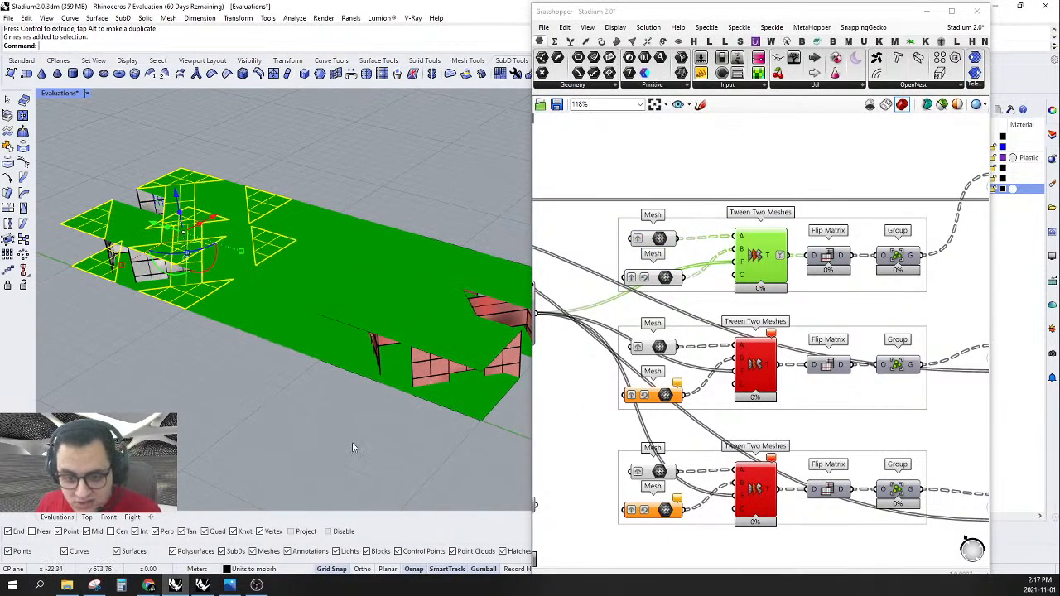
{"action": "left_click", "coordinate": [351, 447]}
{"action": "left_click", "coordinate": [768, 259]}
{"action": "key", "text": "ctrl+q"}
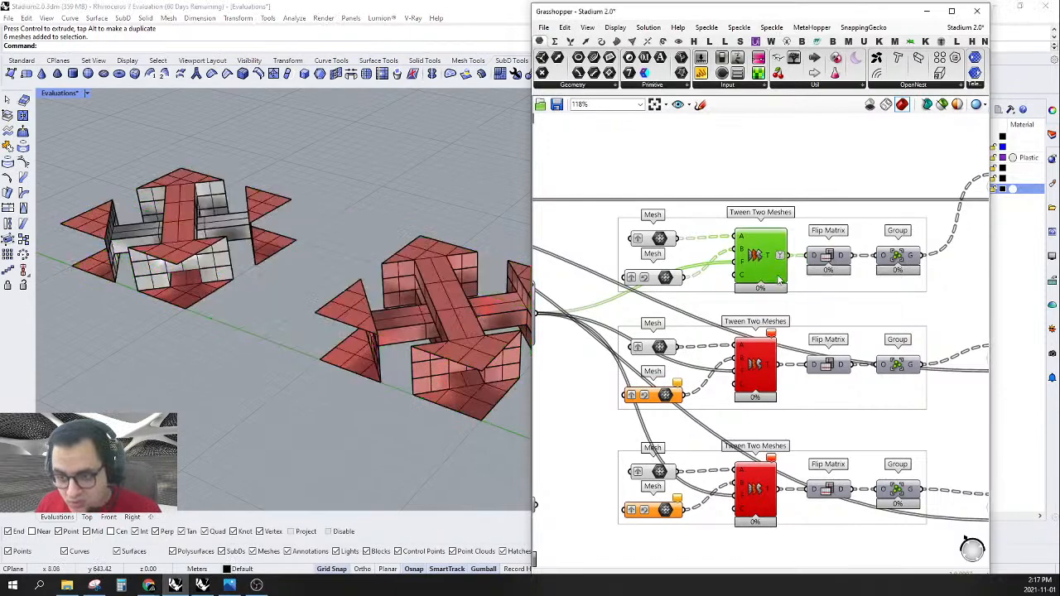
{"action": "right_click_drag", "start_coordinate": [322, 437], "coordinate": [333, 428]}
{"action": "scroll", "coordinate": [371, 342], "scroll_direction": "down", "scroll_amount": 5}
{"action": "scroll", "coordinate": [370, 341], "scroll_direction": "up", "scroll_amount": 4}
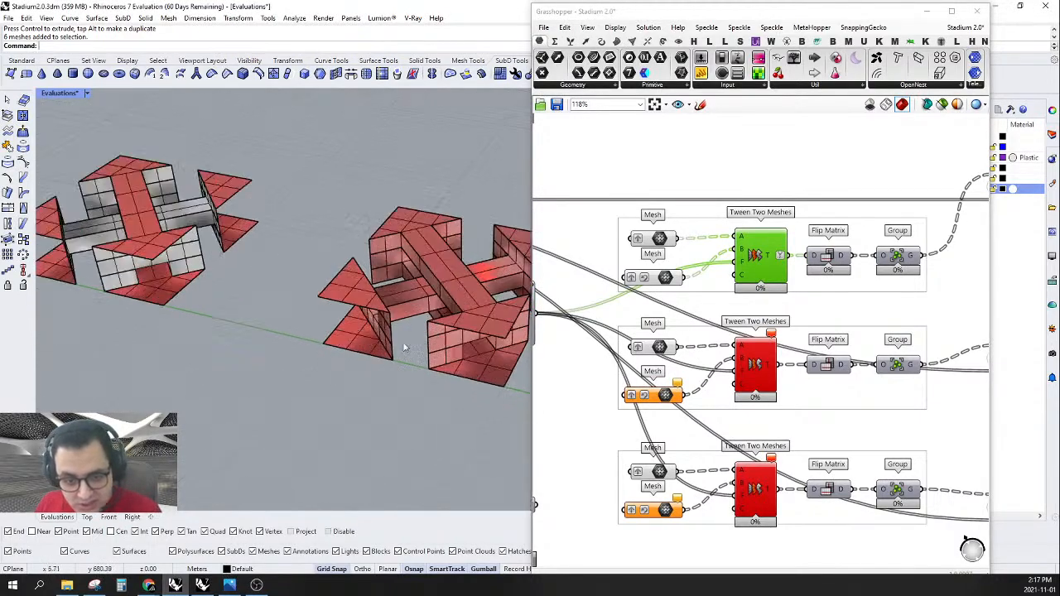
- Select the copied unit's three meshes matching the middle tween group's first Mesh parameter and assign them to its second Mesh parameter
{"action": "left_click", "coordinate": [654, 348]}
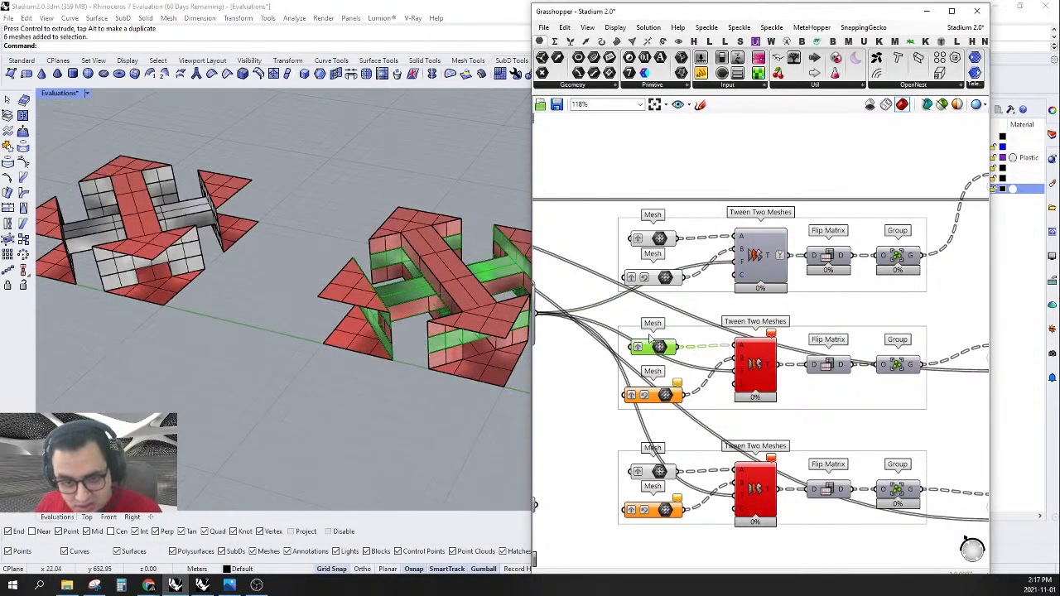
{"action": "scroll", "coordinate": [419, 285], "scroll_direction": "up", "scroll_amount": 2}
{"action": "scroll", "coordinate": [109, 209], "scroll_direction": "up", "scroll_amount": 3}
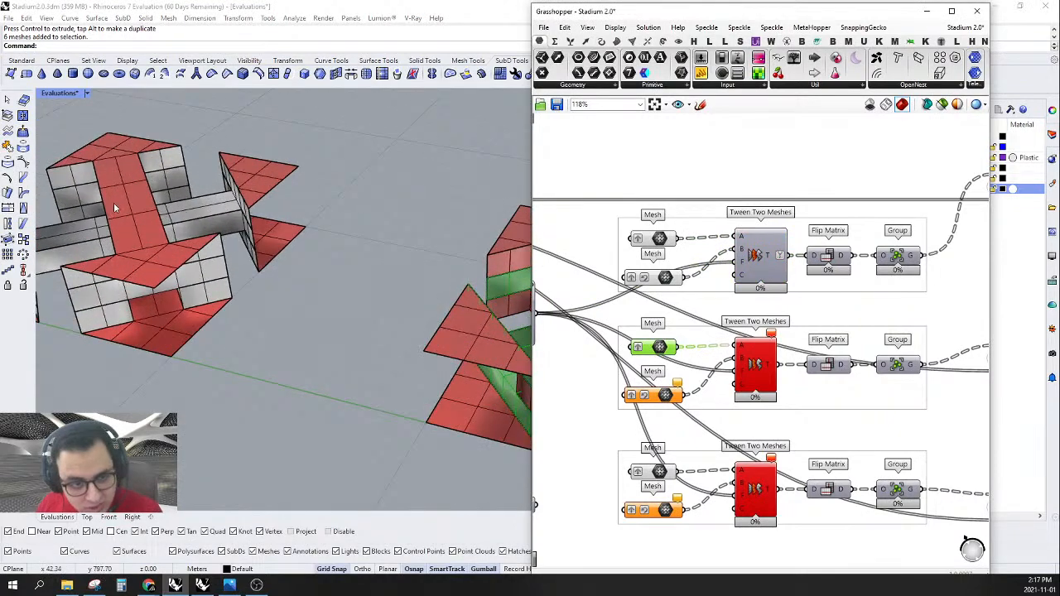
{"action": "left_click", "coordinate": [189, 214]}
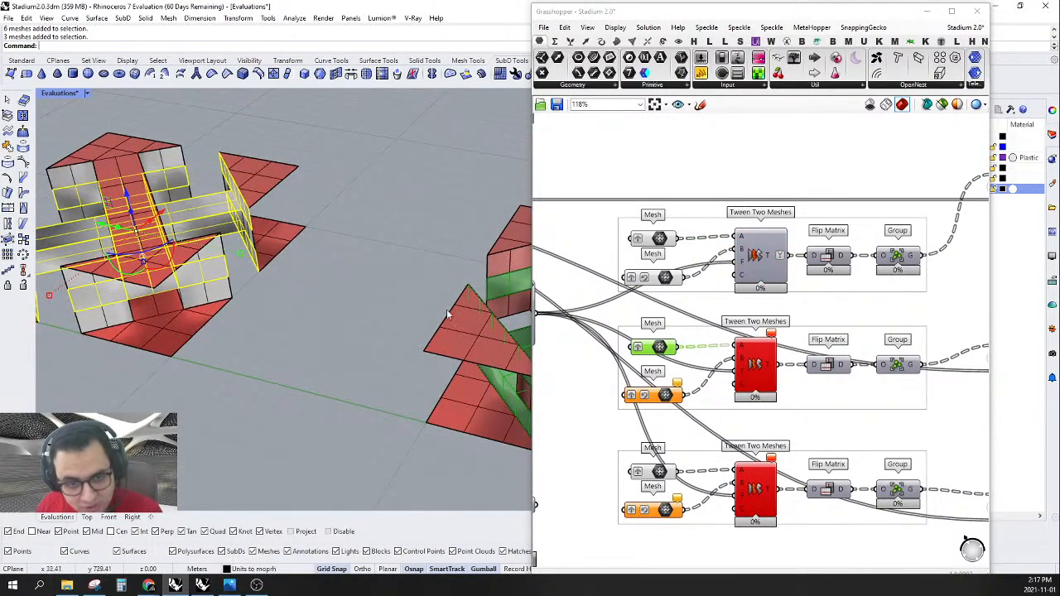
{"action": "right_click", "coordinate": [667, 395]}
{"action": "left_click", "coordinate": [717, 499]}
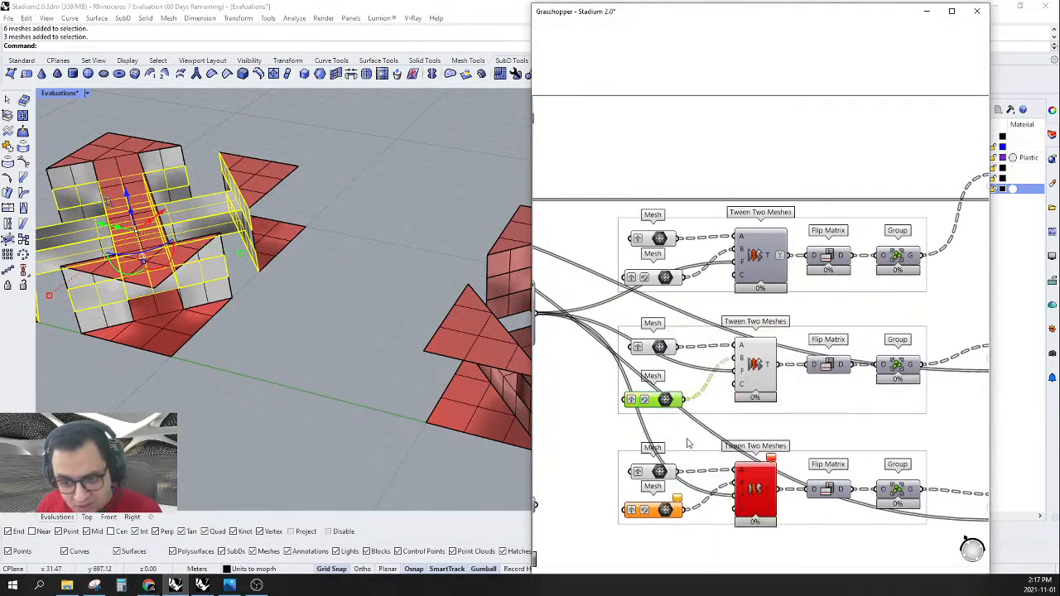
{"action": "right_click_drag", "start_coordinate": [389, 356], "coordinate": [279, 424]}
{"action": "left_click", "coordinate": [278, 424]}
{"action": "scroll", "coordinate": [431, 176], "scroll_direction": "up", "scroll_amount": 10}
{"action": "right_click_drag", "start_coordinate": [353, 276], "coordinate": [288, 216]}
{"action": "scroll", "coordinate": [289, 216], "scroll_direction": "down", "scroll_amount": 8}
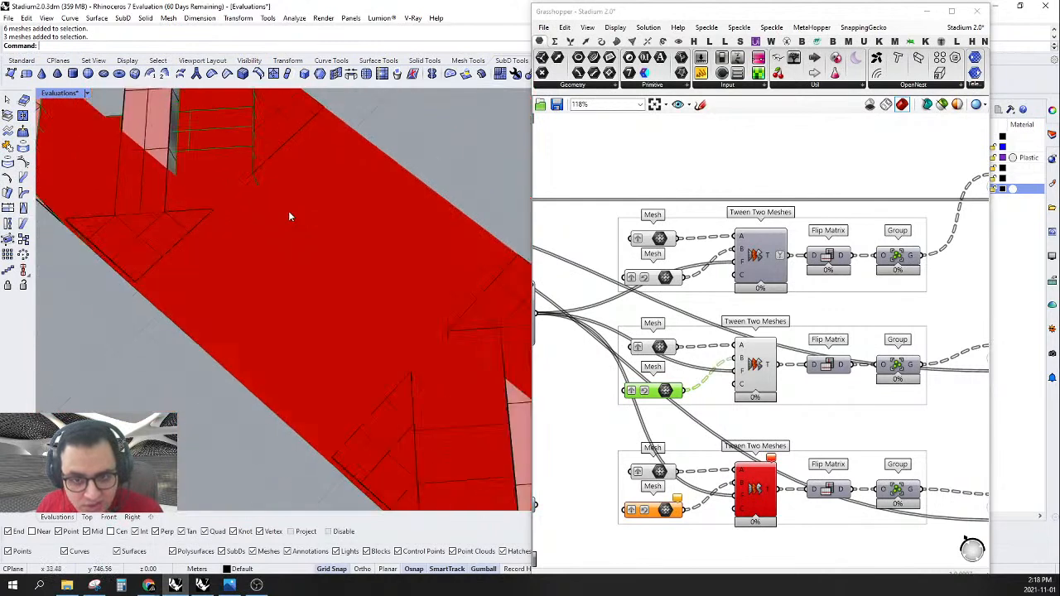
- Turn off the preview of the middle Tween Two Meshes component and toggle the preview of the lowest one
{"action": "right_click_drag", "start_coordinate": [729, 445], "coordinate": [788, 360]}
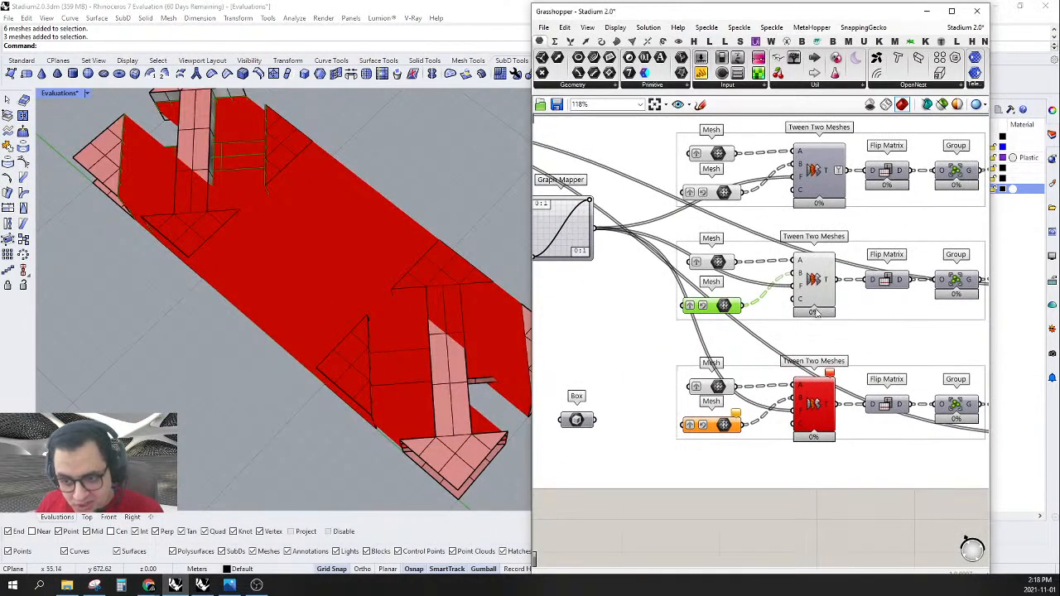
{"action": "left_click", "coordinate": [822, 275]}
{"action": "right_click", "coordinate": [810, 282]}
{"action": "left_click", "coordinate": [845, 302]}
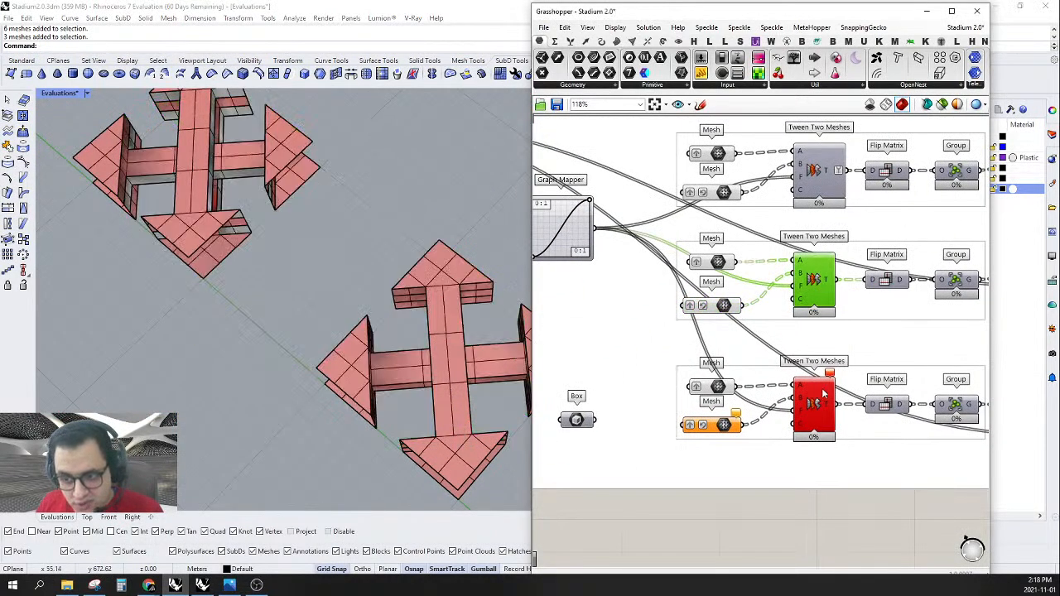
{"action": "left_click", "coordinate": [815, 403]}
{"action": "right_click", "coordinate": [815, 403]}
{"action": "left_click", "coordinate": [838, 422]}
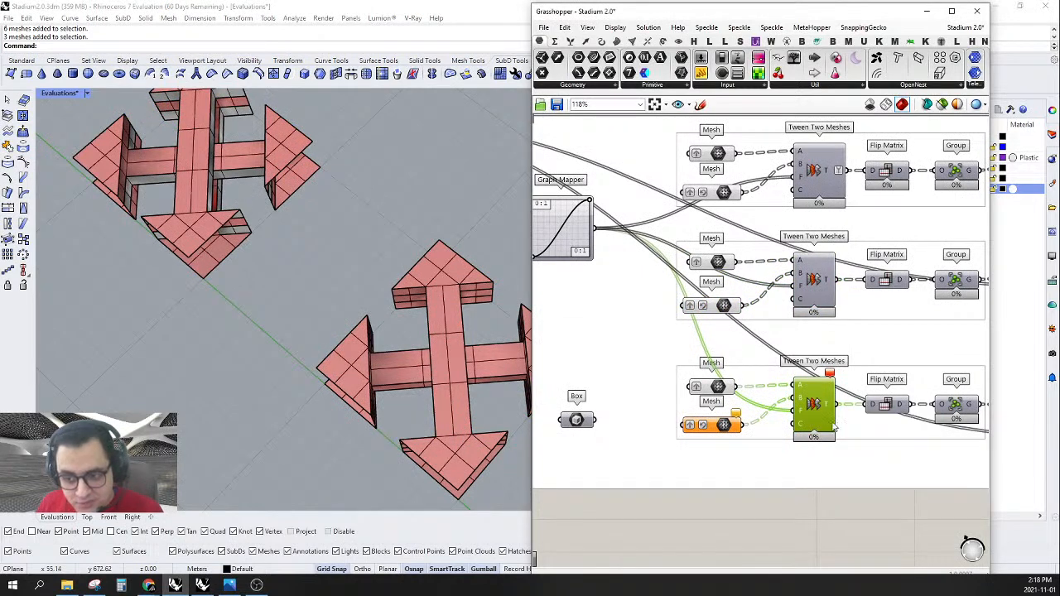
- Select the copied unit's remaining six strip meshes and assign them to the second Mesh parameter of the lowest tween group
{"action": "left_click", "coordinate": [722, 426]}
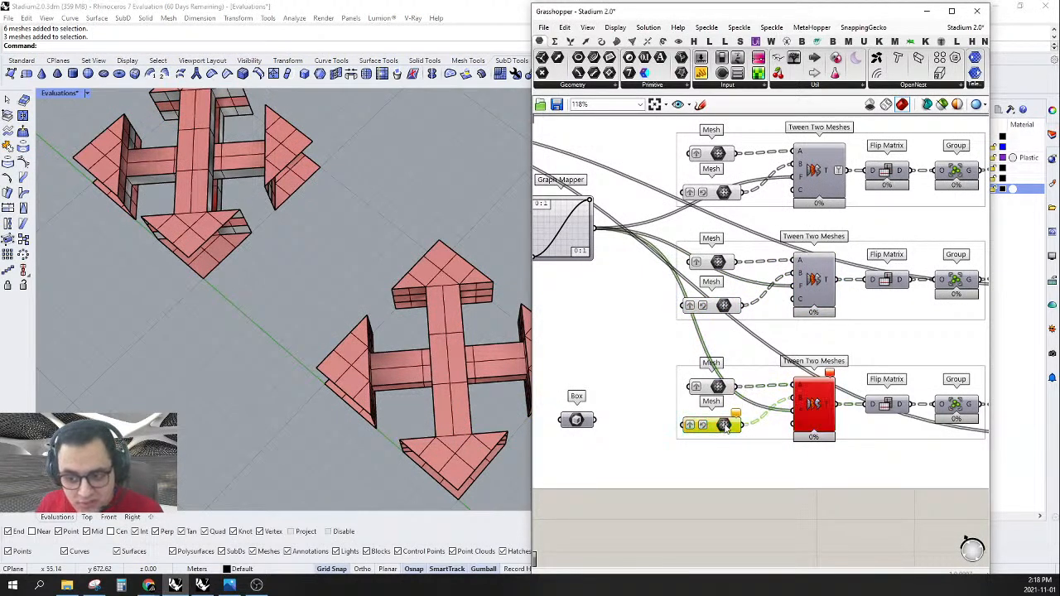
{"action": "right_click", "coordinate": [813, 404]}
{"action": "right_click_drag", "start_coordinate": [355, 420], "coordinate": [409, 338]}
{"action": "scroll", "coordinate": [79, 321], "scroll_direction": "up", "scroll_amount": 5}
{"action": "left_click", "coordinate": [156, 392]}
{"action": "right_click", "coordinate": [722, 426]}
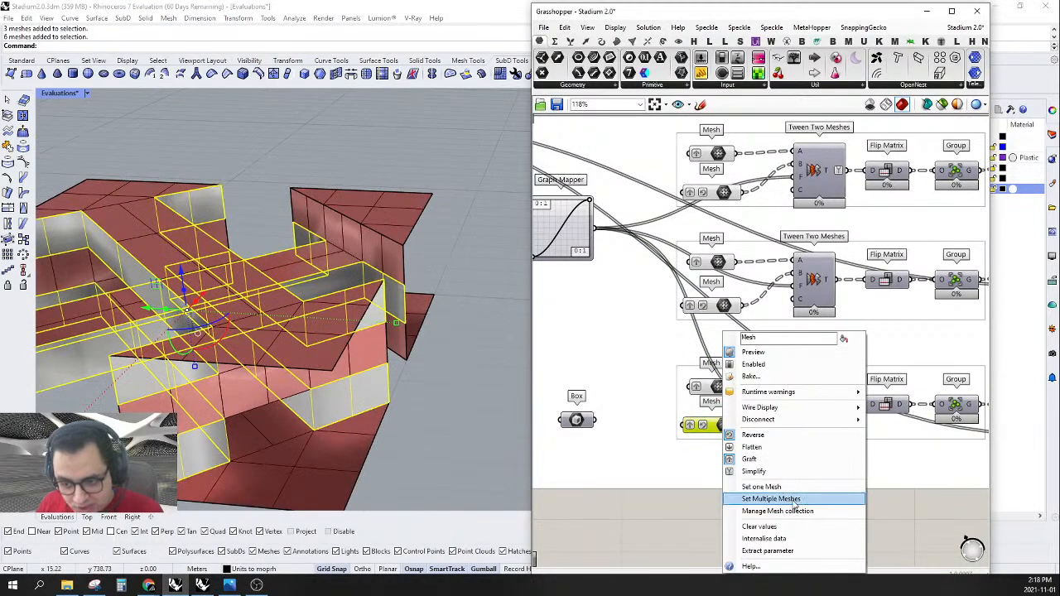
{"action": "left_click", "coordinate": [780, 500]}
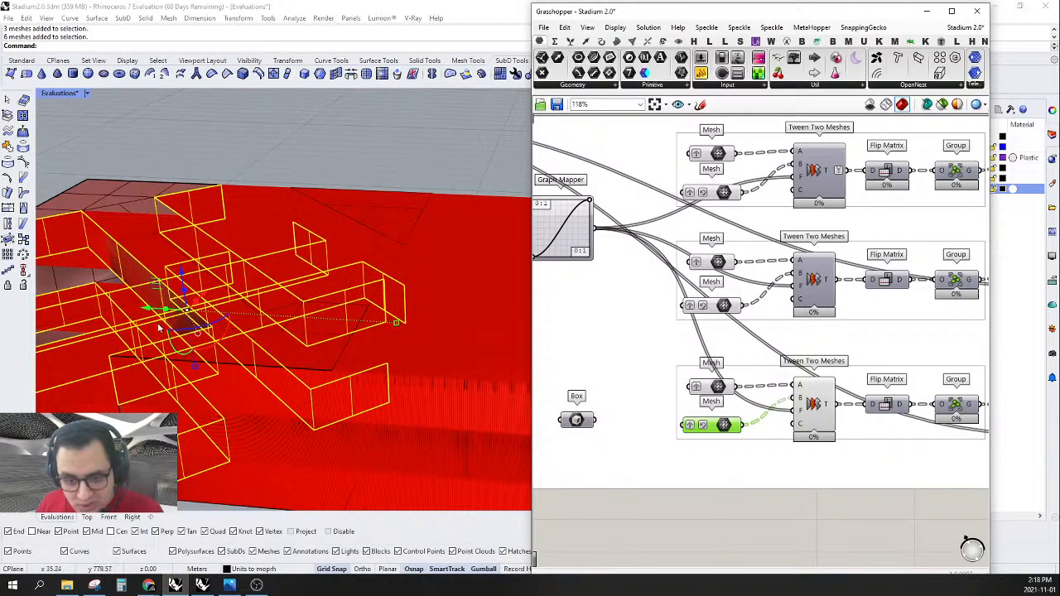
- Switch to the Top view and turn off the preview of all six Mesh parameters and three Tween Two Meshes components
{"action": "scroll", "coordinate": [228, 330], "scroll_direction": "down", "scroll_amount": 6}
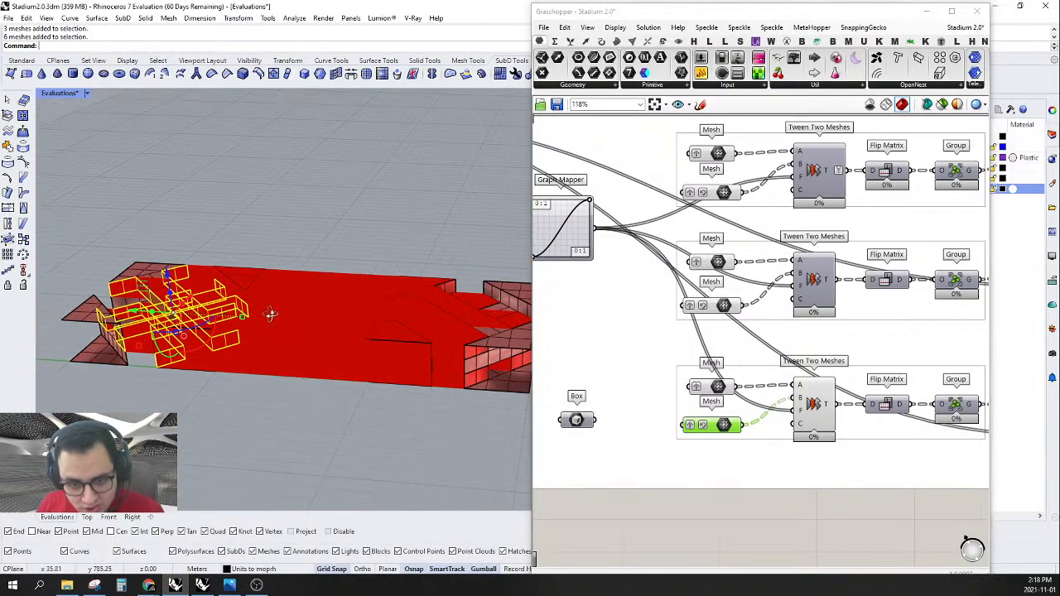
{"action": "right_click_drag", "start_coordinate": [270, 314], "coordinate": [270, 312]}
{"action": "left_click", "coordinate": [312, 358]}
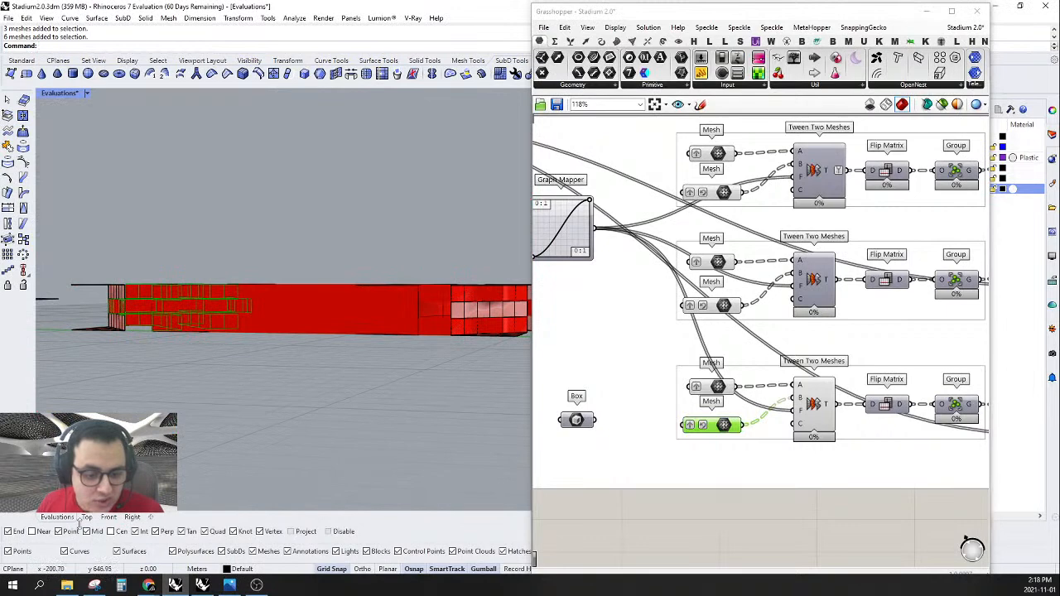
{"action": "left_click", "coordinate": [86, 517]}
{"action": "left_click_drag", "start_coordinate": [622, 512], "coordinate": [869, 113]}
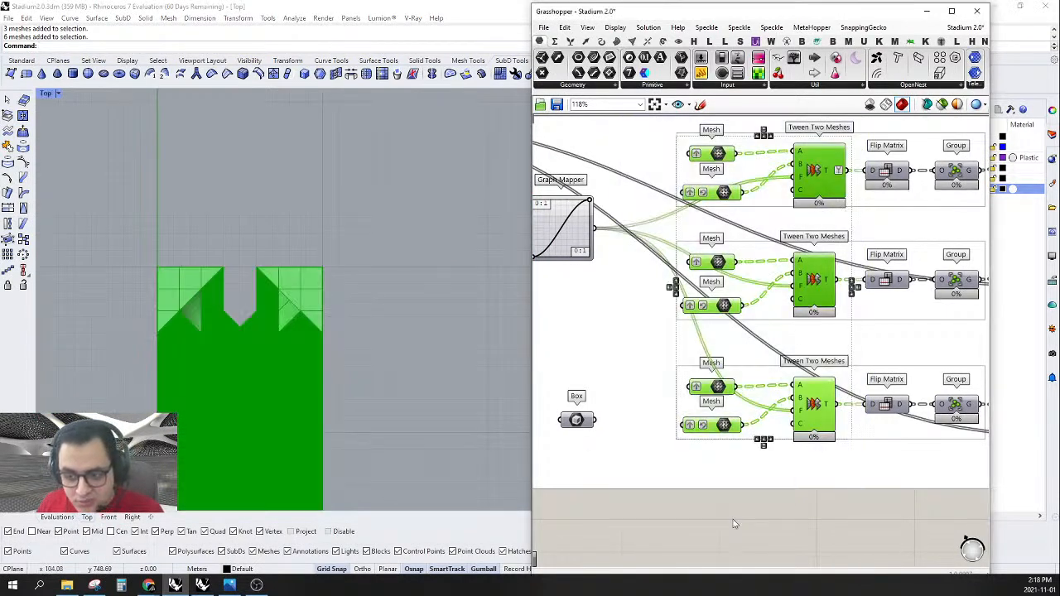
{"action": "right_click", "coordinate": [735, 404]}
{"action": "left_click", "coordinate": [771, 420]}
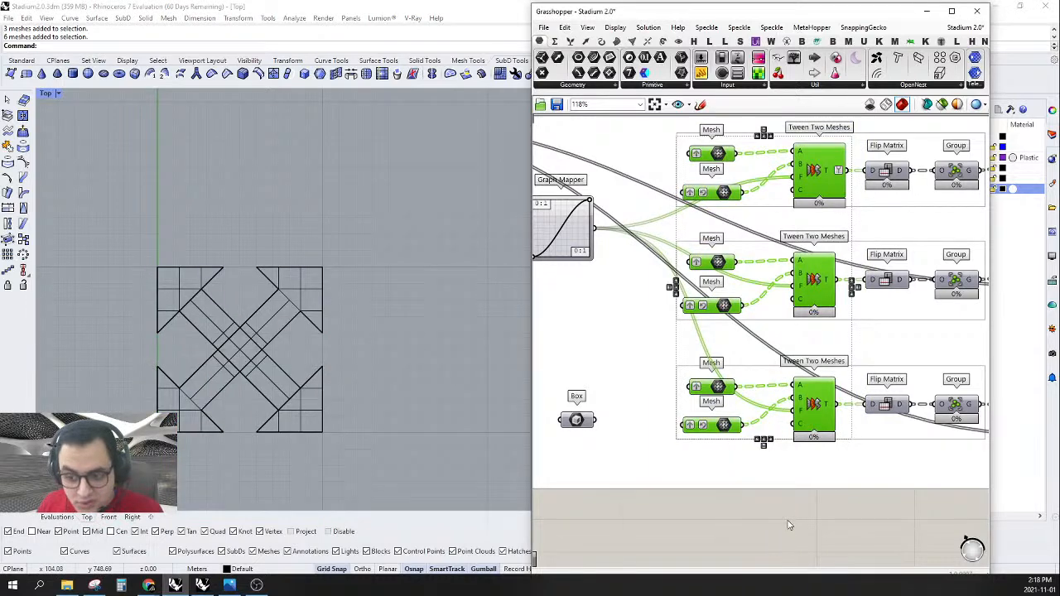
{"action": "left_click", "coordinate": [789, 527]}
- Collapse the Grasshopper window to clear the Top view around the copied unit's upper-right corner
{"action": "scroll", "coordinate": [307, 397], "scroll_direction": "down", "scroll_amount": 8}
{"action": "right_click_drag", "start_coordinate": [307, 398], "coordinate": [389, 267]}
{"action": "scroll", "coordinate": [389, 246], "scroll_direction": "up", "scroll_amount": 8}
{"action": "scroll", "coordinate": [387, 186], "scroll_direction": "up", "scroll_amount": 6}
{"action": "left_click_drag", "start_coordinate": [407, 197], "coordinate": [224, 337]}
{"action": "key", "text": "Escape"}
{"action": "double_click", "coordinate": [733, 14]}
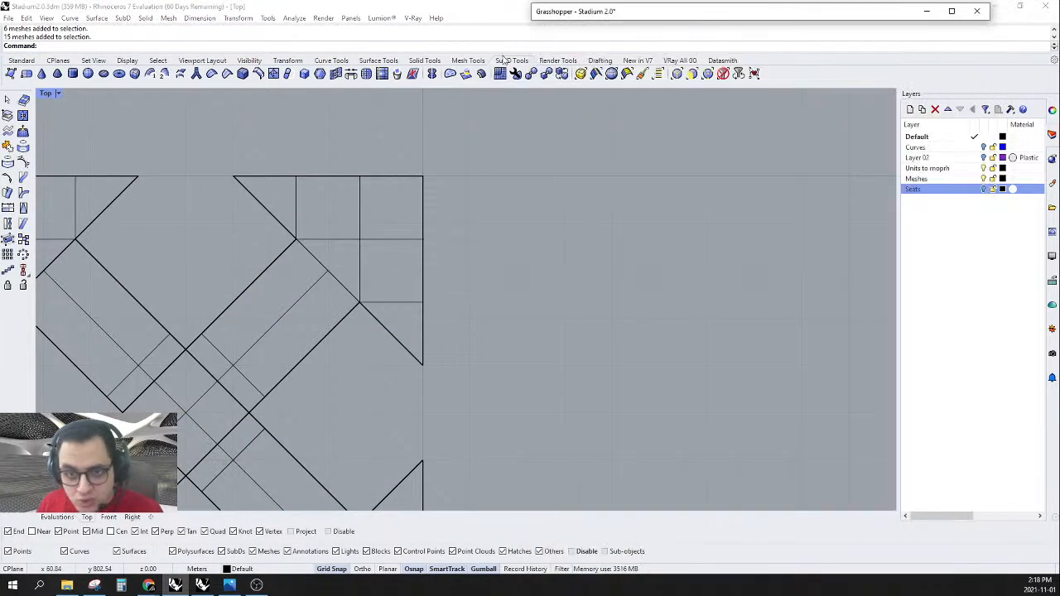
- Limit selection to vertices and use Scale2D to shrink the copied unit's inner upper-right vertices to about half toward the outer corner
{"action": "left_click", "coordinate": [707, 74]}
{"action": "left_click_drag", "start_coordinate": [416, 196], "coordinate": [177, 362]}
{"action": "right_click_drag", "start_coordinate": [193, 359], "coordinate": [282, 401]}
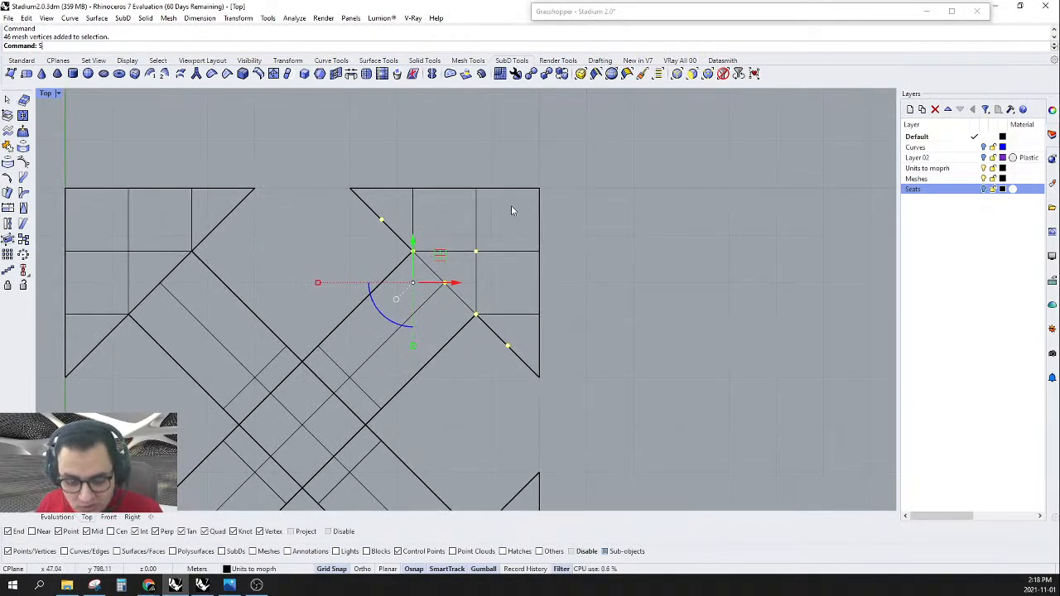
{"action": "key", "text": "Return"}
{"action": "left_click", "coordinate": [538, 189]}
{"action": "left_click", "coordinate": [444, 282]}
{"action": "left_click", "coordinate": [586, 233]}
- Use Scale2D to shrink the copied unit's inner upper-left vertices to about half toward the outer corner
{"action": "scroll", "coordinate": [339, 241], "scroll_direction": "down", "scroll_amount": 6}
{"action": "right_click_drag", "start_coordinate": [339, 241], "coordinate": [397, 228]}
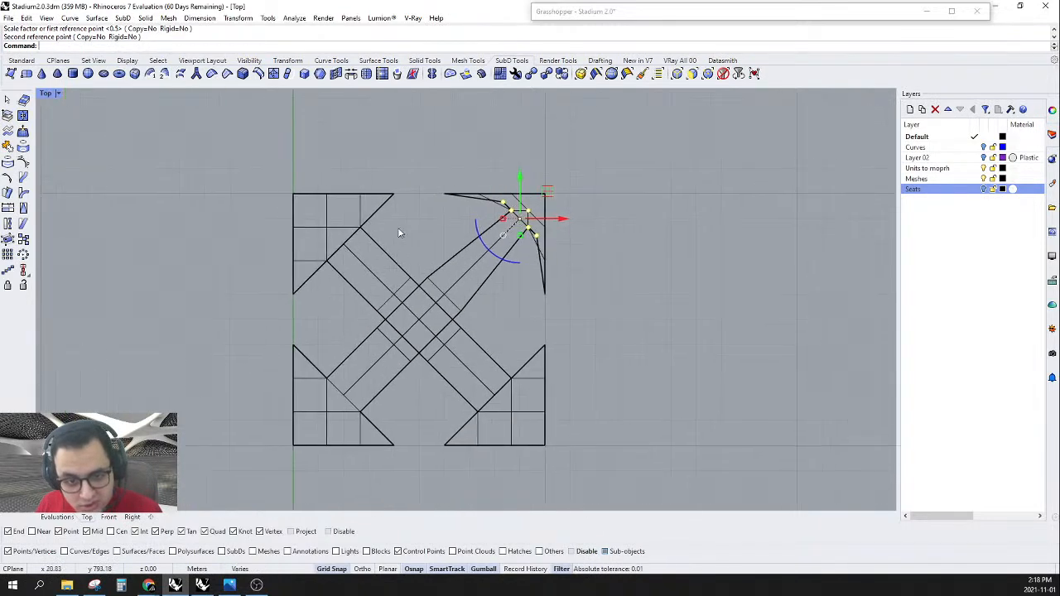
{"action": "scroll", "coordinate": [347, 197], "scroll_direction": "up", "scroll_amount": 4}
{"action": "left_click_drag", "start_coordinate": [263, 217], "coordinate": [440, 360]}
{"action": "key", "text": "Return"}
{"action": "left_click", "coordinate": [253, 193]}
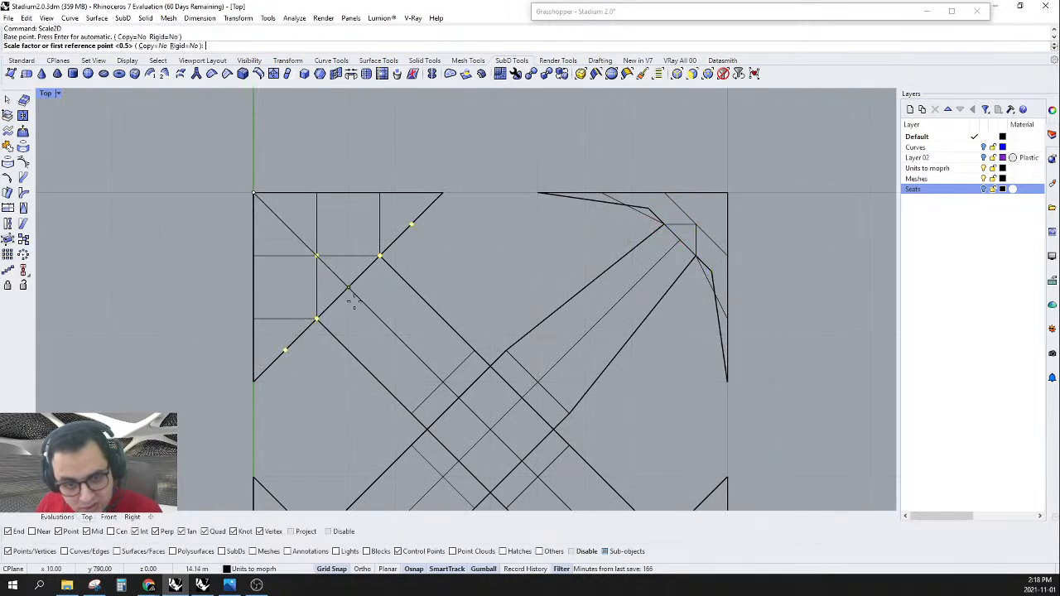
{"action": "left_click", "coordinate": [348, 287]}
{"action": "left_click", "coordinate": [204, 241]}
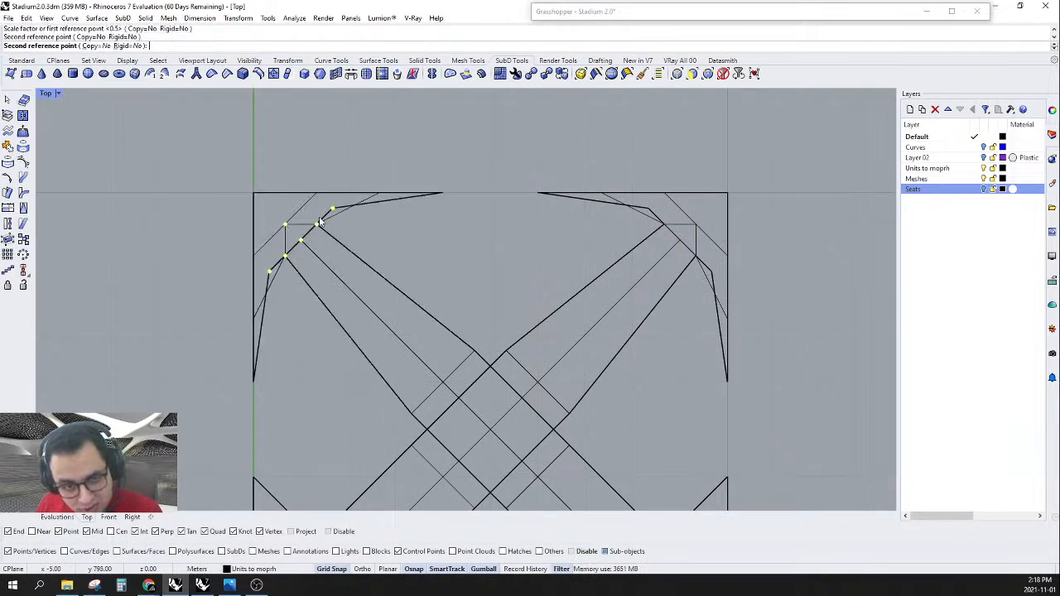
- Use Scale2D to shrink the copied unit's inner lower-right vertices to about half toward the outer corner
{"action": "scroll", "coordinate": [306, 198], "scroll_direction": "down", "scroll_amount": 2}
{"action": "scroll", "coordinate": [524, 236], "scroll_direction": "down", "scroll_amount": 5}
{"action": "scroll", "coordinate": [544, 296], "scroll_direction": "up", "scroll_amount": 10}
{"action": "left_click_drag", "start_coordinate": [596, 467], "coordinate": [776, 385]}
{"action": "left_click_drag", "start_coordinate": [558, 466], "coordinate": [293, 230]}
{"action": "key", "text": "Return"}
{"action": "left_click", "coordinate": [596, 486]}
{"action": "left_click", "coordinate": [452, 342]}
{"action": "left_click", "coordinate": [669, 414]}
{"action": "scroll", "coordinate": [626, 321], "scroll_direction": "down", "scroll_amount": 3}
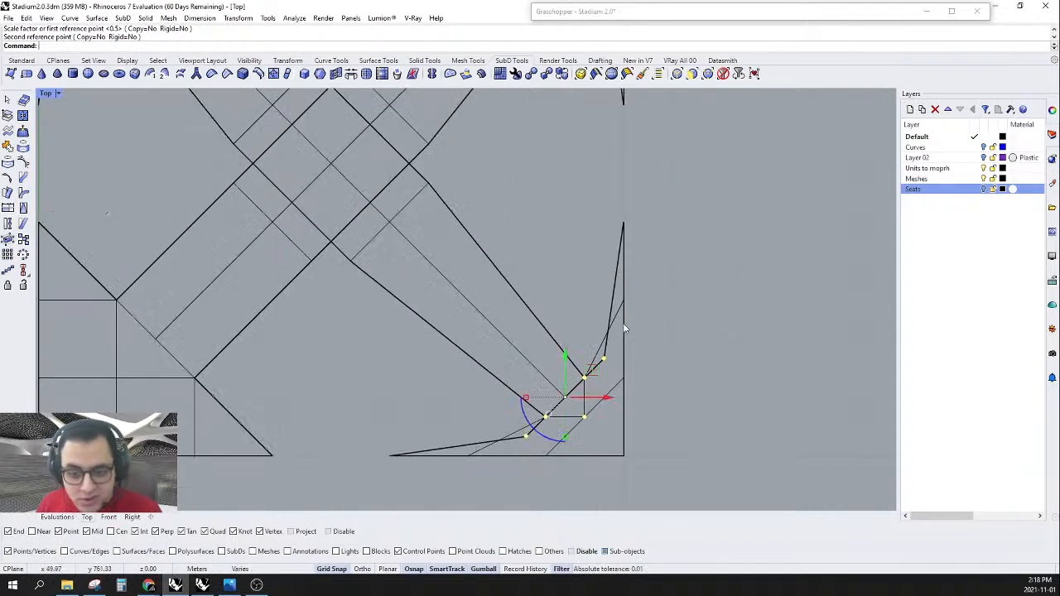
{"action": "scroll", "coordinate": [348, 366], "scroll_direction": "up", "scroll_amount": 2}
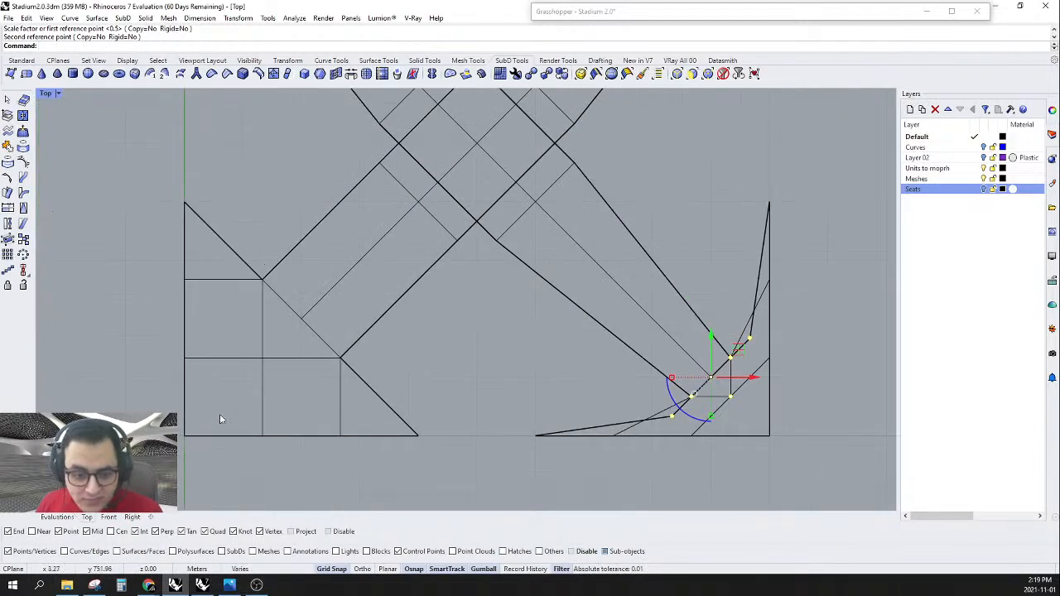
- Use Scale2D to shrink the copied unit's inner lower-left vertices to about half toward the outer corner
{"action": "left_click_drag", "start_coordinate": [191, 427], "coordinate": [439, 220]}
{"action": "key", "text": "Return"}
{"action": "left_click", "coordinate": [184, 434]}
{"action": "left_click", "coordinate": [301, 313]}
{"action": "left_click", "coordinate": [287, 326]}
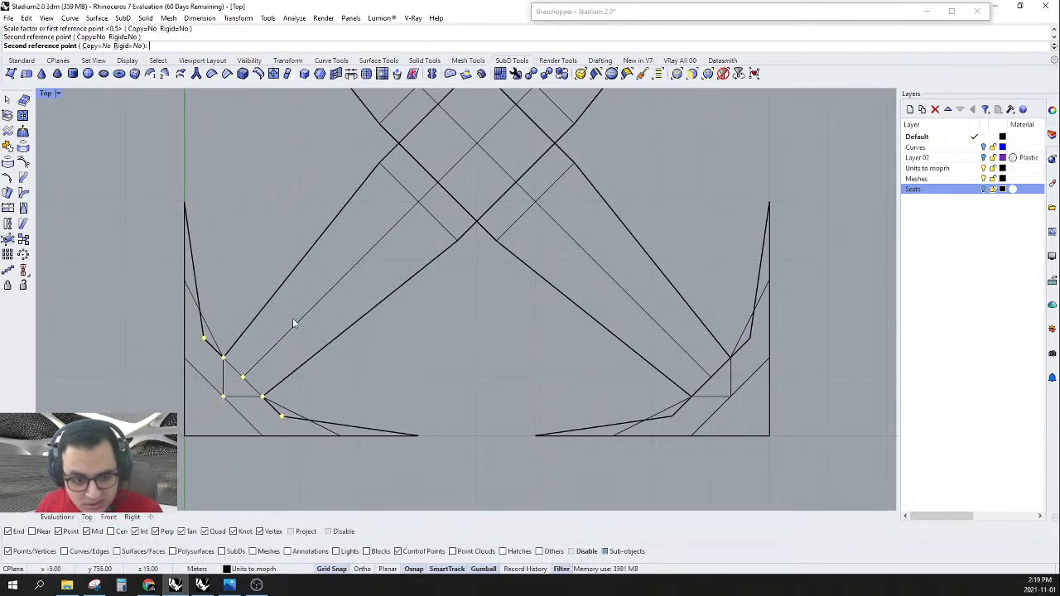
{"action": "scroll", "coordinate": [656, 314], "scroll_direction": "down", "scroll_amount": 3}
{"action": "scroll", "coordinate": [650, 329], "scroll_direction": "up", "scroll_amount": 4}
{"action": "scroll", "coordinate": [643, 224], "scroll_direction": "down", "scroll_amount": 4}
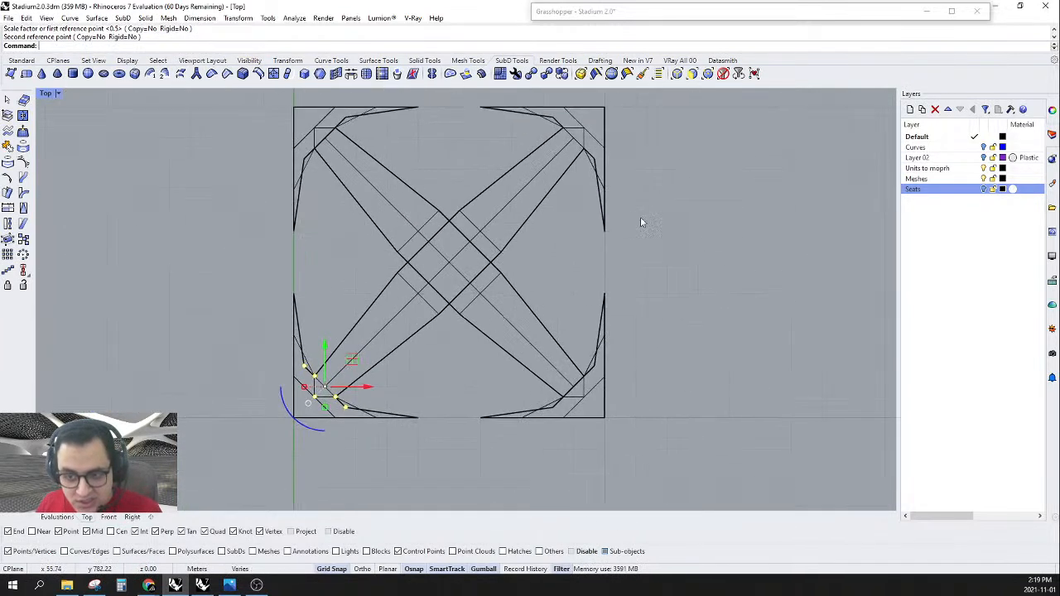
- Move the lower-right corner's tip vertices beside the unit's right edge up by 4 m
{"action": "scroll", "coordinate": [607, 159], "scroll_direction": "up", "scroll_amount": 4}
{"action": "scroll", "coordinate": [613, 160], "scroll_direction": "down", "scroll_amount": 4}
{"action": "scroll", "coordinate": [610, 365], "scroll_direction": "up", "scroll_amount": 4}
{"action": "left_click_drag", "start_coordinate": [618, 361], "coordinate": [644, 412]}
{"action": "left_click", "coordinate": [635, 355]}
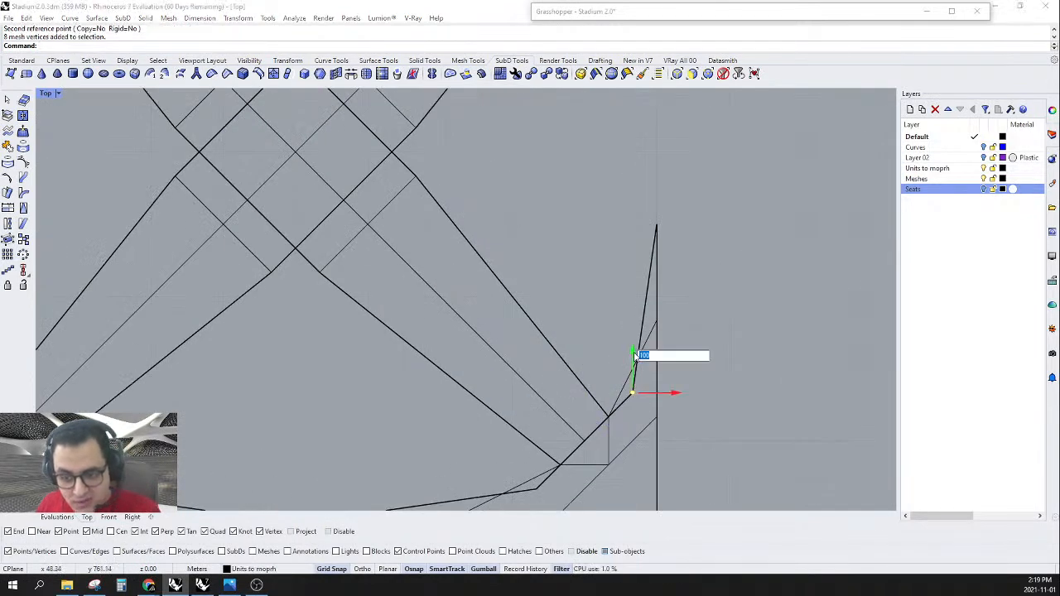
{"action": "type", "text": "4"}
{"action": "key", "text": "Return"}
{"action": "scroll", "coordinate": [629, 356], "scroll_direction": "down", "scroll_amount": 6}
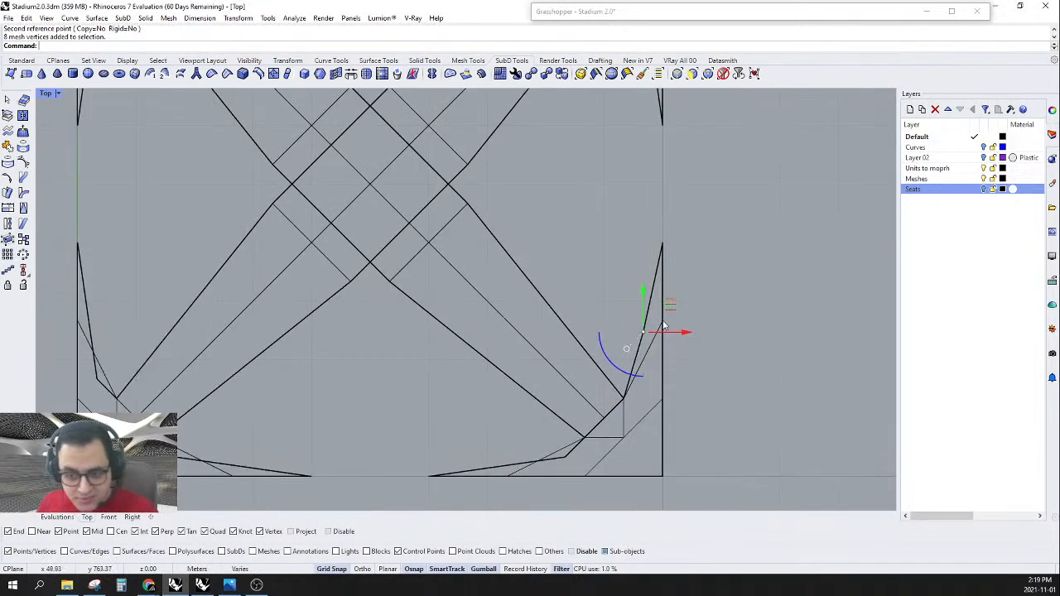
- Move the lower-left corner's bottom-side vertices about 4 m right and its left-side vertices about 4 m up
{"action": "scroll", "coordinate": [500, 403], "scroll_direction": "up", "scroll_amount": 4}
{"action": "scroll", "coordinate": [447, 343], "scroll_direction": "up", "scroll_amount": 5}
{"action": "left_click_drag", "start_coordinate": [425, 291], "coordinate": [572, 231]}
{"action": "left_click_drag", "start_coordinate": [508, 282], "coordinate": [614, 282]}
{"action": "scroll", "coordinate": [514, 386], "scroll_direction": "down", "scroll_amount": 2}
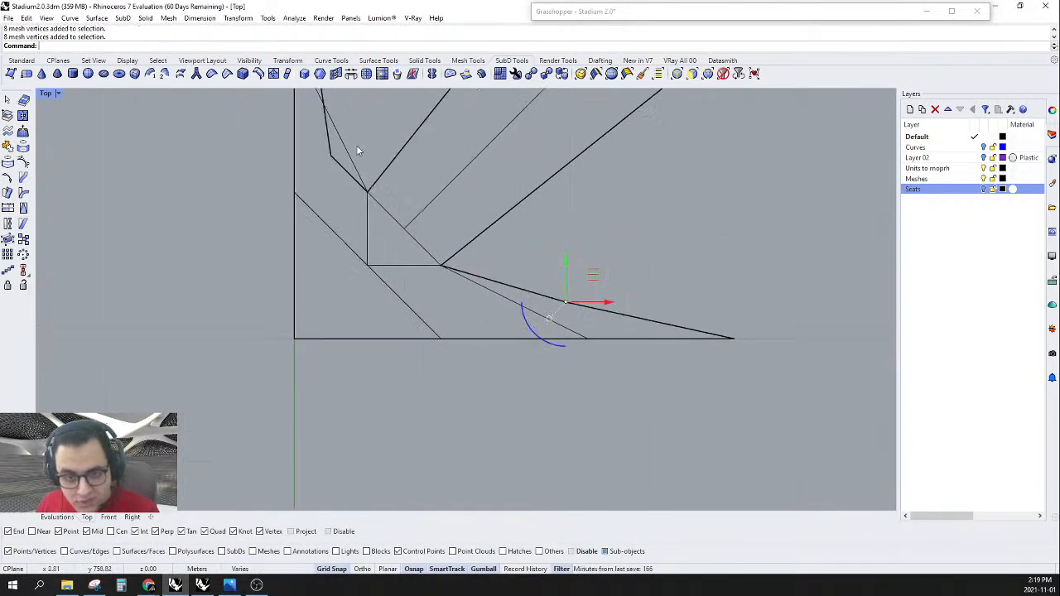
{"action": "right_click_drag", "start_coordinate": [355, 141], "coordinate": [339, 260]}
{"action": "left_click_drag", "start_coordinate": [323, 273], "coordinate": [392, 190]}
{"action": "left_click_drag", "start_coordinate": [349, 217], "coordinate": [348, 130]}
- Move the upper-left corner's tip vertices beside the unit's top edge 4 m to the right
{"action": "scroll", "coordinate": [404, 342], "scroll_direction": "down", "scroll_amount": 12}
{"action": "scroll", "coordinate": [405, 344], "scroll_direction": "down", "scroll_amount": 2}
{"action": "right_click_drag", "start_coordinate": [409, 140], "coordinate": [406, 252]}
{"action": "scroll", "coordinate": [382, 322], "scroll_direction": "up", "scroll_amount": 14}
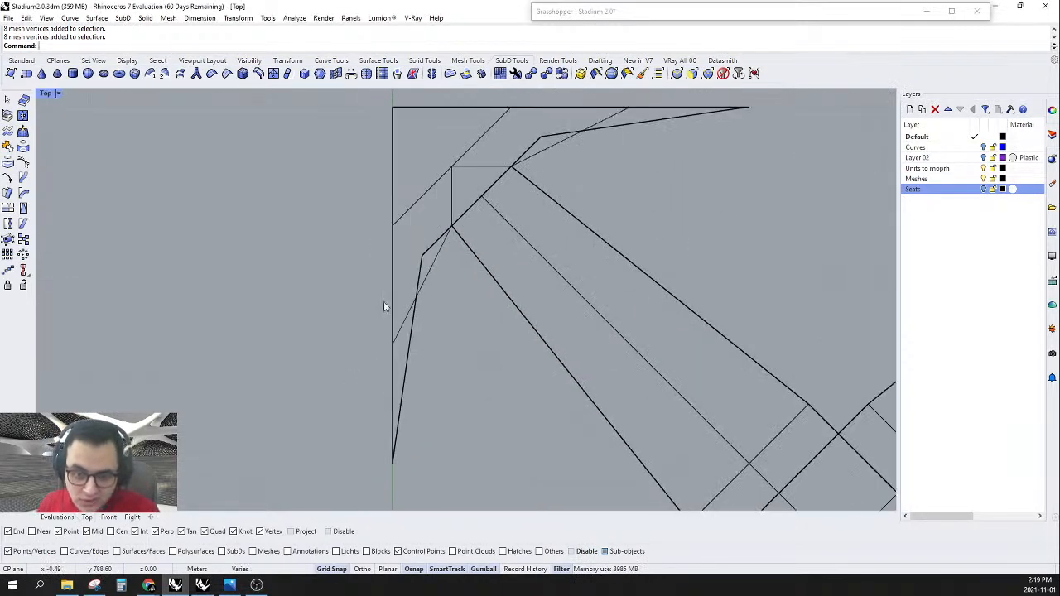
{"action": "left_click_drag", "start_coordinate": [523, 130], "coordinate": [604, 180]}
{"action": "left_click", "coordinate": [576, 134]}
{"action": "type", "text": "4"}
{"action": "key", "text": "Return"}
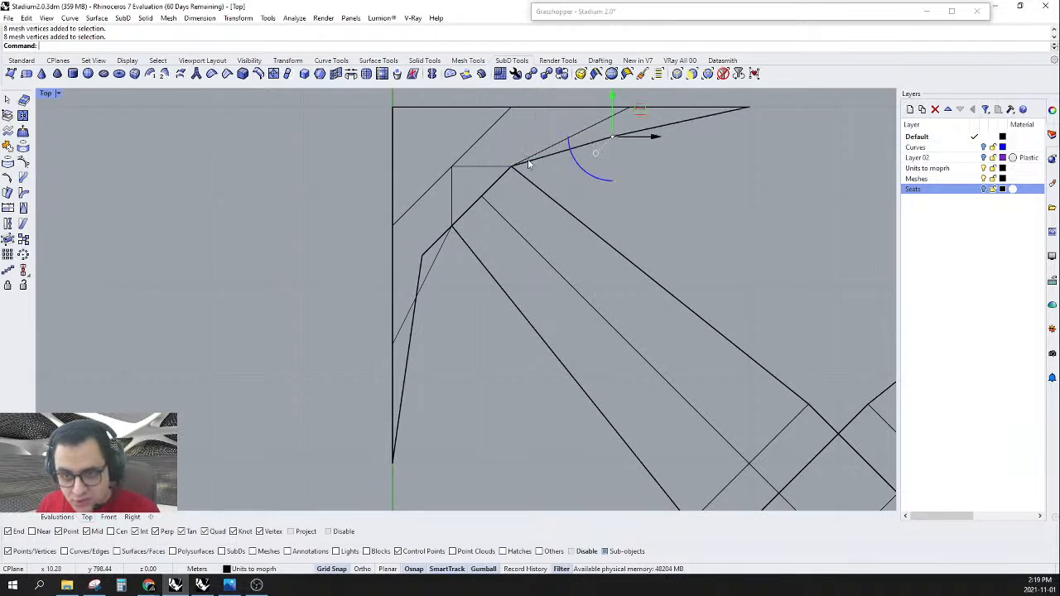
- Move the upper-left corner's tip vertices beside the unit's left edge about 4 m down
{"action": "scroll", "coordinate": [476, 181], "scroll_direction": "down", "scroll_amount": 2}
{"action": "left_click", "coordinate": [435, 239]}
{"action": "left_click", "coordinate": [439, 200]}
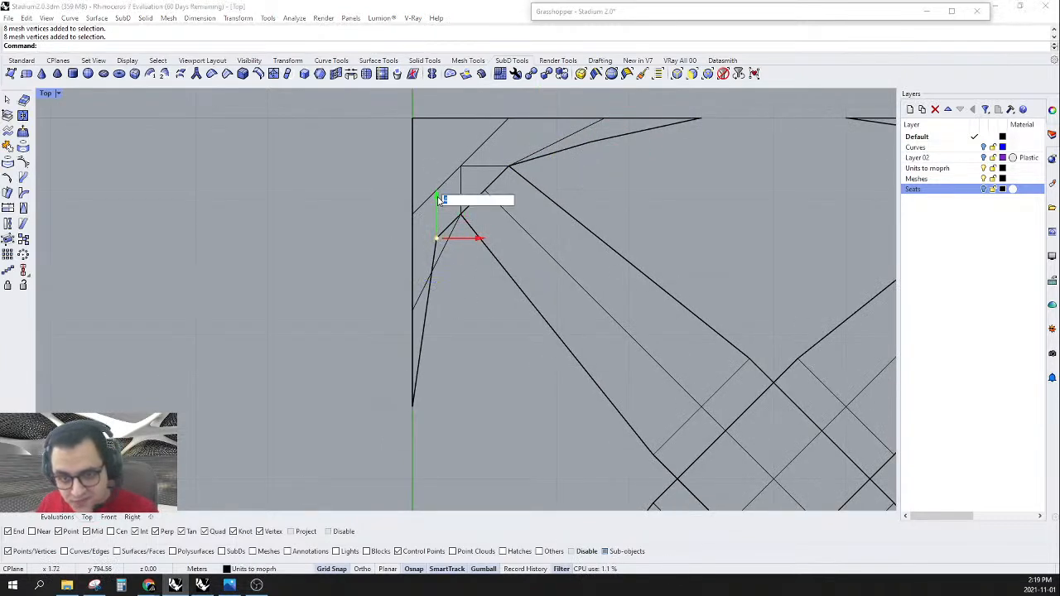
{"action": "key", "text": "Return"}
{"action": "scroll", "coordinate": [438, 198], "scroll_direction": "down", "scroll_amount": 12}
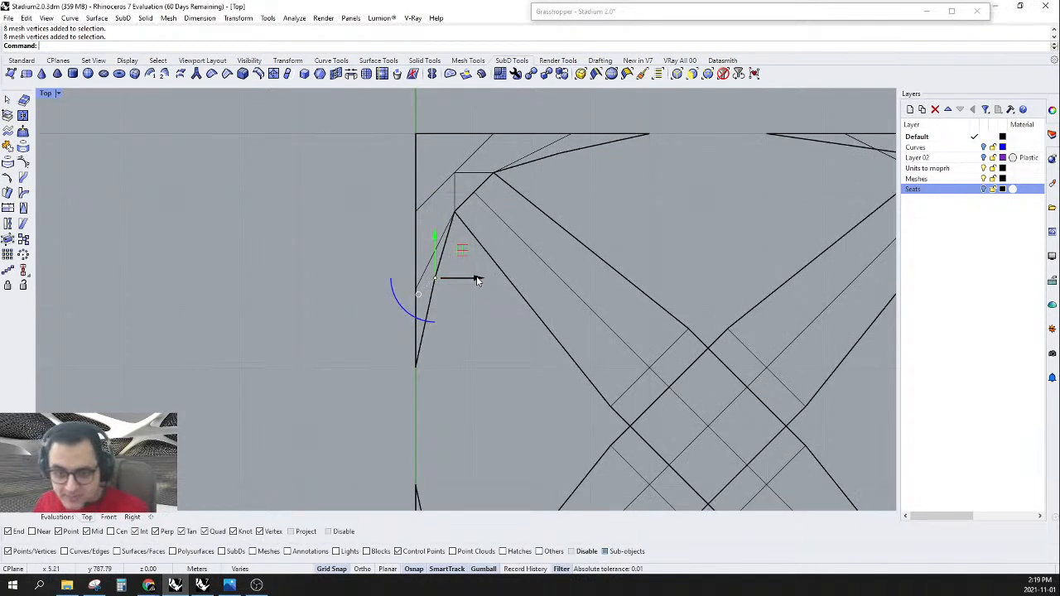
- Move the upper-right corner's top-side vertices 4 m left and its right-side vertices about 4 m down
{"action": "scroll", "coordinate": [624, 202], "scroll_direction": "up", "scroll_amount": 6}
{"action": "scroll", "coordinate": [623, 205], "scroll_direction": "down", "scroll_amount": 1}
{"action": "scroll", "coordinate": [549, 219], "scroll_direction": "up", "scroll_amount": 5}
{"action": "left_click_drag", "start_coordinate": [548, 235], "coordinate": [550, 237]}
{"action": "left_click", "coordinate": [576, 218]}
{"action": "type", "text": "-4"}
{"action": "key", "text": "Return"}
{"action": "scroll", "coordinate": [649, 341], "scroll_direction": "down", "scroll_amount": 2}
{"action": "left_click_drag", "start_coordinate": [684, 362], "coordinate": [712, 418]}
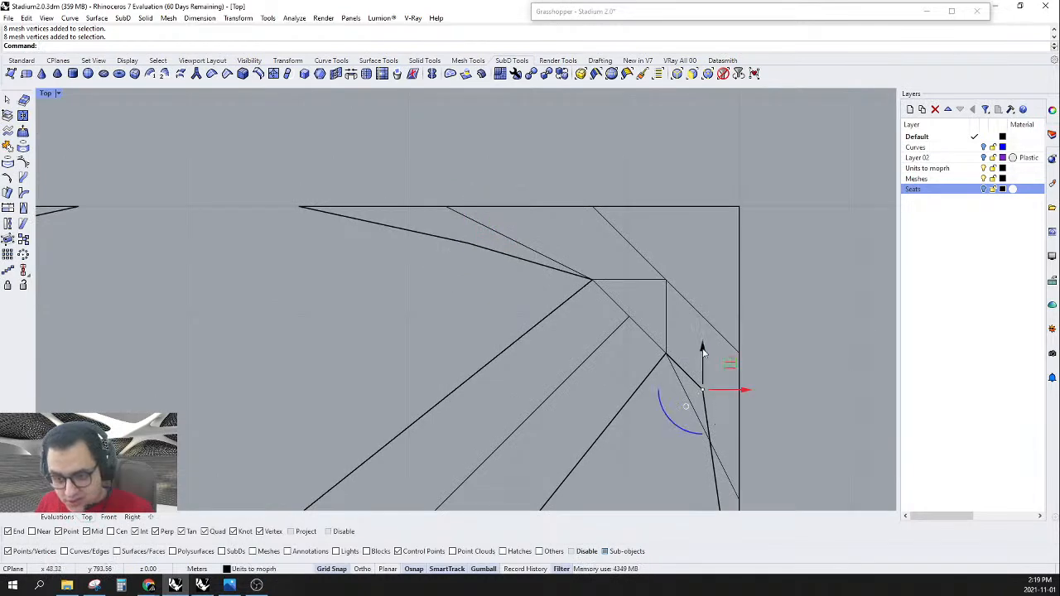
{"action": "scroll", "coordinate": [682, 231], "scroll_direction": "down", "scroll_amount": 6}
- Move the lower-right corner's tip vertices beside the unit's bottom edge 4 m to the left
{"action": "scroll", "coordinate": [673, 339], "scroll_direction": "up", "scroll_amount": 5}
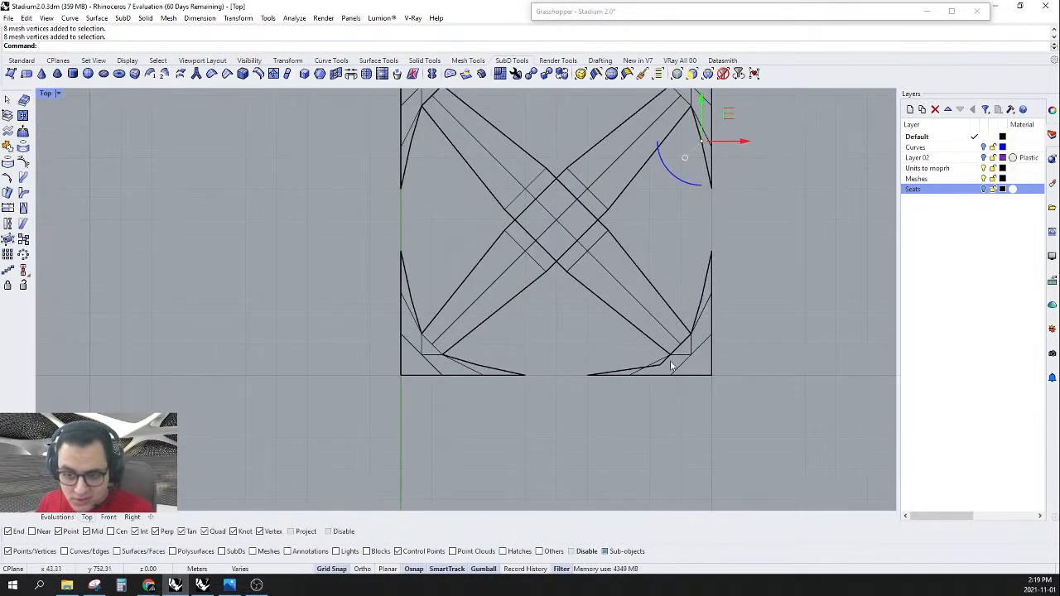
{"action": "scroll", "coordinate": [674, 339], "scroll_direction": "up", "scroll_amount": 3}
{"action": "left_click_drag", "start_coordinate": [698, 321], "coordinate": [702, 323]}
{"action": "left_click", "coordinate": [732, 312]}
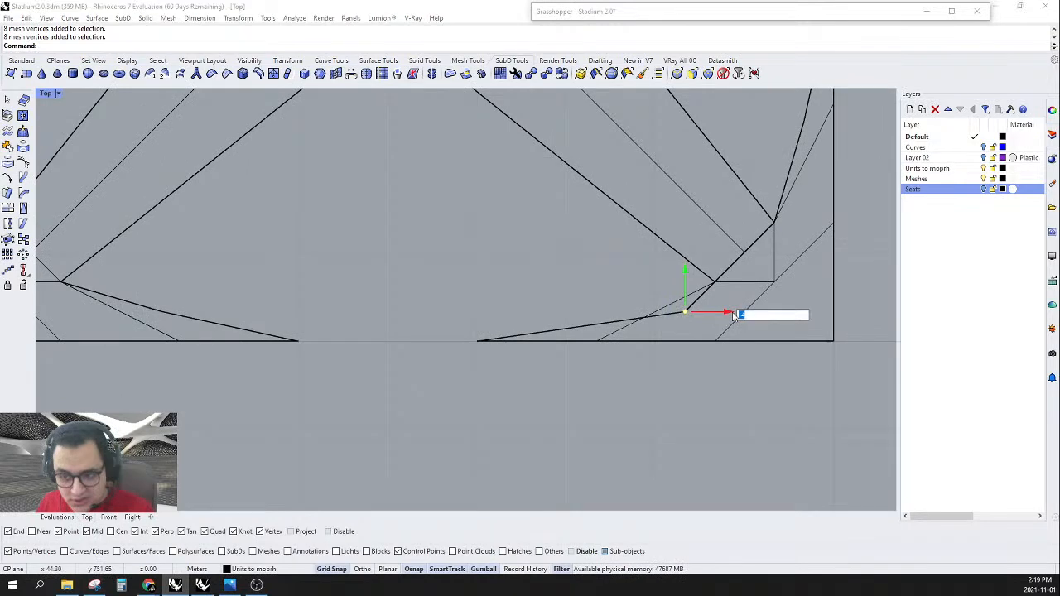
{"action": "type", "text": "-4"}
{"action": "key", "text": "Return"}
{"action": "scroll", "coordinate": [676, 388], "scroll_direction": "down", "scroll_amount": 8}
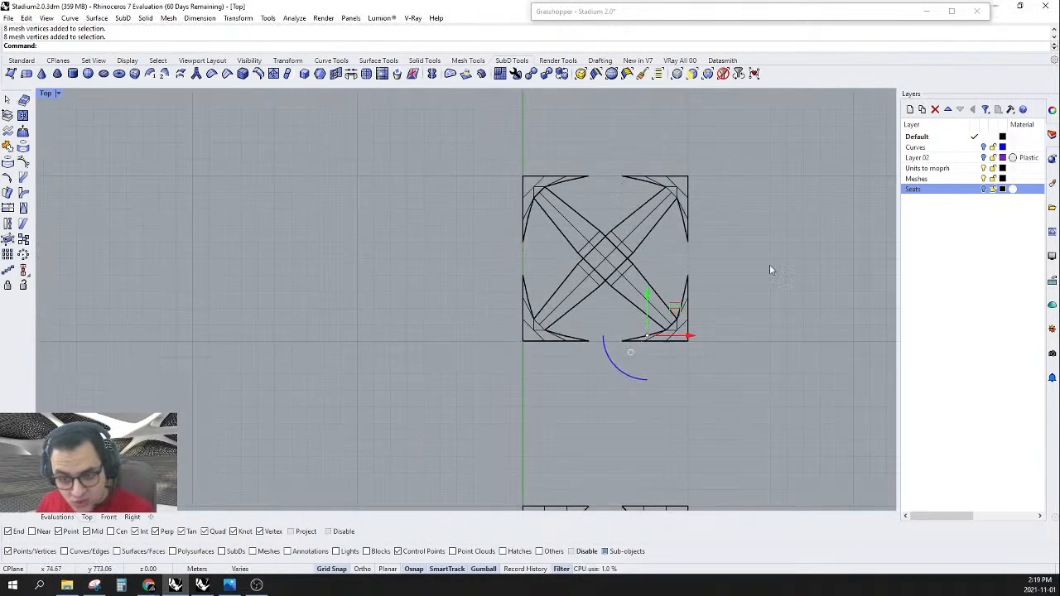
- Use Scale2D to shrink the vertices around the X's central crossing to about half about the unit's center
{"action": "scroll", "coordinate": [745, 210], "scroll_direction": "up", "scroll_amount": 5}
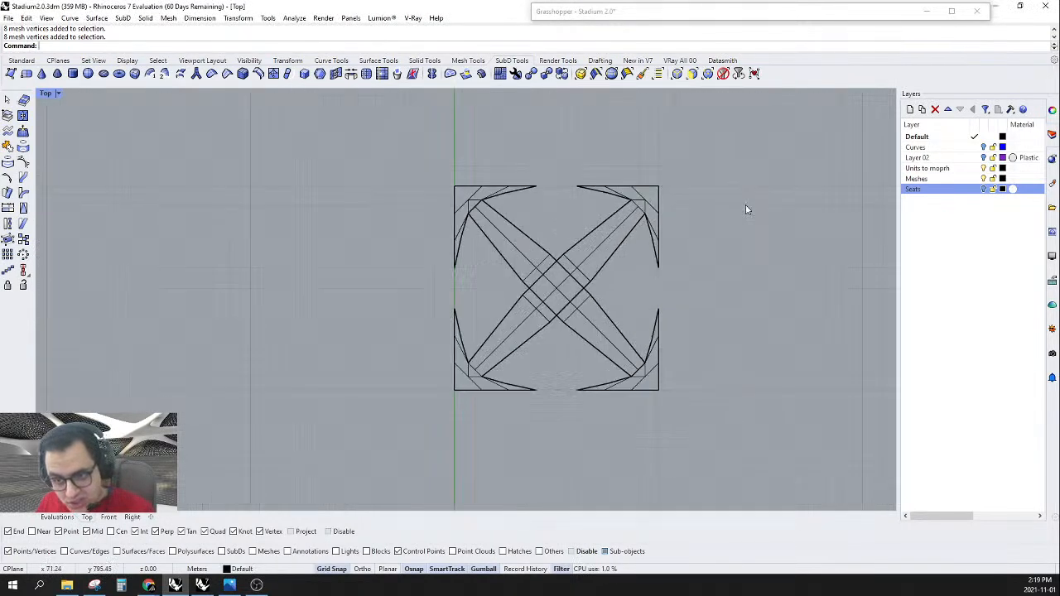
{"action": "left_click_drag", "start_coordinate": [354, 358], "coordinate": [664, 185]}
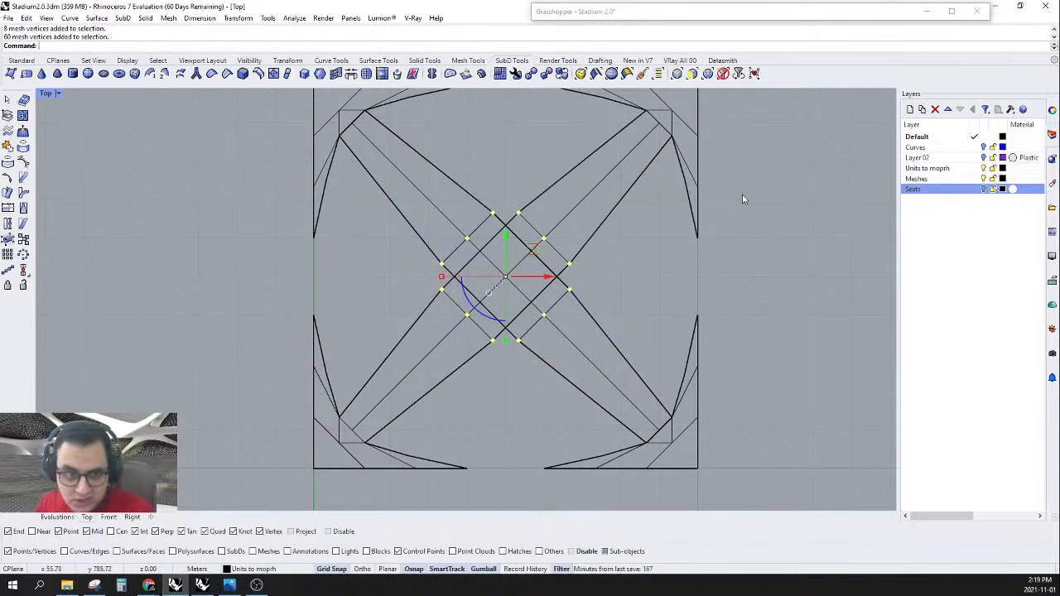
{"action": "key", "text": "Return"}
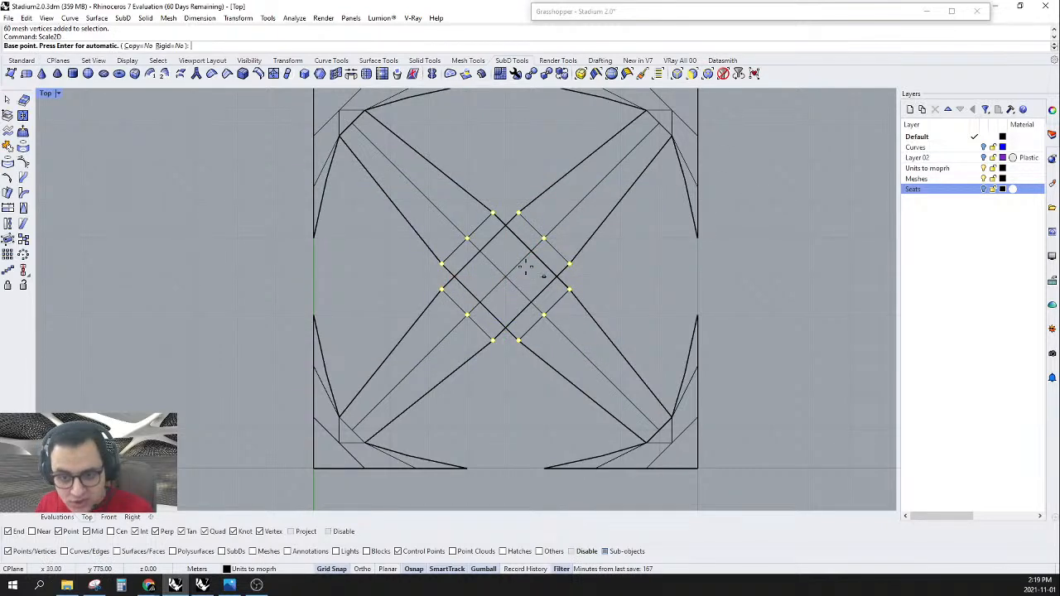
{"action": "left_click", "coordinate": [507, 276]}
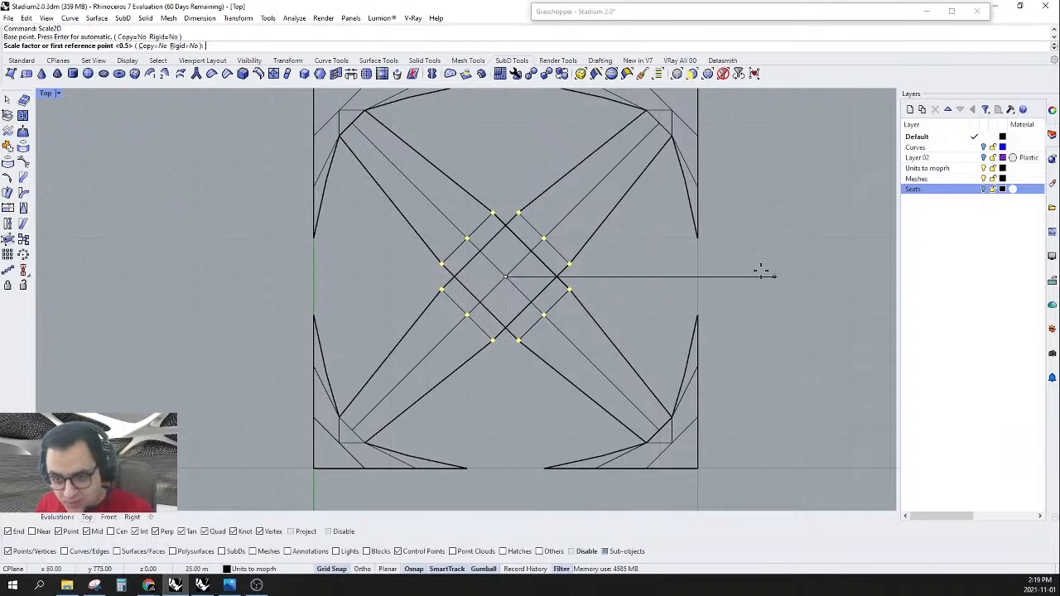
{"action": "left_click", "coordinate": [827, 273]}
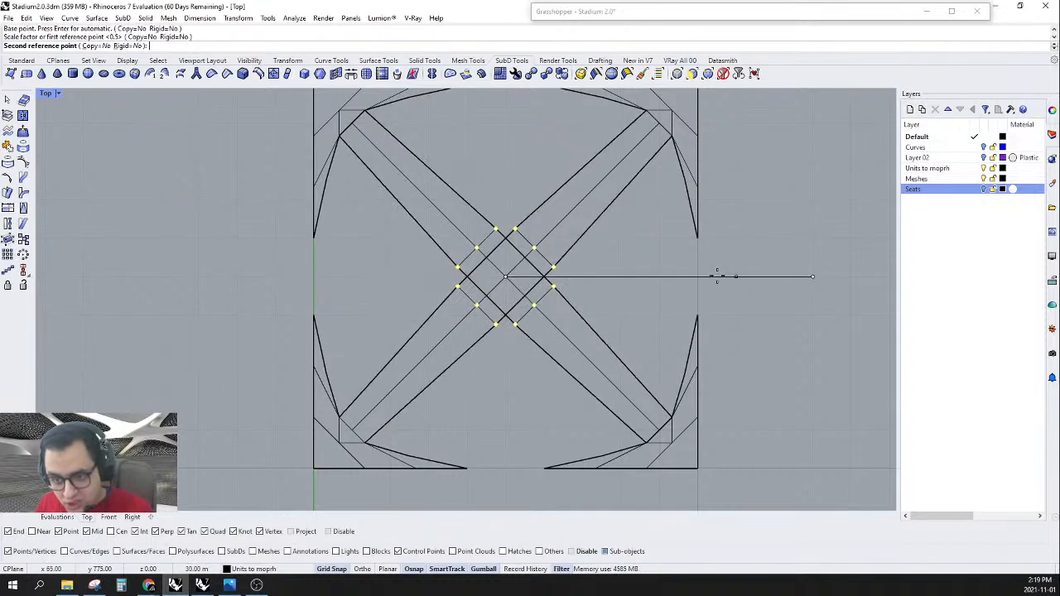
{"action": "left_click", "coordinate": [654, 277]}
{"action": "scroll", "coordinate": [627, 294], "scroll_direction": "down", "scroll_amount": 6}
{"action": "key", "text": "Escape"}
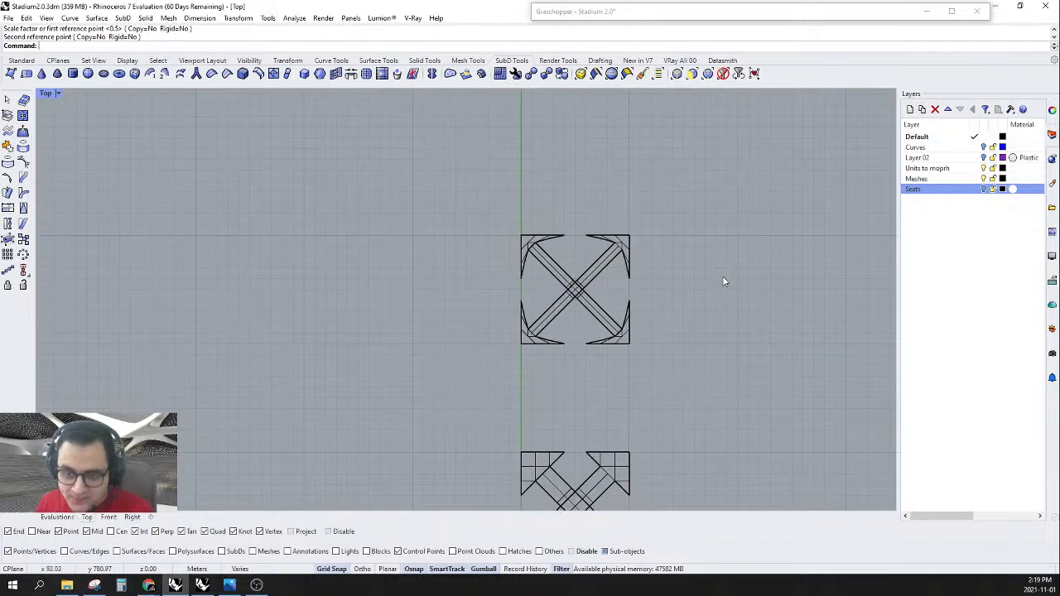
- Restore the selection filter to all object types and copy the reshaped unit about 100 m to the left
{"action": "left_click_drag", "start_coordinate": [721, 158], "coordinate": [378, 440]}
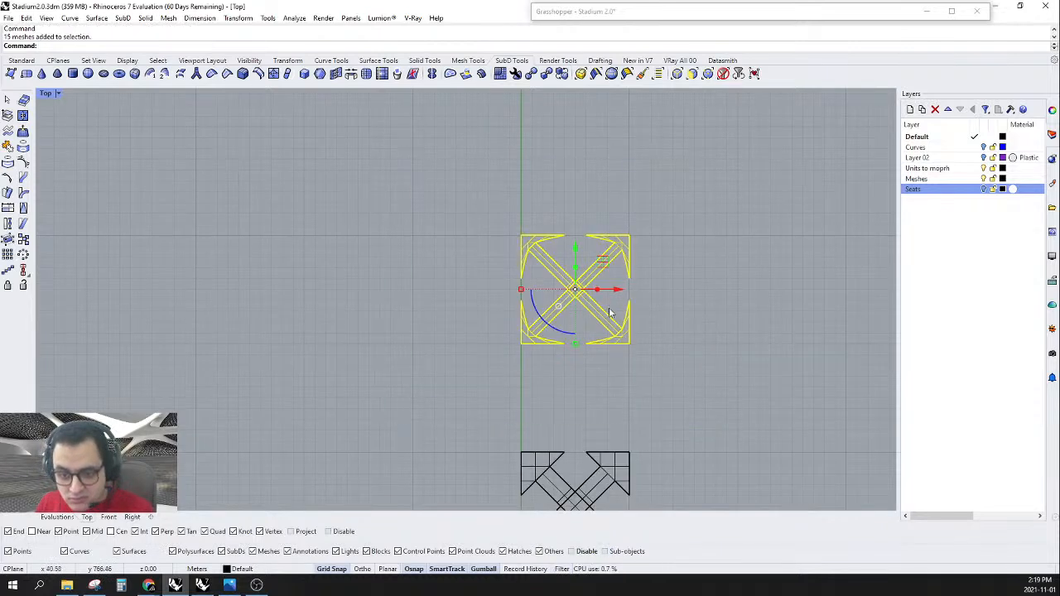
{"action": "left_click_drag", "start_coordinate": [616, 293], "coordinate": [405, 286]}
{"action": "key", "text": "alt"}
{"action": "scroll", "coordinate": [555, 224], "scroll_direction": "down", "scroll_amount": 4}
{"action": "scroll", "coordinate": [557, 220], "scroll_direction": "down", "scroll_amount": 3}
{"action": "key", "text": "Escape"}
- Move both reshaped units about 100 m down, so the right one overlaps the unit below it
{"action": "left_click_drag", "start_coordinate": [459, 267], "coordinate": [459, 266]}
{"action": "scroll", "coordinate": [537, 262], "scroll_direction": "up", "scroll_amount": 3}
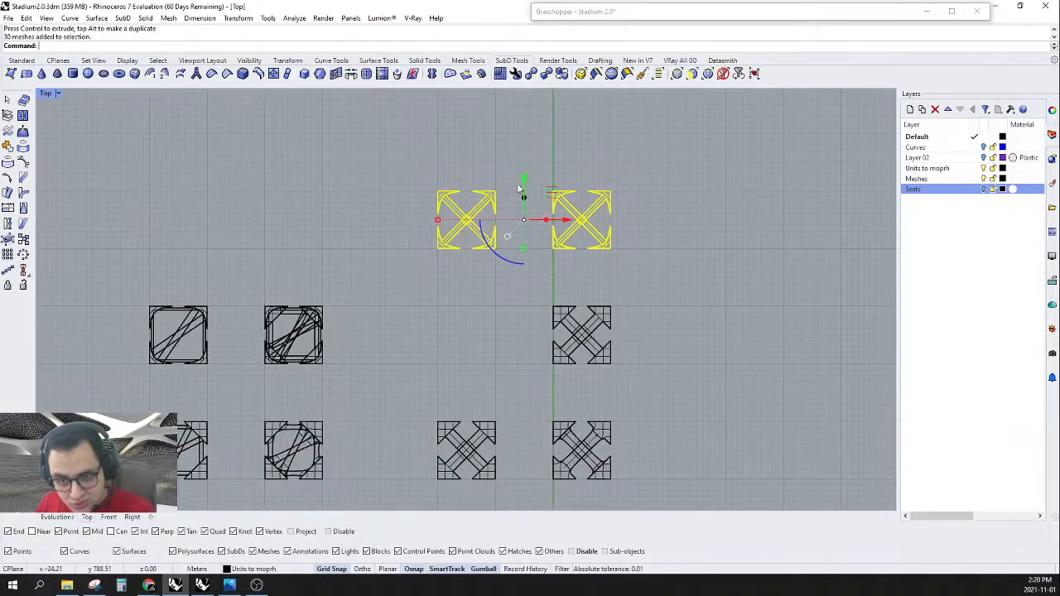
{"action": "left_click_drag", "start_coordinate": [523, 185], "coordinate": [510, 294]}
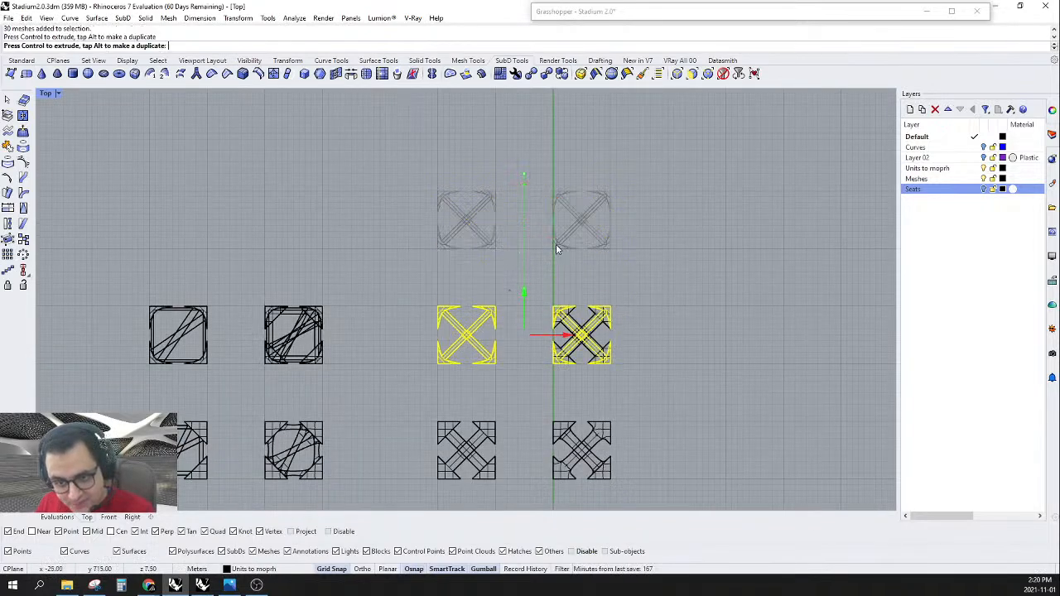
{"action": "key", "text": "Escape"}
{"action": "scroll", "coordinate": [644, 398], "scroll_direction": "down", "scroll_amount": 3}
{"action": "scroll", "coordinate": [697, 237], "scroll_direction": "up", "scroll_amount": 3}
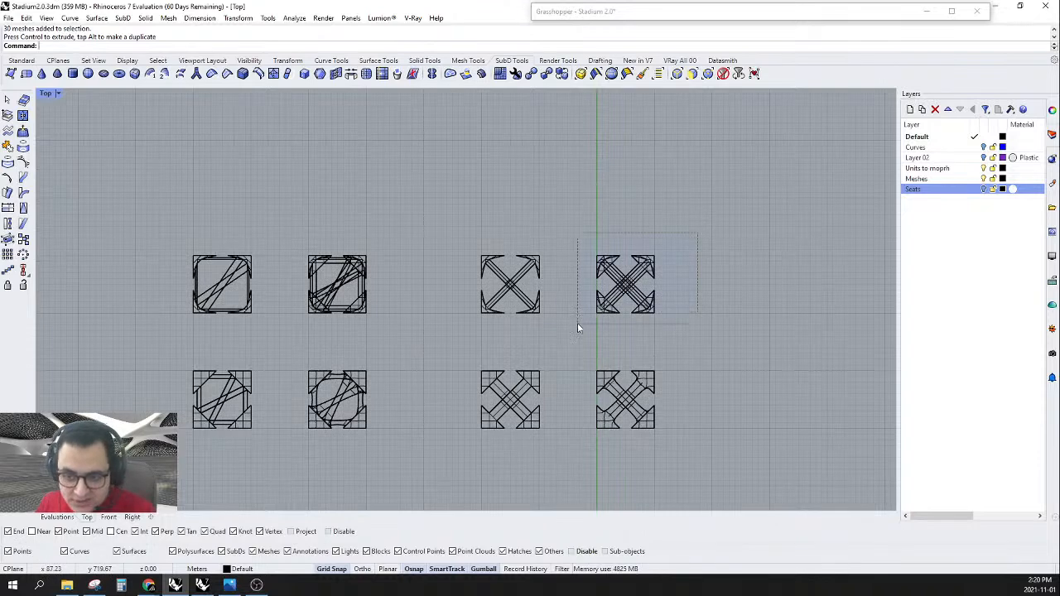
- Reopen the Grasshopper window and turn on the preview of the Box component
{"action": "left_click_drag", "start_coordinate": [578, 325], "coordinate": [578, 325]}
{"action": "left_click", "coordinate": [671, 12]}
{"action": "scroll", "coordinate": [752, 346], "scroll_direction": "up", "scroll_amount": 2}
{"action": "left_click", "coordinate": [697, 299]}
{"action": "right_click", "coordinate": [699, 299]}
{"action": "left_click", "coordinate": [723, 321]}
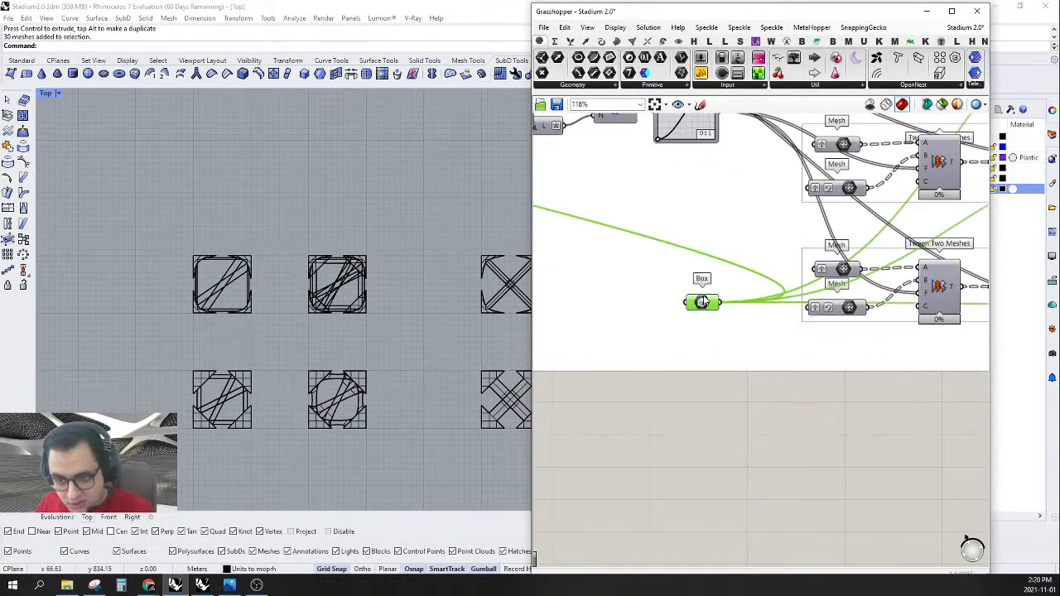
{"action": "left_click_drag", "start_coordinate": [702, 304], "coordinate": [703, 306]}
- Examine in the Evaluations view how the previewed box encloses the stacked X-shaped units
{"action": "scroll", "coordinate": [223, 379], "scroll_direction": "down", "scroll_amount": 6}
{"action": "scroll", "coordinate": [374, 290], "scroll_direction": "down", "scroll_amount": 6}
{"action": "right_click_drag", "start_coordinate": [406, 319], "coordinate": [284, 368]}
{"action": "scroll", "coordinate": [317, 400], "scroll_direction": "up", "scroll_amount": 17}
{"action": "left_click", "coordinate": [47, 519]}
{"action": "scroll", "coordinate": [327, 425], "scroll_direction": "down", "scroll_amount": 6}
{"action": "left_click", "coordinate": [334, 270]}
{"action": "scroll", "coordinate": [333, 267], "scroll_direction": "down", "scroll_amount": 9}
{"action": "right_click_drag", "start_coordinate": [333, 268], "coordinate": [318, 303]}
{"action": "scroll", "coordinate": [315, 307], "scroll_direction": "up", "scroll_amount": 9}
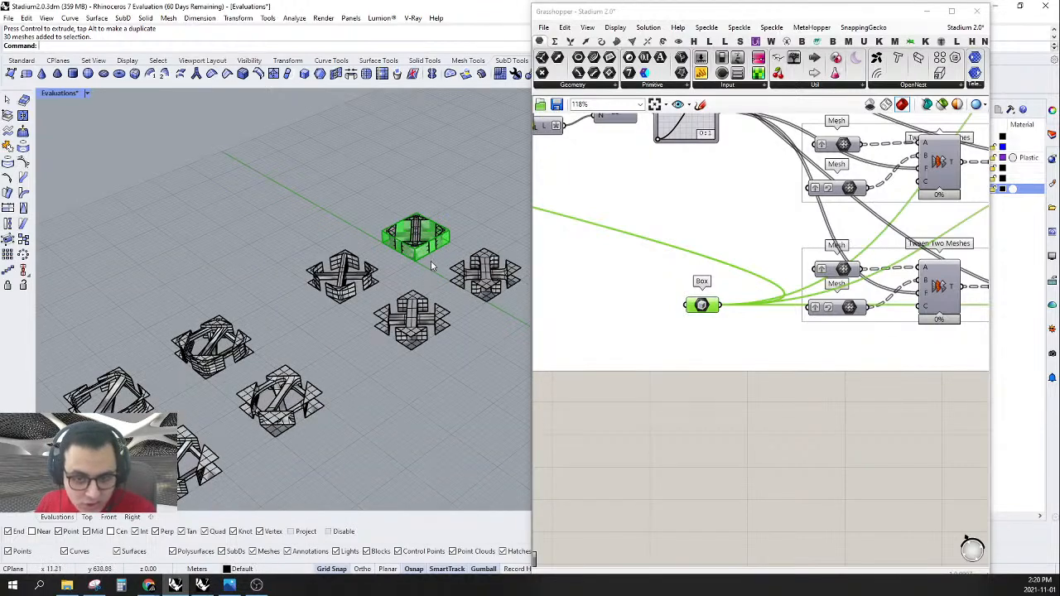
{"action": "scroll", "coordinate": [429, 265], "scroll_direction": "up", "scroll_amount": 10}
{"action": "scroll", "coordinate": [407, 284], "scroll_direction": "down", "scroll_amount": 3}
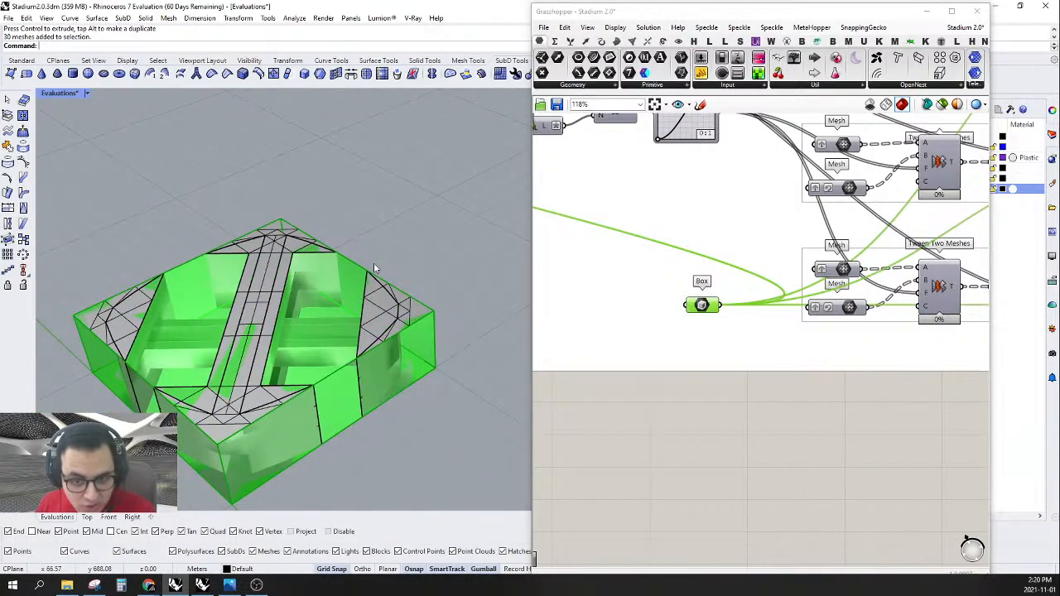
{"action": "right_click_drag", "start_coordinate": [376, 267], "coordinate": [369, 380]}
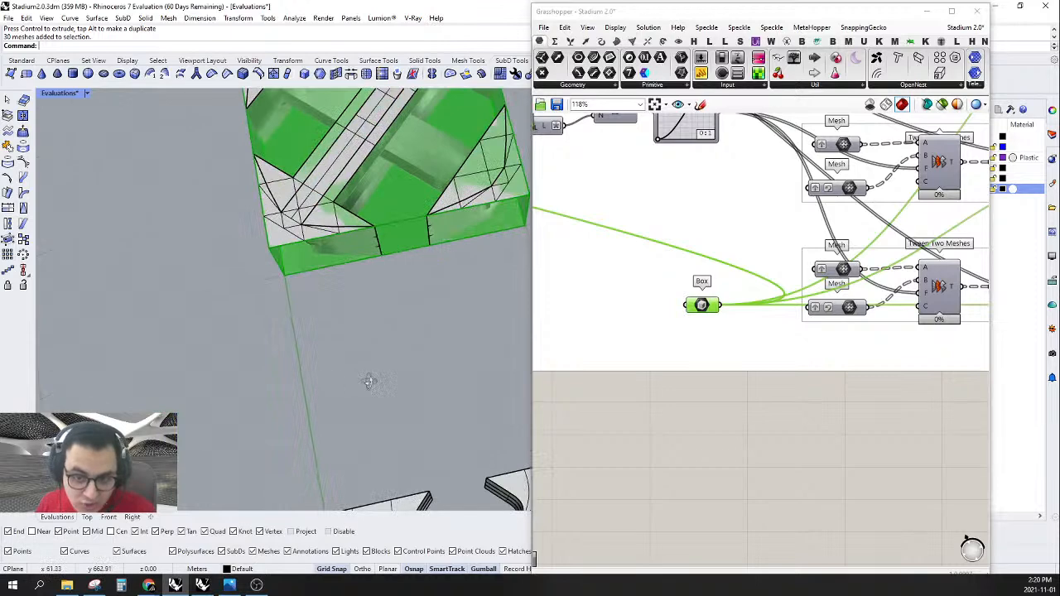
- Return to the Top view, turn off the Box component's preview and frame the overlapping units' lower-right corner
{"action": "left_click", "coordinate": [87, 517]}
{"action": "right_click", "coordinate": [701, 306]}
{"action": "left_click", "coordinate": [722, 337]}
{"action": "scroll", "coordinate": [413, 281], "scroll_direction": "up", "scroll_amount": 5}
{"action": "scroll", "coordinate": [412, 279], "scroll_direction": "up", "scroll_amount": 5}
{"action": "left_click_drag", "start_coordinate": [388, 238], "coordinate": [467, 440]}
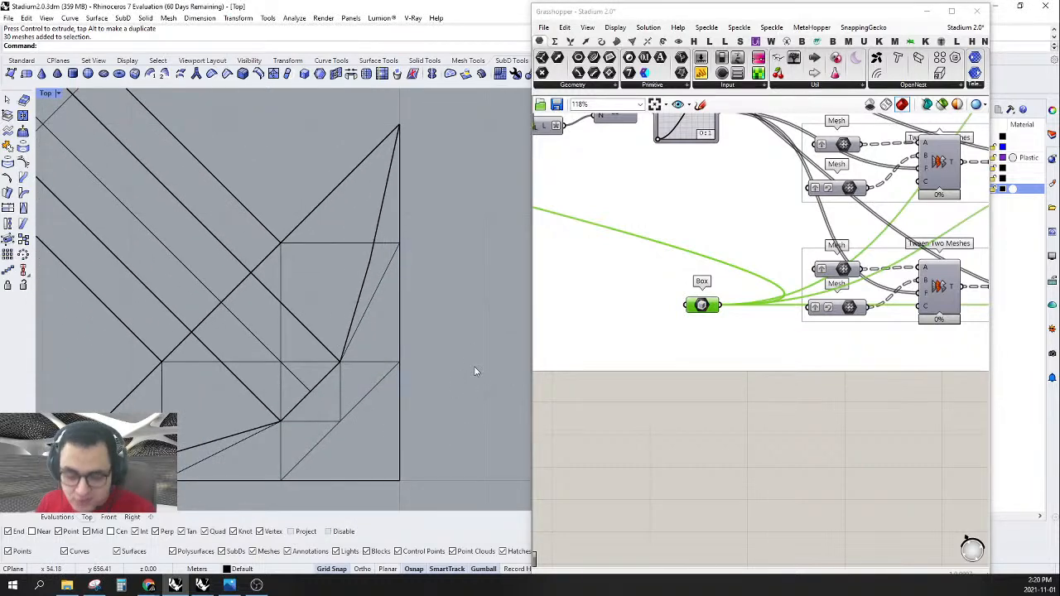
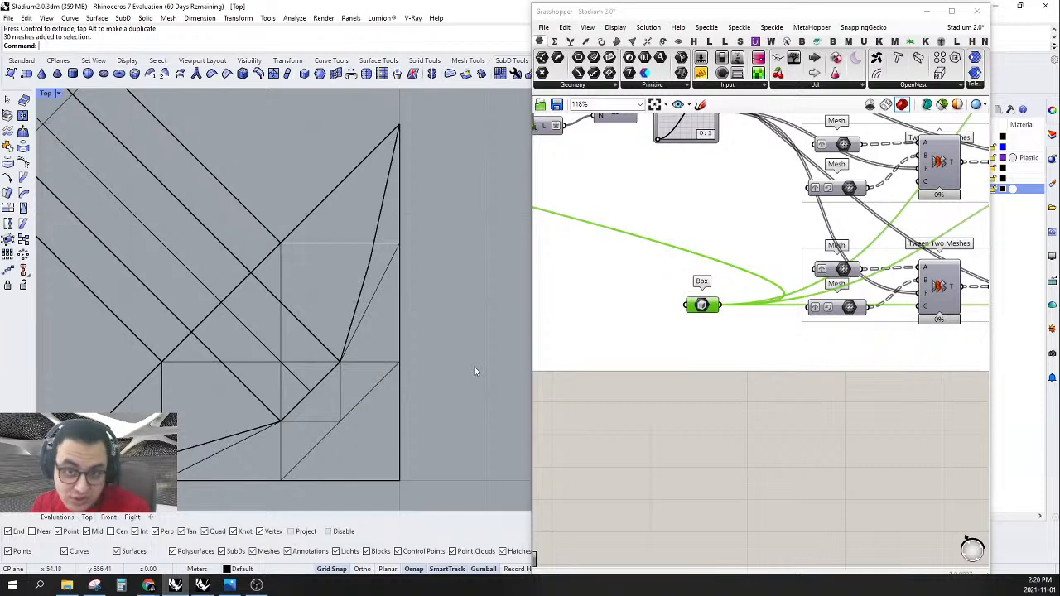
- Toggle the preview of the Grasshopper cluster that converts the SubD into Breps
{"action": "scroll", "coordinate": [824, 396], "scroll_direction": "down", "scroll_amount": 10}
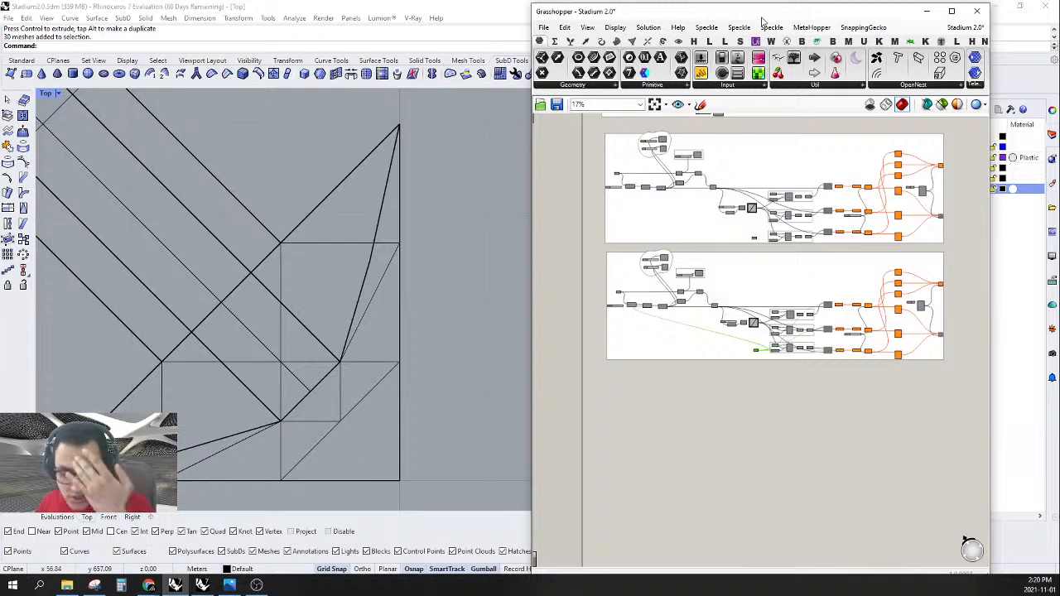
{"action": "scroll", "coordinate": [658, 292], "scroll_direction": "up", "scroll_amount": 7}
{"action": "left_click", "coordinate": [625, 318]}
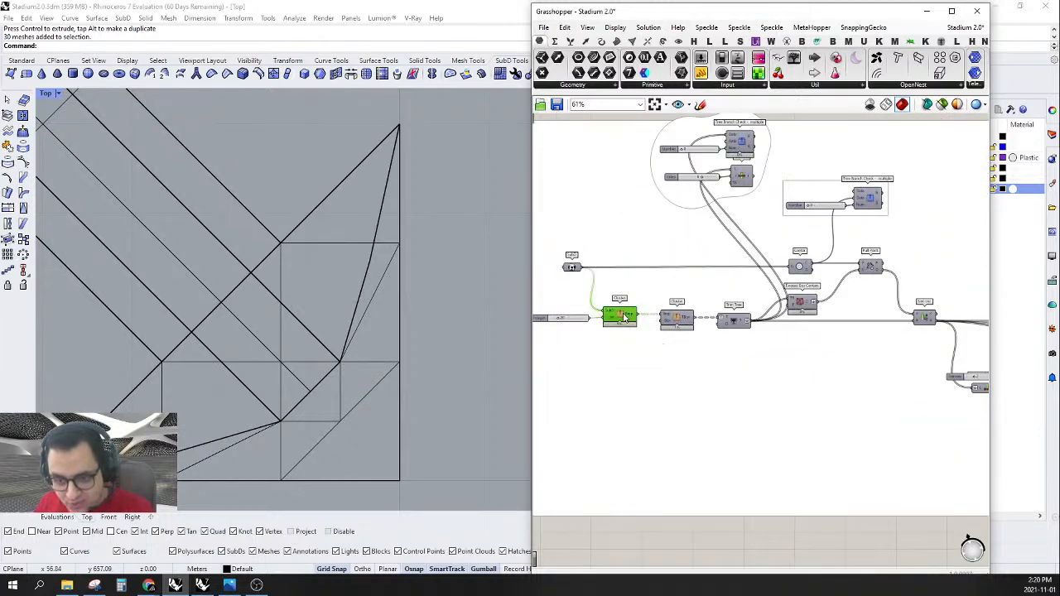
{"action": "scroll", "coordinate": [749, 331], "scroll_direction": "up", "scroll_amount": 2}
{"action": "scroll", "coordinate": [683, 343], "scroll_direction": "down", "scroll_amount": 2}
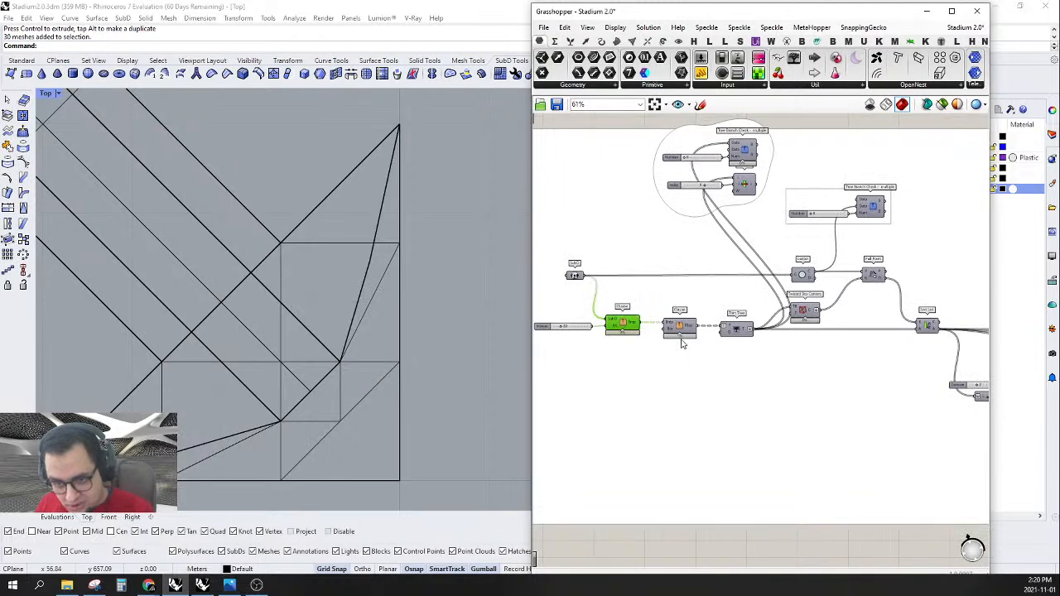
{"action": "scroll", "coordinate": [680, 331], "scroll_direction": "up", "scroll_amount": 2}
{"action": "left_click", "coordinate": [680, 328]}
{"action": "right_click", "coordinate": [682, 326]}
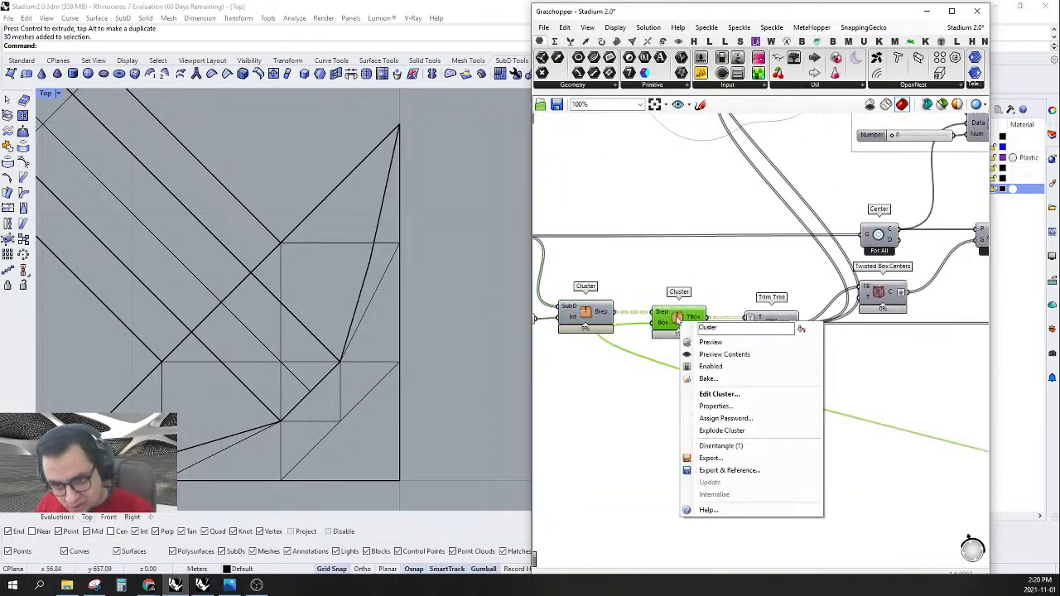
{"action": "left_click", "coordinate": [584, 318]}
{"action": "right_click", "coordinate": [586, 313]}
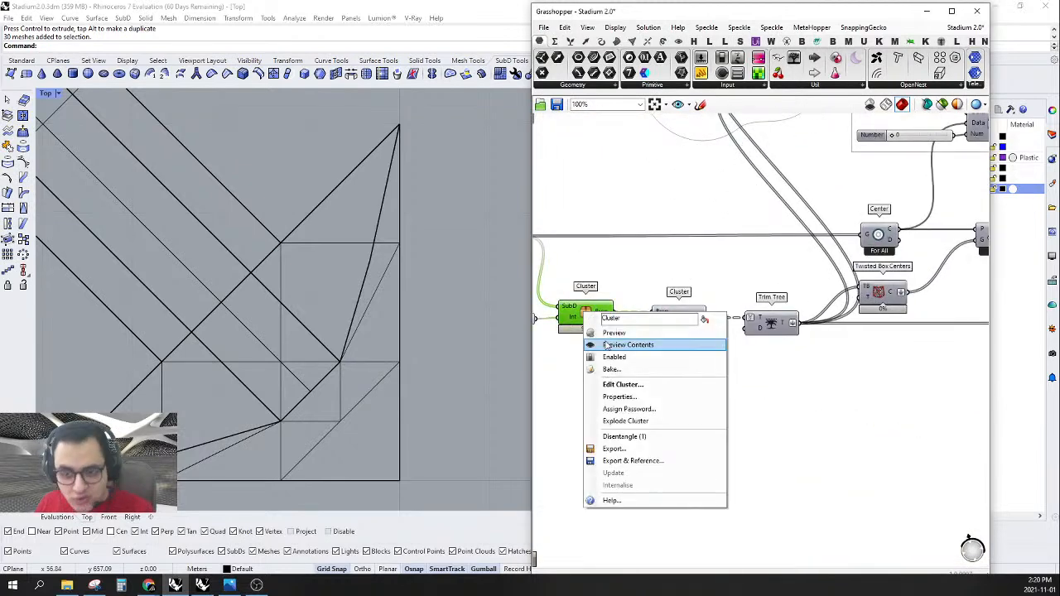
{"action": "left_click", "coordinate": [604, 339]}
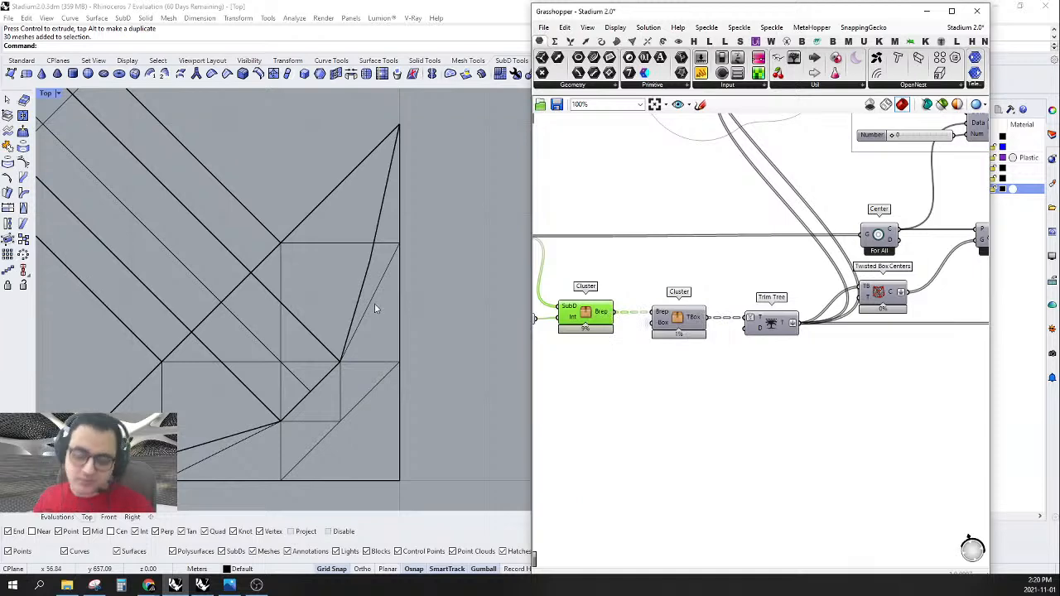
- Switch to the Evaluations view and collapse the Grasshopper window to bring all eight X-shaped units into sight
{"action": "scroll", "coordinate": [374, 303], "scroll_direction": "down", "scroll_amount": 6}
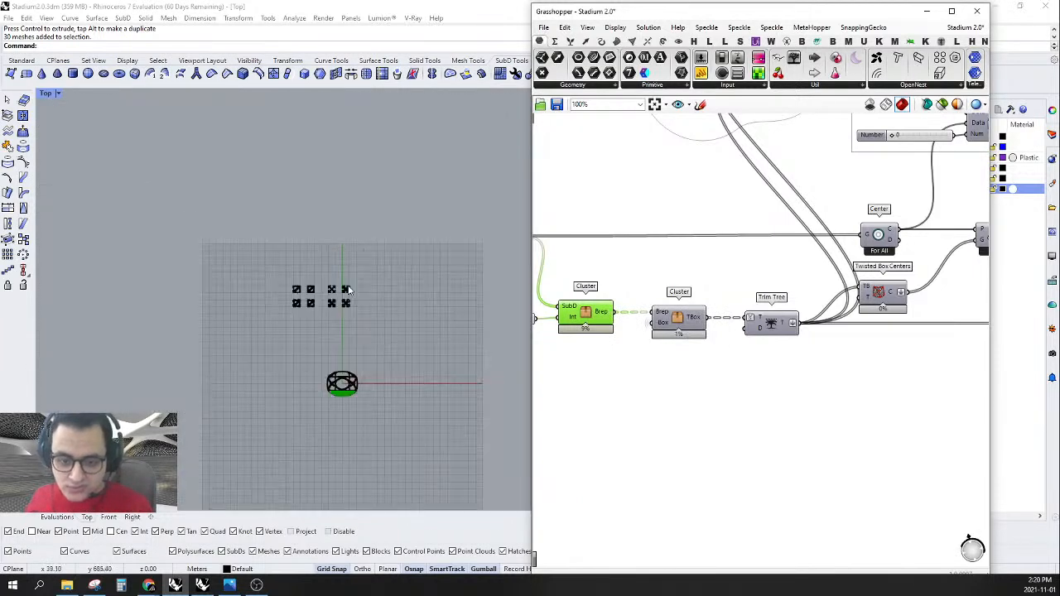
{"action": "scroll", "coordinate": [364, 384], "scroll_direction": "up", "scroll_amount": 6}
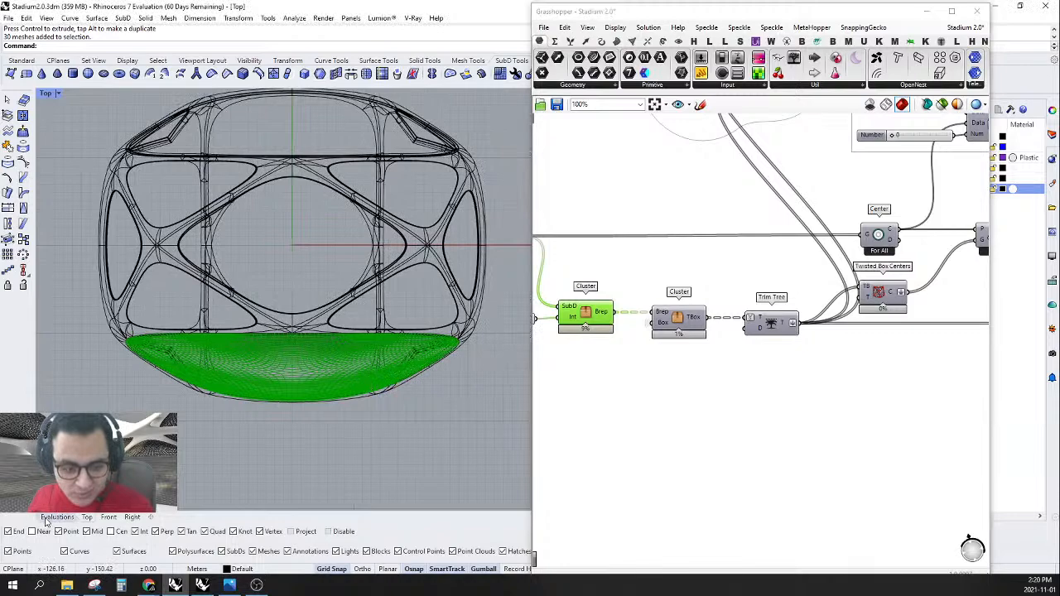
{"action": "left_click", "coordinate": [51, 518]}
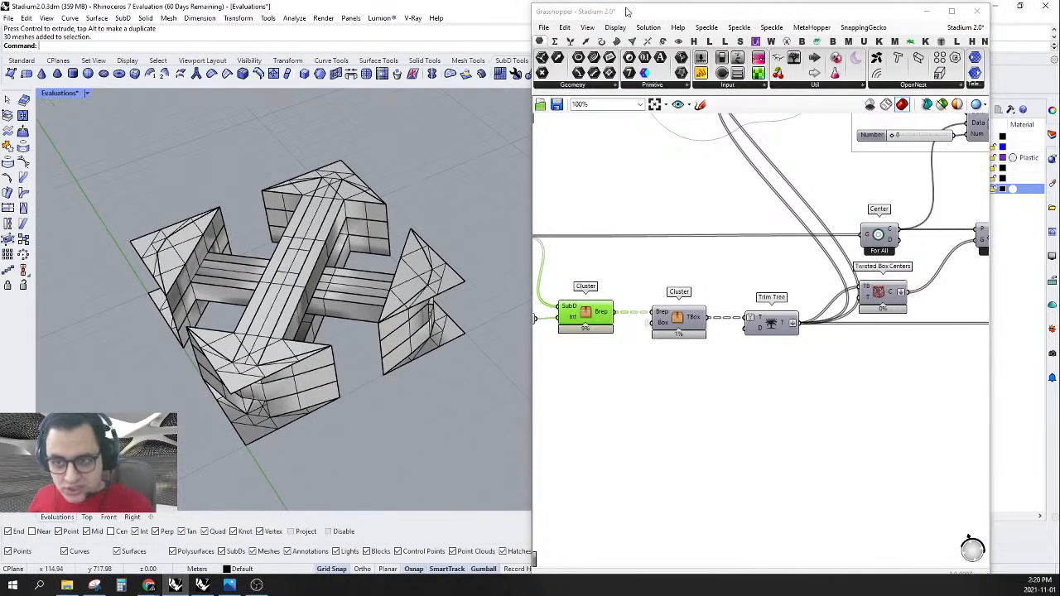
{"action": "double_click", "coordinate": [626, 12]}
{"action": "scroll", "coordinate": [687, 210], "scroll_direction": "down", "scroll_amount": 8}
{"action": "scroll", "coordinate": [530, 249], "scroll_direction": "down", "scroll_amount": 3}
- Select all the X-shaped units and check in the object properties which layer they are on
{"action": "left_click_drag", "start_coordinate": [552, 218], "coordinate": [414, 351]}
{"action": "scroll", "coordinate": [599, 226], "scroll_direction": "up", "scroll_amount": 6}
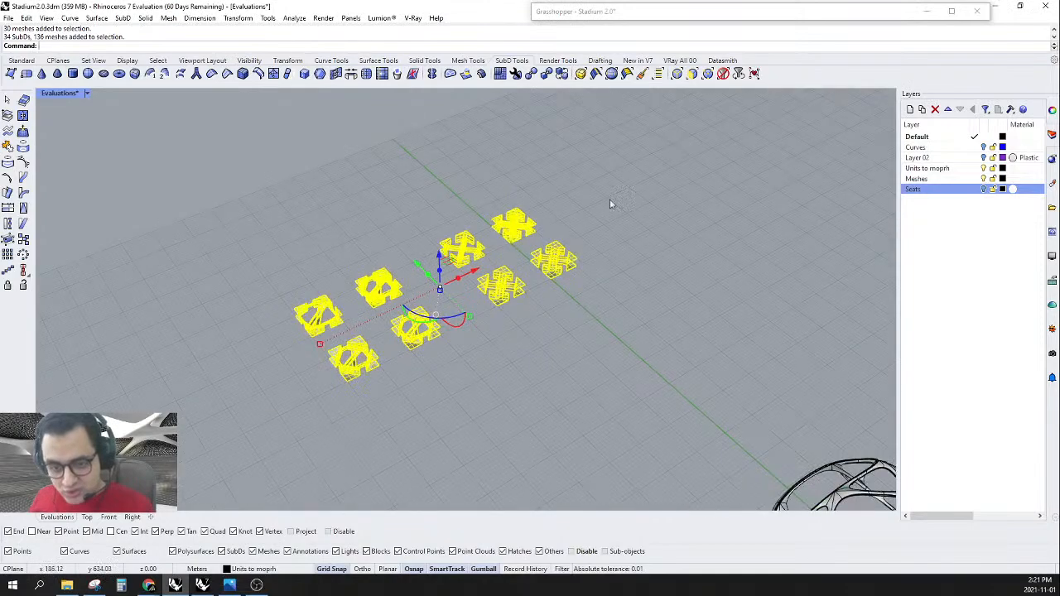
{"action": "left_click", "coordinate": [691, 197]}
{"action": "left_click_drag", "start_coordinate": [686, 162], "coordinate": [111, 469]}
{"action": "left_click", "coordinate": [1051, 111]}
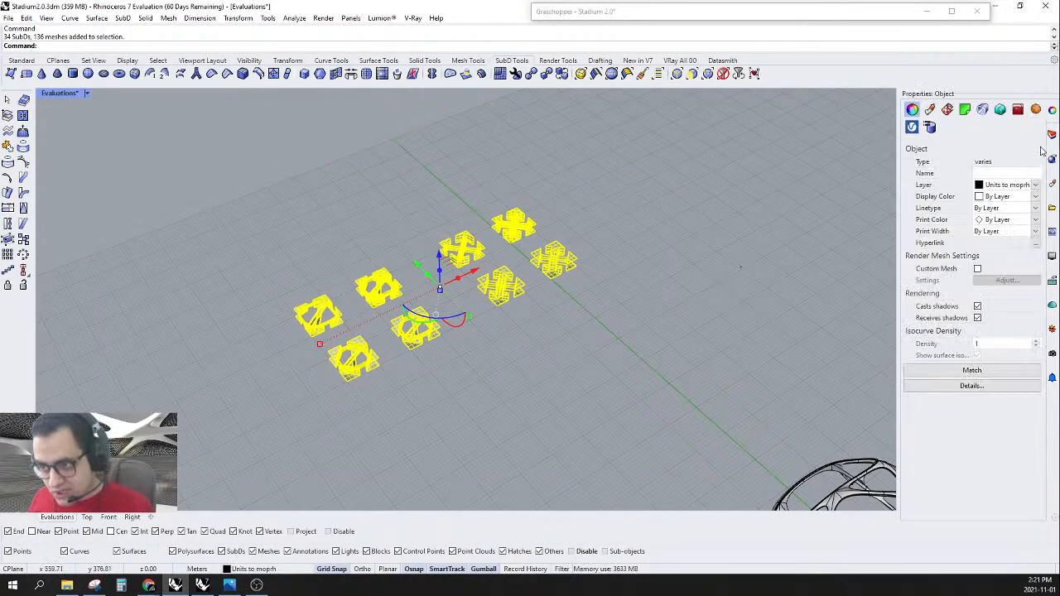
{"action": "left_click", "coordinate": [1032, 187]}
{"action": "left_click", "coordinate": [1032, 186]}
{"action": "left_click", "coordinate": [593, 270]}
- Hide the "Units to moprh" layer
{"action": "scroll", "coordinate": [593, 270], "scroll_direction": "down", "scroll_amount": 6}
{"action": "right_click_drag", "start_coordinate": [501, 341], "coordinate": [531, 331]}
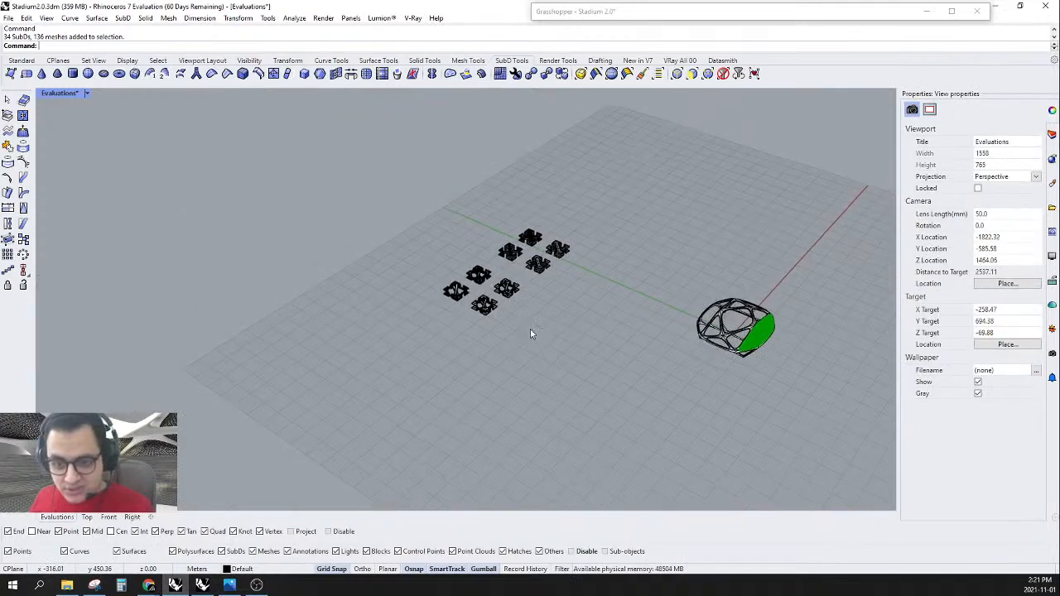
{"action": "left_click", "coordinate": [1051, 134]}
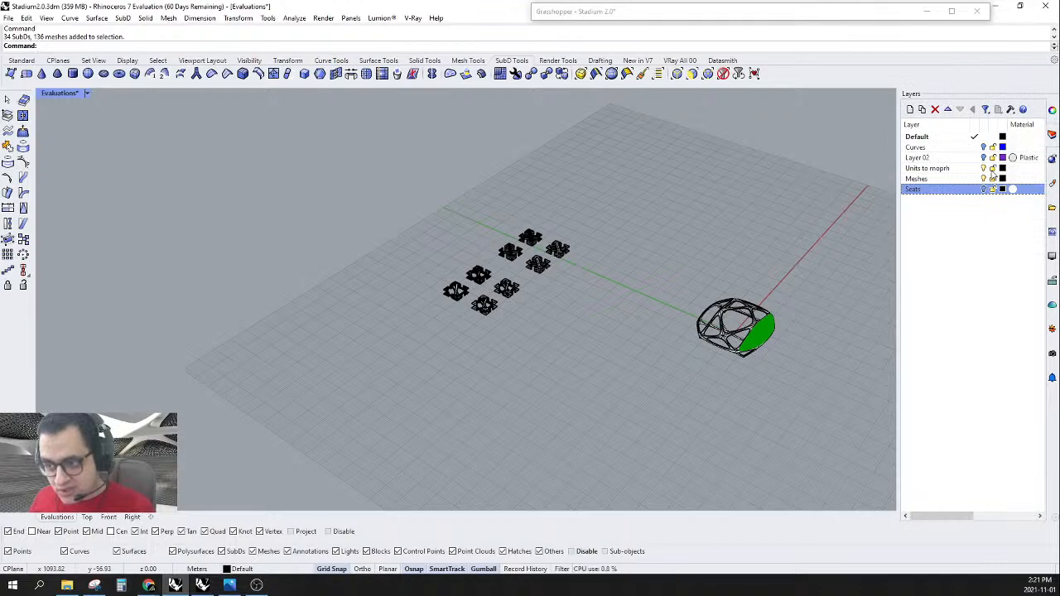
{"action": "left_click", "coordinate": [983, 168]}
- Hide the stadium's SubD structural frame around the green facade mesh
{"action": "scroll", "coordinate": [807, 318], "scroll_direction": "up", "scroll_amount": 8}
{"action": "right_click_drag", "start_coordinate": [610, 369], "coordinate": [596, 331]}
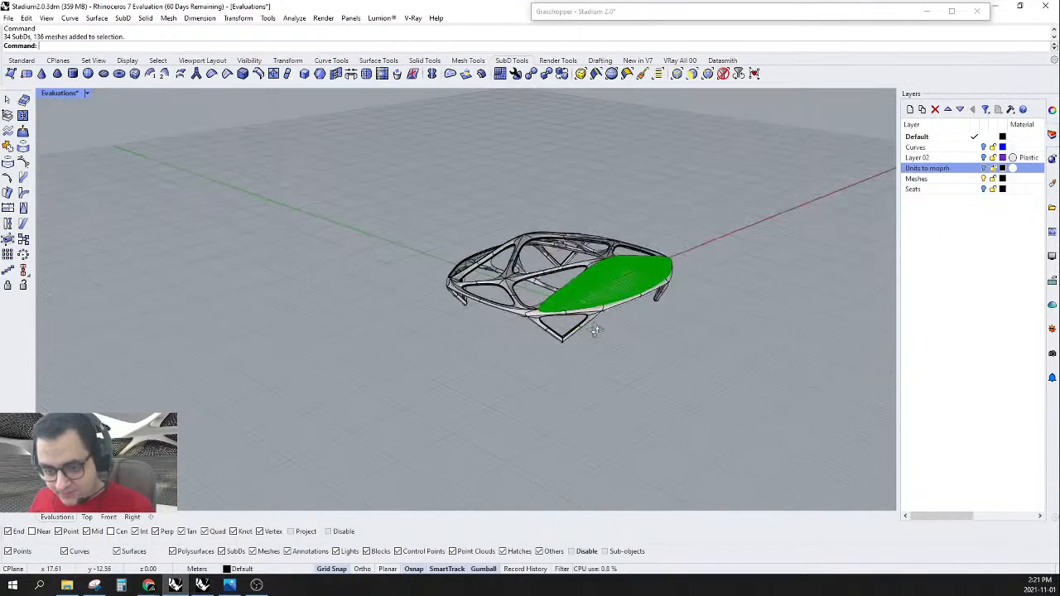
{"action": "scroll", "coordinate": [595, 329], "scroll_direction": "up", "scroll_amount": 5}
{"action": "left_click", "coordinate": [533, 271]}
{"action": "type", "text": "h"}
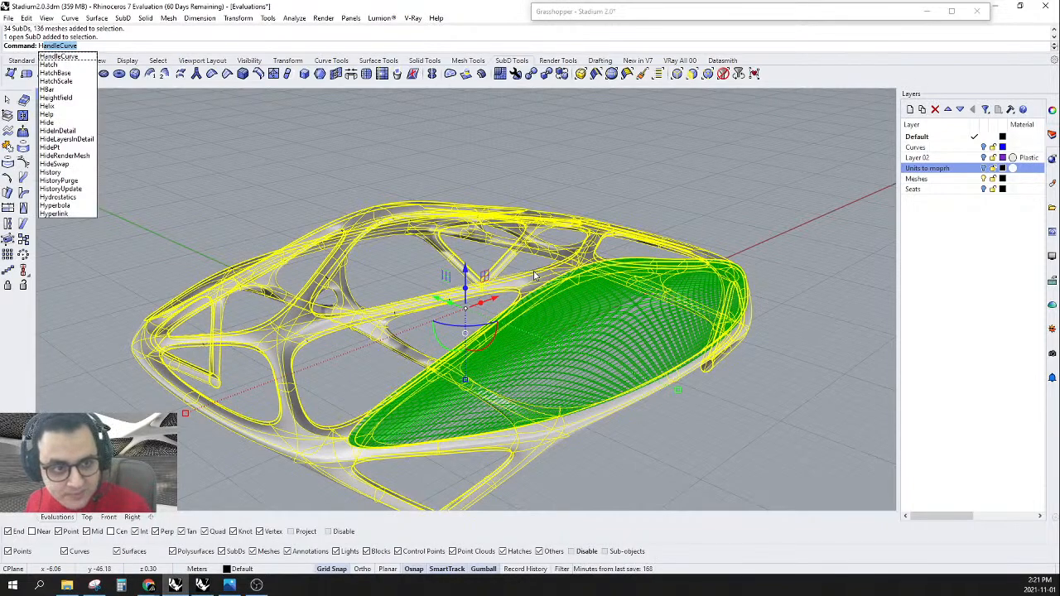
{"action": "type", "text": "ide"}
{"action": "key", "text": "Return"}
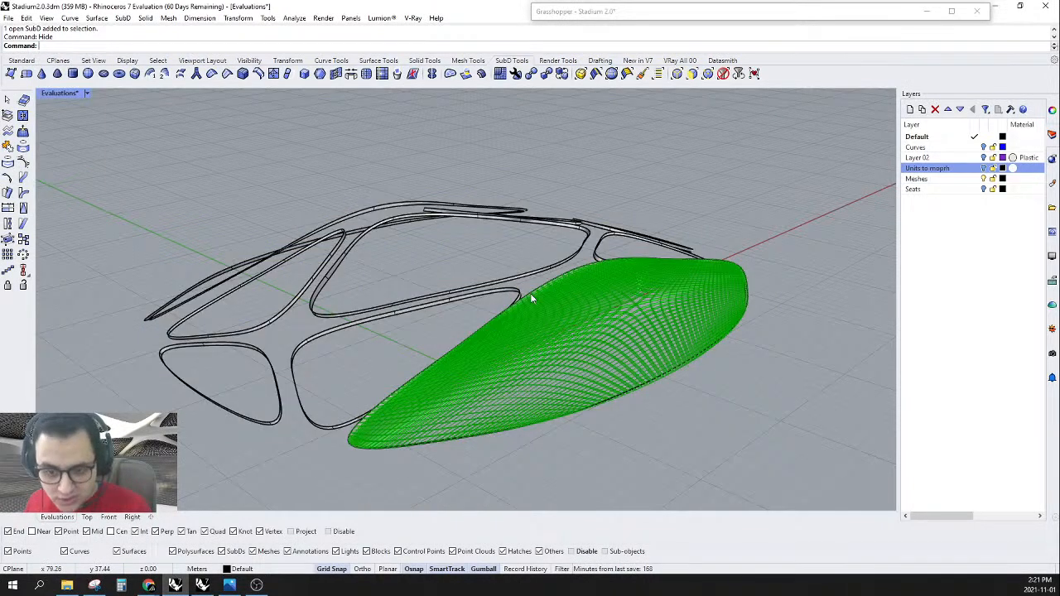
- Hide the remaining SubD rings around the facade openings, leaving only the Grasshopper preview
{"action": "right_click_drag", "start_coordinate": [586, 338], "coordinate": [648, 367]}
{"action": "scroll", "coordinate": [648, 367], "scroll_direction": "down", "scroll_amount": 8}
{"action": "scroll", "coordinate": [648, 198], "scroll_direction": "up", "scroll_amount": 5}
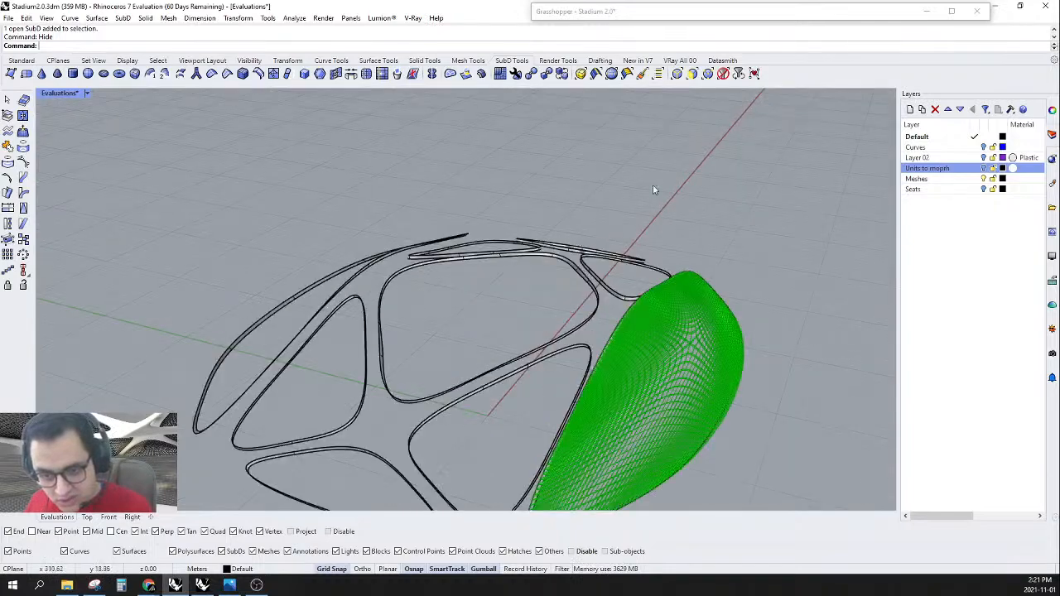
{"action": "right_click_drag", "start_coordinate": [653, 191], "coordinate": [653, 154], "text": "shift"}
{"action": "left_click_drag", "start_coordinate": [653, 154], "coordinate": [184, 516]}
{"action": "right_click", "coordinate": [605, 341]}
{"action": "right_click_drag", "start_coordinate": [605, 346], "coordinate": [678, 249]}
- Examine the lower edge of the green facade strip lattice up close in the Evaluations view
{"action": "left_click", "coordinate": [649, 15]}
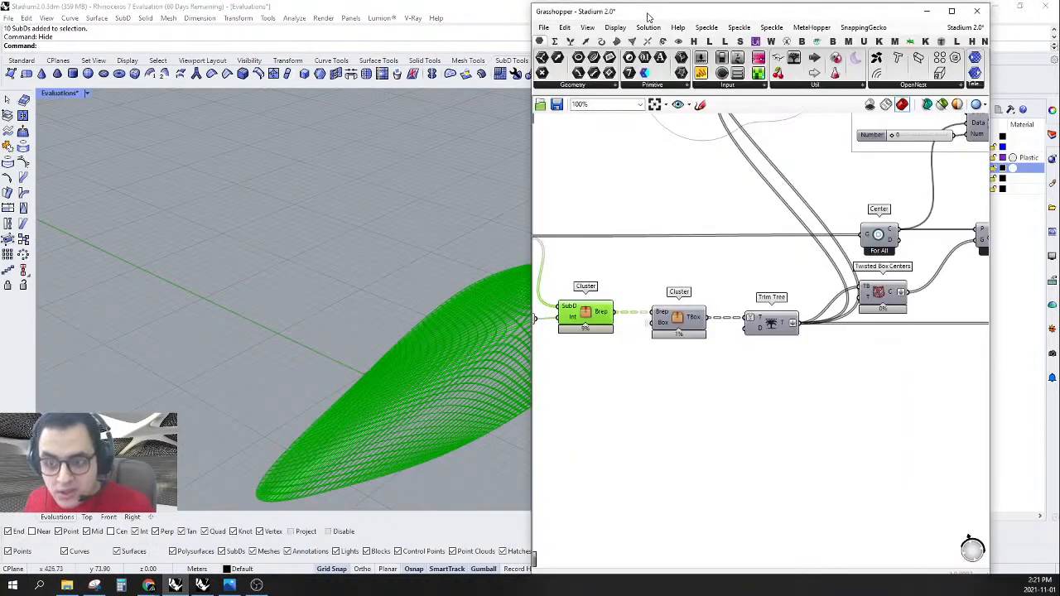
{"action": "double_click", "coordinate": [648, 17]}
{"action": "right_click_drag", "start_coordinate": [530, 273], "coordinate": [332, 290]}
{"action": "right_click_drag", "start_coordinate": [557, 293], "coordinate": [485, 169]}
{"action": "scroll", "coordinate": [485, 169], "scroll_direction": "up", "scroll_amount": 10}
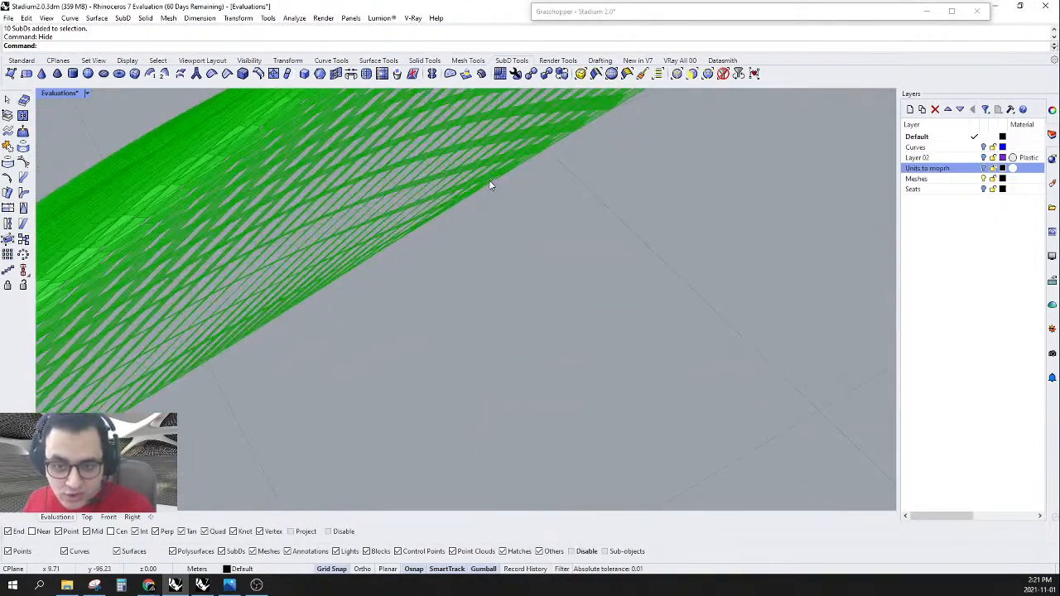
{"action": "right_click_drag", "start_coordinate": [481, 222], "coordinate": [414, 200]}
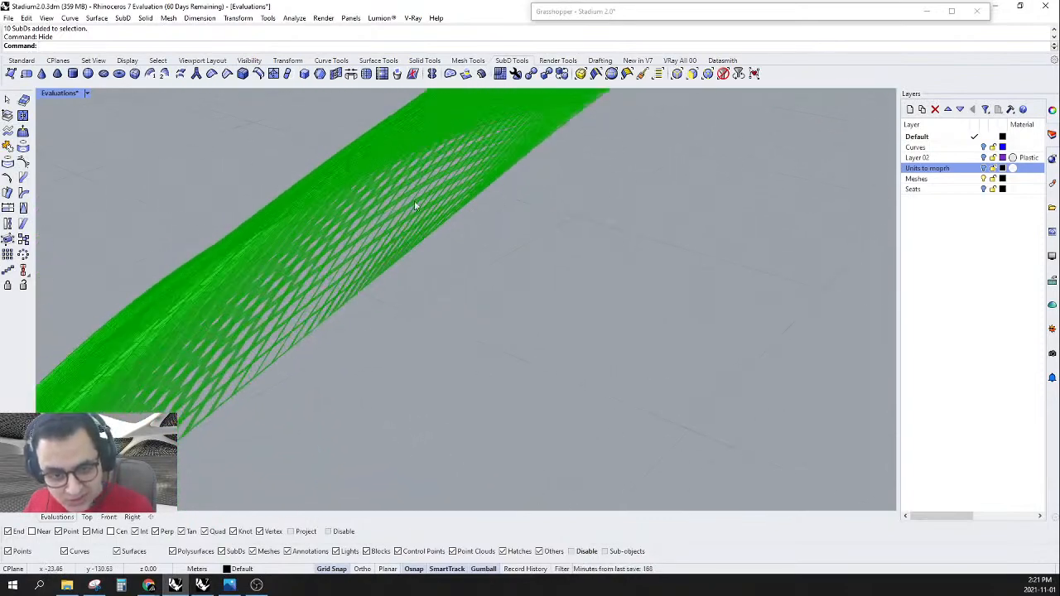
{"action": "left_click", "coordinate": [86, 94]}
{"action": "left_click", "coordinate": [665, 196]}
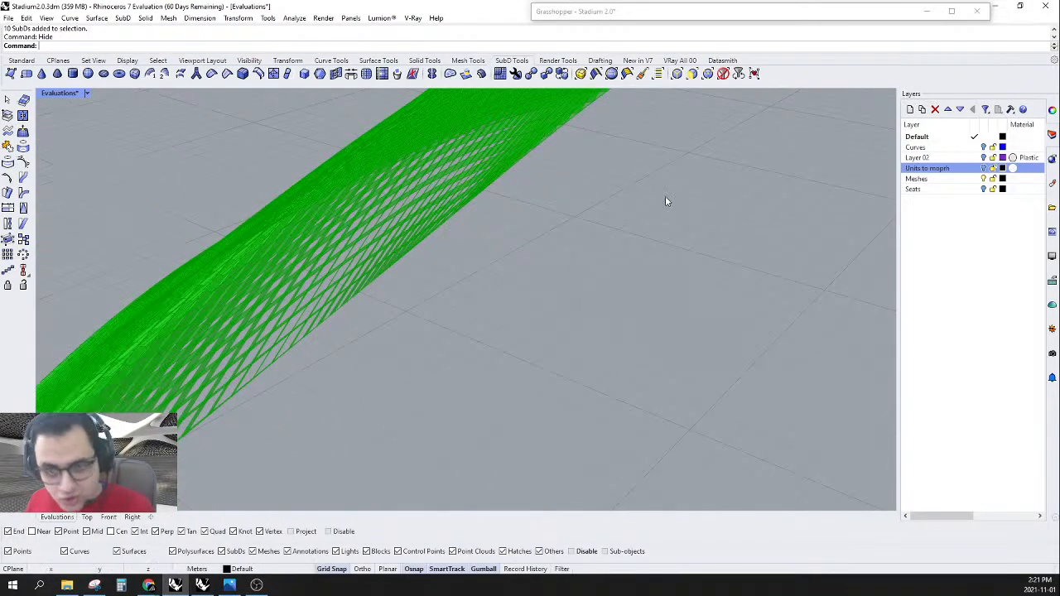
- Set the Shaded display's background to Solid Color in black and turn off the grid
{"action": "left_click", "coordinate": [1051, 111]}
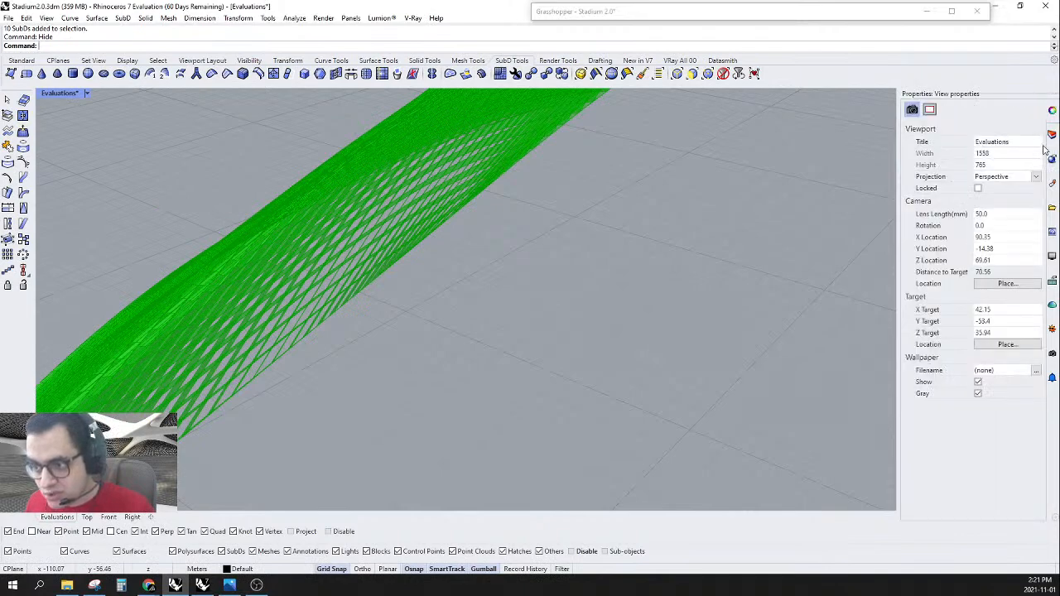
{"action": "left_click", "coordinate": [1052, 256]}
{"action": "left_click", "coordinate": [1014, 146]}
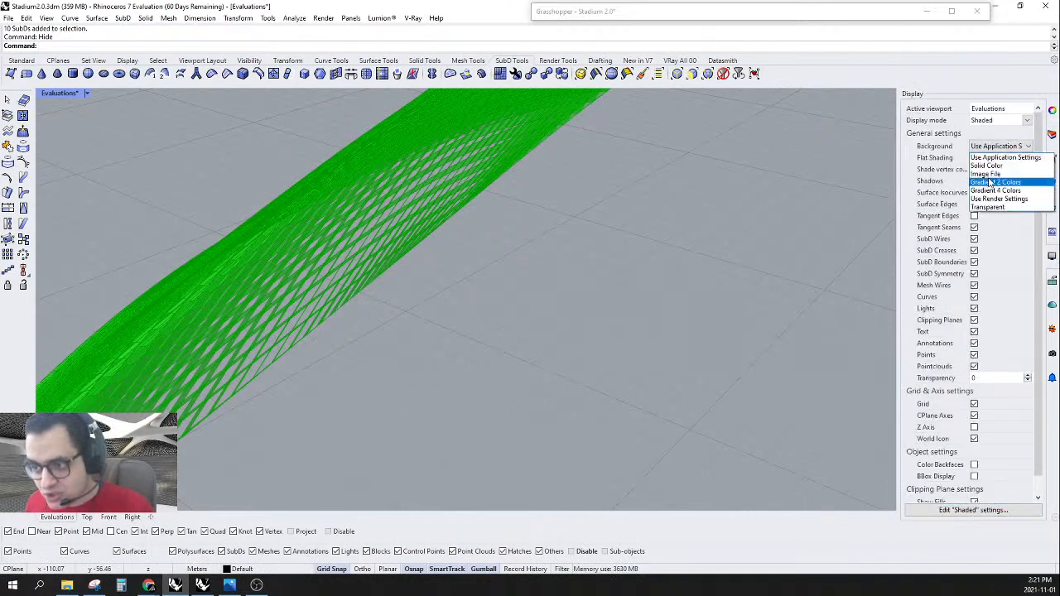
{"action": "left_click", "coordinate": [986, 165]}
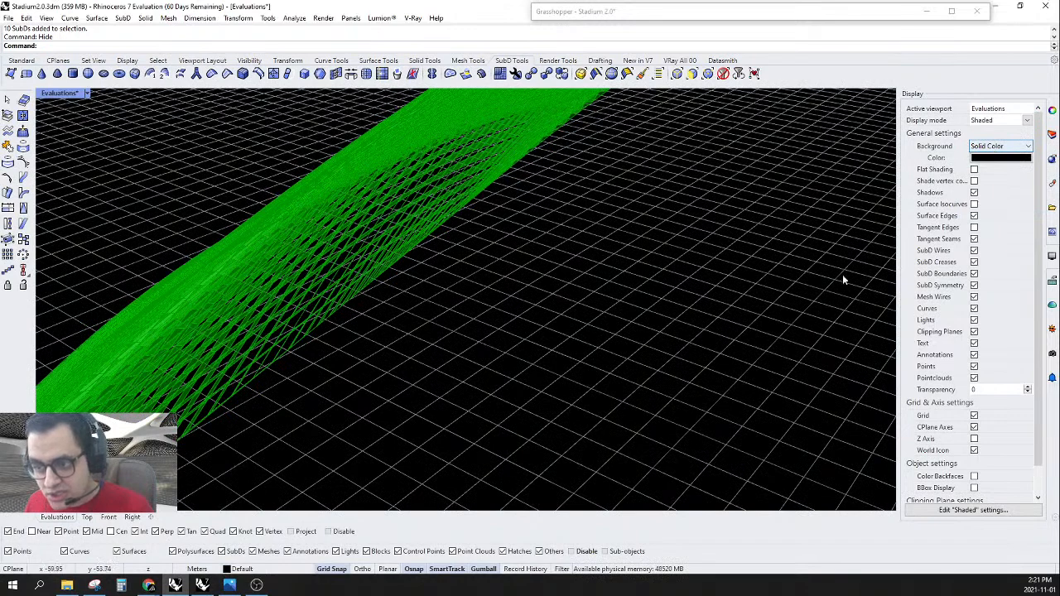
{"action": "left_click", "coordinate": [974, 415]}
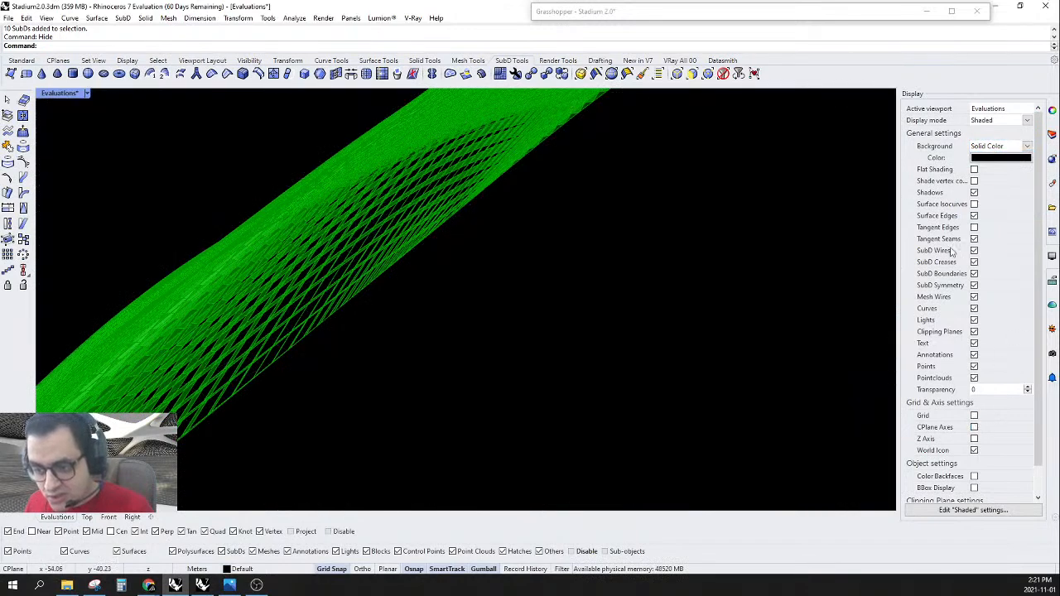
- Deselect the Grasshopper cluster and set the document's normal preview colour to red
{"action": "left_click", "coordinate": [722, 12]}
{"action": "scroll", "coordinate": [826, 342], "scroll_direction": "down", "scroll_amount": 4}
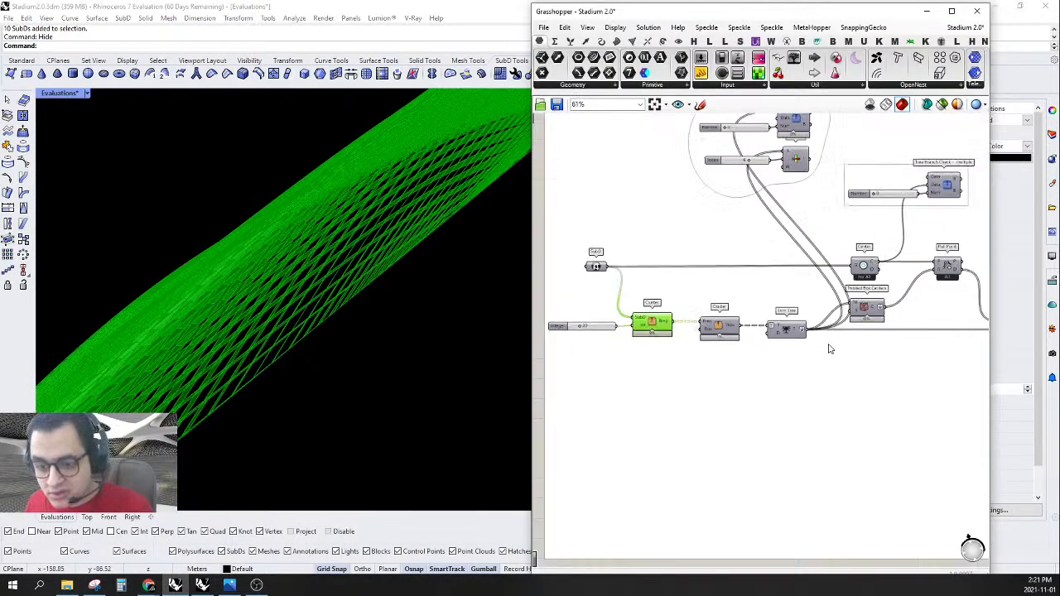
{"action": "left_click", "coordinate": [583, 329]}
{"action": "left_click", "coordinate": [975, 104]}
{"action": "left_click_drag", "start_coordinate": [993, 63], "coordinate": [827, 79]}
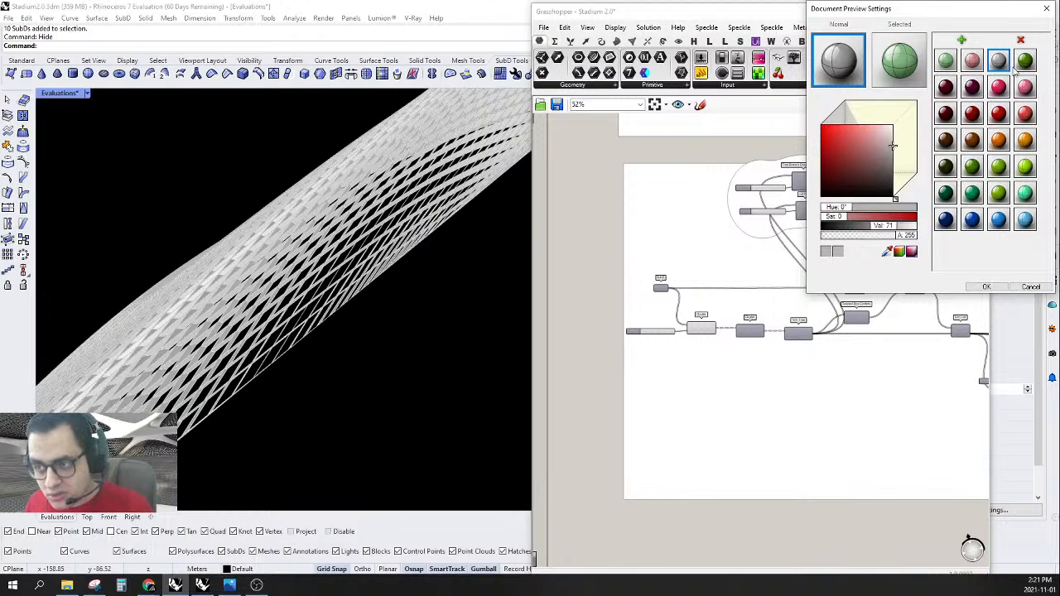
{"action": "left_click_drag", "start_coordinate": [972, 63], "coordinate": [838, 79]}
{"action": "left_click", "coordinate": [986, 287]}
- Set the slider feeding the first cluster's Int input to 3 and frame the coarser strips
{"action": "right_click_drag", "start_coordinate": [309, 277], "coordinate": [348, 290]}
{"action": "scroll", "coordinate": [353, 431], "scroll_direction": "up", "scroll_amount": 3}
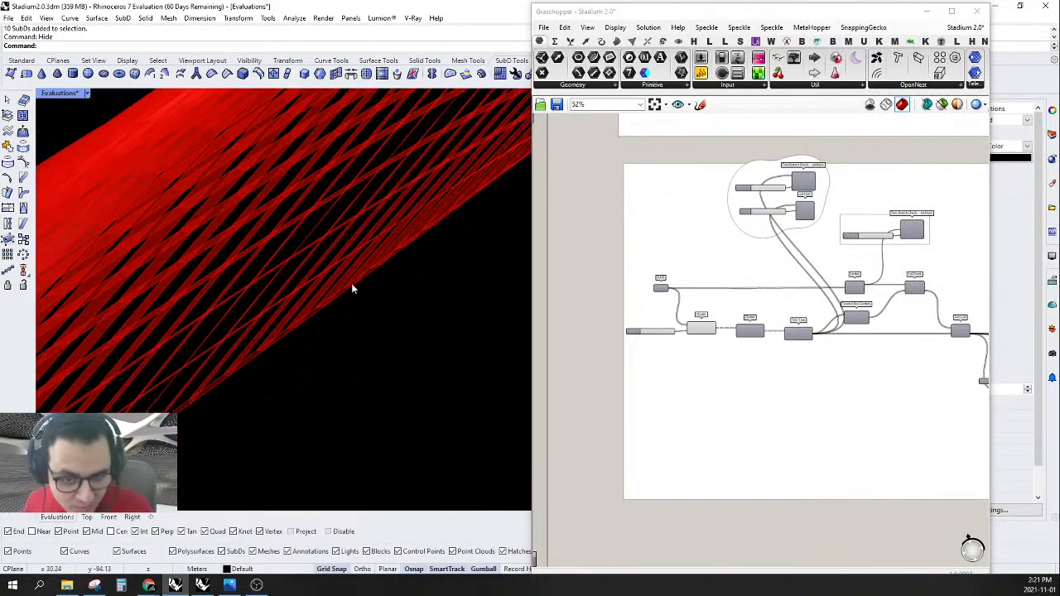
{"action": "scroll", "coordinate": [688, 327], "scroll_direction": "up", "scroll_amount": 5}
{"action": "double_click", "coordinate": [604, 334]}
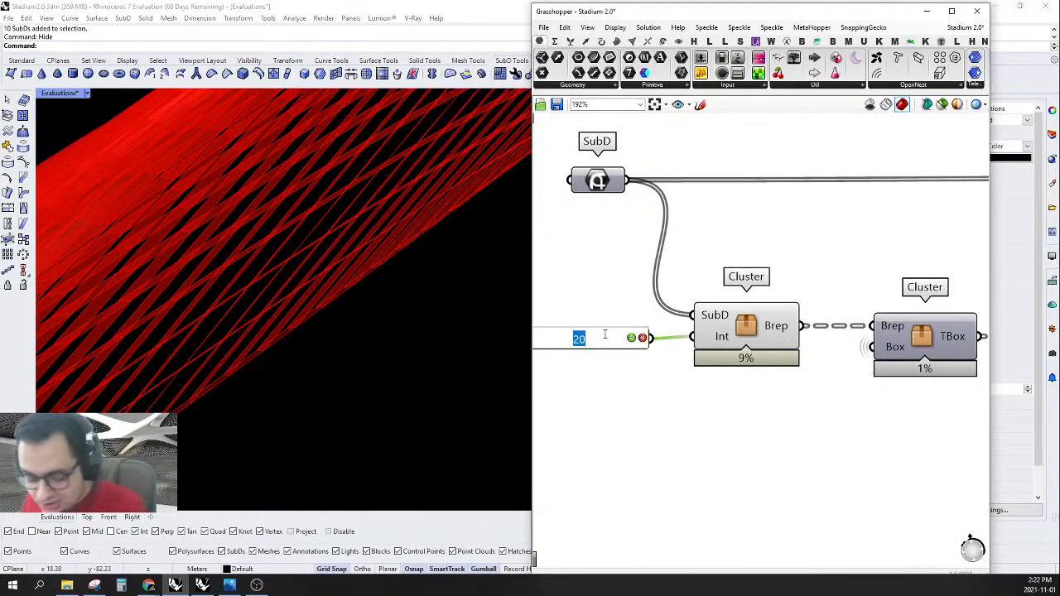
{"action": "type", "text": "3"}
{"action": "key", "text": "Return"}
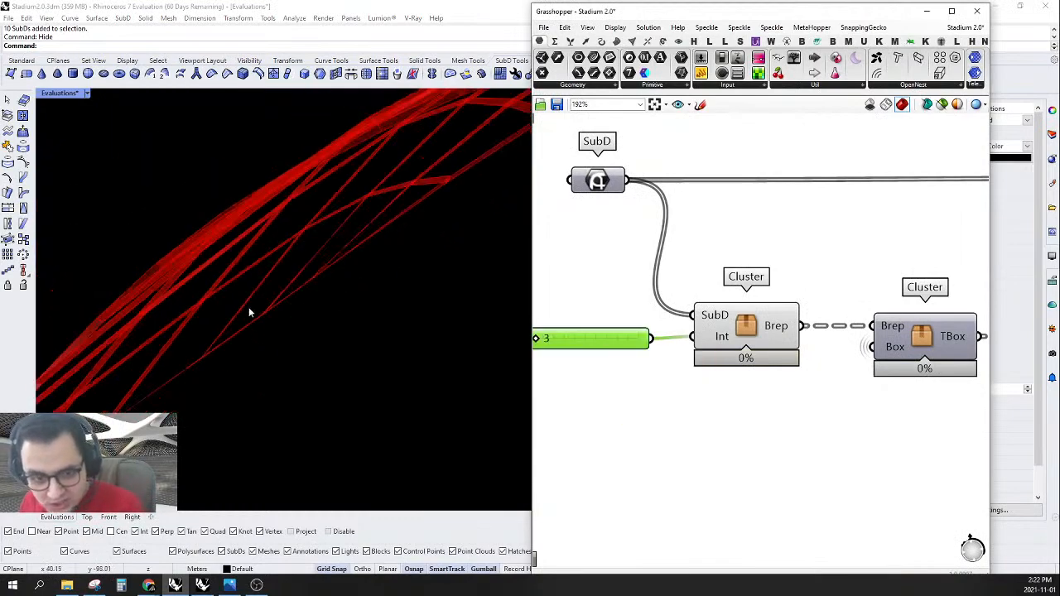
{"action": "right_click_drag", "start_coordinate": [346, 388], "coordinate": [400, 180]}
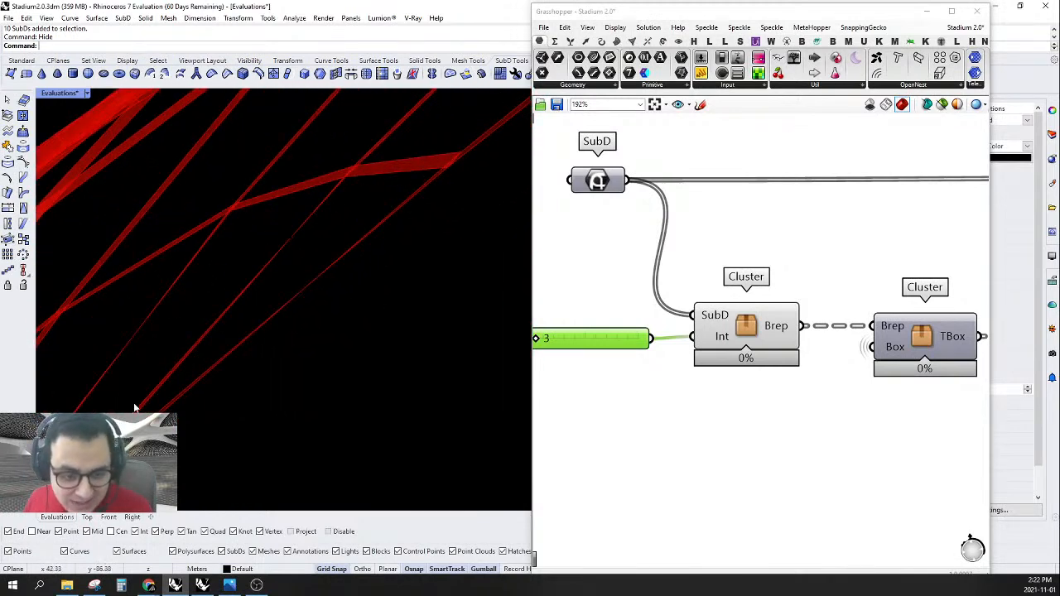
{"action": "right_click_drag", "start_coordinate": [137, 404], "coordinate": [451, 210]}
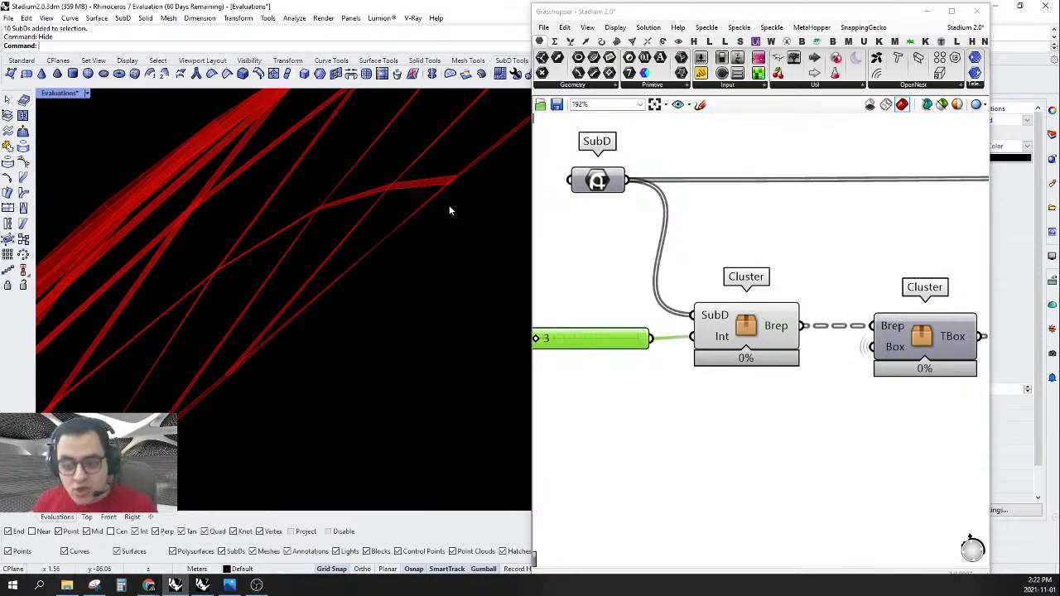
- Open the SubD-to-Brep cluster for editing and select its Loft component beside Relative Item
{"action": "scroll", "coordinate": [803, 265], "scroll_direction": "down", "scroll_amount": 3}
{"action": "scroll", "coordinate": [809, 315], "scroll_direction": "up", "scroll_amount": 2}
{"action": "right_click_drag", "start_coordinate": [777, 292], "coordinate": [704, 273]}
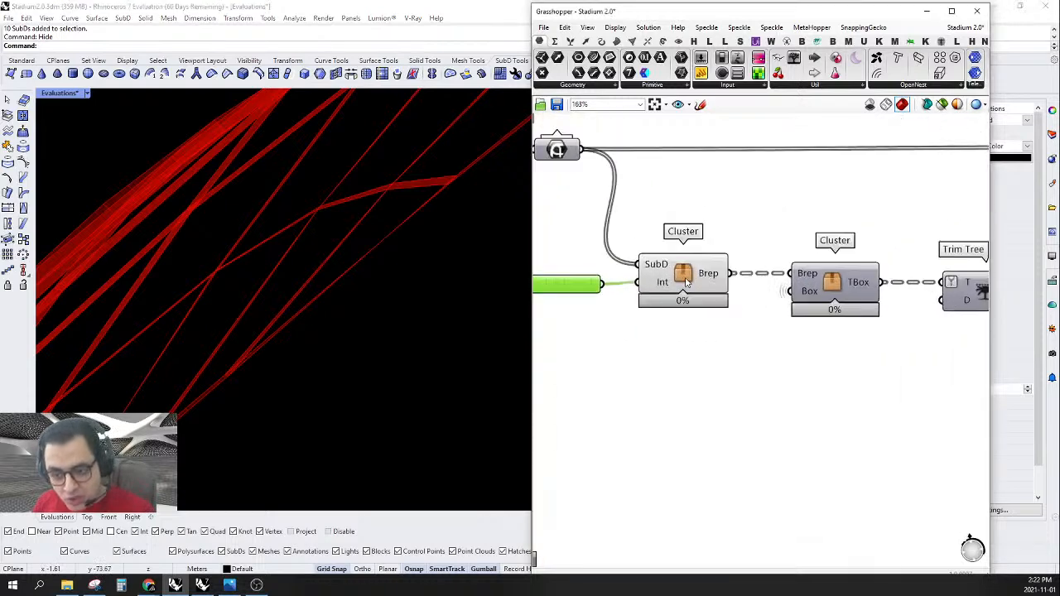
{"action": "double_click", "coordinate": [692, 271]}
{"action": "scroll", "coordinate": [785, 371], "scroll_direction": "up", "scroll_amount": 3}
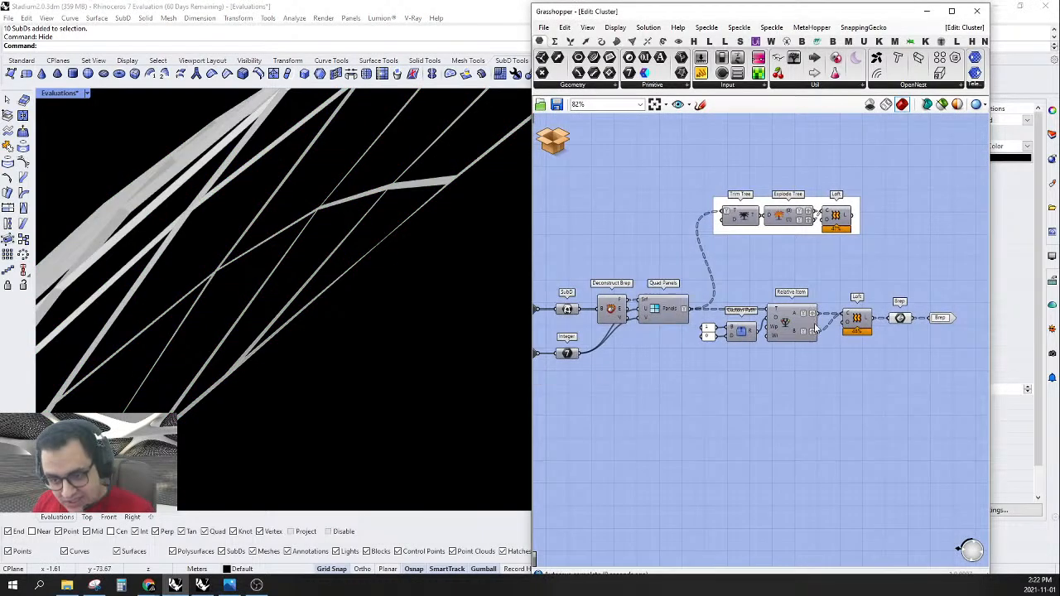
{"action": "right_click_drag", "start_coordinate": [784, 371], "coordinate": [745, 380]}
{"action": "left_click", "coordinate": [808, 293]}
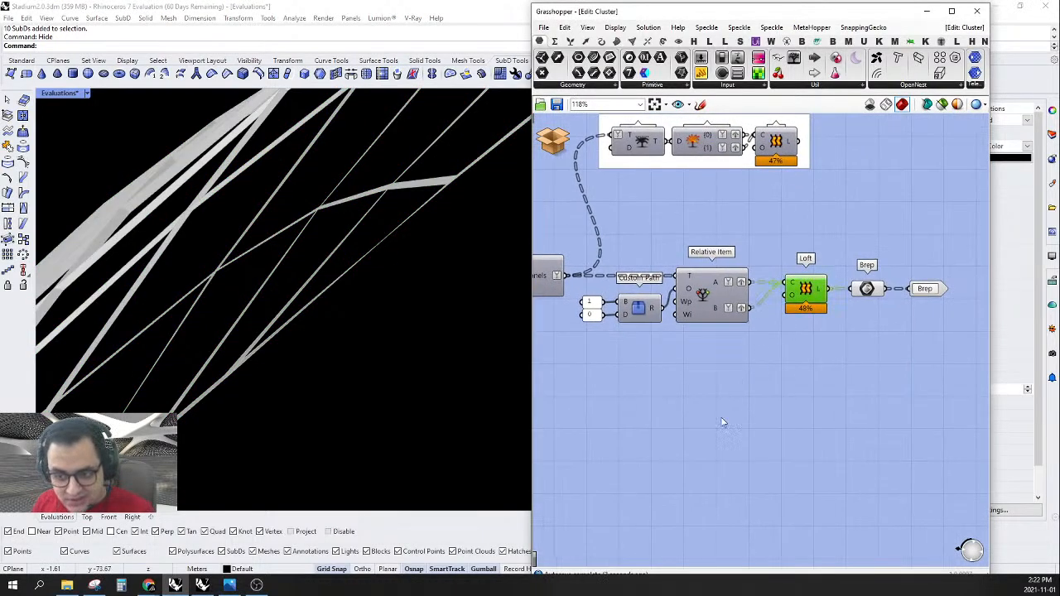
{"action": "right_click_drag", "start_coordinate": [720, 422], "coordinate": [742, 407]}
- Add a curve Explode component below the Loft and feed it Relative Item's A output
{"action": "double_click", "coordinate": [783, 386]}
{"action": "type", "text": "expl"}
{"action": "left_click", "coordinate": [781, 359]}
{"action": "scroll", "coordinate": [766, 382], "scroll_direction": "up", "scroll_amount": 2}
{"action": "left_click_drag", "start_coordinate": [759, 378], "coordinate": [779, 235]}
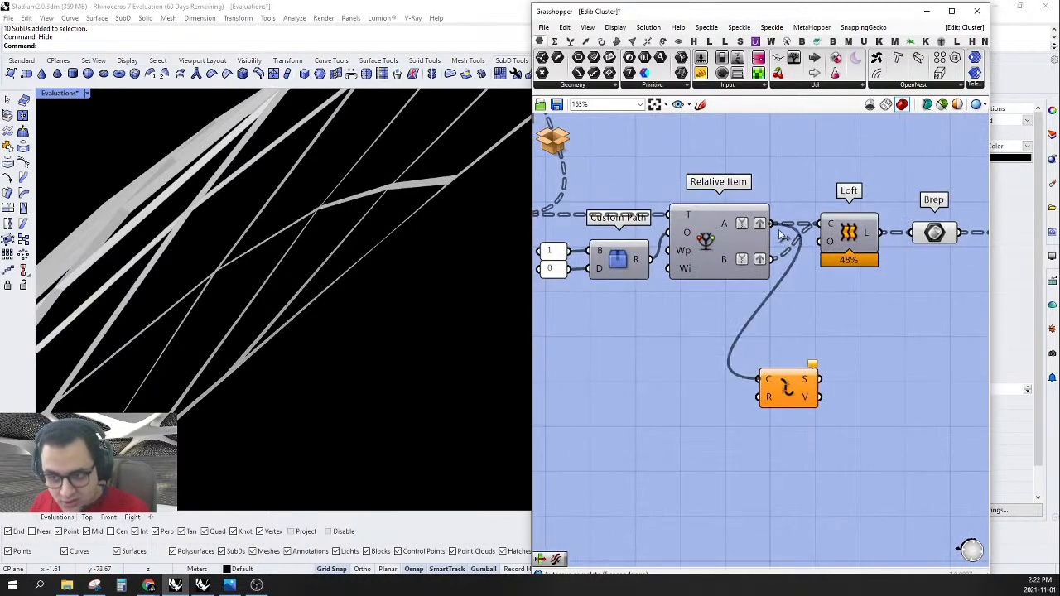
{"action": "left_click_drag", "start_coordinate": [788, 386], "coordinate": [836, 386]}
- Turn off the previews of the Loft and Brep components so only the exploded curves are displayed
{"action": "right_click_drag", "start_coordinate": [279, 342], "coordinate": [351, 258]}
{"action": "scroll", "coordinate": [727, 288], "scroll_direction": "down", "scroll_amount": 2}
{"action": "left_click_drag", "start_coordinate": [873, 201], "coordinate": [792, 300]}
{"action": "middle_click", "coordinate": [813, 196]}
{"action": "left_click", "coordinate": [846, 214]}
{"action": "right_click_drag", "start_coordinate": [315, 273], "coordinate": [350, 300]}
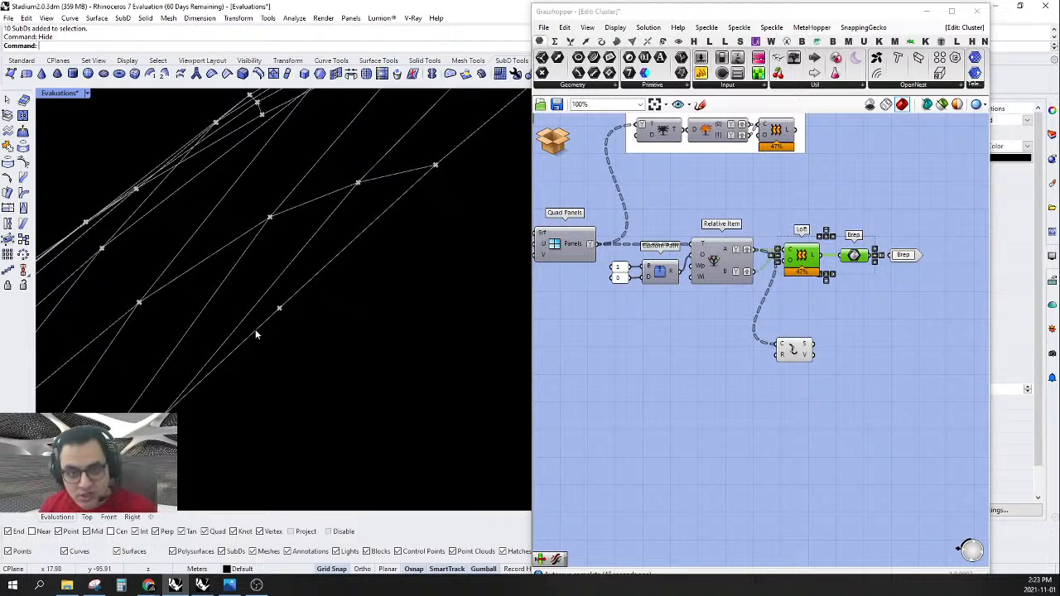
- Turn the previews of the Loft and Brep components back on and frame the lofted strips
{"action": "right_click_drag", "start_coordinate": [863, 392], "coordinate": [745, 404]}
{"action": "left_click_drag", "start_coordinate": [854, 232], "coordinate": [665, 290]}
{"action": "right_click", "coordinate": [680, 270]}
{"action": "left_click", "coordinate": [708, 288]}
{"action": "right_click_drag", "start_coordinate": [273, 308], "coordinate": [278, 229]}
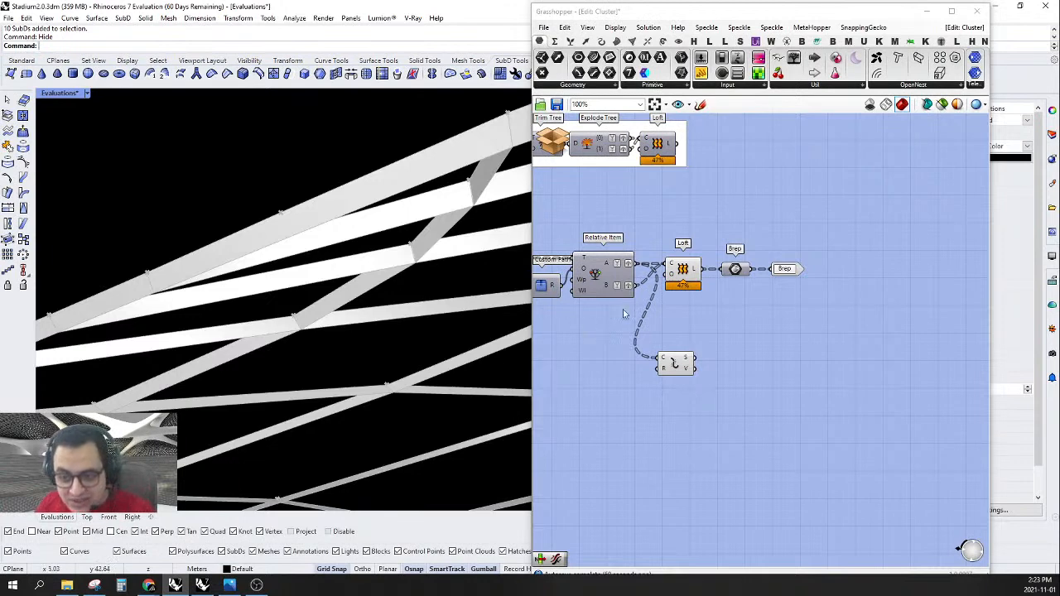
- Check the loft type choices in the loft options of the Loft component's O input
{"action": "right_click", "coordinate": [672, 277]}
{"action": "mouse_move", "coordinate": [796, 370]}
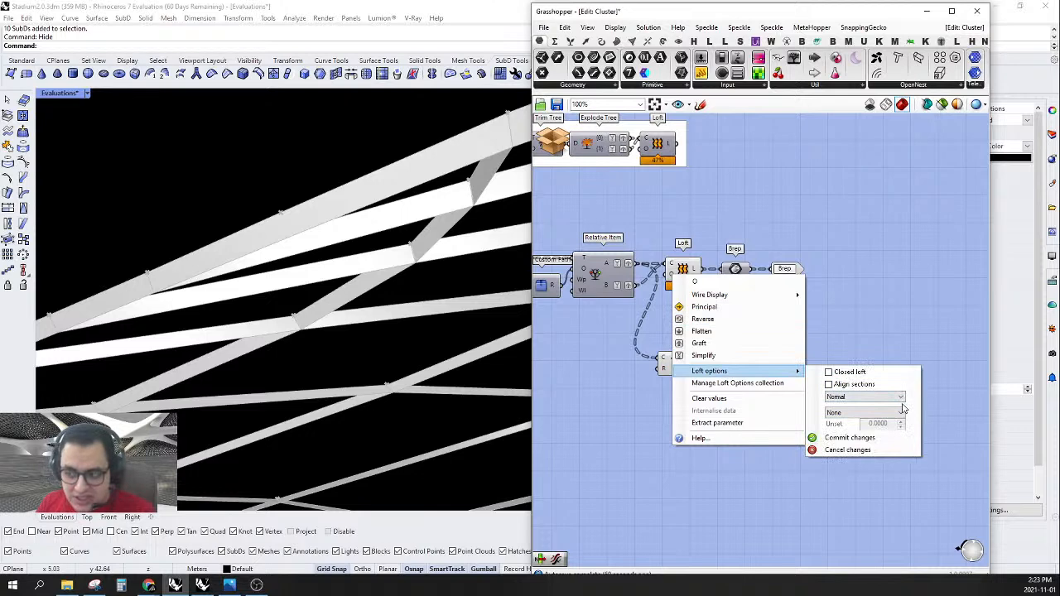
{"action": "left_click", "coordinate": [889, 400]}
{"action": "left_click", "coordinate": [889, 400]}
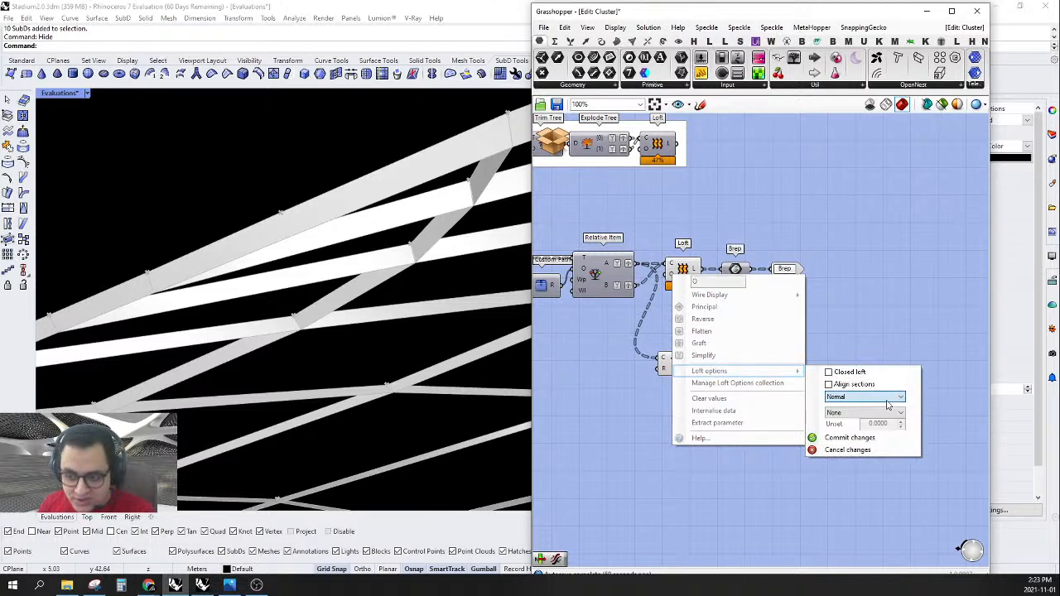
{"action": "left_click", "coordinate": [887, 343]}
- Duplicate the Explode component below the first and connect Relative Item's B output to the copy's curve input
{"action": "right_click_drag", "start_coordinate": [740, 345], "coordinate": [717, 373]}
{"action": "left_click_drag", "start_coordinate": [683, 377], "coordinate": [690, 351]}
{"action": "mouse_move", "coordinate": [348, 218]}
{"action": "right_mouse_down"}
{"action": "mouse_move", "coordinate": [356, 229]}
{"action": "mouse_move", "coordinate": [347, 225]}
{"action": "right_mouse_up"}
{"action": "scroll", "coordinate": [722, 350], "scroll_direction": "up", "scroll_amount": 2}
{"action": "left_click_drag", "start_coordinate": [684, 355], "coordinate": [613, 280]}
{"action": "key", "text": "ctrl+c"}
{"action": "key", "text": "ctrl+v"}
{"action": "right_click_drag", "start_coordinate": [759, 352], "coordinate": [684, 352]}
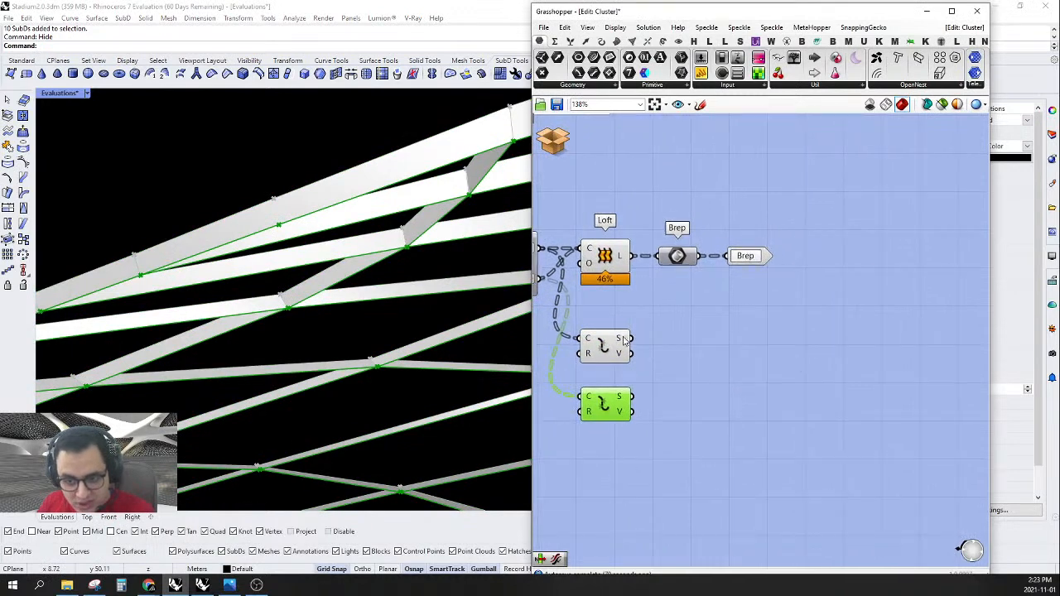
- Graft and simplify the segments outputs of both Explode components
{"action": "right_click", "coordinate": [623, 336]}
{"action": "left_click", "coordinate": [674, 396]}
{"action": "right_click", "coordinate": [624, 339]}
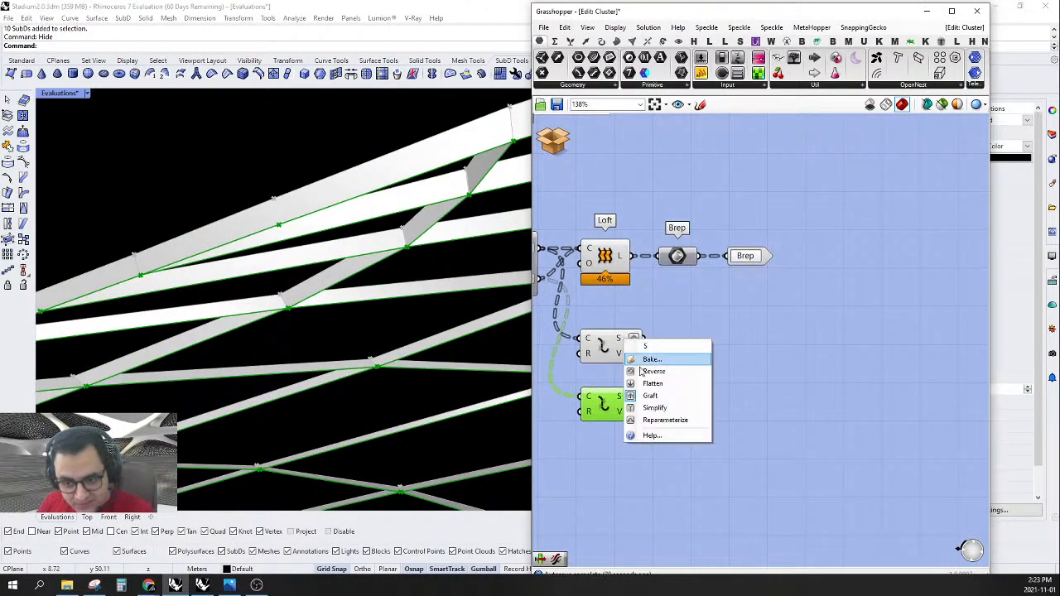
{"action": "left_click", "coordinate": [660, 408]}
{"action": "right_click", "coordinate": [617, 399]}
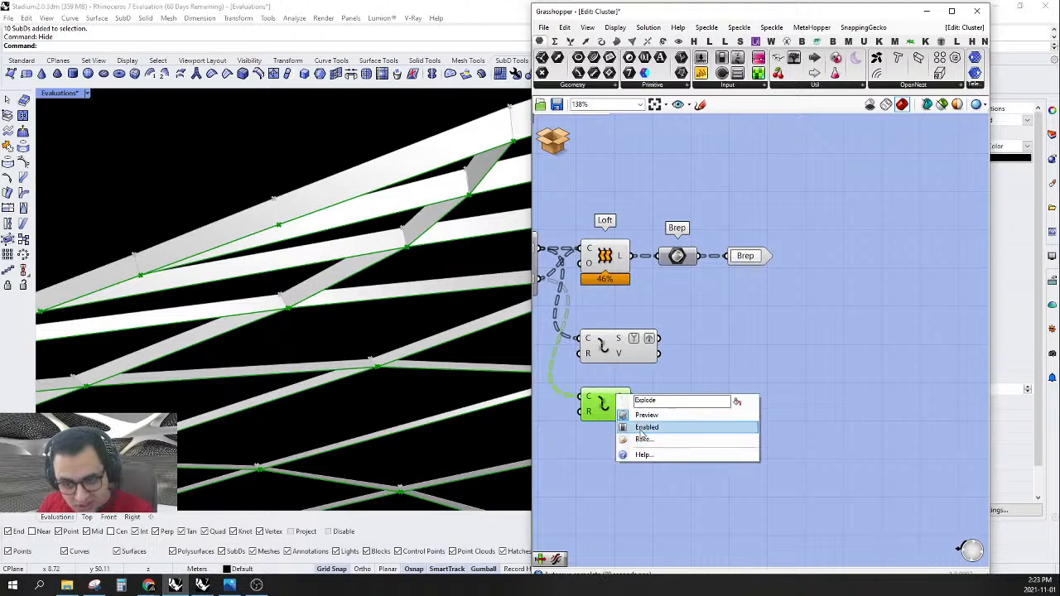
{"action": "left_click", "coordinate": [637, 357]}
{"action": "right_click", "coordinate": [627, 395]}
{"action": "left_click", "coordinate": [658, 455]}
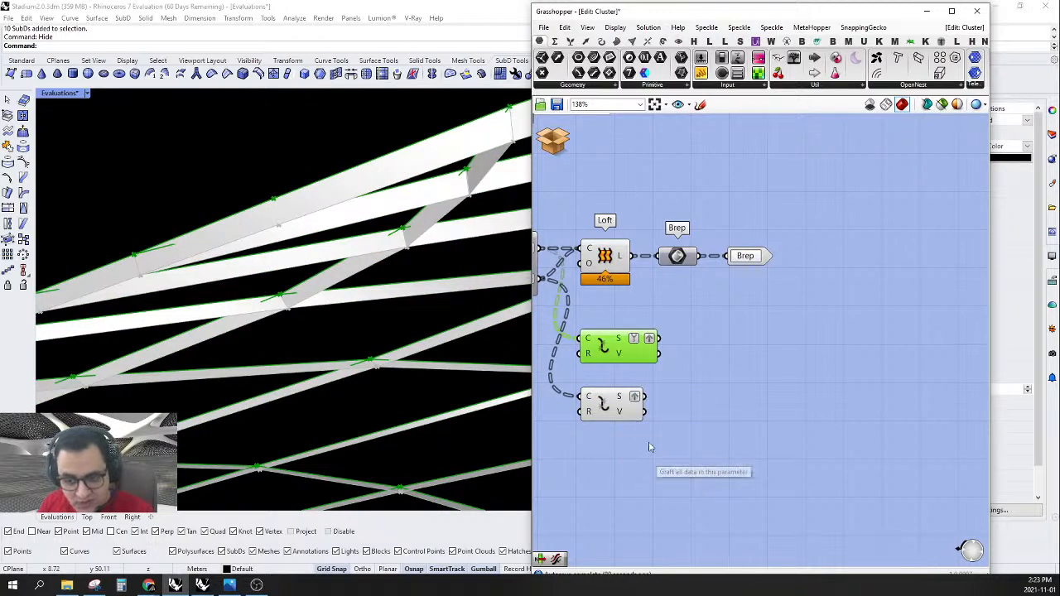
{"action": "right_click", "coordinate": [626, 400]}
{"action": "left_click", "coordinate": [655, 468]}
- Add a Loft component and connect both Explode components' S outputs to its curves input
{"action": "double_click", "coordinate": [738, 403]}
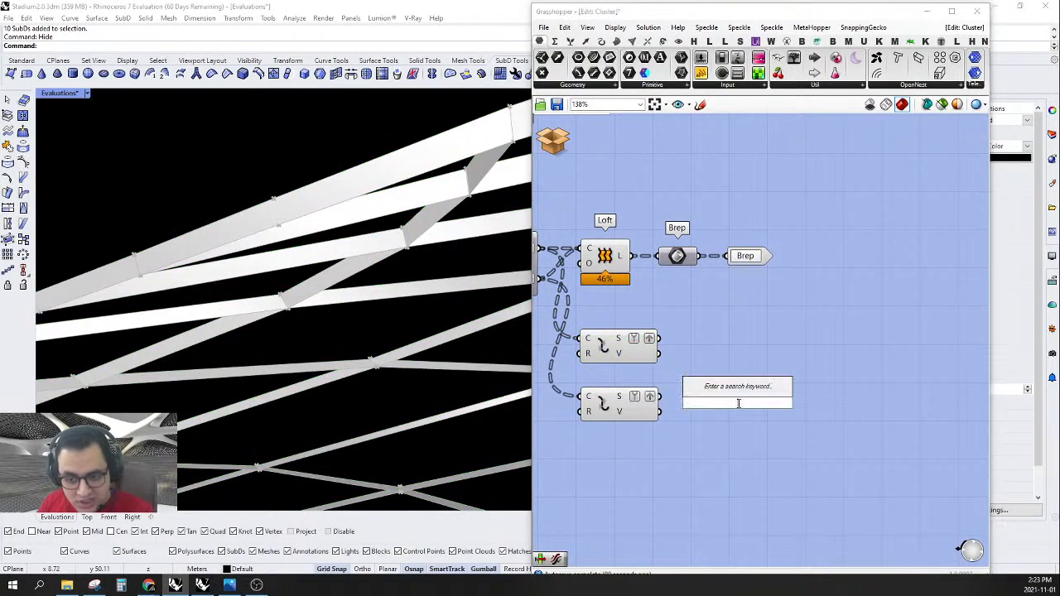
{"action": "type", "text": "loft"}
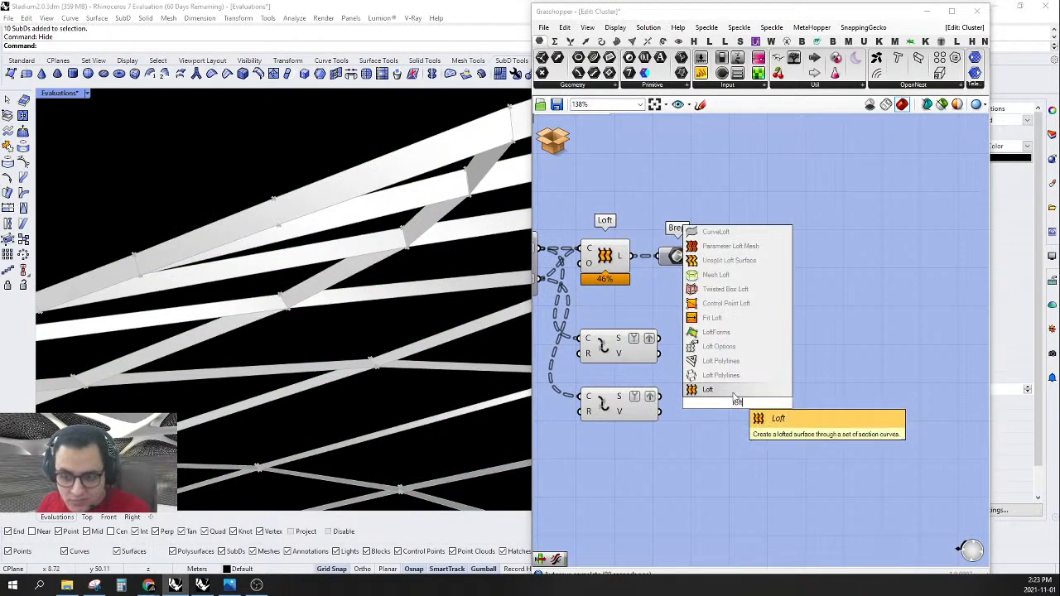
{"action": "left_click", "coordinate": [711, 386]}
{"action": "left_click_drag", "start_coordinate": [659, 338], "coordinate": [716, 382]}
{"action": "left_click", "coordinate": [732, 306]}
{"action": "right_click_drag", "start_coordinate": [712, 306], "coordinate": [721, 307]}
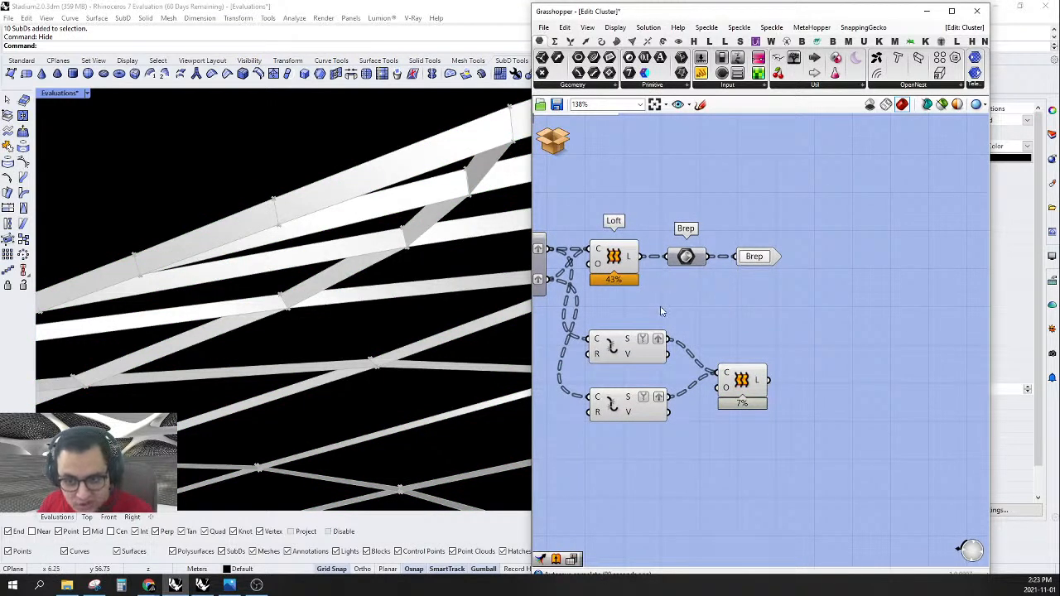
- Turn off the previews of the two Explode components and the original Loft, leaving the new loft's strips displayed for inspection
{"action": "left_click_drag", "start_coordinate": [660, 308], "coordinate": [618, 454]}
{"action": "right_click_drag", "start_coordinate": [666, 328], "coordinate": [678, 319]}
{"action": "left_click", "coordinate": [707, 337]}
{"action": "left_click_drag", "start_coordinate": [653, 171], "coordinate": [605, 258]}
{"action": "right_click", "coordinate": [627, 171]}
{"action": "left_click", "coordinate": [654, 190]}
{"action": "left_click", "coordinate": [647, 160]}
{"action": "right_click_drag", "start_coordinate": [447, 223], "coordinate": [260, 137]}
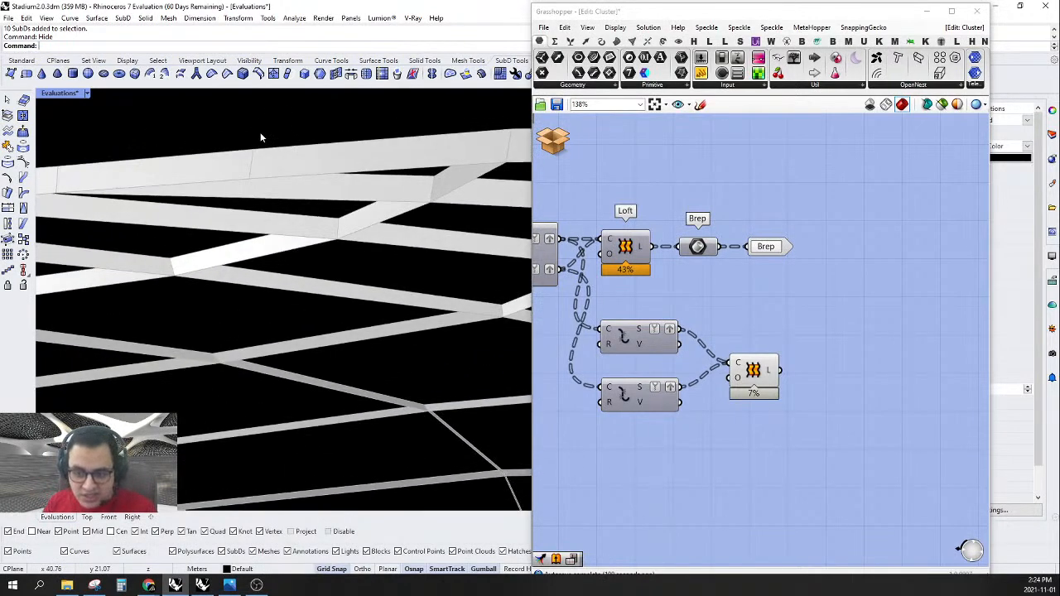
- Shift the Brep parameter and its cluster output farther along the canvas and align the new Loft beside the first Explode
{"action": "right_click_drag", "start_coordinate": [678, 287], "coordinate": [703, 308]}
{"action": "left_click_drag", "start_coordinate": [915, 214], "coordinate": [703, 298]}
{"action": "right_click_drag", "start_coordinate": [822, 286], "coordinate": [755, 304]}
{"action": "left_click_drag", "start_coordinate": [656, 286], "coordinate": [922, 286]}
{"action": "left_click_drag", "start_coordinate": [714, 414], "coordinate": [697, 397]}
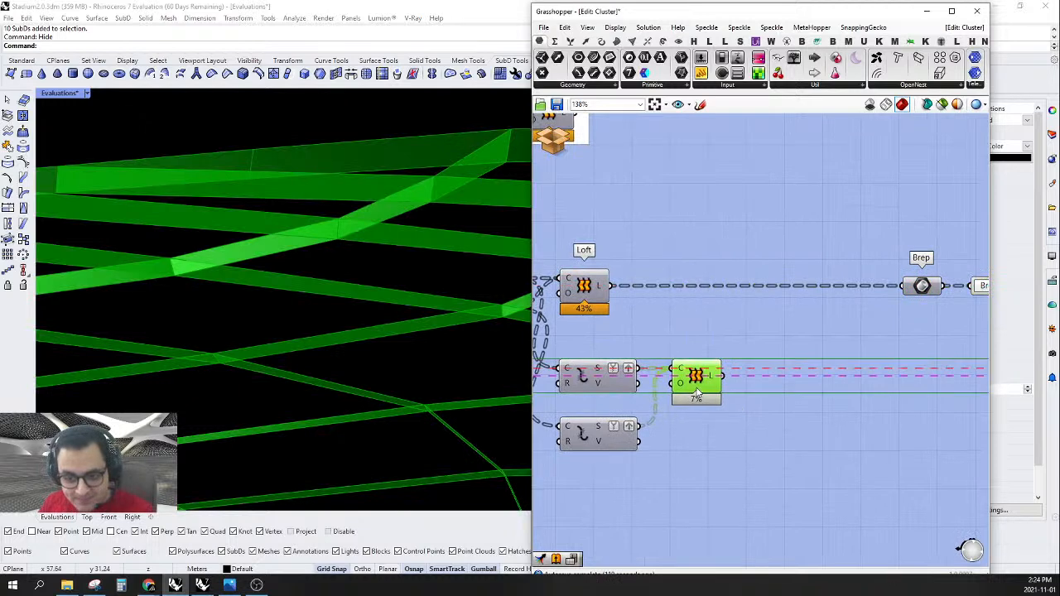
{"action": "left_click", "coordinate": [751, 338]}
- Compare both Lofts' output data, and add a Trim Tree with a simplified T input fed by the new Loft
{"action": "mouse_move", "coordinate": [605, 289]}
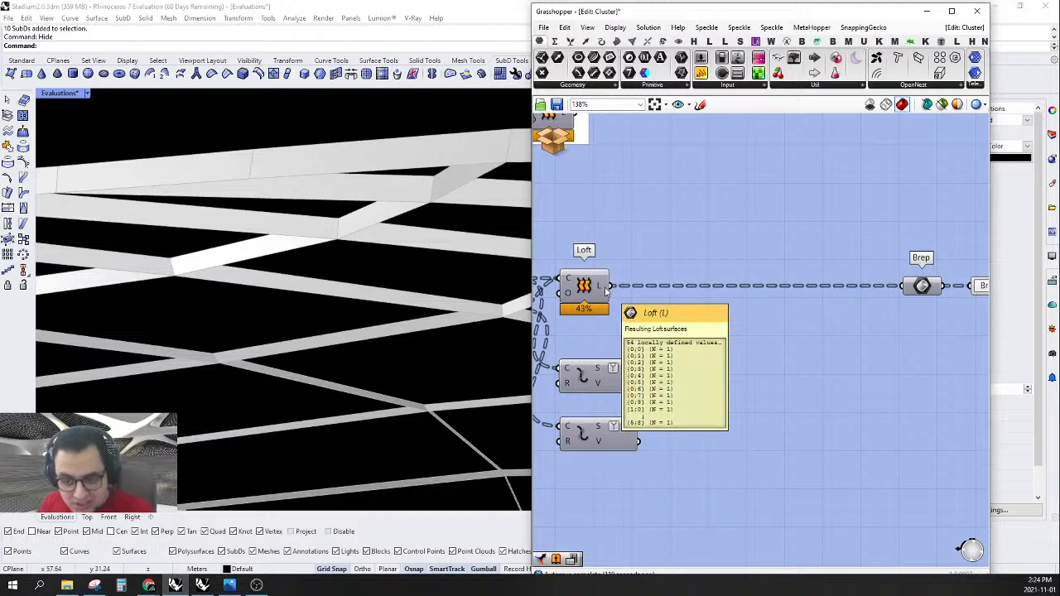
{"action": "mouse_move", "coordinate": [717, 380]}
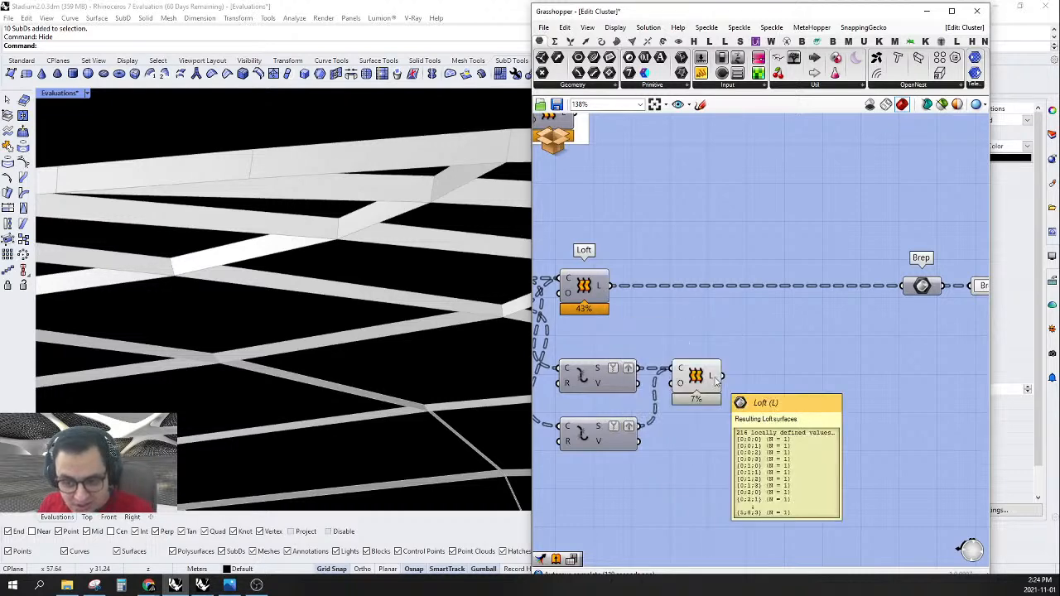
{"action": "double_click", "coordinate": [783, 377]}
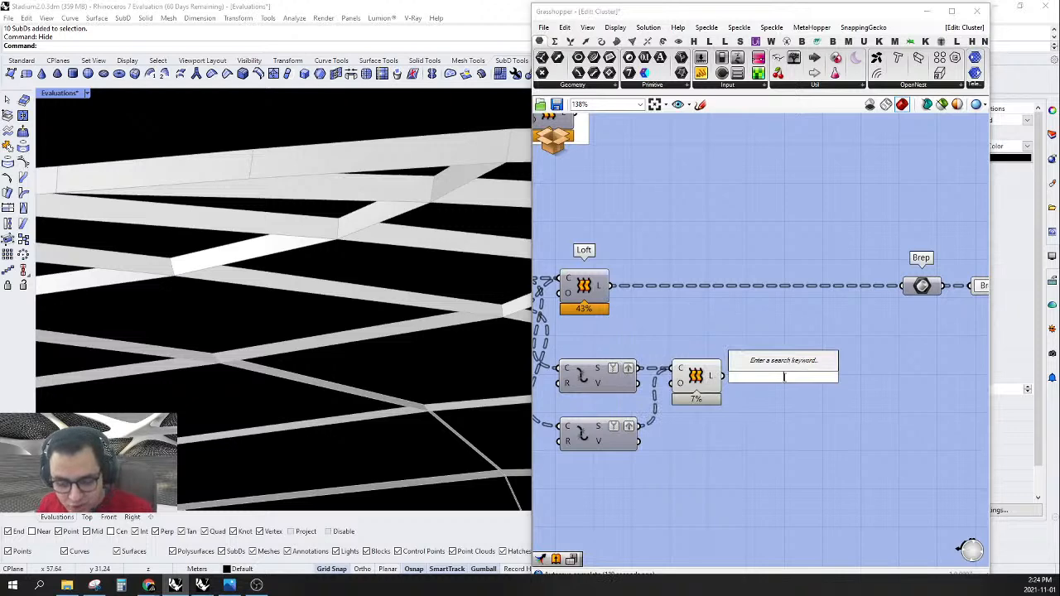
{"action": "type", "text": "trim"}
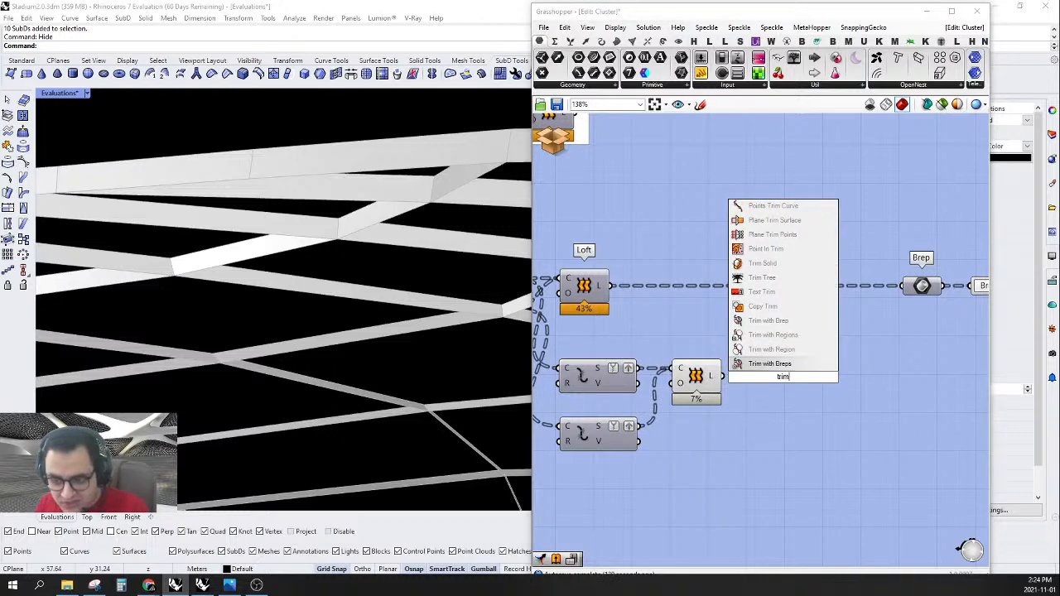
{"action": "left_click", "coordinate": [753, 287]}
{"action": "right_click", "coordinate": [755, 370]}
{"action": "left_click", "coordinate": [763, 363]}
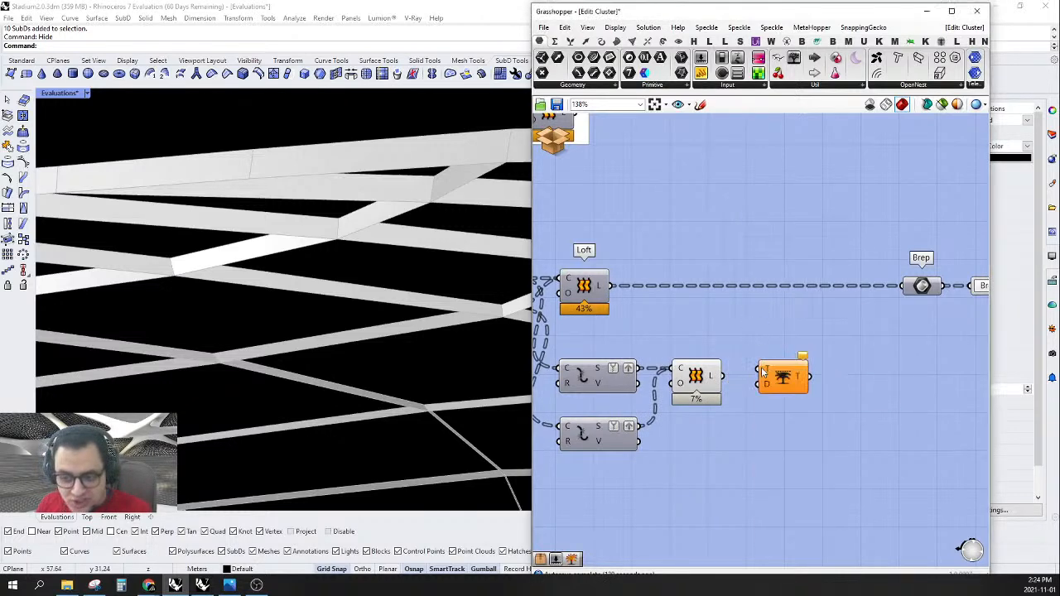
{"action": "right_click", "coordinate": [763, 368]}
{"action": "left_click", "coordinate": [791, 458]}
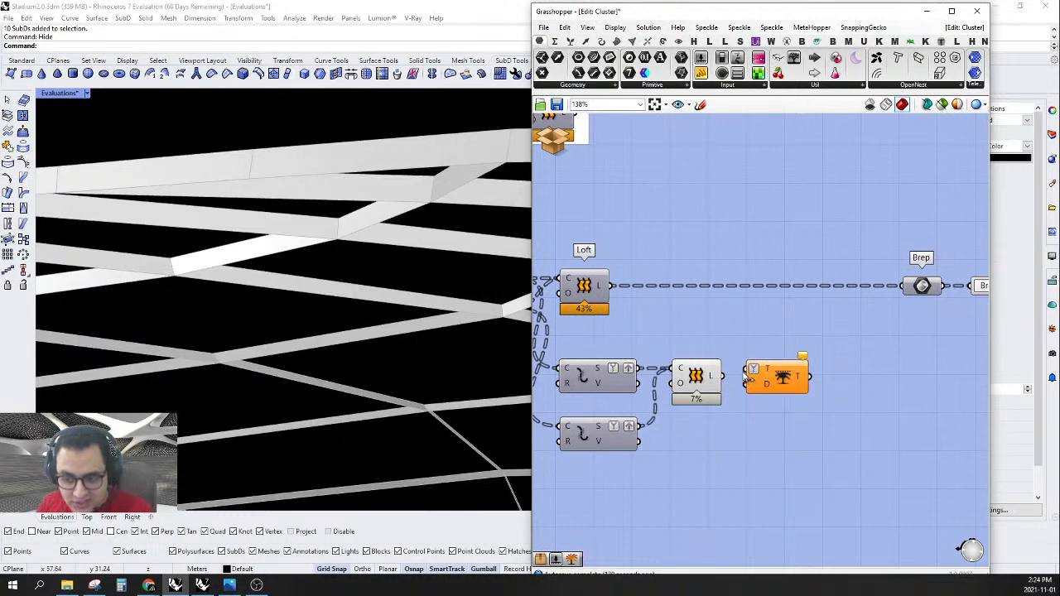
{"action": "left_click_drag", "start_coordinate": [780, 390], "coordinate": [783, 394]}
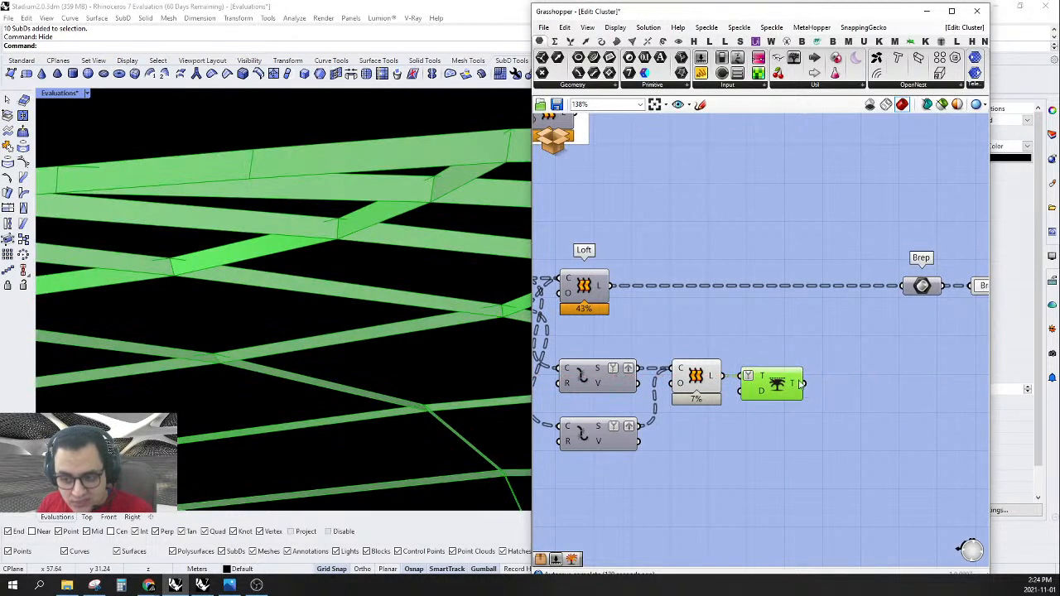
- Add a Brep Join after Trim Tree and connect its joined breps to the Brep parameter in place of the original Loft
{"action": "mouse_move", "coordinate": [800, 383]}
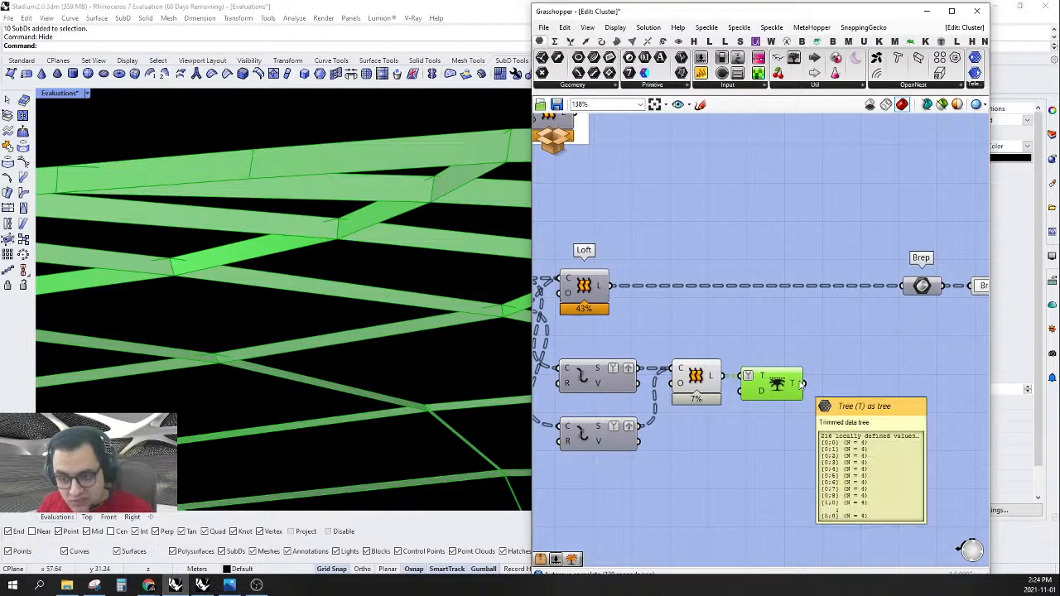
{"action": "double_click", "coordinate": [831, 378]}
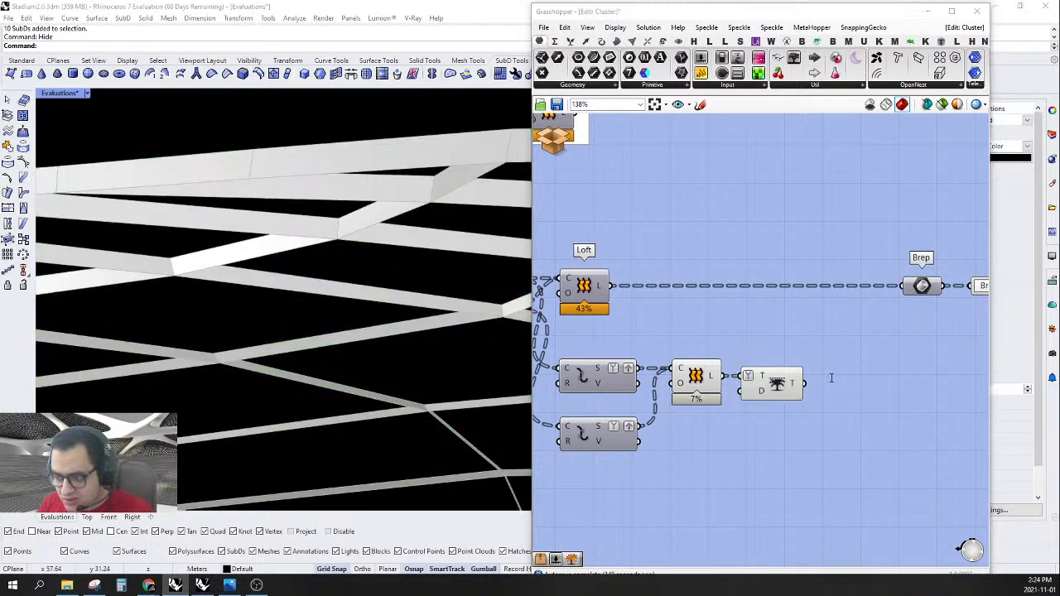
{"action": "type", "text": "bre"}
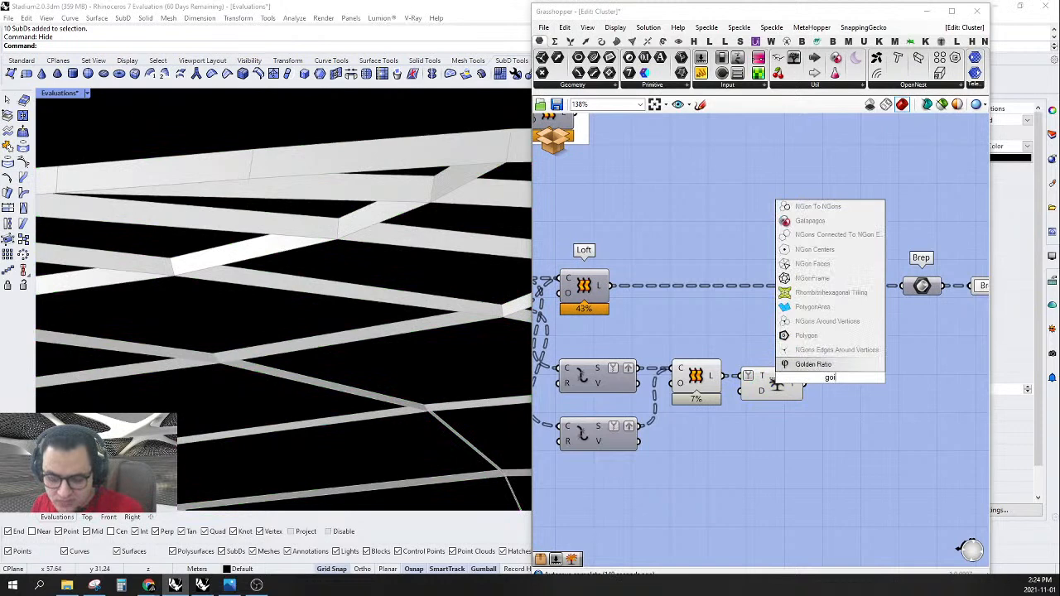
{"action": "left_click", "coordinate": [859, 369]}
{"action": "double_click", "coordinate": [857, 383]}
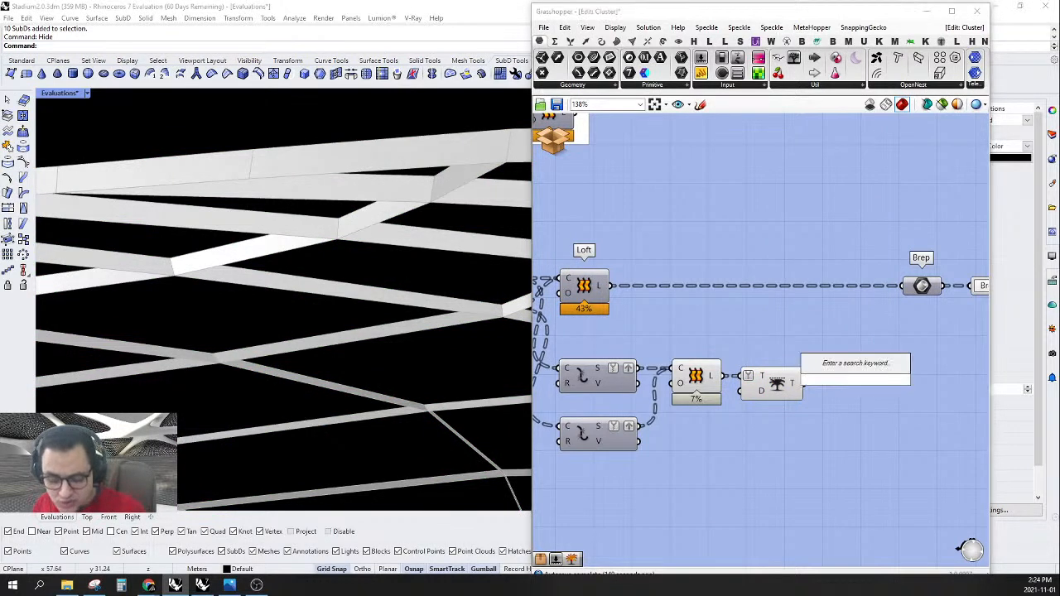
{"action": "type", "text": "jo"}
{"action": "left_click", "coordinate": [850, 354]}
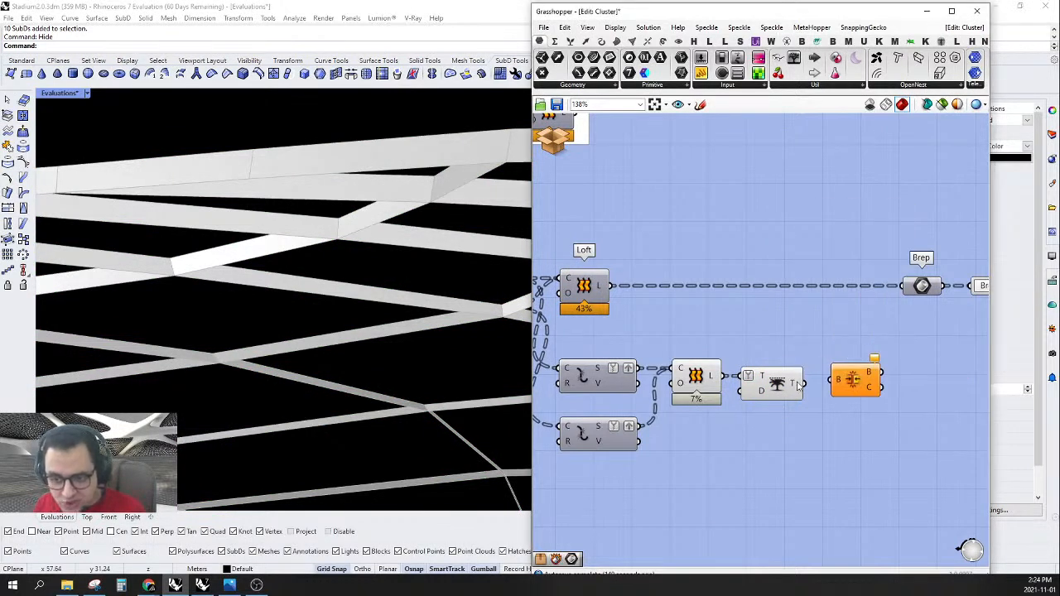
{"action": "mouse_move", "coordinate": [797, 384]}
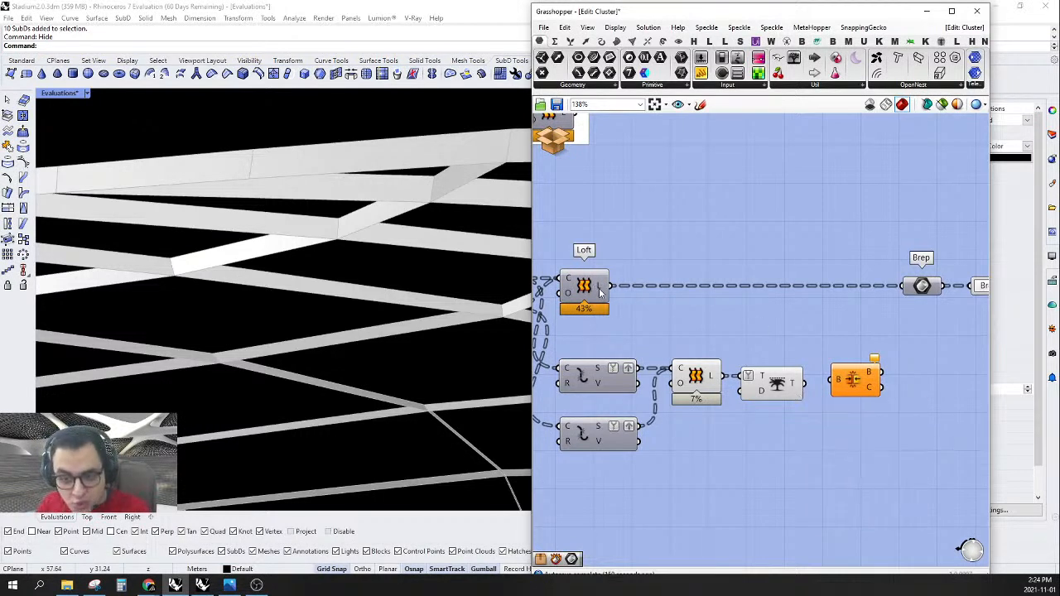
{"action": "left_click_drag", "start_coordinate": [804, 383], "coordinate": [843, 387]}
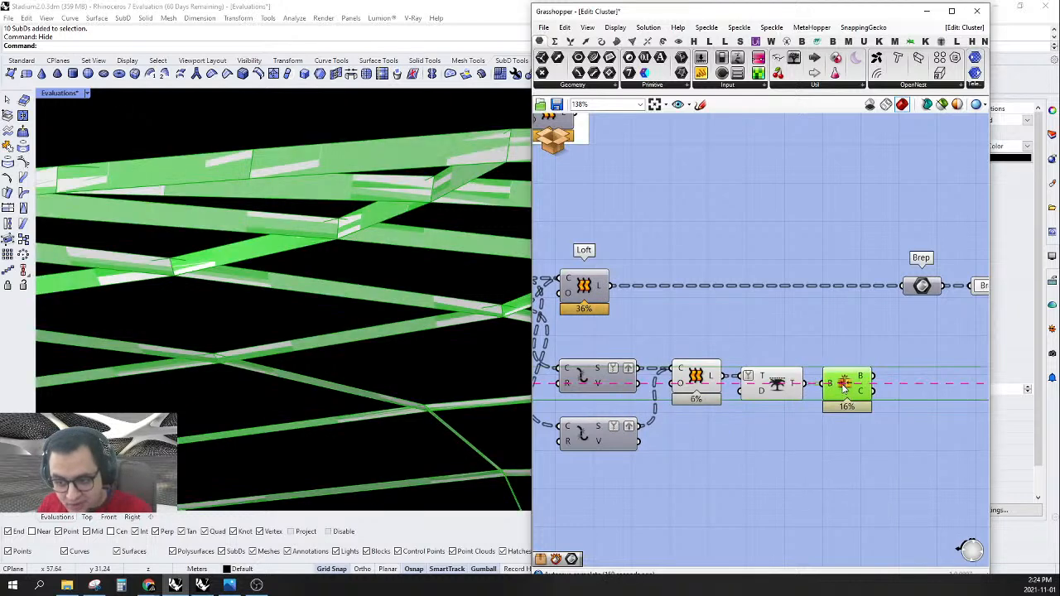
{"action": "mouse_move", "coordinate": [862, 380]}
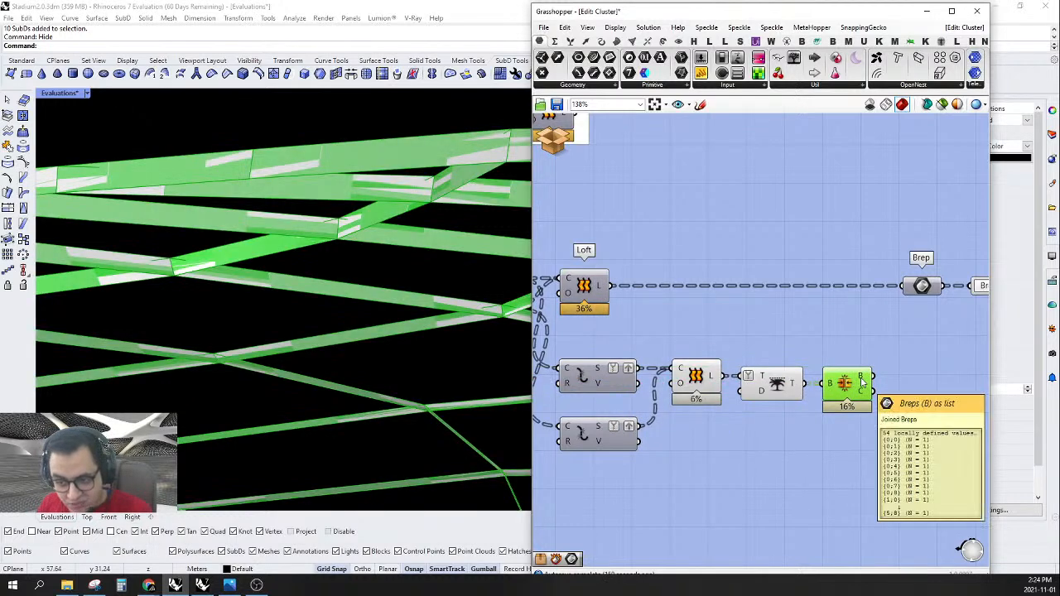
{"action": "left_click_drag", "start_coordinate": [878, 386], "coordinate": [901, 286]}
{"action": "right_click_drag", "start_coordinate": [919, 340], "coordinate": [911, 346]}
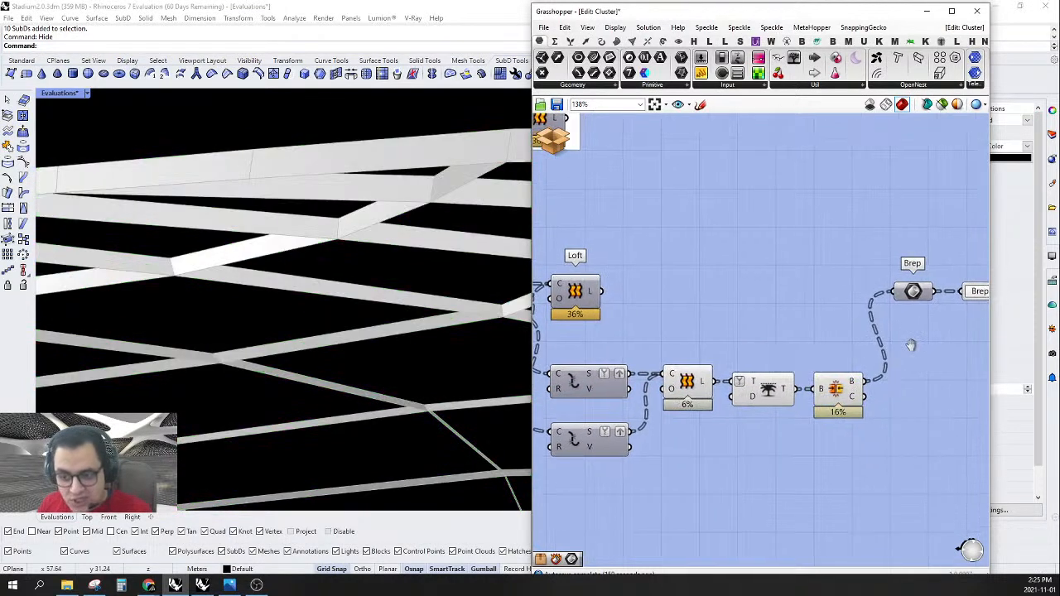
- Check the joined strips up close, and save and close the edited cluster
{"action": "scroll", "coordinate": [911, 345], "scroll_direction": "down", "scroll_amount": 3}
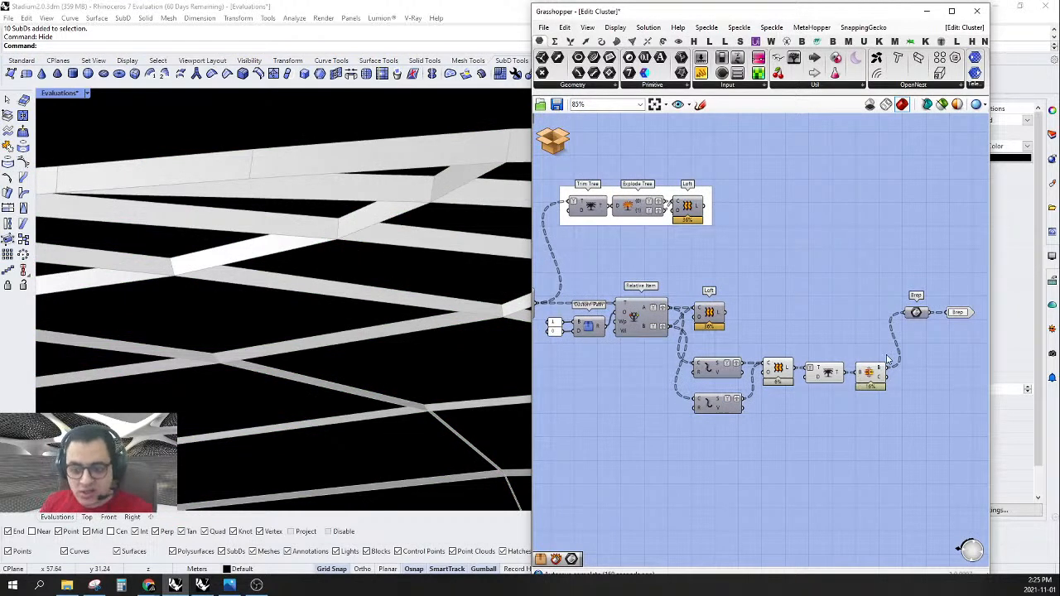
{"action": "scroll", "coordinate": [249, 224], "scroll_direction": "up", "scroll_amount": 5}
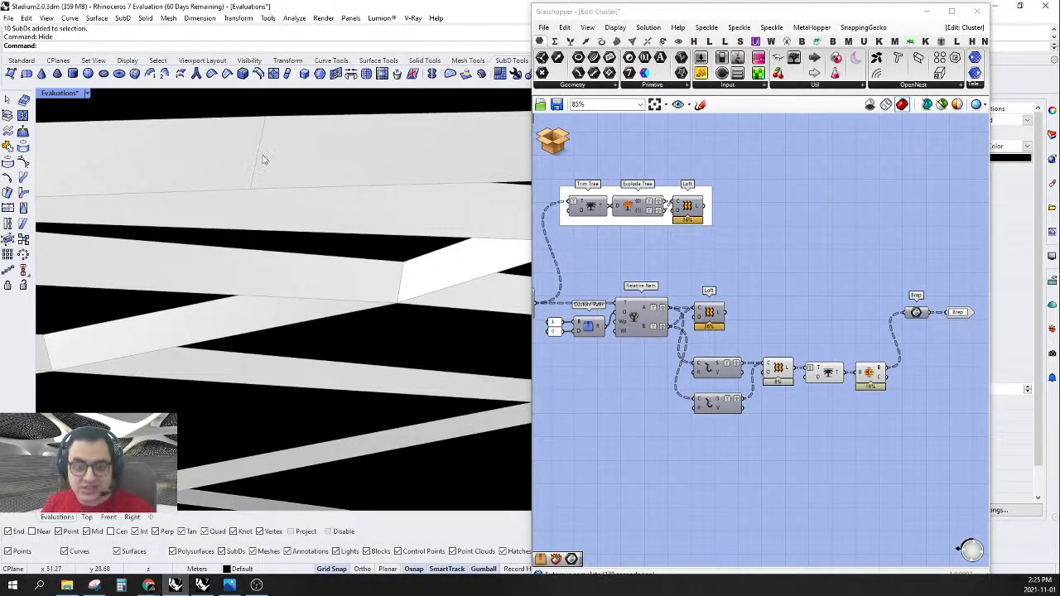
{"action": "left_click", "coordinate": [560, 134]}
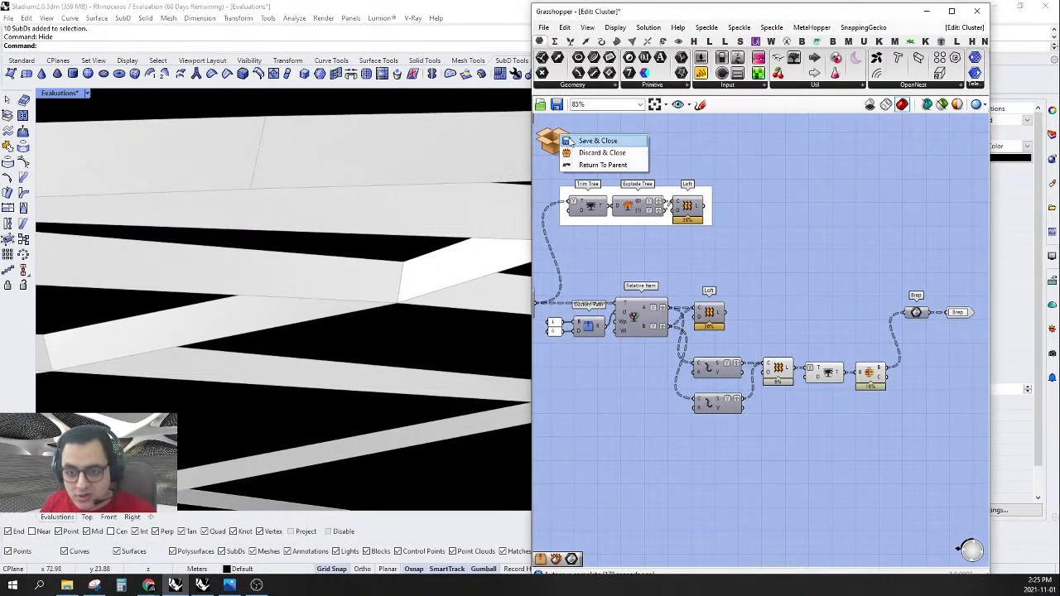
{"action": "left_click", "coordinate": [570, 141]}
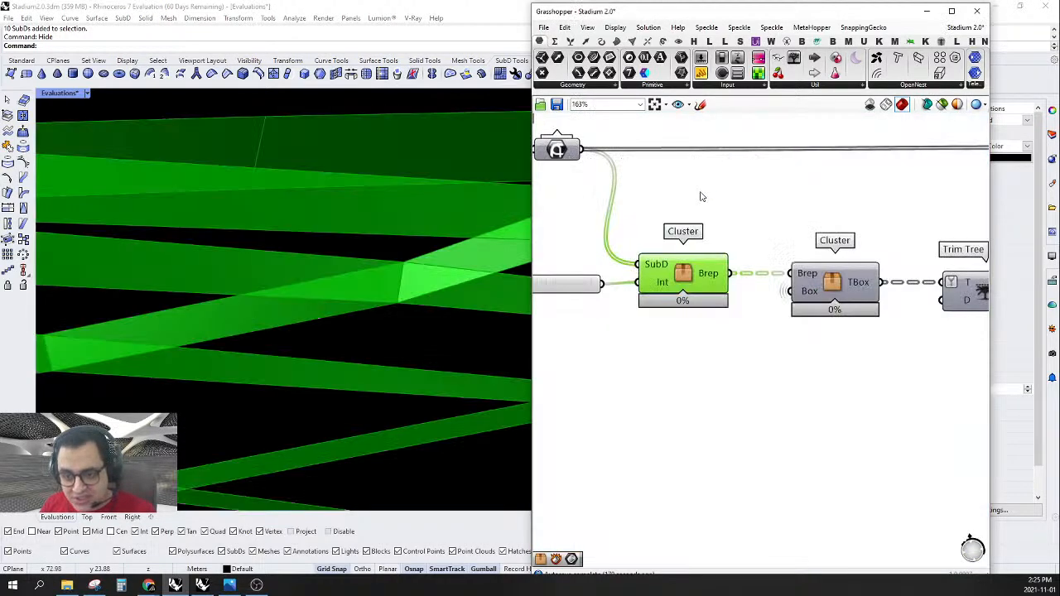
- Disable all components downstream of the three Morph To Twisted Box components, from Ungroup through SubD from Mesh
{"action": "right_click_drag", "start_coordinate": [265, 207], "coordinate": [338, 356]}
{"action": "scroll", "coordinate": [702, 342], "scroll_direction": "down", "scroll_amount": 10}
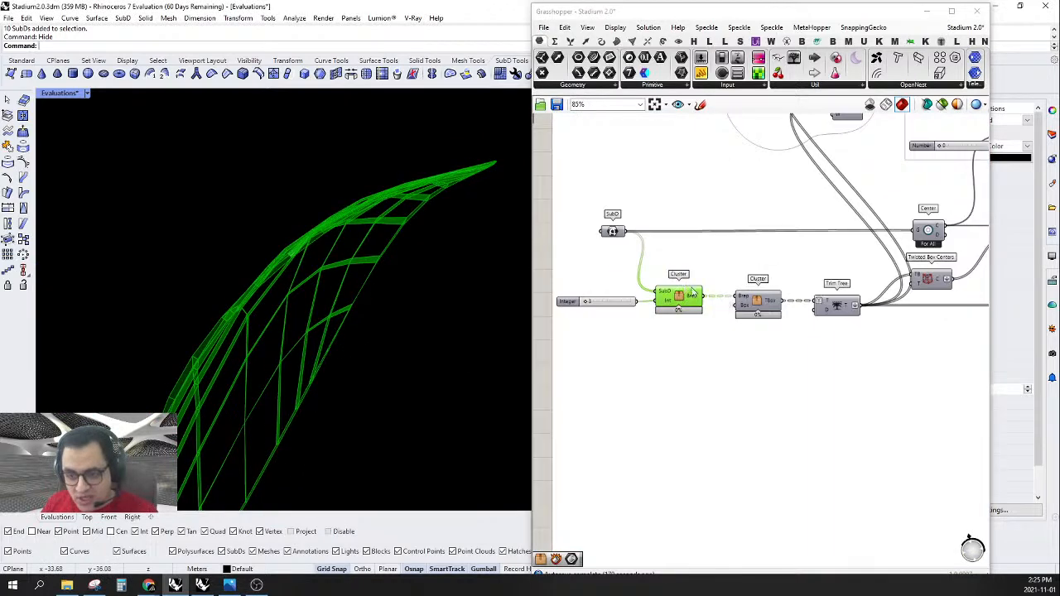
{"action": "scroll", "coordinate": [701, 341], "scroll_direction": "up", "scroll_amount": 3}
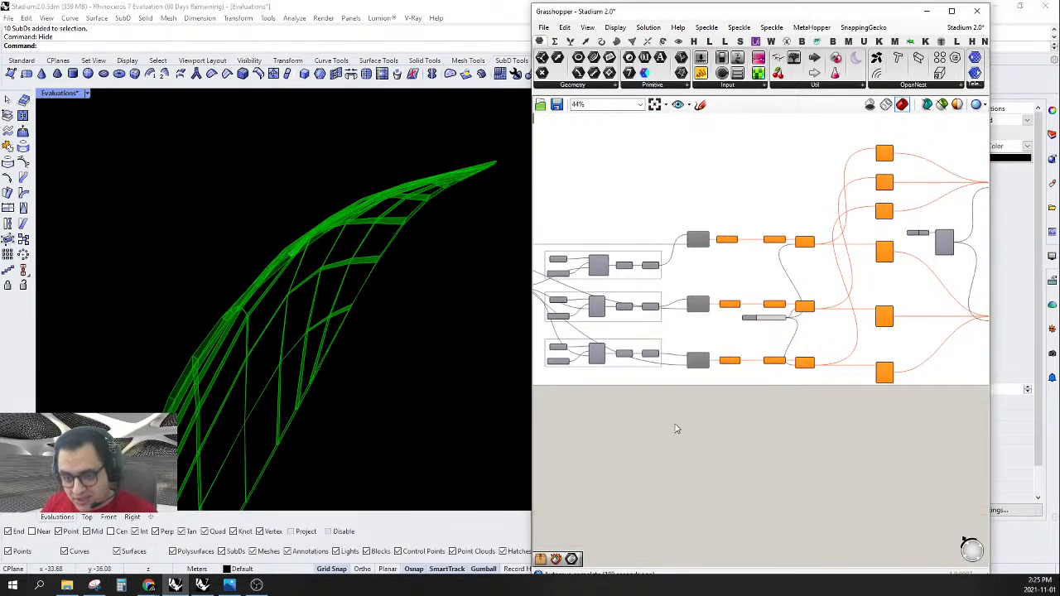
{"action": "left_click_drag", "start_coordinate": [650, 414], "coordinate": [972, 136]}
{"action": "right_click", "coordinate": [971, 151]}
{"action": "left_click", "coordinate": [979, 180]}
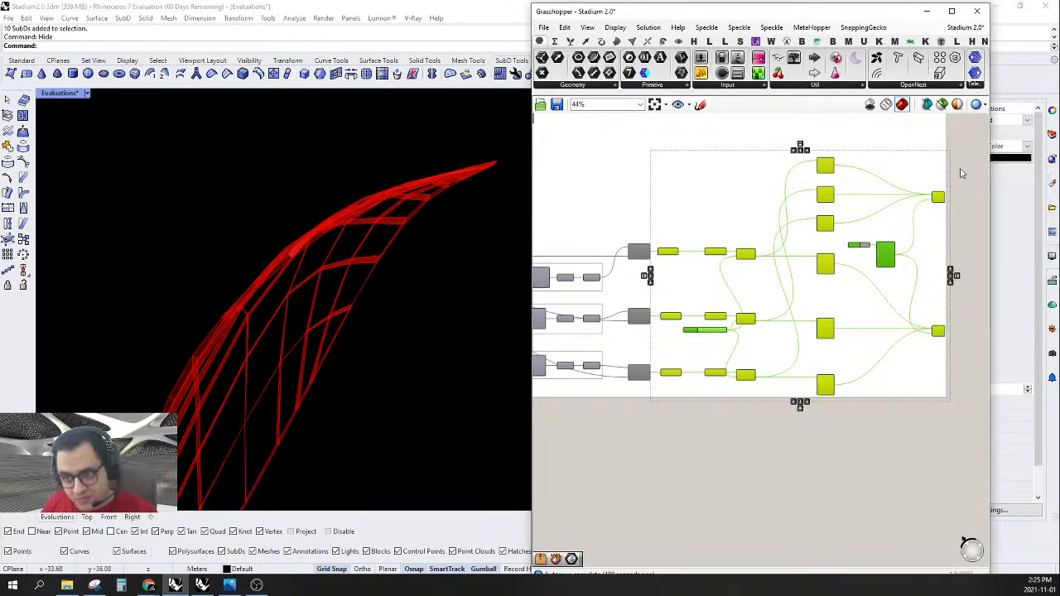
{"action": "right_click", "coordinate": [960, 173]}
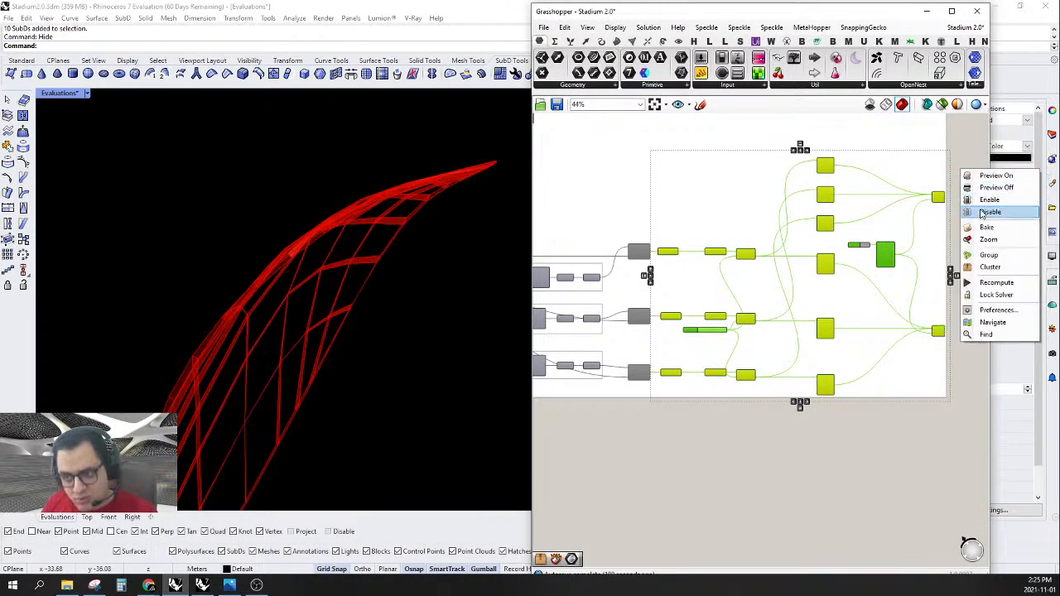
{"action": "left_click", "coordinate": [972, 211]}
{"action": "left_click", "coordinate": [973, 210]}
- Enable the three Morph To Twisted Box components
{"action": "right_click_drag", "start_coordinate": [786, 368], "coordinate": [840, 353]}
{"action": "scroll", "coordinate": [722, 365], "scroll_direction": "up", "scroll_amount": 2}
{"action": "left_click_drag", "start_coordinate": [650, 428], "coordinate": [717, 129]}
{"action": "right_click", "coordinate": [719, 483]}
{"action": "left_click", "coordinate": [749, 430]}
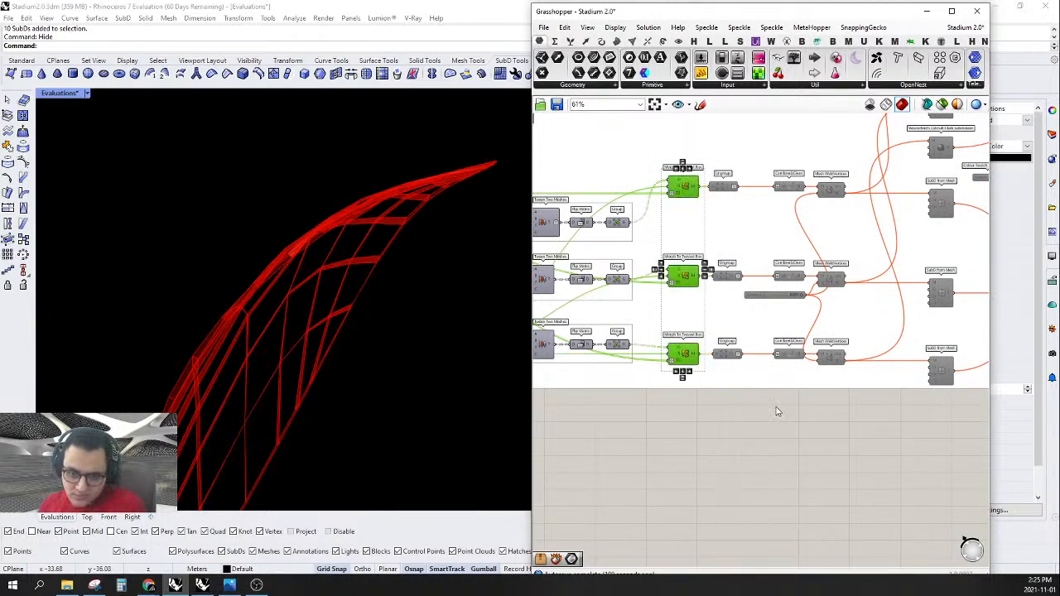
{"action": "left_click", "coordinate": [761, 423]}
- Turn on the preview of the uppermost Morph To Twisted Box component and inspect its meshes on the facade
{"action": "left_click", "coordinate": [681, 185]}
{"action": "right_click", "coordinate": [684, 186]}
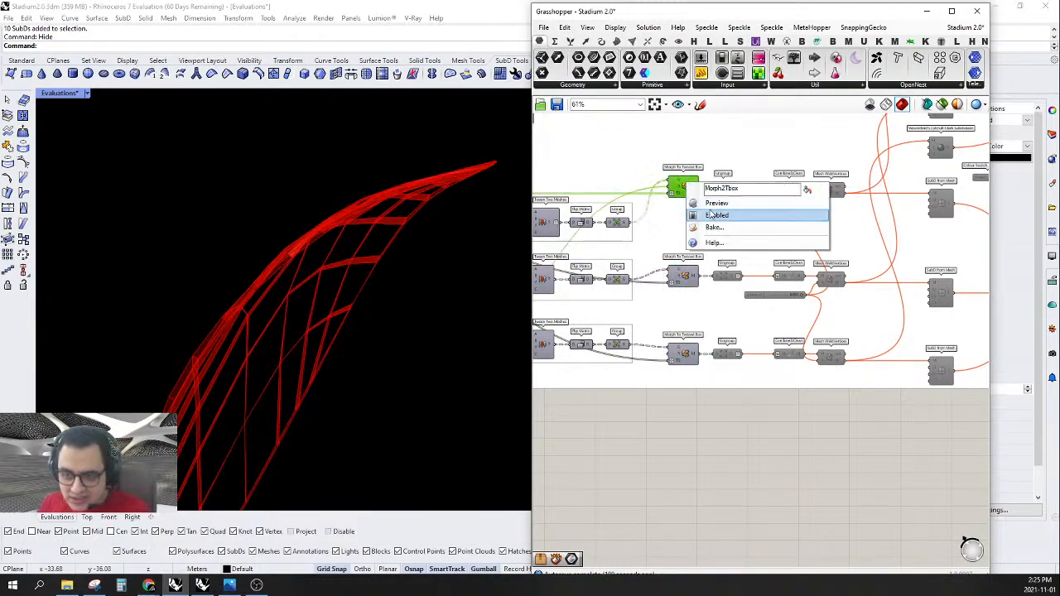
{"action": "left_click", "coordinate": [716, 204]}
{"action": "right_click_drag", "start_coordinate": [268, 399], "coordinate": [296, 355]}
{"action": "scroll", "coordinate": [332, 201], "scroll_direction": "up", "scroll_amount": 5}
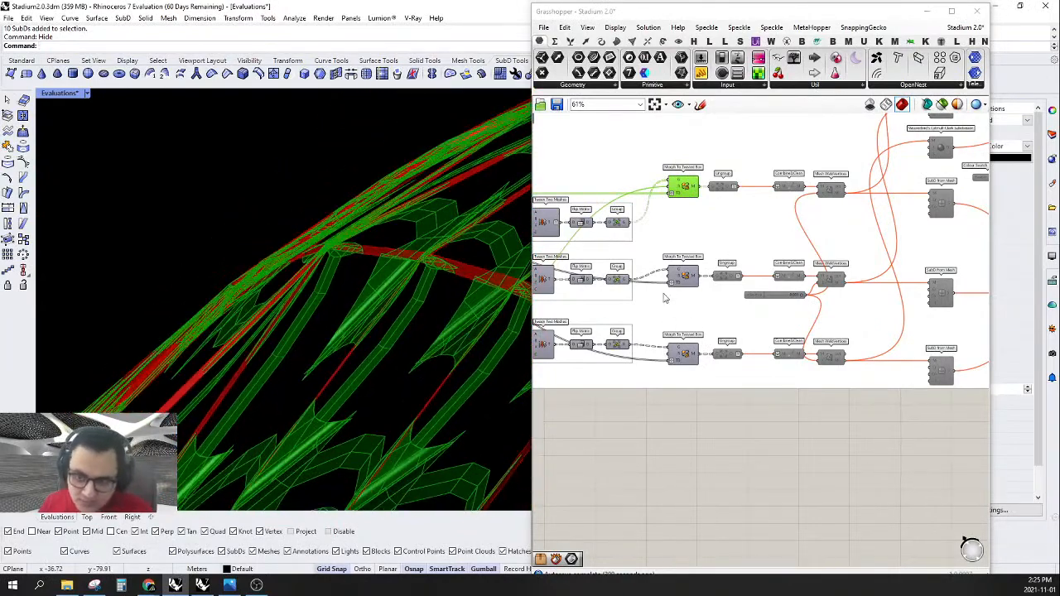
- Turn on the preview of the middle and lowest Morph To Twisted Box components
{"action": "scroll", "coordinate": [681, 304], "scroll_direction": "up", "scroll_amount": 3}
{"action": "left_click", "coordinate": [694, 277]}
{"action": "right_click", "coordinate": [694, 278]}
{"action": "left_click", "coordinate": [714, 295]}
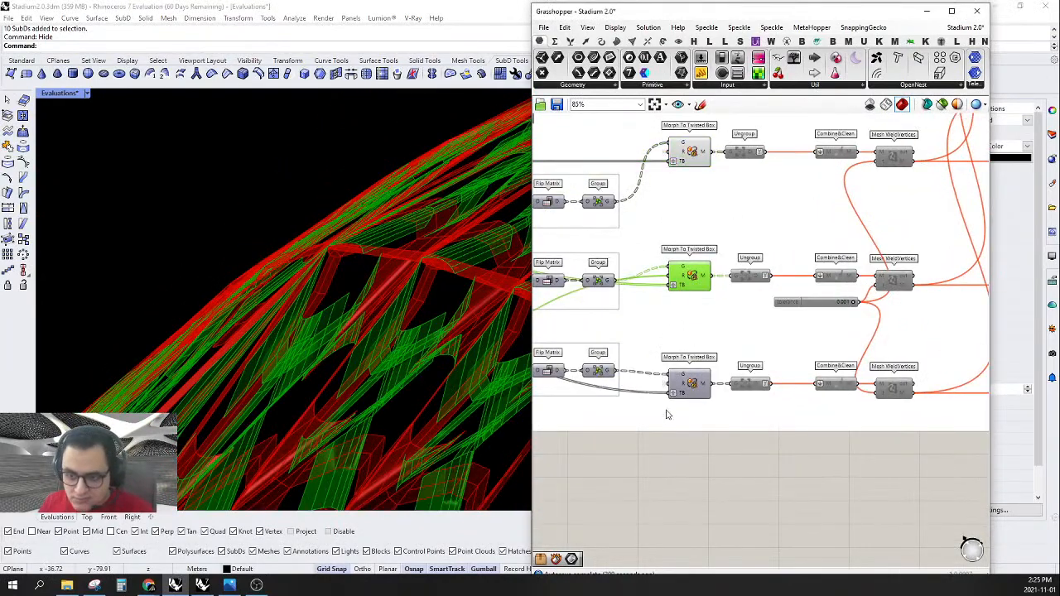
{"action": "right_click", "coordinate": [698, 386]}
{"action": "left_click", "coordinate": [713, 400]}
{"action": "left_click", "coordinate": [740, 421]}
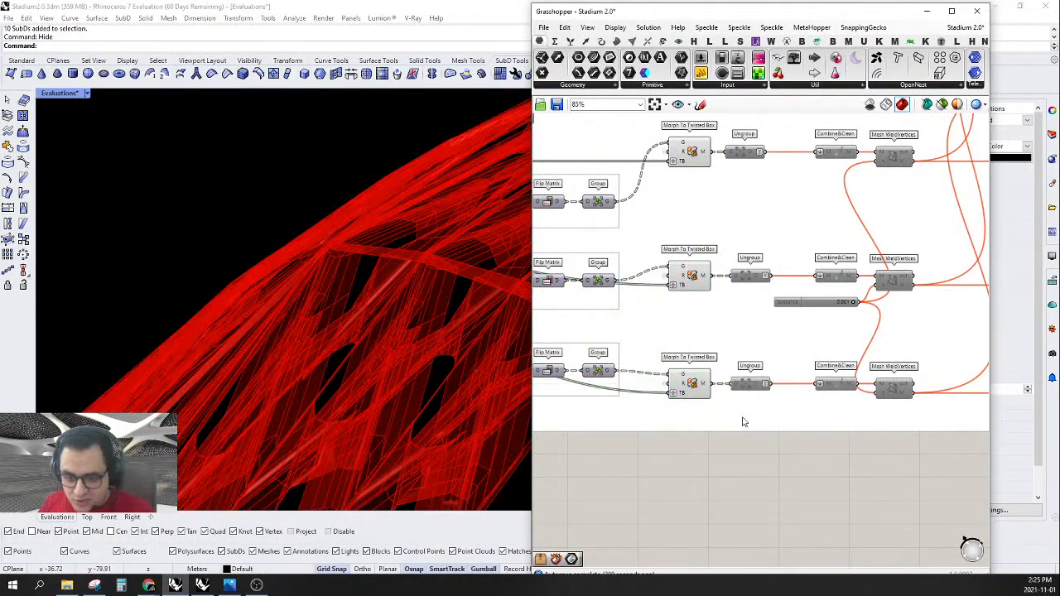
- Set the document's normal preview colour to an opaque light grey and accept the preview settings
{"action": "scroll", "coordinate": [687, 361], "scroll_direction": "down", "scroll_amount": 3}
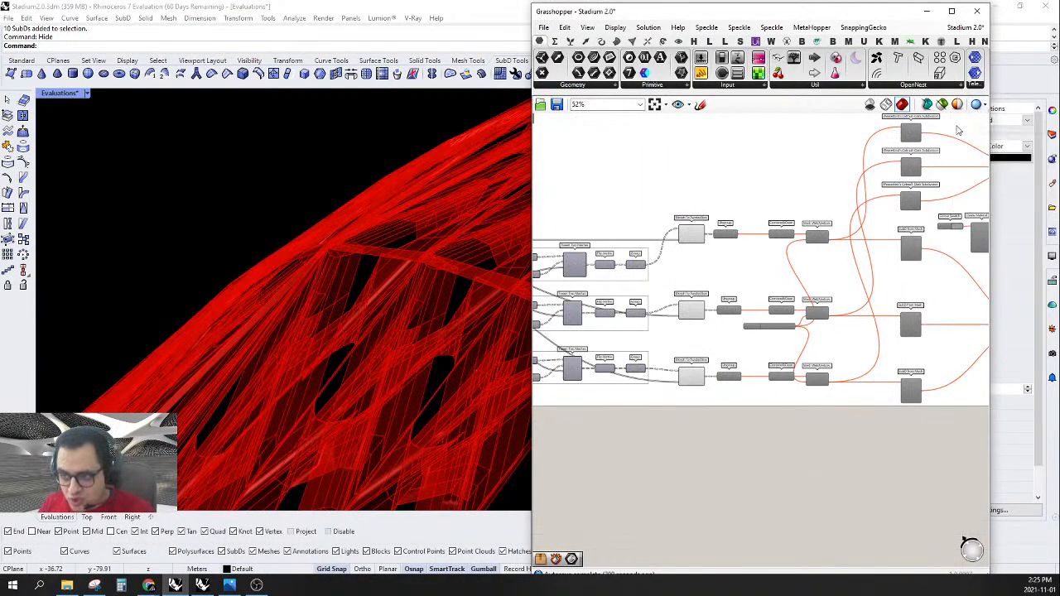
{"action": "left_click", "coordinate": [978, 106]}
{"action": "left_click", "coordinate": [969, 106]}
{"action": "left_click", "coordinate": [997, 60]}
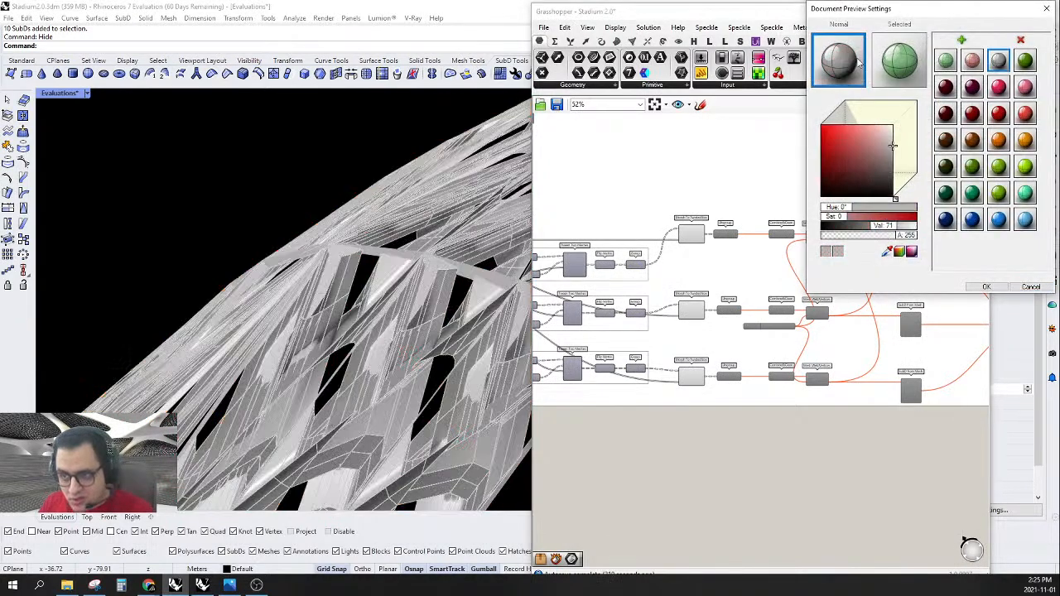
{"action": "left_click", "coordinate": [997, 287]}
- Hide the mesh edges in the preview and inspect the grey morphed facade from a closer angle
{"action": "scroll", "coordinate": [811, 277], "scroll_direction": "down", "scroll_amount": 3}
{"action": "scroll", "coordinate": [828, 396], "scroll_direction": "up", "scroll_amount": 2}
{"action": "mouse_move", "coordinate": [850, 406]}
{"action": "right_mouse_down"}
{"action": "mouse_move", "coordinate": [859, 392]}
{"action": "mouse_move", "coordinate": [839, 418]}
{"action": "right_mouse_up"}
{"action": "key", "text": "ctrl+m"}
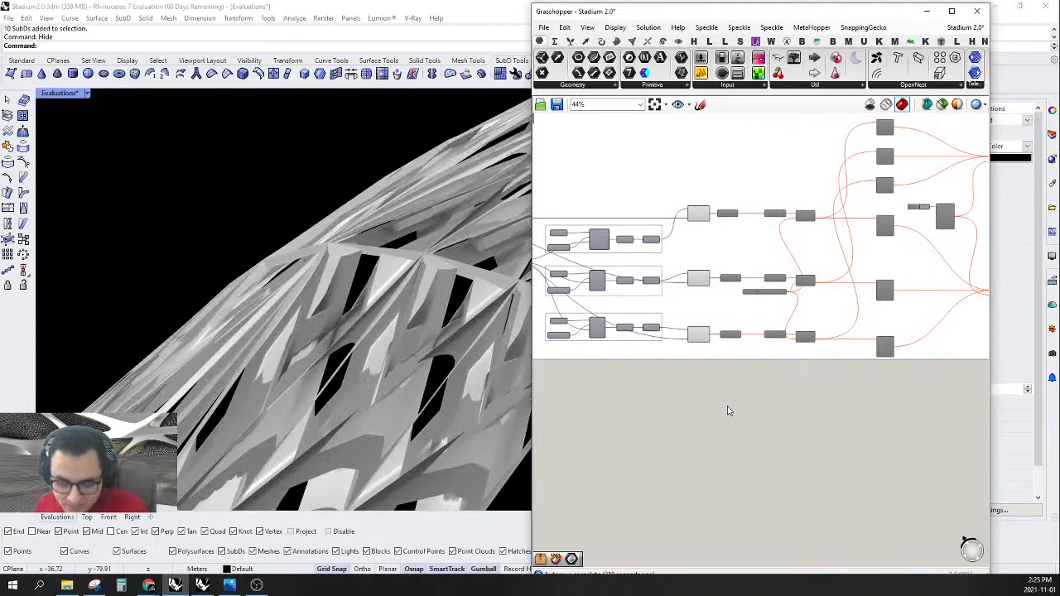
{"action": "right_click_drag", "start_coordinate": [397, 389], "coordinate": [465, 302]}
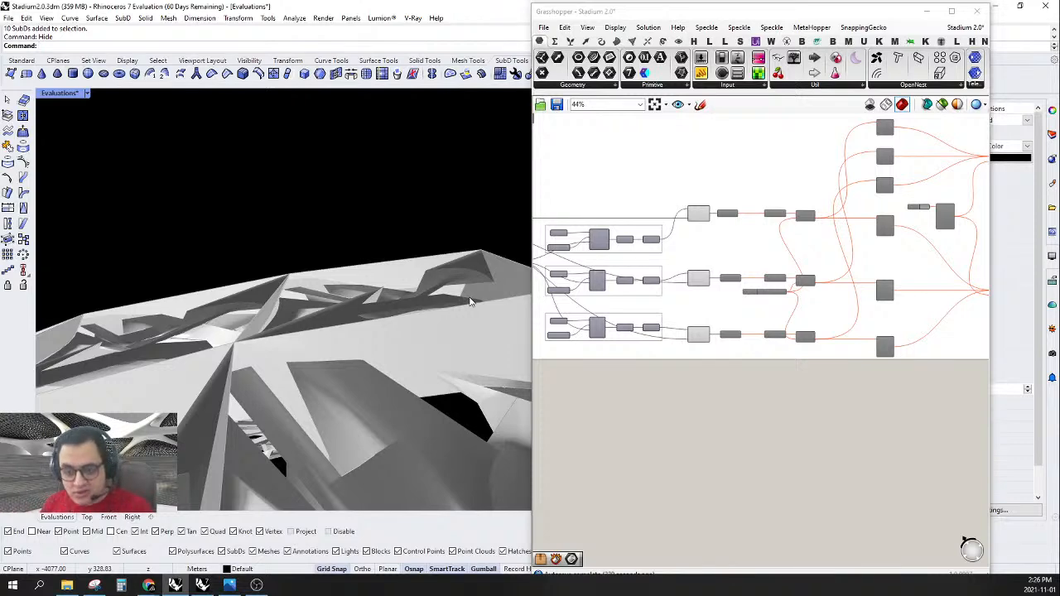
- Open the cluster that turns the Brep into twisted boxes for editing
{"action": "scroll", "coordinate": [687, 253], "scroll_direction": "up", "scroll_amount": 4}
{"action": "double_click", "coordinate": [680, 244]}
{"action": "scroll", "coordinate": [672, 257], "scroll_direction": "up", "scroll_amount": 2}
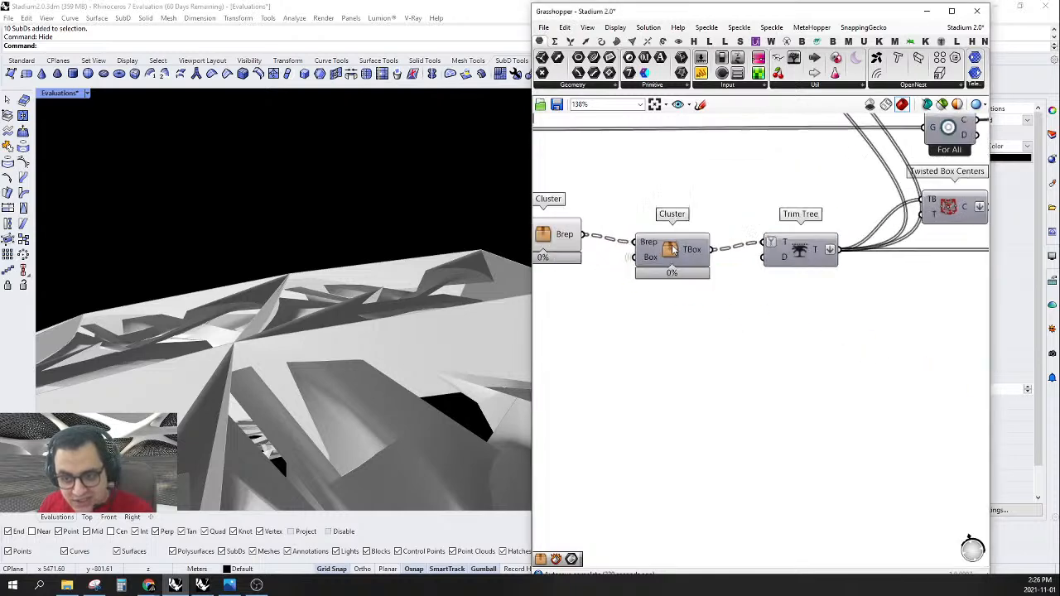
- Open the cluster that outputs TBox and examine its twisted boxes in the viewport
{"action": "double_click", "coordinate": [670, 244]}
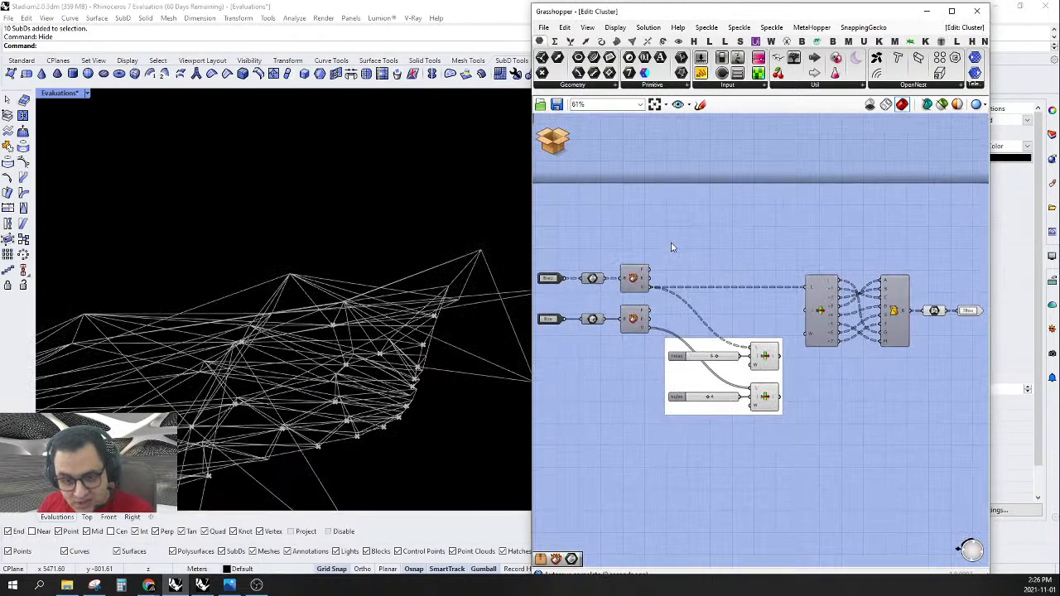
{"action": "scroll", "coordinate": [786, 266], "scroll_direction": "down", "scroll_amount": 2}
{"action": "scroll", "coordinate": [884, 308], "scroll_direction": "up", "scroll_amount": 2}
{"action": "scroll", "coordinate": [894, 296], "scroll_direction": "up", "scroll_amount": 1}
{"action": "left_click", "coordinate": [895, 295]}
{"action": "right_click_drag", "start_coordinate": [357, 343], "coordinate": [487, 308]}
{"action": "left_click", "coordinate": [549, 143]}
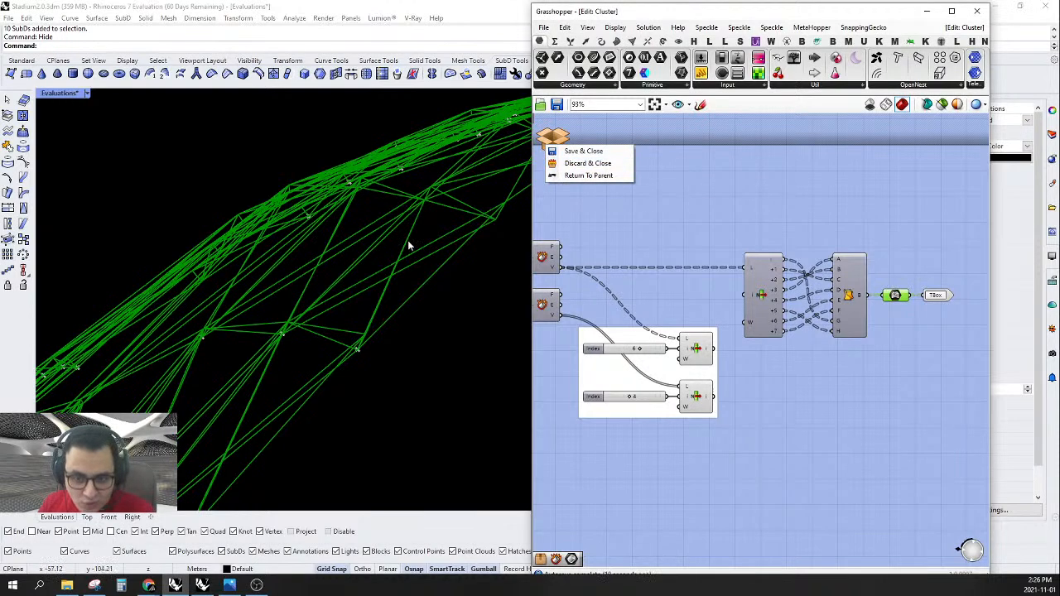
{"action": "left_click", "coordinate": [702, 239]}
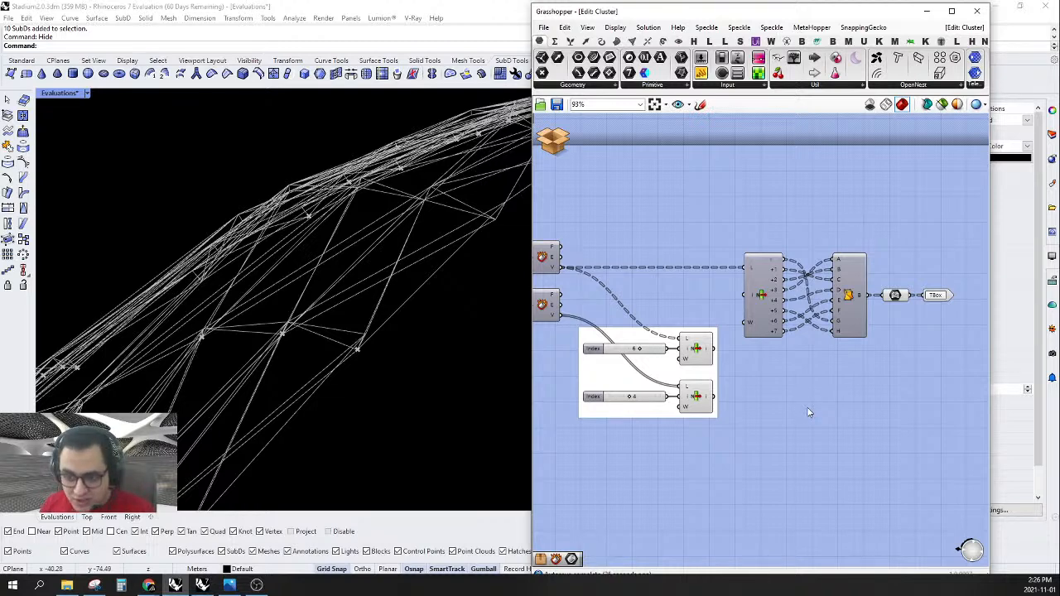
- Disconnect all eight wires between the multi-output List Item and the Twisted Box corner inputs A to H
{"action": "scroll", "coordinate": [820, 276], "scroll_direction": "up", "scroll_amount": 5}
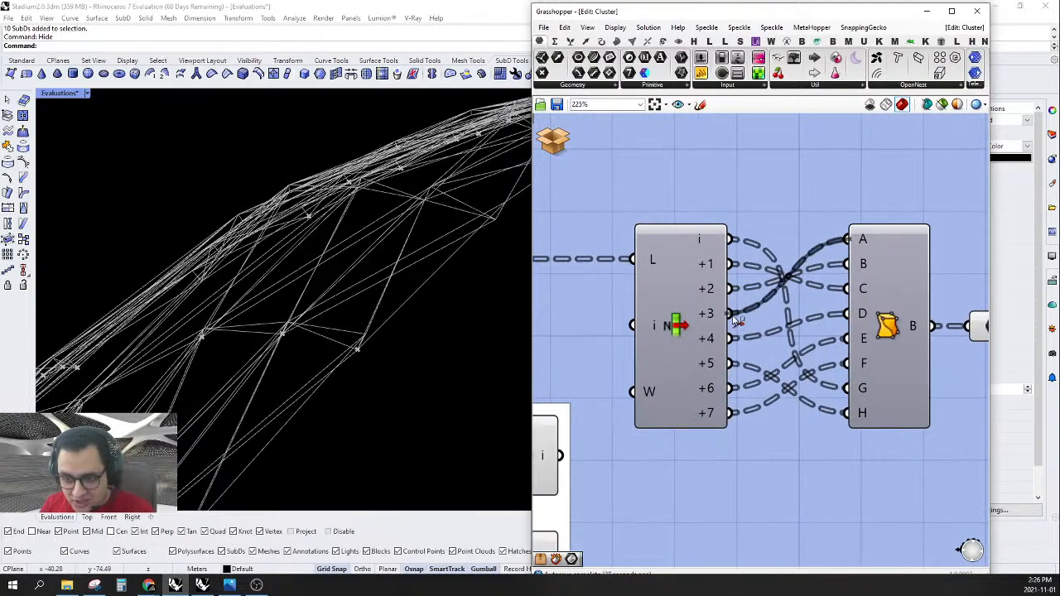
{"action": "left_click", "coordinate": [859, 266]}
{"action": "left_click_drag", "start_coordinate": [848, 264], "coordinate": [729, 289], "text": "ctrl"}
{"action": "left_click_drag", "start_coordinate": [845, 290], "coordinate": [728, 264], "text": "ctrl"}
{"action": "left_click_drag", "start_coordinate": [857, 393], "coordinate": [732, 240], "text": "ctrl"}
{"action": "left_click_drag", "start_coordinate": [850, 416], "coordinate": [732, 364], "text": "ctrl"}
{"action": "left_click_drag", "start_coordinate": [845, 314], "coordinate": [729, 338], "text": "ctrl"}
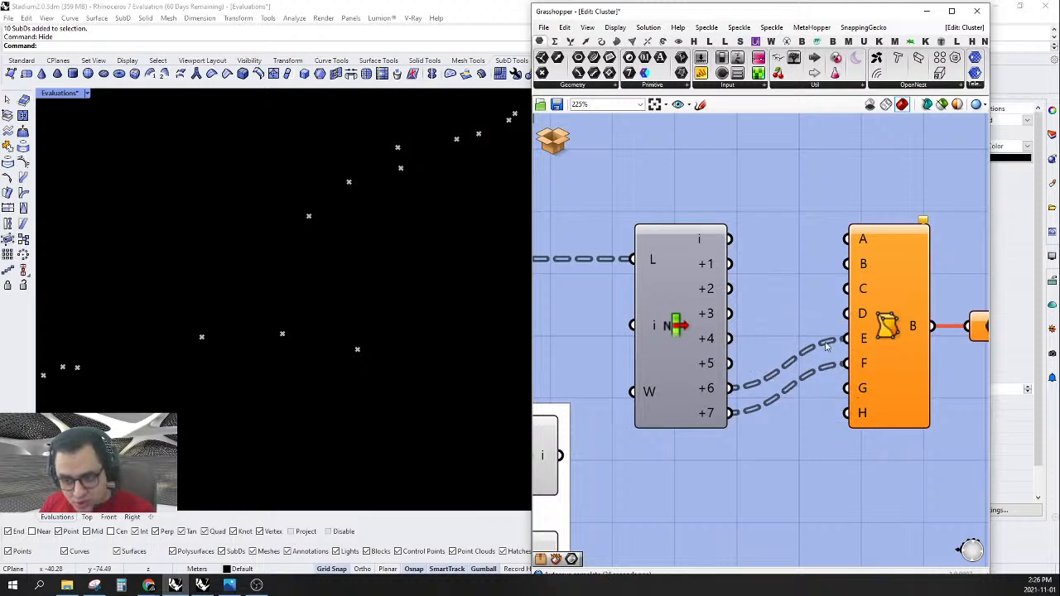
{"action": "left_click_drag", "start_coordinate": [846, 339], "coordinate": [729, 387], "text": "ctrl"}
{"action": "left_click_drag", "start_coordinate": [845, 365], "coordinate": [729, 413], "text": "ctrl"}
- Add a List Item component above the upper Deconstruct Brep
{"action": "scroll", "coordinate": [852, 331], "scroll_direction": "down", "scroll_amount": 7}
{"action": "right_click_drag", "start_coordinate": [720, 342], "coordinate": [692, 284]}
{"action": "scroll", "coordinate": [772, 371], "scroll_direction": "up", "scroll_amount": 3}
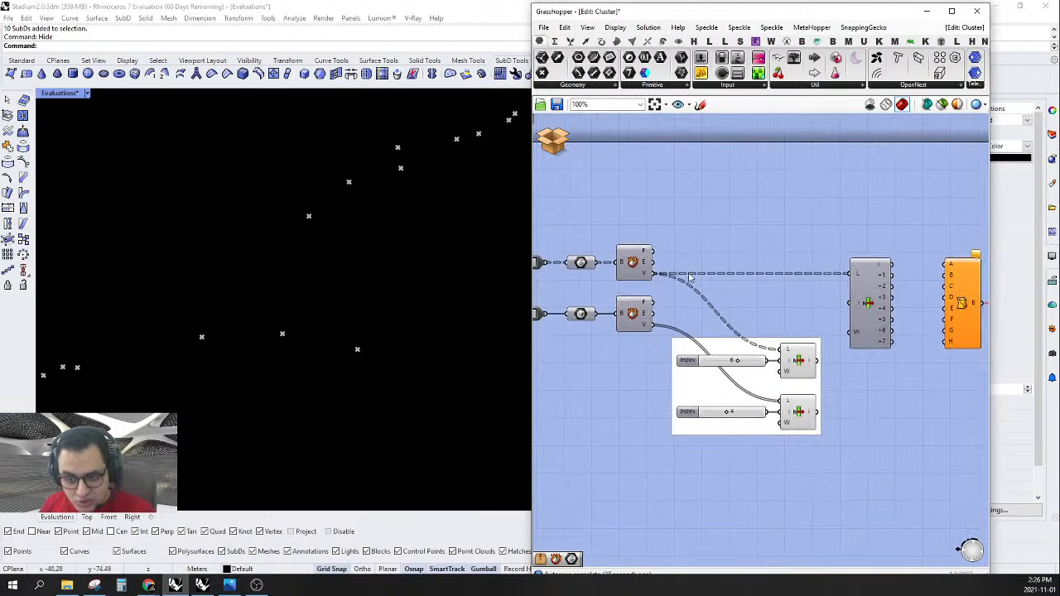
{"action": "double_click", "coordinate": [682, 220]}
{"action": "type", "text": "li"}
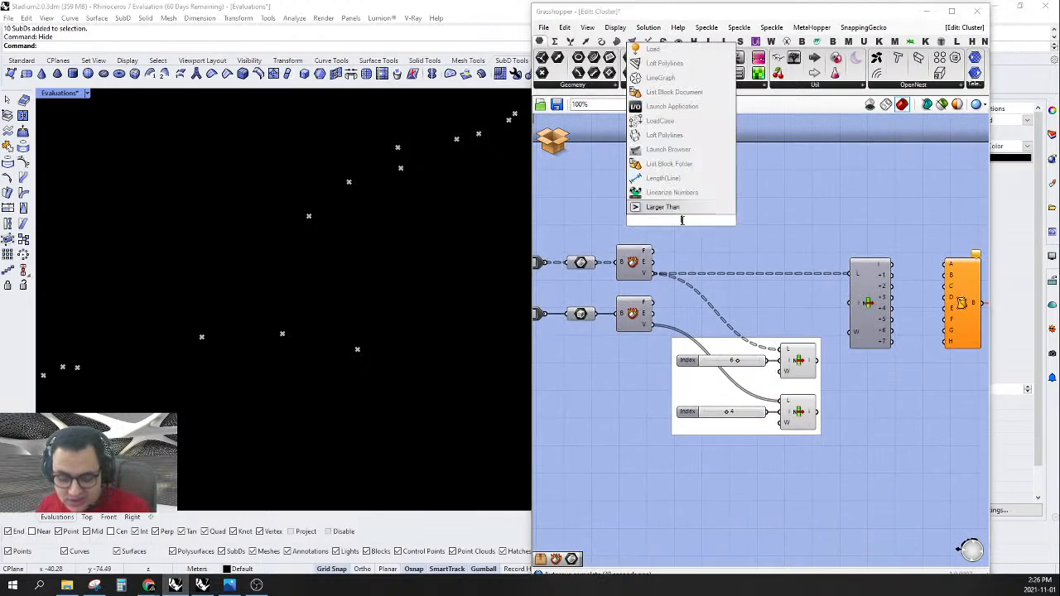
{"action": "type", "text": "it"}
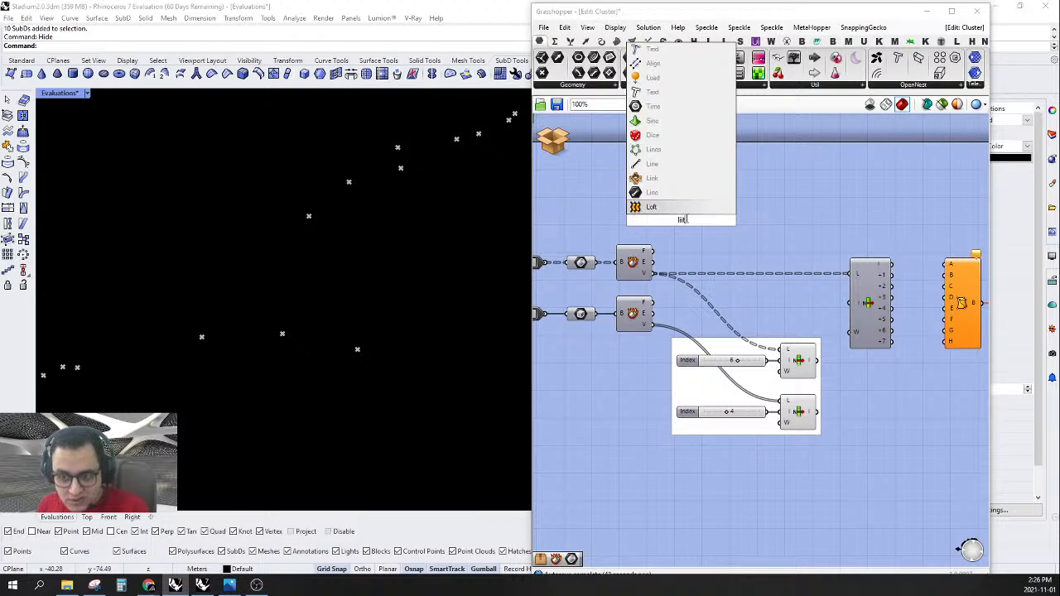
{"action": "key", "text": "Return"}
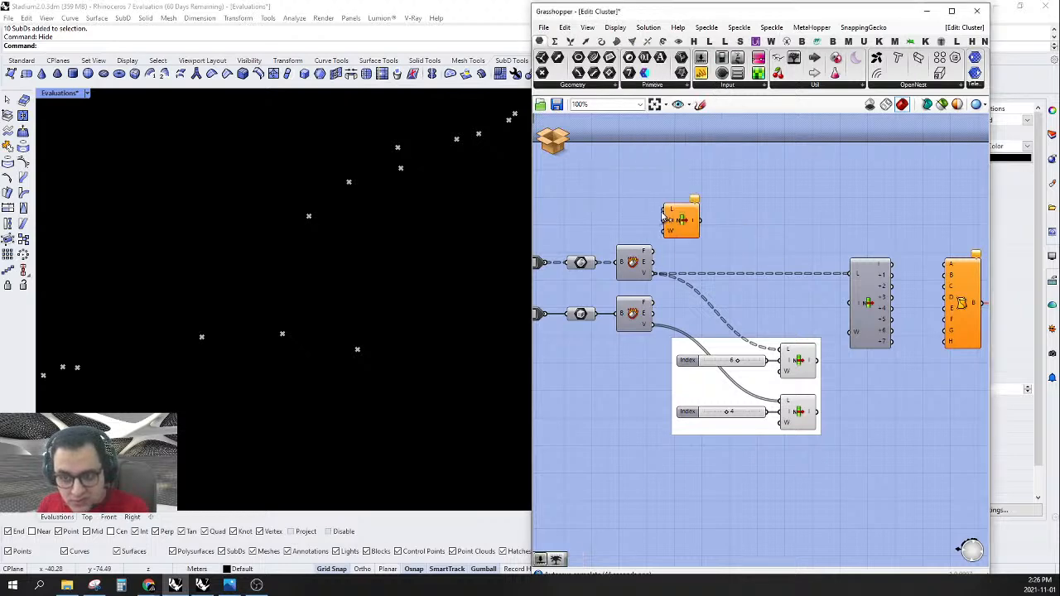
- Feed the incoming breps into the new List Item's list input and flatten that input
{"action": "left_click_drag", "start_coordinate": [665, 208], "coordinate": [593, 264]}
{"action": "left_click_drag", "start_coordinate": [681, 224], "coordinate": [649, 212]}
{"action": "right_click", "coordinate": [650, 210]}
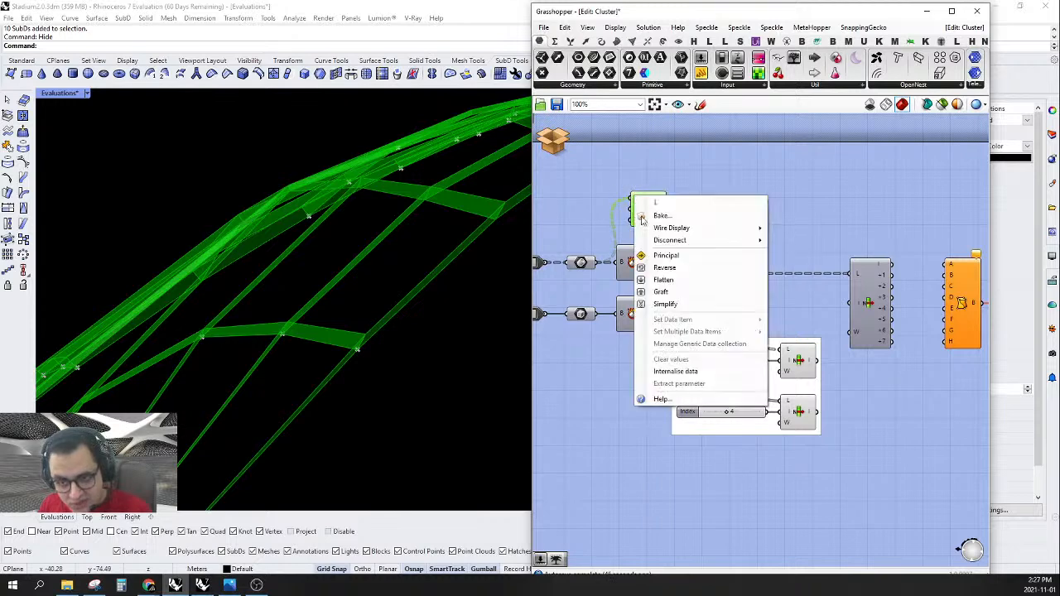
{"action": "left_click", "coordinate": [683, 279]}
{"action": "left_click", "coordinate": [639, 213]}
{"action": "right_click_drag", "start_coordinate": [346, 202], "coordinate": [372, 230]}
{"action": "scroll", "coordinate": [372, 231], "scroll_direction": "down", "scroll_amount": 5}
{"action": "right_click_drag", "start_coordinate": [771, 291], "coordinate": [740, 303]}
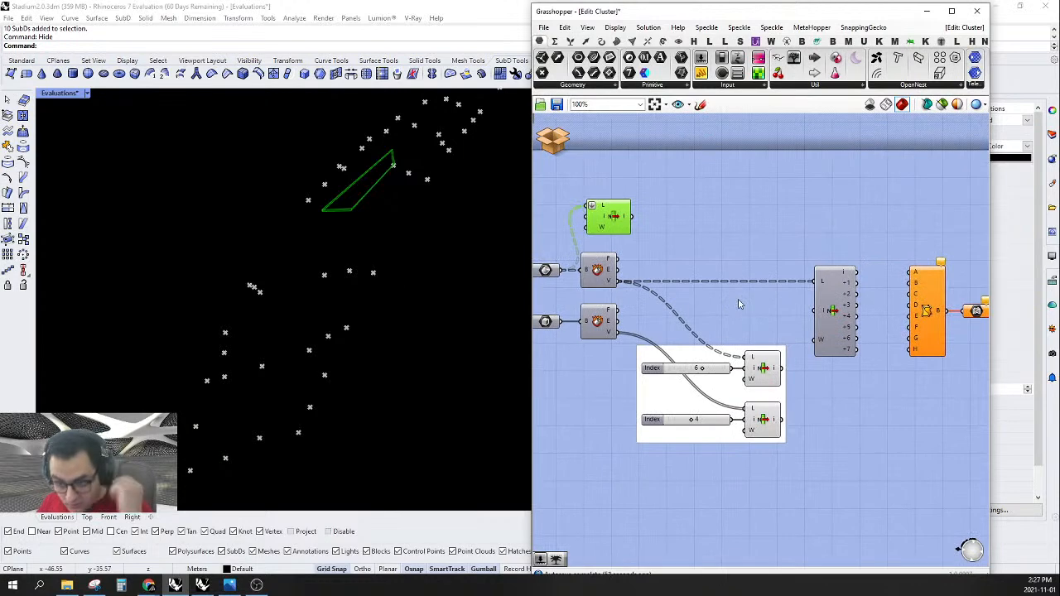
{"action": "scroll", "coordinate": [740, 306], "scroll_direction": "up", "scroll_amount": 2}
{"action": "double_click", "coordinate": [674, 248]}
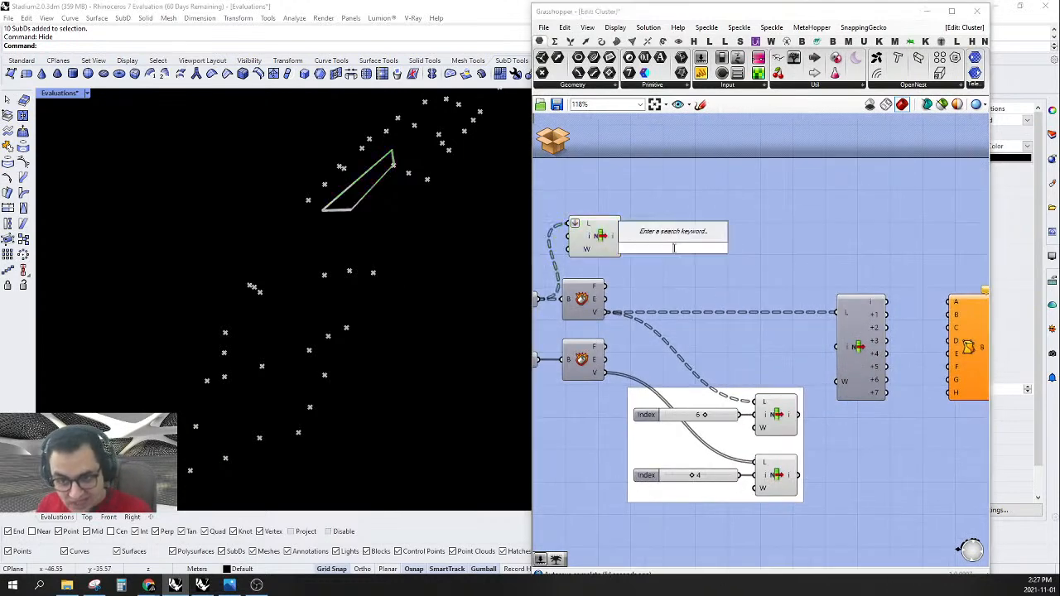
{"action": "type", "text": "e"}
{"action": "key", "text": "Escape"}
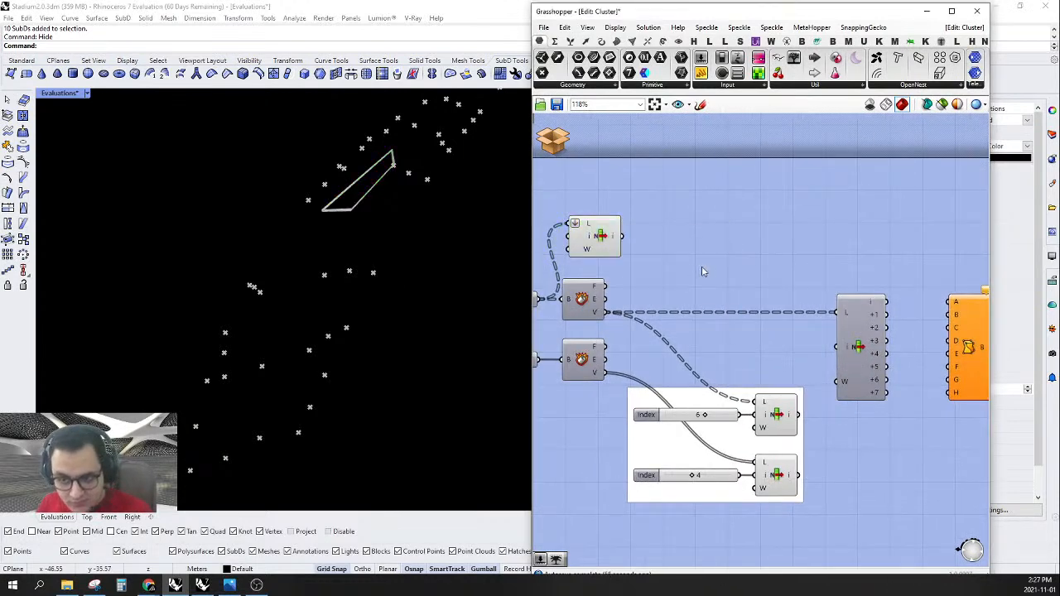
- Add a Deconstruct Brep component and connect its brep input to the new List Item's output
{"action": "double_click", "coordinate": [702, 267]}
{"action": "type", "text": "deb"}
{"action": "left_click", "coordinate": [685, 242]}
{"action": "left_click_drag", "start_coordinate": [683, 269], "coordinate": [654, 236]}
{"action": "right_click_drag", "start_coordinate": [729, 255], "coordinate": [756, 248]}
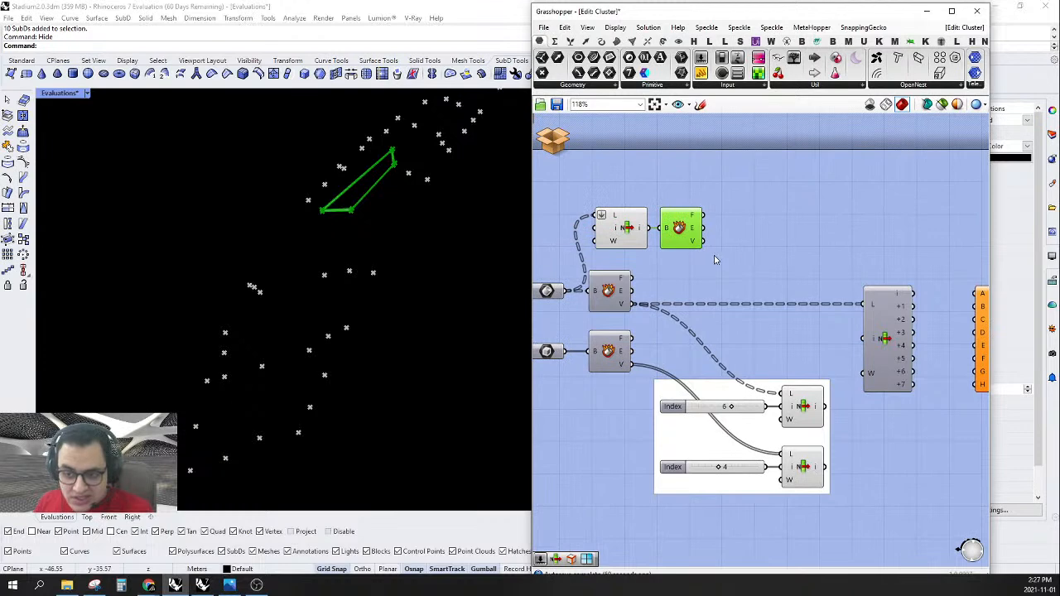
- Connect the new Deconstruct Brep's vertices to the list input of the upper indexed List Item and view the picked point
{"action": "left_click_drag", "start_coordinate": [701, 242], "coordinate": [710, 297]}
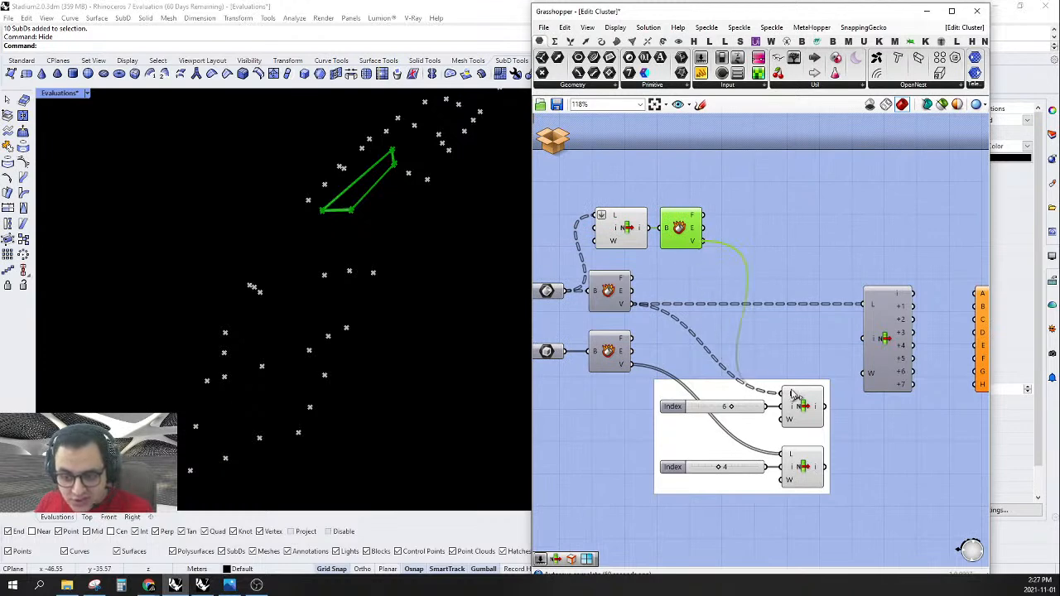
{"action": "left_click_drag", "start_coordinate": [791, 393], "coordinate": [791, 394]}
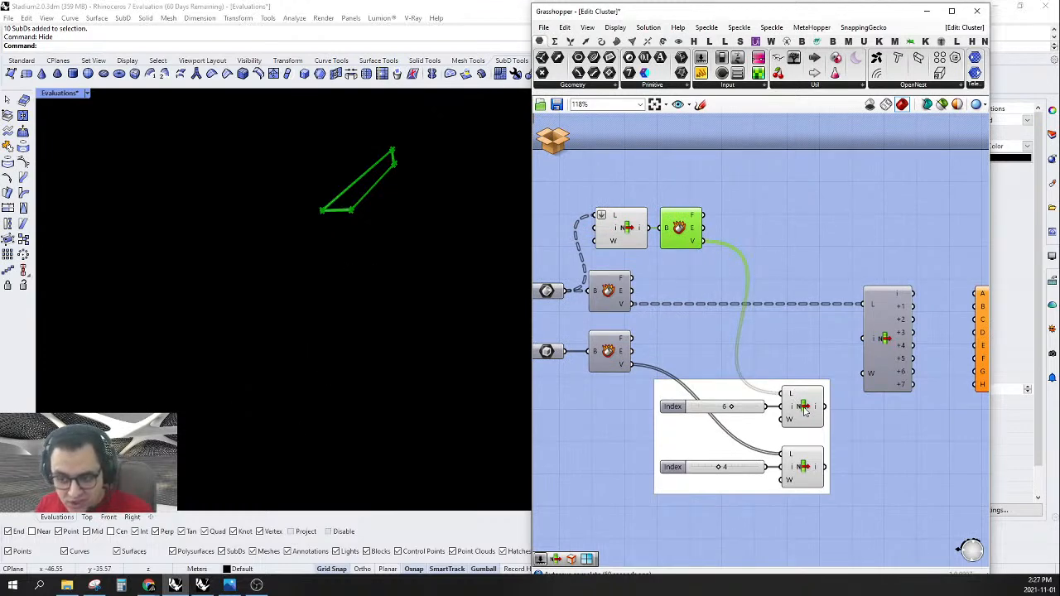
{"action": "left_click", "coordinate": [803, 411]}
{"action": "right_click_drag", "start_coordinate": [444, 250], "coordinate": [431, 323]}
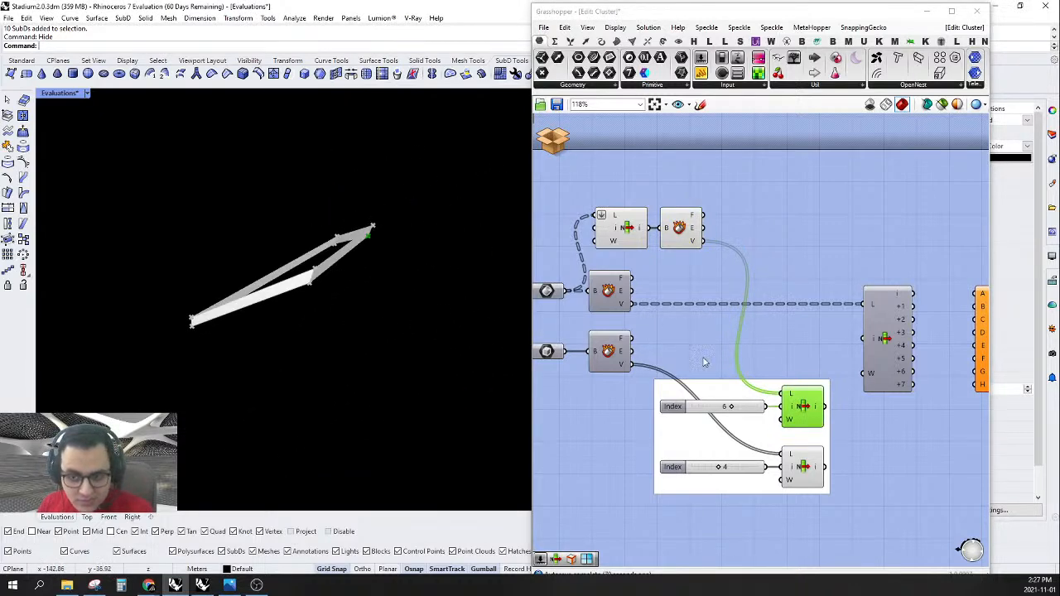
- Select both indexed List Items and zoom to their points to examine where they lie
{"action": "left_click", "coordinate": [807, 463]}
{"action": "left_click_drag", "start_coordinate": [768, 344], "coordinate": [831, 497]}
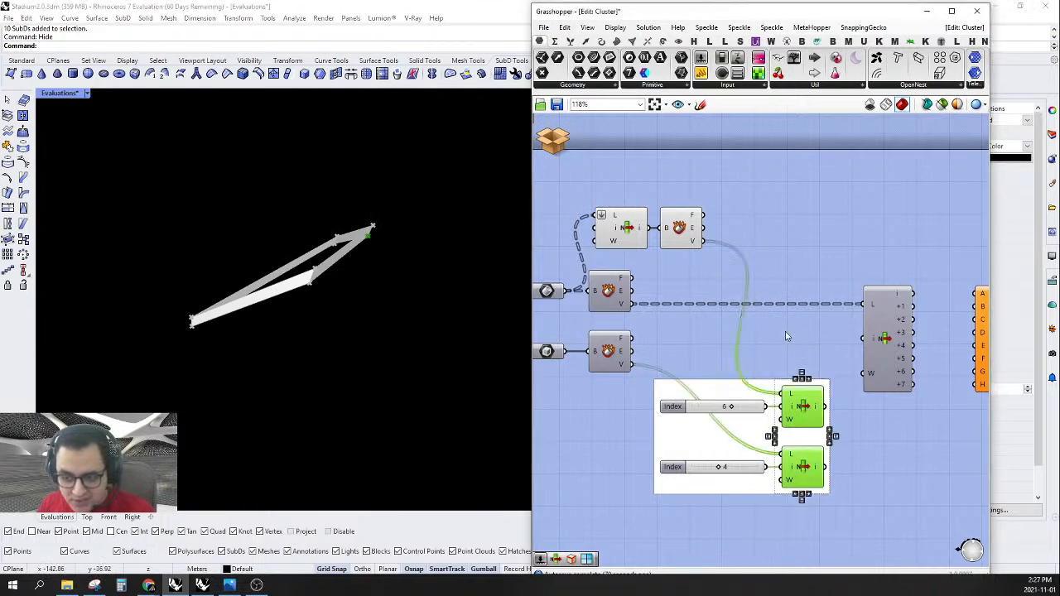
{"action": "right_click", "coordinate": [788, 336]}
{"action": "left_click", "coordinate": [814, 404]}
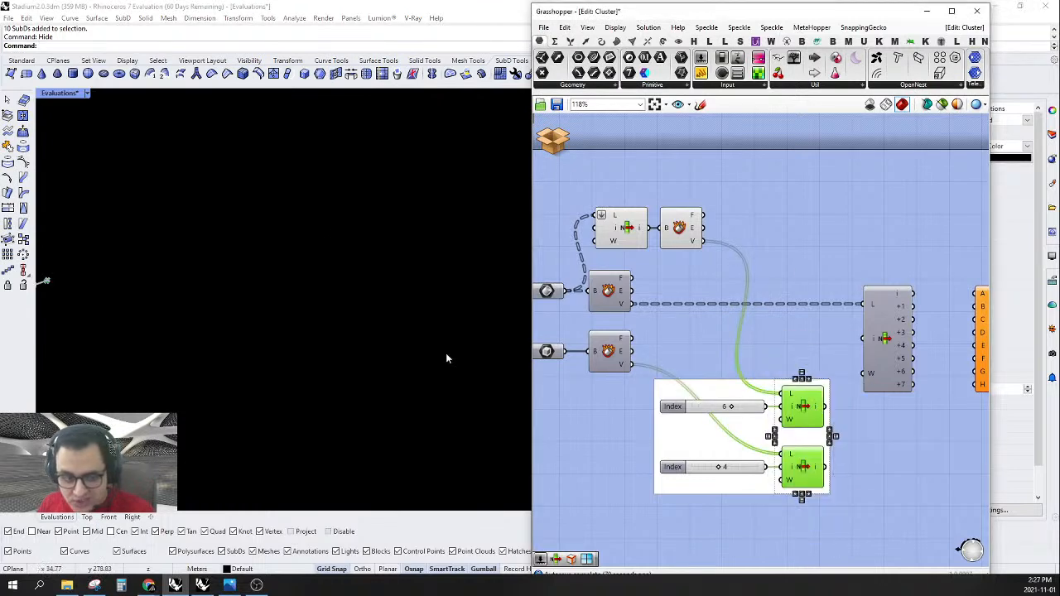
{"action": "scroll", "coordinate": [376, 259], "scroll_direction": "down", "scroll_amount": 8}
{"action": "right_click_drag", "start_coordinate": [304, 298], "coordinate": [469, 310]}
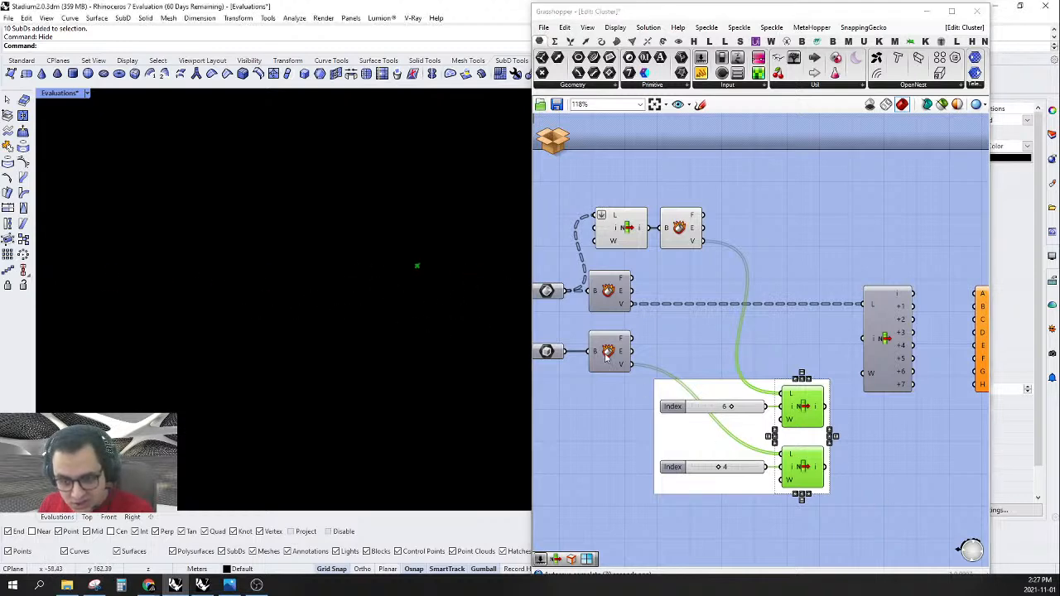
- Turn on the preview of the geometry parameter fed by the Box input
{"action": "left_click", "coordinate": [546, 351]}
{"action": "right_click", "coordinate": [545, 351]}
{"action": "left_click", "coordinate": [565, 377]}
{"action": "left_click", "coordinate": [569, 399]}
{"action": "scroll", "coordinate": [335, 311], "scroll_direction": "down", "scroll_amount": 8}
{"action": "right_click_drag", "start_coordinate": [335, 311], "coordinate": [380, 303]}
{"action": "scroll", "coordinate": [401, 323], "scroll_direction": "up", "scroll_amount": 12}
{"action": "scroll", "coordinate": [370, 306], "scroll_direction": "down", "scroll_amount": 3}
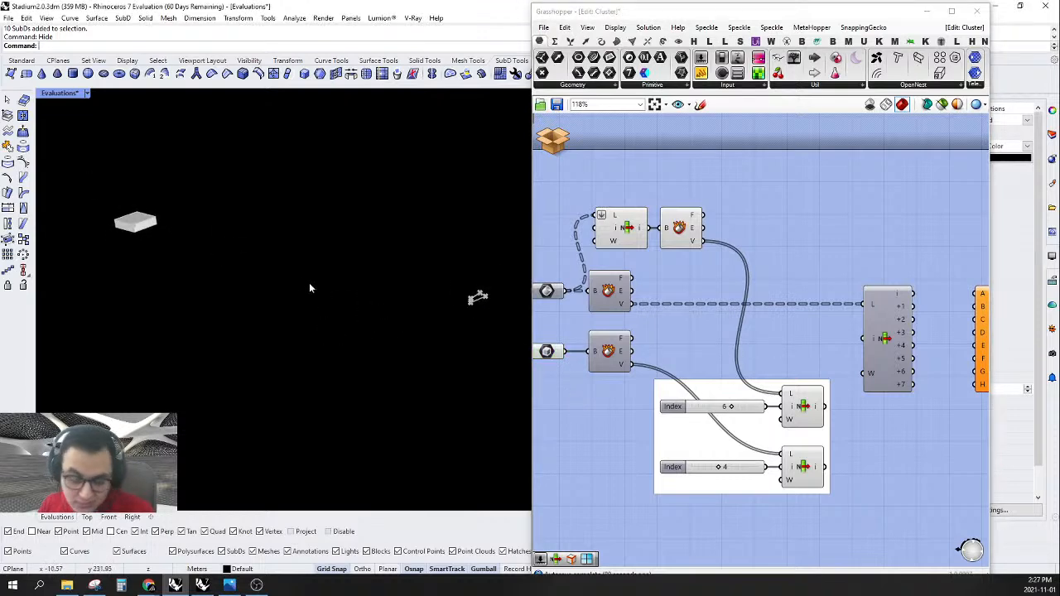
{"action": "right_click_drag", "start_coordinate": [261, 356], "coordinate": [266, 362]}
{"action": "scroll", "coordinate": [484, 333], "scroll_direction": "up", "scroll_amount": 8}
{"action": "scroll", "coordinate": [484, 333], "scroll_direction": "down", "scroll_amount": 8}
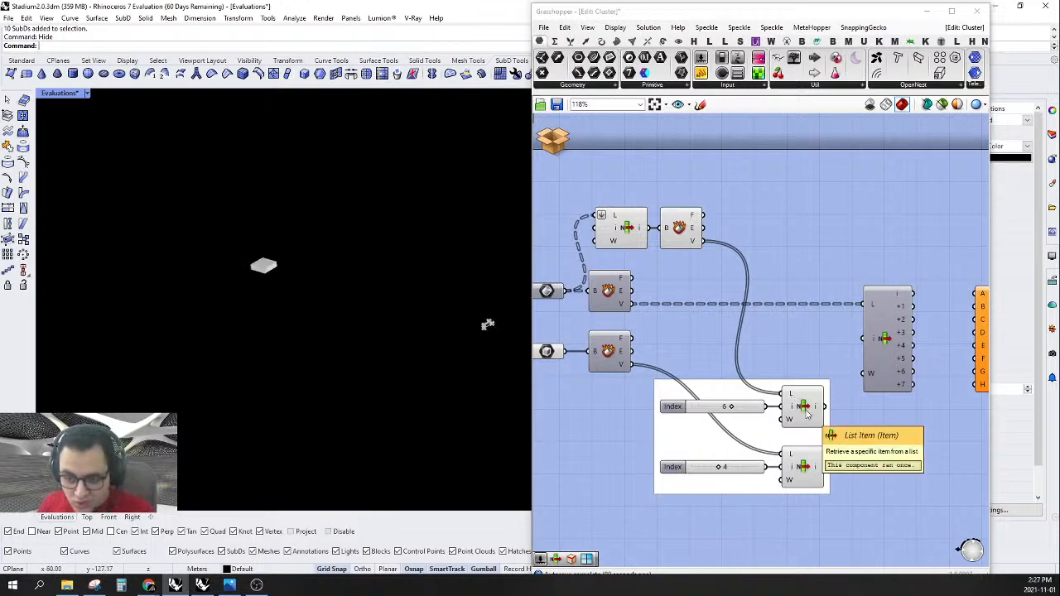
- Set both Index sliders to 0
{"action": "scroll", "coordinate": [733, 401], "scroll_direction": "up", "scroll_amount": 4}
{"action": "left_click_drag", "start_coordinate": [729, 408], "coordinate": [558, 424]}
{"action": "left_click_drag", "start_coordinate": [667, 459], "coordinate": [560, 463]}
{"action": "scroll", "coordinate": [719, 421], "scroll_direction": "down", "scroll_amount": 3}
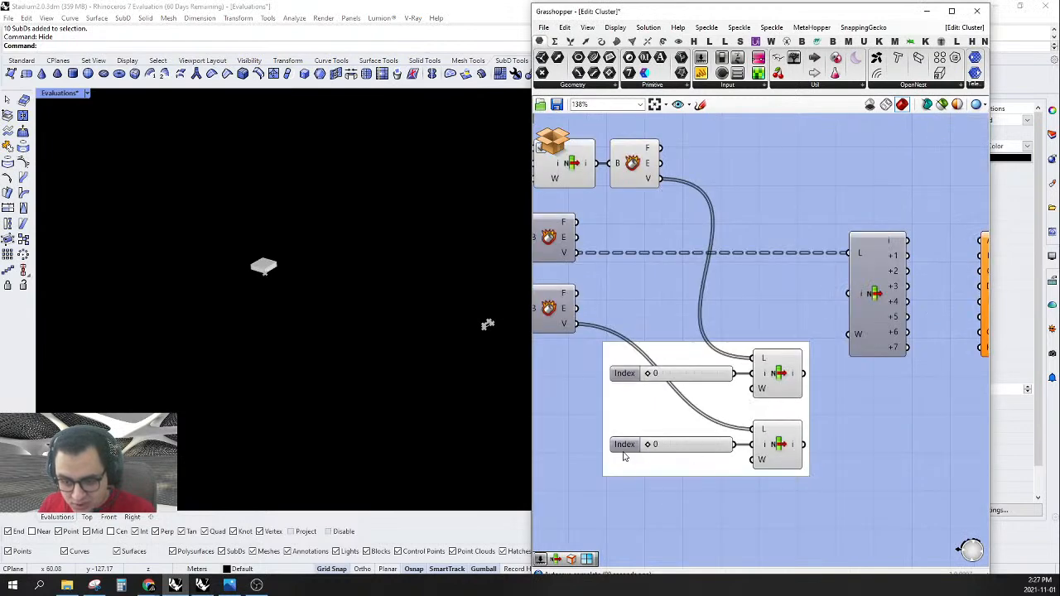
{"action": "mouse_move", "coordinate": [705, 407]}
{"action": "right_mouse_down"}
{"action": "mouse_move", "coordinate": [672, 409]}
{"action": "mouse_move", "coordinate": [699, 394]}
{"action": "right_mouse_up"}
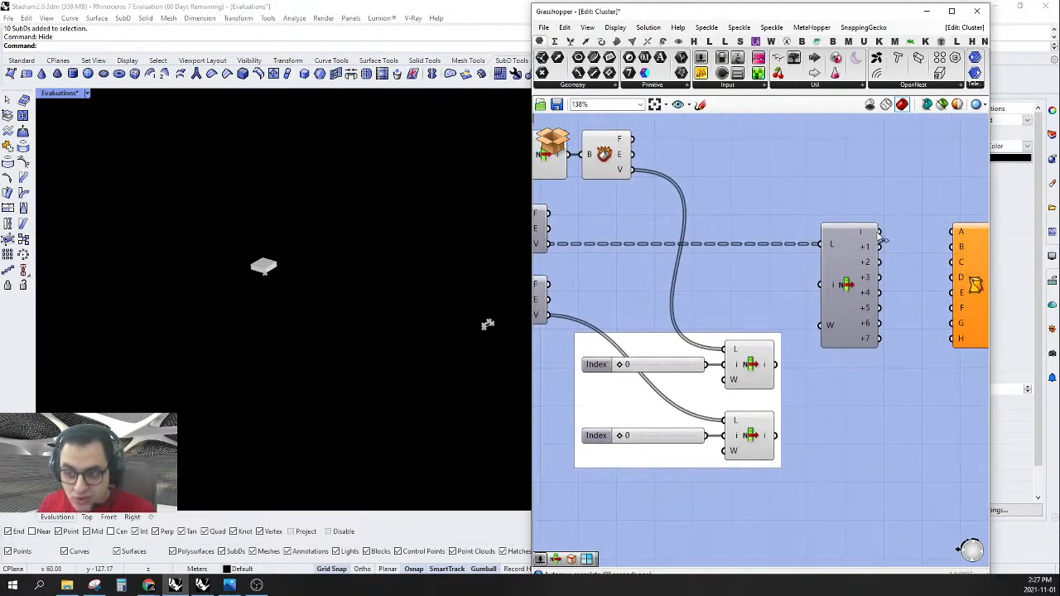
- Examine the multi-output List Item's first item and the upper List Item's vertex on the single brep
{"action": "mouse_move", "coordinate": [872, 236]}
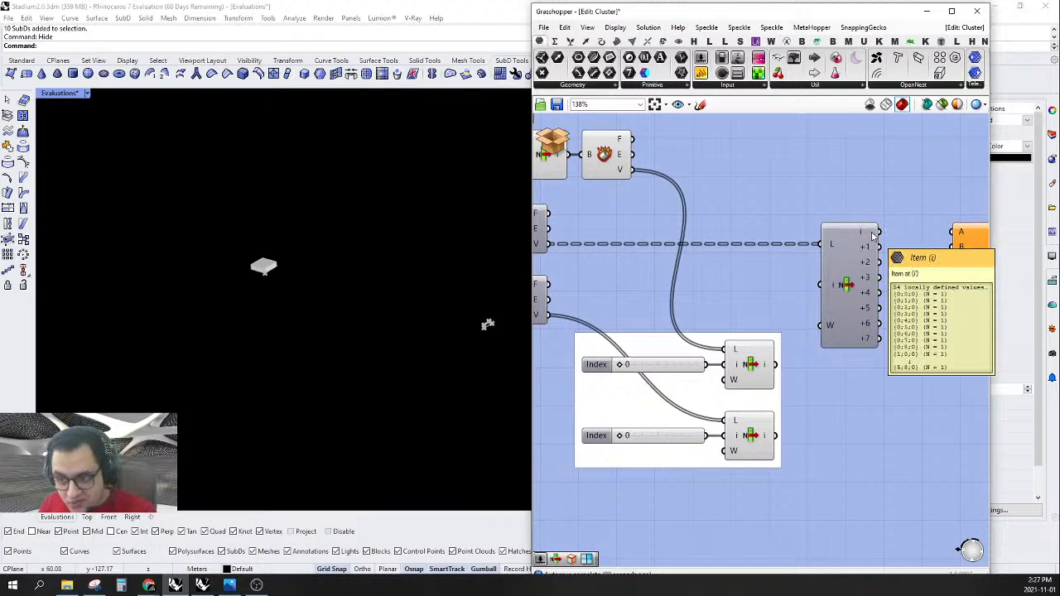
{"action": "right_click_drag", "start_coordinate": [910, 242], "coordinate": [818, 219]}
{"action": "left_click_drag", "start_coordinate": [822, 183], "coordinate": [914, 455]}
{"action": "right_click_drag", "start_coordinate": [780, 383], "coordinate": [900, 337]}
{"action": "scroll", "coordinate": [680, 299], "scroll_direction": "up", "scroll_amount": 3}
{"action": "left_click", "coordinate": [876, 269]}
{"action": "scroll", "coordinate": [286, 271], "scroll_direction": "up", "scroll_amount": 5}
{"action": "scroll", "coordinate": [256, 267], "scroll_direction": "down", "scroll_amount": 5}
{"action": "right_click_drag", "start_coordinate": [256, 267], "coordinate": [273, 293]}
{"action": "scroll", "coordinate": [451, 315], "scroll_direction": "up", "scroll_amount": 4}
{"action": "scroll", "coordinate": [813, 355], "scroll_direction": "down", "scroll_amount": 3}
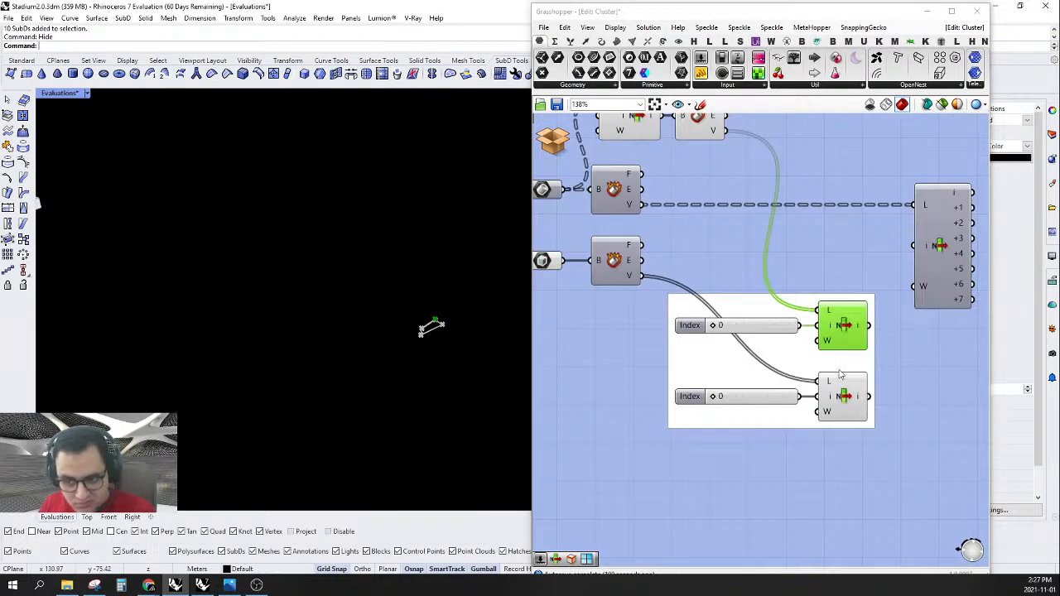
- Examine the two indexed vertices together, comparing their positions on the reference box and the single brep
{"action": "left_click", "coordinate": [846, 405]}
{"action": "scroll", "coordinate": [840, 402], "scroll_direction": "down", "scroll_amount": 3}
{"action": "scroll", "coordinate": [841, 401], "scroll_direction": "up", "scroll_amount": 2}
{"action": "right_click_drag", "start_coordinate": [848, 357], "coordinate": [860, 329]}
{"action": "scroll", "coordinate": [844, 303], "scroll_direction": "up", "scroll_amount": 2}
{"action": "left_click", "coordinate": [844, 304]}
{"action": "scroll", "coordinate": [358, 337], "scroll_direction": "down", "scroll_amount": 7}
{"action": "mouse_move", "coordinate": [291, 316]}
{"action": "right_mouse_down"}
{"action": "mouse_move", "coordinate": [289, 328]}
{"action": "mouse_move", "coordinate": [286, 316]}
{"action": "right_mouse_up"}
{"action": "scroll", "coordinate": [122, 295], "scroll_direction": "up", "scroll_amount": 5}
{"action": "scroll", "coordinate": [413, 258], "scroll_direction": "up", "scroll_amount": 6}
{"action": "right_click_drag", "start_coordinate": [355, 331], "coordinate": [371, 326]}
{"action": "left_click", "coordinate": [841, 389], "text": "shift"}
{"action": "scroll", "coordinate": [311, 248], "scroll_direction": "down", "scroll_amount": 5}
{"action": "mouse_move", "coordinate": [310, 248]}
{"action": "right_mouse_down"}
{"action": "mouse_move", "coordinate": [301, 284]}
{"action": "mouse_move", "coordinate": [341, 315]}
{"action": "right_mouse_up"}
{"action": "scroll", "coordinate": [231, 263], "scroll_direction": "down", "scroll_amount": 5}
{"action": "scroll", "coordinate": [225, 285], "scroll_direction": "down", "scroll_amount": 3}
{"action": "scroll", "coordinate": [225, 286], "scroll_direction": "up", "scroll_amount": 2}
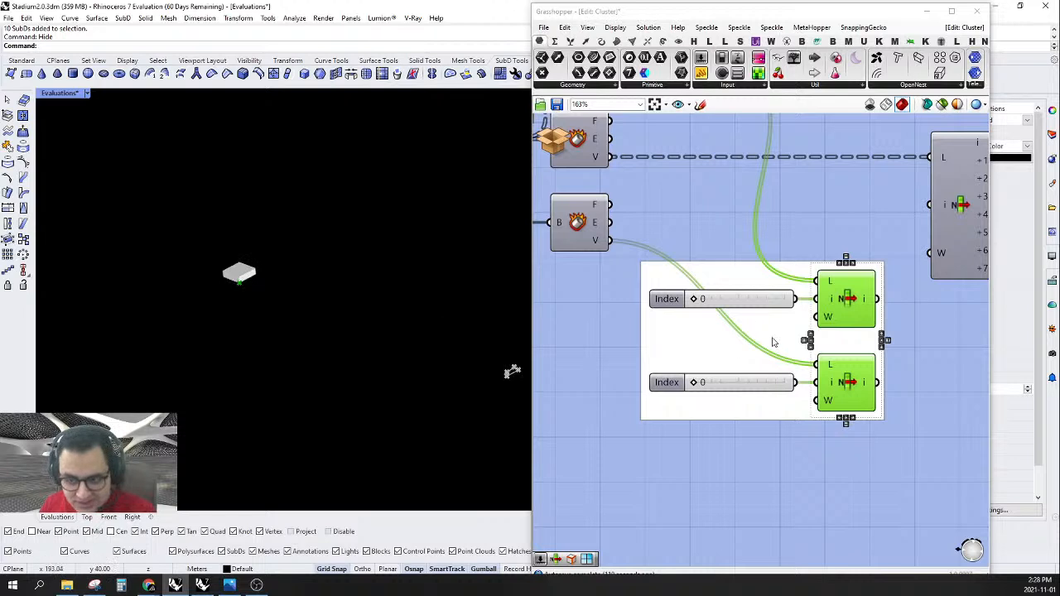
- Inspect up close the lower List Item's box corner and the upper List Item's matching brep corner
{"action": "left_click", "coordinate": [911, 355]}
{"action": "left_click", "coordinate": [778, 386]}
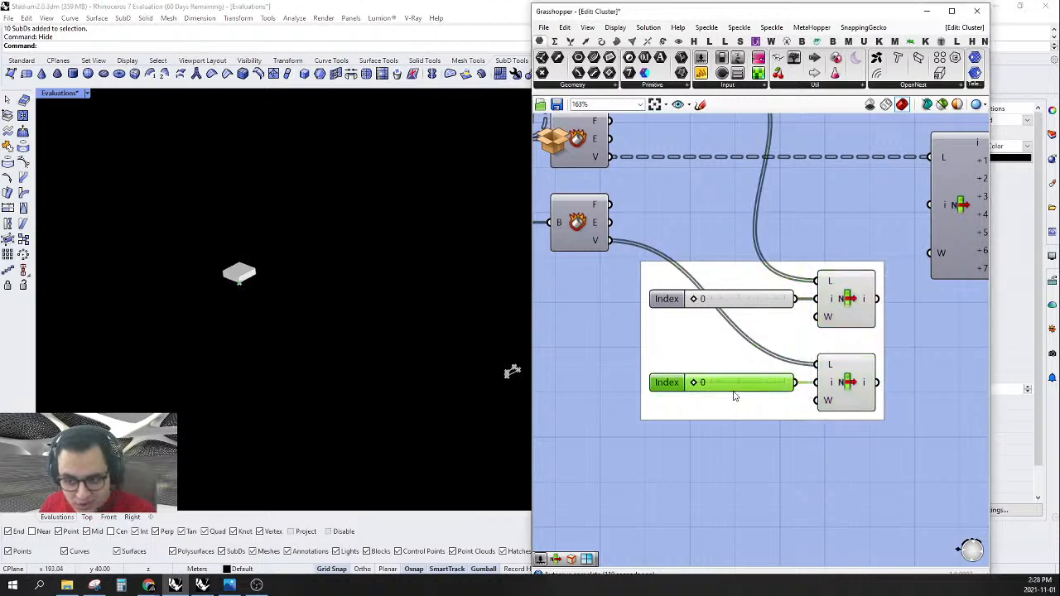
{"action": "scroll", "coordinate": [734, 393], "scroll_direction": "up", "scroll_amount": 2}
{"action": "scroll", "coordinate": [428, 384], "scroll_direction": "down", "scroll_amount": 3}
{"action": "scroll", "coordinate": [317, 325], "scroll_direction": "up", "scroll_amount": 4}
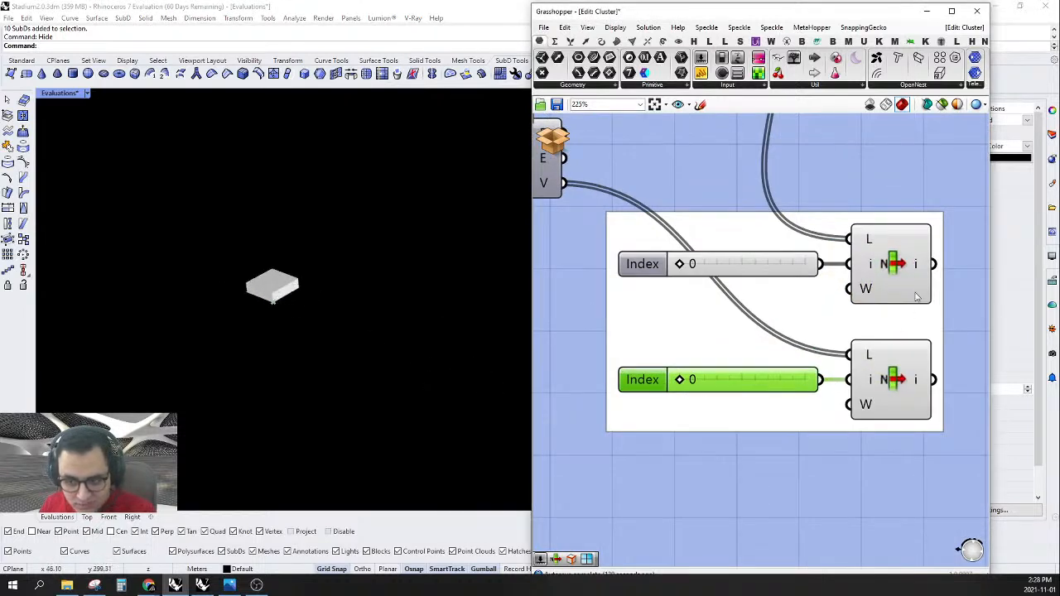
{"action": "left_click", "coordinate": [879, 395]}
{"action": "scroll", "coordinate": [315, 335], "scroll_direction": "up", "scroll_amount": 5}
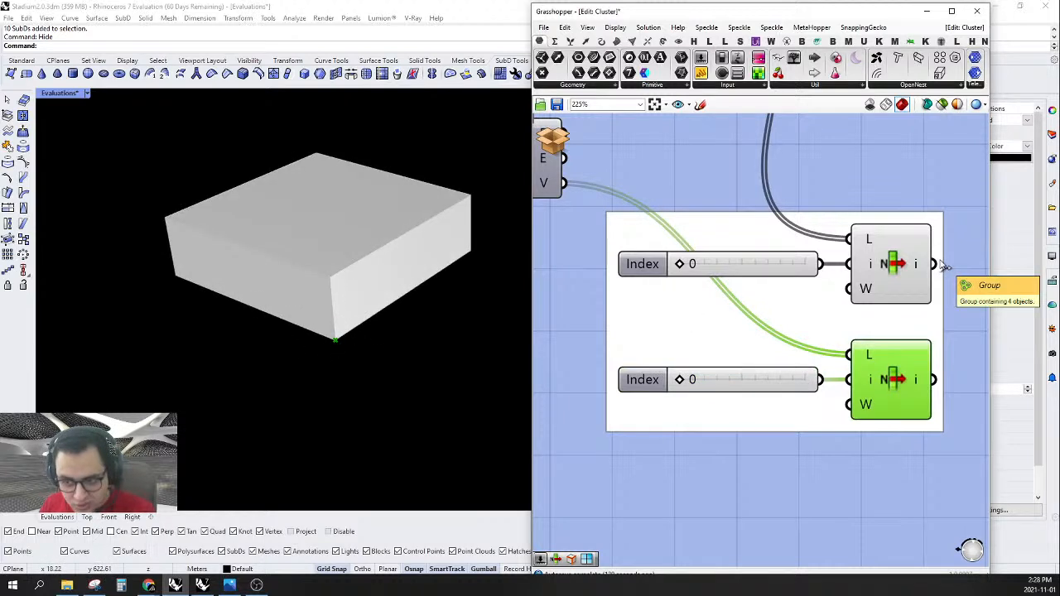
{"action": "left_click", "coordinate": [915, 273]}
{"action": "scroll", "coordinate": [245, 267], "scroll_direction": "down", "scroll_amount": 5}
{"action": "scroll", "coordinate": [244, 267], "scroll_direction": "down", "scroll_amount": 4}
{"action": "scroll", "coordinate": [381, 307], "scroll_direction": "up", "scroll_amount": 8}
{"action": "right_click_drag", "start_coordinate": [408, 284], "coordinate": [366, 280]}
{"action": "scroll", "coordinate": [412, 244], "scroll_direction": "up", "scroll_amount": 5}
{"action": "scroll", "coordinate": [411, 248], "scroll_direction": "down", "scroll_amount": 5}
{"action": "scroll", "coordinate": [408, 253], "scroll_direction": "up", "scroll_amount": 5}
{"action": "scroll", "coordinate": [409, 253], "scroll_direction": "down", "scroll_amount": 5}
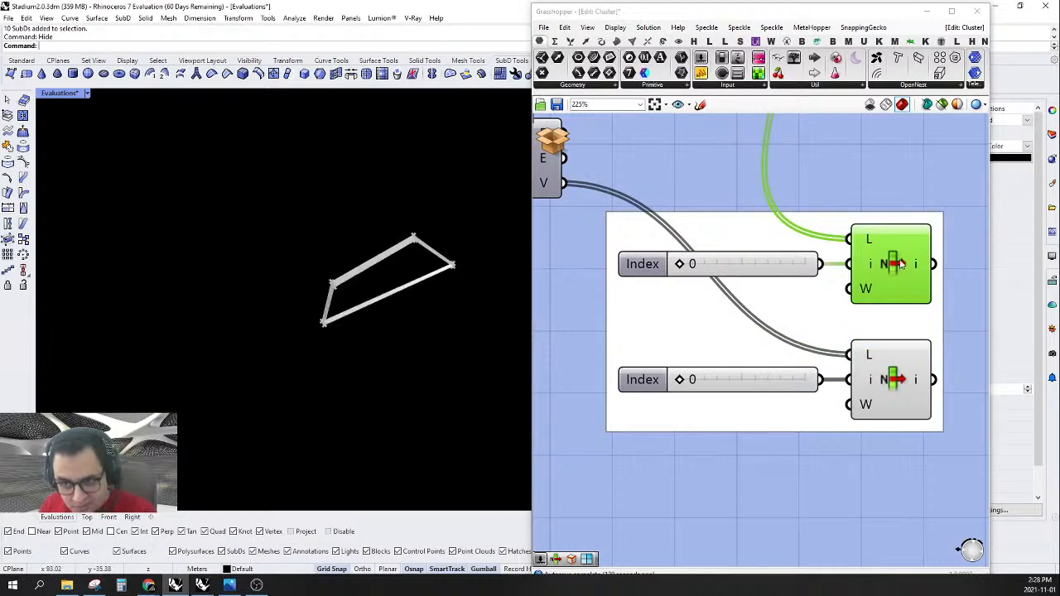
- Turn off the preview of the single-brep List Item and its Deconstruct Brep
{"action": "scroll", "coordinate": [817, 213], "scroll_direction": "down", "scroll_amount": 4}
{"action": "left_click_drag", "start_coordinate": [817, 214], "coordinate": [615, 229]}
{"action": "right_click", "coordinate": [596, 208]}
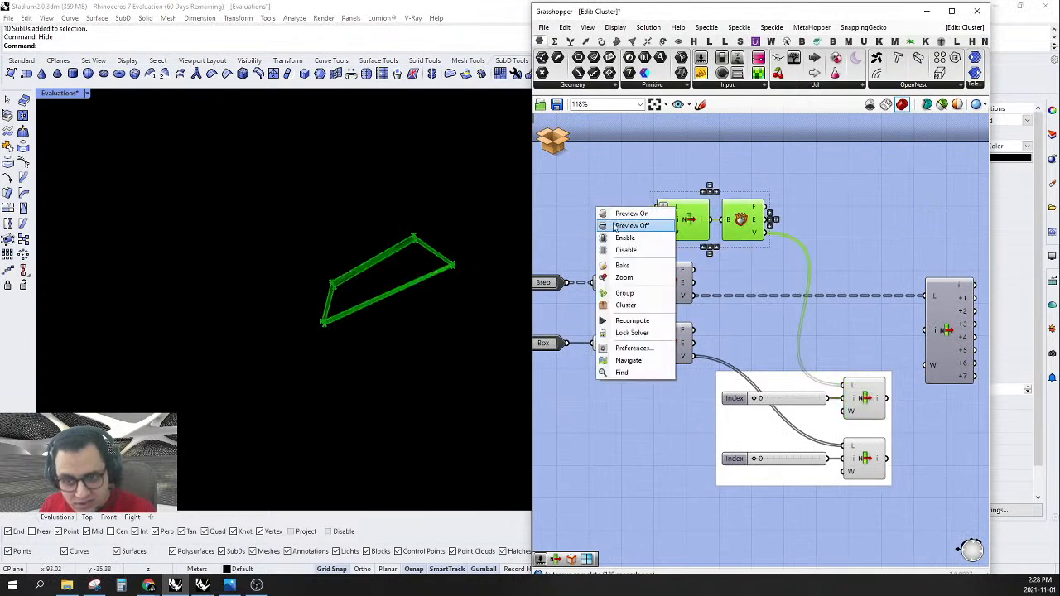
{"action": "left_click", "coordinate": [600, 192]}
{"action": "right_click_drag", "start_coordinate": [789, 194], "coordinate": [769, 230]}
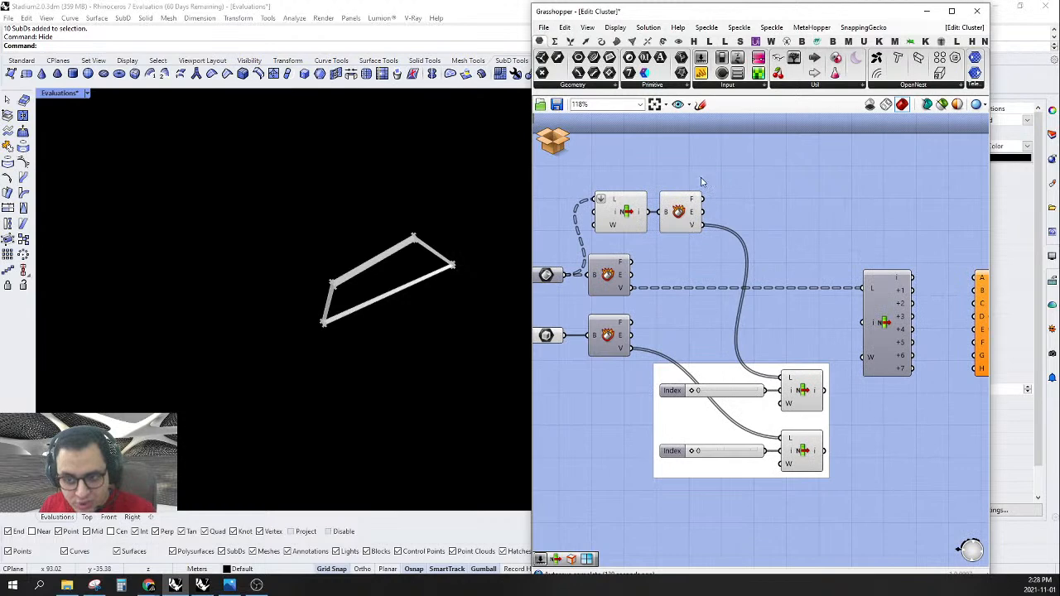
{"action": "left_click_drag", "start_coordinate": [726, 170], "coordinate": [537, 243]}
{"action": "right_click", "coordinate": [654, 152]}
{"action": "left_click", "coordinate": [683, 170]}
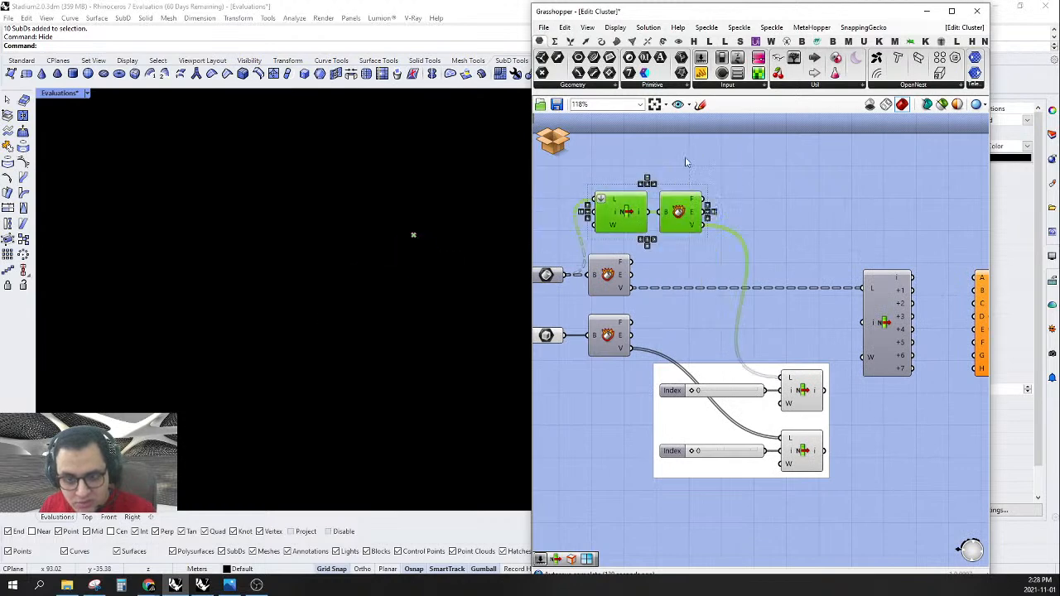
{"action": "left_click", "coordinate": [694, 149]}
- Turn the single-brep List Item's preview back on and highlight the upper indexed vertex
{"action": "left_click", "coordinate": [626, 212]}
{"action": "right_click", "coordinate": [627, 211]}
{"action": "left_click", "coordinate": [646, 232]}
{"action": "left_click", "coordinate": [694, 188]}
{"action": "right_click_drag", "start_coordinate": [698, 187], "coordinate": [744, 174]}
{"action": "left_click", "coordinate": [855, 386]}
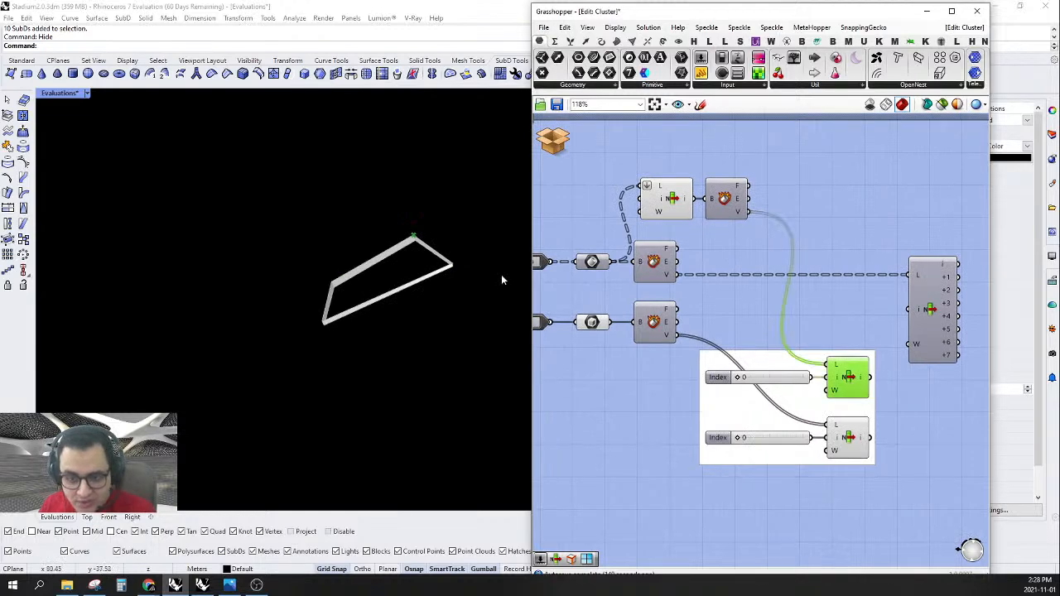
- Highlight both indexed vertices and set the lower List Item's Index to 6 to pick the box corner matching the brep's vertex
{"action": "right_click_drag", "start_coordinate": [433, 246], "coordinate": [388, 216]}
{"action": "scroll", "coordinate": [372, 205], "scroll_direction": "up", "scroll_amount": 5}
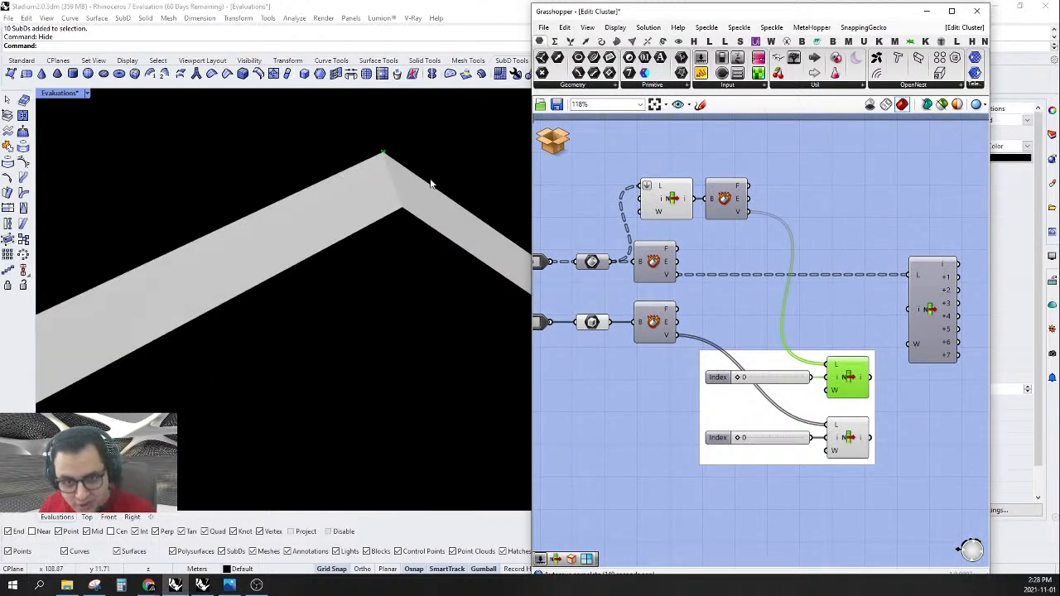
{"action": "scroll", "coordinate": [448, 224], "scroll_direction": "down", "scroll_amount": 12}
{"action": "right_click_drag", "start_coordinate": [433, 255], "coordinate": [173, 211]}
{"action": "scroll", "coordinate": [119, 181], "scroll_direction": "down", "scroll_amount": 2}
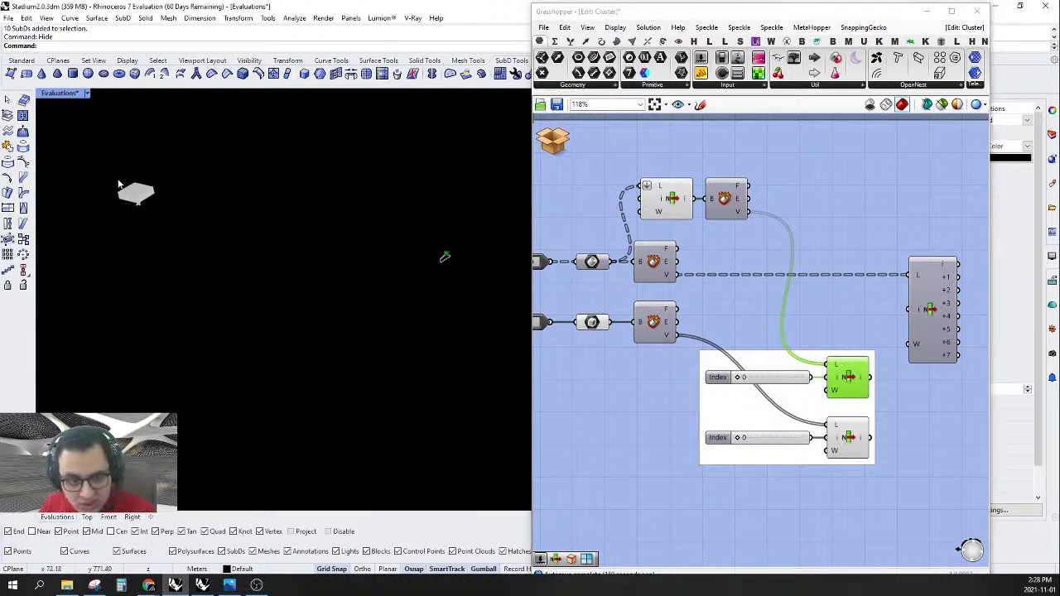
{"action": "scroll", "coordinate": [762, 414], "scroll_direction": "up", "scroll_amount": 2}
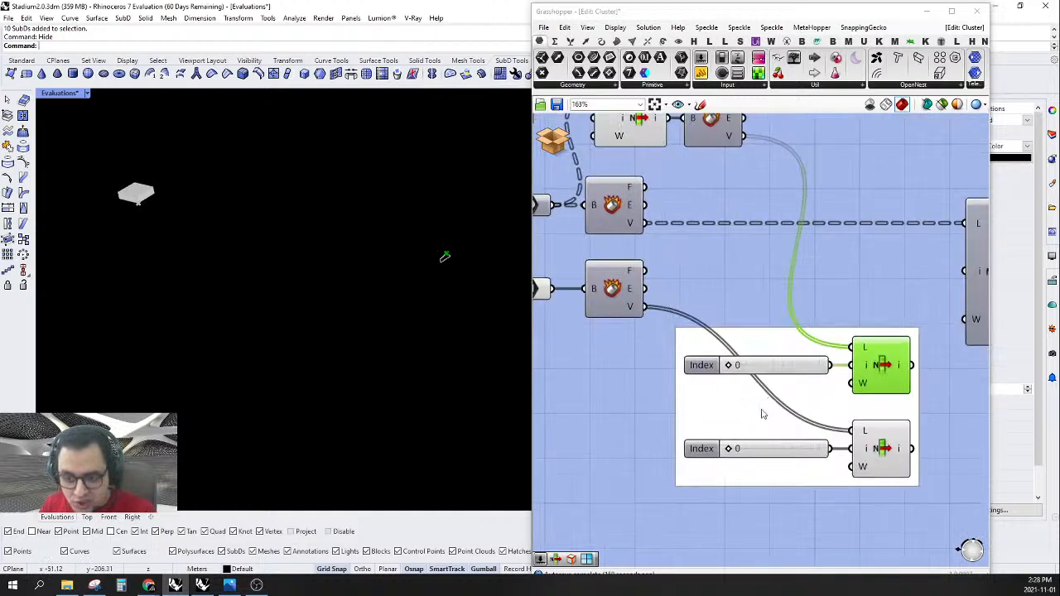
{"action": "left_click", "coordinate": [880, 449], "text": "shift"}
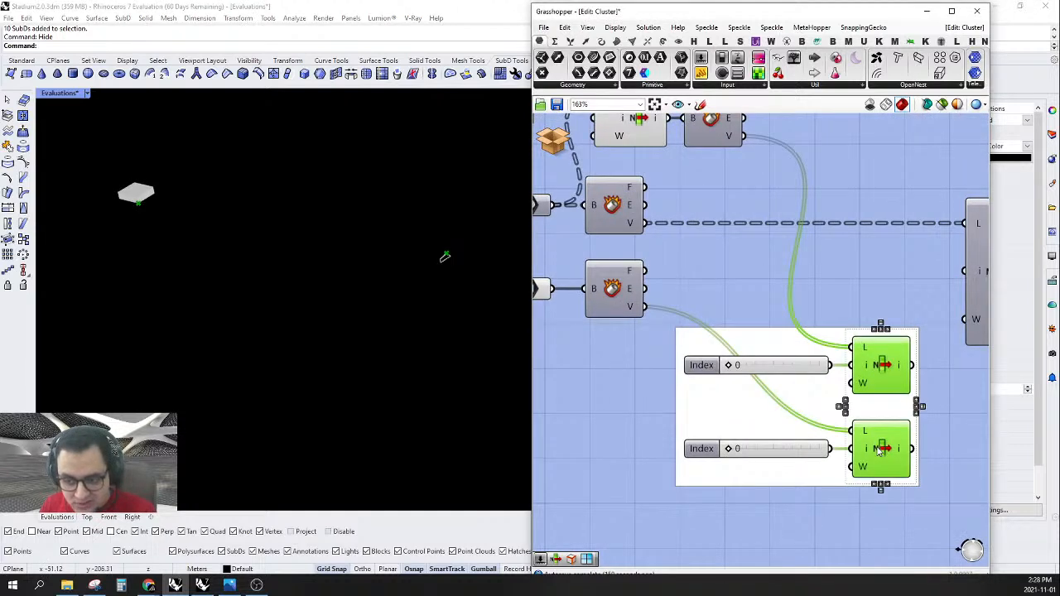
{"action": "left_click_drag", "start_coordinate": [728, 450], "coordinate": [785, 449]}
{"action": "scroll", "coordinate": [185, 206], "scroll_direction": "up", "scroll_amount": 8}
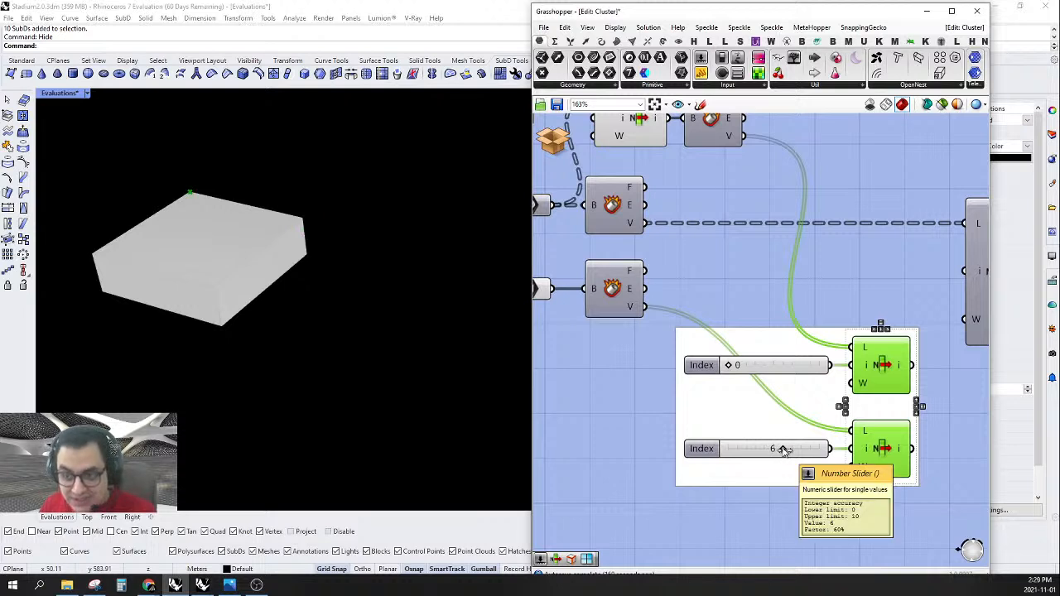
- Connect the multi-output List Item's first output, i, to corner G of the Twisted Box component
{"action": "scroll", "coordinate": [783, 449], "scroll_direction": "down", "scroll_amount": 4}
{"action": "right_click_drag", "start_coordinate": [783, 450], "coordinate": [641, 423]}
{"action": "scroll", "coordinate": [709, 420], "scroll_direction": "up", "scroll_amount": 3}
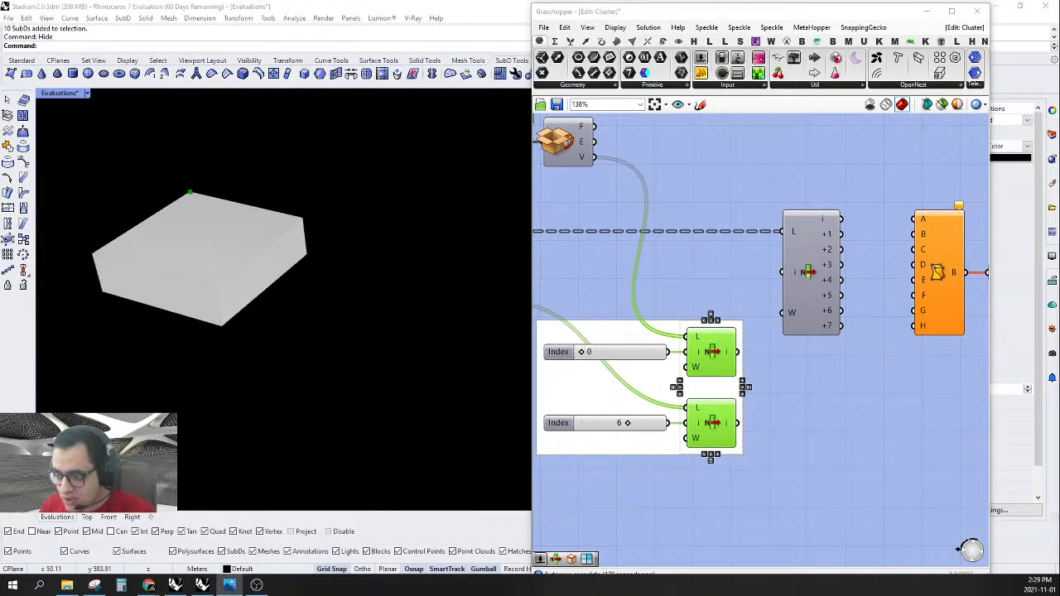
{"action": "scroll", "coordinate": [935, 281], "scroll_direction": "up", "scroll_amount": 3}
{"action": "left_click_drag", "start_coordinate": [814, 219], "coordinate": [942, 377]}
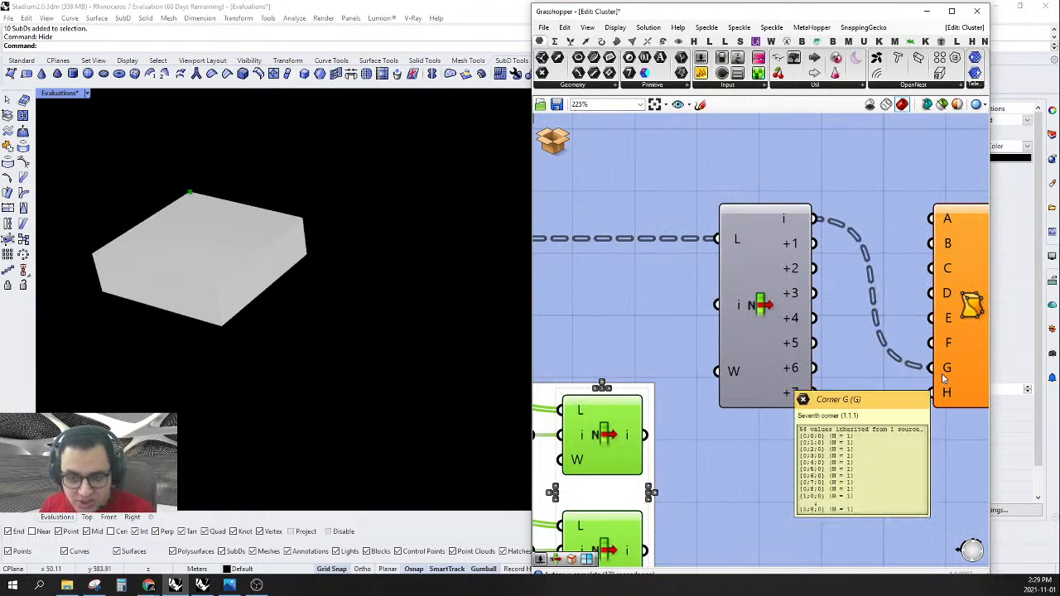
{"action": "scroll", "coordinate": [815, 303], "scroll_direction": "down", "scroll_amount": 4}
{"action": "right_click_drag", "start_coordinate": [721, 330], "coordinate": [738, 315]}
{"action": "left_click", "coordinate": [733, 325]}
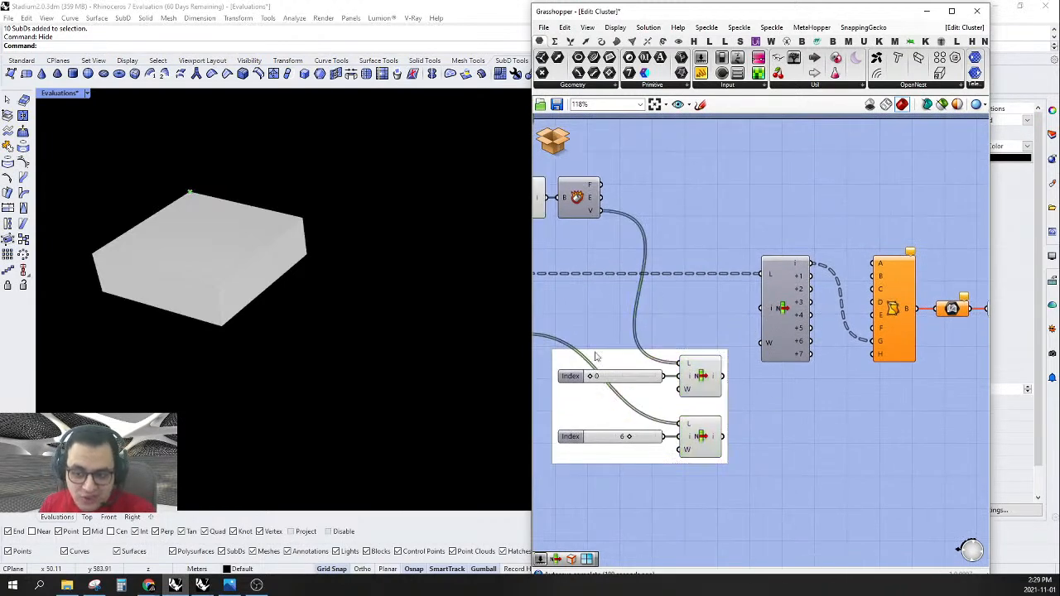
- Review the corner G connection and compare the orientation of the reference box with that of the single brep
{"action": "right_click_drag", "start_coordinate": [709, 346], "coordinate": [594, 333]}
{"action": "scroll", "coordinate": [693, 310], "scroll_direction": "up", "scroll_amount": 1}
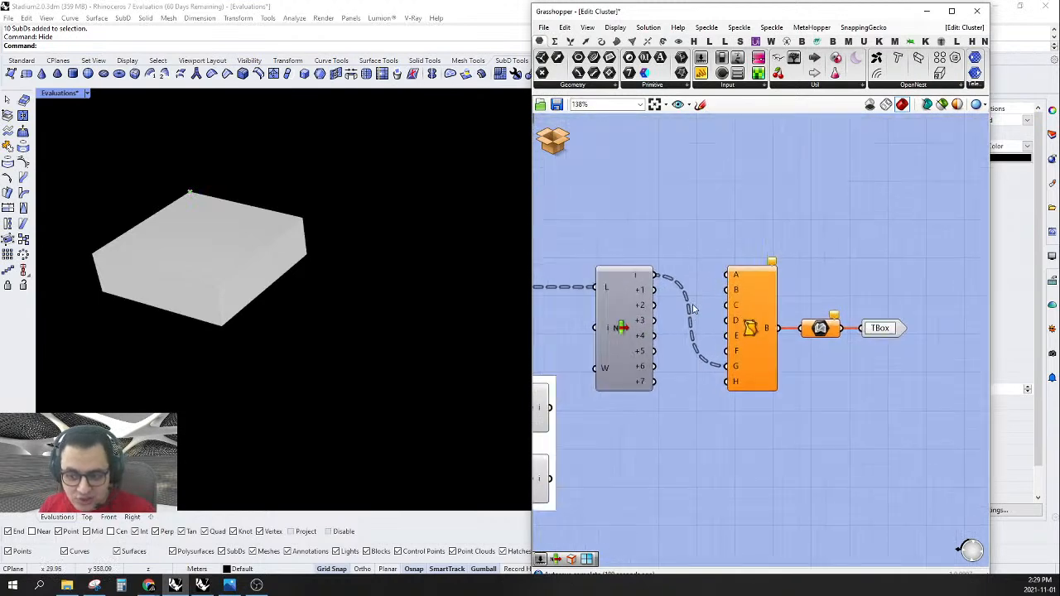
{"action": "right_click_drag", "start_coordinate": [721, 329], "coordinate": [787, 320]}
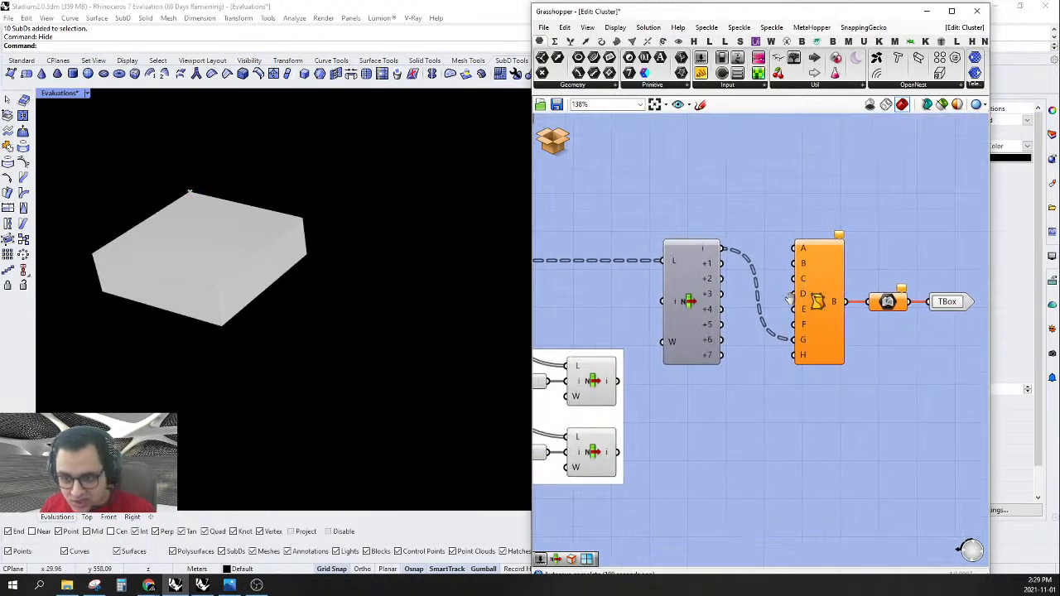
{"action": "scroll", "coordinate": [787, 314], "scroll_direction": "up", "scroll_amount": 2}
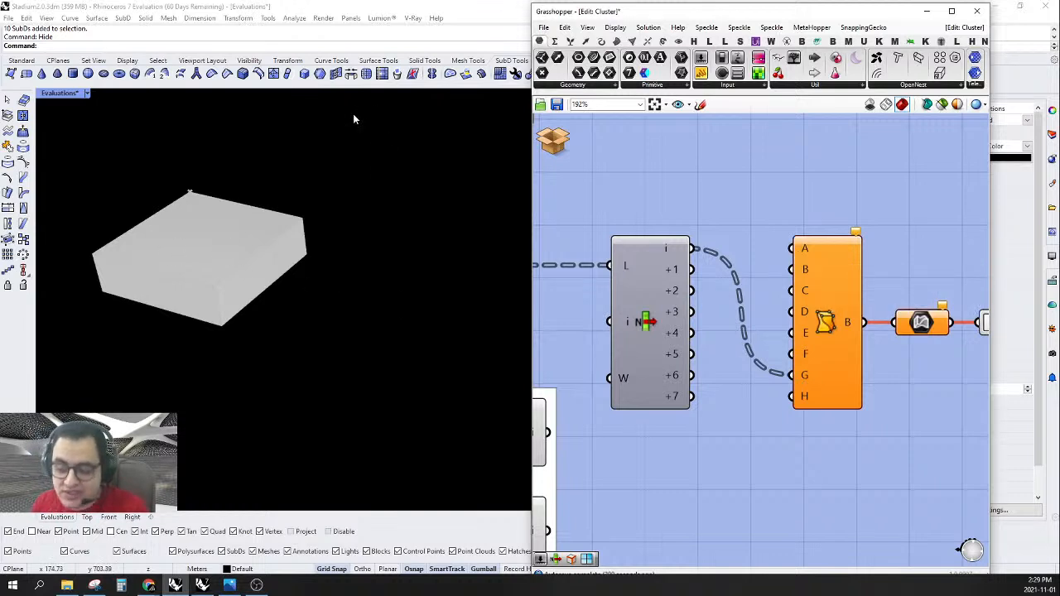
{"action": "right_click_drag", "start_coordinate": [820, 237], "coordinate": [839, 207]}
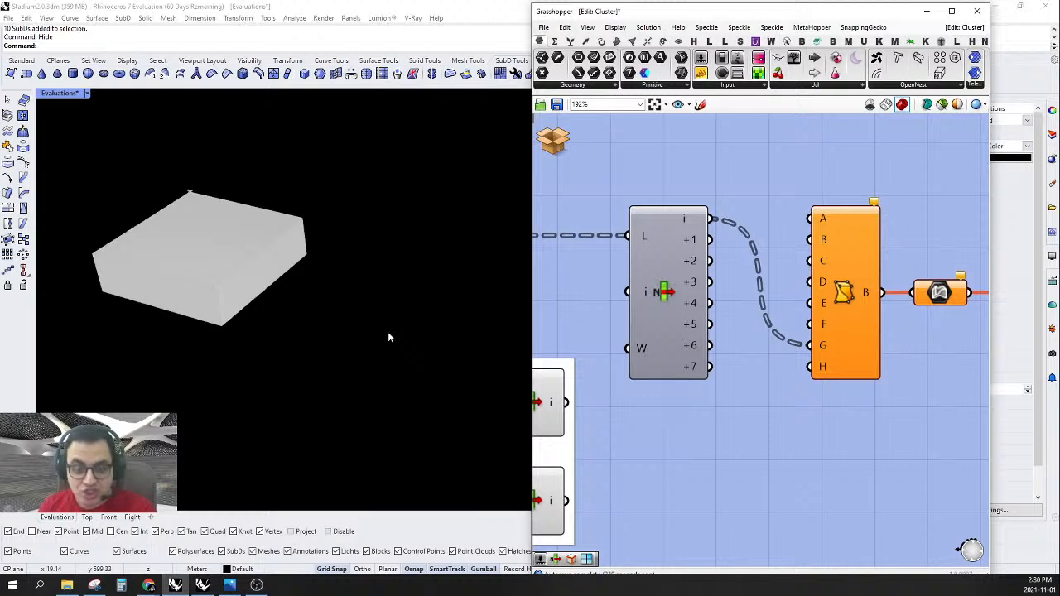
{"action": "scroll", "coordinate": [75, 235], "scroll_direction": "down", "scroll_amount": 10}
{"action": "right_click_drag", "start_coordinate": [81, 238], "coordinate": [189, 272]}
{"action": "scroll", "coordinate": [427, 292], "scroll_direction": "down", "scroll_amount": 5}
{"action": "scroll", "coordinate": [431, 296], "scroll_direction": "up", "scroll_amount": 4}
{"action": "scroll", "coordinate": [93, 205], "scroll_direction": "up", "scroll_amount": 3}
{"action": "scroll", "coordinate": [369, 288], "scroll_direction": "up", "scroll_amount": 6}
{"action": "scroll", "coordinate": [388, 201], "scroll_direction": "down", "scroll_amount": 4}
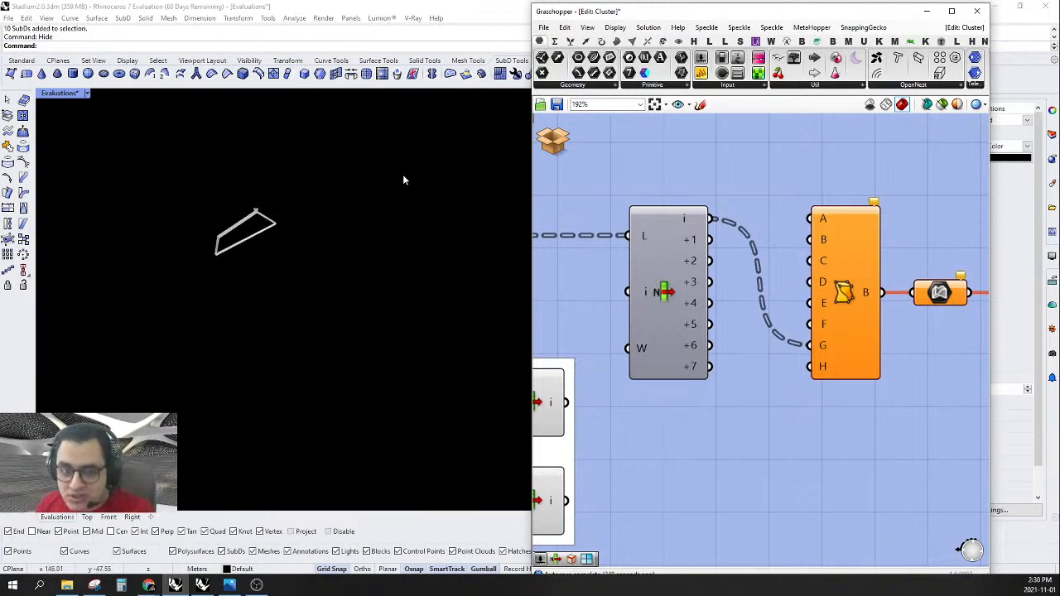
- Connect the List Item's +1, +2 and +3 outputs to corners C, B and F of the Twisted Box component
{"action": "right_click_drag", "start_coordinate": [830, 163], "coordinate": [814, 183]}
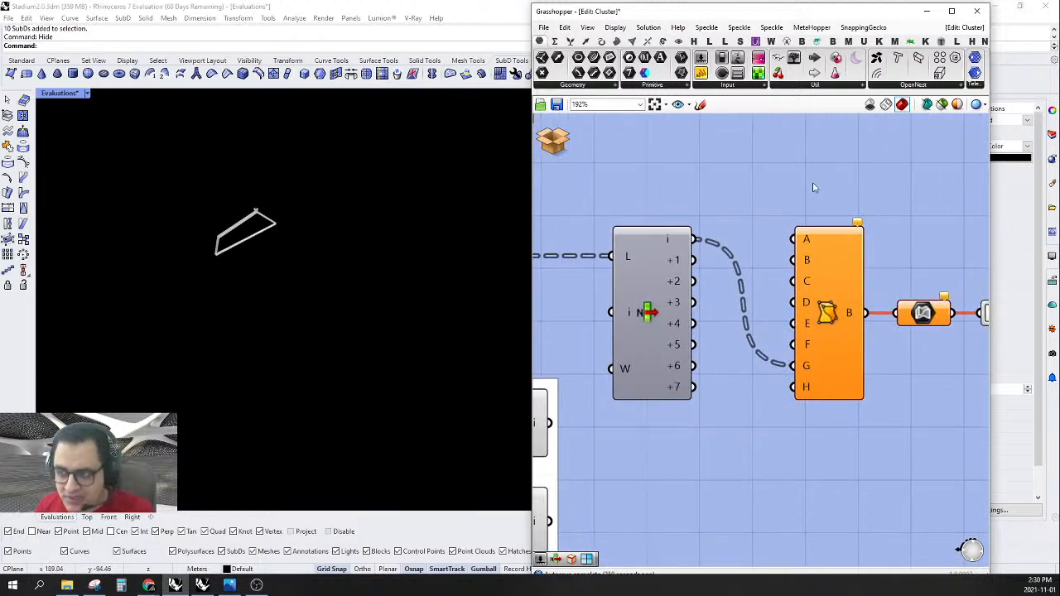
{"action": "right_click_drag", "start_coordinate": [815, 210], "coordinate": [729, 220]}
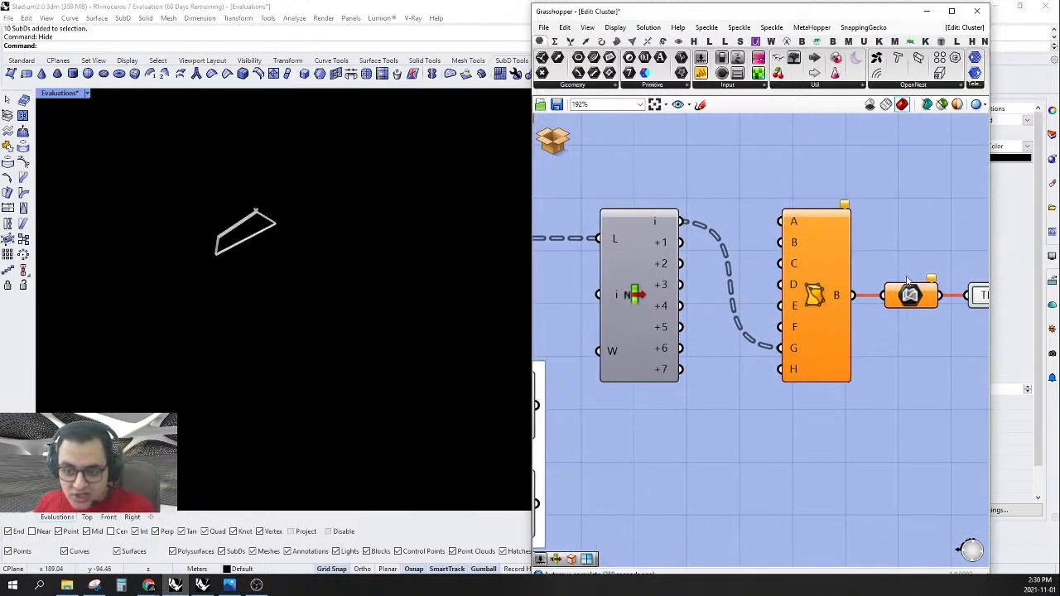
{"action": "scroll", "coordinate": [899, 280], "scroll_direction": "down", "scroll_amount": 4}
{"action": "scroll", "coordinate": [810, 325], "scroll_direction": "up", "scroll_amount": 4}
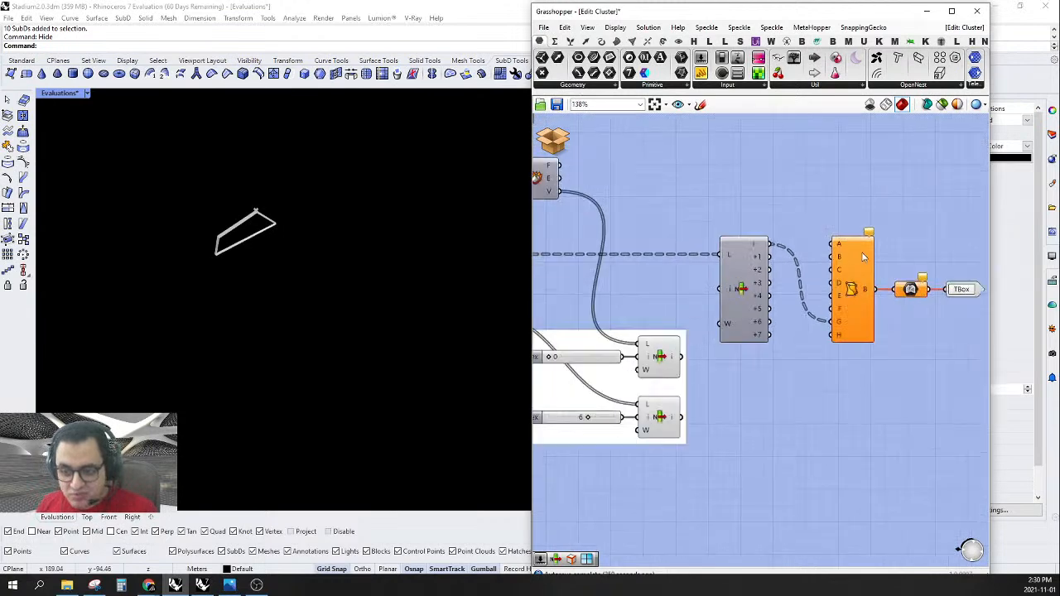
{"action": "right_click_drag", "start_coordinate": [807, 297], "coordinate": [780, 292]}
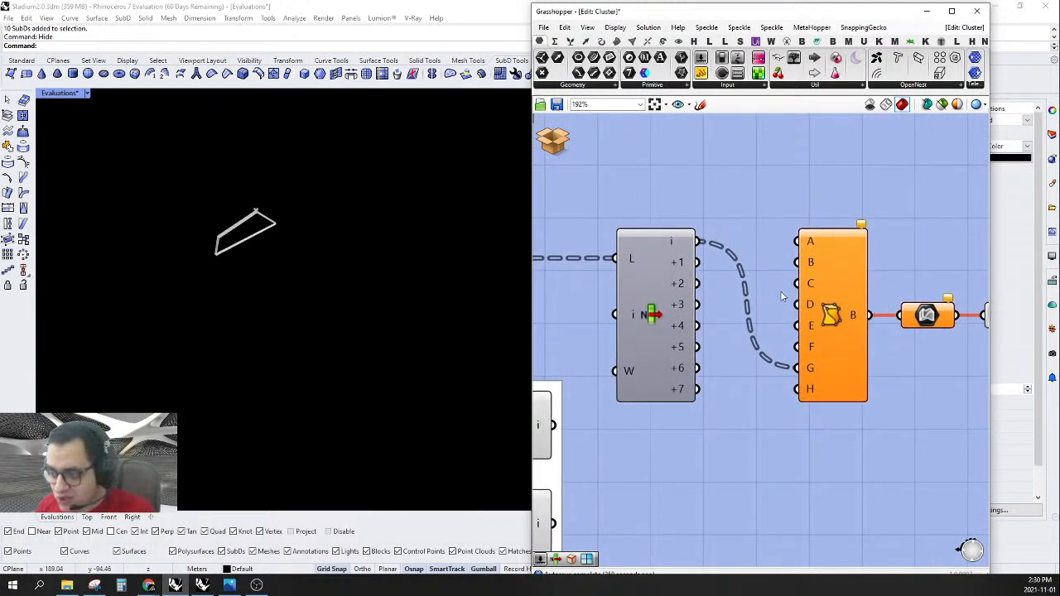
{"action": "scroll", "coordinate": [791, 331], "scroll_direction": "up", "scroll_amount": 2}
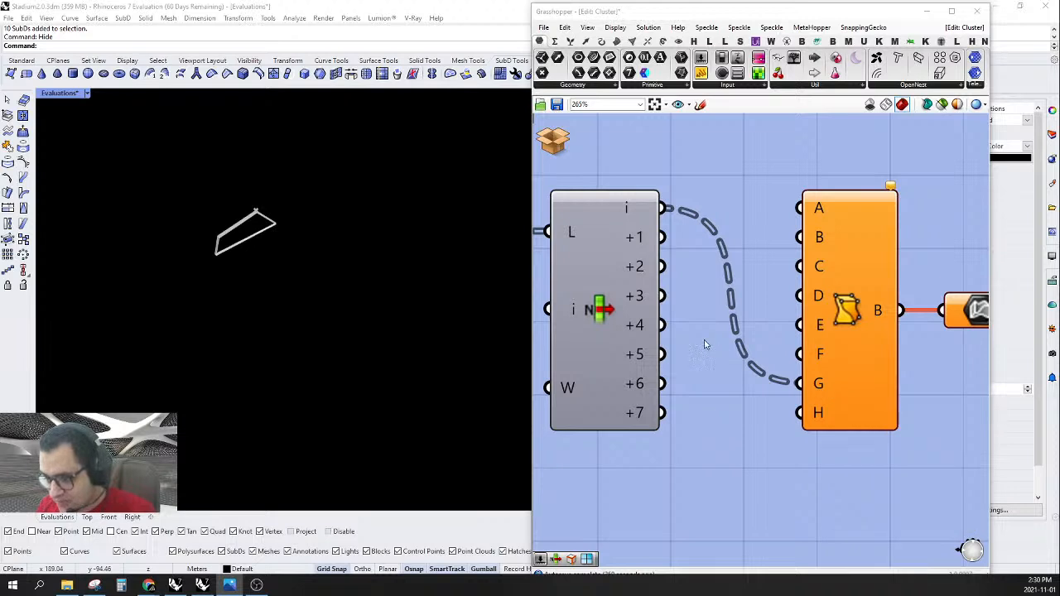
{"action": "mouse_move", "coordinate": [644, 205]}
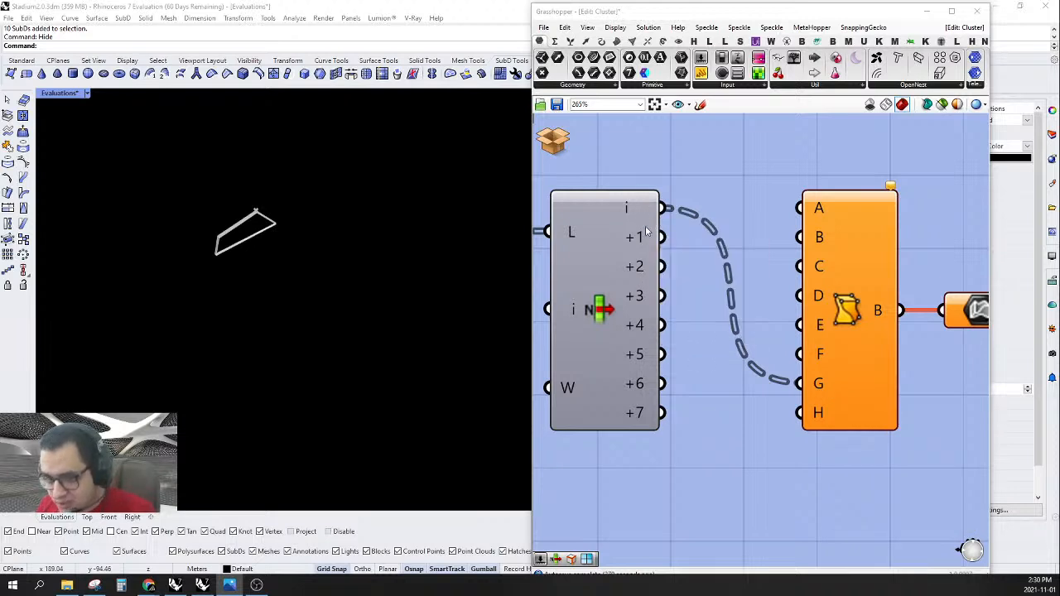
{"action": "mouse_move", "coordinate": [651, 239]}
{"action": "left_click_drag", "start_coordinate": [651, 239], "coordinate": [799, 265]}
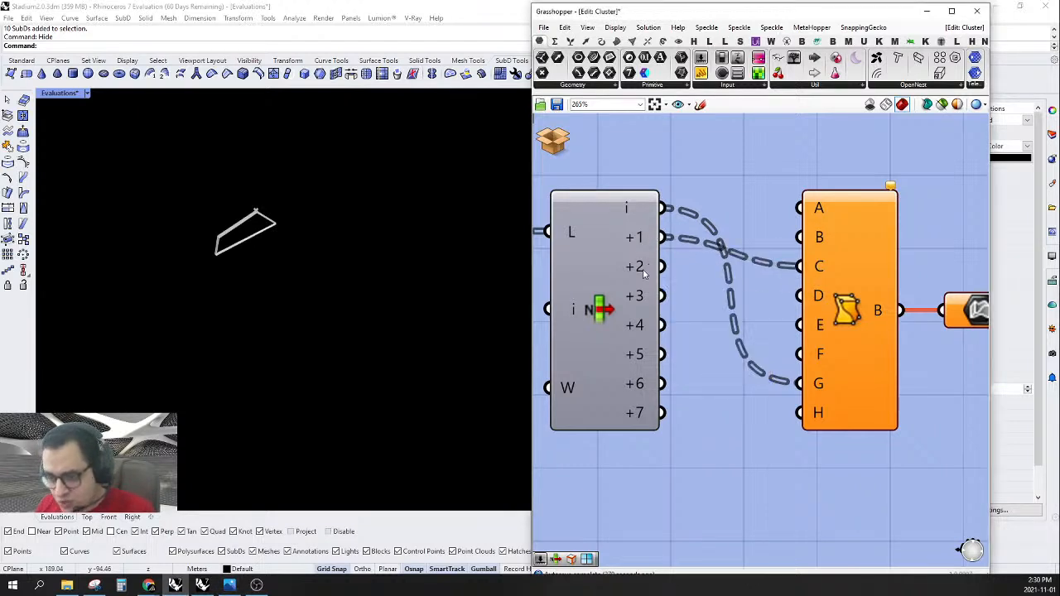
{"action": "mouse_move", "coordinate": [644, 274]}
{"action": "left_click_drag", "start_coordinate": [661, 265], "coordinate": [799, 238]}
{"action": "left_click_drag", "start_coordinate": [662, 295], "coordinate": [799, 353]}
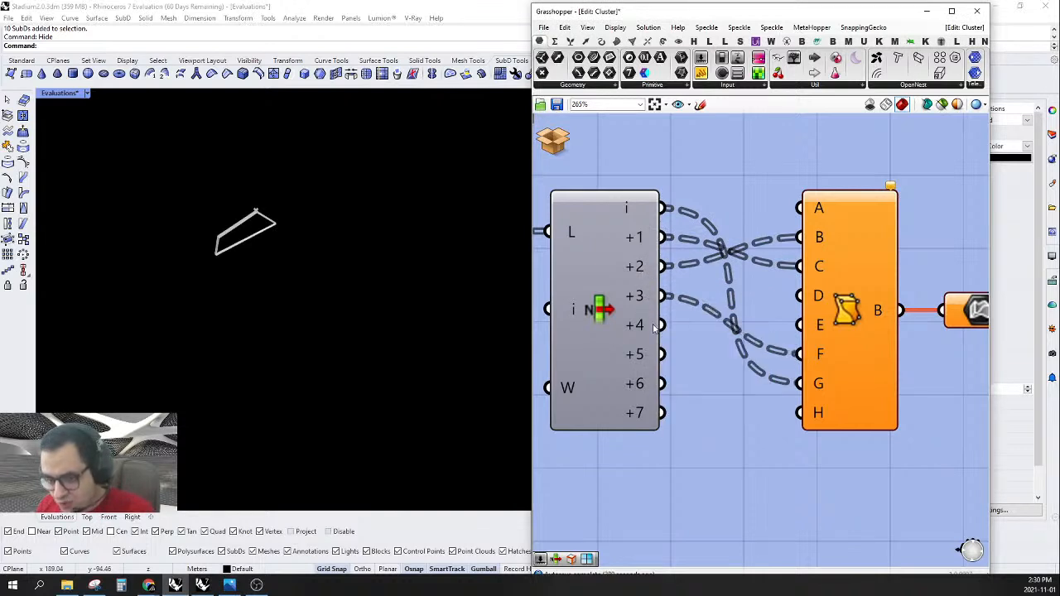
- Connect the List Item's +4, +5, +6 and +7 outputs to corners A, E, D and H of the Twisted Box component
{"action": "mouse_move", "coordinate": [654, 327]}
{"action": "left_click_drag", "start_coordinate": [662, 325], "coordinate": [799, 209]}
{"action": "mouse_move", "coordinate": [650, 355]}
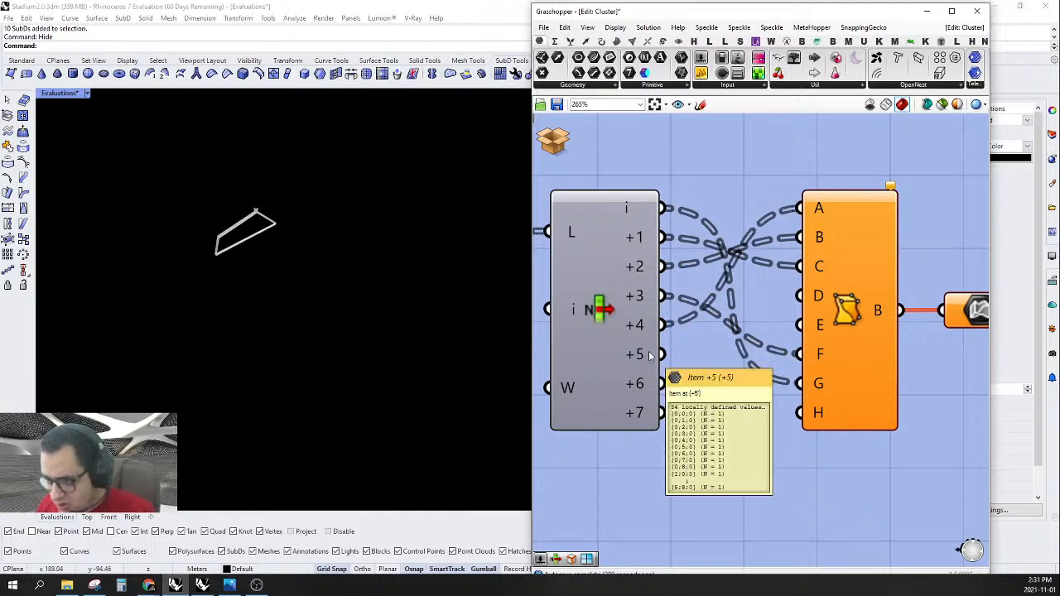
{"action": "left_click_drag", "start_coordinate": [661, 354], "coordinate": [800, 324]}
{"action": "left_click_drag", "start_coordinate": [662, 383], "coordinate": [818, 307]}
{"action": "left_click_drag", "start_coordinate": [799, 412], "coordinate": [662, 412]}
{"action": "scroll", "coordinate": [627, 324], "scroll_direction": "down", "scroll_amount": 3}
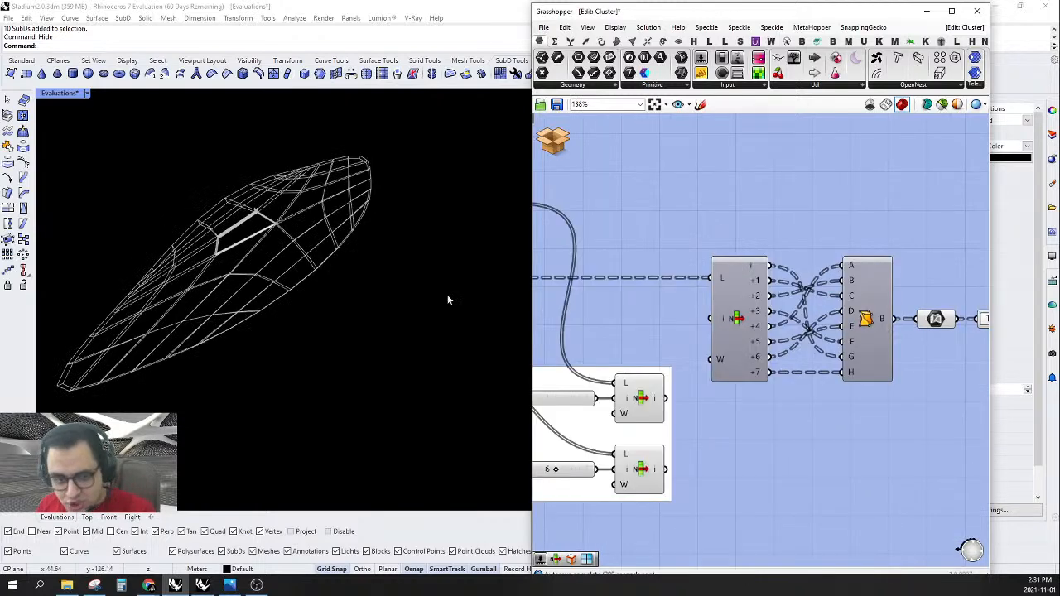
- Examine the resulting twisted boxes across the stadium roof from several angles and distances
{"action": "scroll", "coordinate": [270, 258], "scroll_direction": "up", "scroll_amount": 6}
{"action": "scroll", "coordinate": [349, 247], "scroll_direction": "down", "scroll_amount": 6}
{"action": "scroll", "coordinate": [349, 247], "scroll_direction": "up", "scroll_amount": 3}
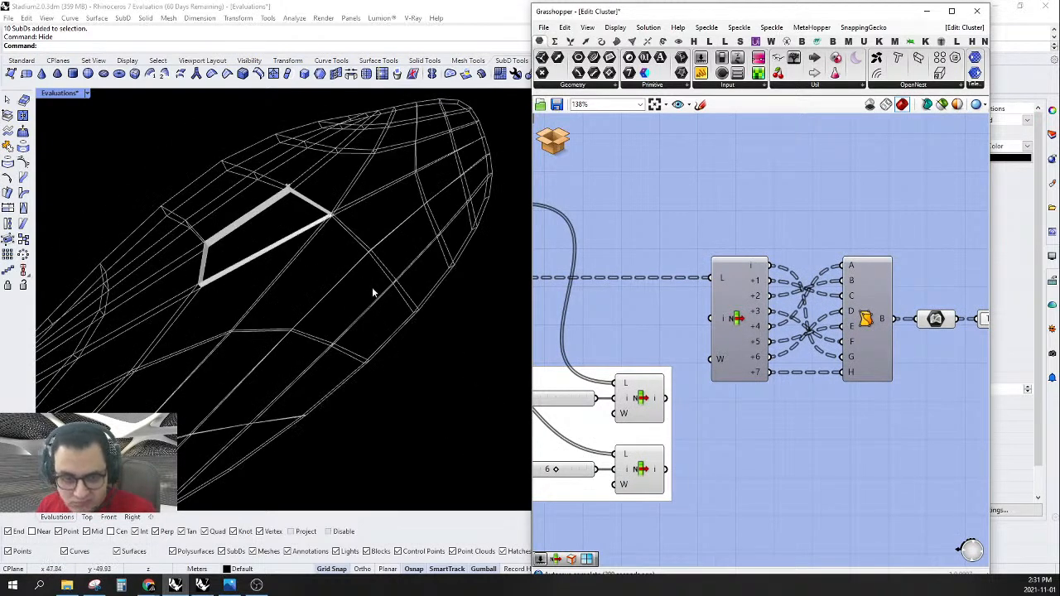
{"action": "scroll", "coordinate": [314, 303], "scroll_direction": "down", "scroll_amount": 4}
{"action": "scroll", "coordinate": [314, 322], "scroll_direction": "up", "scroll_amount": 6}
{"action": "right_click_drag", "start_coordinate": [315, 322], "coordinate": [298, 279]}
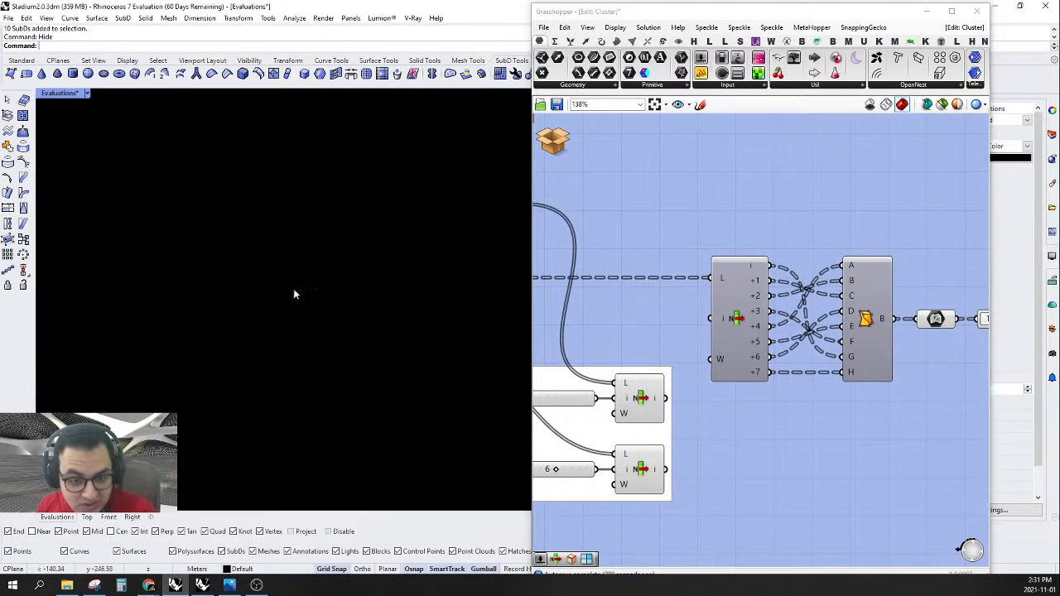
{"action": "scroll", "coordinate": [221, 284], "scroll_direction": "down", "scroll_amount": 6}
{"action": "scroll", "coordinate": [222, 288], "scroll_direction": "up", "scroll_amount": 5}
{"action": "right_click_drag", "start_coordinate": [232, 290], "coordinate": [300, 273]}
{"action": "scroll", "coordinate": [288, 313], "scroll_direction": "down", "scroll_amount": 7}
{"action": "scroll", "coordinate": [230, 286], "scroll_direction": "up", "scroll_amount": 8}
{"action": "scroll", "coordinate": [285, 263], "scroll_direction": "up", "scroll_amount": 5}
{"action": "scroll", "coordinate": [283, 268], "scroll_direction": "down", "scroll_amount": 5}
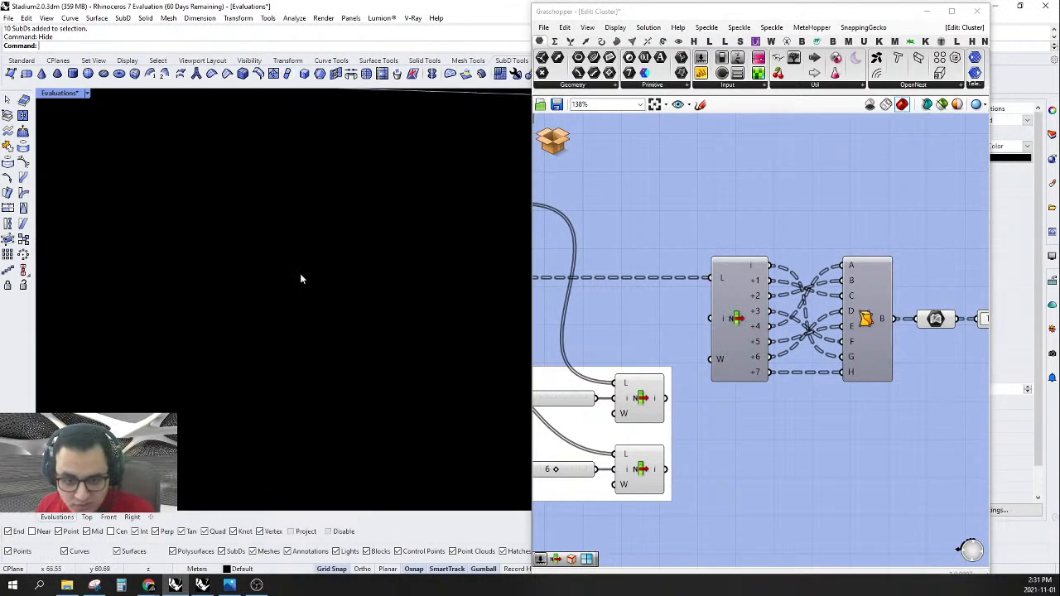
{"action": "scroll", "coordinate": [791, 293], "scroll_direction": "down", "scroll_amount": 3}
- Rewire the upper index-testing List Item to the vertices of all the breps, and save and close the cluster
{"action": "right_click_drag", "start_coordinate": [722, 248], "coordinate": [779, 265]}
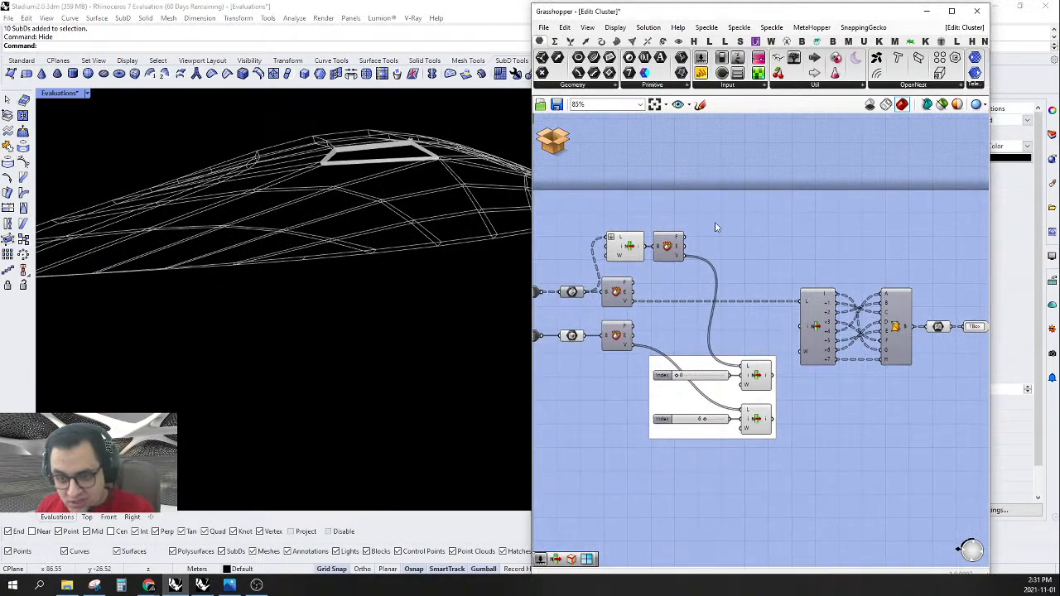
{"action": "scroll", "coordinate": [702, 241], "scroll_direction": "up", "scroll_amount": 1}
{"action": "left_click_drag", "start_coordinate": [750, 390], "coordinate": [622, 313]}
{"action": "left_click_drag", "start_coordinate": [783, 219], "coordinate": [529, 269]}
{"action": "right_click_drag", "start_coordinate": [727, 264], "coordinate": [750, 273]}
{"action": "left_click", "coordinate": [788, 273]}
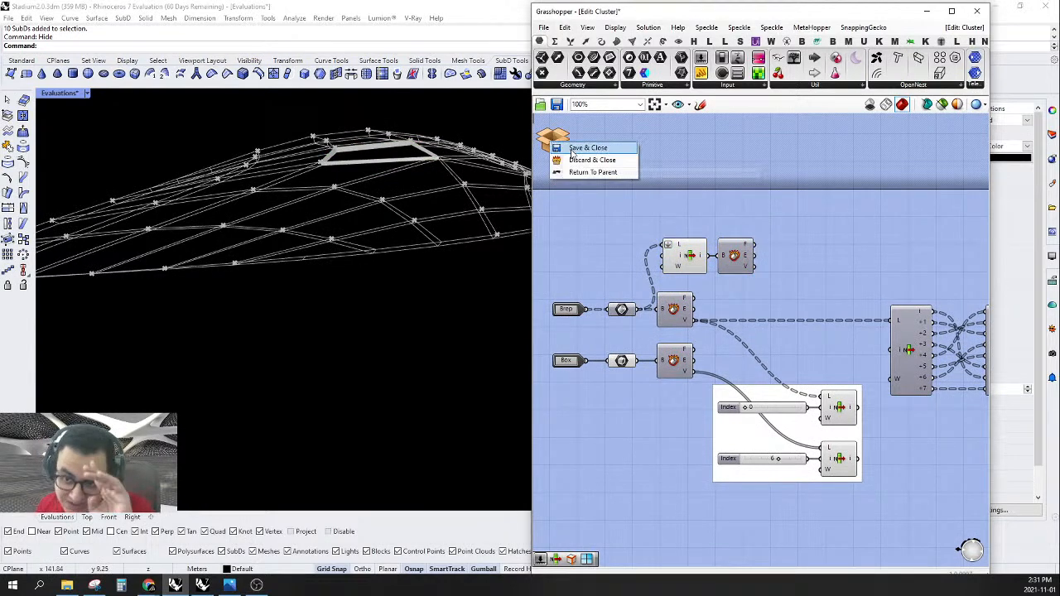
{"action": "left_click", "coordinate": [571, 152]}
- Examine the morphed panel pattern on the stadium shell, checking how neighbouring panels align
{"action": "right_click_drag", "start_coordinate": [319, 290], "coordinate": [296, 324]}
{"action": "scroll", "coordinate": [364, 354], "scroll_direction": "down", "scroll_amount": 5}
{"action": "scroll", "coordinate": [395, 363], "scroll_direction": "up", "scroll_amount": 10}
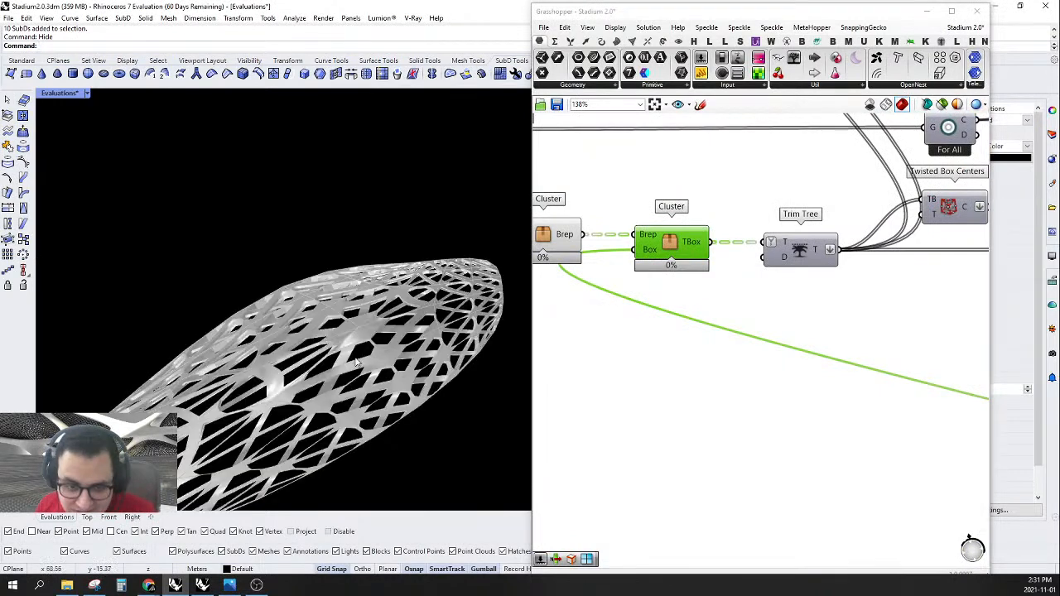
{"action": "scroll", "coordinate": [353, 354], "scroll_direction": "up", "scroll_amount": 5}
{"action": "scroll", "coordinate": [364, 289], "scroll_direction": "down", "scroll_amount": 5}
{"action": "right_click_drag", "start_coordinate": [366, 291], "coordinate": [383, 376]}
{"action": "scroll", "coordinate": [430, 389], "scroll_direction": "up", "scroll_amount": 5}
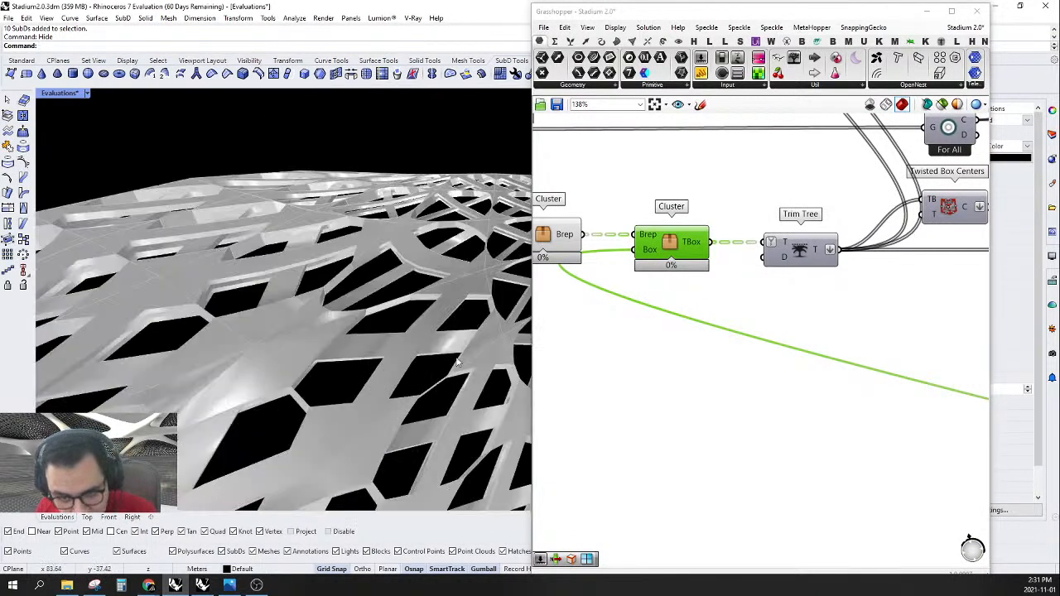
{"action": "scroll", "coordinate": [421, 338], "scroll_direction": "down", "scroll_amount": 5}
{"action": "scroll", "coordinate": [771, 307], "scroll_direction": "down", "scroll_amount": 3}
{"action": "scroll", "coordinate": [614, 255], "scroll_direction": "up", "scroll_amount": 3}
- Turn off the preview of the cluster that turns the SubD into breps and inspect the remaining panel geometry
{"action": "left_click", "coordinate": [613, 254]}
{"action": "right_click", "coordinate": [613, 255]}
{"action": "left_click", "coordinate": [640, 267]}
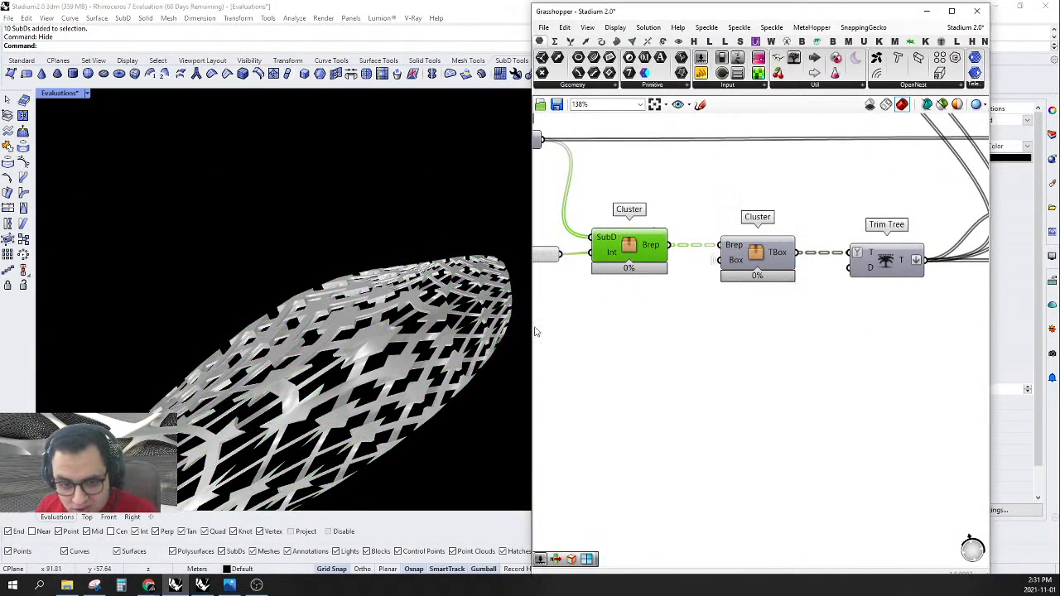
{"action": "right_click_drag", "start_coordinate": [394, 393], "coordinate": [423, 347]}
{"action": "scroll", "coordinate": [414, 327], "scroll_direction": "down", "scroll_amount": 3}
{"action": "scroll", "coordinate": [298, 315], "scroll_direction": "up", "scroll_amount": 8}
{"action": "scroll", "coordinate": [306, 306], "scroll_direction": "down", "scroll_amount": 5}
{"action": "scroll", "coordinate": [263, 274], "scroll_direction": "down", "scroll_amount": 10}
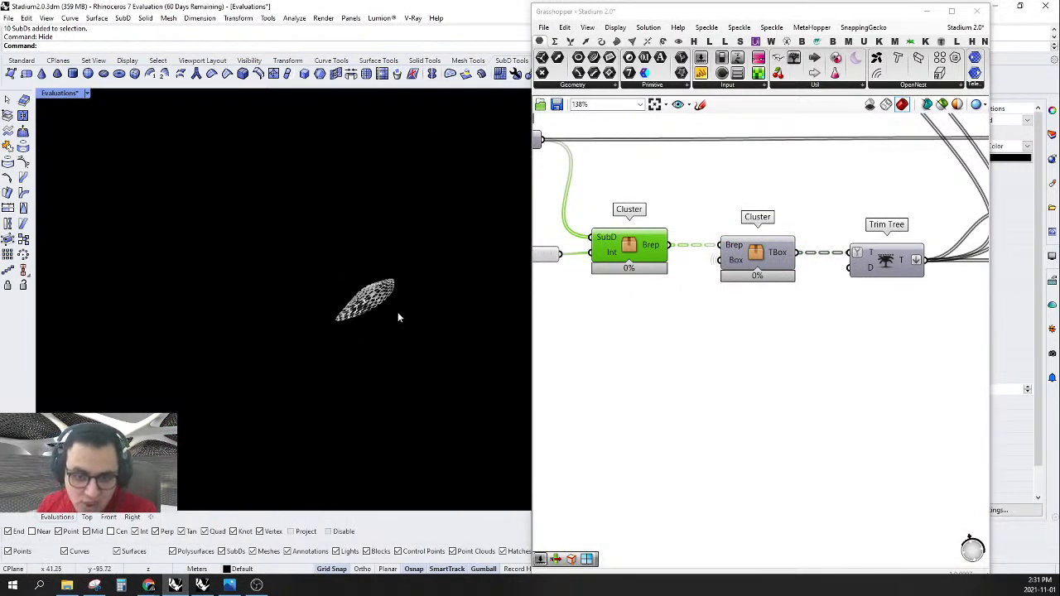
{"action": "scroll", "coordinate": [719, 297], "scroll_direction": "down", "scroll_amount": 3}
{"action": "scroll", "coordinate": [614, 269], "scroll_direction": "up", "scroll_amount": 3}
- Add a Weaverbird's Join Meshes and Weld component, flatten its mesh input and invert its weld input
{"action": "left_click", "coordinate": [610, 270]}
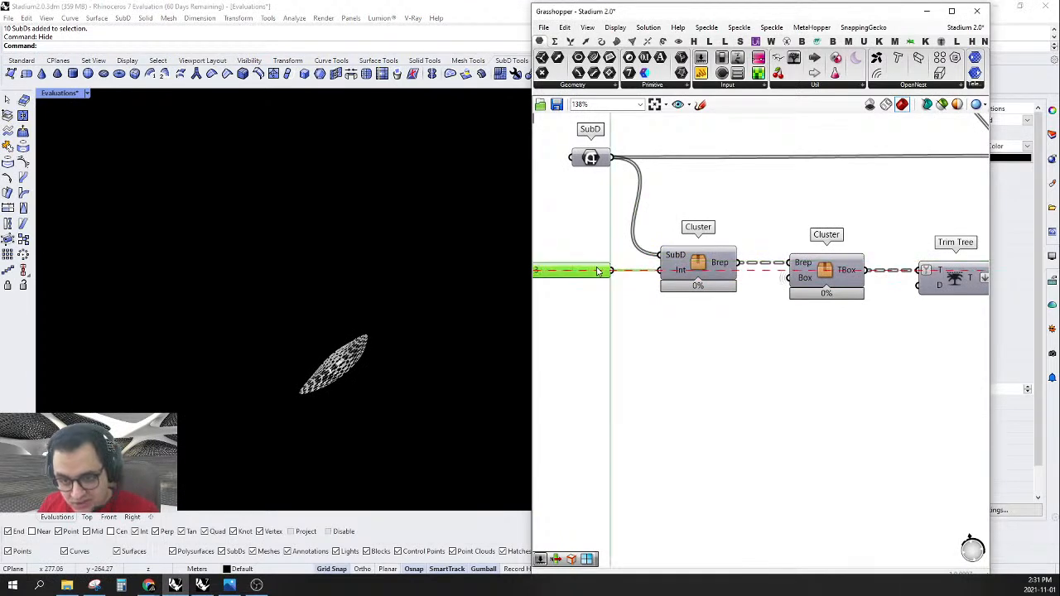
{"action": "scroll", "coordinate": [613, 282], "scroll_direction": "down", "scroll_amount": 5}
{"action": "scroll", "coordinate": [730, 313], "scroll_direction": "up", "scroll_amount": 5}
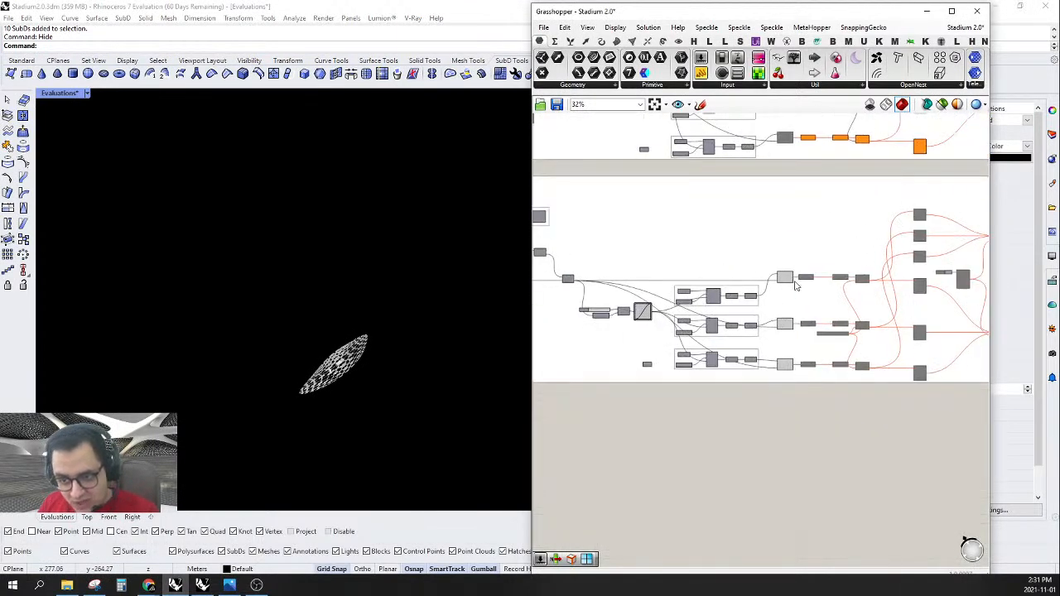
{"action": "right_click_drag", "start_coordinate": [742, 229], "coordinate": [740, 227]}
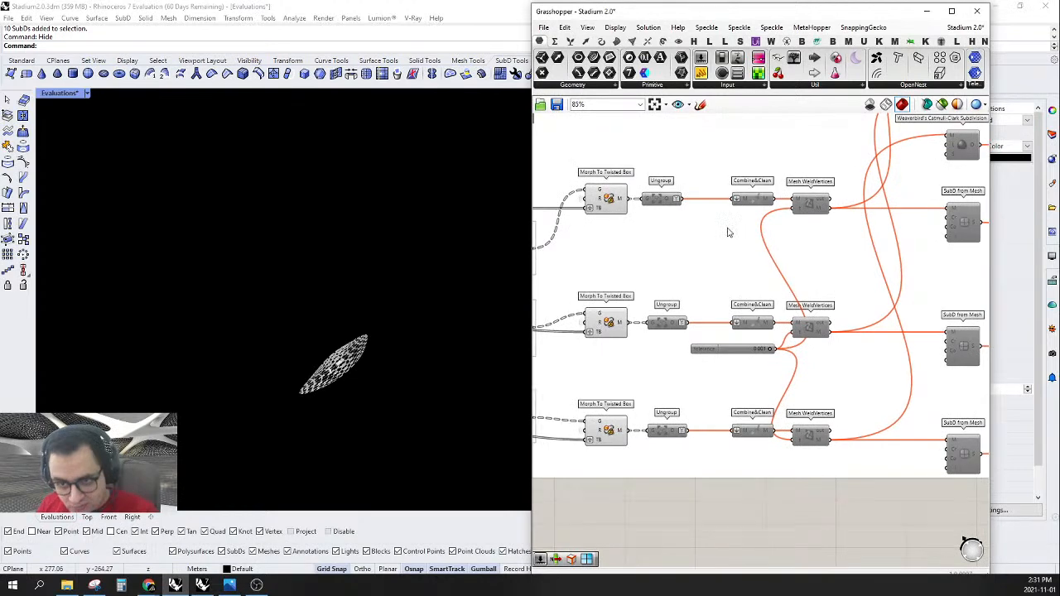
{"action": "double_click", "coordinate": [694, 509]}
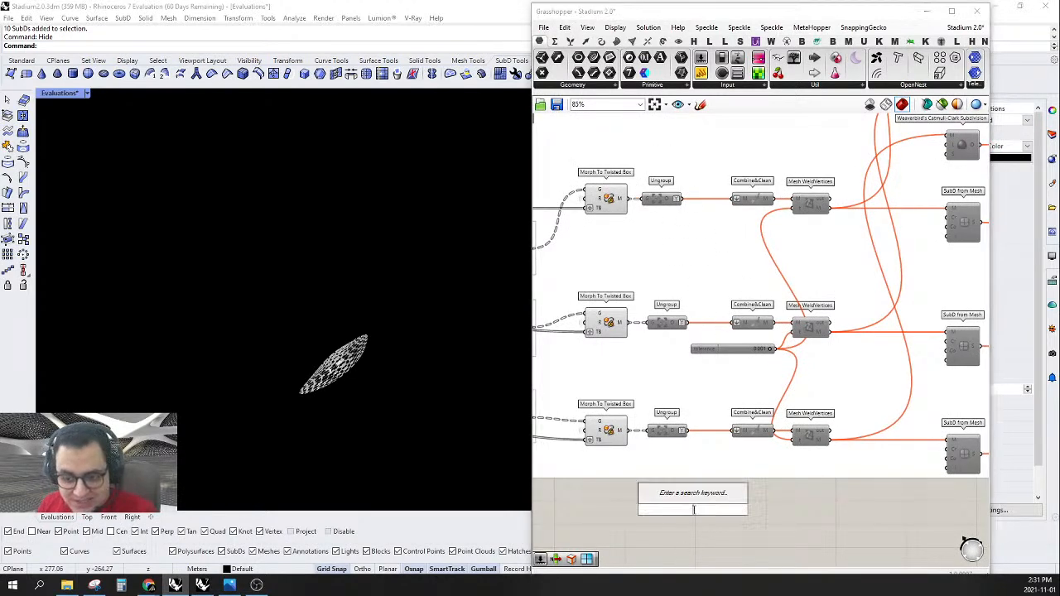
{"action": "type", "text": "weld"}
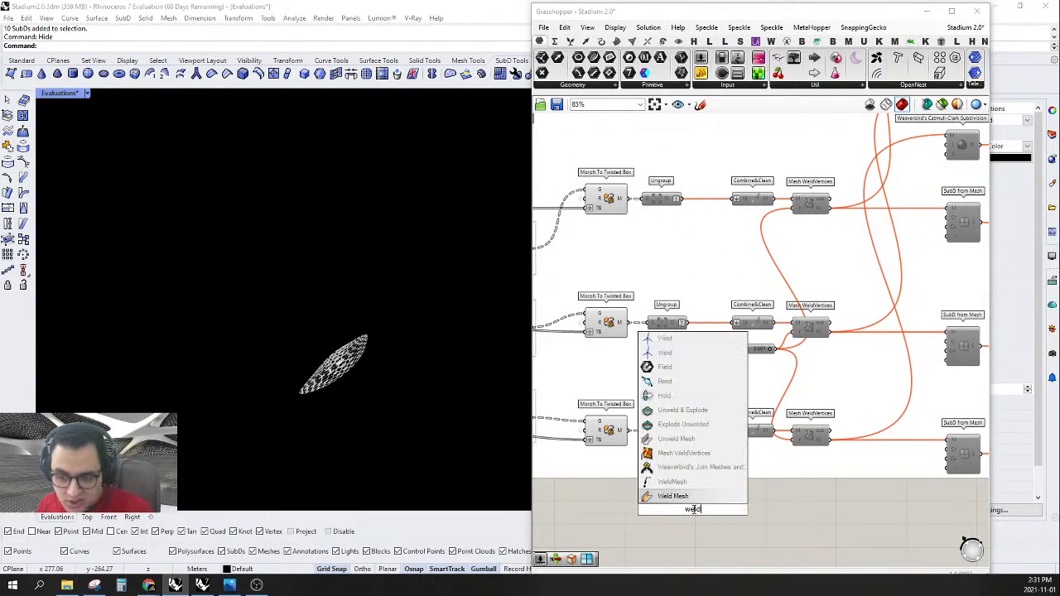
{"action": "left_click", "coordinate": [679, 470]}
{"action": "right_click", "coordinate": [680, 507]}
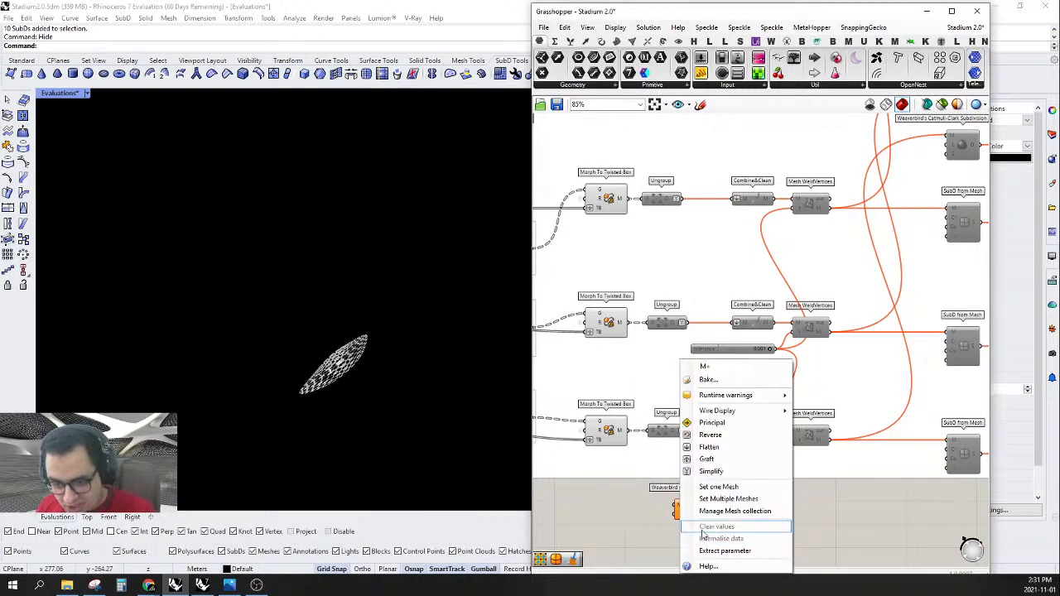
{"action": "left_click", "coordinate": [704, 448]}
{"action": "right_click", "coordinate": [677, 507]}
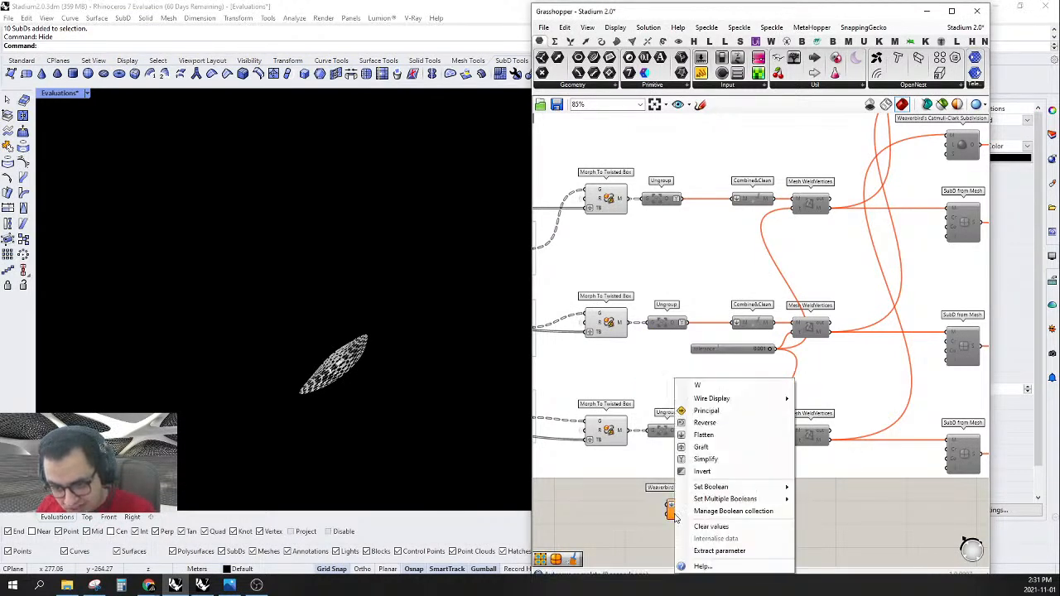
{"action": "left_click", "coordinate": [703, 472]}
- Feed the upper row's morphed meshes into the Join Meshes and Weld component and place it beside that row's Ungroup
{"action": "left_click_drag", "start_coordinate": [668, 510], "coordinate": [681, 200]}
{"action": "right_click_drag", "start_coordinate": [701, 505], "coordinate": [776, 489]}
{"action": "scroll", "coordinate": [768, 505], "scroll_direction": "up", "scroll_amount": 3}
{"action": "left_click_drag", "start_coordinate": [771, 495], "coordinate": [762, 123]}
{"action": "right_click_drag", "start_coordinate": [762, 123], "coordinate": [784, 346]}
{"action": "left_click_drag", "start_coordinate": [784, 346], "coordinate": [746, 272]}
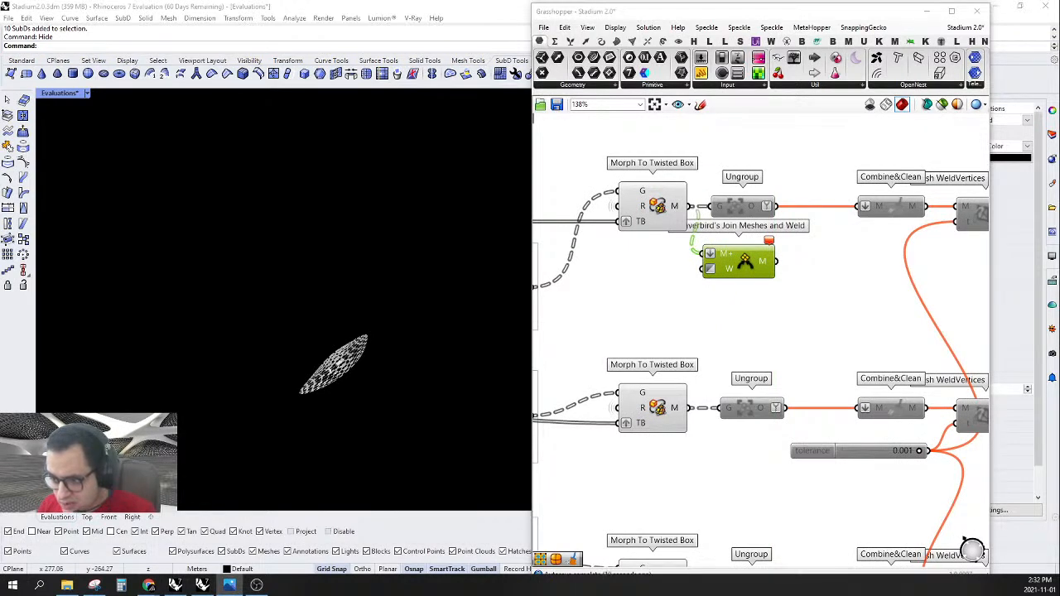
- Enable the upper row's Ungroup and supply its output to the mesh input of Join Meshes and Weld
{"action": "right_click_drag", "start_coordinate": [842, 293], "coordinate": [760, 326]}
{"action": "left_click_drag", "start_coordinate": [690, 307], "coordinate": [787, 296]}
{"action": "left_click", "coordinate": [666, 244]}
{"action": "left_click_drag", "start_coordinate": [722, 276], "coordinate": [745, 288]}
{"action": "right_click", "coordinate": [657, 240]}
{"action": "left_click", "coordinate": [686, 267]}
{"action": "scroll", "coordinate": [348, 356], "scroll_direction": "up", "scroll_amount": 8}
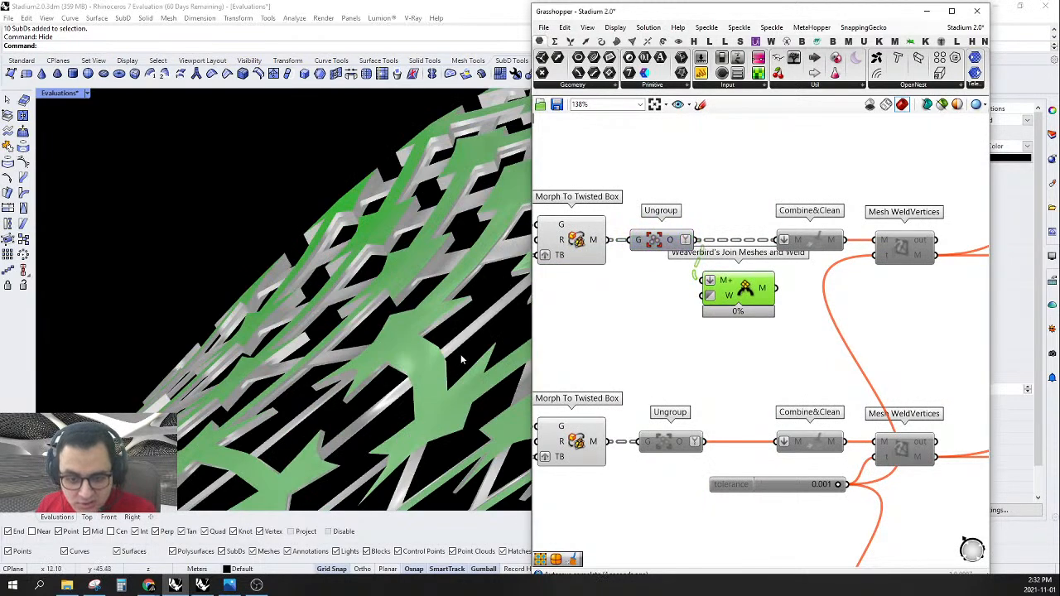
- Display mesh edges in the Grasshopper preview and inspect the joined and welded panel mesh on the shell
{"action": "key", "text": "Escape"}
{"action": "left_click", "coordinate": [676, 381]}
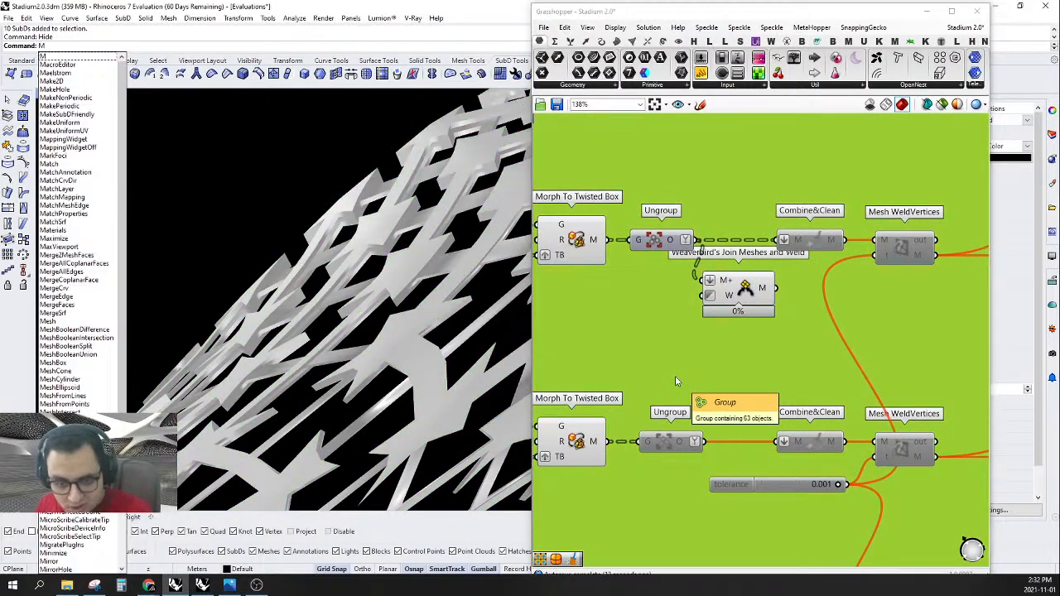
{"action": "key", "text": "Escape"}
{"action": "scroll", "coordinate": [696, 364], "scroll_direction": "down", "scroll_amount": 5}
{"action": "left_click", "coordinate": [748, 431]}
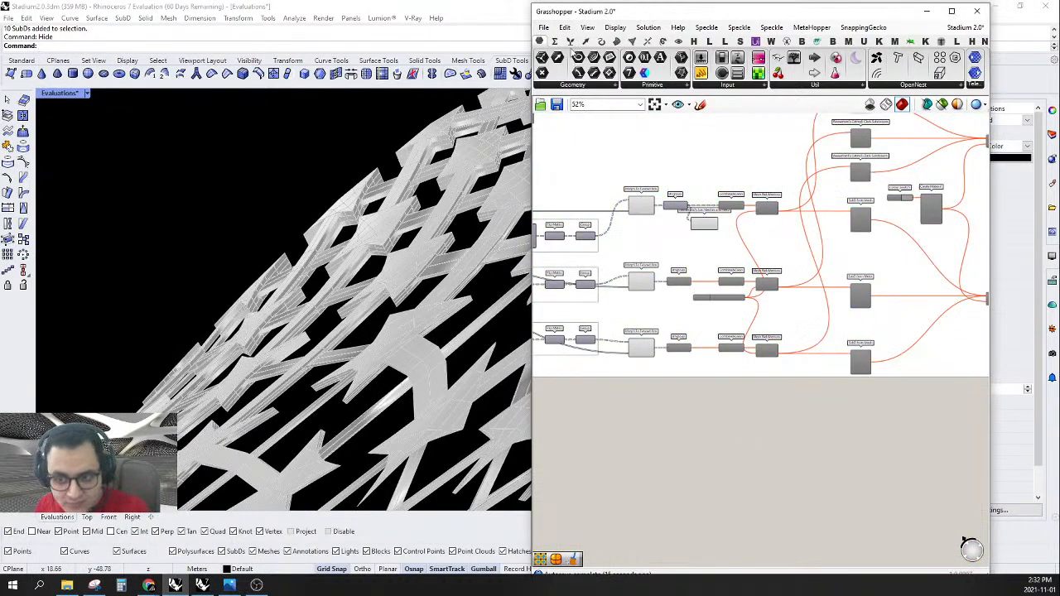
{"action": "left_click", "coordinate": [586, 26]}
{"action": "mouse_move", "coordinate": [616, 28]}
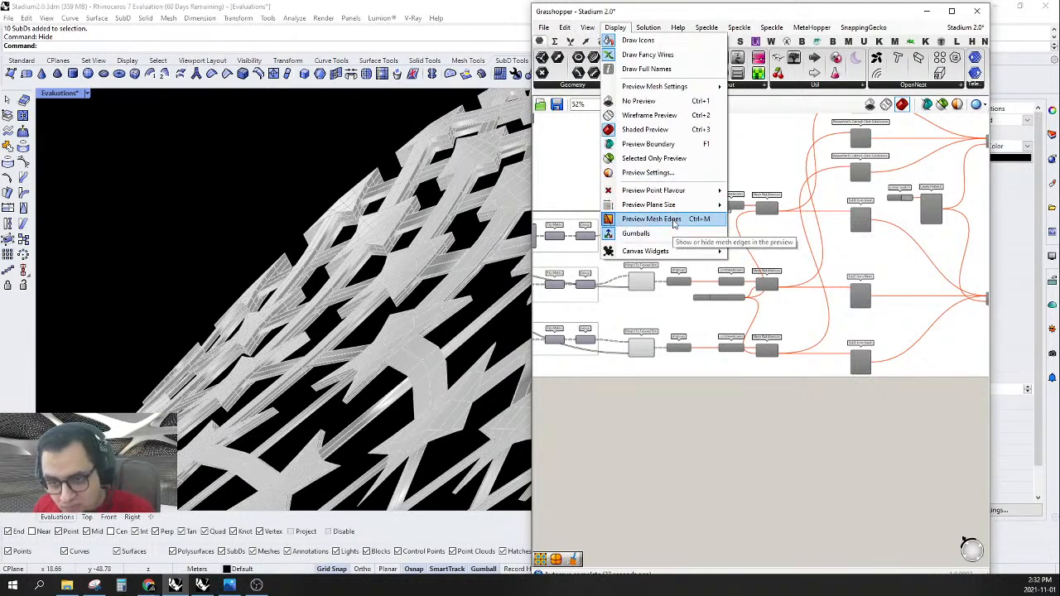
{"action": "left_click", "coordinate": [674, 220]}
{"action": "scroll", "coordinate": [389, 284], "scroll_direction": "down", "scroll_amount": 3}
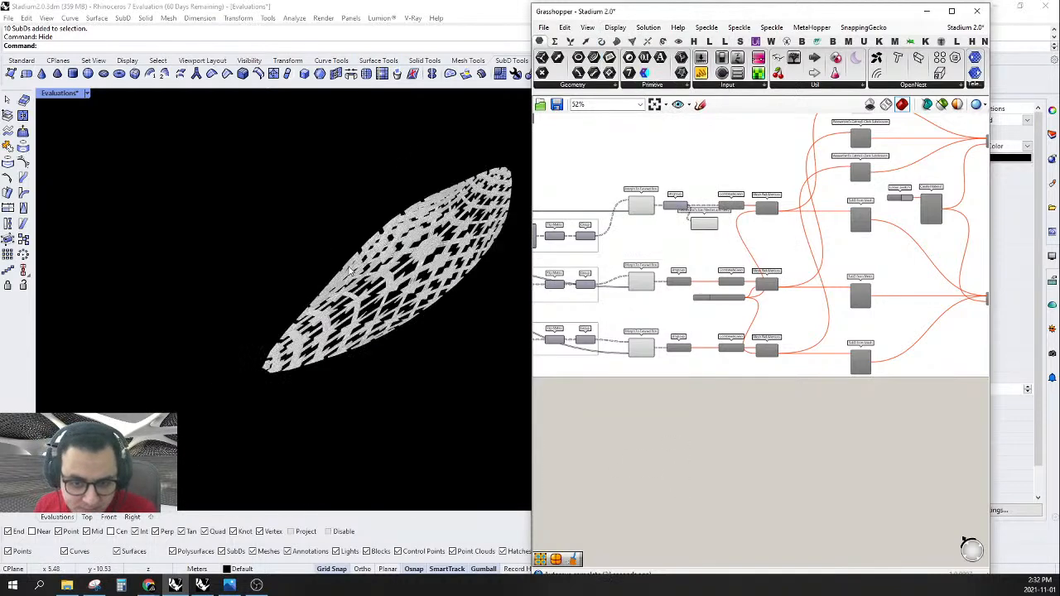
{"action": "scroll", "coordinate": [727, 232], "scroll_direction": "up", "scroll_amount": 4}
{"action": "left_click", "coordinate": [727, 235]}
{"action": "scroll", "coordinate": [493, 307], "scroll_direction": "up", "scroll_amount": 5}
{"action": "scroll", "coordinate": [393, 334], "scroll_direction": "up", "scroll_amount": 3}
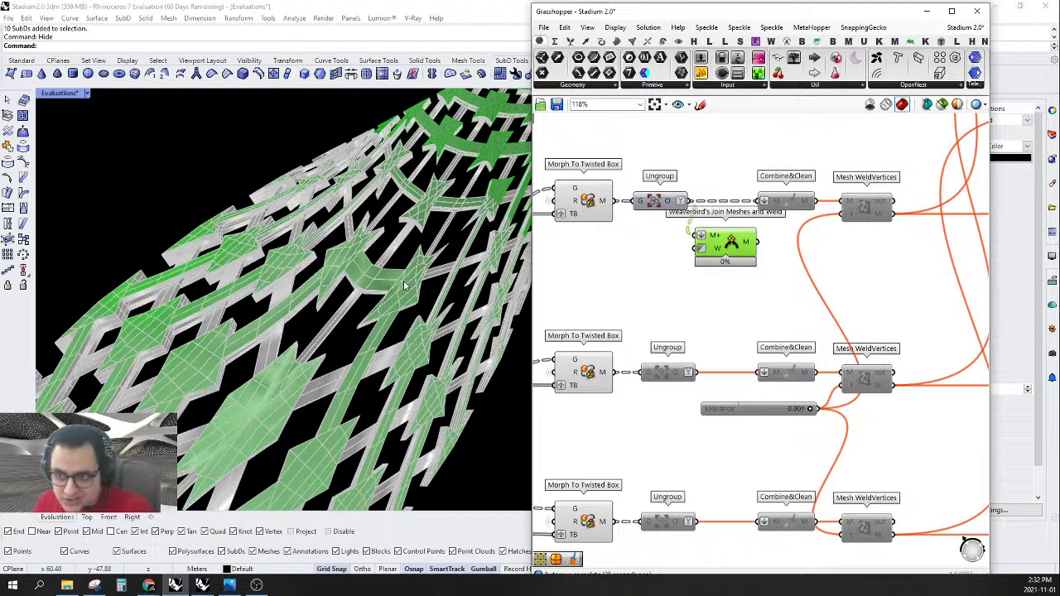
- Replace the upper row's Combine&Clean with Join Meshes and Weld, wired into Mesh WeldVertices and aligned in the row
{"action": "scroll", "coordinate": [710, 261], "scroll_direction": "up", "scroll_amount": 4}
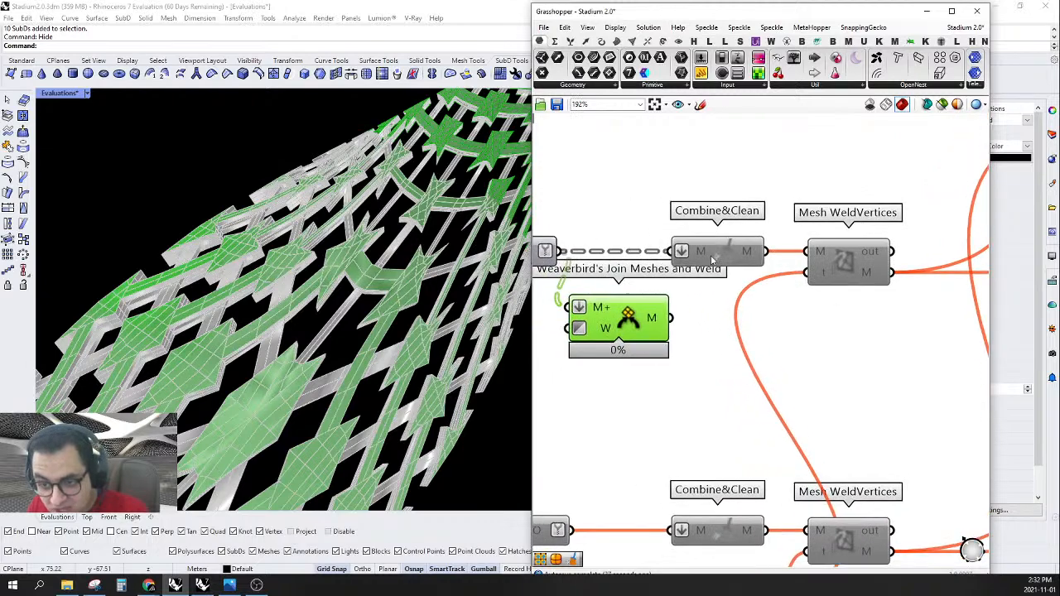
{"action": "left_click", "coordinate": [709, 261]}
{"action": "key", "text": "Delete"}
{"action": "mouse_move", "coordinate": [813, 257]}
{"action": "left_mouse_down"}
{"action": "mouse_move", "coordinate": [671, 317]}
{"action": "mouse_move", "coordinate": [684, 279]}
{"action": "mouse_move", "coordinate": [668, 278]}
{"action": "left_mouse_up"}
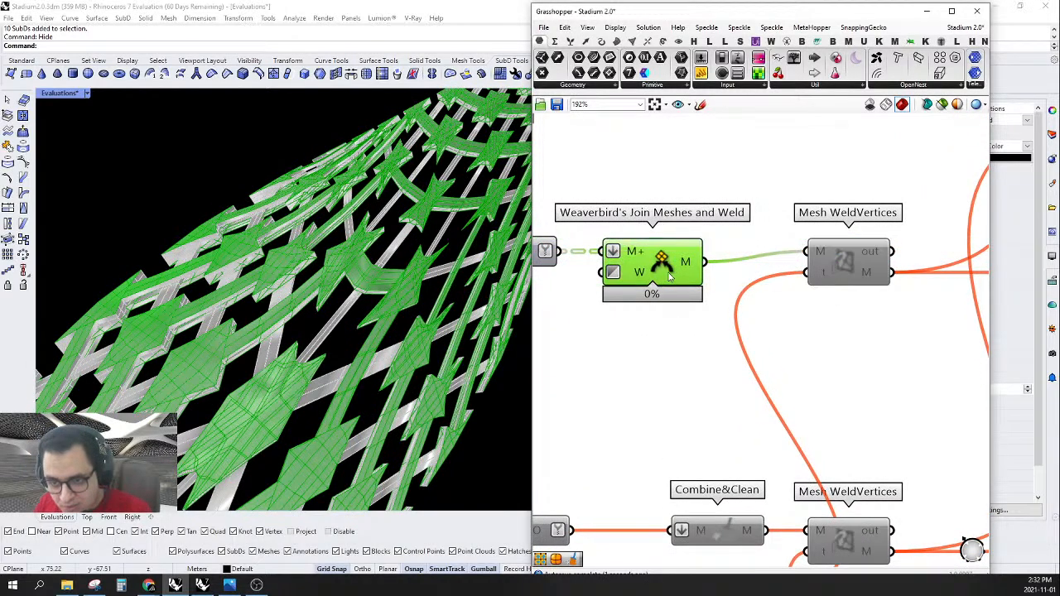
- Enable the upper row's Mesh WeldVertices and the uppermost Weaverbird's Catmull-Clark Subdivision component
{"action": "scroll", "coordinate": [773, 248], "scroll_direction": "down", "scroll_amount": 4}
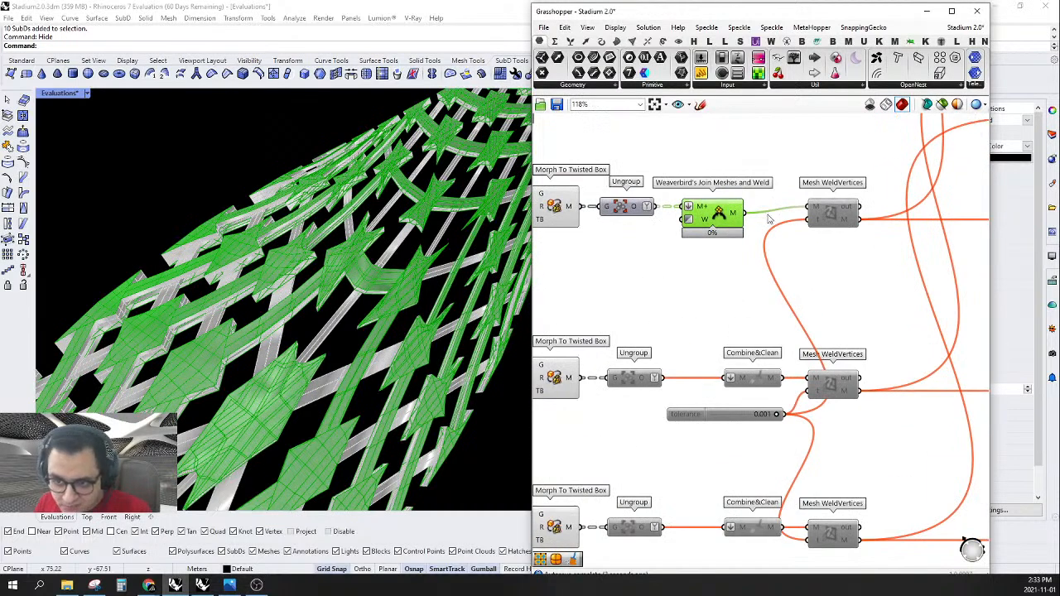
{"action": "left_click", "coordinate": [833, 216]}
{"action": "right_click", "coordinate": [832, 215]}
{"action": "left_click", "coordinate": [846, 246]}
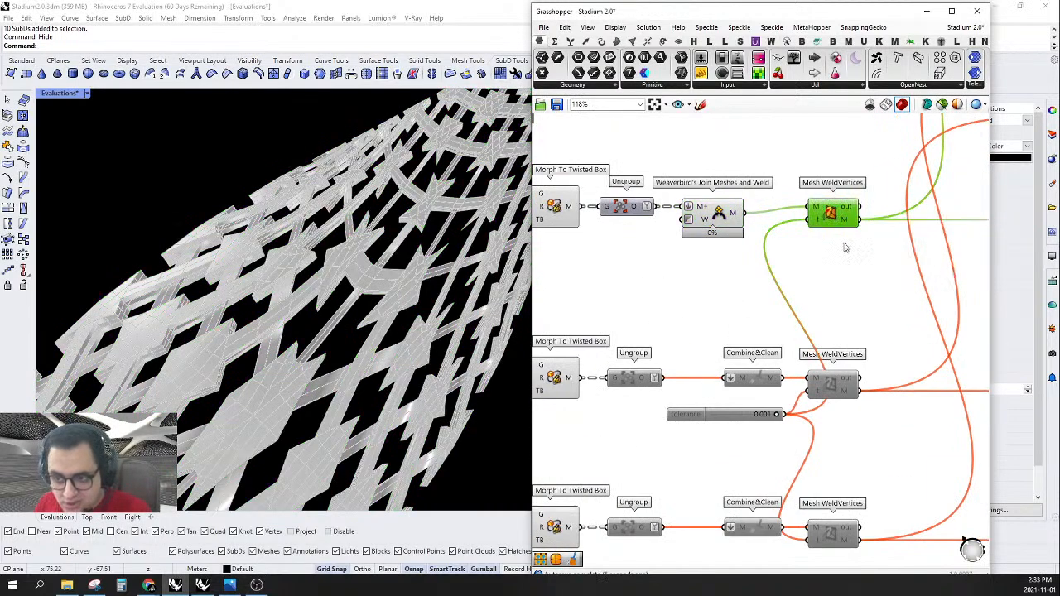
{"action": "scroll", "coordinate": [791, 269], "scroll_direction": "down", "scroll_amount": 5}
{"action": "scroll", "coordinate": [883, 261], "scroll_direction": "up", "scroll_amount": 3}
{"action": "left_click", "coordinate": [718, 161]}
{"action": "right_click", "coordinate": [721, 160]}
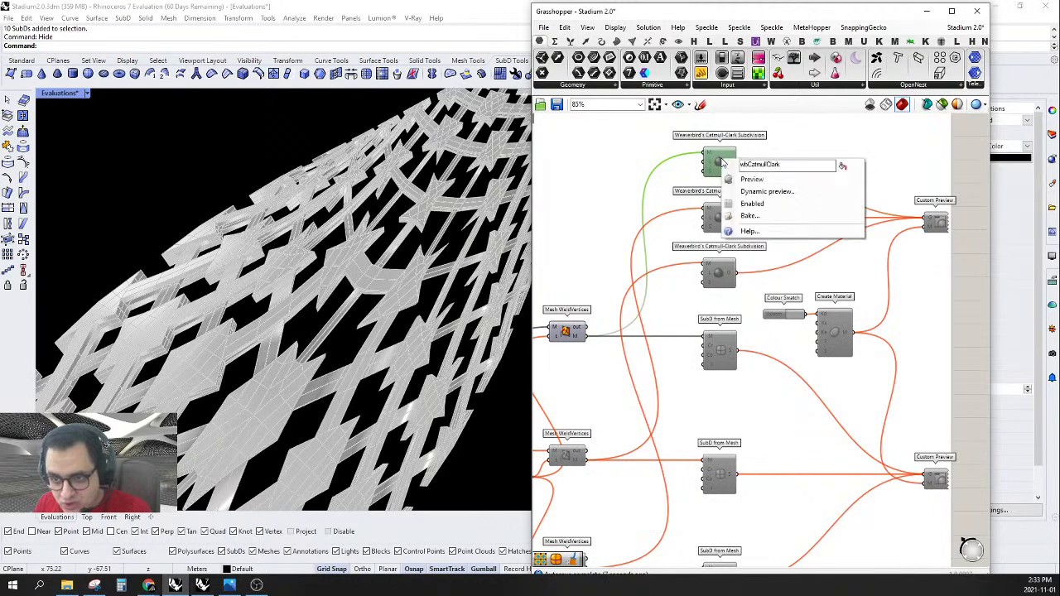
{"action": "left_click", "coordinate": [737, 205]}
- Enable the tolerance slider that feeds the three Mesh WeldVertices components
{"action": "right_click_drag", "start_coordinate": [857, 208], "coordinate": [872, 224]}
{"action": "right_click_drag", "start_coordinate": [785, 238], "coordinate": [869, 238]}
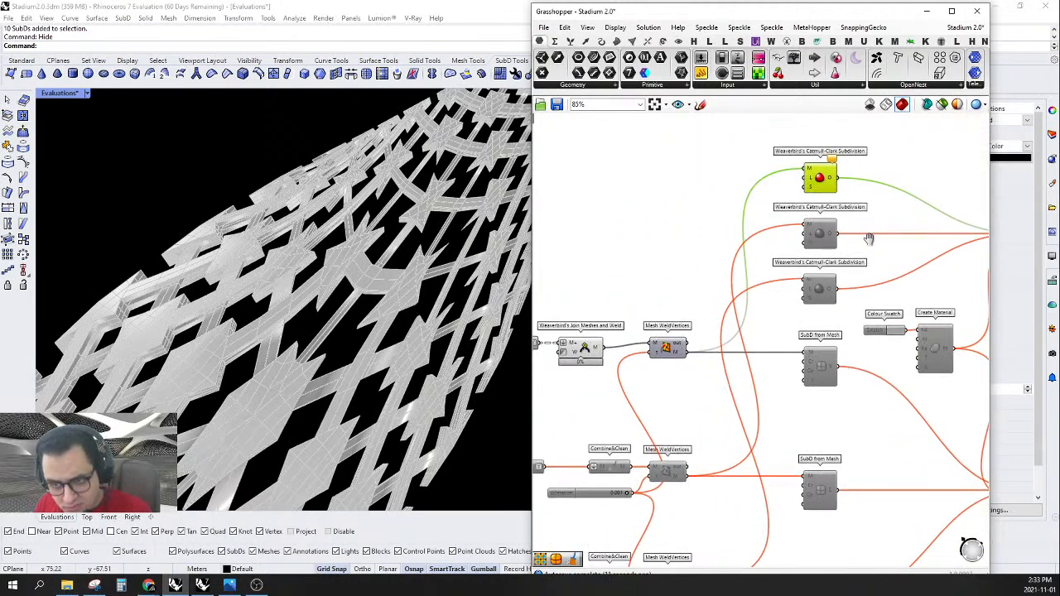
{"action": "right_click_drag", "start_coordinate": [677, 422], "coordinate": [815, 327]}
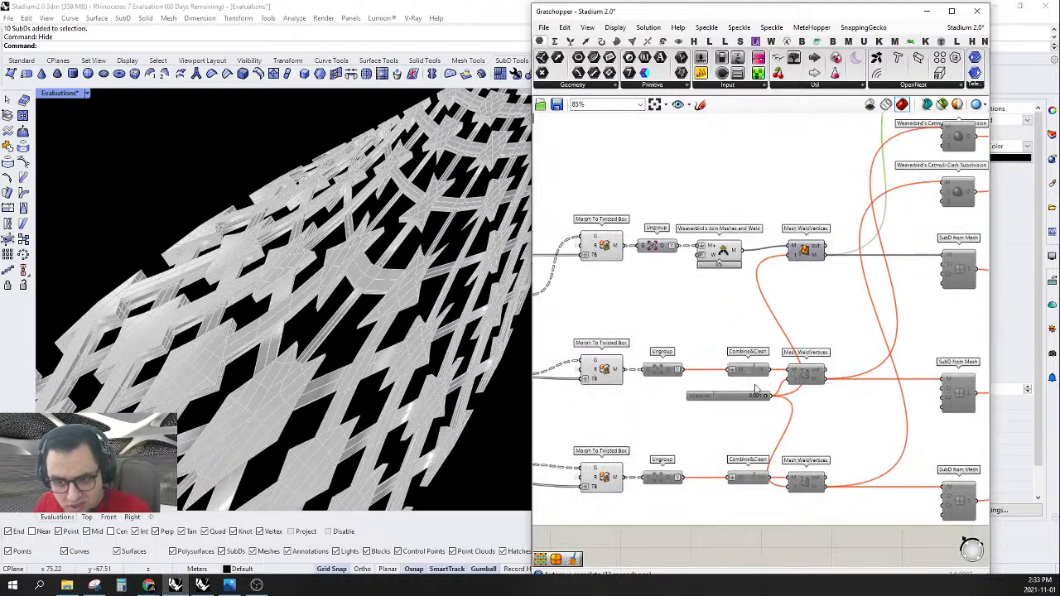
{"action": "scroll", "coordinate": [750, 389], "scroll_direction": "up", "scroll_amount": 3}
{"action": "right_click", "coordinate": [714, 401]}
{"action": "left_click", "coordinate": [743, 420]}
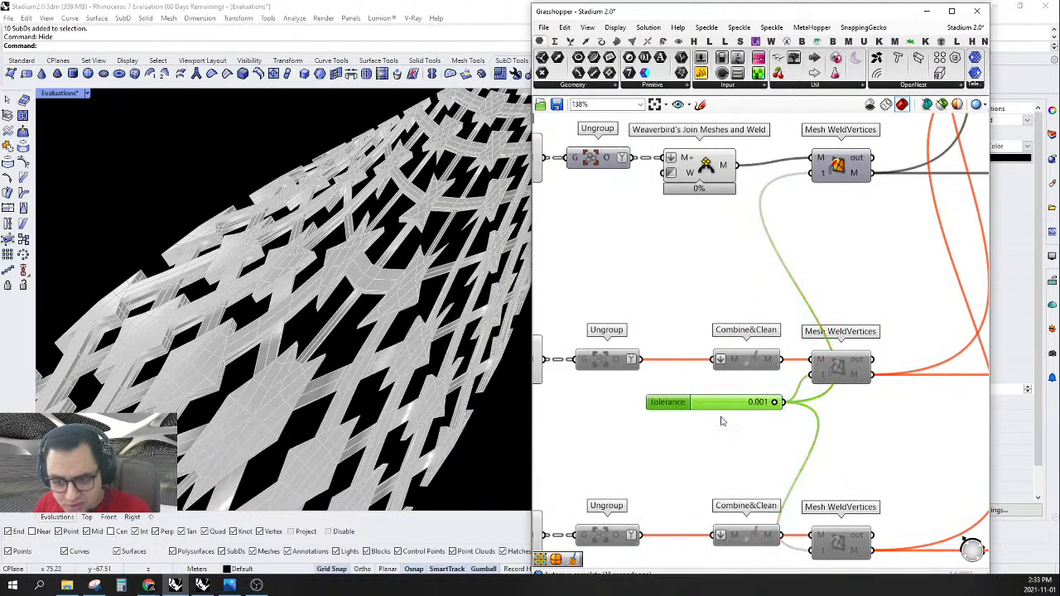
- Enable the Colour Swatch, Create Material and upper Custom Preview components, and turn on that Custom Preview's display
{"action": "scroll", "coordinate": [672, 400], "scroll_direction": "down", "scroll_amount": 5}
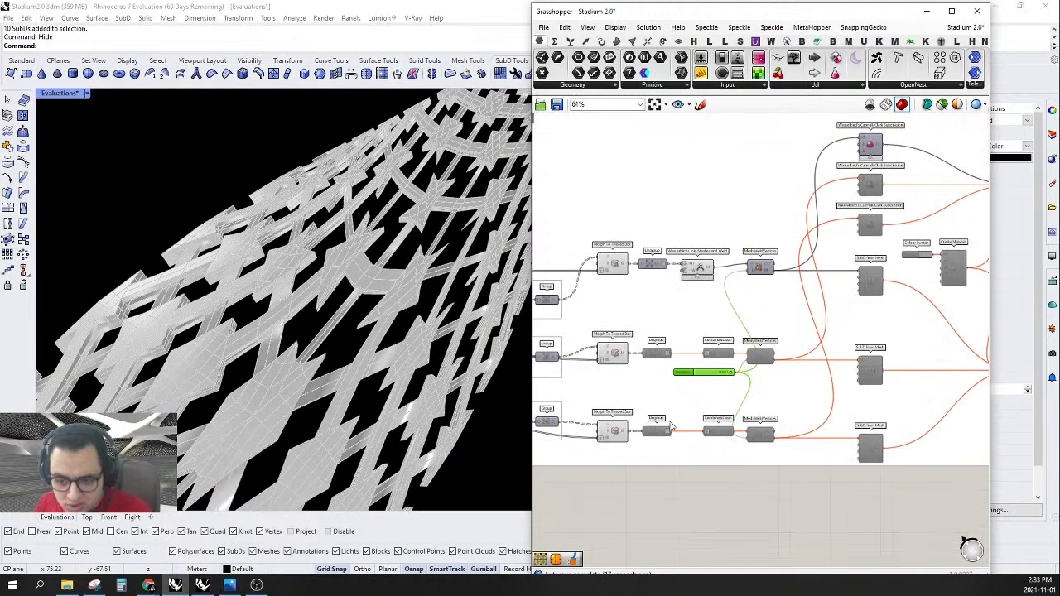
{"action": "scroll", "coordinate": [695, 362], "scroll_direction": "up", "scroll_amount": 3}
{"action": "scroll", "coordinate": [674, 377], "scroll_direction": "down", "scroll_amount": 1}
{"action": "right_click_drag", "start_coordinate": [773, 288], "coordinate": [648, 435]}
{"action": "right_click_drag", "start_coordinate": [961, 299], "coordinate": [769, 255]}
{"action": "left_click", "coordinate": [668, 365]}
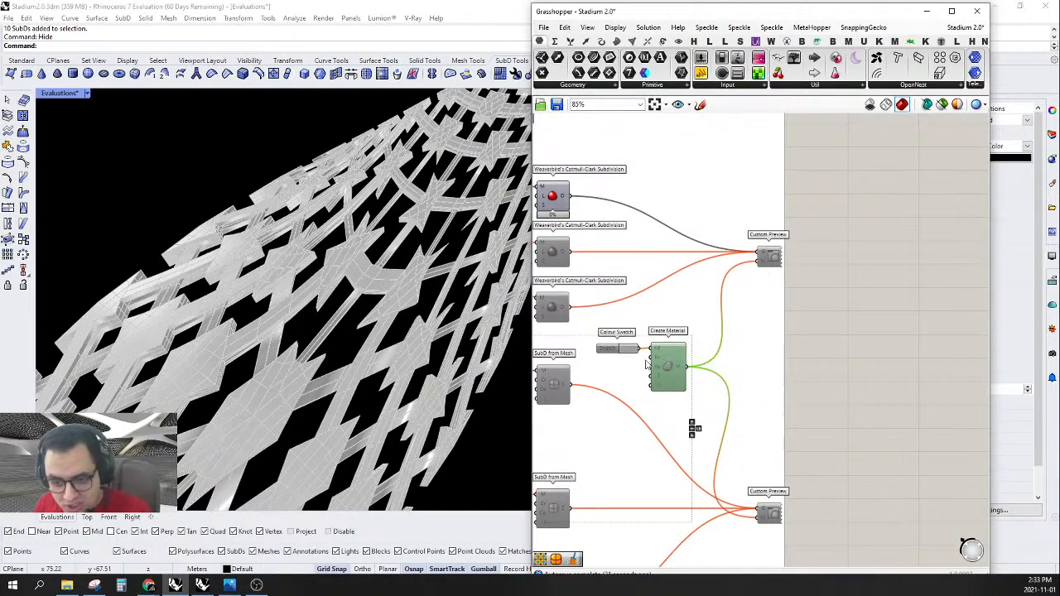
{"action": "left_click", "coordinate": [766, 263], "text": "shift"}
{"action": "right_click", "coordinate": [842, 241]}
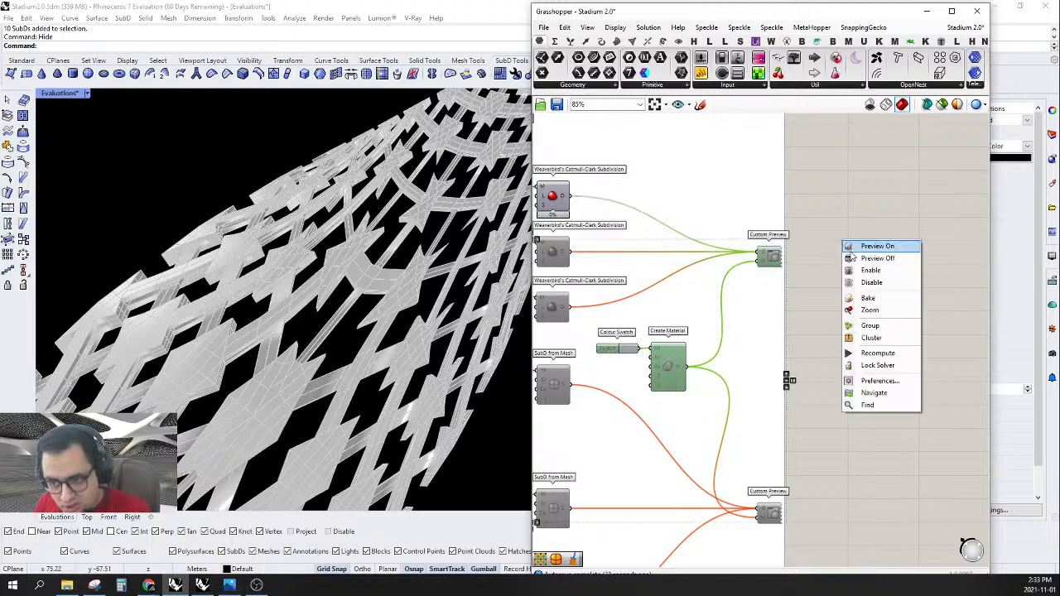
{"action": "left_click", "coordinate": [856, 270]}
{"action": "left_click", "coordinate": [865, 245]}
{"action": "scroll", "coordinate": [866, 246], "scroll_direction": "down", "scroll_amount": 2}
{"action": "scroll", "coordinate": [827, 251], "scroll_direction": "up", "scroll_amount": 1}
{"action": "right_click", "coordinate": [833, 241]}
{"action": "left_click", "coordinate": [861, 261]}
{"action": "left_click", "coordinate": [893, 233]}
- Turn off the preview of the Morph To Twisted Box through Mesh WeldVertices components and inspect the subdivided mesh alone
{"action": "scroll", "coordinate": [892, 234], "scroll_direction": "down", "scroll_amount": 4}
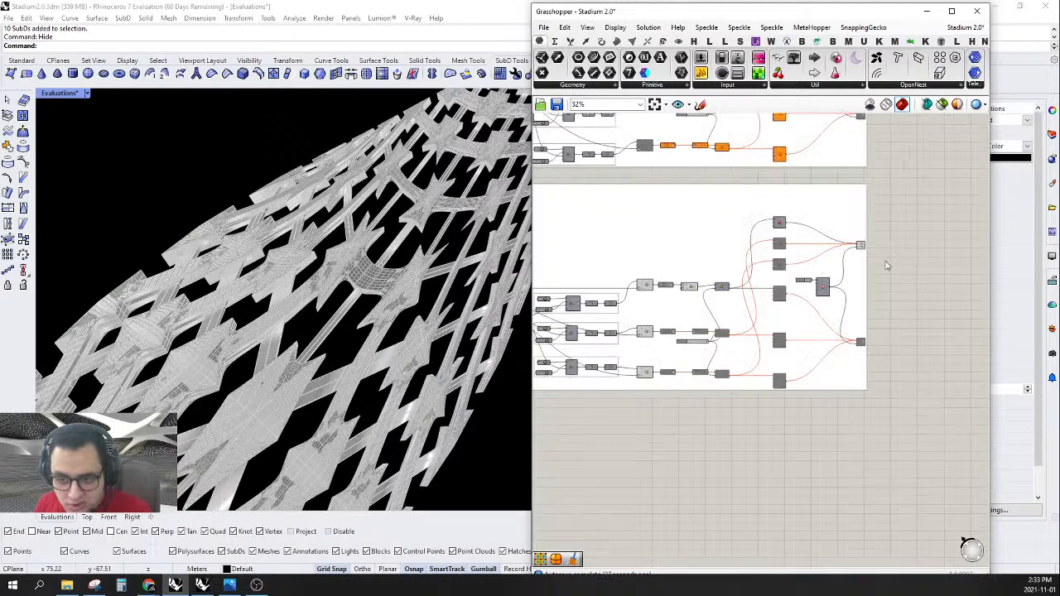
{"action": "left_click_drag", "start_coordinate": [604, 423], "coordinate": [749, 217]}
{"action": "right_click", "coordinate": [710, 404]}
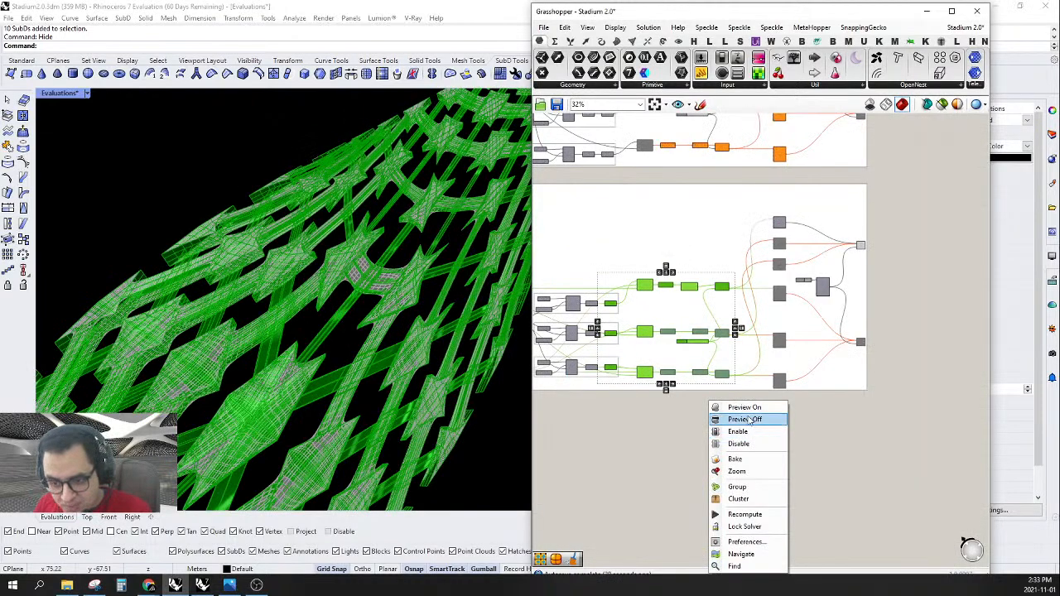
{"action": "left_click", "coordinate": [755, 419]}
{"action": "left_click", "coordinate": [799, 416]}
{"action": "scroll", "coordinate": [359, 277], "scroll_direction": "down", "scroll_amount": 7}
{"action": "scroll", "coordinate": [299, 344], "scroll_direction": "up", "scroll_amount": 12}
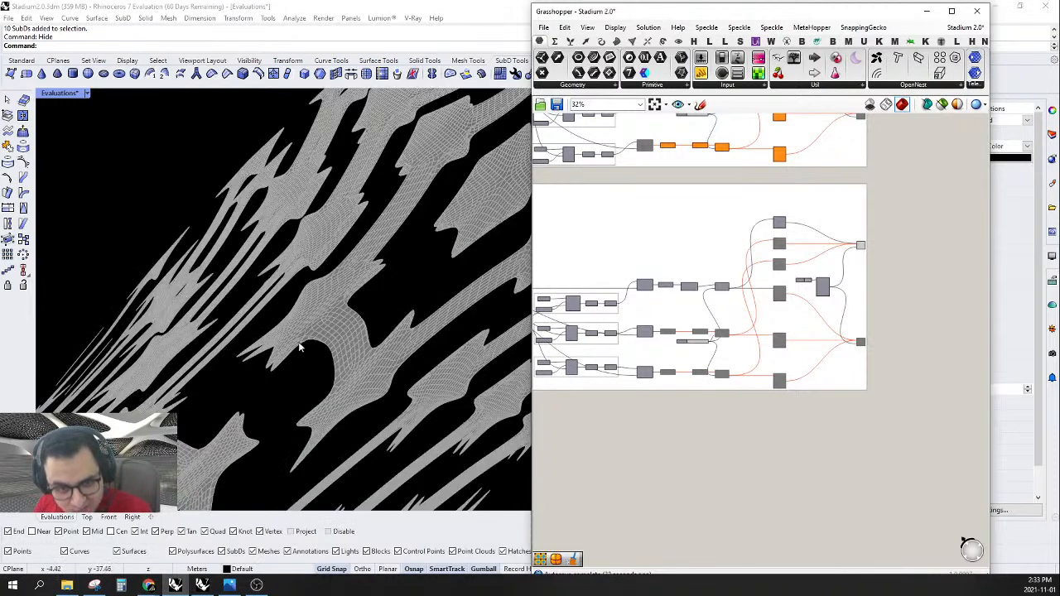
- Duplicate the upper row's Join Meshes and Weld component between the upper and middle rows
{"action": "scroll", "coordinate": [735, 393], "scroll_direction": "up", "scroll_amount": 3}
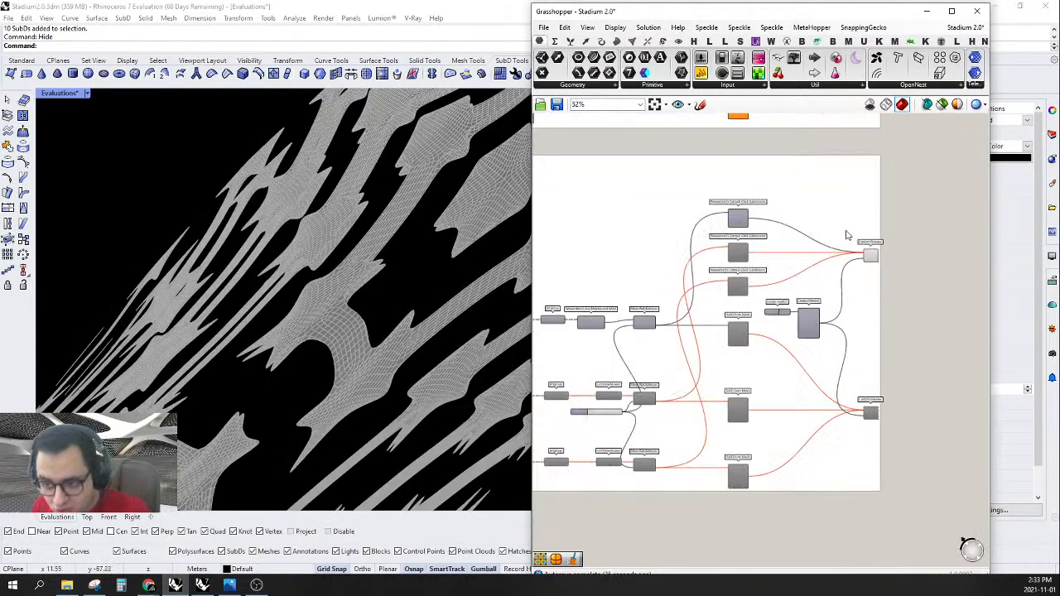
{"action": "right_click_drag", "start_coordinate": [797, 415], "coordinate": [889, 376]}
{"action": "scroll", "coordinate": [889, 376], "scroll_direction": "down", "scroll_amount": 2}
{"action": "scroll", "coordinate": [731, 384], "scroll_direction": "up", "scroll_amount": 3}
{"action": "right_click_drag", "start_coordinate": [731, 384], "coordinate": [753, 348]}
{"action": "scroll", "coordinate": [710, 312], "scroll_direction": "up", "scroll_amount": 2}
{"action": "scroll", "coordinate": [799, 173], "scroll_direction": "up", "scroll_amount": 2}
{"action": "scroll", "coordinate": [787, 192], "scroll_direction": "down", "scroll_amount": 4}
{"action": "scroll", "coordinate": [788, 346], "scroll_direction": "up", "scroll_amount": 2}
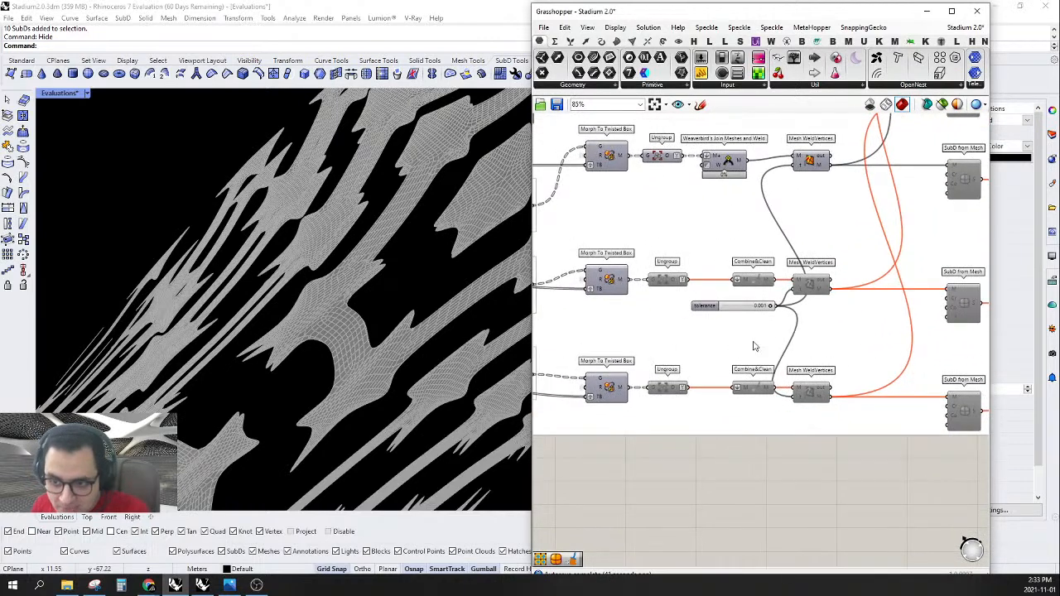
{"action": "right_click_drag", "start_coordinate": [802, 172], "coordinate": [826, 207]}
{"action": "right_click_drag", "start_coordinate": [800, 242], "coordinate": [819, 237]}
{"action": "scroll", "coordinate": [785, 321], "scroll_direction": "up", "scroll_amount": 2}
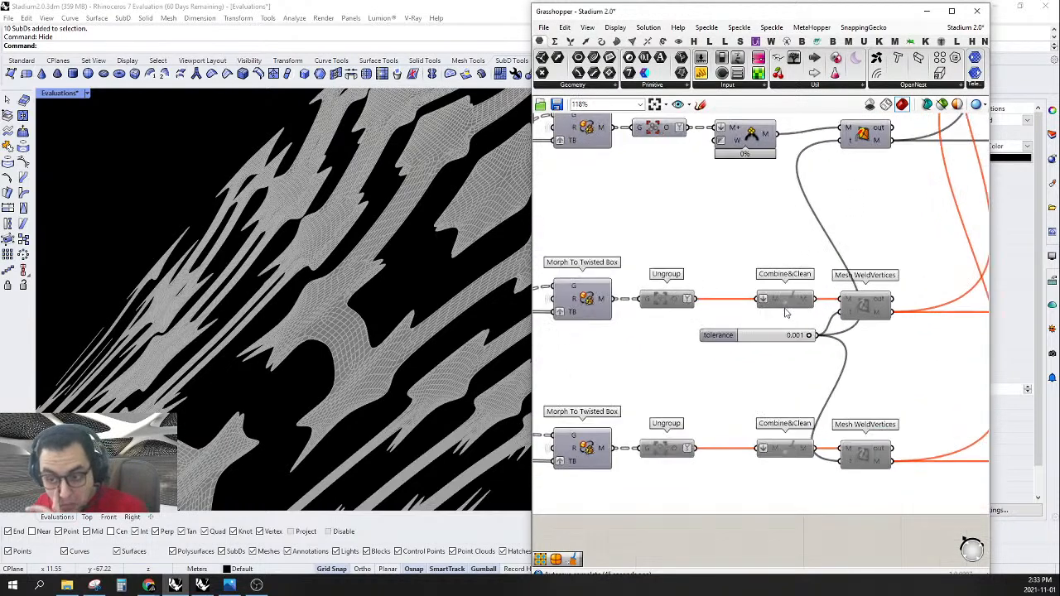
{"action": "left_click", "coordinate": [752, 147]}
{"action": "left_click_drag", "start_coordinate": [752, 147], "coordinate": [733, 217], "text": "alt"}
- Enable the Ungroup components of the middle and lower rows together
{"action": "left_click", "coordinate": [675, 301]}
{"action": "left_click", "coordinate": [665, 448], "text": "shift"}
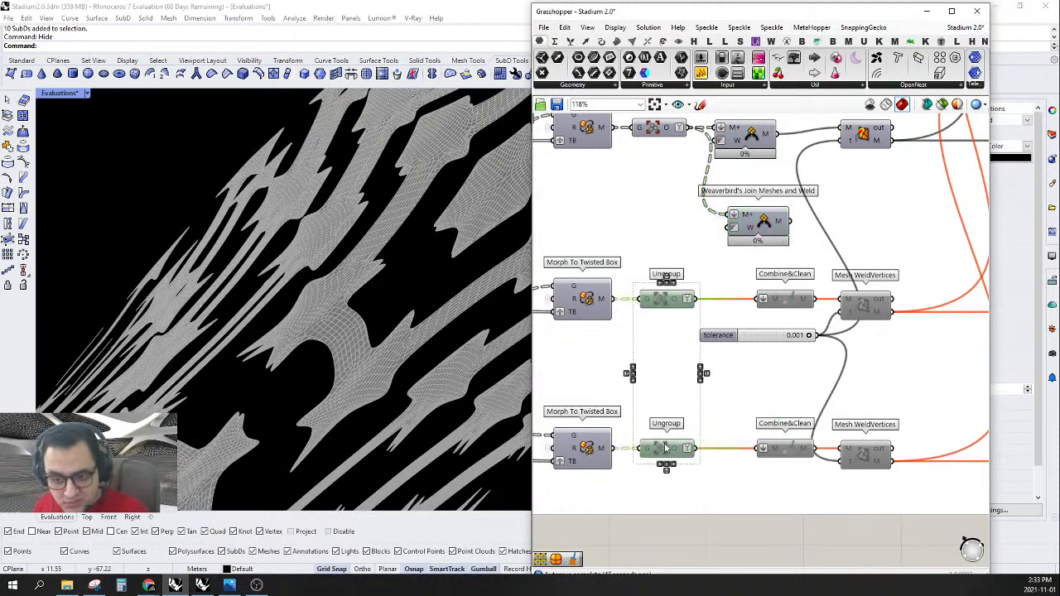
{"action": "right_click", "coordinate": [678, 448]}
{"action": "left_click", "coordinate": [708, 435]}
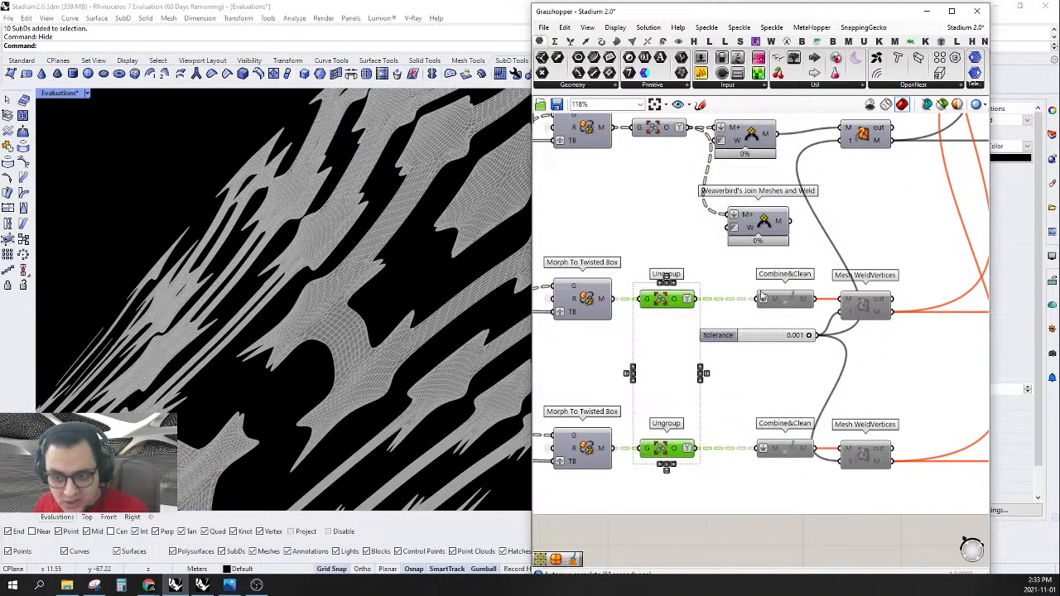
- Give the middle and lower Ungroup outputs their own Join Meshes and Weld copies and delete both remaining Combine&Clean components
{"action": "left_click_drag", "start_coordinate": [730, 225], "coordinate": [694, 299]}
{"action": "left_click_drag", "start_coordinate": [762, 232], "coordinate": [694, 450]}
{"action": "left_click_drag", "start_coordinate": [752, 421], "coordinate": [752, 407]}
{"action": "left_click", "coordinate": [783, 449]}
{"action": "left_click", "coordinate": [793, 306], "text": "shift"}
{"action": "key", "text": "Delete"}
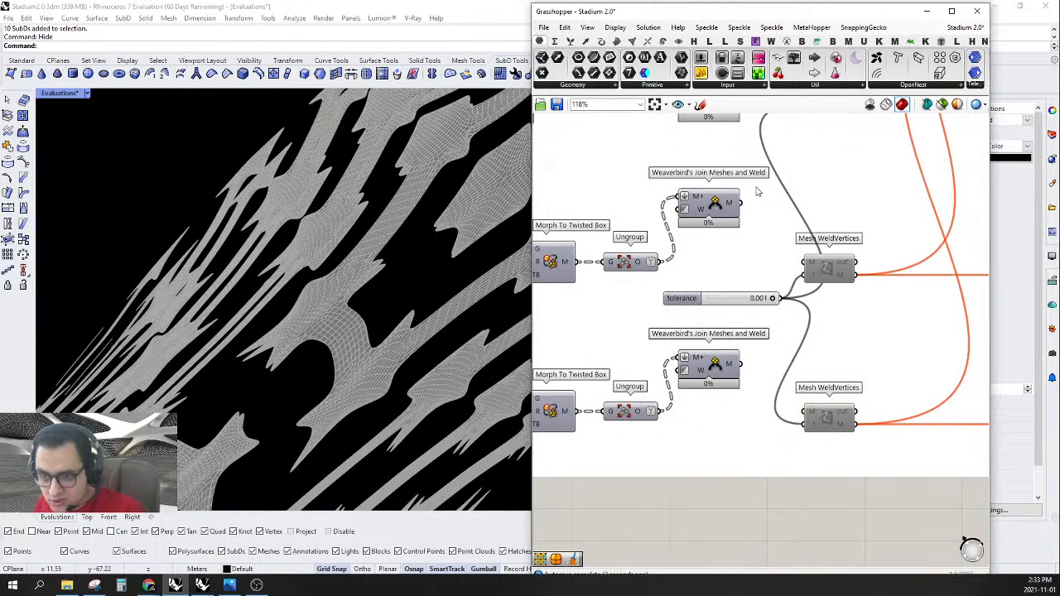
- Connect the middle and lower Join Meshes and Weld outputs to their Mesh WeldVertices components and line them up in their rows
{"action": "left_click_drag", "start_coordinate": [755, 219], "coordinate": [801, 264]}
{"action": "left_click_drag", "start_coordinate": [716, 208], "coordinate": [749, 267]}
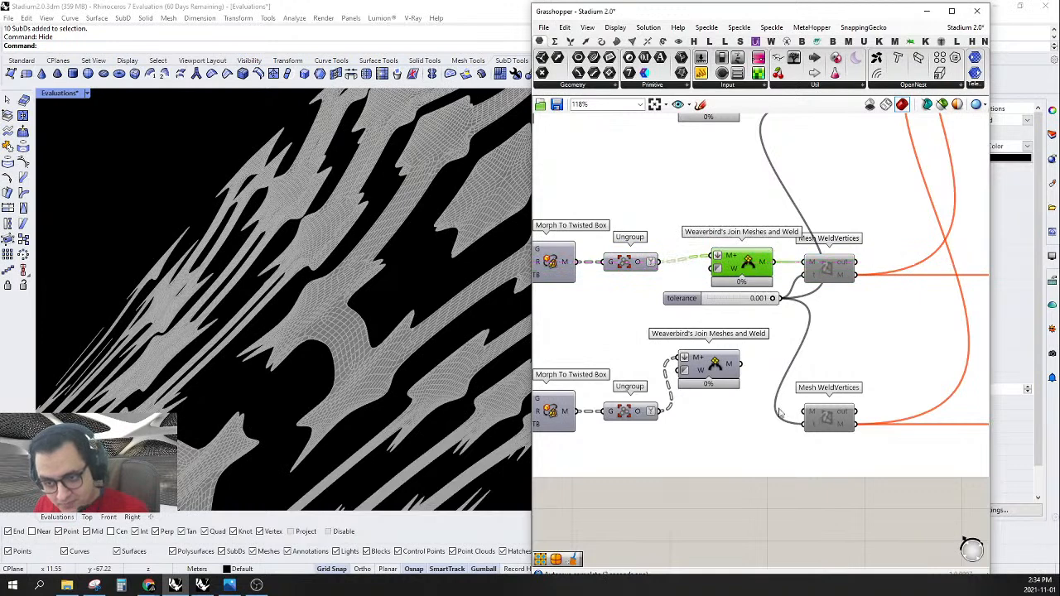
{"action": "left_click_drag", "start_coordinate": [747, 372], "coordinate": [808, 417]}
{"action": "left_click_drag", "start_coordinate": [720, 367], "coordinate": [744, 422]}
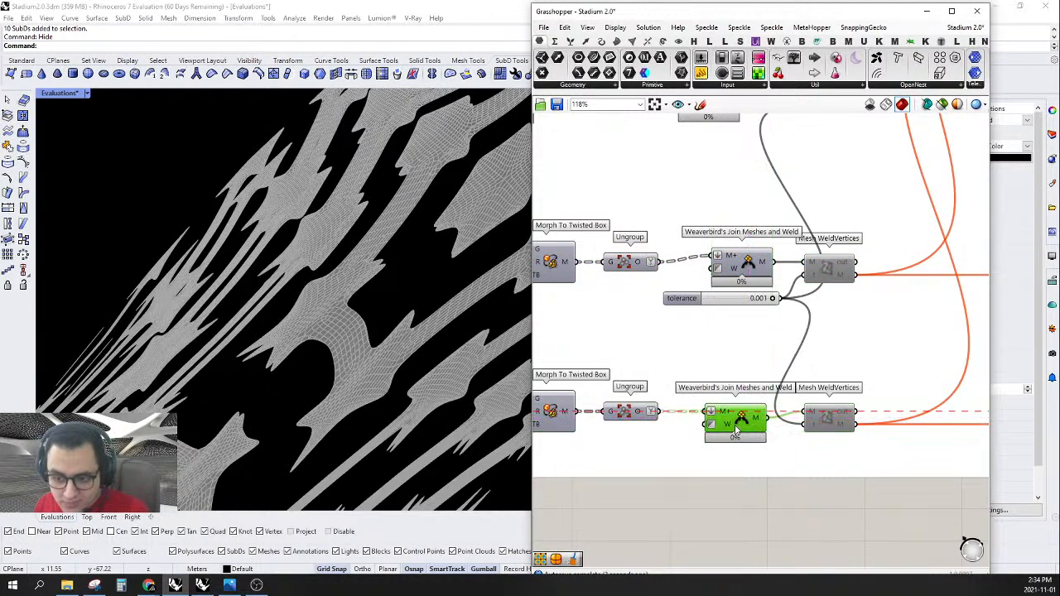
- Enable the Mesh WeldVertices components of the lower definition's rows
{"action": "scroll", "coordinate": [742, 292], "scroll_direction": "down", "scroll_amount": 4}
{"action": "right_click_drag", "start_coordinate": [741, 285], "coordinate": [744, 327]}
{"action": "left_click_drag", "start_coordinate": [687, 466], "coordinate": [860, 144]}
{"action": "right_click_drag", "start_coordinate": [875, 170], "coordinate": [741, 170]}
{"action": "right_click", "coordinate": [869, 251]}
{"action": "left_click", "coordinate": [885, 280]}
{"action": "left_click", "coordinate": [889, 265]}
{"action": "scroll", "coordinate": [887, 262], "scroll_direction": "down", "scroll_amount": 3}
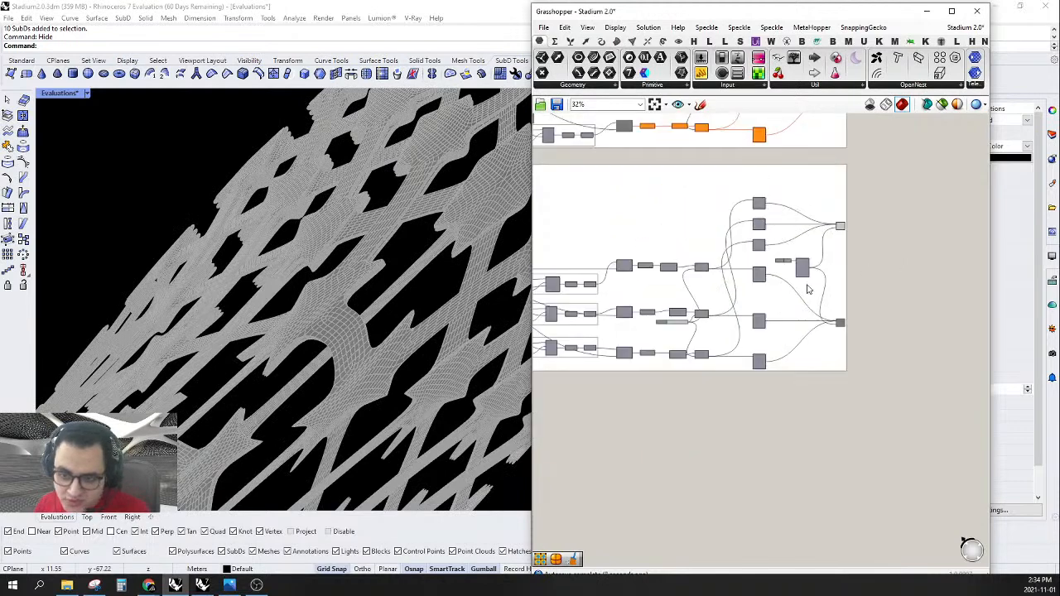
- Turn off the preview of the lower Custom Preview component in the bottom definition
{"action": "scroll", "coordinate": [814, 295], "scroll_direction": "up", "scroll_amount": 5}
{"action": "left_click_drag", "start_coordinate": [801, 495], "coordinate": [916, 262]}
{"action": "right_click", "coordinate": [917, 262]}
{"action": "left_click", "coordinate": [931, 277]}
{"action": "left_click", "coordinate": [913, 271]}
{"action": "scroll", "coordinate": [907, 327], "scroll_direction": "down", "scroll_amount": 3}
{"action": "right_click_drag", "start_coordinate": [905, 336], "coordinate": [908, 340]}
{"action": "scroll", "coordinate": [690, 353], "scroll_direction": "down", "scroll_amount": 2}
{"action": "right_click_drag", "start_coordinate": [692, 355], "coordinate": [772, 345]}
{"action": "right_click_drag", "start_coordinate": [897, 335], "coordinate": [775, 355]}
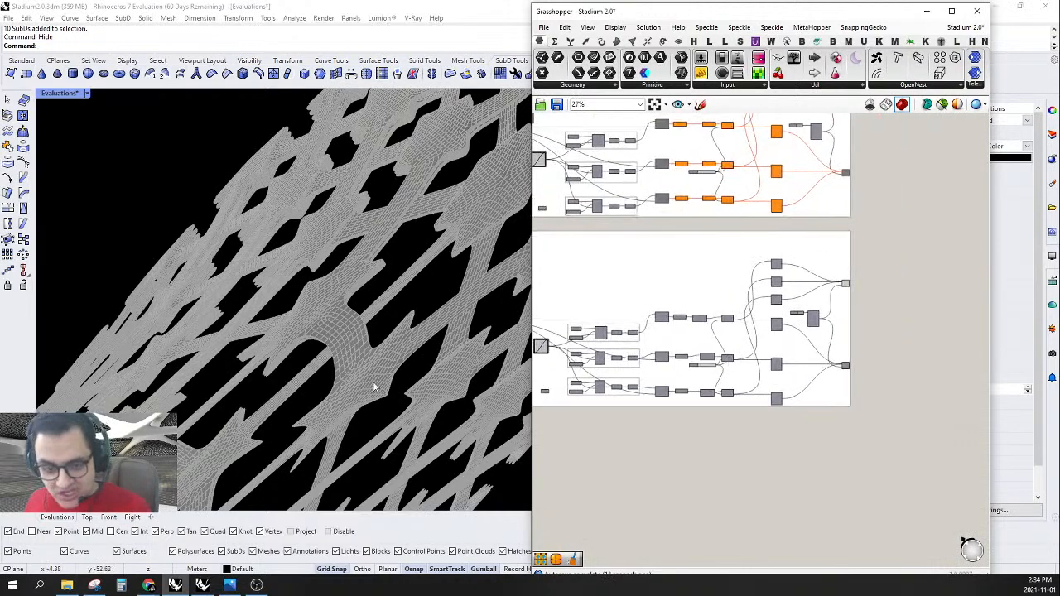
- Switch the Evaluations viewport to Rendered display and examine the morphed stadium panels from several angles and close-up
{"action": "right_click_drag", "start_coordinate": [377, 346], "coordinate": [310, 381]}
{"action": "scroll", "coordinate": [312, 407], "scroll_direction": "down", "scroll_amount": 8}
{"action": "scroll", "coordinate": [377, 332], "scroll_direction": "up", "scroll_amount": 10}
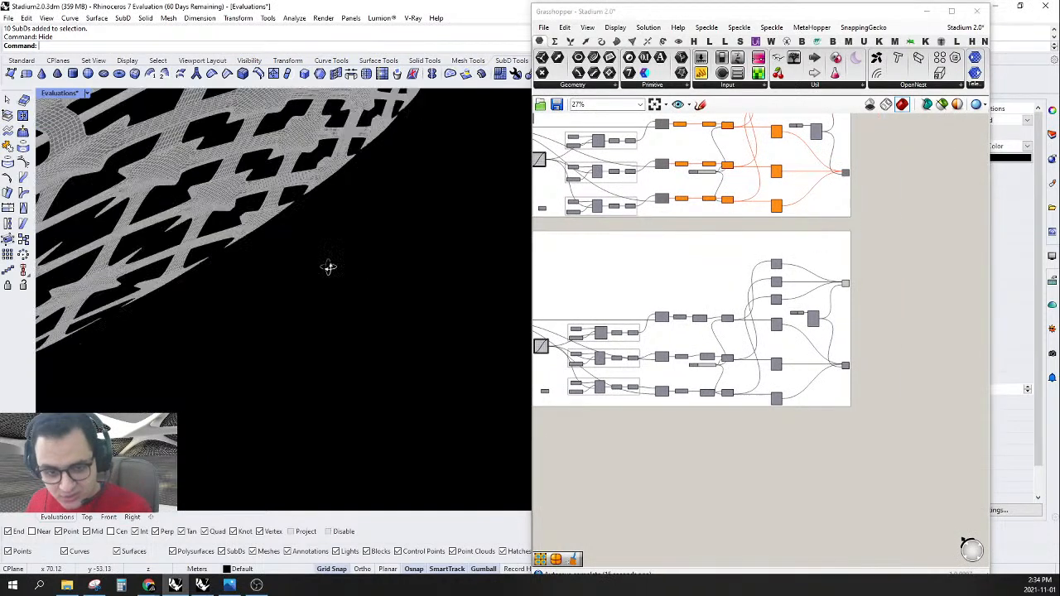
{"action": "right_click_drag", "start_coordinate": [377, 327], "coordinate": [339, 284]}
{"action": "right_click_drag", "start_coordinate": [422, 346], "coordinate": [404, 298]}
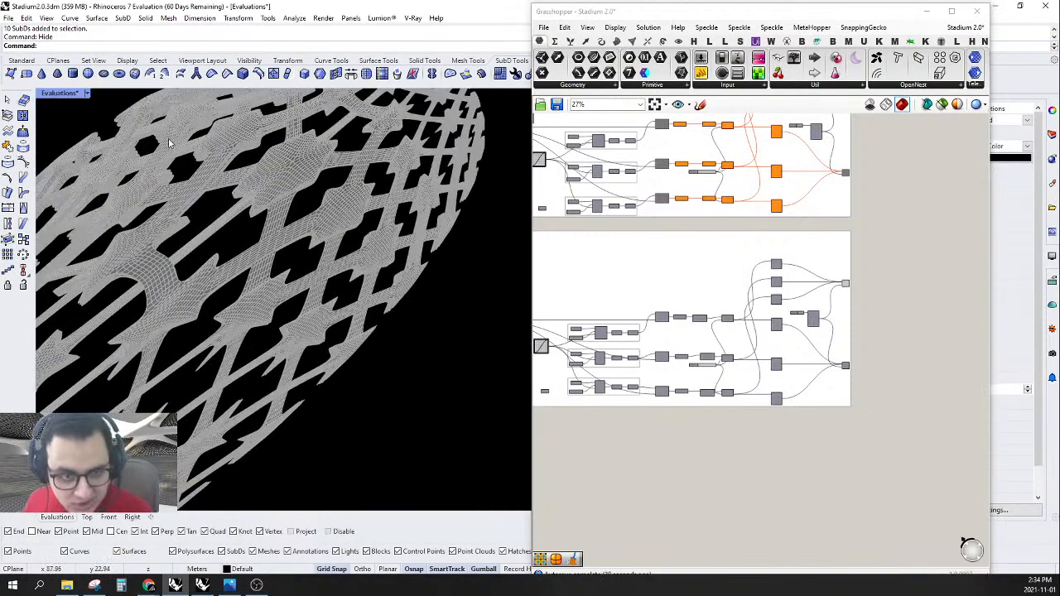
{"action": "left_click", "coordinate": [88, 94]}
{"action": "left_click", "coordinate": [106, 159]}
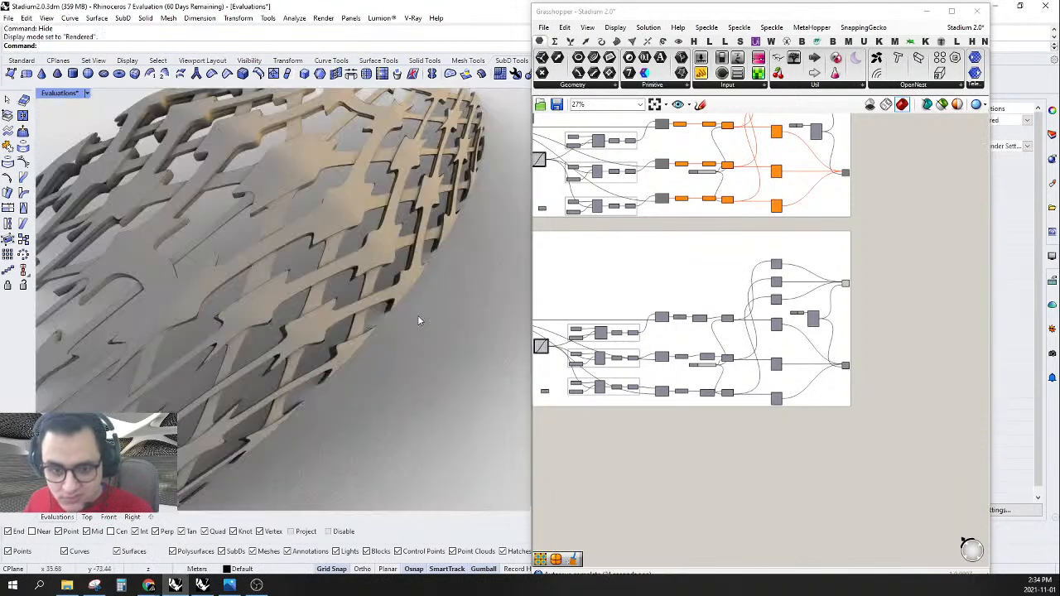
{"action": "scroll", "coordinate": [417, 315], "scroll_direction": "down", "scroll_amount": 5}
{"action": "scroll", "coordinate": [358, 244], "scroll_direction": "up", "scroll_amount": 5}
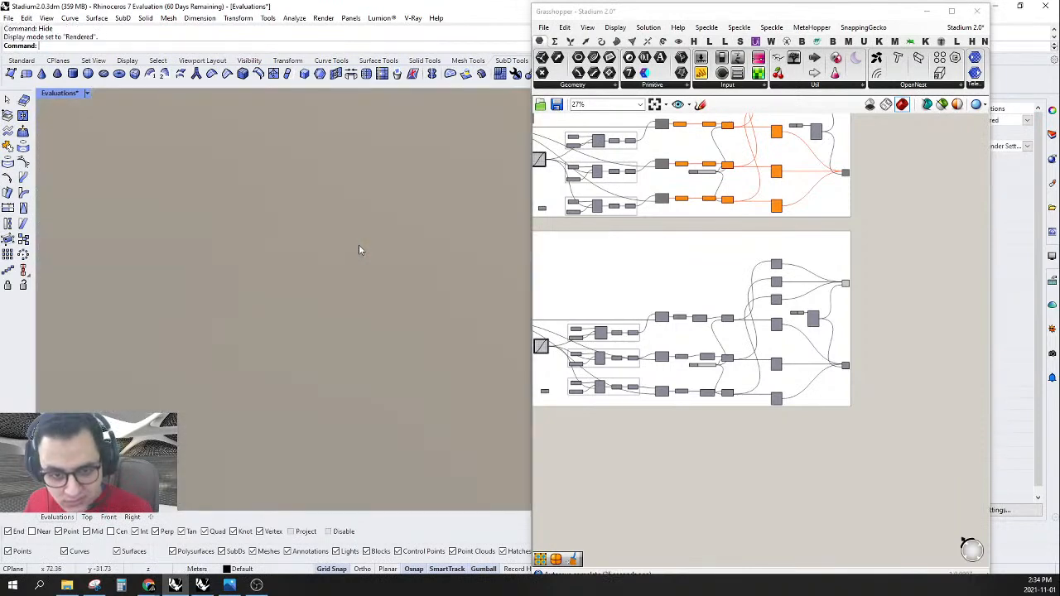
{"action": "scroll", "coordinate": [396, 162], "scroll_direction": "up", "scroll_amount": 5}
{"action": "scroll", "coordinate": [399, 190], "scroll_direction": "down", "scroll_amount": 5}
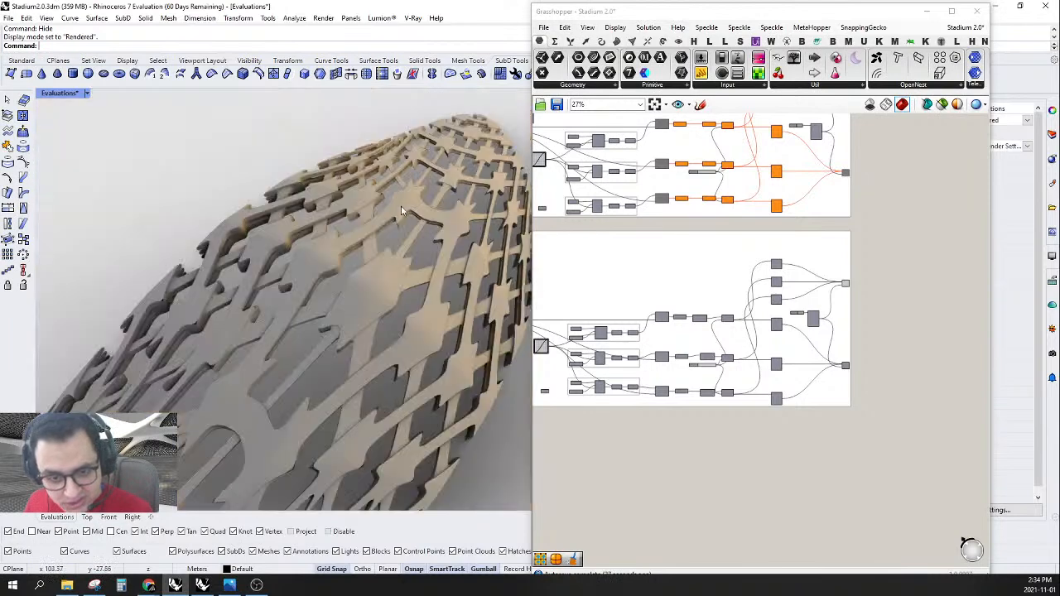
{"action": "scroll", "coordinate": [335, 290], "scroll_direction": "up", "scroll_amount": 5}
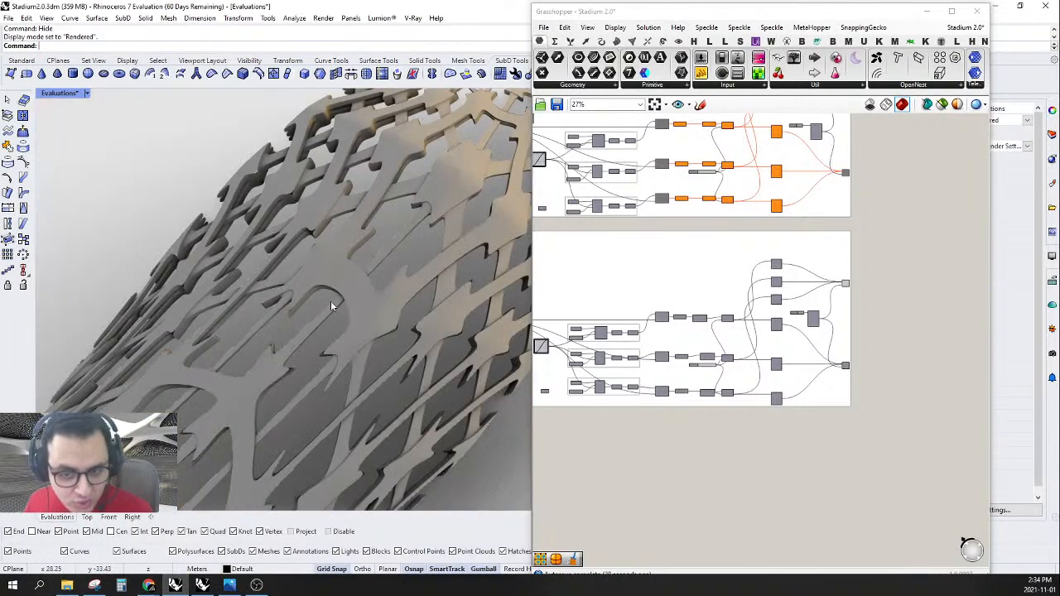
{"action": "scroll", "coordinate": [858, 255], "scroll_direction": "up", "scroll_amount": 3}
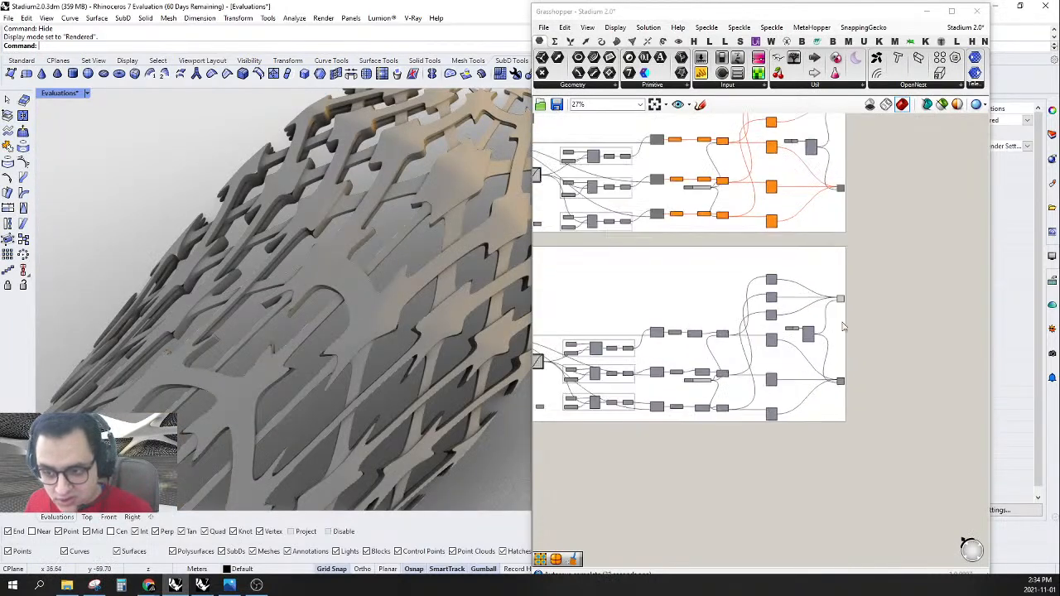
- Disable the lower Custom Preview component of the bottom definition
{"action": "left_click", "coordinate": [839, 294]}
{"action": "right_click", "coordinate": [839, 295]}
{"action": "left_click", "coordinate": [909, 270]}
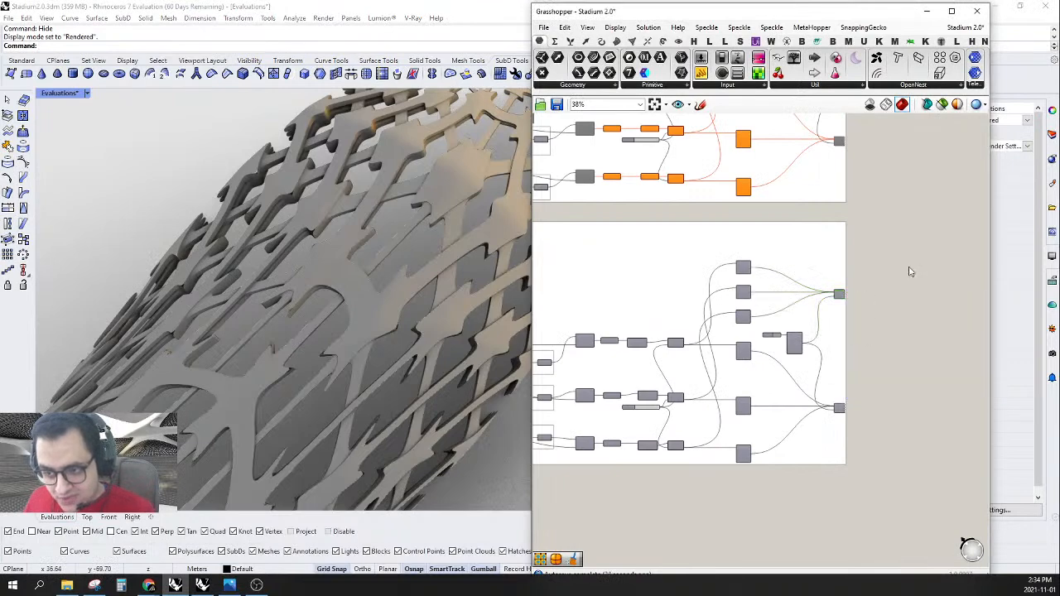
{"action": "scroll", "coordinate": [909, 317], "scroll_direction": "down", "scroll_amount": 2}
{"action": "right_click_drag", "start_coordinate": [890, 335], "coordinate": [905, 330]}
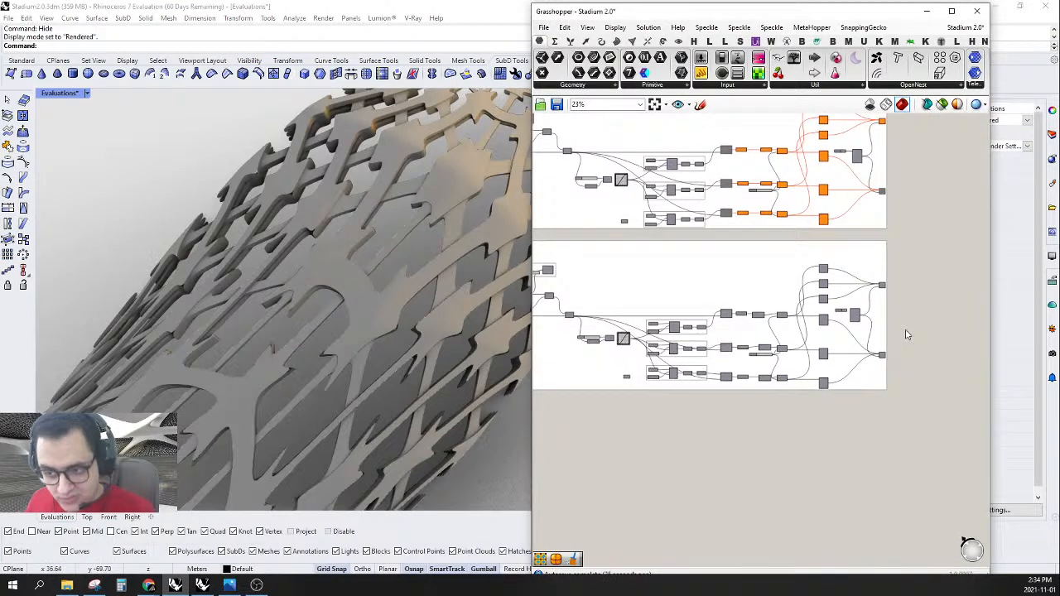
{"action": "scroll", "coordinate": [895, 360], "scroll_direction": "up", "scroll_amount": 1}
{"action": "left_click_drag", "start_coordinate": [848, 424], "coordinate": [937, 300]}
{"action": "right_click", "coordinate": [921, 323]}
{"action": "left_click", "coordinate": [944, 362]}
{"action": "scroll", "coordinate": [907, 339], "scroll_direction": "down", "scroll_amount": 3}
{"action": "scroll", "coordinate": [902, 343], "scroll_direction": "down", "scroll_amount": 1}
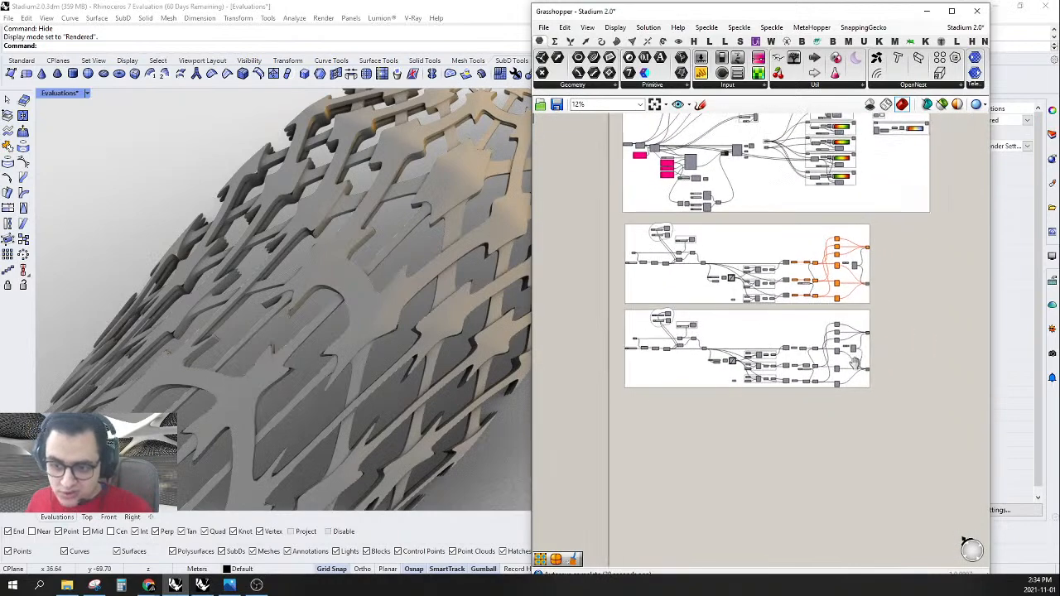
- Move the single Tree Branch Check and its Number slider below the main row of the bottom definition
{"action": "scroll", "coordinate": [665, 295], "scroll_direction": "up", "scroll_amount": 5}
{"action": "scroll", "coordinate": [693, 264], "scroll_direction": "up", "scroll_amount": 3}
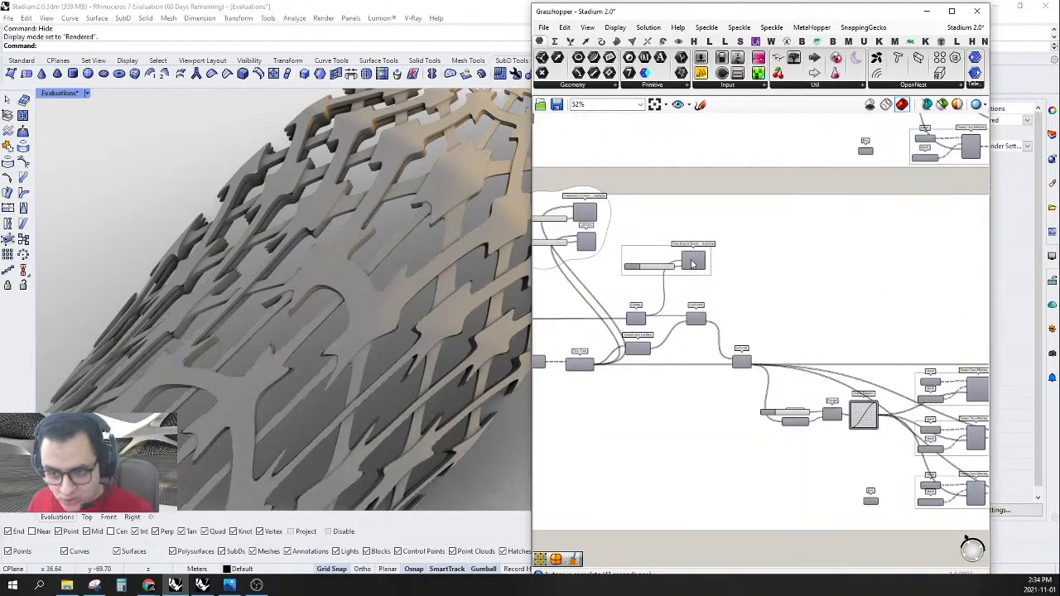
{"action": "left_click", "coordinate": [649, 267]}
{"action": "left_click_drag", "start_coordinate": [693, 264], "coordinate": [697, 433]}
{"action": "right_click_drag", "start_coordinate": [708, 397], "coordinate": [793, 424]}
{"action": "right_click_drag", "start_coordinate": [688, 326], "coordinate": [768, 311]}
- Change the blob group's outline style and move its Tree Branch Check, List Item and sliders beneath the other Tree Branch Check group
{"action": "scroll", "coordinate": [702, 224], "scroll_direction": "up", "scroll_amount": 1}
{"action": "scroll", "coordinate": [702, 224], "scroll_direction": "up", "scroll_amount": 1}
{"action": "right_click", "coordinate": [702, 224]}
{"action": "left_click", "coordinate": [739, 283]}
{"action": "left_click_drag", "start_coordinate": [766, 215], "coordinate": [905, 560]}
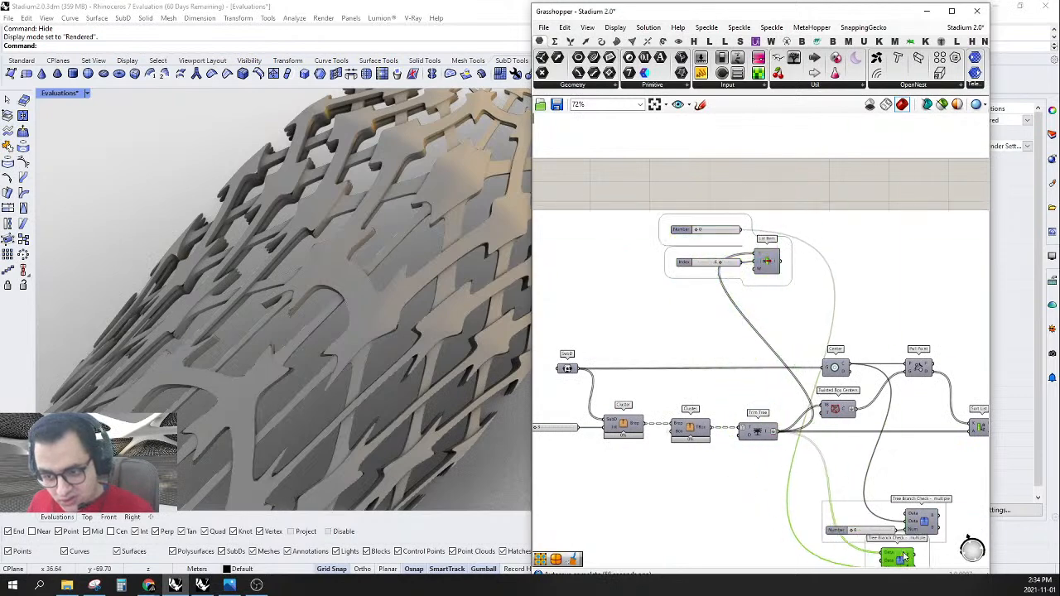
{"action": "key", "text": "ctrl+z"}
{"action": "left_click", "coordinate": [787, 235]}
{"action": "scroll", "coordinate": [789, 238], "scroll_direction": "down", "scroll_amount": 5}
{"action": "right_click_drag", "start_coordinate": [801, 248], "coordinate": [689, 216]}
{"action": "scroll", "coordinate": [667, 206], "scroll_direction": "up", "scroll_amount": 2}
{"action": "left_click_drag", "start_coordinate": [676, 193], "coordinate": [767, 392]}
{"action": "scroll", "coordinate": [766, 391], "scroll_direction": "up", "scroll_amount": 3}
- Nudge the single Tree Branch Check group slightly upward and change its outline style
{"action": "left_click_drag", "start_coordinate": [722, 340], "coordinate": [717, 309]}
{"action": "right_click", "coordinate": [717, 308]}
{"action": "left_click", "coordinate": [760, 372]}
- Disable the three SubD from Mesh components of the bottom definition
{"action": "scroll", "coordinate": [820, 402], "scroll_direction": "down", "scroll_amount": 8}
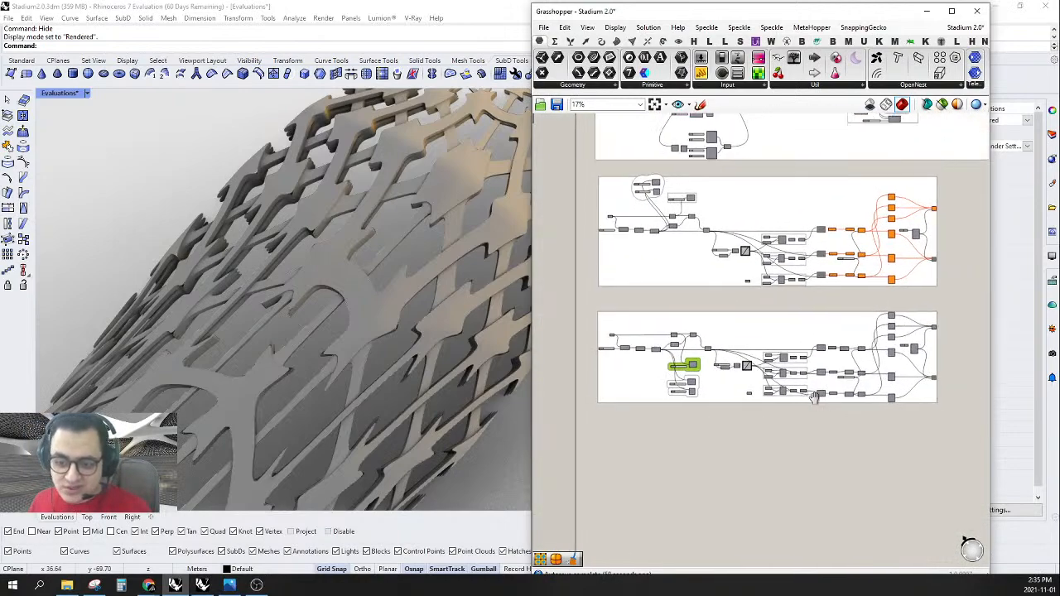
{"action": "scroll", "coordinate": [604, 349], "scroll_direction": "up", "scroll_amount": 8}
{"action": "scroll", "coordinate": [616, 364], "scroll_direction": "down", "scroll_amount": 9}
{"action": "scroll", "coordinate": [874, 390], "scroll_direction": "up", "scroll_amount": 4}
{"action": "right_click_drag", "start_coordinate": [874, 390], "coordinate": [694, 370]}
{"action": "scroll", "coordinate": [694, 370], "scroll_direction": "up", "scroll_amount": 3}
{"action": "scroll", "coordinate": [733, 402], "scroll_direction": "down", "scroll_amount": 3}
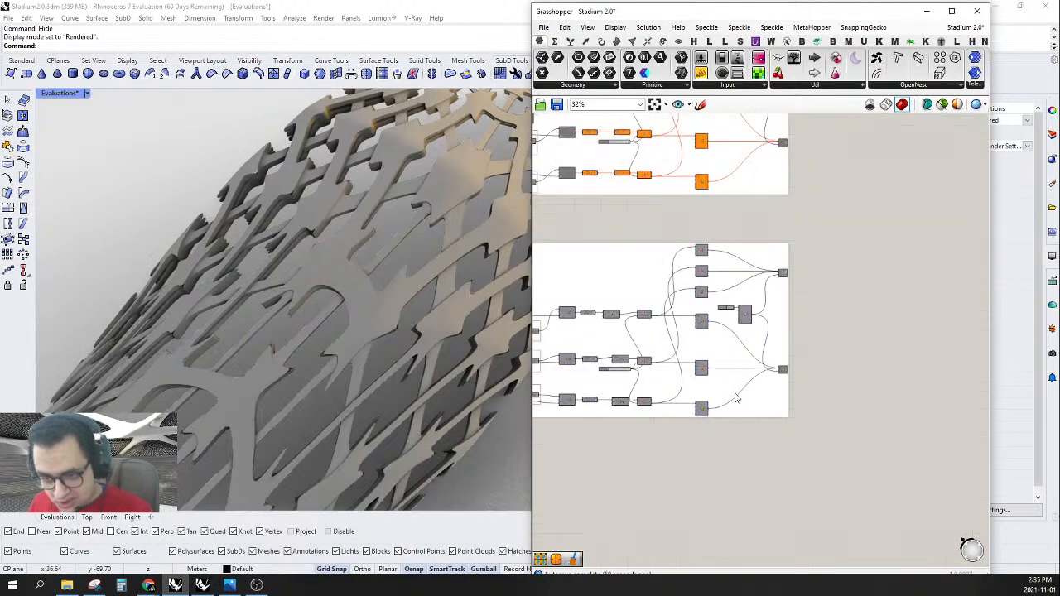
{"action": "scroll", "coordinate": [701, 430], "scroll_direction": "up", "scroll_amount": 3}
{"action": "left_click_drag", "start_coordinate": [691, 432], "coordinate": [745, 209]}
{"action": "left_click_drag", "start_coordinate": [759, 485], "coordinate": [668, 149]}
{"action": "right_click", "coordinate": [895, 202]}
{"action": "left_click", "coordinate": [926, 242]}
- Set the Integer slider feeding the first Cluster of the bottom definition to 20 and inspect the recomputed panels
{"action": "scroll", "coordinate": [919, 311], "scroll_direction": "down", "scroll_amount": 5}
{"action": "right_click_drag", "start_coordinate": [540, 341], "coordinate": [785, 335]}
{"action": "scroll", "coordinate": [735, 281], "scroll_direction": "up", "scroll_amount": 4}
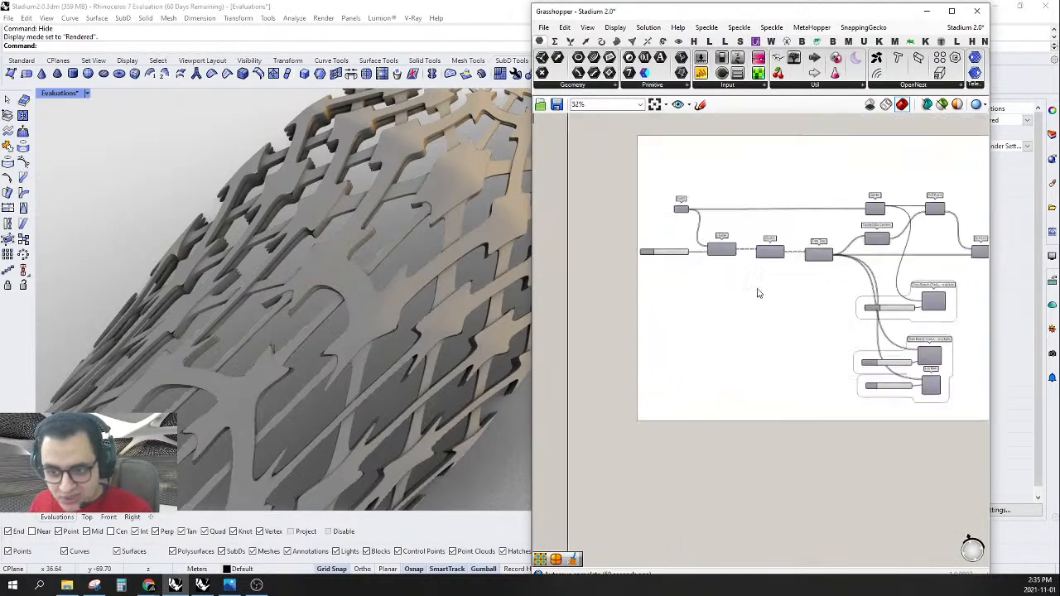
{"action": "scroll", "coordinate": [734, 281], "scroll_direction": "up", "scroll_amount": 4}
{"action": "scroll", "coordinate": [693, 304], "scroll_direction": "down", "scroll_amount": 4}
{"action": "right_click_drag", "start_coordinate": [591, 321], "coordinate": [853, 320]}
{"action": "right_click_drag", "start_coordinate": [570, 333], "coordinate": [918, 348]}
{"action": "scroll", "coordinate": [671, 268], "scroll_direction": "up", "scroll_amount": 6}
{"action": "scroll", "coordinate": [672, 269], "scroll_direction": "up", "scroll_amount": 2}
{"action": "double_click", "coordinate": [703, 264]}
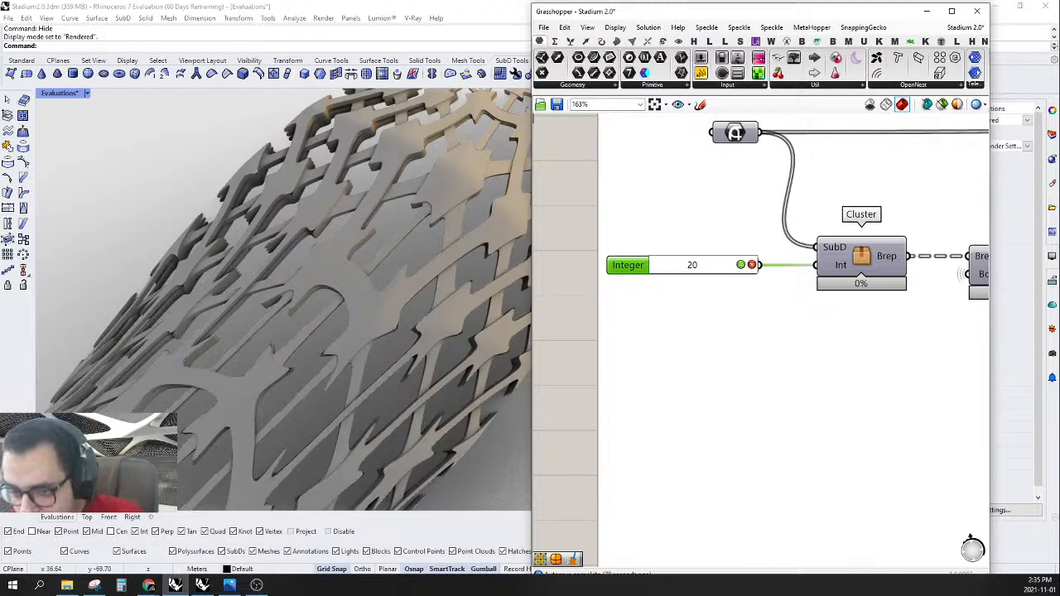
{"action": "key", "text": "Return"}
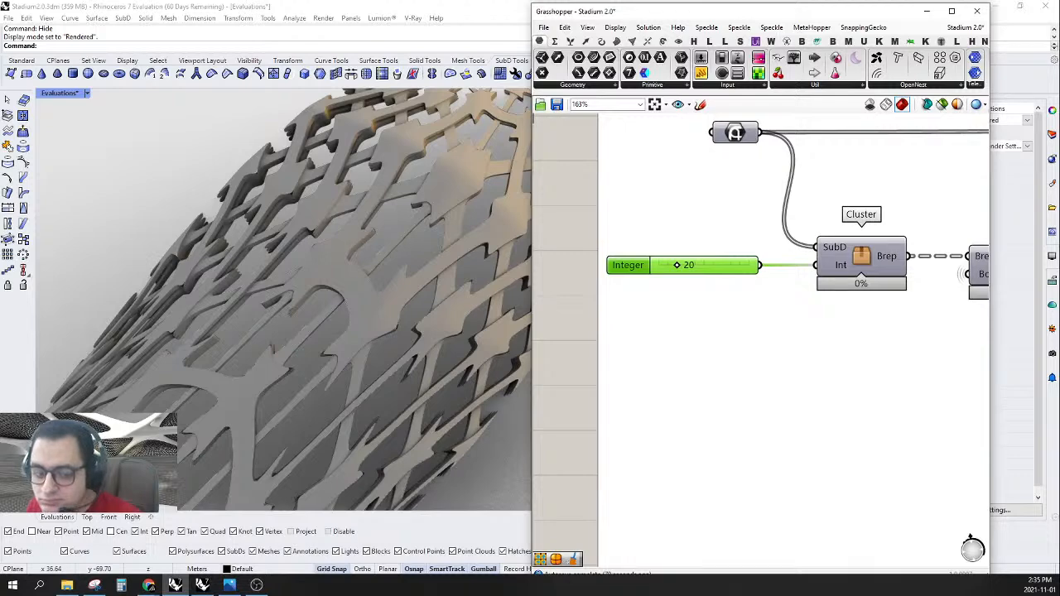
{"action": "scroll", "coordinate": [233, 239], "scroll_direction": "down", "scroll_amount": 5}
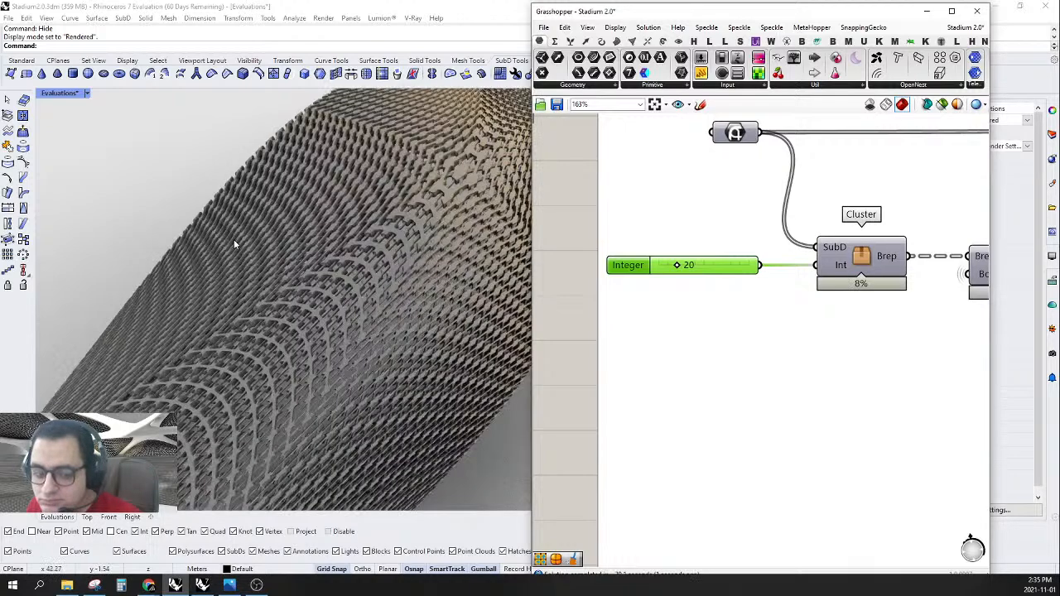
- Open the bake attributes for the upper Custom Preview component and cancel without baking
{"action": "scroll", "coordinate": [593, 270], "scroll_direction": "down", "scroll_amount": 8}
{"action": "right_click_drag", "start_coordinate": [935, 347], "coordinate": [837, 350]}
{"action": "scroll", "coordinate": [828, 257], "scroll_direction": "up", "scroll_amount": 6}
{"action": "left_click", "coordinate": [823, 228]}
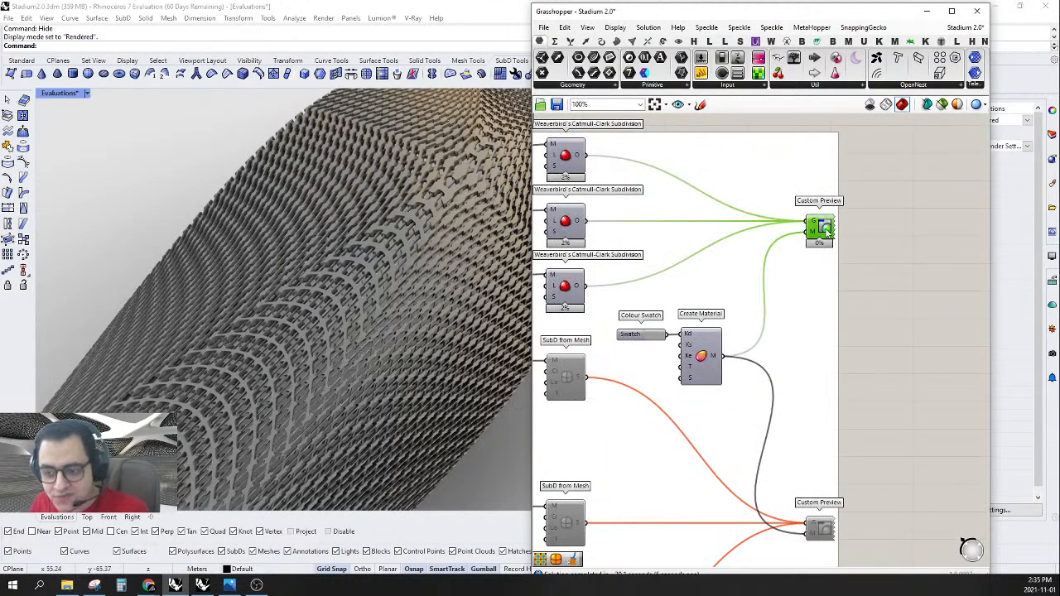
{"action": "right_click", "coordinate": [824, 230]}
{"action": "left_click", "coordinate": [853, 285]}
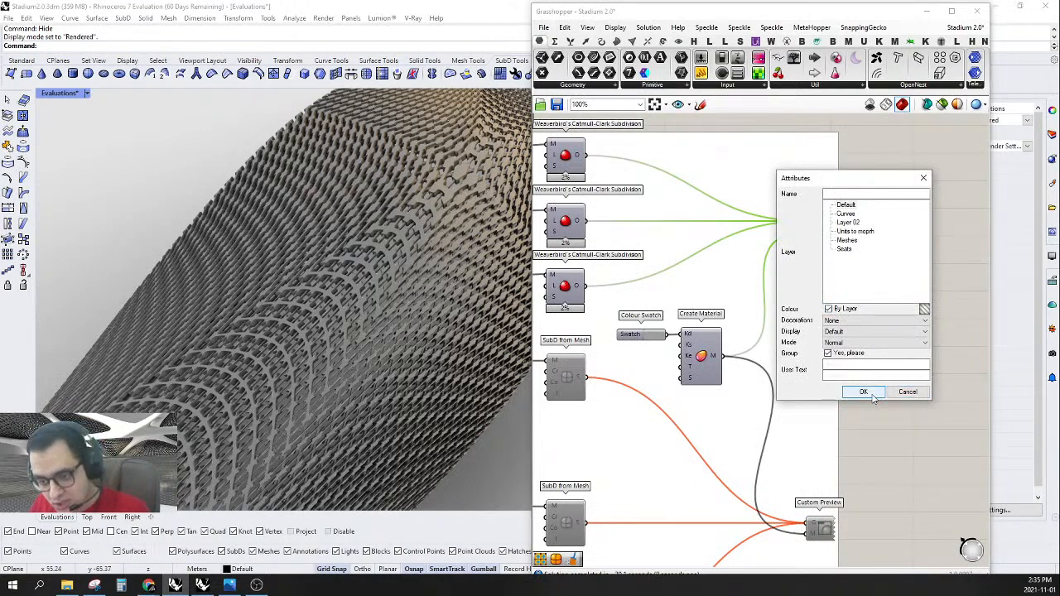
{"action": "left_click", "coordinate": [907, 394]}
- Disable the Join Meshes and Weld and Mesh WeldVertices components in all three rows of the bottom definition
{"action": "scroll", "coordinate": [903, 285], "scroll_direction": "down", "scroll_amount": 5}
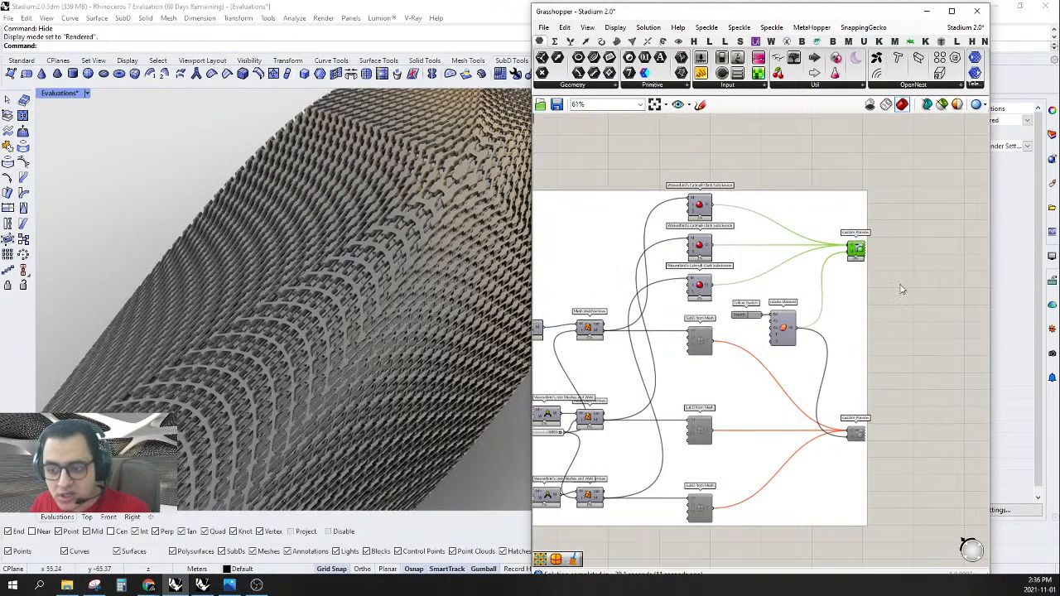
{"action": "right_click_drag", "start_coordinate": [906, 274], "coordinate": [908, 277]}
{"action": "double_click", "coordinate": [760, 15]}
{"action": "double_click", "coordinate": [760, 14]}
{"action": "scroll", "coordinate": [925, 323], "scroll_direction": "down", "scroll_amount": 4}
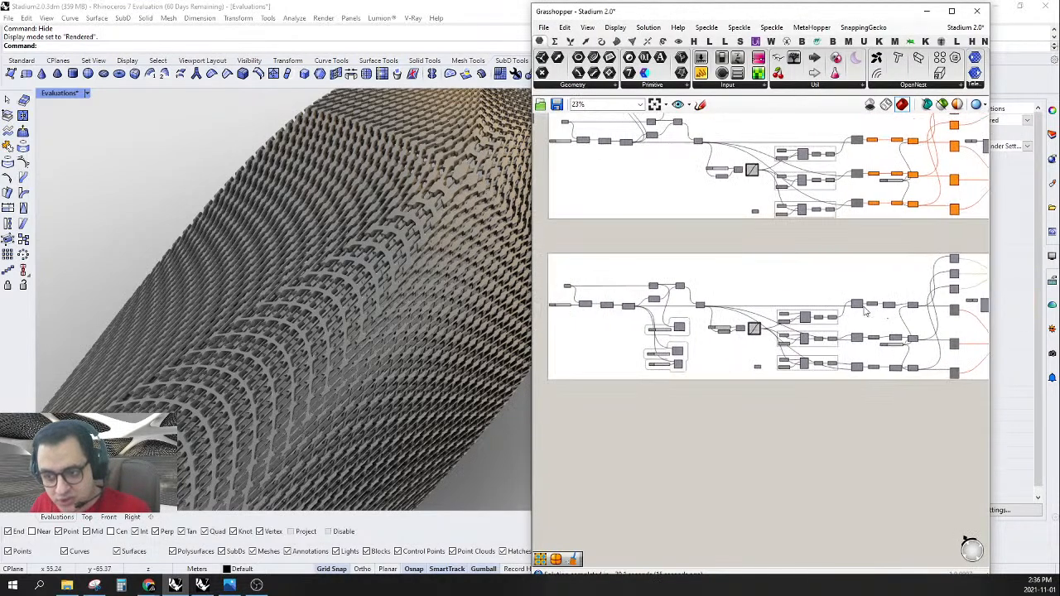
{"action": "scroll", "coordinate": [610, 325], "scroll_direction": "up", "scroll_amount": 5}
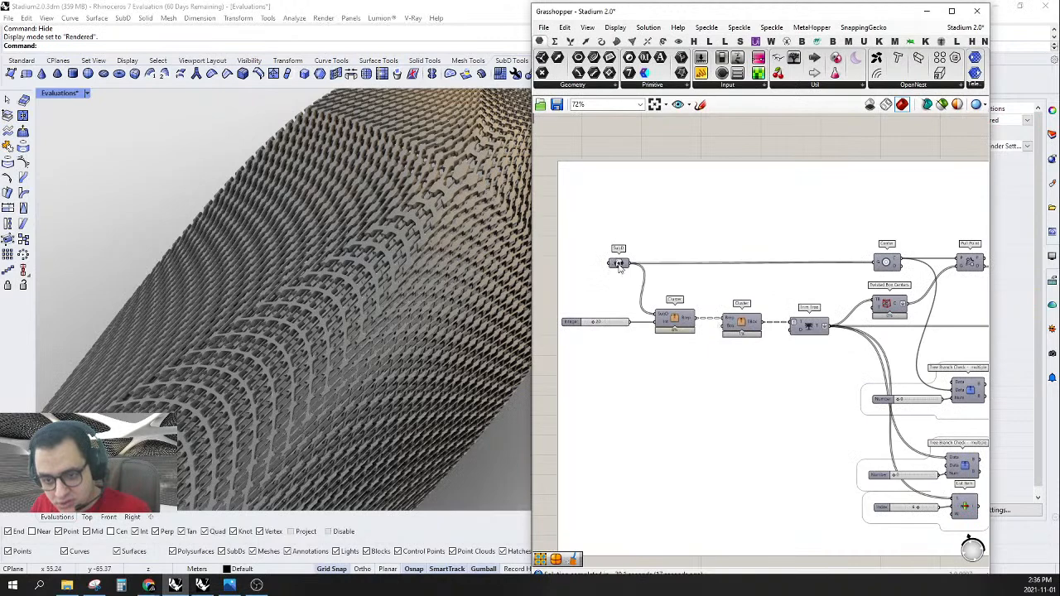
{"action": "scroll", "coordinate": [809, 454], "scroll_direction": "down", "scroll_amount": 6}
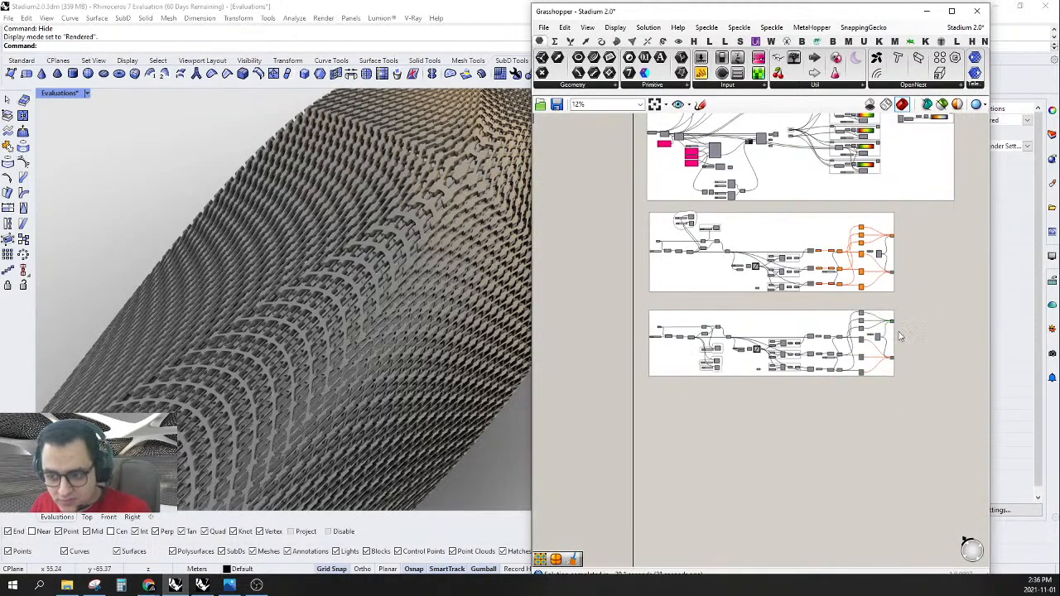
{"action": "scroll", "coordinate": [918, 312], "scroll_direction": "up", "scroll_amount": 7}
{"action": "scroll", "coordinate": [779, 306], "scroll_direction": "down", "scroll_amount": 2}
{"action": "left_click_drag", "start_coordinate": [677, 230], "coordinate": [816, 466]}
{"action": "right_click", "coordinate": [744, 511]}
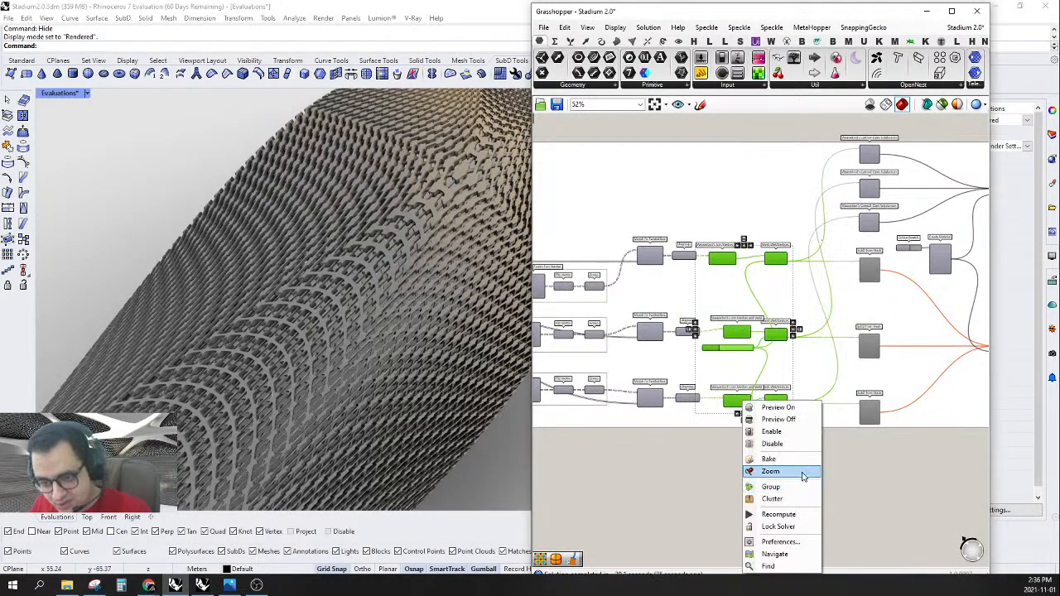
{"action": "left_click", "coordinate": [776, 451]}
- Collapse the Grasshopper window, switch to Rhino and show all hidden objects
{"action": "double_click", "coordinate": [787, 11]}
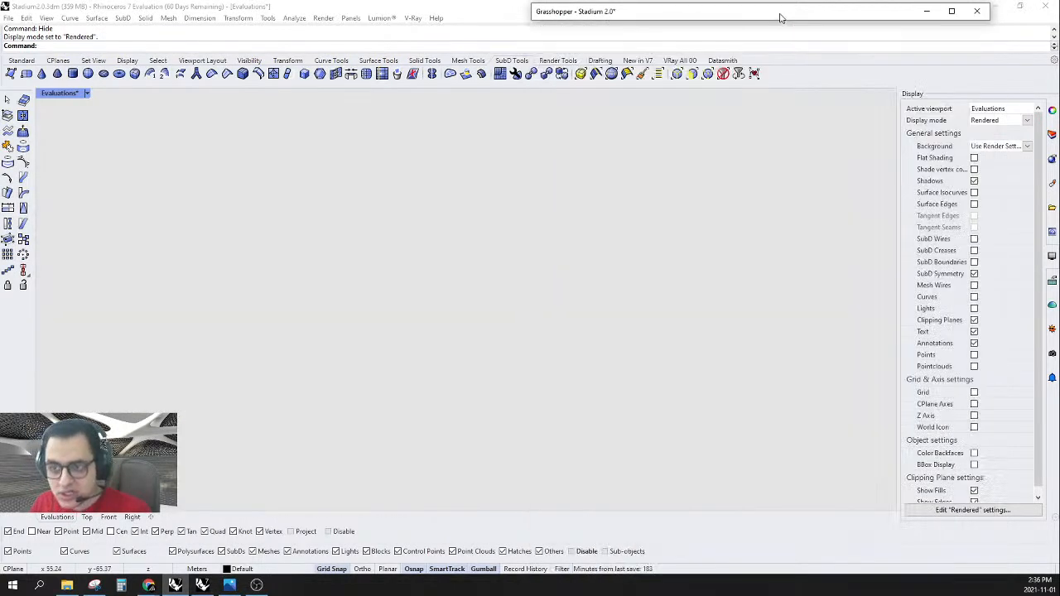
{"action": "type", "text": "Sh"}
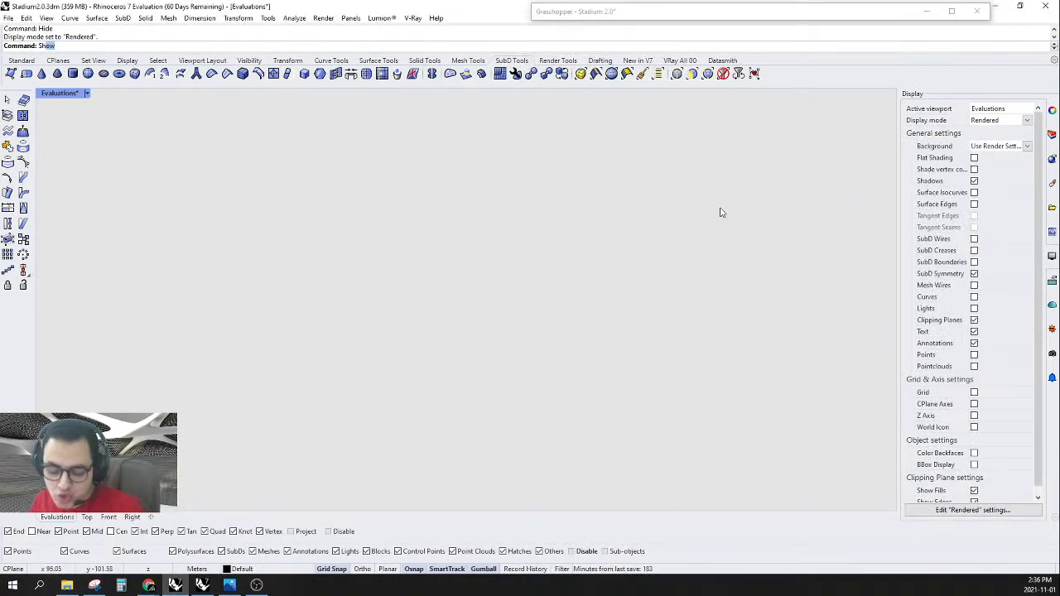
{"action": "type", "text": "ow"}
{"action": "key", "text": "Return"}
{"action": "scroll", "coordinate": [684, 286], "scroll_direction": "down", "scroll_amount": 10}
{"action": "right_click_drag", "start_coordinate": [683, 288], "coordinate": [658, 279]}
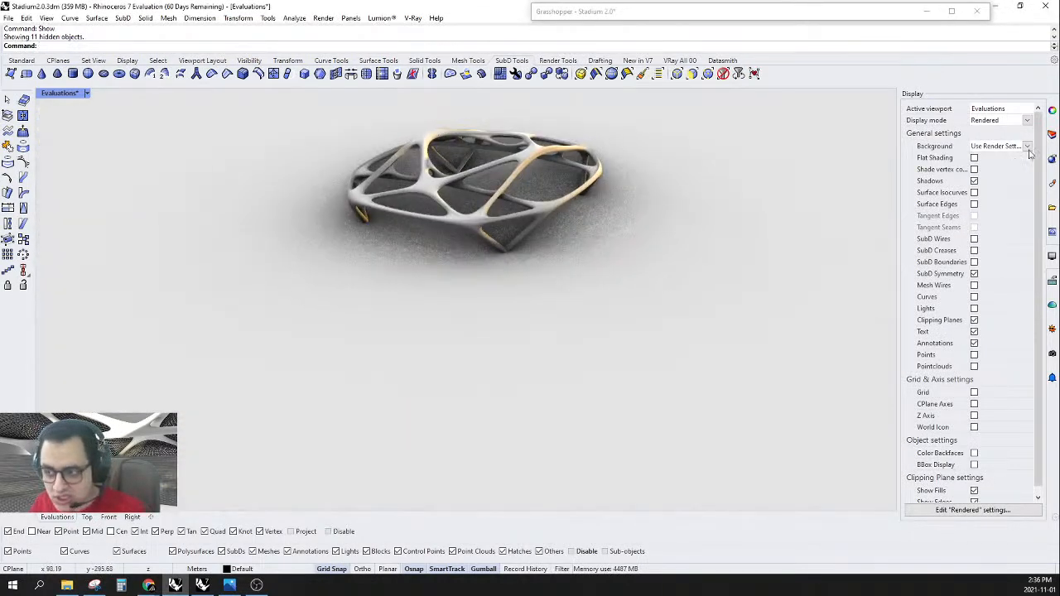
- Turn on the visibility of Layer 02 and view the stadium's surface panels up close
{"action": "left_click", "coordinate": [1052, 135]}
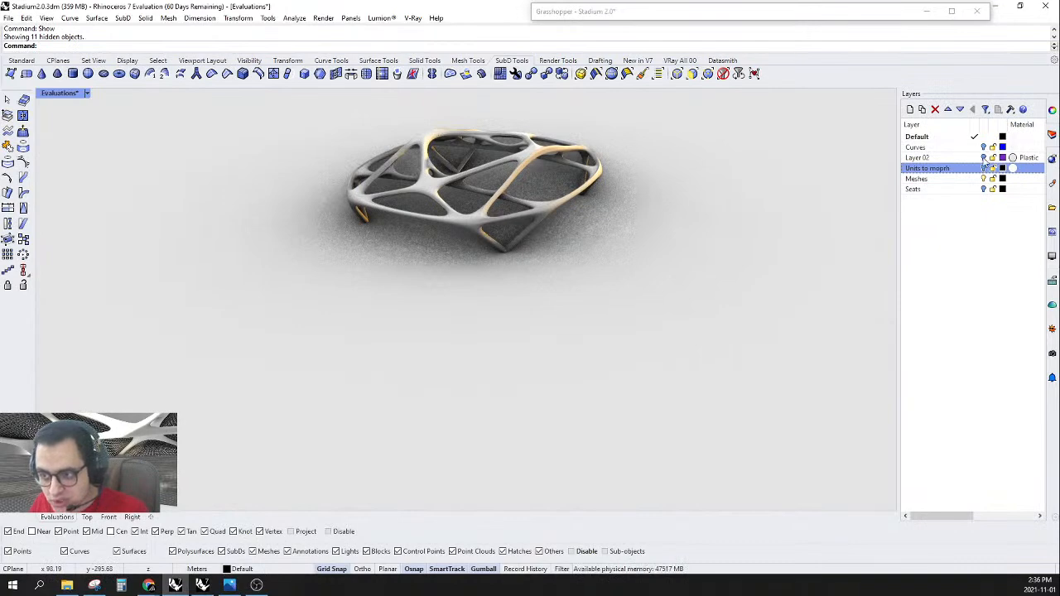
{"action": "left_click", "coordinate": [983, 158]}
{"action": "scroll", "coordinate": [555, 149], "scroll_direction": "up", "scroll_amount": 10}
{"action": "right_click_drag", "start_coordinate": [555, 151], "coordinate": [621, 184]}
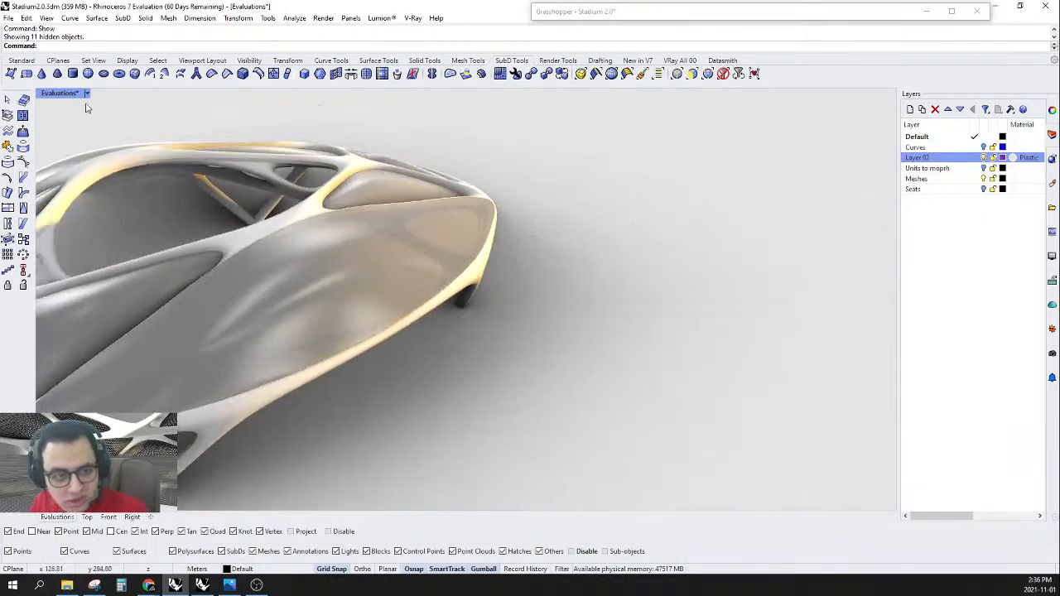
- Set the viewport to Shaded, toggle the SubDs to flat display and inspect the purple panels along the frame edge
{"action": "left_click", "coordinate": [86, 93]}
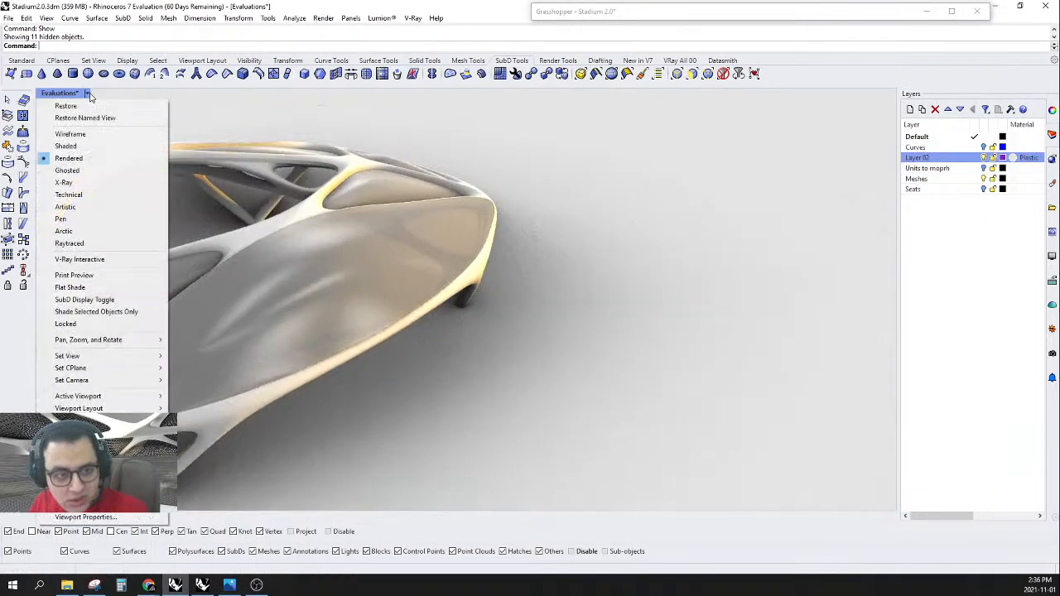
{"action": "left_click", "coordinate": [66, 147]}
{"action": "right_click_drag", "start_coordinate": [497, 303], "coordinate": [509, 293]}
{"action": "scroll", "coordinate": [459, 173], "scroll_direction": "up", "scroll_amount": 5}
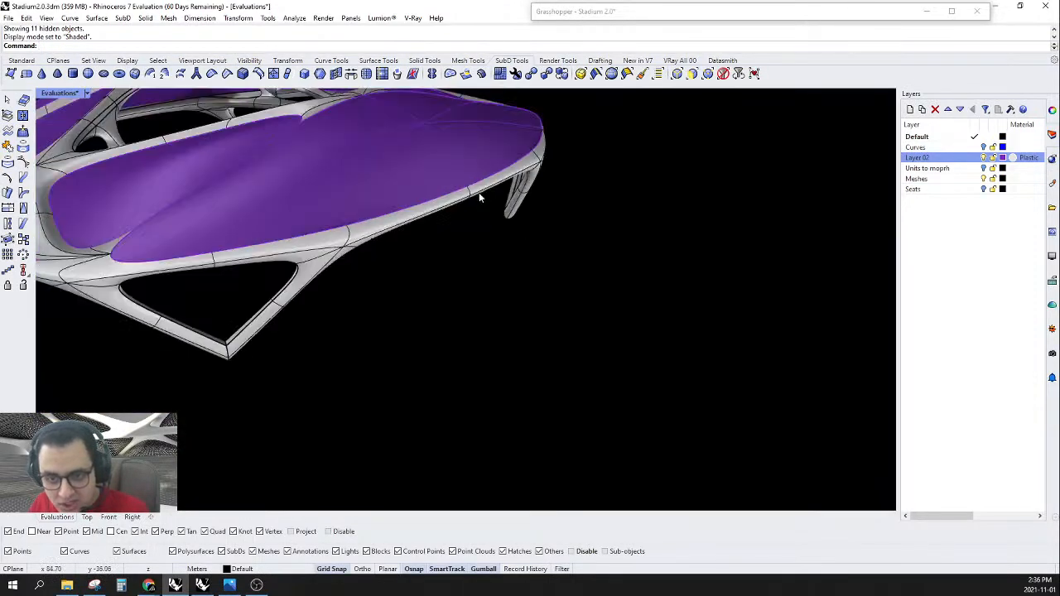
{"action": "key", "text": "Tab"}
{"action": "scroll", "coordinate": [514, 209], "scroll_direction": "down", "scroll_amount": 5}
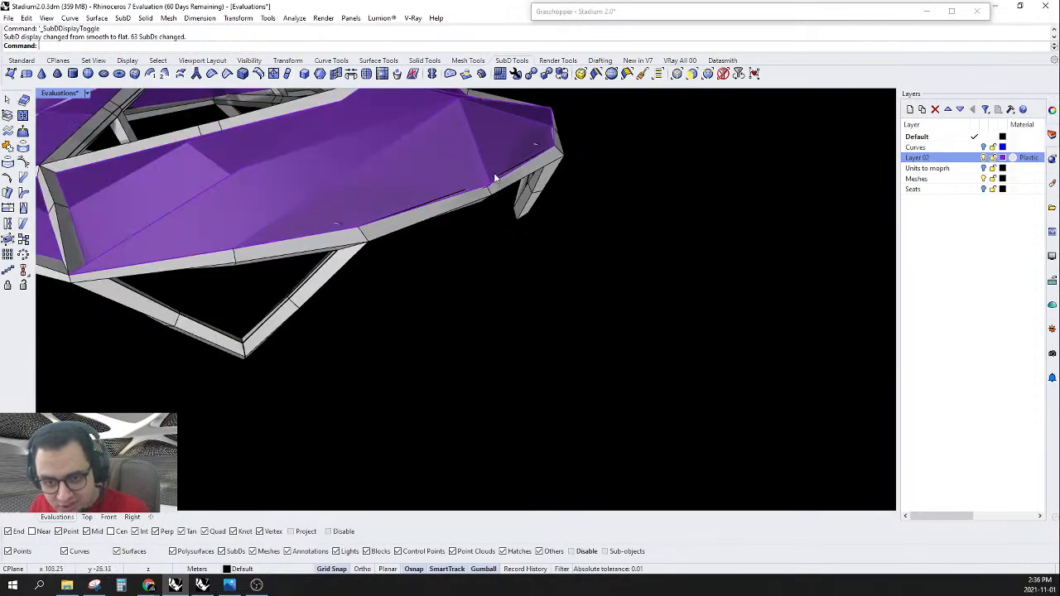
{"action": "scroll", "coordinate": [490, 198], "scroll_direction": "up", "scroll_amount": 10}
{"action": "scroll", "coordinate": [510, 228], "scroll_direction": "down", "scroll_amount": 10}
{"action": "right_click_drag", "start_coordinate": [518, 241], "coordinate": [525, 256]}
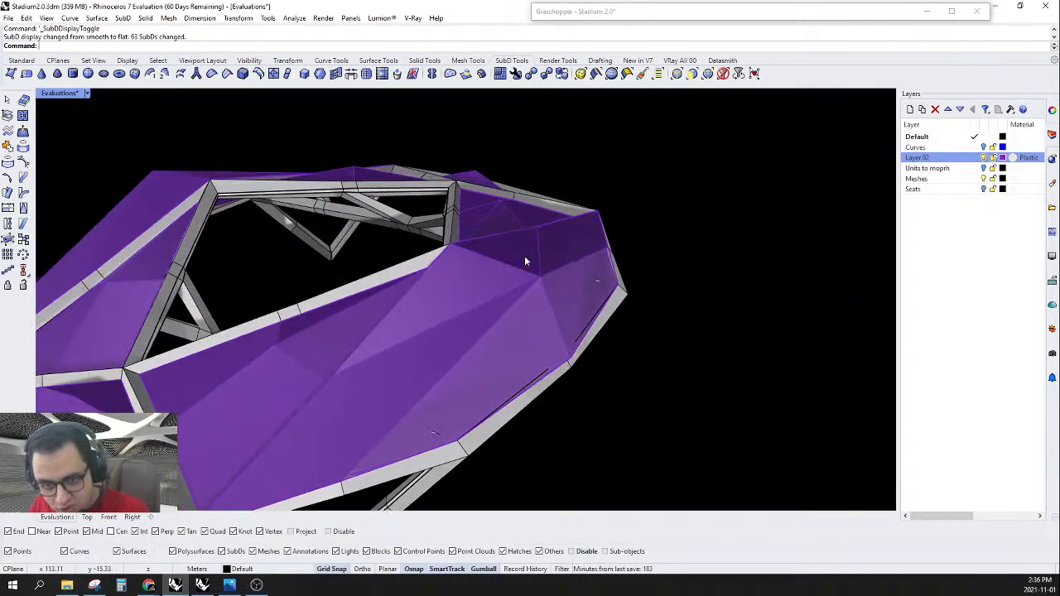
{"action": "scroll", "coordinate": [521, 285], "scroll_direction": "down", "scroll_amount": 4}
{"action": "scroll", "coordinate": [521, 296], "scroll_direction": "up", "scroll_amount": 4}
{"action": "mouse_move", "coordinate": [529, 299]}
{"action": "right_mouse_down"}
{"action": "mouse_move", "coordinate": [608, 310]}
{"action": "mouse_move", "coordinate": [527, 303]}
{"action": "right_mouse_up"}
{"action": "scroll", "coordinate": [544, 351], "scroll_direction": "up", "scroll_amount": 8}
{"action": "scroll", "coordinate": [545, 351], "scroll_direction": "down", "scroll_amount": 8}
{"action": "scroll", "coordinate": [562, 325], "scroll_direction": "up", "scroll_amount": 6}
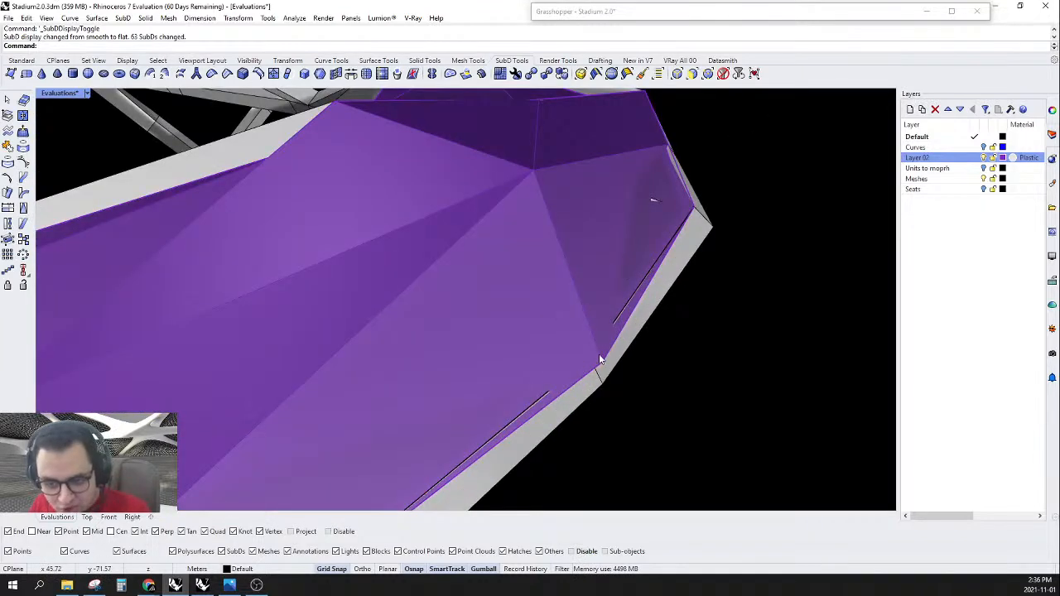
- Set the viewport to Wireframe display and view the frame joint where the panel edge is offset
{"action": "left_click", "coordinate": [86, 92]}
{"action": "left_click", "coordinate": [97, 136]}
{"action": "scroll", "coordinate": [344, 271], "scroll_direction": "down", "scroll_amount": 8}
{"action": "right_click_drag", "start_coordinate": [344, 272], "coordinate": [488, 280]}
{"action": "scroll", "coordinate": [755, 226], "scroll_direction": "up", "scroll_amount": 8}
{"action": "right_click_drag", "start_coordinate": [755, 226], "coordinate": [480, 167]}
{"action": "scroll", "coordinate": [496, 166], "scroll_direction": "up", "scroll_amount": 6}
{"action": "scroll", "coordinate": [709, 230], "scroll_direction": "up", "scroll_amount": 7}
{"action": "mouse_move", "coordinate": [628, 326]}
{"action": "right_mouse_down"}
{"action": "mouse_move", "coordinate": [656, 331]}
{"action": "mouse_move", "coordinate": [647, 331]}
{"action": "right_mouse_up"}
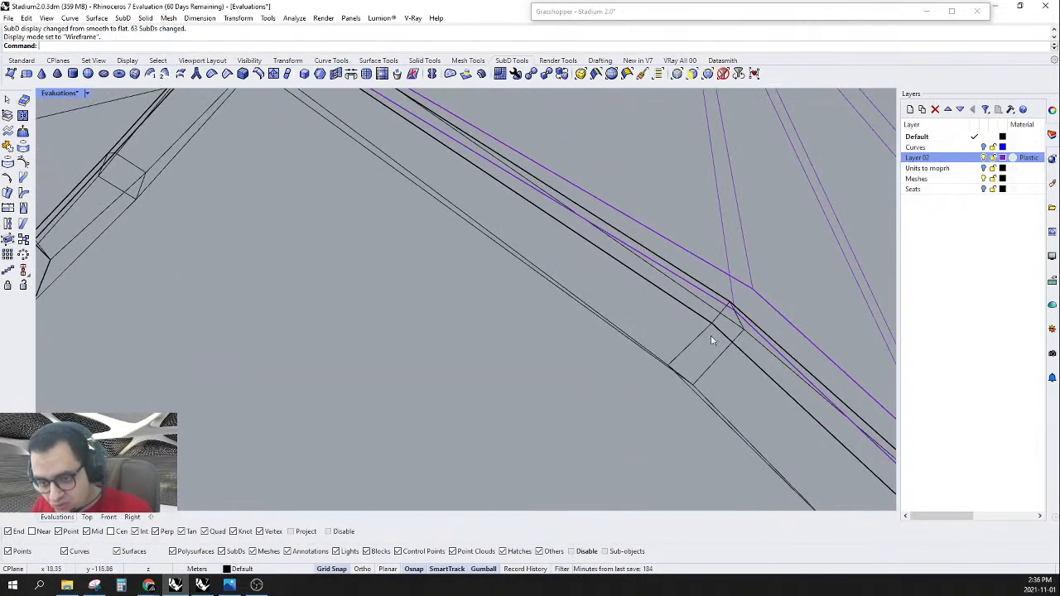
- Limit selection to SubD vertices and zoom to the vertices selected around the offset frame joint
{"action": "right_click_drag", "start_coordinate": [734, 308], "coordinate": [739, 314]}
{"action": "left_click_drag", "start_coordinate": [684, 225], "coordinate": [800, 349]}
{"action": "left_click", "coordinate": [708, 73]}
{"action": "left_click_drag", "start_coordinate": [657, 172], "coordinate": [785, 348]}
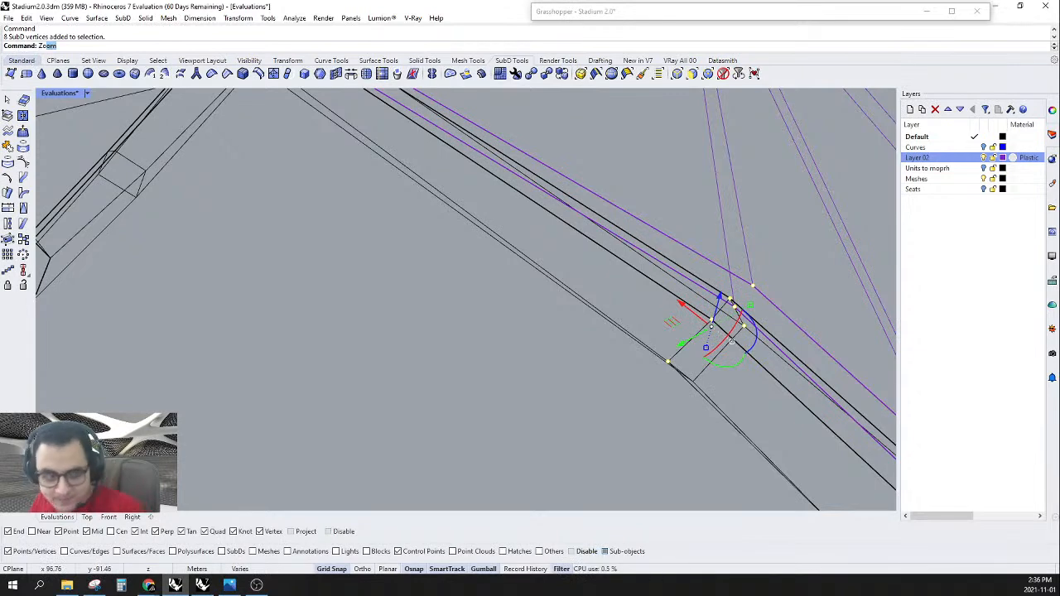
{"action": "type", "text": "Zoom"}
{"action": "key", "text": "Return"}
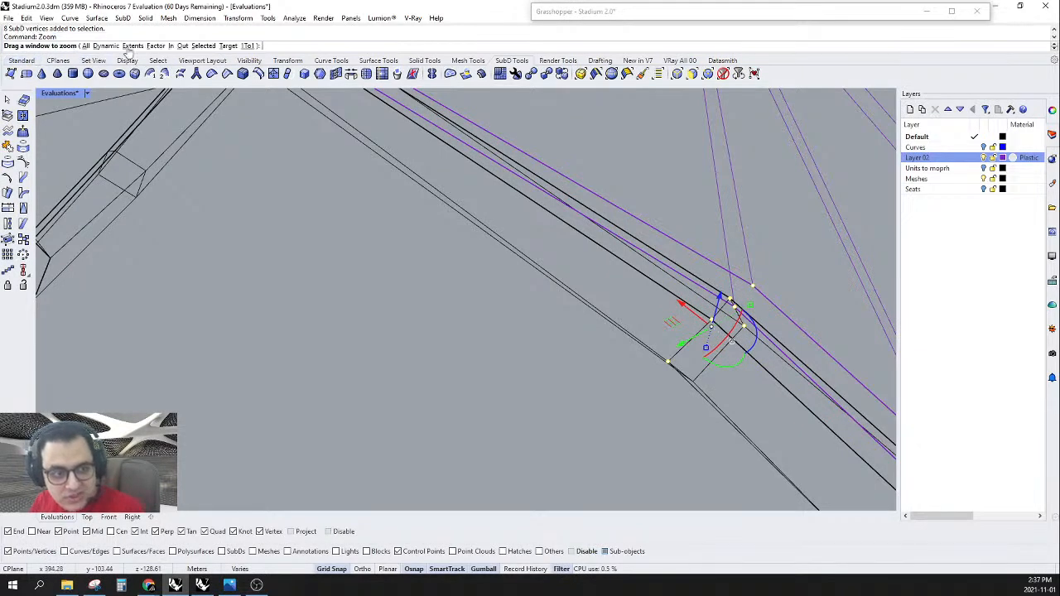
{"action": "left_click", "coordinate": [203, 45]}
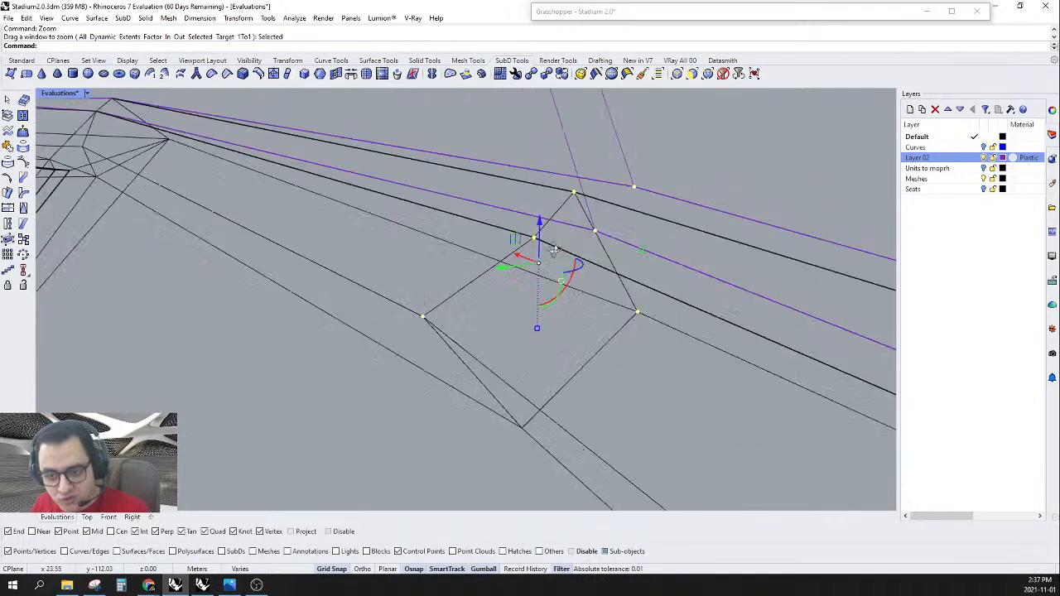
- Move the panel's two offset edge vertices onto the matching corner vertices of the frame joint
{"action": "left_click", "coordinate": [550, 221]}
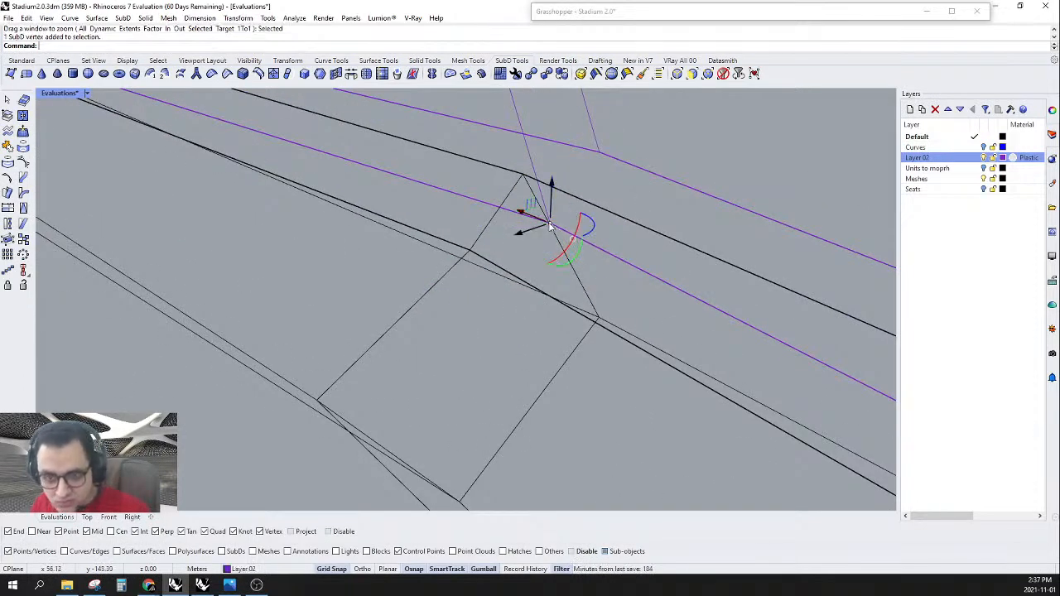
{"action": "left_click_drag", "start_coordinate": [551, 223], "coordinate": [469, 248]}
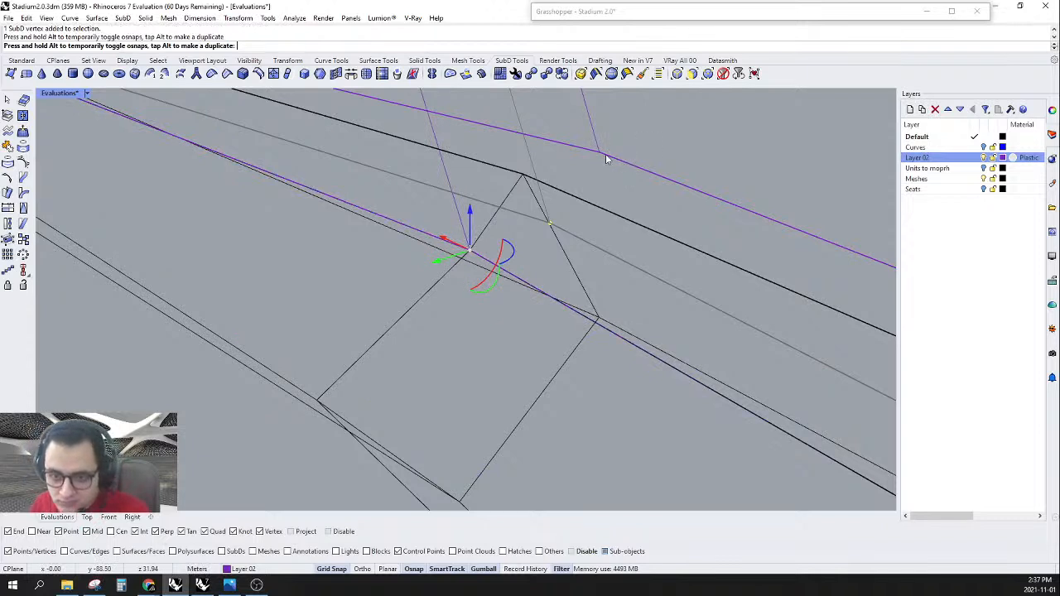
{"action": "scroll", "coordinate": [606, 156], "scroll_direction": "up", "scroll_amount": 2}
{"action": "left_click", "coordinate": [605, 156]}
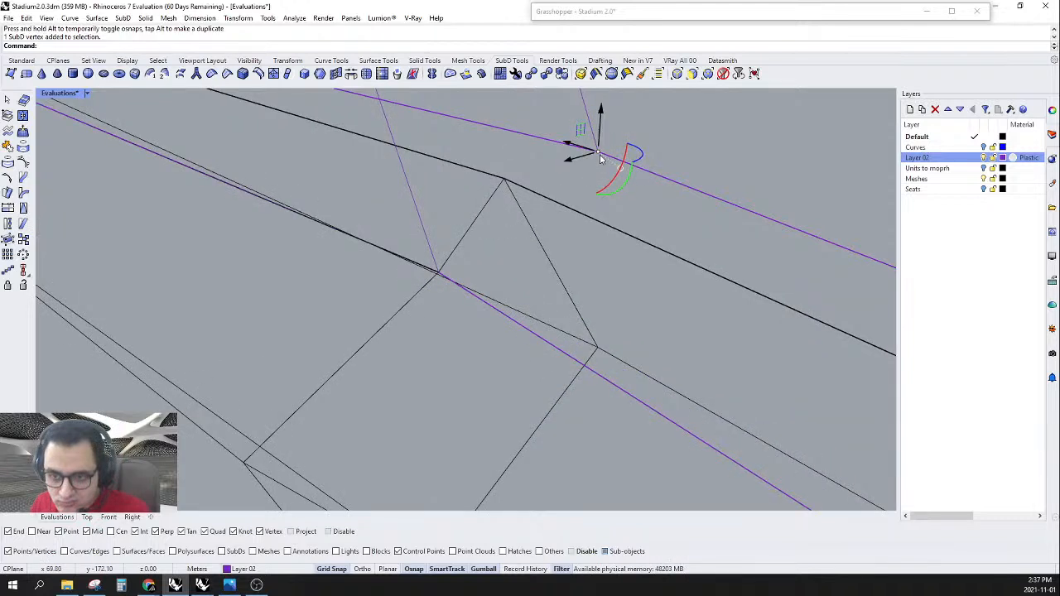
{"action": "left_click_drag", "start_coordinate": [599, 152], "coordinate": [503, 179]}
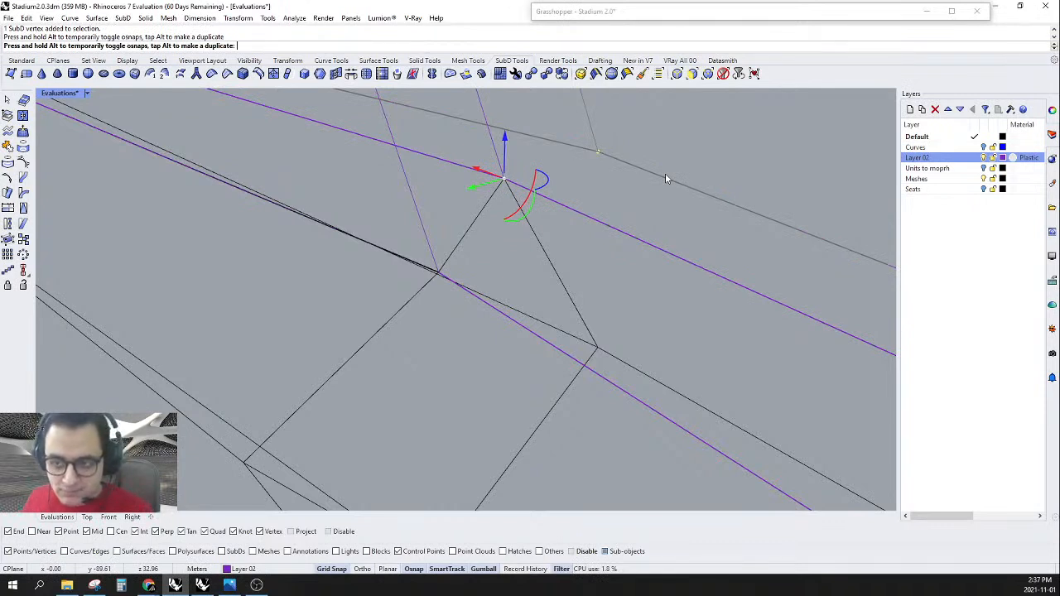
- At the next offset joint, move the panel's lower edge vertex onto the frame's lower inner vertex with Move
{"action": "scroll", "coordinate": [665, 176], "scroll_direction": "down", "scroll_amount": 8}
{"action": "scroll", "coordinate": [610, 196], "scroll_direction": "down", "scroll_amount": 10}
{"action": "scroll", "coordinate": [619, 197], "scroll_direction": "up", "scroll_amount": 3}
{"action": "right_click_drag", "start_coordinate": [619, 197], "coordinate": [813, 213]}
{"action": "scroll", "coordinate": [701, 223], "scroll_direction": "up", "scroll_amount": 8}
{"action": "scroll", "coordinate": [480, 283], "scroll_direction": "up", "scroll_amount": 5}
{"action": "scroll", "coordinate": [480, 283], "scroll_direction": "up", "scroll_amount": 3}
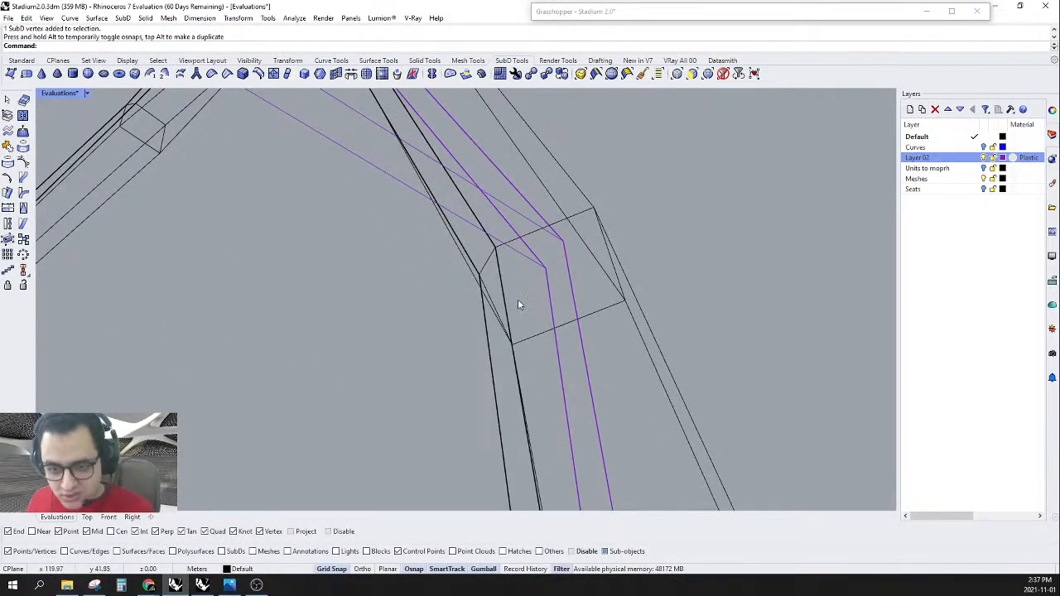
{"action": "left_click", "coordinate": [553, 263]}
{"action": "right_click_drag", "start_coordinate": [553, 263], "coordinate": [524, 284]}
{"action": "scroll", "coordinate": [525, 284], "scroll_direction": "up", "scroll_amount": 2}
{"action": "type", "text": "ModelBasepoint"}
{"action": "key", "text": "Return"}
{"action": "left_click", "coordinate": [586, 259]}
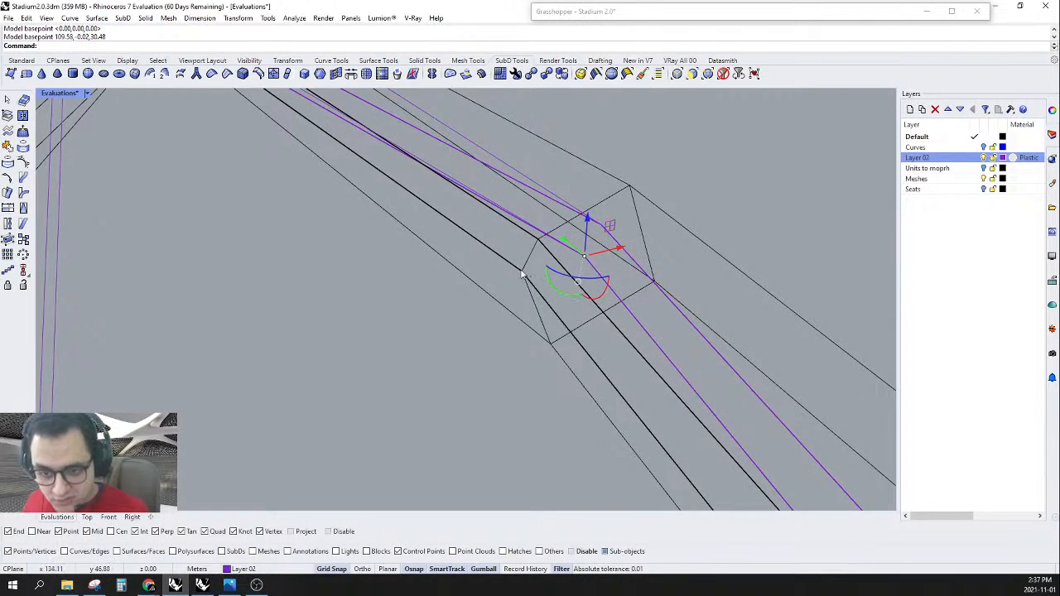
{"action": "type", "text": "Move"}
{"action": "key", "text": "Return"}
{"action": "left_click", "coordinate": [585, 256]}
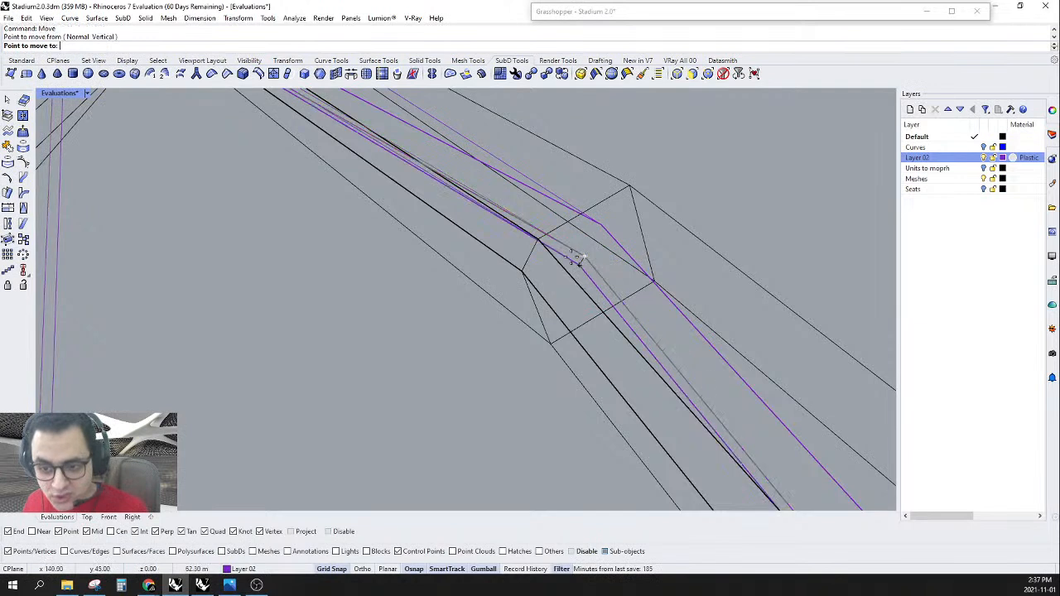
{"action": "left_click", "coordinate": [522, 267]}
{"action": "right_click", "coordinate": [616, 234]}
{"action": "left_click", "coordinate": [602, 224]}
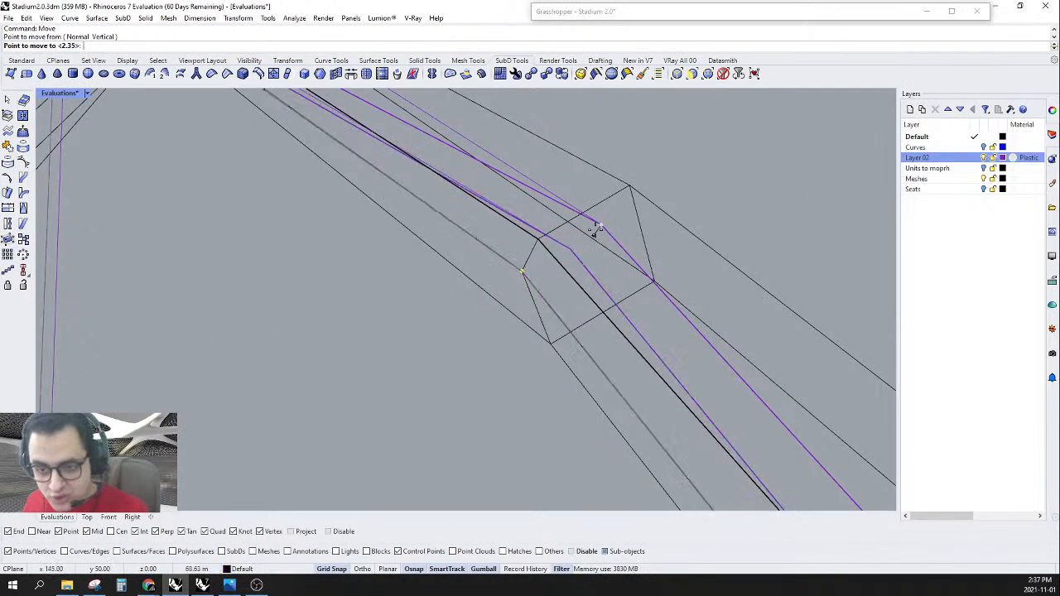
{"action": "left_click", "coordinate": [538, 240]}
{"action": "key", "text": "Escape"}
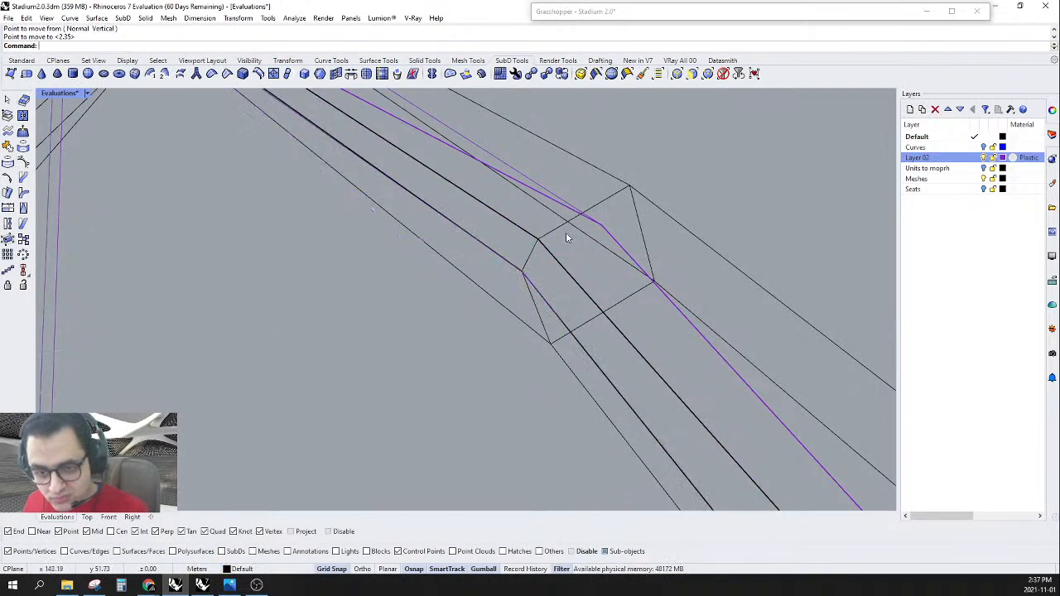
- Move the panel's upper edge vertex onto the frame's upper inner vertex at the same joint
{"action": "left_click", "coordinate": [602, 226]}
{"action": "right_click", "coordinate": [605, 229]}
{"action": "left_click", "coordinate": [602, 224]}
{"action": "left_click", "coordinate": [538, 240]}
{"action": "key", "text": "Escape"}
- Clear the vertex selection filter and delete the four selected SubDs at the stadium's outer edge
{"action": "scroll", "coordinate": [618, 258], "scroll_direction": "down", "scroll_amount": 10}
{"action": "right_click_drag", "start_coordinate": [619, 261], "coordinate": [567, 270]}
{"action": "scroll", "coordinate": [650, 240], "scroll_direction": "up", "scroll_amount": 8}
{"action": "right_click_drag", "start_coordinate": [699, 240], "coordinate": [508, 158]}
{"action": "scroll", "coordinate": [567, 302], "scroll_direction": "down", "scroll_amount": 4}
{"action": "right_click_drag", "start_coordinate": [568, 301], "coordinate": [625, 317]}
{"action": "scroll", "coordinate": [625, 317], "scroll_direction": "down", "scroll_amount": 5}
{"action": "scroll", "coordinate": [658, 246], "scroll_direction": "up", "scroll_amount": 9}
{"action": "left_click", "coordinate": [724, 76]}
{"action": "left_click_drag", "start_coordinate": [679, 167], "coordinate": [573, 222]}
{"action": "right_click_drag", "start_coordinate": [603, 238], "coordinate": [575, 268]}
{"action": "key", "text": "Delete"}
- Examine the remaining panels around the stadium and check whether their edge vertices meet the frame joints
{"action": "scroll", "coordinate": [651, 230], "scroll_direction": "down", "scroll_amount": 8}
{"action": "scroll", "coordinate": [574, 267], "scroll_direction": "down", "scroll_amount": 4}
{"action": "scroll", "coordinate": [646, 240], "scroll_direction": "up", "scroll_amount": 10}
{"action": "scroll", "coordinate": [845, 275], "scroll_direction": "down", "scroll_amount": 5}
{"action": "scroll", "coordinate": [570, 168], "scroll_direction": "up", "scroll_amount": 12}
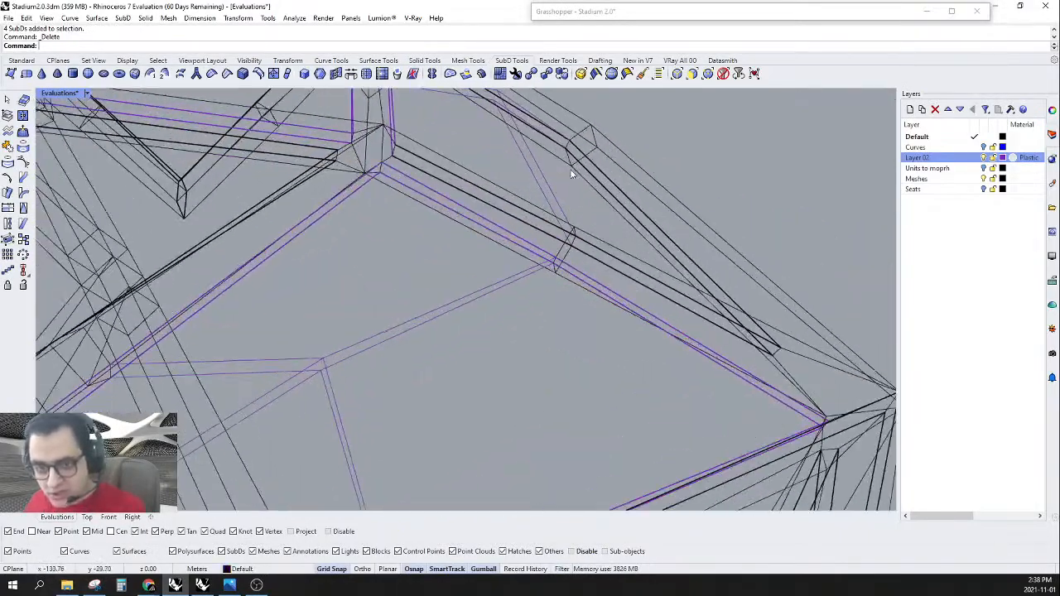
{"action": "right_click_drag", "start_coordinate": [560, 165], "coordinate": [755, 298]}
{"action": "scroll", "coordinate": [740, 275], "scroll_direction": "up", "scroll_amount": 7}
{"action": "scroll", "coordinate": [740, 275], "scroll_direction": "down", "scroll_amount": 10}
{"action": "scroll", "coordinate": [757, 299], "scroll_direction": "down", "scroll_amount": 10}
{"action": "right_click_drag", "start_coordinate": [546, 275], "coordinate": [563, 311]}
{"action": "scroll", "coordinate": [399, 371], "scroll_direction": "up", "scroll_amount": 12}
{"action": "scroll", "coordinate": [398, 376], "scroll_direction": "down", "scroll_amount": 12}
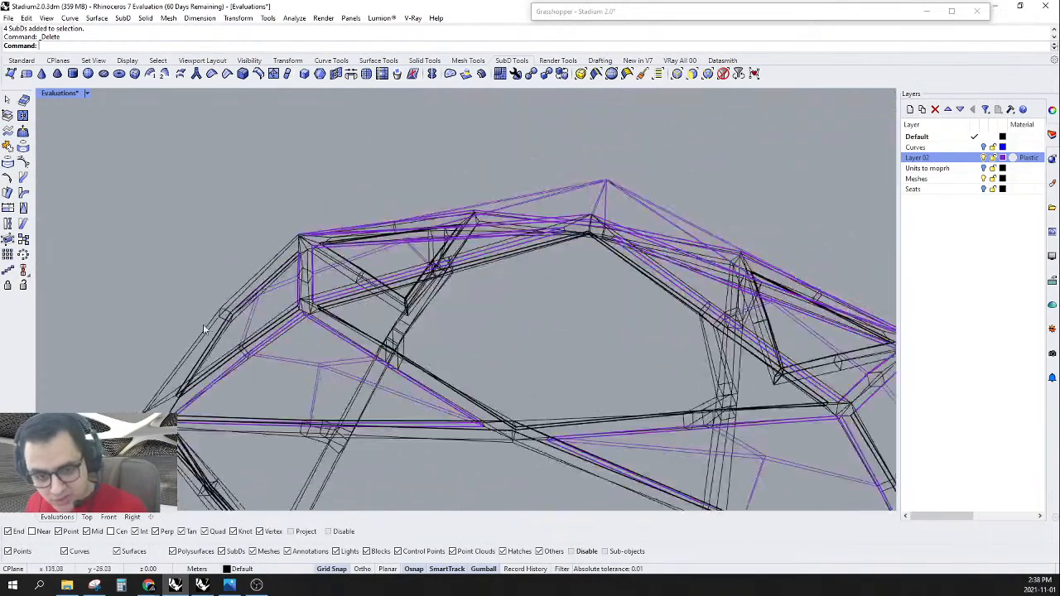
{"action": "scroll", "coordinate": [682, 394], "scroll_direction": "up", "scroll_amount": 10}
{"action": "right_click_drag", "start_coordinate": [532, 395], "coordinate": [625, 392]}
{"action": "scroll", "coordinate": [792, 394], "scroll_direction": "down", "scroll_amount": 5}
{"action": "right_click_drag", "start_coordinate": [792, 395], "coordinate": [870, 332]}
{"action": "scroll", "coordinate": [850, 340], "scroll_direction": "up", "scroll_amount": 8}
{"action": "scroll", "coordinate": [870, 331], "scroll_direction": "up", "scroll_amount": 8}
{"action": "scroll", "coordinate": [743, 314], "scroll_direction": "down", "scroll_amount": 3}
{"action": "scroll", "coordinate": [744, 314], "scroll_direction": "down", "scroll_amount": 3}
{"action": "scroll", "coordinate": [744, 314], "scroll_direction": "up", "scroll_amount": 5}
{"action": "scroll", "coordinate": [743, 313], "scroll_direction": "down", "scroll_amount": 3}
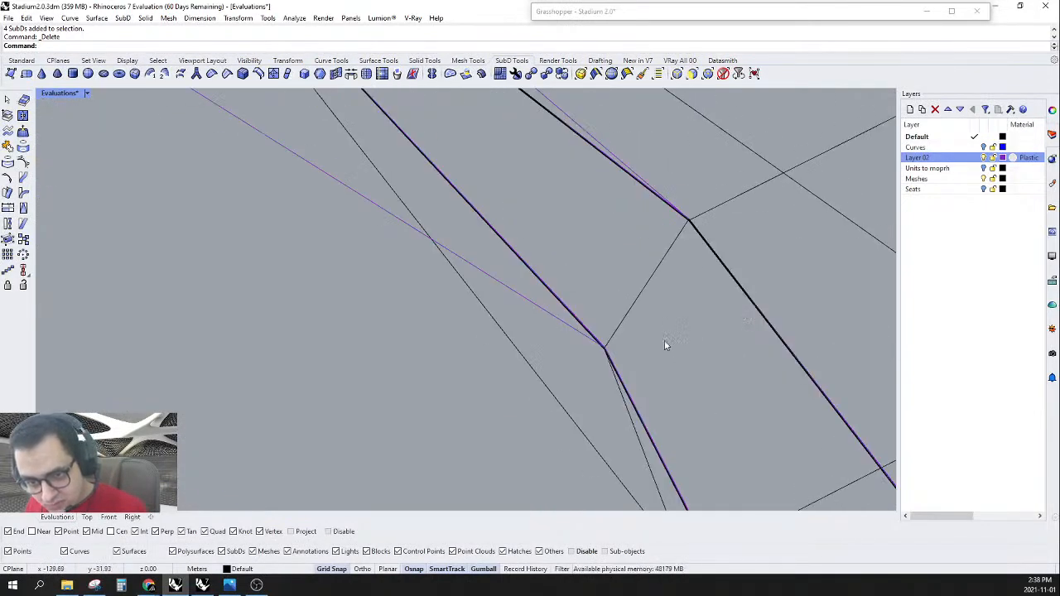
- Toggle the SubDs to smooth display, limit selection to vertices and check the panel's edge vertices at the joint
{"action": "key", "text": "Tab"}
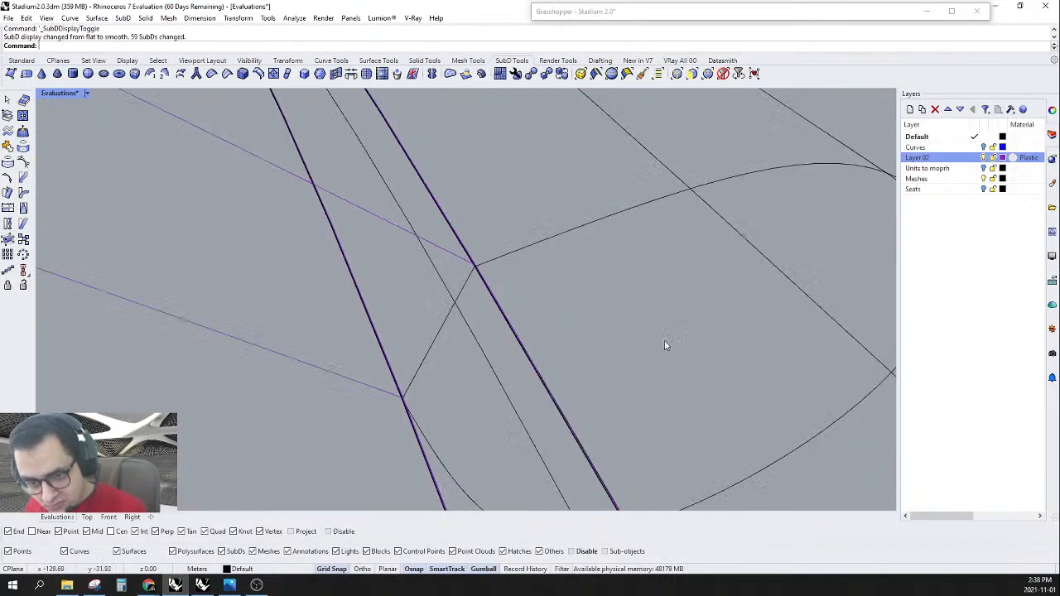
{"action": "left_click", "coordinate": [485, 275]}
{"action": "left_click", "coordinate": [499, 298]}
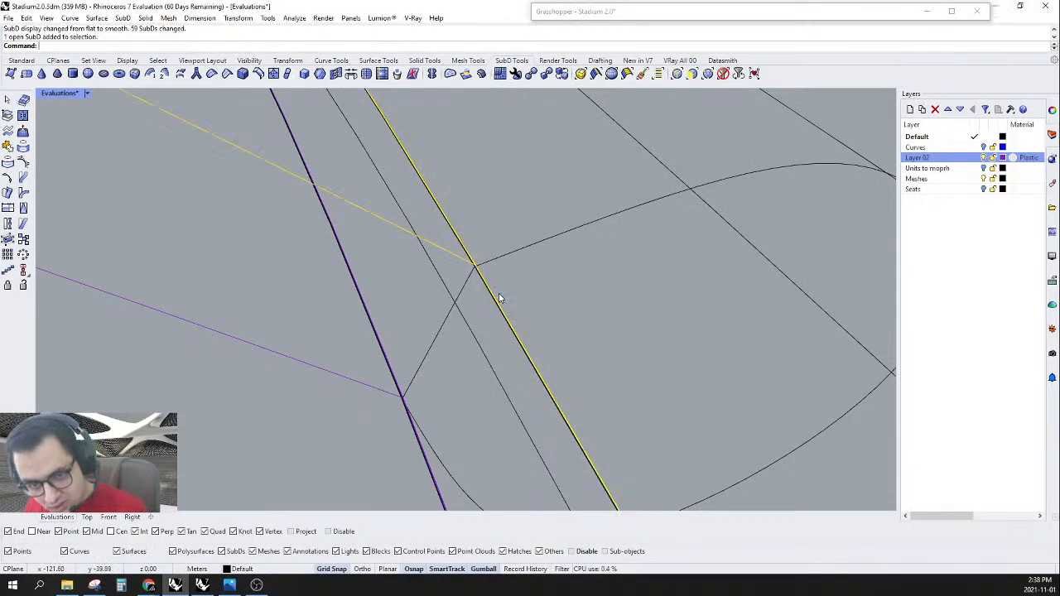
{"action": "left_click", "coordinate": [708, 74]}
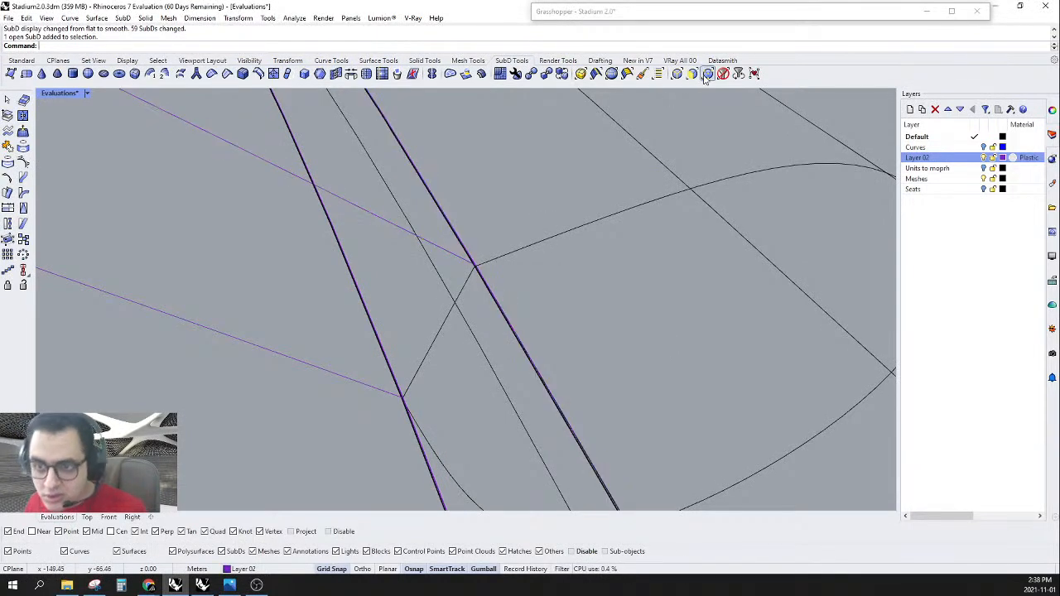
{"action": "left_click", "coordinate": [478, 270]}
{"action": "left_click", "coordinate": [509, 303]}
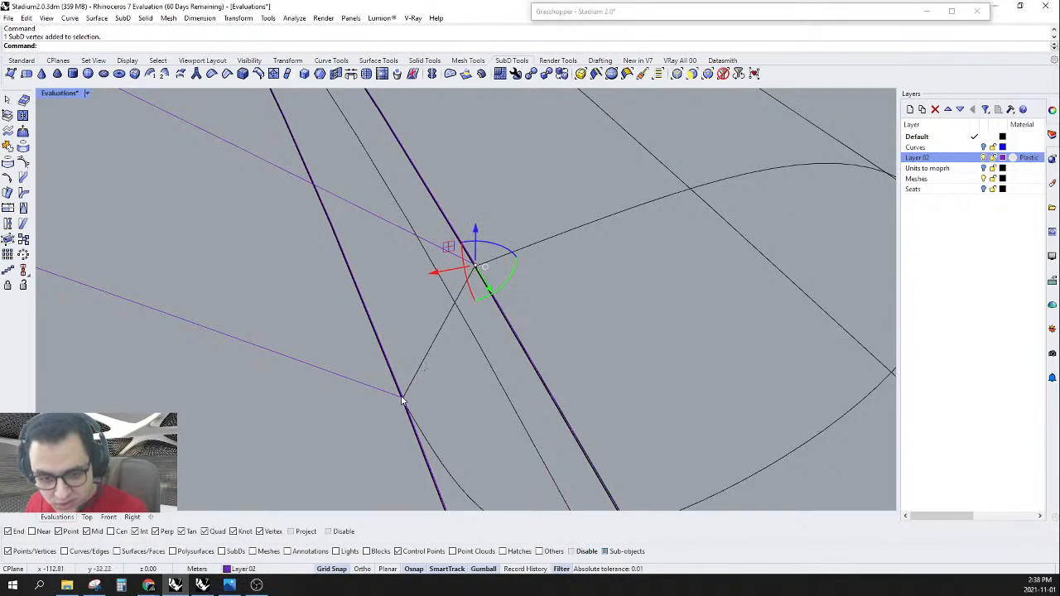
{"action": "left_click", "coordinate": [403, 398], "text": "shift"}
{"action": "left_click", "coordinate": [439, 428]}
- Return the SubDs to flat display around the panel whose corner juts out beyond the frame
{"action": "scroll", "coordinate": [583, 322], "scroll_direction": "down", "scroll_amount": 12}
{"action": "left_click_drag", "start_coordinate": [579, 287], "coordinate": [593, 333]}
{"action": "scroll", "coordinate": [593, 334], "scroll_direction": "up", "scroll_amount": 6}
{"action": "right_click_drag", "start_coordinate": [631, 311], "coordinate": [667, 309]}
{"action": "scroll", "coordinate": [672, 303], "scroll_direction": "up", "scroll_amount": 7}
{"action": "left_click", "coordinate": [674, 242]}
{"action": "scroll", "coordinate": [660, 281], "scroll_direction": "down", "scroll_amount": 4}
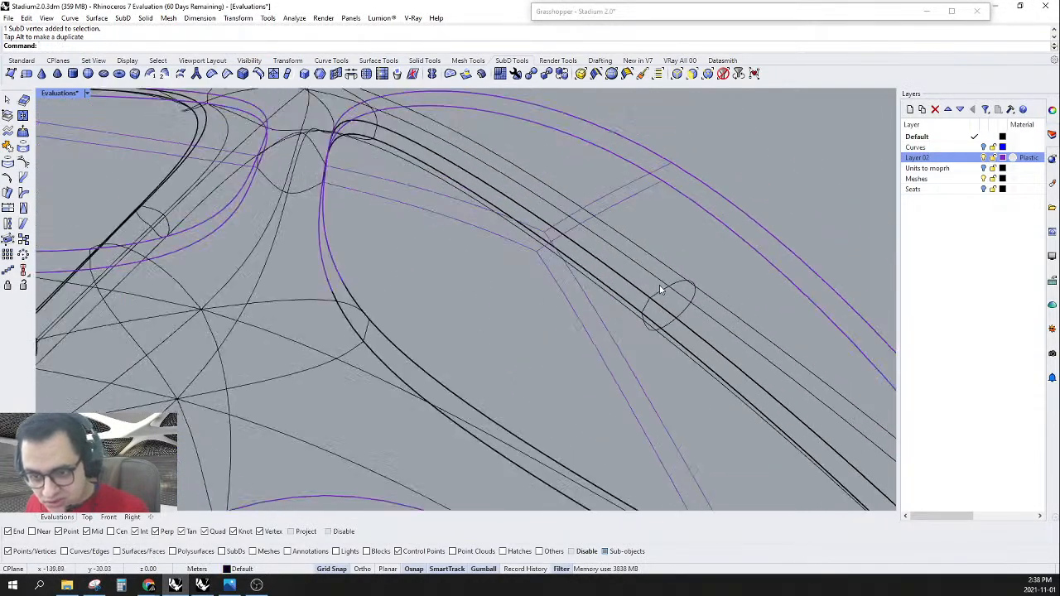
{"action": "key", "text": "Tab"}
{"action": "scroll", "coordinate": [662, 195], "scroll_direction": "down", "scroll_amount": 4}
{"action": "scroll", "coordinate": [676, 174], "scroll_direction": "up", "scroll_amount": 4}
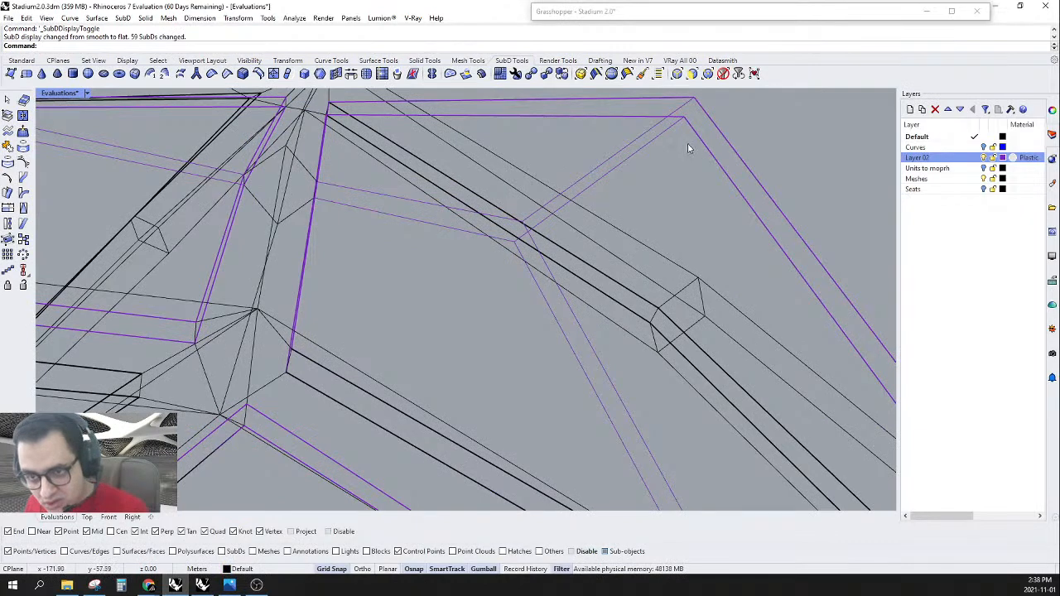
- Move the two protruding corner vertices of the panel onto the inner corner vertices of the nearby frame joint
{"action": "left_click", "coordinate": [680, 122]}
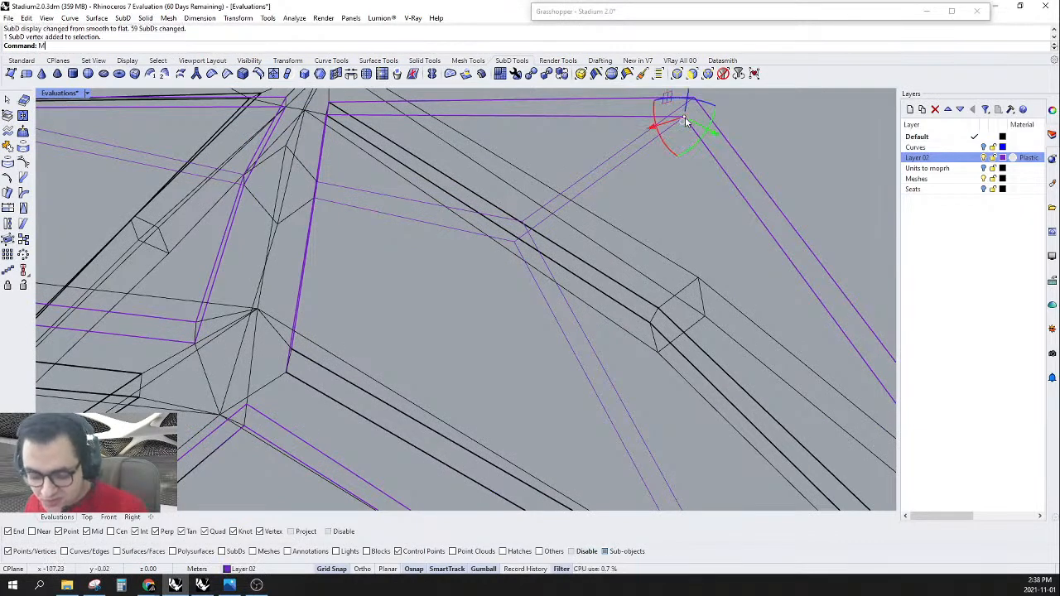
{"action": "type", "text": "ove"}
{"action": "key", "text": "Return"}
{"action": "left_click", "coordinate": [683, 116]}
{"action": "left_click", "coordinate": [649, 321]}
{"action": "left_click", "coordinate": [696, 98]}
{"action": "left_click", "coordinate": [694, 98]}
{"action": "key", "text": "Escape"}
{"action": "left_click_drag", "start_coordinate": [694, 99], "coordinate": [706, 294]}
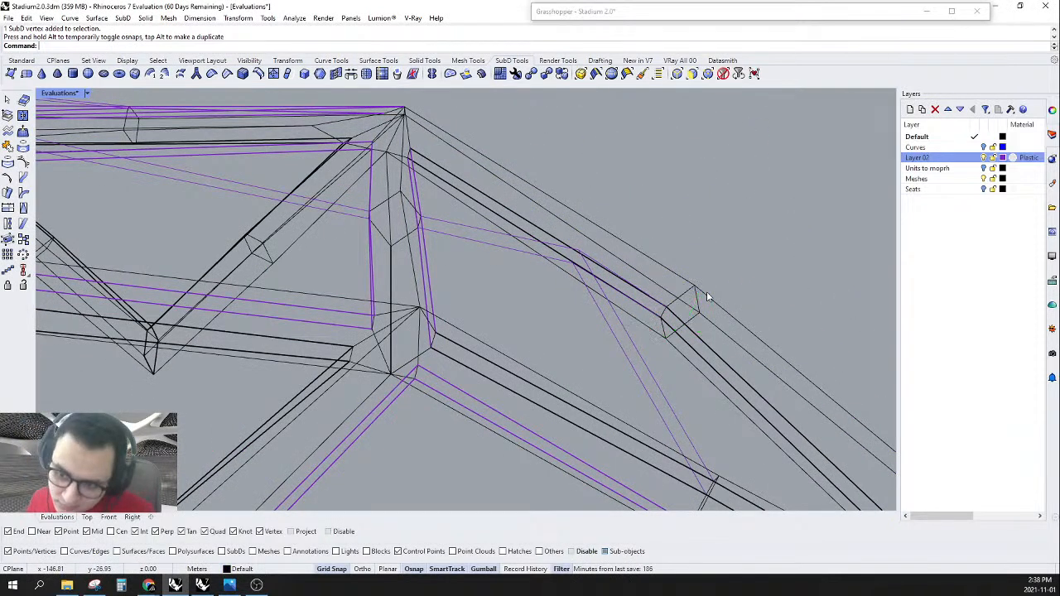
{"action": "key", "text": "Escape"}
- Clear the selection filter and mirror a copy of the two selected panel SubDs across the stadium's central axis
{"action": "scroll", "coordinate": [706, 295], "scroll_direction": "down", "scroll_amount": 8}
{"action": "right_click_drag", "start_coordinate": [644, 327], "coordinate": [669, 338]}
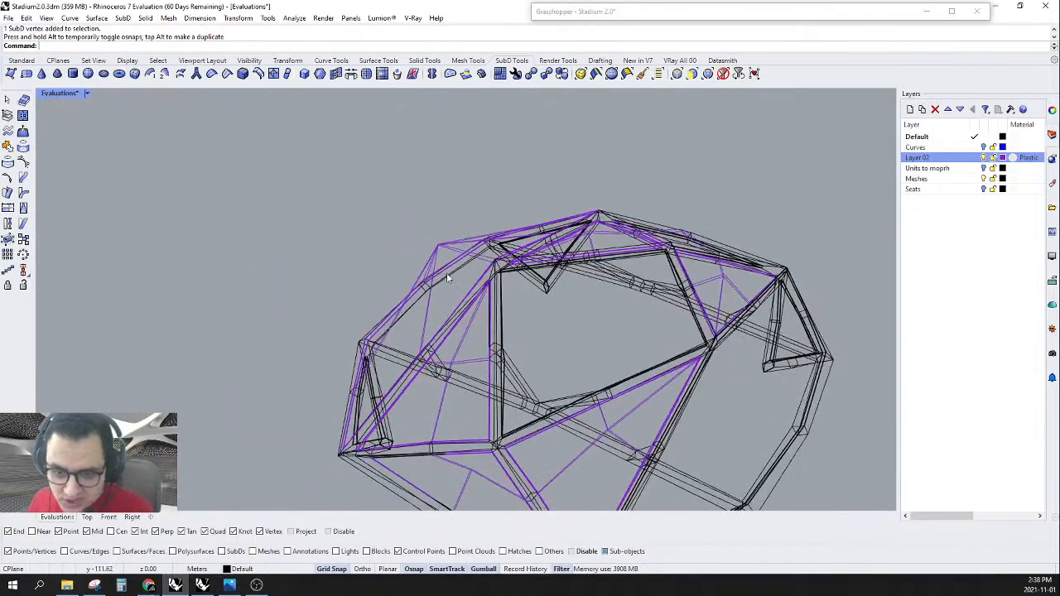
{"action": "scroll", "coordinate": [470, 256], "scroll_direction": "up", "scroll_amount": 6}
{"action": "left_click", "coordinate": [722, 74]}
{"action": "left_click_drag", "start_coordinate": [452, 182], "coordinate": [374, 229]}
{"action": "scroll", "coordinate": [374, 229], "scroll_direction": "down", "scroll_amount": 6}
{"action": "type", "text": "mirror"}
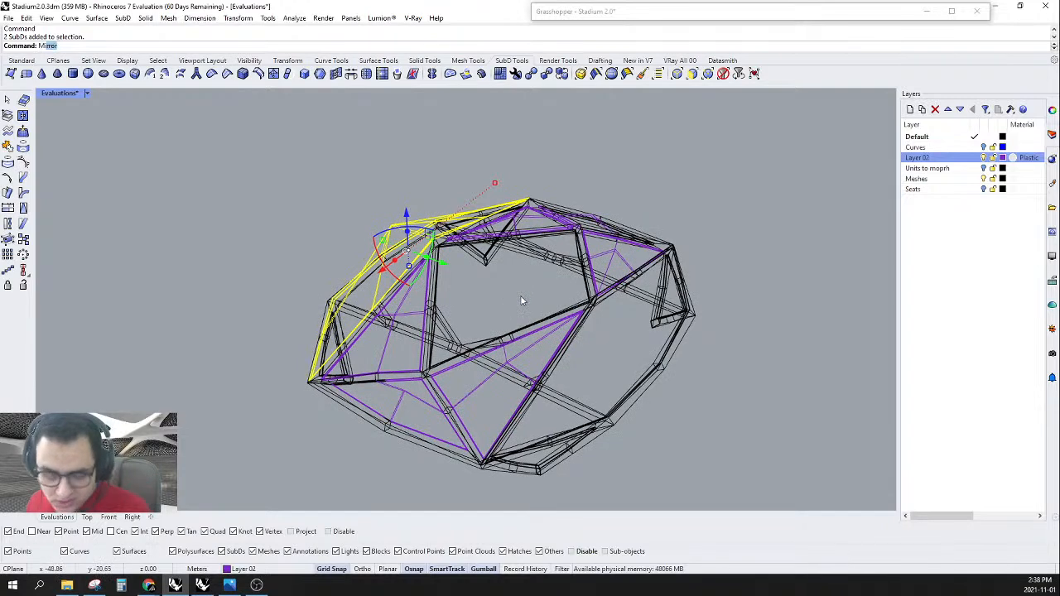
{"action": "key", "text": "Return"}
{"action": "scroll", "coordinate": [414, 372], "scroll_direction": "up", "scroll_amount": 5}
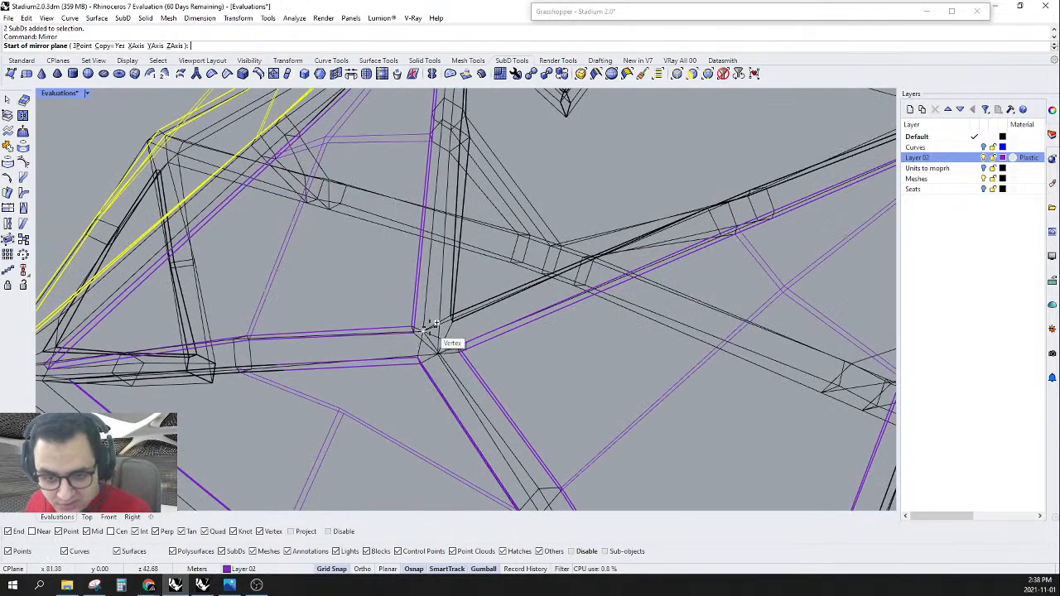
{"action": "left_click", "coordinate": [442, 341]}
{"action": "left_click", "coordinate": [472, 333]}
{"action": "scroll", "coordinate": [482, 302], "scroll_direction": "down", "scroll_amount": 10}
{"action": "key", "text": "Escape"}
{"action": "right_click_drag", "start_coordinate": [499, 327], "coordinate": [505, 362]}
{"action": "scroll", "coordinate": [578, 231], "scroll_direction": "up", "scroll_amount": 6}
{"action": "scroll", "coordinate": [440, 398], "scroll_direction": "up", "scroll_amount": 5}
{"action": "scroll", "coordinate": [595, 383], "scroll_direction": "down", "scroll_amount": 5}
- Reopen the Grasshopper window and re-enable the group of components at the end of the definition
{"action": "left_click", "coordinate": [687, 18]}
{"action": "scroll", "coordinate": [763, 310], "scroll_direction": "down", "scroll_amount": 2}
{"action": "left_click_drag", "start_coordinate": [691, 436], "coordinate": [985, 149]}
{"action": "right_click", "coordinate": [832, 128]}
{"action": "left_click", "coordinate": [851, 168]}
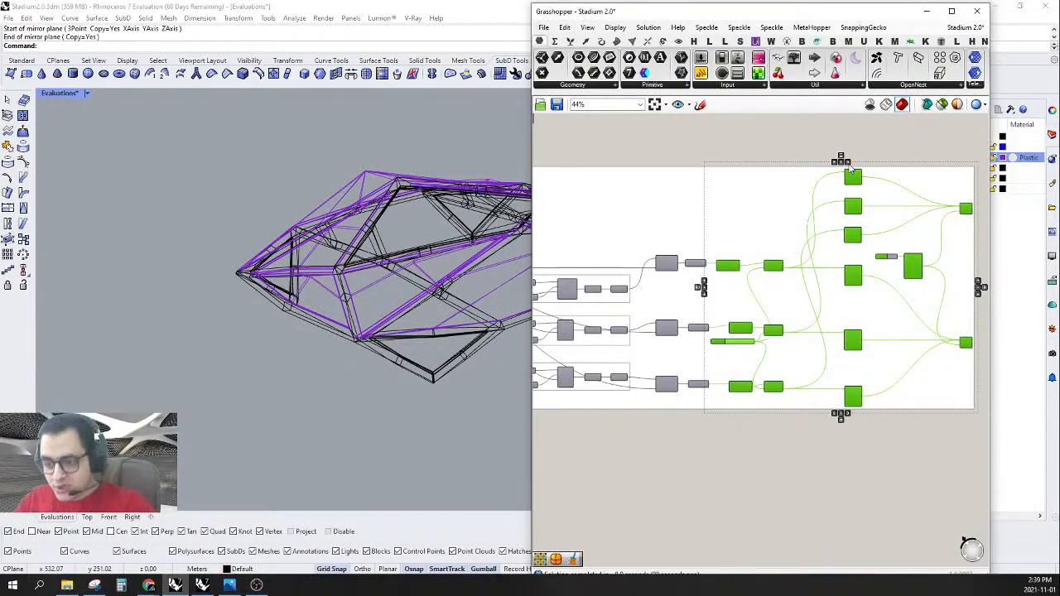
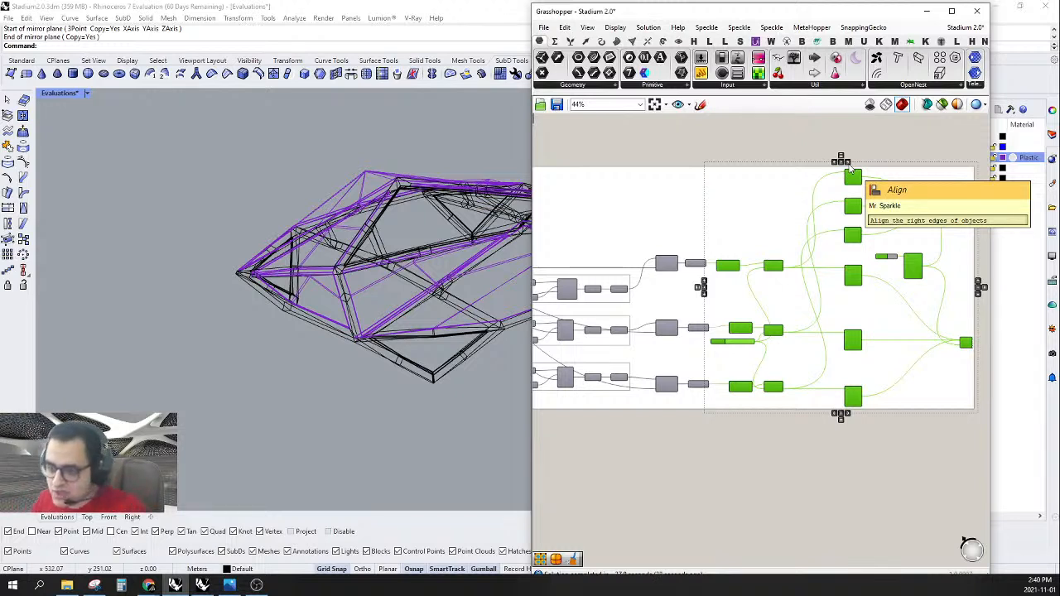
{"action": "left_click", "coordinate": [771, 155]}
{"action": "right_click_drag", "start_coordinate": [880, 129], "coordinate": [829, 138]}
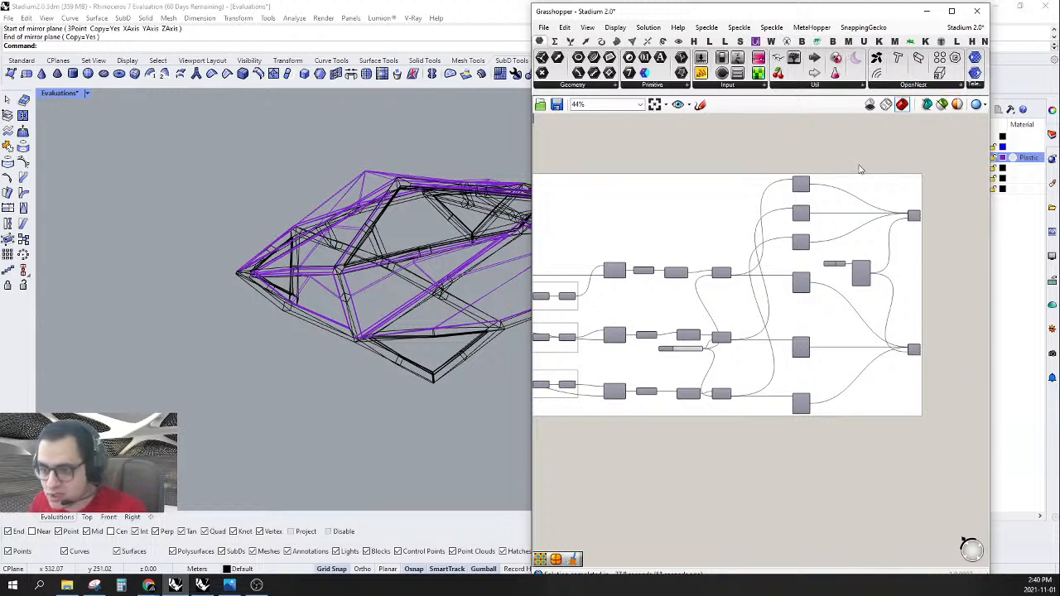
{"action": "left_click_drag", "start_coordinate": [757, 161], "coordinate": [824, 472]}
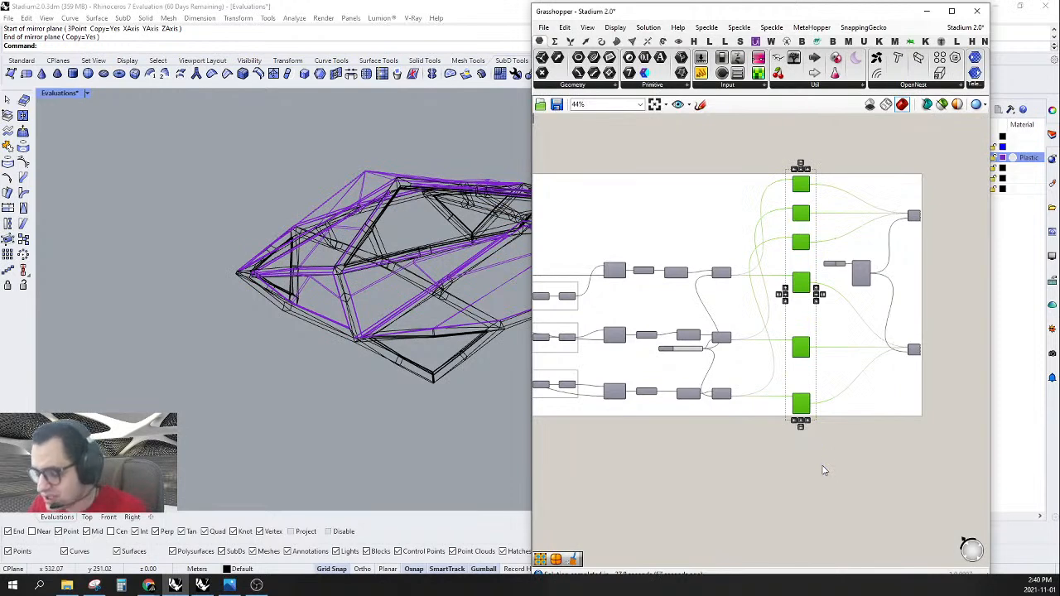
{"action": "left_click", "coordinate": [773, 157]}
{"action": "right_click_drag", "start_coordinate": [814, 266], "coordinate": [856, 266]}
{"action": "scroll", "coordinate": [454, 311], "scroll_direction": "down", "scroll_amount": 4}
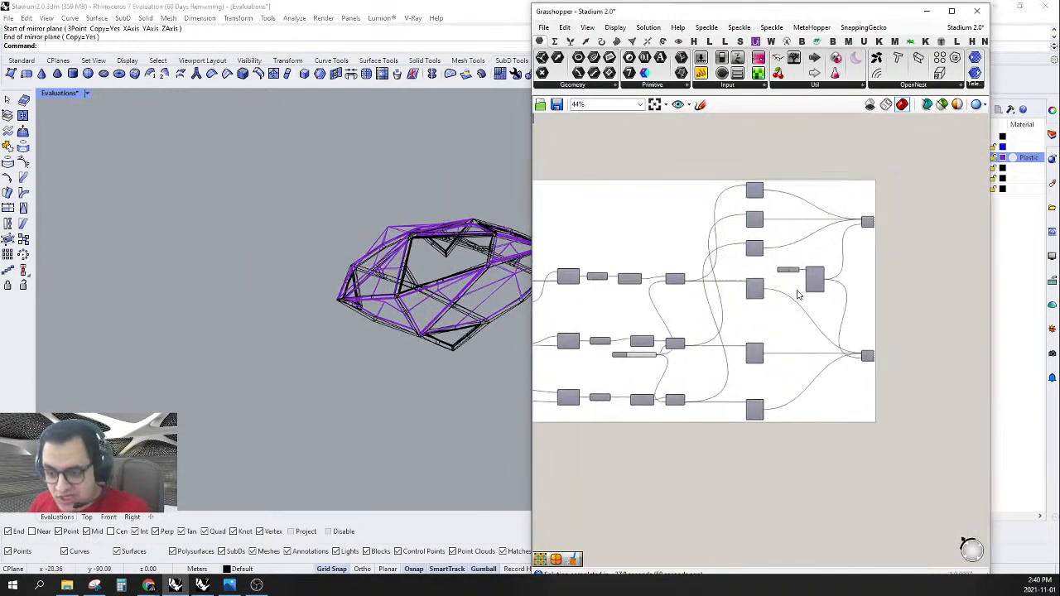
- Make the Meshes layer the current layer in Rhino and return to the Grasshopper definition
{"action": "scroll", "coordinate": [822, 279], "scroll_direction": "up", "scroll_amount": 3}
{"action": "left_click", "coordinate": [874, 220]}
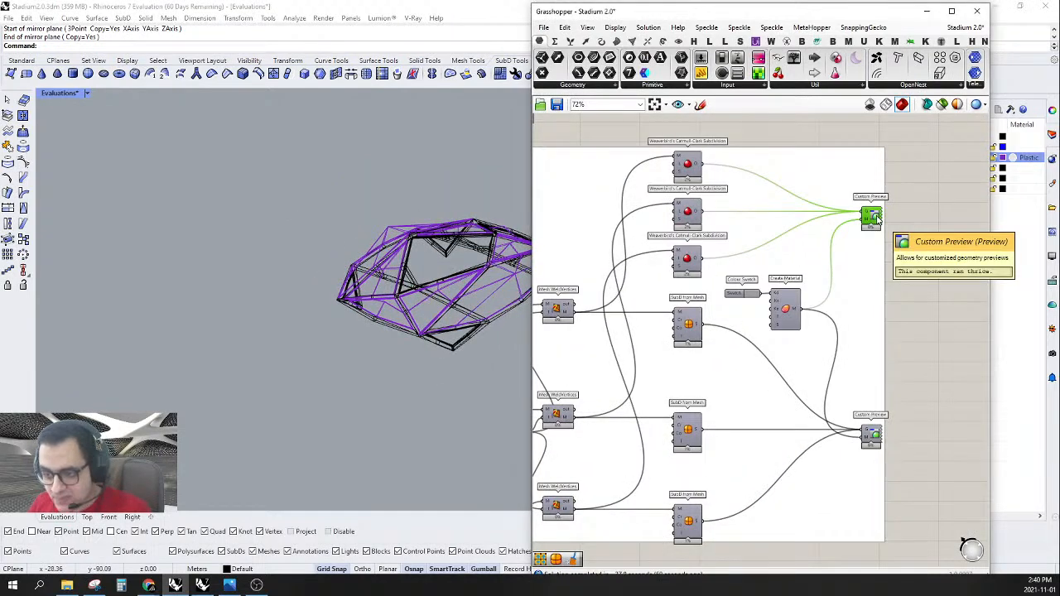
{"action": "double_click", "coordinate": [869, 13]}
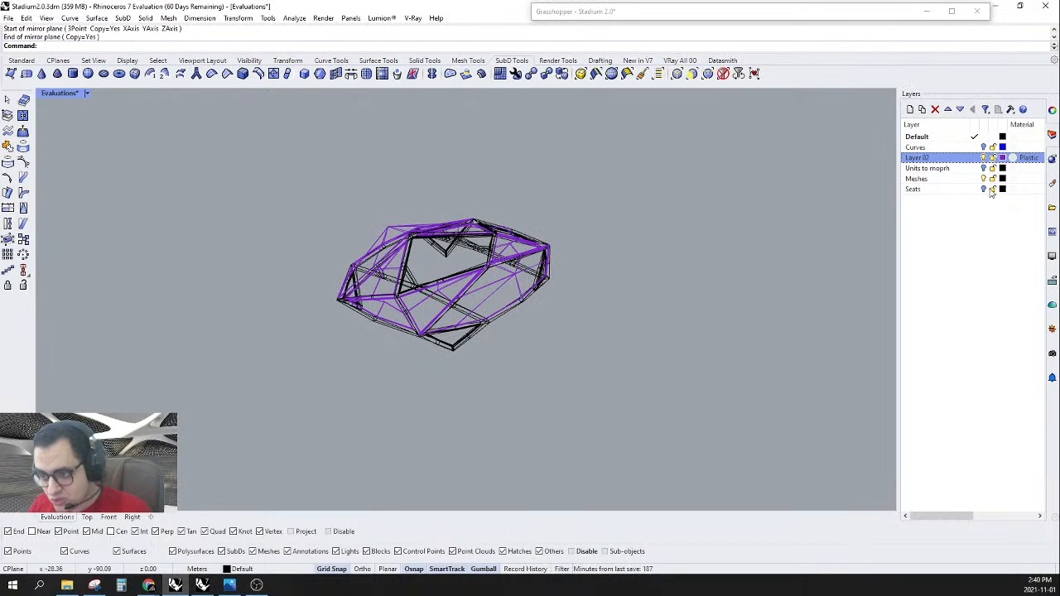
{"action": "left_click", "coordinate": [963, 180]}
{"action": "left_click", "coordinate": [974, 179]}
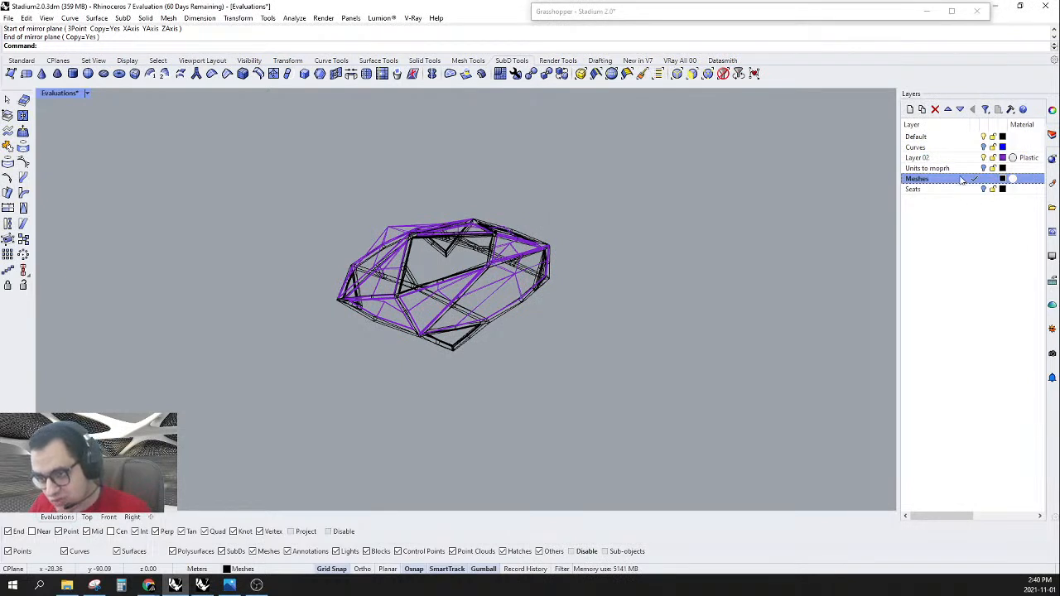
{"action": "double_click", "coordinate": [898, 15]}
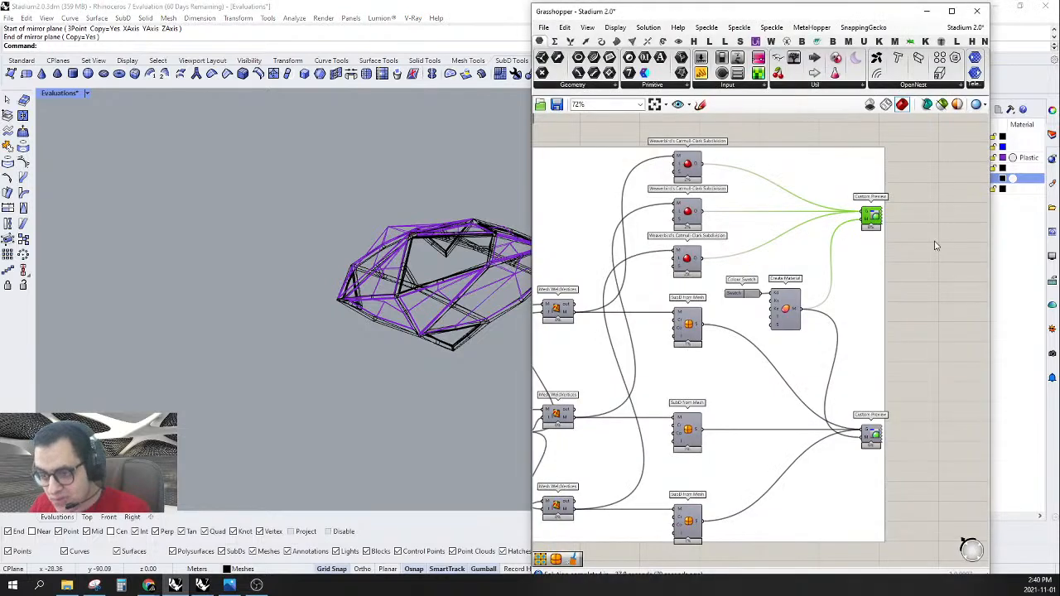
- Bake the Custom Preview fed by the three Catmull-Clark Subdivision components, keeping the default attributes
{"action": "right_click", "coordinate": [874, 217]}
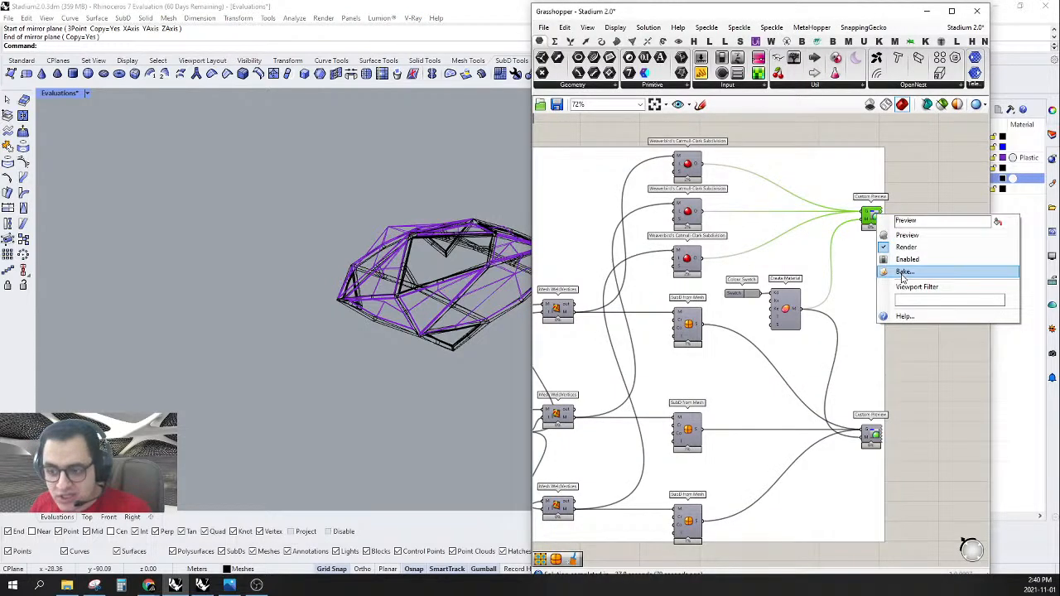
{"action": "left_click", "coordinate": [903, 273]}
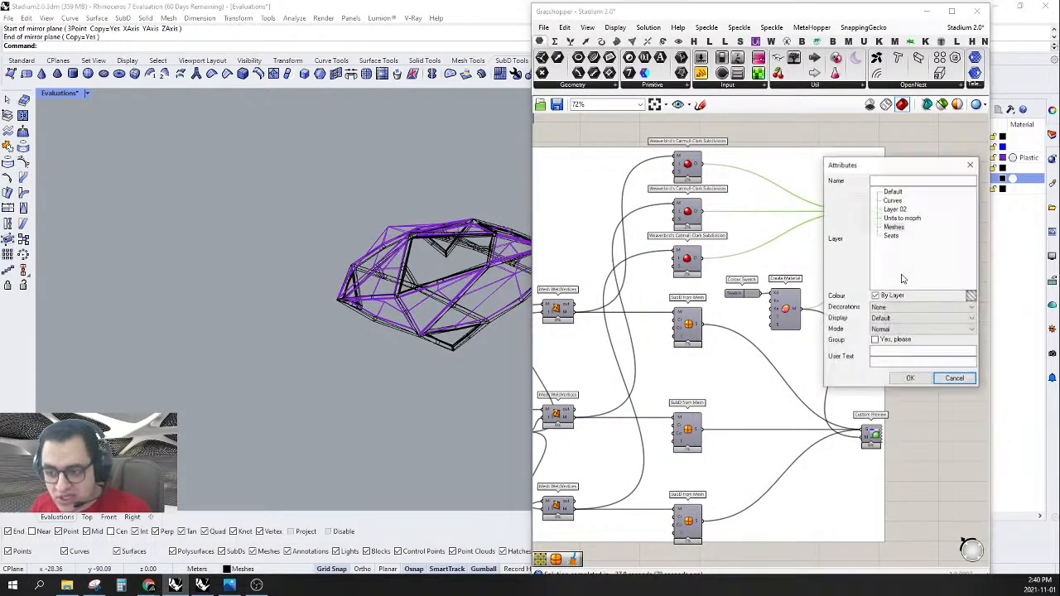
{"action": "left_click", "coordinate": [909, 379]}
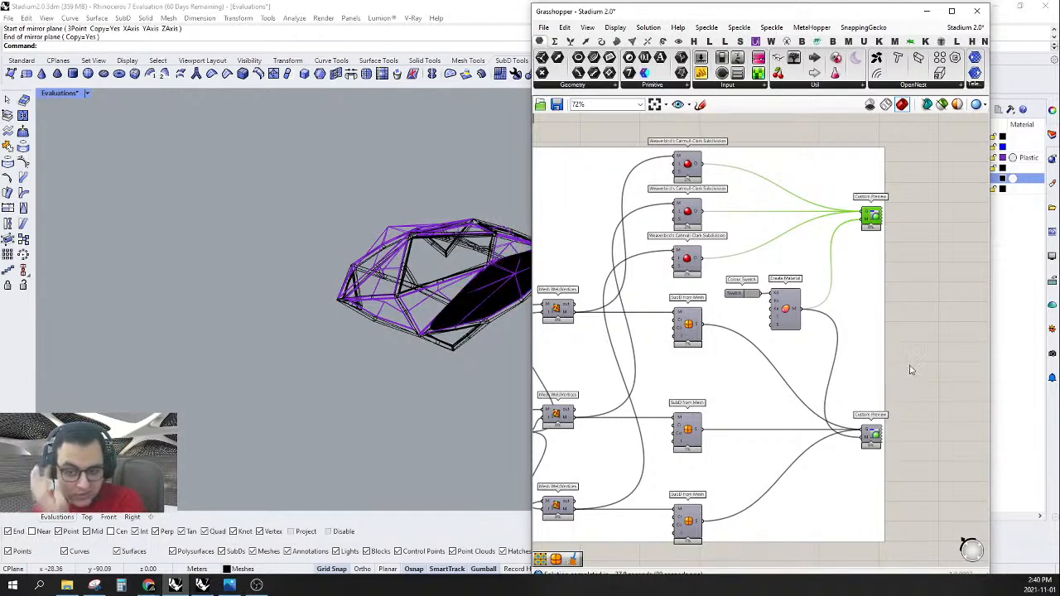
- Lock the Grasshopper solver before editing the second panel definition above the current one
{"action": "scroll", "coordinate": [892, 308], "scroll_direction": "down", "scroll_amount": 5}
{"action": "scroll", "coordinate": [877, 278], "scroll_direction": "down", "scroll_amount": 1}
{"action": "right_click_drag", "start_coordinate": [880, 275], "coordinate": [895, 338]}
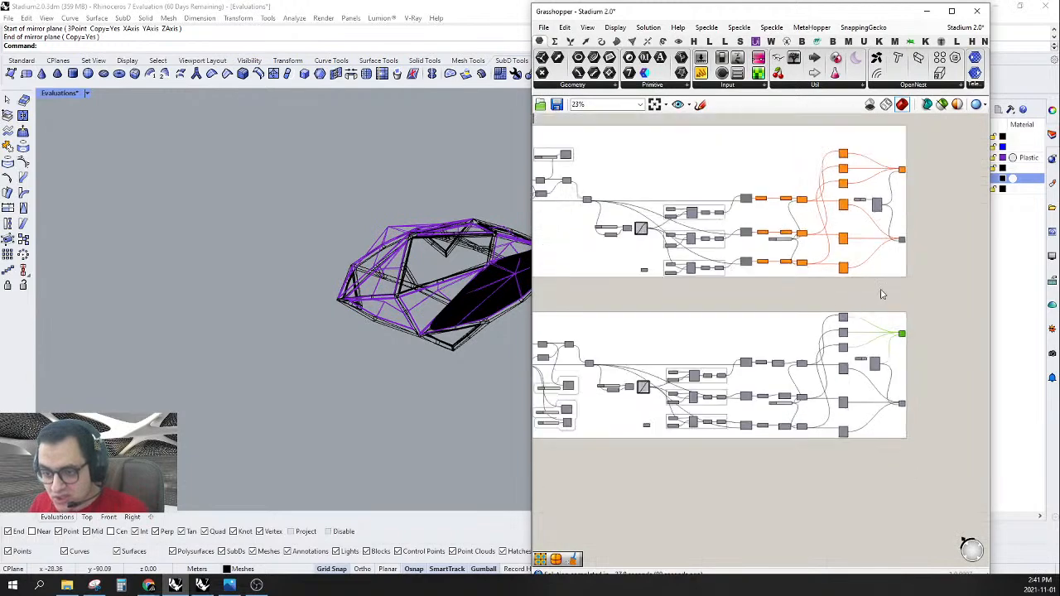
{"action": "scroll", "coordinate": [821, 278], "scroll_direction": "down", "scroll_amount": 1}
{"action": "right_click_drag", "start_coordinate": [820, 275], "coordinate": [831, 339]}
{"action": "scroll", "coordinate": [814, 303], "scroll_direction": "up", "scroll_amount": 4}
{"action": "scroll", "coordinate": [767, 283], "scroll_direction": "up", "scroll_amount": 4}
{"action": "scroll", "coordinate": [728, 300], "scroll_direction": "down", "scroll_amount": 4}
{"action": "right_click_drag", "start_coordinate": [795, 301], "coordinate": [768, 318]}
{"action": "scroll", "coordinate": [774, 301], "scroll_direction": "down", "scroll_amount": 1}
{"action": "scroll", "coordinate": [828, 295], "scroll_direction": "down", "scroll_amount": 2}
{"action": "right_click_drag", "start_coordinate": [870, 289], "coordinate": [870, 332]}
{"action": "right_click", "coordinate": [899, 314]}
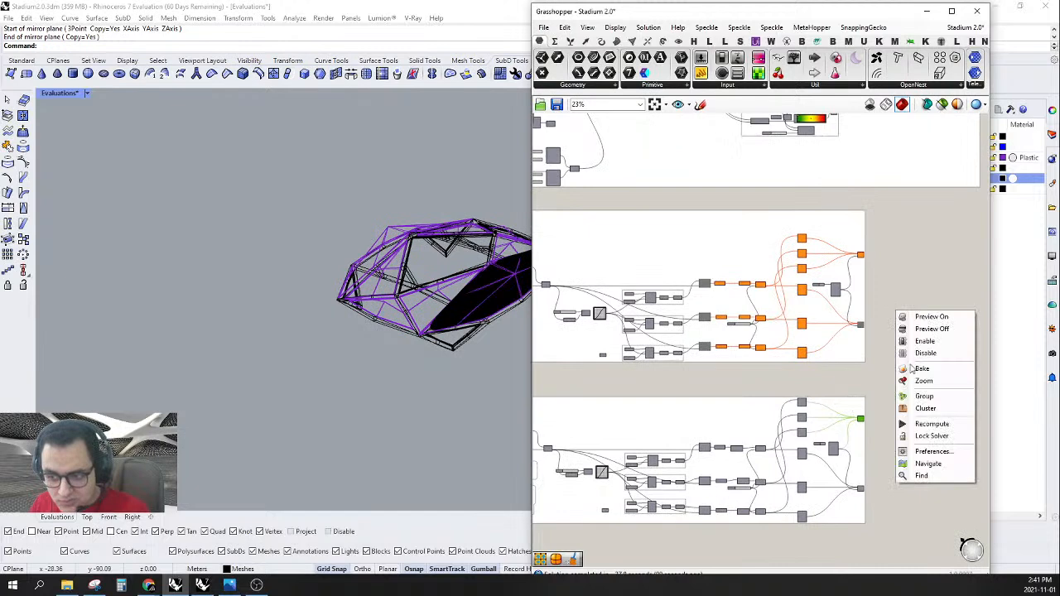
{"action": "left_click", "coordinate": [931, 436]}
- Delete the orange component chain after the three Morph To Twisted Box components in the upper panel definition
{"action": "left_click_drag", "start_coordinate": [703, 373], "coordinate": [912, 231]}
{"action": "key", "text": "Delete"}
{"action": "right_click_drag", "start_coordinate": [905, 290], "coordinate": [931, 278]}
{"action": "right_click_drag", "start_coordinate": [897, 365], "coordinate": [866, 322]}
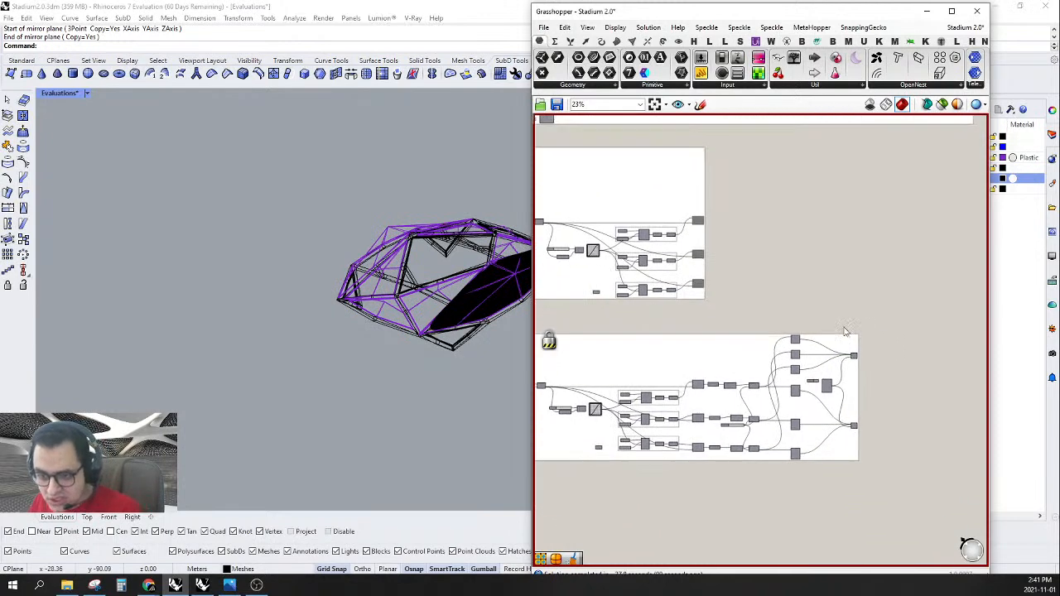
- Copy the lower definition's mesh-joining, subdivision and preview components to the empty space after the upper definition's Morph To Twisted Box components
{"action": "left_click_drag", "start_coordinate": [692, 338], "coordinate": [819, 295]}
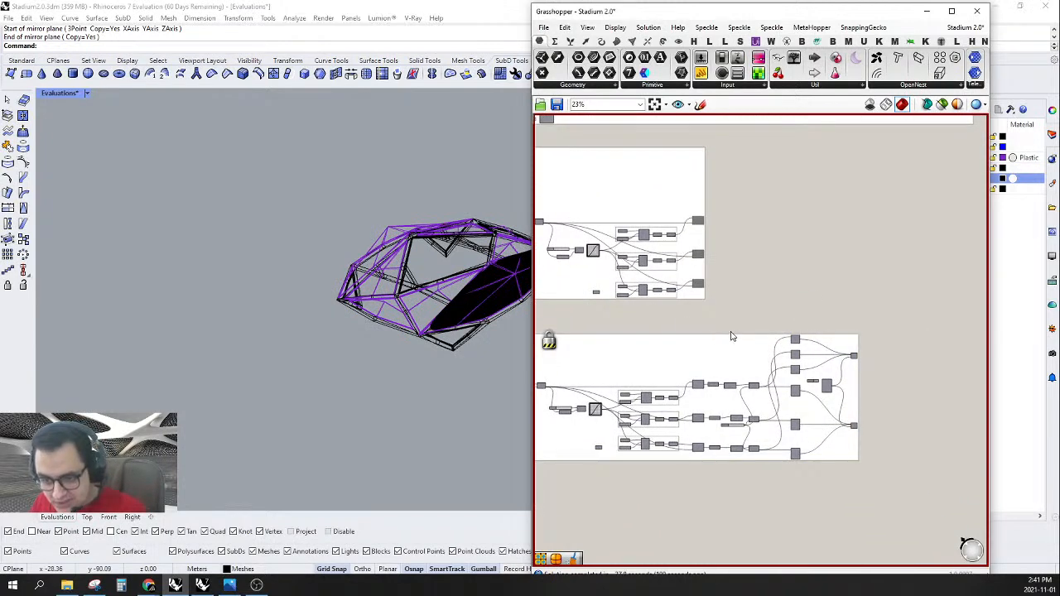
{"action": "left_click_drag", "start_coordinate": [699, 329], "coordinate": [885, 497]}
{"action": "right_click_drag", "start_coordinate": [926, 406], "coordinate": [946, 431]}
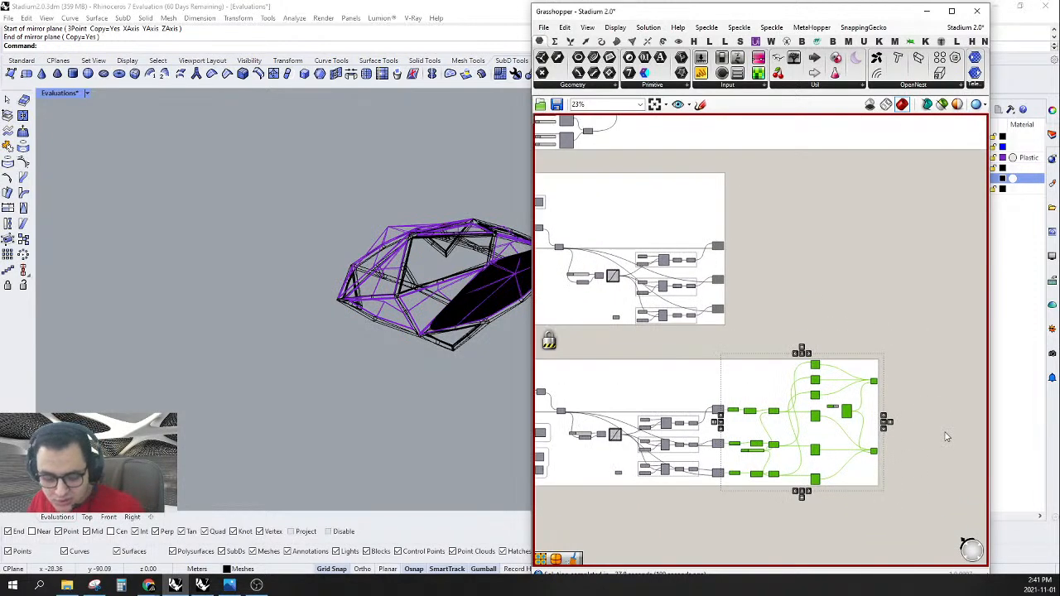
{"action": "left_click_drag", "start_coordinate": [735, 416], "coordinate": [750, 237]}
- Connect the upper definition's three Morph To Twisted Box outputs to the matching copied Ungroup components
{"action": "scroll", "coordinate": [742, 247], "scroll_direction": "up", "scroll_amount": 7}
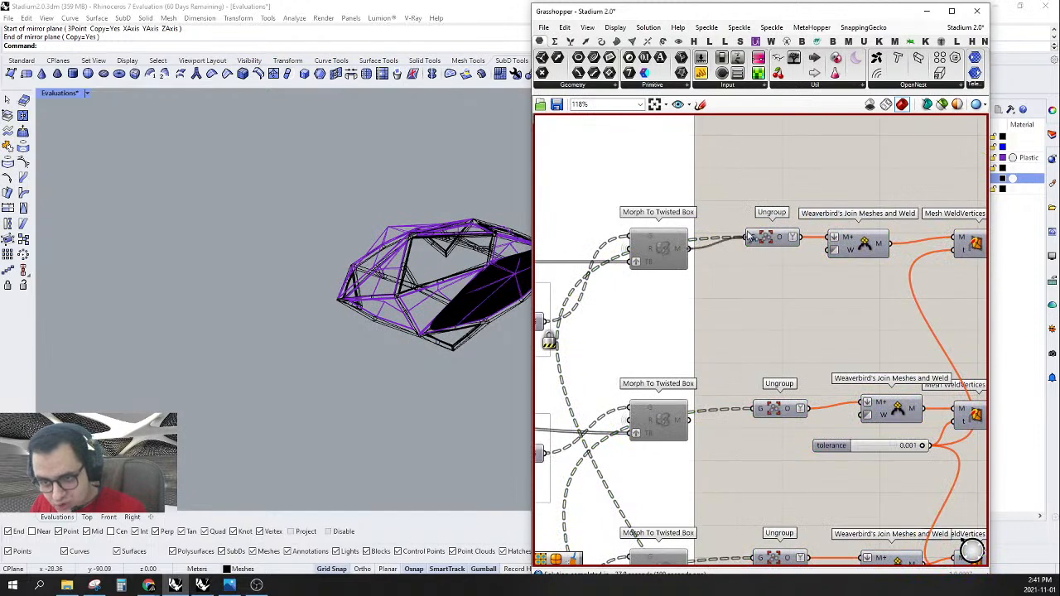
{"action": "left_click_drag", "start_coordinate": [755, 414], "coordinate": [687, 419]}
{"action": "right_click_drag", "start_coordinate": [749, 461], "coordinate": [769, 301]}
{"action": "left_click_drag", "start_coordinate": [777, 399], "coordinate": [700, 420]}
- Re-enable the three Morph To Twisted Box components in the upper definition
{"action": "scroll", "coordinate": [758, 380], "scroll_direction": "down", "scroll_amount": 4}
{"action": "right_click_drag", "start_coordinate": [814, 409], "coordinate": [736, 383]}
{"action": "scroll", "coordinate": [700, 389], "scroll_direction": "down", "scroll_amount": 4}
{"action": "scroll", "coordinate": [739, 381], "scroll_direction": "up", "scroll_amount": 1}
{"action": "left_click_drag", "start_coordinate": [721, 392], "coordinate": [884, 249]}
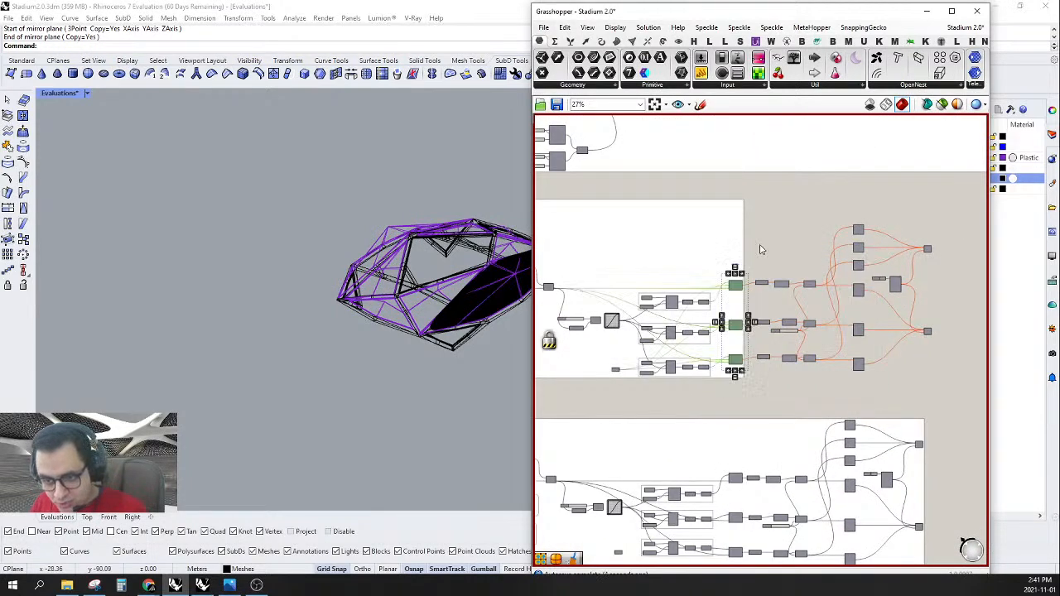
{"action": "right_click", "coordinate": [760, 247]}
{"action": "left_click", "coordinate": [783, 276]}
{"action": "left_click", "coordinate": [781, 243]}
- Unlock the Grasshopper solver so the rewired definition recomputes
{"action": "right_click_drag", "start_coordinate": [852, 254], "coordinate": [807, 255]}
{"action": "right_click", "coordinate": [745, 226]}
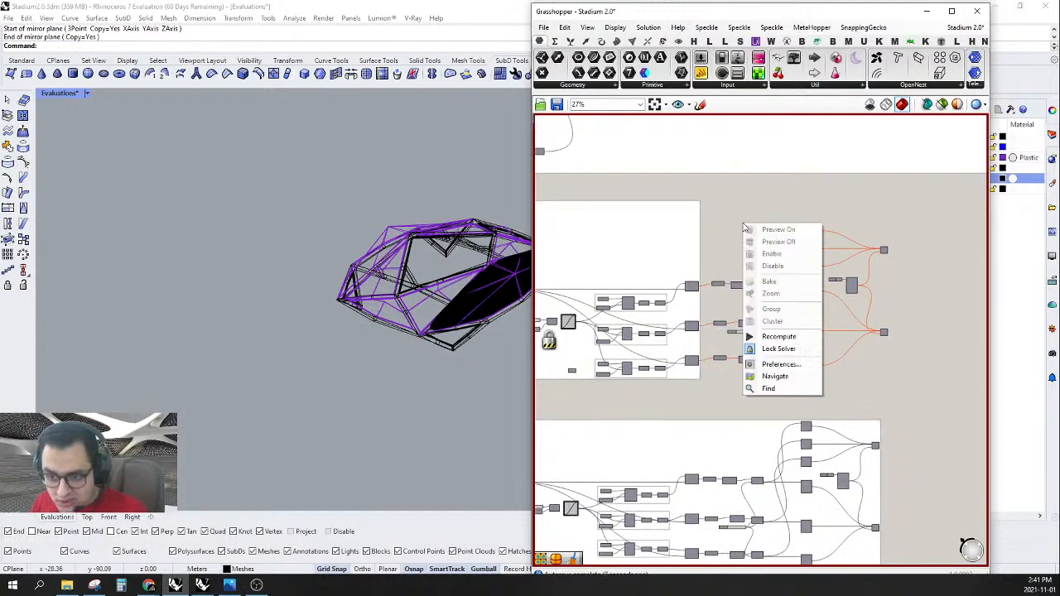
{"action": "left_click", "coordinate": [771, 349]}
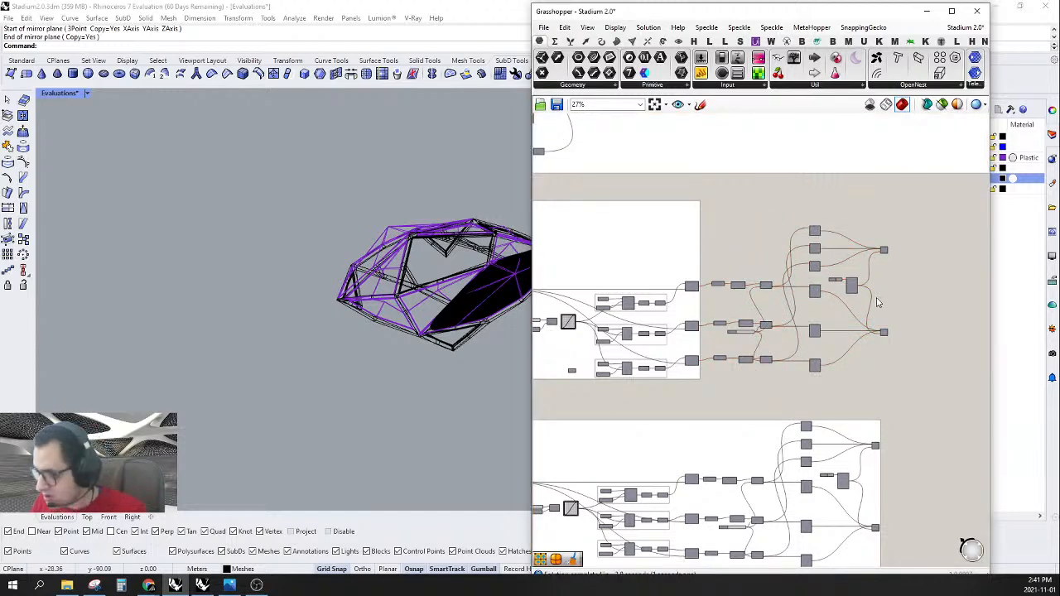
- Move the copied components closer to the Morph To Twisted Box components, lined up with the matching chain in the lower definition
{"action": "scroll", "coordinate": [848, 310], "scroll_direction": "up", "scroll_amount": 1}
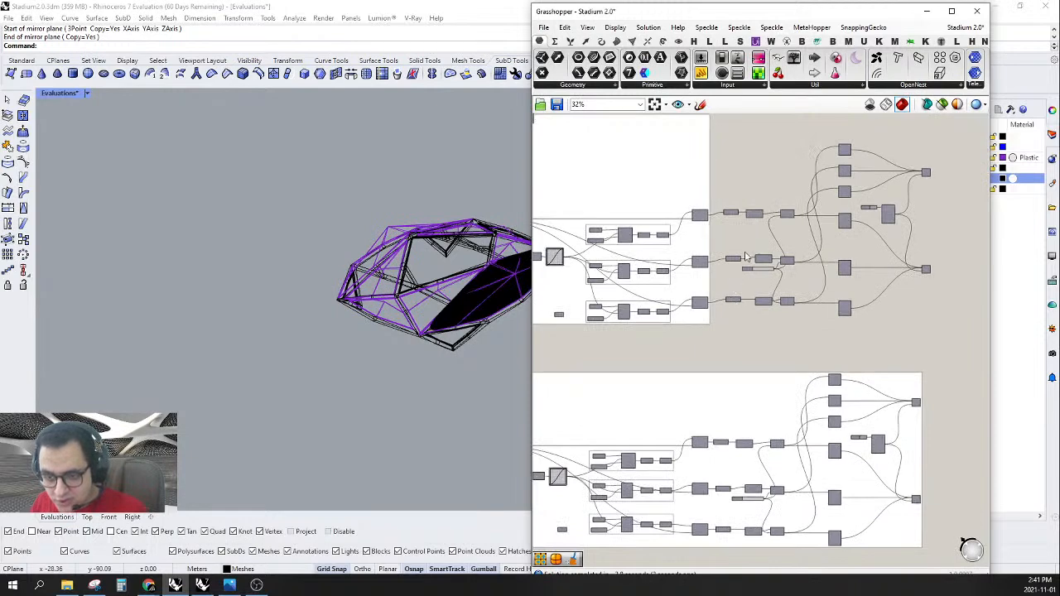
{"action": "right_click_drag", "start_coordinate": [911, 287], "coordinate": [885, 326]}
{"action": "left_click_drag", "start_coordinate": [931, 362], "coordinate": [690, 177]}
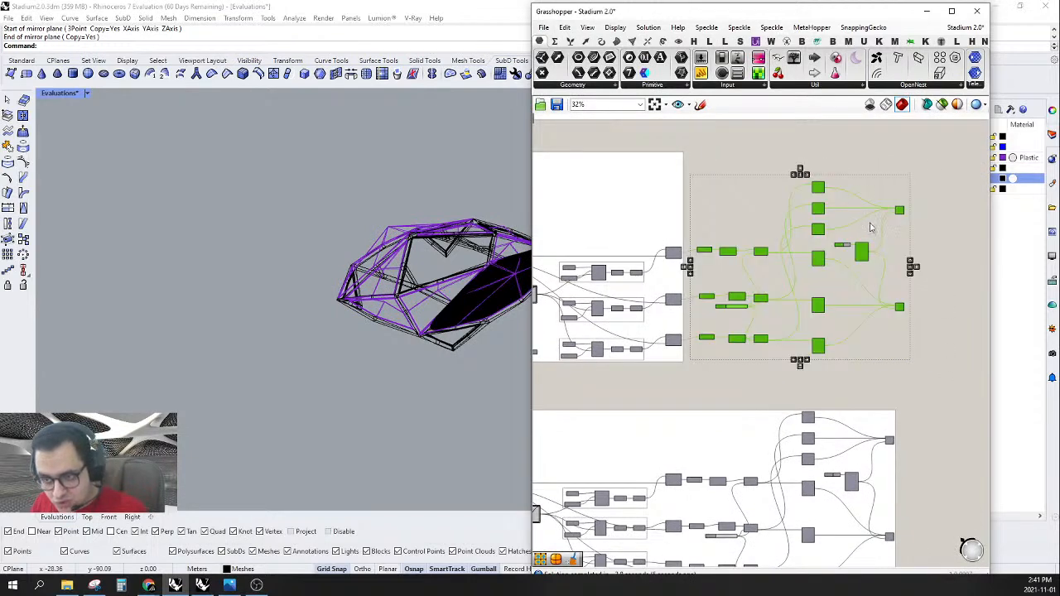
{"action": "scroll", "coordinate": [717, 311], "scroll_direction": "up", "scroll_amount": 2}
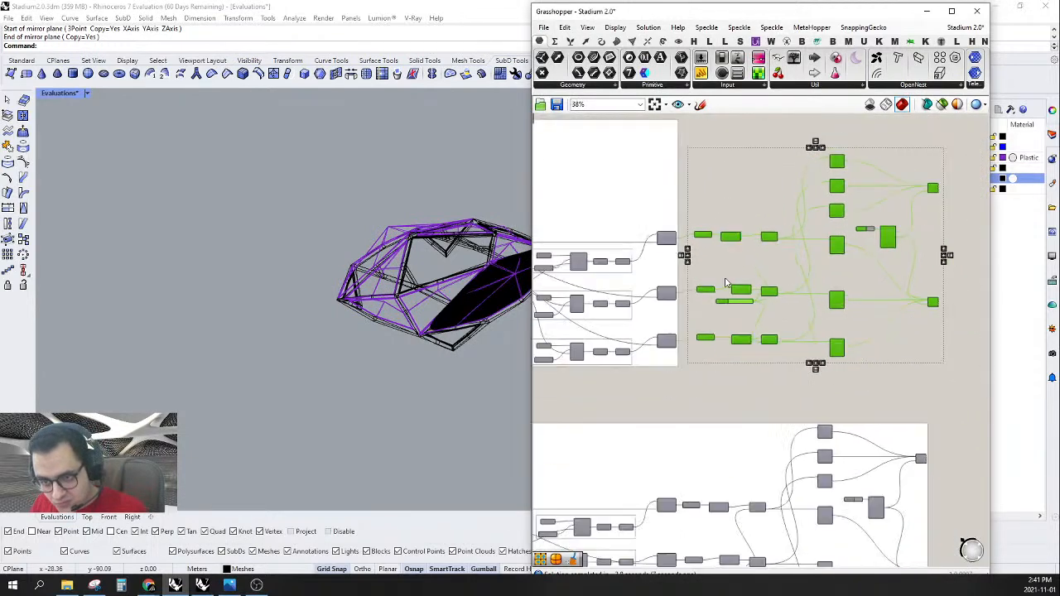
{"action": "left_click_drag", "start_coordinate": [717, 311], "coordinate": [705, 314]}
{"action": "scroll", "coordinate": [706, 314], "scroll_direction": "down", "scroll_amount": 4}
{"action": "scroll", "coordinate": [824, 315], "scroll_direction": "up", "scroll_amount": 4}
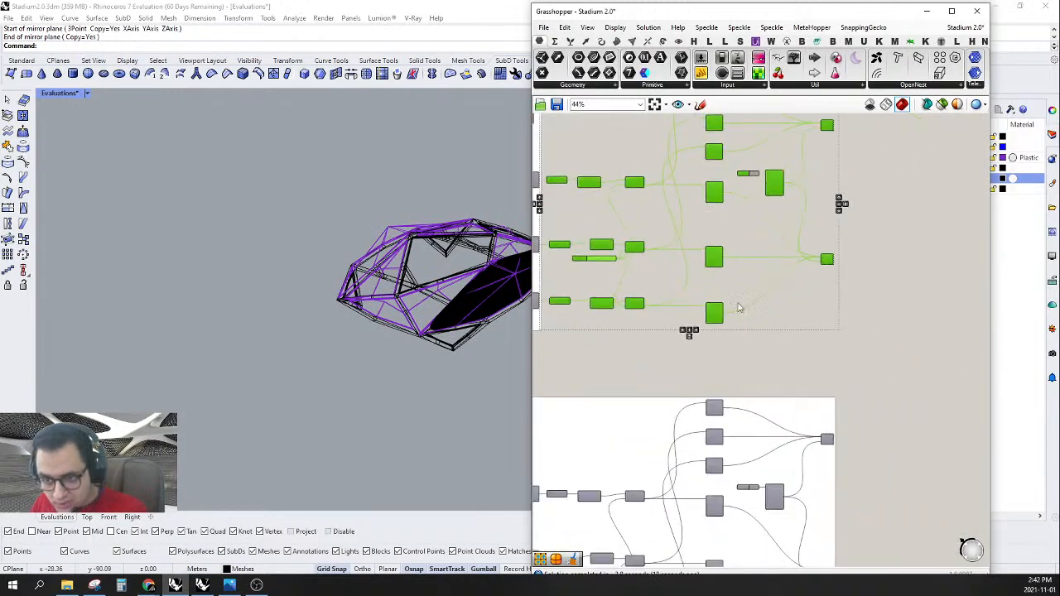
{"action": "left_click_drag", "start_coordinate": [715, 317], "coordinate": [715, 317]}
{"action": "left_click", "coordinate": [812, 360]}
- Add the copied component chain to the upper definition's group
{"action": "scroll", "coordinate": [783, 342], "scroll_direction": "down", "scroll_amount": 3}
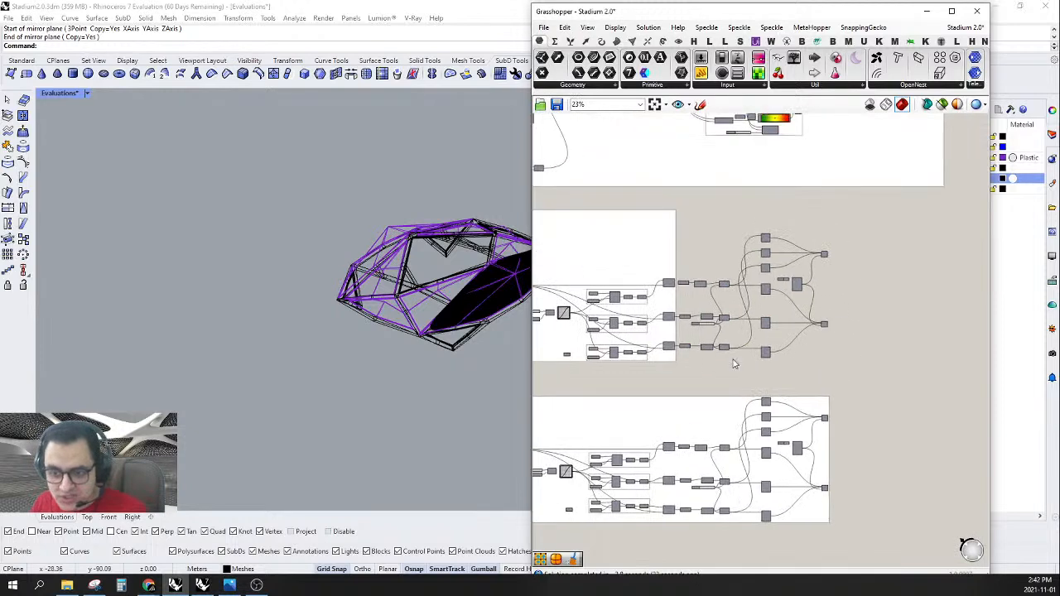
{"action": "left_click_drag", "start_coordinate": [660, 383], "coordinate": [866, 225]}
{"action": "right_click", "coordinate": [634, 243]}
{"action": "left_click", "coordinate": [675, 334]}
{"action": "left_click", "coordinate": [872, 273]}
- Turn on the preview of the upper definition's mesh Custom Preview and inspect the morphed panel up close in the viewport
{"action": "scroll", "coordinate": [875, 296], "scroll_direction": "down", "scroll_amount": 3}
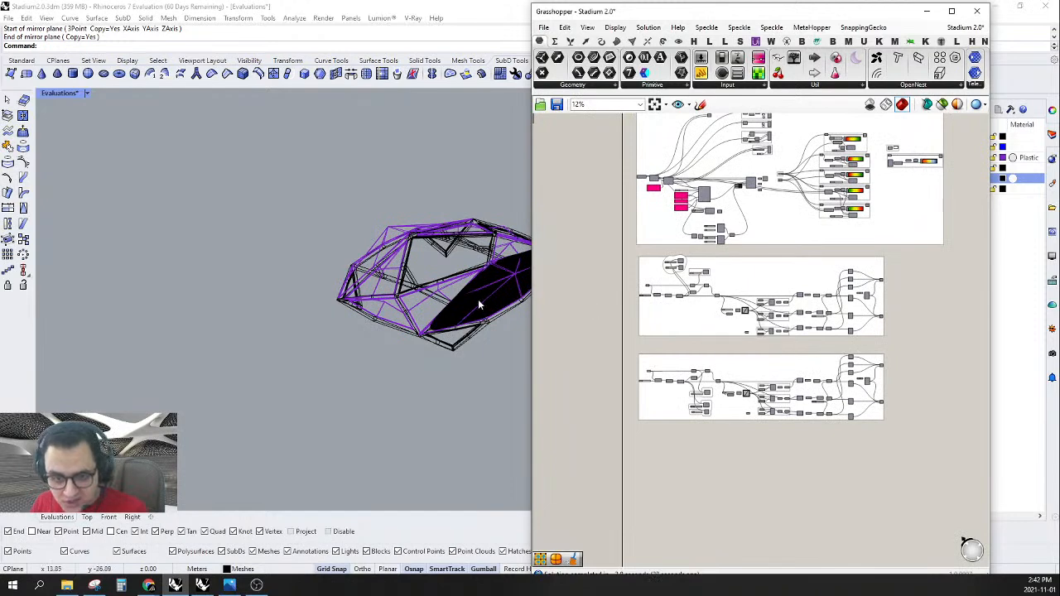
{"action": "scroll", "coordinate": [912, 292], "scroll_direction": "up", "scroll_amount": 4}
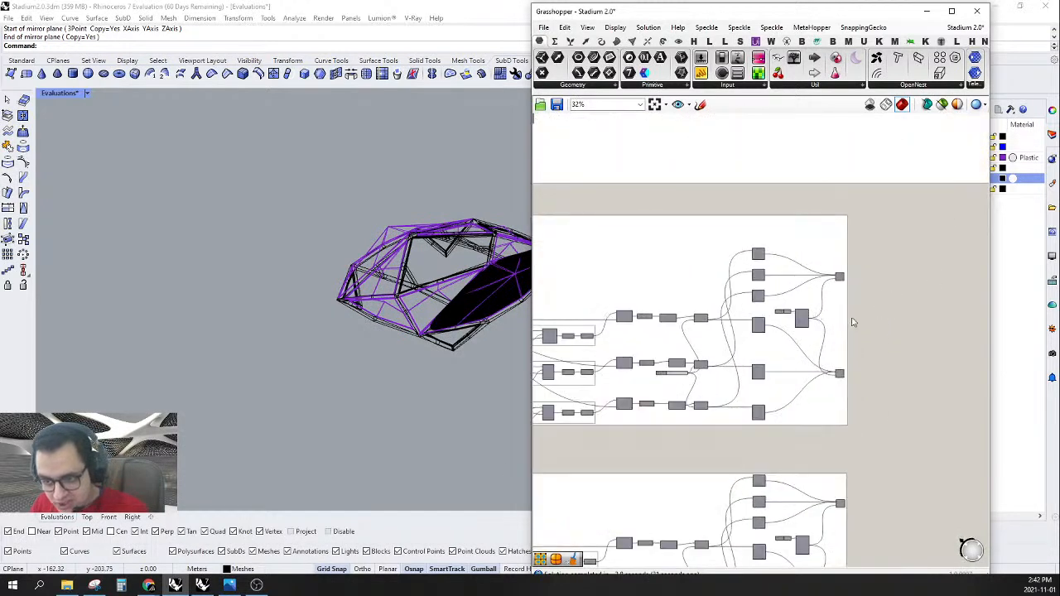
{"action": "scroll", "coordinate": [846, 277], "scroll_direction": "up", "scroll_amount": 4}
{"action": "left_click", "coordinate": [831, 277]}
{"action": "right_click", "coordinate": [834, 277]}
{"action": "left_click", "coordinate": [870, 297]}
{"action": "scroll", "coordinate": [349, 329], "scroll_direction": "up", "scroll_amount": 10}
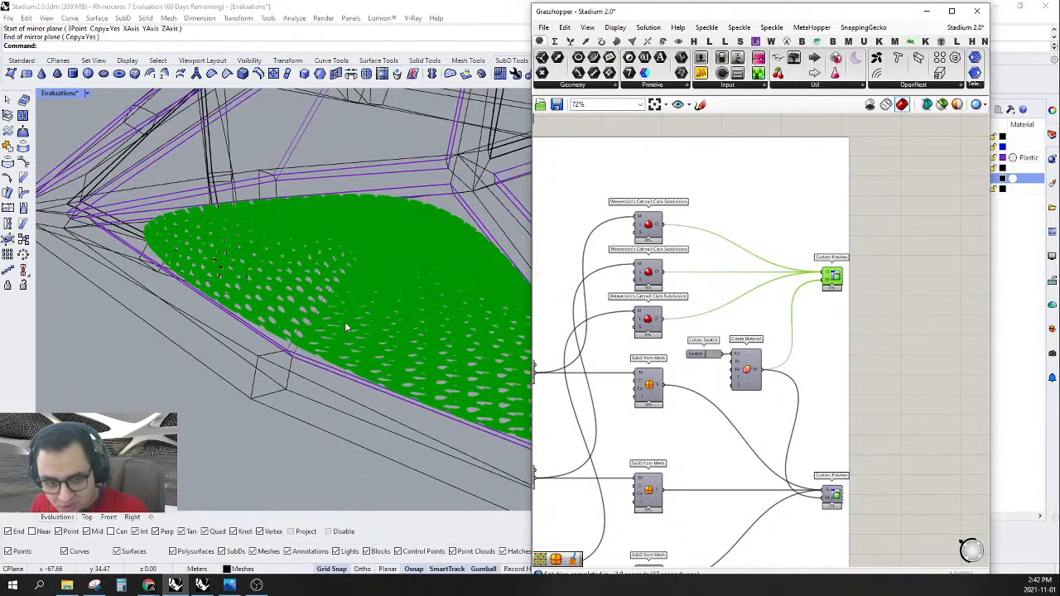
- Bake the upper definition's mesh Custom Preview with the Group option enabled
{"action": "right_click", "coordinate": [837, 280]}
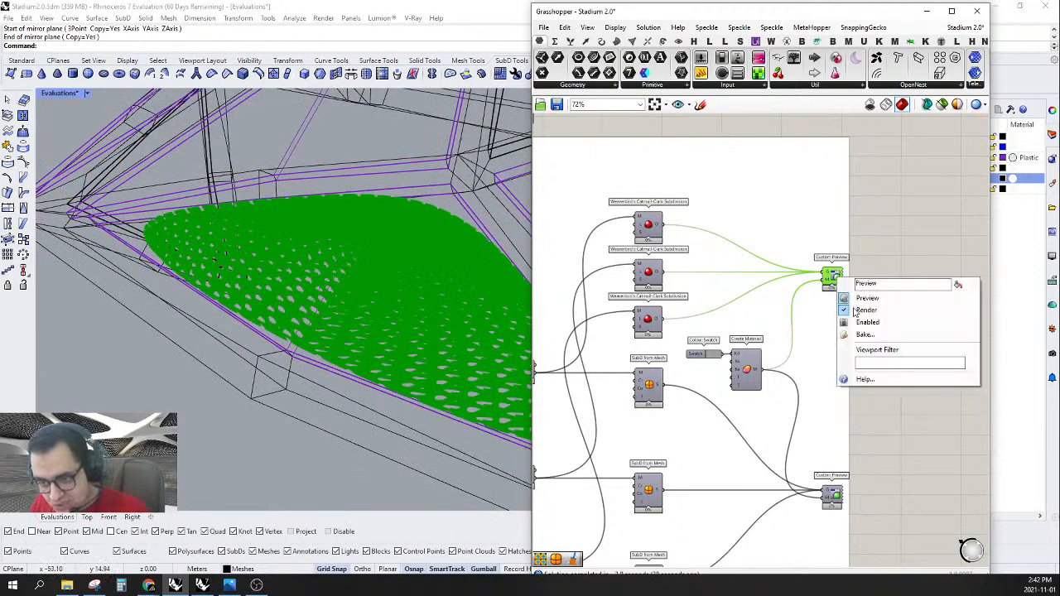
{"action": "left_click", "coordinate": [864, 335]}
{"action": "left_click", "coordinate": [855, 402]}
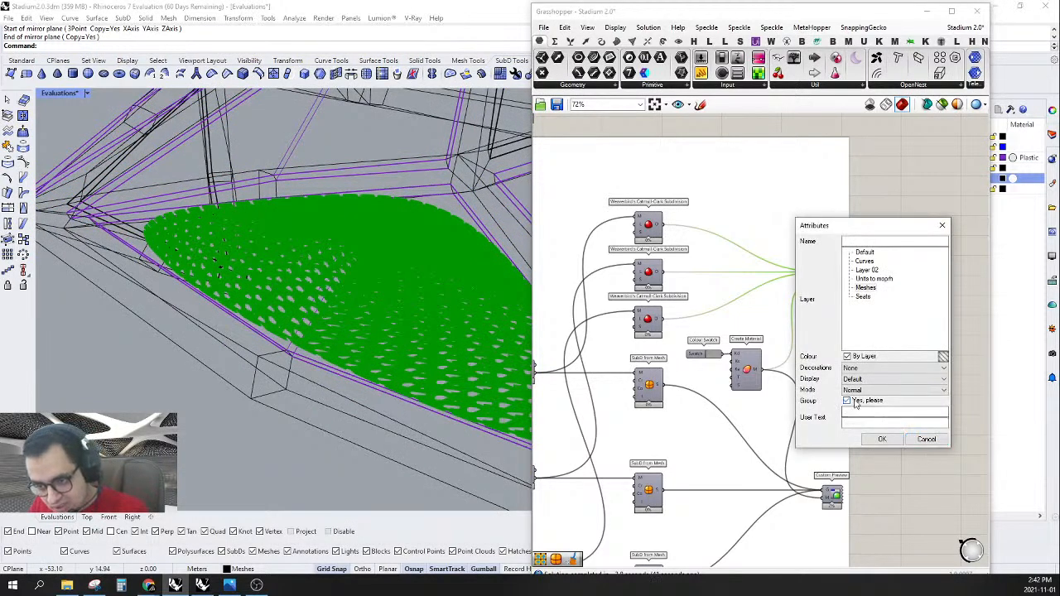
{"action": "left_click", "coordinate": [880, 439]}
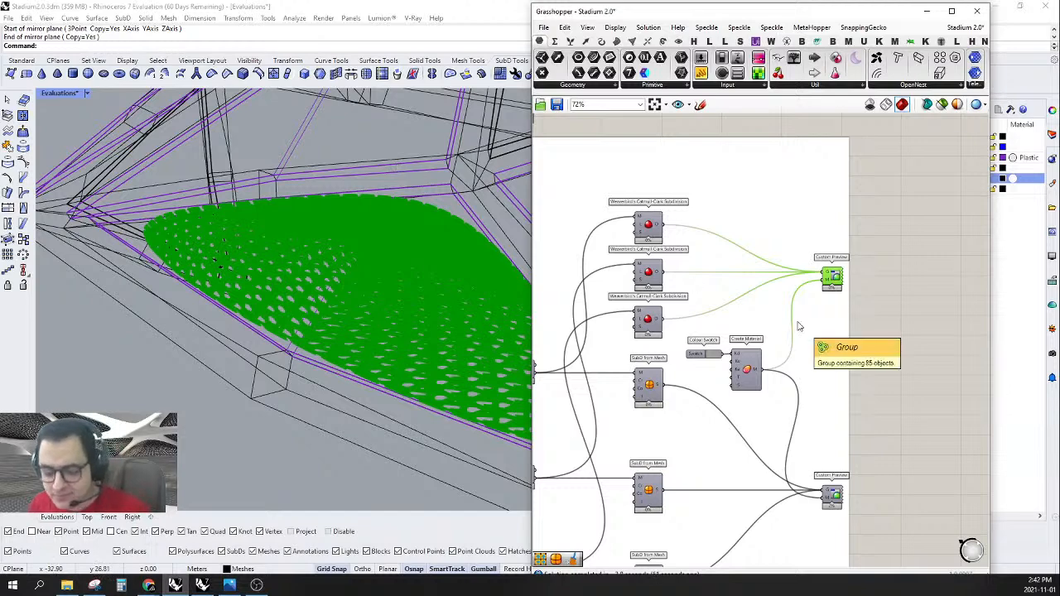
- Move the two Tree Branch Check groups in the upper definition from above the main wires to below them
{"action": "scroll", "coordinate": [799, 326], "scroll_direction": "down", "scroll_amount": 5}
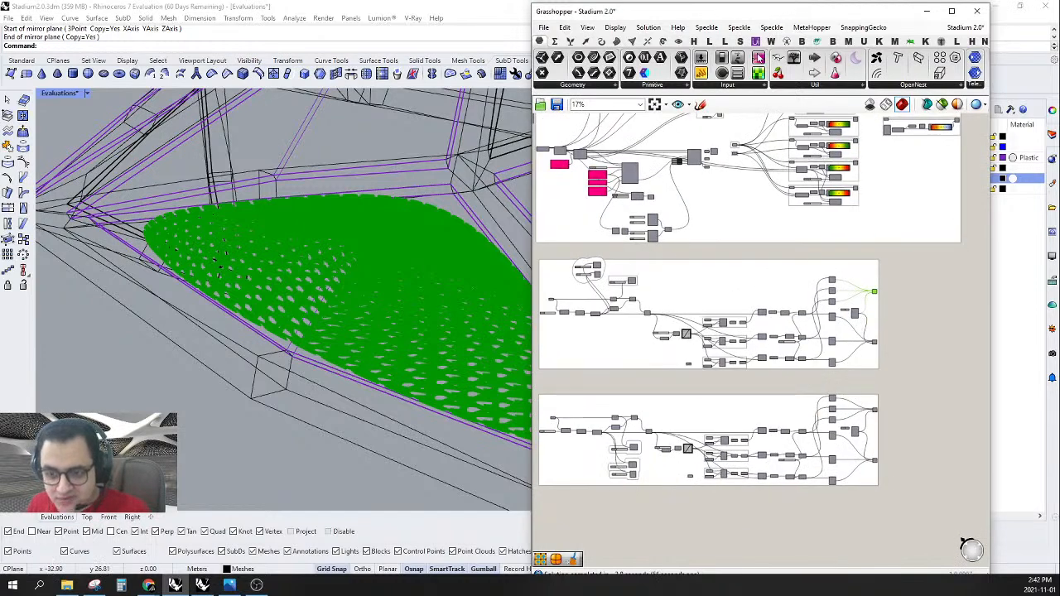
{"action": "right_click_drag", "start_coordinate": [661, 283], "coordinate": [720, 275]}
{"action": "scroll", "coordinate": [663, 269], "scroll_direction": "up", "scroll_amount": 3}
{"action": "left_click_drag", "start_coordinate": [715, 280], "coordinate": [717, 361]}
{"action": "left_click_drag", "start_coordinate": [658, 242], "coordinate": [728, 383]}
- Change the outline style of the two repositioned Tree Branch Check groups
{"action": "scroll", "coordinate": [729, 383], "scroll_direction": "up", "scroll_amount": 4}
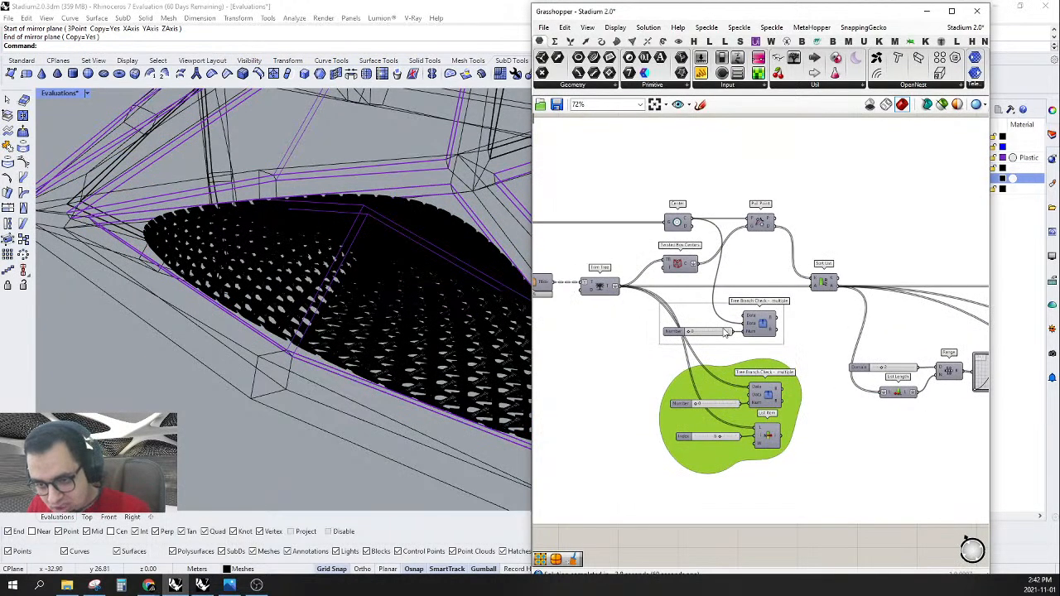
{"action": "right_click", "coordinate": [702, 315]}
{"action": "left_click", "coordinate": [736, 361]}
{"action": "right_click", "coordinate": [709, 386]}
{"action": "left_click", "coordinate": [746, 436]}
- Select the SubDs of the panel next to the baked one and assign them to the upper definition's SubD parameter as multiple SubDs
{"action": "scroll", "coordinate": [774, 346], "scroll_direction": "down", "scroll_amount": 6}
{"action": "scroll", "coordinate": [207, 356], "scroll_direction": "down", "scroll_amount": 5}
{"action": "scroll", "coordinate": [368, 362], "scroll_direction": "up", "scroll_amount": 8}
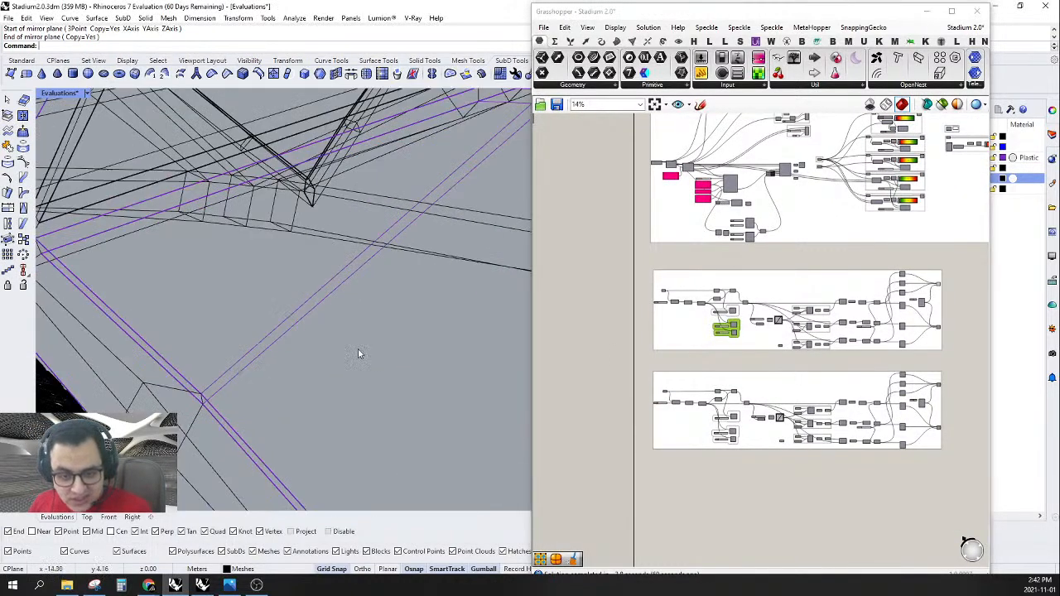
{"action": "left_click", "coordinate": [304, 323]}
{"action": "scroll", "coordinate": [490, 295], "scroll_direction": "down", "scroll_amount": 4}
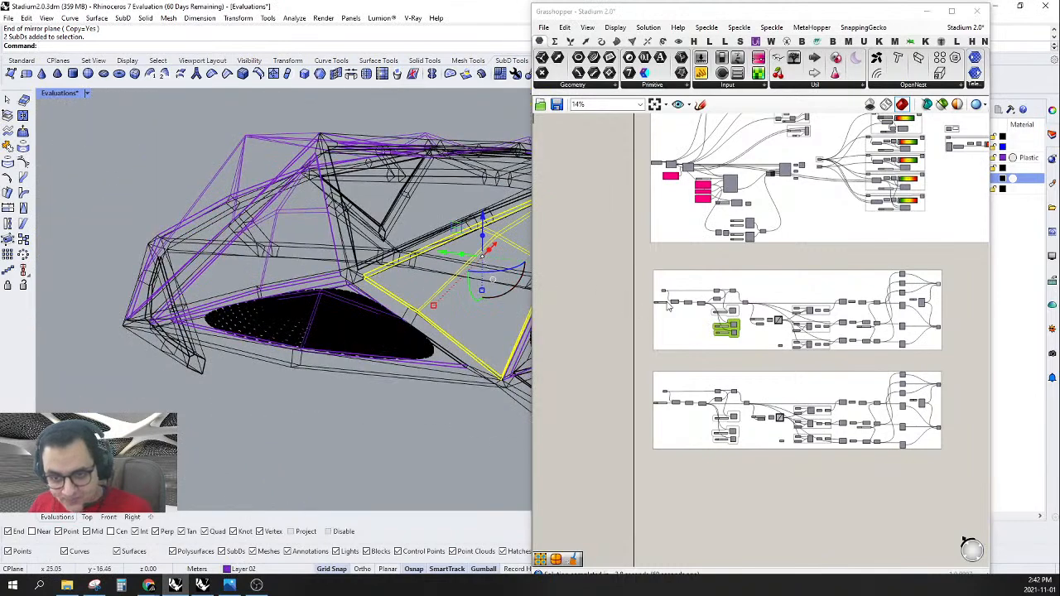
{"action": "scroll", "coordinate": [696, 265], "scroll_direction": "up", "scroll_amount": 9}
{"action": "right_click", "coordinate": [696, 265]}
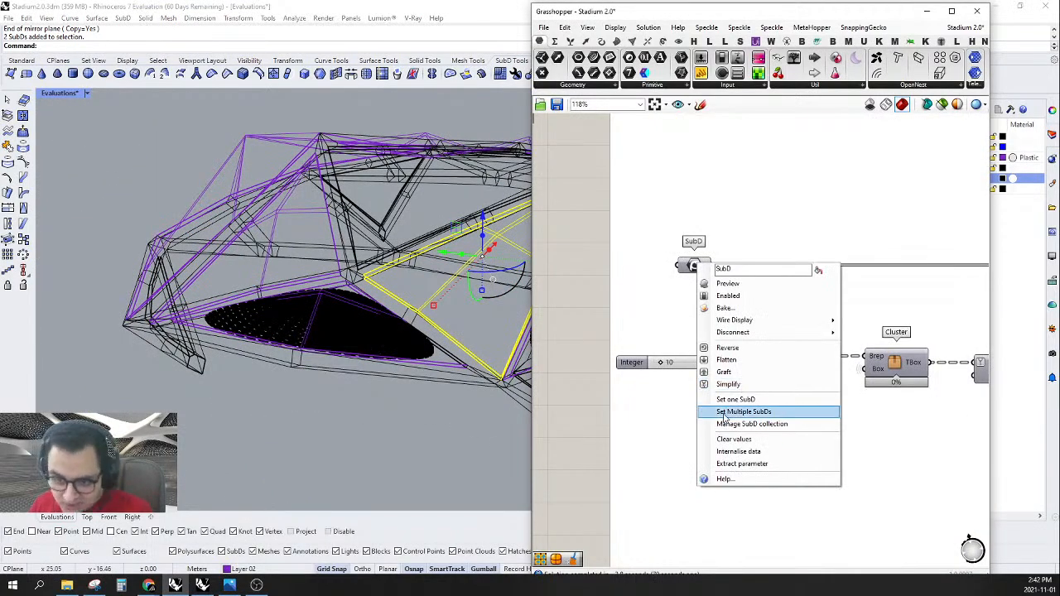
{"action": "left_click", "coordinate": [743, 411]}
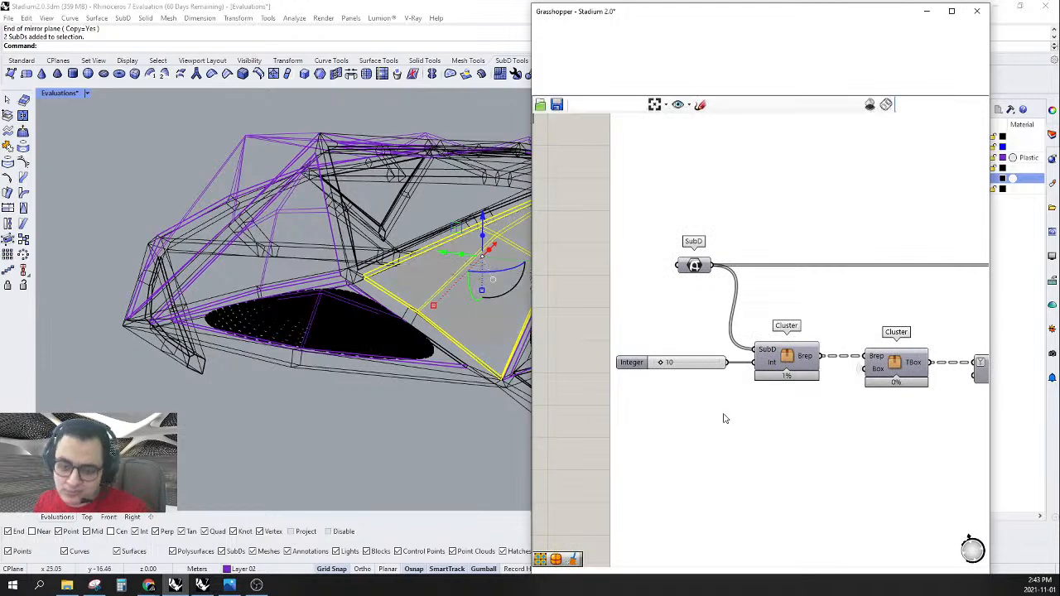
- Bake the upper definition's mesh Custom Preview for the newly assigned panel
{"action": "scroll", "coordinate": [691, 342], "scroll_direction": "down", "scroll_amount": 10}
{"action": "right_click_drag", "start_coordinate": [915, 355], "coordinate": [719, 338]}
{"action": "scroll", "coordinate": [720, 338], "scroll_direction": "up", "scroll_amount": 7}
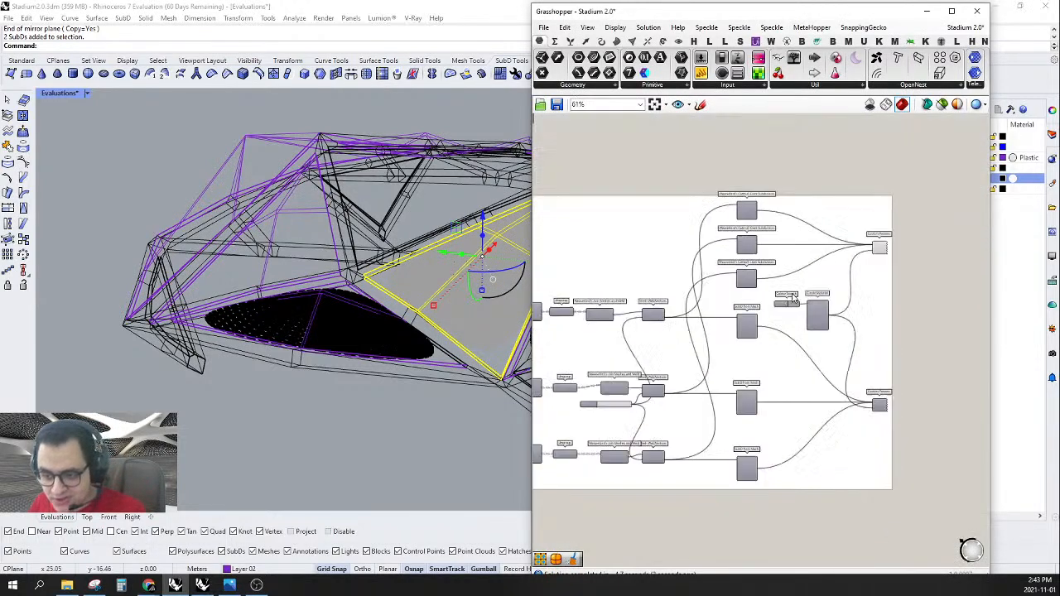
{"action": "left_click", "coordinate": [899, 250]}
{"action": "right_click_drag", "start_coordinate": [966, 250], "coordinate": [785, 264]}
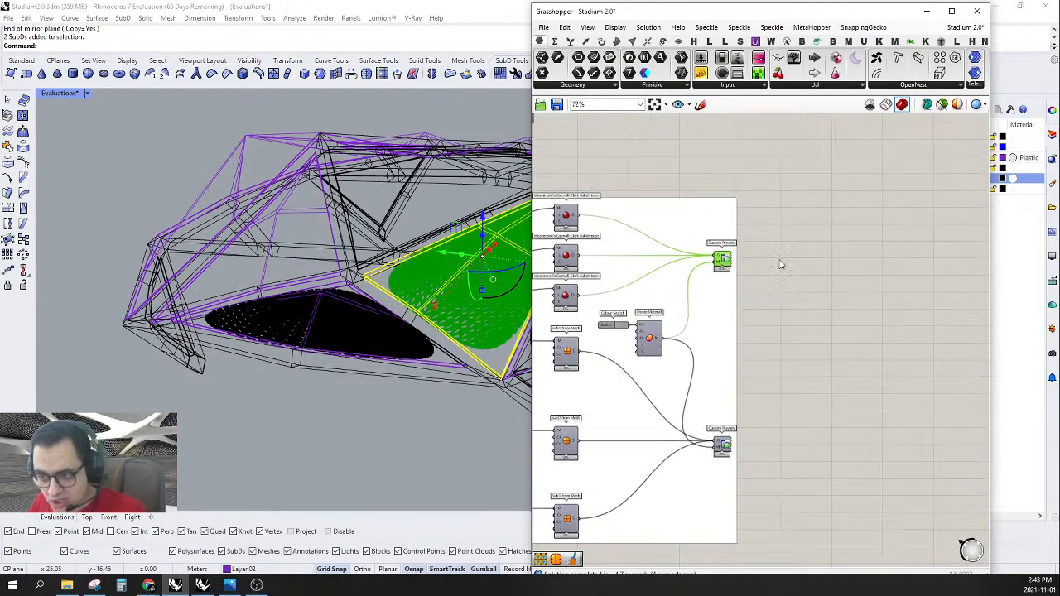
{"action": "scroll", "coordinate": [779, 260], "scroll_direction": "up", "scroll_amount": 4}
{"action": "right_click", "coordinate": [681, 259]}
{"action": "left_click", "coordinate": [737, 312]}
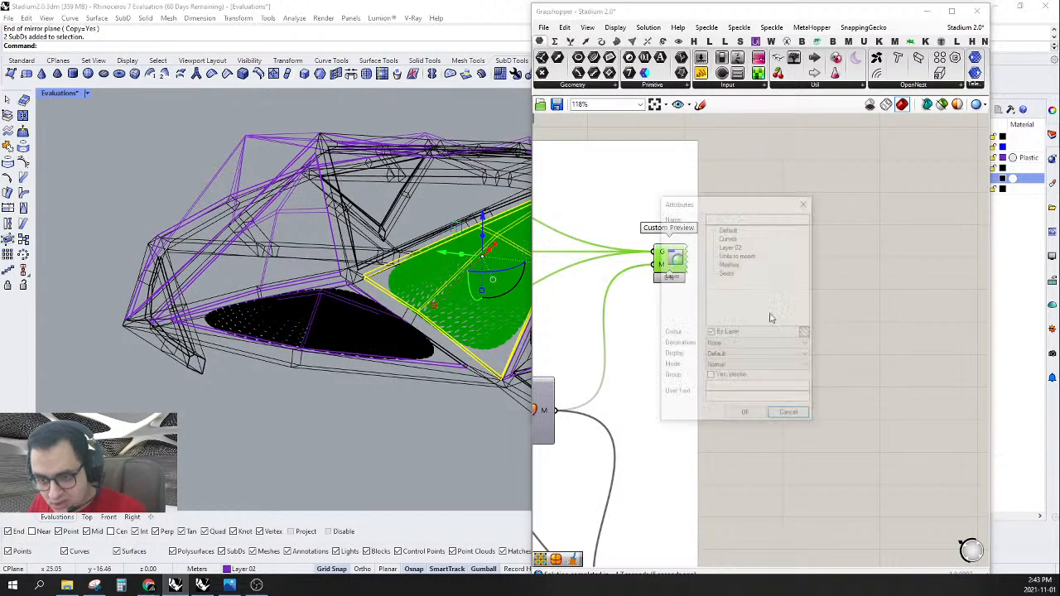
{"action": "left_click", "coordinate": [751, 415]}
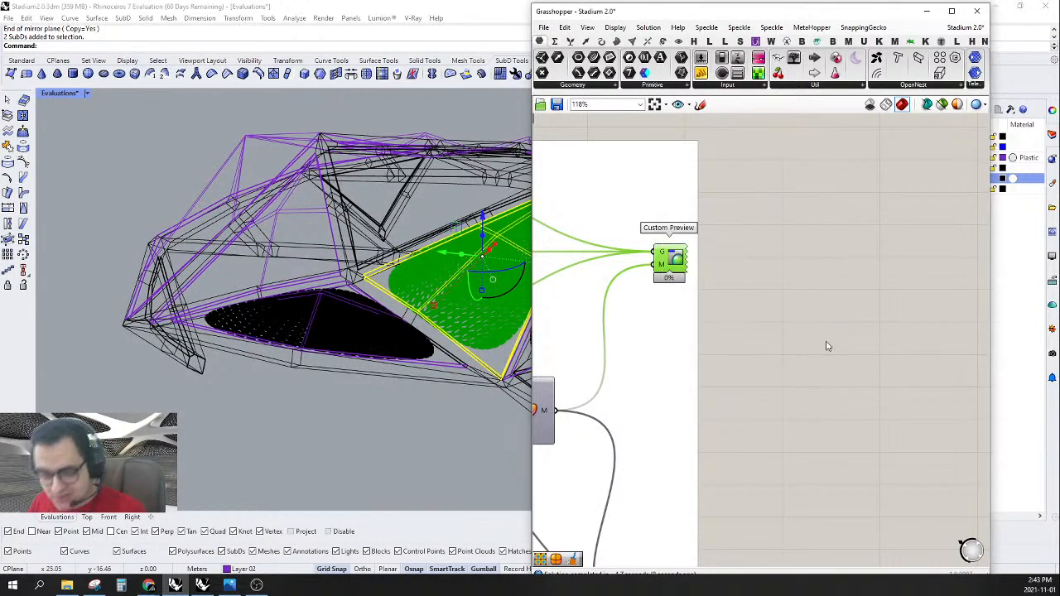
- Save the current Grasshopper definition
{"action": "scroll", "coordinate": [820, 331], "scroll_direction": "down", "scroll_amount": 5}
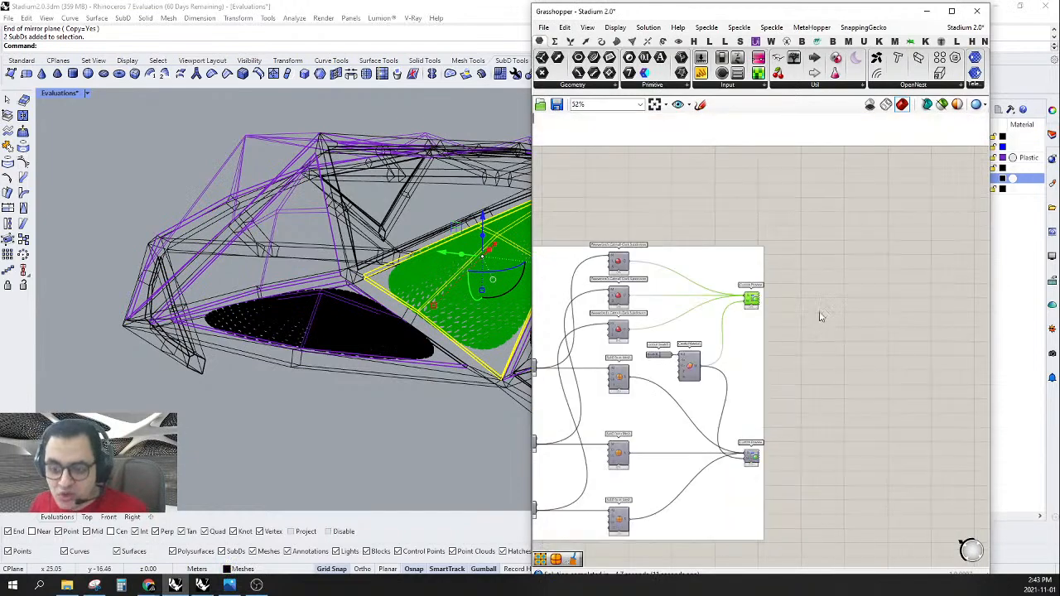
{"action": "scroll", "coordinate": [354, 364], "scroll_direction": "down", "scroll_amount": 3}
{"action": "right_click_drag", "start_coordinate": [354, 364], "coordinate": [461, 210]}
{"action": "scroll", "coordinate": [461, 212], "scroll_direction": "up", "scroll_amount": 2}
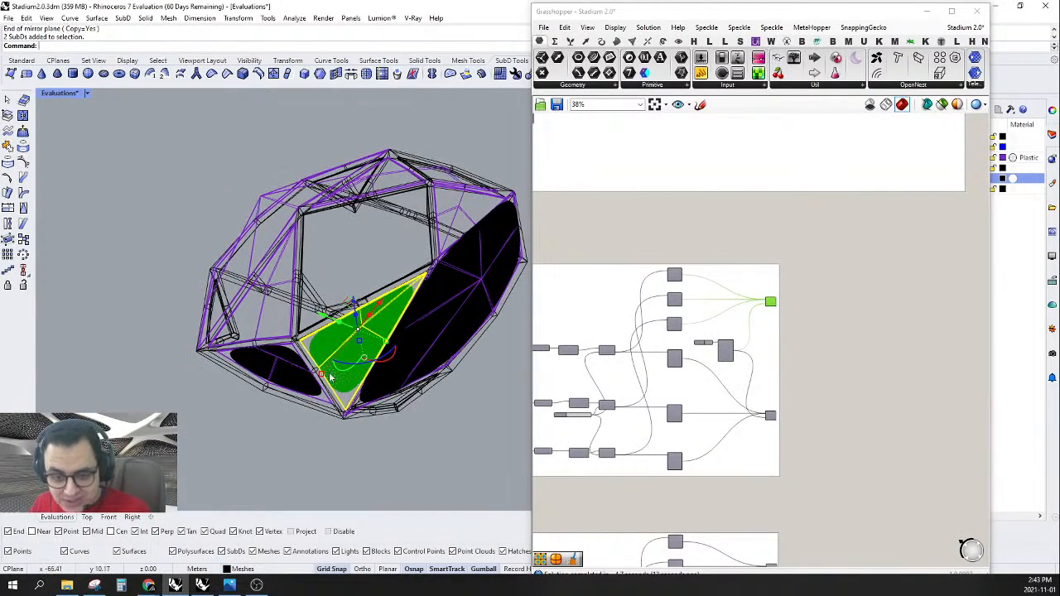
{"action": "scroll", "coordinate": [285, 383], "scroll_direction": "up", "scroll_amount": 2}
{"action": "scroll", "coordinate": [940, 296], "scroll_direction": "down", "scroll_amount": 5}
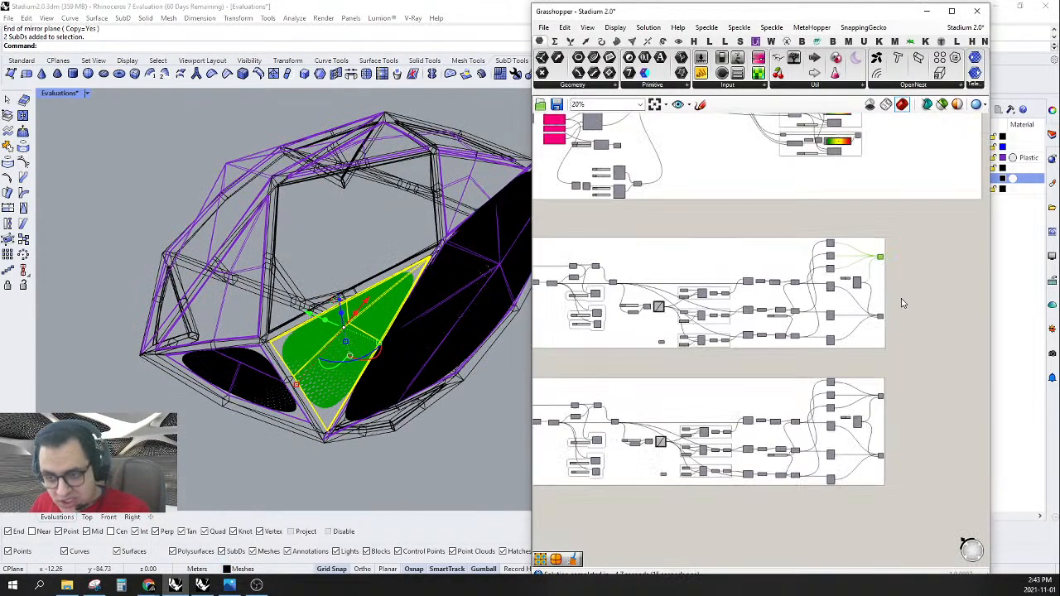
{"action": "right_click_drag", "start_coordinate": [941, 296], "coordinate": [886, 320]}
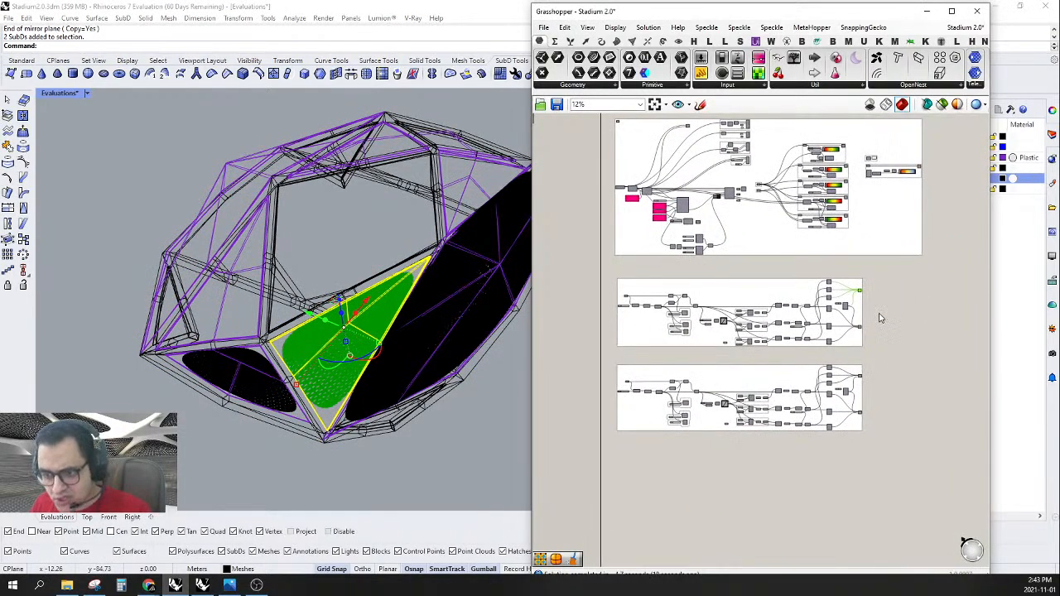
{"action": "left_click", "coordinate": [557, 106]}
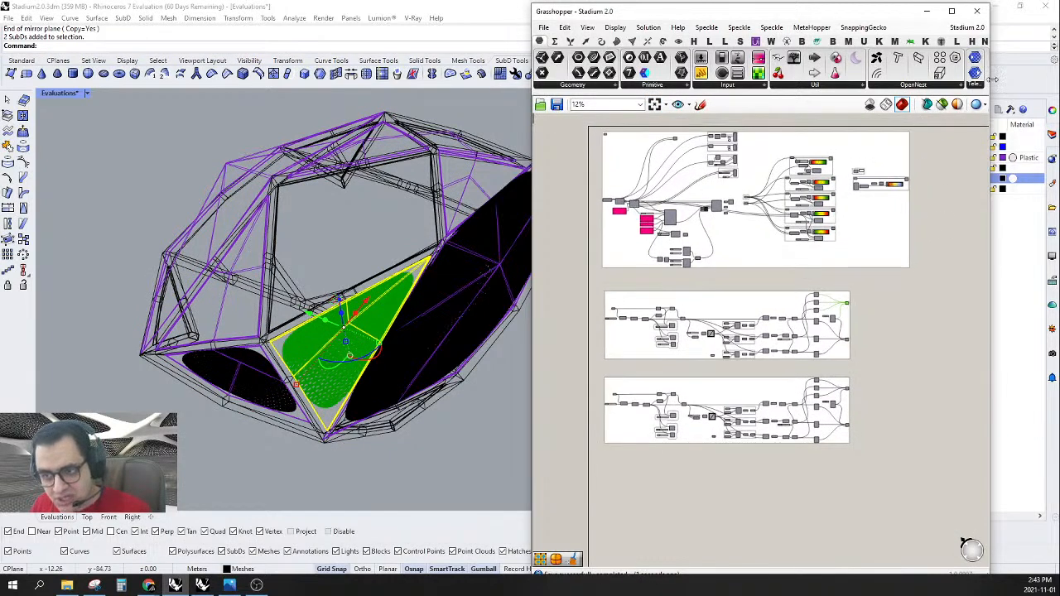
- Save a copy of the Grasshopper definition as Stadium 3.0.gh in the GH tests Stadium folder, replacing the existing file
{"action": "mouse_move", "coordinate": [973, 40]}
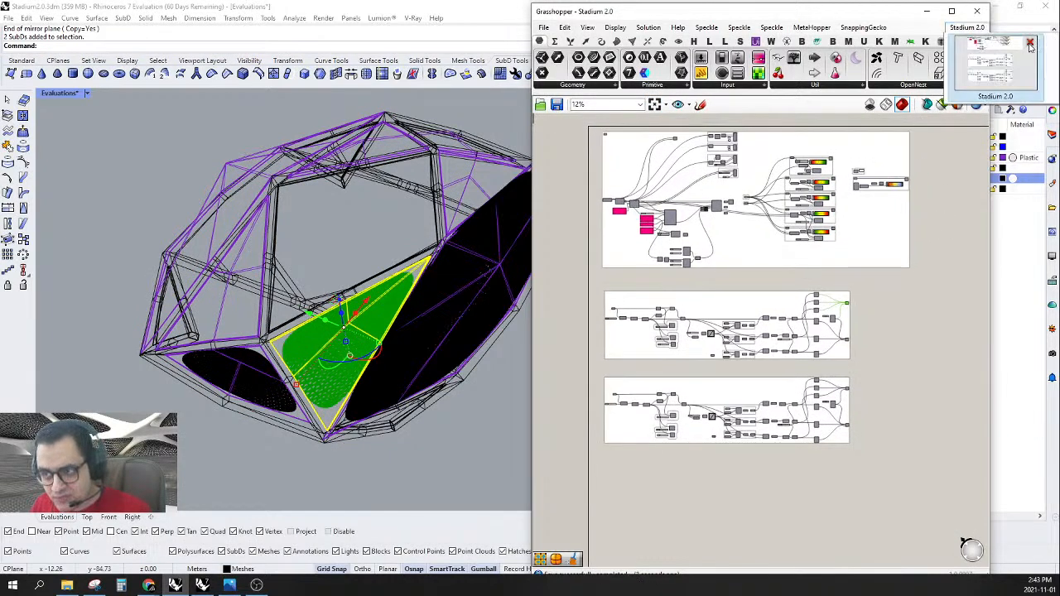
{"action": "left_click", "coordinate": [647, 27]}
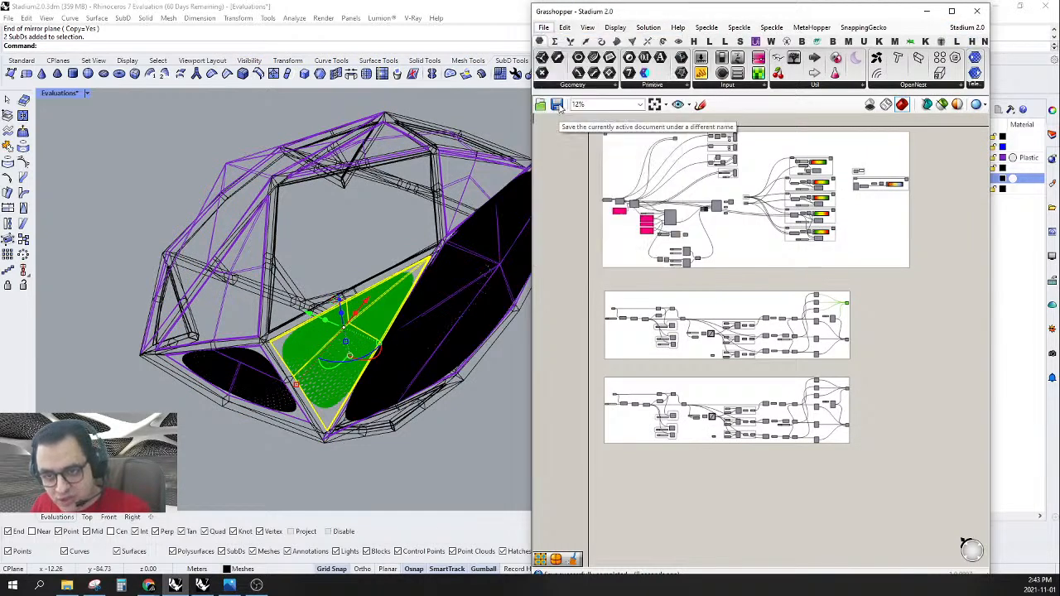
{"action": "left_click", "coordinate": [560, 103]}
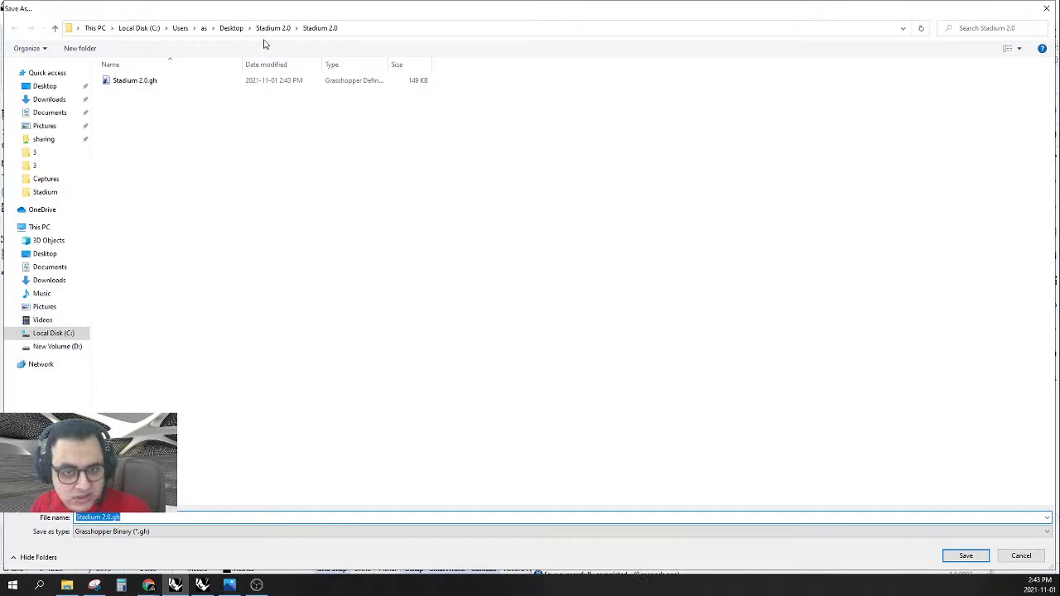
{"action": "left_click", "coordinate": [46, 194]}
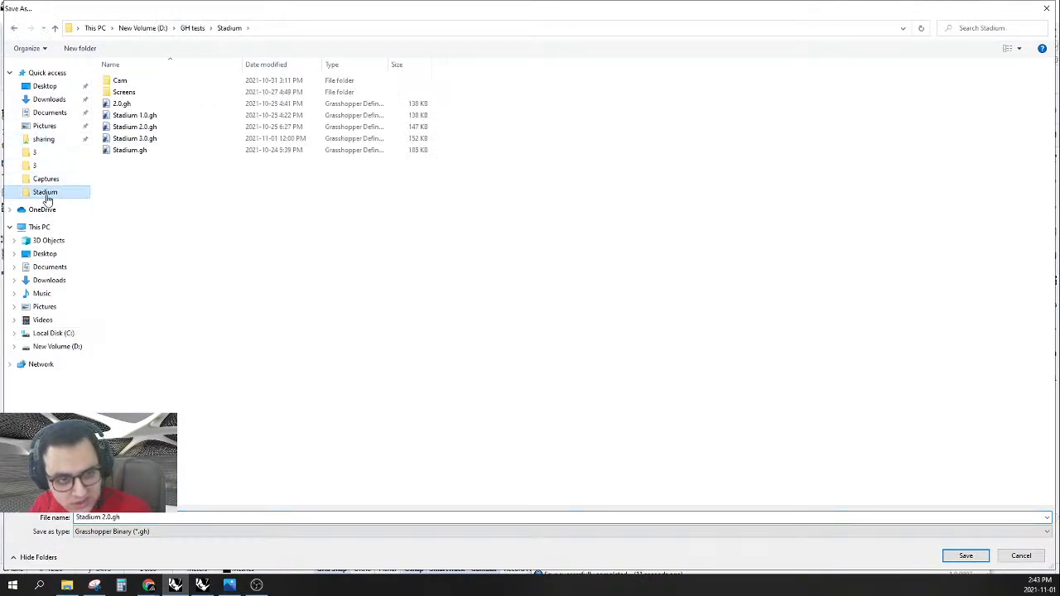
{"action": "double_click", "coordinate": [149, 138]}
{"action": "left_click", "coordinate": [556, 292]}
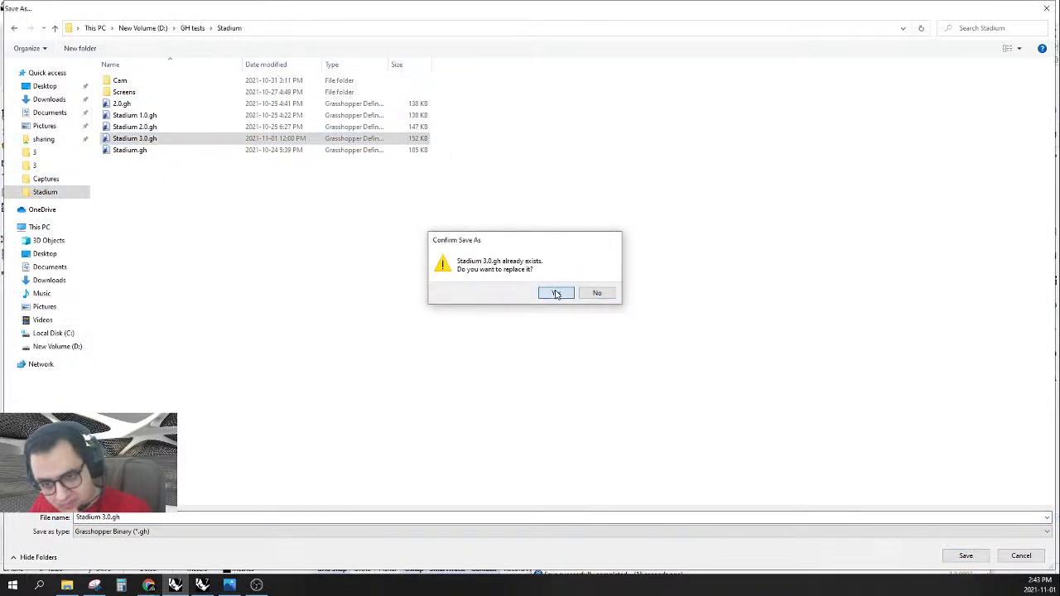
{"action": "right_click_drag", "start_coordinate": [892, 273], "coordinate": [903, 283]}
- Close the Stadium 3.0 definition and the Grasshopper window
{"action": "mouse_move", "coordinate": [967, 27]}
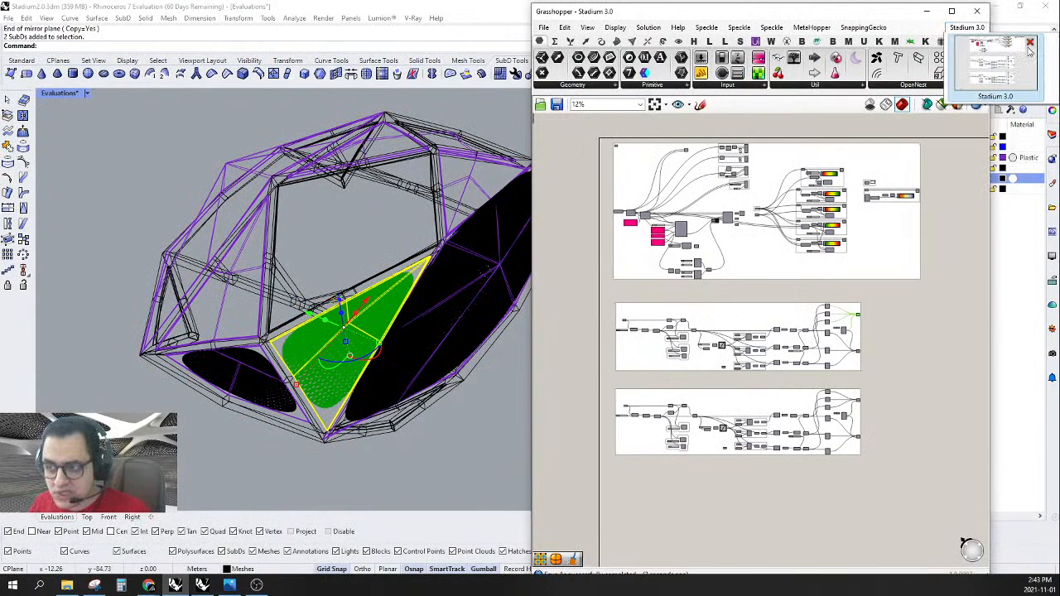
{"action": "left_click", "coordinate": [1030, 43]}
{"action": "left_click", "coordinate": [977, 11]}
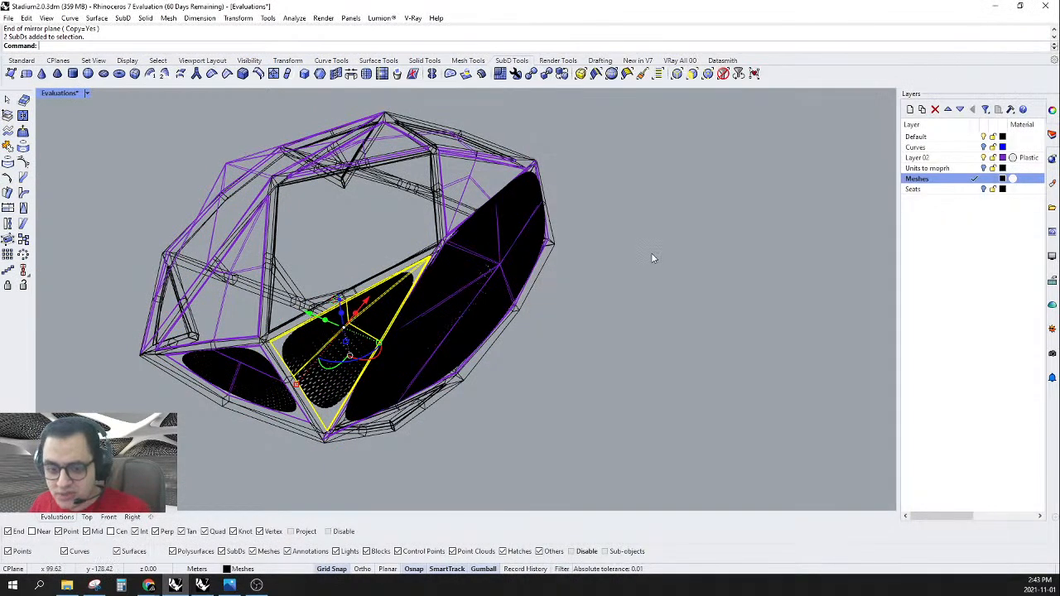
- Hide Layer 02 and switch the stadium frame's SubDs from flat to smooth display
{"action": "scroll", "coordinate": [668, 231], "scroll_direction": "down", "scroll_amount": 3}
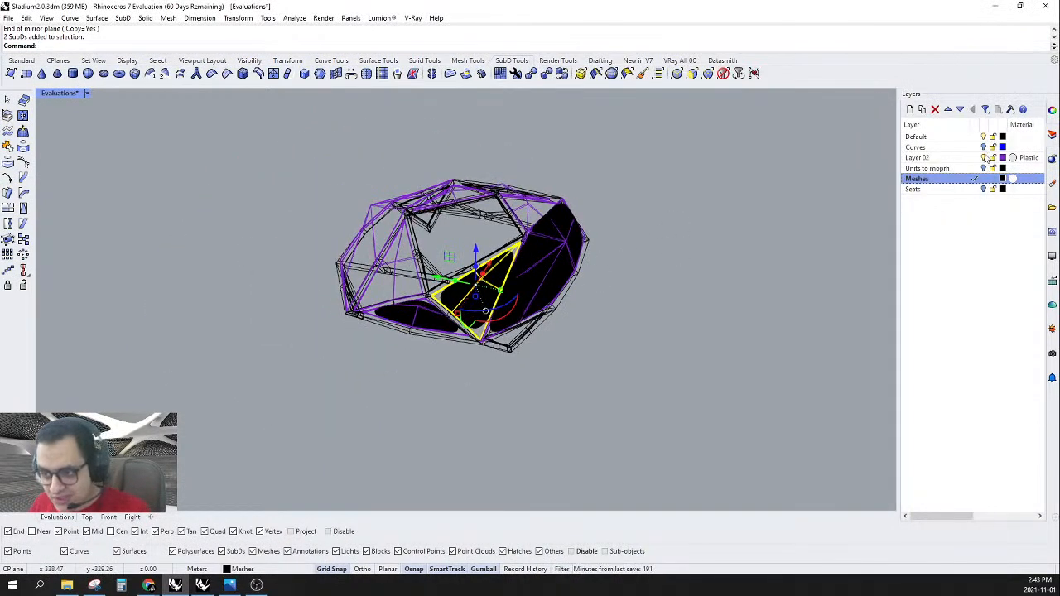
{"action": "left_click", "coordinate": [921, 157]}
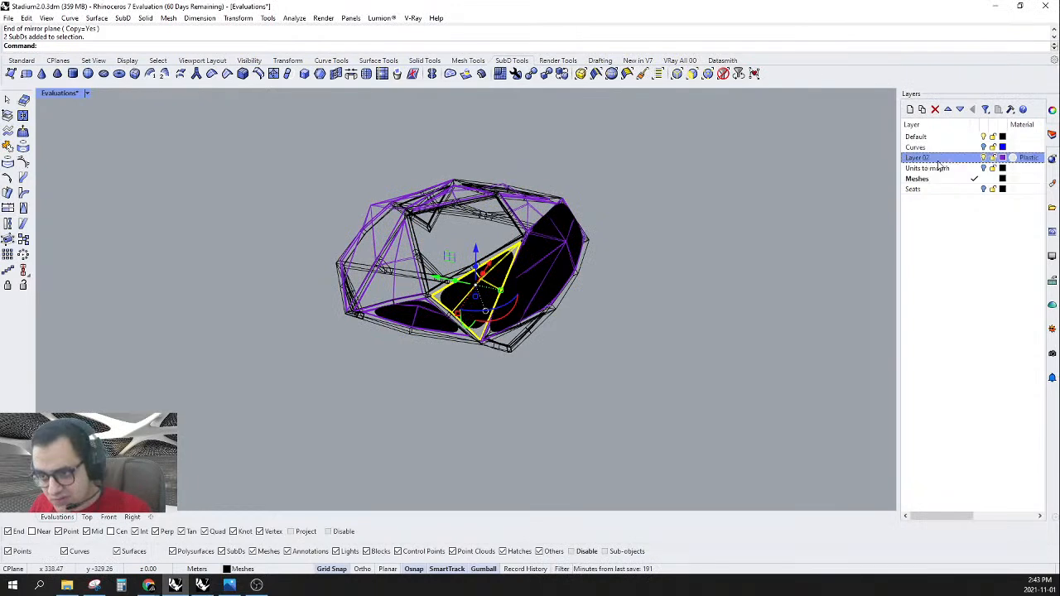
{"action": "left_click", "coordinate": [983, 157]}
{"action": "scroll", "coordinate": [573, 310], "scroll_direction": "up", "scroll_amount": 3}
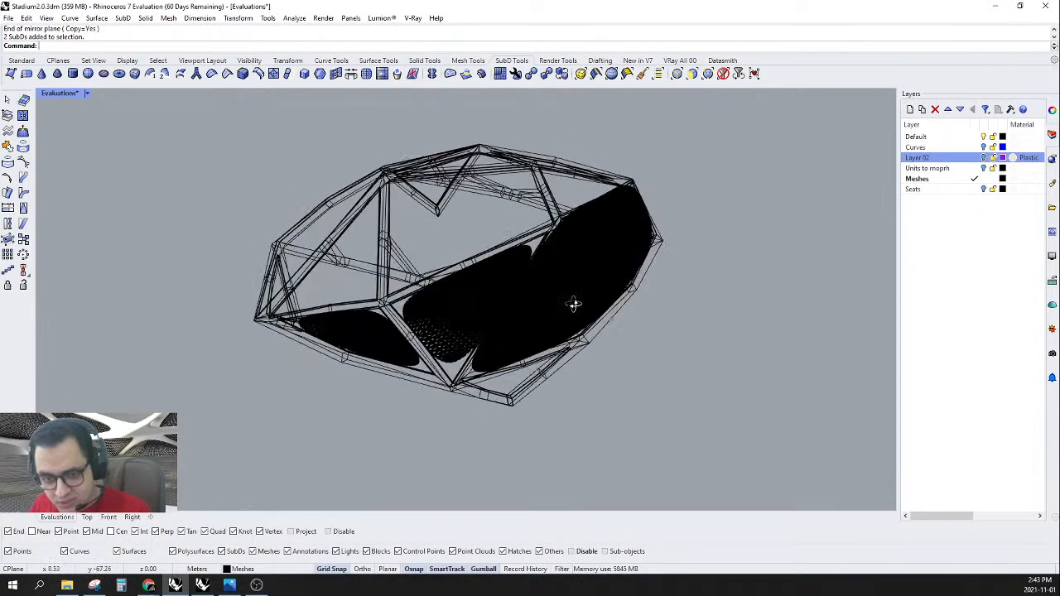
{"action": "key", "text": "Tab"}
{"action": "right_click_drag", "start_coordinate": [539, 350], "coordinate": [499, 354]}
{"action": "scroll", "coordinate": [592, 350], "scroll_direction": "up", "scroll_amount": 6}
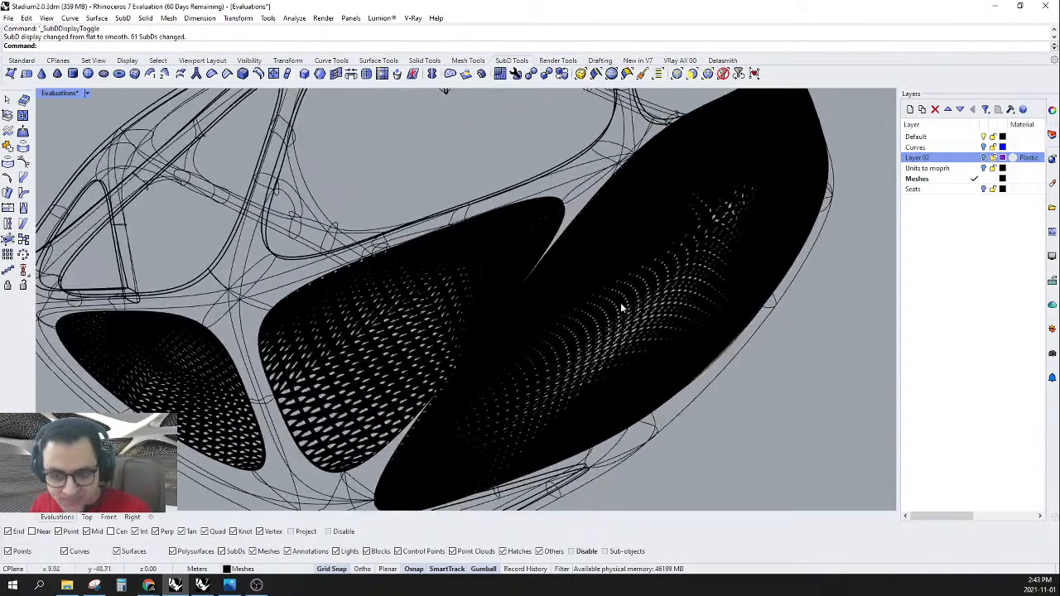
- Set the Evaluations viewport to Shaded display mode and turn off Mesh Wires
{"action": "left_click", "coordinate": [83, 96]}
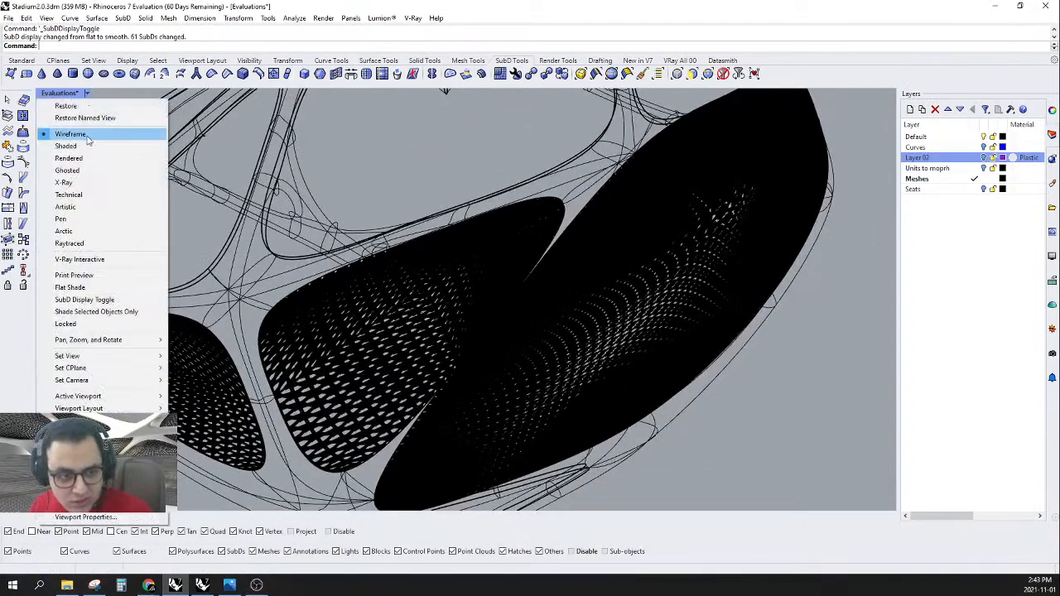
{"action": "left_click", "coordinate": [95, 156]}
{"action": "scroll", "coordinate": [570, 300], "scroll_direction": "down", "scroll_amount": 4}
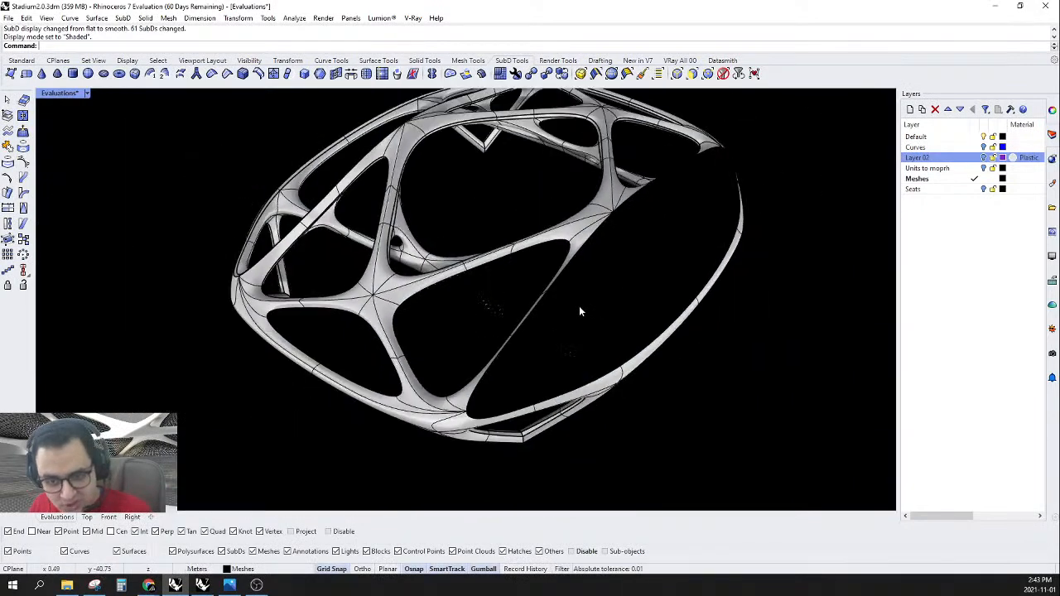
{"action": "right_click_drag", "start_coordinate": [580, 307], "coordinate": [622, 287]}
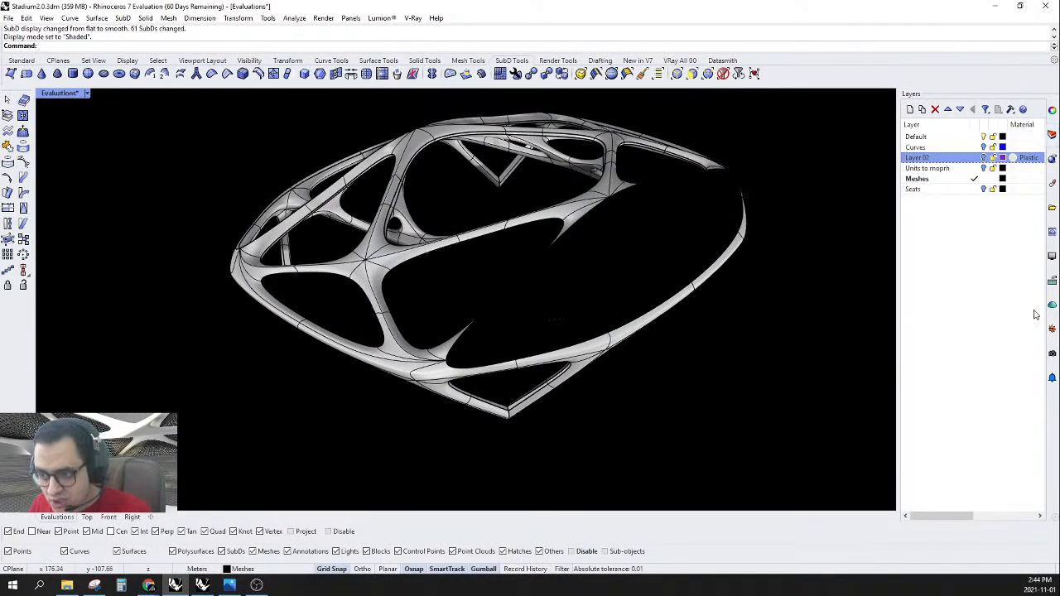
{"action": "left_click", "coordinate": [1050, 257]}
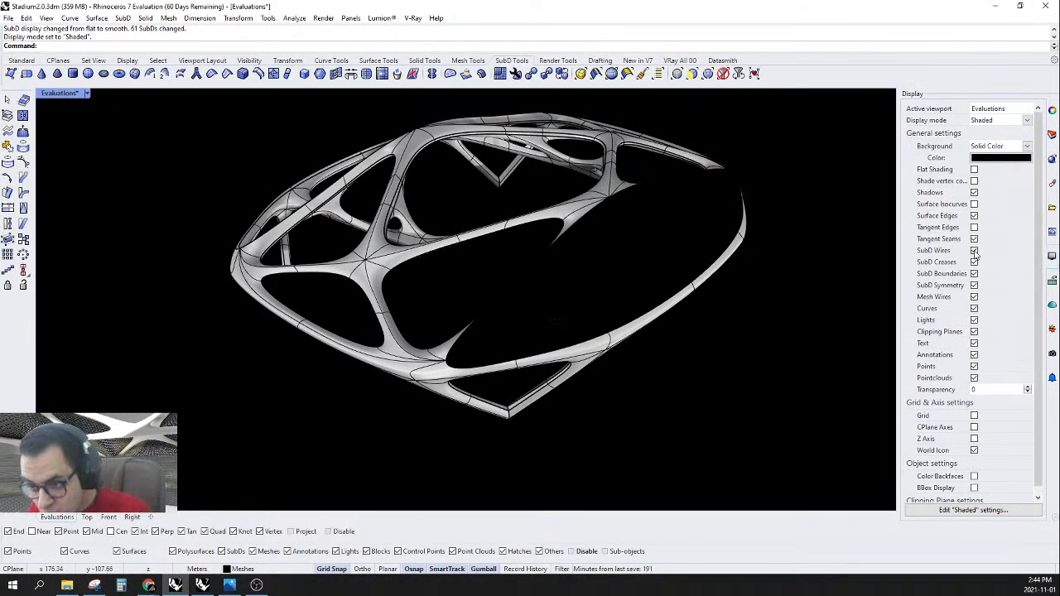
{"action": "left_click", "coordinate": [974, 298]}
{"action": "scroll", "coordinate": [508, 259], "scroll_direction": "up", "scroll_amount": 5}
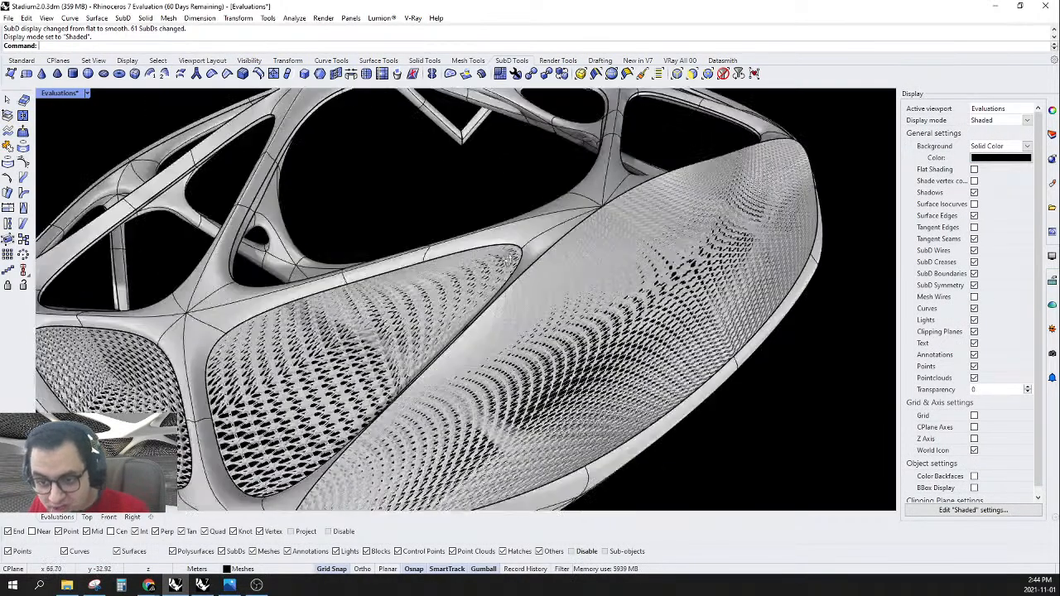
- Turn the large side panel's baked meshes into a block named M1, with its base point on the panel
{"action": "right_click_drag", "start_coordinate": [507, 259], "coordinate": [548, 366]}
{"action": "scroll", "coordinate": [613, 298], "scroll_direction": "up", "scroll_amount": 5}
{"action": "scroll", "coordinate": [686, 265], "scroll_direction": "down", "scroll_amount": 5}
{"action": "right_click_drag", "start_coordinate": [421, 335], "coordinate": [421, 345]}
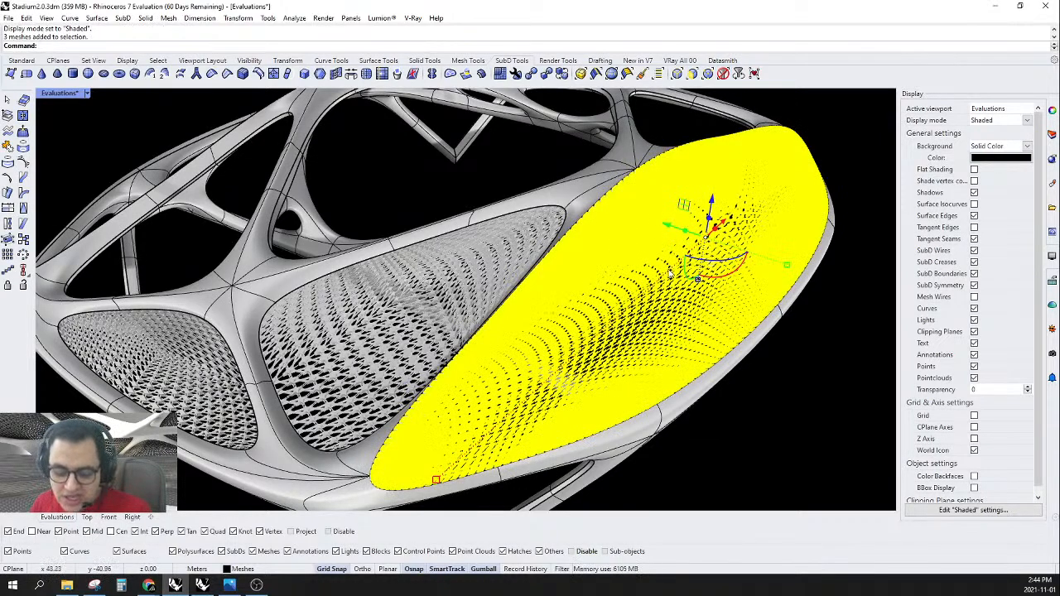
{"action": "type", "text": "block"}
{"action": "key", "text": "Return"}
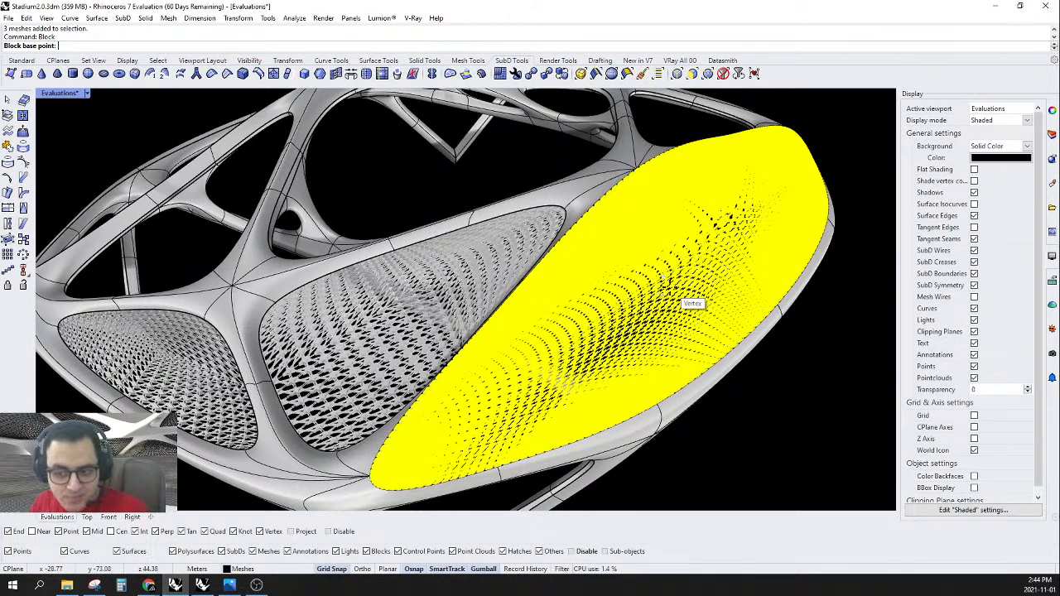
{"action": "left_click", "coordinate": [677, 296]}
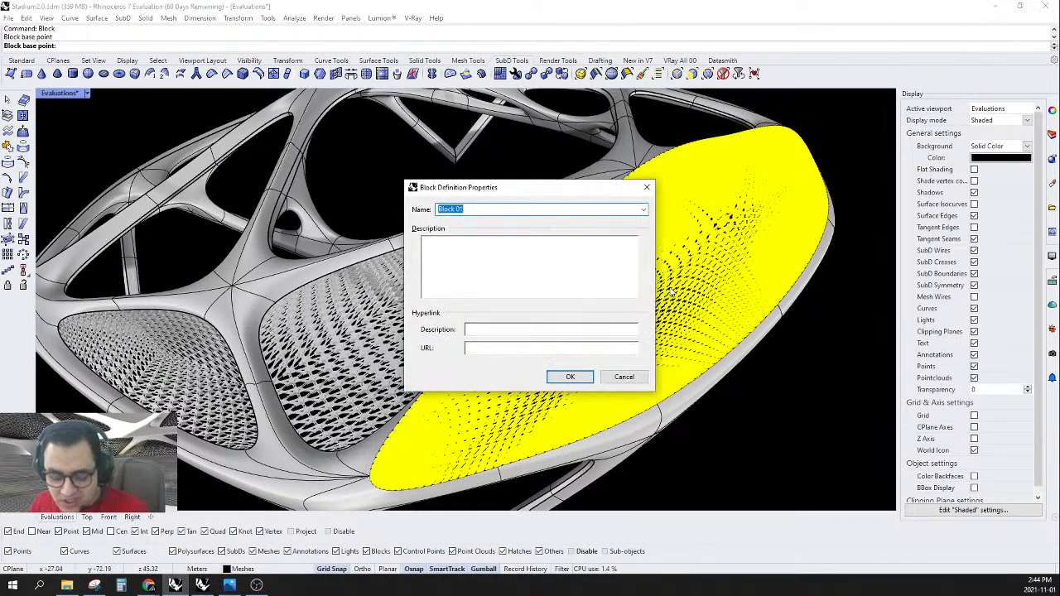
{"action": "type", "text": "M1"}
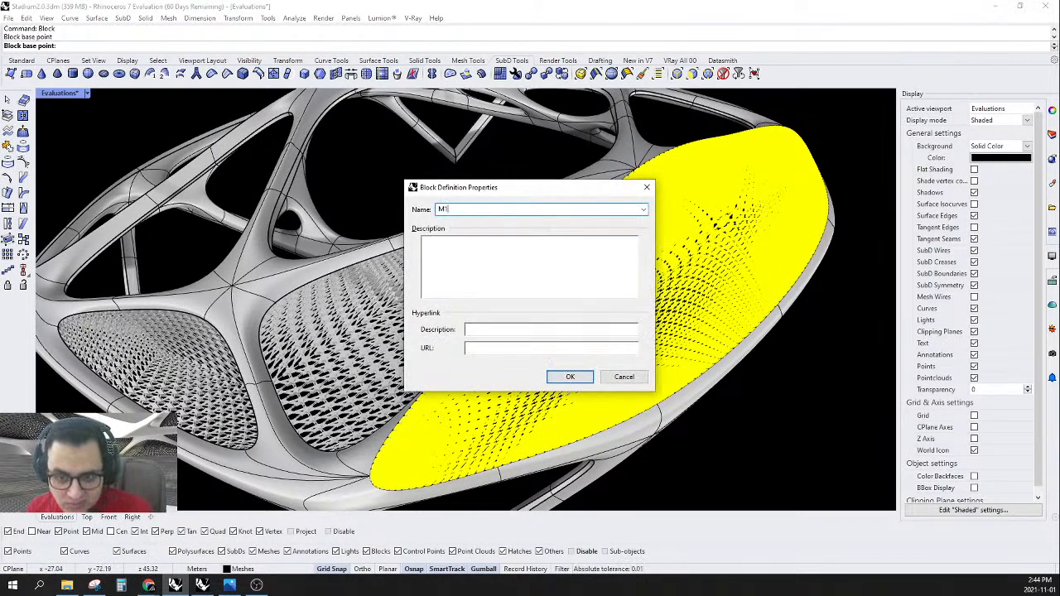
{"action": "key", "text": "Return"}
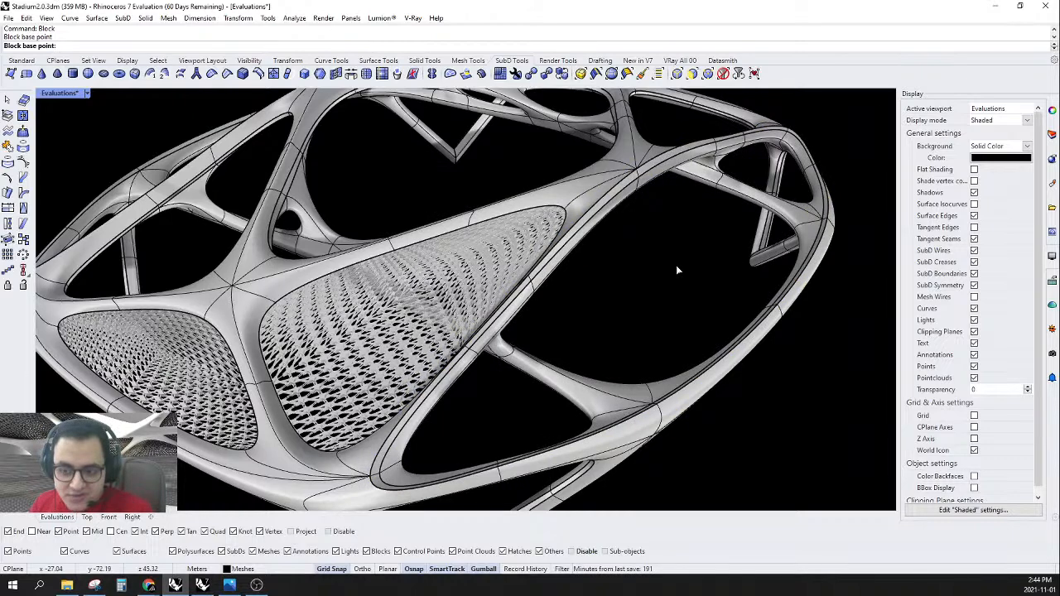
- Mirror a copy of the M1 block onto the opposite side of the stadium, using the frame's central vertices as the mirror plane
{"action": "scroll", "coordinate": [676, 267], "scroll_direction": "down", "scroll_amount": 9}
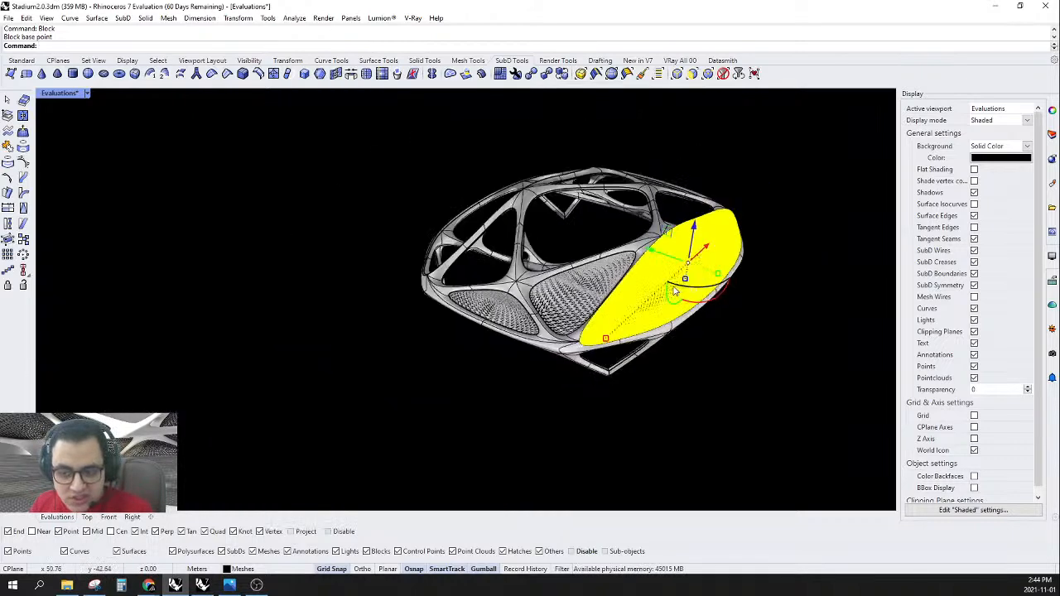
{"action": "scroll", "coordinate": [592, 256], "scroll_direction": "up", "scroll_amount": 5}
{"action": "type", "text": "Mirror"}
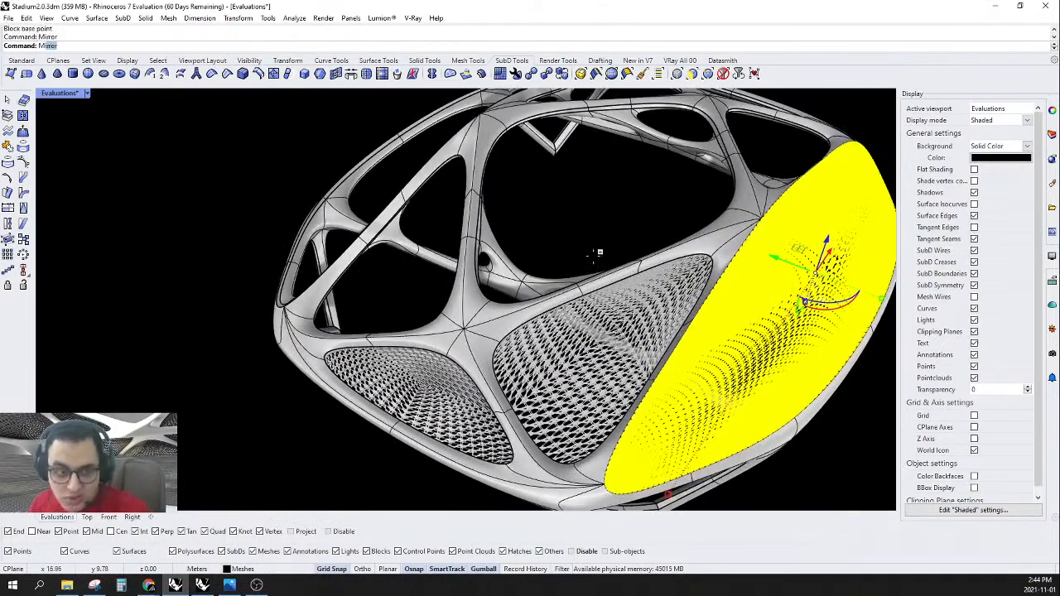
{"action": "key", "text": "Return"}
{"action": "left_click", "coordinate": [484, 345]}
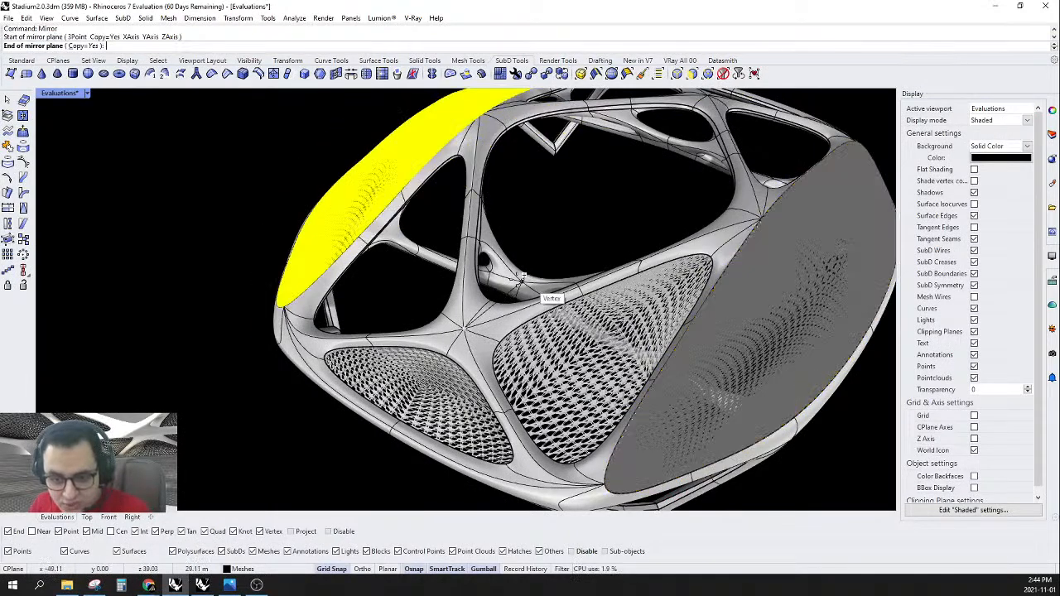
{"action": "left_click", "coordinate": [518, 283]}
{"action": "left_click", "coordinate": [532, 264]}
- Turn the triangular panel's baked meshes beside the M1 panel into a block named M2, with its base point on the panel
{"action": "scroll", "coordinate": [563, 263], "scroll_direction": "down", "scroll_amount": 6}
{"action": "scroll", "coordinate": [576, 266], "scroll_direction": "up", "scroll_amount": 4}
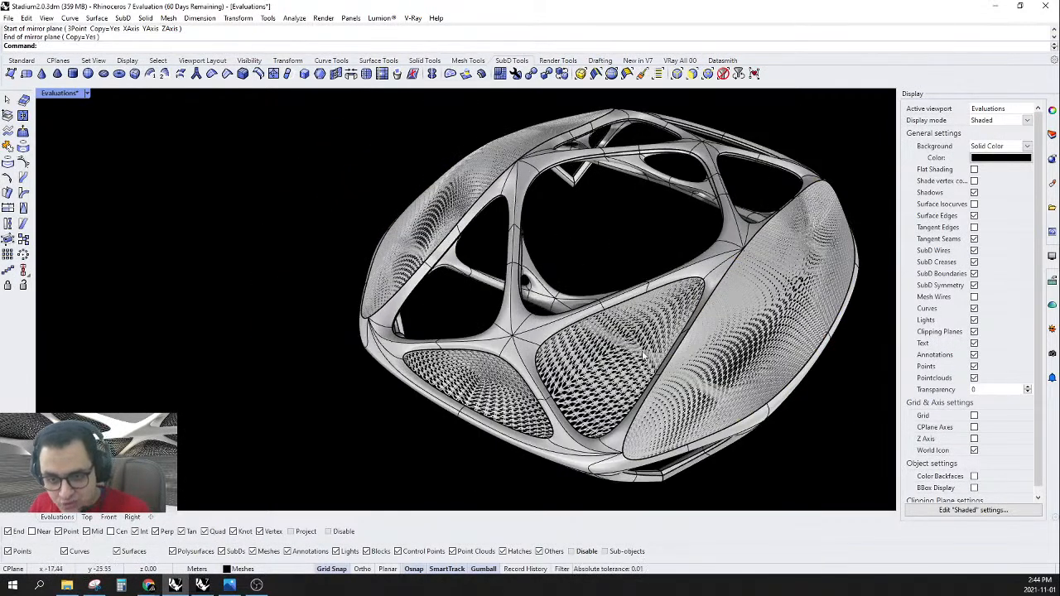
{"action": "left_click", "coordinate": [603, 354]}
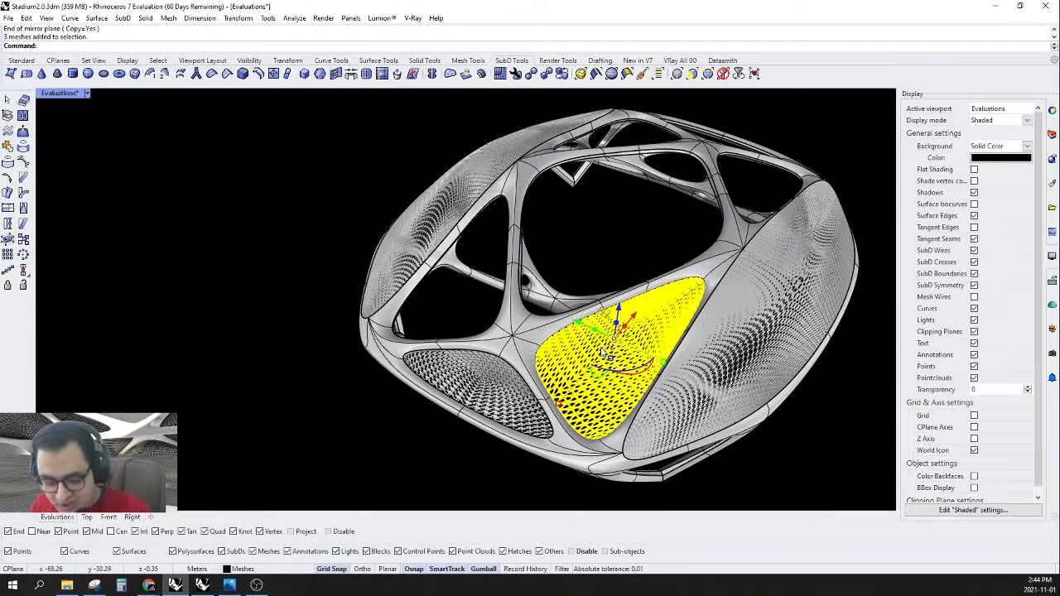
{"action": "type", "text": "Bridge"}
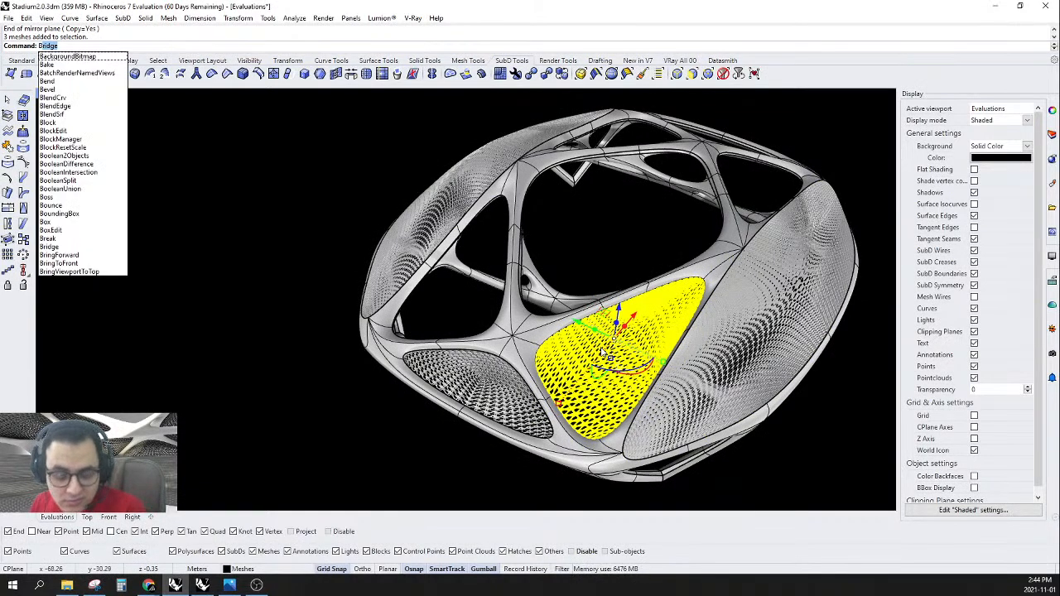
{"action": "type", "text": "Block"}
{"action": "key", "text": "Return"}
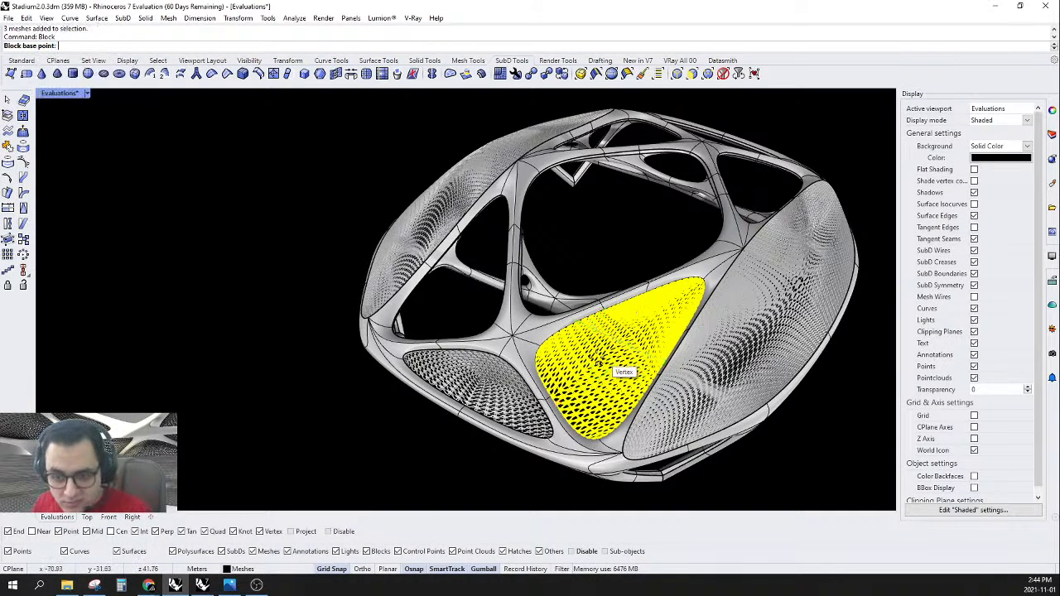
{"action": "left_click", "coordinate": [621, 374]}
{"action": "type", "text": "M2"}
{"action": "key", "text": "Return"}
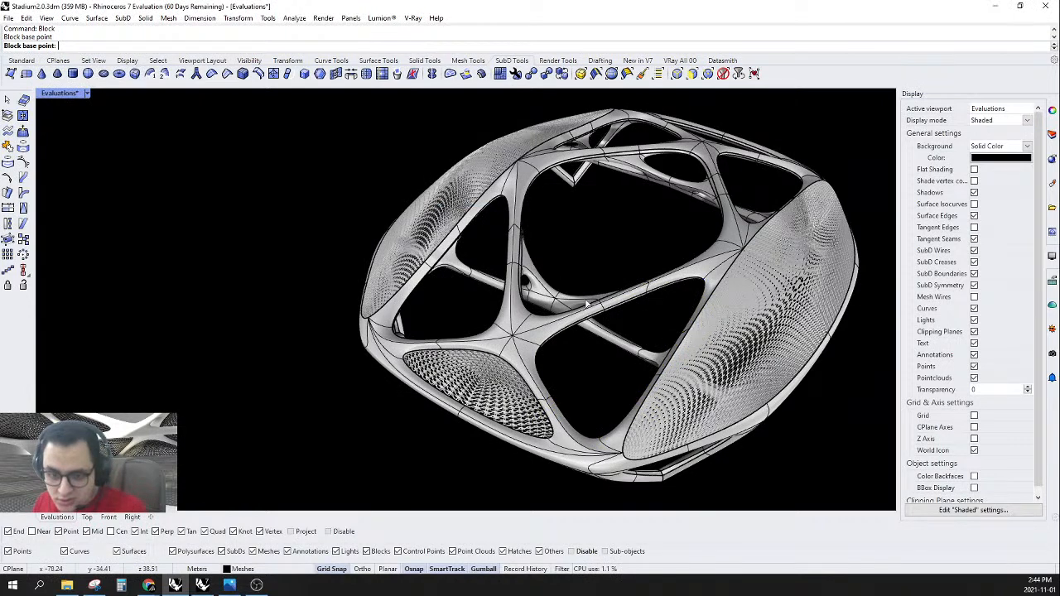
- Mirror a copy of the M2 block across the stadium's long axis, using the frame's central vertices as the mirror plane
{"action": "type", "text": "Mirror"}
{"action": "key", "text": "Return"}
{"action": "left_click", "coordinate": [513, 335]}
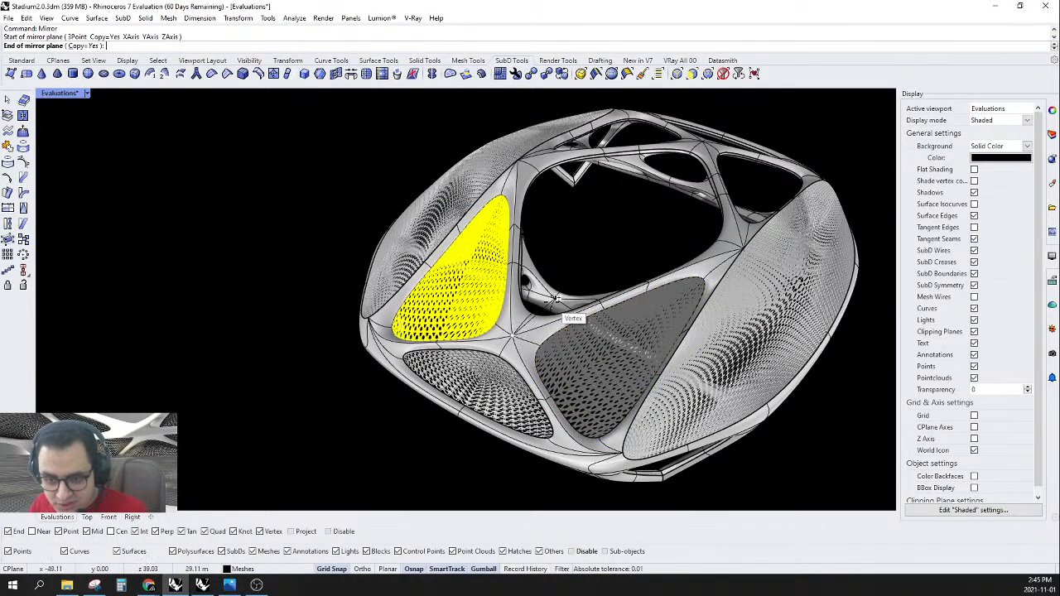
{"action": "left_click", "coordinate": [549, 300]}
{"action": "key", "text": "Escape"}
- Mirror copies of both M2 panels to the far end of the stadium, defining the mirror plane across the middle of the frame
{"action": "left_click", "coordinate": [445, 313]}
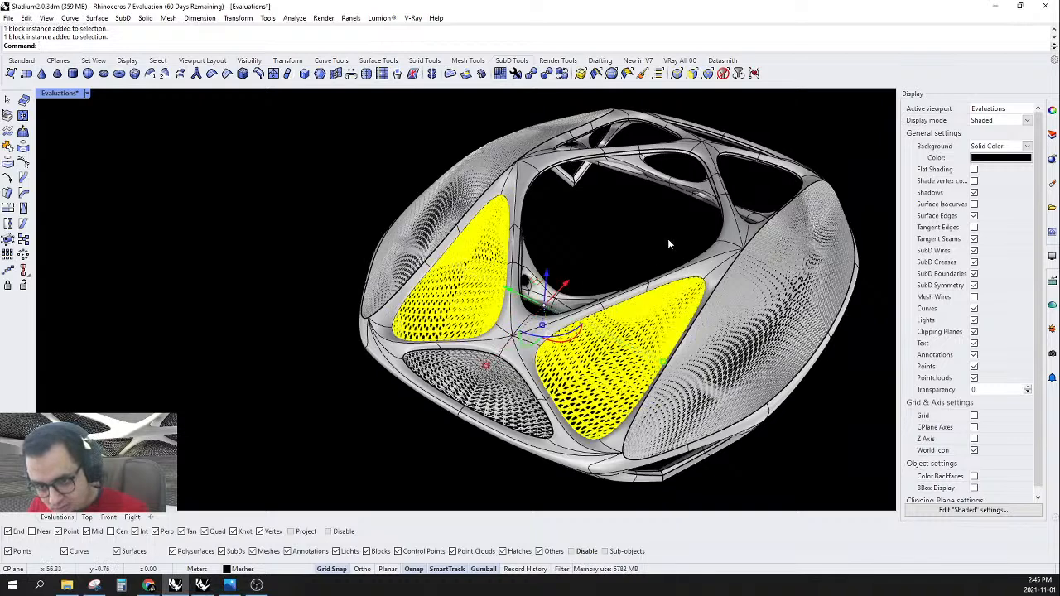
{"action": "type", "text": "Mirror"}
{"action": "key", "text": "Return"}
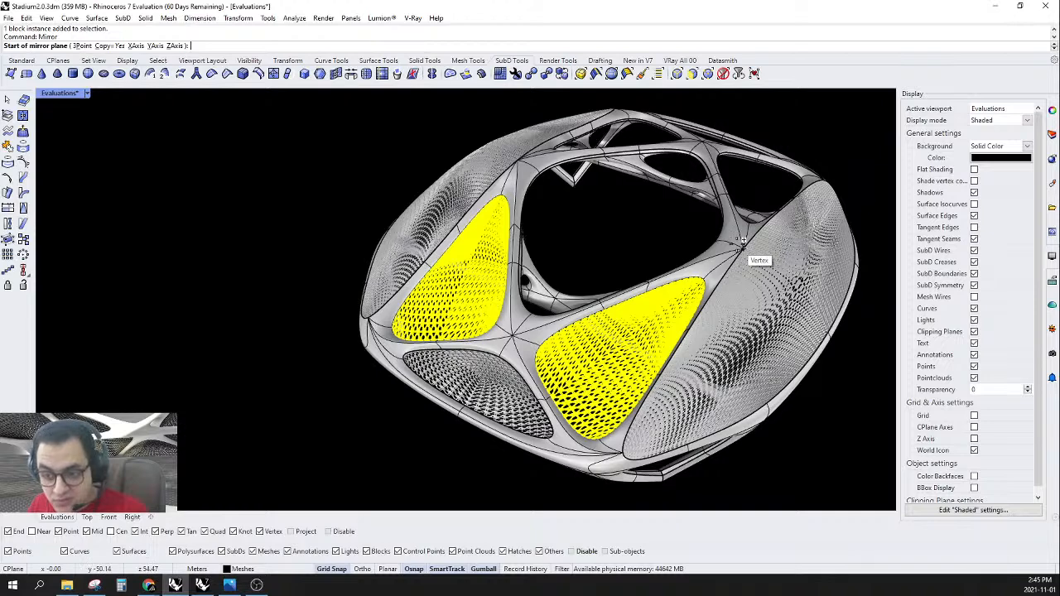
{"action": "left_click", "coordinate": [743, 241]}
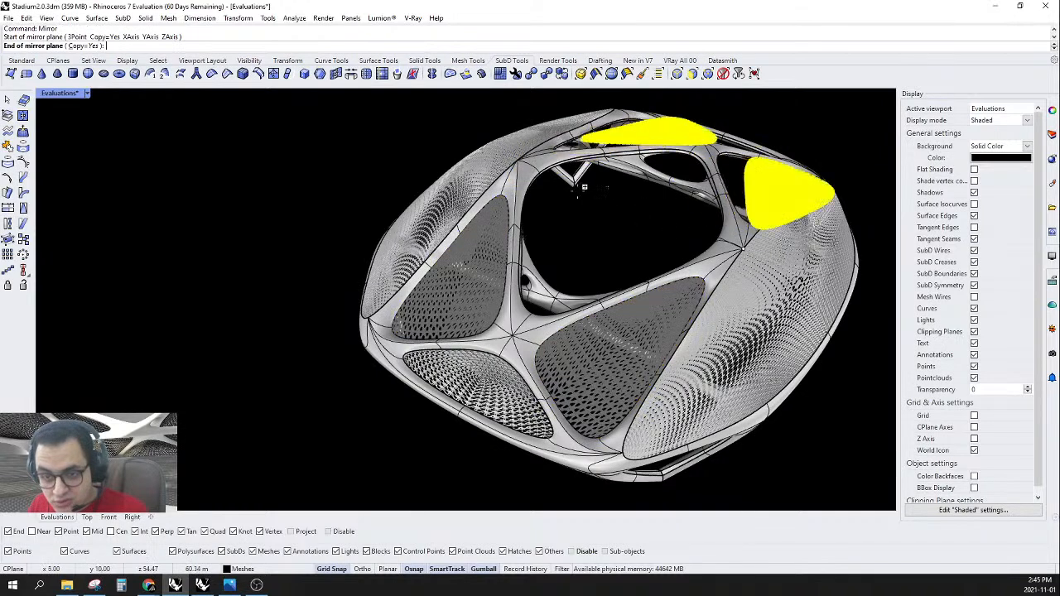
{"action": "left_click", "coordinate": [540, 170]}
{"action": "left_click", "coordinate": [618, 234]}
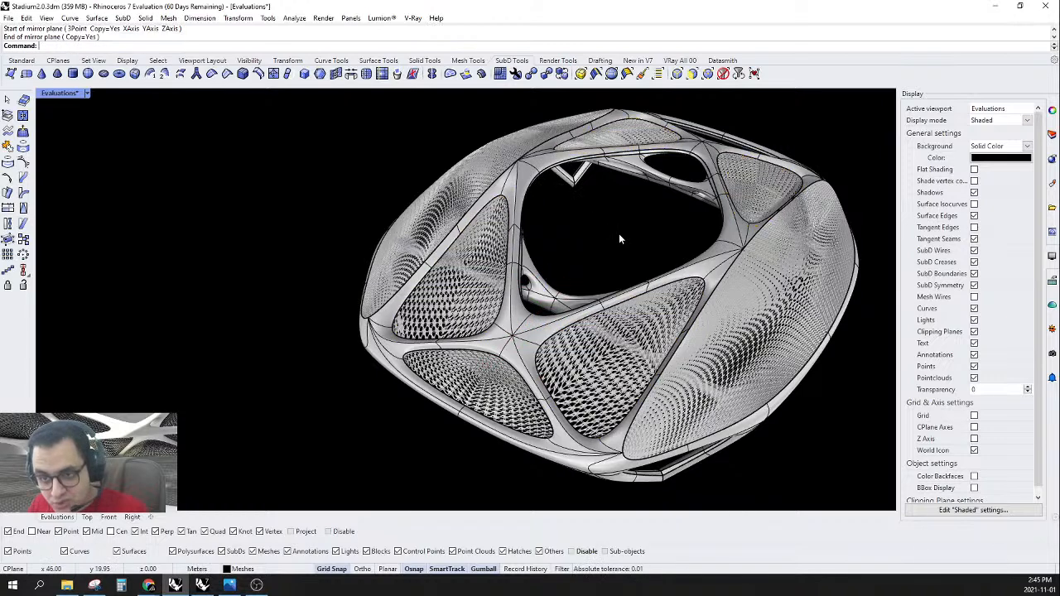
- Turn the end panel's baked meshes into a block named M3, with its base point on the panel
{"action": "left_click", "coordinate": [486, 400]}
{"action": "type", "text": "block"}
{"action": "key", "text": "Return"}
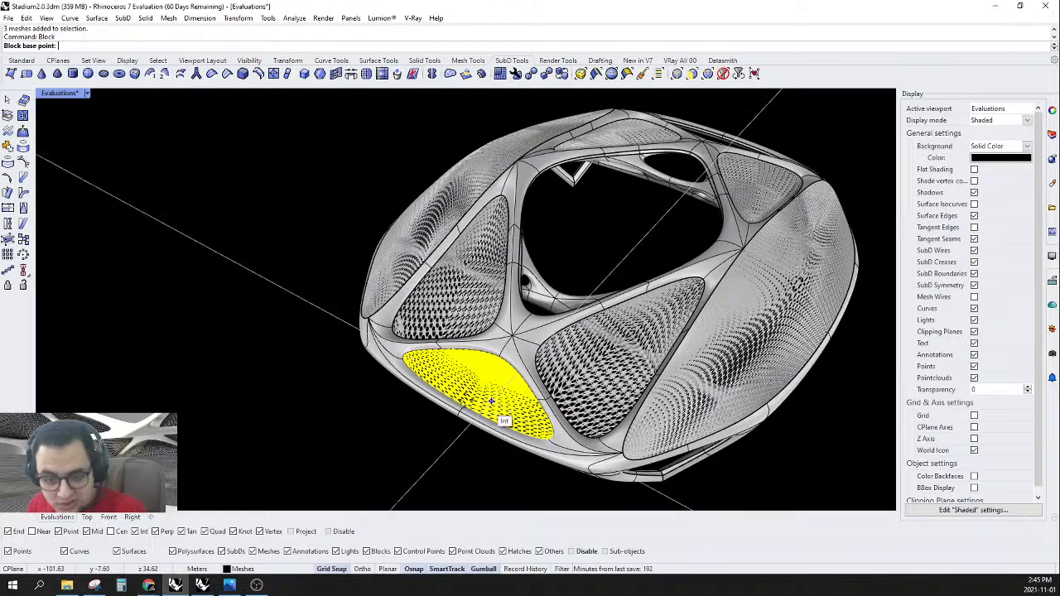
{"action": "left_click", "coordinate": [480, 402]}
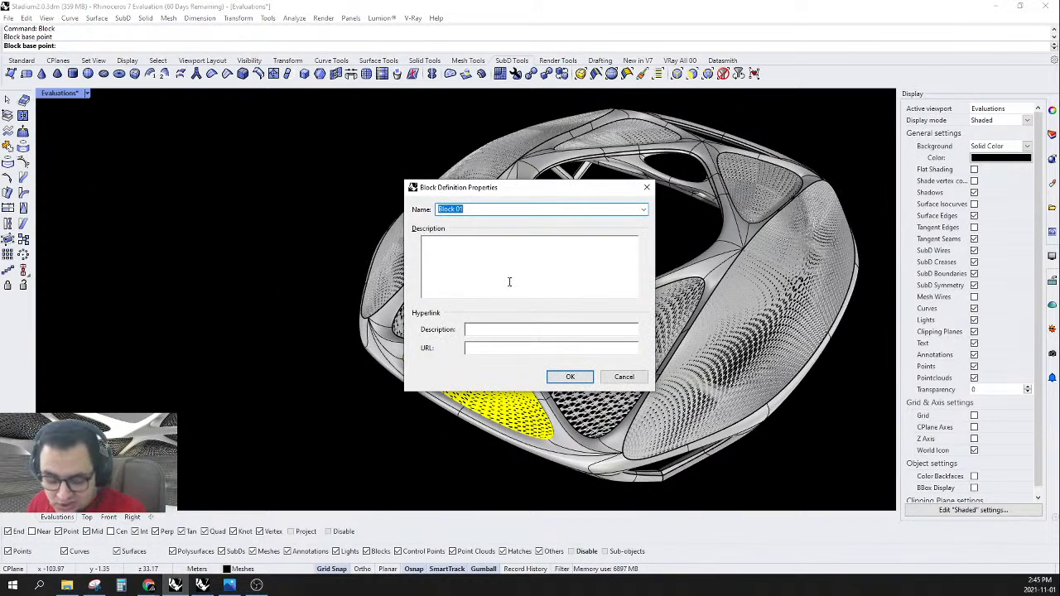
{"action": "type", "text": "M3"}
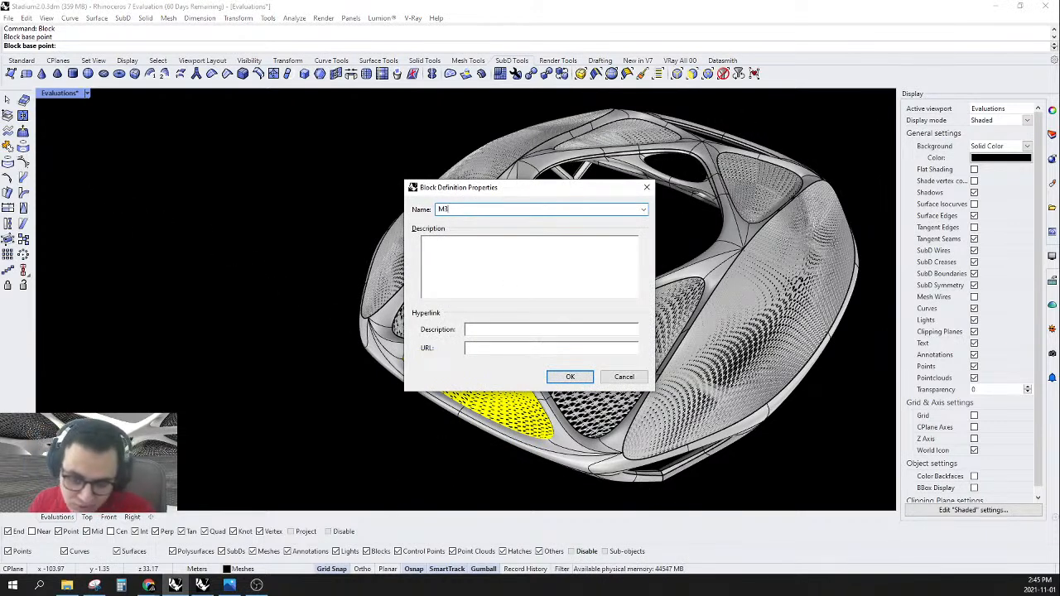
{"action": "key", "text": "Return"}
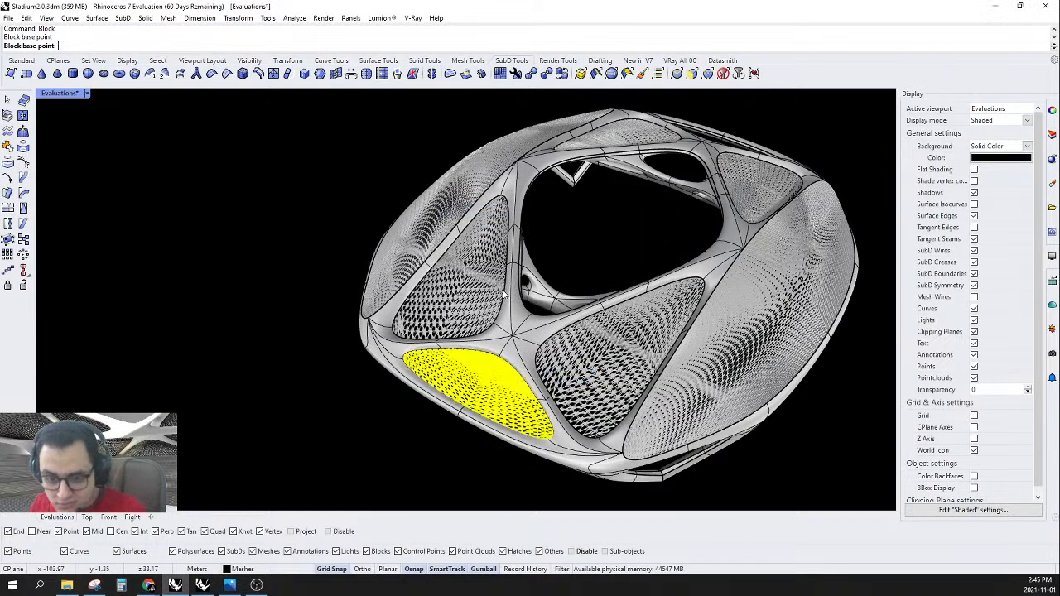
{"action": "type", "text": "mirror"}
{"action": "key", "text": "Return"}
{"action": "left_click", "coordinate": [513, 334]}
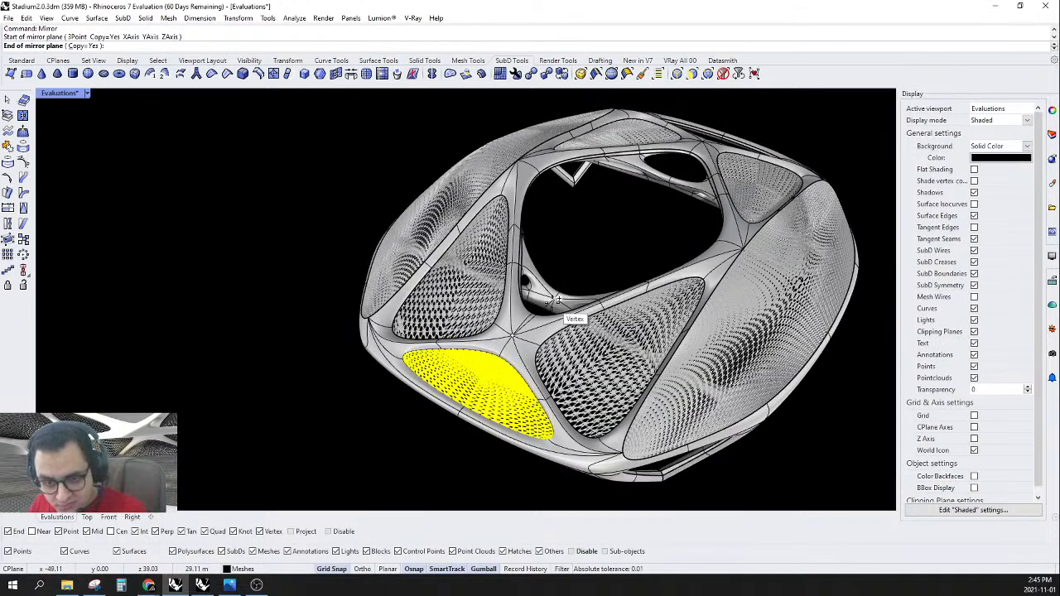
{"action": "left_click", "coordinate": [559, 300]}
- Mirror a copy of the M3 end panel to the far end of the stadium, with the mirror plane across the frame's middle
{"action": "key", "text": "Return"}
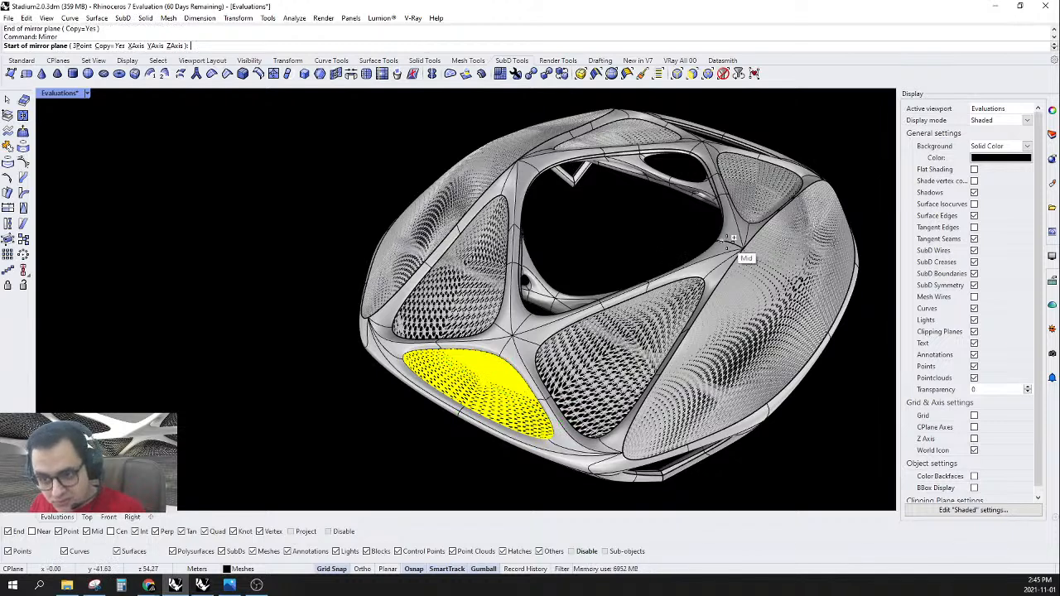
{"action": "left_click", "coordinate": [722, 241]}
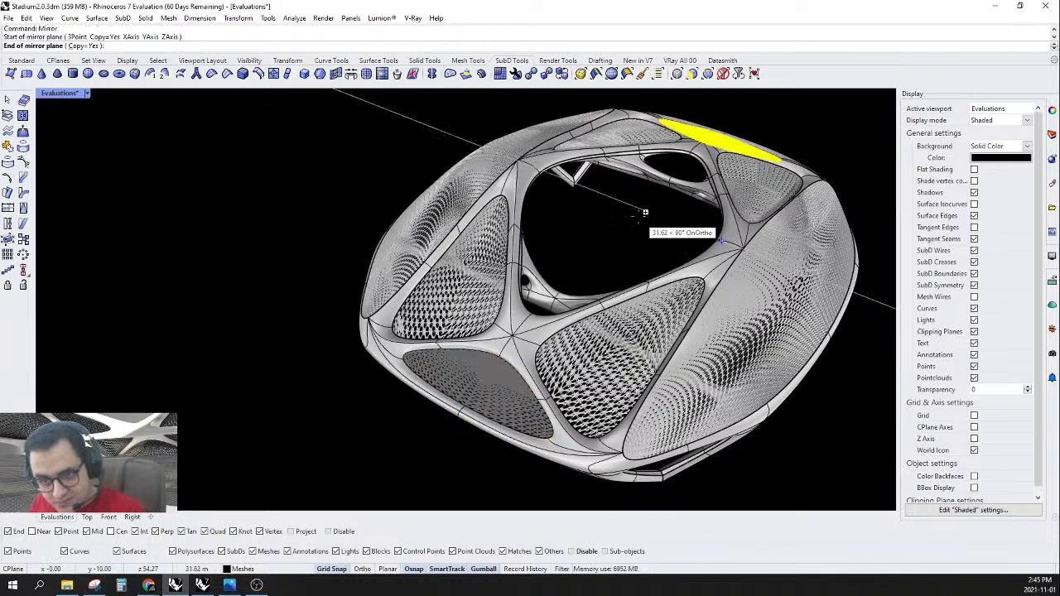
{"action": "left_click", "coordinate": [645, 213]}
{"action": "key", "text": "Escape"}
- Examine the panelled stadium from above and from the side, including a close-up of the perforated mesh pattern
{"action": "scroll", "coordinate": [561, 268], "scroll_direction": "down", "scroll_amount": 1}
{"action": "right_click_drag", "start_coordinate": [735, 247], "coordinate": [755, 281]}
{"action": "right_click_drag", "start_coordinate": [752, 323], "coordinate": [727, 304]}
{"action": "scroll", "coordinate": [727, 306], "scroll_direction": "up", "scroll_amount": 3}
{"action": "scroll", "coordinate": [630, 334], "scroll_direction": "down", "scroll_amount": 2}
{"action": "right_click_drag", "start_coordinate": [630, 335], "coordinate": [613, 381]}
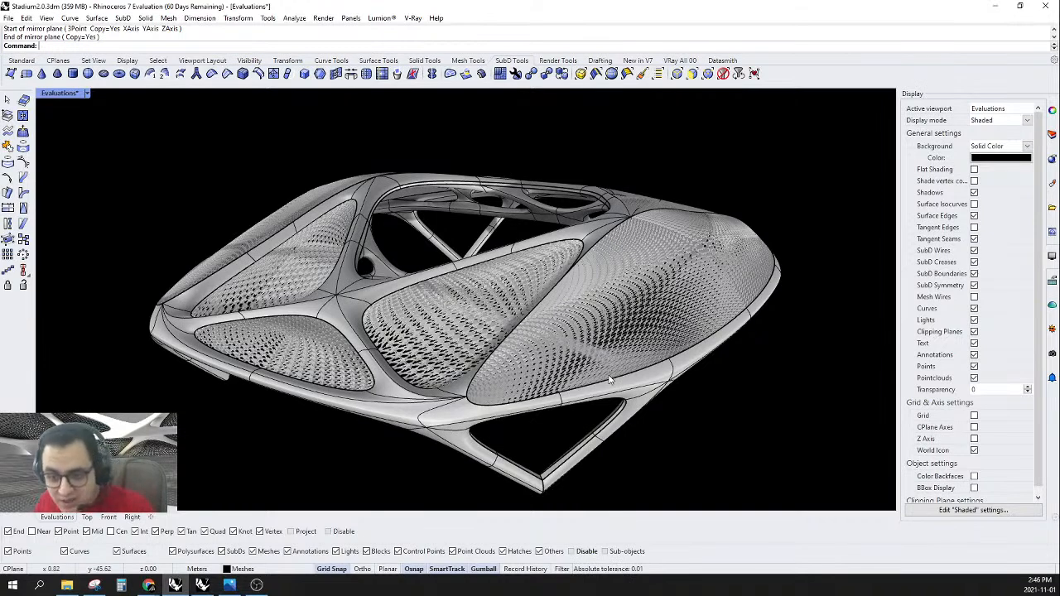
{"action": "right_click_drag", "start_coordinate": [609, 380], "coordinate": [642, 374]}
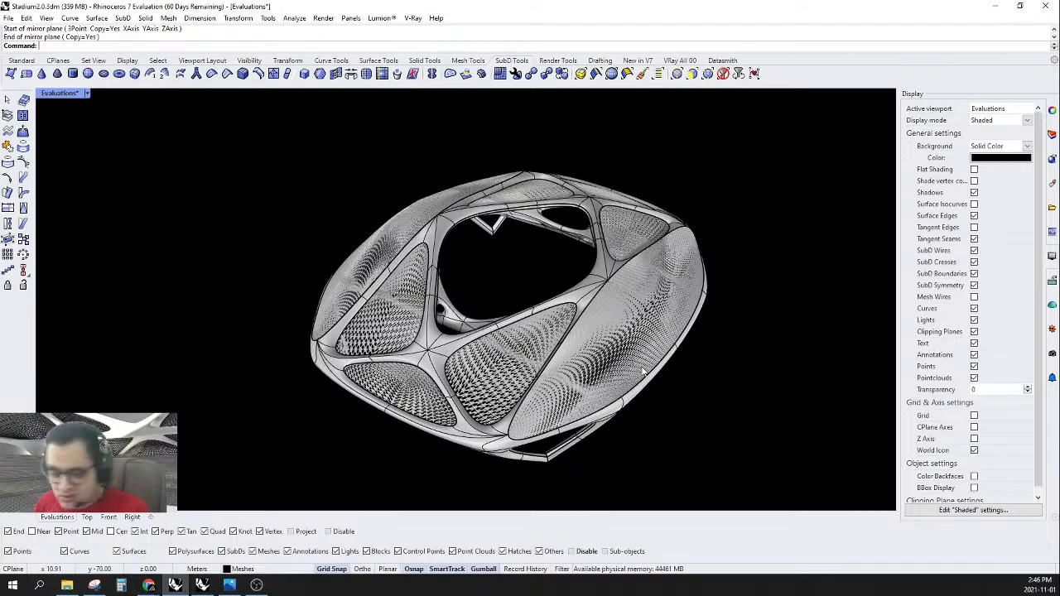
{"action": "right_click_drag", "start_coordinate": [630, 368], "coordinate": [532, 350]}
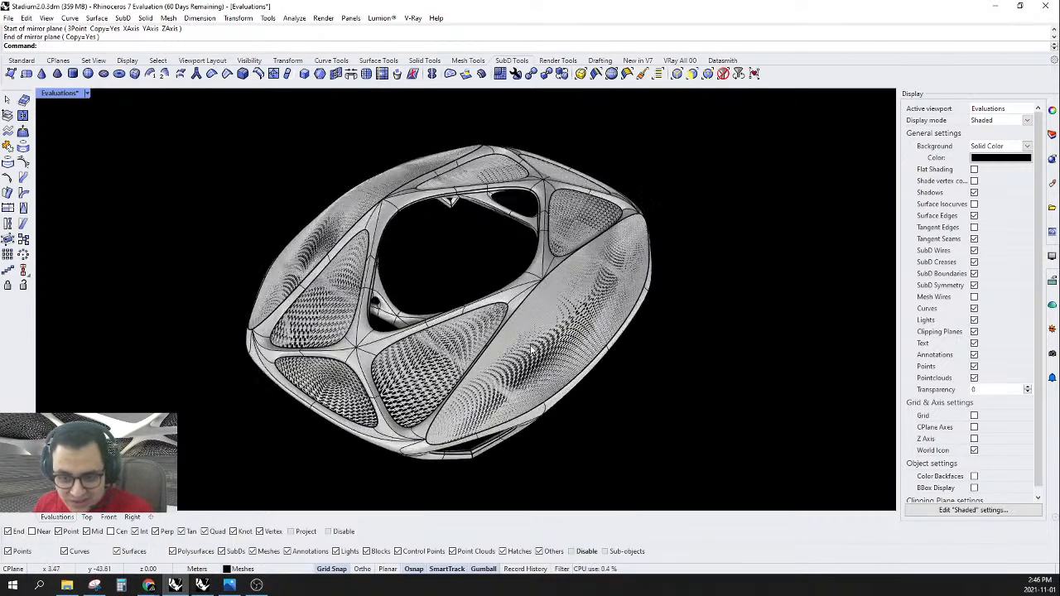
{"action": "scroll", "coordinate": [533, 350], "scroll_direction": "up", "scroll_amount": 10}
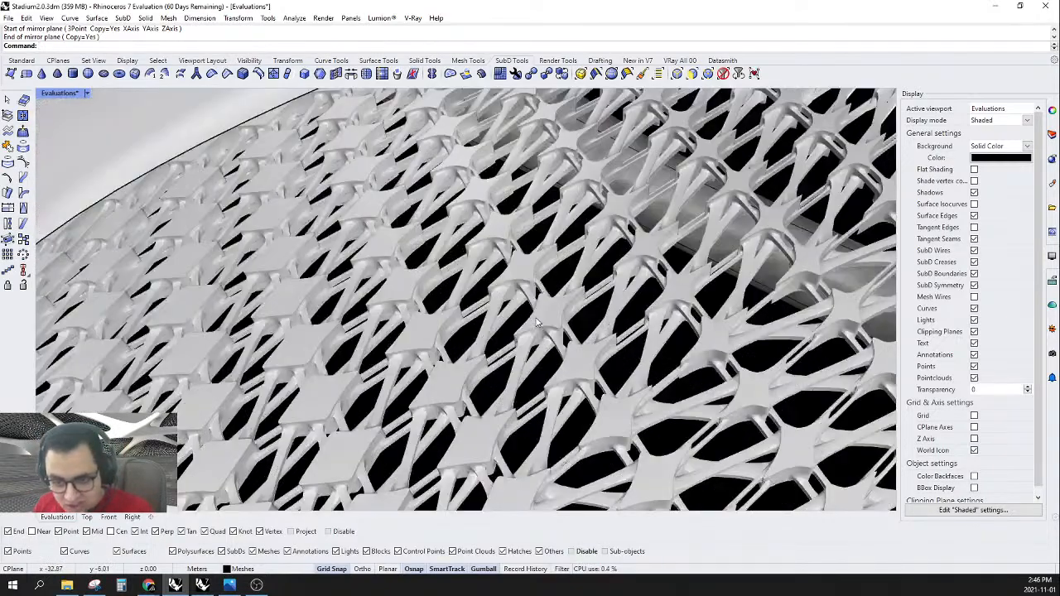
{"action": "scroll", "coordinate": [536, 339], "scroll_direction": "down", "scroll_amount": 5}
{"action": "right_click_drag", "start_coordinate": [534, 341], "coordinate": [791, 315]}
{"action": "scroll", "coordinate": [515, 330], "scroll_direction": "down", "scroll_amount": 7}
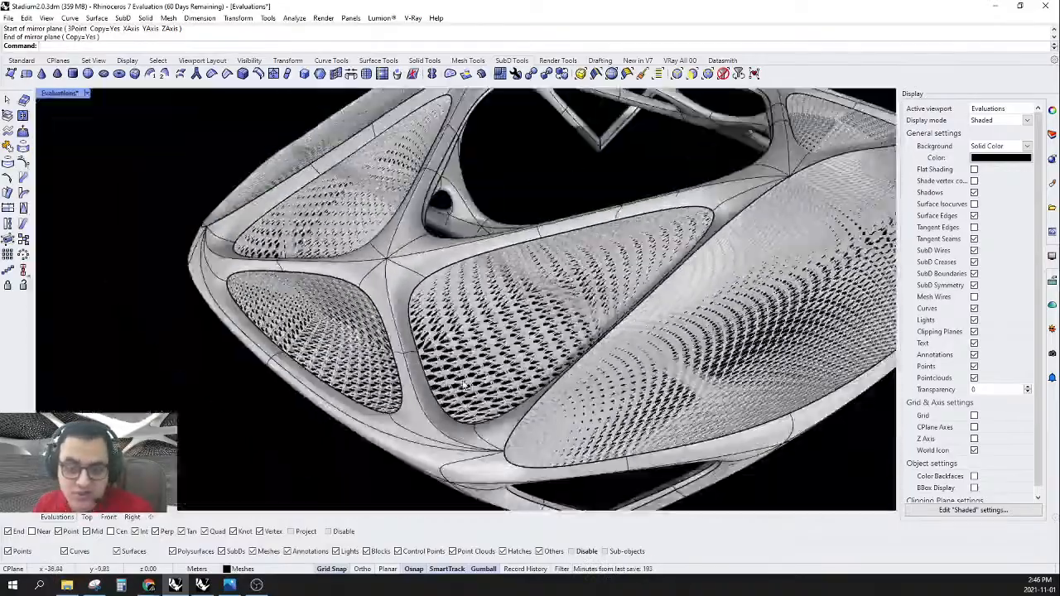
{"action": "scroll", "coordinate": [556, 396], "scroll_direction": "down", "scroll_amount": 8}
{"action": "right_click_drag", "start_coordinate": [556, 393], "coordinate": [518, 393]}
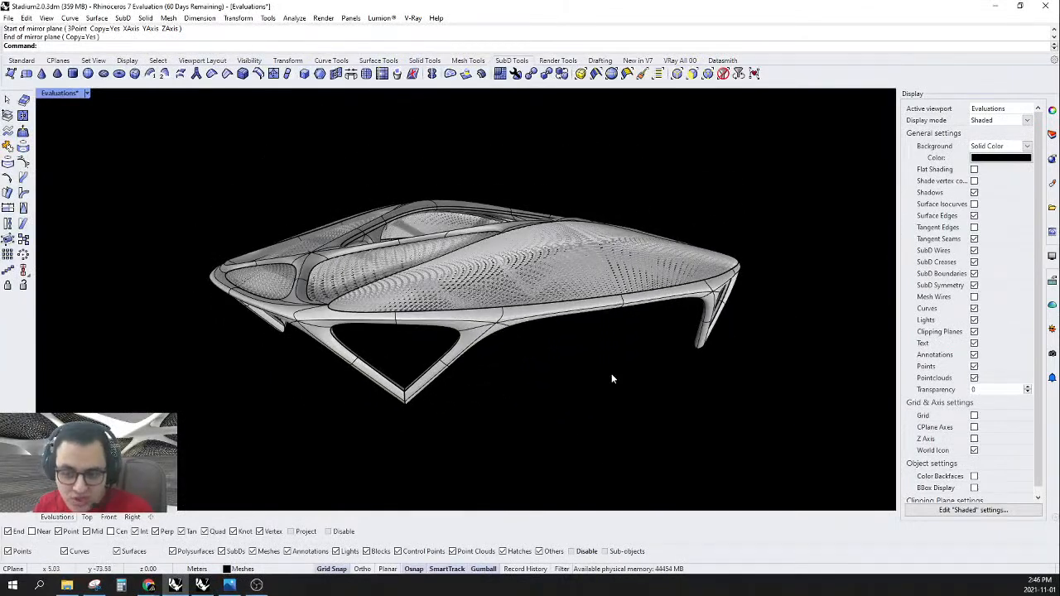
{"action": "right_click_drag", "start_coordinate": [574, 375], "coordinate": [684, 356]}
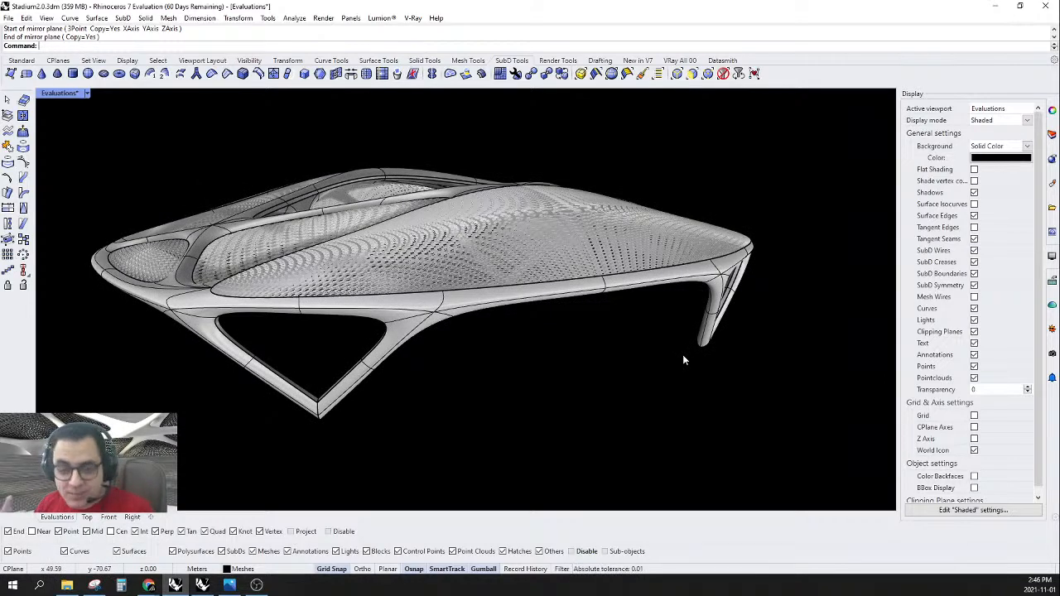
- Limit selection to edges and select the SubD edges at the lower tip of a corner leg, clearing the selection at the end
{"action": "right_click_drag", "start_coordinate": [682, 356], "coordinate": [693, 386]}
{"action": "scroll", "coordinate": [691, 386], "scroll_direction": "up", "scroll_amount": 6}
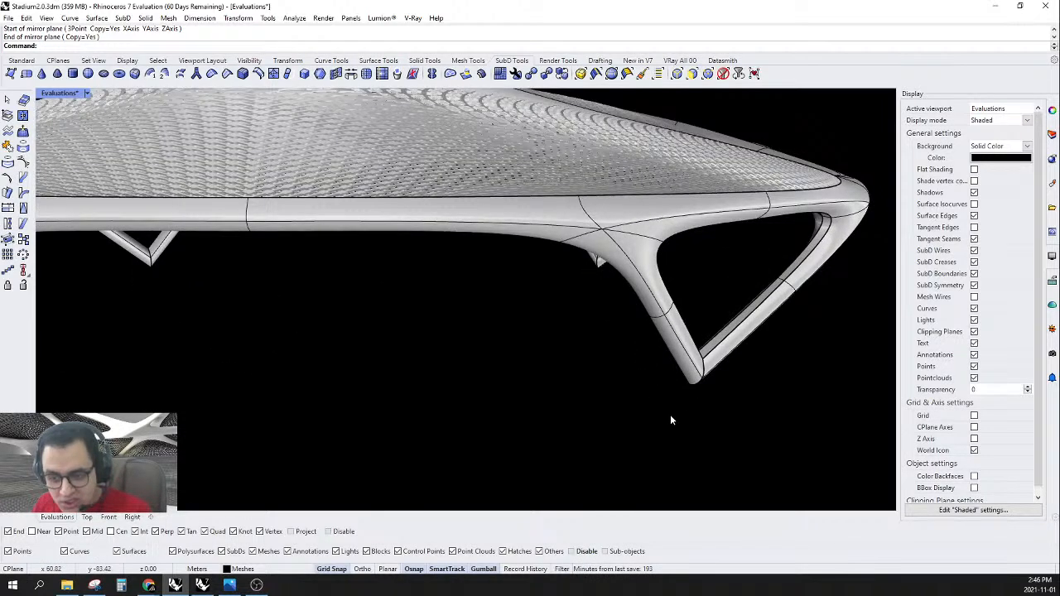
{"action": "left_click", "coordinate": [691, 74]}
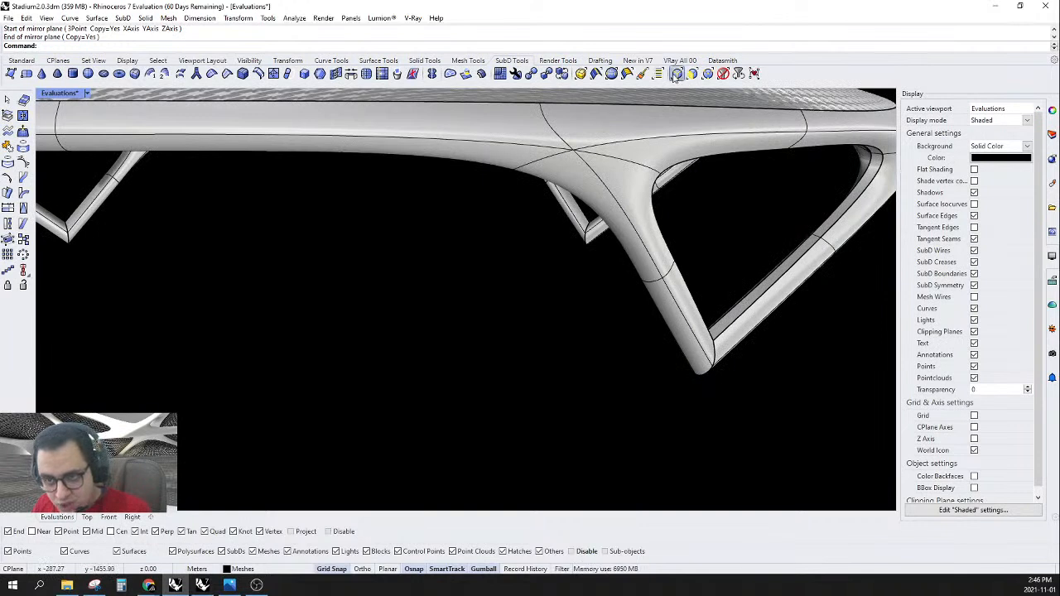
{"action": "left_click_drag", "start_coordinate": [647, 400], "coordinate": [777, 290]}
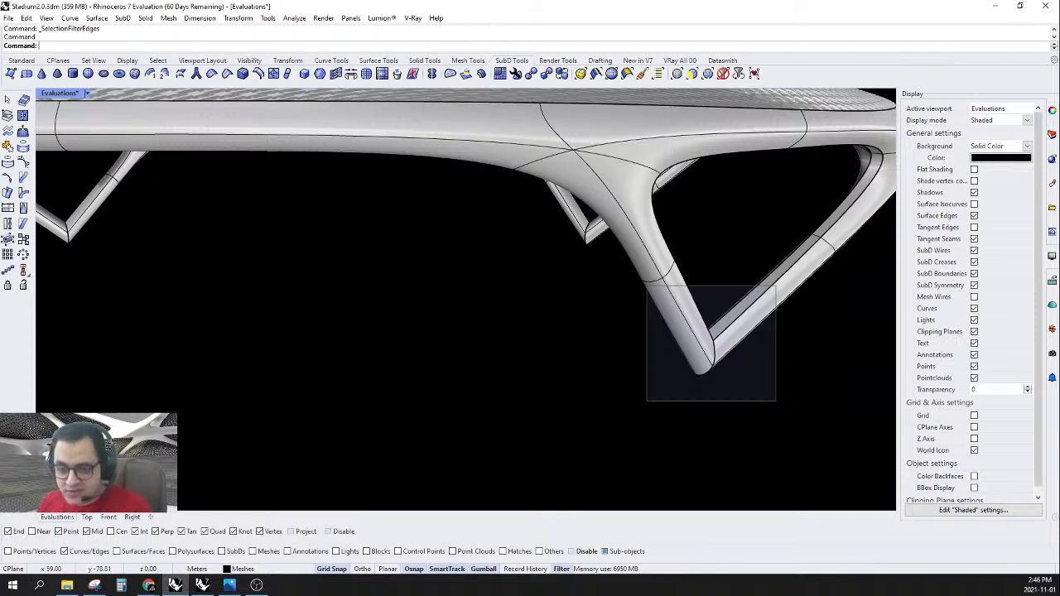
{"action": "scroll", "coordinate": [702, 326], "scroll_direction": "down", "scroll_amount": 3}
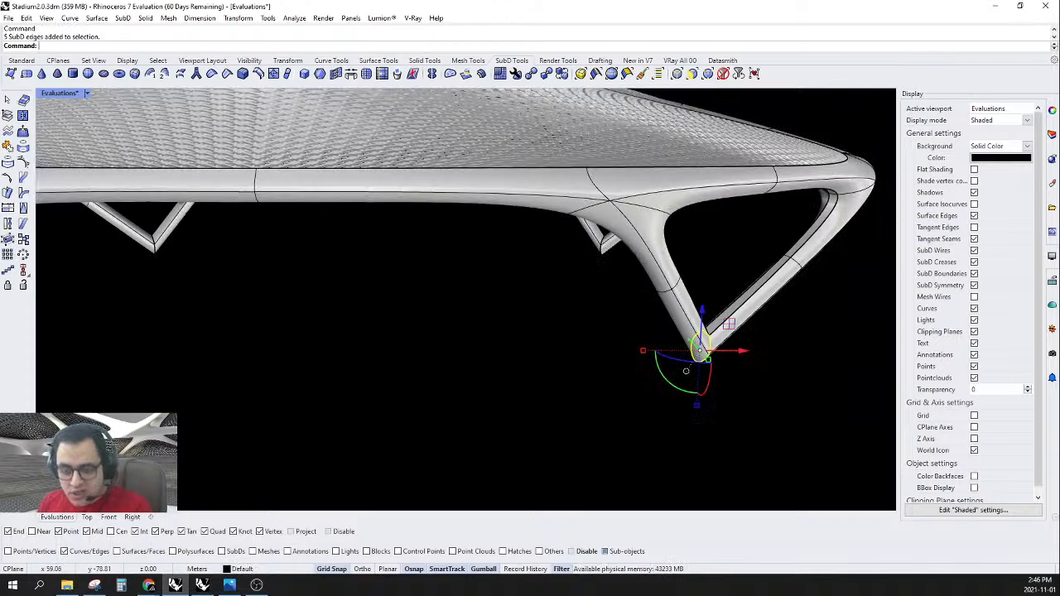
{"action": "key", "text": "Escape"}
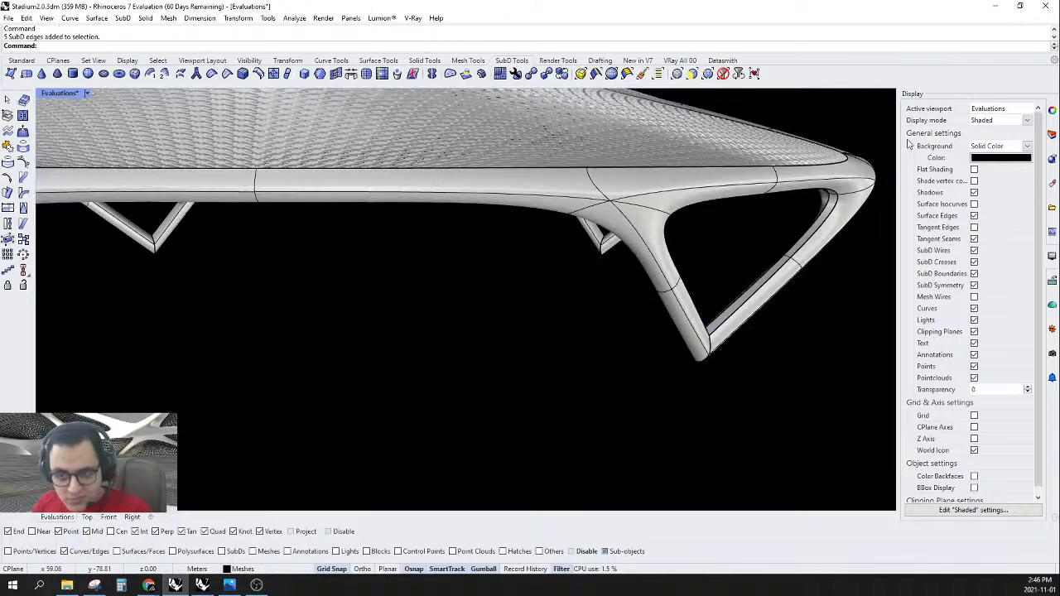
- Start inserting an edge loop across the corner leg's lower strut, set its offset mode to Proportional, and cancel the insertion
{"action": "scroll", "coordinate": [812, 200], "scroll_direction": "down", "scroll_amount": 5}
{"action": "right_click_drag", "start_coordinate": [495, 298], "coordinate": [595, 306]}
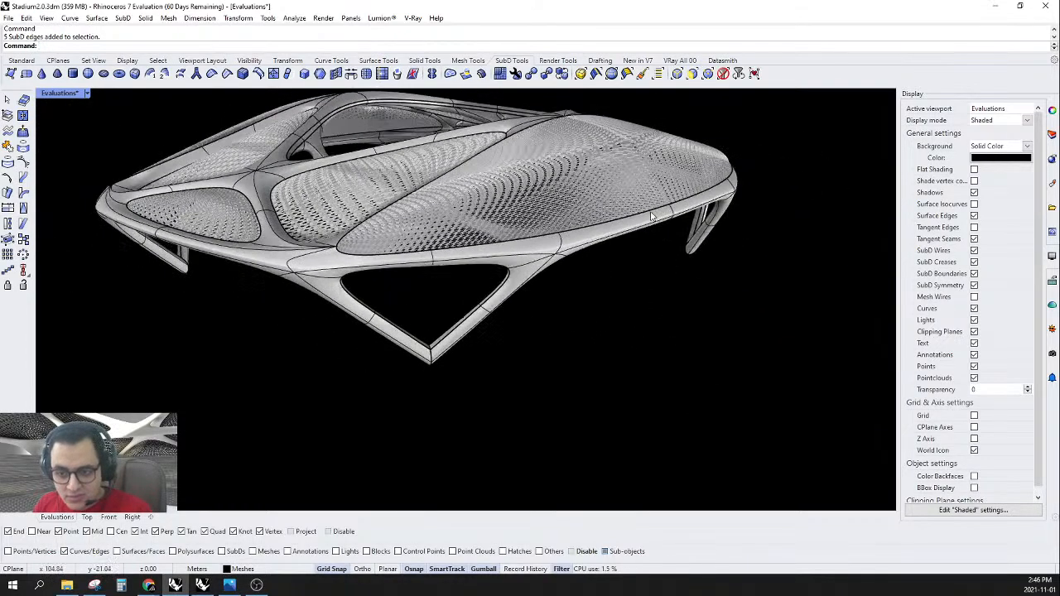
{"action": "scroll", "coordinate": [594, 311], "scroll_direction": "up", "scroll_amount": 6}
{"action": "scroll", "coordinate": [611, 207], "scroll_direction": "down", "scroll_amount": 2}
{"action": "right_click_drag", "start_coordinate": [654, 222], "coordinate": [681, 305]}
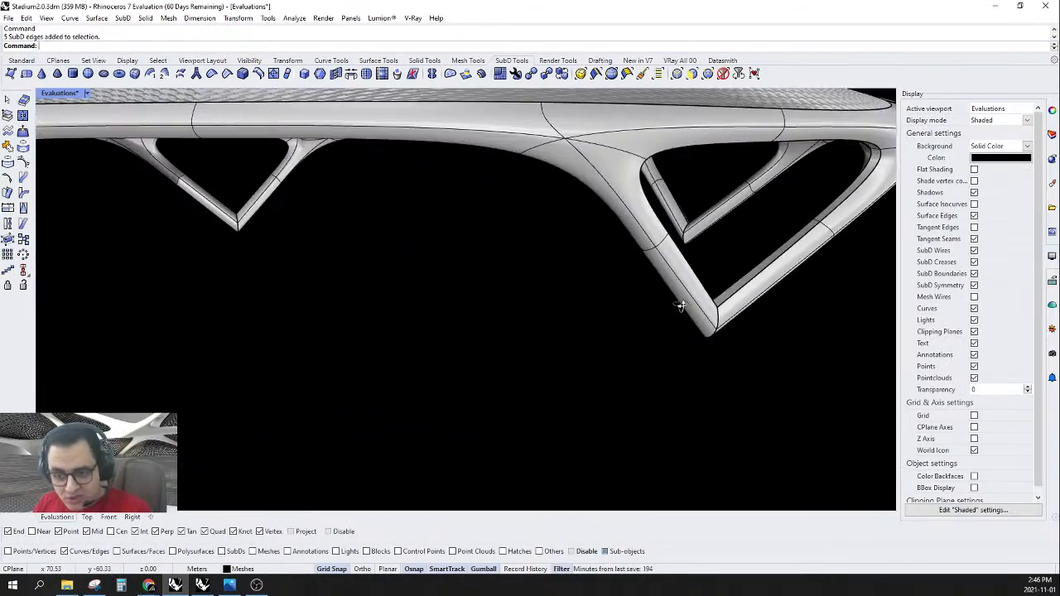
{"action": "scroll", "coordinate": [680, 305], "scroll_direction": "up", "scroll_amount": 3}
{"action": "left_click_drag", "start_coordinate": [684, 226], "coordinate": [534, 358]}
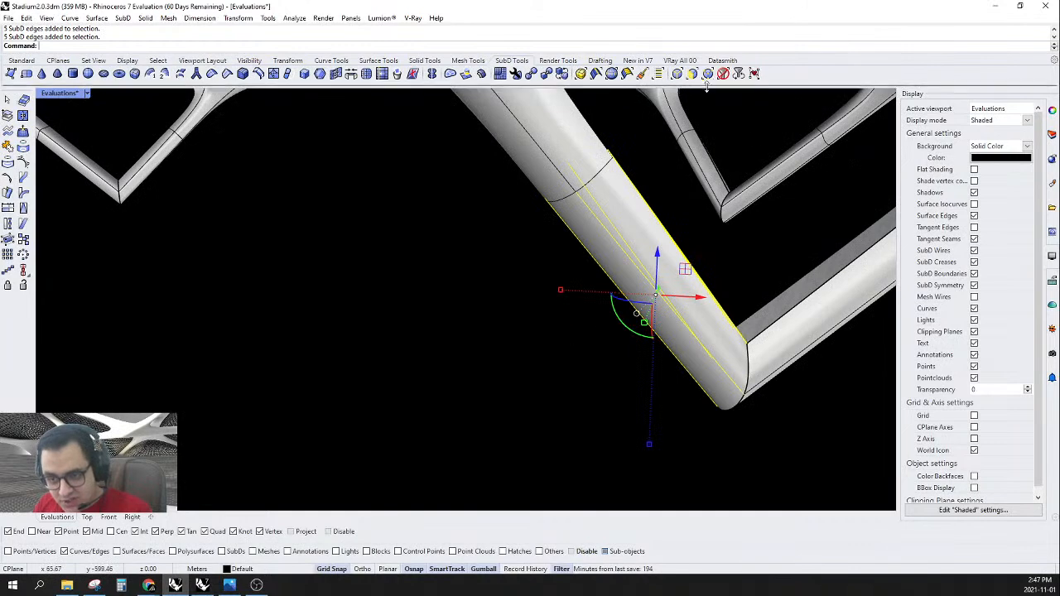
{"action": "scroll", "coordinate": [700, 317], "scroll_direction": "down", "scroll_amount": 6}
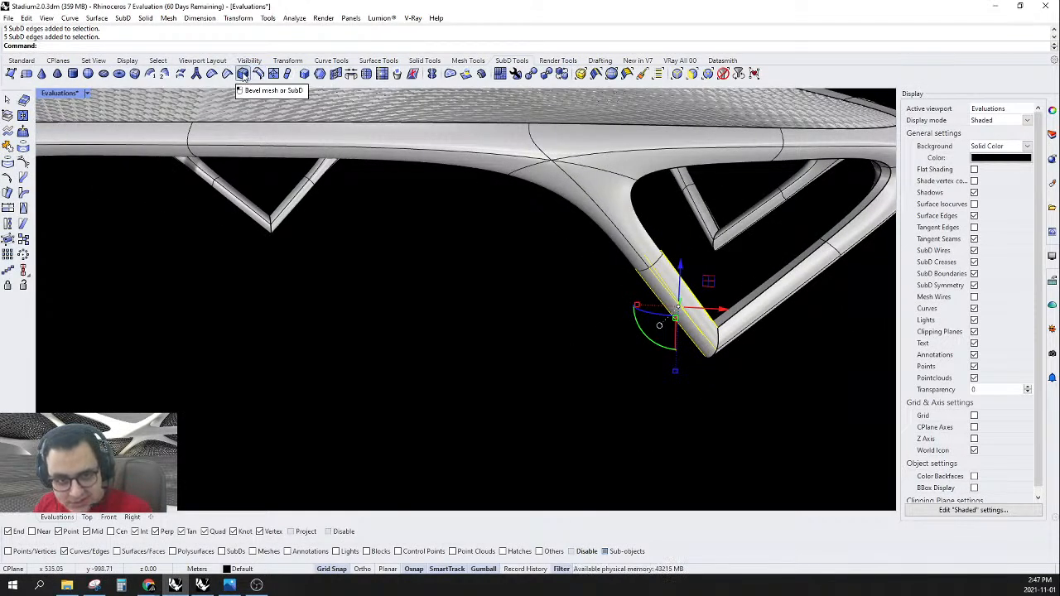
{"action": "left_click", "coordinate": [257, 73]}
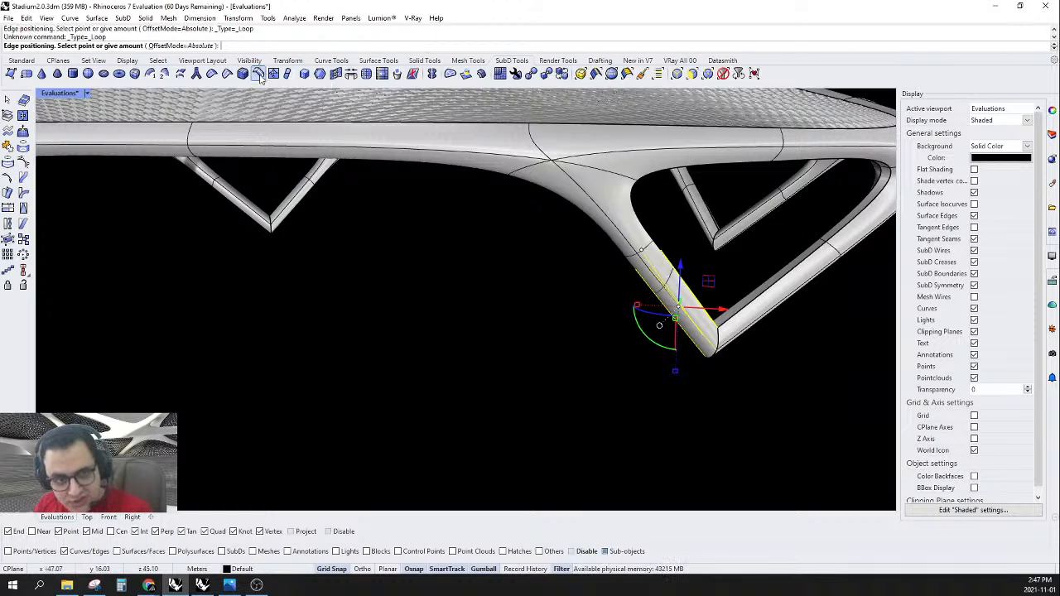
{"action": "left_click", "coordinate": [199, 47]}
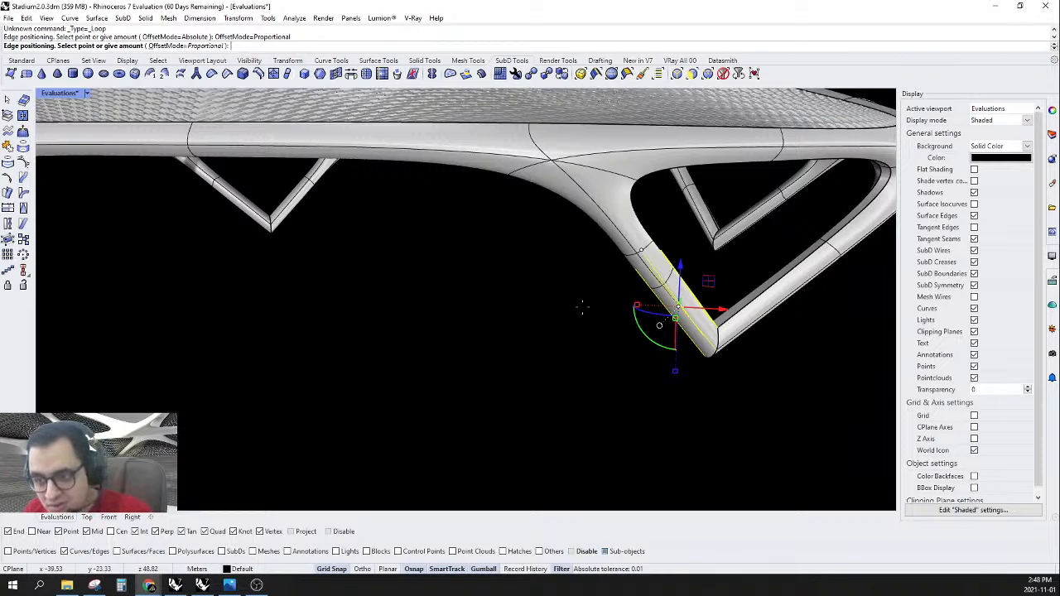
{"action": "scroll", "coordinate": [582, 308], "scroll_direction": "up", "scroll_amount": 3}
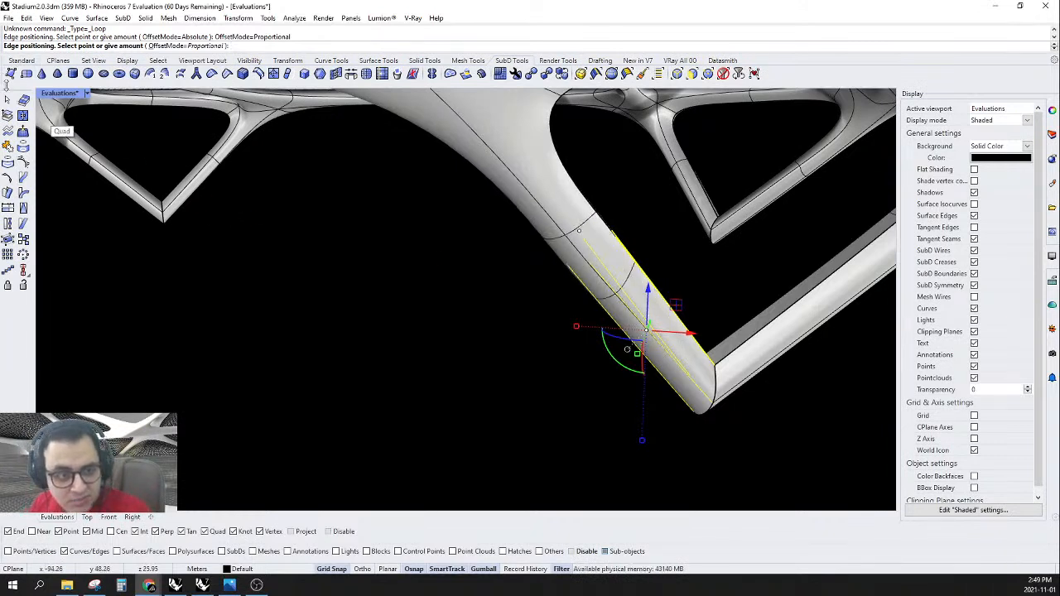
{"action": "left_click", "coordinate": [9, 101]}
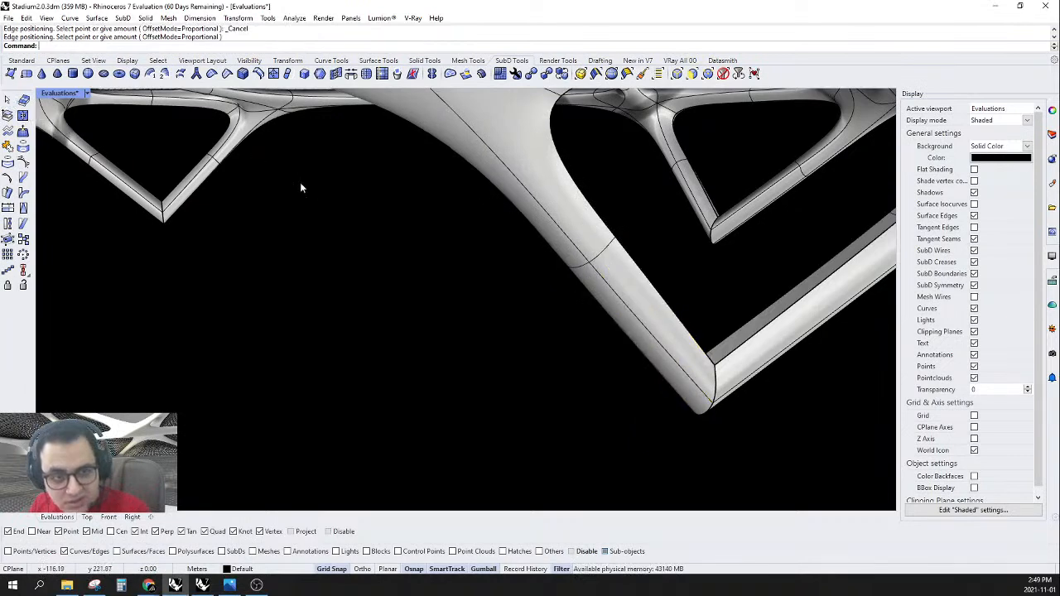
- Make the Default layer current and hide the Meshes layer so only the SubD frame is displayed
{"action": "scroll", "coordinate": [578, 351], "scroll_direction": "down", "scroll_amount": 4}
{"action": "right_click_drag", "start_coordinate": [531, 335], "coordinate": [550, 348]}
{"action": "left_click", "coordinate": [1051, 136]}
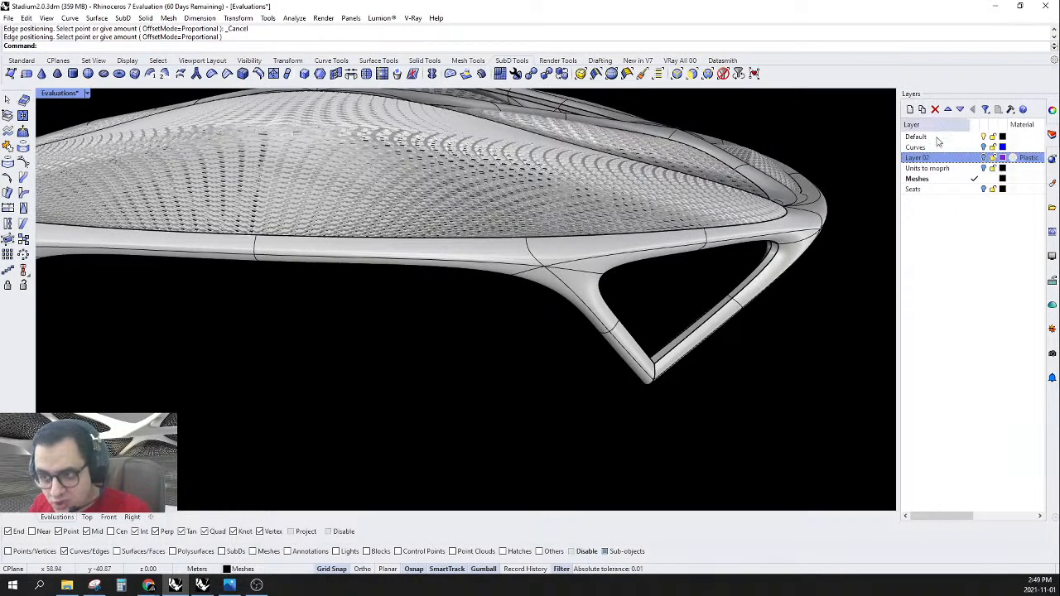
{"action": "left_click", "coordinate": [973, 136]}
{"action": "left_click", "coordinate": [983, 179]}
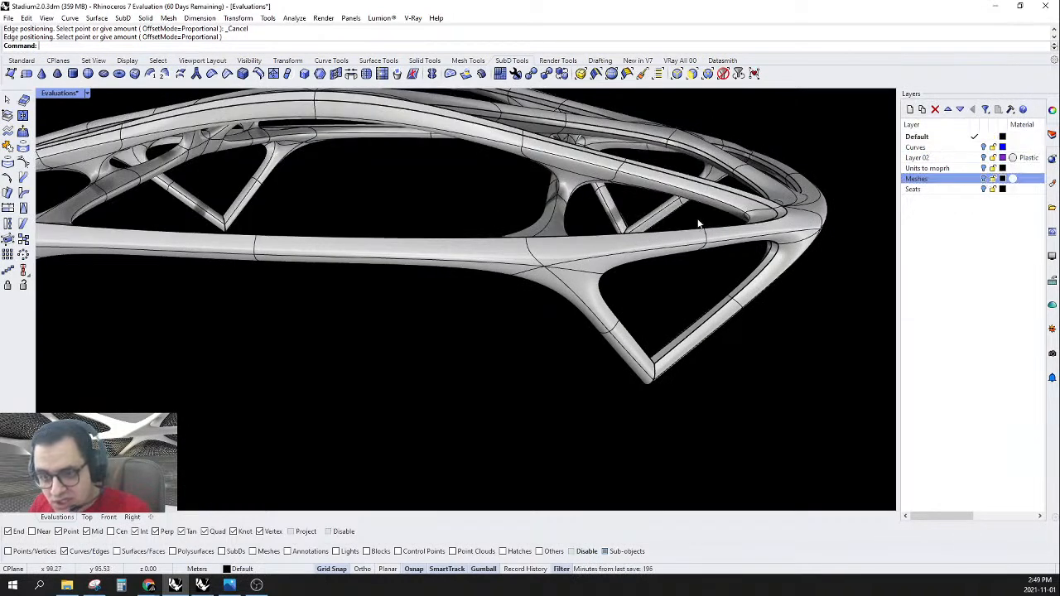
- Save the Stadium2.0 model file
{"action": "scroll", "coordinate": [723, 216], "scroll_direction": "down", "scroll_amount": 4}
{"action": "right_click_drag", "start_coordinate": [542, 248], "coordinate": [633, 279]}
{"action": "key", "text": "ctrl+s"}
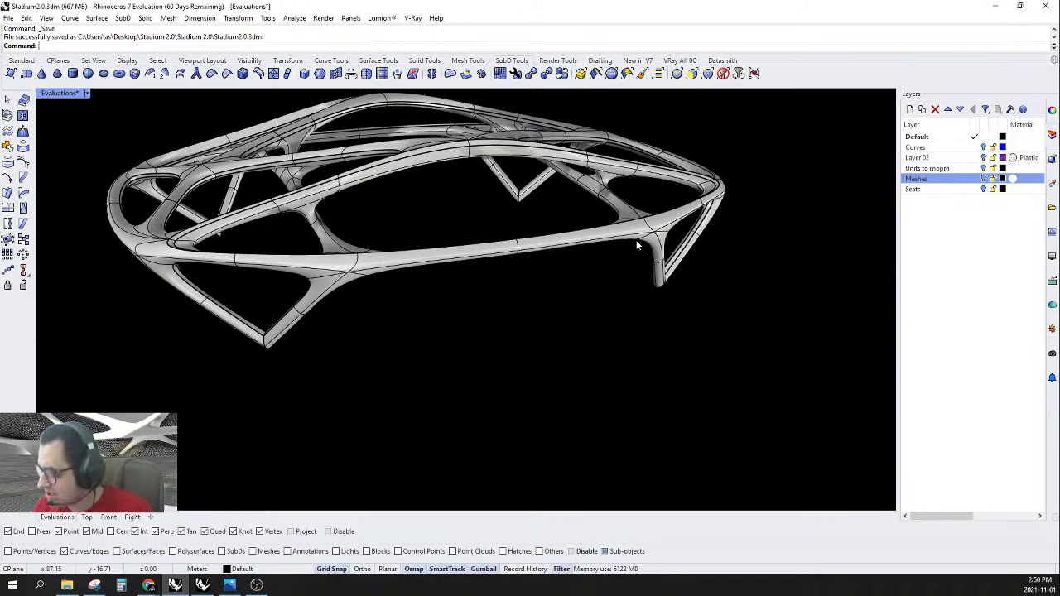
- Select the SubD edges along the lower strut of the frame's corner leg
{"action": "right_click_drag", "start_coordinate": [525, 222], "coordinate": [607, 309]}
{"action": "scroll", "coordinate": [629, 311], "scroll_direction": "up", "scroll_amount": 4}
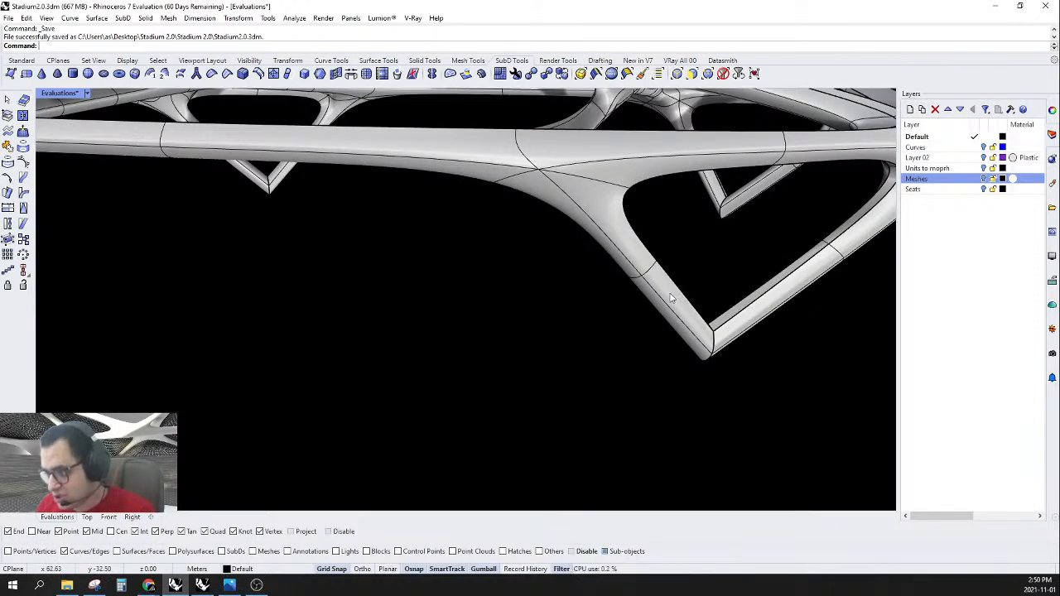
{"action": "scroll", "coordinate": [674, 296], "scroll_direction": "up", "scroll_amount": 2}
{"action": "left_click_drag", "start_coordinate": [646, 347], "coordinate": [611, 379]}
{"action": "right_click_drag", "start_coordinate": [611, 379], "coordinate": [565, 390]}
{"action": "scroll", "coordinate": [623, 311], "scroll_direction": "up", "scroll_amount": 5}
{"action": "mouse_move", "coordinate": [626, 342]}
{"action": "right_mouse_down"}
{"action": "mouse_move", "coordinate": [637, 367]}
{"action": "mouse_move", "coordinate": [549, 336]}
{"action": "mouse_move", "coordinate": [620, 358]}
{"action": "right_mouse_up"}
{"action": "scroll", "coordinate": [637, 368], "scroll_direction": "down", "scroll_amount": 5}
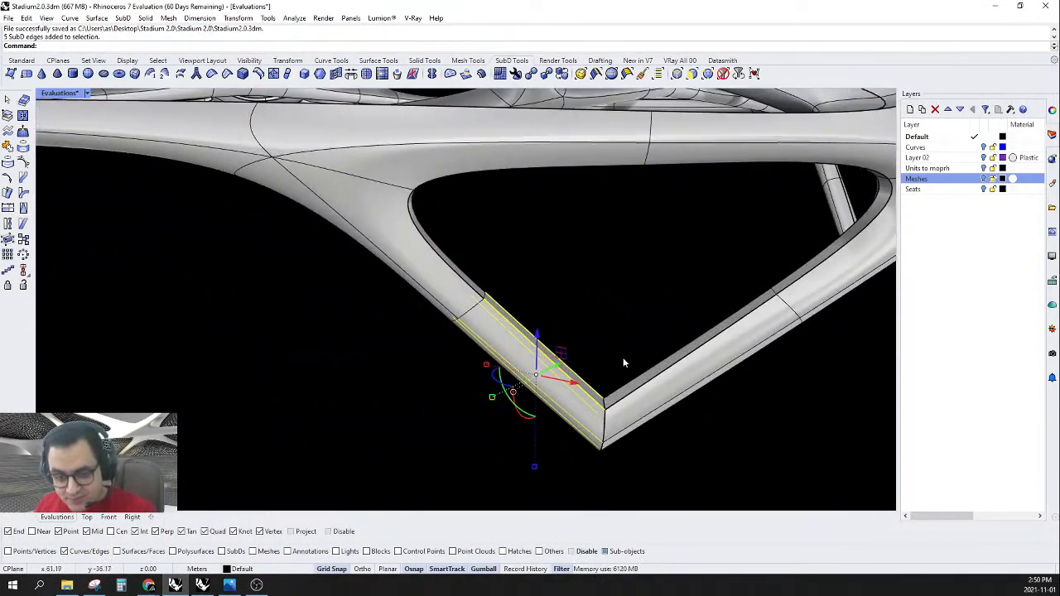
{"action": "right_click_drag", "start_coordinate": [547, 387], "coordinate": [563, 375]}
{"action": "scroll", "coordinate": [648, 291], "scroll_direction": "down", "scroll_amount": 5}
{"action": "right_click_drag", "start_coordinate": [647, 292], "coordinate": [624, 322]}
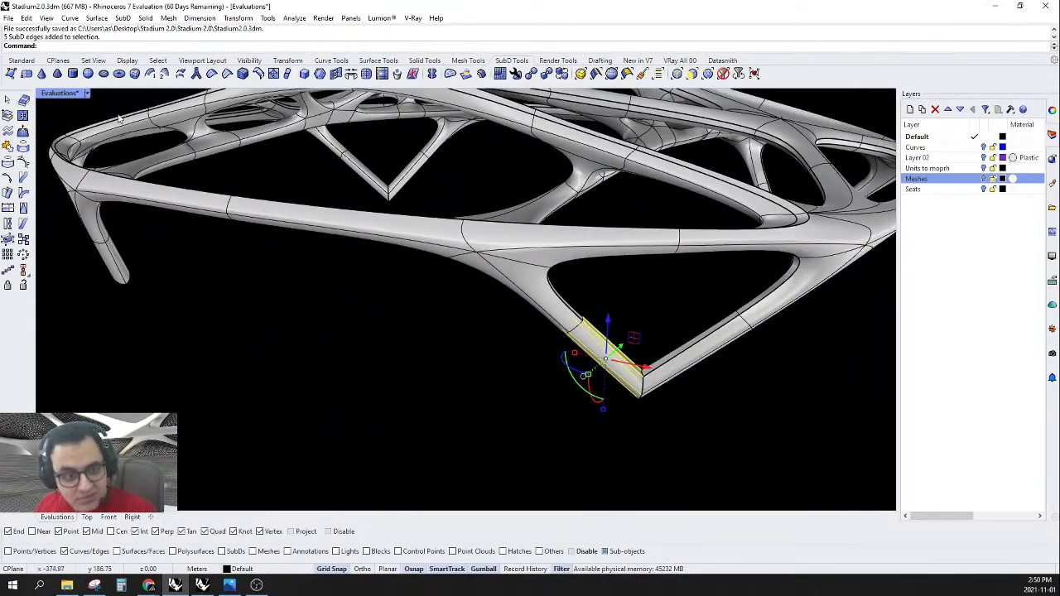
- Set the Shaded mode background to Use Application Settings and show the grid and CPlane axes
{"action": "left_click", "coordinate": [1050, 254]}
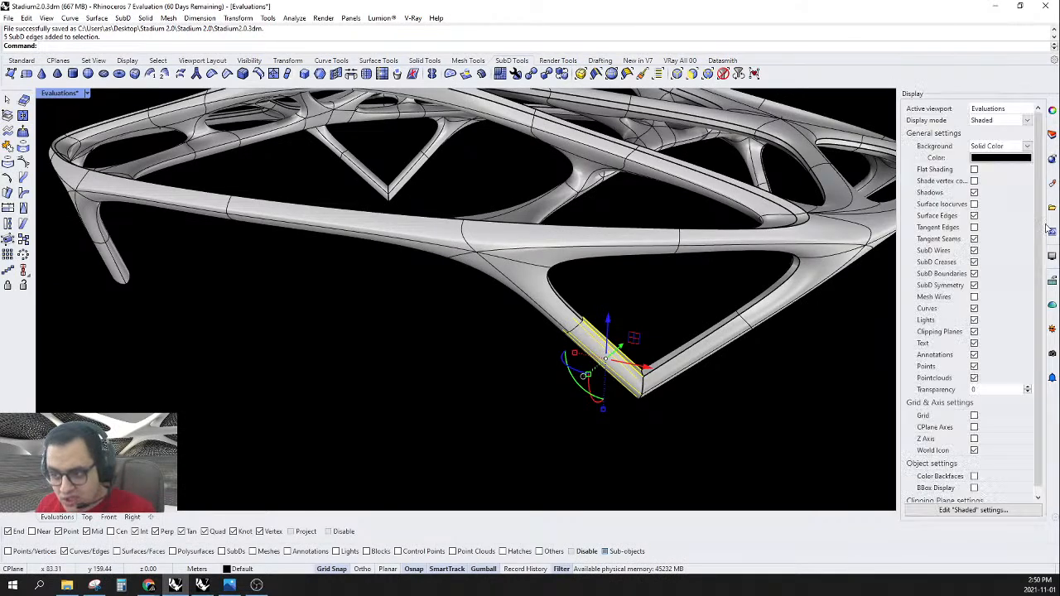
{"action": "left_click", "coordinate": [1000, 146]}
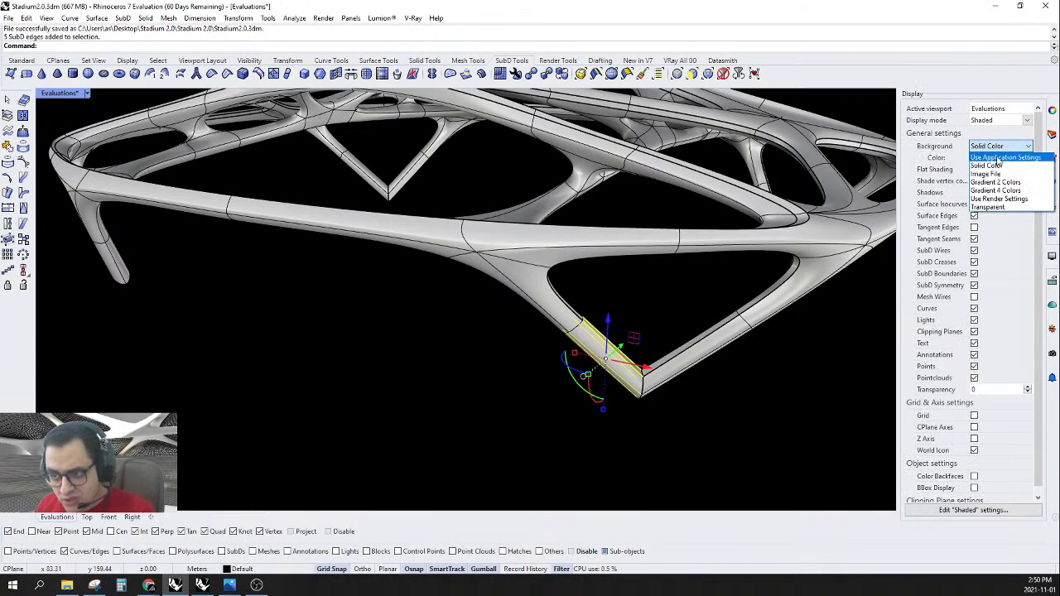
{"action": "left_click", "coordinate": [1001, 157]}
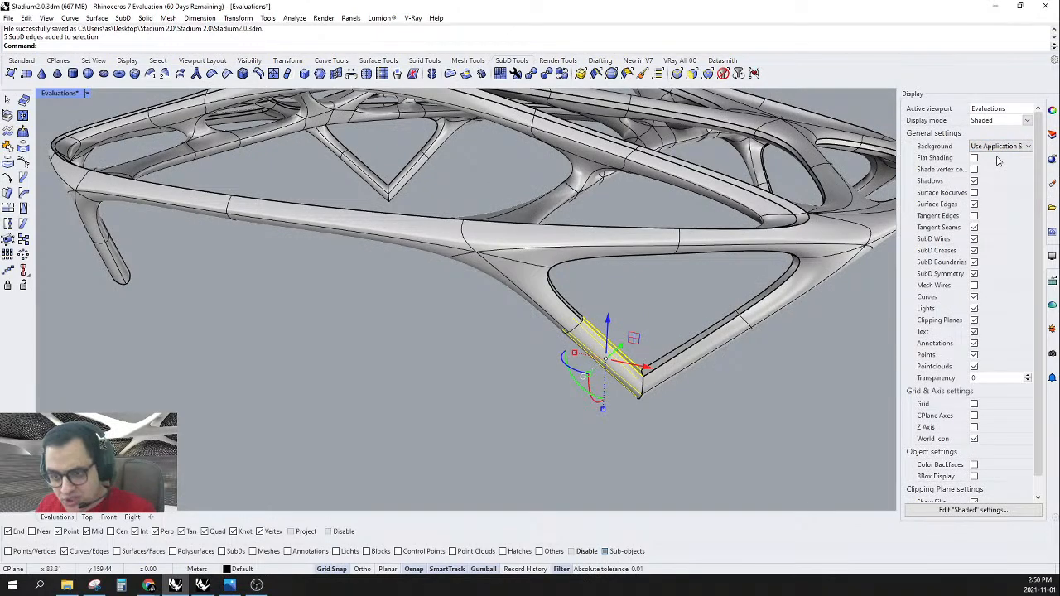
{"action": "scroll", "coordinate": [837, 195], "scroll_direction": "down", "scroll_amount": 2}
{"action": "left_click", "coordinate": [974, 405]}
{"action": "left_click", "coordinate": [974, 417]}
- Reselect the corner leg's lower strut edges and insert a proportional edge loop at .1 near the tip, using flat SubD display
{"action": "right_click_drag", "start_coordinate": [786, 377], "coordinate": [762, 428]}
{"action": "scroll", "coordinate": [762, 289], "scroll_direction": "up", "scroll_amount": 5}
{"action": "right_click_drag", "start_coordinate": [760, 290], "coordinate": [512, 266]}
{"action": "key", "text": "Escape"}
{"action": "left_click_drag", "start_coordinate": [515, 199], "coordinate": [396, 366]}
{"action": "right_click_drag", "start_coordinate": [396, 365], "coordinate": [370, 347]}
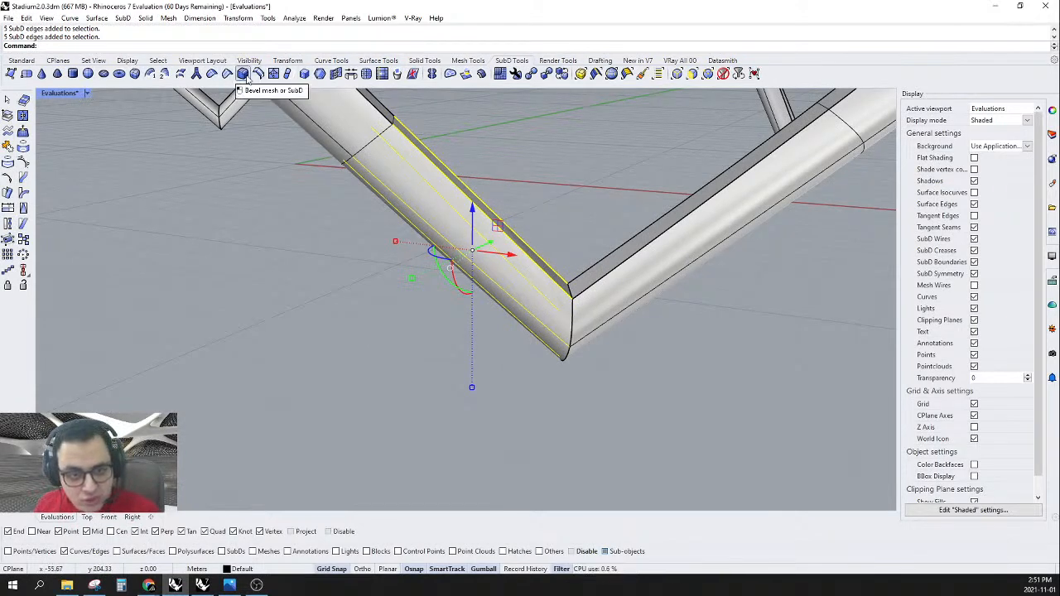
{"action": "left_click", "coordinate": [258, 74]}
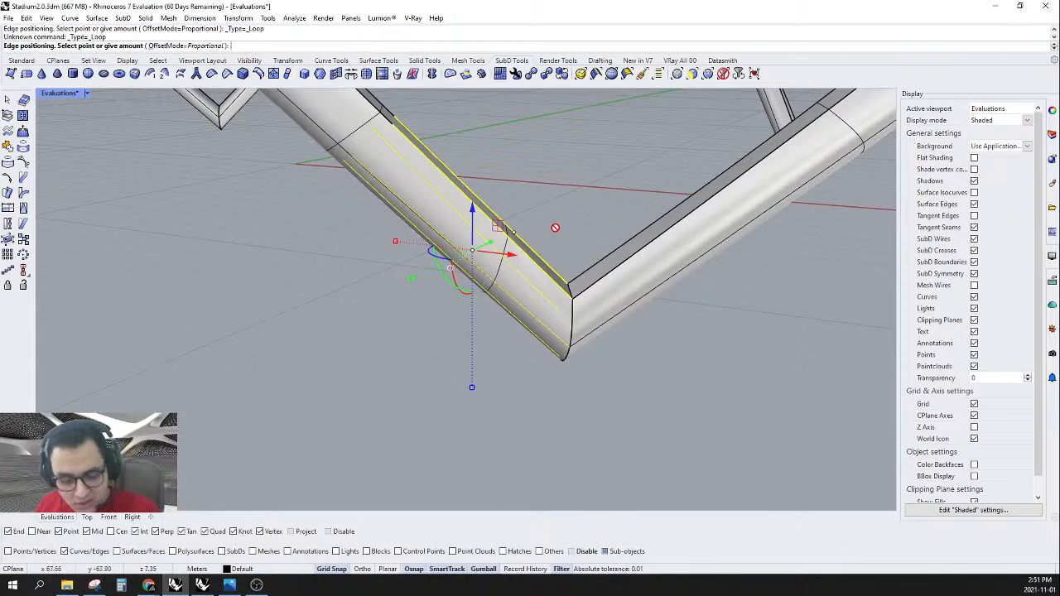
{"action": "key", "text": "Tab"}
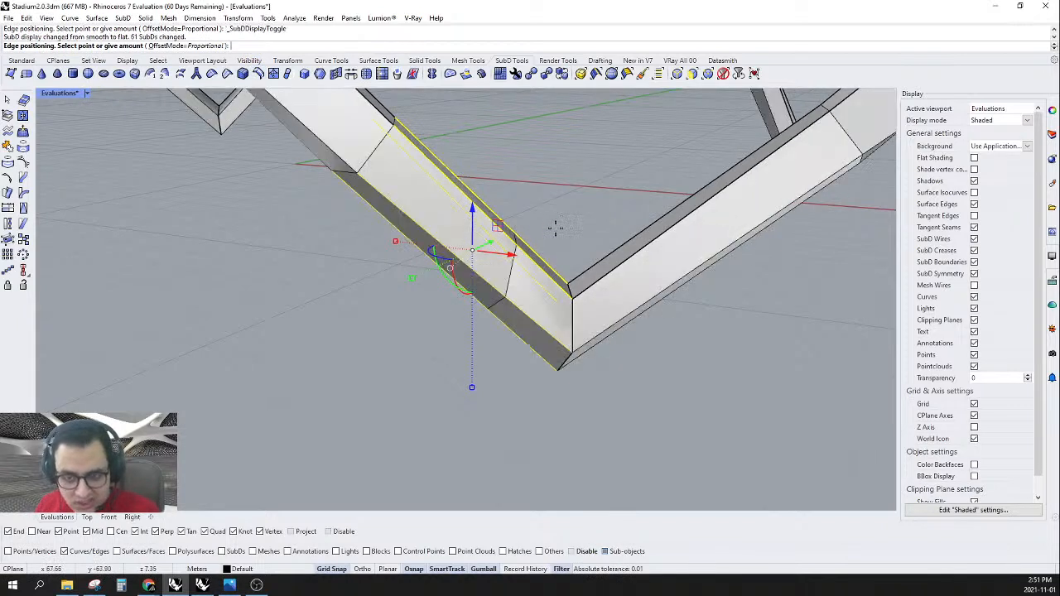
{"action": "left_click", "coordinate": [543, 312]}
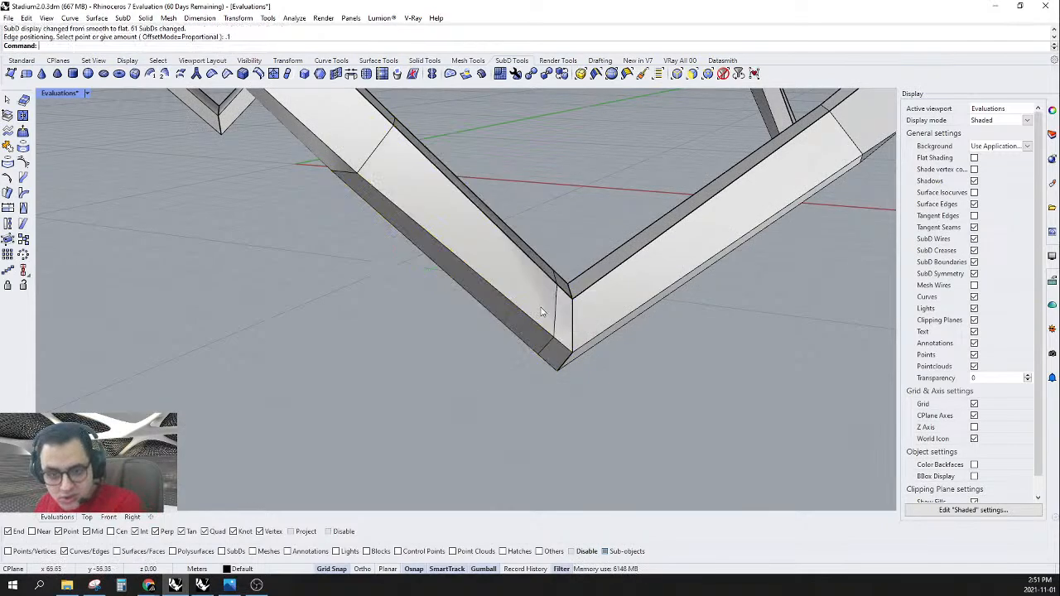
- Insert a proportional edge loop at .1 near the tip on one strut of the opposite corner leg
{"action": "right_click_drag", "start_coordinate": [542, 312], "coordinate": [447, 344]}
{"action": "scroll", "coordinate": [567, 324], "scroll_direction": "down", "scroll_amount": 7}
{"action": "scroll", "coordinate": [99, 303], "scroll_direction": "up", "scroll_amount": 7}
{"action": "right_click_drag", "start_coordinate": [99, 303], "coordinate": [463, 388]}
{"action": "left_click_drag", "start_coordinate": [483, 379], "coordinate": [389, 286]}
{"action": "key", "text": "Return"}
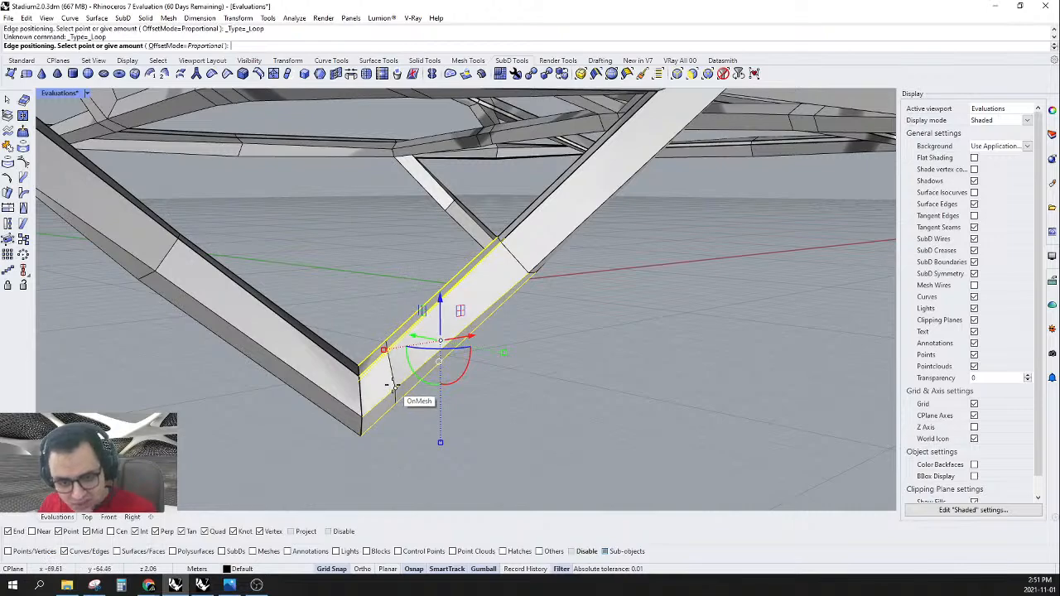
{"action": "type", "text": ".1"}
{"action": "key", "text": "Return"}
- Select the lower edges of that opposite leg's other strut and insert a matching proportional edge loop near the tip
{"action": "scroll", "coordinate": [322, 366], "scroll_direction": "down", "scroll_amount": 7}
{"action": "mouse_move", "coordinate": [479, 367]}
{"action": "right_mouse_down"}
{"action": "mouse_move", "coordinate": [332, 354]}
{"action": "mouse_move", "coordinate": [488, 374]}
{"action": "right_mouse_up"}
{"action": "scroll", "coordinate": [317, 404], "scroll_direction": "up", "scroll_amount": 5}
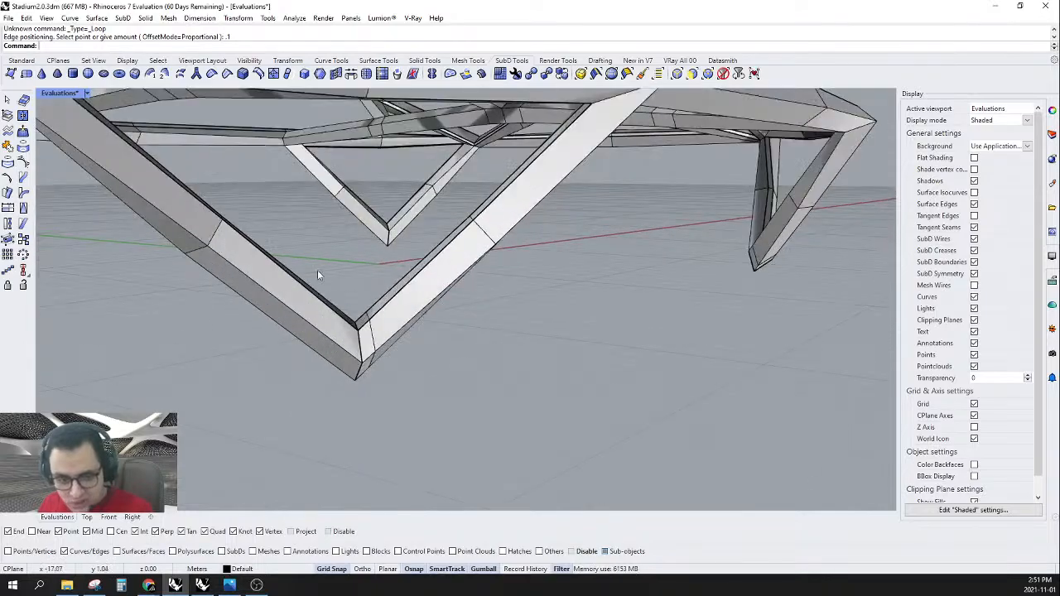
{"action": "left_click_drag", "start_coordinate": [318, 271], "coordinate": [272, 456]}
{"action": "scroll", "coordinate": [264, 406], "scroll_direction": "down", "scroll_amount": 6}
{"action": "right_click_drag", "start_coordinate": [616, 352], "coordinate": [506, 361]}
{"action": "scroll", "coordinate": [704, 349], "scroll_direction": "up", "scroll_amount": 6}
{"action": "scroll", "coordinate": [832, 369], "scroll_direction": "down", "scroll_amount": 5}
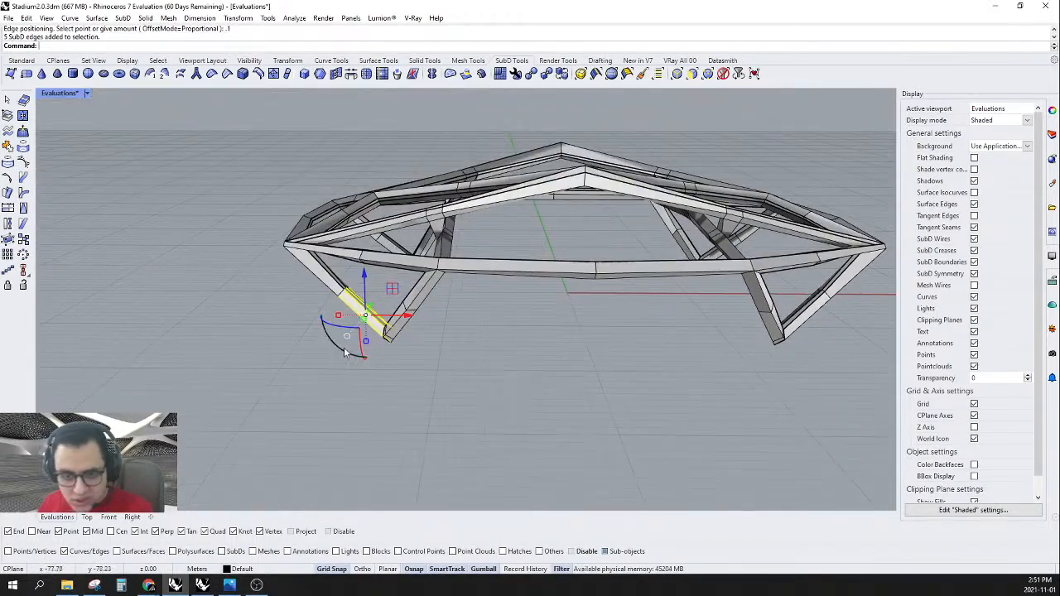
{"action": "scroll", "coordinate": [377, 353], "scroll_direction": "up", "scroll_amount": 6}
{"action": "left_click", "coordinate": [257, 74]}
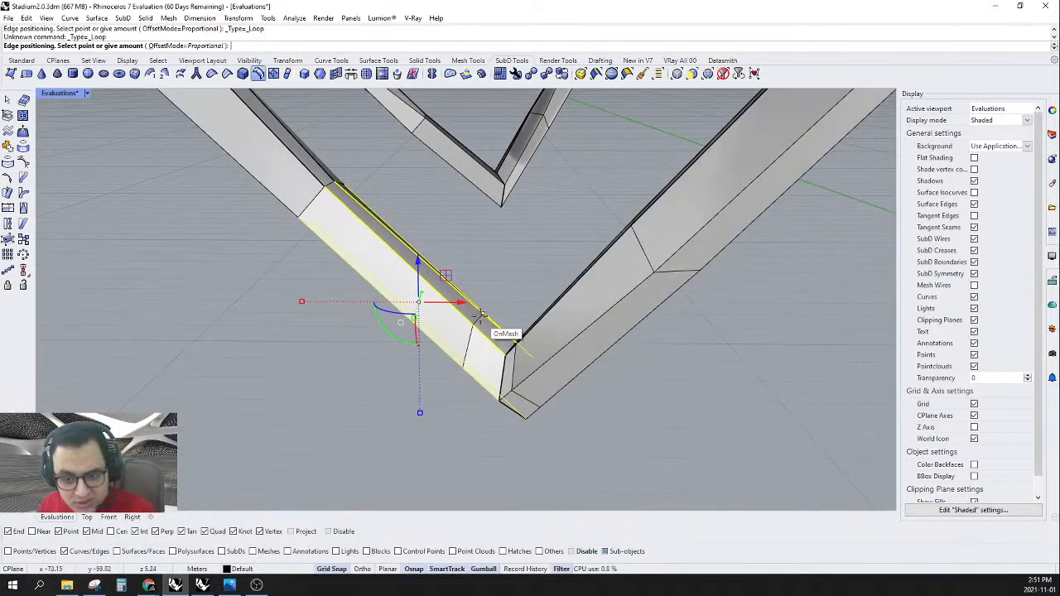
{"action": "key", "text": "Return"}
- Return to the first corner leg and insert a proportional edge loop at .1 near the tip on its other strut
{"action": "scroll", "coordinate": [446, 275], "scroll_direction": "down", "scroll_amount": 5}
{"action": "right_click_drag", "start_coordinate": [439, 364], "coordinate": [530, 368]}
{"action": "scroll", "coordinate": [550, 365], "scroll_direction": "down", "scroll_amount": 7}
{"action": "right_click_drag", "start_coordinate": [304, 348], "coordinate": [270, 384]}
{"action": "scroll", "coordinate": [348, 387], "scroll_direction": "up", "scroll_amount": 8}
{"action": "right_click_drag", "start_coordinate": [480, 286], "coordinate": [503, 230]}
{"action": "left_click_drag", "start_coordinate": [601, 319], "coordinate": [544, 247]}
{"action": "right_click_drag", "start_coordinate": [594, 405], "coordinate": [622, 386]}
{"action": "scroll", "coordinate": [620, 342], "scroll_direction": "up", "scroll_amount": 4}
{"action": "left_click", "coordinate": [622, 386]}
{"action": "left_click_drag", "start_coordinate": [622, 390], "coordinate": [507, 227]}
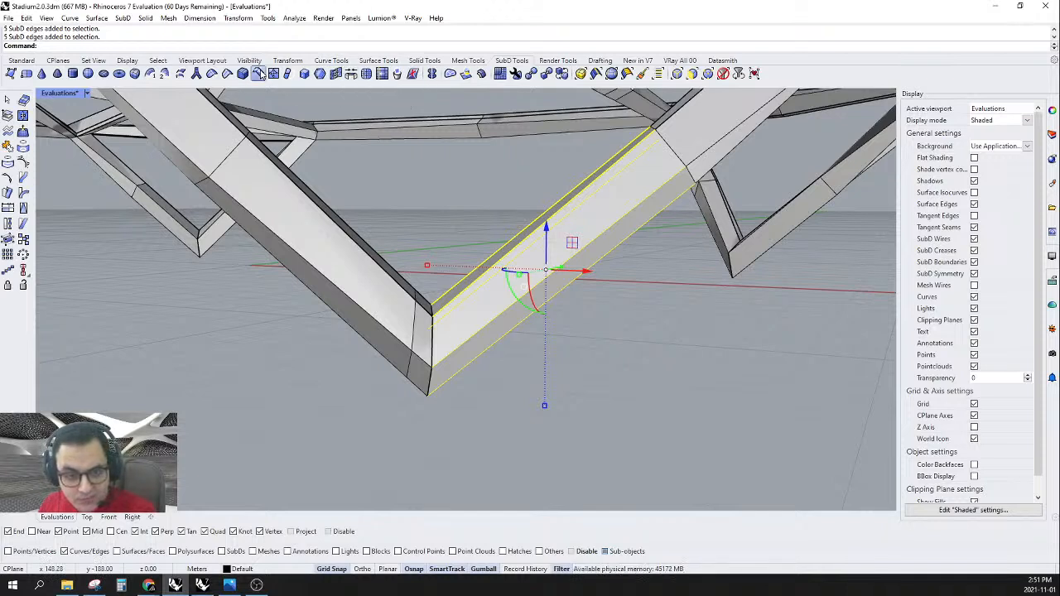
{"action": "left_click", "coordinate": [258, 74]}
{"action": "key", "text": "Return"}
- Select the creased edge loops at the tips of both corner legs and remove their creases
{"action": "scroll", "coordinate": [581, 329], "scroll_direction": "down", "scroll_amount": 5}
{"action": "right_click_drag", "start_coordinate": [581, 328], "coordinate": [499, 346]}
{"action": "scroll", "coordinate": [499, 346], "scroll_direction": "up", "scroll_amount": 5}
{"action": "scroll", "coordinate": [527, 351], "scroll_direction": "up", "scroll_amount": 2}
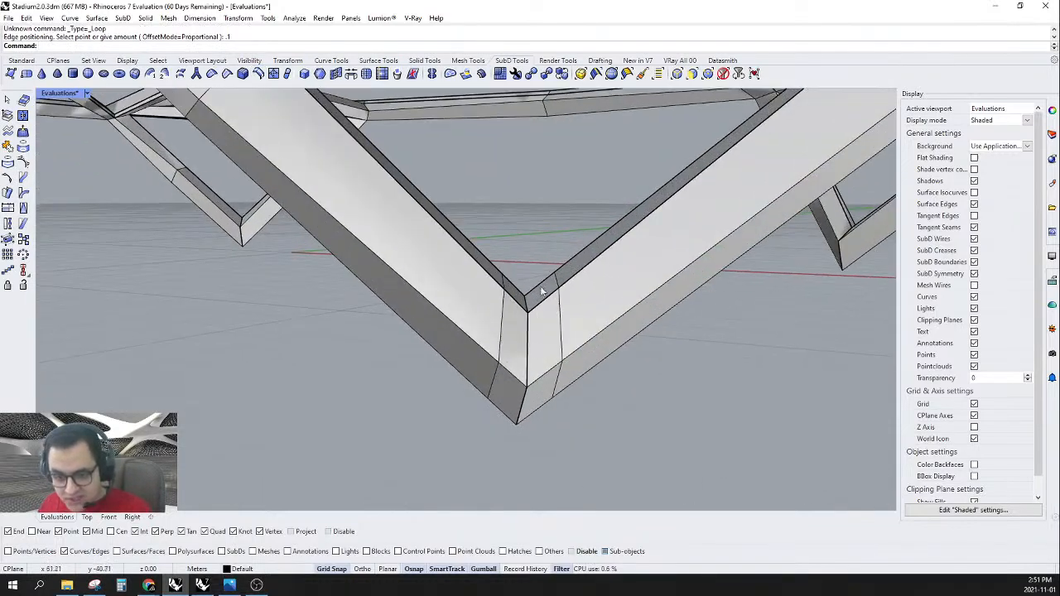
{"action": "left_click", "coordinate": [690, 74]}
{"action": "double_click", "coordinate": [527, 354]}
{"action": "scroll", "coordinate": [688, 376], "scroll_direction": "down", "scroll_amount": 10}
{"action": "left_click", "coordinate": [391, 349]}
{"action": "right_click_drag", "start_coordinate": [390, 348], "coordinate": [155, 368]}
{"action": "scroll", "coordinate": [155, 368], "scroll_direction": "up", "scroll_amount": 4}
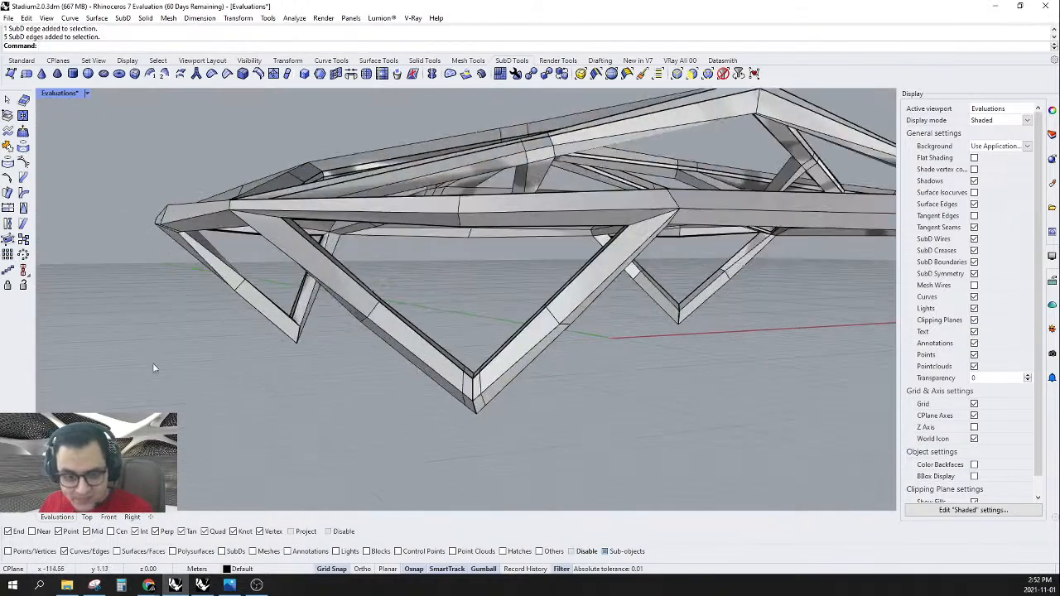
{"action": "scroll", "coordinate": [523, 403], "scroll_direction": "up", "scroll_amount": 4}
{"action": "left_click", "coordinate": [519, 400]}
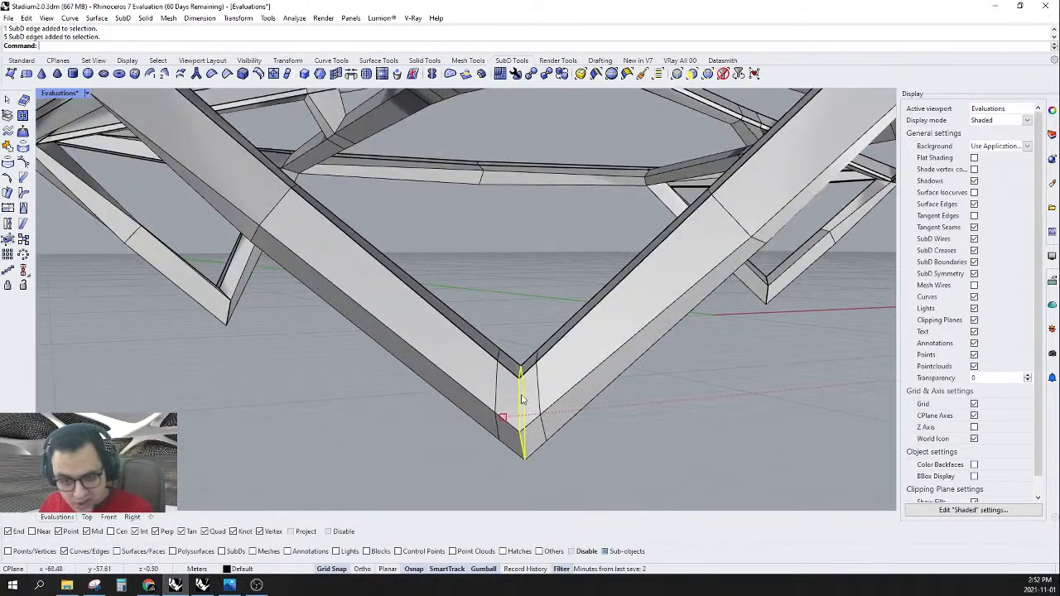
{"action": "left_click", "coordinate": [212, 73]}
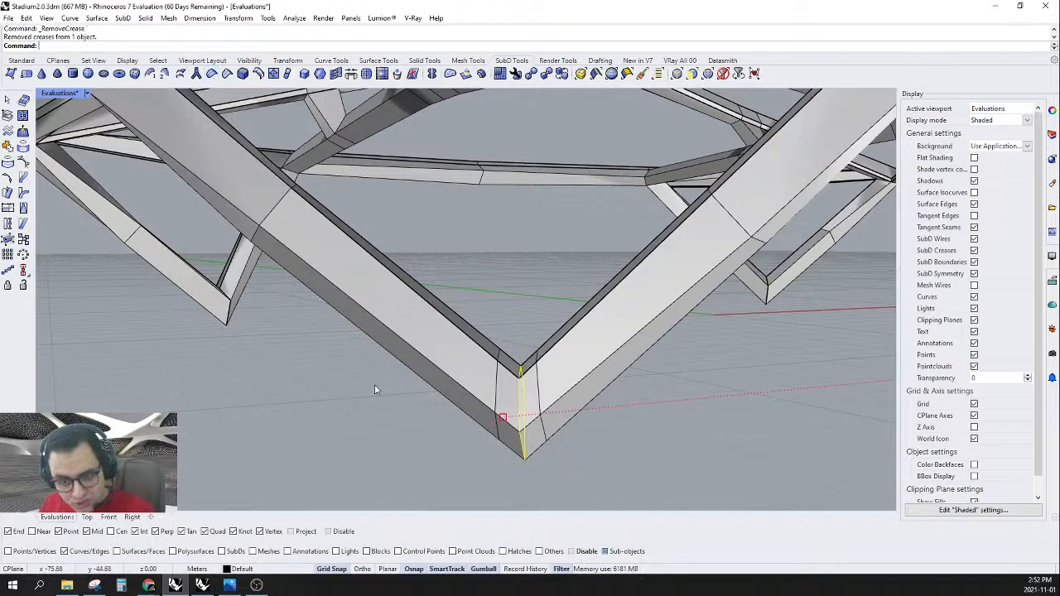
- Switch the SubD display to smooth and examine the rounded tips of the corner legs
{"action": "key", "text": "Tab"}
{"action": "scroll", "coordinate": [331, 389], "scroll_direction": "down", "scroll_amount": 10}
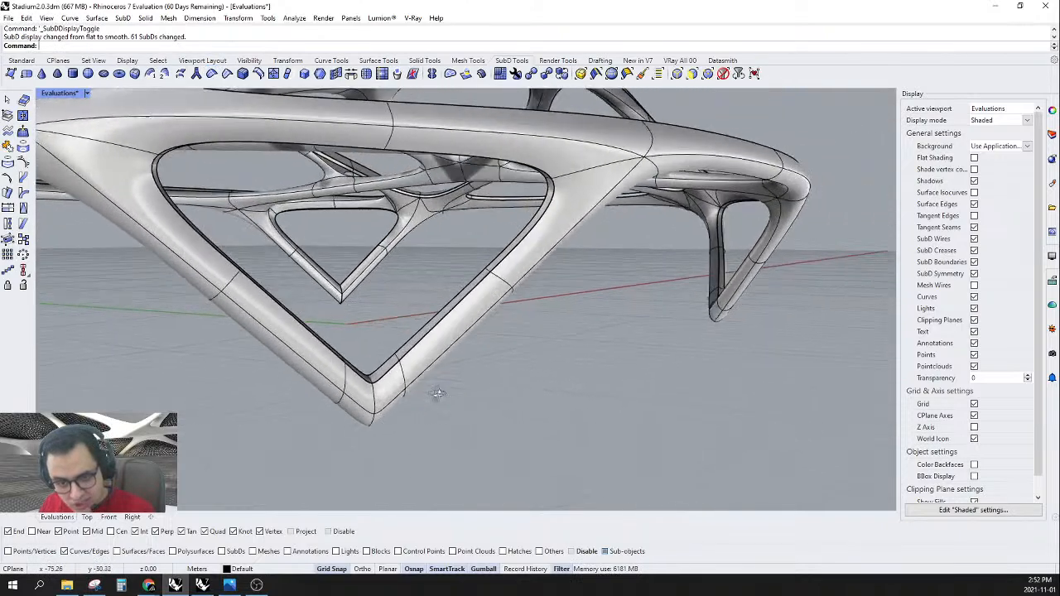
{"action": "scroll", "coordinate": [524, 350], "scroll_direction": "up", "scroll_amount": 10}
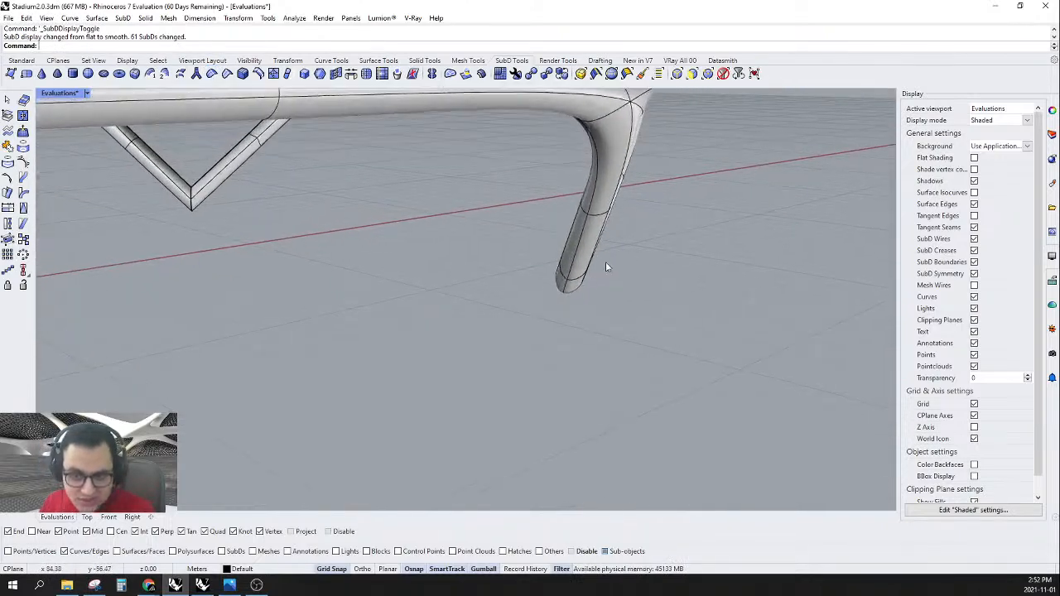
{"action": "scroll", "coordinate": [563, 282], "scroll_direction": "up", "scroll_amount": 5}
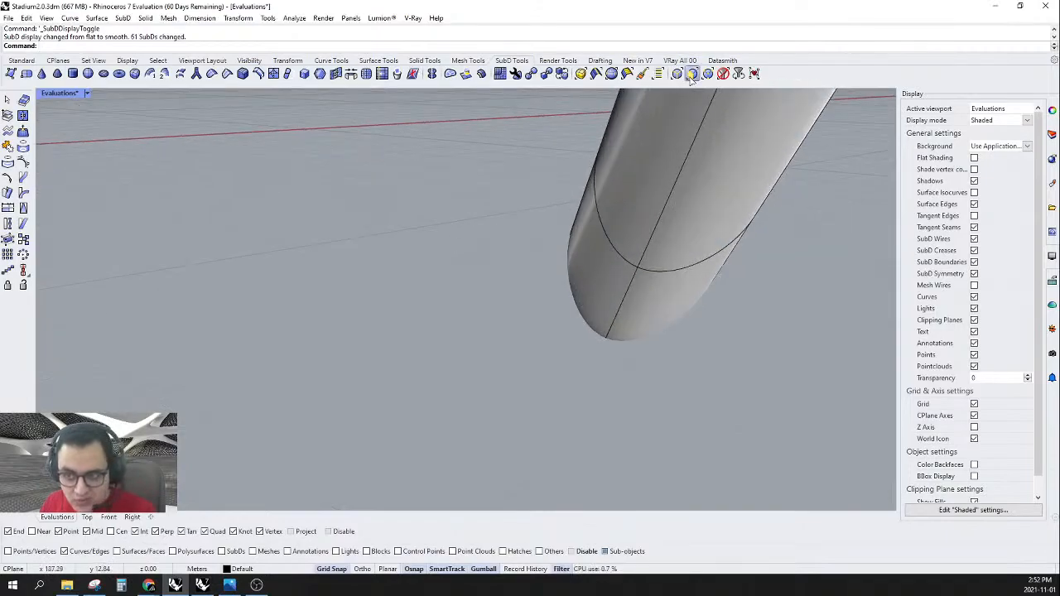
- Select the tip faces of the two corner legs and bridge them with 1 segment, joined and without a crease
{"action": "left_click", "coordinate": [616, 287]}
{"action": "scroll", "coordinate": [616, 287], "scroll_direction": "down", "scroll_amount": 8}
{"action": "scroll", "coordinate": [320, 284], "scroll_direction": "up", "scroll_amount": 3}
{"action": "right_click_drag", "start_coordinate": [320, 286], "coordinate": [307, 303]}
{"action": "key", "text": "Tab"}
{"action": "scroll", "coordinate": [560, 351], "scroll_direction": "down", "scroll_amount": 5}
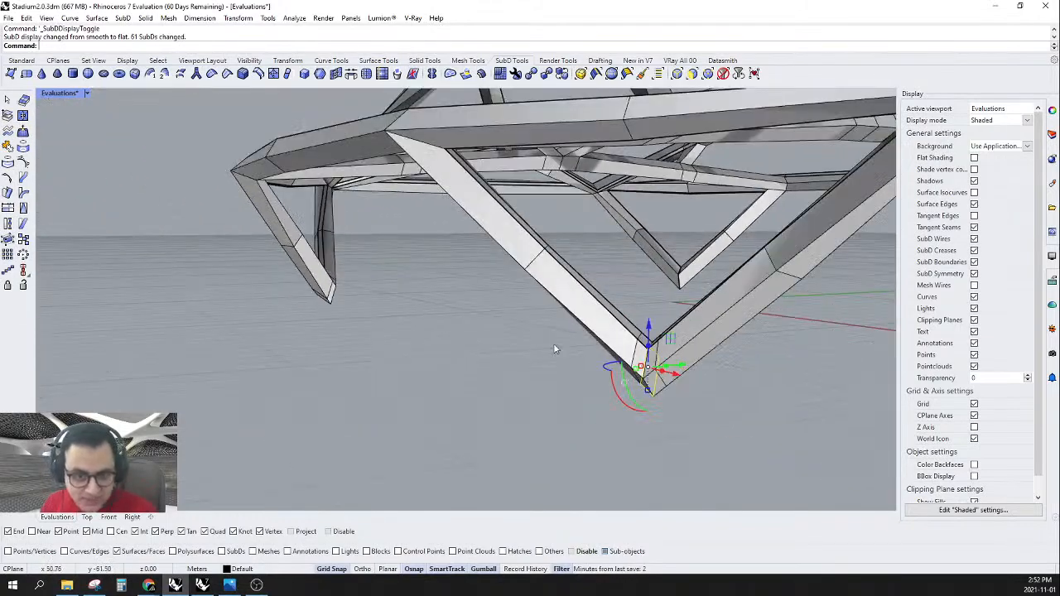
{"action": "scroll", "coordinate": [377, 311], "scroll_direction": "up", "scroll_amount": 5}
{"action": "scroll", "coordinate": [364, 302], "scroll_direction": "down", "scroll_amount": 2}
{"action": "scroll", "coordinate": [356, 298], "scroll_direction": "up", "scroll_amount": 8}
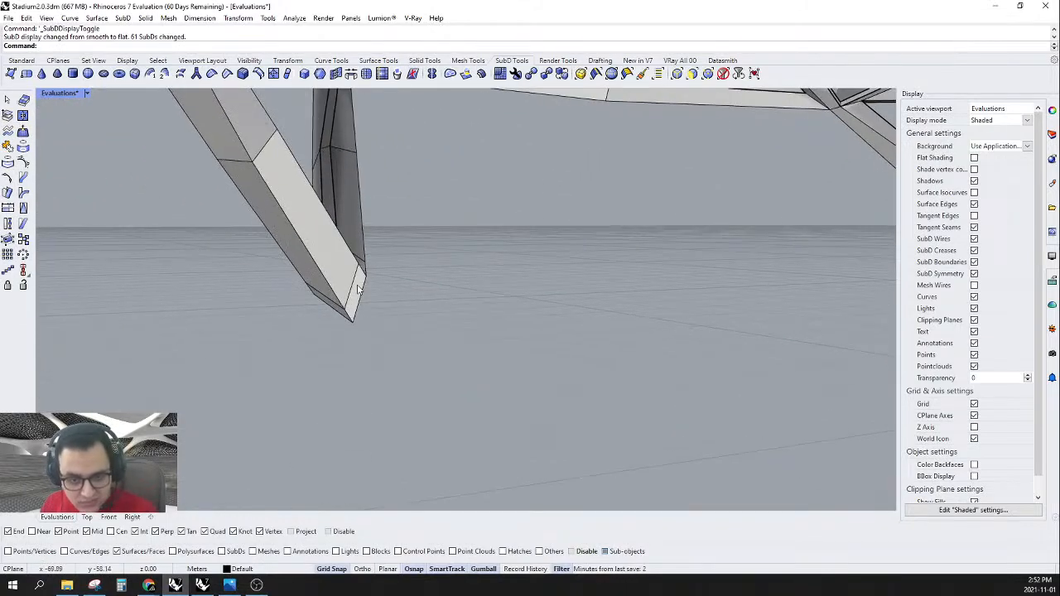
{"action": "key", "text": "Tab"}
{"action": "left_click", "coordinate": [302, 291], "text": "ctrl+shift"}
{"action": "scroll", "coordinate": [336, 279], "scroll_direction": "down", "scroll_amount": 10}
{"action": "scroll", "coordinate": [638, 283], "scroll_direction": "up", "scroll_amount": 5}
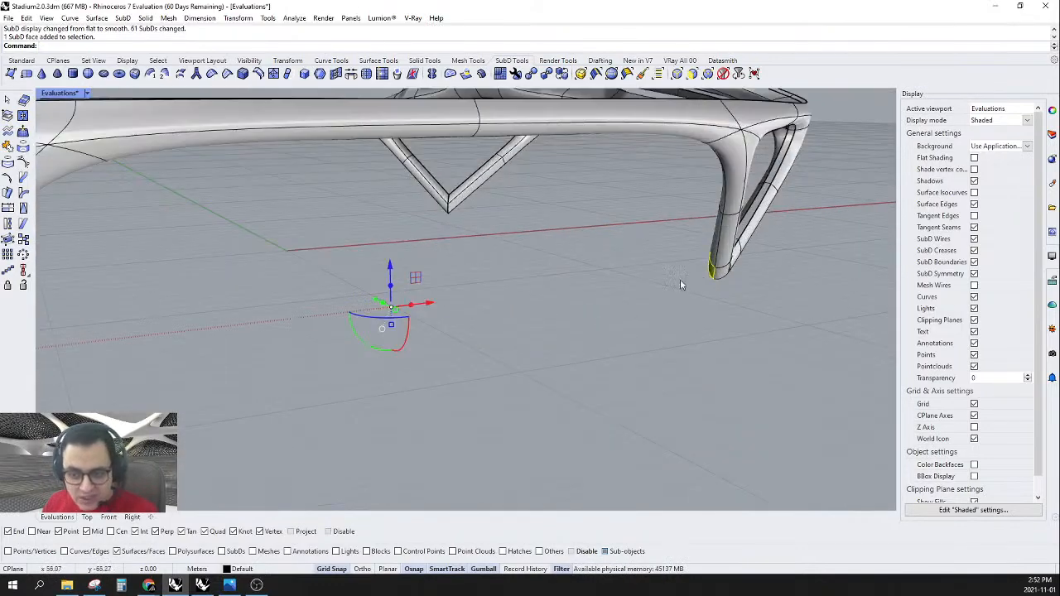
{"action": "left_click", "coordinate": [351, 74]}
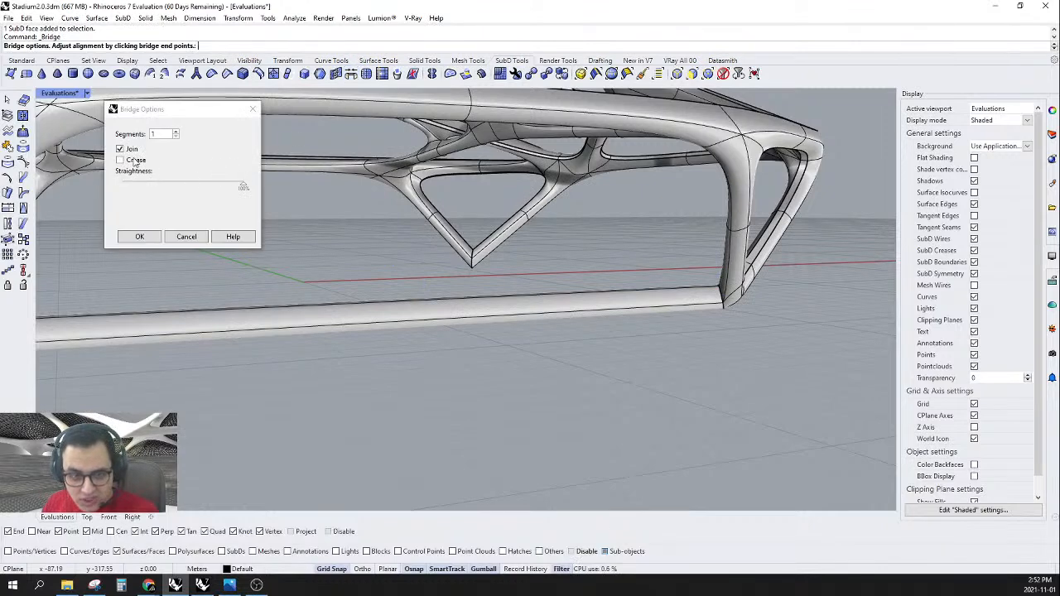
{"action": "left_click", "coordinate": [140, 237]}
- Select the long edges of the new ground beam and insert an edge loop around its middle with proportional offset
{"action": "right_click_drag", "start_coordinate": [142, 231], "coordinate": [578, 281]}
{"action": "scroll", "coordinate": [707, 278], "scroll_direction": "up", "scroll_amount": 4}
{"action": "left_click_drag", "start_coordinate": [347, 381], "coordinate": [343, 385]}
{"action": "right_click_drag", "start_coordinate": [472, 368], "coordinate": [496, 340]}
{"action": "left_click", "coordinate": [496, 340]}
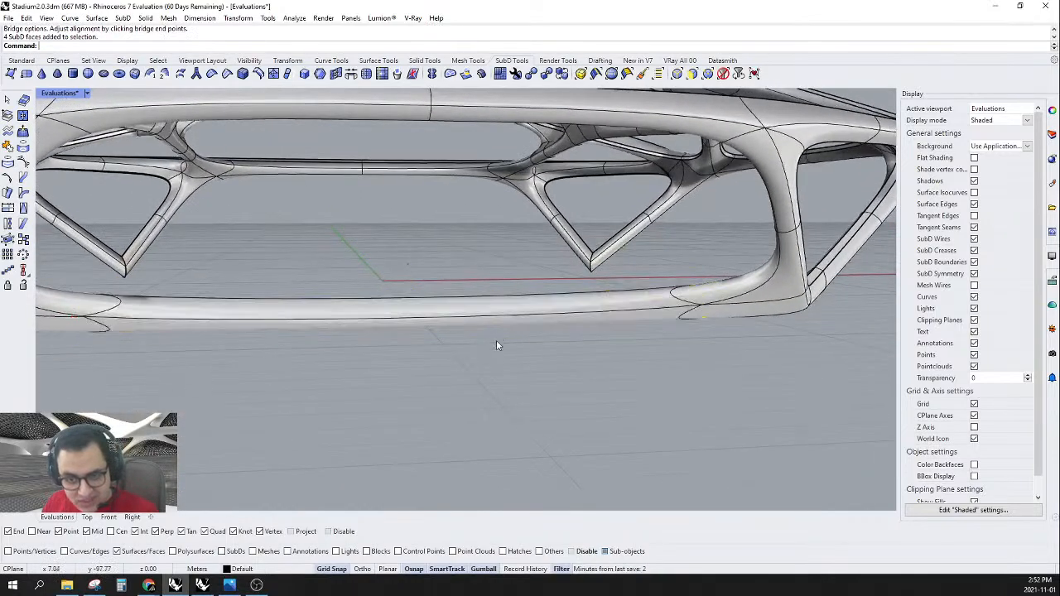
{"action": "left_click", "coordinate": [676, 74]}
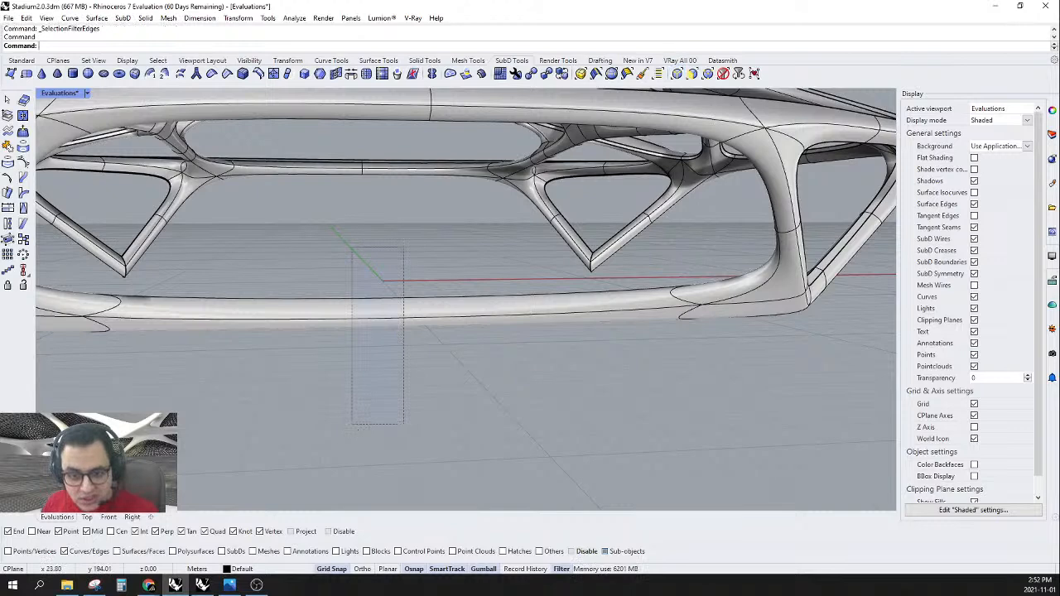
{"action": "left_click_drag", "start_coordinate": [352, 424], "coordinate": [351, 424]}
{"action": "right_click_drag", "start_coordinate": [407, 286], "coordinate": [425, 334]}
{"action": "key", "text": "Tab"}
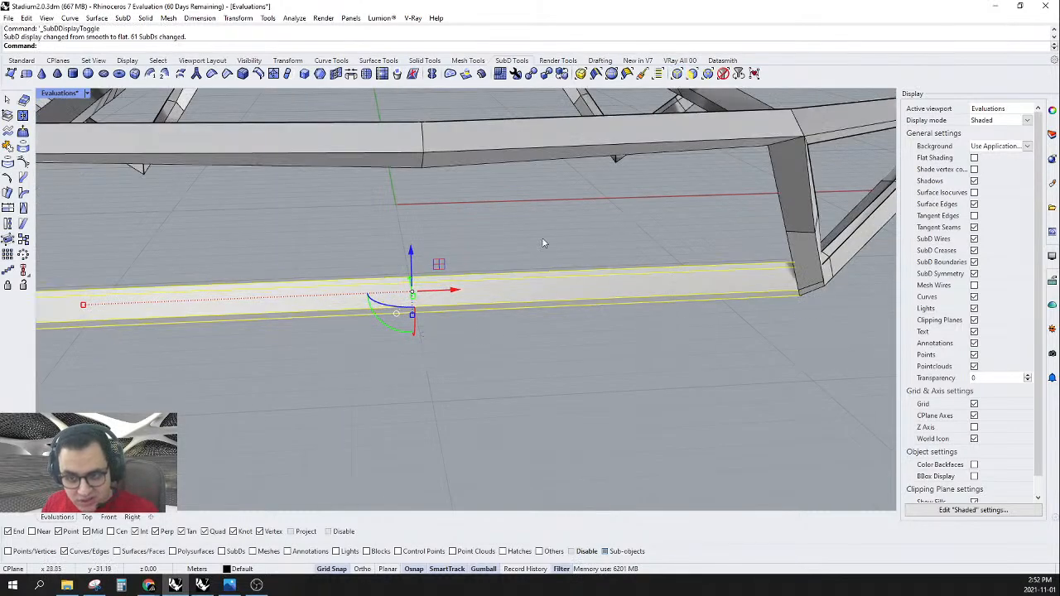
{"action": "left_click", "coordinate": [257, 73]}
{"action": "left_click", "coordinate": [425, 291]}
{"action": "scroll", "coordinate": [502, 298], "scroll_direction": "down", "scroll_amount": 2}
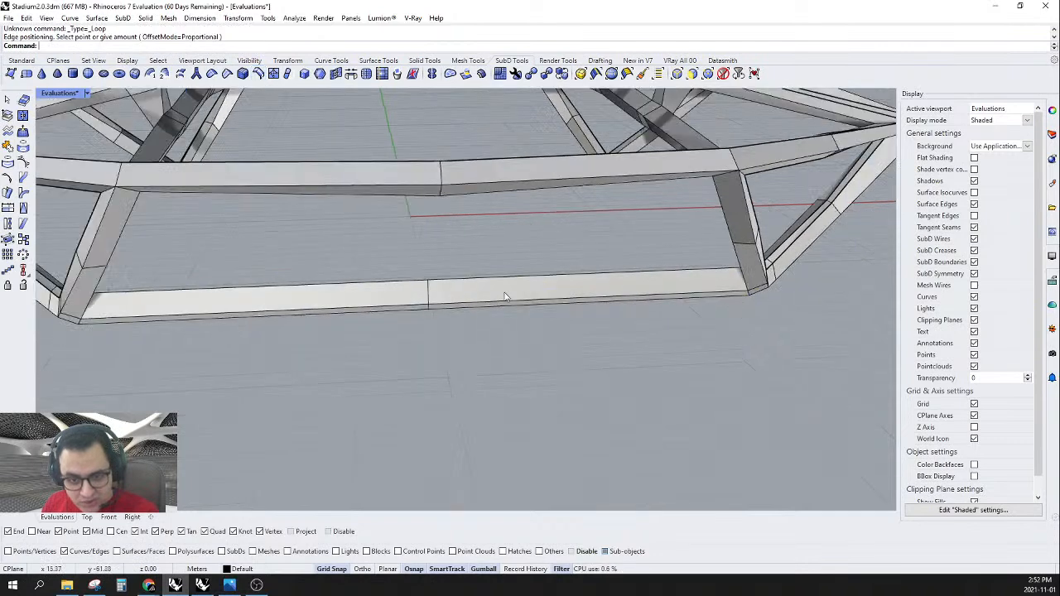
- Bevel the ground beam's middle edge loop into two spaced loops, using 1 segment and proportional offset
{"action": "left_click_drag", "start_coordinate": [577, 250], "coordinate": [488, 258]}
{"action": "left_click_drag", "start_coordinate": [385, 261], "coordinate": [480, 378]}
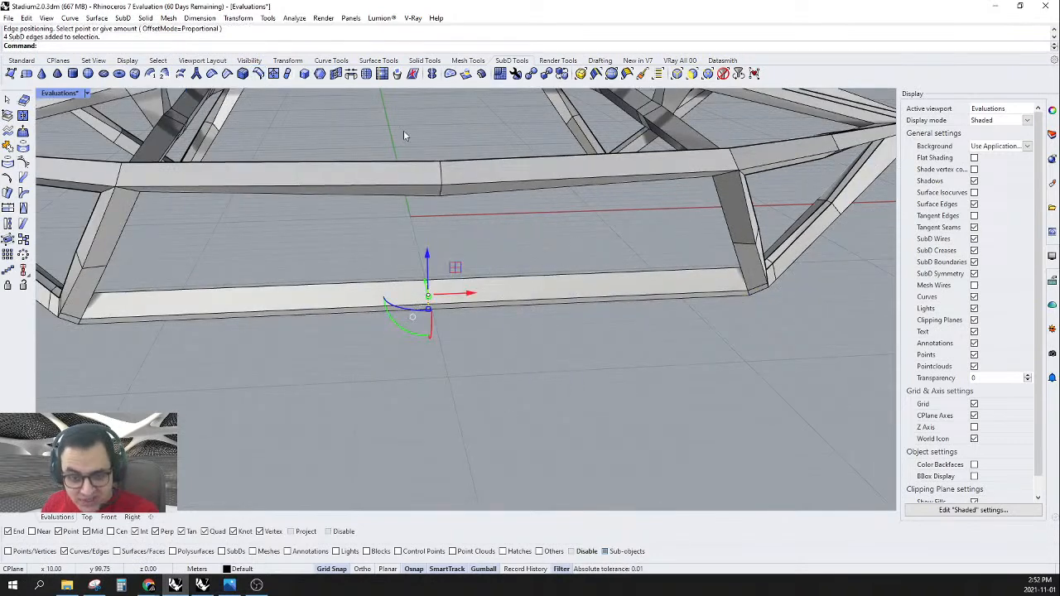
{"action": "left_click", "coordinate": [245, 74]}
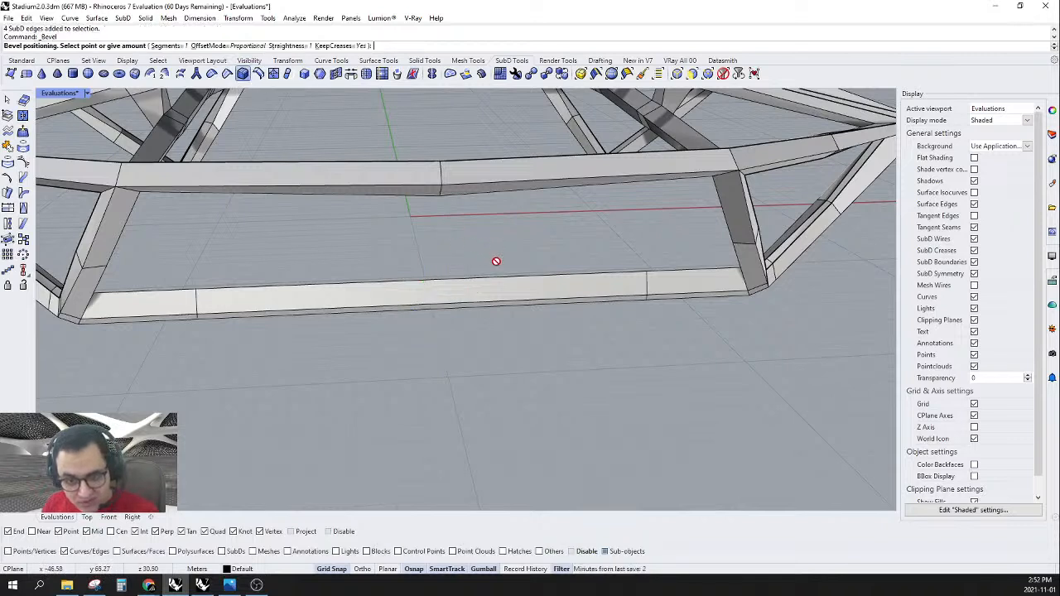
{"action": "left_click", "coordinate": [577, 279]}
{"action": "right_click_drag", "start_coordinate": [577, 279], "coordinate": [534, 313]}
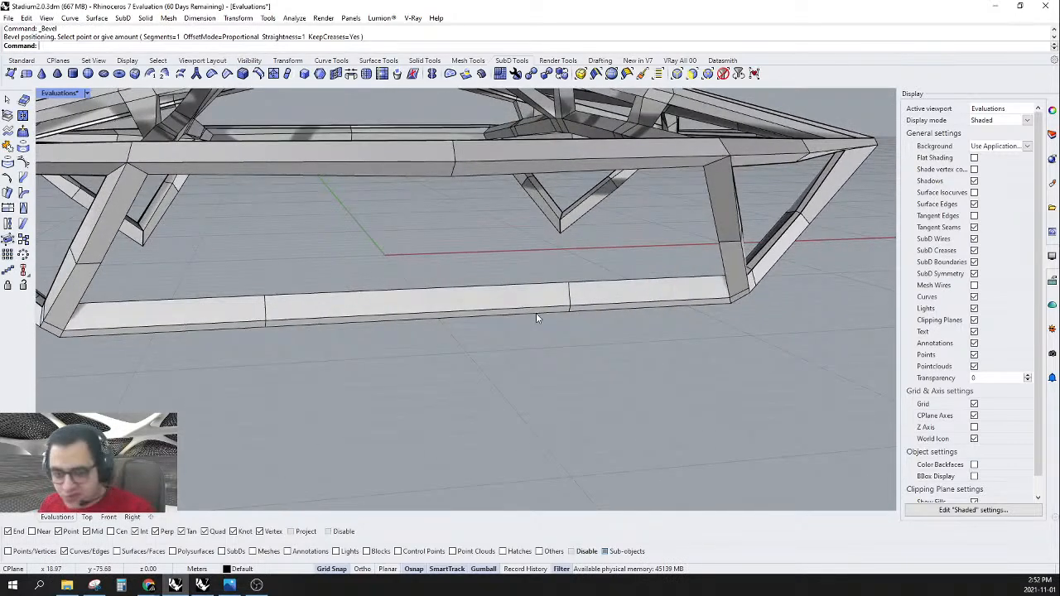
- Switch the SubD display to smooth and examine the ground beam and the beam above it
{"action": "right_click_drag", "start_coordinate": [439, 331], "coordinate": [563, 196]}
{"action": "right_click_drag", "start_coordinate": [517, 145], "coordinate": [583, 349]}
{"action": "right_click_drag", "start_coordinate": [572, 279], "coordinate": [430, 116]}
{"action": "right_click_drag", "start_coordinate": [495, 239], "coordinate": [763, 242]}
{"action": "key", "text": "Tab"}
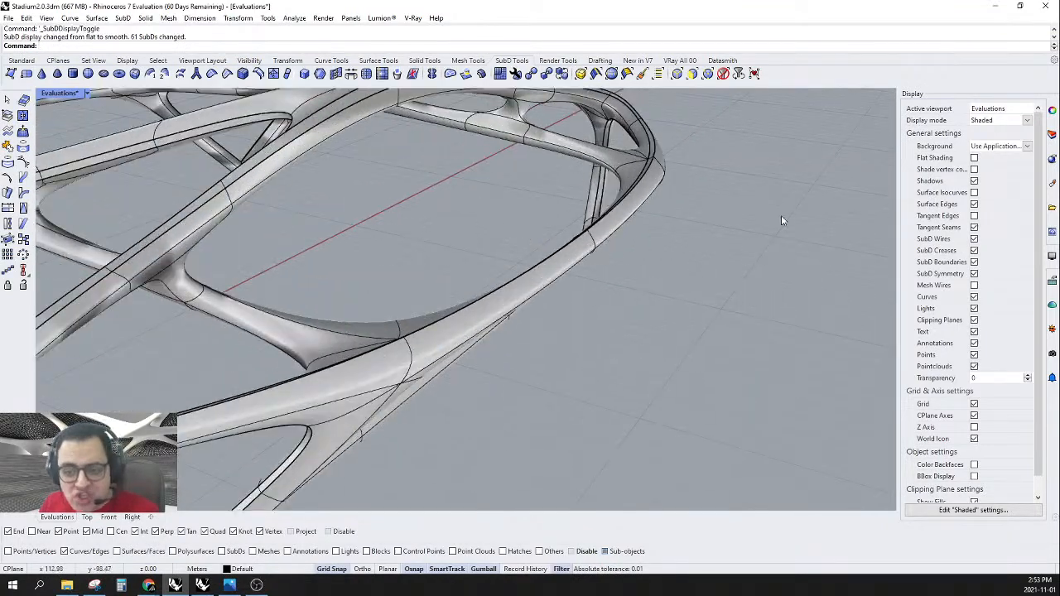
{"action": "right_click_drag", "start_coordinate": [639, 290], "coordinate": [488, 323]}
- Try to bevel the edge loop at the middle of the upper outer beam
{"action": "left_click_drag", "start_coordinate": [478, 318], "coordinate": [569, 230]}
{"action": "right_click_drag", "start_coordinate": [604, 255], "coordinate": [569, 284]}
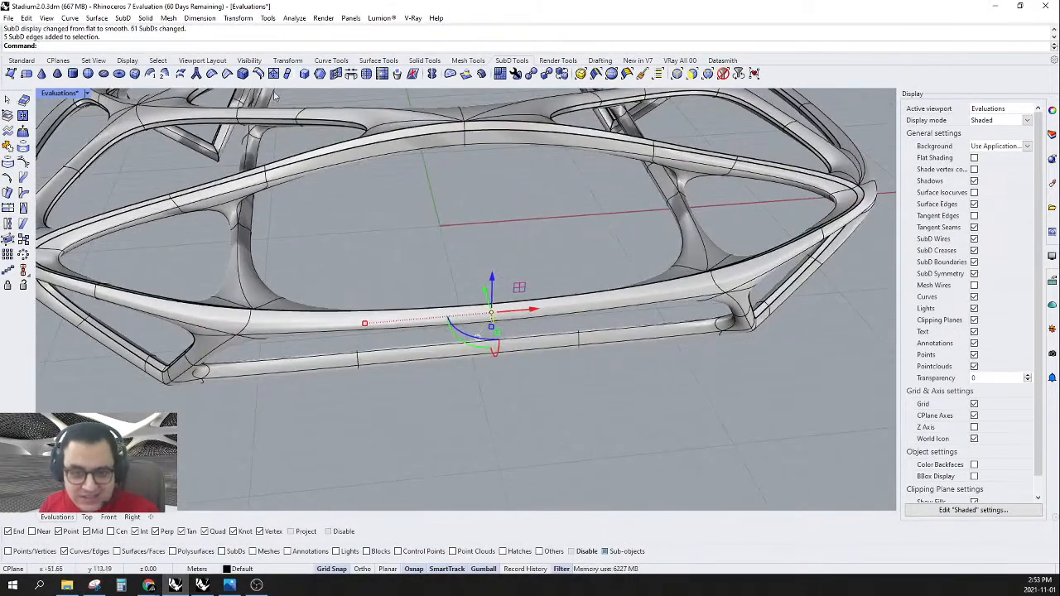
{"action": "left_click", "coordinate": [227, 73]}
{"action": "right_click_drag", "start_coordinate": [575, 299], "coordinate": [442, 114]}
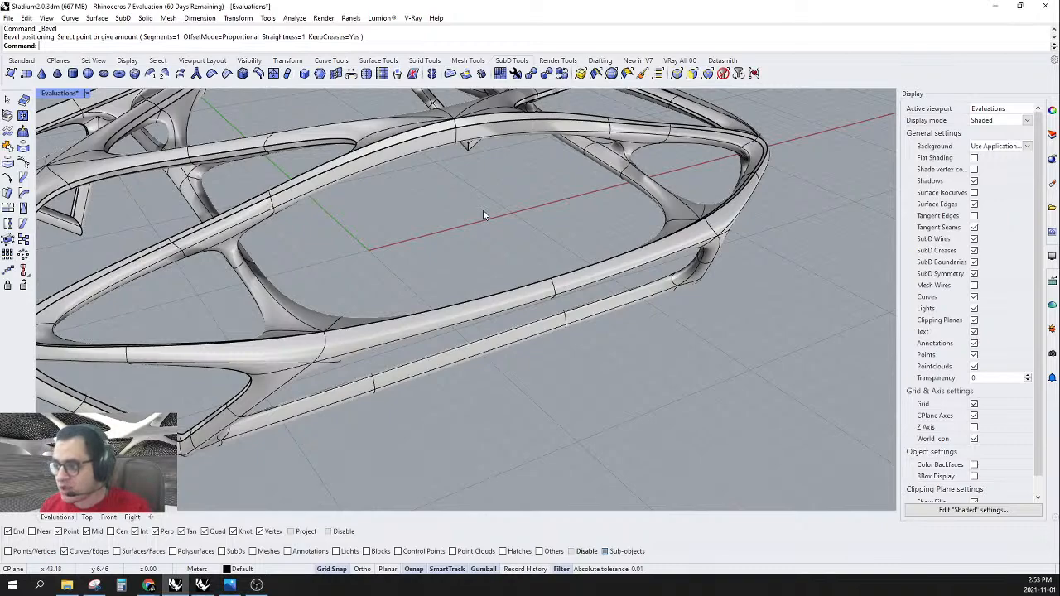
- Switch the SubD display back to flat and select the middle cross edge on the upper outer beam's lower face
{"action": "key", "text": "Tab"}
{"action": "right_click_drag", "start_coordinate": [483, 209], "coordinate": [558, 195]}
{"action": "scroll", "coordinate": [487, 149], "scroll_direction": "up", "scroll_amount": 3}
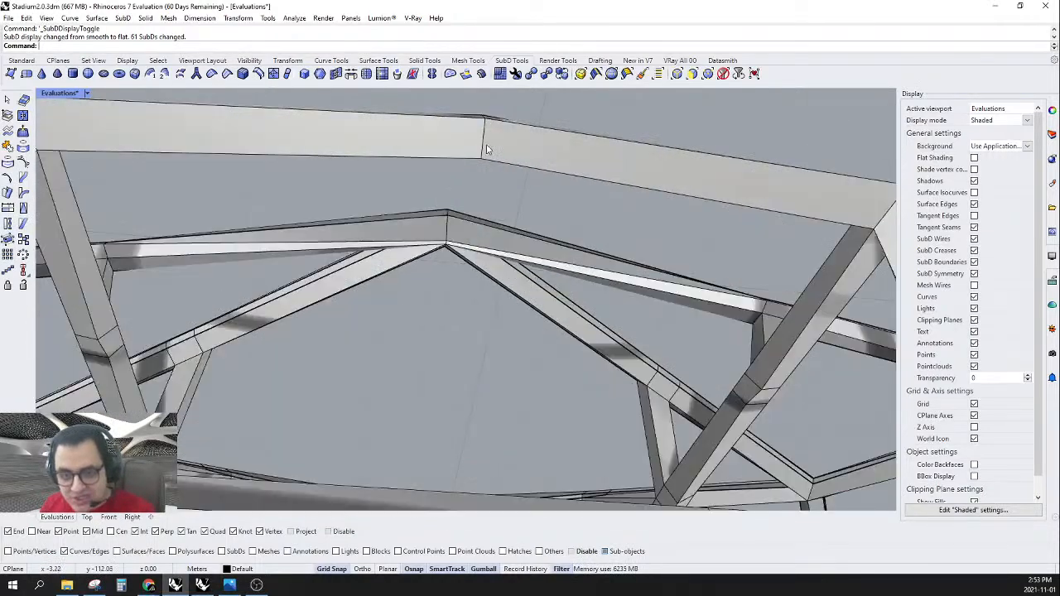
{"action": "right_click_drag", "start_coordinate": [487, 182], "coordinate": [508, 222]}
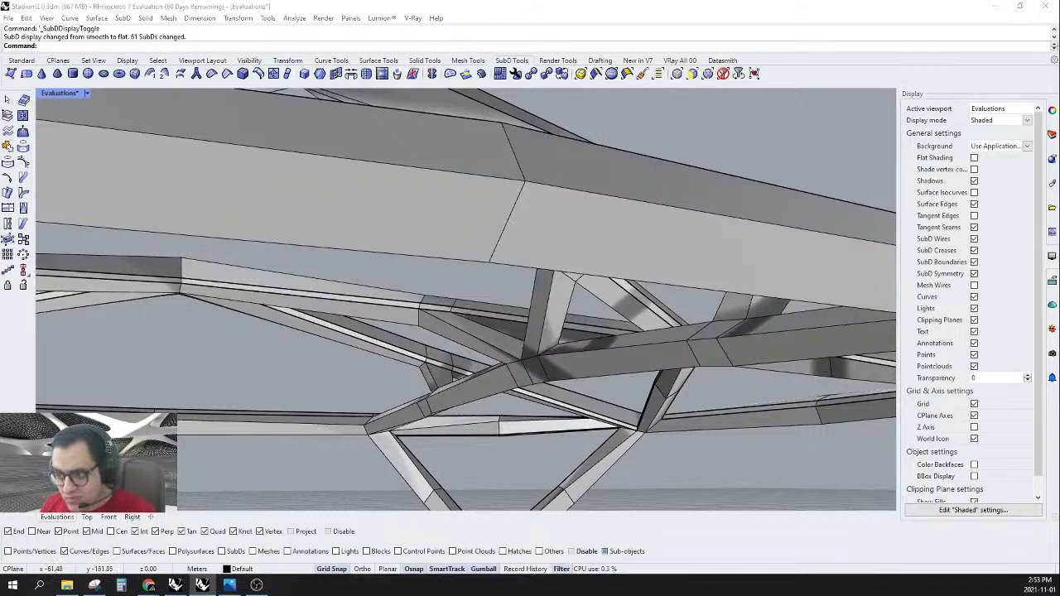
{"action": "scroll", "coordinate": [517, 201], "scroll_direction": "down", "scroll_amount": 2}
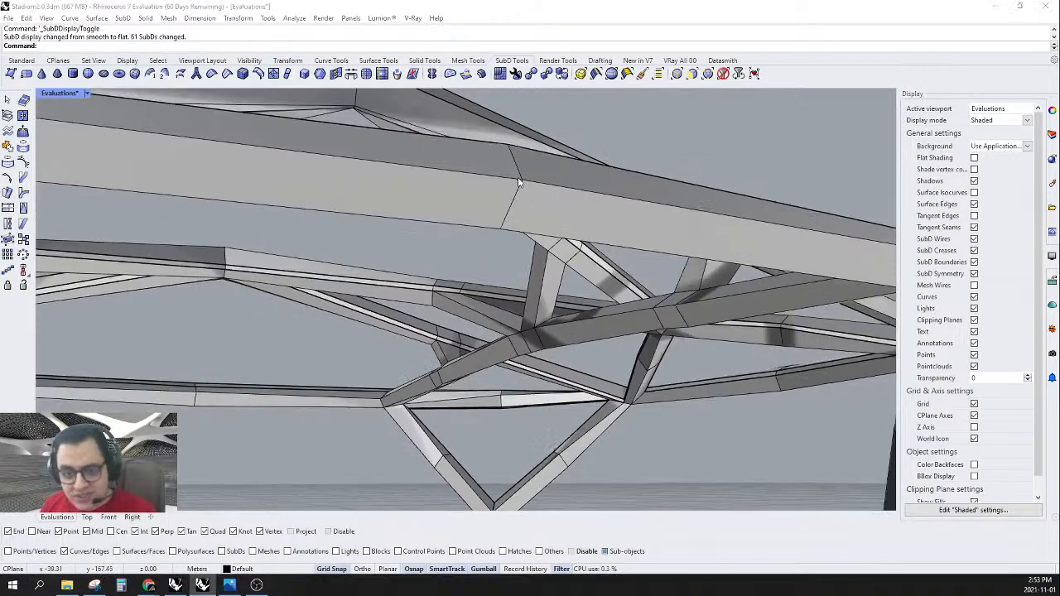
{"action": "left_click", "coordinate": [515, 199]}
{"action": "right_click_drag", "start_coordinate": [500, 217], "coordinate": [511, 184]}
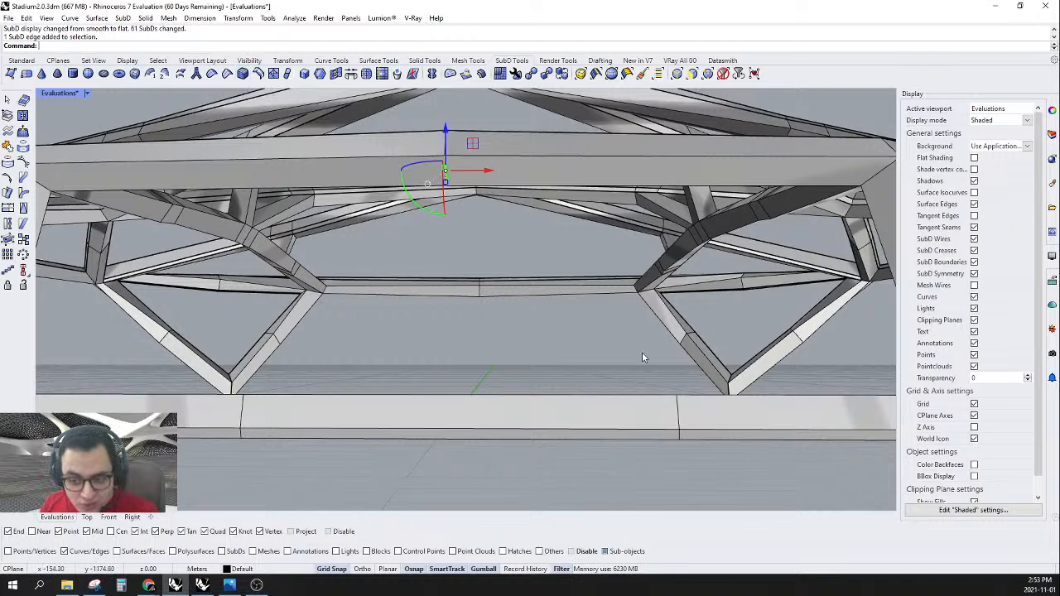
- Select both edge loops on the ground beam and bevel each into a closely spaced pair with 1 segment
{"action": "right_click_drag", "start_coordinate": [638, 347], "coordinate": [637, 349]}
{"action": "left_click_drag", "start_coordinate": [637, 347], "coordinate": [749, 462]}
{"action": "left_click_drag", "start_coordinate": [203, 347], "coordinate": [288, 434], "text": "shift"}
{"action": "left_click", "coordinate": [242, 73]}
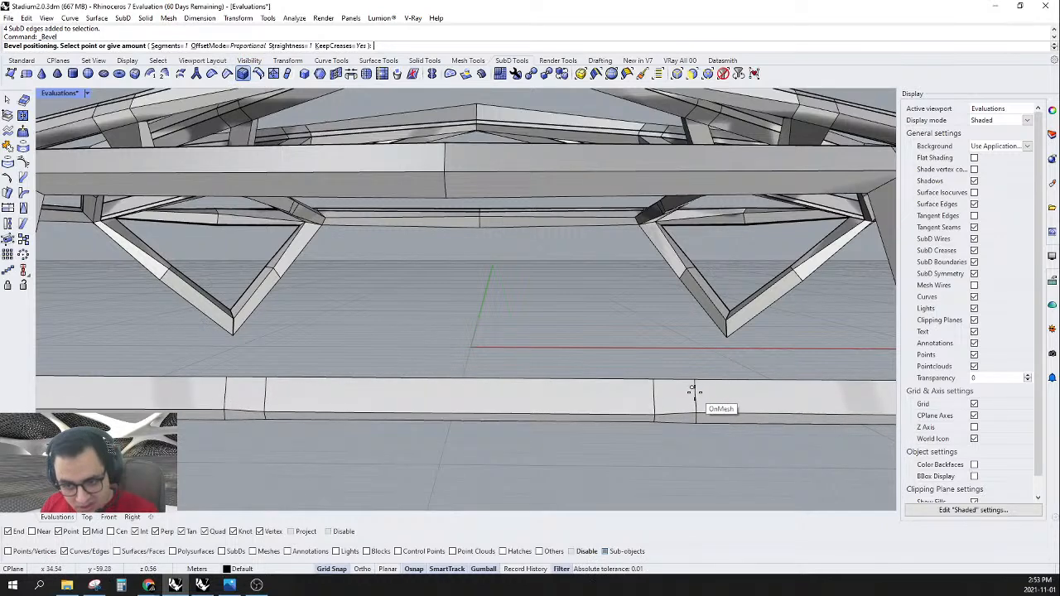
{"action": "left_click", "coordinate": [696, 395]}
- Bevel the middle cross edge on the upper outer beam's lower face with 2 segments, forming two narrow faces
{"action": "right_click_drag", "start_coordinate": [768, 361], "coordinate": [675, 375]}
{"action": "left_click", "coordinate": [422, 154]}
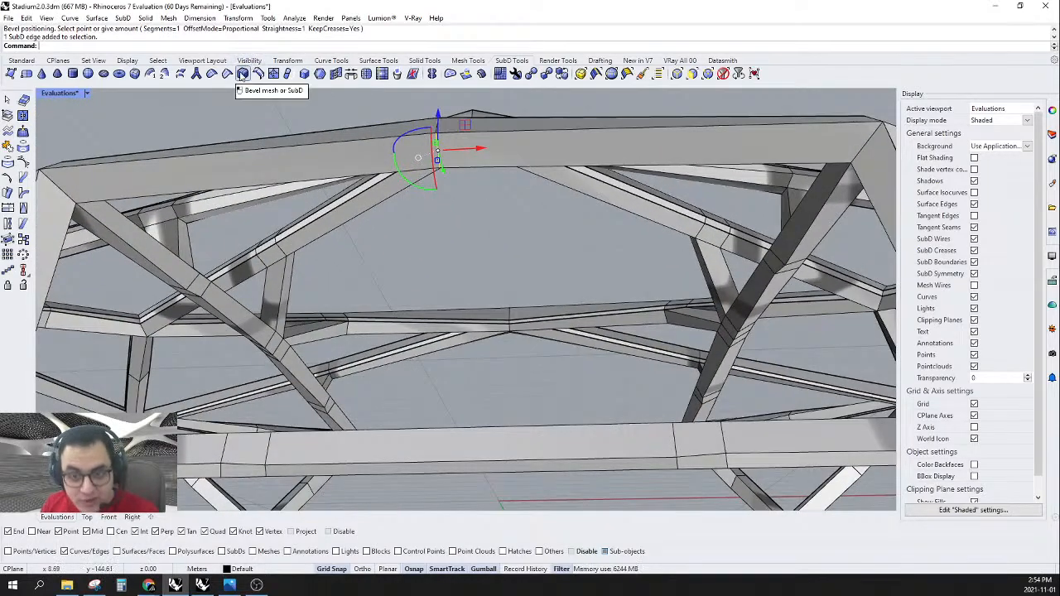
{"action": "scroll", "coordinate": [500, 163], "scroll_direction": "up", "scroll_amount": 3}
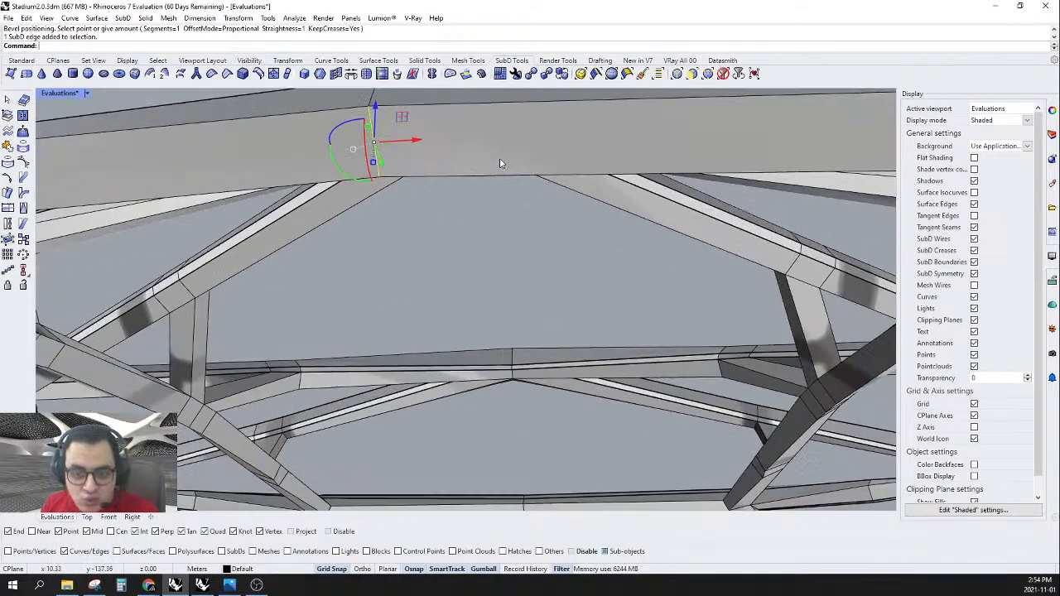
{"action": "left_click", "coordinate": [243, 73]}
{"action": "scroll", "coordinate": [423, 172], "scroll_direction": "down", "scroll_amount": 3}
{"action": "right_click_drag", "start_coordinate": [423, 172], "coordinate": [499, 234]}
{"action": "scroll", "coordinate": [513, 217], "scroll_direction": "up", "scroll_amount": 2}
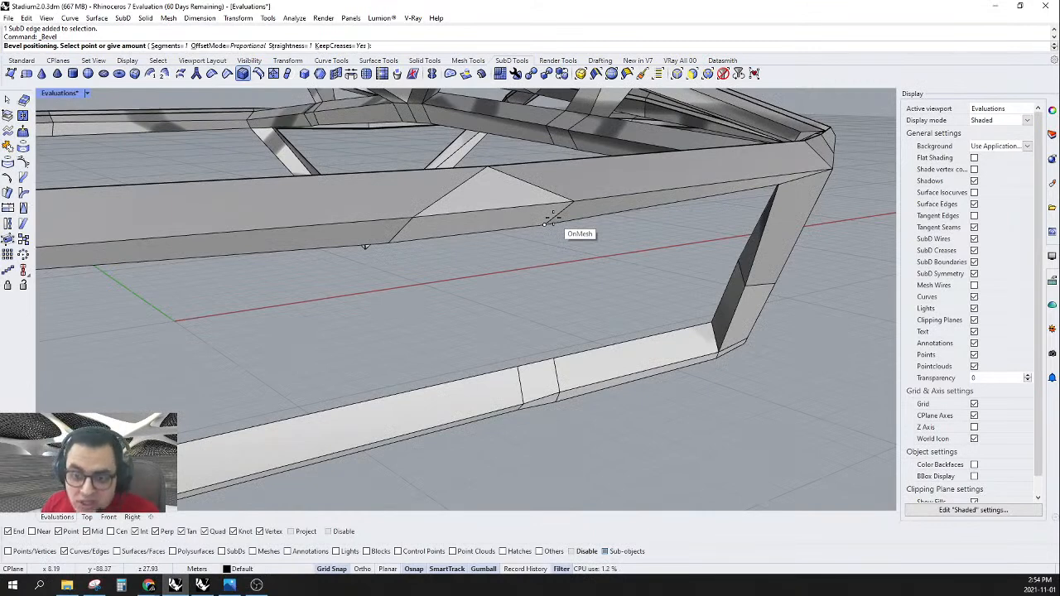
{"action": "left_click", "coordinate": [168, 46]}
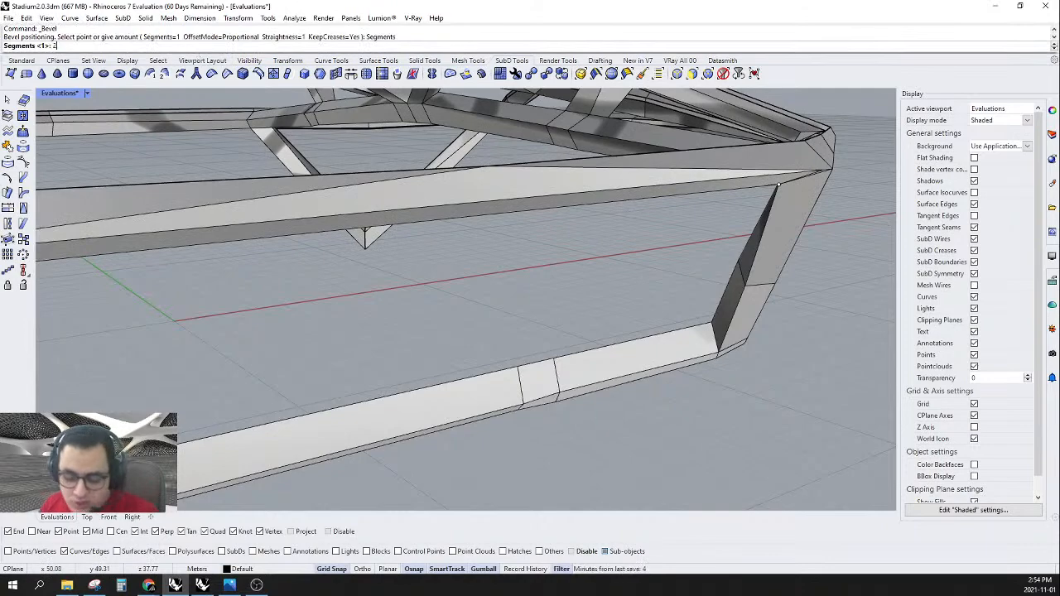
{"action": "type", "text": "2"}
{"action": "key", "text": "Return"}
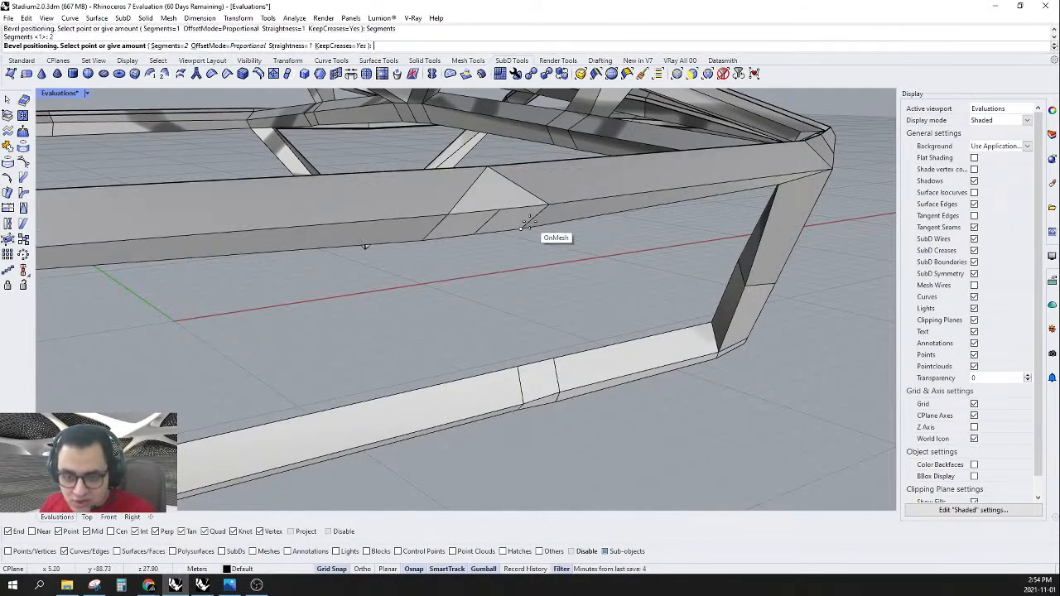
{"action": "left_click", "coordinate": [527, 220]}
- Try raising the outer edge of the upper beam's bevelled faces vertically by 1, and undo the move
{"action": "right_click_drag", "start_coordinate": [548, 239], "coordinate": [620, 243]}
{"action": "scroll", "coordinate": [583, 208], "scroll_direction": "up", "scroll_amount": 3}
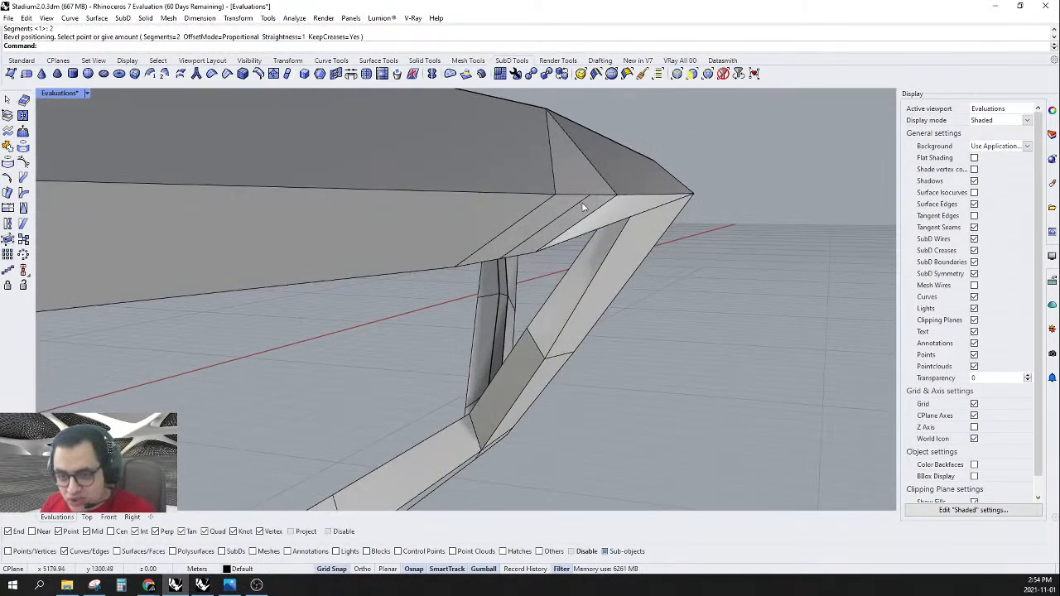
{"action": "scroll", "coordinate": [602, 197], "scroll_direction": "up", "scroll_amount": 2}
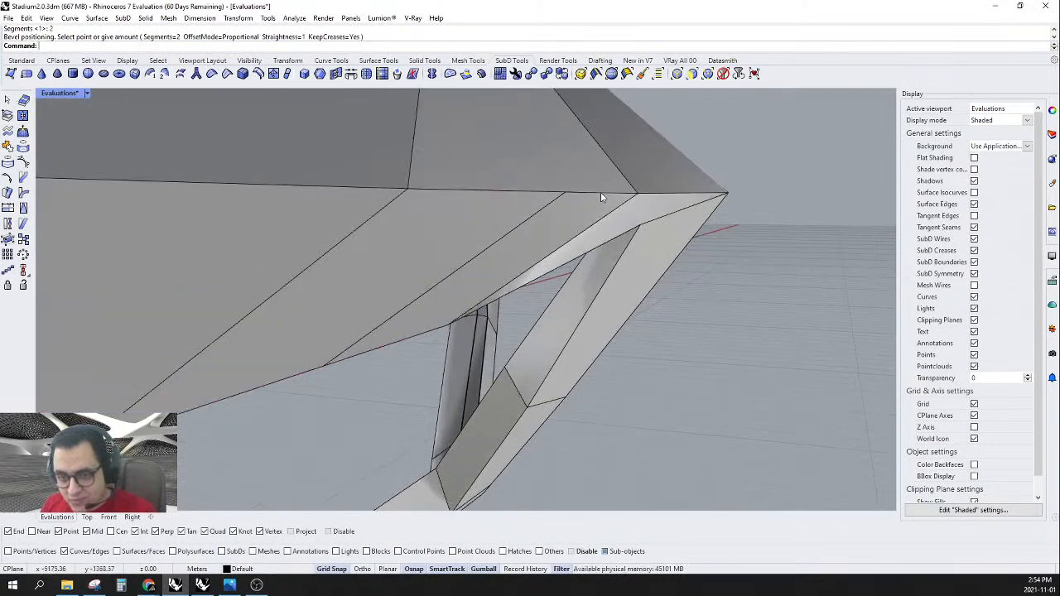
{"action": "left_click", "coordinate": [602, 197]}
{"action": "left_click", "coordinate": [484, 191]}
{"action": "right_click_drag", "start_coordinate": [485, 191], "coordinate": [507, 150]}
{"action": "left_click_drag", "start_coordinate": [501, 143], "coordinate": [504, 174]}
{"action": "right_click_drag", "start_coordinate": [503, 224], "coordinate": [495, 225]}
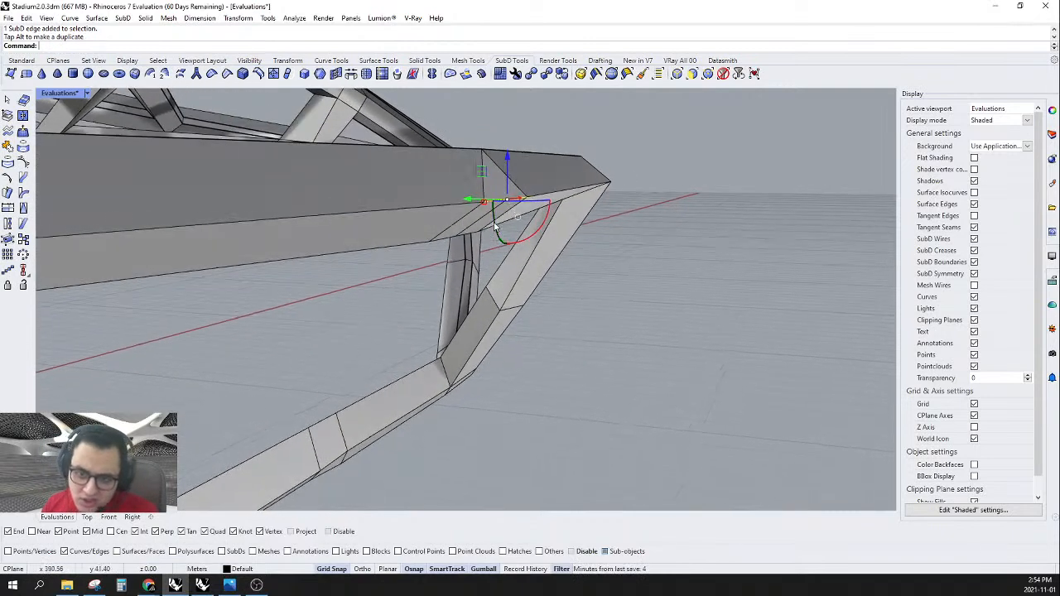
{"action": "left_click", "coordinate": [508, 157]}
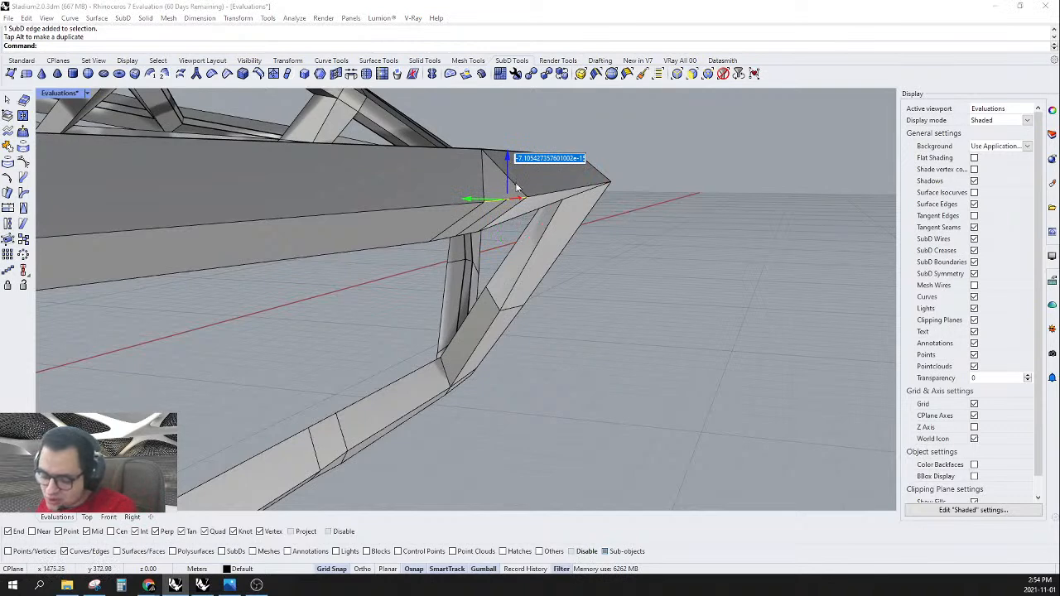
{"action": "type", "text": "1"}
{"action": "key", "text": "Return"}
{"action": "key", "text": "Return"}
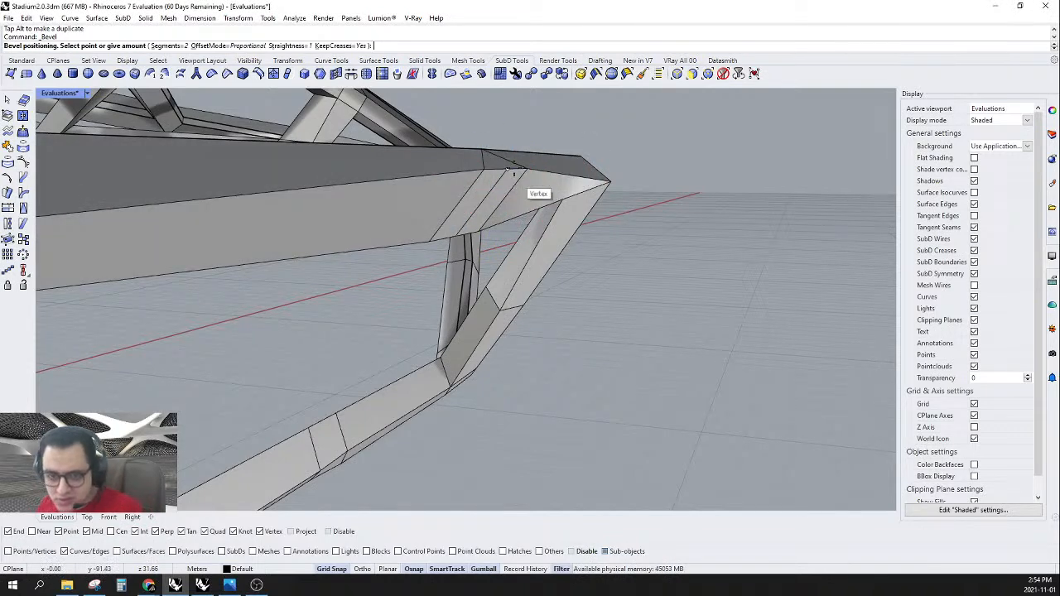
{"action": "key", "text": "ctrl+z"}
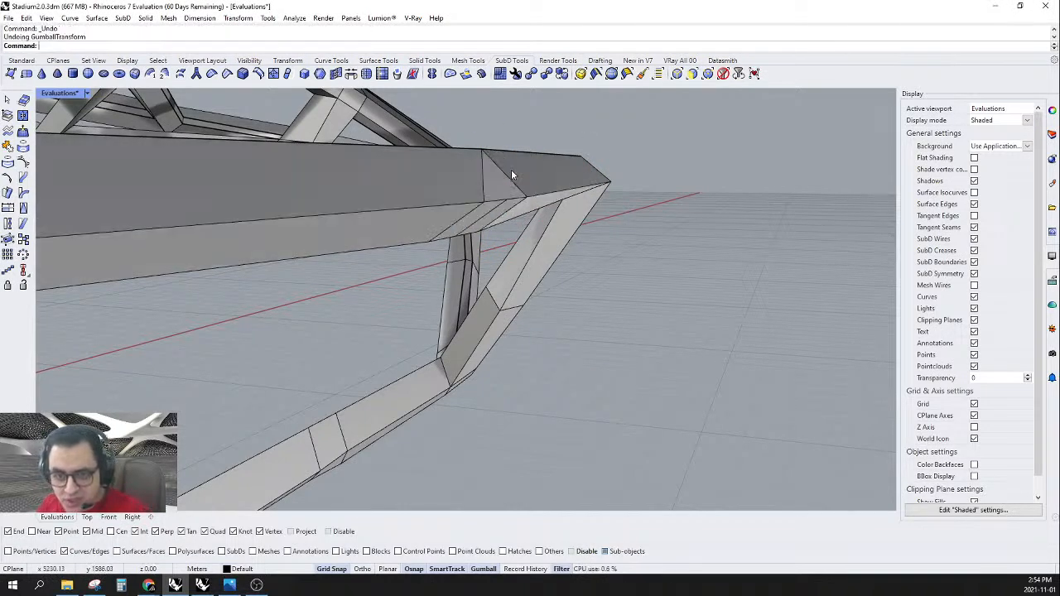
- Select the short outer edges of both bevelled faces on the upper beam and move them vertically by -1
{"action": "left_click", "coordinate": [492, 202]}
{"action": "scroll", "coordinate": [513, 202], "scroll_direction": "up", "scroll_amount": 4}
{"action": "left_click", "coordinate": [538, 198], "text": "shift"}
{"action": "left_click", "coordinate": [527, 157]}
{"action": "type", "text": "-"}
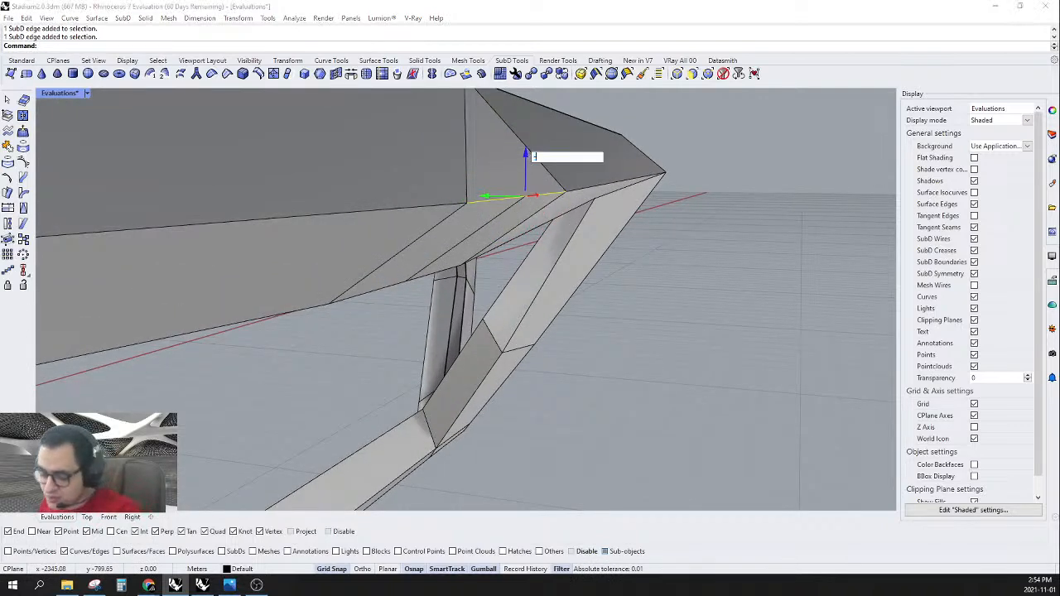
{"action": "type", "text": "1"}
{"action": "key", "text": "Return"}
{"action": "scroll", "coordinate": [539, 201], "scroll_direction": "down", "scroll_amount": 3}
{"action": "right_click_drag", "start_coordinate": [539, 201], "coordinate": [495, 377]}
{"action": "key", "text": "Escape"}
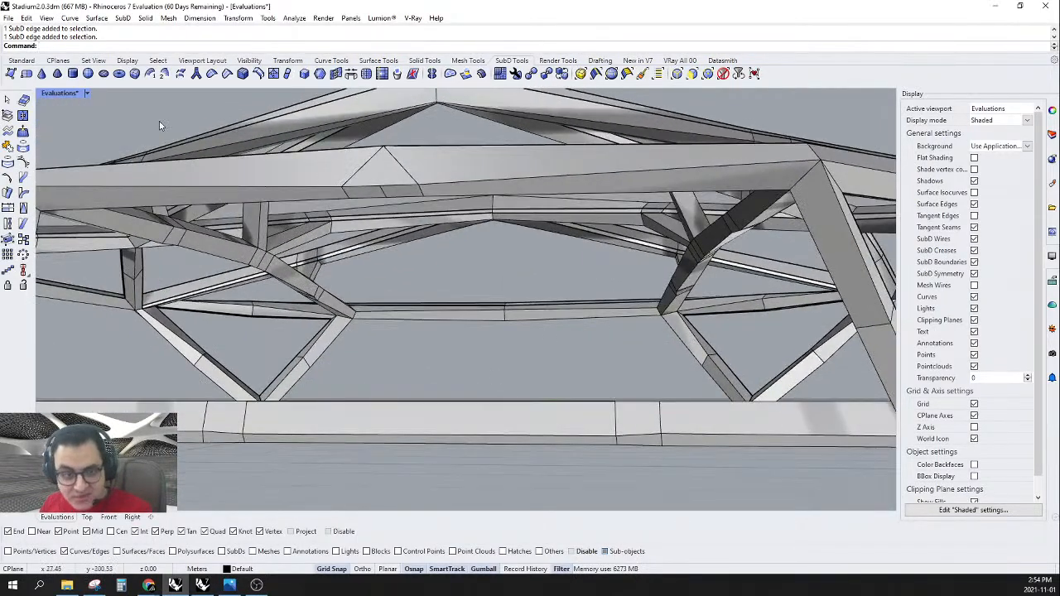
{"action": "left_click", "coordinate": [21, 60]}
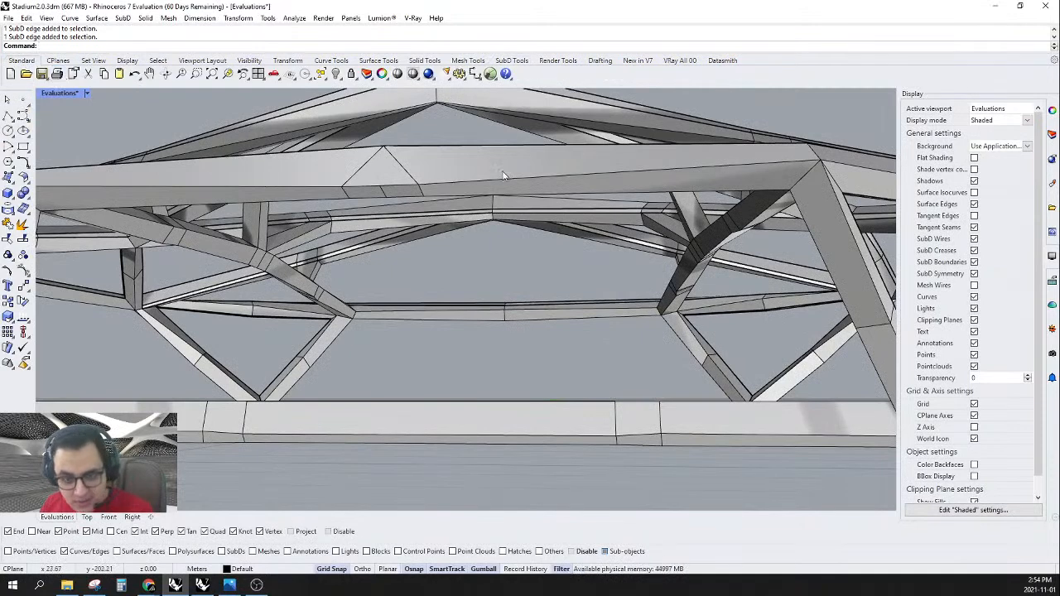
{"action": "left_click", "coordinate": [512, 60]}
{"action": "left_click", "coordinate": [362, 74]}
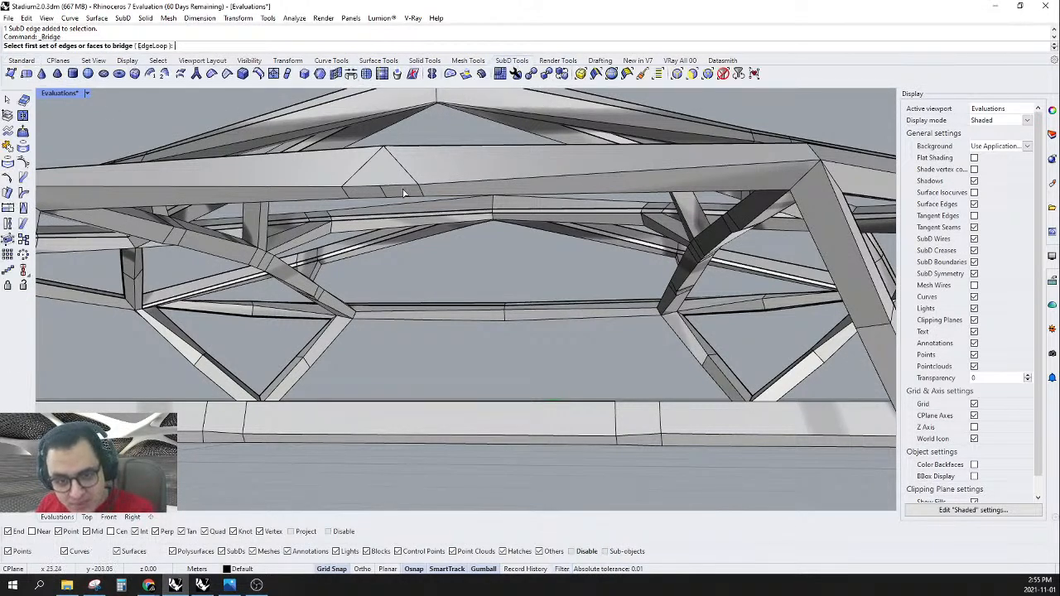
{"action": "scroll", "coordinate": [409, 197], "scroll_direction": "up", "scroll_amount": 6}
{"action": "left_click", "coordinate": [391, 182]}
{"action": "scroll", "coordinate": [415, 192], "scroll_direction": "down", "scroll_amount": 6}
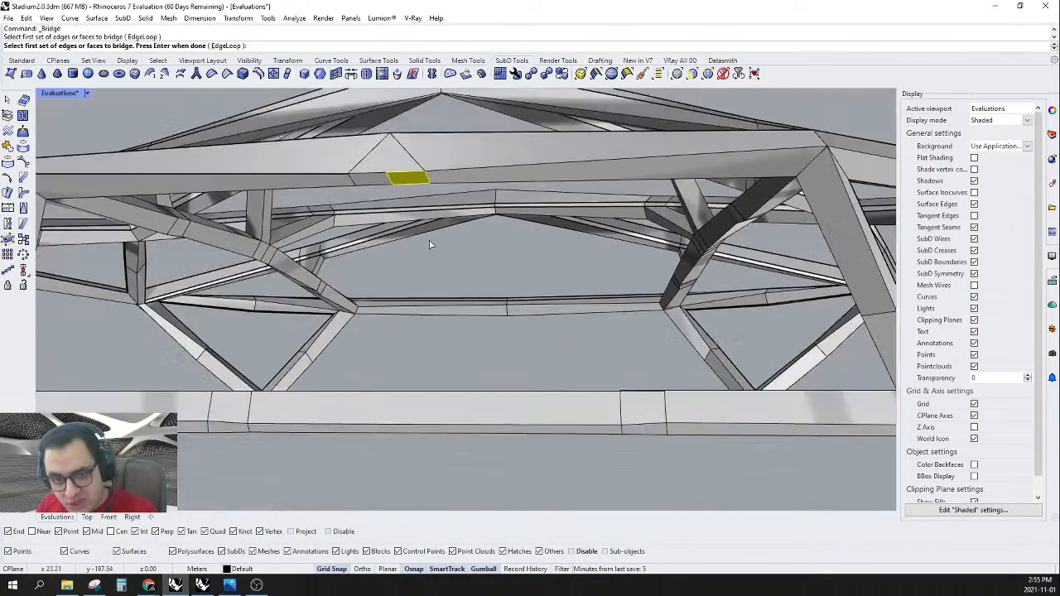
{"action": "scroll", "coordinate": [628, 430], "scroll_direction": "up", "scroll_amount": 5}
{"action": "left_click", "coordinate": [640, 414]}
{"action": "scroll", "coordinate": [637, 414], "scroll_direction": "down", "scroll_amount": 5}
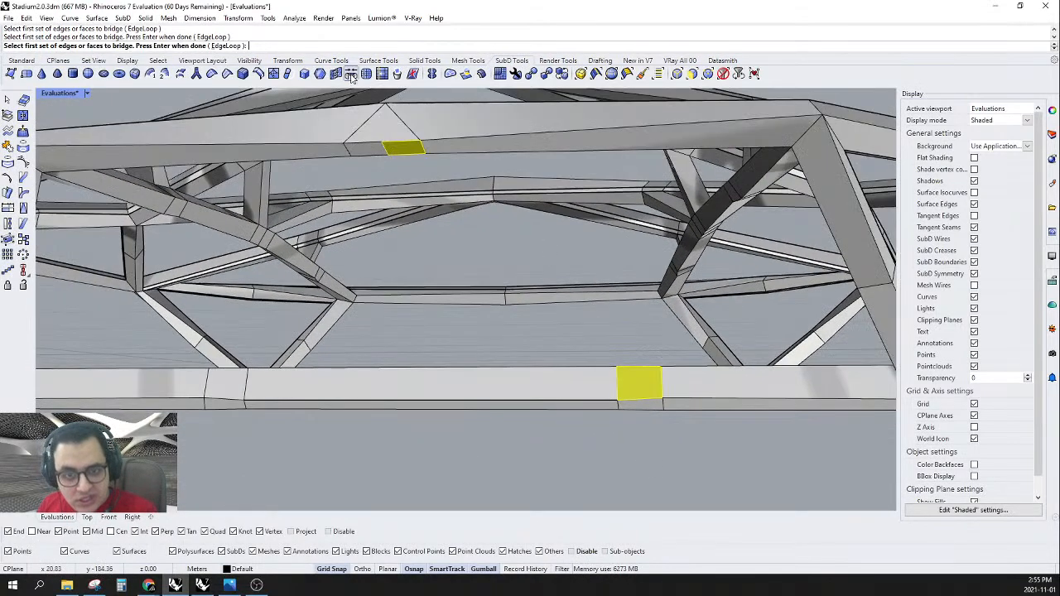
{"action": "key", "text": "Escape"}
{"action": "key", "text": "Escape"}
- Bridge the right-hand bevelled face under the upper outer beam to the ground beam's right-hand bevelled top face with 1 segment, joined and uncreased
{"action": "left_click", "coordinate": [401, 149]}
{"action": "left_click", "coordinate": [640, 377], "text": "shift"}
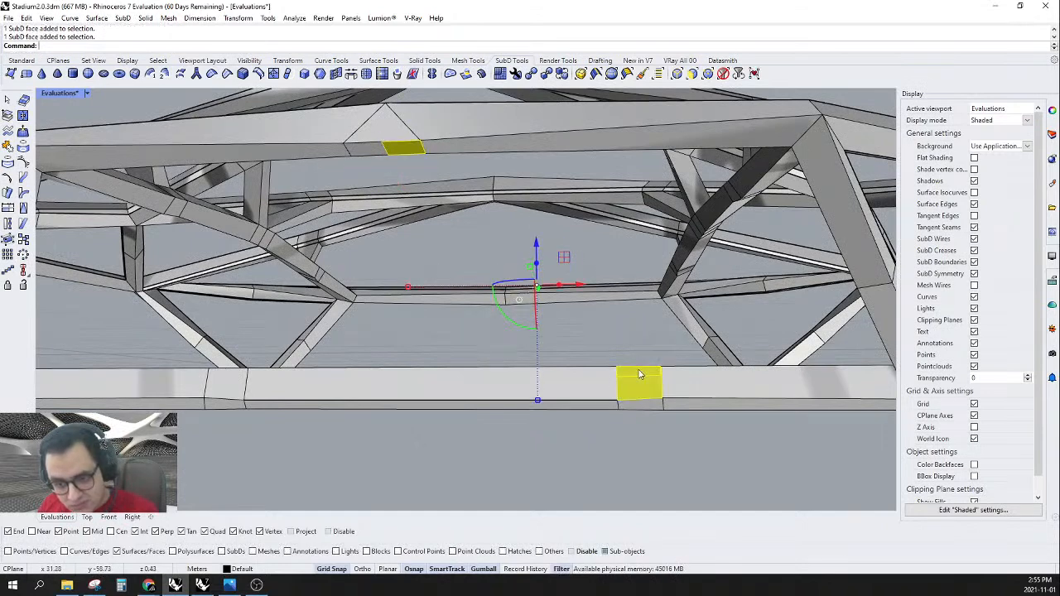
{"action": "left_click", "coordinate": [640, 377], "text": "ctrl"}
{"action": "key", "text": "Escape"}
{"action": "left_click", "coordinate": [639, 379]}
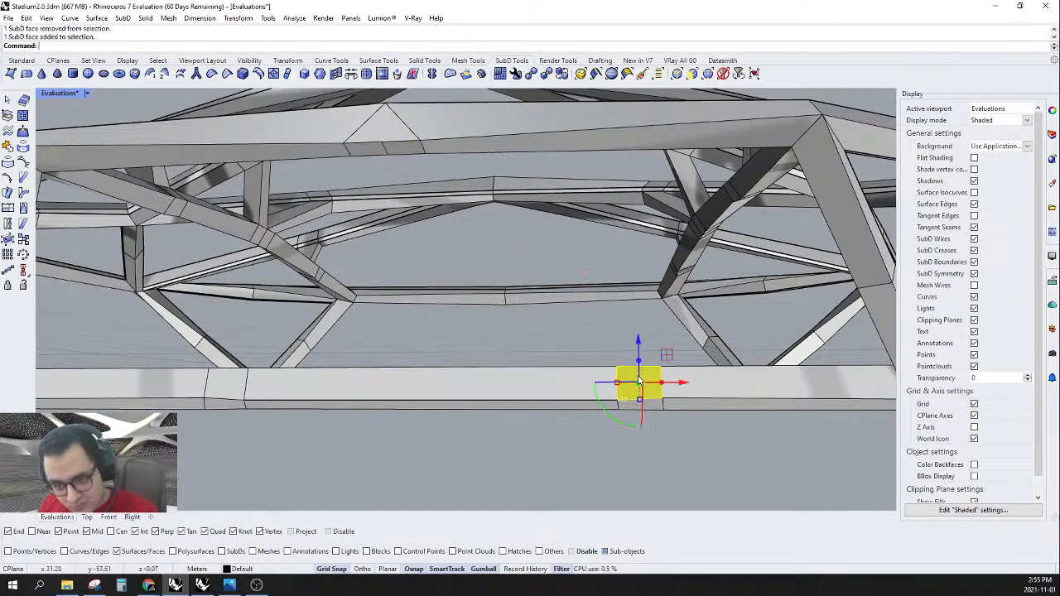
{"action": "left_click", "coordinate": [404, 148], "text": "shift"}
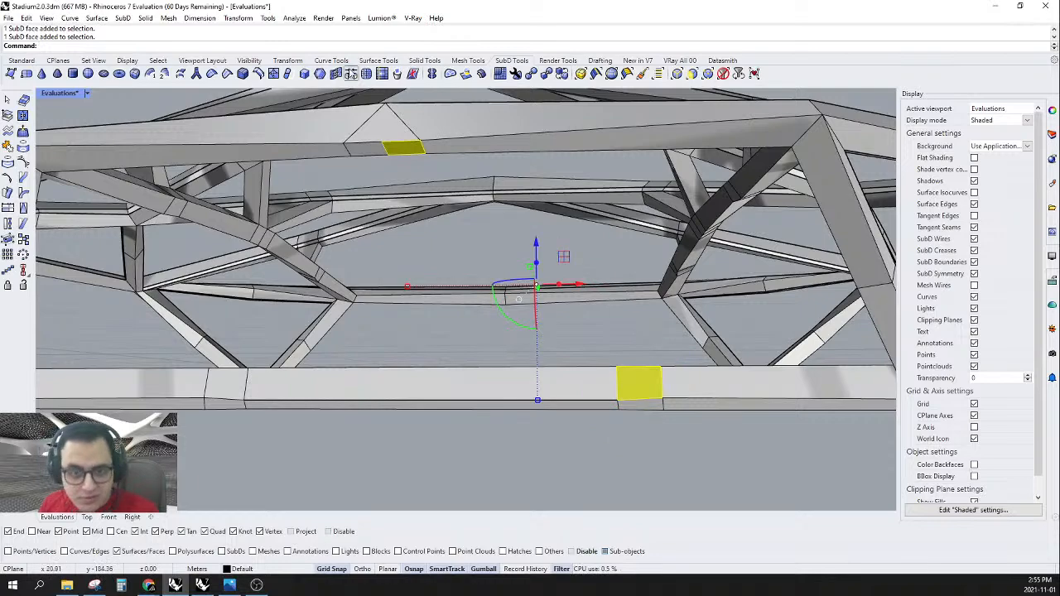
{"action": "left_click", "coordinate": [351, 73]}
{"action": "right_click_drag", "start_coordinate": [719, 373], "coordinate": [774, 422]}
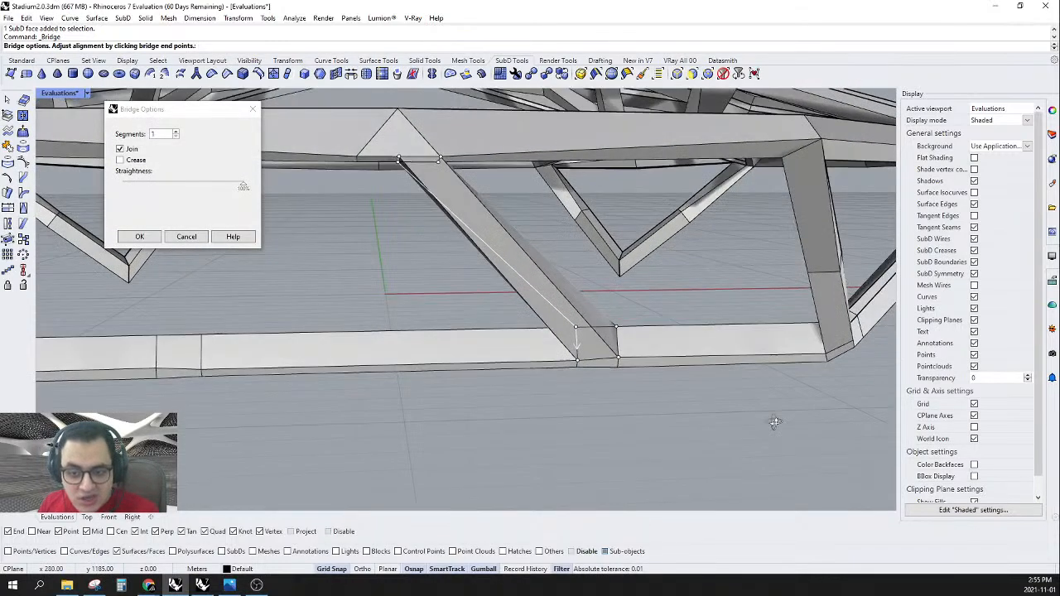
{"action": "left_click", "coordinate": [139, 236]}
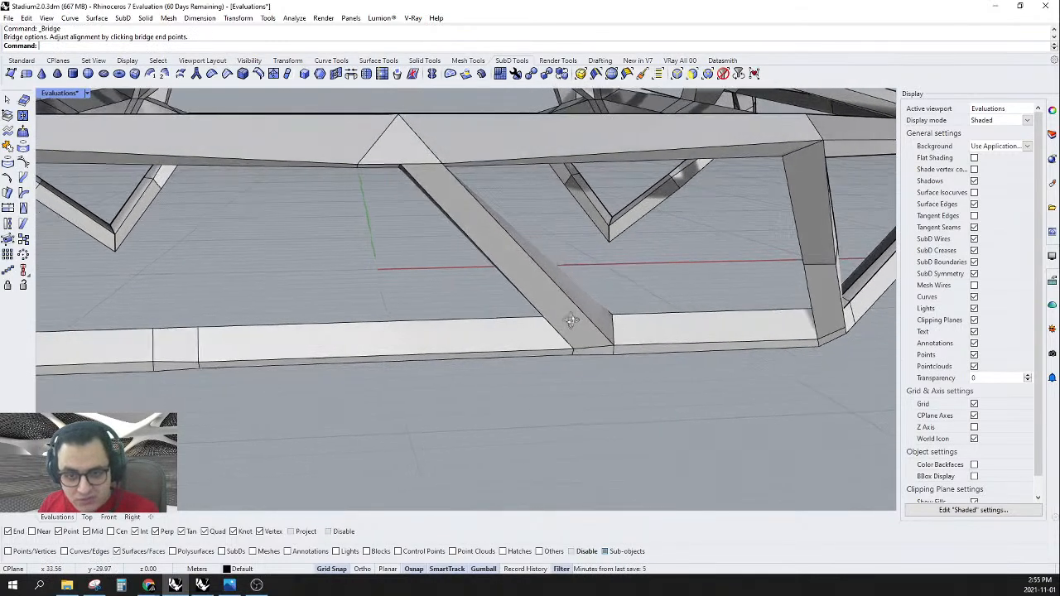
- Switch the SubD display from flat to smooth and examine how the new diagonal leg blends into both beams
{"action": "key", "text": "Tab"}
{"action": "right_click_drag", "start_coordinate": [680, 351], "coordinate": [683, 354]}
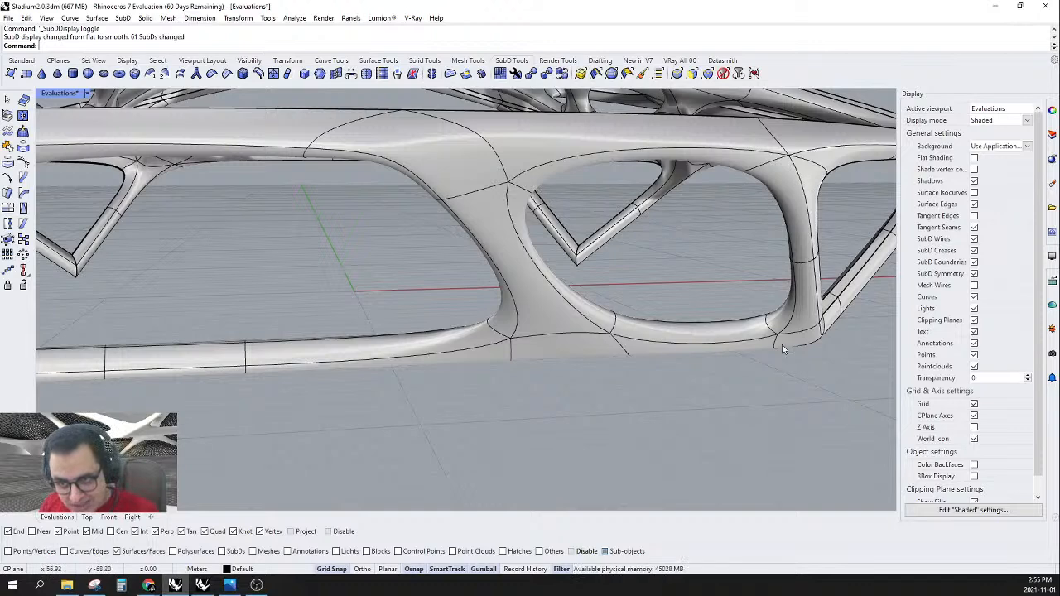
{"action": "right_click_drag", "start_coordinate": [608, 237], "coordinate": [593, 252]}
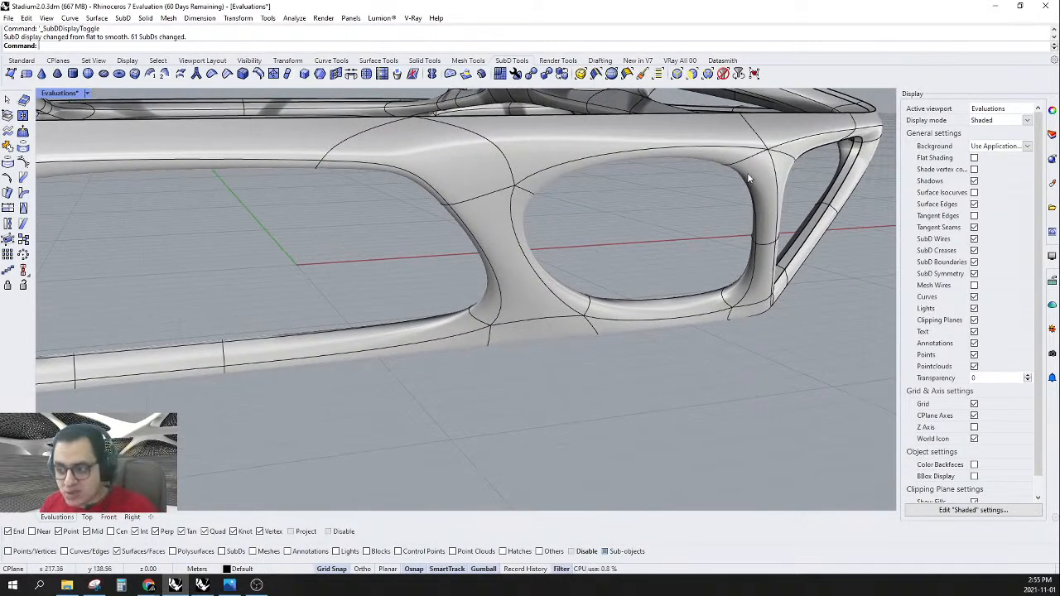
- Bring up the finished reference model 3.0.3dm in the second Rhino window, examine its crossing façade legs and openings, and return to Stadium2.0.3dm
{"action": "left_click_drag", "start_coordinate": [1058, 55], "coordinate": [622, 84]}
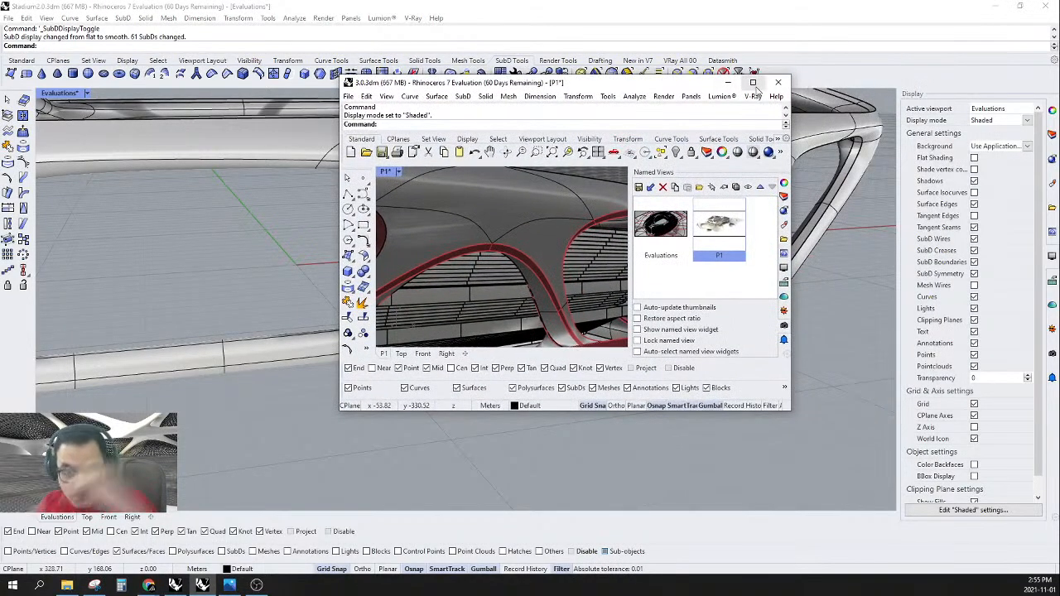
{"action": "left_click", "coordinate": [752, 84]}
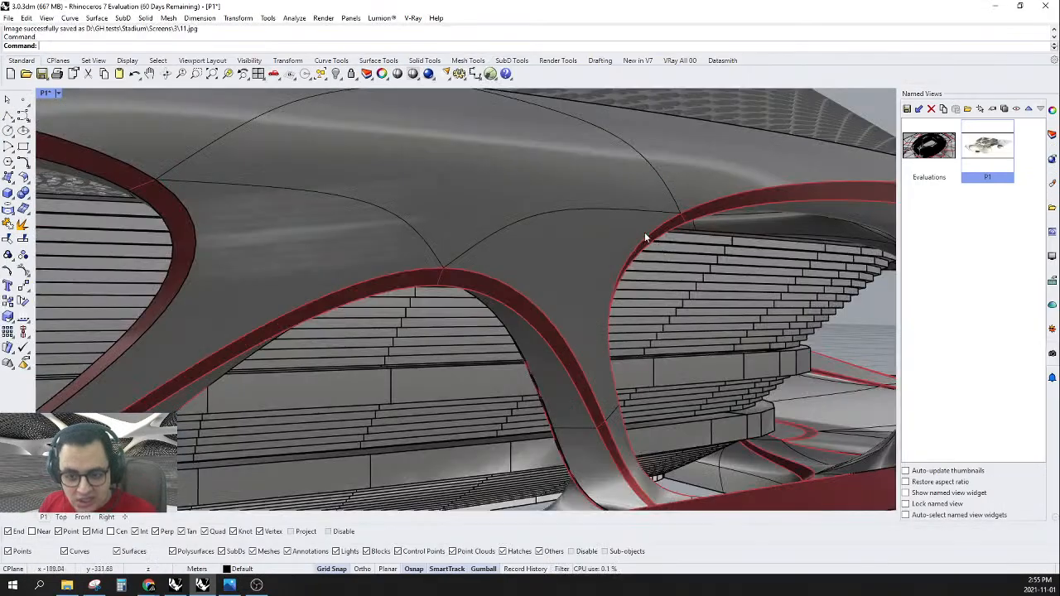
{"action": "scroll", "coordinate": [652, 238], "scroll_direction": "down", "scroll_amount": 6}
{"action": "right_click_drag", "start_coordinate": [653, 238], "coordinate": [499, 378]}
{"action": "scroll", "coordinate": [554, 381], "scroll_direction": "up", "scroll_amount": 6}
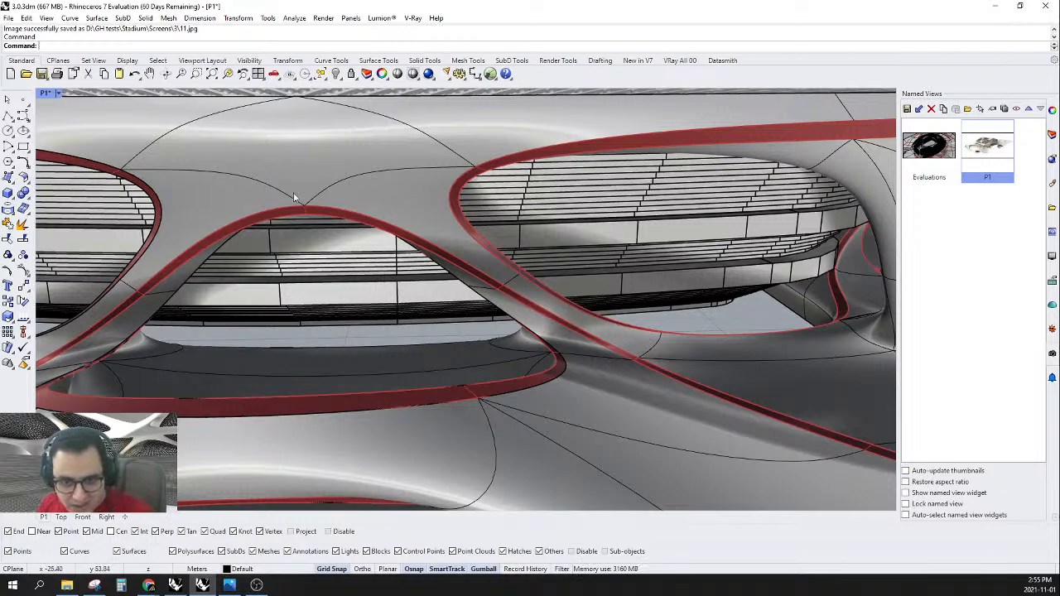
{"action": "left_click", "coordinate": [1019, 5]}
{"action": "left_click_drag", "start_coordinate": [732, 81], "coordinate": [1059, 103]}
- Undo the diagonal bridge and reselect the right-hand bevelled faces on the upper and ground beams for a new bridge, with SubDs displayed flat
{"action": "right_click_drag", "start_coordinate": [582, 270], "coordinate": [416, 168]}
{"action": "key", "text": "ctrl+z"}
{"action": "left_click", "coordinate": [443, 146], "text": "ctrl+shift"}
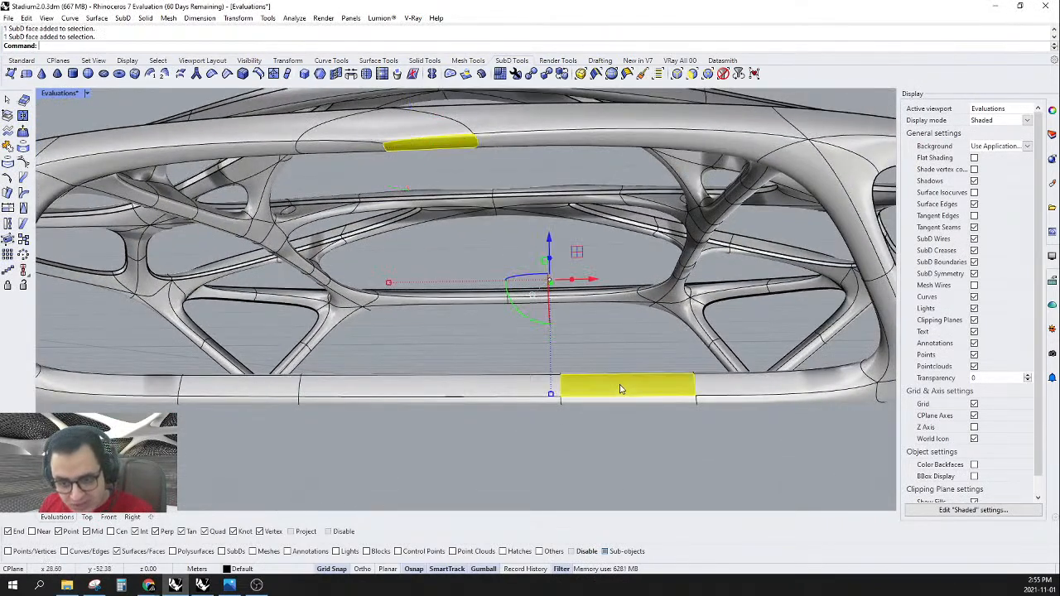
{"action": "left_click", "coordinate": [620, 387], "text": "ctrl+shift"}
{"action": "right_click_drag", "start_coordinate": [621, 387], "coordinate": [631, 402]}
{"action": "right_click_drag", "start_coordinate": [426, 149], "coordinate": [582, 283]}
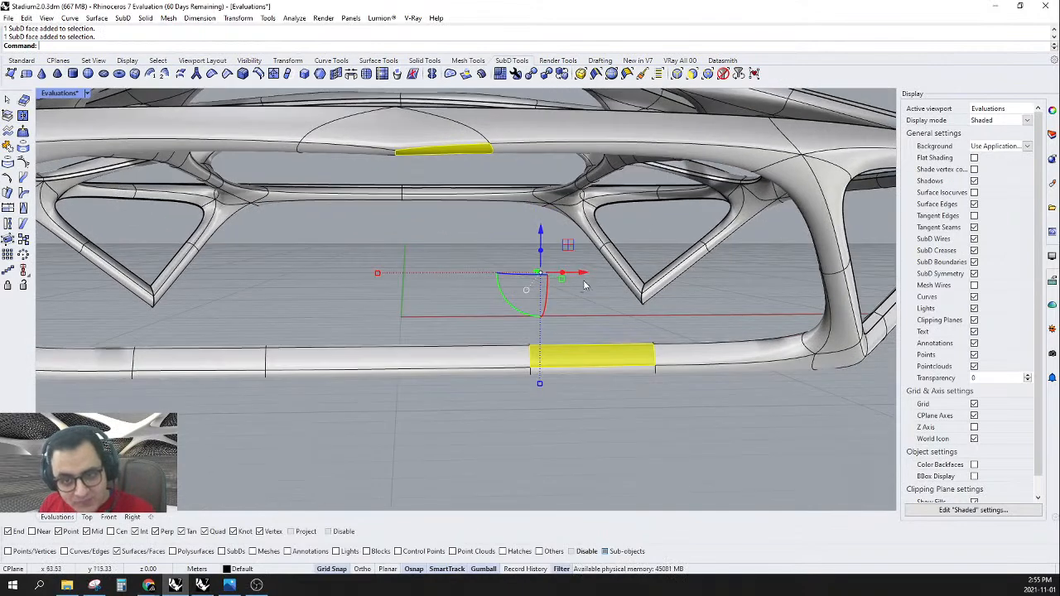
{"action": "left_click", "coordinate": [351, 76]}
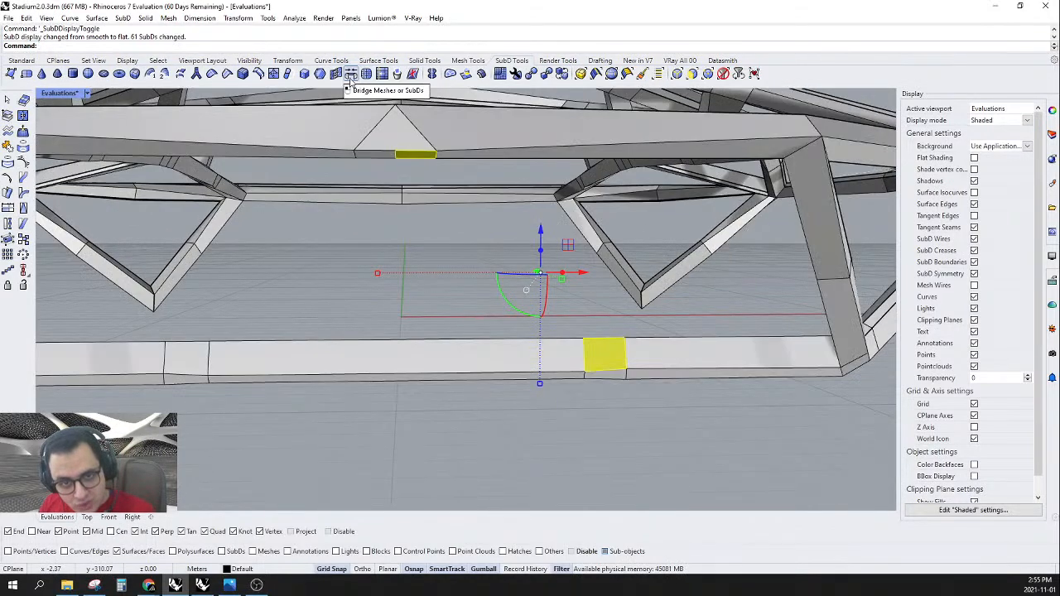
- Bridge the selected upper-beam and lower-beam faces with one joined segment, adjusting the end-point alignment at the lower face
{"action": "right_click_drag", "start_coordinate": [476, 282], "coordinate": [464, 277]}
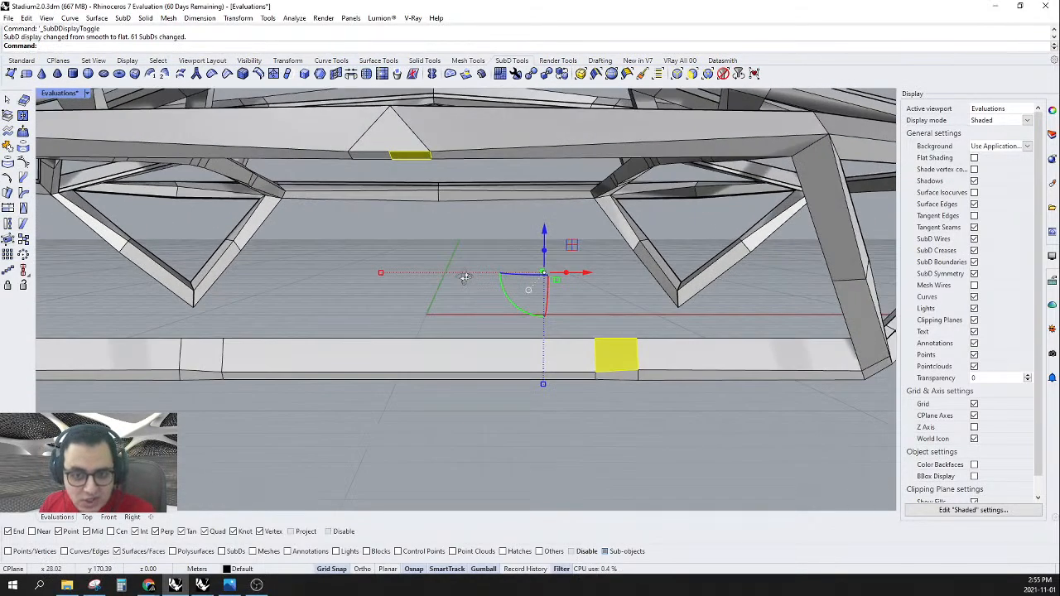
{"action": "left_click", "coordinate": [351, 73]}
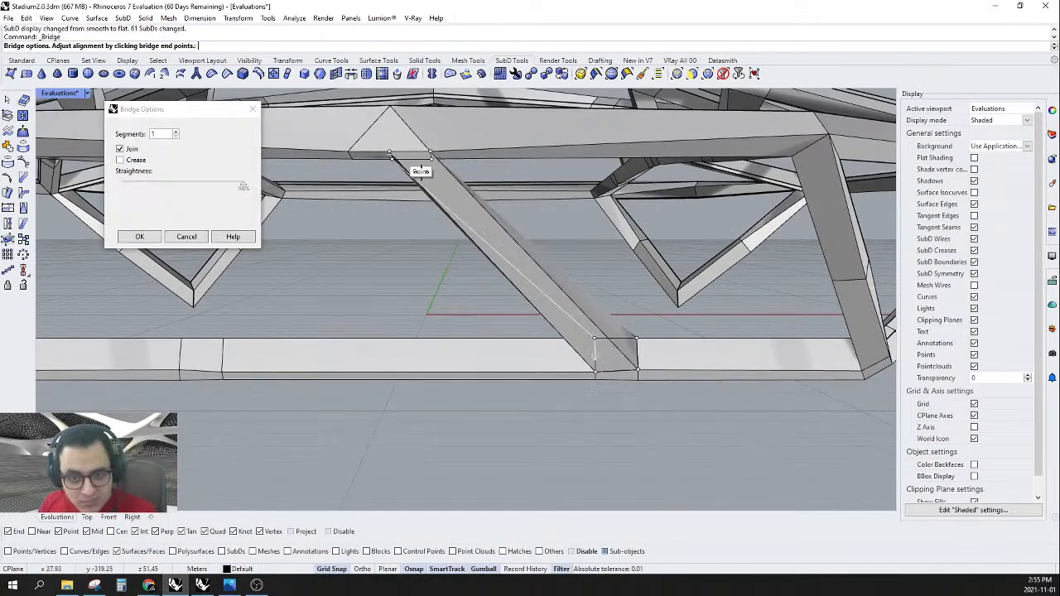
{"action": "right_click_drag", "start_coordinate": [493, 232], "coordinate": [498, 256]}
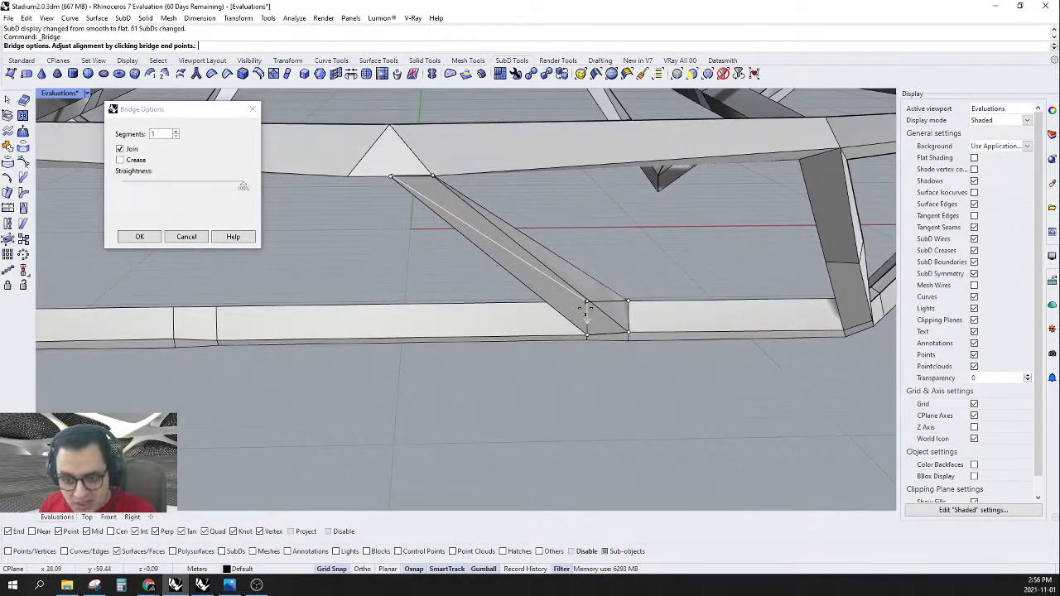
{"action": "scroll", "coordinate": [586, 307], "scroll_direction": "up", "scroll_amount": 3}
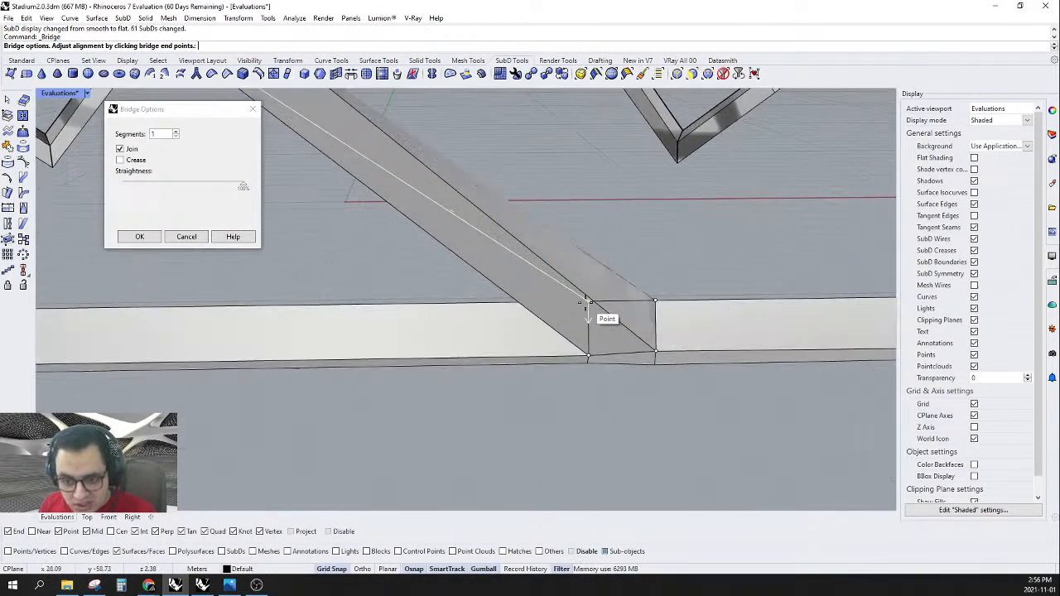
{"action": "left_click", "coordinate": [588, 355]}
{"action": "scroll", "coordinate": [620, 353], "scroll_direction": "down", "scroll_amount": 4}
{"action": "right_click_drag", "start_coordinate": [621, 352], "coordinate": [626, 310]}
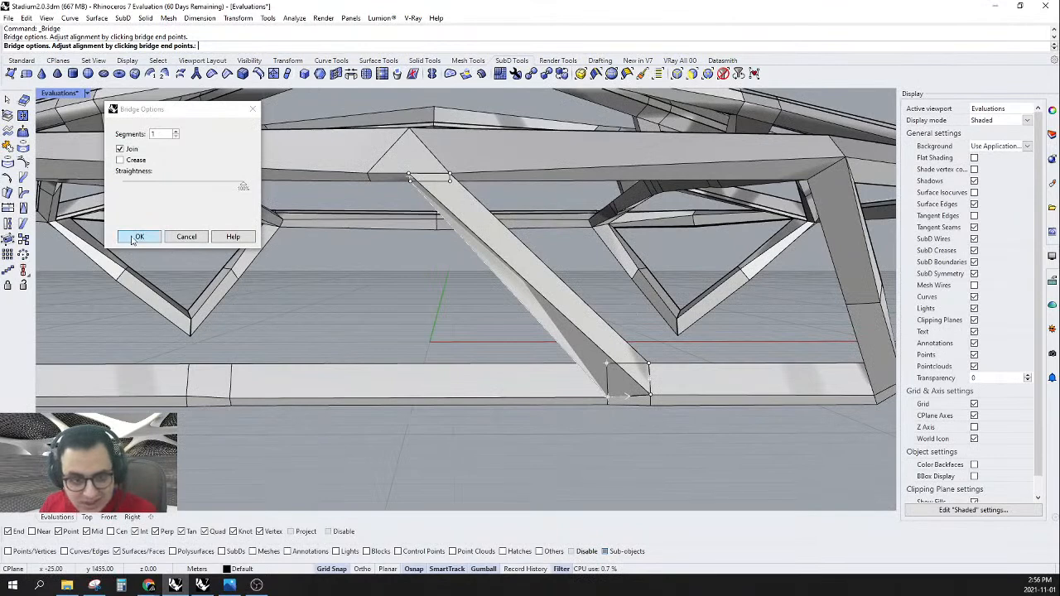
{"action": "key", "text": "Tab"}
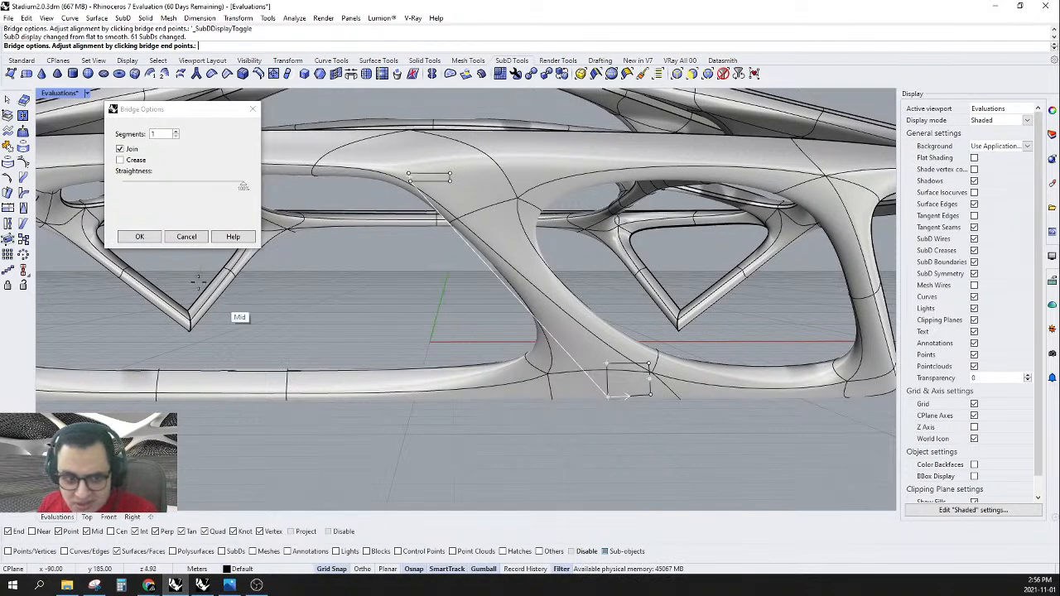
{"action": "left_click", "coordinate": [139, 237]}
{"action": "right_click_drag", "start_coordinate": [139, 236], "coordinate": [627, 311]}
- Try bridging the upper-beam face beside the new brace to the opposite lower-beam face in flat SubD display, realigning the end points
{"action": "key", "text": "Tab"}
{"action": "scroll", "coordinate": [553, 273], "scroll_direction": "up", "scroll_amount": 6}
{"action": "left_click", "coordinate": [525, 197]}
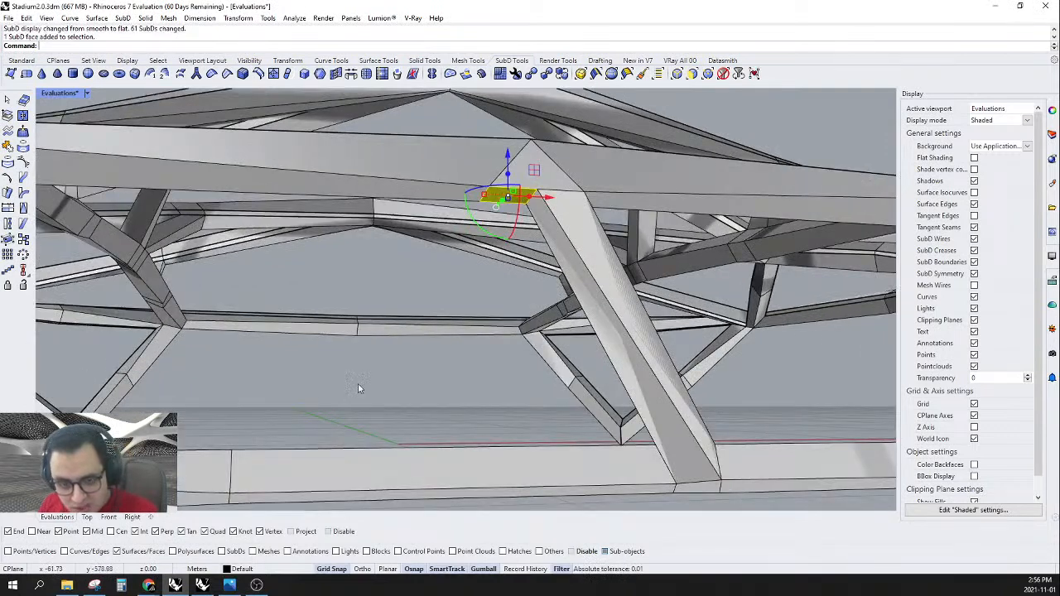
{"action": "left_click", "coordinate": [200, 480], "text": "shift"}
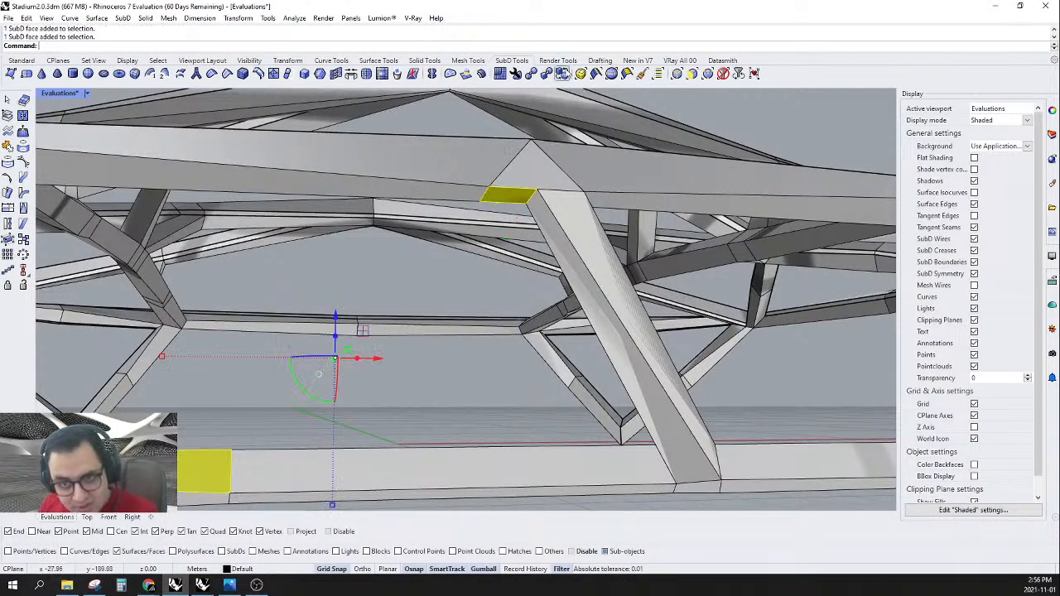
{"action": "left_click", "coordinate": [692, 75]}
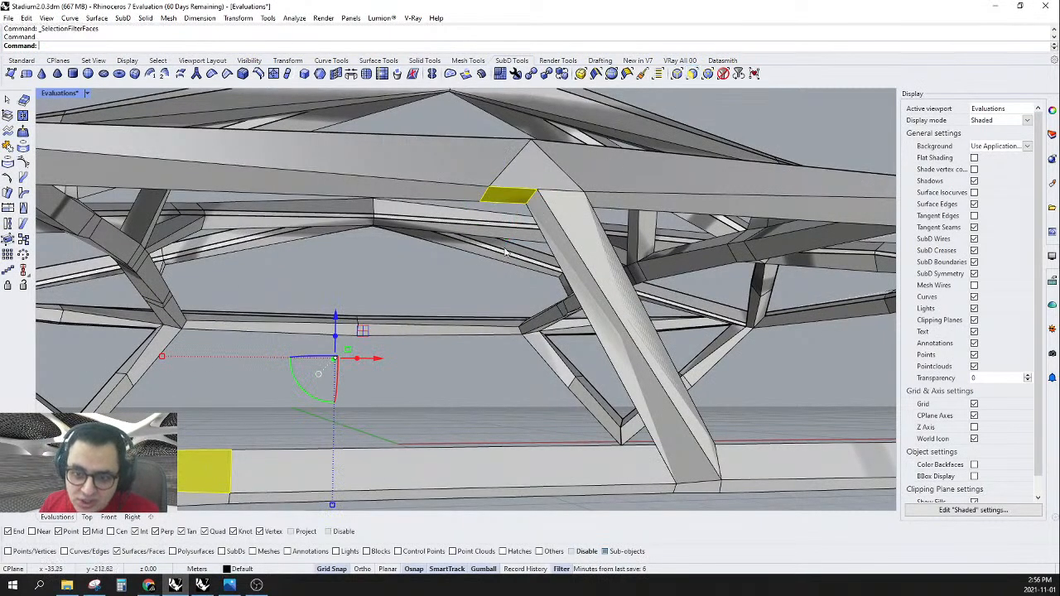
{"action": "left_click", "coordinate": [351, 75]}
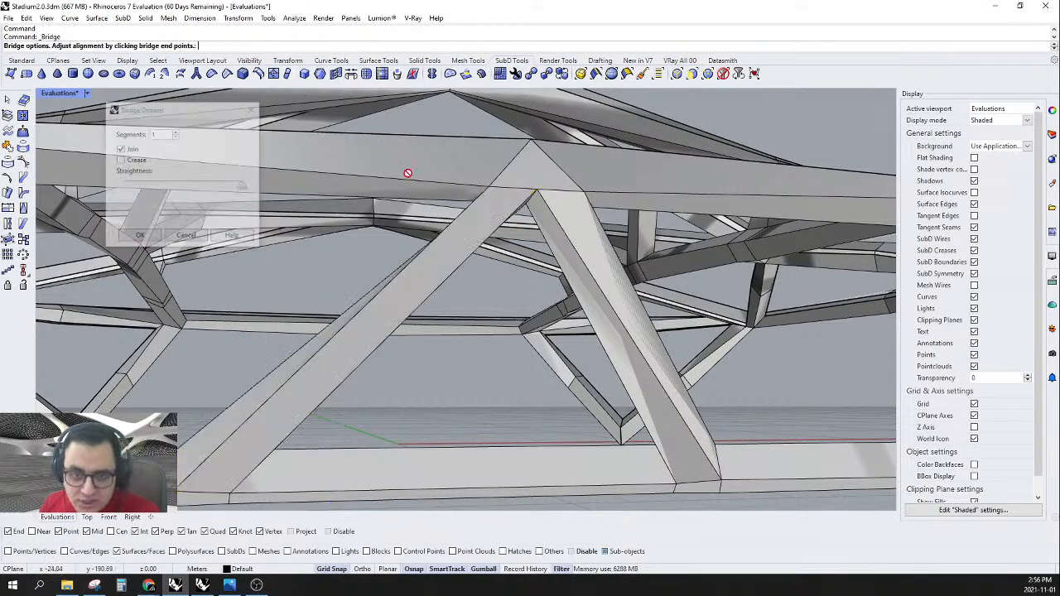
{"action": "right_click_drag", "start_coordinate": [229, 470], "coordinate": [267, 470]}
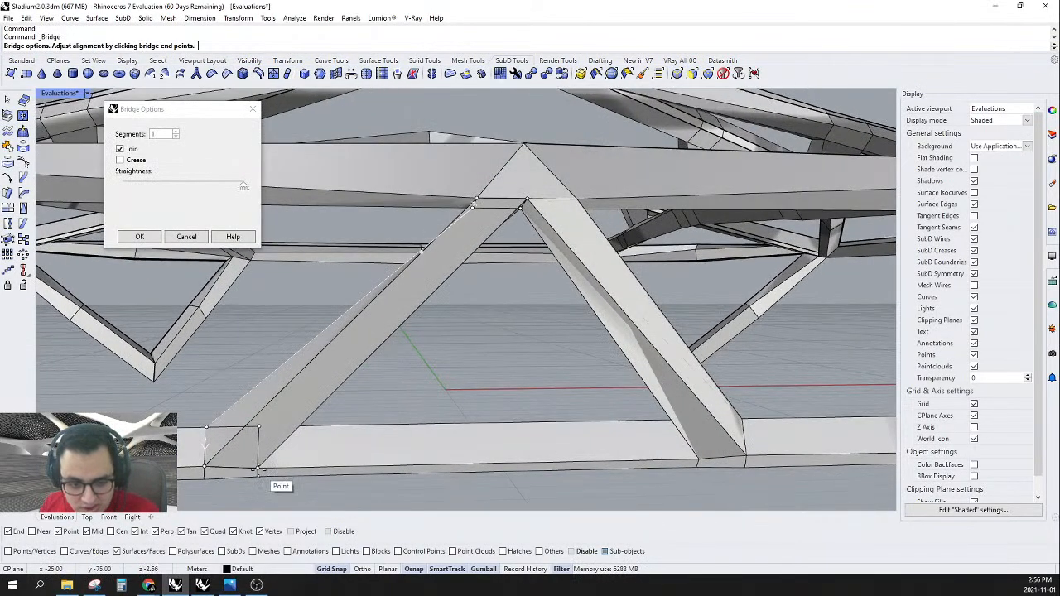
{"action": "left_click", "coordinate": [205, 468]}
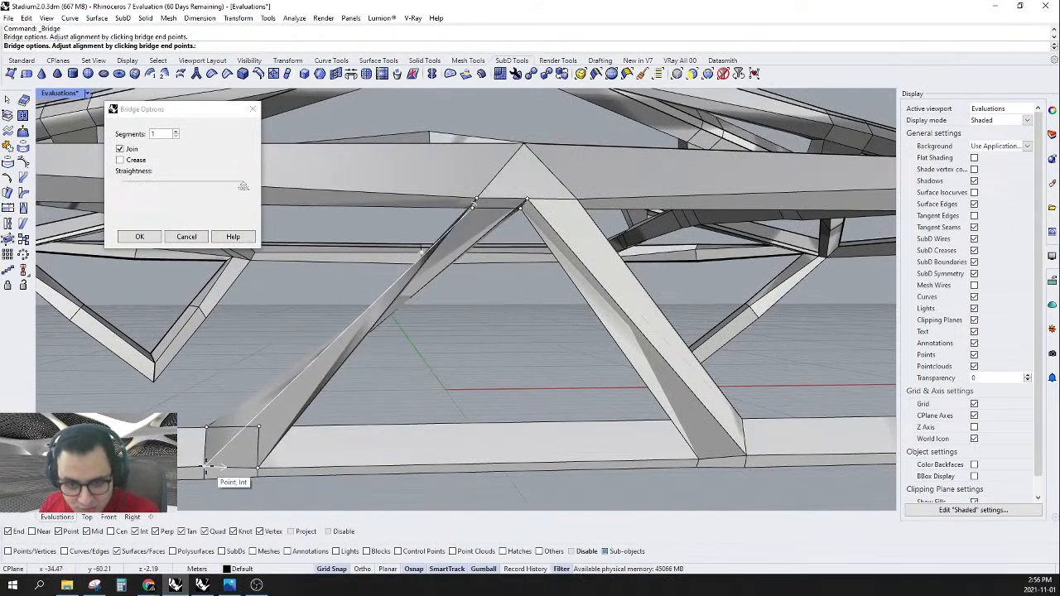
{"action": "left_click", "coordinate": [206, 469]}
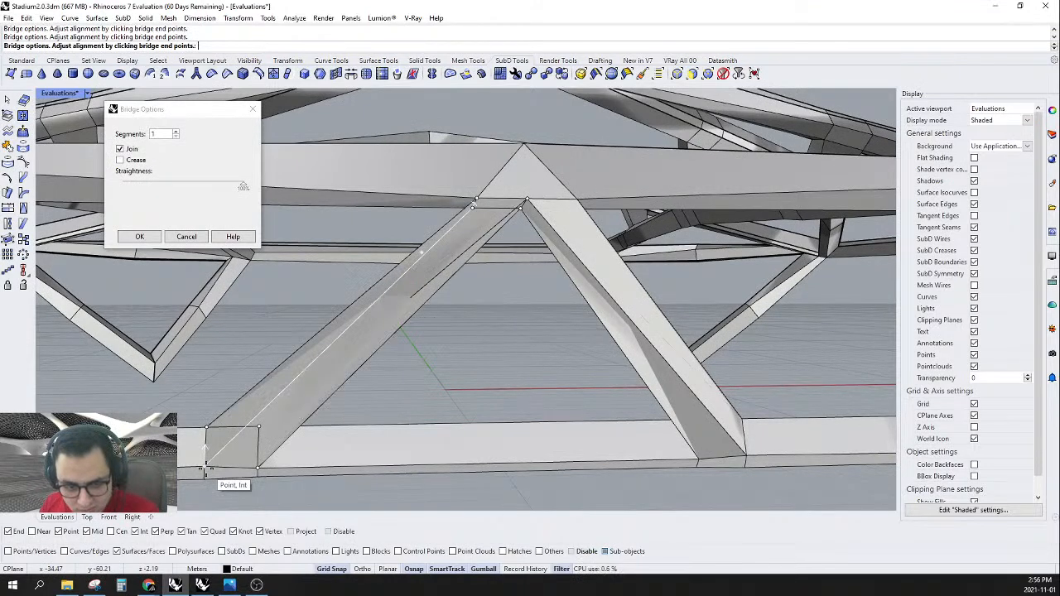
{"action": "left_click", "coordinate": [139, 236]}
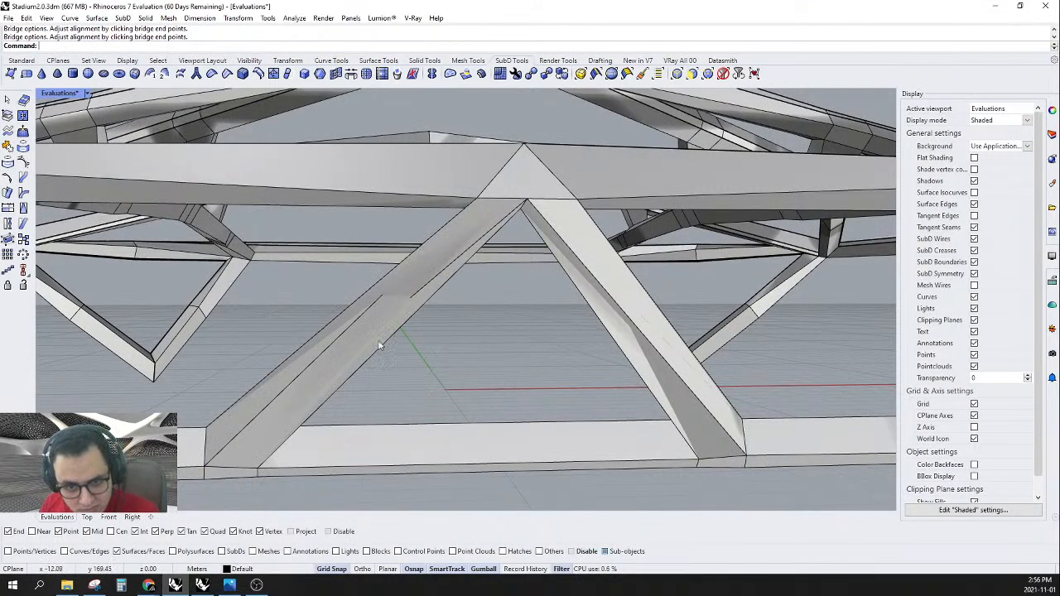
{"action": "key", "text": "Tab"}
{"action": "key", "text": "ctrl+z"}
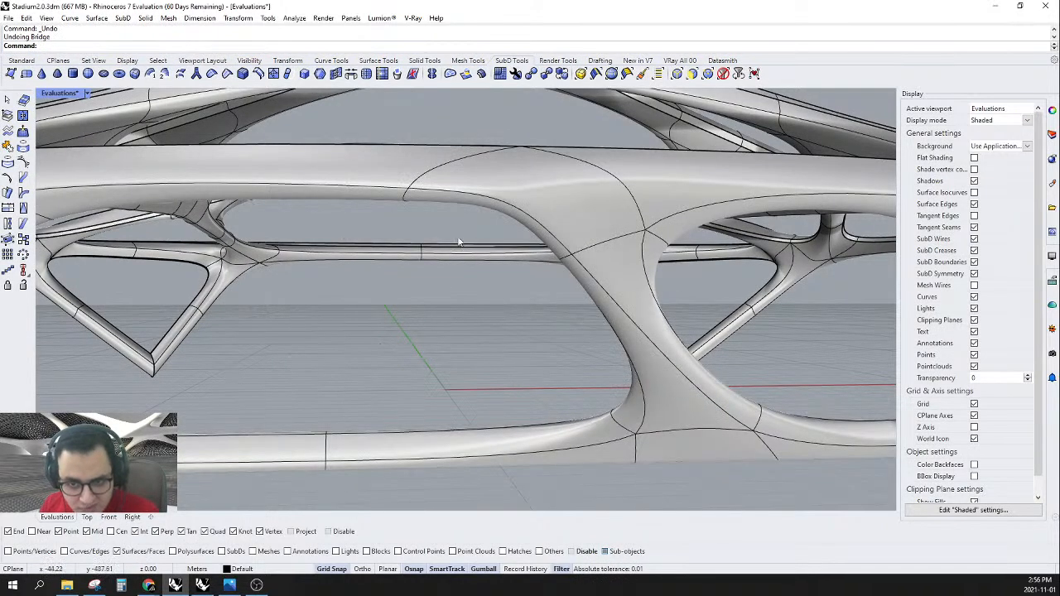
- Bridge the remaining upper-beam face to the opposite lower-beam face in smooth display, aligning the end points to form the mirrored brace
{"action": "left_click", "coordinate": [461, 203]}
{"action": "left_click", "coordinate": [256, 449], "text": "shift"}
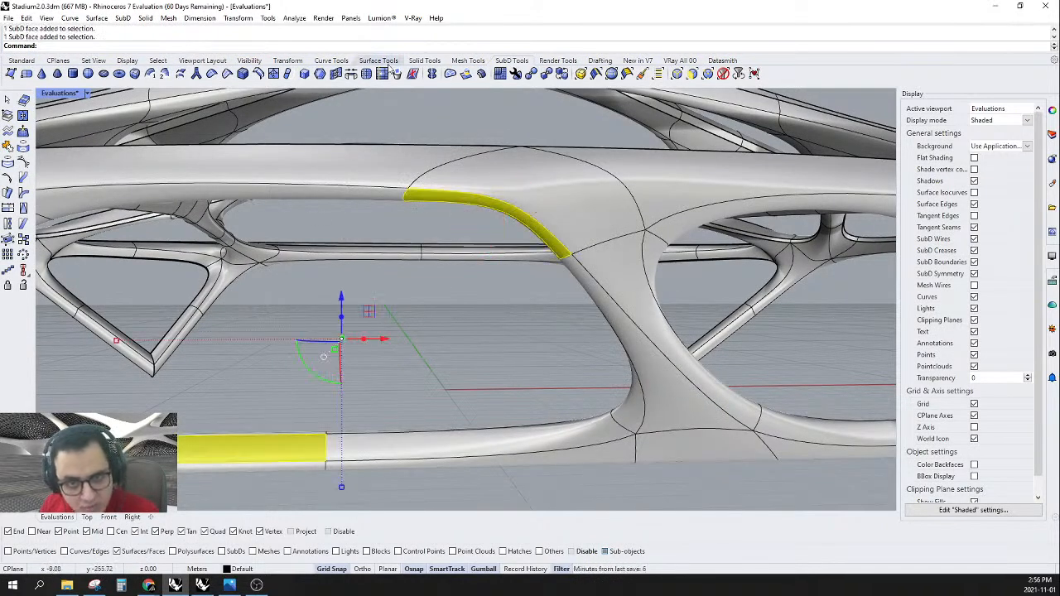
{"action": "left_click", "coordinate": [351, 78]}
{"action": "mouse_move", "coordinate": [467, 320]}
{"action": "right_mouse_down"}
{"action": "mouse_move", "coordinate": [475, 301]}
{"action": "mouse_move", "coordinate": [467, 310]}
{"action": "right_mouse_up"}
{"action": "left_click", "coordinate": [258, 488]}
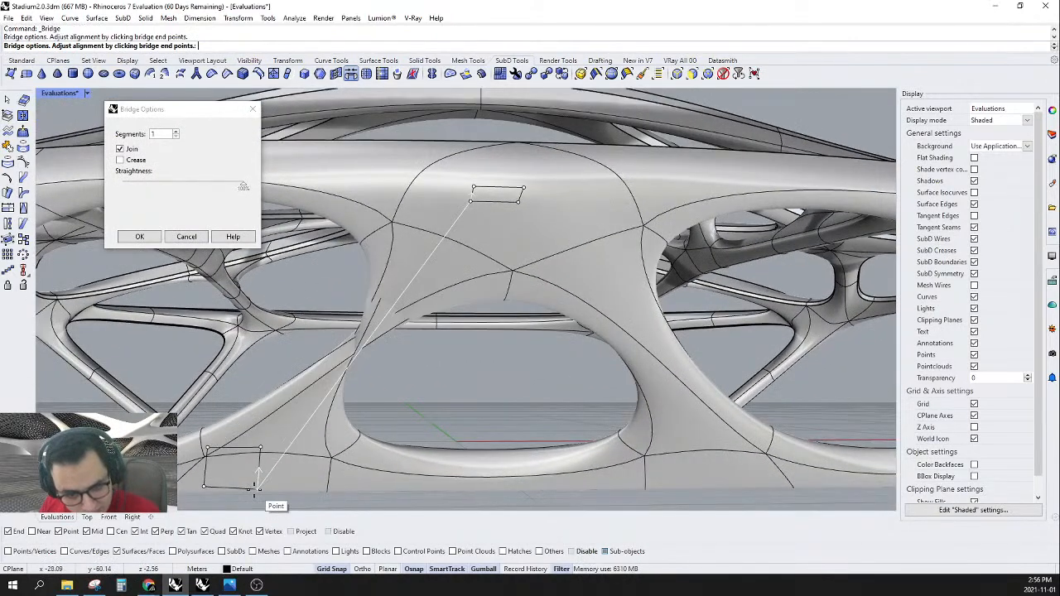
{"action": "left_click", "coordinate": [205, 486]}
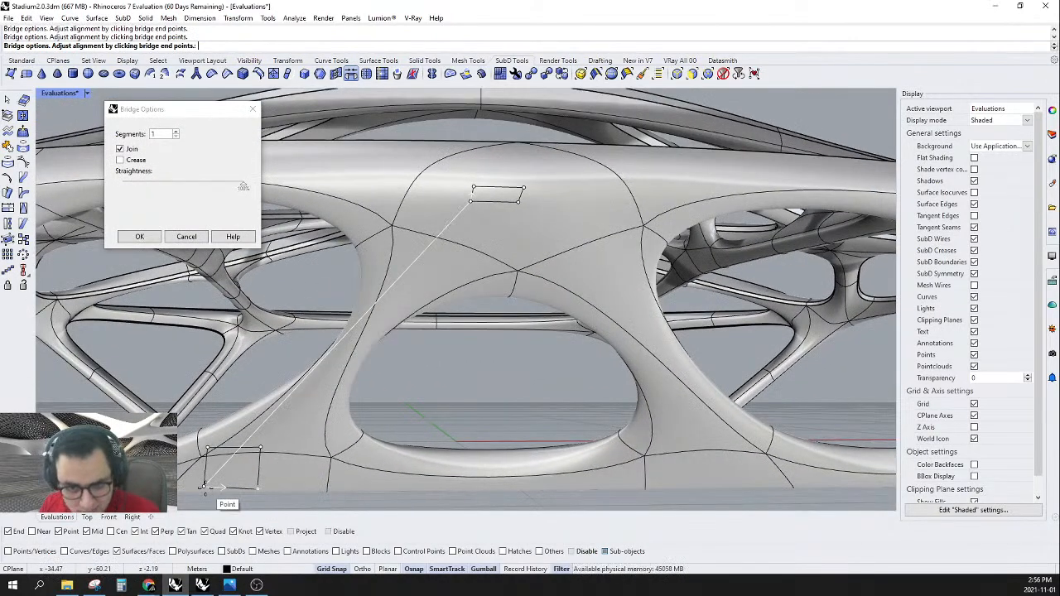
{"action": "scroll", "coordinate": [445, 276], "scroll_direction": "down", "scroll_amount": 4}
{"action": "scroll", "coordinate": [412, 354], "scroll_direction": "up", "scroll_amount": 2}
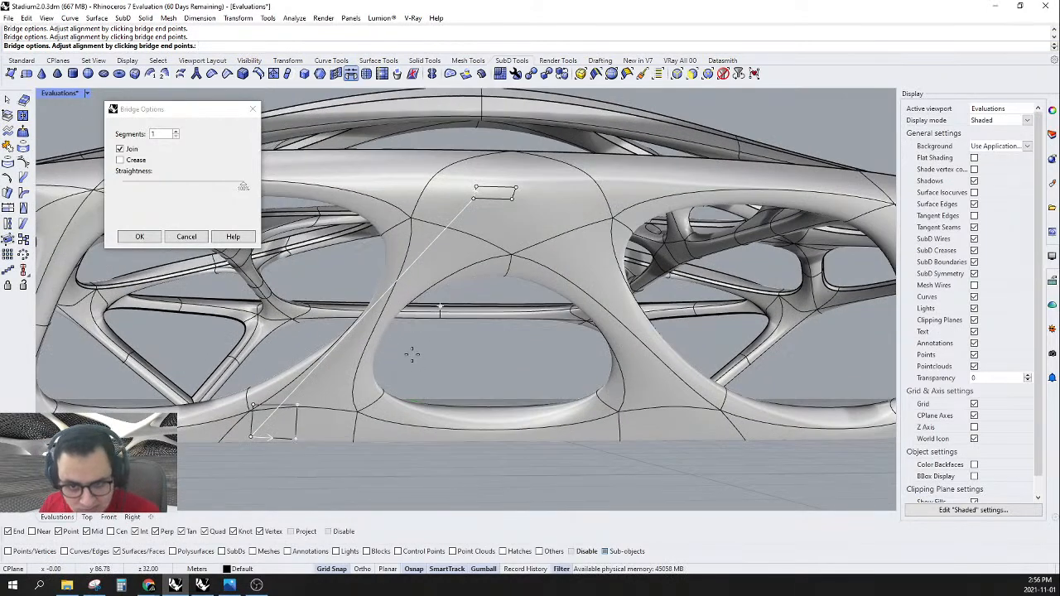
{"action": "right_click_drag", "start_coordinate": [485, 380], "coordinate": [360, 397]}
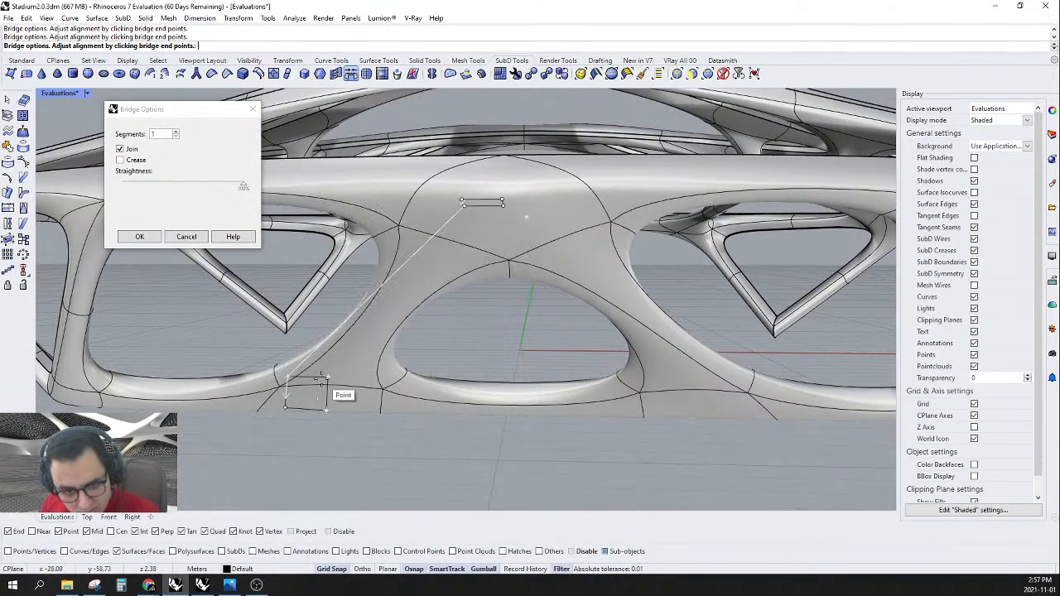
{"action": "left_click", "coordinate": [327, 377]}
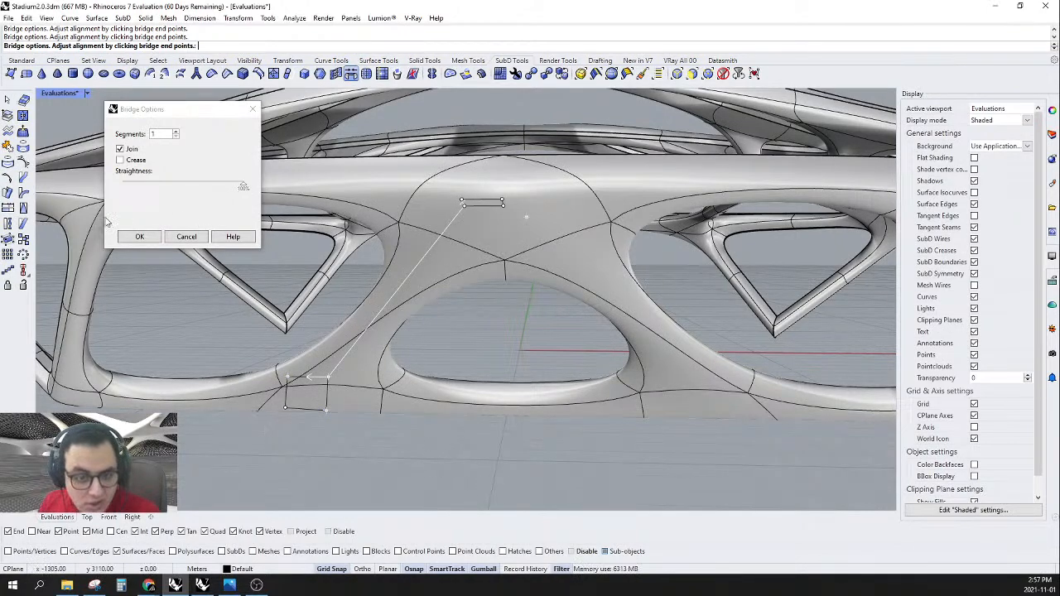
{"action": "left_click", "coordinate": [139, 237]}
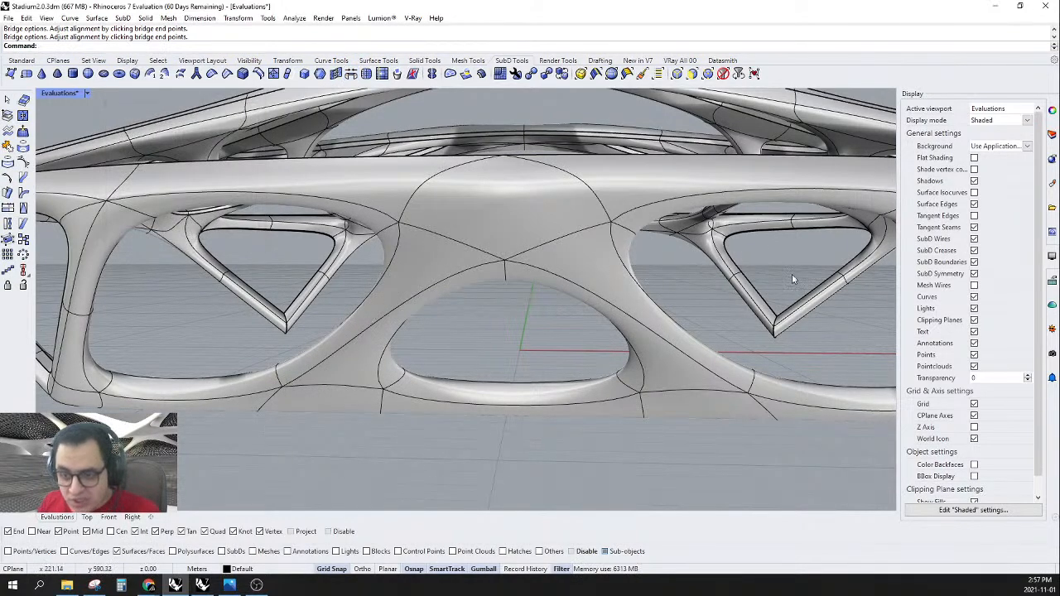
- Show the SubDs flat and examine the frame's beams, braces and lower corners from several sides
{"action": "scroll", "coordinate": [546, 249], "scroll_direction": "down", "scroll_amount": 6}
{"action": "right_click_drag", "start_coordinate": [548, 250], "coordinate": [731, 310]}
{"action": "scroll", "coordinate": [485, 262], "scroll_direction": "up", "scroll_amount": 5}
{"action": "right_click_drag", "start_coordinate": [487, 264], "coordinate": [716, 267]}
{"action": "scroll", "coordinate": [715, 267], "scroll_direction": "down", "scroll_amount": 7}
{"action": "right_click_drag", "start_coordinate": [675, 238], "coordinate": [640, 301]}
{"action": "scroll", "coordinate": [640, 303], "scroll_direction": "up", "scroll_amount": 7}
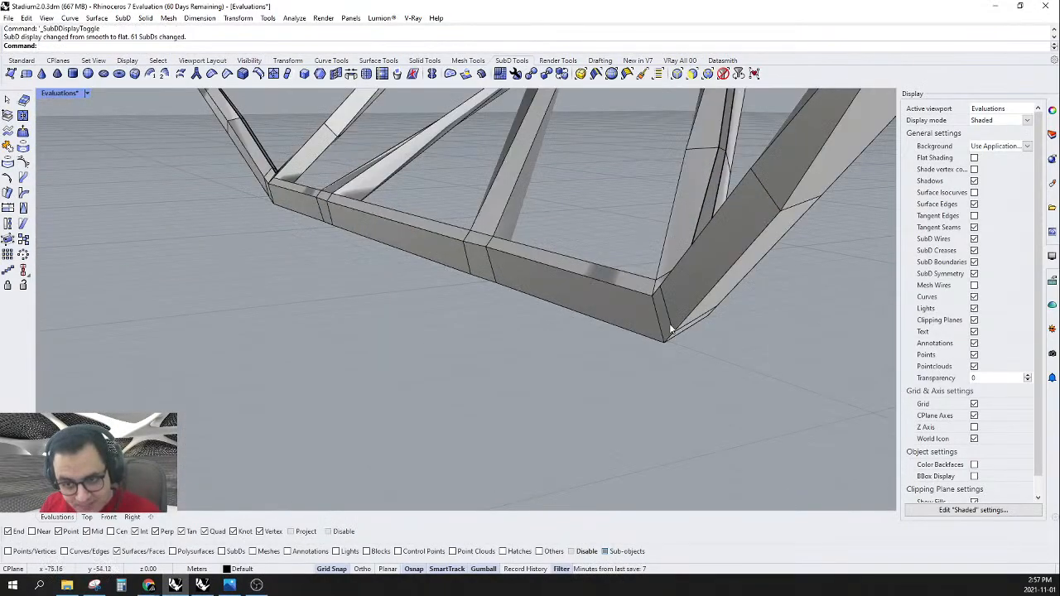
{"action": "left_click", "coordinate": [665, 323]}
{"action": "scroll", "coordinate": [667, 326], "scroll_direction": "down", "scroll_amount": 8}
{"action": "right_click_drag", "start_coordinate": [669, 327], "coordinate": [617, 305]}
{"action": "scroll", "coordinate": [155, 281], "scroll_direction": "up", "scroll_amount": 6}
{"action": "right_click_drag", "start_coordinate": [156, 284], "coordinate": [358, 362]}
{"action": "scroll", "coordinate": [218, 324], "scroll_direction": "down", "scroll_amount": 6}
{"action": "scroll", "coordinate": [280, 330], "scroll_direction": "down", "scroll_amount": 5}
{"action": "scroll", "coordinate": [358, 362], "scroll_direction": "up", "scroll_amount": 6}
{"action": "scroll", "coordinate": [621, 298], "scroll_direction": "down", "scroll_amount": 6}
{"action": "right_click_drag", "start_coordinate": [403, 275], "coordinate": [414, 306]}
{"action": "left_click", "coordinate": [587, 322]}
{"action": "left_click", "coordinate": [696, 180]}
- Turn off the face-only selection filter and select the whole open SubD frame
{"action": "left_click", "coordinate": [723, 73]}
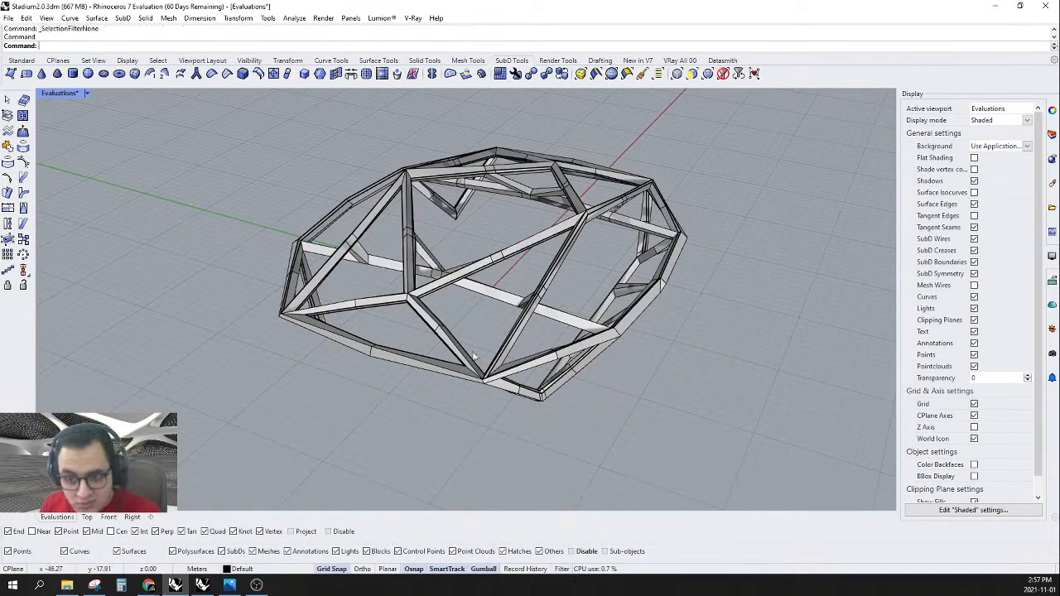
{"action": "scroll", "coordinate": [307, 381], "scroll_direction": "up", "scroll_amount": 3}
{"action": "right_click_drag", "start_coordinate": [307, 381], "coordinate": [314, 135]}
{"action": "right_click_drag", "start_coordinate": [534, 327], "coordinate": [513, 314]}
{"action": "scroll", "coordinate": [434, 318], "scroll_direction": "down", "scroll_amount": 5}
{"action": "scroll", "coordinate": [607, 305], "scroll_direction": "up", "scroll_amount": 5}
{"action": "left_click", "coordinate": [613, 319]}
{"action": "left_click", "coordinate": [616, 302]}
{"action": "left_click", "coordinate": [734, 300]}
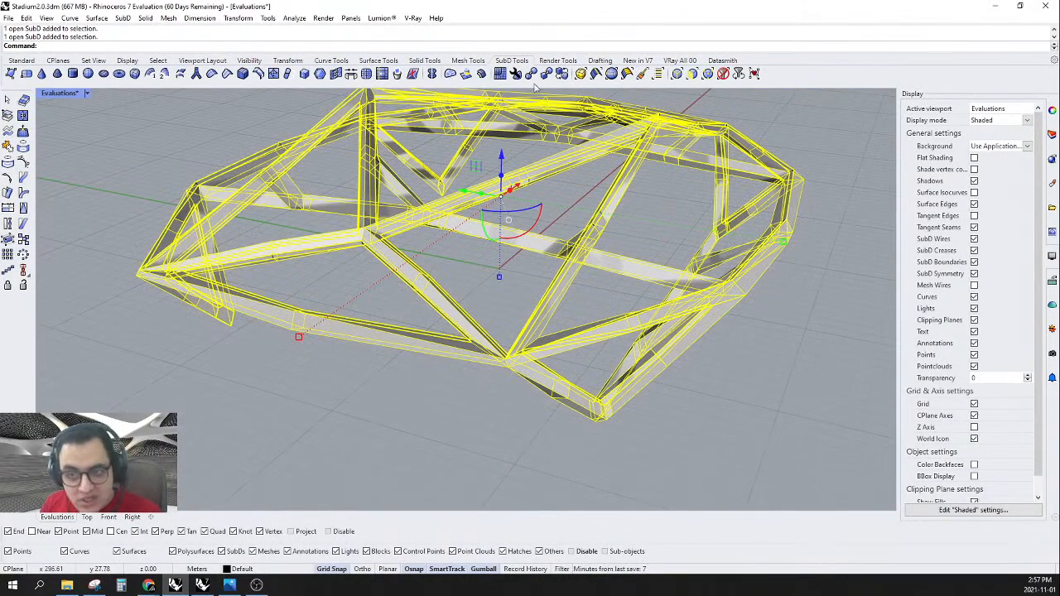
- Try to reflect the SubD frame about the vertical plane along its lengthwise centreline, keeping the default primary side
{"action": "left_click", "coordinate": [432, 73]}
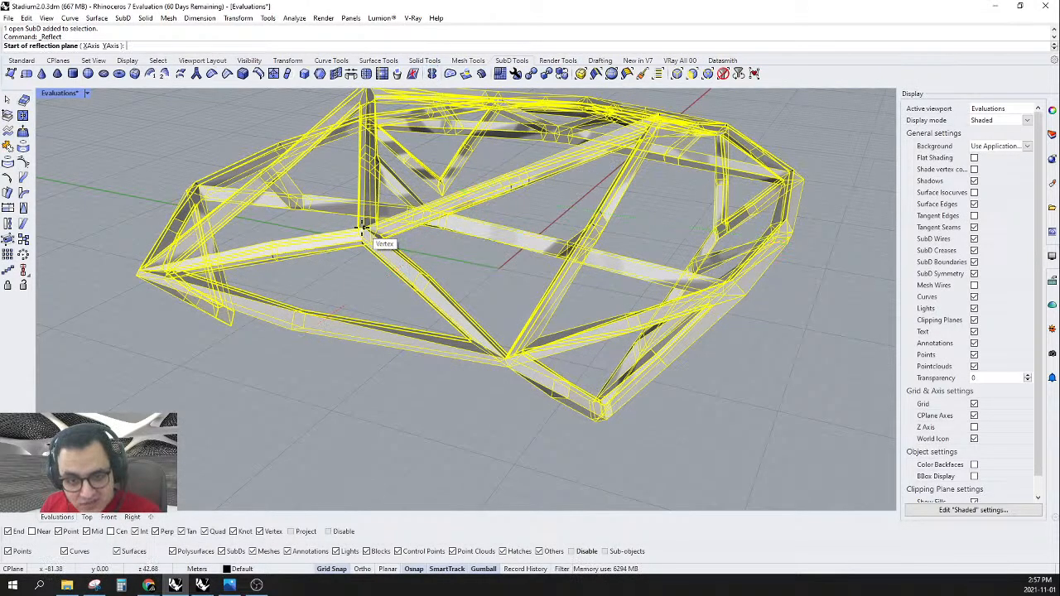
{"action": "left_click", "coordinate": [378, 239]}
{"action": "left_click", "coordinate": [293, 319]}
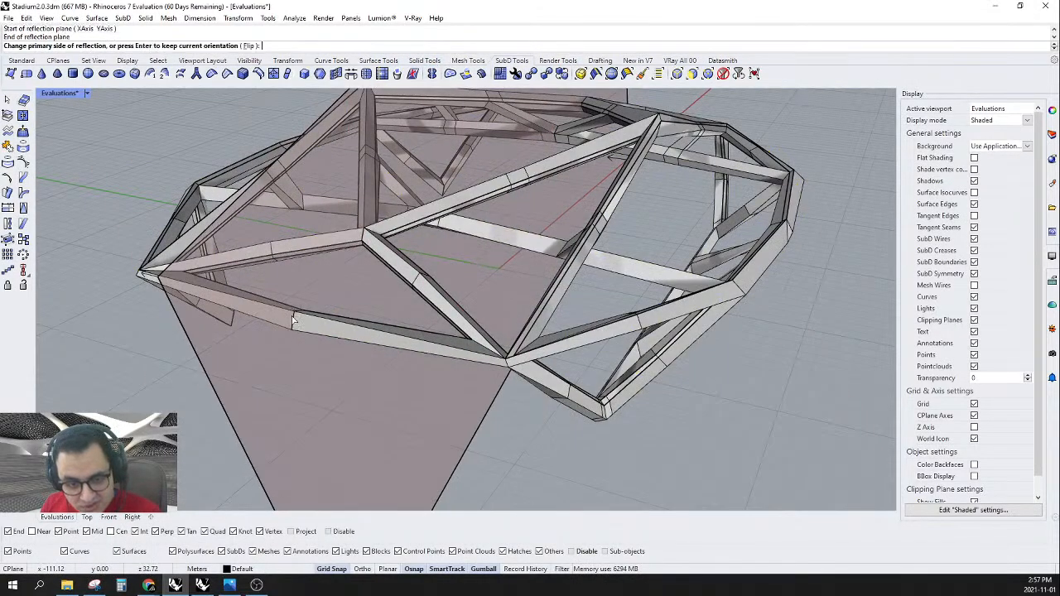
{"action": "right_click_drag", "start_coordinate": [478, 260], "coordinate": [323, 237]}
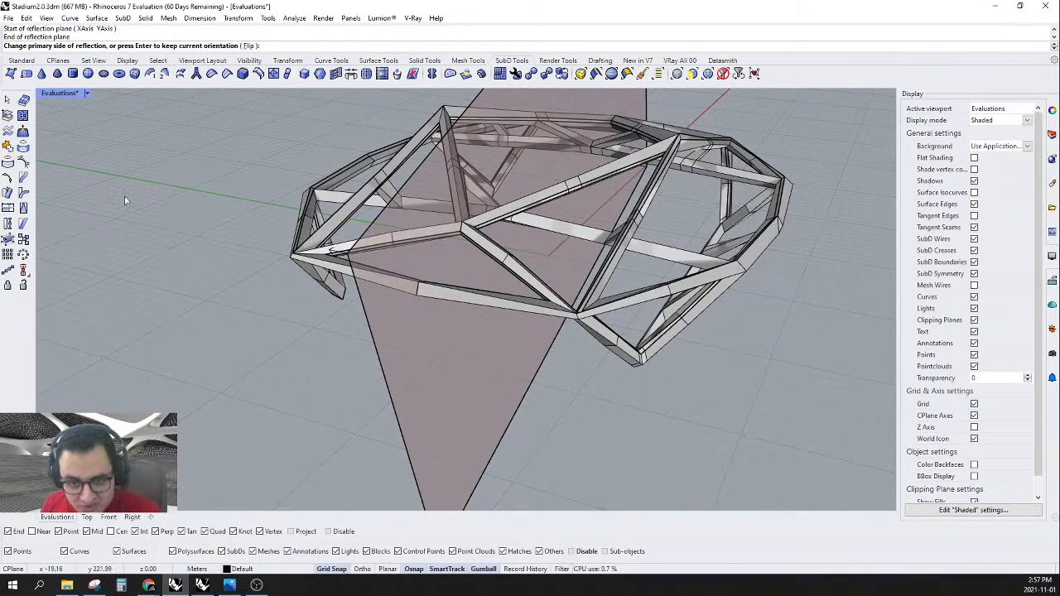
{"action": "key", "text": "Return"}
{"action": "right_click_drag", "start_coordinate": [195, 223], "coordinate": [610, 276]}
{"action": "key", "text": "ctrl+z"}
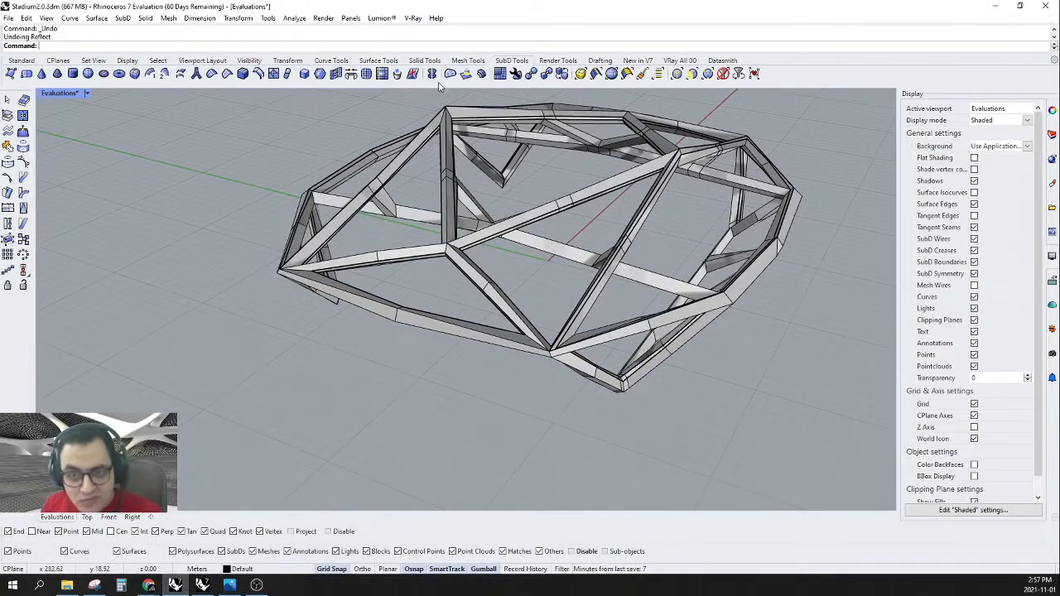
- Reflect the SubD frame about the lengthwise centreline plane with the primary side flipped, and select the resulting frame
{"action": "left_click", "coordinate": [671, 288]}
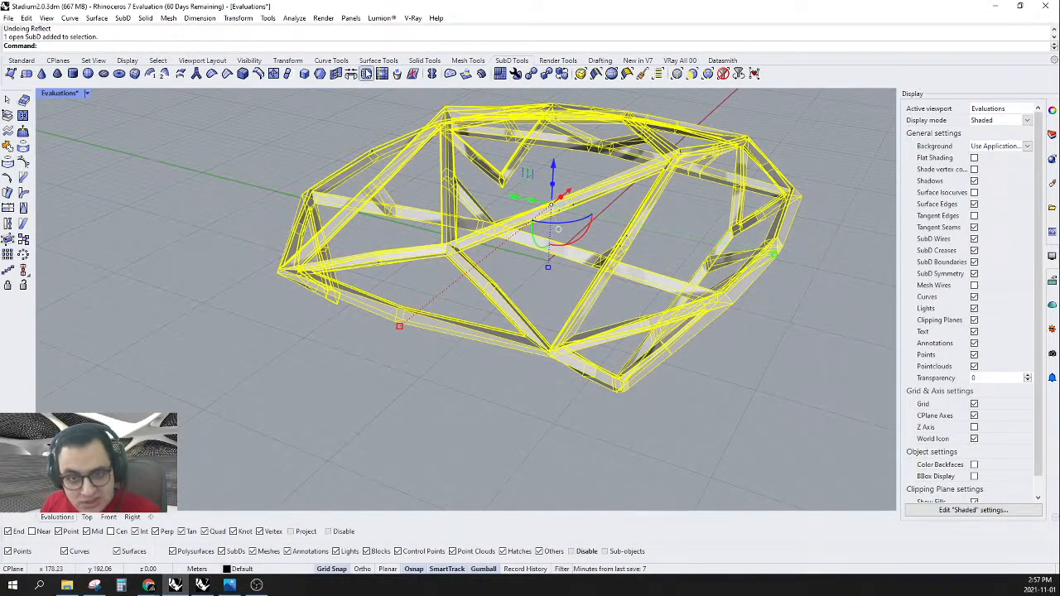
{"action": "left_click", "coordinate": [432, 74]}
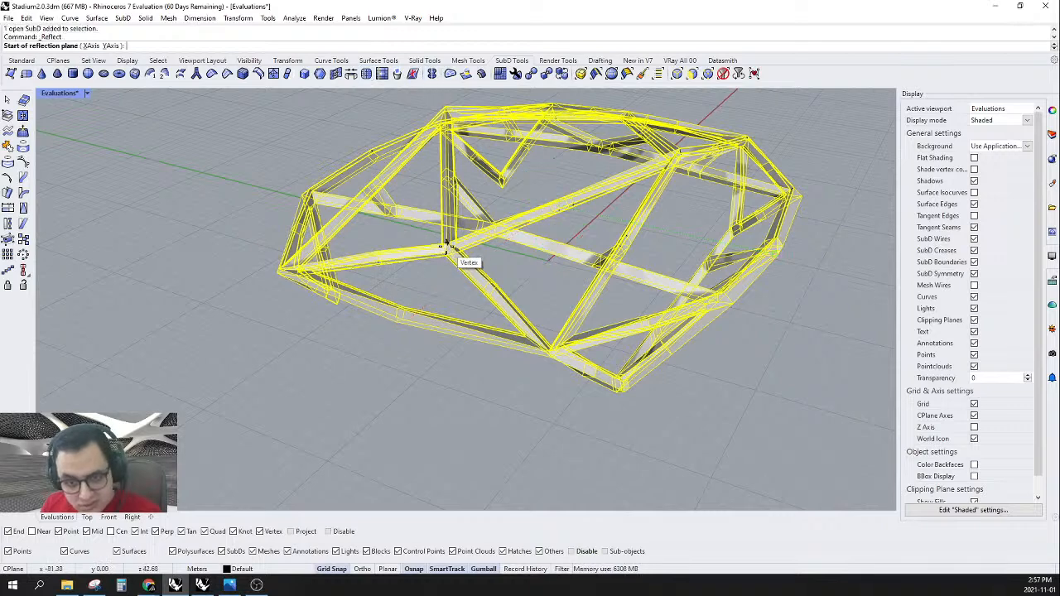
{"action": "left_click", "coordinate": [445, 246]}
{"action": "left_click", "coordinate": [396, 314]}
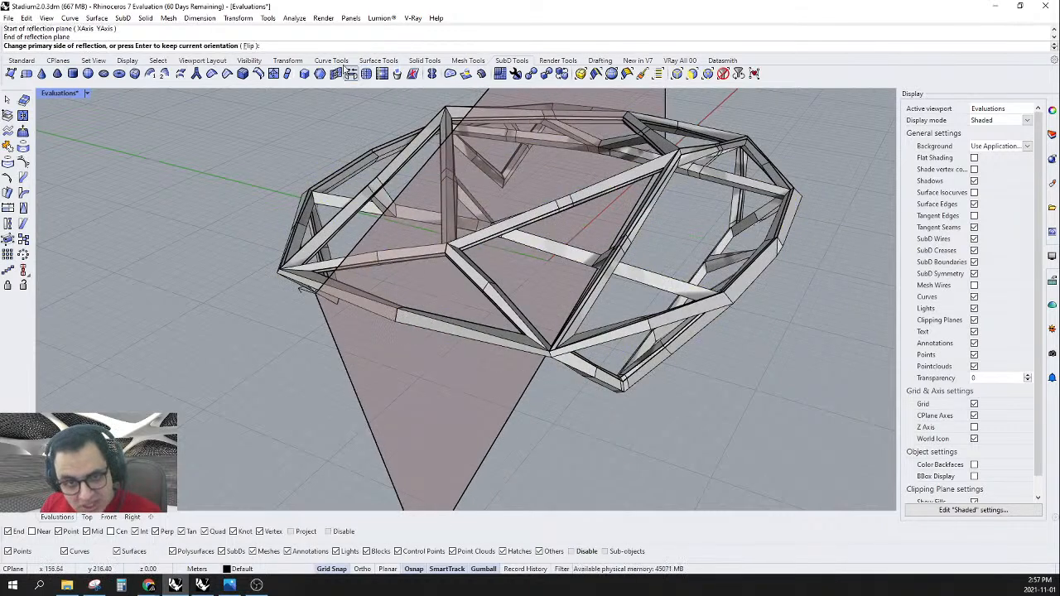
{"action": "left_click", "coordinate": [256, 46]}
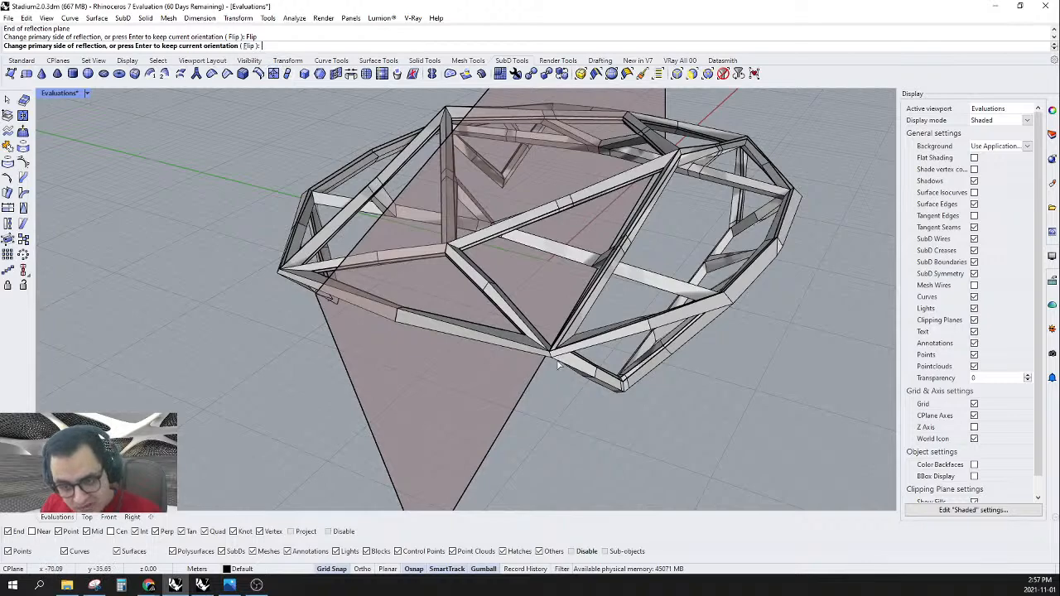
{"action": "key", "text": "Return"}
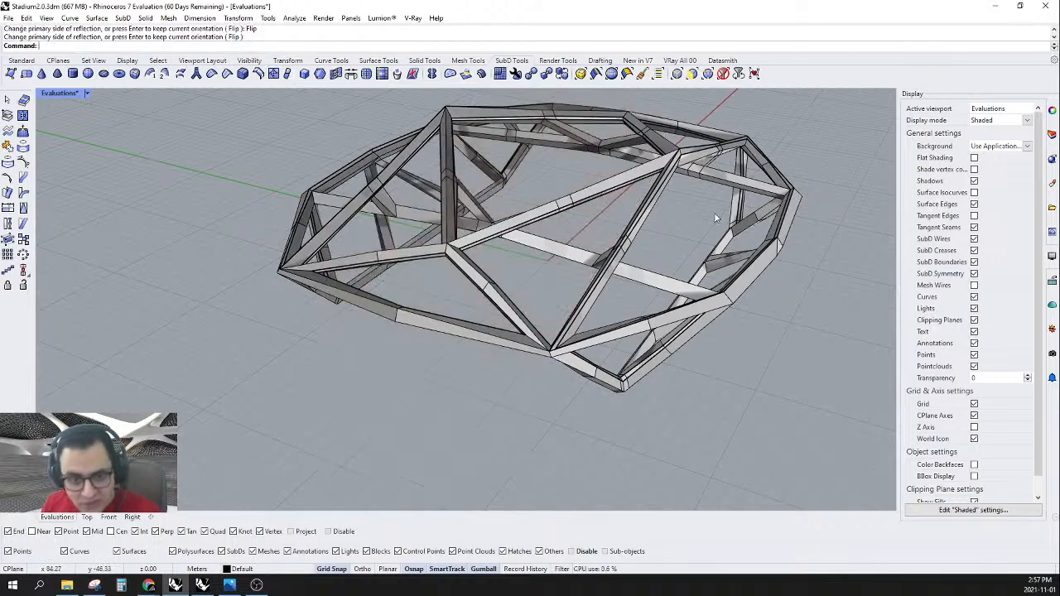
{"action": "right_click_drag", "start_coordinate": [429, 234], "coordinate": [507, 253]}
{"action": "left_click", "coordinate": [507, 252]}
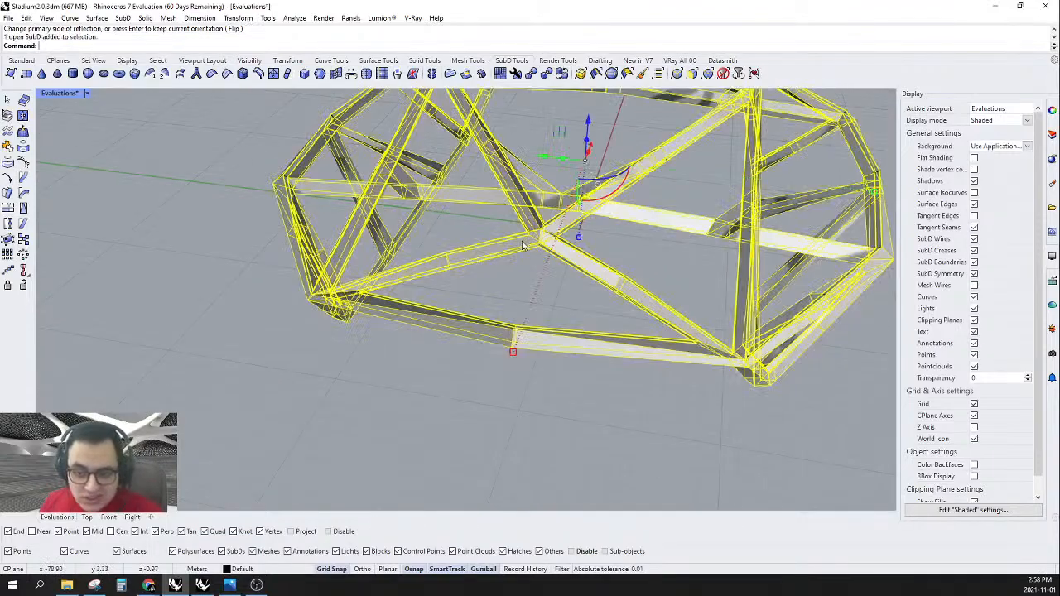
- Remove the existing reflect symmetry from the SubD frame
{"action": "left_click", "coordinate": [439, 74]}
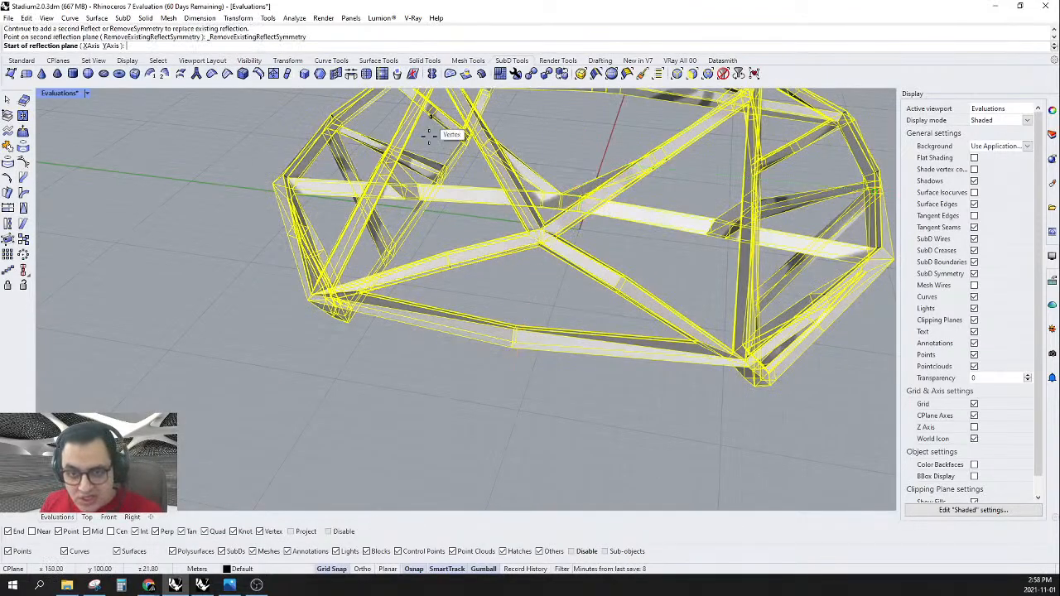
{"action": "right_click_drag", "start_coordinate": [484, 273], "coordinate": [526, 241]}
{"action": "scroll", "coordinate": [722, 266], "scroll_direction": "up", "scroll_amount": 6}
{"action": "scroll", "coordinate": [743, 219], "scroll_direction": "up", "scroll_amount": 3}
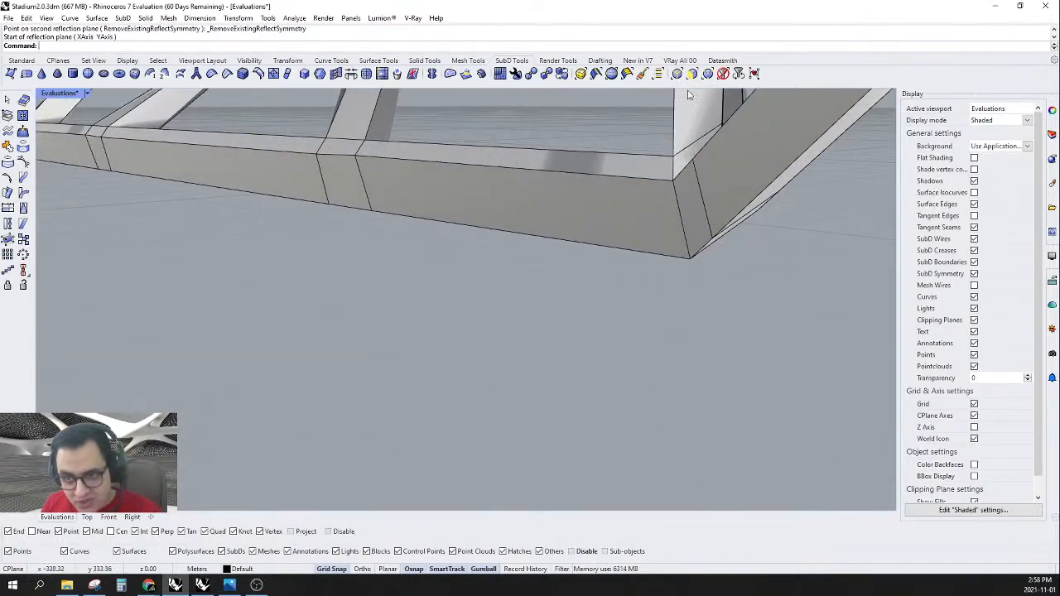
- Bridge the two facing corner faces at the open end of the frame's base with three segments to form a lower beam
{"action": "left_click", "coordinate": [693, 75]}
{"action": "left_click", "coordinate": [694, 214]}
{"action": "scroll", "coordinate": [693, 219], "scroll_direction": "down", "scroll_amount": 5}
{"action": "right_click_drag", "start_coordinate": [605, 223], "coordinate": [557, 241]}
{"action": "scroll", "coordinate": [557, 242], "scroll_direction": "up", "scroll_amount": 5}
{"action": "left_click", "coordinate": [368, 254], "text": "shift"}
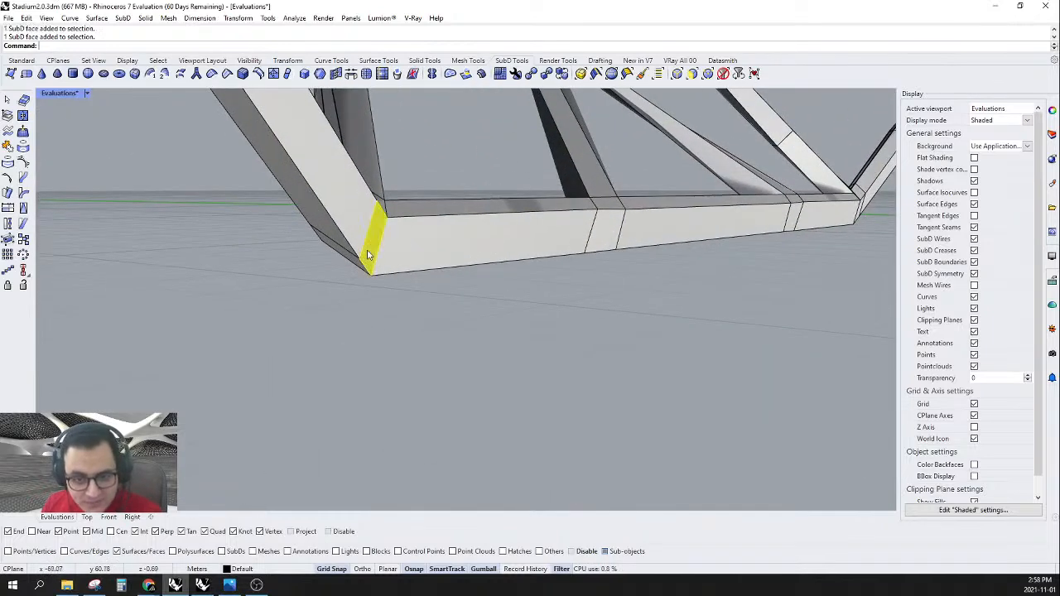
{"action": "left_click", "coordinate": [353, 76]}
{"action": "right_click_drag", "start_coordinate": [319, 282], "coordinate": [443, 305]}
{"action": "scroll", "coordinate": [443, 305], "scroll_direction": "down", "scroll_amount": 3}
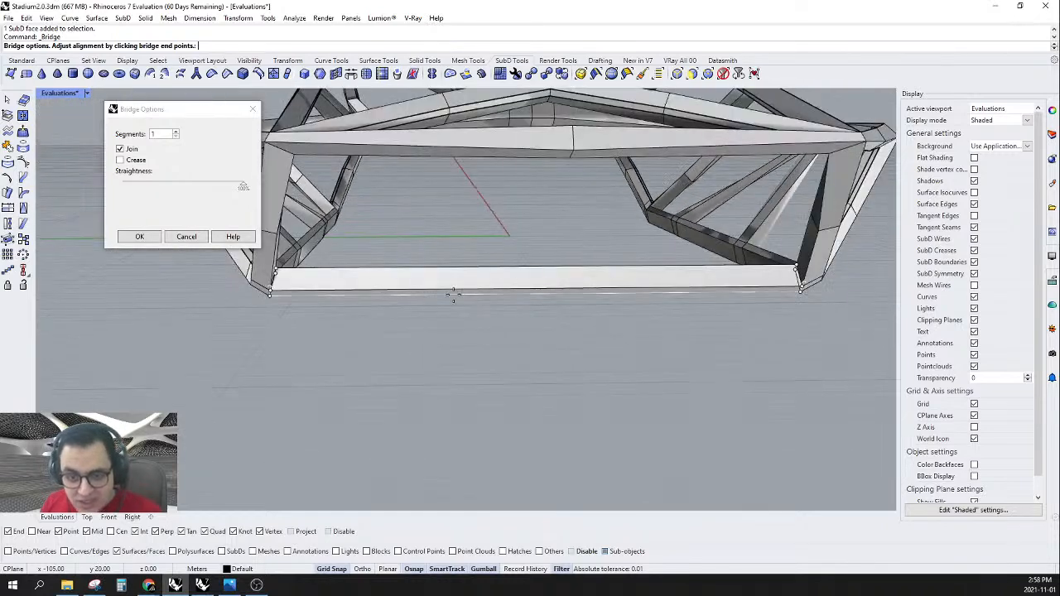
{"action": "left_click", "coordinate": [176, 134]}
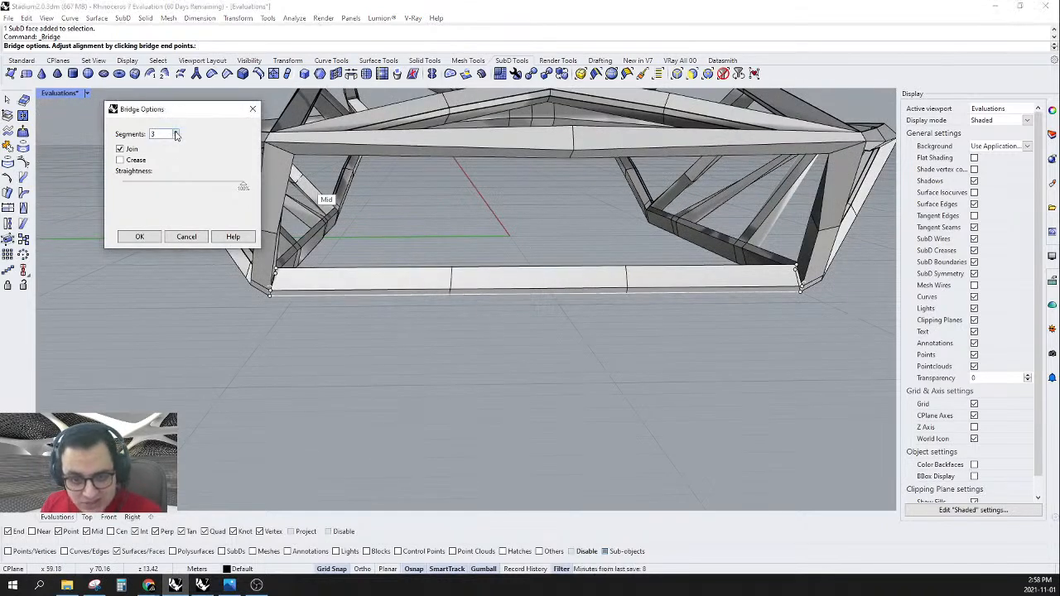
{"action": "left_click", "coordinate": [139, 237]}
- Bevel the two edge loops that cross the lower end beam, using one segment, to form two narrow bands
{"action": "right_click_drag", "start_coordinate": [513, 347], "coordinate": [565, 159]}
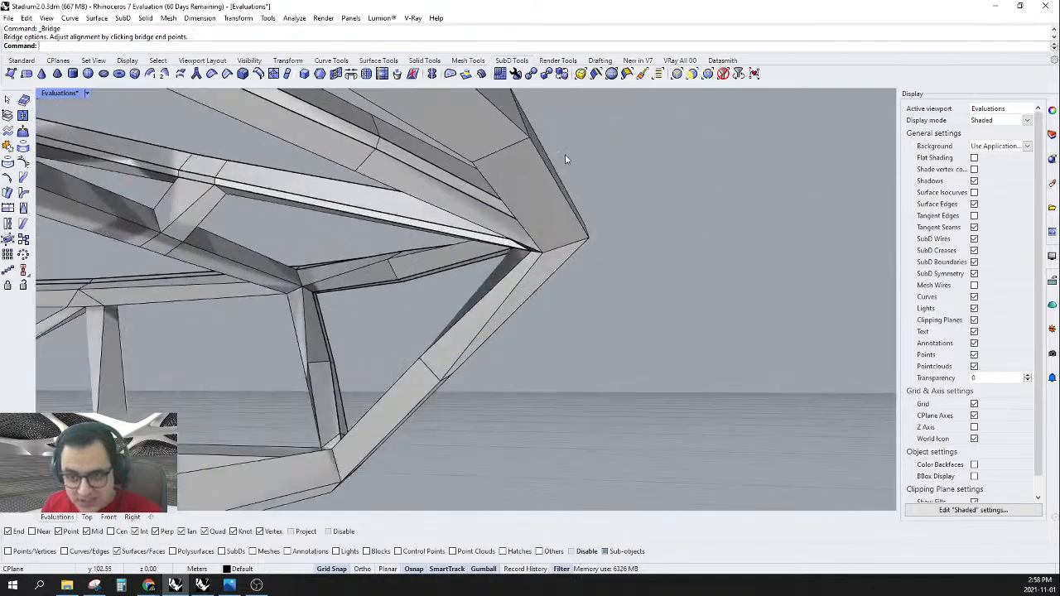
{"action": "left_click", "coordinate": [506, 149]}
{"action": "key", "text": "Escape"}
{"action": "left_click", "coordinate": [677, 76]}
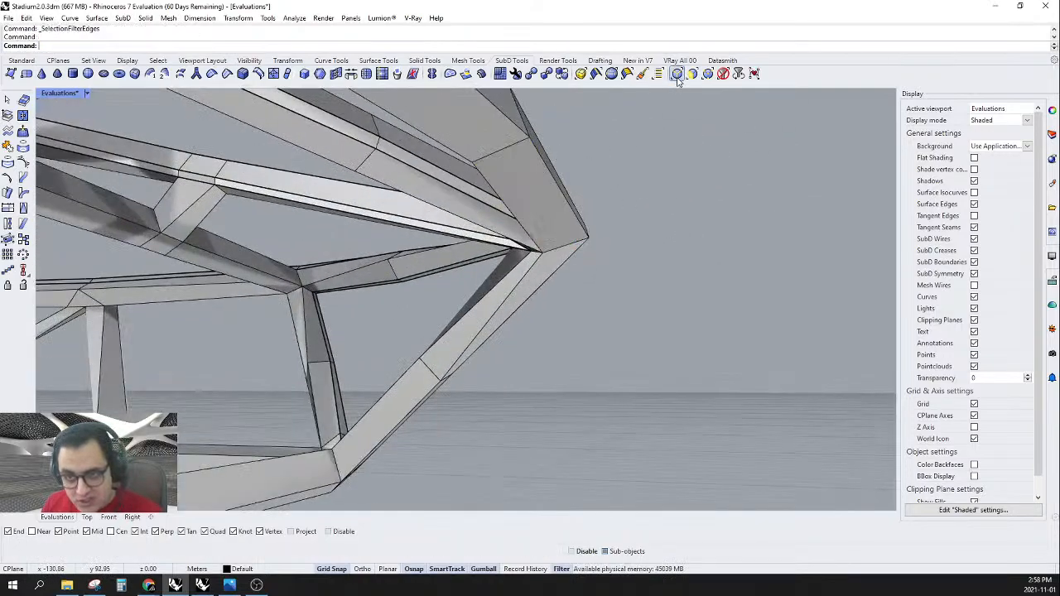
{"action": "left_click", "coordinate": [504, 154]}
{"action": "right_click_drag", "start_coordinate": [504, 154], "coordinate": [570, 377]}
{"action": "double_click", "coordinate": [610, 294]}
{"action": "double_click", "coordinate": [398, 307], "text": "shift"}
{"action": "right_click_drag", "start_coordinate": [431, 410], "coordinate": [471, 379]}
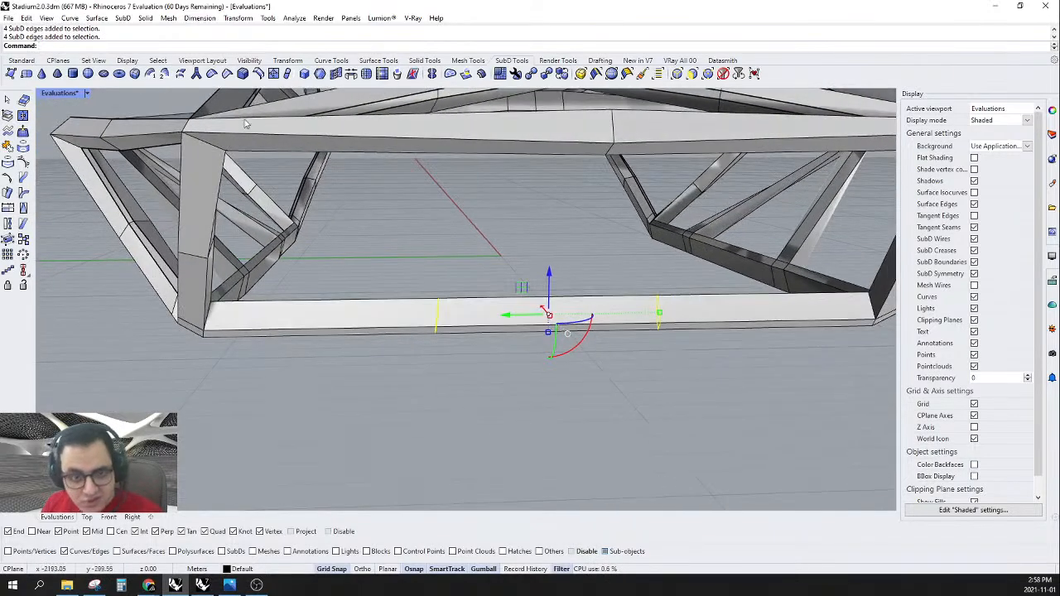
{"action": "left_click", "coordinate": [243, 74]}
{"action": "scroll", "coordinate": [687, 308], "scroll_direction": "up", "scroll_amount": 2}
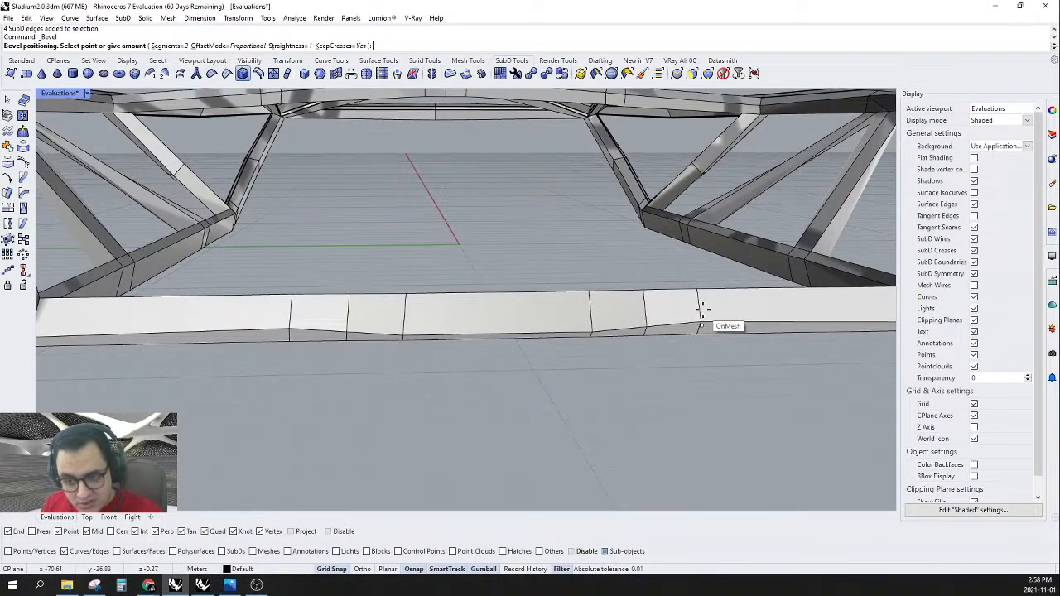
{"action": "left_click", "coordinate": [177, 47]}
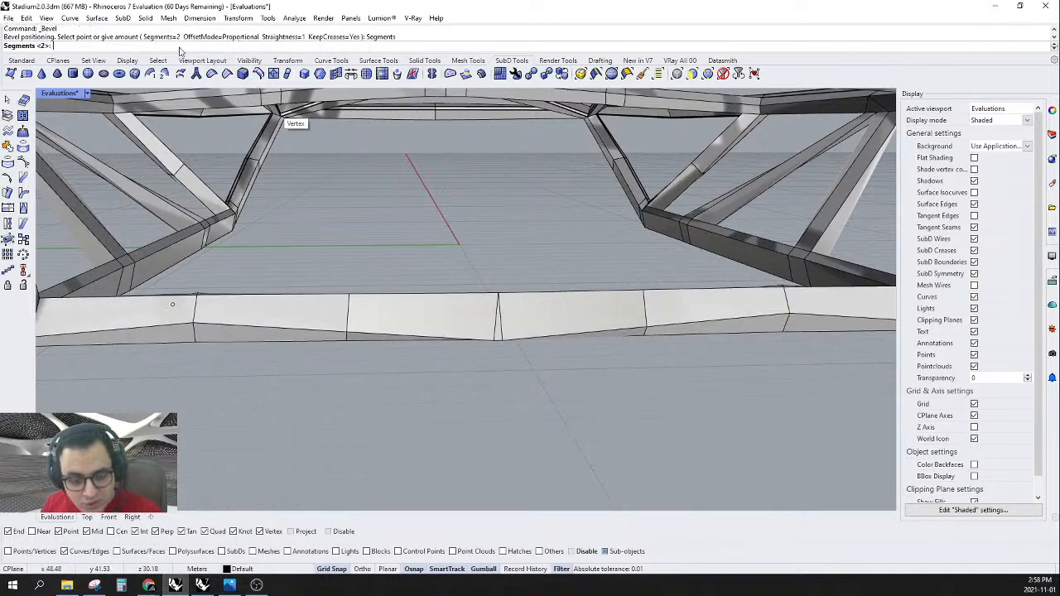
{"action": "type", "text": "1"}
{"action": "key", "text": "Return"}
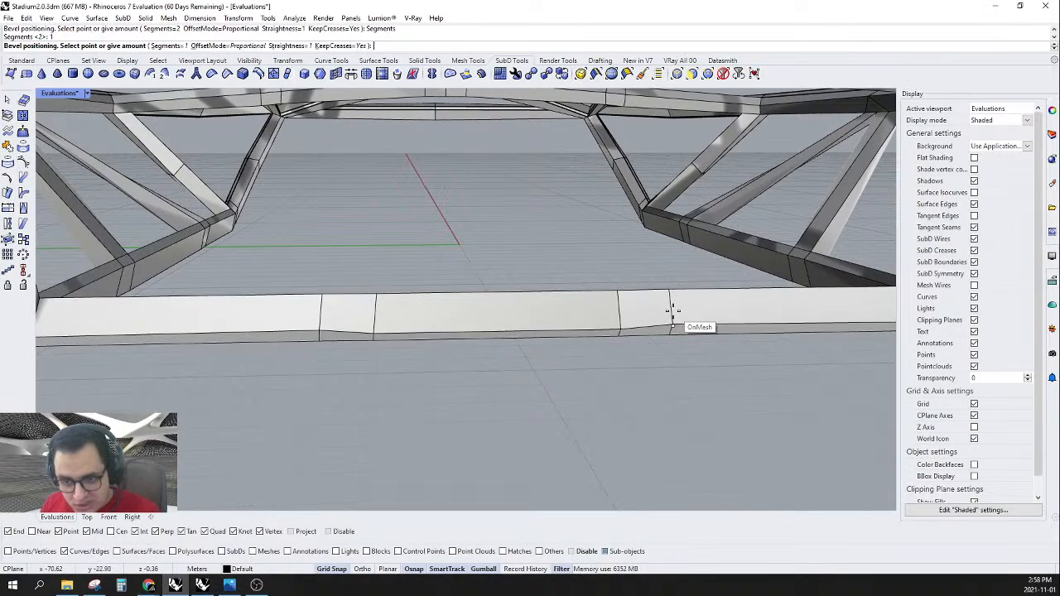
{"action": "left_click", "coordinate": [670, 311]}
- Bevel the cross edge on the underside of the upper end beam at its midpoint, using two segments
{"action": "right_click_drag", "start_coordinate": [670, 311], "coordinate": [662, 389]}
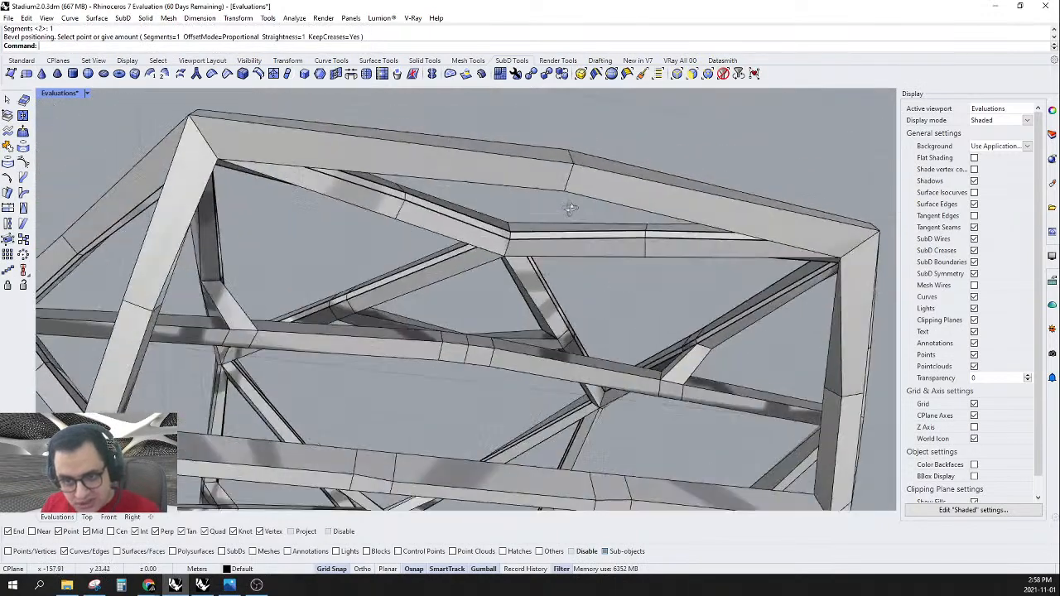
{"action": "scroll", "coordinate": [569, 194], "scroll_direction": "up", "scroll_amount": 5}
{"action": "left_click", "coordinate": [563, 174]}
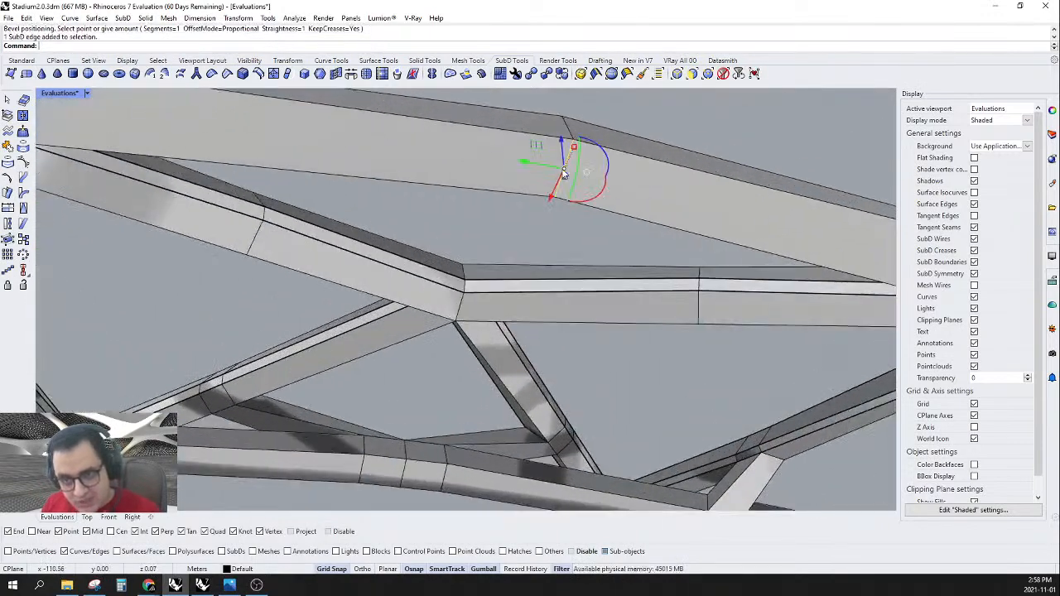
{"action": "left_click", "coordinate": [243, 74]}
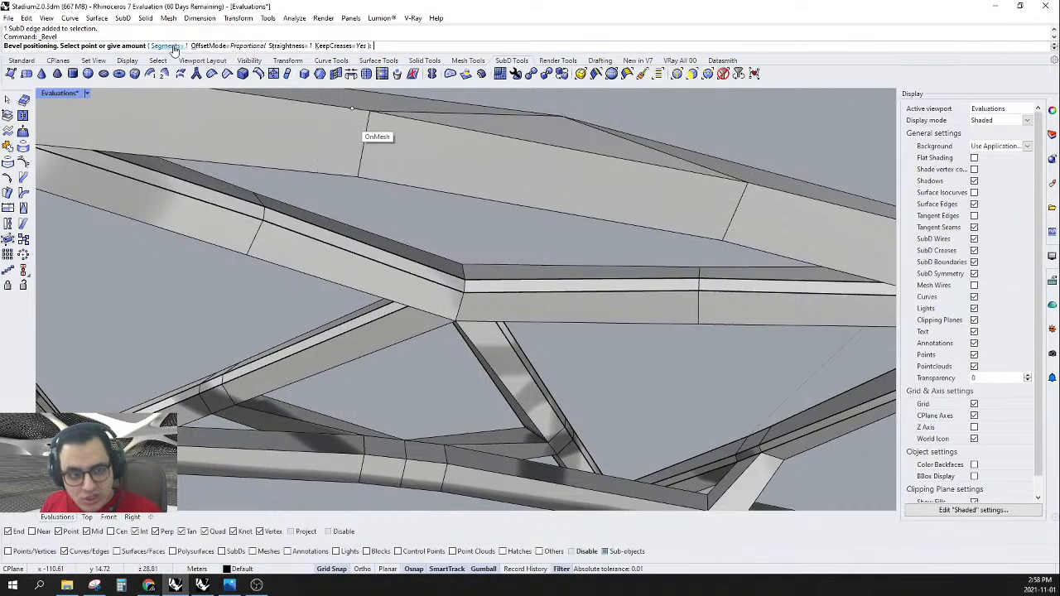
{"action": "left_click", "coordinate": [169, 45]}
{"action": "type", "text": "2"}
{"action": "key", "text": "Return"}
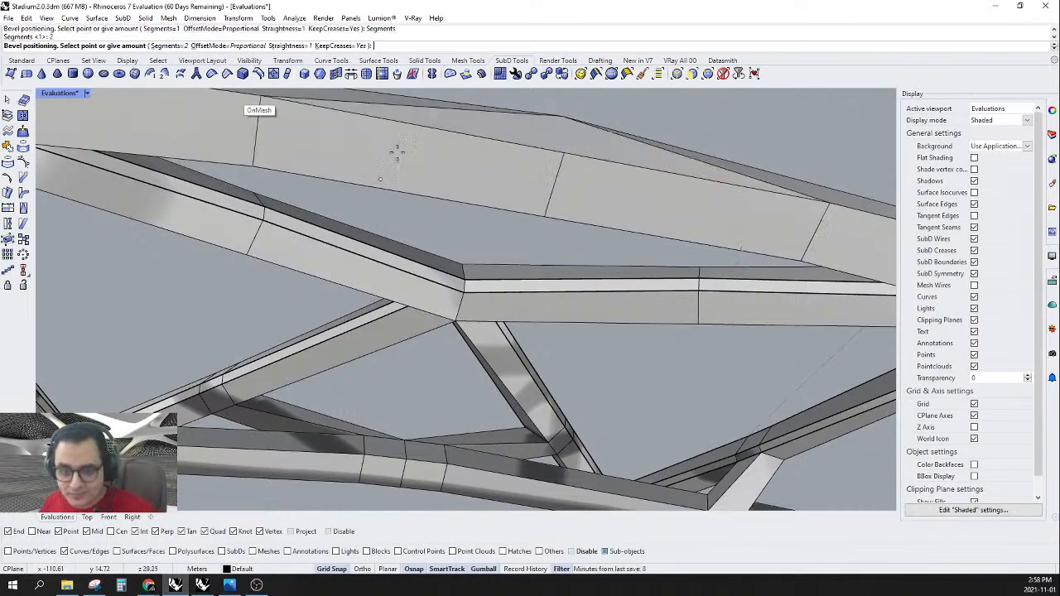
{"action": "left_click", "coordinate": [497, 165]}
- Select an edge in the bevelled middle of the upper end beam and nudge it slightly upward
{"action": "scroll", "coordinate": [509, 157], "scroll_direction": "down", "scroll_amount": 8}
{"action": "right_click_drag", "start_coordinate": [521, 151], "coordinate": [584, 123]}
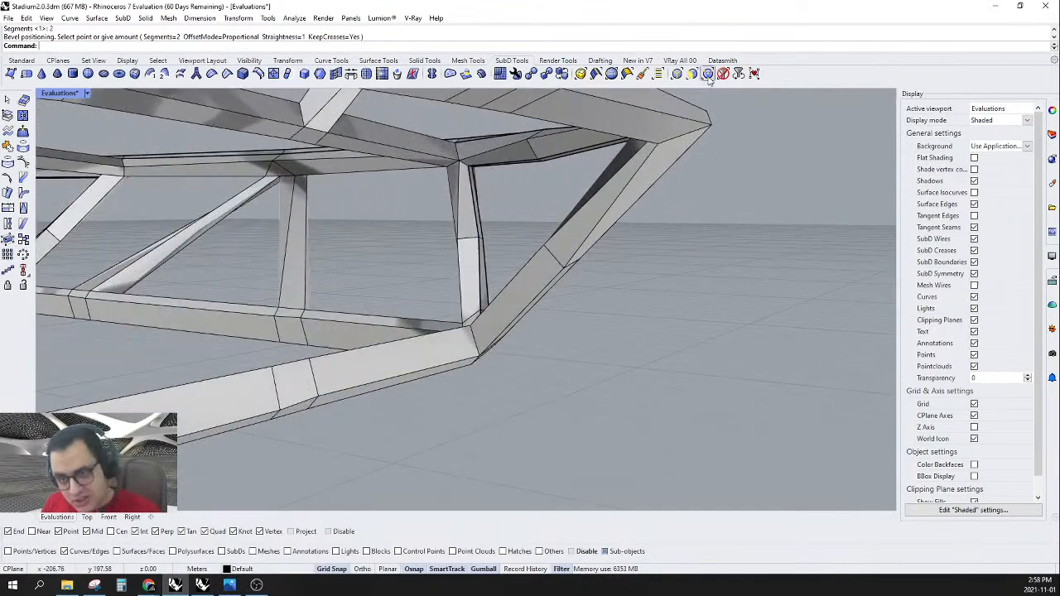
{"action": "left_click", "coordinate": [678, 73]}
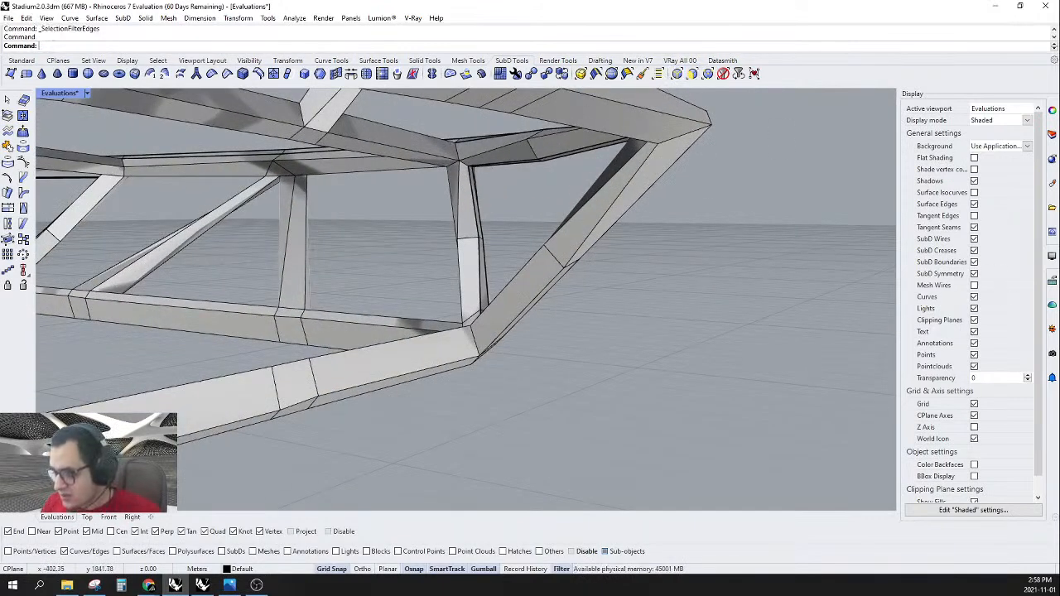
{"action": "key", "text": "alt+Tab"}
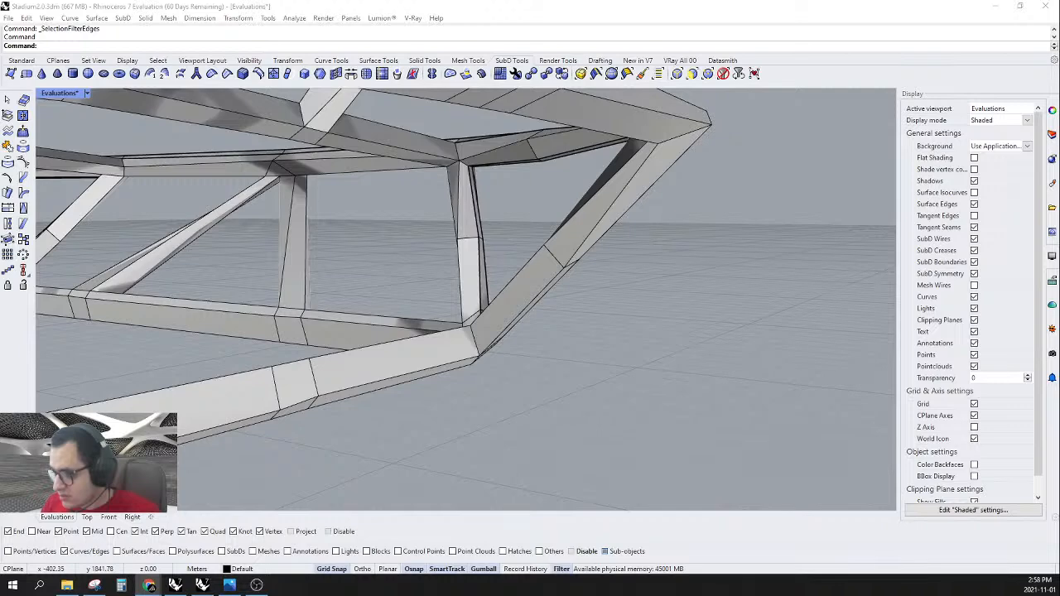
{"action": "right_click_drag", "start_coordinate": [726, 266], "coordinate": [626, 175]}
{"action": "left_click", "coordinate": [583, 163]}
{"action": "left_click", "coordinate": [566, 173]}
{"action": "left_click_drag", "start_coordinate": [566, 154], "coordinate": [572, 152]}
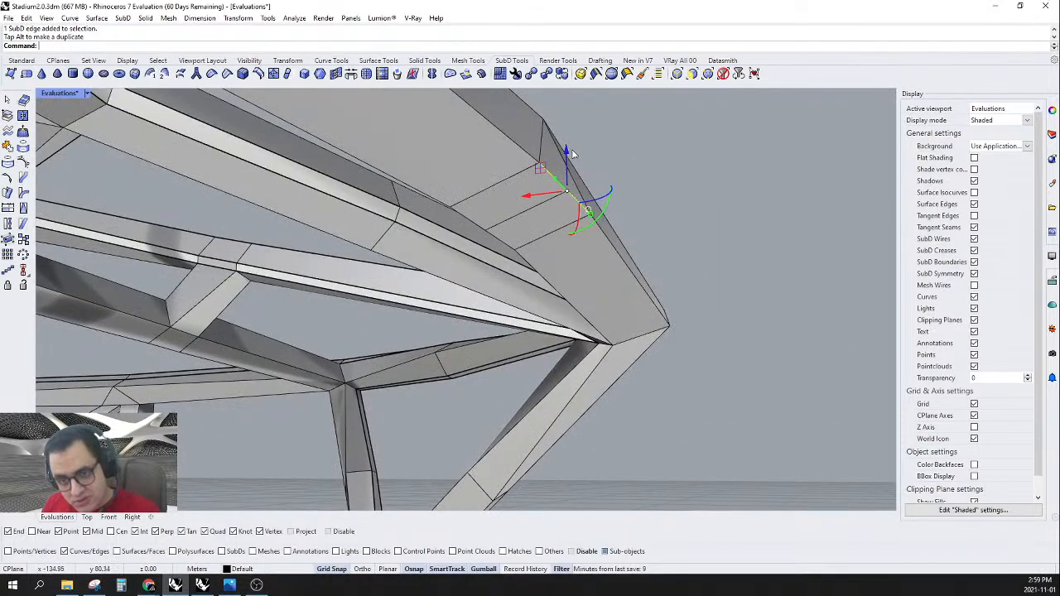
- Set up a two-segment bridge from the lower end beam's right band face to the nearer underside face of the upper beam's bevelled middle
{"action": "right_click_drag", "start_coordinate": [566, 160], "coordinate": [710, 281]}
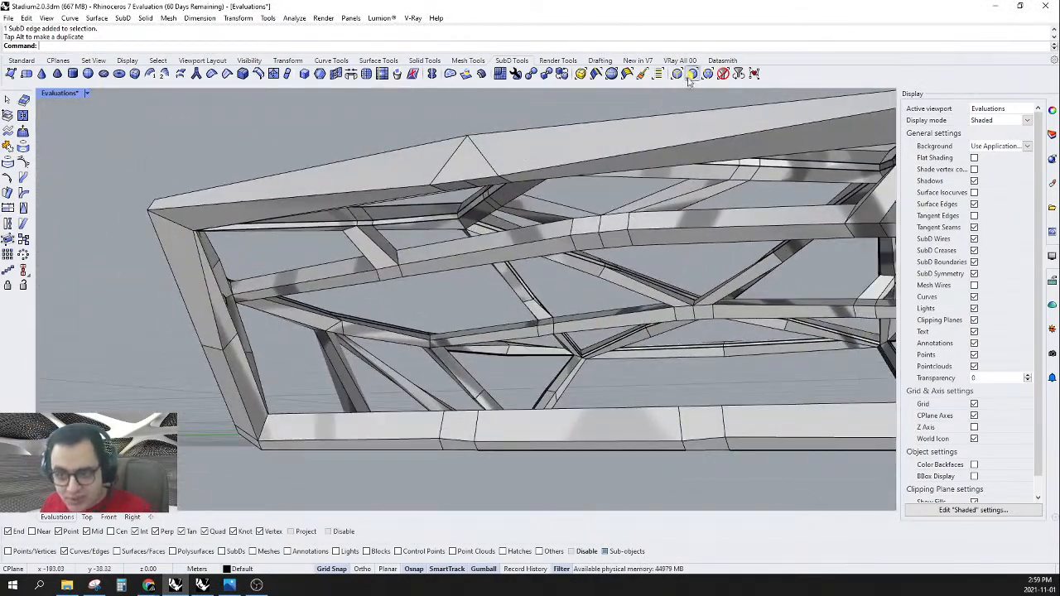
{"action": "left_click", "coordinate": [703, 431]}
{"action": "left_click", "coordinate": [496, 182], "text": "shift"}
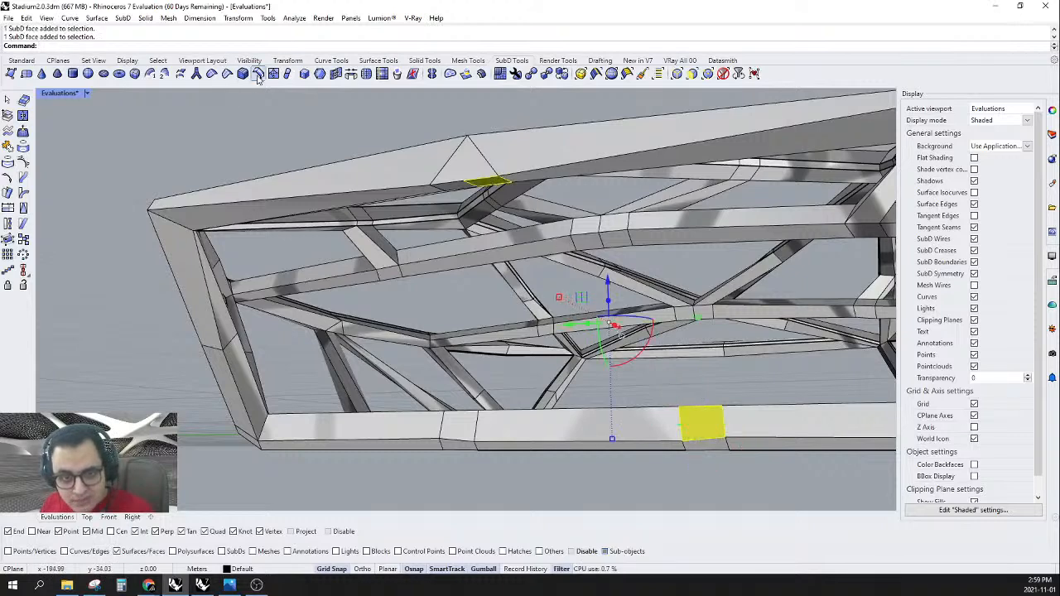
{"action": "left_click", "coordinate": [351, 75]}
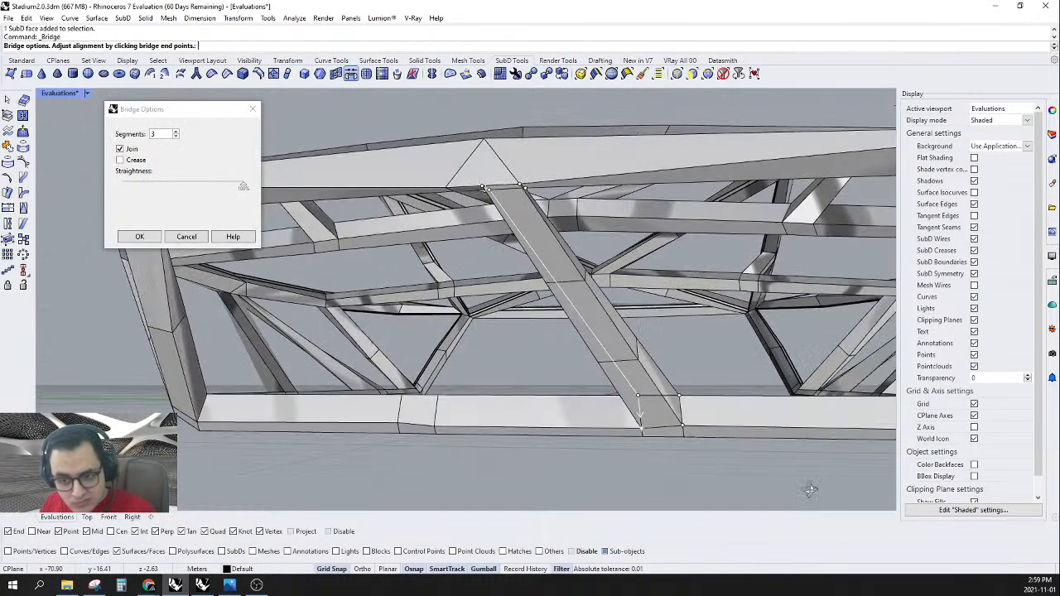
{"action": "left_click", "coordinate": [175, 138]}
{"action": "left_click", "coordinate": [175, 137]}
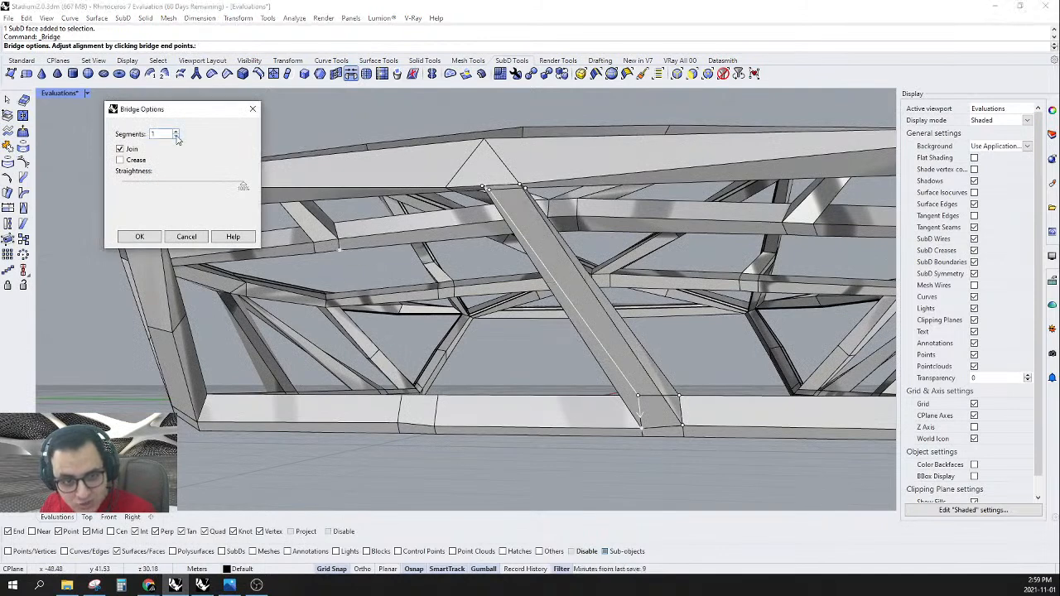
{"action": "left_click", "coordinate": [176, 131]}
- Examine the bridge preview and compare it with the existing diagonal braces from several sides of the frame
{"action": "scroll", "coordinate": [186, 313], "scroll_direction": "down", "scroll_amount": 5}
{"action": "right_click_drag", "start_coordinate": [192, 331], "coordinate": [734, 310]}
{"action": "scroll", "coordinate": [625, 303], "scroll_direction": "up", "scroll_amount": 5}
{"action": "scroll", "coordinate": [617, 302], "scroll_direction": "up", "scroll_amount": 2}
{"action": "scroll", "coordinate": [653, 329], "scroll_direction": "down", "scroll_amount": 4}
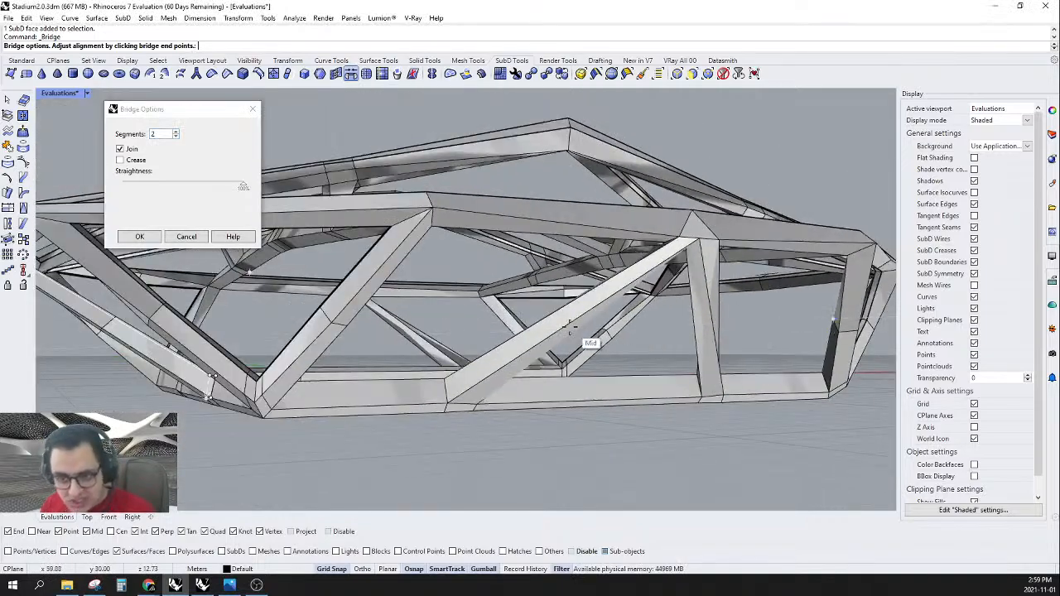
{"action": "right_click_drag", "start_coordinate": [574, 323], "coordinate": [719, 322]}
{"action": "scroll", "coordinate": [716, 321], "scroll_direction": "down", "scroll_amount": 5}
{"action": "scroll", "coordinate": [733, 302], "scroll_direction": "down", "scroll_amount": 4}
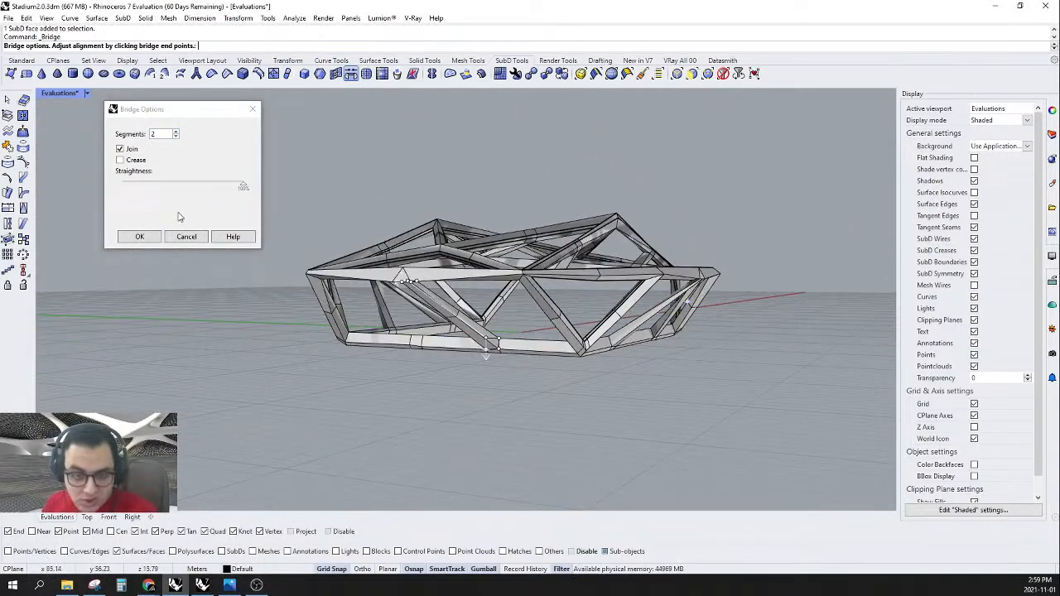
{"action": "right_click_drag", "start_coordinate": [354, 322], "coordinate": [592, 335]}
{"action": "scroll", "coordinate": [500, 353], "scroll_direction": "up", "scroll_amount": 8}
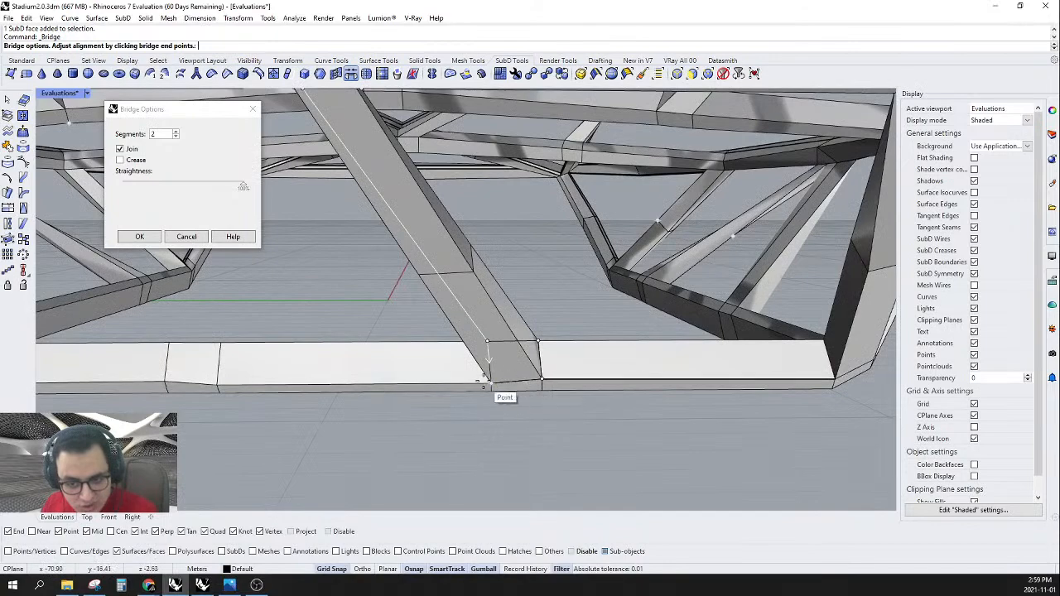
- Shift the bridge alignment at the brace's lower-left corner point and create the right diagonal brace
{"action": "left_click", "coordinate": [488, 383]}
{"action": "scroll", "coordinate": [488, 383], "scroll_direction": "down", "scroll_amount": 8}
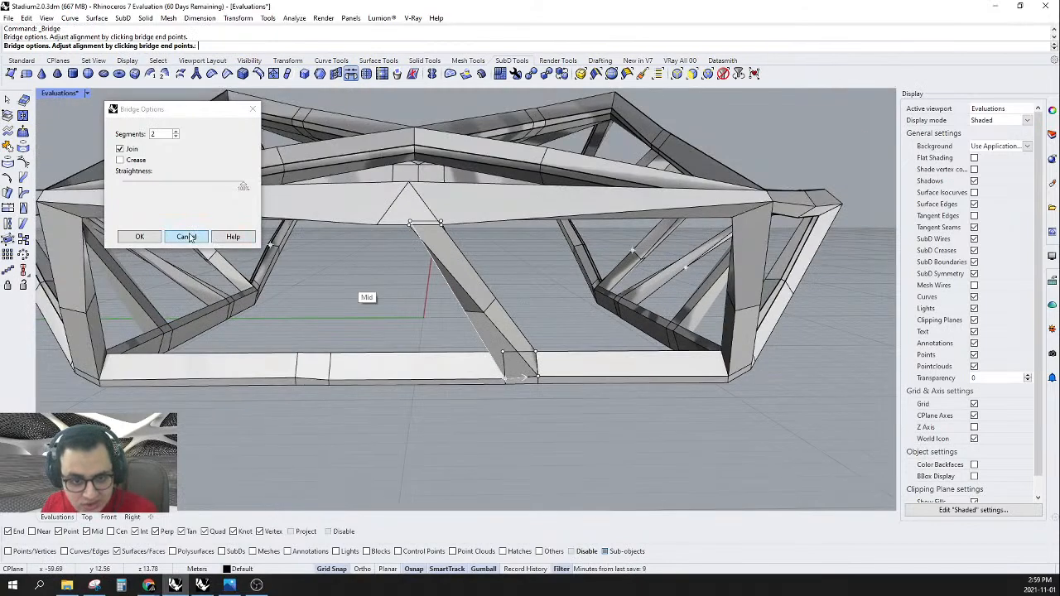
{"action": "left_click", "coordinate": [139, 236]}
- Bridge the upper beam's remaining underside face to the lower beam's left band face with two segments, realigning the lower end by one corner
{"action": "right_click_drag", "start_coordinate": [313, 278], "coordinate": [472, 219]}
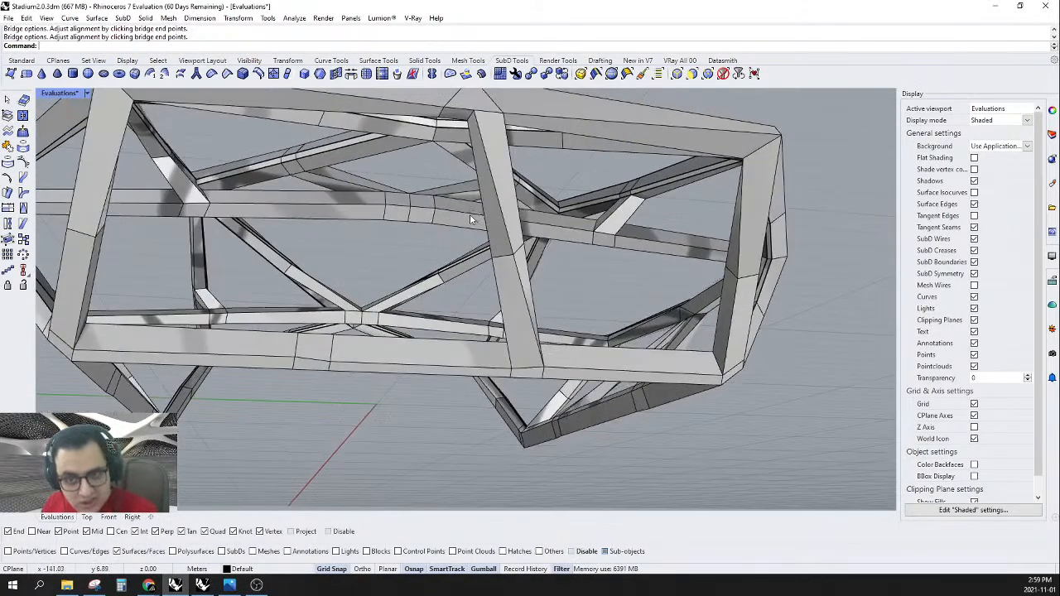
{"action": "left_click", "coordinate": [461, 121]}
{"action": "left_click", "coordinate": [302, 357], "text": "shift"}
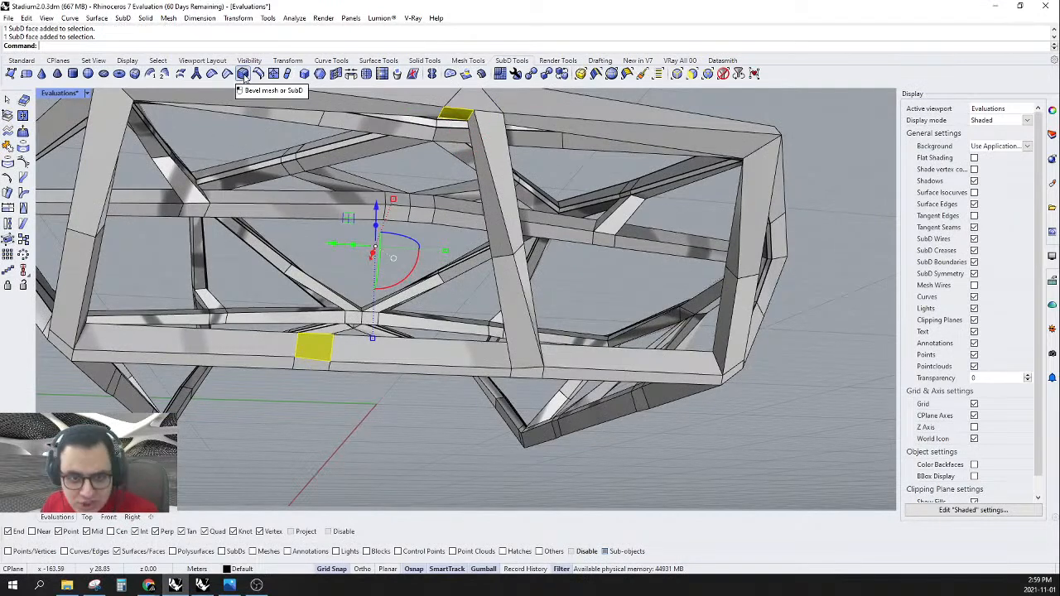
{"action": "left_click", "coordinate": [351, 74]}
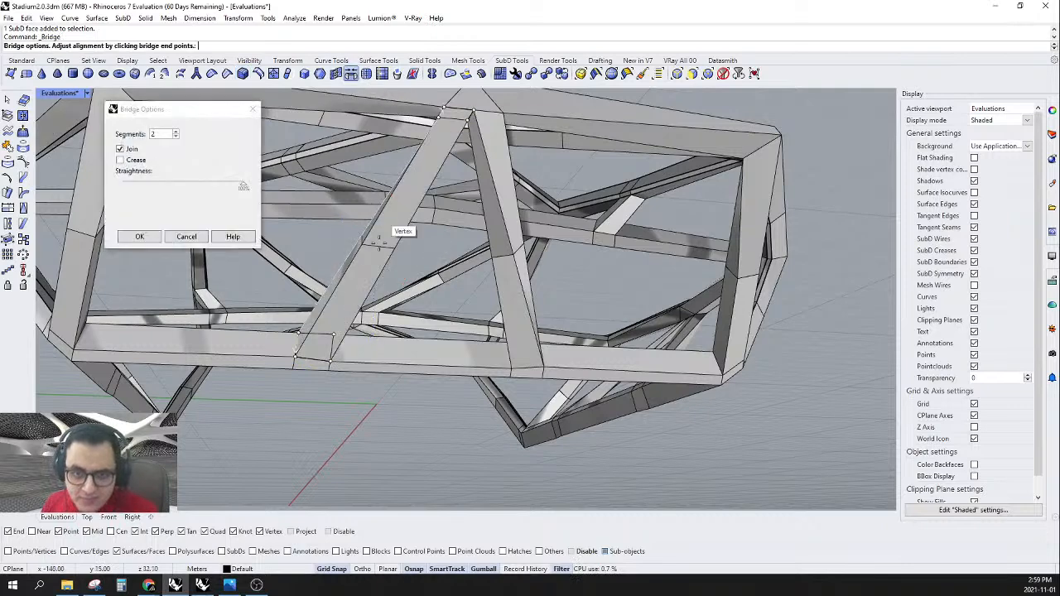
{"action": "left_click", "coordinate": [333, 334]}
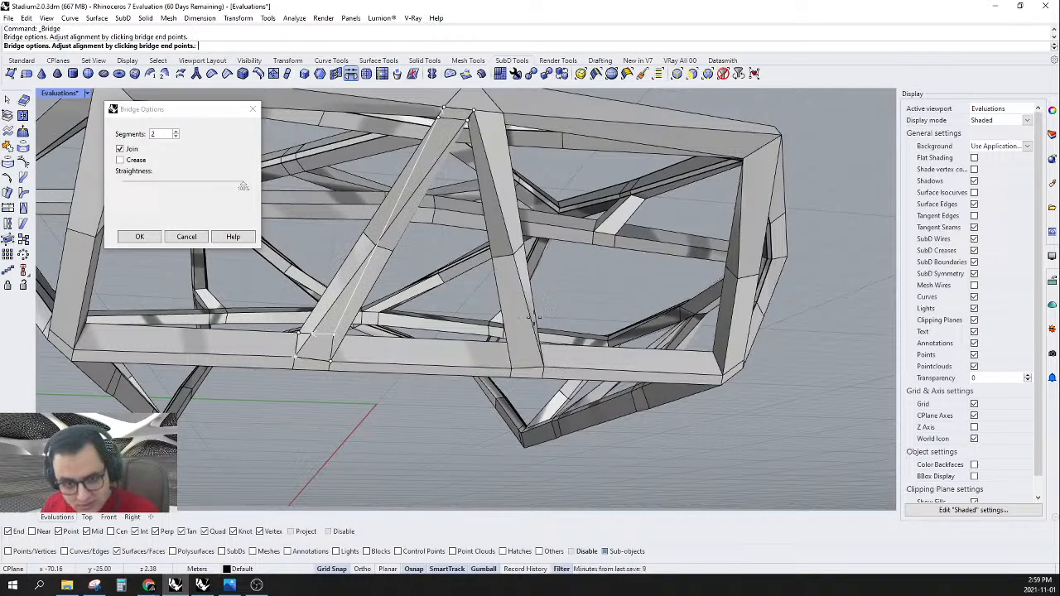
{"action": "right_click_drag", "start_coordinate": [267, 393], "coordinate": [303, 426]}
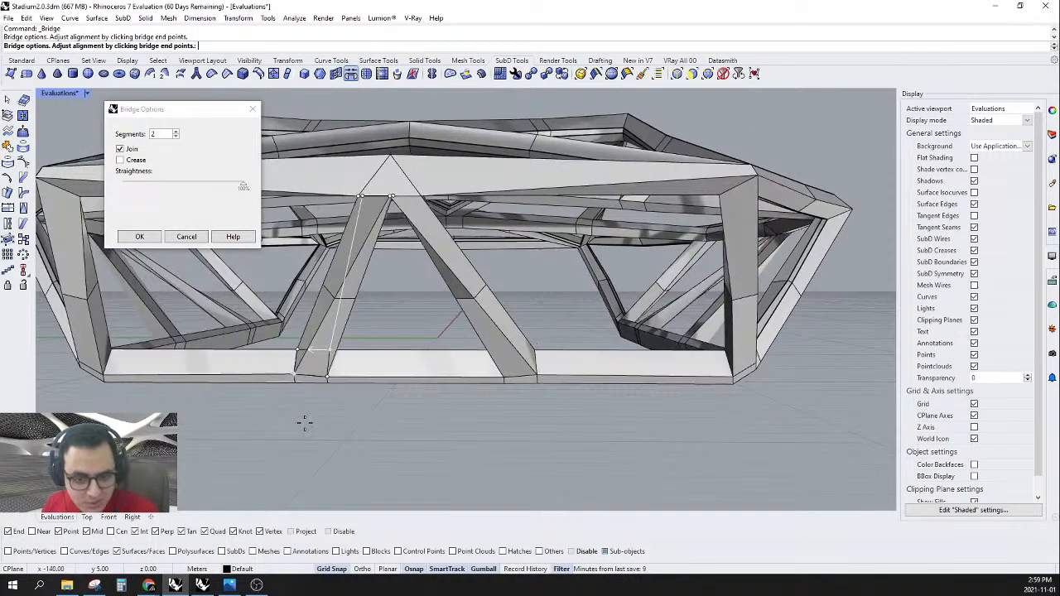
{"action": "left_click", "coordinate": [140, 237]}
- Display the SubDs smooth to examine the new end braces, and return them to flat display
{"action": "mouse_move", "coordinate": [497, 364]}
{"action": "right_mouse_down"}
{"action": "mouse_move", "coordinate": [520, 387]}
{"action": "mouse_move", "coordinate": [317, 356]}
{"action": "mouse_move", "coordinate": [513, 356]}
{"action": "right_mouse_up"}
{"action": "scroll", "coordinate": [317, 356], "scroll_direction": "down", "scroll_amount": 5}
{"action": "scroll", "coordinate": [702, 355], "scroll_direction": "up", "scroll_amount": 8}
{"action": "right_click_drag", "start_coordinate": [702, 355], "coordinate": [407, 370]}
{"action": "key", "text": "Tab"}
{"action": "right_click_drag", "start_coordinate": [533, 353], "coordinate": [538, 401]}
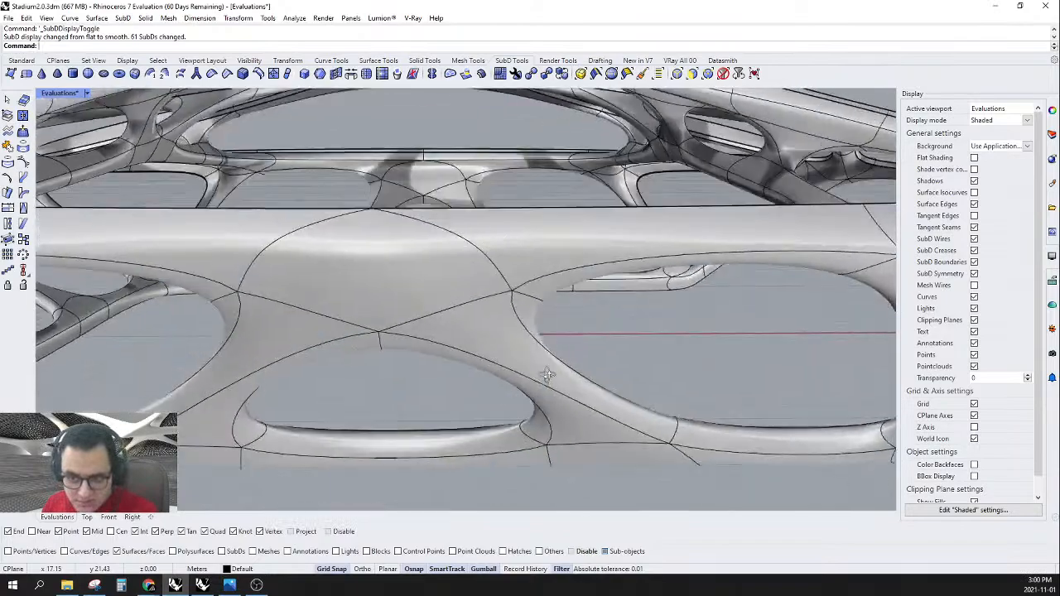
{"action": "key", "text": "Tab"}
{"action": "left_click_drag", "start_coordinate": [370, 420], "coordinate": [369, 421]}
{"action": "right_click_drag", "start_coordinate": [369, 420], "coordinate": [472, 331]}
{"action": "key", "text": "Escape"}
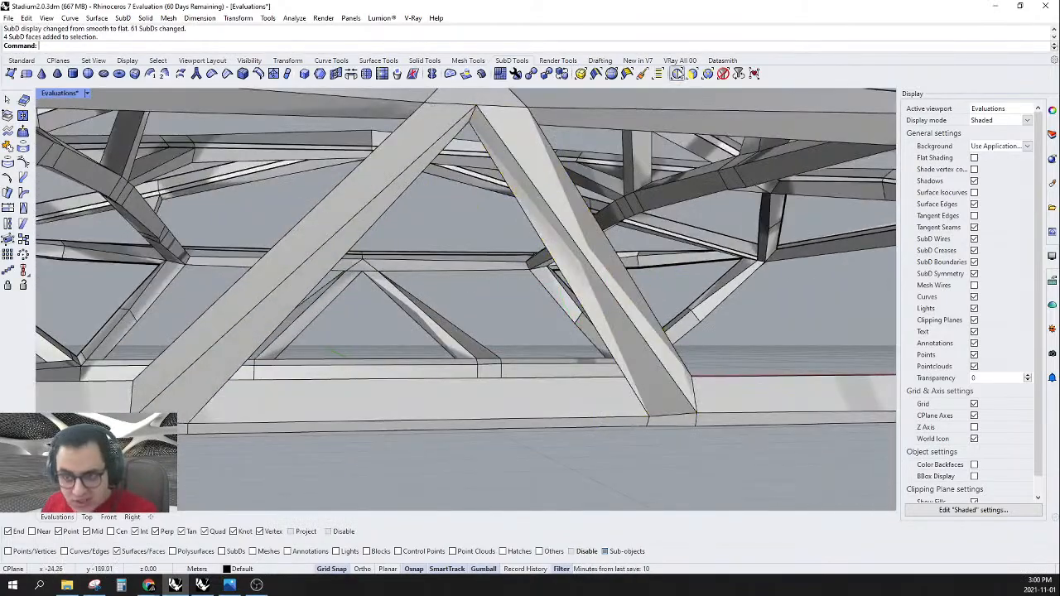
{"action": "left_click", "coordinate": [678, 73]}
{"action": "right_click_drag", "start_coordinate": [619, 296], "coordinate": [485, 380]}
{"action": "left_click_drag", "start_coordinate": [333, 424], "coordinate": [331, 420]}
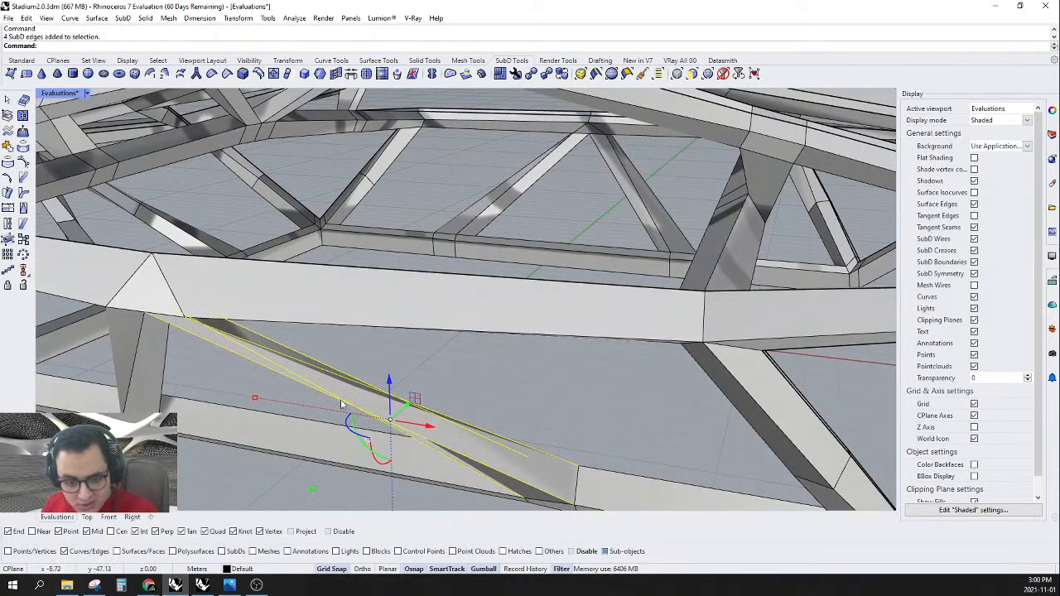
{"action": "right_click_drag", "start_coordinate": [322, 407], "coordinate": [395, 371]}
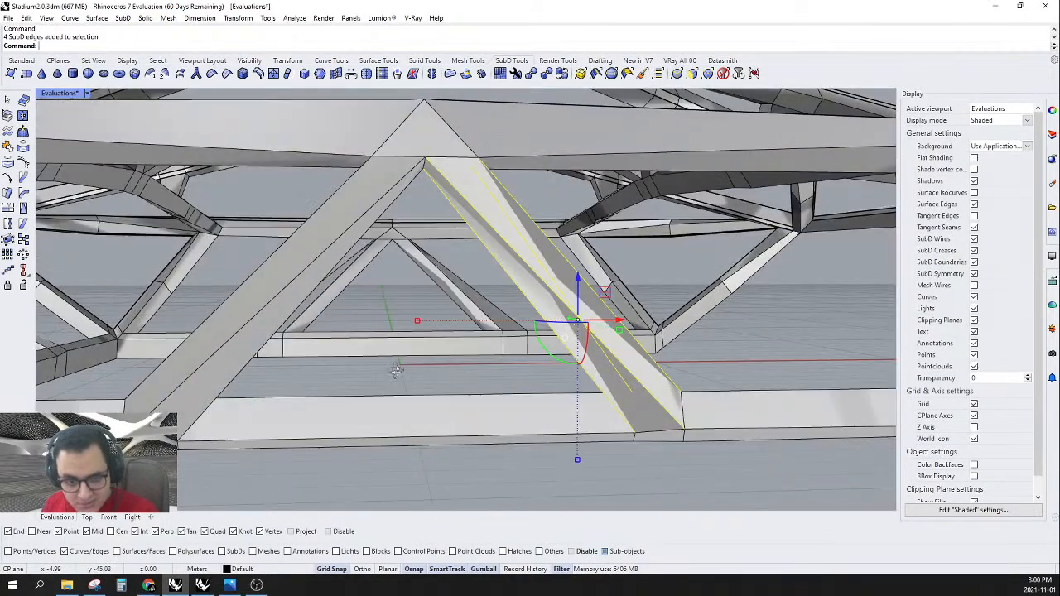
{"action": "left_click", "coordinate": [449, 77]}
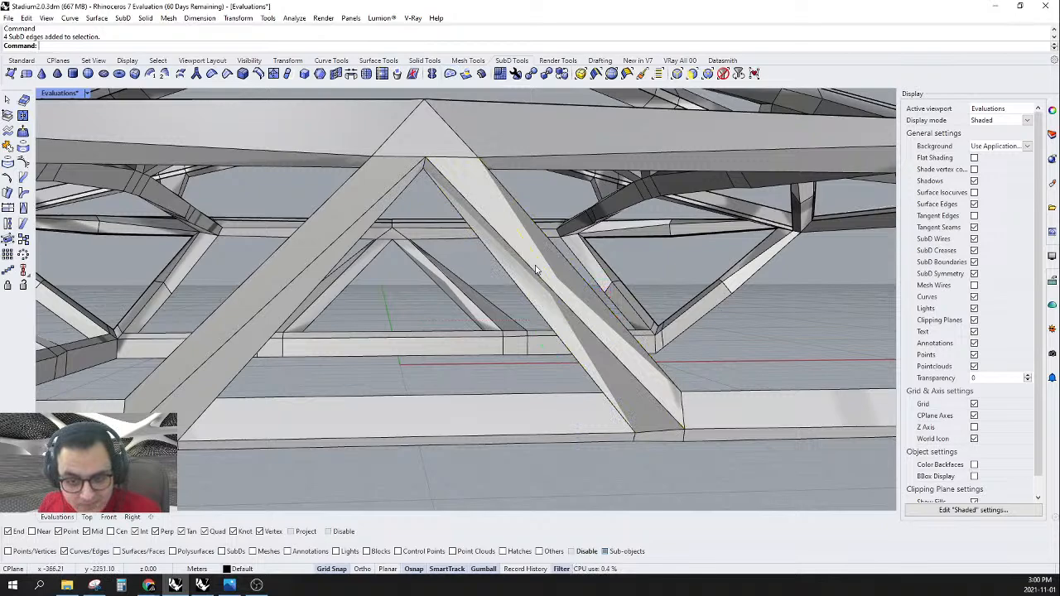
{"action": "right_click_drag", "start_coordinate": [516, 255], "coordinate": [552, 280]}
{"action": "left_click_drag", "start_coordinate": [591, 261], "coordinate": [423, 302]}
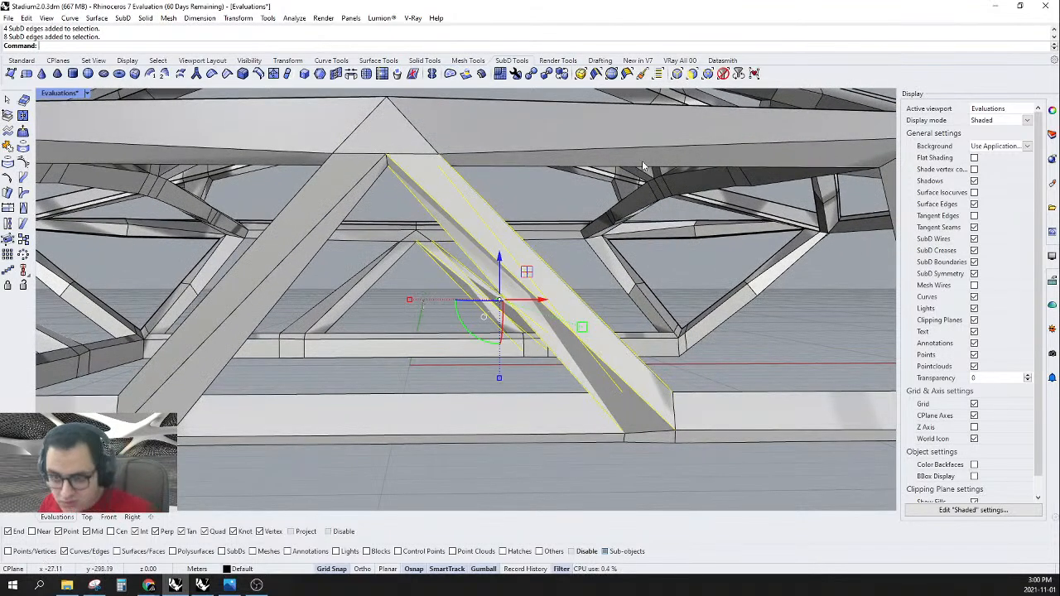
{"action": "key", "text": "Escape"}
- Select the faces of the right diagonal braces at both ends of the frame and delete them
{"action": "left_click", "coordinate": [693, 75]}
{"action": "left_click_drag", "start_coordinate": [565, 295], "coordinate": [433, 297]}
{"action": "key", "text": "ctrl+z"}
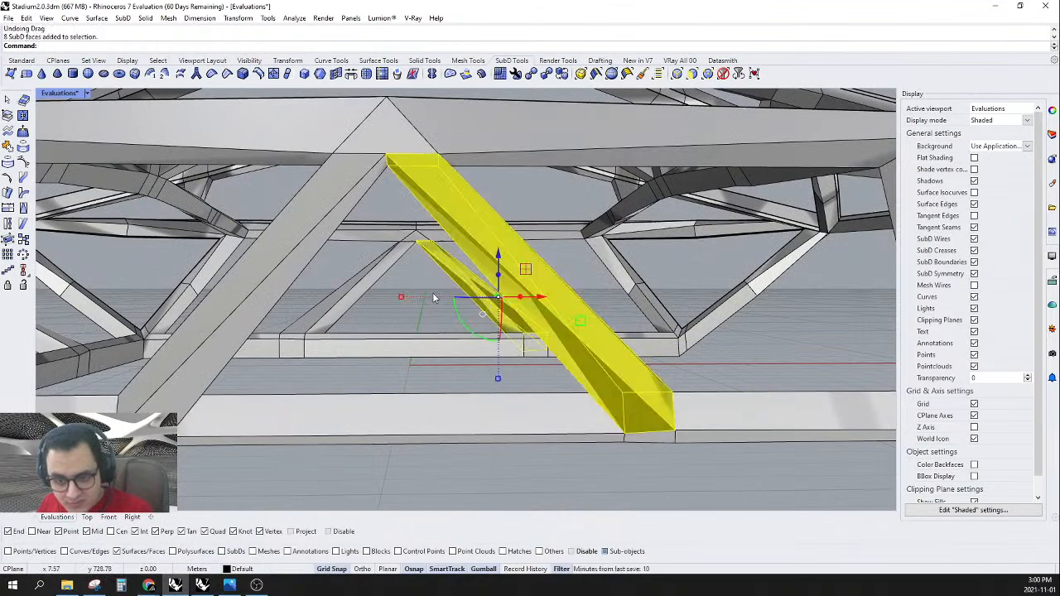
{"action": "key", "text": "Delete"}
- Mirror the left diagonal braces' faces at both ends of the frame across its centre line to recreate the right braces
{"action": "scroll", "coordinate": [442, 292], "scroll_direction": "up", "scroll_amount": 3}
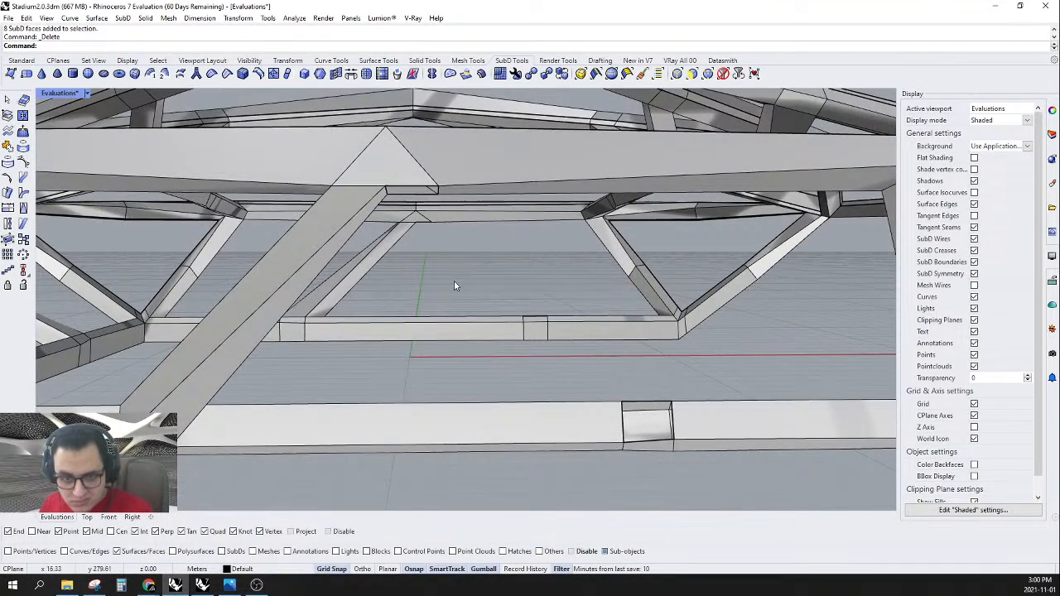
{"action": "left_click_drag", "start_coordinate": [210, 285], "coordinate": [208, 286]}
{"action": "right_click_drag", "start_coordinate": [318, 289], "coordinate": [391, 322]}
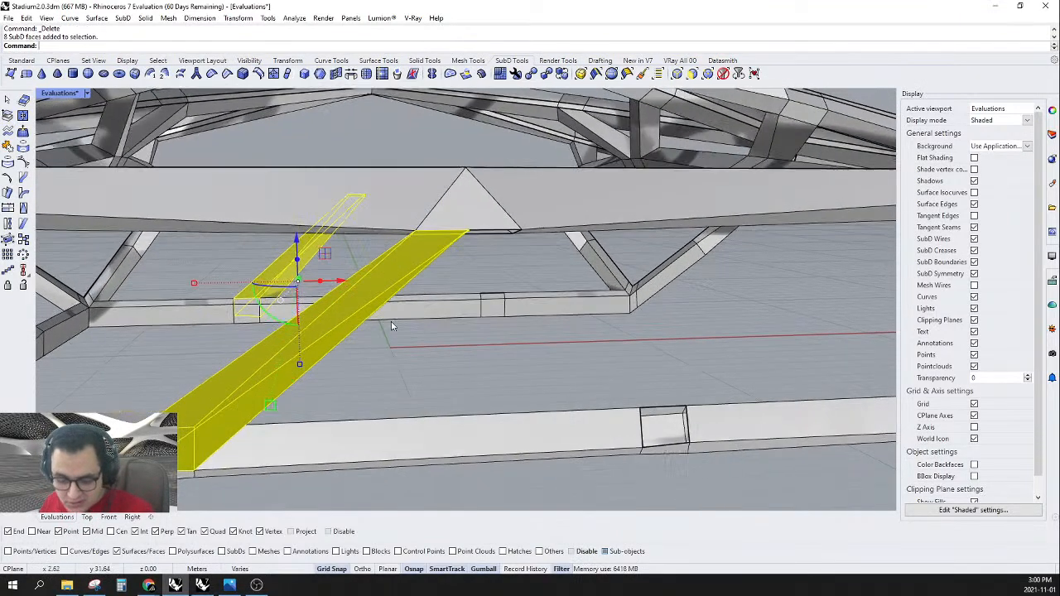
{"action": "key", "text": "Return"}
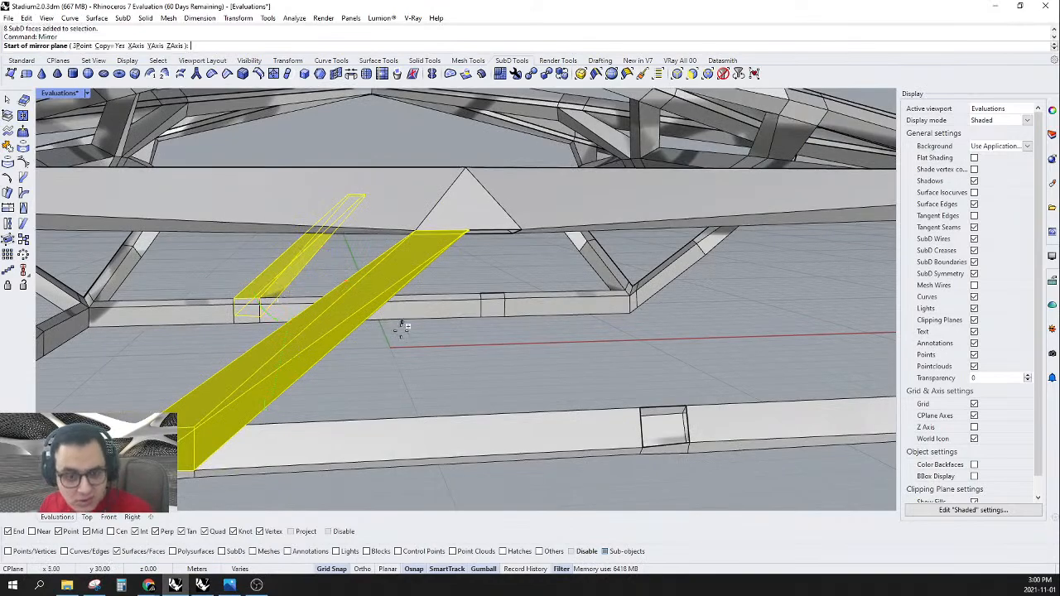
{"action": "left_click", "coordinate": [421, 417]}
{"action": "mouse_move", "coordinate": [421, 355]}
{"action": "right_mouse_down"}
{"action": "mouse_move", "coordinate": [373, 346]}
{"action": "mouse_move", "coordinate": [500, 345]}
{"action": "right_mouse_up"}
{"action": "left_click", "coordinate": [407, 309]}
{"action": "left_click", "coordinate": [447, 336]}
- Join the mirrored braces to the stadium frame with the SubD joined edges set to Smooth
{"action": "left_click", "coordinate": [722, 73]}
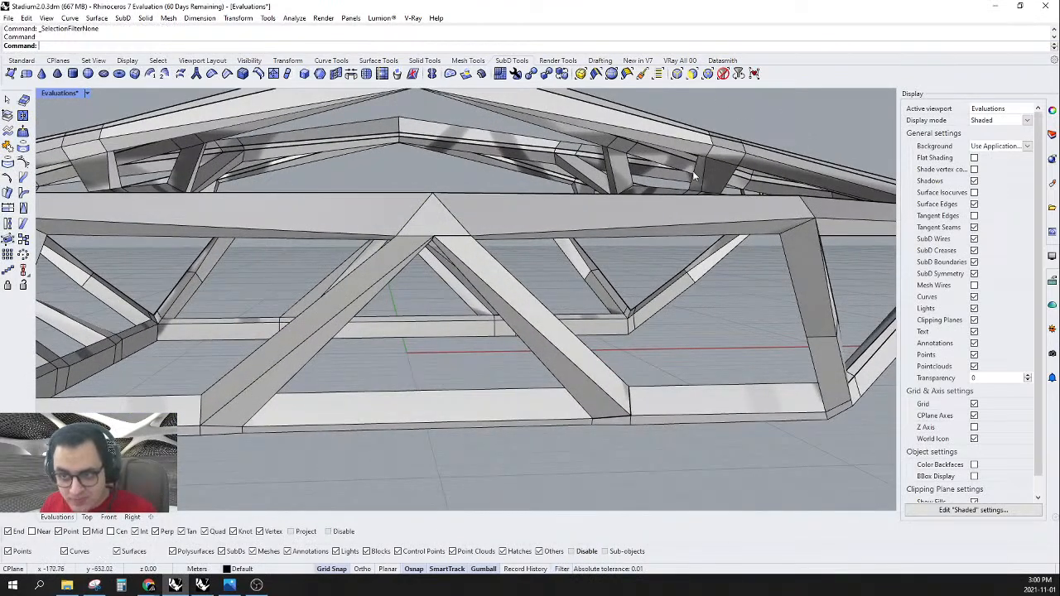
{"action": "left_click_drag", "start_coordinate": [661, 445], "coordinate": [330, 322]}
{"action": "key", "text": "Return"}
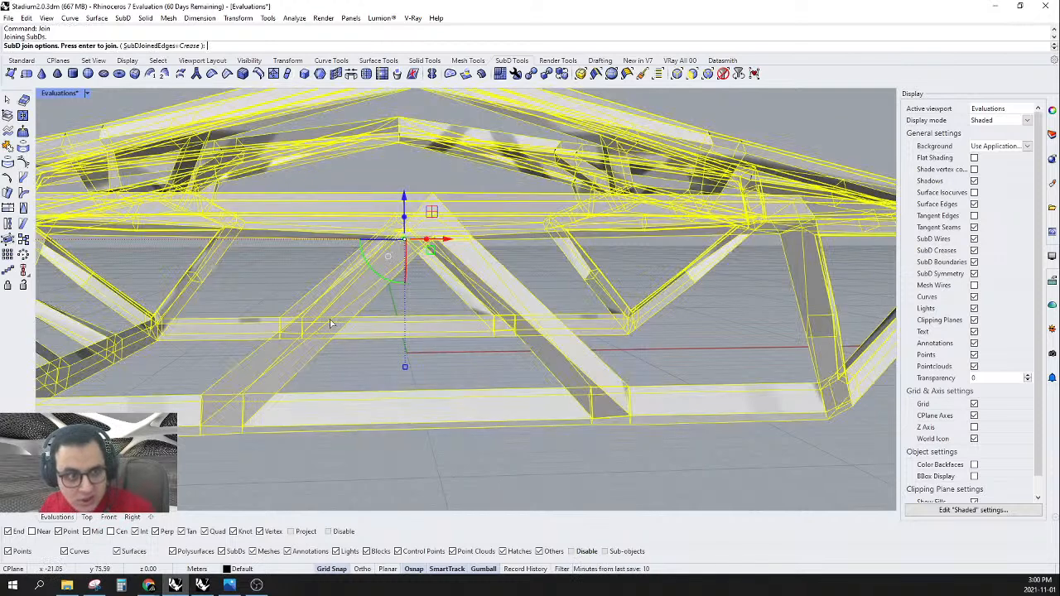
{"action": "left_click", "coordinate": [162, 45]}
{"action": "key", "text": "Return"}
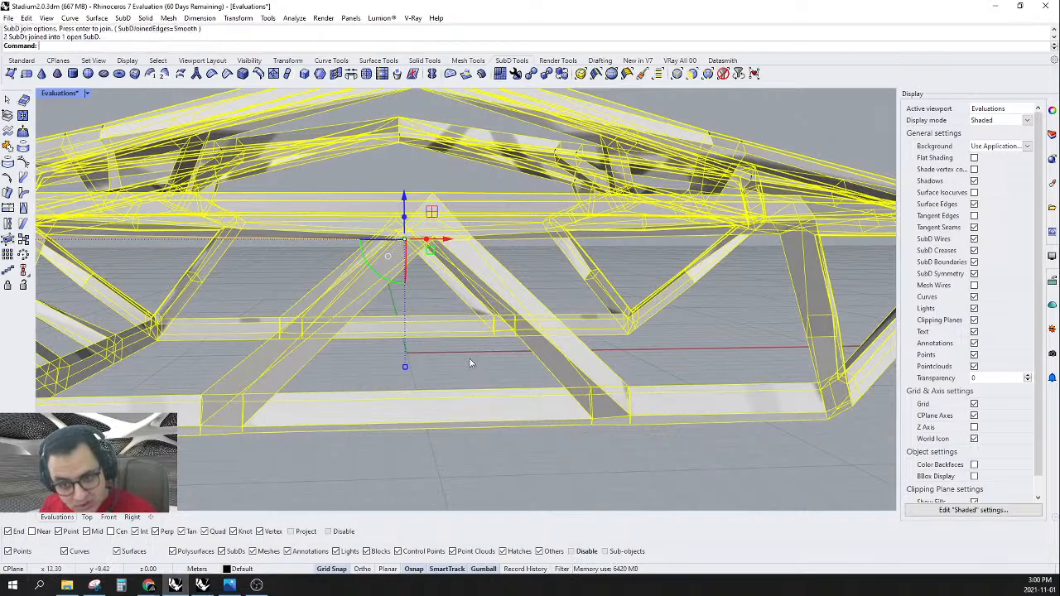
{"action": "left_click", "coordinate": [492, 364]}
{"action": "right_click_drag", "start_coordinate": [518, 360], "coordinate": [515, 307]}
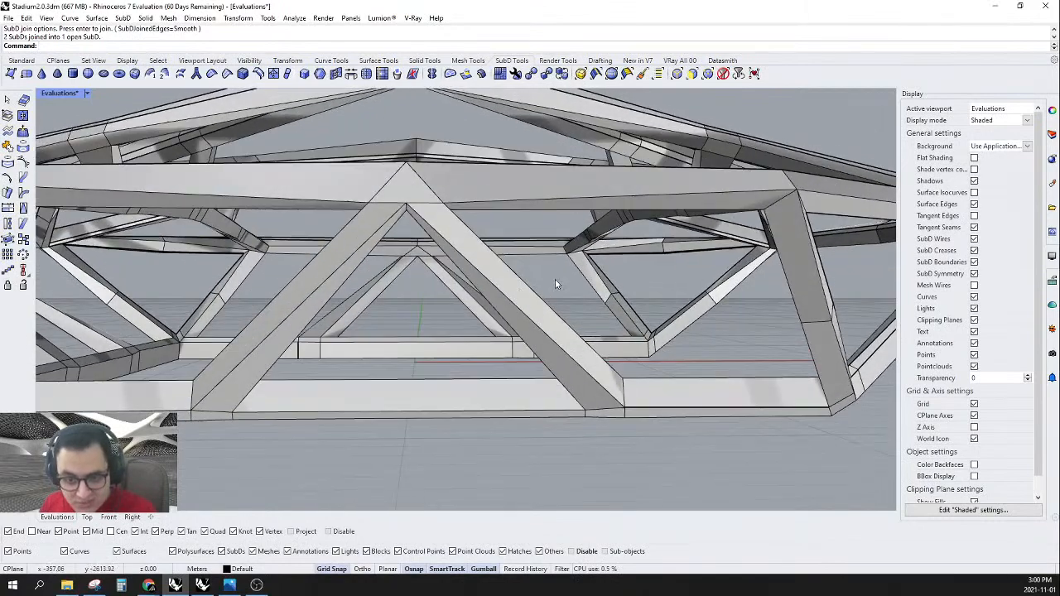
- Select the right end brace's long edges and insert an edge loop across the middle of the brace
{"action": "left_click", "coordinate": [676, 74]}
{"action": "left_click_drag", "start_coordinate": [246, 308], "coordinate": [507, 309]}
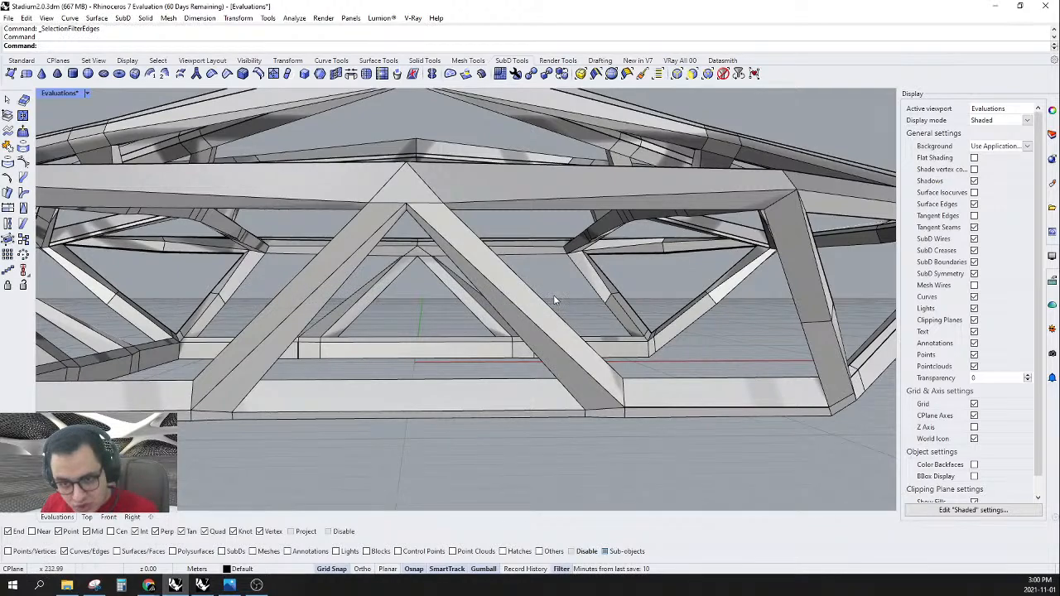
{"action": "right_click_drag", "start_coordinate": [554, 296], "coordinate": [566, 294]}
{"action": "left_click_drag", "start_coordinate": [569, 289], "coordinate": [509, 318]}
{"action": "key", "text": "ctrl+z"}
{"action": "scroll", "coordinate": [571, 281], "scroll_direction": "up", "scroll_amount": 2}
{"action": "scroll", "coordinate": [555, 282], "scroll_direction": "up", "scroll_amount": 2}
{"action": "left_click_drag", "start_coordinate": [555, 288], "coordinate": [429, 297]}
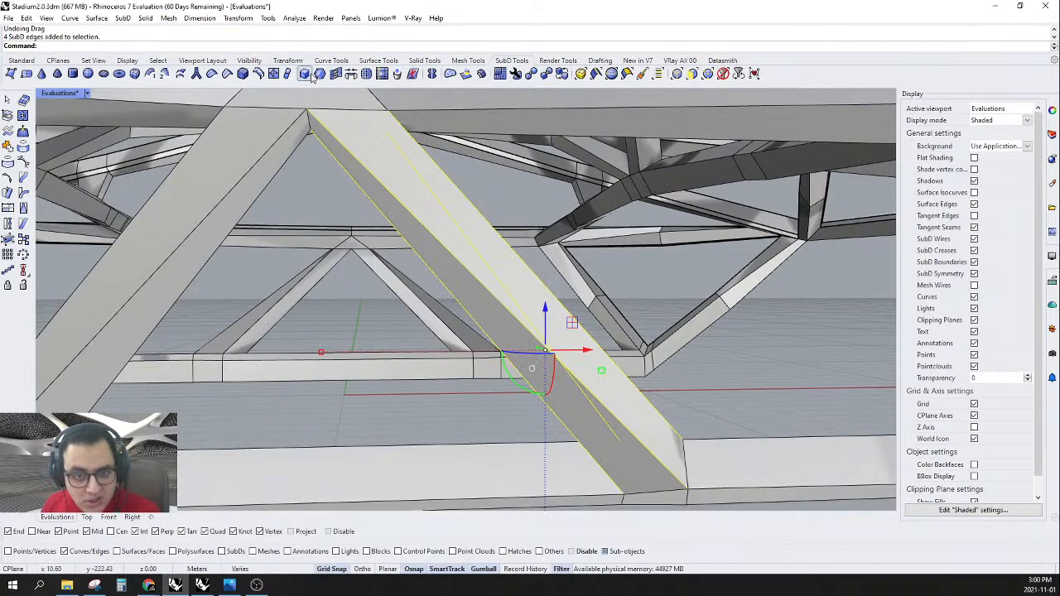
{"action": "left_click", "coordinate": [259, 74]}
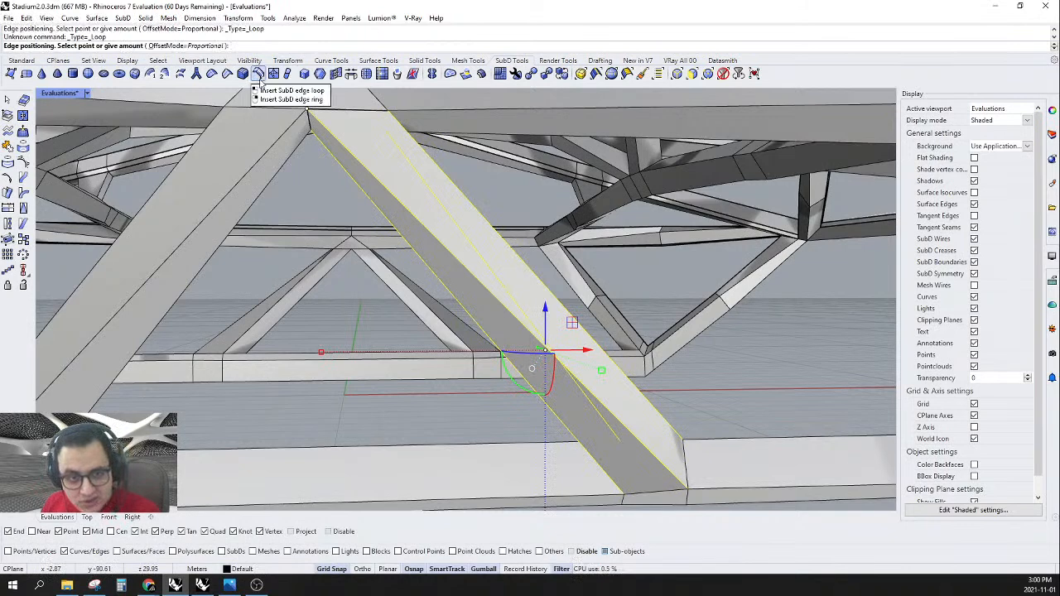
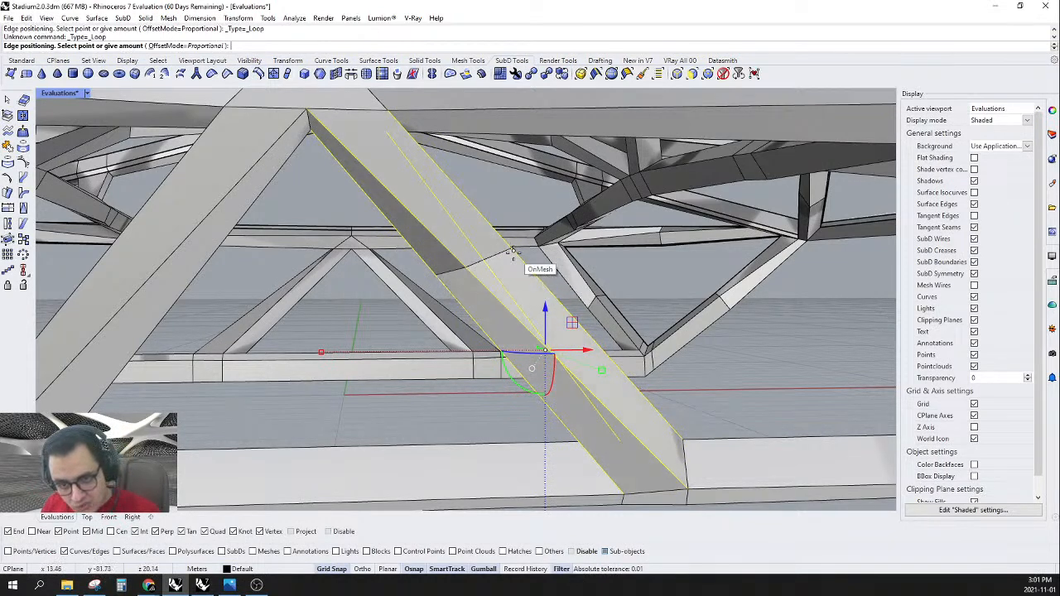
{"action": "left_click", "coordinate": [546, 349]}
- Insert an edge loop at the midpoint of the left diagonal brace on the same end of the frame
{"action": "scroll", "coordinate": [596, 327], "scroll_direction": "down", "scroll_amount": 6}
{"action": "right_click_drag", "start_coordinate": [381, 322], "coordinate": [448, 364]}
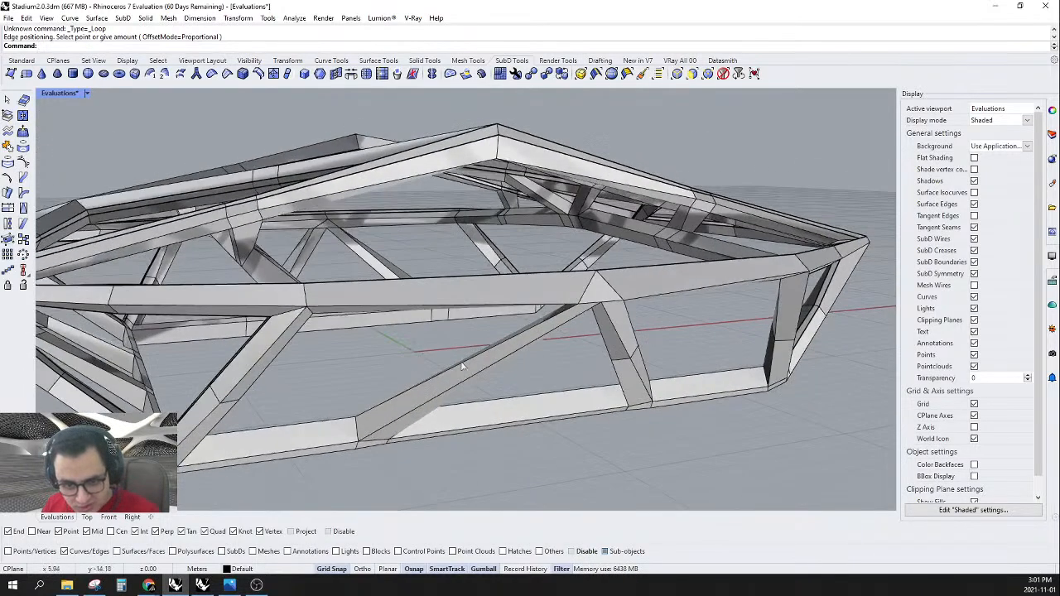
{"action": "scroll", "coordinate": [448, 365], "scroll_direction": "up", "scroll_amount": 6}
{"action": "left_click", "coordinate": [495, 380]}
{"action": "right_click", "coordinate": [372, 350]}
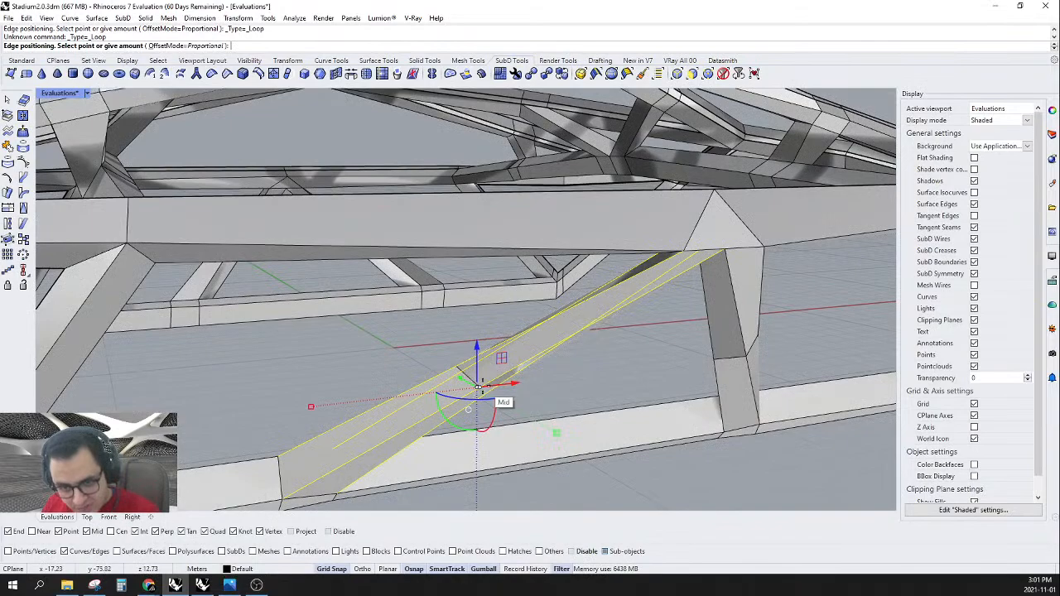
{"action": "left_click", "coordinate": [480, 386]}
- Insert a midpoint edge loop across the right-descending diagonal brace at the opposite end of the frame
{"action": "scroll", "coordinate": [508, 351], "scroll_direction": "down", "scroll_amount": 7}
{"action": "right_click_drag", "start_coordinate": [508, 351], "coordinate": [431, 394]}
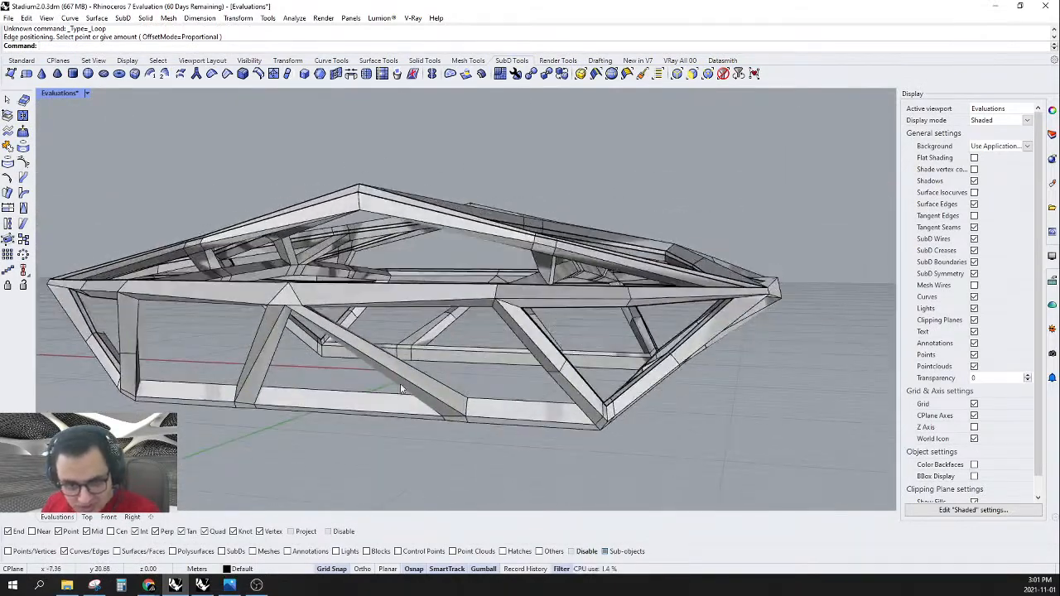
{"action": "scroll", "coordinate": [429, 395], "scroll_direction": "up", "scroll_amount": 8}
{"action": "left_click", "coordinate": [333, 351]}
{"action": "right_click", "coordinate": [332, 350]}
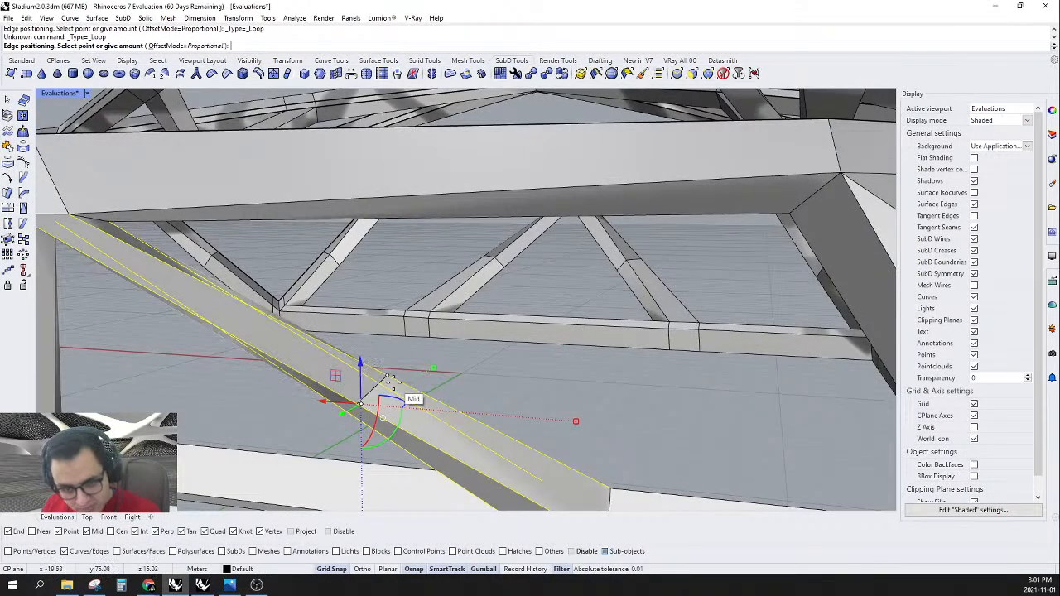
{"action": "left_click", "coordinate": [393, 383]}
- Insert a midpoint edge loop across the other diagonal brace on that opposite end
{"action": "scroll", "coordinate": [390, 383], "scroll_direction": "down", "scroll_amount": 10}
{"action": "scroll", "coordinate": [277, 362], "scroll_direction": "up", "scroll_amount": 9}
{"action": "left_click_drag", "start_coordinate": [306, 377], "coordinate": [304, 377]}
{"action": "right_click_drag", "start_coordinate": [548, 363], "coordinate": [499, 367]}
{"action": "right_click", "coordinate": [499, 366]}
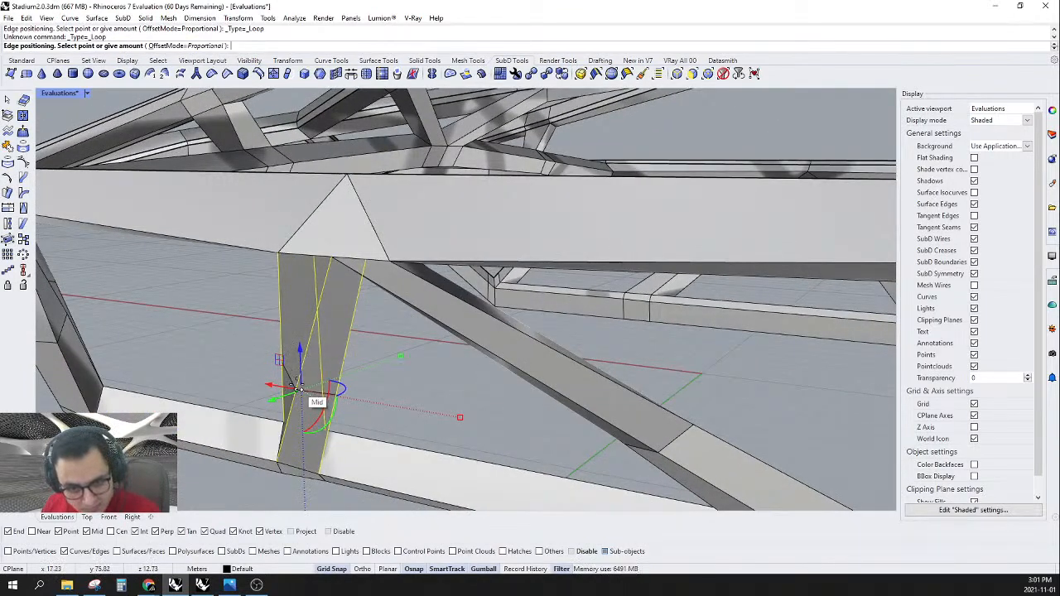
{"action": "left_click", "coordinate": [297, 385]}
- Reflect the whole SubD frame across the vertical plane through its roof ridge points, flipping the primary side
{"action": "scroll", "coordinate": [297, 386], "scroll_direction": "down", "scroll_amount": 10}
{"action": "scroll", "coordinate": [295, 352], "scroll_direction": "up", "scroll_amount": 4}
{"action": "right_click_drag", "start_coordinate": [295, 351], "coordinate": [457, 323]}
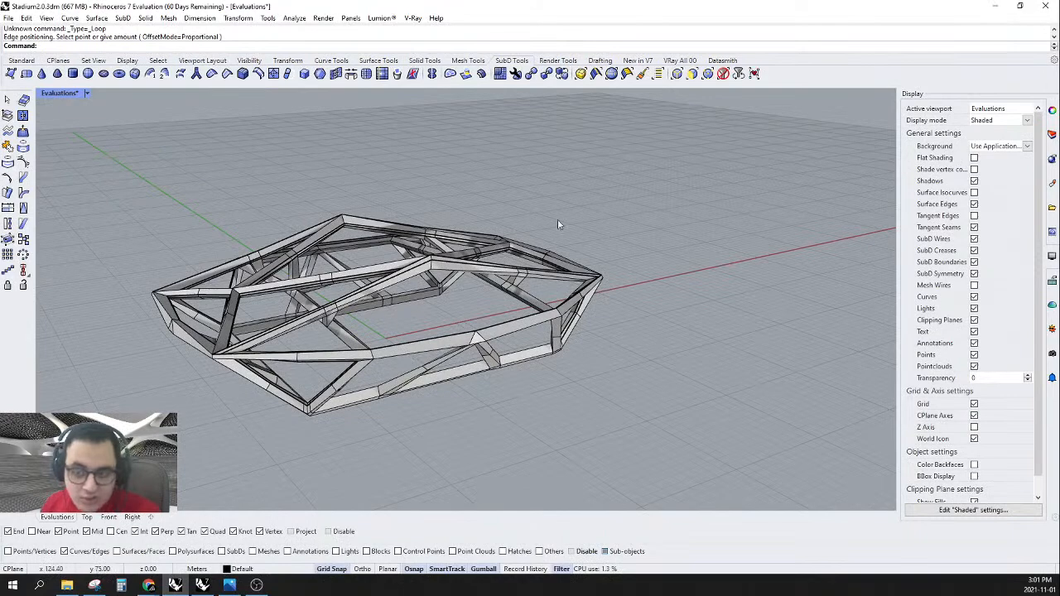
{"action": "scroll", "coordinate": [439, 273], "scroll_direction": "up", "scroll_amount": 3}
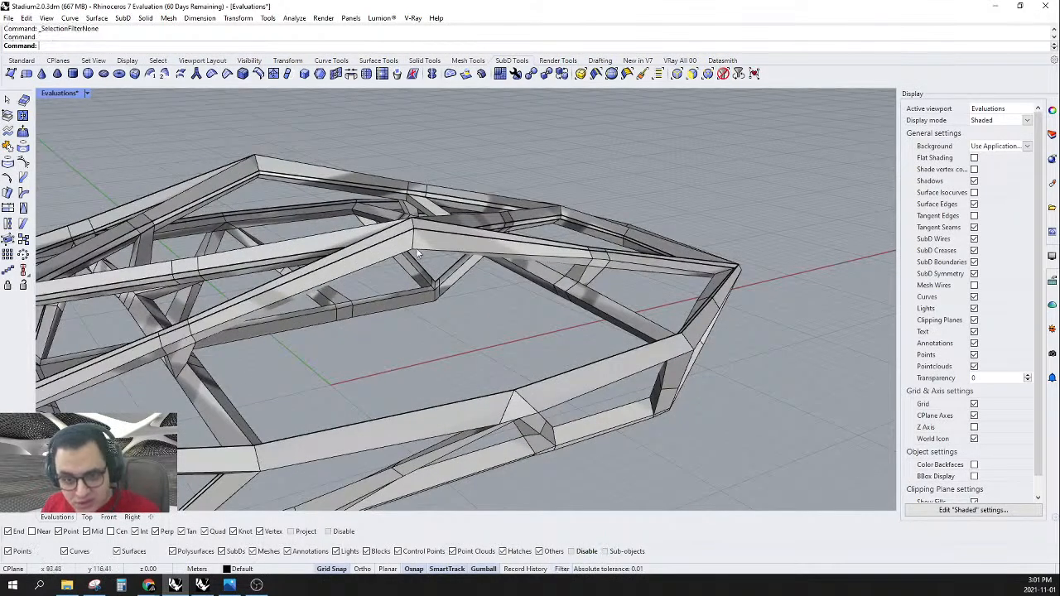
{"action": "left_click", "coordinate": [444, 255]}
{"action": "scroll", "coordinate": [485, 286], "scroll_direction": "down", "scroll_amount": 2}
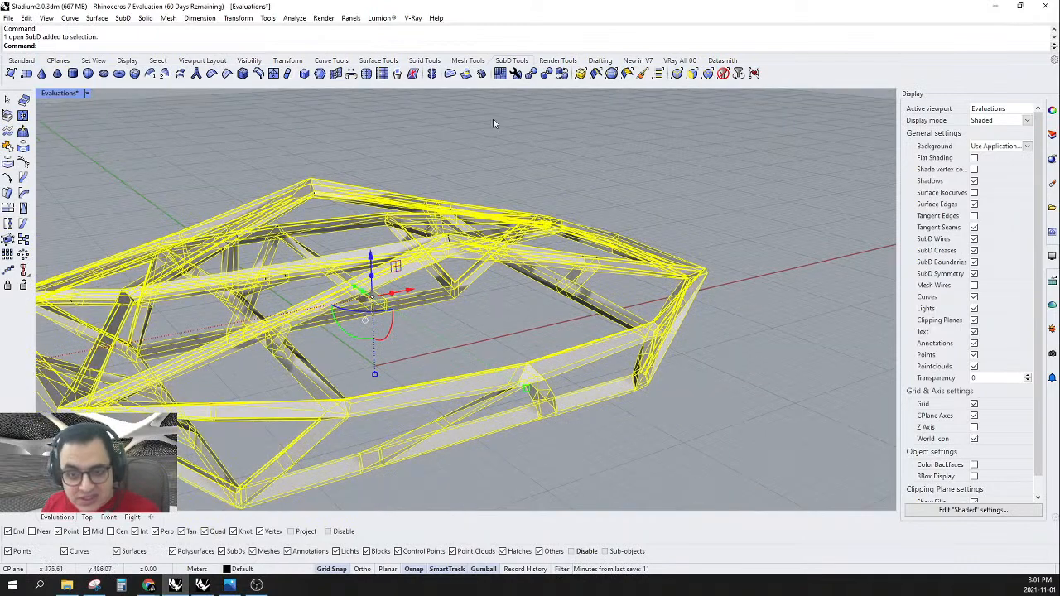
{"action": "left_click", "coordinate": [431, 75]}
{"action": "right_click_drag", "start_coordinate": [351, 206], "coordinate": [367, 223]}
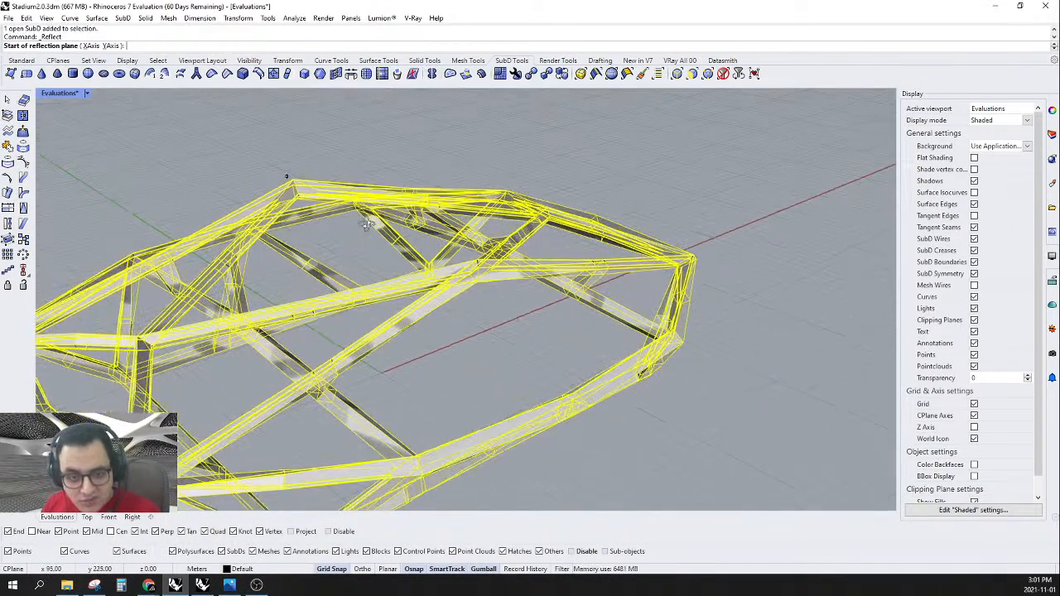
{"action": "left_click", "coordinate": [291, 174]}
{"action": "left_click", "coordinate": [500, 280]}
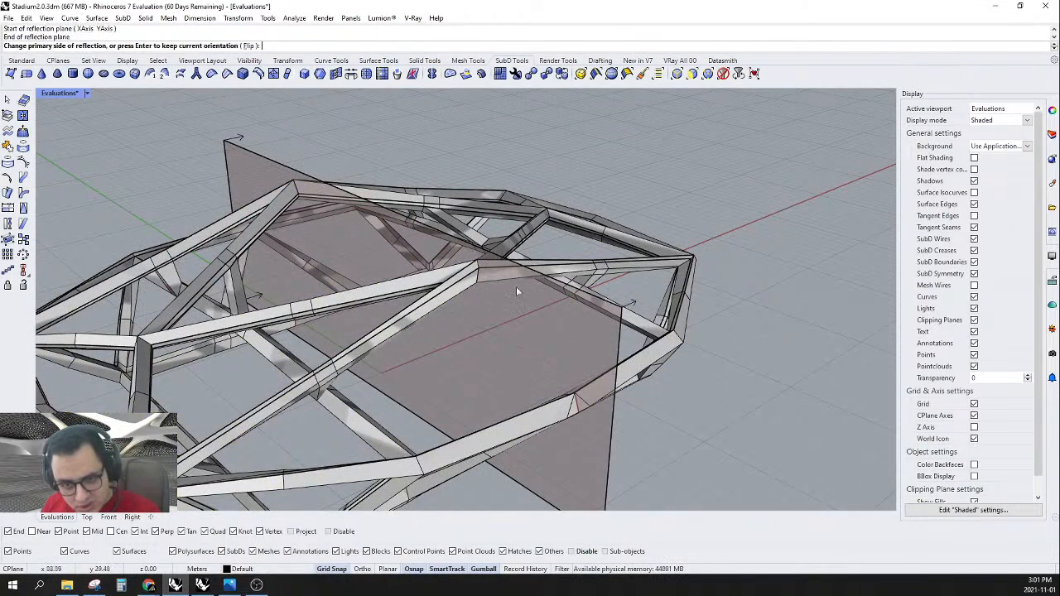
{"action": "left_click", "coordinate": [249, 46]}
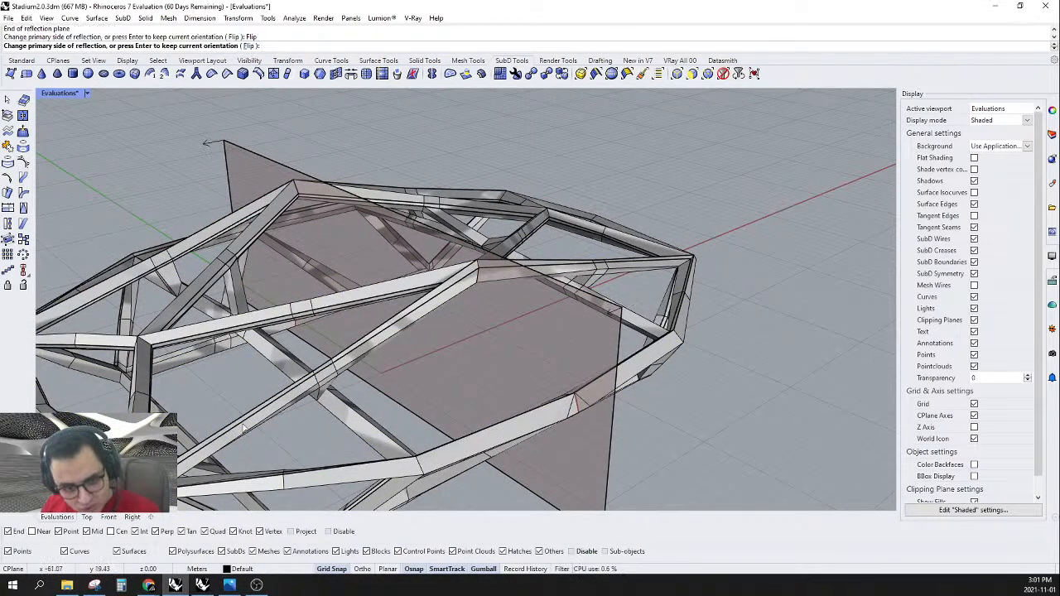
{"action": "key", "text": "Return"}
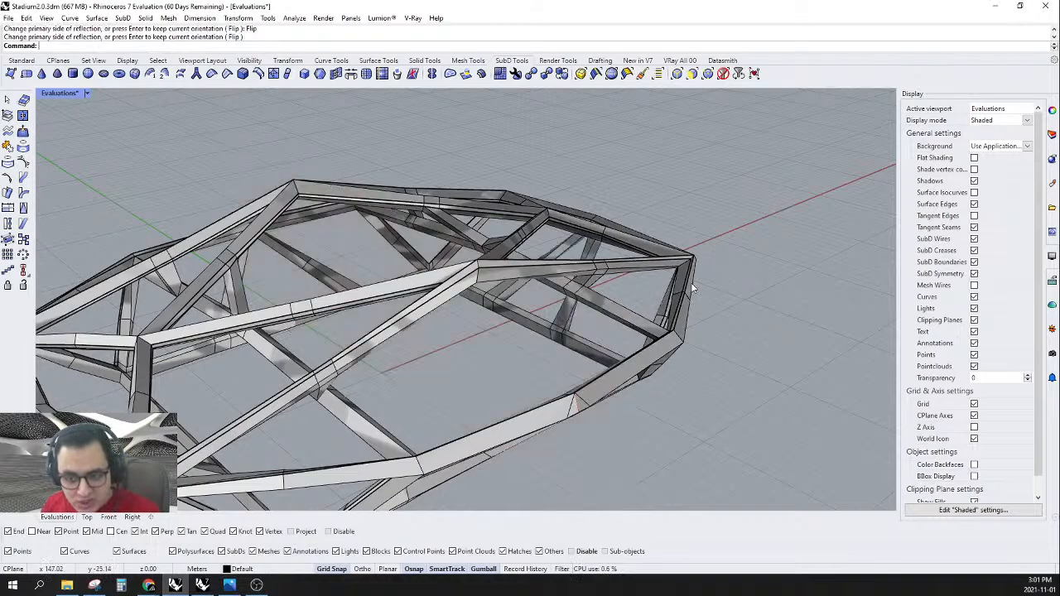
- Select the SubD frame, remove its reflection symmetry and deselect it
{"action": "scroll", "coordinate": [694, 288], "scroll_direction": "down", "scroll_amount": 3}
{"action": "scroll", "coordinate": [642, 168], "scroll_direction": "up", "scroll_amount": 5}
{"action": "left_click", "coordinate": [641, 167]}
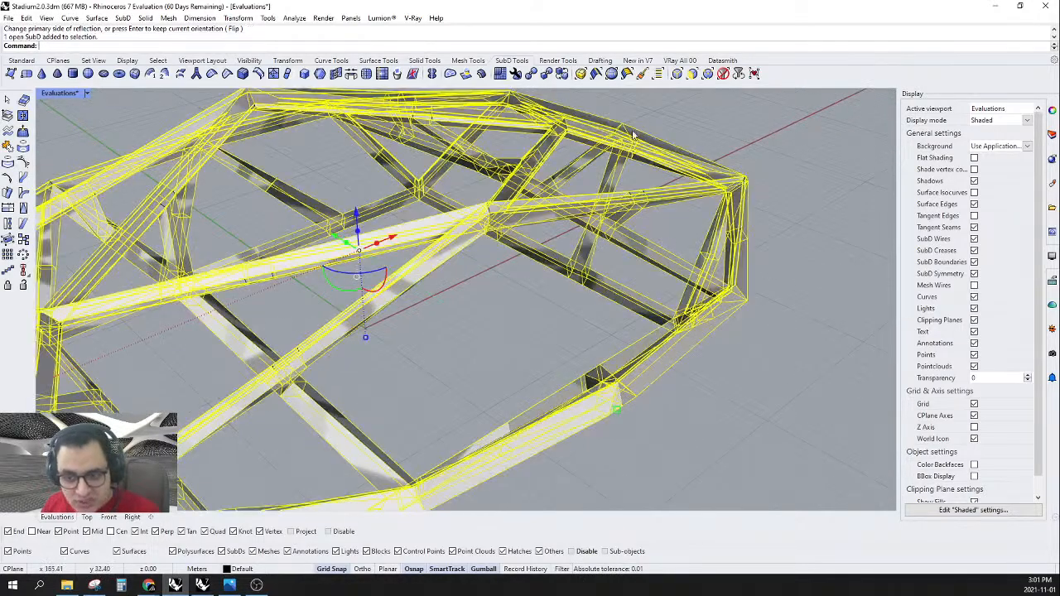
{"action": "right_click", "coordinate": [432, 74]}
{"action": "scroll", "coordinate": [634, 274], "scroll_direction": "down", "scroll_amount": 5}
{"action": "left_click", "coordinate": [714, 331]}
- Display the SubDs smooth and examine the frame and its lower beam in Rendered and Shaded modes
{"action": "right_click_drag", "start_coordinate": [714, 331], "coordinate": [588, 323]}
{"action": "key", "text": "Tab"}
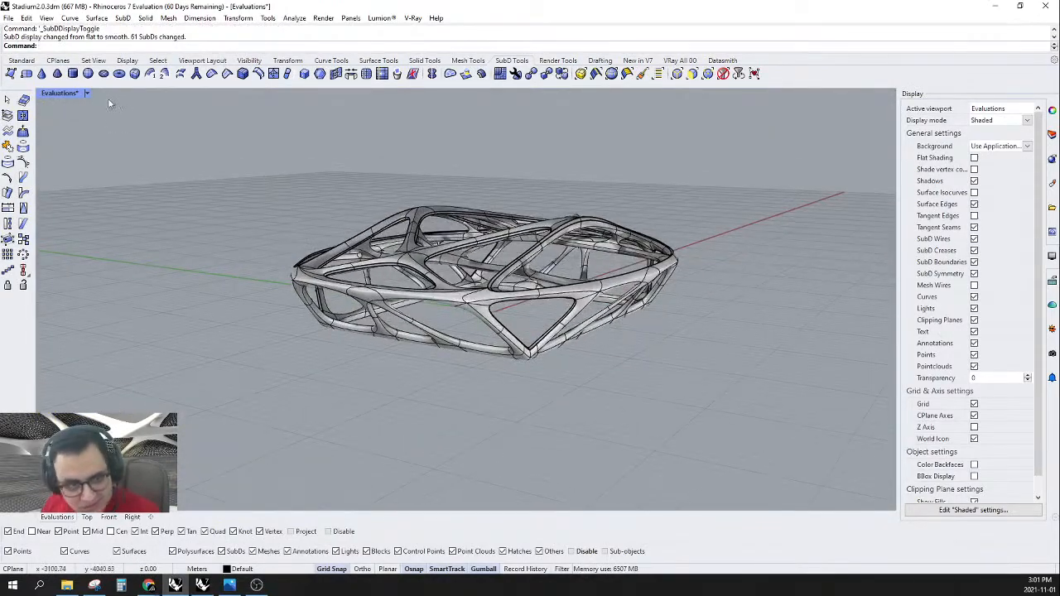
{"action": "left_click", "coordinate": [88, 95]}
{"action": "left_click", "coordinate": [93, 161]}
{"action": "right_click_drag", "start_coordinate": [687, 348], "coordinate": [430, 306]}
{"action": "scroll", "coordinate": [605, 302], "scroll_direction": "up", "scroll_amount": 5}
{"action": "left_click", "coordinate": [85, 95]}
{"action": "left_click", "coordinate": [92, 149]}
{"action": "scroll", "coordinate": [603, 288], "scroll_direction": "down", "scroll_amount": 5}
{"action": "scroll", "coordinate": [604, 287], "scroll_direction": "up", "scroll_amount": 8}
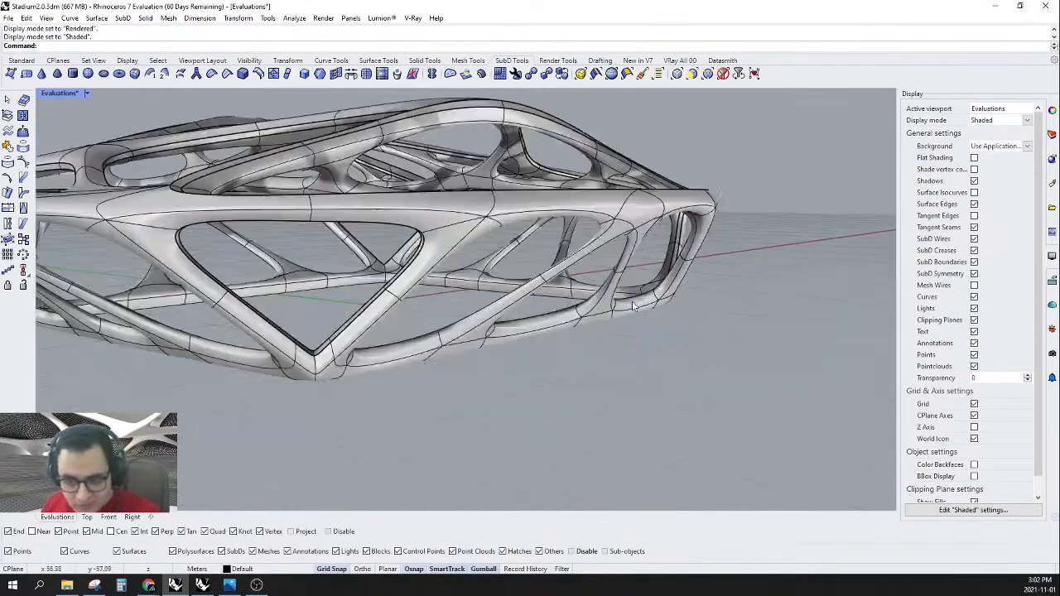
{"action": "scroll", "coordinate": [646, 319], "scroll_direction": "up", "scroll_amount": 4}
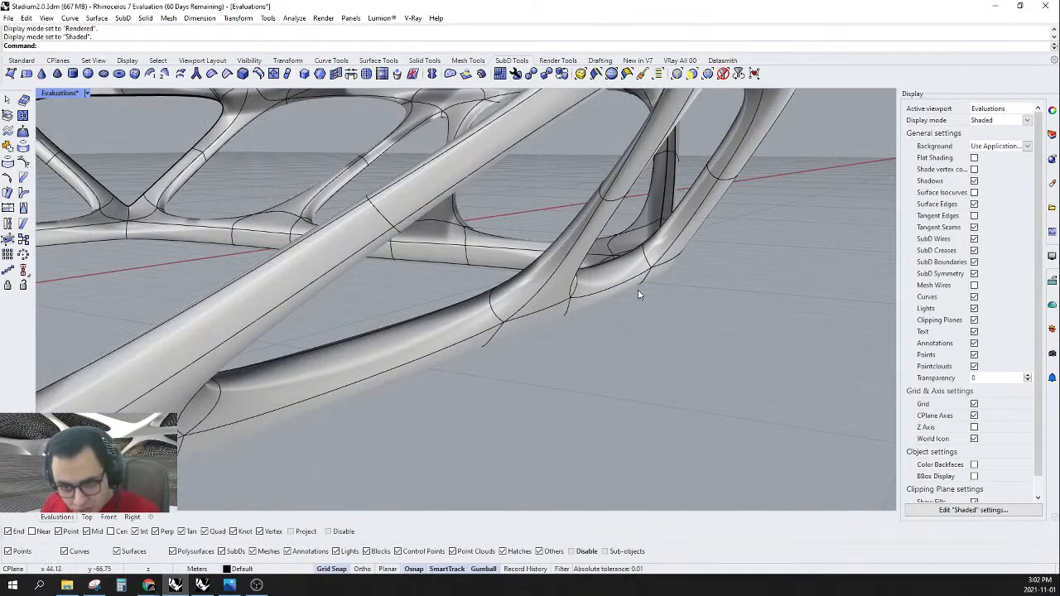
{"action": "scroll", "coordinate": [657, 273], "scroll_direction": "down", "scroll_amount": 2}
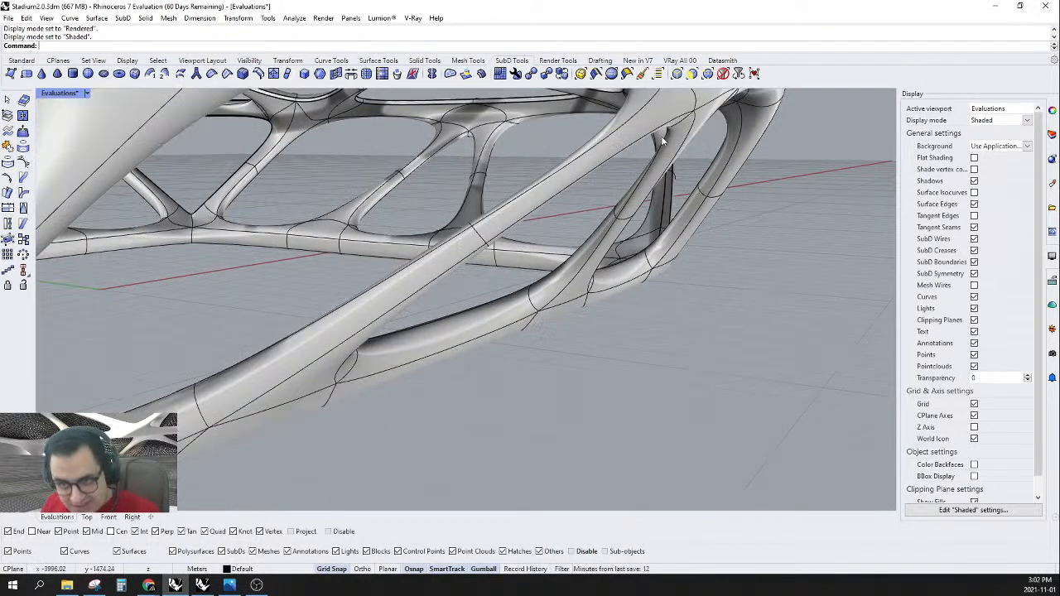
- Try to select the whole face loop running along the underside of the lower beam
{"action": "left_click", "coordinate": [694, 74]}
{"action": "scroll", "coordinate": [668, 277], "scroll_direction": "up", "scroll_amount": 2}
{"action": "left_click", "coordinate": [666, 275]}
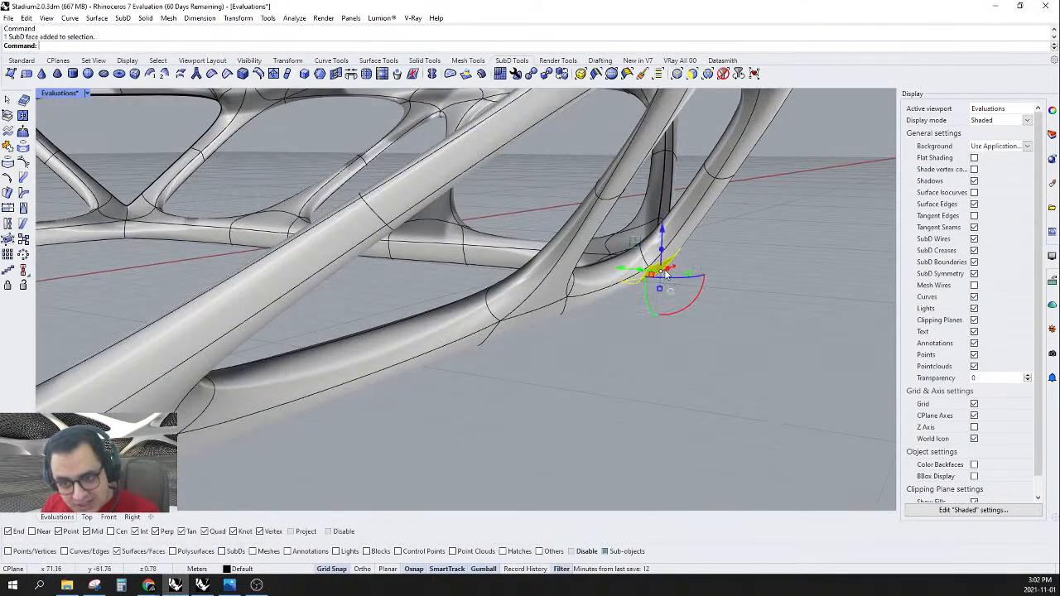
{"action": "left_click", "coordinate": [594, 296], "text": "shift"}
{"action": "double_click", "coordinate": [542, 310], "text": "shift"}
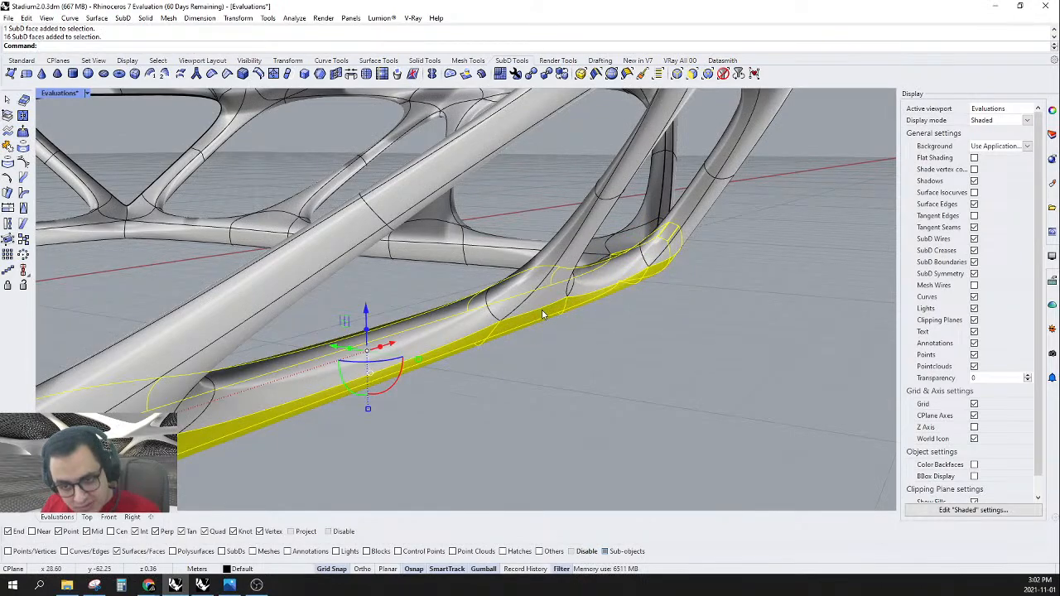
{"action": "scroll", "coordinate": [543, 311], "scroll_direction": "down", "scroll_amount": 2}
{"action": "right_click_drag", "start_coordinate": [547, 320], "coordinate": [748, 323]}
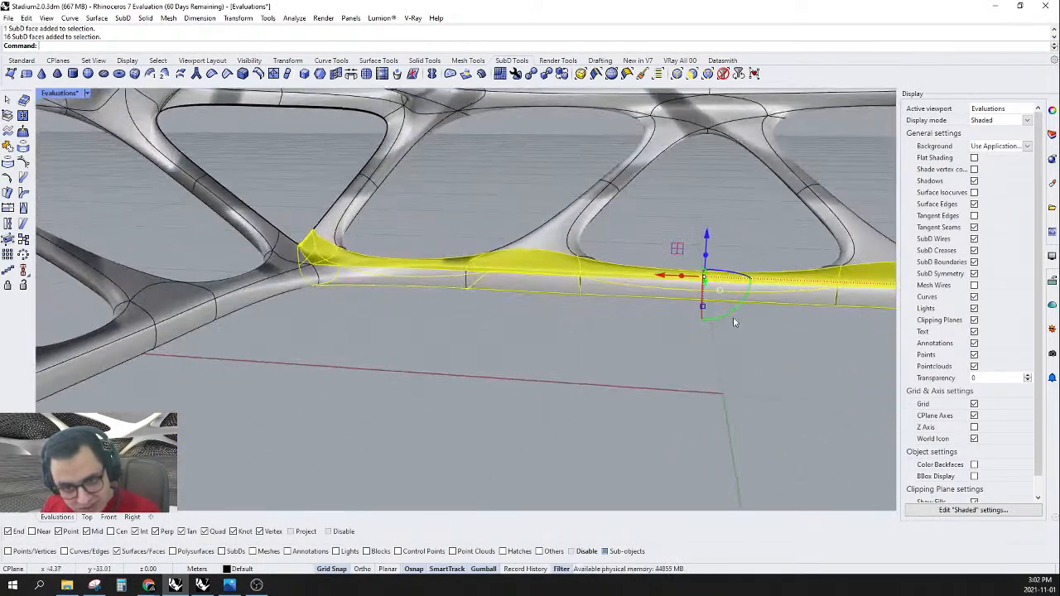
{"action": "scroll", "coordinate": [359, 274], "scroll_direction": "up", "scroll_amount": 4}
{"action": "scroll", "coordinate": [289, 244], "scroll_direction": "down", "scroll_amount": 4}
{"action": "right_click_drag", "start_coordinate": [288, 243], "coordinate": [441, 269]}
{"action": "scroll", "coordinate": [441, 270], "scroll_direction": "down", "scroll_amount": 3}
{"action": "scroll", "coordinate": [665, 262], "scroll_direction": "up", "scroll_amount": 4}
- Select the run of low outer faces along one side of the lower beam, from corner to corner
{"action": "left_click", "coordinate": [666, 262]}
{"action": "scroll", "coordinate": [666, 261], "scroll_direction": "down", "scroll_amount": 4}
{"action": "scroll", "coordinate": [494, 293], "scroll_direction": "up", "scroll_amount": 5}
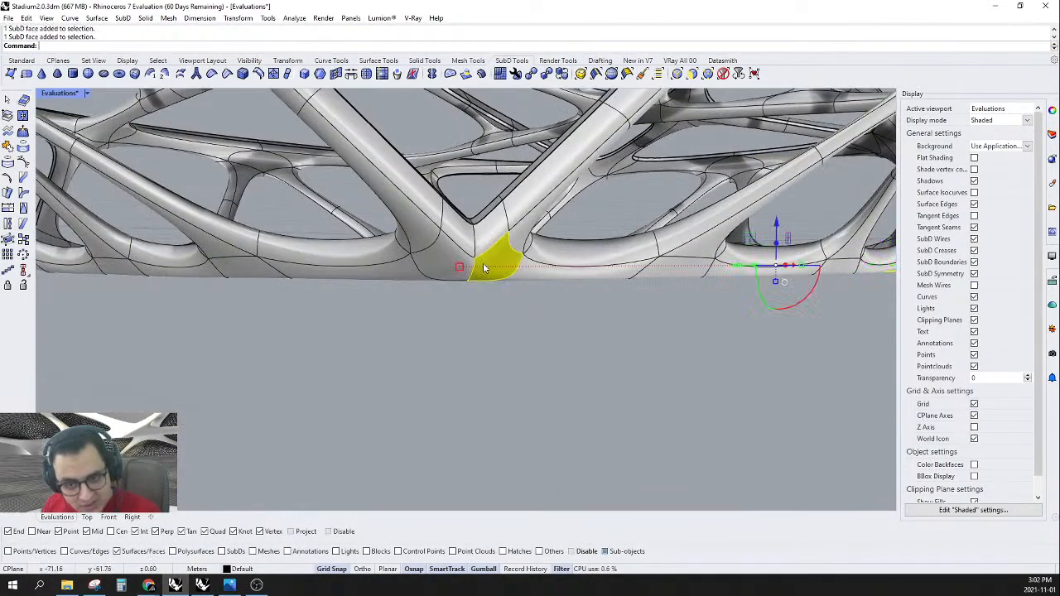
{"action": "left_click", "coordinate": [483, 263], "text": "shift"}
{"action": "scroll", "coordinate": [483, 262], "scroll_direction": "down", "scroll_amount": 3}
{"action": "scroll", "coordinate": [621, 260], "scroll_direction": "up", "scroll_amount": 5}
{"action": "double_click", "coordinate": [397, 292], "text": "shift"}
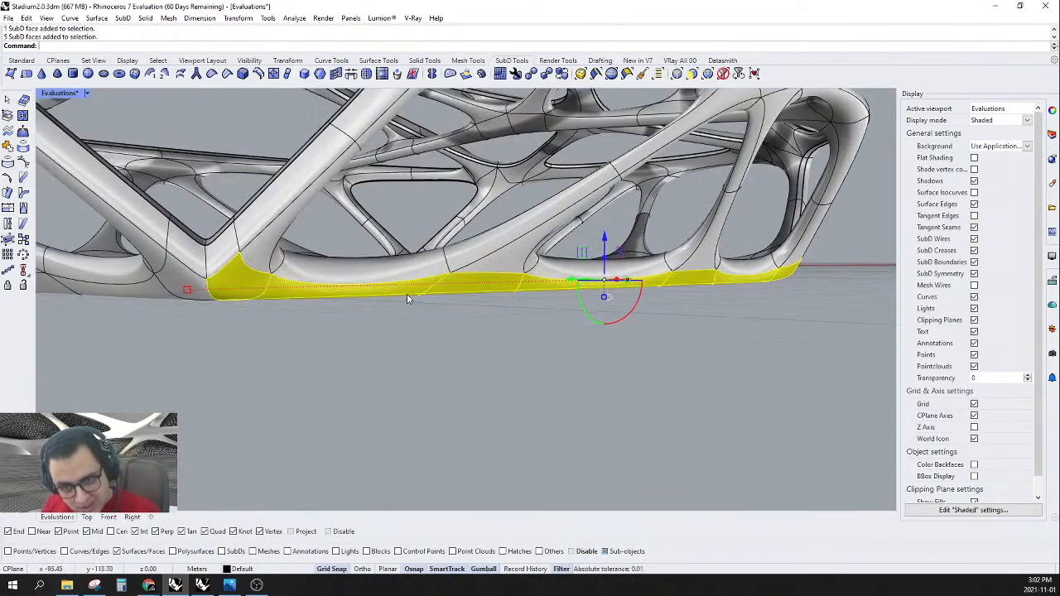
- Extrude the selected beam faces outward as a trial, then deselect them and undo the extrusion
{"action": "scroll", "coordinate": [471, 281], "scroll_direction": "down", "scroll_amount": 4}
{"action": "right_click_drag", "start_coordinate": [470, 281], "coordinate": [480, 360]}
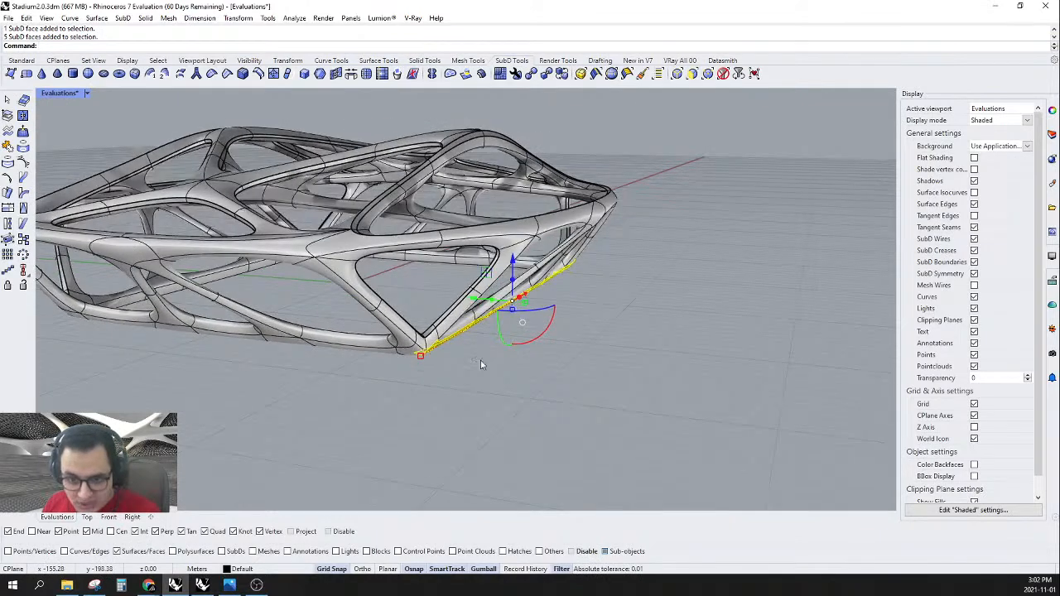
{"action": "left_click_drag", "start_coordinate": [491, 304], "coordinate": [851, 358]}
{"action": "right_click_drag", "start_coordinate": [853, 356], "coordinate": [809, 314]}
{"action": "right_click_drag", "start_coordinate": [670, 312], "coordinate": [596, 277]}
{"action": "key", "text": "Escape"}
{"action": "key", "text": "ctrl+z"}
- Select the continuous loop of faces along the underside of the lower beam and delete it
{"action": "right_click_drag", "start_coordinate": [471, 206], "coordinate": [580, 220]}
{"action": "scroll", "coordinate": [584, 248], "scroll_direction": "up", "scroll_amount": 7}
{"action": "left_click", "coordinate": [651, 247]}
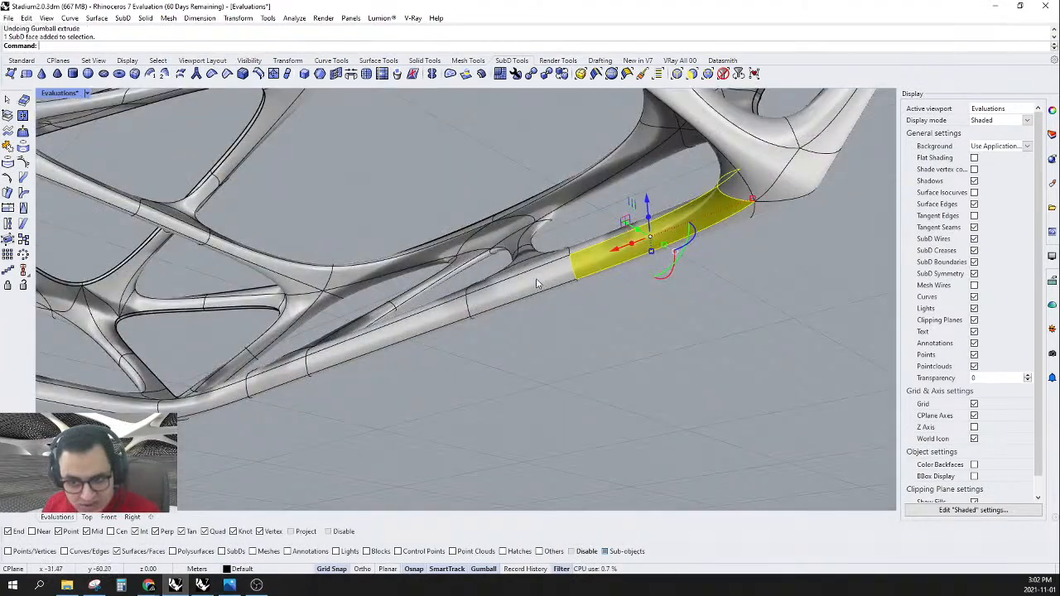
{"action": "left_click", "coordinate": [519, 286], "text": "shift"}
{"action": "left_click", "coordinate": [434, 317], "text": "shift"}
{"action": "left_click", "coordinate": [216, 400], "text": "shift"}
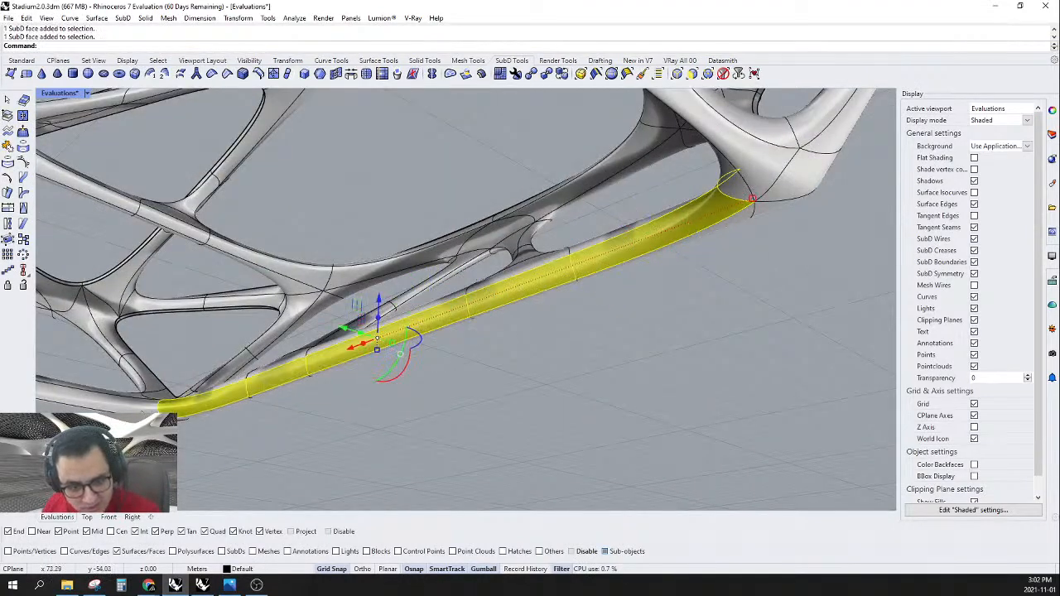
{"action": "double_click", "coordinate": [209, 401], "text": "shift"}
{"action": "right_click_drag", "start_coordinate": [408, 368], "coordinate": [472, 371]}
{"action": "key", "text": "Delete"}
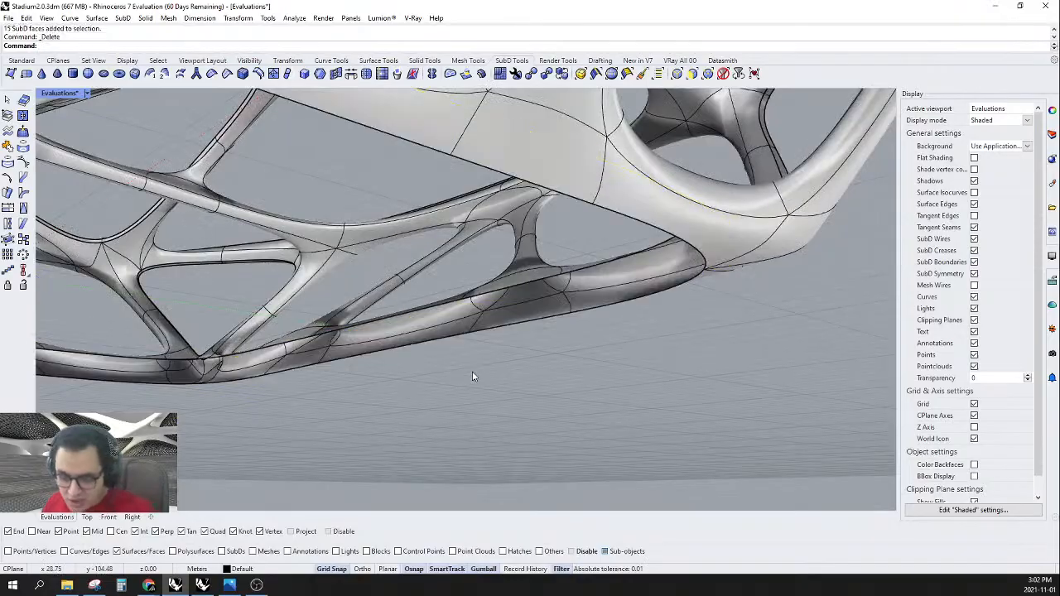
- Extrude the open bottom edges along one side of the lower beam outward into a ground-level apron
{"action": "right_click_drag", "start_coordinate": [648, 300], "coordinate": [538, 340]}
{"action": "scroll", "coordinate": [575, 282], "scroll_direction": "down", "scroll_amount": 7}
{"action": "scroll", "coordinate": [595, 323], "scroll_direction": "up", "scroll_amount": 4}
{"action": "left_click", "coordinate": [340, 308]}
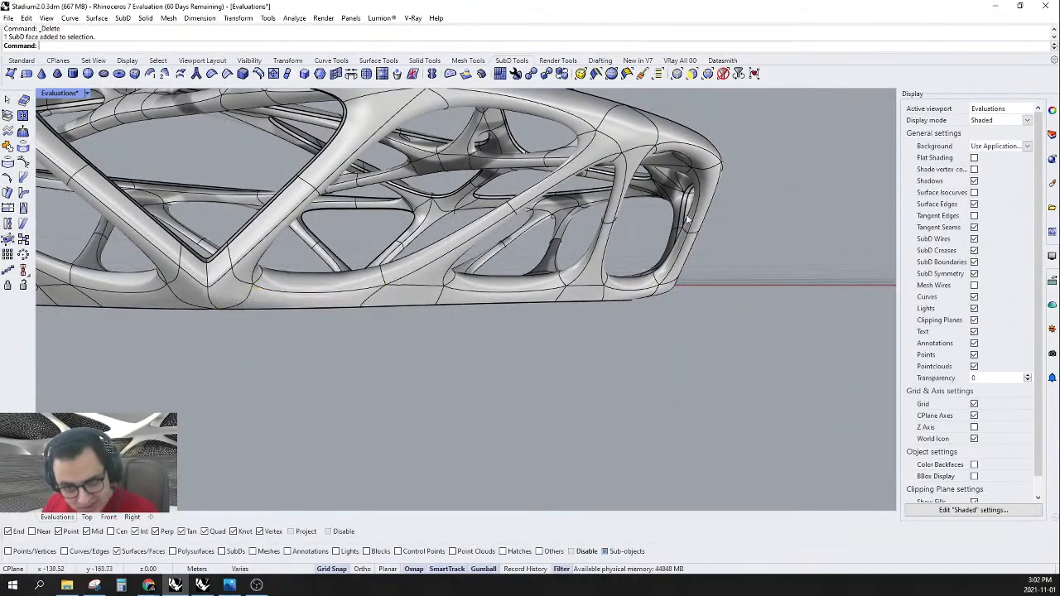
{"action": "left_click", "coordinate": [677, 74]}
{"action": "right_click_drag", "start_coordinate": [313, 311], "coordinate": [449, 315]}
{"action": "left_click_drag", "start_coordinate": [426, 310], "coordinate": [679, 363]}
- Select the open bottom edges along the adjacent side of the lower beam and extrude them outward into a second apron
{"action": "scroll", "coordinate": [680, 362], "scroll_direction": "down", "scroll_amount": 6}
{"action": "right_click_drag", "start_coordinate": [437, 410], "coordinate": [489, 369]}
{"action": "scroll", "coordinate": [583, 404], "scroll_direction": "up", "scroll_amount": 5}
{"action": "scroll", "coordinate": [464, 356], "scroll_direction": "up", "scroll_amount": 3}
{"action": "left_click", "coordinate": [388, 344]}
{"action": "mouse_move", "coordinate": [673, 325]}
{"action": "right_mouse_down"}
{"action": "mouse_move", "coordinate": [654, 321]}
{"action": "mouse_move", "coordinate": [674, 312]}
{"action": "right_mouse_up"}
{"action": "left_click", "coordinate": [577, 322], "text": "shift"}
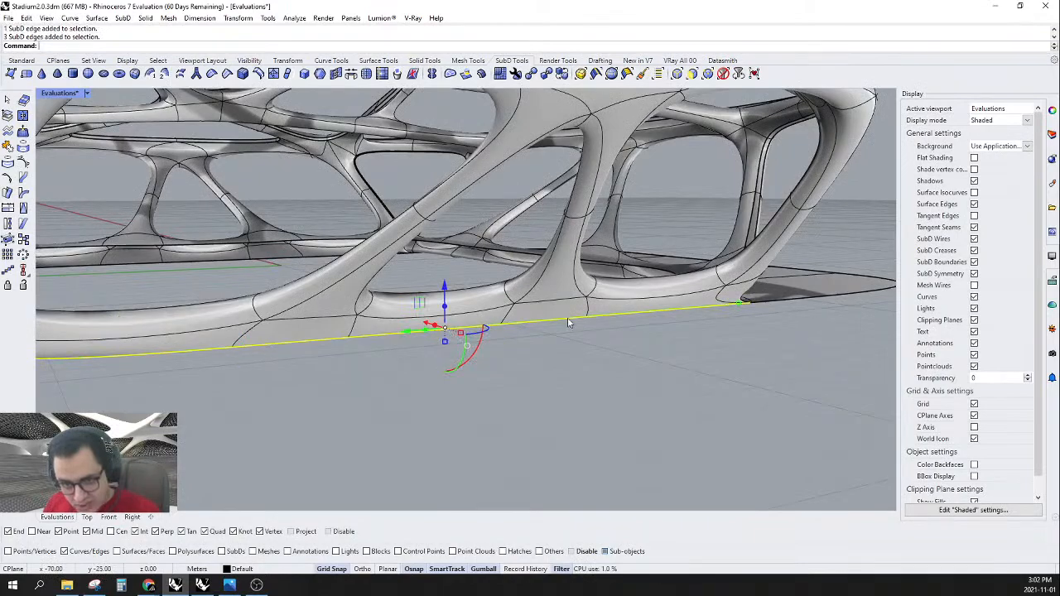
{"action": "scroll", "coordinate": [568, 323], "scroll_direction": "down", "scroll_amount": 5}
{"action": "right_click_drag", "start_coordinate": [568, 323], "coordinate": [557, 350]}
{"action": "left_click_drag", "start_coordinate": [534, 328], "coordinate": [821, 390]}
{"action": "right_click_drag", "start_coordinate": [654, 377], "coordinate": [705, 366]}
{"action": "scroll", "coordinate": [662, 342], "scroll_direction": "up", "scroll_amount": 5}
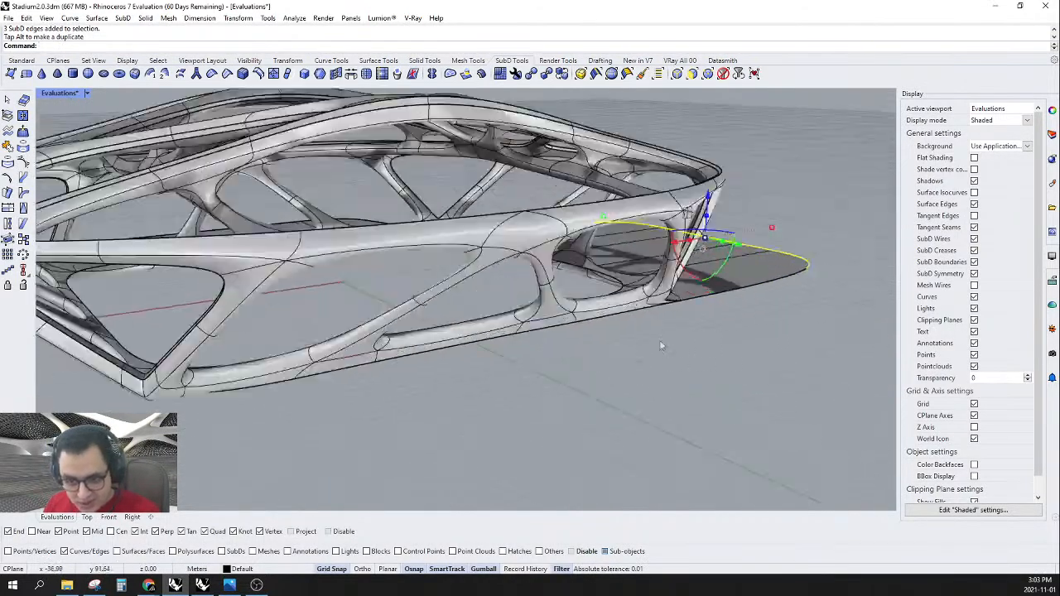
- Examine the two extruded aprons and the lower beam corner where they meet
{"action": "left_click", "coordinate": [625, 310]}
{"action": "right_click_drag", "start_coordinate": [683, 298], "coordinate": [431, 362]}
{"action": "scroll", "coordinate": [405, 359], "scroll_direction": "up", "scroll_amount": 2}
{"action": "left_click", "coordinate": [362, 355], "text": "shift"}
{"action": "scroll", "coordinate": [476, 344], "scroll_direction": "down", "scroll_amount": 6}
{"action": "right_click_drag", "start_coordinate": [484, 336], "coordinate": [414, 335]}
{"action": "scroll", "coordinate": [572, 341], "scroll_direction": "down", "scroll_amount": 2}
{"action": "right_click_drag", "start_coordinate": [596, 335], "coordinate": [544, 342]}
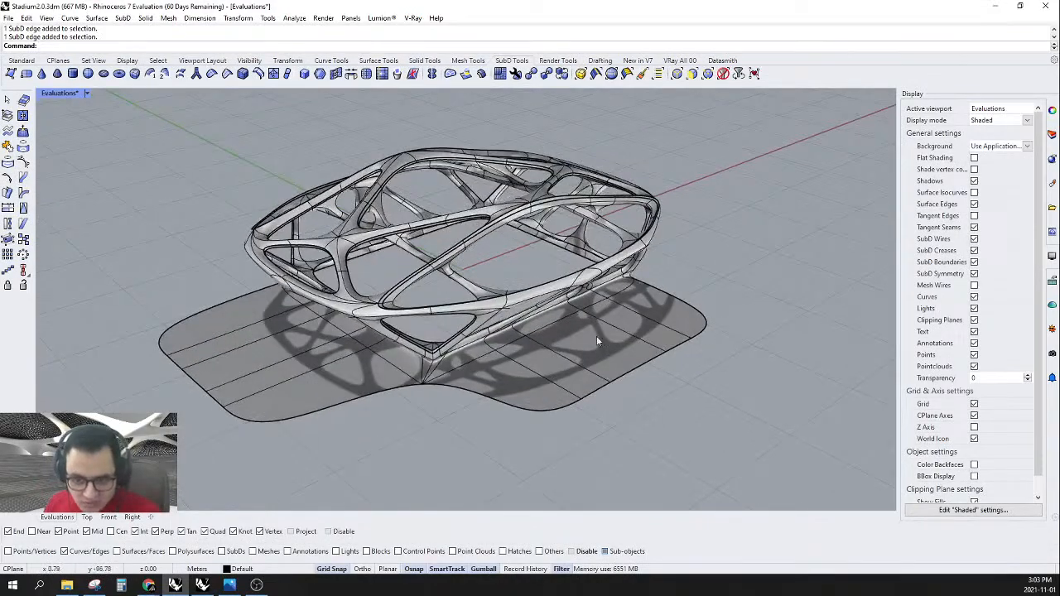
{"action": "right_click_drag", "start_coordinate": [546, 380], "coordinate": [534, 381]}
{"action": "scroll", "coordinate": [497, 356], "scroll_direction": "up", "scroll_amount": 3}
{"action": "mouse_move", "coordinate": [418, 396]}
{"action": "right_mouse_down"}
{"action": "mouse_move", "coordinate": [425, 369]}
{"action": "mouse_move", "coordinate": [422, 393]}
{"action": "right_mouse_up"}
{"action": "scroll", "coordinate": [453, 364], "scroll_direction": "up", "scroll_amount": 3}
{"action": "scroll", "coordinate": [454, 365], "scroll_direction": "up", "scroll_amount": 4}
{"action": "right_click_drag", "start_coordinate": [457, 338], "coordinate": [427, 307]}
{"action": "scroll", "coordinate": [451, 321], "scroll_direction": "down", "scroll_amount": 7}
{"action": "scroll", "coordinate": [465, 321], "scroll_direction": "up", "scroll_amount": 9}
{"action": "scroll", "coordinate": [465, 321], "scroll_direction": "down", "scroll_amount": 10}
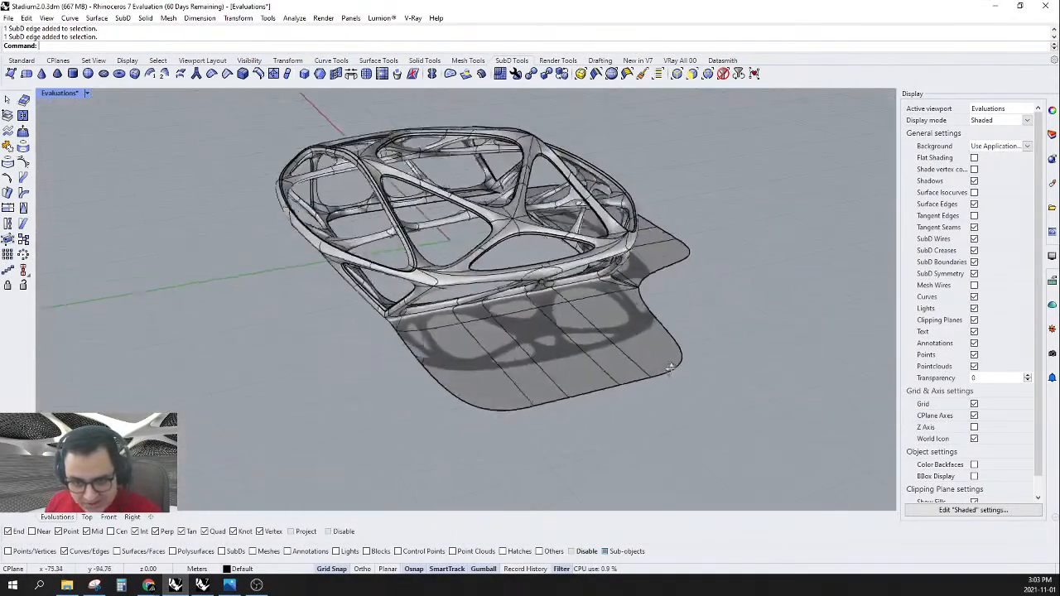
- Compare the flat and smooth SubD display around the corner between the two aprons
{"action": "right_click_drag", "start_coordinate": [671, 369], "coordinate": [598, 380]}
{"action": "scroll", "coordinate": [589, 399], "scroll_direction": "up", "scroll_amount": 5}
{"action": "scroll", "coordinate": [593, 397], "scroll_direction": "down", "scroll_amount": 6}
{"action": "key", "text": "Tab"}
{"action": "scroll", "coordinate": [588, 404], "scroll_direction": "up", "scroll_amount": 2}
{"action": "key", "text": "Tab"}
{"action": "scroll", "coordinate": [551, 308], "scroll_direction": "up", "scroll_amount": 8}
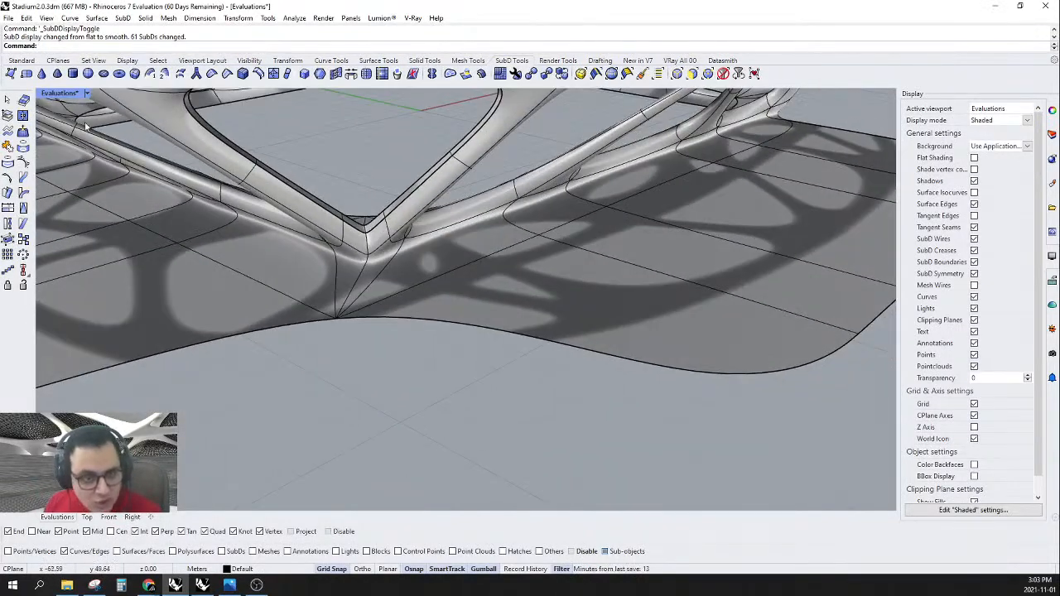
- Inspect the aprons and lower beam in Rendered display mode, then return to Shaded mode
{"action": "left_click", "coordinate": [86, 93]}
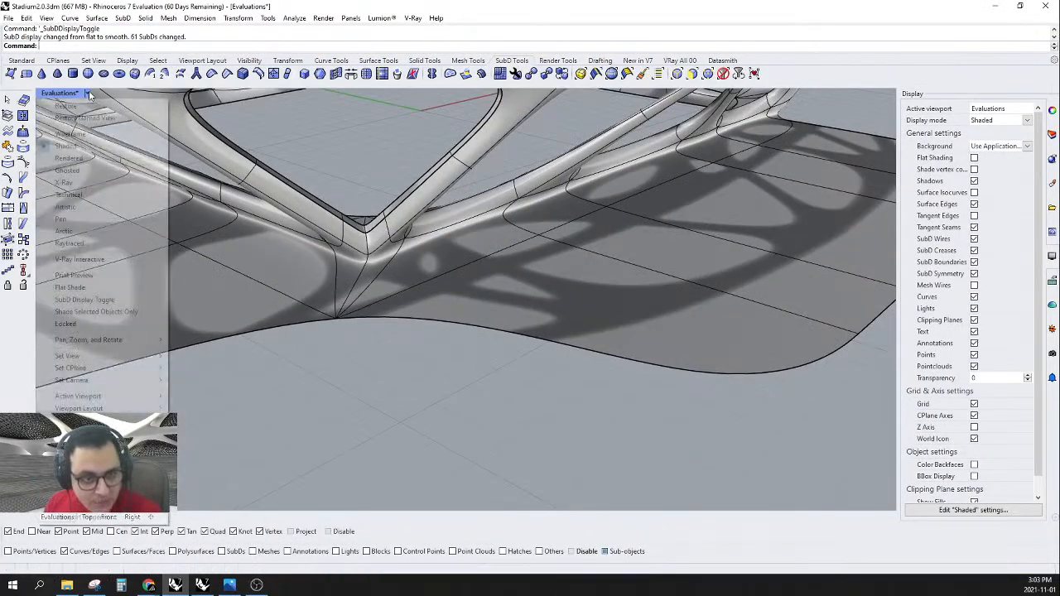
{"action": "left_click", "coordinate": [69, 159]}
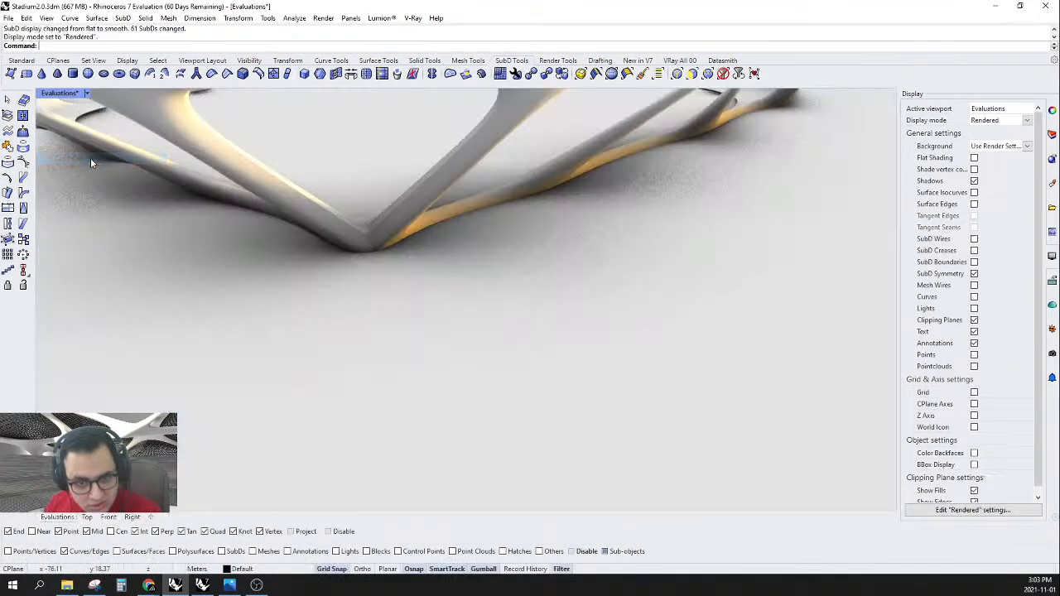
{"action": "scroll", "coordinate": [397, 248], "scroll_direction": "down", "scroll_amount": 5}
{"action": "mouse_move", "coordinate": [500, 287]}
{"action": "right_mouse_down"}
{"action": "mouse_move", "coordinate": [598, 273]}
{"action": "mouse_move", "coordinate": [601, 260]}
{"action": "mouse_move", "coordinate": [431, 265]}
{"action": "right_mouse_up"}
{"action": "left_click", "coordinate": [87, 95]}
{"action": "left_click", "coordinate": [81, 147]}
{"action": "scroll", "coordinate": [538, 305], "scroll_direction": "down", "scroll_amount": 6}
{"action": "scroll", "coordinate": [430, 263], "scroll_direction": "up", "scroll_amount": 5}
{"action": "right_click_drag", "start_coordinate": [745, 220], "coordinate": [648, 265]}
{"action": "scroll", "coordinate": [648, 265], "scroll_direction": "up", "scroll_amount": 2}
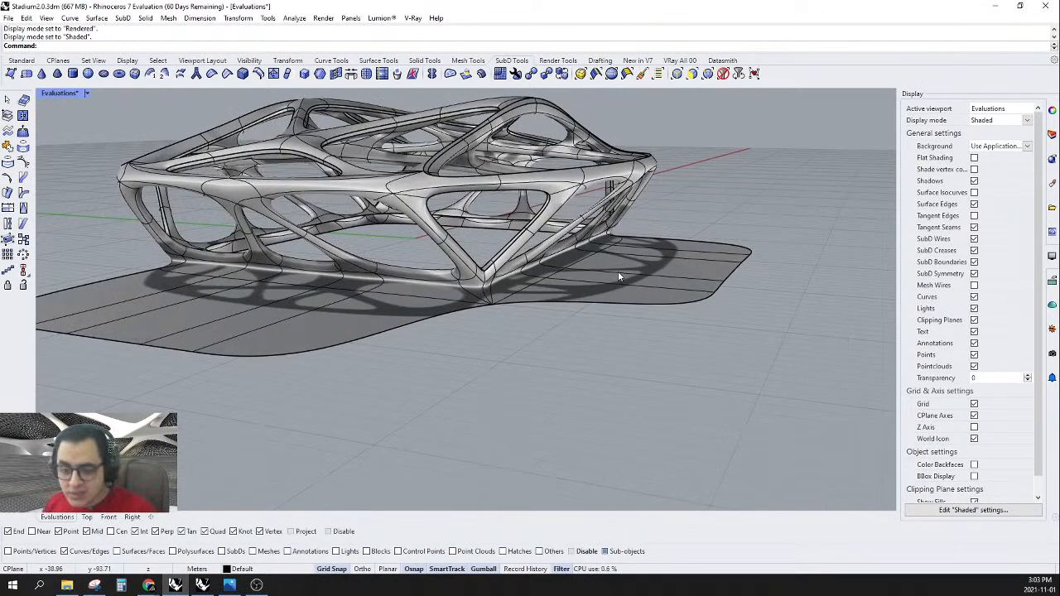
- Display the SubDs flat and examine the frame and its aprons in the Top and Front views
{"action": "key", "text": "Tab"}
{"action": "right_click_drag", "start_coordinate": [609, 274], "coordinate": [552, 277]}
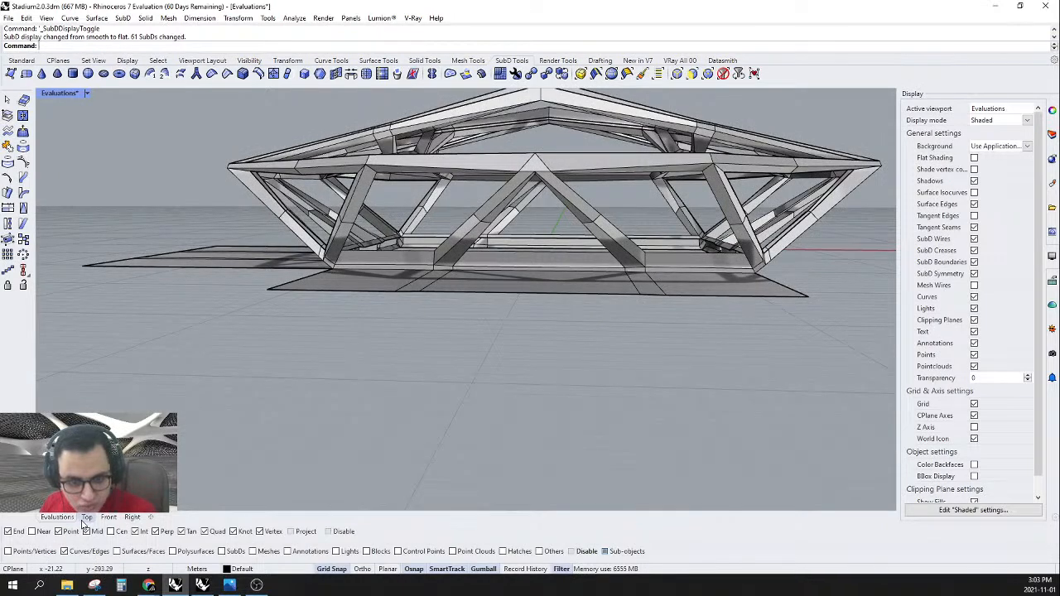
{"action": "left_click", "coordinate": [87, 518]}
{"action": "scroll", "coordinate": [445, 408], "scroll_direction": "up", "scroll_amount": 5}
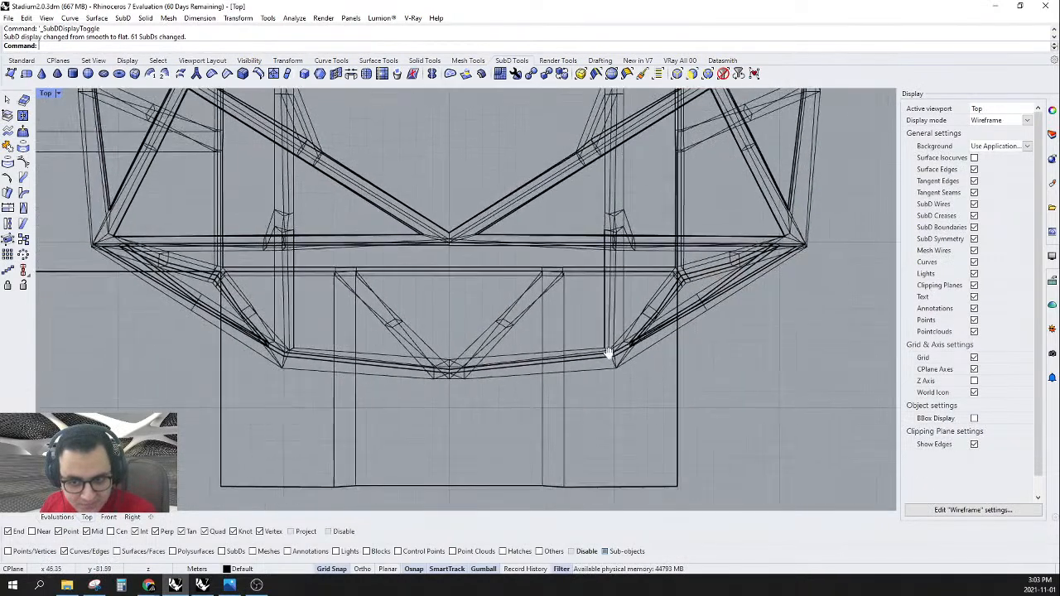
{"action": "left_click", "coordinate": [108, 517]}
{"action": "scroll", "coordinate": [435, 300], "scroll_direction": "down", "scroll_amount": 5}
{"action": "scroll", "coordinate": [631, 311], "scroll_direction": "up", "scroll_amount": 5}
{"action": "scroll", "coordinate": [632, 279], "scroll_direction": "down", "scroll_amount": 5}
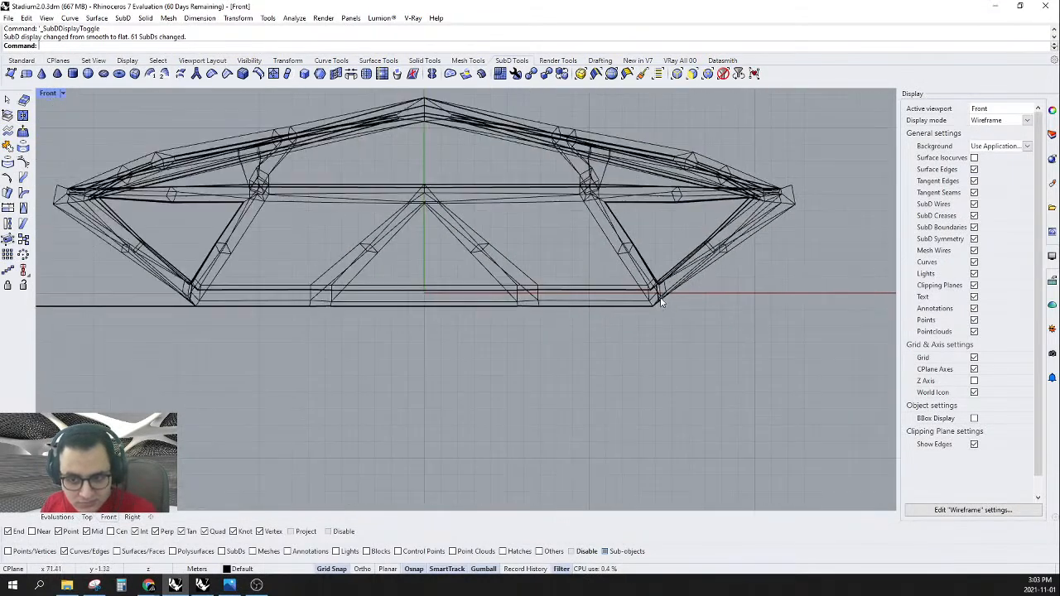
{"action": "scroll", "coordinate": [419, 296], "scroll_direction": "up", "scroll_amount": 5}
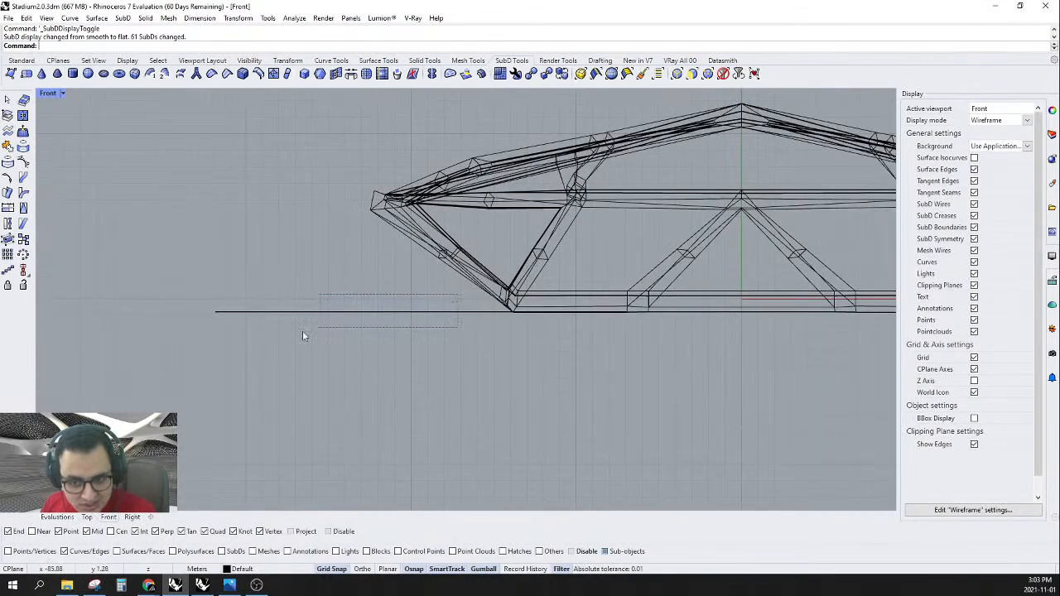
- Select the projecting apron's edges in the Front view and examine its alignment with the lower beam
{"action": "left_click_drag", "start_coordinate": [335, 330], "coordinate": [165, 349]}
{"action": "scroll", "coordinate": [442, 303], "scroll_direction": "down", "scroll_amount": 5}
{"action": "scroll", "coordinate": [674, 347], "scroll_direction": "up", "scroll_amount": 5}
{"action": "scroll", "coordinate": [739, 335], "scroll_direction": "down", "scroll_amount": 5}
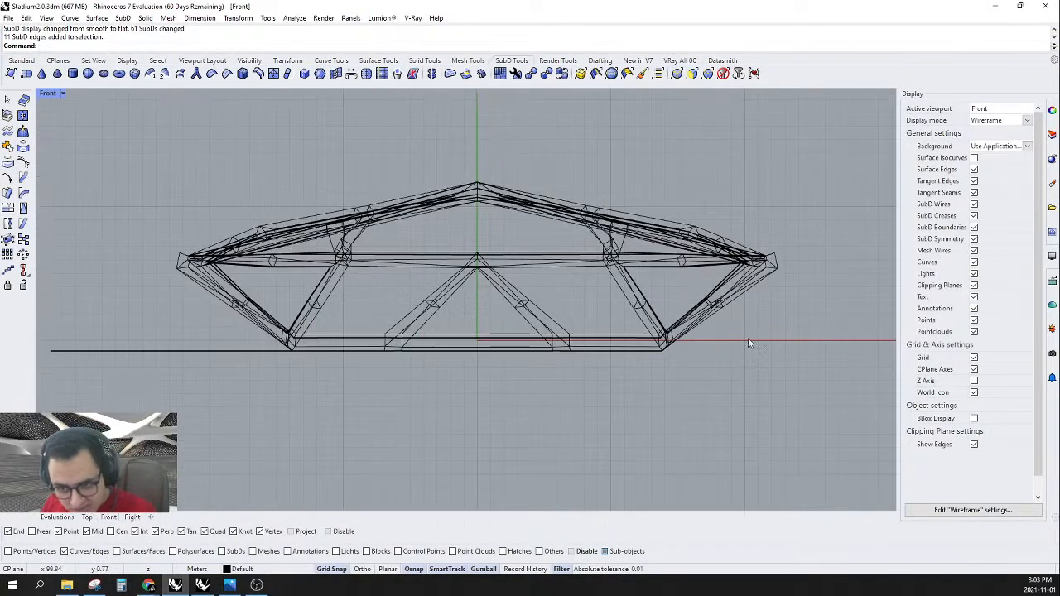
{"action": "right_click_drag", "start_coordinate": [172, 364], "coordinate": [252, 346]}
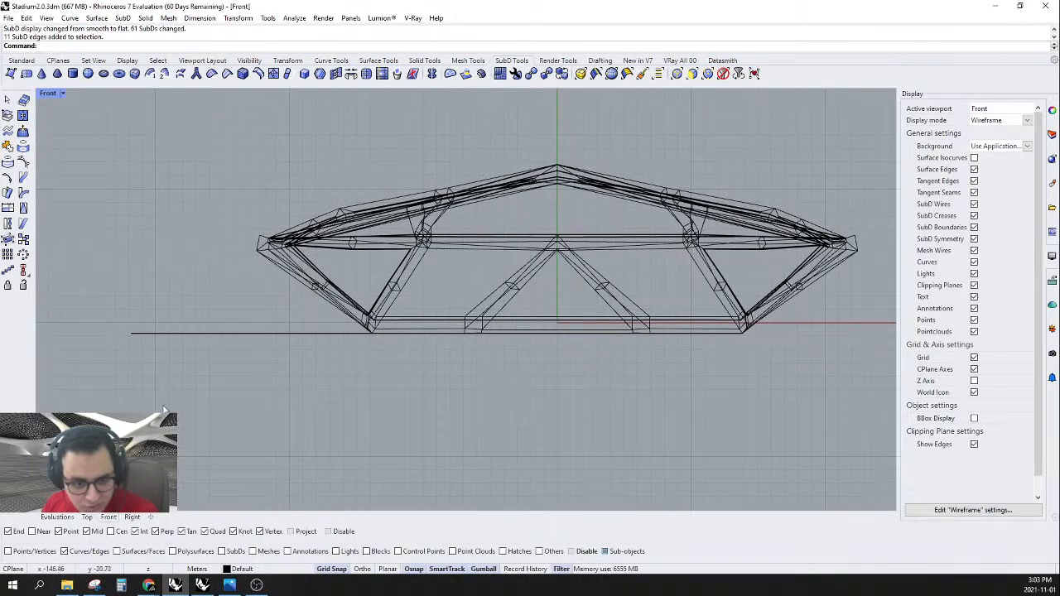
{"action": "scroll", "coordinate": [338, 379], "scroll_direction": "up", "scroll_amount": 5}
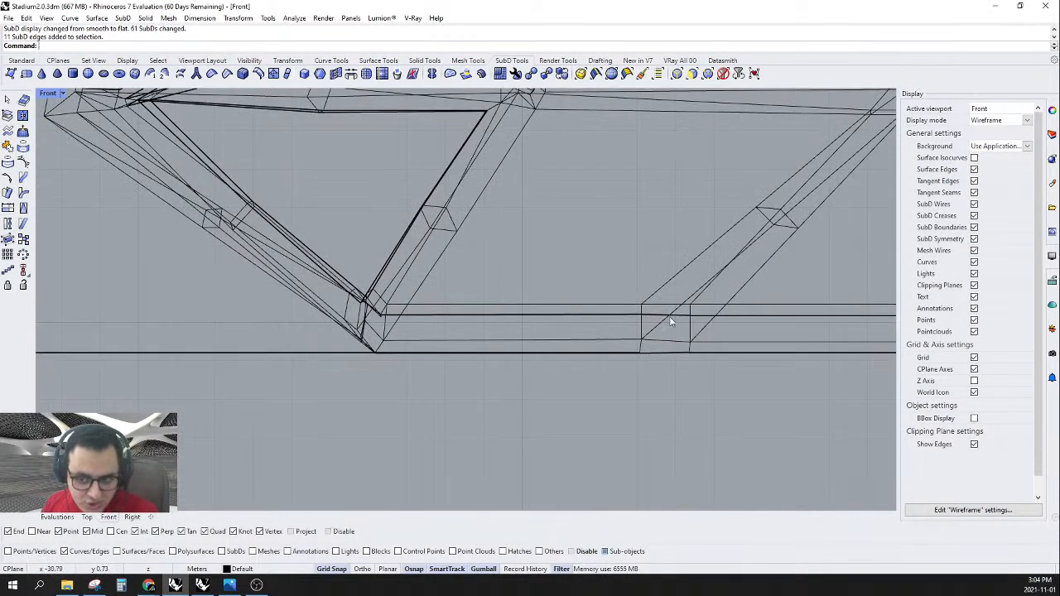
- Return to the perspective Evaluations view and undo the two outward edge extrusions
{"action": "left_click", "coordinate": [57, 517]}
{"action": "mouse_move", "coordinate": [330, 350]}
{"action": "right_mouse_down"}
{"action": "mouse_move", "coordinate": [479, 355]}
{"action": "mouse_move", "coordinate": [442, 369]}
{"action": "right_mouse_up"}
{"action": "key", "text": "ctrl+z"}
{"action": "key", "text": "ctrl+z"}
- Select the first segments of the narrow outer face strip along the base of one lower beam side
{"action": "scroll", "coordinate": [563, 303], "scroll_direction": "up", "scroll_amount": 5}
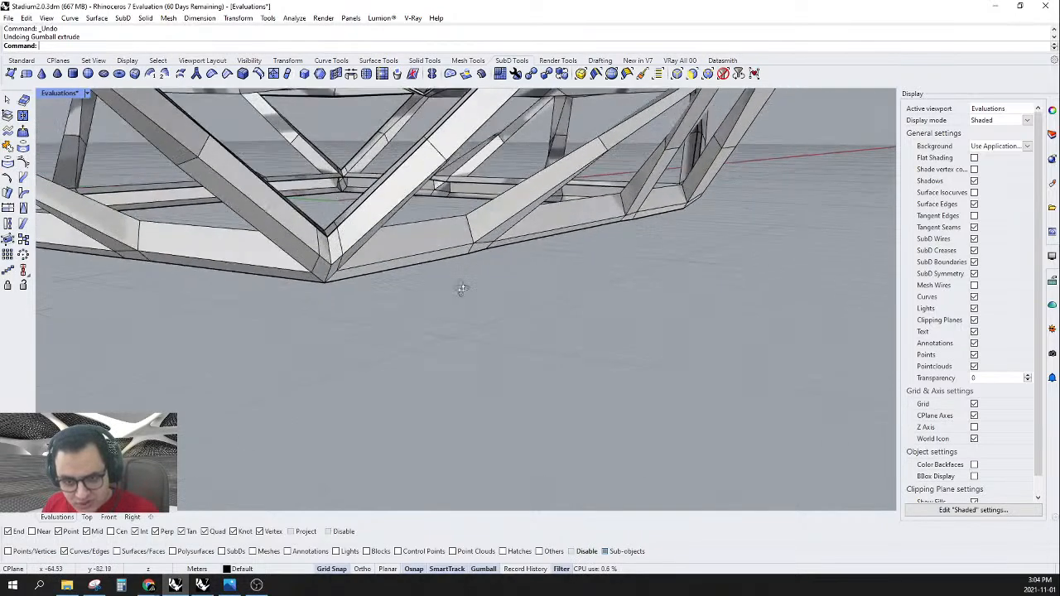
{"action": "left_click", "coordinate": [696, 74]}
{"action": "left_click", "coordinate": [389, 261]}
{"action": "scroll", "coordinate": [372, 263], "scroll_direction": "down", "scroll_amount": 6}
{"action": "right_click_drag", "start_coordinate": [372, 263], "coordinate": [318, 248]}
{"action": "scroll", "coordinate": [616, 250], "scroll_direction": "up", "scroll_amount": 6}
{"action": "left_click", "coordinate": [637, 255], "text": "shift"}
{"action": "left_click", "coordinate": [696, 239], "text": "shift"}
- Add the corner face and the remaining segments of that base strip to the selection
{"action": "scroll", "coordinate": [712, 248], "scroll_direction": "down", "scroll_amount": 6}
{"action": "scroll", "coordinate": [717, 254], "scroll_direction": "down", "scroll_amount": 2}
{"action": "scroll", "coordinate": [457, 274], "scroll_direction": "down", "scroll_amount": 5}
{"action": "right_click_drag", "start_coordinate": [457, 274], "coordinate": [634, 261]}
{"action": "scroll", "coordinate": [302, 279], "scroll_direction": "up", "scroll_amount": 9}
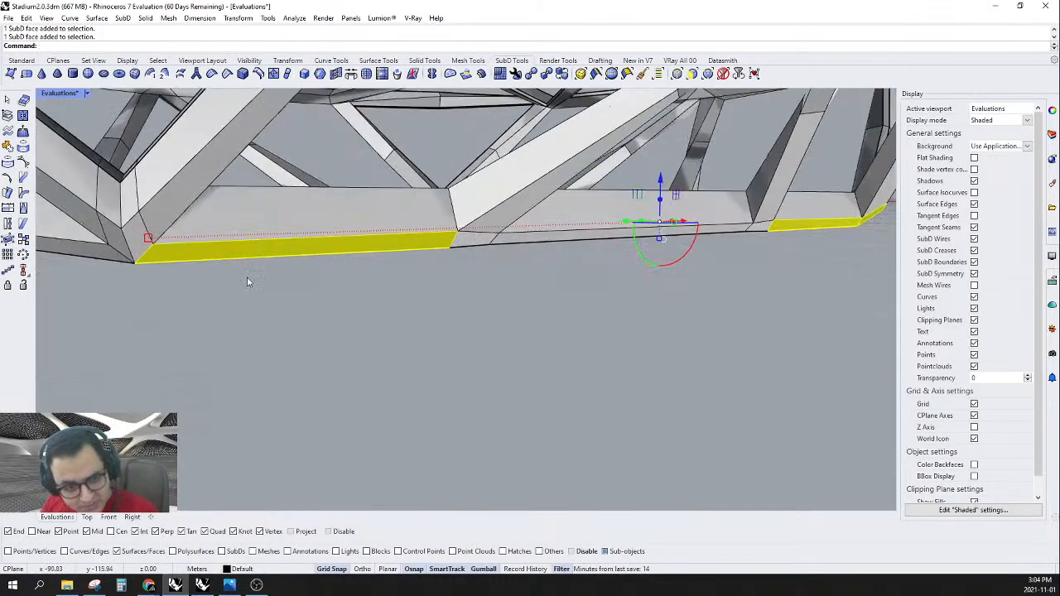
{"action": "left_click", "coordinate": [137, 246], "text": "shift"}
{"action": "left_click", "coordinate": [515, 245], "text": "shift"}
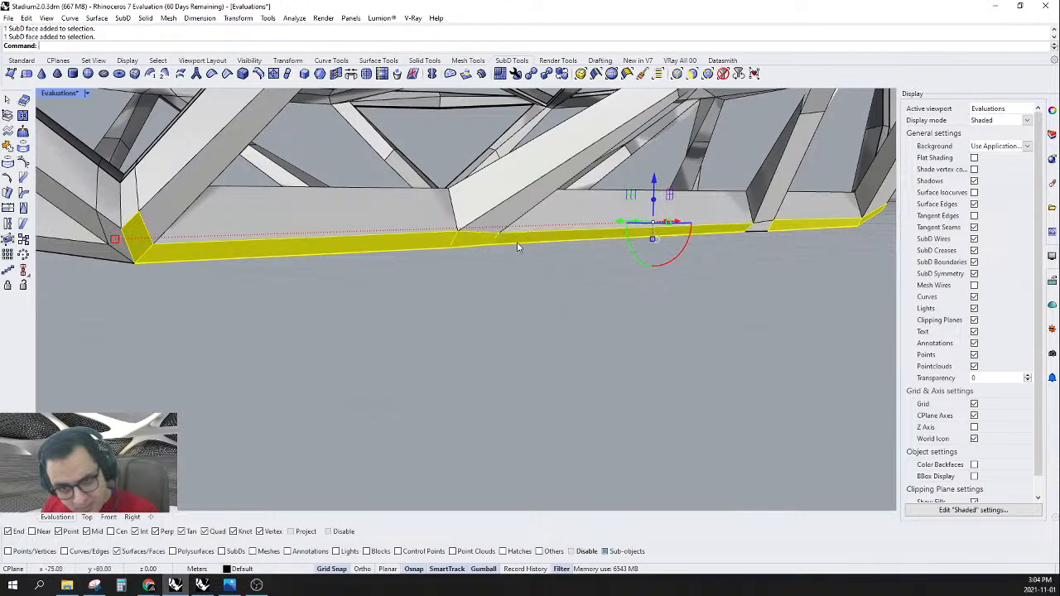
{"action": "left_click", "coordinate": [758, 230], "text": "ctrl"}
{"action": "left_click", "coordinate": [766, 227], "text": "shift"}
{"action": "left_click", "coordinate": [789, 225], "text": "shift"}
- Extrude the selected base strip outward from the lower beam and delete its outer end faces
{"action": "scroll", "coordinate": [786, 224], "scroll_direction": "down", "scroll_amount": 6}
{"action": "right_click_drag", "start_coordinate": [787, 224], "coordinate": [703, 203]}
{"action": "scroll", "coordinate": [703, 203], "scroll_direction": "up", "scroll_amount": 3}
{"action": "left_click_drag", "start_coordinate": [596, 217], "coordinate": [848, 291]}
{"action": "scroll", "coordinate": [770, 258], "scroll_direction": "down", "scroll_amount": 4}
{"action": "right_click_drag", "start_coordinate": [795, 286], "coordinate": [640, 271]}
{"action": "scroll", "coordinate": [844, 257], "scroll_direction": "up", "scroll_amount": 7}
{"action": "key", "text": "Delete"}
- Reduce the outward extrusion to a single-layer sheet by selecting its redundant face loop and deleting it
{"action": "left_click", "coordinate": [640, 271]}
{"action": "right_click_drag", "start_coordinate": [554, 299], "coordinate": [712, 310]}
{"action": "scroll", "coordinate": [501, 331], "scroll_direction": "down", "scroll_amount": 8}
{"action": "scroll", "coordinate": [733, 314], "scroll_direction": "up", "scroll_amount": 8}
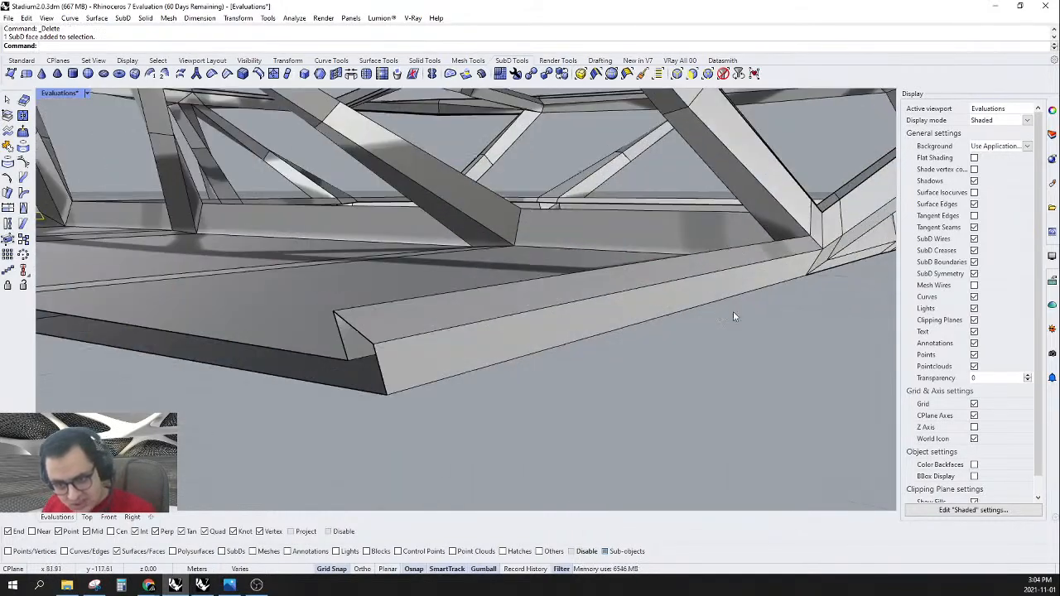
{"action": "left_click", "coordinate": [649, 278]}
{"action": "double_click", "coordinate": [647, 314], "text": "shift"}
{"action": "scroll", "coordinate": [646, 314], "scroll_direction": "down", "scroll_amount": 10}
{"action": "right_click_drag", "start_coordinate": [505, 322], "coordinate": [588, 342]}
{"action": "key", "text": "Delete"}
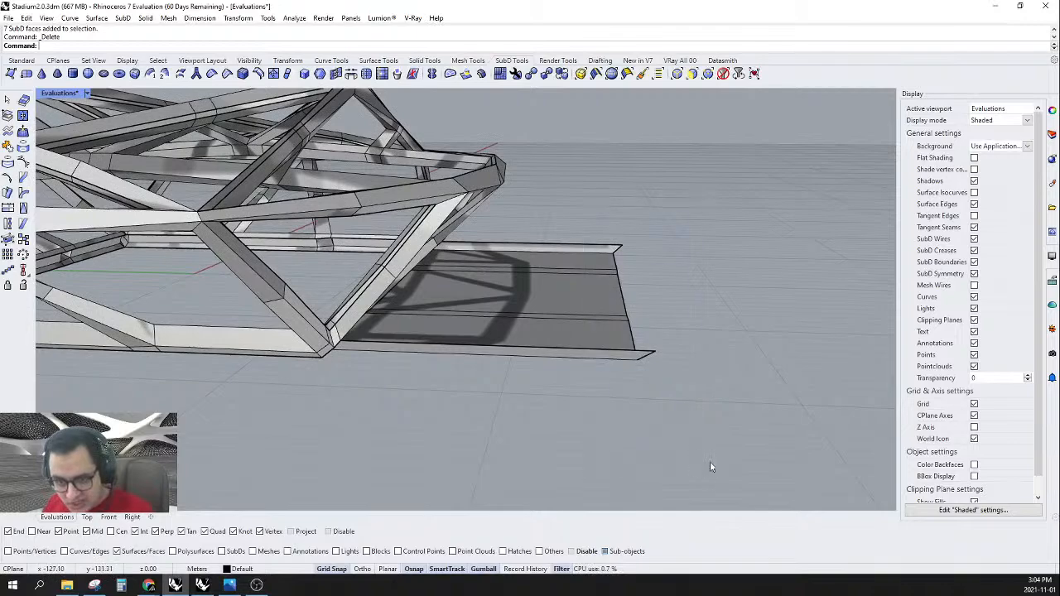
- Flatten the sheet's outer row of vertices by scaling them to 0 vertically and along the Y axis
{"action": "right_click_drag", "start_coordinate": [709, 469], "coordinate": [659, 278]}
{"action": "left_click", "coordinate": [706, 77]}
{"action": "left_click_drag", "start_coordinate": [540, 172], "coordinate": [740, 492]}
{"action": "scroll", "coordinate": [705, 341], "scroll_direction": "up", "scroll_amount": 2}
{"action": "right_click_drag", "start_coordinate": [614, 284], "coordinate": [585, 280]}
{"action": "left_click", "coordinate": [594, 283]}
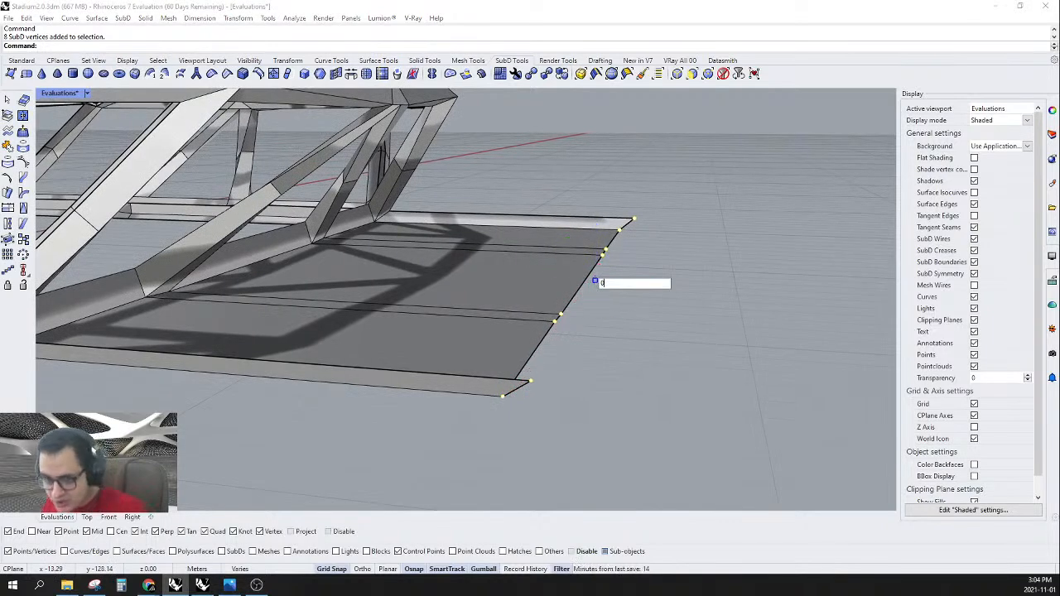
{"action": "key", "text": "Return"}
{"action": "left_click", "coordinate": [609, 278]}
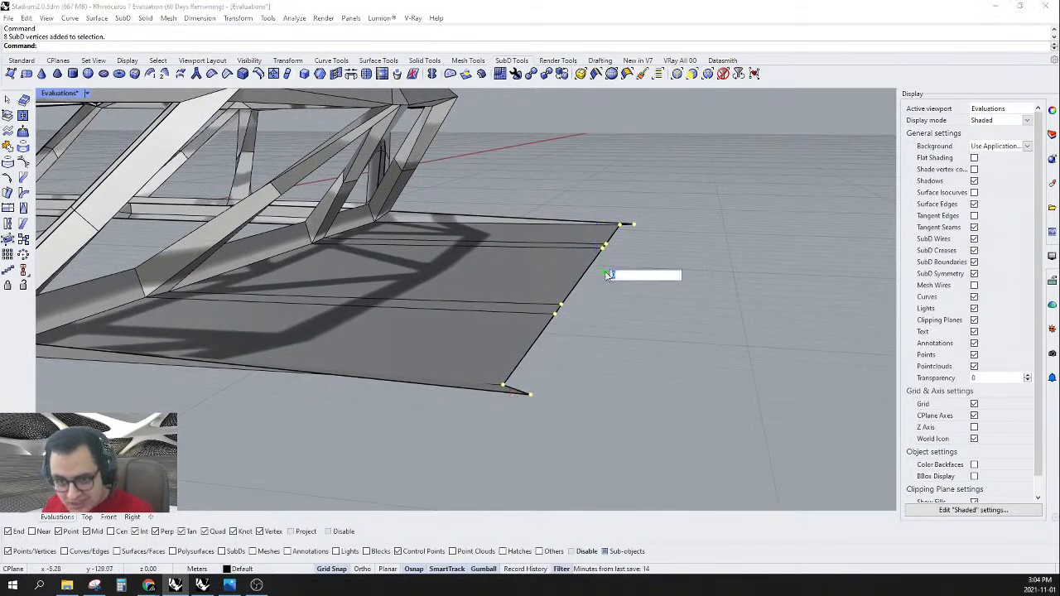
{"action": "key", "text": "Return"}
- Reselect the sheet's outer row of vertices and examine the flattened edge and the sheet's junction with the lower beam's corner
{"action": "left_click", "coordinate": [622, 268]}
{"action": "right_click_drag", "start_coordinate": [624, 265], "coordinate": [636, 271]}
{"action": "left_click_drag", "start_coordinate": [552, 161], "coordinate": [671, 494]}
{"action": "right_click_drag", "start_coordinate": [663, 490], "coordinate": [707, 362]}
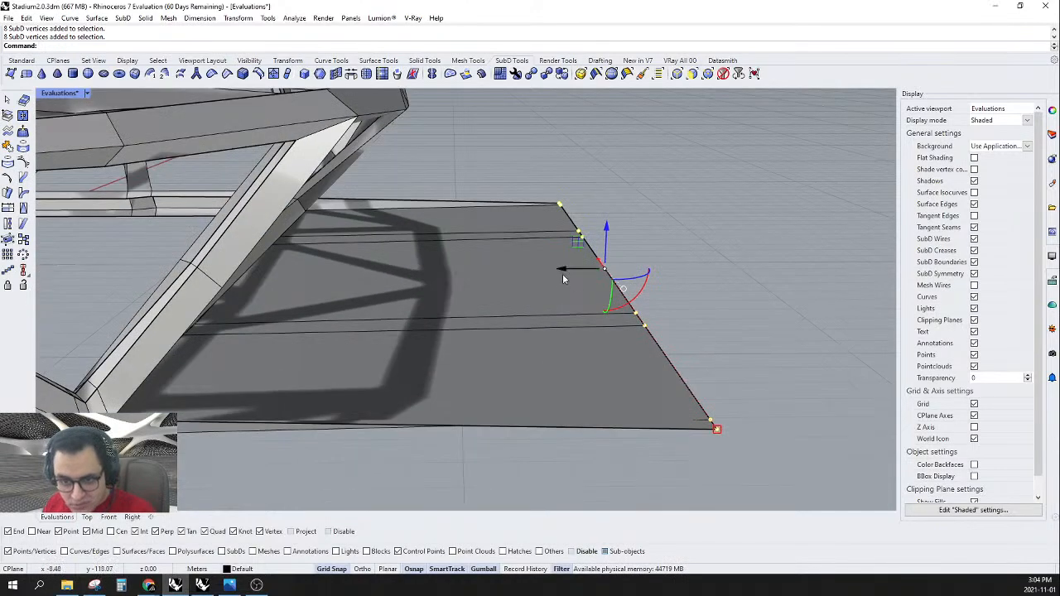
{"action": "right_click_drag", "start_coordinate": [396, 363], "coordinate": [232, 350]}
{"action": "right_click_drag", "start_coordinate": [655, 312], "coordinate": [497, 318]}
{"action": "scroll", "coordinate": [678, 312], "scroll_direction": "up", "scroll_amount": 7}
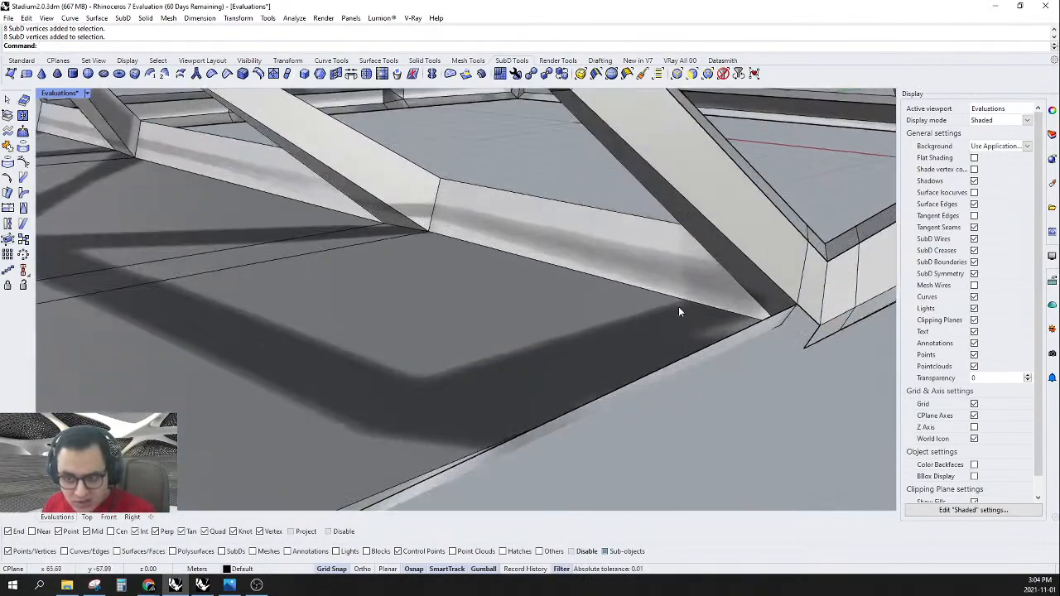
{"action": "scroll", "coordinate": [782, 308], "scroll_direction": "up", "scroll_amount": 5}
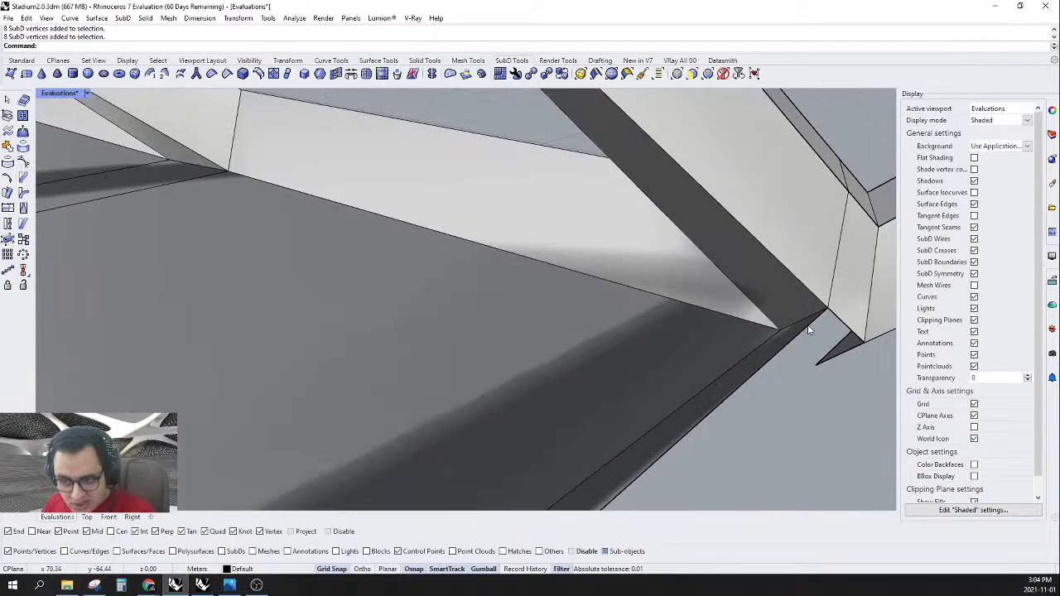
{"action": "scroll", "coordinate": [808, 329], "scroll_direction": "down", "scroll_amount": 12}
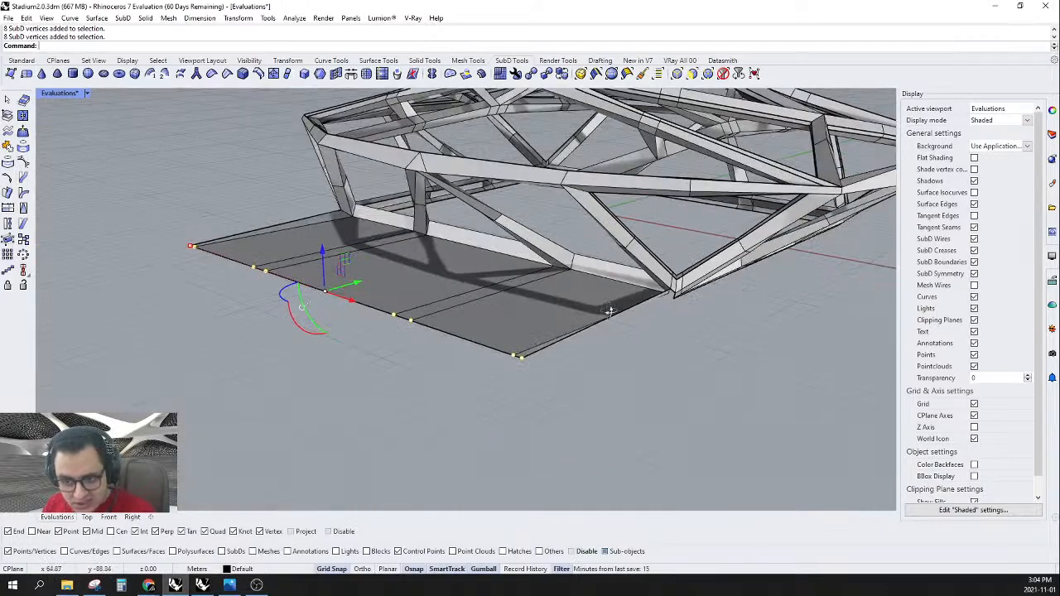
{"action": "right_click_drag", "start_coordinate": [610, 311], "coordinate": [465, 253]}
- Restrict selection to edges and select the first edge segments where the sheet meets the lower beam, starting from the far corner
{"action": "left_click", "coordinate": [676, 74]}
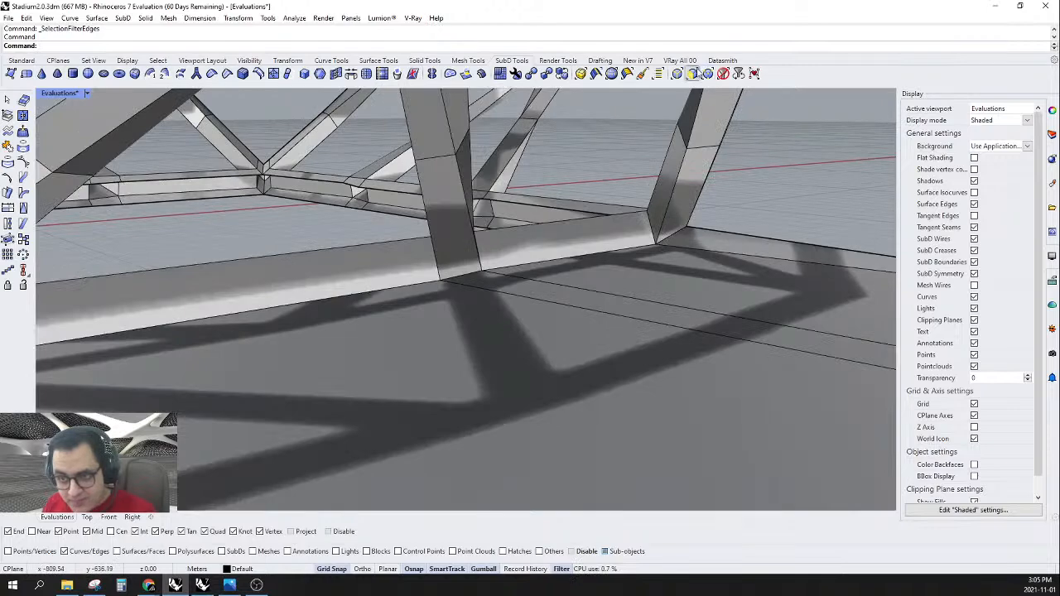
{"action": "left_click", "coordinate": [669, 239]}
{"action": "left_click", "coordinate": [625, 251], "text": "shift"}
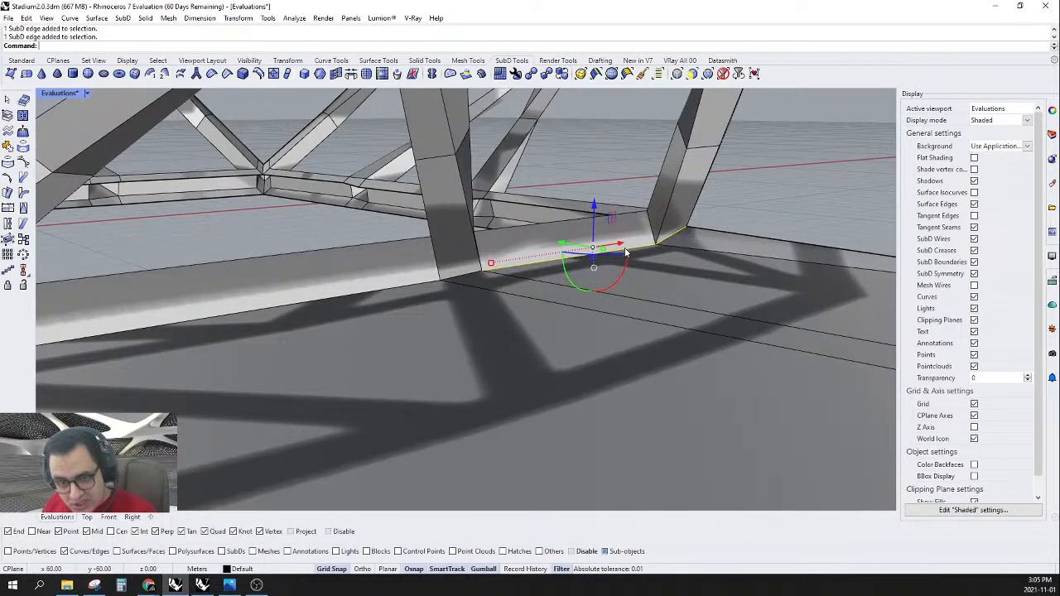
{"action": "right_click_drag", "start_coordinate": [476, 283], "coordinate": [562, 264], "text": "shift"}
{"action": "left_click", "coordinate": [570, 250], "text": "shift"}
{"action": "left_click", "coordinate": [509, 261], "text": "shift"}
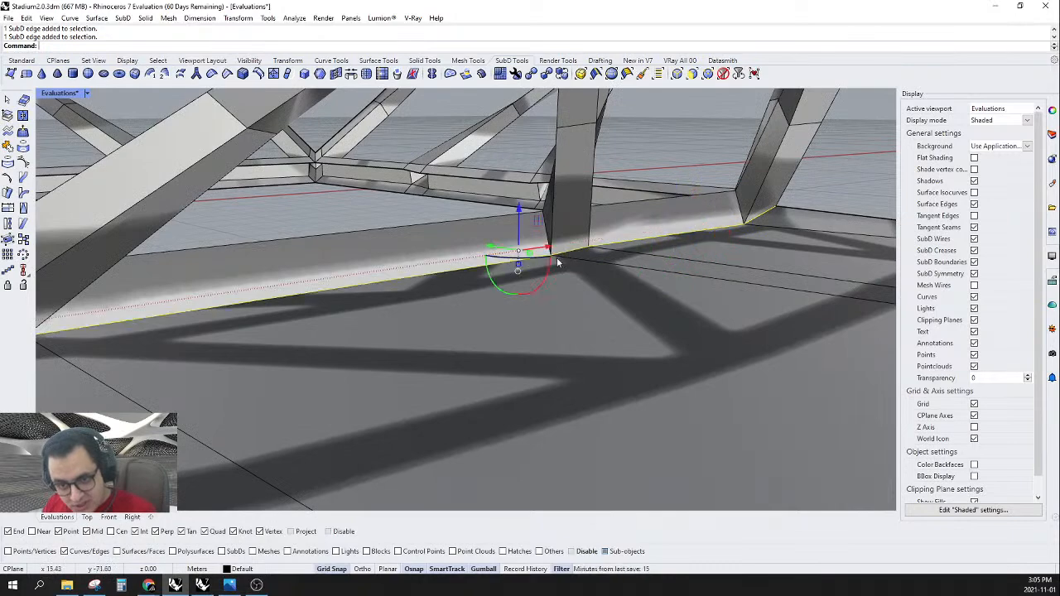
- Add the remaining edge segments along the joint between the sheet and the lower beam to the selection
{"action": "scroll", "coordinate": [510, 261], "scroll_direction": "down", "scroll_amount": 5}
{"action": "scroll", "coordinate": [383, 290], "scroll_direction": "up", "scroll_amount": 5}
{"action": "left_click", "coordinate": [386, 277], "text": "shift"}
{"action": "left_click", "coordinate": [282, 292], "text": "shift"}
{"action": "scroll", "coordinate": [392, 278], "scroll_direction": "down", "scroll_amount": 5}
{"action": "right_click_drag", "start_coordinate": [392, 278], "coordinate": [475, 317]}
{"action": "scroll", "coordinate": [170, 278], "scroll_direction": "up", "scroll_amount": 6}
{"action": "left_click", "coordinate": [216, 234], "text": "shift"}
{"action": "scroll", "coordinate": [475, 318], "scroll_direction": "down", "scroll_amount": 6}
{"action": "scroll", "coordinate": [630, 236], "scroll_direction": "up", "scroll_amount": 6}
{"action": "scroll", "coordinate": [579, 221], "scroll_direction": "up", "scroll_amount": 5}
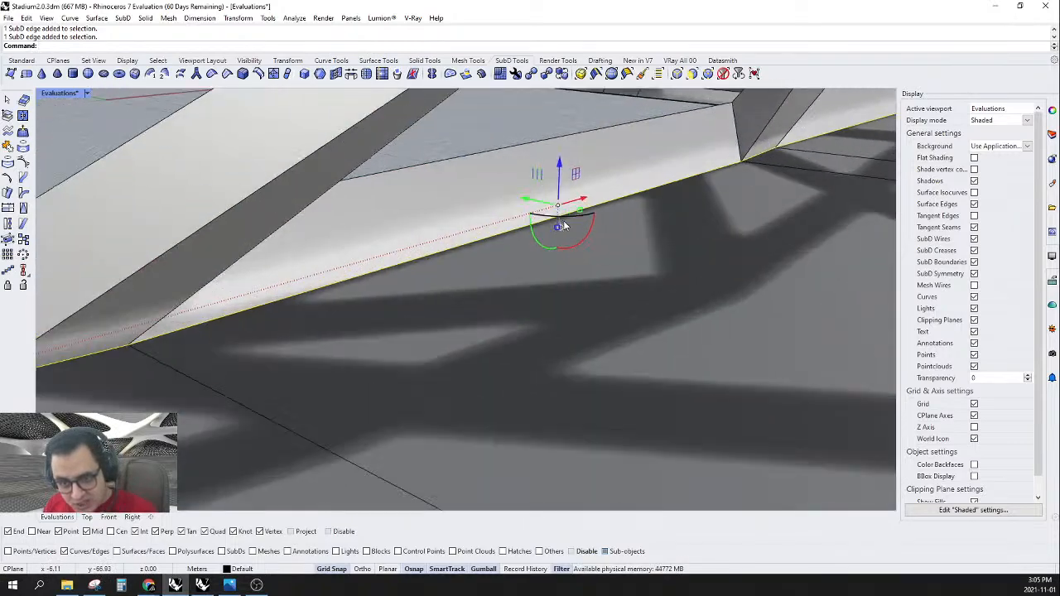
{"action": "scroll", "coordinate": [556, 234], "scroll_direction": "up", "scroll_amount": 1}
{"action": "scroll", "coordinate": [556, 234], "scroll_direction": "down", "scroll_amount": 12}
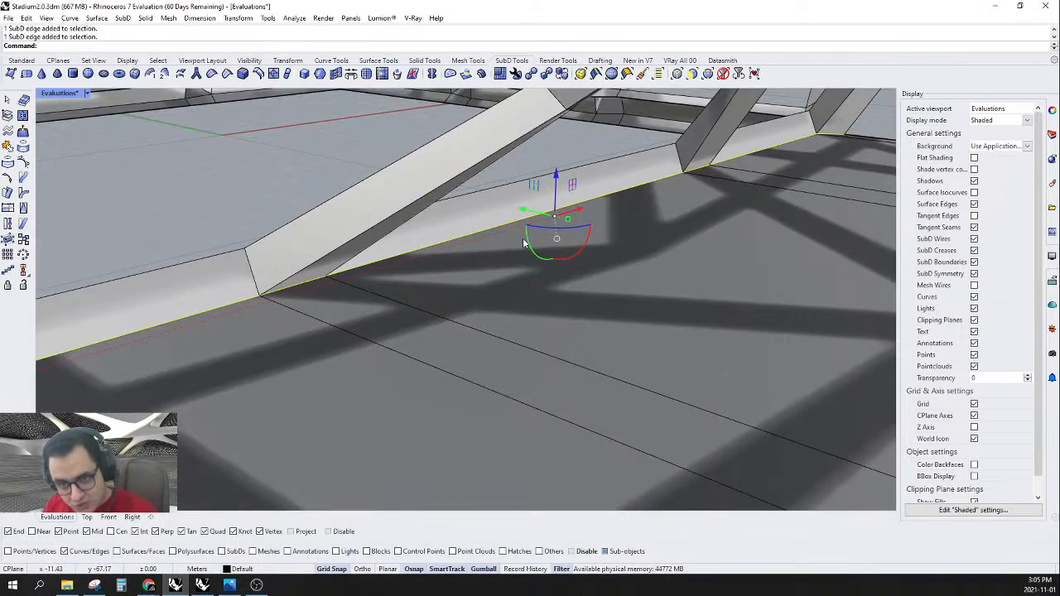
- Select the sheet's outer edges, clear the selection, and review the sheet in smooth SubD display
{"action": "right_click_drag", "start_coordinate": [627, 318], "coordinate": [686, 282]}
{"action": "left_click_drag", "start_coordinate": [658, 195], "coordinate": [818, 312]}
{"action": "right_click_drag", "start_coordinate": [795, 300], "coordinate": [592, 308]}
{"action": "key", "text": "Tab"}
{"action": "left_click", "coordinate": [767, 374]}
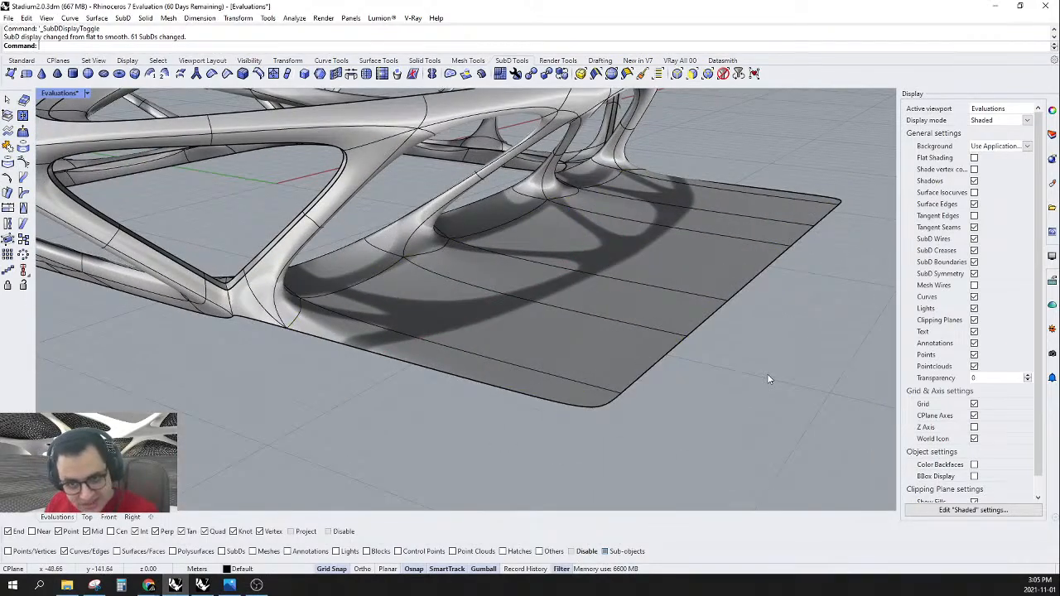
{"action": "right_click_drag", "start_coordinate": [769, 282], "coordinate": [727, 273]}
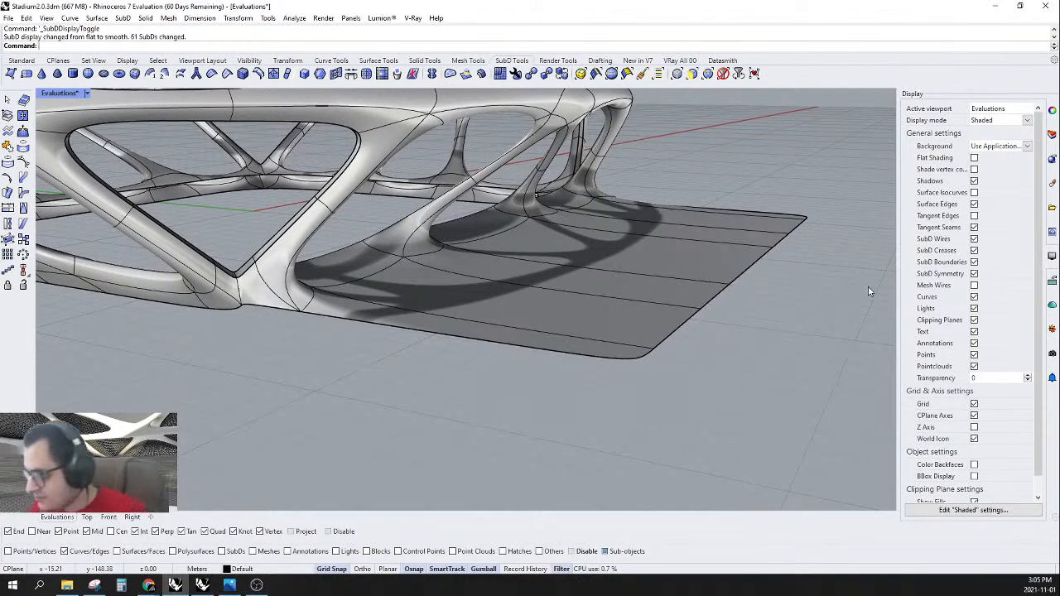
{"action": "right_click_drag", "start_coordinate": [747, 311], "coordinate": [605, 286]}
- Return to flat SubD display and restrict selection to faces for work on the adjacent lower beam's base
{"action": "key", "text": "Tab"}
{"action": "right_click_drag", "start_coordinate": [521, 279], "coordinate": [679, 258]}
{"action": "scroll", "coordinate": [556, 283], "scroll_direction": "up", "scroll_amount": 5}
{"action": "left_click", "coordinate": [548, 260]}
{"action": "left_click", "coordinate": [553, 260]}
{"action": "key", "text": "Escape"}
{"action": "left_click", "coordinate": [692, 74]}
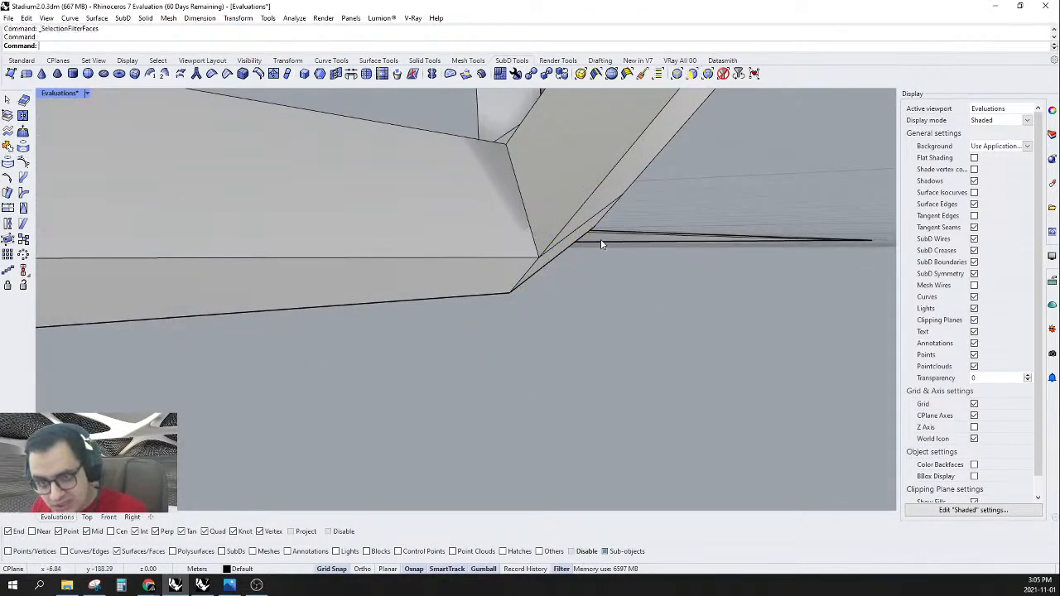
{"action": "left_click", "coordinate": [564, 250]}
{"action": "left_click", "coordinate": [500, 283], "text": "shift"}
{"action": "scroll", "coordinate": [606, 233], "scroll_direction": "down", "scroll_amount": 6}
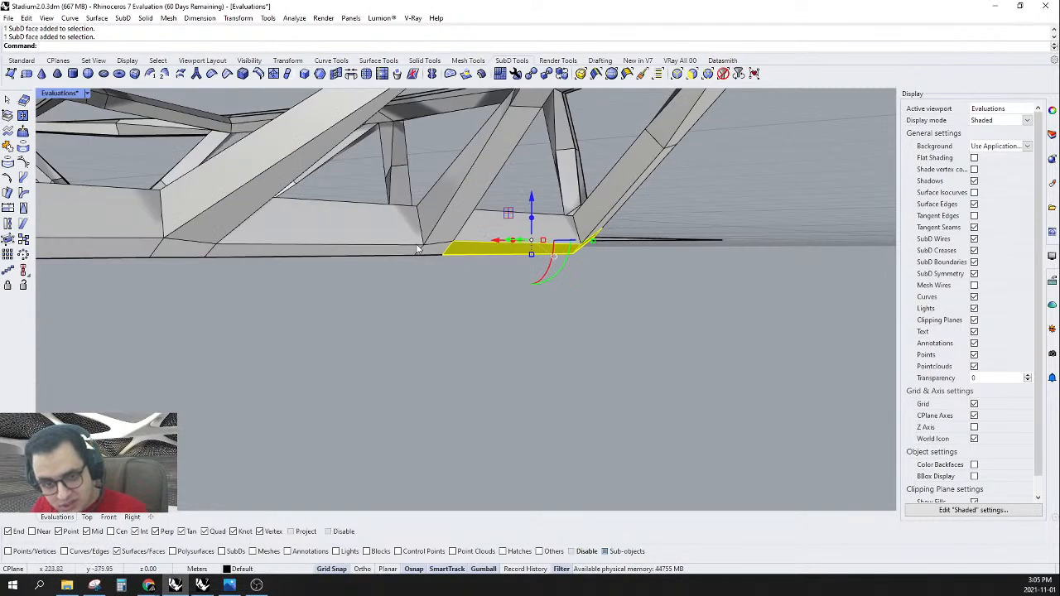
{"action": "scroll", "coordinate": [465, 252], "scroll_direction": "up", "scroll_amount": 2}
{"action": "left_click", "coordinate": [475, 251], "text": "ctrl"}
{"action": "left_click", "coordinate": [484, 252], "text": "shift"}
{"action": "left_click", "coordinate": [440, 253], "text": "shift"}
{"action": "double_click", "coordinate": [398, 256], "text": "shift"}
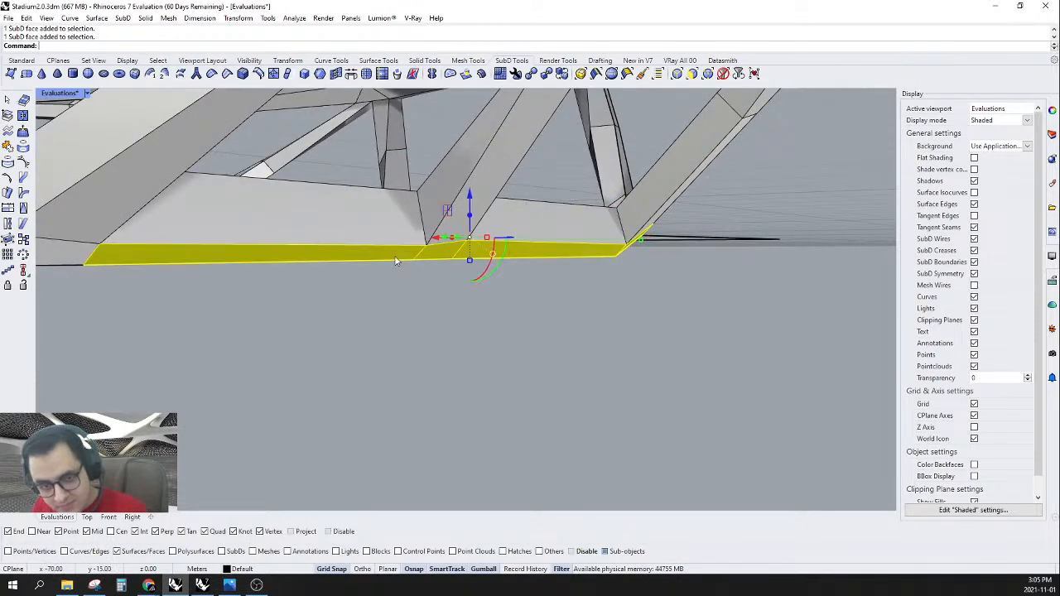
{"action": "key", "text": "Escape"}
- Select the base face strip along the adjacent lower beam, from one corner face to the other
{"action": "scroll", "coordinate": [633, 243], "scroll_direction": "up", "scroll_amount": 5}
{"action": "left_click", "coordinate": [628, 239]}
{"action": "scroll", "coordinate": [629, 239], "scroll_direction": "down", "scroll_amount": 7}
{"action": "scroll", "coordinate": [327, 242], "scroll_direction": "up", "scroll_amount": 2}
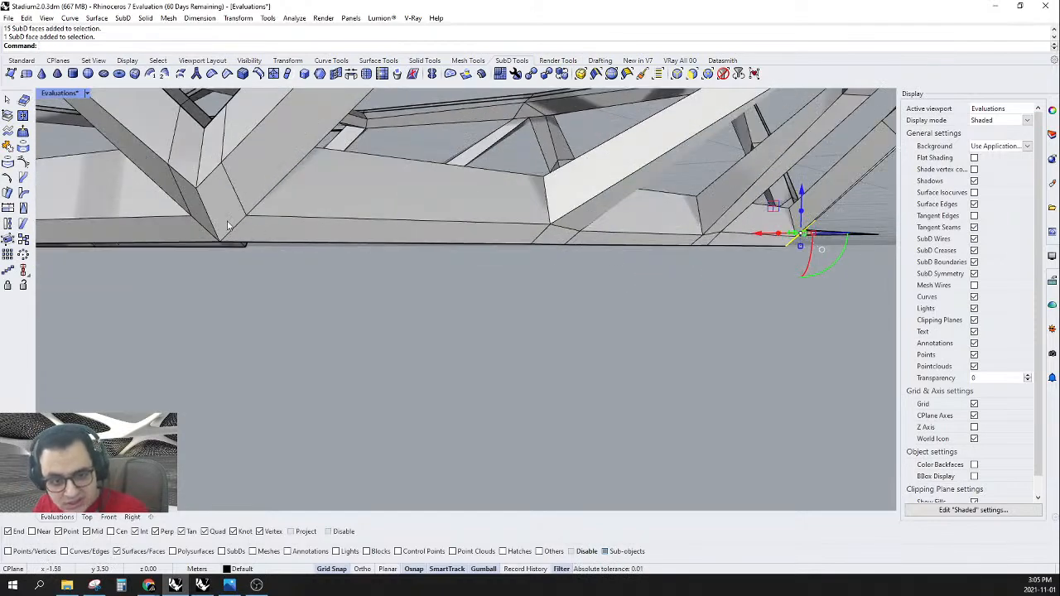
{"action": "left_click", "coordinate": [240, 229], "text": "shift"}
{"action": "double_click", "coordinate": [303, 233], "text": "shift"}
{"action": "scroll", "coordinate": [303, 233], "scroll_direction": "down", "scroll_amount": 5}
{"action": "right_click_drag", "start_coordinate": [473, 237], "coordinate": [494, 265]}
{"action": "scroll", "coordinate": [494, 265], "scroll_direction": "up", "scroll_amount": 2}
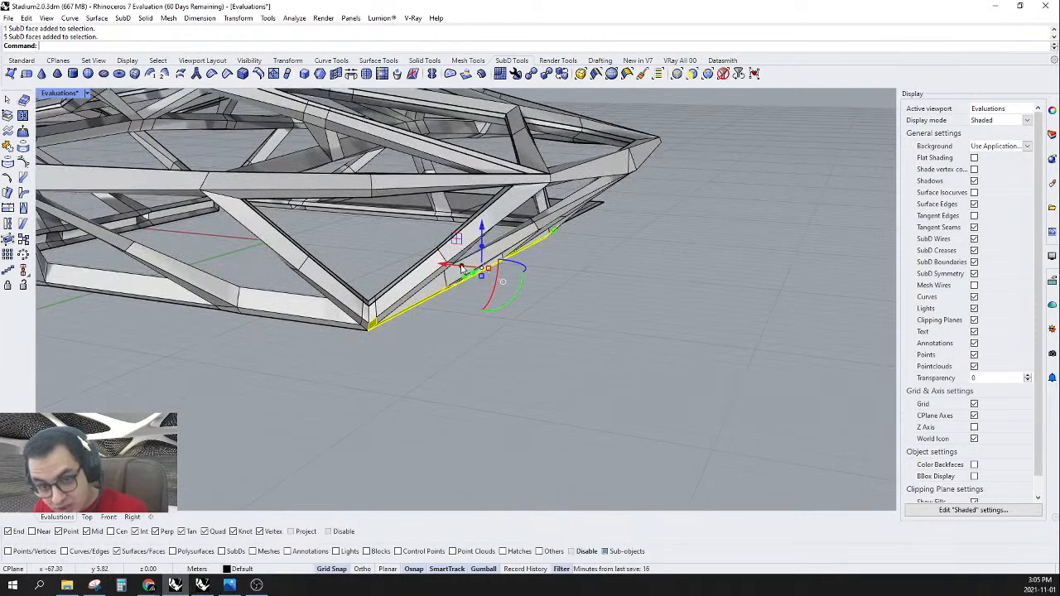
- Extrude the adjacent beam's base strip outward along the X axis and delete the extrusion's outer faces
{"action": "left_click_drag", "start_coordinate": [461, 269], "coordinate": [698, 301]}
{"action": "mouse_move", "coordinate": [698, 300]}
{"action": "right_mouse_down"}
{"action": "mouse_move", "coordinate": [745, 286]}
{"action": "mouse_move", "coordinate": [703, 290]}
{"action": "right_mouse_up"}
{"action": "key", "text": "Delete"}
- Select the side faces at the two ends of the new extrusion and delete them
{"action": "scroll", "coordinate": [663, 298], "scroll_direction": "up", "scroll_amount": 2}
{"action": "left_click", "coordinate": [608, 301]}
{"action": "right_click_drag", "start_coordinate": [790, 278], "coordinate": [421, 326]}
{"action": "left_click", "coordinate": [295, 278], "text": "shift"}
{"action": "key", "text": "Delete"}
- Select the redundant face loop of the new extrusion and delete it, leaving a single-layer sheet
{"action": "right_click_drag", "start_coordinate": [404, 291], "coordinate": [495, 235]}
{"action": "left_click", "coordinate": [428, 287]}
{"action": "double_click", "coordinate": [306, 218], "text": "shift"}
{"action": "key", "text": "Delete"}
{"action": "scroll", "coordinate": [348, 270], "scroll_direction": "down", "scroll_amount": 6}
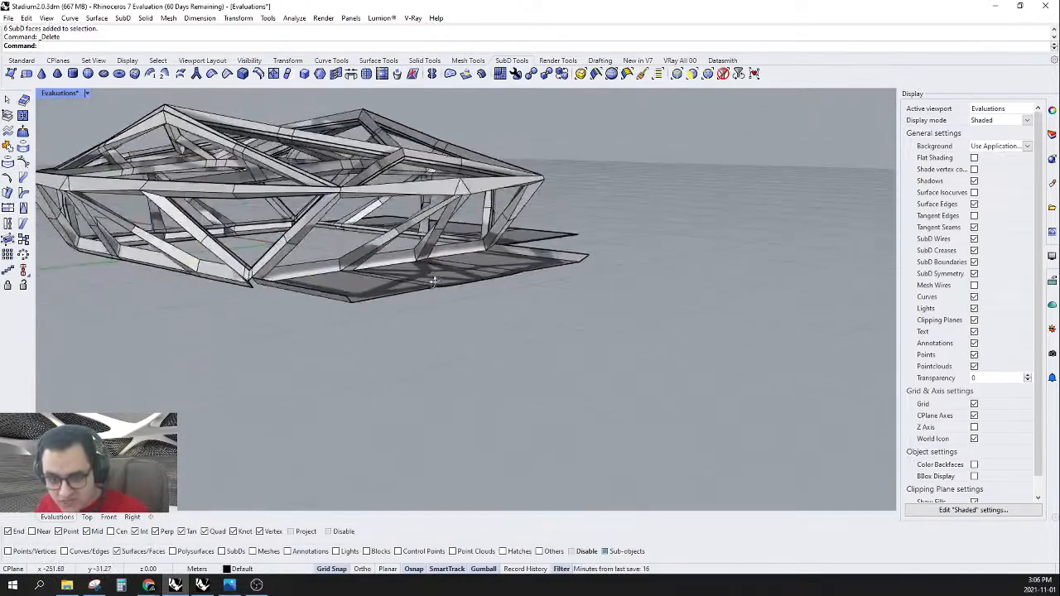
- Restrict selection to edges and select the first segments along the joint between the new sheet and its lower beam
{"action": "scroll", "coordinate": [503, 233], "scroll_direction": "up", "scroll_amount": 10}
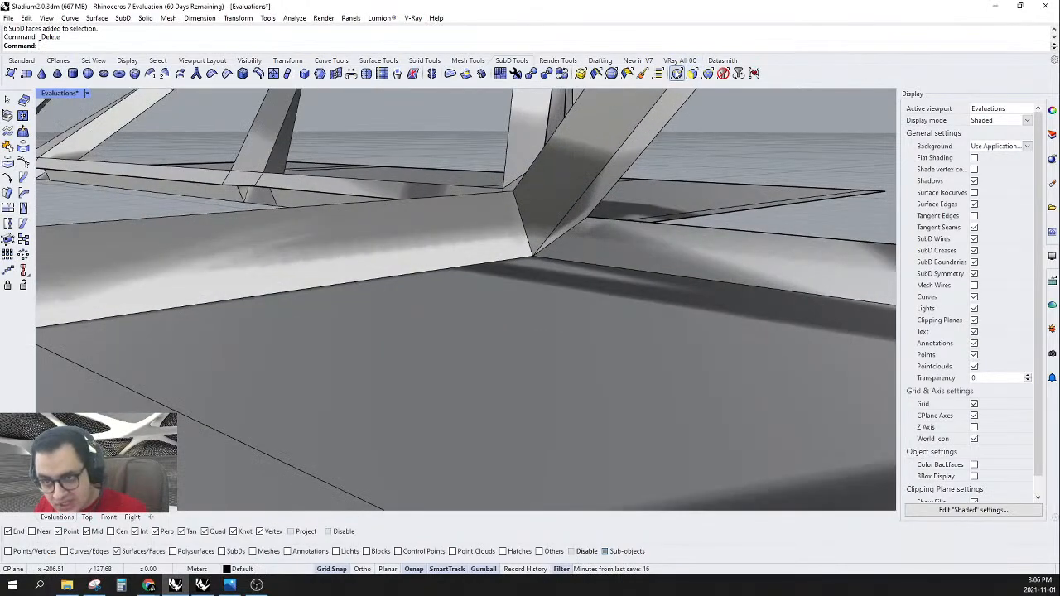
{"action": "left_click", "coordinate": [676, 74]}
{"action": "left_click", "coordinate": [549, 254]}
{"action": "left_click", "coordinate": [503, 262], "text": "shift"}
{"action": "scroll", "coordinate": [504, 265], "scroll_direction": "down", "scroll_amount": 10}
{"action": "scroll", "coordinate": [522, 275], "scroll_direction": "up", "scroll_amount": 6}
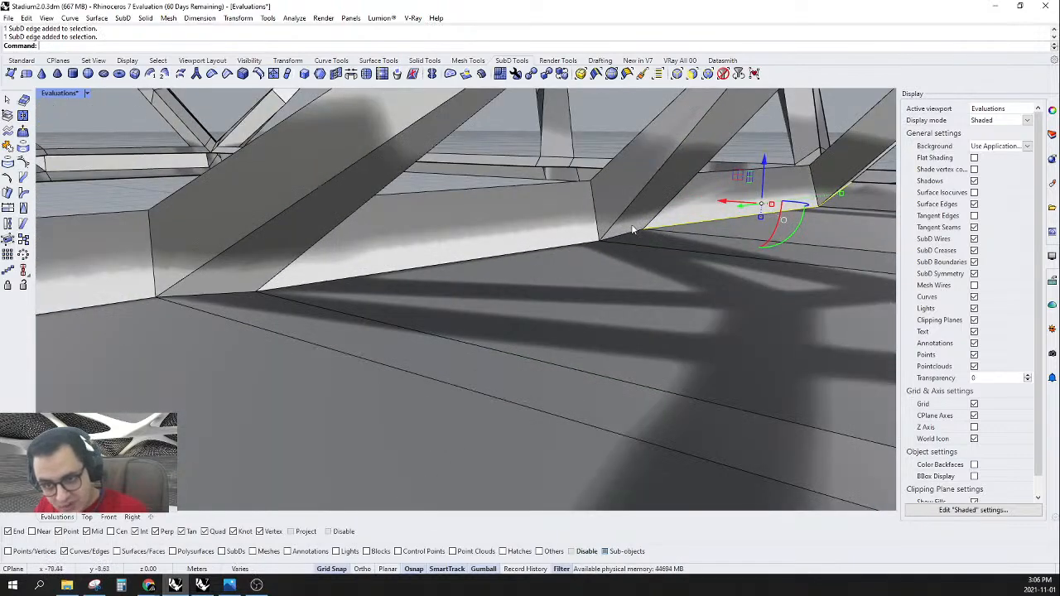
{"action": "left_click", "coordinate": [479, 258], "text": "shift"}
{"action": "left_click", "coordinate": [170, 295], "text": "shift"}
- Add the last beam-side corner edge and the new sheet's outer row of edges to the selection
{"action": "scroll", "coordinate": [141, 296], "scroll_direction": "down", "scroll_amount": 8}
{"action": "scroll", "coordinate": [219, 307], "scroll_direction": "up", "scroll_amount": 7}
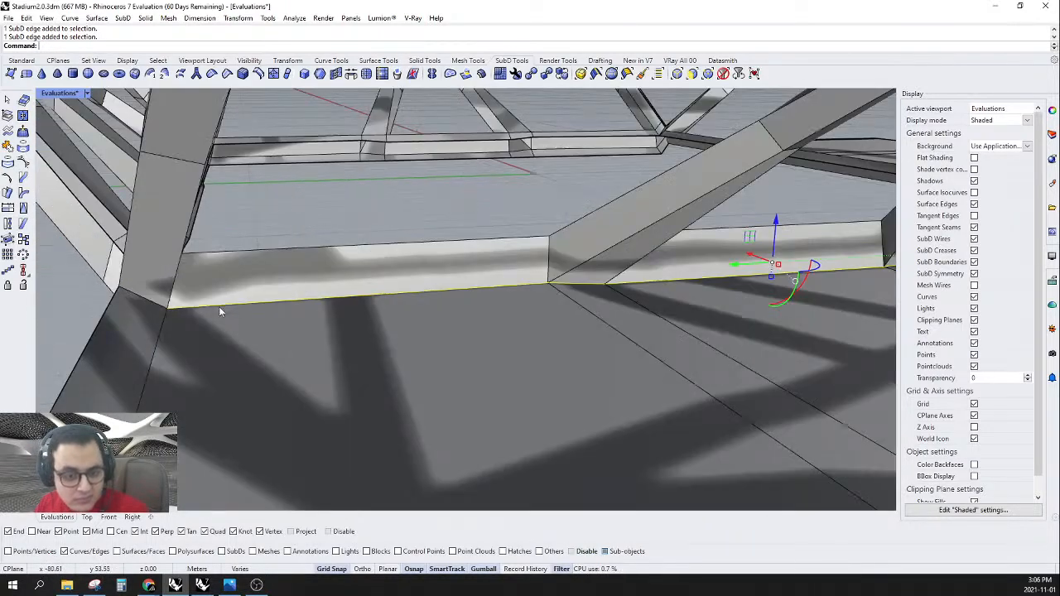
{"action": "left_click", "coordinate": [142, 302], "text": "shift"}
{"action": "scroll", "coordinate": [144, 300], "scroll_direction": "down", "scroll_amount": 8}
{"action": "scroll", "coordinate": [461, 348], "scroll_direction": "up", "scroll_amount": 6}
{"action": "left_click_drag", "start_coordinate": [638, 209], "coordinate": [894, 455], "text": "shift"}
{"action": "right_click_drag", "start_coordinate": [598, 297], "coordinate": [514, 294]}
{"action": "scroll", "coordinate": [515, 294], "scroll_direction": "up", "scroll_amount": 4}
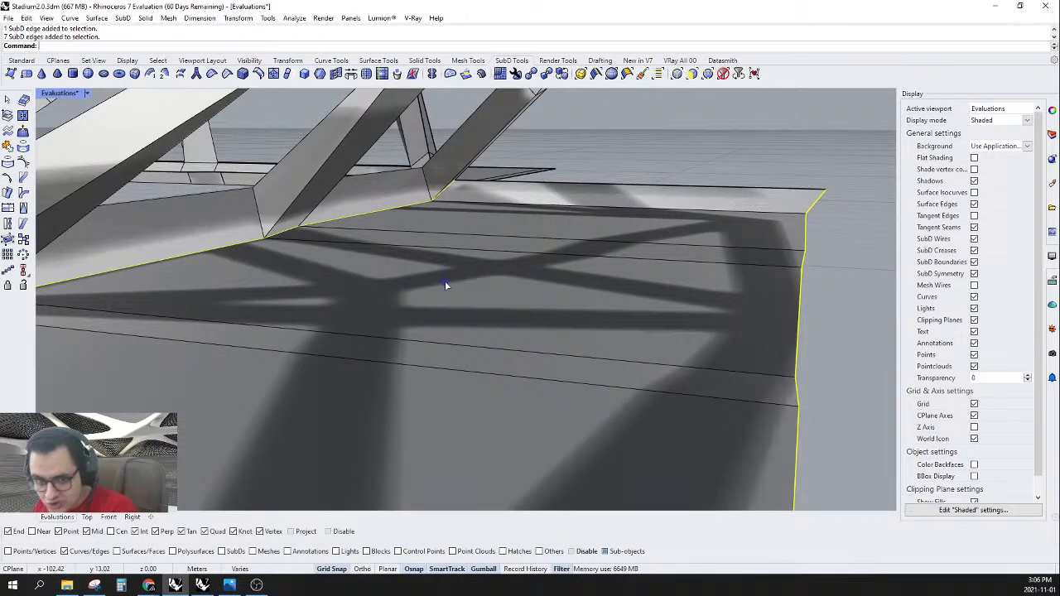
- Straighten the new sheet's outer row of edges by scaling it to 0 along the X axis
{"action": "scroll", "coordinate": [606, 292], "scroll_direction": "down", "scroll_amount": 4}
{"action": "right_click_drag", "start_coordinate": [606, 292], "coordinate": [690, 276]}
{"action": "left_click_drag", "start_coordinate": [686, 213], "coordinate": [783, 476]}
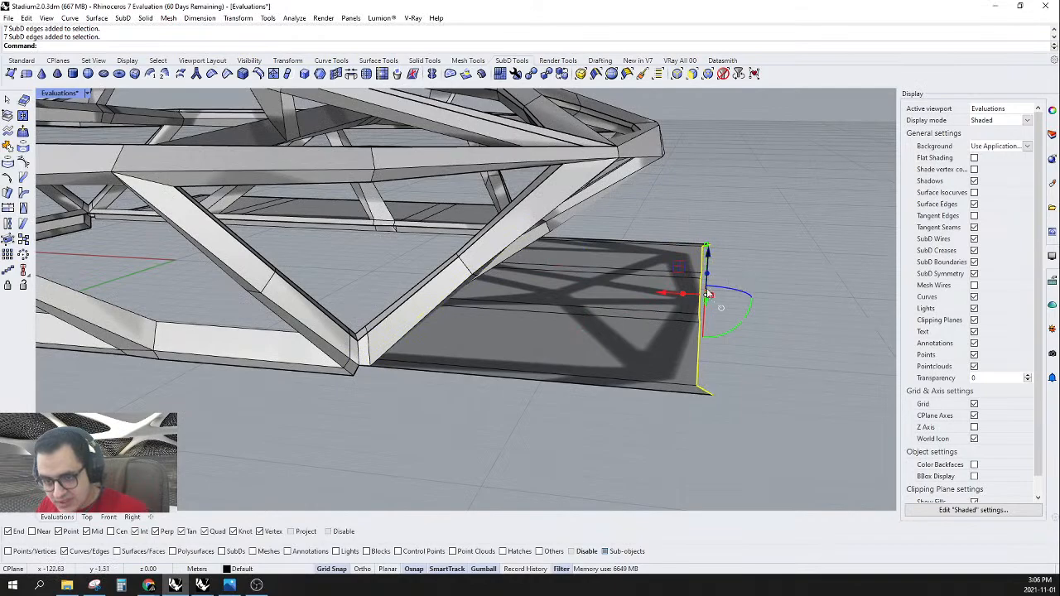
{"action": "scroll", "coordinate": [716, 296], "scroll_direction": "up", "scroll_amount": 4}
{"action": "left_click", "coordinate": [724, 301]}
{"action": "type", "text": "0"}
{"action": "key", "text": "Return"}
{"action": "scroll", "coordinate": [729, 302], "scroll_direction": "down", "scroll_amount": 5}
{"action": "left_click", "coordinate": [776, 305]}
- Examine the open corner between the two ground sheets in smooth SubD display
{"action": "right_click_drag", "start_coordinate": [780, 304], "coordinate": [519, 294]}
{"action": "key", "text": "Tab"}
{"action": "scroll", "coordinate": [416, 310], "scroll_direction": "up", "scroll_amount": 9}
{"action": "scroll", "coordinate": [513, 256], "scroll_direction": "down", "scroll_amount": 8}
{"action": "scroll", "coordinate": [436, 268], "scroll_direction": "up", "scroll_amount": 8}
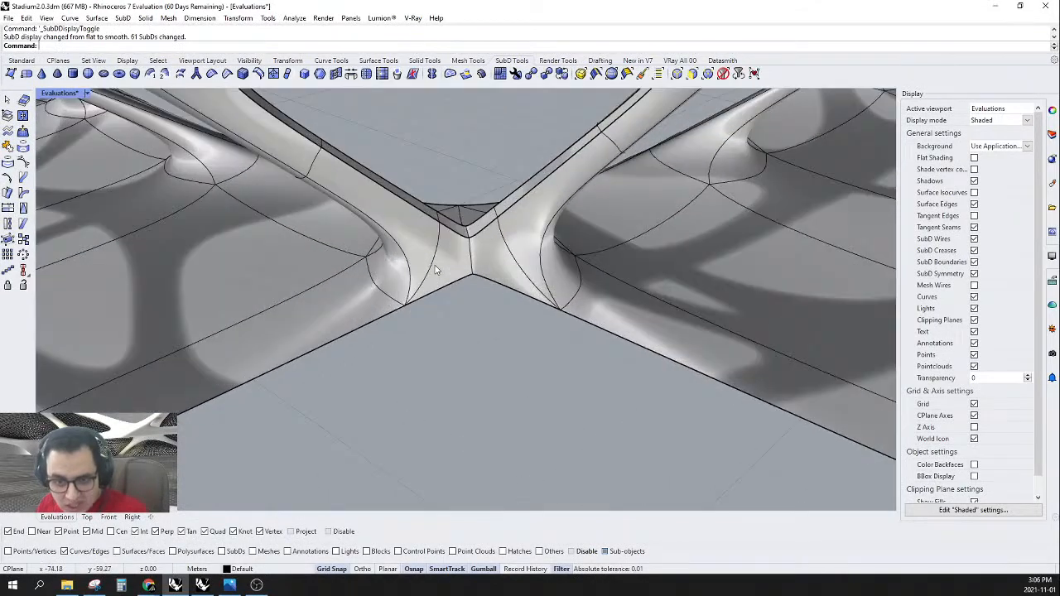
{"action": "scroll", "coordinate": [434, 269], "scroll_direction": "down", "scroll_amount": 5}
{"action": "scroll", "coordinate": [435, 270], "scroll_direction": "down", "scroll_amount": 3}
{"action": "right_click_drag", "start_coordinate": [500, 330], "coordinate": [519, 344]}
{"action": "scroll", "coordinate": [449, 318], "scroll_direction": "up", "scroll_amount": 4}
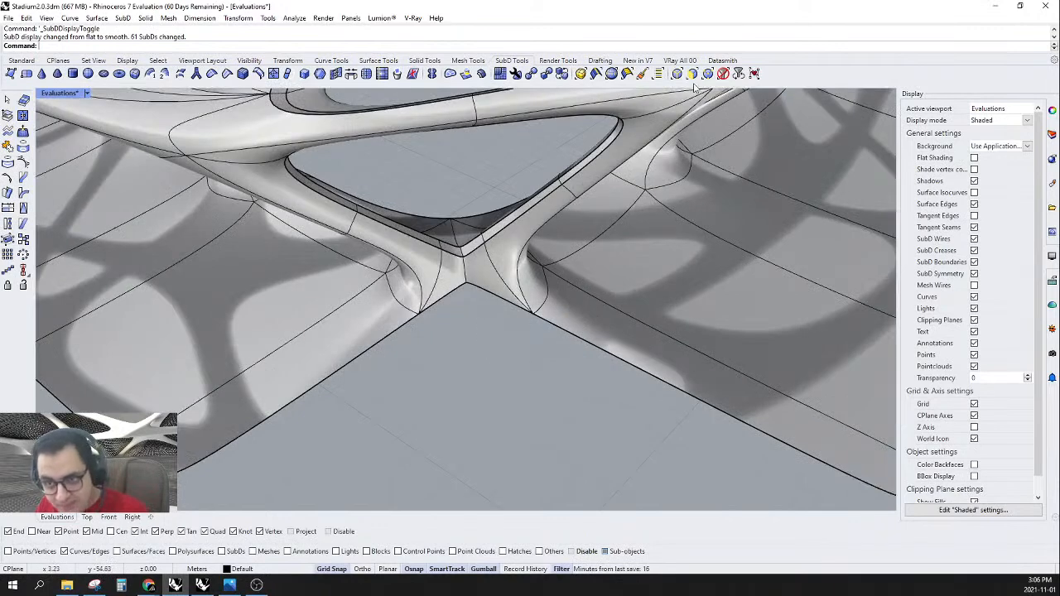
- Stitch the two SubD vertices beside the frame's corner at their average location to join the sheets there
{"action": "scroll", "coordinate": [505, 314], "scroll_direction": "up", "scroll_amount": 3}
{"action": "left_click_drag", "start_coordinate": [333, 388], "coordinate": [614, 295]}
{"action": "left_click_drag", "start_coordinate": [282, 387], "coordinate": [637, 295]}
{"action": "left_click", "coordinate": [335, 73]}
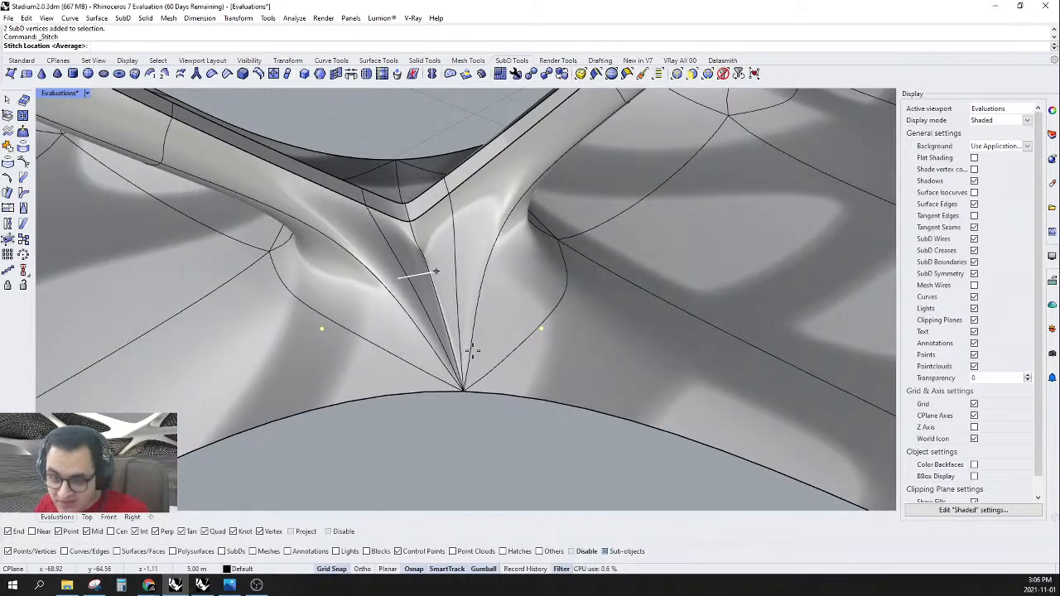
{"action": "right_click", "coordinate": [473, 351]}
- In flat SubD display, stitch the two sheets' facing outer corner vertices at their average location to close the gap
{"action": "scroll", "coordinate": [473, 283], "scroll_direction": "down", "scroll_amount": 7}
{"action": "right_click_drag", "start_coordinate": [688, 415], "coordinate": [665, 360], "text": "shift"}
{"action": "left_click_drag", "start_coordinate": [679, 421], "coordinate": [763, 389]}
{"action": "key", "text": "Tab"}
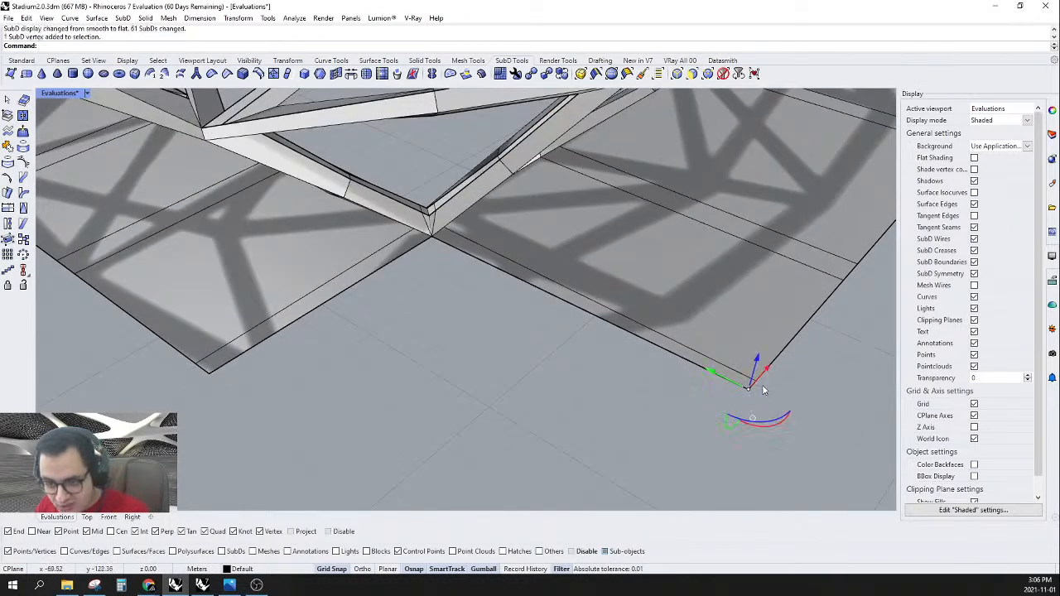
{"action": "left_click_drag", "start_coordinate": [224, 376], "coordinate": [223, 375], "text": "shift"}
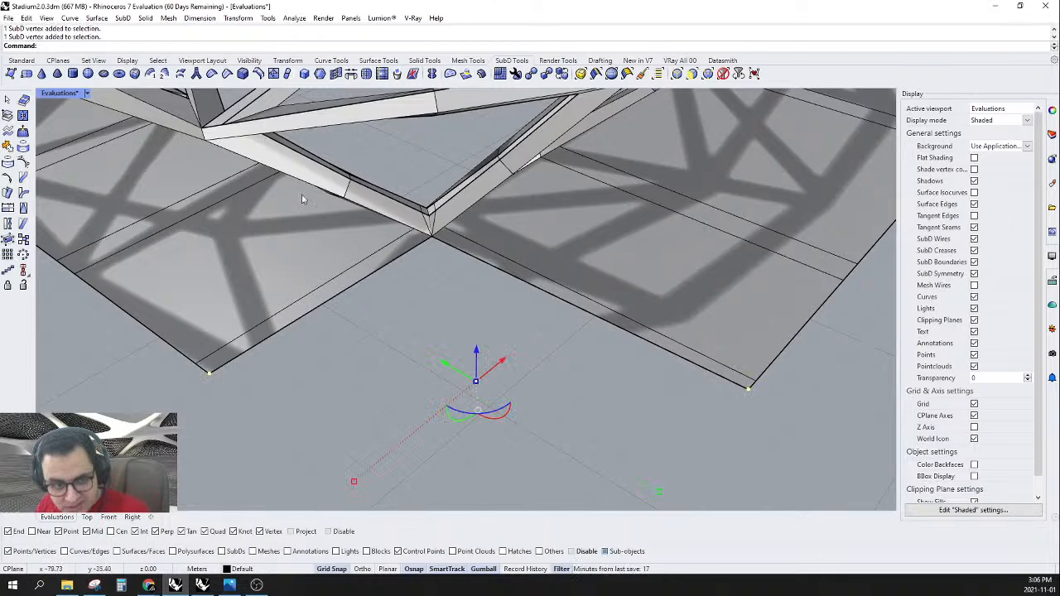
{"action": "left_click", "coordinate": [335, 73]}
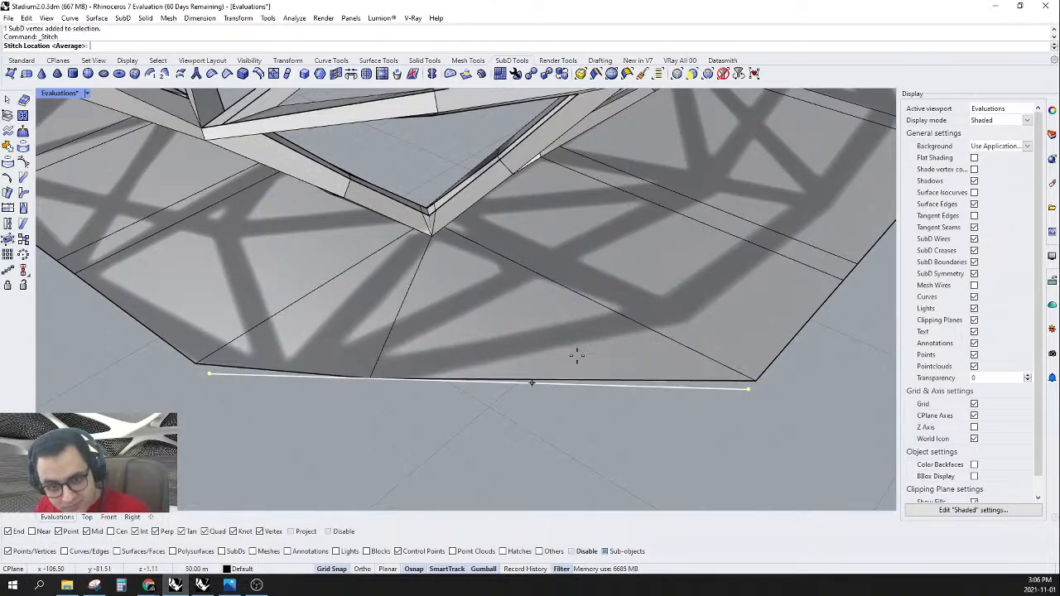
{"action": "key", "text": "Return"}
{"action": "scroll", "coordinate": [513, 367], "scroll_direction": "down", "scroll_amount": 8}
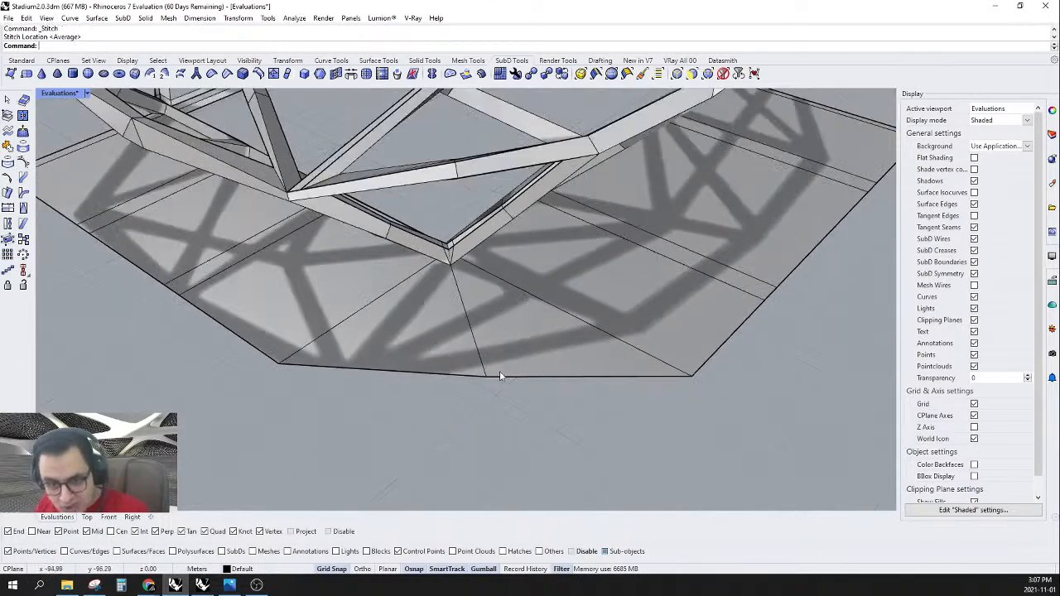
- Switch to smooth SubD display and Rendered mode, and inspect the joined corner and the column bases
{"action": "key", "text": "Tab"}
{"action": "scroll", "coordinate": [464, 331], "scroll_direction": "up", "scroll_amount": 5}
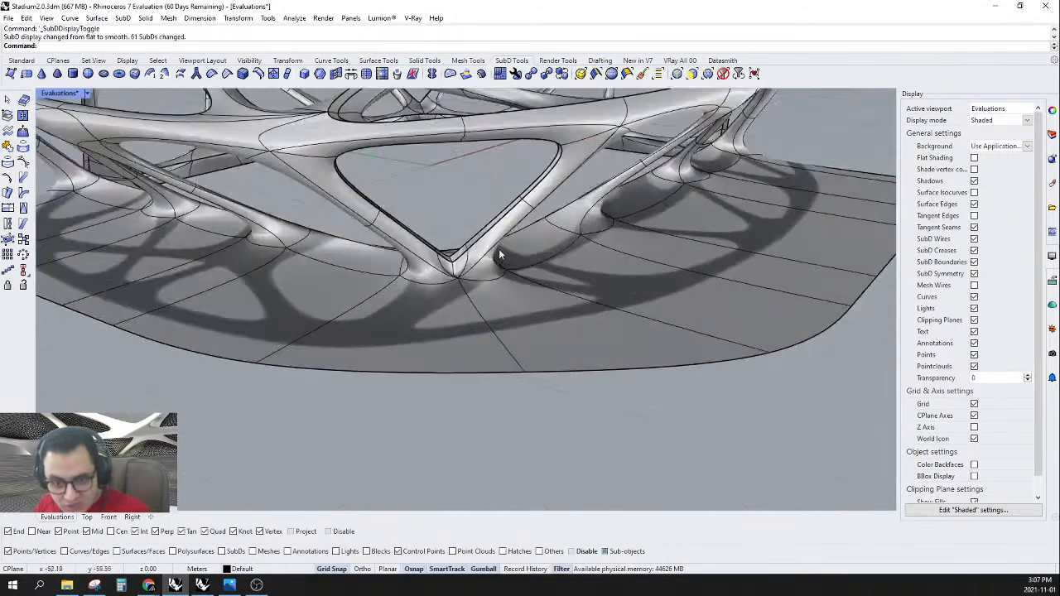
{"action": "left_click", "coordinate": [87, 93]}
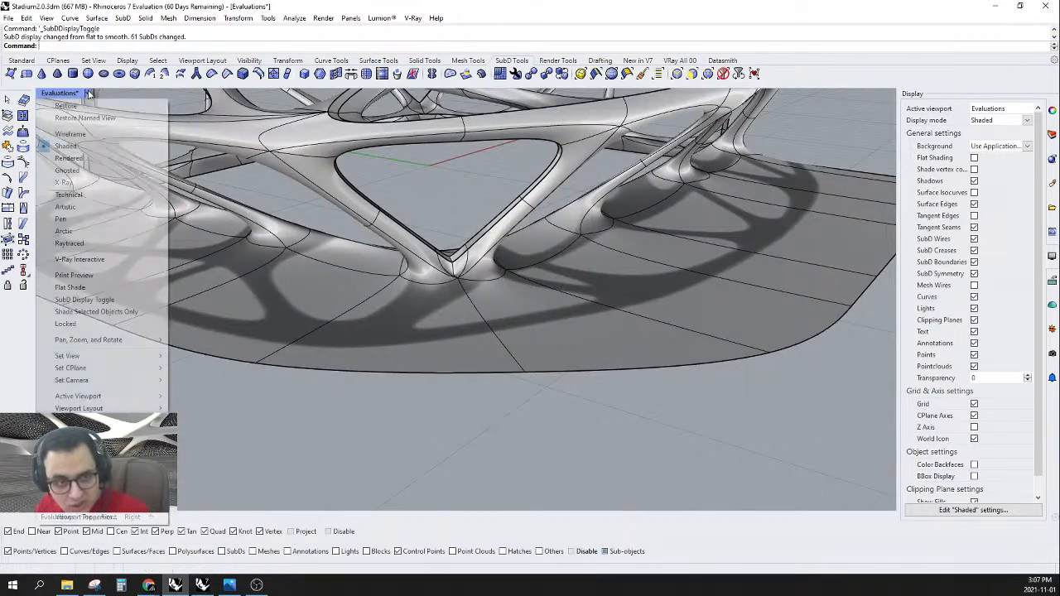
{"action": "left_click", "coordinate": [71, 158]}
{"action": "scroll", "coordinate": [493, 283], "scroll_direction": "up", "scroll_amount": 12}
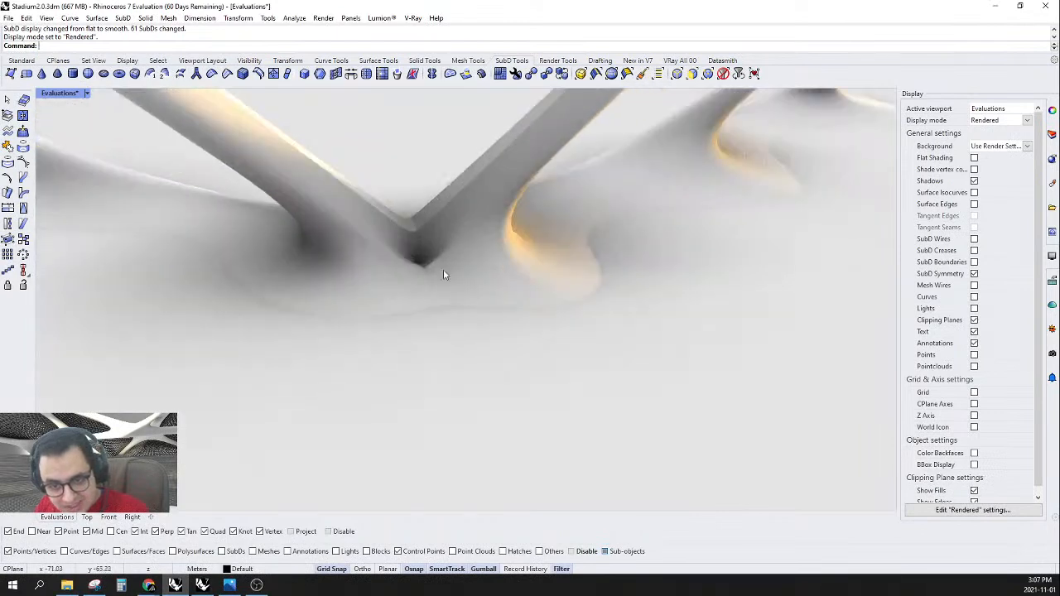
{"action": "scroll", "coordinate": [502, 270], "scroll_direction": "down", "scroll_amount": 10}
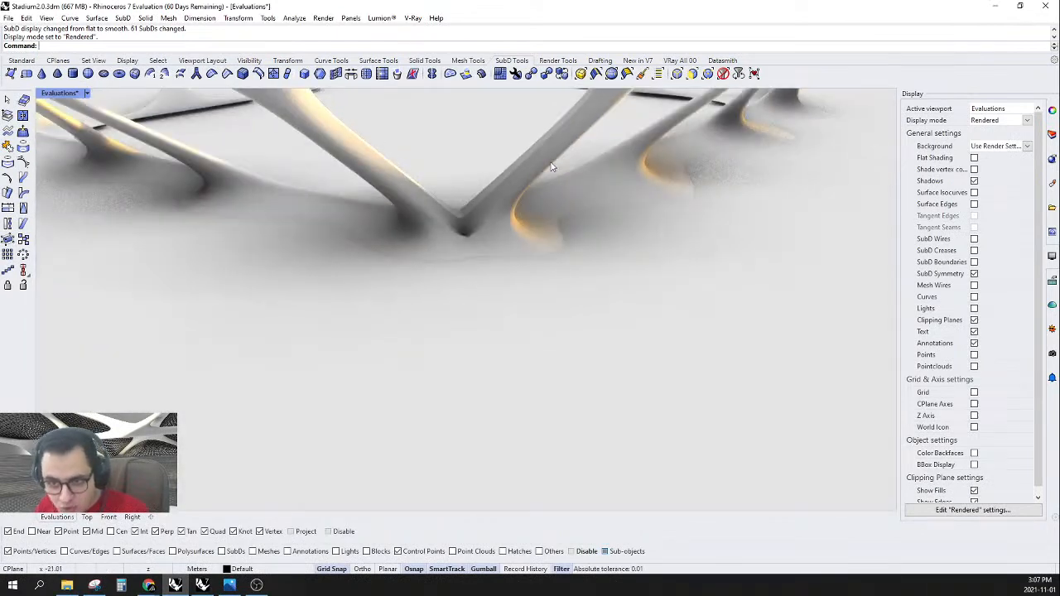
{"action": "scroll", "coordinate": [539, 208], "scroll_direction": "down", "scroll_amount": 5}
{"action": "scroll", "coordinate": [563, 212], "scroll_direction": "up", "scroll_amount": 10}
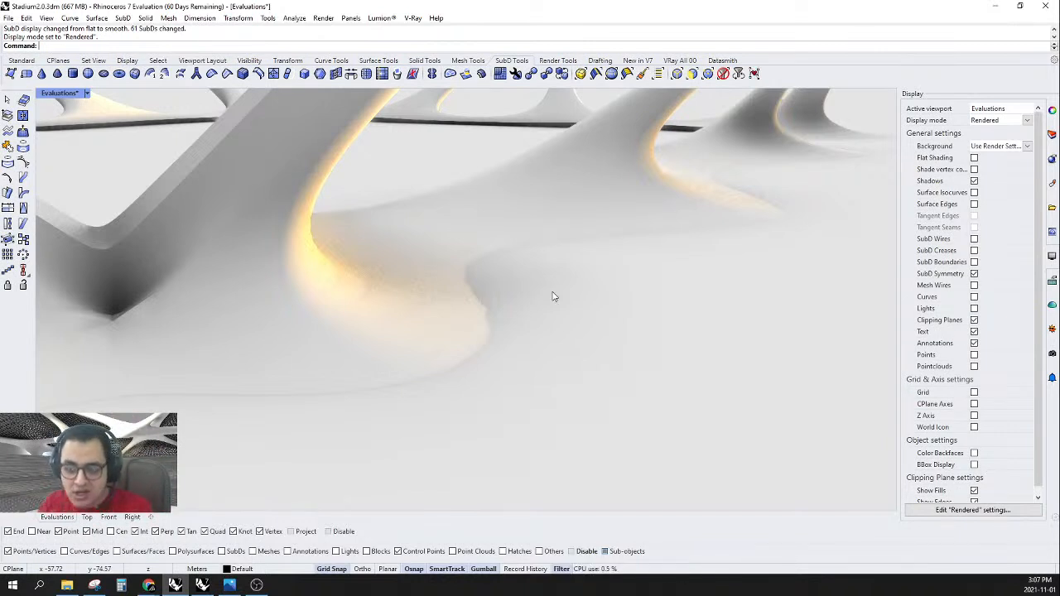
{"action": "scroll", "coordinate": [424, 343], "scroll_direction": "down", "scroll_amount": 8}
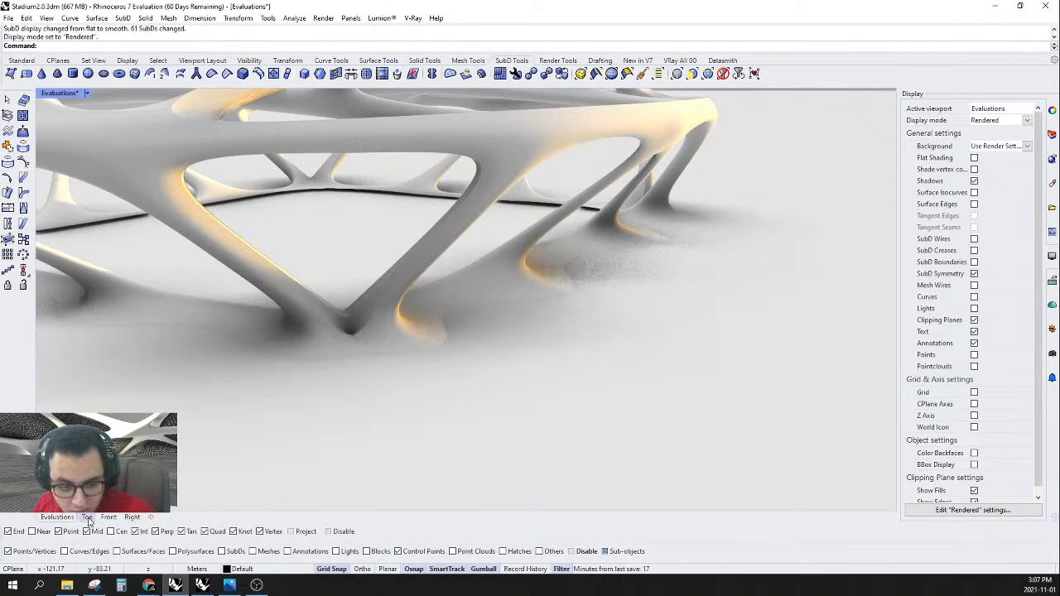
- Switch the view to Shaded mode with flat SubD display around the ground sheets
{"action": "left_click", "coordinate": [86, 93]}
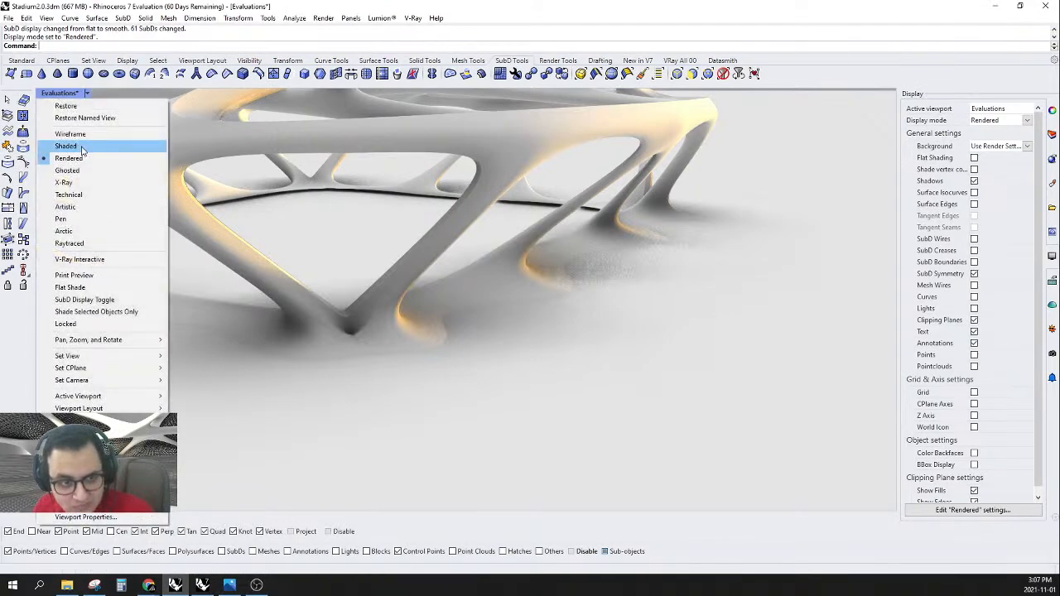
{"action": "left_click", "coordinate": [84, 147]}
{"action": "scroll", "coordinate": [385, 279], "scroll_direction": "down", "scroll_amount": 8}
{"action": "key", "text": "Tab"}
{"action": "scroll", "coordinate": [556, 302], "scroll_direction": "up", "scroll_amount": 6}
{"action": "right_click_drag", "start_coordinate": [608, 283], "coordinate": [631, 260]}
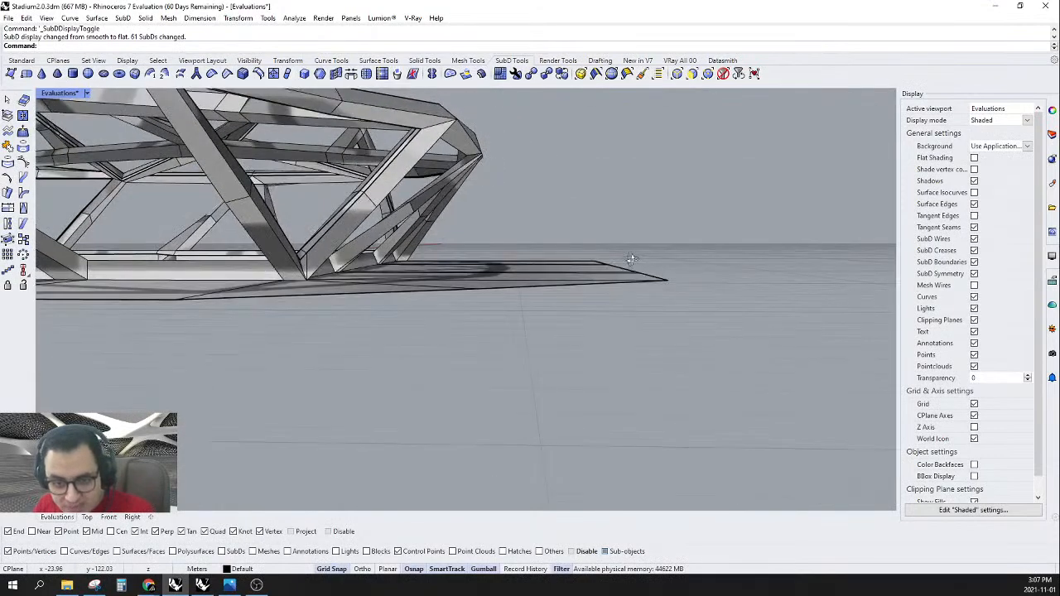
{"action": "left_click_drag", "start_coordinate": [725, 200], "coordinate": [530, 365]}
{"action": "key", "text": "Escape"}
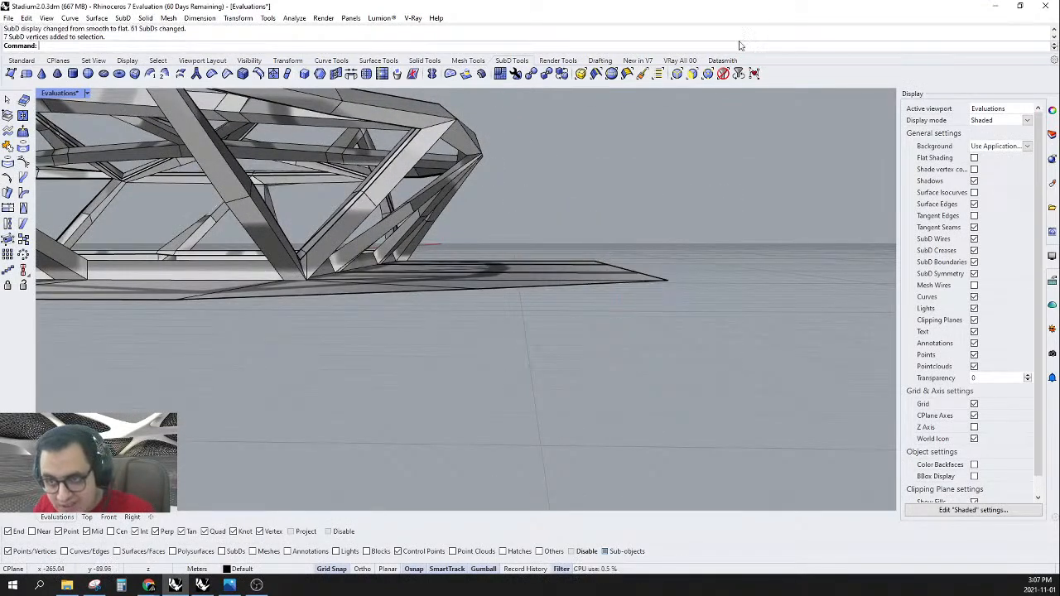
- Restrict selection to SubD faces and select all the faces of both ground sheets
{"action": "left_click", "coordinate": [710, 75]}
{"action": "left_click_drag", "start_coordinate": [673, 209], "coordinate": [524, 349]}
{"action": "scroll", "coordinate": [513, 327], "scroll_direction": "down", "scroll_amount": 4}
{"action": "right_click_drag", "start_coordinate": [510, 322], "coordinate": [284, 367]}
{"action": "left_click_drag", "start_coordinate": [290, 364], "coordinate": [200, 251]}
{"action": "right_click_drag", "start_coordinate": [200, 252], "coordinate": [472, 356]}
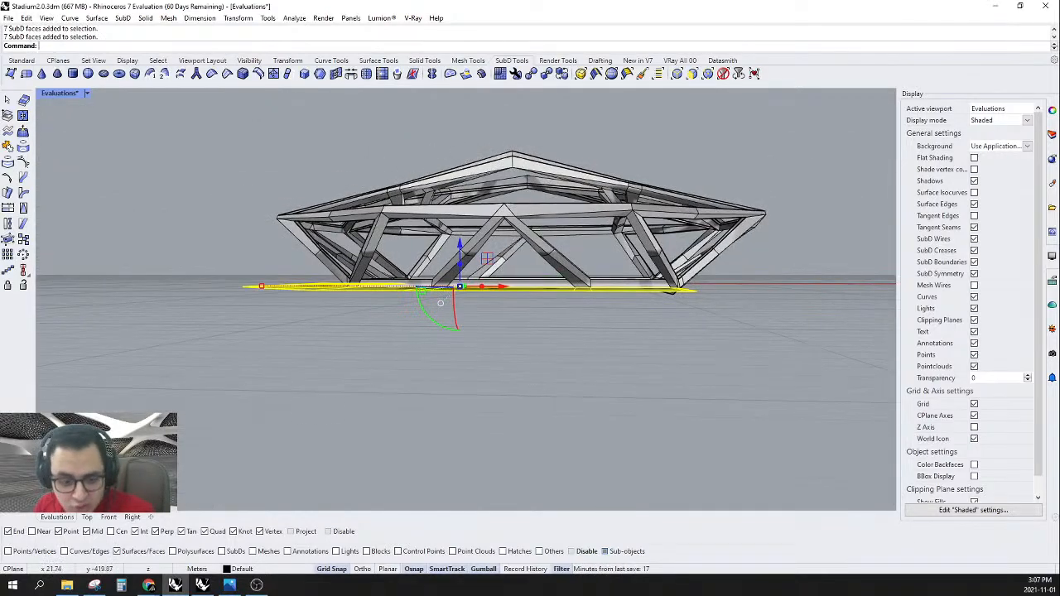
- In Front view, relocate the gumball to the ground axis beside the frame, with its X-axis pointing straight down
{"action": "left_click", "coordinate": [107, 517]}
{"action": "scroll", "coordinate": [207, 385], "scroll_direction": "down", "scroll_amount": 5}
{"action": "scroll", "coordinate": [472, 378], "scroll_direction": "up", "scroll_amount": 5}
{"action": "scroll", "coordinate": [424, 377], "scroll_direction": "up", "scroll_amount": 4}
{"action": "right_click_drag", "start_coordinate": [417, 384], "coordinate": [551, 320]}
{"action": "scroll", "coordinate": [551, 324], "scroll_direction": "up", "scroll_amount": 4}
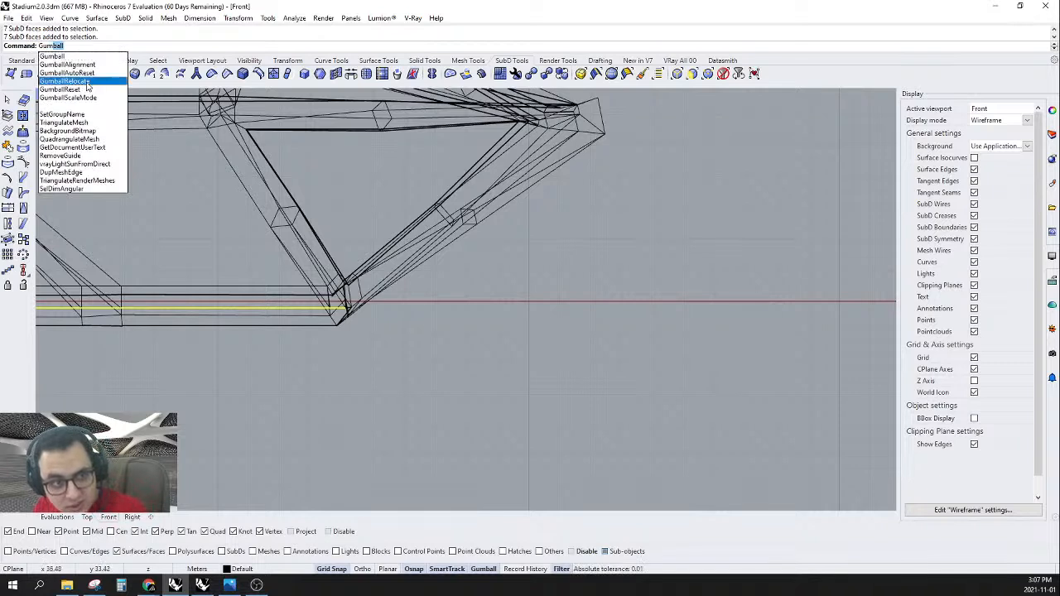
{"action": "left_click", "coordinate": [87, 81]}
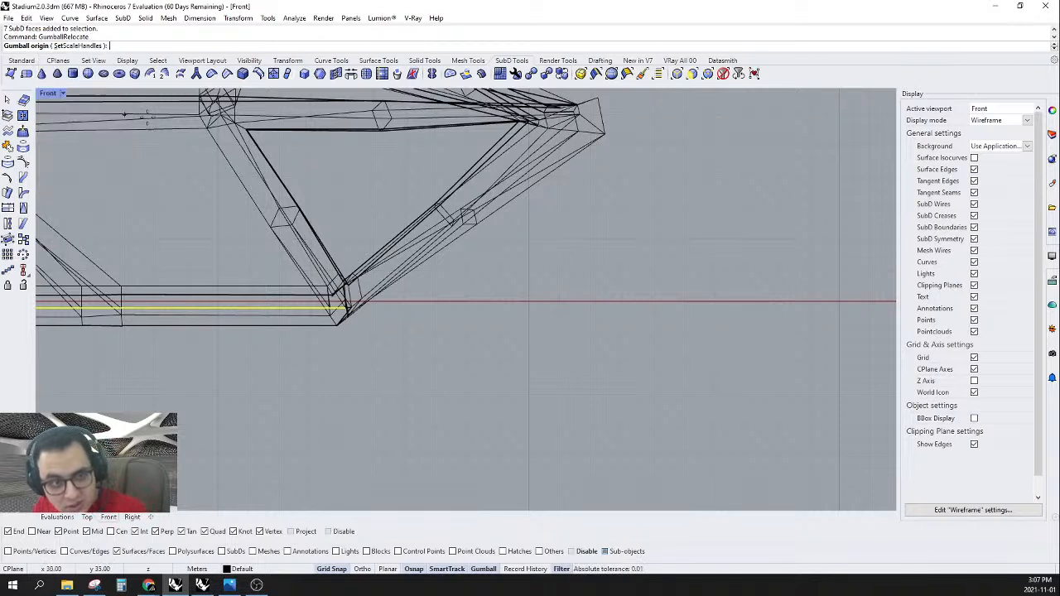
{"action": "left_click", "coordinate": [529, 302]}
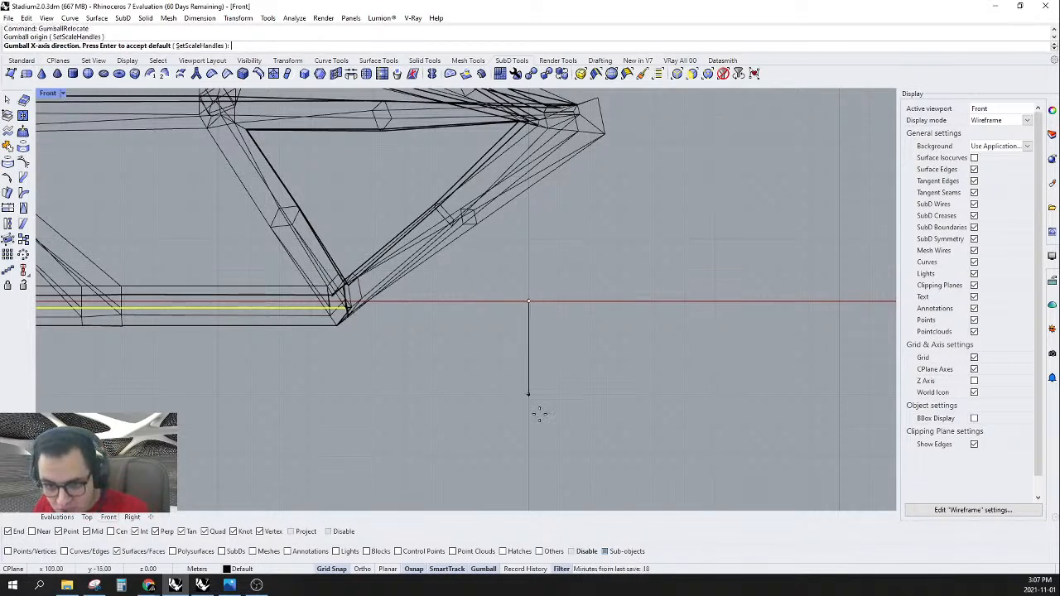
{"action": "left_click", "coordinate": [539, 409]}
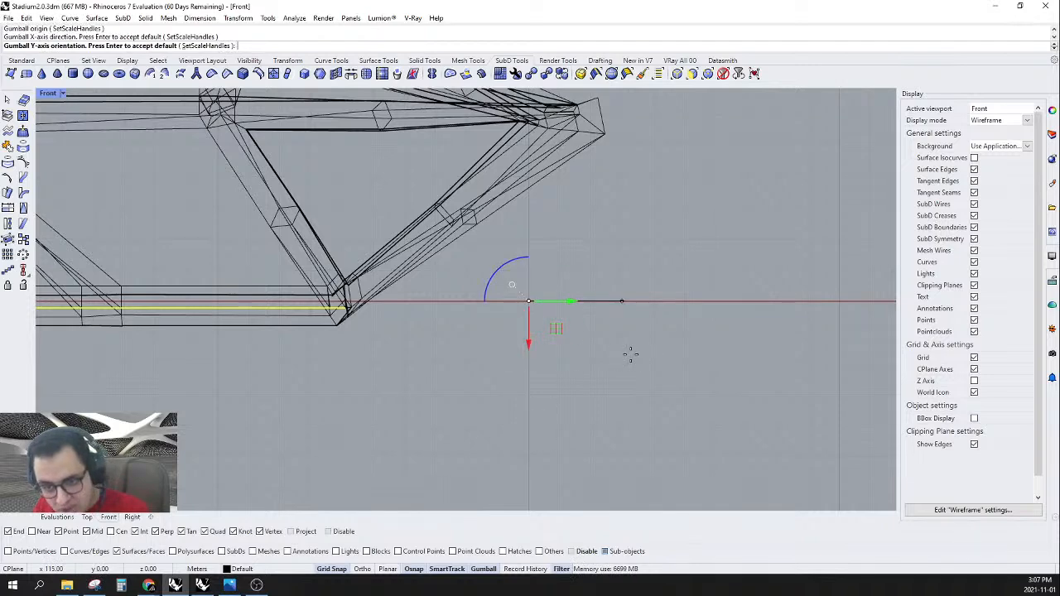
{"action": "key", "text": "Return"}
- Flatten the selected sheet faces onto the ground axis with a vertical gumball scale and clear the selection
{"action": "scroll", "coordinate": [587, 331], "scroll_direction": "down", "scroll_amount": 5}
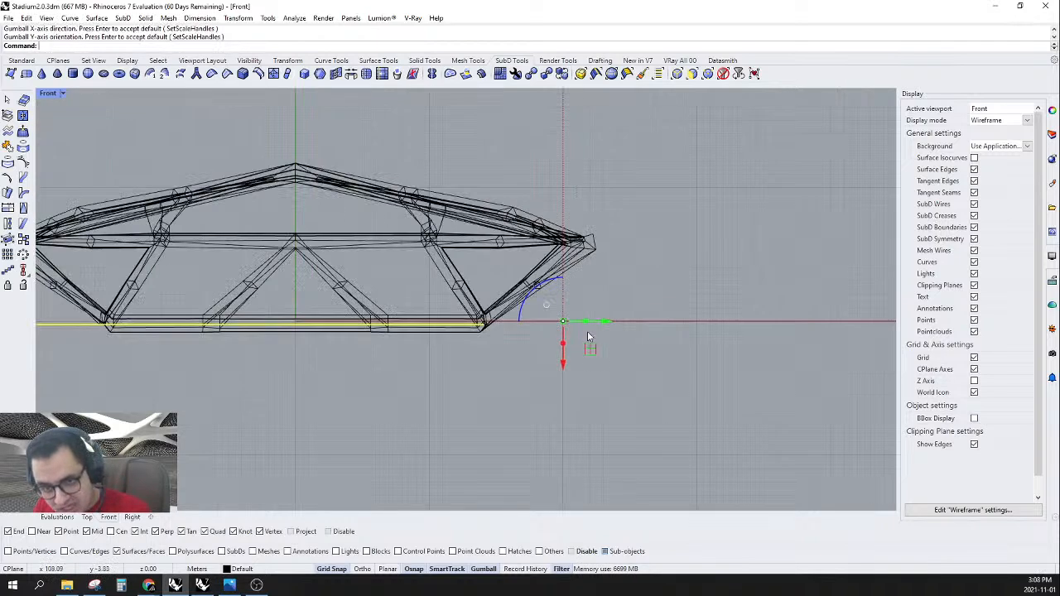
{"action": "left_click", "coordinate": [571, 157]}
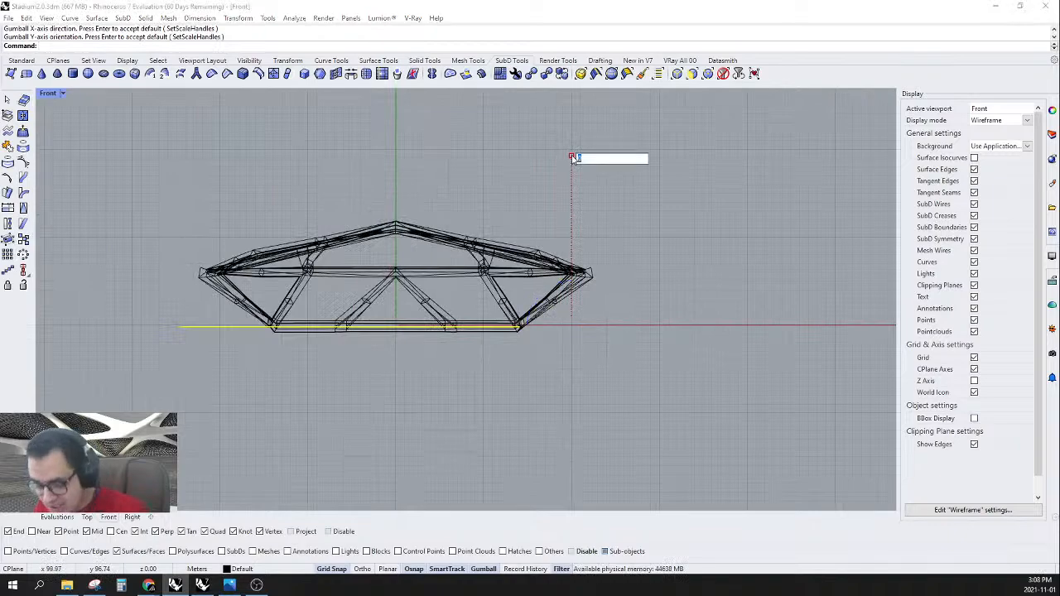
{"action": "key", "text": "Escape"}
{"action": "scroll", "coordinate": [622, 333], "scroll_direction": "up", "scroll_amount": 5}
{"action": "scroll", "coordinate": [613, 327], "scroll_direction": "up", "scroll_amount": 2}
{"action": "scroll", "coordinate": [649, 322], "scroll_direction": "down", "scroll_amount": 6}
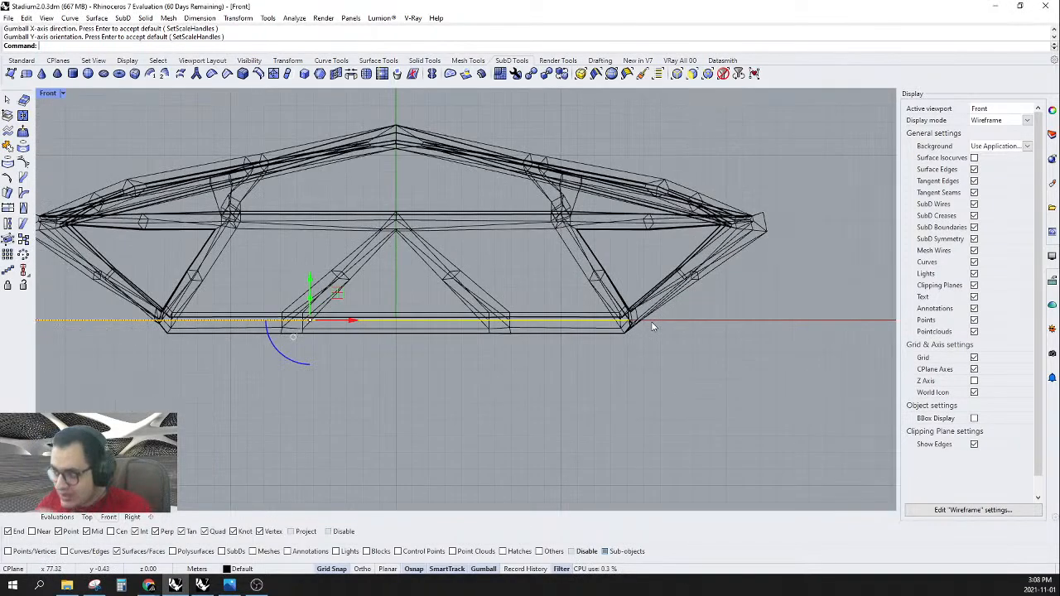
{"action": "left_click", "coordinate": [266, 378]}
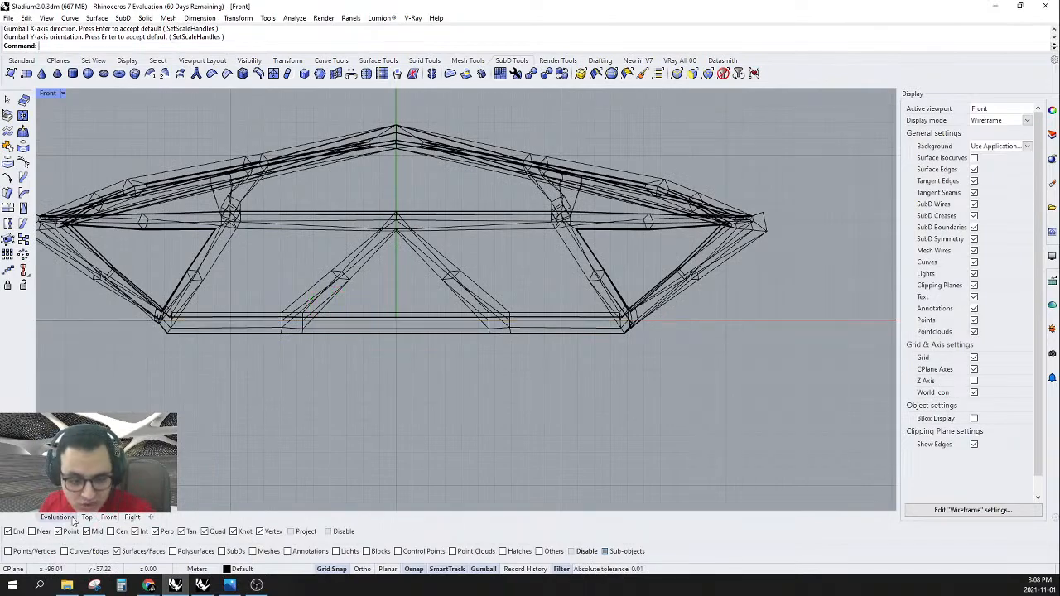
- Return to the perspective view in smooth SubD display and Rendered mode, and inspect the sheets and column bases
{"action": "left_click", "coordinate": [57, 516]}
{"action": "mouse_move", "coordinate": [513, 348]}
{"action": "right_mouse_down"}
{"action": "mouse_move", "coordinate": [688, 337]}
{"action": "mouse_move", "coordinate": [560, 349]}
{"action": "right_mouse_up"}
{"action": "key", "text": "Tab"}
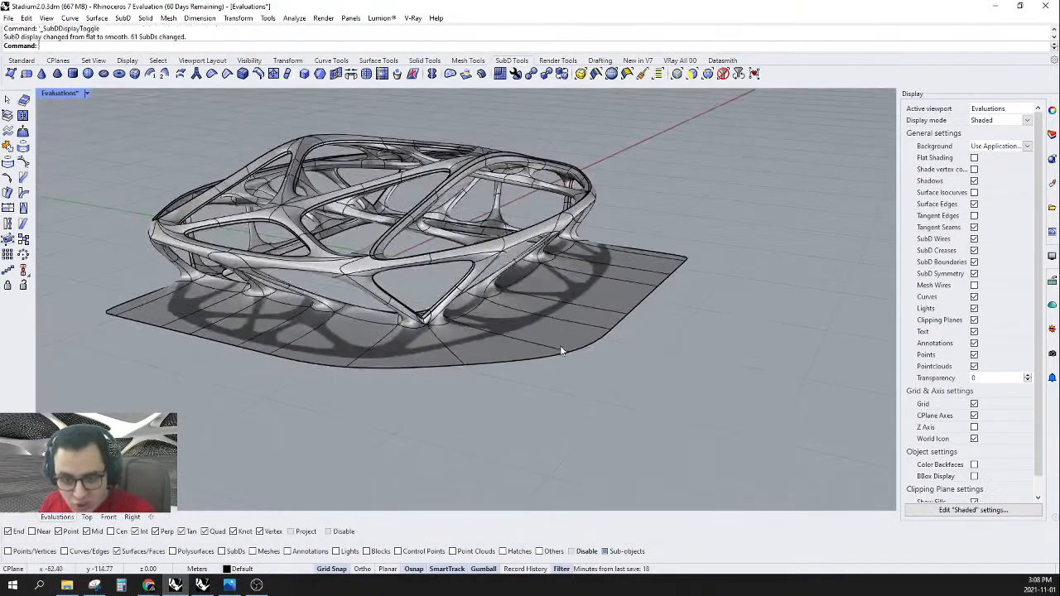
{"action": "left_click", "coordinate": [86, 93]}
{"action": "left_click", "coordinate": [76, 158]}
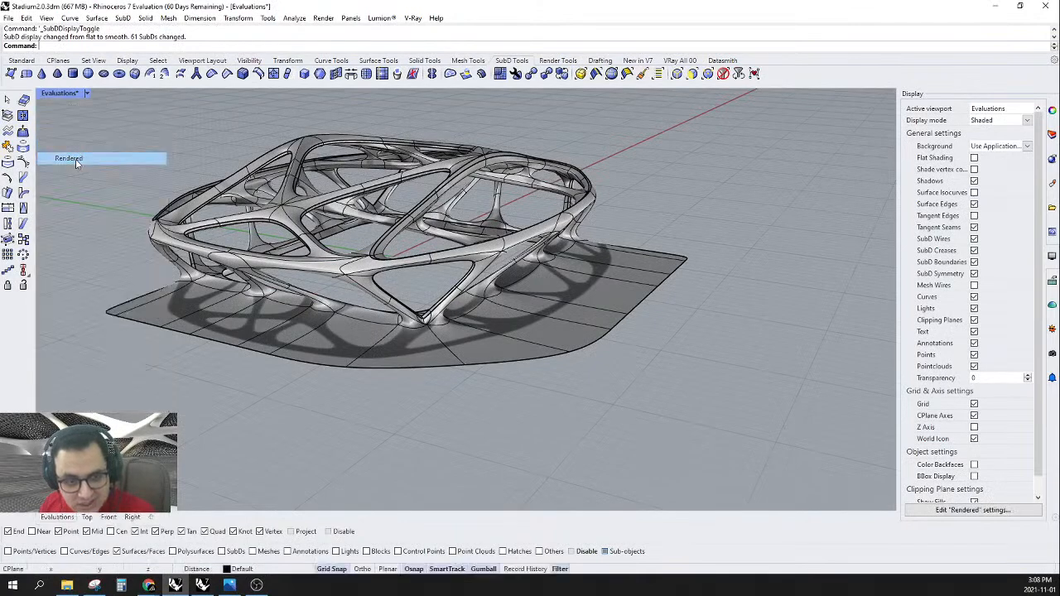
{"action": "right_click_drag", "start_coordinate": [529, 248], "coordinate": [583, 277]}
{"action": "scroll", "coordinate": [599, 317], "scroll_direction": "up", "scroll_amount": 5}
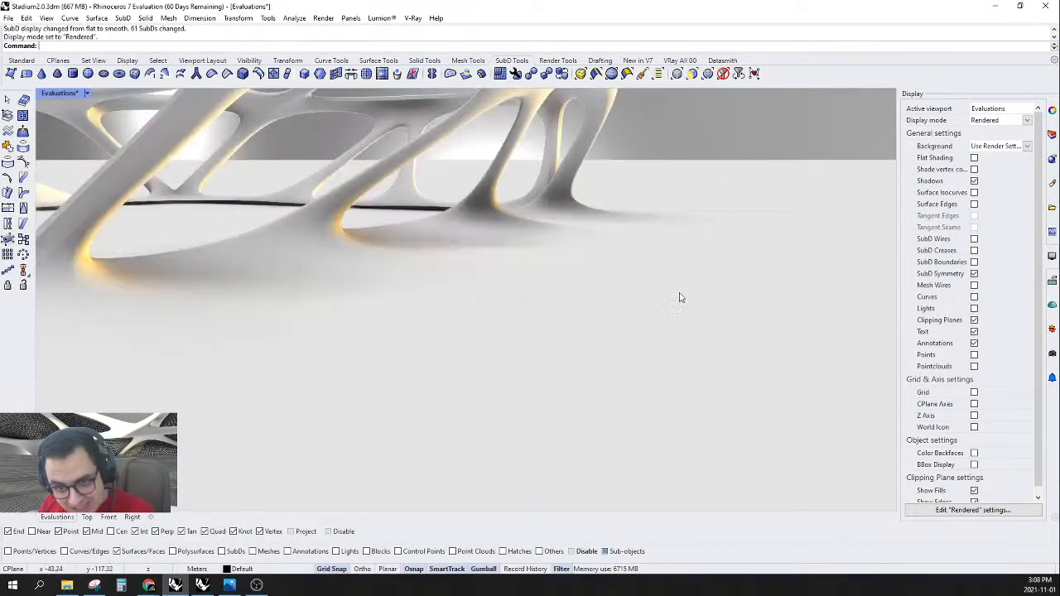
{"action": "right_click_drag", "start_coordinate": [746, 249], "coordinate": [665, 284]}
{"action": "right_click_drag", "start_coordinate": [475, 260], "coordinate": [502, 272]}
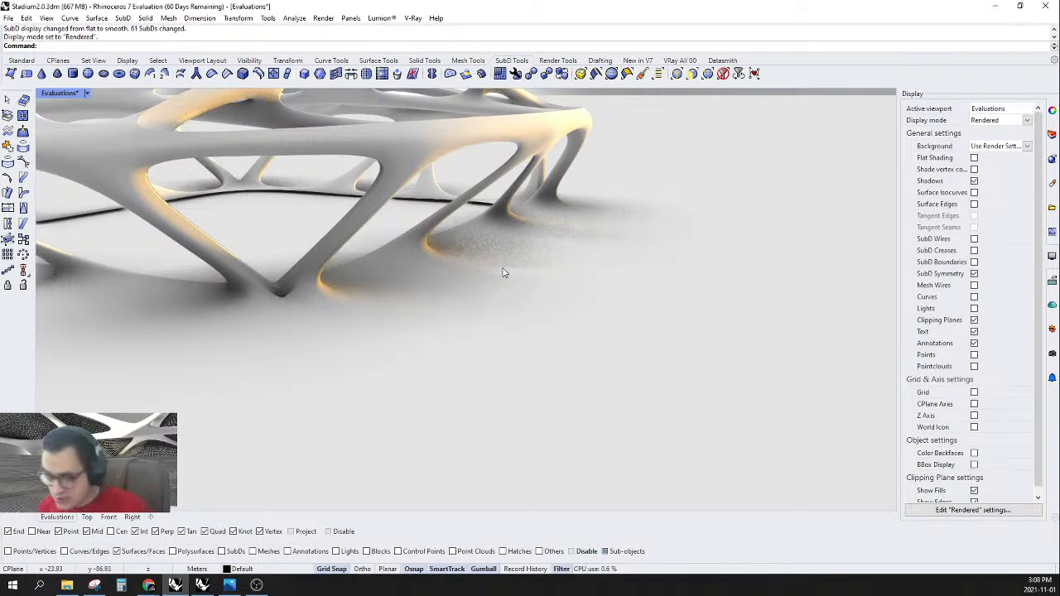
{"action": "right_click_drag", "start_coordinate": [503, 272], "coordinate": [394, 302]}
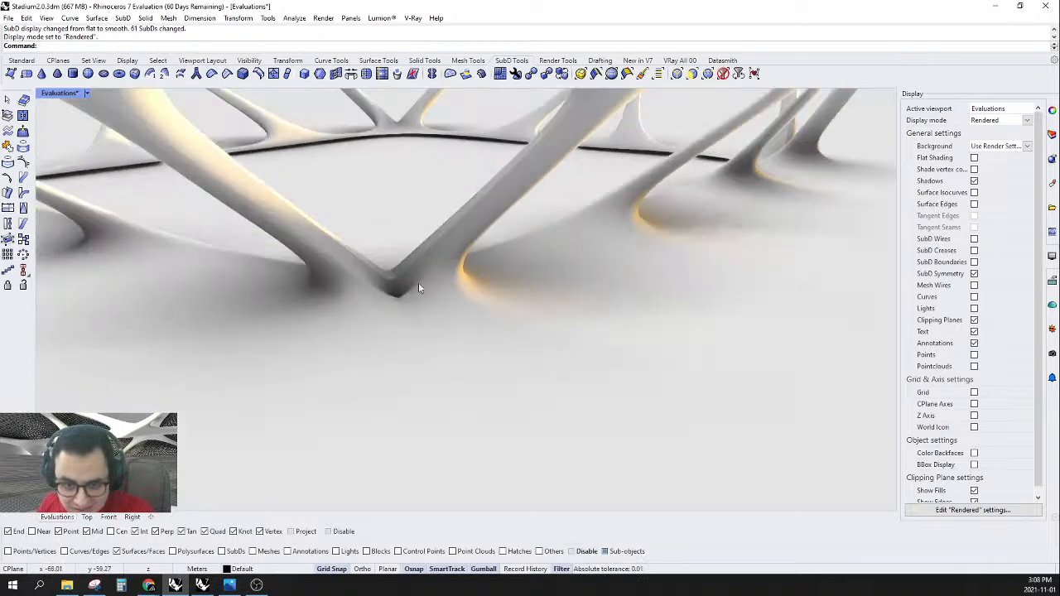
{"action": "right_click_drag", "start_coordinate": [414, 259], "coordinate": [420, 332]}
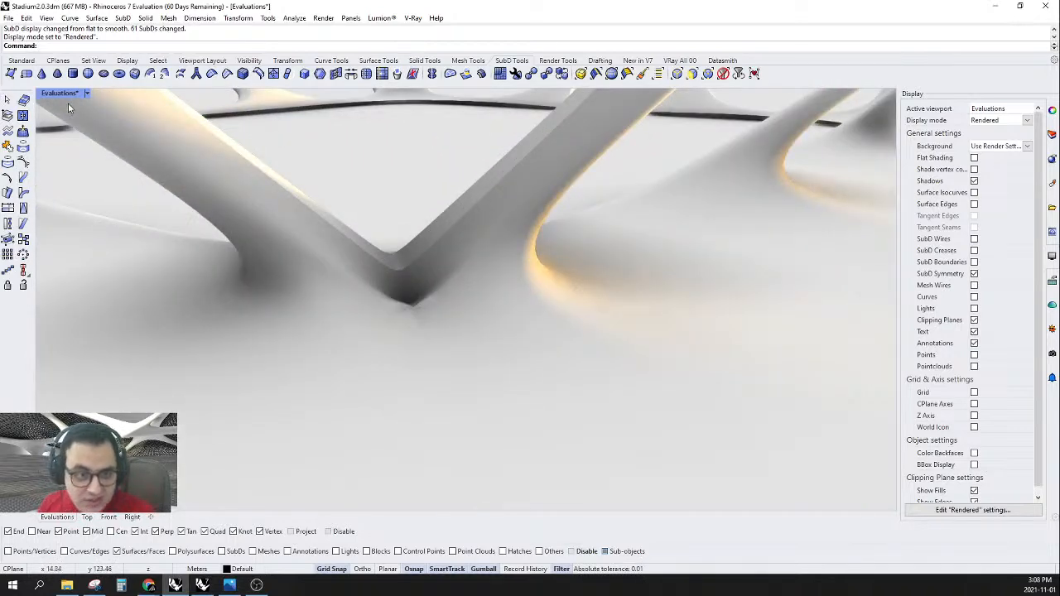
- Switch to Shaded mode and examine the pinched surface where the frame's corner meets the ground sheets
{"action": "left_click", "coordinate": [90, 94]}
{"action": "left_click", "coordinate": [66, 142]}
{"action": "scroll", "coordinate": [427, 307], "scroll_direction": "up", "scroll_amount": 5}
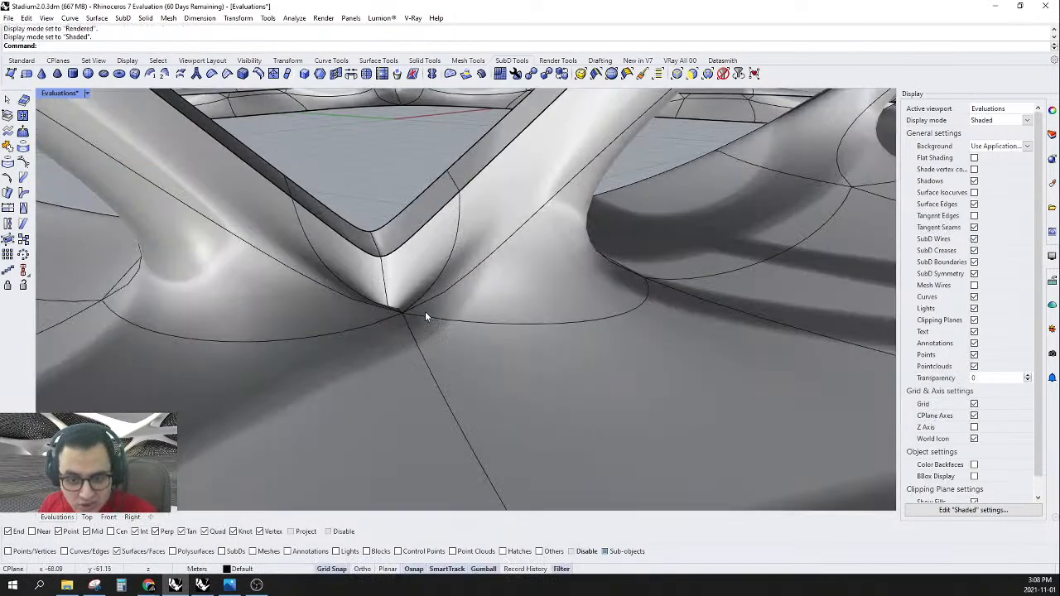
{"action": "scroll", "coordinate": [411, 337], "scroll_direction": "down", "scroll_amount": 4}
{"action": "scroll", "coordinate": [361, 399], "scroll_direction": "up", "scroll_amount": 4}
{"action": "scroll", "coordinate": [349, 451], "scroll_direction": "up", "scroll_amount": 5}
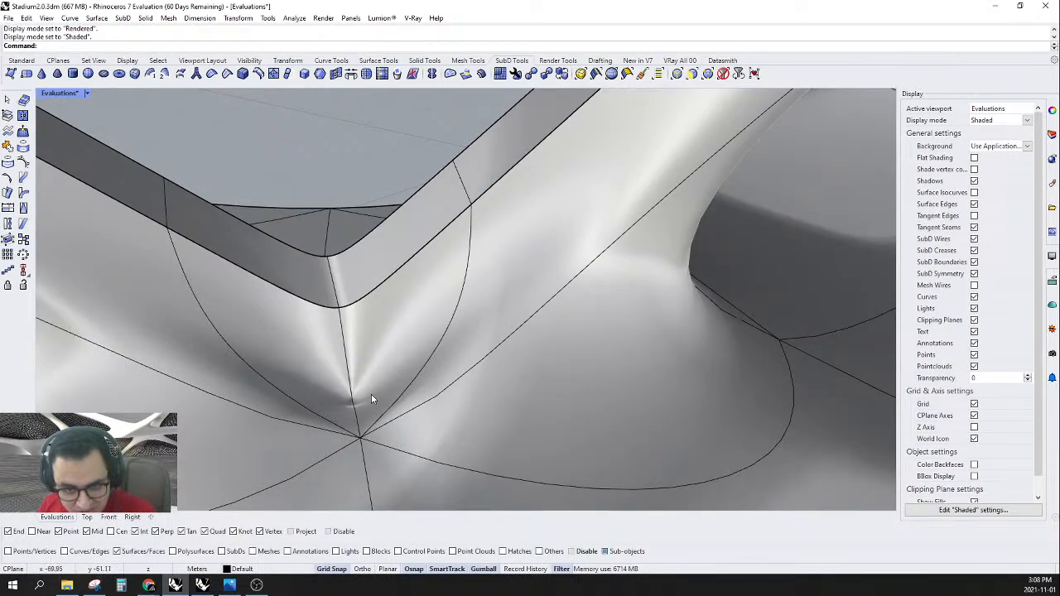
{"action": "scroll", "coordinate": [370, 393], "scroll_direction": "down", "scroll_amount": 5}
{"action": "scroll", "coordinate": [351, 369], "scroll_direction": "down", "scroll_amount": 5}
{"action": "scroll", "coordinate": [349, 300], "scroll_direction": "up", "scroll_amount": 6}
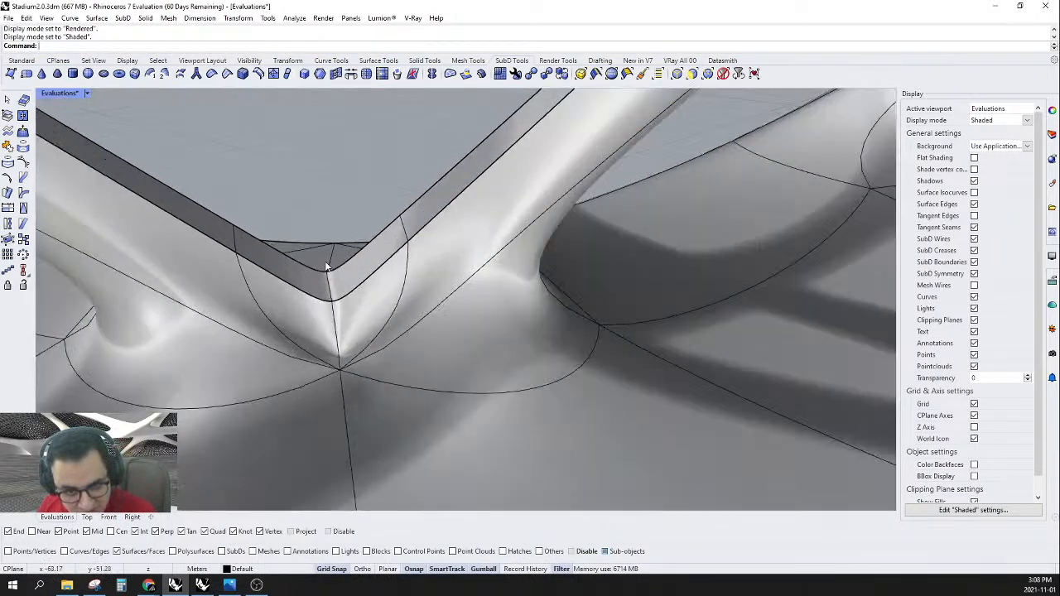
{"action": "scroll", "coordinate": [348, 300], "scroll_direction": "up", "scroll_amount": 2}
{"action": "scroll", "coordinate": [408, 394], "scroll_direction": "up", "scroll_amount": 2}
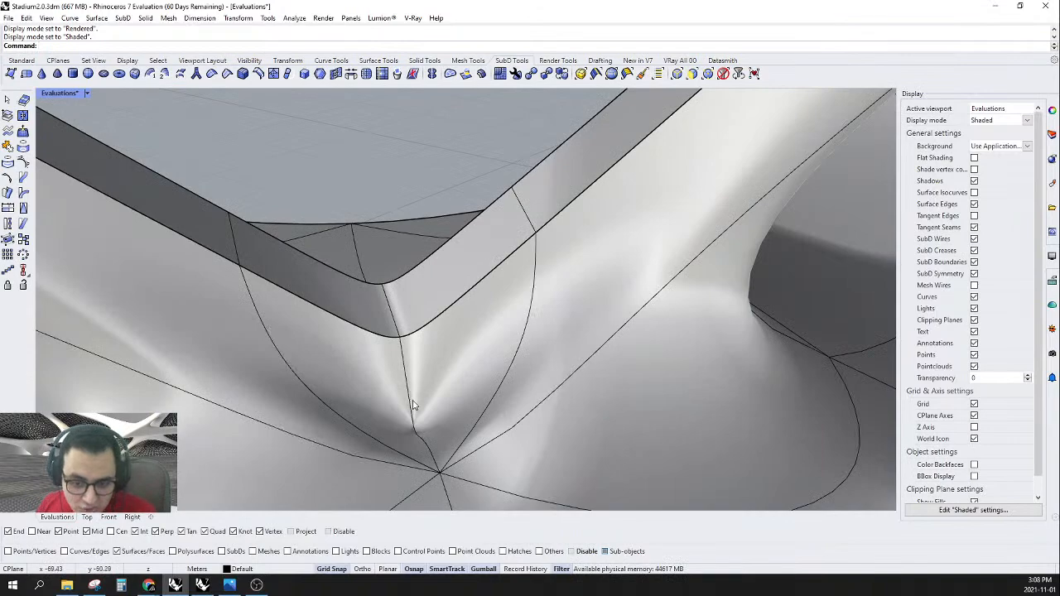
- Switch to flat SubD display and examine the underside of the corner for the stray vertex
{"action": "key", "text": "Tab"}
{"action": "scroll", "coordinate": [424, 368], "scroll_direction": "down", "scroll_amount": 2}
{"action": "scroll", "coordinate": [410, 381], "scroll_direction": "down", "scroll_amount": 4}
{"action": "scroll", "coordinate": [404, 333], "scroll_direction": "up", "scroll_amount": 10}
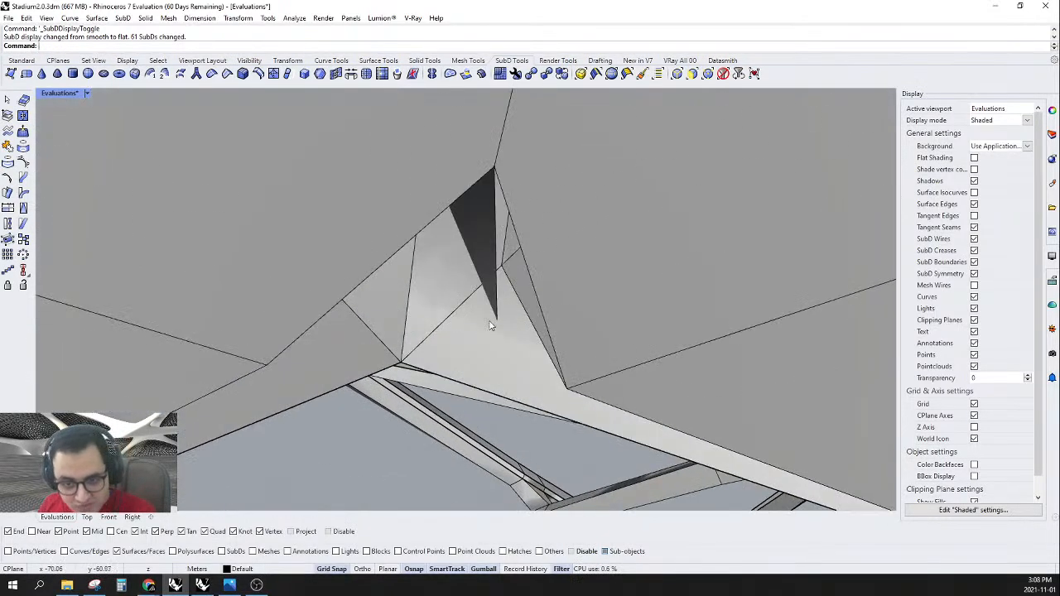
{"action": "left_click", "coordinate": [498, 321]}
{"action": "left_click", "coordinate": [496, 318]}
{"action": "key", "text": "Escape"}
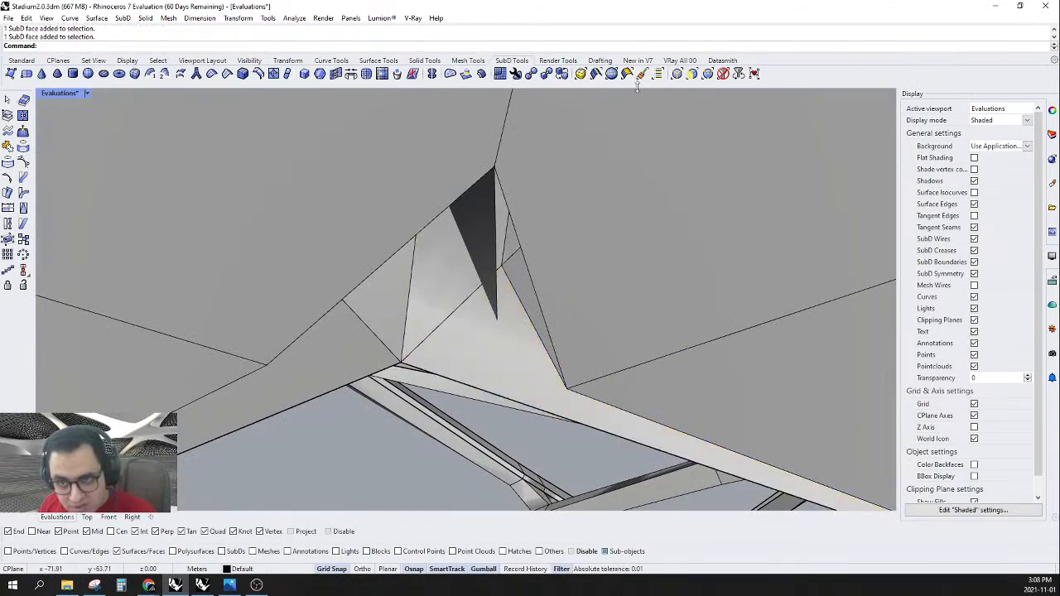
- Restrict selection to vertices and raise the stray vertex beneath the corner vertically to just below the inner beam edge
{"action": "left_click", "coordinate": [707, 73]}
{"action": "left_click", "coordinate": [497, 324]}
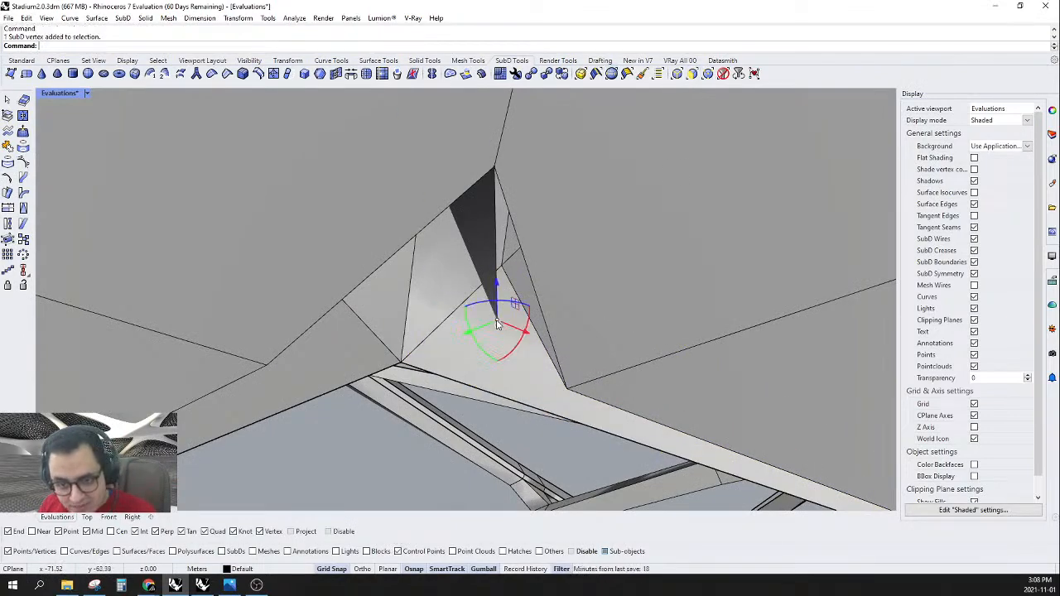
{"action": "right_click_drag", "start_coordinate": [496, 325], "coordinate": [507, 273]}
{"action": "scroll", "coordinate": [516, 213], "scroll_direction": "down", "scroll_amount": 5}
{"action": "right_click_drag", "start_coordinate": [517, 212], "coordinate": [502, 435]}
{"action": "scroll", "coordinate": [521, 359], "scroll_direction": "up", "scroll_amount": 4}
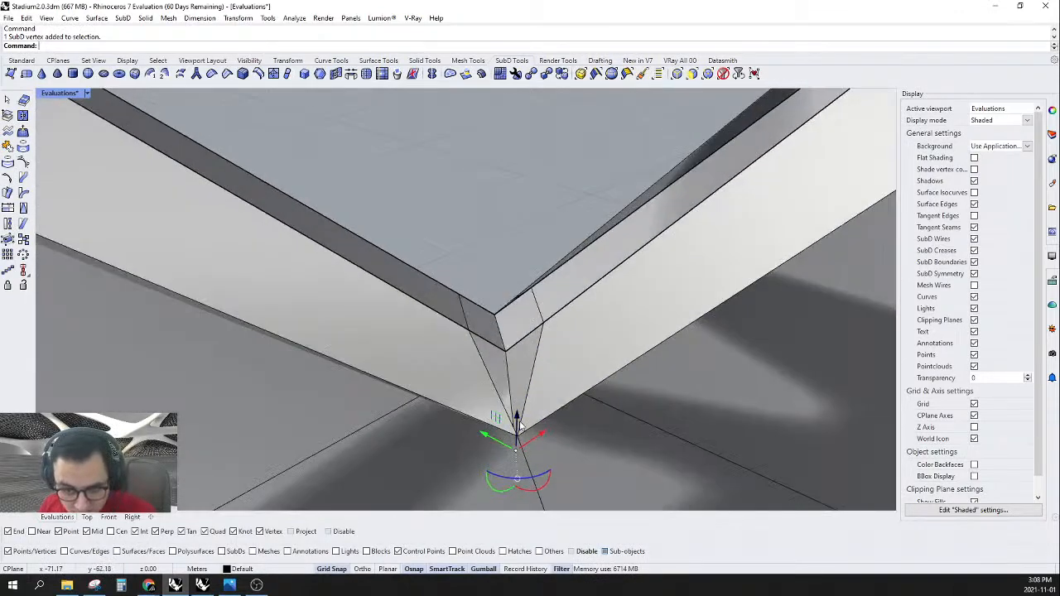
{"action": "left_click_drag", "start_coordinate": [516, 419], "coordinate": [521, 351]}
{"action": "right_click_drag", "start_coordinate": [521, 351], "coordinate": [467, 470]}
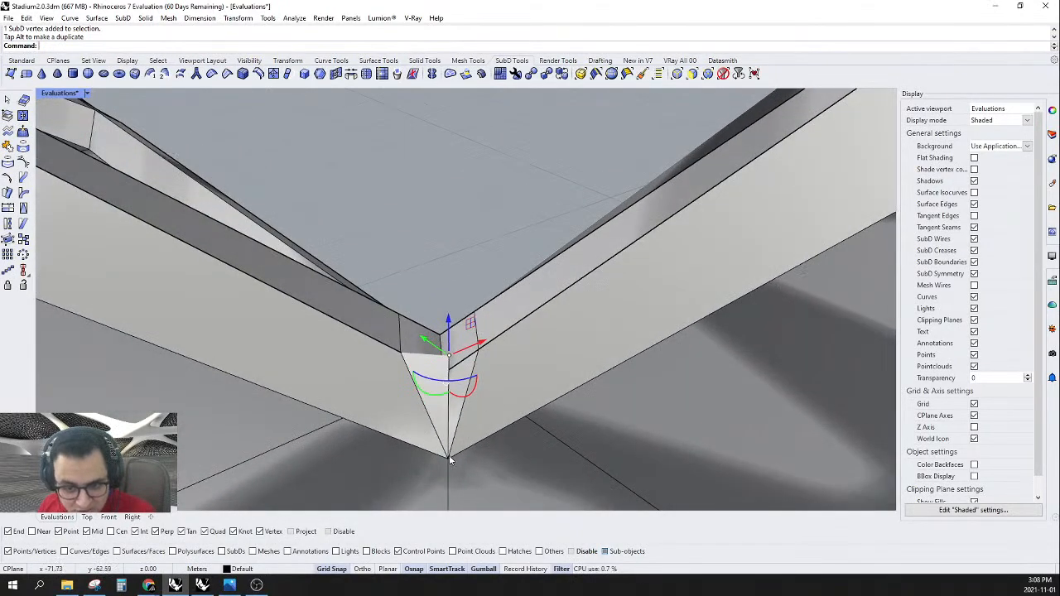
- Stitch the raised vertex to the sheets' shared corner vertex and check the corner in smooth SubD display
{"action": "left_click", "coordinate": [449, 457], "text": "shift"}
{"action": "left_click", "coordinate": [335, 73]}
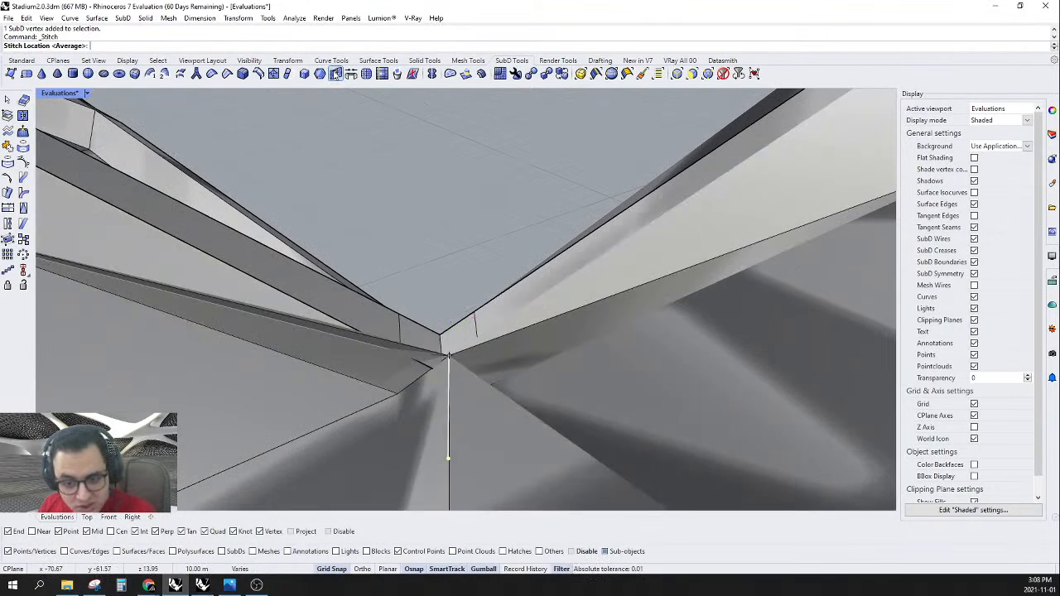
{"action": "right_click_drag", "start_coordinate": [366, 99], "coordinate": [491, 339]}
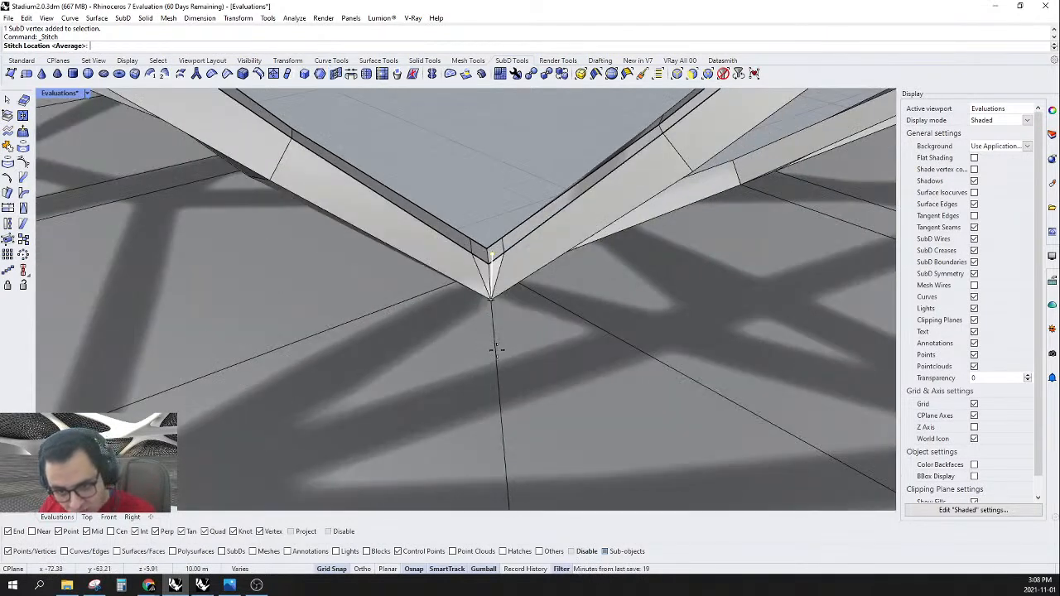
{"action": "key", "text": "Return"}
{"action": "key", "text": "Tab"}
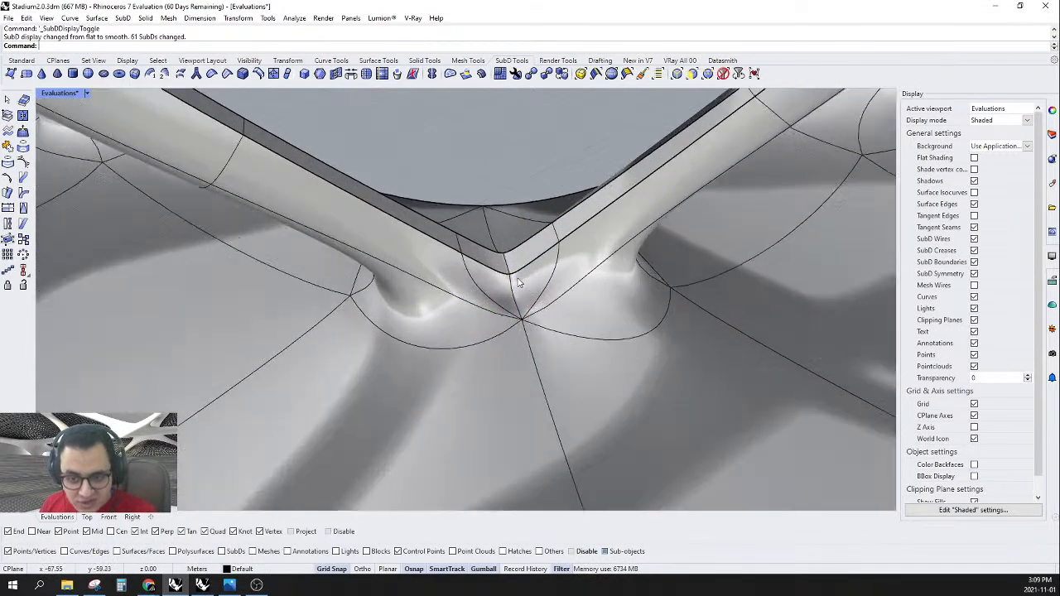
{"action": "scroll", "coordinate": [518, 282], "scroll_direction": "up", "scroll_amount": 2}
{"action": "right_click_drag", "start_coordinate": [523, 262], "coordinate": [535, 238]}
{"action": "right_click_drag", "start_coordinate": [388, 246], "coordinate": [410, 315]}
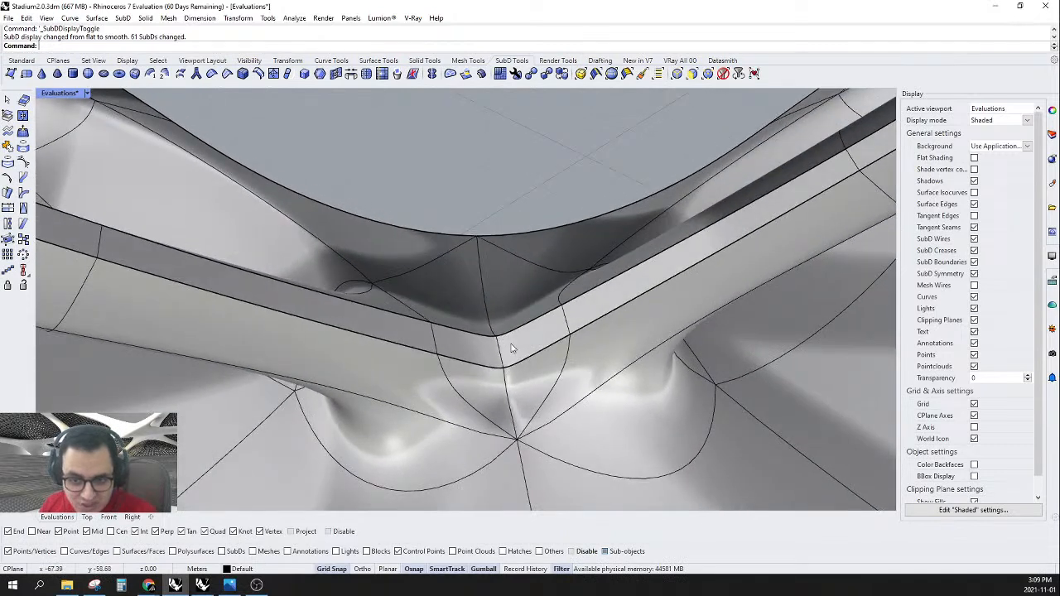
{"action": "left_click", "coordinate": [569, 338]}
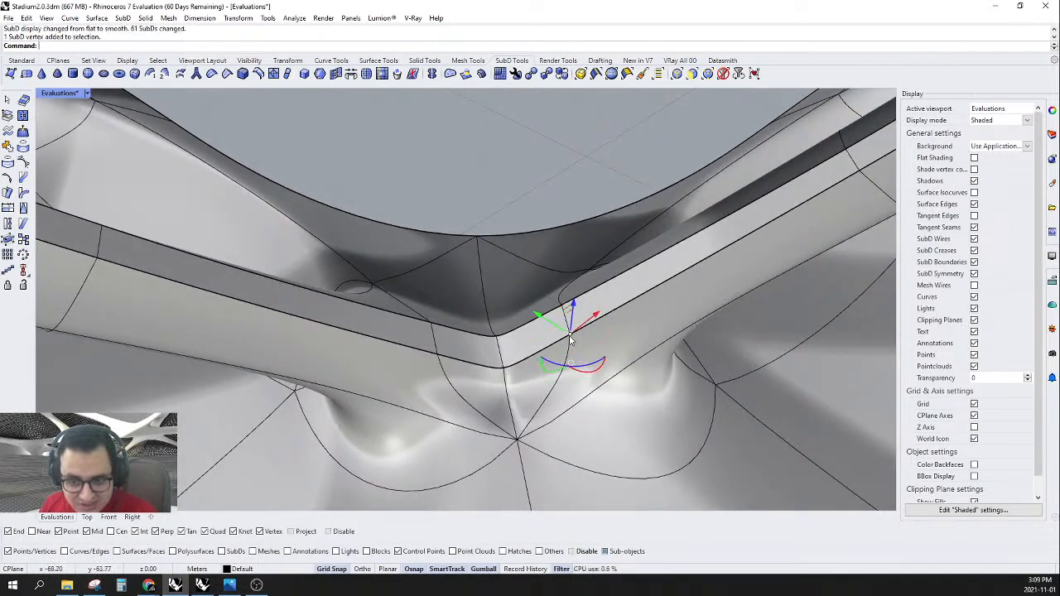
{"action": "left_click", "coordinate": [505, 370], "text": "shift"}
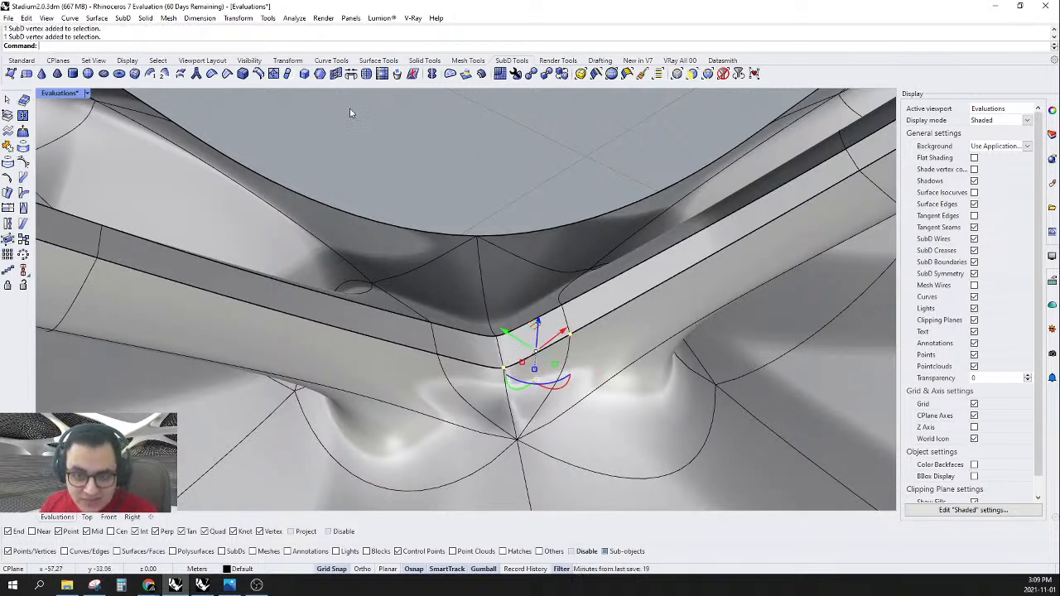
{"action": "key", "text": "Escape"}
- Stitch the short edge on the beam's inner face to the neighbouring corner edge and switch to flat SubD display
{"action": "left_click", "coordinate": [568, 329]}
{"action": "left_click", "coordinate": [501, 352], "text": "shift"}
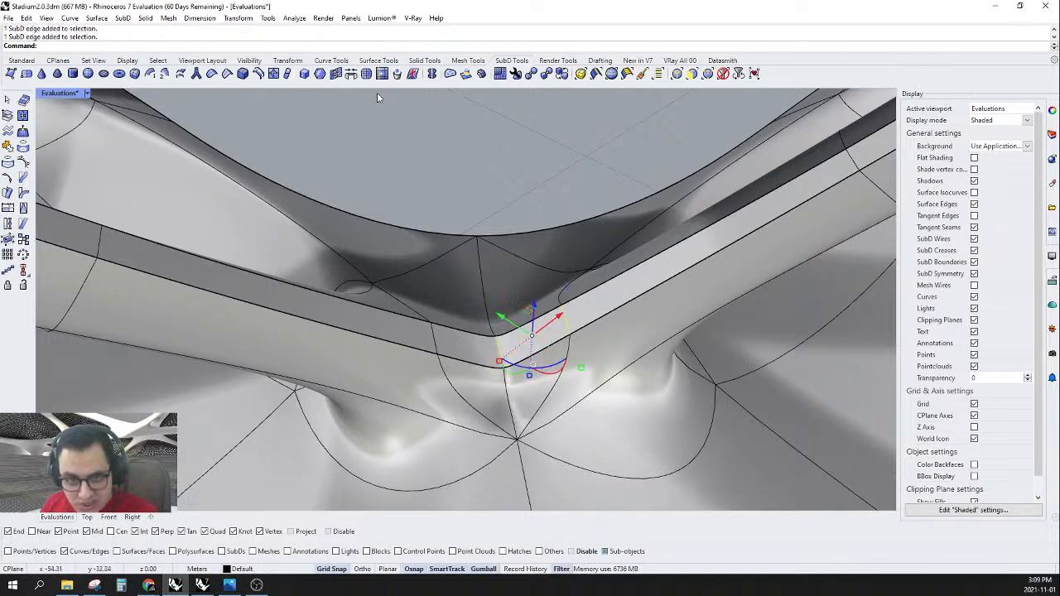
{"action": "left_click", "coordinate": [335, 73]}
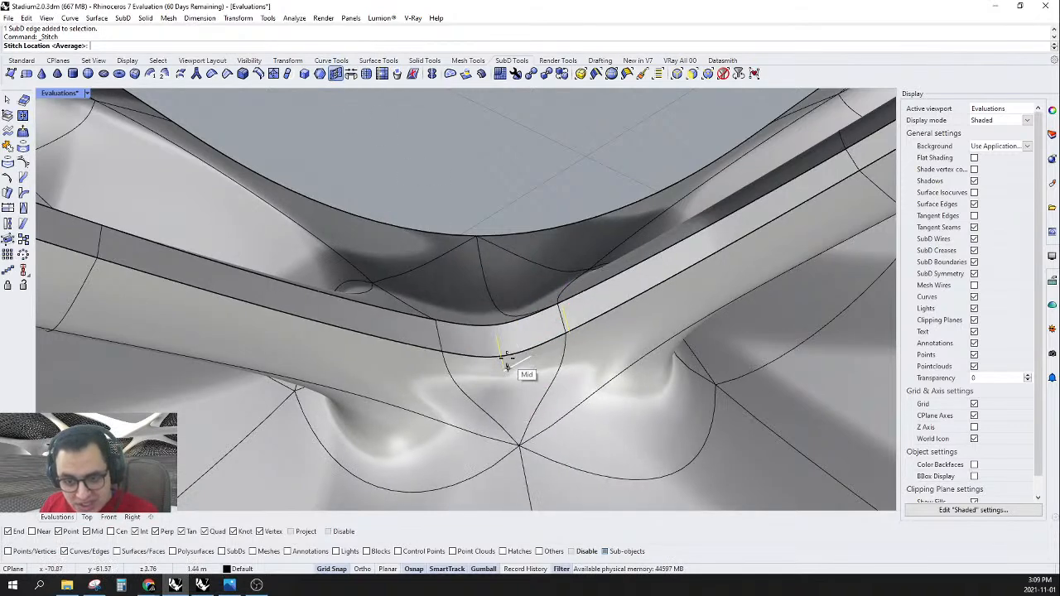
{"action": "scroll", "coordinate": [492, 372], "scroll_direction": "up", "scroll_amount": 5}
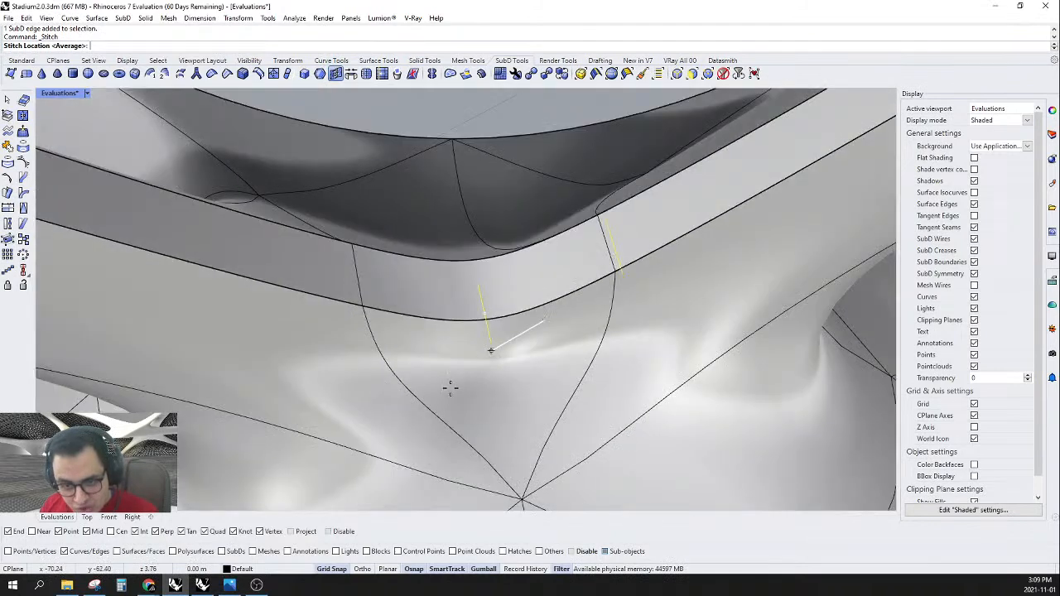
{"action": "key", "text": "Return"}
{"action": "key", "text": "Tab"}
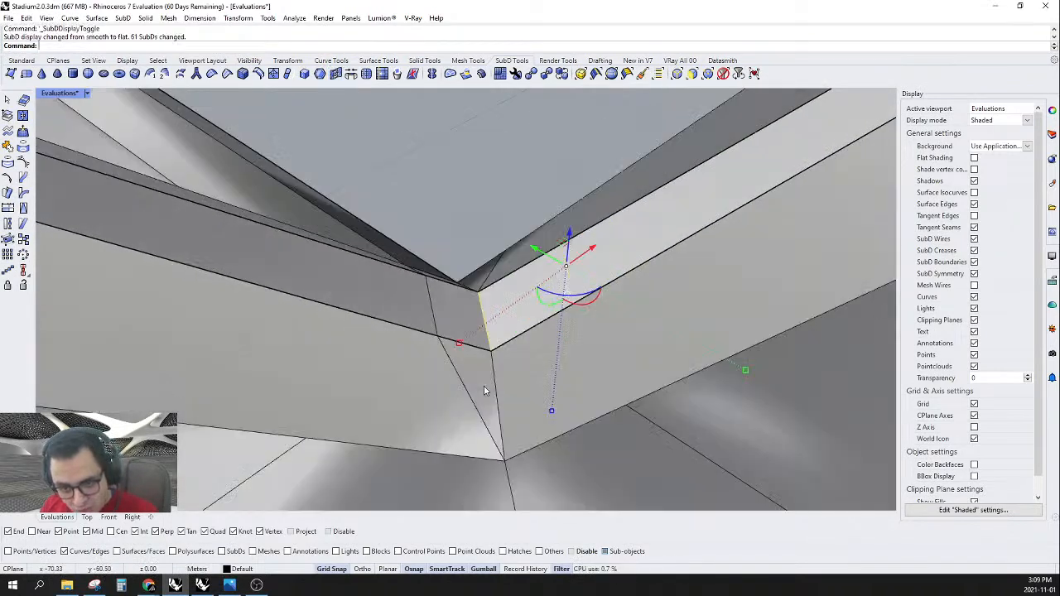
- Stitch the opposite beam's short edge onto the same corner edge and return to smooth SubD display
{"action": "left_click", "coordinate": [440, 315], "text": "ctrl+shift"}
{"action": "left_click", "coordinate": [491, 332], "text": "ctrl+shift"}
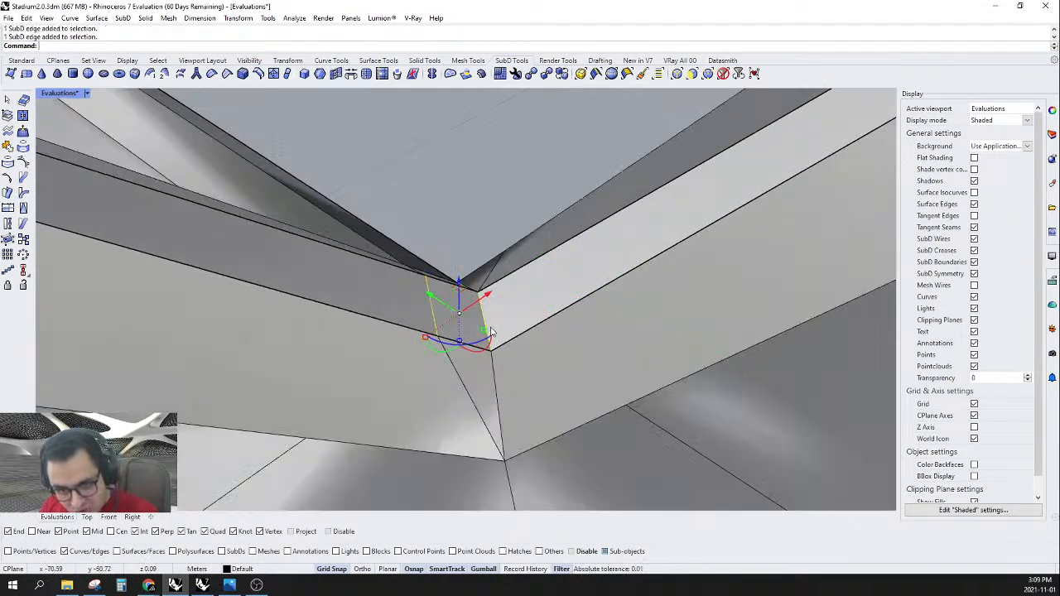
{"action": "left_click", "coordinate": [338, 74]}
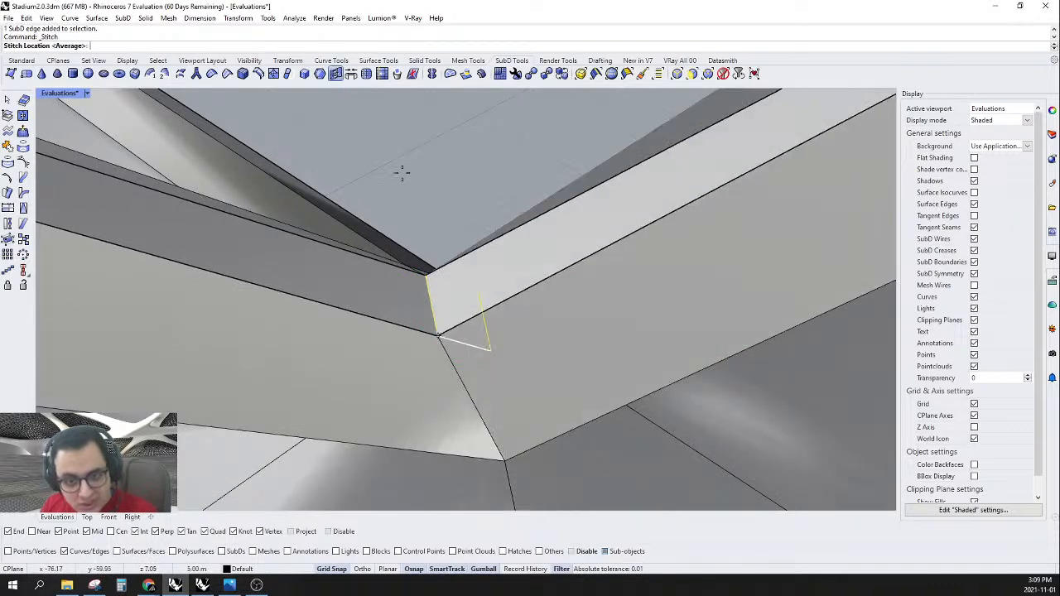
{"action": "left_click", "coordinate": [491, 352]}
{"action": "key", "text": "Tab"}
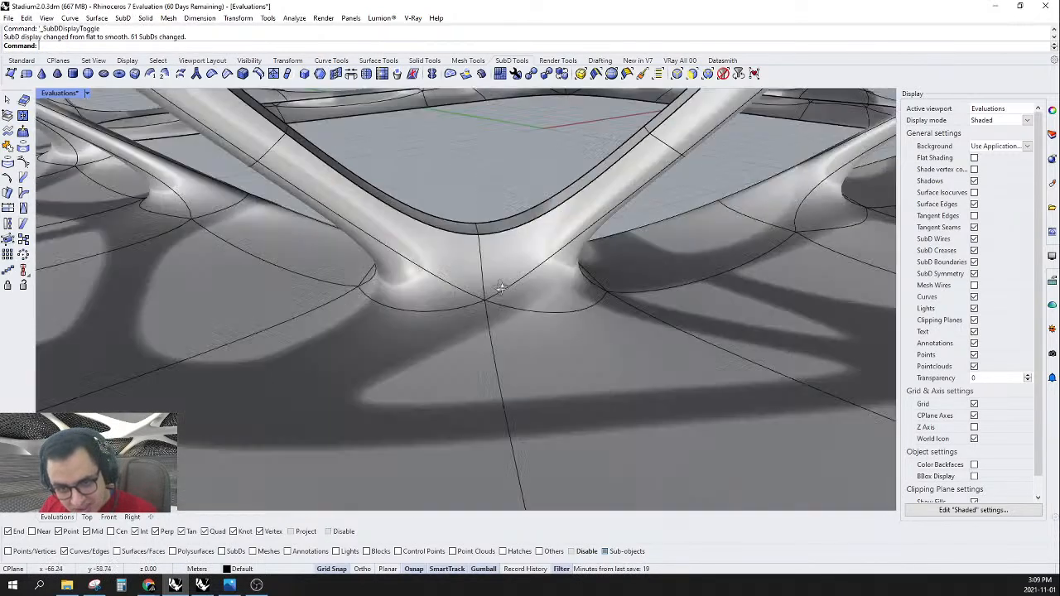
- Delete the two SubD faces filling the centre of the corner joint on its opposite side
{"action": "scroll", "coordinate": [501, 288], "scroll_direction": "down", "scroll_amount": 6}
{"action": "right_click_drag", "start_coordinate": [478, 326], "coordinate": [595, 326]}
{"action": "scroll", "coordinate": [537, 241], "scroll_direction": "up", "scroll_amount": 6}
{"action": "right_click_drag", "start_coordinate": [537, 241], "coordinate": [494, 276]}
{"action": "scroll", "coordinate": [495, 277], "scroll_direction": "up", "scroll_amount": 7}
{"action": "scroll", "coordinate": [501, 282], "scroll_direction": "down", "scroll_amount": 6}
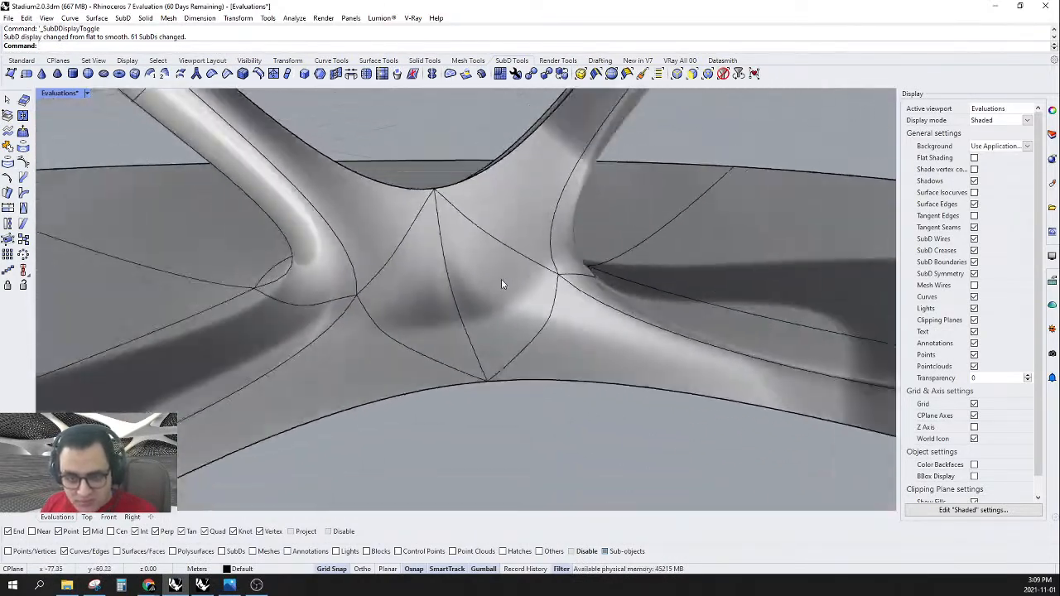
{"action": "scroll", "coordinate": [526, 280], "scroll_direction": "up", "scroll_amount": 6}
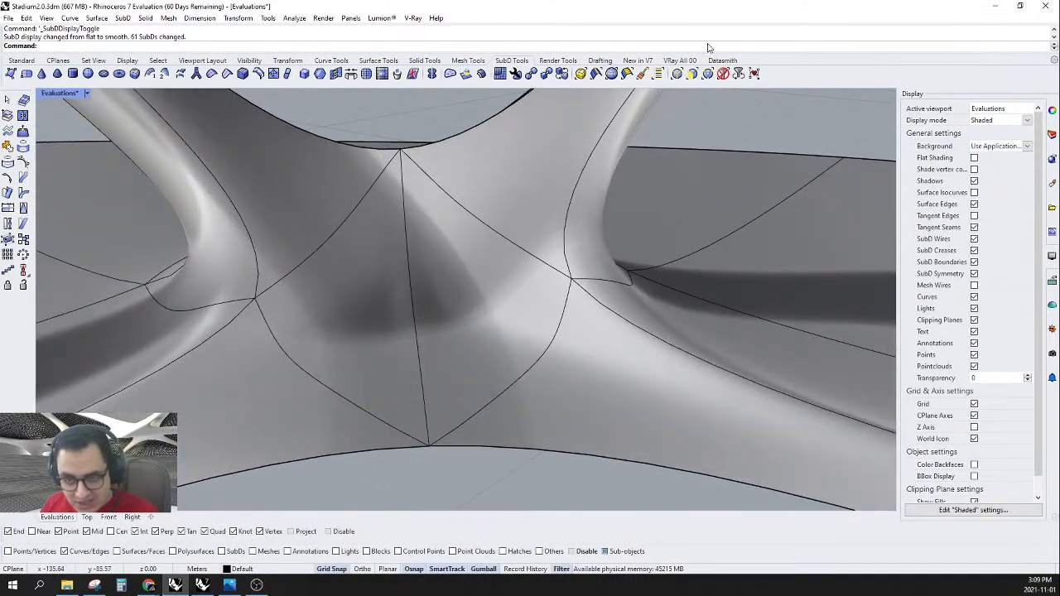
{"action": "left_click", "coordinate": [538, 279], "text": "ctrl+shift"}
{"action": "left_click", "coordinate": [392, 316], "text": "ctrl+shift"}
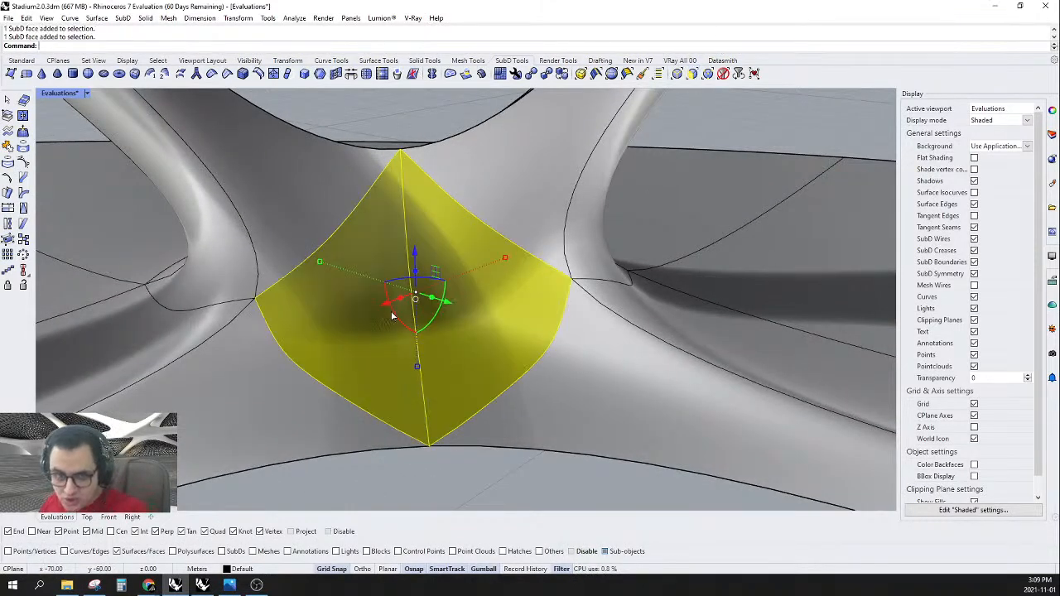
{"action": "key", "text": "Delete"}
- In flat SubD display, stitch the two opposite vertices across the deleted faces' opening at their average location, then restore smooth display
{"action": "mouse_move", "coordinate": [407, 324]}
{"action": "right_mouse_down"}
{"action": "mouse_move", "coordinate": [428, 326]}
{"action": "mouse_move", "coordinate": [425, 315]}
{"action": "right_mouse_up"}
{"action": "key", "text": "Tab"}
{"action": "scroll", "coordinate": [454, 286], "scroll_direction": "up", "scroll_amount": 4}
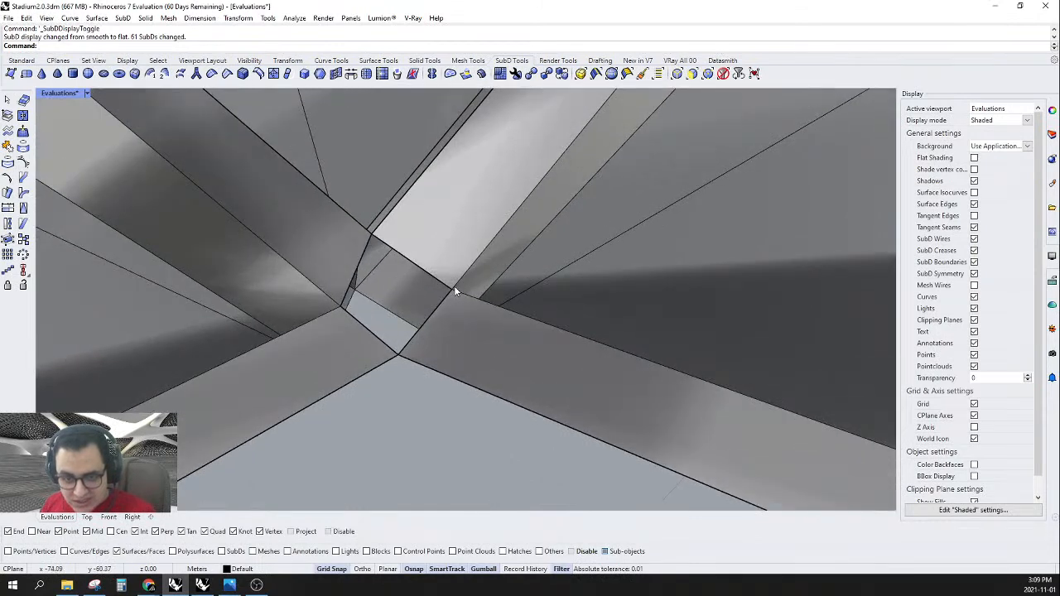
{"action": "left_click", "coordinate": [454, 287]}
{"action": "key", "text": "Escape"}
{"action": "left_click", "coordinate": [708, 73]}
{"action": "scroll", "coordinate": [472, 293], "scroll_direction": "up", "scroll_amount": 5}
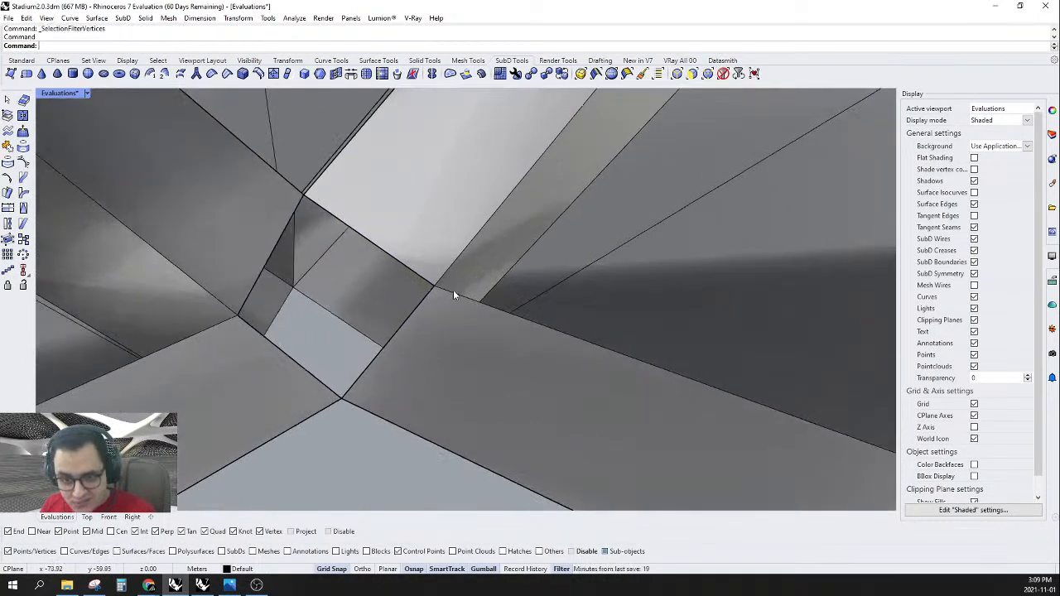
{"action": "left_click", "coordinate": [434, 289]}
{"action": "left_click", "coordinate": [238, 316], "text": "shift"}
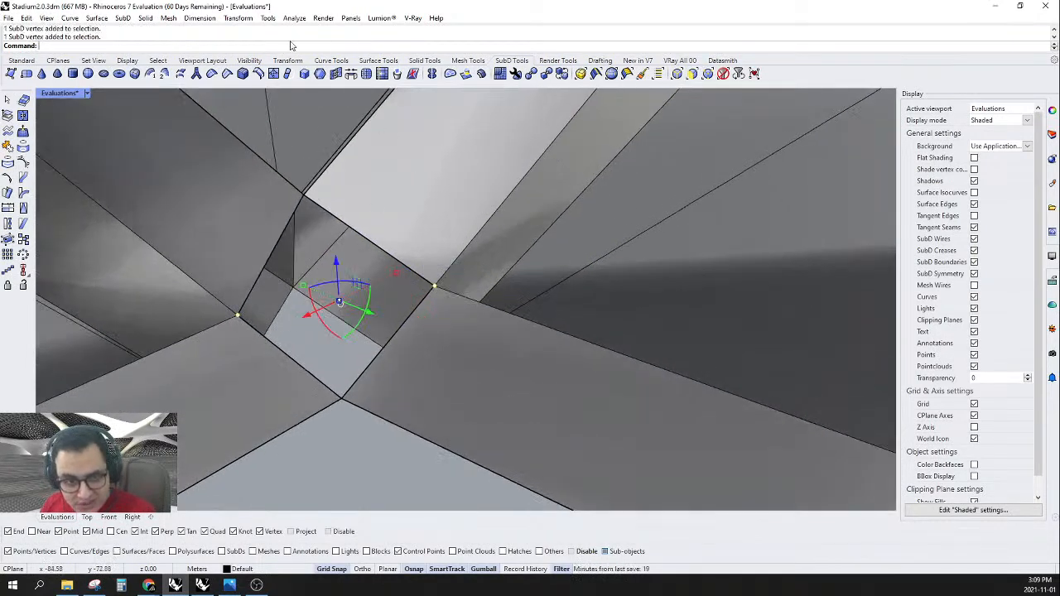
{"action": "left_click", "coordinate": [336, 75]}
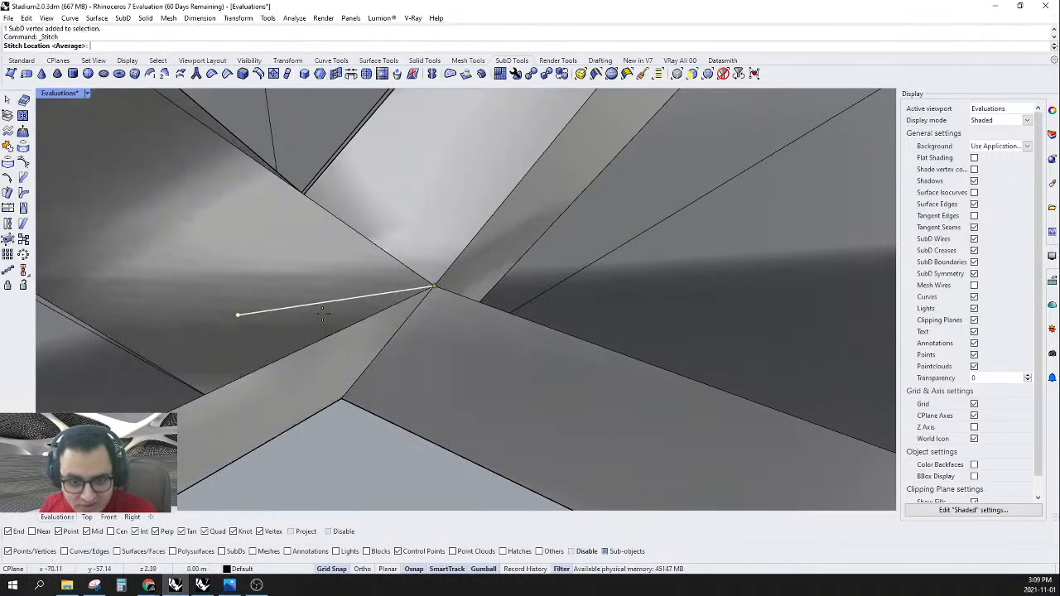
{"action": "key", "text": "Return"}
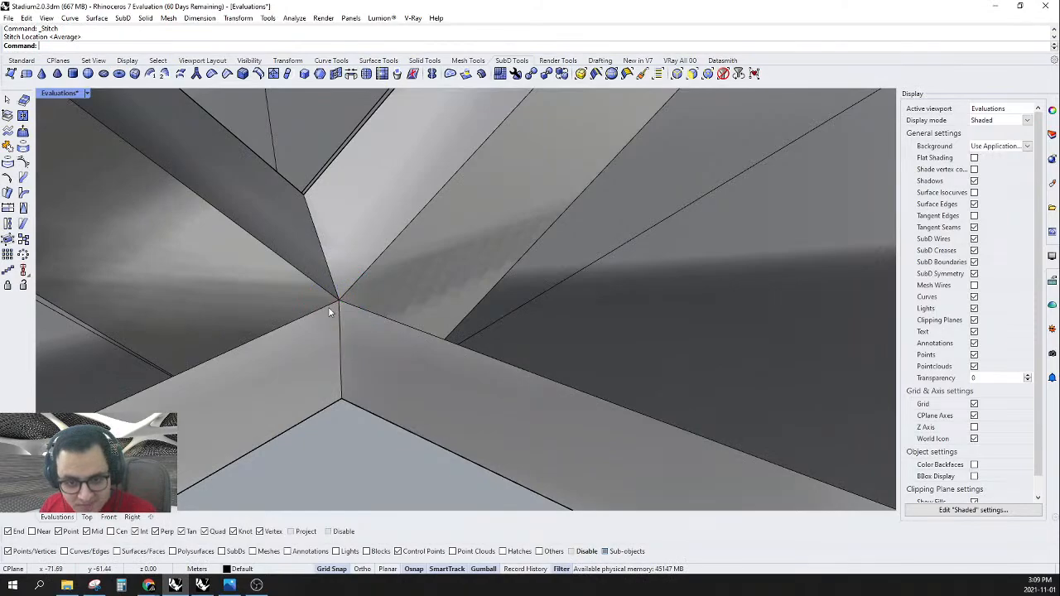
{"action": "key", "text": "Tab"}
- Remove the creases from the two sharp vertices at the corner joint and check the smoothed surface
{"action": "right_click_drag", "start_coordinate": [353, 263], "coordinate": [472, 449]}
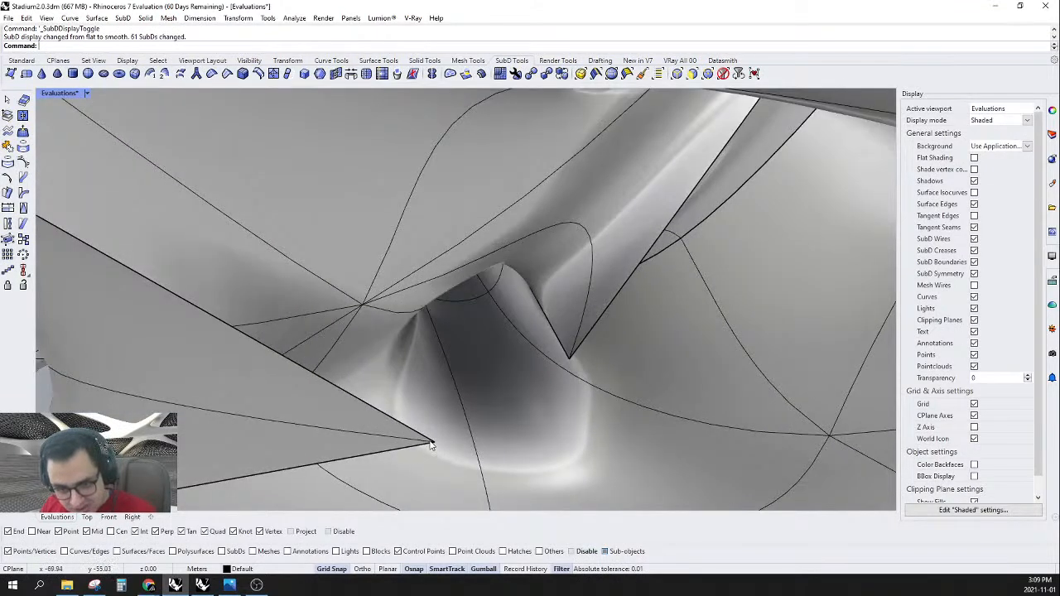
{"action": "left_click", "coordinate": [707, 75]}
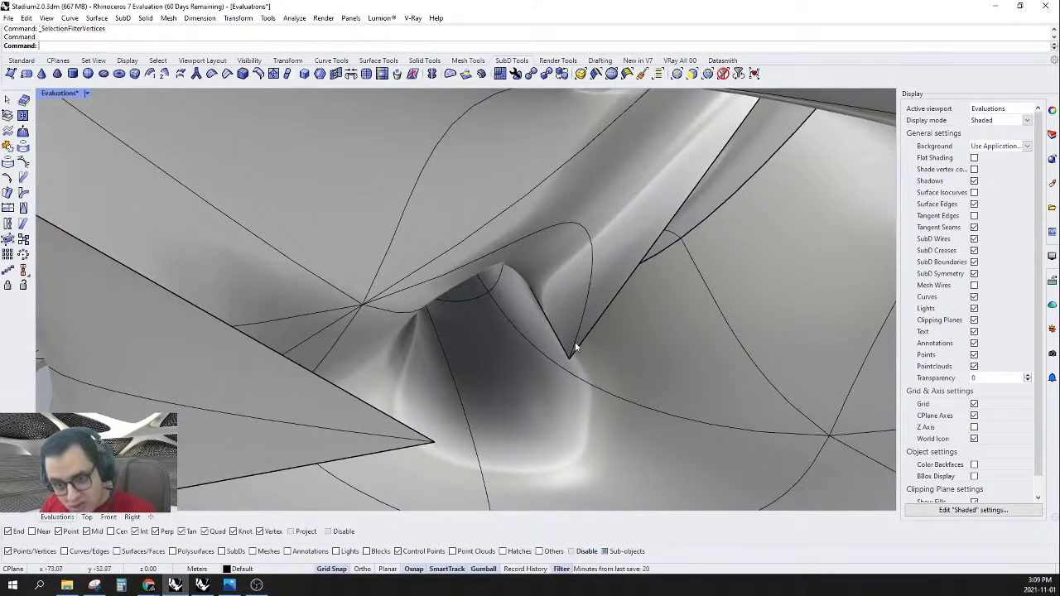
{"action": "left_click", "coordinate": [570, 359]}
{"action": "left_click", "coordinate": [432, 443], "text": "shift"}
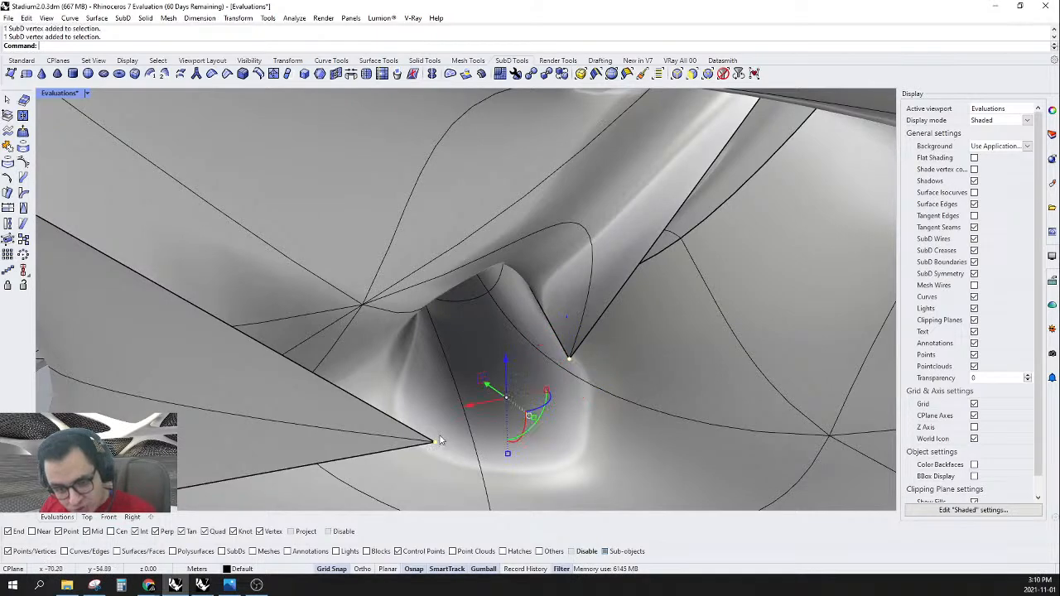
{"action": "left_click", "coordinate": [228, 74]}
{"action": "right_click_drag", "start_coordinate": [655, 313], "coordinate": [571, 257]}
{"action": "scroll", "coordinate": [442, 333], "scroll_direction": "down", "scroll_amount": 6}
{"action": "scroll", "coordinate": [701, 333], "scroll_direction": "up", "scroll_amount": 4}
{"action": "scroll", "coordinate": [417, 302], "scroll_direction": "down", "scroll_amount": 4}
{"action": "scroll", "coordinate": [570, 252], "scroll_direction": "up", "scroll_amount": 6}
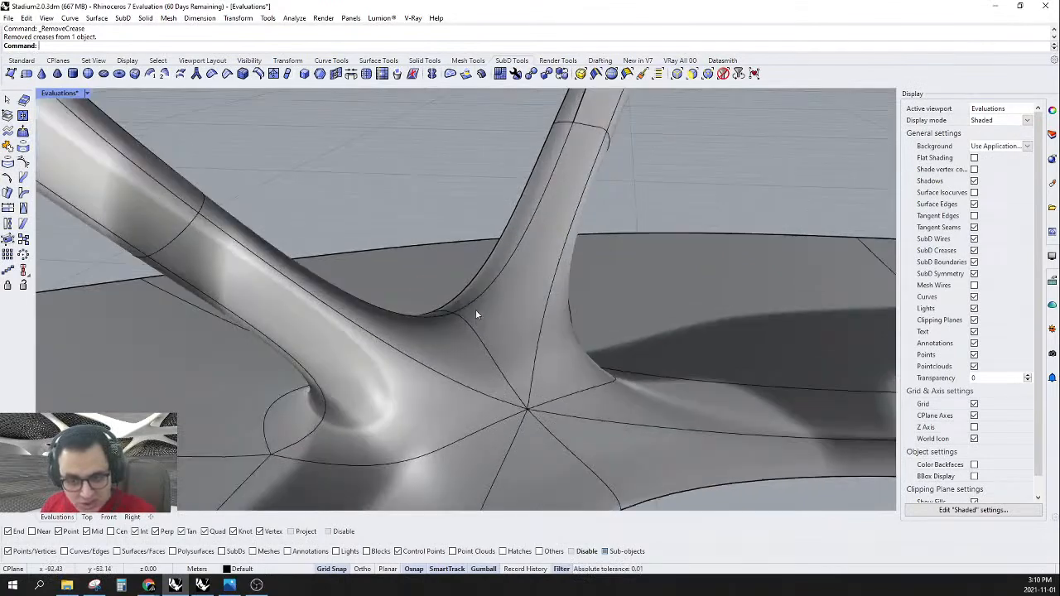
- Crease the two edges along the rim of the triangular opening above the corner joint
{"action": "scroll", "coordinate": [458, 315], "scroll_direction": "down", "scroll_amount": 7}
{"action": "right_click_drag", "start_coordinate": [457, 315], "coordinate": [513, 319]}
{"action": "scroll", "coordinate": [513, 318], "scroll_direction": "up", "scroll_amount": 7}
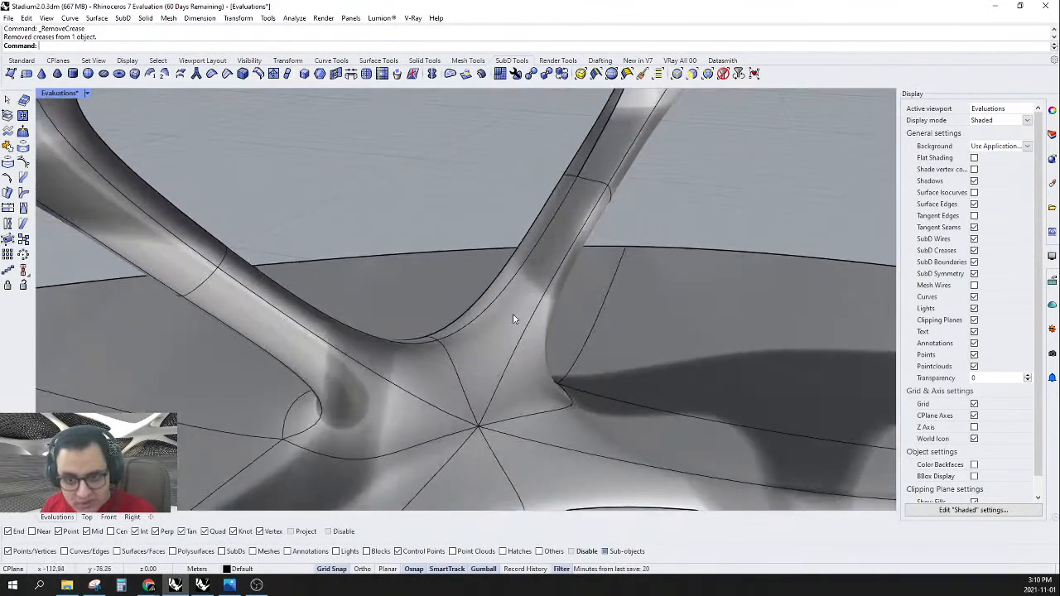
{"action": "left_click", "coordinate": [525, 266]}
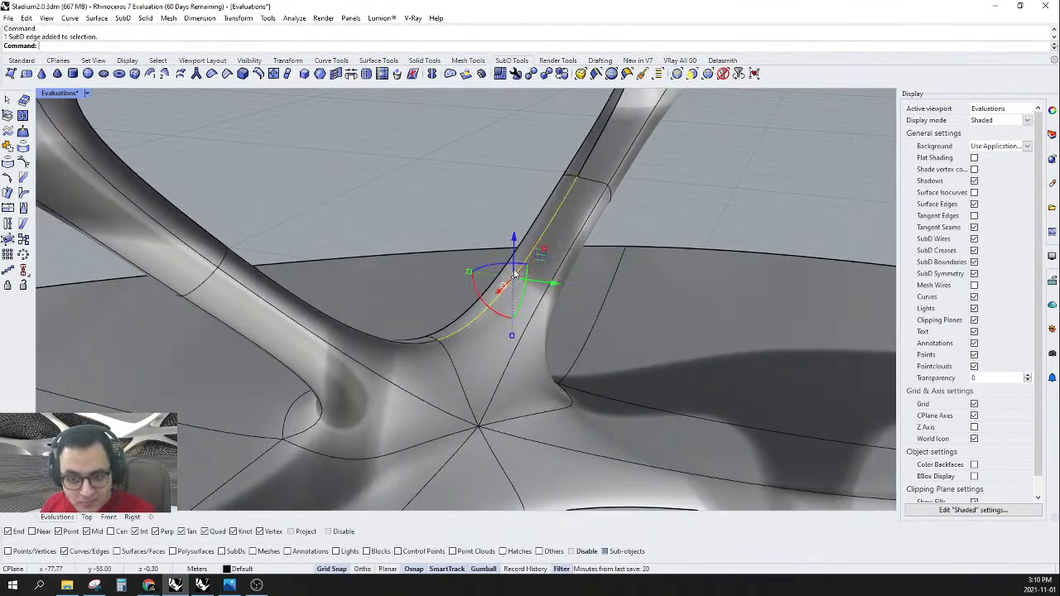
{"action": "left_click", "coordinate": [418, 344], "text": "shift"}
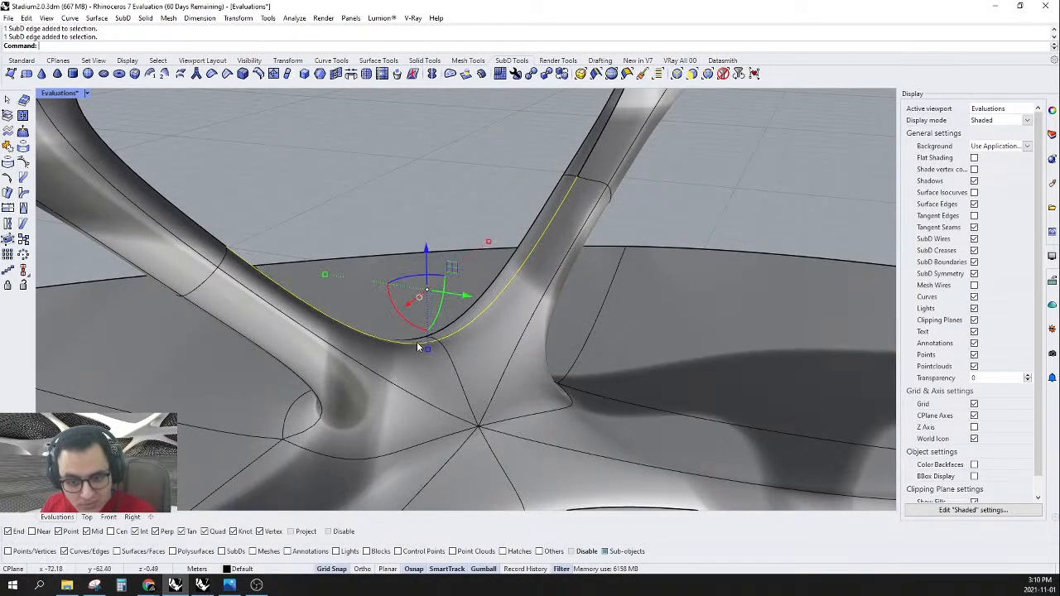
{"action": "left_click", "coordinate": [227, 74]}
{"action": "right_click_drag", "start_coordinate": [407, 202], "coordinate": [568, 208]}
{"action": "scroll", "coordinate": [567, 209], "scroll_direction": "down", "scroll_amount": 3}
{"action": "right_click_drag", "start_coordinate": [530, 276], "coordinate": [520, 241]}
{"action": "scroll", "coordinate": [489, 317], "scroll_direction": "down", "scroll_amount": 3}
{"action": "right_click_drag", "start_coordinate": [489, 317], "coordinate": [482, 337]}
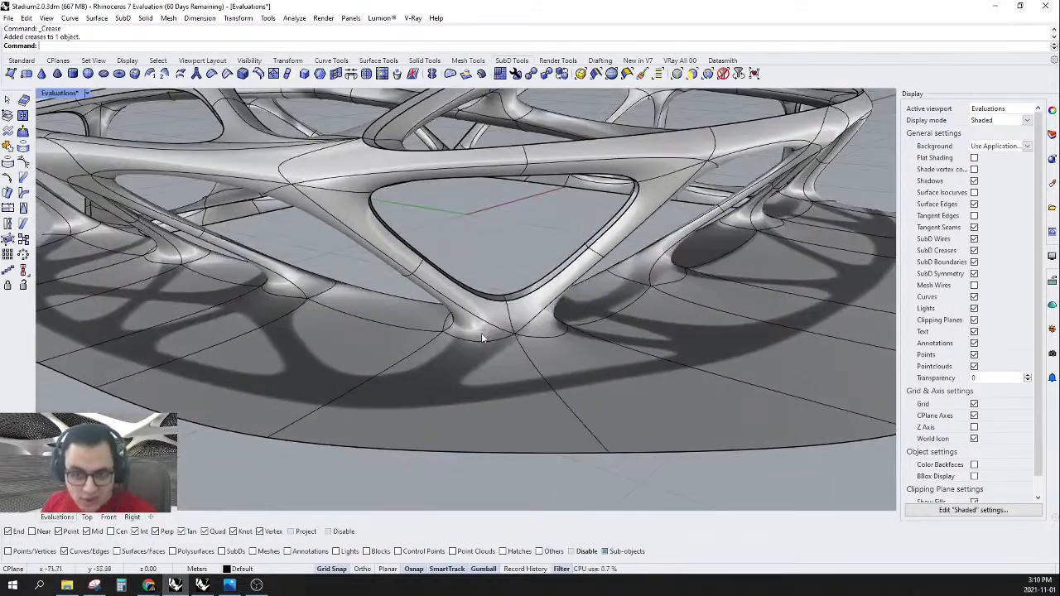
- Switch to Rendered mode and examine how the stadium frame blends into the ground
{"action": "left_click", "coordinate": [84, 94]}
{"action": "left_click", "coordinate": [86, 154]}
{"action": "right_click_drag", "start_coordinate": [619, 444], "coordinate": [656, 228]}
{"action": "right_click_drag", "start_coordinate": [354, 398], "coordinate": [605, 336]}
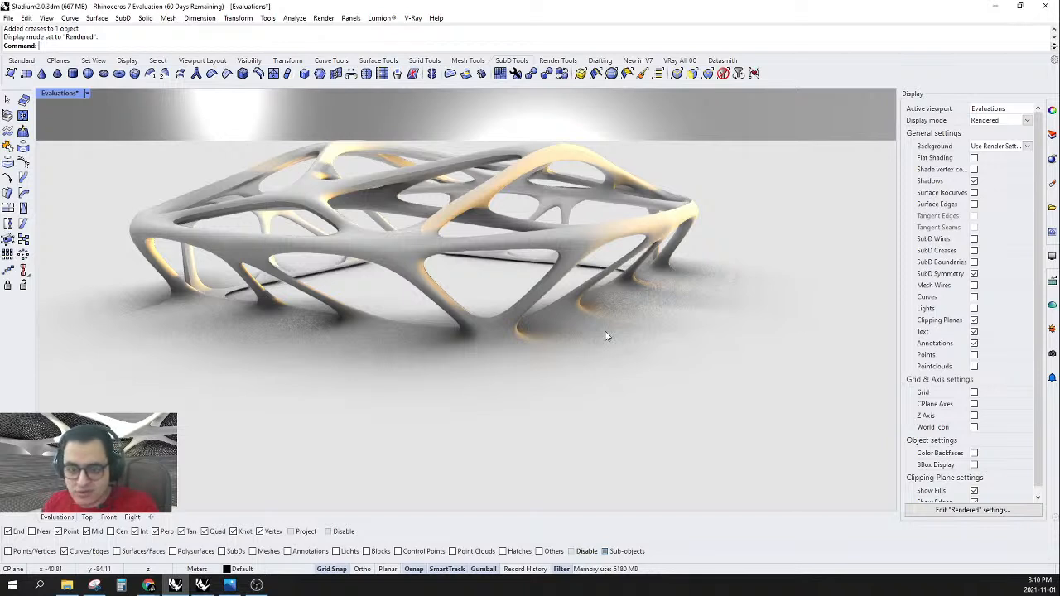
- Return to Shaded mode and examine the whole frame and ground sheets from several angles
{"action": "left_click", "coordinate": [88, 93]}
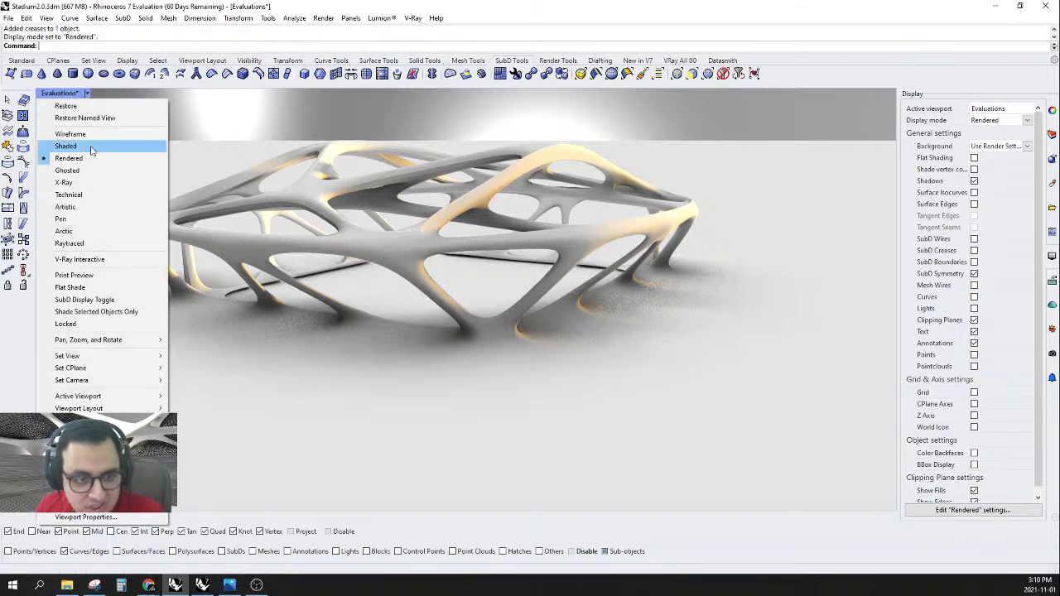
{"action": "left_click", "coordinate": [92, 147]}
{"action": "mouse_move", "coordinate": [453, 268]}
{"action": "right_mouse_down"}
{"action": "mouse_move", "coordinate": [550, 361]}
{"action": "mouse_move", "coordinate": [663, 329]}
{"action": "right_mouse_up"}
{"action": "scroll", "coordinate": [501, 324], "scroll_direction": "down", "scroll_amount": 5}
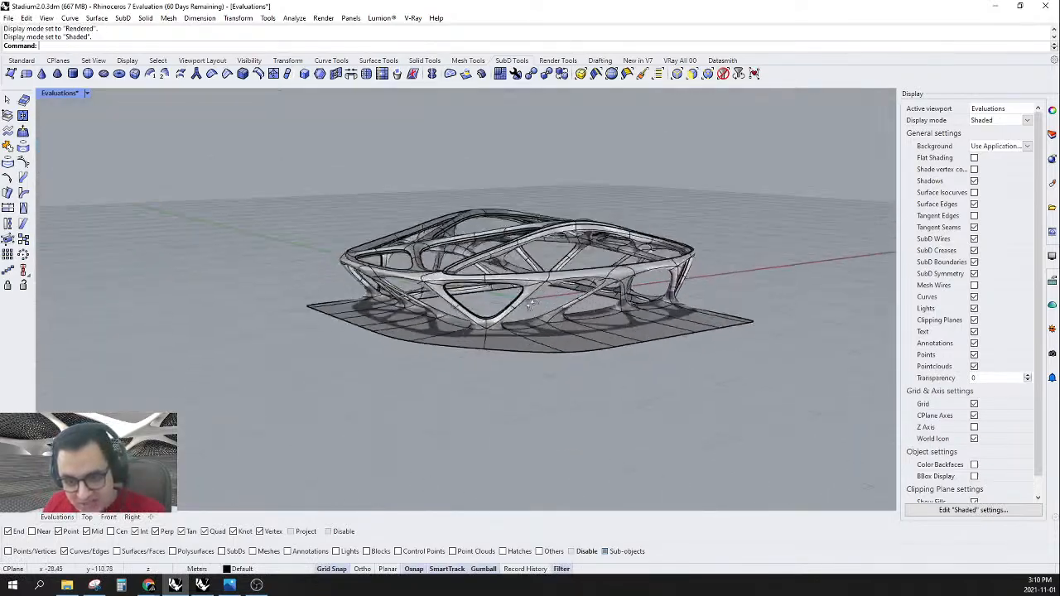
{"action": "scroll", "coordinate": [663, 330], "scroll_direction": "up", "scroll_amount": 5}
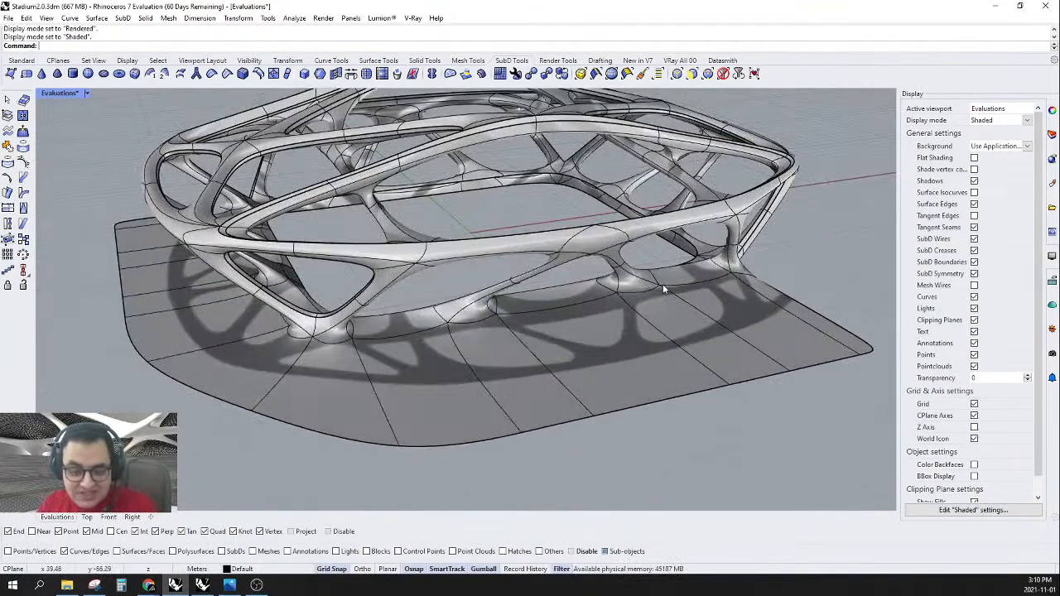
{"action": "right_click_drag", "start_coordinate": [662, 286], "coordinate": [402, 442]}
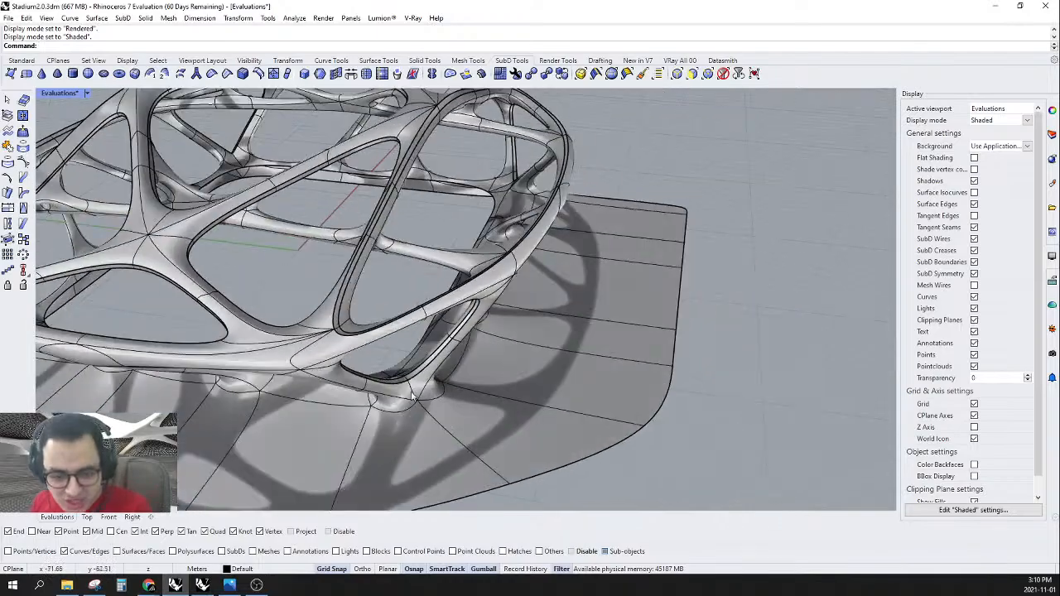
{"action": "right_click_drag", "start_coordinate": [442, 380], "coordinate": [397, 388]}
{"action": "right_click_drag", "start_coordinate": [482, 338], "coordinate": [624, 363]}
- In flat display with selection filters cleared, reflect the stadium SubD about the vertical Y-direction plane through the ground sheet edge's midpoint, keeping the current orientation
{"action": "key", "text": "Tab"}
{"action": "right_click_drag", "start_coordinate": [563, 317], "coordinate": [596, 307]}
{"action": "left_click", "coordinate": [723, 75]}
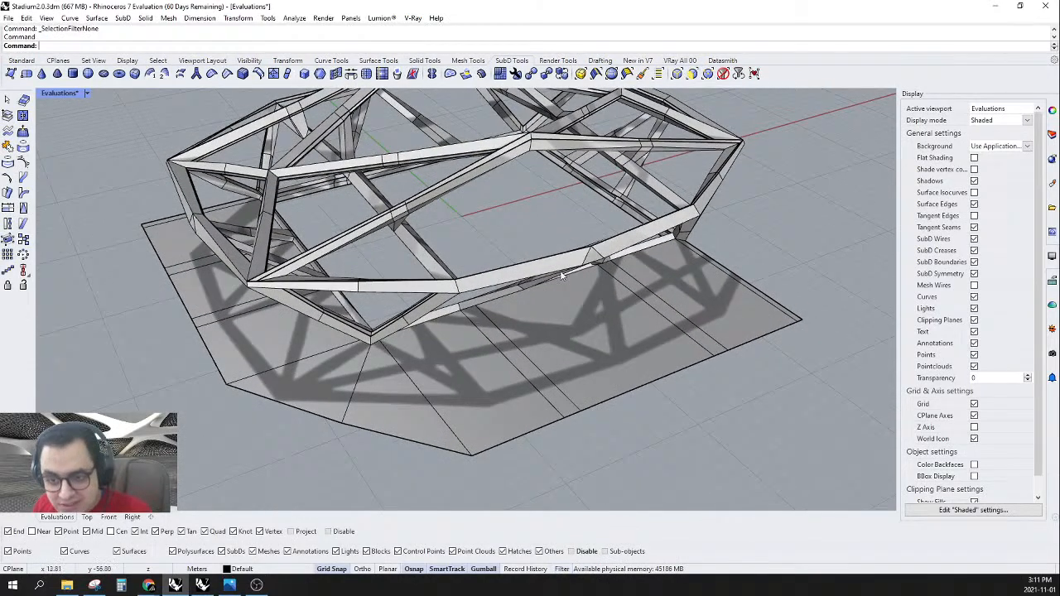
{"action": "left_click", "coordinate": [566, 262]}
{"action": "right_click_drag", "start_coordinate": [543, 331], "coordinate": [568, 339]}
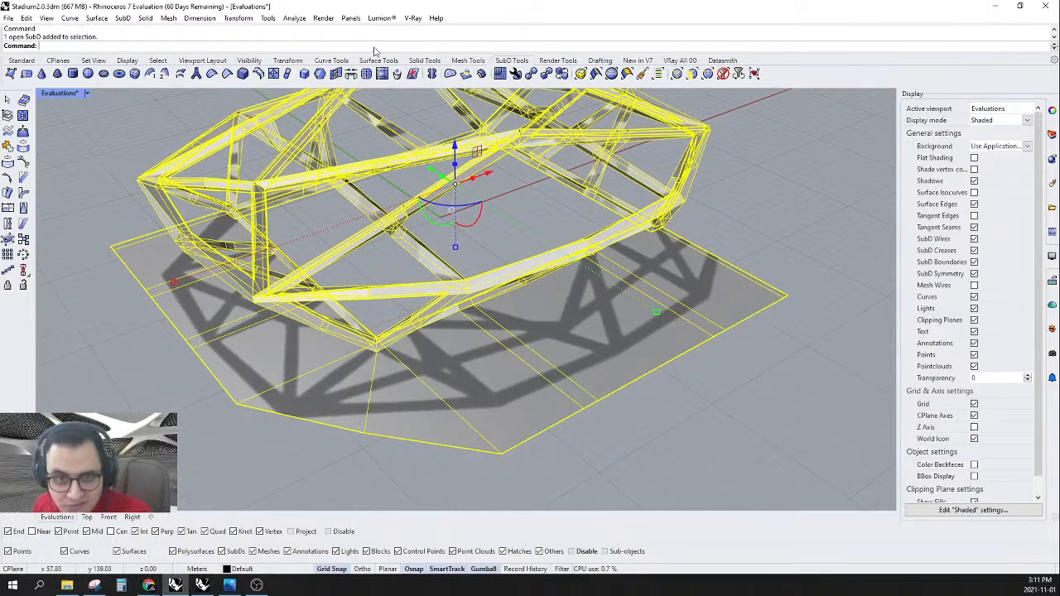
{"action": "left_click", "coordinate": [433, 75]}
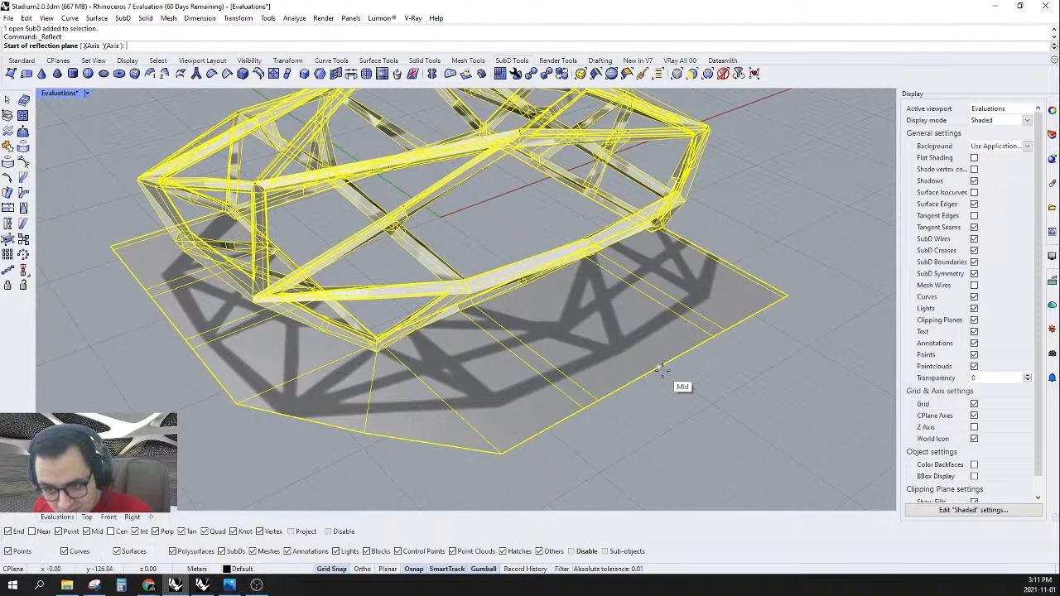
{"action": "scroll", "coordinate": [802, 431], "scroll_direction": "up", "scroll_amount": 3}
{"action": "left_click", "coordinate": [701, 404]}
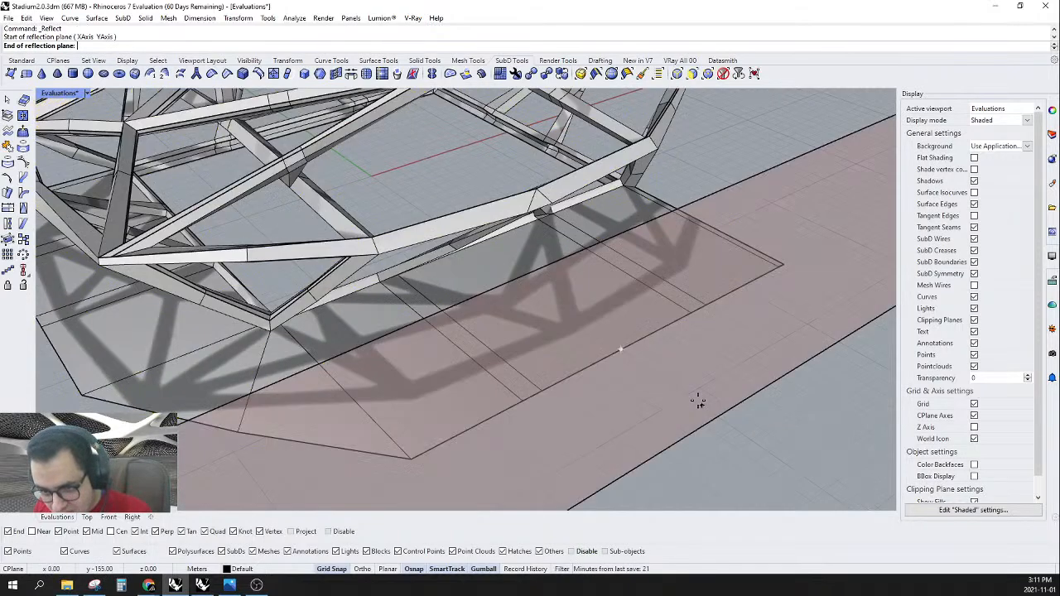
{"action": "scroll", "coordinate": [698, 401], "scroll_direction": "down", "scroll_amount": 4}
{"action": "left_click", "coordinate": [655, 396]}
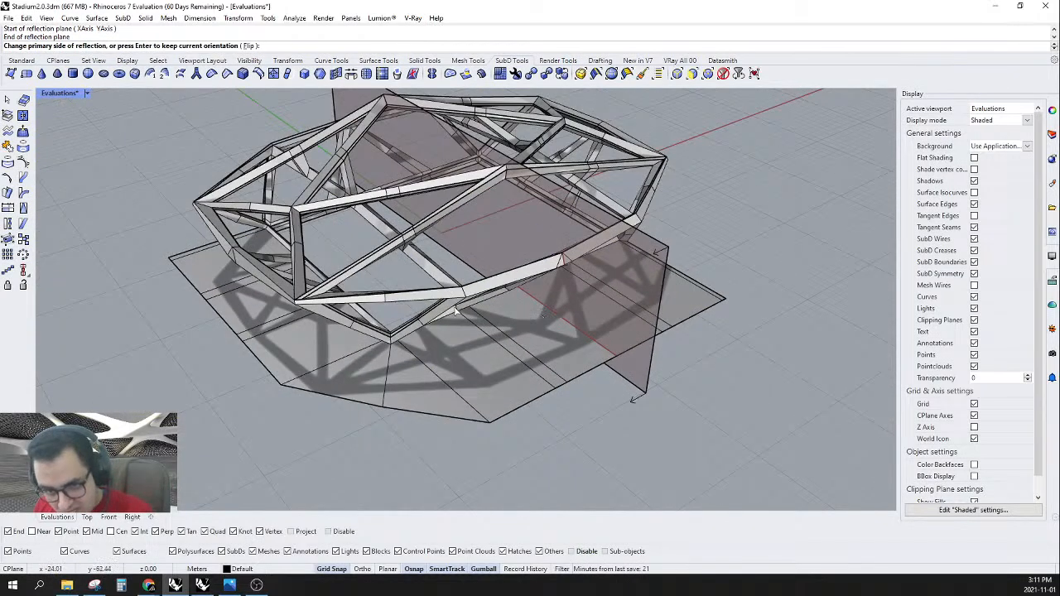
{"action": "key", "text": "Return"}
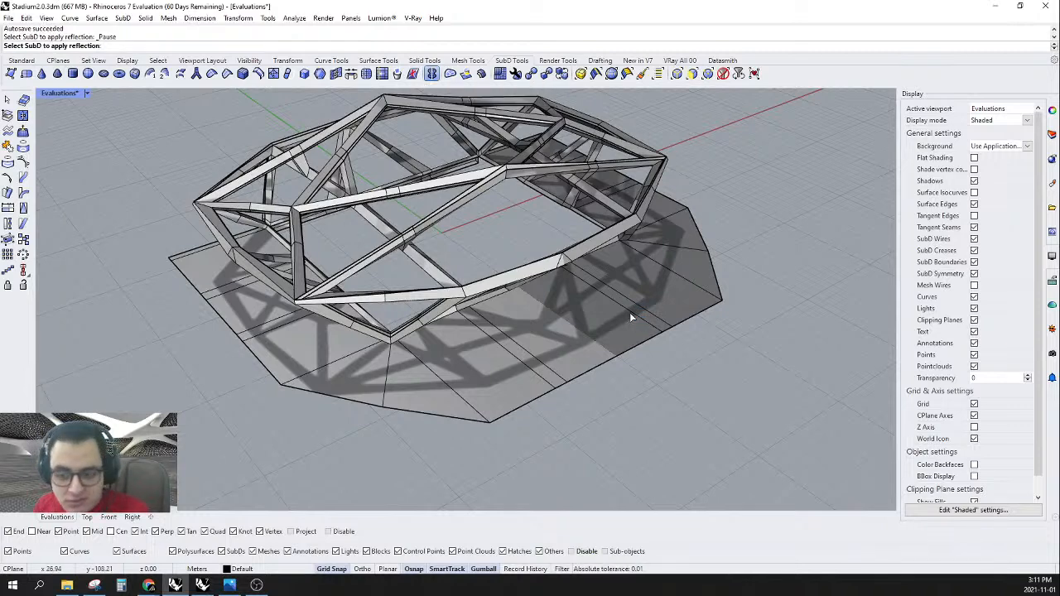
- Remove the existing reflection symmetry from the stadium SubD
{"action": "left_click", "coordinate": [630, 314]}
{"action": "right_click_drag", "start_coordinate": [592, 346], "coordinate": [656, 335]}
{"action": "scroll", "coordinate": [656, 336], "scroll_direction": "down", "scroll_amount": 5}
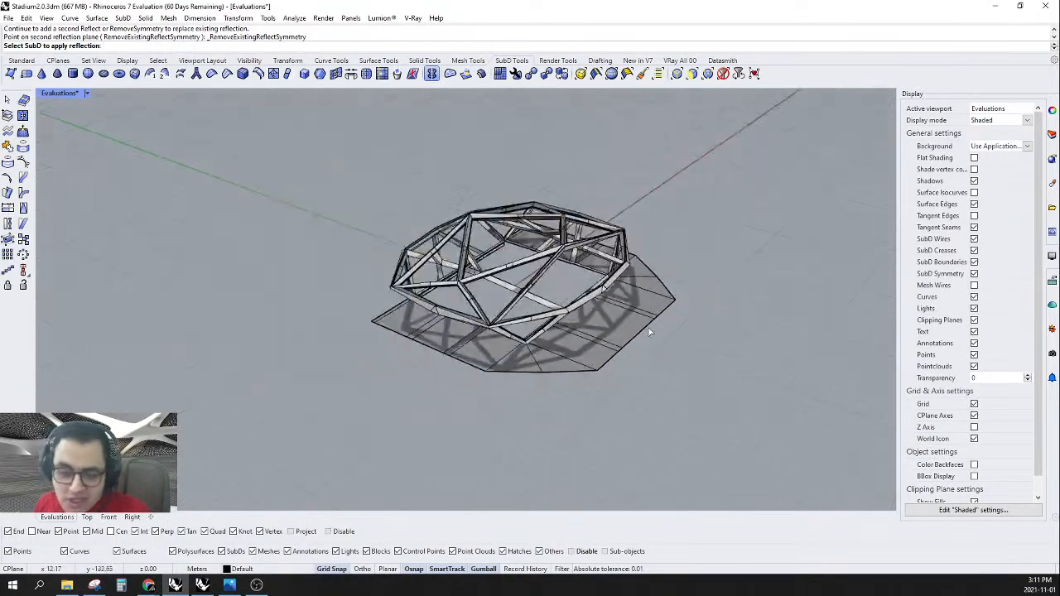
{"action": "scroll", "coordinate": [499, 361], "scroll_direction": "up", "scroll_amount": 5}
{"action": "left_click", "coordinate": [528, 351]}
{"action": "right_click_drag", "start_coordinate": [532, 356], "coordinate": [544, 393]}
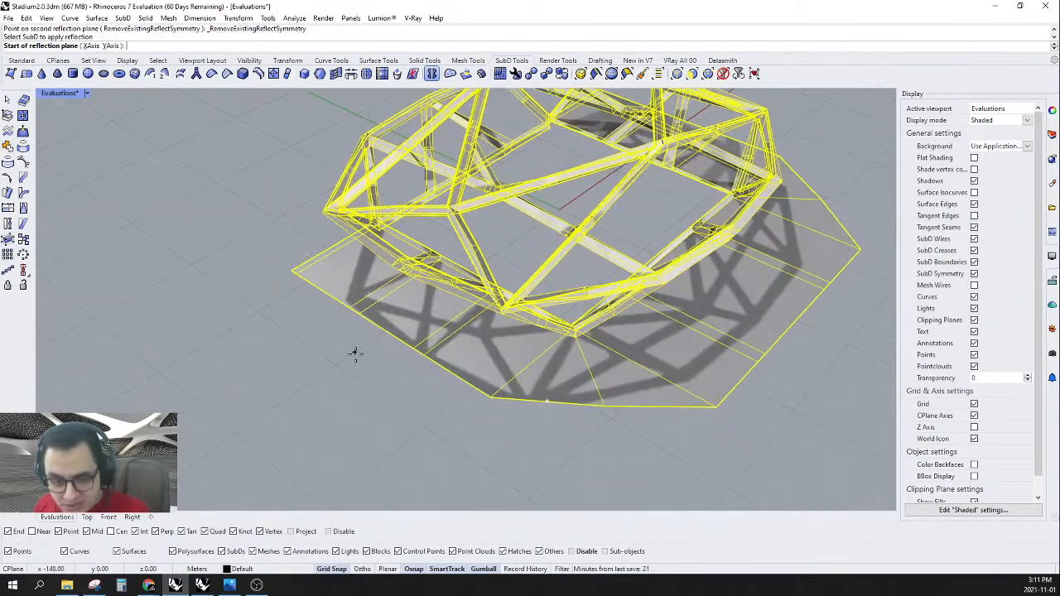
{"action": "key", "text": "Escape"}
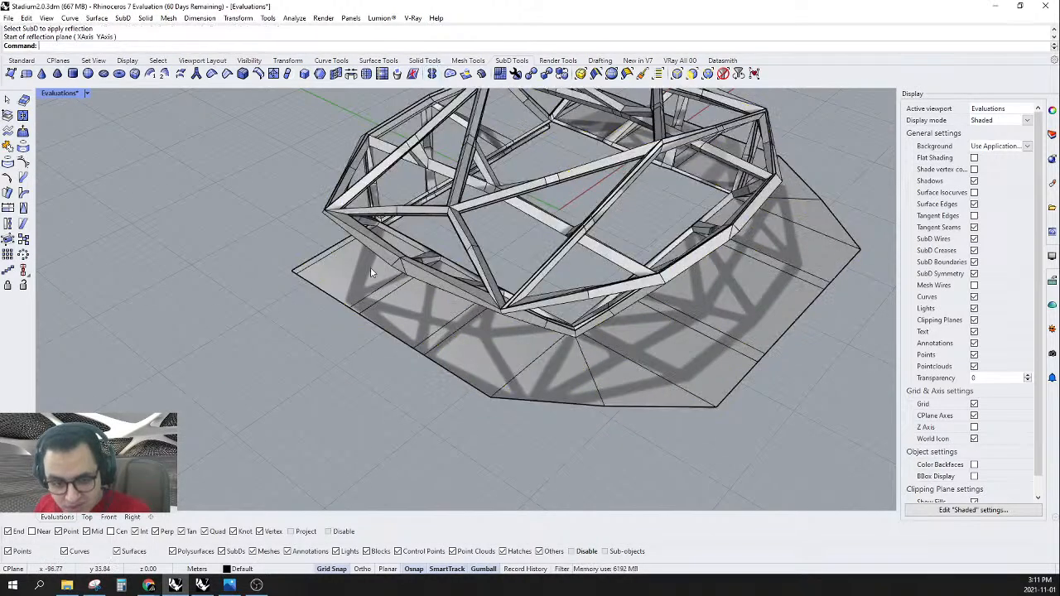
- Reflect the stadium SubD about a vertical plane running in the X direction, keeping the current orientation
{"action": "left_click", "coordinate": [441, 293]}
{"action": "left_click", "coordinate": [432, 73]}
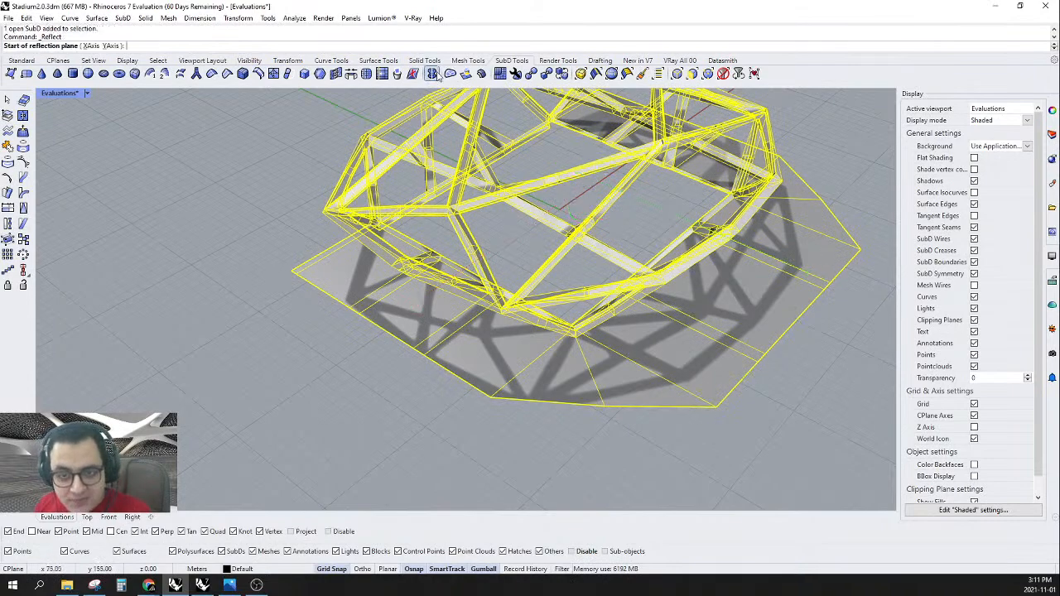
{"action": "left_click", "coordinate": [334, 369]}
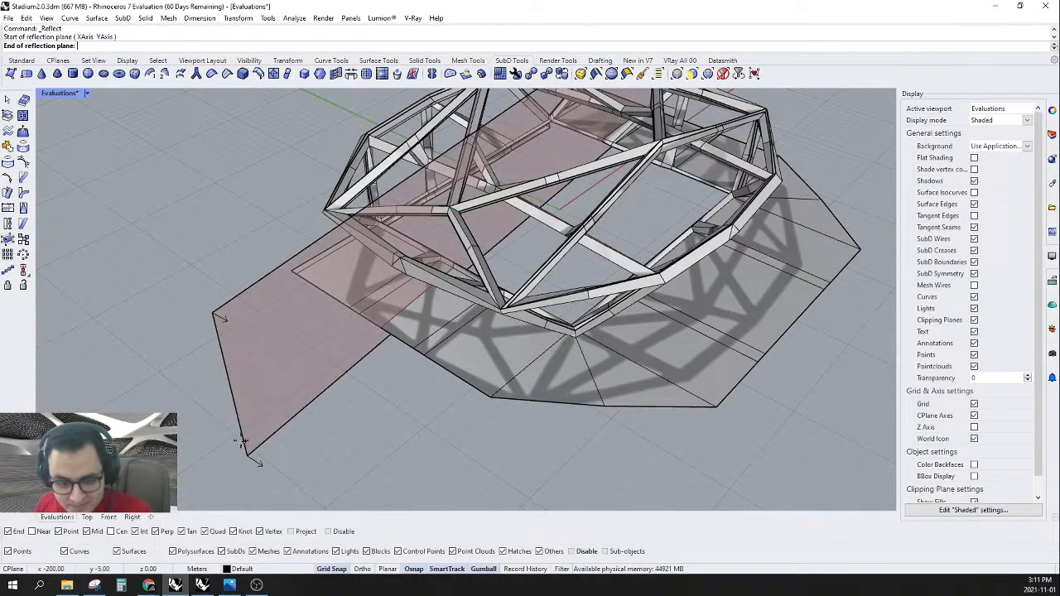
{"action": "left_click", "coordinate": [235, 442]}
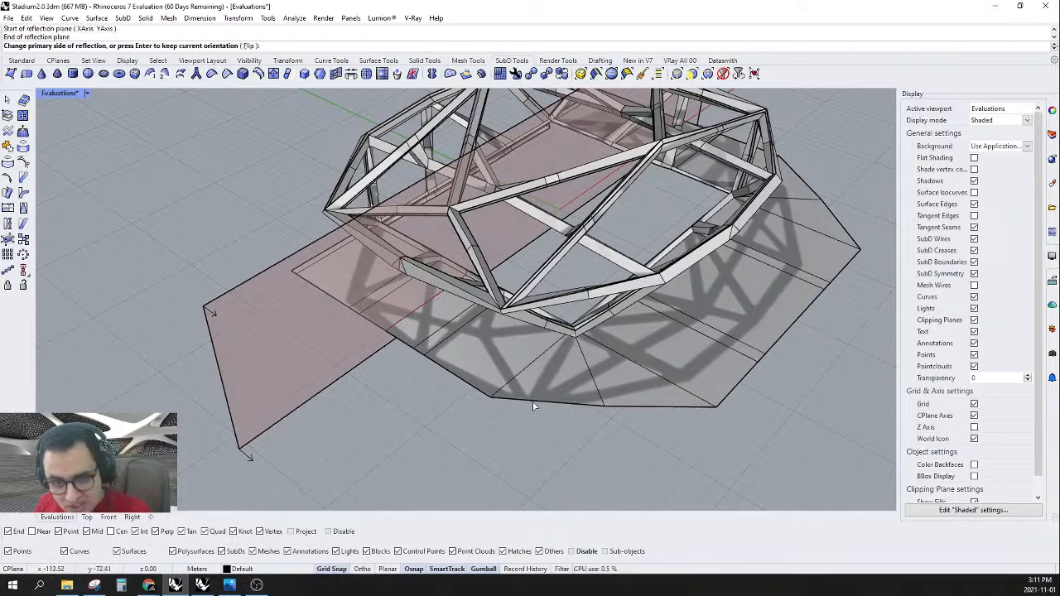
{"action": "key", "text": "Return"}
{"action": "right_click_drag", "start_coordinate": [461, 394], "coordinate": [406, 342]}
{"action": "left_click", "coordinate": [323, 331]}
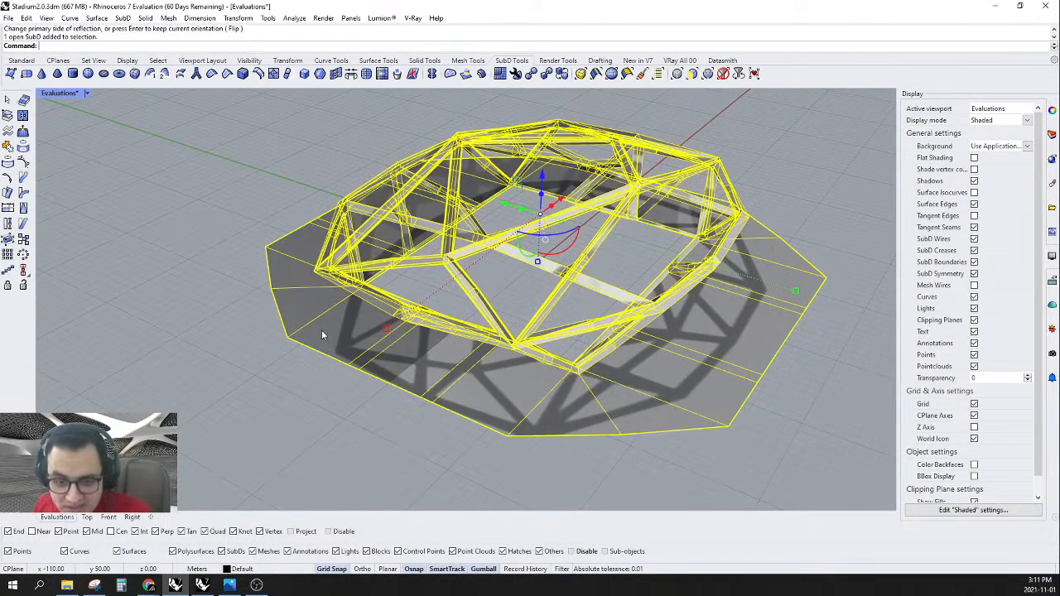
{"action": "left_click", "coordinate": [431, 78]}
{"action": "left_click", "coordinate": [250, 296]}
{"action": "key", "text": "Escape"}
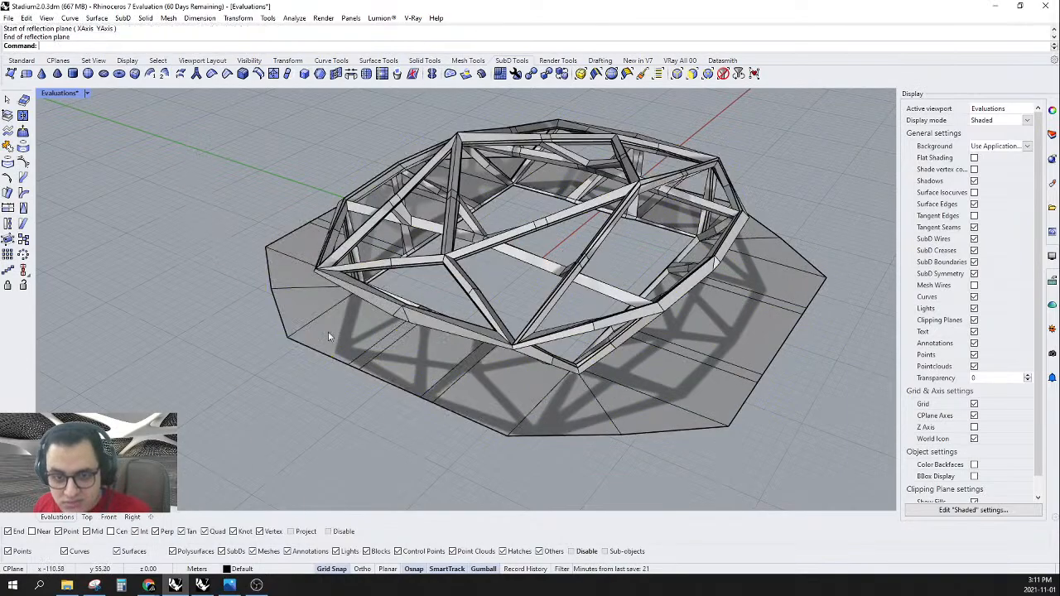
- Switch to Rendered mode with smooth SubD display and examine the mirrored frame and its ground blends up close and from around
{"action": "right_click_drag", "start_coordinate": [513, 323], "coordinate": [265, 98]}
{"action": "left_click", "coordinate": [83, 93]}
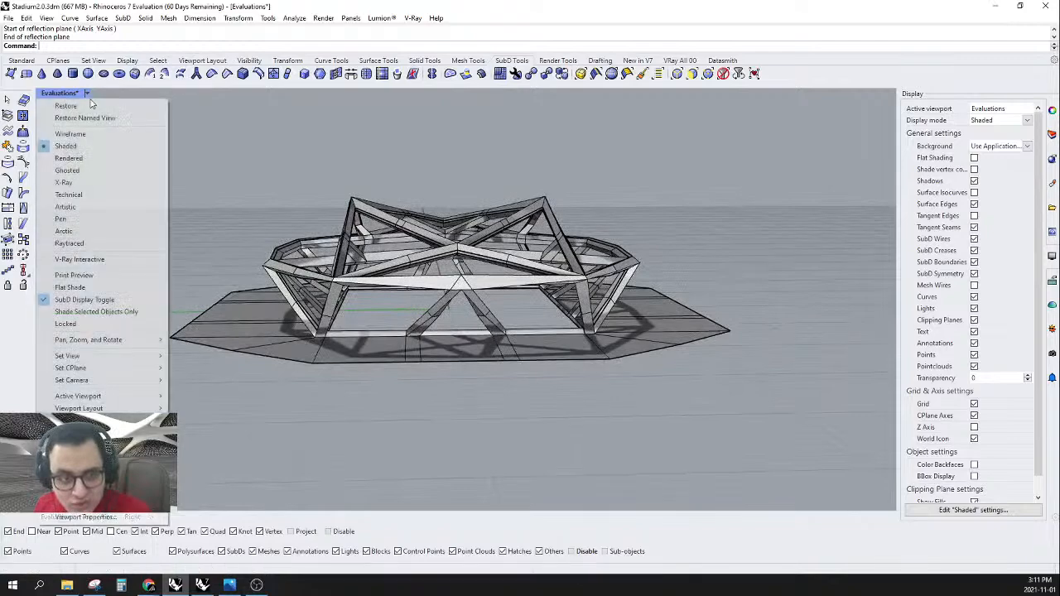
{"action": "left_click", "coordinate": [66, 157]}
{"action": "right_click_drag", "start_coordinate": [626, 284], "coordinate": [573, 304]}
{"action": "key", "text": "Tab"}
{"action": "right_click_drag", "start_coordinate": [738, 331], "coordinate": [639, 358]}
{"action": "scroll", "coordinate": [408, 368], "scroll_direction": "up", "scroll_amount": 4}
{"action": "scroll", "coordinate": [463, 288], "scroll_direction": "up", "scroll_amount": 5}
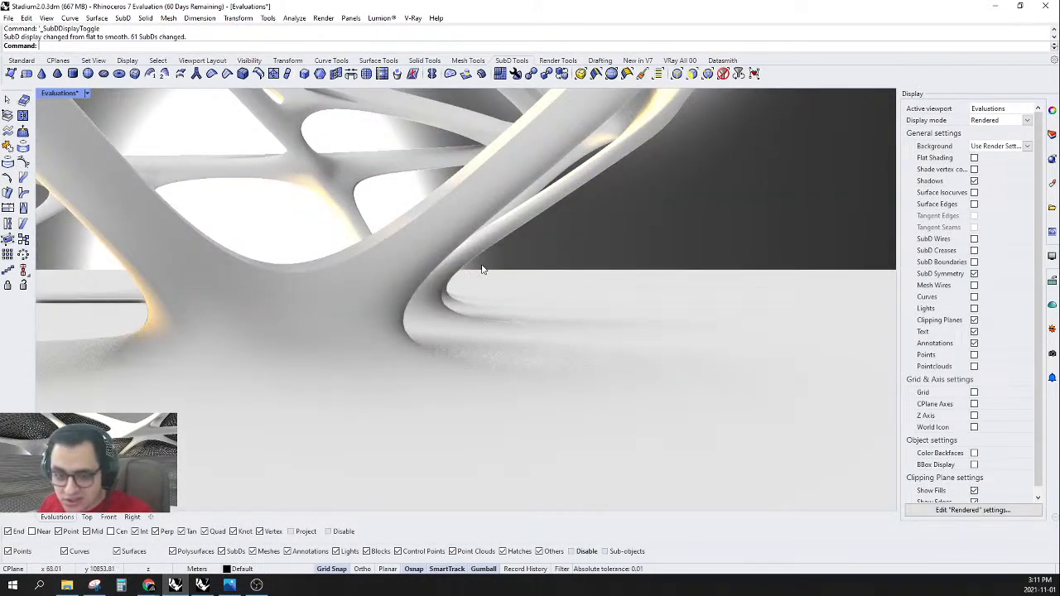
{"action": "scroll", "coordinate": [469, 272], "scroll_direction": "down", "scroll_amount": 5}
{"action": "right_click_drag", "start_coordinate": [323, 315], "coordinate": [180, 323]}
{"action": "scroll", "coordinate": [406, 321], "scroll_direction": "down", "scroll_amount": 4}
{"action": "scroll", "coordinate": [538, 252], "scroll_direction": "down", "scroll_amount": 2}
{"action": "right_click_drag", "start_coordinate": [563, 245], "coordinate": [478, 265]}
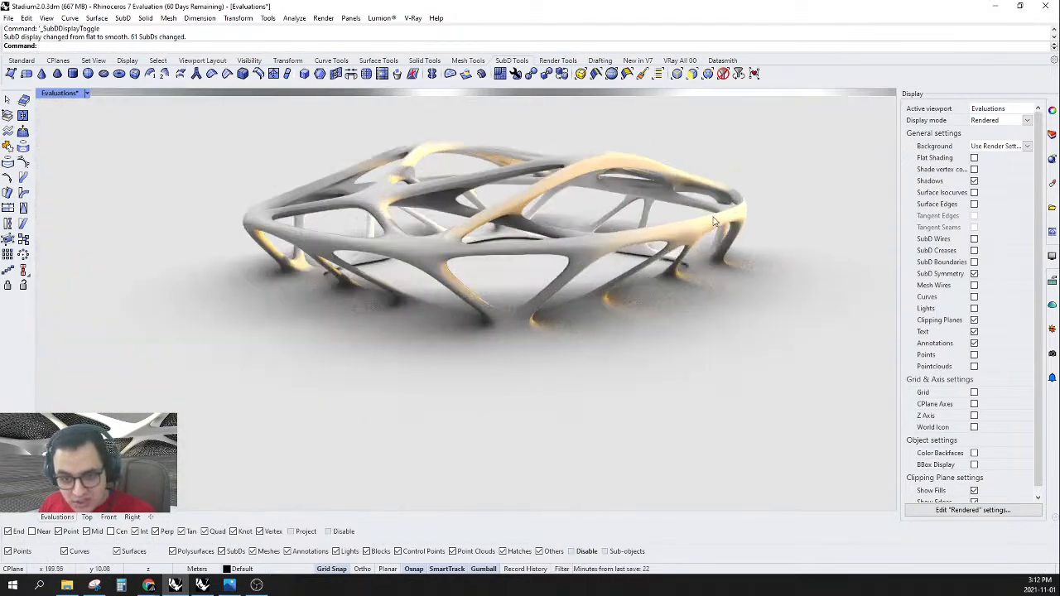
{"action": "scroll", "coordinate": [713, 224], "scroll_direction": "up", "scroll_amount": 3}
- Turn on the Meshes layer and examine the roof panels within the rendered frame
{"action": "left_click", "coordinate": [1051, 134]}
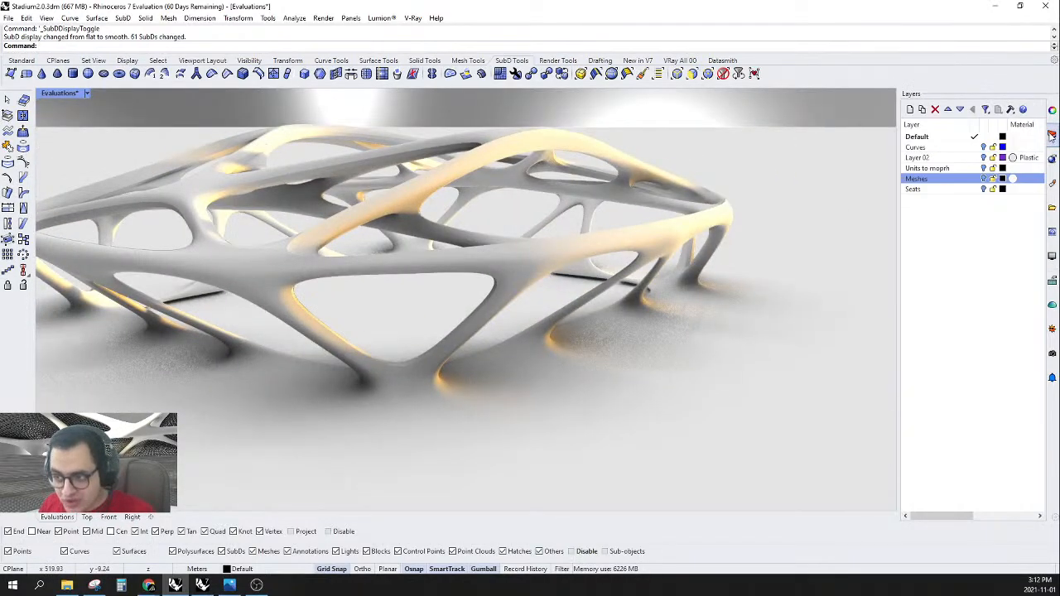
{"action": "left_click", "coordinate": [984, 178]}
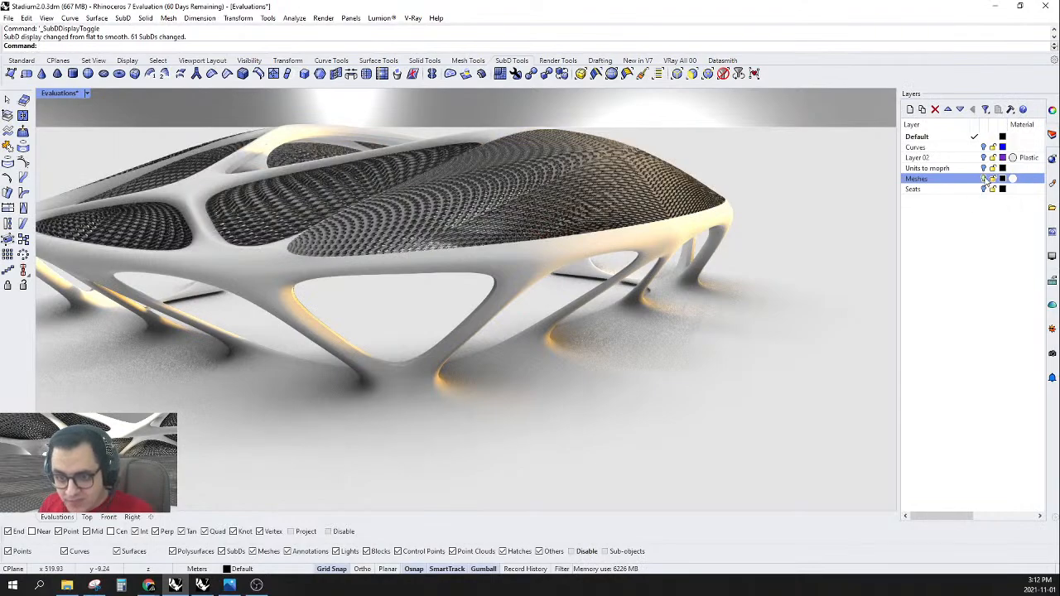
{"action": "scroll", "coordinate": [660, 249], "scroll_direction": "up", "scroll_amount": 5}
{"action": "mouse_move", "coordinate": [691, 253]}
{"action": "right_mouse_down"}
{"action": "mouse_move", "coordinate": [723, 251]}
{"action": "mouse_move", "coordinate": [728, 216]}
{"action": "mouse_move", "coordinate": [693, 231]}
{"action": "right_mouse_up"}
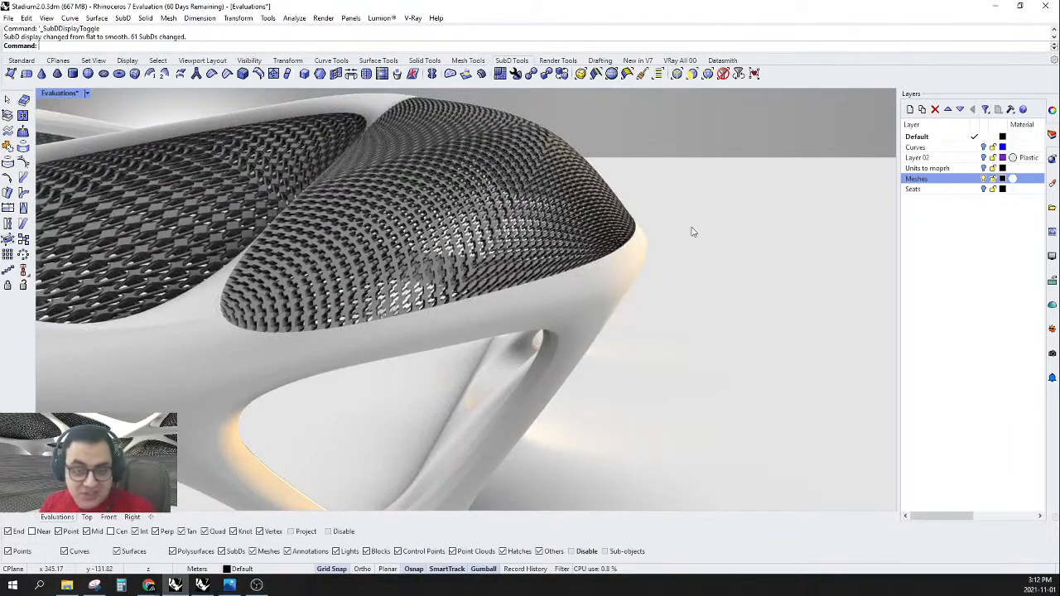
{"action": "scroll", "coordinate": [692, 232], "scroll_direction": "down", "scroll_amount": 8}
{"action": "right_click_drag", "start_coordinate": [689, 233], "coordinate": [550, 234]}
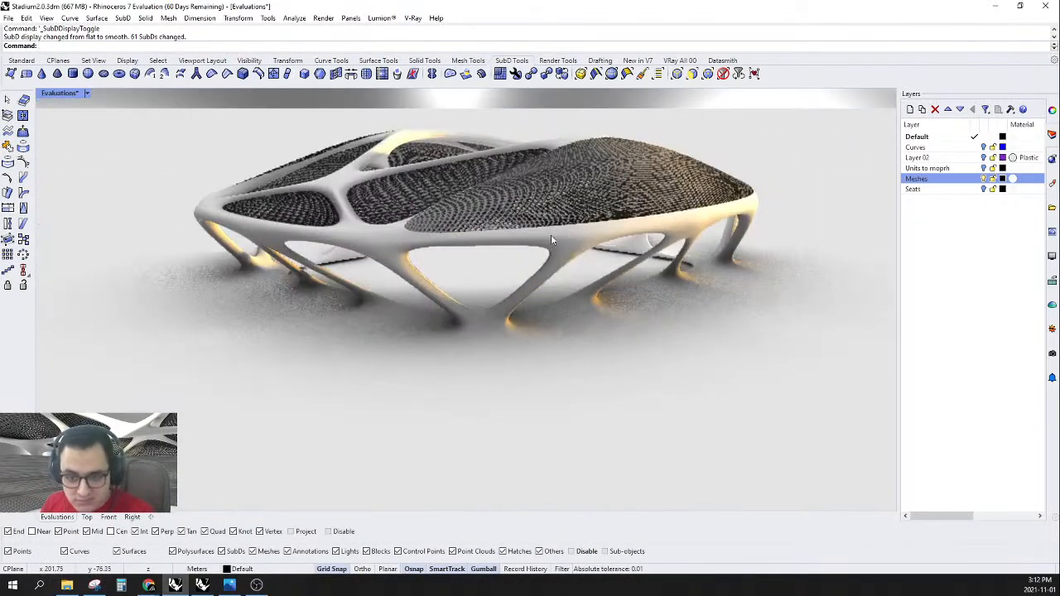
- Return to Shaded mode, hide the Meshes layer and show the SubDs in flat display
{"action": "left_click", "coordinate": [86, 94]}
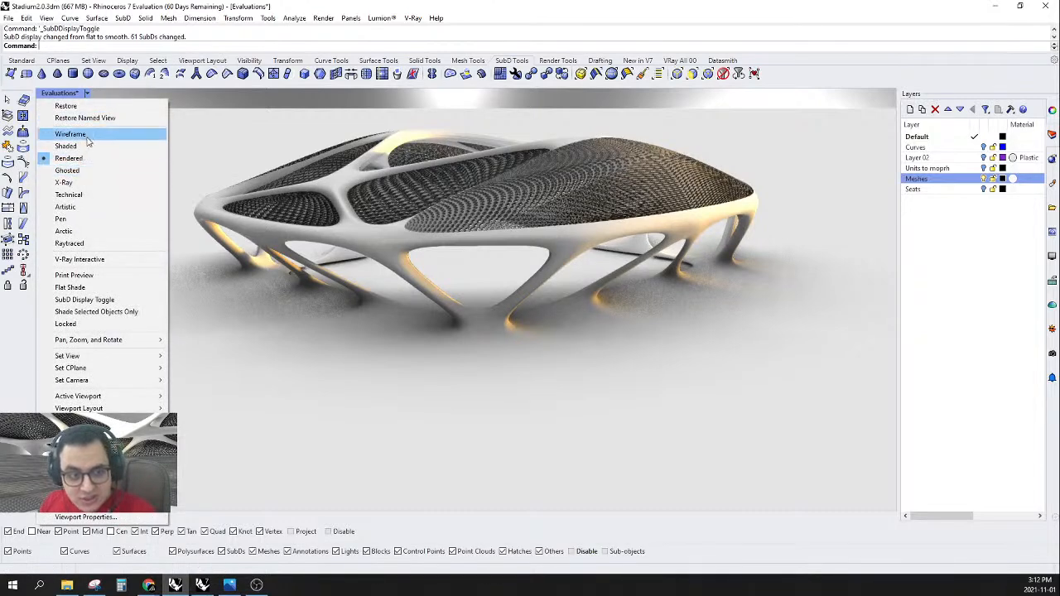
{"action": "left_click", "coordinate": [91, 146]}
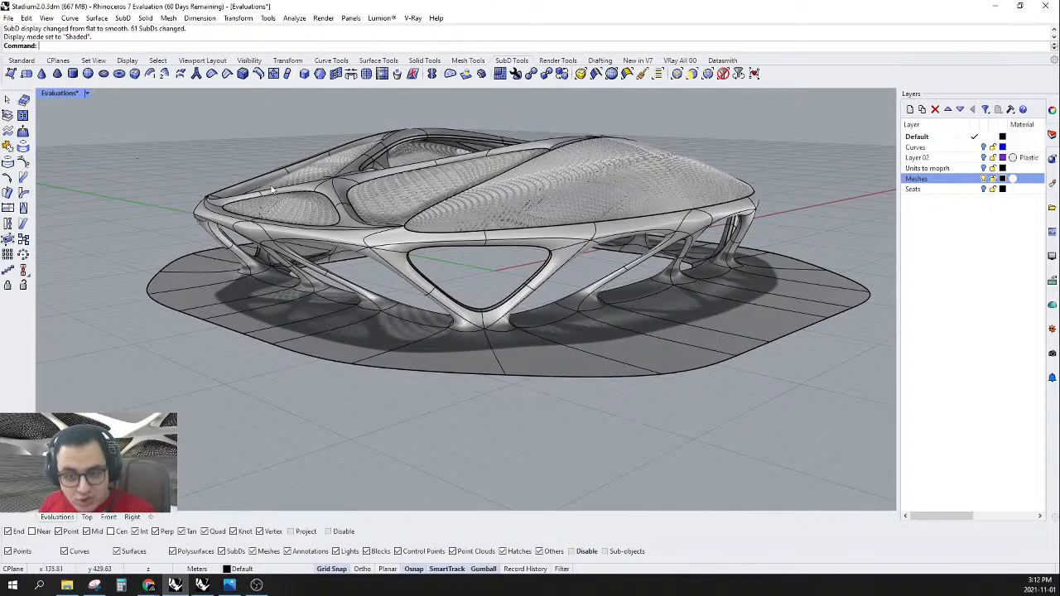
{"action": "left_click", "coordinate": [984, 179]}
{"action": "right_click_drag", "start_coordinate": [567, 211], "coordinate": [447, 311]}
{"action": "right_click_drag", "start_coordinate": [561, 345], "coordinate": [522, 387]}
{"action": "key", "text": "Tab"}
{"action": "scroll", "coordinate": [532, 347], "scroll_direction": "down", "scroll_amount": 7}
{"action": "mouse_move", "coordinate": [532, 348]}
{"action": "right_mouse_down"}
{"action": "mouse_move", "coordinate": [515, 371]}
{"action": "mouse_move", "coordinate": [540, 342]}
{"action": "mouse_move", "coordinate": [538, 291]}
{"action": "mouse_move", "coordinate": [522, 331]}
{"action": "right_mouse_up"}
{"action": "scroll", "coordinate": [601, 326], "scroll_direction": "up", "scroll_amount": 5}
{"action": "right_click_drag", "start_coordinate": [645, 330], "coordinate": [617, 333]}
{"action": "scroll", "coordinate": [687, 331], "scroll_direction": "up", "scroll_amount": 2}
{"action": "right_click_drag", "start_coordinate": [686, 331], "coordinate": [654, 386]}
{"action": "left_click_drag", "start_coordinate": [653, 388], "coordinate": [696, 321]}
{"action": "left_click", "coordinate": [713, 76]}
{"action": "scroll", "coordinate": [672, 319], "scroll_direction": "down", "scroll_amount": 4}
{"action": "right_click_drag", "start_coordinate": [673, 319], "coordinate": [333, 368]}
{"action": "scroll", "coordinate": [563, 299], "scroll_direction": "up", "scroll_amount": 3}
{"action": "scroll", "coordinate": [392, 377], "scroll_direction": "up", "scroll_amount": 2}
- Clear the selection filter and reflect the whole stadium SubD about the vertical plane along the X axis, keeping the current orientation
{"action": "left_click", "coordinate": [723, 75]}
{"action": "left_click", "coordinate": [621, 344]}
{"action": "scroll", "coordinate": [622, 344], "scroll_direction": "down", "scroll_amount": 4}
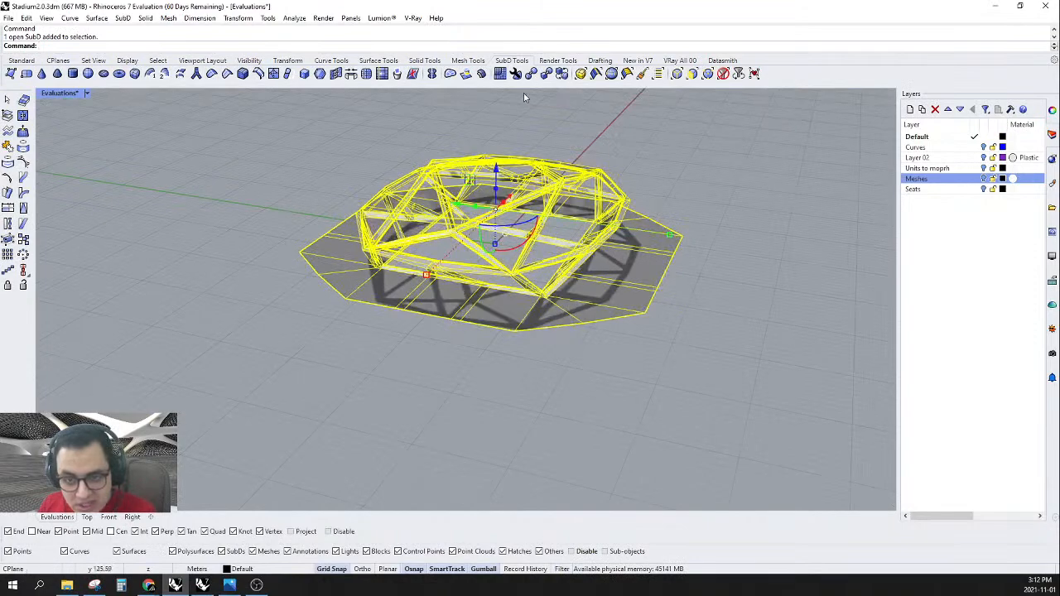
{"action": "left_click", "coordinate": [437, 75]}
{"action": "scroll", "coordinate": [389, 333], "scroll_direction": "up", "scroll_amount": 6}
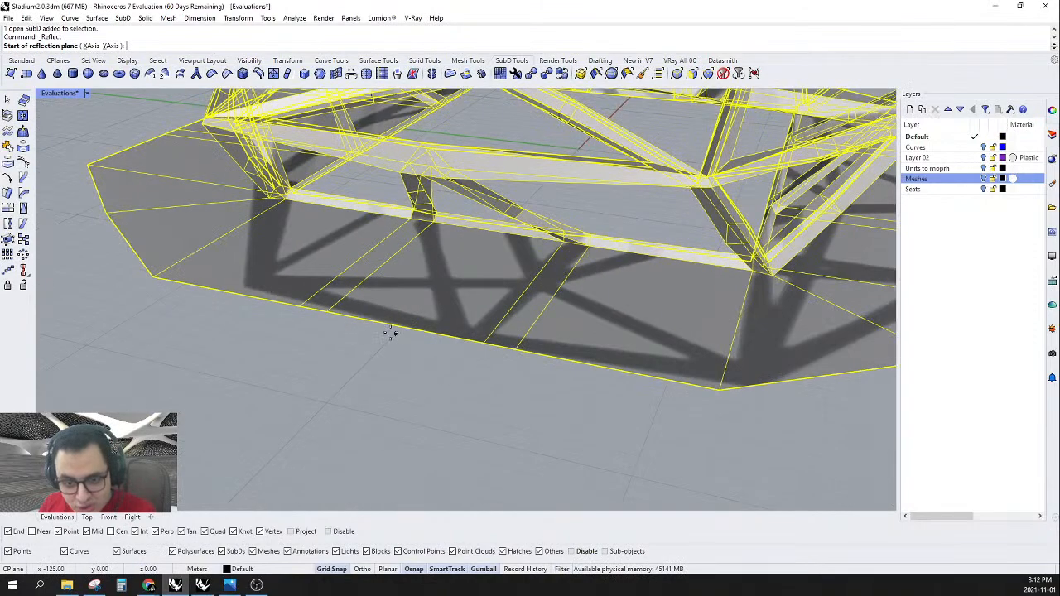
{"action": "left_click", "coordinate": [331, 402]}
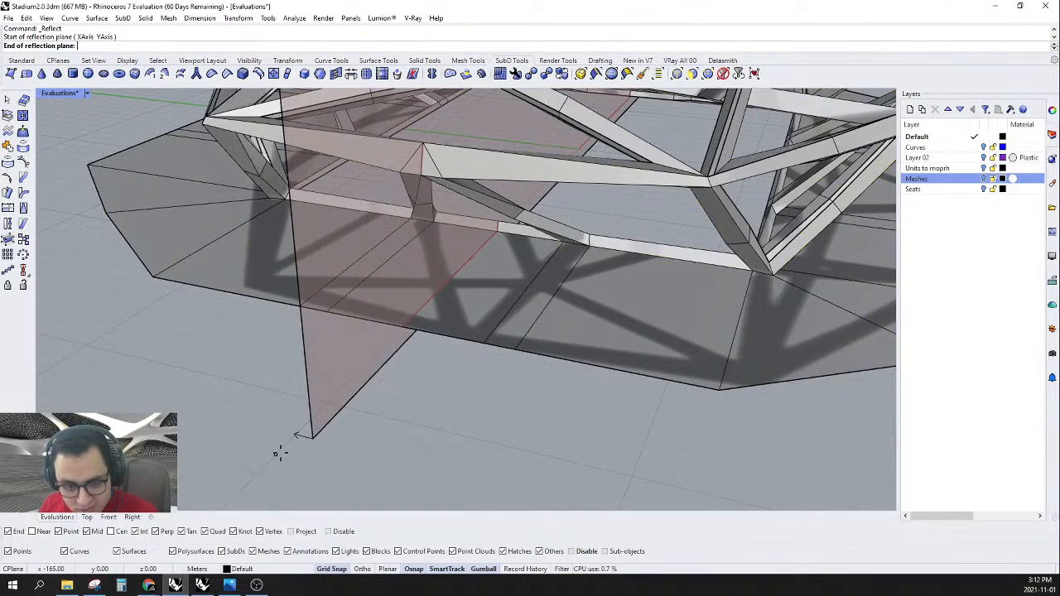
{"action": "left_click", "coordinate": [280, 452]}
{"action": "scroll", "coordinate": [438, 385], "scroll_direction": "down", "scroll_amount": 5}
{"action": "mouse_move", "coordinate": [458, 379]}
{"action": "right_mouse_down"}
{"action": "mouse_move", "coordinate": [657, 392]}
{"action": "mouse_move", "coordinate": [455, 397]}
{"action": "right_mouse_up"}
{"action": "key", "text": "Return"}
- Select the two corner vertices on the positive Y side of the ground sheet and push them outward to round the corners
{"action": "right_click_drag", "start_coordinate": [390, 387], "coordinate": [335, 424]}
{"action": "scroll", "coordinate": [563, 373], "scroll_direction": "down", "scroll_amount": 5}
{"action": "scroll", "coordinate": [562, 371], "scroll_direction": "up", "scroll_amount": 6}
{"action": "scroll", "coordinate": [573, 358], "scroll_direction": "down", "scroll_amount": 5}
{"action": "scroll", "coordinate": [466, 360], "scroll_direction": "up", "scroll_amount": 2}
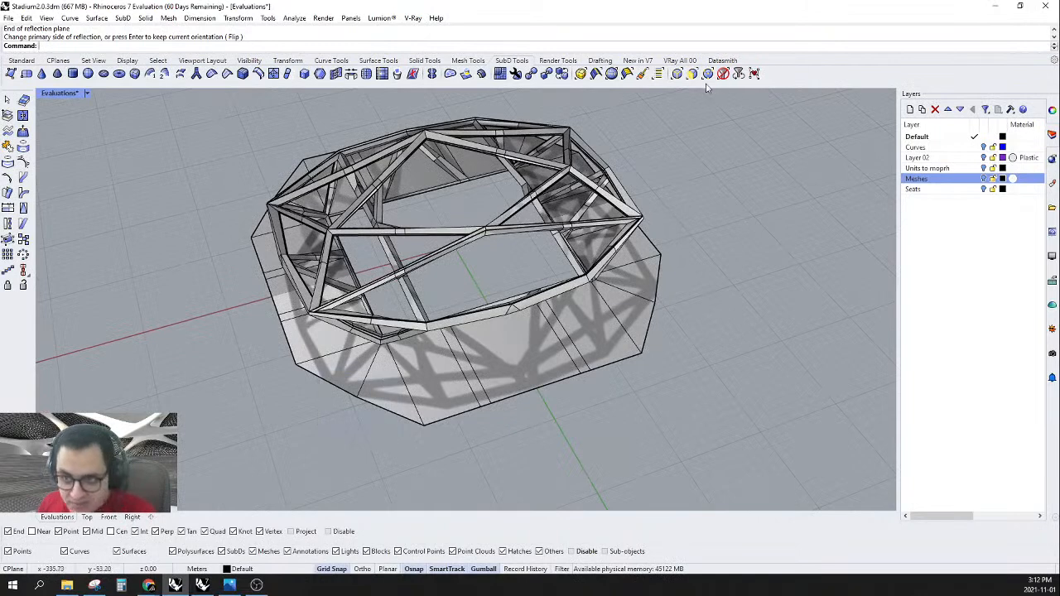
{"action": "left_click_drag", "start_coordinate": [319, 429], "coordinate": [368, 388], "text": "ctrl+shift"}
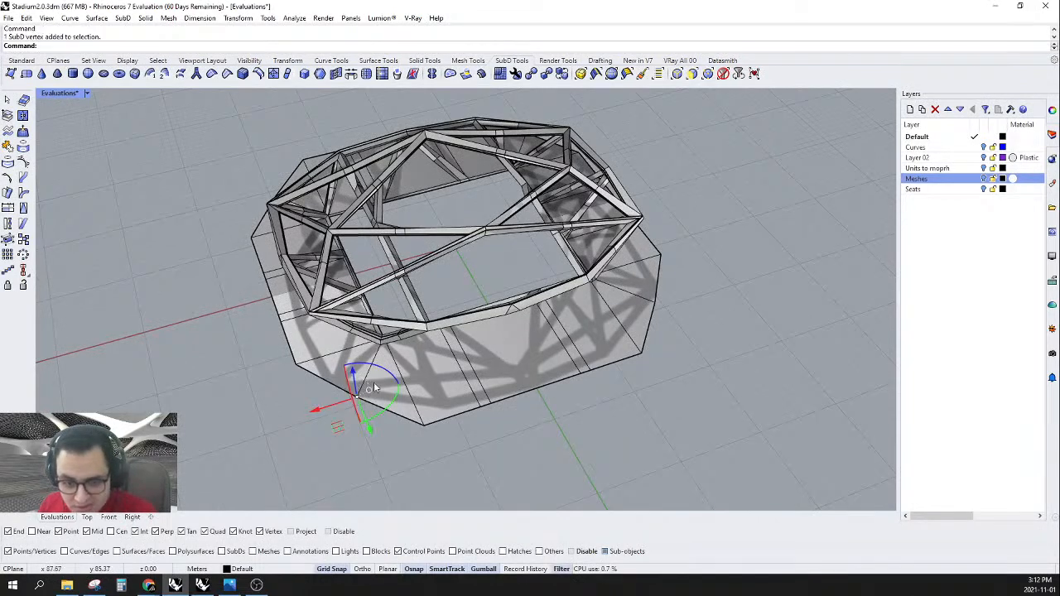
{"action": "left_click_drag", "start_coordinate": [652, 297], "coordinate": [669, 313], "text": "ctrl+shift"}
{"action": "scroll", "coordinate": [629, 348], "scroll_direction": "down", "scroll_amount": 3}
{"action": "right_click_drag", "start_coordinate": [613, 351], "coordinate": [564, 395]}
{"action": "scroll", "coordinate": [564, 395], "scroll_direction": "up", "scroll_amount": 3}
{"action": "left_click_drag", "start_coordinate": [555, 355], "coordinate": [570, 380]}
{"action": "left_click_drag", "start_coordinate": [683, 293], "coordinate": [709, 321]}
- Check the corners in smooth display, then set up the Top view in Shaded mode with flat SubD display
{"action": "key", "text": "Tab"}
{"action": "right_click_drag", "start_coordinate": [709, 321], "coordinate": [661, 305]}
{"action": "scroll", "coordinate": [641, 333], "scroll_direction": "down", "scroll_amount": 5}
{"action": "scroll", "coordinate": [637, 301], "scroll_direction": "up", "scroll_amount": 5}
{"action": "left_click", "coordinate": [91, 519]}
{"action": "scroll", "coordinate": [461, 346], "scroll_direction": "down", "scroll_amount": 8}
{"action": "scroll", "coordinate": [609, 224], "scroll_direction": "up", "scroll_amount": 4}
{"action": "right_click_drag", "start_coordinate": [607, 222], "coordinate": [650, 268]}
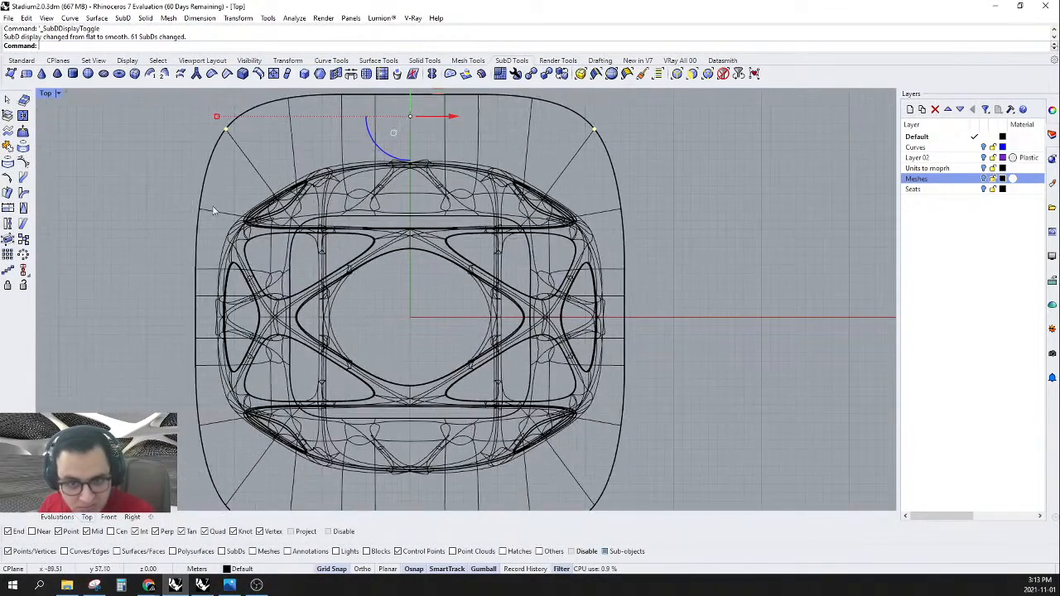
{"action": "left_click", "coordinate": [58, 94]}
{"action": "left_click", "coordinate": [70, 146]}
{"action": "key", "text": "Tab"}
- Pull the middle two vertex pairs on the ground sheet's positive X edge outward along X
{"action": "scroll", "coordinate": [658, 289], "scroll_direction": "up", "scroll_amount": 6}
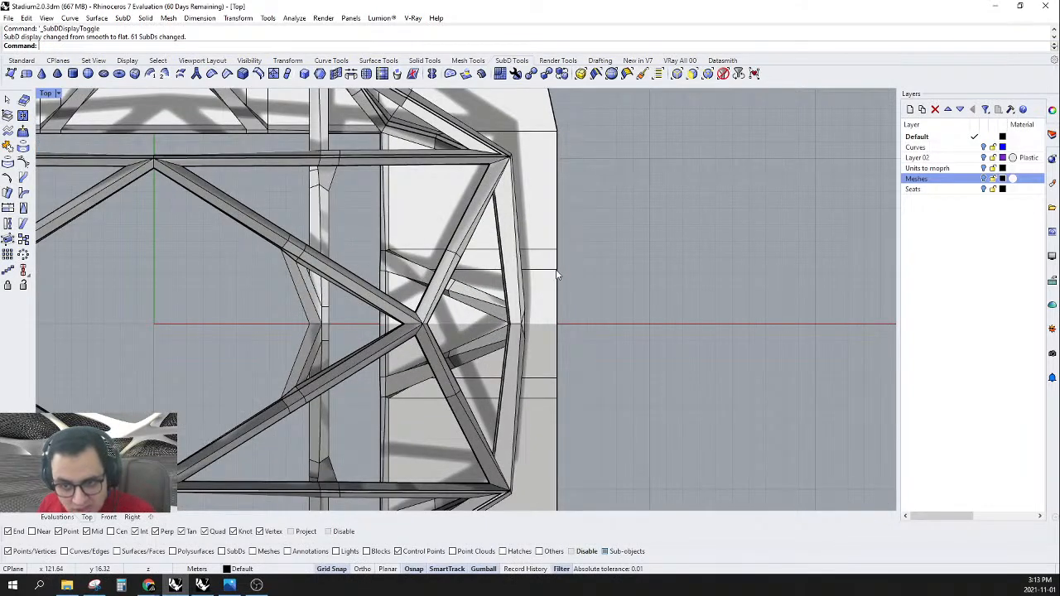
{"action": "left_click", "coordinate": [557, 271]}
{"action": "left_click", "coordinate": [557, 380], "text": "shift"}
{"action": "scroll", "coordinate": [569, 304], "scroll_direction": "down", "scroll_amount": 3}
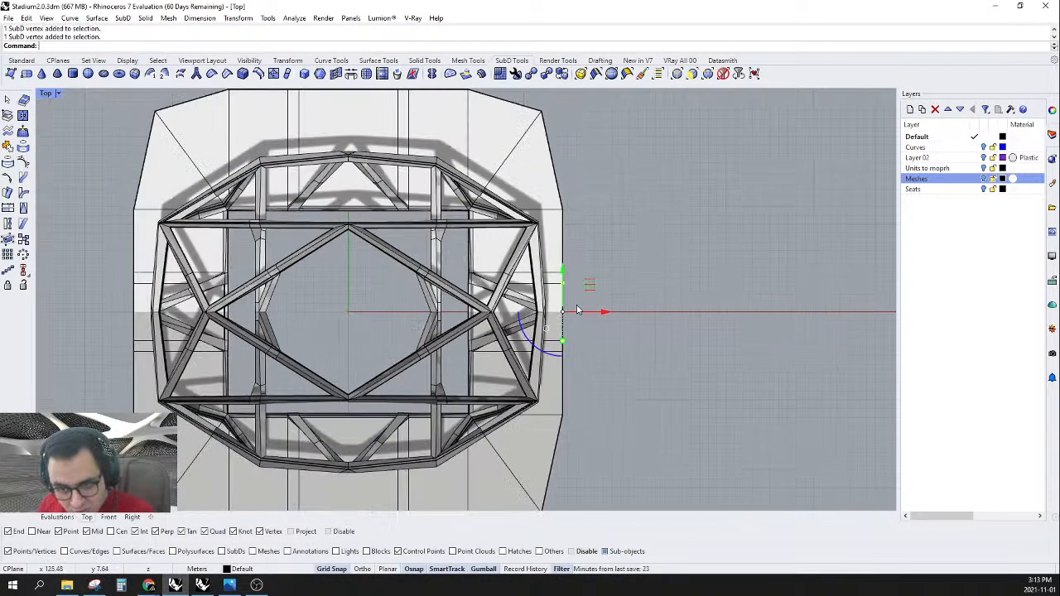
{"action": "left_click_drag", "start_coordinate": [609, 315], "coordinate": [670, 311]}
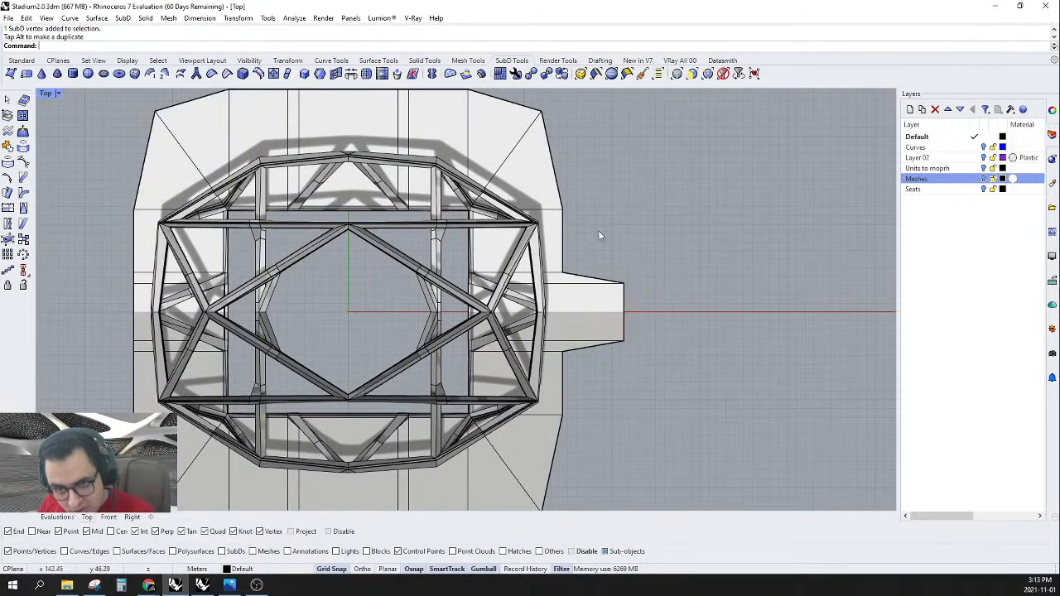
{"action": "left_click", "coordinate": [562, 273]}
{"action": "left_click", "coordinate": [563, 353], "text": "shift"}
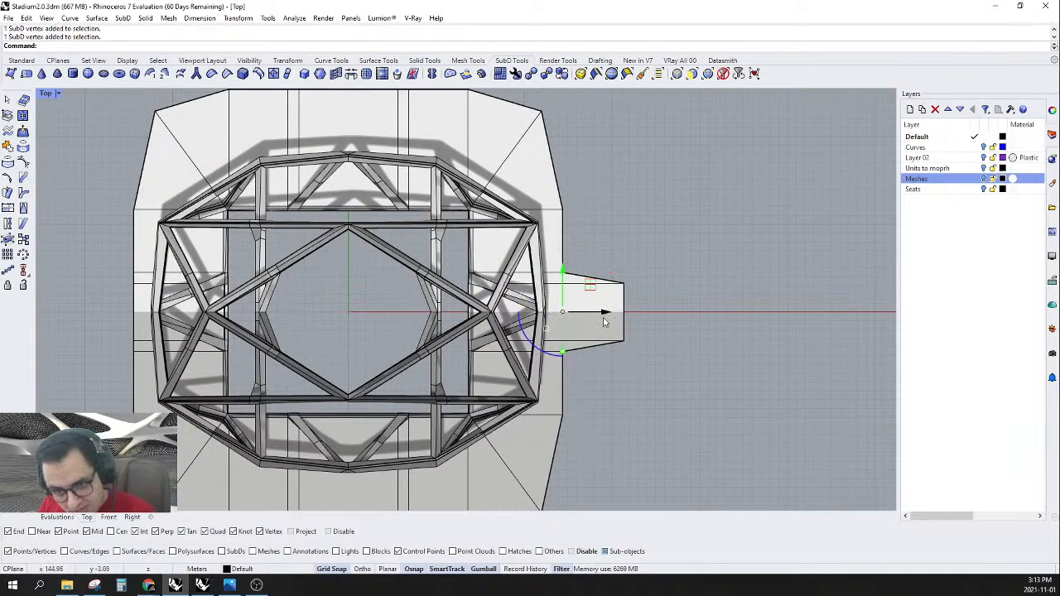
{"action": "left_click_drag", "start_coordinate": [607, 317], "coordinate": [652, 314]}
- Move the next outer vertex pair on the positive X edge outward to make the ground outline taper toward the corners
{"action": "left_click", "coordinate": [563, 209]}
{"action": "left_click", "coordinate": [562, 414], "text": "shift"}
{"action": "left_click_drag", "start_coordinate": [598, 308], "coordinate": [603, 426]}
{"action": "scroll", "coordinate": [621, 313], "scroll_direction": "up", "scroll_amount": 5}
{"action": "left_click_drag", "start_coordinate": [623, 338], "coordinate": [654, 334]}
{"action": "scroll", "coordinate": [675, 276], "scroll_direction": "down", "scroll_amount": 5}
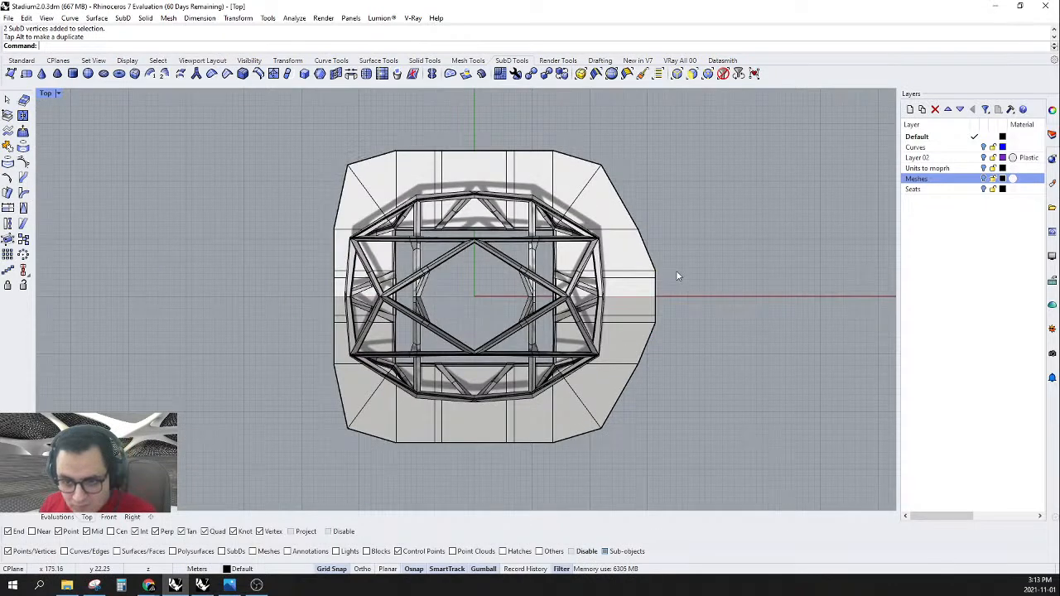
- Pull the middle vertex pair and its neighbouring pair on the ground sheet's positive Y edge outward along Y
{"action": "scroll", "coordinate": [541, 153], "scroll_direction": "up", "scroll_amount": 5}
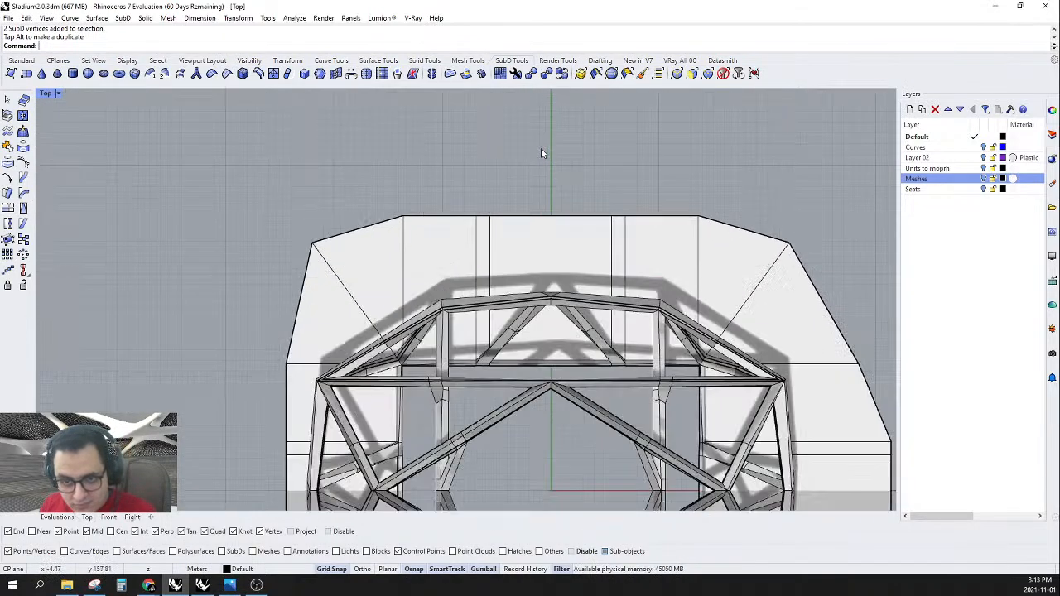
{"action": "left_click_drag", "start_coordinate": [569, 234], "coordinate": [617, 241]}
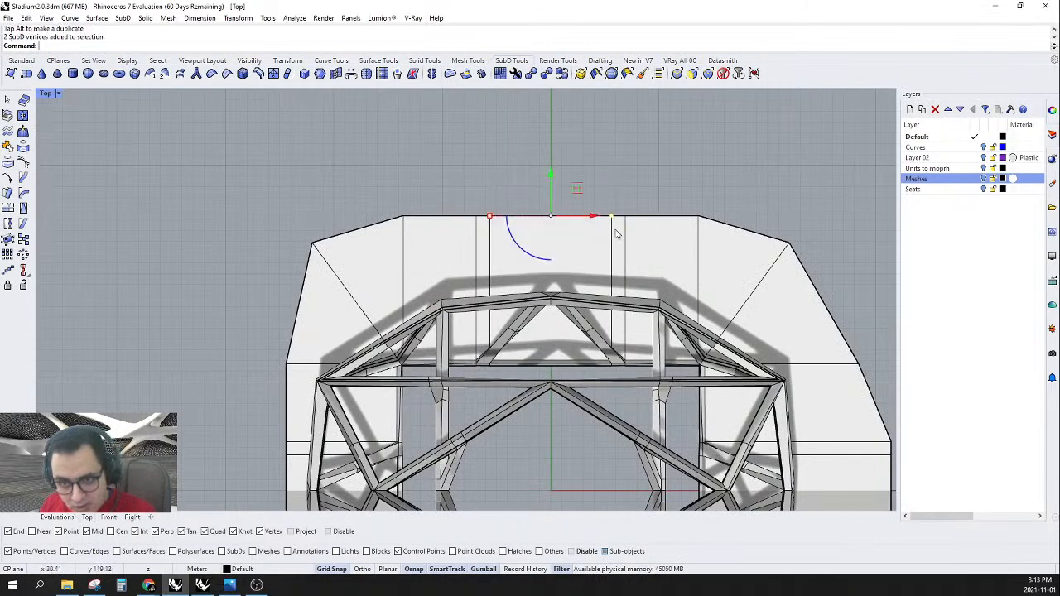
{"action": "mouse_move", "coordinate": [551, 178]}
{"action": "left_mouse_down"}
{"action": "mouse_move", "coordinate": [547, 141]}
{"action": "mouse_move", "coordinate": [551, 162]}
{"action": "left_mouse_up"}
{"action": "left_click", "coordinate": [625, 227]}
{"action": "left_click", "coordinate": [625, 216]}
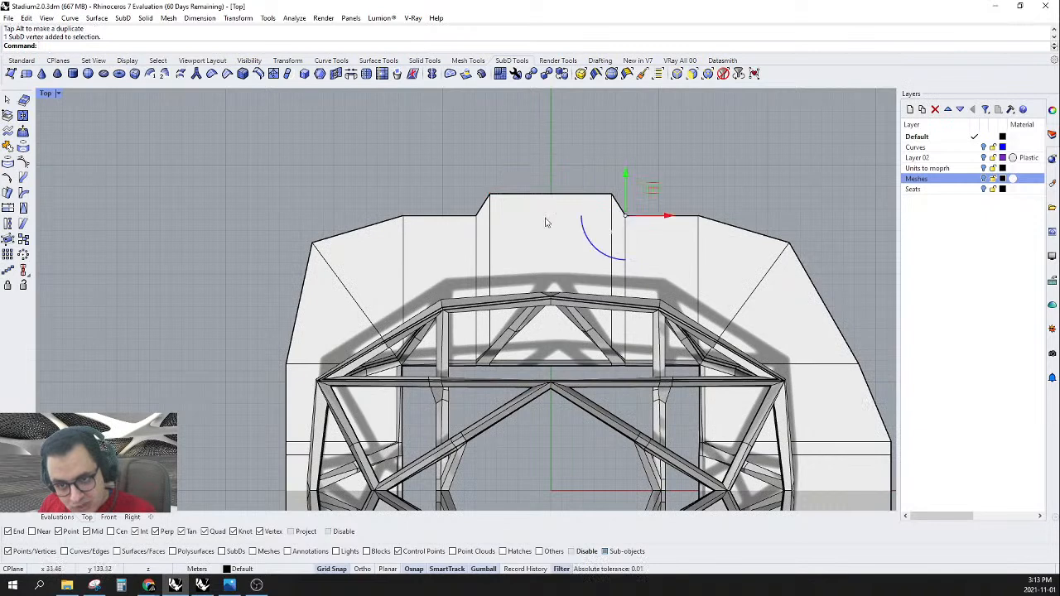
{"action": "left_click", "coordinate": [477, 216], "text": "shift"}
{"action": "left_click_drag", "start_coordinate": [552, 176], "coordinate": [565, 148]}
{"action": "left_click", "coordinate": [723, 141]}
- Switch to smooth SubD display and nudge the middle vertex pair of the positive Y edge slightly along Y
{"action": "scroll", "coordinate": [655, 156], "scroll_direction": "down", "scroll_amount": 8}
{"action": "key", "text": "Tab"}
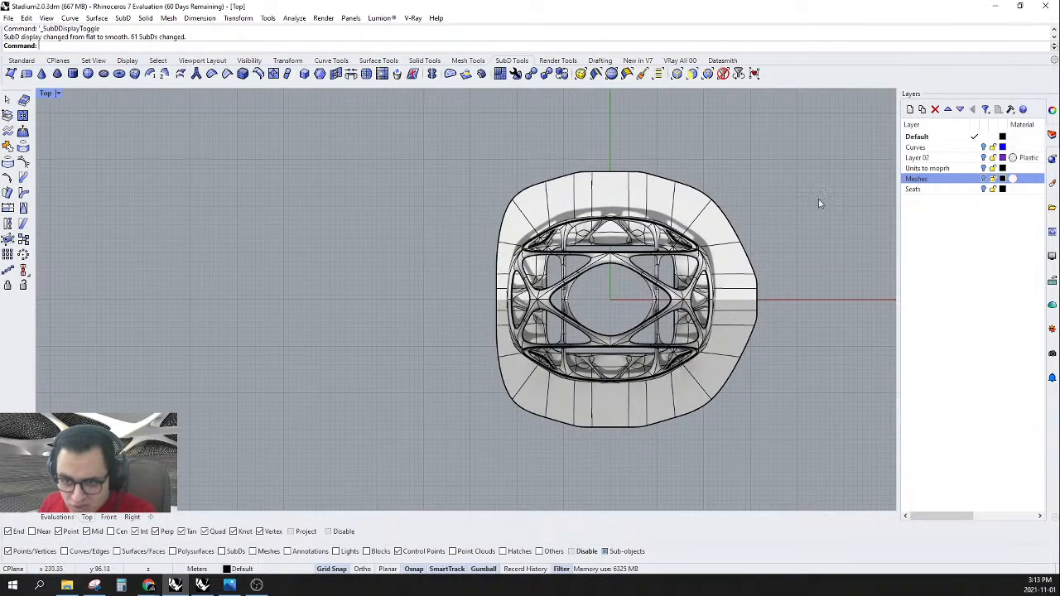
{"action": "scroll", "coordinate": [650, 133], "scroll_direction": "up", "scroll_amount": 5}
{"action": "left_click_drag", "start_coordinate": [469, 208], "coordinate": [626, 248]}
{"action": "mouse_move", "coordinate": [555, 197]}
{"action": "left_mouse_down"}
{"action": "mouse_move", "coordinate": [556, 175]}
{"action": "mouse_move", "coordinate": [557, 194]}
{"action": "left_mouse_up"}
{"action": "scroll", "coordinate": [530, 234], "scroll_direction": "up", "scroll_amount": 2}
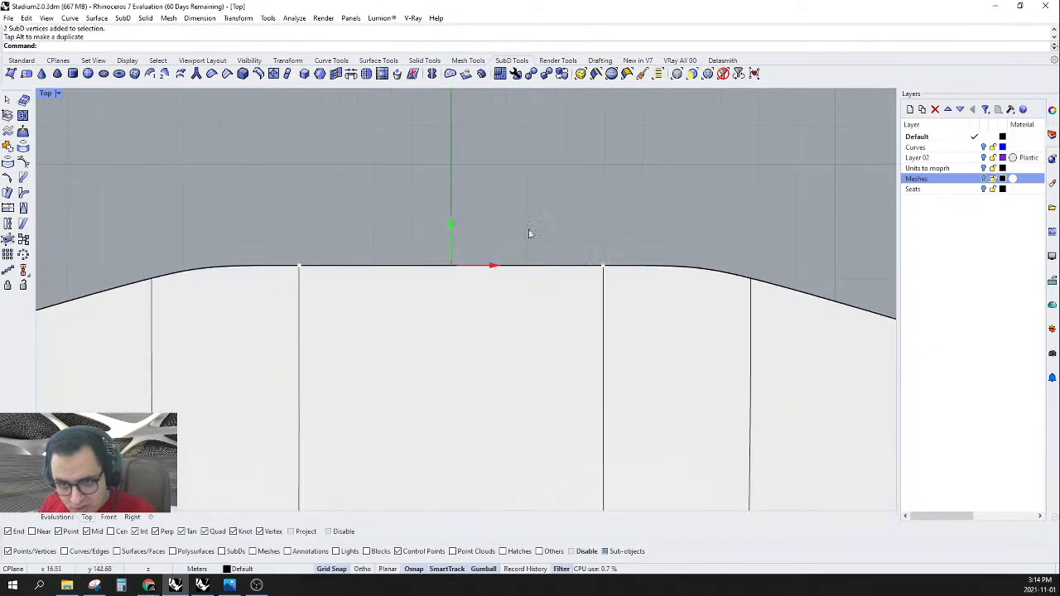
- Try a numeric gumball move of the middle vertex pair along Y, undo it and check the whole ground outline
{"action": "left_click", "coordinate": [452, 228]}
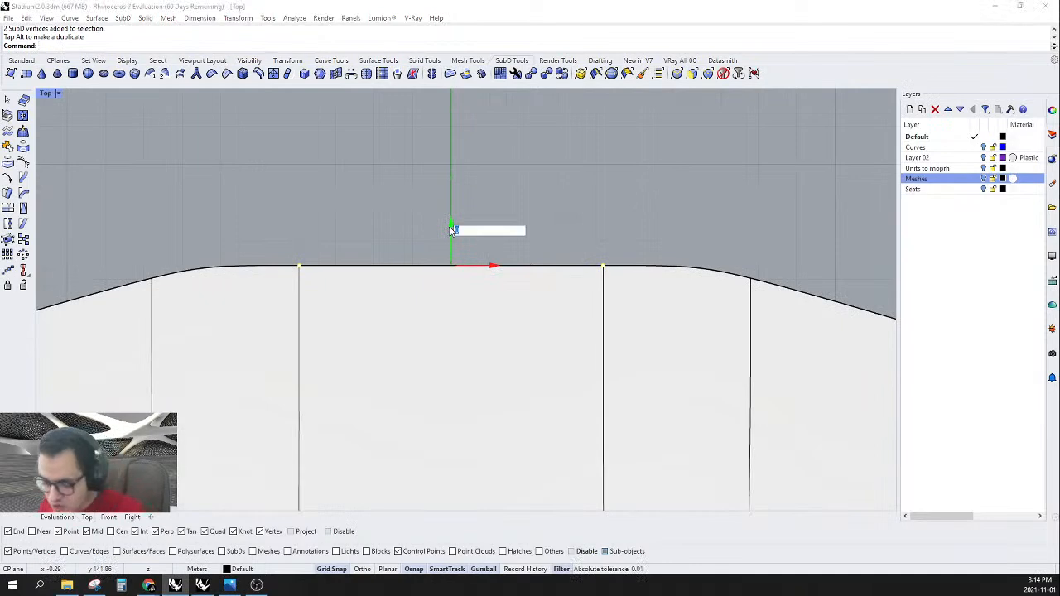
{"action": "key", "text": "Return"}
{"action": "scroll", "coordinate": [537, 200], "scroll_direction": "down", "scroll_amount": 3}
{"action": "key", "text": "ctrl+z"}
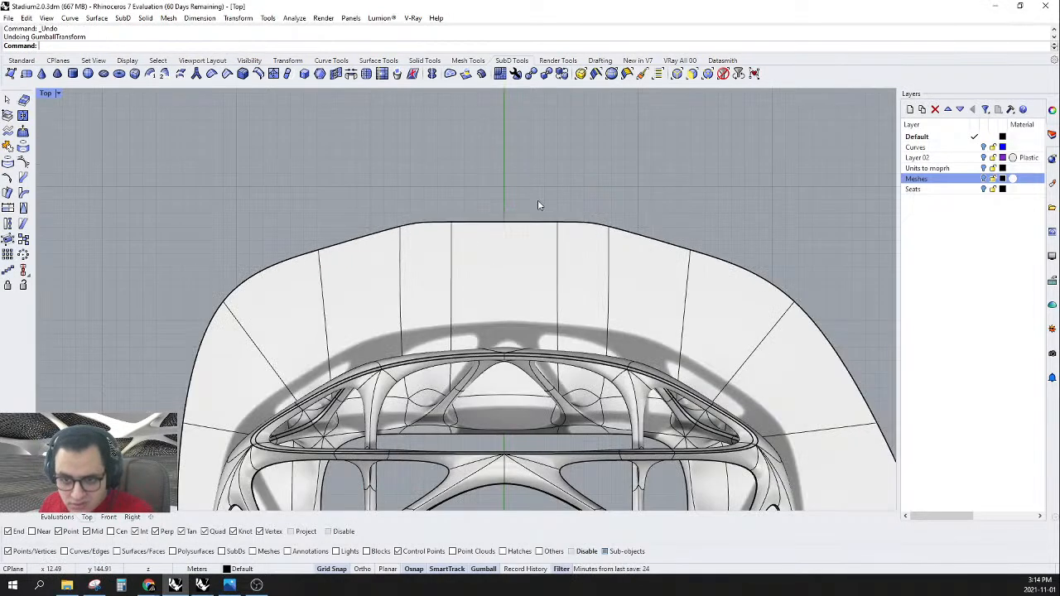
{"action": "scroll", "coordinate": [538, 199], "scroll_direction": "down", "scroll_amount": 3}
{"action": "scroll", "coordinate": [662, 348], "scroll_direction": "up", "scroll_amount": 5}
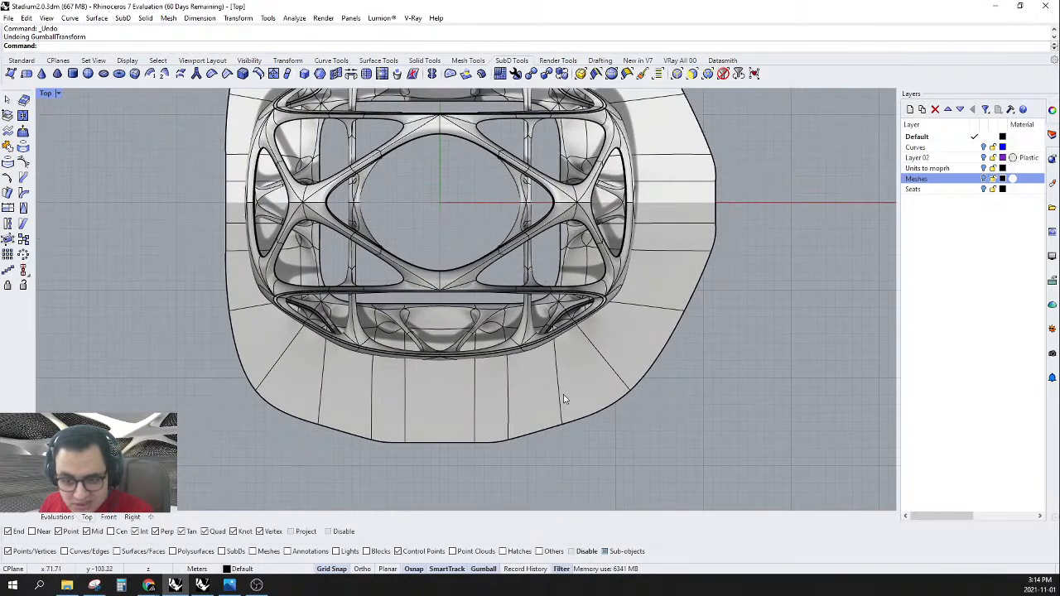
- Remove the existing reflection symmetry from the stadium's SubD frame and ground sheet
{"action": "scroll", "coordinate": [561, 401], "scroll_direction": "down", "scroll_amount": 5}
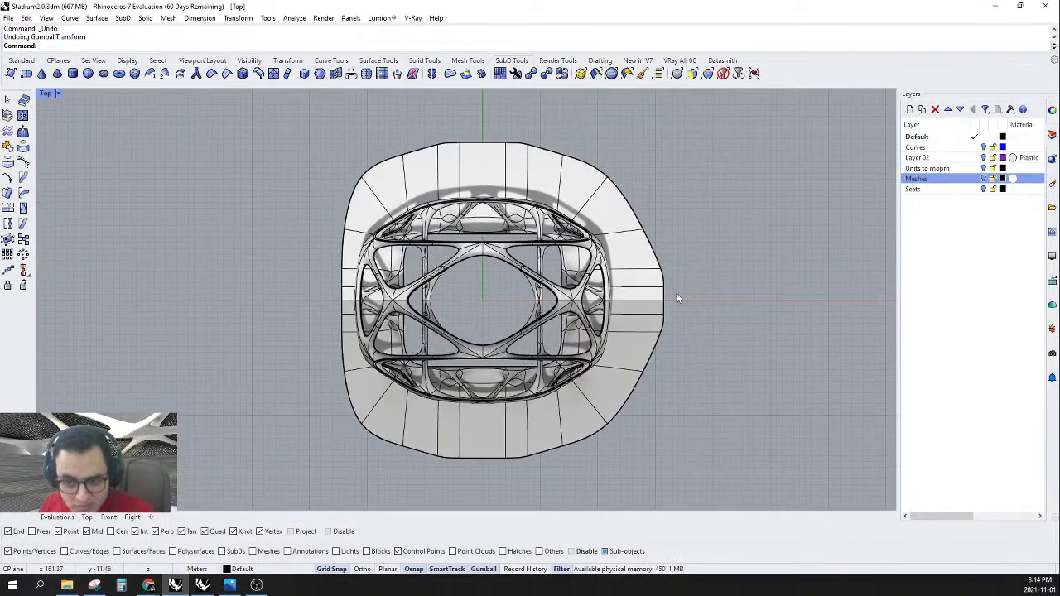
{"action": "left_click", "coordinate": [432, 73]}
{"action": "key", "text": "Escape"}
{"action": "left_click", "coordinate": [431, 75]}
{"action": "key", "text": "Escape"}
{"action": "left_click", "coordinate": [431, 74]}
{"action": "left_click", "coordinate": [493, 217]}
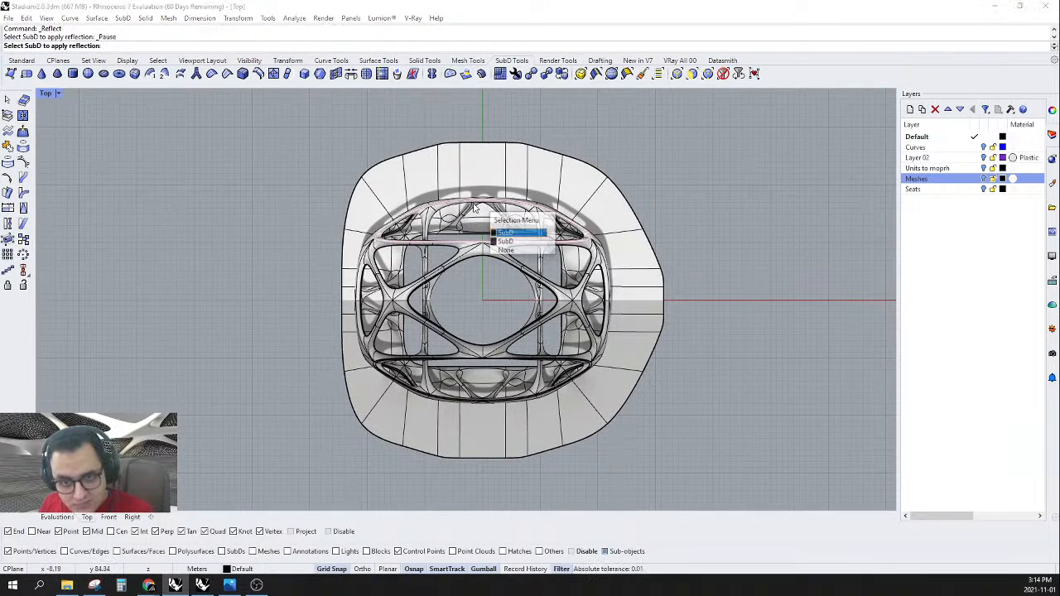
{"action": "left_click", "coordinate": [506, 252]}
{"action": "left_click", "coordinate": [495, 174]}
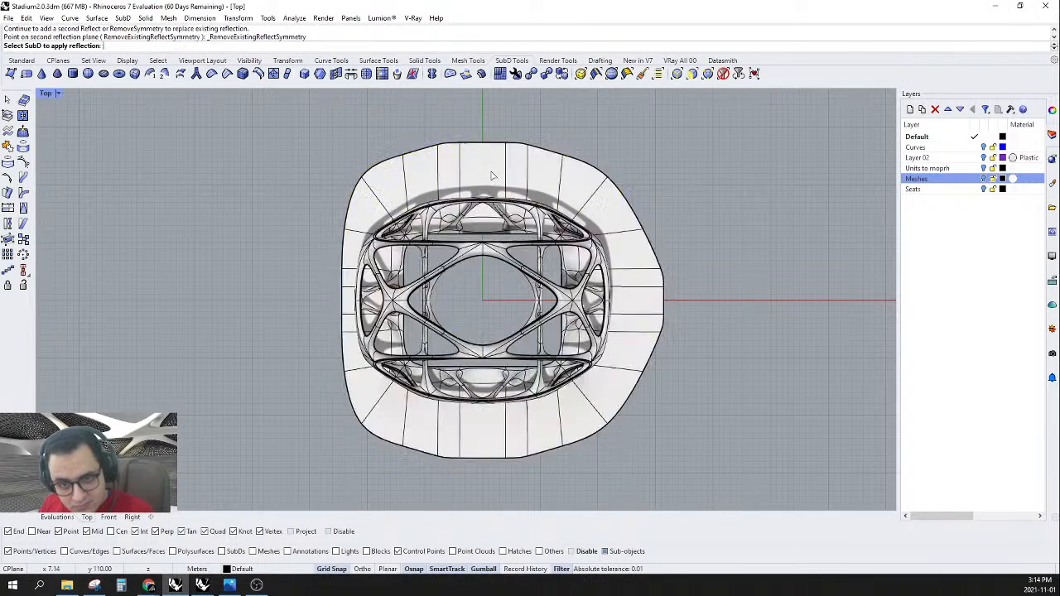
{"action": "key", "text": "Escape"}
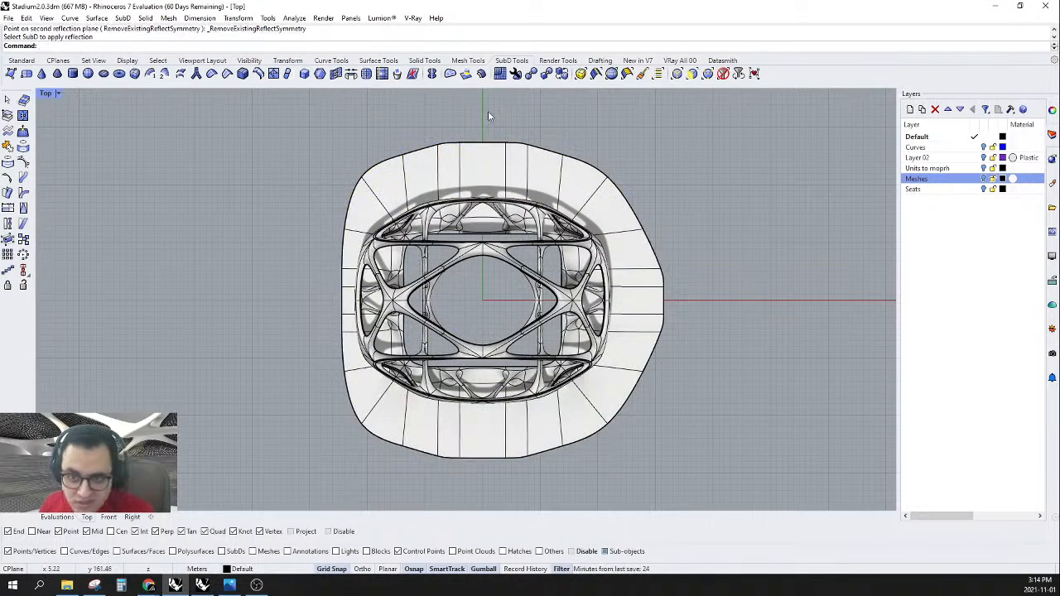
- Reflect the stadium SubD across a plane along the Y axis through the origin, keeping the positive X half as primary side
{"action": "left_click", "coordinate": [431, 74]}
{"action": "left_click", "coordinate": [487, 148]}
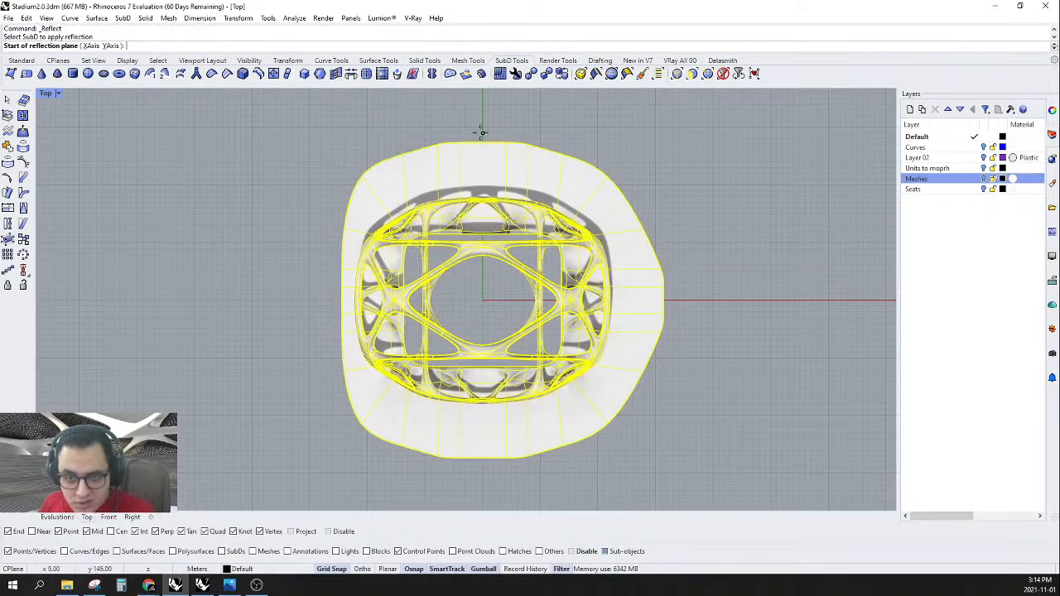
{"action": "left_click", "coordinate": [481, 122]}
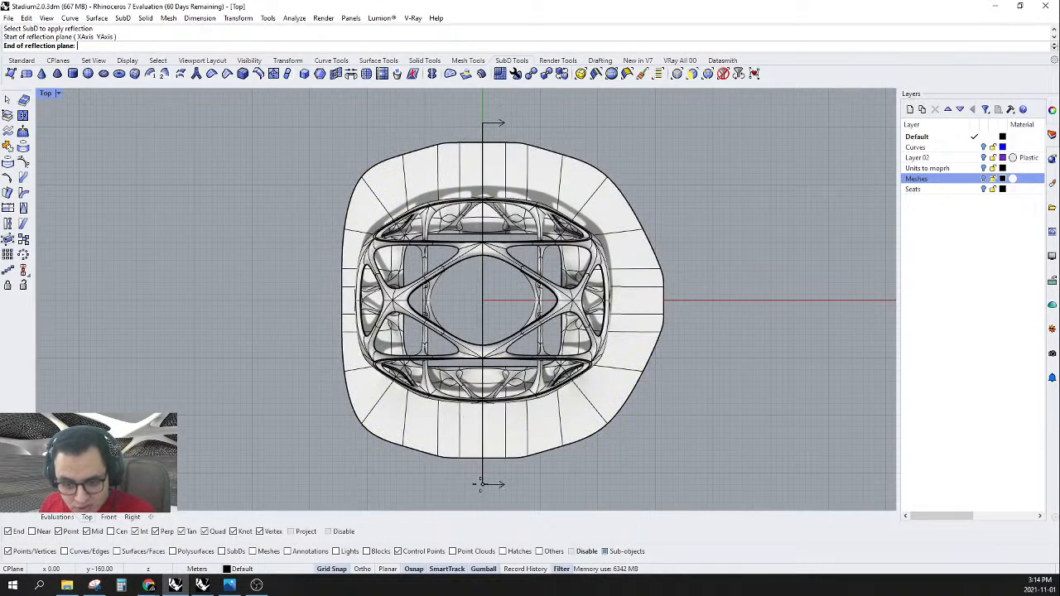
{"action": "left_click", "coordinate": [481, 485]}
{"action": "key", "text": "Return"}
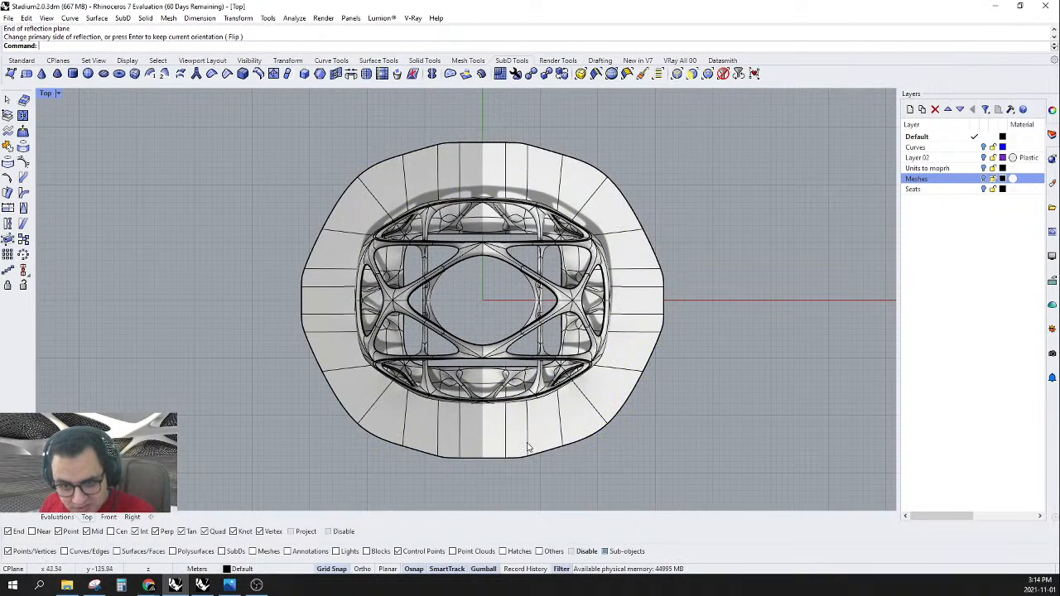
- In the perspective view, select the ring of radial ground-sheet edges in flat display and insert an edge loop at their midpoints
{"action": "mouse_move", "coordinate": [526, 279]}
{"action": "right_mouse_down"}
{"action": "mouse_move", "coordinate": [543, 277]}
{"action": "mouse_move", "coordinate": [534, 240]}
{"action": "mouse_move", "coordinate": [493, 273]}
{"action": "mouse_move", "coordinate": [505, 279]}
{"action": "mouse_move", "coordinate": [537, 253]}
{"action": "mouse_move", "coordinate": [512, 294]}
{"action": "mouse_move", "coordinate": [523, 265]}
{"action": "right_mouse_up"}
{"action": "scroll", "coordinate": [494, 201], "scroll_direction": "up", "scroll_amount": 6}
{"action": "scroll", "coordinate": [482, 227], "scroll_direction": "down", "scroll_amount": 2}
{"action": "scroll", "coordinate": [483, 226], "scroll_direction": "down", "scroll_amount": 2}
{"action": "left_click", "coordinate": [57, 516]}
{"action": "right_click_drag", "start_coordinate": [534, 364], "coordinate": [564, 372]}
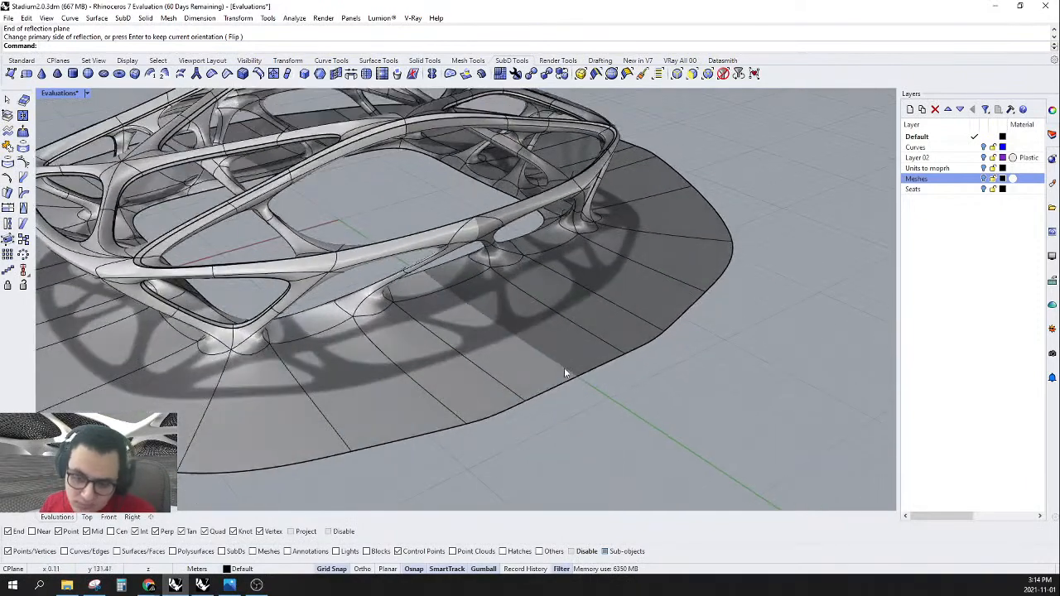
{"action": "left_click", "coordinate": [692, 75]}
{"action": "left_click", "coordinate": [619, 311]}
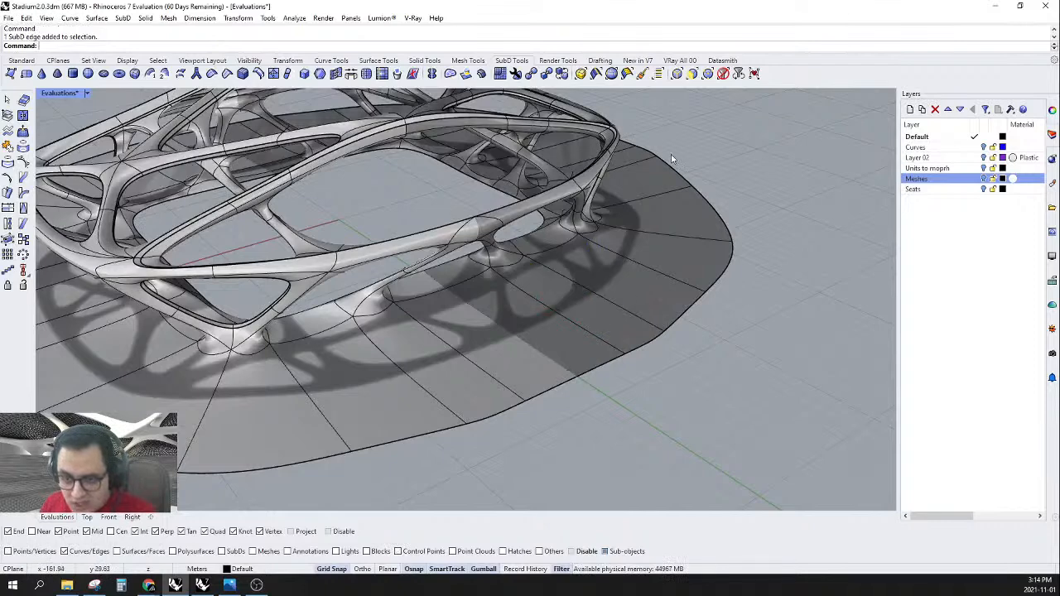
{"action": "left_click", "coordinate": [629, 316]}
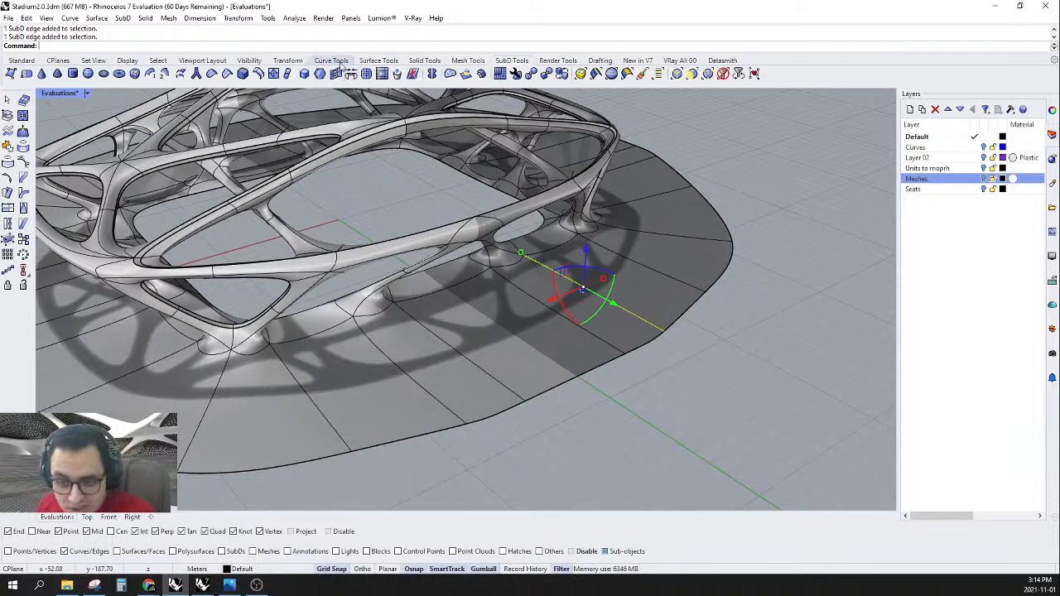
{"action": "key", "text": "Tab"}
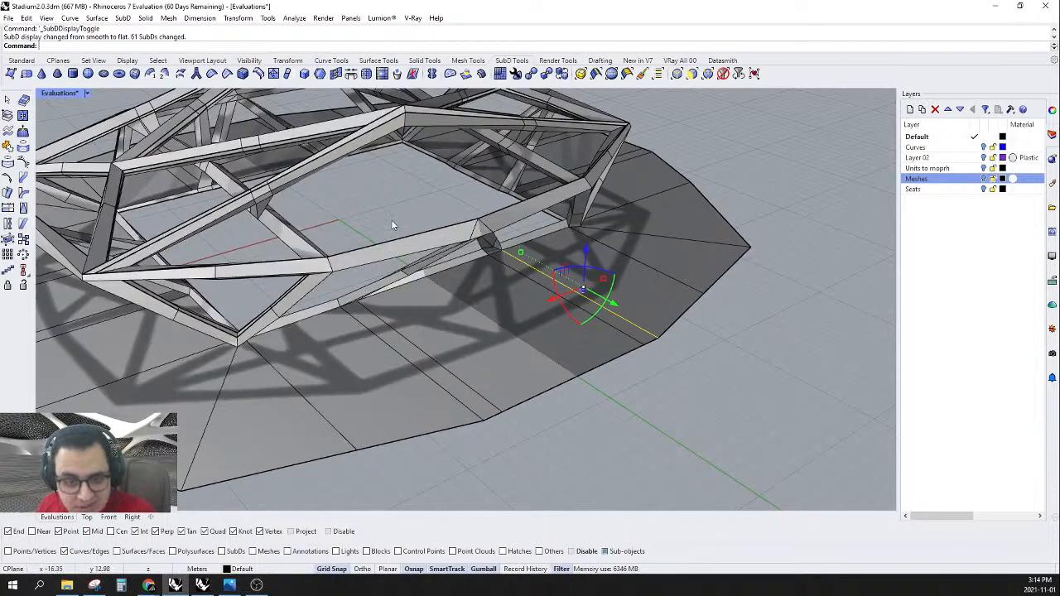
{"action": "left_click", "coordinate": [611, 74]}
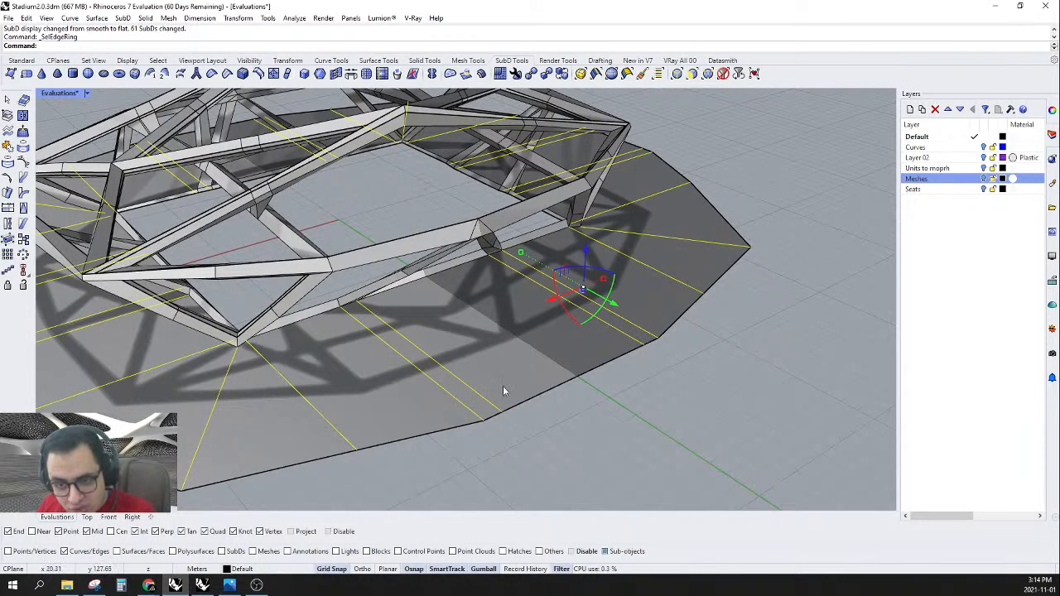
{"action": "left_click", "coordinate": [259, 73]}
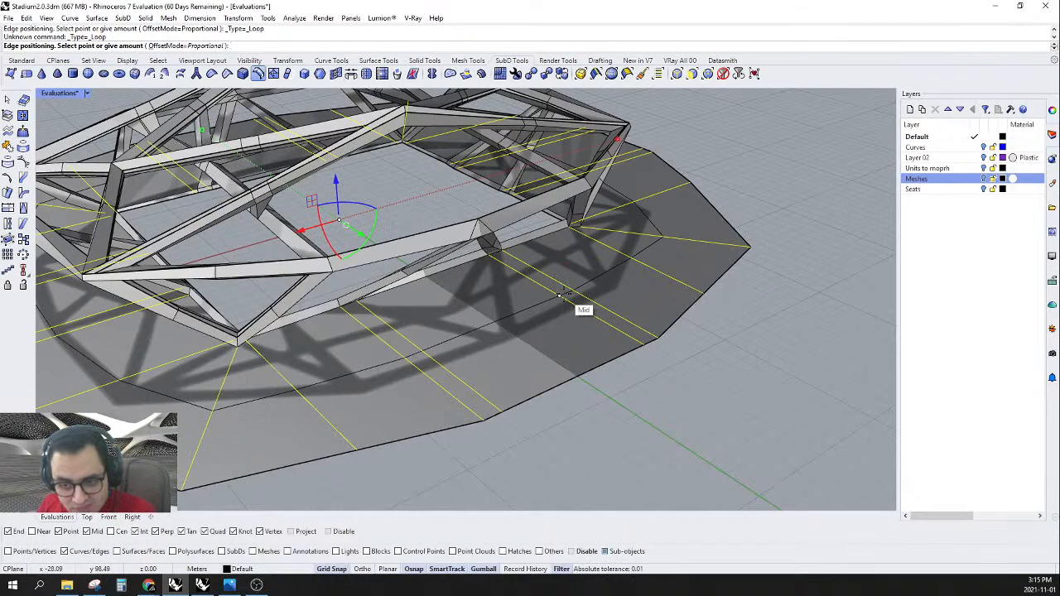
{"action": "left_click", "coordinate": [559, 295]}
- Insert another edge loop through the ring of radial edges in the ground sheet's outer band
{"action": "right_click_drag", "start_coordinate": [564, 292], "coordinate": [619, 308]}
{"action": "double_click", "coordinate": [638, 288]}
{"action": "key", "text": "Escape"}
{"action": "left_click", "coordinate": [716, 284]}
{"action": "left_click", "coordinate": [690, 75]}
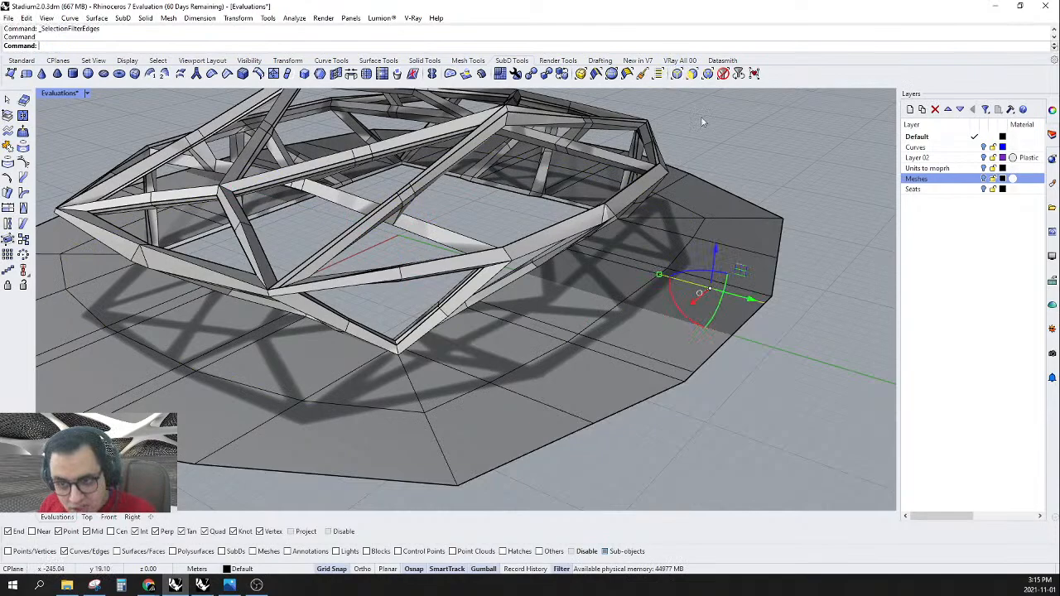
{"action": "scroll", "coordinate": [697, 273], "scroll_direction": "up", "scroll_amount": 6}
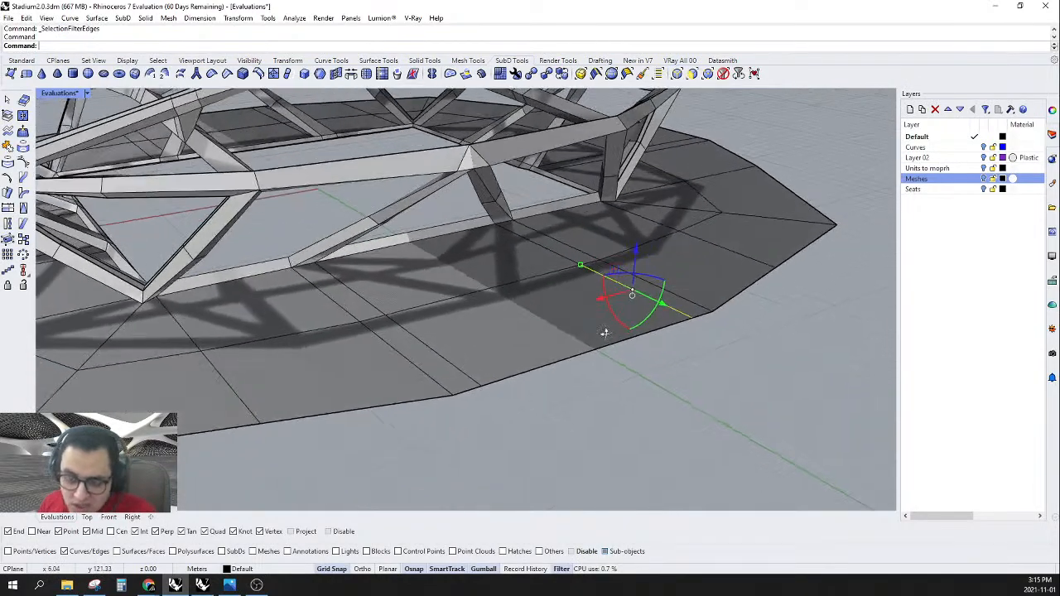
{"action": "mouse_move", "coordinate": [616, 287]}
{"action": "right_mouse_down"}
{"action": "mouse_move", "coordinate": [607, 287]}
{"action": "mouse_move", "coordinate": [628, 299]}
{"action": "right_mouse_up"}
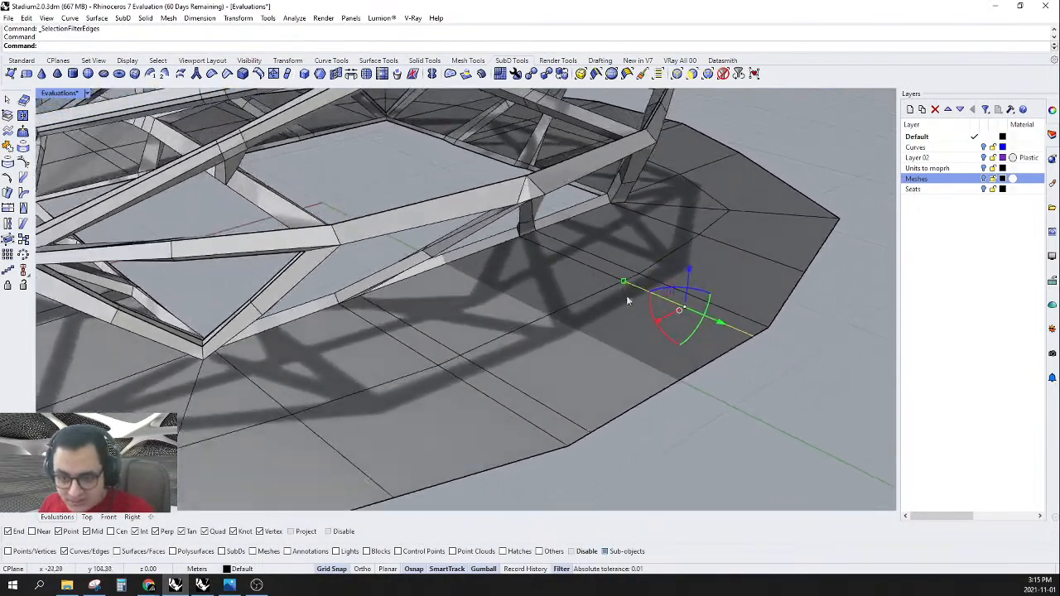
{"action": "left_click", "coordinate": [611, 73]}
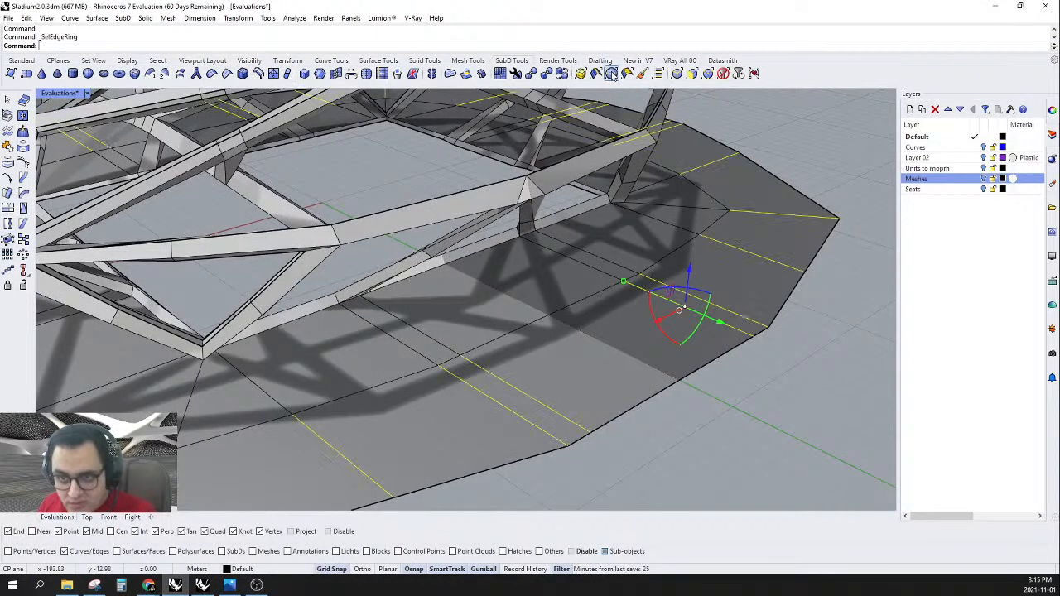
{"action": "left_click", "coordinate": [257, 73]}
{"action": "scroll", "coordinate": [687, 327], "scroll_direction": "down", "scroll_amount": 3}
{"action": "scroll", "coordinate": [689, 311], "scroll_direction": "down", "scroll_amount": 4}
{"action": "scroll", "coordinate": [689, 310], "scroll_direction": "up", "scroll_amount": 5}
- Insert an edge loop through the radial edges of the ground sheet's inner band and return to smooth SubD display
{"action": "left_click", "coordinate": [625, 298]}
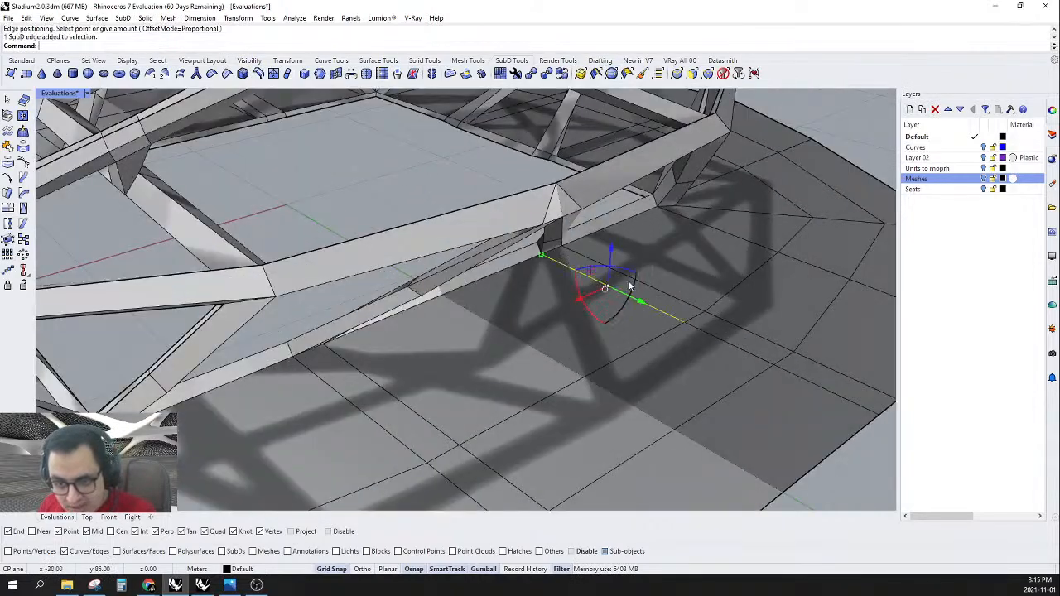
{"action": "left_click", "coordinate": [611, 73]}
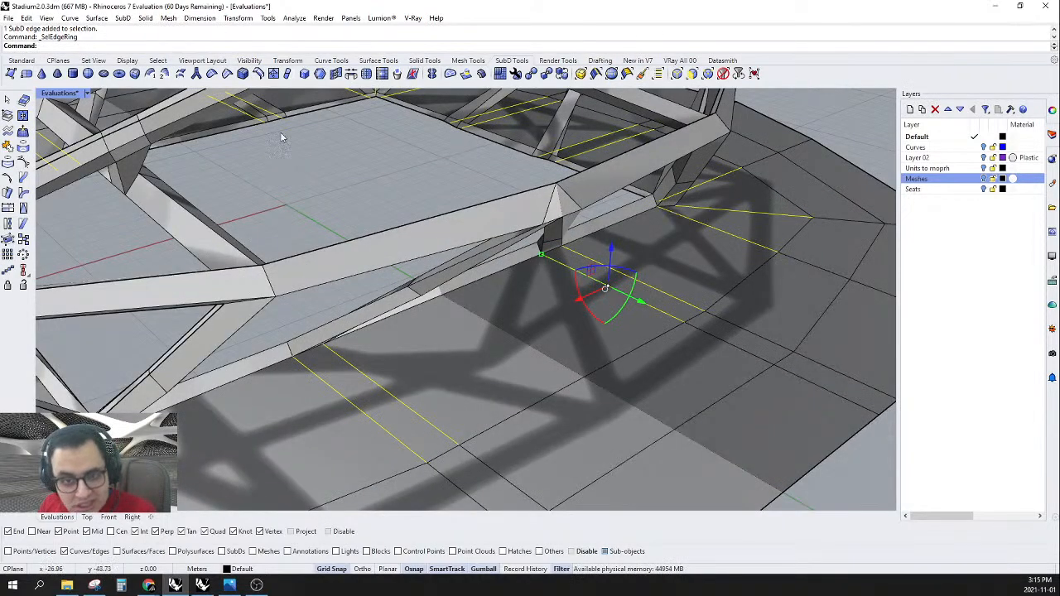
{"action": "left_click", "coordinate": [259, 73]}
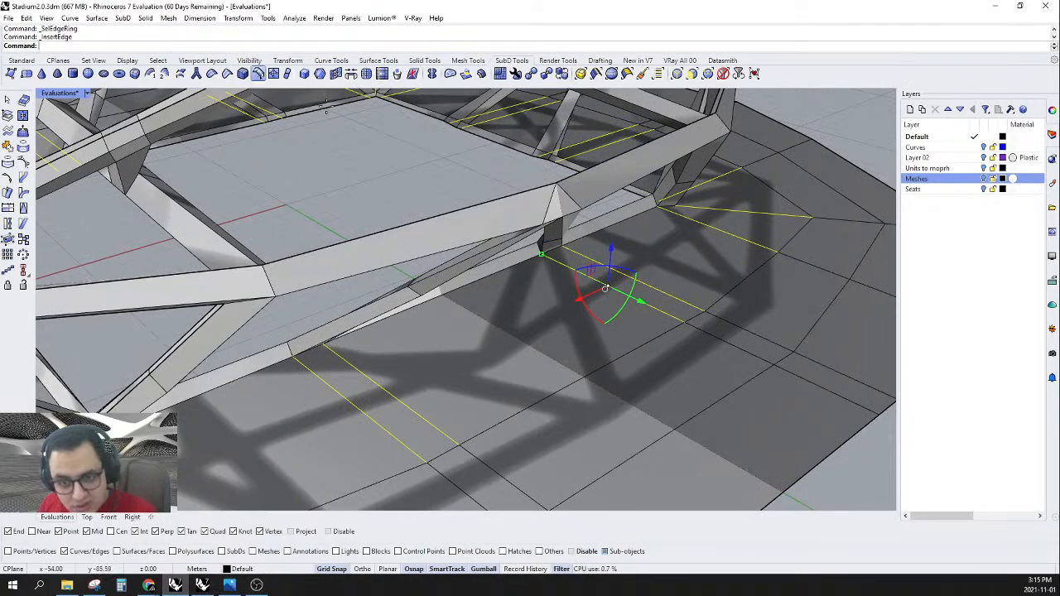
{"action": "left_click", "coordinate": [613, 291]}
{"action": "scroll", "coordinate": [599, 324], "scroll_direction": "down", "scroll_amount": 4}
{"action": "right_click_drag", "start_coordinate": [598, 325], "coordinate": [560, 298]}
{"action": "scroll", "coordinate": [461, 220], "scroll_direction": "up", "scroll_amount": 5}
{"action": "right_click_drag", "start_coordinate": [461, 221], "coordinate": [424, 233]}
{"action": "scroll", "coordinate": [492, 265], "scroll_direction": "down", "scroll_amount": 6}
{"action": "key", "text": "Tab"}
- Select the SubD edges around the middle arch opening on the positive Y side, down both legs to the ground
{"action": "scroll", "coordinate": [509, 210], "scroll_direction": "up", "scroll_amount": 4}
{"action": "left_click", "coordinate": [677, 75]}
{"action": "scroll", "coordinate": [383, 256], "scroll_direction": "down", "scroll_amount": 5}
{"action": "right_click_drag", "start_coordinate": [383, 255], "coordinate": [365, 247]}
{"action": "scroll", "coordinate": [426, 152], "scroll_direction": "up", "scroll_amount": 6}
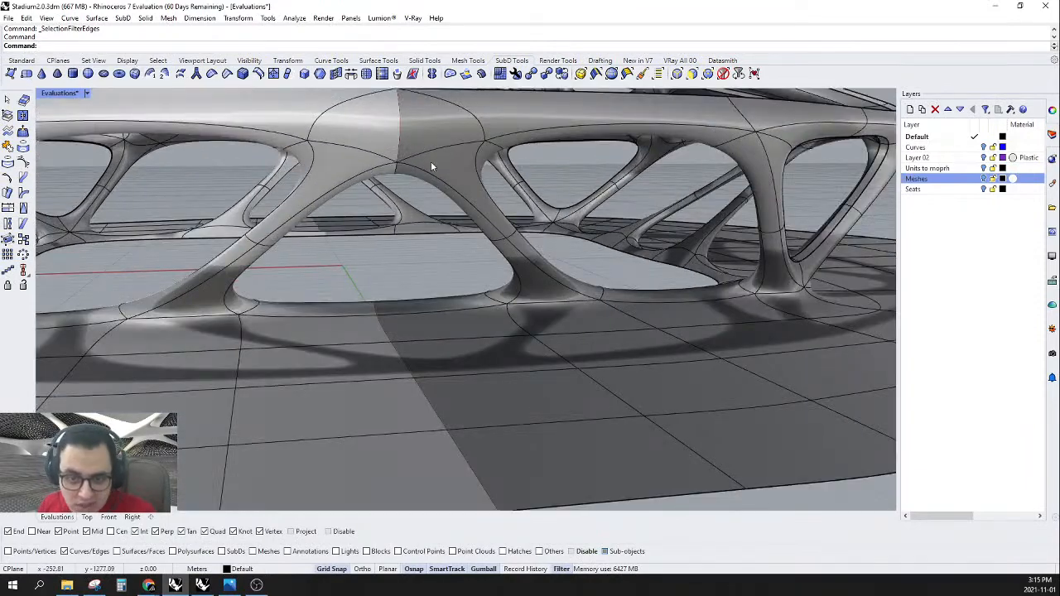
{"action": "left_click", "coordinate": [381, 170]}
{"action": "left_click", "coordinate": [223, 279], "text": "shift"}
{"action": "scroll", "coordinate": [311, 265], "scroll_direction": "down", "scroll_amount": 5}
{"action": "right_click_drag", "start_coordinate": [311, 265], "coordinate": [294, 317]}
{"action": "scroll", "coordinate": [271, 351], "scroll_direction": "up", "scroll_amount": 4}
{"action": "left_click", "coordinate": [272, 351]}
{"action": "scroll", "coordinate": [284, 305], "scroll_direction": "up", "scroll_amount": 3}
{"action": "left_click", "coordinate": [265, 315]}
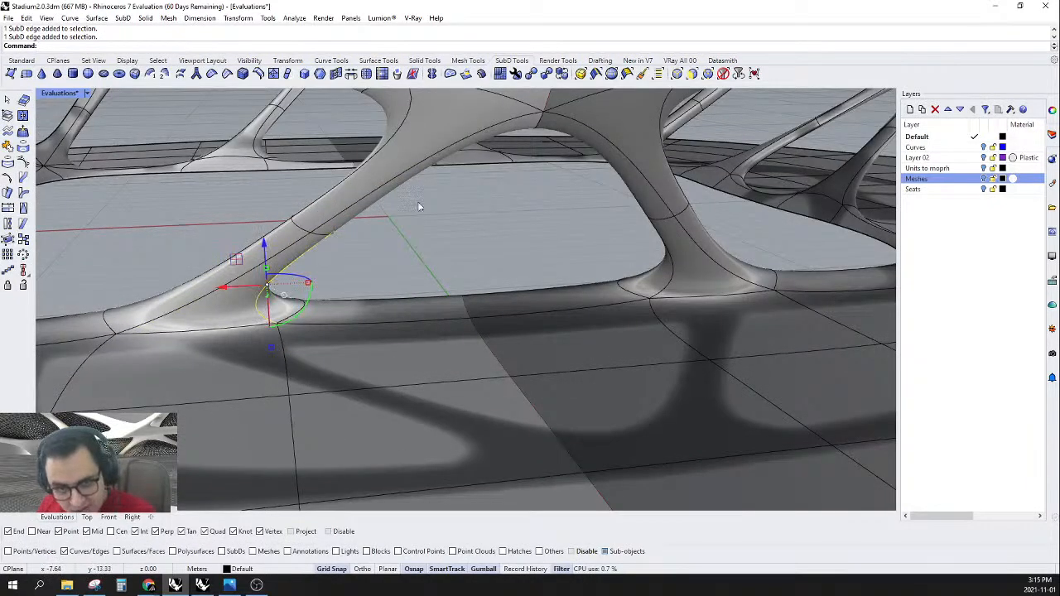
{"action": "left_click", "coordinate": [671, 278], "text": "shift"}
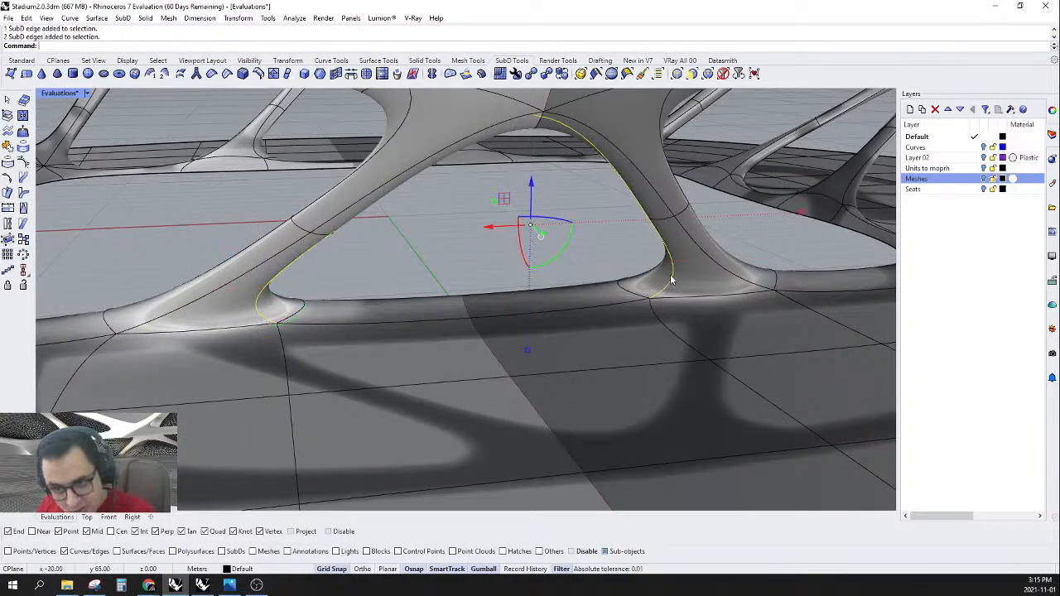
{"action": "left_click", "coordinate": [302, 250], "text": "ctrl"}
{"action": "double_click", "coordinate": [258, 301], "text": "shift"}
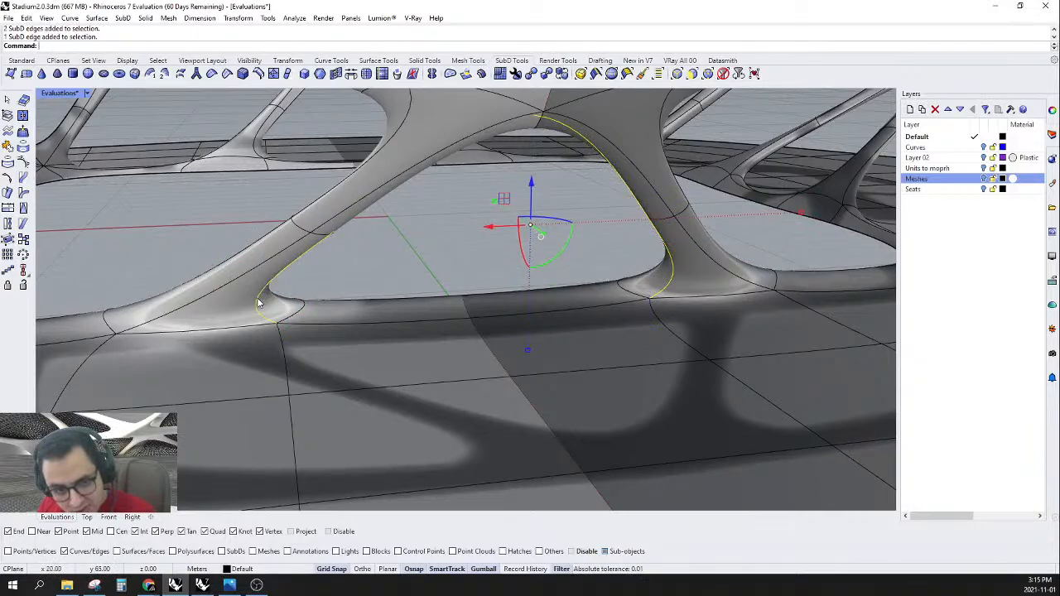
{"action": "right_click_drag", "start_coordinate": [352, 290], "coordinate": [382, 278]}
{"action": "scroll", "coordinate": [382, 278], "scroll_direction": "down", "scroll_amount": 4}
{"action": "scroll", "coordinate": [474, 211], "scroll_direction": "up", "scroll_amount": 3}
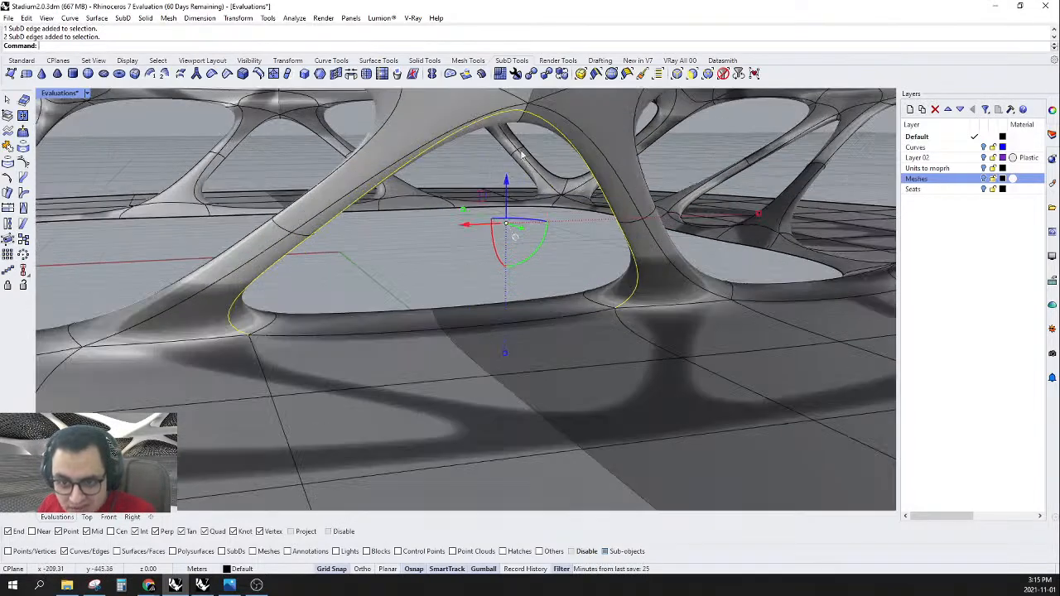
- Add the ground-sheet edges in front of the arch to the selection and crease the resulting closed loop
{"action": "scroll", "coordinate": [509, 145], "scroll_direction": "down", "scroll_amount": 3}
{"action": "right_click_drag", "start_coordinate": [527, 124], "coordinate": [548, 269]}
{"action": "scroll", "coordinate": [551, 289], "scroll_direction": "down", "scroll_amount": 6}
{"action": "scroll", "coordinate": [553, 291], "scroll_direction": "up", "scroll_amount": 6}
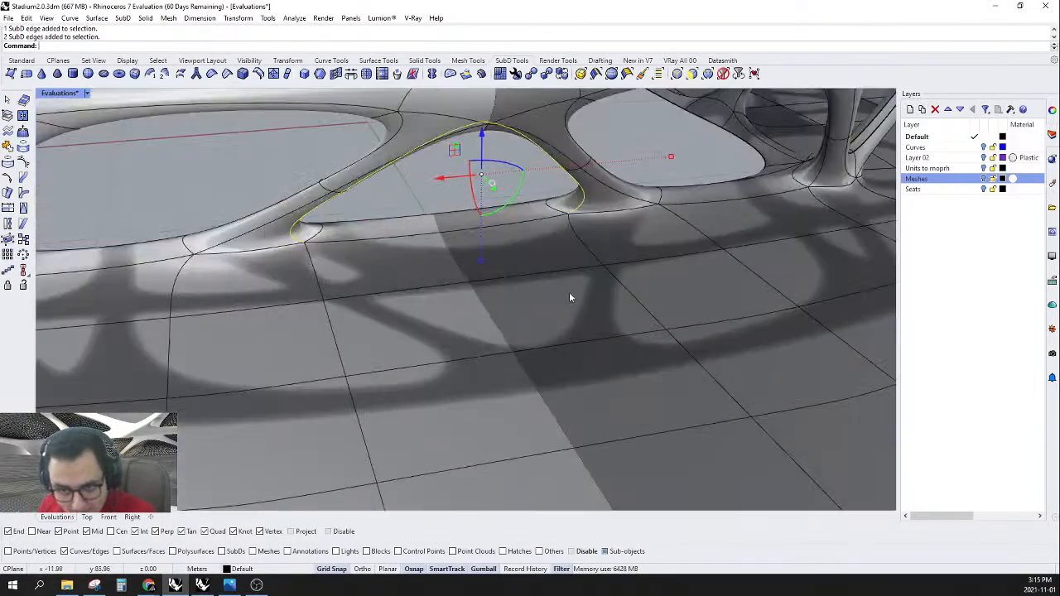
{"action": "left_click", "coordinate": [591, 251], "text": "shift"}
{"action": "left_click", "coordinate": [570, 273], "text": "shift"}
{"action": "left_click", "coordinate": [324, 289], "text": "shift"}
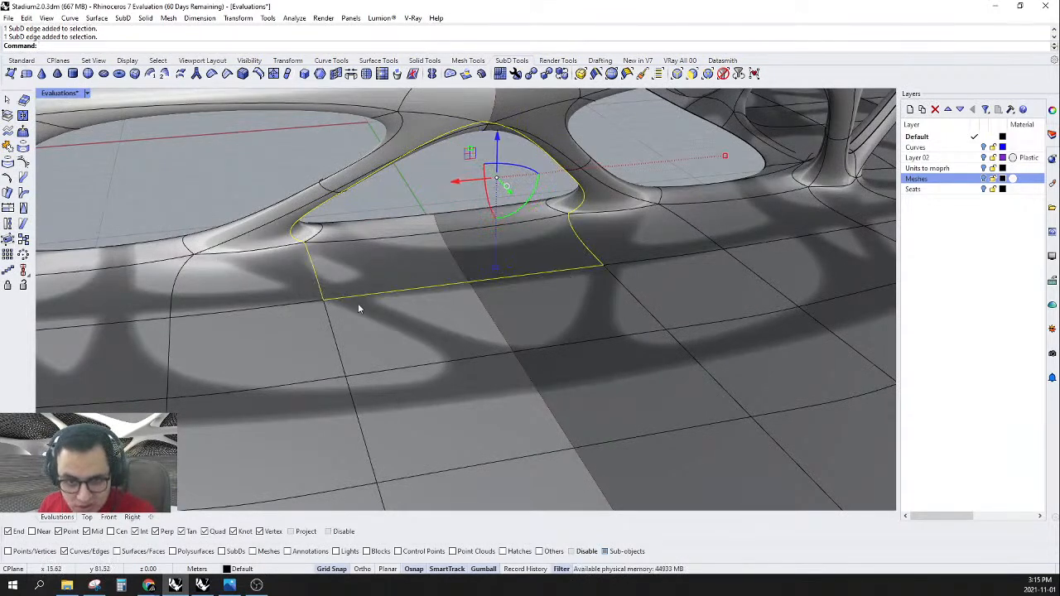
{"action": "right_click_drag", "start_coordinate": [334, 296], "coordinate": [439, 338]}
{"action": "scroll", "coordinate": [476, 301], "scroll_direction": "down", "scroll_amount": 2}
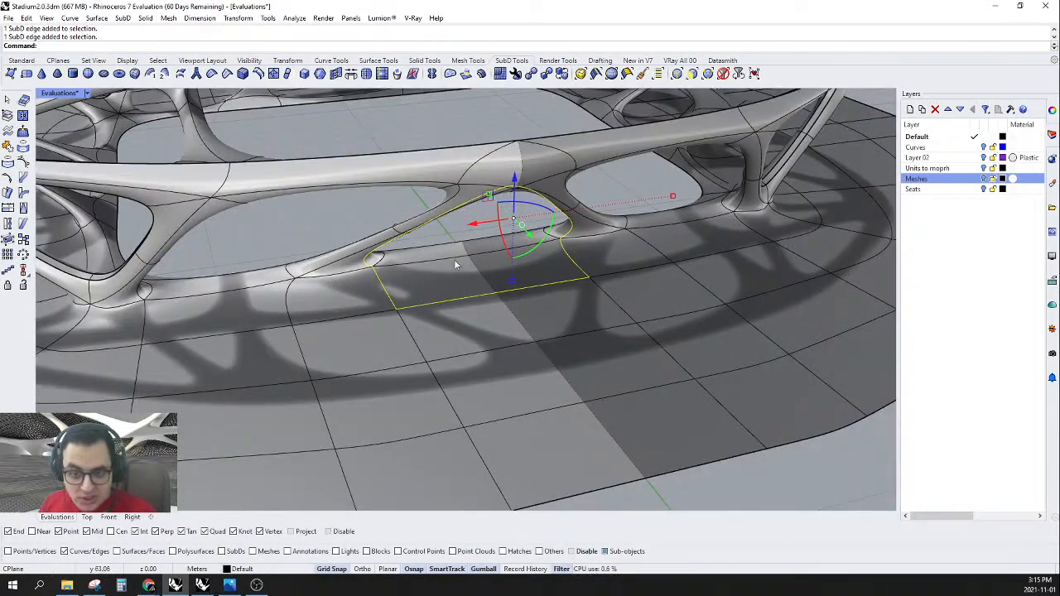
{"action": "left_click", "coordinate": [227, 74]}
- Switch the perspective viewport to Rendered display mode and view the creased arch loop
{"action": "right_click_drag", "start_coordinate": [596, 389], "coordinate": [555, 303]}
{"action": "scroll", "coordinate": [580, 228], "scroll_direction": "down", "scroll_amount": 8}
{"action": "scroll", "coordinate": [590, 231], "scroll_direction": "up", "scroll_amount": 8}
{"action": "right_click_drag", "start_coordinate": [590, 230], "coordinate": [476, 175]}
{"action": "left_click", "coordinate": [88, 95]}
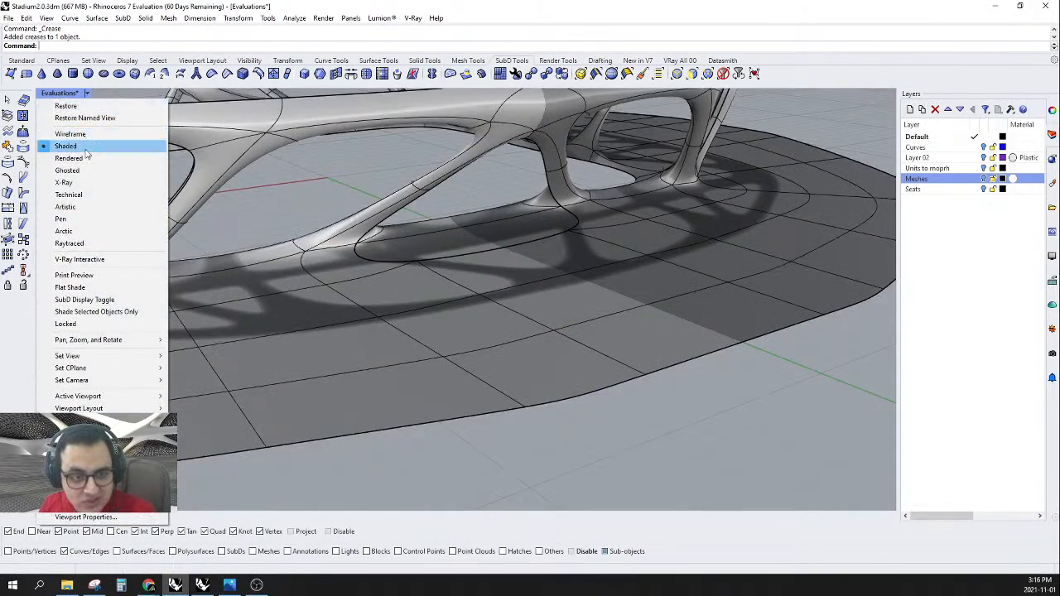
{"action": "left_click", "coordinate": [86, 161]}
{"action": "right_click_drag", "start_coordinate": [606, 344], "coordinate": [561, 279]}
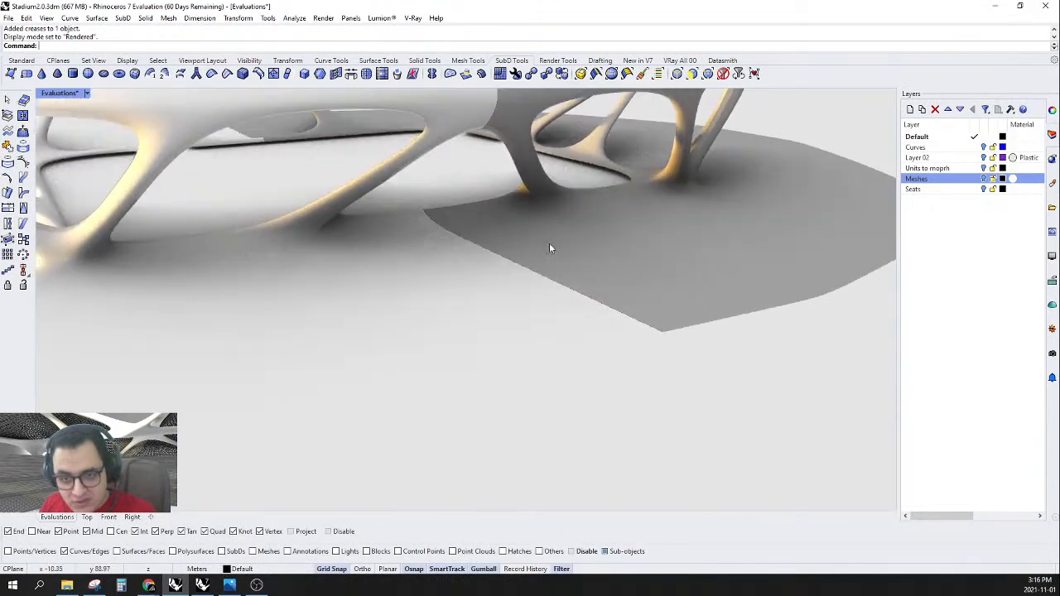
- Bevel the creased arch edge loop with 2 segments, proportional offset, straightness 1 and creases kept
{"action": "scroll", "coordinate": [524, 208], "scroll_direction": "up", "scroll_amount": 5}
{"action": "double_click", "coordinate": [531, 220]}
{"action": "scroll", "coordinate": [513, 306], "scroll_direction": "down", "scroll_amount": 5}
{"action": "scroll", "coordinate": [563, 232], "scroll_direction": "up", "scroll_amount": 2}
{"action": "left_click", "coordinate": [242, 74]}
{"action": "scroll", "coordinate": [588, 281], "scroll_direction": "up", "scroll_amount": 5}
{"action": "key", "text": "Tab"}
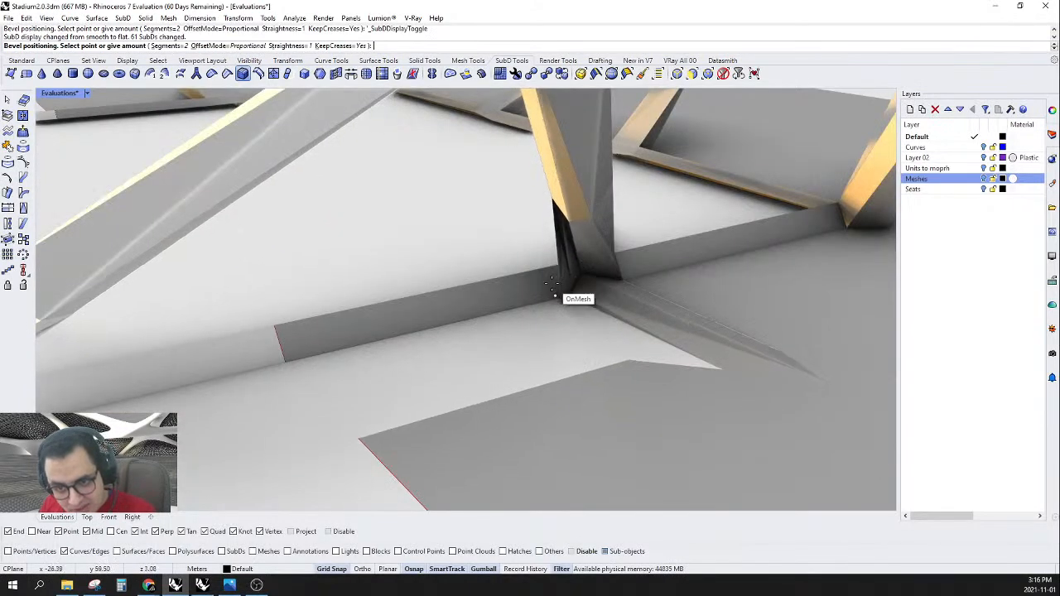
{"action": "left_click", "coordinate": [552, 217]}
{"action": "key", "text": "Tab"}
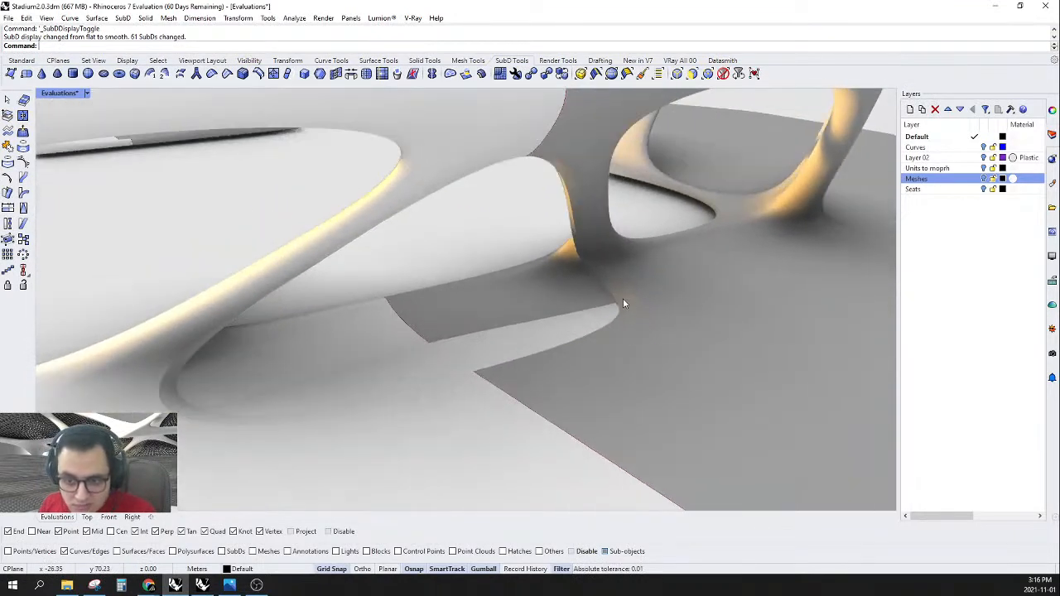
- Select both full face loops of the beveled band around the middle arch opening and its ground edge
{"action": "double_click", "coordinate": [623, 299]}
{"action": "key", "text": "Escape"}
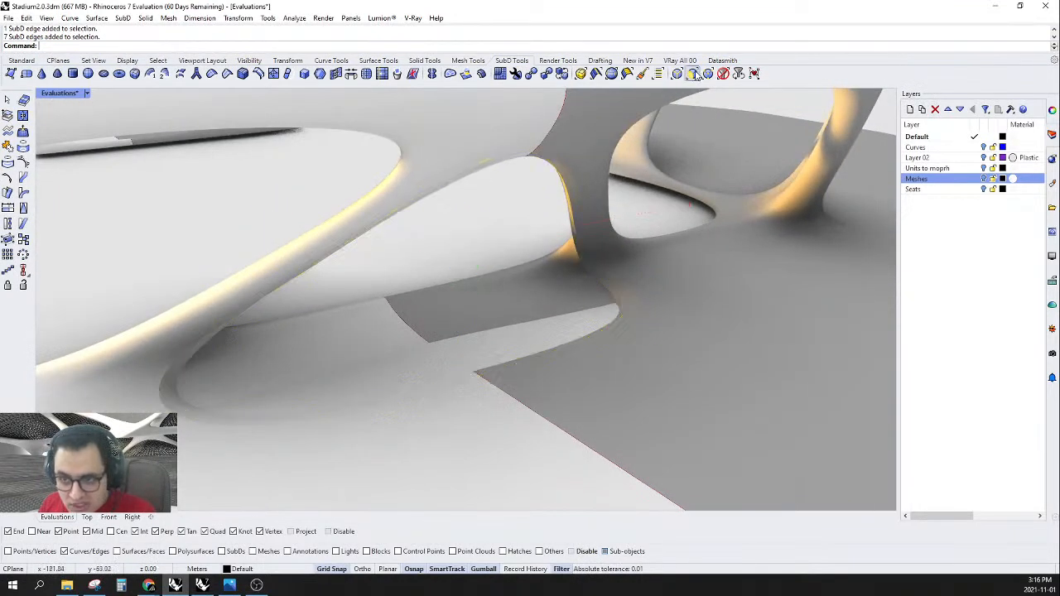
{"action": "left_click", "coordinate": [692, 74]}
{"action": "left_click", "coordinate": [602, 281]}
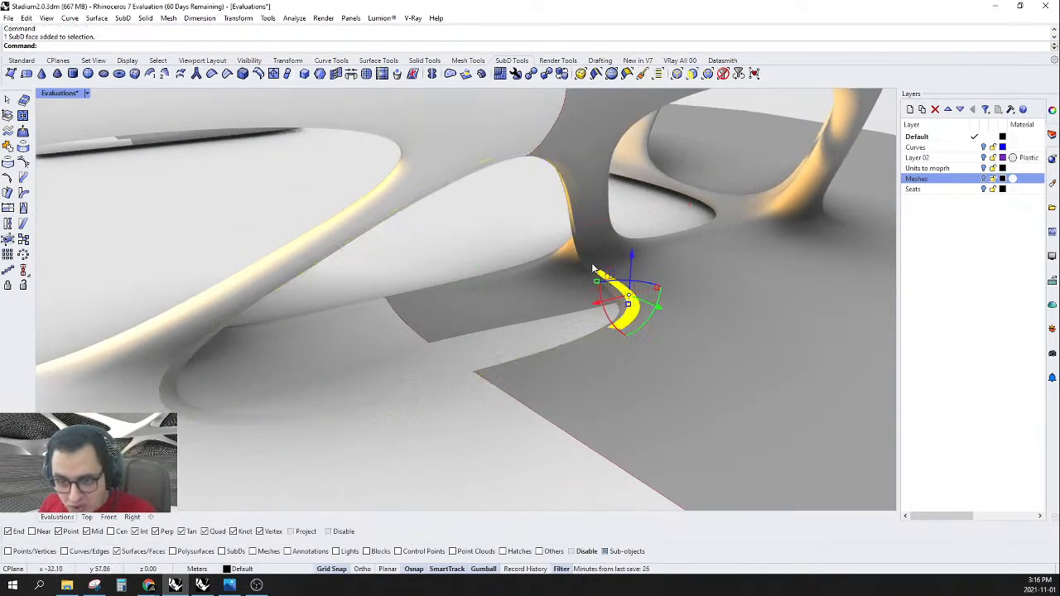
{"action": "double_click", "coordinate": [592, 269]}
{"action": "scroll", "coordinate": [603, 276], "scroll_direction": "up", "scroll_amount": 5}
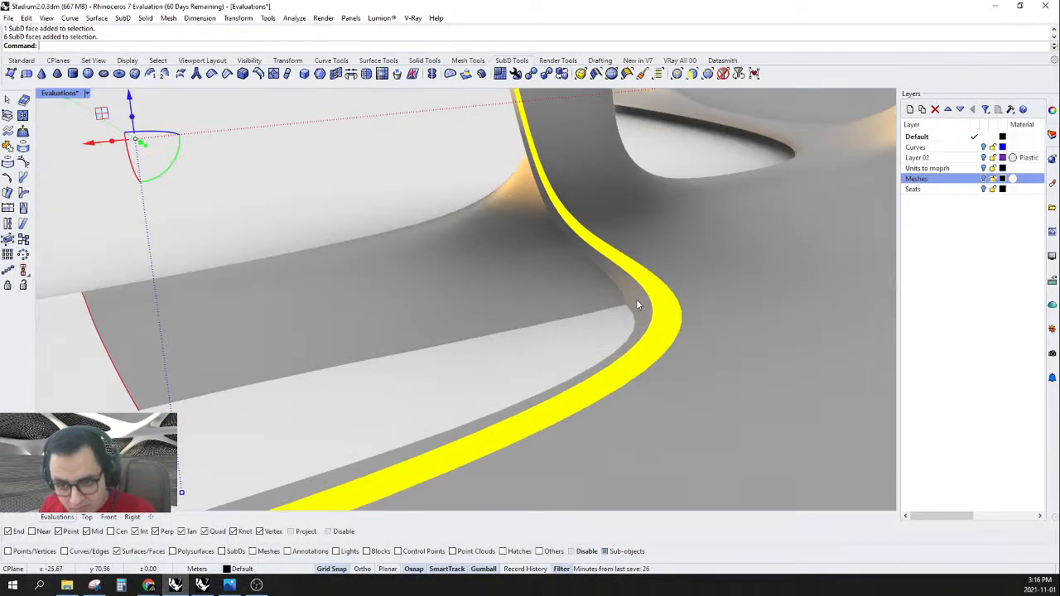
{"action": "double_click", "coordinate": [578, 246], "text": "shift"}
{"action": "scroll", "coordinate": [601, 283], "scroll_direction": "down", "scroll_amount": 8}
{"action": "right_click_drag", "start_coordinate": [512, 302], "coordinate": [495, 243]}
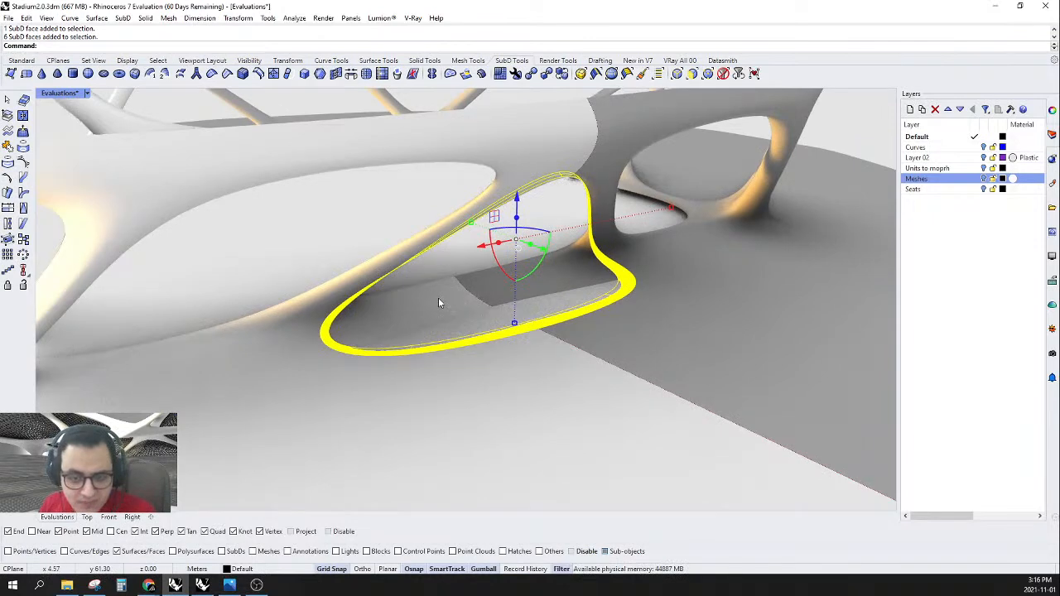
- Extract the selected band faces from the SubD, delete them and view the resulting gap around the arch
{"action": "left_click", "coordinate": [6, 119]}
{"action": "right_click_drag", "start_coordinate": [442, 256], "coordinate": [482, 266]}
{"action": "key", "text": "Delete"}
{"action": "right_click_drag", "start_coordinate": [531, 316], "coordinate": [542, 360]}
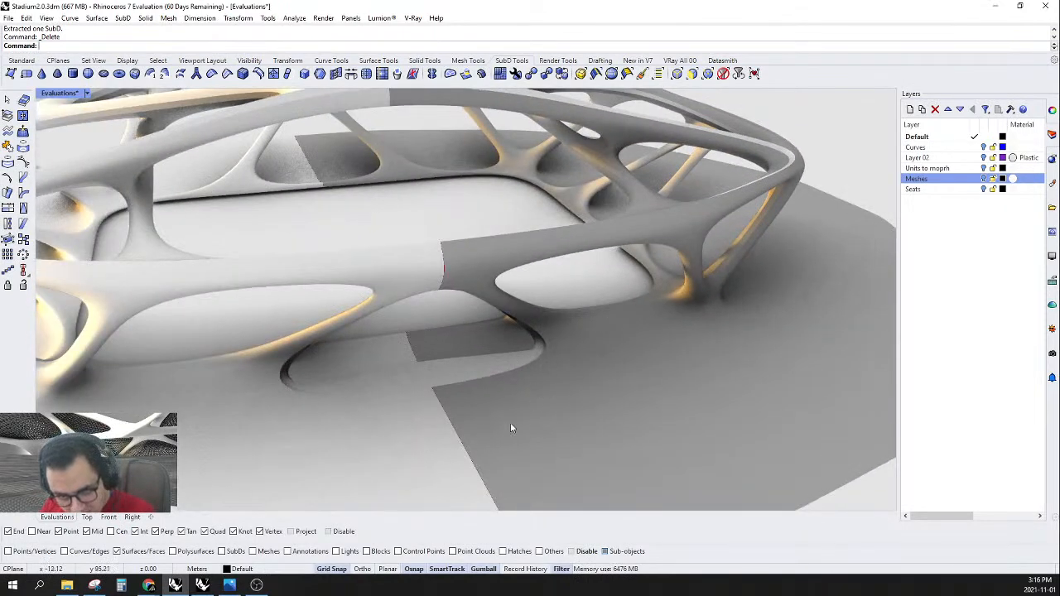
{"action": "right_click_drag", "start_coordinate": [412, 397], "coordinate": [499, 418]}
- Undo the deletion and extraction of the band faces, as well as the bevel of the arch loop
{"action": "key", "text": "ctrl+z"}
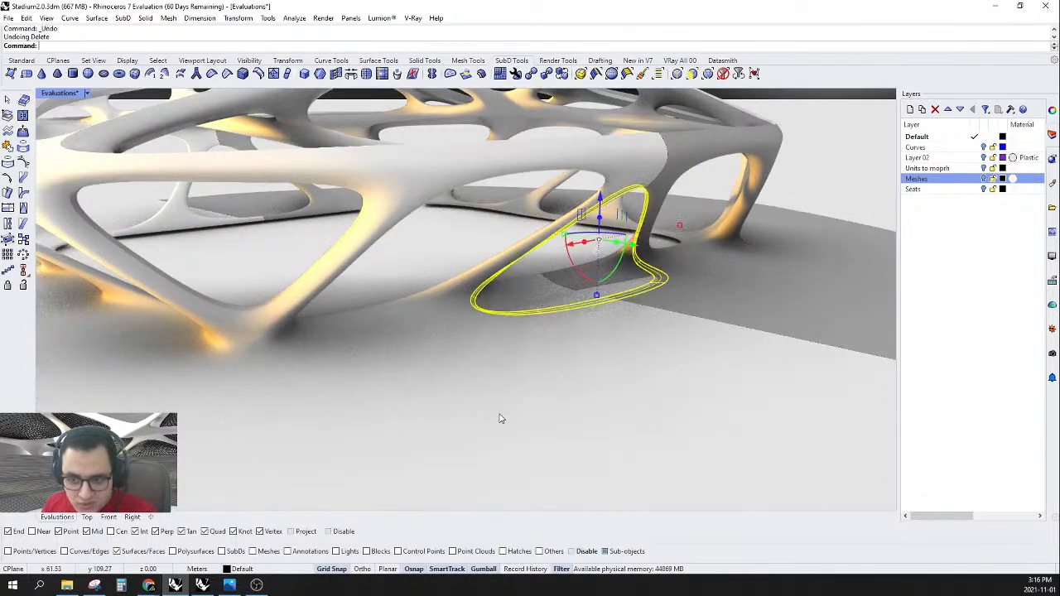
{"action": "scroll", "coordinate": [642, 263], "scroll_direction": "up", "scroll_amount": 6}
{"action": "key", "text": "ctrl+z"}
{"action": "key", "text": "ctrl+z"}
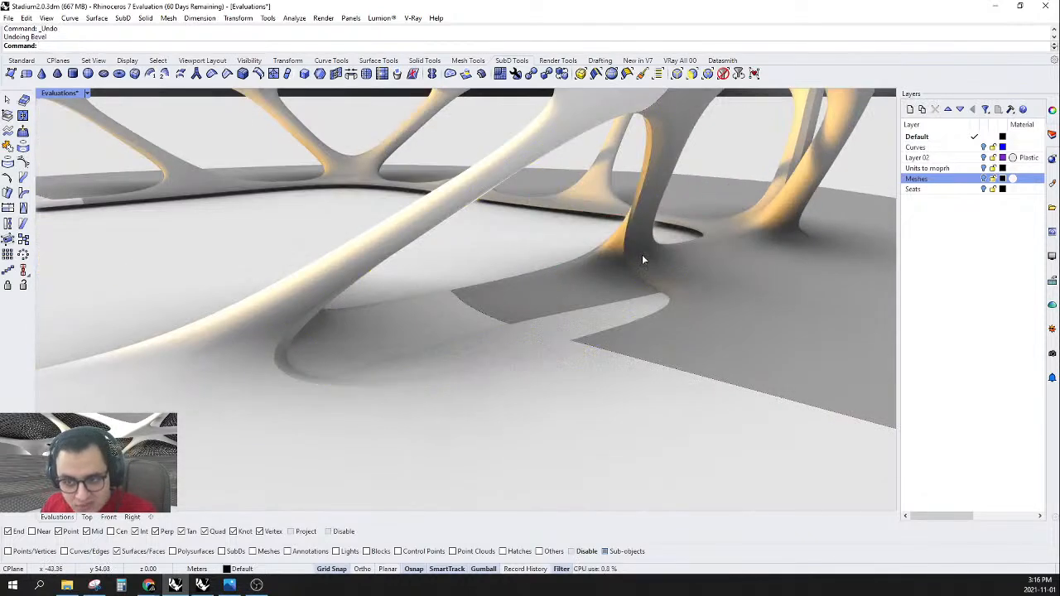
- Switch the perspective viewport to Shaded display mode
{"action": "left_click", "coordinate": [87, 94]}
{"action": "left_click", "coordinate": [66, 144]}
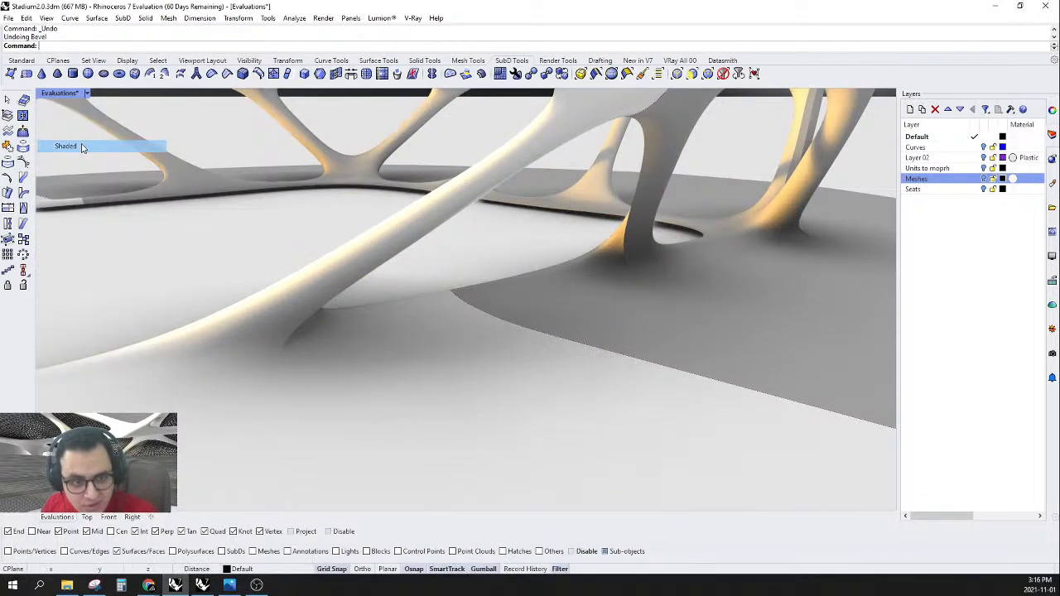
{"action": "scroll", "coordinate": [420, 365], "scroll_direction": "down", "scroll_amount": 5}
{"action": "right_click_drag", "start_coordinate": [420, 365], "coordinate": [542, 426]}
{"action": "scroll", "coordinate": [542, 414], "scroll_direction": "down", "scroll_amount": 5}
{"action": "scroll", "coordinate": [544, 356], "scroll_direction": "up", "scroll_amount": 5}
- Select the four parallel ground-sheet edges in front of the middle arch, from the creased inner edge to the outer boundary, in flat display
{"action": "left_click", "coordinate": [514, 339]}
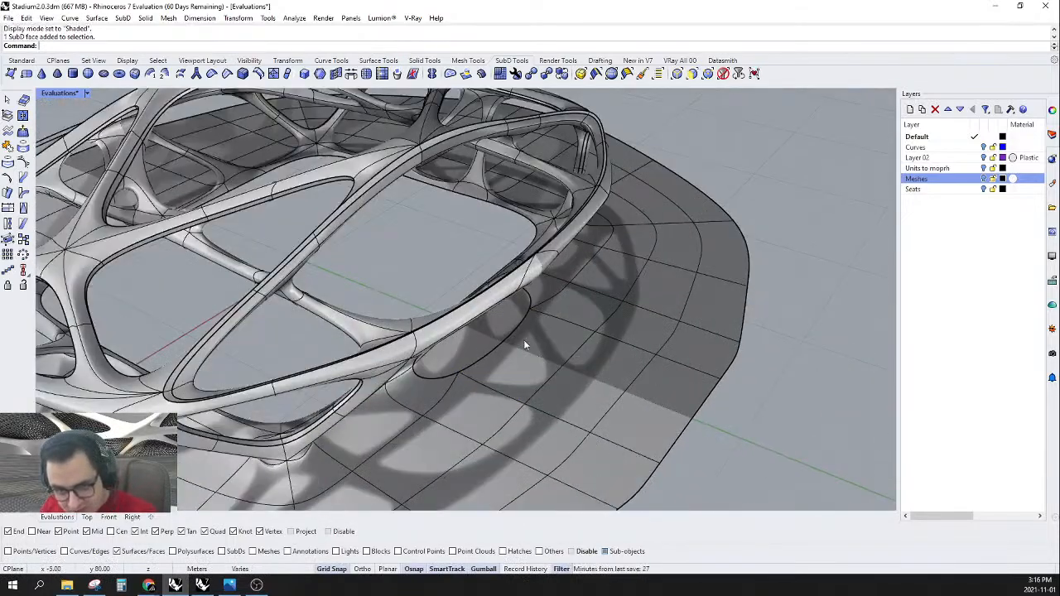
{"action": "left_click", "coordinate": [513, 331]}
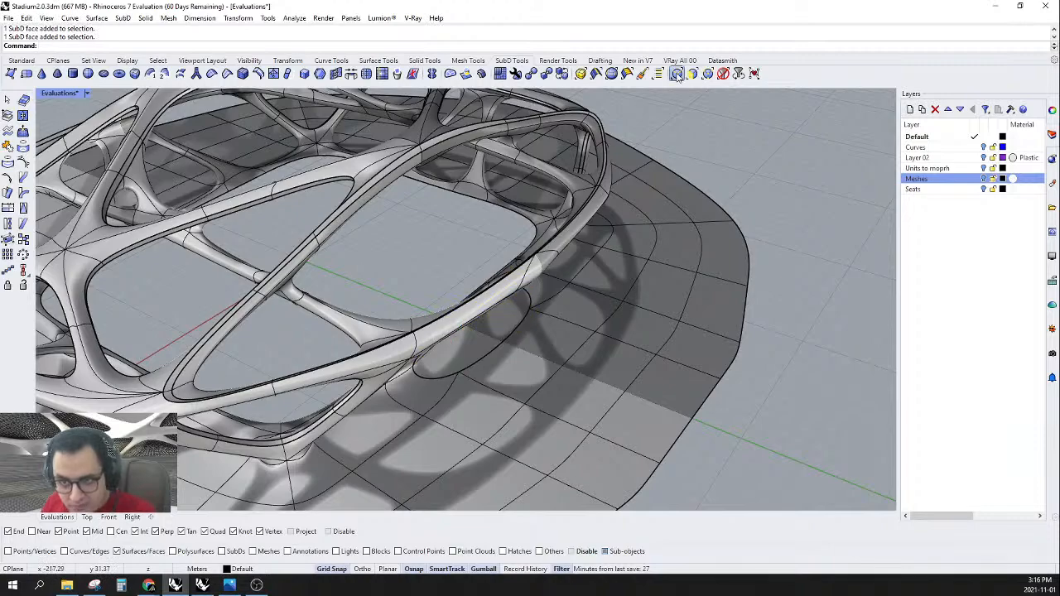
{"action": "left_click", "coordinate": [677, 75]}
{"action": "scroll", "coordinate": [529, 359], "scroll_direction": "up", "scroll_amount": 5}
{"action": "left_click", "coordinate": [501, 326]}
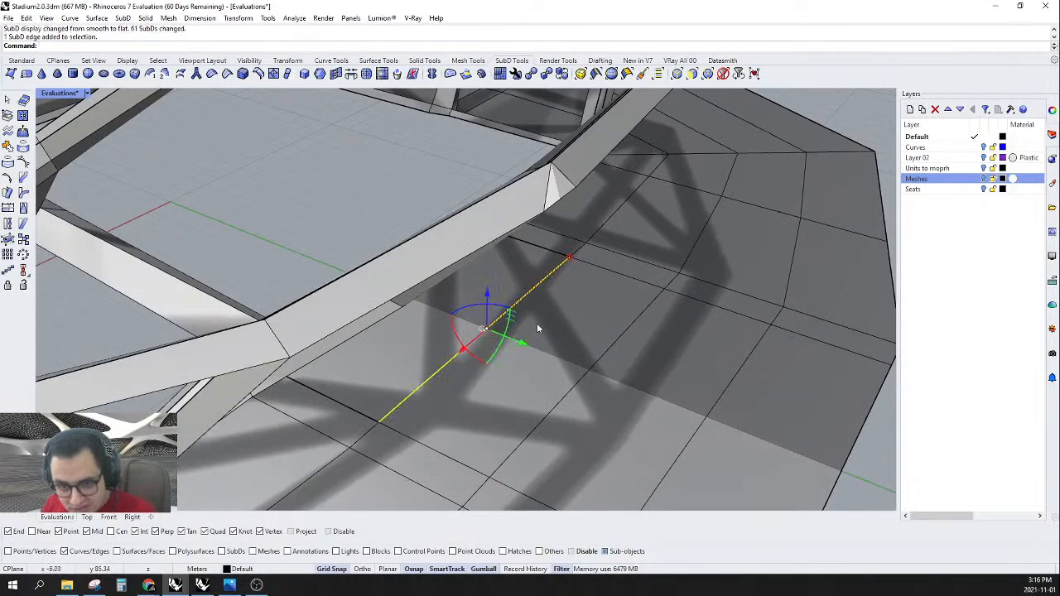
{"action": "scroll", "coordinate": [569, 347], "scroll_direction": "down", "scroll_amount": 4}
{"action": "scroll", "coordinate": [571, 343], "scroll_direction": "up", "scroll_amount": 3}
{"action": "left_click", "coordinate": [571, 345], "text": "shift"}
{"action": "left_click", "coordinate": [637, 400], "text": "shift"}
{"action": "left_click", "coordinate": [742, 418], "text": "shift"}
{"action": "scroll", "coordinate": [714, 420], "scroll_direction": "down", "scroll_amount": 3}
{"action": "scroll", "coordinate": [716, 421], "scroll_direction": "up", "scroll_amount": 2}
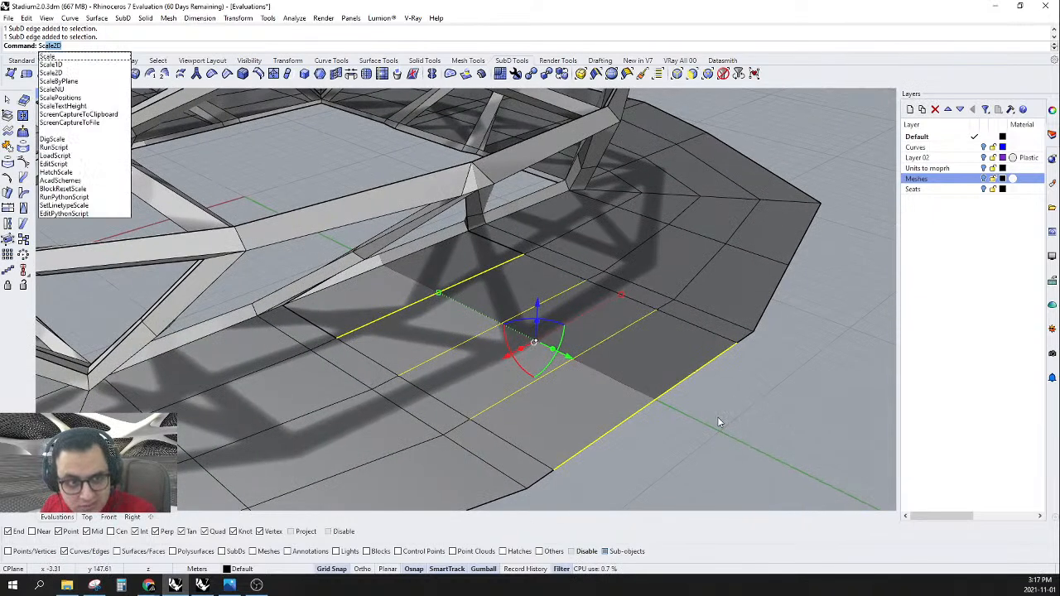
- Shrink the four selected ground edges with Scale2D about the outer boundary edge's midpoint, using the innermost edge's midpoint as reference
{"action": "key", "text": "Return"}
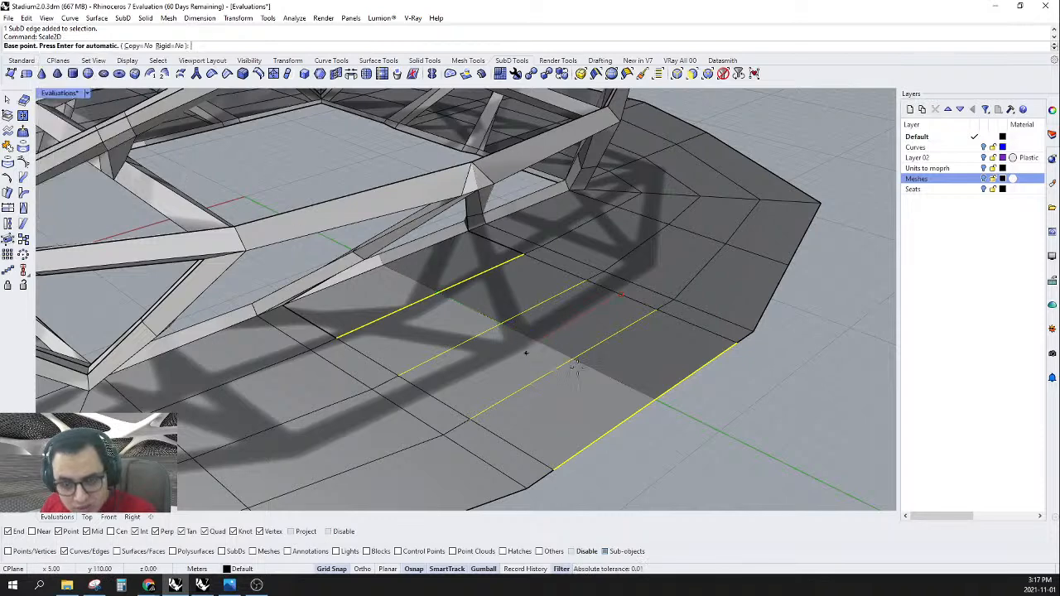
{"action": "left_click", "coordinate": [654, 400]}
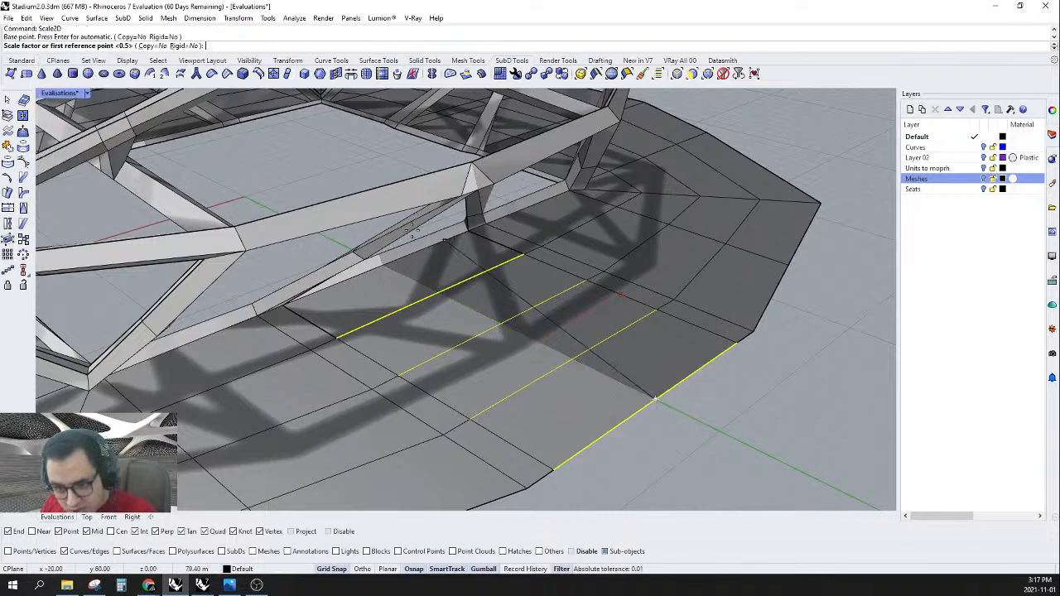
{"action": "left_click", "coordinate": [436, 289]}
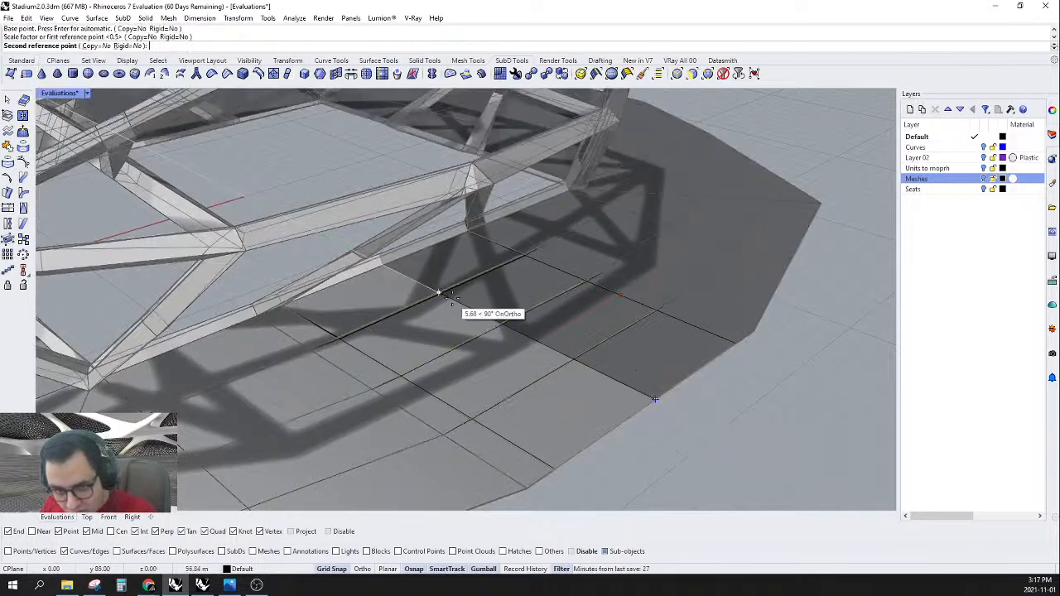
{"action": "left_click", "coordinate": [520, 332]}
{"action": "key", "text": "Escape"}
- Bevel the creased arch edge loop with 1 segment, proportional offset, straightness 1 and creases kept
{"action": "scroll", "coordinate": [577, 329], "scroll_direction": "down", "scroll_amount": 5}
{"action": "right_click_drag", "start_coordinate": [577, 329], "coordinate": [456, 289]}
{"action": "key", "text": "Tab"}
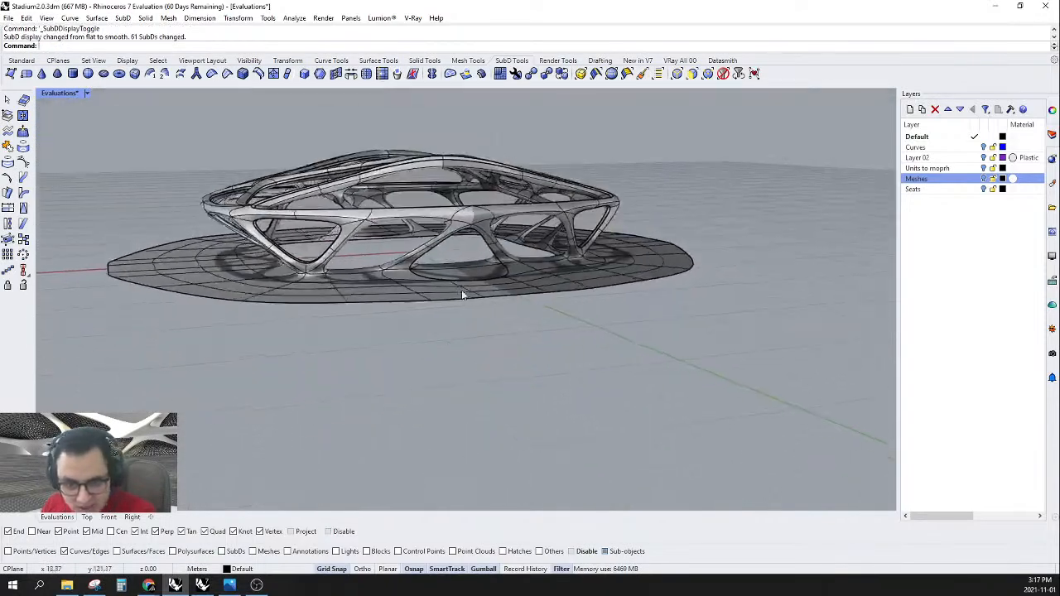
{"action": "scroll", "coordinate": [533, 314], "scroll_direction": "up", "scroll_amount": 5}
{"action": "scroll", "coordinate": [538, 318], "scroll_direction": "up", "scroll_amount": 6}
{"action": "double_click", "coordinate": [583, 315]}
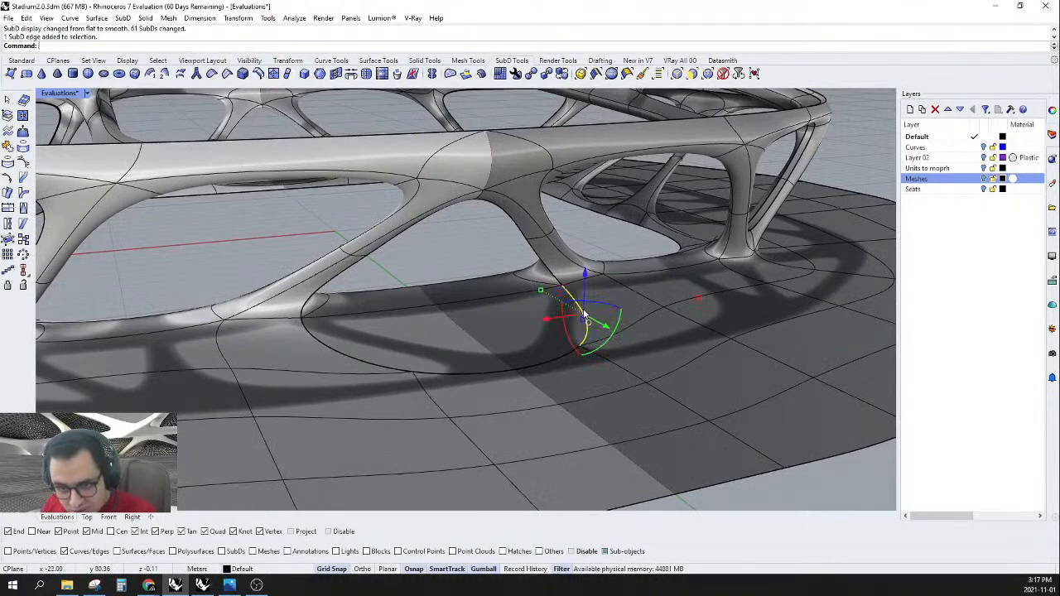
{"action": "left_click", "coordinate": [243, 74]}
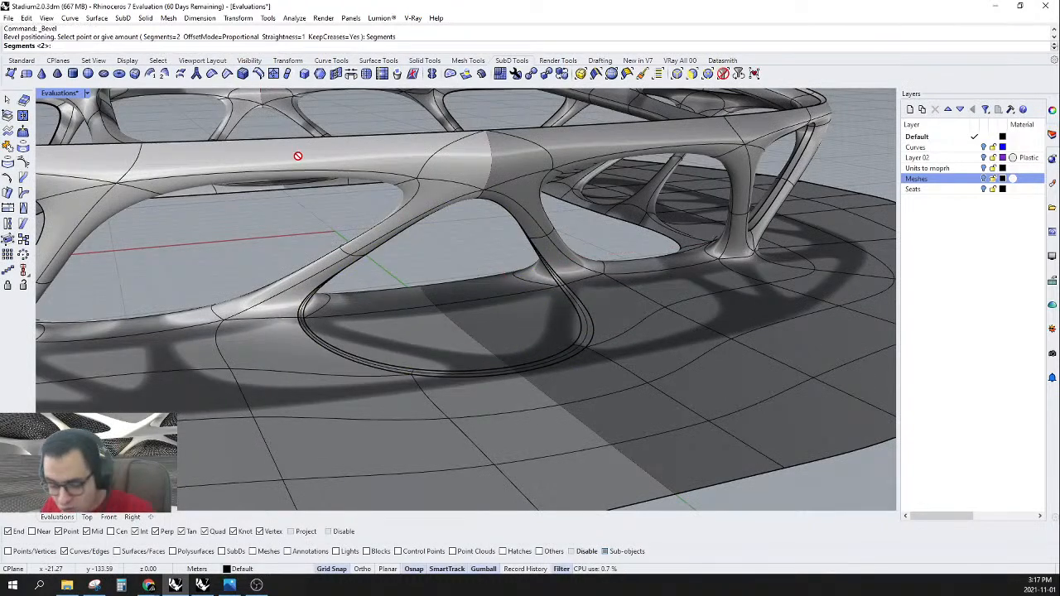
{"action": "type", "text": "1"}
{"action": "key", "text": "Return"}
{"action": "scroll", "coordinate": [552, 386], "scroll_direction": "up", "scroll_amount": 5}
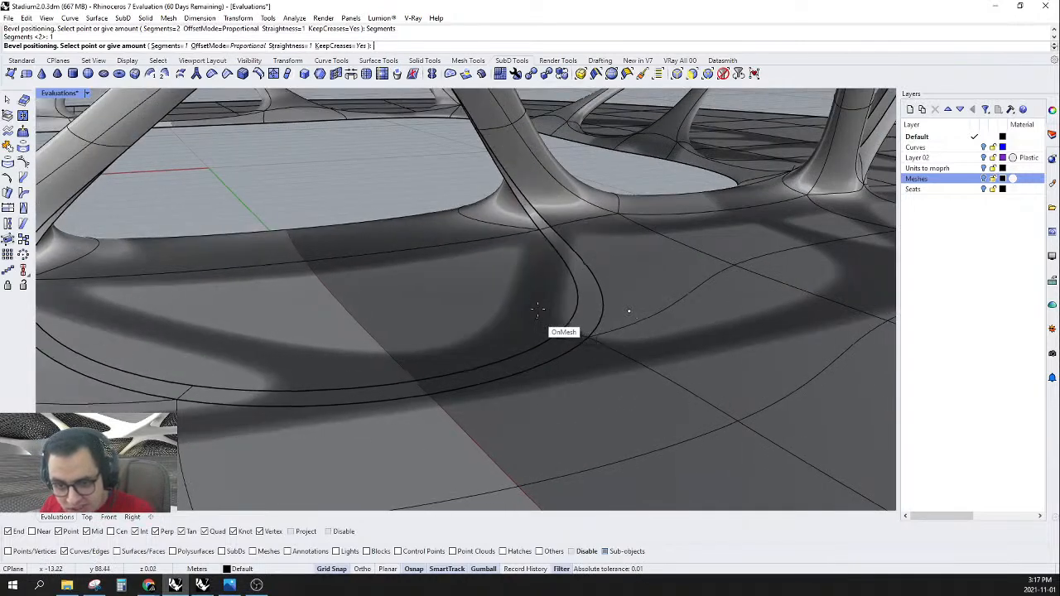
{"action": "key", "text": "Tab"}
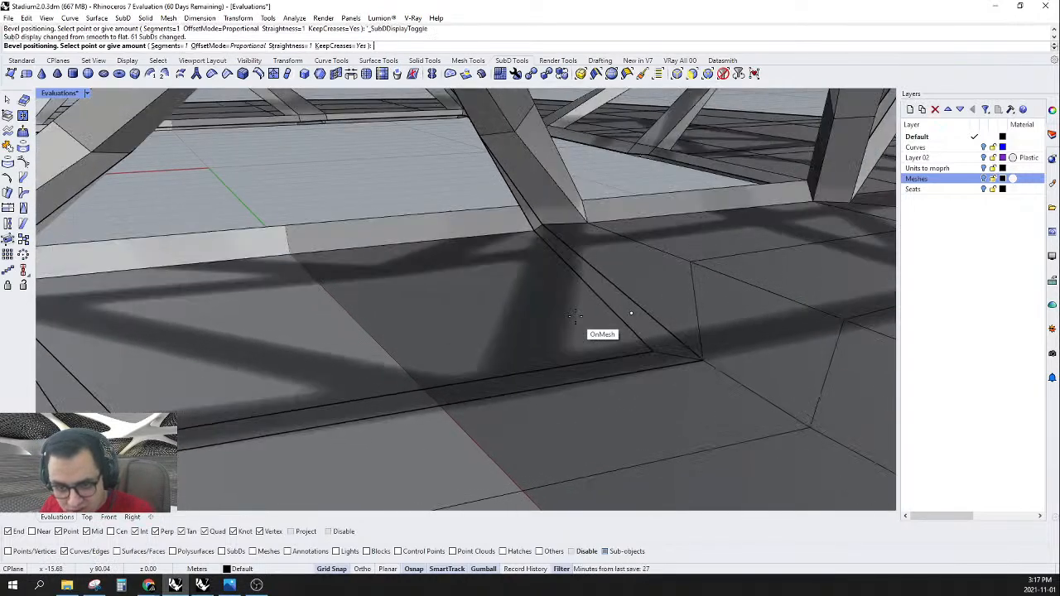
{"action": "left_click", "coordinate": [644, 338]}
- Select the ground-sheet edges in front of the arch, including the beveled front band, and scale them narrower along X
{"action": "scroll", "coordinate": [532, 298], "scroll_direction": "down", "scroll_amount": 10}
{"action": "right_click_drag", "start_coordinate": [532, 298], "coordinate": [425, 426]}
{"action": "scroll", "coordinate": [425, 425], "scroll_direction": "up", "scroll_amount": 4}
{"action": "scroll", "coordinate": [424, 427], "scroll_direction": "down", "scroll_amount": 8}
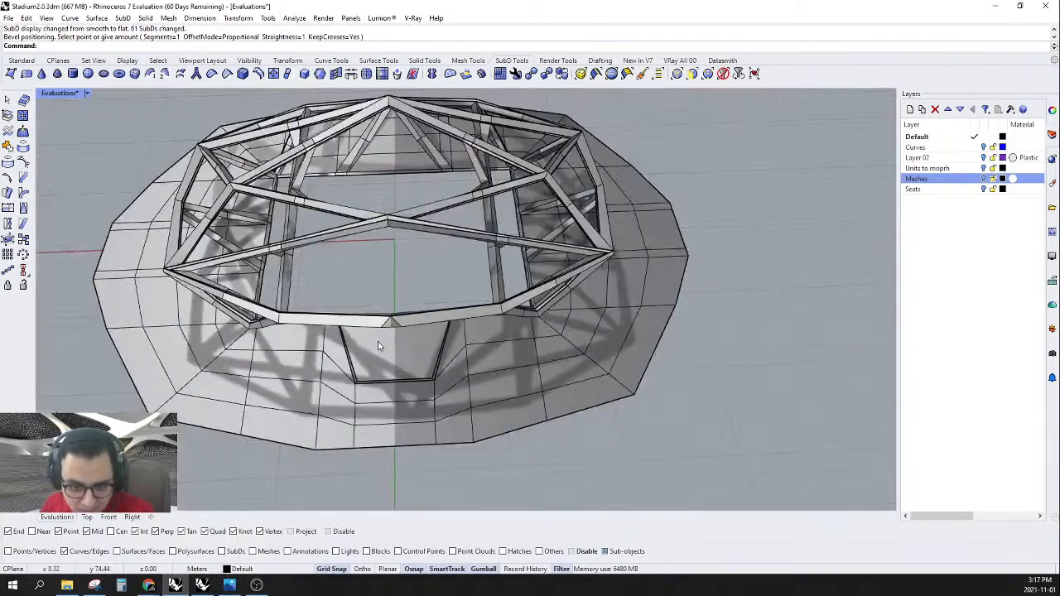
{"action": "scroll", "coordinate": [347, 486], "scroll_direction": "up", "scroll_amount": 6}
{"action": "left_click_drag", "start_coordinate": [348, 486], "coordinate": [528, 294]}
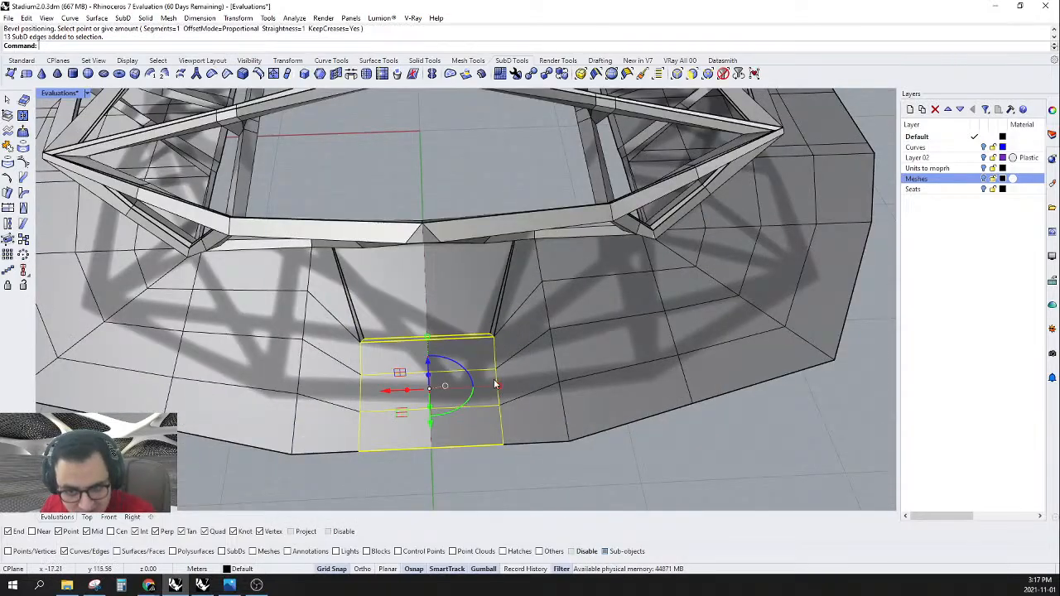
{"action": "left_click_drag", "start_coordinate": [499, 384], "coordinate": [469, 386]}
{"action": "key", "text": "Escape"}
- Return the SubDs to smooth display and select the full face loop of the beveled band around the middle arch
{"action": "right_click_drag", "start_coordinate": [486, 395], "coordinate": [611, 332]}
{"action": "key", "text": "Tab"}
{"action": "scroll", "coordinate": [597, 178], "scroll_direction": "up", "scroll_amount": 4}
{"action": "right_click_drag", "start_coordinate": [595, 166], "coordinate": [509, 265]}
{"action": "scroll", "coordinate": [509, 267], "scroll_direction": "up", "scroll_amount": 3}
{"action": "left_click", "coordinate": [529, 303]}
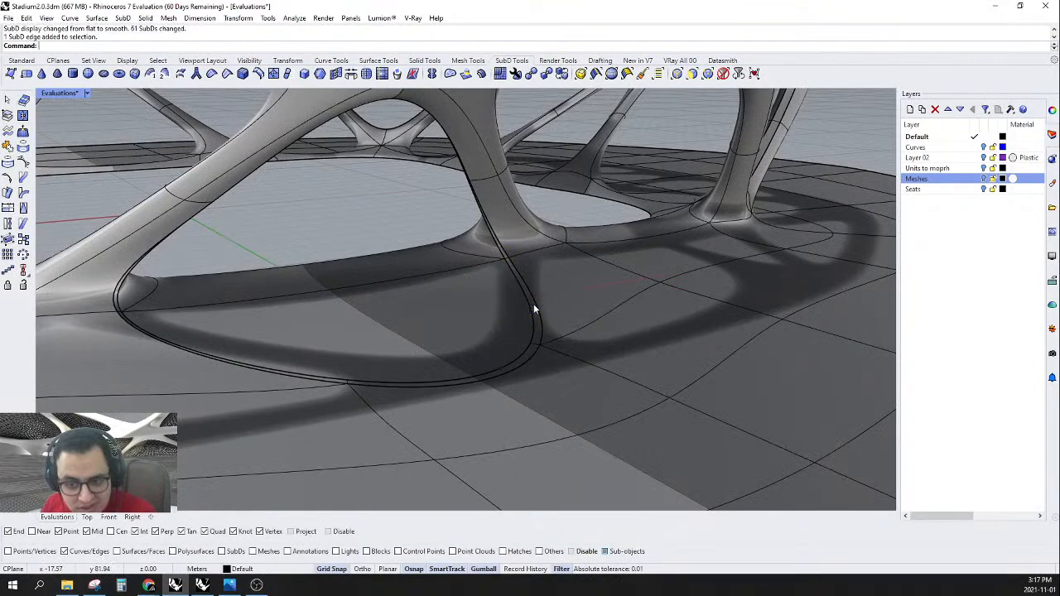
{"action": "scroll", "coordinate": [530, 303], "scroll_direction": "up", "scroll_amount": 4}
{"action": "left_click", "coordinate": [547, 330]}
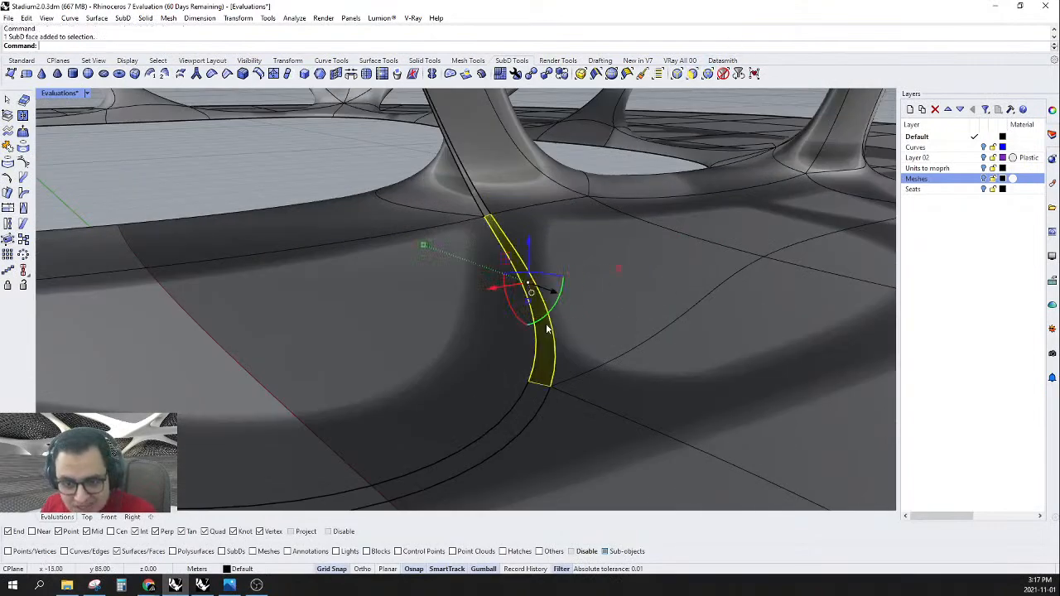
{"action": "double_click", "coordinate": [531, 406]}
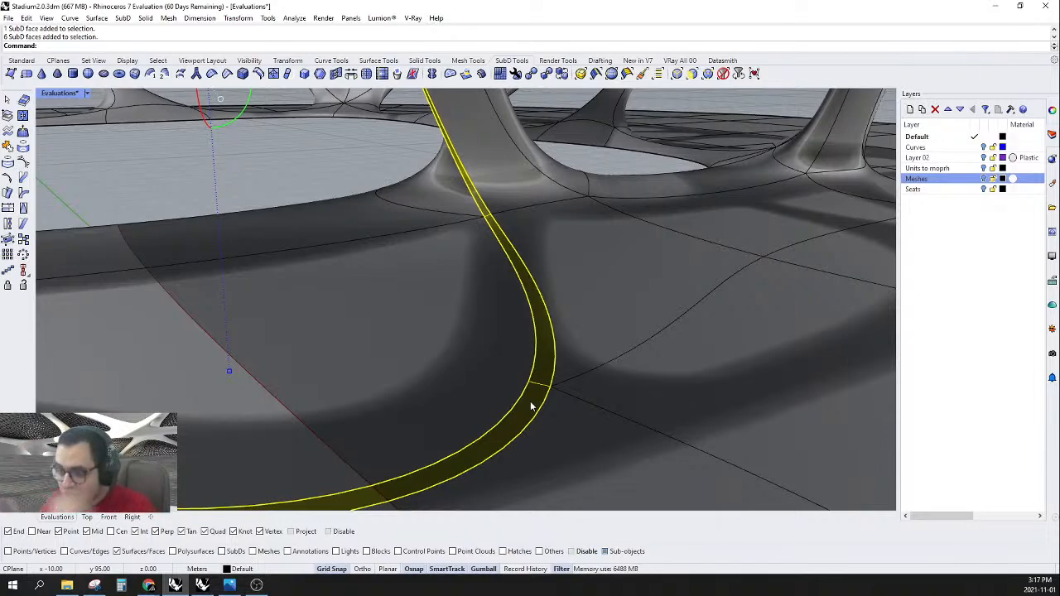
{"action": "scroll", "coordinate": [533, 407], "scroll_direction": "down", "scroll_amount": 10}
{"action": "right_click_drag", "start_coordinate": [540, 407], "coordinate": [410, 364]}
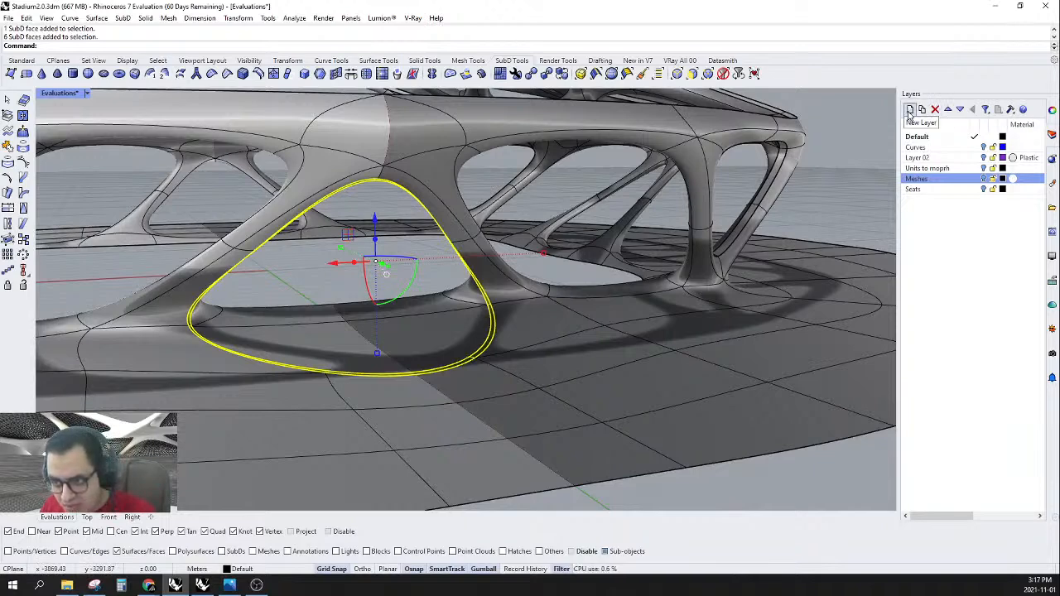
- Create a new layer named Creases
{"action": "left_click", "coordinate": [909, 111]}
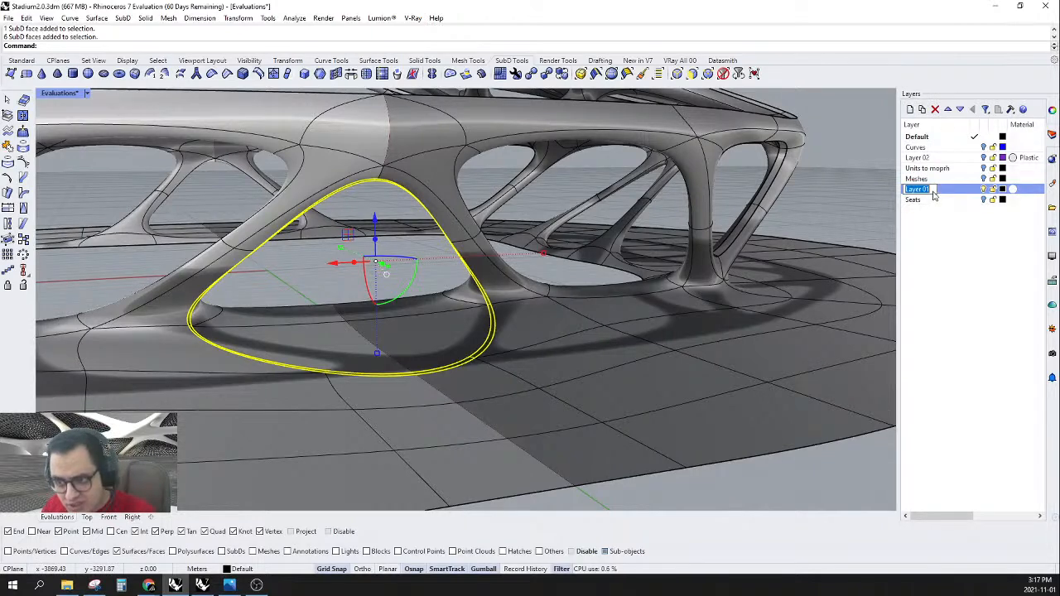
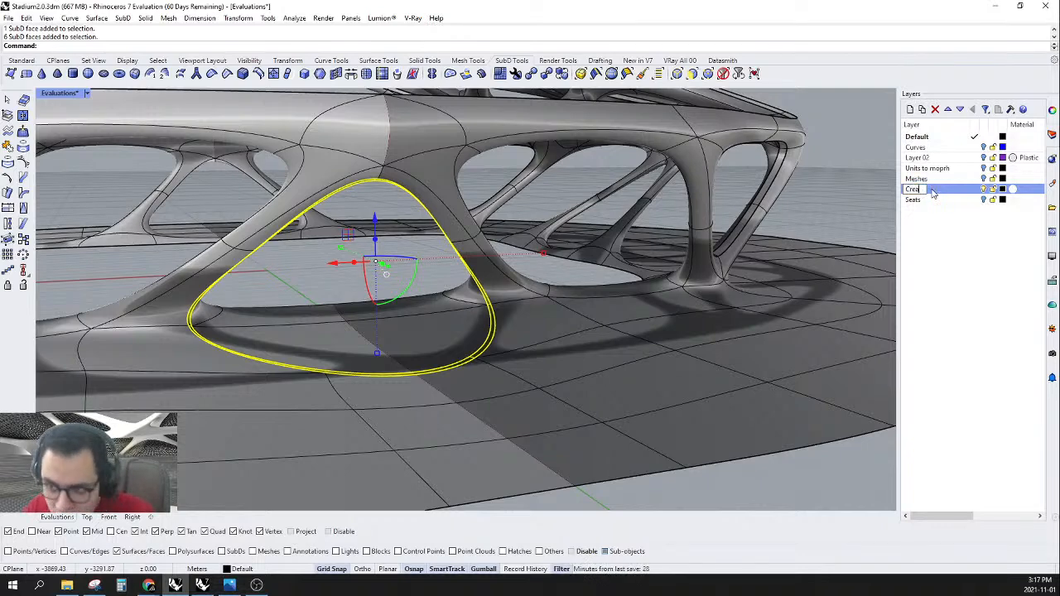
{"action": "key", "text": "Return"}
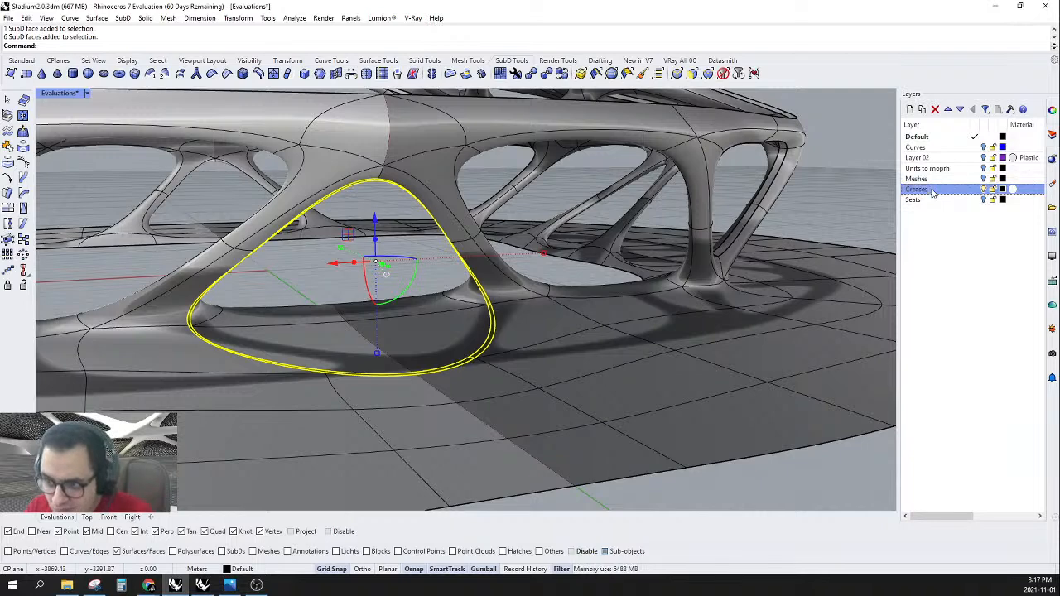
- Assign a Plastic material with the color Dark Gray to the Creases layer
{"action": "left_click", "coordinate": [1012, 189]}
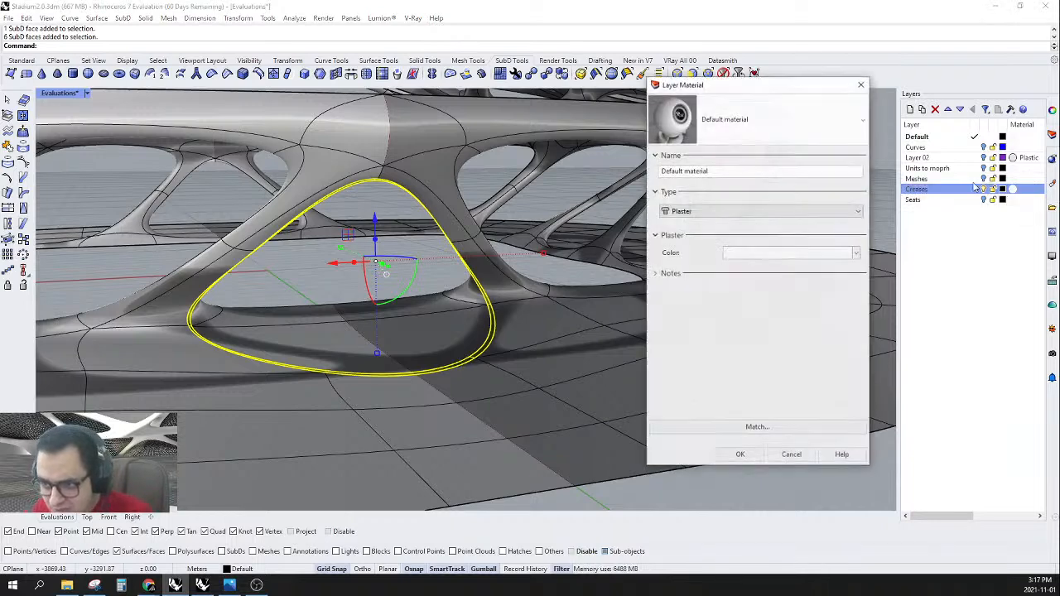
{"action": "left_click", "coordinate": [729, 212]}
{"action": "left_click", "coordinate": [729, 323]}
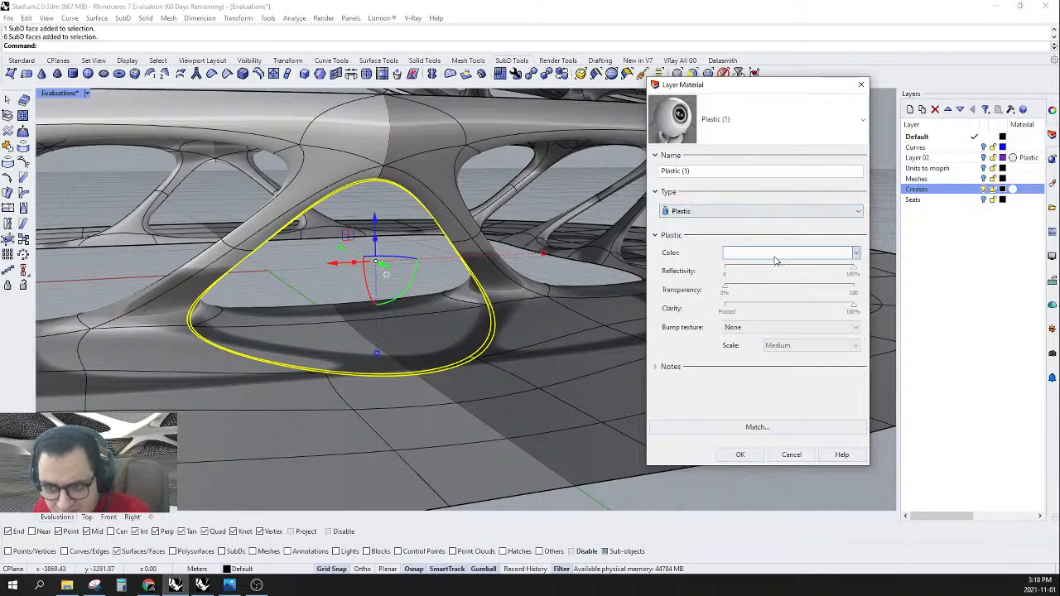
{"action": "left_click", "coordinate": [775, 255]}
{"action": "left_click", "coordinate": [878, 191]}
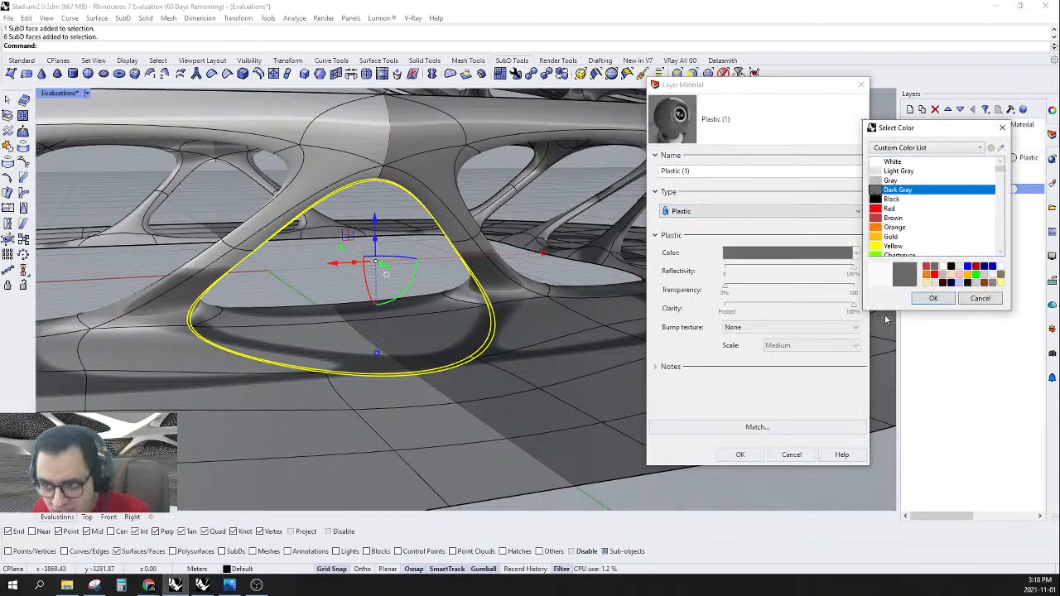
{"action": "left_click", "coordinate": [929, 299]}
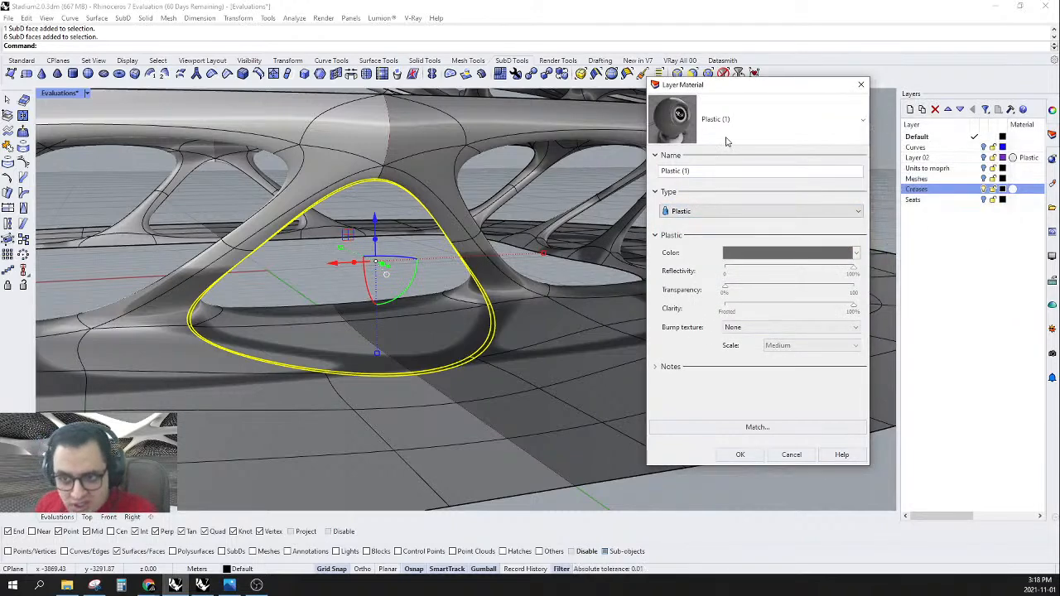
{"action": "left_click", "coordinate": [740, 454]}
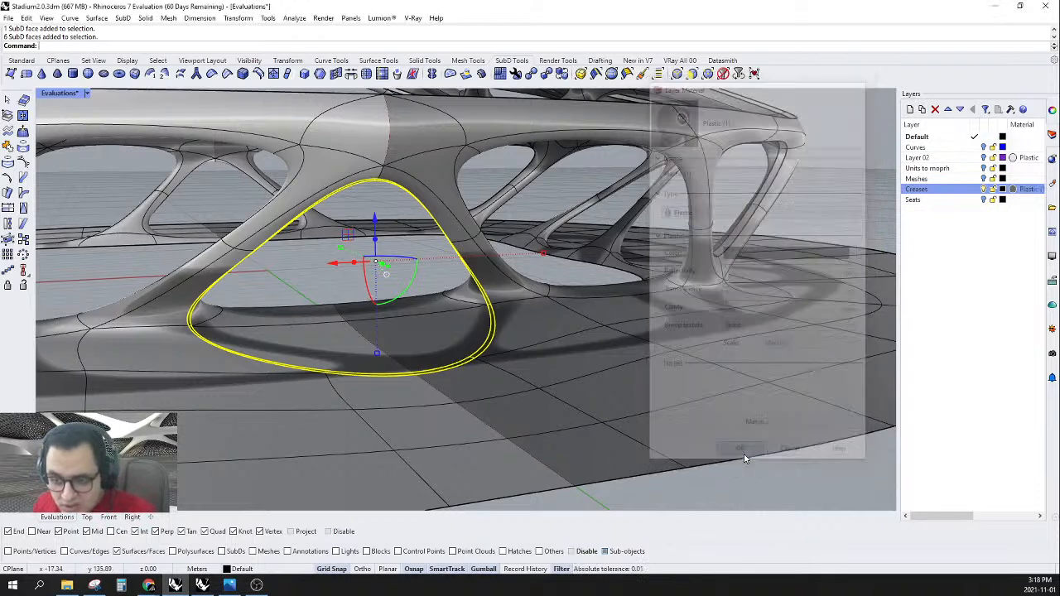
{"action": "scroll", "coordinate": [328, 377], "scroll_direction": "up", "scroll_amount": 4}
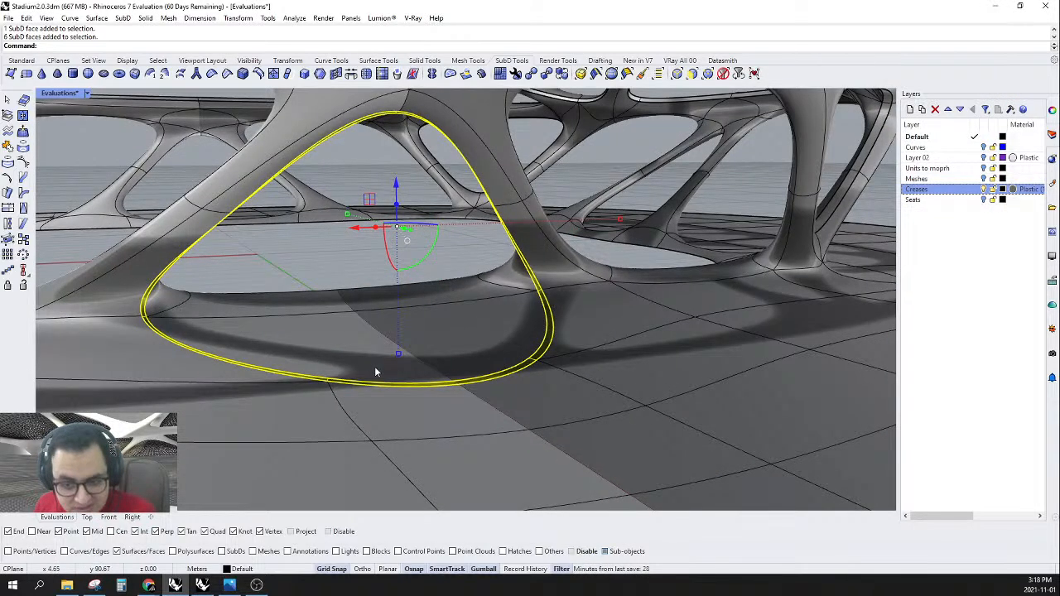
- Extract the selected band faces around the middle arch from the SubD and assign them to the Creases layer
{"action": "left_click", "coordinate": [6, 117]}
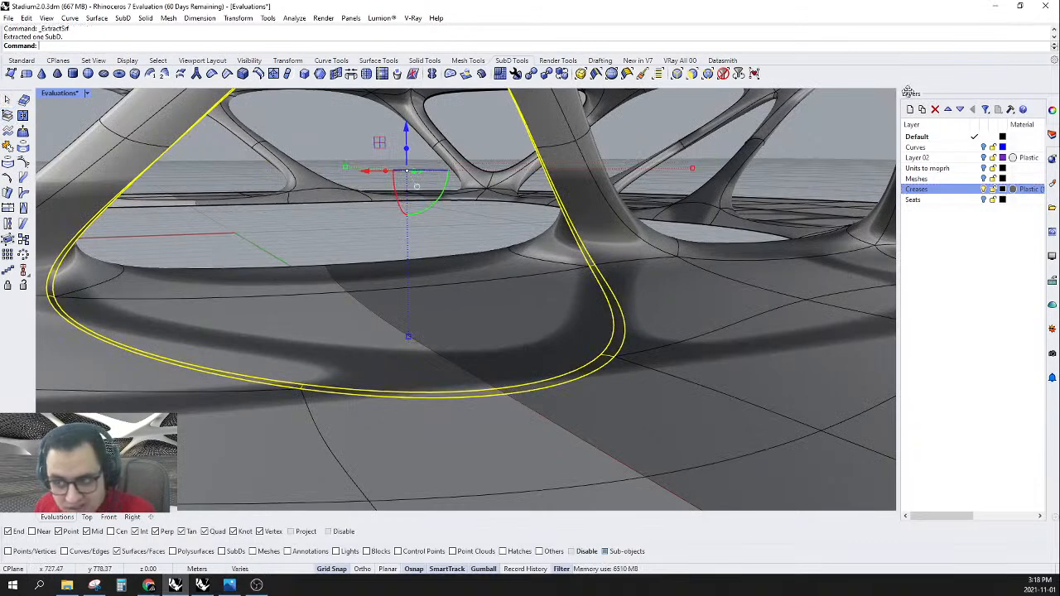
{"action": "left_click", "coordinate": [1050, 108]}
{"action": "left_click", "coordinate": [1008, 186]}
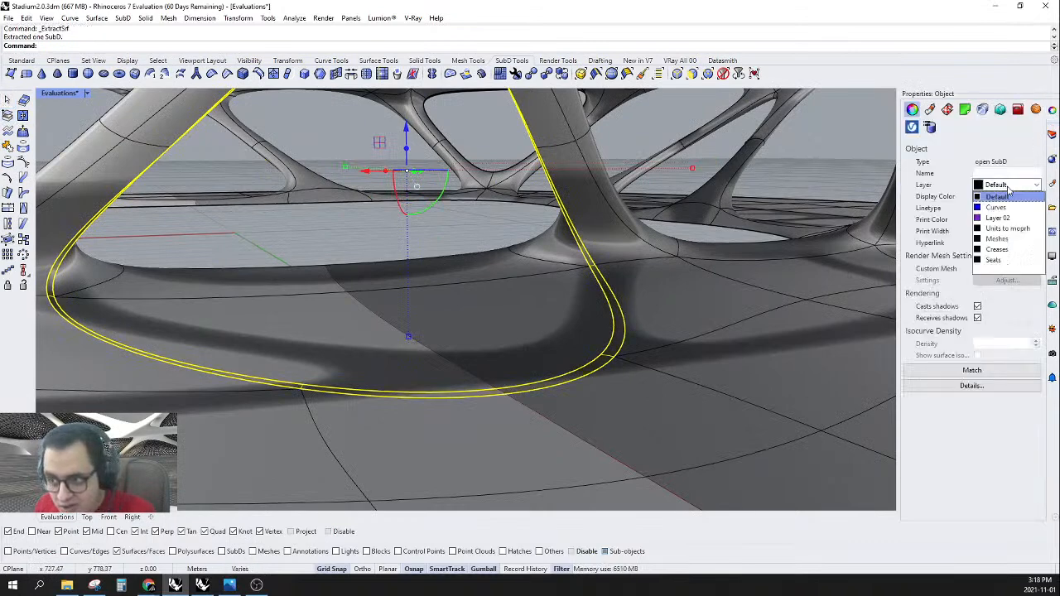
{"action": "left_click", "coordinate": [1005, 260]}
{"action": "right_click_drag", "start_coordinate": [449, 317], "coordinate": [428, 237]}
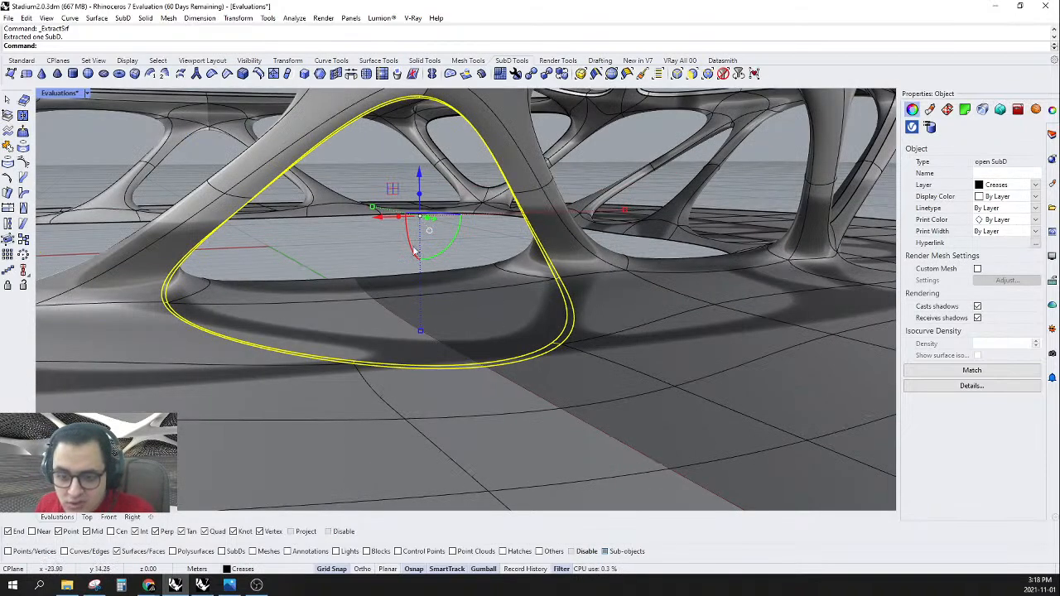
{"action": "key", "text": "Escape"}
- Set the Evaluations viewport to Rendered display and examine the dark band around the arch and the ground from several angles
{"action": "left_click", "coordinate": [87, 94]}
{"action": "left_click", "coordinate": [83, 158]}
{"action": "scroll", "coordinate": [620, 290], "scroll_direction": "down", "scroll_amount": 4}
{"action": "right_click_drag", "start_coordinate": [619, 289], "coordinate": [629, 351]}
{"action": "scroll", "coordinate": [591, 374], "scroll_direction": "up", "scroll_amount": 2}
{"action": "scroll", "coordinate": [592, 377], "scroll_direction": "down", "scroll_amount": 6}
{"action": "right_click_drag", "start_coordinate": [596, 385], "coordinate": [635, 365]}
{"action": "scroll", "coordinate": [631, 335], "scroll_direction": "up", "scroll_amount": 8}
{"action": "scroll", "coordinate": [696, 396], "scroll_direction": "down", "scroll_amount": 8}
{"action": "right_click_drag", "start_coordinate": [611, 296], "coordinate": [594, 315]}
{"action": "scroll", "coordinate": [616, 324], "scroll_direction": "down", "scroll_amount": 5}
{"action": "scroll", "coordinate": [613, 348], "scroll_direction": "up", "scroll_amount": 7}
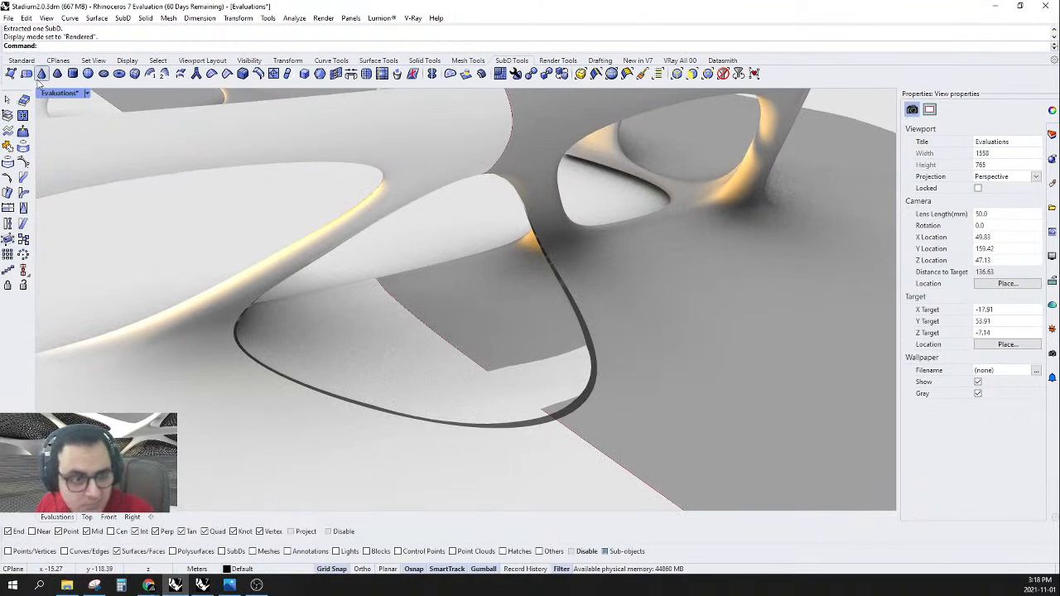
{"action": "right_click_drag", "start_coordinate": [561, 308], "coordinate": [631, 266]}
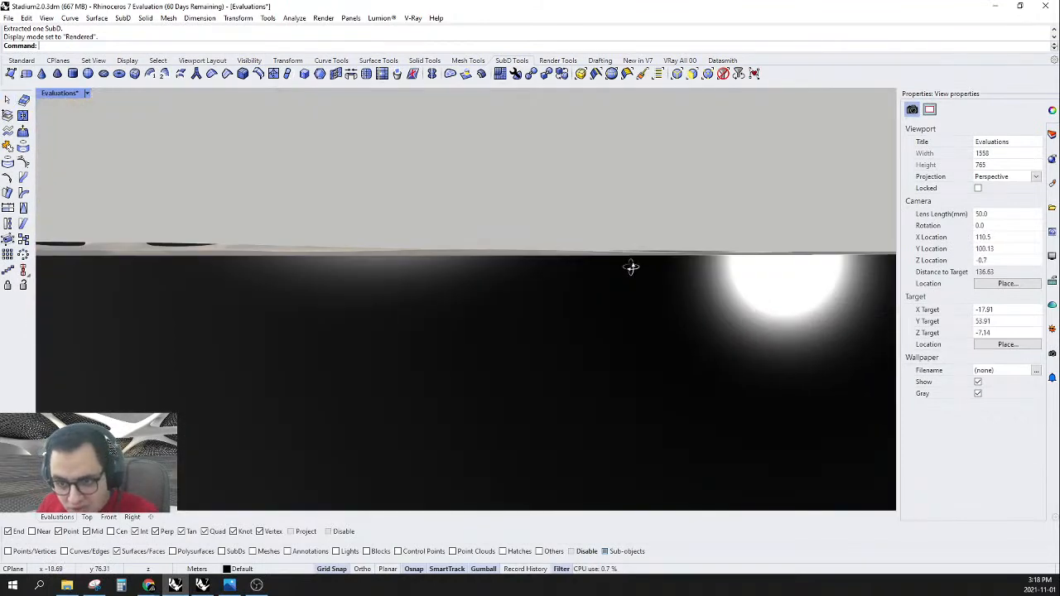
- In the Front view, display the SubDs as flat and select the ground-level faces at the base of the middle arch
{"action": "left_click", "coordinate": [108, 516]}
{"action": "key", "text": "Tab"}
{"action": "scroll", "coordinate": [505, 368], "scroll_direction": "up", "scroll_amount": 6}
{"action": "scroll", "coordinate": [571, 323], "scroll_direction": "down", "scroll_amount": 5}
{"action": "scroll", "coordinate": [437, 345], "scroll_direction": "up", "scroll_amount": 5}
{"action": "scroll", "coordinate": [561, 292], "scroll_direction": "up", "scroll_amount": 8}
{"action": "scroll", "coordinate": [289, 298], "scroll_direction": "down", "scroll_amount": 4}
{"action": "scroll", "coordinate": [182, 304], "scroll_direction": "up", "scroll_amount": 2}
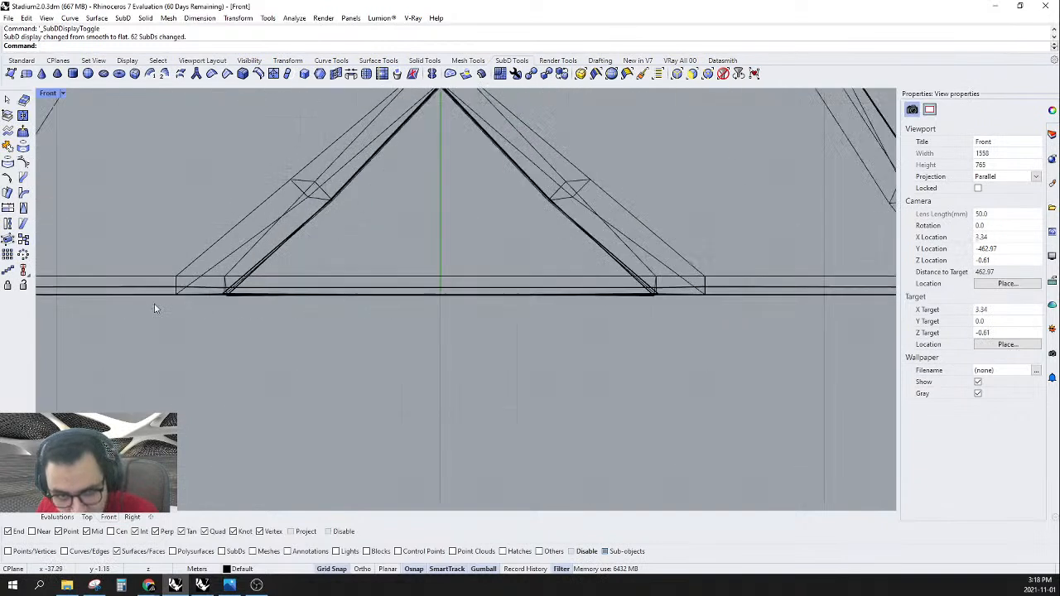
{"action": "left_click_drag", "start_coordinate": [131, 328], "coordinate": [769, 296]}
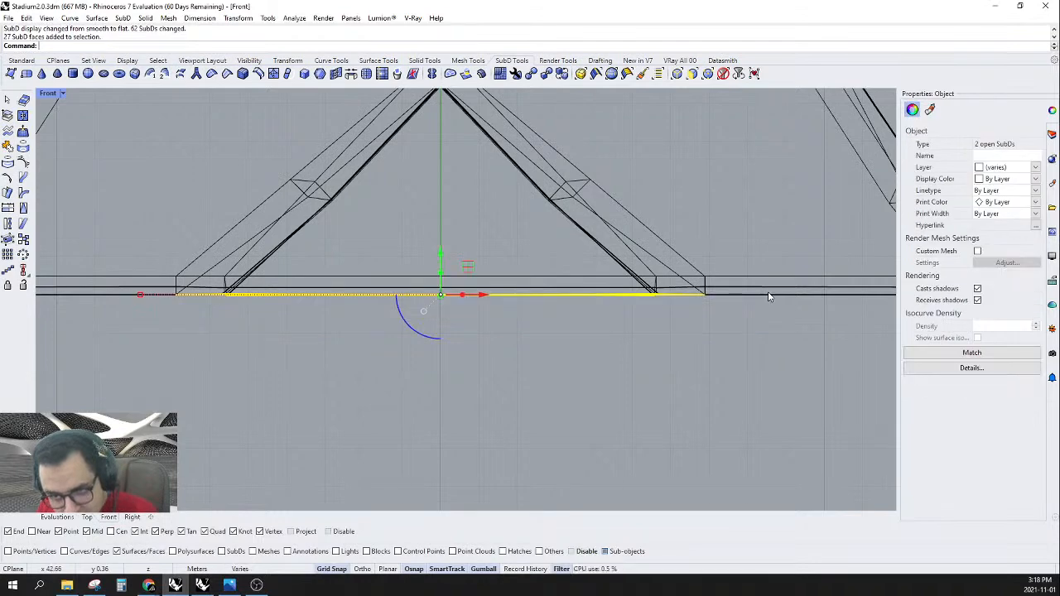
- Relocate the gumball of the selected faces to a point on the ground line outside the stadium frame, keeping the default axis directions
{"action": "scroll", "coordinate": [485, 302], "scroll_direction": "down", "scroll_amount": 4}
{"action": "scroll", "coordinate": [505, 294], "scroll_direction": "up", "scroll_amount": 6}
{"action": "scroll", "coordinate": [547, 291], "scroll_direction": "up", "scroll_amount": 5}
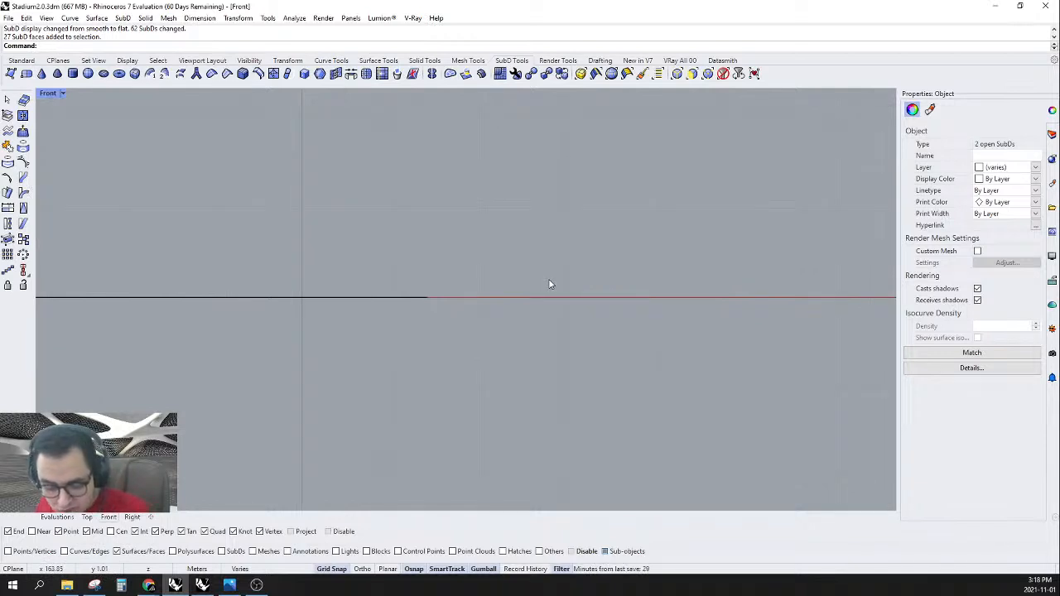
{"action": "type", "text": "mballRelocate"}
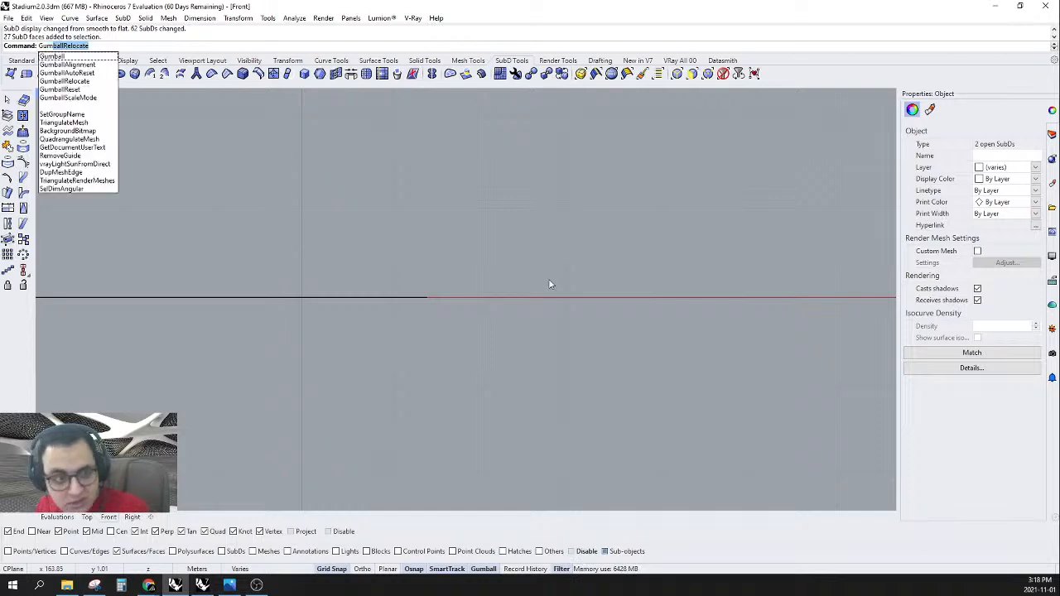
{"action": "key", "text": "Return"}
{"action": "left_click", "coordinate": [569, 296]}
{"action": "key", "text": "Return"}
{"action": "key", "text": "Return"}
{"action": "scroll", "coordinate": [605, 259], "scroll_direction": "down", "scroll_amount": 3}
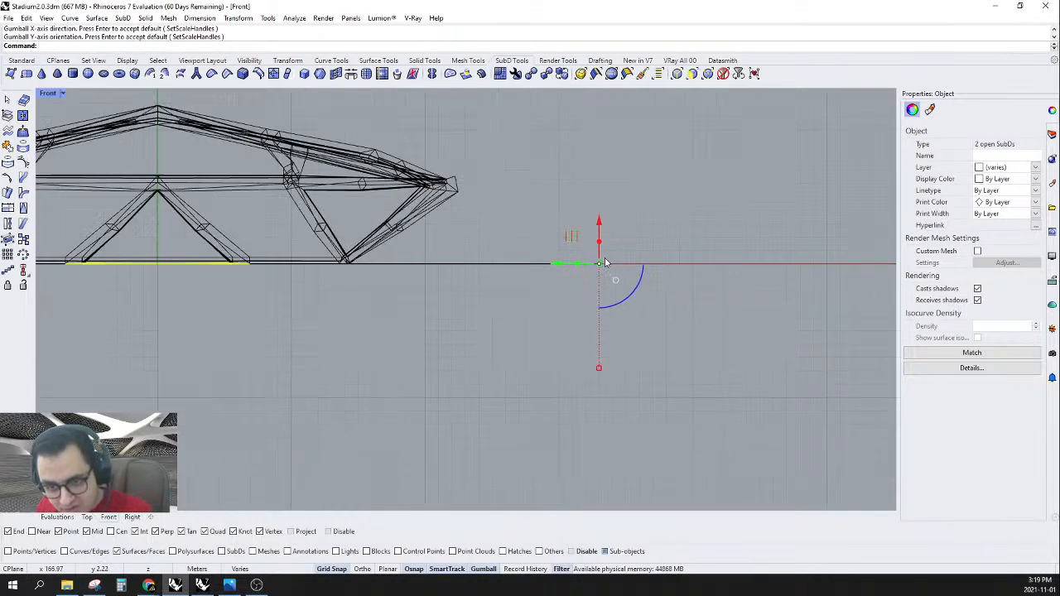
- Flatten the selected faces onto the ground line by scaling them vertically by a factor of 0
{"action": "left_click", "coordinate": [599, 368]}
{"action": "type", "text": "0"}
{"action": "key", "text": "Return"}
{"action": "key", "text": "Return"}
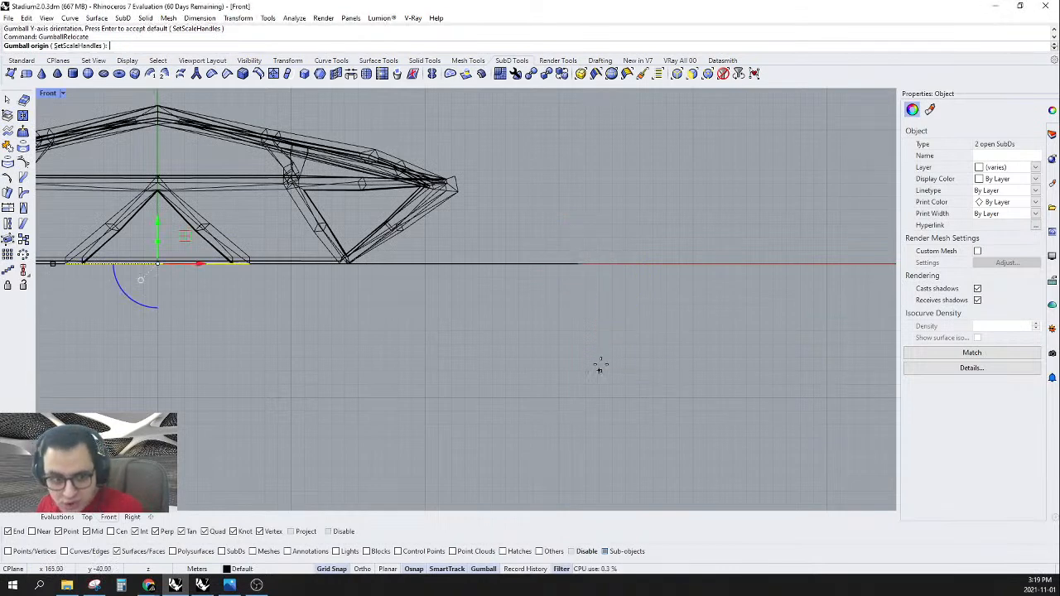
- Cancel the gumball relocation and return to the Evaluations perspective view with smooth SubD display
{"action": "scroll", "coordinate": [166, 254], "scroll_direction": "up", "scroll_amount": 16}
{"action": "key", "text": "Escape"}
{"action": "key", "text": "Escape"}
{"action": "scroll", "coordinate": [609, 290], "scroll_direction": "down", "scroll_amount": 2}
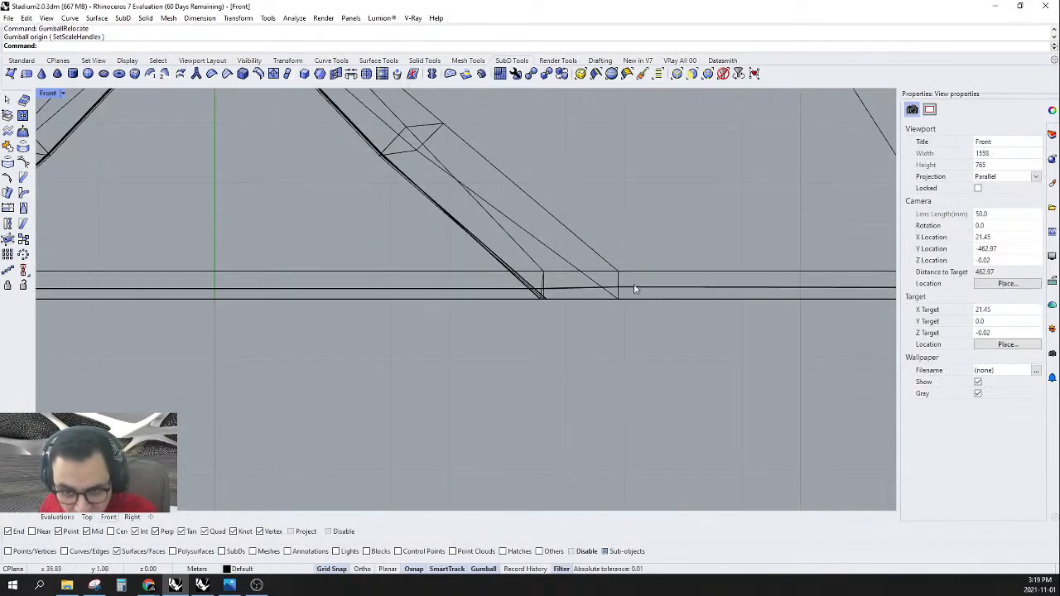
{"action": "left_click", "coordinate": [58, 517]}
{"action": "scroll", "coordinate": [436, 307], "scroll_direction": "down", "scroll_amount": 5}
{"action": "right_click_drag", "start_coordinate": [436, 306], "coordinate": [449, 356]}
{"action": "key", "text": "Tab"}
{"action": "scroll", "coordinate": [452, 347], "scroll_direction": "up", "scroll_amount": 3}
{"action": "scroll", "coordinate": [487, 216], "scroll_direction": "up", "scroll_amount": 3}
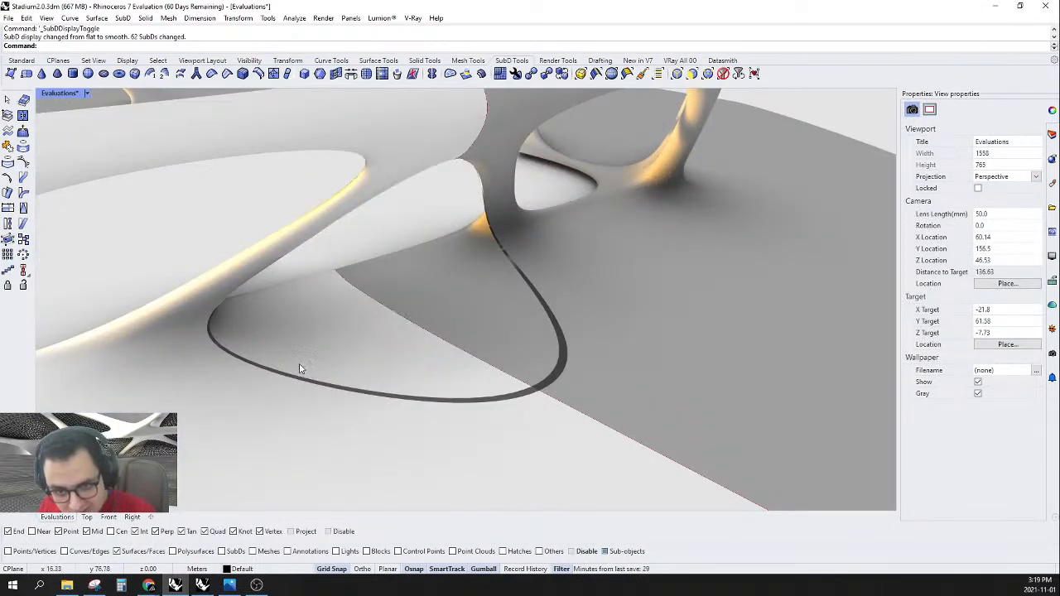
{"action": "scroll", "coordinate": [544, 175], "scroll_direction": "down", "scroll_amount": 4}
{"action": "right_click_drag", "start_coordinate": [347, 269], "coordinate": [430, 319]}
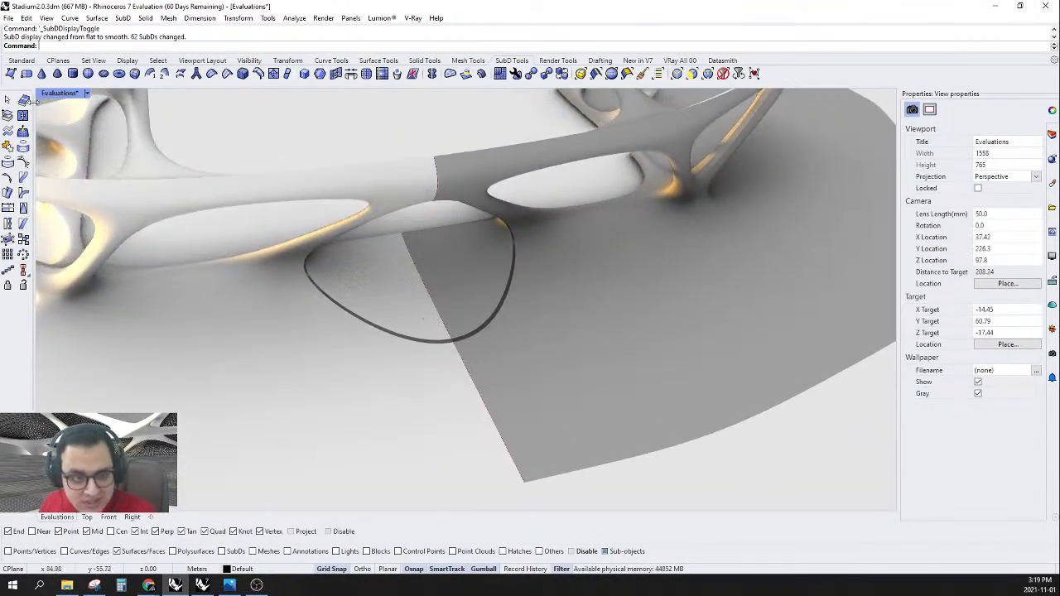
- Set the Evaluations viewport to Shaded display and restrict selection to edges
{"action": "left_click", "coordinate": [84, 94]}
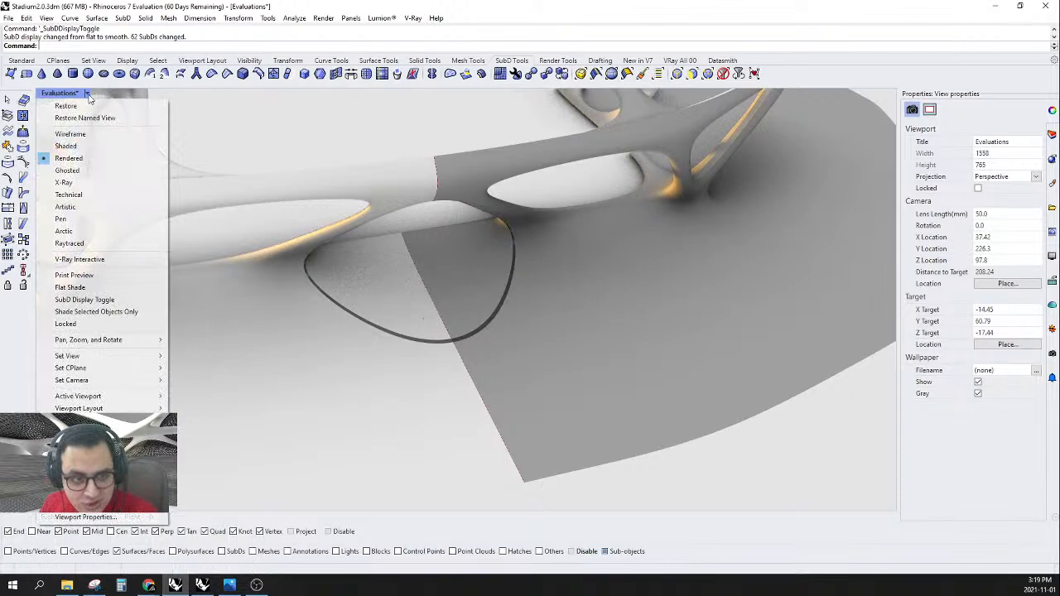
{"action": "left_click", "coordinate": [81, 148]}
{"action": "mouse_move", "coordinate": [570, 310]}
{"action": "right_mouse_down"}
{"action": "mouse_move", "coordinate": [583, 266]}
{"action": "mouse_move", "coordinate": [568, 271]}
{"action": "mouse_move", "coordinate": [539, 230]}
{"action": "right_mouse_up"}
{"action": "scroll", "coordinate": [583, 266], "scroll_direction": "up", "scroll_amount": 4}
{"action": "left_click", "coordinate": [539, 232], "text": "ctrl+shift"}
{"action": "key", "text": "Escape"}
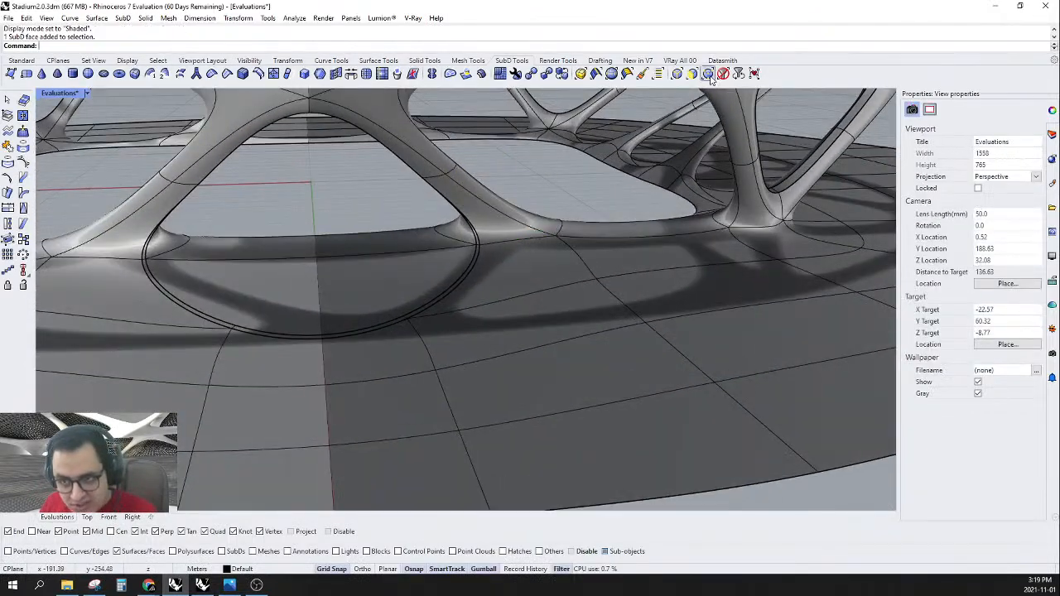
{"action": "left_click", "coordinate": [675, 74]}
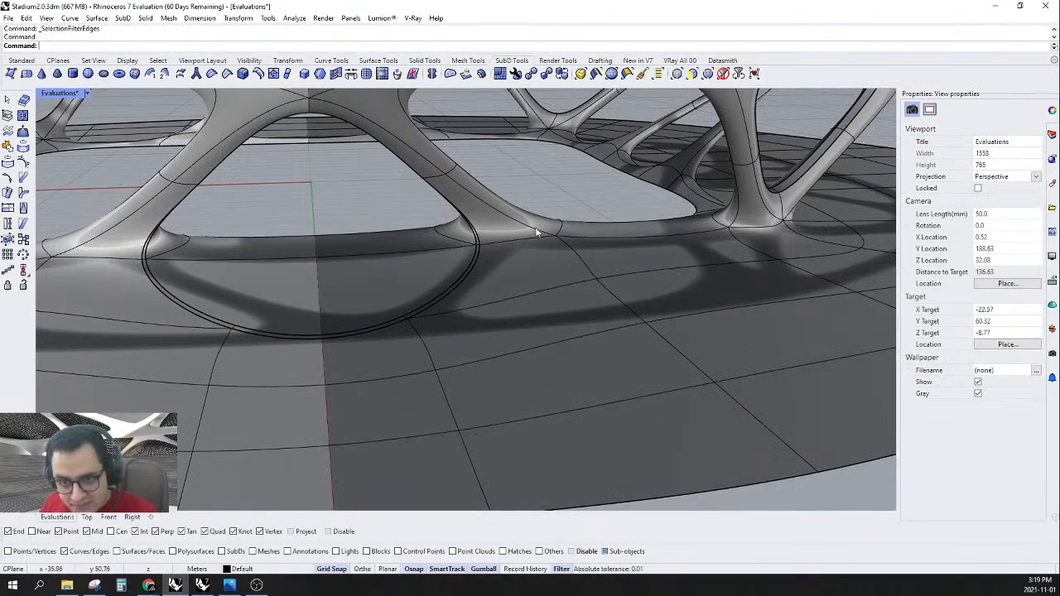
- Select the SubD edges running over the entrance arch, down one side and outward across the ground plate
{"action": "left_click", "coordinate": [513, 222], "text": "ctrl+shift"}
{"action": "left_click", "coordinate": [427, 165], "text": "shift"}
{"action": "scroll", "coordinate": [437, 171], "scroll_direction": "down", "scroll_amount": 4}
{"action": "scroll", "coordinate": [318, 161], "scroll_direction": "up", "scroll_amount": 4}
{"action": "left_click", "coordinate": [321, 170], "text": "shift"}
{"action": "right_click_drag", "start_coordinate": [232, 229], "coordinate": [276, 306]}
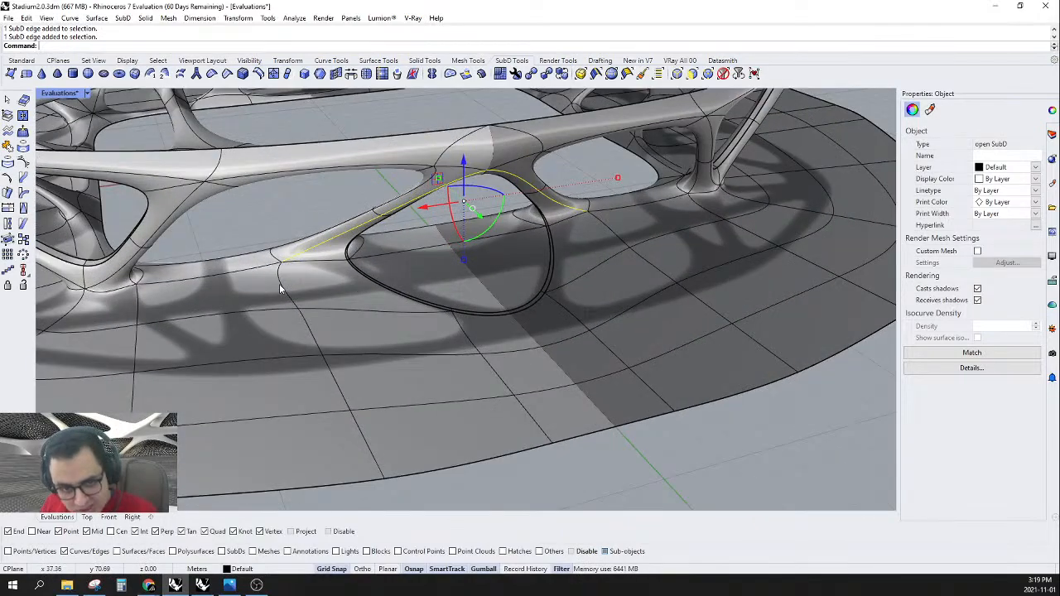
{"action": "left_click", "coordinate": [279, 284], "text": "shift"}
{"action": "scroll", "coordinate": [423, 295], "scroll_direction": "down", "scroll_amount": 5}
{"action": "right_click_drag", "start_coordinate": [391, 299], "coordinate": [423, 377]}
{"action": "left_click", "coordinate": [455, 339], "text": "shift"}
{"action": "left_click", "coordinate": [430, 360], "text": "shift"}
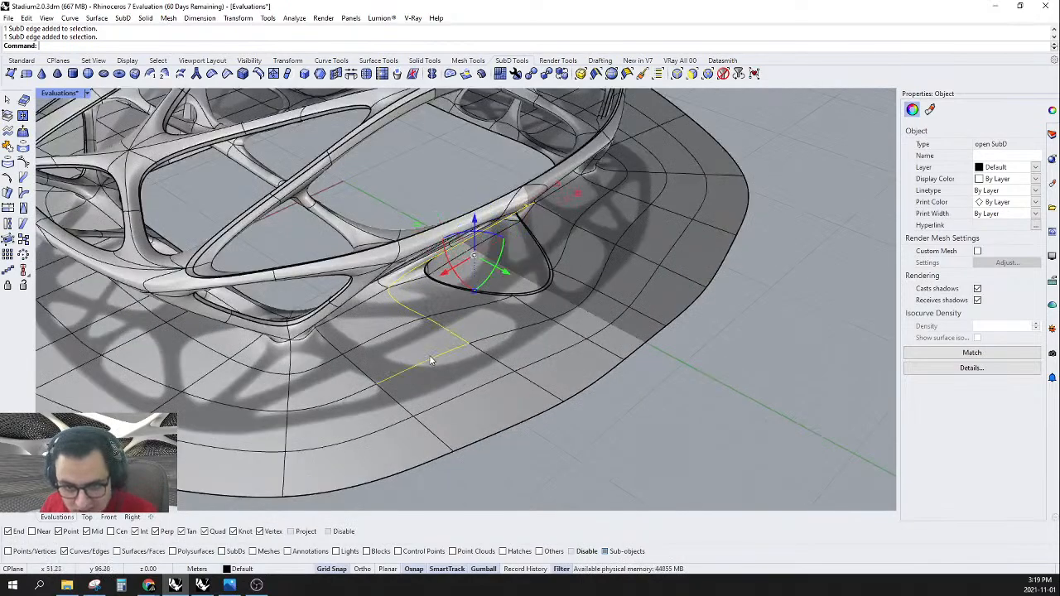
{"action": "scroll", "coordinate": [432, 360], "scroll_direction": "down", "scroll_amount": 3}
{"action": "right_click_drag", "start_coordinate": [395, 372], "coordinate": [436, 350]}
{"action": "right_click_drag", "start_coordinate": [533, 355], "coordinate": [432, 372]}
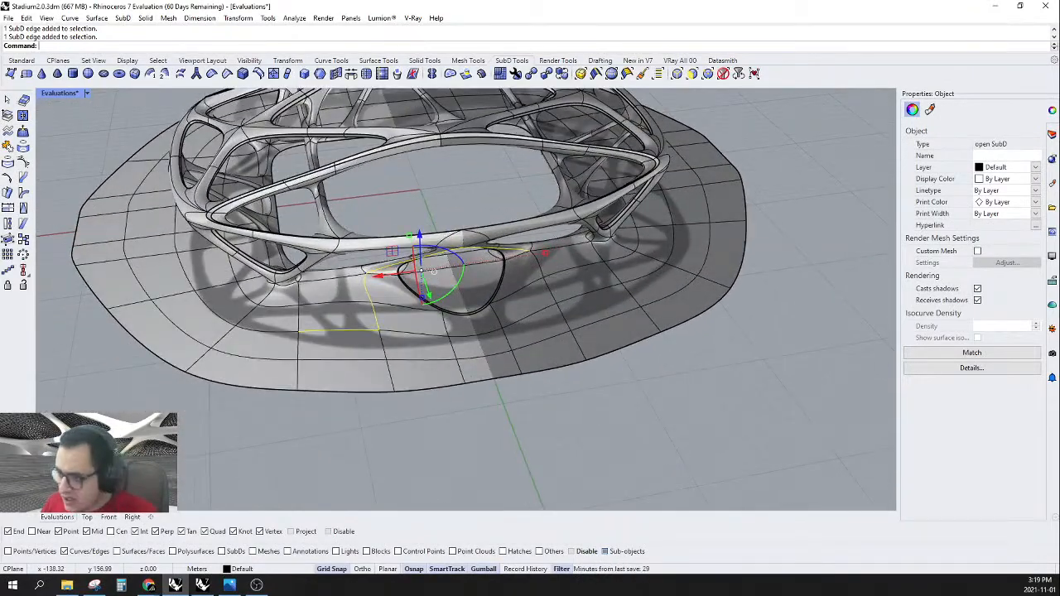
- Switch to the 3.0.3dm Rhino window and examine how its red crease lines run around the entrance and plaza
{"action": "left_click_drag", "start_coordinate": [1059, 101], "coordinate": [613, 124]}
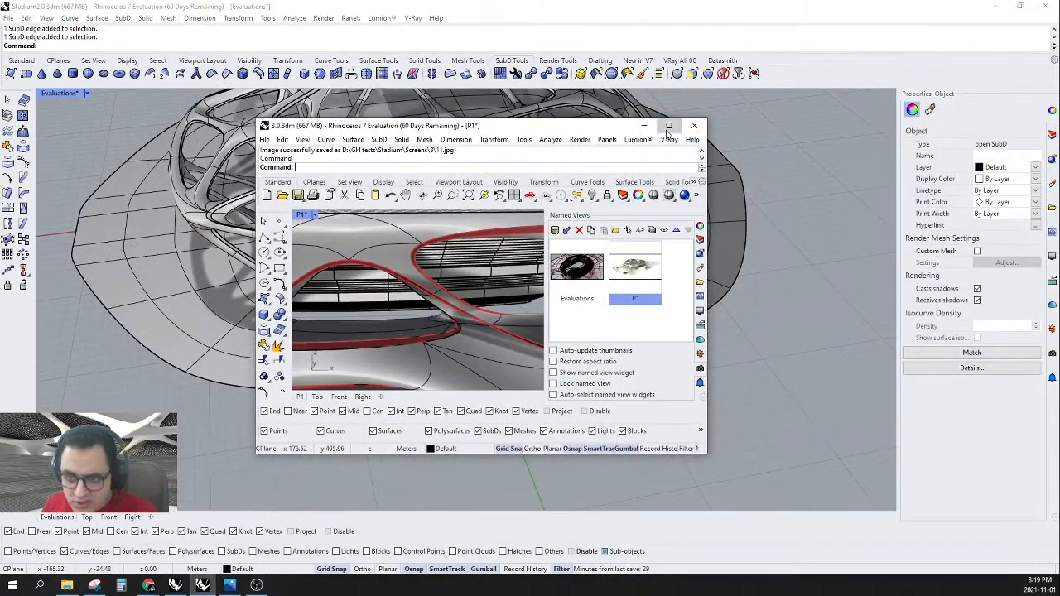
{"action": "left_click", "coordinate": [670, 127]}
{"action": "scroll", "coordinate": [539, 250], "scroll_direction": "down", "scroll_amount": 10}
{"action": "right_click_drag", "start_coordinate": [497, 312], "coordinate": [489, 356]}
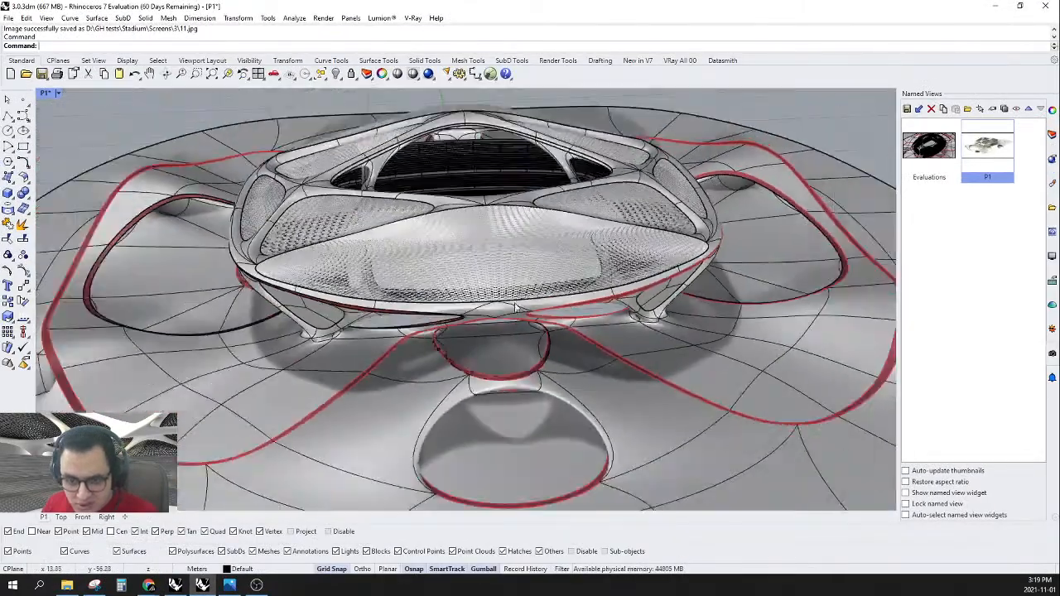
{"action": "scroll", "coordinate": [522, 314], "scroll_direction": "down", "scroll_amount": 2}
{"action": "right_click_drag", "start_coordinate": [521, 315], "coordinate": [287, 455]}
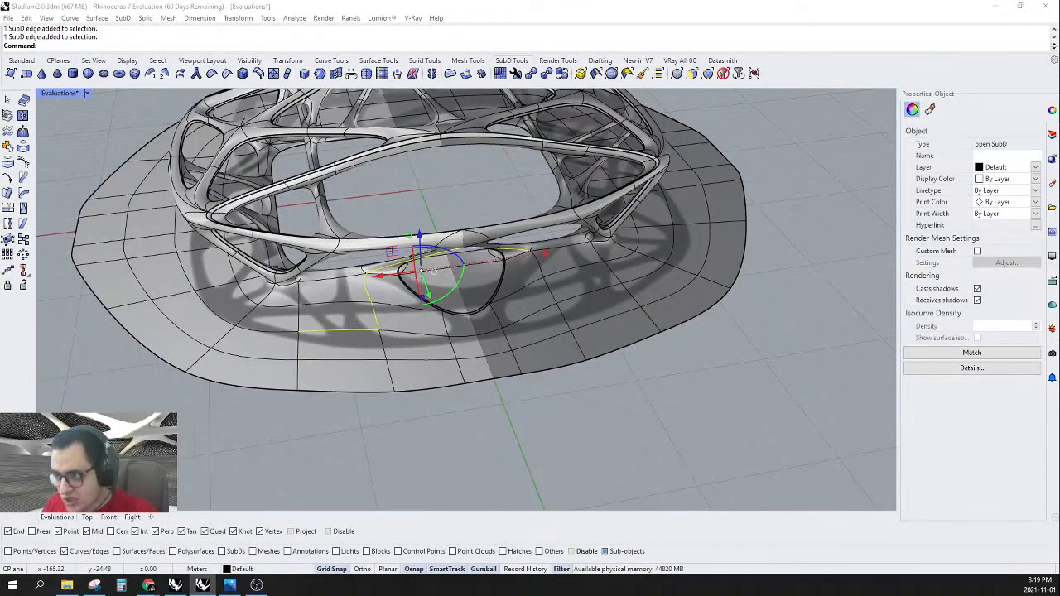
{"action": "right_click_drag", "start_coordinate": [527, 223], "coordinate": [579, 273]}
{"action": "scroll", "coordinate": [530, 311], "scroll_direction": "down", "scroll_amount": 3}
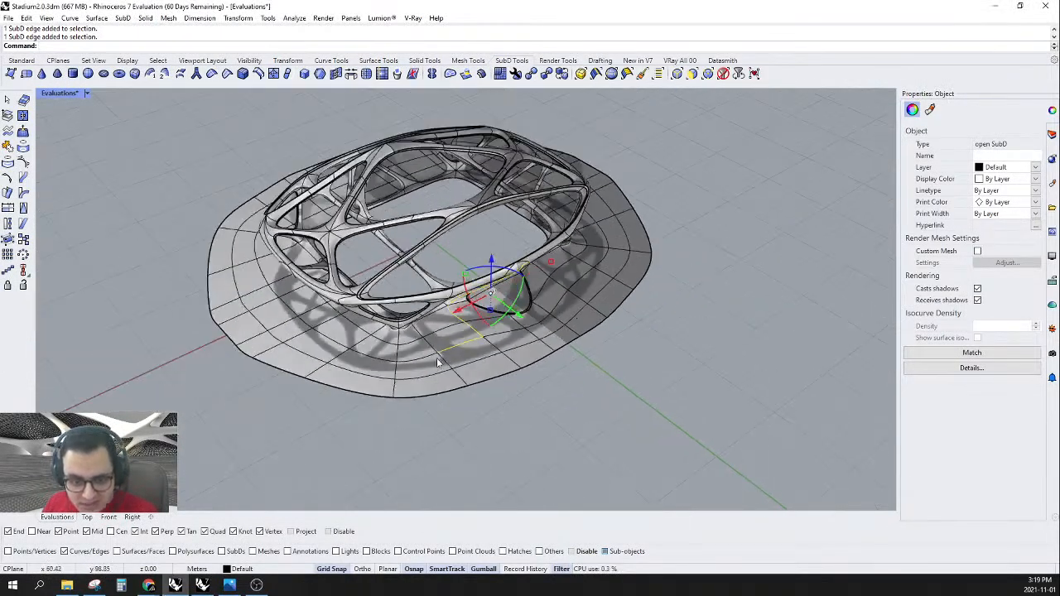
- Replace the ground edge in the selection with one on the next ring outward, and extend the selection around that whole ring
{"action": "scroll", "coordinate": [525, 343], "scroll_direction": "up", "scroll_amount": 7}
{"action": "left_click", "coordinate": [480, 321], "text": "ctrl"}
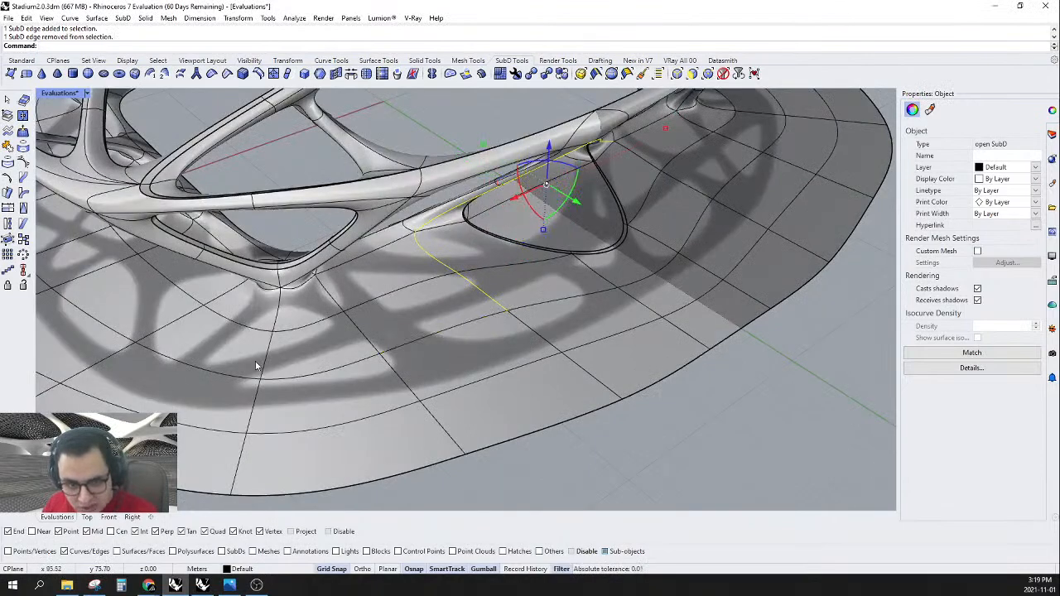
{"action": "scroll", "coordinate": [189, 378], "scroll_direction": "down", "scroll_amount": 4}
{"action": "scroll", "coordinate": [430, 351], "scroll_direction": "up", "scroll_amount": 2}
{"action": "left_click", "coordinate": [593, 325], "text": "shift"}
{"action": "left_click", "coordinate": [586, 339], "text": "shift"}
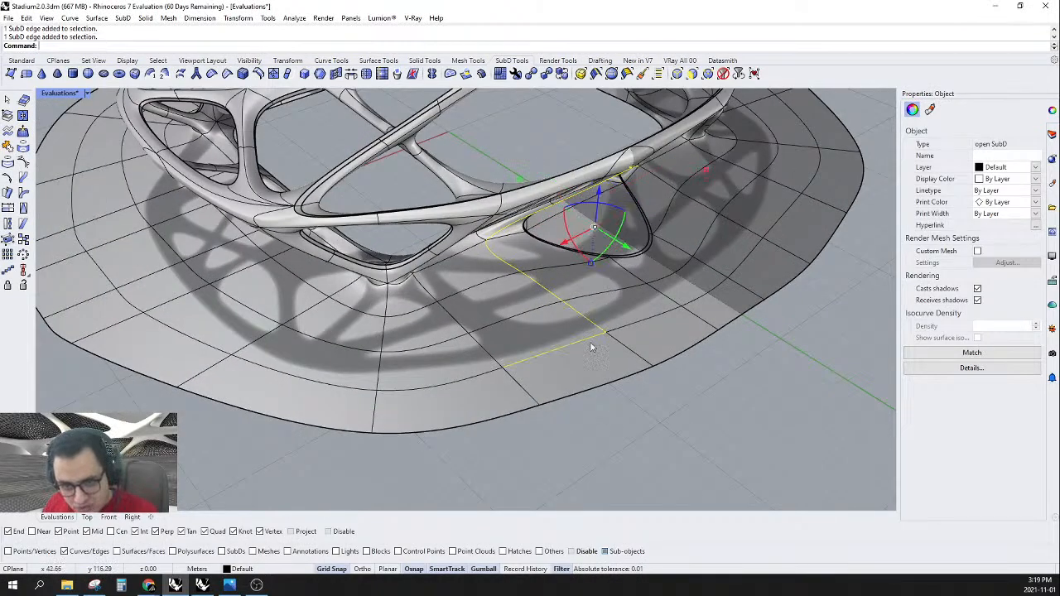
{"action": "scroll", "coordinate": [546, 354], "scroll_direction": "down", "scroll_amount": 2}
{"action": "left_click", "coordinate": [467, 363], "text": "shift"}
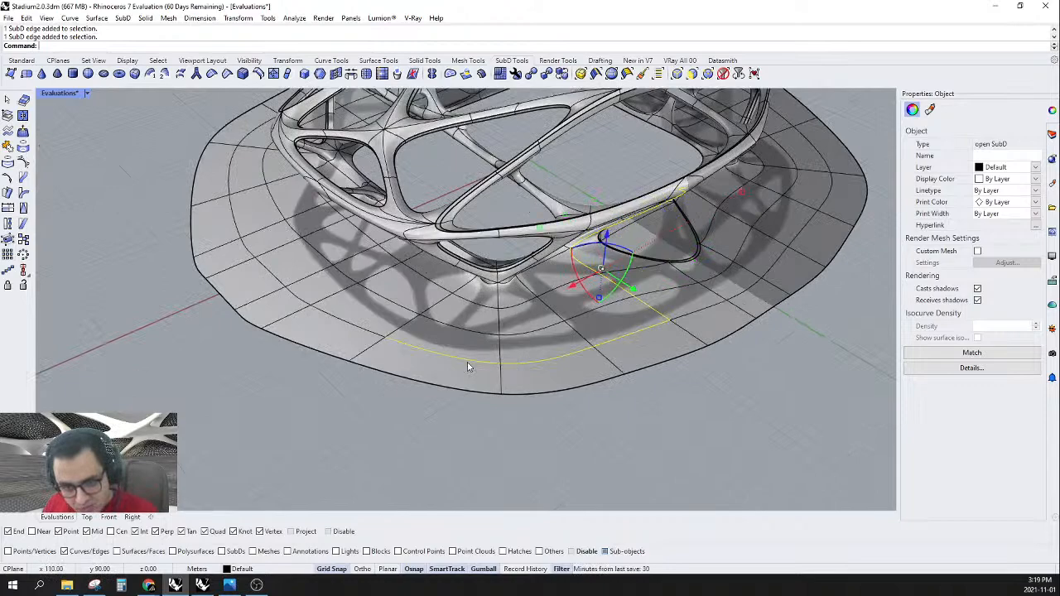
{"action": "left_click", "coordinate": [349, 324], "text": "shift"}
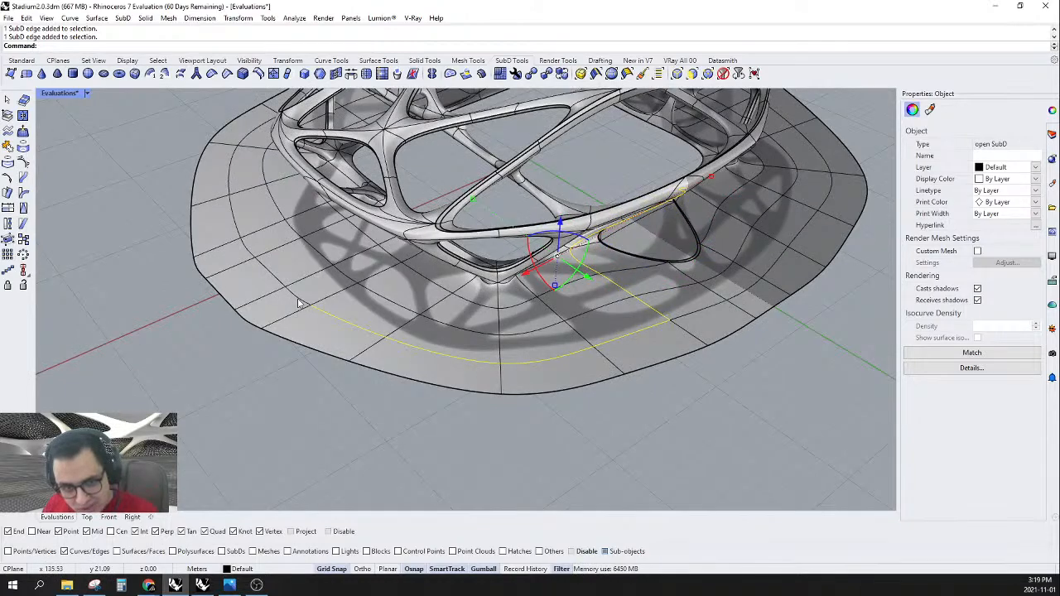
{"action": "double_click", "coordinate": [301, 303], "text": "shift"}
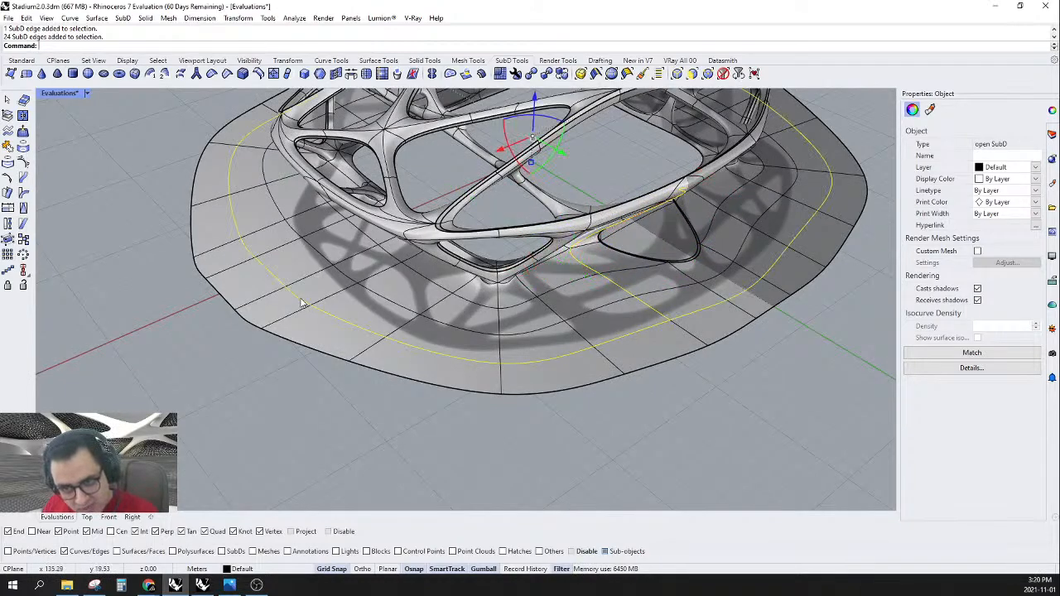
- Remove the ring edges in front of the entrance from the selection and add the edges linking the arch's other side to the ring
{"action": "right_click_drag", "start_coordinate": [816, 201], "coordinate": [641, 220], "text": "shift"}
{"action": "scroll", "coordinate": [640, 220], "scroll_direction": "up", "scroll_amount": 4}
{"action": "left_click", "coordinate": [401, 441], "text": "ctrl"}
{"action": "left_click", "coordinate": [473, 402], "text": "ctrl"}
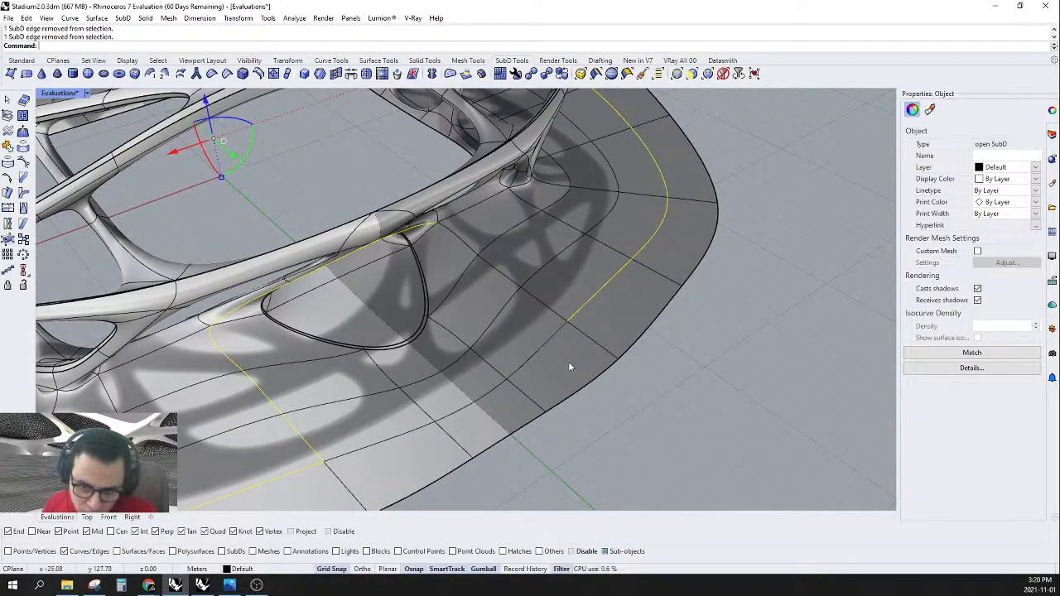
{"action": "scroll", "coordinate": [547, 367], "scroll_direction": "down", "scroll_amount": 5}
{"action": "right_click_drag", "start_coordinate": [546, 367], "coordinate": [439, 161]}
{"action": "scroll", "coordinate": [478, 149], "scroll_direction": "up", "scroll_amount": 5}
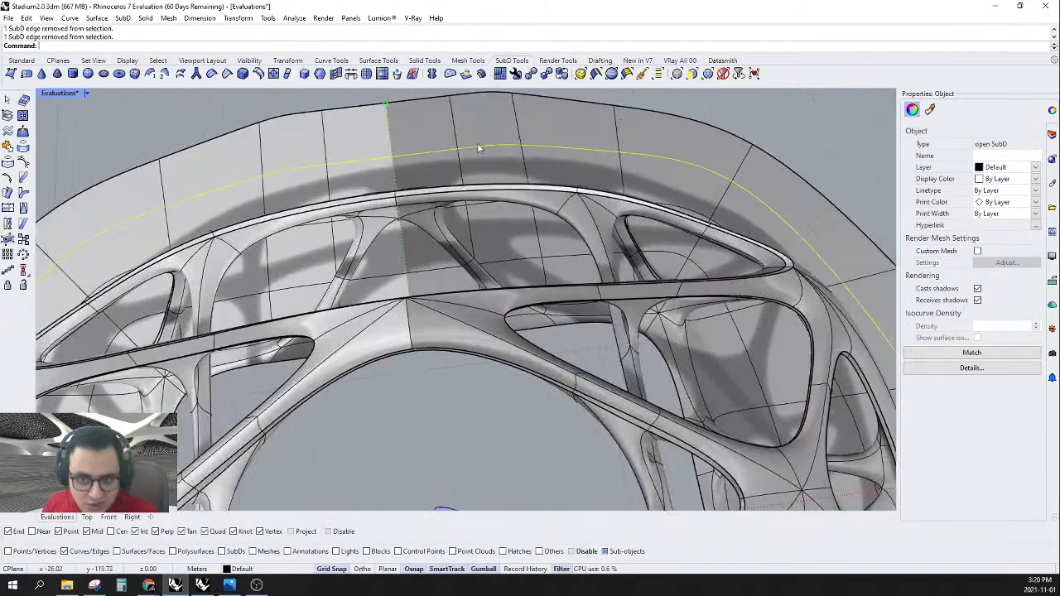
{"action": "scroll", "coordinate": [488, 181], "scroll_direction": "down", "scroll_amount": 6}
{"action": "right_click_drag", "start_coordinate": [515, 252], "coordinate": [527, 367]}
{"action": "scroll", "coordinate": [633, 389], "scroll_direction": "up", "scroll_amount": 4}
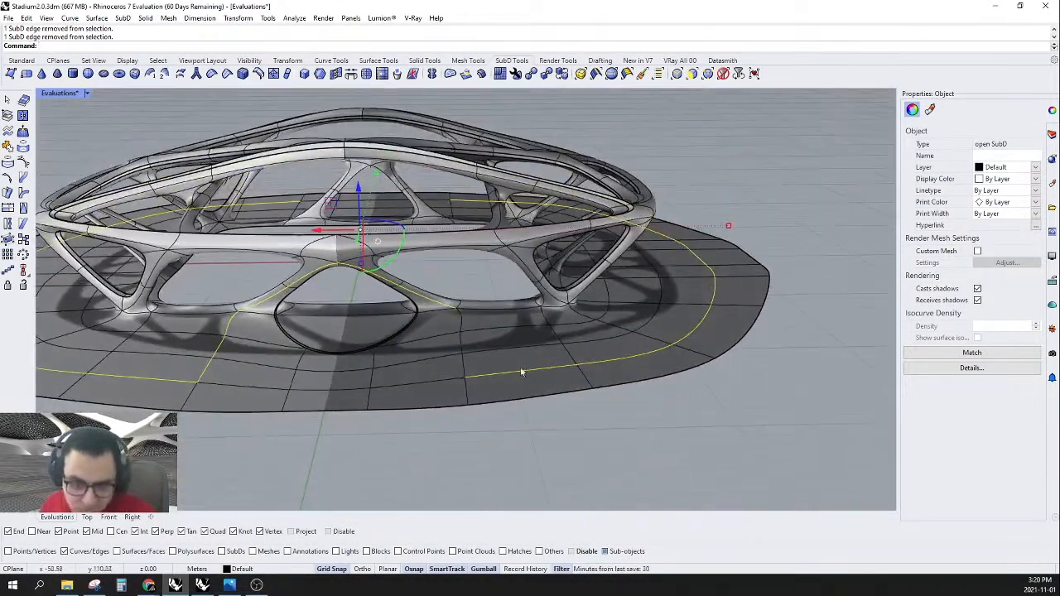
{"action": "scroll", "coordinate": [492, 372], "scroll_direction": "up", "scroll_amount": 2}
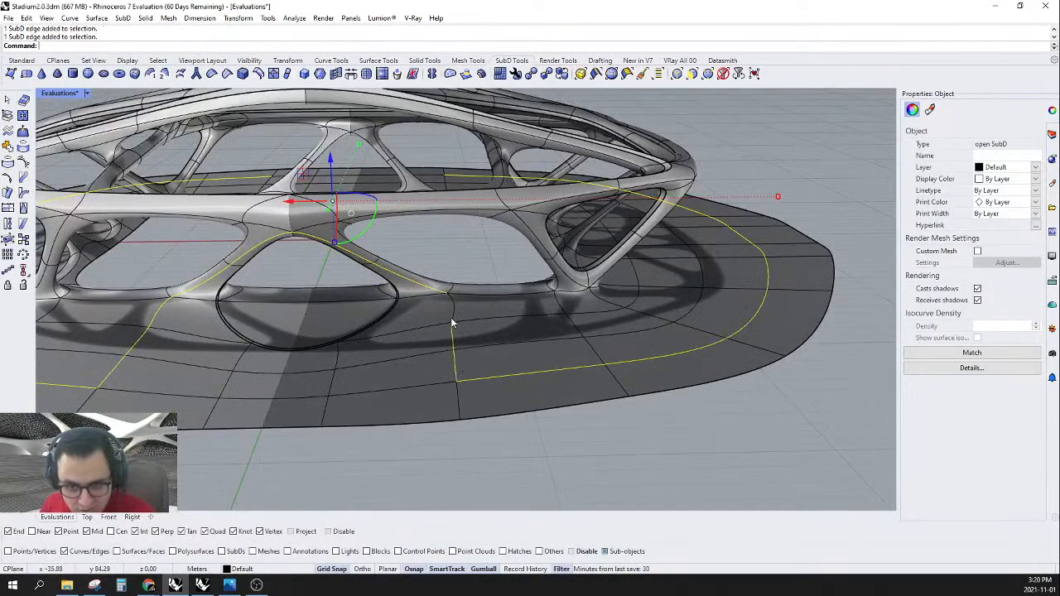
- Add a crease along the selected edge path over the arch and around the ground plate
{"action": "left_click", "coordinate": [226, 74]}
{"action": "right_click_drag", "start_coordinate": [579, 375], "coordinate": [636, 399]}
{"action": "scroll", "coordinate": [571, 330], "scroll_direction": "down", "scroll_amount": 7}
{"action": "right_click_drag", "start_coordinate": [609, 348], "coordinate": [544, 402]}
{"action": "key", "text": "Tab"}
{"action": "scroll", "coordinate": [501, 427], "scroll_direction": "up", "scroll_amount": 5}
{"action": "right_click_drag", "start_coordinate": [502, 432], "coordinate": [394, 343]}
{"action": "key", "text": "Tab"}
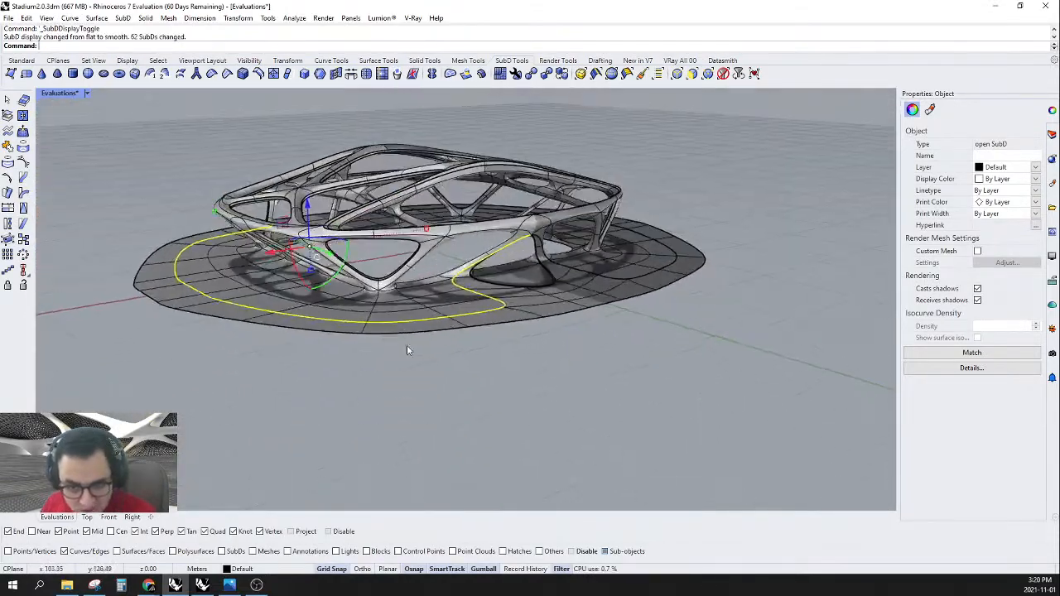
- Select the complete creased edge loop over the arch and around the plate, and bevel it into a narrow strip
{"action": "scroll", "coordinate": [491, 314], "scroll_direction": "up", "scroll_amount": 4}
{"action": "right_click_drag", "start_coordinate": [490, 315], "coordinate": [577, 316]}
{"action": "scroll", "coordinate": [579, 332], "scroll_direction": "up", "scroll_amount": 3}
{"action": "double_click", "coordinate": [568, 347], "text": "shift"}
{"action": "scroll", "coordinate": [580, 348], "scroll_direction": "down", "scroll_amount": 5}
{"action": "right_click_drag", "start_coordinate": [633, 354], "coordinate": [578, 300]}
{"action": "scroll", "coordinate": [447, 248], "scroll_direction": "up", "scroll_amount": 3}
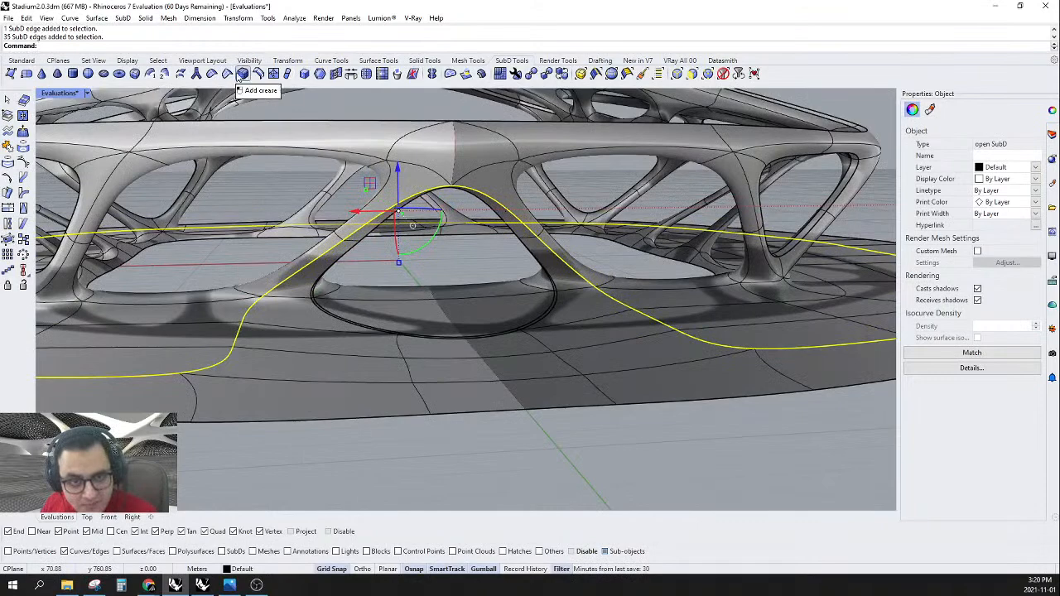
{"action": "left_click", "coordinate": [242, 73]}
{"action": "scroll", "coordinate": [489, 199], "scroll_direction": "up", "scroll_amount": 5}
{"action": "scroll", "coordinate": [482, 197], "scroll_direction": "down", "scroll_amount": 5}
{"action": "key", "text": "Tab"}
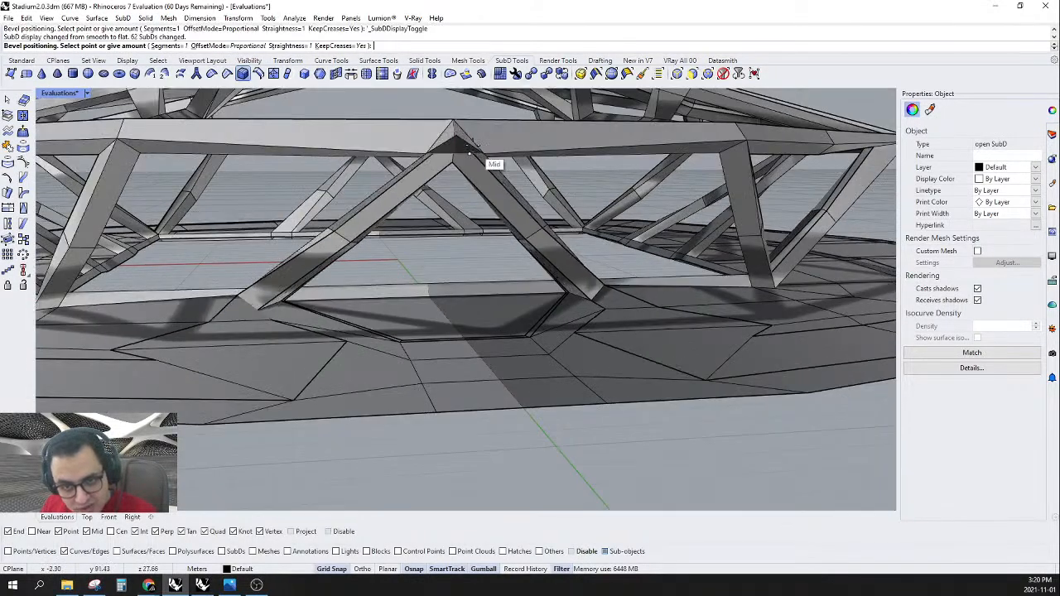
{"action": "scroll", "coordinate": [472, 198], "scroll_direction": "up", "scroll_amount": 4}
{"action": "scroll", "coordinate": [474, 219], "scroll_direction": "down", "scroll_amount": 4}
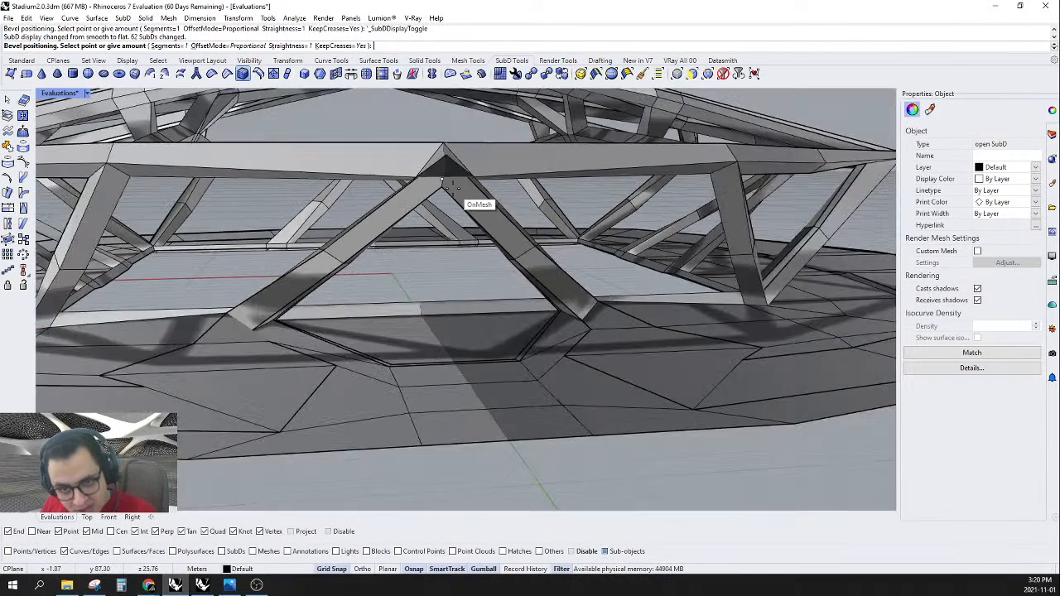
{"action": "scroll", "coordinate": [593, 319], "scroll_direction": "up", "scroll_amount": 4}
{"action": "scroll", "coordinate": [577, 305], "scroll_direction": "up", "scroll_amount": 2}
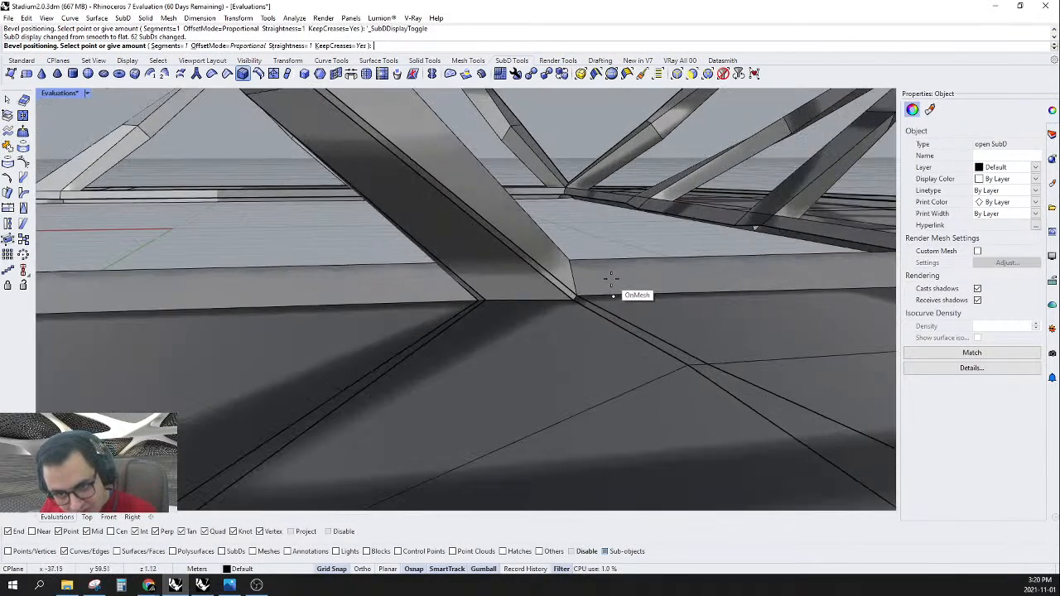
{"action": "left_click", "coordinate": [612, 287]}
{"action": "scroll", "coordinate": [612, 302], "scroll_direction": "down", "scroll_amount": 4}
{"action": "key", "text": "Tab"}
- Examine the beveled strip around the arch and ground plate and compare it with the reference stadium model
{"action": "right_click_drag", "start_coordinate": [612, 303], "coordinate": [764, 423]}
{"action": "scroll", "coordinate": [619, 369], "scroll_direction": "down", "scroll_amount": 12}
{"action": "scroll", "coordinate": [660, 439], "scroll_direction": "up", "scroll_amount": 6}
{"action": "scroll", "coordinate": [676, 341], "scroll_direction": "up", "scroll_amount": 4}
{"action": "right_click_drag", "start_coordinate": [676, 341], "coordinate": [612, 328]}
{"action": "scroll", "coordinate": [649, 355], "scroll_direction": "down", "scroll_amount": 5}
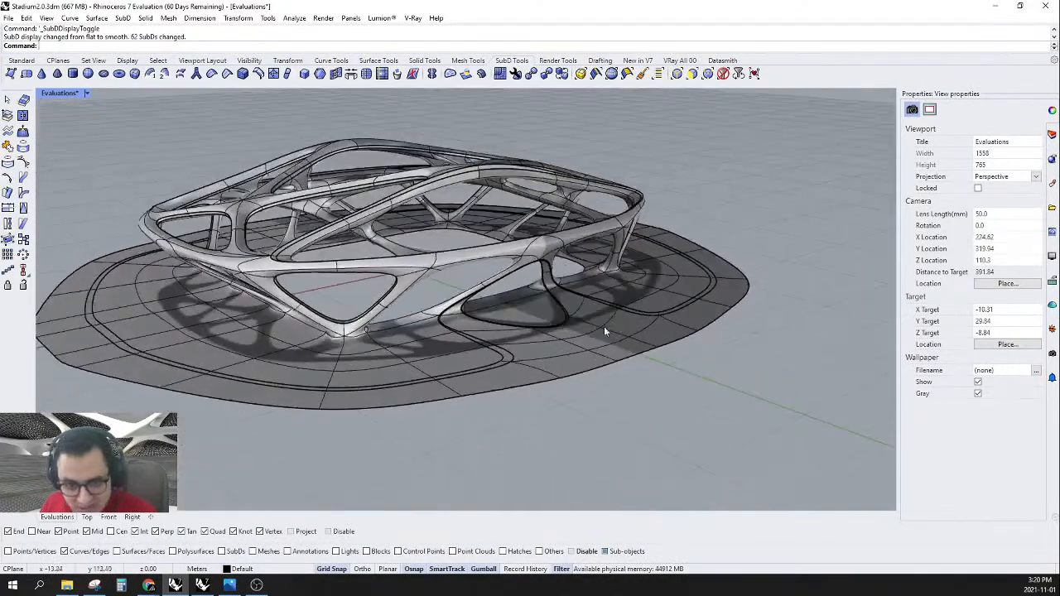
{"action": "scroll", "coordinate": [591, 303], "scroll_direction": "up", "scroll_amount": 12}
{"action": "scroll", "coordinate": [512, 220], "scroll_direction": "down", "scroll_amount": 6}
{"action": "right_click_drag", "start_coordinate": [527, 299], "coordinate": [537, 328]}
{"action": "scroll", "coordinate": [525, 342], "scroll_direction": "up", "scroll_amount": 2}
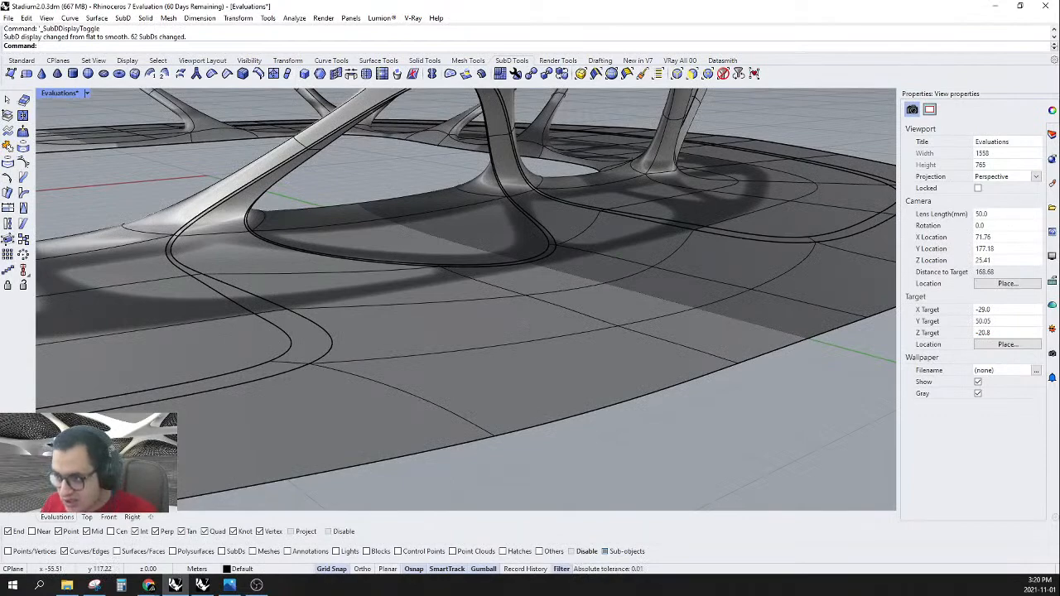
{"action": "left_click_drag", "start_coordinate": [567, 151], "coordinate": [533, 127]}
{"action": "scroll", "coordinate": [504, 323], "scroll_direction": "up", "scroll_amount": 8}
{"action": "scroll", "coordinate": [504, 328], "scroll_direction": "up", "scroll_amount": 8}
{"action": "scroll", "coordinate": [423, 241], "scroll_direction": "down", "scroll_amount": 10}
{"action": "right_click_drag", "start_coordinate": [433, 301], "coordinate": [480, 343]}
{"action": "left_click_drag", "start_coordinate": [603, 131], "coordinate": [1059, 124]}
{"action": "scroll", "coordinate": [486, 253], "scroll_direction": "down", "scroll_amount": 6}
{"action": "right_click_drag", "start_coordinate": [487, 286], "coordinate": [534, 306]}
{"action": "scroll", "coordinate": [599, 272], "scroll_direction": "up", "scroll_amount": 8}
{"action": "right_click_drag", "start_coordinate": [601, 273], "coordinate": [598, 265]}
{"action": "scroll", "coordinate": [522, 301], "scroll_direction": "down", "scroll_amount": 5}
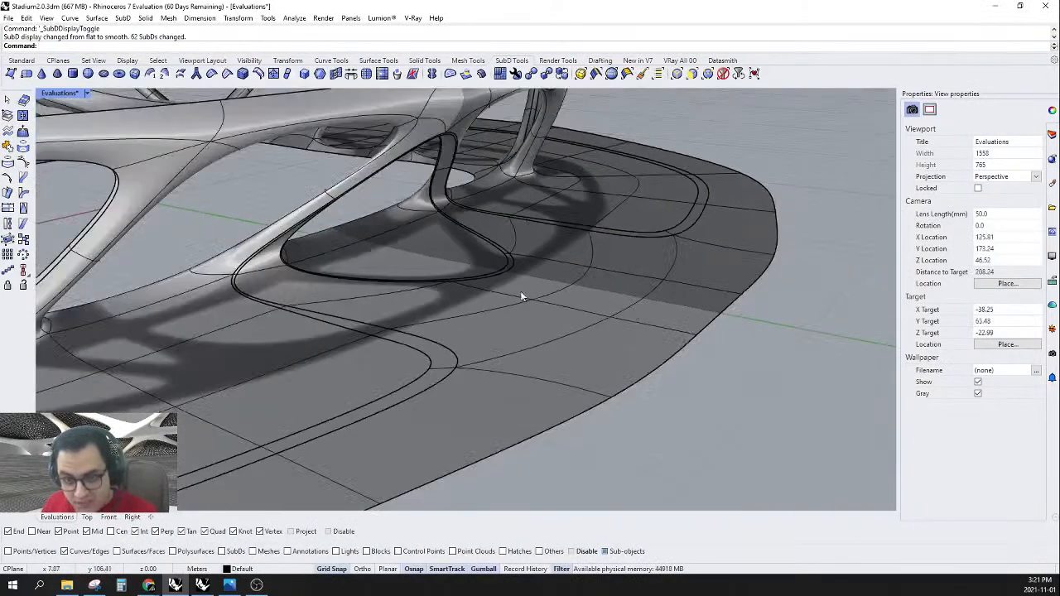
- Select the front edges of the ground opening below the arch and raise them vertically to form a canopy-like bulge
{"action": "scroll", "coordinate": [512, 268], "scroll_direction": "up", "scroll_amount": 3}
{"action": "right_click_drag", "start_coordinate": [511, 268], "coordinate": [499, 294]}
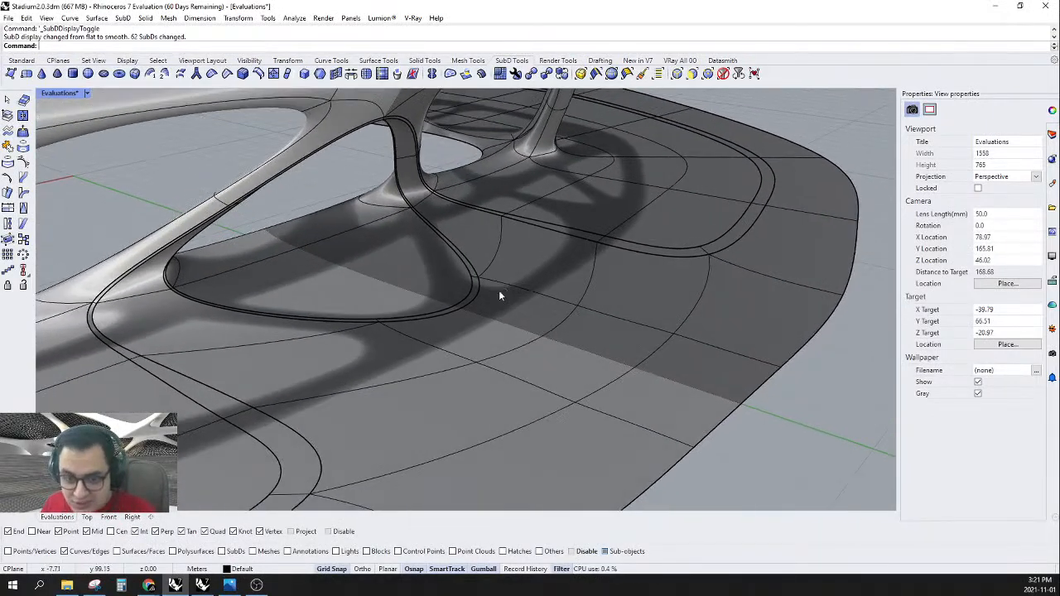
{"action": "double_click", "coordinate": [431, 298], "text": "ctrl+shift"}
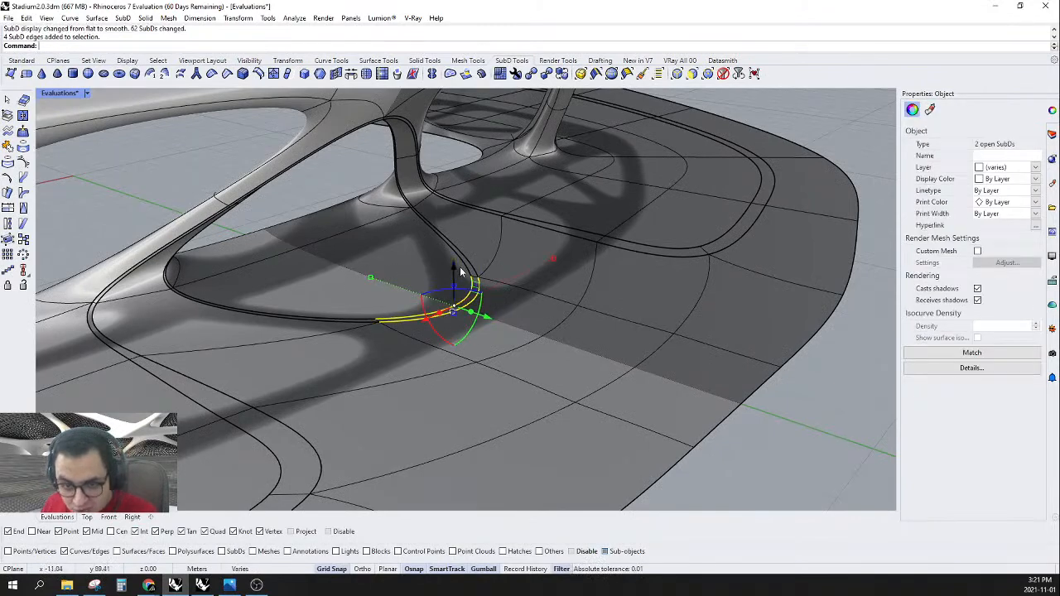
{"action": "left_click_drag", "start_coordinate": [452, 262], "coordinate": [441, 177]}
{"action": "left_click", "coordinate": [529, 256]}
{"action": "right_click_drag", "start_coordinate": [530, 257], "coordinate": [398, 295]}
{"action": "scroll", "coordinate": [529, 299], "scroll_direction": "down", "scroll_amount": 4}
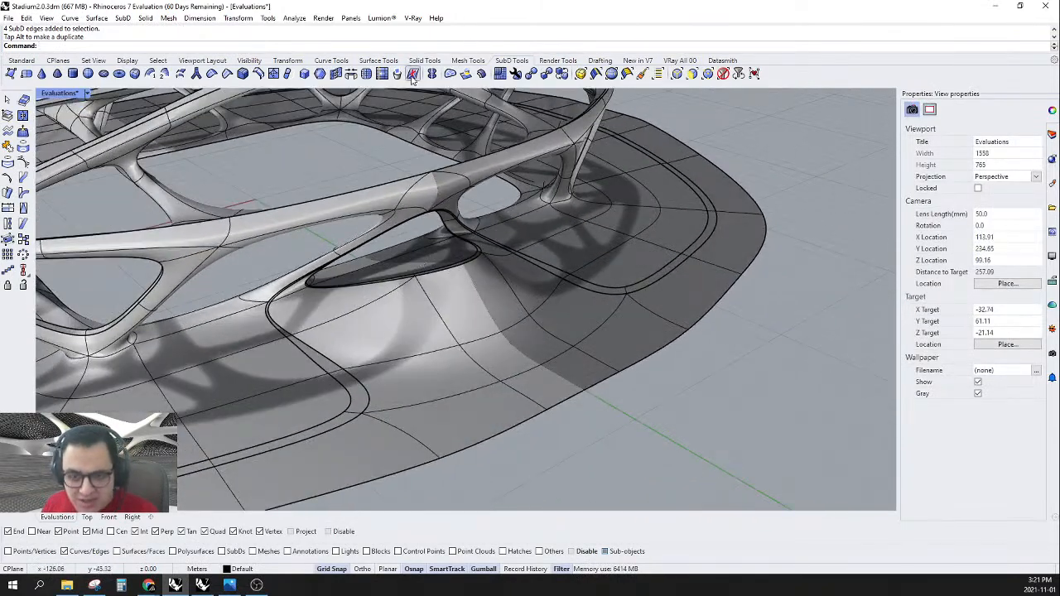
- Clear the selection filter and remove the reflection symmetry from the stadium's ground SubD
{"action": "left_click", "coordinate": [461, 307]}
{"action": "key", "text": "Escape"}
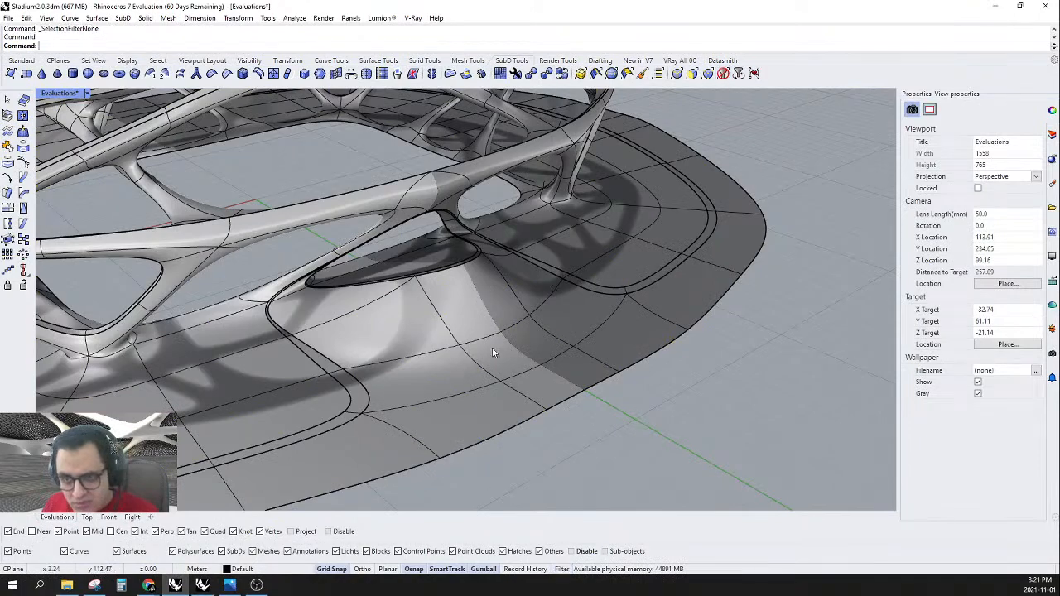
{"action": "left_click", "coordinate": [552, 287]}
{"action": "right_click", "coordinate": [430, 79]}
{"action": "key", "text": "Escape"}
{"action": "scroll", "coordinate": [485, 296], "scroll_direction": "up", "scroll_amount": 3}
{"action": "right_click_drag", "start_coordinate": [485, 298], "coordinate": [491, 300]}
- Remove the reflection symmetry from the creased edge strip around the entrance and clear the selection
{"action": "key", "text": "Escape"}
{"action": "scroll", "coordinate": [453, 252], "scroll_direction": "up", "scroll_amount": 5}
{"action": "left_click", "coordinate": [454, 253]}
{"action": "key", "text": "Escape"}
{"action": "scroll", "coordinate": [475, 276], "scroll_direction": "up", "scroll_amount": 3}
{"action": "left_click", "coordinate": [491, 268]}
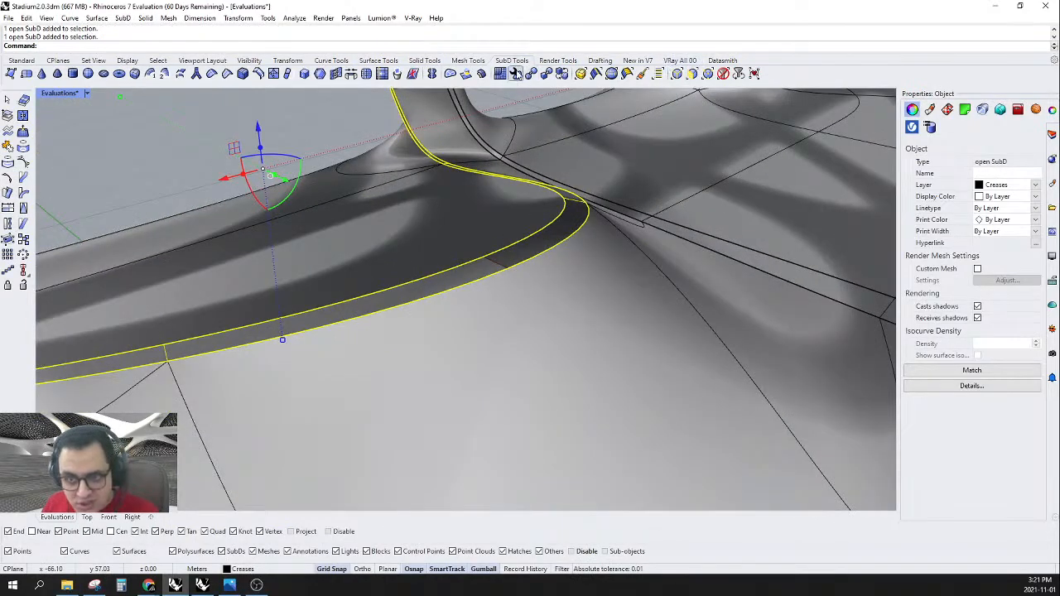
{"action": "right_click", "coordinate": [431, 75]}
{"action": "key", "text": "Escape"}
{"action": "scroll", "coordinate": [505, 308], "scroll_direction": "down", "scroll_amount": 8}
{"action": "key", "text": "Escape"}
{"action": "mouse_move", "coordinate": [504, 310]}
{"action": "right_mouse_down"}
{"action": "mouse_move", "coordinate": [476, 326]}
{"action": "mouse_move", "coordinate": [547, 263]}
{"action": "mouse_move", "coordinate": [383, 333]}
{"action": "mouse_move", "coordinate": [513, 301]}
{"action": "right_mouse_up"}
{"action": "scroll", "coordinate": [564, 328], "scroll_direction": "up", "scroll_amount": 7}
{"action": "left_click", "coordinate": [490, 314]}
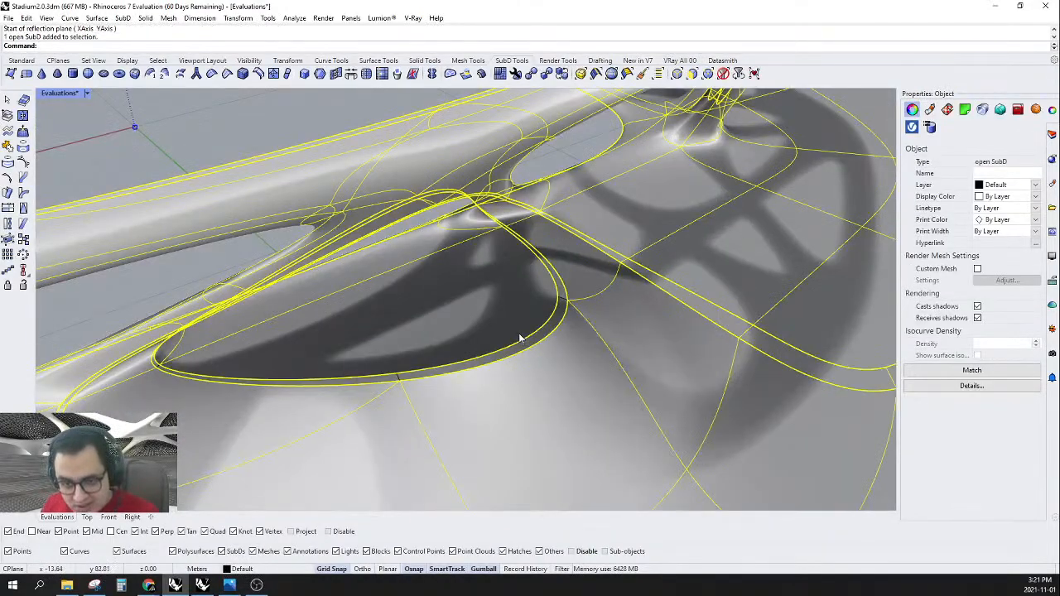
{"action": "key", "text": "Escape"}
- Bridge the ground face inside the opening with the centre face of the front slope, using two joined segments at 100% straightness
{"action": "left_click", "coordinate": [691, 77]}
{"action": "left_click", "coordinate": [488, 275]}
{"action": "left_click", "coordinate": [589, 417], "text": "shift"}
{"action": "right_click_drag", "start_coordinate": [590, 416], "coordinate": [595, 266]}
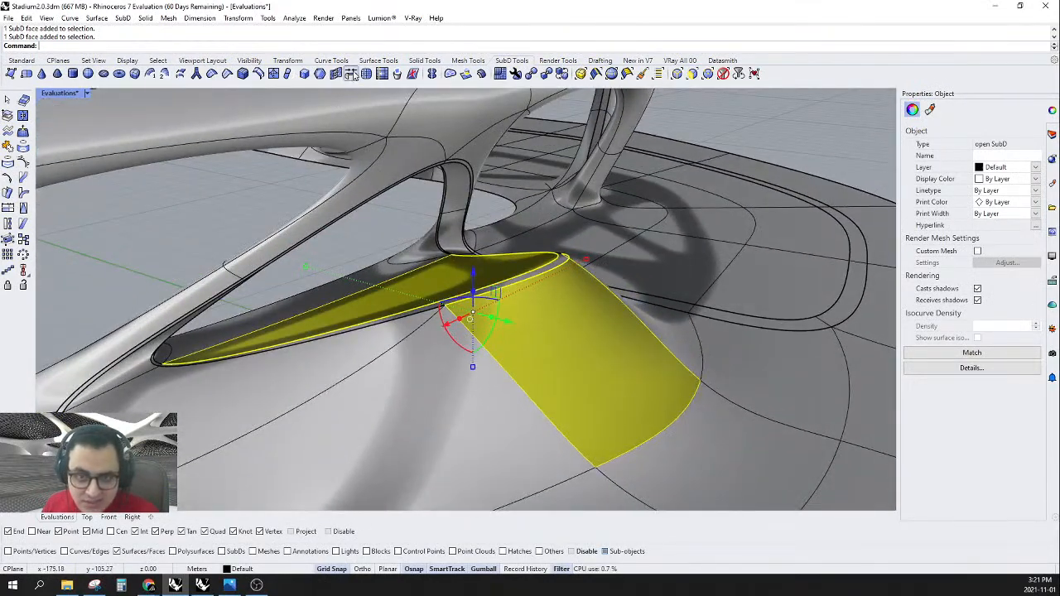
{"action": "left_click", "coordinate": [351, 73]}
{"action": "right_click_drag", "start_coordinate": [649, 351], "coordinate": [373, 322]}
{"action": "right_click_drag", "start_coordinate": [540, 346], "coordinate": [601, 351]}
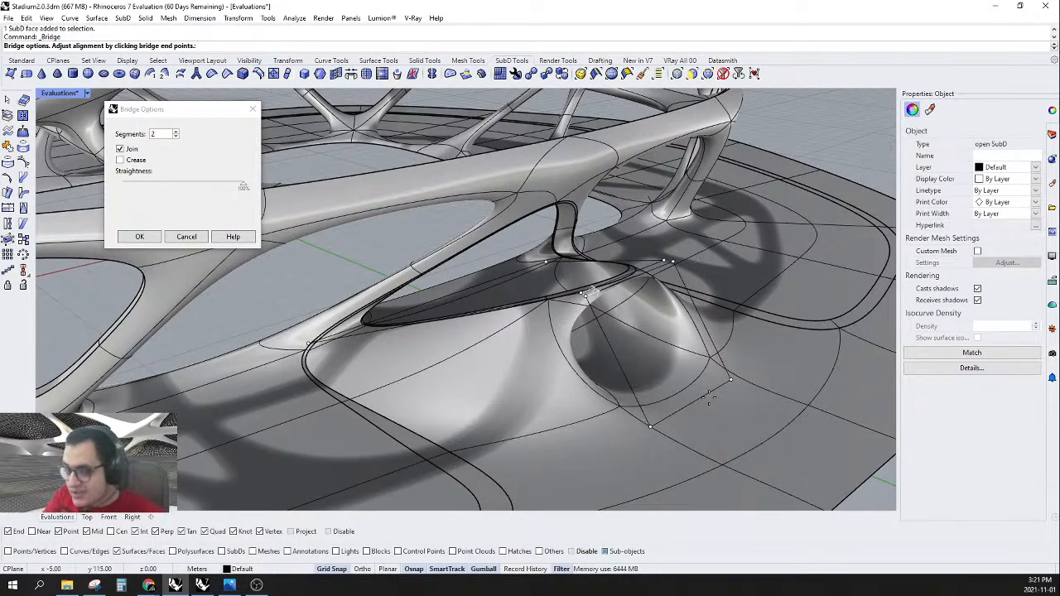
{"action": "right_click_drag", "start_coordinate": [589, 292], "coordinate": [563, 382]}
{"action": "right_click_drag", "start_coordinate": [523, 348], "coordinate": [468, 367]}
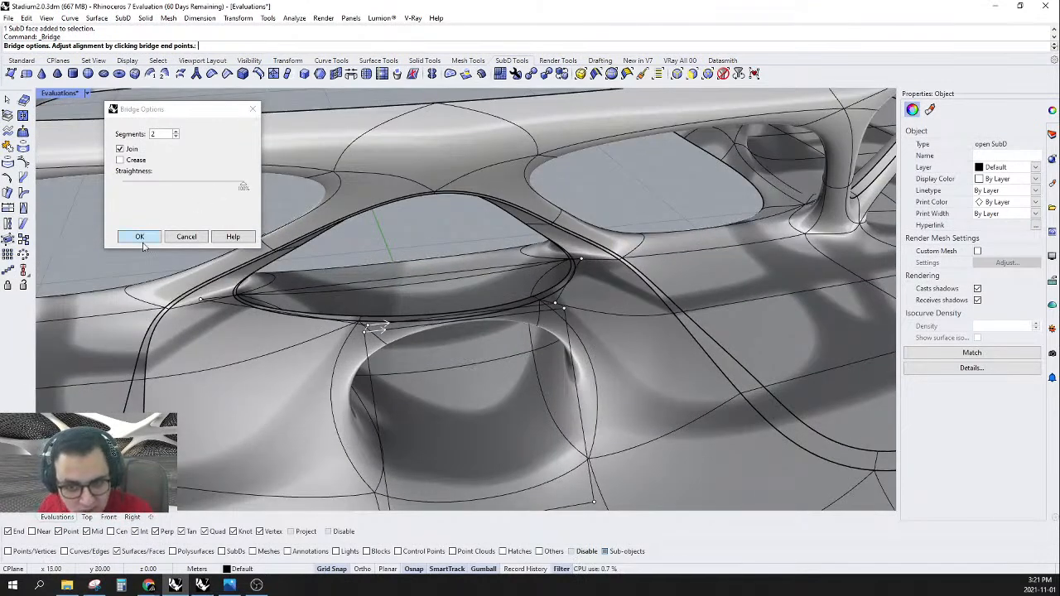
{"action": "right_click_drag", "start_coordinate": [430, 351], "coordinate": [584, 348]}
{"action": "scroll", "coordinate": [621, 170], "scroll_direction": "up", "scroll_amount": 4}
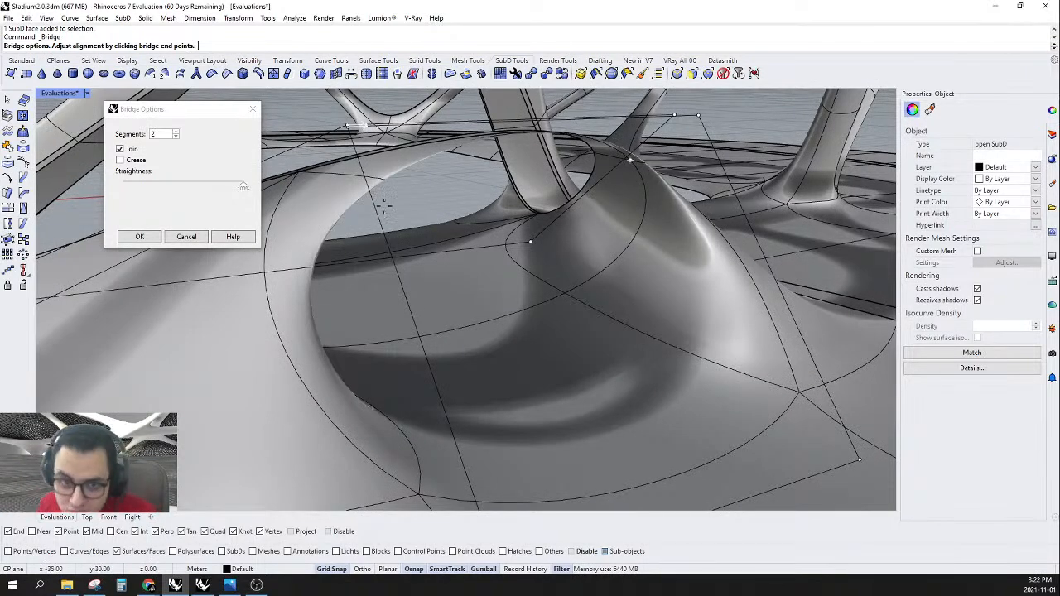
{"action": "left_click", "coordinate": [139, 236]}
- Select the upper edges of the bridged tunnel arch and scale them inward across the entrance to narrow its crown
{"action": "right_click_drag", "start_coordinate": [549, 237], "coordinate": [647, 116]}
{"action": "left_click", "coordinate": [542, 203]}
{"action": "right_click_drag", "start_coordinate": [542, 203], "coordinate": [486, 383]}
{"action": "left_click_drag", "start_coordinate": [473, 306], "coordinate": [475, 386]}
{"action": "right_click_drag", "start_coordinate": [474, 386], "coordinate": [490, 353]}
{"action": "right_click_drag", "start_coordinate": [398, 268], "coordinate": [361, 301]}
{"action": "left_click_drag", "start_coordinate": [366, 267], "coordinate": [306, 348]}
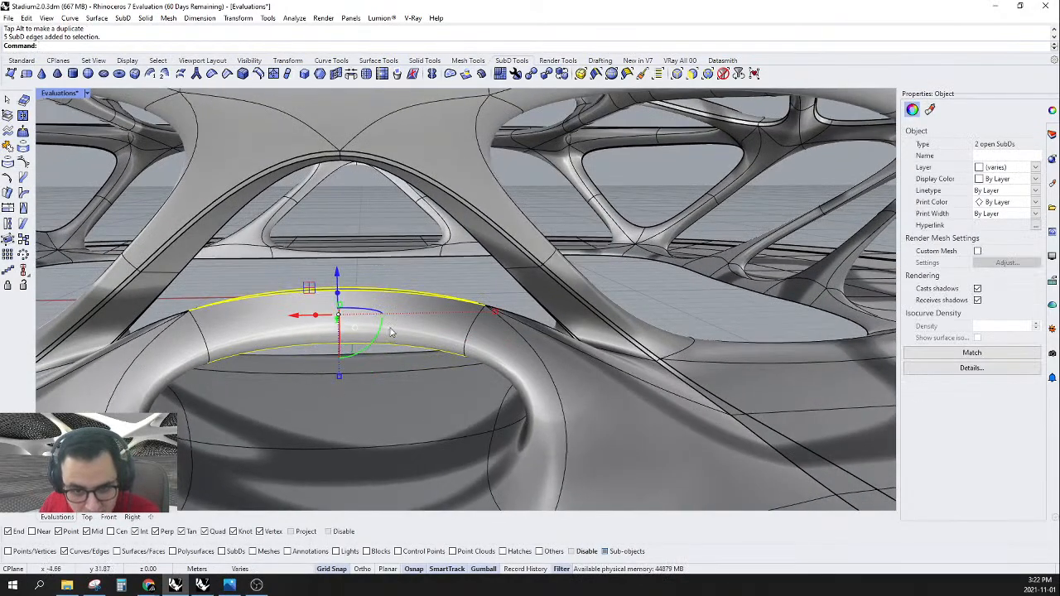
{"action": "right_click_drag", "start_coordinate": [306, 348], "coordinate": [417, 346]}
{"action": "left_click_drag", "start_coordinate": [539, 380], "coordinate": [439, 396]}
{"action": "key", "text": "Tab"}
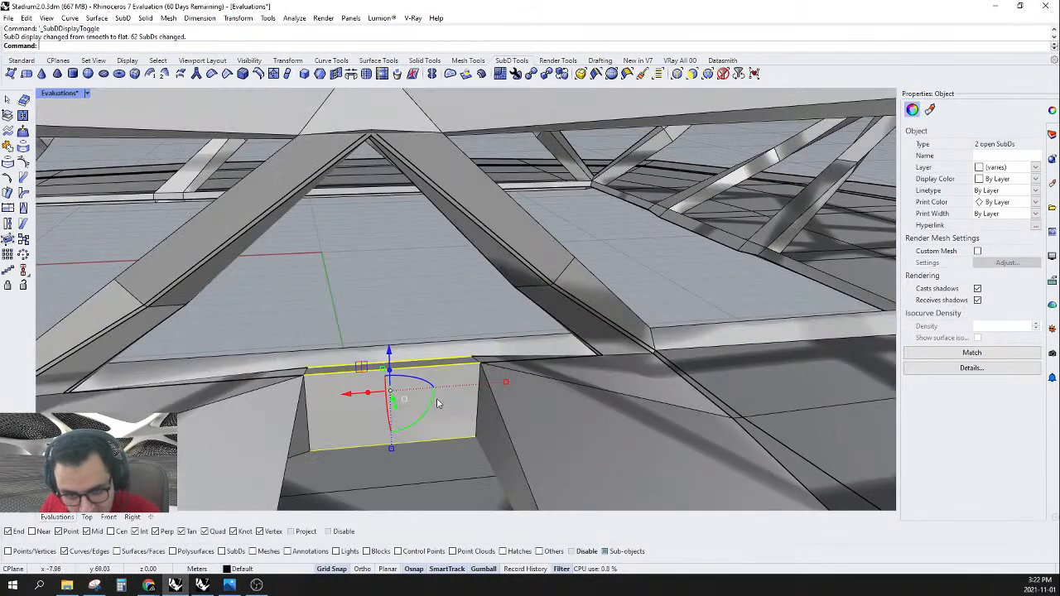
{"action": "scroll", "coordinate": [457, 387], "scroll_direction": "up", "scroll_amount": 4}
{"action": "scroll", "coordinate": [528, 380], "scroll_direction": "down", "scroll_amount": 6}
{"action": "left_click_drag", "start_coordinate": [529, 376], "coordinate": [482, 391]}
{"action": "scroll", "coordinate": [502, 348], "scroll_direction": "down", "scroll_amount": 8}
{"action": "right_click_drag", "start_coordinate": [502, 348], "coordinate": [490, 351]}
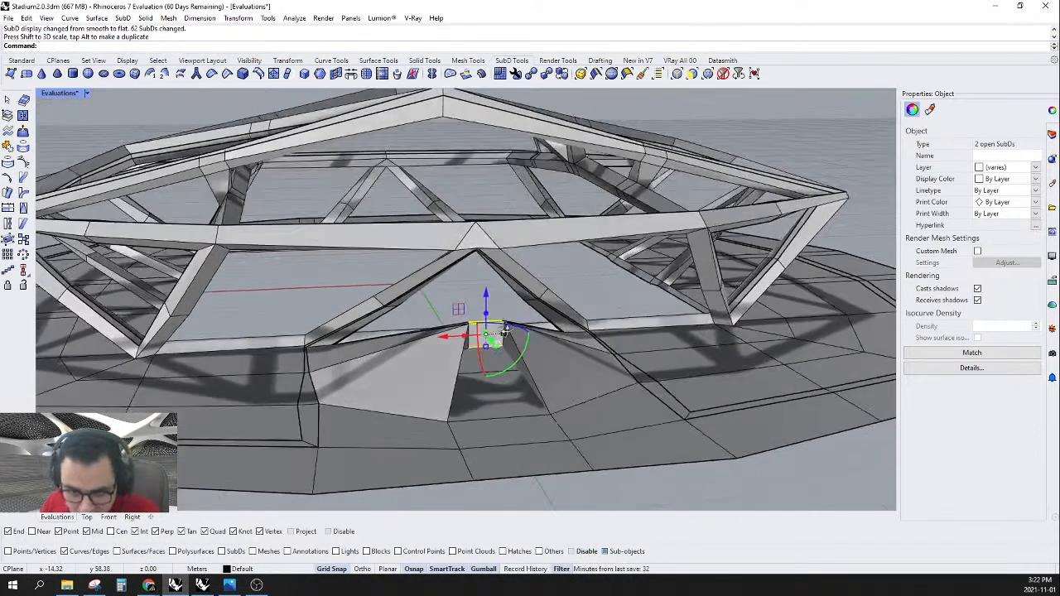
- Examine the narrowed tunnel arch from several angles in both flat and smooth SubD display
{"action": "scroll", "coordinate": [488, 351], "scroll_direction": "up", "scroll_amount": 6}
{"action": "scroll", "coordinate": [482, 348], "scroll_direction": "up", "scroll_amount": 6}
{"action": "scroll", "coordinate": [486, 349], "scroll_direction": "down", "scroll_amount": 9}
{"action": "right_click_drag", "start_coordinate": [515, 307], "coordinate": [584, 350]}
{"action": "scroll", "coordinate": [608, 343], "scroll_direction": "down", "scroll_amount": 5}
{"action": "key", "text": "Tab"}
{"action": "right_click_drag", "start_coordinate": [691, 382], "coordinate": [623, 337]}
{"action": "scroll", "coordinate": [660, 350], "scroll_direction": "up", "scroll_amount": 6}
{"action": "key", "text": "Escape"}
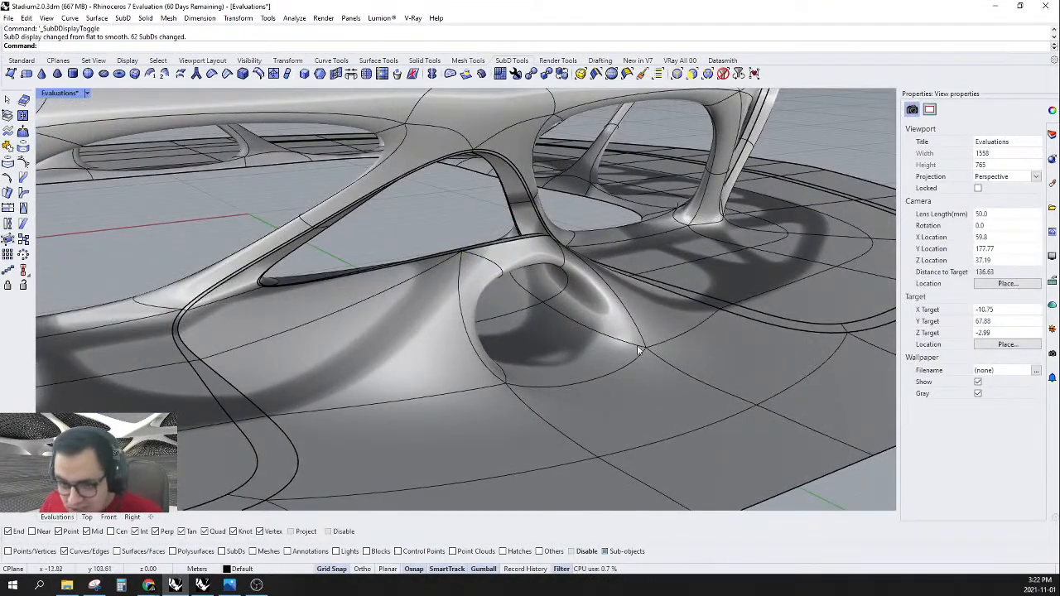
{"action": "scroll", "coordinate": [562, 269], "scroll_direction": "up", "scroll_amount": 2}
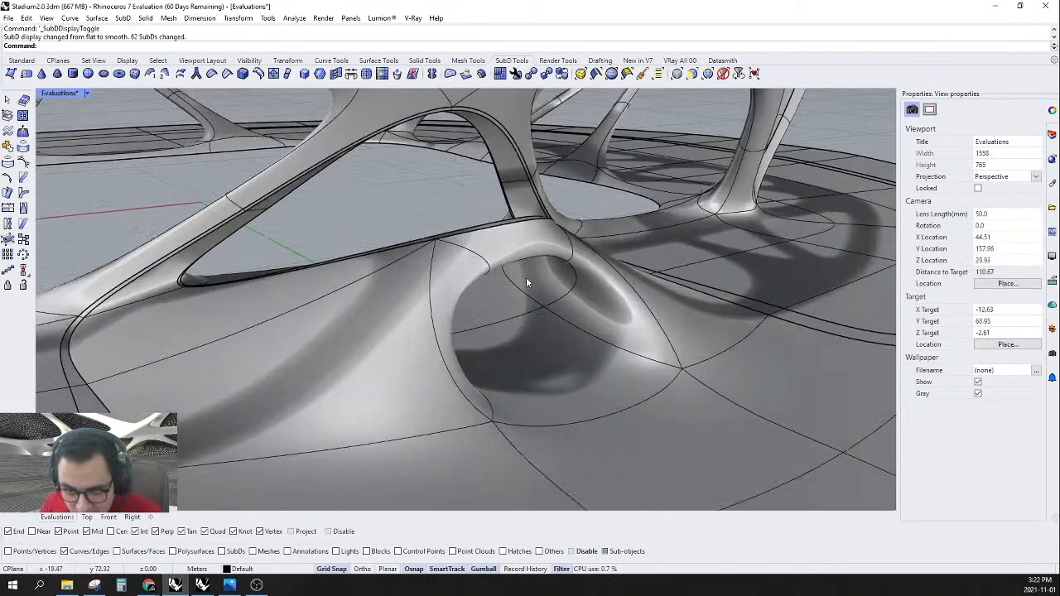
{"action": "right_click_drag", "start_coordinate": [513, 264], "coordinate": [516, 191]}
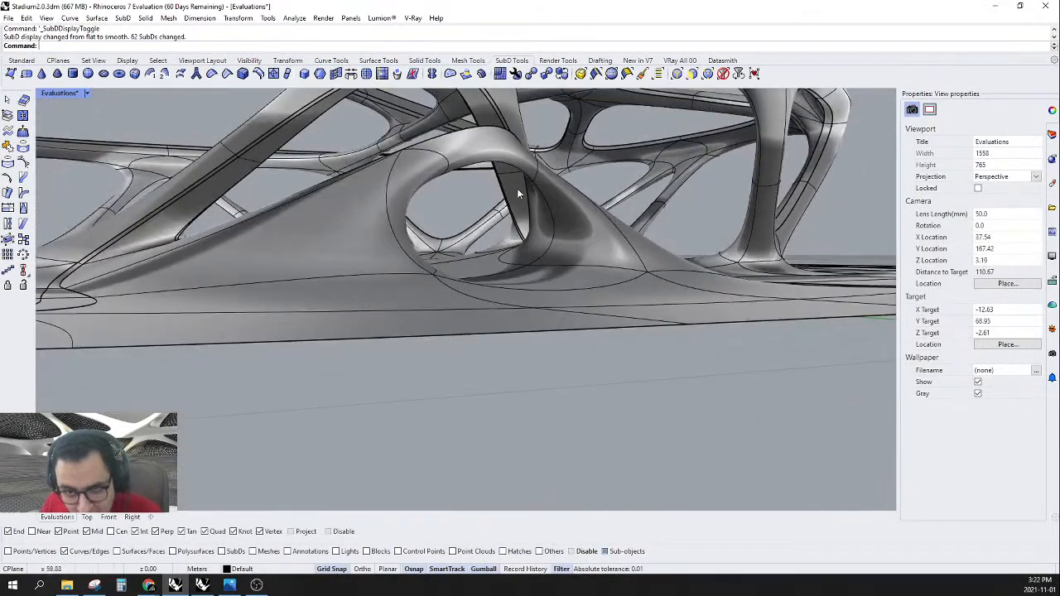
- Select the closed edge loop along the tunnel's floor, side walls and inner arch, and crease it
{"action": "scroll", "coordinate": [529, 163], "scroll_direction": "up", "scroll_amount": 3}
{"action": "left_click", "coordinate": [534, 164]}
{"action": "left_click", "coordinate": [537, 169]}
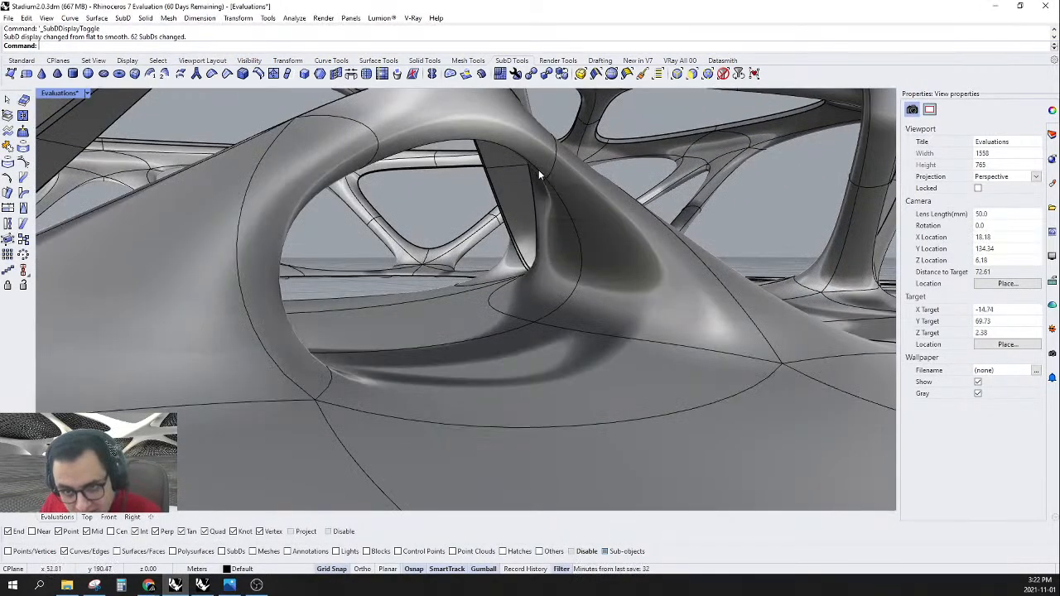
{"action": "left_click", "coordinate": [538, 168]}
{"action": "scroll", "coordinate": [539, 169], "scroll_direction": "up", "scroll_amount": 5}
{"action": "scroll", "coordinate": [573, 225], "scroll_direction": "down", "scroll_amount": 5}
{"action": "left_click", "coordinate": [587, 238], "text": "shift"}
{"action": "scroll", "coordinate": [586, 238], "scroll_direction": "down", "scroll_amount": 6}
{"action": "right_click_drag", "start_coordinate": [538, 240], "coordinate": [523, 320]}
{"action": "scroll", "coordinate": [522, 312], "scroll_direction": "up", "scroll_amount": 3}
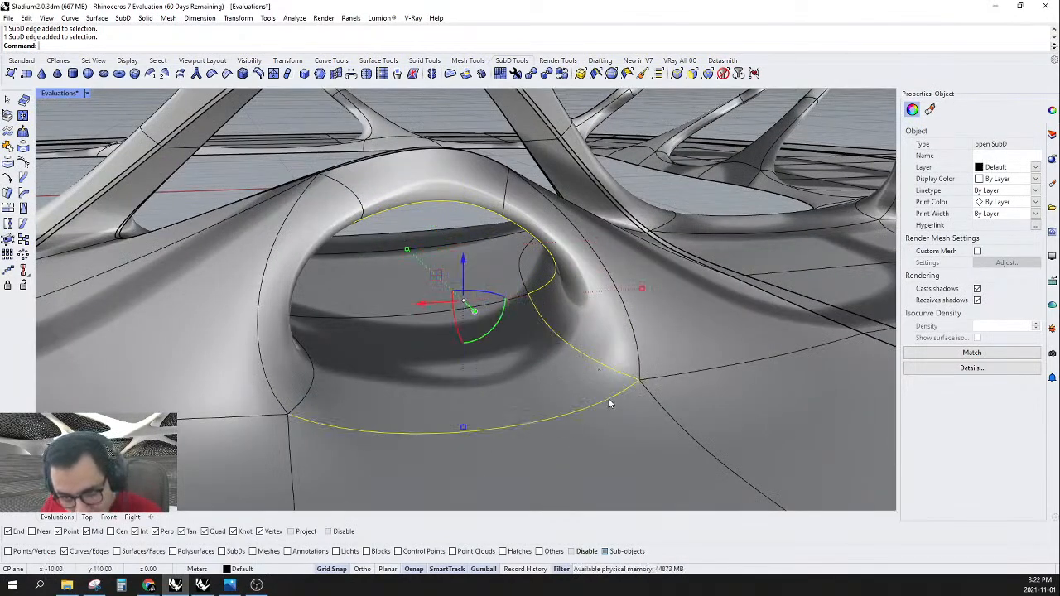
{"action": "right_click_drag", "start_coordinate": [278, 385], "coordinate": [239, 378]}
{"action": "left_click", "coordinate": [225, 369], "text": "shift"}
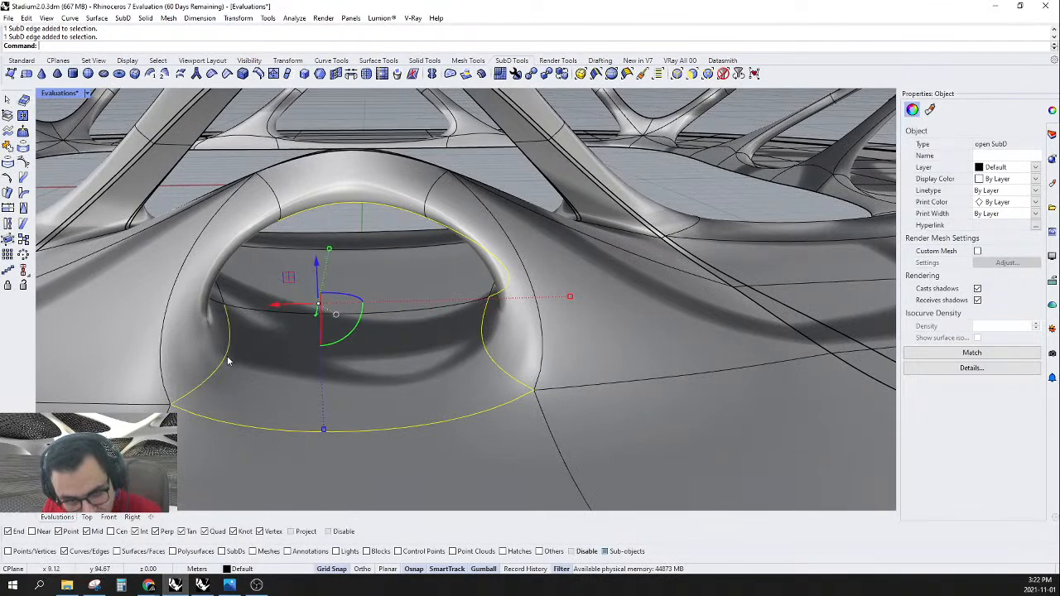
{"action": "right_click_drag", "start_coordinate": [231, 304], "coordinate": [162, 316]}
{"action": "right_click_drag", "start_coordinate": [114, 237], "coordinate": [350, 298]}
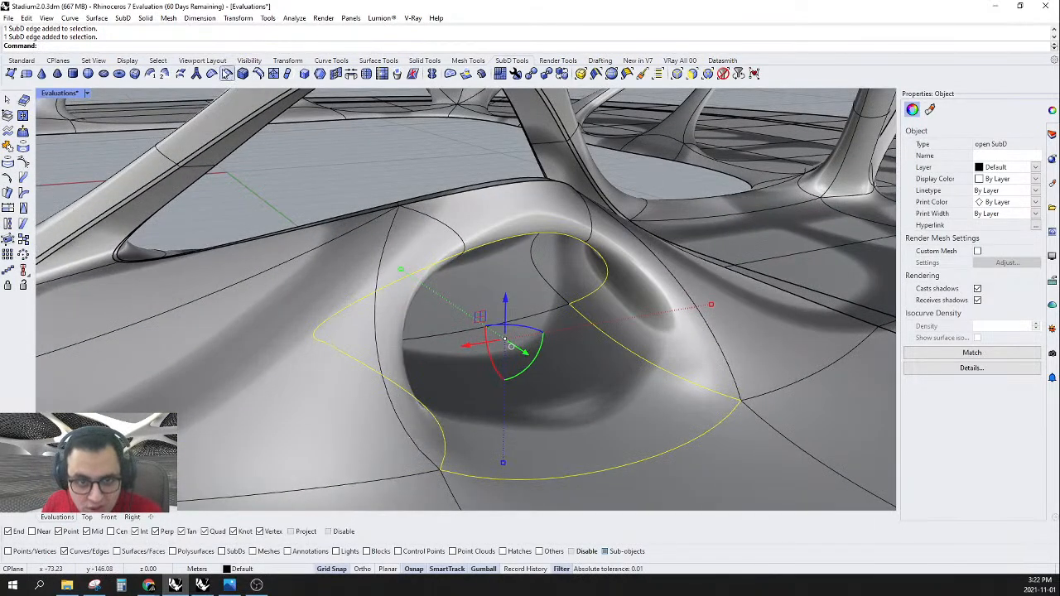
{"action": "right_click_drag", "start_coordinate": [464, 203], "coordinate": [569, 274]}
{"action": "key", "text": "Escape"}
- Select the vertices at the tunnel's base in flat display and adjust their sideways position
{"action": "scroll", "coordinate": [622, 272], "scroll_direction": "down", "scroll_amount": 5}
{"action": "scroll", "coordinate": [582, 367], "scroll_direction": "up", "scroll_amount": 4}
{"action": "key", "text": "Tab"}
{"action": "scroll", "coordinate": [650, 292], "scroll_direction": "up", "scroll_amount": 4}
{"action": "left_click", "coordinate": [705, 78]}
{"action": "left_click", "coordinate": [698, 212]}
{"action": "scroll", "coordinate": [569, 274], "scroll_direction": "down", "scroll_amount": 9}
{"action": "scroll", "coordinate": [326, 233], "scroll_direction": "up", "scroll_amount": 8}
{"action": "mouse_move", "coordinate": [323, 229]}
{"action": "right_mouse_down", "text": "shift"}
{"action": "mouse_move", "coordinate": [300, 225]}
{"action": "mouse_move", "coordinate": [292, 236]}
{"action": "mouse_move", "coordinate": [307, 239]}
{"action": "right_mouse_up", "text": "shift"}
{"action": "right_click_drag", "start_coordinate": [299, 201], "coordinate": [450, 304]}
{"action": "scroll", "coordinate": [443, 251], "scroll_direction": "down", "scroll_amount": 6}
{"action": "left_click_drag", "start_coordinate": [652, 215], "coordinate": [589, 217]}
{"action": "right_click_drag", "start_coordinate": [655, 267], "coordinate": [610, 249]}
{"action": "key", "text": "Tab"}
{"action": "key", "text": "Escape"}
- Bevel the tunnel's creased edge loop into a narrow strip with one segment and proportional offset, keeping the creases
{"action": "scroll", "coordinate": [650, 237], "scroll_direction": "up", "scroll_amount": 3}
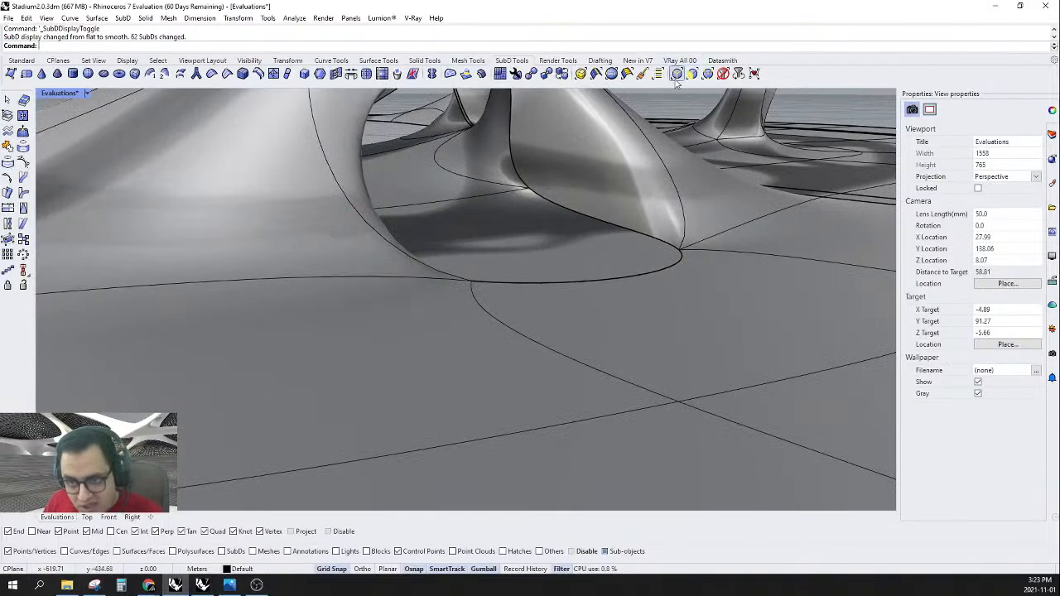
{"action": "double_click", "coordinate": [652, 262]}
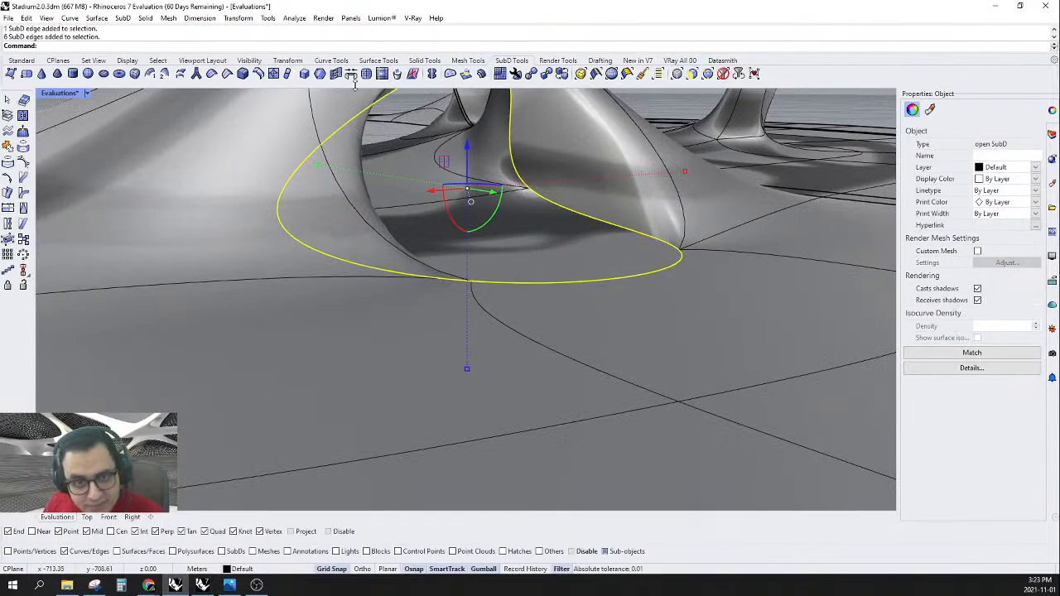
{"action": "left_click", "coordinate": [242, 74]}
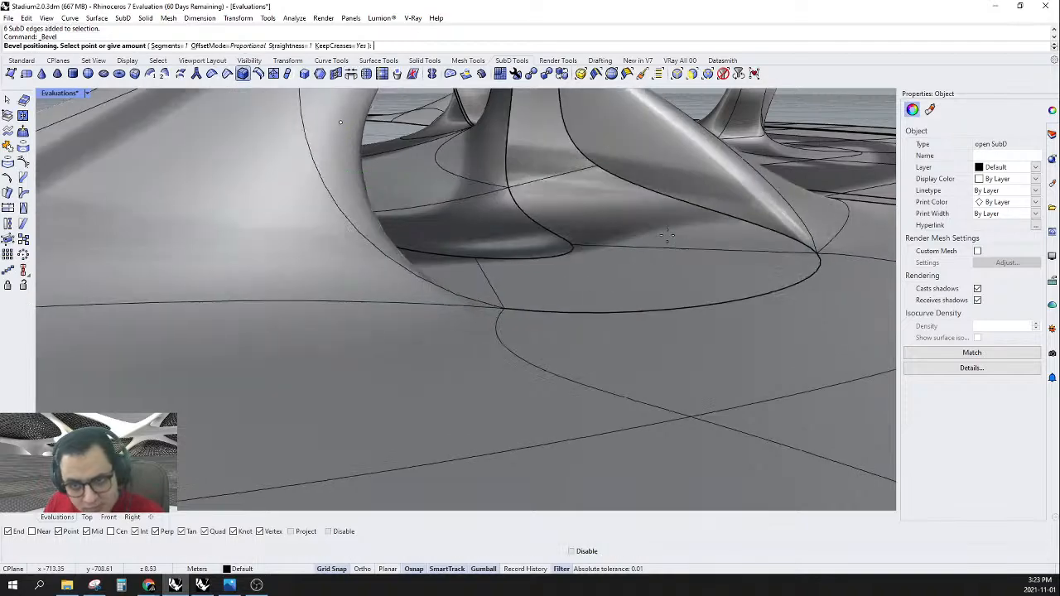
{"action": "right_click_drag", "start_coordinate": [716, 256], "coordinate": [511, 206]}
{"action": "key", "text": "Tab"}
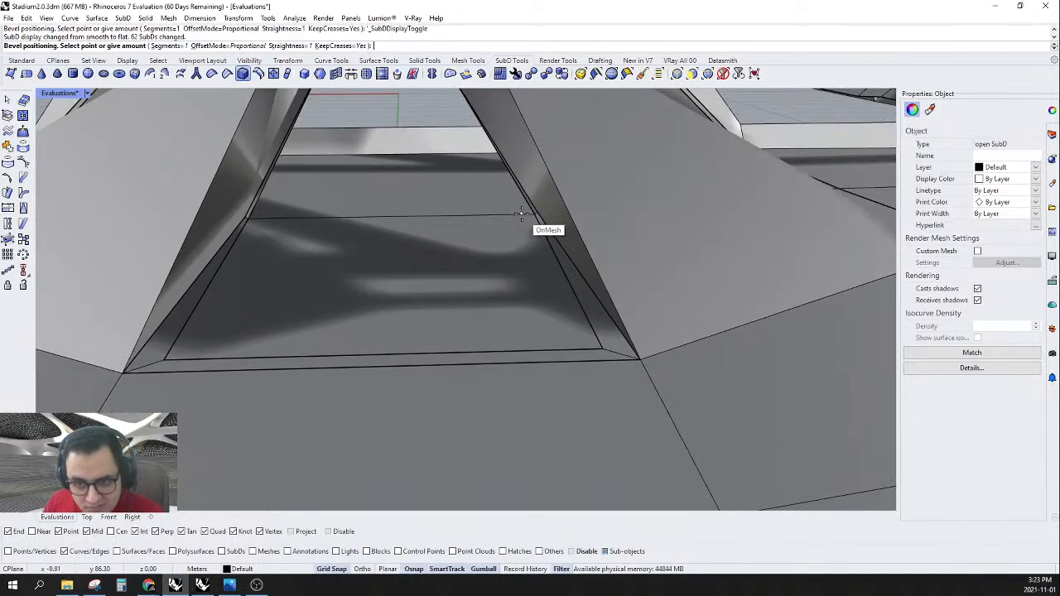
{"action": "left_click", "coordinate": [524, 214]}
{"action": "scroll", "coordinate": [534, 227], "scroll_direction": "down", "scroll_amount": 7}
{"action": "mouse_move", "coordinate": [539, 234]}
{"action": "right_mouse_down"}
{"action": "mouse_move", "coordinate": [570, 254]}
{"action": "mouse_move", "coordinate": [549, 241]}
{"action": "right_mouse_up"}
{"action": "scroll", "coordinate": [547, 240], "scroll_direction": "up", "scroll_amount": 5}
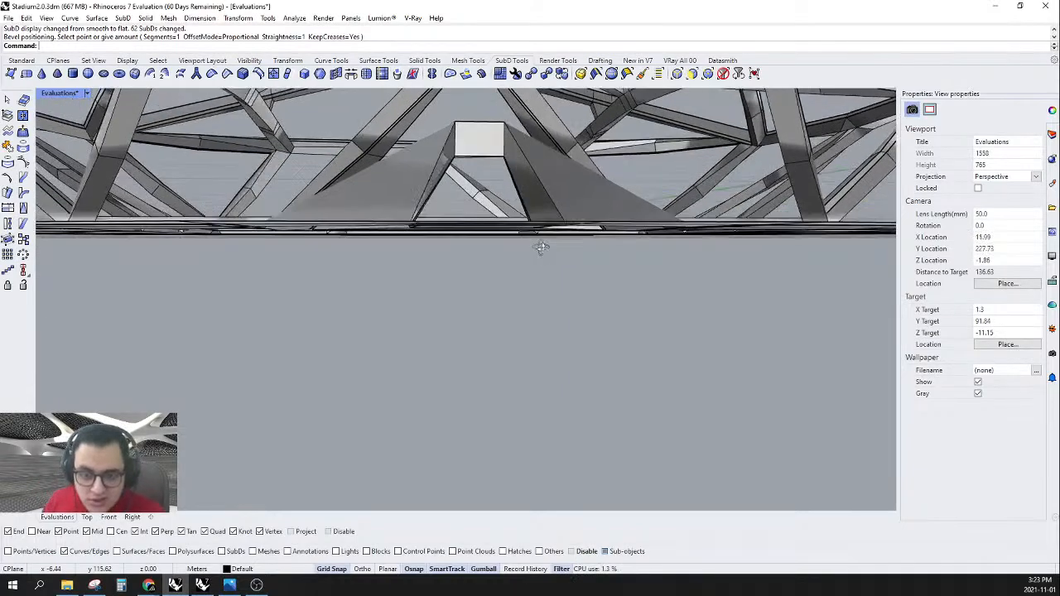
{"action": "scroll", "coordinate": [560, 193], "scroll_direction": "down", "scroll_amount": 8}
{"action": "right_click_drag", "start_coordinate": [456, 254], "coordinate": [433, 193]}
{"action": "key", "text": "Tab"}
{"action": "scroll", "coordinate": [547, 120], "scroll_direction": "up", "scroll_amount": 6}
{"action": "left_click_drag", "start_coordinate": [451, 140], "coordinate": [449, 164]}
{"action": "key", "text": "ctrl+z"}
{"action": "scroll", "coordinate": [449, 164], "scroll_direction": "up", "scroll_amount": 4}
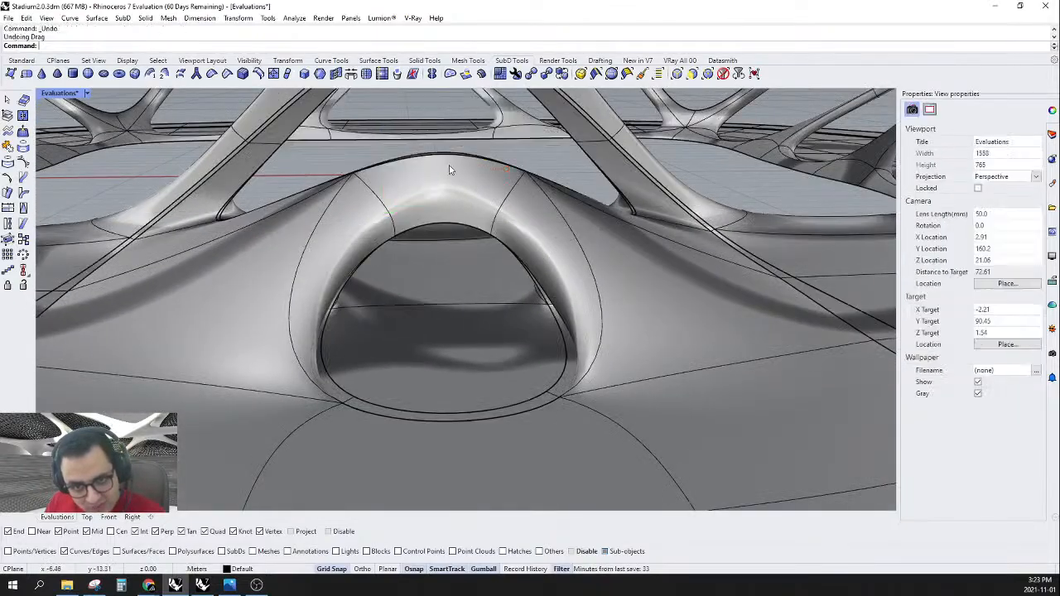
- Select only the edges at the tunnel arch's crown and transform them by a gumball value of .5
{"action": "right_click_drag", "start_coordinate": [472, 149], "coordinate": [472, 147]}
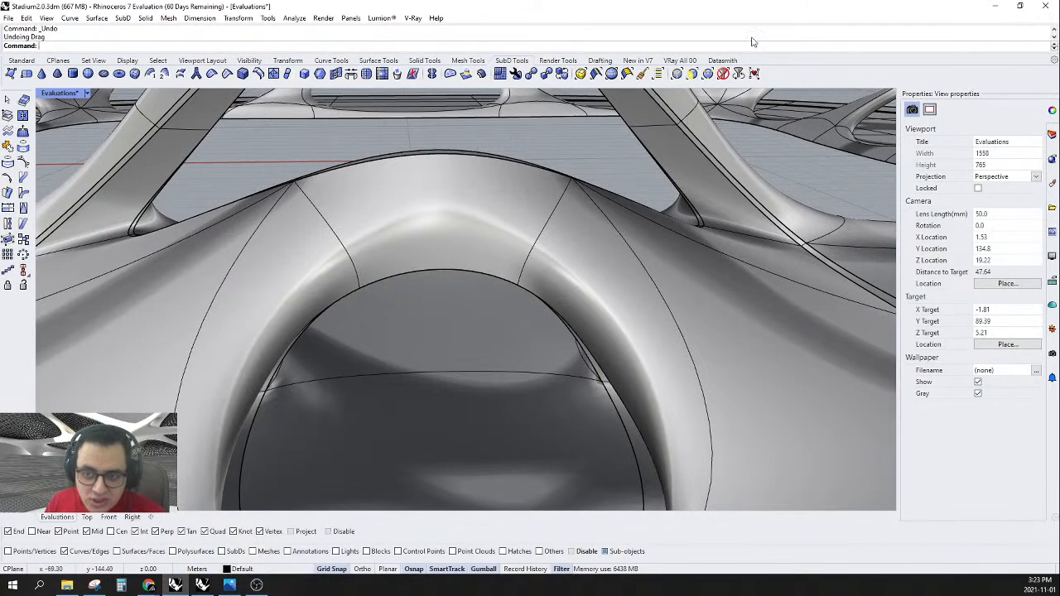
{"action": "left_click_drag", "start_coordinate": [408, 262], "coordinate": [404, 286]}
{"action": "right_click_drag", "start_coordinate": [404, 285], "coordinate": [486, 280]}
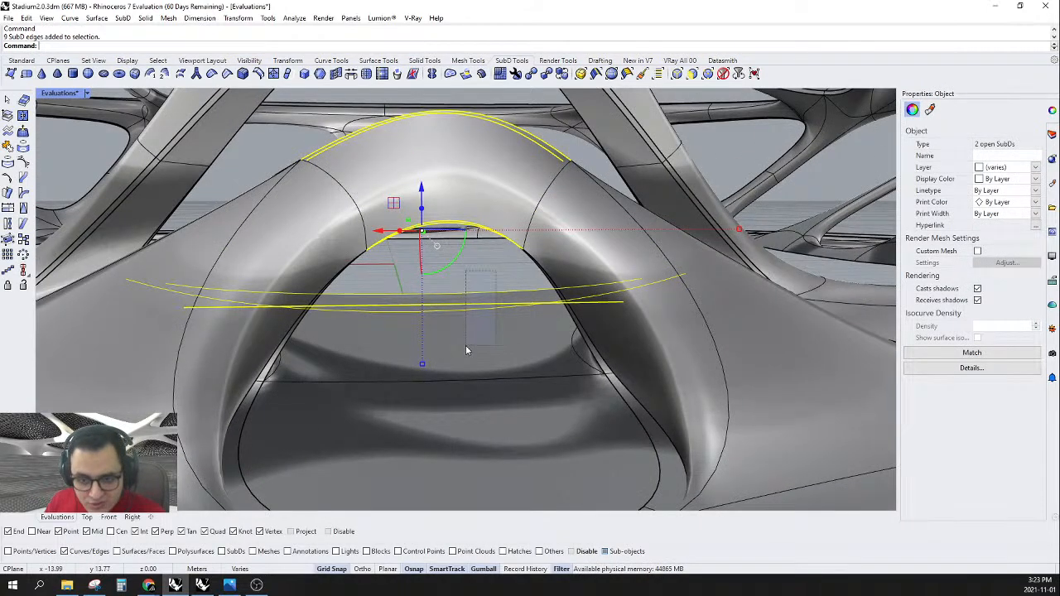
{"action": "left_click_drag", "start_coordinate": [465, 345], "coordinate": [465, 348], "text": "ctrl"}
{"action": "scroll", "coordinate": [470, 306], "scroll_direction": "down", "scroll_amount": 5}
{"action": "right_click_drag", "start_coordinate": [476, 284], "coordinate": [511, 333]}
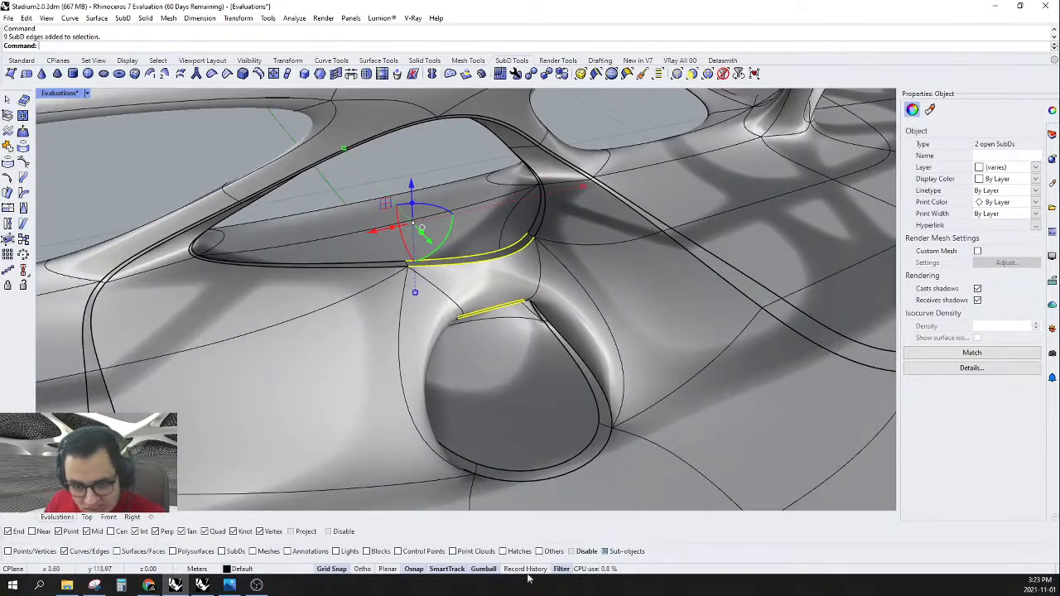
{"action": "right_click_drag", "start_coordinate": [502, 380], "coordinate": [477, 321]}
{"action": "scroll", "coordinate": [480, 311], "scroll_direction": "up", "scroll_amount": 5}
{"action": "left_click", "coordinate": [480, 301]}
{"action": "type", "text": ".5"}
{"action": "key", "text": "Return"}
- Set the Top view to Wireframe and select the beveled edge pairs on both sides of the tunnel base
{"action": "right_click_drag", "start_coordinate": [496, 271], "coordinate": [522, 387]}
{"action": "key", "text": "Tab"}
{"action": "left_click", "coordinate": [86, 517]}
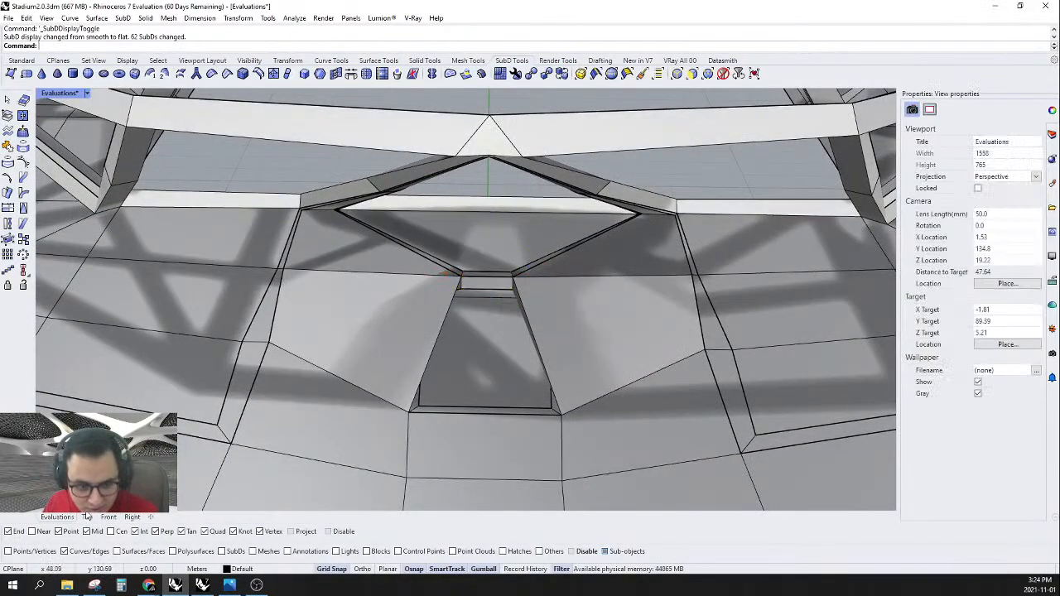
{"action": "scroll", "coordinate": [470, 213], "scroll_direction": "up", "scroll_amount": 8}
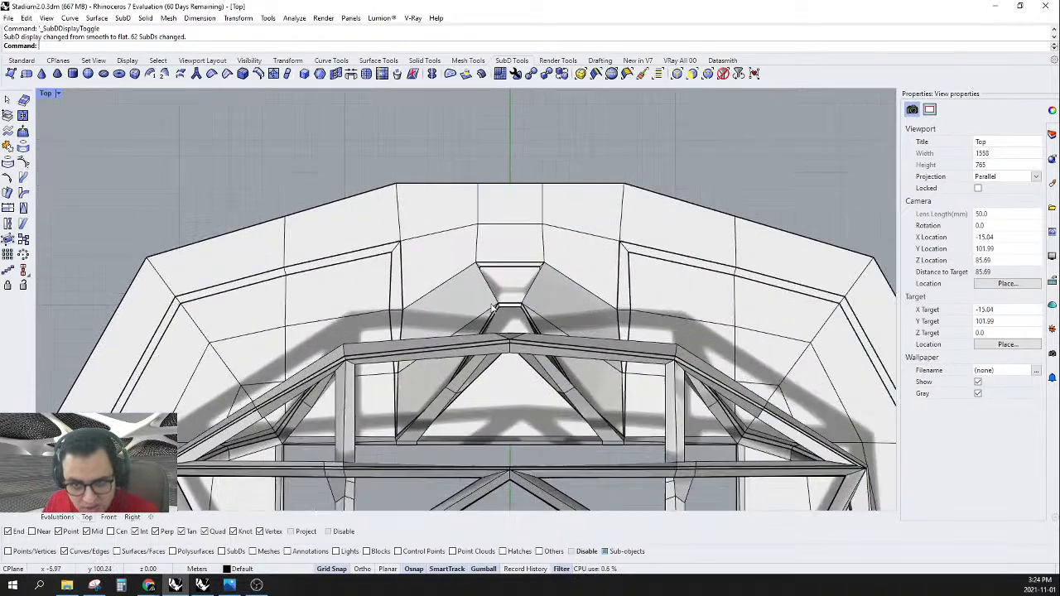
{"action": "left_click", "coordinate": [58, 95]}
{"action": "left_click", "coordinate": [71, 137]}
{"action": "scroll", "coordinate": [530, 290], "scroll_direction": "up", "scroll_amount": 5}
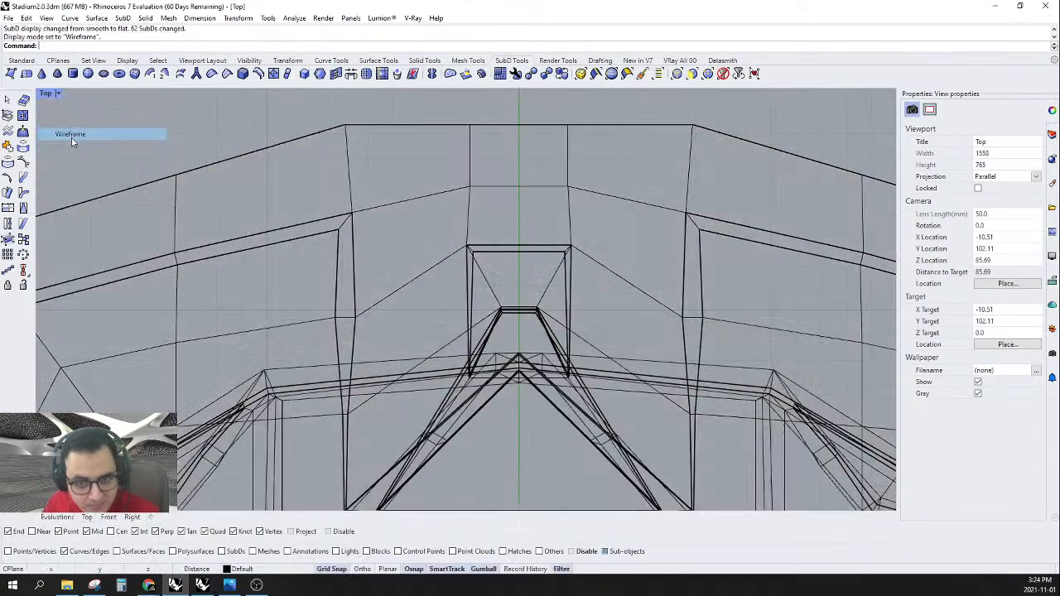
{"action": "left_click_drag", "start_coordinate": [526, 288], "coordinate": [512, 290]}
{"action": "scroll", "coordinate": [378, 244], "scroll_direction": "down", "scroll_amount": 2}
{"action": "right_click_drag", "start_coordinate": [377, 244], "coordinate": [447, 245]}
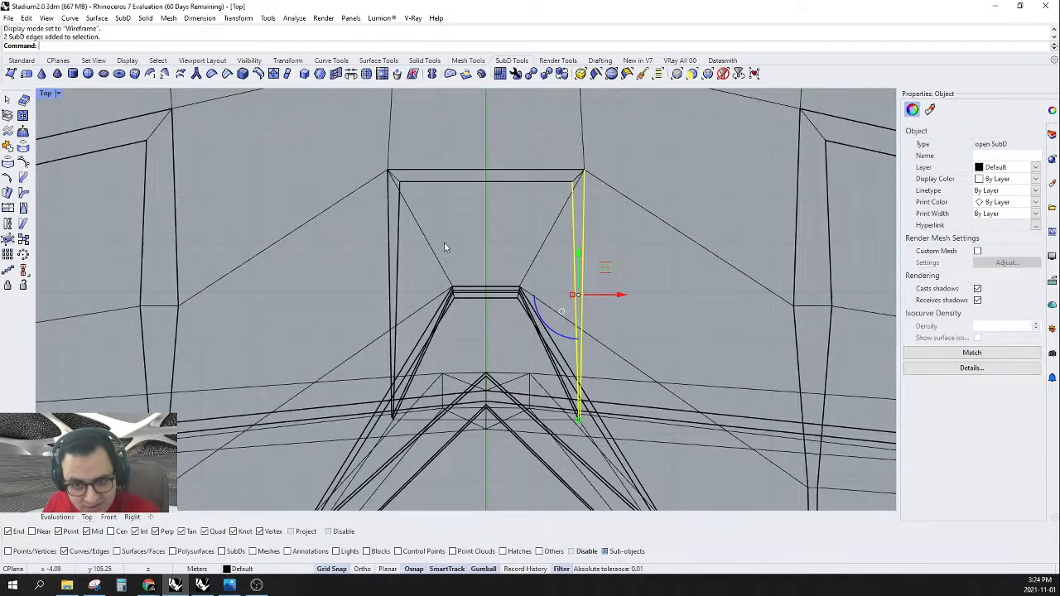
{"action": "mouse_move", "coordinate": [328, 292]}
{"action": "left_mouse_down", "text": "shift"}
{"action": "mouse_move", "coordinate": [354, 298]}
{"action": "mouse_move", "coordinate": [332, 296]}
{"action": "left_mouse_up", "text": "shift"}
{"action": "right_click_drag", "start_coordinate": [512, 260], "coordinate": [492, 301]}
{"action": "key", "text": "Tab"}
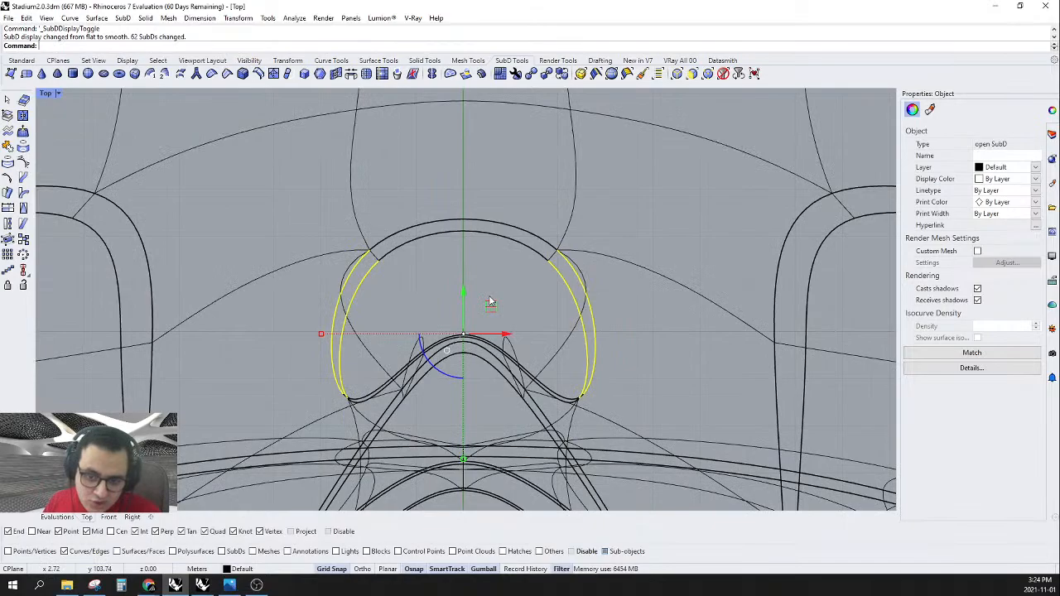
- Return to the Evaluations view, select two edges of the strip beside the tunnel, and move them
{"action": "left_click", "coordinate": [67, 518]}
{"action": "mouse_move", "coordinate": [397, 394]}
{"action": "right_mouse_down"}
{"action": "mouse_move", "coordinate": [571, 314]}
{"action": "mouse_move", "coordinate": [434, 298]}
{"action": "mouse_move", "coordinate": [450, 305]}
{"action": "mouse_move", "coordinate": [464, 351]}
{"action": "mouse_move", "coordinate": [493, 377]}
{"action": "mouse_move", "coordinate": [549, 365]}
{"action": "right_mouse_up"}
{"action": "scroll", "coordinate": [606, 377], "scroll_direction": "up", "scroll_amount": 4}
{"action": "left_click_drag", "start_coordinate": [632, 379], "coordinate": [568, 324]}
{"action": "left_click_drag", "start_coordinate": [625, 369], "coordinate": [687, 392]}
{"action": "left_click", "coordinate": [688, 392]}
{"action": "right_click_drag", "start_coordinate": [687, 392], "coordinate": [153, 171]}
- Check the tunnel entrance in Rendered display and return the viewport to Shaded
{"action": "left_click", "coordinate": [88, 93]}
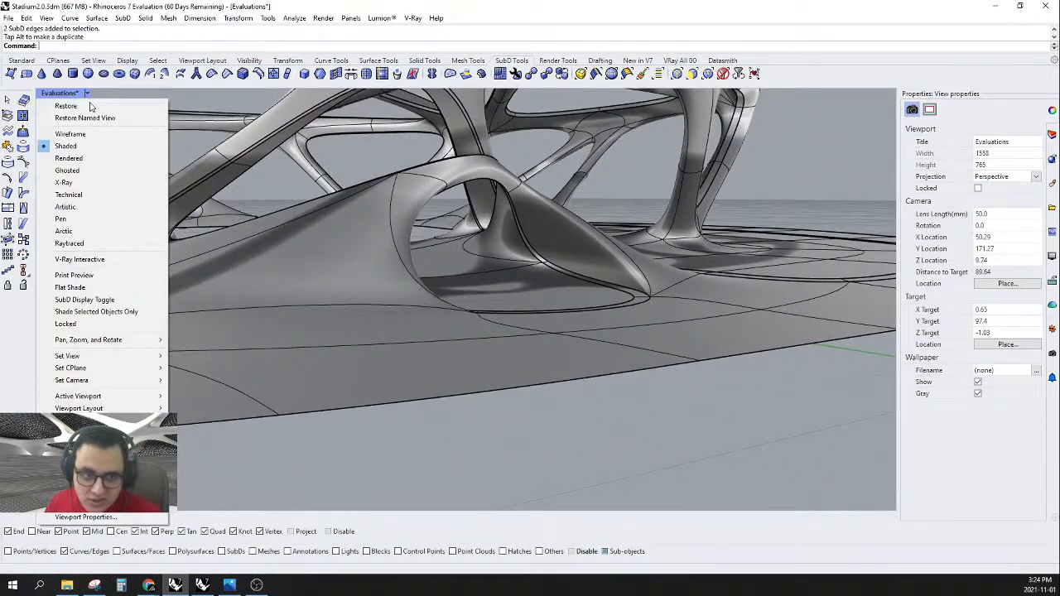
{"action": "left_click", "coordinate": [84, 159]}
{"action": "right_click_drag", "start_coordinate": [608, 335], "coordinate": [505, 344]}
{"action": "left_click", "coordinate": [85, 94]}
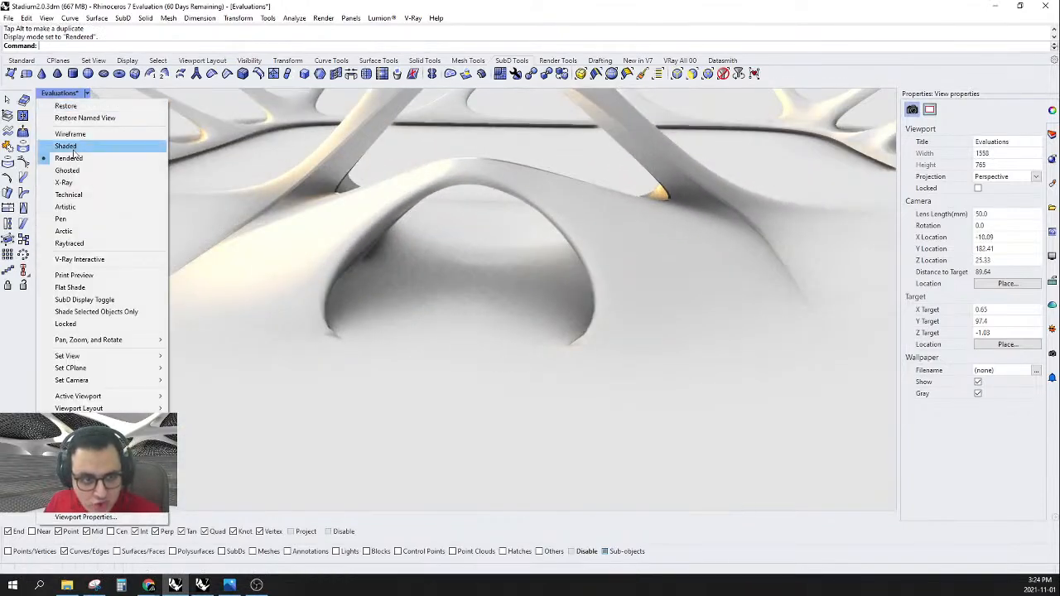
{"action": "left_click", "coordinate": [75, 146]}
- Select the full face loop of the beveled strip around the tunnel opening and extract it as a separate SubD
{"action": "scroll", "coordinate": [629, 323], "scroll_direction": "up", "scroll_amount": 5}
{"action": "scroll", "coordinate": [629, 323], "scroll_direction": "down", "scroll_amount": 3}
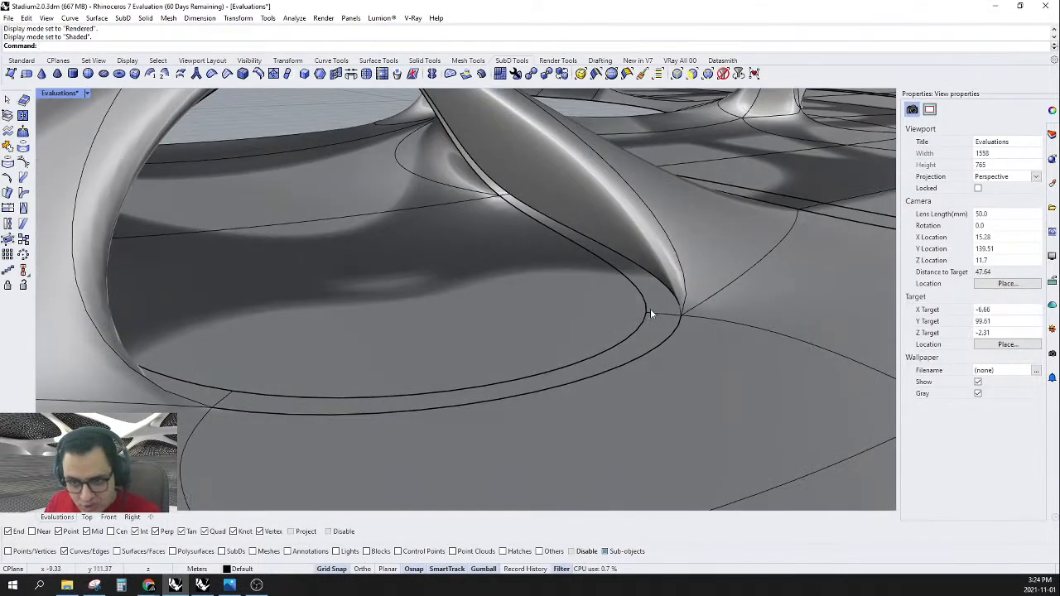
{"action": "left_click", "coordinate": [661, 288]}
{"action": "key", "text": "Escape"}
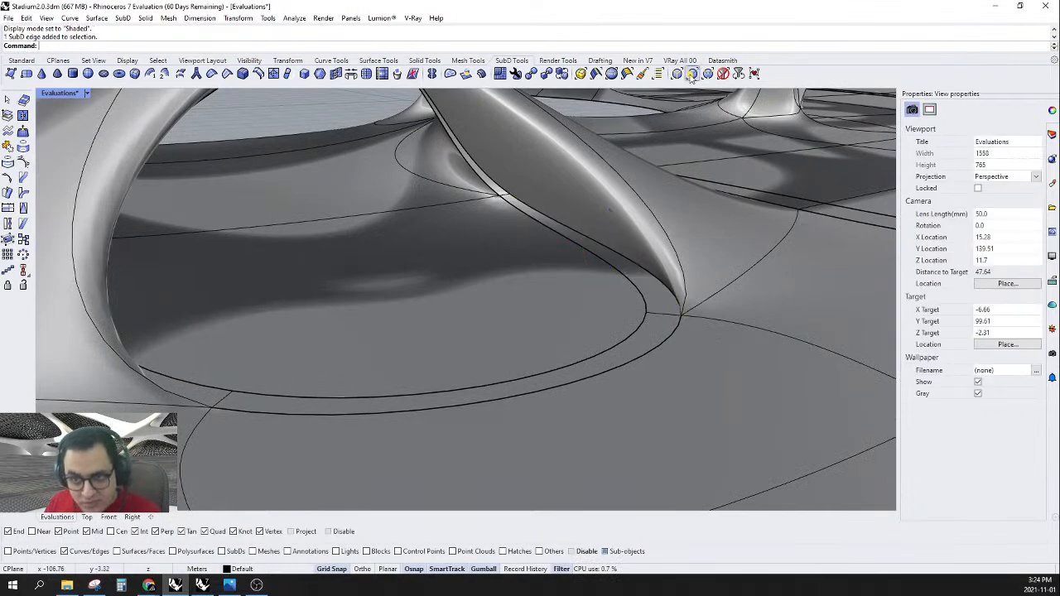
{"action": "double_click", "coordinate": [660, 300]}
{"action": "right_click_drag", "start_coordinate": [660, 300], "coordinate": [529, 285]}
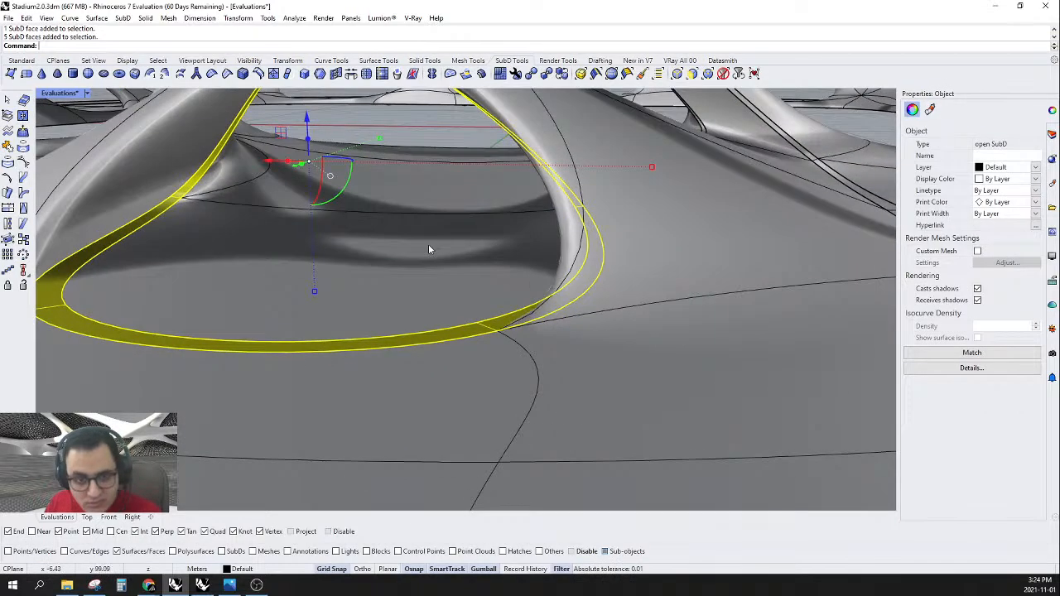
{"action": "right_click_drag", "start_coordinate": [90, 257], "coordinate": [331, 265]}
{"action": "left_click", "coordinate": [241, 74]}
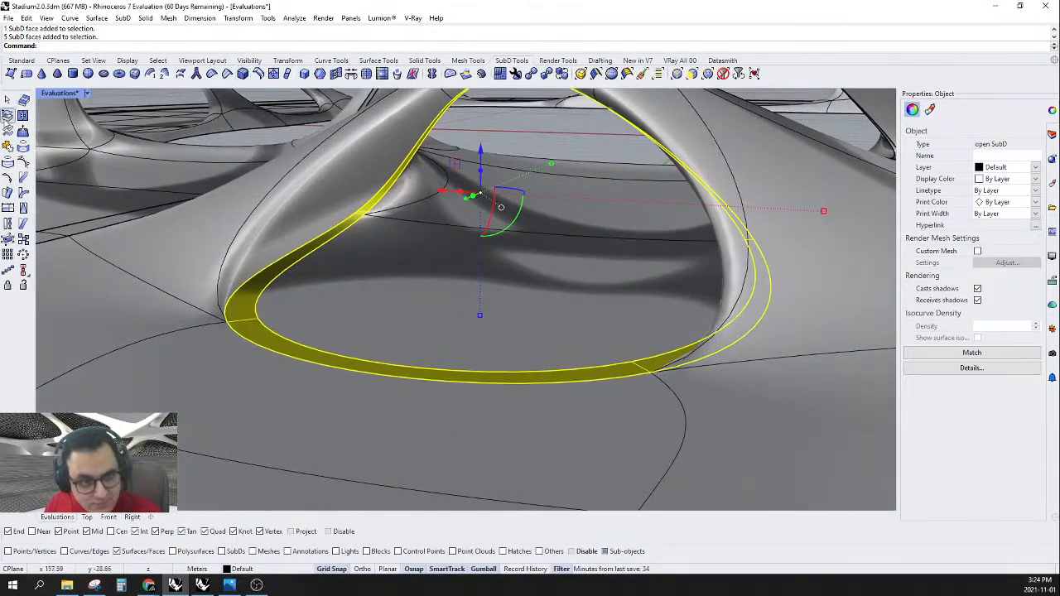
{"action": "right_click_drag", "start_coordinate": [488, 273], "coordinate": [685, 297]}
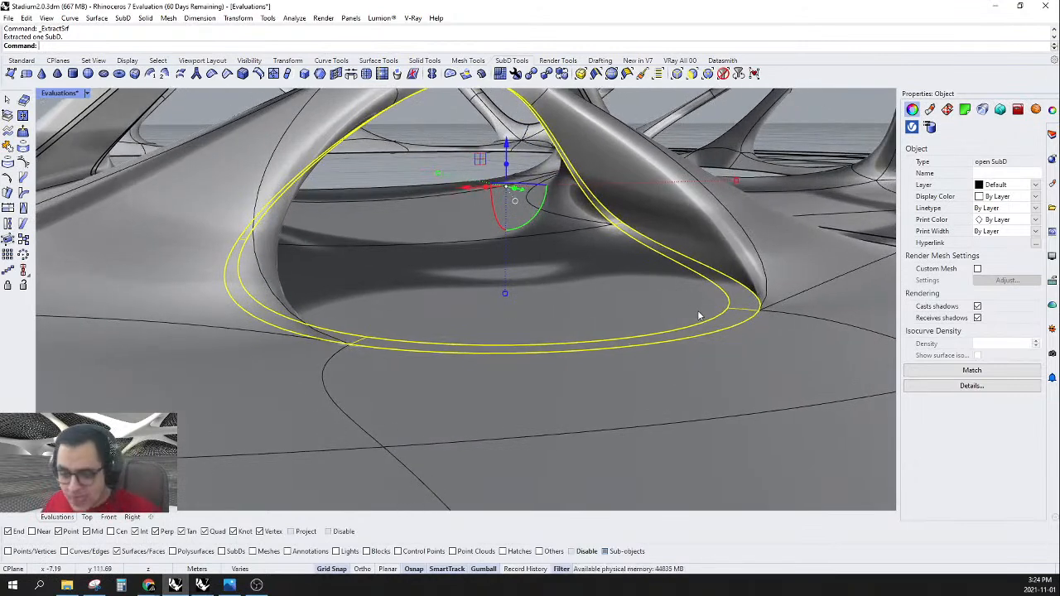
- Select the extracted strip around the tunnel and assign it to the Creases layer
{"action": "left_click", "coordinate": [1034, 186]}
{"action": "left_click", "coordinate": [966, 202]}
{"action": "scroll", "coordinate": [726, 322], "scroll_direction": "up", "scroll_amount": 5}
{"action": "left_click", "coordinate": [717, 328]}
{"action": "key", "text": "Escape"}
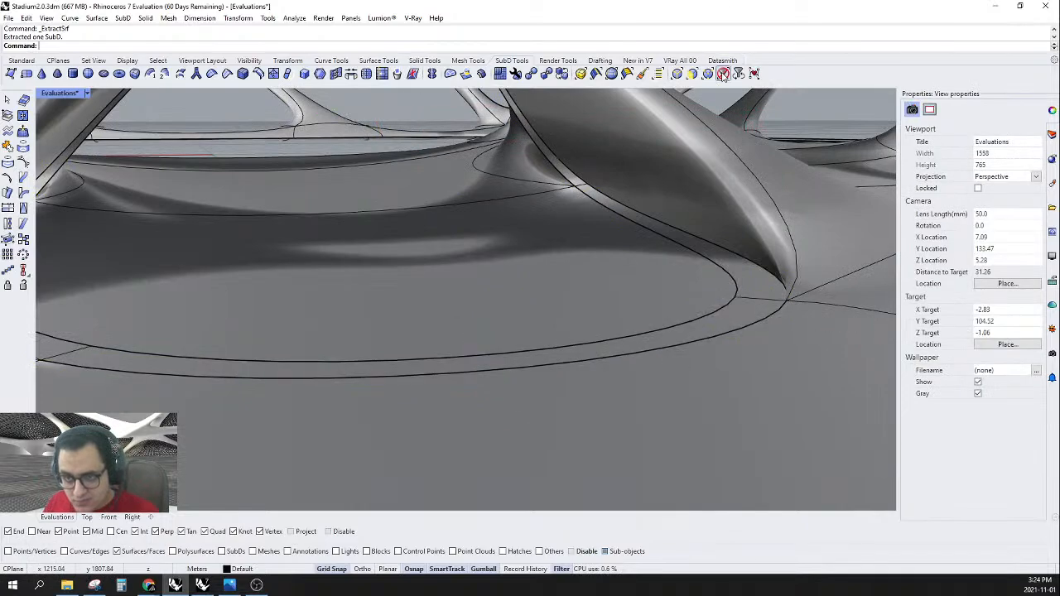
{"action": "left_click", "coordinate": [751, 303]}
{"action": "left_click", "coordinate": [1006, 192]}
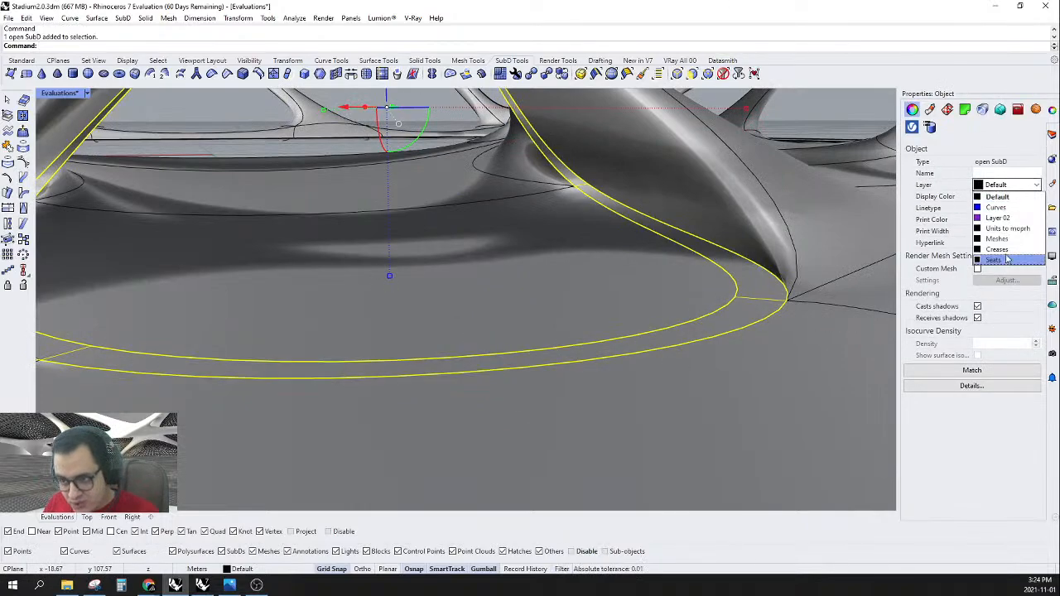
{"action": "left_click", "coordinate": [1009, 251]}
{"action": "scroll", "coordinate": [618, 305], "scroll_direction": "down", "scroll_amount": 5}
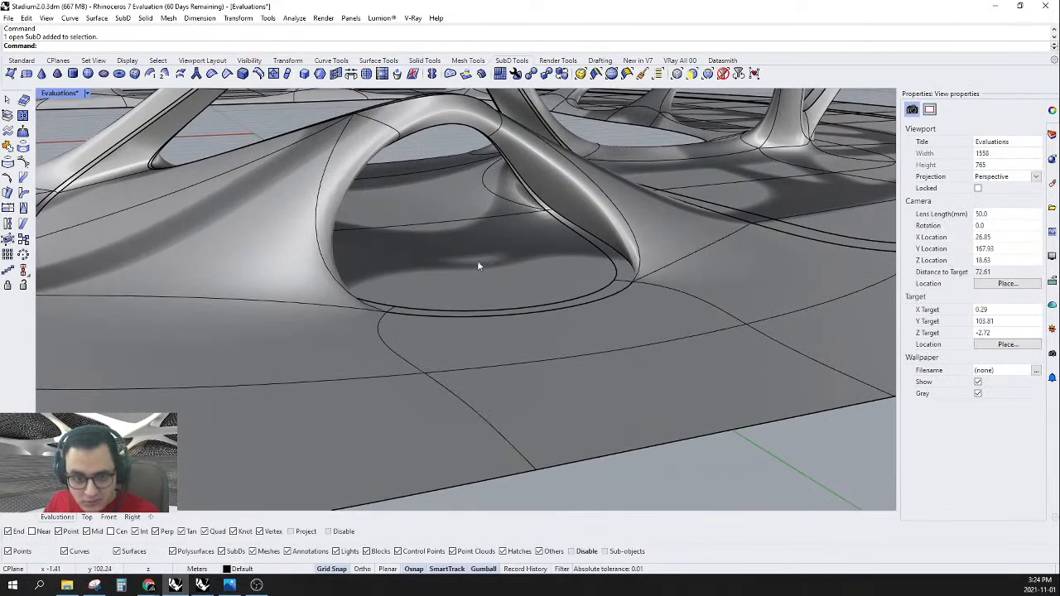
- In the Front view with flat SubD display, select the SubD vertices along the base of the tunnel and arches
{"action": "left_click", "coordinate": [109, 516]}
{"action": "scroll", "coordinate": [487, 358], "scroll_direction": "down", "scroll_amount": 3}
{"action": "key", "text": "Tab"}
{"action": "scroll", "coordinate": [510, 319], "scroll_direction": "up", "scroll_amount": 3}
{"action": "scroll", "coordinate": [291, 302], "scroll_direction": "up", "scroll_amount": 6}
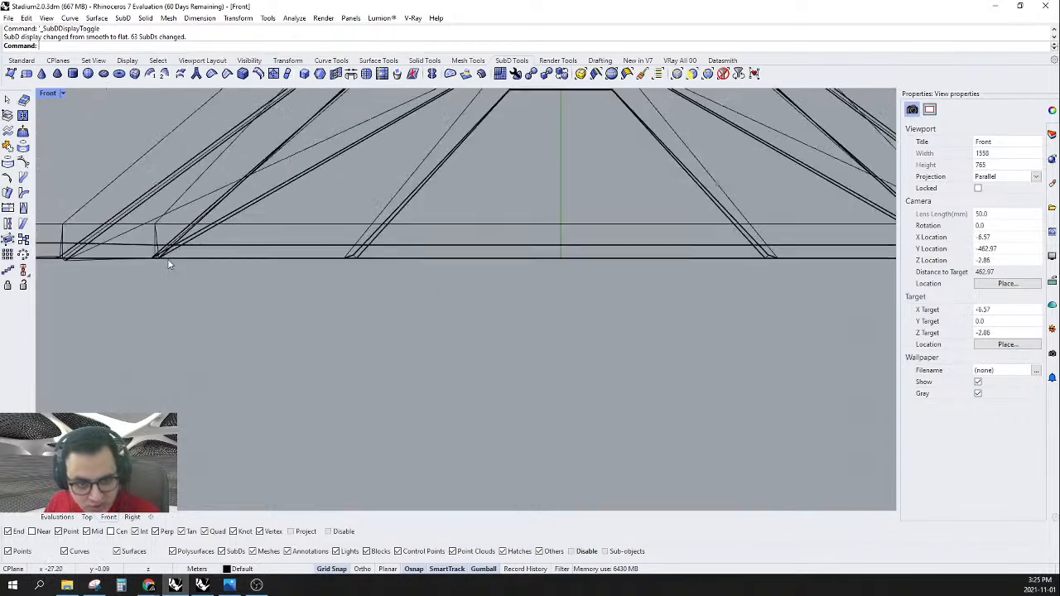
{"action": "scroll", "coordinate": [165, 260], "scroll_direction": "up", "scroll_amount": 6}
{"action": "scroll", "coordinate": [115, 255], "scroll_direction": "down", "scroll_amount": 20}
{"action": "right_click_drag", "start_coordinate": [148, 282], "coordinate": [242, 273]}
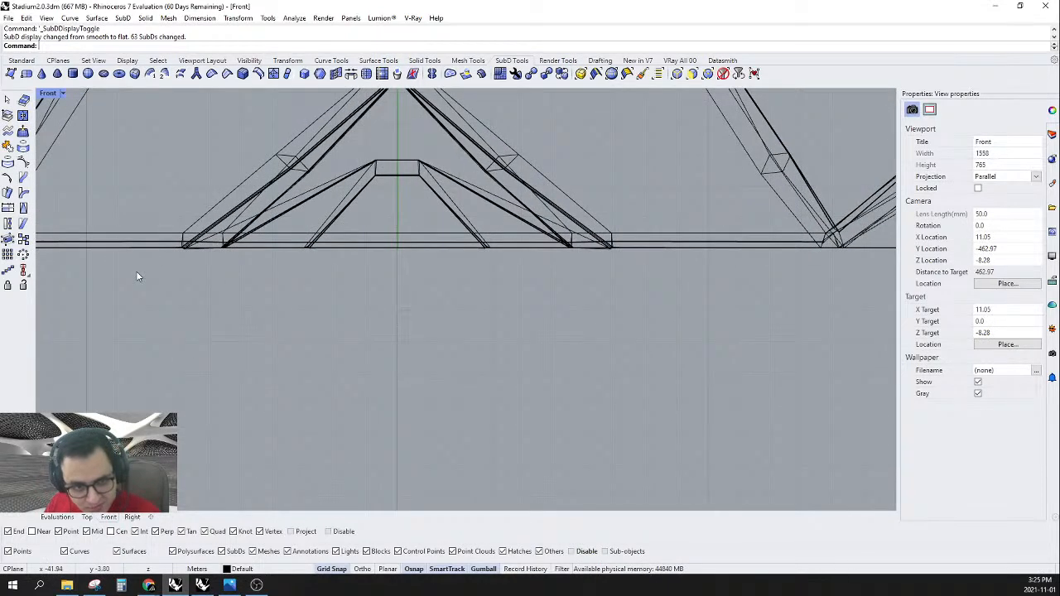
{"action": "left_click", "coordinate": [720, 74]}
{"action": "left_click_drag", "start_coordinate": [116, 293], "coordinate": [812, 248]}
{"action": "scroll", "coordinate": [452, 255], "scroll_direction": "down", "scroll_amount": 2}
{"action": "scroll", "coordinate": [591, 270], "scroll_direction": "up", "scroll_amount": 6}
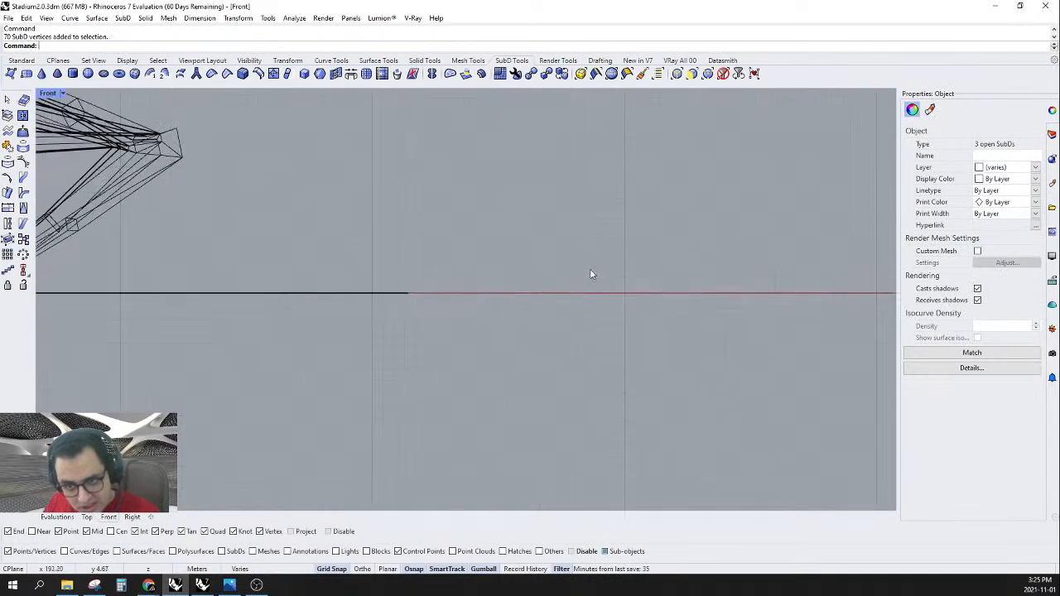
- Relocate the gumball onto the ground line beside the stadium and flatten the selected base vertices vertically with a scale factor of 0
{"action": "scroll", "coordinate": [613, 277], "scroll_direction": "up", "scroll_amount": 5}
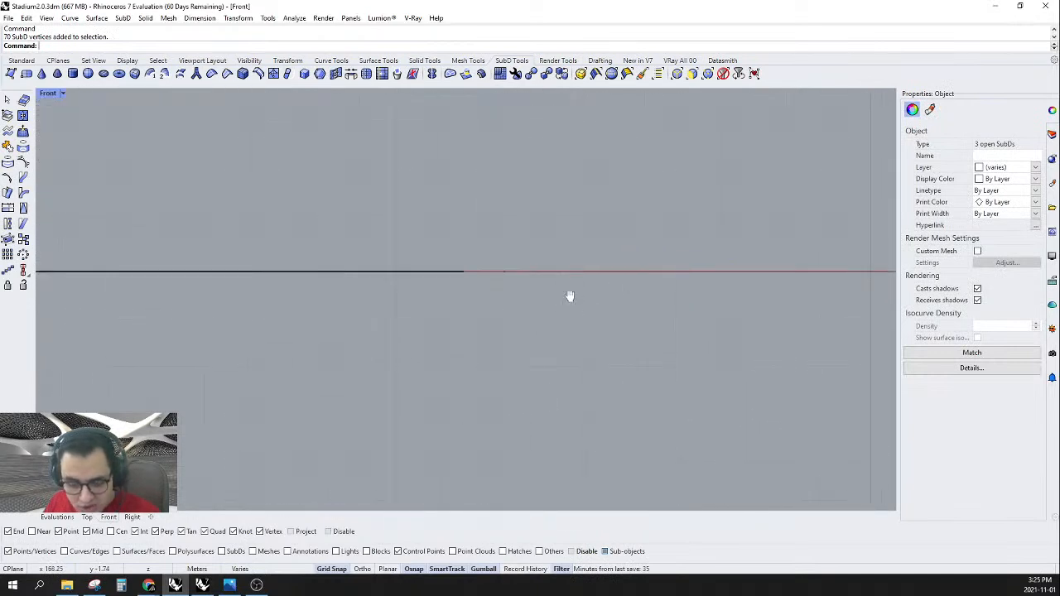
{"action": "key", "text": "Return"}
{"action": "left_click", "coordinate": [577, 274]}
{"action": "key", "text": "Return"}
{"action": "key", "text": "Return"}
{"action": "scroll", "coordinate": [568, 325], "scroll_direction": "down", "scroll_amount": 3}
{"action": "scroll", "coordinate": [568, 325], "scroll_direction": "down", "scroll_amount": 1}
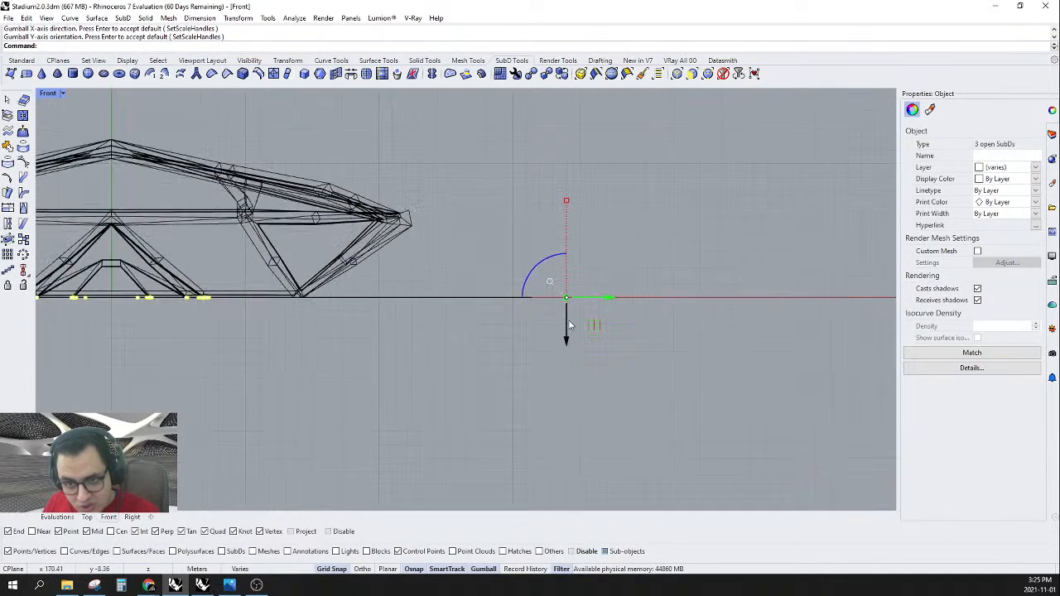
{"action": "left_click", "coordinate": [566, 202]}
{"action": "type", "text": "0"}
{"action": "key", "text": "Return"}
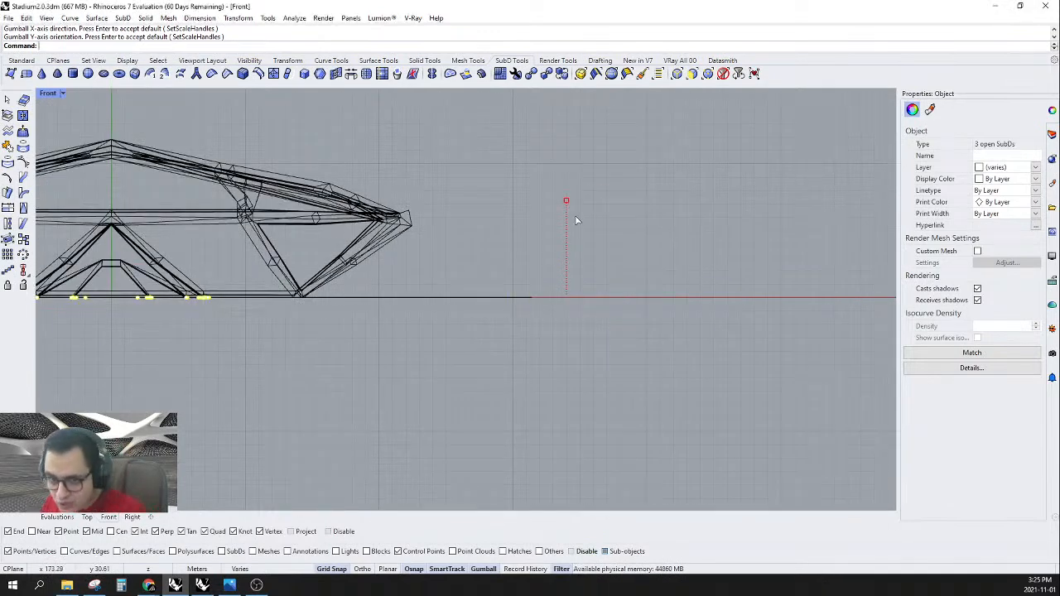
{"action": "right_click_drag", "start_coordinate": [338, 348], "coordinate": [565, 328]}
{"action": "left_click", "coordinate": [530, 317]}
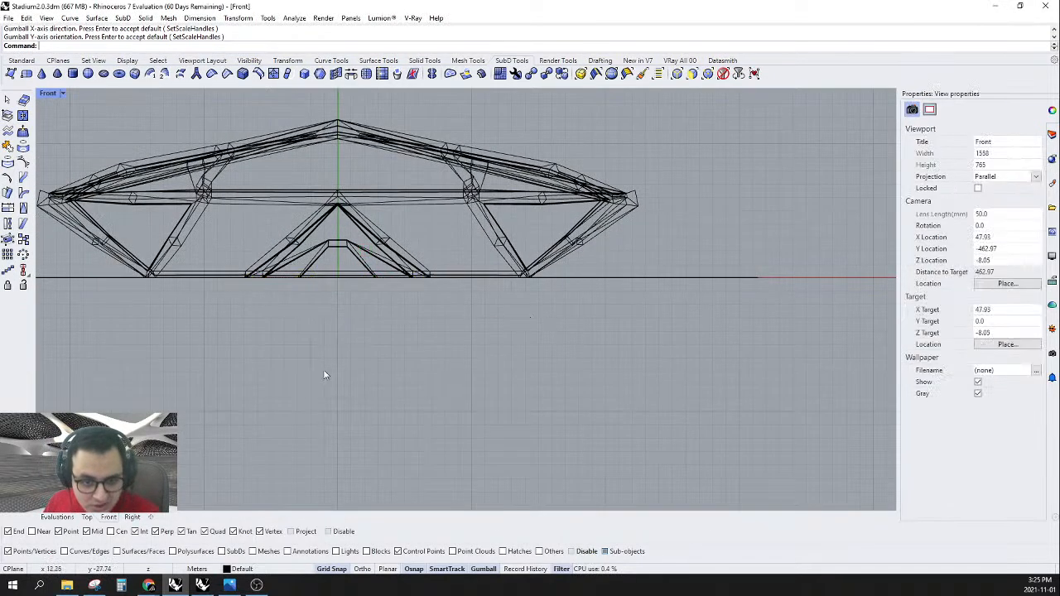
- In the Evaluations view, select the ground plate edge in front of the tunnel entrance and move it
{"action": "left_click", "coordinate": [72, 516]}
{"action": "scroll", "coordinate": [563, 344], "scroll_direction": "up", "scroll_amount": 5}
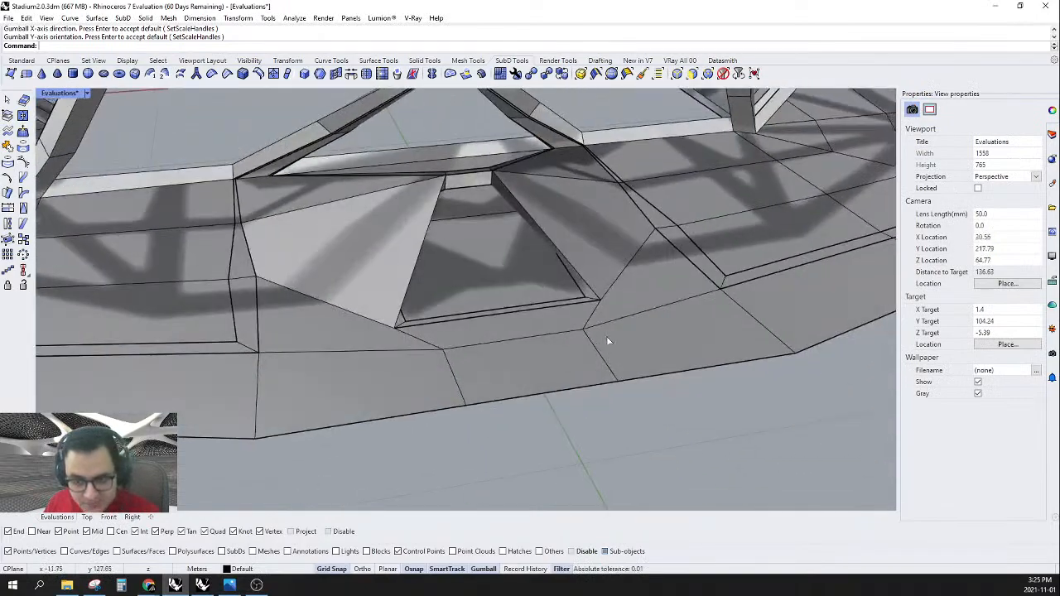
{"action": "key", "text": "Tab"}
{"action": "key", "text": "Tab"}
{"action": "right_click_drag", "start_coordinate": [603, 325], "coordinate": [575, 356]}
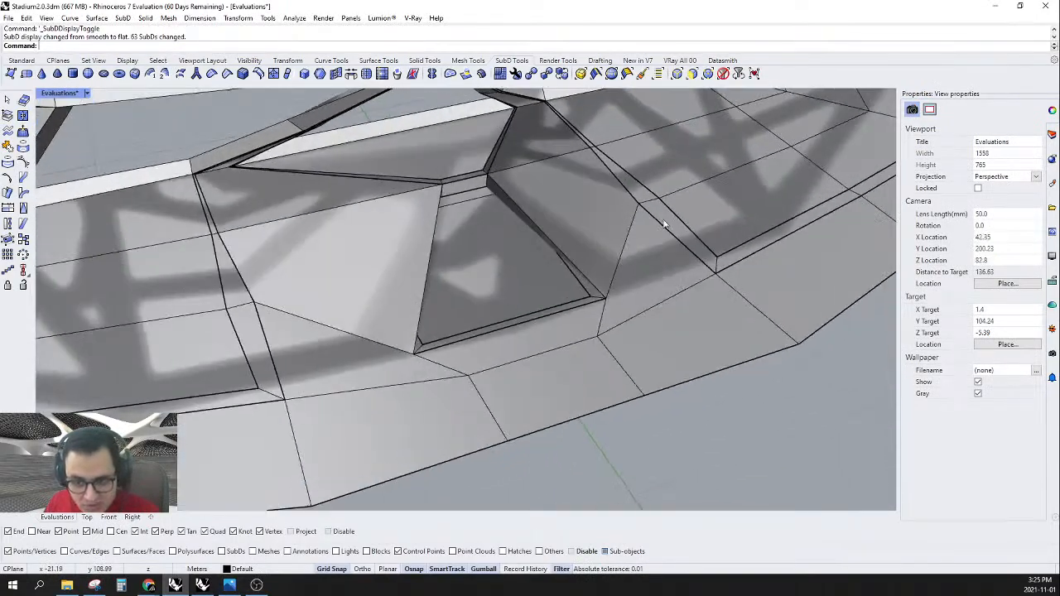
{"action": "left_click", "coordinate": [565, 351]}
{"action": "left_click_drag", "start_coordinate": [549, 385], "coordinate": [593, 385]}
{"action": "key", "text": "Escape"}
{"action": "mouse_move", "coordinate": [635, 359]}
{"action": "right_mouse_down"}
{"action": "mouse_move", "coordinate": [596, 355]}
{"action": "mouse_move", "coordinate": [629, 348]}
{"action": "mouse_move", "coordinate": [621, 350]}
{"action": "right_mouse_up"}
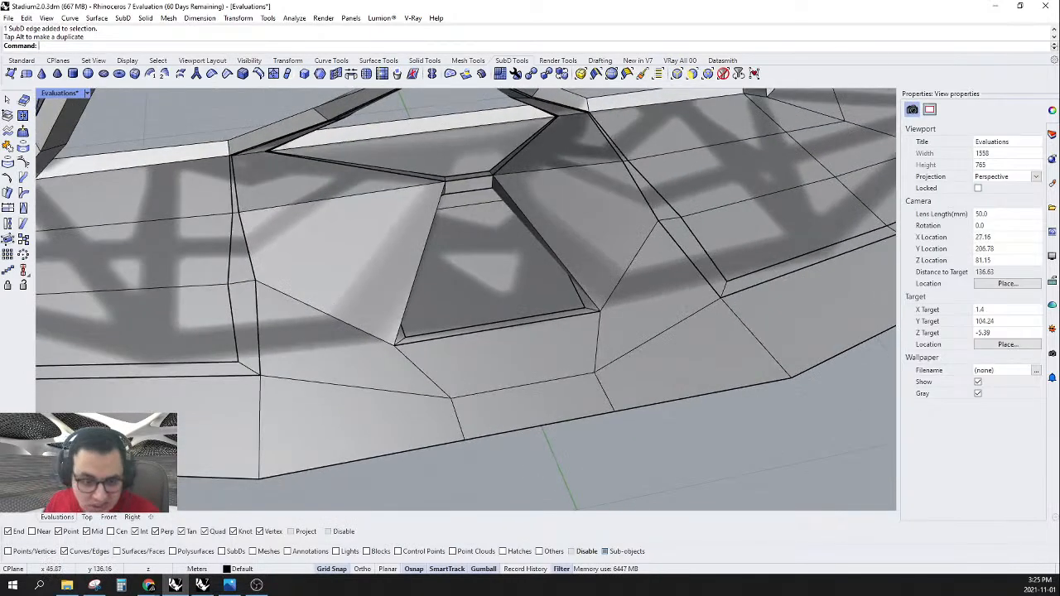
- In the Top view, select the vertices at the tunnel's outer mouth, scale them narrower horizontally, and restore smooth SubD display
{"action": "left_click", "coordinate": [87, 516]}
{"action": "scroll", "coordinate": [539, 205], "scroll_direction": "up", "scroll_amount": 2}
{"action": "left_click_drag", "start_coordinate": [230, 241], "coordinate": [594, 330]}
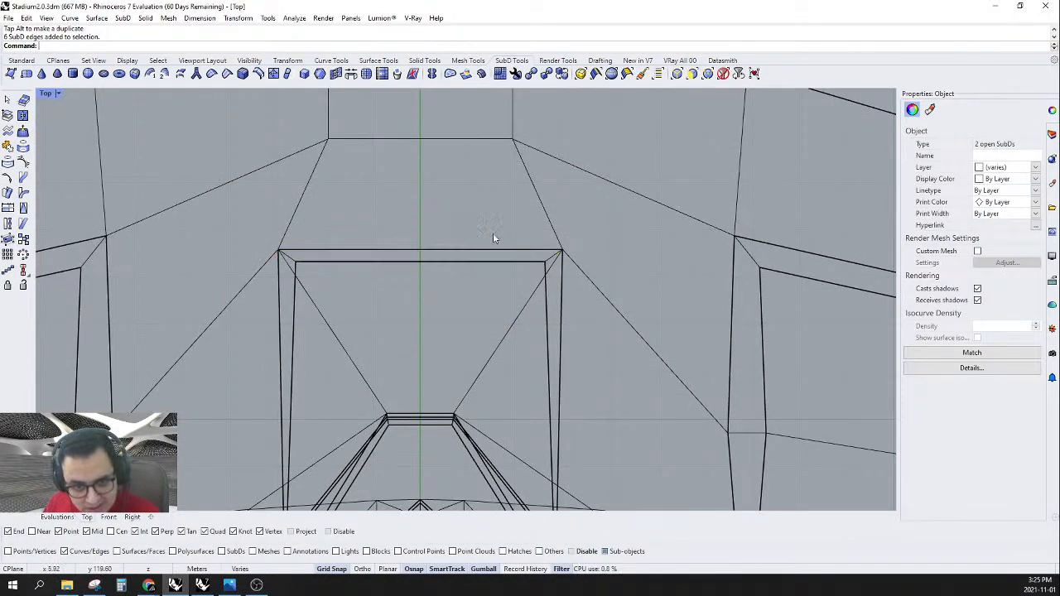
{"action": "key", "text": "Escape"}
{"action": "left_click", "coordinate": [708, 74]}
{"action": "left_click_drag", "start_coordinate": [220, 239], "coordinate": [616, 303]}
{"action": "left_click_drag", "start_coordinate": [282, 257], "coordinate": [373, 251]}
{"action": "left_click", "coordinate": [490, 259]}
{"action": "key", "text": "Tab"}
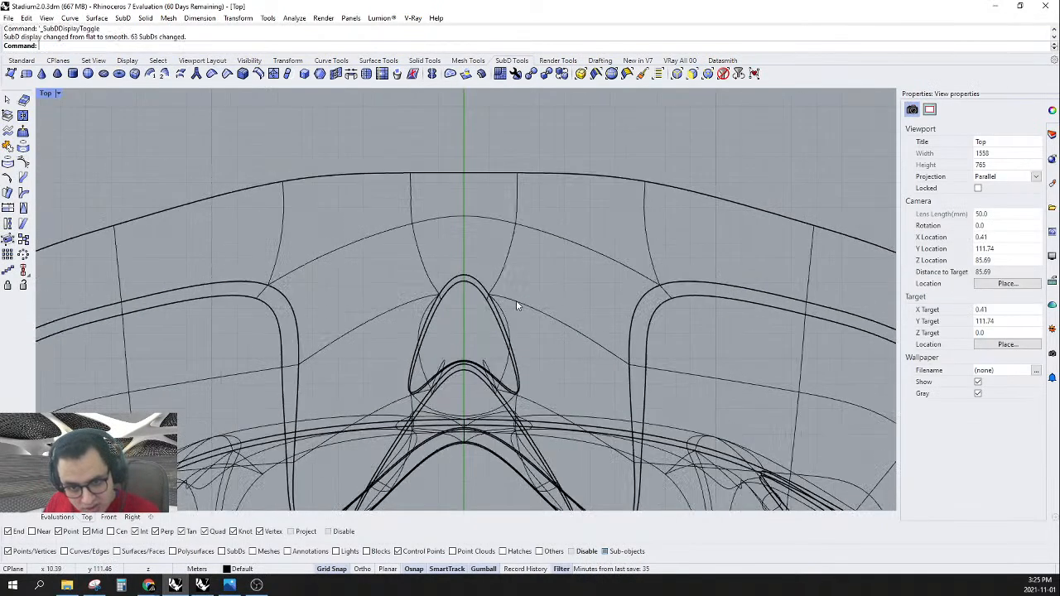
- Examine the narrowed tunnel opening in a Rendered Top view and from above in the Evaluations view
{"action": "scroll", "coordinate": [514, 307], "scroll_direction": "down", "scroll_amount": 2}
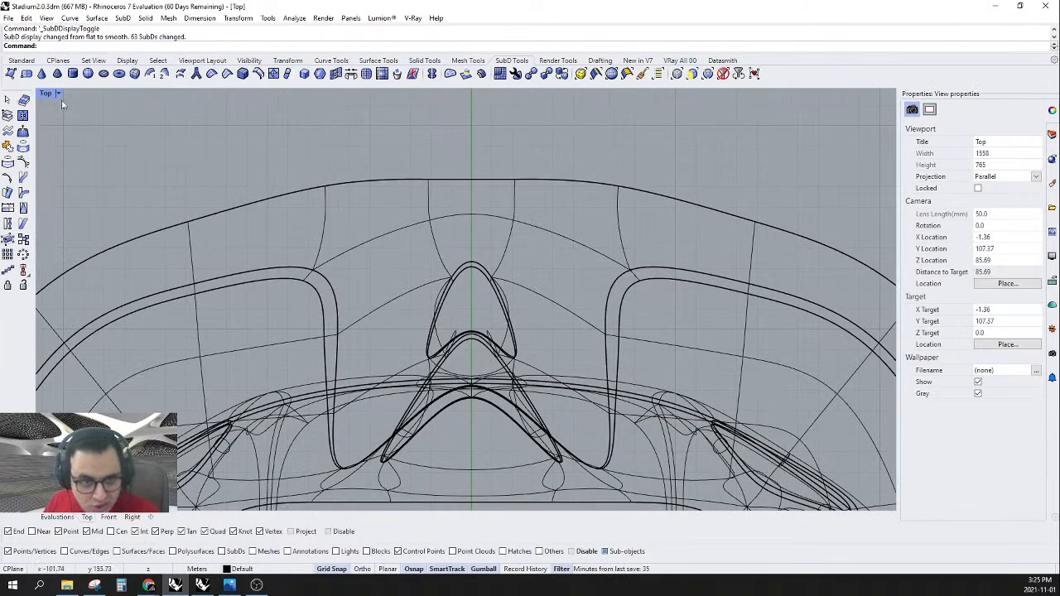
{"action": "left_click", "coordinate": [46, 93]}
{"action": "left_click", "coordinate": [75, 160]}
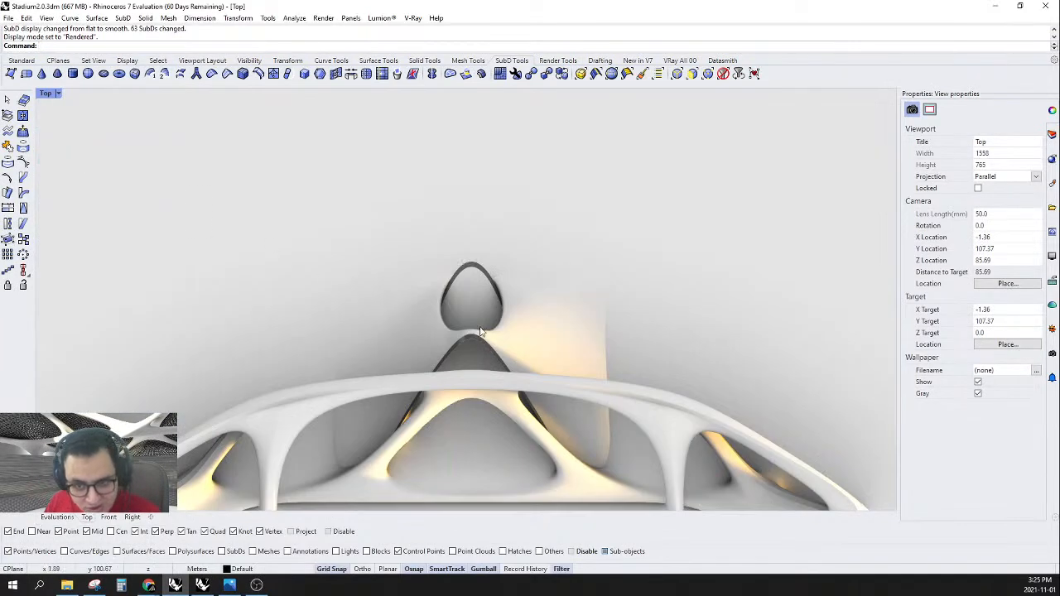
{"action": "scroll", "coordinate": [479, 331], "scroll_direction": "up", "scroll_amount": 3}
{"action": "scroll", "coordinate": [372, 367], "scroll_direction": "down", "scroll_amount": 4}
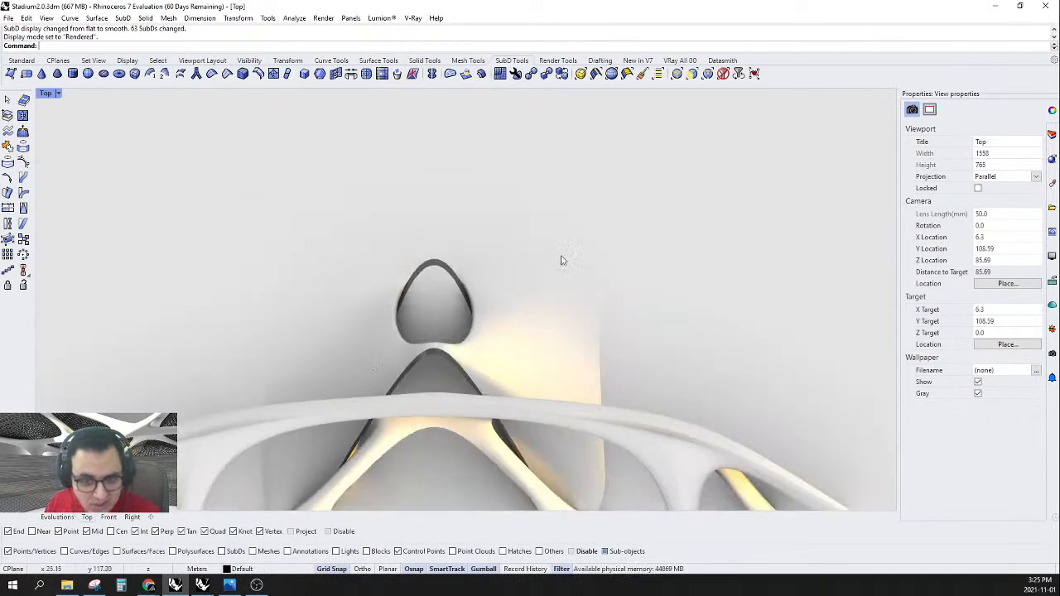
{"action": "scroll", "coordinate": [560, 258], "scroll_direction": "down", "scroll_amount": 5}
{"action": "scroll", "coordinate": [590, 318], "scroll_direction": "up", "scroll_amount": 7}
{"action": "scroll", "coordinate": [651, 268], "scroll_direction": "down", "scroll_amount": 2}
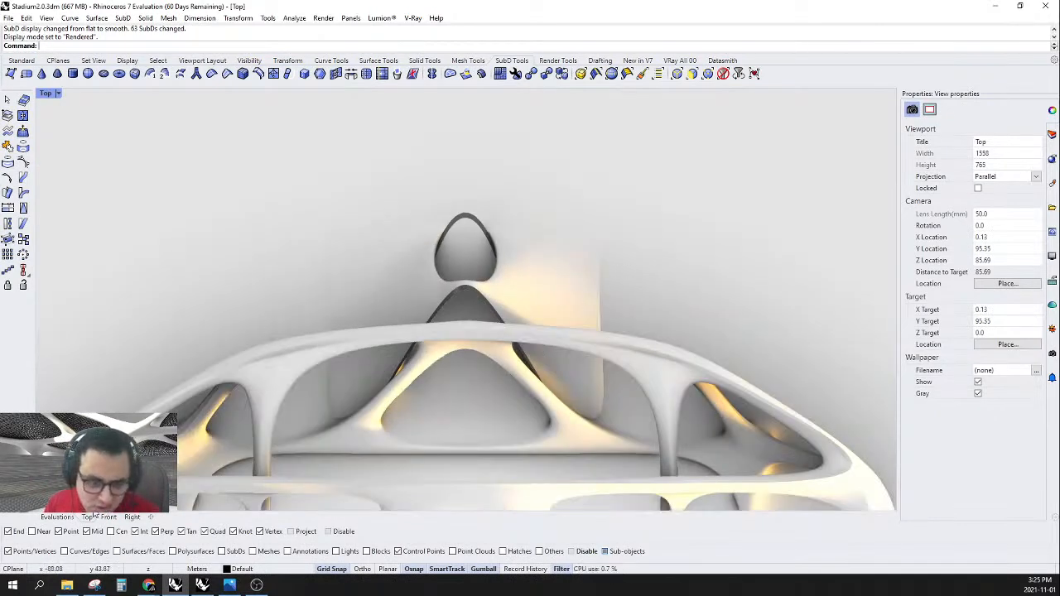
{"action": "left_click", "coordinate": [58, 517]}
{"action": "right_click_drag", "start_coordinate": [610, 290], "coordinate": [676, 317]}
{"action": "scroll", "coordinate": [596, 314], "scroll_direction": "down", "scroll_amount": 8}
{"action": "scroll", "coordinate": [438, 317], "scroll_direction": "up", "scroll_amount": 7}
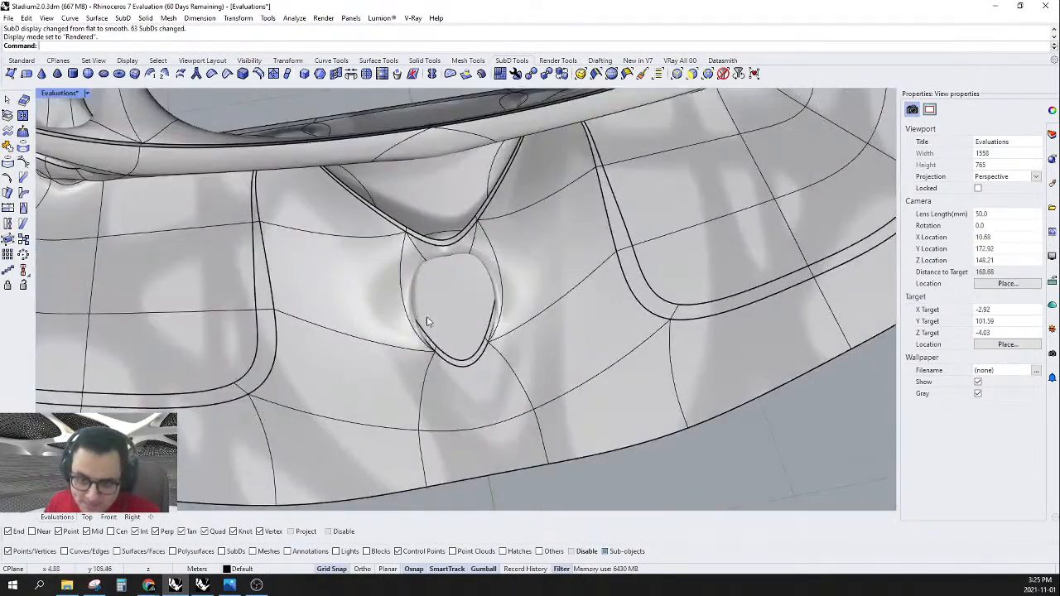
- Set the Top view back to Wireframe and change the SubDs to flat display
{"action": "left_click", "coordinate": [86, 516]}
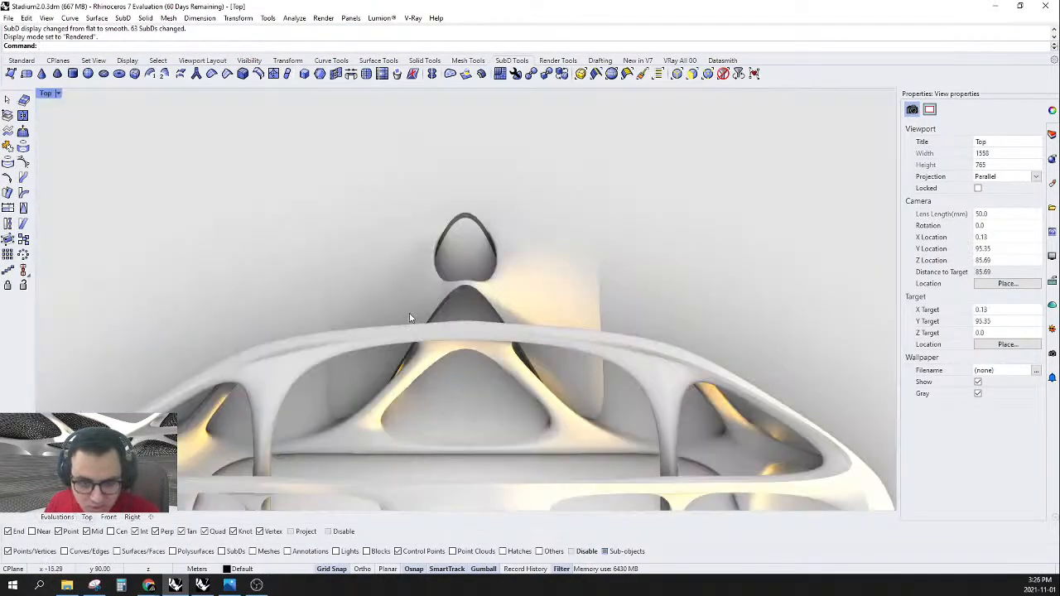
{"action": "left_click", "coordinate": [50, 94]}
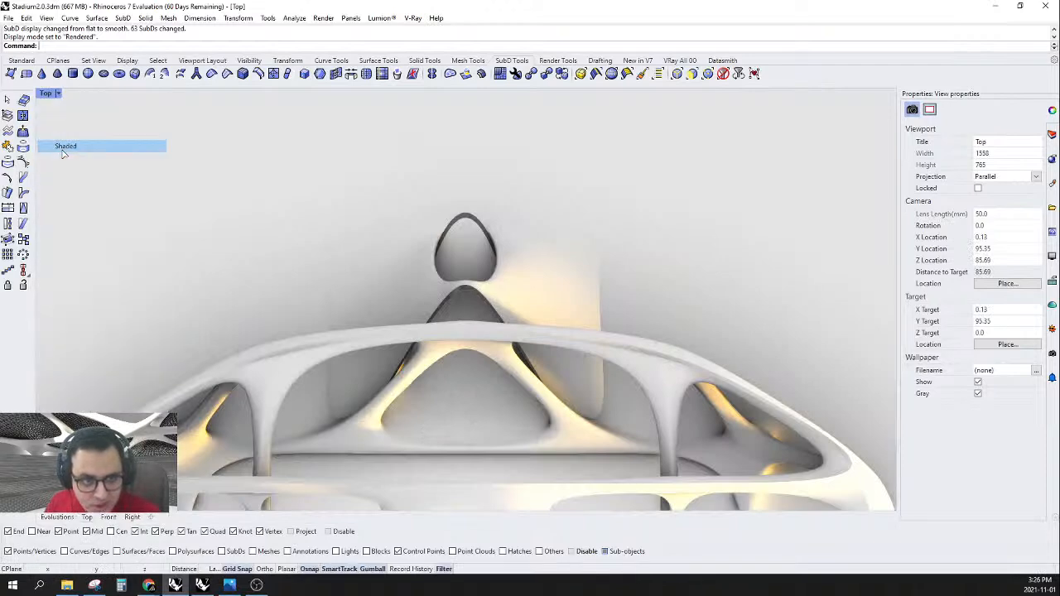
{"action": "left_click", "coordinate": [65, 145]}
{"action": "left_click", "coordinate": [56, 96]}
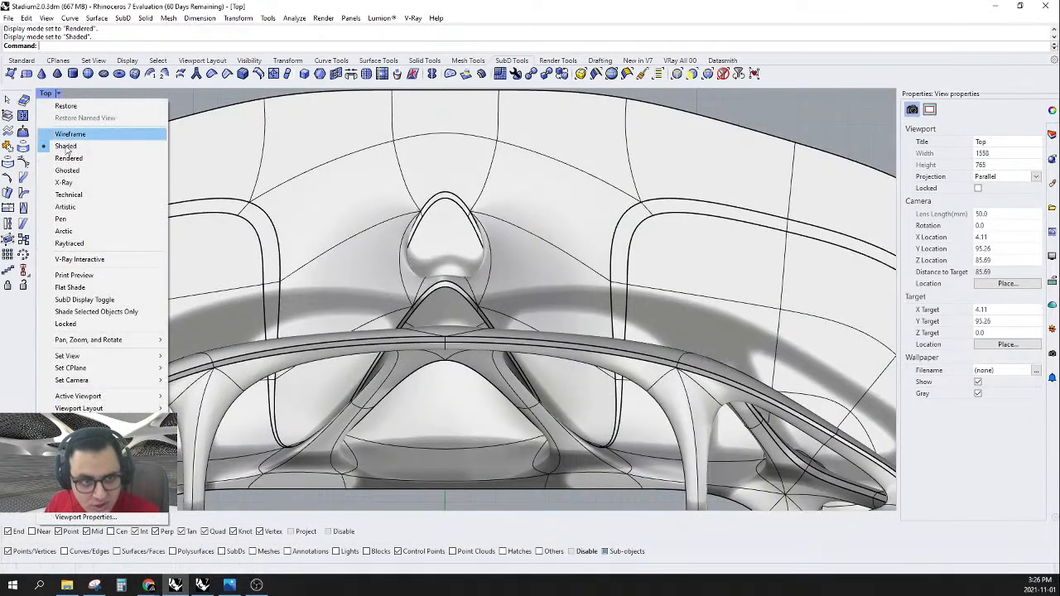
{"action": "left_click", "coordinate": [68, 135]}
{"action": "scroll", "coordinate": [604, 236], "scroll_direction": "up", "scroll_amount": 3}
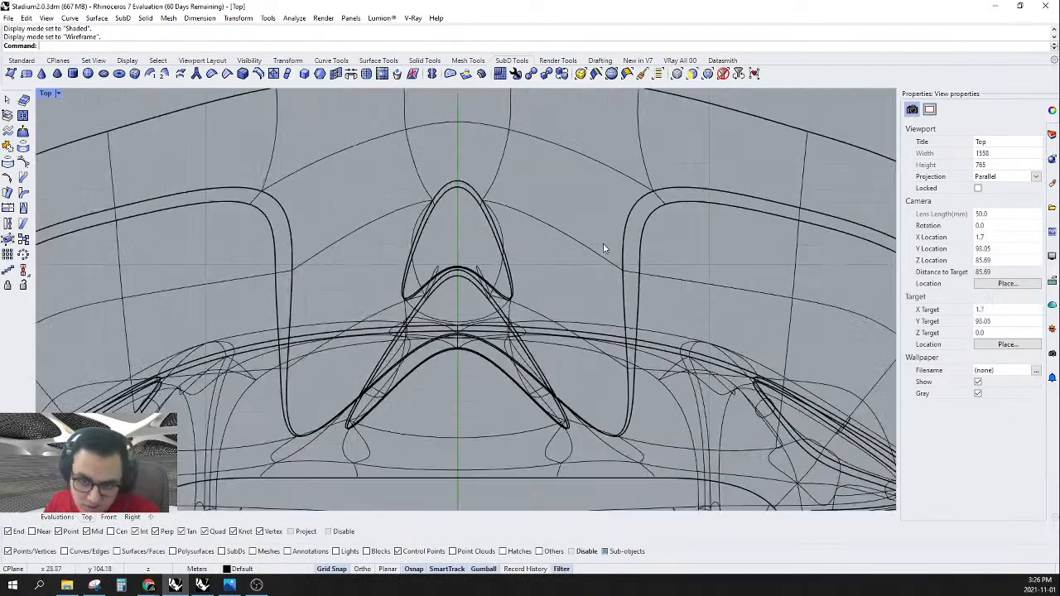
{"action": "scroll", "coordinate": [542, 256], "scroll_direction": "up", "scroll_amount": 2}
{"action": "key", "text": "Tab"}
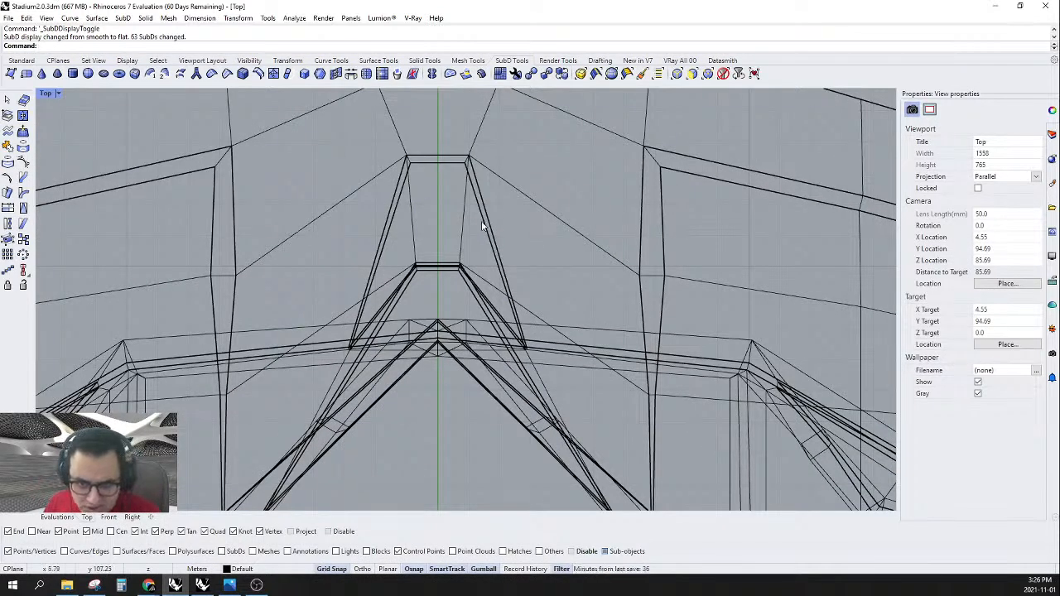
- Try to scale the tunnel strip's complete edge loops horizontally, then undo the scale
{"action": "scroll", "coordinate": [498, 224], "scroll_direction": "up", "scroll_amount": 1}
{"action": "left_click", "coordinate": [678, 74]}
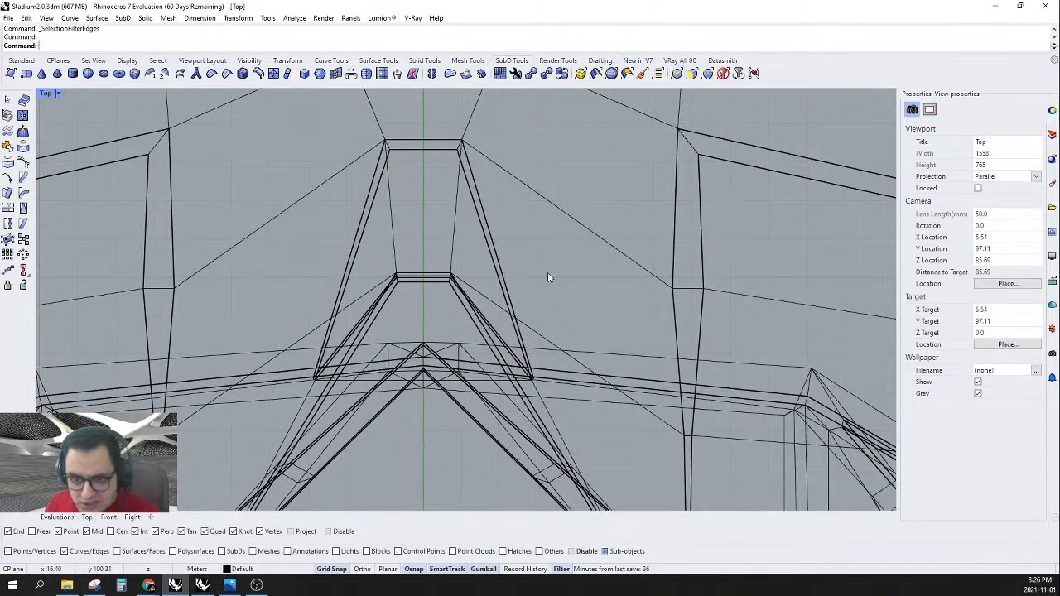
{"action": "left_click_drag", "start_coordinate": [476, 274], "coordinate": [476, 273]}
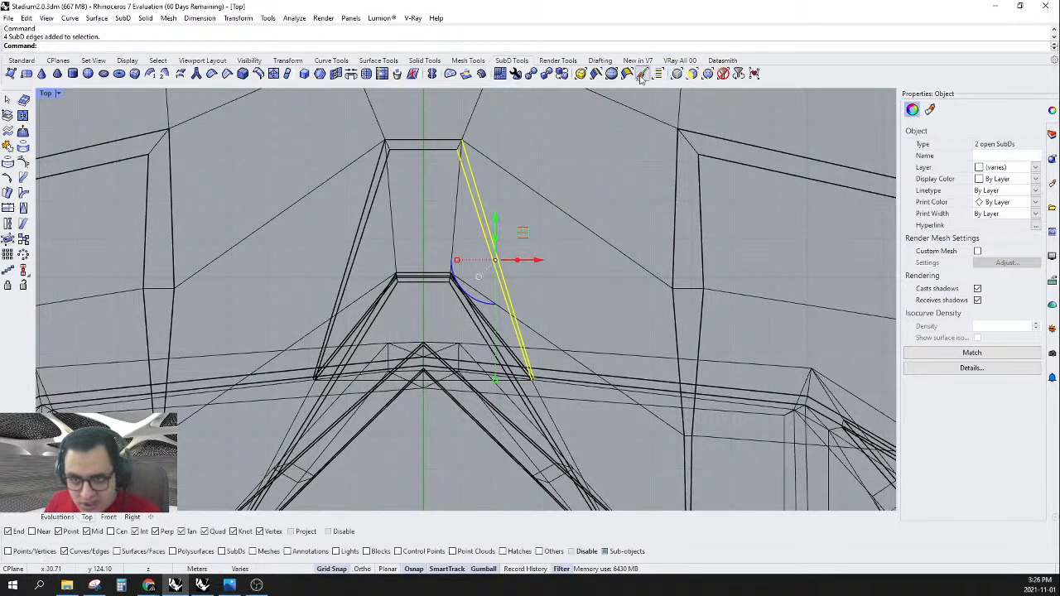
{"action": "left_click", "coordinate": [678, 76]}
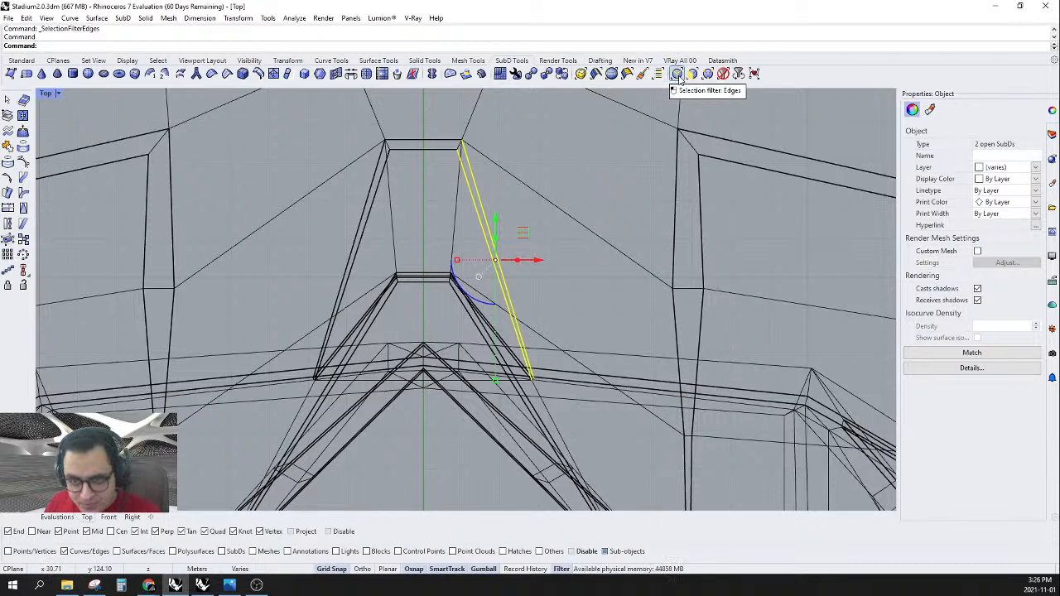
{"action": "left_click", "coordinate": [596, 73]}
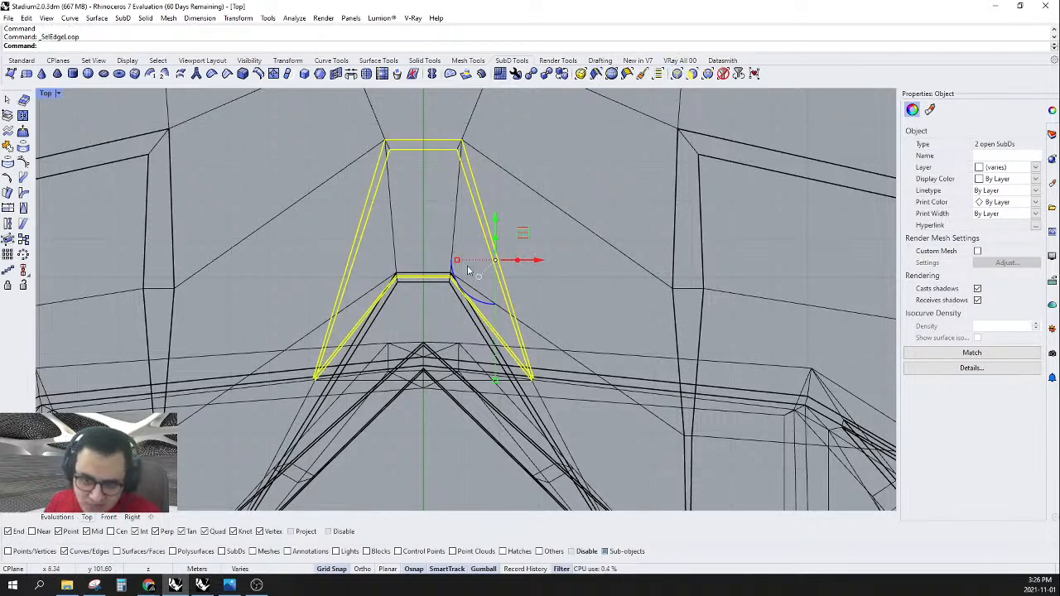
{"action": "left_click_drag", "start_coordinate": [456, 262], "coordinate": [423, 262]}
{"action": "key", "text": "ctrl+z"}
- Try to widen the tunnel strip's complete edge loops horizontally in the Top view, with the gumball relocated to the centre axis
{"action": "left_click_drag", "start_coordinate": [539, 223], "coordinate": [473, 264]}
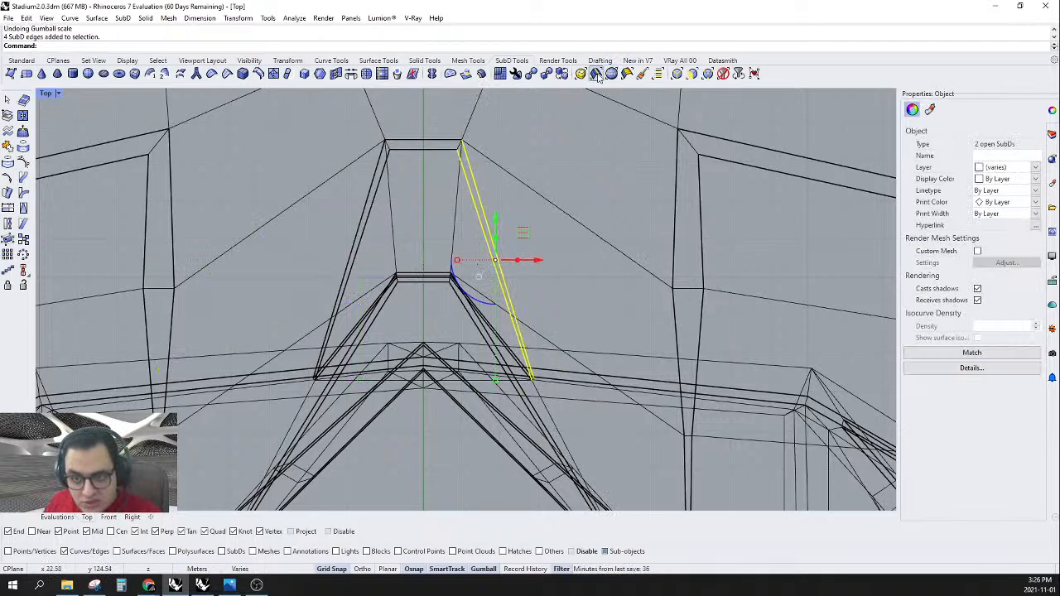
{"action": "left_click", "coordinate": [596, 74]}
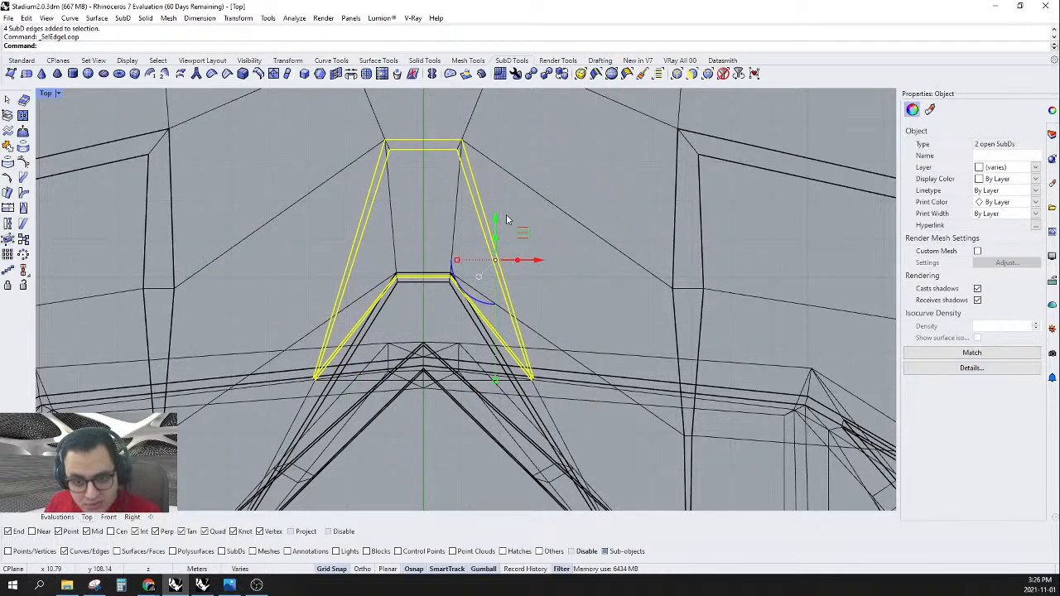
{"action": "scroll", "coordinate": [507, 221], "scroll_direction": "down", "scroll_amount": 2}
{"action": "scroll", "coordinate": [448, 231], "scroll_direction": "up", "scroll_amount": 2}
{"action": "right_click", "coordinate": [448, 230]}
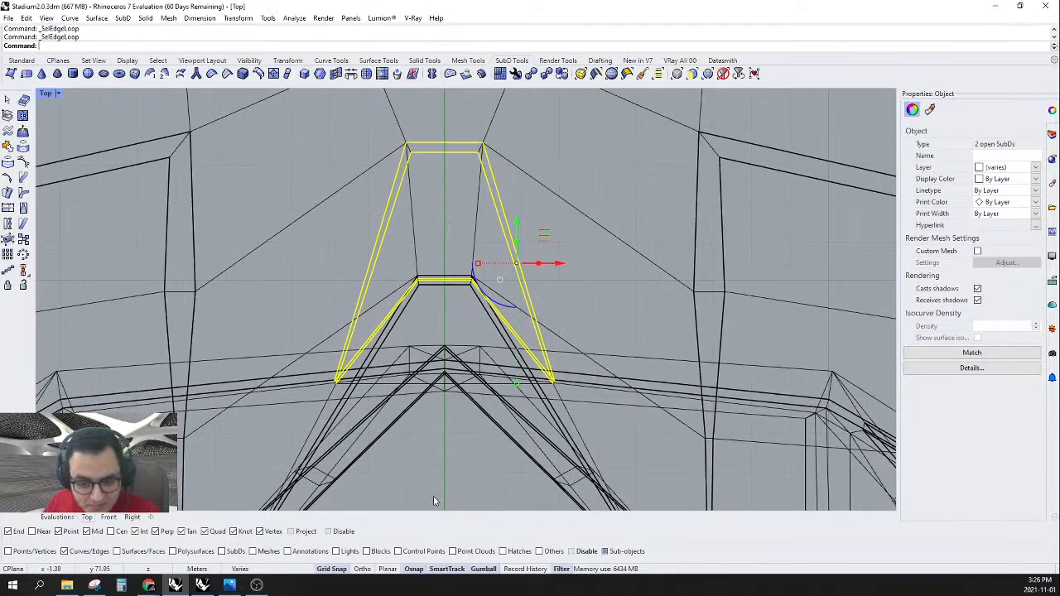
{"action": "left_click", "coordinate": [483, 569]}
{"action": "left_click", "coordinate": [484, 569]}
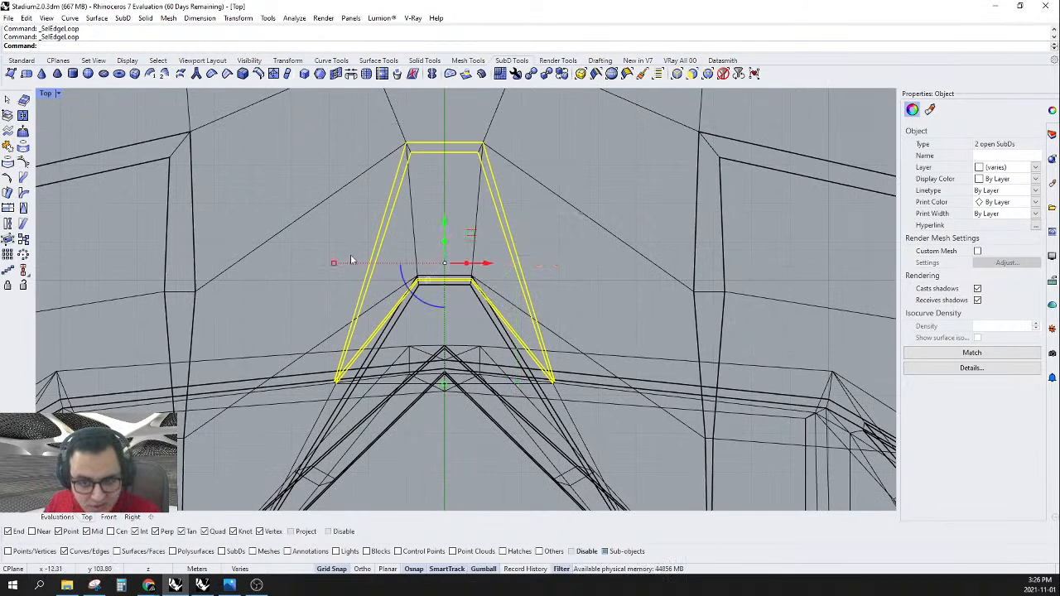
{"action": "left_click_drag", "start_coordinate": [334, 265], "coordinate": [263, 268]}
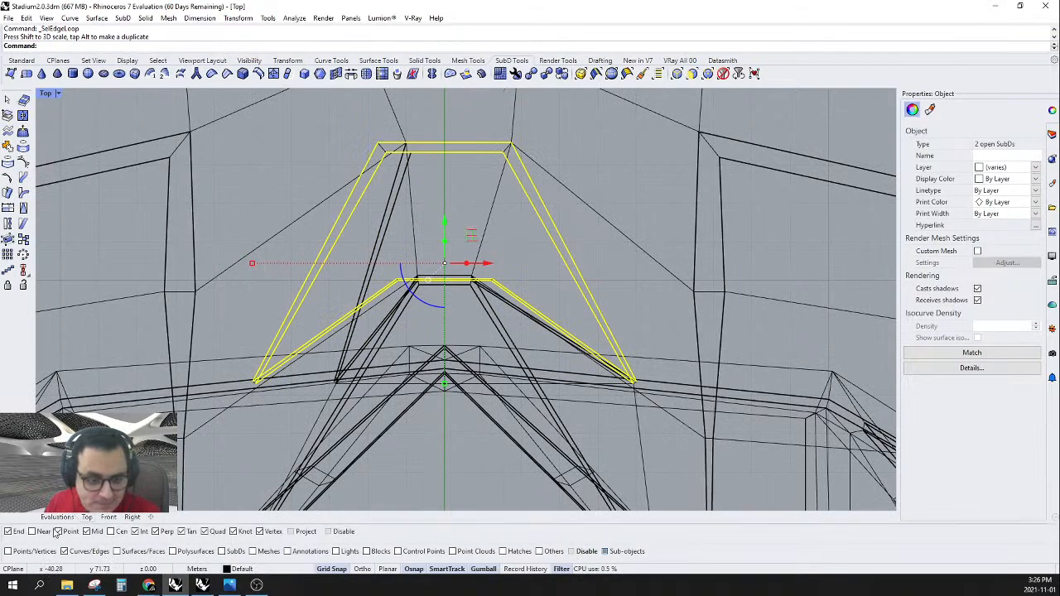
- Try to scale the two edge loops around the tunnel opening in the Evaluations view, then undo this scale and the previous one
{"action": "left_click", "coordinate": [56, 518]}
{"action": "mouse_move", "coordinate": [439, 358]}
{"action": "right_mouse_down"}
{"action": "mouse_move", "coordinate": [479, 365]}
{"action": "mouse_move", "coordinate": [491, 280]}
{"action": "right_mouse_up"}
{"action": "scroll", "coordinate": [491, 279], "scroll_direction": "up", "scroll_amount": 10}
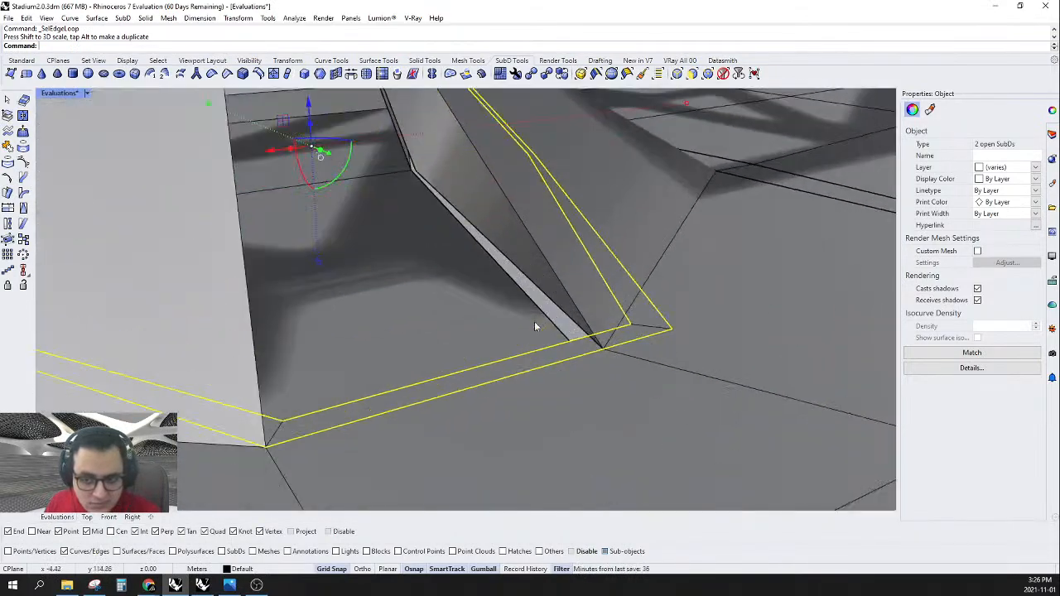
{"action": "double_click", "coordinate": [568, 319]}
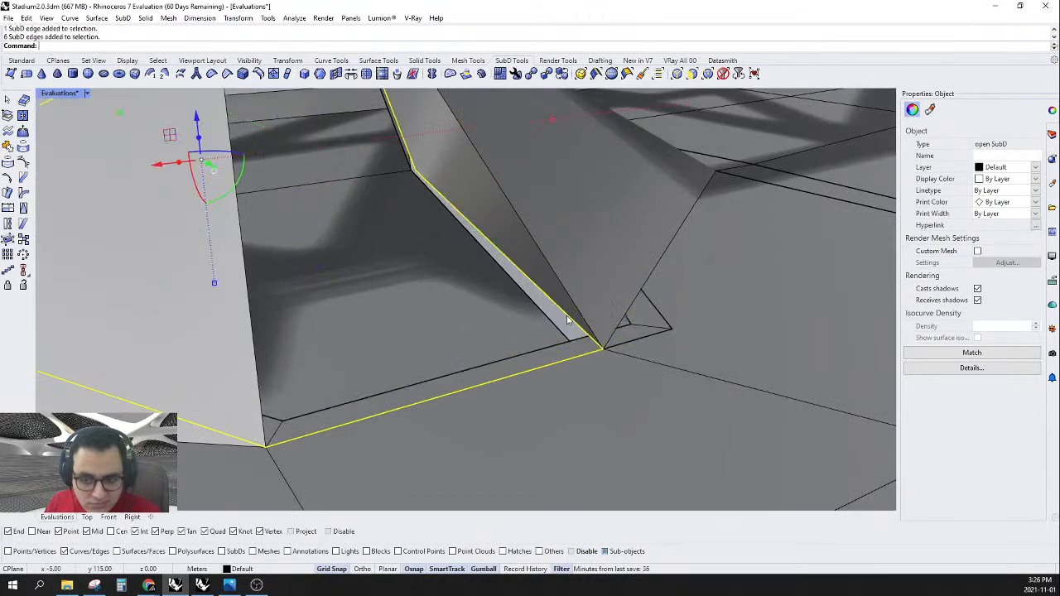
{"action": "double_click", "coordinate": [562, 330], "text": "shift"}
{"action": "scroll", "coordinate": [561, 331], "scroll_direction": "down", "scroll_amount": 4}
{"action": "right_click_drag", "start_coordinate": [527, 300], "coordinate": [416, 412]}
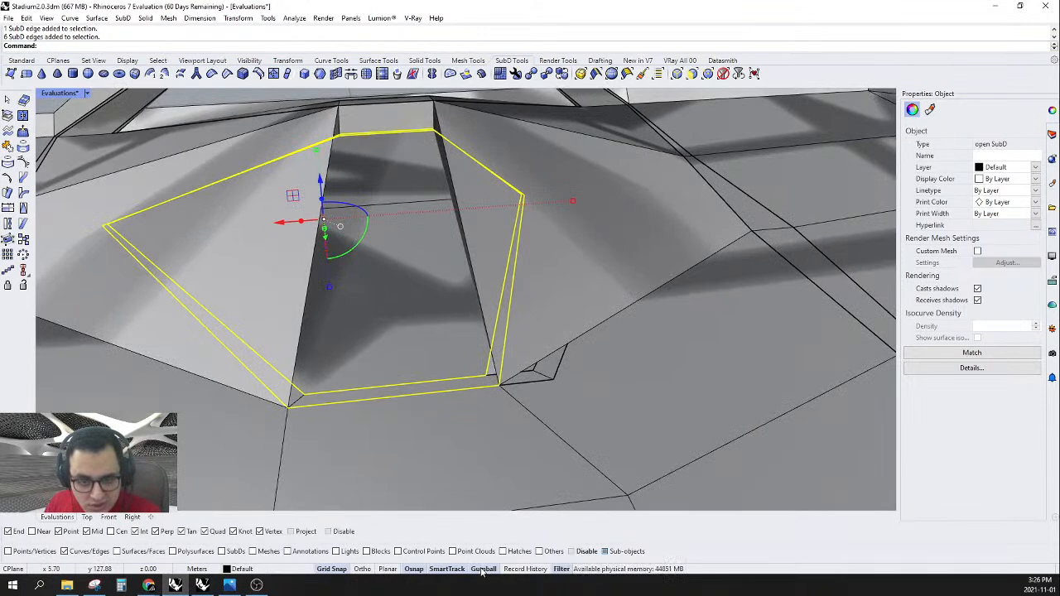
{"action": "left_click_drag", "start_coordinate": [573, 201], "coordinate": [659, 198]}
{"action": "key", "text": "ctrl+z"}
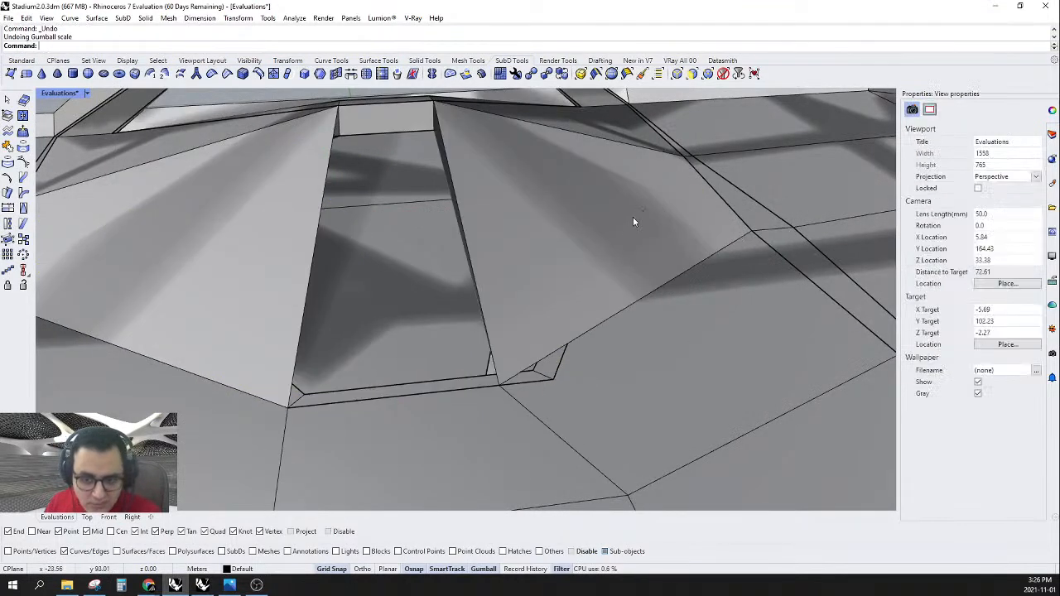
{"action": "key", "text": "ctrl+z"}
- In the Top view, select the slanted side edges on both sides of the tunnel strip and scale them wider horizontally
{"action": "right_click_drag", "start_coordinate": [539, 280], "coordinate": [584, 278]}
{"action": "scroll", "coordinate": [577, 335], "scroll_direction": "up", "scroll_amount": 4}
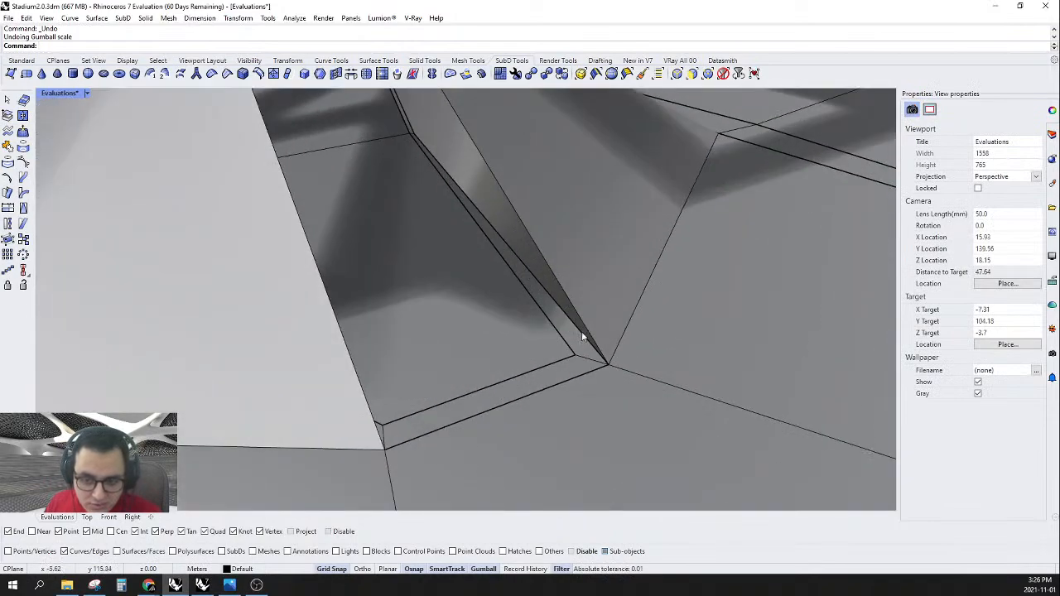
{"action": "left_click", "coordinate": [86, 516]}
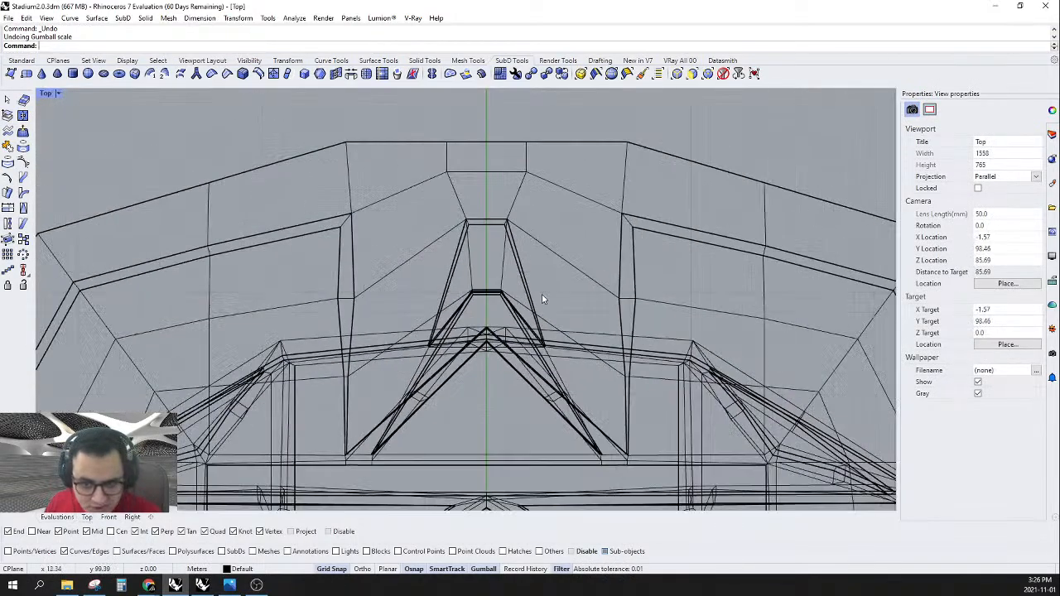
{"action": "left_click_drag", "start_coordinate": [484, 301], "coordinate": [482, 300]}
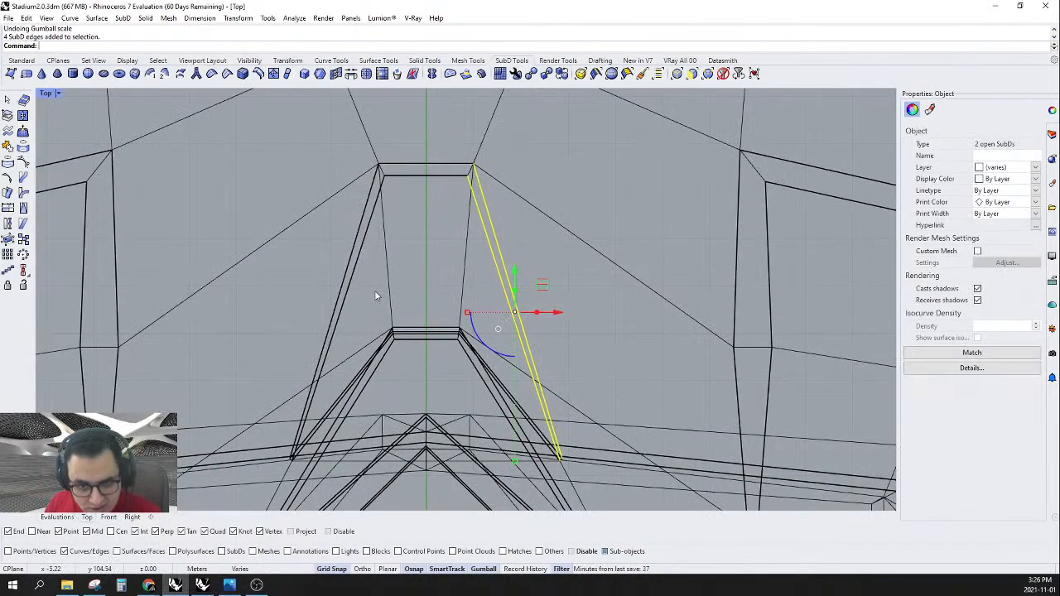
{"action": "left_click_drag", "start_coordinate": [289, 315], "coordinate": [288, 317], "text": "shift"}
{"action": "scroll", "coordinate": [539, 232], "scroll_direction": "down", "scroll_amount": 4}
{"action": "scroll", "coordinate": [427, 282], "scroll_direction": "up", "scroll_amount": 2}
{"action": "left_click_drag", "start_coordinate": [364, 285], "coordinate": [292, 295]}
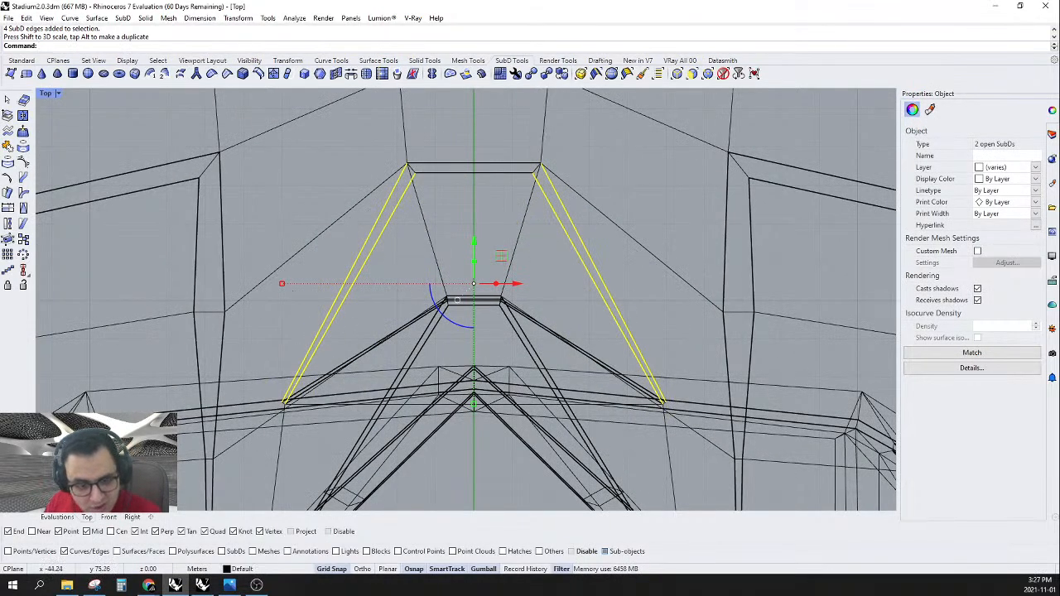
- Show the SubDs smooth in the Evaluations view and examine the widened tunnel opening
{"action": "left_click", "coordinate": [74, 516]}
{"action": "right_click_drag", "start_coordinate": [579, 356], "coordinate": [634, 370]}
{"action": "key", "text": "Tab"}
{"action": "scroll", "coordinate": [573, 320], "scroll_direction": "down", "scroll_amount": 5}
{"action": "right_click_drag", "start_coordinate": [573, 320], "coordinate": [654, 287]}
{"action": "scroll", "coordinate": [502, 296], "scroll_direction": "down", "scroll_amount": 8}
{"action": "scroll", "coordinate": [405, 216], "scroll_direction": "up", "scroll_amount": 6}
- Try to shift the selected edges around the tunnel opening, then undo the change
{"action": "left_click_drag", "start_coordinate": [406, 181], "coordinate": [553, 284]}
{"action": "left_click_drag", "start_coordinate": [438, 248], "coordinate": [441, 275]}
{"action": "right_click_drag", "start_coordinate": [511, 288], "coordinate": [474, 327]}
{"action": "key", "text": "ctrl+z"}
- With flat SubD display, select the two coincident edges across the tunnel's crown and move them vertically by -1 m
{"action": "scroll", "coordinate": [475, 331], "scroll_direction": "down", "scroll_amount": 3}
{"action": "right_click_drag", "start_coordinate": [482, 340], "coordinate": [614, 272]}
{"action": "scroll", "coordinate": [510, 289], "scroll_direction": "up", "scroll_amount": 18}
{"action": "scroll", "coordinate": [614, 272], "scroll_direction": "up", "scroll_amount": 12}
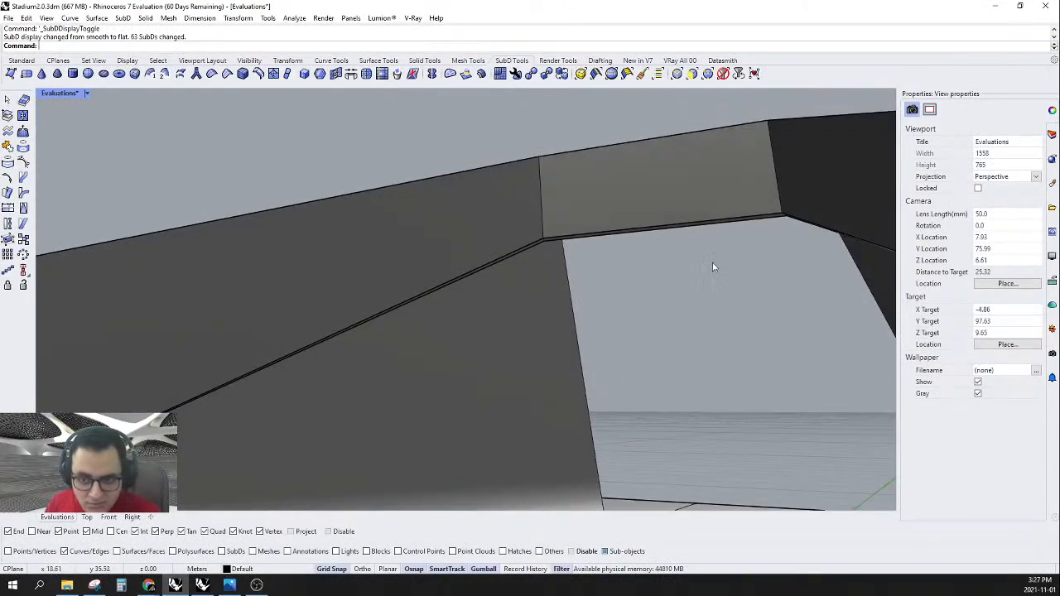
{"action": "right_click_drag", "start_coordinate": [444, 146], "coordinate": [396, 509]}
{"action": "scroll", "coordinate": [253, 207], "scroll_direction": "up", "scroll_amount": 2}
{"action": "scroll", "coordinate": [516, 232], "scroll_direction": "up", "scroll_amount": 5}
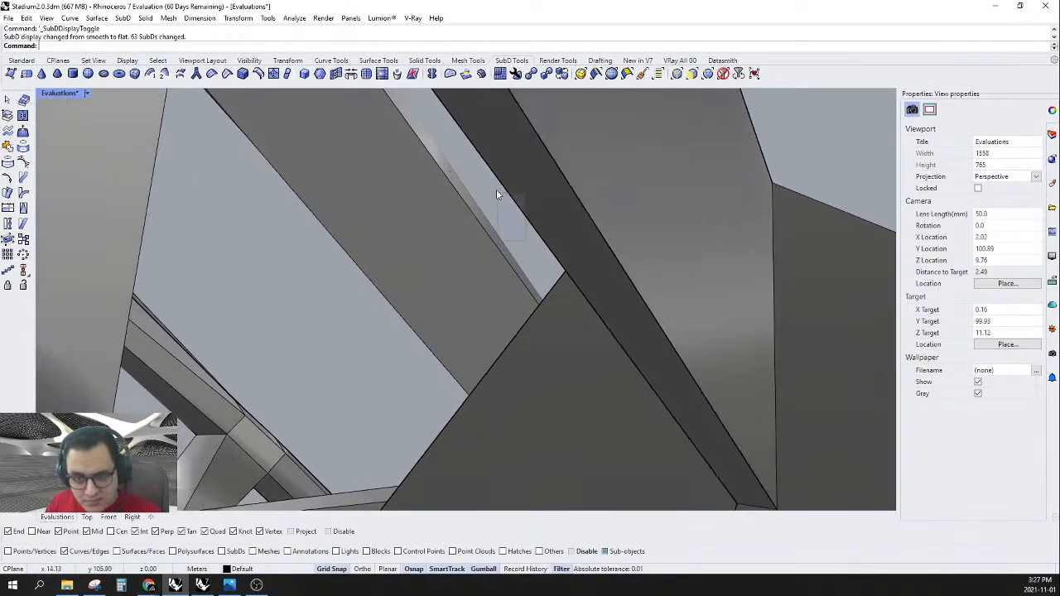
{"action": "left_click", "coordinate": [507, 184], "text": "ctrl+shift"}
{"action": "scroll", "coordinate": [508, 270], "scroll_direction": "down", "scroll_amount": 5}
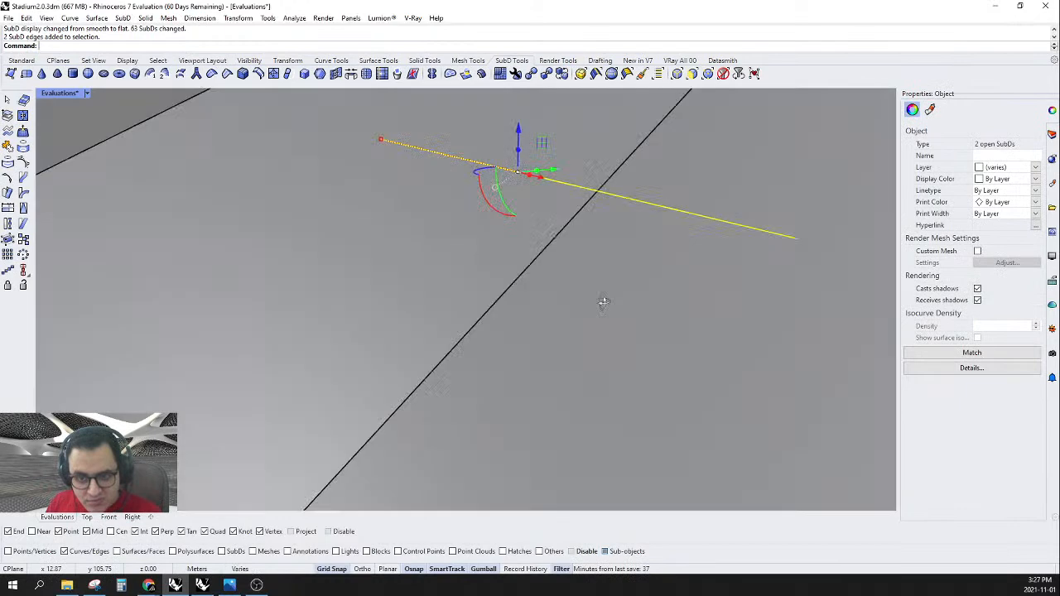
{"action": "right_click_drag", "start_coordinate": [604, 303], "coordinate": [632, 292]}
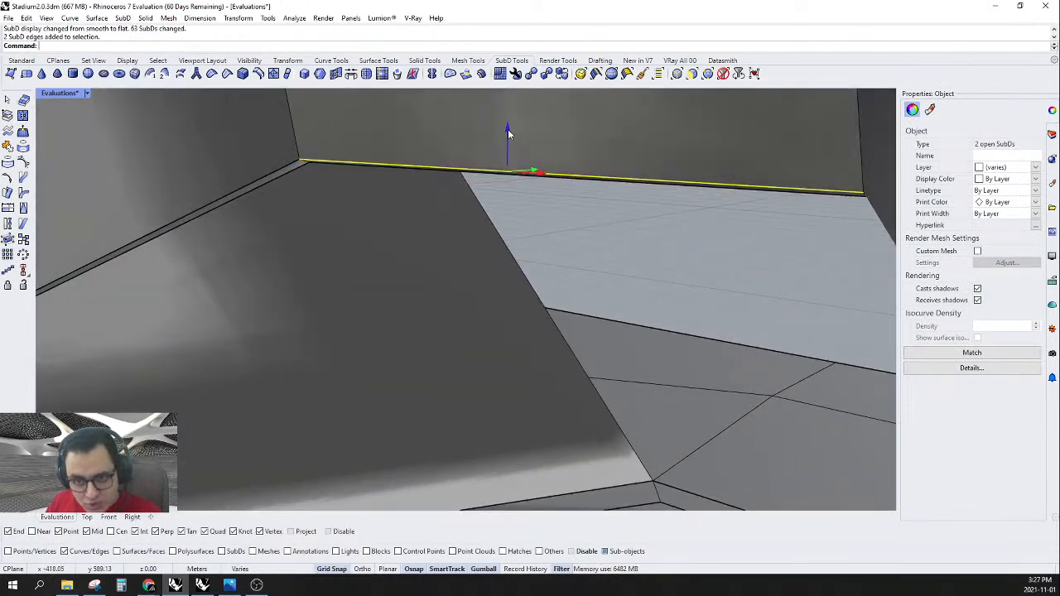
{"action": "type", "text": "-1"}
{"action": "key", "text": "Return"}
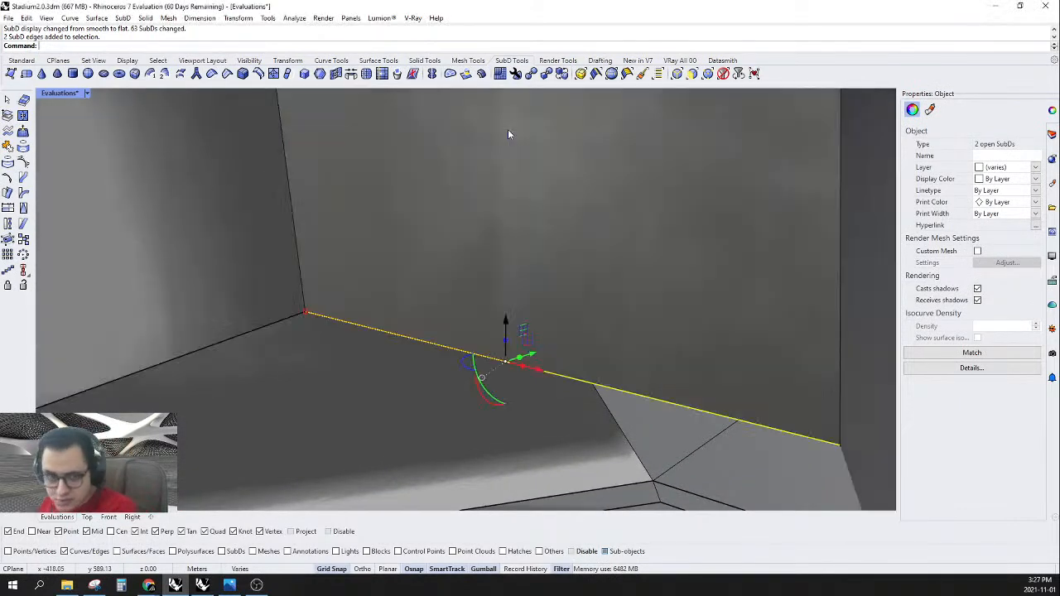
- Adjust the height of the same crown edges once more and compare the tunnel in smooth and flat SubD display
{"action": "scroll", "coordinate": [508, 130], "scroll_direction": "down", "scroll_amount": 7}
{"action": "right_click_drag", "start_coordinate": [563, 209], "coordinate": [490, 180]}
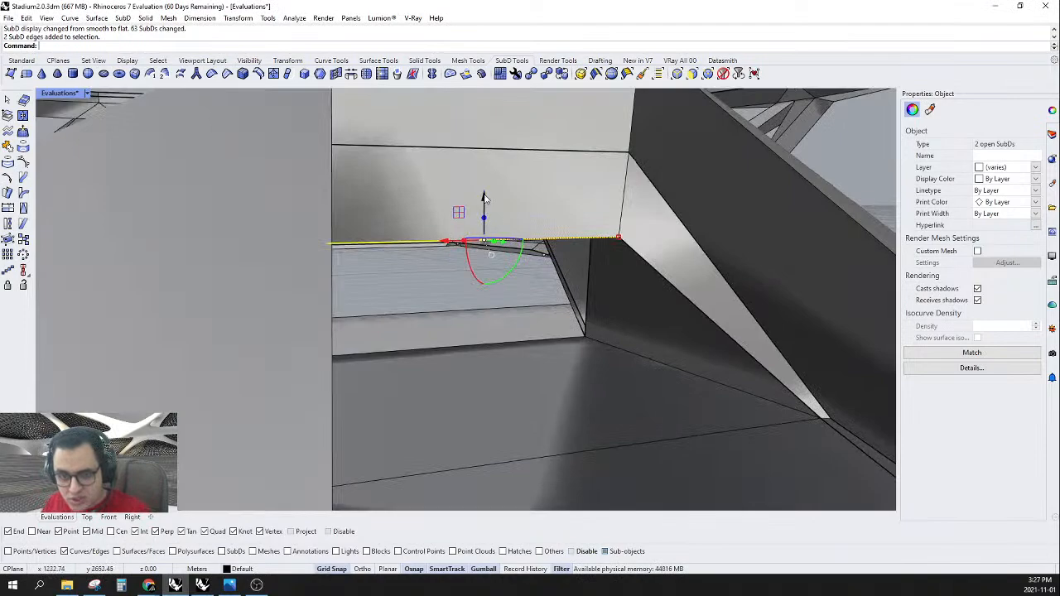
{"action": "key", "text": "Return"}
{"action": "right_click_drag", "start_coordinate": [488, 248], "coordinate": [533, 273]}
{"action": "scroll", "coordinate": [546, 263], "scroll_direction": "down", "scroll_amount": 3}
{"action": "key", "text": "Tab"}
{"action": "left_click", "coordinate": [608, 321]}
{"action": "key", "text": "Tab"}
{"action": "scroll", "coordinate": [484, 218], "scroll_direction": "up", "scroll_amount": 4}
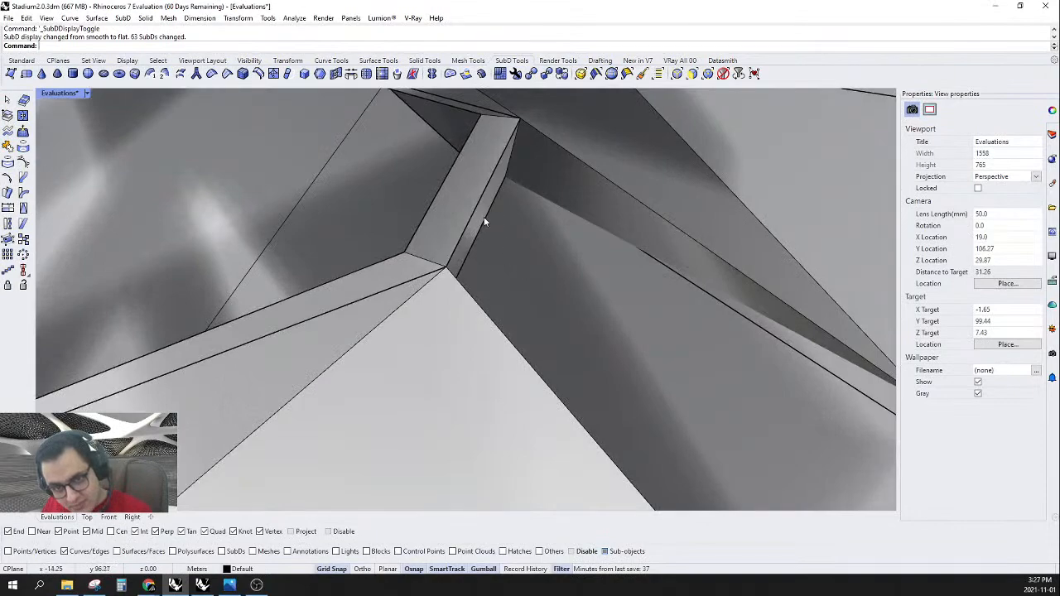
- Examine the tunnel crown's edges up close and the surrounding stadium in flat and smooth SubD display
{"action": "left_click", "coordinate": [477, 217]}
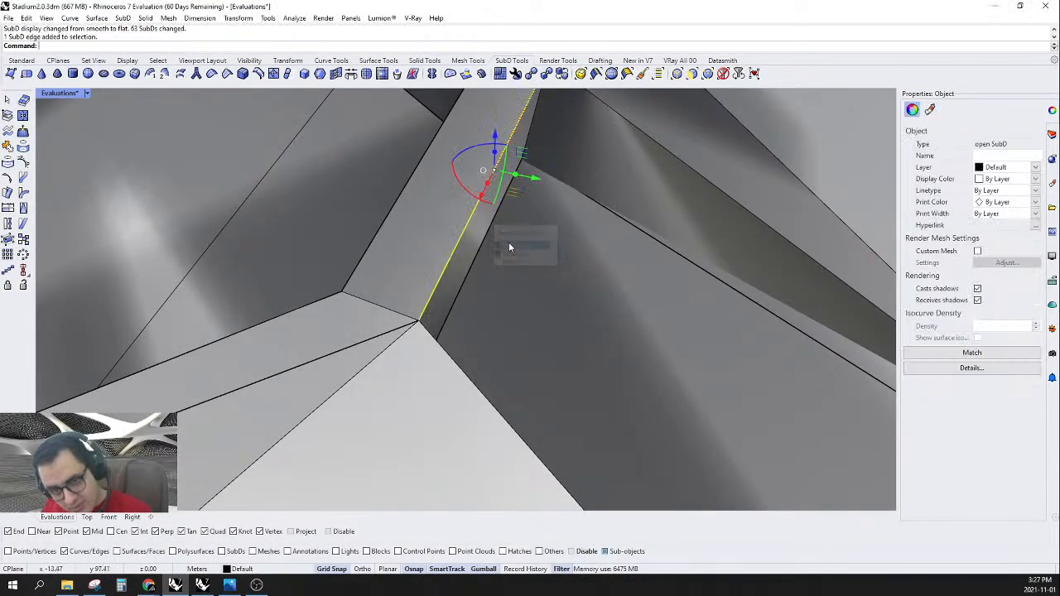
{"action": "key", "text": "Escape"}
{"action": "scroll", "coordinate": [507, 243], "scroll_direction": "down", "scroll_amount": 6}
{"action": "right_click_drag", "start_coordinate": [507, 240], "coordinate": [585, 278]}
{"action": "scroll", "coordinate": [469, 185], "scroll_direction": "up", "scroll_amount": 4}
{"action": "scroll", "coordinate": [599, 199], "scroll_direction": "down", "scroll_amount": 10}
{"action": "key", "text": "Tab"}
{"action": "scroll", "coordinate": [489, 242], "scroll_direction": "down", "scroll_amount": 10}
{"action": "scroll", "coordinate": [568, 280], "scroll_direction": "down", "scroll_amount": 6}
{"action": "scroll", "coordinate": [546, 361], "scroll_direction": "up", "scroll_amount": 5}
{"action": "scroll", "coordinate": [517, 264], "scroll_direction": "up", "scroll_amount": 7}
- Try selecting the side edges of the tunnel strip on both sides of the opening, then clear the selection
{"action": "right_click_drag", "start_coordinate": [521, 258], "coordinate": [659, 215]}
{"action": "scroll", "coordinate": [627, 224], "scroll_direction": "up", "scroll_amount": 8}
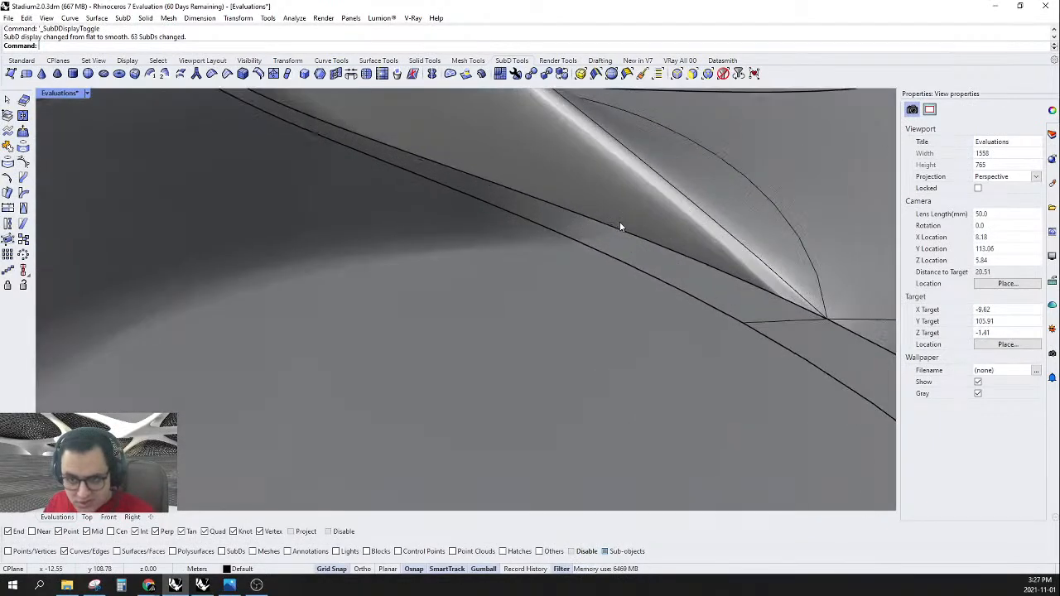
{"action": "left_click_drag", "start_coordinate": [626, 223], "coordinate": [595, 280]}
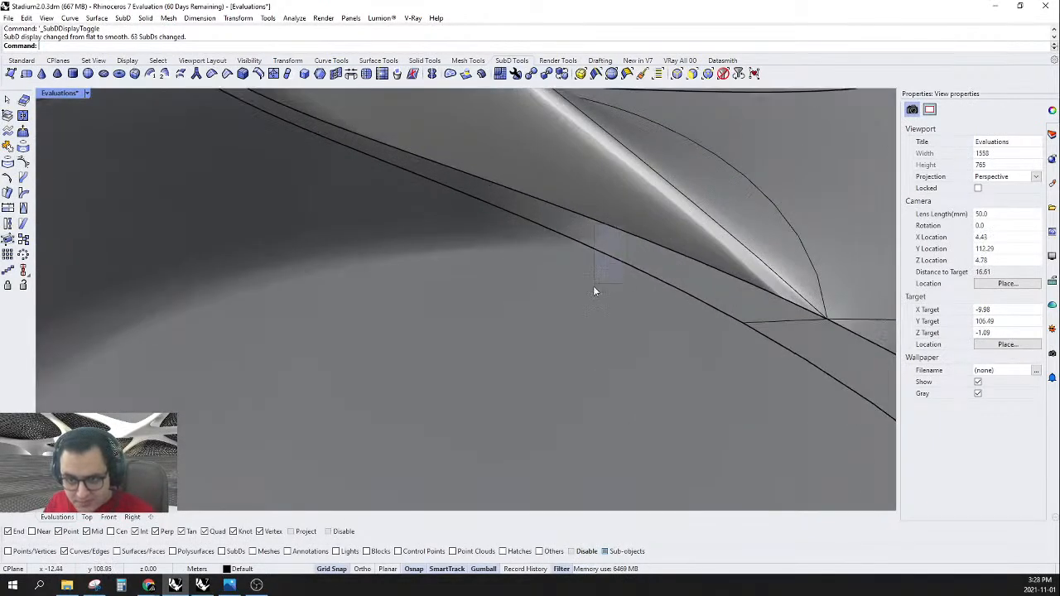
{"action": "scroll", "coordinate": [627, 227], "scroll_direction": "down", "scroll_amount": 6}
{"action": "right_click_drag", "start_coordinate": [627, 228], "coordinate": [356, 241]}
{"action": "scroll", "coordinate": [218, 133], "scroll_direction": "up", "scroll_amount": 4}
{"action": "right_click_drag", "start_coordinate": [219, 132], "coordinate": [141, 190]}
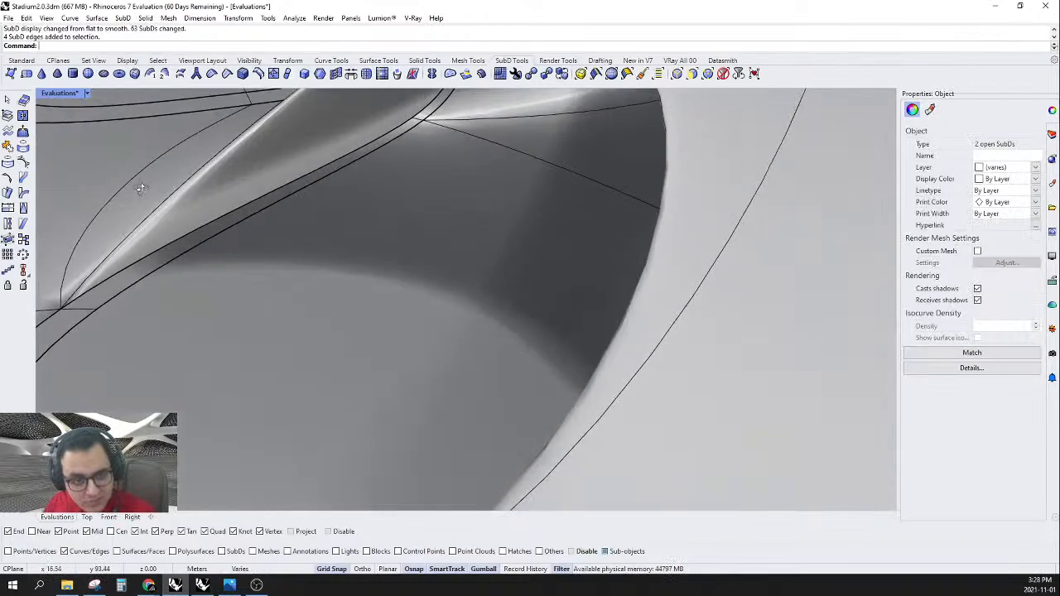
{"action": "scroll", "coordinate": [183, 211], "scroll_direction": "up", "scroll_amount": 3}
{"action": "left_click_drag", "start_coordinate": [287, 255], "coordinate": [229, 168], "text": "shift"}
{"action": "scroll", "coordinate": [230, 173], "scroll_direction": "down", "scroll_amount": 6}
{"action": "right_click_drag", "start_coordinate": [326, 216], "coordinate": [530, 207]}
{"action": "scroll", "coordinate": [602, 179], "scroll_direction": "up", "scroll_amount": 5}
{"action": "key", "text": "Escape"}
- Select the side corner vertices of the tunnel strip on both sides, scale them closer together horizontally, and return to flat SubD display
{"action": "scroll", "coordinate": [601, 180], "scroll_direction": "up", "scroll_amount": 3}
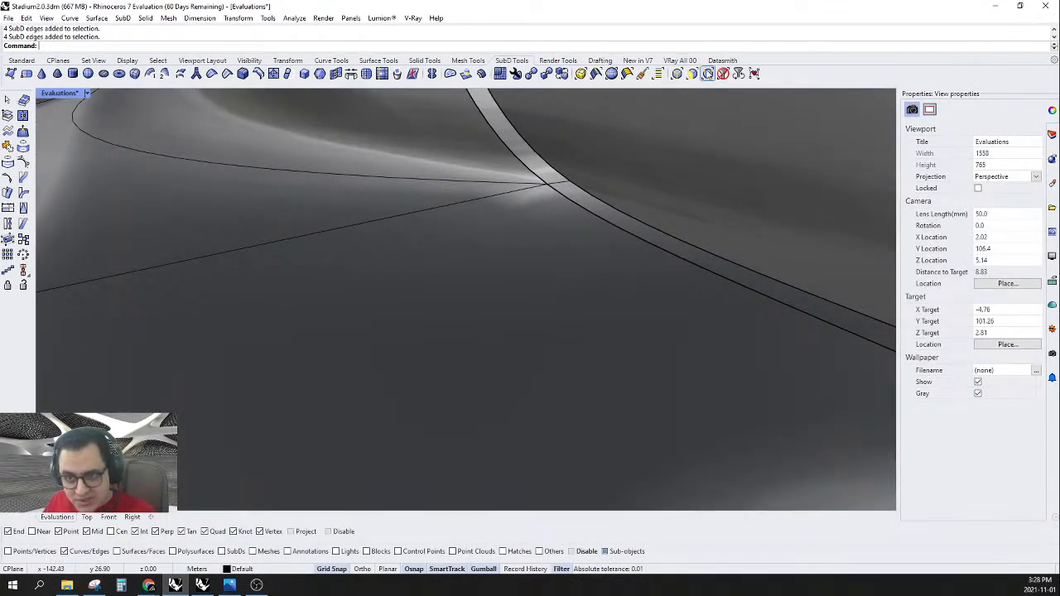
{"action": "left_click_drag", "start_coordinate": [518, 207], "coordinate": [587, 161]}
{"action": "scroll", "coordinate": [569, 181], "scroll_direction": "down", "scroll_amount": 6}
{"action": "right_click_drag", "start_coordinate": [569, 181], "coordinate": [209, 192]}
{"action": "scroll", "coordinate": [208, 192], "scroll_direction": "up", "scroll_amount": 5}
{"action": "left_click_drag", "start_coordinate": [235, 124], "coordinate": [235, 122]}
{"action": "scroll", "coordinate": [273, 134], "scroll_direction": "down", "scroll_amount": 6}
{"action": "right_click_drag", "start_coordinate": [292, 155], "coordinate": [439, 180]}
{"action": "left_click_drag", "start_coordinate": [574, 143], "coordinate": [494, 168]}
{"action": "scroll", "coordinate": [497, 169], "scroll_direction": "down", "scroll_amount": 6}
{"action": "right_click_drag", "start_coordinate": [500, 180], "coordinate": [497, 311]}
{"action": "key", "text": "Tab"}
{"action": "key", "text": "Escape"}
{"action": "scroll", "coordinate": [449, 234], "scroll_direction": "down", "scroll_amount": 5}
- Set the Evaluations view to Rendered and examine the tunnel opening in smooth and flat SubD display
{"action": "left_click", "coordinate": [87, 94]}
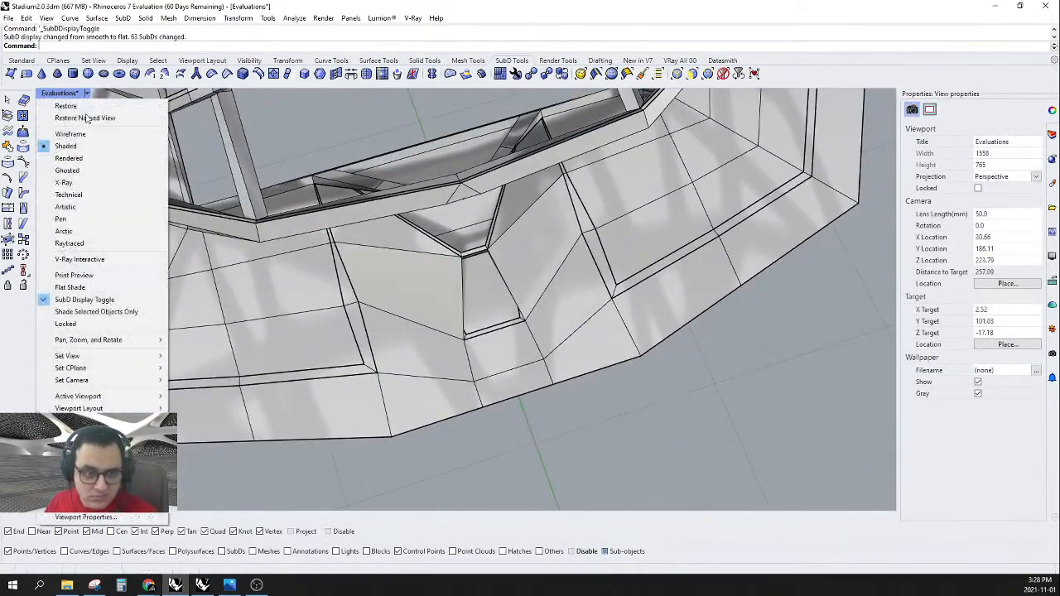
{"action": "left_click", "coordinate": [83, 160]}
{"action": "right_click_drag", "start_coordinate": [508, 260], "coordinate": [526, 297]}
{"action": "key", "text": "Tab"}
{"action": "scroll", "coordinate": [506, 212], "scroll_direction": "up", "scroll_amount": 6}
{"action": "scroll", "coordinate": [482, 261], "scroll_direction": "down", "scroll_amount": 4}
{"action": "scroll", "coordinate": [447, 236], "scroll_direction": "up", "scroll_amount": 4}
{"action": "scroll", "coordinate": [557, 253], "scroll_direction": "down", "scroll_amount": 4}
{"action": "key", "text": "Tab"}
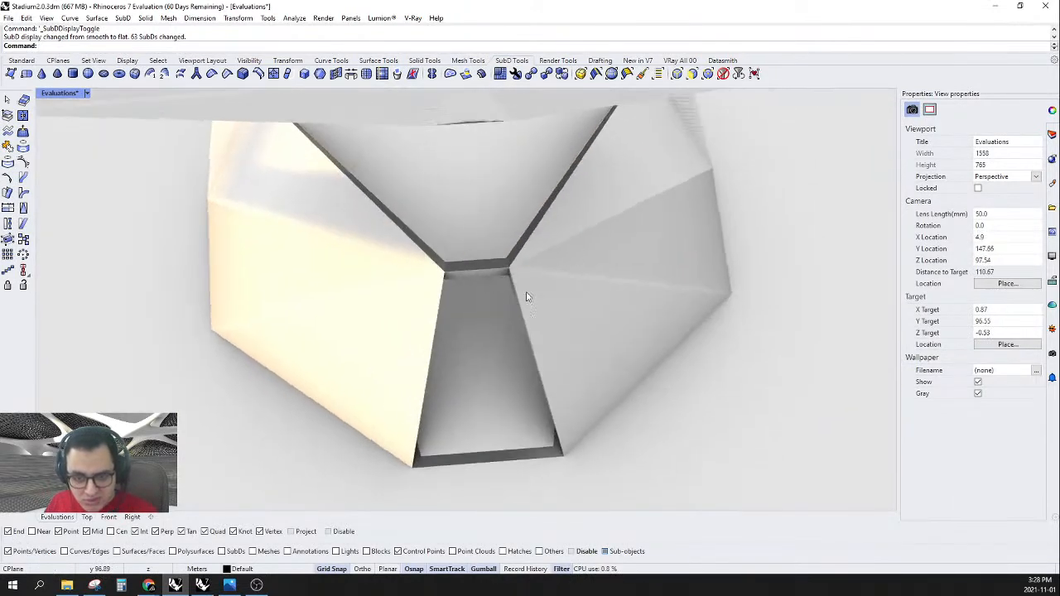
- In the Top view, window-select the vertices at the tunnel's narrow inner end and scale them wider horizontally
{"action": "left_click", "coordinate": [87, 516]}
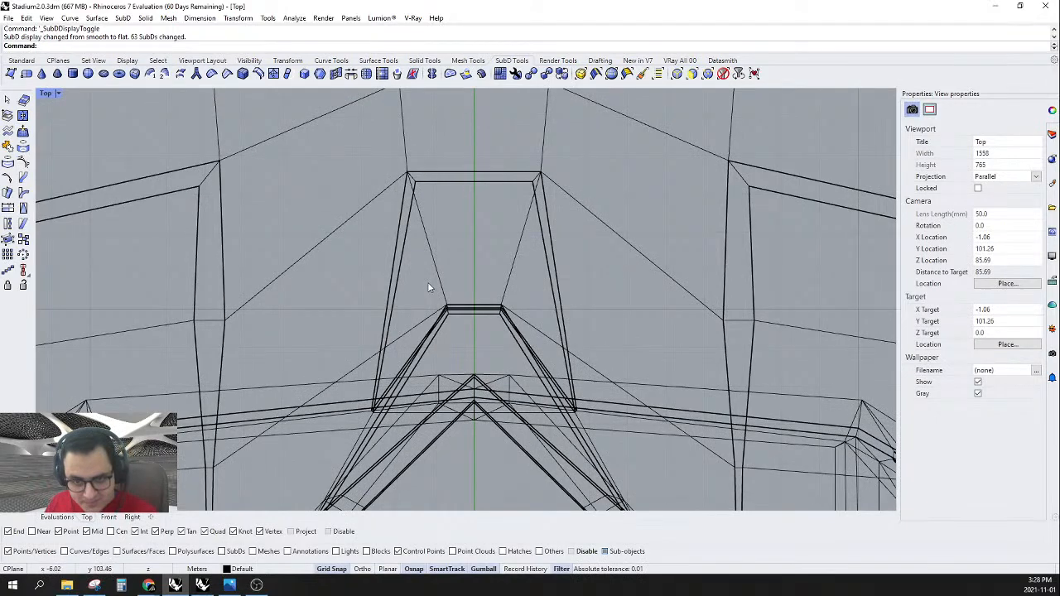
{"action": "scroll", "coordinate": [428, 283], "scroll_direction": "down", "scroll_amount": 2}
{"action": "left_click_drag", "start_coordinate": [428, 283], "coordinate": [519, 327]}
{"action": "scroll", "coordinate": [520, 327], "scroll_direction": "down", "scroll_amount": 2}
{"action": "right_click_drag", "start_coordinate": [534, 313], "coordinate": [508, 301]}
{"action": "scroll", "coordinate": [509, 301], "scroll_direction": "up", "scroll_amount": 2}
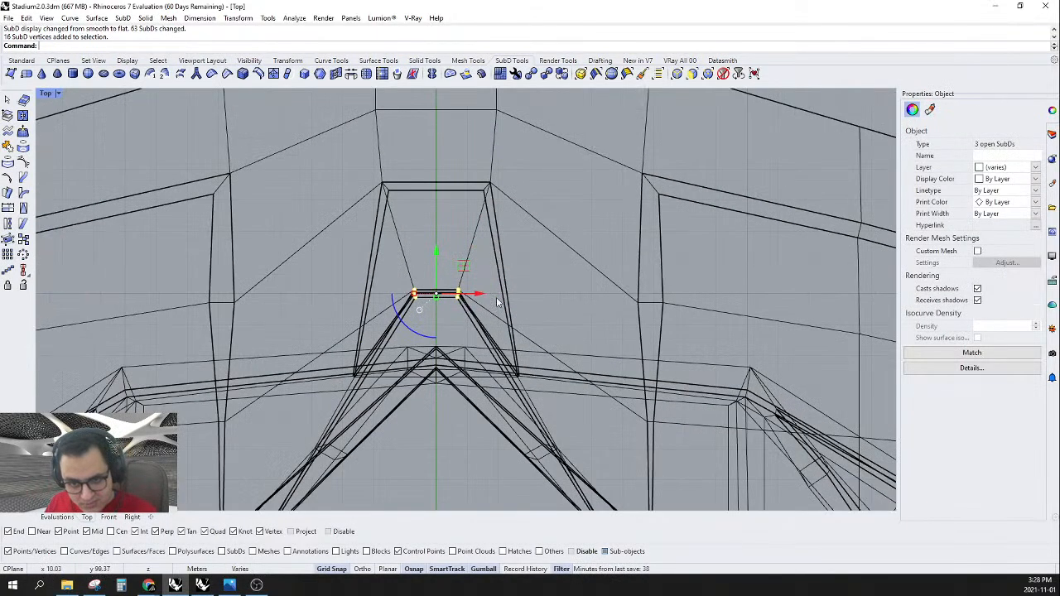
{"action": "scroll", "coordinate": [476, 298], "scroll_direction": "down", "scroll_amount": 2}
{"action": "left_click_drag", "start_coordinate": [425, 294], "coordinate": [412, 291]}
{"action": "left_click", "coordinate": [448, 232]}
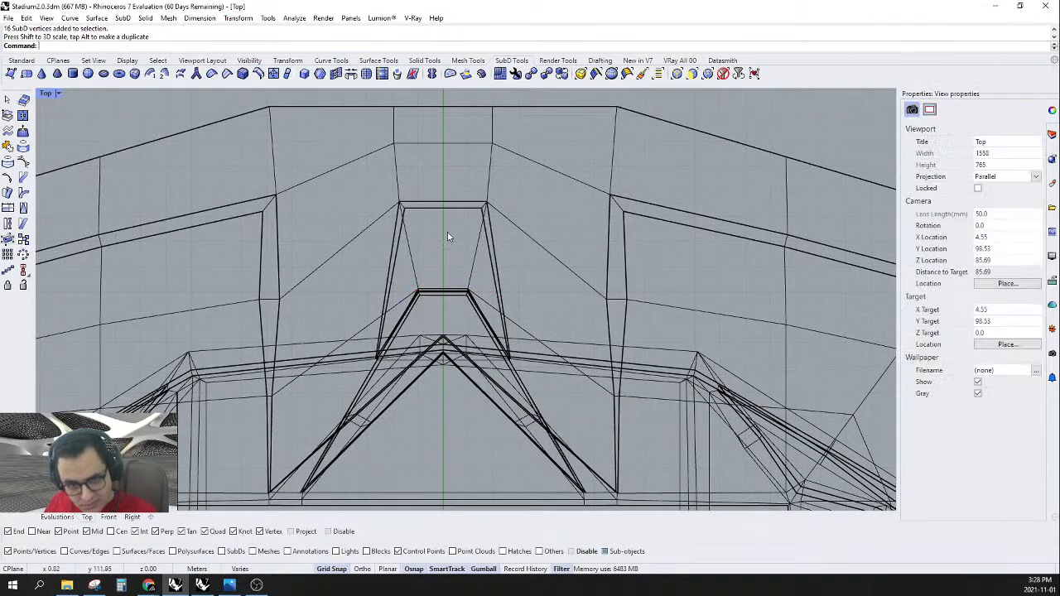
- In the Evaluations view, show the SubDs smooth and set the display mode back to Shaded
{"action": "left_click", "coordinate": [57, 518]}
{"action": "mouse_move", "coordinate": [439, 356]}
{"action": "right_mouse_down"}
{"action": "mouse_move", "coordinate": [561, 374]}
{"action": "mouse_move", "coordinate": [442, 339]}
{"action": "mouse_move", "coordinate": [603, 235]}
{"action": "mouse_move", "coordinate": [407, 265]}
{"action": "mouse_move", "coordinate": [461, 263]}
{"action": "mouse_move", "coordinate": [348, 216]}
{"action": "right_mouse_up"}
{"action": "key", "text": "Tab"}
{"action": "left_click", "coordinate": [87, 94]}
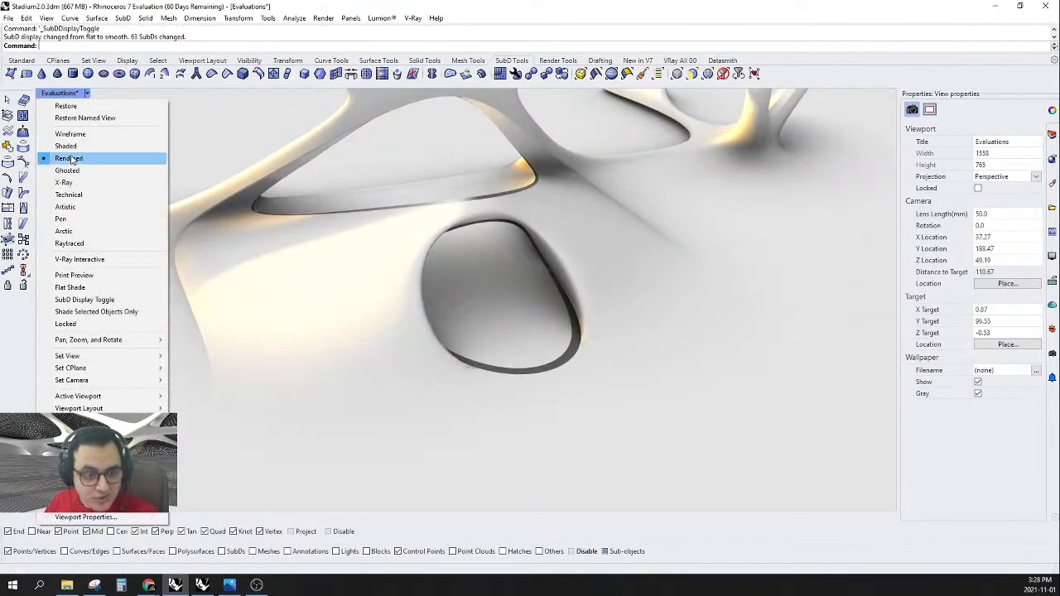
{"action": "left_click", "coordinate": [66, 168]}
- Examine the reshaped tunnel and the whole stadium with its ground plate from several sides, comparing flat and smooth SubD display
{"action": "scroll", "coordinate": [521, 283], "scroll_direction": "down", "scroll_amount": 5}
{"action": "right_click_drag", "start_coordinate": [521, 282], "coordinate": [550, 285]}
{"action": "scroll", "coordinate": [625, 293], "scroll_direction": "up", "scroll_amount": 3}
{"action": "right_click_drag", "start_coordinate": [625, 294], "coordinate": [541, 278]}
{"action": "scroll", "coordinate": [612, 292], "scroll_direction": "down", "scroll_amount": 2}
{"action": "key", "text": "Tab"}
{"action": "key", "text": "Tab"}
{"action": "scroll", "coordinate": [611, 331], "scroll_direction": "down", "scroll_amount": 6}
{"action": "scroll", "coordinate": [541, 278], "scroll_direction": "down", "scroll_amount": 2}
{"action": "scroll", "coordinate": [541, 279], "scroll_direction": "down", "scroll_amount": 3}
{"action": "scroll", "coordinate": [692, 288], "scroll_direction": "up", "scroll_amount": 5}
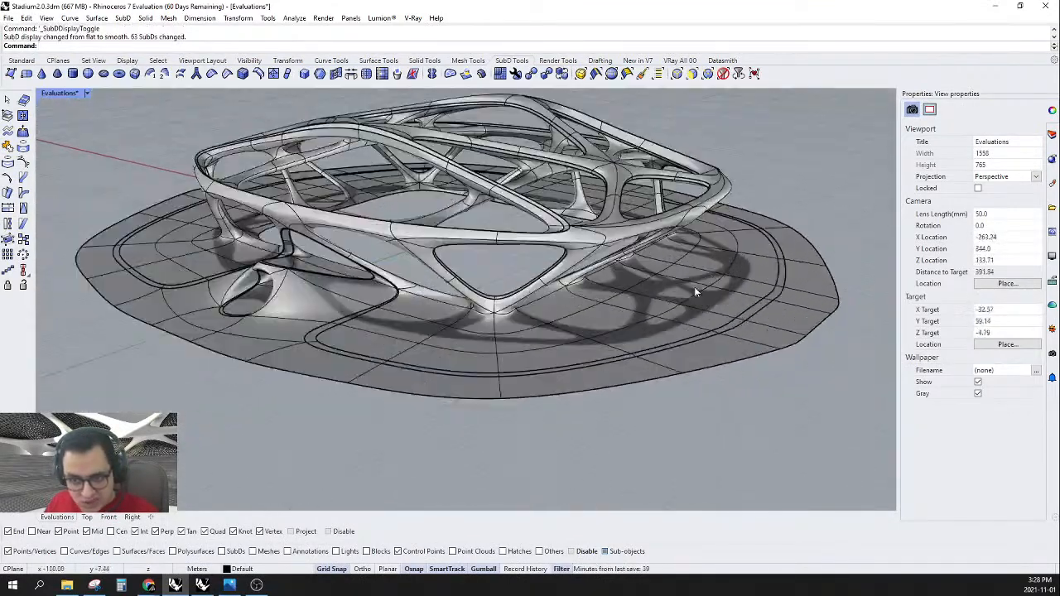
{"action": "right_click_drag", "start_coordinate": [692, 307], "coordinate": [647, 387]}
{"action": "scroll", "coordinate": [647, 386], "scroll_direction": "up", "scroll_amount": 4}
{"action": "right_click_drag", "start_coordinate": [556, 341], "coordinate": [517, 327]}
{"action": "scroll", "coordinate": [568, 373], "scroll_direction": "down", "scroll_amount": 6}
{"action": "scroll", "coordinate": [561, 338], "scroll_direction": "up", "scroll_amount": 6}
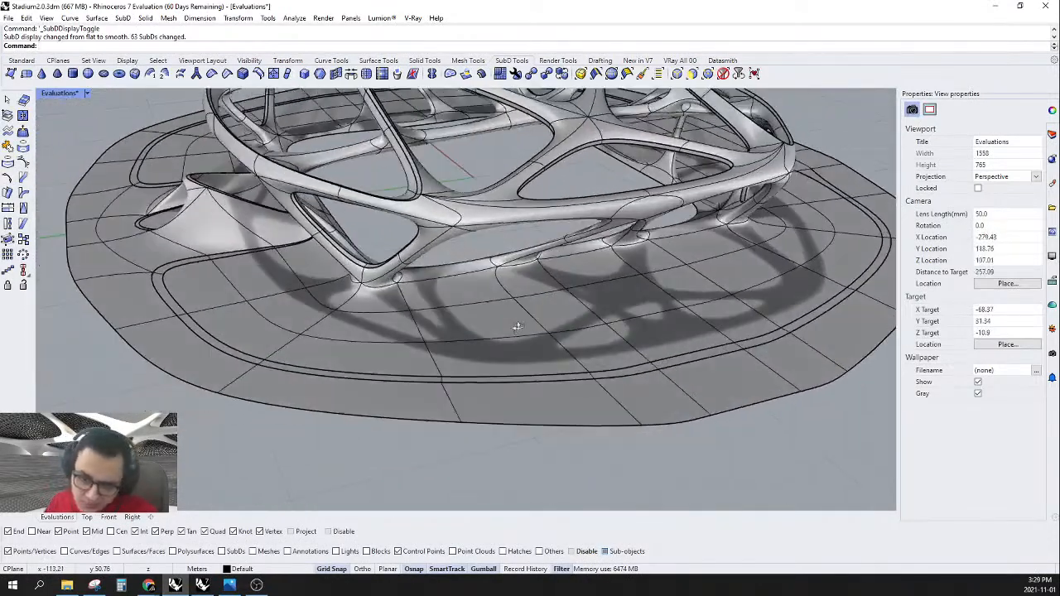
{"action": "right_click_drag", "start_coordinate": [570, 268], "coordinate": [468, 276]}
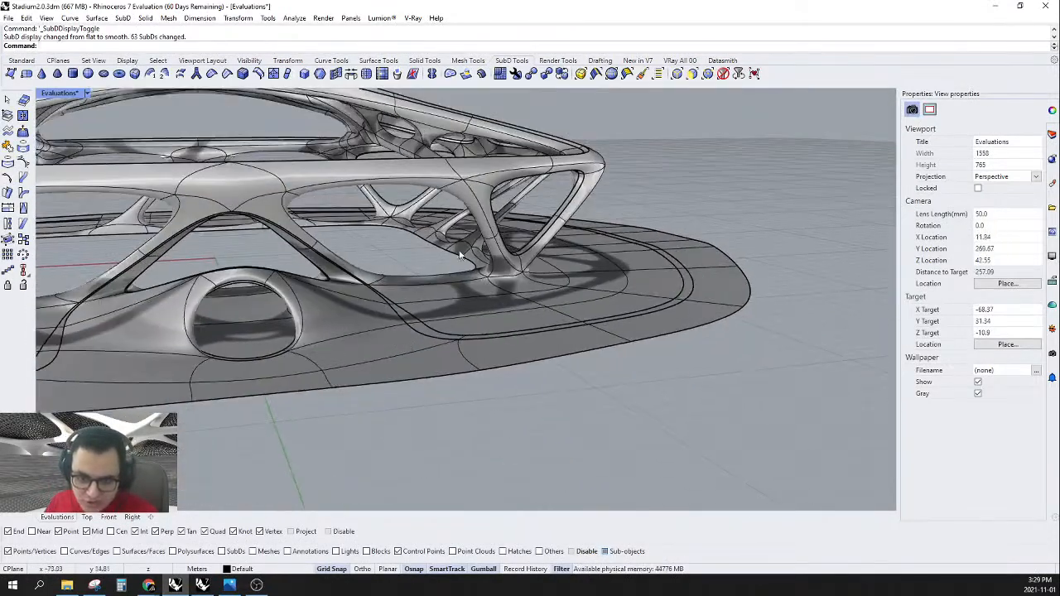
{"action": "right_click_drag", "start_coordinate": [364, 190], "coordinate": [418, 354]}
{"action": "scroll", "coordinate": [357, 338], "scroll_direction": "up", "scroll_amount": 2}
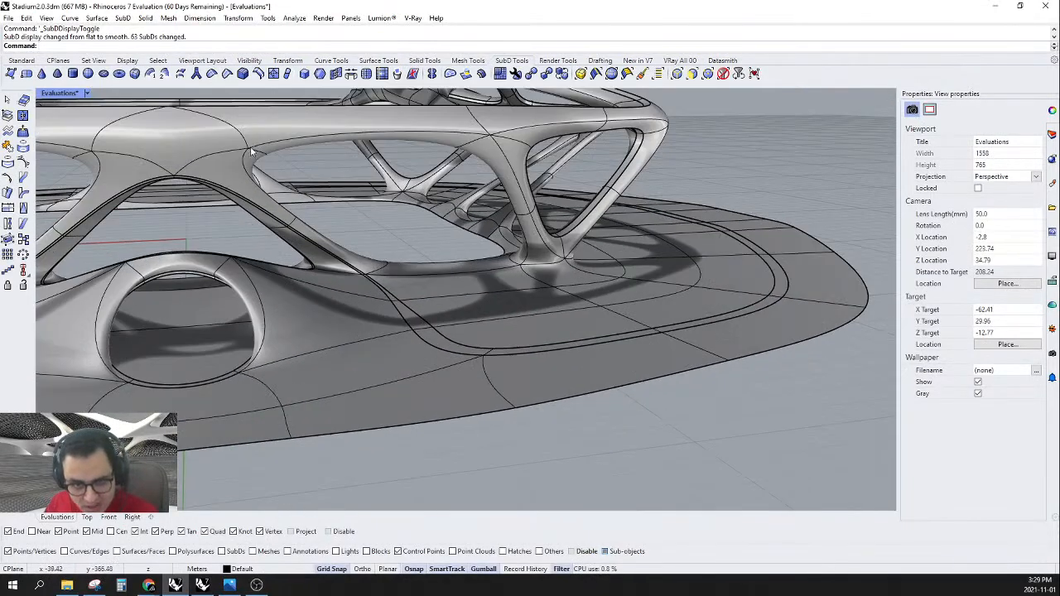
- Look over the whole stadium and compare it with the 3.0.3dm reference model, examining its ground openings and red-edged strips from several sides
{"action": "right_click_drag", "start_coordinate": [573, 310], "coordinate": [551, 317]}
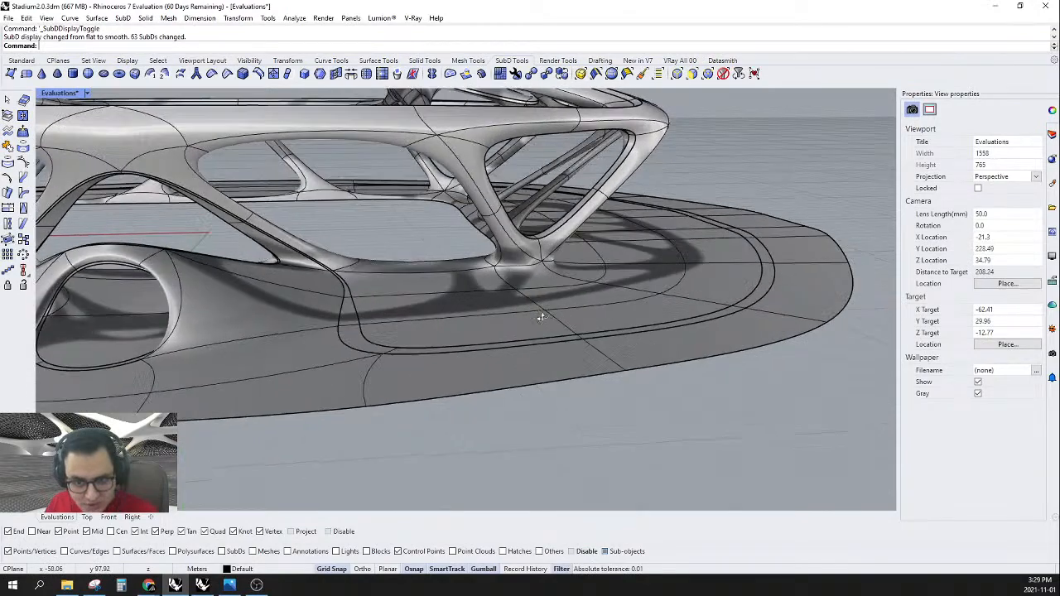
{"action": "scroll", "coordinate": [550, 317], "scroll_direction": "down", "scroll_amount": 4}
{"action": "right_click_drag", "start_coordinate": [446, 326], "coordinate": [507, 362]}
{"action": "scroll", "coordinate": [545, 342], "scroll_direction": "down", "scroll_amount": 4}
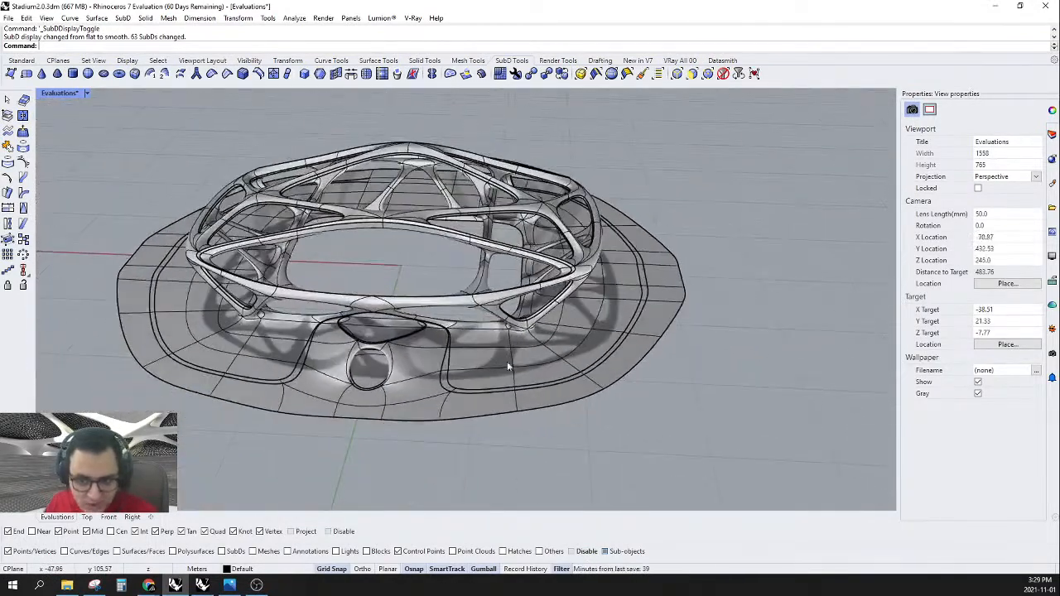
{"action": "left_click_drag", "start_coordinate": [687, 157], "coordinate": [645, 131]}
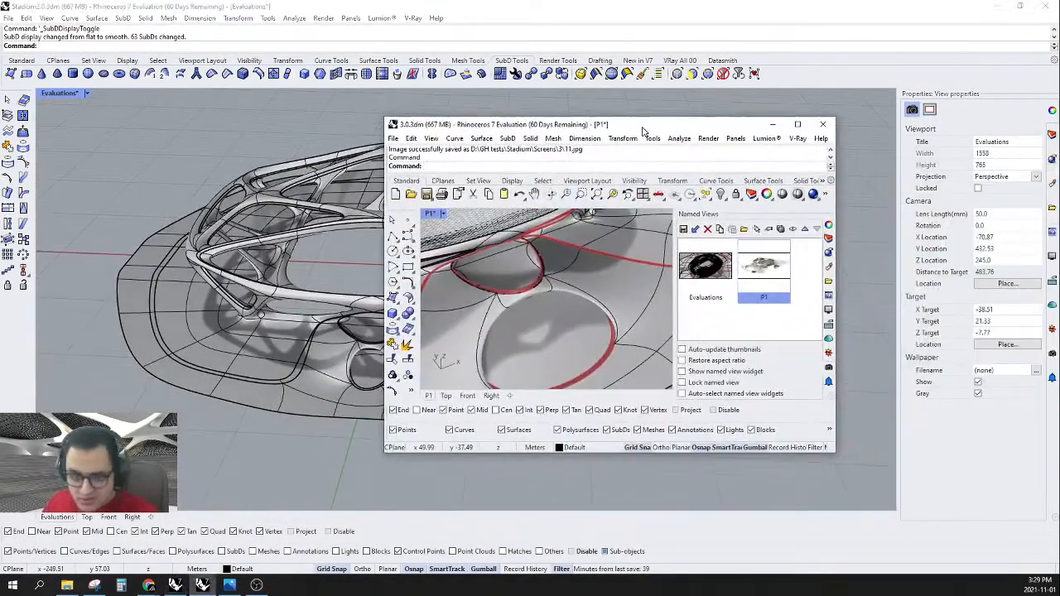
{"action": "left_click", "coordinate": [799, 124]}
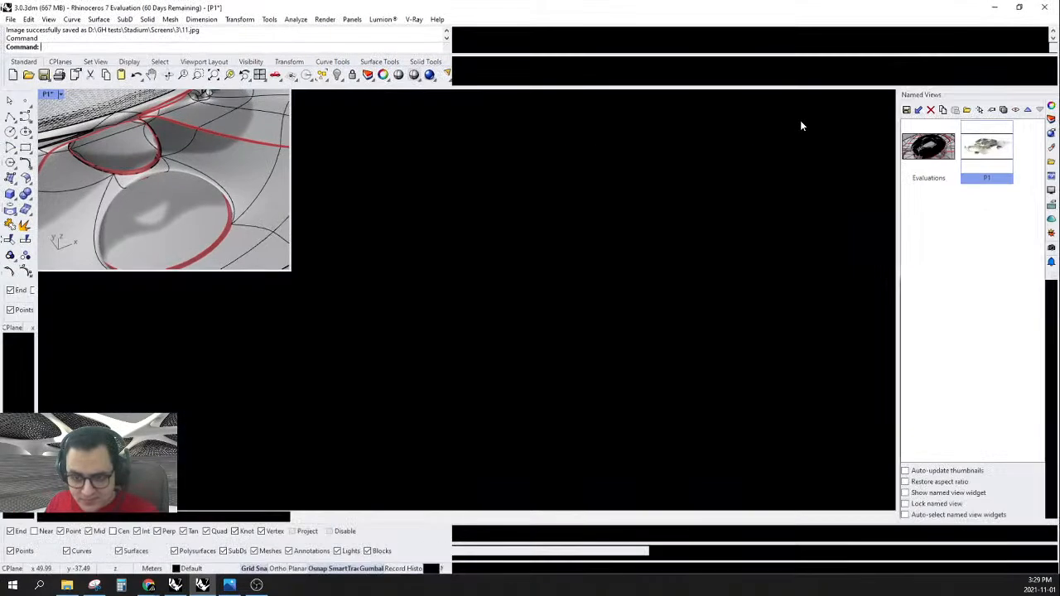
{"action": "scroll", "coordinate": [631, 281], "scroll_direction": "down", "scroll_amount": 5}
{"action": "right_click_drag", "start_coordinate": [631, 288], "coordinate": [522, 243]}
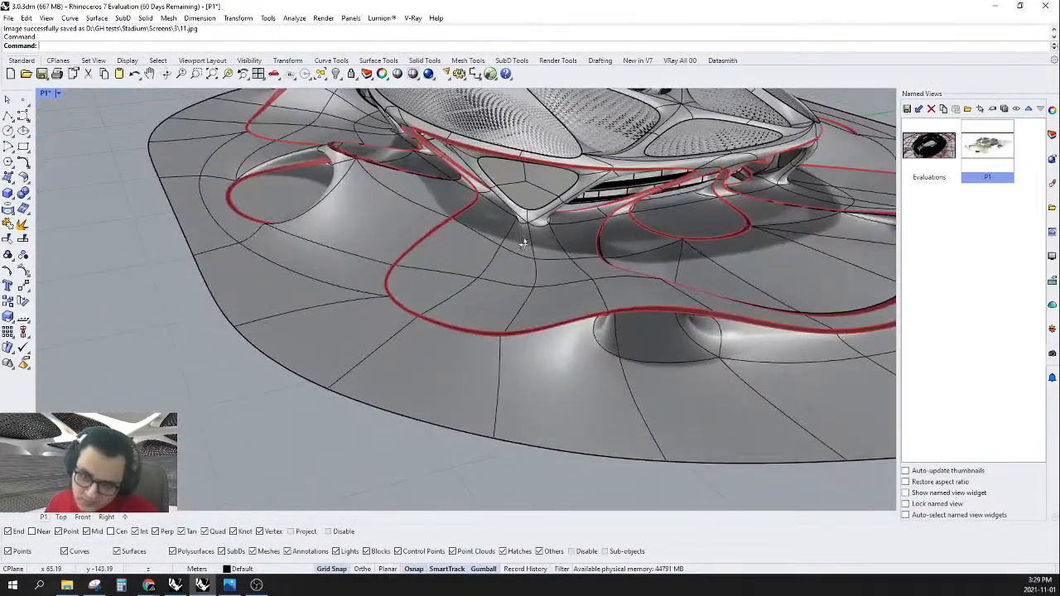
{"action": "right_click_drag", "start_coordinate": [728, 232], "coordinate": [587, 224]}
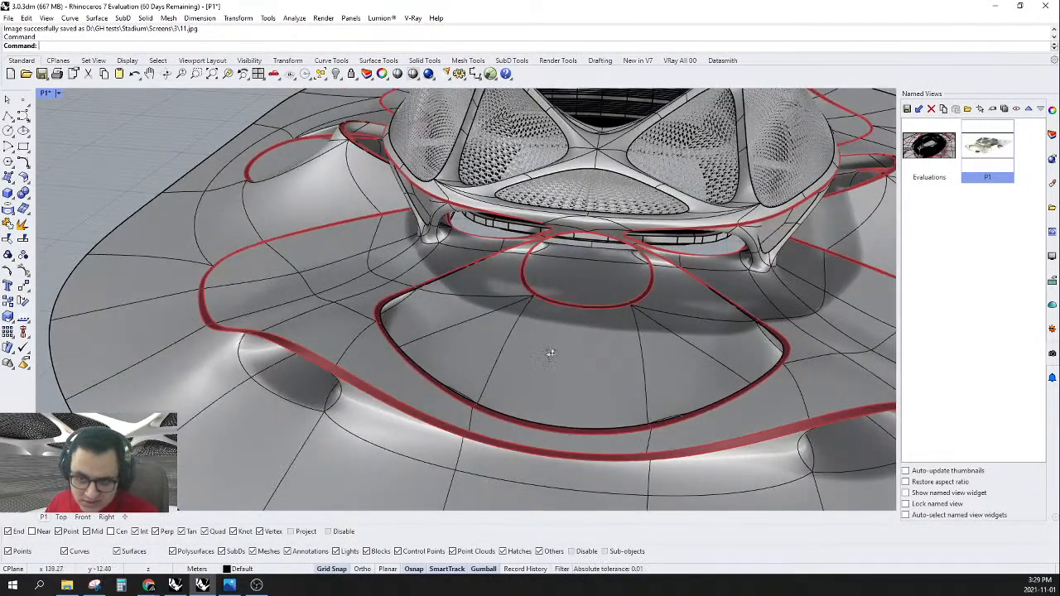
{"action": "right_click_drag", "start_coordinate": [547, 353], "coordinate": [609, 350]}
{"action": "scroll", "coordinate": [544, 333], "scroll_direction": "down", "scroll_amount": 5}
{"action": "scroll", "coordinate": [729, 292], "scroll_direction": "up", "scroll_amount": 5}
{"action": "scroll", "coordinate": [798, 294], "scroll_direction": "down", "scroll_amount": 4}
{"action": "right_click_drag", "start_coordinate": [697, 287], "coordinate": [758, 248]}
{"action": "left_click_drag", "start_coordinate": [731, 10], "coordinate": [1059, 7]}
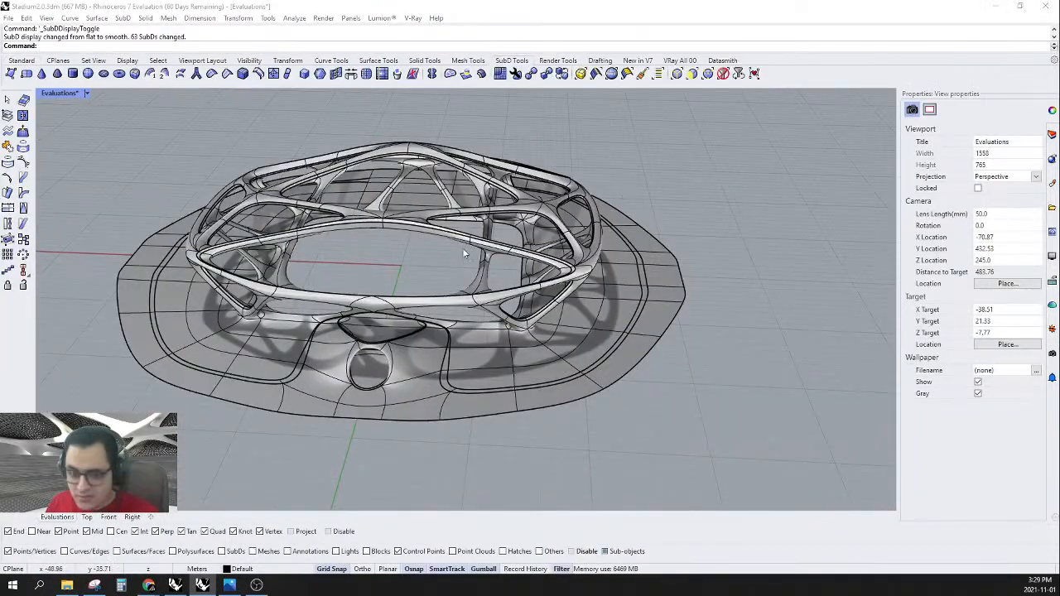
- Select the inner edge loop of the arch on the X-axis side, including the ground edges at its feet, and crease it
{"action": "right_click_drag", "start_coordinate": [496, 327], "coordinate": [490, 362]}
{"action": "scroll", "coordinate": [490, 363], "scroll_direction": "up", "scroll_amount": 5}
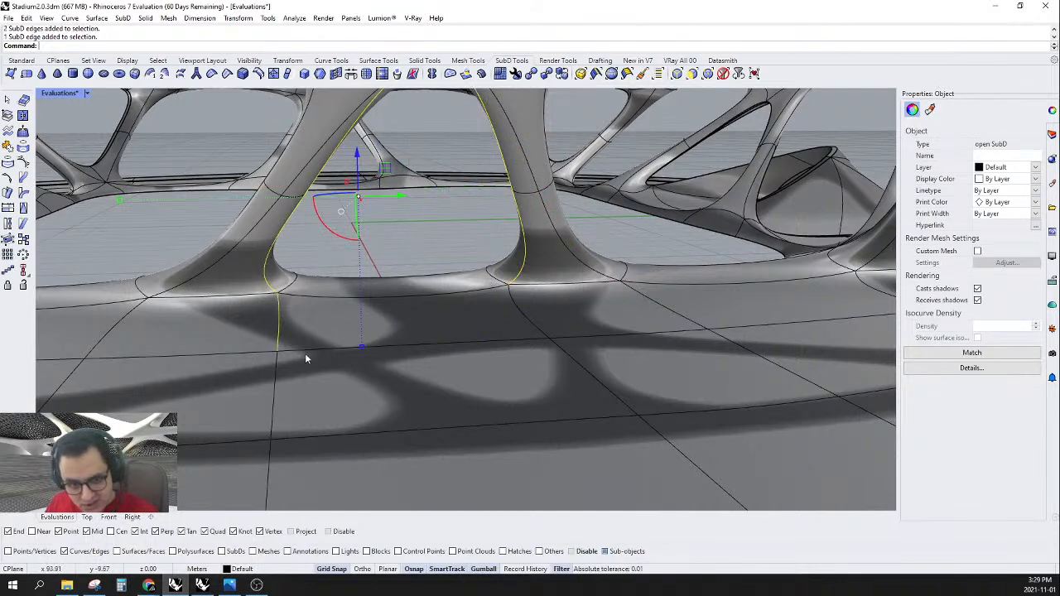
{"action": "left_click", "coordinate": [501, 340], "text": "shift"}
{"action": "scroll", "coordinate": [522, 325], "scroll_direction": "down", "scroll_amount": 8}
{"action": "right_click_drag", "start_coordinate": [522, 325], "coordinate": [496, 309]}
{"action": "scroll", "coordinate": [509, 313], "scroll_direction": "up", "scroll_amount": 7}
{"action": "scroll", "coordinate": [486, 298], "scroll_direction": "down", "scroll_amount": 8}
{"action": "scroll", "coordinate": [476, 304], "scroll_direction": "up", "scroll_amount": 8}
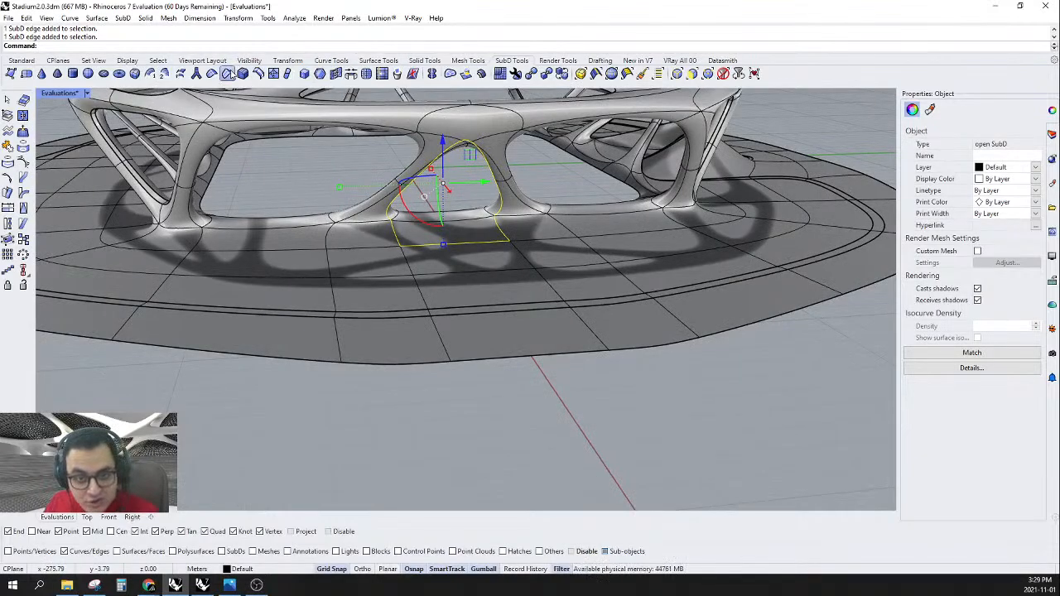
{"action": "right_click_drag", "start_coordinate": [443, 221], "coordinate": [477, 242]}
{"action": "right_click_drag", "start_coordinate": [565, 264], "coordinate": [655, 332]}
{"action": "scroll", "coordinate": [575, 299], "scroll_direction": "down", "scroll_amount": 8}
{"action": "scroll", "coordinate": [655, 332], "scroll_direction": "up", "scroll_amount": 9}
{"action": "scroll", "coordinate": [547, 290], "scroll_direction": "up", "scroll_amount": 4}
{"action": "key", "text": "Escape"}
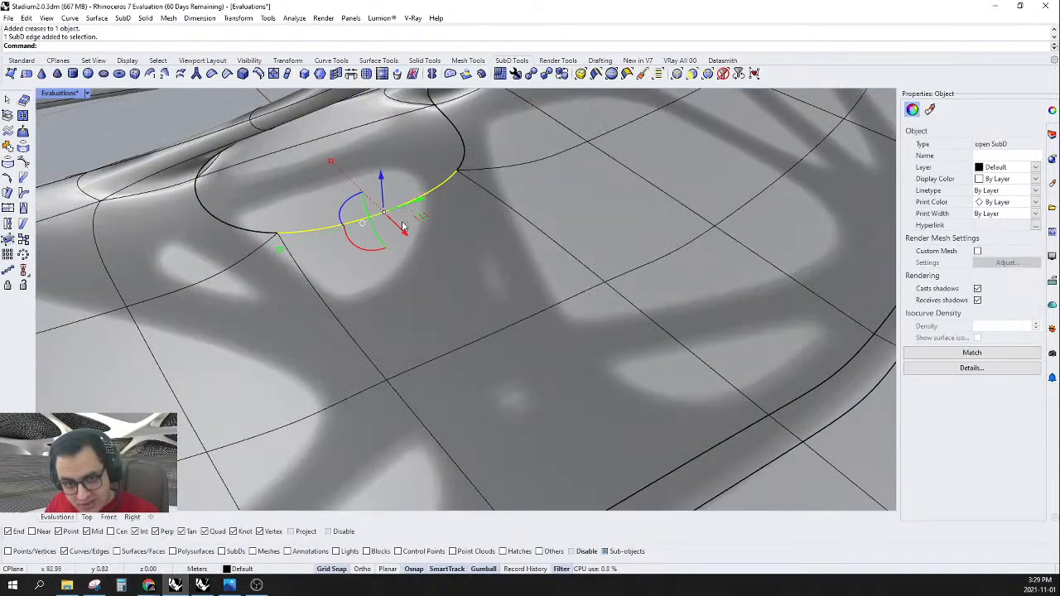
- Move the ground edge closing the creased arch loop outward, and check the shape in flat SubD display
{"action": "left_click_drag", "start_coordinate": [405, 236], "coordinate": [509, 299]}
{"action": "key", "text": "Tab"}
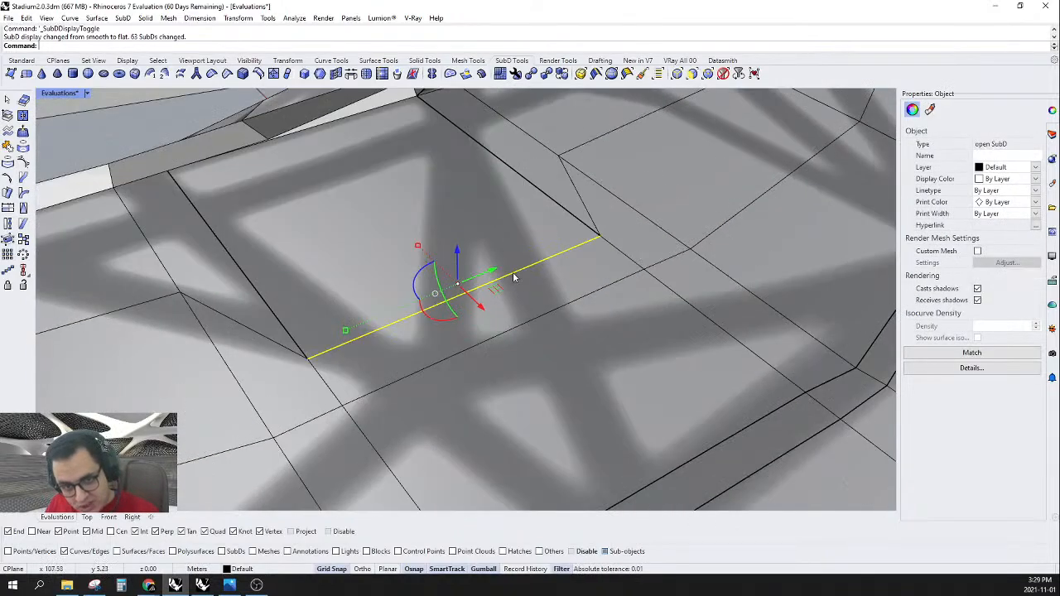
{"action": "scroll", "coordinate": [511, 278], "scroll_direction": "down", "scroll_amount": 10}
{"action": "right_click_drag", "start_coordinate": [513, 280], "coordinate": [551, 320]}
{"action": "scroll", "coordinate": [548, 313], "scroll_direction": "up", "scroll_amount": 7}
{"action": "scroll", "coordinate": [517, 269], "scroll_direction": "down", "scroll_amount": 4}
{"action": "scroll", "coordinate": [518, 270], "scroll_direction": "down", "scroll_amount": 7}
{"action": "right_click_drag", "start_coordinate": [517, 270], "coordinate": [354, 217]}
{"action": "scroll", "coordinate": [395, 239], "scroll_direction": "up", "scroll_amount": 8}
{"action": "key", "text": "Escape"}
- Select the arch's outer edges together with the surrounding ground edges as a second loop and crease it
{"action": "scroll", "coordinate": [301, 255], "scroll_direction": "down", "scroll_amount": 6}
{"action": "scroll", "coordinate": [420, 156], "scroll_direction": "up", "scroll_amount": 6}
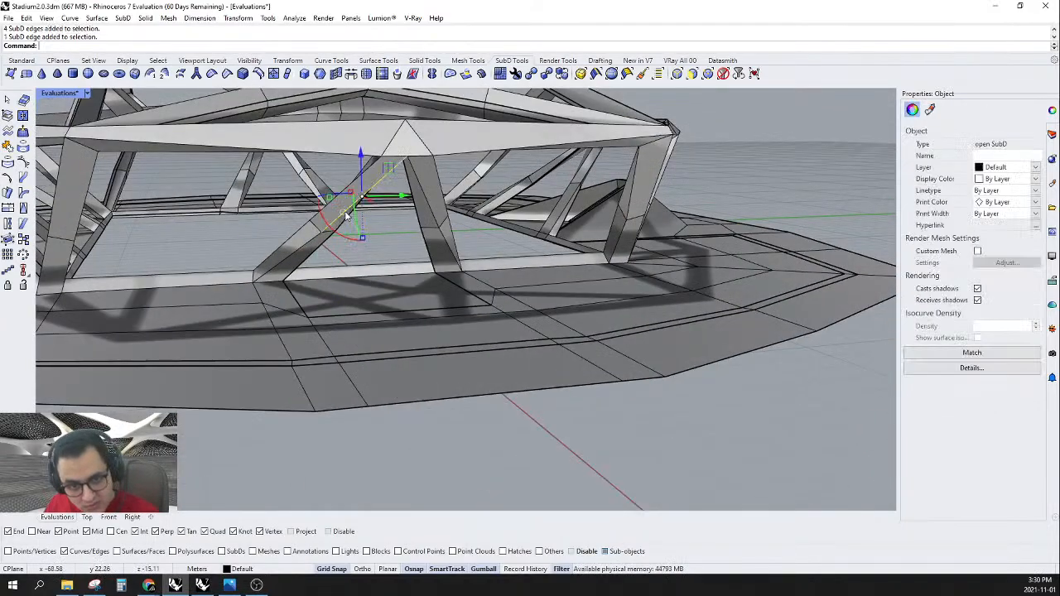
{"action": "double_click", "coordinate": [425, 199], "text": "shift"}
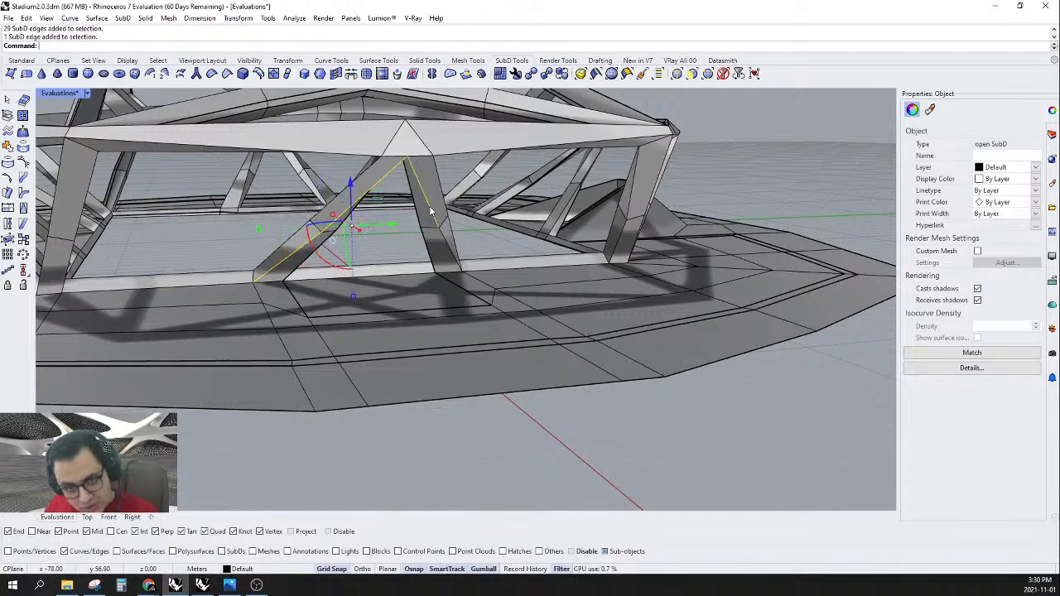
{"action": "scroll", "coordinate": [447, 223], "scroll_direction": "down", "scroll_amount": 3}
{"action": "scroll", "coordinate": [472, 228], "scroll_direction": "down", "scroll_amount": 3}
{"action": "scroll", "coordinate": [464, 217], "scroll_direction": "up", "scroll_amount": 8}
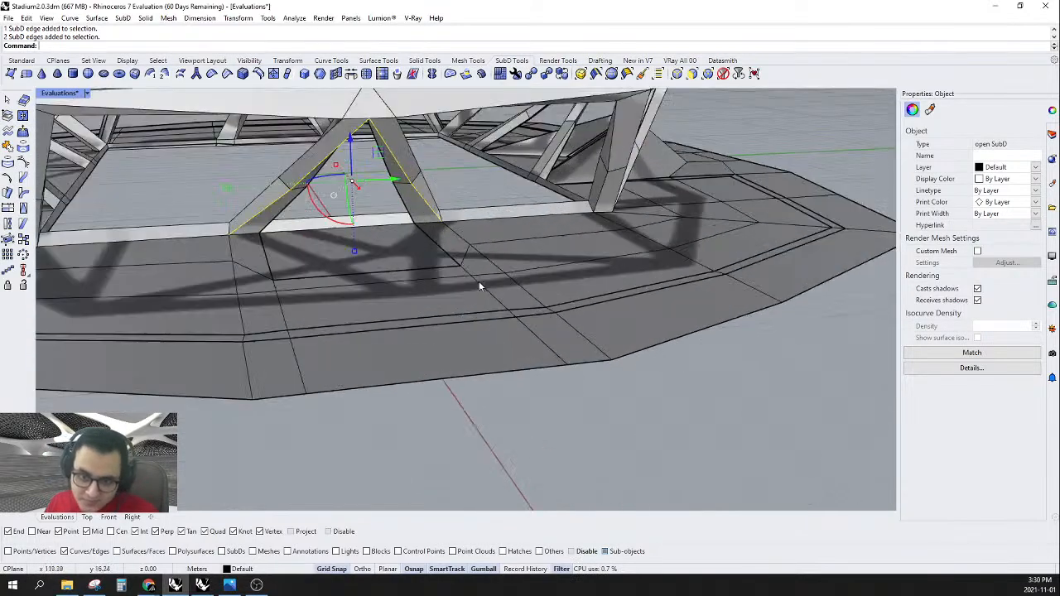
{"action": "scroll", "coordinate": [438, 236], "scroll_direction": "down", "scroll_amount": 5}
{"action": "scroll", "coordinate": [460, 265], "scroll_direction": "up", "scroll_amount": 4}
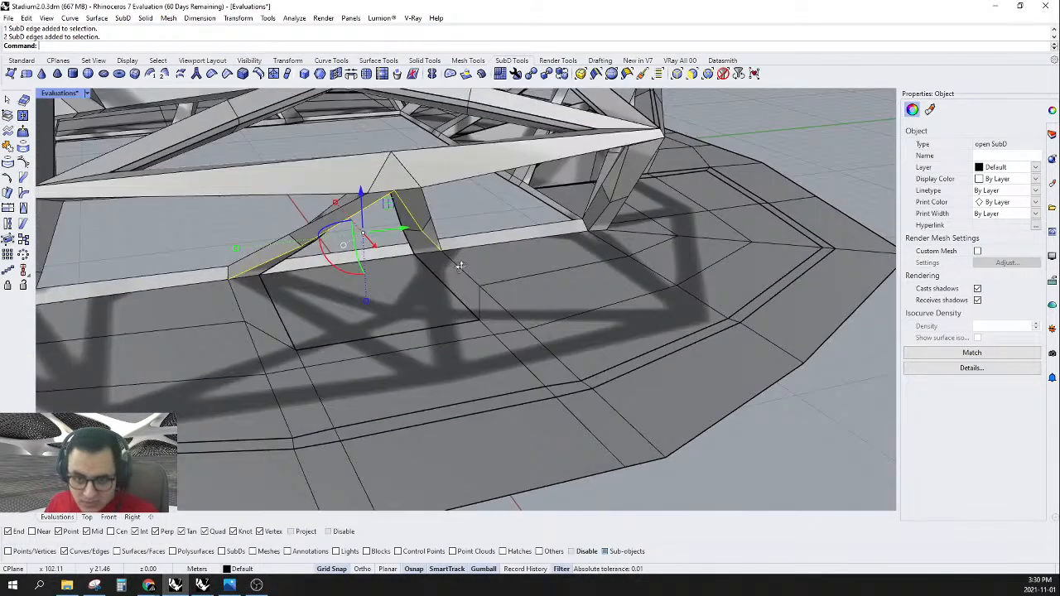
{"action": "scroll", "coordinate": [479, 269], "scroll_direction": "down", "scroll_amount": 5}
{"action": "right_click_drag", "start_coordinate": [475, 256], "coordinate": [444, 286]}
{"action": "scroll", "coordinate": [441, 271], "scroll_direction": "up", "scroll_amount": 5}
{"action": "left_click", "coordinate": [441, 273], "text": "shift"}
{"action": "left_click", "coordinate": [467, 323], "text": "shift"}
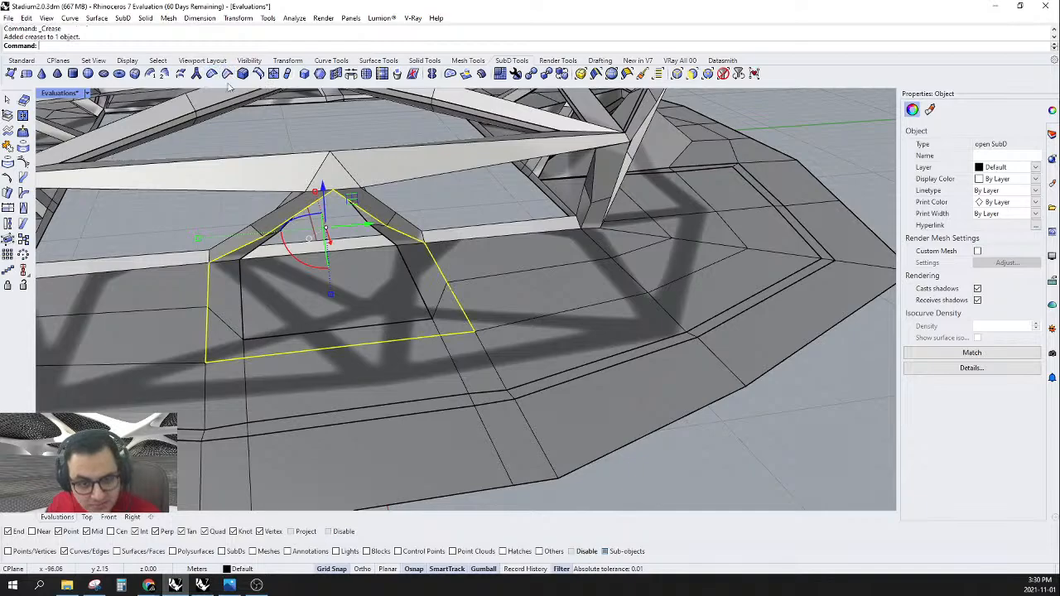
- Show the SubDs smooth and move the outer loop's front ground edge outward toward the plate's perimeter strip
{"action": "scroll", "coordinate": [610, 361], "scroll_direction": "down", "scroll_amount": 2}
{"action": "key", "text": "Tab"}
{"action": "scroll", "coordinate": [596, 365], "scroll_direction": "down", "scroll_amount": 3}
{"action": "scroll", "coordinate": [588, 356], "scroll_direction": "up", "scroll_amount": 5}
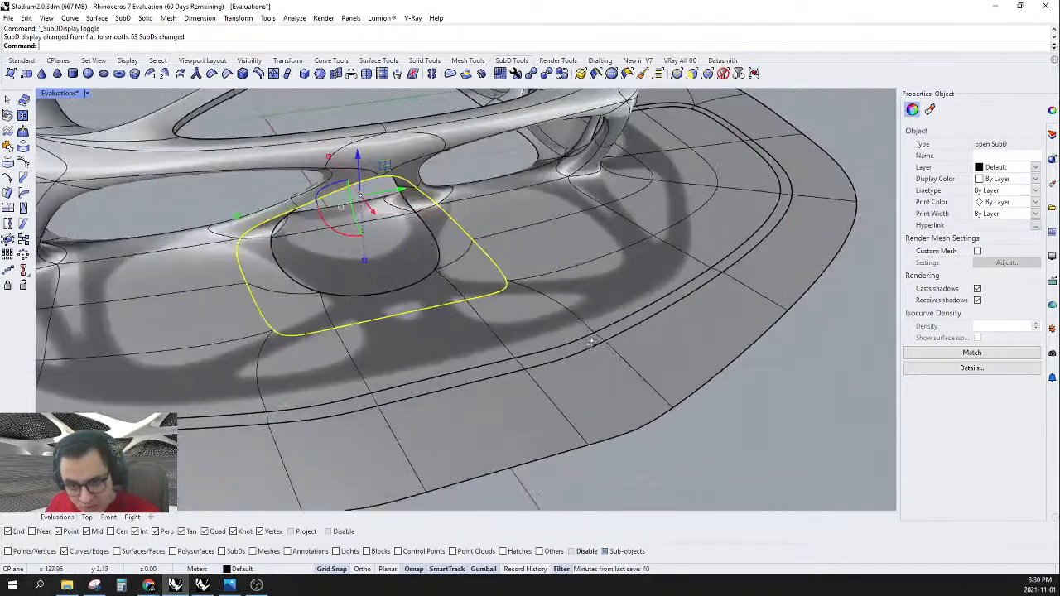
{"action": "right_click_drag", "start_coordinate": [593, 343], "coordinate": [593, 347]}
{"action": "key", "text": "Escape"}
{"action": "scroll", "coordinate": [571, 333], "scroll_direction": "down", "scroll_amount": 5}
{"action": "scroll", "coordinate": [561, 323], "scroll_direction": "up", "scroll_amount": 6}
{"action": "left_click", "coordinate": [524, 306]}
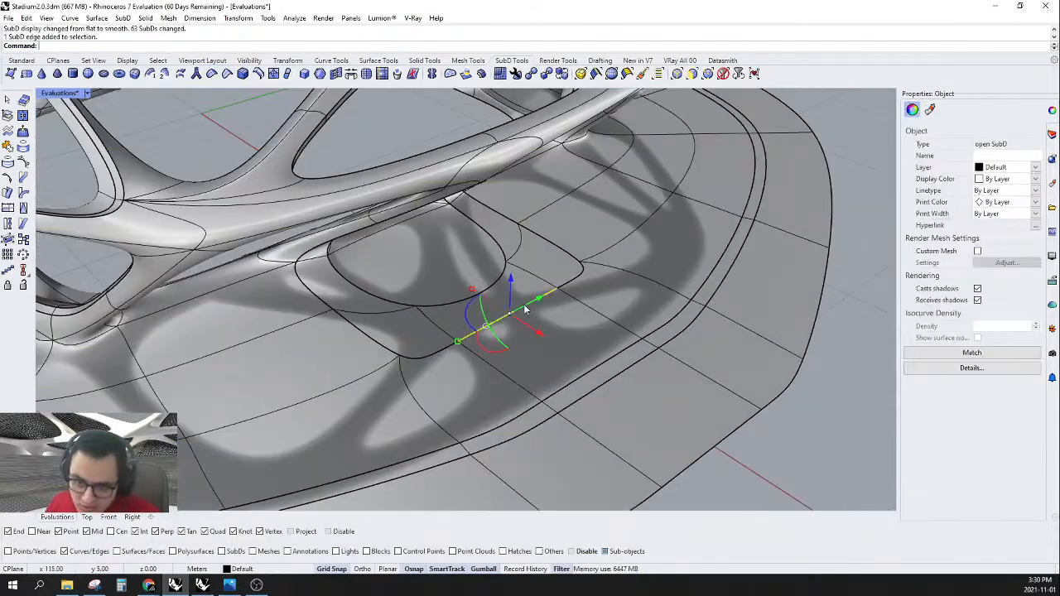
{"action": "left_click_drag", "start_coordinate": [537, 334], "coordinate": [601, 372]}
{"action": "key", "text": "Tab"}
{"action": "scroll", "coordinate": [621, 329], "scroll_direction": "down", "scroll_amount": 6}
{"action": "key", "text": "Tab"}
{"action": "scroll", "coordinate": [612, 340], "scroll_direction": "up", "scroll_amount": 5}
{"action": "right_click_drag", "start_coordinate": [604, 341], "coordinate": [545, 308]}
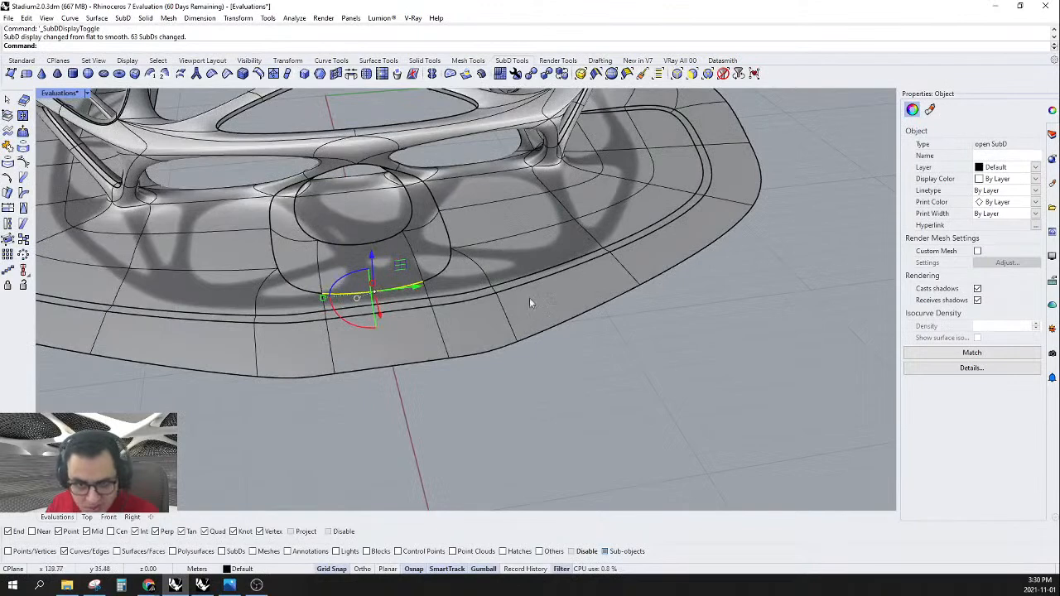
- Select the two opposite side vertices where the outer creased loop meets the ground and scale them farther apart
{"action": "scroll", "coordinate": [438, 227], "scroll_direction": "up", "scroll_amount": 2}
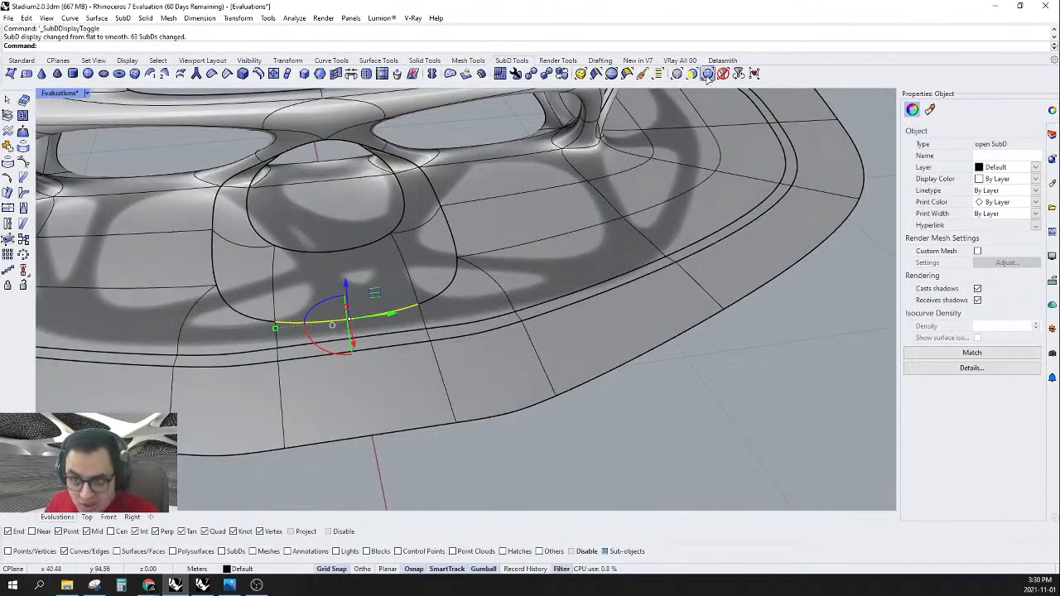
{"action": "left_click", "coordinate": [439, 207]}
{"action": "left_click_drag", "start_coordinate": [250, 262], "coordinate": [201, 241], "text": "shift"}
{"action": "right_click_drag", "start_coordinate": [440, 278], "coordinate": [544, 308]}
{"action": "scroll", "coordinate": [492, 284], "scroll_direction": "down", "scroll_amount": 6}
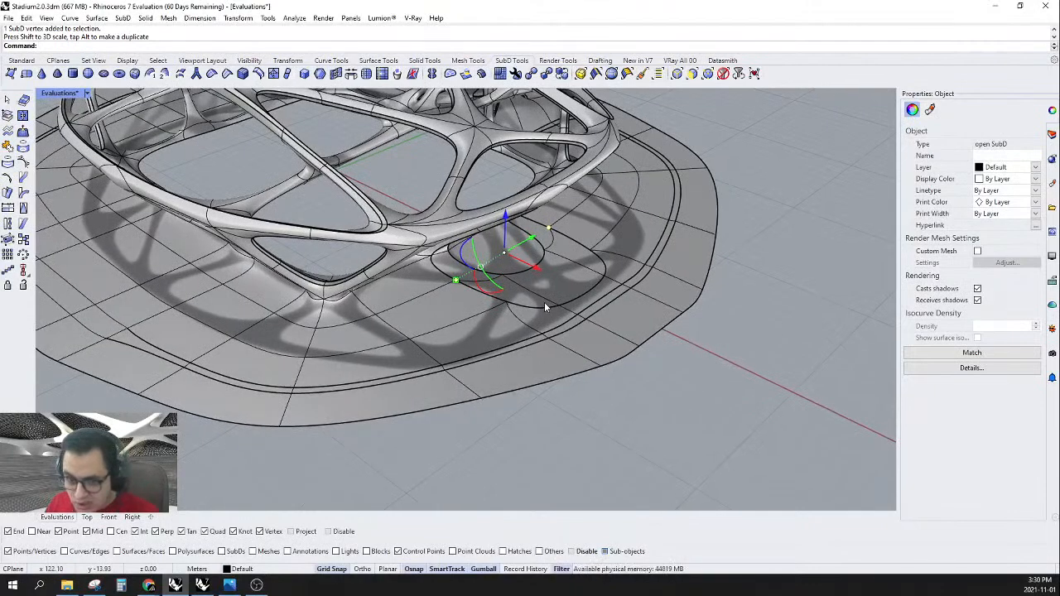
{"action": "scroll", "coordinate": [607, 280], "scroll_direction": "up", "scroll_amount": 3}
{"action": "key", "text": "Escape"}
{"action": "scroll", "coordinate": [627, 286], "scroll_direction": "down", "scroll_amount": 2}
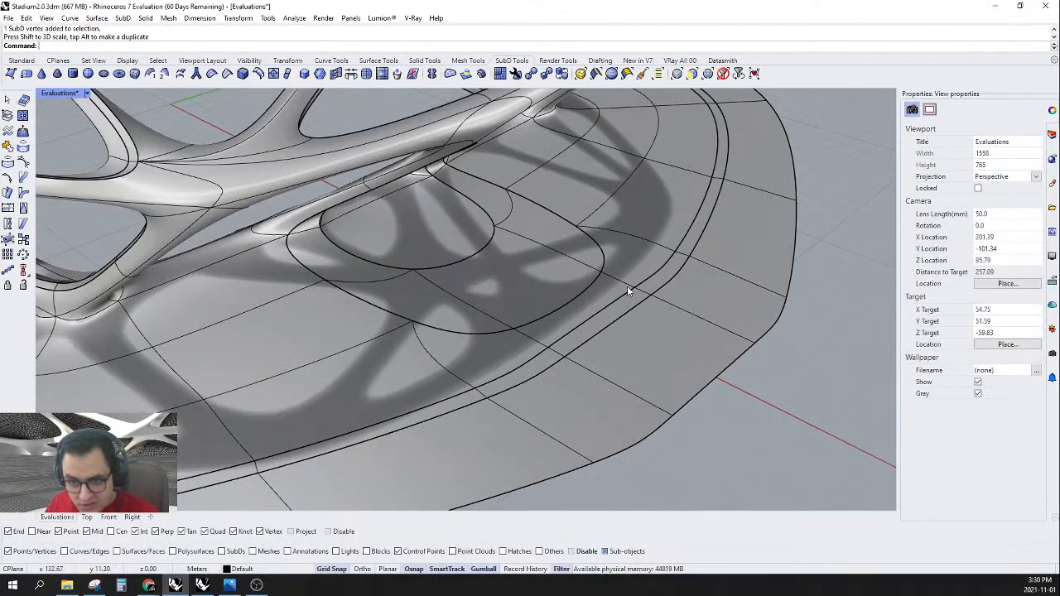
- Examine the two creased loops around the arch and their transition into the ground plate from several angles
{"action": "scroll", "coordinate": [607, 299], "scroll_direction": "down", "scroll_amount": 4}
{"action": "scroll", "coordinate": [611, 298], "scroll_direction": "up", "scroll_amount": 4}
{"action": "right_click_drag", "start_coordinate": [610, 298], "coordinate": [586, 297]}
{"action": "scroll", "coordinate": [595, 289], "scroll_direction": "up", "scroll_amount": 2}
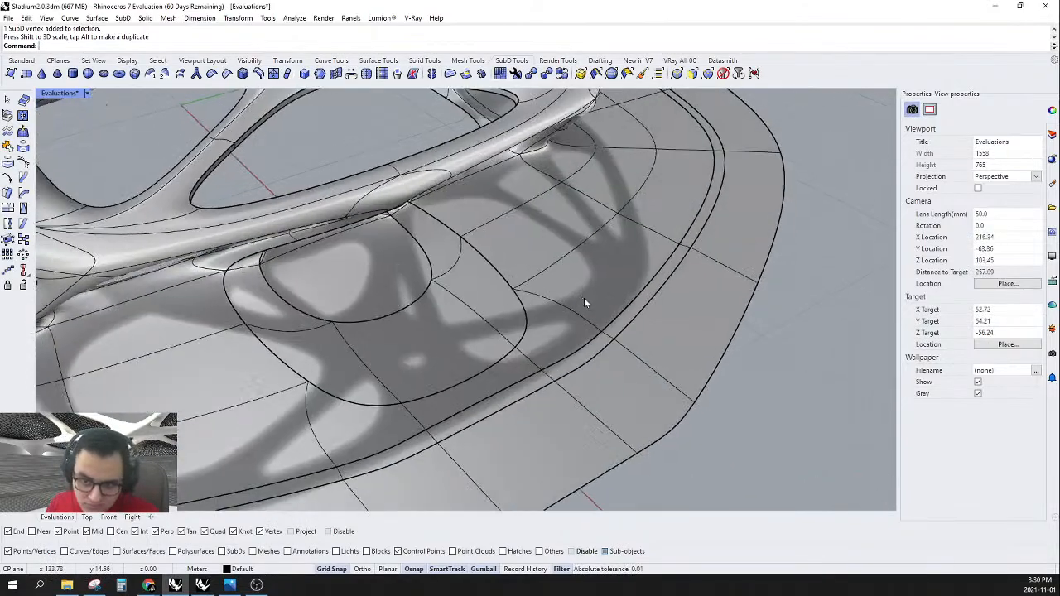
{"action": "scroll", "coordinate": [470, 352], "scroll_direction": "down", "scroll_amount": 2}
{"action": "right_click_drag", "start_coordinate": [469, 351], "coordinate": [378, 288]}
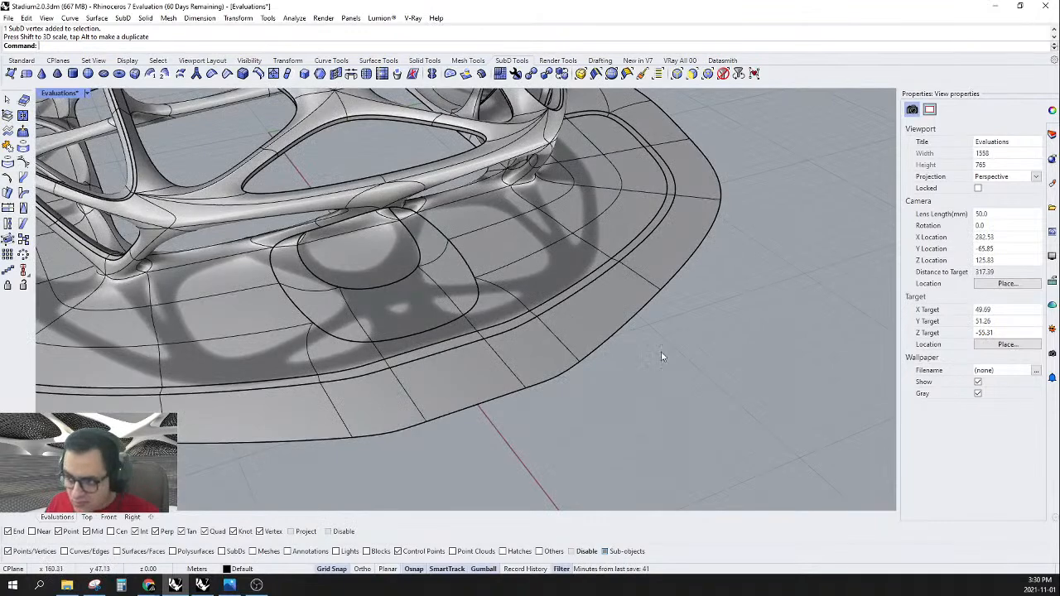
{"action": "right_click_drag", "start_coordinate": [451, 328], "coordinate": [405, 350]}
{"action": "scroll", "coordinate": [405, 358], "scroll_direction": "up", "scroll_amount": 2}
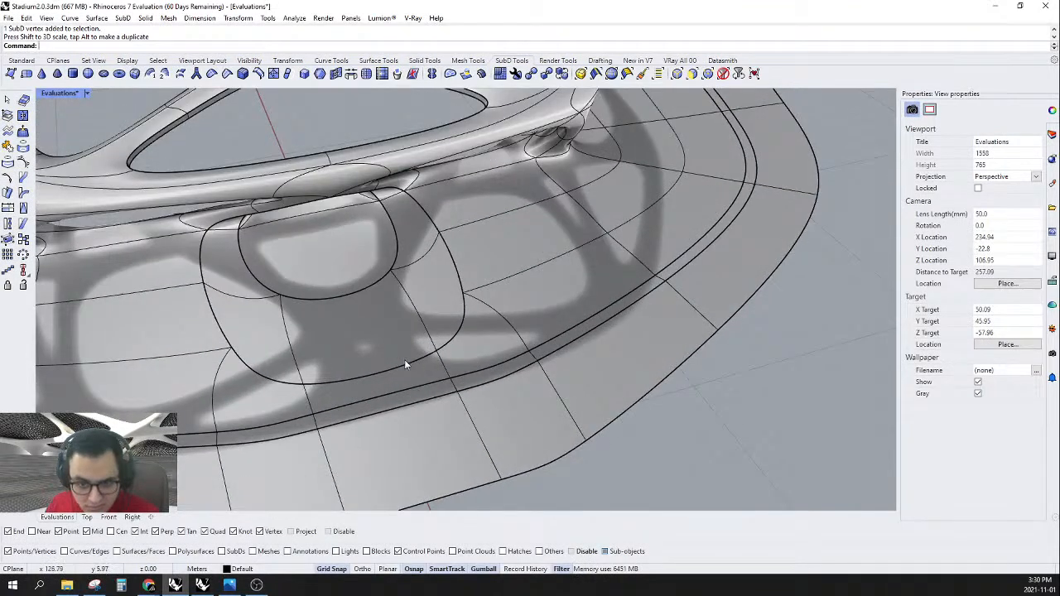
{"action": "right_click_drag", "start_coordinate": [407, 361], "coordinate": [503, 196]}
{"action": "scroll", "coordinate": [496, 331], "scroll_direction": "down", "scroll_amount": 5}
{"action": "scroll", "coordinate": [462, 284], "scroll_direction": "up", "scroll_amount": 5}
{"action": "scroll", "coordinate": [489, 198], "scroll_direction": "up", "scroll_amount": 4}
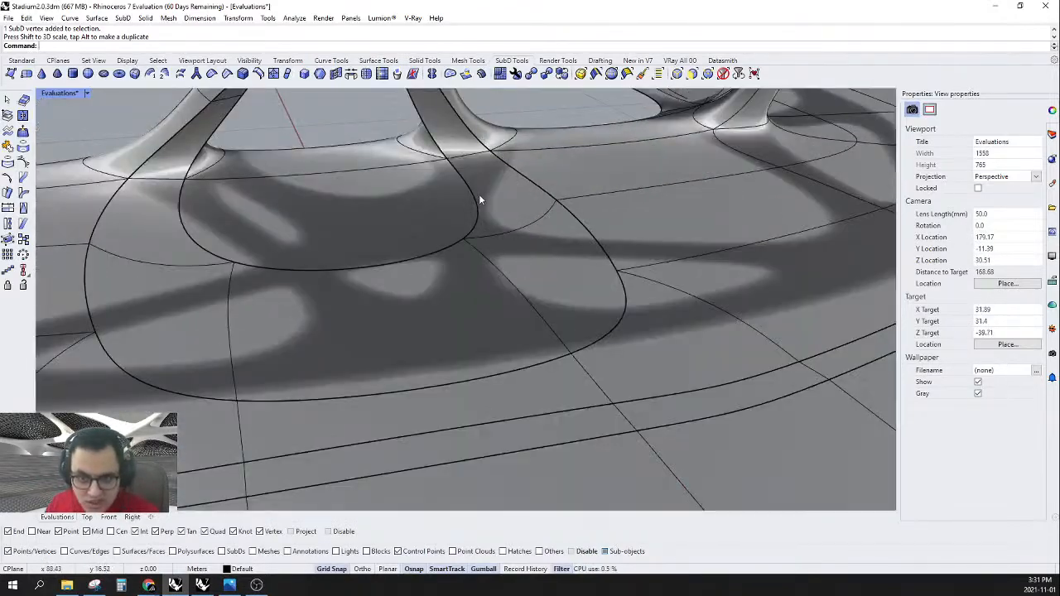
- Try to bevel the arch's inner creased edge loop with one segment, switching to flat SubD display to judge the width
{"action": "left_click", "coordinate": [673, 78]}
{"action": "double_click", "coordinate": [477, 212]}
{"action": "scroll", "coordinate": [562, 315], "scroll_direction": "down", "scroll_amount": 6}
{"action": "right_click_drag", "start_coordinate": [563, 315], "coordinate": [497, 277]}
{"action": "scroll", "coordinate": [447, 302], "scroll_direction": "down", "scroll_amount": 5}
{"action": "scroll", "coordinate": [455, 298], "scroll_direction": "up", "scroll_amount": 5}
{"action": "left_click", "coordinate": [243, 74]}
{"action": "scroll", "coordinate": [513, 273], "scroll_direction": "up", "scroll_amount": 8}
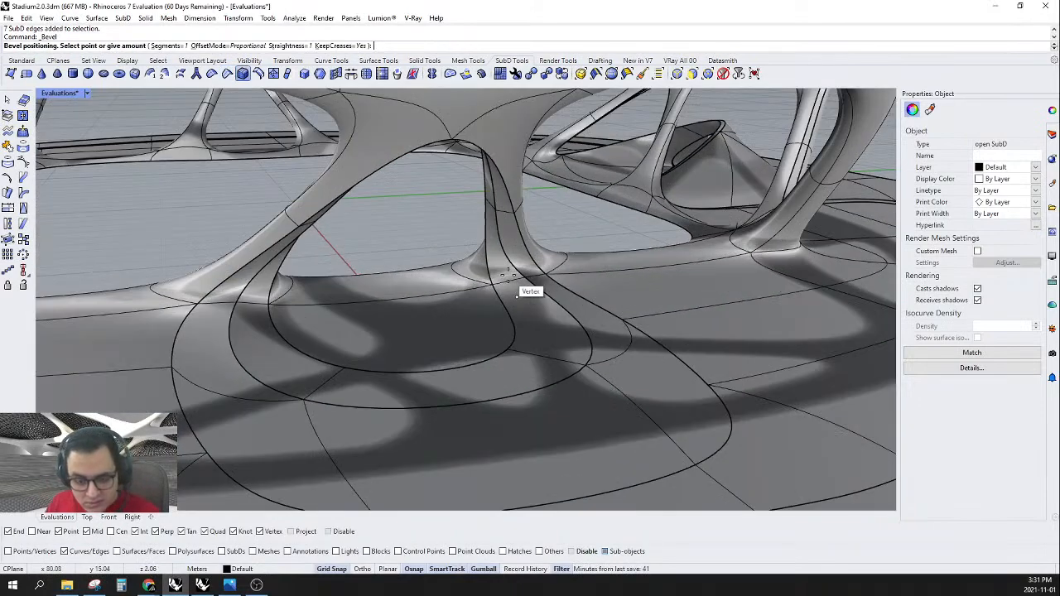
{"action": "key", "text": "Tab"}
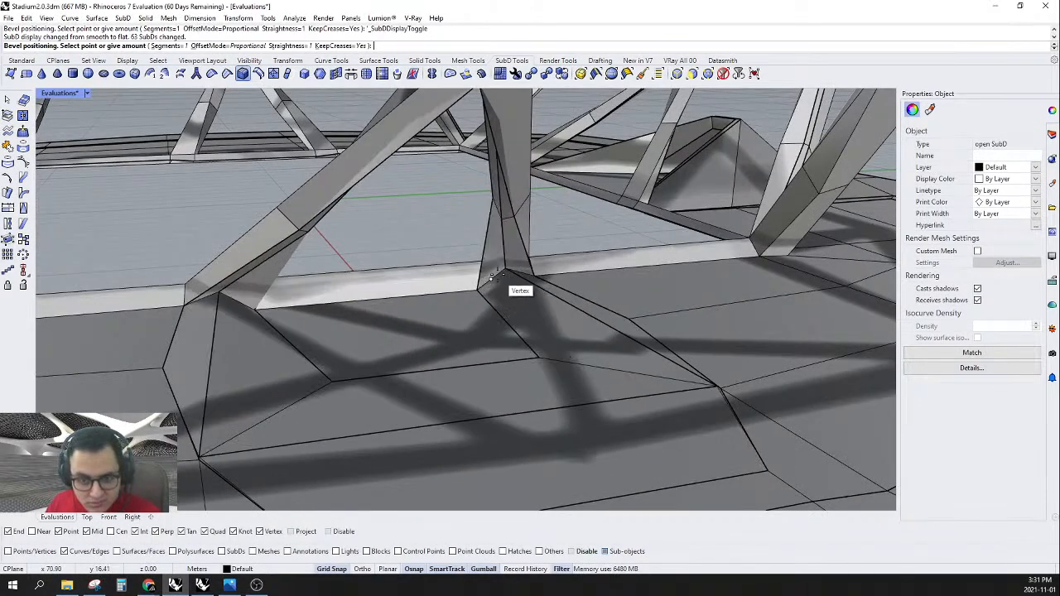
{"action": "scroll", "coordinate": [505, 276], "scroll_direction": "up", "scroll_amount": 3}
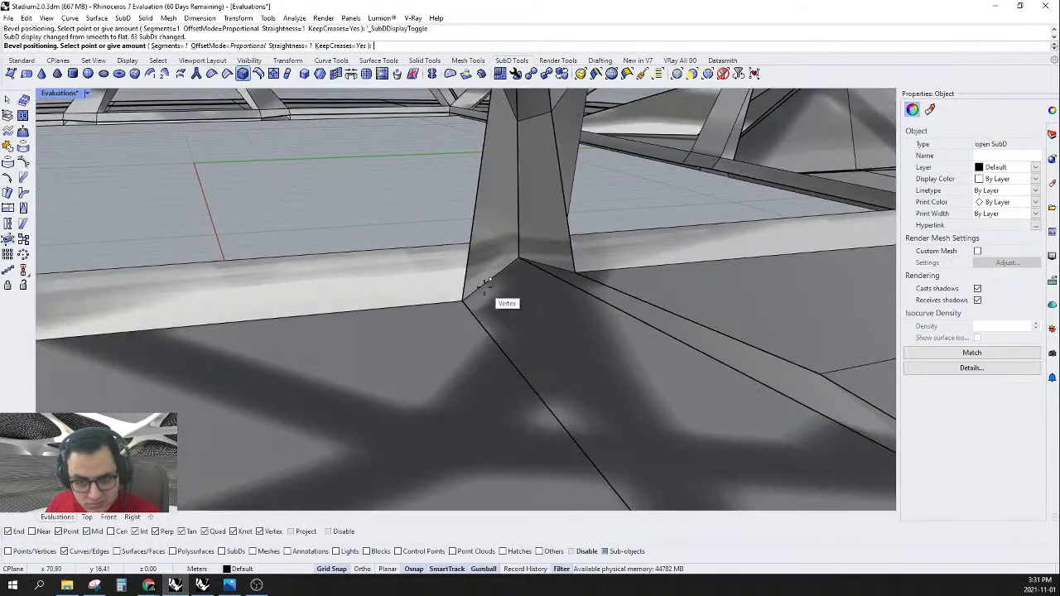
{"action": "scroll", "coordinate": [496, 286], "scroll_direction": "up", "scroll_amount": 4}
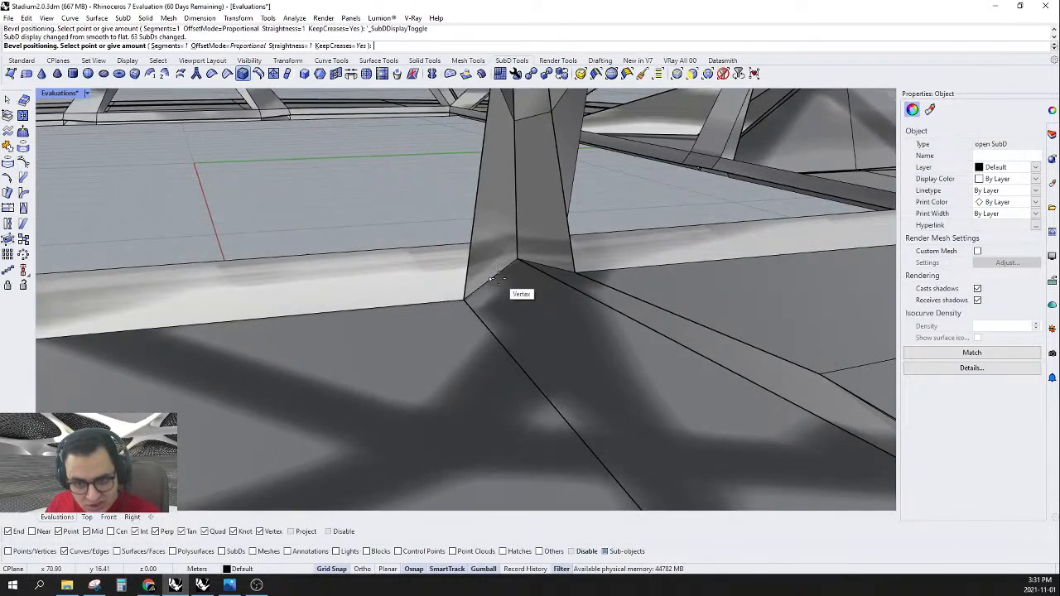
{"action": "scroll", "coordinate": [498, 295], "scroll_direction": "down", "scroll_amount": 2}
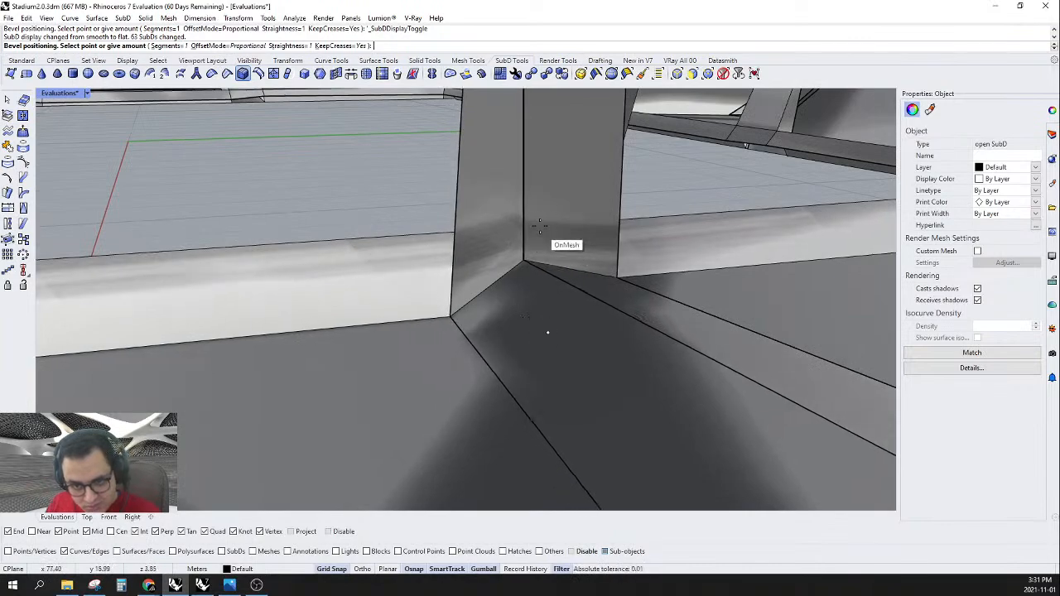
{"action": "scroll", "coordinate": [543, 199], "scroll_direction": "down", "scroll_amount": 8}
{"action": "right_click_drag", "start_coordinate": [543, 211], "coordinate": [627, 338]}
{"action": "scroll", "coordinate": [521, 286], "scroll_direction": "up", "scroll_amount": 4}
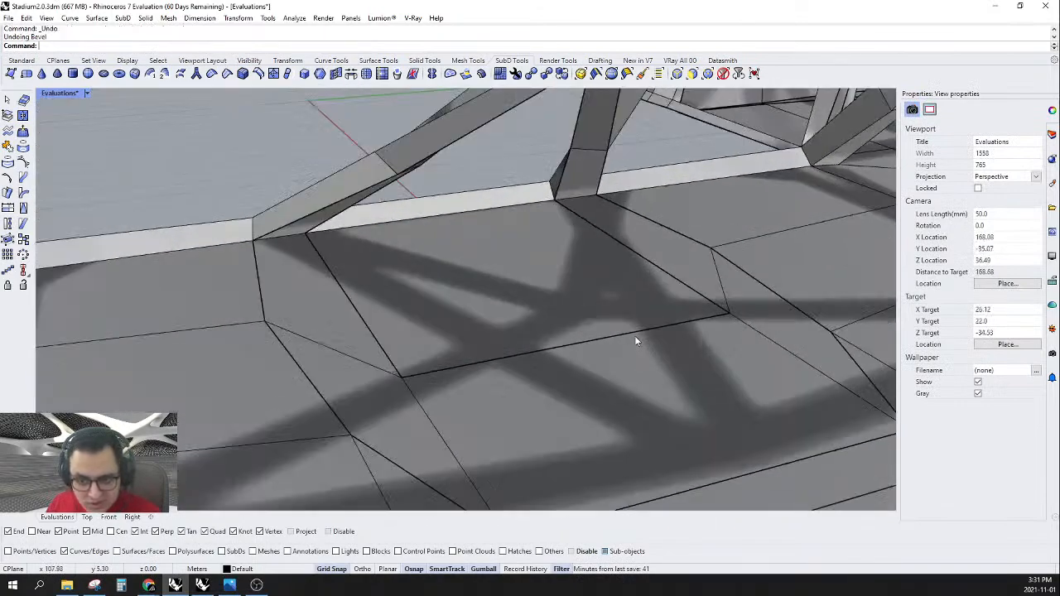
- Bevel the arch's inner creased edge loop into a narrow single-segment strip, keeping the creases
{"action": "double_click", "coordinate": [637, 333]}
{"action": "left_click", "coordinate": [245, 74]}
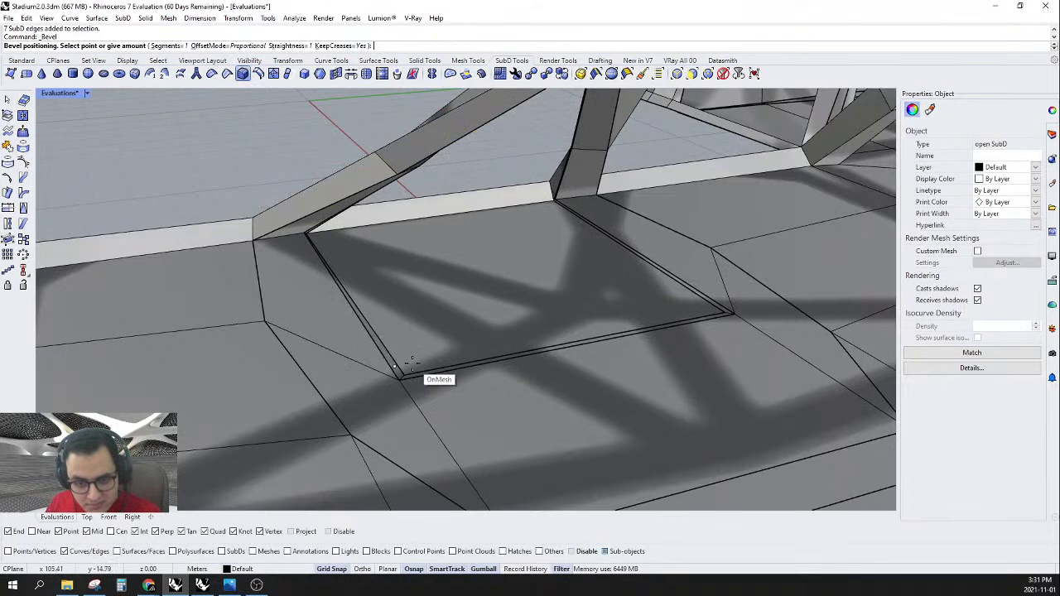
{"action": "scroll", "coordinate": [416, 362], "scroll_direction": "up", "scroll_amount": 3}
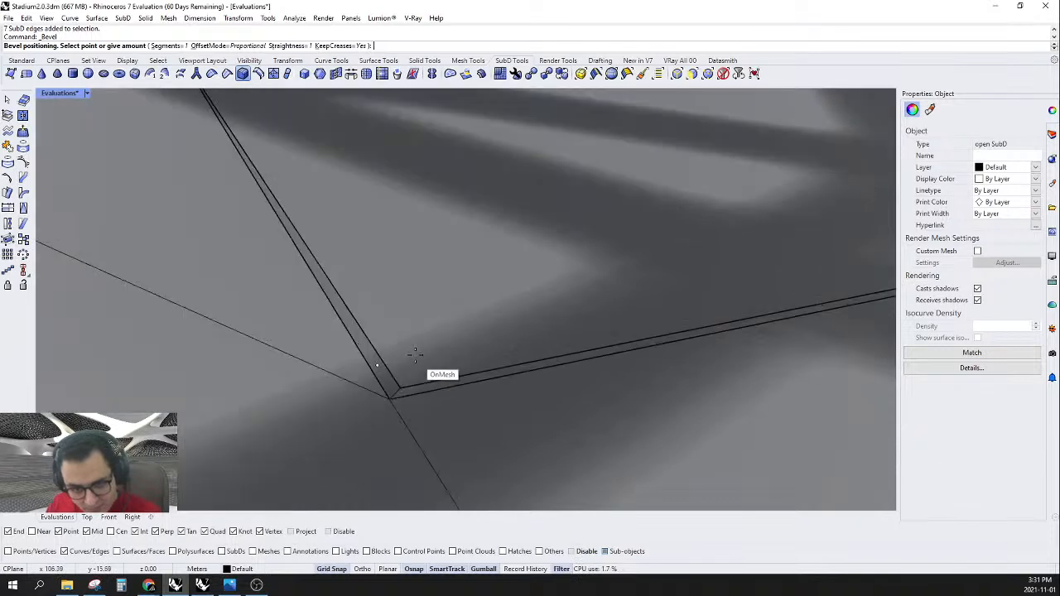
{"action": "left_click", "coordinate": [413, 343]}
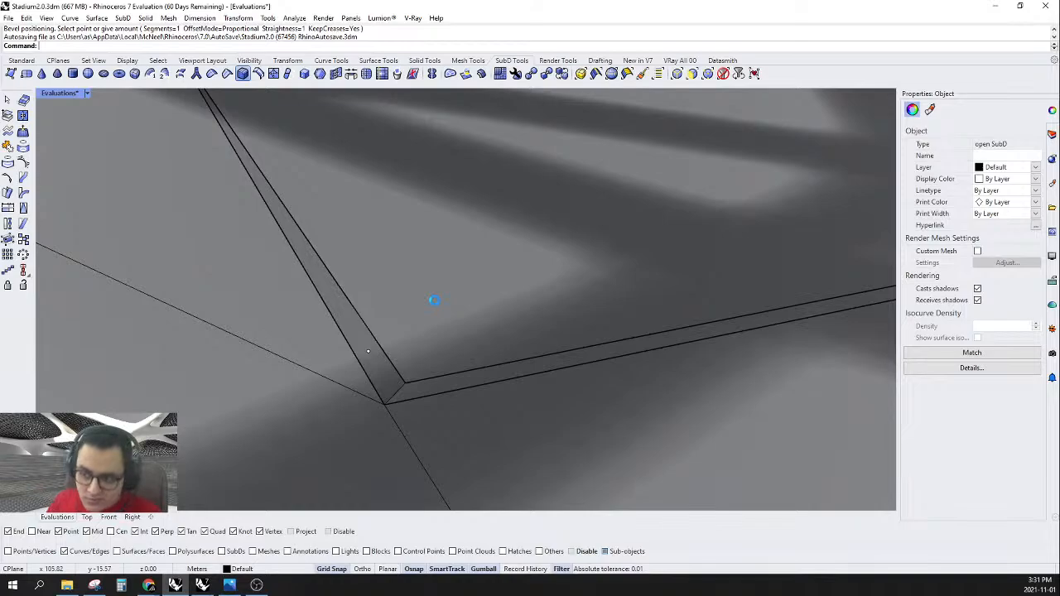
- Remove the crease from the arch's outer loop edges lying on the ground in front of the opening, including the two short side edges
{"action": "scroll", "coordinate": [435, 304], "scroll_direction": "down", "scroll_amount": 5}
{"action": "right_click_drag", "start_coordinate": [436, 304], "coordinate": [436, 341]}
{"action": "scroll", "coordinate": [435, 341], "scroll_direction": "down", "scroll_amount": 4}
{"action": "scroll", "coordinate": [633, 335], "scroll_direction": "down", "scroll_amount": 2}
{"action": "right_click_drag", "start_coordinate": [633, 334], "coordinate": [568, 355]}
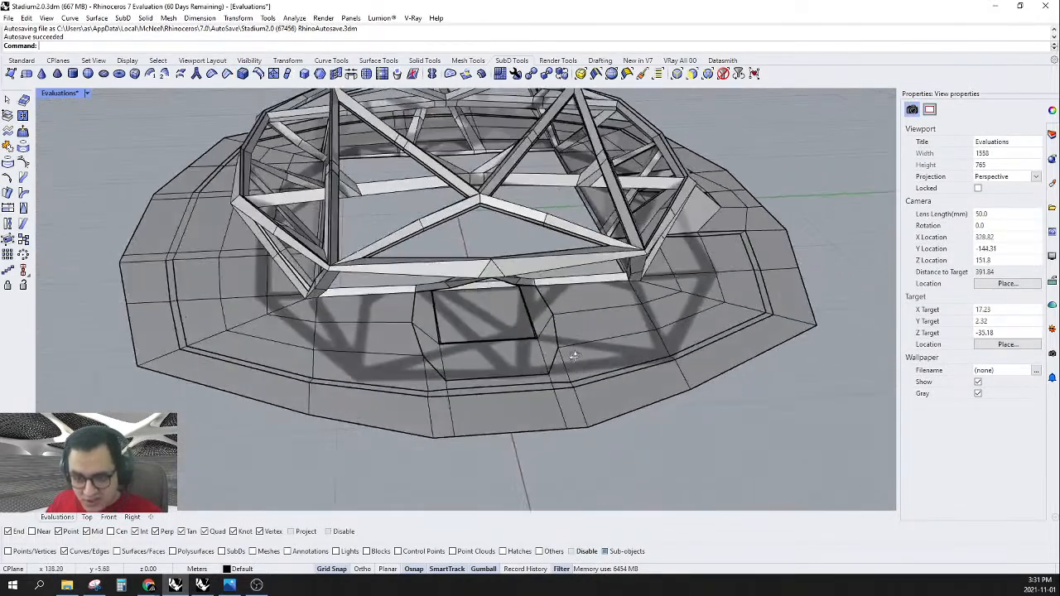
{"action": "scroll", "coordinate": [553, 352], "scroll_direction": "up", "scroll_amount": 4}
{"action": "left_click", "coordinate": [544, 349], "text": "ctrl+shift"}
{"action": "left_click", "coordinate": [488, 369], "text": "ctrl+shift"}
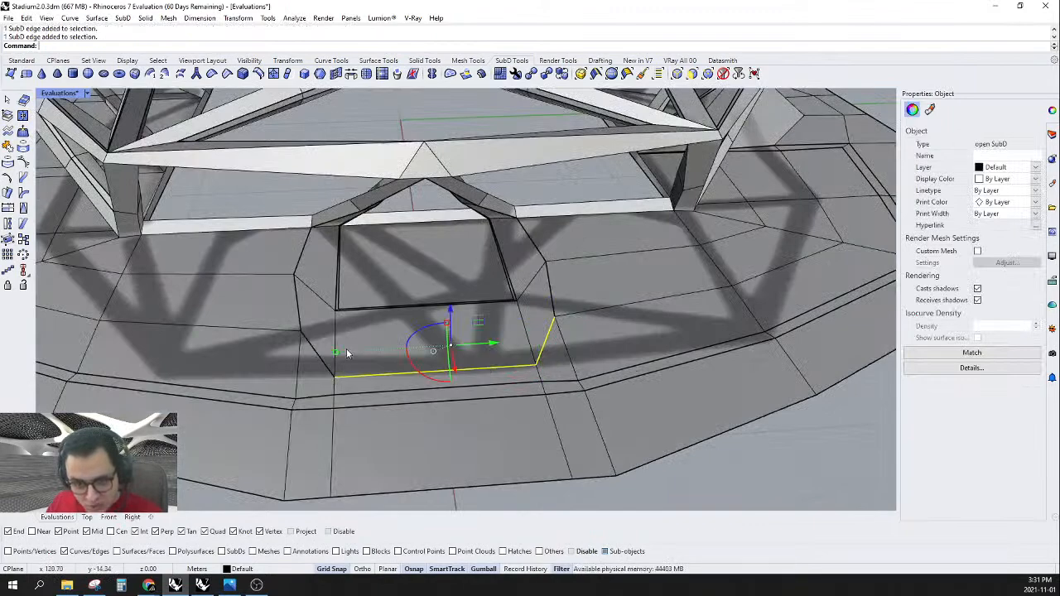
{"action": "right_click_drag", "start_coordinate": [317, 361], "coordinate": [628, 401]}
{"action": "scroll", "coordinate": [734, 354], "scroll_direction": "down", "scroll_amount": 8}
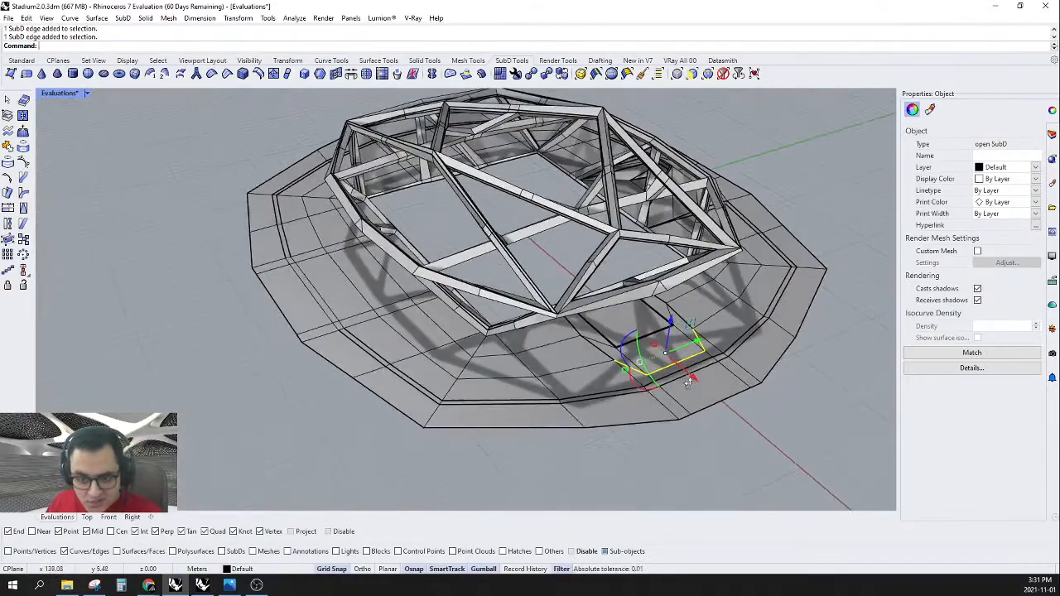
{"action": "right_click_drag", "start_coordinate": [688, 381], "coordinate": [596, 348]}
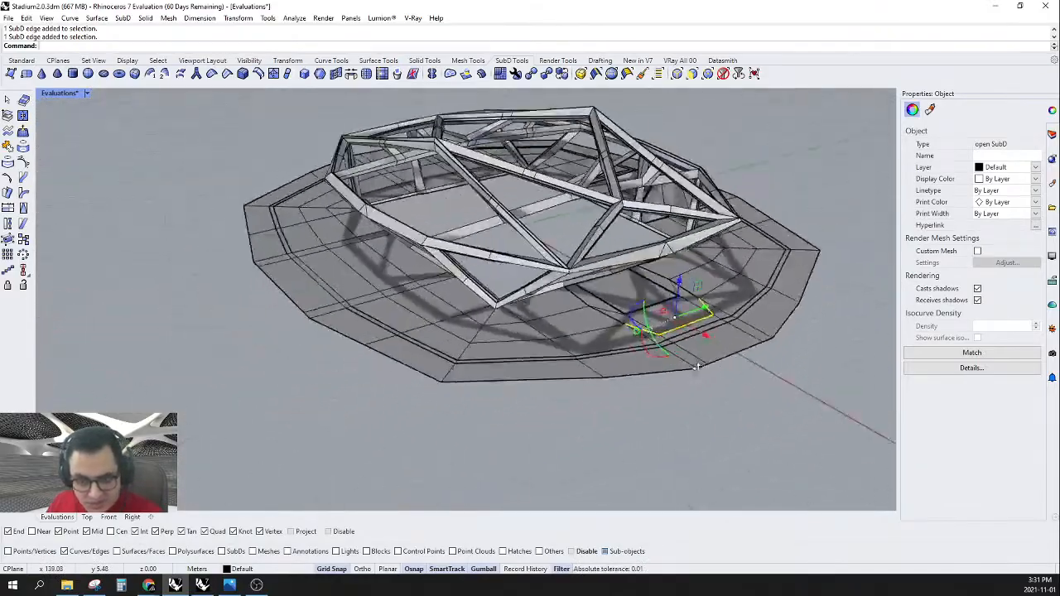
{"action": "scroll", "coordinate": [715, 299], "scroll_direction": "up", "scroll_amount": 8}
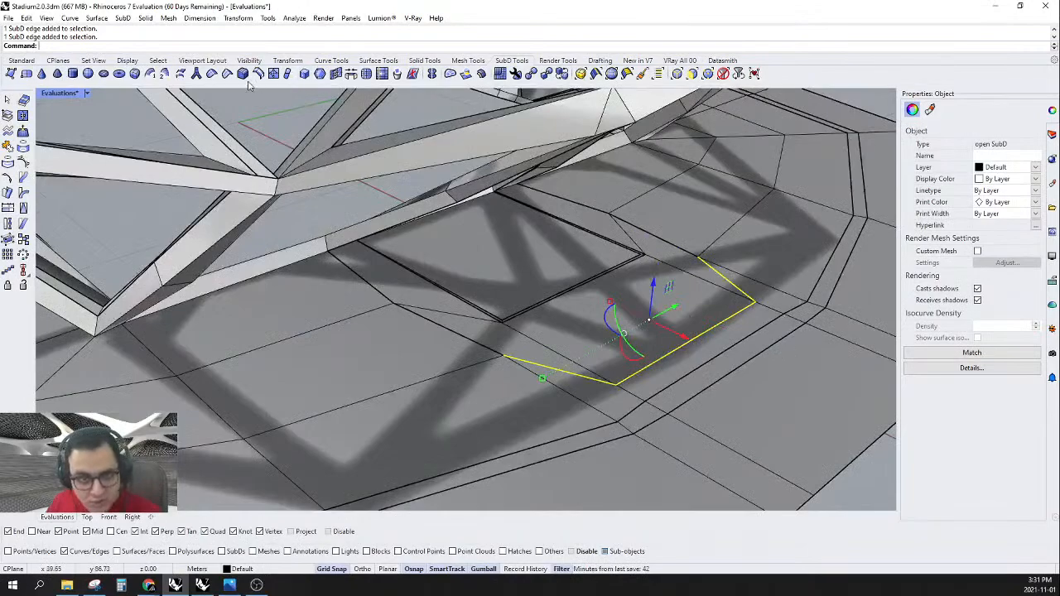
{"action": "left_click", "coordinate": [210, 76]}
{"action": "scroll", "coordinate": [755, 344], "scroll_direction": "down", "scroll_amount": 8}
{"action": "right_click_drag", "start_coordinate": [755, 345], "coordinate": [665, 393]}
{"action": "key", "text": "Escape"}
{"action": "scroll", "coordinate": [652, 399], "scroll_direction": "up", "scroll_amount": 8}
{"action": "scroll", "coordinate": [658, 366], "scroll_direction": "down", "scroll_amount": 3}
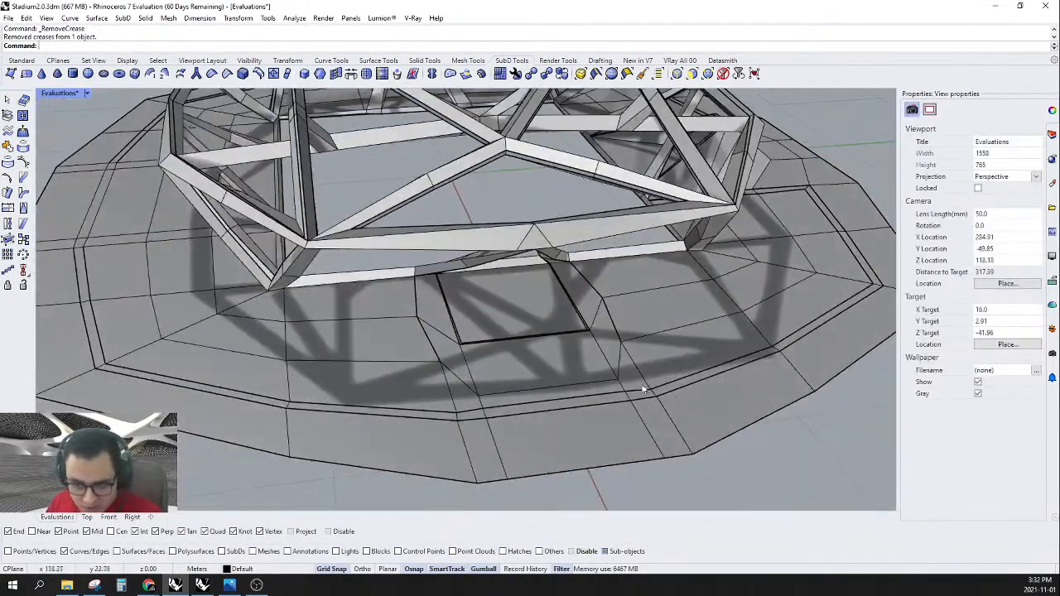
- Try creasing the two edges that run from the arch's outer loop to the ground plate's creased ring, and switch to smooth SubD display
{"action": "scroll", "coordinate": [642, 369], "scroll_direction": "up", "scroll_amount": 4}
{"action": "left_click", "coordinate": [644, 386]}
{"action": "left_click", "coordinate": [643, 392], "text": "ctrl+shift"}
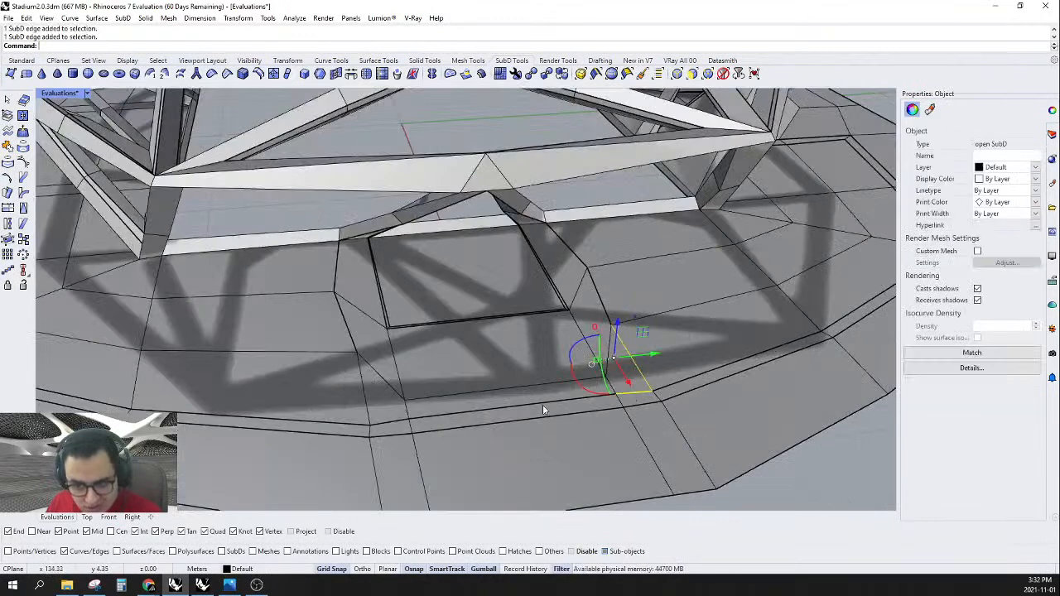
{"action": "left_click", "coordinate": [646, 392], "text": "ctrl"}
{"action": "left_click", "coordinate": [368, 389], "text": "ctrl+shift"}
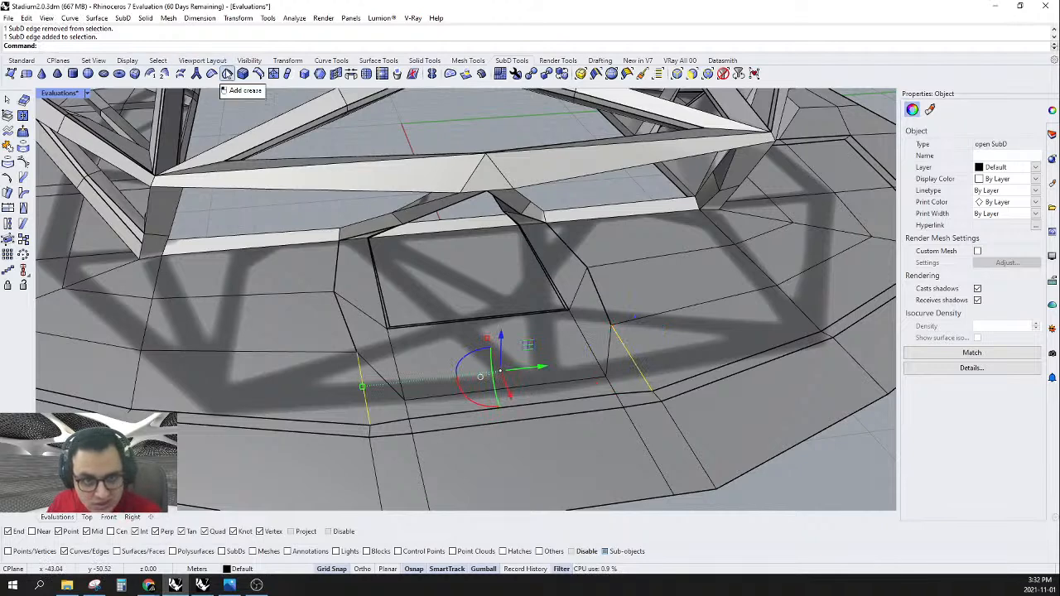
{"action": "left_click", "coordinate": [227, 74]}
{"action": "key", "text": "Tab"}
{"action": "key", "text": "Escape"}
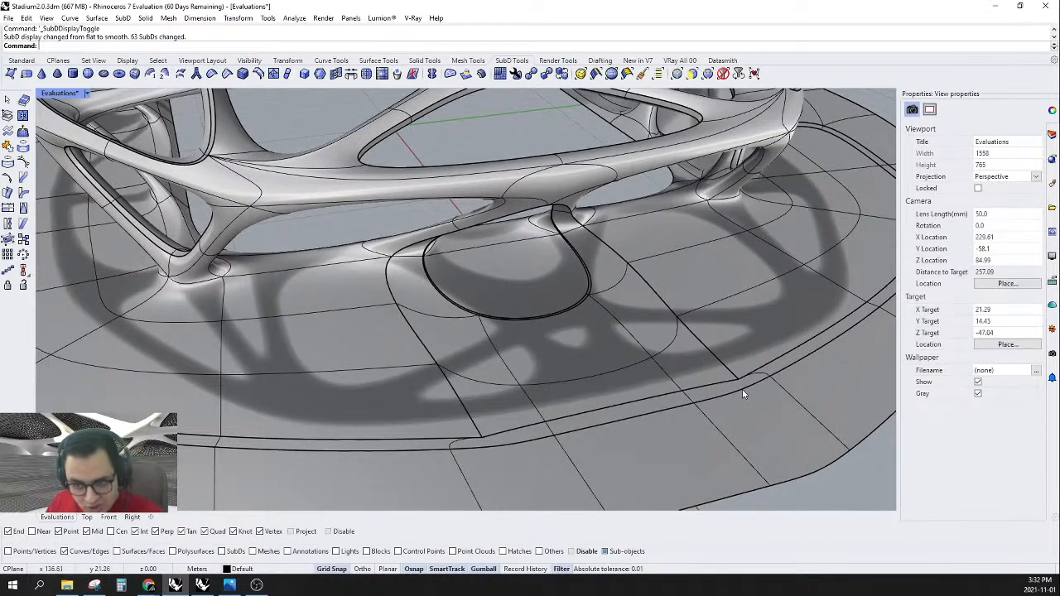
- Try removing the crease from the inner ring's front segment between the two creased side edges, and undo the removal
{"action": "left_click", "coordinate": [717, 385], "text": "ctrl+shift"}
{"action": "left_click", "coordinate": [580, 415], "text": "ctrl+shift"}
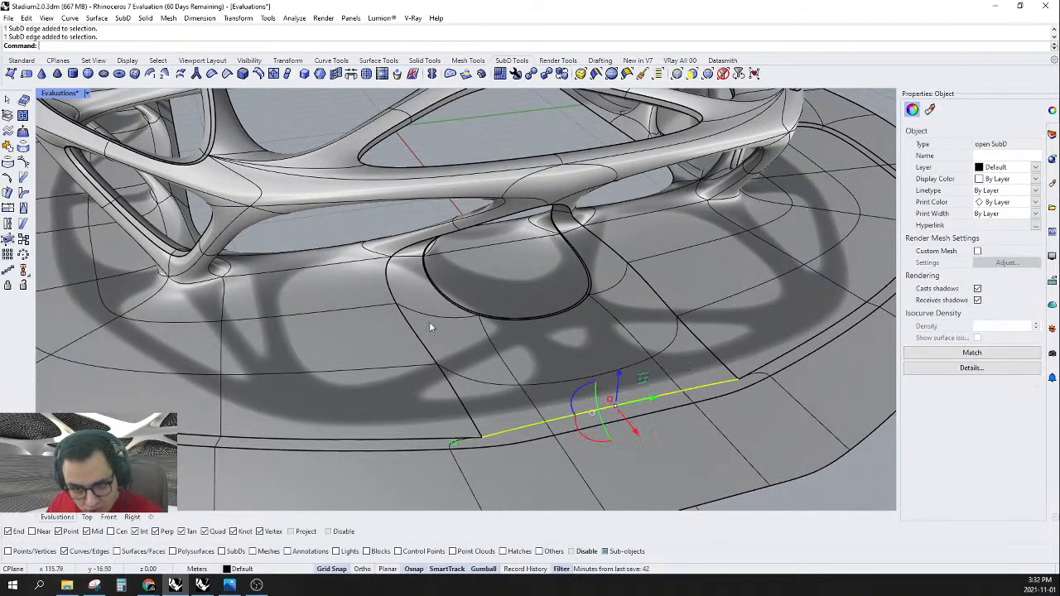
{"action": "left_click", "coordinate": [212, 75]}
{"action": "key", "text": "Escape"}
{"action": "scroll", "coordinate": [547, 320], "scroll_direction": "down", "scroll_amount": 3}
{"action": "right_click_drag", "start_coordinate": [617, 351], "coordinate": [734, 366]}
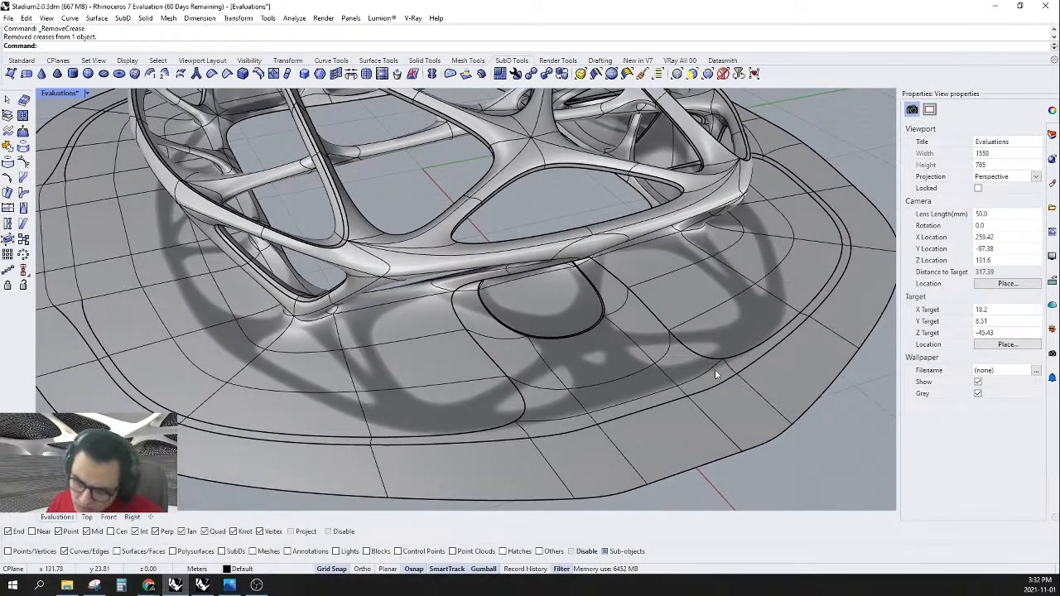
{"action": "key", "text": "ctrl+z"}
- Try removing the crease from the inner ring's edges beside the two front corners, and undo back past the added side creases
{"action": "left_click", "coordinate": [738, 374], "text": "ctrl+shift"}
{"action": "left_click", "coordinate": [487, 433], "text": "ctrl+shift"}
{"action": "left_click", "coordinate": [212, 75]}
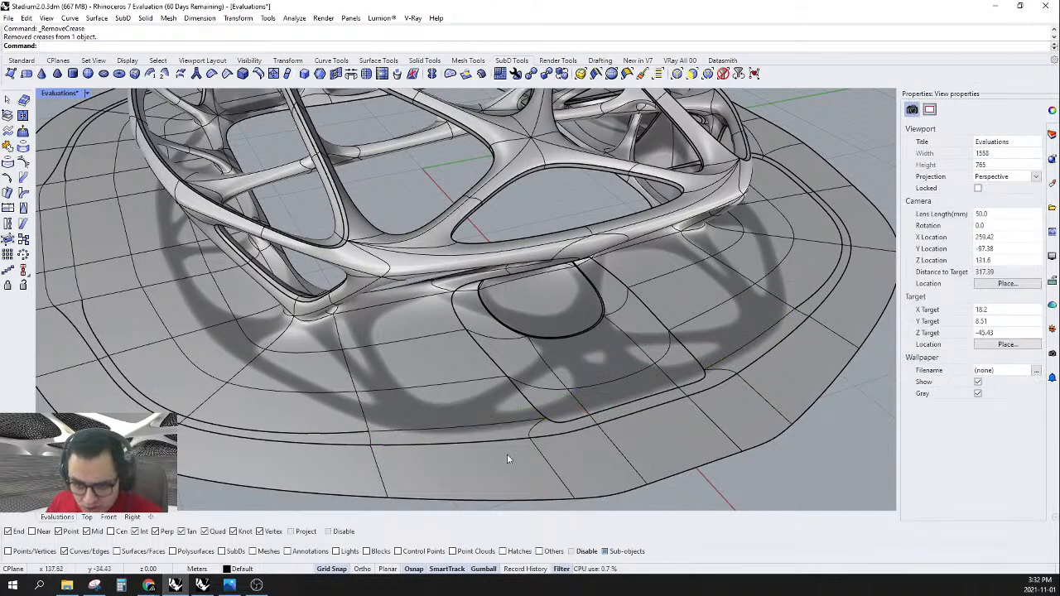
{"action": "right_click_drag", "start_coordinate": [564, 422], "coordinate": [508, 386]}
{"action": "double_click", "coordinate": [486, 378]}
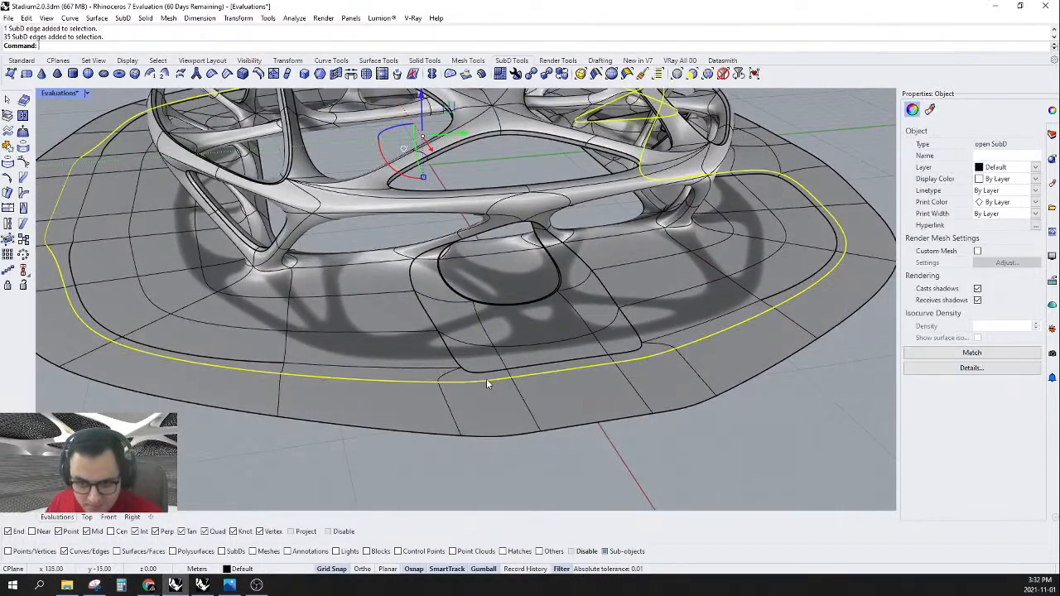
{"action": "key", "text": "Escape"}
{"action": "key", "text": "ctrl+z"}
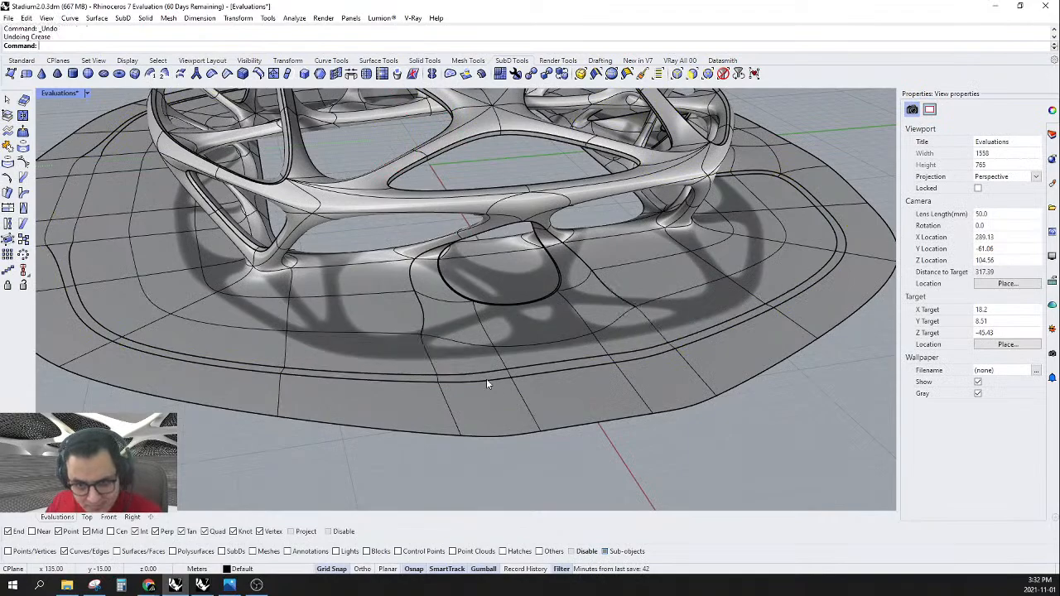
- Try stitching the ground plate's two creased ring loops into one at their average location
{"action": "double_click", "coordinate": [645, 358]}
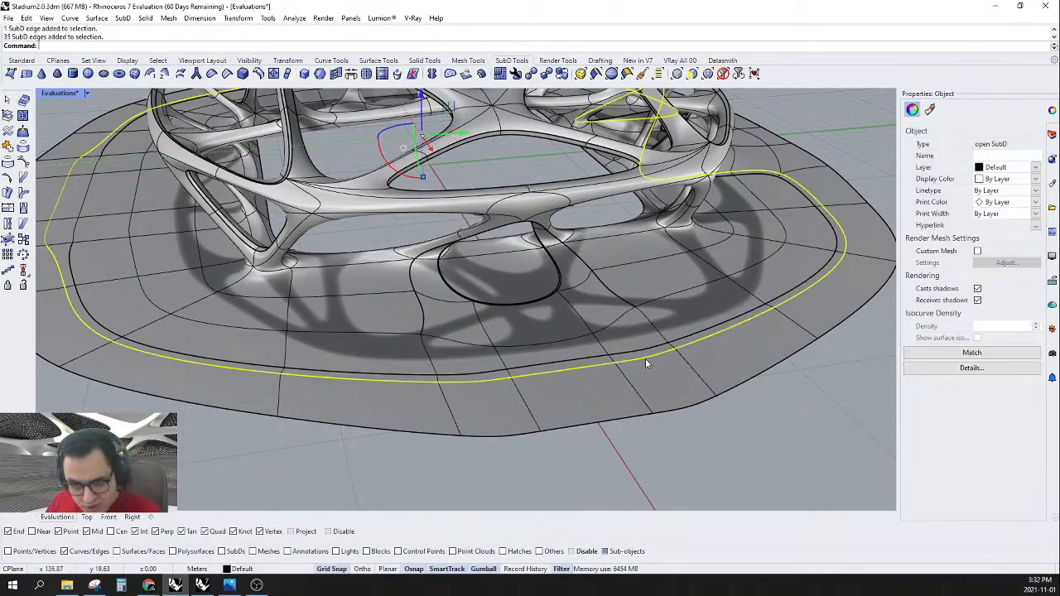
{"action": "double_click", "coordinate": [644, 351], "text": "shift"}
{"action": "right_click_drag", "start_coordinate": [644, 352], "coordinate": [747, 346]}
{"action": "left_click", "coordinate": [335, 73]}
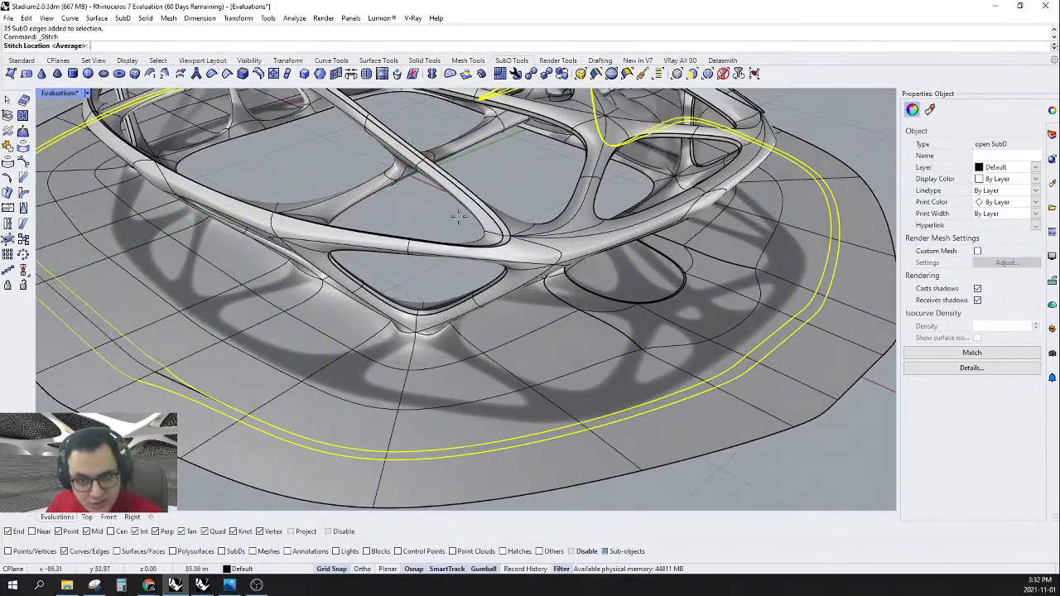
{"action": "right_click", "coordinate": [635, 357]}
{"action": "key", "text": "Escape"}
{"action": "scroll", "coordinate": [608, 330], "scroll_direction": "down", "scroll_amount": 3}
{"action": "right_click_drag", "start_coordinate": [712, 359], "coordinate": [654, 377]}
{"action": "scroll", "coordinate": [653, 378], "scroll_direction": "up", "scroll_amount": 5}
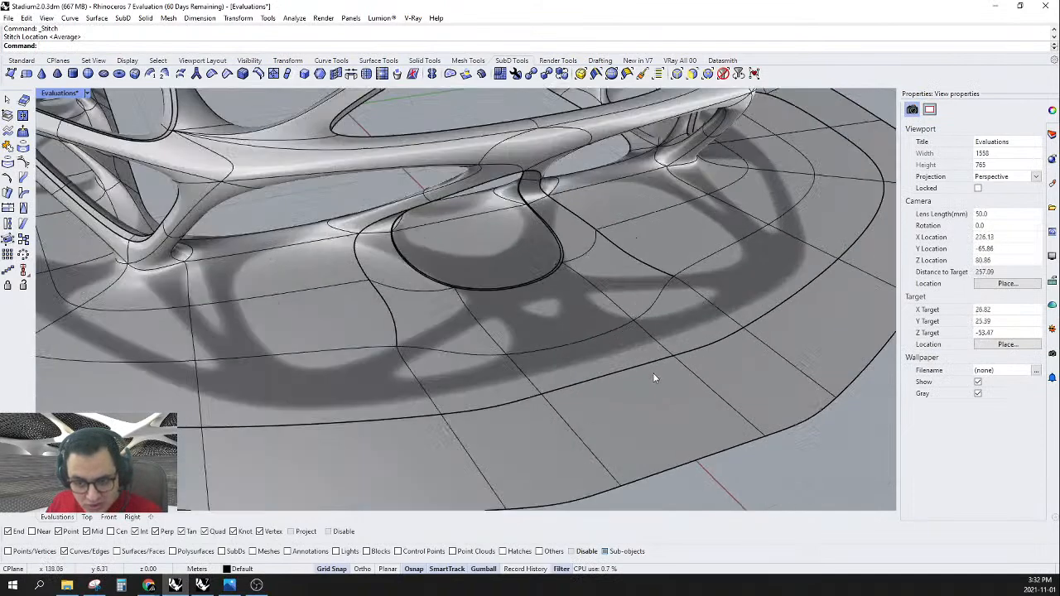
- Try removing the crease from the stitched ring's edges on both sides of the front segment
{"action": "left_click", "coordinate": [426, 393]}
{"action": "scroll", "coordinate": [512, 393], "scroll_direction": "down", "scroll_amount": 4}
{"action": "scroll", "coordinate": [405, 410], "scroll_direction": "up", "scroll_amount": 2}
{"action": "left_click", "coordinate": [406, 410], "text": "shift"}
{"action": "left_click", "coordinate": [677, 330], "text": "shift"}
{"action": "left_click", "coordinate": [211, 74]}
{"action": "scroll", "coordinate": [538, 397], "scroll_direction": "up", "scroll_amount": 5}
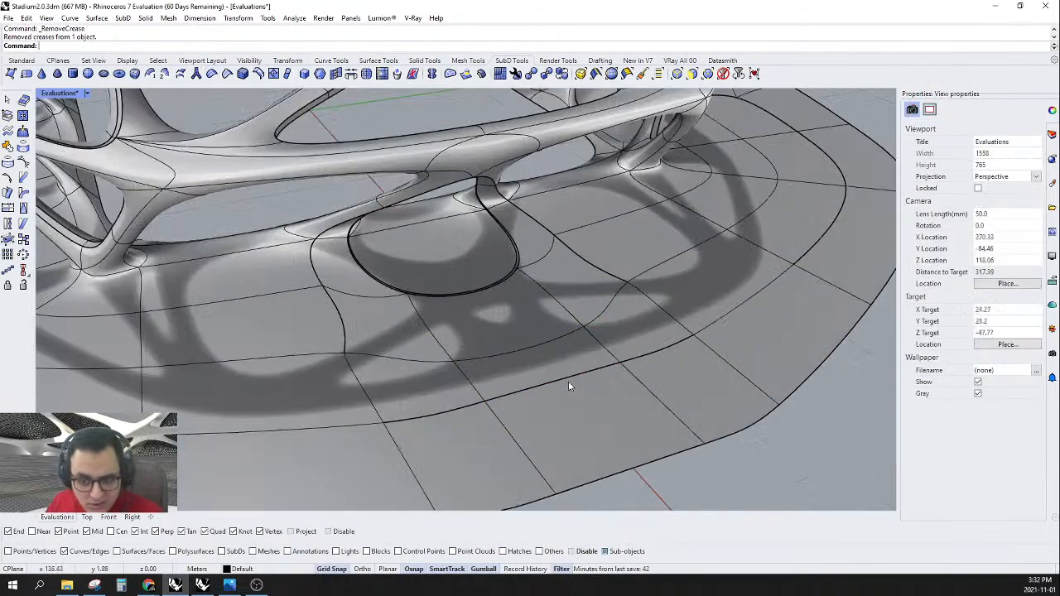
- Drop the selection of the two side edges and undo the crease removal and the ring stitch
{"action": "left_click", "coordinate": [629, 283]}
{"action": "left_click", "coordinate": [647, 298], "text": "shift"}
{"action": "left_click", "coordinate": [371, 408], "text": "shift"}
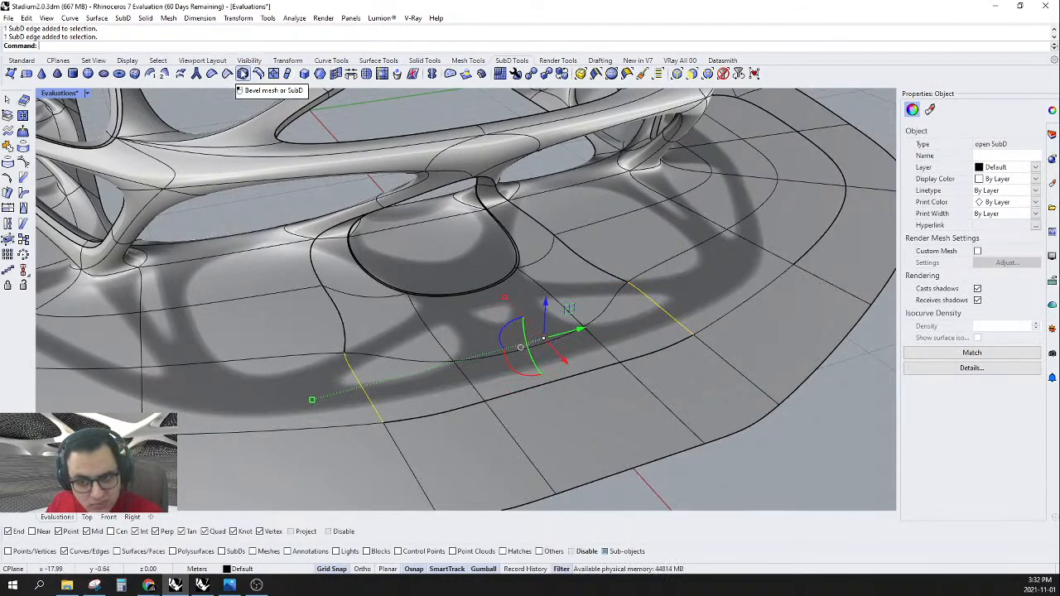
{"action": "key", "text": "Escape"}
{"action": "key", "text": "ctrl+z"}
{"action": "scroll", "coordinate": [649, 295], "scroll_direction": "down", "scroll_amount": 5}
{"action": "mouse_move", "coordinate": [646, 300]}
{"action": "right_mouse_down"}
{"action": "mouse_move", "coordinate": [480, 293]}
{"action": "mouse_move", "coordinate": [563, 406]}
{"action": "mouse_move", "coordinate": [655, 319]}
{"action": "right_mouse_up"}
{"action": "scroll", "coordinate": [719, 289], "scroll_direction": "up", "scroll_amount": 2}
{"action": "right_click_drag", "start_coordinate": [719, 289], "coordinate": [622, 313]}
{"action": "key", "text": "ctrl+z"}
- Select the whole outer edge loop around the arch, down to the plate's rim, and remove its crease
{"action": "double_click", "coordinate": [607, 298]}
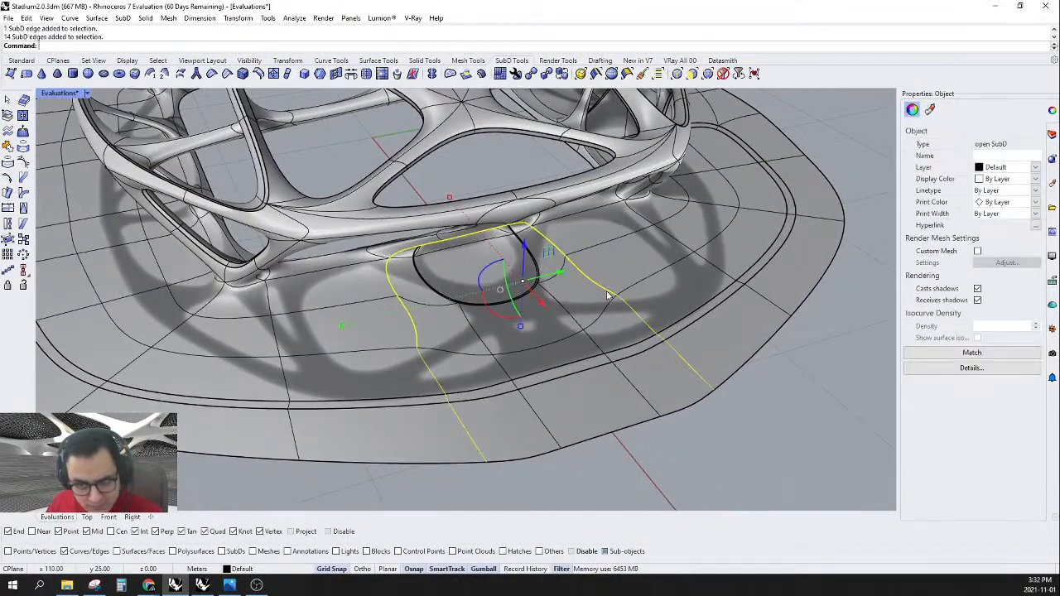
{"action": "left_click", "coordinate": [212, 74]}
{"action": "right_click_drag", "start_coordinate": [350, 276], "coordinate": [775, 371]}
{"action": "left_click_drag", "start_coordinate": [703, 316], "coordinate": [698, 308]}
{"action": "left_click", "coordinate": [506, 292]}
{"action": "right_click_drag", "start_coordinate": [506, 292], "coordinate": [563, 308]}
{"action": "scroll", "coordinate": [530, 315], "scroll_direction": "down", "scroll_amount": 7}
{"action": "scroll", "coordinate": [613, 367], "scroll_direction": "up", "scroll_amount": 5}
{"action": "left_click_drag", "start_coordinate": [629, 366], "coordinate": [594, 314]}
{"action": "right_click_drag", "start_coordinate": [608, 335], "coordinate": [477, 308]}
{"action": "scroll", "coordinate": [618, 331], "scroll_direction": "down", "scroll_amount": 5}
{"action": "scroll", "coordinate": [335, 279], "scroll_direction": "up", "scroll_amount": 3}
{"action": "right_click_drag", "start_coordinate": [596, 286], "coordinate": [584, 325]}
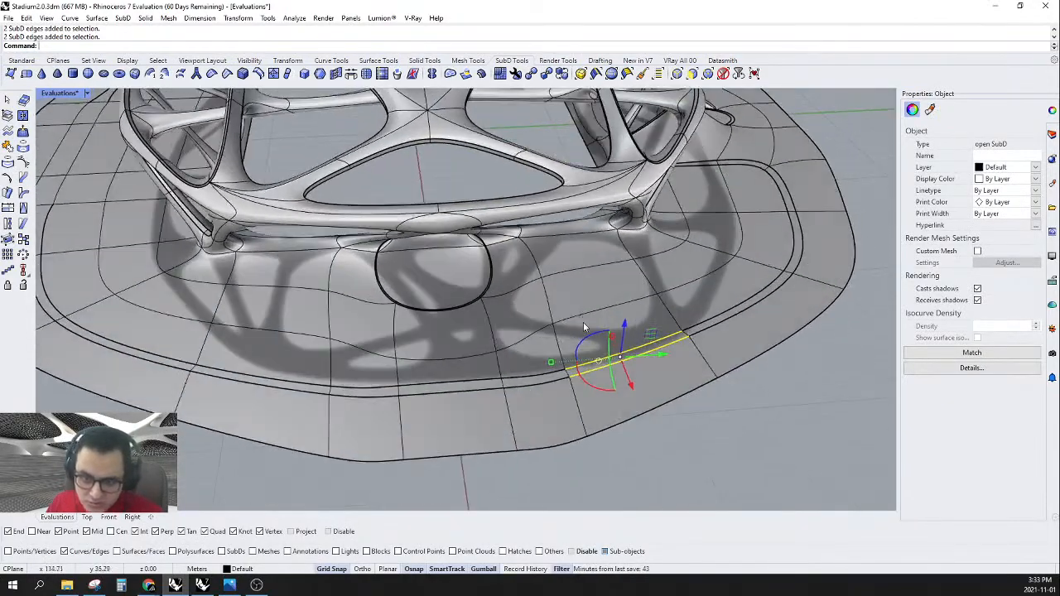
{"action": "left_click", "coordinate": [517, 353]}
- In the flat Top view, select the ground edges crossing the double ring on both sides of the X axis and scale them farther apart
{"action": "key", "text": "Tab"}
{"action": "scroll", "coordinate": [522, 274], "scroll_direction": "down", "scroll_amount": 6}
{"action": "scroll", "coordinate": [523, 269], "scroll_direction": "up", "scroll_amount": 3}
{"action": "right_click_drag", "start_coordinate": [522, 273], "coordinate": [523, 335]}
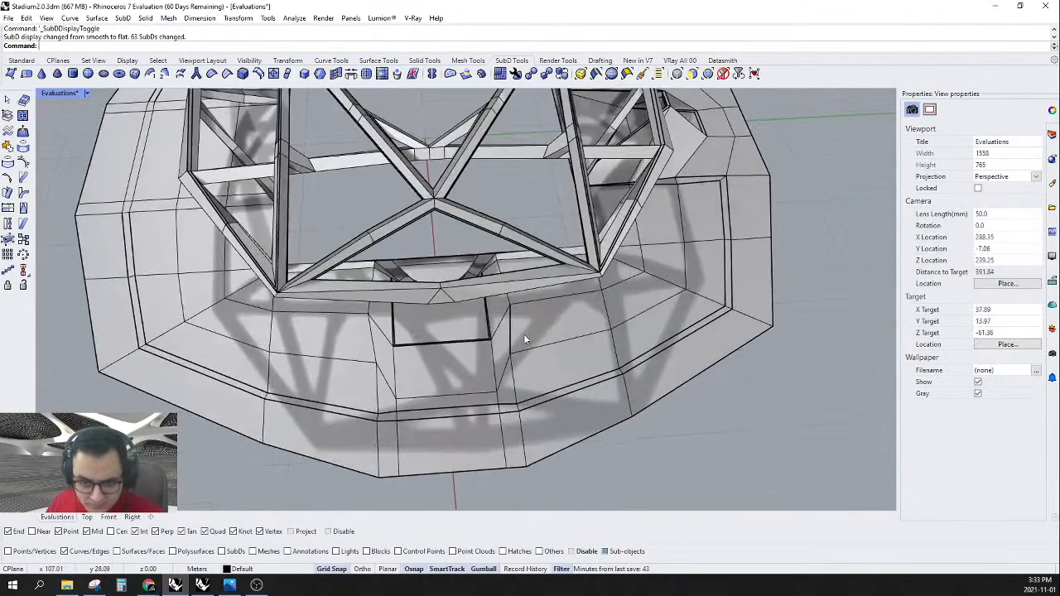
{"action": "left_click", "coordinate": [87, 516]}
{"action": "scroll", "coordinate": [539, 298], "scroll_direction": "down", "scroll_amount": 5}
{"action": "scroll", "coordinate": [605, 272], "scroll_direction": "up", "scroll_amount": 6}
{"action": "right_click_drag", "start_coordinate": [606, 272], "coordinate": [540, 268]}
{"action": "scroll", "coordinate": [540, 267], "scroll_direction": "up", "scroll_amount": 4}
{"action": "left_click_drag", "start_coordinate": [326, 273], "coordinate": [627, 358]}
{"action": "scroll", "coordinate": [627, 359], "scroll_direction": "down", "scroll_amount": 9}
{"action": "right_click_drag", "start_coordinate": [626, 358], "coordinate": [534, 313]}
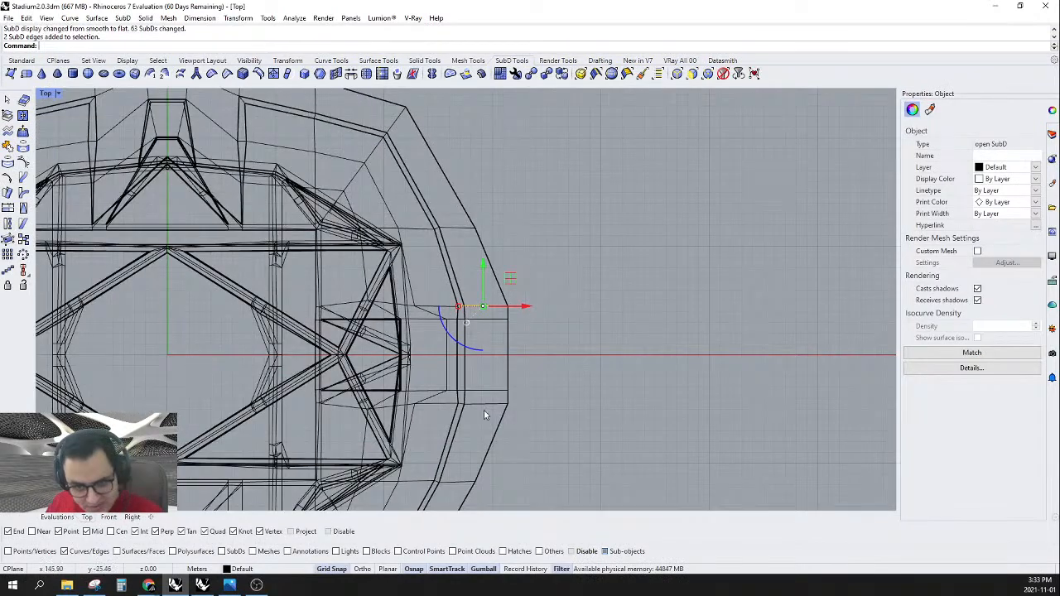
{"action": "scroll", "coordinate": [476, 418], "scroll_direction": "up", "scroll_amount": 4}
{"action": "left_click_drag", "start_coordinate": [404, 425], "coordinate": [591, 377]}
{"action": "scroll", "coordinate": [591, 378], "scroll_direction": "down", "scroll_amount": 5}
{"action": "scroll", "coordinate": [463, 258], "scroll_direction": "up", "scroll_amount": 4}
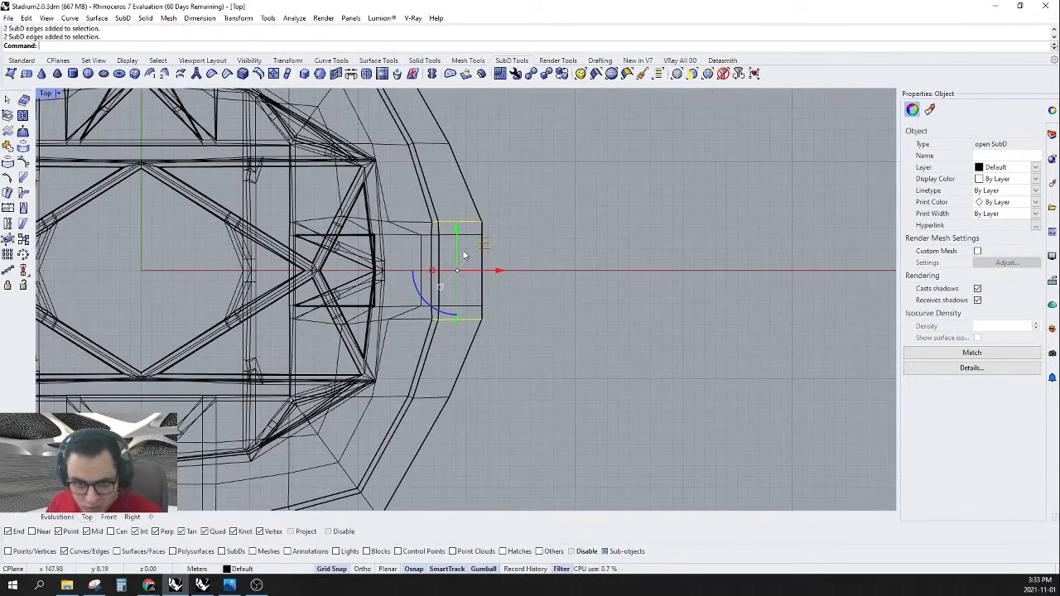
{"action": "left_click_drag", "start_coordinate": [460, 322], "coordinate": [457, 358]}
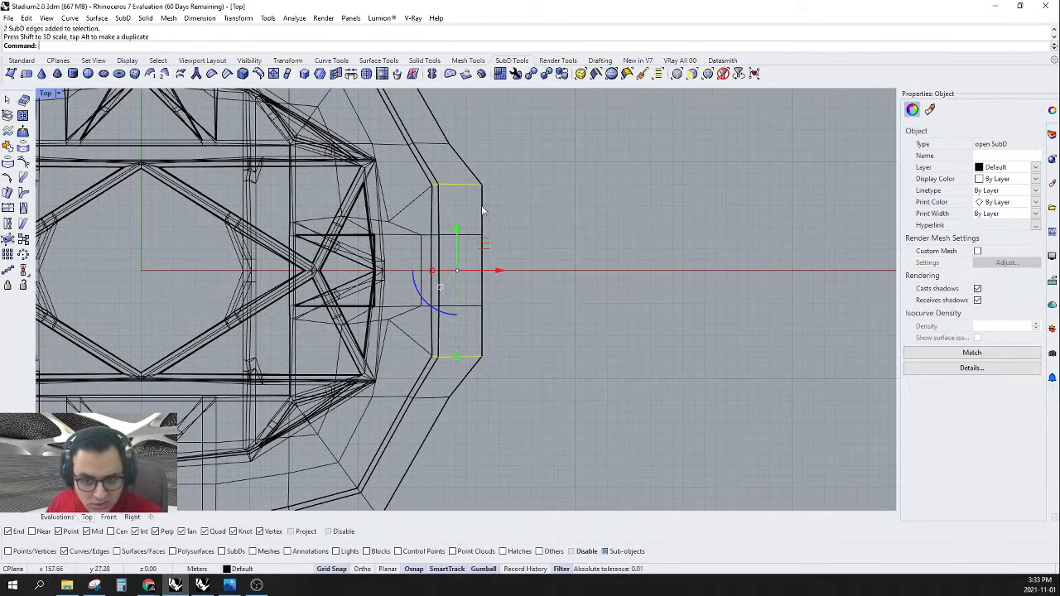
- Select the next pair of edges crossing the plate on both sides of the X axis and scale them farther apart
{"action": "left_click_drag", "start_coordinate": [472, 141], "coordinate": [608, 264]}
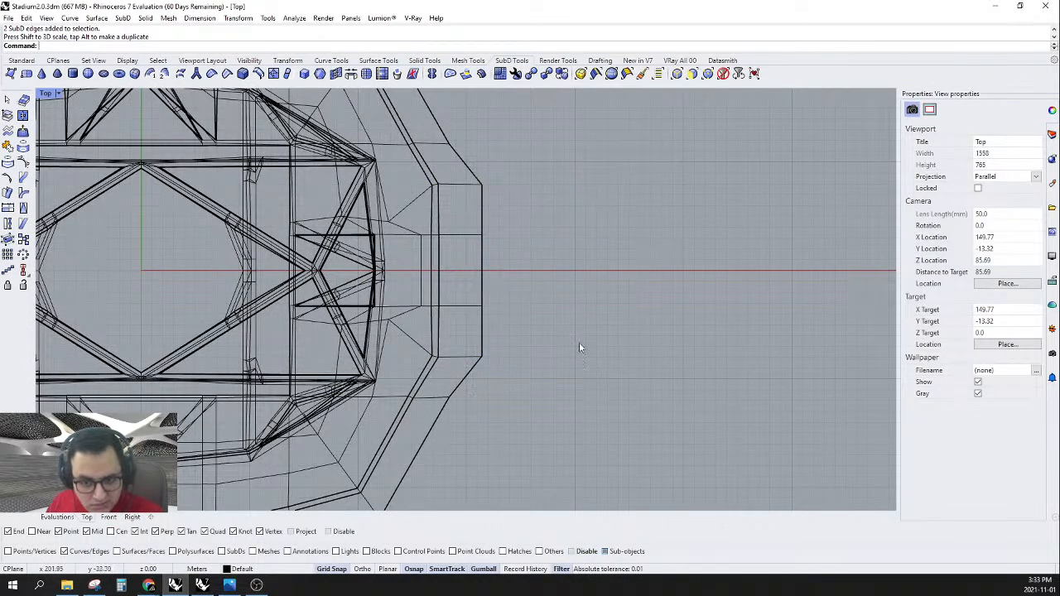
{"action": "right_click_drag", "start_coordinate": [392, 394], "coordinate": [466, 302]}
{"action": "left_click_drag", "start_coordinate": [573, 358], "coordinate": [571, 354]}
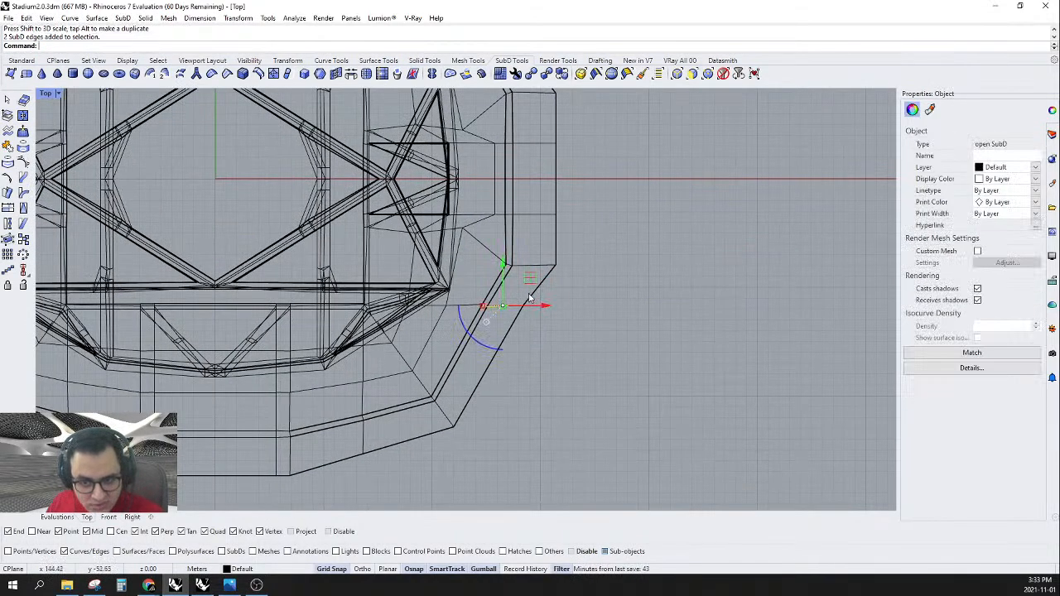
{"action": "scroll", "coordinate": [510, 281], "scroll_direction": "down", "scroll_amount": 2}
{"action": "left_click_drag", "start_coordinate": [572, 187], "coordinate": [576, 181]}
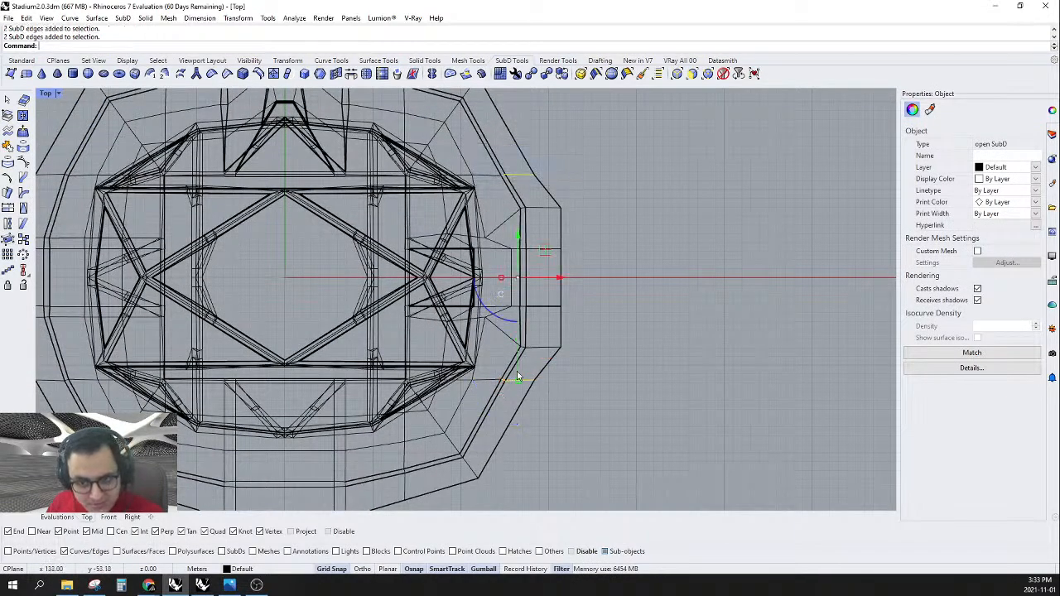
{"action": "left_click_drag", "start_coordinate": [516, 385], "coordinate": [521, 429]}
{"action": "left_click", "coordinate": [636, 369]}
- Move the plate's outermost edge on the X axis outward, and move the three inner edges behind it outward about 10 m
{"action": "scroll", "coordinate": [585, 367], "scroll_direction": "up", "scroll_amount": 5}
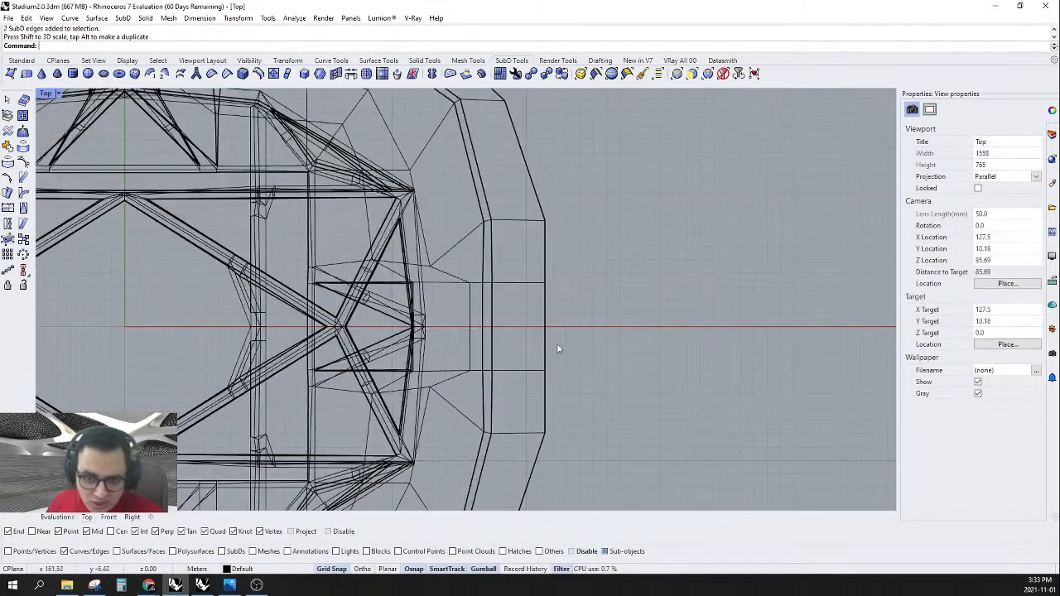
{"action": "left_click_drag", "start_coordinate": [610, 399], "coordinate": [610, 396]}
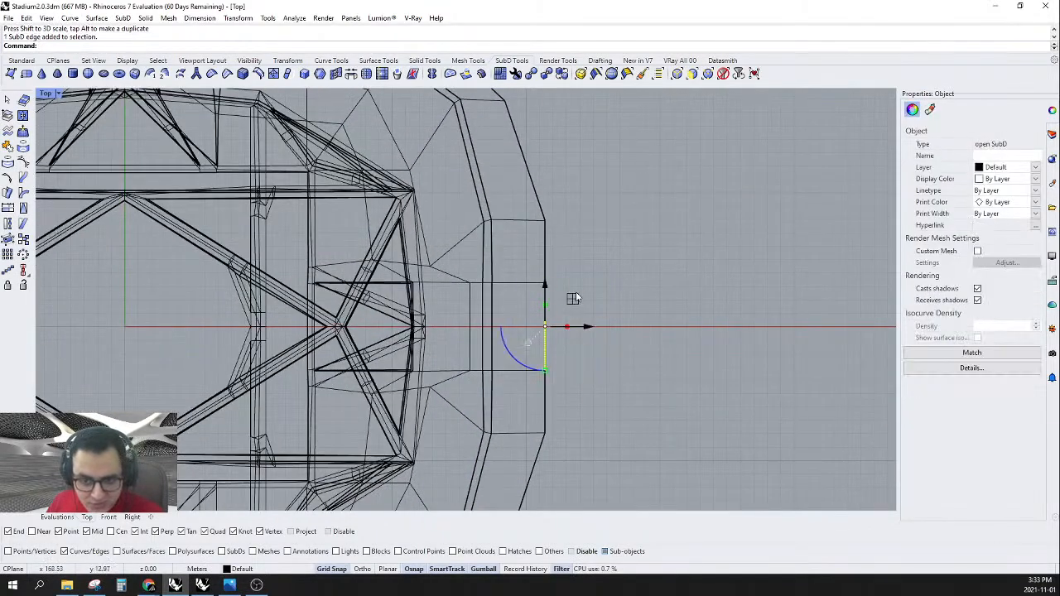
{"action": "left_click", "coordinate": [599, 329]}
{"action": "scroll", "coordinate": [588, 308], "scroll_direction": "down", "scroll_amount": 5}
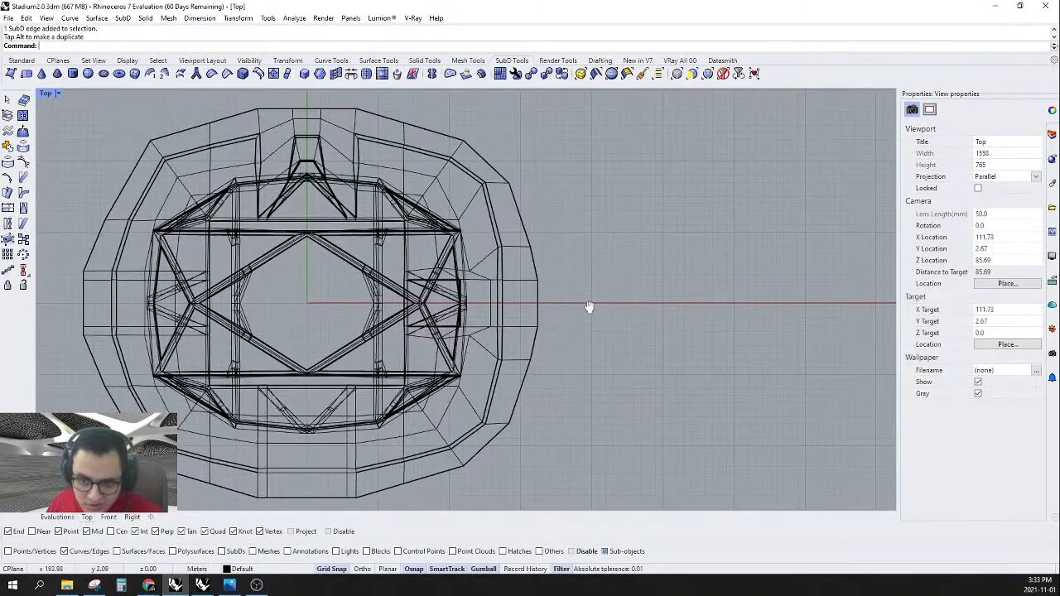
{"action": "scroll", "coordinate": [499, 313], "scroll_direction": "up", "scroll_amount": 5}
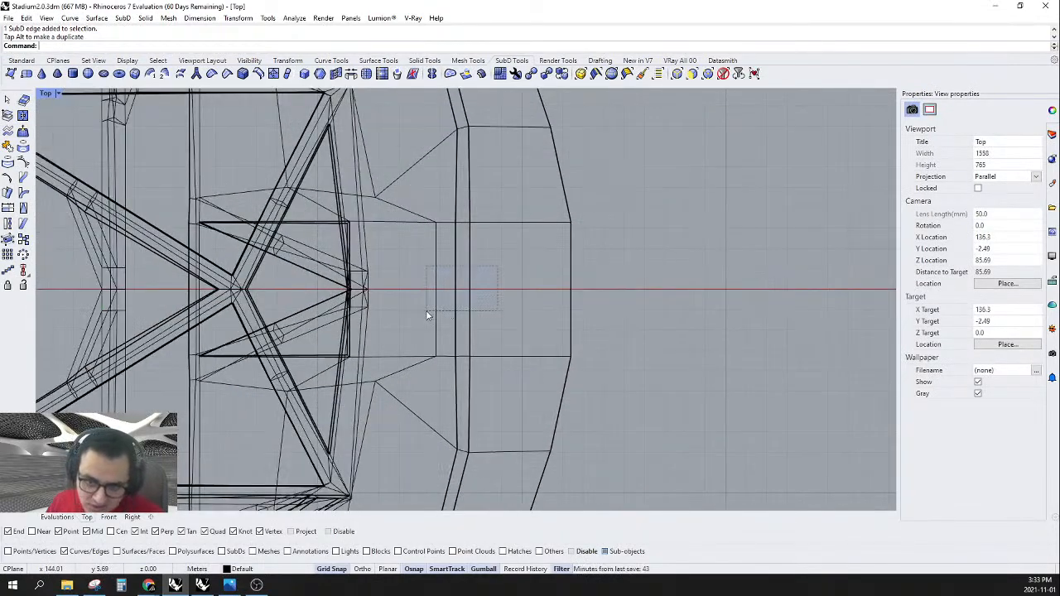
{"action": "left_click_drag", "start_coordinate": [422, 317], "coordinate": [422, 315]}
{"action": "scroll", "coordinate": [495, 291], "scroll_direction": "down", "scroll_amount": 3}
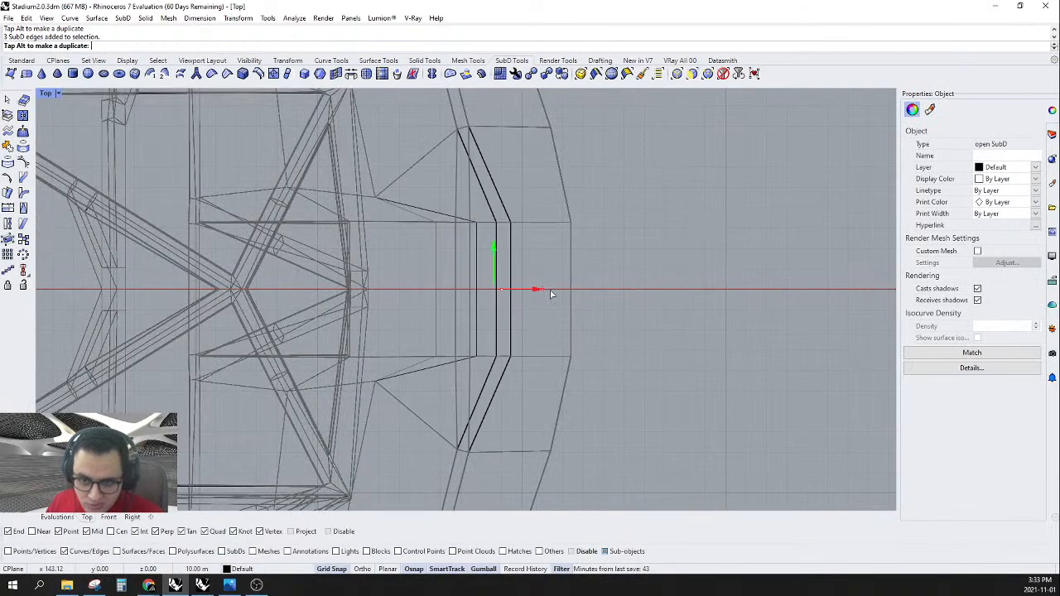
- Select the short edges between the two creased rings at the junctions on both sides of the X axis and scale them farther apart
{"action": "scroll", "coordinate": [554, 290], "scroll_direction": "up", "scroll_amount": 3}
{"action": "right_click_drag", "start_coordinate": [552, 261], "coordinate": [558, 270]}
{"action": "left_click_drag", "start_coordinate": [442, 186], "coordinate": [528, 247]}
{"action": "scroll", "coordinate": [537, 219], "scroll_direction": "down", "scroll_amount": 5}
{"action": "scroll", "coordinate": [526, 338], "scroll_direction": "up", "scroll_amount": 5}
{"action": "left_click_drag", "start_coordinate": [442, 333], "coordinate": [499, 403], "text": "shift"}
{"action": "key", "text": "ctrl+z"}
{"action": "left_click_drag", "start_coordinate": [465, 337], "coordinate": [511, 382]}
{"action": "scroll", "coordinate": [529, 386], "scroll_direction": "down", "scroll_amount": 6}
{"action": "scroll", "coordinate": [495, 182], "scroll_direction": "up", "scroll_amount": 6}
{"action": "left_click_drag", "start_coordinate": [487, 193], "coordinate": [543, 259], "text": "shift"}
{"action": "scroll", "coordinate": [547, 246], "scroll_direction": "down", "scroll_amount": 6}
{"action": "scroll", "coordinate": [553, 378], "scroll_direction": "up", "scroll_amount": 3}
{"action": "left_click_drag", "start_coordinate": [520, 384], "coordinate": [531, 422]}
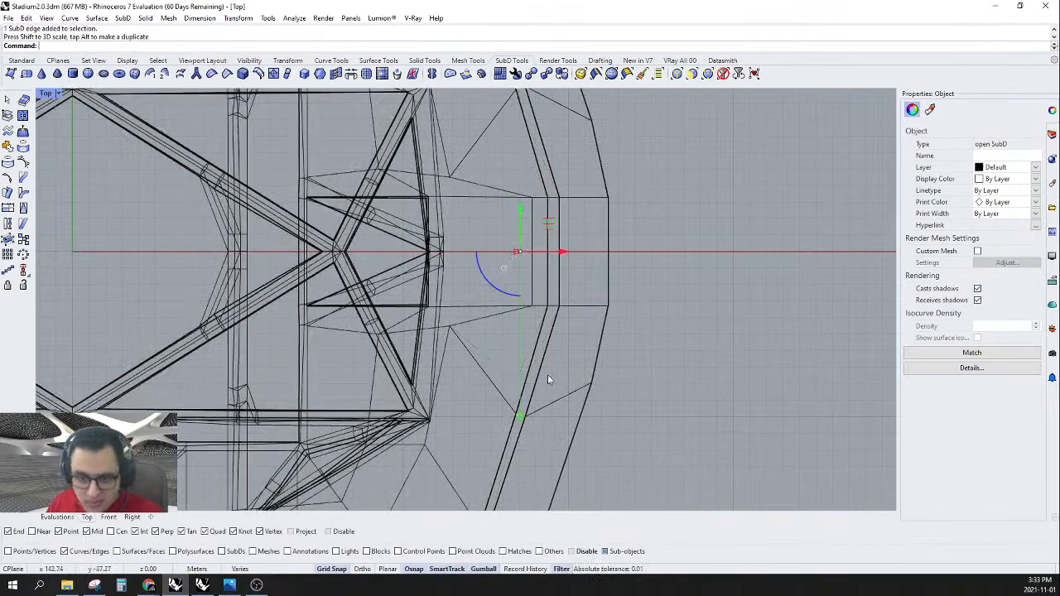
{"action": "scroll", "coordinate": [546, 389], "scroll_direction": "down", "scroll_amount": 6}
{"action": "right_click_drag", "start_coordinate": [579, 369], "coordinate": [542, 359]}
{"action": "scroll", "coordinate": [541, 315], "scroll_direction": "up", "scroll_amount": 2}
{"action": "right_click_drag", "start_coordinate": [542, 314], "coordinate": [622, 317]}
{"action": "key", "text": "Escape"}
{"action": "scroll", "coordinate": [623, 317], "scroll_direction": "down", "scroll_amount": 2}
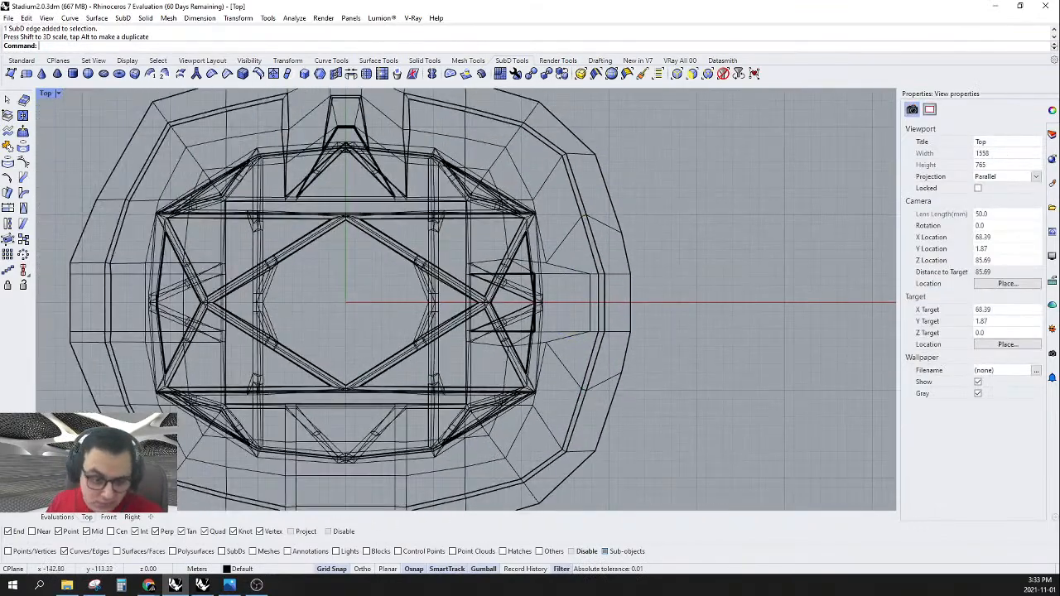
- In the Evaluations perspective view, undo the last scaling of the ground edges at the double-ring junctions
{"action": "left_click", "coordinate": [56, 517]}
{"action": "scroll", "coordinate": [534, 357], "scroll_direction": "down", "scroll_amount": 4}
{"action": "scroll", "coordinate": [567, 332], "scroll_direction": "up", "scroll_amount": 6}
{"action": "right_click_drag", "start_coordinate": [568, 332], "coordinate": [521, 327]}
{"action": "scroll", "coordinate": [334, 248], "scroll_direction": "up", "scroll_amount": 5}
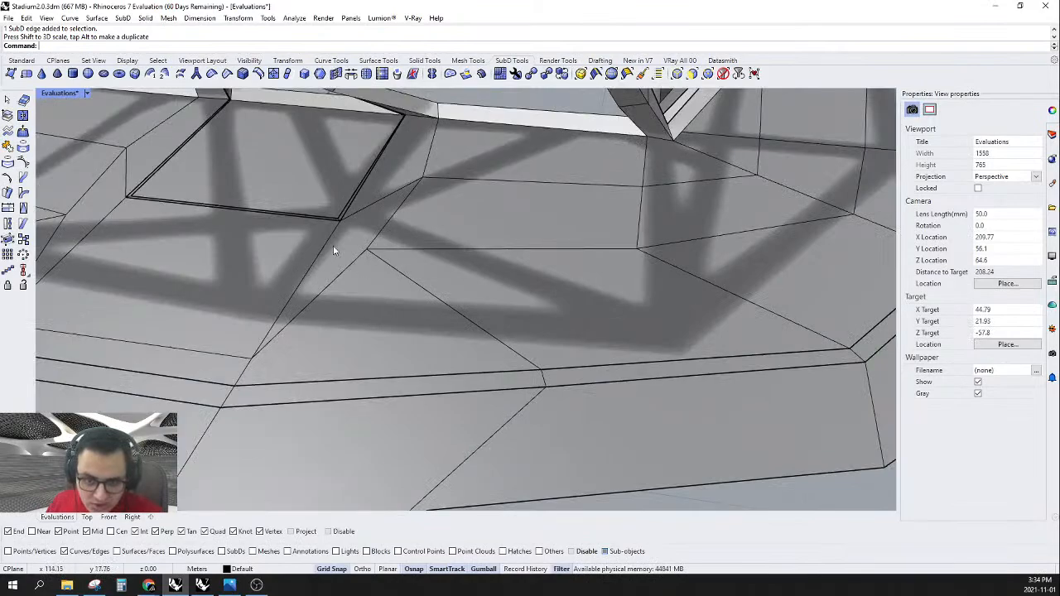
{"action": "key", "text": "ctrl+z"}
{"action": "scroll", "coordinate": [537, 347], "scroll_direction": "down", "scroll_amount": 3}
{"action": "scroll", "coordinate": [536, 348], "scroll_direction": "down", "scroll_amount": 4}
{"action": "right_click_drag", "start_coordinate": [536, 353], "coordinate": [579, 359]}
{"action": "right_click_drag", "start_coordinate": [627, 334], "coordinate": [502, 344]}
{"action": "key", "text": "ctrl+z"}
{"action": "scroll", "coordinate": [503, 344], "scroll_direction": "up", "scroll_amount": 4}
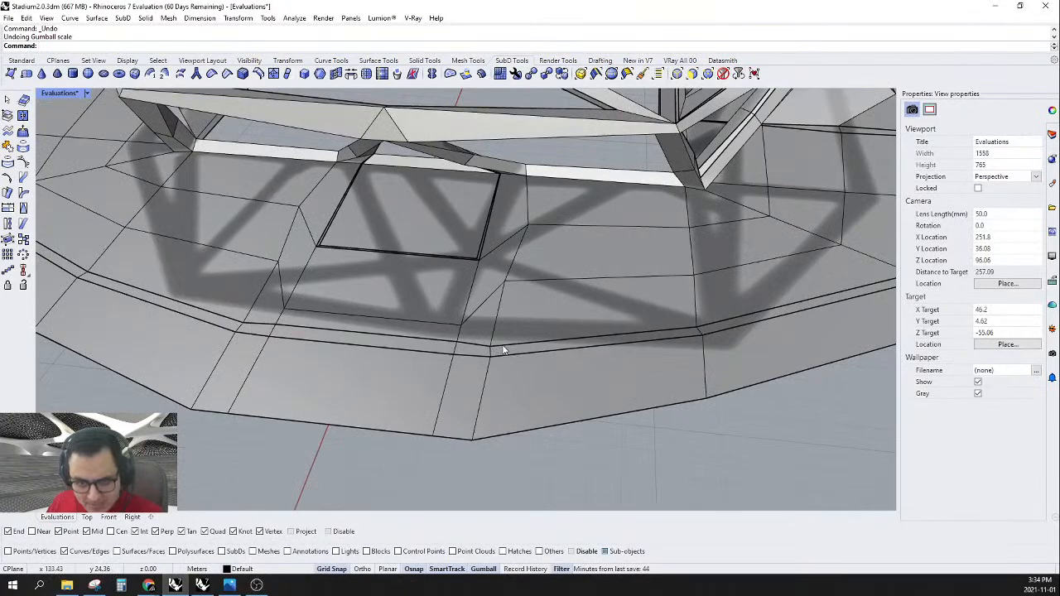
- Try to raise the double-ring edge pairs on both sides of the X axis, view the SubD smooth and undo the move
{"action": "left_click_drag", "start_coordinate": [565, 359], "coordinate": [510, 312]}
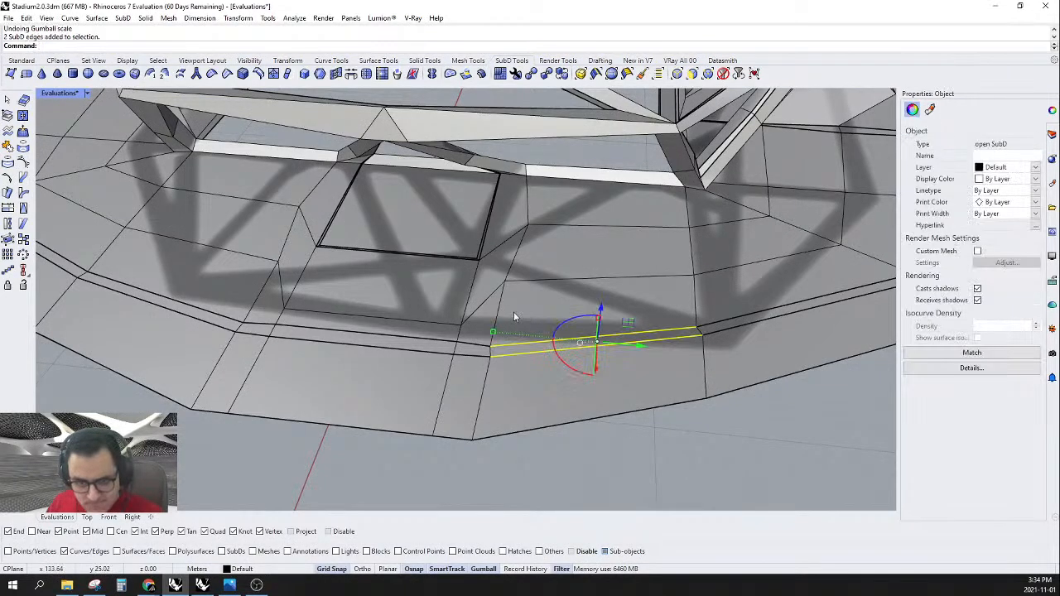
{"action": "right_click_drag", "start_coordinate": [398, 327], "coordinate": [466, 340]}
{"action": "left_click_drag", "start_coordinate": [409, 380], "coordinate": [386, 460], "text": "shift"}
{"action": "right_click_drag", "start_coordinate": [517, 422], "coordinate": [547, 381]}
{"action": "scroll", "coordinate": [546, 381], "scroll_direction": "down", "scroll_amount": 5}
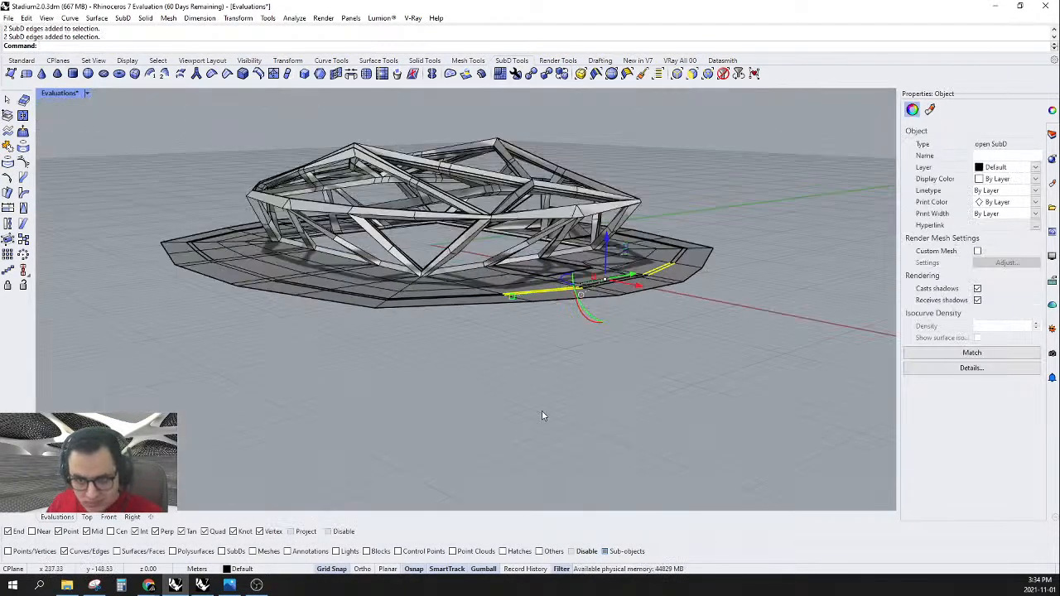
{"action": "scroll", "coordinate": [667, 244], "scroll_direction": "up", "scroll_amount": 4}
{"action": "left_click_drag", "start_coordinate": [643, 247], "coordinate": [626, 199]}
{"action": "right_click_drag", "start_coordinate": [769, 257], "coordinate": [655, 314]}
{"action": "key", "text": "Tab"}
{"action": "left_click", "coordinate": [667, 265]}
{"action": "scroll", "coordinate": [666, 265], "scroll_direction": "down", "scroll_amount": 4}
{"action": "key", "text": "ctrl+z"}
{"action": "scroll", "coordinate": [701, 258], "scroll_direction": "up", "scroll_amount": 2}
{"action": "right_click_drag", "start_coordinate": [701, 258], "coordinate": [680, 343]}
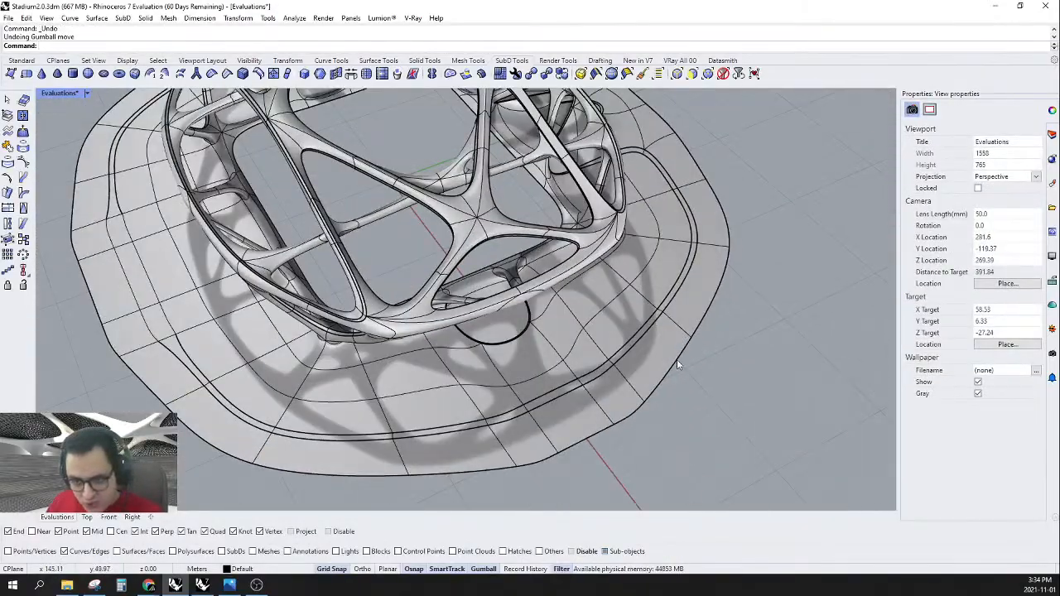
- Select the edge ring across the plate's outer band and insert an edge loop between the creased rings and the outer boundary
{"action": "left_click", "coordinate": [676, 328]}
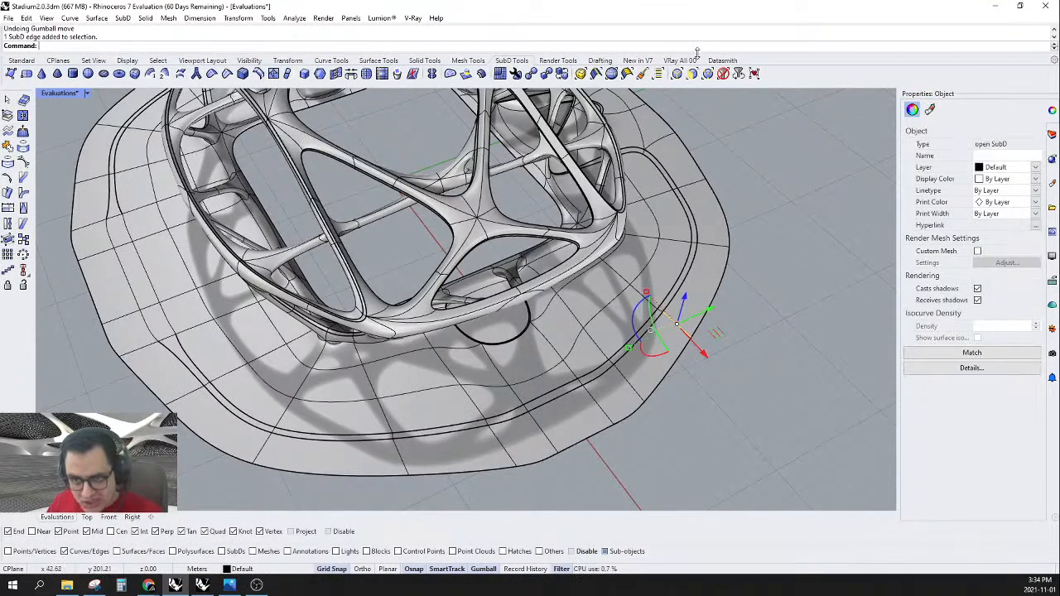
{"action": "left_click", "coordinate": [677, 75]}
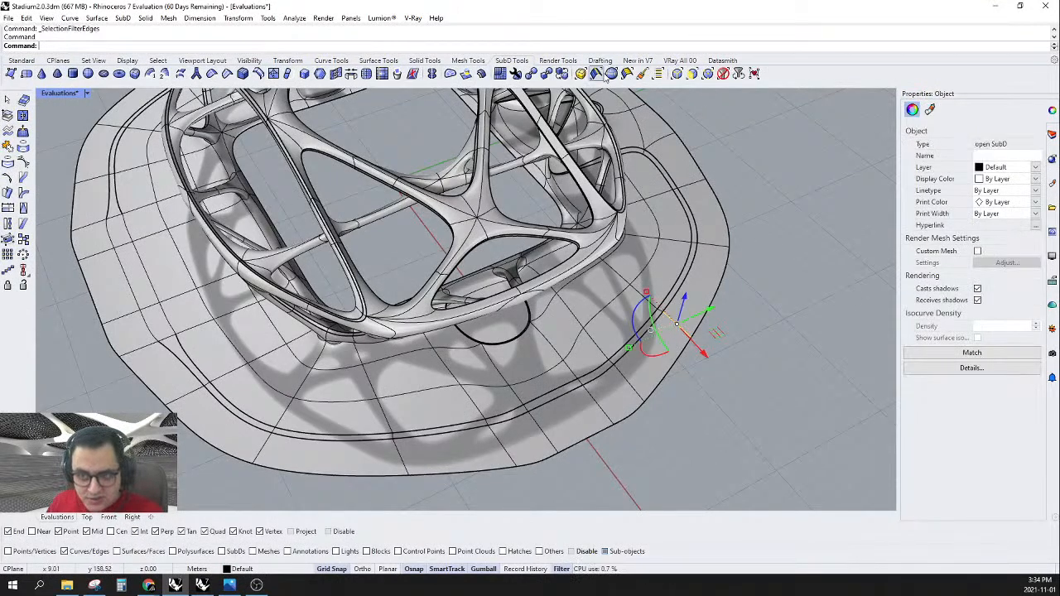
{"action": "left_click", "coordinate": [616, 74]}
{"action": "scroll", "coordinate": [699, 342], "scroll_direction": "up", "scroll_amount": 2}
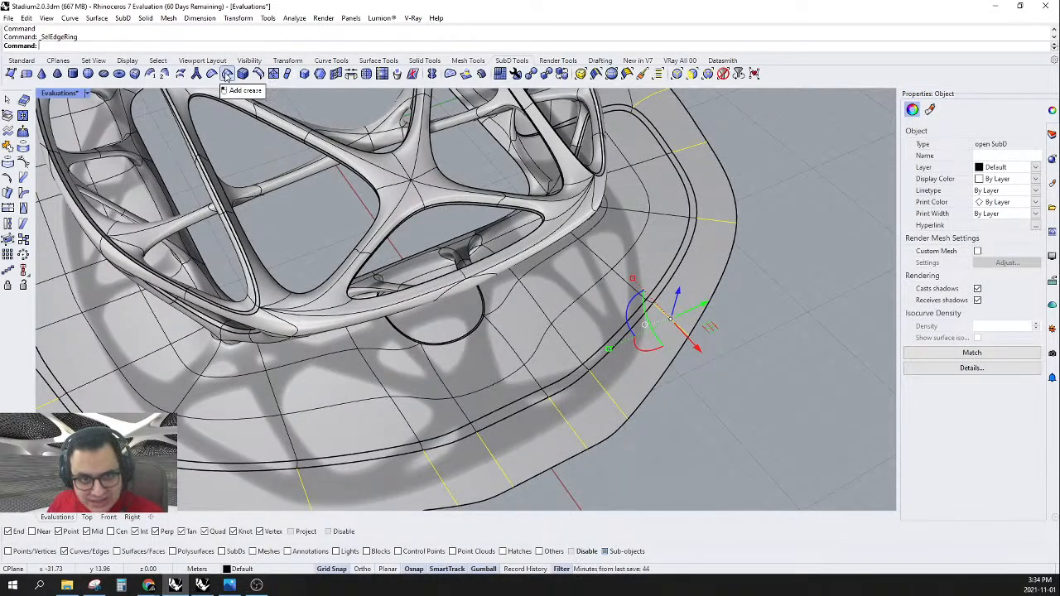
{"action": "left_click", "coordinate": [257, 74]}
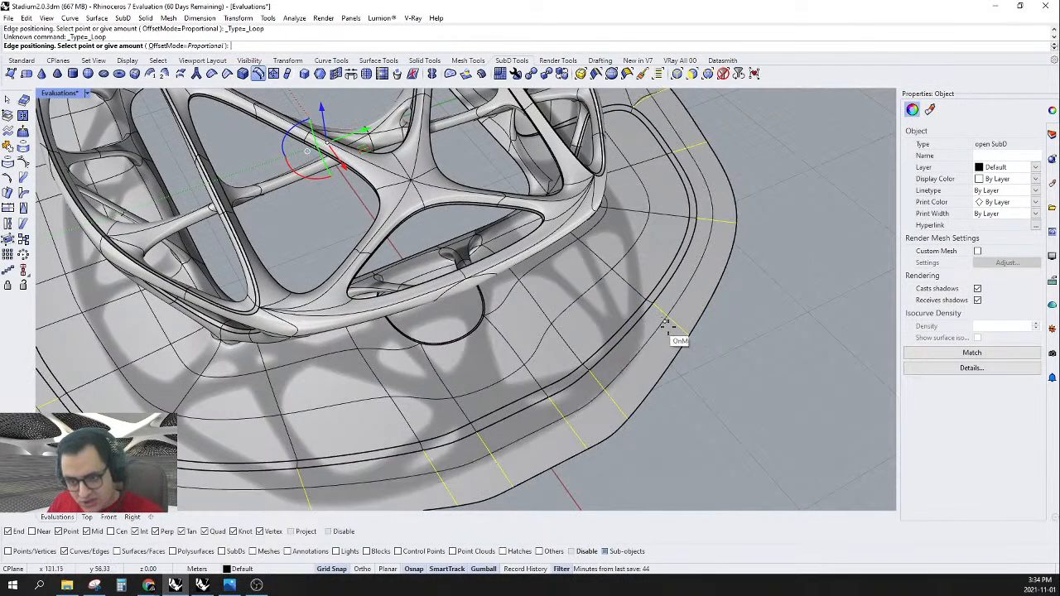
{"action": "key", "text": "Escape"}
{"action": "key", "text": "Escape"}
{"action": "scroll", "coordinate": [671, 320], "scroll_direction": "down", "scroll_amount": 5}
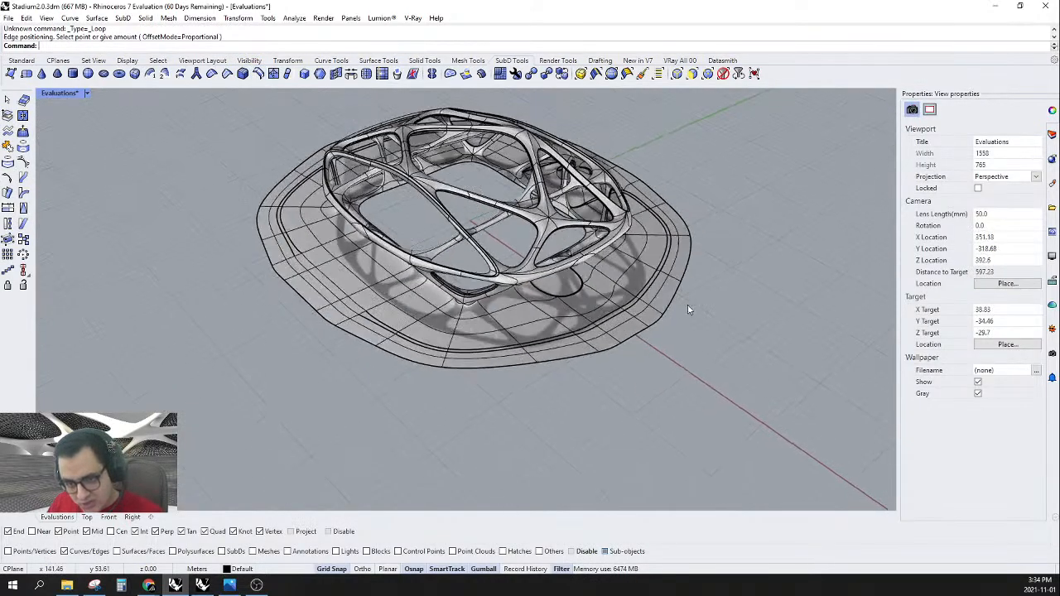
- Select the plate's whole outer boundary loop and scale it outward
{"action": "left_click", "coordinate": [674, 305]}
{"action": "key", "text": "Escape"}
{"action": "double_click", "coordinate": [685, 274]}
{"action": "right_click_drag", "start_coordinate": [687, 276], "coordinate": [737, 364]}
{"action": "left_click_drag", "start_coordinate": [356, 312], "coordinate": [340, 316]}
{"action": "key", "text": "Escape"}
- Select the loop between the creased rings and the plate's boundary and scale it outward, closer to the boundary
{"action": "right_click_drag", "start_coordinate": [669, 277], "coordinate": [567, 271]}
{"action": "scroll", "coordinate": [663, 359], "scroll_direction": "up", "scroll_amount": 6}
{"action": "double_click", "coordinate": [649, 392]}
{"action": "right_click_drag", "start_coordinate": [685, 387], "coordinate": [713, 319]}
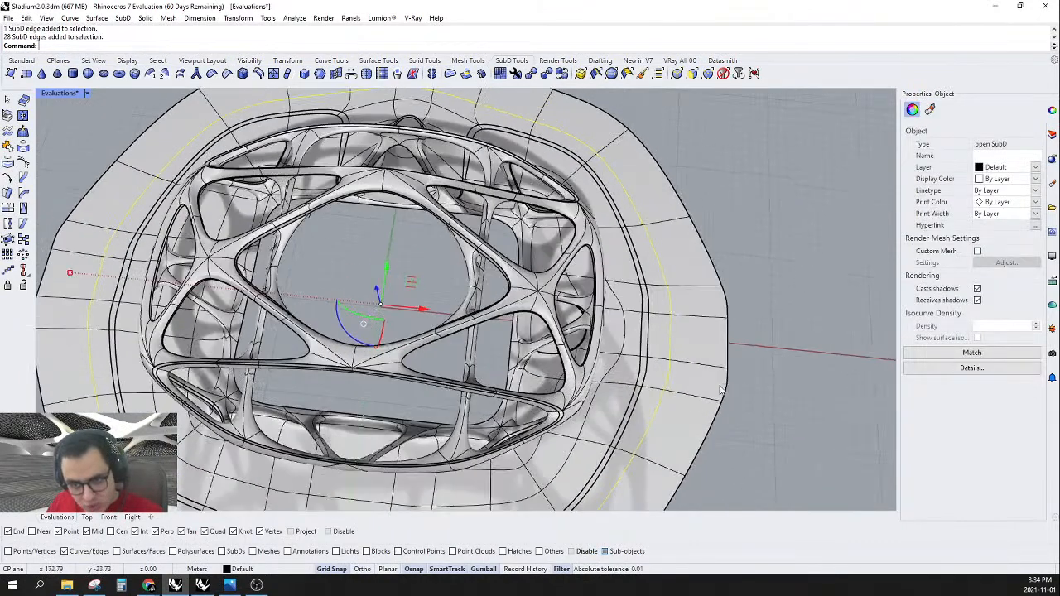
{"action": "scroll", "coordinate": [714, 318], "scroll_direction": "down", "scroll_amount": 4}
{"action": "left_click_drag", "start_coordinate": [284, 289], "coordinate": [256, 290]}
{"action": "left_click", "coordinate": [255, 290]}
- Select the double-ring edge pairs on both sides of the X axis and try raising them above the ground
{"action": "right_click_drag", "start_coordinate": [696, 356], "coordinate": [492, 335]}
{"action": "scroll", "coordinate": [682, 290], "scroll_direction": "up", "scroll_amount": 5}
{"action": "scroll", "coordinate": [491, 338], "scroll_direction": "up", "scroll_amount": 5}
{"action": "left_click", "coordinate": [490, 382]}
{"action": "scroll", "coordinate": [490, 384], "scroll_direction": "down", "scroll_amount": 8}
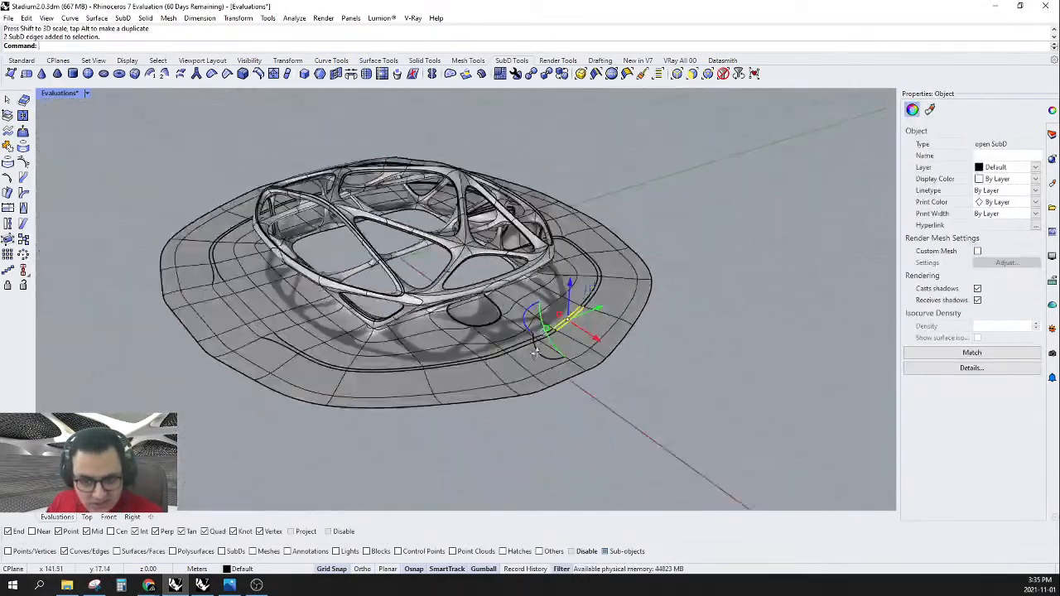
{"action": "scroll", "coordinate": [488, 389], "scroll_direction": "up", "scroll_amount": 3}
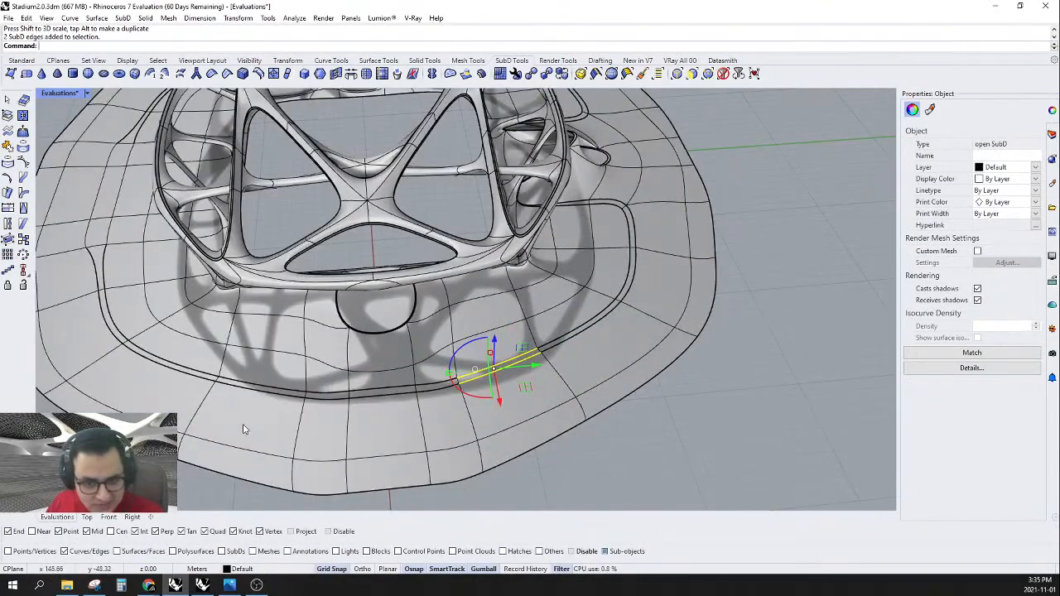
{"action": "left_click_drag", "start_coordinate": [228, 368], "coordinate": [227, 361]}
{"action": "right_click_drag", "start_coordinate": [306, 356], "coordinate": [511, 273]}
{"action": "left_click_drag", "start_coordinate": [504, 260], "coordinate": [500, 218]}
{"action": "right_click_drag", "start_coordinate": [654, 257], "coordinate": [640, 350]}
{"action": "left_click", "coordinate": [640, 350]}
- In the flat SubD display, try to bridge the sloping face outside the raised double ring with a face inside it
{"action": "right_click_drag", "start_coordinate": [439, 404], "coordinate": [487, 364]}
{"action": "key", "text": "Tab"}
{"action": "scroll", "coordinate": [505, 327], "scroll_direction": "up", "scroll_amount": 5}
{"action": "right_click_drag", "start_coordinate": [505, 327], "coordinate": [469, 393]}
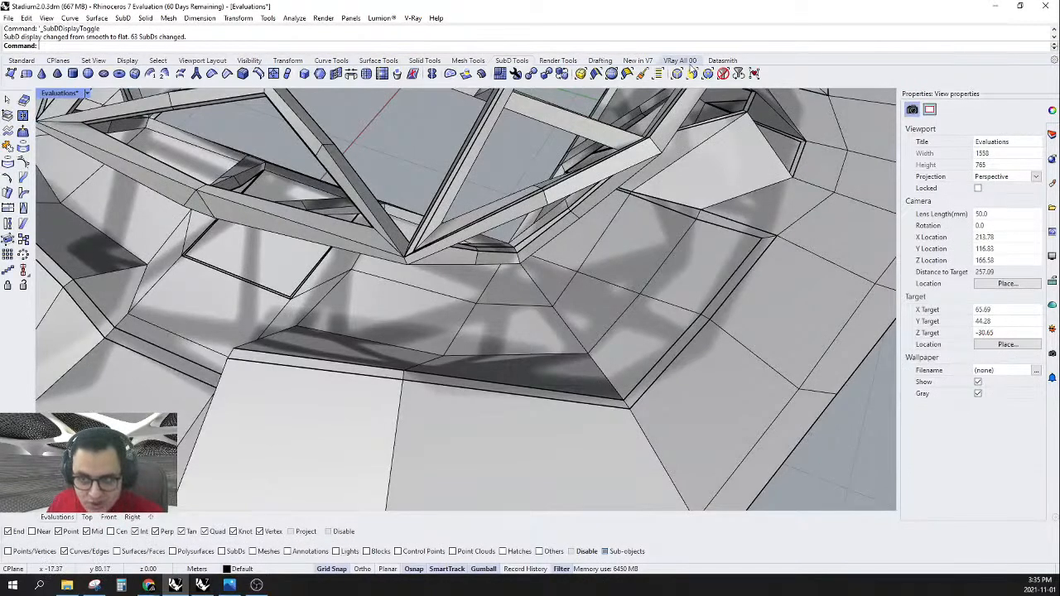
{"action": "left_click", "coordinate": [477, 450], "text": "ctrl+shift"}
{"action": "left_click", "coordinate": [356, 344], "text": "ctrl+shift"}
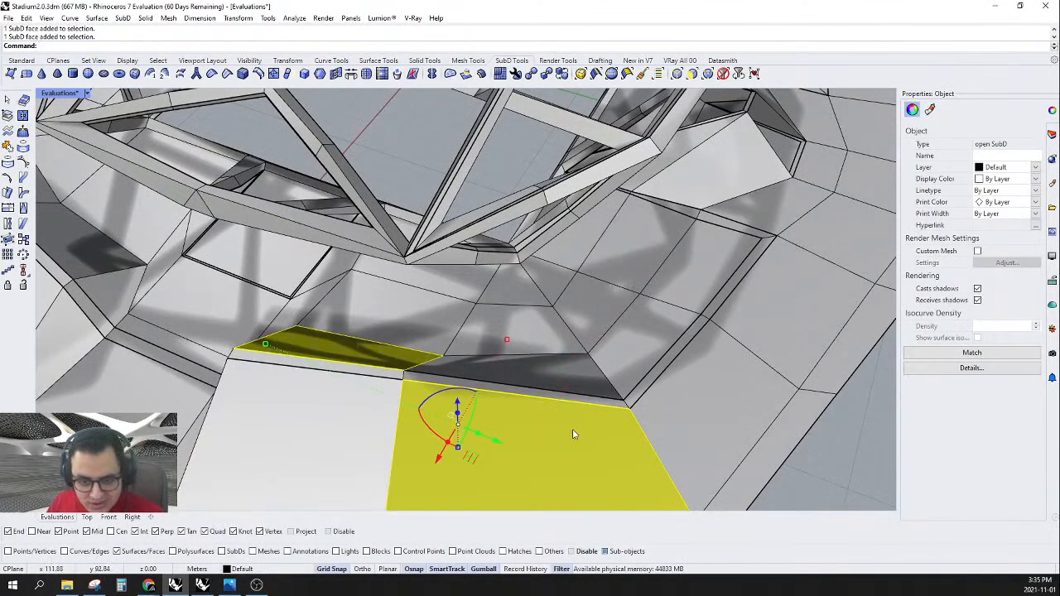
{"action": "right_click_drag", "start_coordinate": [576, 434], "coordinate": [527, 372]}
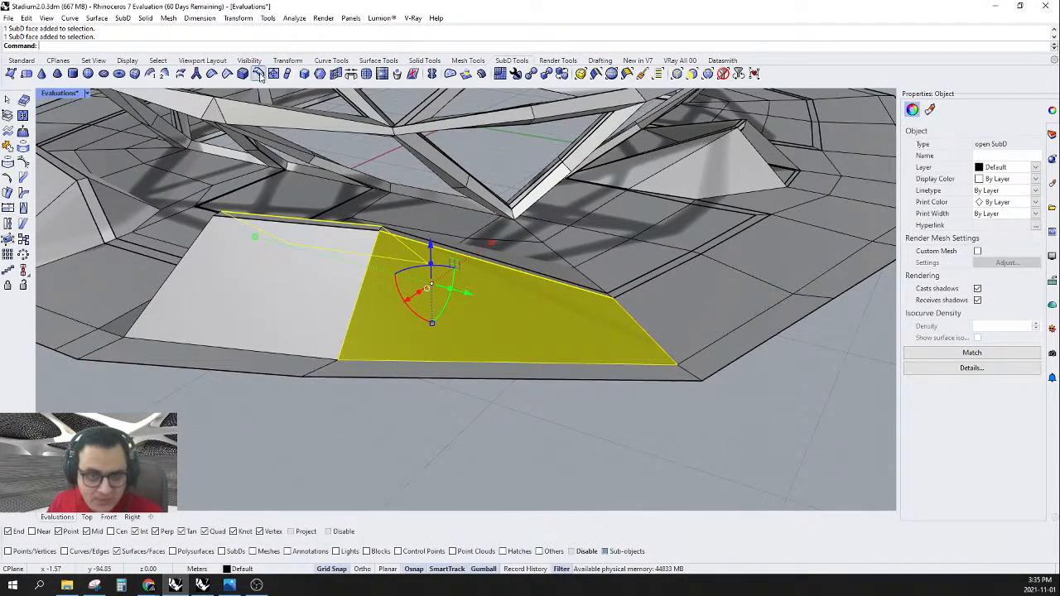
{"action": "left_click", "coordinate": [351, 74]}
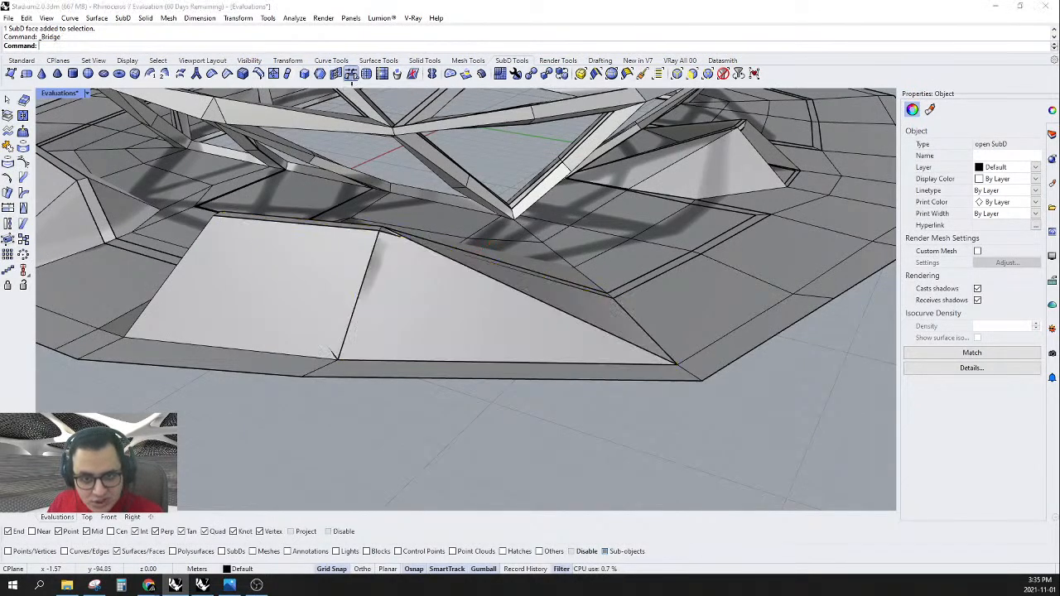
- Return the SubD display to smooth and undo the bridge between the faces at the raised ring
{"action": "right_click_drag", "start_coordinate": [437, 314], "coordinate": [366, 293]}
{"action": "scroll", "coordinate": [522, 326], "scroll_direction": "down", "scroll_amount": 5}
{"action": "right_click_drag", "start_coordinate": [523, 326], "coordinate": [157, 222]}
{"action": "scroll", "coordinate": [337, 266], "scroll_direction": "up", "scroll_amount": 5}
{"action": "left_click", "coordinate": [148, 237]}
{"action": "key", "text": "Tab"}
{"action": "right_click_drag", "start_coordinate": [415, 309], "coordinate": [467, 268]}
{"action": "key", "text": "ctrl+z"}
{"action": "left_click", "coordinate": [543, 306], "text": "ctrl+shift"}
{"action": "left_click", "coordinate": [467, 268], "text": "ctrl+shift"}
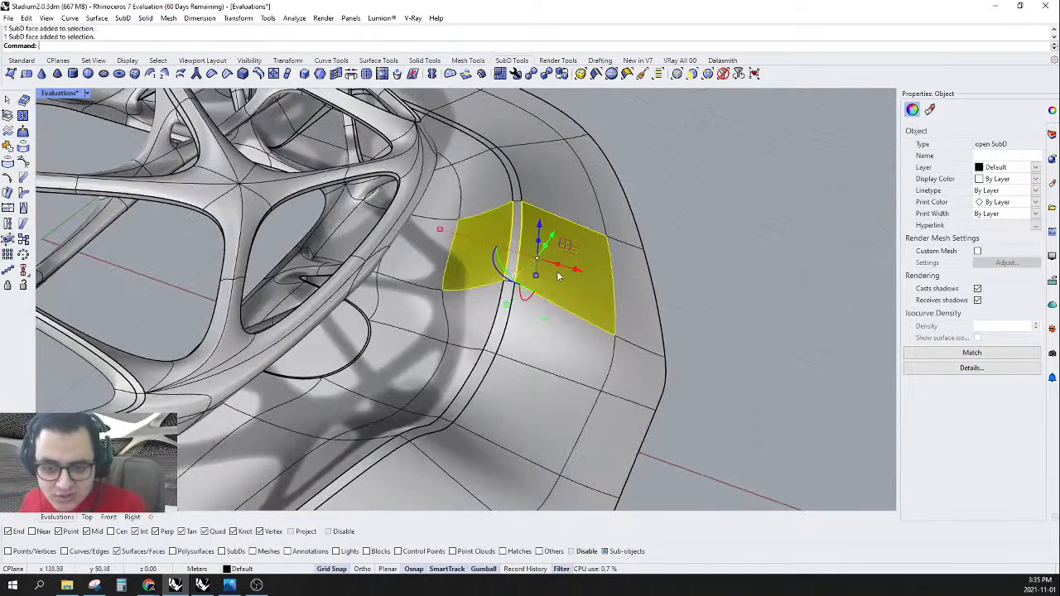
{"action": "right_click_drag", "start_coordinate": [557, 274], "coordinate": [447, 269]}
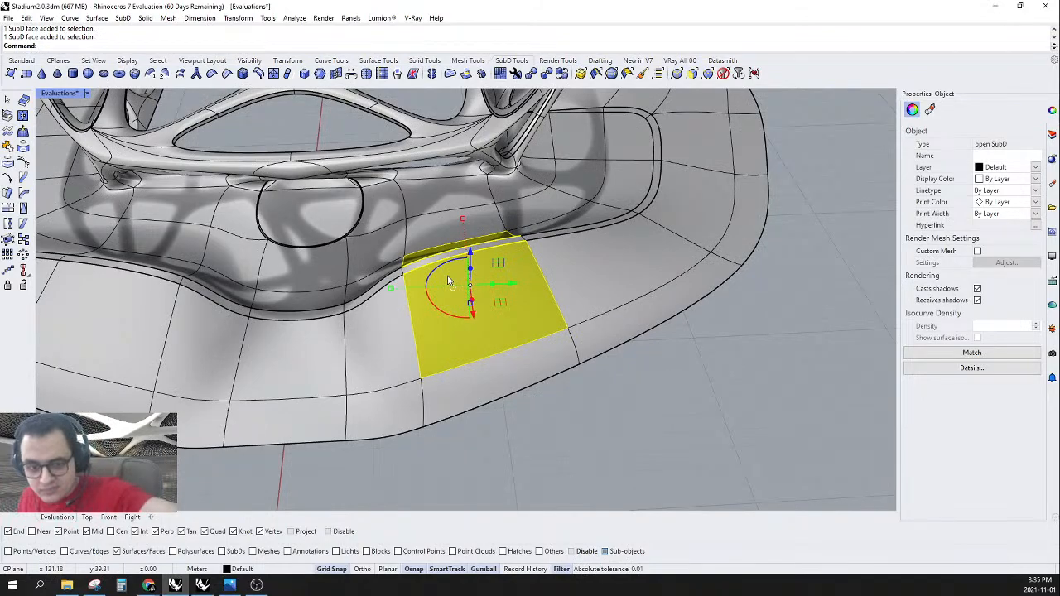
{"action": "right_click_drag", "start_coordinate": [396, 309], "coordinate": [443, 316]}
{"action": "key", "text": "Escape"}
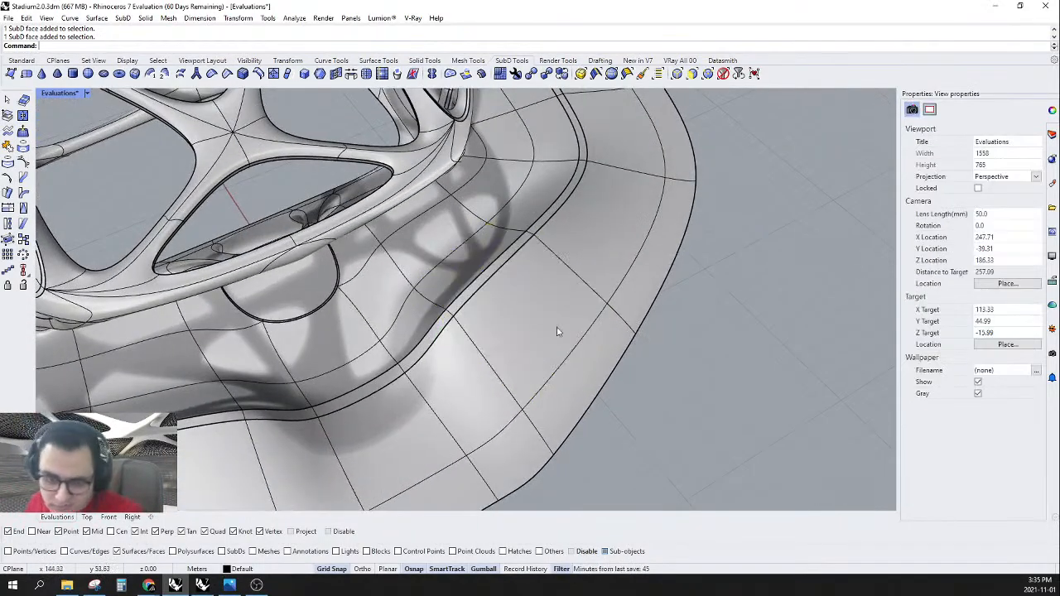
- Undo the raising of the double-ring edges on both sides of the X axis
{"action": "right_click_drag", "start_coordinate": [555, 331], "coordinate": [532, 348]}
{"action": "key", "text": "ctrl+z"}
{"action": "scroll", "coordinate": [517, 325], "scroll_direction": "down", "scroll_amount": 6}
- Limit selection to edges and select the edges running over the X-axis arch down to its feet on both sides
{"action": "right_click_drag", "start_coordinate": [426, 378], "coordinate": [467, 207]}
{"action": "scroll", "coordinate": [468, 349], "scroll_direction": "up", "scroll_amount": 6}
{"action": "scroll", "coordinate": [495, 306], "scroll_direction": "up", "scroll_amount": 4}
{"action": "scroll", "coordinate": [449, 307], "scroll_direction": "down", "scroll_amount": 5}
{"action": "scroll", "coordinate": [467, 203], "scroll_direction": "up", "scroll_amount": 3}
{"action": "left_click", "coordinate": [478, 215]}
{"action": "key", "text": "Escape"}
{"action": "left_click", "coordinate": [627, 74]}
{"action": "scroll", "coordinate": [483, 198], "scroll_direction": "up", "scroll_amount": 4}
{"action": "left_click", "coordinate": [473, 188]}
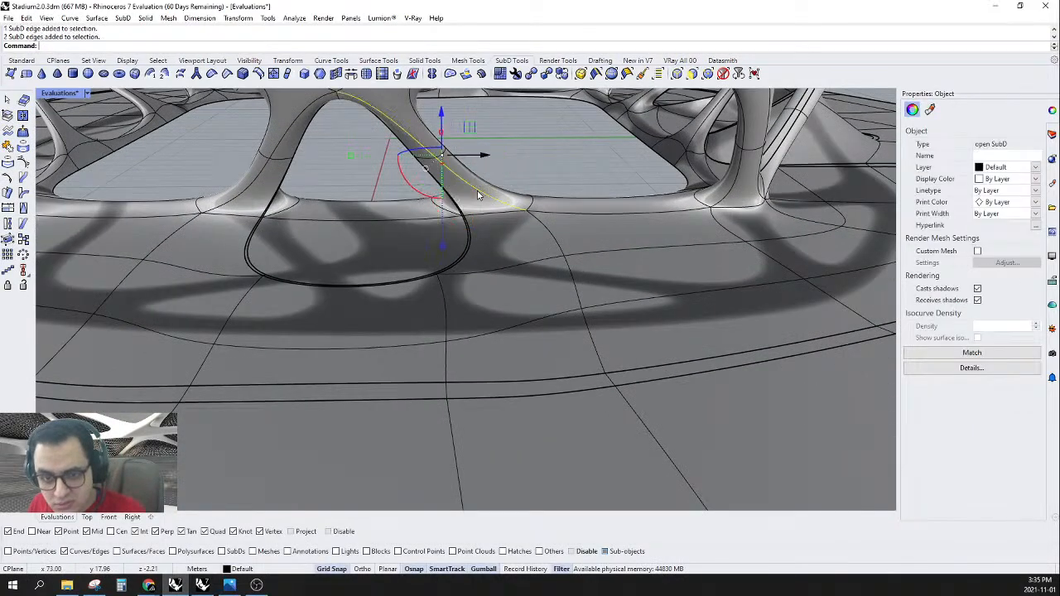
{"action": "scroll", "coordinate": [464, 189], "scroll_direction": "down", "scroll_amount": 3}
{"action": "scroll", "coordinate": [398, 190], "scroll_direction": "up", "scroll_amount": 3}
{"action": "left_click", "coordinate": [352, 192], "text": "shift"}
- Extend the arch selection along the ground edges on both sides to the inner creased ring, and crease the selected edges
{"action": "scroll", "coordinate": [372, 195], "scroll_direction": "down", "scroll_amount": 3}
{"action": "right_click_drag", "start_coordinate": [463, 199], "coordinate": [548, 241]}
{"action": "double_click", "coordinate": [549, 239], "text": "shift"}
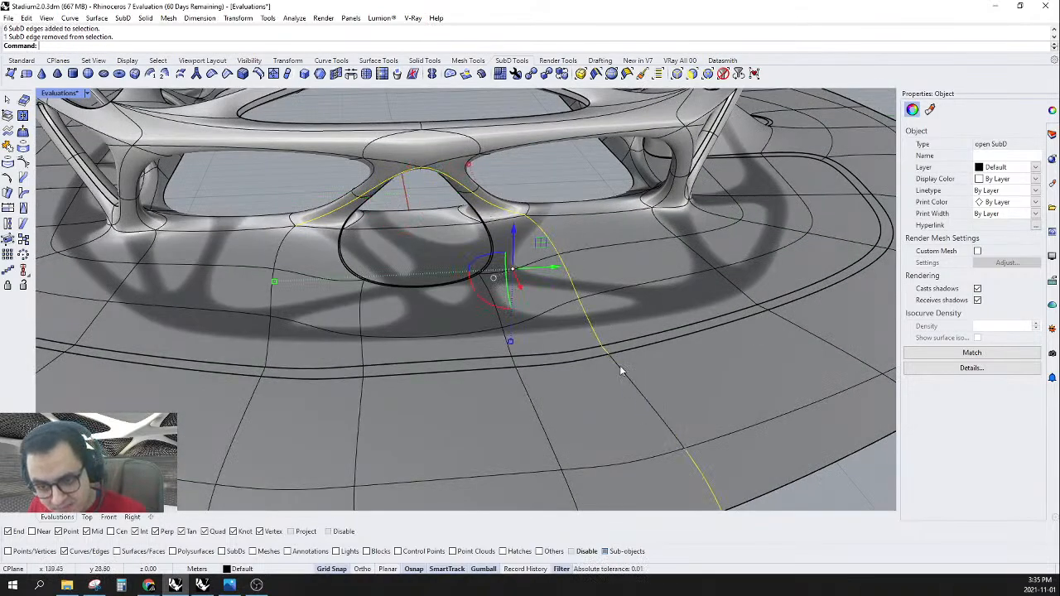
{"action": "right_click_drag", "start_coordinate": [560, 375], "coordinate": [686, 429], "text": "shift"}
{"action": "right_click_drag", "start_coordinate": [650, 385], "coordinate": [732, 429]}
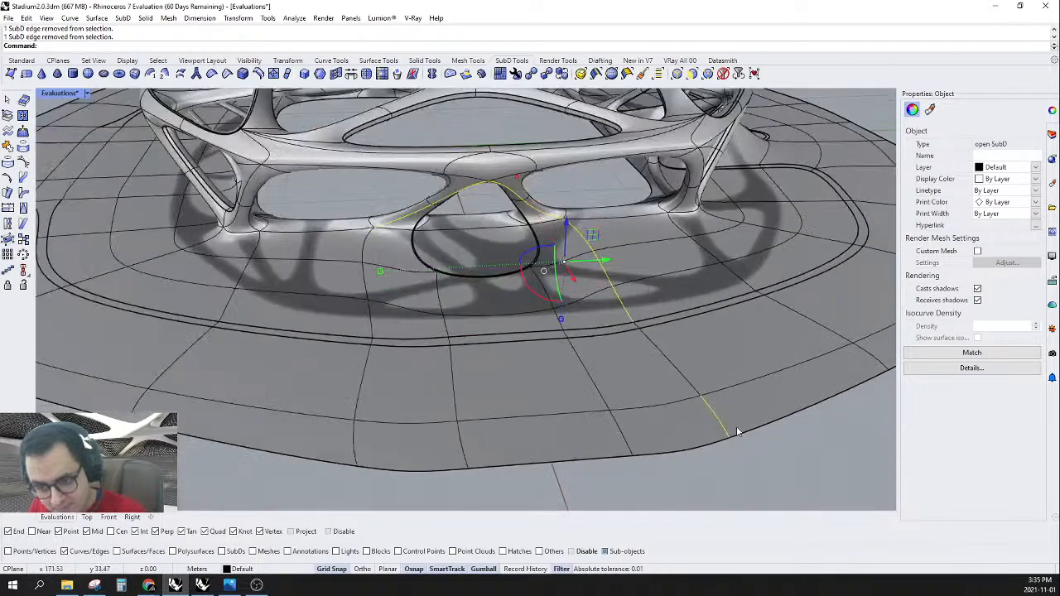
{"action": "right_click_drag", "start_coordinate": [621, 293], "coordinate": [640, 299]}
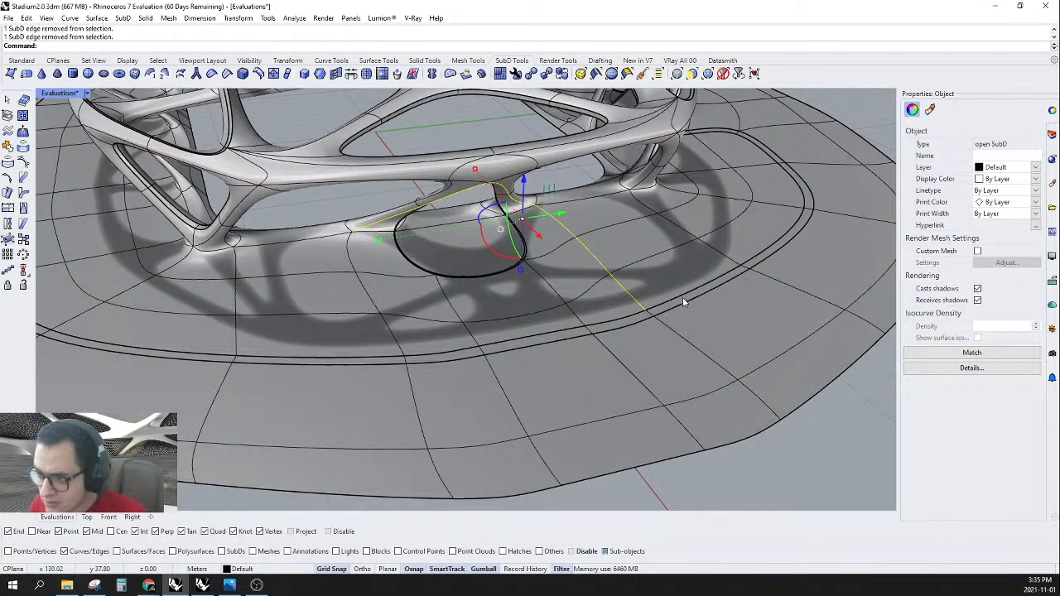
{"action": "right_click_drag", "start_coordinate": [625, 322], "coordinate": [597, 309]}
{"action": "scroll", "coordinate": [369, 247], "scroll_direction": "up", "scroll_amount": 4}
{"action": "left_click", "coordinate": [374, 257], "text": "shift"}
{"action": "left_click", "coordinate": [374, 327], "text": "shift"}
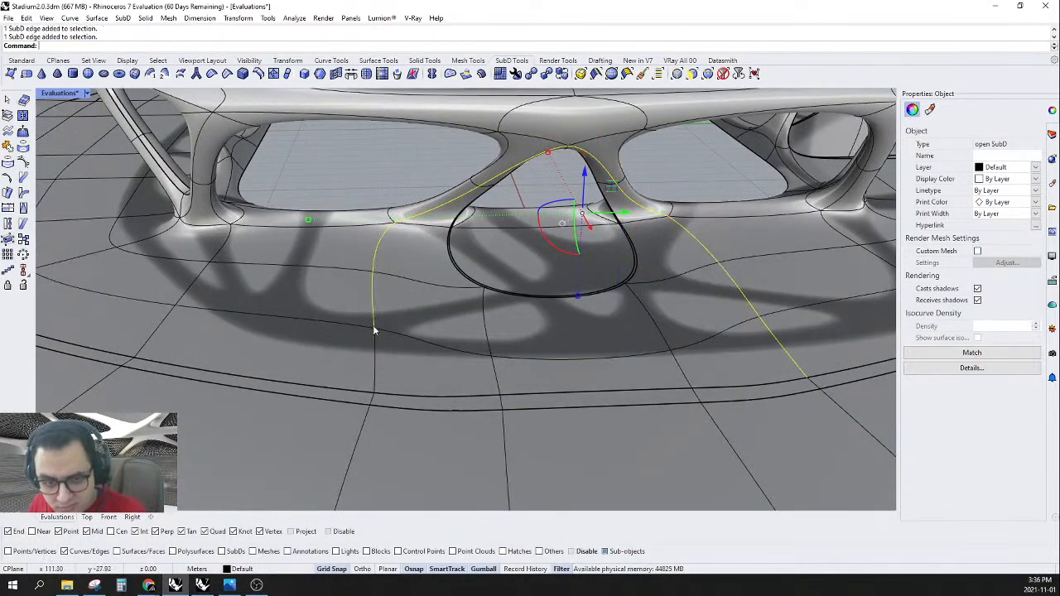
{"action": "left_click", "coordinate": [227, 75]}
{"action": "right_click_drag", "start_coordinate": [409, 195], "coordinate": [470, 387]}
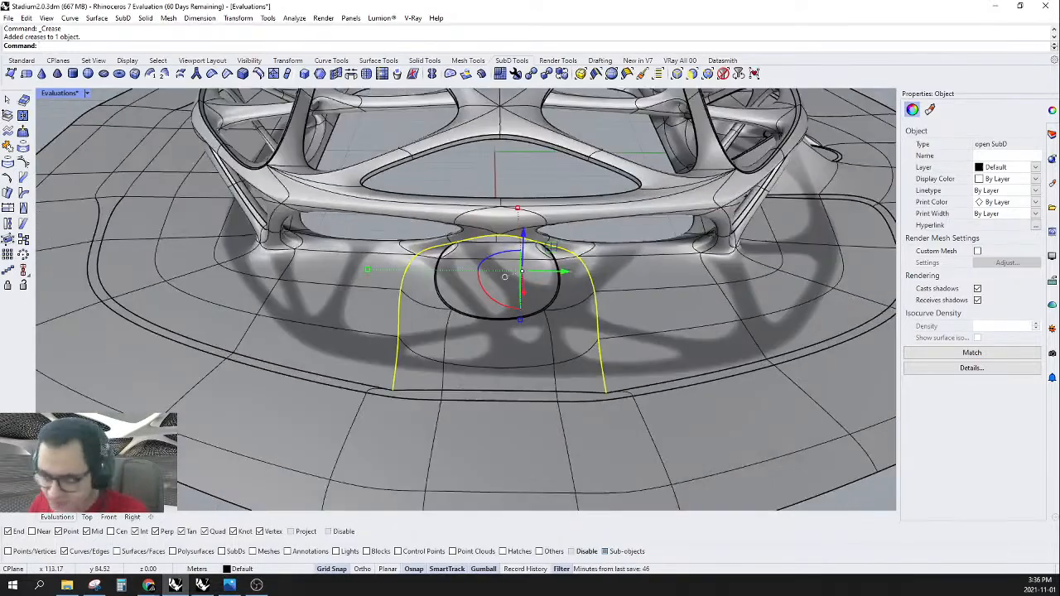
- Switch to the 3.0 reference model, examine its red outlines around the arch and the ground openings, and return to the Stadium2.0 file
{"action": "left_click", "coordinate": [202, 585]}
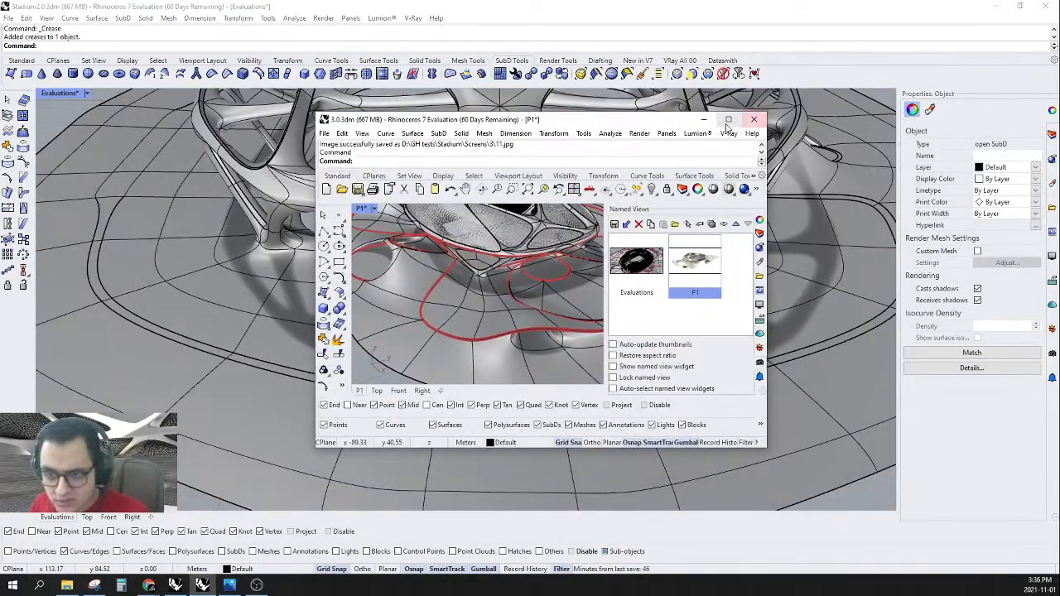
{"action": "left_click", "coordinate": [727, 120]}
{"action": "scroll", "coordinate": [555, 281], "scroll_direction": "down", "scroll_amount": 5}
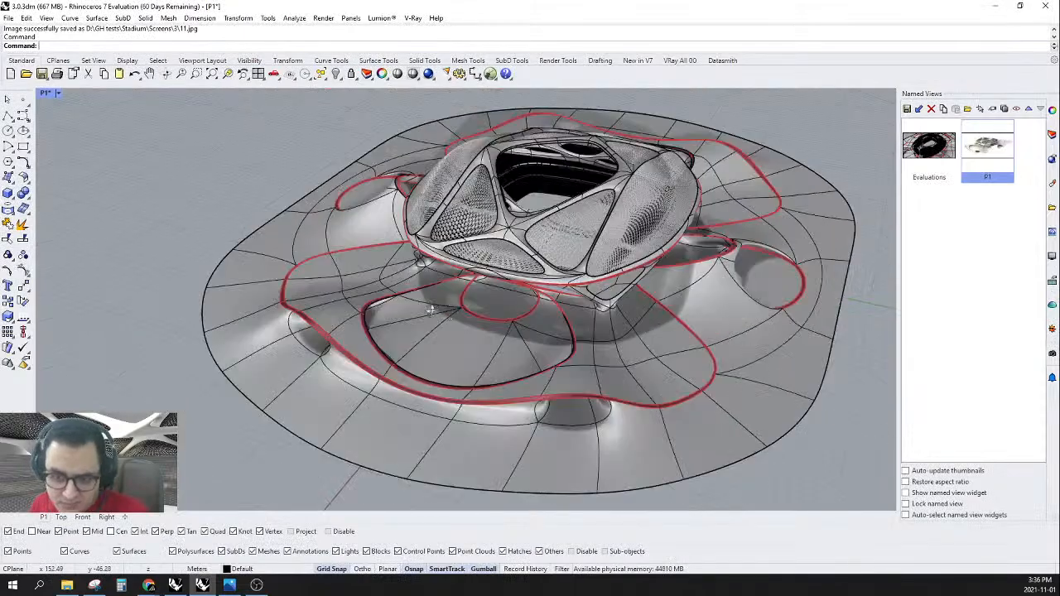
{"action": "right_click_drag", "start_coordinate": [407, 307], "coordinate": [408, 281]}
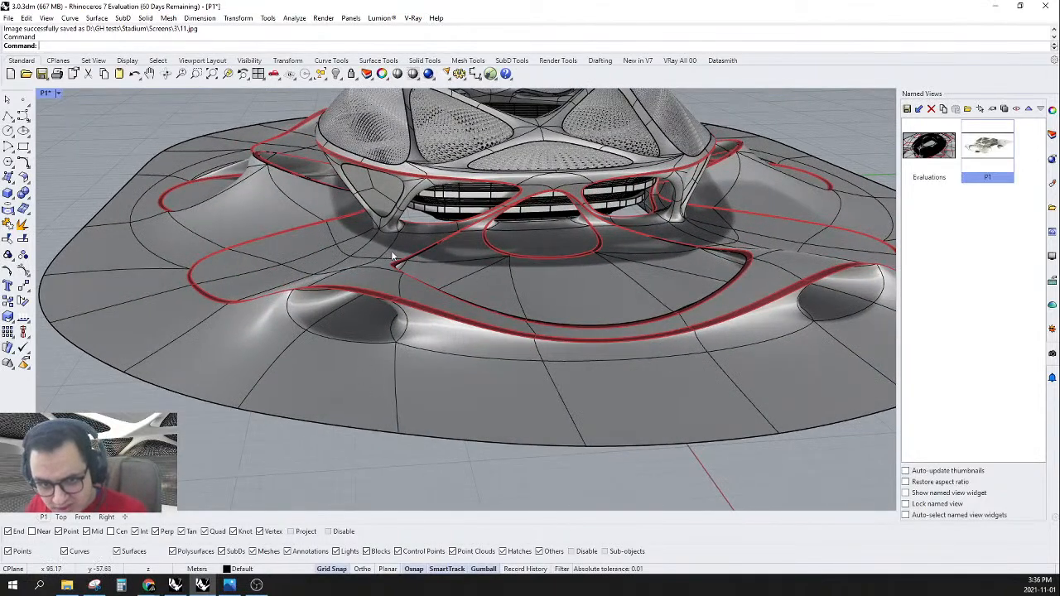
{"action": "right_click_drag", "start_coordinate": [754, 225], "coordinate": [377, 388]}
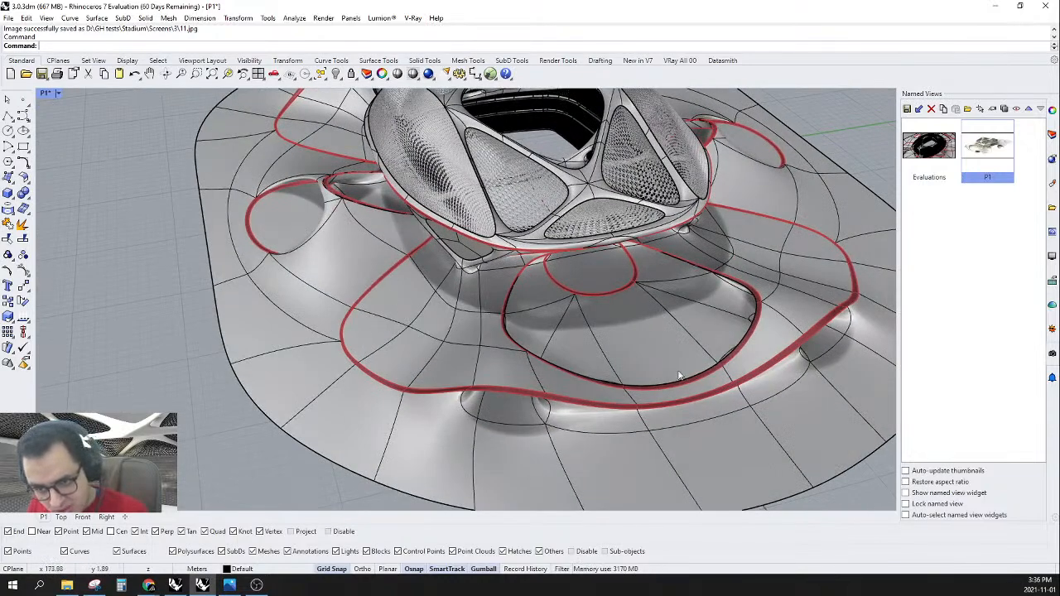
{"action": "left_click", "coordinate": [996, 7]}
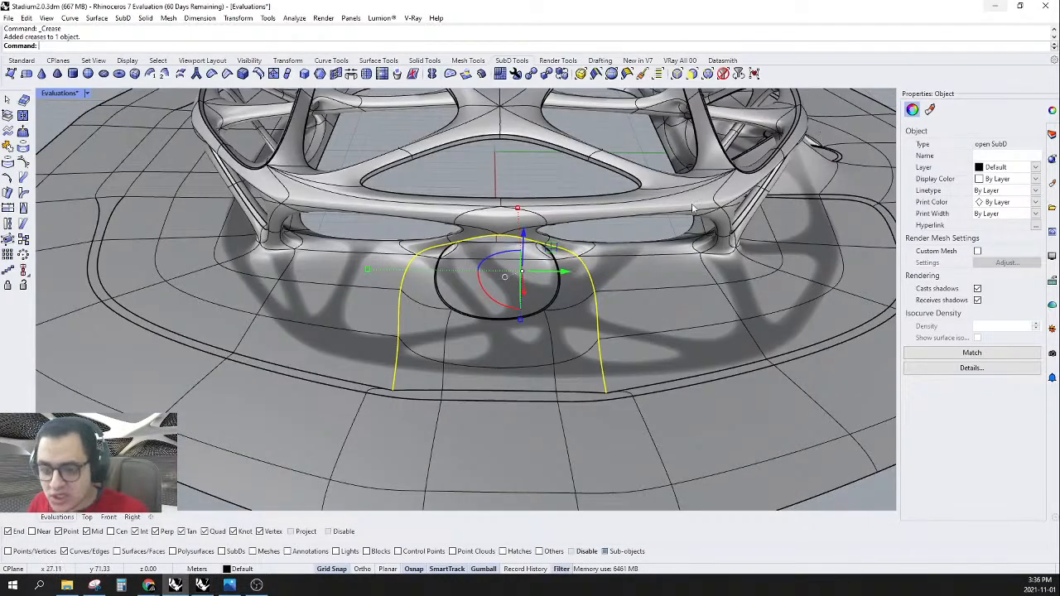
- Select the ground edges just inside the double ring on both sides of the arch and remove their creases
{"action": "scroll", "coordinate": [520, 330], "scroll_direction": "down", "scroll_amount": 2}
{"action": "right_click_drag", "start_coordinate": [518, 333], "coordinate": [571, 339]}
{"action": "scroll", "coordinate": [597, 363], "scroll_direction": "up", "scroll_amount": 4}
{"action": "left_click", "coordinate": [593, 334]}
{"action": "left_click", "coordinate": [342, 351], "text": "shift"}
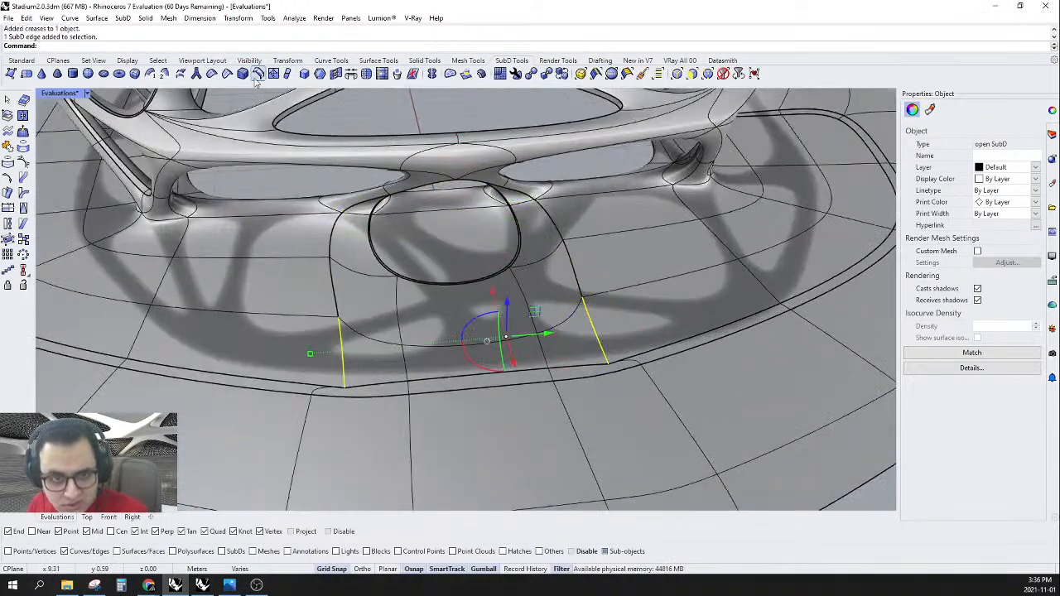
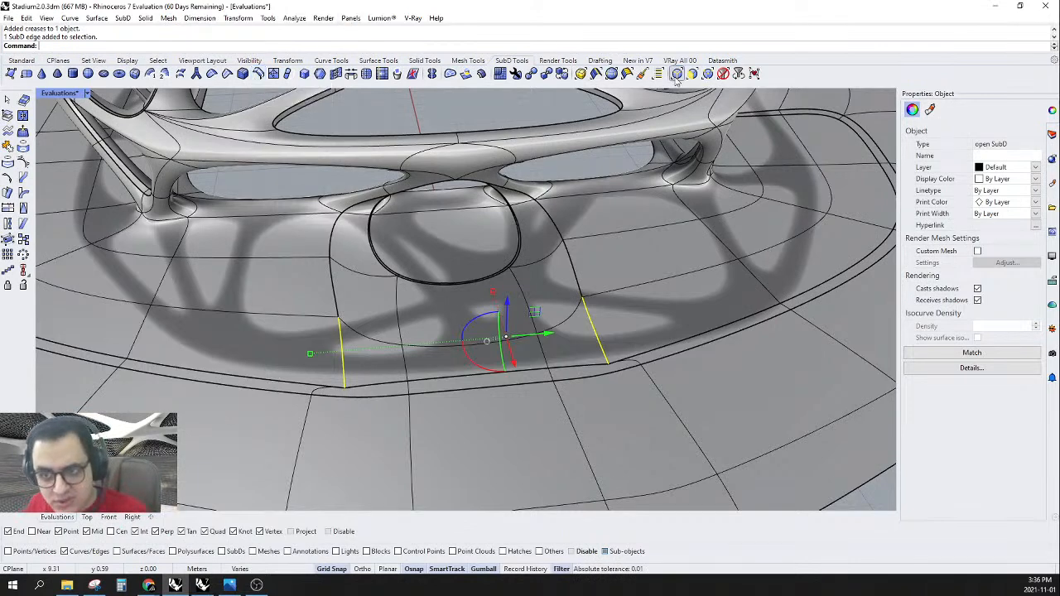
{"action": "left_click", "coordinate": [213, 76]}
- Select the ground edges running between the arch outline's side edges just inside the double ring, and crease them to close the outline
{"action": "right_click_drag", "start_coordinate": [551, 318], "coordinate": [654, 373]}
{"action": "left_click", "coordinate": [577, 304], "text": "shift"}
{"action": "left_click", "coordinate": [582, 300]}
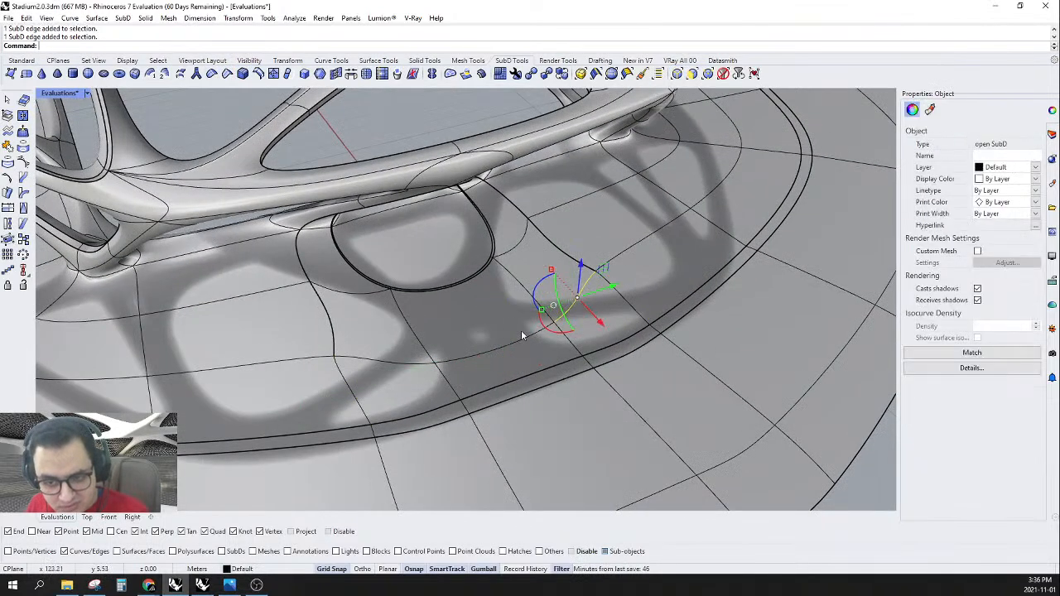
{"action": "left_click", "coordinate": [390, 364], "text": "shift"}
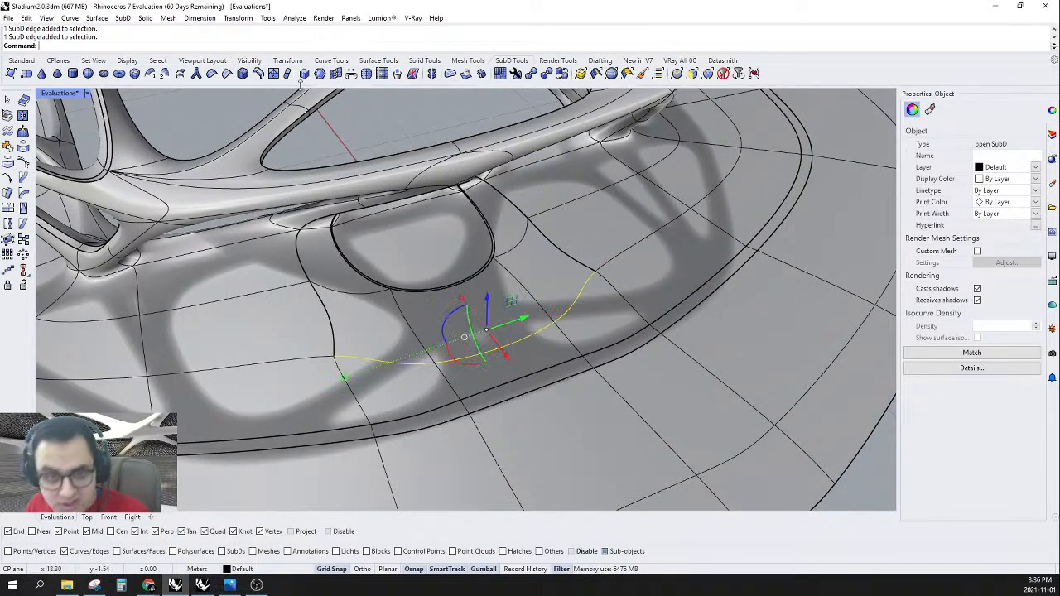
{"action": "left_click", "coordinate": [226, 75]}
- Try to raise the double ring's edges on both sides of the arch outline by about 10 m
{"action": "right_click_drag", "start_coordinate": [530, 331], "coordinate": [763, 328]}
{"action": "scroll", "coordinate": [753, 336], "scroll_direction": "up", "scroll_amount": 2}
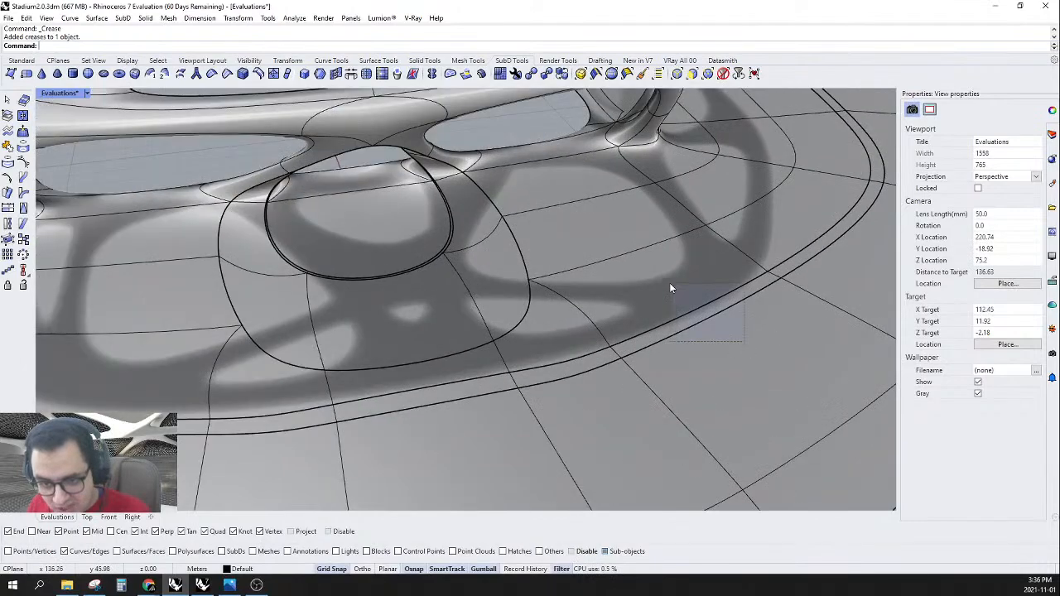
{"action": "left_click_drag", "start_coordinate": [670, 283], "coordinate": [668, 285]}
{"action": "scroll", "coordinate": [685, 304], "scroll_direction": "down", "scroll_amount": 2}
{"action": "right_click_drag", "start_coordinate": [590, 335], "coordinate": [620, 329]}
{"action": "left_click_drag", "start_coordinate": [327, 493], "coordinate": [288, 433], "text": "shift"}
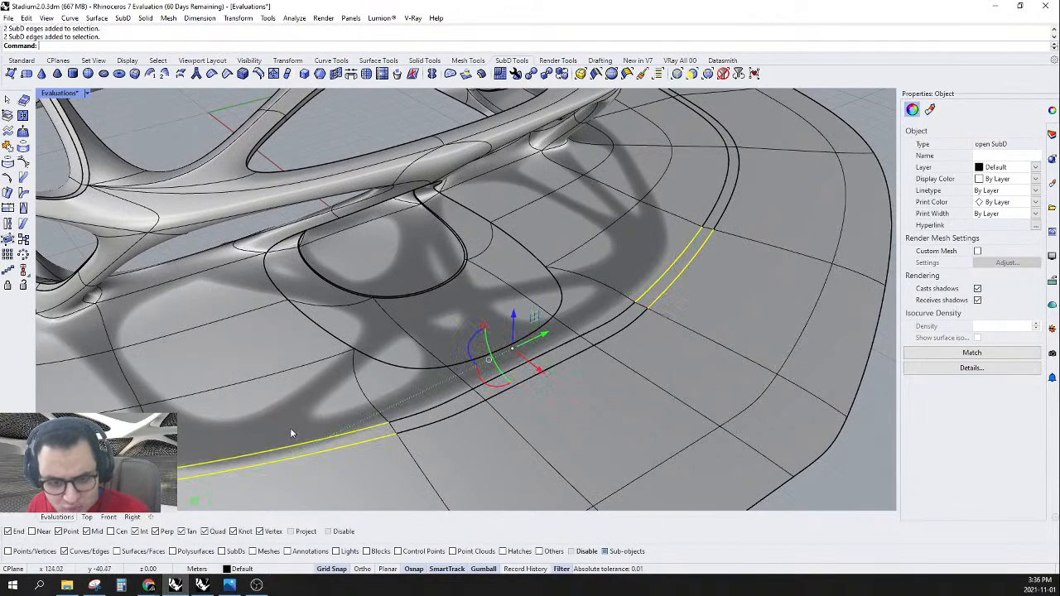
{"action": "left_click_drag", "start_coordinate": [511, 313], "coordinate": [486, 263]}
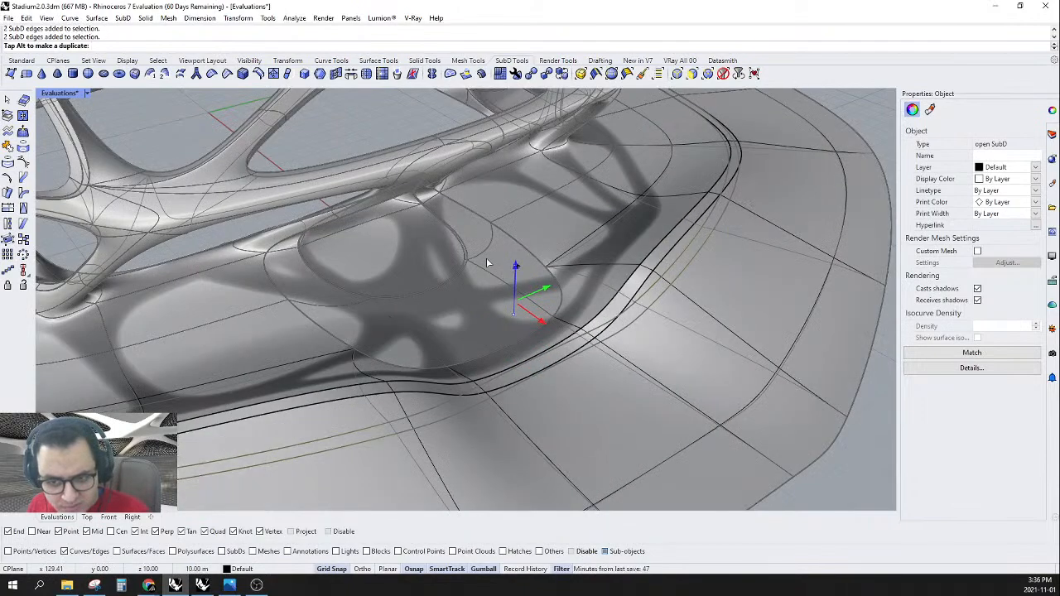
{"action": "key", "text": "Escape"}
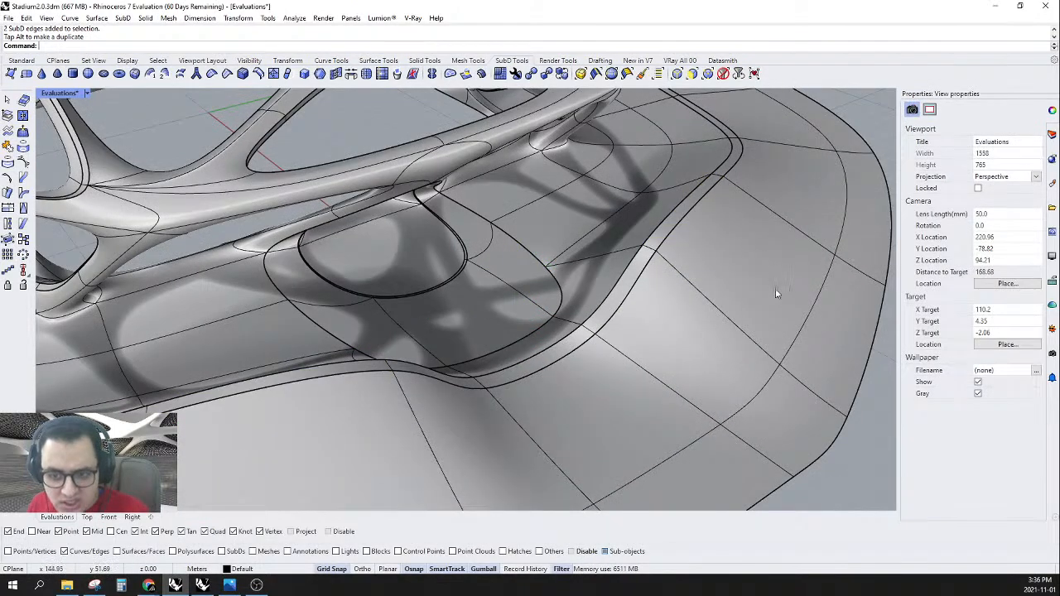
{"action": "right_click_drag", "start_coordinate": [759, 288], "coordinate": [839, 280]}
{"action": "scroll", "coordinate": [709, 217], "scroll_direction": "up", "scroll_amount": 6}
{"action": "right_click_drag", "start_coordinate": [439, 297], "coordinate": [489, 295]}
{"action": "double_click", "coordinate": [431, 382]}
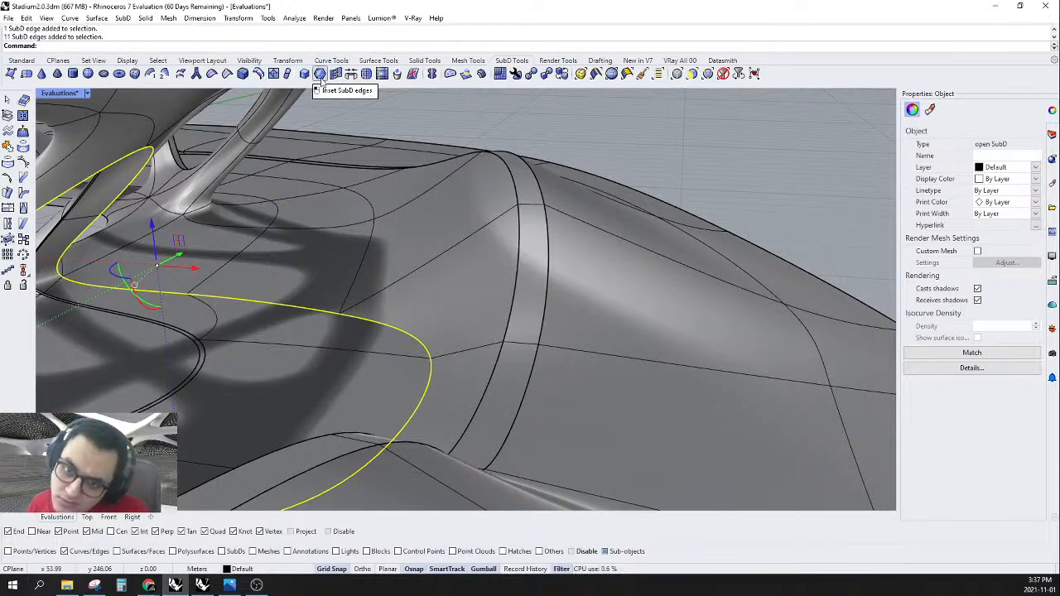
{"action": "key", "text": "Escape"}
- Switch to the 3.0 reference model, examine the opening under the raised red outline, and return to the Stadium2.0 file
{"action": "right_click_drag", "start_coordinate": [617, 253], "coordinate": [568, 275]}
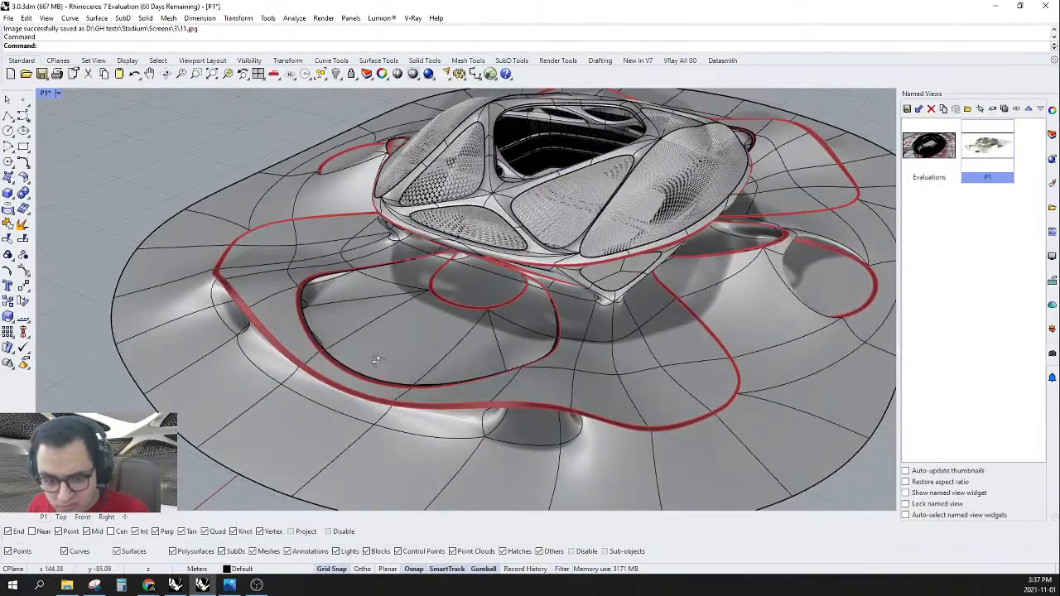
{"action": "right_click_drag", "start_coordinate": [378, 360], "coordinate": [525, 343]}
{"action": "scroll", "coordinate": [416, 367], "scroll_direction": "up", "scroll_amount": 5}
{"action": "right_click_drag", "start_coordinate": [530, 359], "coordinate": [502, 370]}
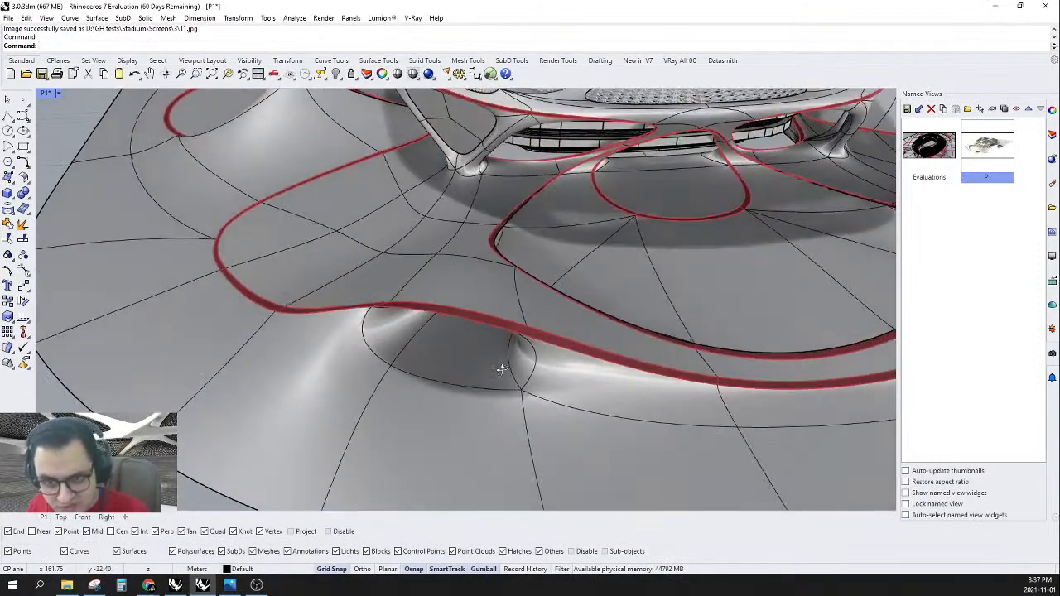
{"action": "left_click", "coordinate": [182, 586]}
- Undo the raising of the double ring's edges
{"action": "scroll", "coordinate": [704, 319], "scroll_direction": "down", "scroll_amount": 2}
{"action": "right_click_drag", "start_coordinate": [703, 319], "coordinate": [508, 247]}
{"action": "key", "text": "ctrl+z"}
- Bevel the creased edge loop around the arch outline with one segment, forming a narrow band, and return to smooth SubD display
{"action": "scroll", "coordinate": [563, 319], "scroll_direction": "up", "scroll_amount": 6}
{"action": "double_click", "coordinate": [565, 302]}
{"action": "scroll", "coordinate": [566, 302], "scroll_direction": "down", "scroll_amount": 6}
{"action": "scroll", "coordinate": [507, 247], "scroll_direction": "up", "scroll_amount": 2}
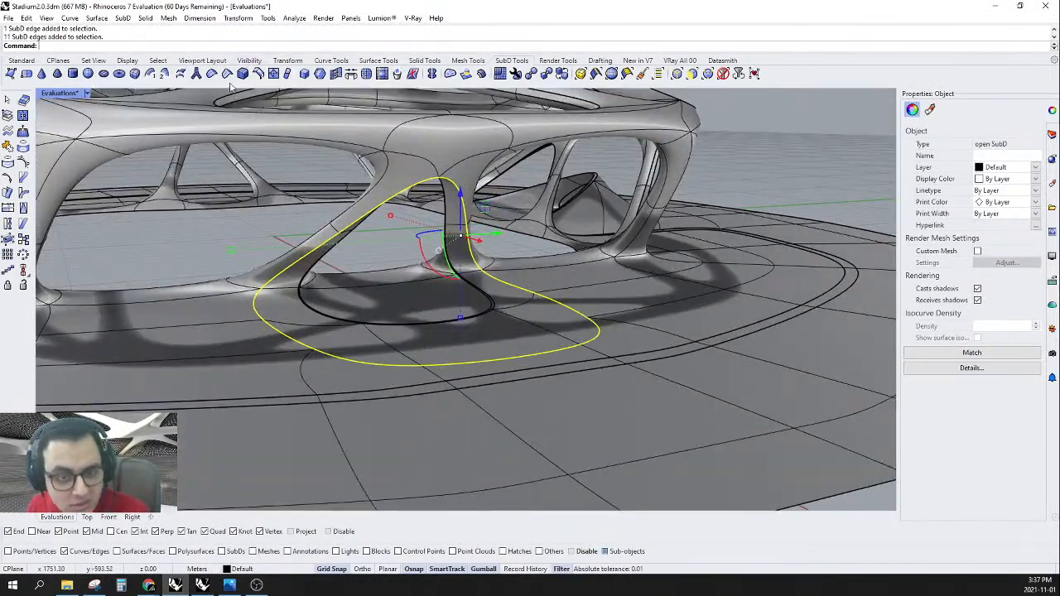
{"action": "scroll", "coordinate": [592, 334], "scroll_direction": "up", "scroll_amount": 3}
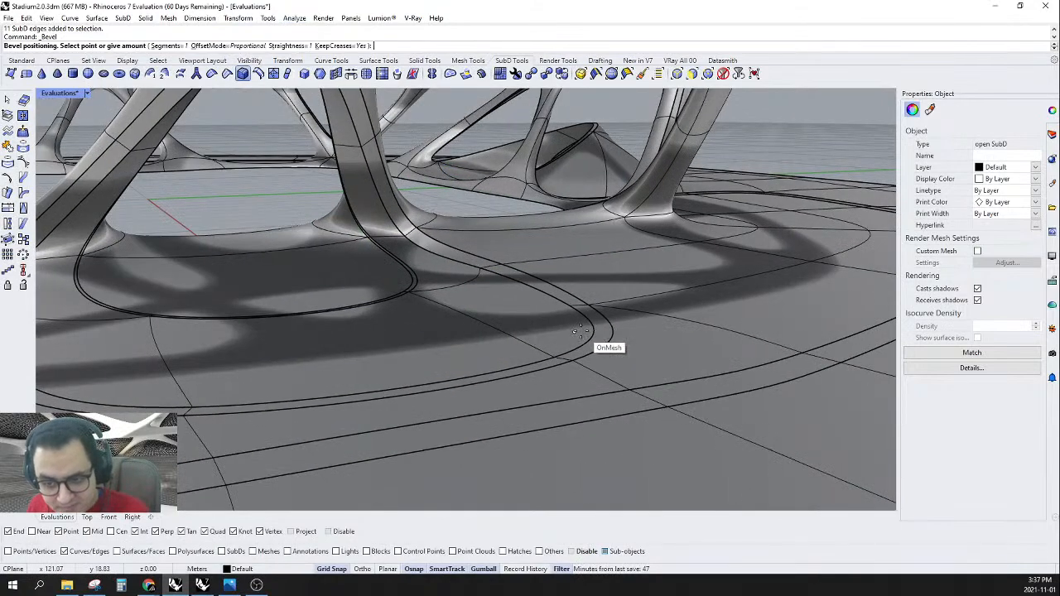
{"action": "scroll", "coordinate": [613, 331], "scroll_direction": "up", "scroll_amount": 2}
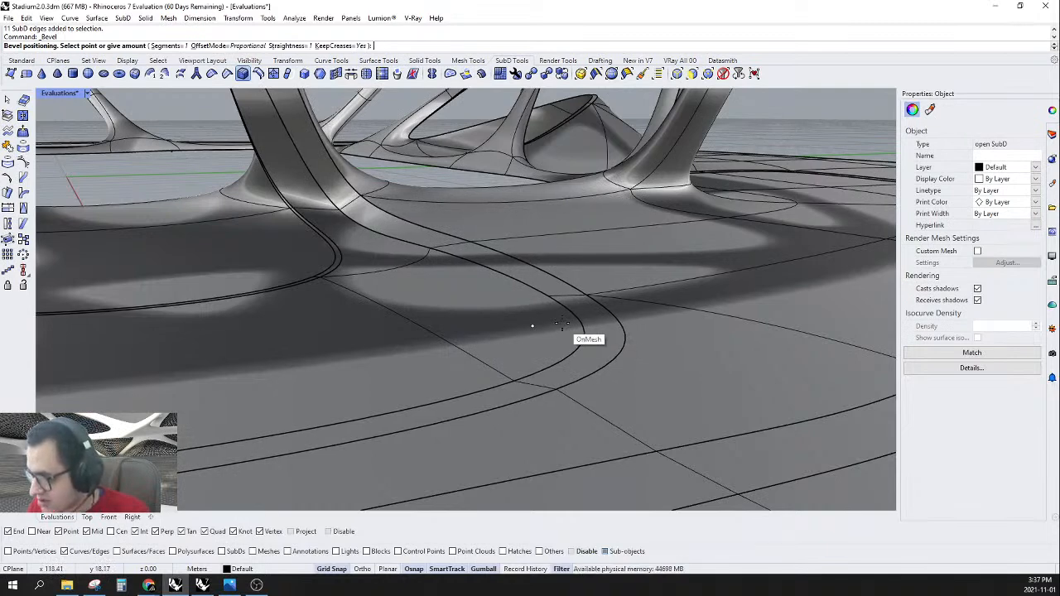
{"action": "key", "text": "Tab"}
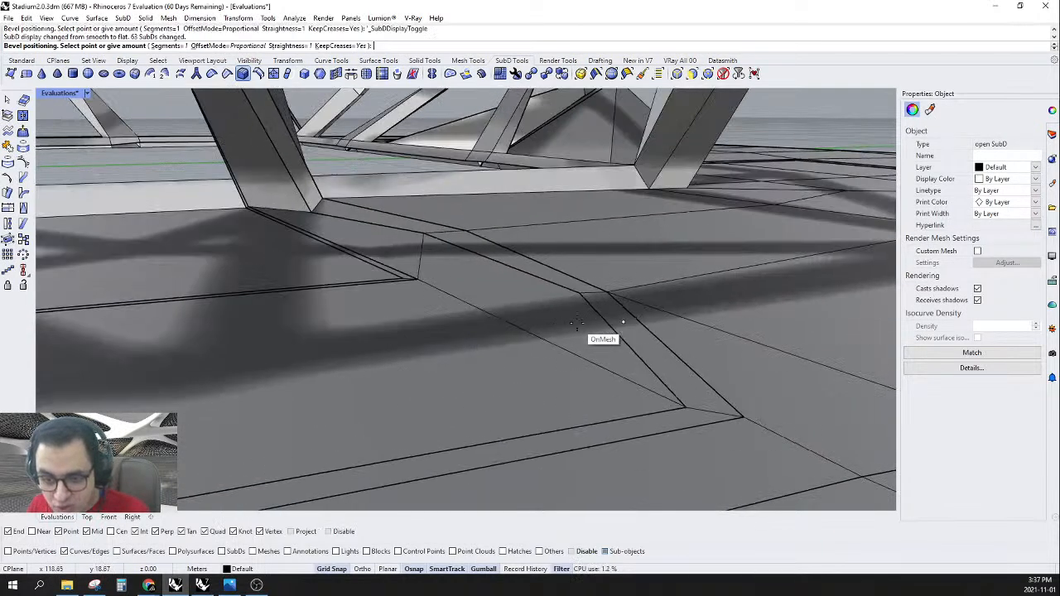
{"action": "left_click", "coordinate": [584, 313]}
{"action": "scroll", "coordinate": [550, 270], "scroll_direction": "down", "scroll_amount": 4}
{"action": "right_click_drag", "start_coordinate": [551, 270], "coordinate": [450, 349]}
{"action": "key", "text": "Tab"}
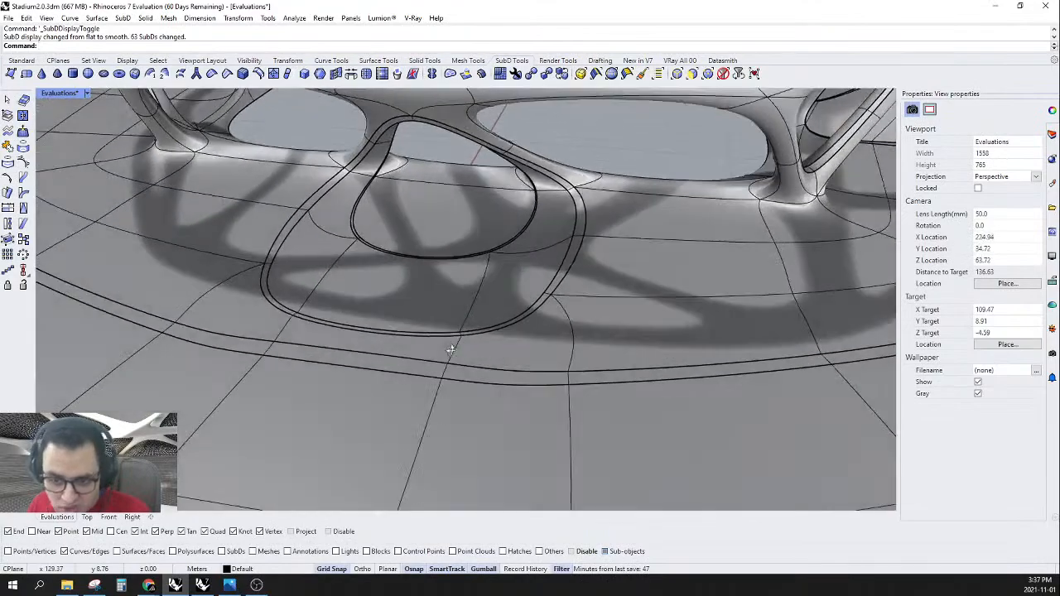
- In flat SubD display, raise the double ring's edges beside the arch outline together with the outline's adjoining diagonal corner edges
{"action": "right_click_drag", "start_coordinate": [524, 334], "coordinate": [541, 333]}
{"action": "key", "text": "Tab"}
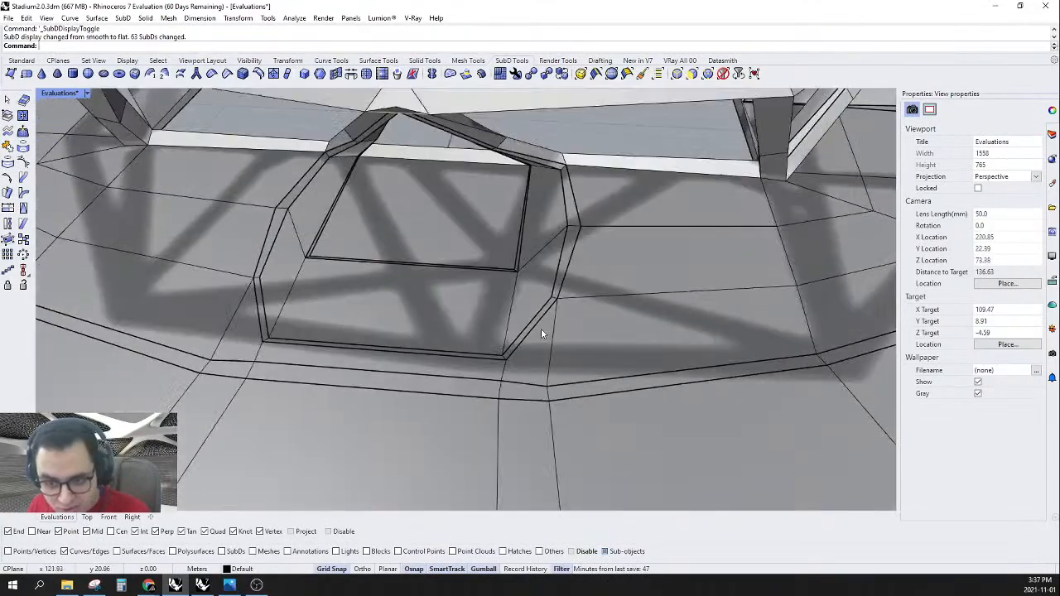
{"action": "key", "text": "Tab"}
{"action": "right_click_drag", "start_coordinate": [643, 374], "coordinate": [650, 399]}
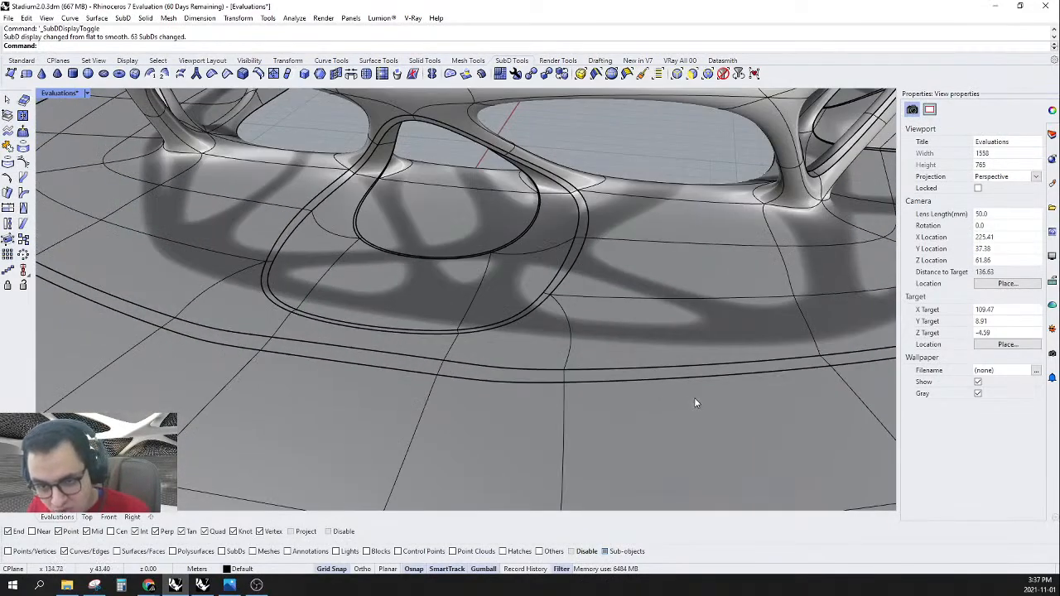
{"action": "key", "text": "Tab"}
{"action": "left_click_drag", "start_coordinate": [623, 350], "coordinate": [621, 348]}
{"action": "scroll", "coordinate": [514, 356], "scroll_direction": "up", "scroll_amount": 3}
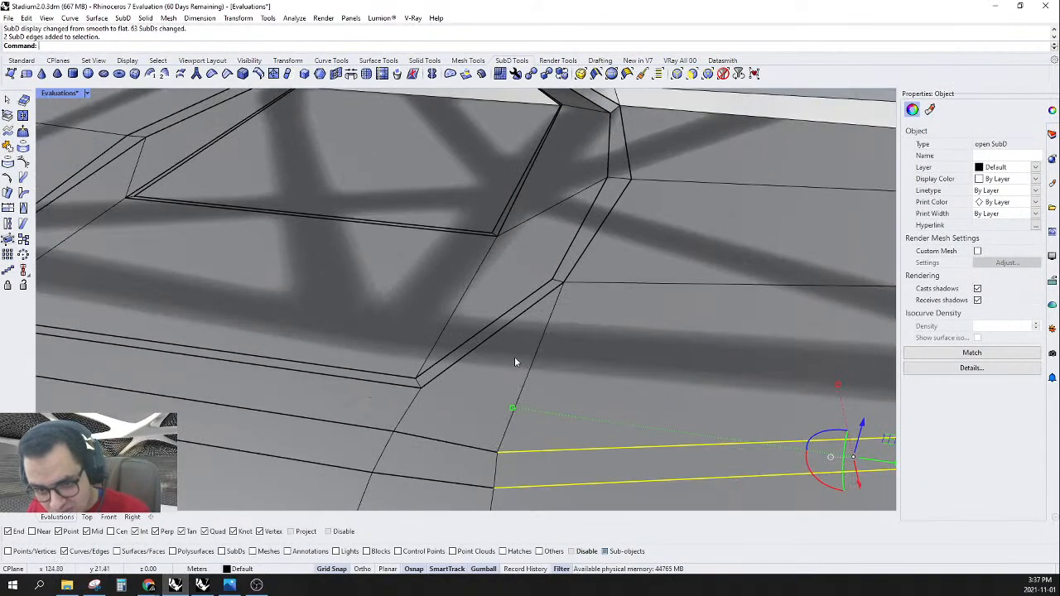
{"action": "scroll", "coordinate": [476, 296], "scroll_direction": "down", "scroll_amount": 5}
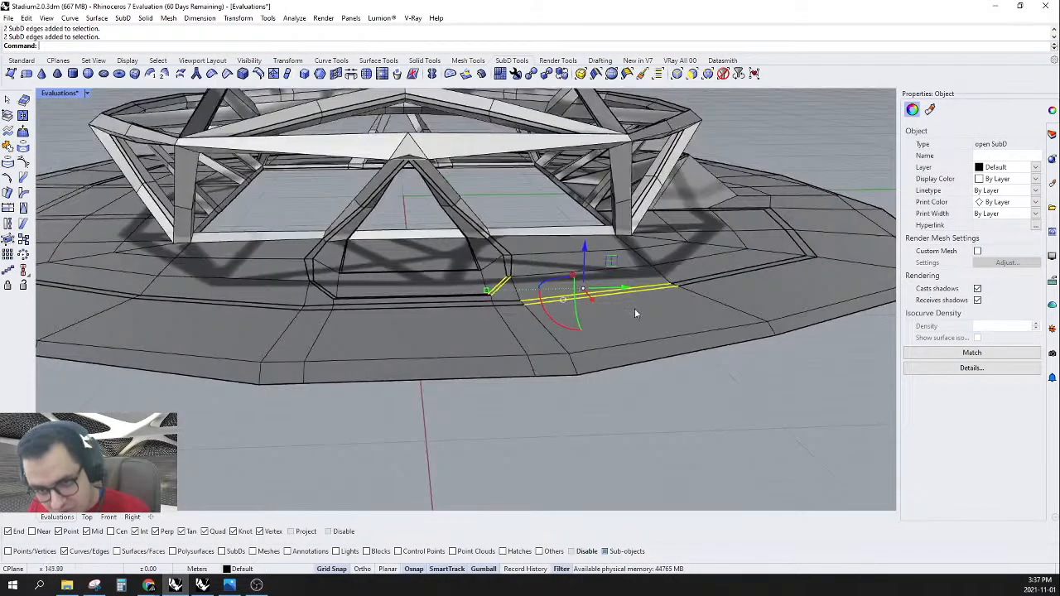
{"action": "left_click_drag", "start_coordinate": [584, 250], "coordinate": [586, 206]}
{"action": "right_click_drag", "start_coordinate": [668, 323], "coordinate": [623, 370]}
{"action": "key", "text": "Escape"}
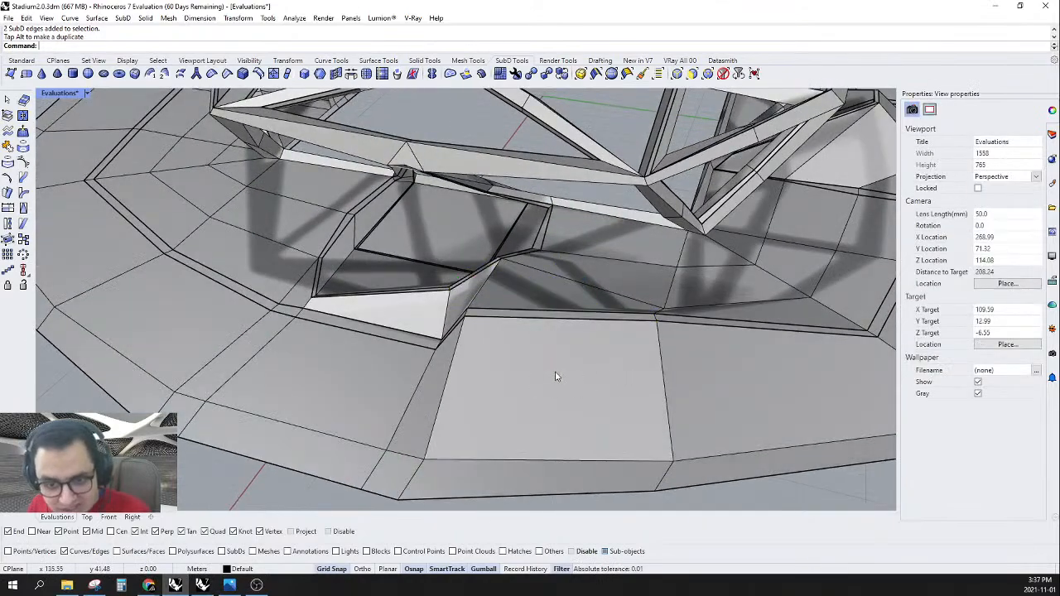
- Try a two-segment joined bridge between the ground face outside the raised ring and the face inside the arch outline's diagonal corner
{"action": "left_click", "coordinate": [536, 344]}
{"action": "right_click_drag", "start_coordinate": [537, 344], "coordinate": [497, 240]}
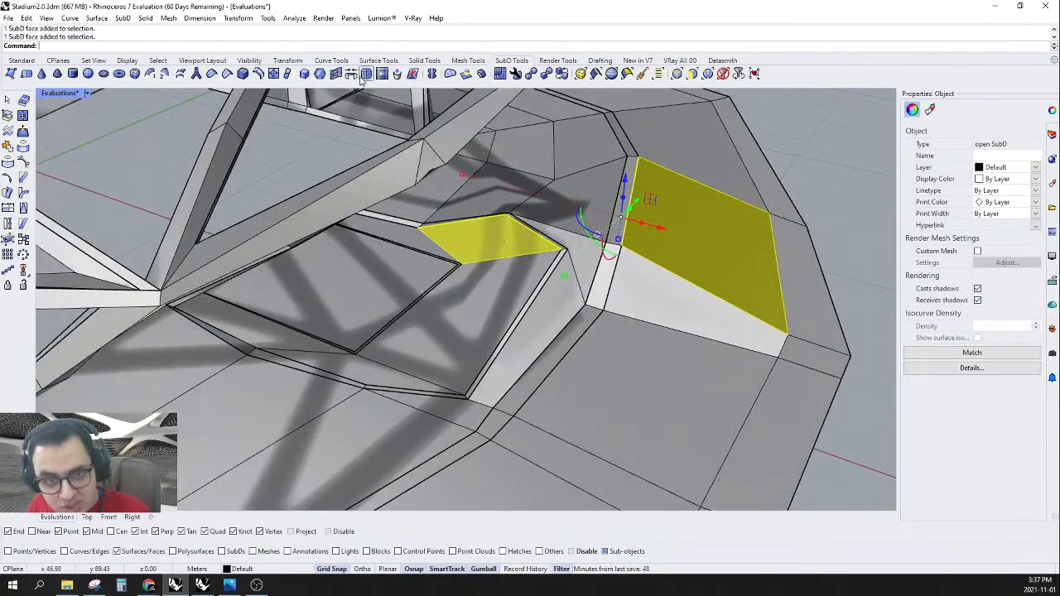
{"action": "right_click_drag", "start_coordinate": [779, 267], "coordinate": [607, 228]}
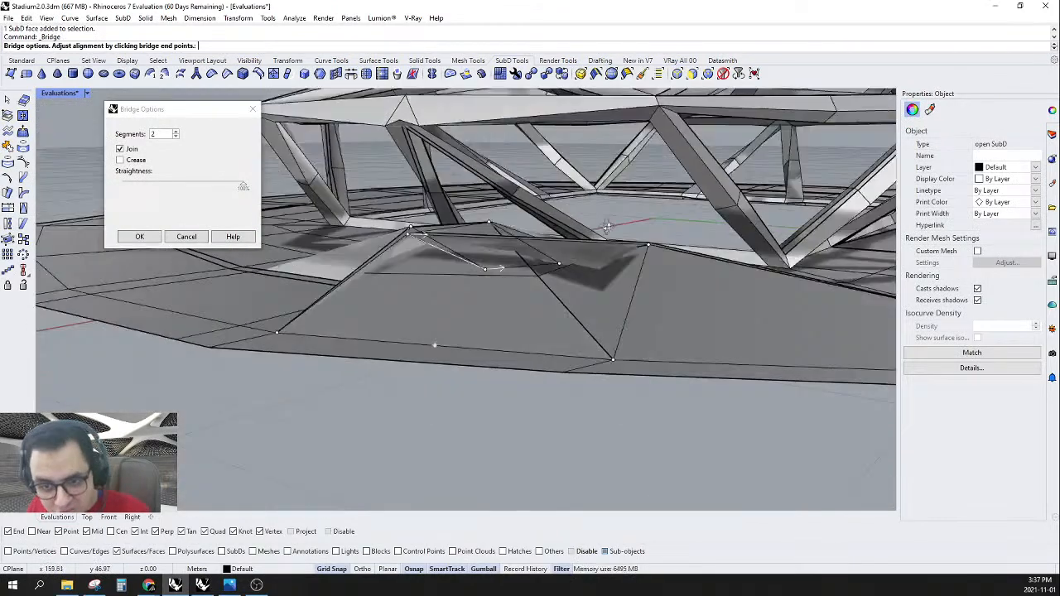
{"action": "scroll", "coordinate": [482, 294], "scroll_direction": "up", "scroll_amount": 5}
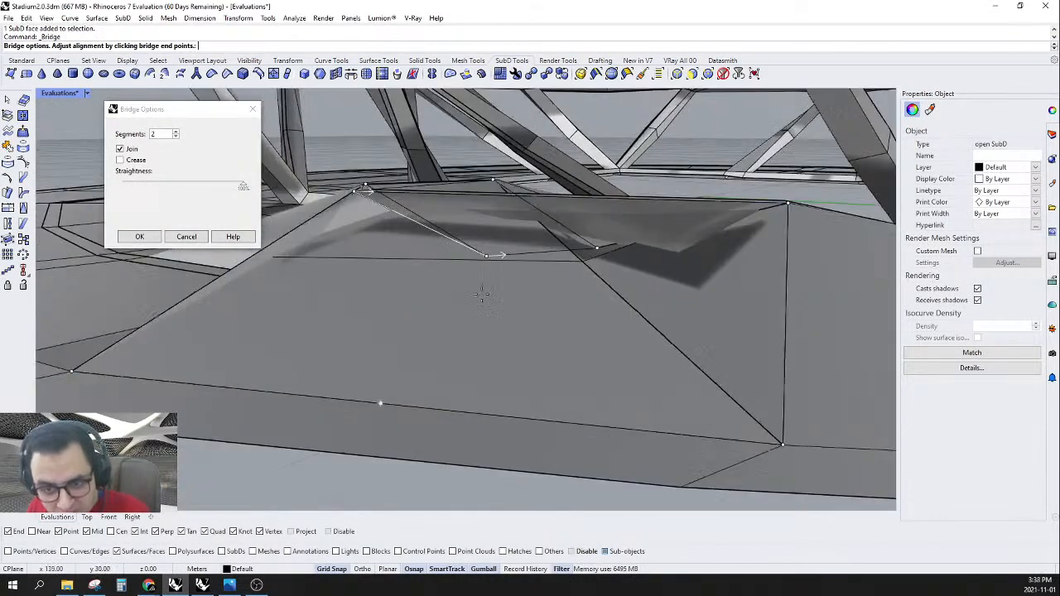
{"action": "left_click", "coordinate": [149, 241]}
{"action": "key", "text": "Tab"}
{"action": "right_click_drag", "start_coordinate": [543, 285], "coordinate": [418, 227]}
{"action": "key", "text": "ctrl+z"}
{"action": "key", "text": "Tab"}
- Reselect the outer ground face and the narrow face inside the outline's corner, and bridge them with 2 segments and adjusted end-point alignment
{"action": "scroll", "coordinate": [418, 231], "scroll_direction": "down", "scroll_amount": 2}
{"action": "right_click_drag", "start_coordinate": [472, 260], "coordinate": [550, 320]}
{"action": "left_click", "coordinate": [550, 322], "text": "ctrl+shift"}
{"action": "scroll", "coordinate": [373, 237], "scroll_direction": "up", "scroll_amount": 5}
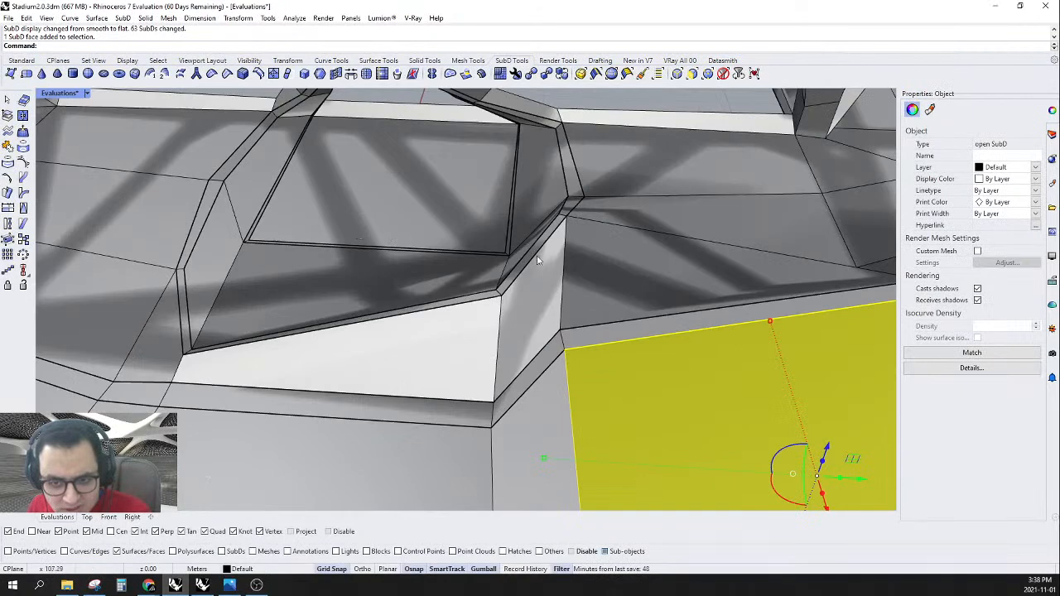
{"action": "left_click", "coordinate": [530, 208], "text": "ctrl+shift"}
{"action": "left_click", "coordinate": [518, 262], "text": "ctrl+shift"}
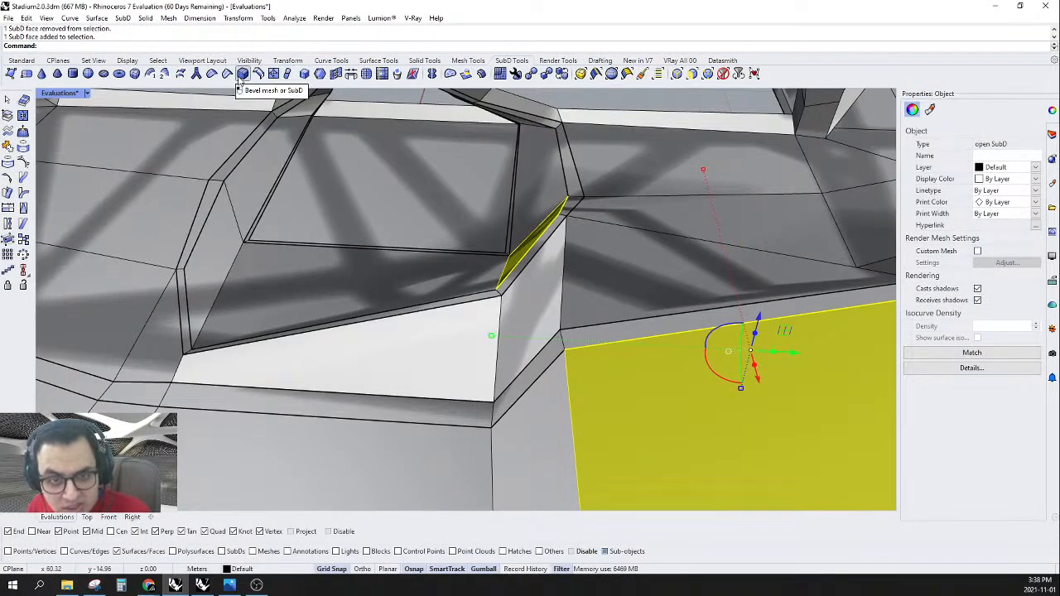
{"action": "left_click", "coordinate": [350, 75]}
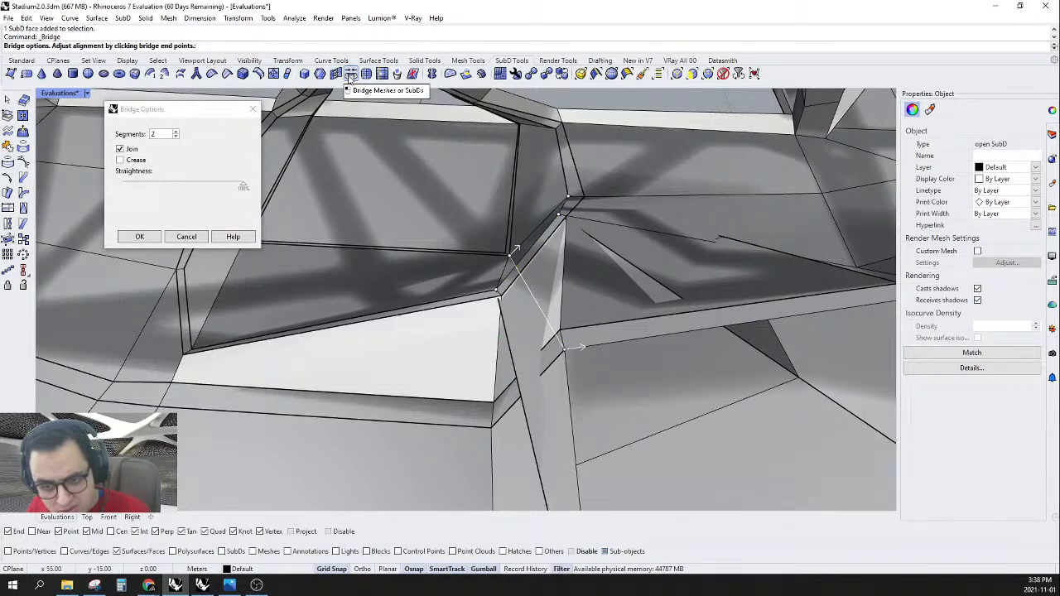
{"action": "scroll", "coordinate": [451, 134], "scroll_direction": "down", "scroll_amount": 3}
{"action": "right_click_drag", "start_coordinate": [454, 135], "coordinate": [518, 189]}
{"action": "scroll", "coordinate": [614, 230], "scroll_direction": "up", "scroll_amount": 3}
{"action": "left_click", "coordinate": [526, 211]}
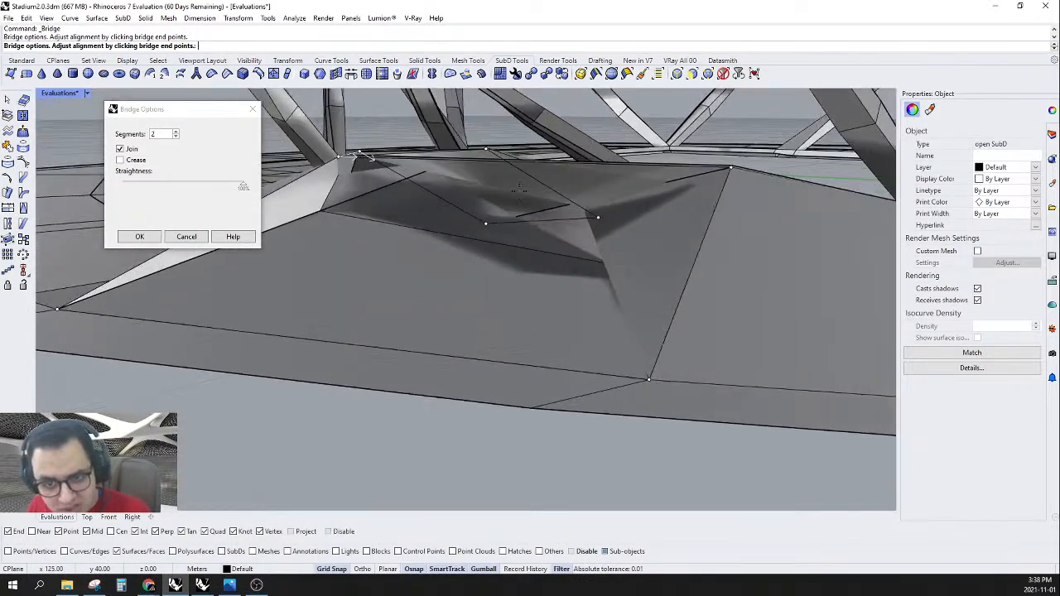
{"action": "right_click_drag", "start_coordinate": [499, 234], "coordinate": [647, 275]}
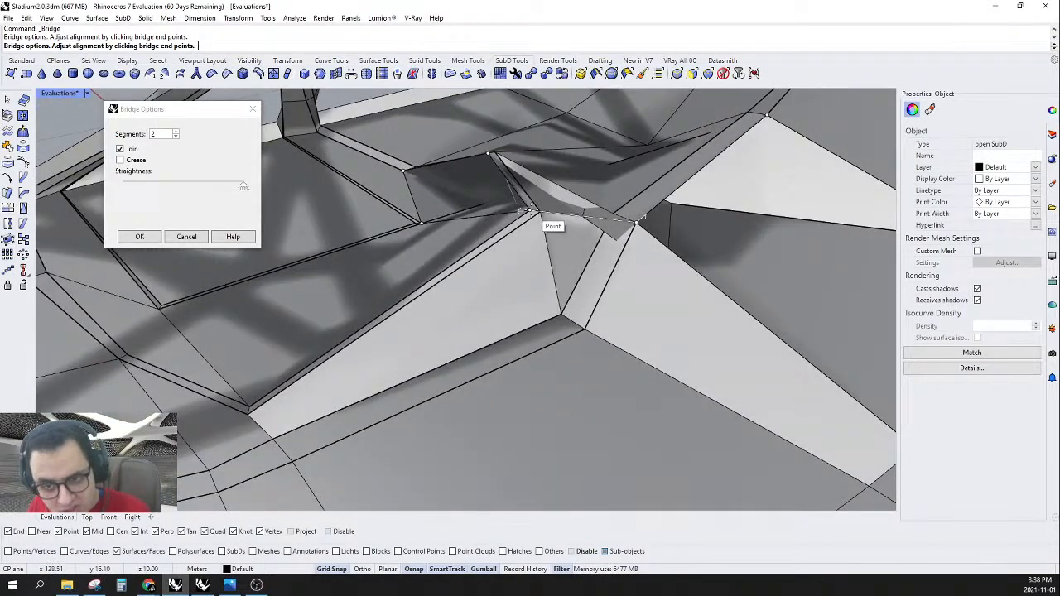
{"action": "left_click", "coordinate": [531, 211]}
{"action": "right_click_drag", "start_coordinate": [531, 210], "coordinate": [396, 242]}
{"action": "key", "text": "Return"}
- Inspect the realigned bridge from several sides in smooth SubD display and undo it
{"action": "key", "text": "Tab"}
{"action": "right_click_drag", "start_coordinate": [686, 298], "coordinate": [620, 260]}
{"action": "scroll", "coordinate": [638, 289], "scroll_direction": "down", "scroll_amount": 6}
{"action": "scroll", "coordinate": [620, 260], "scroll_direction": "up", "scroll_amount": 6}
{"action": "scroll", "coordinate": [529, 293], "scroll_direction": "down", "scroll_amount": 6}
{"action": "right_click_drag", "start_coordinate": [438, 316], "coordinate": [542, 324]}
{"action": "scroll", "coordinate": [497, 295], "scroll_direction": "up", "scroll_amount": 10}
{"action": "right_click_drag", "start_coordinate": [506, 290], "coordinate": [517, 197]}
{"action": "key", "text": "Tab"}
{"action": "scroll", "coordinate": [522, 286], "scroll_direction": "up", "scroll_amount": 4}
{"action": "key", "text": "ctrl+z"}
- Raise the single ground vertex just inside the double ring beside the lifted section
{"action": "scroll", "coordinate": [482, 257], "scroll_direction": "down", "scroll_amount": 4}
{"action": "scroll", "coordinate": [517, 198], "scroll_direction": "up", "scroll_amount": 6}
{"action": "scroll", "coordinate": [516, 202], "scroll_direction": "up", "scroll_amount": 2}
{"action": "left_click", "coordinate": [515, 234]}
{"action": "key", "text": "Escape"}
{"action": "left_click", "coordinate": [526, 251]}
{"action": "right_click_drag", "start_coordinate": [527, 252], "coordinate": [589, 348]}
{"action": "left_click_drag", "start_coordinate": [590, 341], "coordinate": [582, 271]}
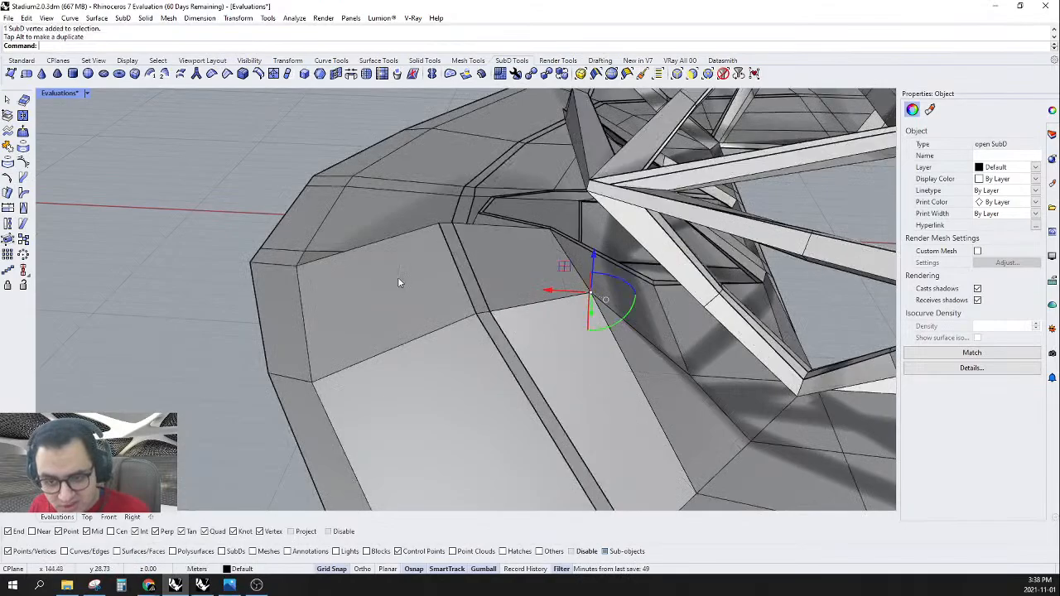
{"action": "right_click_drag", "start_coordinate": [402, 279], "coordinate": [582, 284]}
- Raise the double ring's two corner vertices in front of the arch outline's lifted corner
{"action": "left_click", "coordinate": [507, 344]}
{"action": "right_click_drag", "start_coordinate": [507, 345], "coordinate": [550, 310]}
{"action": "right_click_drag", "start_coordinate": [411, 295], "coordinate": [450, 301]}
{"action": "scroll", "coordinate": [474, 298], "scroll_direction": "up", "scroll_amount": 4}
{"action": "scroll", "coordinate": [431, 324], "scroll_direction": "down", "scroll_amount": 5}
{"action": "scroll", "coordinate": [347, 348], "scroll_direction": "up", "scroll_amount": 5}
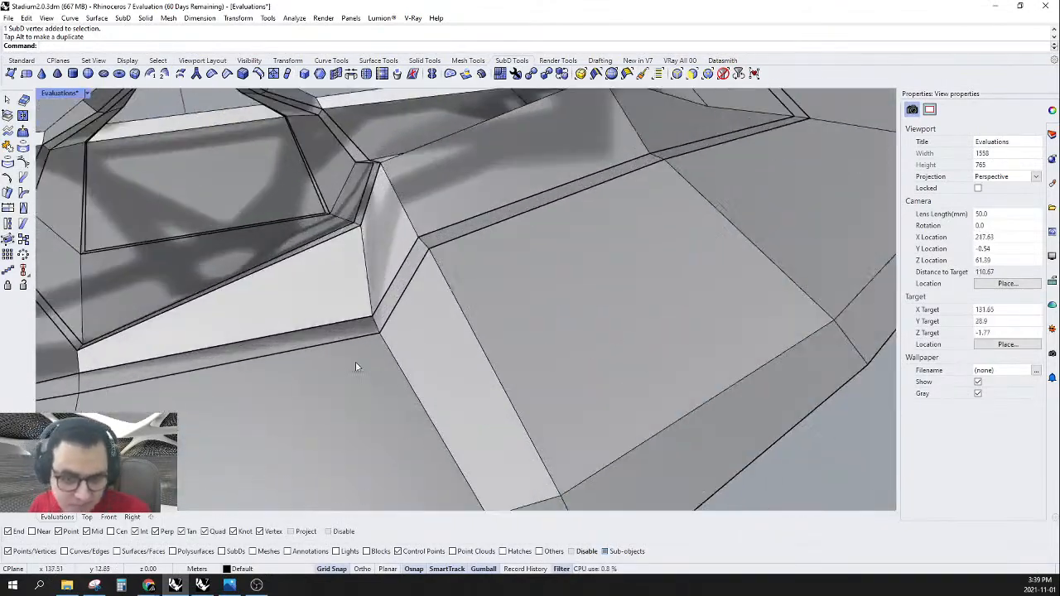
{"action": "left_click_drag", "start_coordinate": [405, 275], "coordinate": [408, 285]}
{"action": "right_click_drag", "start_coordinate": [408, 285], "coordinate": [348, 262]}
{"action": "left_click_drag", "start_coordinate": [363, 275], "coordinate": [356, 186]}
{"action": "left_click", "coordinate": [572, 265]}
- Bridge the outer ground face to the face inside the outline's lifted corner with 2 joined segments, aligning the bridge end points
{"action": "right_click_drag", "start_coordinate": [572, 265], "coordinate": [539, 322]}
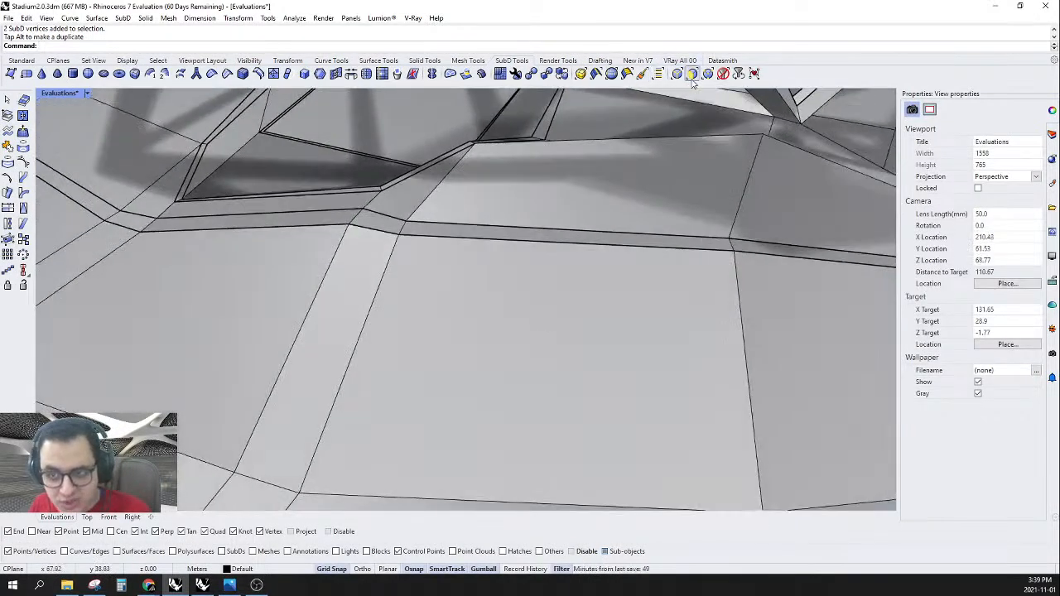
{"action": "left_click", "coordinate": [456, 327]}
{"action": "right_click_drag", "start_coordinate": [456, 326], "coordinate": [452, 239]}
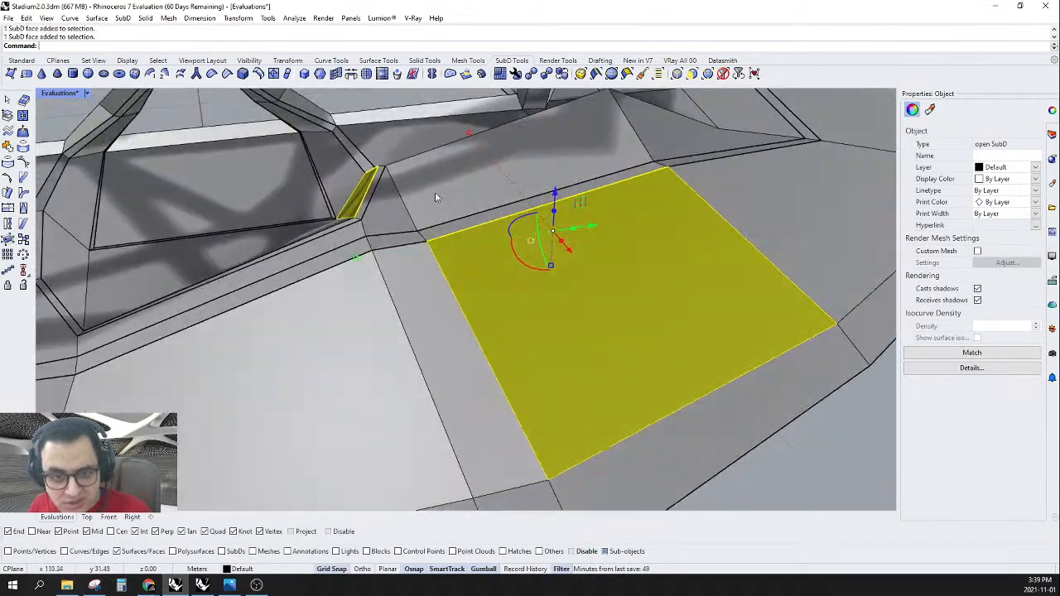
{"action": "left_click", "coordinate": [349, 79]}
{"action": "mouse_move", "coordinate": [585, 349]}
{"action": "right_mouse_down"}
{"action": "mouse_move", "coordinate": [480, 303]}
{"action": "mouse_move", "coordinate": [585, 332]}
{"action": "right_mouse_up"}
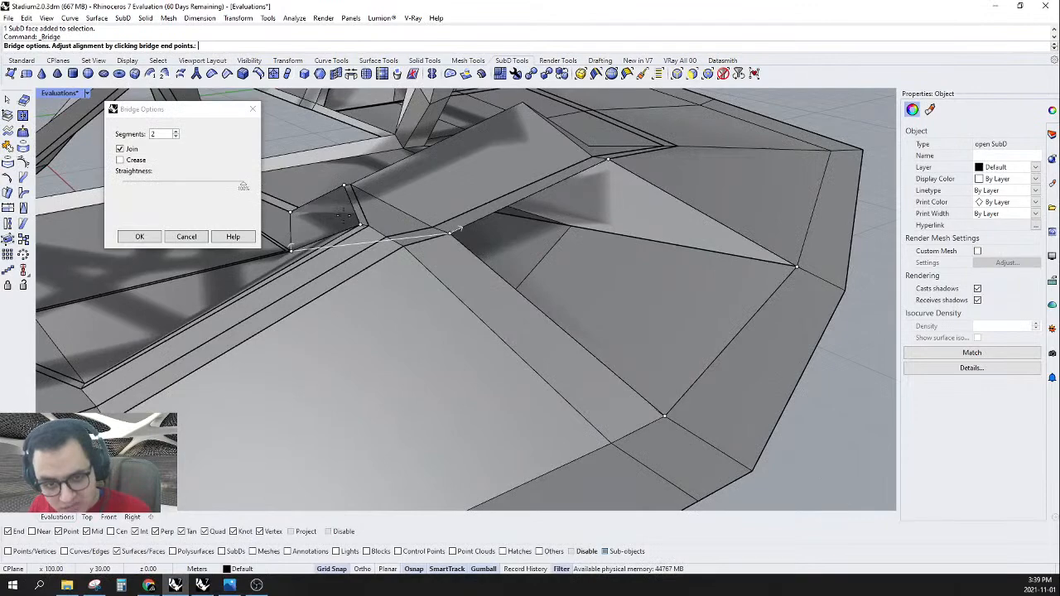
{"action": "left_click", "coordinate": [361, 226]}
{"action": "right_click_drag", "start_coordinate": [452, 263], "coordinate": [411, 240]}
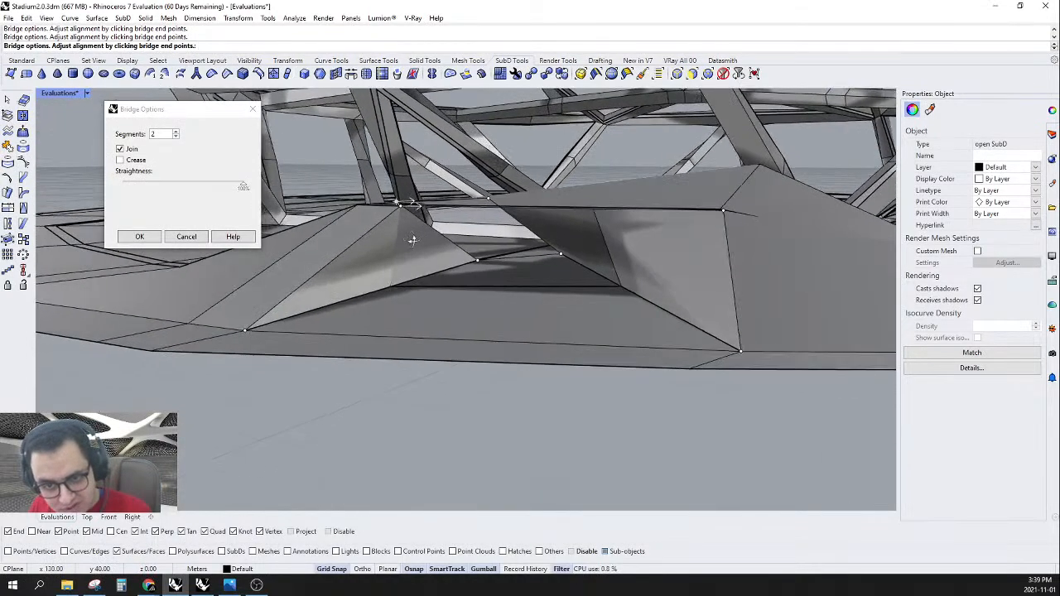
{"action": "left_click", "coordinate": [139, 237]}
- Examine the new passage under the ring in smooth SubD display, and undo the bridge
{"action": "right_click_drag", "start_coordinate": [303, 255], "coordinate": [664, 334]}
{"action": "key", "text": "Tab"}
{"action": "scroll", "coordinate": [537, 220], "scroll_direction": "up", "scroll_amount": 6}
{"action": "right_click_drag", "start_coordinate": [537, 220], "coordinate": [466, 335]}
{"action": "scroll", "coordinate": [462, 256], "scroll_direction": "down", "scroll_amount": 6}
{"action": "key", "text": "ctrl+z"}
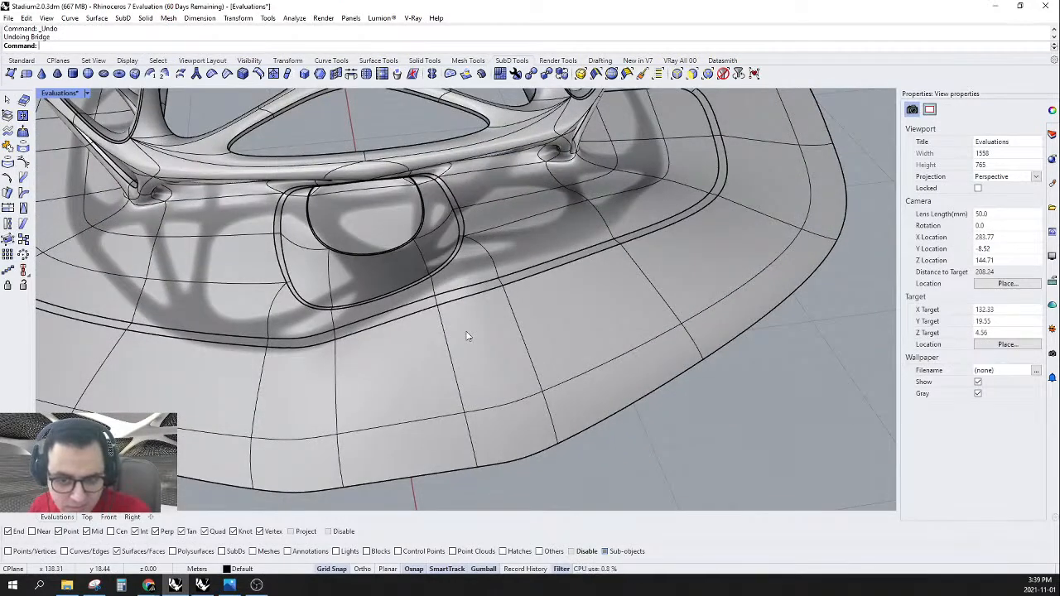
{"action": "key", "text": "ctrl+z"}
{"action": "right_click_drag", "start_coordinate": [465, 331], "coordinate": [370, 317]}
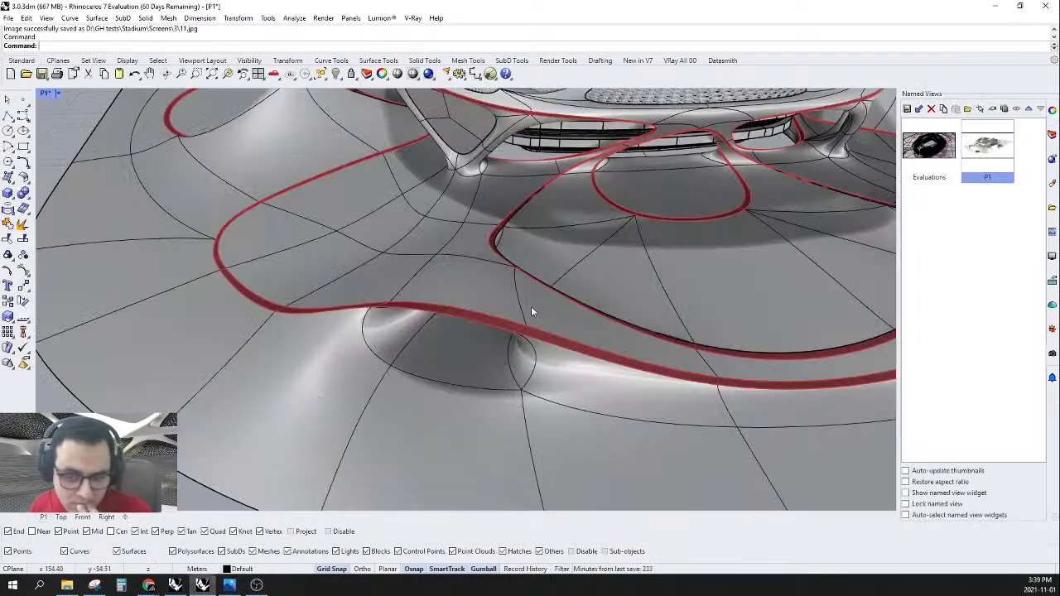
- Examine the raised ring and the passages under it in the reference model, and return to the Stadium2.0 file
{"action": "right_click_drag", "start_coordinate": [531, 306], "coordinate": [516, 240]}
{"action": "scroll", "coordinate": [542, 230], "scroll_direction": "up", "scroll_amount": 7}
{"action": "scroll", "coordinate": [505, 257], "scroll_direction": "down", "scroll_amount": 8}
{"action": "right_click_drag", "start_coordinate": [494, 276], "coordinate": [514, 290]}
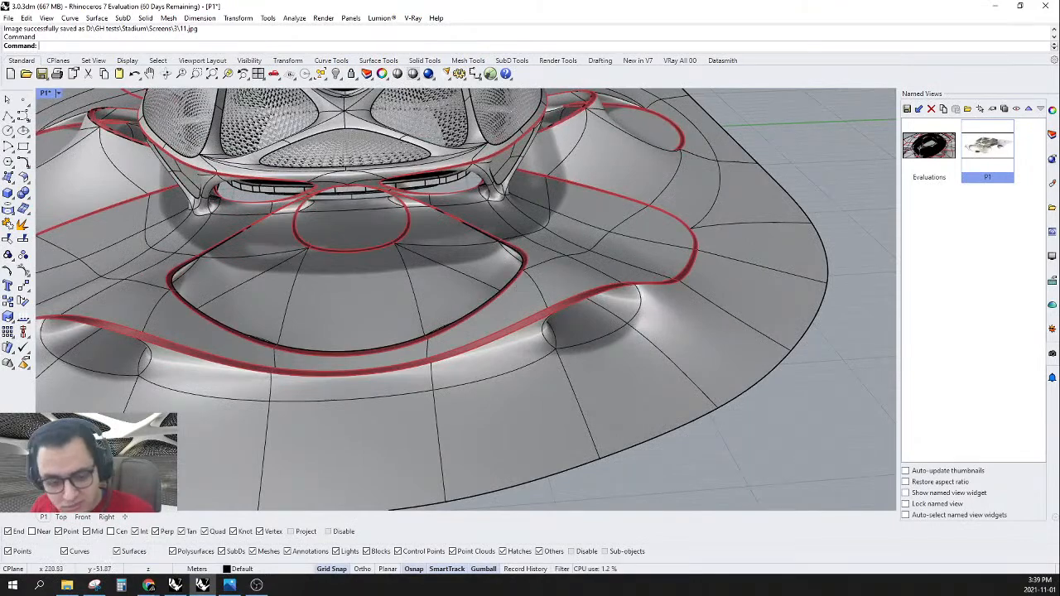
{"action": "left_click", "coordinate": [176, 584]}
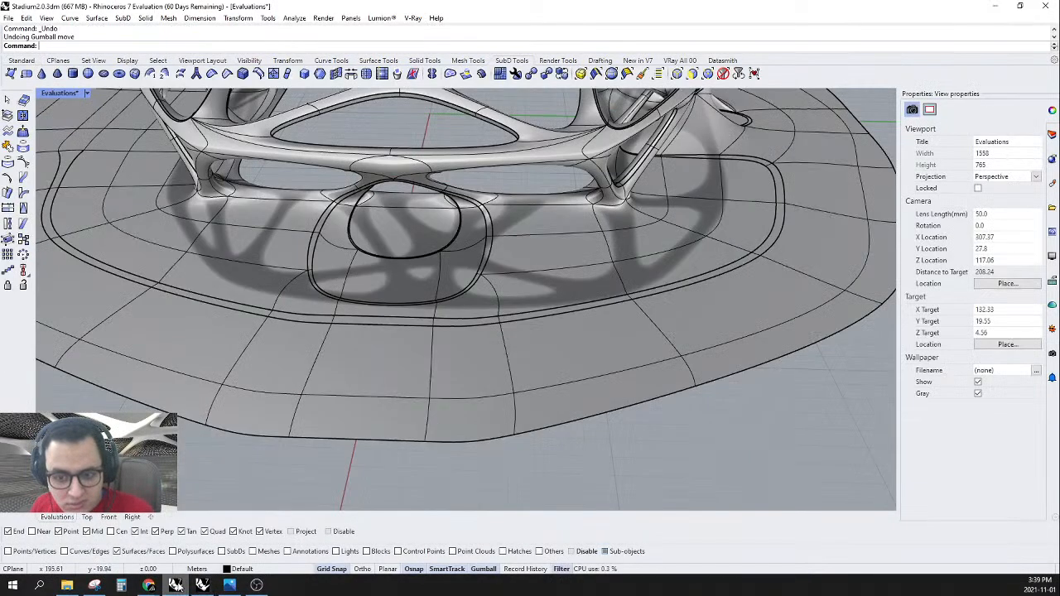
{"action": "right_click_drag", "start_coordinate": [448, 370], "coordinate": [469, 330]}
{"action": "scroll", "coordinate": [468, 330], "scroll_direction": "up", "scroll_amount": 5}
{"action": "left_click", "coordinate": [492, 407]}
{"action": "left_click_drag", "start_coordinate": [461, 373], "coordinate": [442, 286]}
{"action": "key", "text": "ctrl+z"}
{"action": "key", "text": "ctrl+y"}
{"action": "key", "text": "ctrl+z"}
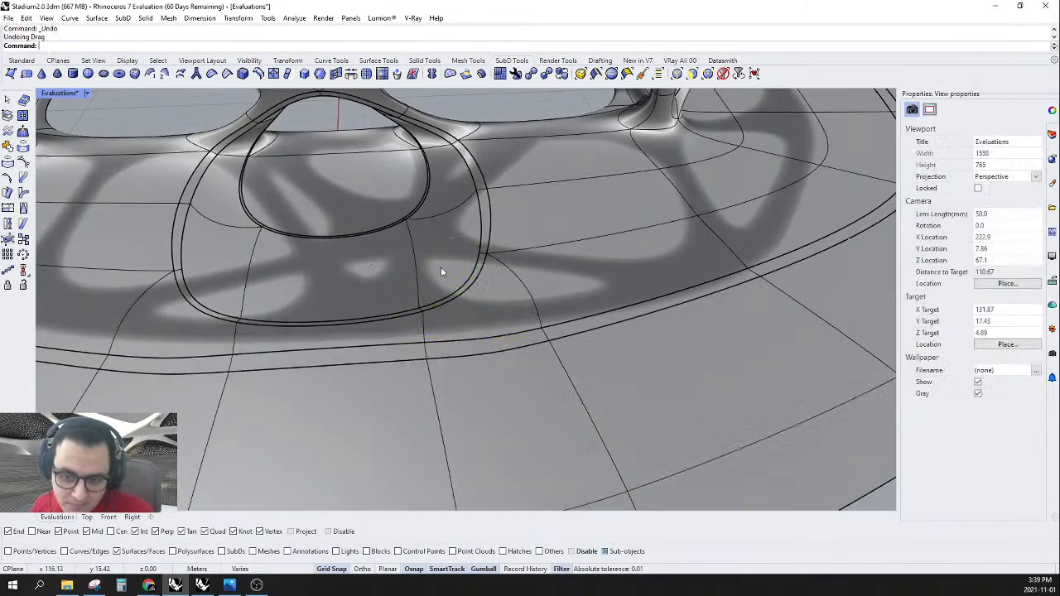
{"action": "left_click", "coordinate": [474, 282], "text": "ctrl+shift"}
{"action": "key", "text": "Escape"}
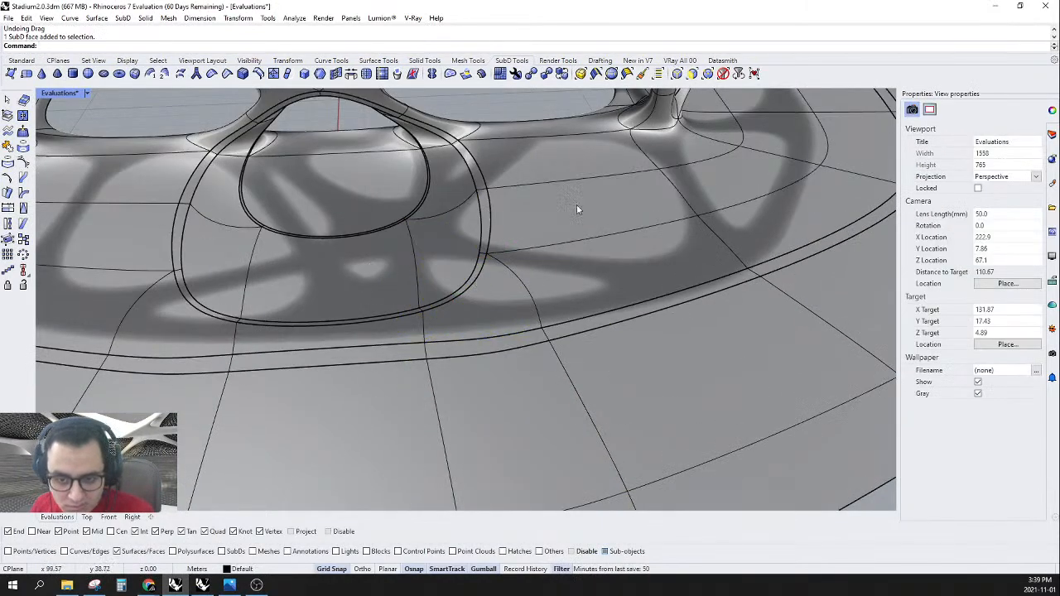
- Raise the double ring's pair of edges beside the arch outline's front corner to lift that stretch of the ground
{"action": "left_click_drag", "start_coordinate": [503, 409], "coordinate": [439, 290]}
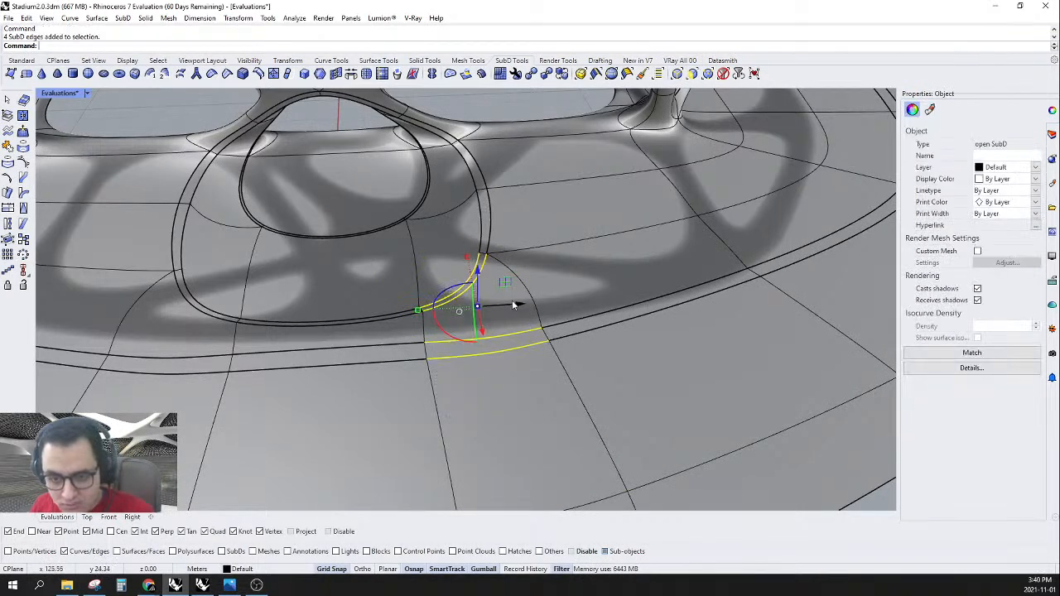
{"action": "key", "text": "Escape"}
{"action": "left_click_drag", "start_coordinate": [603, 288], "coordinate": [506, 304]}
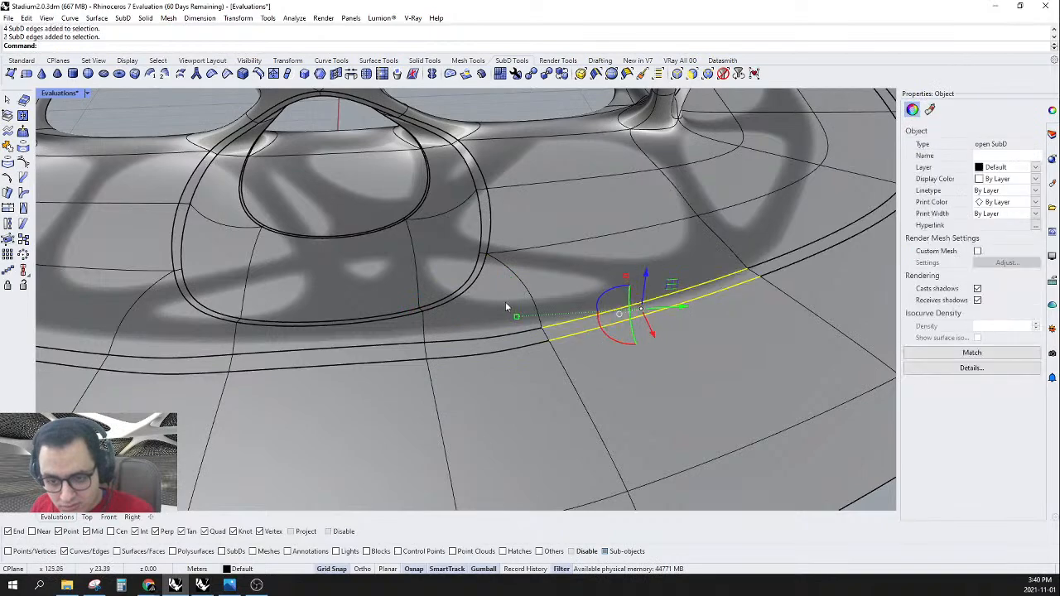
{"action": "left_click_drag", "start_coordinate": [436, 265], "coordinate": [435, 263], "text": "shift"}
{"action": "left_click_drag", "start_coordinate": [596, 261], "coordinate": [563, 164]}
{"action": "right_click_drag", "start_coordinate": [567, 197], "coordinate": [528, 223]}
{"action": "right_click_drag", "start_coordinate": [663, 314], "coordinate": [525, 259]}
{"action": "left_click", "coordinate": [638, 204]}
{"action": "right_click_drag", "start_coordinate": [639, 203], "coordinate": [574, 286]}
{"action": "scroll", "coordinate": [574, 286], "scroll_direction": "down", "scroll_amount": 3}
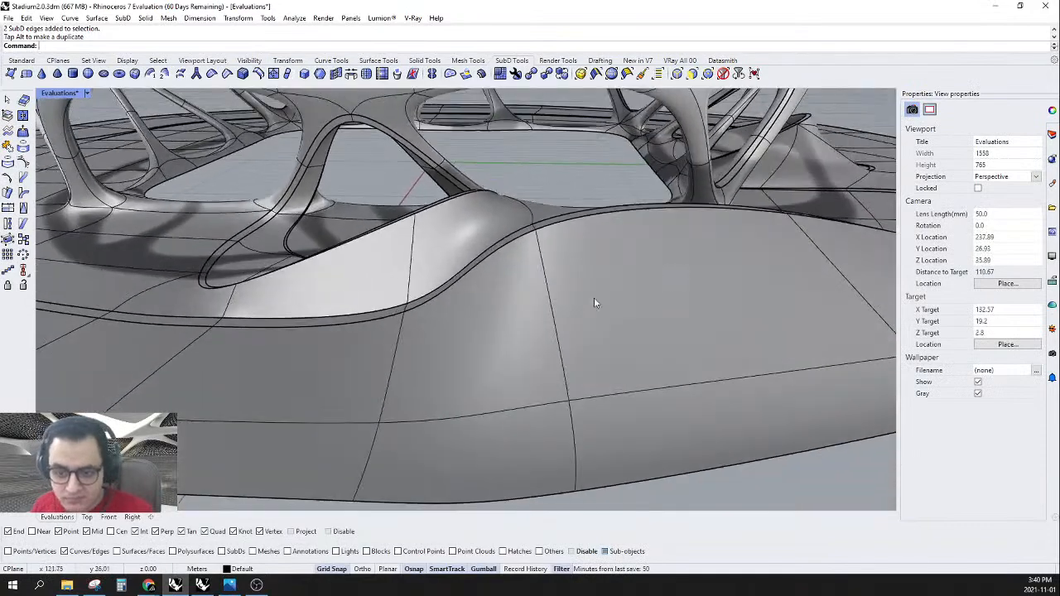
- Bridge the ground face outside the raised ring to the face inside the outline's corner with 2 joined, uncreased segments, aligning the end points
{"action": "left_click", "coordinate": [654, 286]}
{"action": "right_click_drag", "start_coordinate": [653, 285], "coordinate": [534, 277]}
{"action": "left_click", "coordinate": [325, 218], "text": "shift"}
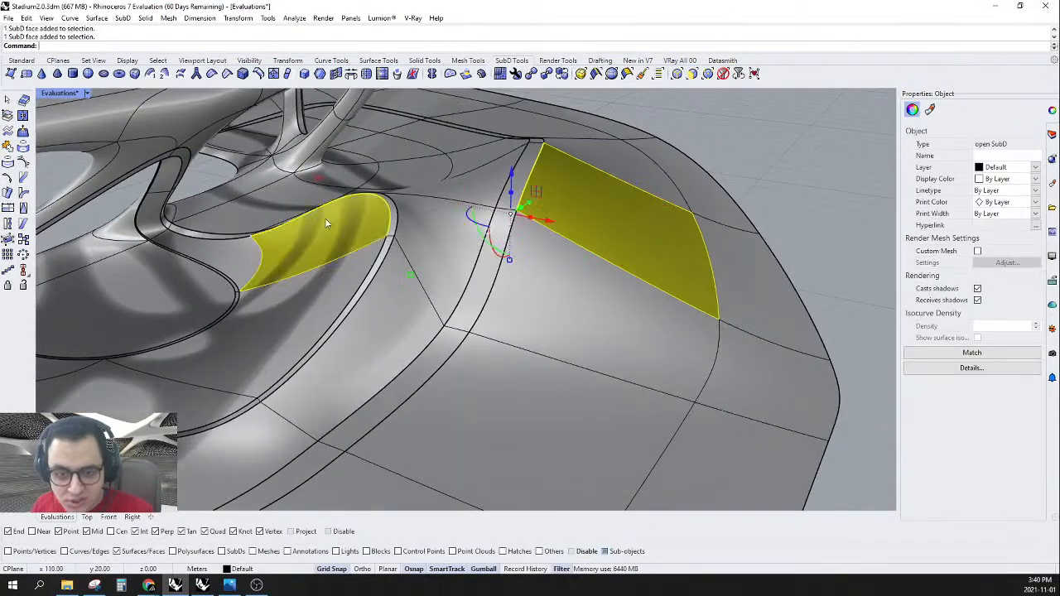
{"action": "left_click", "coordinate": [351, 74]}
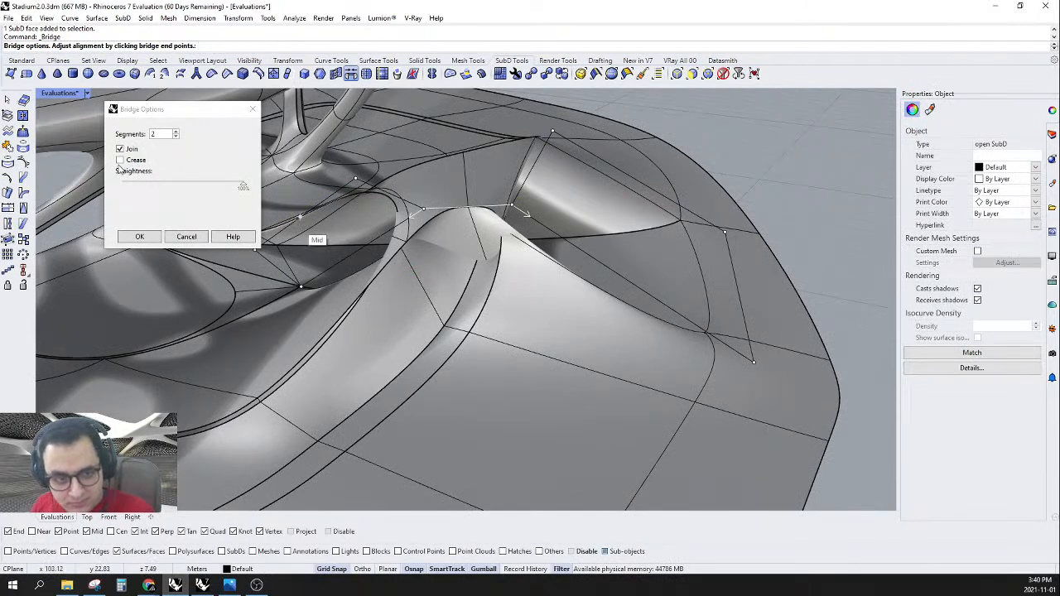
{"action": "left_click", "coordinate": [119, 160]}
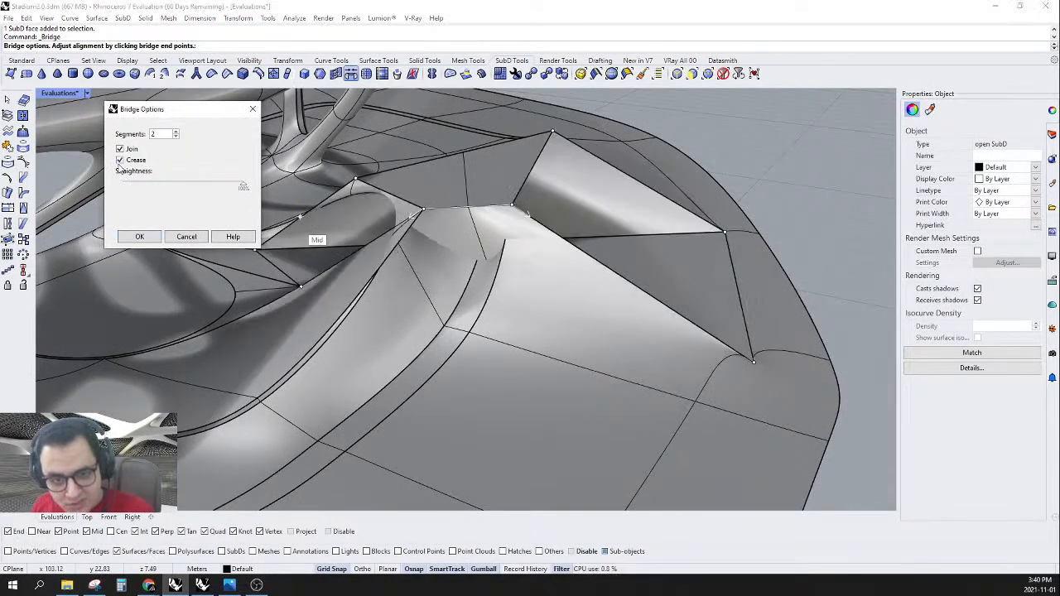
{"action": "left_click", "coordinate": [120, 160]}
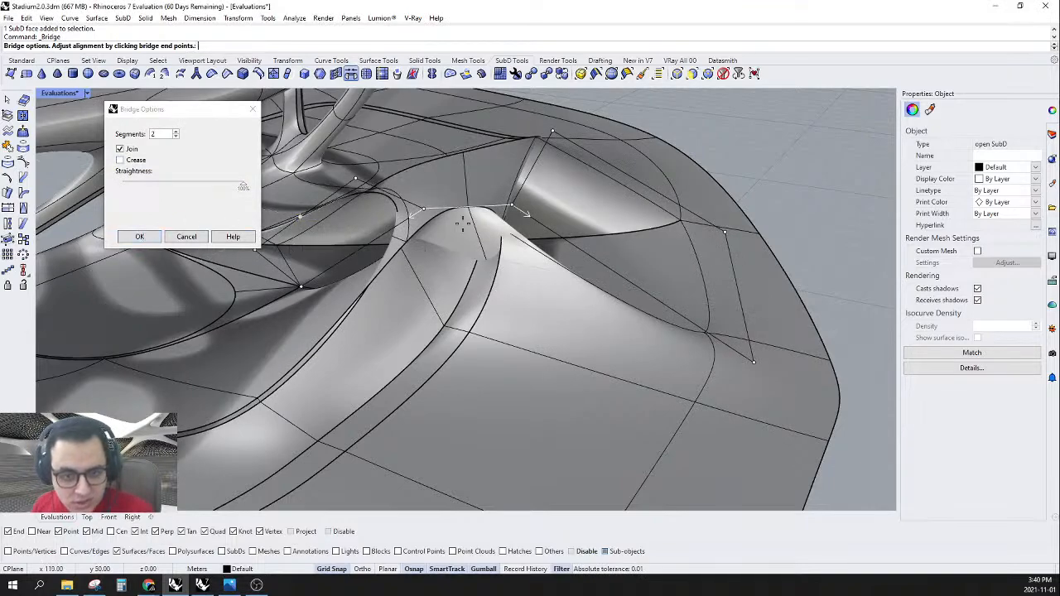
{"action": "right_click_drag", "start_coordinate": [422, 198], "coordinate": [528, 217]}
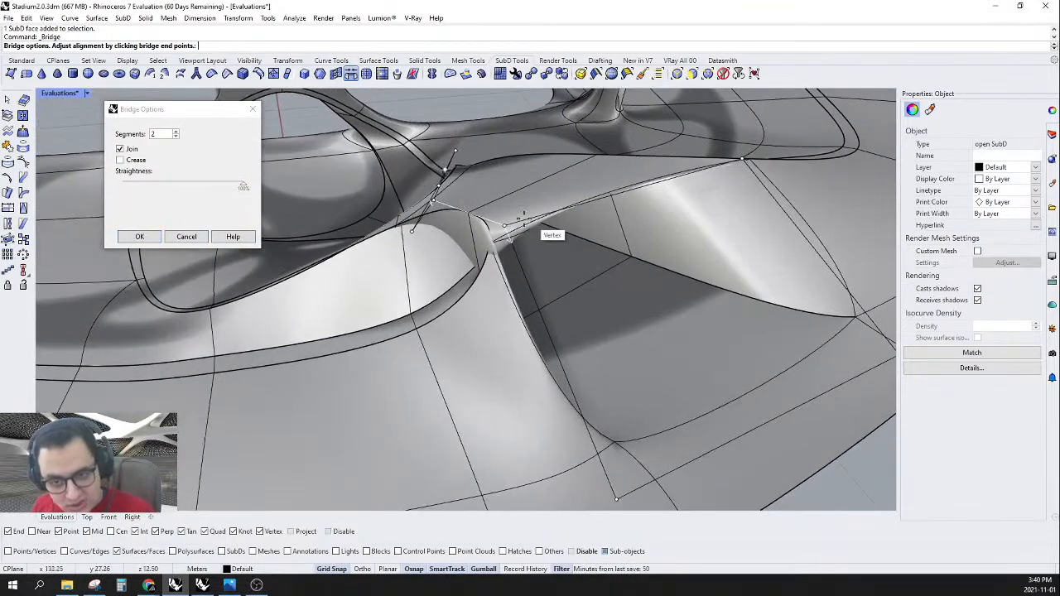
{"action": "left_click", "coordinate": [507, 223]}
{"action": "right_click_drag", "start_coordinate": [434, 203], "coordinate": [491, 220]}
{"action": "key", "text": "Return"}
{"action": "left_click", "coordinate": [505, 201], "text": "ctrl+shift"}
{"action": "key", "text": "Escape"}
{"action": "right_click_drag", "start_coordinate": [531, 174], "coordinate": [613, 137]}
{"action": "scroll", "coordinate": [464, 198], "scroll_direction": "up", "scroll_amount": 4}
{"action": "right_click_drag", "start_coordinate": [494, 175], "coordinate": [373, 168]}
{"action": "left_click_drag", "start_coordinate": [577, 131], "coordinate": [594, 193]}
{"action": "right_click_drag", "start_coordinate": [598, 193], "coordinate": [500, 265]}
{"action": "key", "text": "ctrl+z"}
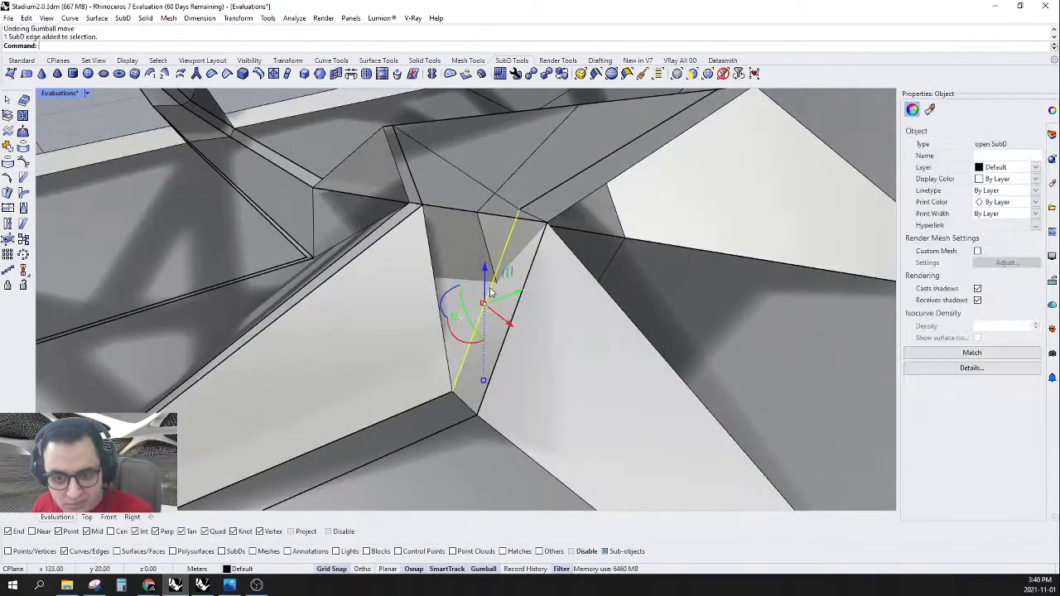
- Raise the single bridge vertex under the lifted ring in flat SubD display
{"action": "right_click_drag", "start_coordinate": [555, 208], "coordinate": [662, 104]}
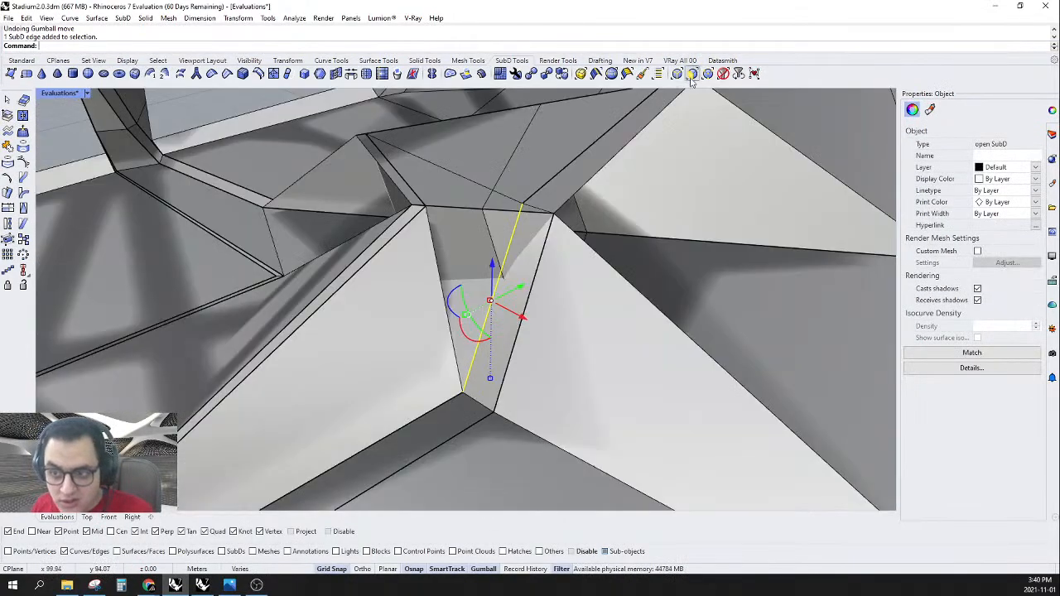
{"action": "scroll", "coordinate": [526, 209], "scroll_direction": "down", "scroll_amount": 8}
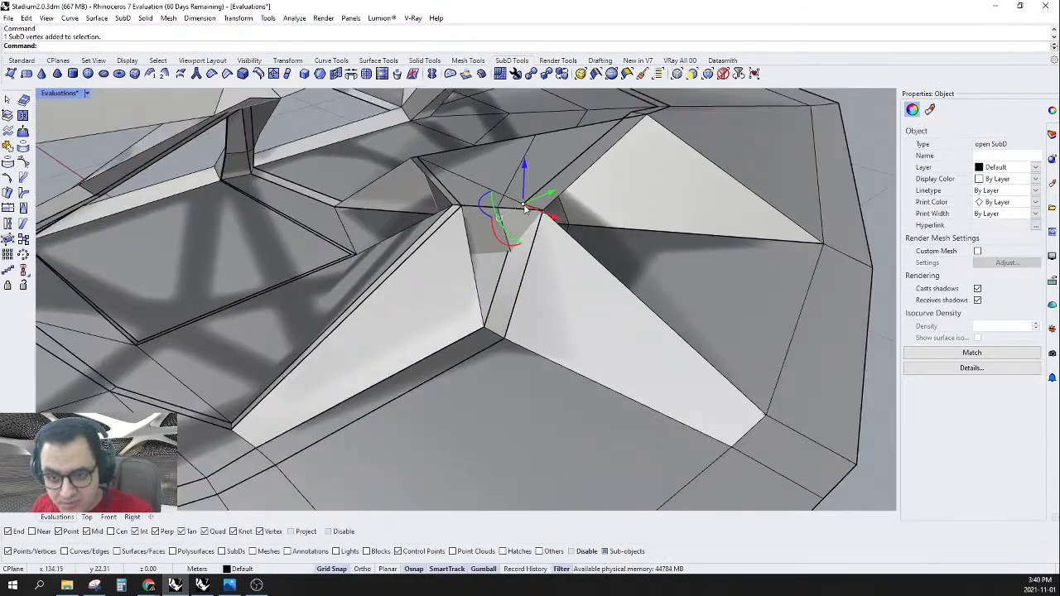
{"action": "right_click_drag", "start_coordinate": [526, 208], "coordinate": [493, 212]}
{"action": "scroll", "coordinate": [527, 212], "scroll_direction": "up", "scroll_amount": 3}
{"action": "right_click_drag", "start_coordinate": [712, 213], "coordinate": [534, 315]}
{"action": "left_click_drag", "start_coordinate": [559, 365], "coordinate": [561, 309]}
{"action": "left_click", "coordinate": [424, 358]}
- Scale the bridge's two middle vertices under the ring slightly, and lower them together
{"action": "right_click_drag", "start_coordinate": [424, 358], "coordinate": [567, 294]}
{"action": "scroll", "coordinate": [528, 230], "scroll_direction": "up", "scroll_amount": 6}
{"action": "right_click_drag", "start_coordinate": [527, 229], "coordinate": [544, 321]}
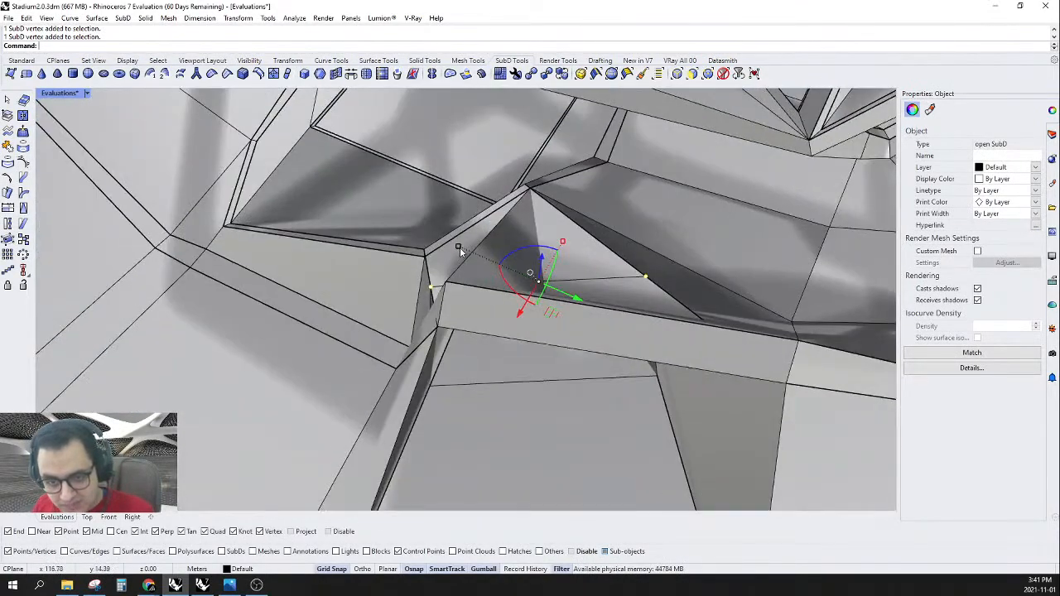
{"action": "right_click_drag", "start_coordinate": [541, 279], "coordinate": [561, 263]}
{"action": "left_click_drag", "start_coordinate": [560, 295], "coordinate": [555, 294]}
{"action": "right_click_drag", "start_coordinate": [518, 301], "coordinate": [553, 239]}
{"action": "scroll", "coordinate": [531, 235], "scroll_direction": "up", "scroll_amount": 7}
{"action": "scroll", "coordinate": [525, 208], "scroll_direction": "up", "scroll_amount": 3}
{"action": "left_click_drag", "start_coordinate": [514, 143], "coordinate": [531, 231]}
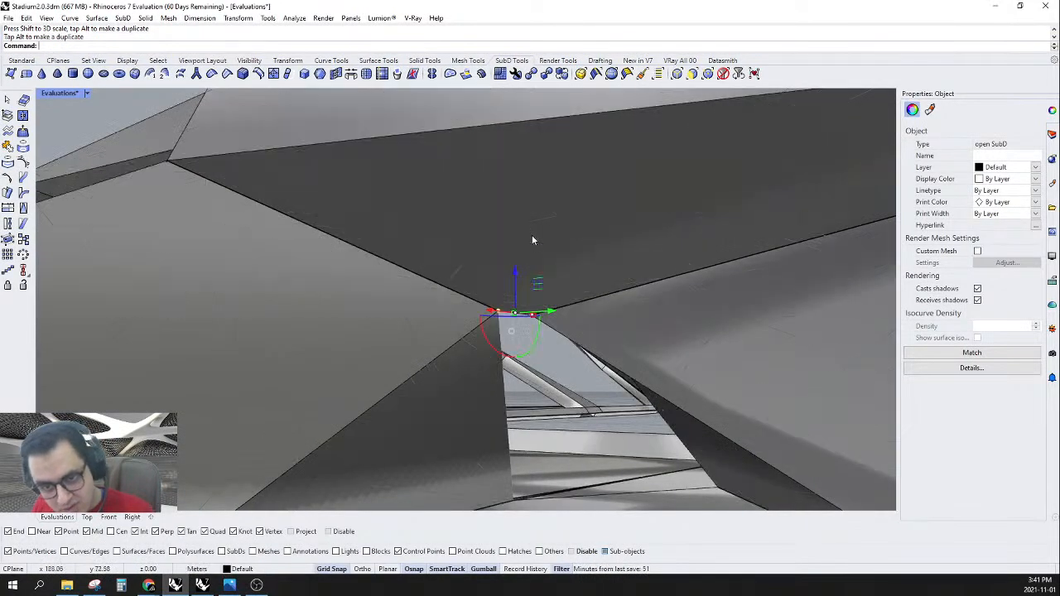
- Try to scale the passage ceiling's two vertices, and undo the scaling
{"action": "mouse_move", "coordinate": [559, 332]}
{"action": "right_mouse_down"}
{"action": "mouse_move", "coordinate": [563, 319]}
{"action": "mouse_move", "coordinate": [561, 364]}
{"action": "mouse_move", "coordinate": [554, 348]}
{"action": "mouse_move", "coordinate": [558, 361]}
{"action": "mouse_move", "coordinate": [565, 340]}
{"action": "right_mouse_up"}
{"action": "scroll", "coordinate": [566, 340], "scroll_direction": "up", "scroll_amount": 7}
{"action": "left_click_drag", "start_coordinate": [542, 327], "coordinate": [369, 314]}
{"action": "scroll", "coordinate": [472, 308], "scroll_direction": "down", "scroll_amount": 5}
{"action": "right_click_drag", "start_coordinate": [505, 339], "coordinate": [546, 296]}
{"action": "key", "text": "ctrl+z"}
- Move the passage ceiling's two vertices individually away from each other to widen the opening, and check it in smooth display
{"action": "scroll", "coordinate": [510, 279], "scroll_direction": "up", "scroll_amount": 4}
{"action": "left_click", "coordinate": [511, 279]}
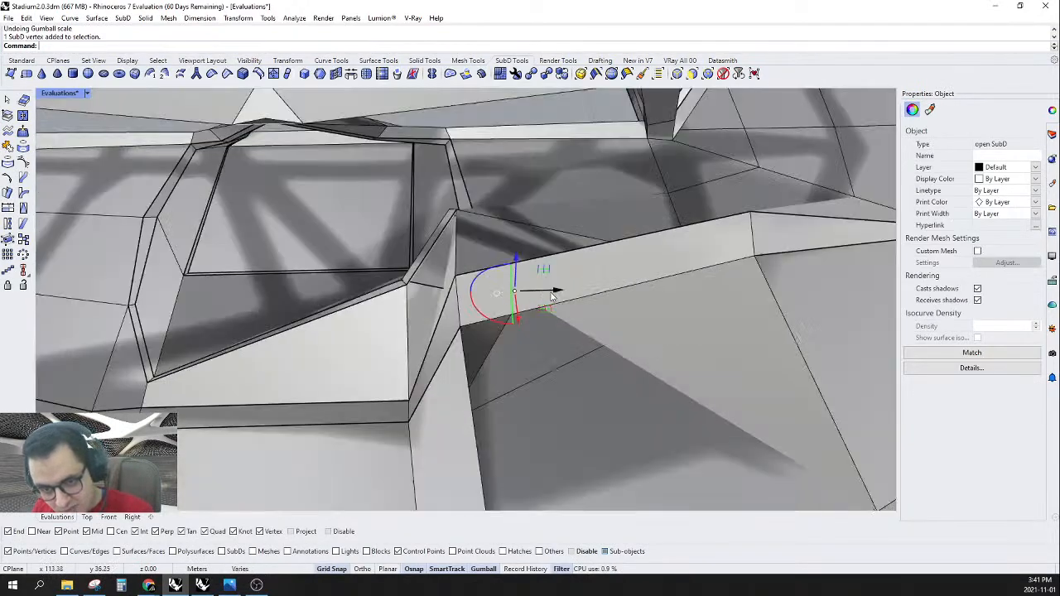
{"action": "left_click_drag", "start_coordinate": [574, 293], "coordinate": [638, 304]}
{"action": "right_click_drag", "start_coordinate": [636, 303], "coordinate": [507, 241]}
{"action": "scroll", "coordinate": [477, 290], "scroll_direction": "up", "scroll_amount": 4}
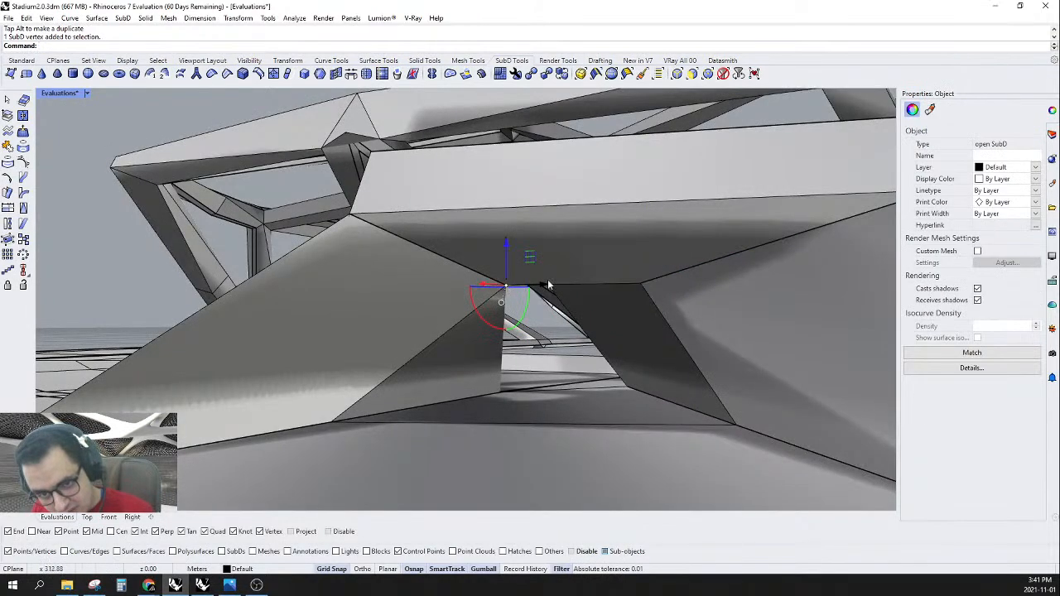
{"action": "left_click_drag", "start_coordinate": [545, 288], "coordinate": [498, 287]}
{"action": "left_click", "coordinate": [522, 236]}
{"action": "right_click_drag", "start_coordinate": [521, 236], "coordinate": [723, 263]}
{"action": "key", "text": "Tab"}
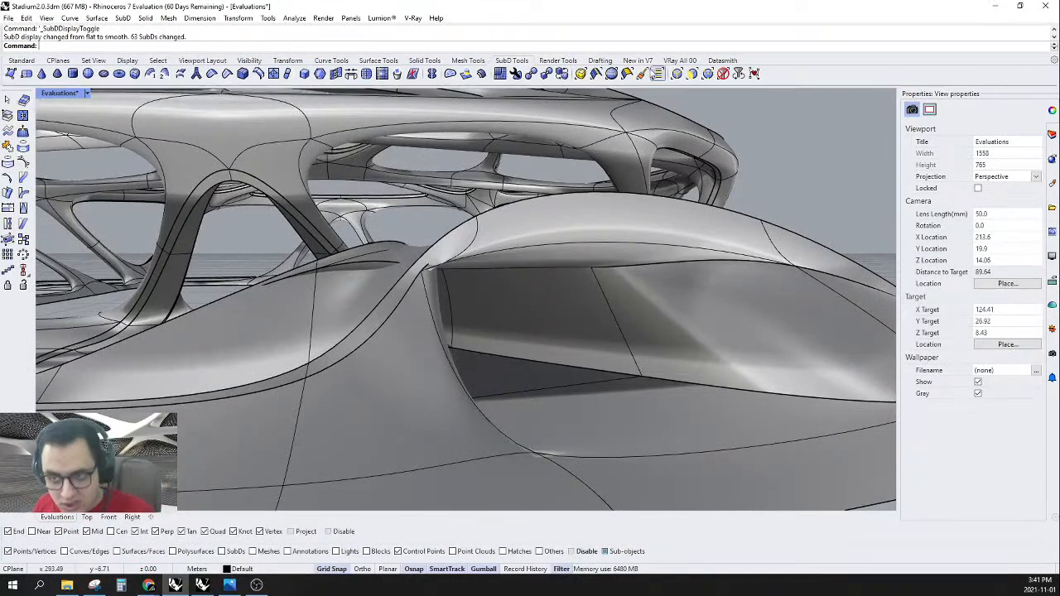
- Remove the crease from the passage's ceiling edge, and crease the ring edge directly above it
{"action": "scroll", "coordinate": [664, 269], "scroll_direction": "up", "scroll_amount": 4}
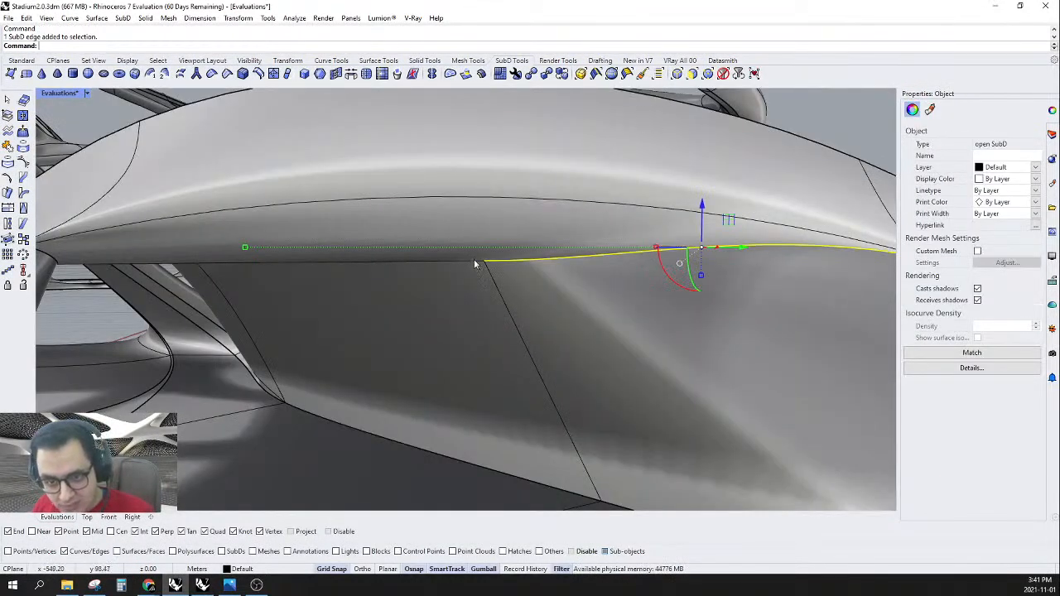
{"action": "left_click", "coordinate": [211, 74]}
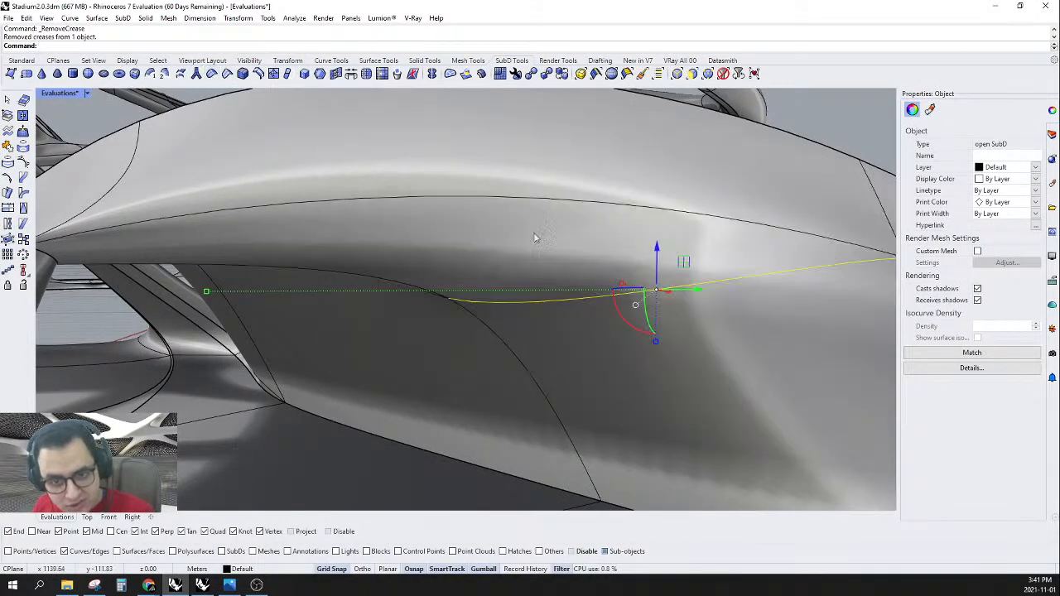
{"action": "scroll", "coordinate": [534, 239], "scroll_direction": "down", "scroll_amount": 5}
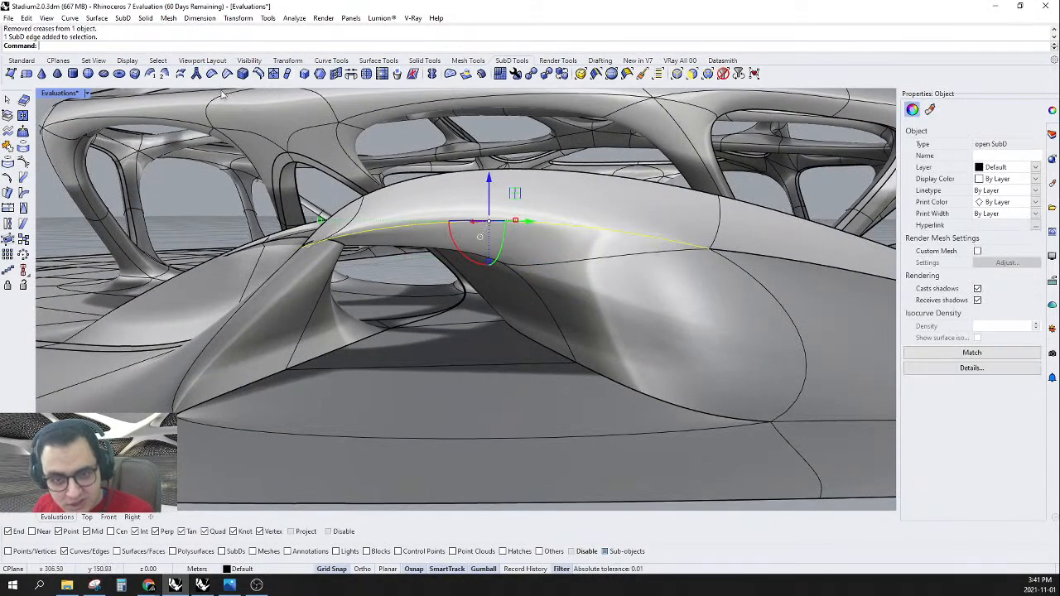
{"action": "left_click", "coordinate": [228, 75]}
{"action": "mouse_move", "coordinate": [392, 237]}
{"action": "right_mouse_down"}
{"action": "mouse_move", "coordinate": [488, 277]}
{"action": "mouse_move", "coordinate": [373, 230]}
{"action": "right_mouse_up"}
{"action": "scroll", "coordinate": [405, 297], "scroll_direction": "up", "scroll_amount": 3}
{"action": "scroll", "coordinate": [428, 262], "scroll_direction": "down", "scroll_amount": 5}
{"action": "scroll", "coordinate": [373, 239], "scroll_direction": "up", "scroll_amount": 6}
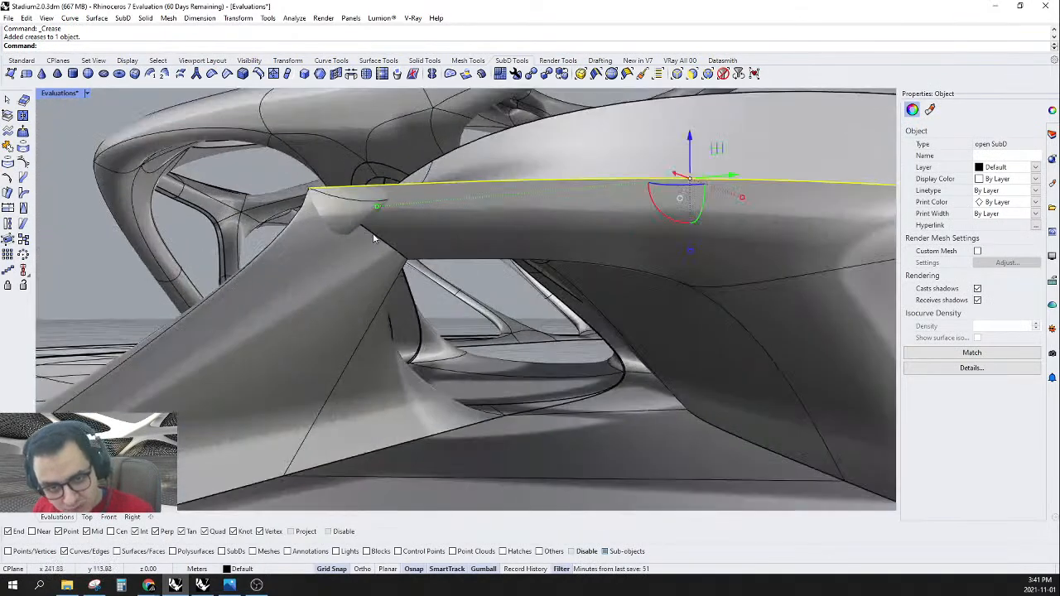
- Remove the crease from the short slanted edge at the passage's upper corner
{"action": "left_click", "coordinate": [382, 240]}
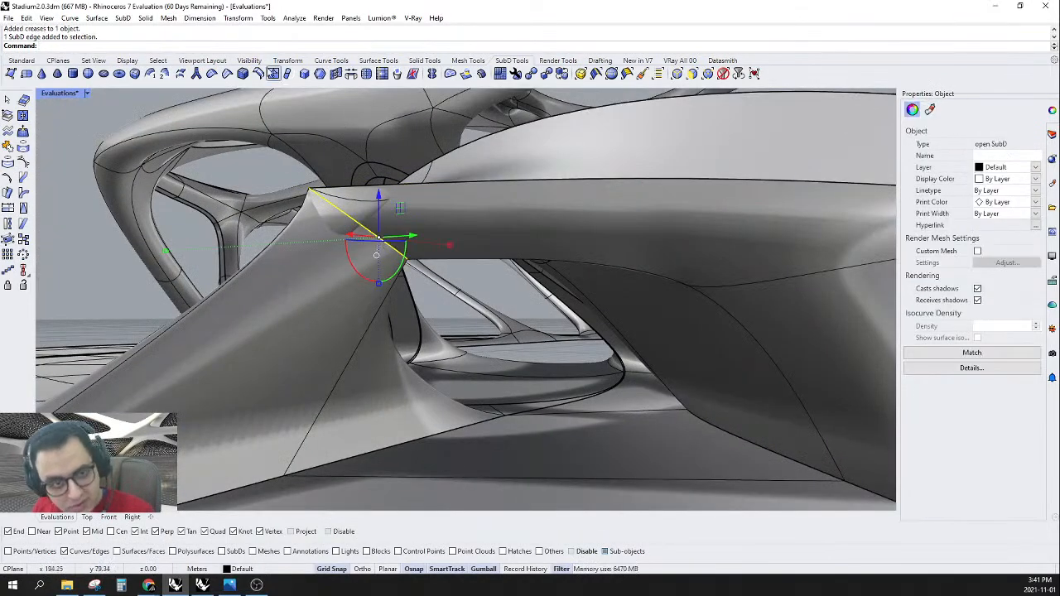
{"action": "left_click", "coordinate": [212, 75]}
{"action": "right_click_drag", "start_coordinate": [417, 240], "coordinate": [613, 190]}
- Inspect the bridge's flat SubD edges in Wireframe display mode, and return to Shaded
{"action": "key", "text": "Tab"}
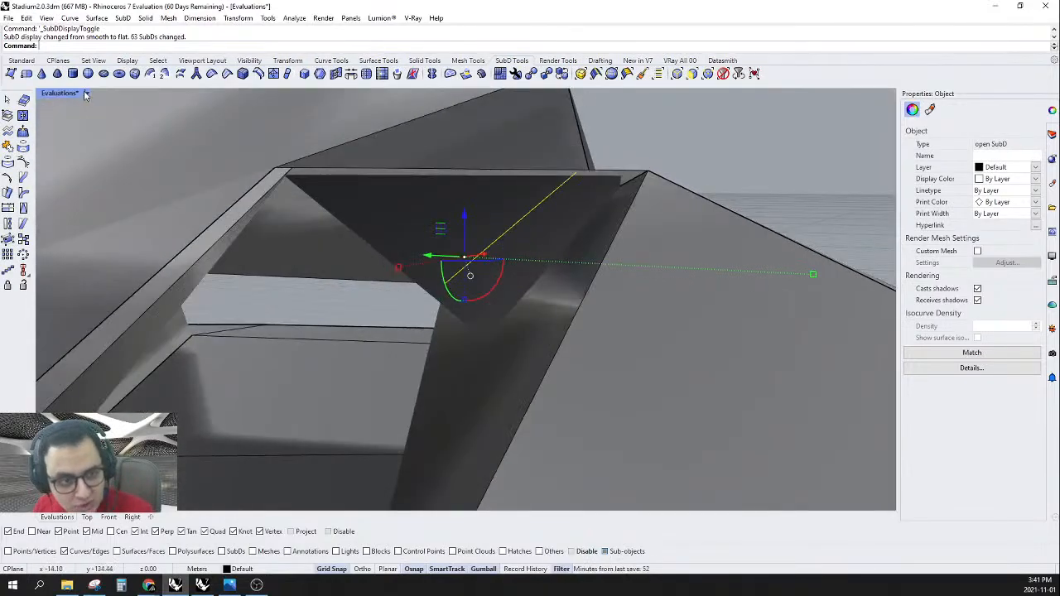
{"action": "left_click", "coordinate": [70, 134]}
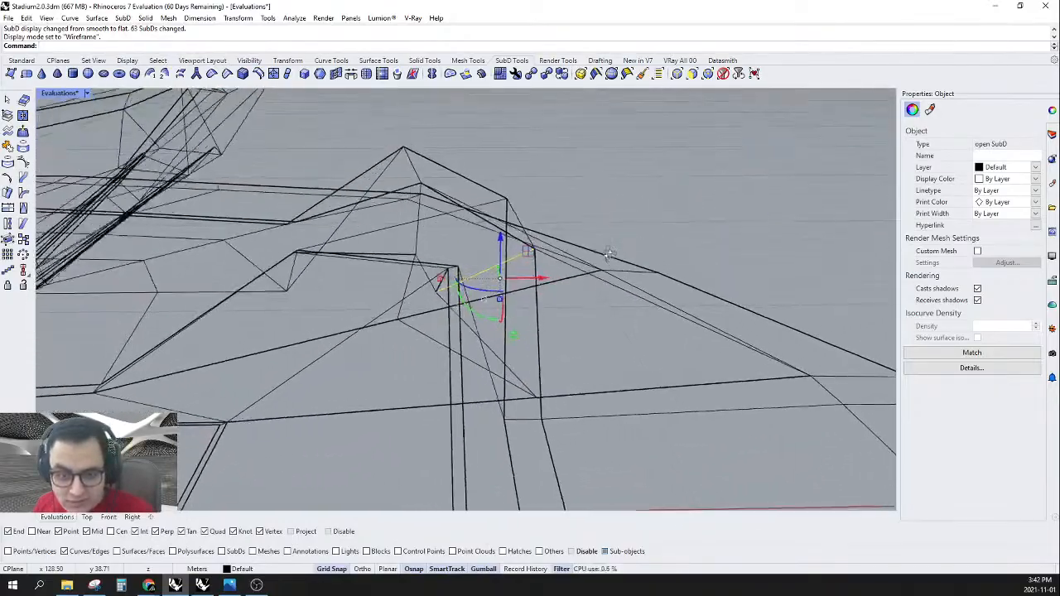
{"action": "right_click_drag", "start_coordinate": [608, 238], "coordinate": [577, 256]}
{"action": "mouse_move", "coordinate": [448, 268]}
{"action": "right_mouse_down"}
{"action": "mouse_move", "coordinate": [447, 286]}
{"action": "mouse_move", "coordinate": [443, 271]}
{"action": "right_mouse_up"}
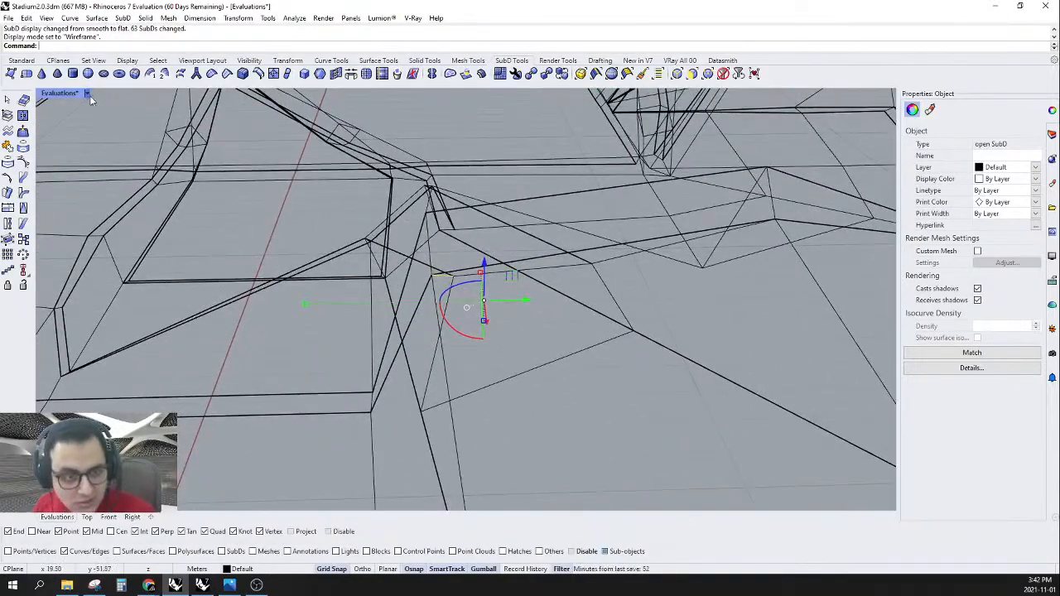
{"action": "left_click", "coordinate": [66, 146]}
- Remove the creases from the bridge's edges where the passage meets the ground, and check the result in smooth display
{"action": "mouse_move", "coordinate": [625, 251]}
{"action": "right_mouse_down"}
{"action": "mouse_move", "coordinate": [601, 218]}
{"action": "mouse_move", "coordinate": [600, 290]}
{"action": "mouse_move", "coordinate": [630, 337]}
{"action": "mouse_move", "coordinate": [727, 363]}
{"action": "right_mouse_up"}
{"action": "scroll", "coordinate": [646, 333], "scroll_direction": "up", "scroll_amount": 3}
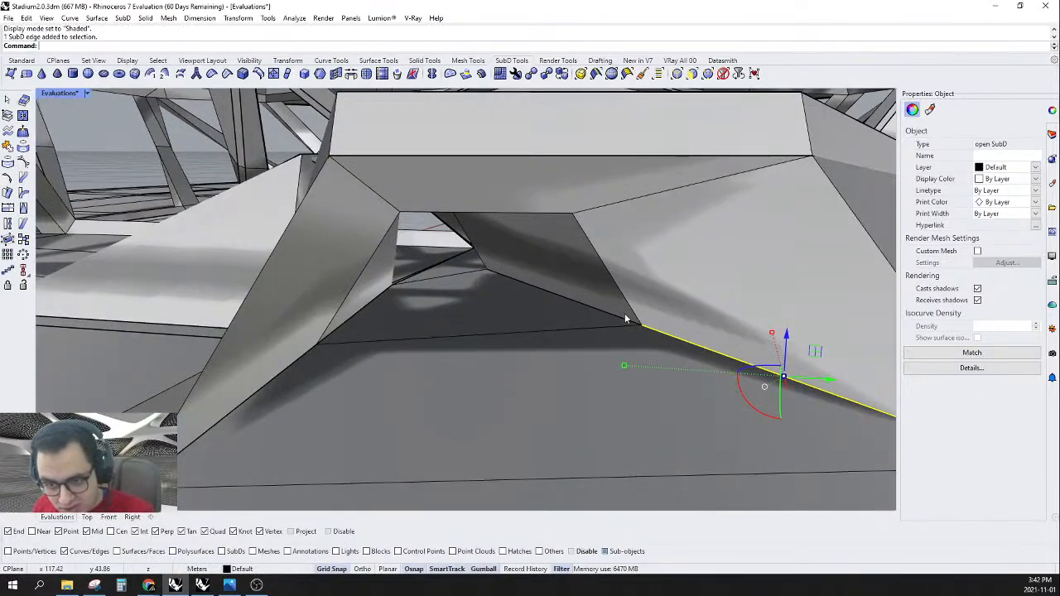
{"action": "right_click_drag", "start_coordinate": [614, 317], "coordinate": [253, 129]}
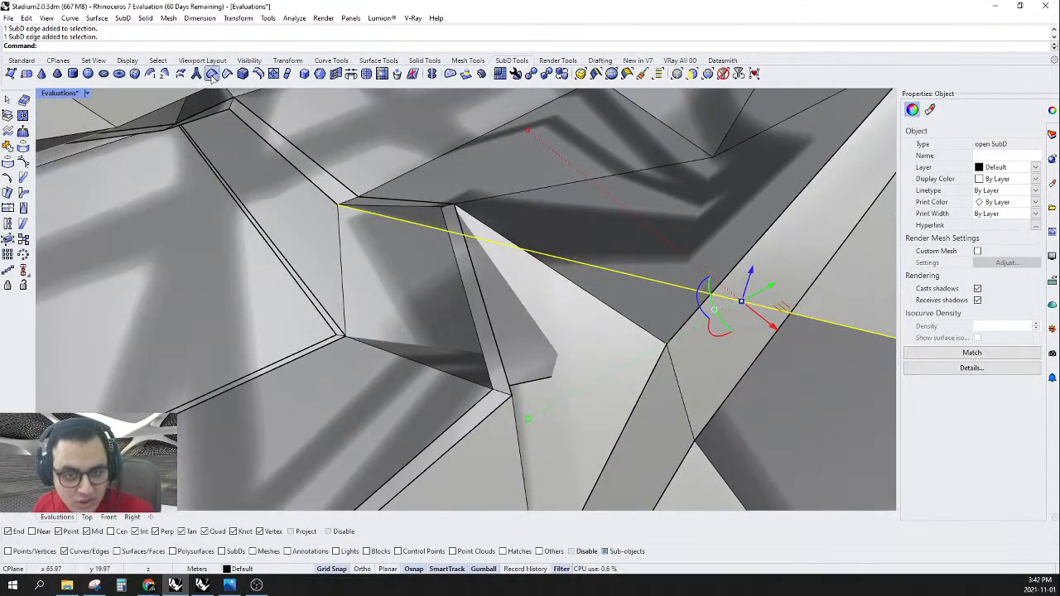
{"action": "right_click_drag", "start_coordinate": [212, 77], "coordinate": [365, 328]}
{"action": "right_click_drag", "start_coordinate": [290, 319], "coordinate": [254, 380]}
{"action": "right_click_drag", "start_coordinate": [228, 94], "coordinate": [561, 368]}
{"action": "key", "text": "Tab"}
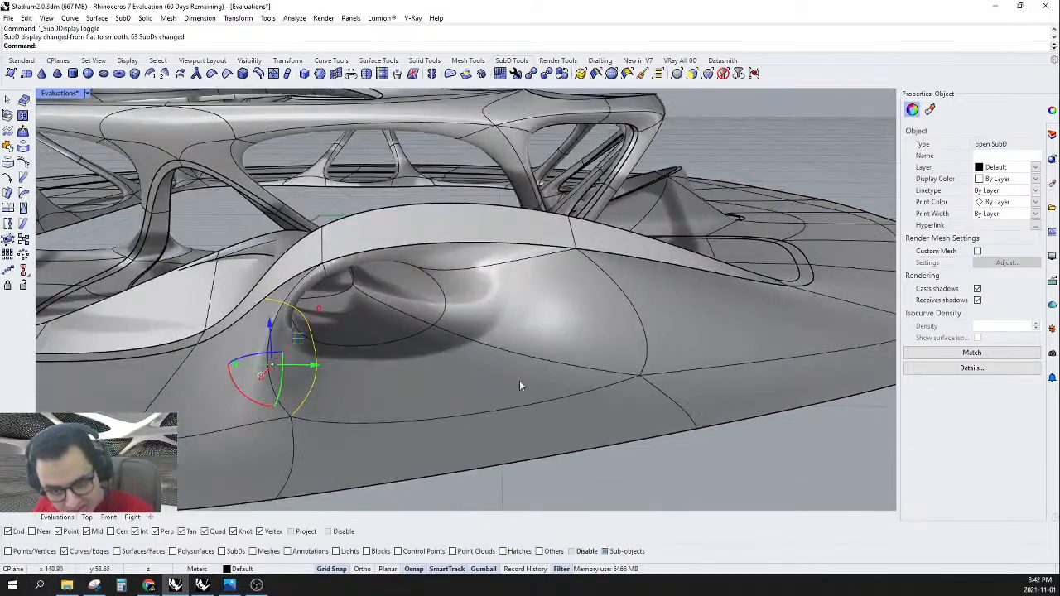
{"action": "right_click_drag", "start_coordinate": [538, 293], "coordinate": [311, 209]}
- Try to lower the short edge at the arch outline's lifted corner, and undo the move
{"action": "key", "text": "Tab"}
{"action": "key", "text": "Escape"}
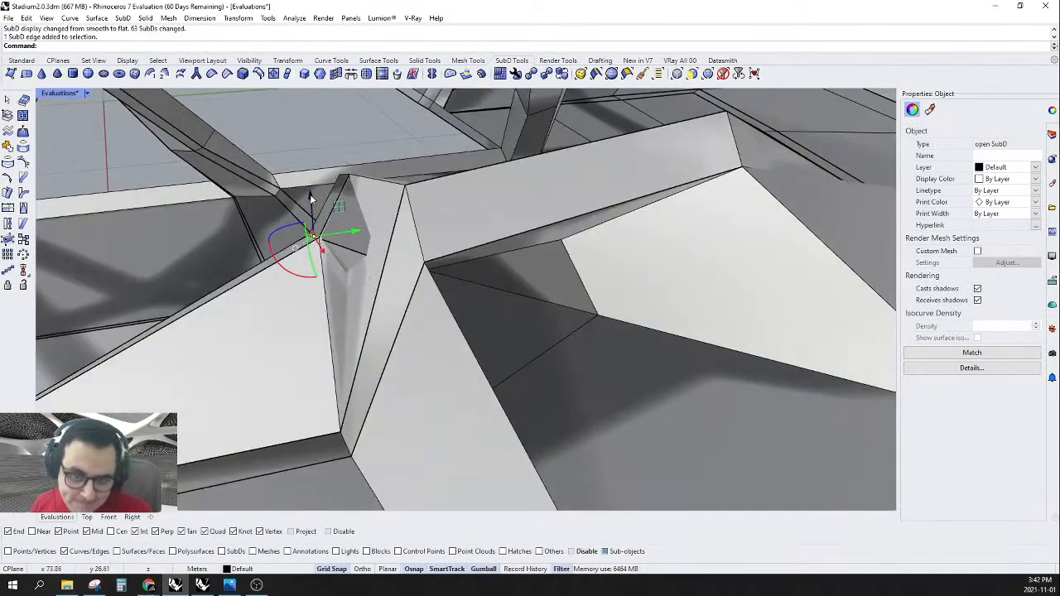
{"action": "left_click_drag", "start_coordinate": [307, 222], "coordinate": [317, 284]}
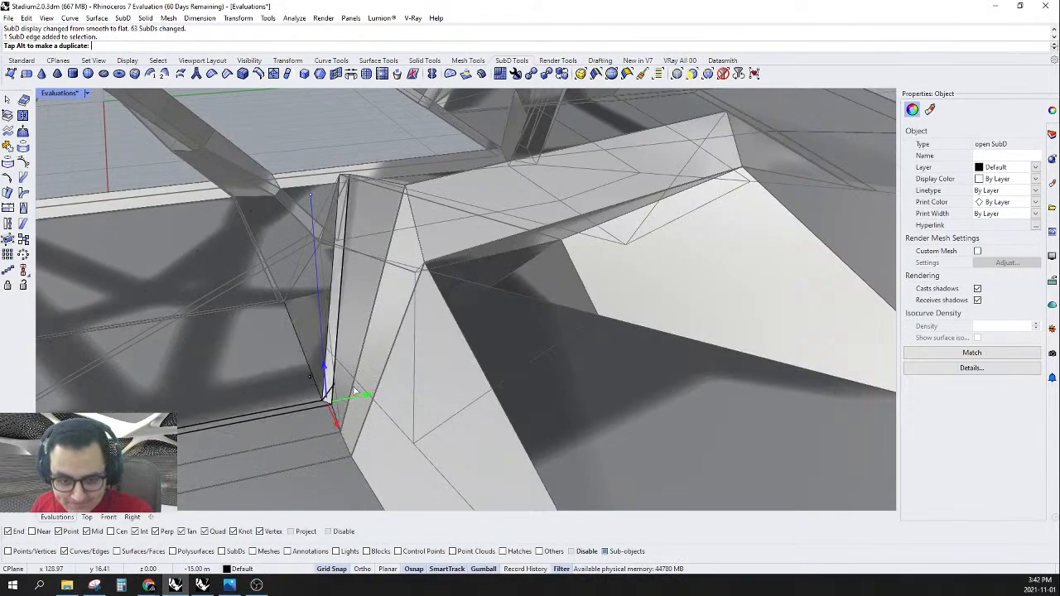
{"action": "left_click_drag", "start_coordinate": [327, 389], "coordinate": [328, 391]}
{"action": "right_click_drag", "start_coordinate": [328, 391], "coordinate": [590, 323]}
{"action": "key", "text": "ctrl+z"}
- Reposition the single vertex beside the outline's corner to correct the protruding flap next to the passage, checking it in smooth display
{"action": "right_click_drag", "start_coordinate": [454, 279], "coordinate": [411, 334]}
{"action": "key", "text": "Tab"}
{"action": "scroll", "coordinate": [411, 334], "scroll_direction": "up", "scroll_amount": 2}
{"action": "left_click", "coordinate": [419, 334]}
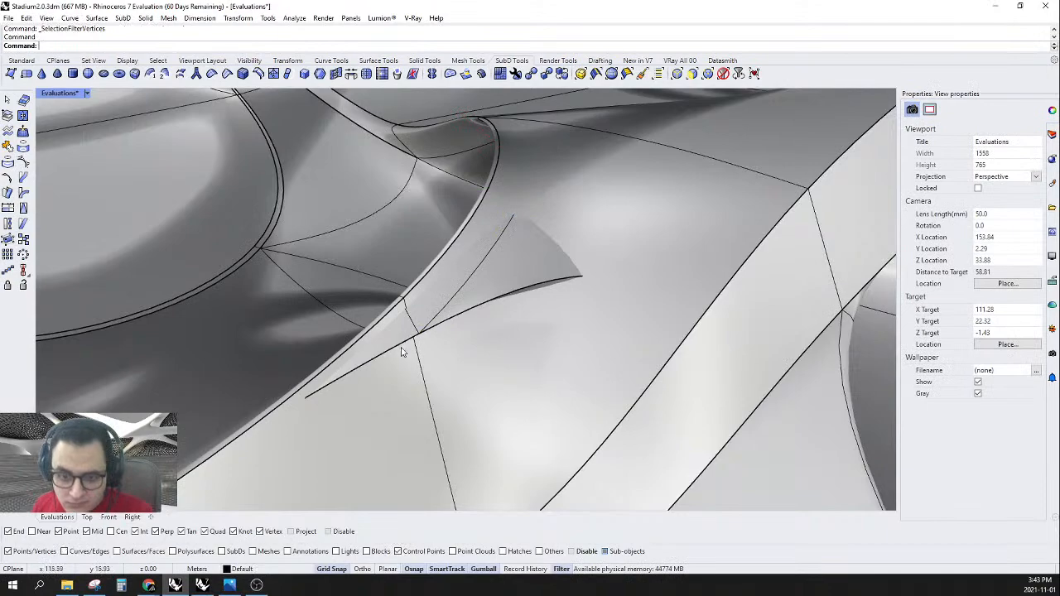
{"action": "right_click_drag", "start_coordinate": [420, 334], "coordinate": [693, 246]}
{"action": "left_click_drag", "start_coordinate": [702, 236], "coordinate": [558, 218]}
{"action": "right_click_drag", "start_coordinate": [558, 218], "coordinate": [658, 175]}
{"action": "scroll", "coordinate": [543, 178], "scroll_direction": "up", "scroll_amount": 5}
{"action": "right_click_drag", "start_coordinate": [543, 178], "coordinate": [494, 107]}
{"action": "key", "text": "Escape"}
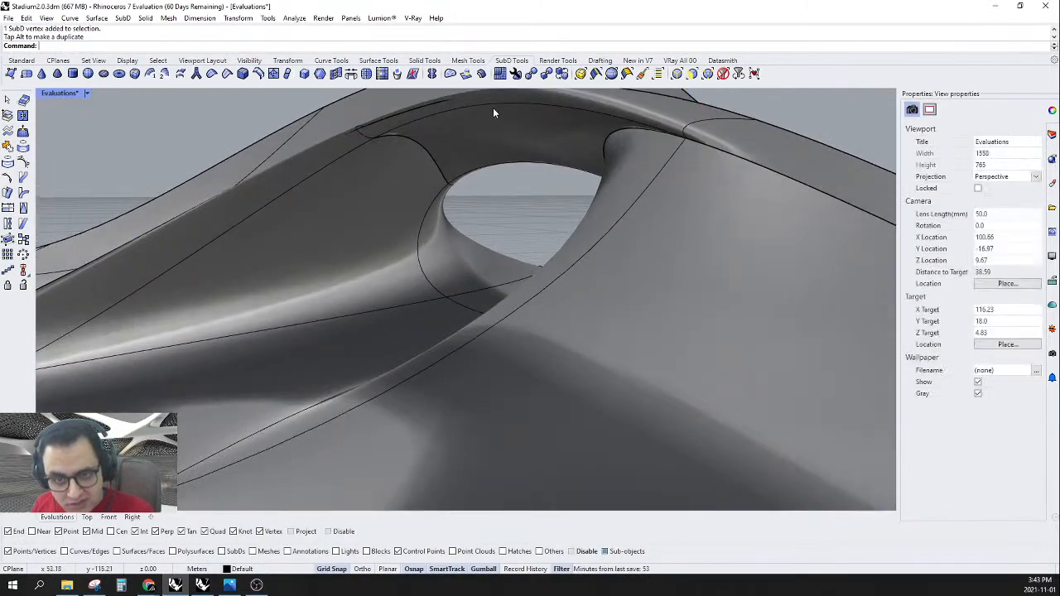
- Remove the creases from the SubD edges along the upper rim of the bridge over the passage
{"action": "right_click_drag", "start_coordinate": [434, 157], "coordinate": [435, 164]}
{"action": "scroll", "coordinate": [543, 164], "scroll_direction": "up", "scroll_amount": 4}
{"action": "right_click_drag", "start_coordinate": [544, 165], "coordinate": [614, 172]}
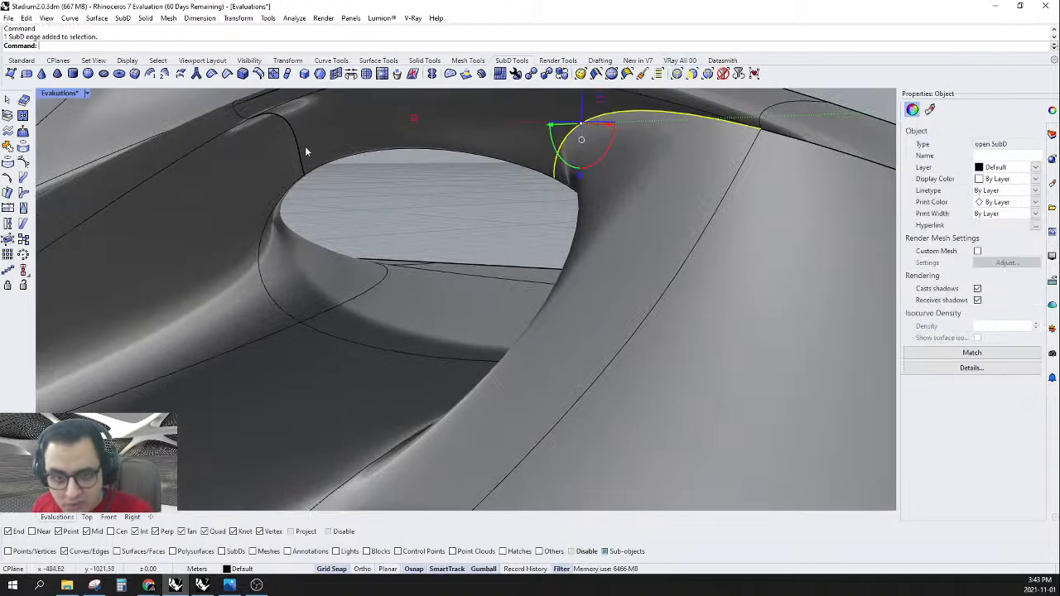
{"action": "right_click_drag", "start_coordinate": [460, 166], "coordinate": [606, 187]}
{"action": "scroll", "coordinate": [586, 218], "scroll_direction": "down", "scroll_amount": 5}
{"action": "scroll", "coordinate": [586, 218], "scroll_direction": "up", "scroll_amount": 3}
{"action": "left_click", "coordinate": [602, 189]}
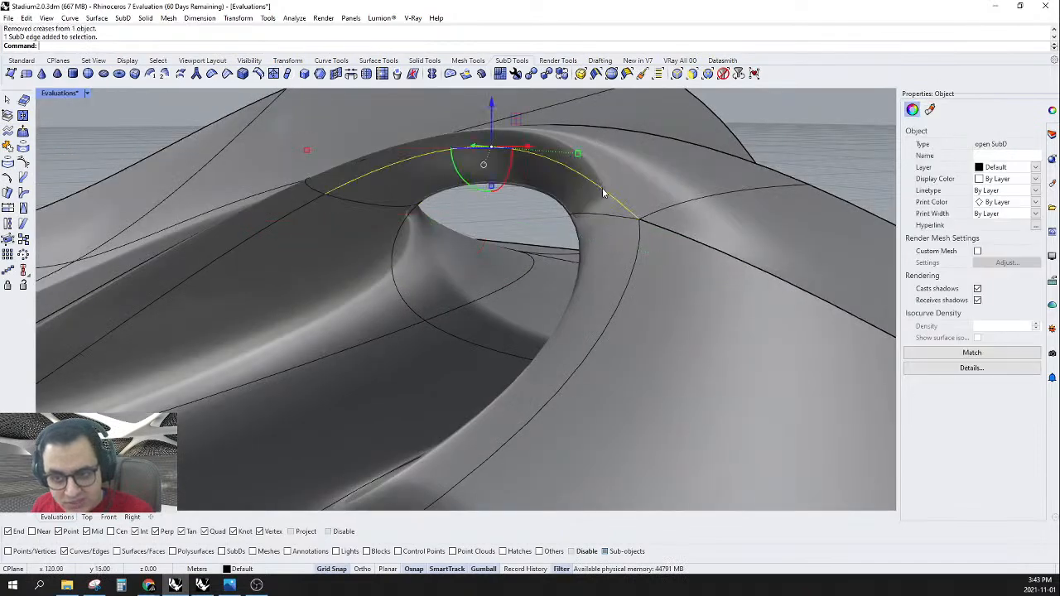
{"action": "right_click_drag", "start_coordinate": [304, 213], "coordinate": [327, 227]}
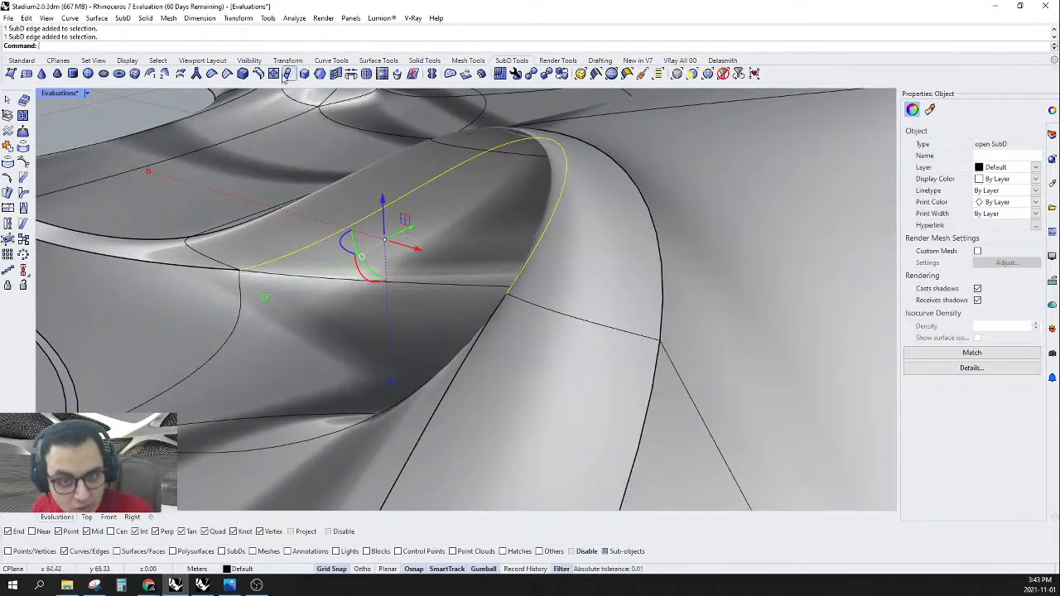
{"action": "left_click", "coordinate": [228, 74]}
{"action": "key", "text": "Escape"}
- Show the flat SubD edges in Wireframe display mode and shift the single vertex at the bridge's corner vertically
{"action": "scroll", "coordinate": [500, 206], "scroll_direction": "down", "scroll_amount": 4}
{"action": "right_click_drag", "start_coordinate": [499, 206], "coordinate": [501, 231]}
{"action": "scroll", "coordinate": [484, 260], "scroll_direction": "down", "scroll_amount": 4}
{"action": "scroll", "coordinate": [496, 242], "scroll_direction": "up", "scroll_amount": 8}
{"action": "scroll", "coordinate": [455, 213], "scroll_direction": "up", "scroll_amount": 9}
{"action": "scroll", "coordinate": [448, 198], "scroll_direction": "down", "scroll_amount": 8}
{"action": "key", "text": "Tab"}
{"action": "scroll", "coordinate": [530, 165], "scroll_direction": "up", "scroll_amount": 16}
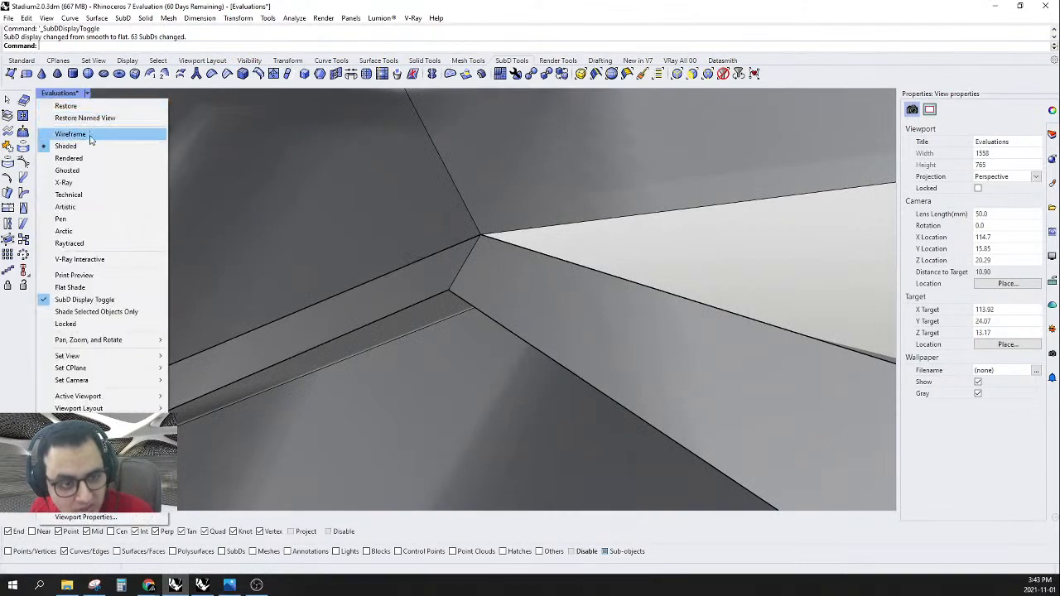
{"action": "left_click", "coordinate": [79, 134]}
{"action": "right_click_drag", "start_coordinate": [457, 192], "coordinate": [533, 188]}
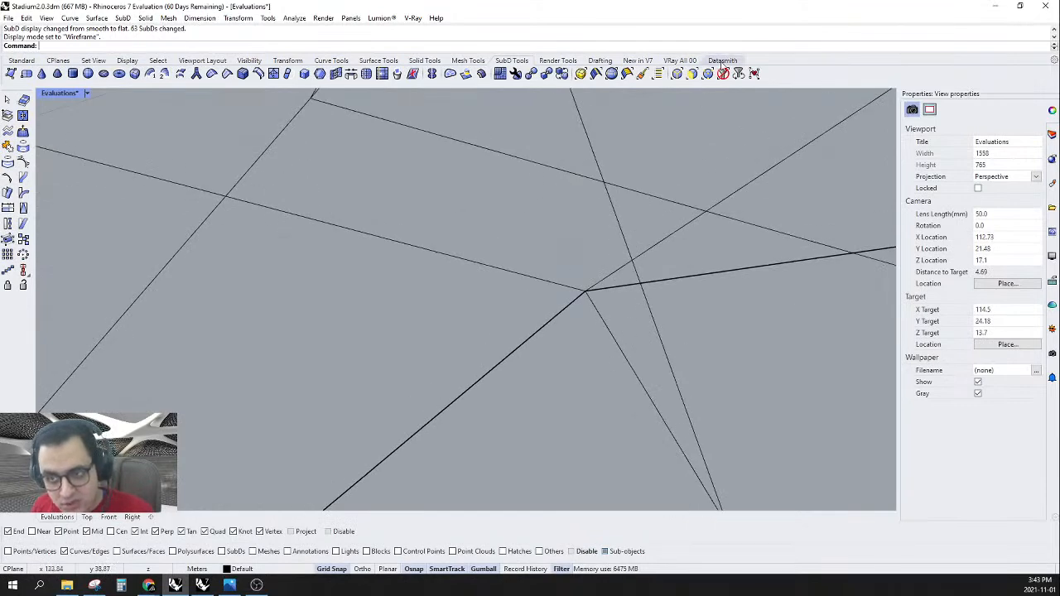
{"action": "right_click_drag", "start_coordinate": [621, 380], "coordinate": [500, 212]}
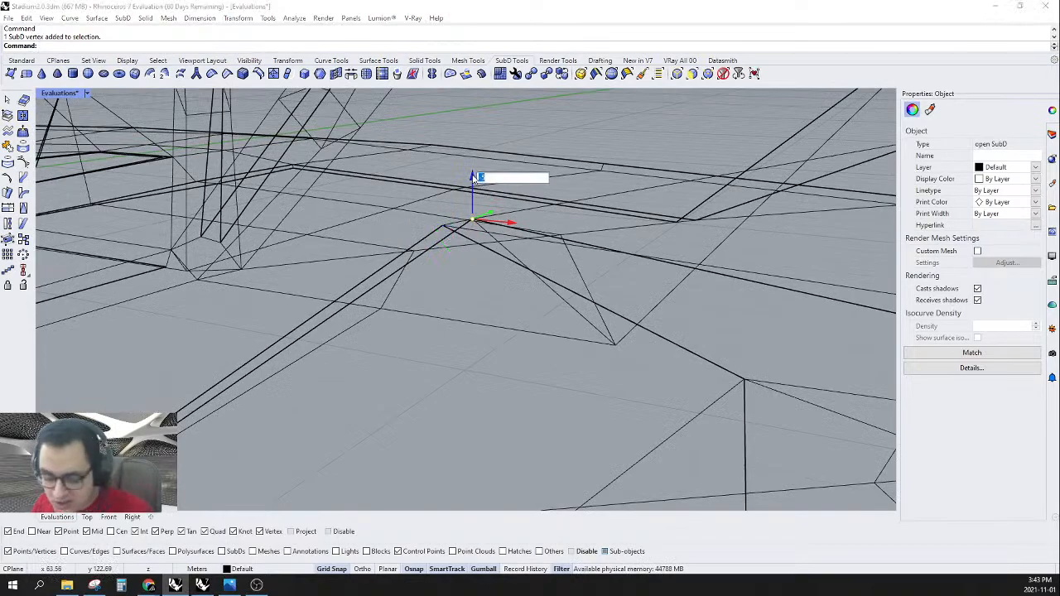
{"action": "right_click_drag", "start_coordinate": [472, 177], "coordinate": [563, 207]}
- Examine the edges around the bridge's corner in wireframe, comparing the smooth and flat SubD displays
{"action": "scroll", "coordinate": [616, 248], "scroll_direction": "down", "scroll_amount": 3}
{"action": "left_click", "coordinate": [618, 250]}
{"action": "right_click_drag", "start_coordinate": [618, 250], "coordinate": [691, 302]}
{"action": "scroll", "coordinate": [679, 197], "scroll_direction": "up", "scroll_amount": 4}
{"action": "right_click_drag", "start_coordinate": [678, 196], "coordinate": [638, 258]}
{"action": "scroll", "coordinate": [612, 251], "scroll_direction": "down", "scroll_amount": 6}
{"action": "key", "text": "Tab"}
{"action": "key", "text": "Tab"}
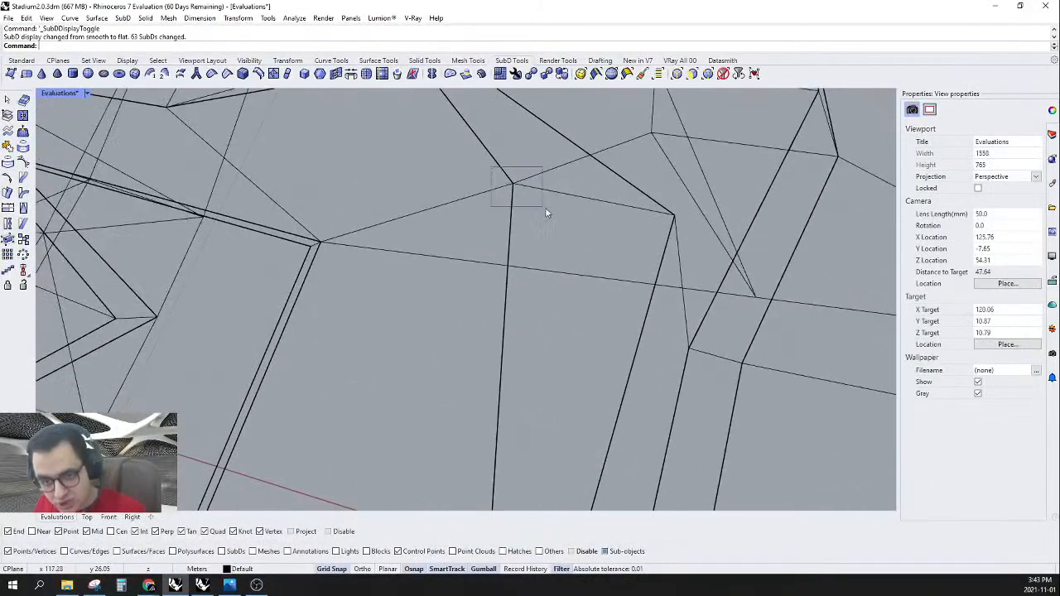
- Move the single ring vertex beside the bridge outward along the X axis, and check the result in smooth display
{"action": "left_click_drag", "start_coordinate": [542, 207], "coordinate": [548, 213]}
{"action": "right_click_drag", "start_coordinate": [556, 220], "coordinate": [627, 246]}
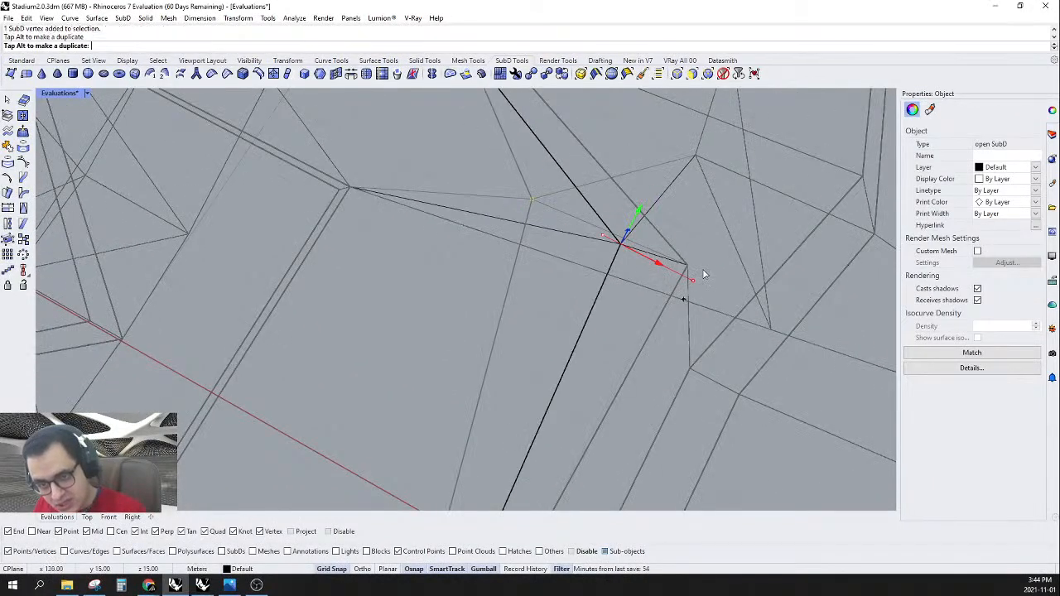
{"action": "right_click_drag", "start_coordinate": [683, 279], "coordinate": [528, 194]}
{"action": "scroll", "coordinate": [706, 236], "scroll_direction": "down", "scroll_amount": 7}
{"action": "key", "text": "Tab"}
{"action": "scroll", "coordinate": [535, 246], "scroll_direction": "down", "scroll_amount": 5}
{"action": "key", "text": "Tab"}
{"action": "right_click_drag", "start_coordinate": [538, 247], "coordinate": [718, 236]}
{"action": "key", "text": "Tab"}
{"action": "scroll", "coordinate": [719, 234], "scroll_direction": "up", "scroll_amount": 10}
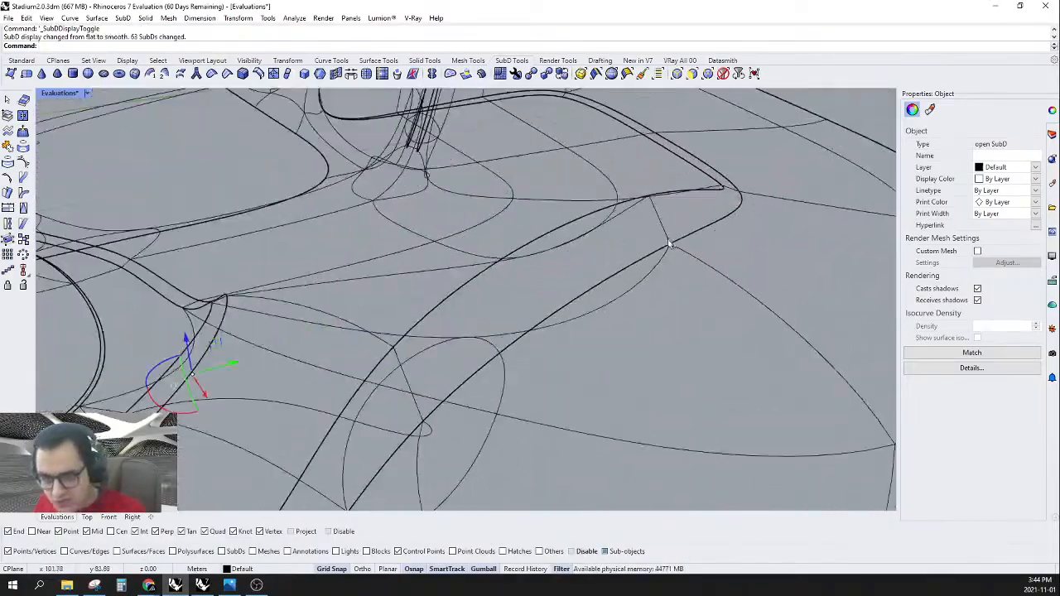
- Raise the two ring vertices at the ends of the bridge by about 5 m
{"action": "right_click_drag", "start_coordinate": [429, 412], "coordinate": [480, 409]}
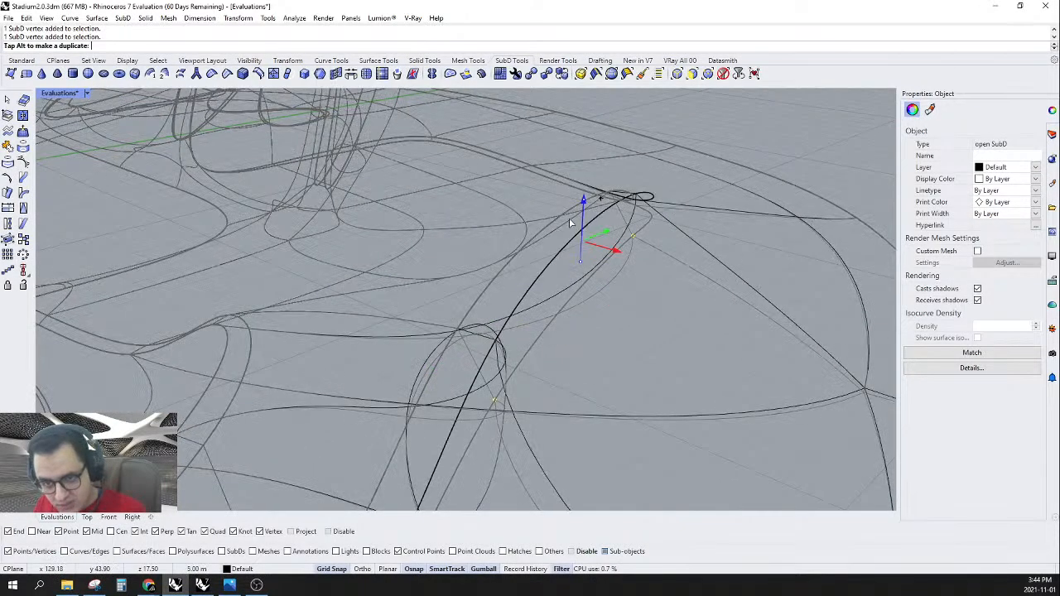
{"action": "left_click_drag", "start_coordinate": [570, 223], "coordinate": [570, 221]}
{"action": "key", "text": "Escape"}
{"action": "scroll", "coordinate": [627, 241], "scroll_direction": "down", "scroll_amount": 6}
{"action": "right_click_drag", "start_coordinate": [627, 241], "coordinate": [638, 251]}
{"action": "scroll", "coordinate": [638, 251], "scroll_direction": "down", "scroll_amount": 2}
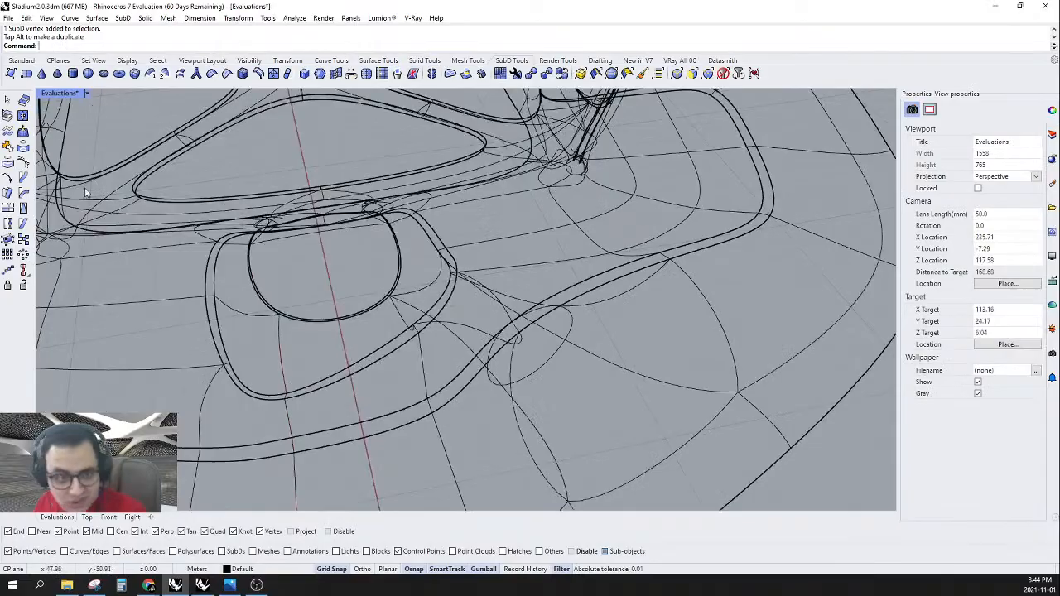
- Set the perspective viewport to Shaded display mode with flat SubD display
{"action": "left_click", "coordinate": [87, 93]}
{"action": "left_click", "coordinate": [75, 153]}
{"action": "mouse_move", "coordinate": [629, 348]}
{"action": "right_mouse_down"}
{"action": "mouse_move", "coordinate": [722, 287]}
{"action": "mouse_move", "coordinate": [491, 297]}
{"action": "mouse_move", "coordinate": [513, 307]}
{"action": "mouse_move", "coordinate": [428, 312]}
{"action": "mouse_move", "coordinate": [500, 324]}
{"action": "mouse_move", "coordinate": [462, 344]}
{"action": "mouse_move", "coordinate": [461, 405]}
{"action": "mouse_move", "coordinate": [599, 340]}
{"action": "mouse_move", "coordinate": [621, 299]}
{"action": "right_mouse_up"}
{"action": "key", "text": "Tab"}
- Select the bridge's four ring vertices, align the gumball with the strip using GumballRelocate, and scale the vertices closer together along it
{"action": "left_click", "coordinate": [439, 385]}
{"action": "scroll", "coordinate": [557, 234], "scroll_direction": "up", "scroll_amount": 4}
{"action": "scroll", "coordinate": [559, 242], "scroll_direction": "up", "scroll_amount": 3}
{"action": "left_click_drag", "start_coordinate": [582, 296], "coordinate": [583, 298]}
{"action": "right_click_drag", "start_coordinate": [586, 291], "coordinate": [569, 365]}
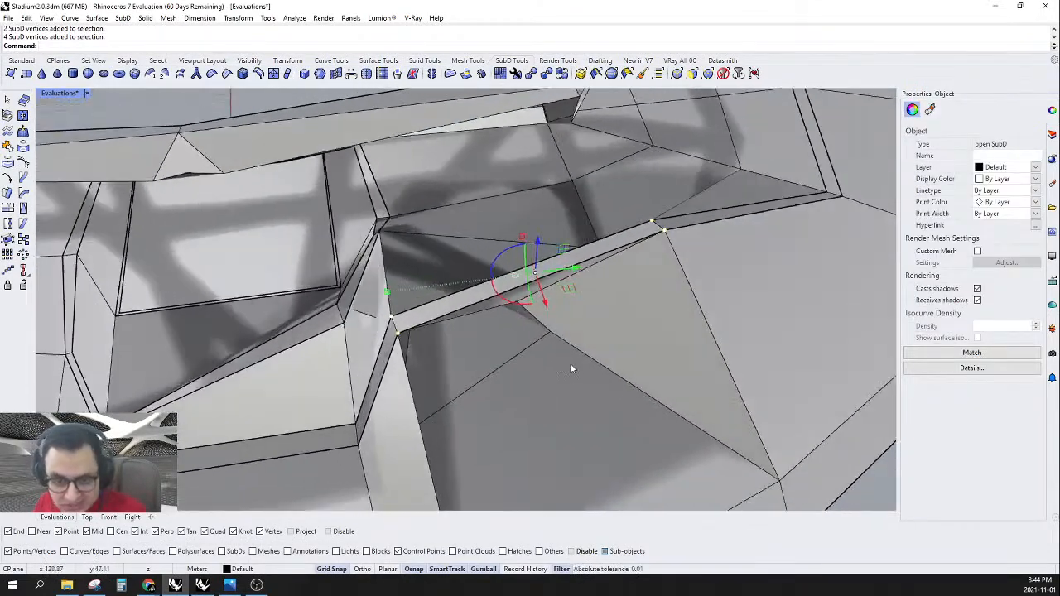
{"action": "type", "text": "GumballRelocate"}
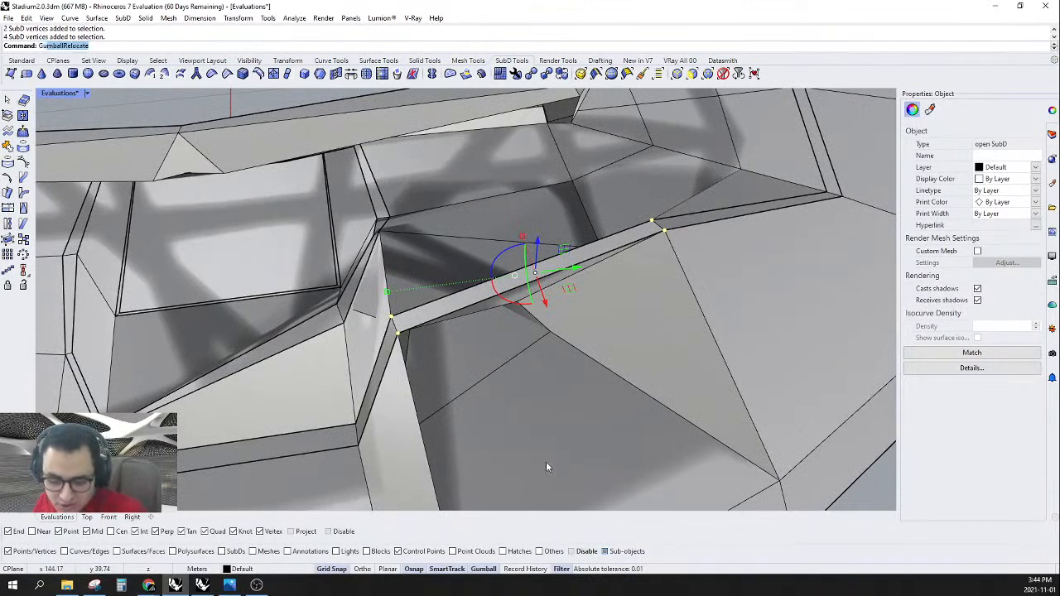
{"action": "key", "text": "Return"}
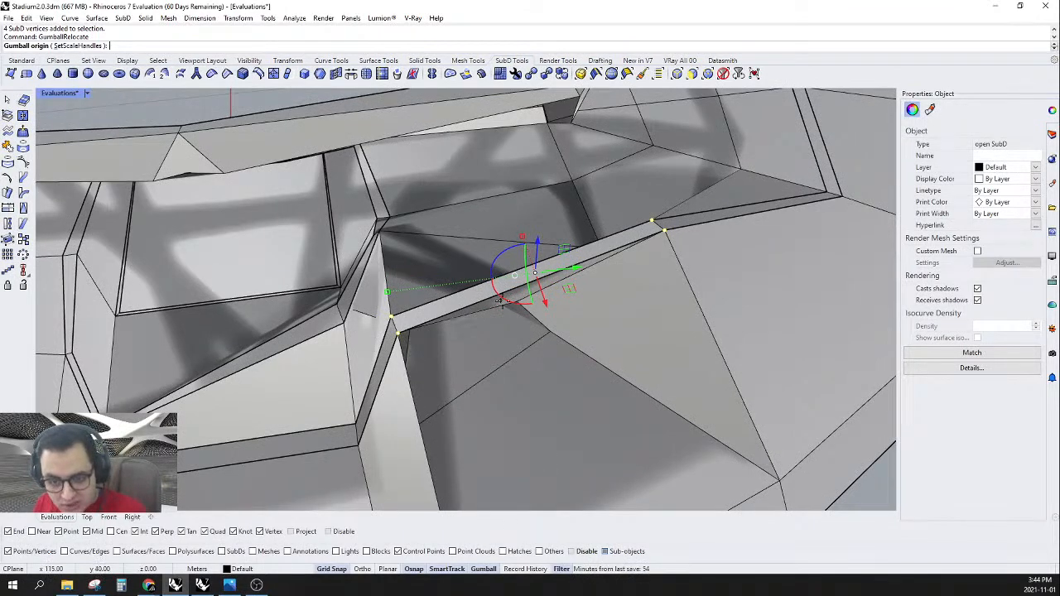
{"action": "scroll", "coordinate": [536, 279], "scroll_direction": "up", "scroll_amount": 3}
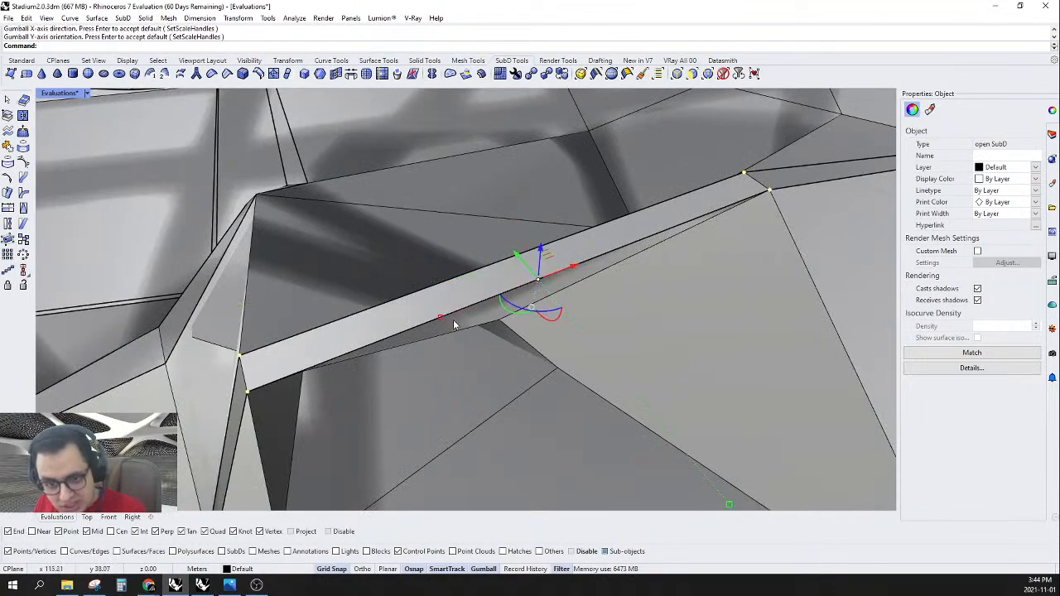
{"action": "scroll", "coordinate": [443, 320], "scroll_direction": "down", "scroll_amount": 5}
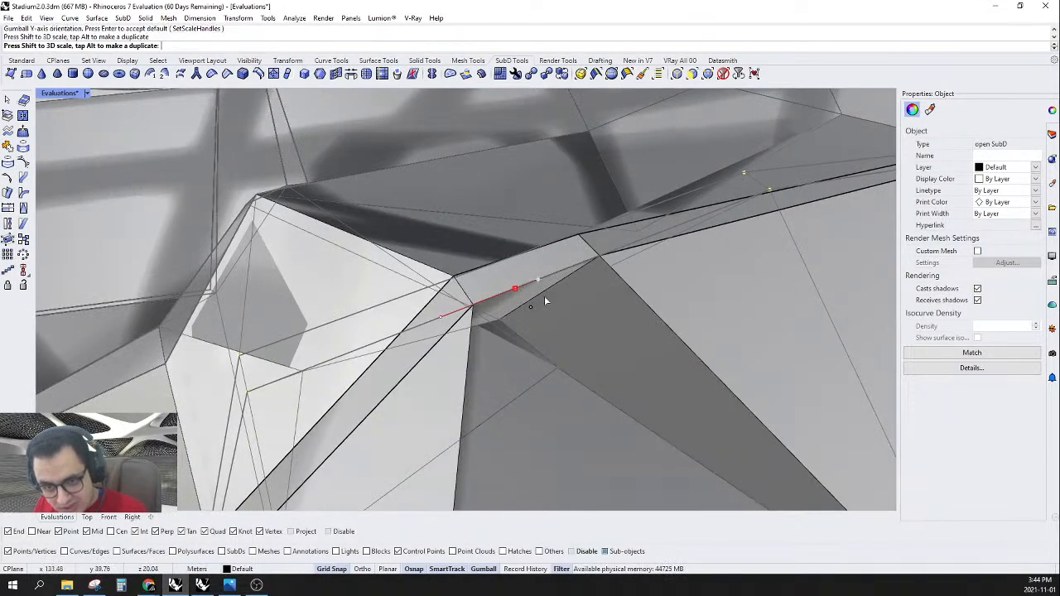
{"action": "key", "text": "Tab"}
- Adjust the height of the ring's vertex pair at the end of the bridge in smooth display
{"action": "right_click_drag", "start_coordinate": [611, 316], "coordinate": [567, 226]}
{"action": "left_click_drag", "start_coordinate": [566, 233], "coordinate": [572, 274]}
{"action": "right_click_drag", "start_coordinate": [671, 374], "coordinate": [449, 385]}
{"action": "left_click_drag", "start_coordinate": [539, 218], "coordinate": [635, 307]}
{"action": "right_click_drag", "start_coordinate": [711, 324], "coordinate": [459, 350]}
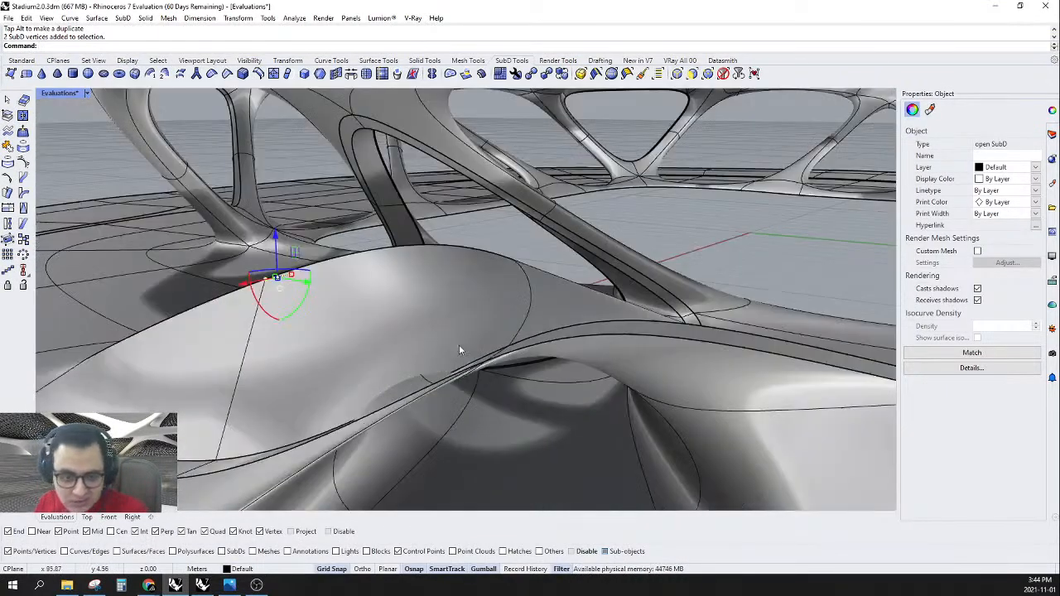
{"action": "right_click_drag", "start_coordinate": [279, 247], "coordinate": [569, 307]}
- Adjust the height of the single ring vertex at the bridge's crest
{"action": "left_click", "coordinate": [510, 324]}
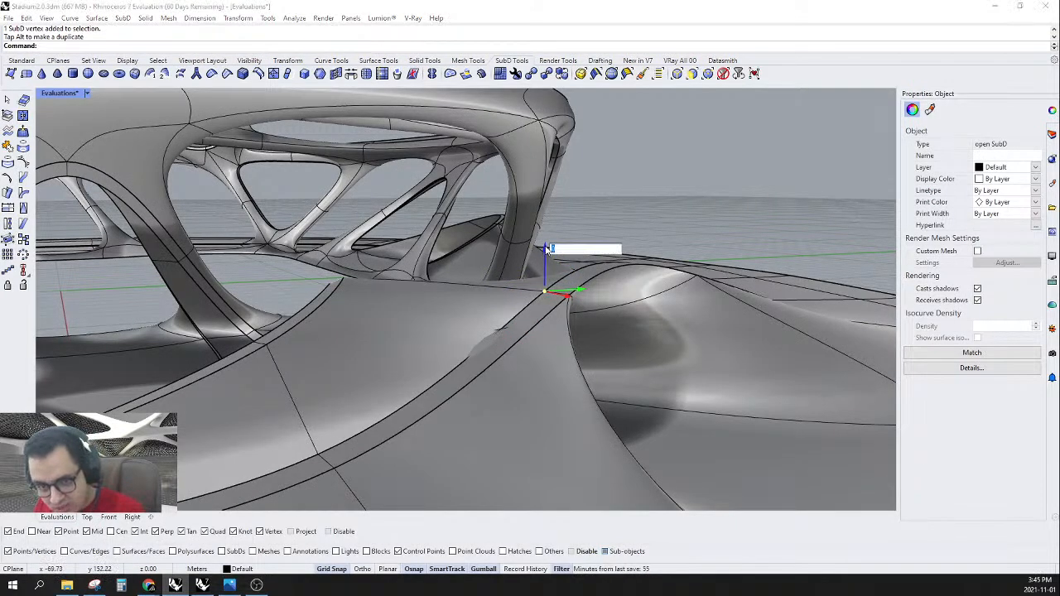
{"action": "right_click_drag", "start_coordinate": [547, 248], "coordinate": [525, 339]}
{"action": "key", "text": "Escape"}
{"action": "scroll", "coordinate": [611, 307], "scroll_direction": "down", "scroll_amount": 5}
{"action": "scroll", "coordinate": [563, 375], "scroll_direction": "up", "scroll_amount": 4}
- Move the vertex below the ring beside the passage along the Y axis, towards the passage
{"action": "right_click_drag", "start_coordinate": [561, 377], "coordinate": [589, 406]}
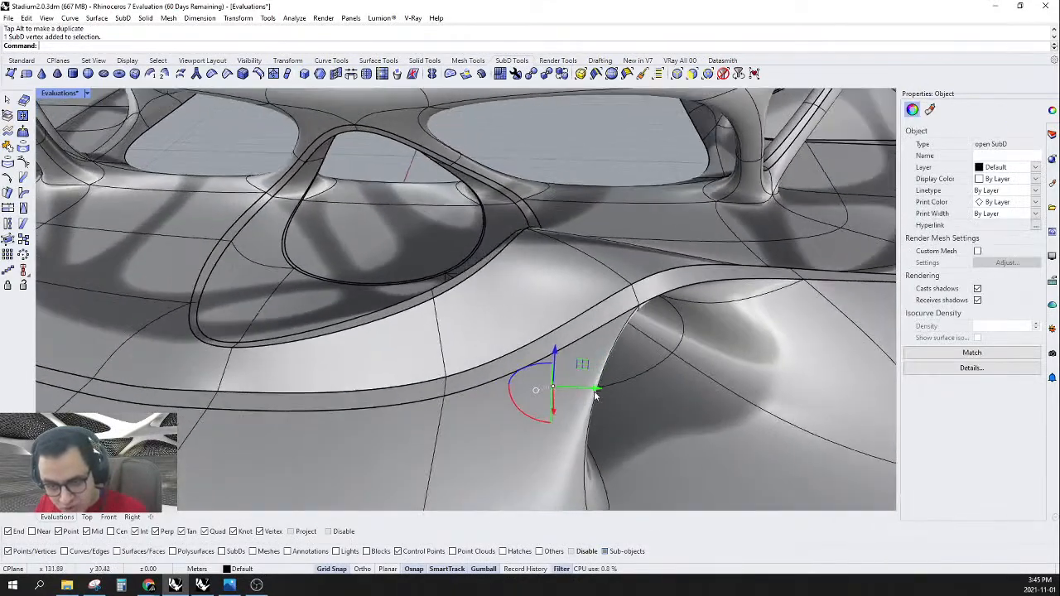
{"action": "left_click_drag", "start_coordinate": [598, 392], "coordinate": [659, 395]}
{"action": "right_click_drag", "start_coordinate": [703, 404], "coordinate": [626, 387]}
- Reposition the vertex on the upper rim of the passage opening to refine the opening's shape
{"action": "right_click_drag", "start_coordinate": [485, 353], "coordinate": [482, 249]}
{"action": "scroll", "coordinate": [482, 248], "scroll_direction": "up", "scroll_amount": 6}
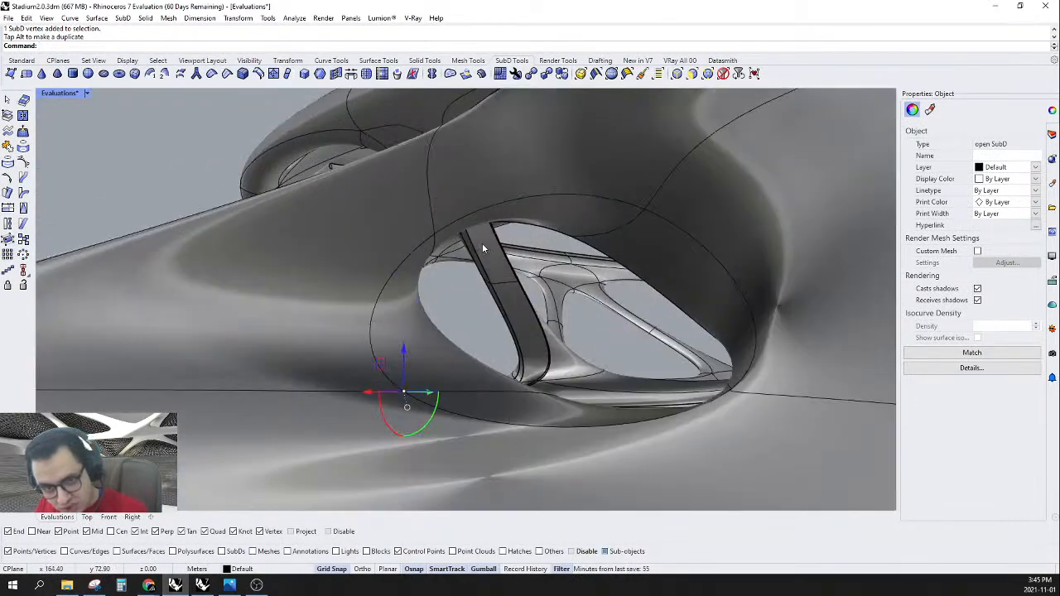
{"action": "left_click", "coordinate": [434, 234]}
{"action": "left_click_drag", "start_coordinate": [435, 234], "coordinate": [491, 218]}
{"action": "left_click", "coordinate": [565, 236]}
{"action": "right_click_drag", "start_coordinate": [564, 236], "coordinate": [618, 424]}
- Examine the ring and the passage in Rendered display mode, and return to Shaded
{"action": "scroll", "coordinate": [584, 256], "scroll_direction": "down", "scroll_amount": 4}
{"action": "scroll", "coordinate": [642, 338], "scroll_direction": "down", "scroll_amount": 10}
{"action": "scroll", "coordinate": [745, 381], "scroll_direction": "up", "scroll_amount": 4}
{"action": "right_click_drag", "start_coordinate": [491, 384], "coordinate": [530, 244]}
{"action": "left_click", "coordinate": [85, 94]}
{"action": "left_click", "coordinate": [72, 158]}
{"action": "right_click_drag", "start_coordinate": [667, 372], "coordinate": [580, 316]}
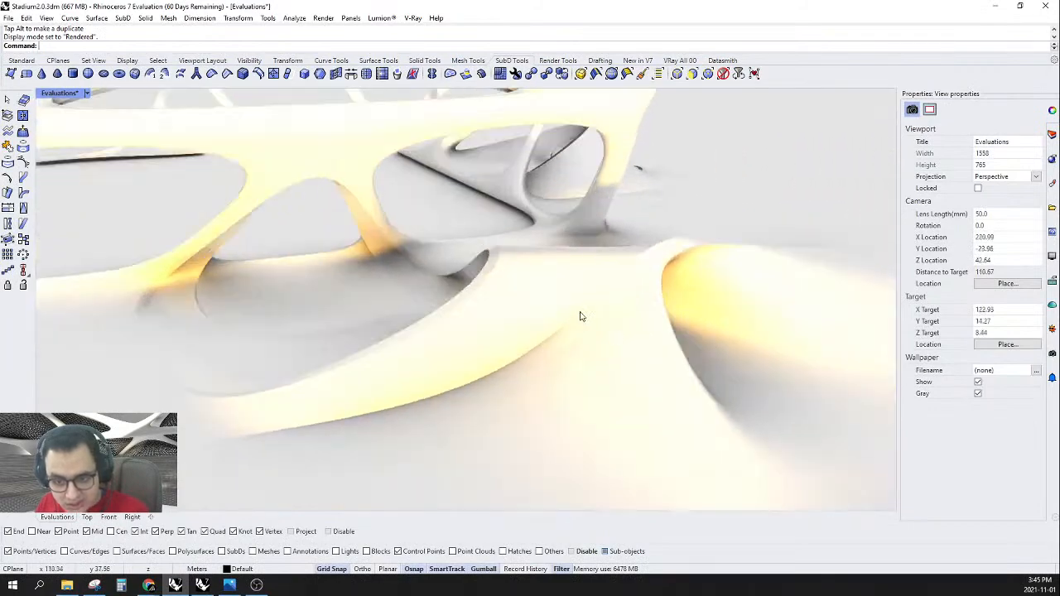
{"action": "left_click", "coordinate": [66, 146]}
- Move the pair of ring vertices in front of the arch outline outward along the X axis
{"action": "scroll", "coordinate": [533, 383], "scroll_direction": "up", "scroll_amount": 5}
{"action": "left_click_drag", "start_coordinate": [479, 471], "coordinate": [551, 316]}
{"action": "scroll", "coordinate": [552, 314], "scroll_direction": "down", "scroll_amount": 4}
{"action": "right_click_drag", "start_coordinate": [553, 314], "coordinate": [585, 404]}
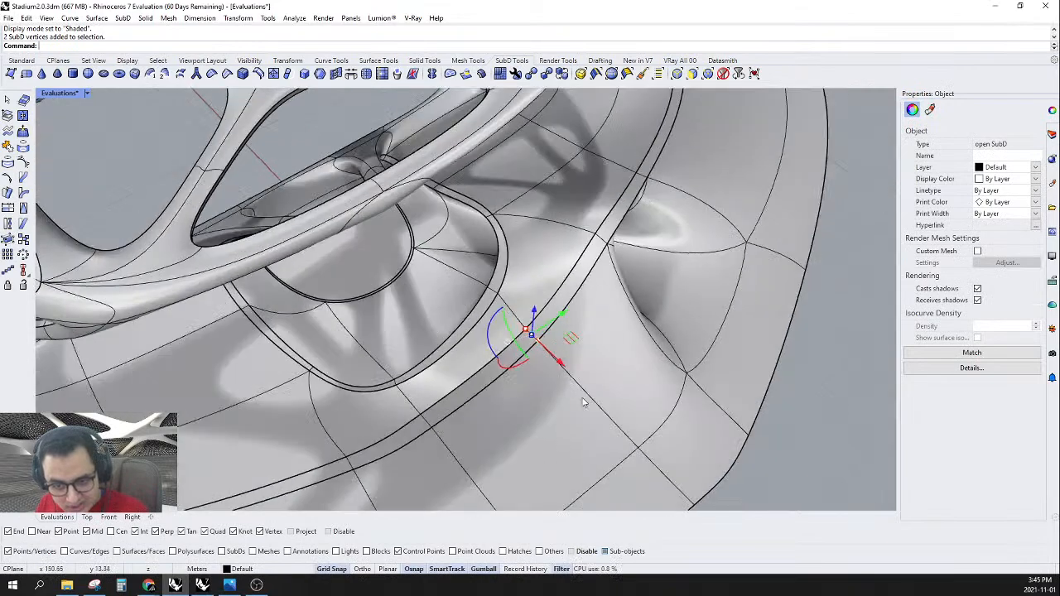
{"action": "left_click_drag", "start_coordinate": [570, 372], "coordinate": [586, 388]}
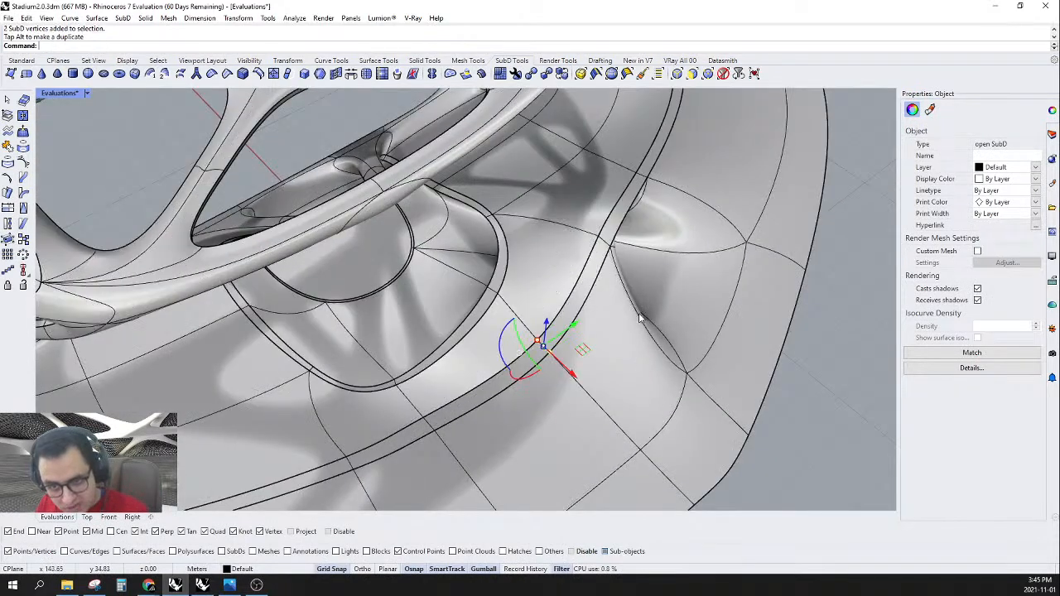
- Move the two ring vertices above the near end of the passage outward along the X axis
{"action": "right_click_drag", "start_coordinate": [639, 331], "coordinate": [570, 326]}
{"action": "right_click_drag", "start_coordinate": [619, 365], "coordinate": [578, 405]}
{"action": "scroll", "coordinate": [592, 374], "scroll_direction": "up", "scroll_amount": 7}
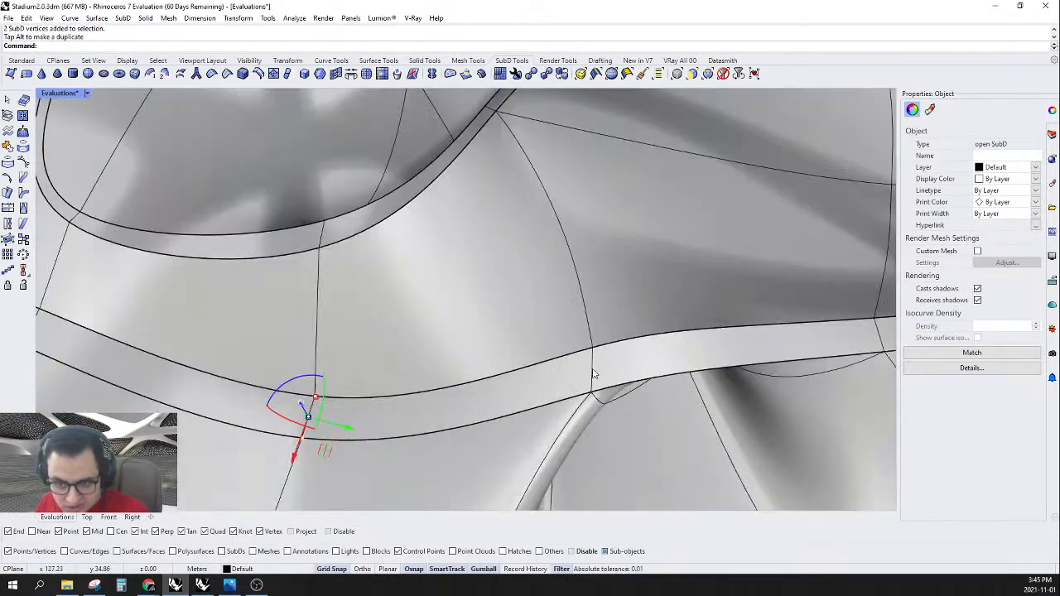
{"action": "left_click", "coordinate": [591, 354]}
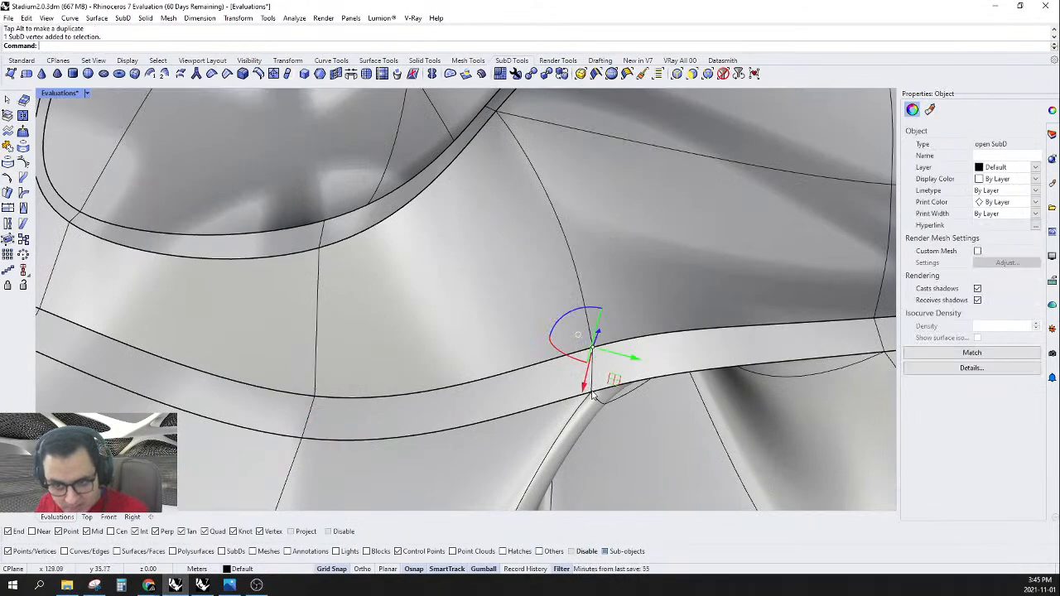
{"action": "scroll", "coordinate": [623, 337], "scroll_direction": "down", "scroll_amount": 8}
{"action": "right_click_drag", "start_coordinate": [623, 339], "coordinate": [633, 388]}
{"action": "left_click_drag", "start_coordinate": [631, 342], "coordinate": [631, 362]}
{"action": "right_click_drag", "start_coordinate": [631, 362], "coordinate": [556, 357]}
- Shift the ring's vertex pair in front of the arch outline further outward along the X axis
{"action": "left_click_drag", "start_coordinate": [491, 390], "coordinate": [556, 321]}
{"action": "left_click_drag", "start_coordinate": [547, 376], "coordinate": [553, 406]}
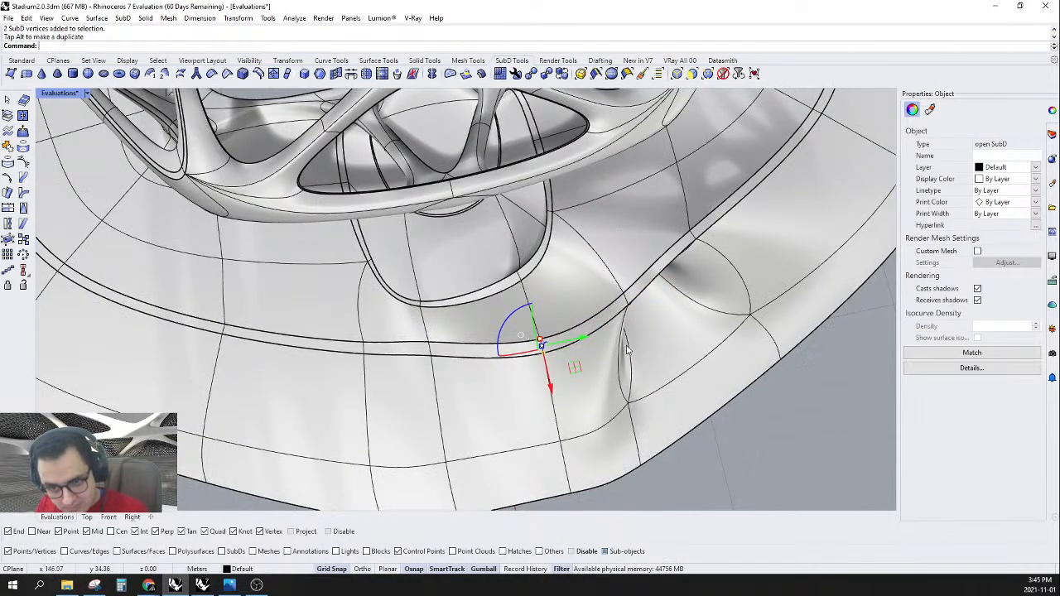
{"action": "scroll", "coordinate": [627, 295], "scroll_direction": "down", "scroll_amount": 5}
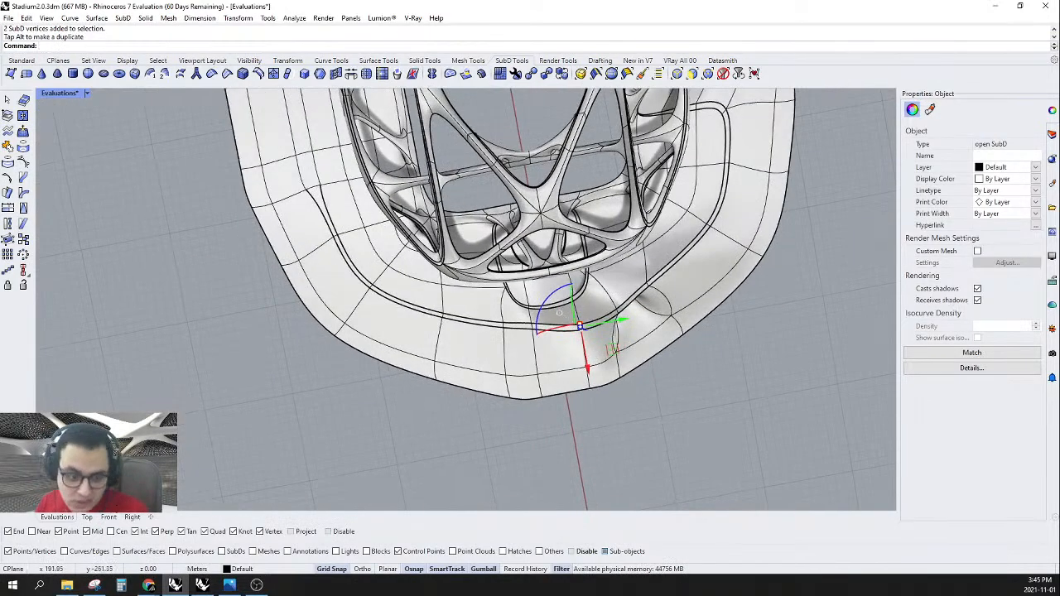
- In the Top view with flat SubD display, move the ring's vertex pair at the passage's far end along the Y axis
{"action": "left_click", "coordinate": [91, 518]}
{"action": "scroll", "coordinate": [596, 312], "scroll_direction": "up", "scroll_amount": 5}
{"action": "right_click_drag", "start_coordinate": [596, 313], "coordinate": [594, 348]}
{"action": "key", "text": "Tab"}
{"action": "scroll", "coordinate": [471, 317], "scroll_direction": "up", "scroll_amount": 5}
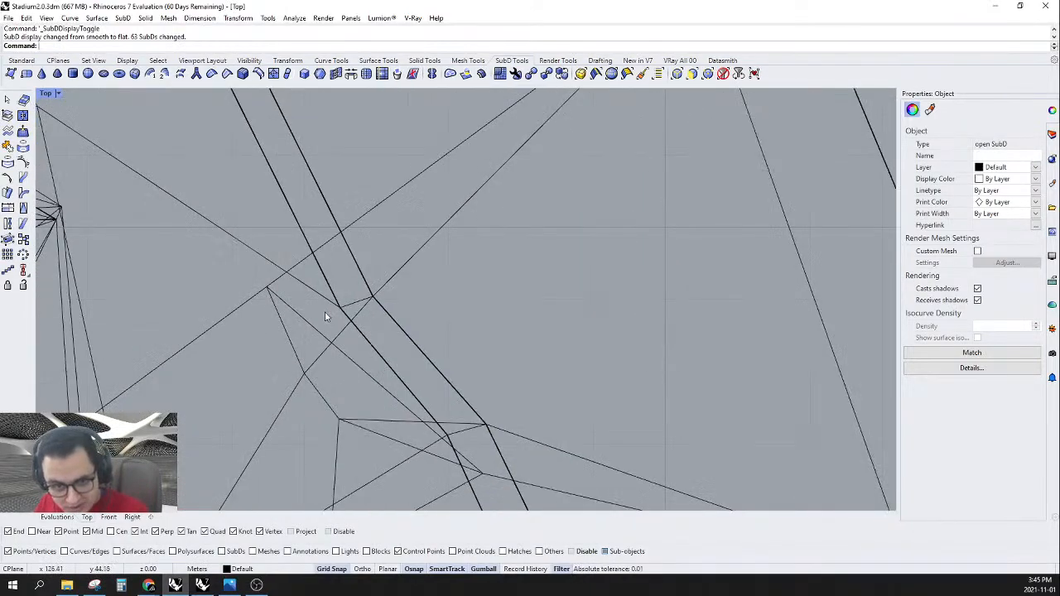
{"action": "scroll", "coordinate": [406, 283], "scroll_direction": "down", "scroll_amount": 7}
{"action": "left_click_drag", "start_coordinate": [424, 270], "coordinate": [452, 215]}
{"action": "scroll", "coordinate": [439, 365], "scroll_direction": "up", "scroll_amount": 3}
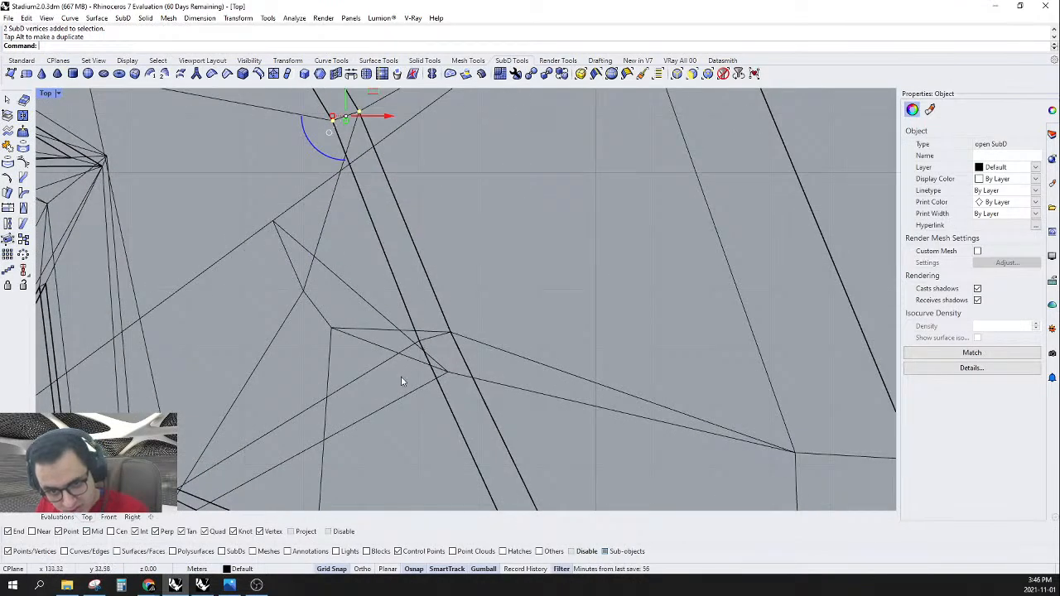
- Move the three vertices where the ring meets the passage's near end along the positive Y direction
{"action": "left_click_drag", "start_coordinate": [458, 306], "coordinate": [482, 299]}
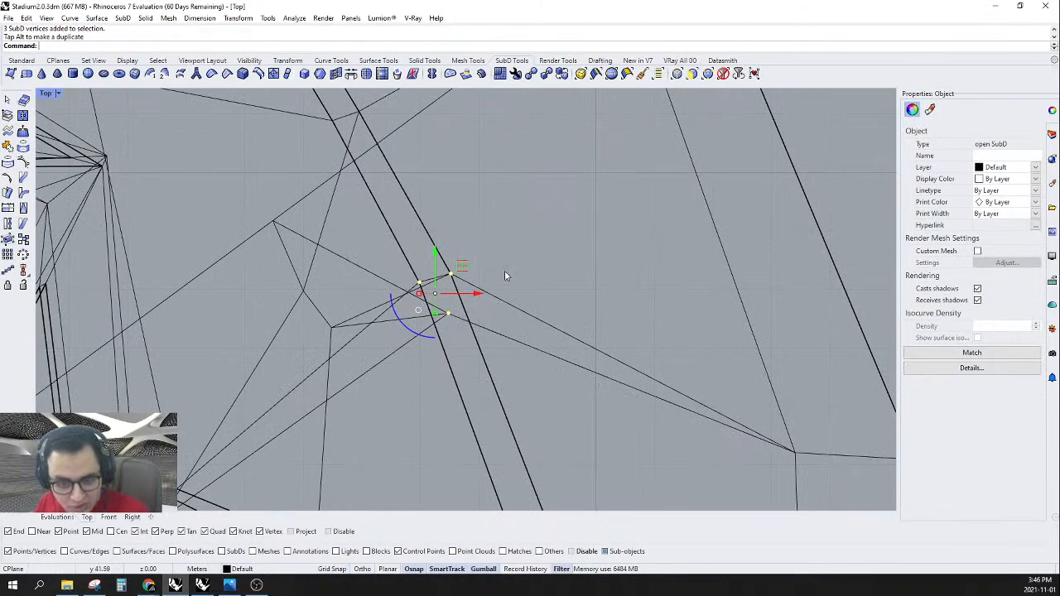
{"action": "left_click_drag", "start_coordinate": [462, 266], "coordinate": [499, 260]}
{"action": "scroll", "coordinate": [526, 238], "scroll_direction": "down", "scroll_amount": 8}
- Move the ring's vertex pair in front of the arch outline diagonally in the Top view to even out the ring's curve
{"action": "right_click_drag", "start_coordinate": [585, 401], "coordinate": [583, 283]}
{"action": "scroll", "coordinate": [513, 216], "scroll_direction": "up", "scroll_amount": 5}
{"action": "left_click_drag", "start_coordinate": [494, 185], "coordinate": [607, 273]}
{"action": "left_click_drag", "start_coordinate": [582, 221], "coordinate": [596, 199]}
{"action": "right_click_drag", "start_coordinate": [677, 241], "coordinate": [683, 341]}
{"action": "scroll", "coordinate": [654, 278], "scroll_direction": "down", "scroll_amount": 4}
- Move the ring's vertex pair at the passage's far end diagonally outward in the Top view
{"action": "right_click_drag", "start_coordinate": [654, 278], "coordinate": [706, 398]}
{"action": "scroll", "coordinate": [563, 244], "scroll_direction": "up", "scroll_amount": 6}
{"action": "left_click_drag", "start_coordinate": [480, 212], "coordinate": [607, 287]}
{"action": "left_click_drag", "start_coordinate": [579, 235], "coordinate": [589, 212]}
{"action": "scroll", "coordinate": [629, 240], "scroll_direction": "down", "scroll_amount": 8}
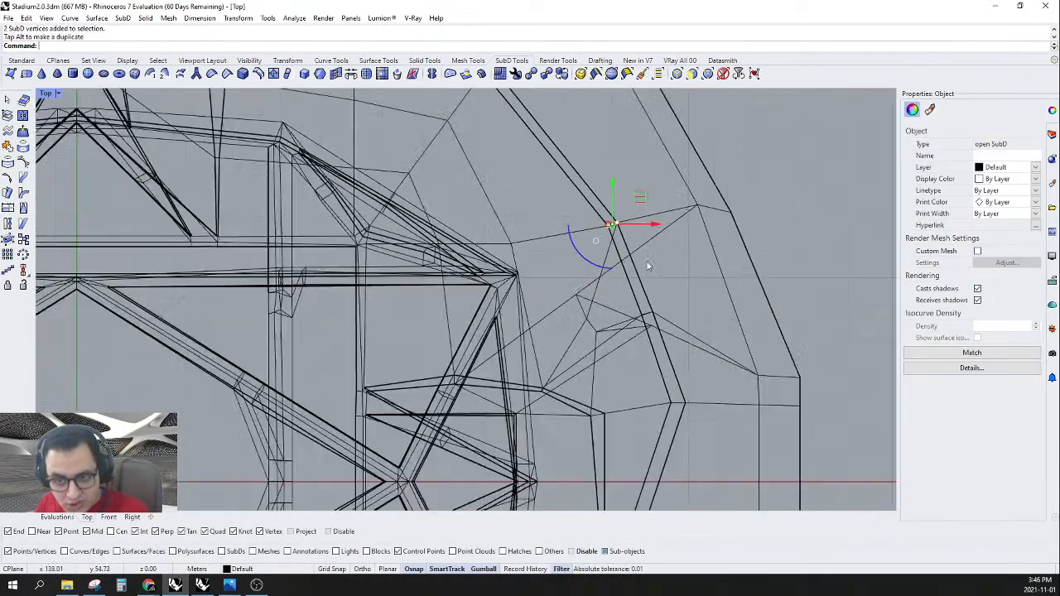
- Examine the ring's outline around the X axis in the Top view, comparing smooth and flat SubD displays
{"action": "key", "text": "Tab"}
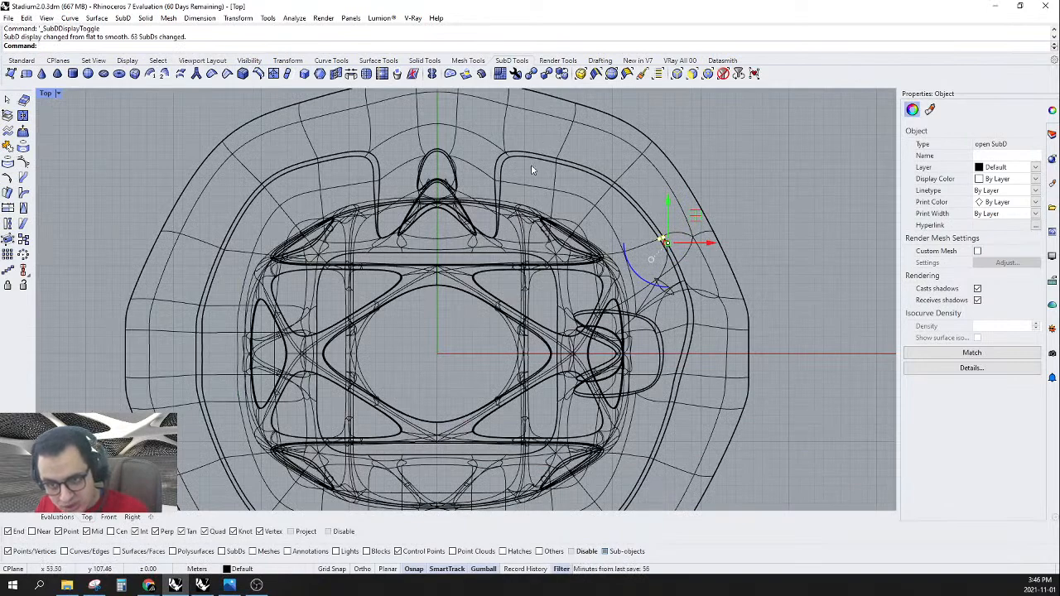
{"action": "scroll", "coordinate": [736, 345], "scroll_direction": "up", "scroll_amount": 8}
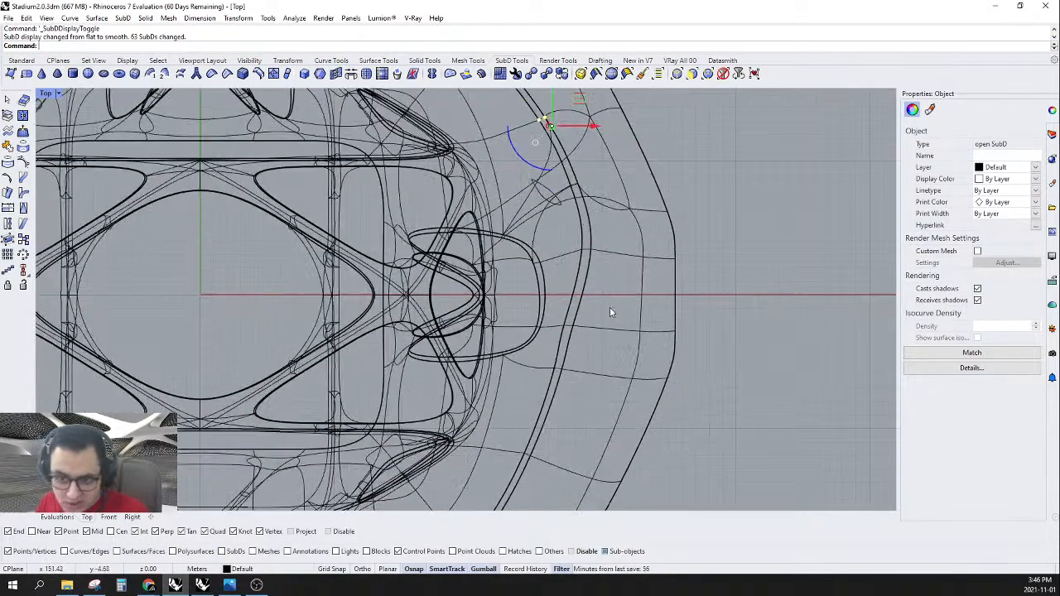
{"action": "key", "text": "Tab"}
{"action": "scroll", "coordinate": [514, 321], "scroll_direction": "down", "scroll_amount": 4}
{"action": "right_click_drag", "start_coordinate": [546, 310], "coordinate": [591, 321]}
{"action": "right_click_drag", "start_coordinate": [622, 276], "coordinate": [658, 302]}
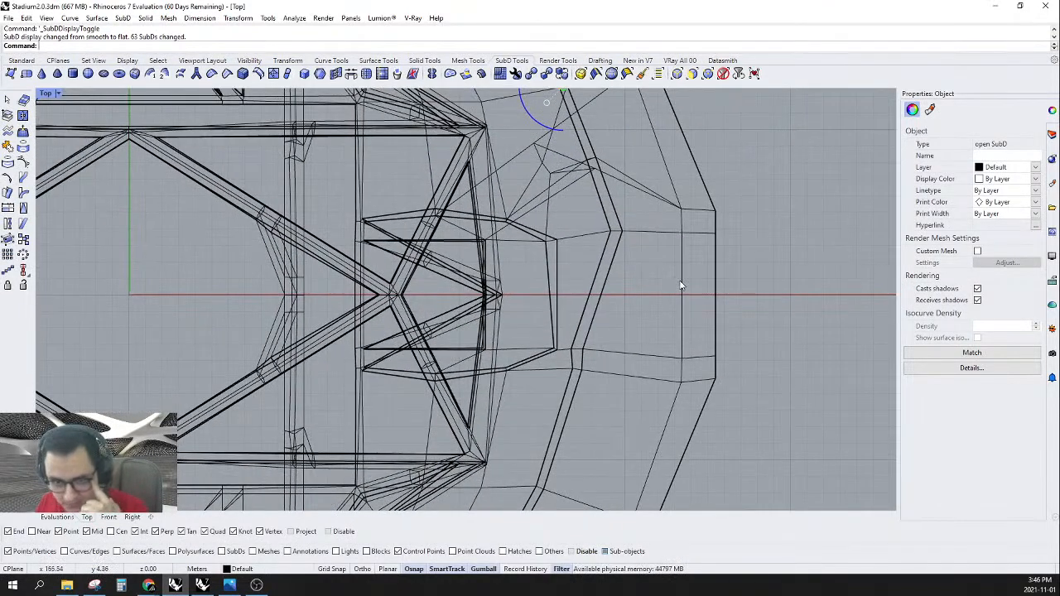
{"action": "right_click_drag", "start_coordinate": [612, 255], "coordinate": [629, 268]}
{"action": "scroll", "coordinate": [581, 327], "scroll_direction": "up", "scroll_amount": 2}
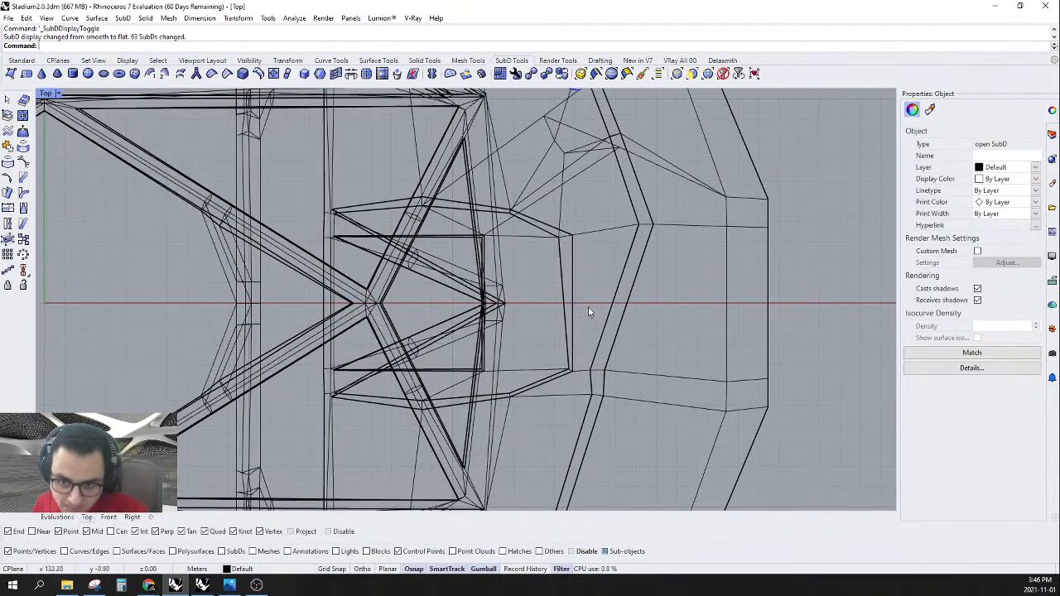
- Reflect the stadium's open SubD in the Evaluations perspective view, defining the reflection plane along the X axis
{"action": "left_click", "coordinate": [61, 518]}
{"action": "scroll", "coordinate": [552, 356], "scroll_direction": "down", "scroll_amount": 5}
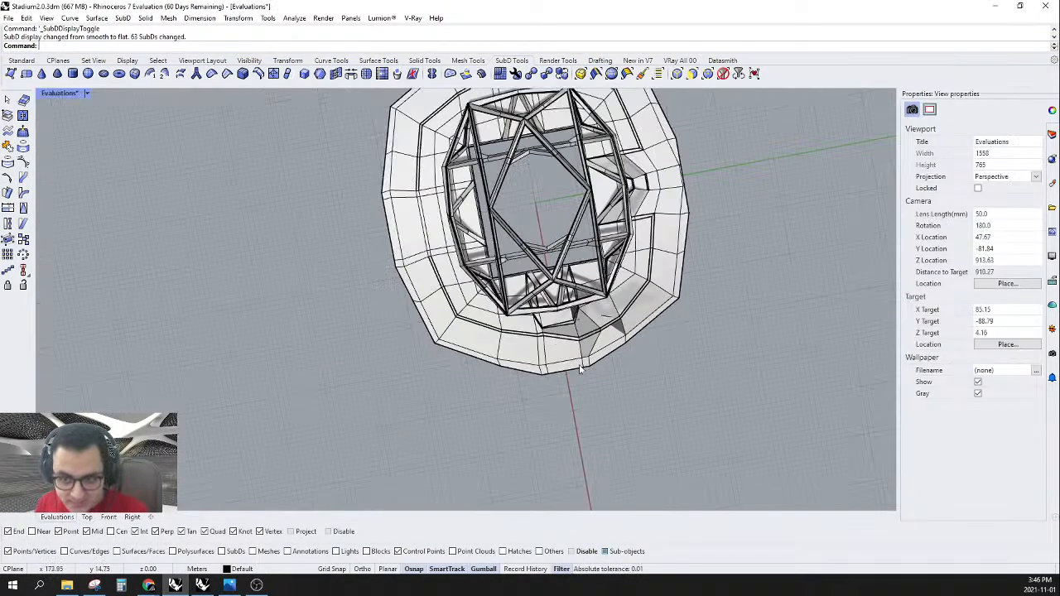
{"action": "right_click_drag", "start_coordinate": [581, 362], "coordinate": [607, 245]}
{"action": "scroll", "coordinate": [551, 332], "scroll_direction": "up", "scroll_amount": 5}
{"action": "right_click_drag", "start_coordinate": [552, 333], "coordinate": [592, 319]}
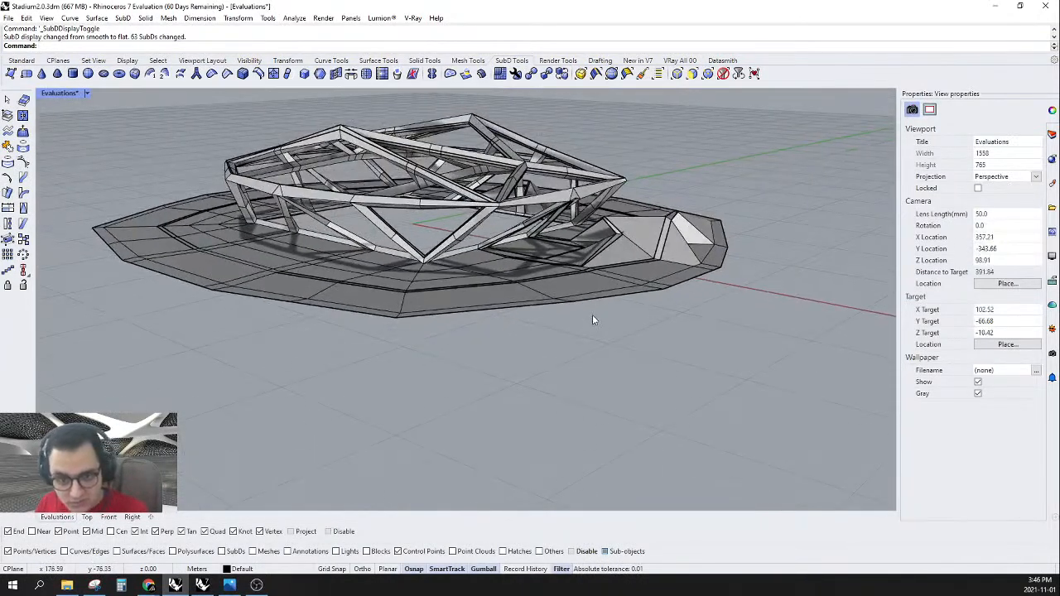
{"action": "scroll", "coordinate": [545, 233], "scroll_direction": "up", "scroll_amount": 4}
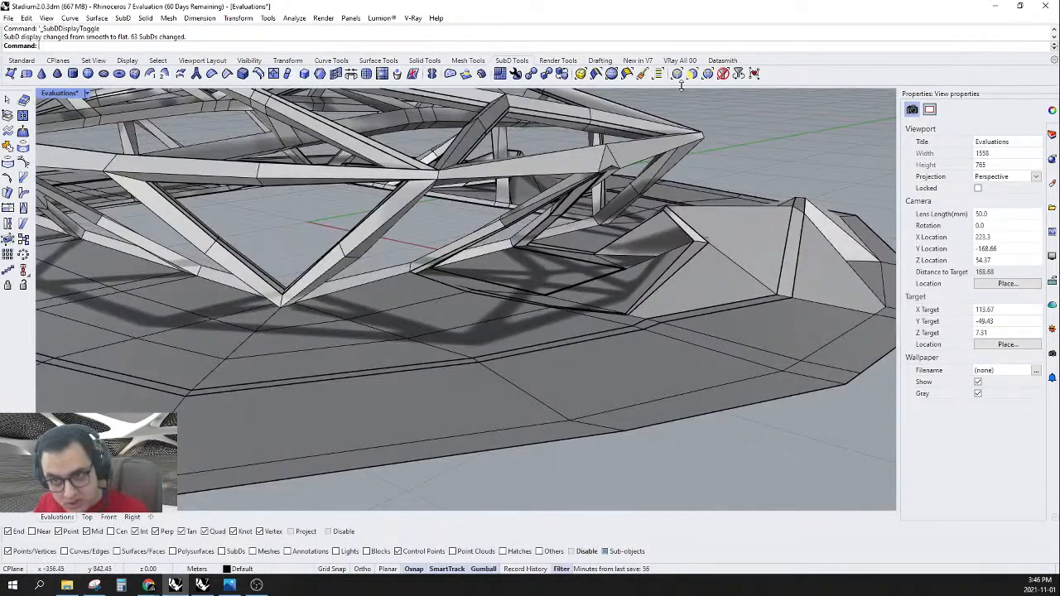
{"action": "left_click", "coordinate": [723, 74]}
{"action": "scroll", "coordinate": [625, 346], "scroll_direction": "down", "scroll_amount": 4}
{"action": "left_click_drag", "start_coordinate": [605, 286], "coordinate": [605, 288]}
{"action": "right_click_drag", "start_coordinate": [605, 288], "coordinate": [636, 365]}
{"action": "scroll", "coordinate": [729, 340], "scroll_direction": "up", "scroll_amount": 5}
{"action": "right_click_drag", "start_coordinate": [730, 339], "coordinate": [599, 364]}
{"action": "scroll", "coordinate": [615, 378], "scroll_direction": "down", "scroll_amount": 4}
{"action": "scroll", "coordinate": [615, 378], "scroll_direction": "up", "scroll_amount": 4}
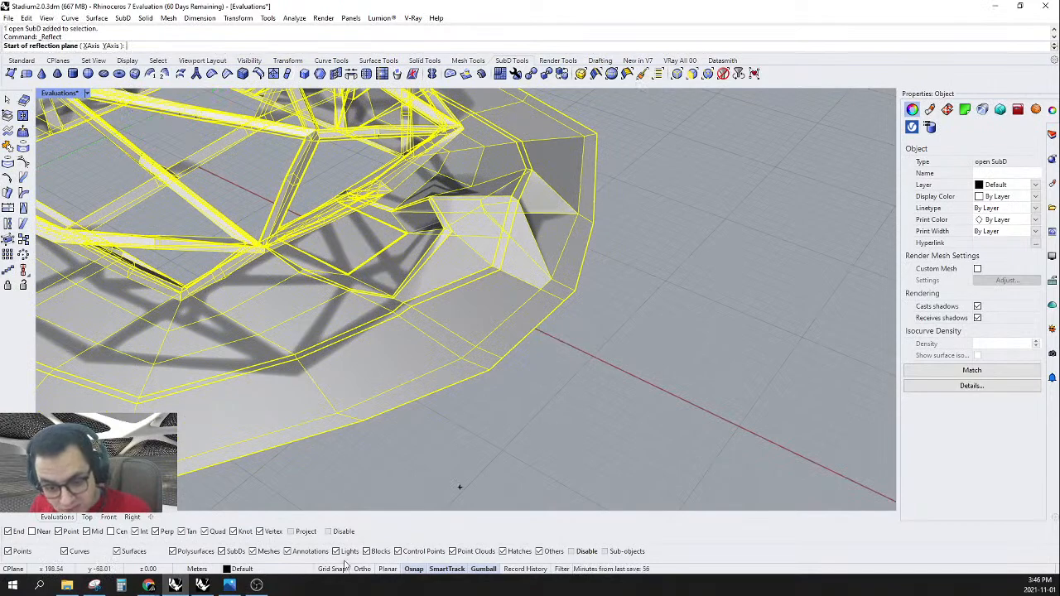
{"action": "left_click", "coordinate": [594, 357]}
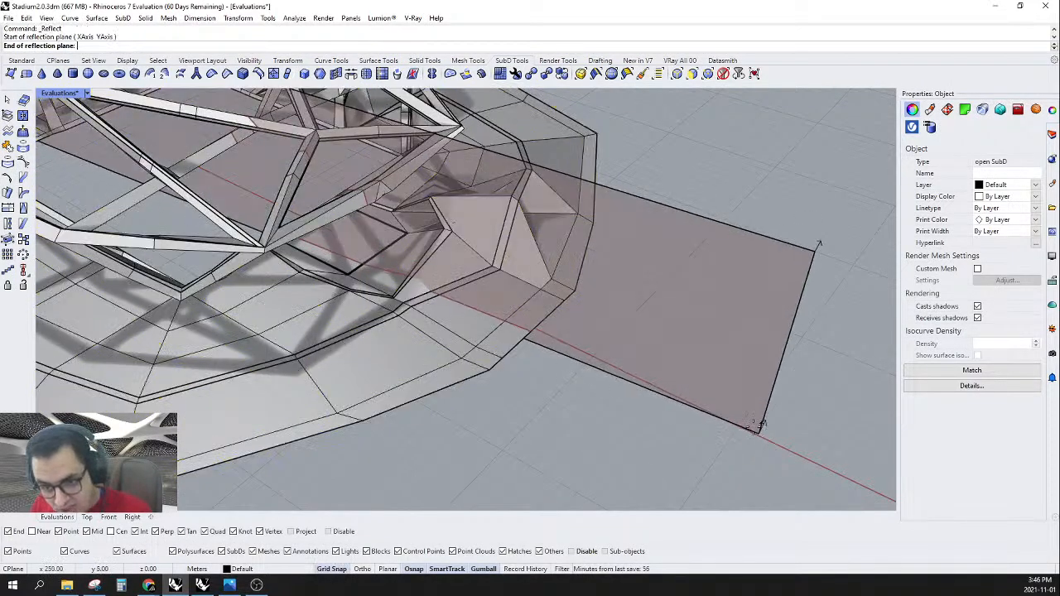
{"action": "scroll", "coordinate": [613, 276], "scroll_direction": "down", "scroll_amount": 4}
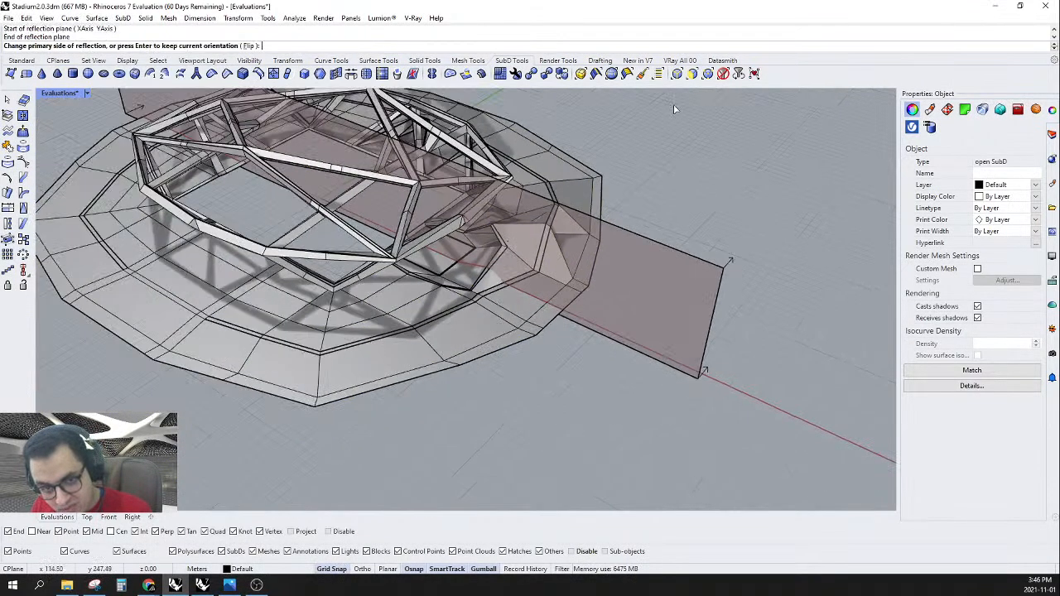
- Finish reflecting the SubD across the picked plane, keeping the current orientation, and display all SubDs as smooth
{"action": "right_click", "coordinate": [682, 144]}
{"action": "right_click_drag", "start_coordinate": [666, 258], "coordinate": [434, 221]}
{"action": "key", "text": "Tab"}
{"action": "scroll", "coordinate": [597, 221], "scroll_direction": "up", "scroll_amount": 6}
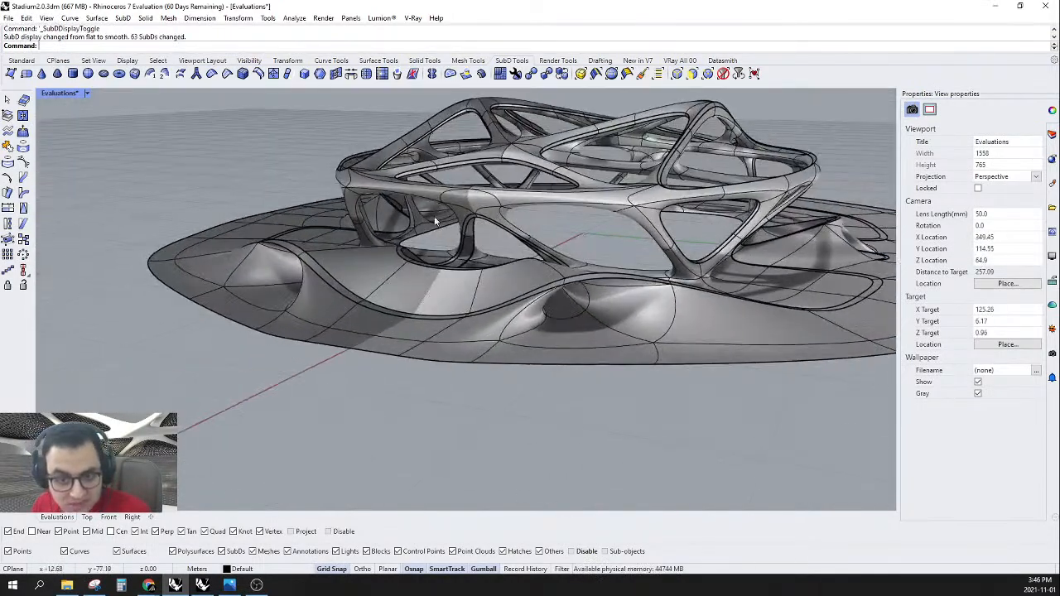
- Set the view to Rendered display and examine the curved base and structure along the symmetry line from several angles
{"action": "left_click", "coordinate": [85, 94]}
{"action": "left_click", "coordinate": [93, 169]}
{"action": "right_click_drag", "start_coordinate": [93, 170], "coordinate": [137, 138]}
{"action": "left_click", "coordinate": [86, 93]}
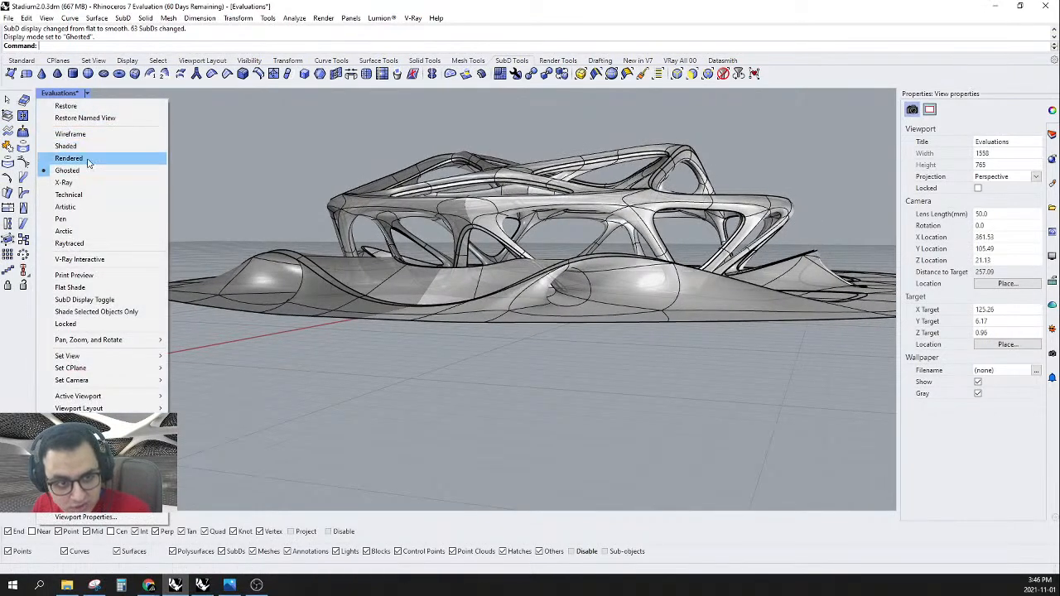
{"action": "left_click", "coordinate": [88, 163]}
{"action": "scroll", "coordinate": [584, 239], "scroll_direction": "up", "scroll_amount": 5}
{"action": "right_click_drag", "start_coordinate": [568, 271], "coordinate": [538, 351]}
{"action": "scroll", "coordinate": [627, 333], "scroll_direction": "up", "scroll_amount": 6}
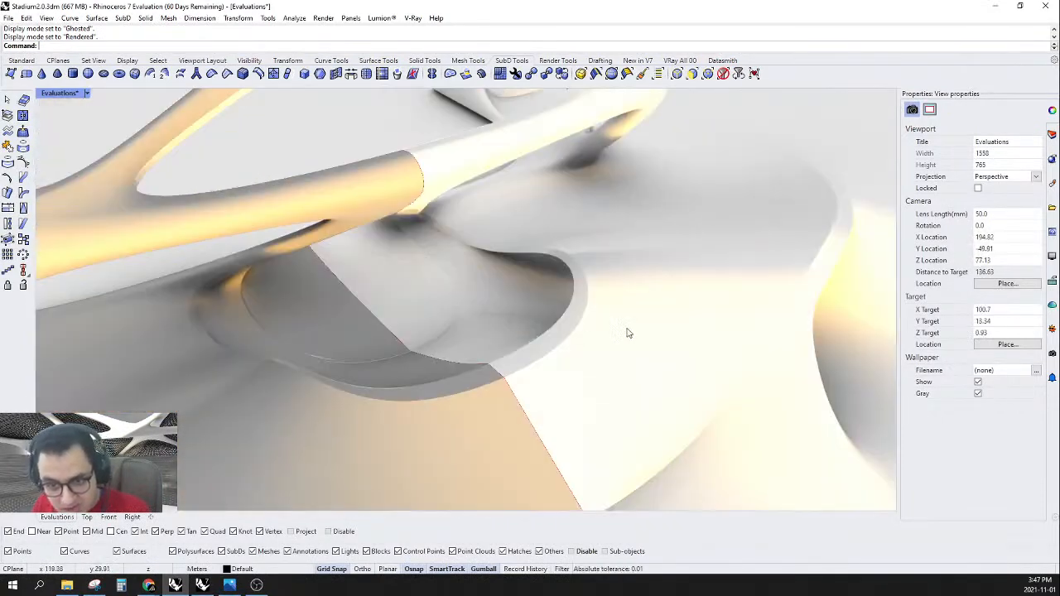
{"action": "right_click_drag", "start_coordinate": [627, 333], "coordinate": [552, 283]}
{"action": "scroll", "coordinate": [610, 307], "scroll_direction": "down", "scroll_amount": 4}
{"action": "right_click_drag", "start_coordinate": [610, 307], "coordinate": [633, 327]}
{"action": "scroll", "coordinate": [468, 303], "scroll_direction": "down", "scroll_amount": 4}
{"action": "right_click_drag", "start_coordinate": [468, 304], "coordinate": [535, 241]}
{"action": "scroll", "coordinate": [538, 301], "scroll_direction": "up", "scroll_amount": 2}
{"action": "right_click_drag", "start_coordinate": [584, 316], "coordinate": [665, 335]}
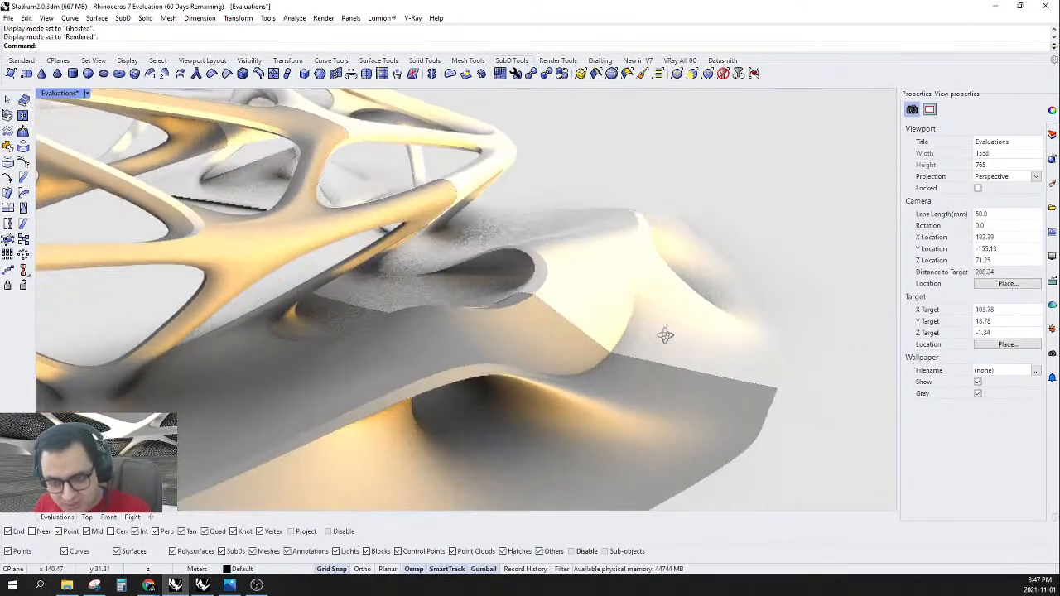
{"action": "right_click_drag", "start_coordinate": [559, 292], "coordinate": [448, 332]}
{"action": "scroll", "coordinate": [386, 328], "scroll_direction": "up", "scroll_amount": 1}
- Display the SubDs as flat and set the perspective view to Shaded display
{"action": "key", "text": "Tab"}
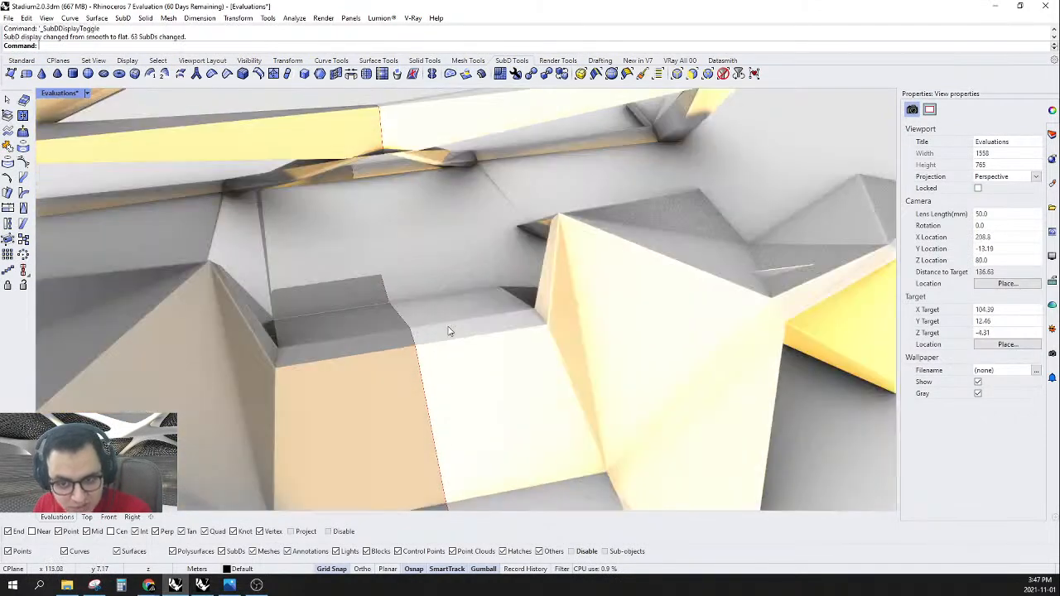
{"action": "left_click", "coordinate": [86, 92]}
{"action": "left_click", "coordinate": [83, 147]}
{"action": "right_click_drag", "start_coordinate": [586, 323], "coordinate": [567, 304]}
{"action": "scroll", "coordinate": [520, 277], "scroll_direction": "down", "scroll_amount": 4}
{"action": "right_click_drag", "start_coordinate": [520, 278], "coordinate": [357, 378]}
{"action": "scroll", "coordinate": [358, 378], "scroll_direction": "up", "scroll_amount": 2}
- In the Top view, select the four inner-rim vertices around the symmetry axis and scale them closer together along Y
{"action": "left_click", "coordinate": [87, 516]}
{"action": "scroll", "coordinate": [556, 282], "scroll_direction": "down", "scroll_amount": 4}
{"action": "right_click_drag", "start_coordinate": [511, 300], "coordinate": [430, 422]}
{"action": "scroll", "coordinate": [429, 422], "scroll_direction": "up", "scroll_amount": 3}
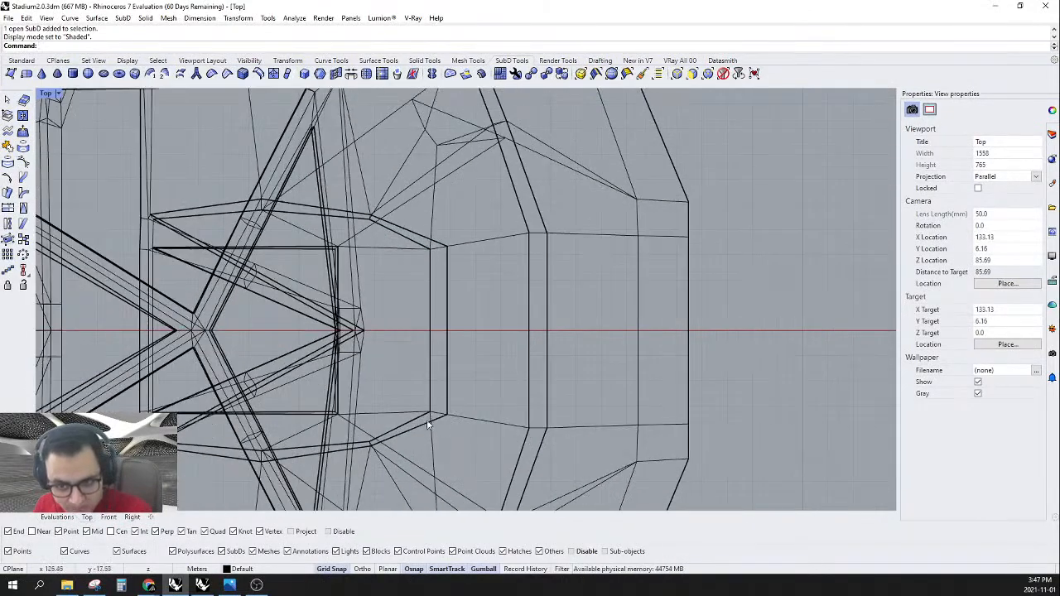
{"action": "left_click", "coordinate": [707, 72]}
{"action": "left_click_drag", "start_coordinate": [415, 224], "coordinate": [441, 356]}
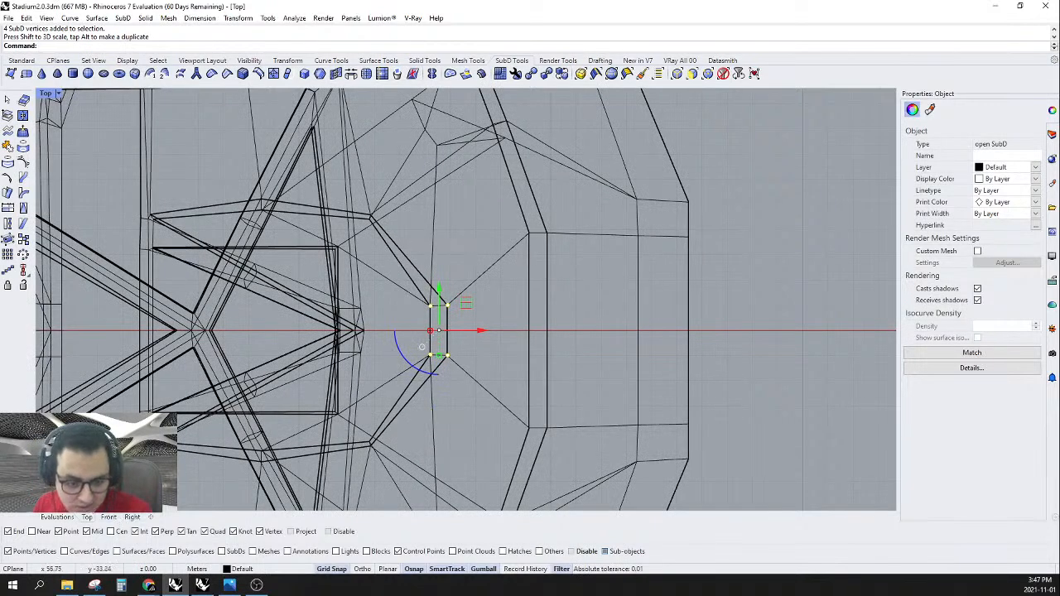
{"action": "left_click", "coordinate": [58, 517]}
{"action": "mouse_move", "coordinate": [530, 285]}
{"action": "right_mouse_down"}
{"action": "mouse_move", "coordinate": [719, 259]}
{"action": "mouse_move", "coordinate": [786, 284]}
{"action": "mouse_move", "coordinate": [840, 237]}
{"action": "mouse_move", "coordinate": [713, 219]}
{"action": "right_mouse_up"}
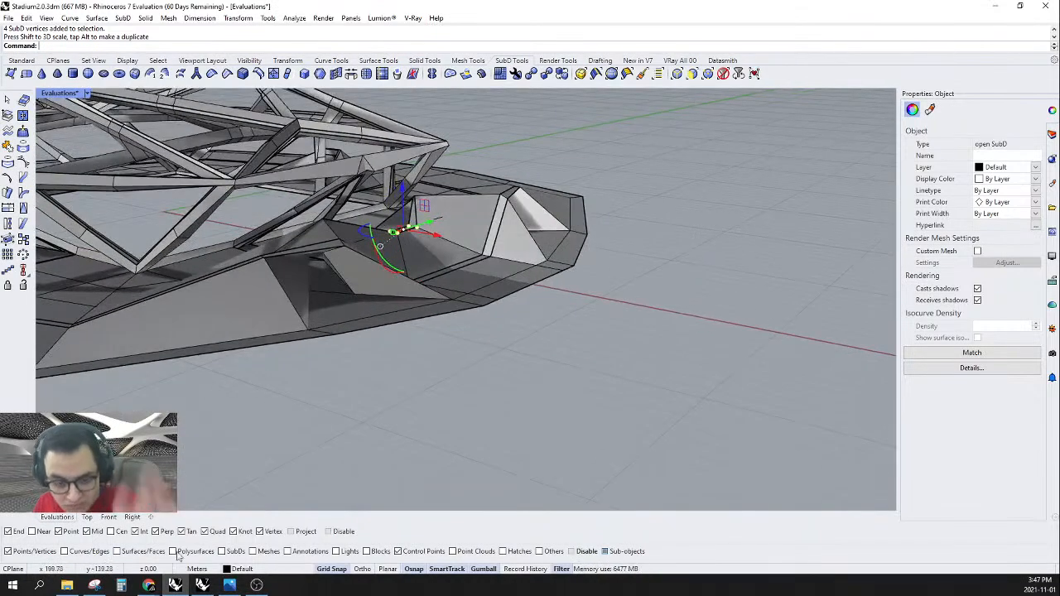
- In the Front view, relocate the gumball to the ground line and scale the selected vertices vertically by 0 to flatten them onto it
{"action": "left_click", "coordinate": [108, 516]}
{"action": "scroll", "coordinate": [469, 362], "scroll_direction": "down", "scroll_amount": 7}
{"action": "scroll", "coordinate": [823, 286], "scroll_direction": "up", "scroll_amount": 9}
{"action": "right_click_drag", "start_coordinate": [502, 408], "coordinate": [694, 329]}
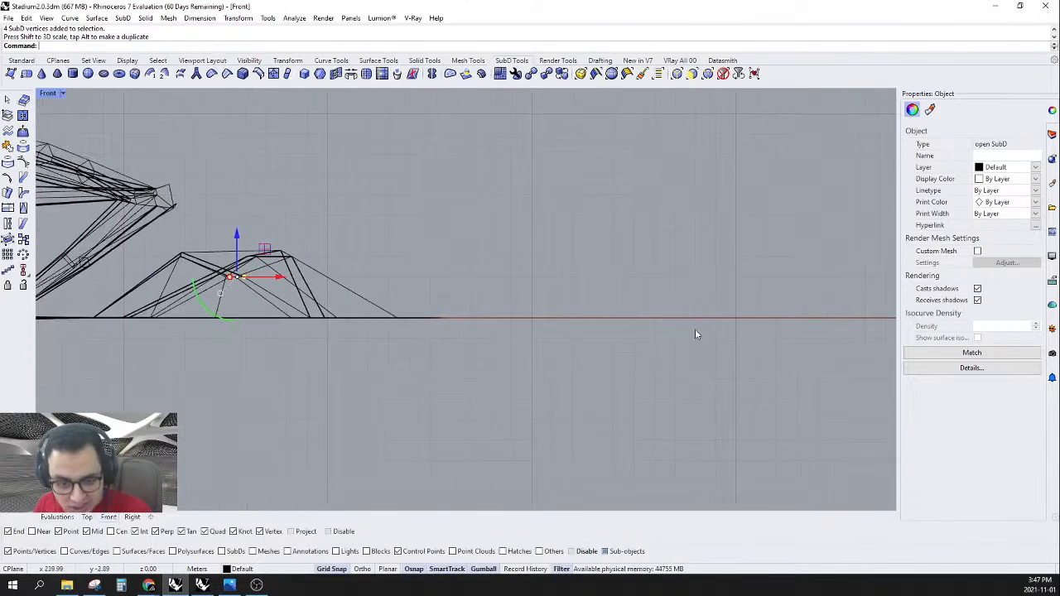
{"action": "key", "text": "Return"}
{"action": "left_click", "coordinate": [532, 317]}
{"action": "left_click", "coordinate": [533, 172]}
{"action": "key", "text": "Return"}
{"action": "left_click", "coordinate": [532, 326]}
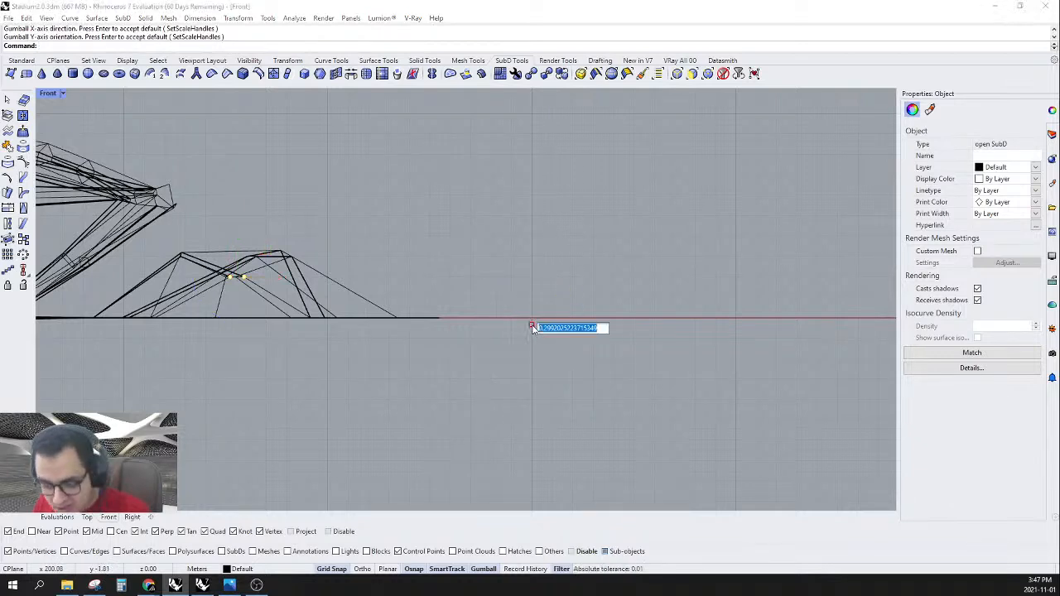
{"action": "type", "text": "0"}
{"action": "key", "text": "Return"}
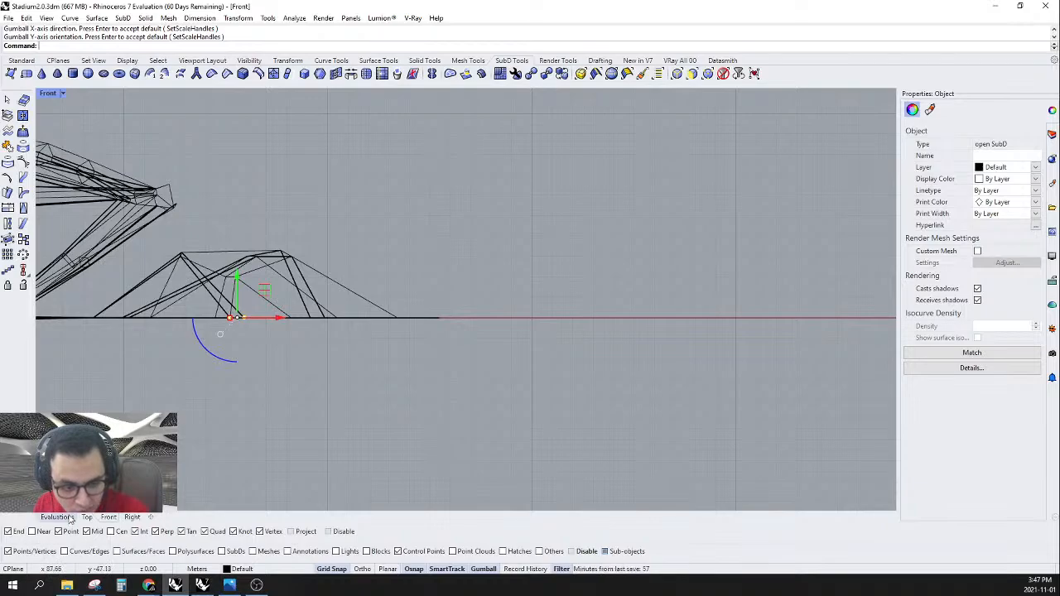
- Return to the perspective view, display the SubDs as smooth, and deselect the vertices
{"action": "left_click", "coordinate": [69, 519]}
{"action": "right_click_drag", "start_coordinate": [420, 378], "coordinate": [394, 370]}
{"action": "key", "text": "Tab"}
{"action": "right_click_drag", "start_coordinate": [559, 303], "coordinate": [382, 242]}
{"action": "key", "text": "Escape"}
{"action": "scroll", "coordinate": [508, 268], "scroll_direction": "up", "scroll_amount": 6}
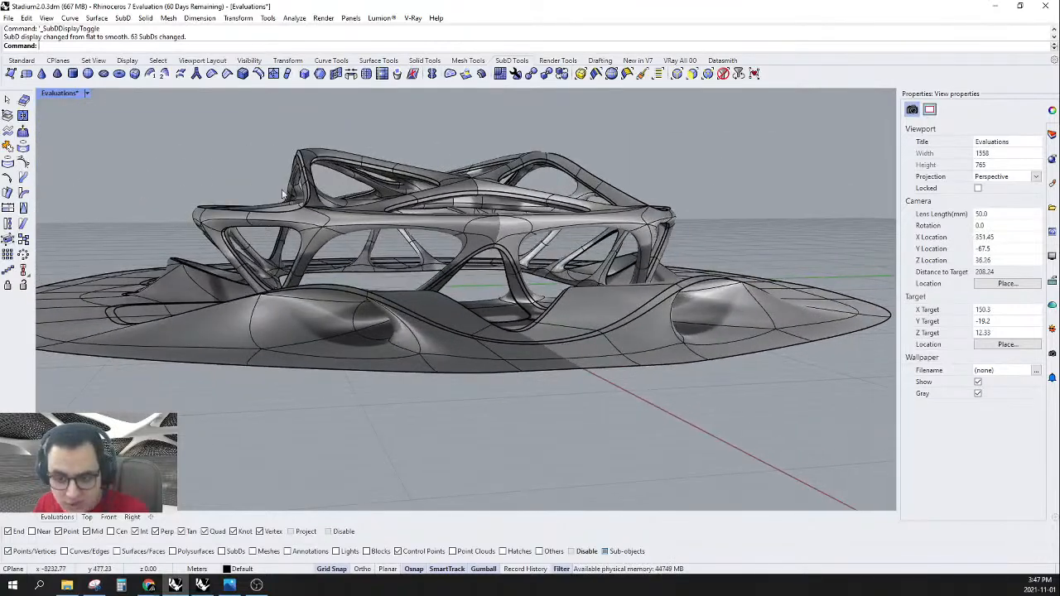
{"action": "right_click_drag", "start_coordinate": [207, 265], "coordinate": [73, 94]}
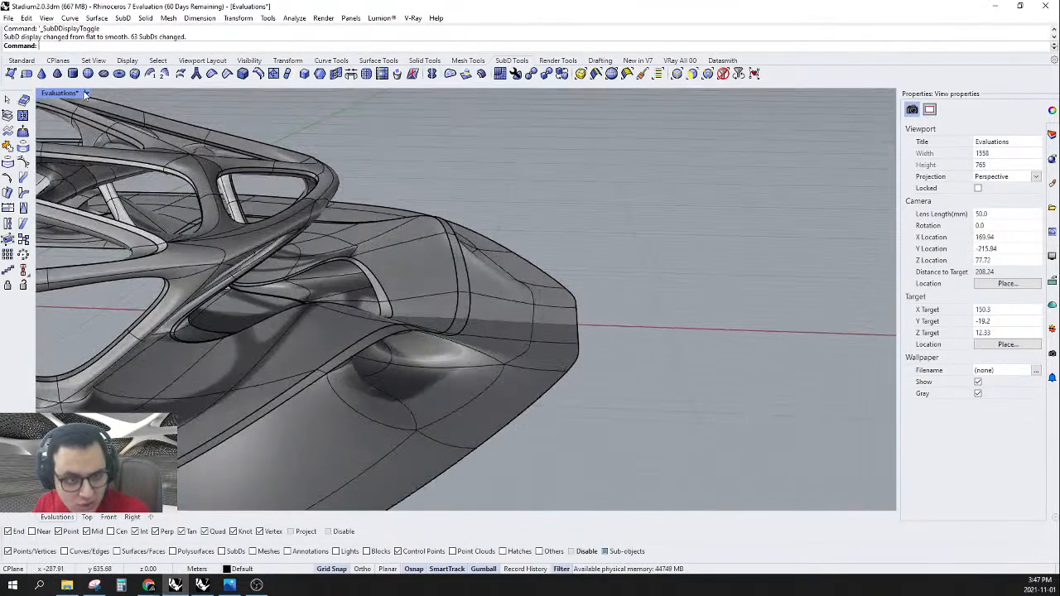
- Set the view to Rendered display and examine the lowered base entrance and the surrounding structure from several angles
{"action": "left_click", "coordinate": [80, 92]}
{"action": "left_click", "coordinate": [124, 156]}
{"action": "right_click_drag", "start_coordinate": [529, 344], "coordinate": [174, 336]}
{"action": "scroll", "coordinate": [728, 330], "scroll_direction": "up", "scroll_amount": 4}
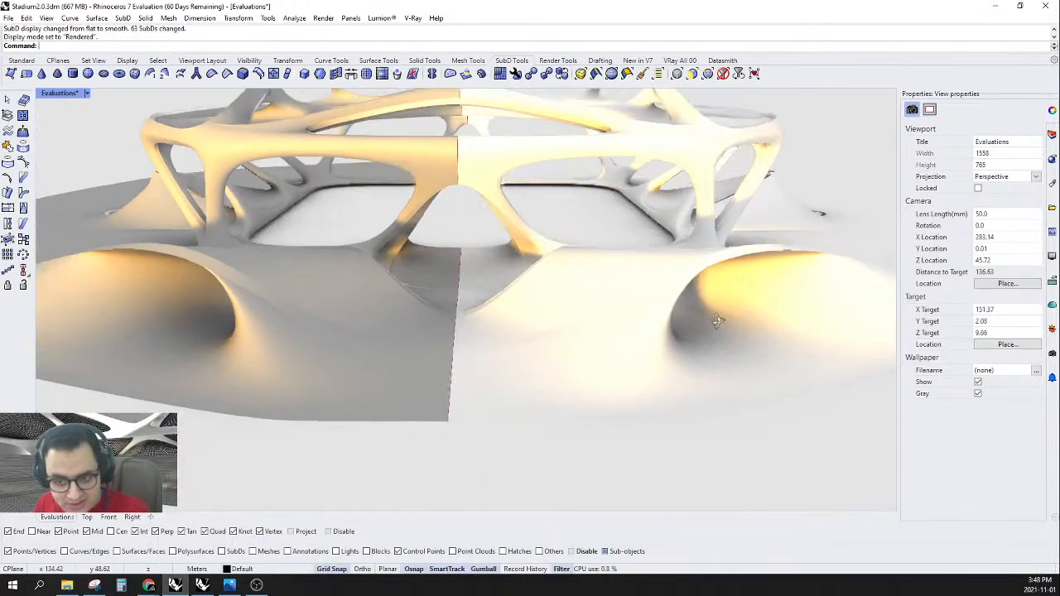
{"action": "right_click_drag", "start_coordinate": [728, 330], "coordinate": [647, 347]}
{"action": "right_click_drag", "start_coordinate": [779, 348], "coordinate": [666, 399]}
{"action": "right_click_drag", "start_coordinate": [770, 316], "coordinate": [555, 419]}
{"action": "right_click_drag", "start_coordinate": [423, 338], "coordinate": [315, 406]}
{"action": "scroll", "coordinate": [383, 365], "scroll_direction": "down", "scroll_amount": 8}
{"action": "right_click_drag", "start_coordinate": [431, 369], "coordinate": [753, 348]}
{"action": "scroll", "coordinate": [435, 386], "scroll_direction": "down", "scroll_amount": 4}
{"action": "scroll", "coordinate": [770, 341], "scroll_direction": "up", "scroll_amount": 6}
{"action": "right_click_drag", "start_coordinate": [530, 356], "coordinate": [674, 285]}
{"action": "scroll", "coordinate": [662, 289], "scroll_direction": "down", "scroll_amount": 5}
{"action": "right_click_drag", "start_coordinate": [481, 298], "coordinate": [487, 380]}
{"action": "scroll", "coordinate": [444, 363], "scroll_direction": "up", "scroll_amount": 2}
{"action": "scroll", "coordinate": [522, 347], "scroll_direction": "up", "scroll_amount": 4}
{"action": "right_click_drag", "start_coordinate": [535, 267], "coordinate": [245, 177]}
- Set the perspective view to Shaded display for a close view of the triangular side opening
{"action": "left_click", "coordinate": [87, 95]}
{"action": "left_click", "coordinate": [93, 148]}
{"action": "right_click_drag", "start_coordinate": [364, 348], "coordinate": [497, 372]}
{"action": "scroll", "coordinate": [512, 397], "scroll_direction": "up", "scroll_amount": 6}
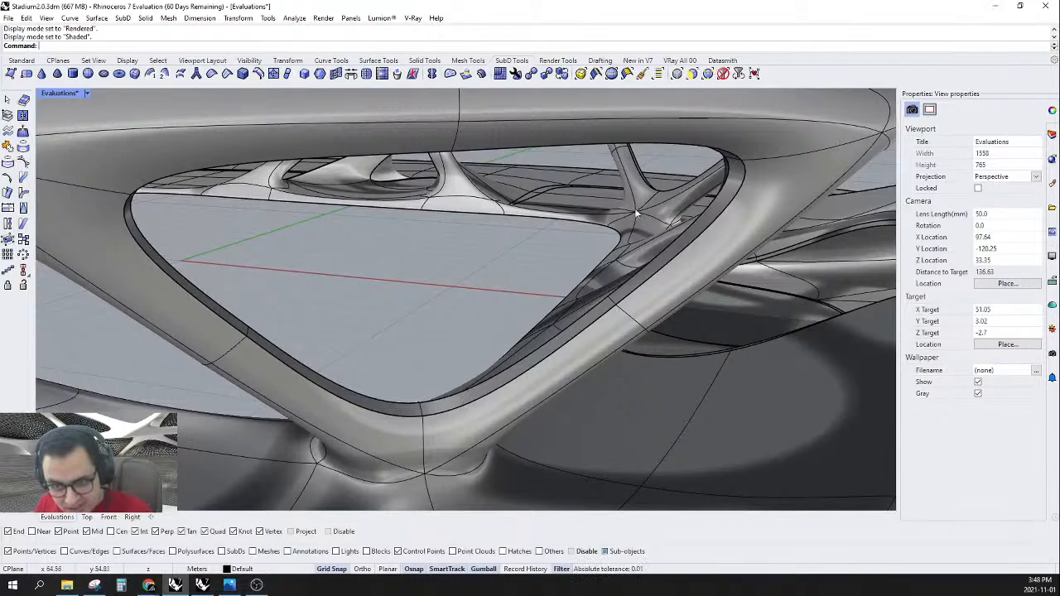
- Filter selection to SubD faces and select the full loop of inner faces lining the triangular side opening
{"action": "left_click", "coordinate": [693, 74]}
{"action": "left_click", "coordinate": [486, 384]}
{"action": "key", "text": "Escape"}
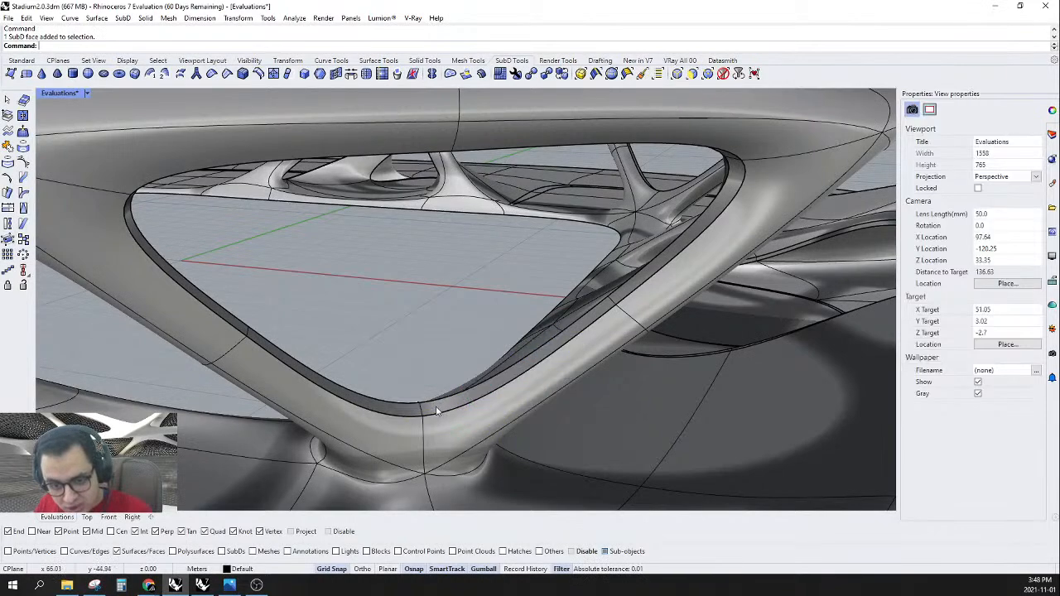
{"action": "scroll", "coordinate": [440, 406], "scroll_direction": "up", "scroll_amount": 4}
{"action": "left_click", "coordinate": [441, 416]}
{"action": "double_click", "coordinate": [396, 423], "text": "shift"}
{"action": "scroll", "coordinate": [397, 422], "scroll_direction": "down", "scroll_amount": 8}
{"action": "right_click_drag", "start_coordinate": [418, 405], "coordinate": [496, 329]}
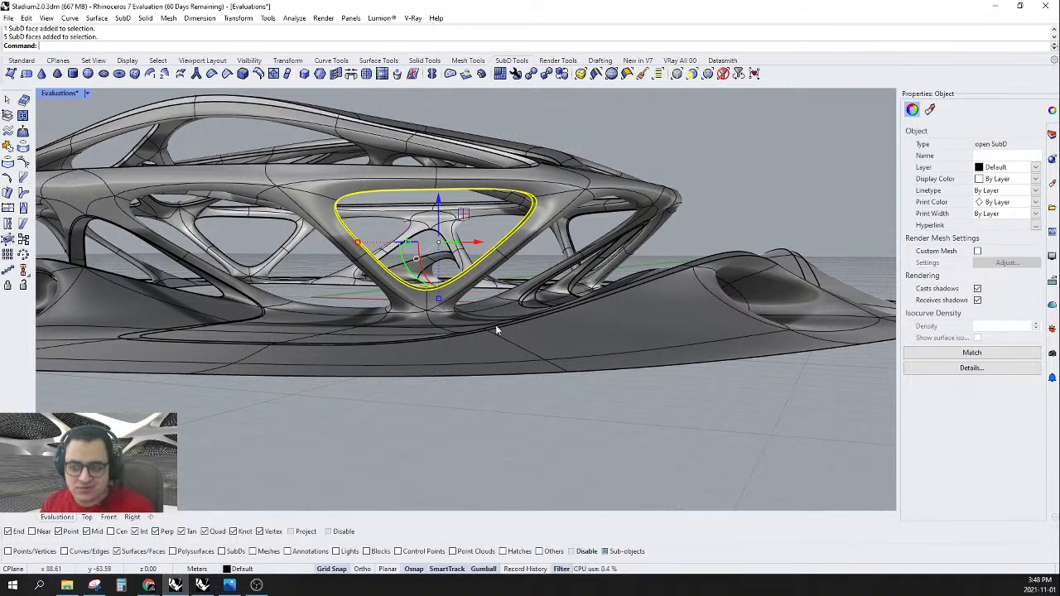
{"action": "right_click_drag", "start_coordinate": [451, 319], "coordinate": [464, 331]}
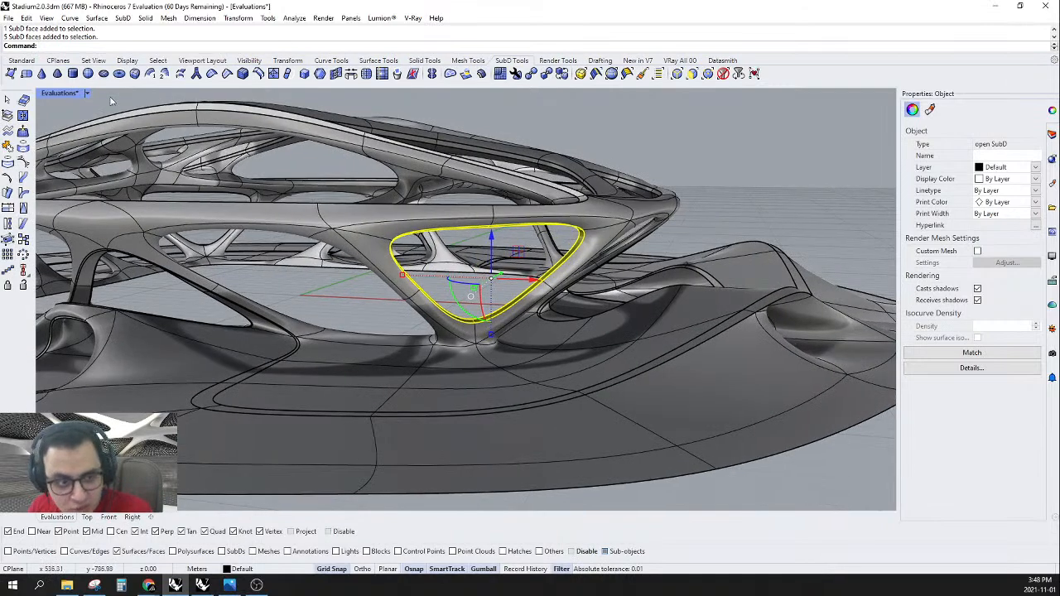
- Extract the selected face loop as a separate SubD and isolate it
{"action": "left_click", "coordinate": [7, 115]}
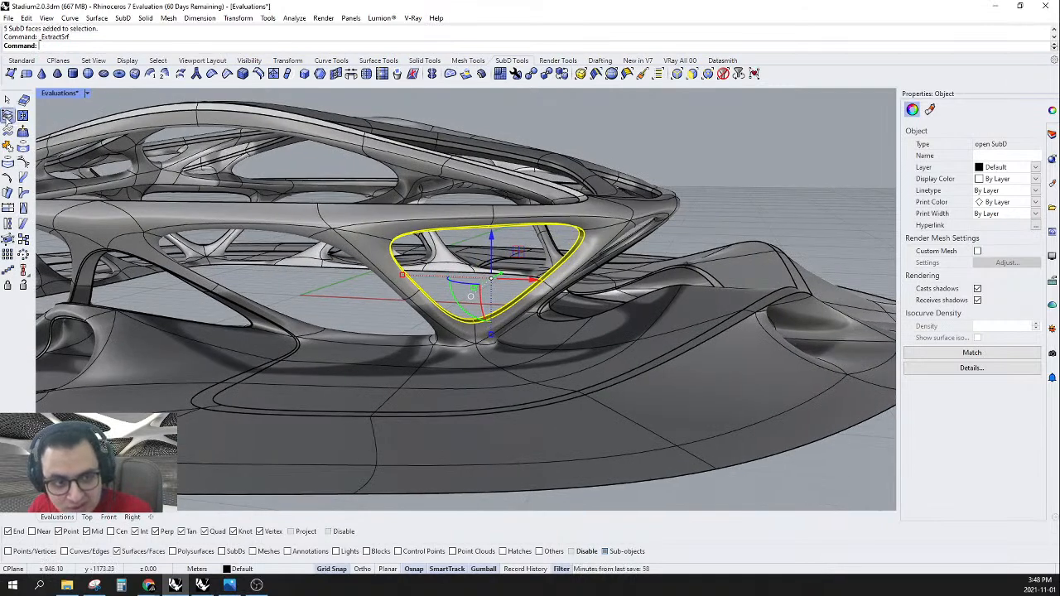
{"action": "right_click_drag", "start_coordinate": [522, 282], "coordinate": [545, 295]}
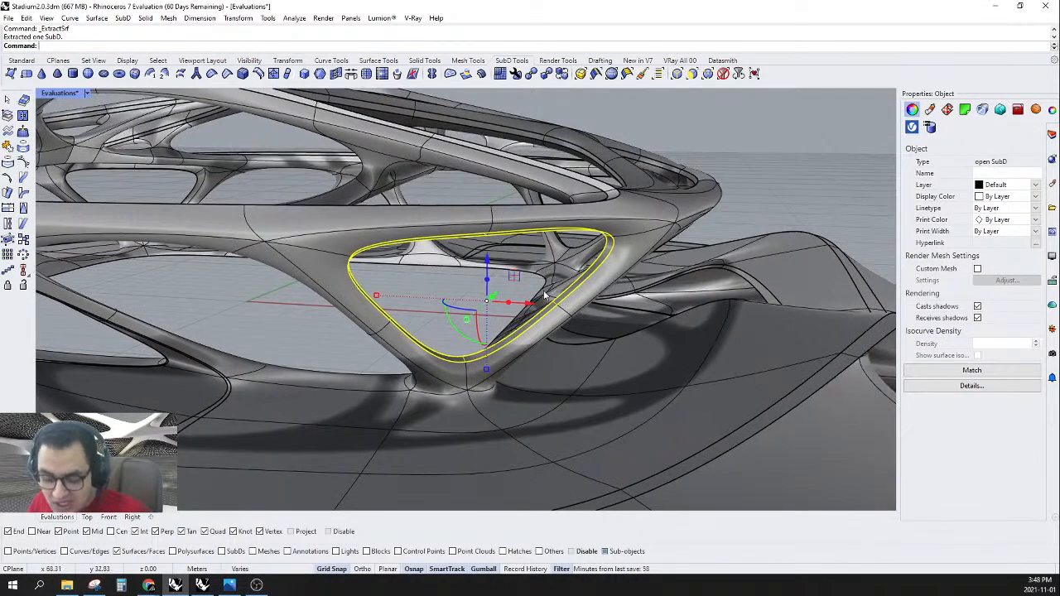
{"action": "key", "text": "Return"}
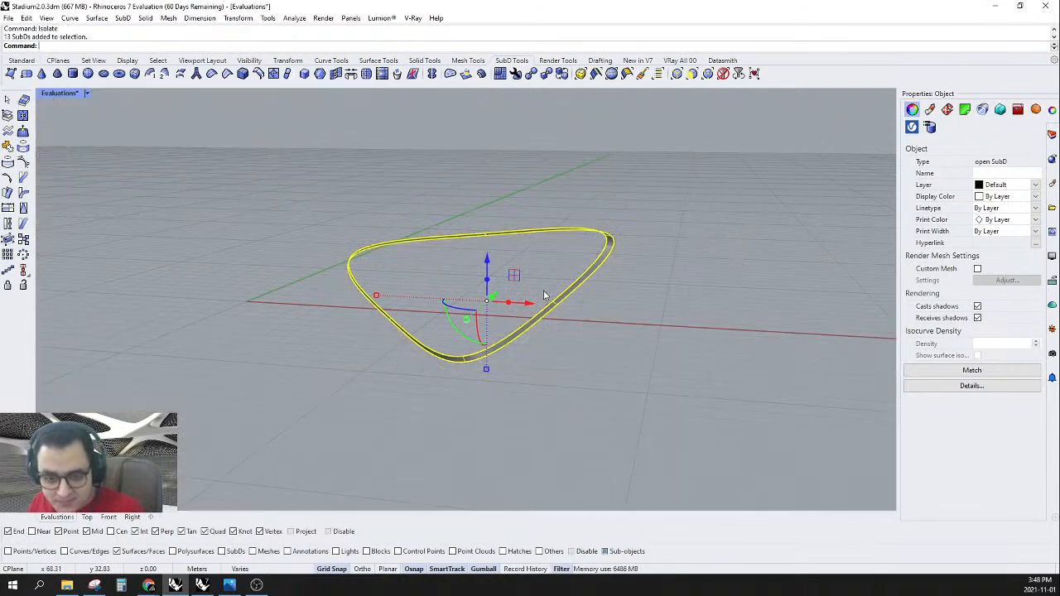
{"action": "key", "text": "Escape"}
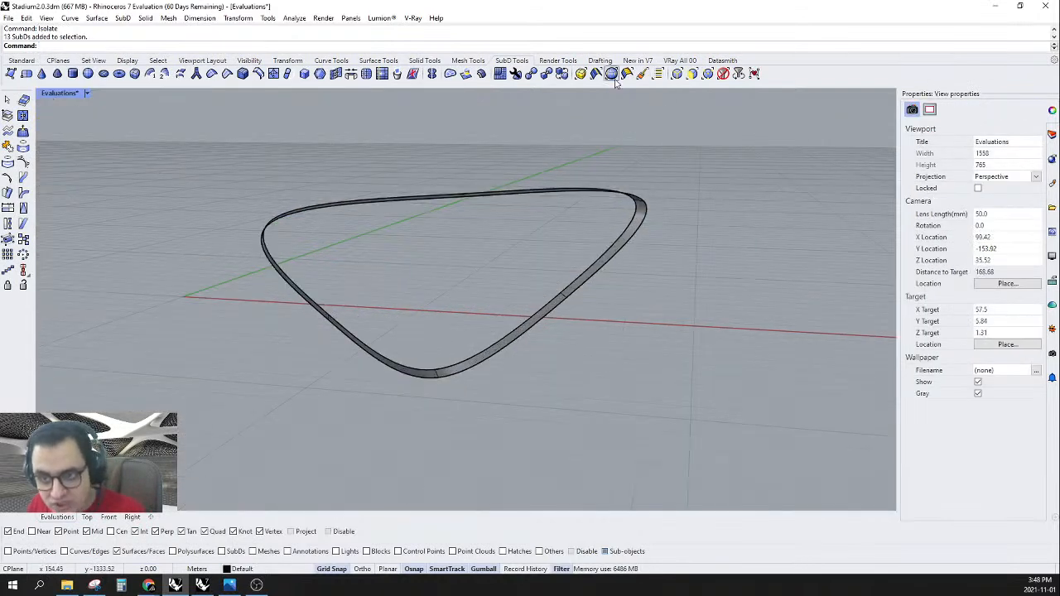
- Fill the isolated ring's front edge loop using the Automatic patch style and extract the patch as a separate SubD
{"action": "left_click", "coordinate": [691, 73]}
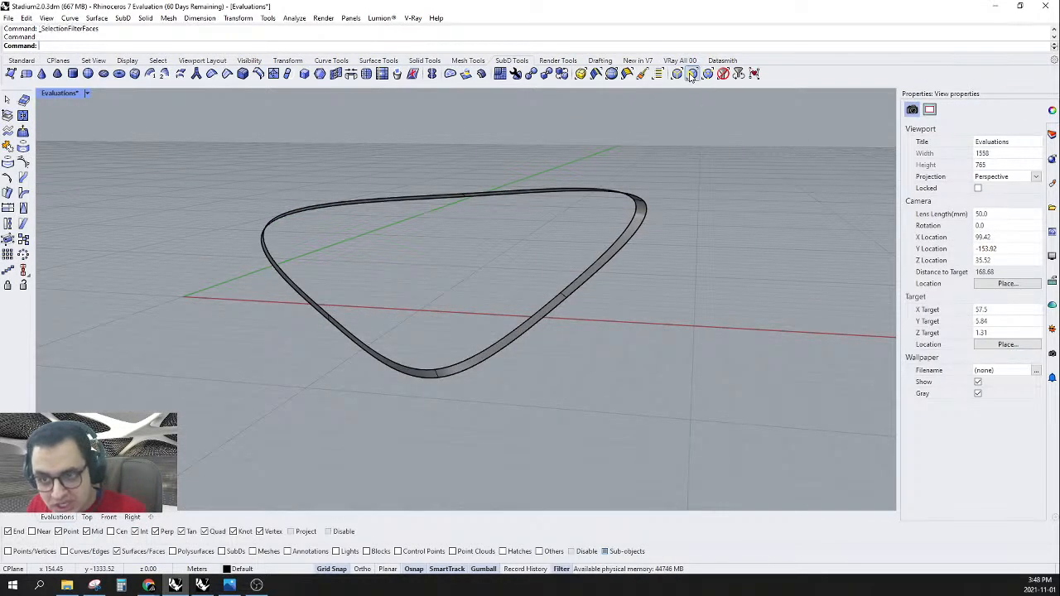
{"action": "double_click", "coordinate": [626, 249]}
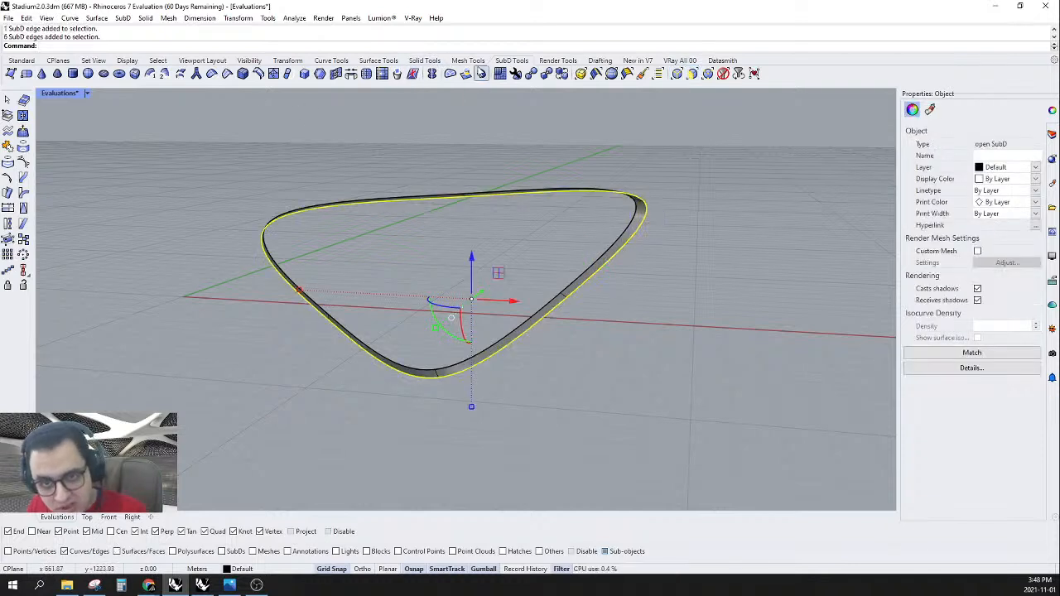
{"action": "left_click", "coordinate": [449, 73]}
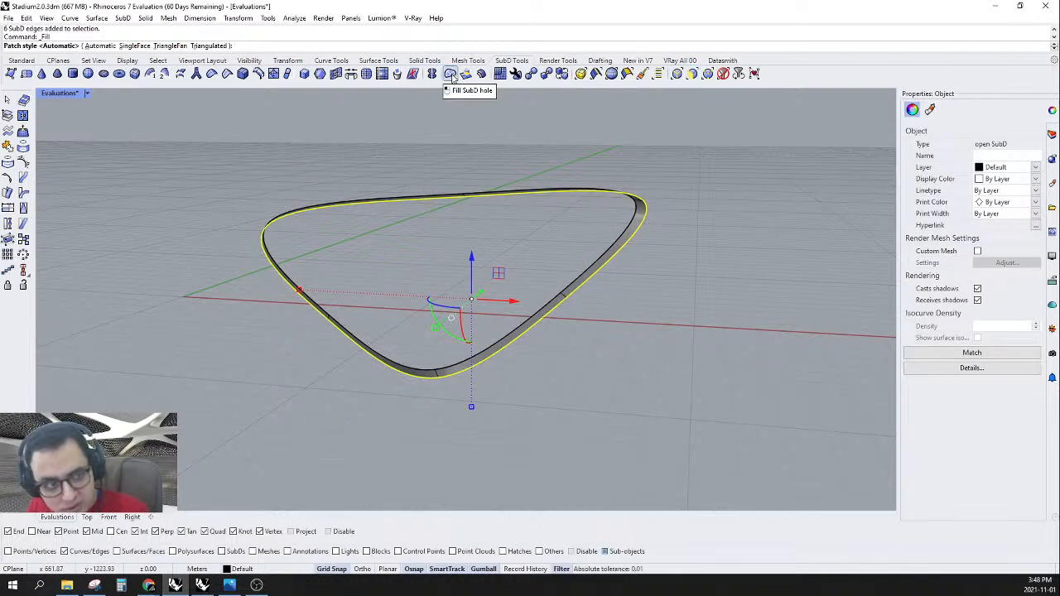
{"action": "key", "text": "Return"}
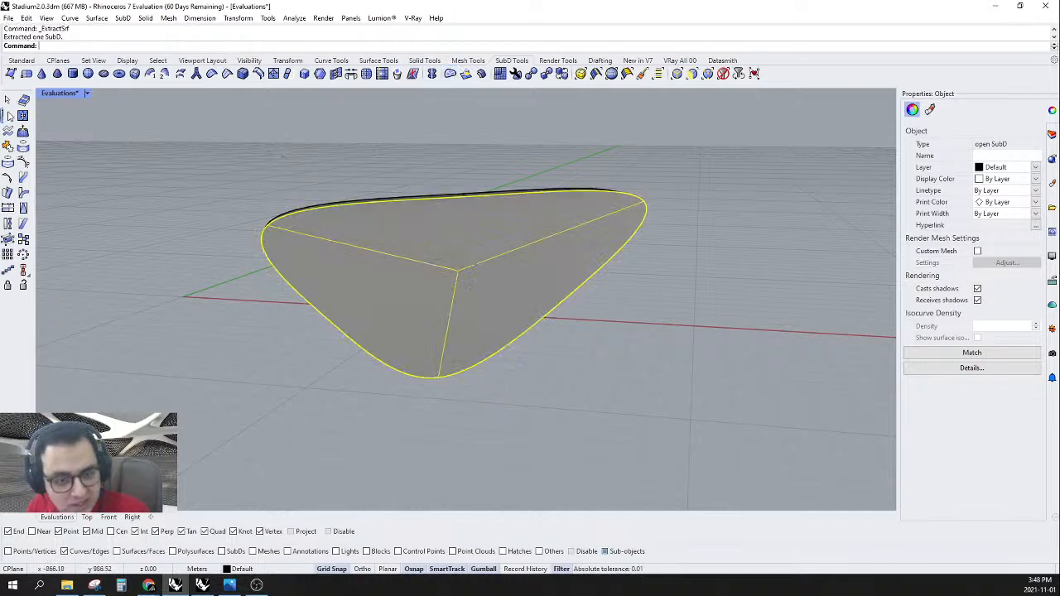
{"action": "left_click", "coordinate": [7, 116]}
{"action": "right_click_drag", "start_coordinate": [244, 154], "coordinate": [439, 243]}
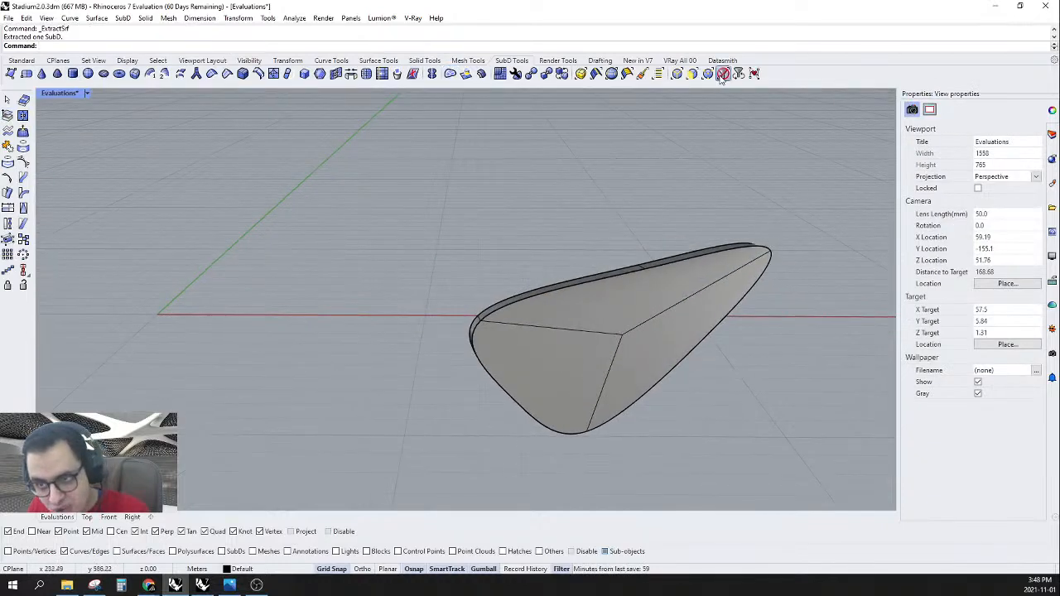
- Flip the surface direction of the extracted ring SubD
{"action": "left_click", "coordinate": [599, 279]}
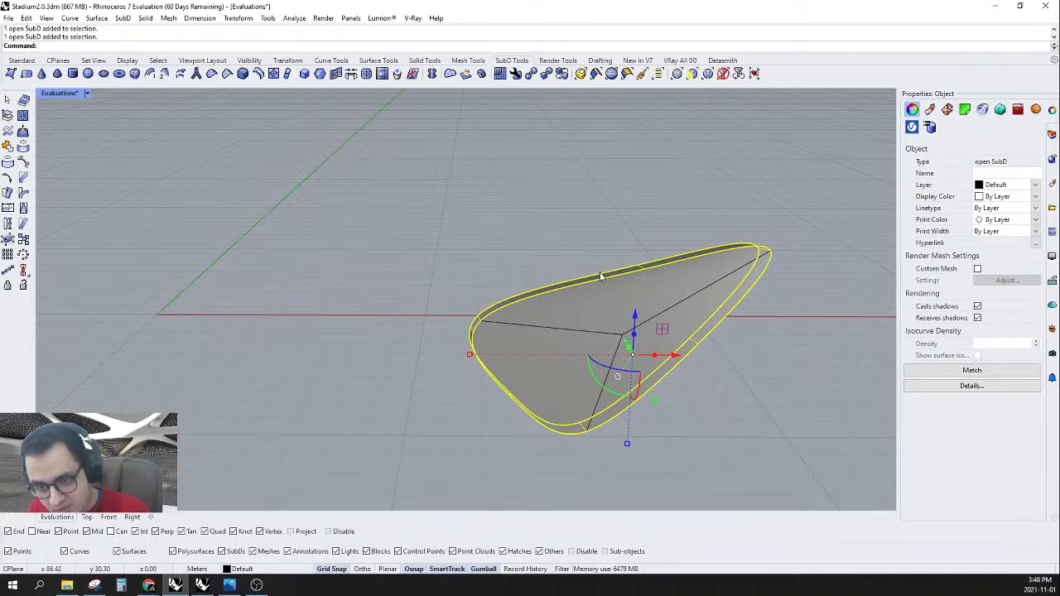
{"action": "type", "text": "Flip"}
{"action": "key", "text": "Return"}
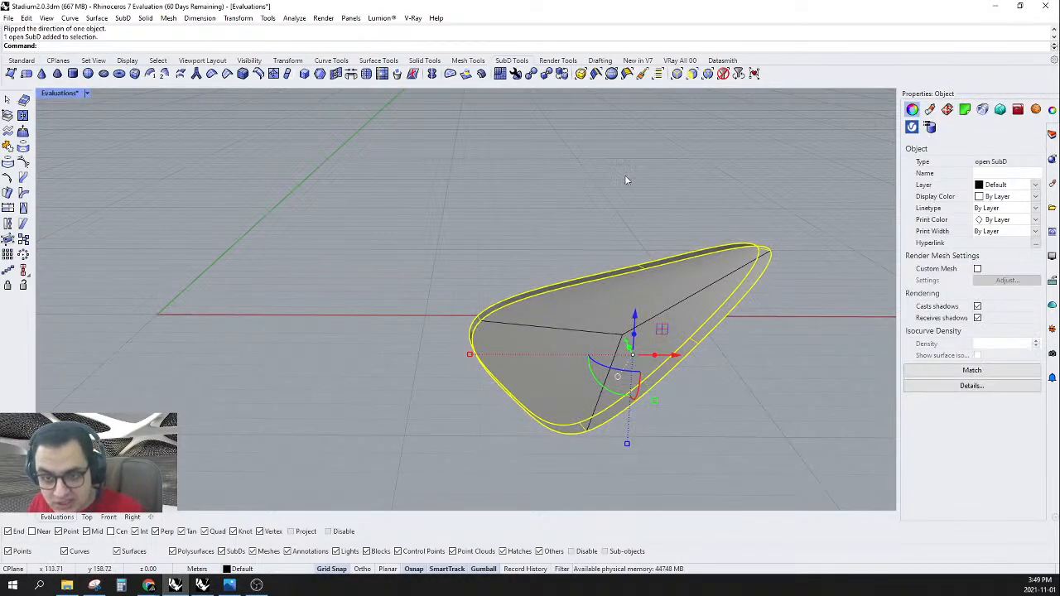
{"action": "left_click", "coordinate": [626, 180]}
- Try to fill the ring's rear edge loop with the Automatic patch style, and undo the fill
{"action": "left_click", "coordinate": [676, 73]}
{"action": "double_click", "coordinate": [577, 279]}
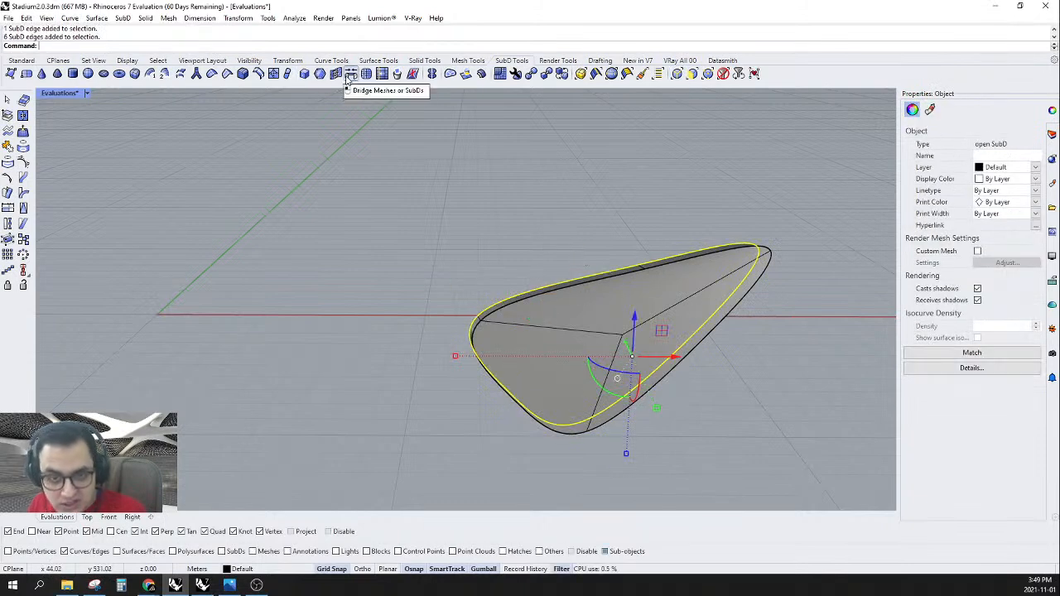
{"action": "left_click", "coordinate": [451, 75]}
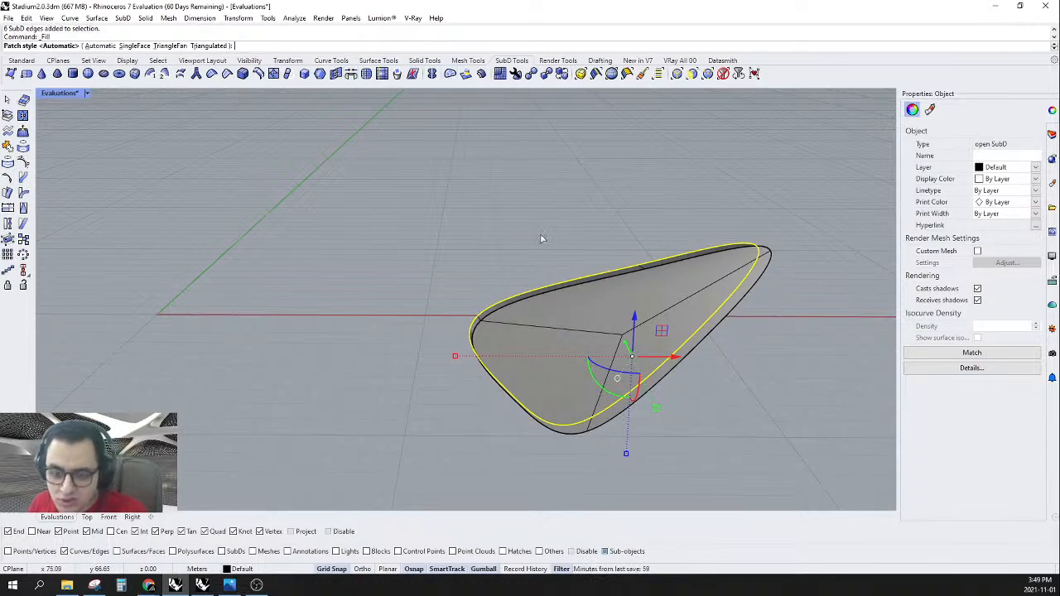
{"action": "key", "text": "Return"}
{"action": "right_click_drag", "start_coordinate": [542, 239], "coordinate": [604, 178]}
{"action": "key", "text": "ctrl+z"}
- Reselect the ring's open edge loop from the rear, try the Automatic fill again, and undo it
{"action": "left_click", "coordinate": [608, 213]}
{"action": "double_click", "coordinate": [603, 172]}
{"action": "left_click", "coordinate": [450, 73]}
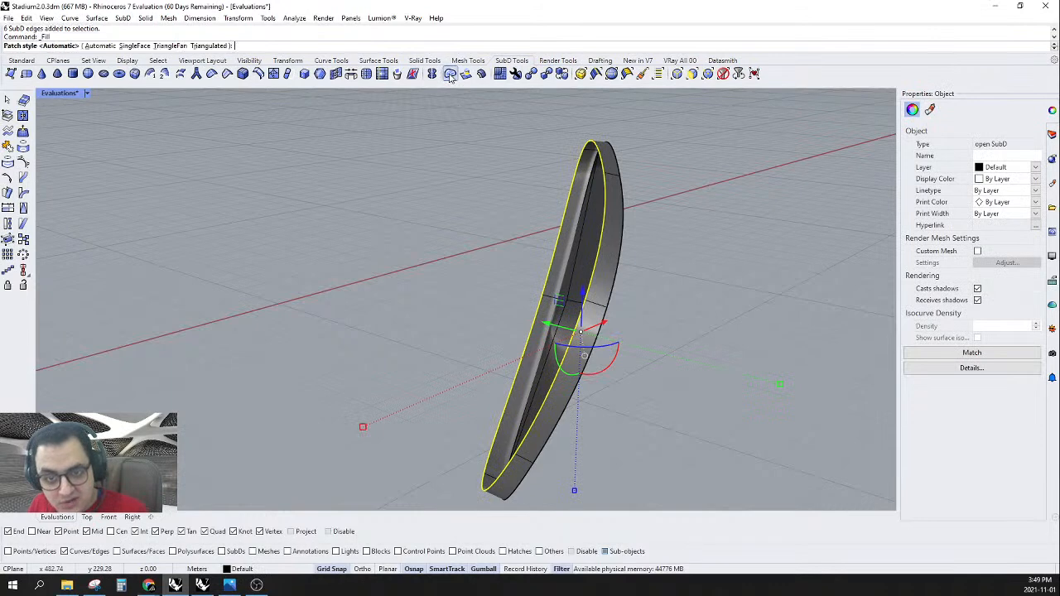
{"action": "key", "text": "Return"}
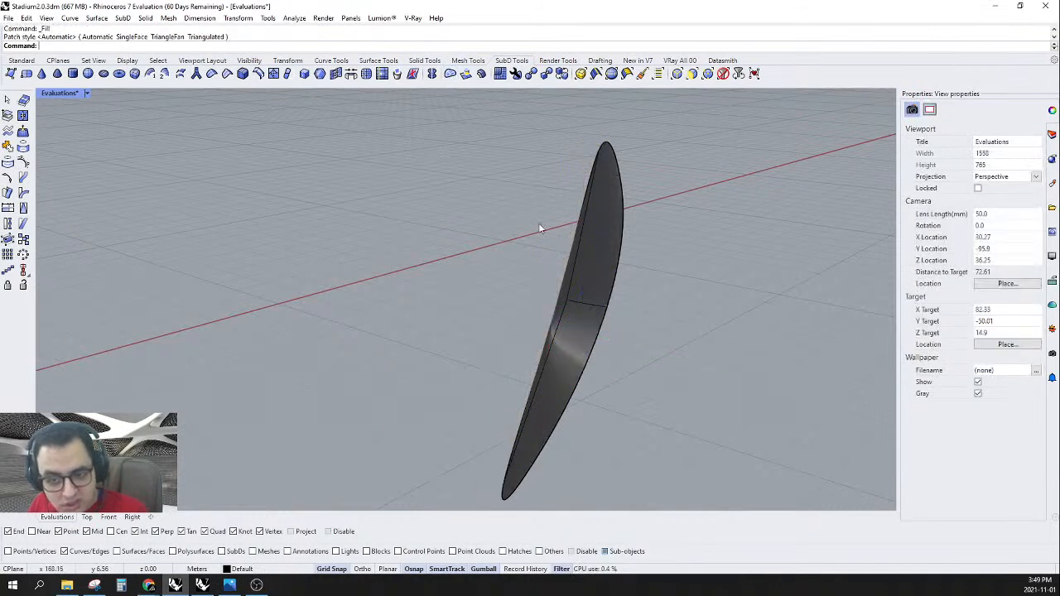
{"action": "right_click_drag", "start_coordinate": [612, 264], "coordinate": [575, 251]}
{"action": "key", "text": "ctrl+z"}
{"action": "left_click", "coordinate": [573, 261], "text": "ctrl+shift"}
{"action": "key", "text": "Escape"}
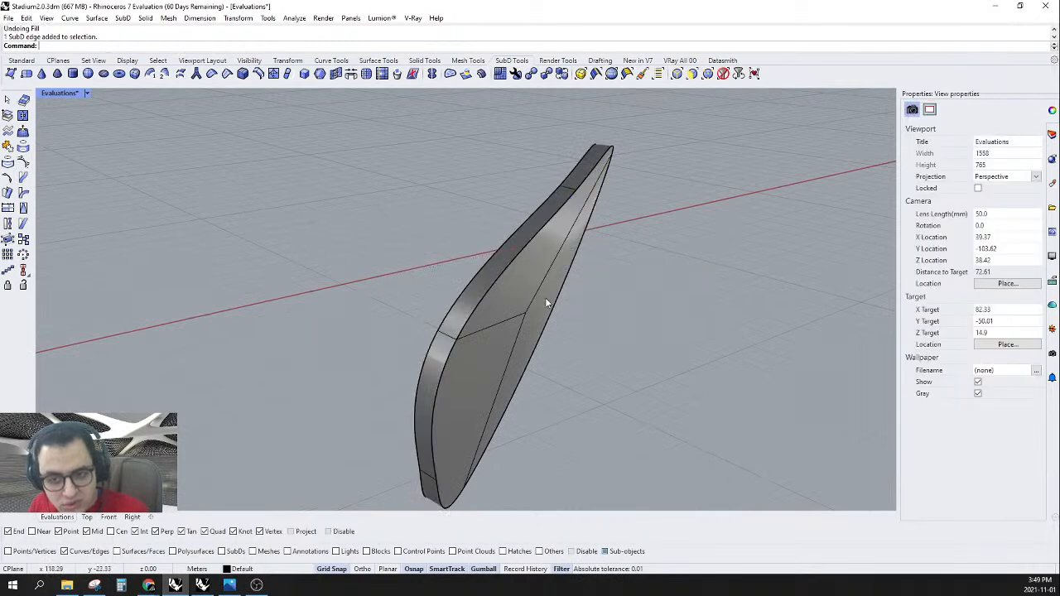
{"action": "left_click", "coordinate": [515, 328]}
{"action": "left_click", "coordinate": [471, 290]}
{"action": "key", "text": "Escape"}
- Select the ring's rear edge loop once more, try filling it with the Automatic patch style, and undo the fill
{"action": "left_click", "coordinate": [676, 76]}
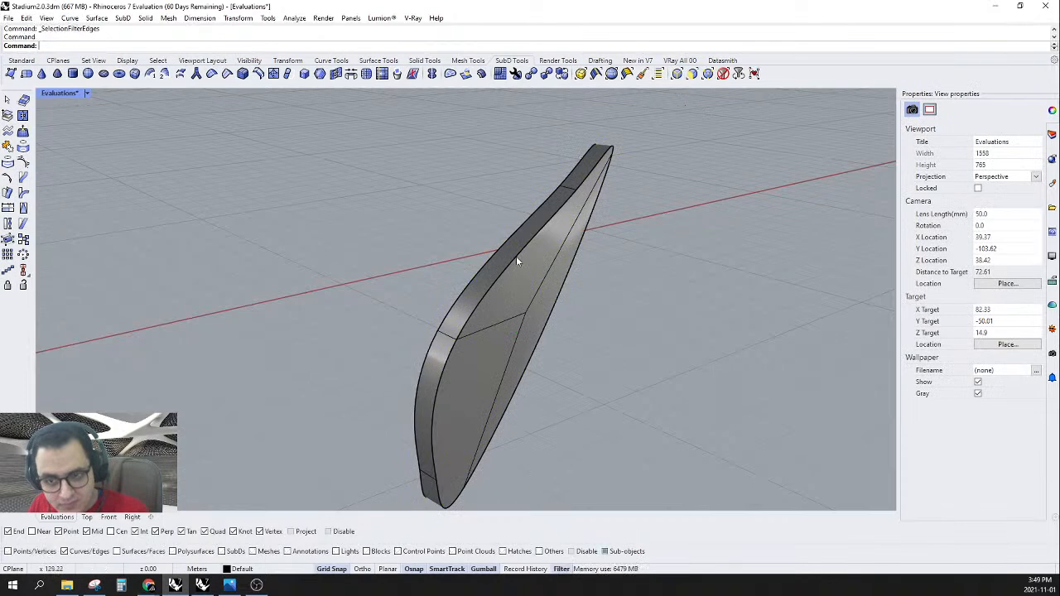
{"action": "double_click", "coordinate": [500, 254]}
{"action": "left_click", "coordinate": [450, 74]}
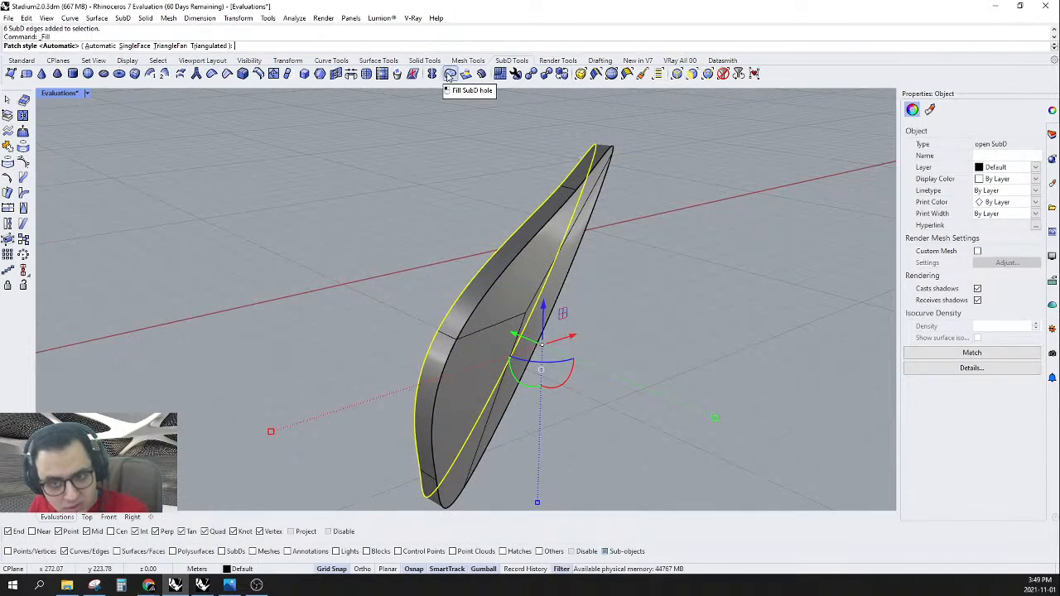
{"action": "key", "text": "Return"}
{"action": "right_click_drag", "start_coordinate": [387, 137], "coordinate": [647, 257]}
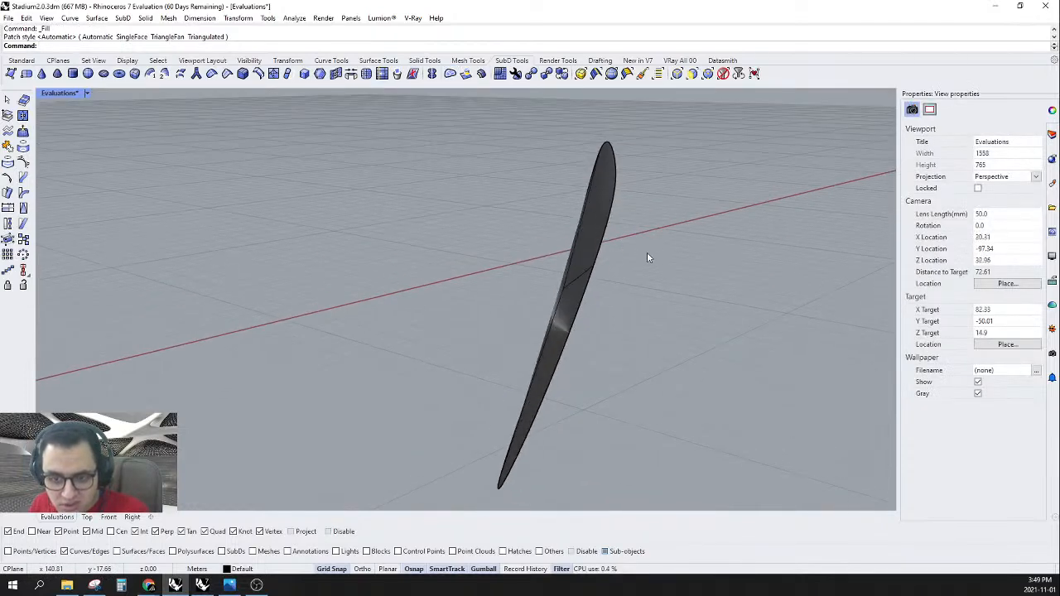
{"action": "right_click_drag", "start_coordinate": [583, 256], "coordinate": [623, 295]}
{"action": "key", "text": "Tab"}
{"action": "key", "text": "ctrl+z"}
- Examine the ring's open rear edge loop and its filled front face from several angles in smooth display
{"action": "scroll", "coordinate": [580, 283], "scroll_direction": "down", "scroll_amount": 4}
{"action": "key", "text": "Tab"}
{"action": "scroll", "coordinate": [597, 188], "scroll_direction": "up", "scroll_amount": 4}
{"action": "double_click", "coordinate": [597, 186]}
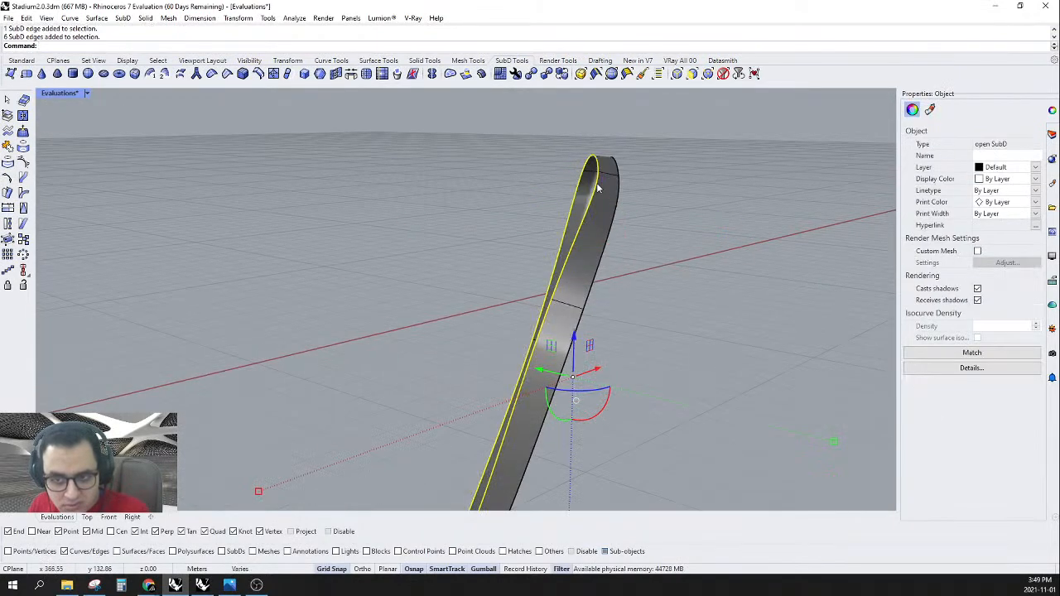
{"action": "key", "text": "Escape"}
{"action": "right_click_drag", "start_coordinate": [596, 182], "coordinate": [631, 160]}
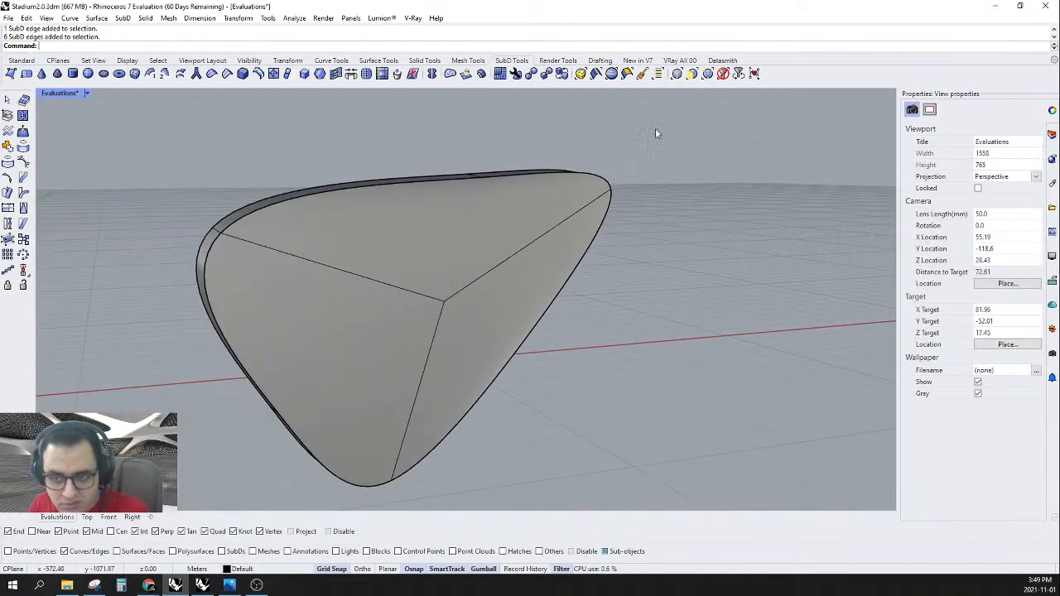
{"action": "left_click", "coordinate": [441, 255]}
{"action": "right_click_drag", "start_coordinate": [440, 255], "coordinate": [453, 351]}
{"action": "left_click", "coordinate": [453, 351]}
{"action": "left_click", "coordinate": [398, 356], "text": "shift"}
{"action": "key", "text": "Escape"}
{"action": "right_click_drag", "start_coordinate": [442, 284], "coordinate": [428, 272]}
{"action": "scroll", "coordinate": [414, 234], "scroll_direction": "up", "scroll_amount": 3}
{"action": "left_click", "coordinate": [411, 234]}
{"action": "key", "text": "Escape"}
- Try the Automatic fill on the smooth ring's rear edge loop, select some of the patch faces, and undo the fill
{"action": "left_click", "coordinate": [677, 73]}
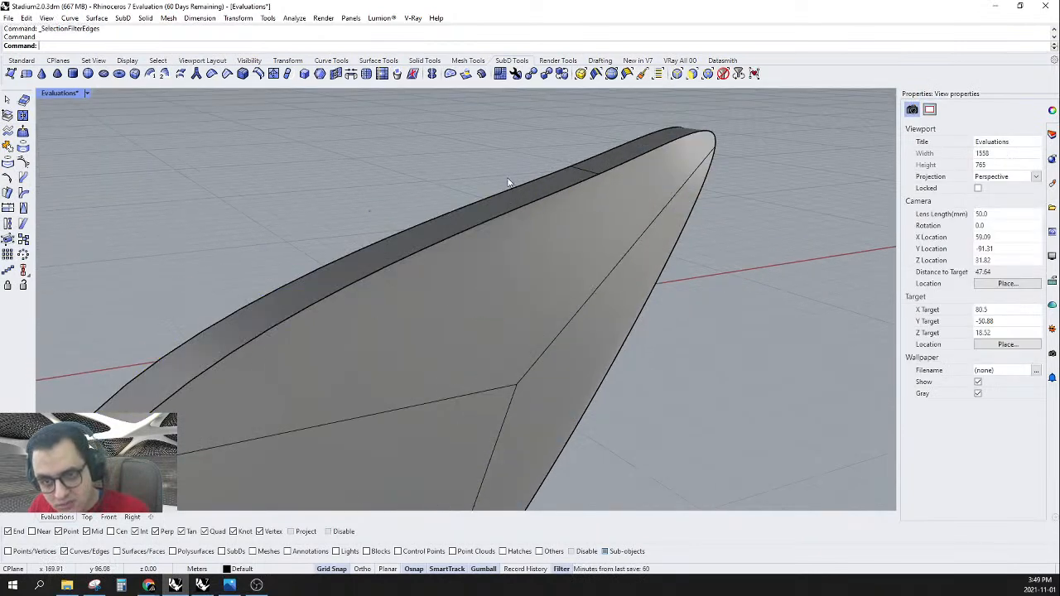
{"action": "double_click", "coordinate": [517, 187]}
{"action": "left_click", "coordinate": [449, 75]}
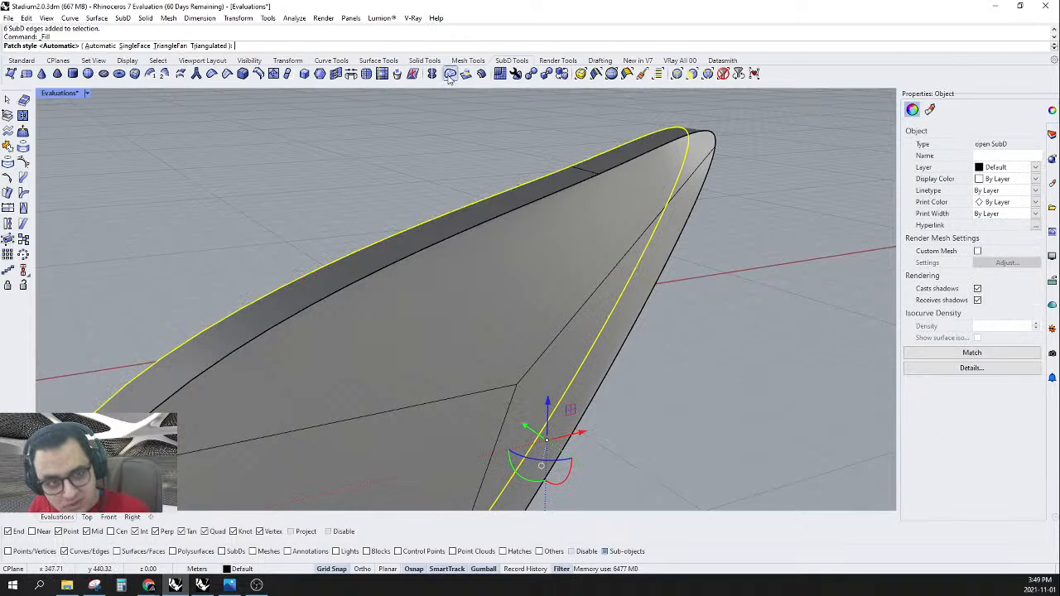
{"action": "left_click", "coordinate": [108, 47]}
{"action": "scroll", "coordinate": [548, 221], "scroll_direction": "down", "scroll_amount": 5}
{"action": "right_click_drag", "start_coordinate": [548, 220], "coordinate": [638, 252]}
{"action": "scroll", "coordinate": [638, 253], "scroll_direction": "up", "scroll_amount": 5}
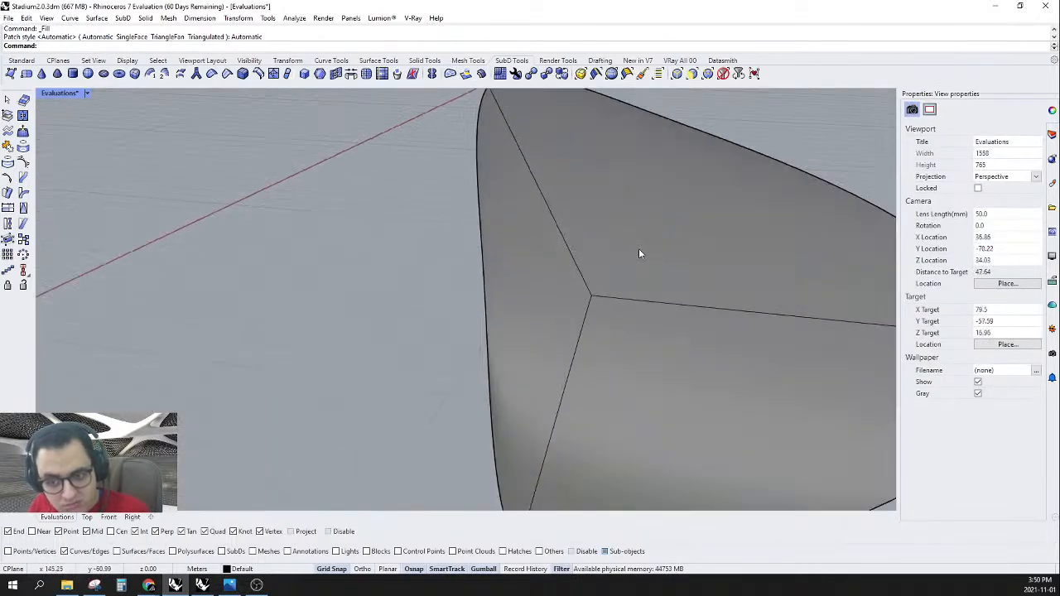
{"action": "key", "text": "Tab"}
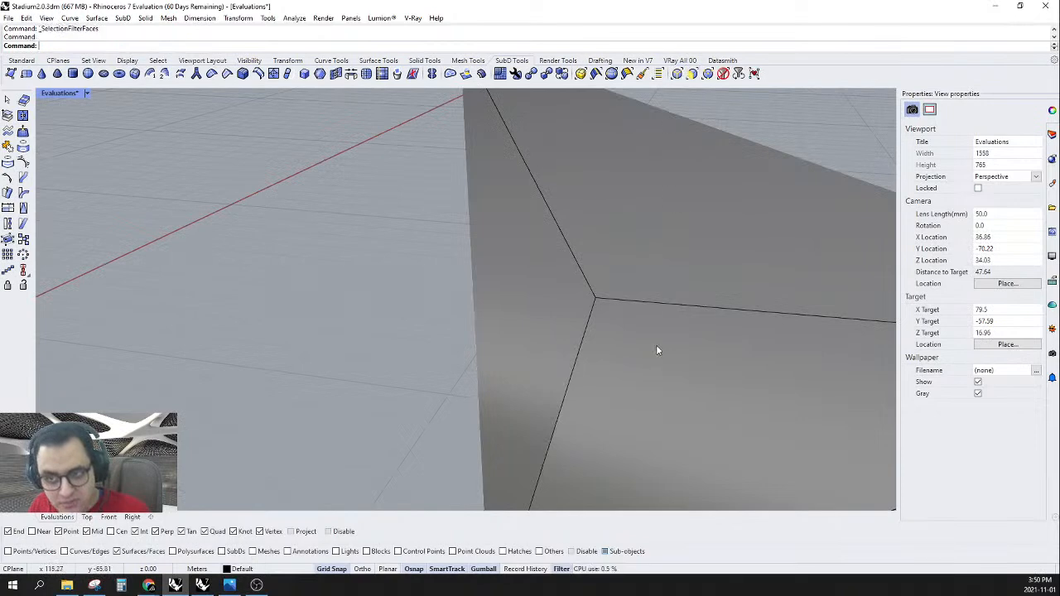
{"action": "left_click", "coordinate": [655, 345], "text": "ctrl+shift"}
{"action": "left_click", "coordinate": [642, 215], "text": "ctrl+shift"}
{"action": "scroll", "coordinate": [541, 286], "scroll_direction": "down", "scroll_amount": 5}
{"action": "right_click_drag", "start_coordinate": [532, 262], "coordinate": [592, 193]}
{"action": "scroll", "coordinate": [506, 265], "scroll_direction": "up", "scroll_amount": 5}
{"action": "key", "text": "ctrl+z"}
{"action": "key", "text": "Escape"}
- Switch the SubD display to flat and pick a face of the front patch
{"action": "scroll", "coordinate": [527, 264], "scroll_direction": "down", "scroll_amount": 5}
{"action": "key", "text": "Tab"}
{"action": "key", "text": "Tab"}
{"action": "left_click", "coordinate": [592, 192], "text": "ctrl+shift"}
{"action": "left_click", "coordinate": [629, 212]}
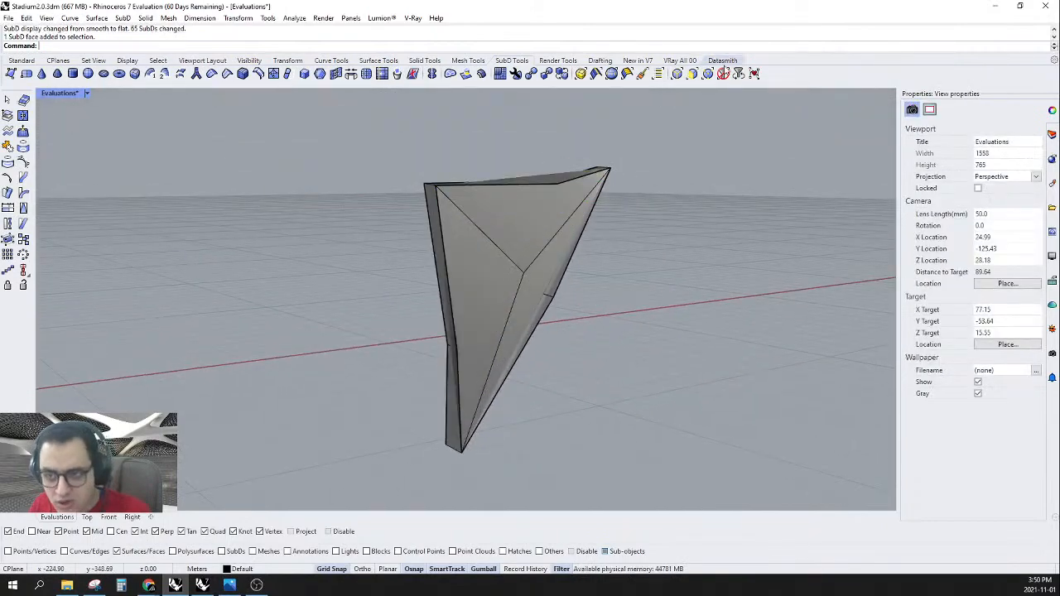
- Copy the front patch SubD across the ring's thickness, using a front corner as base and the matching rear corner as target
{"action": "left_click", "coordinate": [722, 74]}
{"action": "left_click", "coordinate": [539, 248]}
{"action": "right_click_drag", "start_coordinate": [527, 270], "coordinate": [524, 344]}
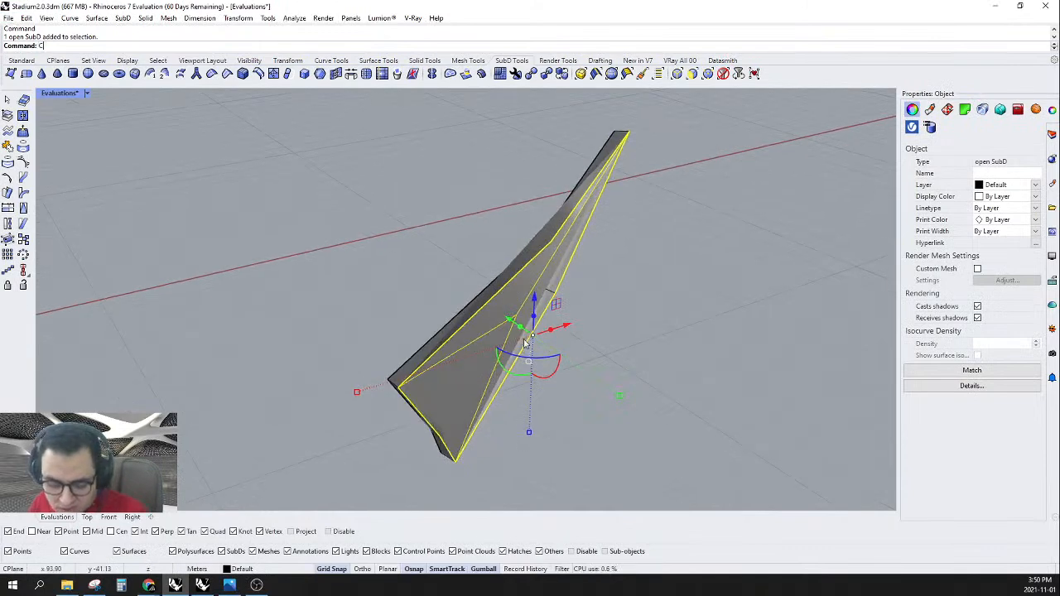
{"action": "type", "text": "opy"}
{"action": "key", "text": "Return"}
{"action": "right_click_drag", "start_coordinate": [461, 466], "coordinate": [437, 406]}
{"action": "scroll", "coordinate": [478, 458], "scroll_direction": "up", "scroll_amount": 4}
{"action": "left_click", "coordinate": [473, 461]}
{"action": "left_click", "coordinate": [449, 449]}
{"action": "scroll", "coordinate": [449, 448], "scroll_direction": "down", "scroll_amount": 6}
{"action": "key", "text": "Return"}
{"action": "left_click", "coordinate": [424, 317]}
{"action": "scroll", "coordinate": [423, 317], "scroll_direction": "up", "scroll_amount": 3}
{"action": "right_click_drag", "start_coordinate": [422, 318], "coordinate": [450, 307]}
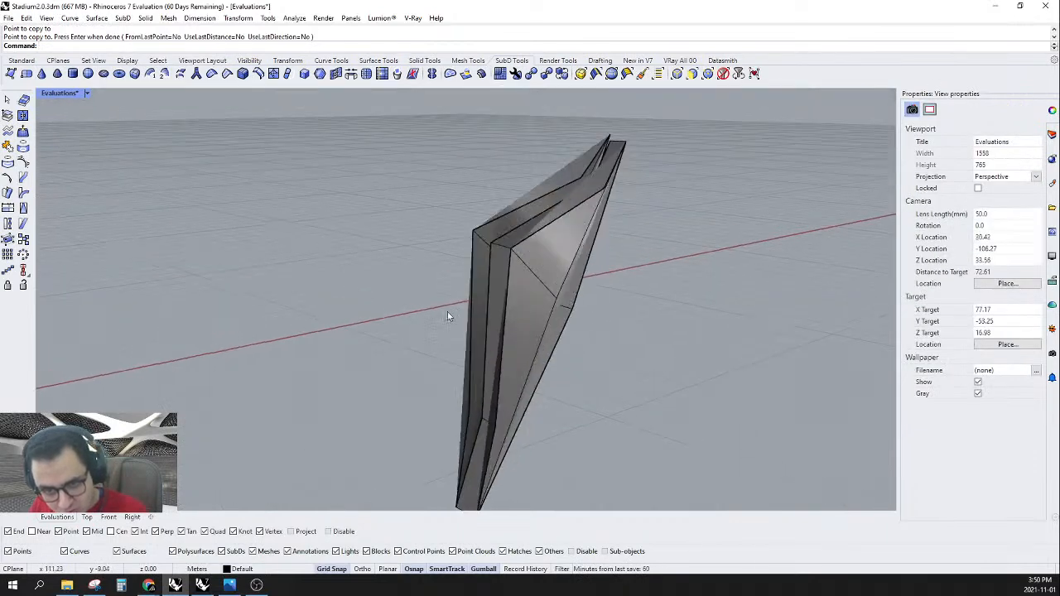
{"action": "scroll", "coordinate": [560, 170], "scroll_direction": "up", "scroll_amount": 3}
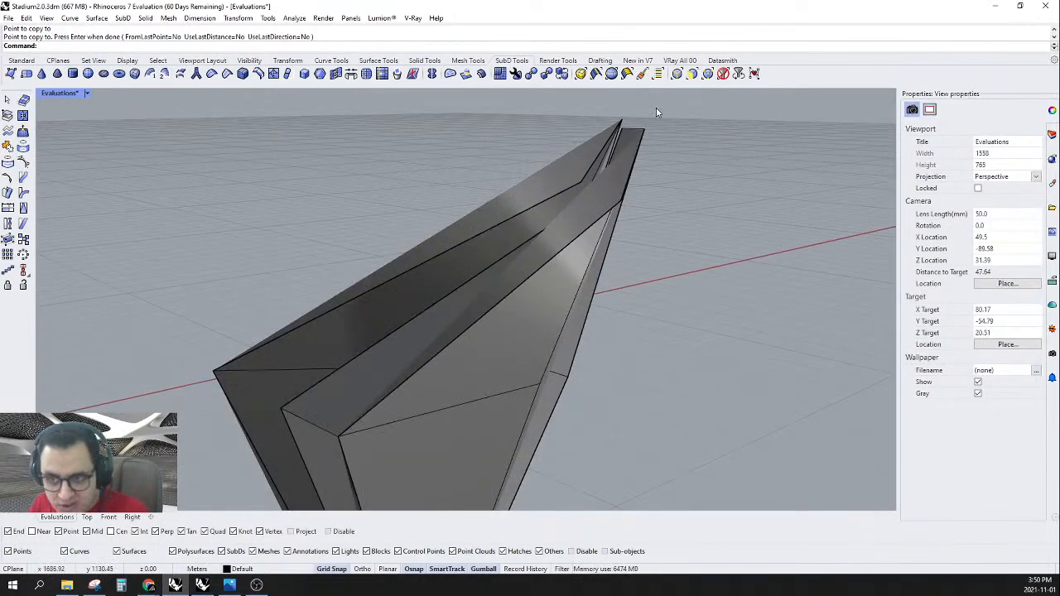
- Move the copied patch's upper corner vertex and neighbouring edge vertices onto the matching vertices of the ring's rear edge
{"action": "key", "text": "Return"}
{"action": "left_click", "coordinate": [214, 370], "text": "ctrl+shift"}
{"action": "left_click_drag", "start_coordinate": [214, 373], "coordinate": [281, 410]}
{"action": "scroll", "coordinate": [282, 409], "scroll_direction": "down", "scroll_amount": 6}
{"action": "right_click_drag", "start_coordinate": [508, 322], "coordinate": [532, 296]}
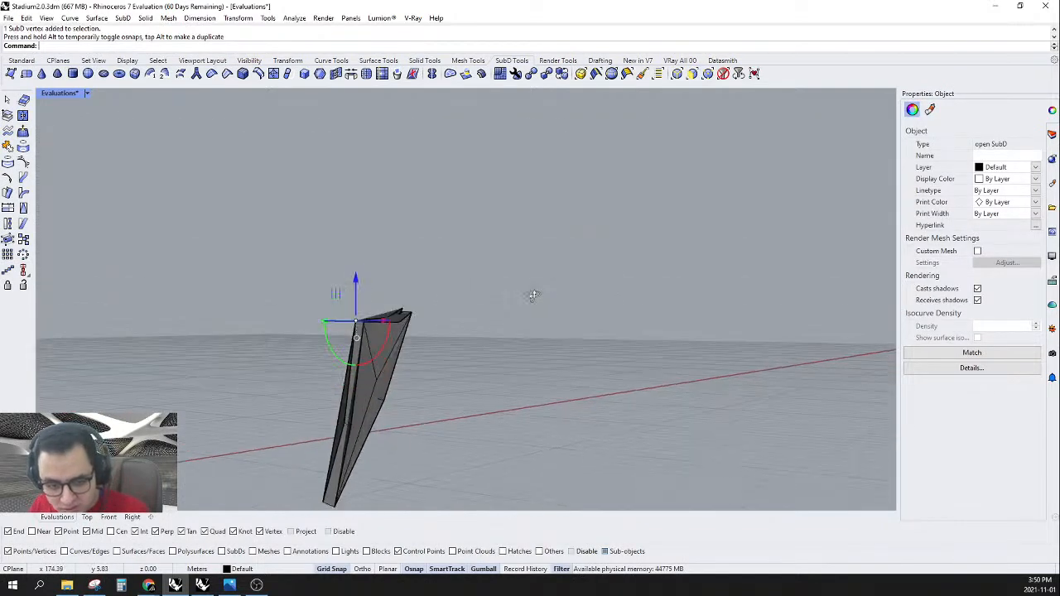
{"action": "scroll", "coordinate": [298, 439], "scroll_direction": "up", "scroll_amount": 8}
{"action": "right_click_drag", "start_coordinate": [389, 378], "coordinate": [375, 378]}
{"action": "left_click_drag", "start_coordinate": [217, 314], "coordinate": [281, 389]}
{"action": "left_click_drag", "start_coordinate": [269, 346], "coordinate": [291, 357]}
{"action": "scroll", "coordinate": [293, 360], "scroll_direction": "down", "scroll_amount": 8}
{"action": "right_click_drag", "start_coordinate": [472, 335], "coordinate": [215, 371]}
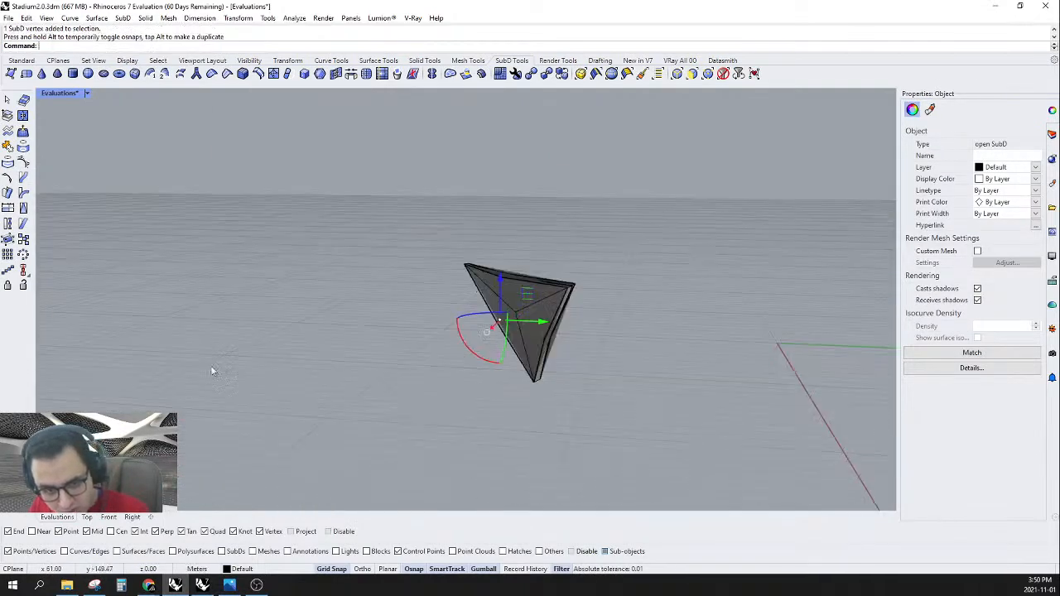
- Move the copied patch's remaining side vertex and far corner vertex onto the ring's rear edge vertices
{"action": "scroll", "coordinate": [575, 326], "scroll_direction": "up", "scroll_amount": 6}
{"action": "right_click_drag", "start_coordinate": [575, 273], "coordinate": [518, 263]}
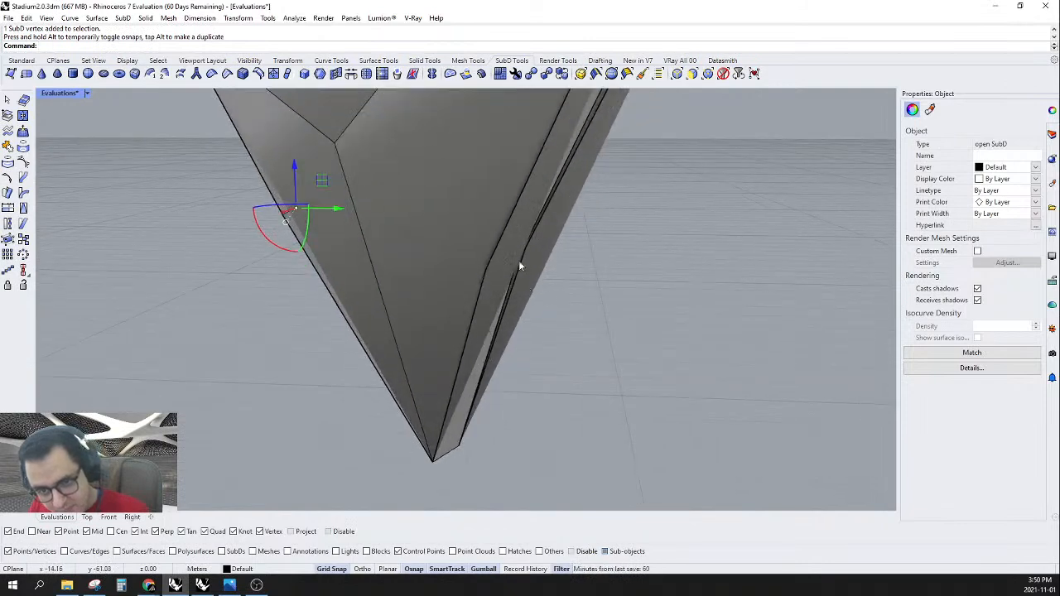
{"action": "left_click", "coordinate": [525, 249]}
{"action": "mouse_move", "coordinate": [525, 248]}
{"action": "left_mouse_down"}
{"action": "mouse_move", "coordinate": [551, 273]}
{"action": "mouse_move", "coordinate": [505, 255]}
{"action": "mouse_move", "coordinate": [517, 261]}
{"action": "left_mouse_up"}
{"action": "right_click_drag", "start_coordinate": [517, 261], "coordinate": [584, 103]}
{"action": "key", "text": "Escape"}
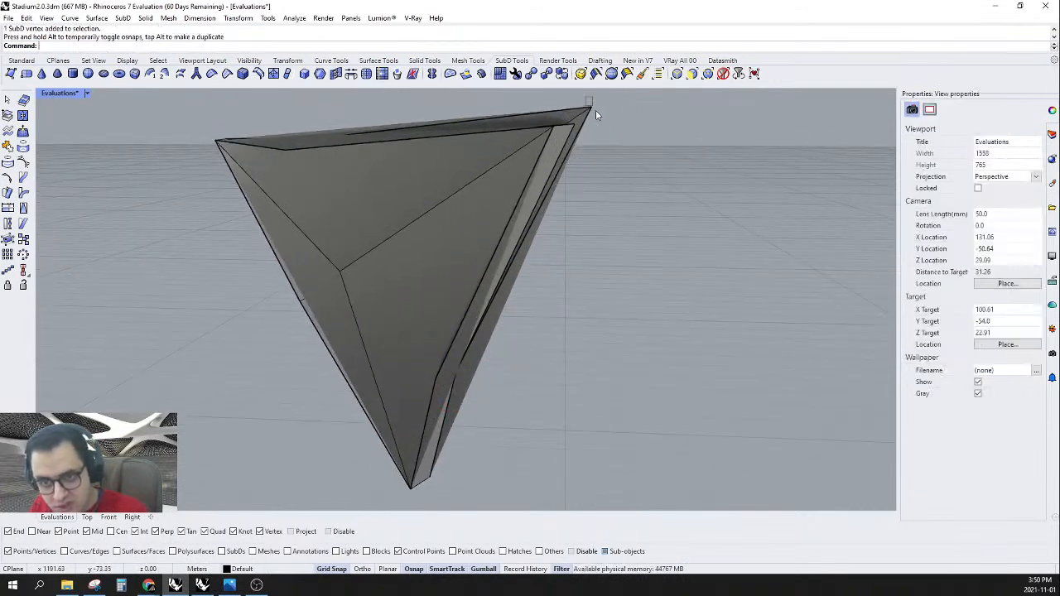
{"action": "left_click", "coordinate": [591, 108]}
{"action": "left_click_drag", "start_coordinate": [592, 107], "coordinate": [553, 169]}
{"action": "scroll", "coordinate": [590, 110], "scroll_direction": "up", "scroll_amount": 3}
{"action": "right_click_drag", "start_coordinate": [553, 168], "coordinate": [488, 241]}
- Return the SubDs to smooth display, clear the selection filter, and delete the copied patch
{"action": "key", "text": "Tab"}
{"action": "scroll", "coordinate": [461, 248], "scroll_direction": "down", "scroll_amount": 8}
{"action": "scroll", "coordinate": [486, 241], "scroll_direction": "up", "scroll_amount": 5}
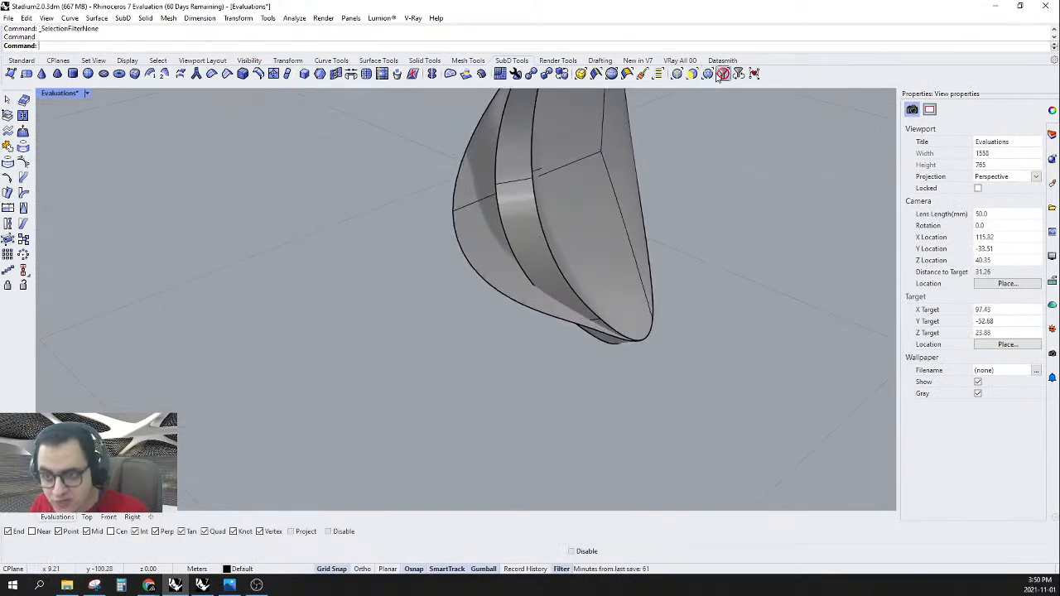
{"action": "left_click", "coordinate": [489, 234]}
{"action": "left_click", "coordinate": [530, 253]}
{"action": "key", "text": "Delete"}
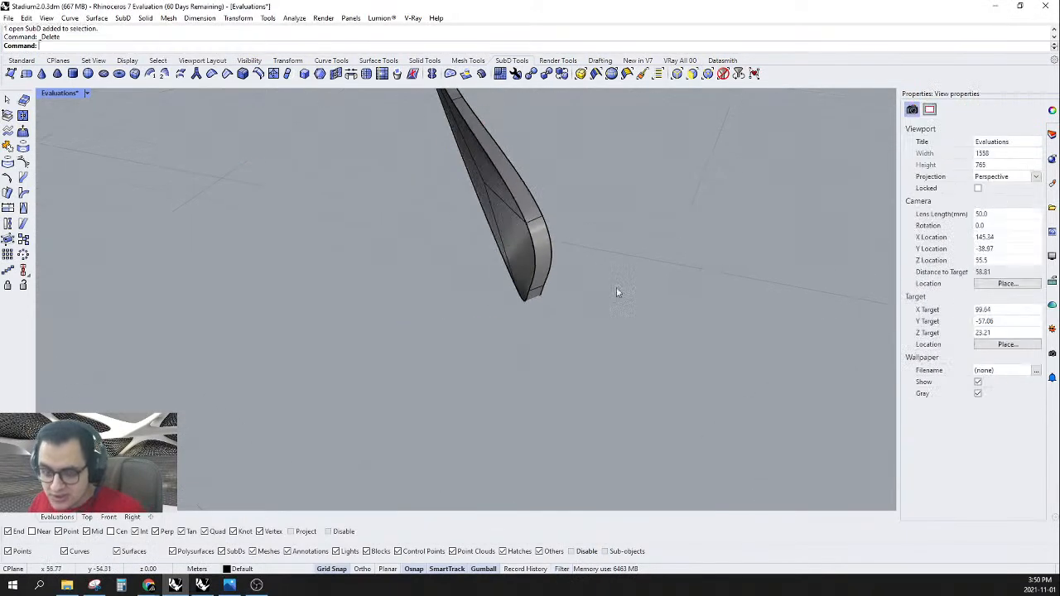
- Delete the remaining patch SubD so that only the open ring is left
{"action": "right_click_drag", "start_coordinate": [623, 281], "coordinate": [719, 258]}
{"action": "left_click", "coordinate": [337, 295]}
{"action": "key", "text": "Delete"}
{"action": "scroll", "coordinate": [337, 294], "scroll_direction": "down", "scroll_amount": 8}
{"action": "right_click_drag", "start_coordinate": [460, 295], "coordinate": [572, 296]}
{"action": "right_click_drag", "start_coordinate": [356, 379], "coordinate": [410, 379]}
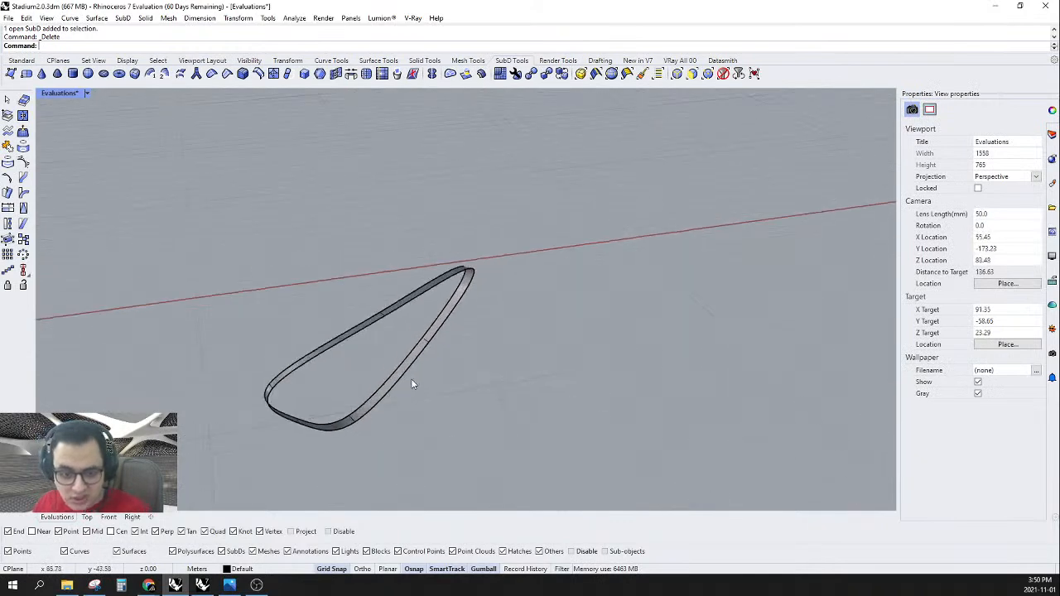
{"action": "scroll", "coordinate": [411, 384], "scroll_direction": "up", "scroll_amount": 3}
- Try the Automatic fill on an edge loop of the bare ring and undo it
{"action": "left_click", "coordinate": [677, 73]}
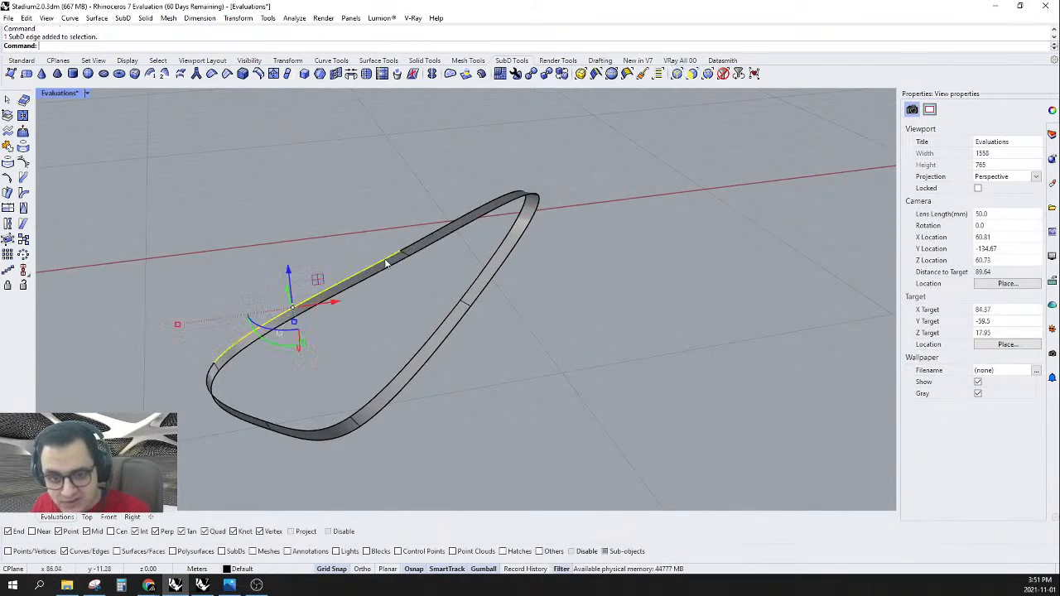
{"action": "left_click", "coordinate": [389, 261]}
{"action": "left_click", "coordinate": [449, 75]}
{"action": "right_click", "coordinate": [344, 239]}
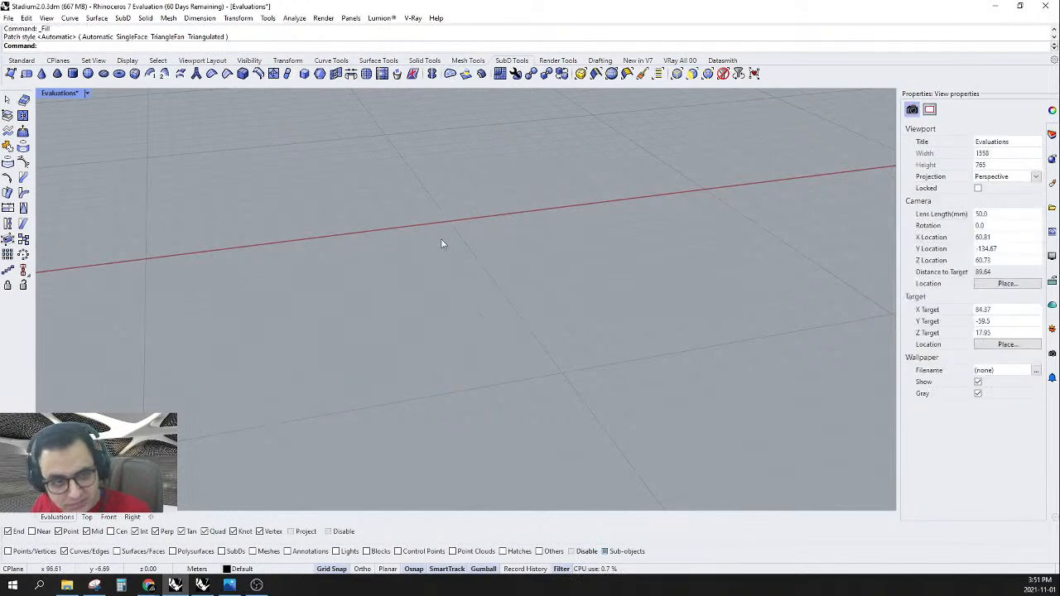
{"action": "scroll", "coordinate": [465, 240], "scroll_direction": "down", "scroll_amount": 7}
{"action": "key", "text": "ctrl+z"}
- Show all hidden objects of the stadium model
{"action": "scroll", "coordinate": [520, 237], "scroll_direction": "down", "scroll_amount": 7}
{"action": "right_click_drag", "start_coordinate": [521, 263], "coordinate": [406, 260]}
{"action": "scroll", "coordinate": [473, 267], "scroll_direction": "up", "scroll_amount": 9}
{"action": "right_click_drag", "start_coordinate": [483, 283], "coordinate": [500, 335]}
{"action": "type", "text": "Show"}
{"action": "key", "text": "Return"}
{"action": "scroll", "coordinate": [340, 397], "scroll_direction": "down", "scroll_amount": 5}
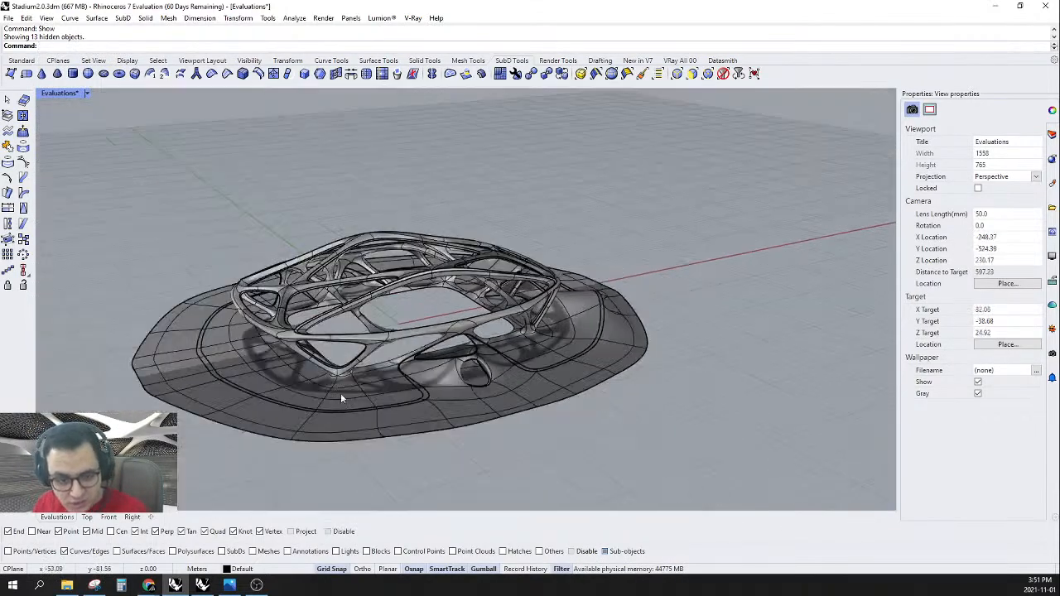
- Extract the loop of inner rim faces around the next triangular opening as a separate SubD
{"action": "scroll", "coordinate": [340, 397], "scroll_direction": "up", "scroll_amount": 10}
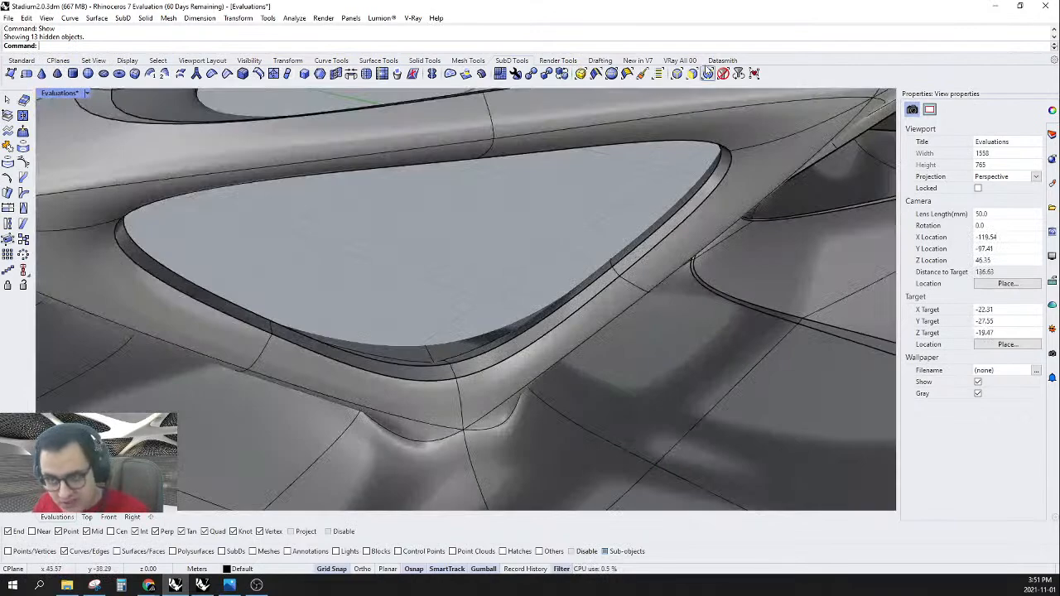
{"action": "left_click", "coordinate": [697, 72]}
{"action": "left_click", "coordinate": [488, 357]}
{"action": "double_click", "coordinate": [429, 372], "text": "shift"}
{"action": "right_click_drag", "start_coordinate": [429, 373], "coordinate": [56, 222]}
{"action": "left_click", "coordinate": [7, 118]}
- Isolate the newly extracted ring SubD
{"action": "scroll", "coordinate": [236, 276], "scroll_direction": "down", "scroll_amount": 5}
{"action": "scroll", "coordinate": [523, 170], "scroll_direction": "up", "scroll_amount": 4}
{"action": "right_click_drag", "start_coordinate": [537, 173], "coordinate": [521, 199]}
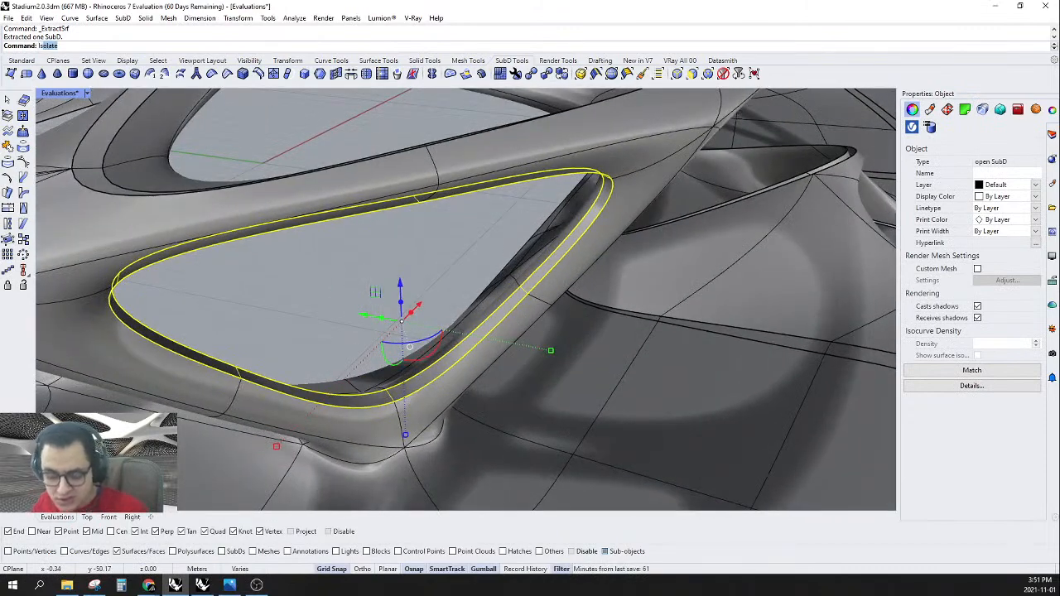
{"action": "key", "text": "Return"}
{"action": "left_click", "coordinate": [514, 267]}
{"action": "right_click_drag", "start_coordinate": [514, 268], "coordinate": [497, 323]}
- Fill the new ring's front edge loop and extract the patch as a separate SubD
{"action": "left_click", "coordinate": [677, 73]}
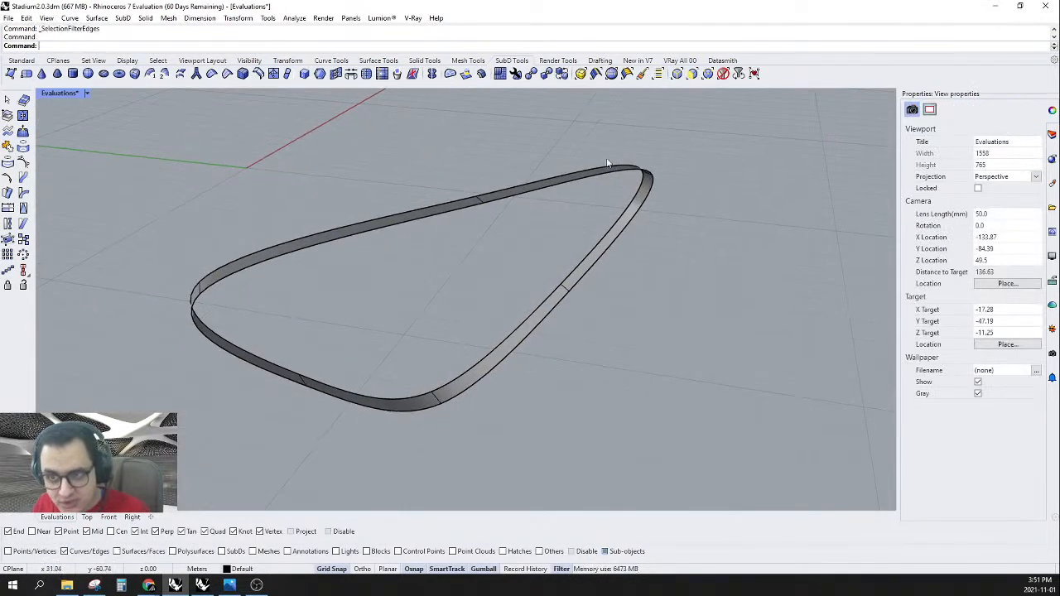
{"action": "double_click", "coordinate": [558, 184]}
{"action": "left_click", "coordinate": [450, 73]}
{"action": "left_click", "coordinate": [9, 116]}
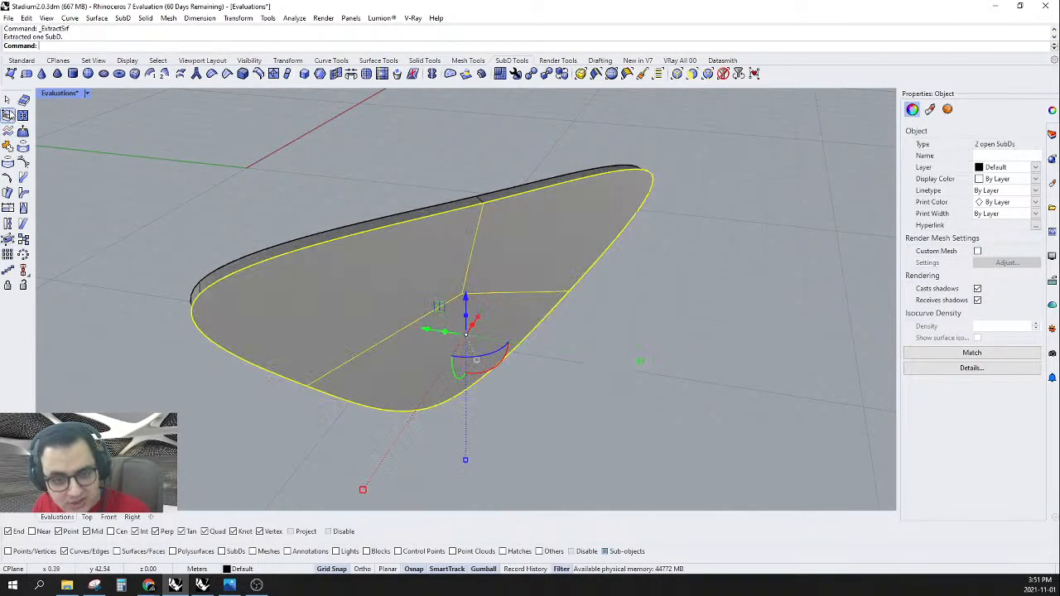
{"action": "left_click", "coordinate": [382, 198]}
{"action": "double_click", "coordinate": [417, 209]}
{"action": "right_click", "coordinate": [416, 210]}
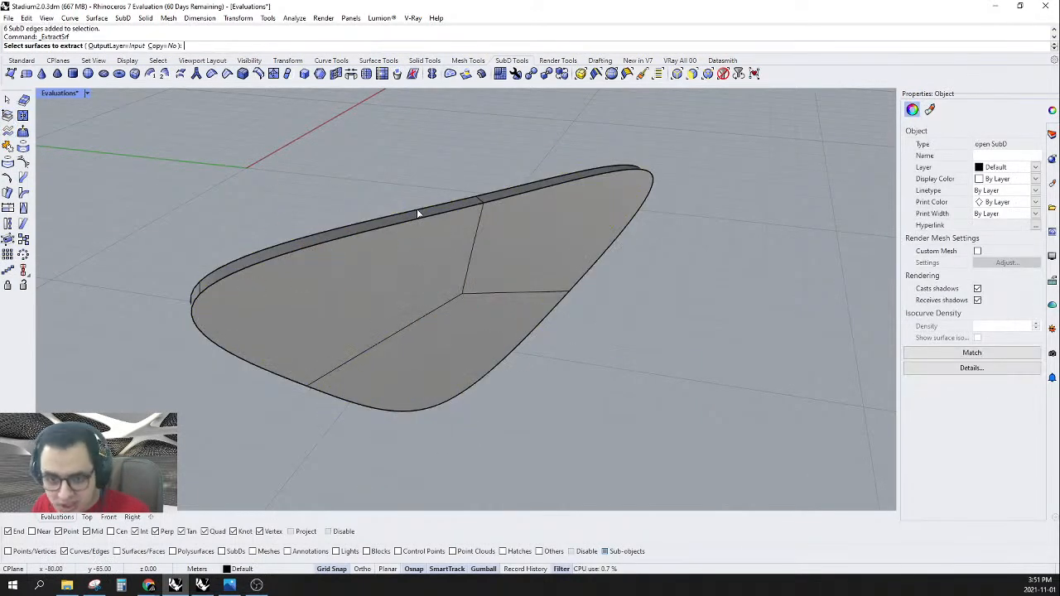
{"action": "key", "text": "Escape"}
- Try filling the new ring's rear edge loop with the Automatic patch style, then undo the fill
{"action": "double_click", "coordinate": [416, 209]}
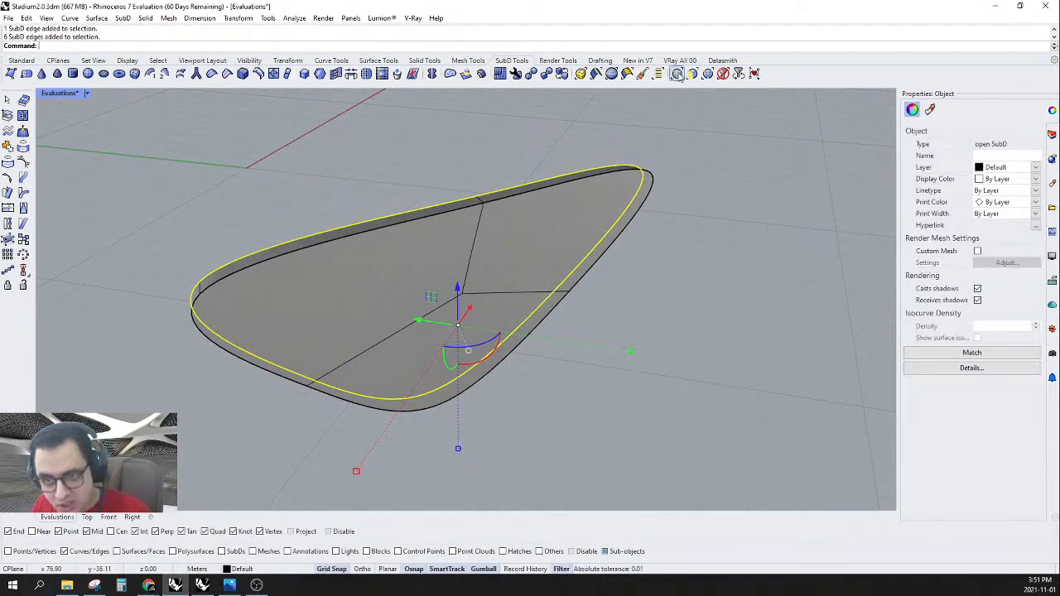
{"action": "left_click", "coordinate": [452, 74]}
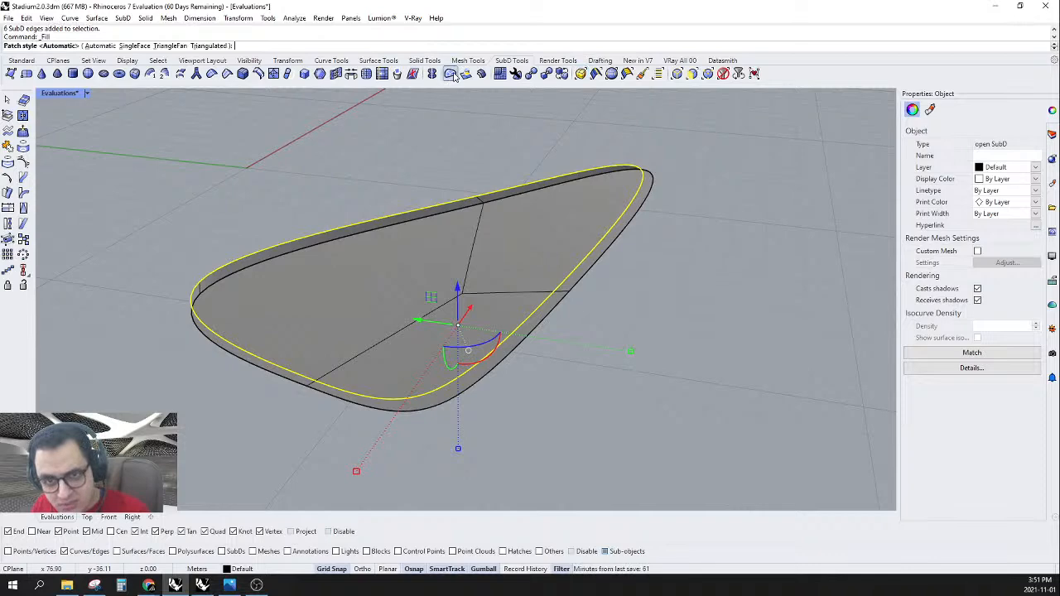
{"action": "key", "text": "Return"}
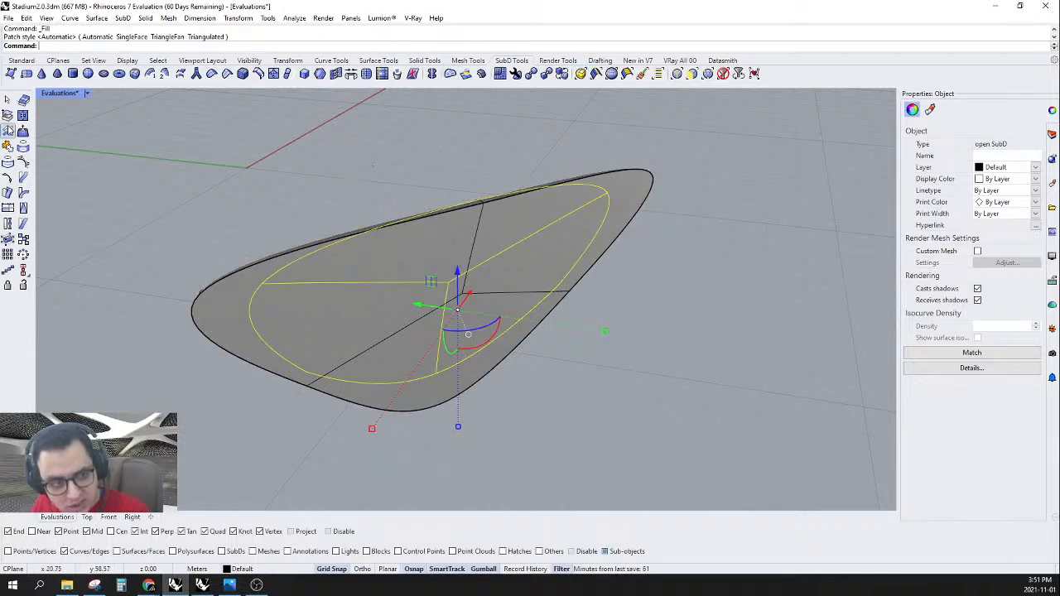
{"action": "left_click", "coordinate": [7, 119]}
{"action": "right_click_drag", "start_coordinate": [536, 271], "coordinate": [617, 287]}
{"action": "key", "text": "Delete"}
{"action": "key", "text": "ctrl+z"}
{"action": "key", "text": "Escape"}
{"action": "key", "text": "ctrl+z"}
- Flip the surface direction of the new ring SubD with the selection filter cleared
{"action": "left_click", "coordinate": [829, 277]}
{"action": "right_click_drag", "start_coordinate": [830, 278], "coordinate": [627, 157]}
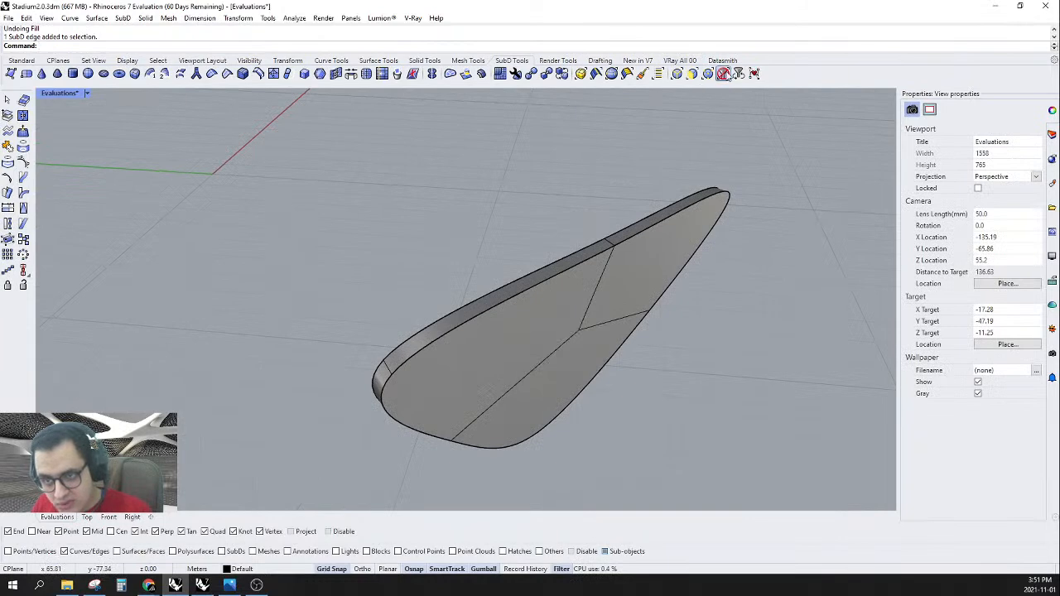
{"action": "left_click", "coordinate": [595, 249]}
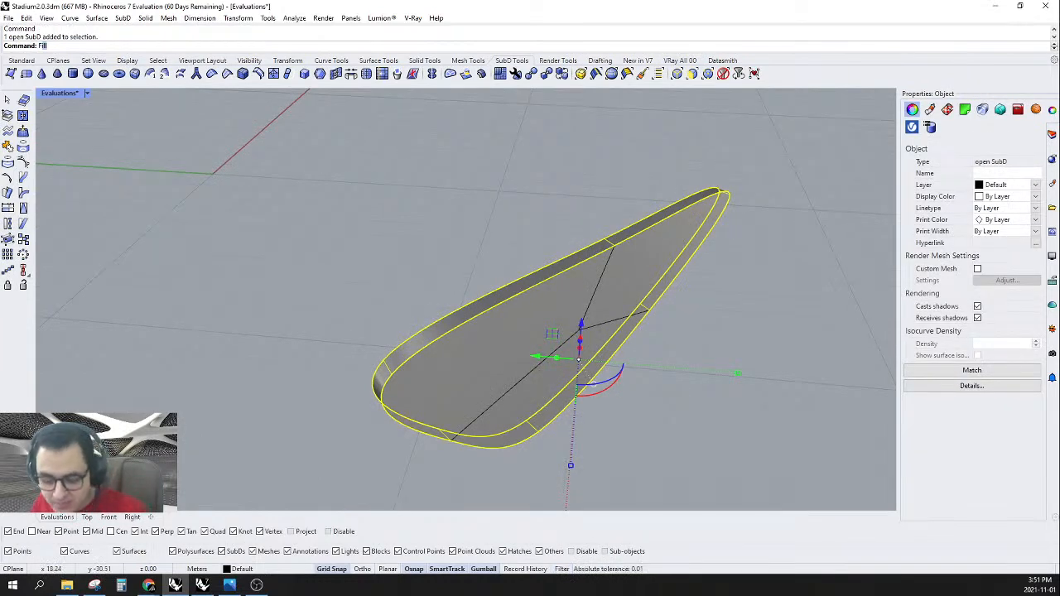
{"action": "type", "text": "Flip"}
{"action": "key", "text": "Return"}
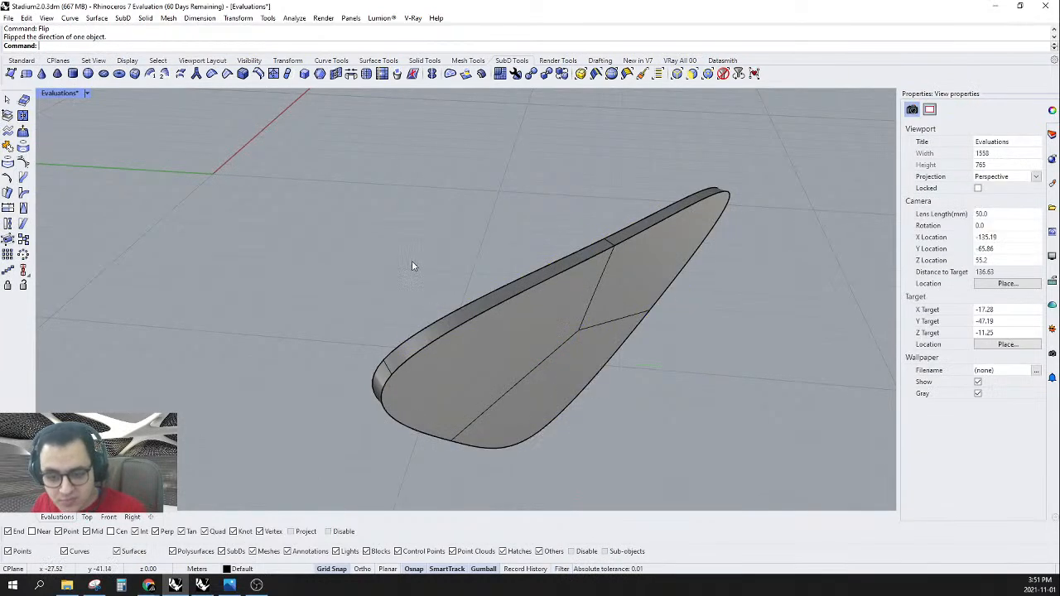
- Fill the flipped ring's rear edge loop using the Automatic patch style
{"action": "left_click", "coordinate": [501, 297]}
{"action": "left_click", "coordinate": [640, 148]}
{"action": "left_click", "coordinate": [676, 75]}
{"action": "double_click", "coordinate": [541, 268]}
{"action": "left_click", "coordinate": [452, 74]}
{"action": "key", "text": "Return"}
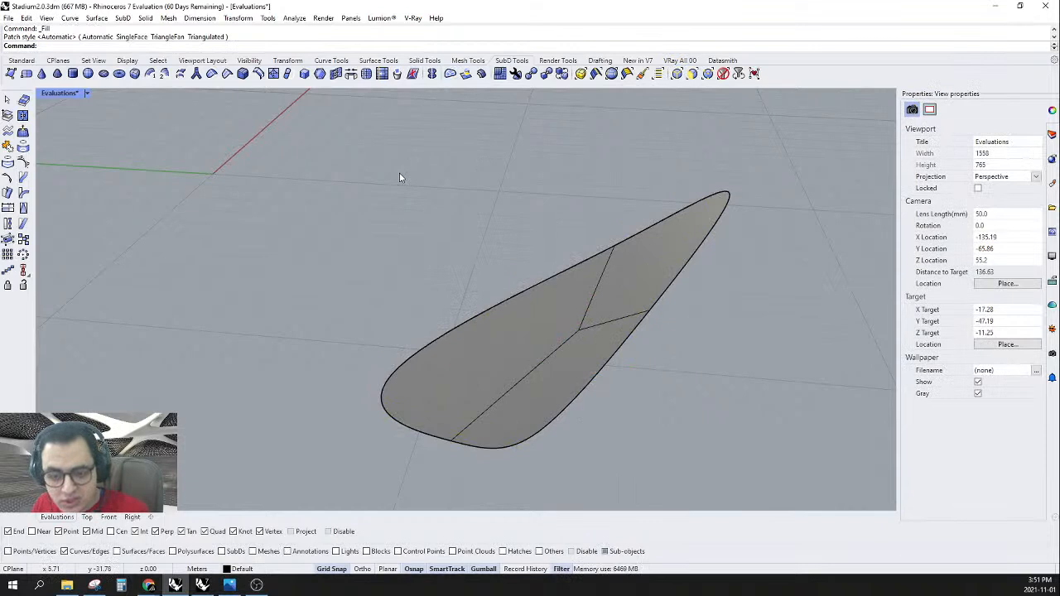
- Undo the last rear-edge fill, clear the selection filter and show all hidden stadium objects
{"action": "key", "text": "ctrl+z"}
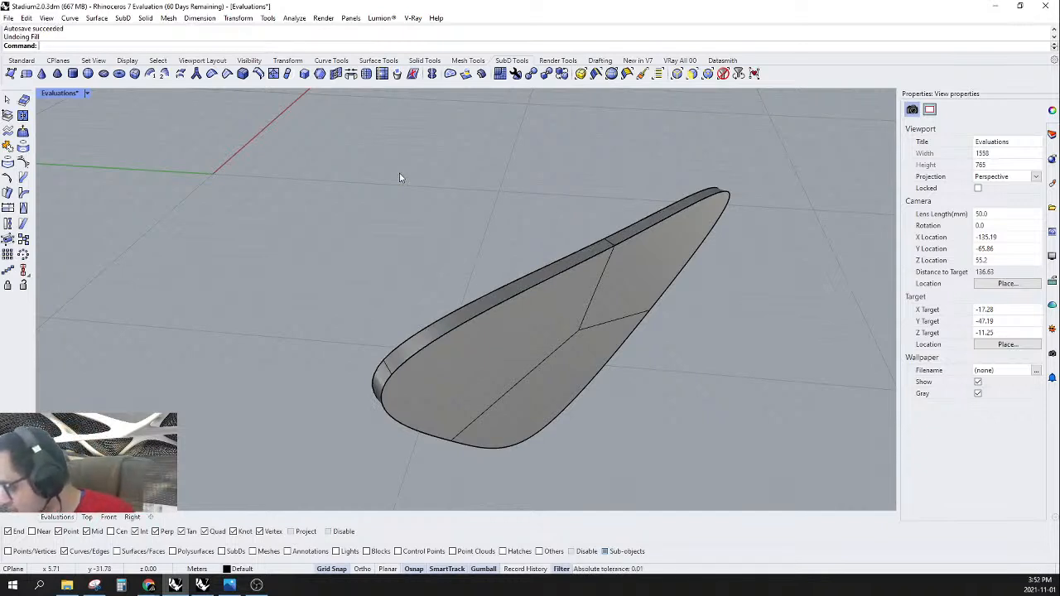
{"action": "right_click_drag", "start_coordinate": [418, 287], "coordinate": [481, 295]}
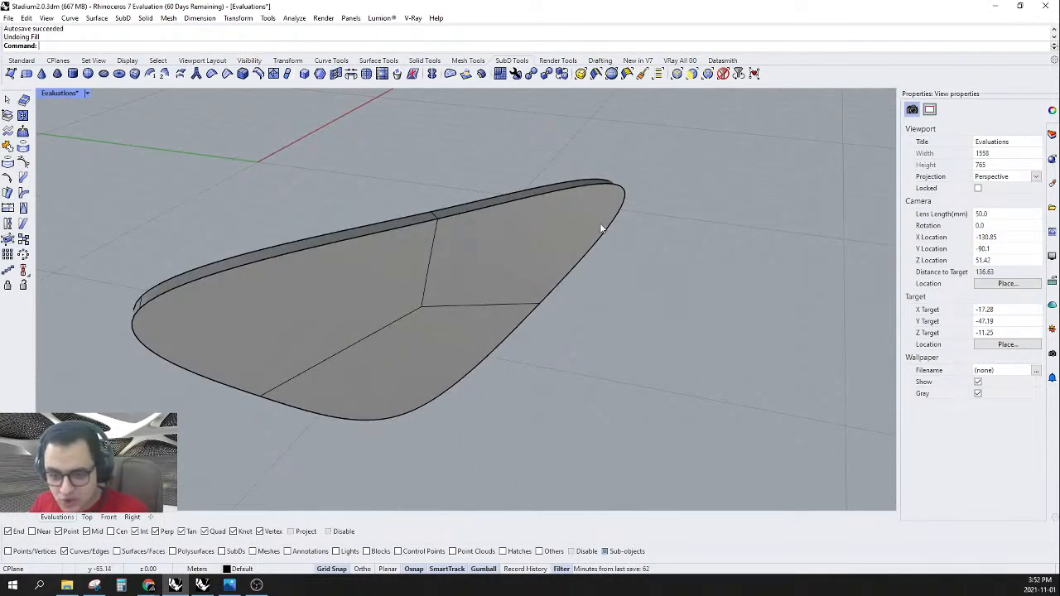
{"action": "left_click", "coordinate": [723, 74]}
{"action": "left_click", "coordinate": [426, 279]}
{"action": "scroll", "coordinate": [426, 280], "scroll_direction": "down", "scroll_amount": 6}
{"action": "right_click_drag", "start_coordinate": [425, 280], "coordinate": [610, 275]}
{"action": "type", "text": "Show"}
{"action": "key", "text": "Return"}
{"action": "scroll", "coordinate": [413, 297], "scroll_direction": "down", "scroll_amount": 8}
{"action": "key", "text": "Escape"}
- Mirror a copy of the triangular infill panel across the stadium's Y axis
{"action": "scroll", "coordinate": [415, 251], "scroll_direction": "up", "scroll_amount": 5}
{"action": "left_click", "coordinate": [415, 249]}
{"action": "scroll", "coordinate": [485, 238], "scroll_direction": "up", "scroll_amount": 5}
{"action": "right_click_drag", "start_coordinate": [452, 178], "coordinate": [386, 293]}
{"action": "scroll", "coordinate": [534, 323], "scroll_direction": "down", "scroll_amount": 3}
{"action": "mouse_move", "coordinate": [541, 331]}
{"action": "right_mouse_down"}
{"action": "mouse_move", "coordinate": [546, 319]}
{"action": "mouse_move", "coordinate": [521, 340]}
{"action": "right_mouse_up"}
{"action": "type", "text": "M"}
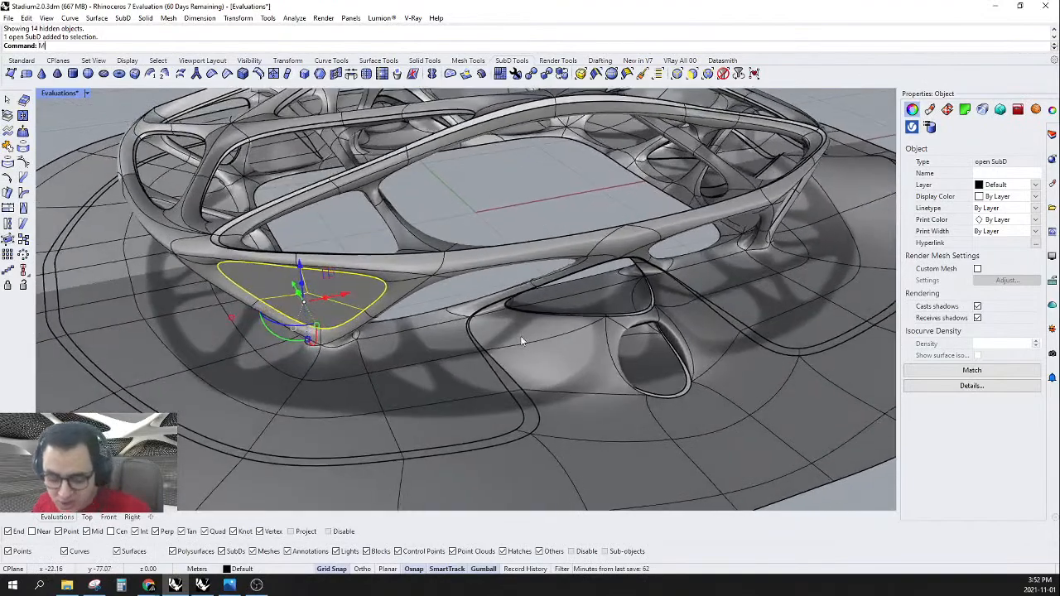
{"action": "type", "text": "i"}
{"action": "key", "text": "Return"}
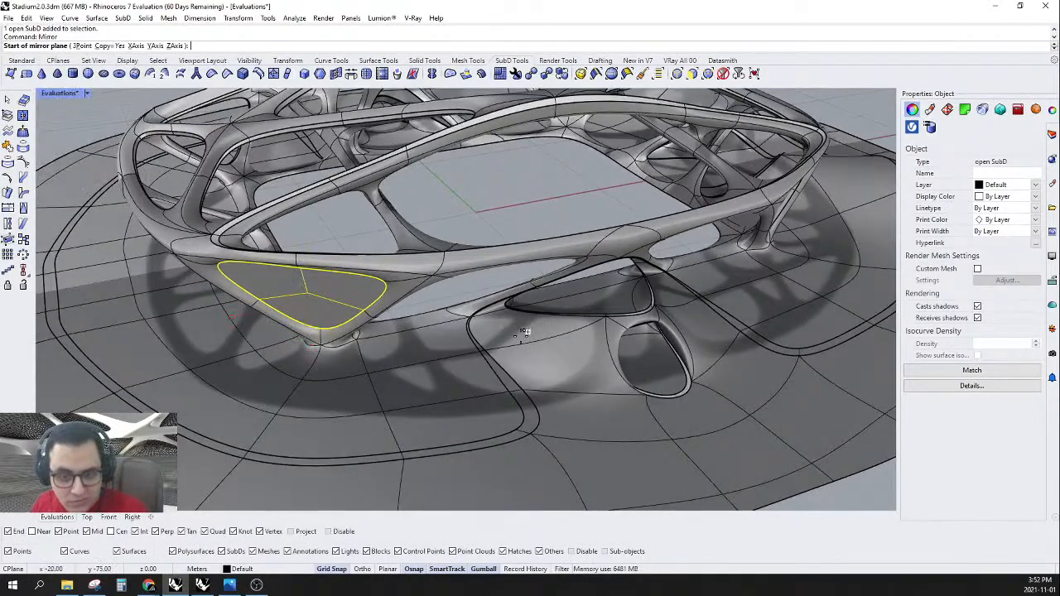
{"action": "scroll", "coordinate": [531, 326], "scroll_direction": "down", "scroll_amount": 5}
{"action": "right_click_drag", "start_coordinate": [534, 322], "coordinate": [635, 382]}
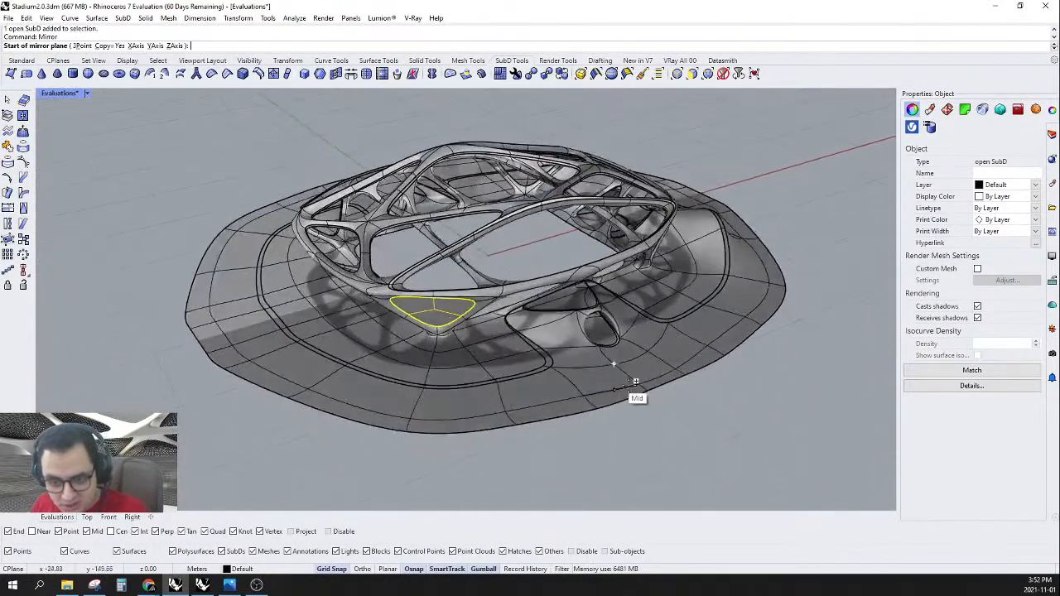
{"action": "left_click", "coordinate": [742, 437]}
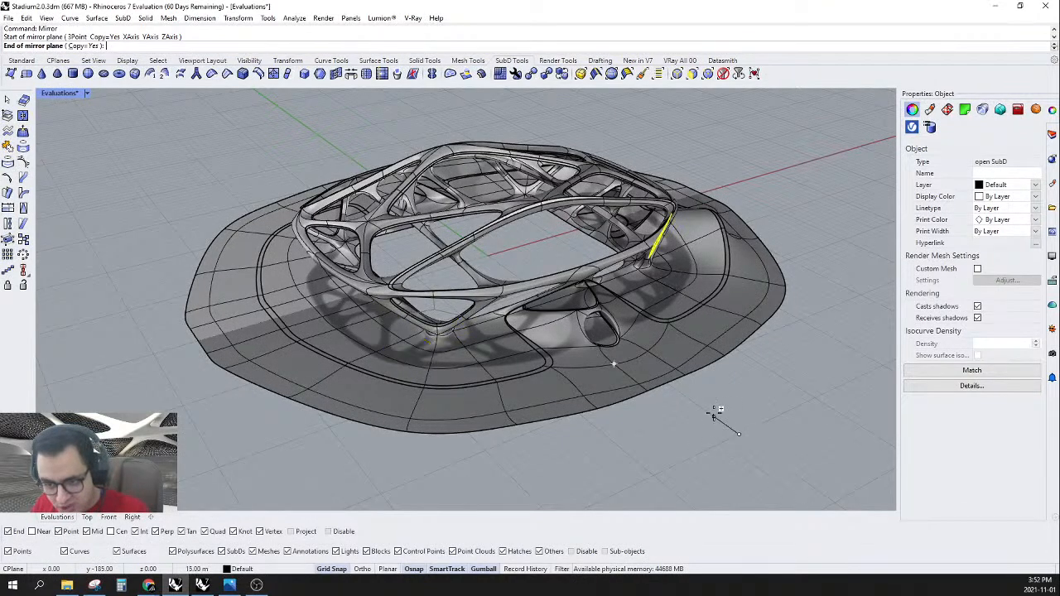
{"action": "left_click", "coordinate": [715, 414]}
- Mirror copies of both triangular infill panels across the X axis to the stadium's opposite side
{"action": "right_click_drag", "start_coordinate": [715, 414], "coordinate": [648, 263]}
{"action": "scroll", "coordinate": [683, 299], "scroll_direction": "up", "scroll_amount": 6}
{"action": "left_click", "coordinate": [682, 299], "text": "shift"}
{"action": "scroll", "coordinate": [702, 293], "scroll_direction": "down", "scroll_amount": 8}
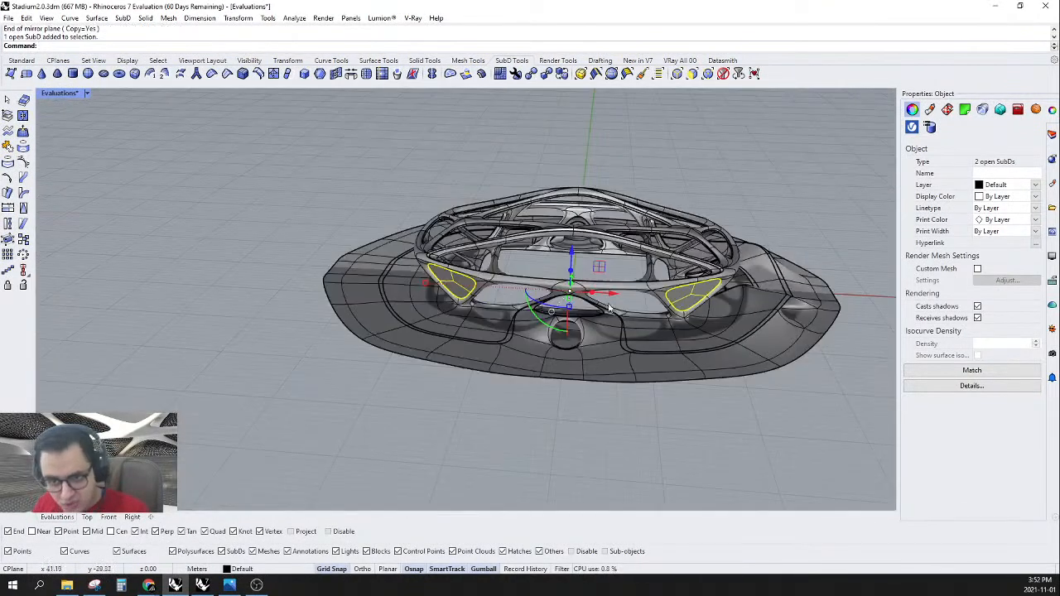
{"action": "right_click_drag", "start_coordinate": [702, 293], "coordinate": [257, 299]}
{"action": "key", "text": "Return"}
{"action": "left_click", "coordinate": [256, 341]}
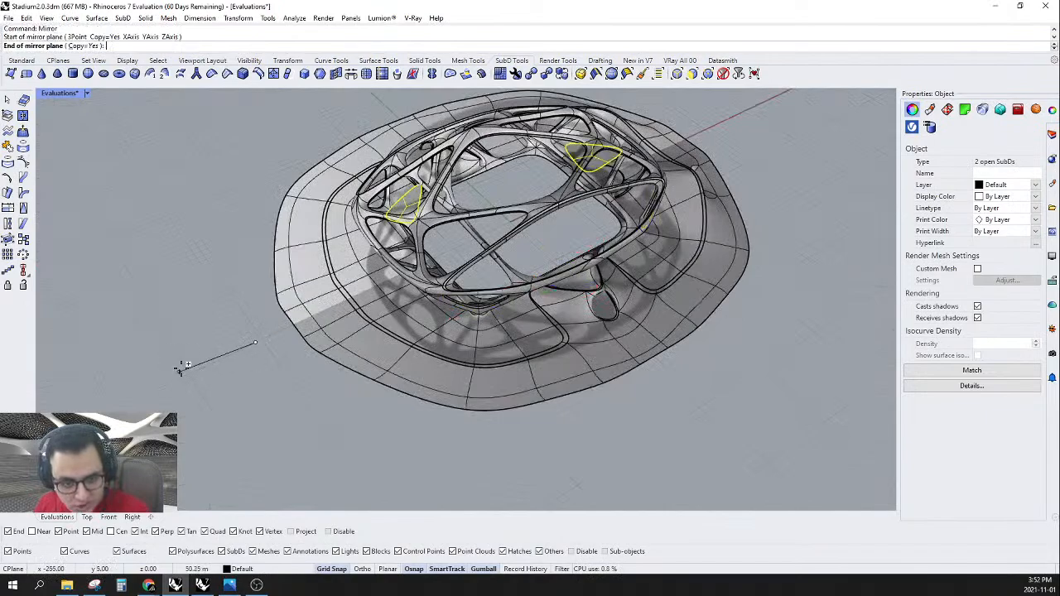
{"action": "left_click", "coordinate": [181, 377]}
{"action": "left_click", "coordinate": [236, 366]}
{"action": "right_click_drag", "start_coordinate": [236, 367], "coordinate": [489, 277]}
{"action": "scroll", "coordinate": [481, 332], "scroll_direction": "down", "scroll_amount": 4}
{"action": "scroll", "coordinate": [491, 295], "scroll_direction": "up", "scroll_amount": 7}
{"action": "scroll", "coordinate": [489, 297], "scroll_direction": "down", "scroll_amount": 5}
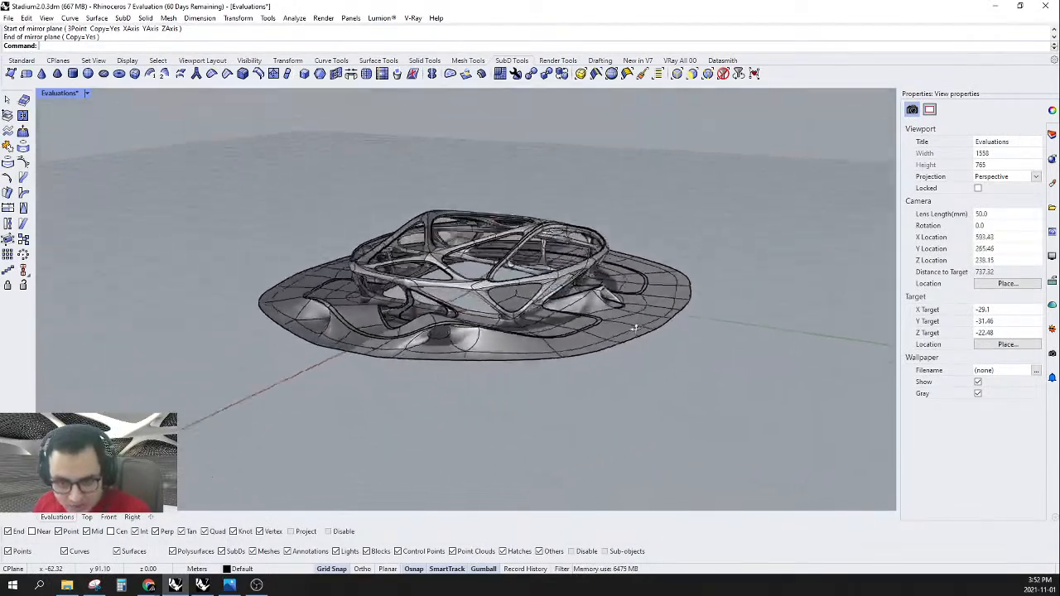
{"action": "scroll", "coordinate": [480, 273], "scroll_direction": "up", "scroll_amount": 5}
{"action": "scroll", "coordinate": [643, 324], "scroll_direction": "up", "scroll_amount": 3}
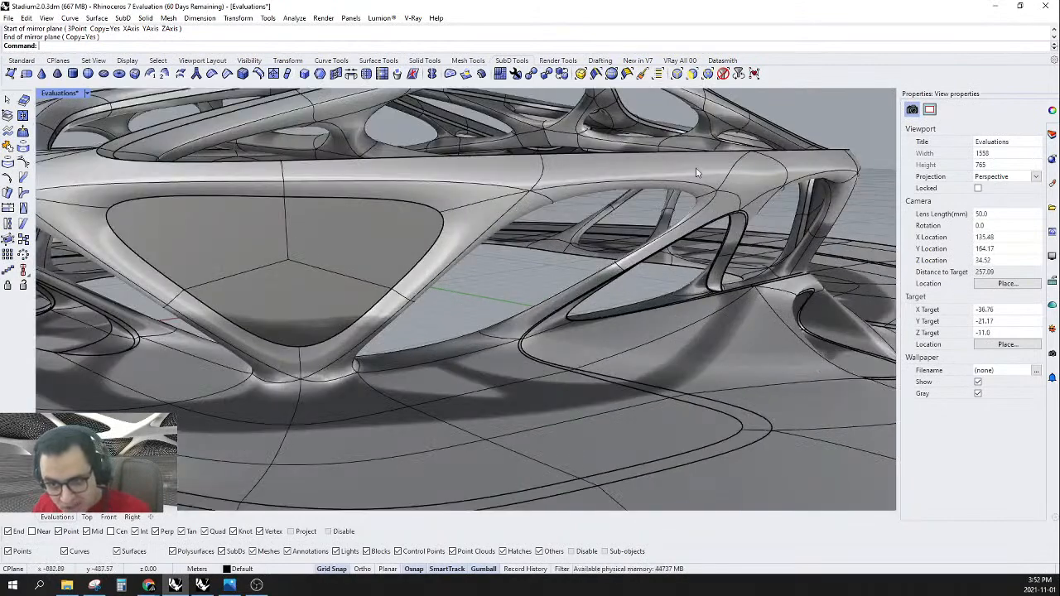
- Switch to the 3.0.3dm reference model and set its P1 view to Rendered display
{"action": "left_click_drag", "start_coordinate": [1059, 20], "coordinate": [1059, 95]}
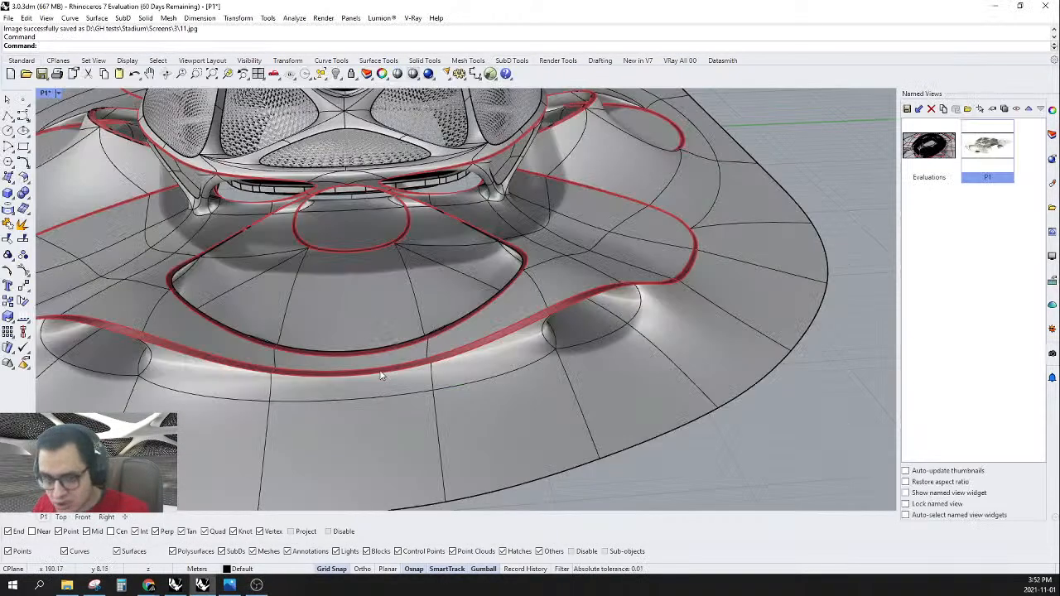
{"action": "scroll", "coordinate": [380, 375], "scroll_direction": "down", "scroll_amount": 6}
{"action": "right_click_drag", "start_coordinate": [375, 369], "coordinate": [449, 263]}
{"action": "scroll", "coordinate": [476, 206], "scroll_direction": "up", "scroll_amount": 6}
{"action": "right_click_drag", "start_coordinate": [534, 203], "coordinate": [474, 199]}
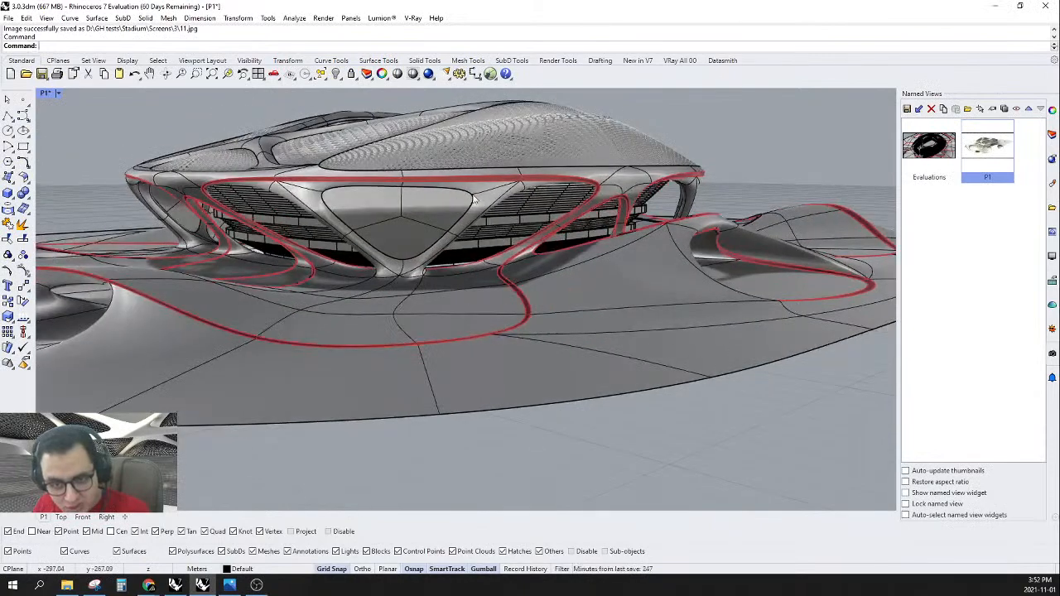
{"action": "scroll", "coordinate": [475, 198], "scroll_direction": "up", "scroll_amount": 3}
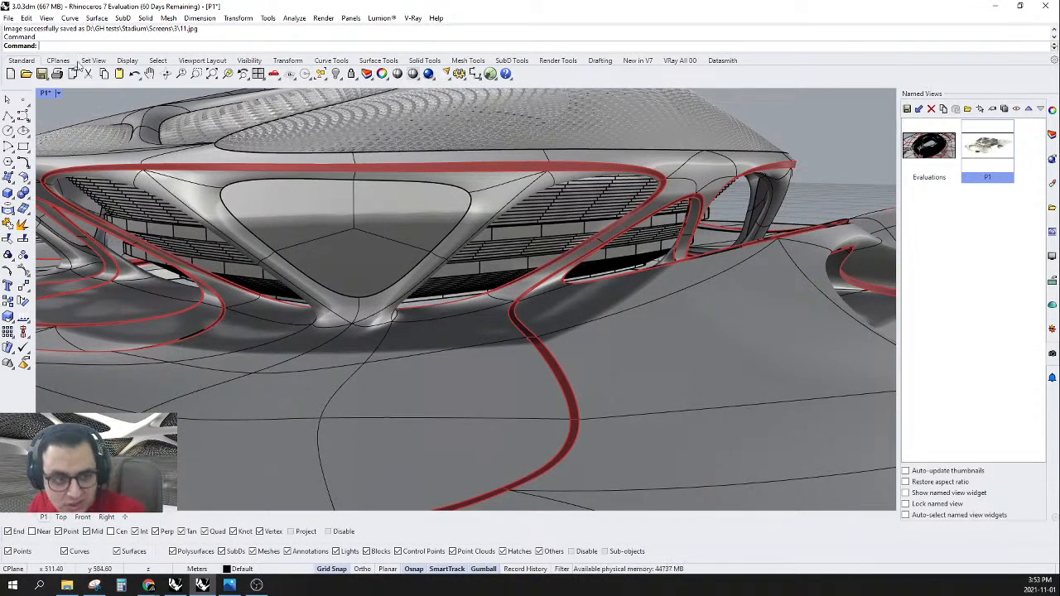
{"action": "left_click", "coordinate": [60, 96]}
{"action": "left_click", "coordinate": [69, 158]}
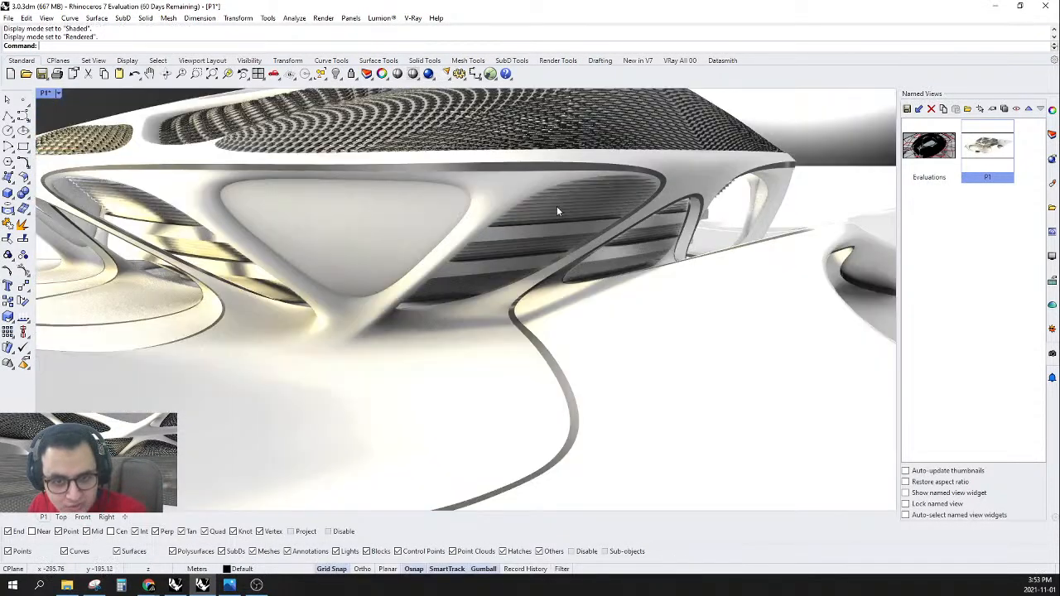
- Examine the rendered reference facade's infill panels and edge strips, and return to the Stadium2.0 model
{"action": "right_click_drag", "start_coordinate": [646, 235], "coordinate": [737, 319]}
{"action": "scroll", "coordinate": [423, 261], "scroll_direction": "up", "scroll_amount": 4}
{"action": "right_click_drag", "start_coordinate": [549, 290], "coordinate": [425, 317]}
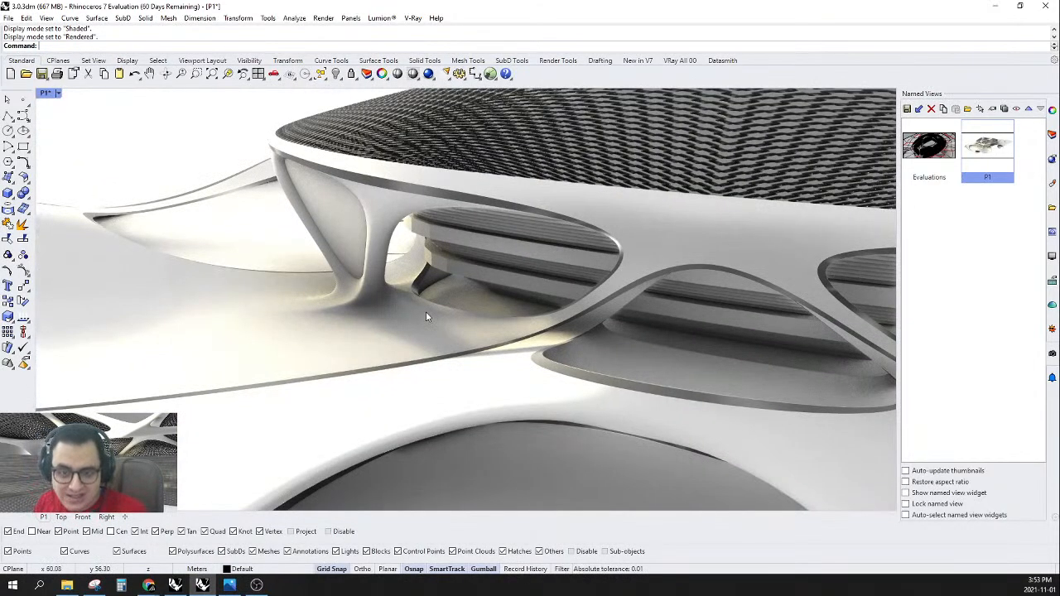
{"action": "scroll", "coordinate": [438, 315], "scroll_direction": "down", "scroll_amount": 5}
{"action": "right_click_drag", "start_coordinate": [438, 315], "coordinate": [492, 303]}
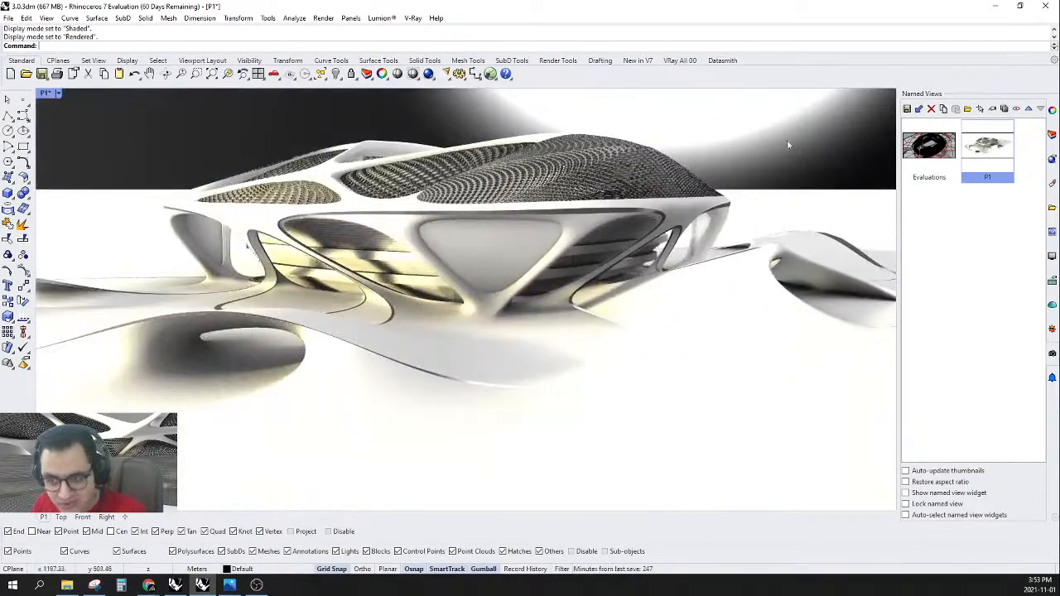
{"action": "left_click", "coordinate": [996, 7]}
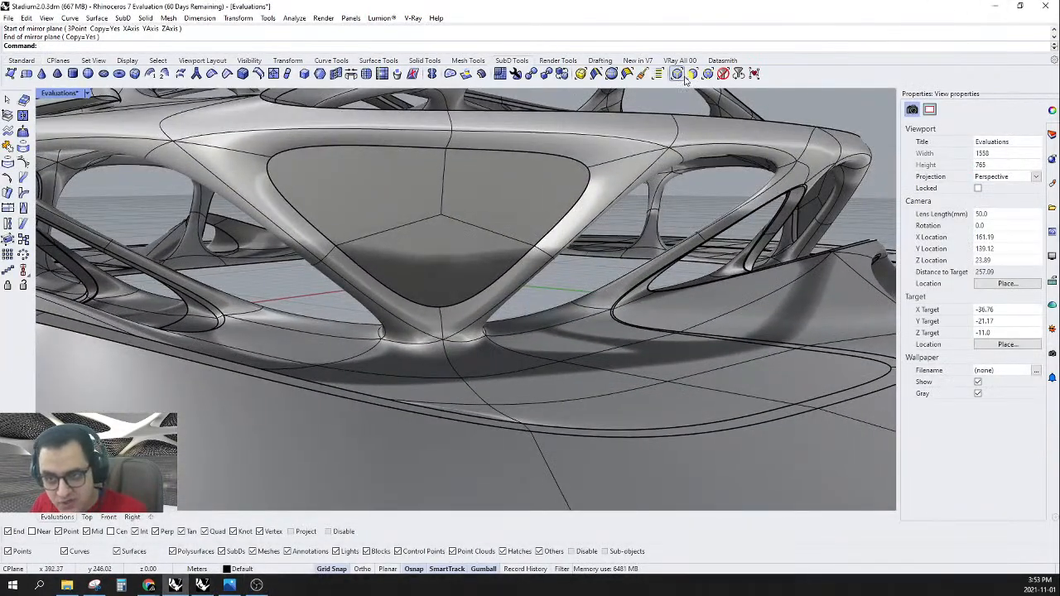
- Crease the closed edge loop that surrounds the triangular infill panel and its neighbouring facade openings
{"action": "left_click", "coordinate": [680, 76]}
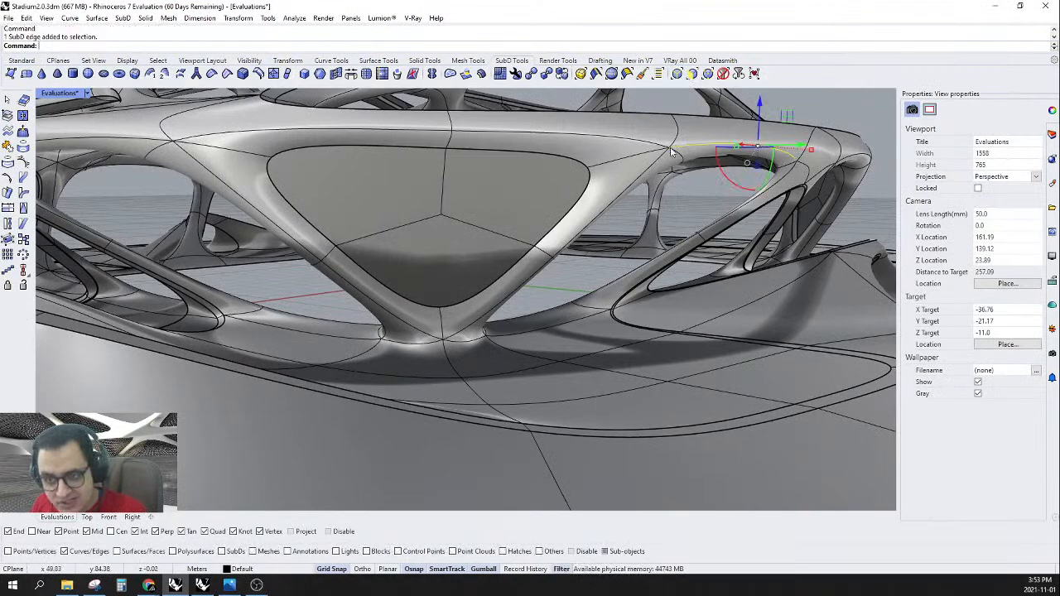
{"action": "double_click", "coordinate": [686, 149]}
{"action": "scroll", "coordinate": [644, 148], "scroll_direction": "down", "scroll_amount": 4}
{"action": "right_click_drag", "start_coordinate": [521, 172], "coordinate": [420, 189]}
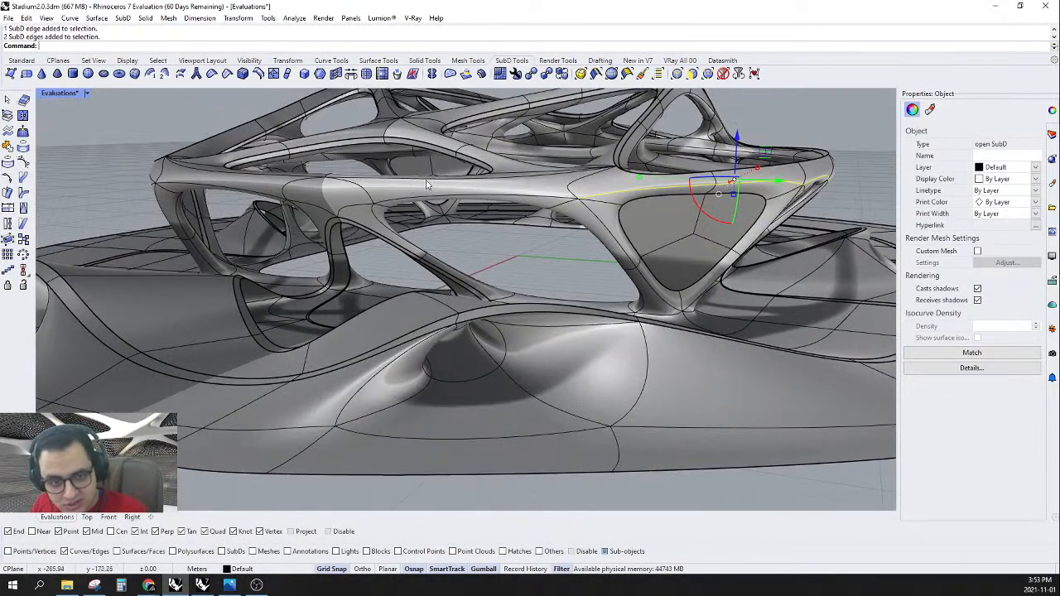
{"action": "left_click", "coordinate": [443, 197], "text": "shift"}
{"action": "scroll", "coordinate": [382, 232], "scroll_direction": "up", "scroll_amount": 4}
{"action": "left_click", "coordinate": [381, 233], "text": "shift"}
{"action": "scroll", "coordinate": [381, 233], "scroll_direction": "down", "scroll_amount": 6}
{"action": "scroll", "coordinate": [613, 307], "scroll_direction": "up", "scroll_amount": 5}
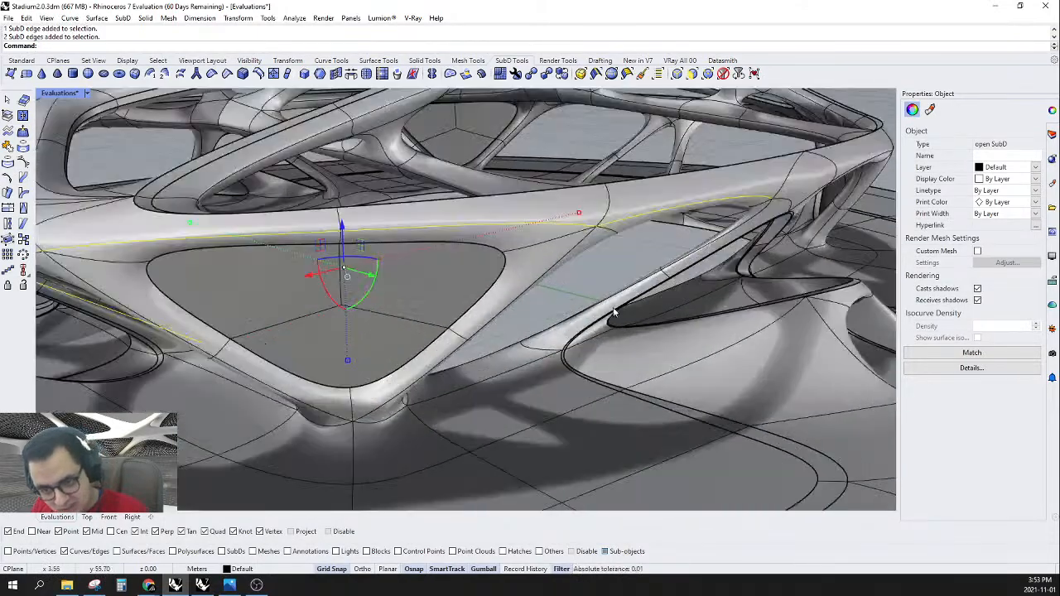
{"action": "scroll", "coordinate": [613, 307], "scroll_direction": "up", "scroll_amount": 3}
{"action": "right_click_drag", "start_coordinate": [576, 278], "coordinate": [249, 333]}
{"action": "scroll", "coordinate": [386, 413], "scroll_direction": "down", "scroll_amount": 6}
{"action": "scroll", "coordinate": [473, 249], "scroll_direction": "up", "scroll_amount": 8}
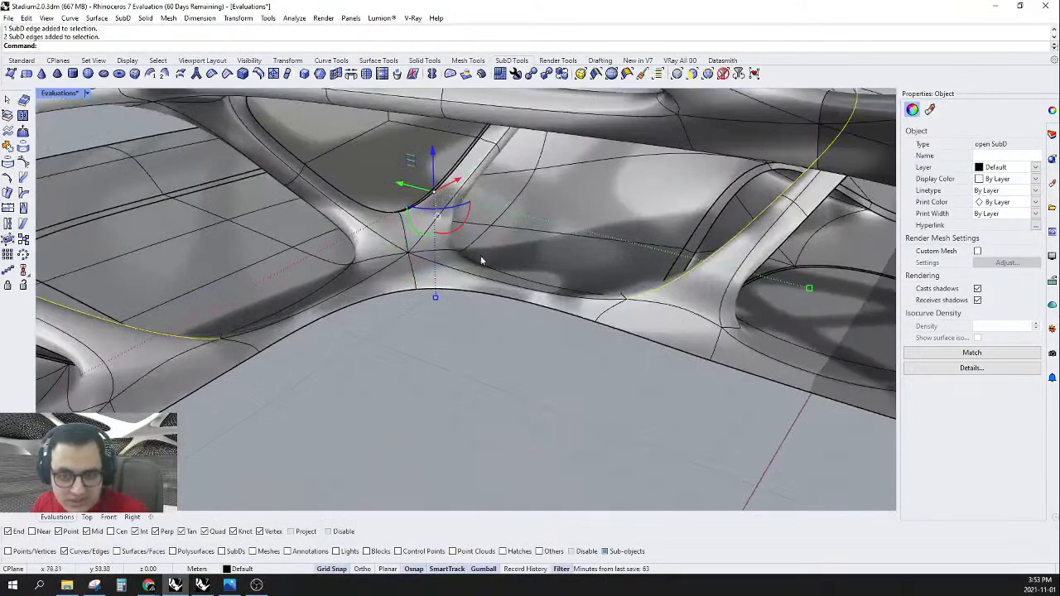
{"action": "scroll", "coordinate": [474, 249], "scroll_direction": "up", "scroll_amount": 2}
{"action": "left_click", "coordinate": [612, 308], "text": "shift"}
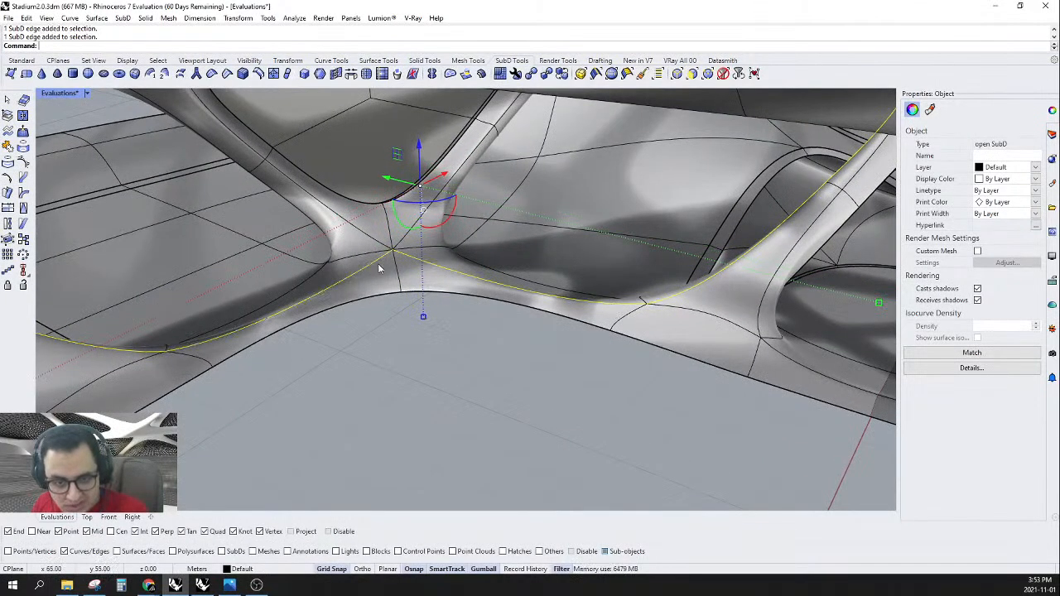
{"action": "scroll", "coordinate": [380, 268], "scroll_direction": "down", "scroll_amount": 1}
{"action": "right_click_drag", "start_coordinate": [382, 268], "coordinate": [393, 222]}
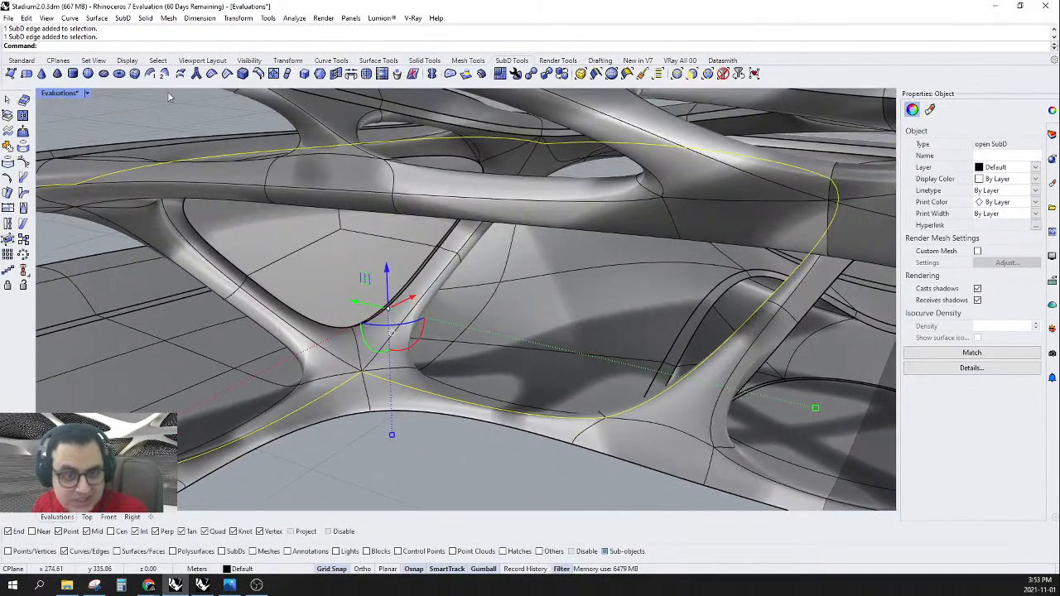
{"action": "left_click", "coordinate": [228, 76]}
{"action": "scroll", "coordinate": [461, 330], "scroll_direction": "down", "scroll_amount": 1}
{"action": "right_click_drag", "start_coordinate": [461, 330], "coordinate": [348, 342]}
{"action": "scroll", "coordinate": [485, 358], "scroll_direction": "down", "scroll_amount": 5}
{"action": "scroll", "coordinate": [451, 344], "scroll_direction": "down", "scroll_amount": 5}
{"action": "scroll", "coordinate": [466, 351], "scroll_direction": "up", "scroll_amount": 5}
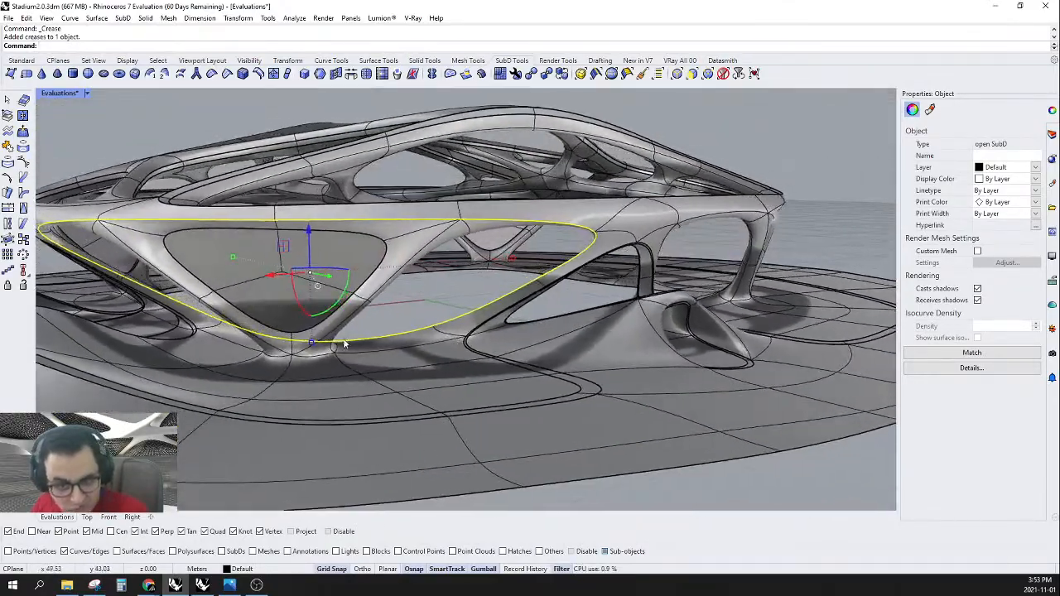
- Bevel the creased facade edge loop with one segment, checking the offset in flat SubD display
{"action": "scroll", "coordinate": [350, 328], "scroll_direction": "up", "scroll_amount": 2}
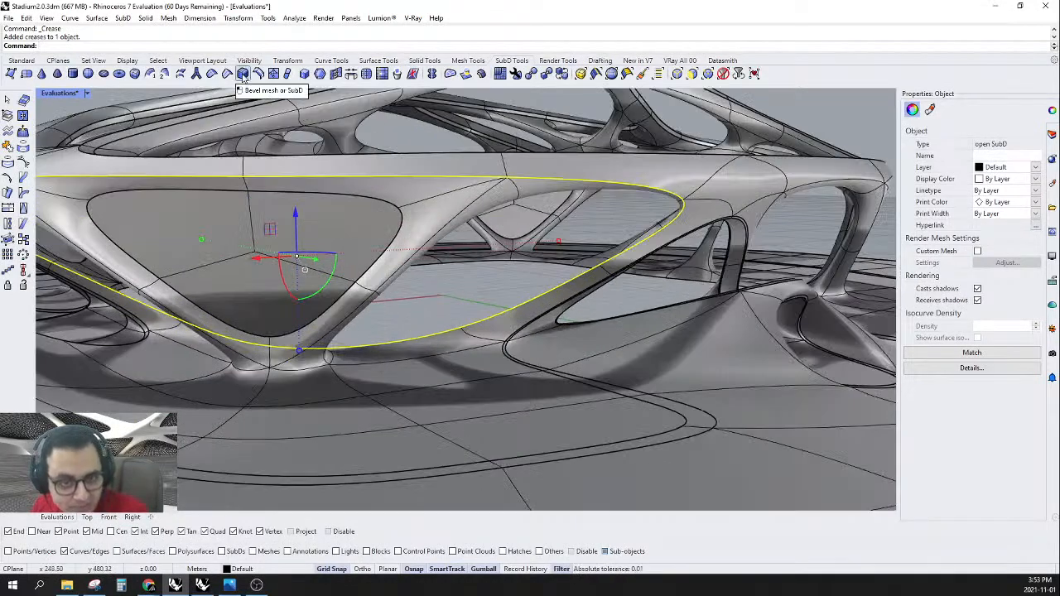
{"action": "left_click", "coordinate": [242, 74]}
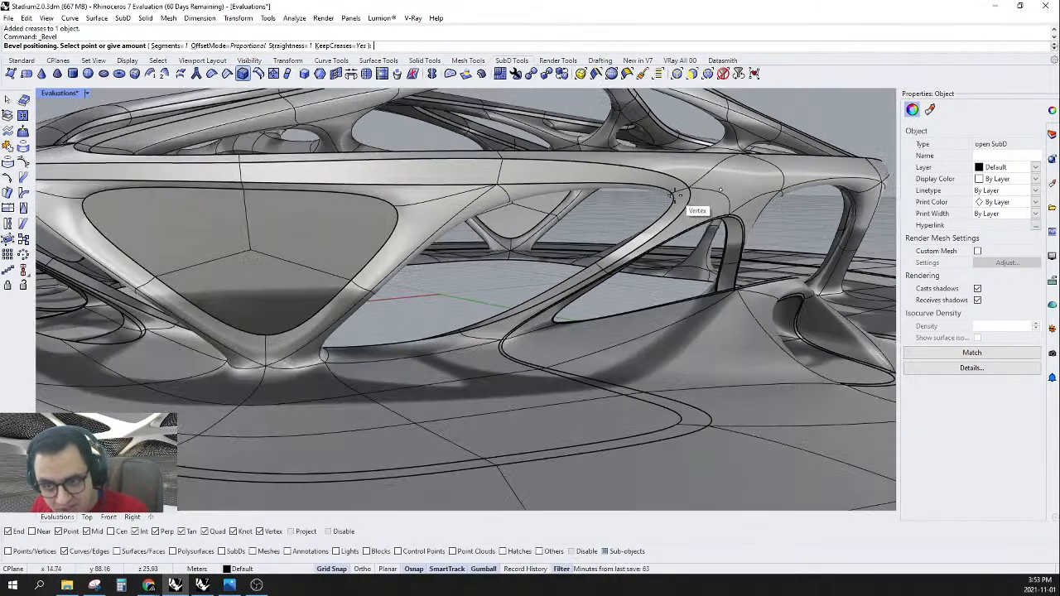
{"action": "key", "text": "Tab"}
{"action": "scroll", "coordinate": [675, 193], "scroll_direction": "up", "scroll_amount": 2}
{"action": "scroll", "coordinate": [411, 160], "scroll_direction": "up", "scroll_amount": 2}
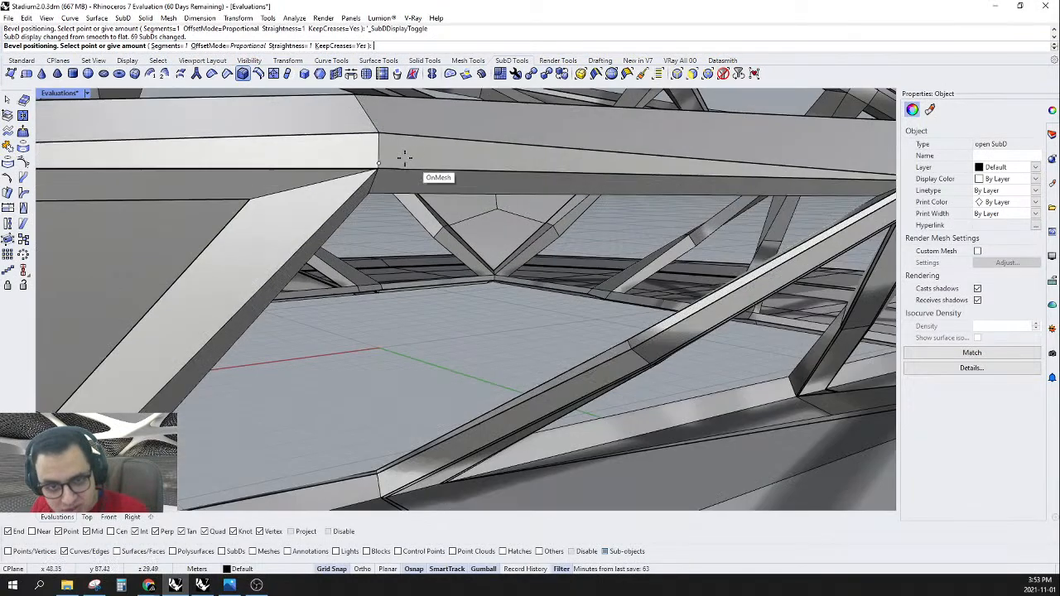
{"action": "key", "text": "Escape"}
{"action": "scroll", "coordinate": [515, 227], "scroll_direction": "down", "scroll_amount": 8}
{"action": "key", "text": "Tab"}
{"action": "right_click_drag", "start_coordinate": [515, 227], "coordinate": [488, 164]}
{"action": "scroll", "coordinate": [488, 164], "scroll_direction": "up", "scroll_amount": 4}
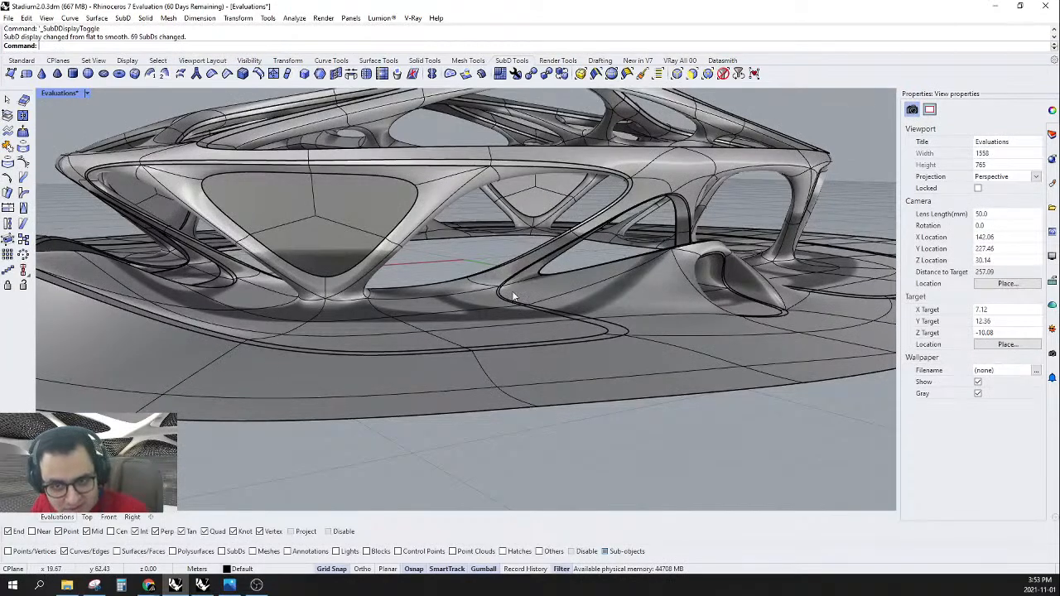
- Switch the SubDs to flat display for editing the base around its front entrance
{"action": "mouse_move", "coordinate": [580, 183]}
{"action": "right_mouse_down"}
{"action": "mouse_move", "coordinate": [472, 173]}
{"action": "mouse_move", "coordinate": [382, 217]}
{"action": "mouse_move", "coordinate": [585, 201]}
{"action": "right_mouse_up"}
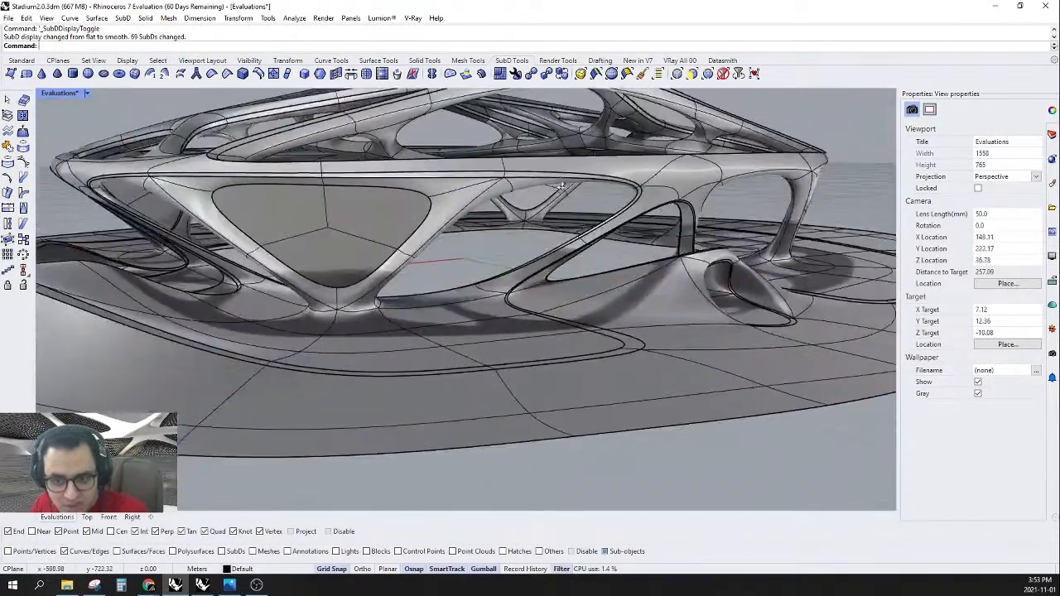
{"action": "scroll", "coordinate": [470, 196], "scroll_direction": "down", "scroll_amount": 8}
{"action": "right_click_drag", "start_coordinate": [470, 196], "coordinate": [483, 388]}
{"action": "scroll", "coordinate": [388, 267], "scroll_direction": "up", "scroll_amount": 4}
{"action": "scroll", "coordinate": [499, 318], "scroll_direction": "down", "scroll_amount": 6}
{"action": "key", "text": "Tab"}
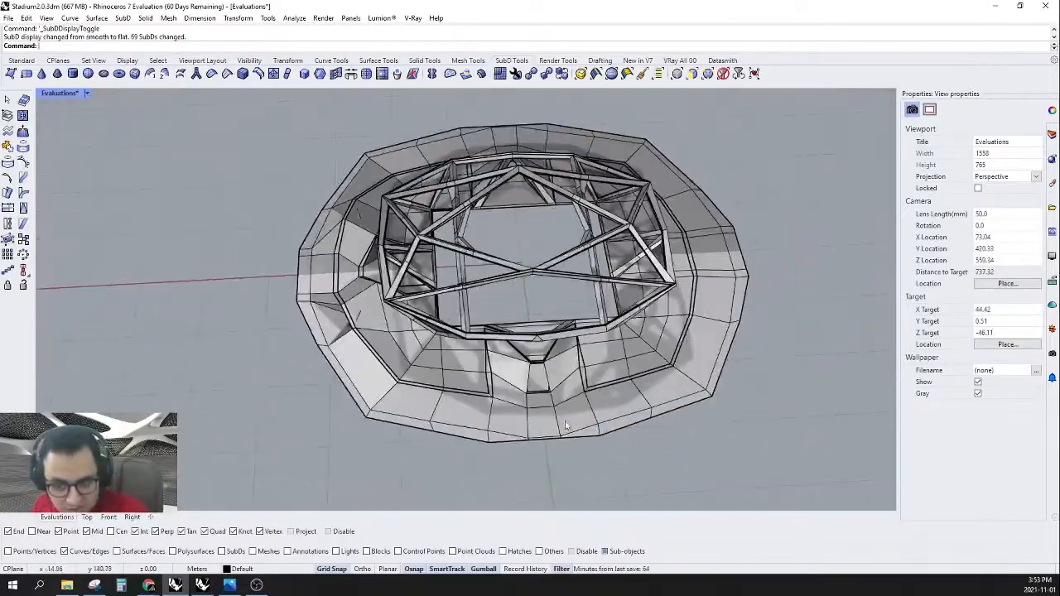
{"action": "scroll", "coordinate": [573, 379], "scroll_direction": "up", "scroll_amount": 12}
{"action": "left_click_drag", "start_coordinate": [573, 380], "coordinate": [744, 183]}
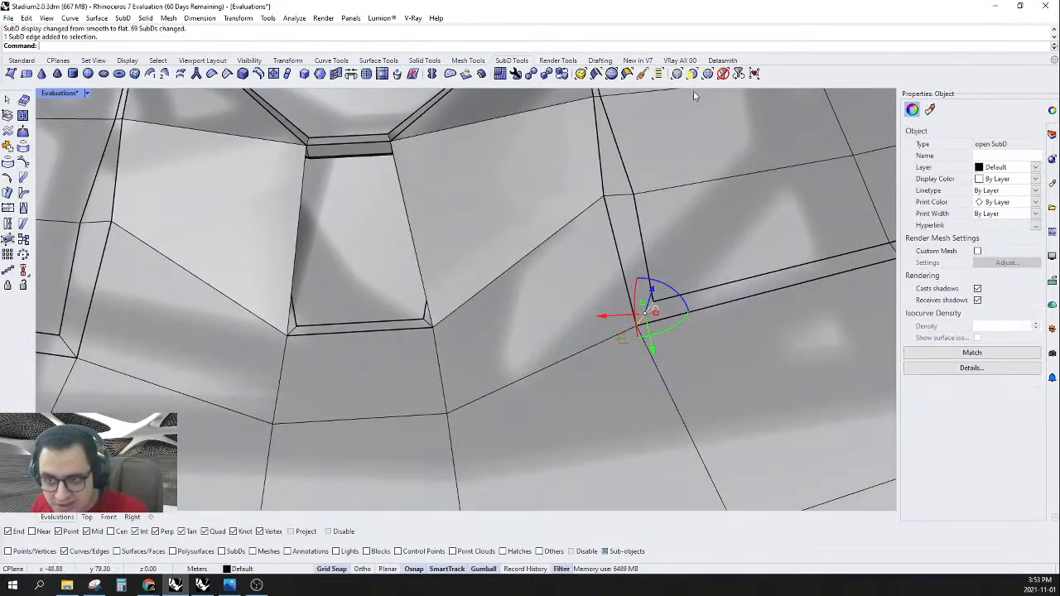
{"action": "scroll", "coordinate": [663, 238], "scroll_direction": "down", "scroll_amount": 8}
{"action": "key", "text": "Escape"}
- Filter selection to vertices and scale the two strip-corner vertex pairs flanking the front entrance outward from the centre
{"action": "scroll", "coordinate": [707, 199], "scroll_direction": "up", "scroll_amount": 3}
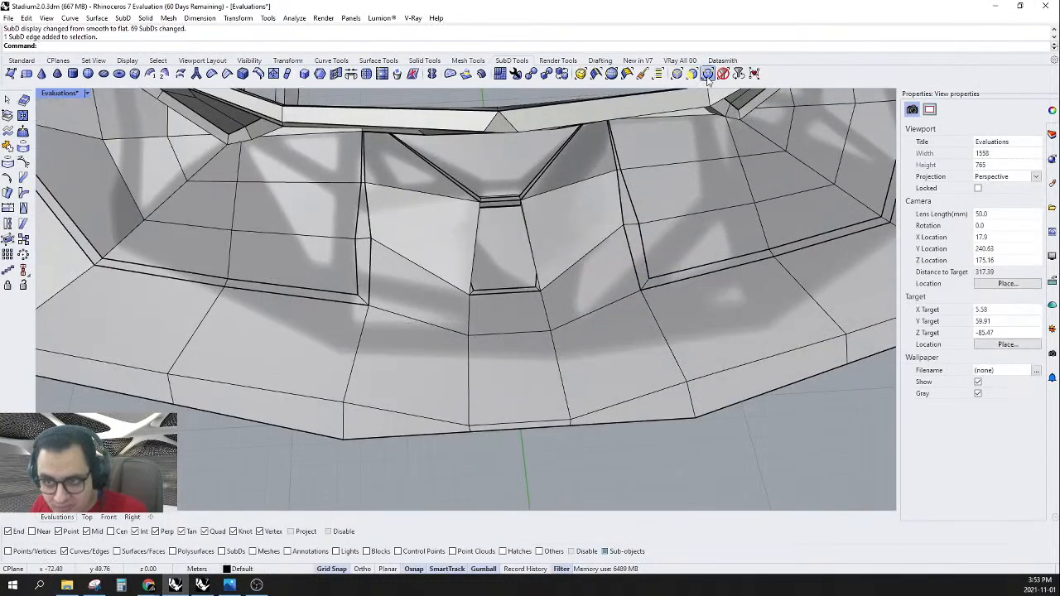
{"action": "left_click_drag", "start_coordinate": [610, 350], "coordinate": [669, 262]}
{"action": "scroll", "coordinate": [678, 263], "scroll_direction": "down", "scroll_amount": 5}
{"action": "scroll", "coordinate": [427, 248], "scroll_direction": "up", "scroll_amount": 8}
{"action": "left_click_drag", "start_coordinate": [506, 282], "coordinate": [652, 352], "text": "shift"}
{"action": "scroll", "coordinate": [652, 356], "scroll_direction": "down", "scroll_amount": 5}
{"action": "scroll", "coordinate": [557, 322], "scroll_direction": "up", "scroll_amount": 3}
{"action": "left_click_drag", "start_coordinate": [558, 321], "coordinate": [633, 321]}
{"action": "scroll", "coordinate": [636, 327], "scroll_direction": "up", "scroll_amount": 3}
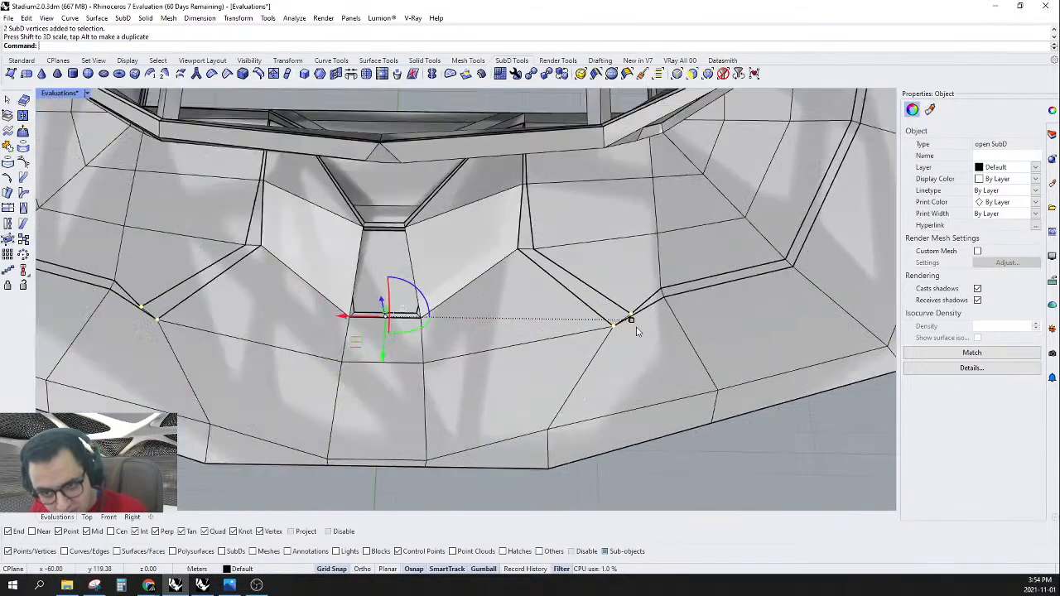
- Select the building-side vertex of each moved strip corner and scale the two slightly inward toward the entrance
{"action": "scroll", "coordinate": [636, 327], "scroll_direction": "up", "scroll_amount": 8}
{"action": "scroll", "coordinate": [636, 327], "scroll_direction": "down", "scroll_amount": 8}
{"action": "scroll", "coordinate": [636, 327], "scroll_direction": "up", "scroll_amount": 3}
{"action": "left_click_drag", "start_coordinate": [613, 280], "coordinate": [640, 328]}
{"action": "scroll", "coordinate": [642, 329], "scroll_direction": "down", "scroll_amount": 5}
{"action": "scroll", "coordinate": [262, 306], "scroll_direction": "up", "scroll_amount": 2}
{"action": "left_click_drag", "start_coordinate": [281, 338], "coordinate": [282, 338], "text": "shift"}
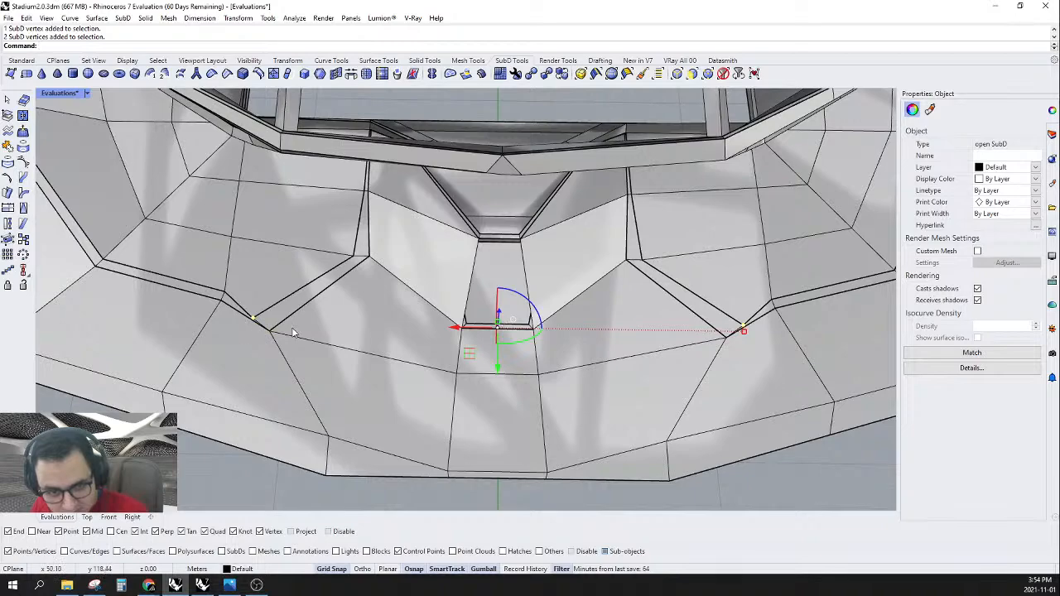
{"action": "left_click_drag", "start_coordinate": [735, 333], "coordinate": [728, 335]}
{"action": "left_click", "coordinate": [712, 299]}
- Select the next vertex pair along the base strip on both sides of the front entrance and scale them outward from the centre
{"action": "right_click_drag", "start_coordinate": [712, 299], "coordinate": [684, 301]}
{"action": "scroll", "coordinate": [684, 303], "scroll_direction": "down", "scroll_amount": 6}
{"action": "scroll", "coordinate": [756, 298], "scroll_direction": "up", "scroll_amount": 6}
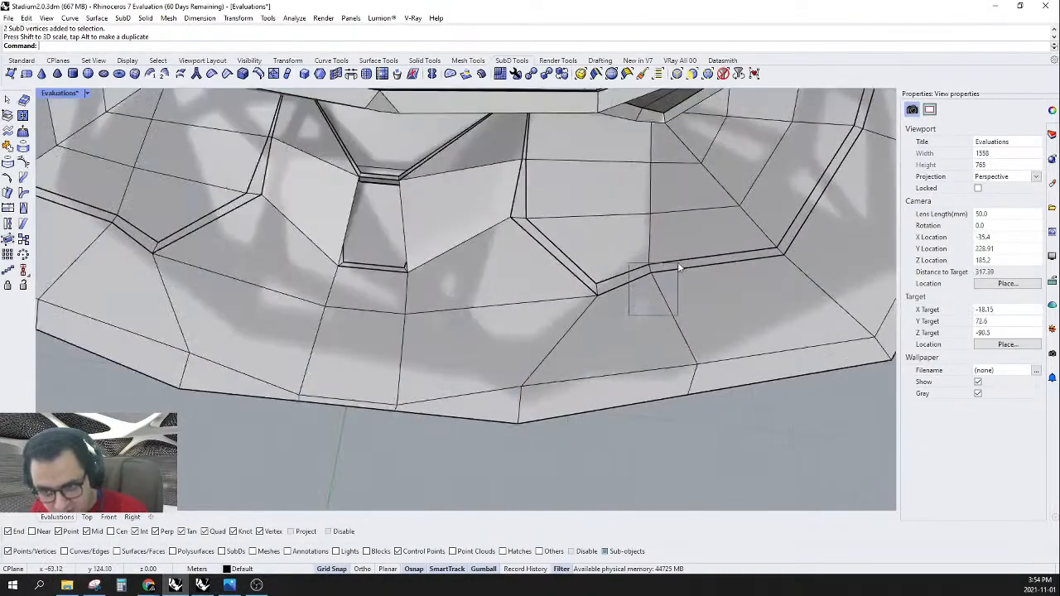
{"action": "left_click_drag", "start_coordinate": [679, 267], "coordinate": [677, 267]}
{"action": "scroll", "coordinate": [657, 280], "scroll_direction": "down", "scroll_amount": 6}
{"action": "scroll", "coordinate": [331, 305], "scroll_direction": "up", "scroll_amount": 6}
{"action": "right_click_drag", "start_coordinate": [311, 308], "coordinate": [361, 313]}
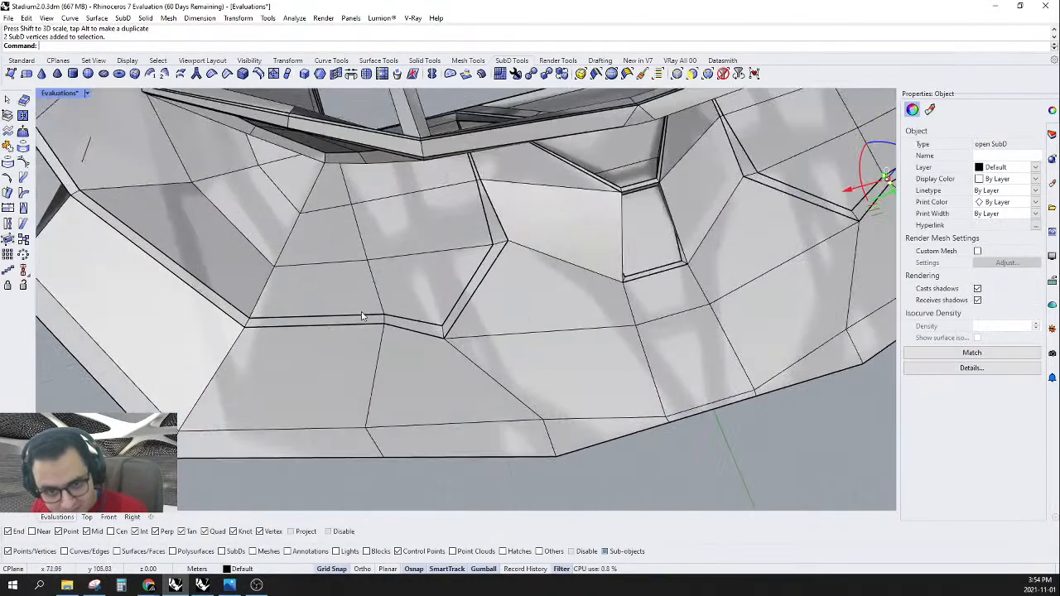
{"action": "left_click_drag", "start_coordinate": [404, 308], "coordinate": [404, 308]}
{"action": "scroll", "coordinate": [404, 308], "scroll_direction": "down", "scroll_amount": 6}
{"action": "scroll", "coordinate": [555, 276], "scroll_direction": "up", "scroll_amount": 6}
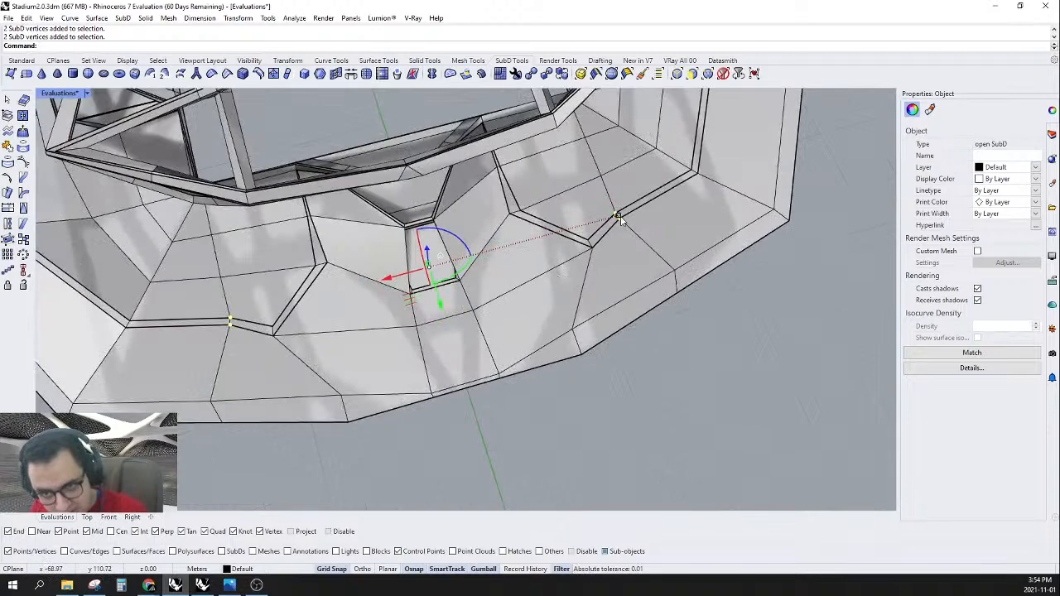
{"action": "left_click_drag", "start_coordinate": [617, 218], "coordinate": [662, 203]}
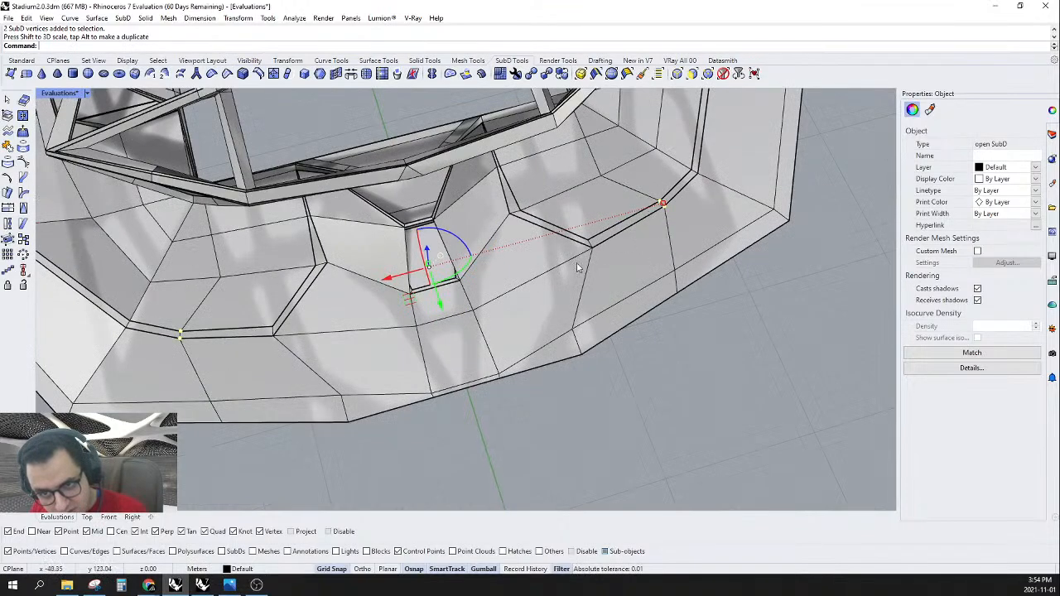
- Examine the reshaped strip curves around the front entrance in smooth SubD display
{"action": "scroll", "coordinate": [579, 266], "scroll_direction": "down", "scroll_amount": 6}
{"action": "key", "text": "Tab"}
{"action": "right_click_drag", "start_coordinate": [567, 276], "coordinate": [592, 254]}
{"action": "scroll", "coordinate": [516, 229], "scroll_direction": "up", "scroll_amount": 5}
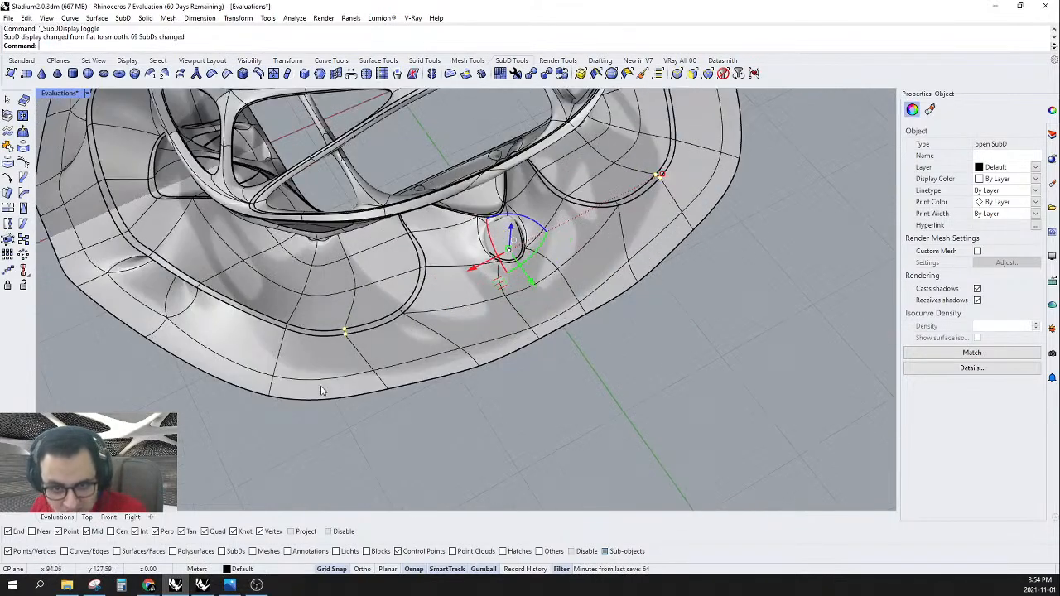
{"action": "right_click_drag", "start_coordinate": [444, 383], "coordinate": [473, 352]}
{"action": "scroll", "coordinate": [473, 352], "scroll_direction": "down", "scroll_amount": 6}
{"action": "scroll", "coordinate": [497, 282], "scroll_direction": "up", "scroll_amount": 6}
{"action": "right_click_drag", "start_coordinate": [496, 281], "coordinate": [659, 328]}
{"action": "scroll", "coordinate": [571, 339], "scroll_direction": "down", "scroll_amount": 3}
{"action": "scroll", "coordinate": [634, 350], "scroll_direction": "up", "scroll_amount": 4}
{"action": "key", "text": "Tab"}
{"action": "key", "text": "Tab"}
- Move the two outer-edge vertices in front of the front entrance slightly outward along the Y axis
{"action": "scroll", "coordinate": [652, 357], "scroll_direction": "up", "scroll_amount": 3}
{"action": "scroll", "coordinate": [657, 329], "scroll_direction": "up", "scroll_amount": 5}
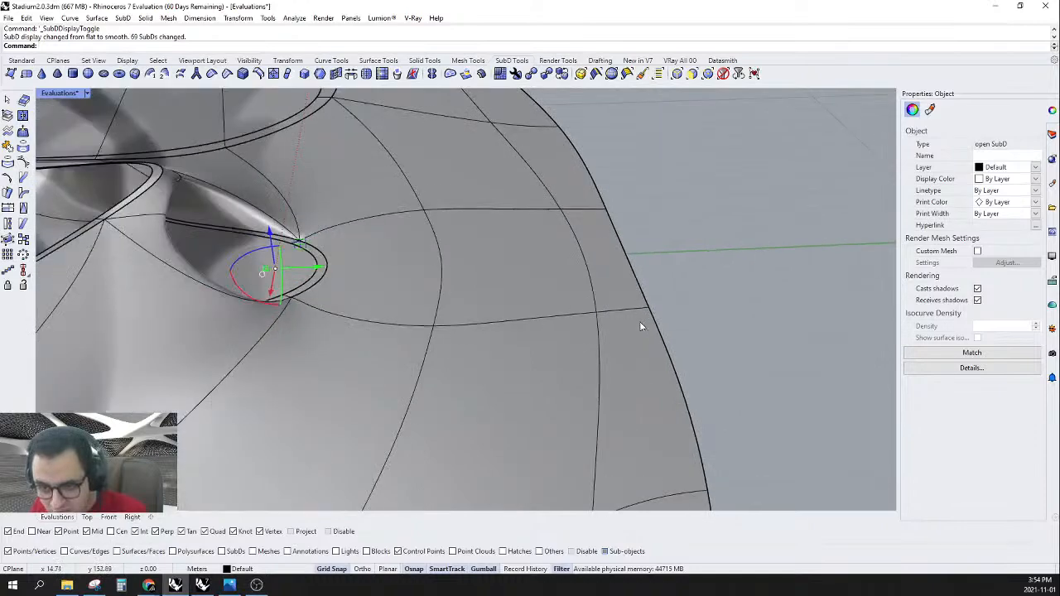
{"action": "left_click_drag", "start_coordinate": [598, 357], "coordinate": [654, 177]}
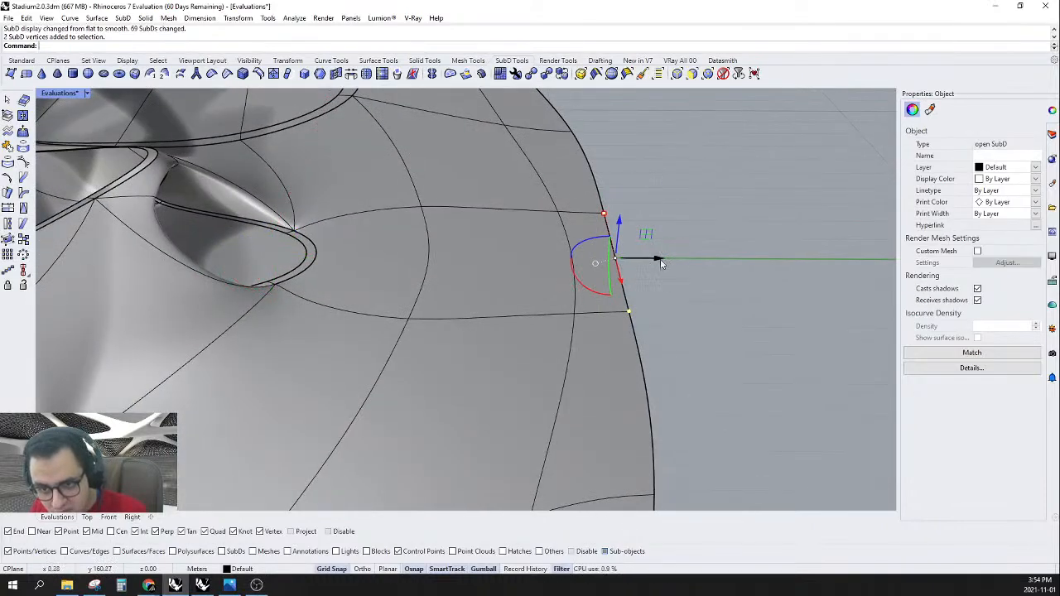
{"action": "left_click_drag", "start_coordinate": [676, 263], "coordinate": [689, 262]}
{"action": "scroll", "coordinate": [608, 253], "scroll_direction": "down", "scroll_amount": 5}
{"action": "right_click_drag", "start_coordinate": [608, 253], "coordinate": [402, 414]}
{"action": "scroll", "coordinate": [601, 309], "scroll_direction": "down", "scroll_amount": 5}
{"action": "left_click", "coordinate": [660, 346]}
- Compare the base in flat and smooth SubD display and examine the front entrance and facade openings from several angles
{"action": "key", "text": "Tab"}
{"action": "scroll", "coordinate": [680, 287], "scroll_direction": "down", "scroll_amount": 4}
{"action": "key", "text": "Tab"}
{"action": "scroll", "coordinate": [659, 292], "scroll_direction": "up", "scroll_amount": 5}
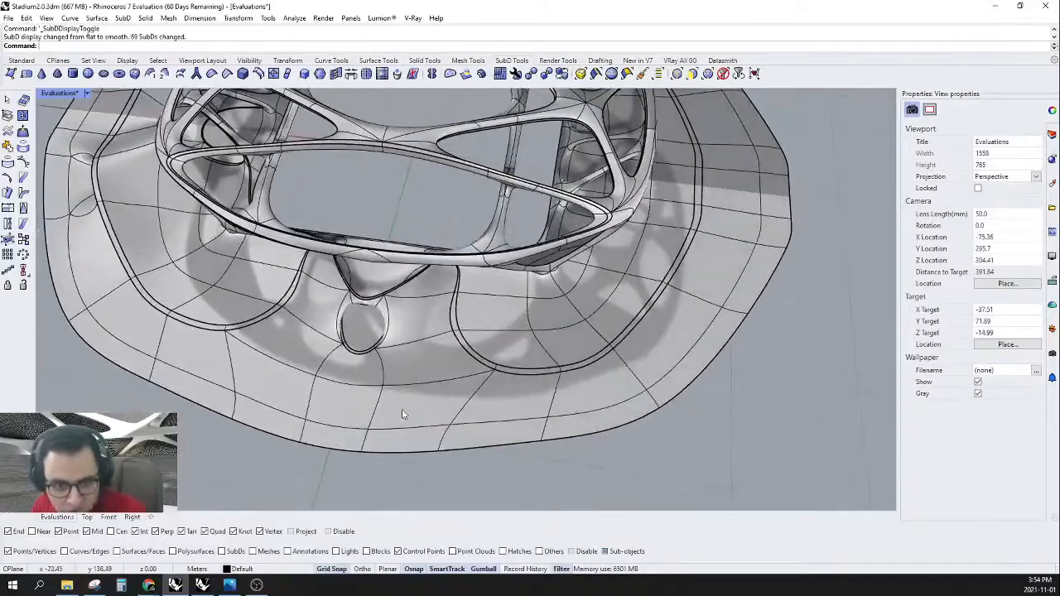
{"action": "scroll", "coordinate": [402, 414], "scroll_direction": "down", "scroll_amount": 4}
{"action": "right_click_drag", "start_coordinate": [480, 385], "coordinate": [625, 339]}
{"action": "right_click_drag", "start_coordinate": [374, 399], "coordinate": [310, 345]}
{"action": "scroll", "coordinate": [315, 337], "scroll_direction": "up", "scroll_amount": 6}
{"action": "scroll", "coordinate": [464, 256], "scroll_direction": "up", "scroll_amount": 4}
{"action": "right_click_drag", "start_coordinate": [468, 255], "coordinate": [524, 185]}
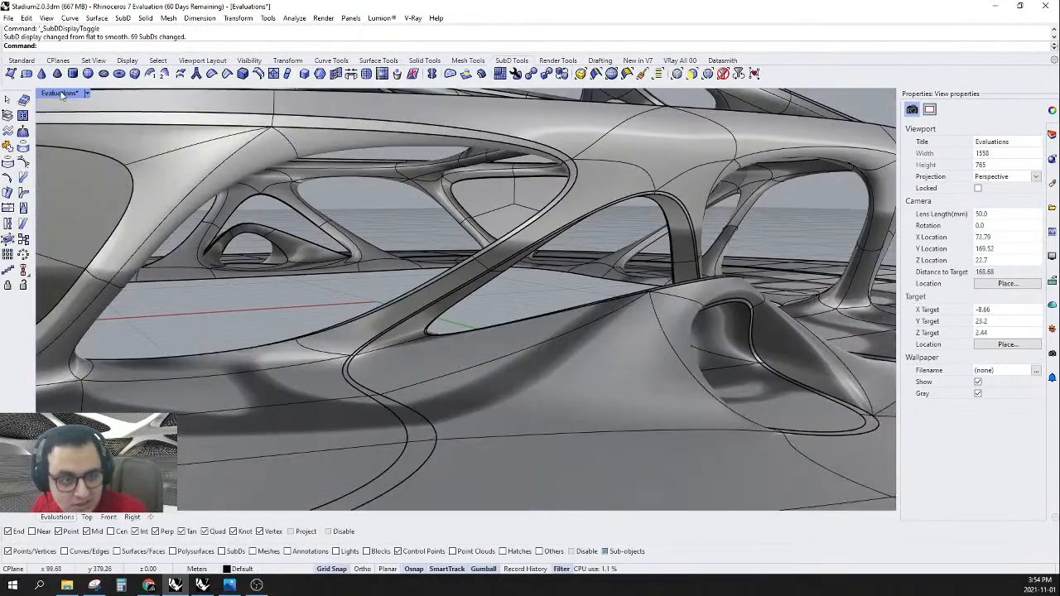
- Set the Evaluations viewport to Rendered display mode, framing the facade's beveled edge
{"action": "left_click", "coordinate": [89, 95]}
{"action": "left_click", "coordinate": [68, 156]}
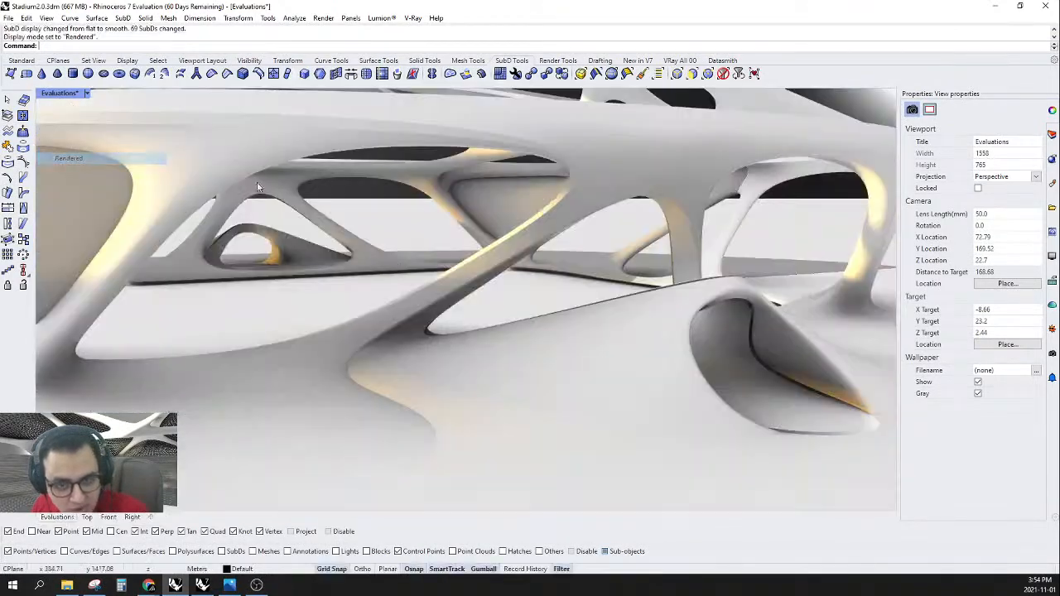
{"action": "scroll", "coordinate": [615, 106], "scroll_direction": "up", "scroll_amount": 3}
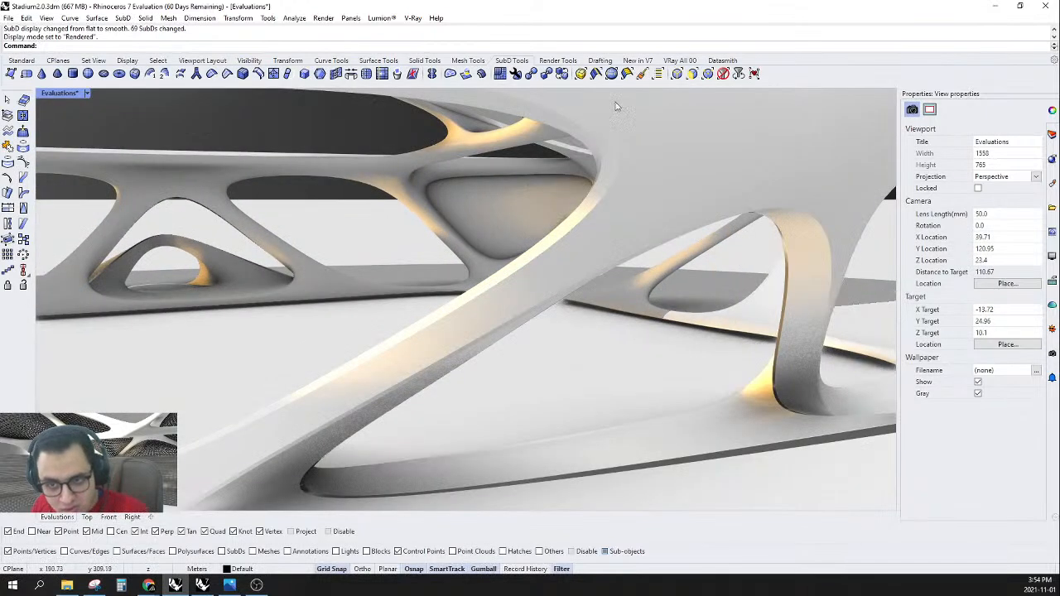
- Select the full bevel face loop around the facade opening and extract it as a separate SubD
{"action": "left_click", "coordinate": [590, 206], "text": "ctrl+shift"}
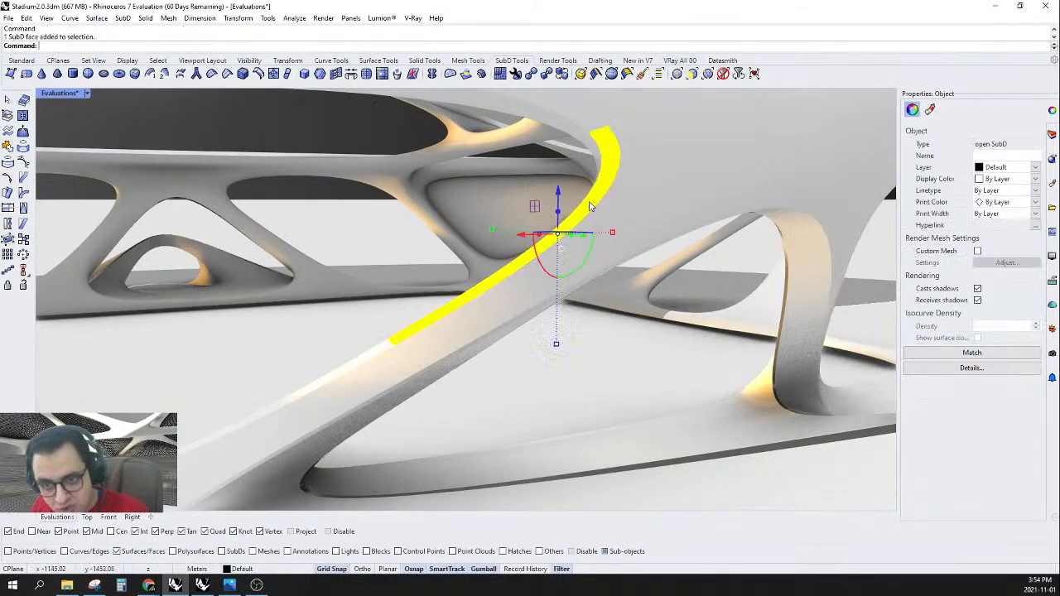
{"action": "double_click", "coordinate": [591, 129], "text": "ctrl+shift"}
{"action": "scroll", "coordinate": [591, 129], "scroll_direction": "down", "scroll_amount": 4}
{"action": "right_click_drag", "start_coordinate": [591, 129], "coordinate": [505, 223]}
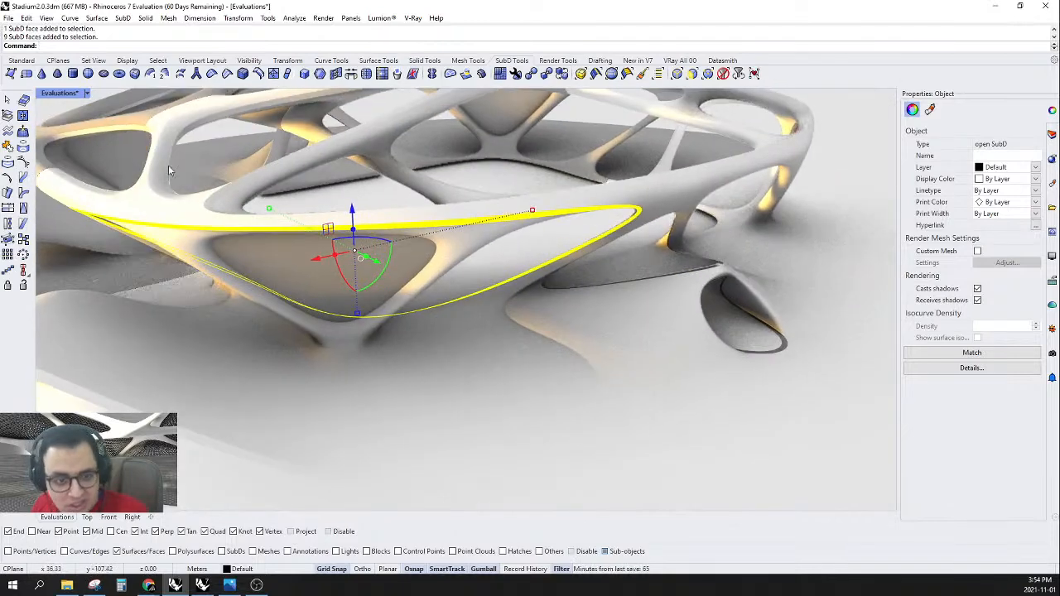
{"action": "left_click", "coordinate": [8, 116]}
{"action": "scroll", "coordinate": [673, 193], "scroll_direction": "up", "scroll_amount": 5}
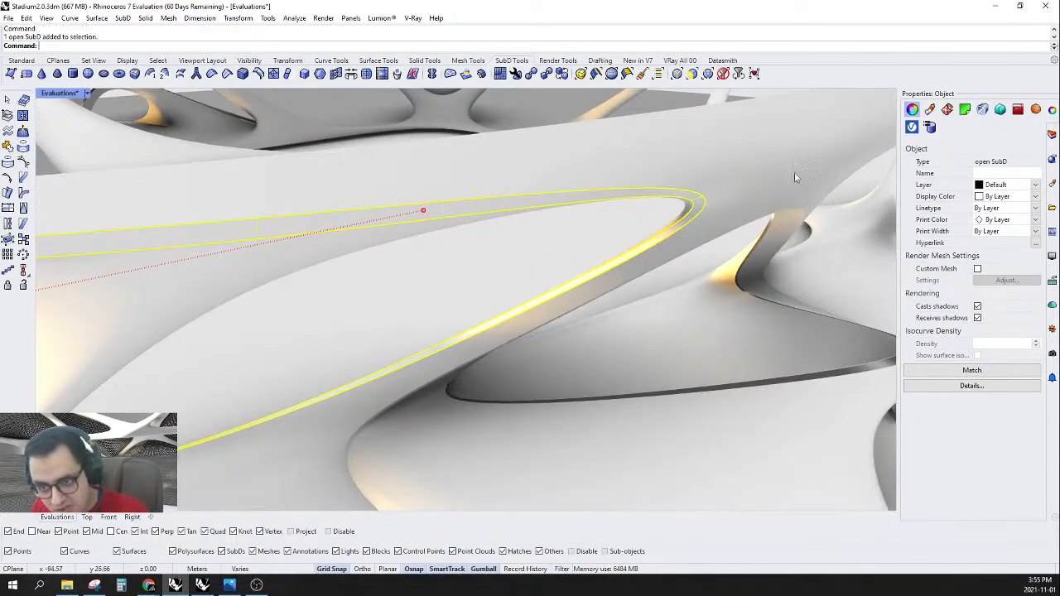
- Assign the extracted facade bevel strip to the Creases layer
{"action": "left_click", "coordinate": [1015, 186]}
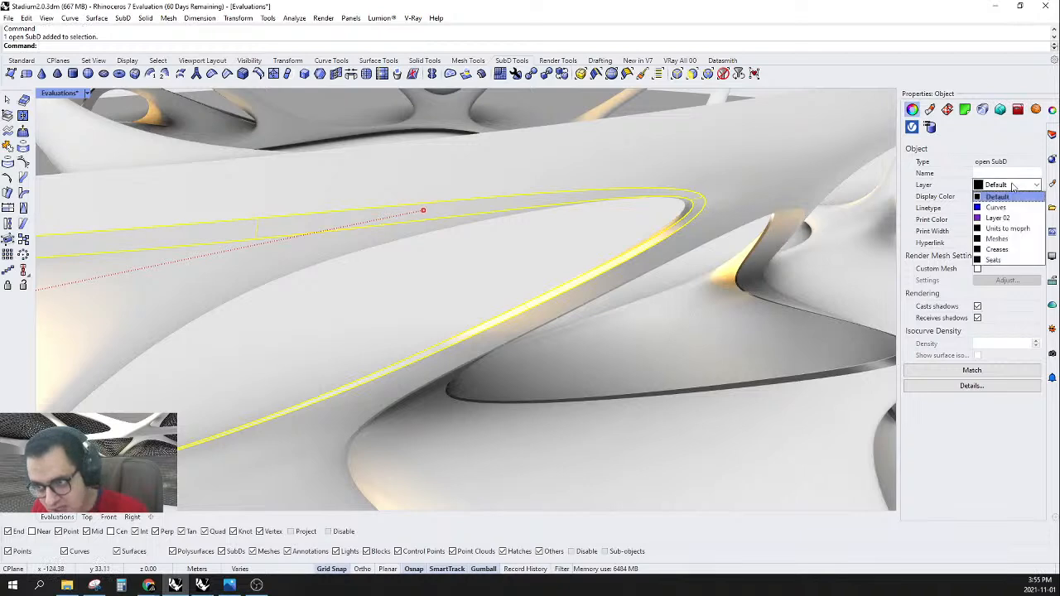
{"action": "left_click", "coordinate": [1008, 251]}
{"action": "scroll", "coordinate": [538, 263], "scroll_direction": "down", "scroll_amount": 6}
{"action": "right_click_drag", "start_coordinate": [530, 263], "coordinate": [463, 224]}
{"action": "key", "text": "Escape"}
- Filter selection to faces and select the bevel face loop running around the whole base
{"action": "scroll", "coordinate": [369, 274], "scroll_direction": "down", "scroll_amount": 2}
{"action": "right_click_drag", "start_coordinate": [369, 274], "coordinate": [302, 285]}
{"action": "right_click_drag", "start_coordinate": [478, 300], "coordinate": [670, 315]}
{"action": "scroll", "coordinate": [498, 319], "scroll_direction": "down", "scroll_amount": 4}
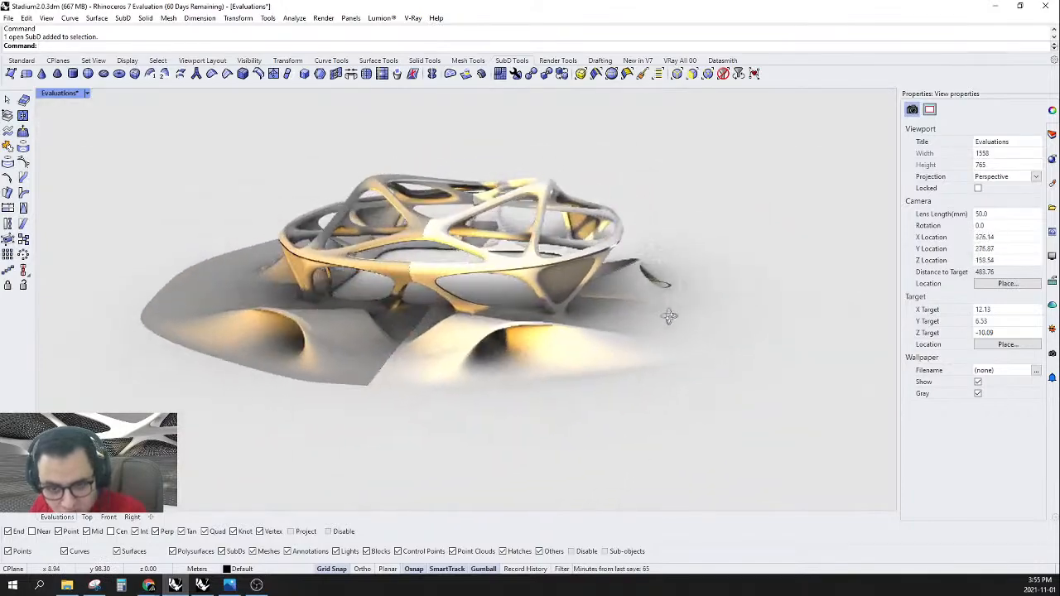
{"action": "right_click_drag", "start_coordinate": [394, 403], "coordinate": [558, 333]}
{"action": "scroll", "coordinate": [556, 332], "scroll_direction": "up", "scroll_amount": 10}
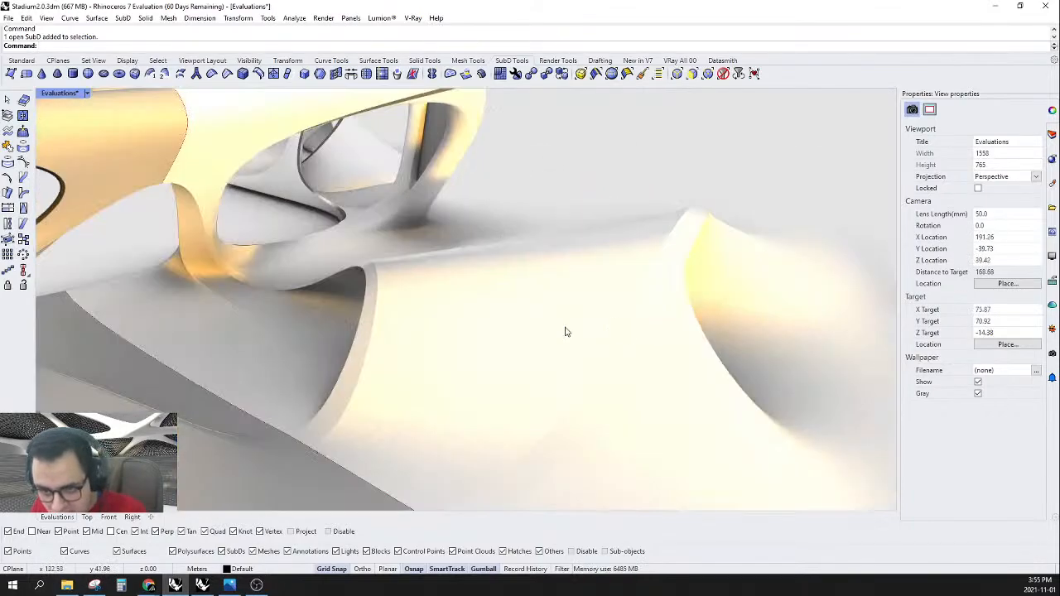
{"action": "left_click", "coordinate": [632, 338]}
{"action": "key", "text": "Escape"}
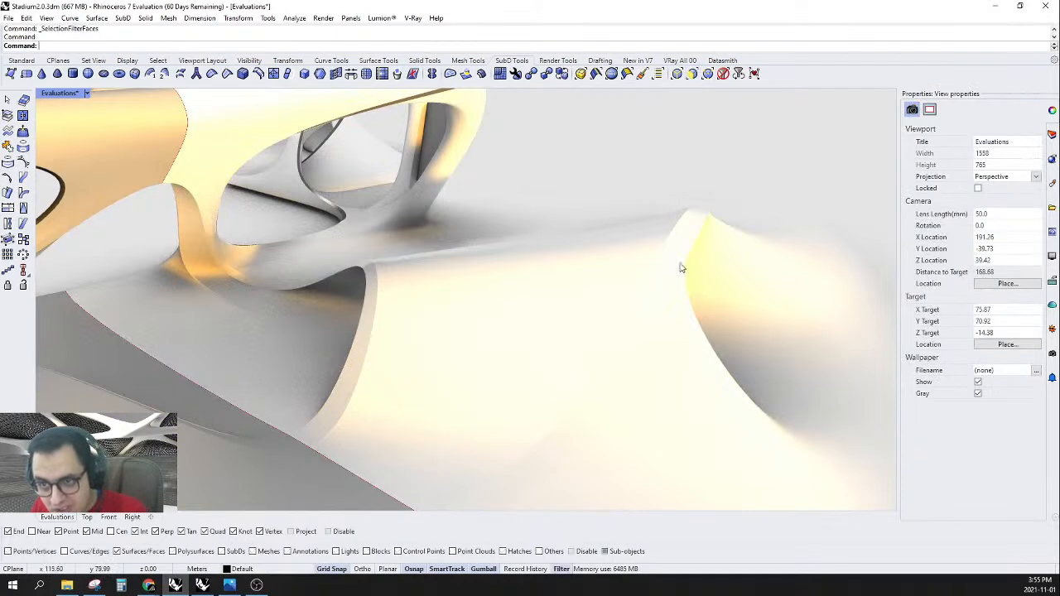
{"action": "left_click", "coordinate": [657, 305]}
{"action": "double_click", "coordinate": [689, 235], "text": "shift"}
{"action": "scroll", "coordinate": [688, 234], "scroll_direction": "down", "scroll_amount": 6}
{"action": "scroll", "coordinate": [500, 308], "scroll_direction": "up", "scroll_amount": 5}
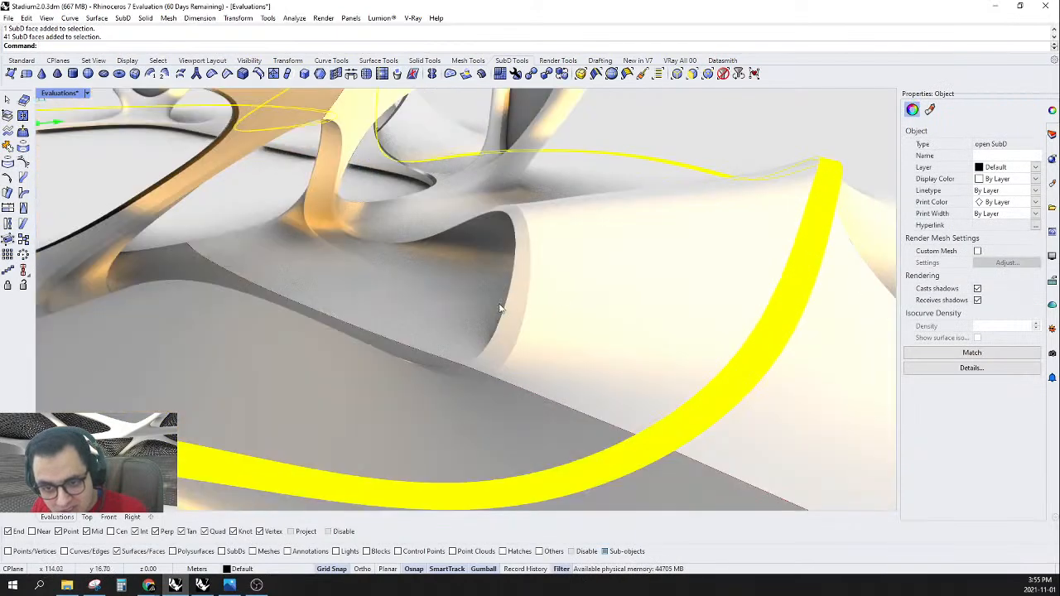
- Add the two smaller bevel face loops at the side entrance to the selection and extract all three loops as separate SubDs
{"action": "scroll", "coordinate": [501, 308], "scroll_direction": "up", "scroll_amount": 3}
{"action": "left_click", "coordinate": [530, 303], "text": "shift"}
{"action": "double_click", "coordinate": [510, 173], "text": "shift"}
{"action": "right_click_drag", "start_coordinate": [513, 170], "coordinate": [286, 357]}
{"action": "scroll", "coordinate": [284, 363], "scroll_direction": "up", "scroll_amount": 5}
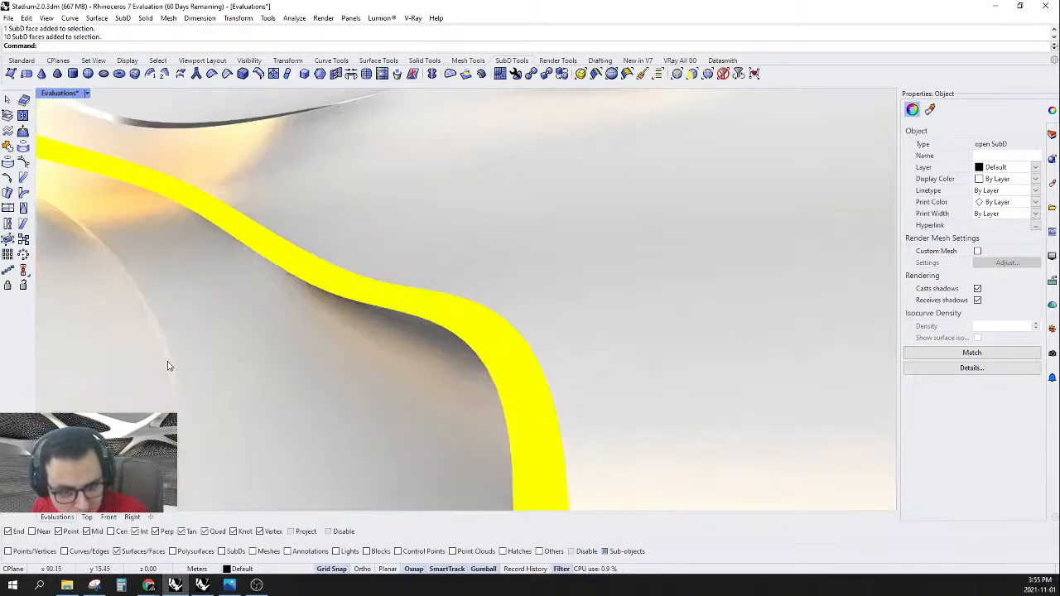
{"action": "scroll", "coordinate": [103, 220], "scroll_direction": "up", "scroll_amount": 6}
{"action": "scroll", "coordinate": [178, 300], "scroll_direction": "down", "scroll_amount": 3}
{"action": "double_click", "coordinate": [185, 298], "text": "shift"}
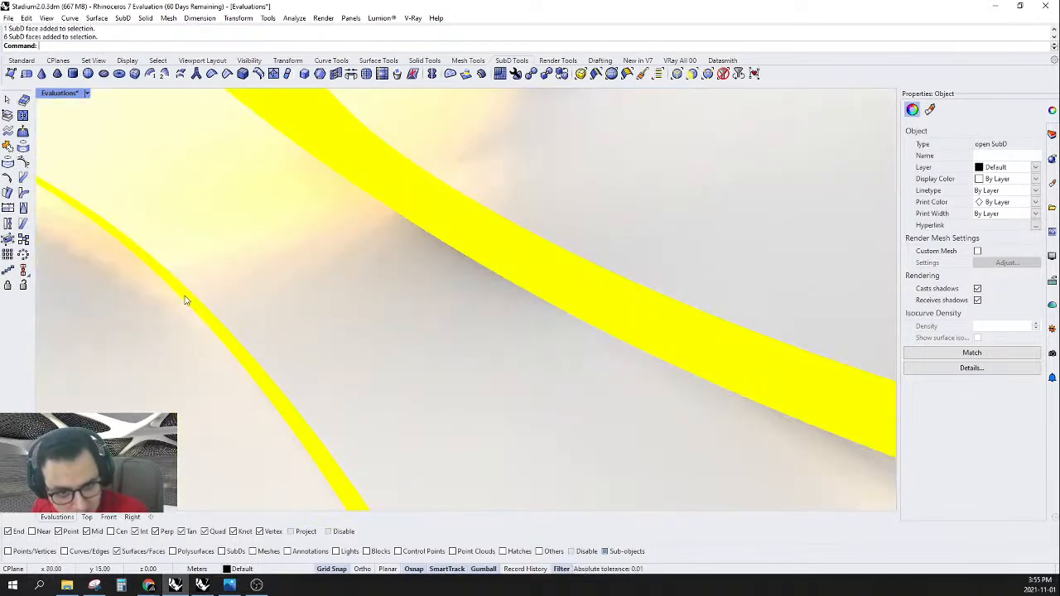
{"action": "scroll", "coordinate": [510, 276], "scroll_direction": "down", "scroll_amount": 6}
{"action": "right_click_drag", "start_coordinate": [510, 276], "coordinate": [39, 207]}
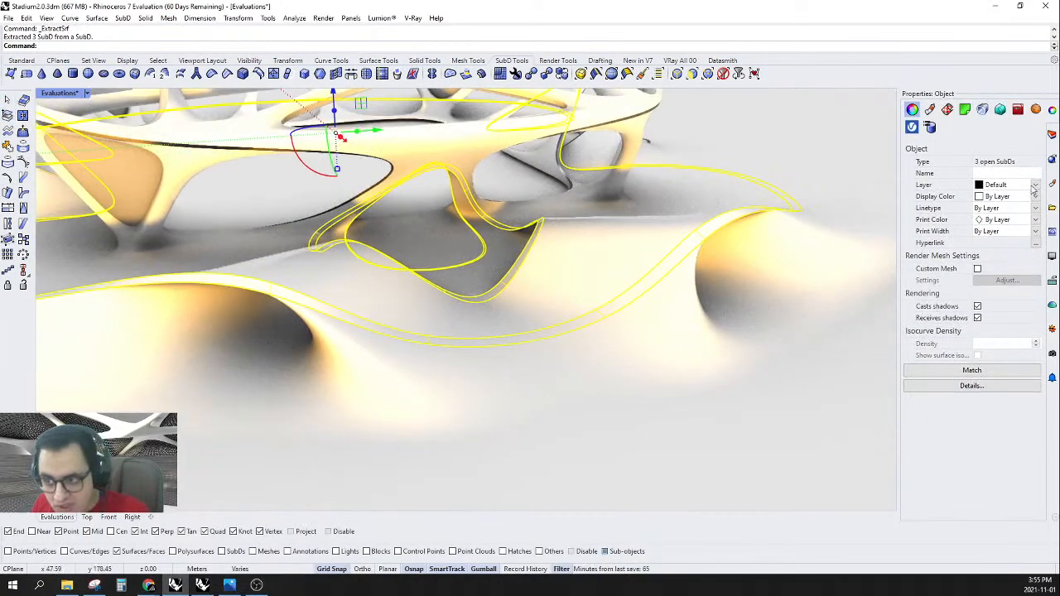
- Assign the three extracted base strips to the Creases layer
{"action": "left_click", "coordinate": [1019, 186]}
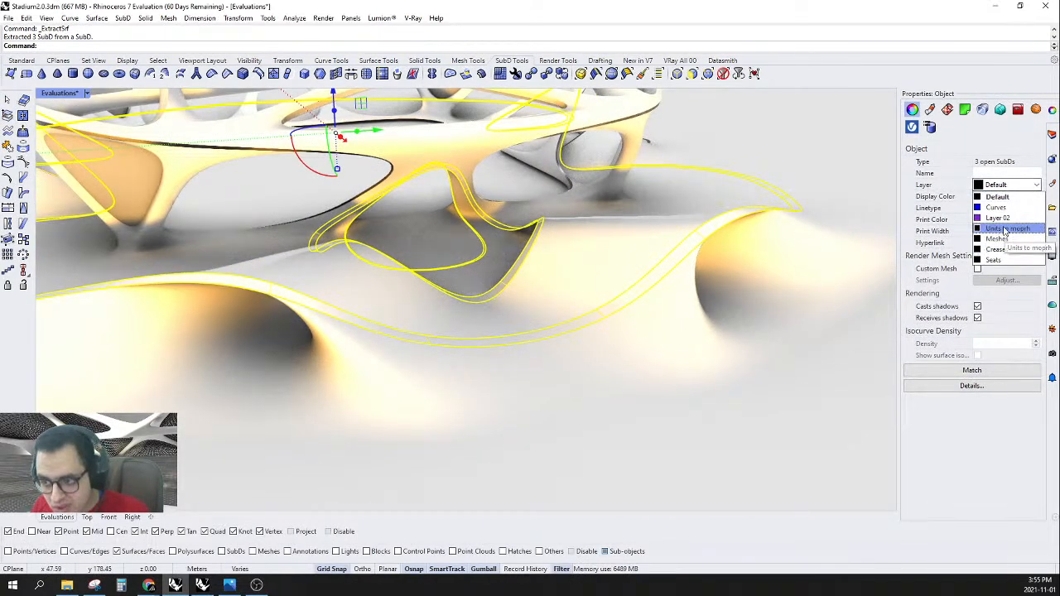
{"action": "left_click", "coordinate": [1009, 252]}
{"action": "scroll", "coordinate": [506, 327], "scroll_direction": "down", "scroll_amount": 7}
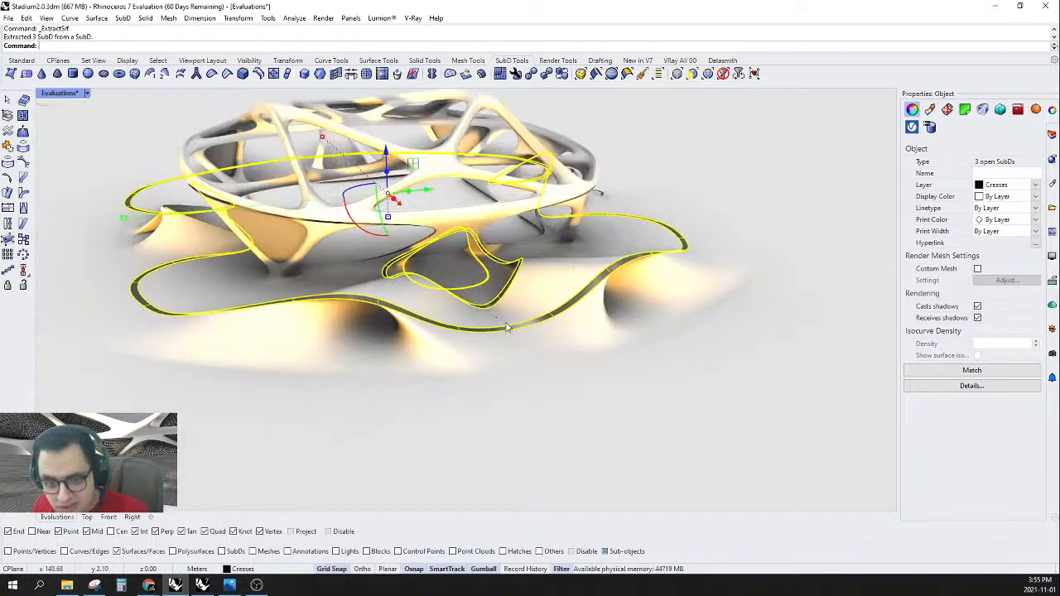
{"action": "key", "text": "Escape"}
- Switch the SubDs to flat display for editing the innermost strip at the side entrance
{"action": "right_click_drag", "start_coordinate": [480, 327], "coordinate": [305, 315]}
{"action": "scroll", "coordinate": [518, 322], "scroll_direction": "up", "scroll_amount": 6}
{"action": "key", "text": "Tab"}
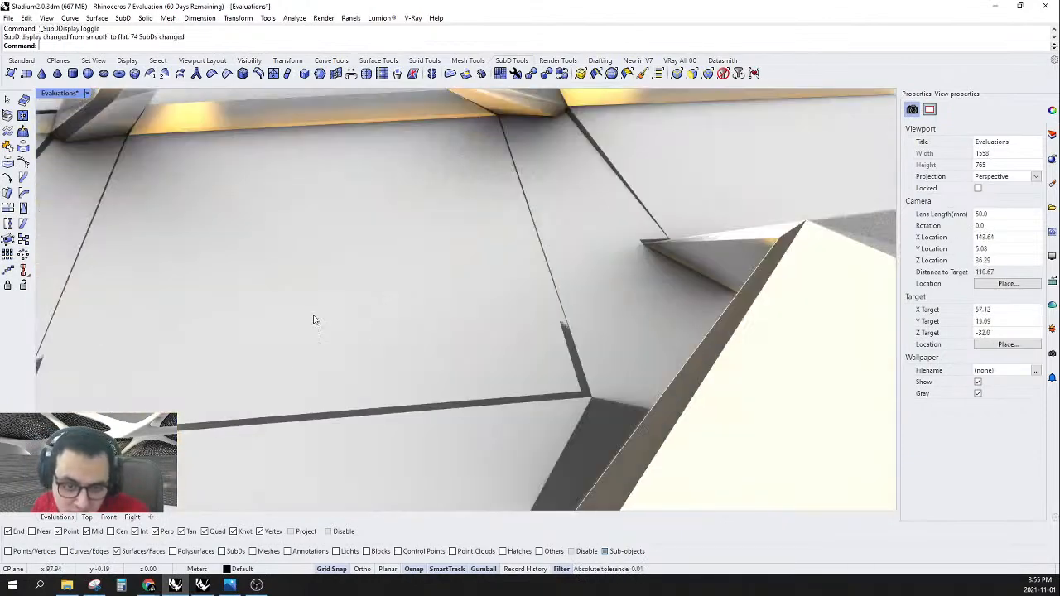
{"action": "scroll", "coordinate": [515, 296], "scroll_direction": "up", "scroll_amount": 2}
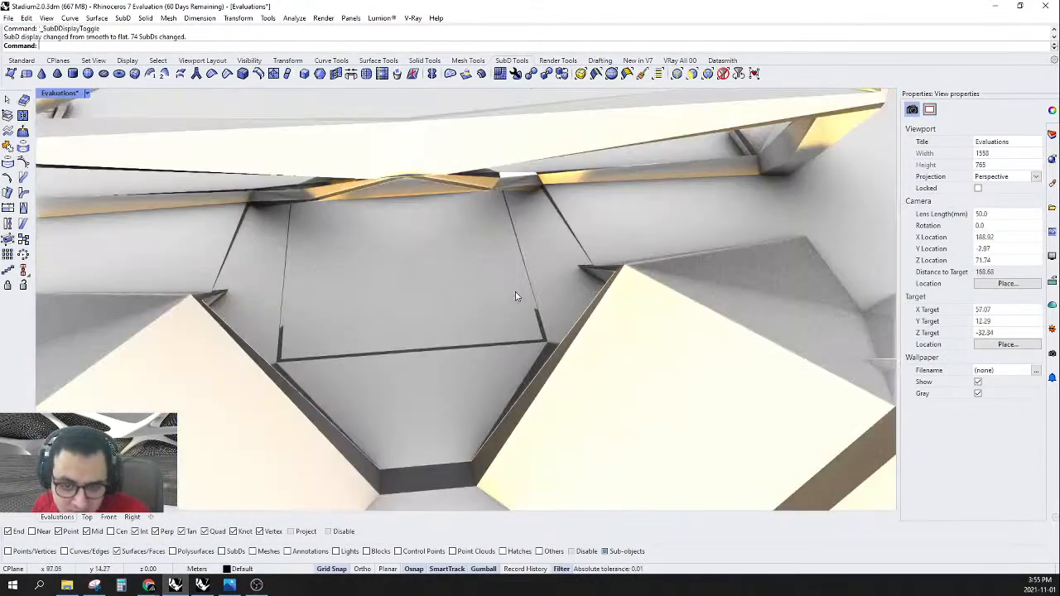
- In the Top view, select the vertices at both corners of the side entrance's innermost strip and scale them inward toward the X axis
{"action": "left_click", "coordinate": [86, 517]}
{"action": "scroll", "coordinate": [458, 219], "scroll_direction": "up", "scroll_amount": 5}
{"action": "scroll", "coordinate": [440, 217], "scroll_direction": "up", "scroll_amount": 3}
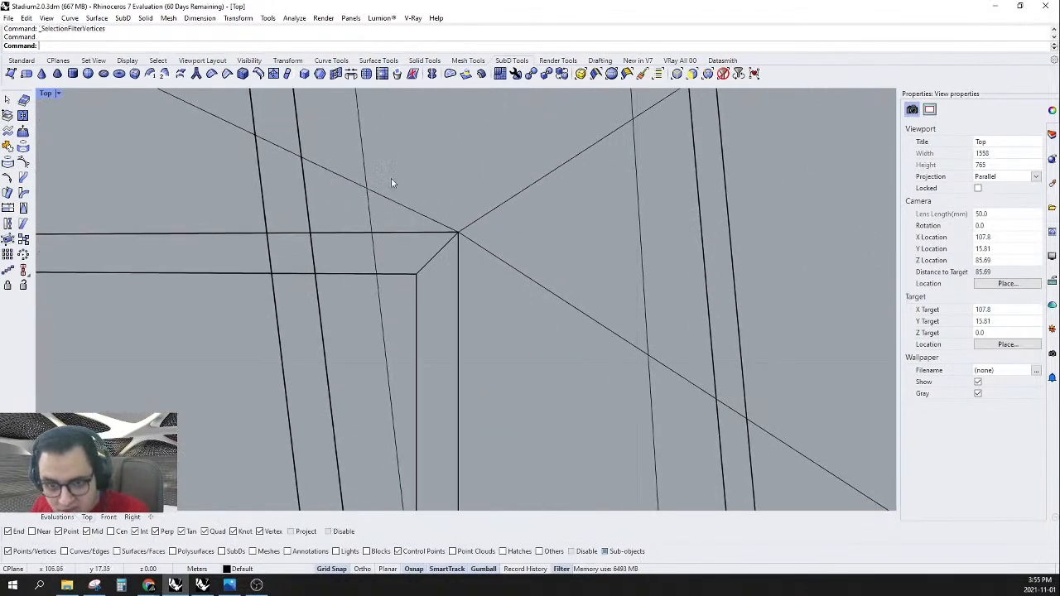
{"action": "left_click_drag", "start_coordinate": [395, 192], "coordinate": [557, 320]}
{"action": "scroll", "coordinate": [486, 158], "scroll_direction": "down", "scroll_amount": 4}
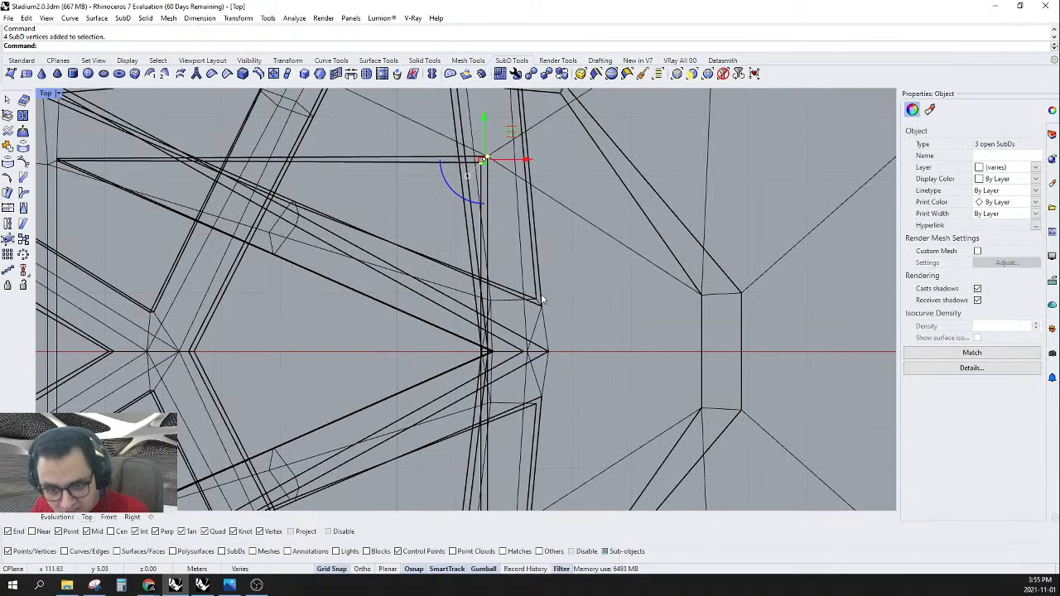
{"action": "scroll", "coordinate": [535, 298], "scroll_direction": "up", "scroll_amount": 8}
{"action": "left_click_drag", "start_coordinate": [581, 433], "coordinate": [579, 433]}
{"action": "scroll", "coordinate": [522, 431], "scroll_direction": "down", "scroll_amount": 5}
{"action": "left_click_drag", "start_coordinate": [516, 413], "coordinate": [520, 304]}
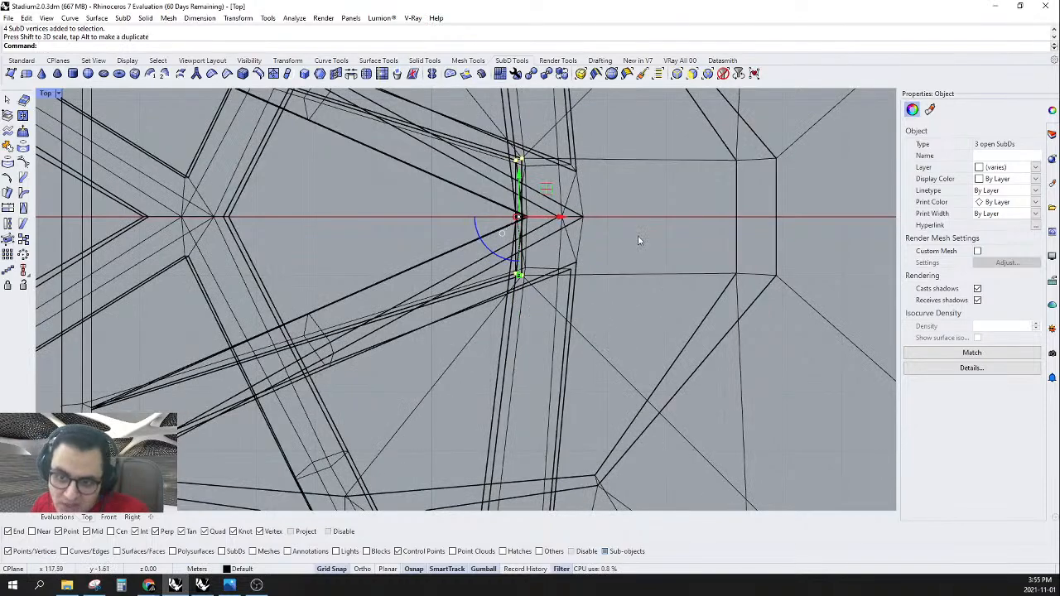
- Spread the selected corner vertices apart along X to widen the strip, and scale them back by a factor of .5
{"action": "scroll", "coordinate": [538, 207], "scroll_direction": "up", "scroll_amount": 3}
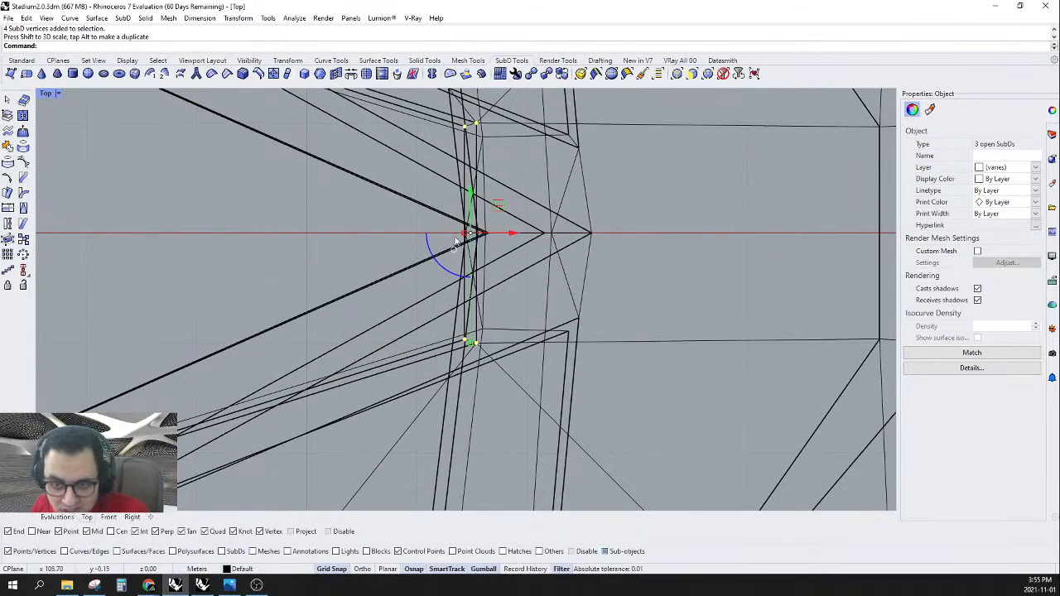
{"action": "mouse_move", "coordinate": [464, 238]}
{"action": "left_mouse_down"}
{"action": "mouse_move", "coordinate": [449, 237]}
{"action": "mouse_move", "coordinate": [480, 246]}
{"action": "mouse_move", "coordinate": [466, 233]}
{"action": "mouse_move", "coordinate": [454, 242]}
{"action": "left_mouse_up"}
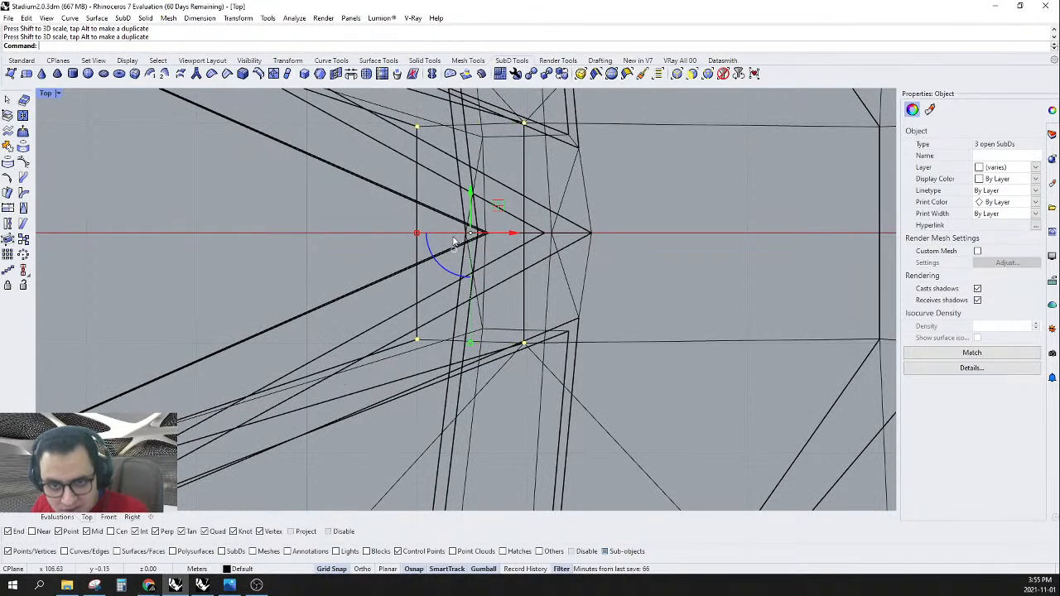
{"action": "left_click", "coordinate": [419, 238]}
{"action": "type", "text": "."}
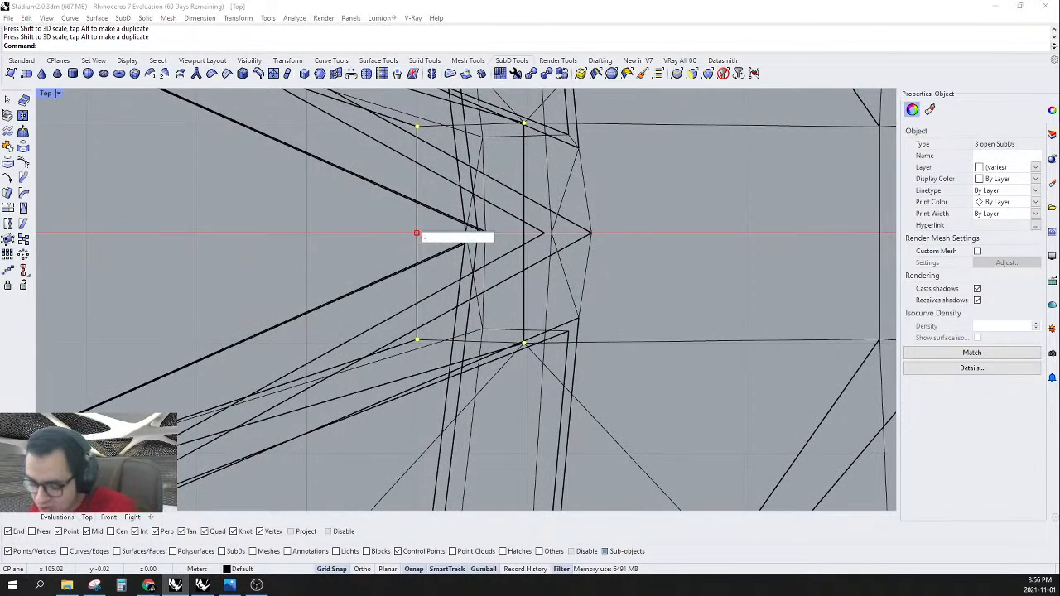
{"action": "type", "text": "5"}
{"action": "key", "text": "Return"}
- Return to the Evaluations view in smooth SubD display and examine the reshaped side-entrance strip
{"action": "left_click", "coordinate": [57, 518]}
{"action": "right_click_drag", "start_coordinate": [348, 397], "coordinate": [420, 404]}
{"action": "key", "text": "Tab"}
{"action": "right_click_drag", "start_coordinate": [544, 337], "coordinate": [490, 342]}
{"action": "key", "text": "Escape"}
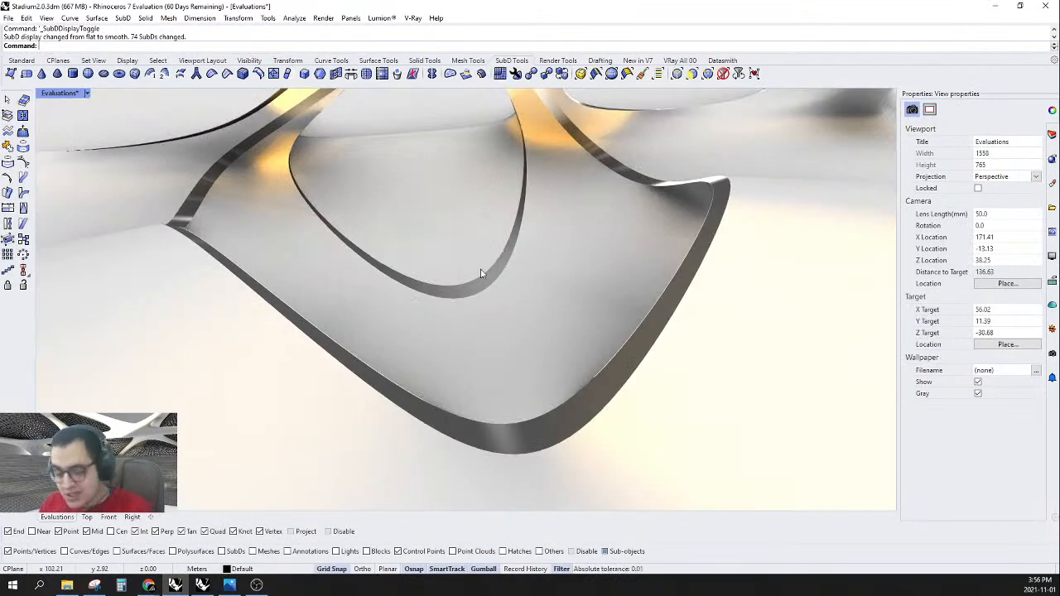
{"action": "scroll", "coordinate": [499, 307], "scroll_direction": "down", "scroll_amount": 2}
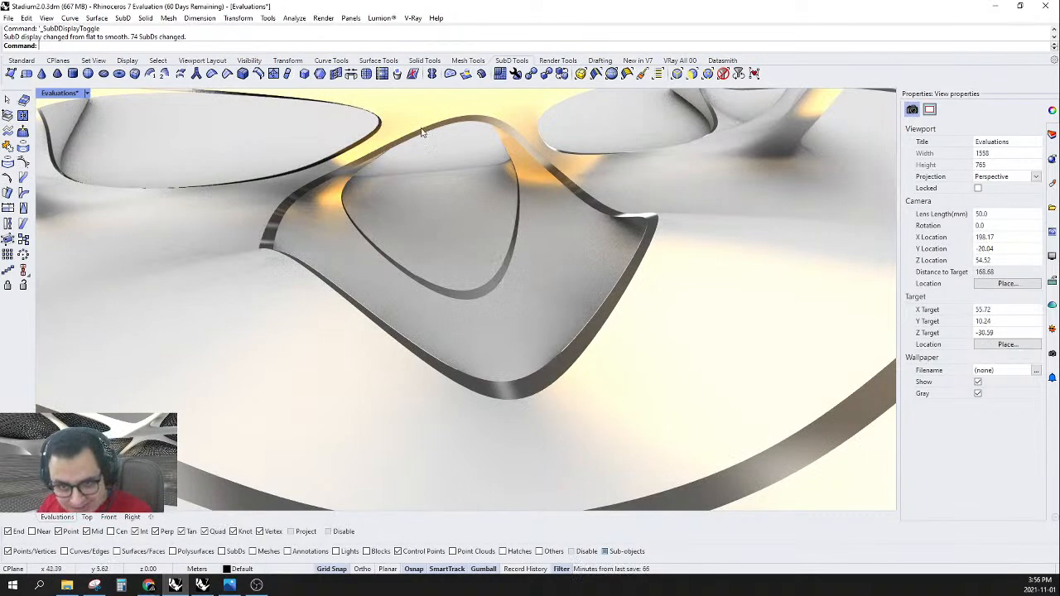
{"action": "right_click_drag", "start_coordinate": [422, 293], "coordinate": [488, 265]}
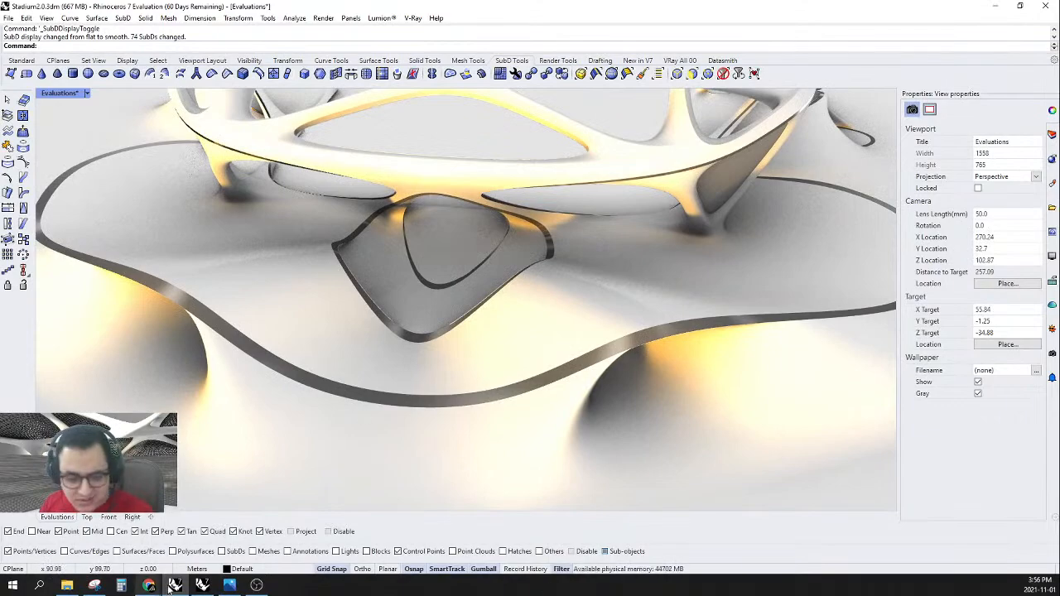
- Look over the model in the other open Rhino window and, back in Stadium2.0, switch the Evaluations view to Shaded display
{"action": "left_click", "coordinate": [202, 586]}
{"action": "right_click_drag", "start_coordinate": [515, 387], "coordinate": [462, 372]}
{"action": "left_click", "coordinate": [174, 585]}
{"action": "scroll", "coordinate": [571, 309], "scroll_direction": "up", "scroll_amount": 6}
{"action": "scroll", "coordinate": [565, 367], "scroll_direction": "down", "scroll_amount": 5}
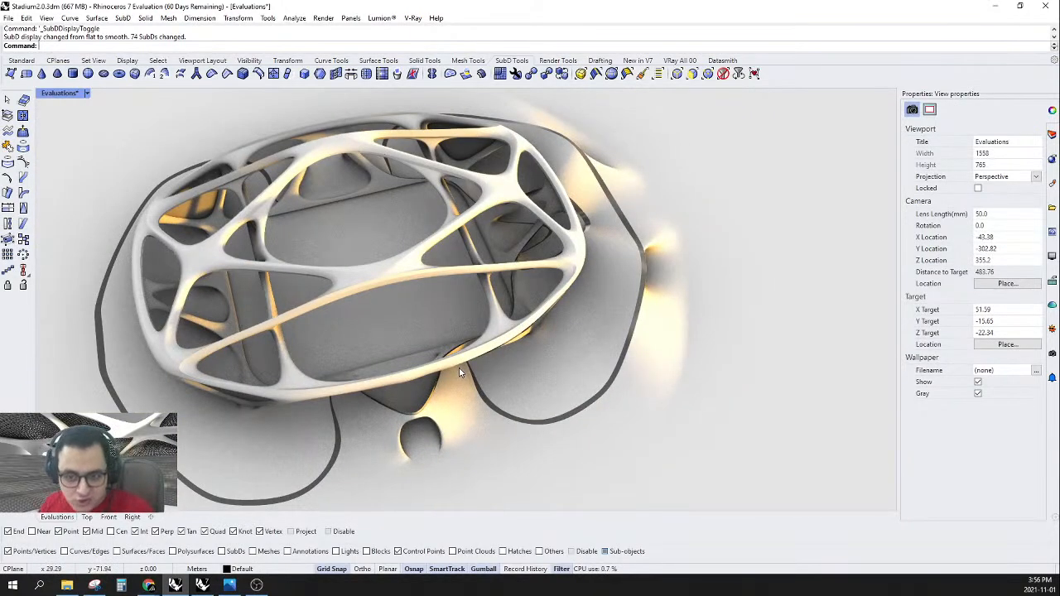
{"action": "right_click_drag", "start_coordinate": [653, 349], "coordinate": [596, 273]}
{"action": "left_click", "coordinate": [87, 97]}
{"action": "left_click", "coordinate": [89, 146]}
- Bridge the inner and outer edge loops around the round side-entrance opening with 1 segment, Join off and Crease on
{"action": "right_click_drag", "start_coordinate": [397, 298], "coordinate": [547, 306]}
{"action": "scroll", "coordinate": [406, 418], "scroll_direction": "up", "scroll_amount": 7}
{"action": "right_click_drag", "start_coordinate": [406, 418], "coordinate": [473, 371]}
{"action": "scroll", "coordinate": [530, 328], "scroll_direction": "up", "scroll_amount": 3}
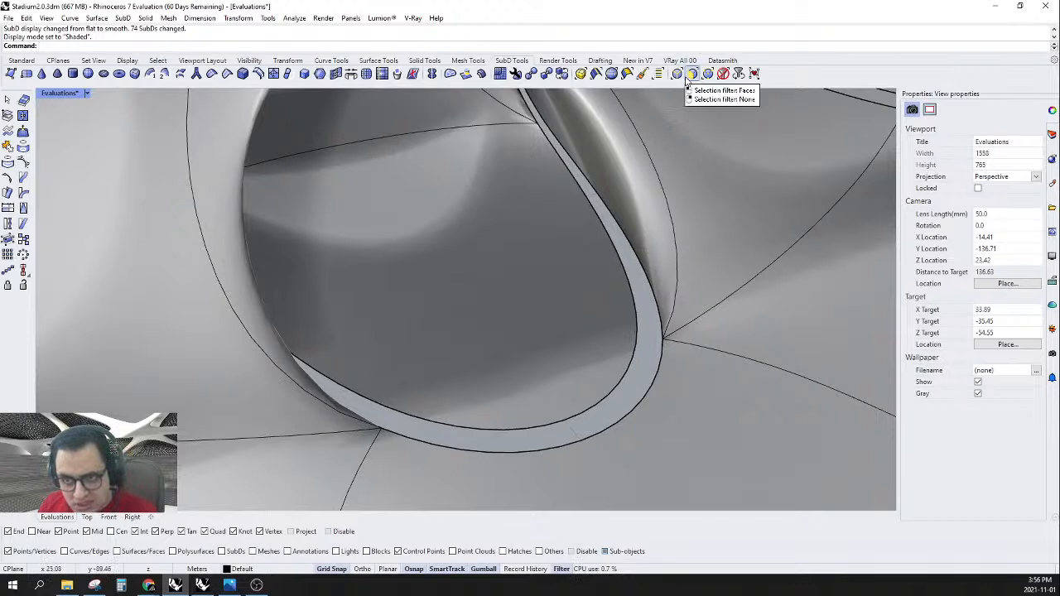
{"action": "left_click", "coordinate": [677, 74]}
{"action": "double_click", "coordinate": [652, 389]}
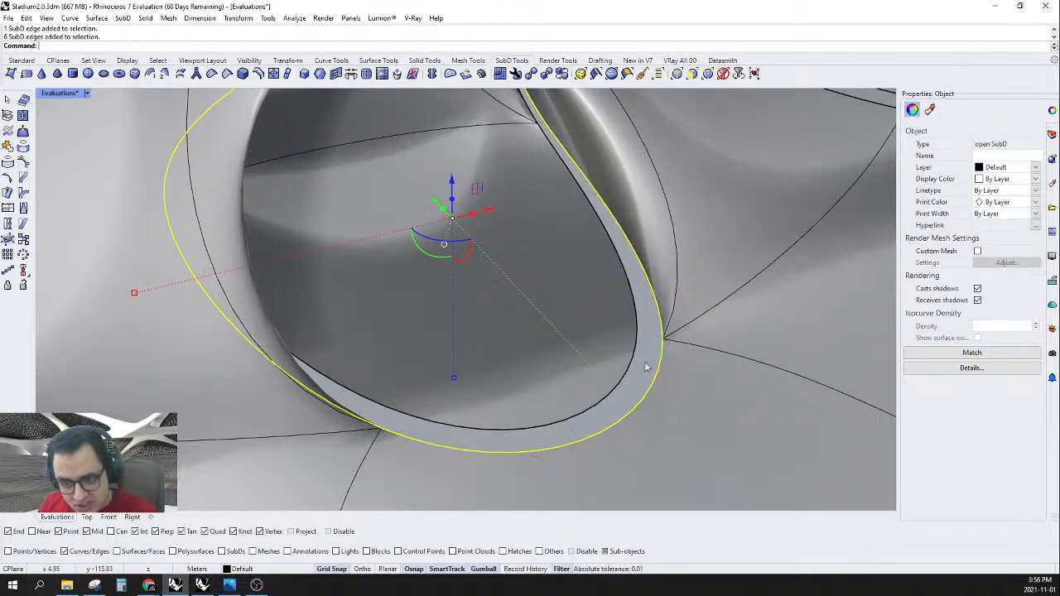
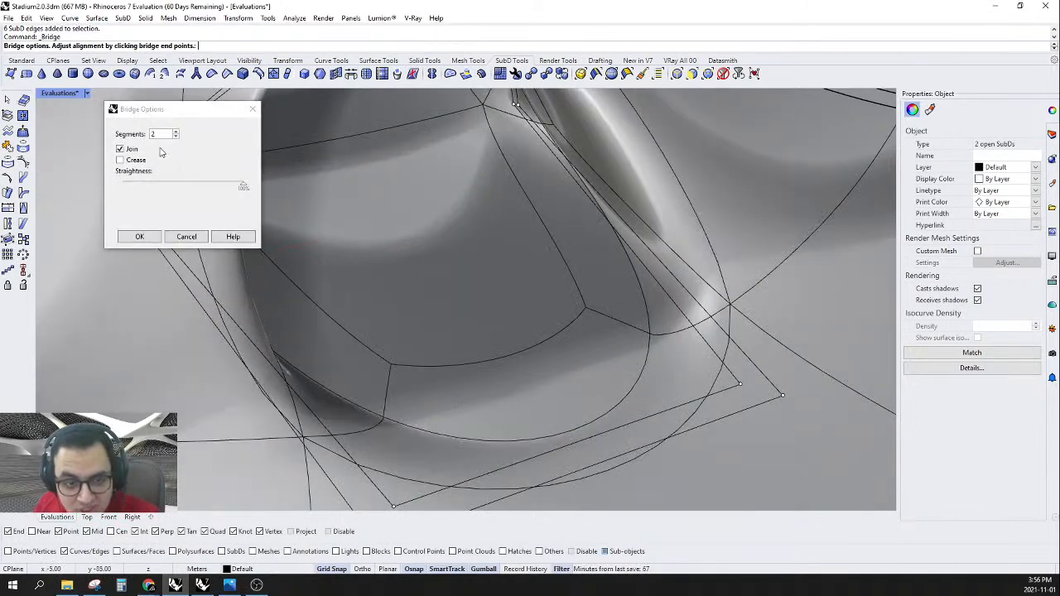
{"action": "left_click", "coordinate": [120, 150]}
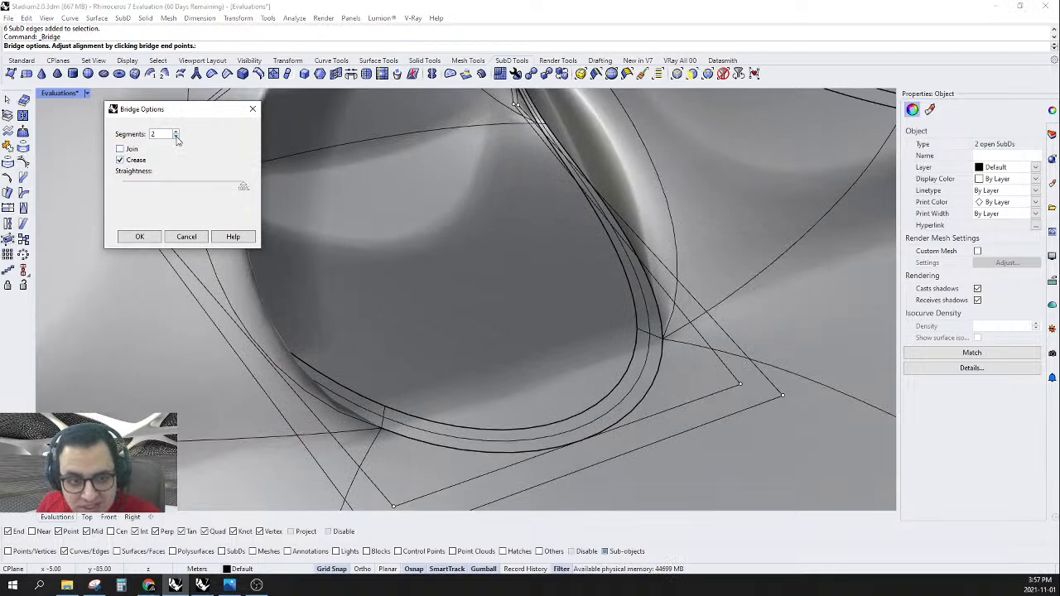
{"action": "left_click", "coordinate": [138, 237]}
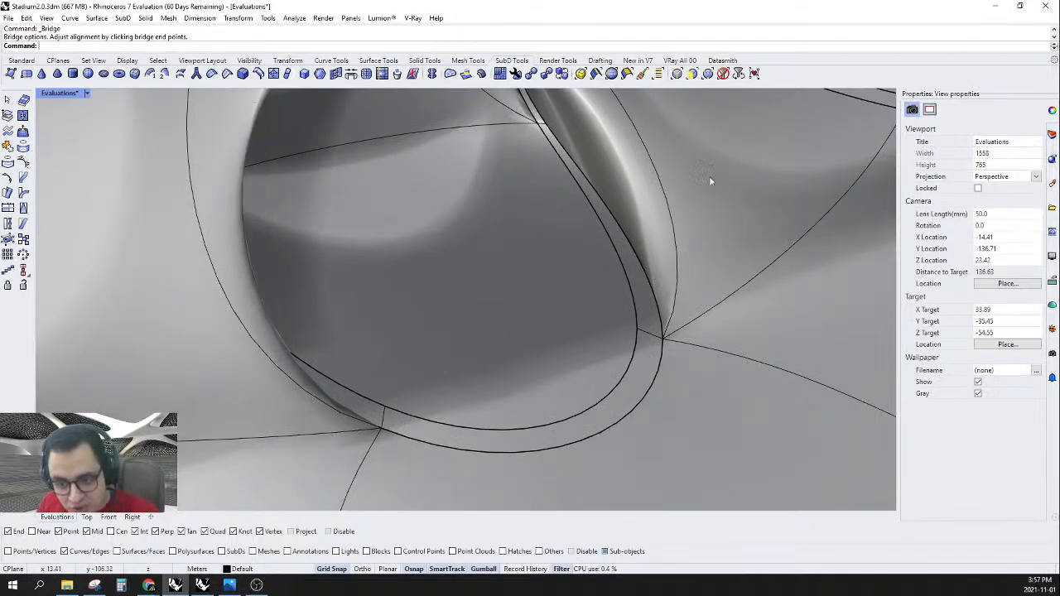
- Assign the new strip around the round side-entrance opening to the Creases layer
{"action": "left_click", "coordinate": [658, 376]}
{"action": "scroll", "coordinate": [655, 373], "scroll_direction": "down", "scroll_amount": 10}
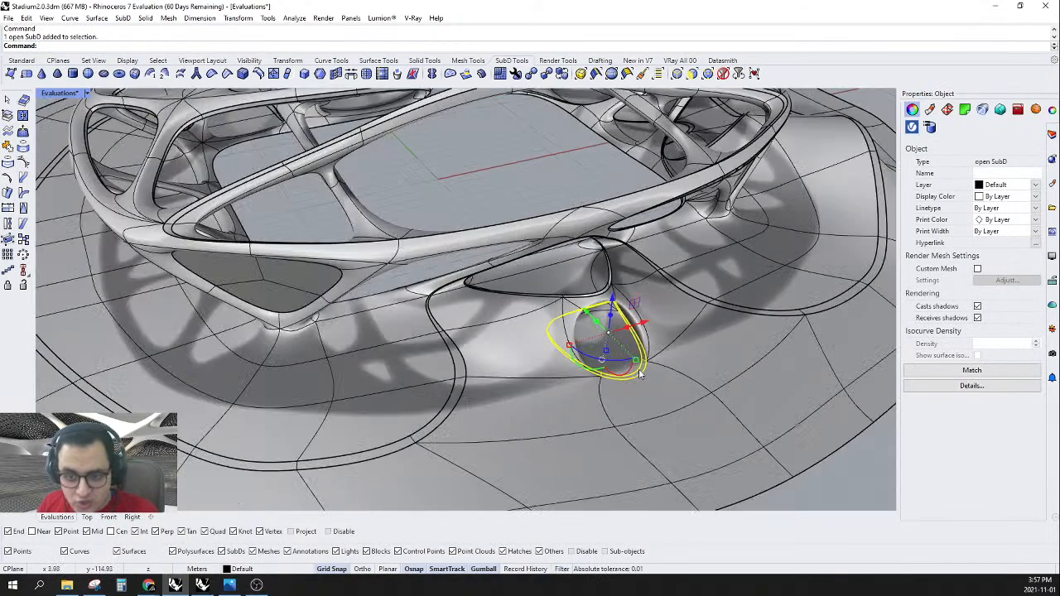
{"action": "right_click_drag", "start_coordinate": [644, 372], "coordinate": [615, 345]}
{"action": "scroll", "coordinate": [621, 289], "scroll_direction": "up", "scroll_amount": 5}
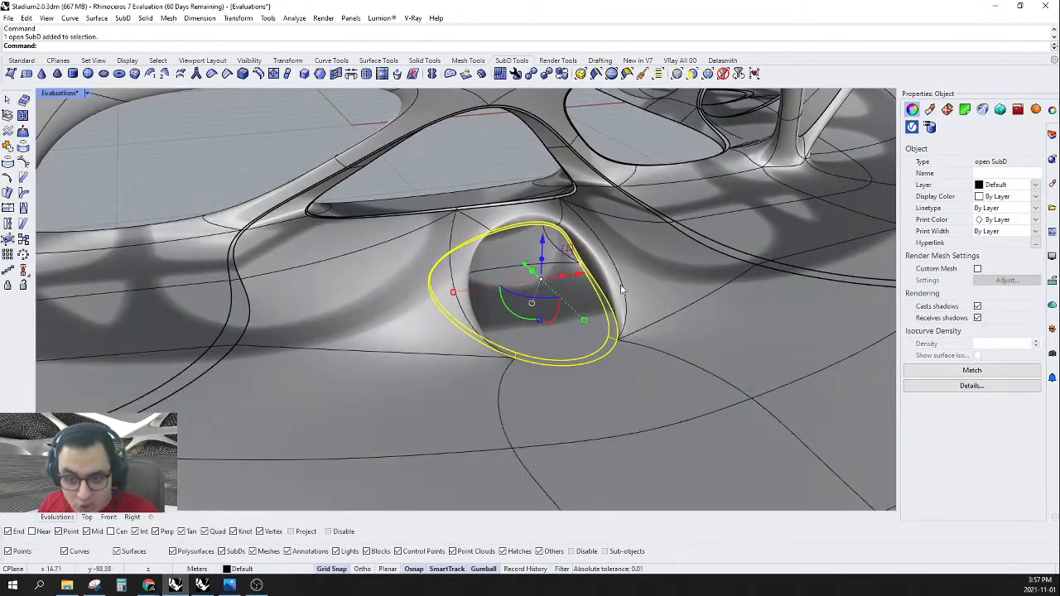
{"action": "left_click", "coordinate": [1034, 185]}
{"action": "left_click", "coordinate": [993, 254]}
{"action": "scroll", "coordinate": [590, 337], "scroll_direction": "down", "scroll_amount": 2}
{"action": "scroll", "coordinate": [629, 340], "scroll_direction": "up", "scroll_amount": 3}
{"action": "key", "text": "Escape"}
{"action": "scroll", "coordinate": [635, 323], "scroll_direction": "down", "scroll_amount": 10}
{"action": "right_click_drag", "start_coordinate": [635, 321], "coordinate": [664, 314]}
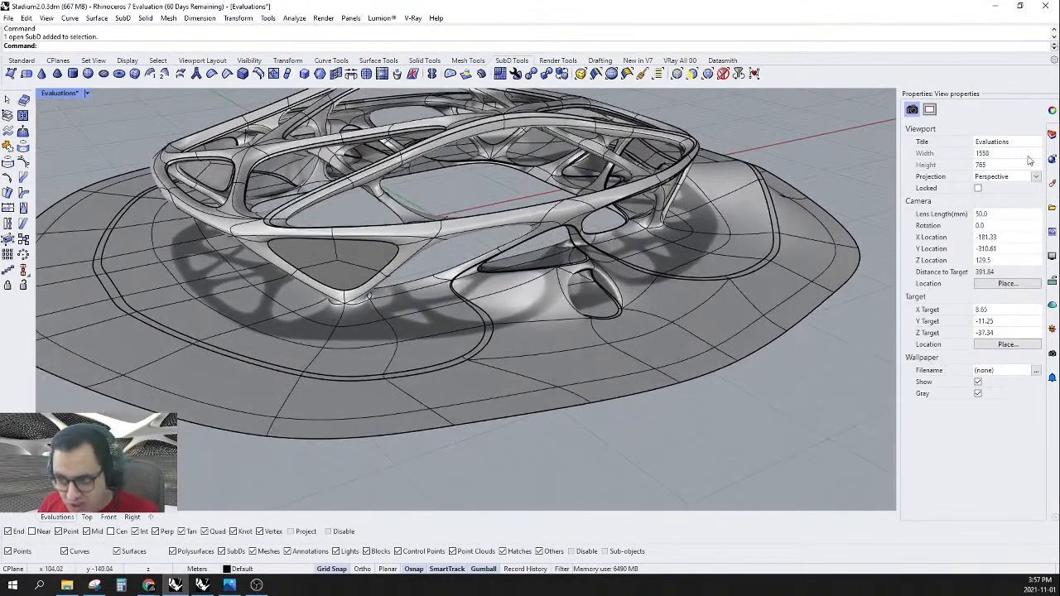
- Change the Creases layer's color to red
{"action": "left_click", "coordinate": [1052, 134]}
{"action": "left_click", "coordinate": [1002, 189]}
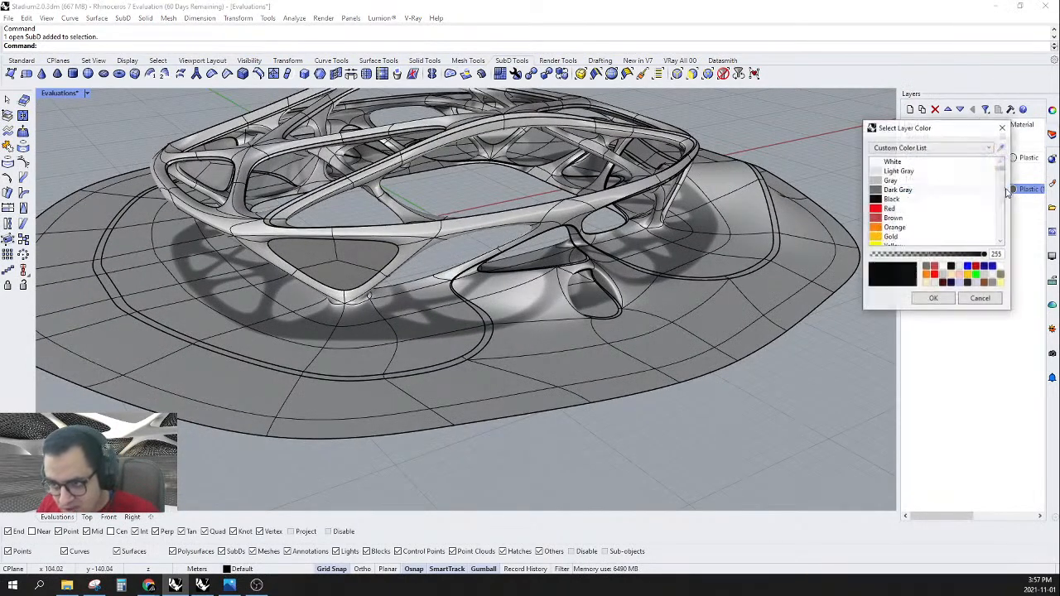
{"action": "left_click", "coordinate": [935, 298]}
{"action": "right_click_drag", "start_coordinate": [780, 305], "coordinate": [610, 321]}
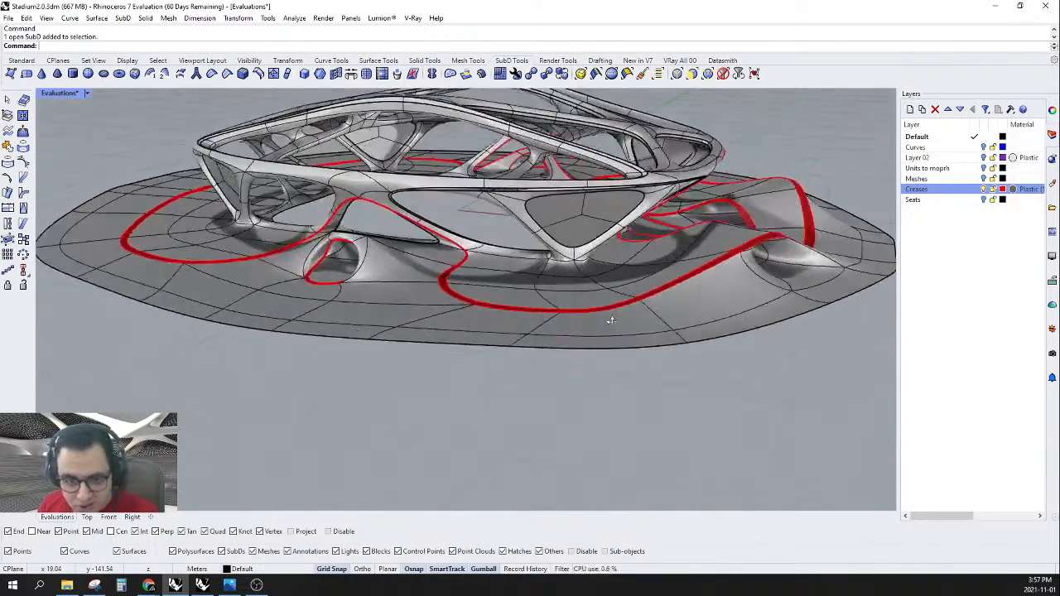
- Bridge the two edge loops around the triangular opening above the round side entrance with 1 segment, unjoined and creased
{"action": "scroll", "coordinate": [679, 331], "scroll_direction": "up", "scroll_amount": 8}
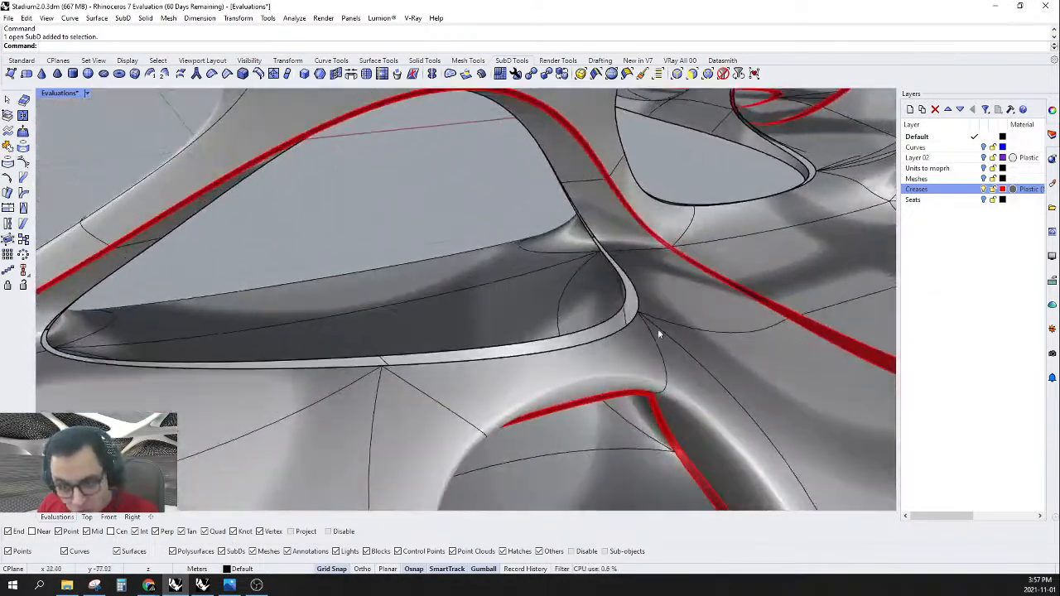
{"action": "left_click", "coordinate": [640, 308]}
{"action": "key", "text": "Escape"}
{"action": "left_click", "coordinate": [678, 73]}
{"action": "double_click", "coordinate": [640, 308]}
{"action": "left_click_drag", "start_coordinate": [603, 327], "coordinate": [546, 259]}
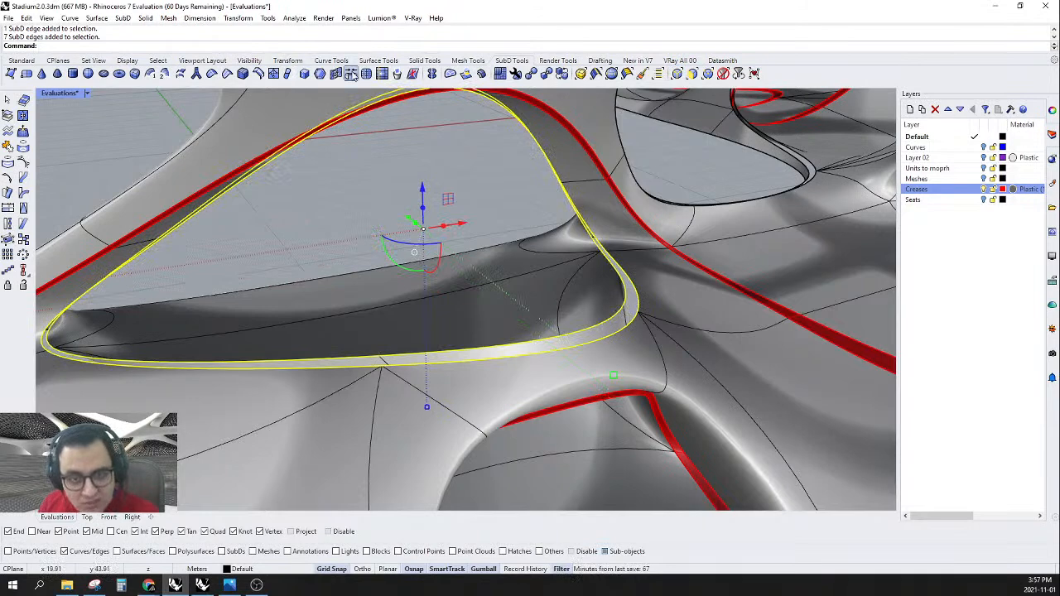
{"action": "left_click", "coordinate": [351, 74]}
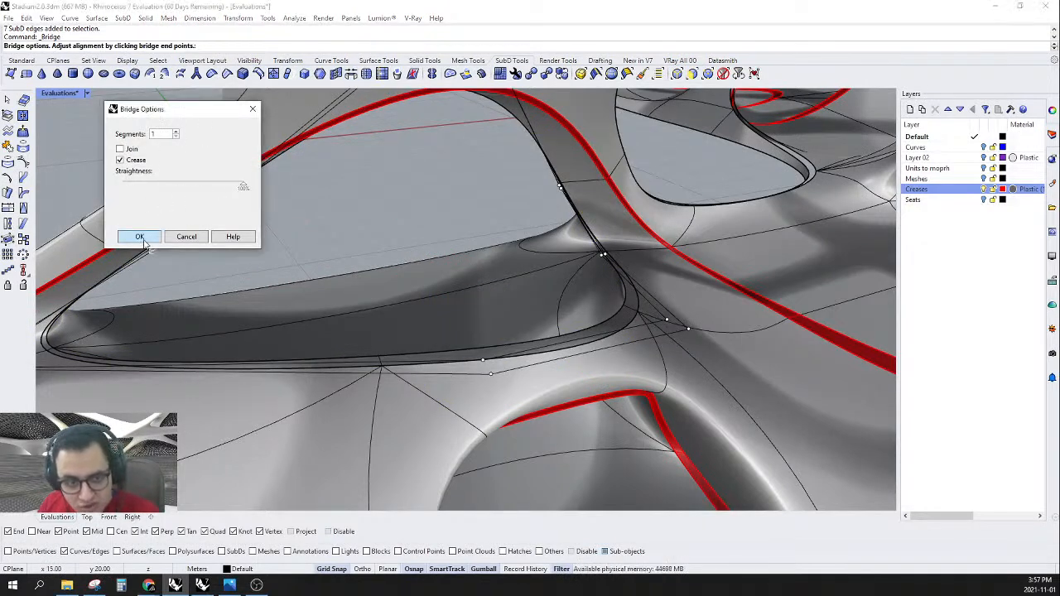
{"action": "left_click", "coordinate": [140, 236]}
{"action": "scroll", "coordinate": [625, 318], "scroll_direction": "up", "scroll_amount": 5}
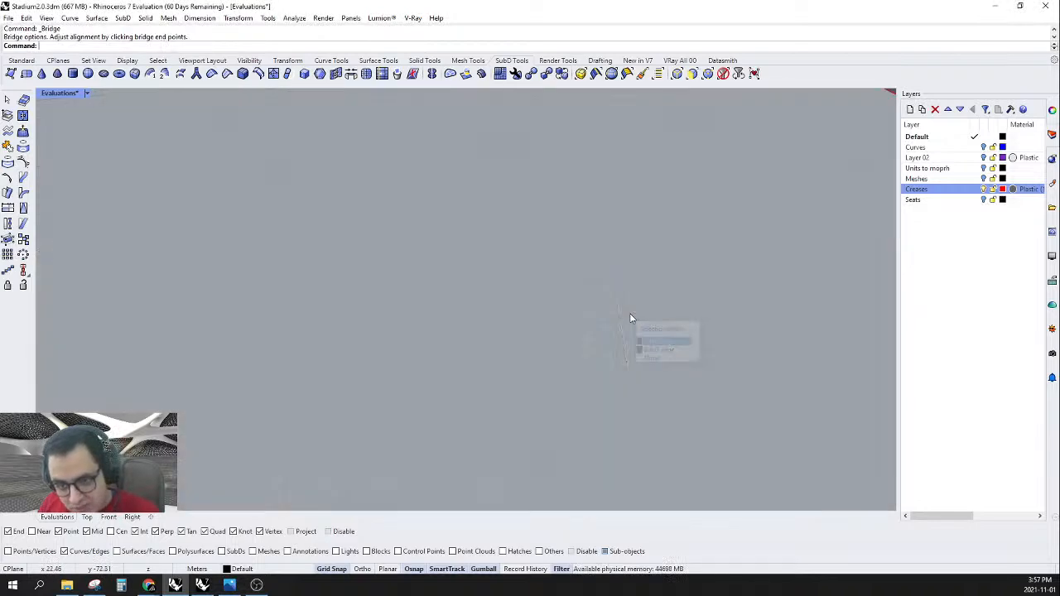
{"action": "scroll", "coordinate": [630, 318], "scroll_direction": "down", "scroll_amount": 5}
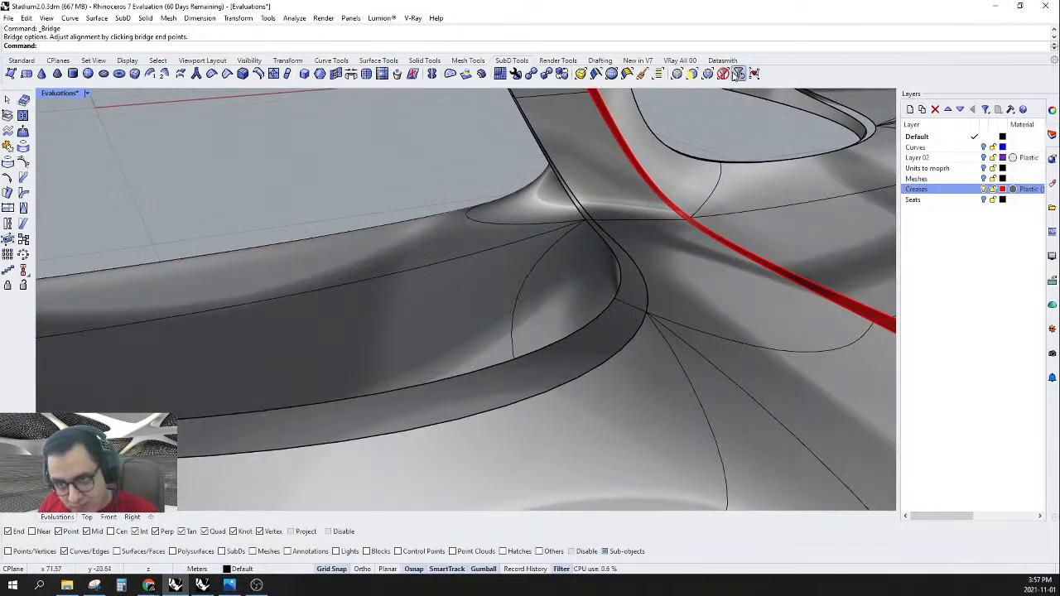
- Assign the bridged strip around the triangular opening to the Creases layer
{"action": "left_click", "coordinate": [635, 289]}
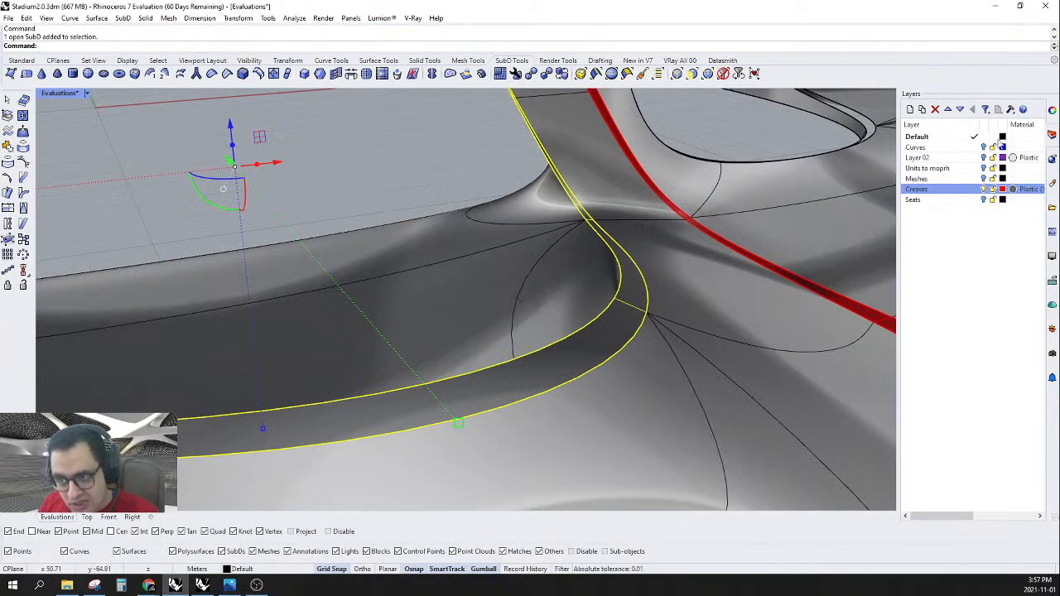
{"action": "left_click", "coordinate": [1052, 110]}
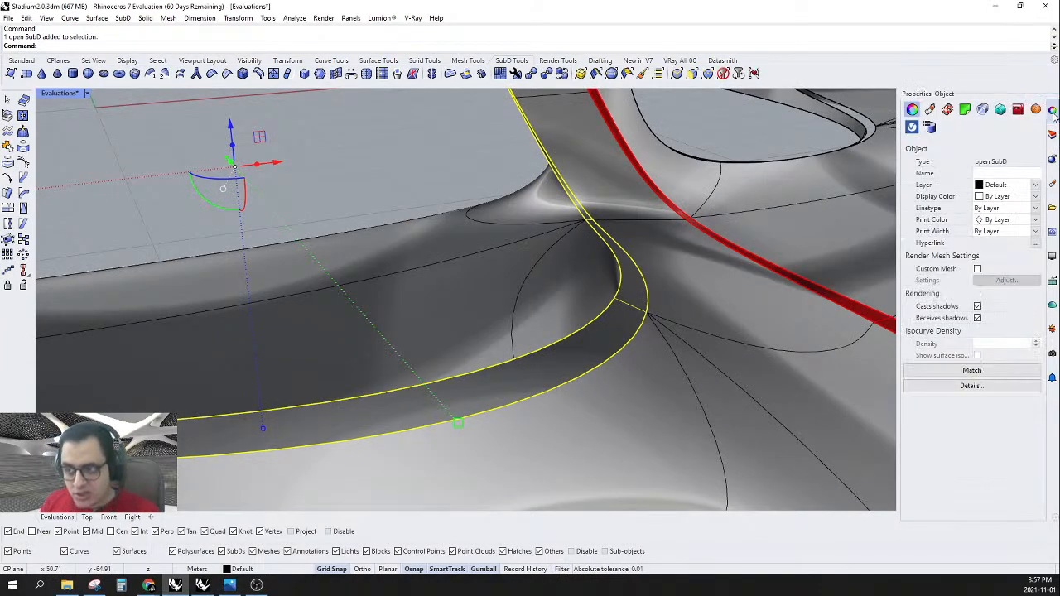
{"action": "left_click", "coordinate": [1032, 186]}
{"action": "left_click", "coordinate": [1005, 252]}
{"action": "scroll", "coordinate": [580, 257], "scroll_direction": "down", "scroll_amount": 5}
{"action": "right_click_drag", "start_coordinate": [600, 265], "coordinate": [766, 302]}
{"action": "key", "text": "Escape"}
- Examine the crease strips around the whole stadium base from several sides
{"action": "scroll", "coordinate": [521, 268], "scroll_direction": "down", "scroll_amount": 6}
{"action": "scroll", "coordinate": [491, 331], "scroll_direction": "up", "scroll_amount": 3}
{"action": "right_click_drag", "start_coordinate": [406, 287], "coordinate": [410, 233]}
{"action": "scroll", "coordinate": [559, 308], "scroll_direction": "up", "scroll_amount": 2}
{"action": "scroll", "coordinate": [512, 352], "scroll_direction": "down", "scroll_amount": 6}
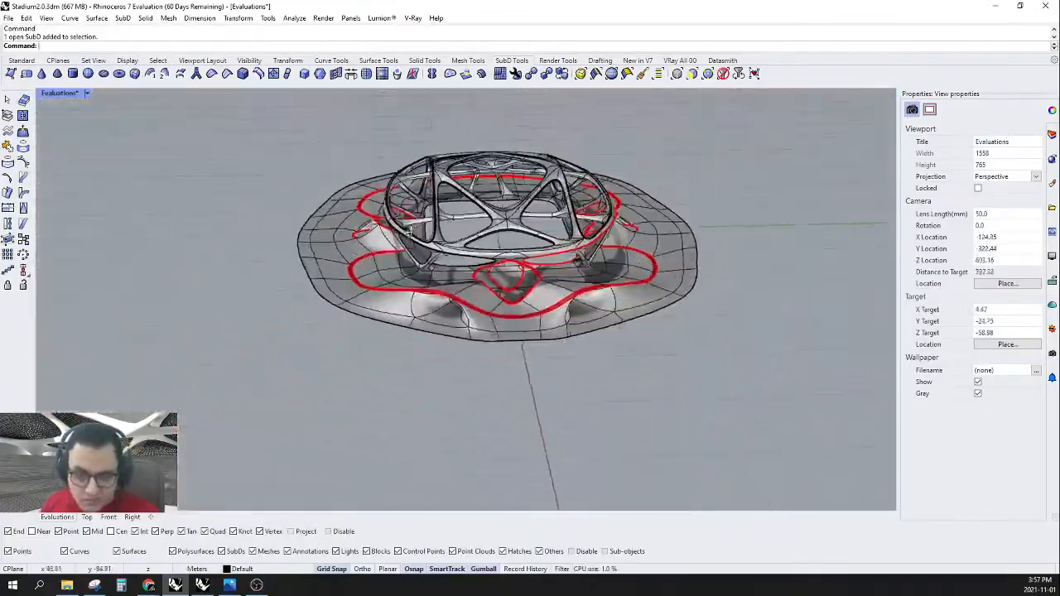
{"action": "scroll", "coordinate": [547, 293], "scroll_direction": "up", "scroll_amount": 8}
{"action": "mouse_move", "coordinate": [546, 293]}
{"action": "right_mouse_down"}
{"action": "mouse_move", "coordinate": [525, 287]}
{"action": "mouse_move", "coordinate": [550, 249]}
{"action": "mouse_move", "coordinate": [547, 292]}
{"action": "mouse_move", "coordinate": [435, 310]}
{"action": "mouse_move", "coordinate": [327, 307]}
{"action": "mouse_move", "coordinate": [550, 279]}
{"action": "right_mouse_up"}
{"action": "scroll", "coordinate": [549, 249], "scroll_direction": "down", "scroll_amount": 6}
{"action": "right_click_drag", "start_coordinate": [479, 235], "coordinate": [638, 97]}
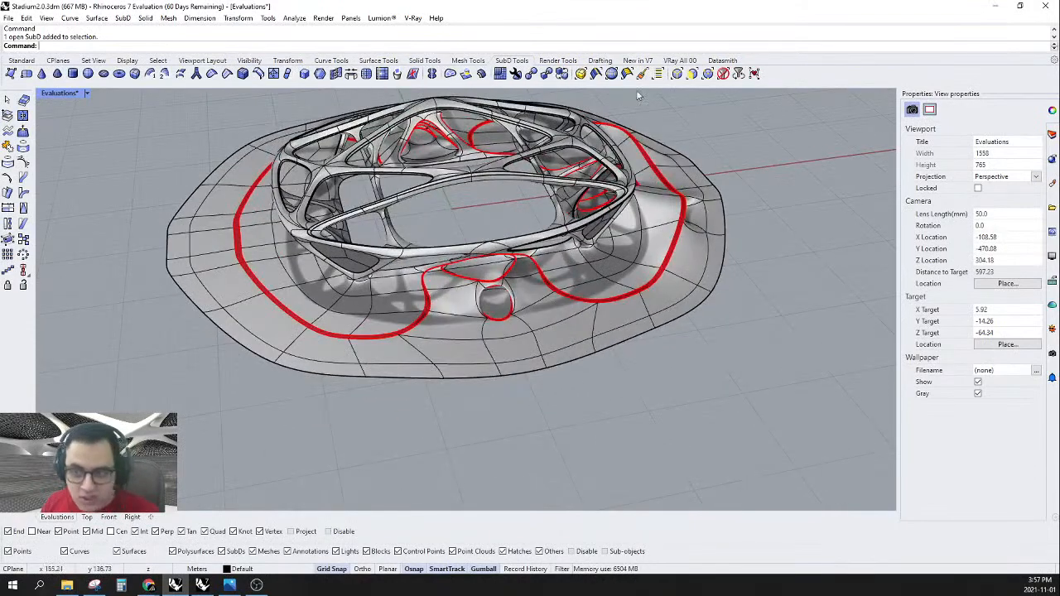
- Try to reflect the outer base SubD across the vertical plane along the Y axis, with the primary side flipped
{"action": "left_click", "coordinate": [543, 315]}
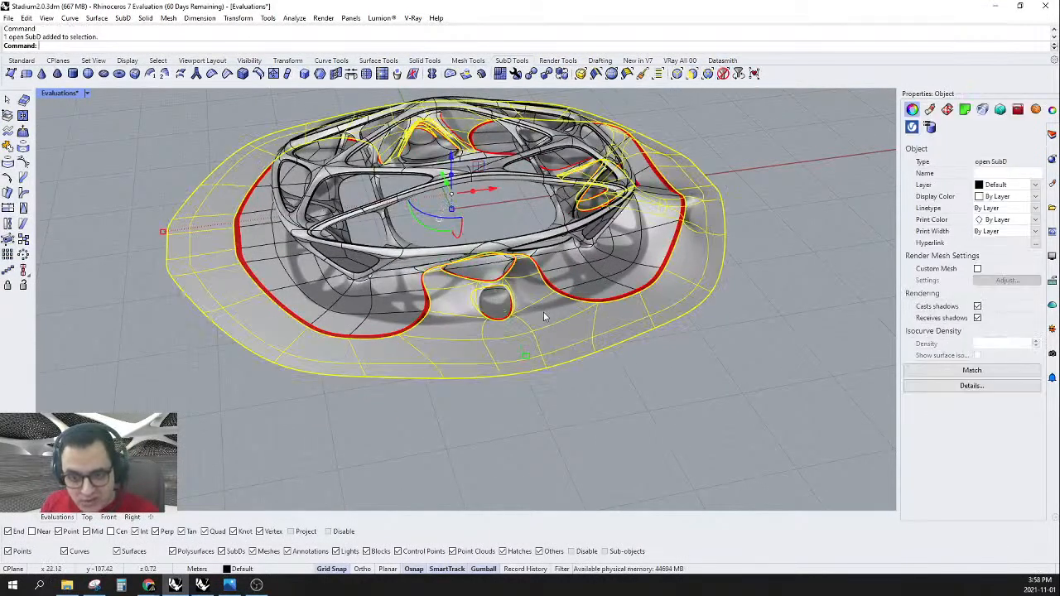
{"action": "left_click", "coordinate": [432, 74]}
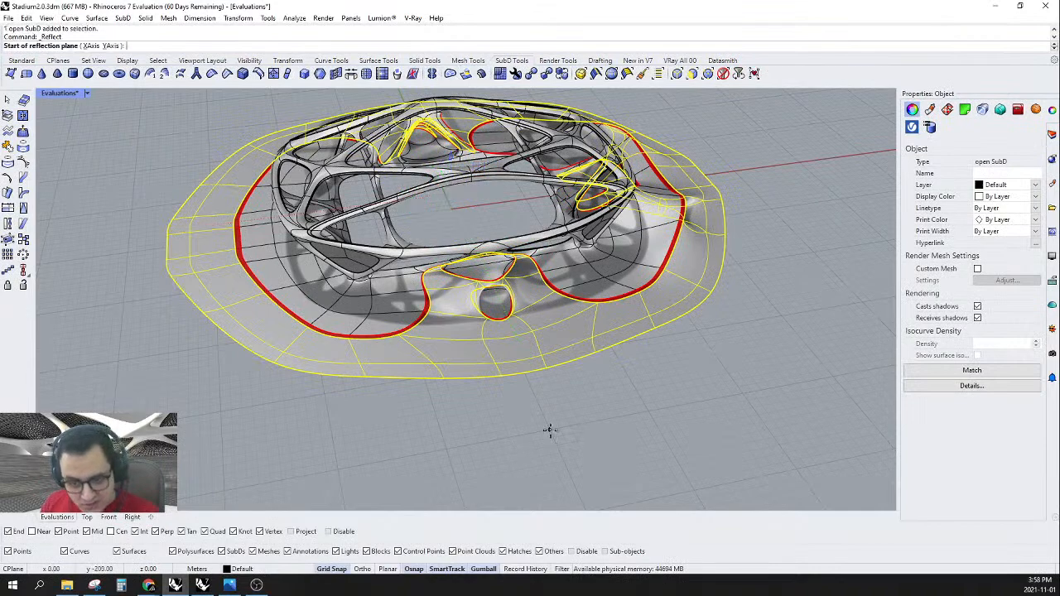
{"action": "left_click", "coordinate": [549, 429]}
{"action": "left_click", "coordinate": [610, 443]}
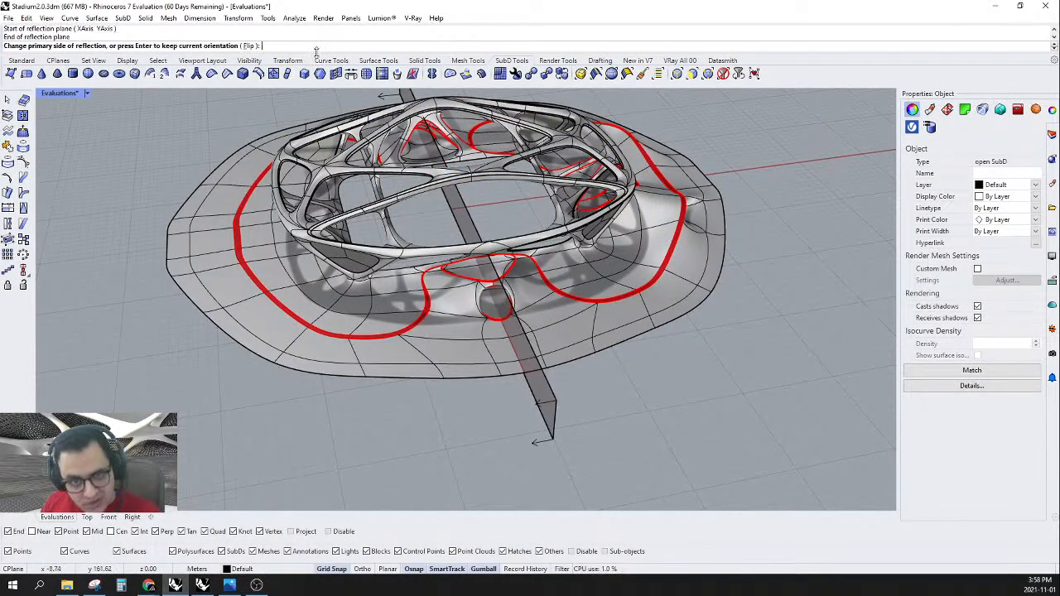
{"action": "left_click", "coordinate": [252, 47]}
{"action": "key", "text": "Return"}
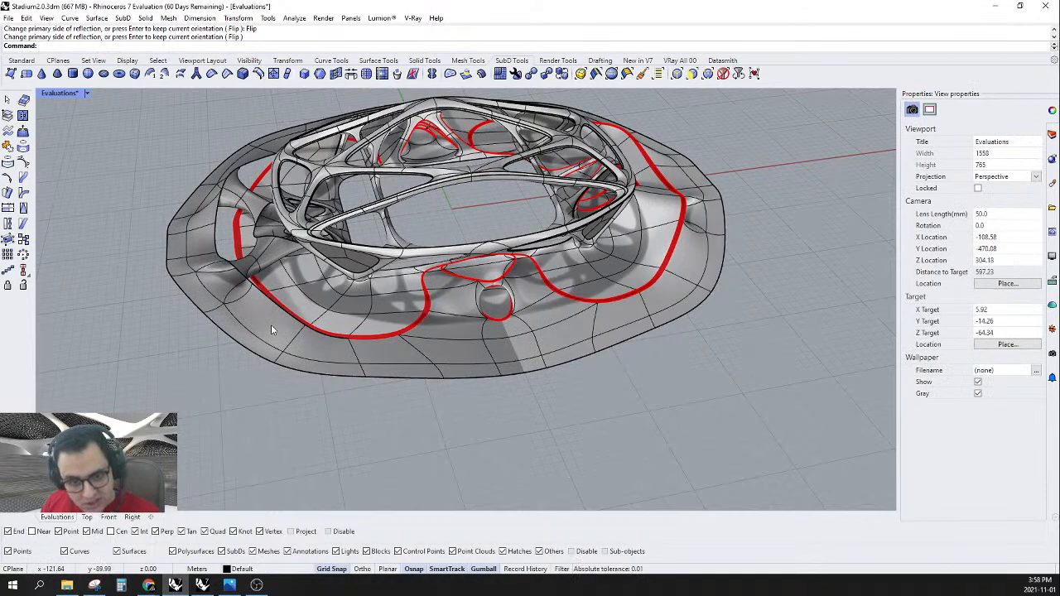
- Remove the reflection symmetry from the outer base SubD and select the inner stadium SubD to inspect the two sides
{"action": "left_click", "coordinate": [432, 74]}
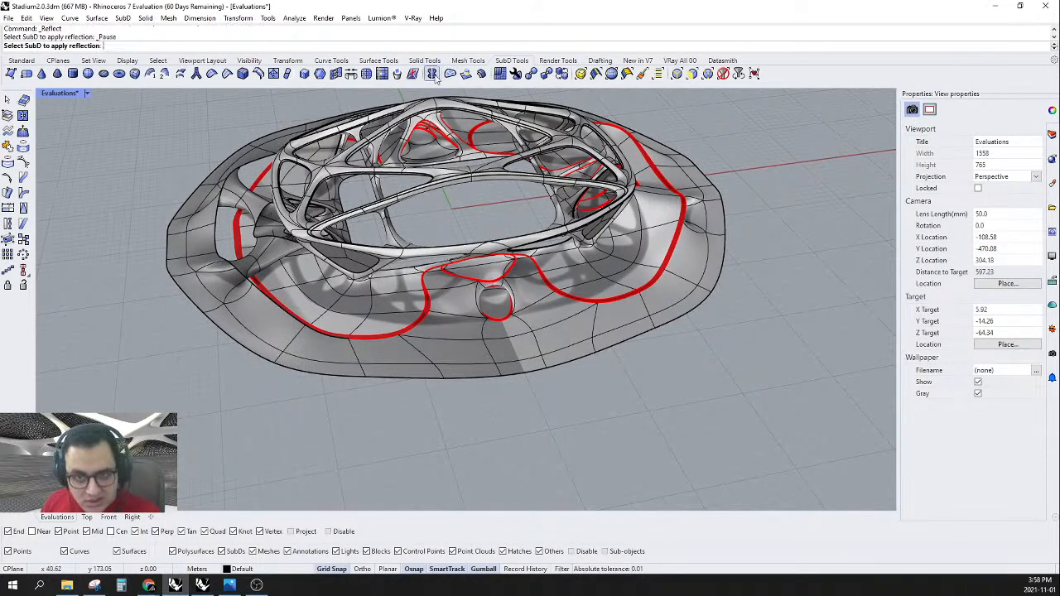
{"action": "left_click", "coordinate": [518, 331]}
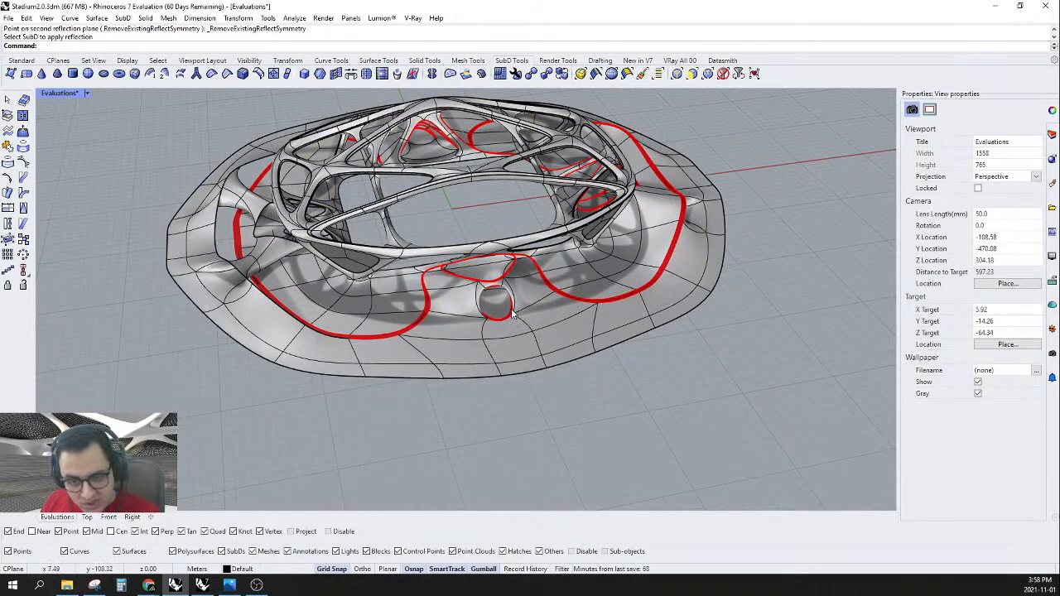
{"action": "scroll", "coordinate": [343, 342], "scroll_direction": "up", "scroll_amount": 10}
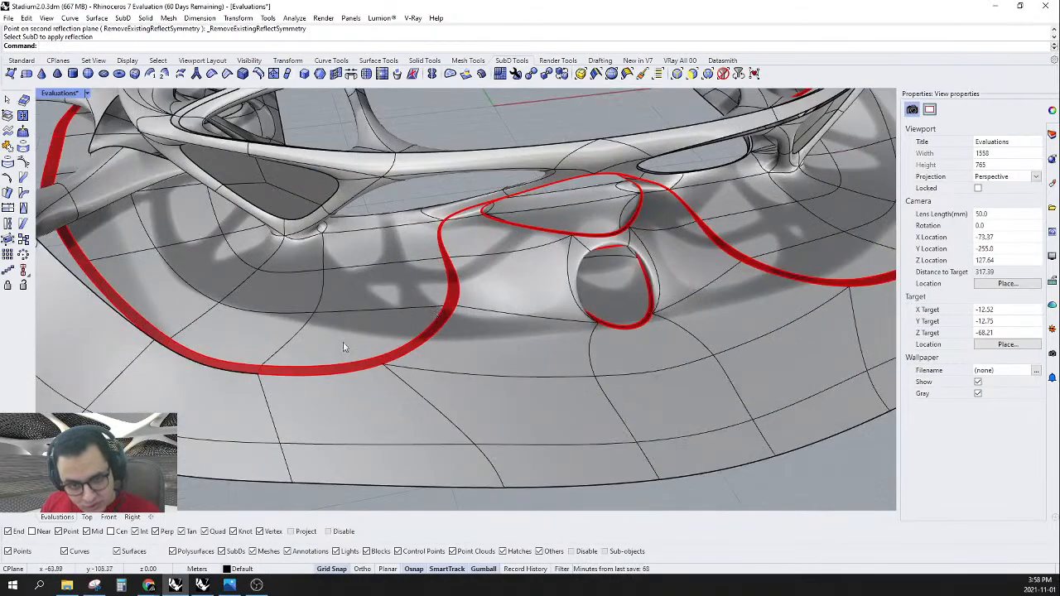
{"action": "left_click", "coordinate": [321, 336]}
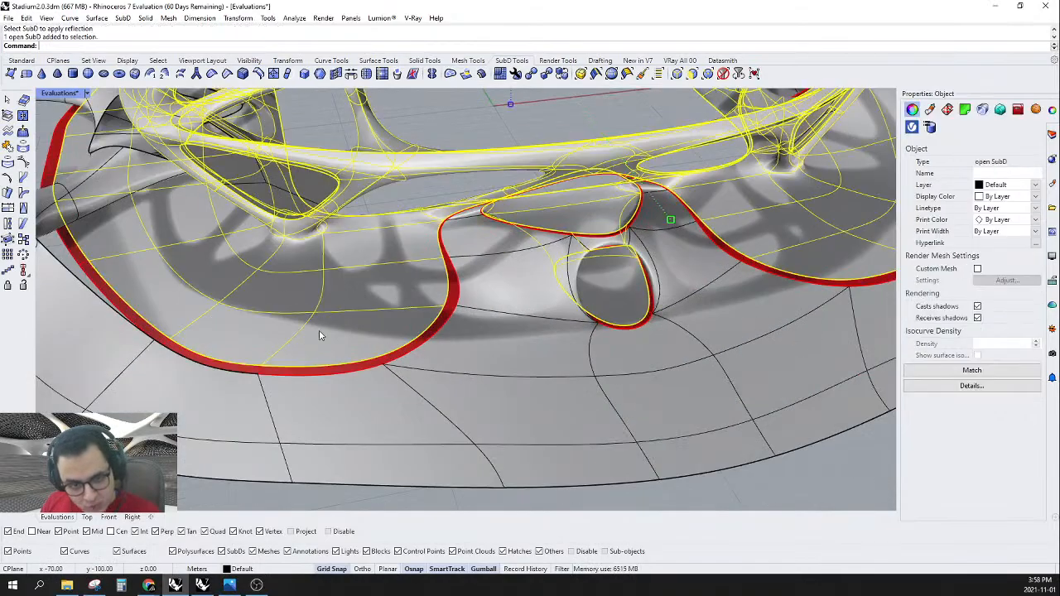
{"action": "scroll", "coordinate": [322, 336], "scroll_direction": "down", "scroll_amount": 8}
{"action": "mouse_move", "coordinate": [398, 331]}
{"action": "right_mouse_down"}
{"action": "mouse_move", "coordinate": [405, 318]}
{"action": "mouse_move", "coordinate": [468, 313]}
{"action": "mouse_move", "coordinate": [528, 333]}
{"action": "mouse_move", "coordinate": [398, 340]}
{"action": "right_mouse_up"}
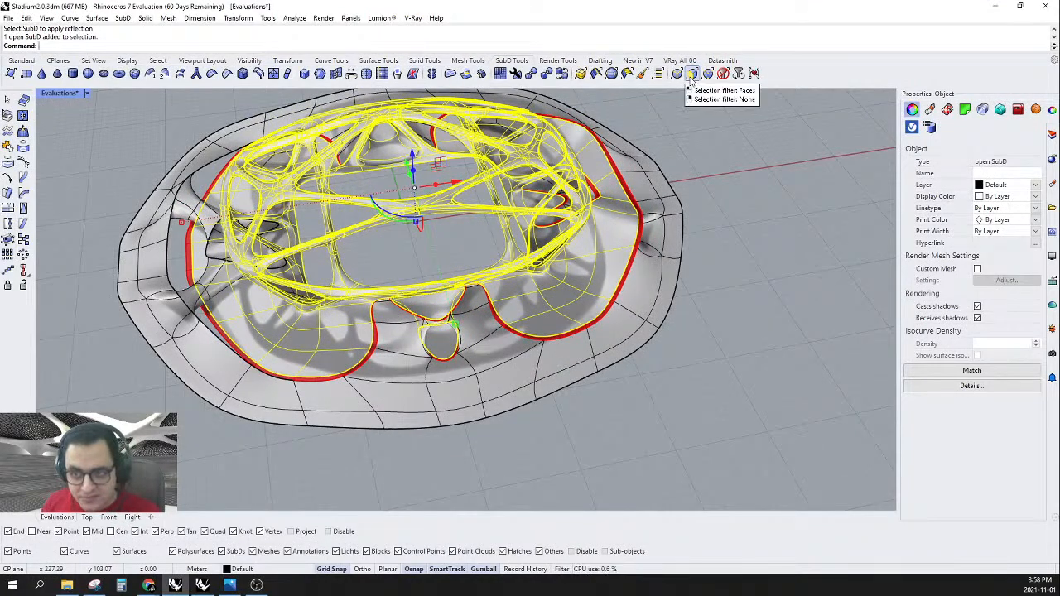
- Undo the Reflect operation on the outer base SubD and clear the selection
{"action": "key", "text": "ctrl+z"}
{"action": "right_click_drag", "start_coordinate": [430, 356], "coordinate": [381, 393]}
{"action": "key", "text": "Escape"}
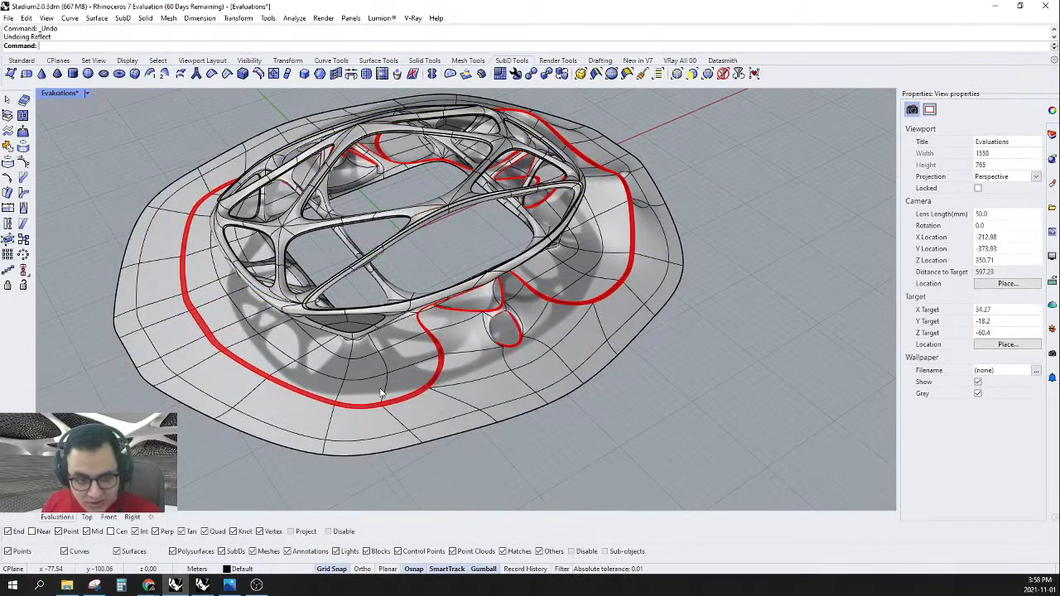
- Select the base, stadium and crease-strip SubDs at the X-axis end entrance, and undo the accidental drag of the selection
{"action": "right_click_drag", "start_coordinate": [697, 380], "coordinate": [629, 369]}
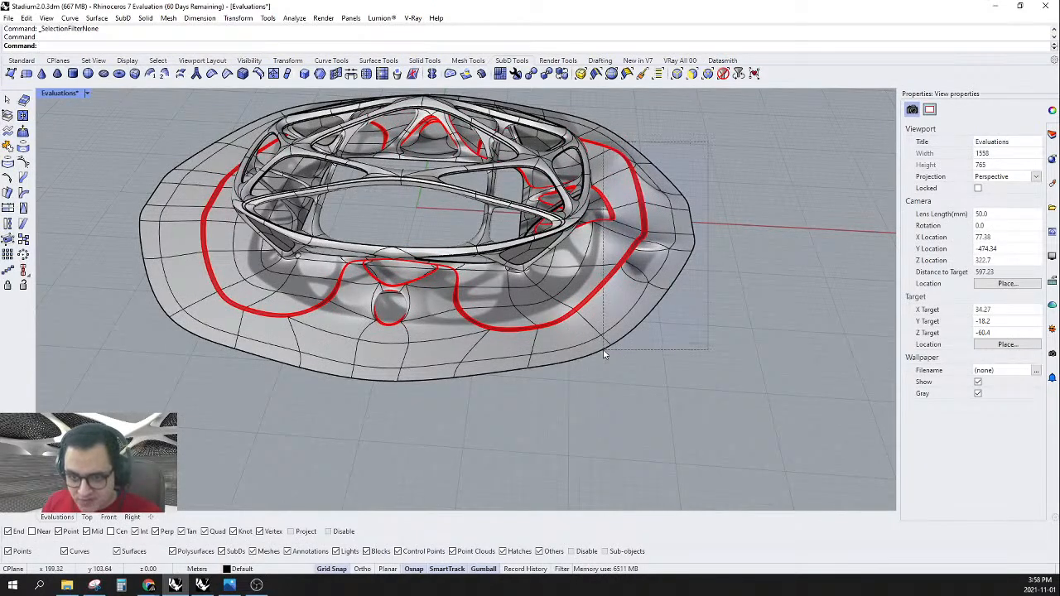
{"action": "left_click_drag", "start_coordinate": [604, 354], "coordinate": [619, 334]}
{"action": "scroll", "coordinate": [619, 333], "scroll_direction": "up", "scroll_amount": 10}
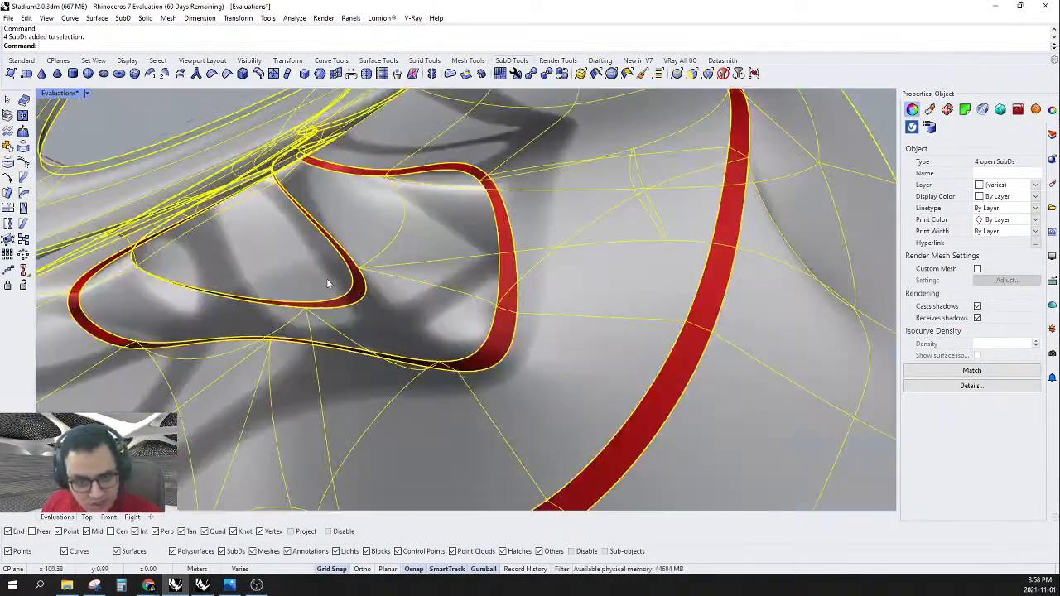
{"action": "scroll", "coordinate": [359, 269], "scroll_direction": "up", "scroll_amount": 5}
{"action": "scroll", "coordinate": [386, 226], "scroll_direction": "down", "scroll_amount": 3}
{"action": "left_click_drag", "start_coordinate": [384, 226], "coordinate": [320, 284]}
{"action": "key", "text": "ctrl+z"}
{"action": "scroll", "coordinate": [356, 286], "scroll_direction": "down", "scroll_amount": 5}
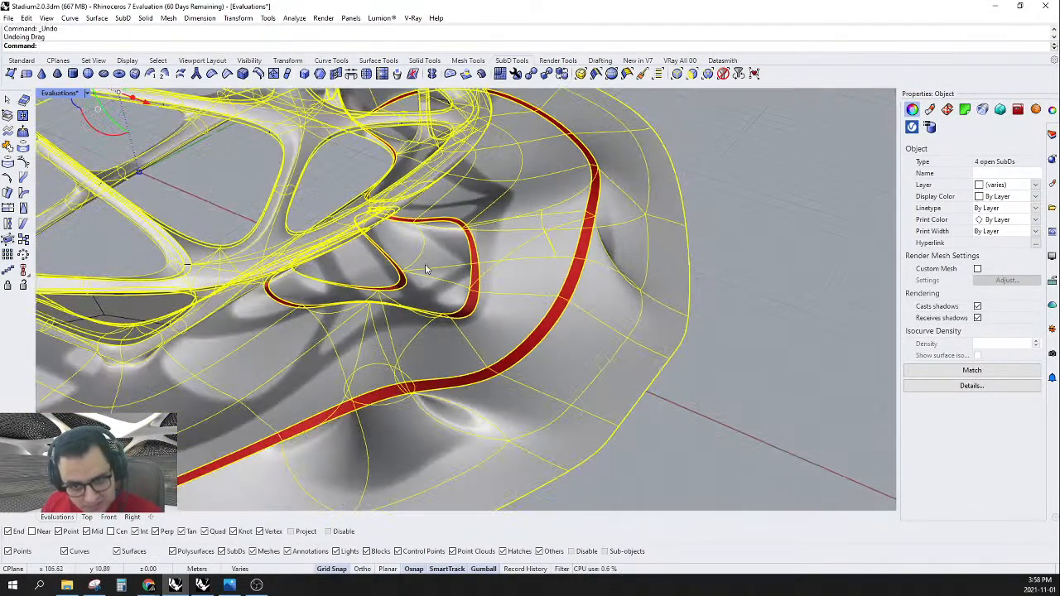
- Add the remaining crease strips, including those around the round and triangular side-entrance openings, to the SubD selection
{"action": "left_click_drag", "start_coordinate": [818, 447], "coordinate": [387, 278]}
{"action": "scroll", "coordinate": [387, 278], "scroll_direction": "down", "scroll_amount": 6}
{"action": "right_click_drag", "start_coordinate": [431, 331], "coordinate": [797, 357]}
{"action": "scroll", "coordinate": [628, 352], "scroll_direction": "up", "scroll_amount": 3}
{"action": "scroll", "coordinate": [417, 400], "scroll_direction": "up", "scroll_amount": 6}
{"action": "scroll", "coordinate": [406, 298], "scroll_direction": "down", "scroll_amount": 7}
{"action": "right_click_drag", "start_coordinate": [391, 304], "coordinate": [411, 361]}
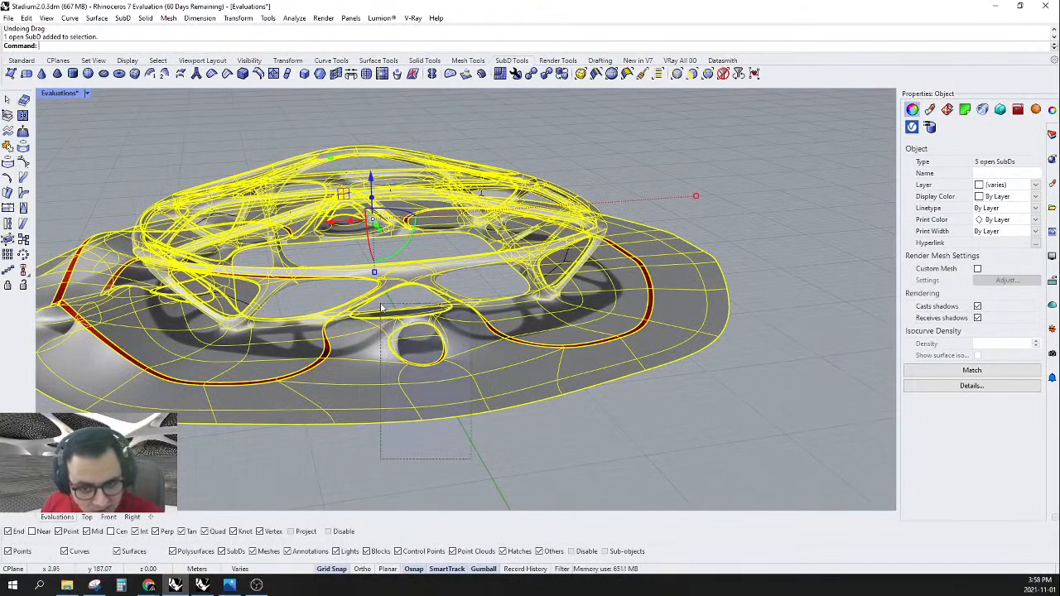
{"action": "left_click_drag", "start_coordinate": [375, 297], "coordinate": [375, 297]}
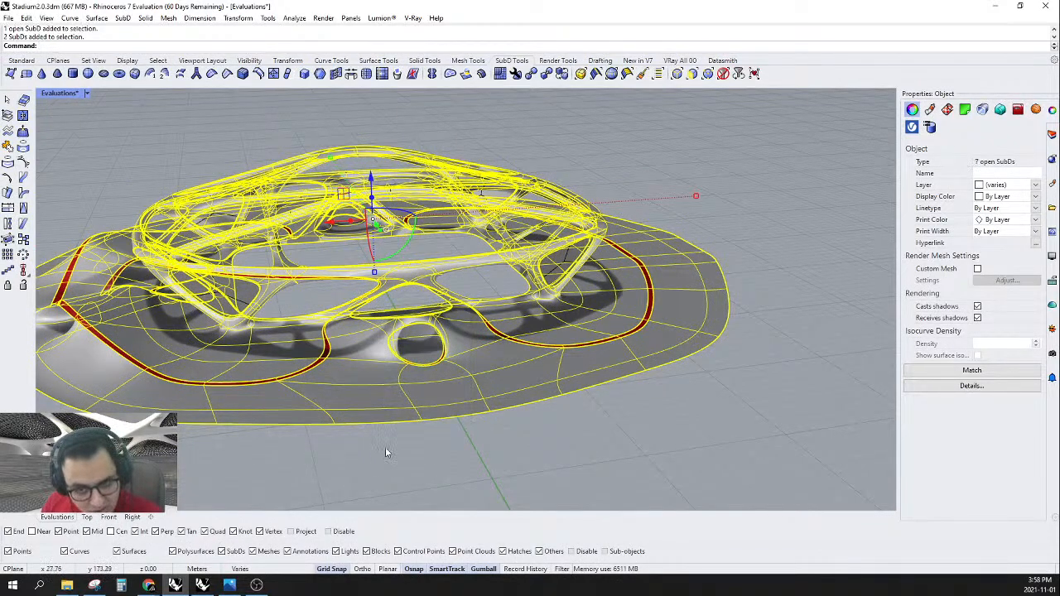
- Add the remaining crease strips at the side entrance to the selection and join all selected SubDs with creased joined edges
{"action": "right_click_drag", "start_coordinate": [262, 350], "coordinate": [597, 325]}
{"action": "scroll", "coordinate": [646, 316], "scroll_direction": "up", "scroll_amount": 5}
{"action": "left_click_drag", "start_coordinate": [452, 381], "coordinate": [452, 379]}
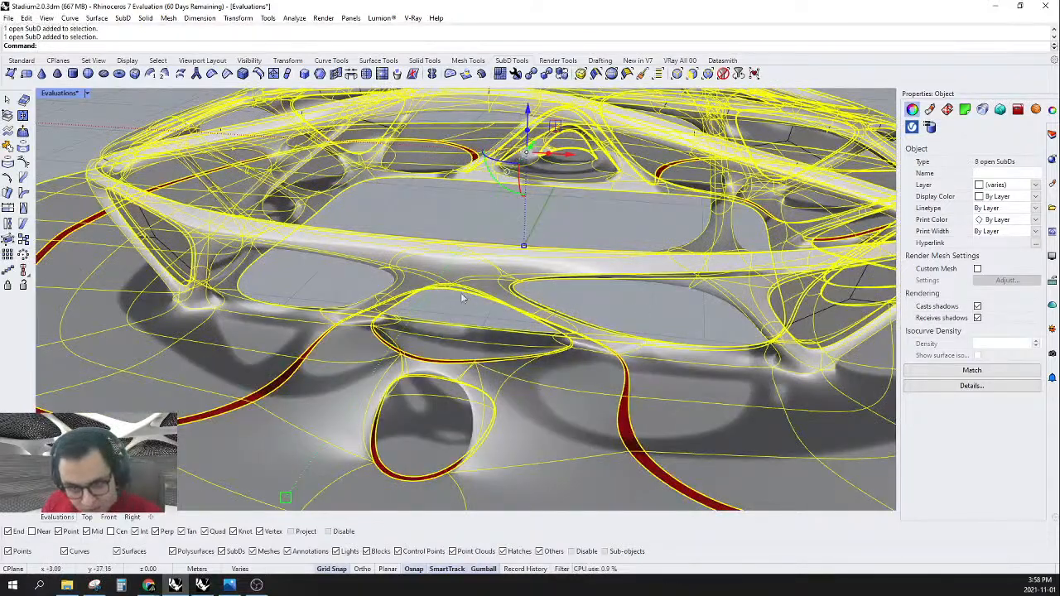
{"action": "scroll", "coordinate": [442, 301], "scroll_direction": "down", "scroll_amount": 6}
{"action": "right_click_drag", "start_coordinate": [442, 300], "coordinate": [178, 304]}
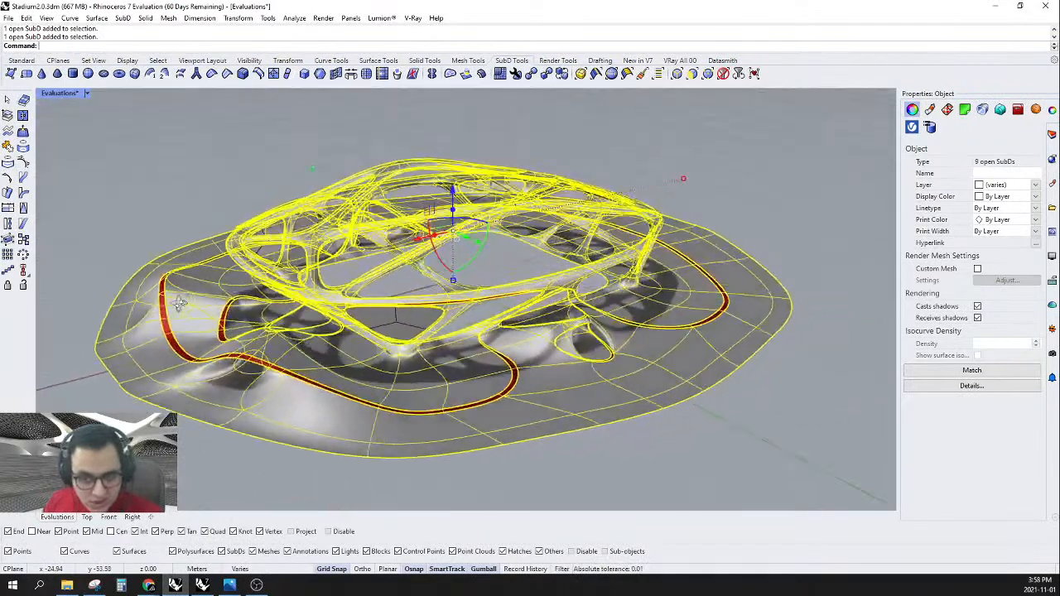
{"action": "right_click_drag", "start_coordinate": [534, 117], "coordinate": [548, 138]}
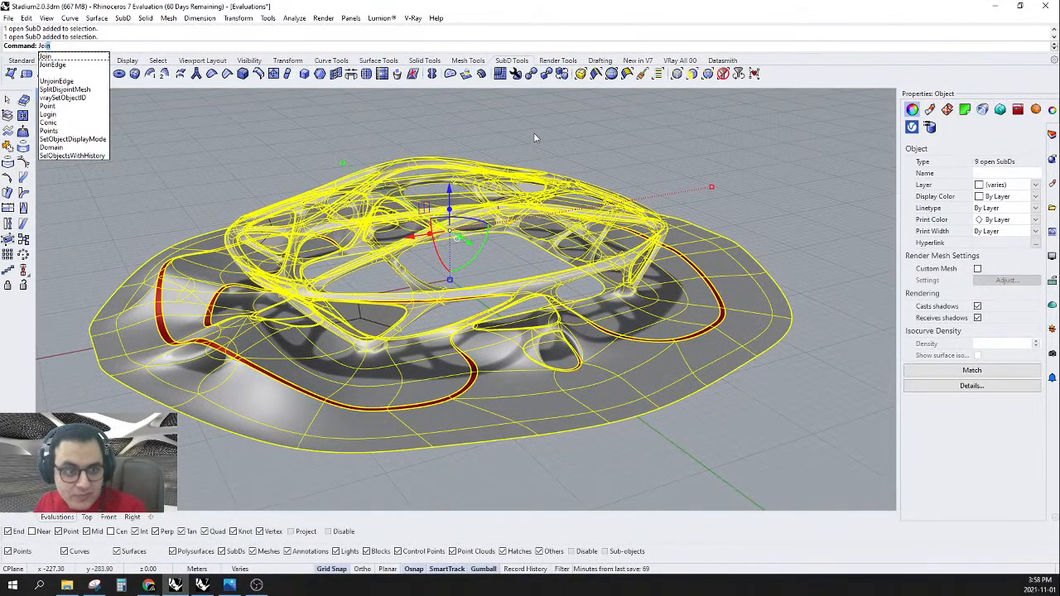
{"action": "key", "text": "Return"}
{"action": "key", "text": "Return"}
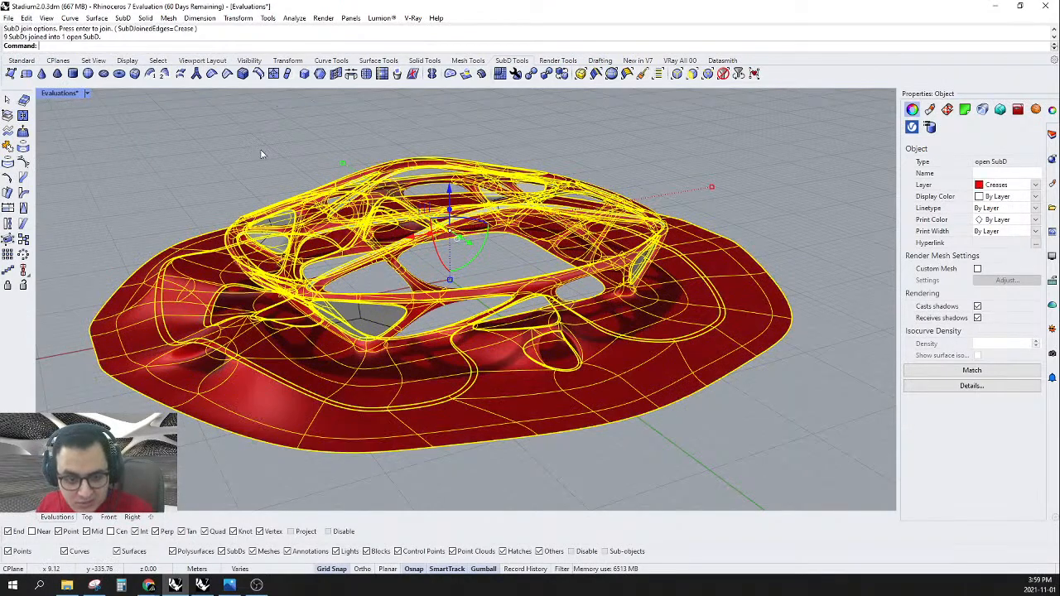
- Assign the joined stadium SubD to the Default layer and clear the selection
{"action": "right_click_drag", "start_coordinate": [559, 321], "coordinate": [617, 344]}
{"action": "key", "text": "Escape"}
{"action": "scroll", "coordinate": [621, 343], "scroll_direction": "up", "scroll_amount": 2}
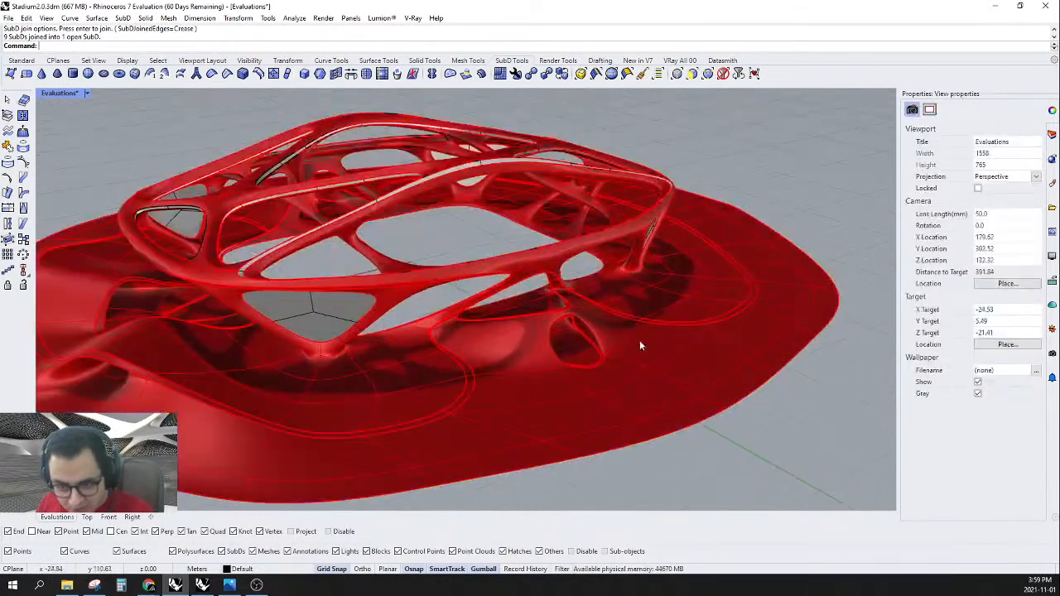
{"action": "left_click", "coordinate": [640, 340]}
{"action": "scroll", "coordinate": [584, 291], "scroll_direction": "down", "scroll_amount": 3}
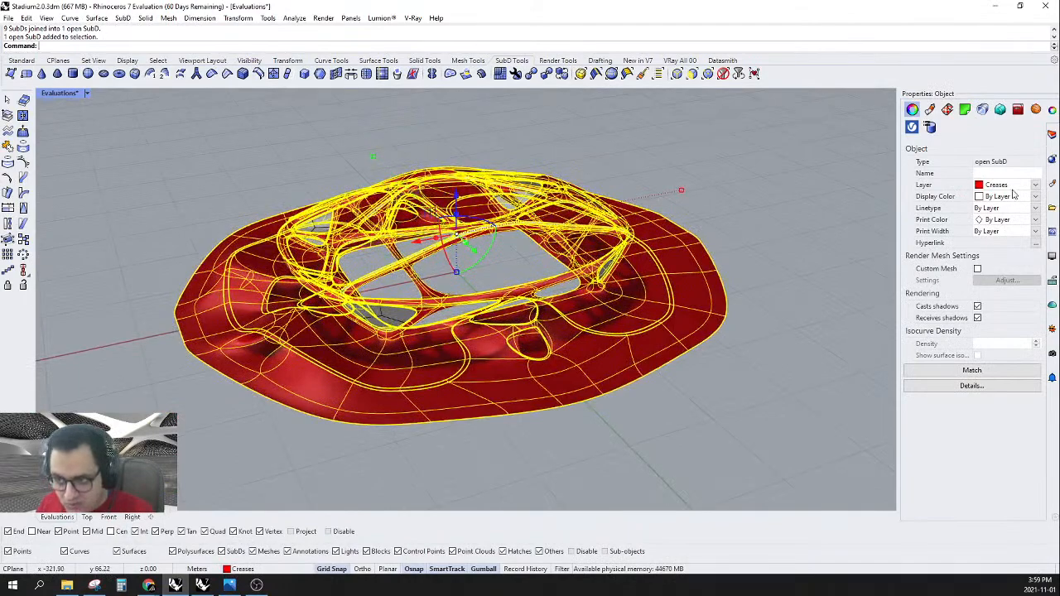
{"action": "left_click", "coordinate": [1012, 190]}
{"action": "left_click", "coordinate": [998, 197]}
{"action": "left_click", "coordinate": [811, 247]}
- Select the leftover red strip around the round side entrance with the stadium SubD and join them with Join
{"action": "right_click_drag", "start_coordinate": [812, 247], "coordinate": [816, 313]}
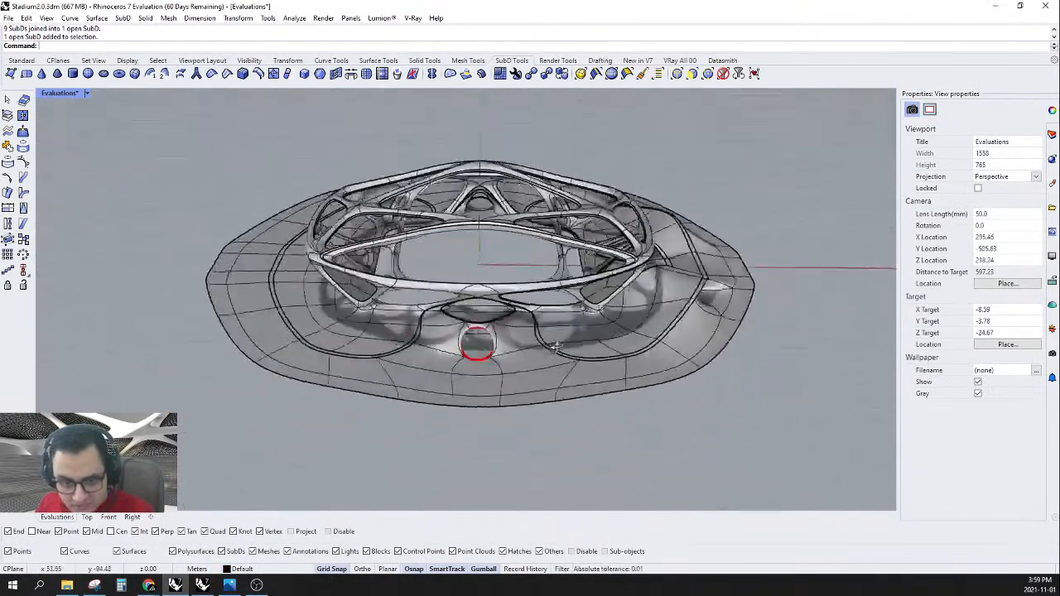
{"action": "scroll", "coordinate": [466, 351], "scroll_direction": "up", "scroll_amount": 9}
{"action": "left_click", "coordinate": [444, 360]}
{"action": "scroll", "coordinate": [453, 359], "scroll_direction": "up", "scroll_amount": 3}
{"action": "key", "text": "Escape"}
{"action": "scroll", "coordinate": [454, 358], "scroll_direction": "up", "scroll_amount": 8}
{"action": "left_click", "coordinate": [454, 358]}
{"action": "scroll", "coordinate": [454, 358], "scroll_direction": "down", "scroll_amount": 11}
{"action": "left_click", "coordinate": [444, 348], "text": "shift"}
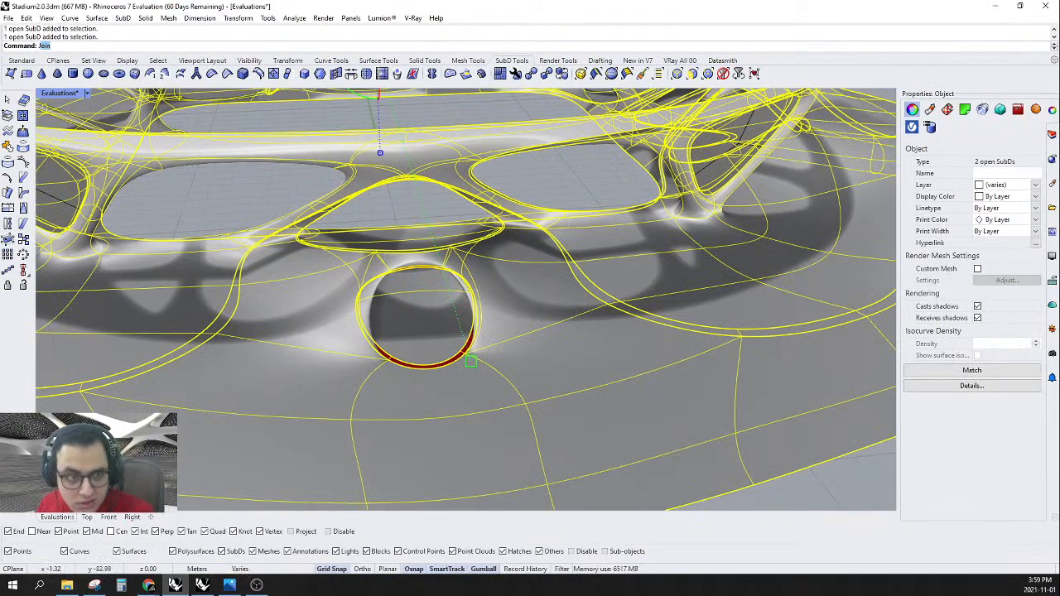
{"action": "key", "text": "Return"}
{"action": "key", "text": "Return"}
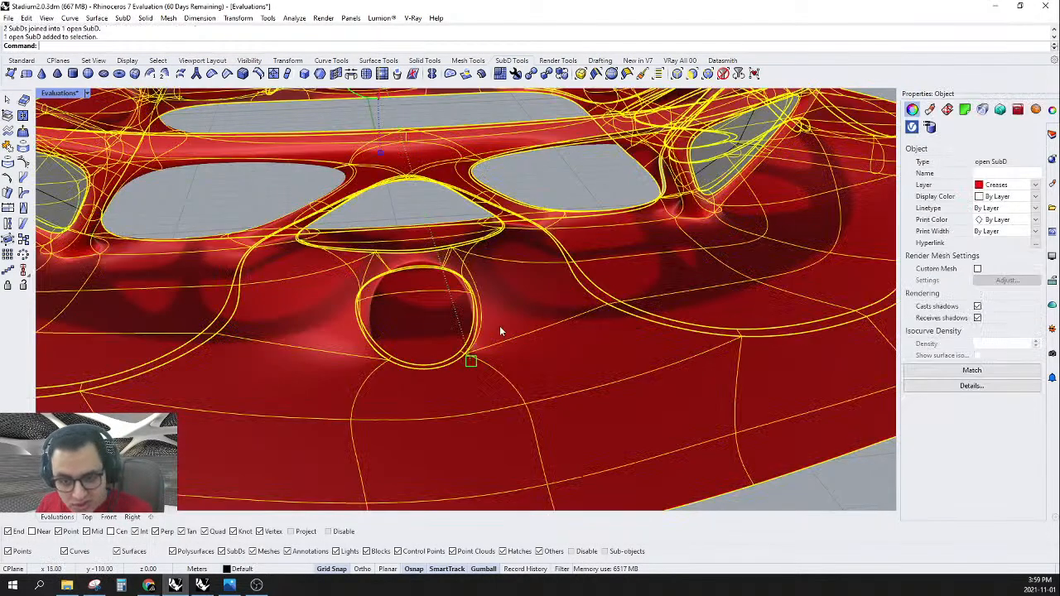
- Assign the newly joined SubD, including the round-entrance strip, to the Default layer and deselect it
{"action": "left_click", "coordinate": [1008, 186]}
{"action": "left_click", "coordinate": [1003, 199]}
{"action": "scroll", "coordinate": [530, 310], "scroll_direction": "down", "scroll_amount": 8}
{"action": "key", "text": "Escape"}
- Reflect the joined SubD across the plane from the origin along the Y axis, flipping the primary side
{"action": "right_click_drag", "start_coordinate": [522, 314], "coordinate": [763, 310]}
{"action": "scroll", "coordinate": [472, 277], "scroll_direction": "down", "scroll_amount": 6}
{"action": "right_click_drag", "start_coordinate": [347, 257], "coordinate": [605, 296]}
{"action": "right_click_drag", "start_coordinate": [397, 298], "coordinate": [497, 318]}
{"action": "left_click", "coordinate": [506, 340]}
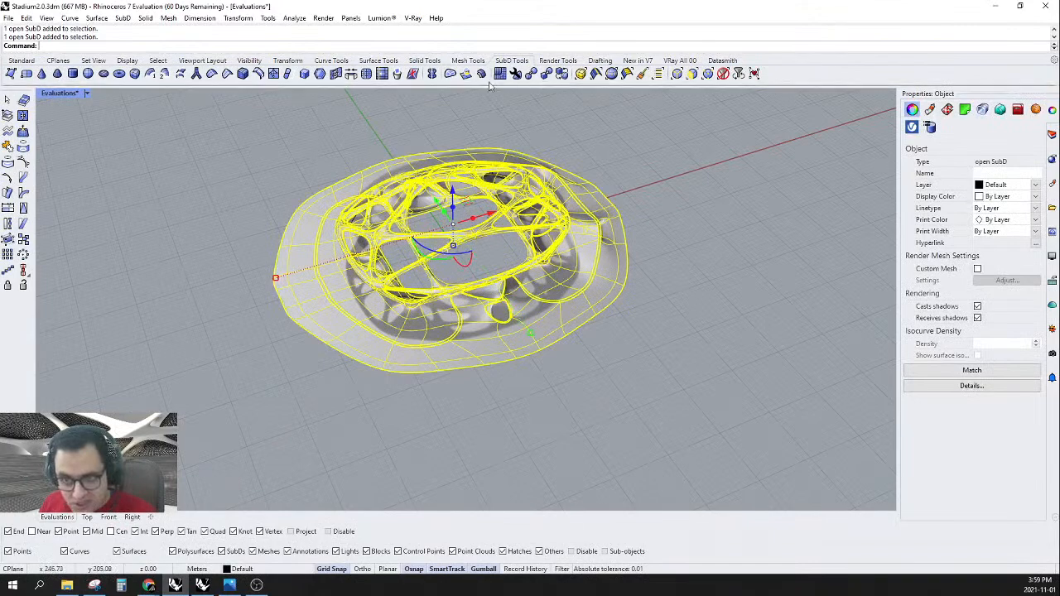
{"action": "left_click", "coordinate": [432, 75]}
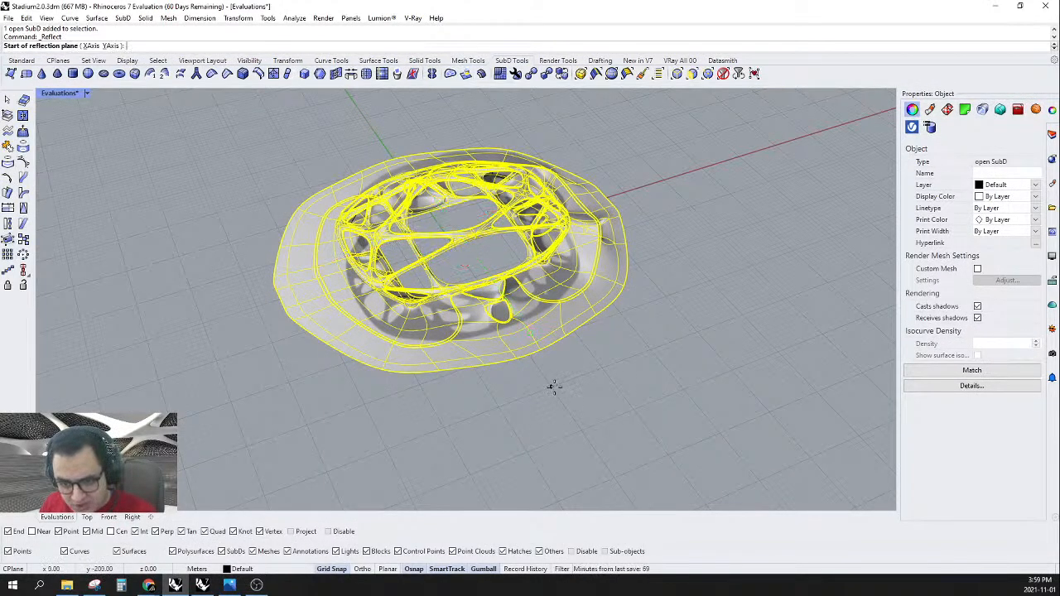
{"action": "left_click", "coordinate": [464, 267]}
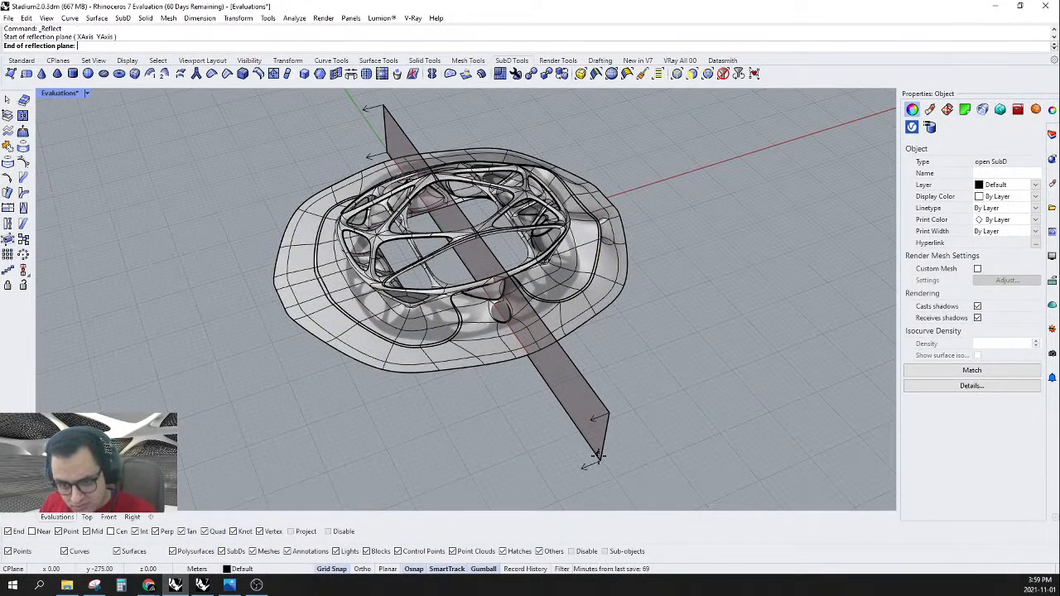
{"action": "left_click", "coordinate": [598, 455]}
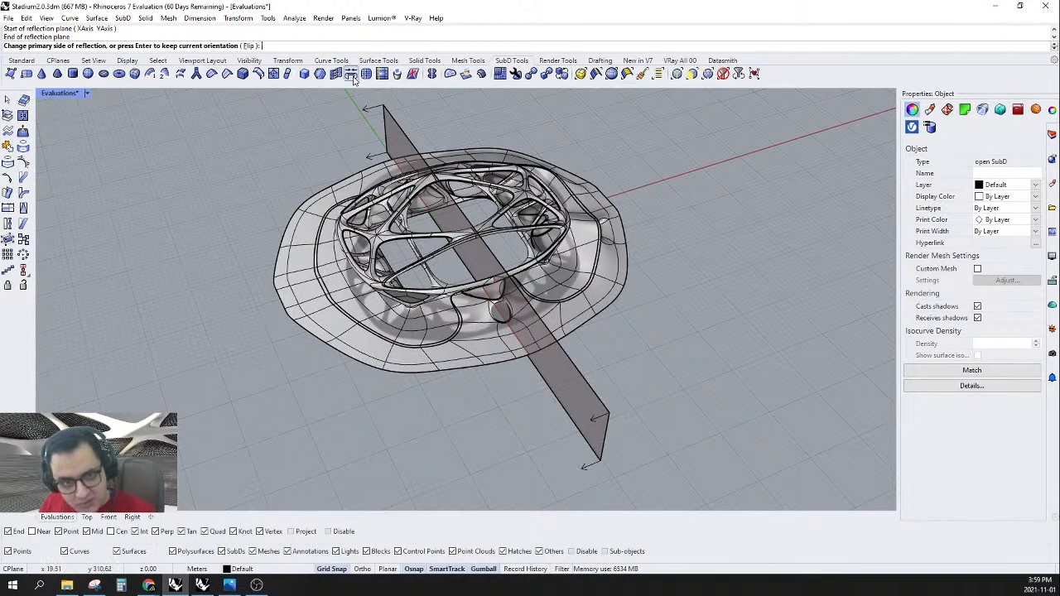
{"action": "left_click", "coordinate": [250, 45]}
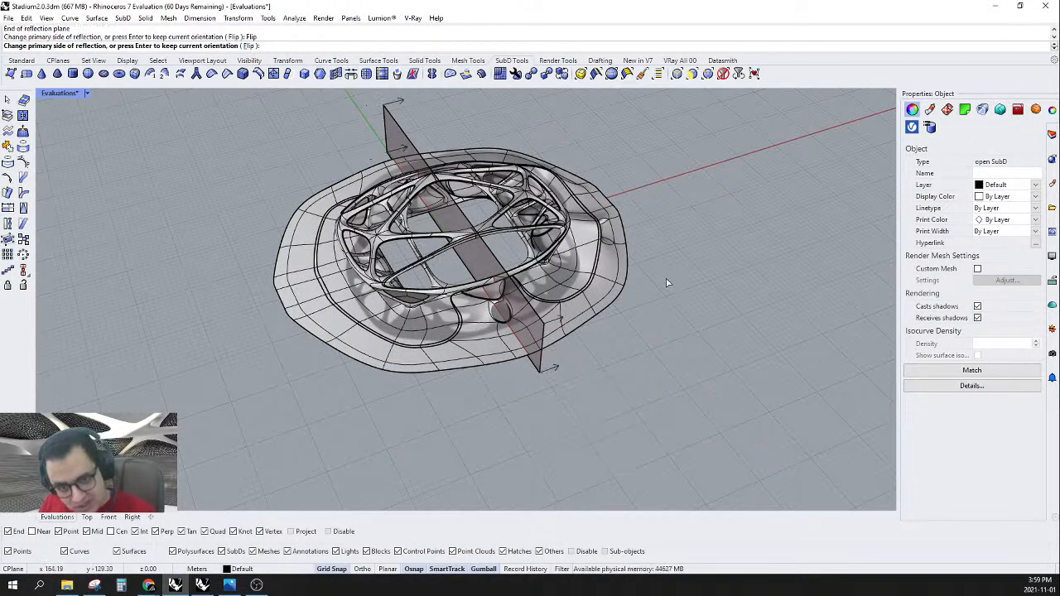
{"action": "key", "text": "Return"}
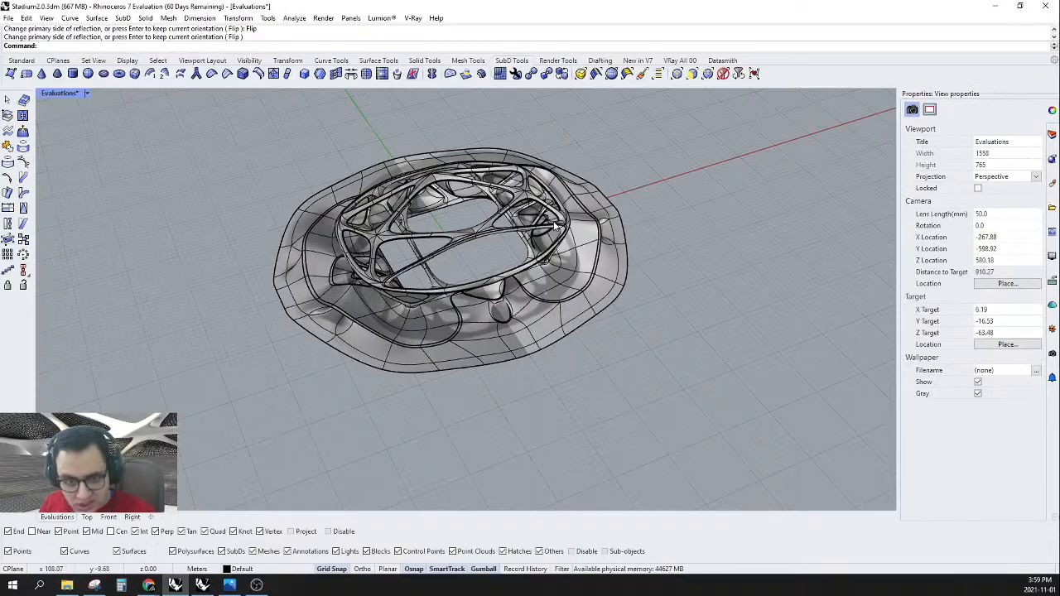
- Remove the existing reflection symmetry from the stadium SubD
{"action": "right_click_drag", "start_coordinate": [383, 258], "coordinate": [662, 232]}
{"action": "scroll", "coordinate": [344, 314], "scroll_direction": "up", "scroll_amount": 4}
{"action": "left_click", "coordinate": [449, 73]}
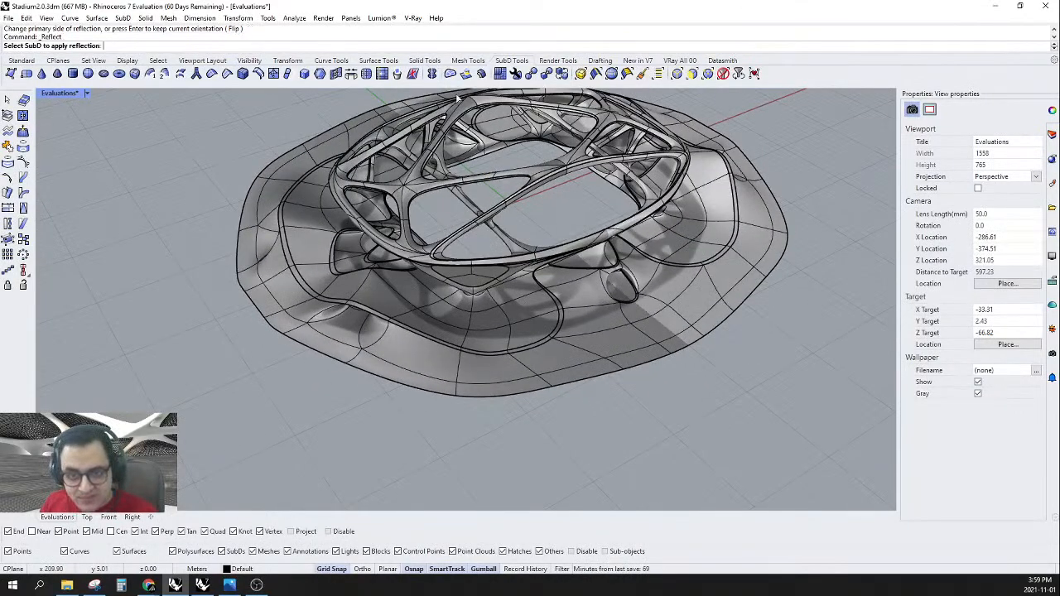
{"action": "key", "text": "Escape"}
{"action": "right_click_drag", "start_coordinate": [607, 323], "coordinate": [495, 140]}
{"action": "left_click", "coordinate": [603, 340]}
{"action": "key", "text": "Escape"}
{"action": "right_click_drag", "start_coordinate": [479, 361], "coordinate": [467, 350]}
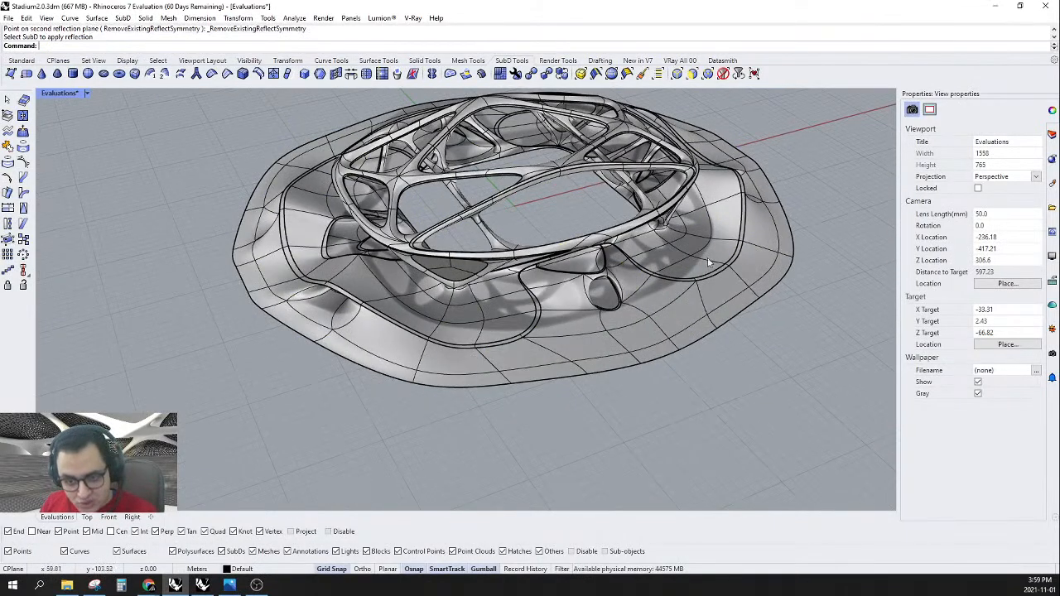
- Restrict selection to faces and select the face loop of the long crease strip running across the base
{"action": "scroll", "coordinate": [637, 293], "scroll_direction": "up", "scroll_amount": 5}
{"action": "scroll", "coordinate": [672, 317], "scroll_direction": "up", "scroll_amount": 5}
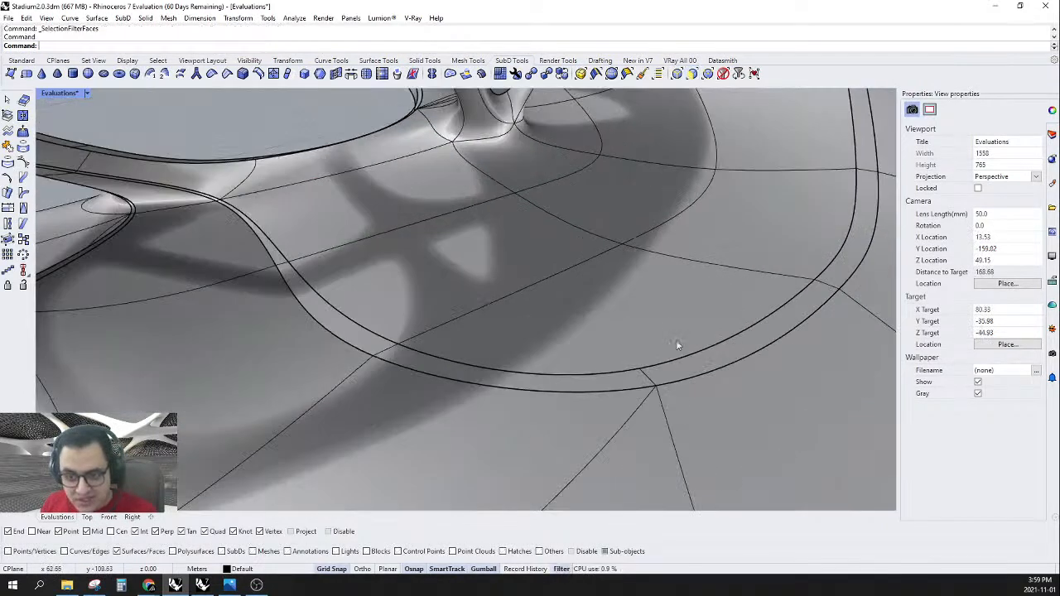
{"action": "left_click", "coordinate": [682, 369], "text": "ctrl+shift"}
{"action": "double_click", "coordinate": [633, 383], "text": "ctrl+shift"}
- Add the face loop around the round side-entrance opening to the selection
{"action": "scroll", "coordinate": [670, 345], "scroll_direction": "down", "scroll_amount": 3}
{"action": "right_click_drag", "start_coordinate": [439, 411], "coordinate": [535, 392]}
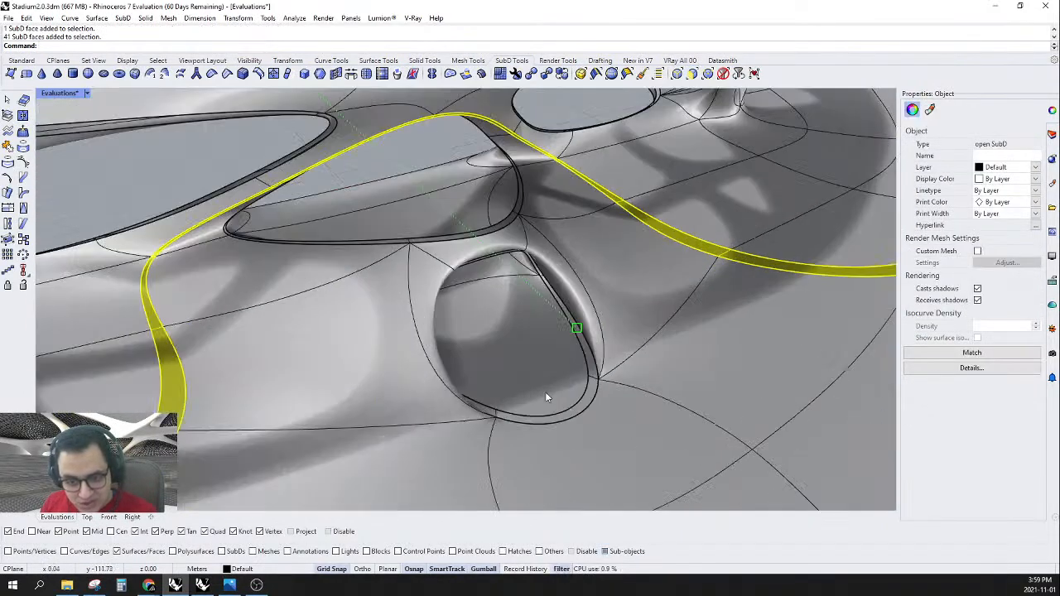
{"action": "scroll", "coordinate": [535, 391], "scroll_direction": "up", "scroll_amount": 5}
{"action": "left_click", "coordinate": [580, 406], "text": "ctrl+shift"}
{"action": "double_click", "coordinate": [602, 346], "text": "ctrl+shift"}
{"action": "scroll", "coordinate": [634, 326], "scroll_direction": "down", "scroll_amount": 8}
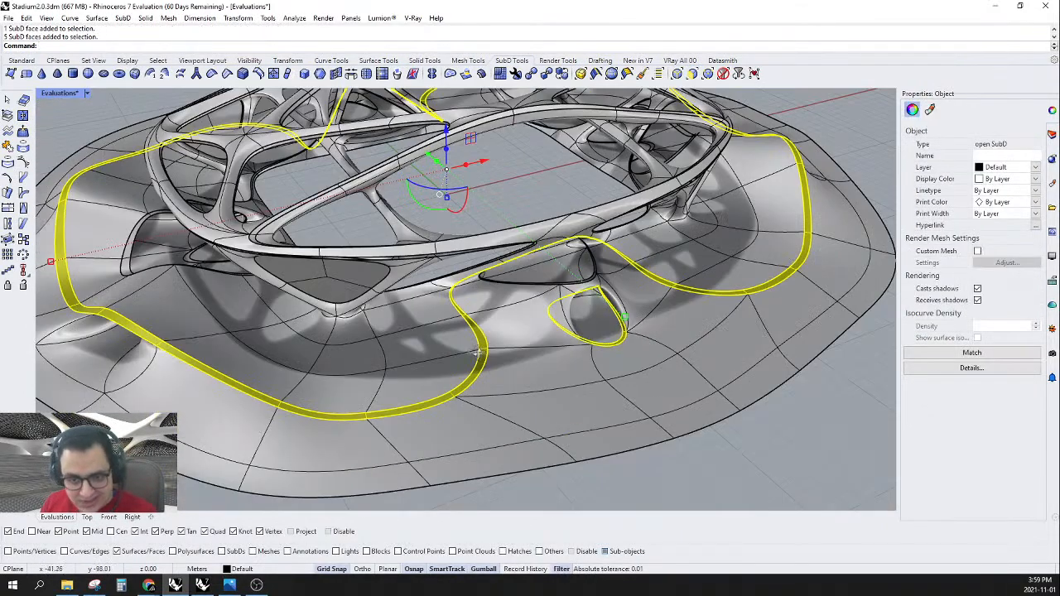
- Add the crease-strip face loops at the X-axis end entrance, including the one around its inner opening, to the selection
{"action": "right_click_drag", "start_coordinate": [469, 351], "coordinate": [477, 370]}
{"action": "scroll", "coordinate": [477, 370], "scroll_direction": "up", "scroll_amount": 3}
{"action": "right_click_drag", "start_coordinate": [311, 333], "coordinate": [307, 303]}
{"action": "scroll", "coordinate": [328, 318], "scroll_direction": "down", "scroll_amount": 4}
{"action": "scroll", "coordinate": [260, 267], "scroll_direction": "up", "scroll_amount": 5}
{"action": "right_click_drag", "start_coordinate": [260, 268], "coordinate": [341, 304]}
{"action": "scroll", "coordinate": [502, 345], "scroll_direction": "up", "scroll_amount": 7}
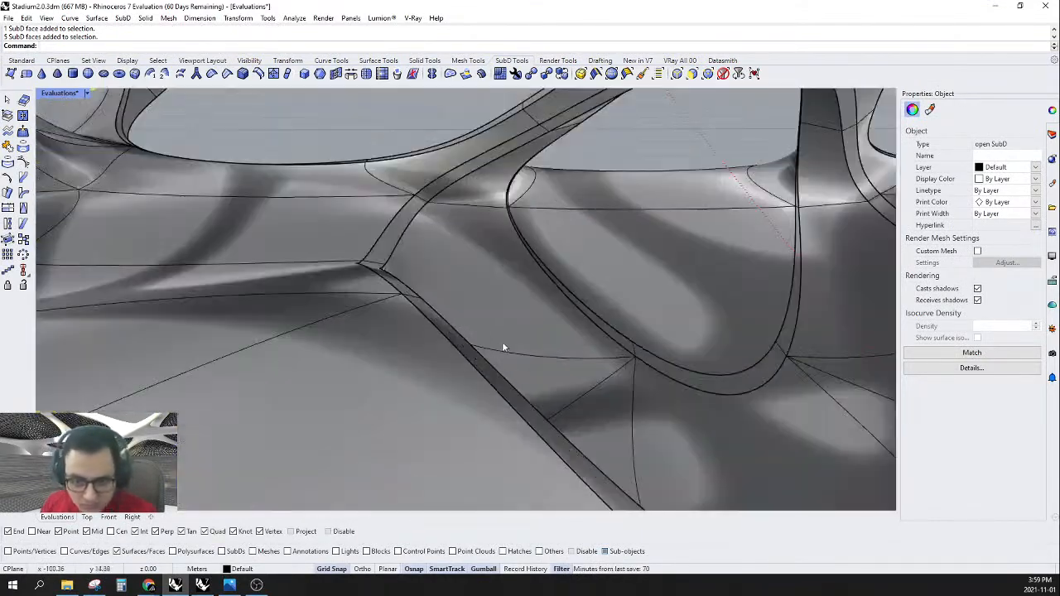
{"action": "left_click", "coordinate": [451, 342], "text": "ctrl+shift"}
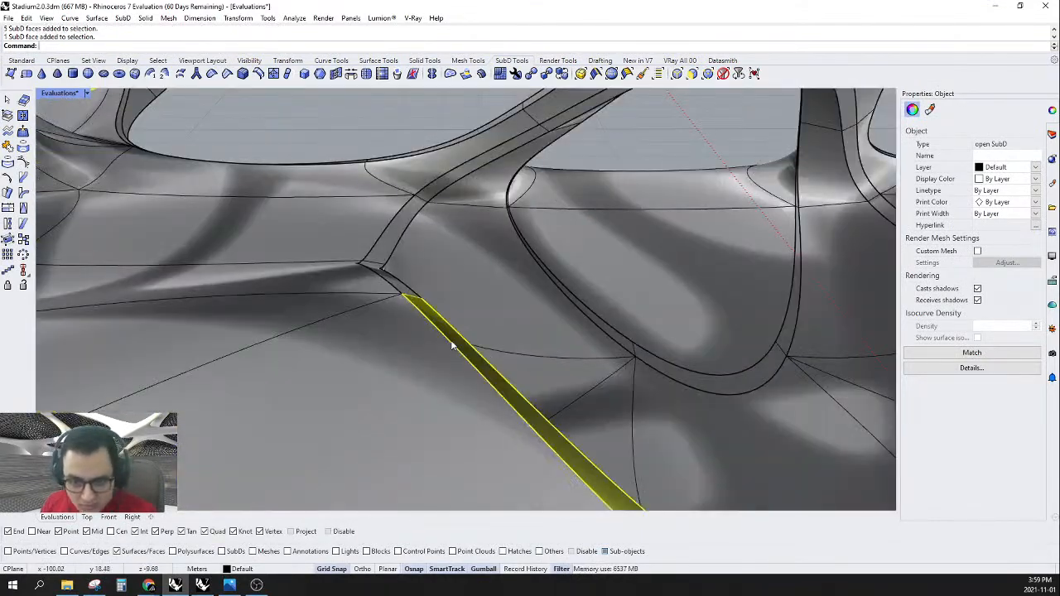
{"action": "double_click", "coordinate": [392, 286], "text": "ctrl+shift"}
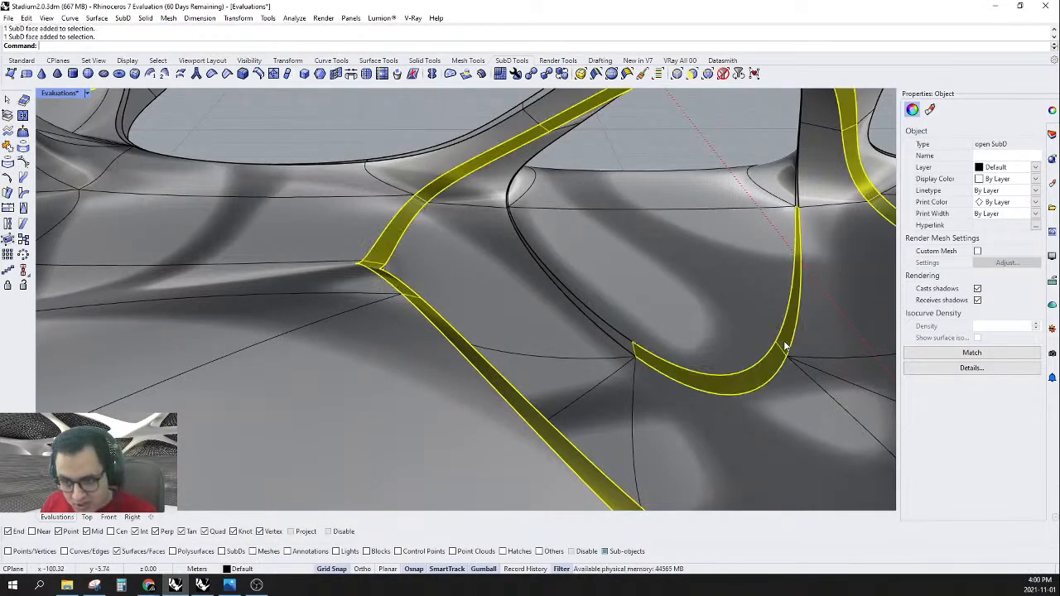
{"action": "double_click", "coordinate": [785, 346], "text": "ctrl+shift"}
- Add the face loop around the round side-entrance opening on the opposite side to the selection
{"action": "scroll", "coordinate": [785, 346], "scroll_direction": "down", "scroll_amount": 7}
{"action": "right_click_drag", "start_coordinate": [629, 364], "coordinate": [745, 347]}
{"action": "scroll", "coordinate": [476, 207], "scroll_direction": "up", "scroll_amount": 7}
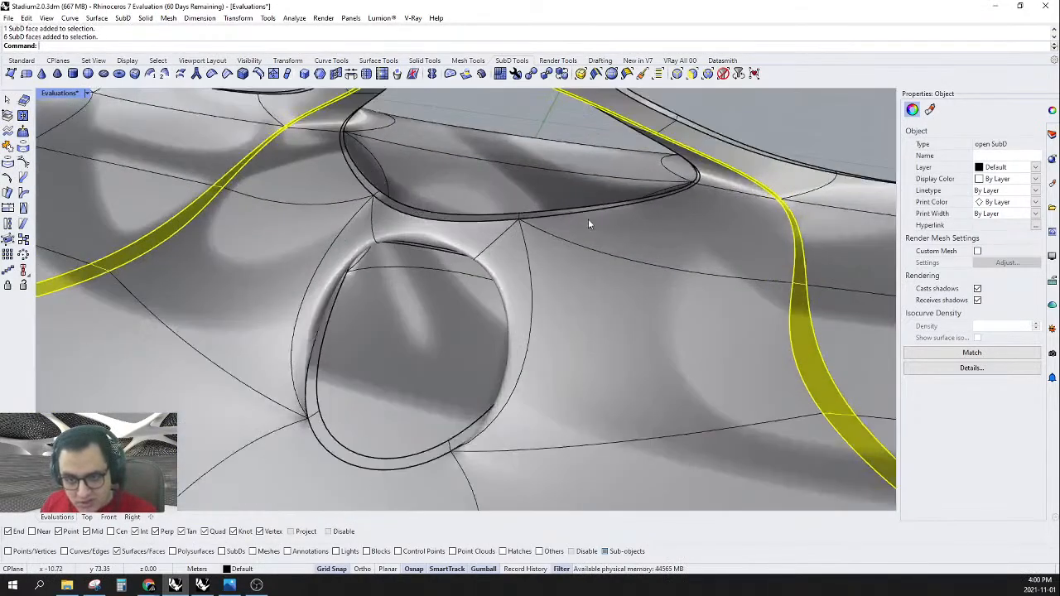
{"action": "scroll", "coordinate": [589, 222], "scroll_direction": "up", "scroll_amount": 5}
{"action": "scroll", "coordinate": [543, 221], "scroll_direction": "down", "scroll_amount": 8}
{"action": "right_click_drag", "start_coordinate": [543, 248], "coordinate": [582, 296]}
{"action": "scroll", "coordinate": [667, 279], "scroll_direction": "up", "scroll_amount": 8}
{"action": "double_click", "coordinate": [666, 281], "text": "ctrl+shift"}
{"action": "scroll", "coordinate": [650, 267], "scroll_direction": "down", "scroll_amount": 5}
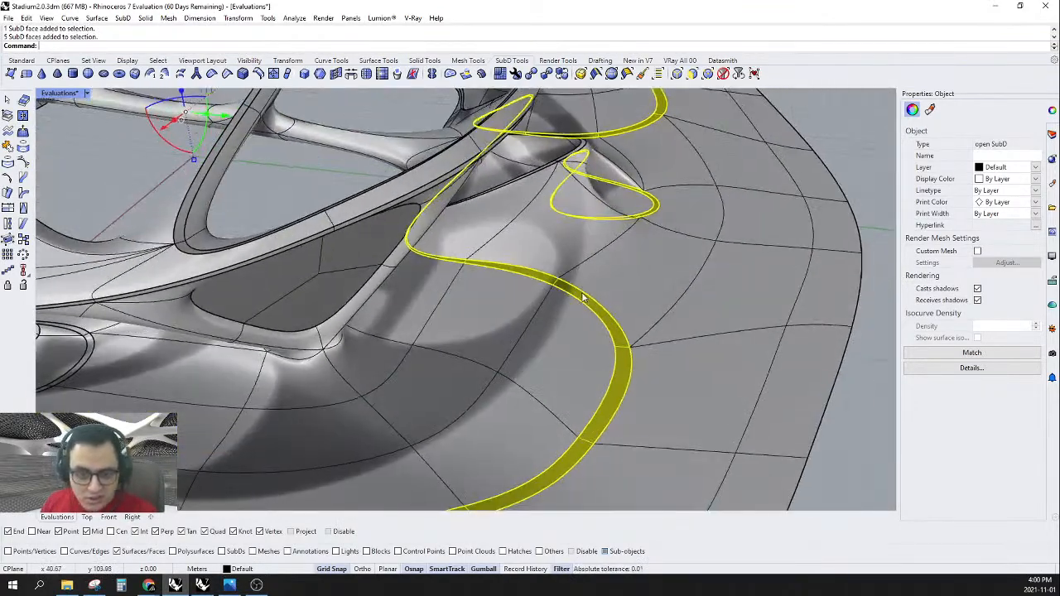
- Add both crease-strip face loops at the opposite X-axis end entrance to the selection
{"action": "scroll", "coordinate": [582, 297], "scroll_direction": "down", "scroll_amount": 6}
{"action": "right_click_drag", "start_coordinate": [497, 330], "coordinate": [556, 340]}
{"action": "scroll", "coordinate": [556, 339], "scroll_direction": "up", "scroll_amount": 8}
{"action": "left_click", "coordinate": [670, 296], "text": "ctrl+shift"}
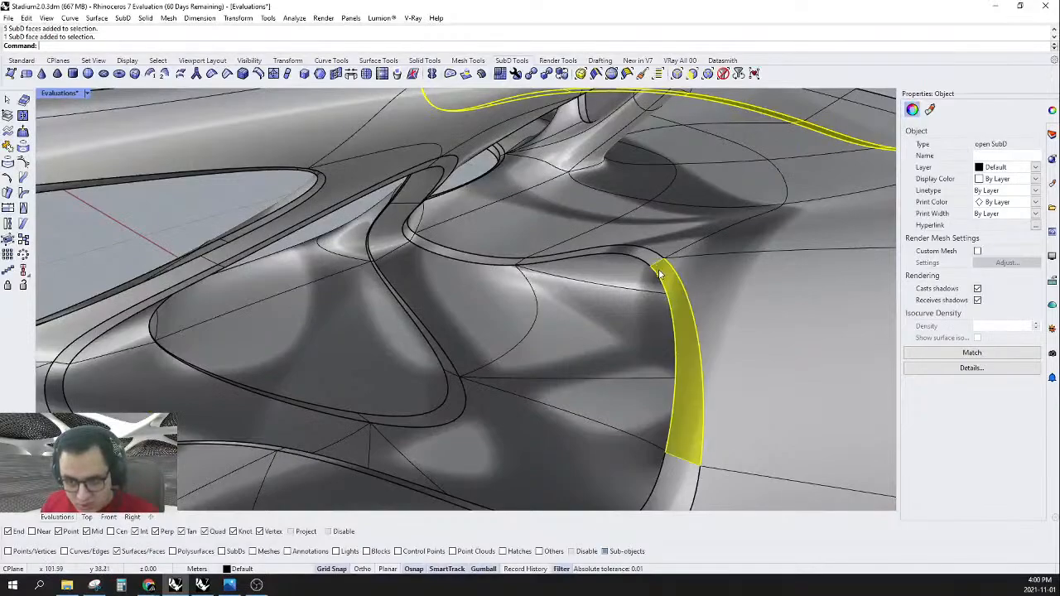
{"action": "double_click", "coordinate": [646, 263], "text": "ctrl+shift"}
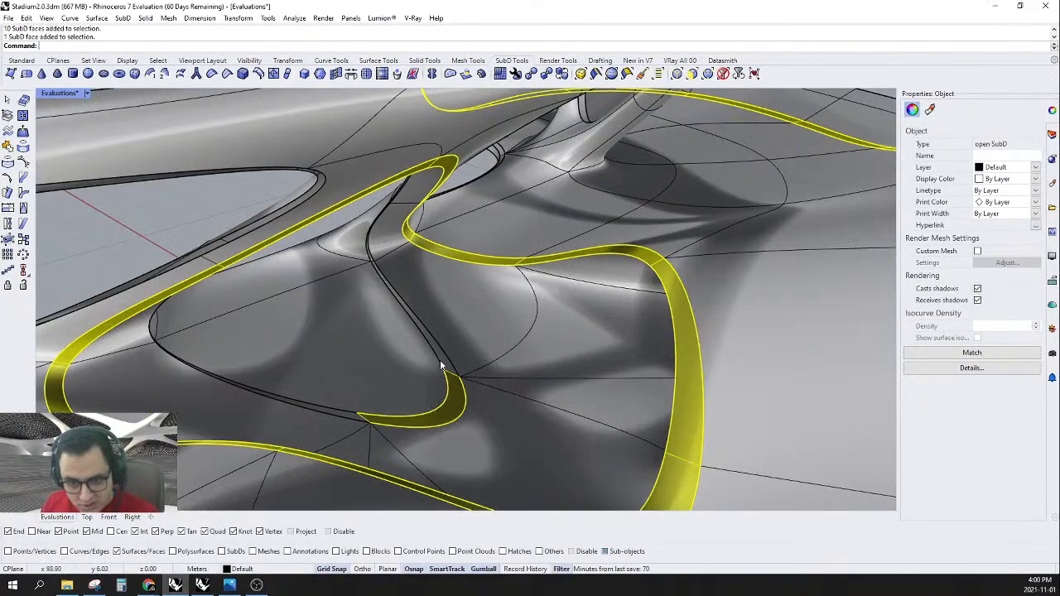
{"action": "scroll", "coordinate": [444, 363], "scroll_direction": "down", "scroll_amount": 10}
{"action": "right_click_drag", "start_coordinate": [445, 362], "coordinate": [619, 313]}
{"action": "scroll", "coordinate": [555, 331], "scroll_direction": "up", "scroll_amount": 6}
{"action": "scroll", "coordinate": [555, 332], "scroll_direction": "down", "scroll_amount": 8}
{"action": "scroll", "coordinate": [618, 313], "scroll_direction": "up", "scroll_amount": 8}
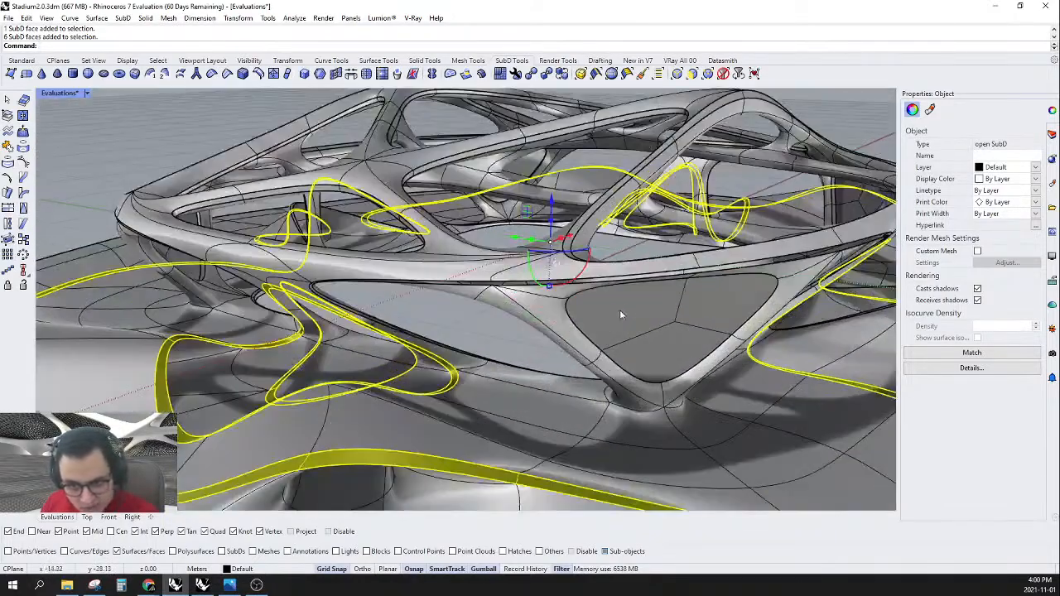
- Add the face loop edging the large opening between the side entrance and the corner support to the selection
{"action": "right_click_drag", "start_coordinate": [469, 347], "coordinate": [558, 344]}
{"action": "scroll", "coordinate": [594, 197], "scroll_direction": "up", "scroll_amount": 3}
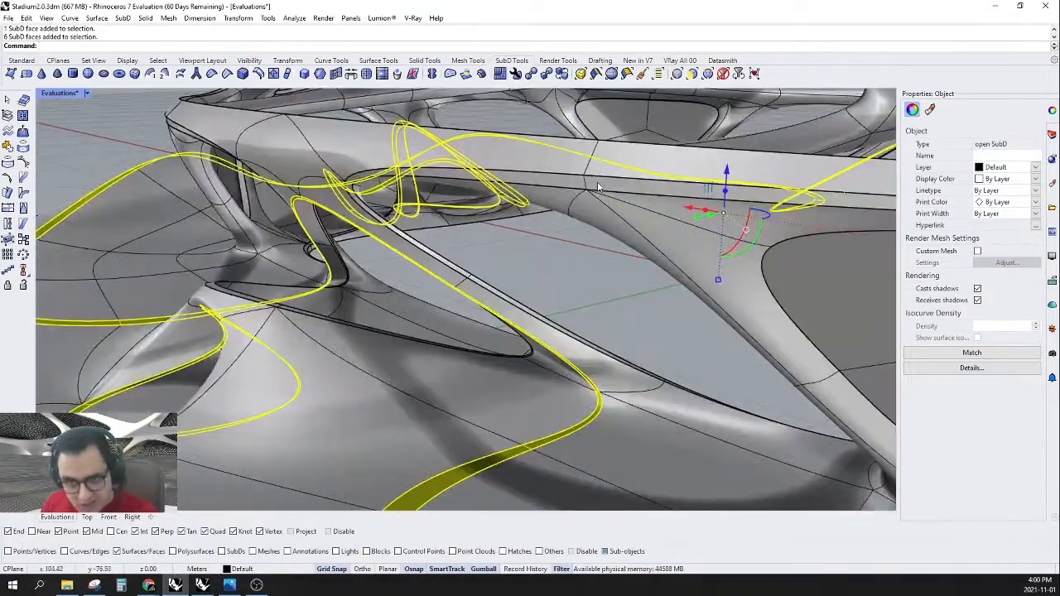
{"action": "scroll", "coordinate": [443, 288], "scroll_direction": "down", "scroll_amount": 5}
{"action": "right_click_drag", "start_coordinate": [443, 288], "coordinate": [541, 267]}
{"action": "scroll", "coordinate": [563, 289], "scroll_direction": "up", "scroll_amount": 7}
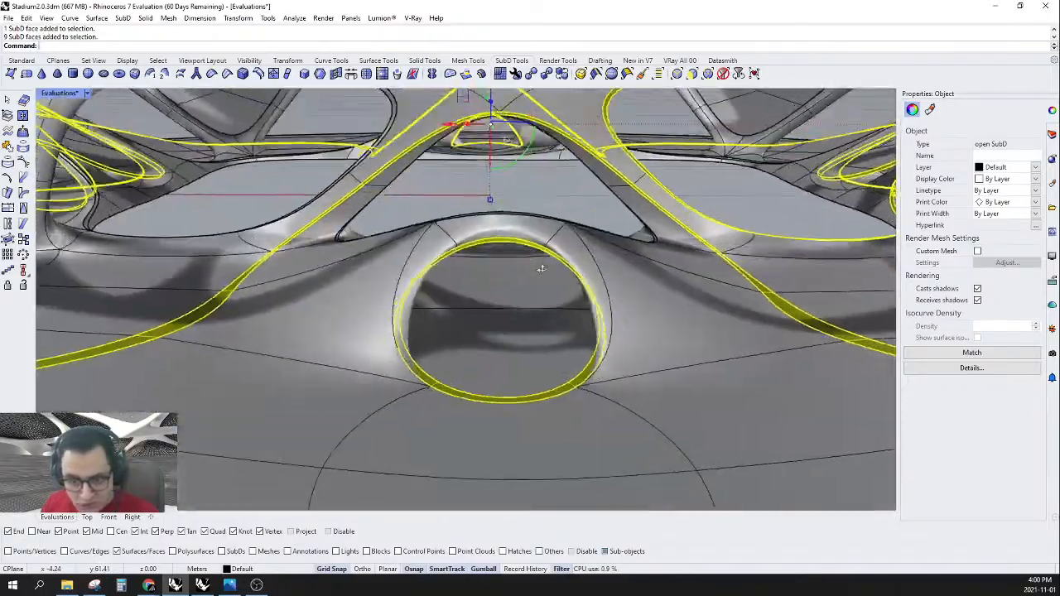
- Extract the selected face loops as separate SubDs, assign them to the Creases layer and clear the selection
{"action": "scroll", "coordinate": [359, 286], "scroll_direction": "down", "scroll_amount": 7}
{"action": "right_click_drag", "start_coordinate": [359, 287], "coordinate": [494, 315]}
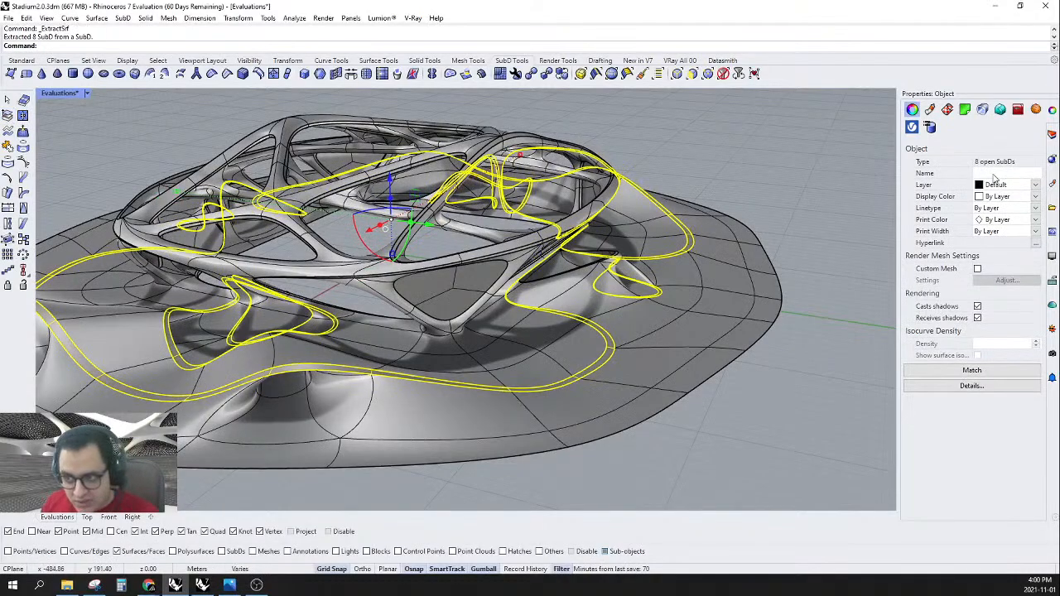
{"action": "left_click", "coordinate": [1000, 185]}
{"action": "left_click", "coordinate": [995, 258]}
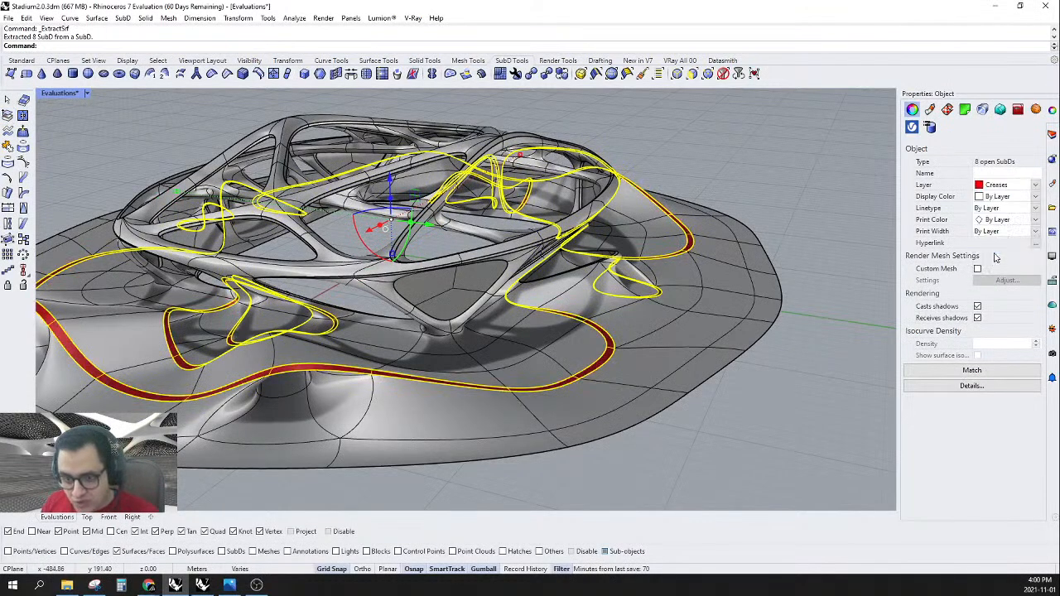
{"action": "left_click", "coordinate": [801, 201]}
- Turn off the face-only selection filter and inspect the red crease strips around the stadium
{"action": "right_click_drag", "start_coordinate": [719, 242], "coordinate": [571, 250]}
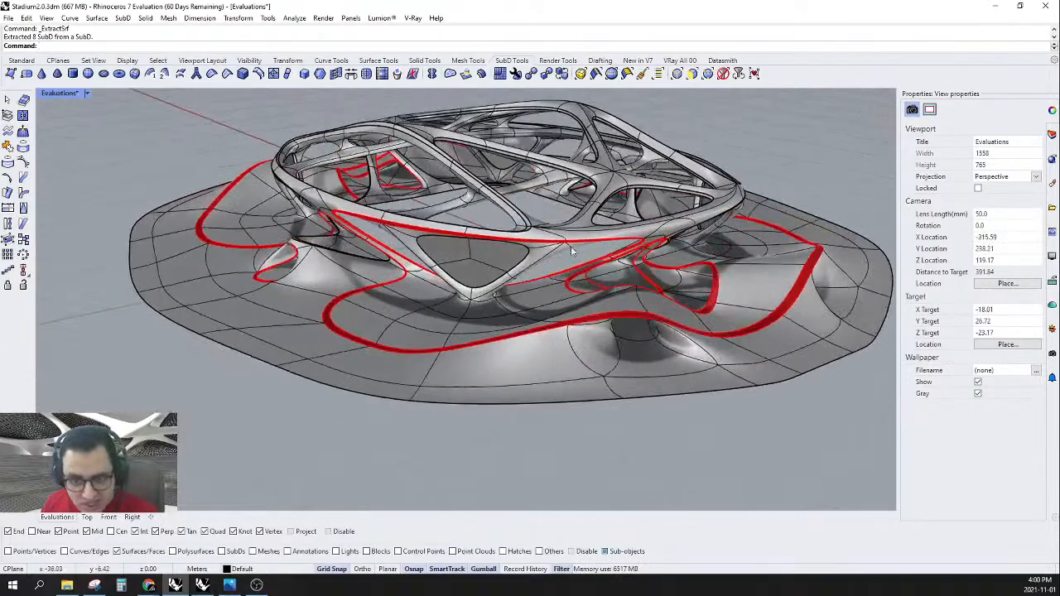
{"action": "scroll", "coordinate": [571, 246], "scroll_direction": "up", "scroll_amount": 8}
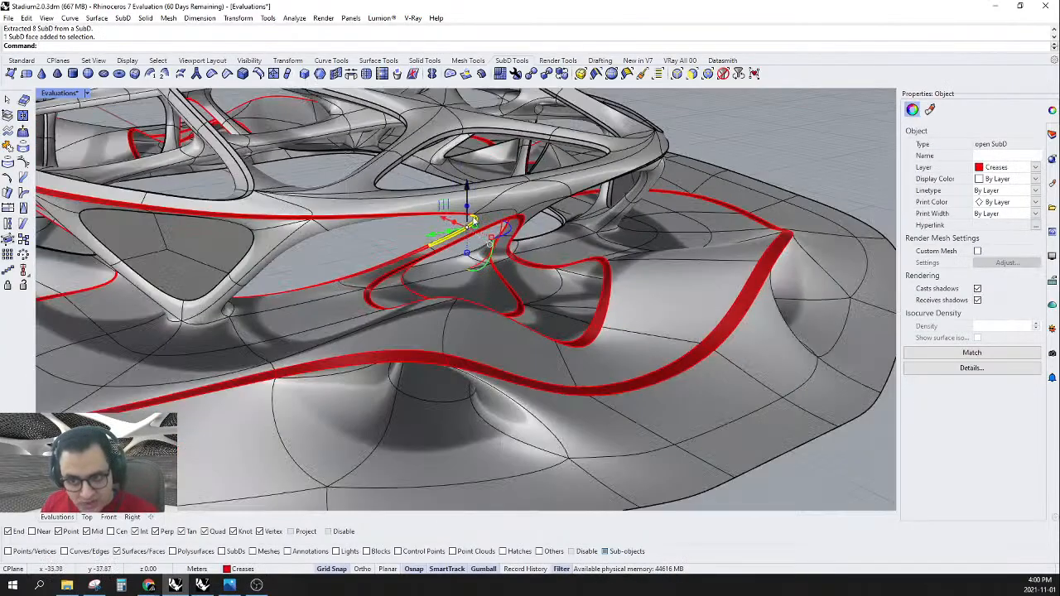
{"action": "left_click", "coordinate": [723, 75]}
{"action": "scroll", "coordinate": [522, 199], "scroll_direction": "up", "scroll_amount": 4}
{"action": "right_click_drag", "start_coordinate": [649, 199], "coordinate": [386, 199]}
{"action": "scroll", "coordinate": [530, 201], "scroll_direction": "down", "scroll_amount": 8}
{"action": "right_click_drag", "start_coordinate": [571, 194], "coordinate": [807, 184]}
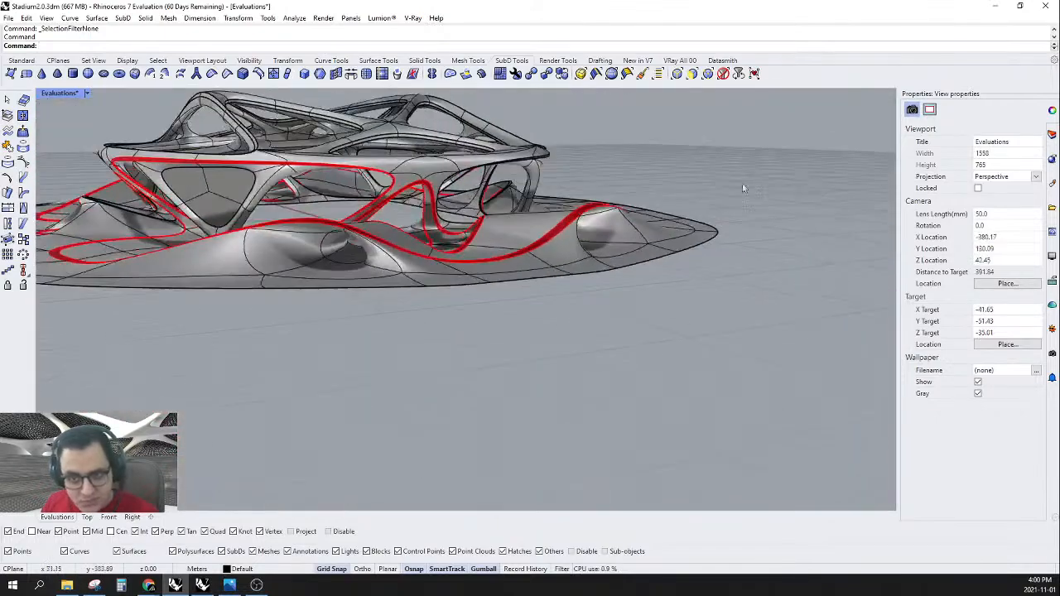
- Mirror a copy of the crease strip edging the large opening below the upper rim across the X axis
{"action": "scroll", "coordinate": [442, 168], "scroll_direction": "up", "scroll_amount": 8}
{"action": "right_click_drag", "start_coordinate": [442, 167], "coordinate": [369, 217]}
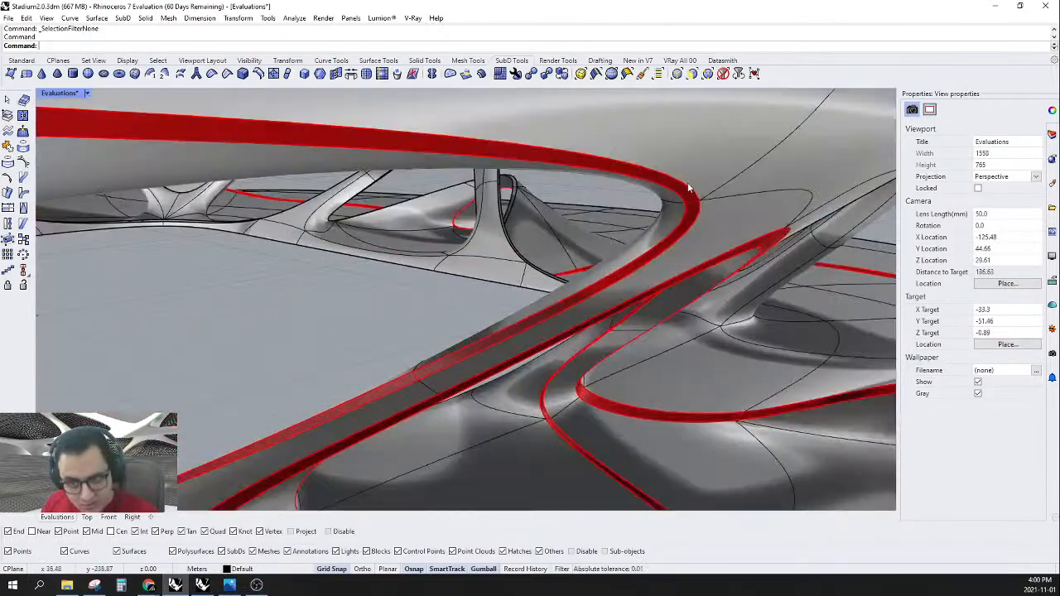
{"action": "left_click", "coordinate": [688, 189]}
{"action": "scroll", "coordinate": [630, 361], "scroll_direction": "down", "scroll_amount": 10}
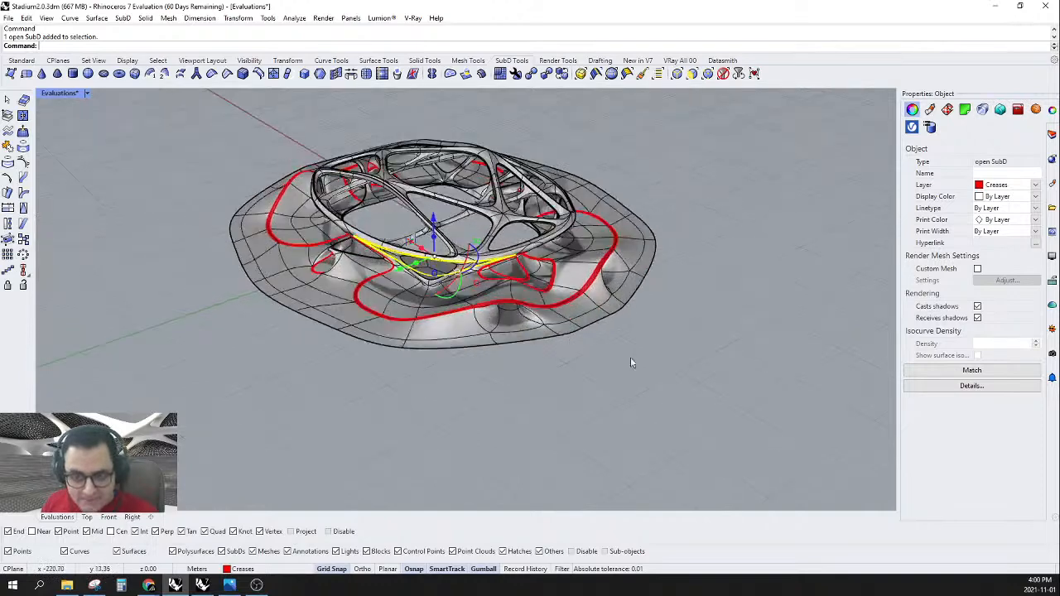
{"action": "right_click_drag", "start_coordinate": [630, 361], "coordinate": [638, 375]}
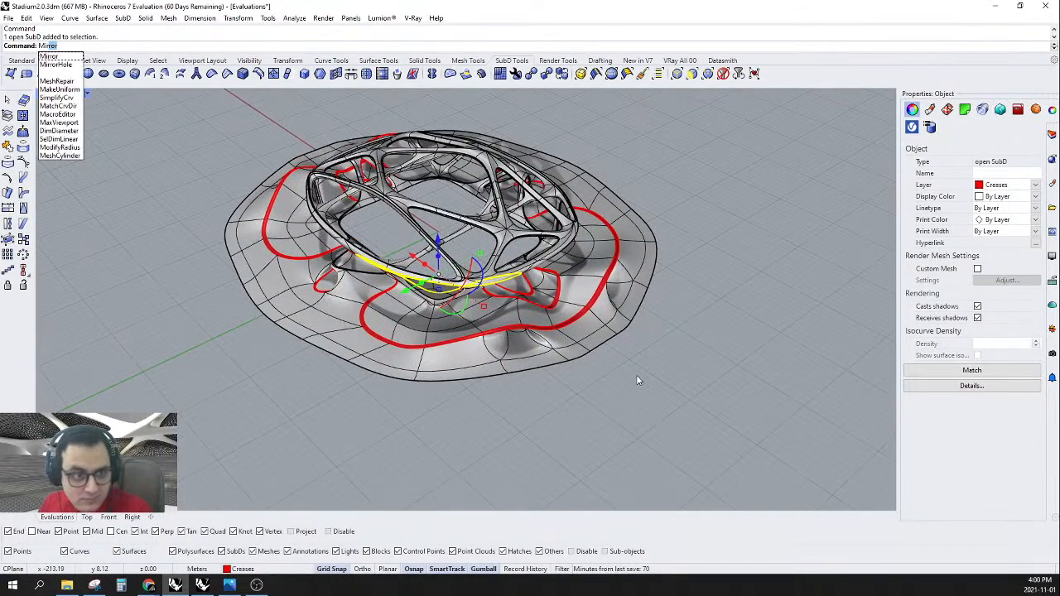
{"action": "key", "text": "Return"}
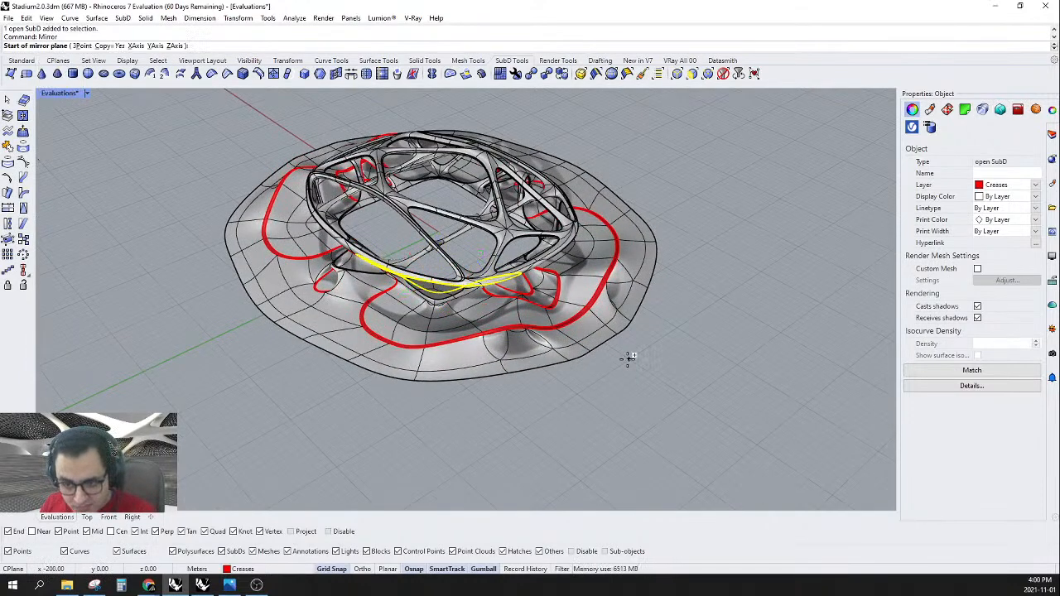
{"action": "left_click", "coordinate": [629, 358]}
{"action": "left_click", "coordinate": [712, 412]}
- Add the matching crease strip to the selection, mirror both strips as copies across the Y axis, and clear the selection
{"action": "right_click_drag", "start_coordinate": [709, 407], "coordinate": [530, 228]}
{"action": "scroll", "coordinate": [504, 209], "scroll_direction": "up", "scroll_amount": 10}
{"action": "left_click", "coordinate": [678, 170], "text": "shift"}
{"action": "scroll", "coordinate": [679, 170], "scroll_direction": "down", "scroll_amount": 10}
{"action": "right_click_drag", "start_coordinate": [662, 170], "coordinate": [630, 313]}
{"action": "scroll", "coordinate": [614, 303], "scroll_direction": "down", "scroll_amount": 6}
{"action": "scroll", "coordinate": [614, 303], "scroll_direction": "up", "scroll_amount": 4}
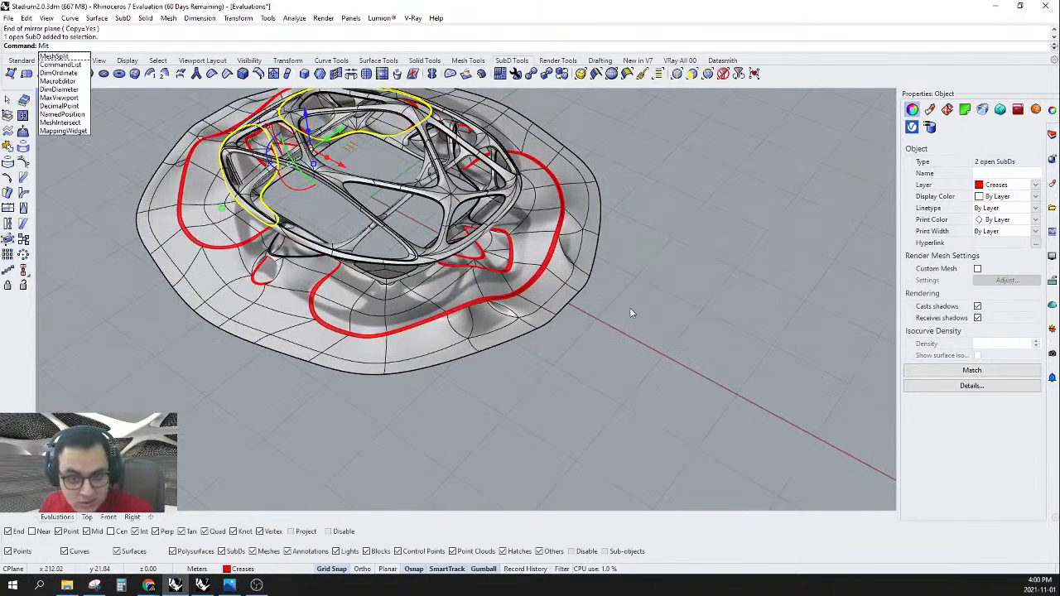
{"action": "type", "text": "irror"}
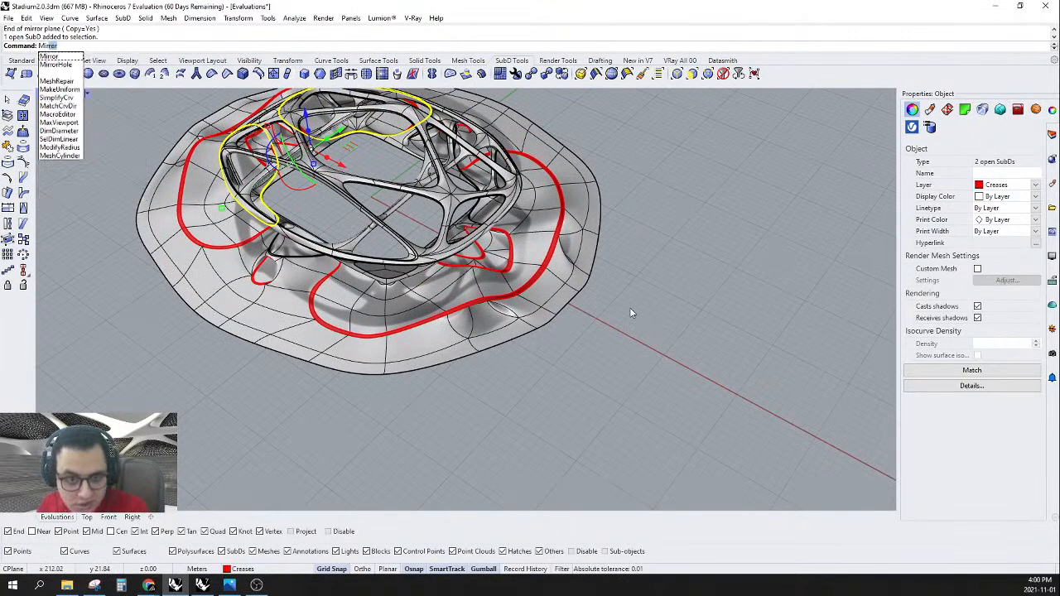
{"action": "key", "text": "Return"}
{"action": "left_click", "coordinate": [153, 357]}
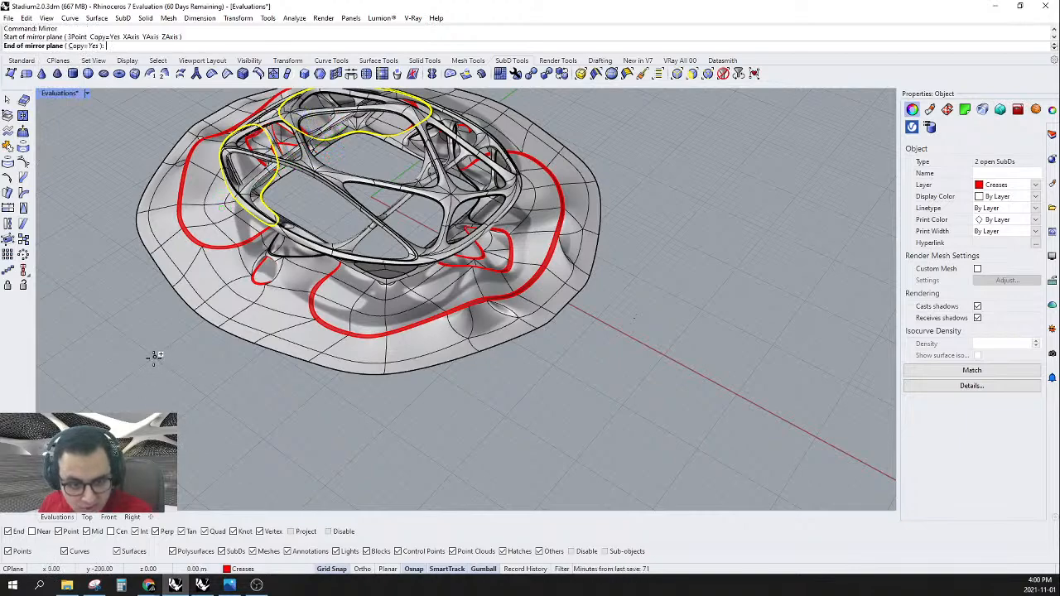
{"action": "left_click", "coordinate": [79, 410]}
{"action": "left_click", "coordinate": [440, 388]}
{"action": "right_click_drag", "start_coordinate": [440, 388], "coordinate": [672, 323]}
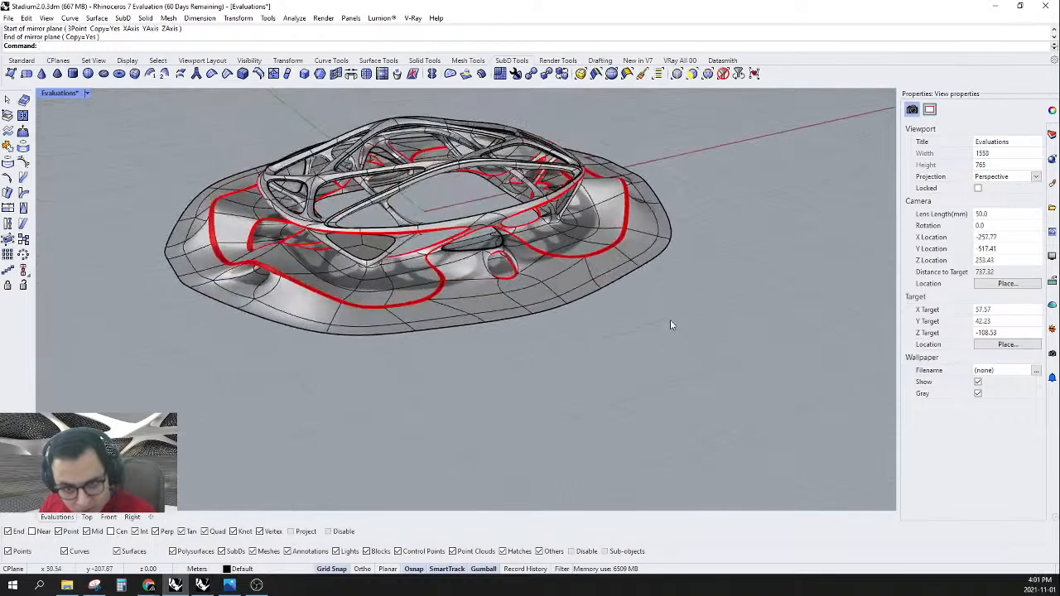
- Extract the face loop edging the opening above the positive-Y end entrance as a separate SubD and assign it to the Creases layer
{"action": "scroll", "coordinate": [530, 248], "scroll_direction": "up", "scroll_amount": 8}
{"action": "scroll", "coordinate": [468, 273], "scroll_direction": "down", "scroll_amount": 8}
{"action": "right_click_drag", "start_coordinate": [469, 272], "coordinate": [605, 224]}
{"action": "scroll", "coordinate": [548, 192], "scroll_direction": "up", "scroll_amount": 9}
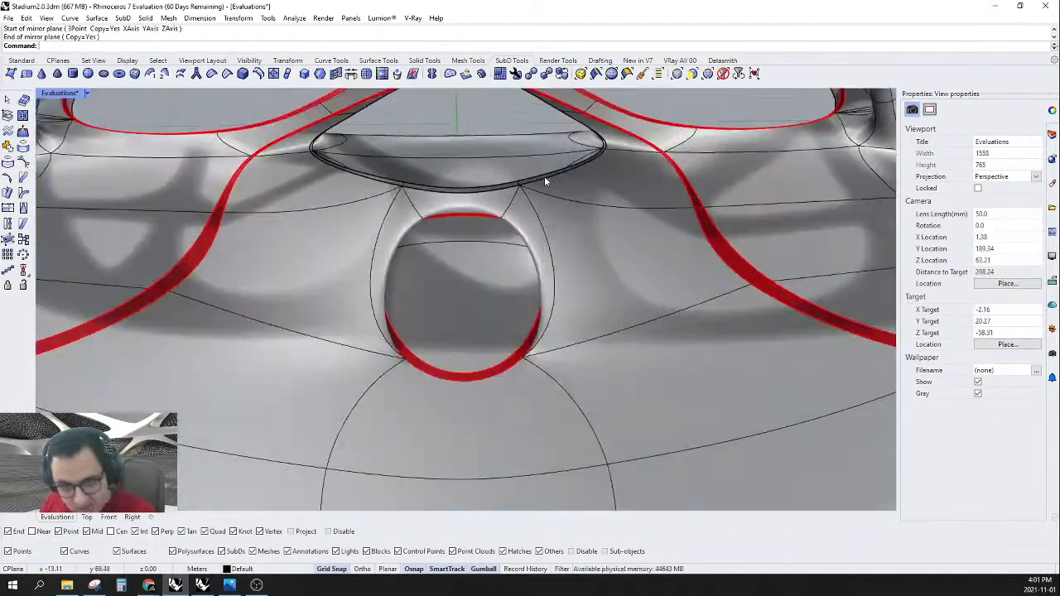
{"action": "right_click_drag", "start_coordinate": [544, 177], "coordinate": [563, 199]}
{"action": "scroll", "coordinate": [633, 256], "scroll_direction": "up", "scroll_amount": 4}
{"action": "left_click", "coordinate": [633, 257]}
{"action": "key", "text": "Escape"}
{"action": "scroll", "coordinate": [623, 262], "scroll_direction": "up", "scroll_amount": 4}
{"action": "left_click", "coordinate": [607, 291]}
{"action": "key", "text": "Escape"}
{"action": "left_click", "coordinate": [591, 318], "text": "ctrl+shift"}
{"action": "double_click", "coordinate": [598, 299], "text": "ctrl+shift"}
{"action": "scroll", "coordinate": [599, 302], "scroll_direction": "down", "scroll_amount": 10}
{"action": "right_click_drag", "start_coordinate": [601, 313], "coordinate": [553, 297]}
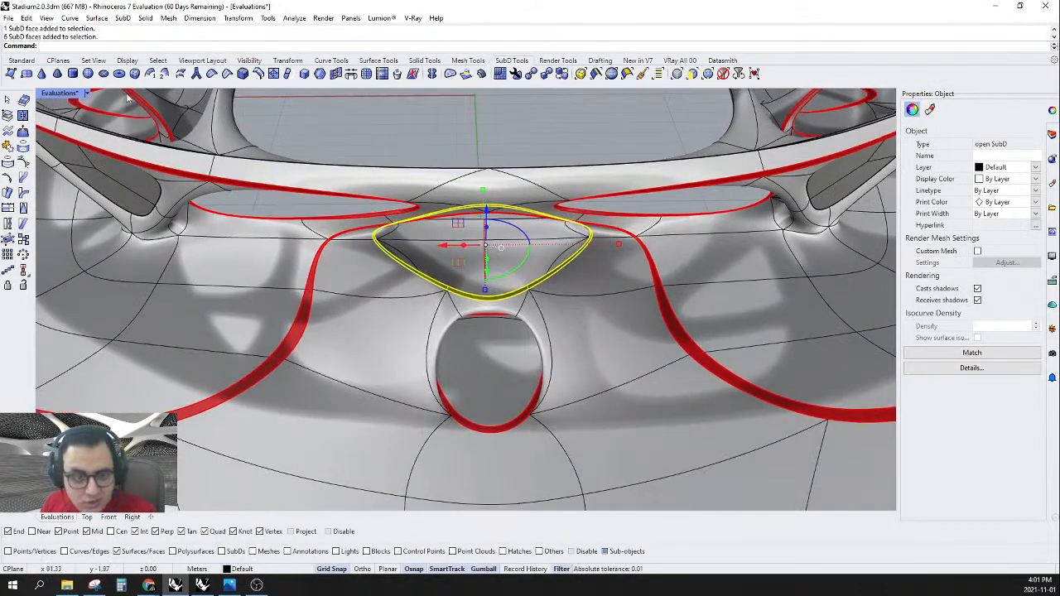
{"action": "left_click", "coordinate": [10, 145]}
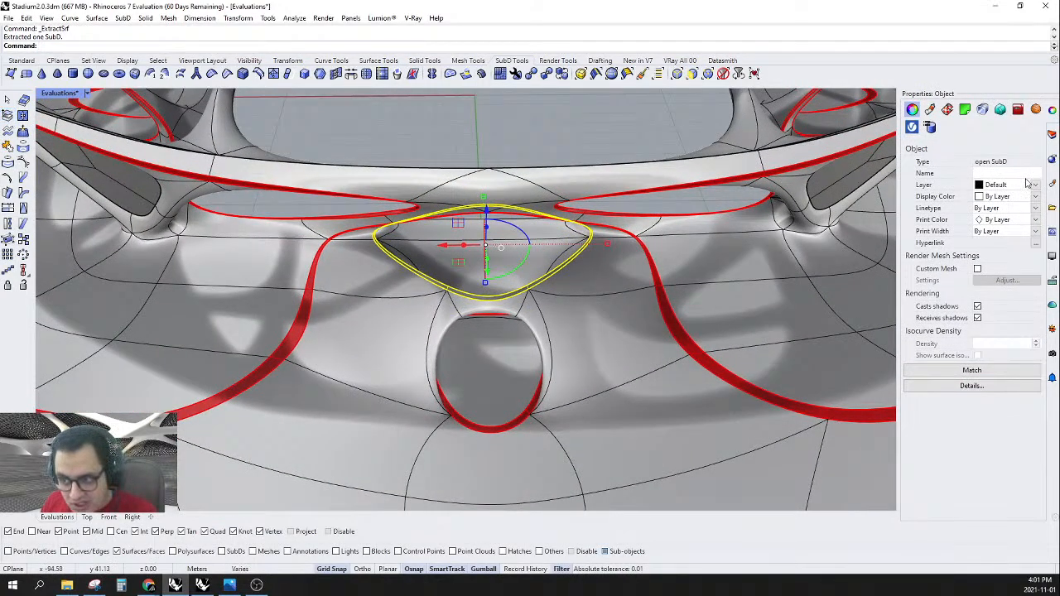
{"action": "left_click", "coordinate": [1022, 187]}
{"action": "left_click", "coordinate": [996, 249]}
- Extract the matching face loop above the negative-Y end entrance as a separate SubD and assign it to the Creases layer
{"action": "right_click_drag", "start_coordinate": [608, 289], "coordinate": [755, 318]}
{"action": "scroll", "coordinate": [574, 302], "scroll_direction": "down", "scroll_amount": 6}
{"action": "scroll", "coordinate": [458, 238], "scroll_direction": "up", "scroll_amount": 4}
{"action": "right_click_drag", "start_coordinate": [458, 238], "coordinate": [763, 239]}
{"action": "scroll", "coordinate": [422, 358], "scroll_direction": "up", "scroll_amount": 10}
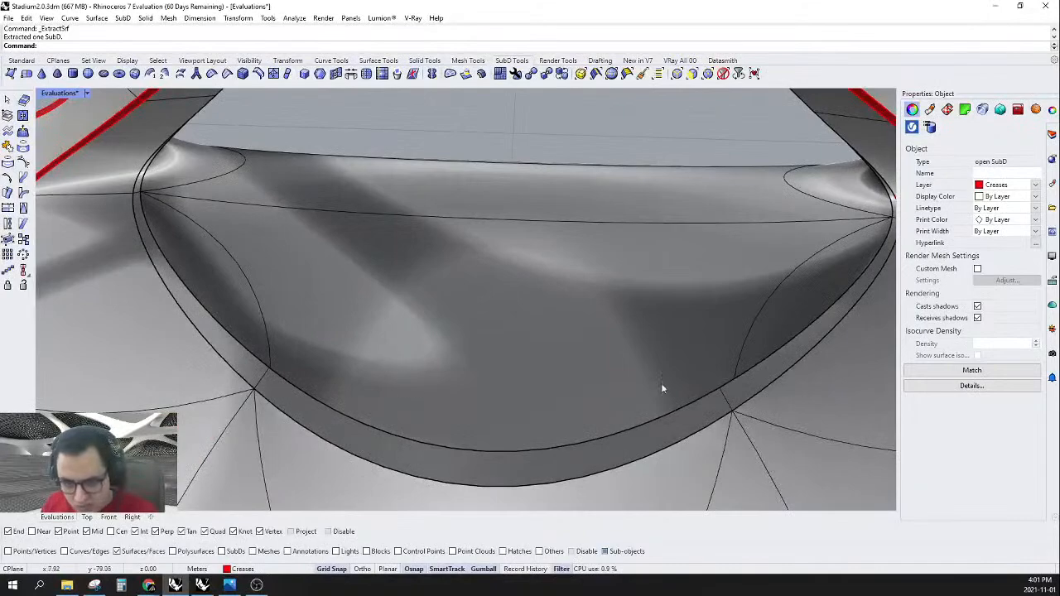
{"action": "left_click", "coordinate": [732, 389], "text": "ctrl+shift"}
{"action": "double_click", "coordinate": [695, 409], "text": "ctrl+shift"}
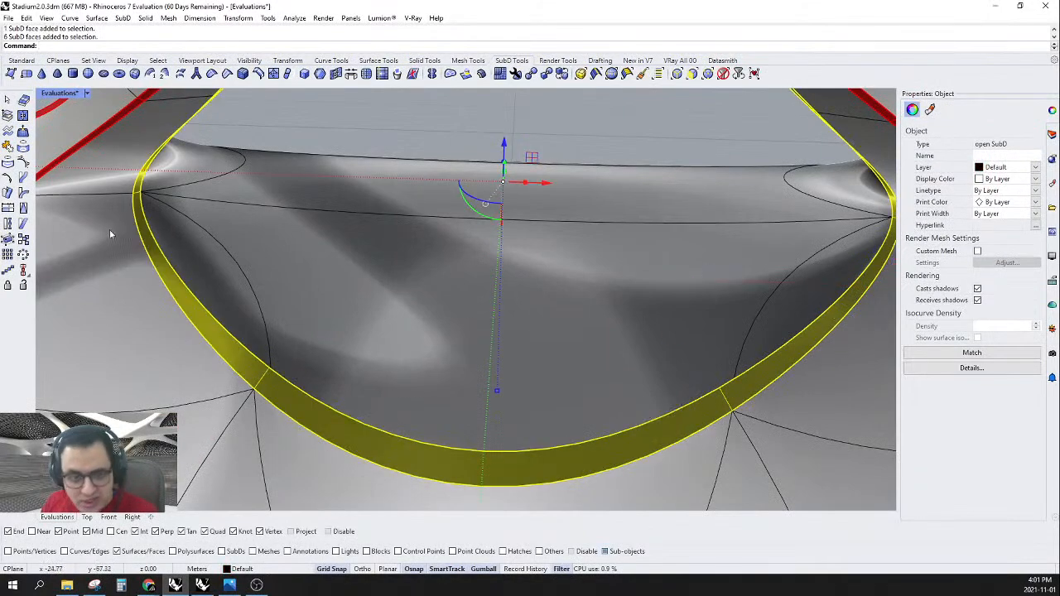
{"action": "left_click", "coordinate": [8, 115]}
{"action": "left_click", "coordinate": [1022, 184]}
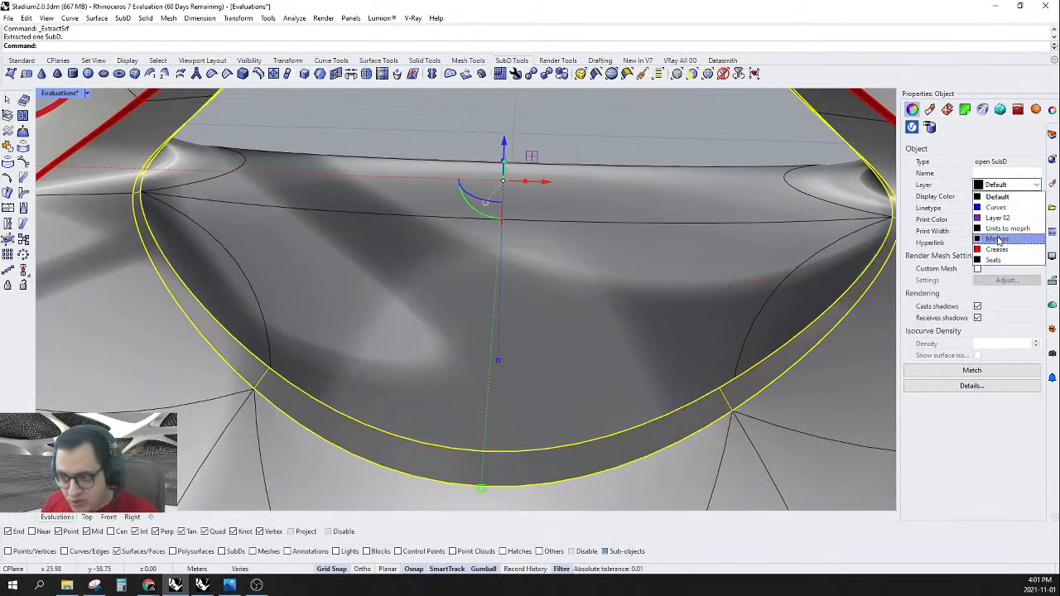
{"action": "left_click", "coordinate": [997, 246]}
- Clear the selection and examine the crease strips around the whole stadium for missing loops
{"action": "scroll", "coordinate": [520, 379], "scroll_direction": "down", "scroll_amount": 10}
{"action": "scroll", "coordinate": [413, 356], "scroll_direction": "down", "scroll_amount": 9}
{"action": "right_click_drag", "start_coordinate": [395, 353], "coordinate": [397, 311]}
{"action": "left_click", "coordinate": [549, 297]}
{"action": "scroll", "coordinate": [551, 296], "scroll_direction": "up", "scroll_amount": 7}
{"action": "right_click_drag", "start_coordinate": [564, 253], "coordinate": [581, 292]}
{"action": "right_click_drag", "start_coordinate": [365, 369], "coordinate": [632, 392], "text": "shift"}
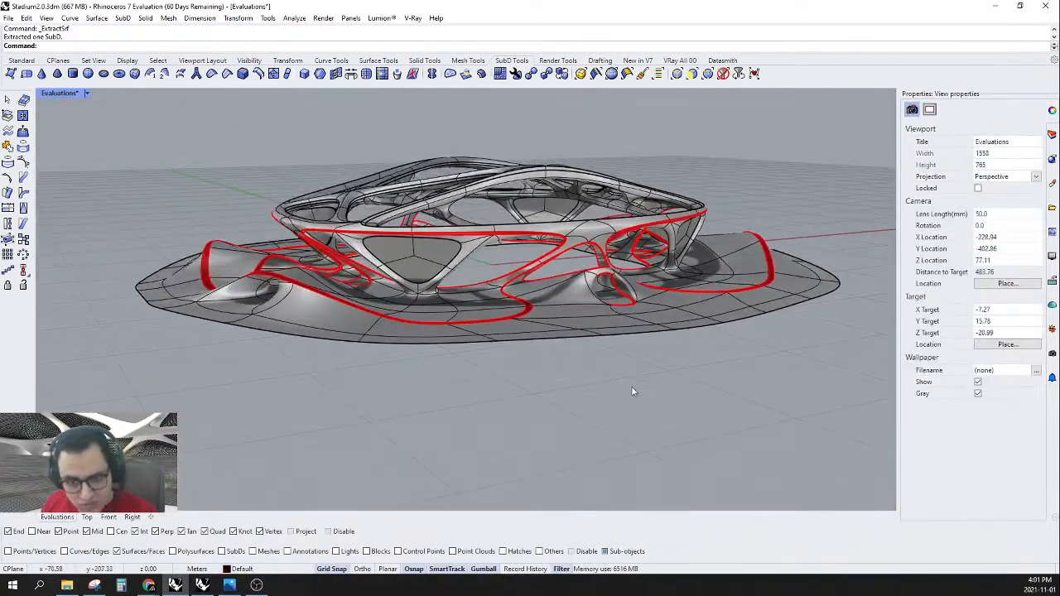
{"action": "right_click_drag", "start_coordinate": [472, 330], "coordinate": [432, 442]}
{"action": "scroll", "coordinate": [476, 360], "scroll_direction": "down", "scroll_amount": 6}
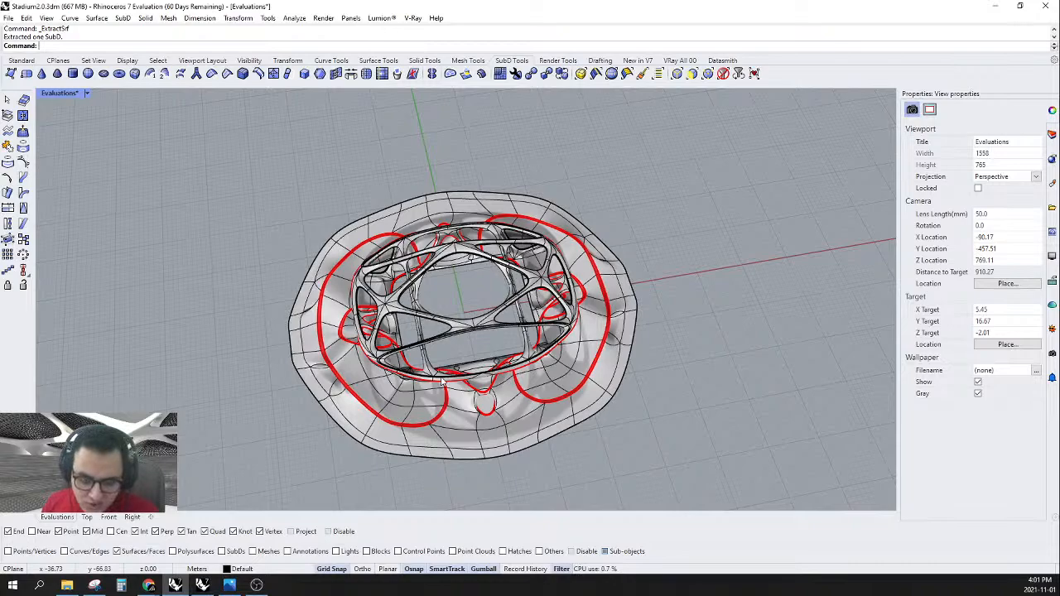
- Restrict selection to edges and try selecting the whole outer boundary loop of the stadium base
{"action": "right_click_drag", "start_coordinate": [442, 382], "coordinate": [636, 319]}
{"action": "left_click", "coordinate": [631, 302], "text": "ctrl+shift"}
{"action": "left_click", "coordinate": [637, 290]}
{"action": "left_click", "coordinate": [677, 73]}
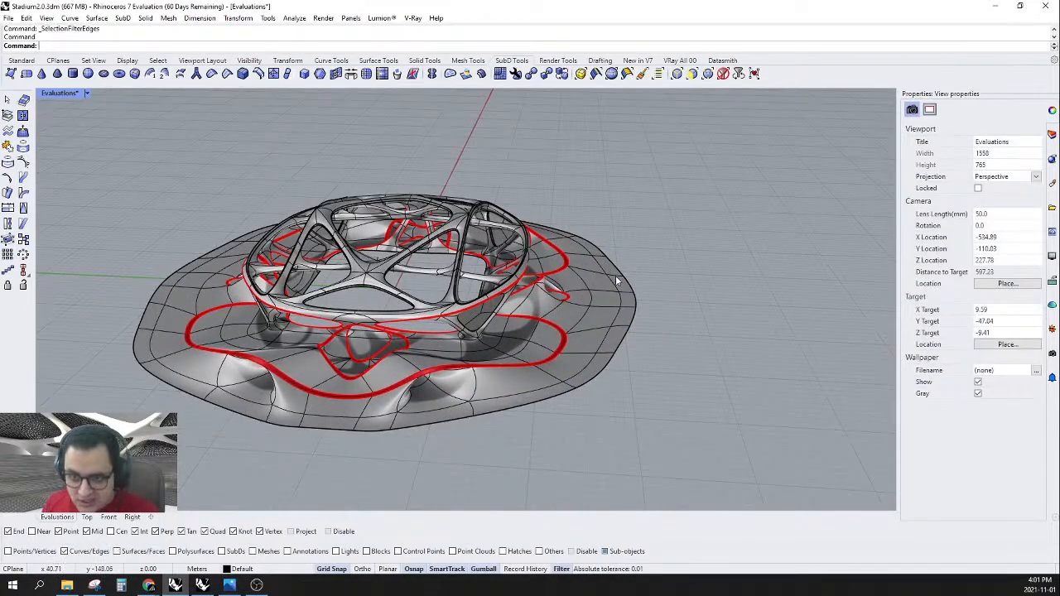
{"action": "double_click", "coordinate": [629, 285]}
{"action": "right_click_drag", "start_coordinate": [697, 317], "coordinate": [707, 323]}
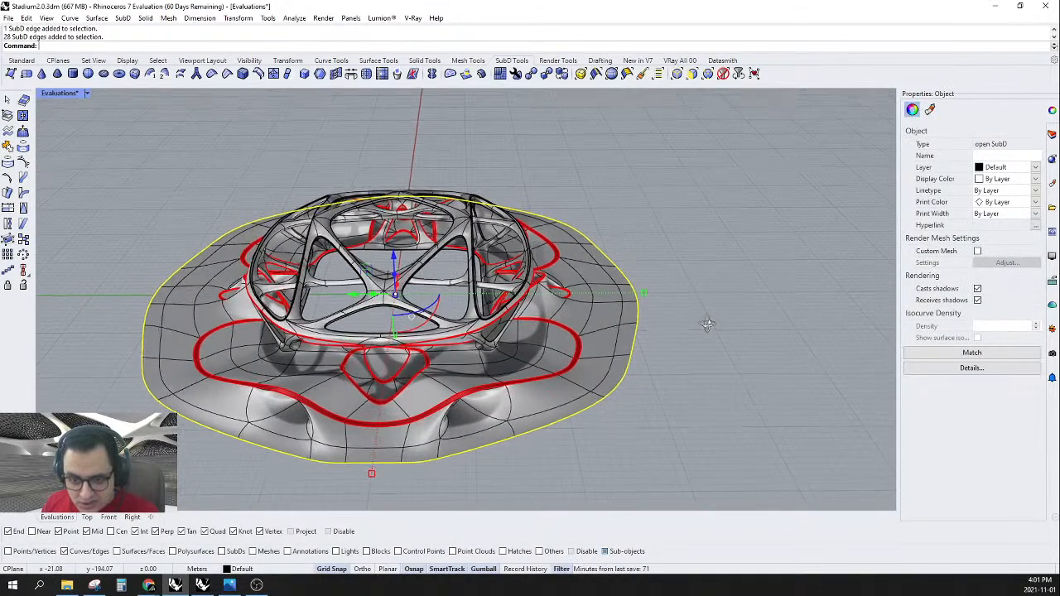
{"action": "left_click", "coordinate": [705, 328]}
{"action": "left_click", "coordinate": [637, 297]}
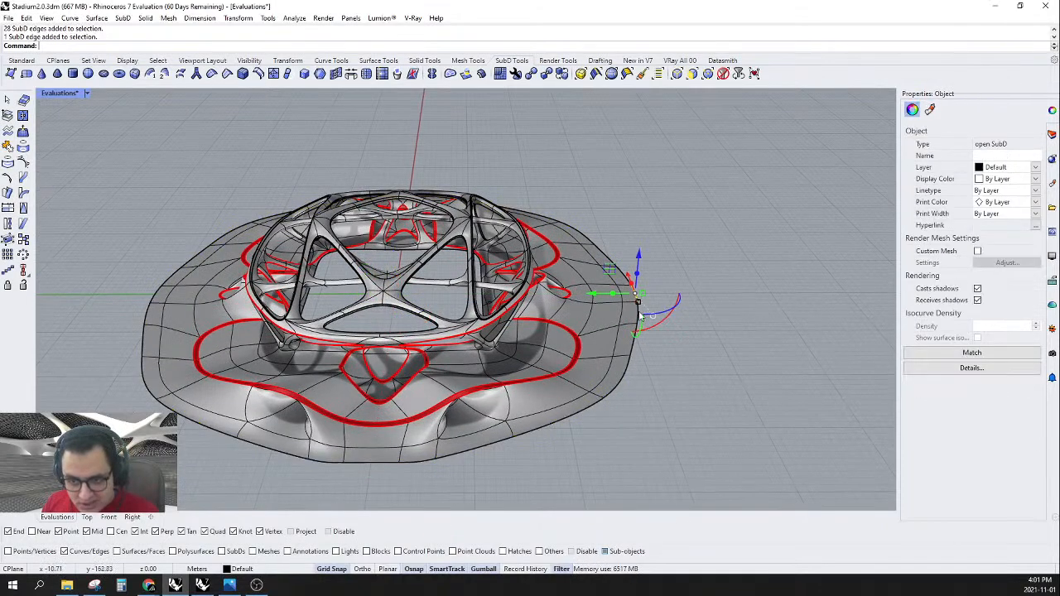
- In the Top view, select the base's outer boundary edges on the negative-Y side and move them outward along Y
{"action": "left_click", "coordinate": [87, 517]}
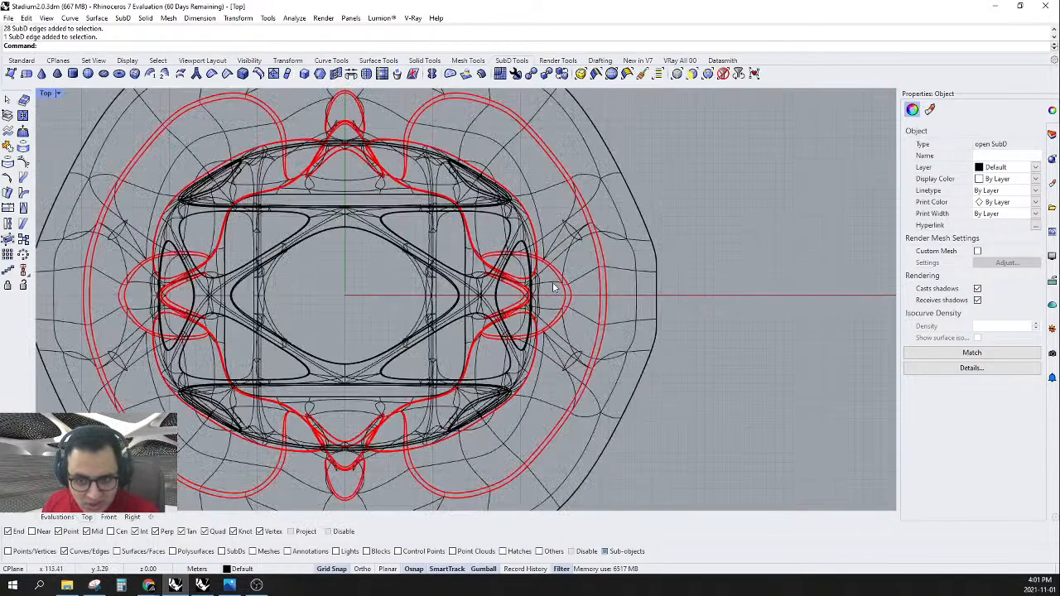
{"action": "right_click_drag", "start_coordinate": [605, 262], "coordinate": [661, 145]}
{"action": "left_click", "coordinate": [535, 388]}
{"action": "left_click", "coordinate": [609, 323]}
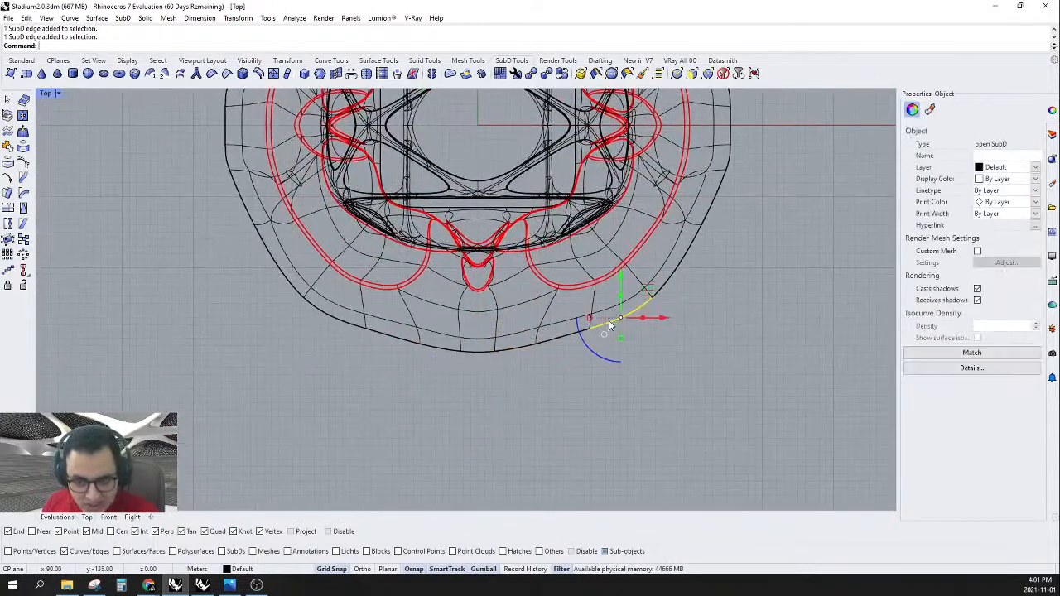
{"action": "left_click", "coordinate": [569, 336], "text": "shift"}
{"action": "left_click", "coordinate": [517, 349], "text": "shift"}
{"action": "left_click", "coordinate": [447, 348], "text": "shift"}
{"action": "left_click", "coordinate": [400, 343], "text": "shift"}
{"action": "left_click", "coordinate": [354, 327], "text": "shift"}
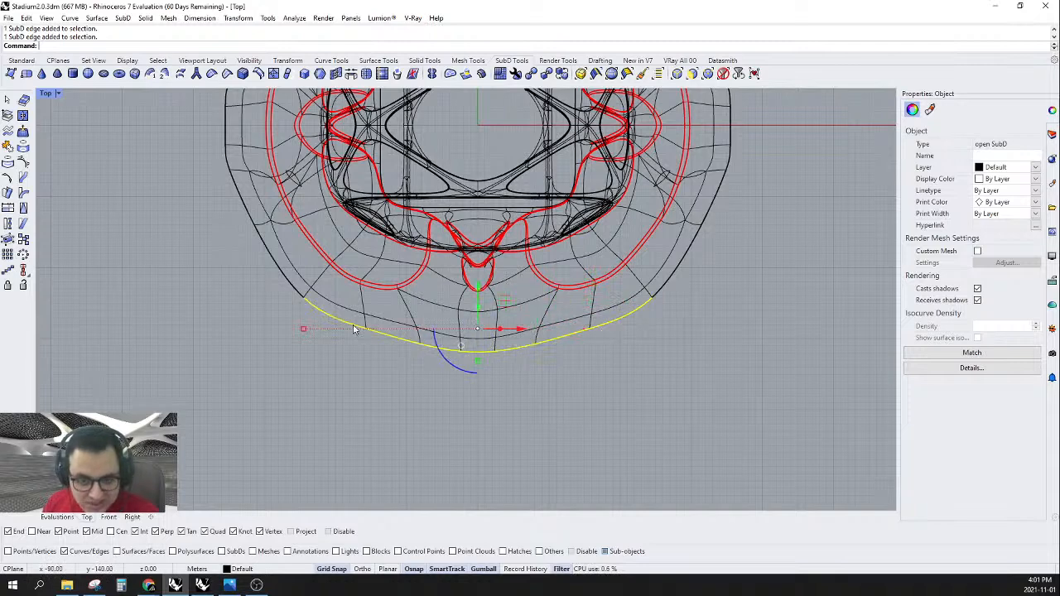
{"action": "left_click_drag", "start_coordinate": [475, 329], "coordinate": [476, 363]}
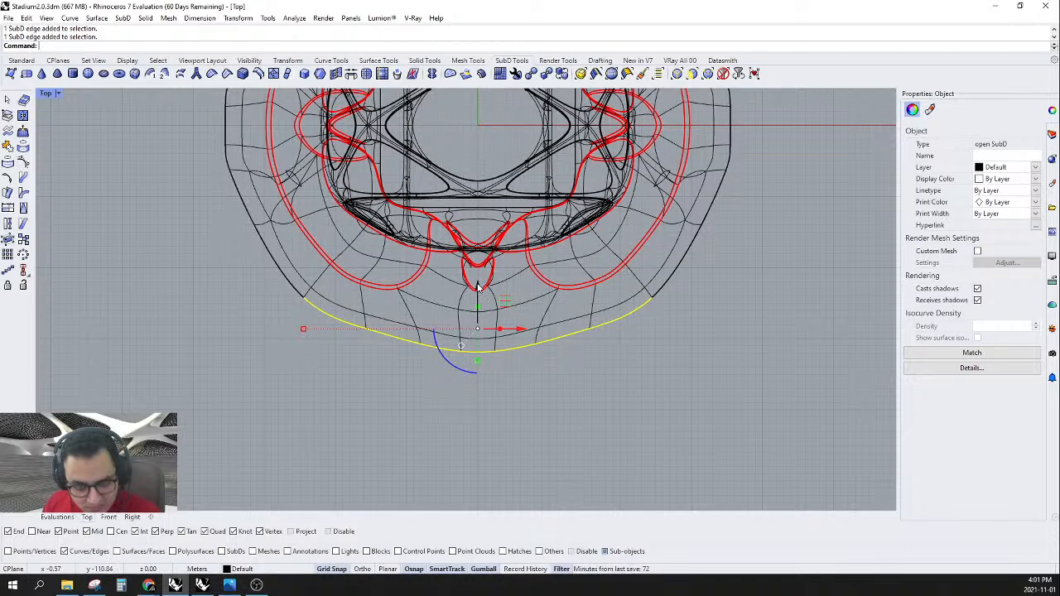
{"action": "left_click_drag", "start_coordinate": [477, 329], "coordinate": [479, 443]}
- Flatten the selected edges into a straight line by scaling them to 0 along Y, and switch the SubDs to flat display
{"action": "left_click", "coordinate": [478, 442]}
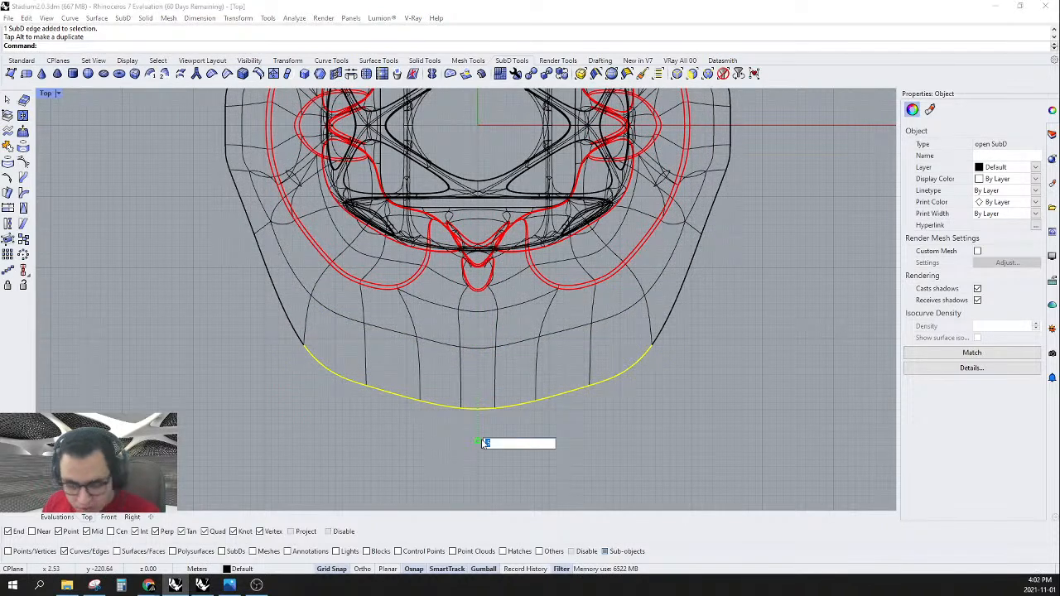
{"action": "type", "text": "0"}
{"action": "key", "text": "Return"}
{"action": "key", "text": "Tab"}
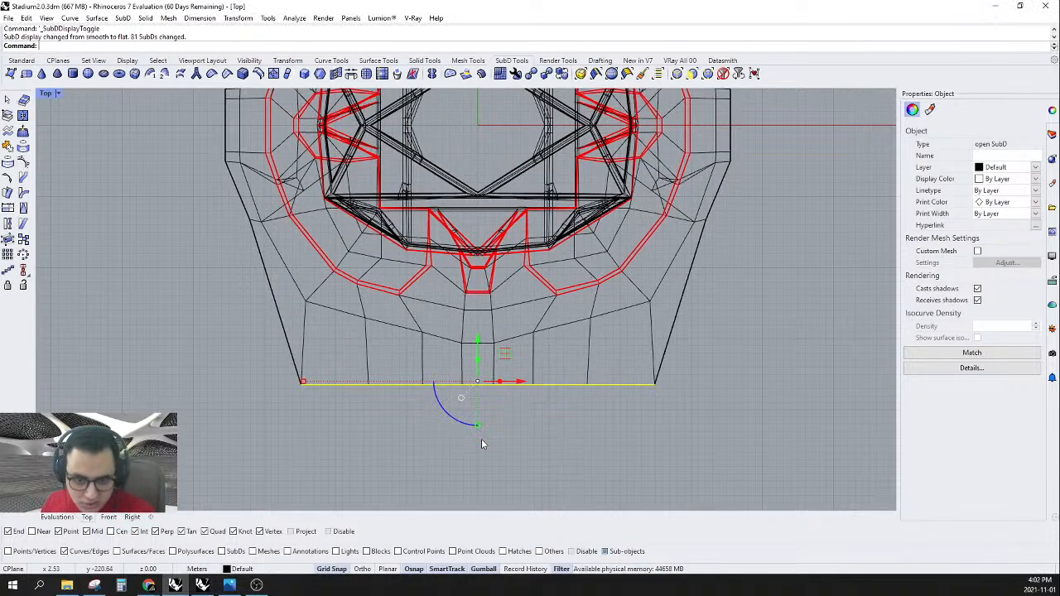
- Move the base's outer boundary edges on the positive-X side outward and flatten them into a straight line parallel to Y
{"action": "left_click", "coordinate": [654, 397]}
{"action": "right_click_drag", "start_coordinate": [688, 365], "coordinate": [559, 334]}
{"action": "left_click", "coordinate": [578, 283]}
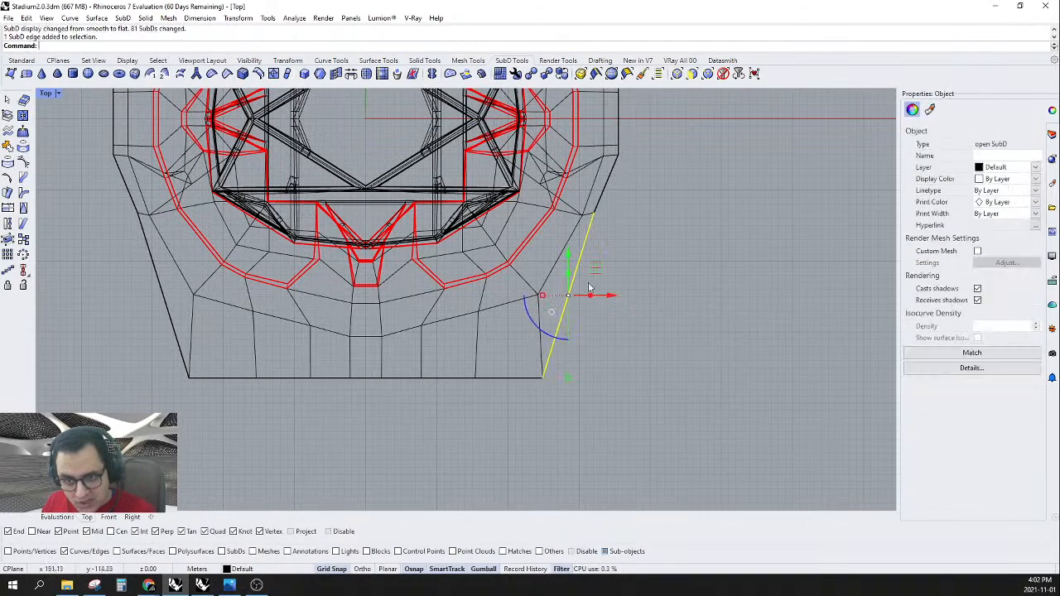
{"action": "scroll", "coordinate": [591, 366], "scroll_direction": "down", "scroll_amount": 5}
{"action": "left_click", "coordinate": [546, 174], "text": "shift"}
{"action": "double_click", "coordinate": [577, 228], "text": "shift"}
{"action": "left_click_drag", "start_coordinate": [592, 311], "coordinate": [682, 309]}
{"action": "right_click_drag", "start_coordinate": [700, 319], "coordinate": [667, 296]}
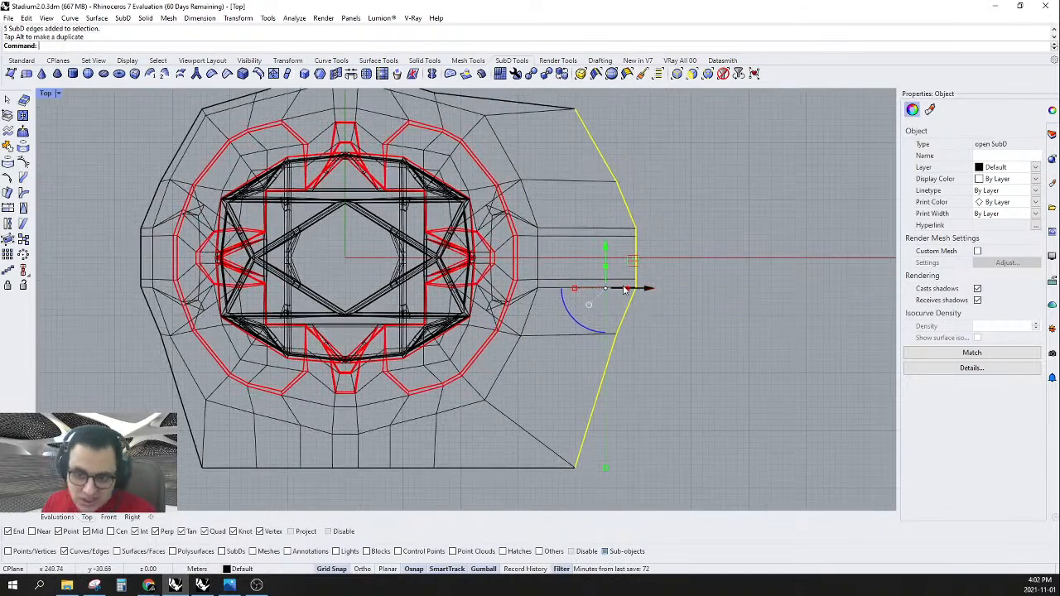
{"action": "left_click", "coordinate": [577, 288]}
{"action": "key", "text": "Return"}
- Turn off the edge-only selection filter and Reflect the stadium base SubD across the X axis, keeping the negative-Y half as primary
{"action": "scroll", "coordinate": [574, 284], "scroll_direction": "down", "scroll_amount": 4}
{"action": "right_click_drag", "start_coordinate": [604, 316], "coordinate": [594, 340]}
{"action": "left_click", "coordinate": [727, 201]}
{"action": "right_click_drag", "start_coordinate": [680, 154], "coordinate": [717, 183]}
{"action": "left_click_drag", "start_coordinate": [722, 189], "coordinate": [665, 251]}
{"action": "left_click", "coordinate": [732, 100]}
{"action": "left_click", "coordinate": [719, 78]}
{"action": "left_click_drag", "start_coordinate": [738, 228], "coordinate": [635, 283]}
{"action": "left_click", "coordinate": [697, 219]}
{"action": "left_click", "coordinate": [680, 234]}
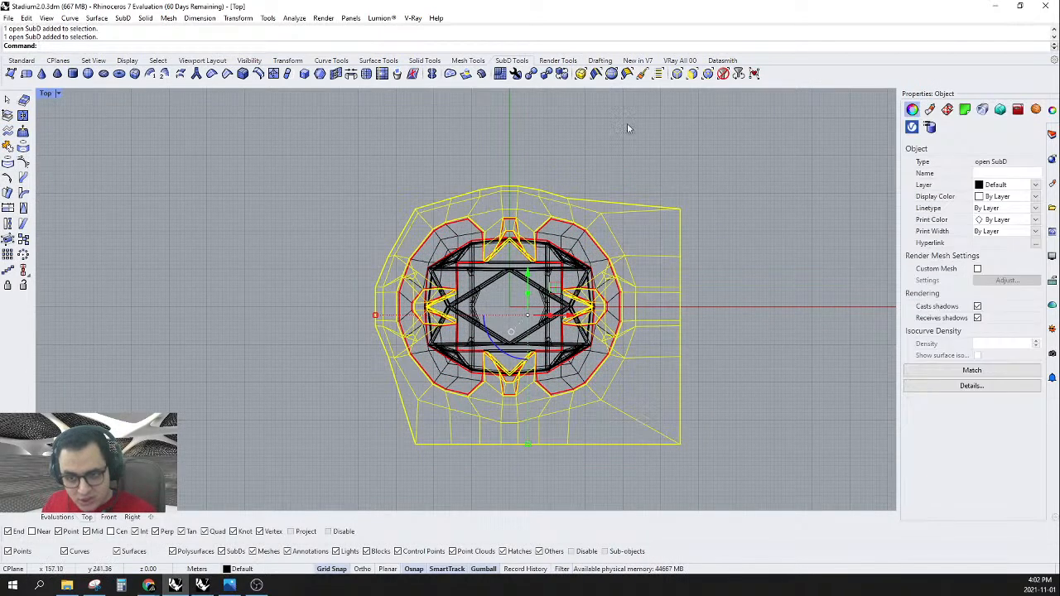
{"action": "left_click", "coordinate": [431, 73]}
{"action": "left_click", "coordinate": [713, 308]}
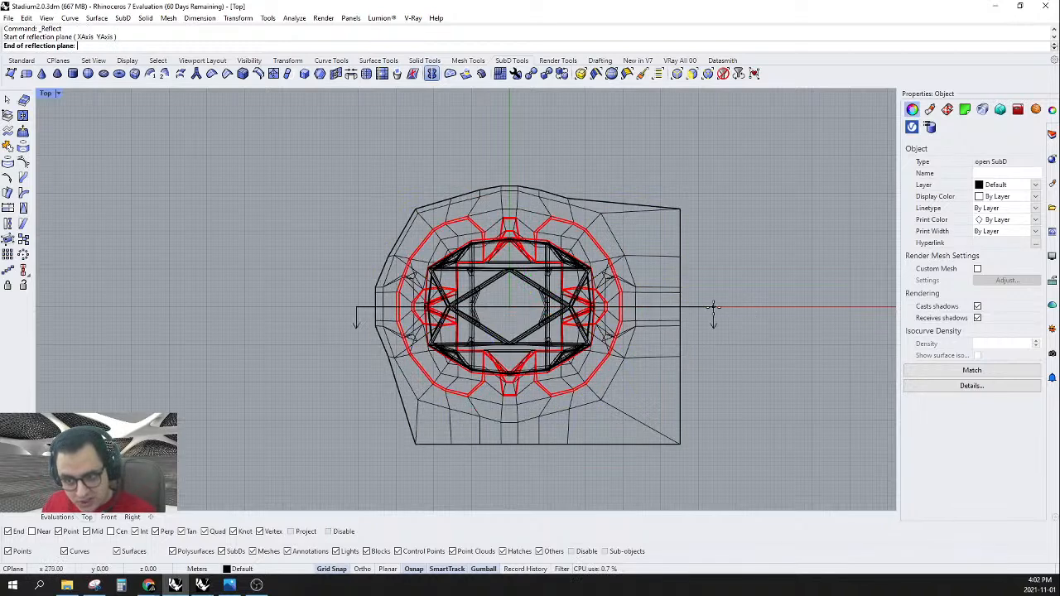
{"action": "left_click", "coordinate": [758, 306]}
{"action": "key", "text": "Return"}
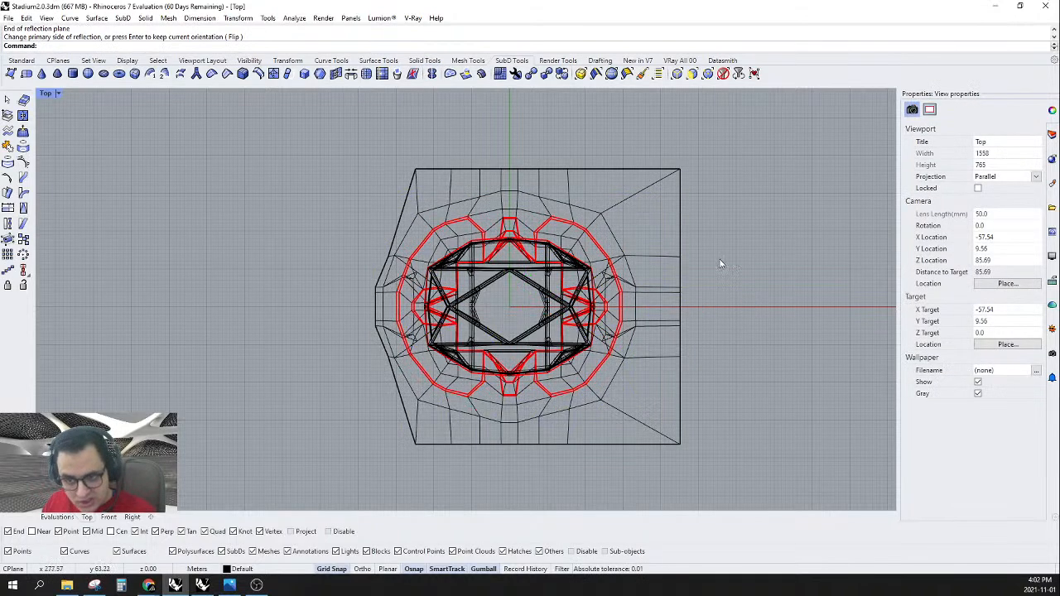
{"action": "left_click", "coordinate": [655, 282]}
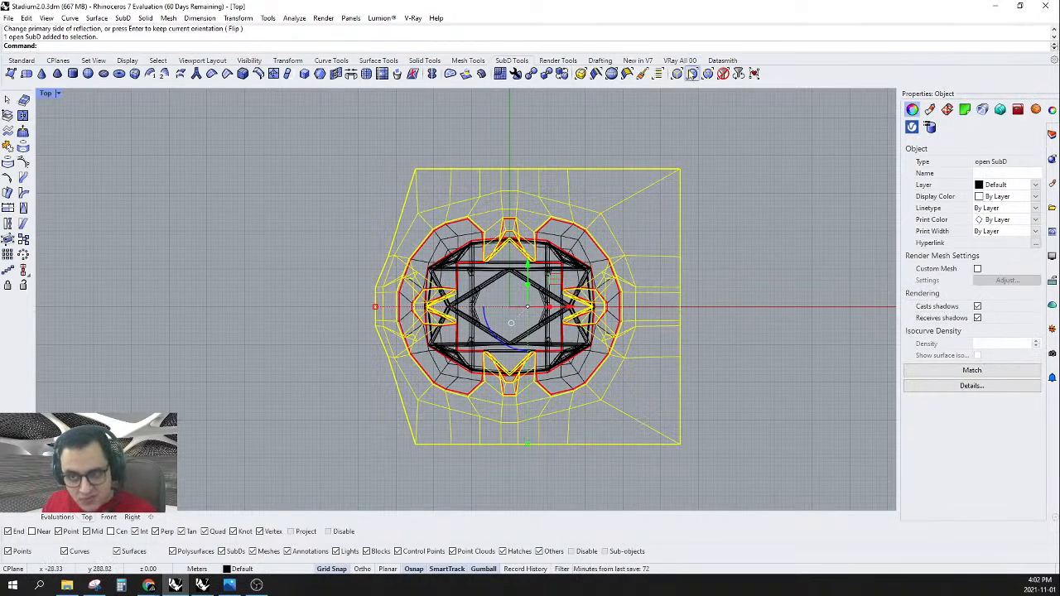
{"action": "left_click", "coordinate": [723, 75]}
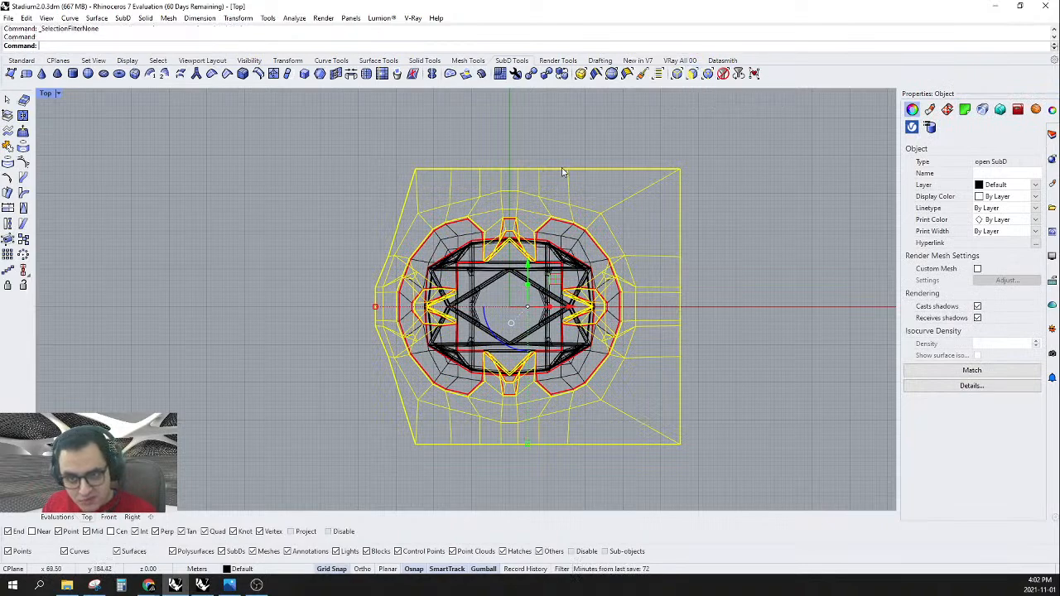
{"action": "left_click", "coordinate": [587, 155]}
{"action": "left_click", "coordinate": [547, 184]}
{"action": "mouse_move", "coordinate": [560, 189]}
{"action": "right_mouse_down"}
{"action": "mouse_move", "coordinate": [489, 201]}
{"action": "mouse_move", "coordinate": [561, 187]}
{"action": "right_mouse_up"}
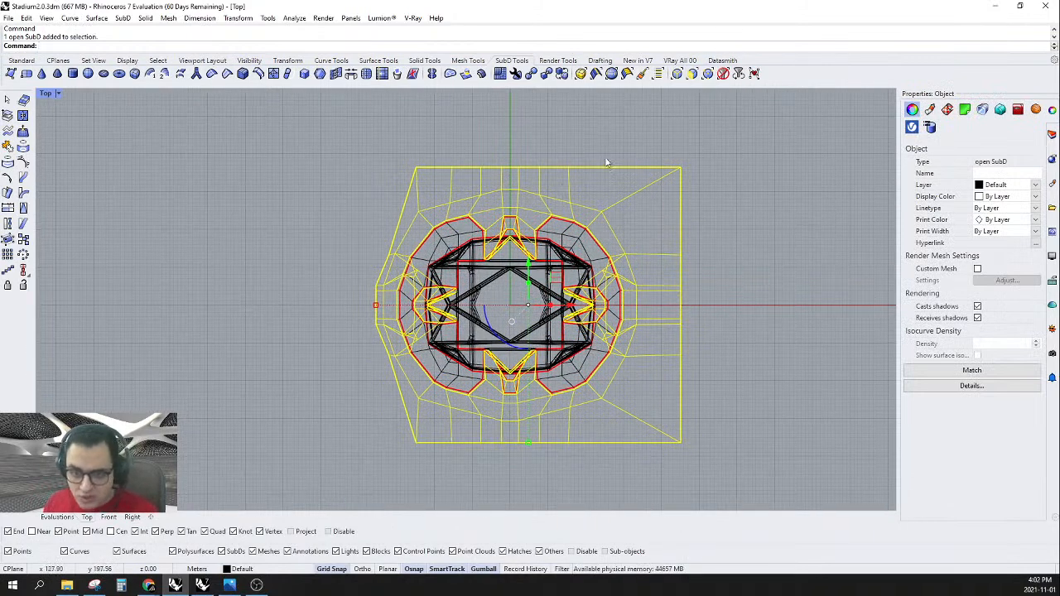
{"action": "left_click", "coordinate": [432, 74]}
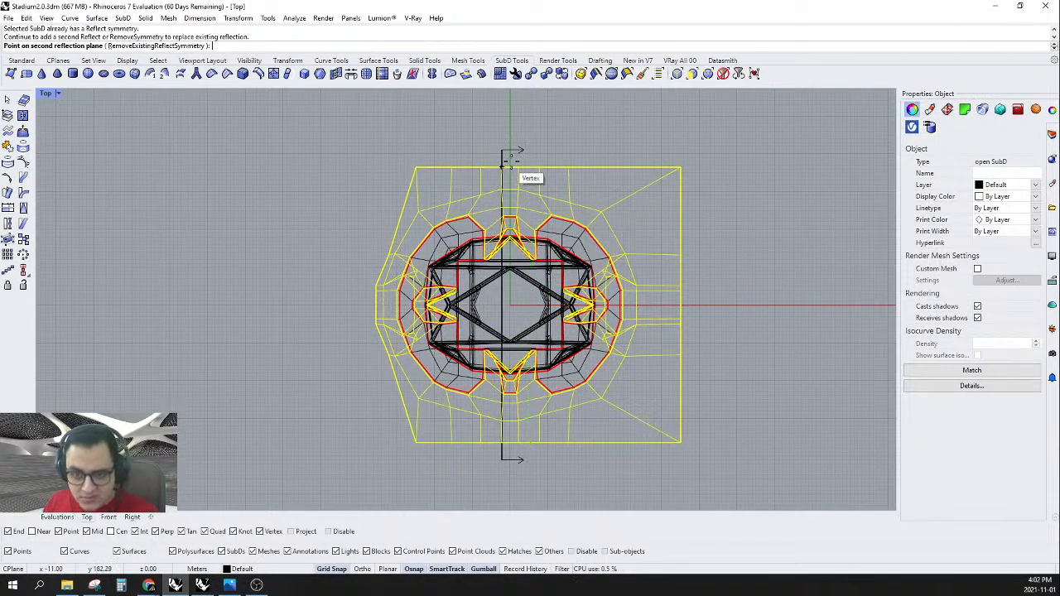
{"action": "key", "text": "Escape"}
- Remove the existing reflection symmetry from the stadium base SubD
{"action": "left_click", "coordinate": [540, 169]}
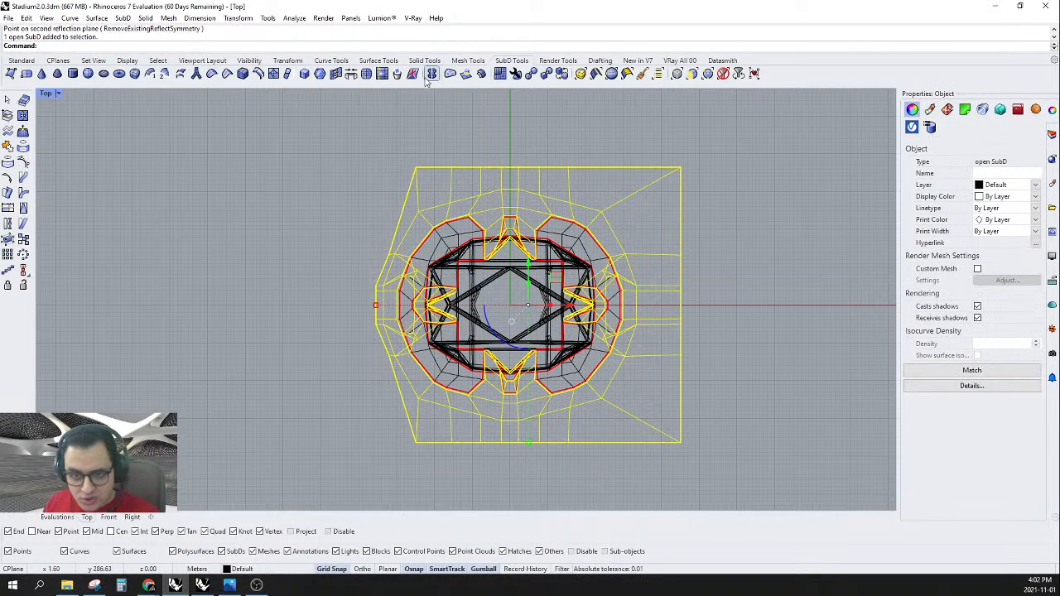
{"action": "left_click", "coordinate": [432, 75]}
{"action": "key", "text": "Escape"}
- Reflect the base SubD across the Y axis, keeping the positive-X half as primary
{"action": "left_click_drag", "start_coordinate": [598, 143], "coordinate": [528, 176]}
{"action": "left_click", "coordinate": [432, 74]}
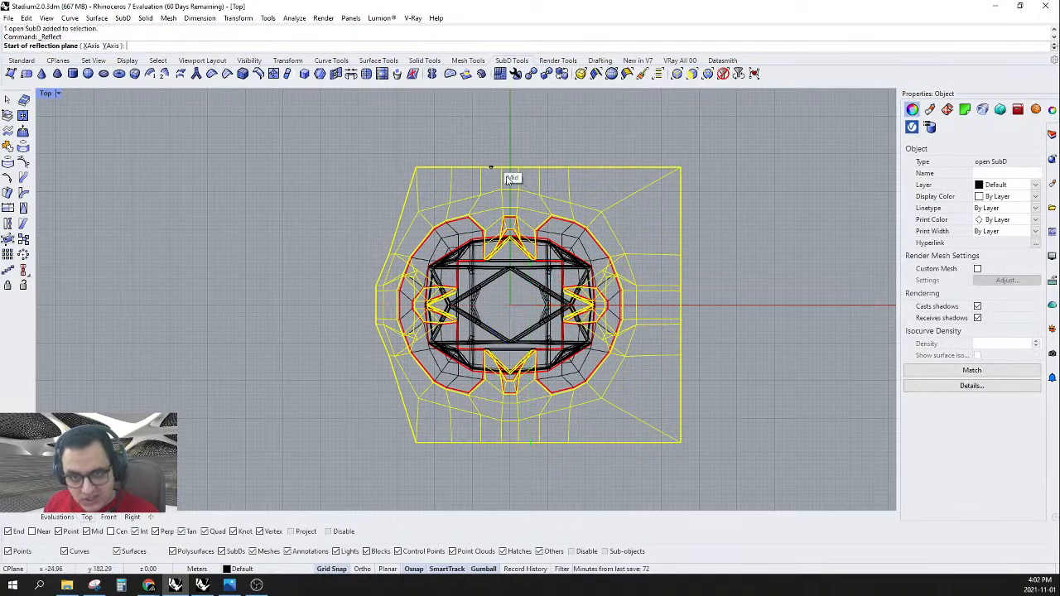
{"action": "left_click", "coordinate": [510, 149]}
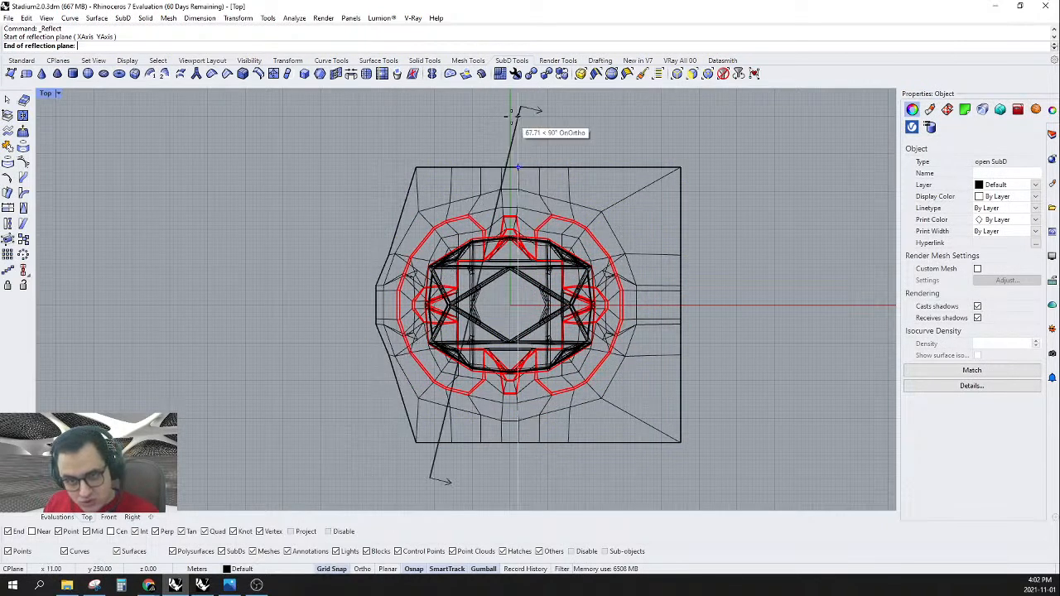
{"action": "scroll", "coordinate": [511, 120], "scroll_direction": "up", "scroll_amount": 5}
{"action": "left_click", "coordinate": [511, 120]}
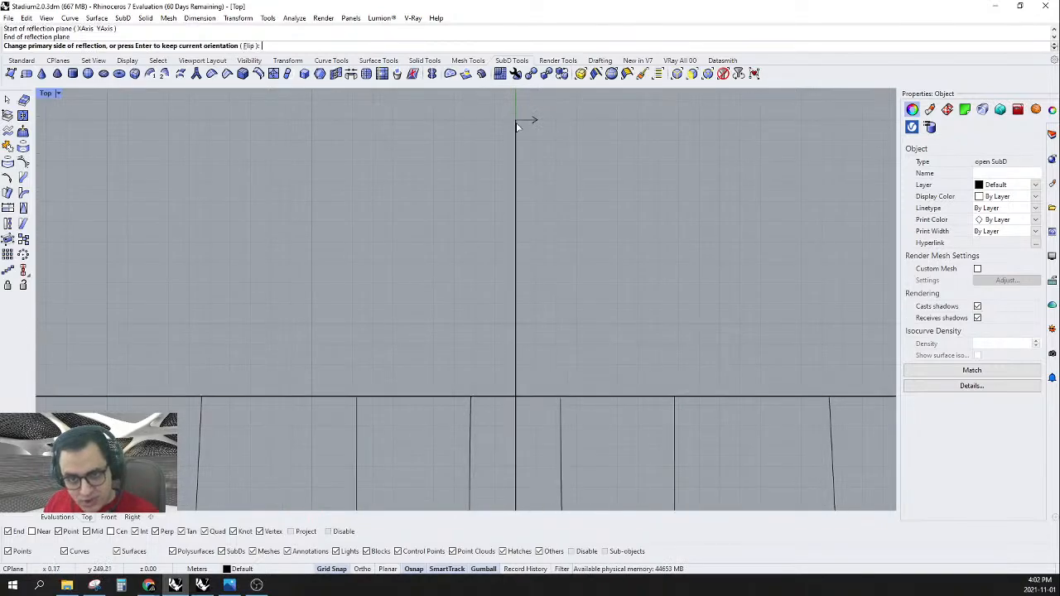
{"action": "scroll", "coordinate": [523, 136], "scroll_direction": "down", "scroll_amount": 6}
{"action": "key", "text": "Return"}
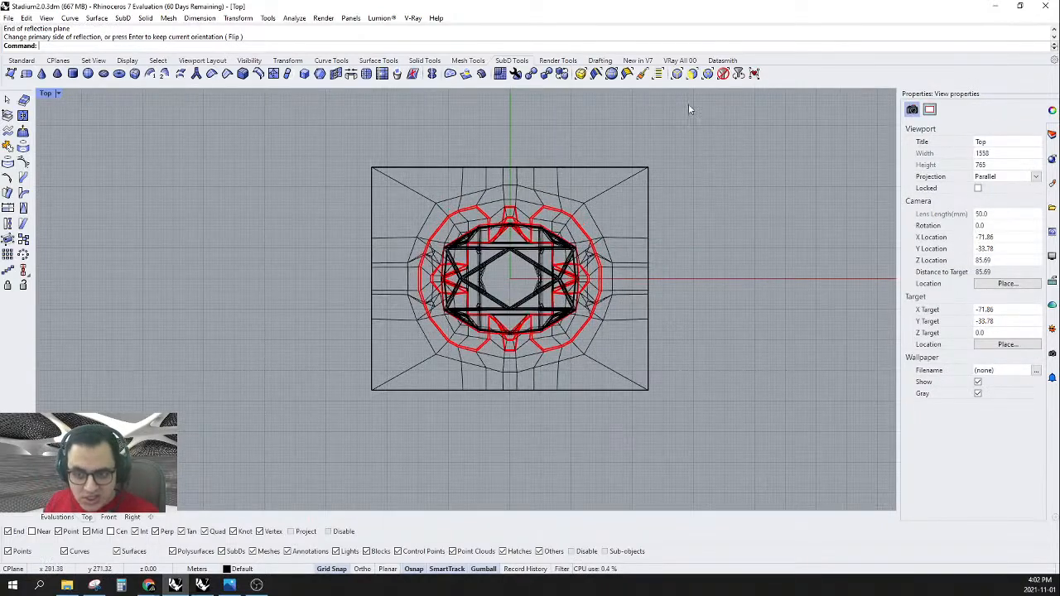
- Crease the four outer corner vertices of the rectangular base and switch the SubDs to smooth display
{"action": "left_click", "coordinate": [708, 74]}
{"action": "left_click", "coordinate": [648, 389]}
{"action": "left_click_drag", "start_coordinate": [392, 371], "coordinate": [393, 369], "text": "shift"}
{"action": "left_click", "coordinate": [371, 168], "text": "shift"}
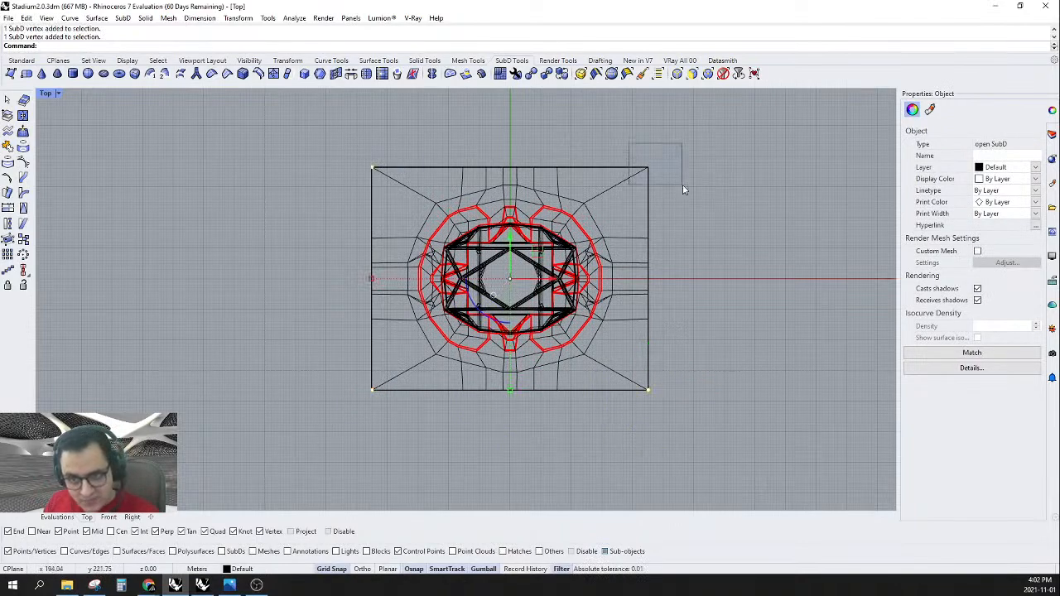
{"action": "left_click_drag", "start_coordinate": [682, 185], "coordinate": [684, 187], "text": "shift"}
{"action": "right_click_drag", "start_coordinate": [694, 207], "coordinate": [668, 239]}
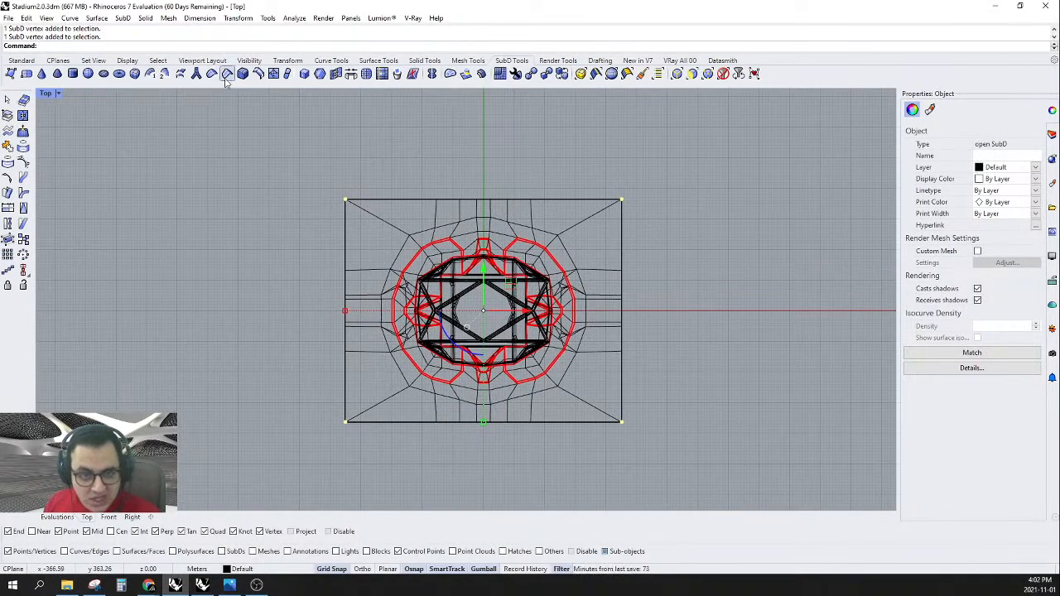
{"action": "left_click", "coordinate": [257, 277]}
{"action": "key", "text": "Tab"}
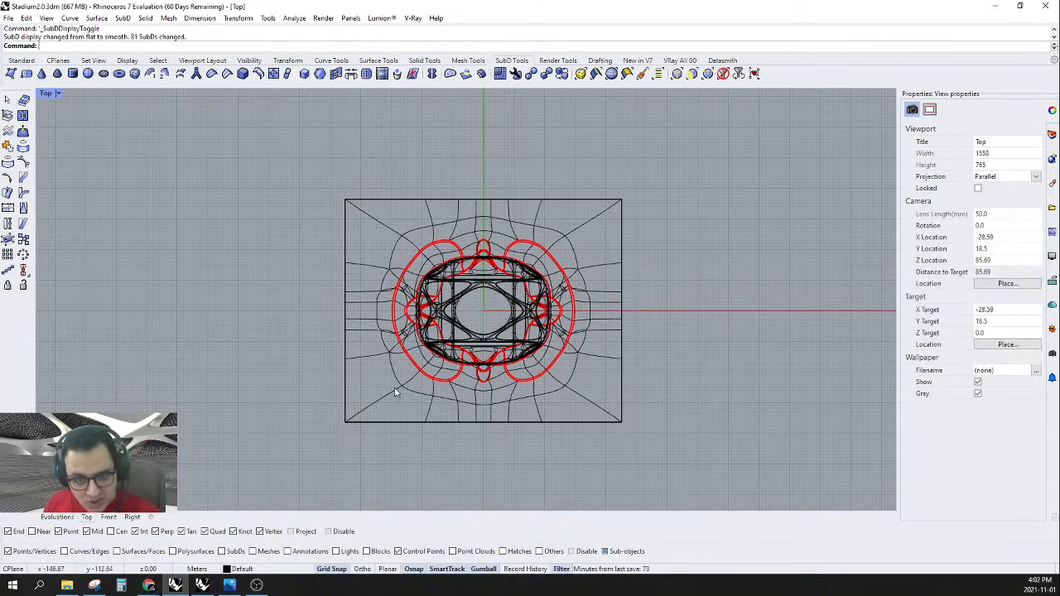
- Examine the smoothed base and crease strips in the Evaluations perspective view and return to the Top view
{"action": "left_click", "coordinate": [58, 518]}
{"action": "right_click_drag", "start_coordinate": [443, 414], "coordinate": [583, 364]}
{"action": "right_click_drag", "start_coordinate": [423, 368], "coordinate": [563, 396]}
{"action": "scroll", "coordinate": [676, 404], "scroll_direction": "down", "scroll_amount": 4}
{"action": "scroll", "coordinate": [677, 407], "scroll_direction": "up", "scroll_amount": 6}
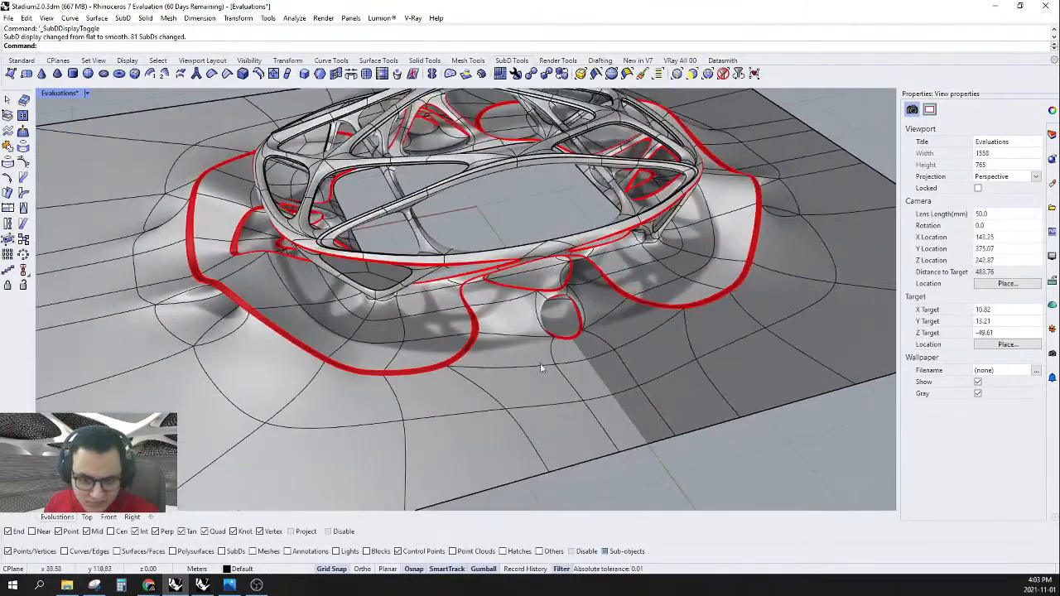
{"action": "left_click", "coordinate": [86, 516]}
{"action": "scroll", "coordinate": [538, 381], "scroll_direction": "up", "scroll_amount": 5}
{"action": "key", "text": "Tab"}
{"action": "key", "text": "Tab"}
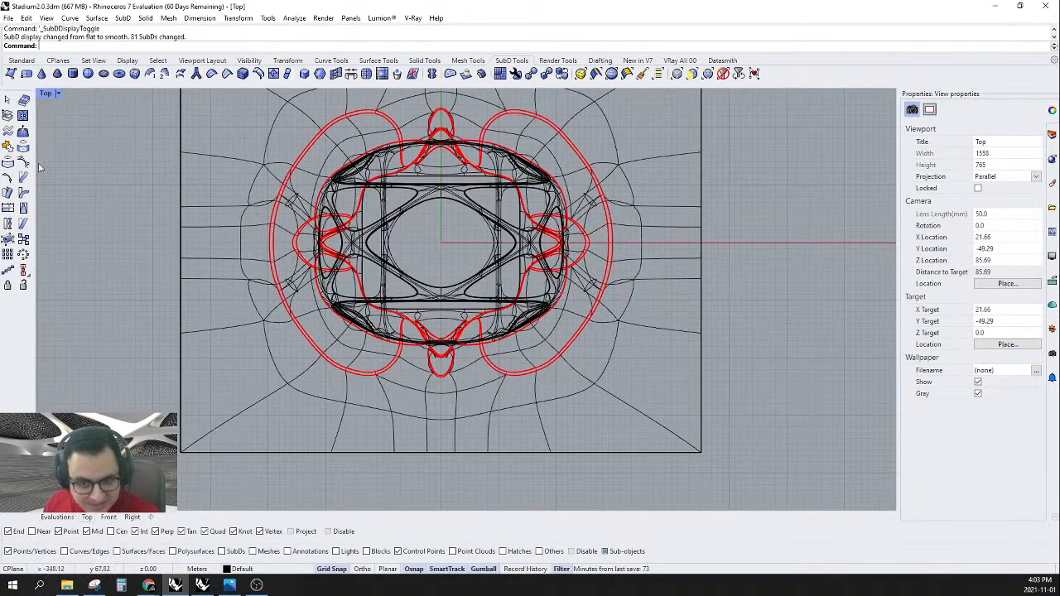
- Examine the Top view in Ghosted and Rendered display modes and set it to Shaded
{"action": "left_click", "coordinate": [58, 93]}
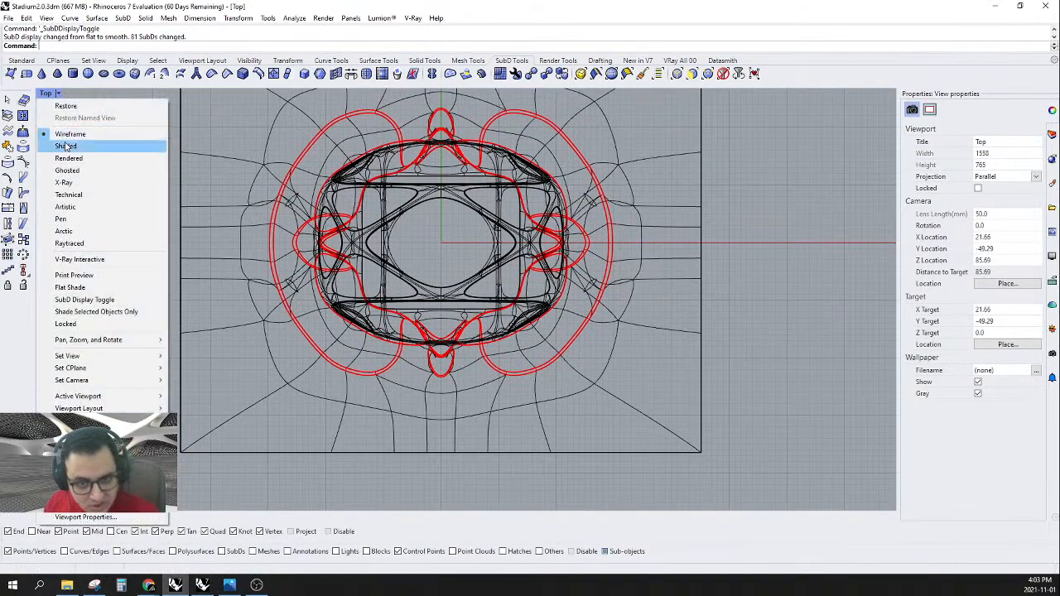
{"action": "left_click", "coordinate": [67, 170]}
{"action": "left_click", "coordinate": [58, 95]}
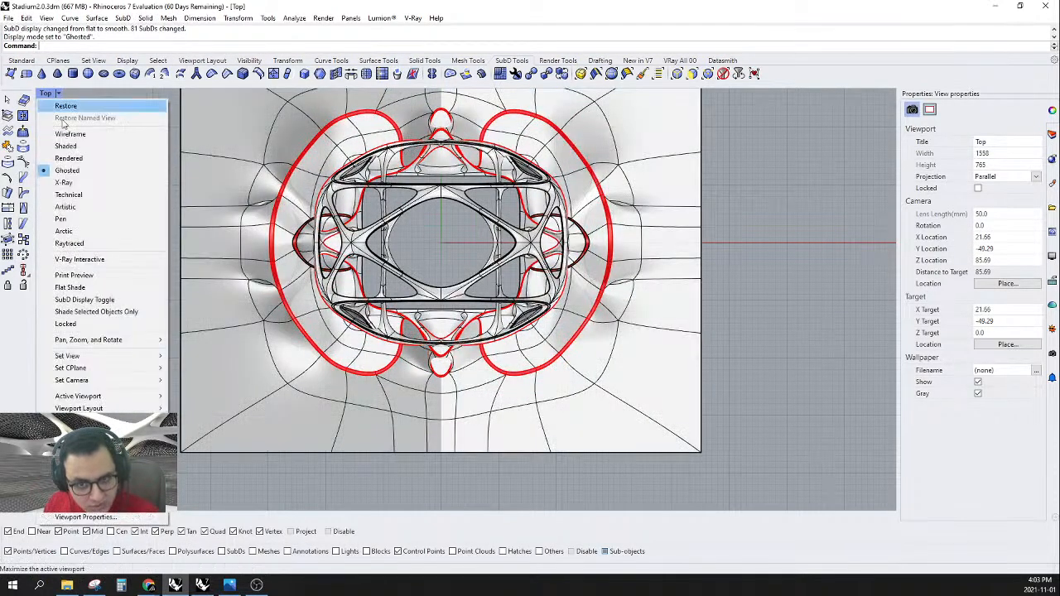
{"action": "left_click", "coordinate": [69, 158]}
{"action": "right_click_drag", "start_coordinate": [564, 375], "coordinate": [591, 381]}
{"action": "scroll", "coordinate": [547, 386], "scroll_direction": "up", "scroll_amount": 3}
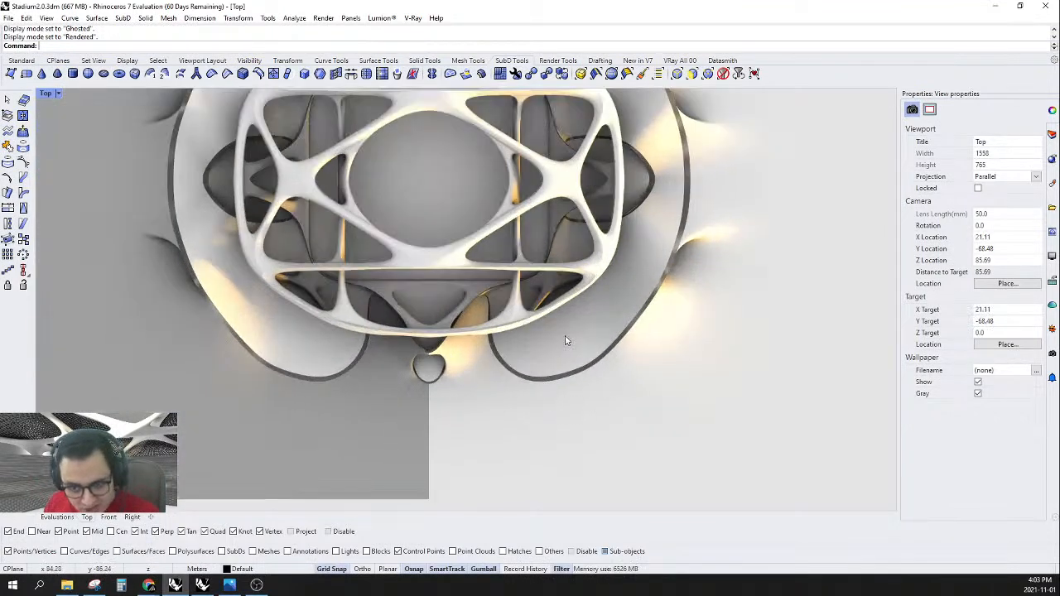
{"action": "left_click", "coordinate": [58, 94]}
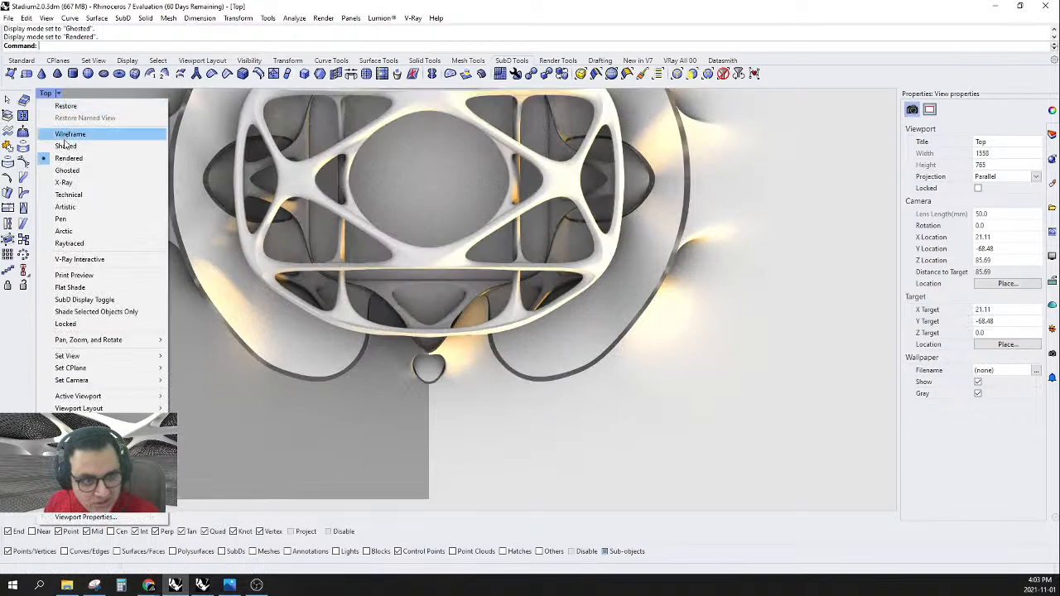
{"action": "left_click", "coordinate": [68, 146]}
- Try to move the overlapping SubD vertices on the lower positive-X curve of the large crease strip, and undo the move
{"action": "scroll", "coordinate": [588, 348], "scroll_direction": "up", "scroll_amount": 3}
{"action": "left_click_drag", "start_coordinate": [543, 334], "coordinate": [617, 279]}
{"action": "scroll", "coordinate": [610, 280], "scroll_direction": "down", "scroll_amount": 4}
{"action": "scroll", "coordinate": [603, 305], "scroll_direction": "up", "scroll_amount": 4}
{"action": "key", "text": "ctrl+z"}
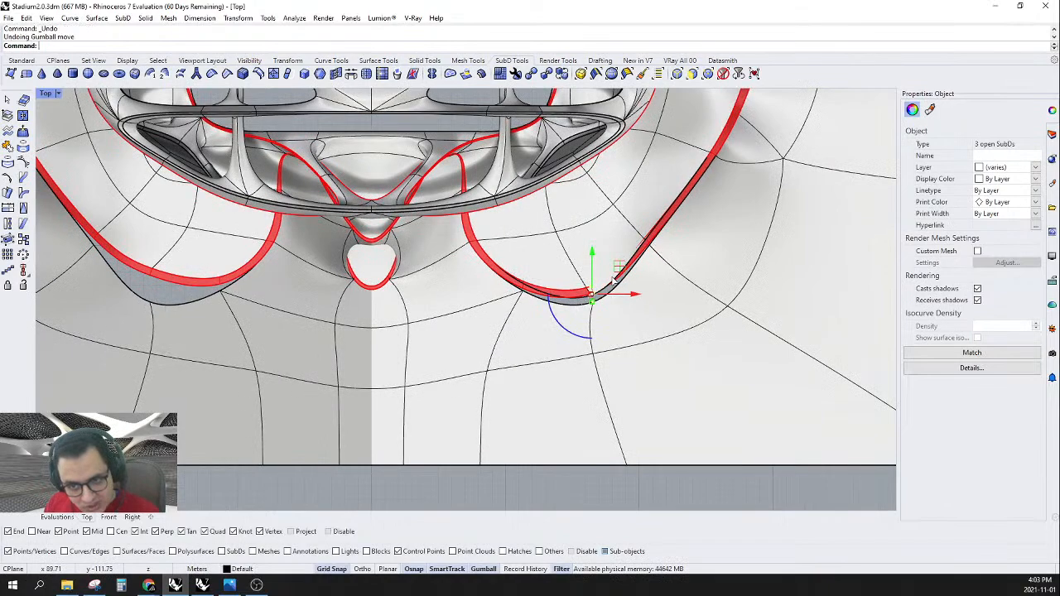
{"action": "key", "text": "Escape"}
- Using Wireframe and flat SubD display, move the overlapping vertices on the lower positive-X crease curve outward, and return to smooth display
{"action": "scroll", "coordinate": [524, 255], "scroll_direction": "up", "scroll_amount": 3}
{"action": "left_click", "coordinate": [61, 96]}
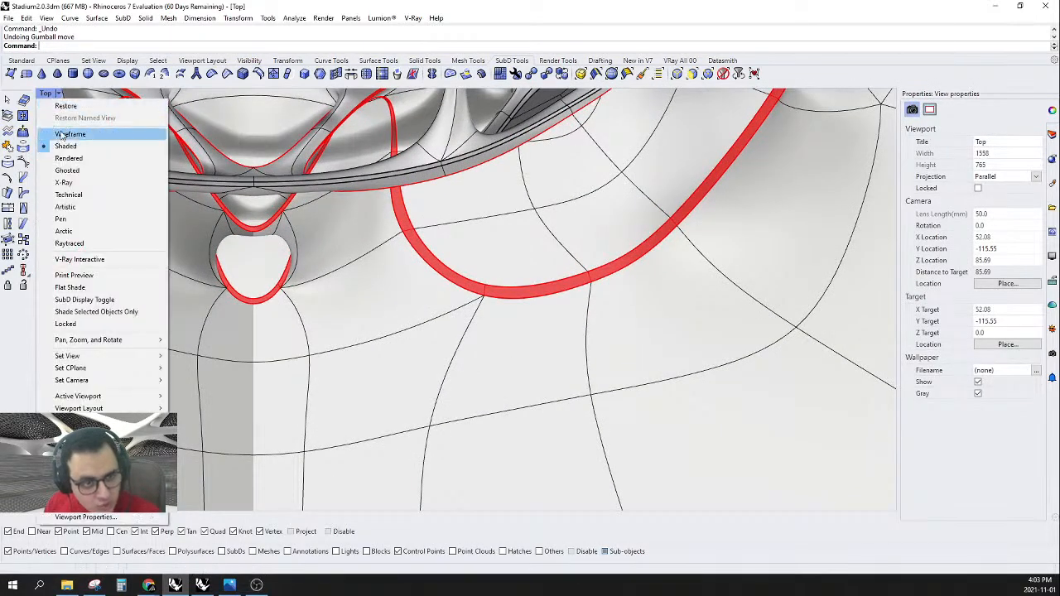
{"action": "left_click", "coordinate": [70, 133]}
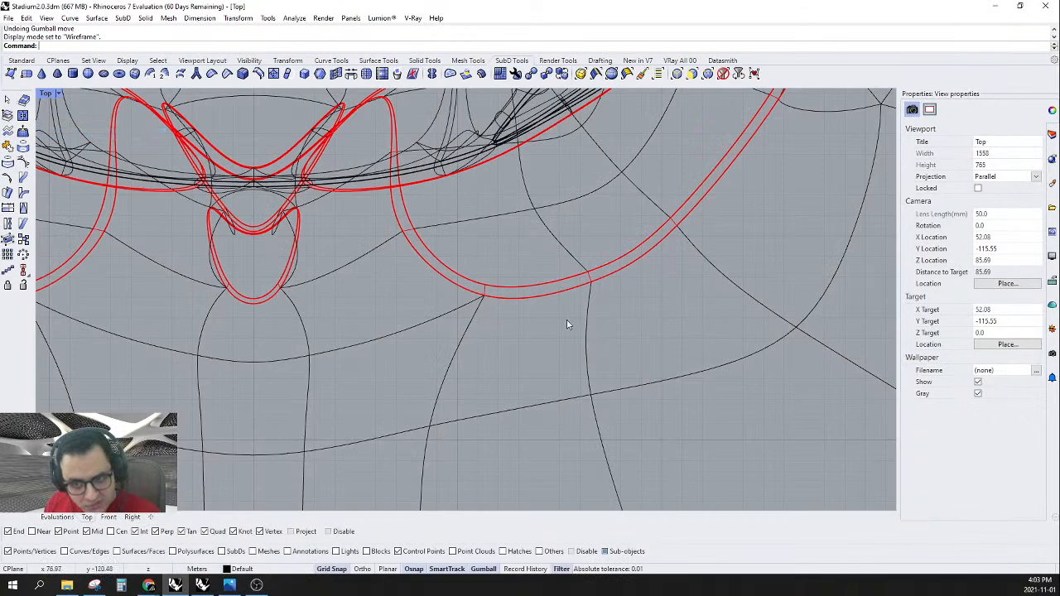
{"action": "key", "text": "Tab"}
{"action": "left_click_drag", "start_coordinate": [551, 335], "coordinate": [651, 242]}
{"action": "right_click_drag", "start_coordinate": [627, 251], "coordinate": [609, 243]}
{"action": "left_click_drag", "start_coordinate": [604, 249], "coordinate": [581, 296]}
{"action": "scroll", "coordinate": [634, 297], "scroll_direction": "down", "scroll_amount": 2}
{"action": "key", "text": "Tab"}
- Compare the large crease strip with the base on both sides of the Y axis and undo the vertex move
{"action": "scroll", "coordinate": [649, 335], "scroll_direction": "down", "scroll_amount": 4}
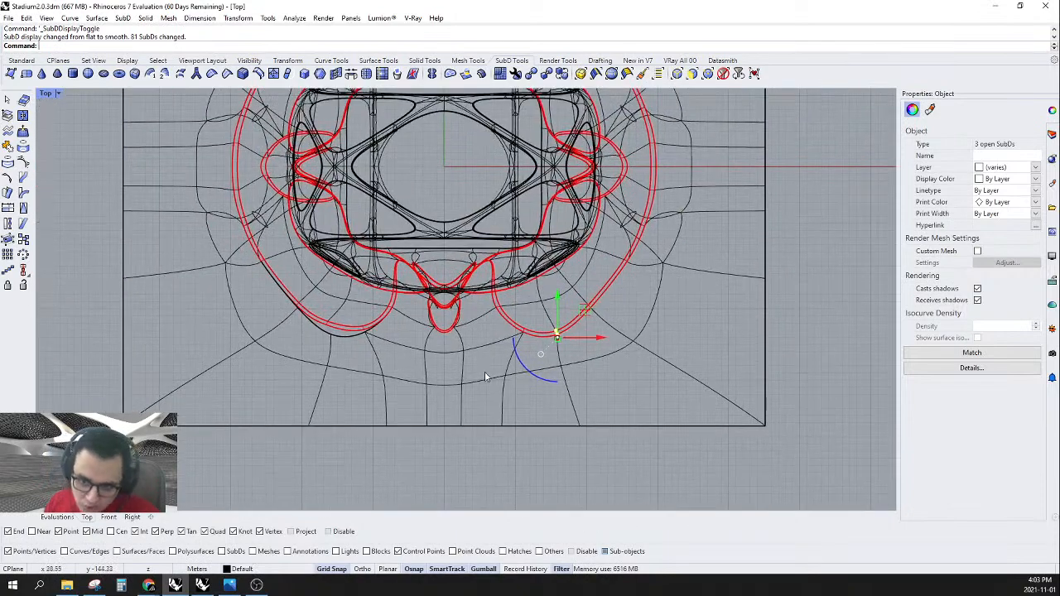
{"action": "scroll", "coordinate": [375, 308], "scroll_direction": "up", "scroll_amount": 2}
{"action": "scroll", "coordinate": [297, 353], "scroll_direction": "up", "scroll_amount": 6}
{"action": "scroll", "coordinate": [297, 353], "scroll_direction": "down", "scroll_amount": 6}
{"action": "key", "text": "Escape"}
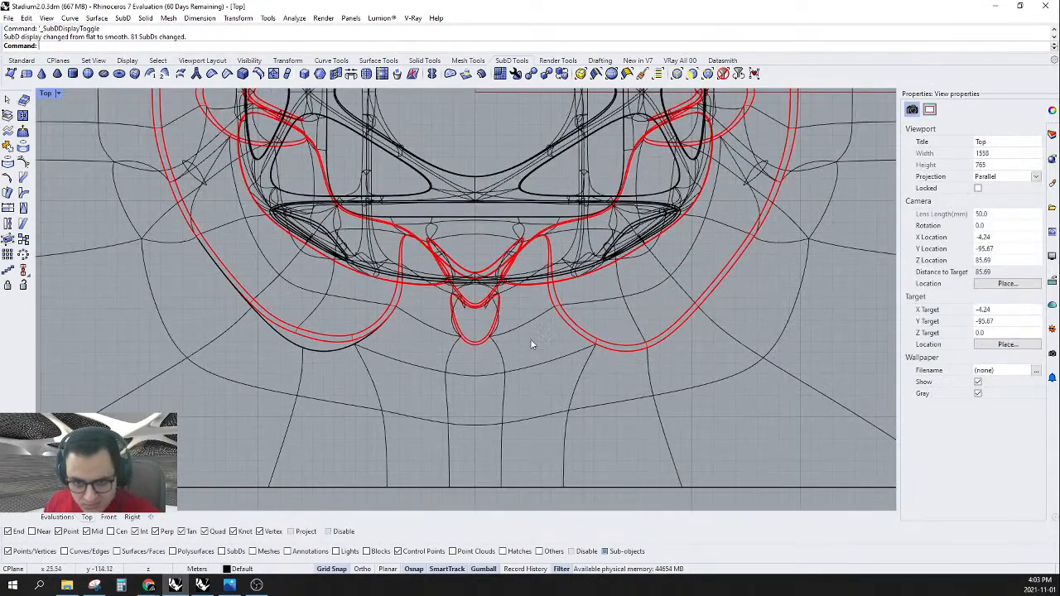
{"action": "scroll", "coordinate": [483, 338], "scroll_direction": "up", "scroll_amount": 1}
{"action": "scroll", "coordinate": [300, 348], "scroll_direction": "up", "scroll_amount": 2}
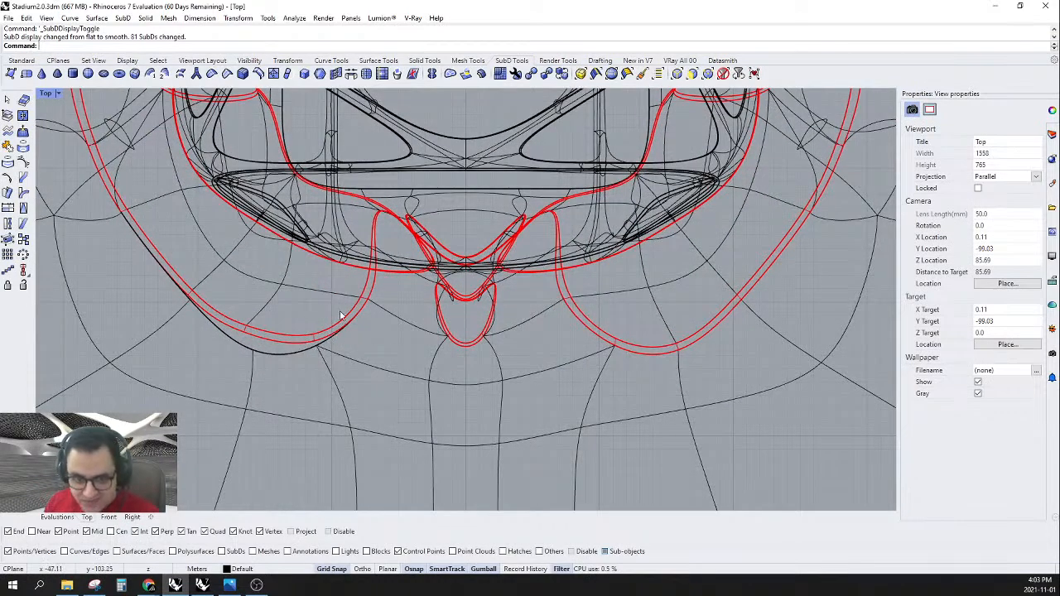
{"action": "right_click_drag", "start_coordinate": [645, 315], "coordinate": [618, 301]}
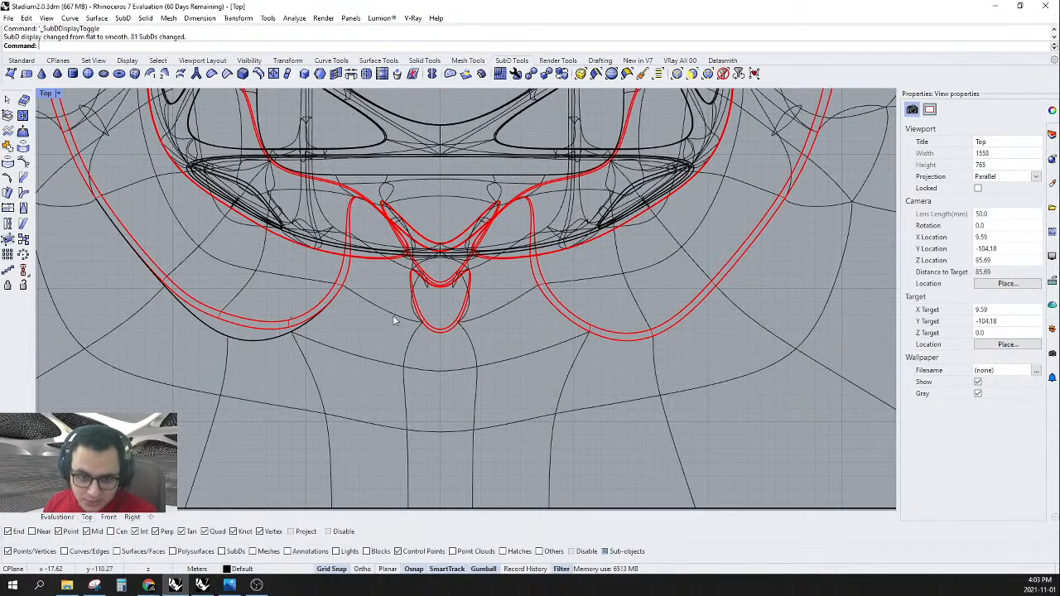
{"action": "key", "text": "ctrl+z"}
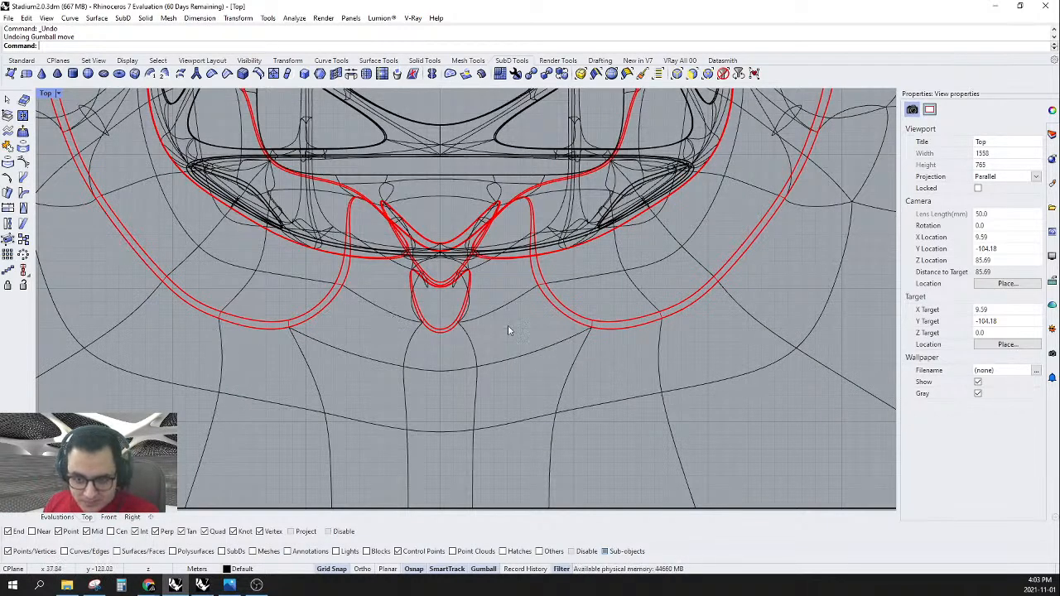
- Set the Top view to Shaded display and turn off the vertex-only selection filter
{"action": "left_click", "coordinate": [56, 94]}
{"action": "left_click", "coordinate": [65, 146]}
{"action": "scroll", "coordinate": [470, 334], "scroll_direction": "up", "scroll_amount": 10}
{"action": "scroll", "coordinate": [469, 334], "scroll_direction": "down", "scroll_amount": 5}
{"action": "scroll", "coordinate": [257, 285], "scroll_direction": "up", "scroll_amount": 6}
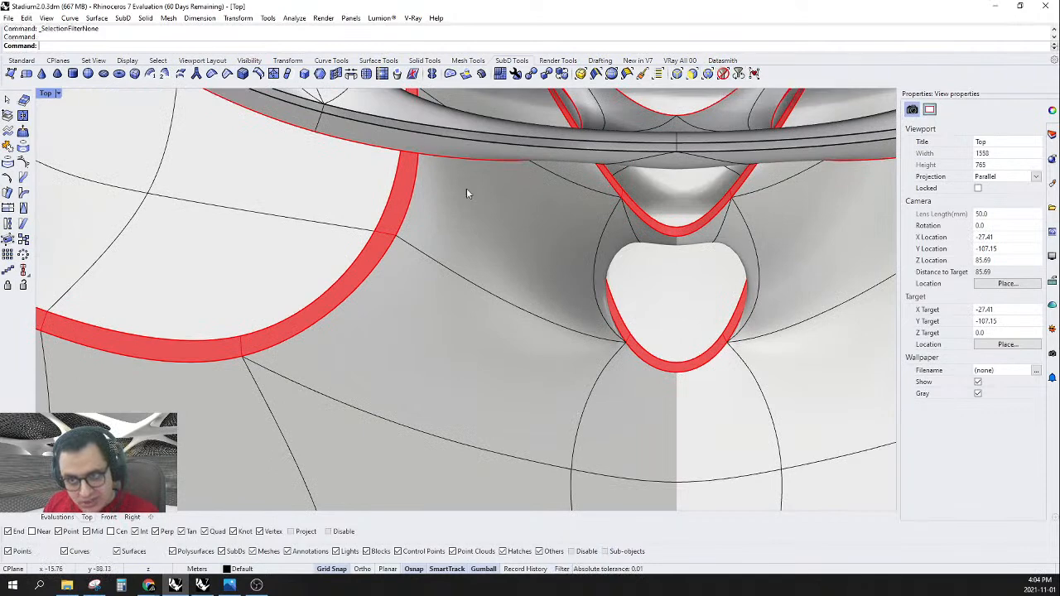
- Reflect the main stadium structure SubD inside the red crease strips across the Y axis, keeping the positive-X half as primary
{"action": "left_click", "coordinate": [233, 264]}
{"action": "scroll", "coordinate": [240, 281], "scroll_direction": "down", "scroll_amount": 5}
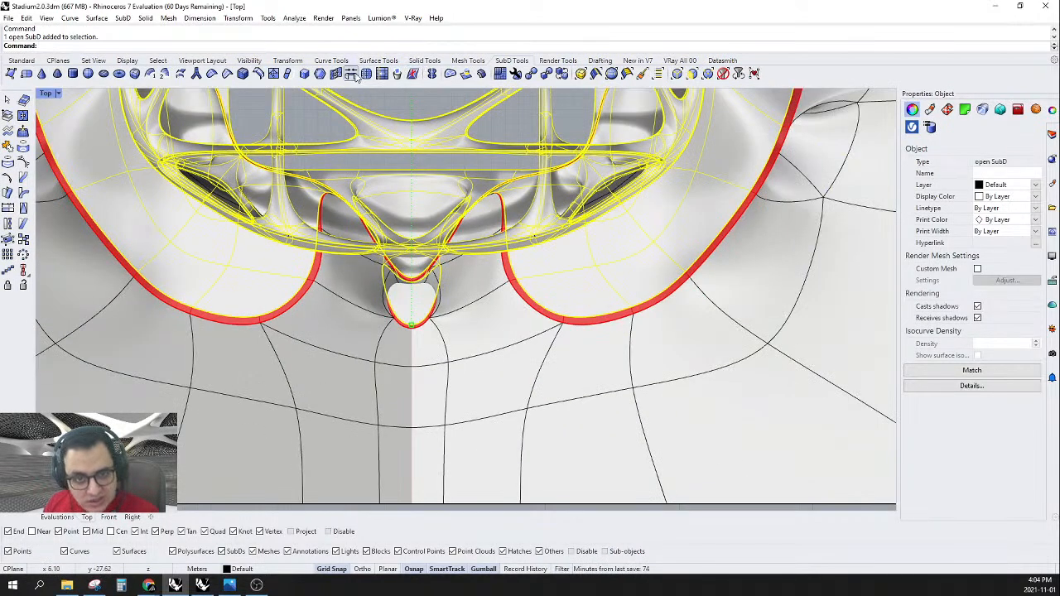
{"action": "left_click", "coordinate": [432, 73]}
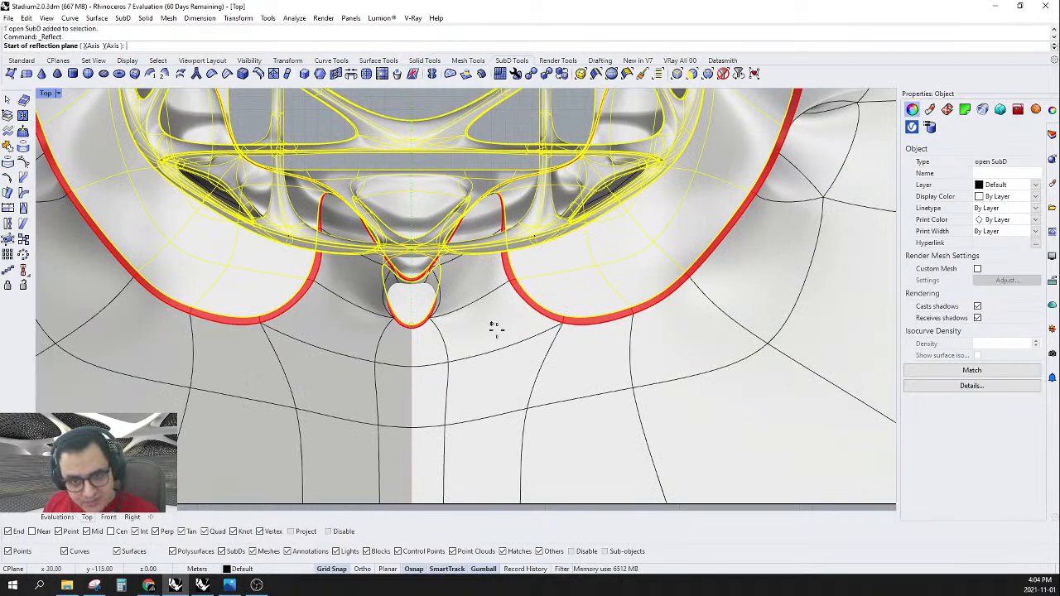
{"action": "scroll", "coordinate": [491, 326], "scroll_direction": "down", "scroll_amount": 5}
{"action": "left_click", "coordinate": [460, 468]}
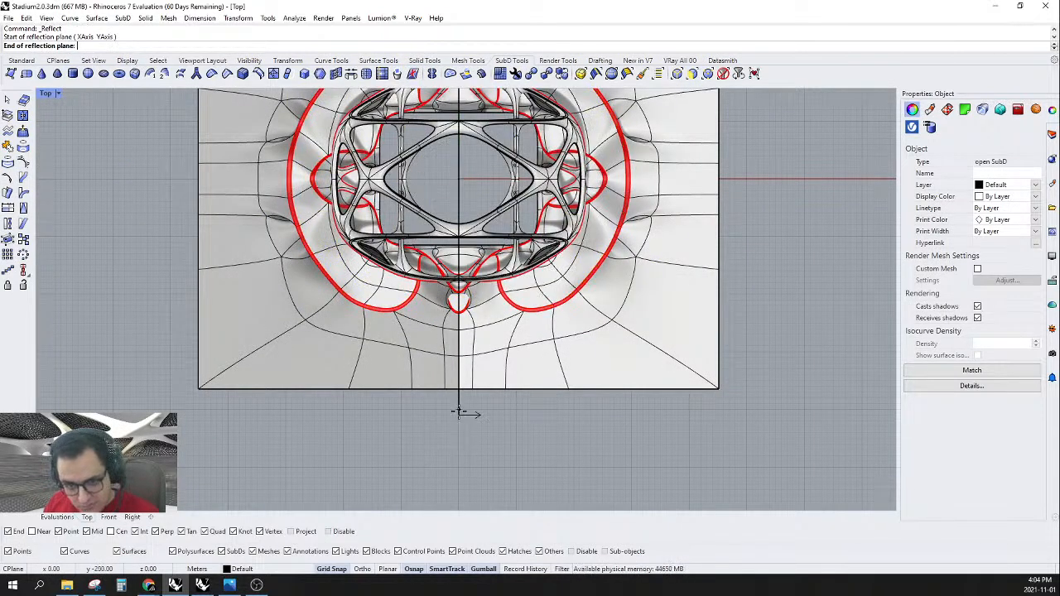
{"action": "left_click", "coordinate": [459, 412]}
{"action": "key", "text": "Return"}
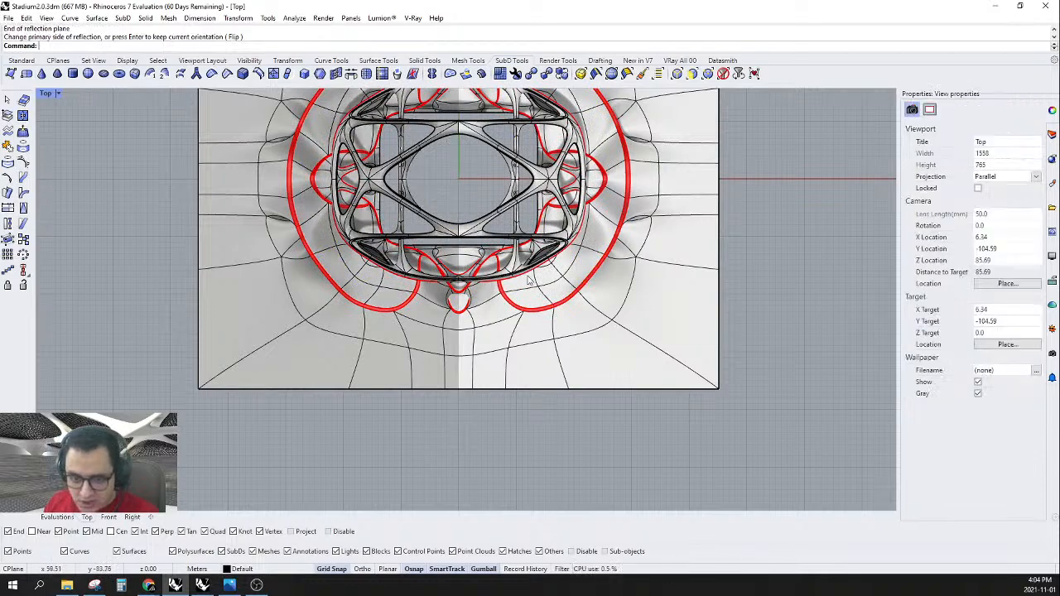
- Reflect the large red crease strip SubD on the Creases layer across the Y axis, keeping the positive-X half as primary
{"action": "scroll", "coordinate": [397, 284], "scroll_direction": "up", "scroll_amount": 5}
{"action": "left_click", "coordinate": [341, 295]}
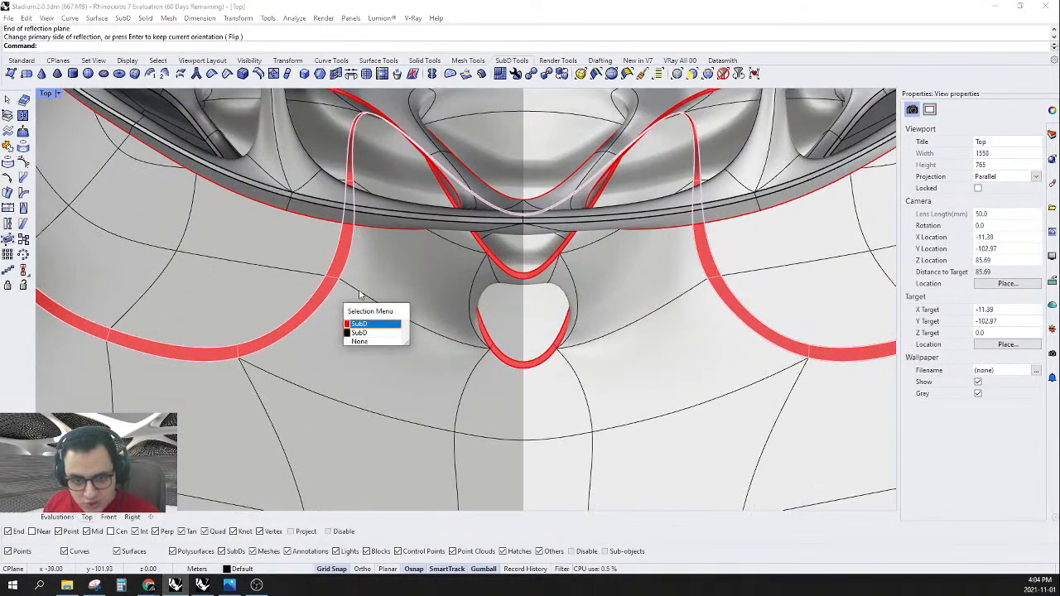
{"action": "left_click", "coordinate": [377, 330]}
{"action": "scroll", "coordinate": [499, 347], "scroll_direction": "down", "scroll_amount": 5}
{"action": "key", "text": "Return"}
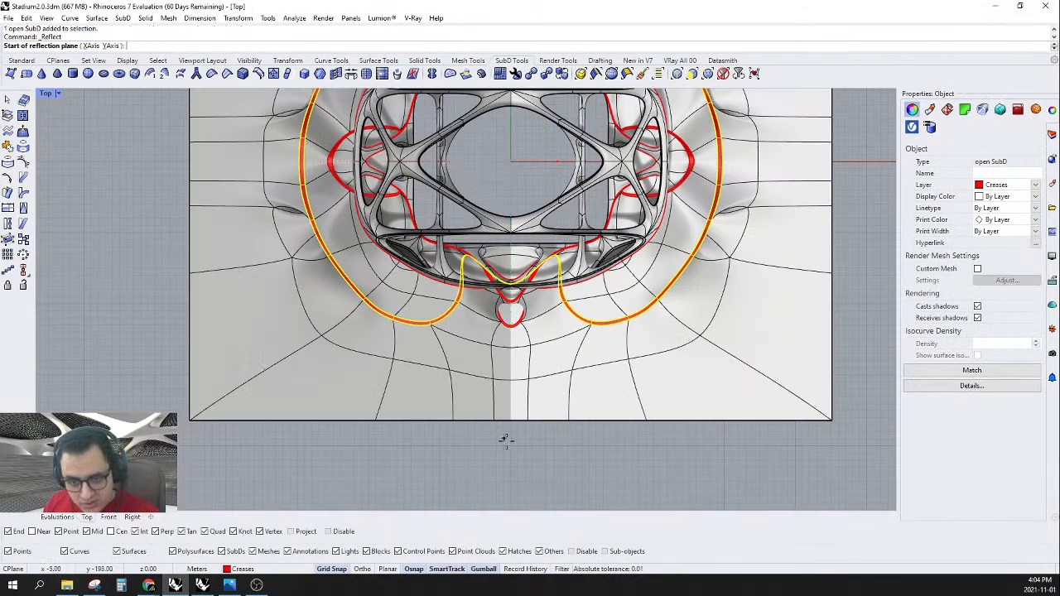
{"action": "left_click", "coordinate": [510, 484]}
{"action": "left_click", "coordinate": [510, 439]}
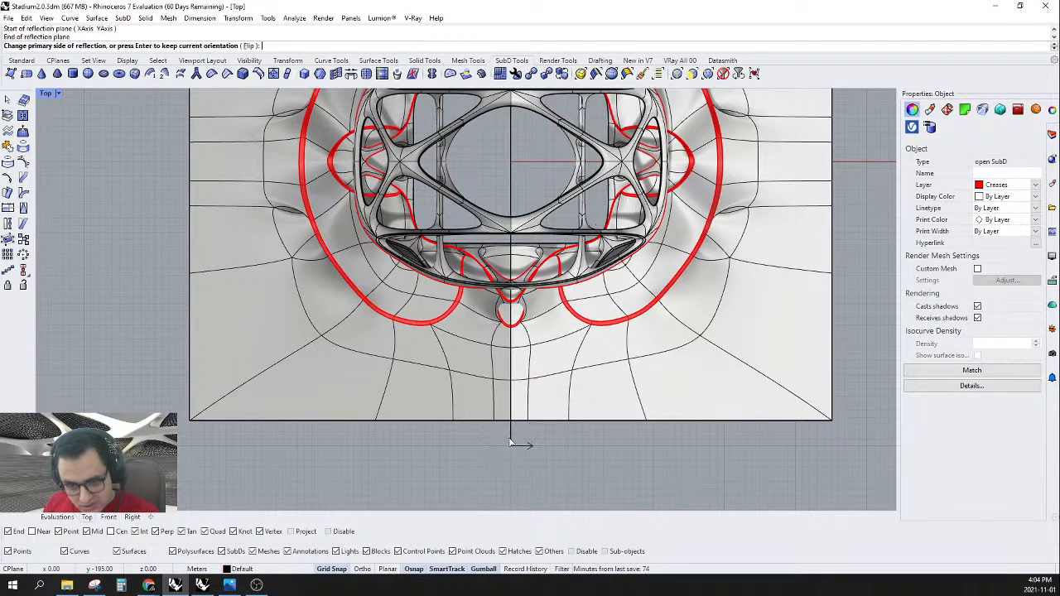
{"action": "key", "text": "Return"}
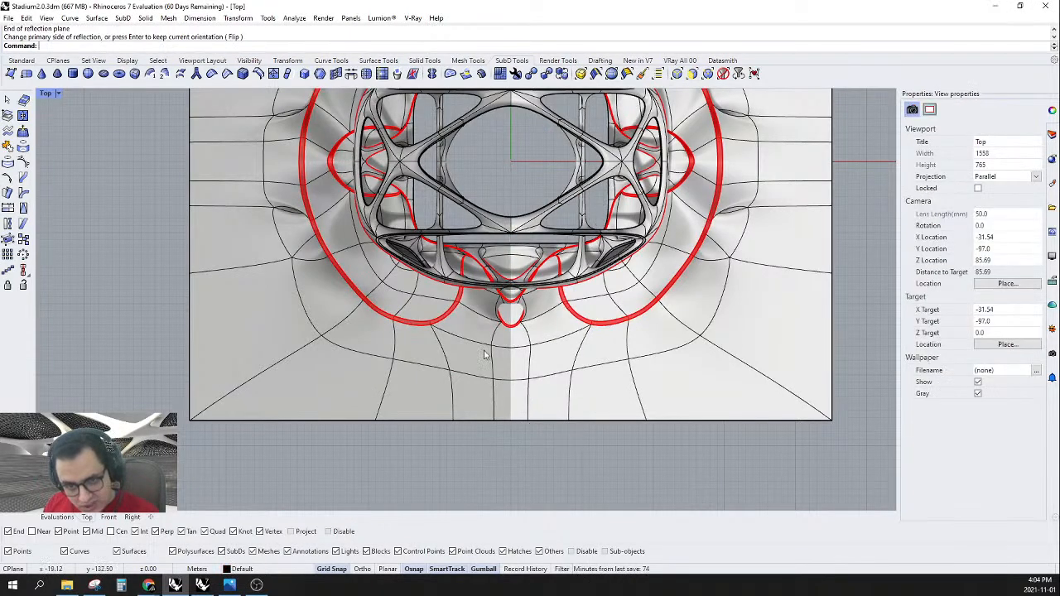
- In flat SubD display, move the overlapping vertices at the large crease strip's lowest positive-X corner slightly toward negative X and negative Y, then restore smooth display
{"action": "scroll", "coordinate": [505, 365], "scroll_direction": "up", "scroll_amount": 4}
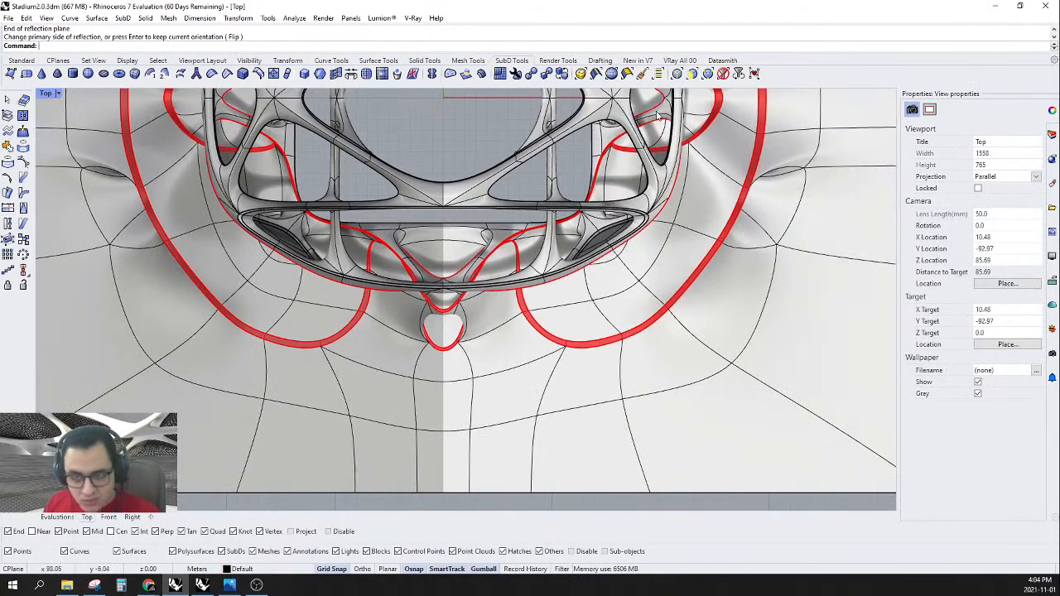
{"action": "key", "text": "Tab"}
{"action": "right_click_drag", "start_coordinate": [646, 302], "coordinate": [627, 233]}
{"action": "scroll", "coordinate": [558, 272], "scroll_direction": "up", "scroll_amount": 2}
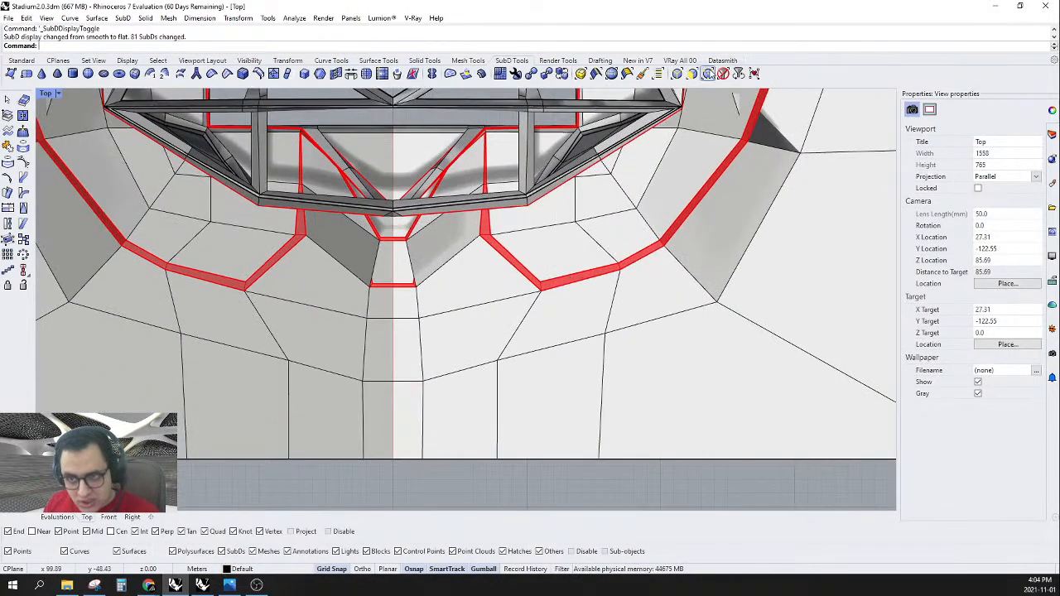
{"action": "left_click", "coordinate": [707, 74]}
{"action": "left_click_drag", "start_coordinate": [531, 260], "coordinate": [564, 327]}
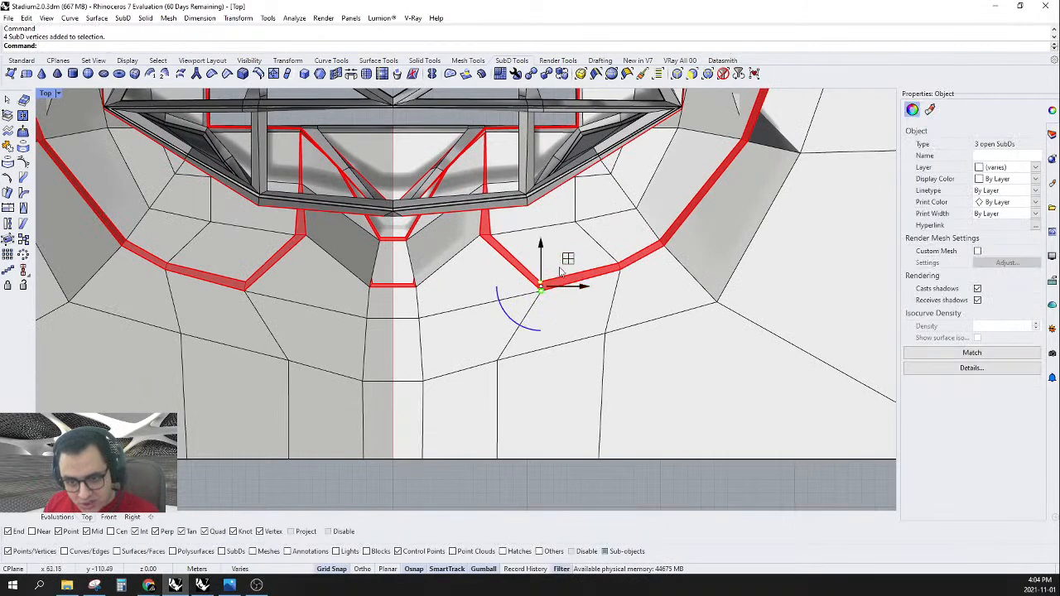
{"action": "left_click_drag", "start_coordinate": [568, 259], "coordinate": [555, 286]}
{"action": "key", "text": "Tab"}
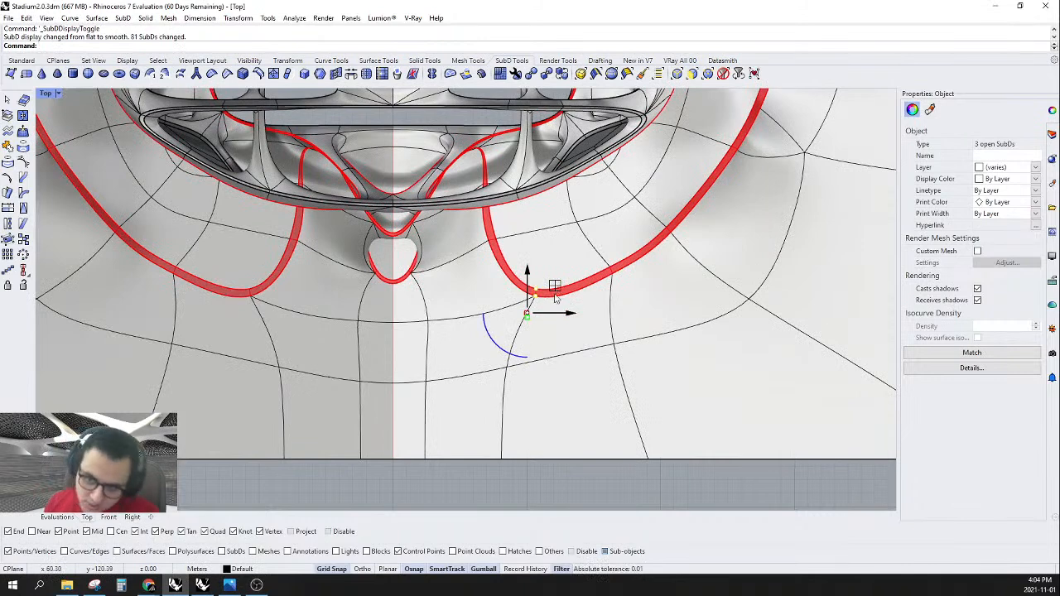
- Move the neighbouring overlapping crease-strip and base vertices on the positive-X side slightly toward negative Y
{"action": "key", "text": "Escape"}
{"action": "left_click_drag", "start_coordinate": [563, 249], "coordinate": [631, 303]}
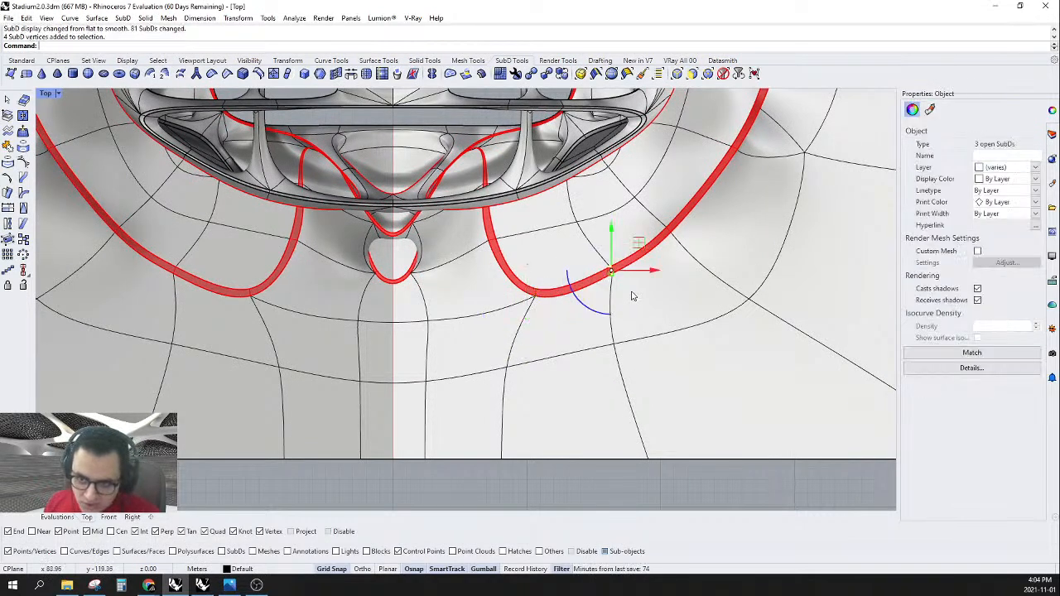
{"action": "left_click_drag", "start_coordinate": [640, 243], "coordinate": [651, 265]}
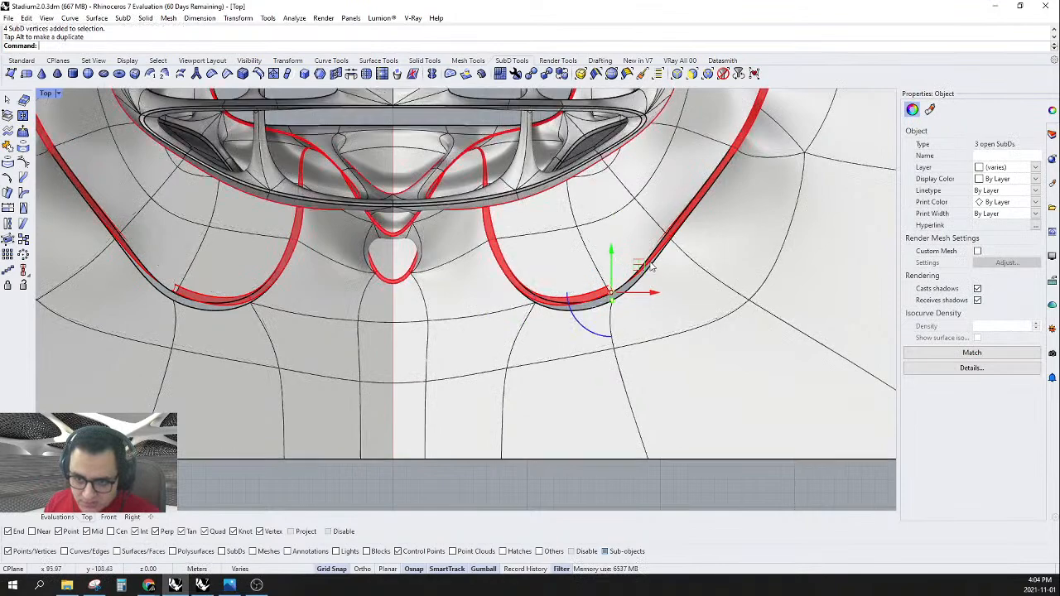
{"action": "key", "text": "Escape"}
- Shift the same neighbouring vertices further toward negative X and negative Y in flat SubD display, return to smooth display and deselect them
{"action": "key", "text": "Tab"}
{"action": "left_click_drag", "start_coordinate": [558, 240], "coordinate": [652, 320]}
{"action": "left_click_drag", "start_coordinate": [648, 265], "coordinate": [616, 290]}
{"action": "scroll", "coordinate": [643, 328], "scroll_direction": "down", "scroll_amount": 5}
{"action": "key", "text": "Tab"}
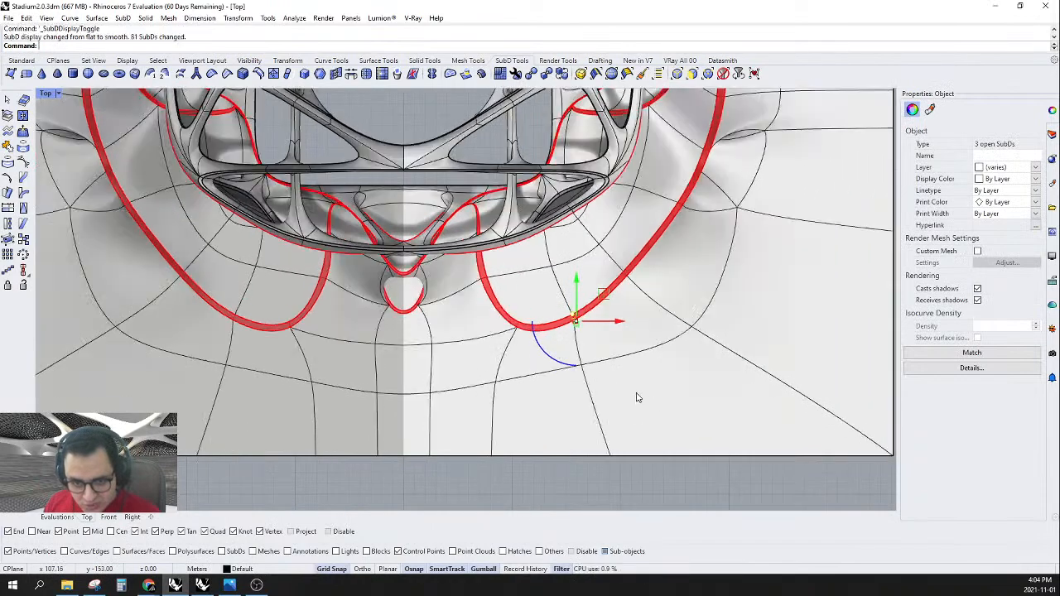
{"action": "scroll", "coordinate": [637, 397], "scroll_direction": "down", "scroll_amount": 8}
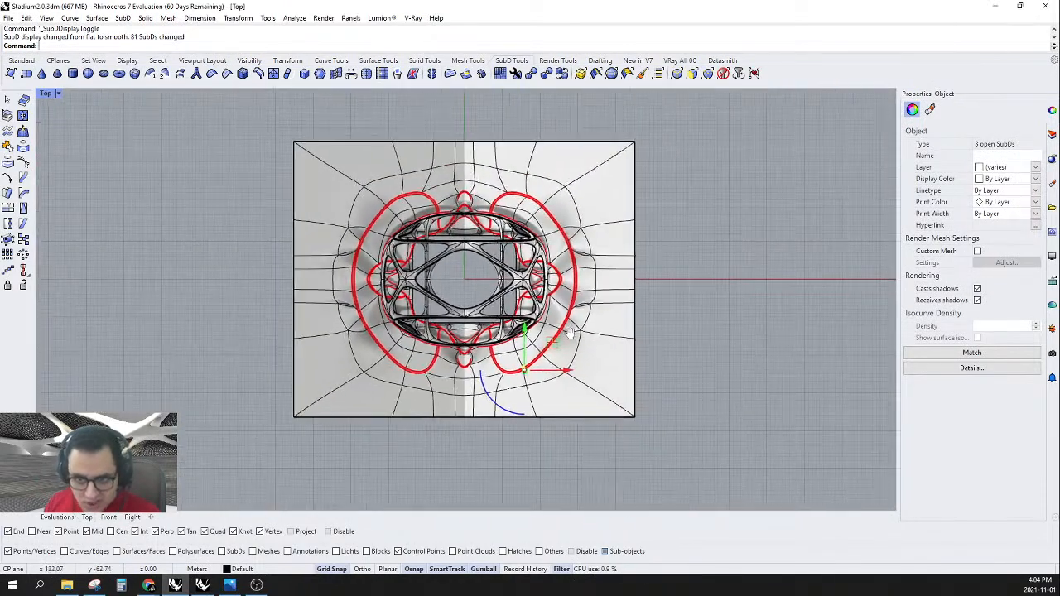
{"action": "left_click", "coordinate": [714, 224]}
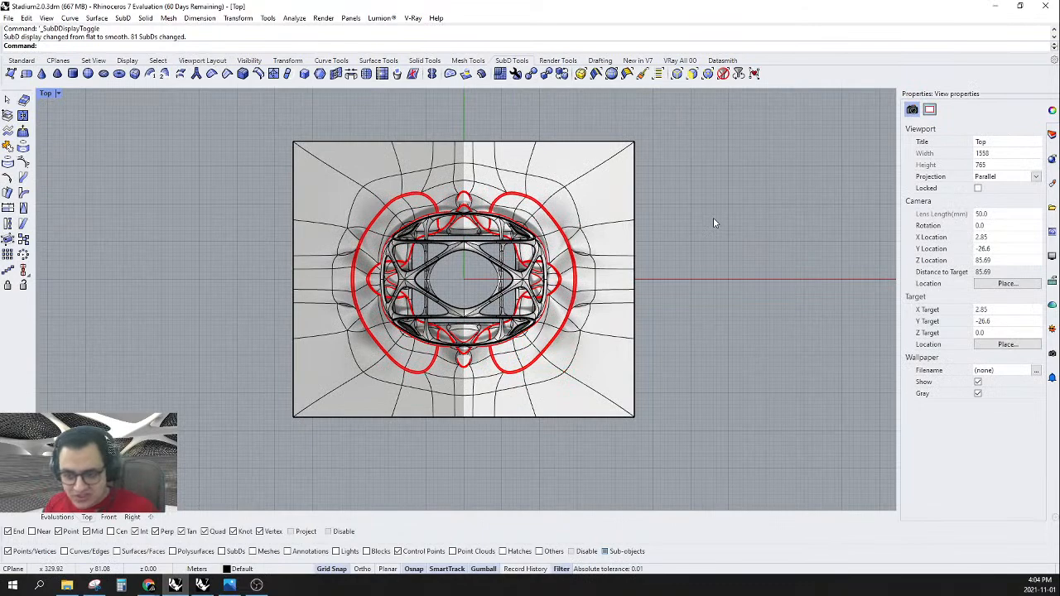
- In flat SubD display, move the four base vertices outside the crease strip's positive-X middle outward along the X axis
{"action": "key", "text": "Tab"}
{"action": "key", "text": "Tab"}
{"action": "key", "text": "Tab"}
{"action": "scroll", "coordinate": [637, 274], "scroll_direction": "up", "scroll_amount": 3}
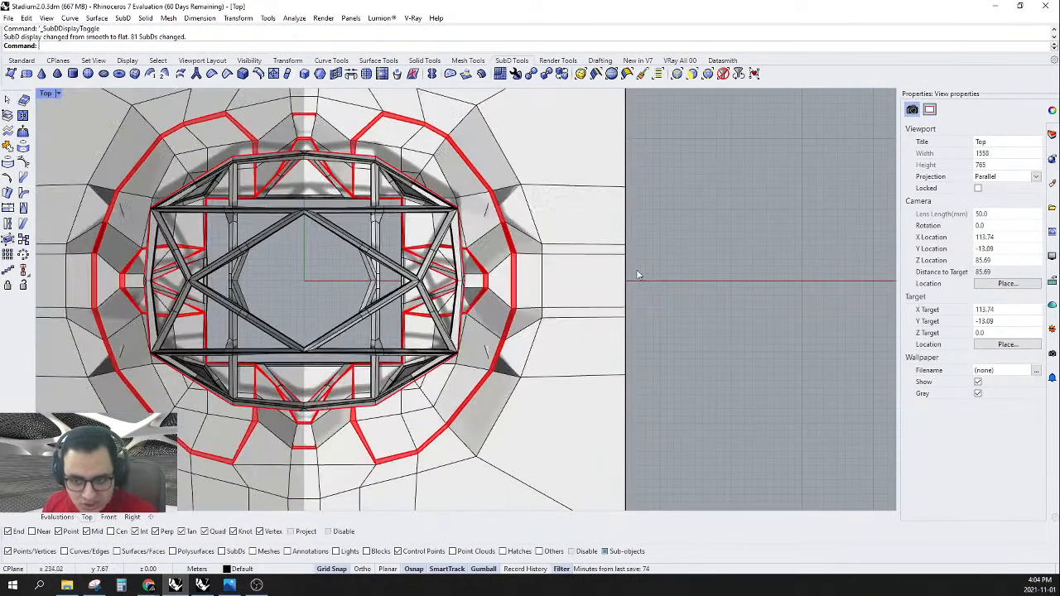
{"action": "scroll", "coordinate": [637, 274], "scroll_direction": "up", "scroll_amount": 1}
{"action": "left_click_drag", "start_coordinate": [503, 225], "coordinate": [580, 361]}
{"action": "left_click_drag", "start_coordinate": [562, 285], "coordinate": [620, 285]}
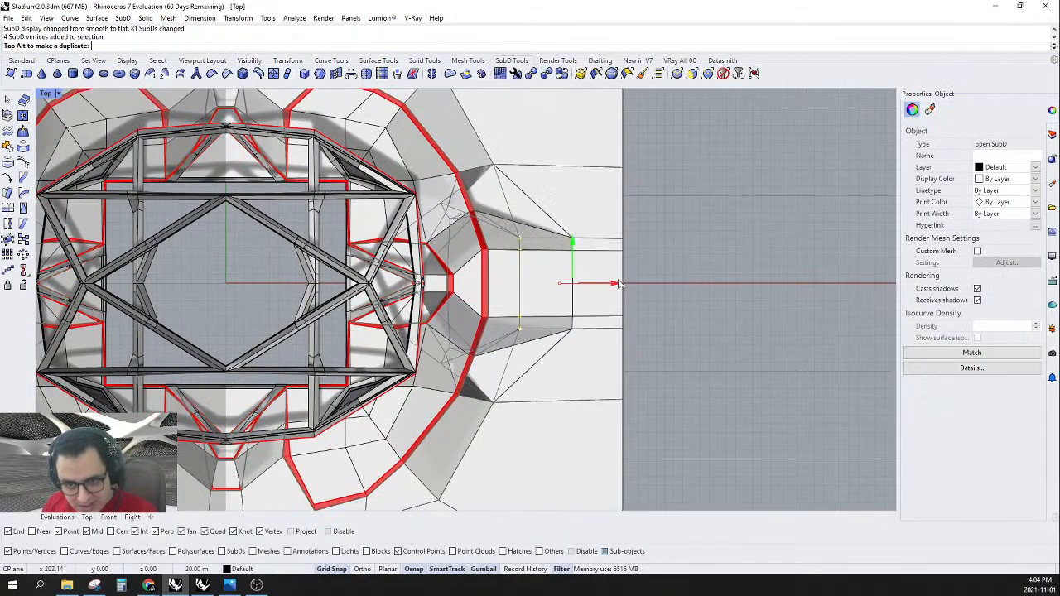
{"action": "left_click", "coordinate": [698, 255]}
- Examine the base surface in front of the positive-X crease strip in the Evaluations perspective view with smooth SubD display
{"action": "left_click", "coordinate": [58, 518]}
{"action": "right_click_drag", "start_coordinate": [600, 345], "coordinate": [693, 304]}
{"action": "key", "text": "Tab"}
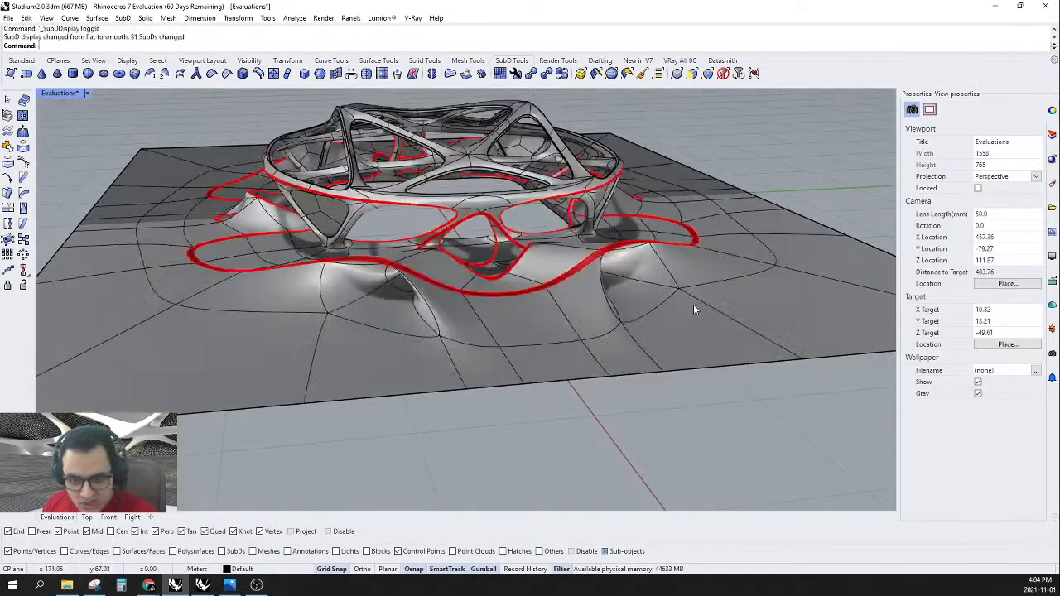
{"action": "right_click_drag", "start_coordinate": [167, 326], "coordinate": [598, 329]}
{"action": "scroll", "coordinate": [487, 428], "scroll_direction": "up", "scroll_amount": 3}
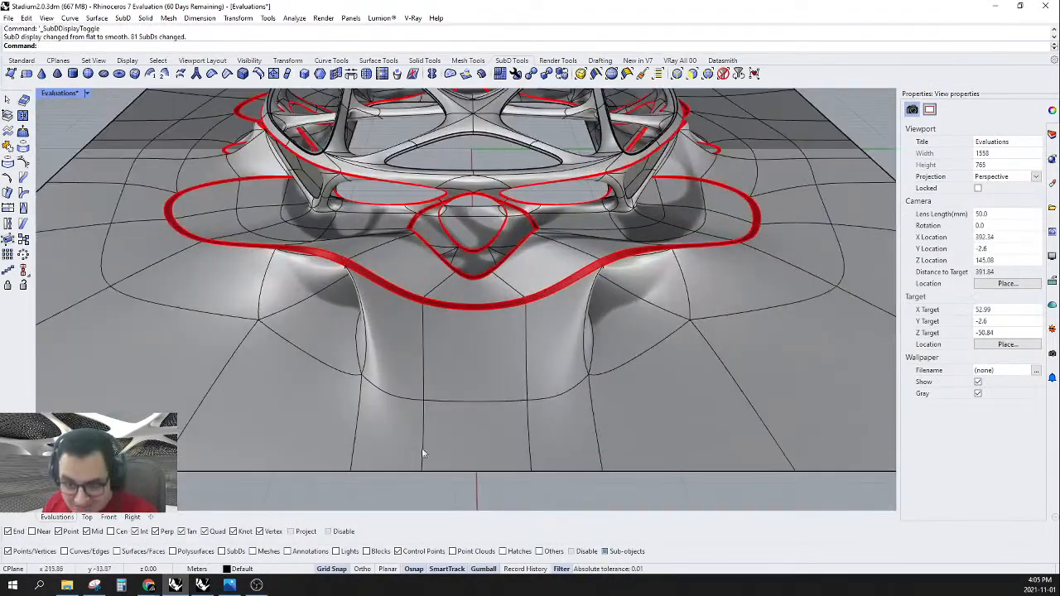
{"action": "right_click_drag", "start_coordinate": [679, 404], "coordinate": [568, 359]}
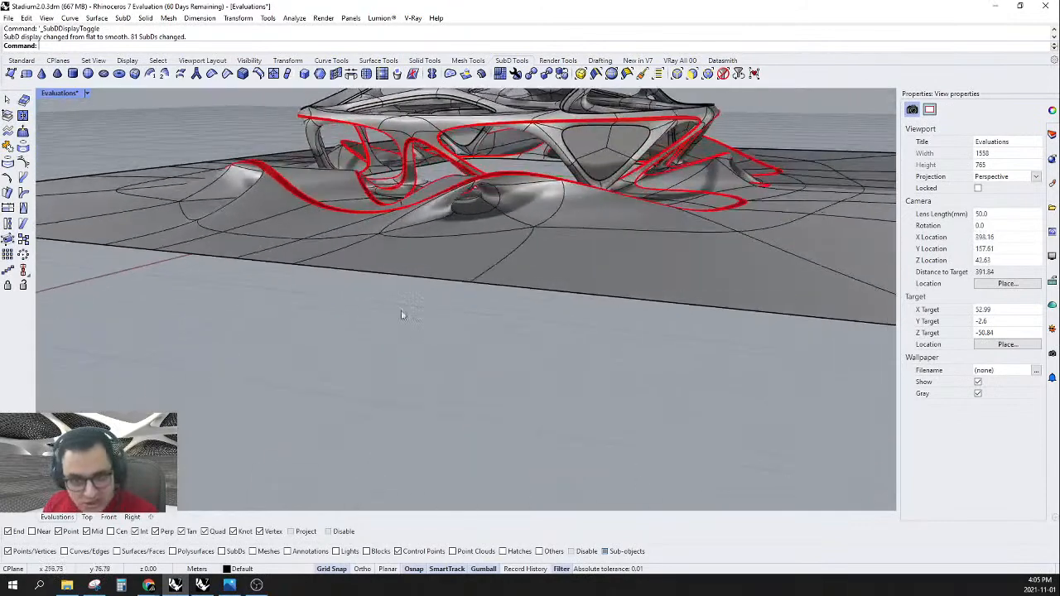
- Set the Evaluations view to Rendered display and inspect the base bulges under the crease strip
{"action": "left_click", "coordinate": [86, 94]}
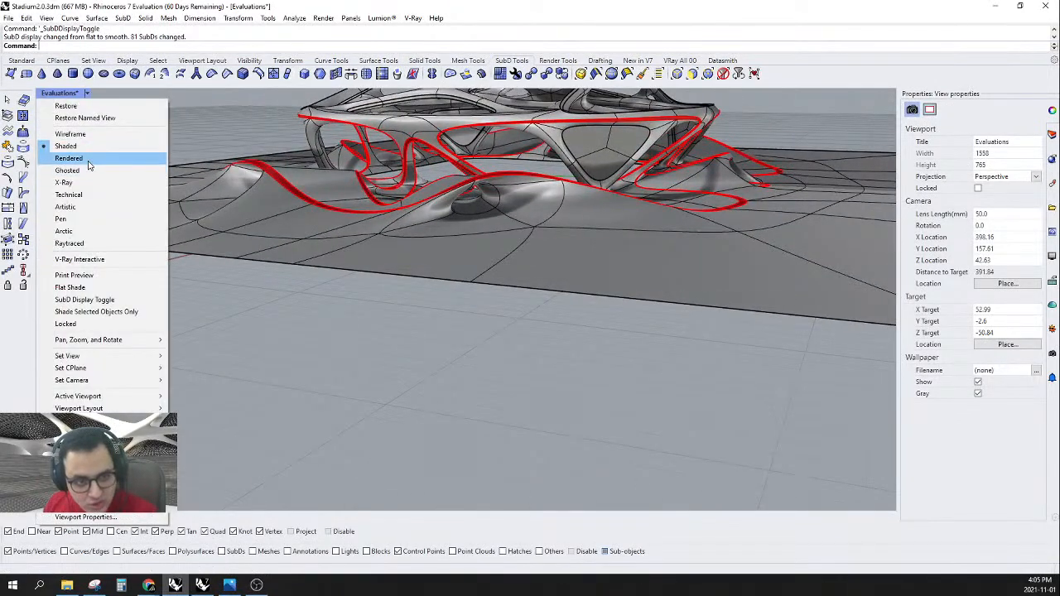
{"action": "left_click", "coordinate": [88, 159]}
{"action": "right_click_drag", "start_coordinate": [394, 250], "coordinate": [397, 310]}
{"action": "right_click_drag", "start_coordinate": [177, 298], "coordinate": [542, 315]}
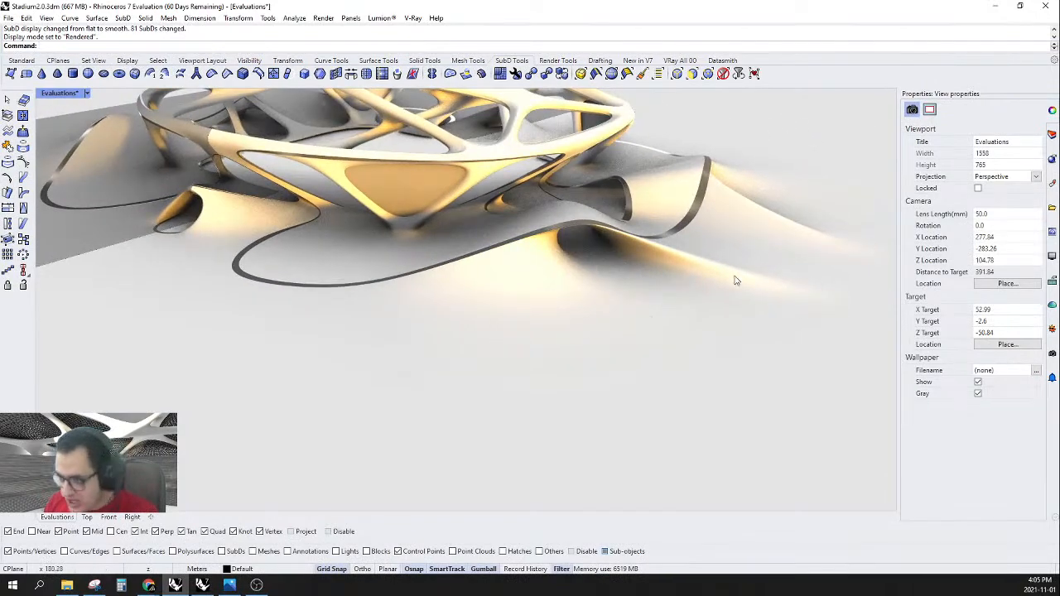
{"action": "right_click_drag", "start_coordinate": [677, 299], "coordinate": [475, 319]}
{"action": "scroll", "coordinate": [640, 274], "scroll_direction": "up", "scroll_amount": 2}
- Undo the outward move of the four base vertices and compare the flat and smooth SubD displays
{"action": "key", "text": "ctrl+z"}
{"action": "key", "text": "Tab"}
{"action": "key", "text": "Tab"}
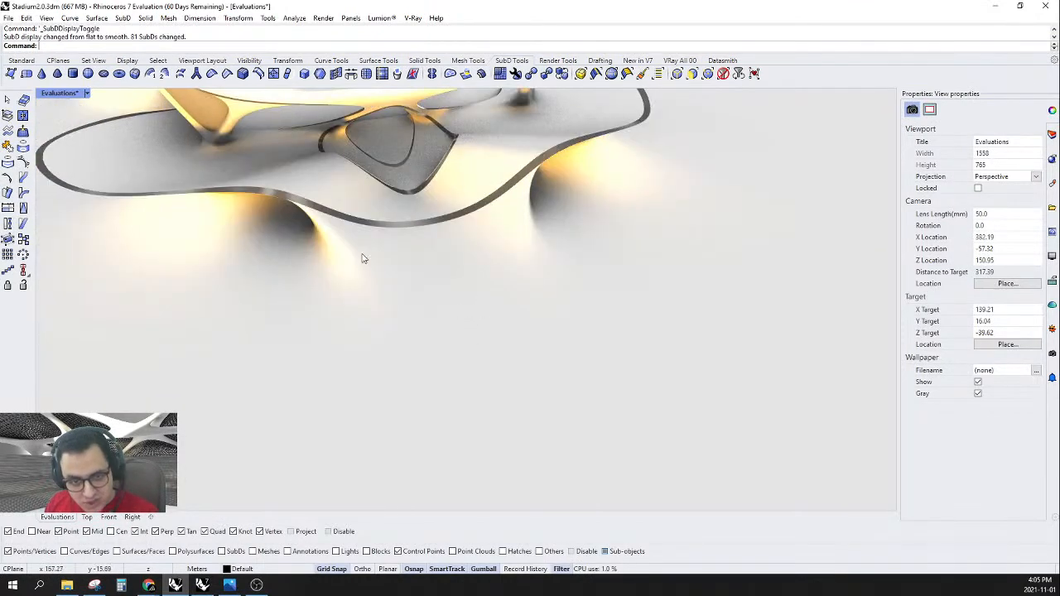
- Return to Shaded display and, with flat SubDs, spread the four base vertices in front of the positive-X crease strip apart along Y by scaling
{"action": "left_click", "coordinate": [86, 93]}
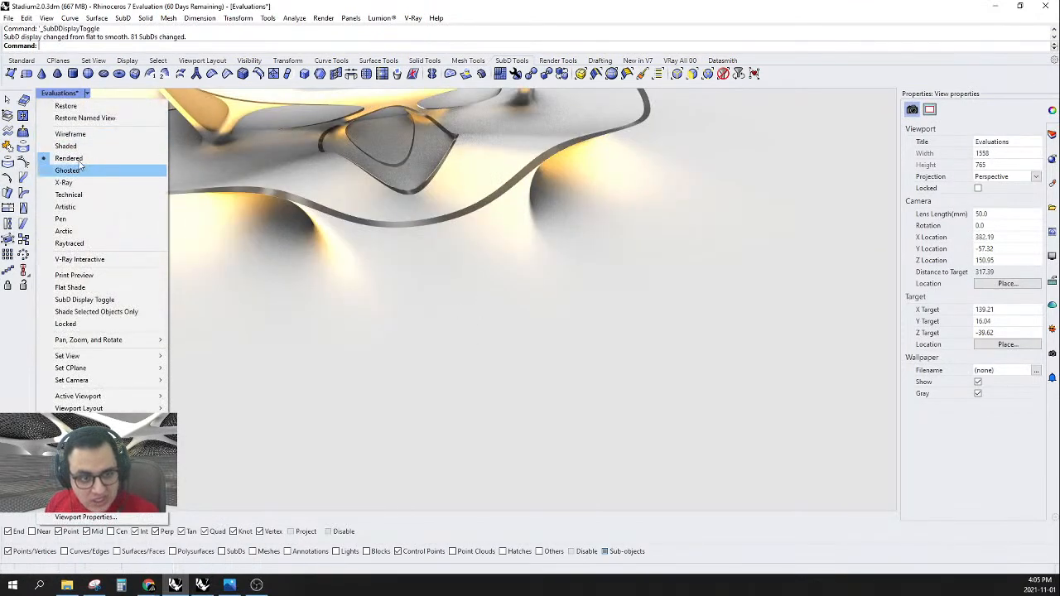
{"action": "left_click", "coordinate": [74, 151]}
{"action": "right_click_drag", "start_coordinate": [162, 181], "coordinate": [390, 377]}
{"action": "key", "text": "Tab"}
{"action": "left_click_drag", "start_coordinate": [292, 338], "coordinate": [553, 250]}
{"action": "left_click_drag", "start_coordinate": [341, 276], "coordinate": [289, 278]}
{"action": "right_click_drag", "start_coordinate": [313, 315], "coordinate": [244, 322]}
{"action": "key", "text": "Tab"}
{"action": "right_click_drag", "start_coordinate": [506, 317], "coordinate": [451, 296]}
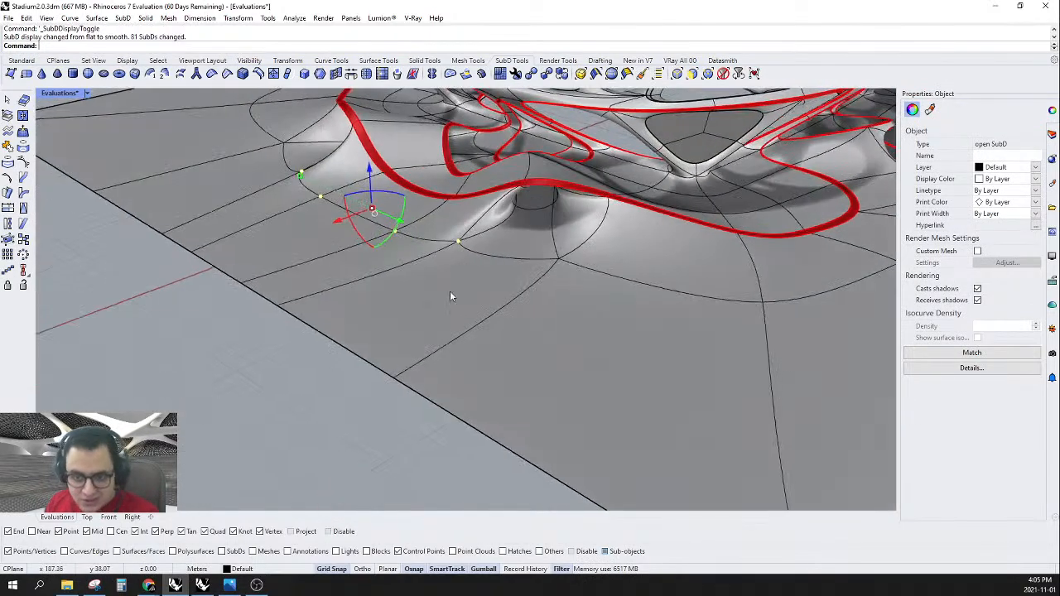
- Compare the base in Rendered display with and without the vertex scaling by undoing and redoing it
{"action": "left_click", "coordinate": [86, 93]}
{"action": "left_click", "coordinate": [83, 159]}
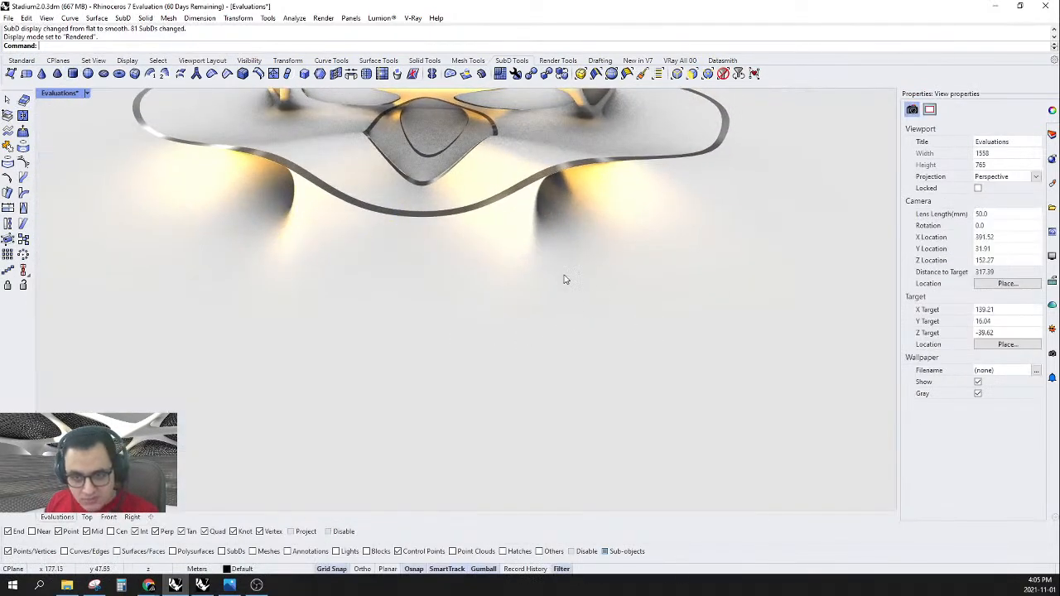
{"action": "right_click_drag", "start_coordinate": [563, 279], "coordinate": [506, 282]}
{"action": "key", "text": "ctrl+z"}
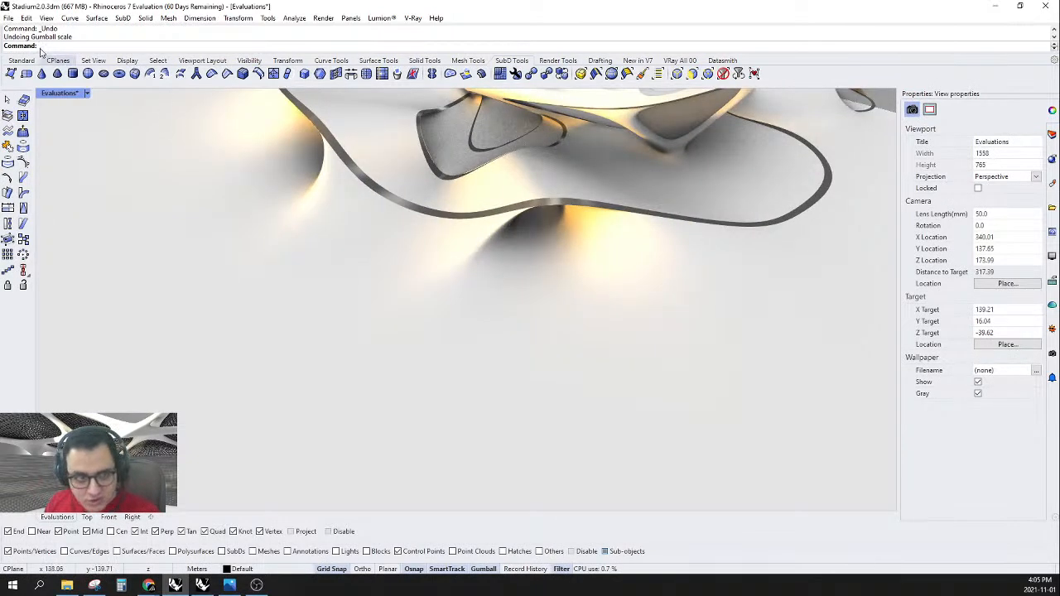
{"action": "left_click", "coordinate": [27, 18]}
{"action": "left_click", "coordinate": [44, 43]}
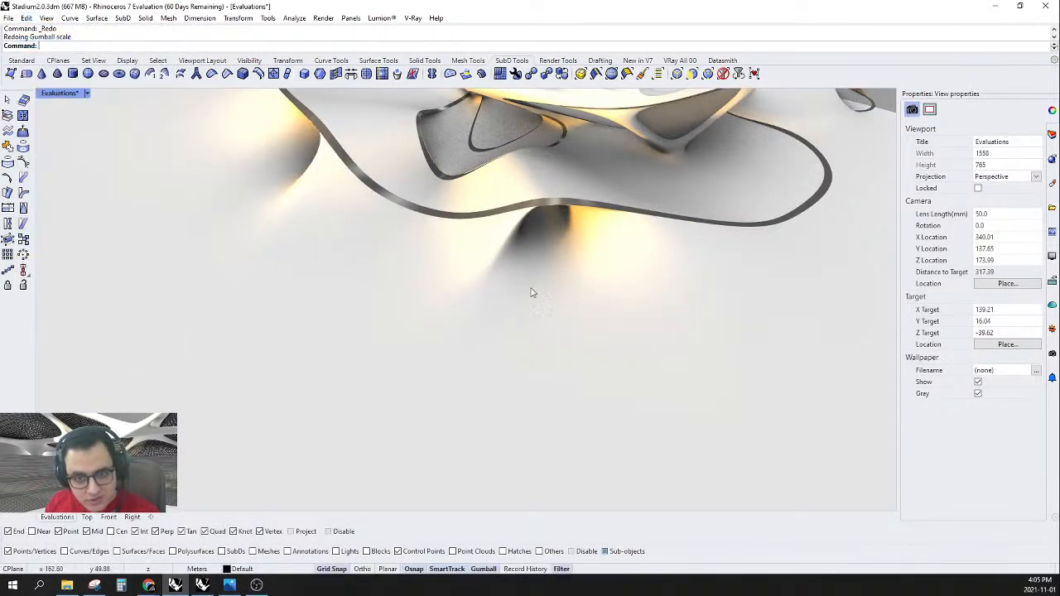
- Inspect the whole rendered stadium from several sides, including the opening at the Y axis and the crease strips
{"action": "right_click_drag", "start_coordinate": [405, 283], "coordinate": [463, 334]}
{"action": "scroll", "coordinate": [505, 284], "scroll_direction": "down", "scroll_amount": 6}
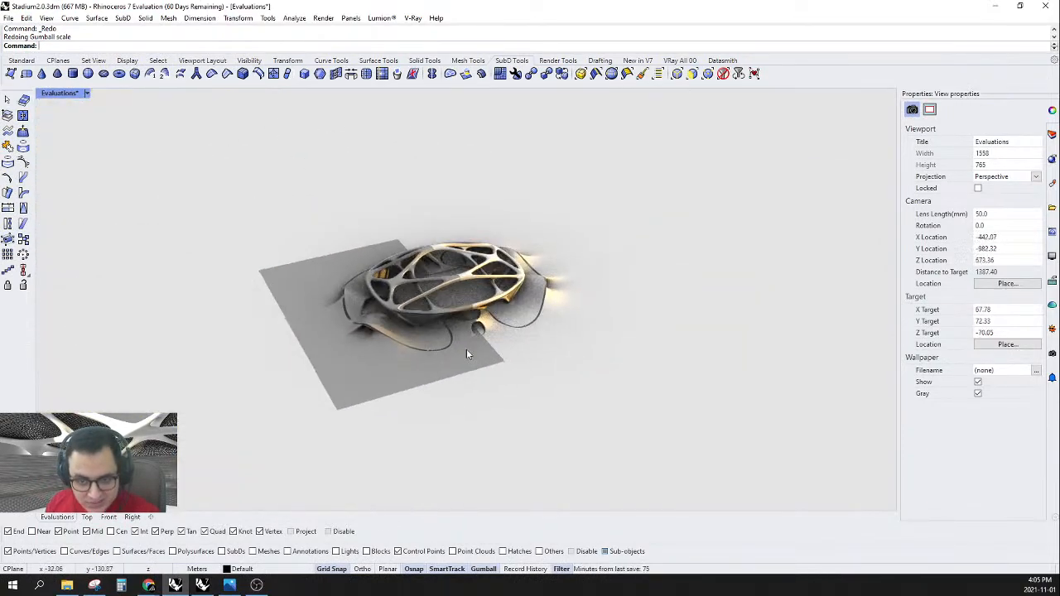
{"action": "scroll", "coordinate": [486, 317], "scroll_direction": "up", "scroll_amount": 4}
{"action": "scroll", "coordinate": [487, 317], "scroll_direction": "up", "scroll_amount": 5}
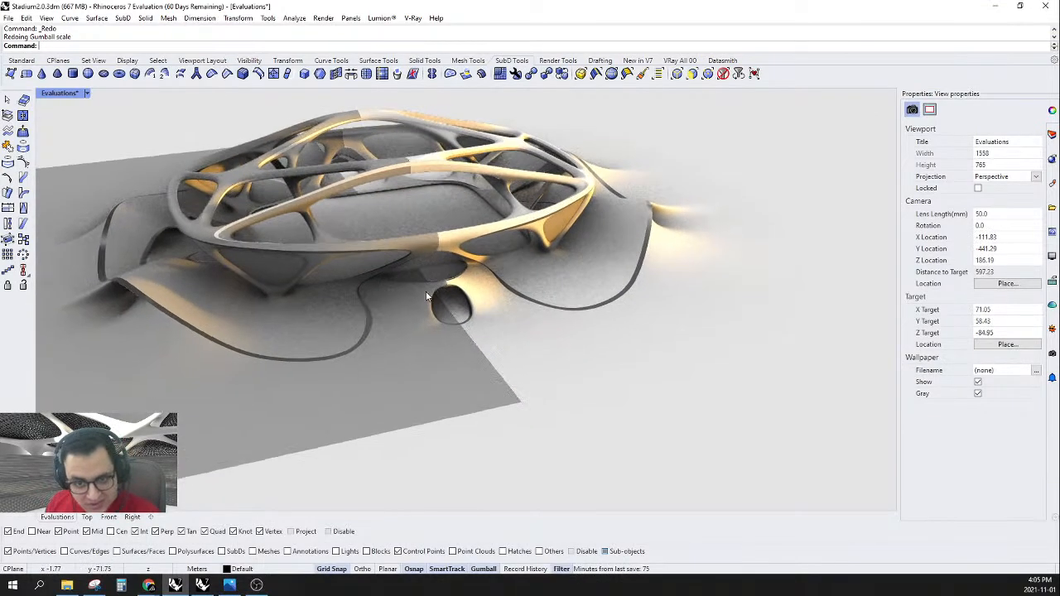
{"action": "right_click_drag", "start_coordinate": [410, 323], "coordinate": [380, 361]}
{"action": "scroll", "coordinate": [637, 346], "scroll_direction": "down", "scroll_amount": 6}
{"action": "scroll", "coordinate": [381, 336], "scroll_direction": "up", "scroll_amount": 4}
{"action": "right_click_drag", "start_coordinate": [594, 324], "coordinate": [586, 356]}
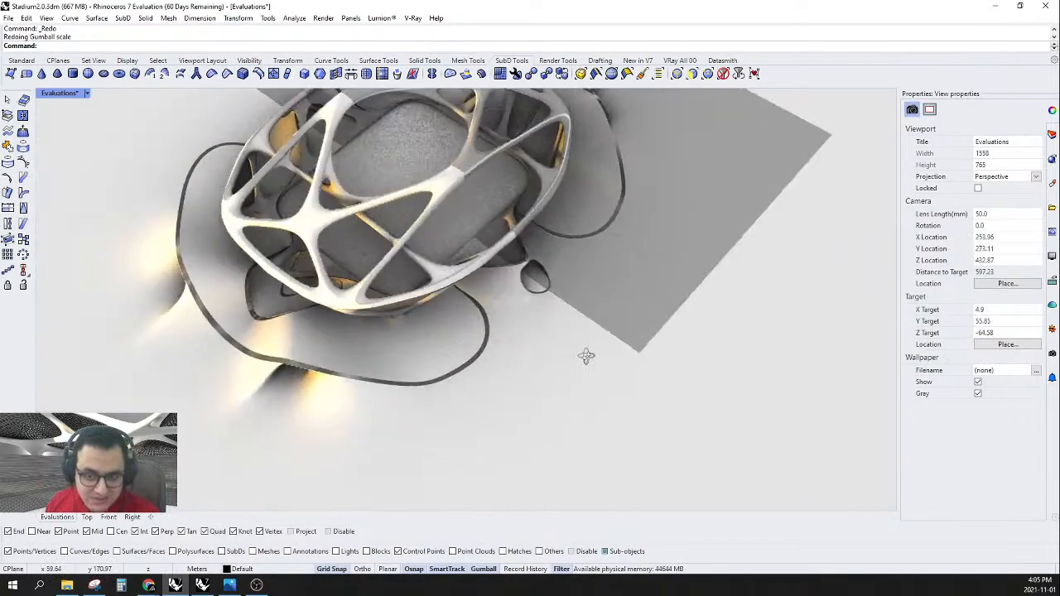
- Set the Evaluations view back to Shaded display
{"action": "left_click", "coordinate": [86, 93]}
{"action": "left_click", "coordinate": [60, 147]}
{"action": "mouse_move", "coordinate": [430, 249]}
{"action": "right_mouse_down"}
{"action": "mouse_move", "coordinate": [477, 219]}
{"action": "mouse_move", "coordinate": [560, 196]}
{"action": "mouse_move", "coordinate": [507, 237]}
{"action": "mouse_move", "coordinate": [618, 293]}
{"action": "mouse_move", "coordinate": [572, 303]}
{"action": "right_mouse_up"}
{"action": "scroll", "coordinate": [507, 238], "scroll_direction": "up", "scroll_amount": 6}
{"action": "scroll", "coordinate": [570, 303], "scroll_direction": "down", "scroll_amount": 6}
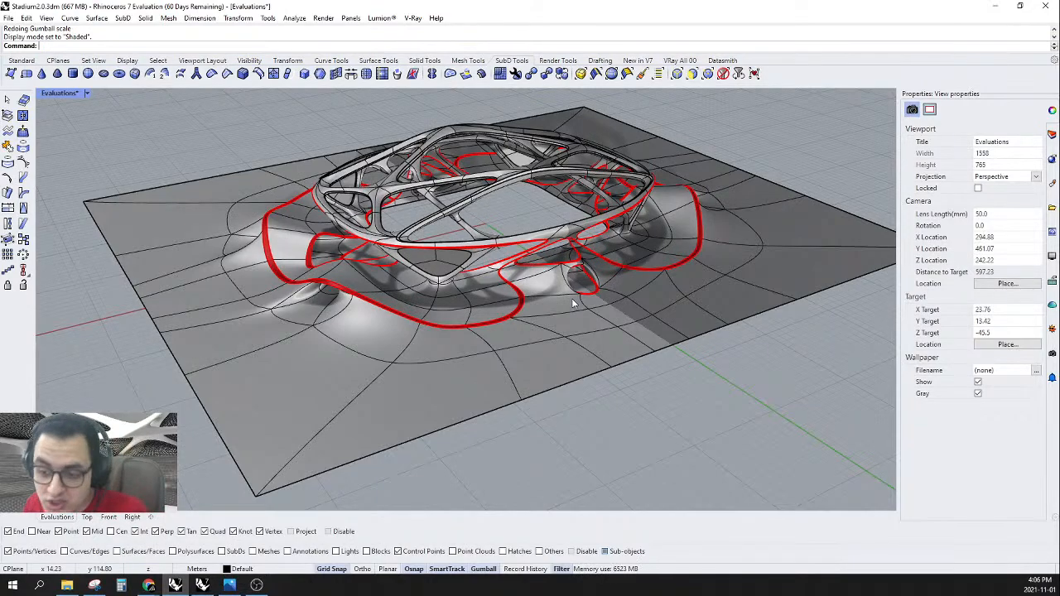
- Turn on the Meshes and Seats layers to show the roof panels and seating
{"action": "scroll", "coordinate": [439, 306], "scroll_direction": "down", "scroll_amount": 8}
{"action": "right_click_drag", "start_coordinate": [385, 359], "coordinate": [523, 353]}
{"action": "scroll", "coordinate": [426, 320], "scroll_direction": "up", "scroll_amount": 10}
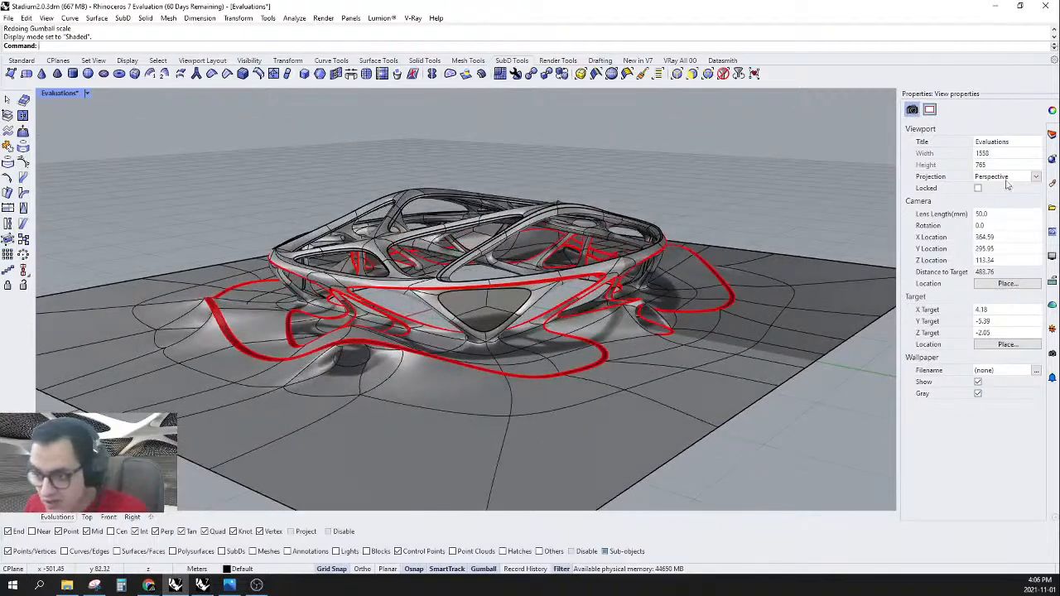
{"action": "left_click", "coordinate": [1051, 134]}
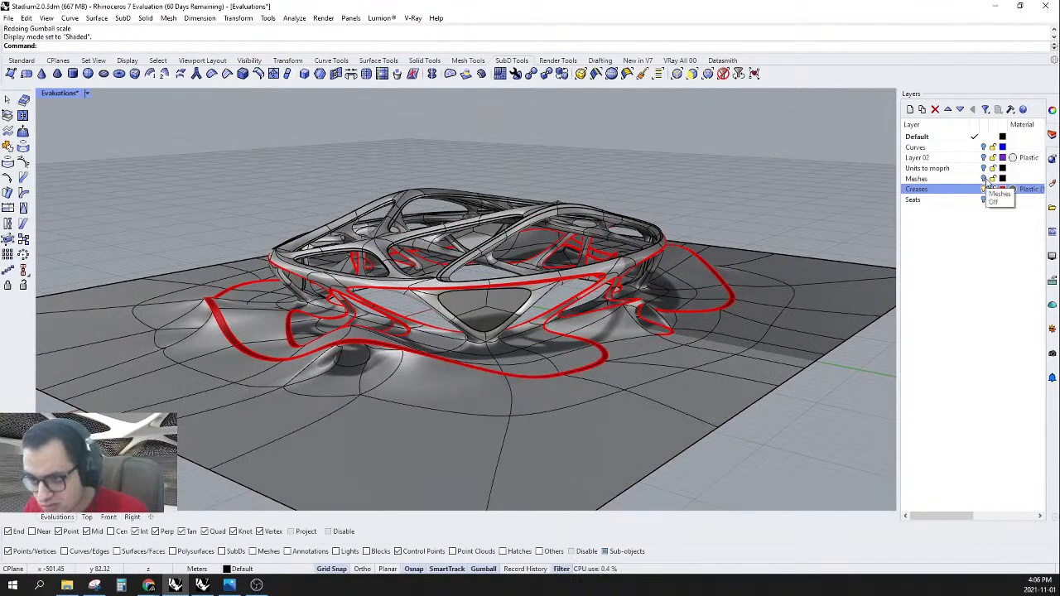
{"action": "left_click", "coordinate": [983, 178]}
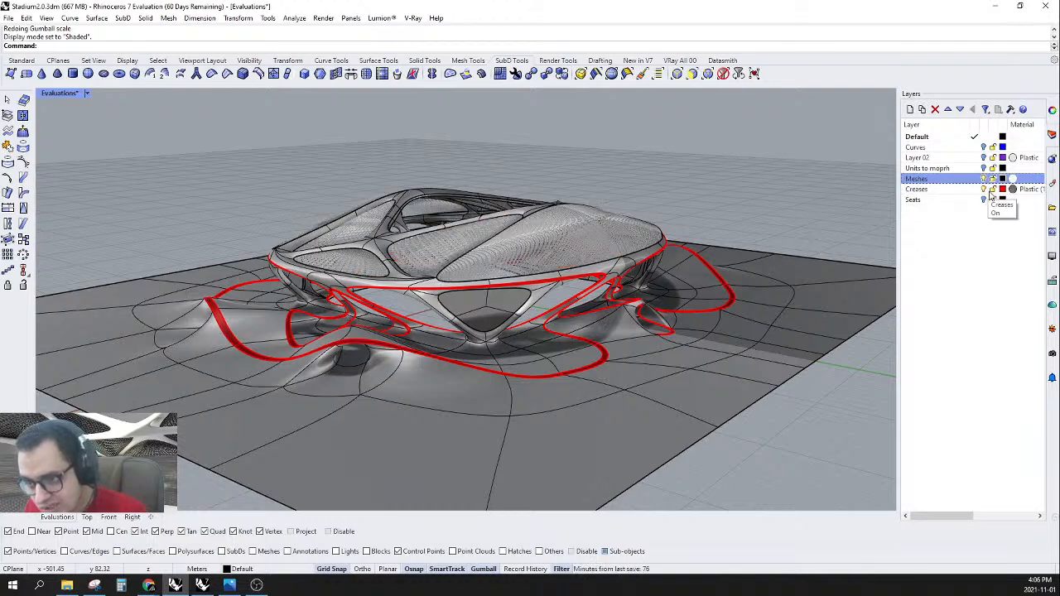
{"action": "left_click", "coordinate": [983, 200]}
{"action": "right_click_drag", "start_coordinate": [825, 253], "coordinate": [732, 232]}
{"action": "scroll", "coordinate": [732, 241], "scroll_direction": "down", "scroll_amount": 4}
{"action": "scroll", "coordinate": [660, 327], "scroll_direction": "up", "scroll_amount": 4}
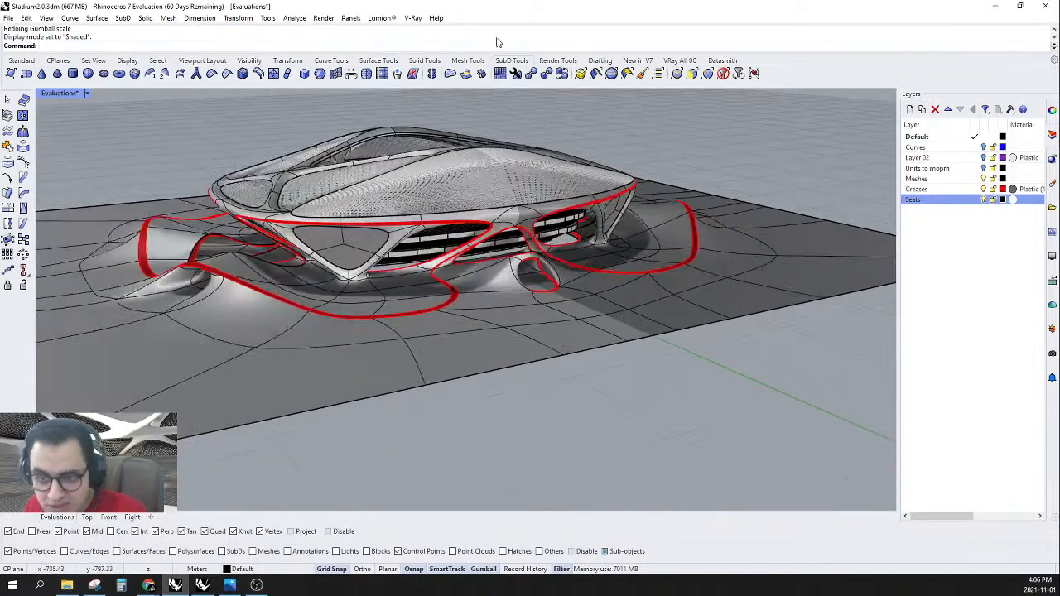
{"action": "left_click", "coordinate": [432, 75]}
{"action": "left_click", "coordinate": [610, 307]}
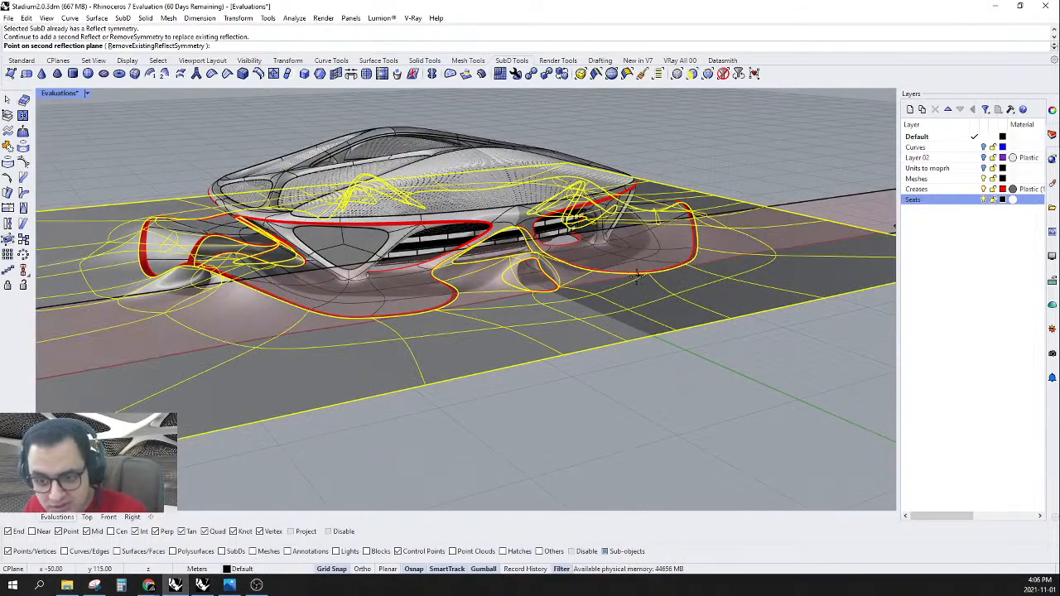
{"action": "key", "text": "Escape"}
- Remove the existing reflection symmetry from the rectangular base SubD and the large red crease strip
{"action": "left_click", "coordinate": [431, 74]}
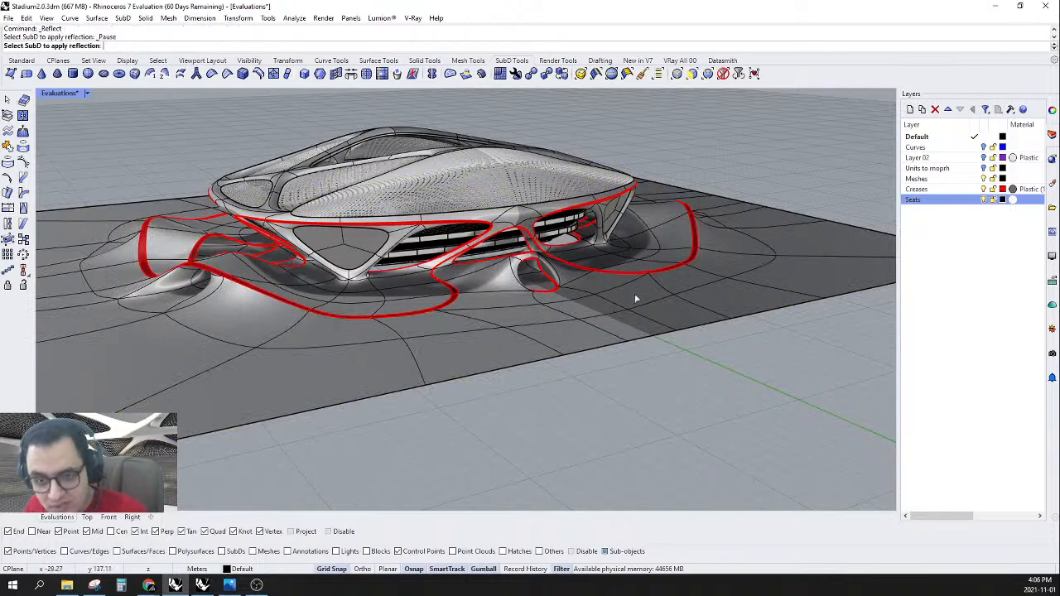
{"action": "scroll", "coordinate": [477, 286], "scroll_direction": "up", "scroll_amount": 3}
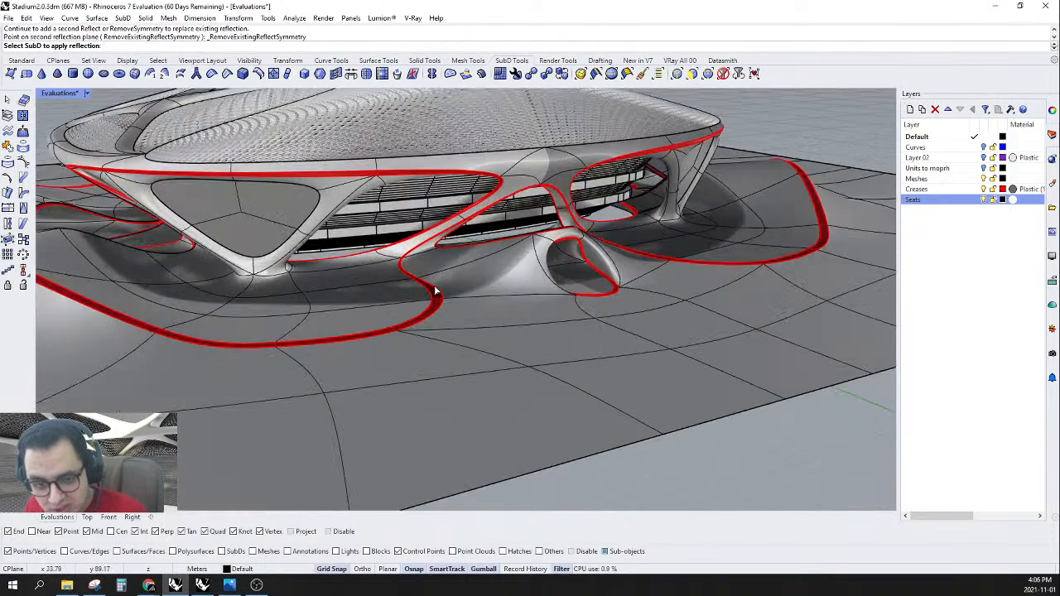
{"action": "left_click", "coordinate": [432, 73]}
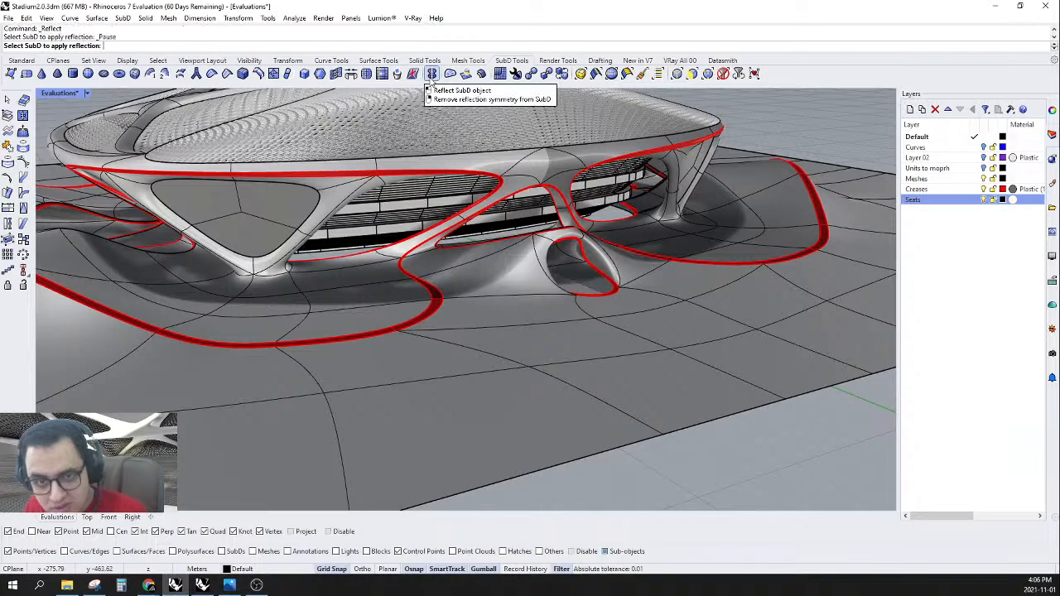
{"action": "scroll", "coordinate": [434, 295], "scroll_direction": "up", "scroll_amount": 6}
{"action": "left_click", "coordinate": [436, 298]}
{"action": "scroll", "coordinate": [406, 295], "scroll_direction": "down", "scroll_amount": 5}
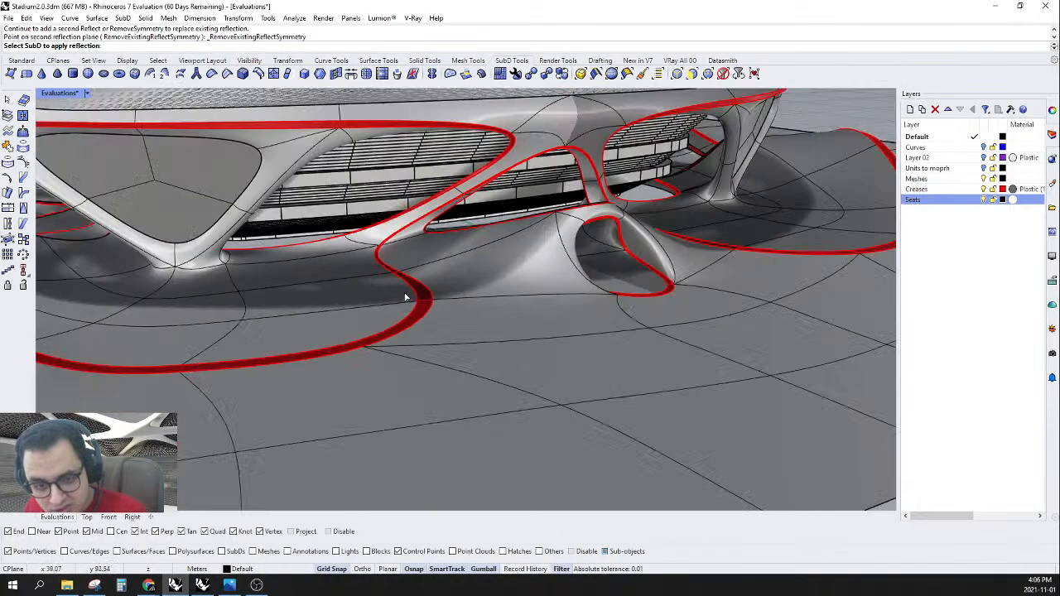
- Remove any remaining reflection symmetry from the base SubD beside the large red crease strip
{"action": "key", "text": "Escape"}
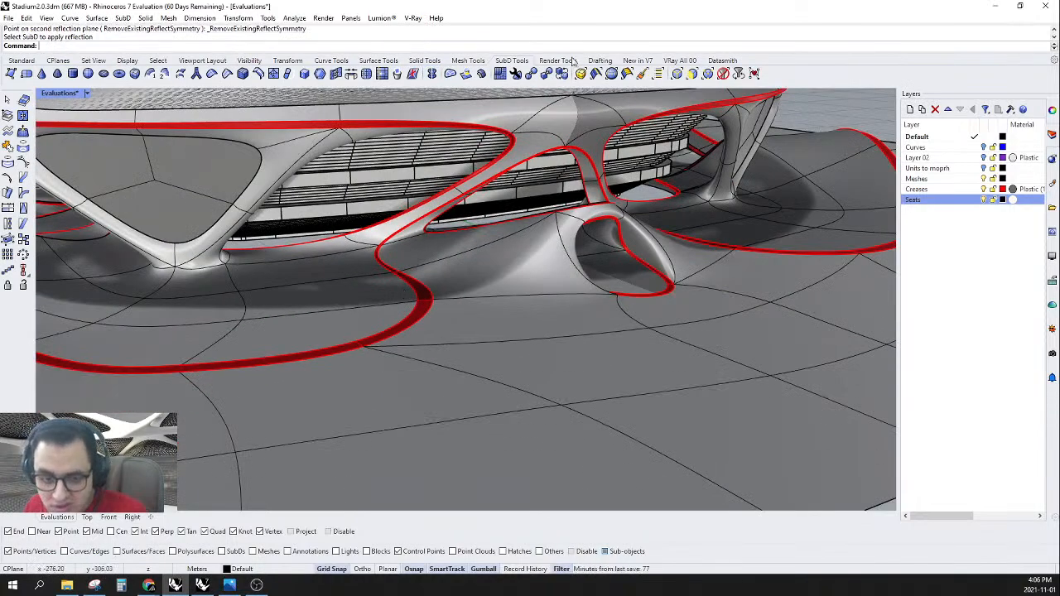
{"action": "left_click", "coordinate": [431, 74]}
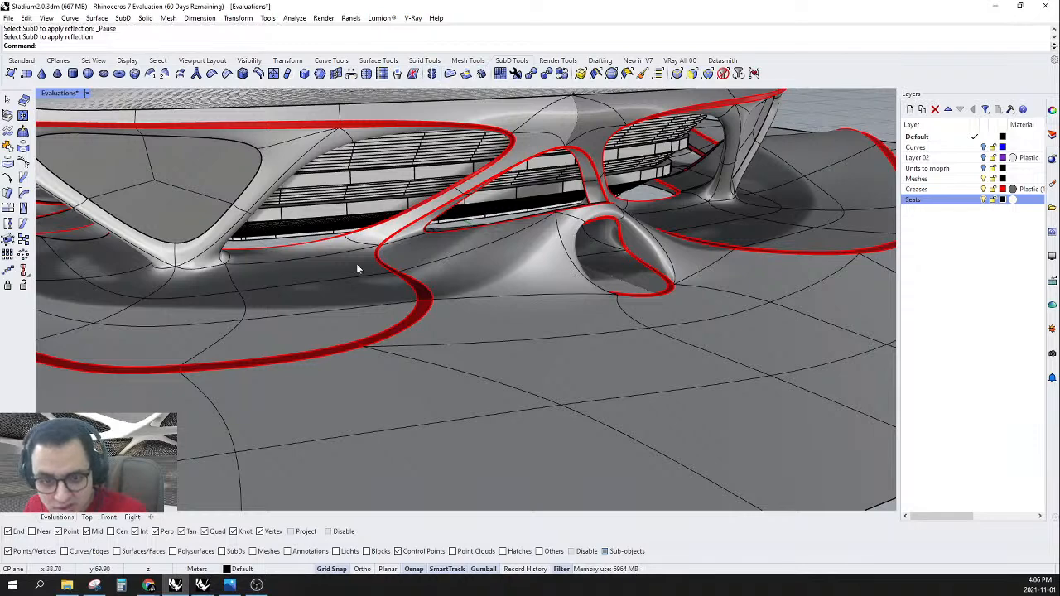
{"action": "right_click", "coordinate": [431, 74]}
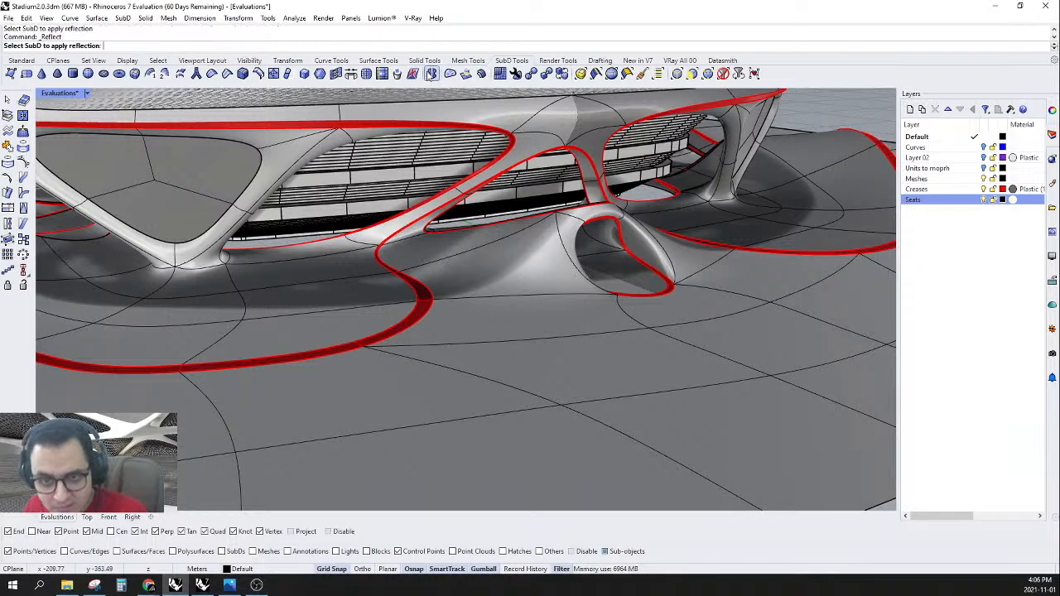
{"action": "left_click", "coordinate": [327, 303]}
{"action": "left_click", "coordinate": [431, 74]}
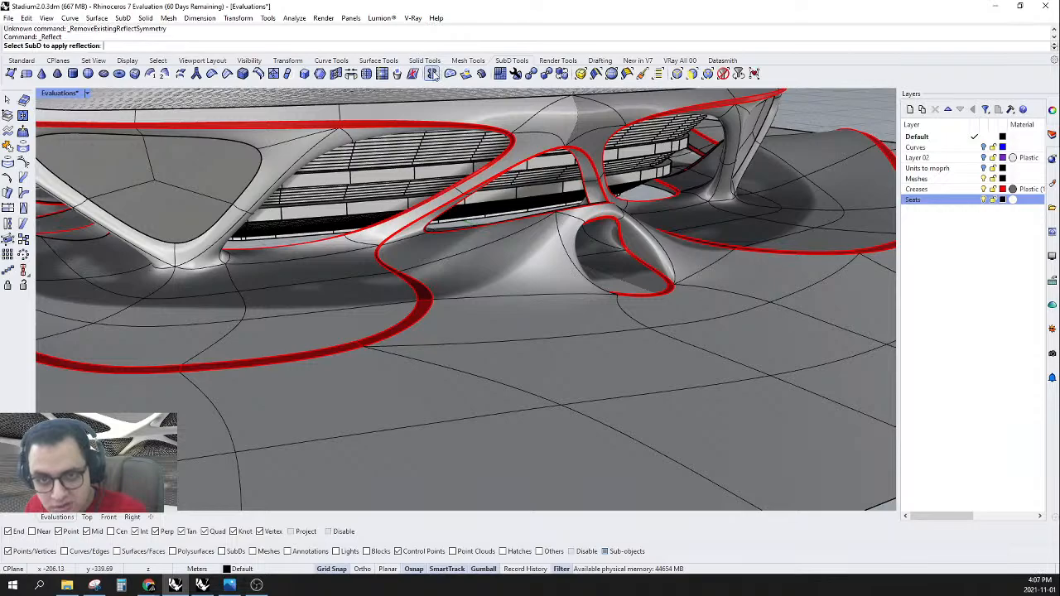
{"action": "left_click", "coordinate": [370, 286]}
- Inspect the whole stadium from above, including the small crease arch and the crease strips around the base
{"action": "scroll", "coordinate": [369, 287], "scroll_direction": "down", "scroll_amount": 5}
{"action": "right_click_drag", "start_coordinate": [646, 277], "coordinate": [383, 296]}
{"action": "scroll", "coordinate": [383, 296], "scroll_direction": "down", "scroll_amount": 4}
{"action": "right_click_drag", "start_coordinate": [571, 282], "coordinate": [639, 335]}
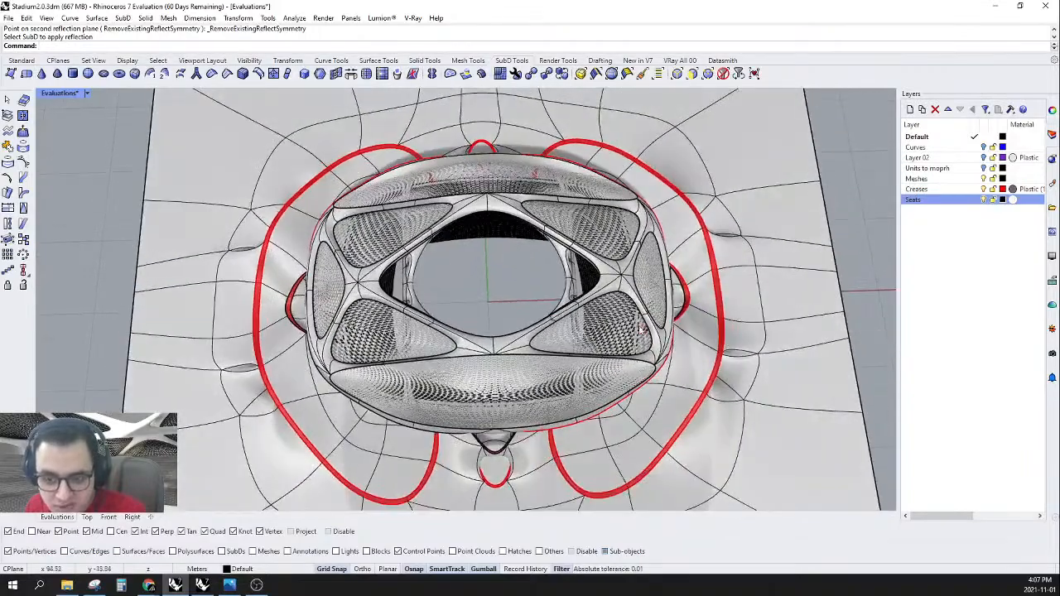
{"action": "scroll", "coordinate": [654, 360], "scroll_direction": "down", "scroll_amount": 4}
{"action": "right_click_drag", "start_coordinate": [662, 373], "coordinate": [669, 373]}
{"action": "scroll", "coordinate": [555, 233], "scroll_direction": "up", "scroll_amount": 10}
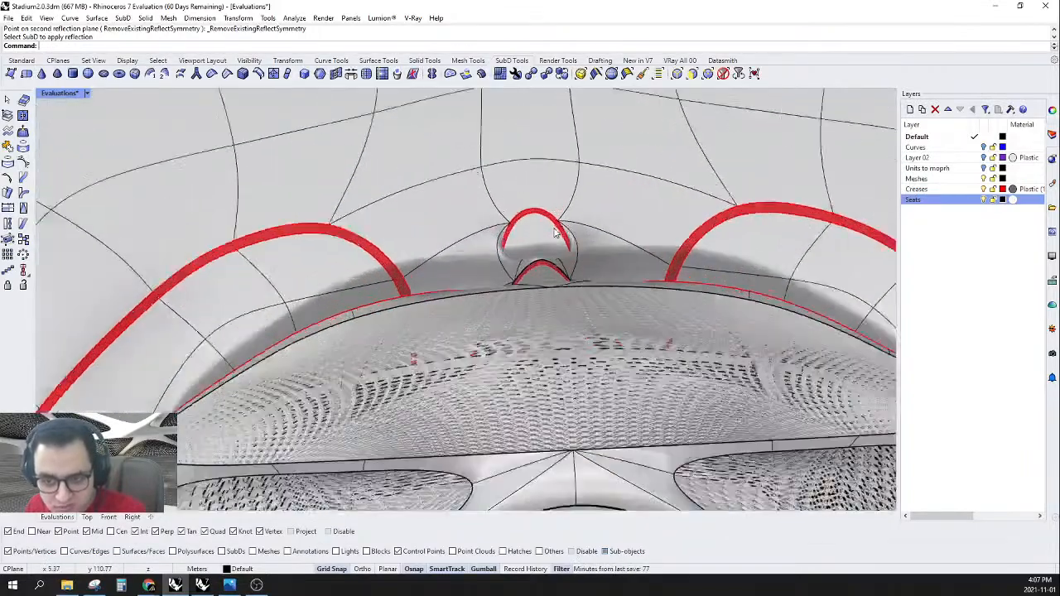
{"action": "scroll", "coordinate": [554, 232], "scroll_direction": "down", "scroll_amount": 10}
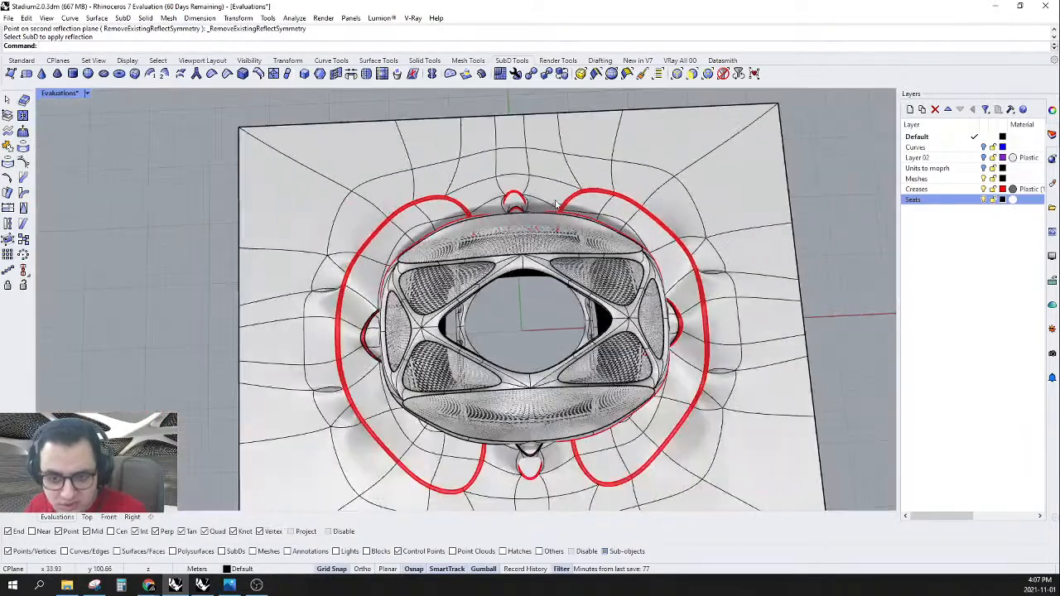
{"action": "right_click_drag", "start_coordinate": [556, 204], "coordinate": [636, 114]}
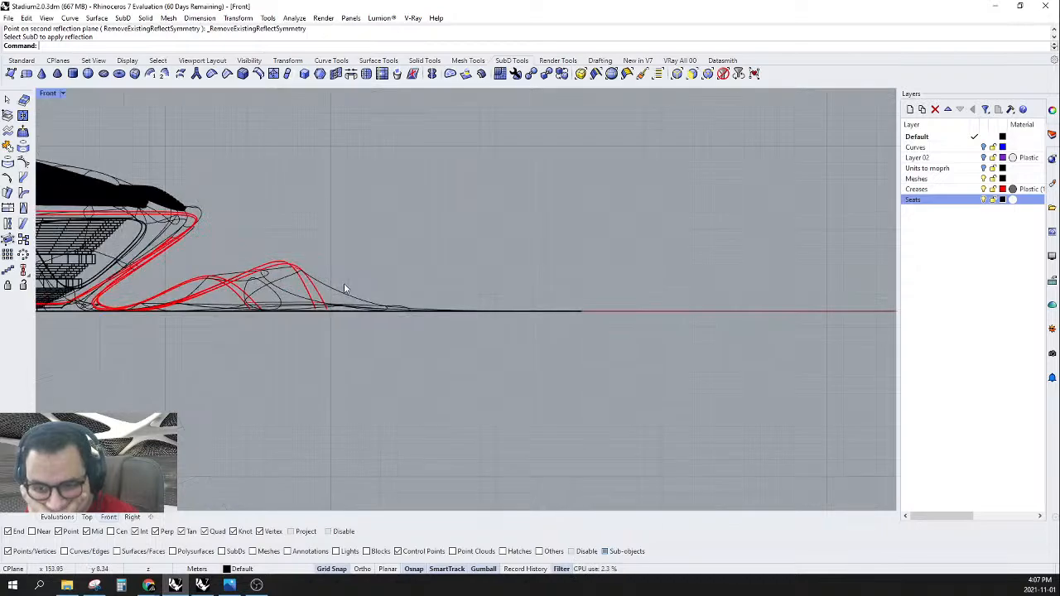
- Turn off the Meshes layer to hide the roof panels and check the ground line in the Front view
{"action": "scroll", "coordinate": [649, 313], "scroll_direction": "down", "scroll_amount": 8}
{"action": "right_click_drag", "start_coordinate": [398, 291], "coordinate": [588, 303]}
{"action": "scroll", "coordinate": [387, 284], "scroll_direction": "up", "scroll_amount": 17}
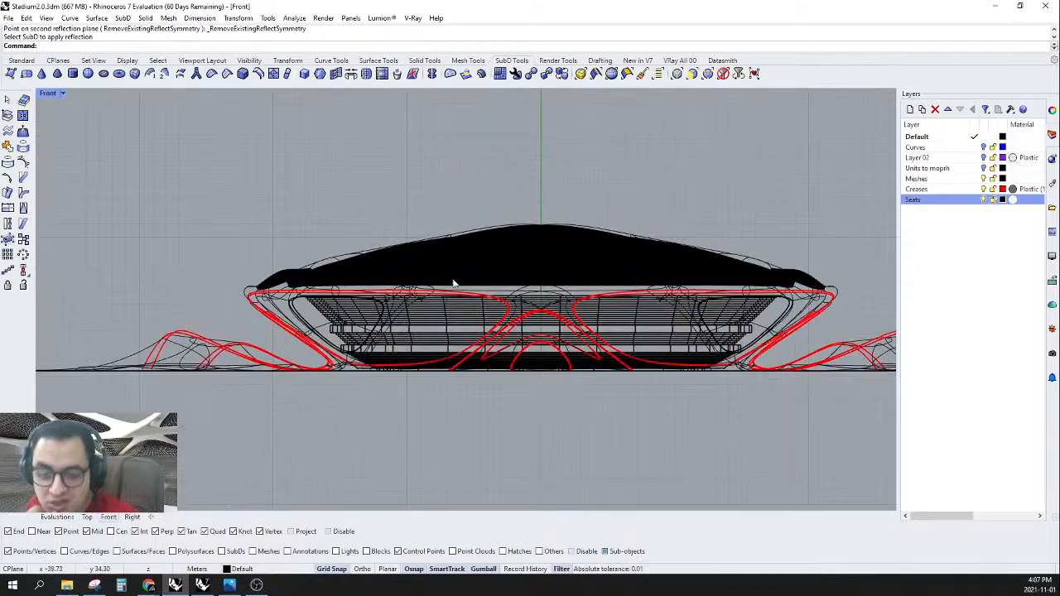
{"action": "scroll", "coordinate": [461, 192], "scroll_direction": "down", "scroll_amount": 9}
{"action": "right_click_drag", "start_coordinate": [644, 191], "coordinate": [552, 186]}
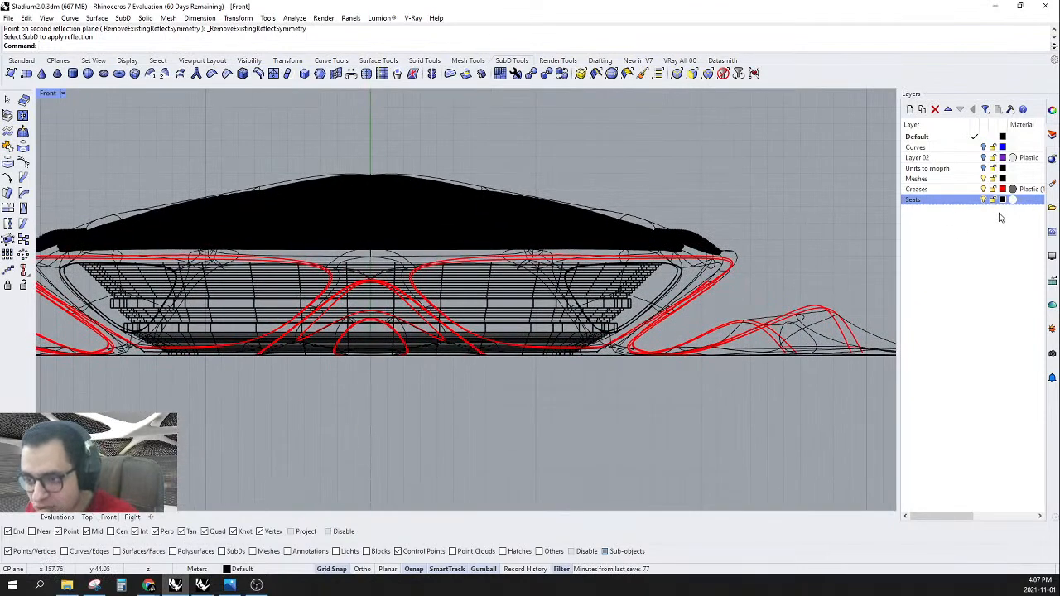
{"action": "left_click", "coordinate": [982, 179]}
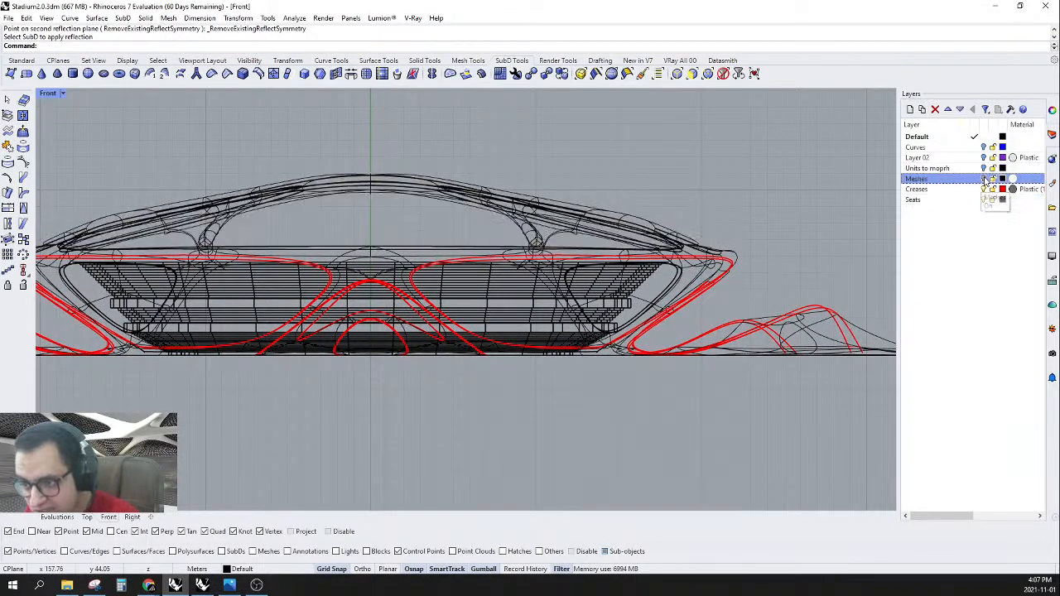
{"action": "scroll", "coordinate": [586, 241], "scroll_direction": "down", "scroll_amount": 8}
{"action": "right_click_drag", "start_coordinate": [597, 283], "coordinate": [532, 295]}
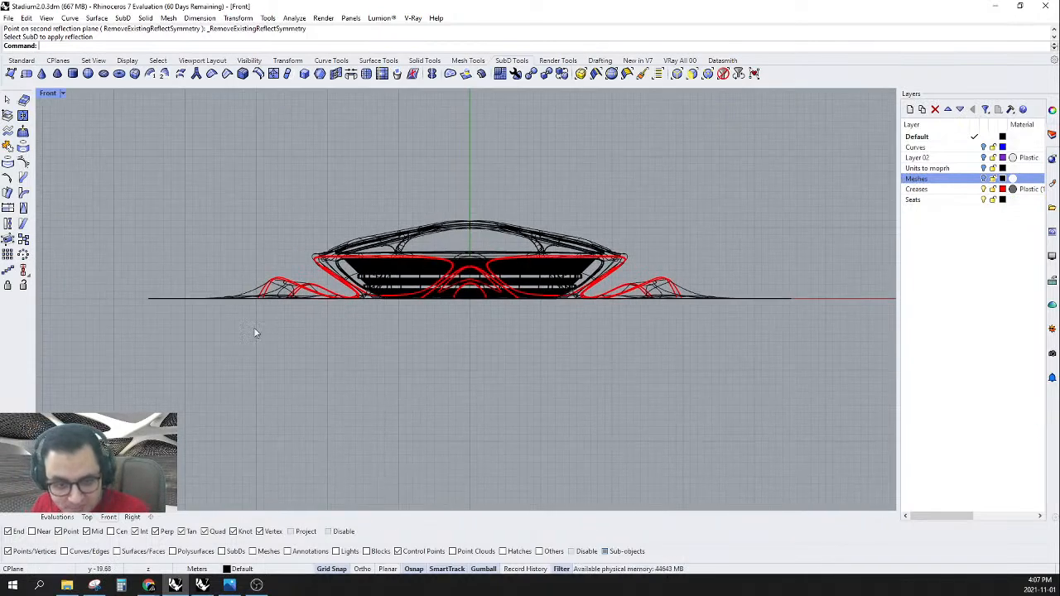
{"action": "scroll", "coordinate": [130, 331], "scroll_direction": "up", "scroll_amount": 6}
{"action": "scroll", "coordinate": [421, 226], "scroll_direction": "up", "scroll_amount": 8}
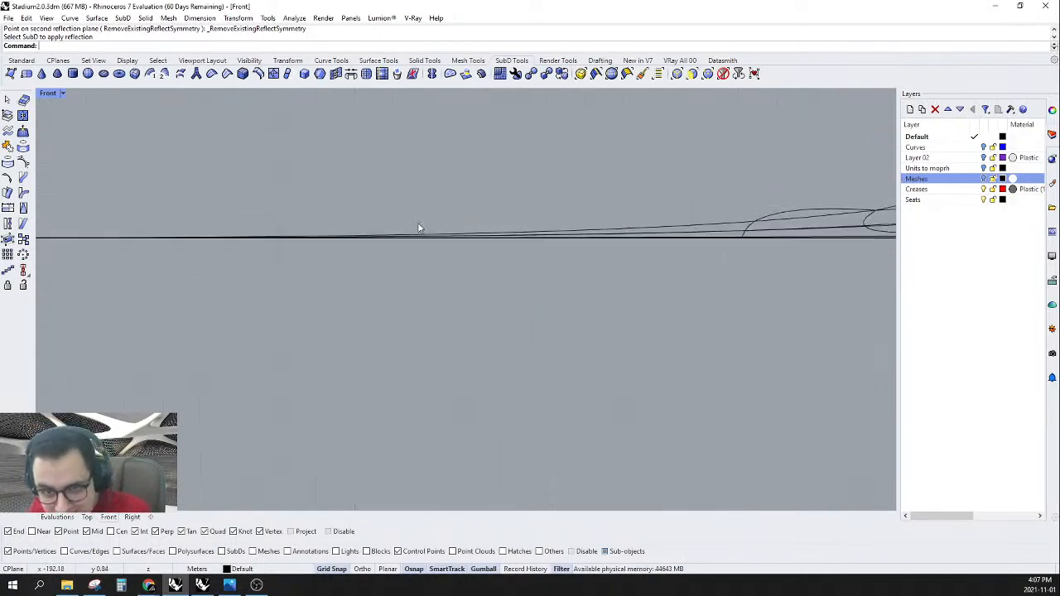
- Limit the selection filter to SubD vertices and switch all SubDs to flat display
{"action": "left_click", "coordinate": [707, 74]}
{"action": "scroll", "coordinate": [479, 248], "scroll_direction": "down", "scroll_amount": 12}
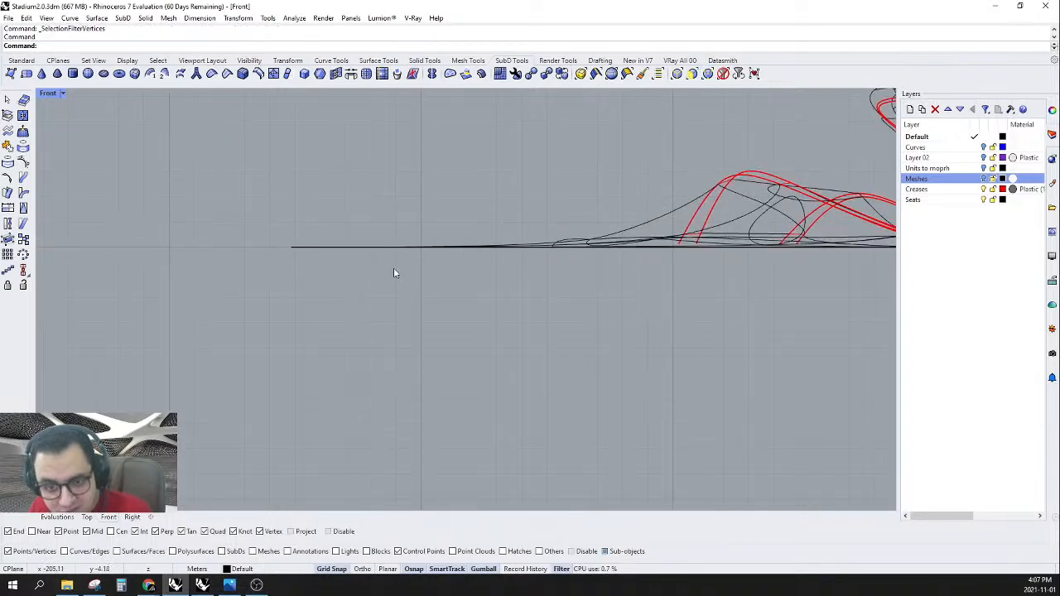
{"action": "left_click_drag", "start_coordinate": [211, 295], "coordinate": [608, 274]}
{"action": "key", "text": "Tab"}
{"action": "scroll", "coordinate": [500, 256], "scroll_direction": "down", "scroll_amount": 5}
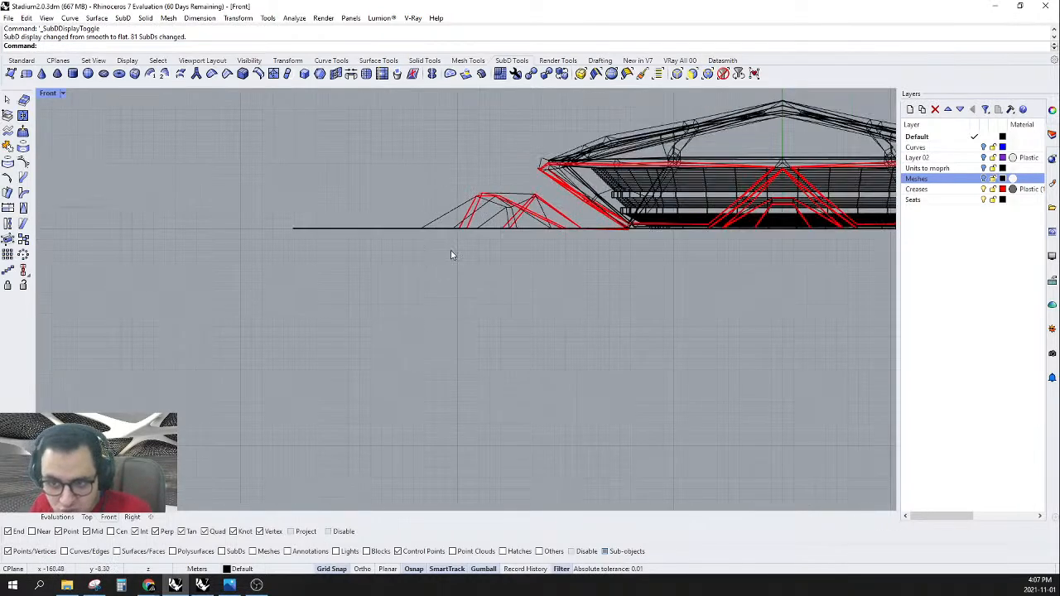
{"action": "left_click_drag", "start_coordinate": [192, 235], "coordinate": [482, 279]}
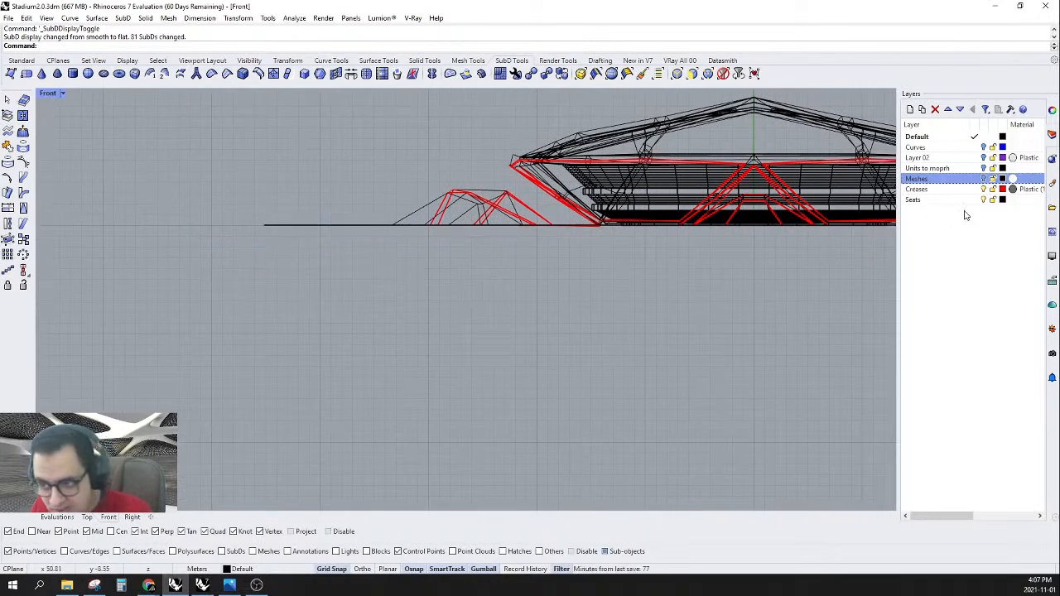
- Turn off the Seats layer and select all SubD vertices along the ground line across the full width of the base
{"action": "left_click", "coordinate": [984, 200]}
{"action": "right_click_drag", "start_coordinate": [622, 260], "coordinate": [503, 263]}
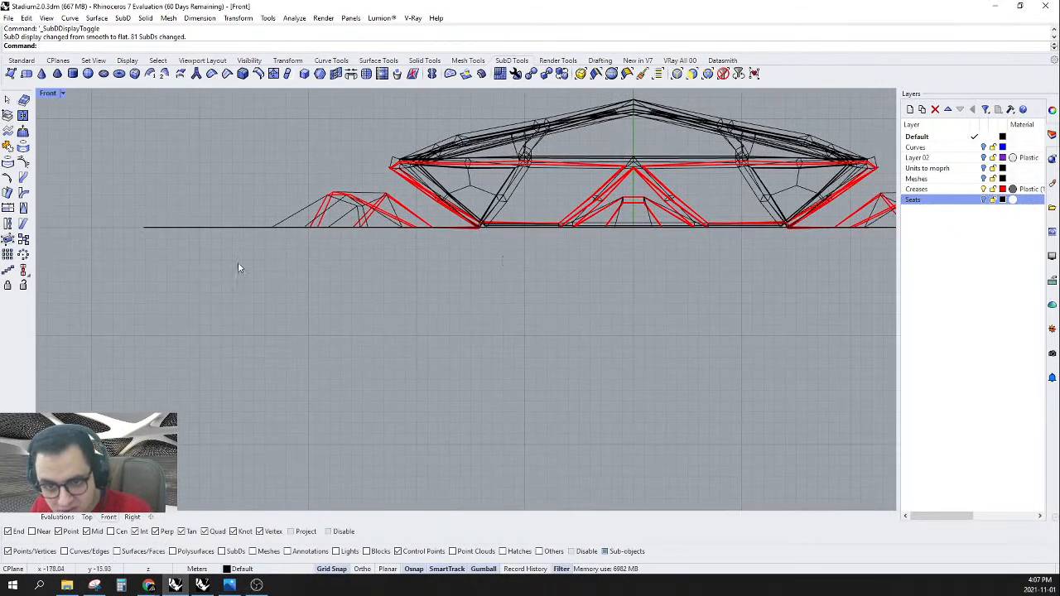
{"action": "left_click_drag", "start_coordinate": [74, 263], "coordinate": [841, 232]}
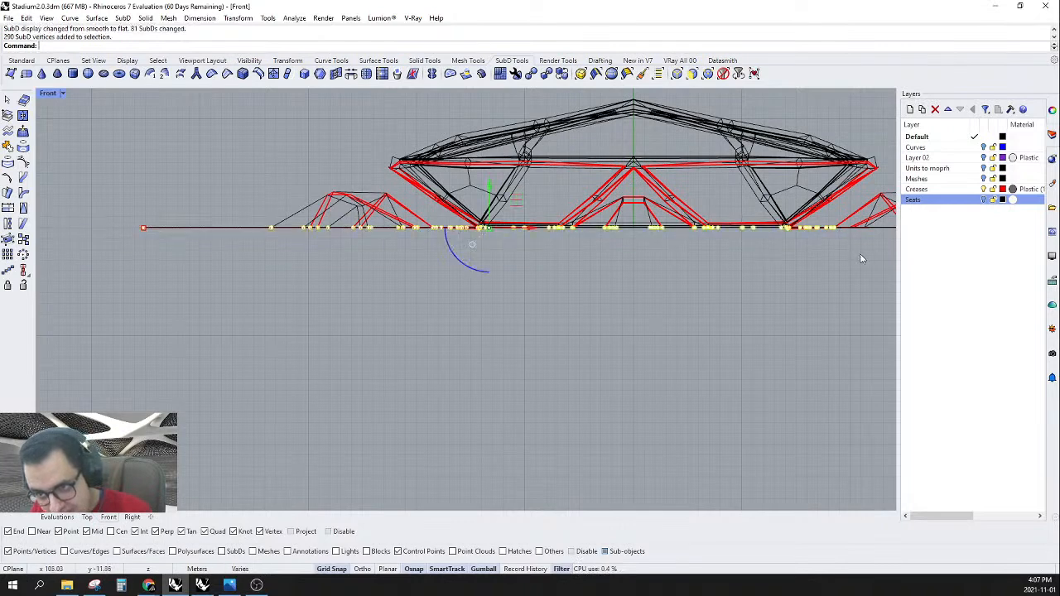
{"action": "right_click_drag", "start_coordinate": [861, 253], "coordinate": [523, 263]}
{"action": "left_click_drag", "start_coordinate": [484, 257], "coordinate": [810, 238]}
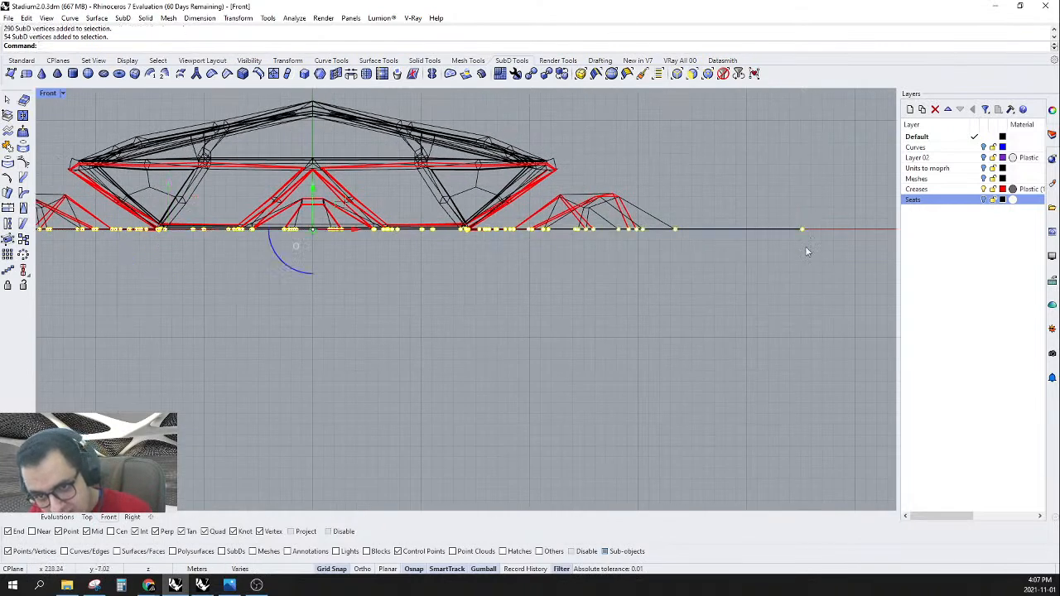
- Examine the selected ground-level vertices along the full baseline, including the column feet and the base's outer edge
{"action": "right_click_drag", "start_coordinate": [809, 238], "coordinate": [686, 240]}
{"action": "scroll", "coordinate": [779, 207], "scroll_direction": "down", "scroll_amount": 2}
{"action": "scroll", "coordinate": [706, 245], "scroll_direction": "up", "scroll_amount": 6}
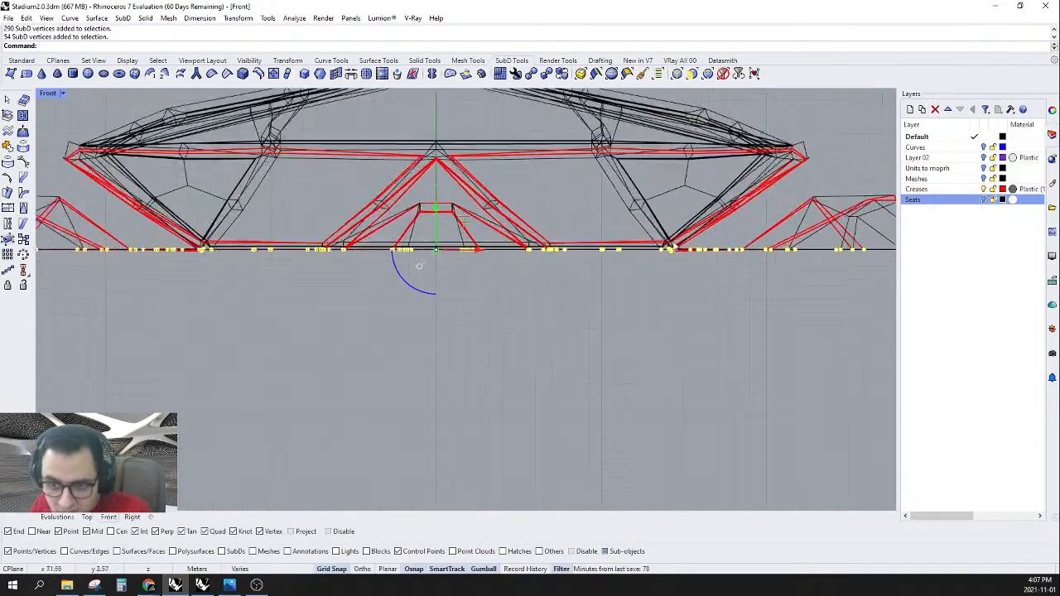
{"action": "scroll", "coordinate": [706, 243], "scroll_direction": "down", "scroll_amount": 8}
{"action": "scroll", "coordinate": [528, 244], "scroll_direction": "up", "scroll_amount": 8}
{"action": "right_click_drag", "start_coordinate": [528, 244], "coordinate": [684, 232]}
{"action": "scroll", "coordinate": [683, 233], "scroll_direction": "down", "scroll_amount": 2}
{"action": "right_click_drag", "start_coordinate": [367, 269], "coordinate": [772, 270]}
{"action": "right_click_drag", "start_coordinate": [447, 277], "coordinate": [574, 280]}
{"action": "scroll", "coordinate": [440, 251], "scroll_direction": "up", "scroll_amount": 12}
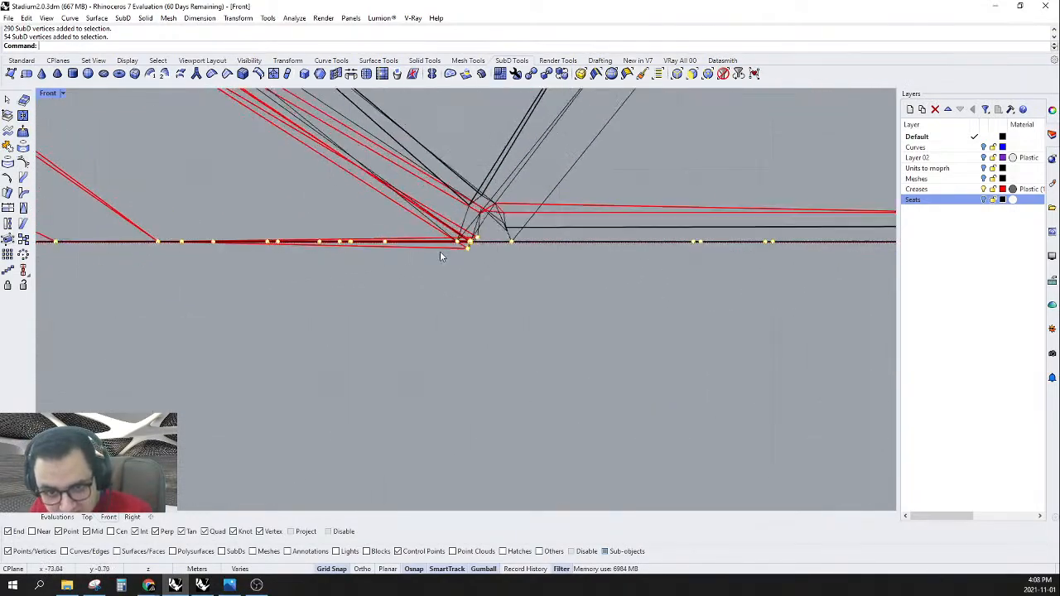
{"action": "scroll", "coordinate": [273, 259], "scroll_direction": "down", "scroll_amount": 9}
{"action": "scroll", "coordinate": [266, 264], "scroll_direction": "down", "scroll_amount": 8}
{"action": "scroll", "coordinate": [352, 289], "scroll_direction": "down", "scroll_amount": 15}
{"action": "right_click_drag", "start_coordinate": [662, 265], "coordinate": [515, 254]}
{"action": "scroll", "coordinate": [451, 251], "scroll_direction": "up", "scroll_amount": 9}
{"action": "scroll", "coordinate": [551, 306], "scroll_direction": "up", "scroll_amount": 5}
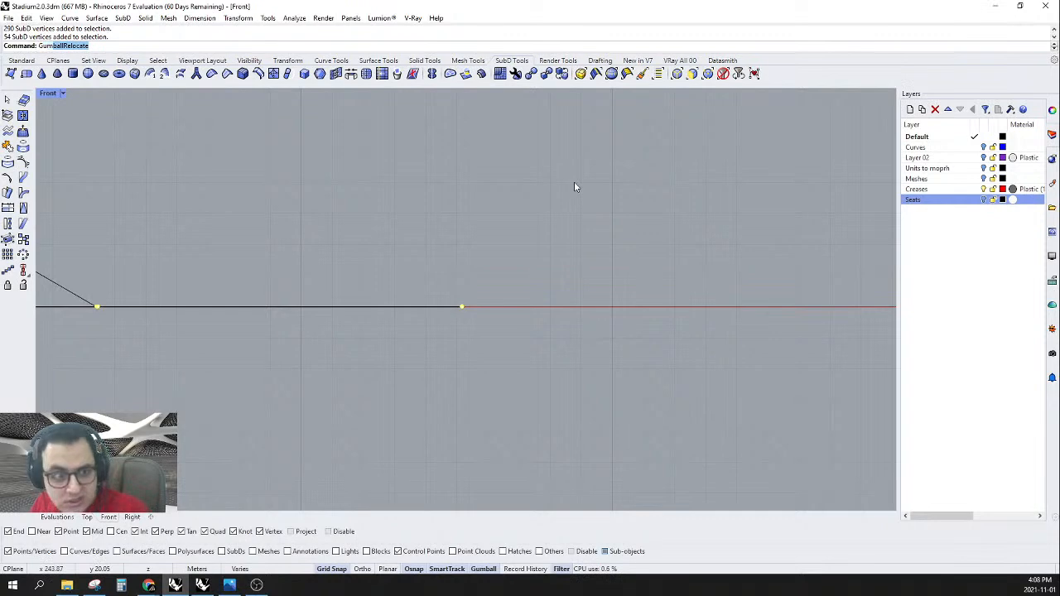
- Relocate the gumball onto the ground line beyond the base's edge and flatten the selected vertices with a vertical scale of 0
{"action": "key", "text": "Return"}
{"action": "left_click", "coordinate": [607, 305]}
{"action": "left_click", "coordinate": [621, 239]}
{"action": "left_click", "coordinate": [573, 209]}
{"action": "scroll", "coordinate": [570, 205], "scroll_direction": "down", "scroll_amount": 10}
{"action": "left_click", "coordinate": [642, 334]}
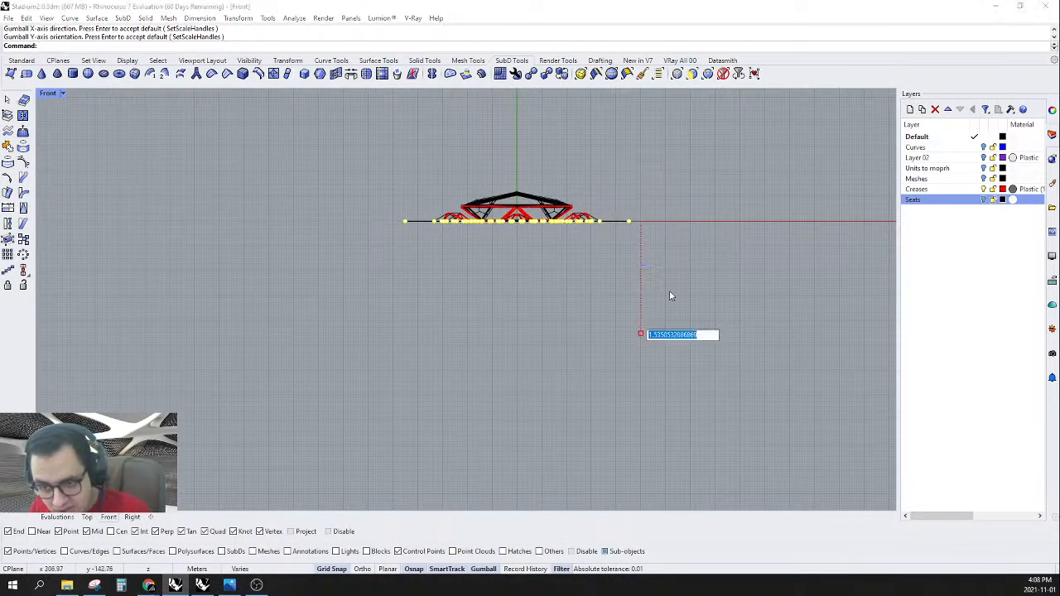
{"action": "type", "text": "0"}
{"action": "key", "text": "Return"}
{"action": "scroll", "coordinate": [583, 172], "scroll_direction": "up", "scroll_amount": 8}
{"action": "left_click", "coordinate": [343, 343]}
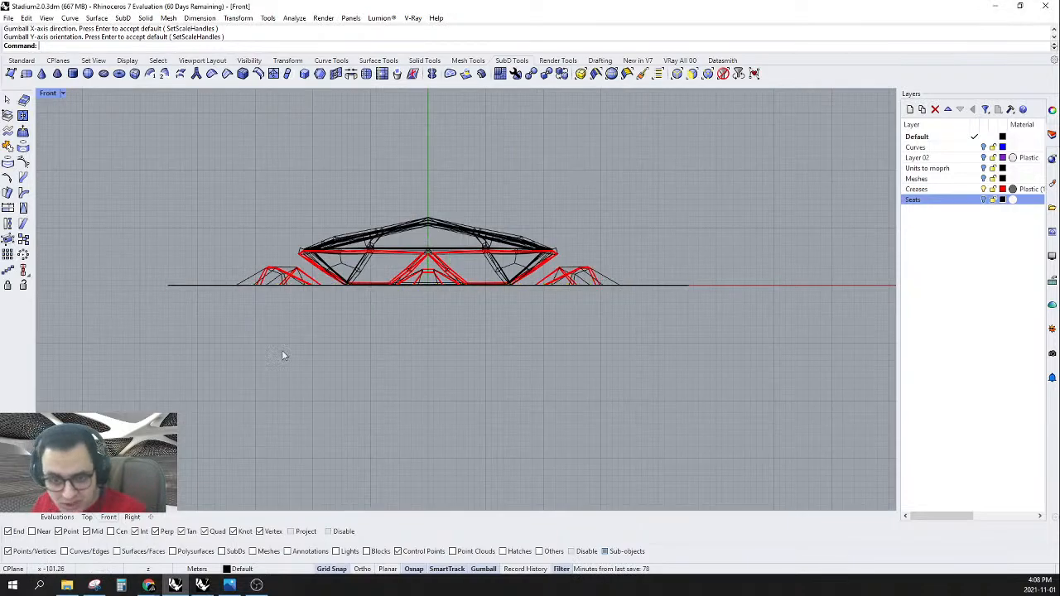
- Set the Evaluations view to Rendered display and return the SubDs to smooth display
{"action": "left_click", "coordinate": [60, 518]}
{"action": "right_click_drag", "start_coordinate": [358, 395], "coordinate": [275, 257]}
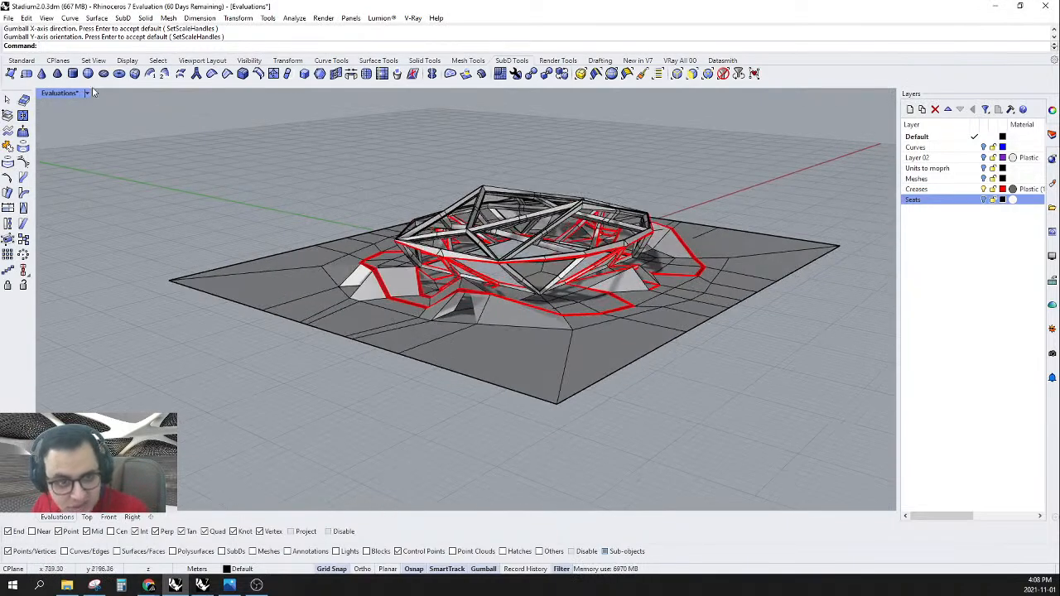
{"action": "left_click", "coordinate": [87, 93]}
{"action": "left_click", "coordinate": [86, 158]}
{"action": "key", "text": "Tab"}
{"action": "right_click_drag", "start_coordinate": [553, 250], "coordinate": [529, 207]}
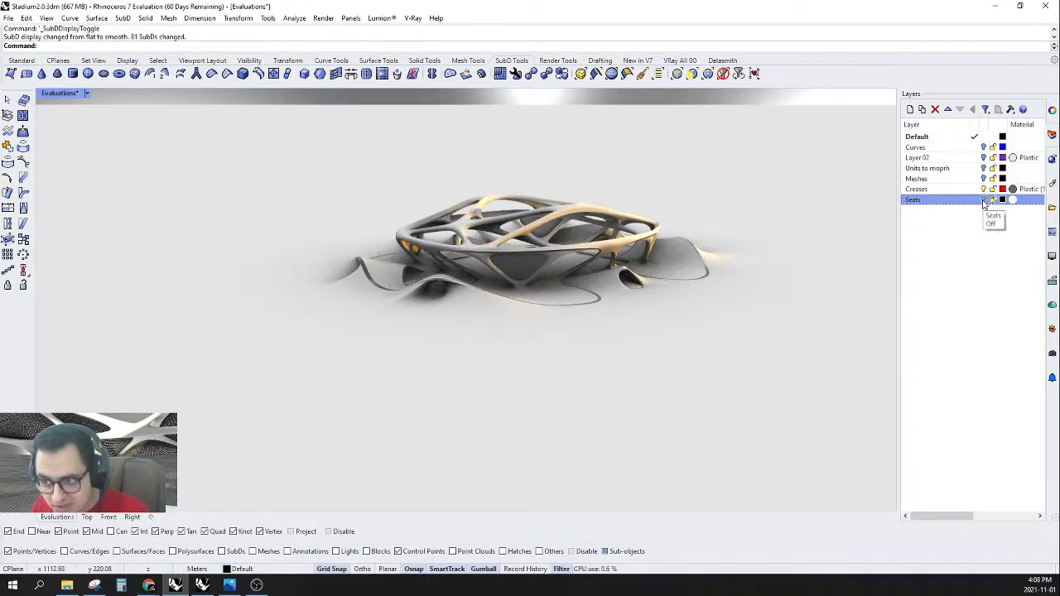
- Turn on the Seats and Meshes layers and frame the complete stadium in the view using Zoom Extents
{"action": "left_click", "coordinate": [984, 200]}
{"action": "left_click", "coordinate": [984, 179]}
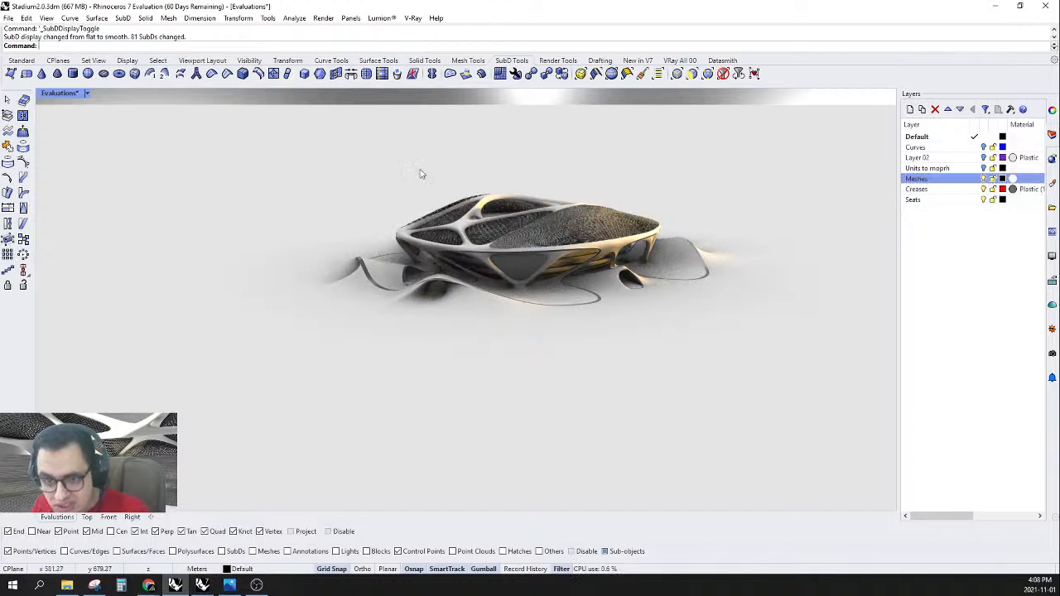
{"action": "left_click", "coordinate": [24, 63]}
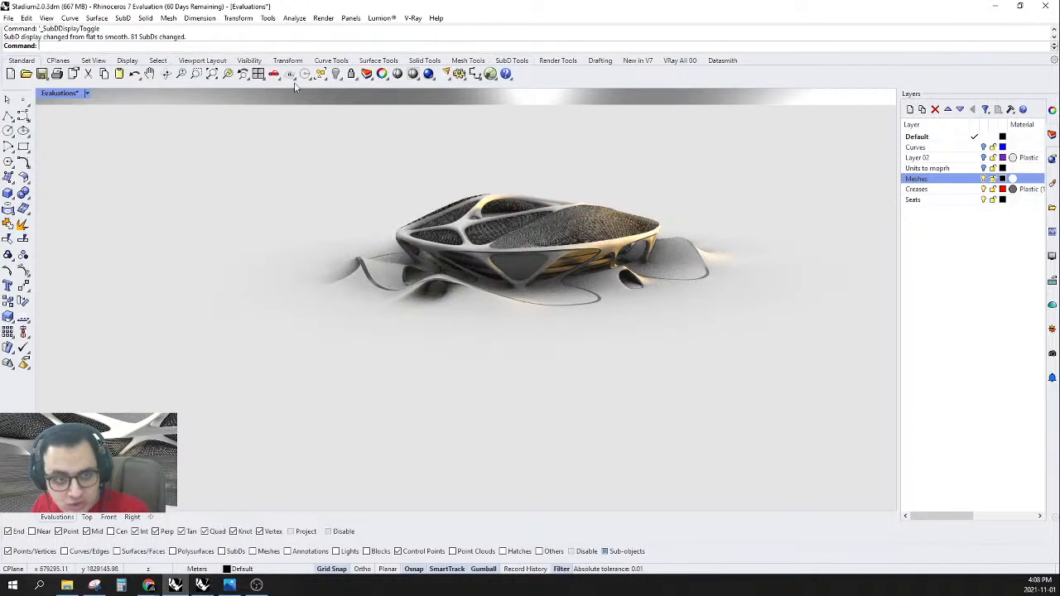
{"action": "left_click", "coordinate": [212, 73]}
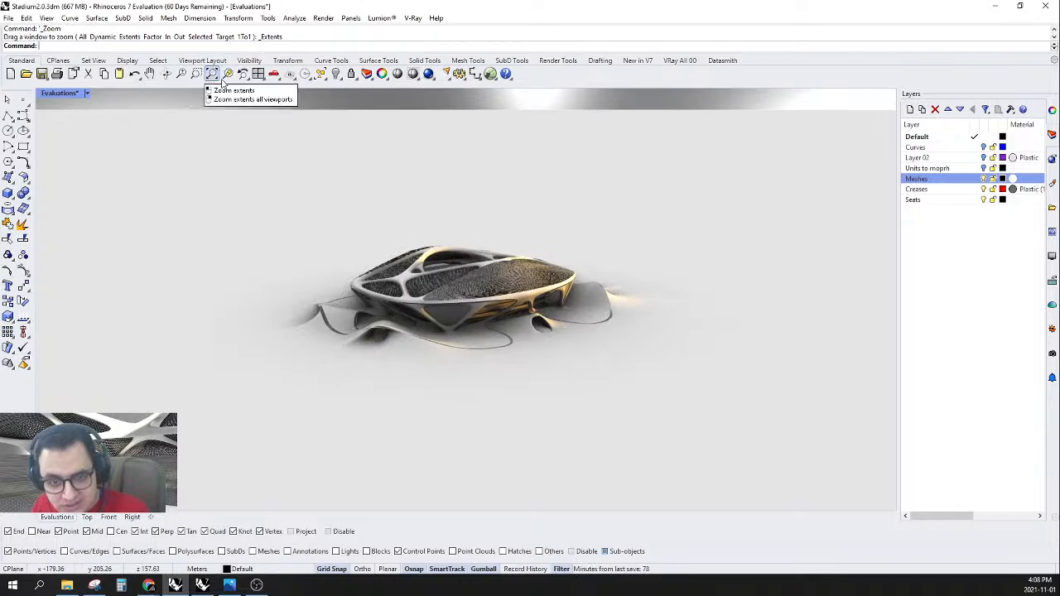
{"action": "scroll", "coordinate": [481, 322], "scroll_direction": "up", "scroll_amount": 2}
{"action": "scroll", "coordinate": [481, 326], "scroll_direction": "up", "scroll_amount": 1}
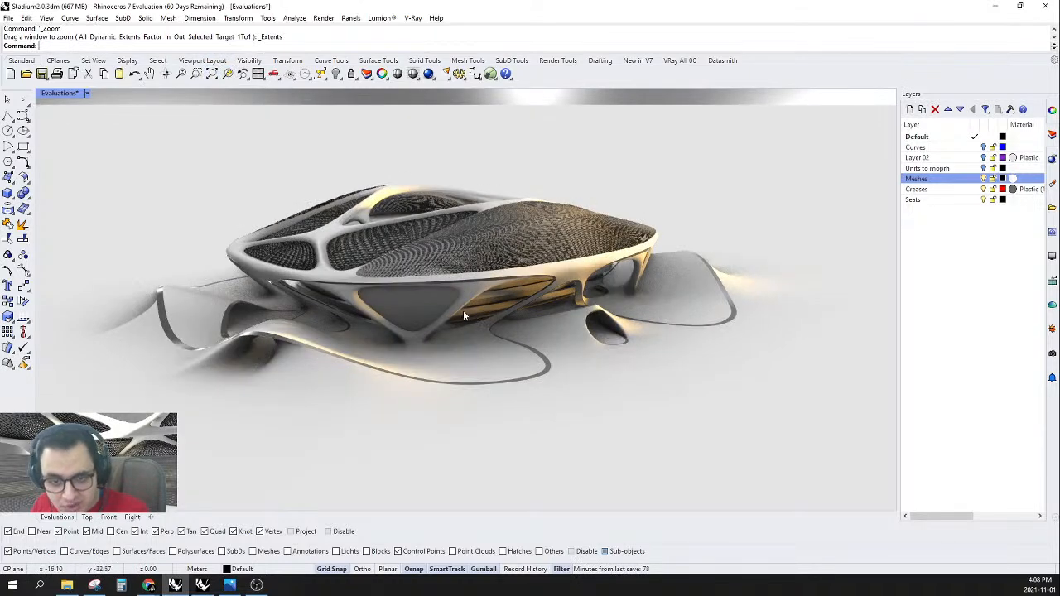
{"action": "right_click_drag", "start_coordinate": [409, 291], "coordinate": [550, 270]}
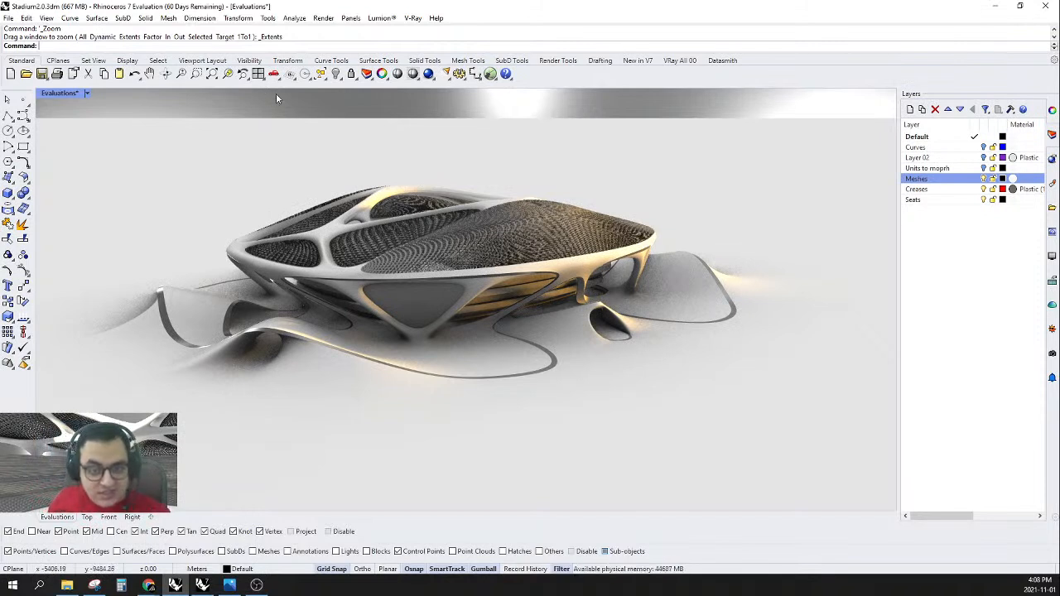
- Start the Turntable command to rotate the view around the rendered stadium and move its speed dialog clear of the model
{"action": "type", "text": "trun"}
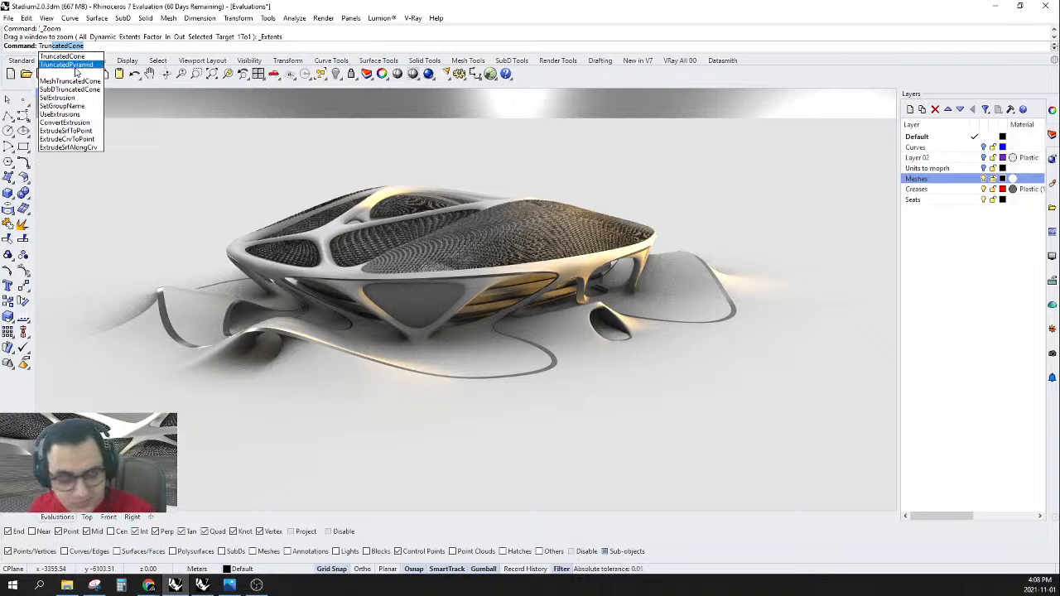
{"action": "key", "text": "BackSpace"}
{"action": "key", "text": "BackSpace"}
{"action": "key", "text": "BackSpace"}
{"action": "key", "text": "BackSpace"}
{"action": "type", "text": "urn"}
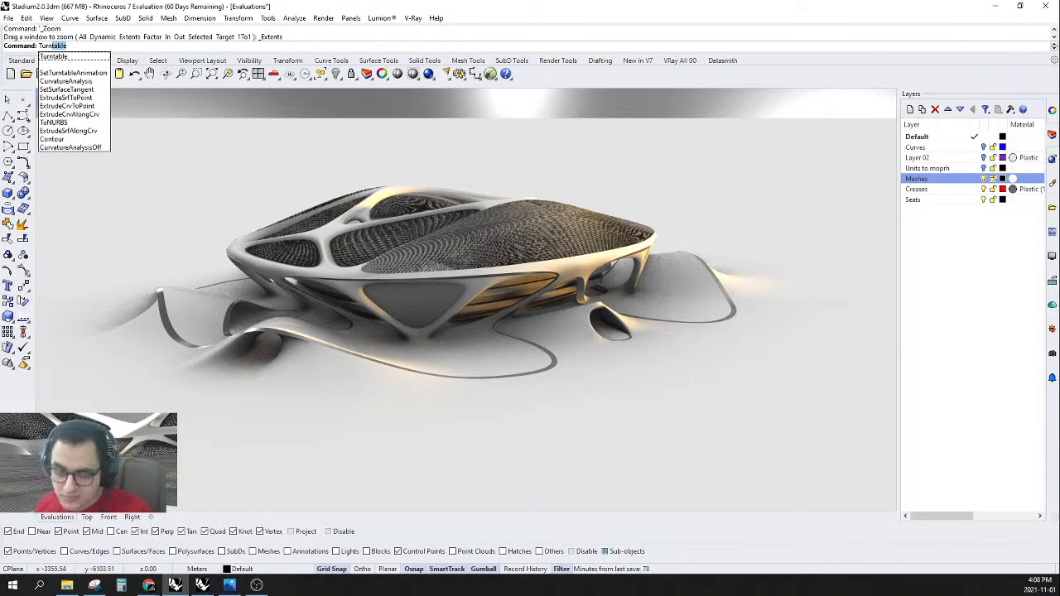
{"action": "key", "text": "Return"}
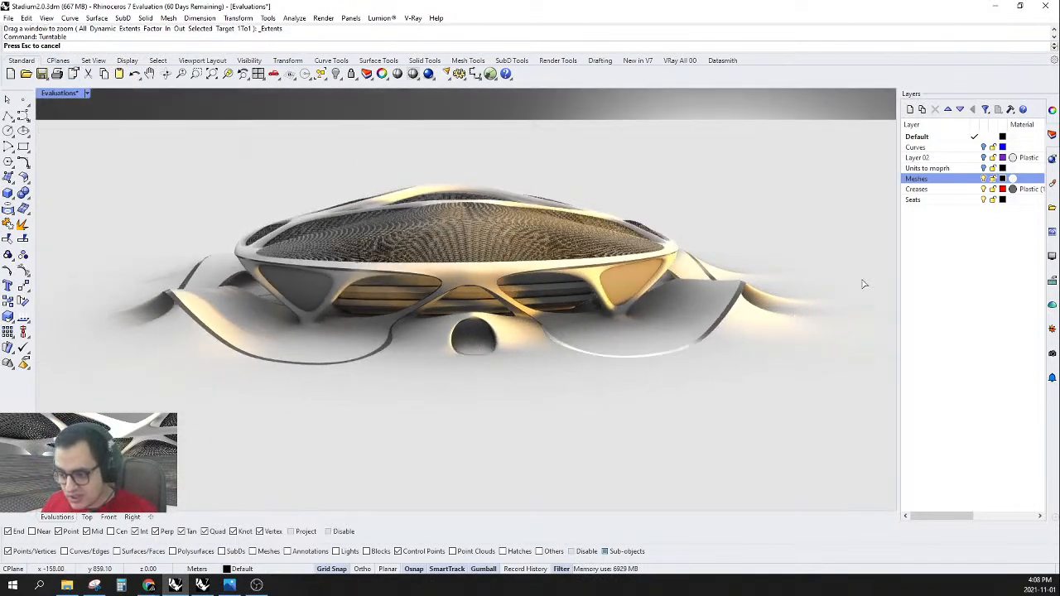
{"action": "left_click_drag", "start_coordinate": [638, 364], "coordinate": [993, 366]}
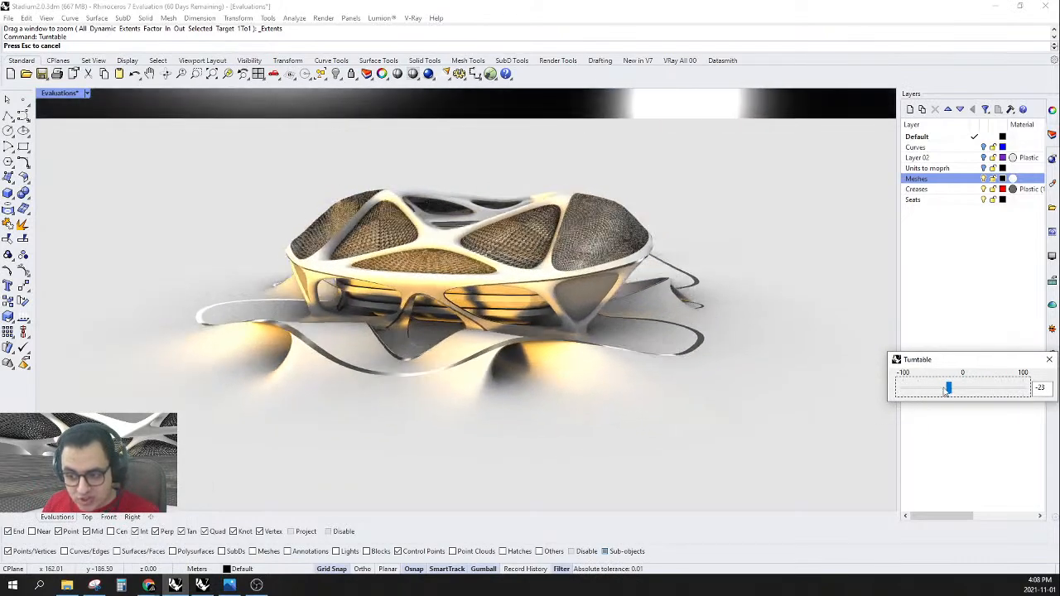
- Adjust the turntable's rotation speed to -22 to view the rendered stadium from all sides, and end the turntable
{"action": "left_click_drag", "start_coordinate": [949, 393], "coordinate": [951, 393]}
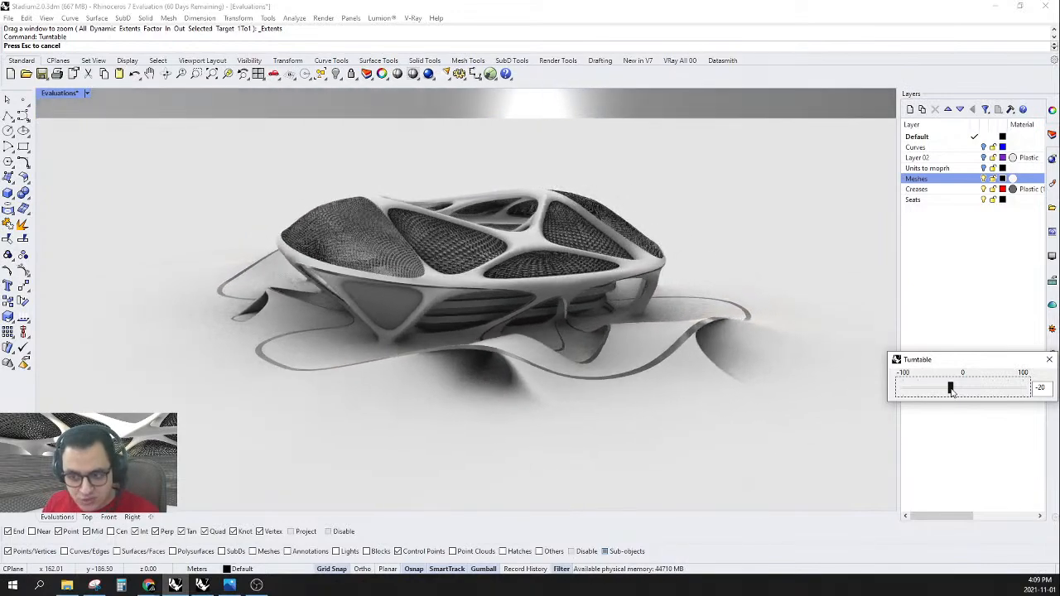
{"action": "left_click_drag", "start_coordinate": [950, 394], "coordinate": [952, 393]}
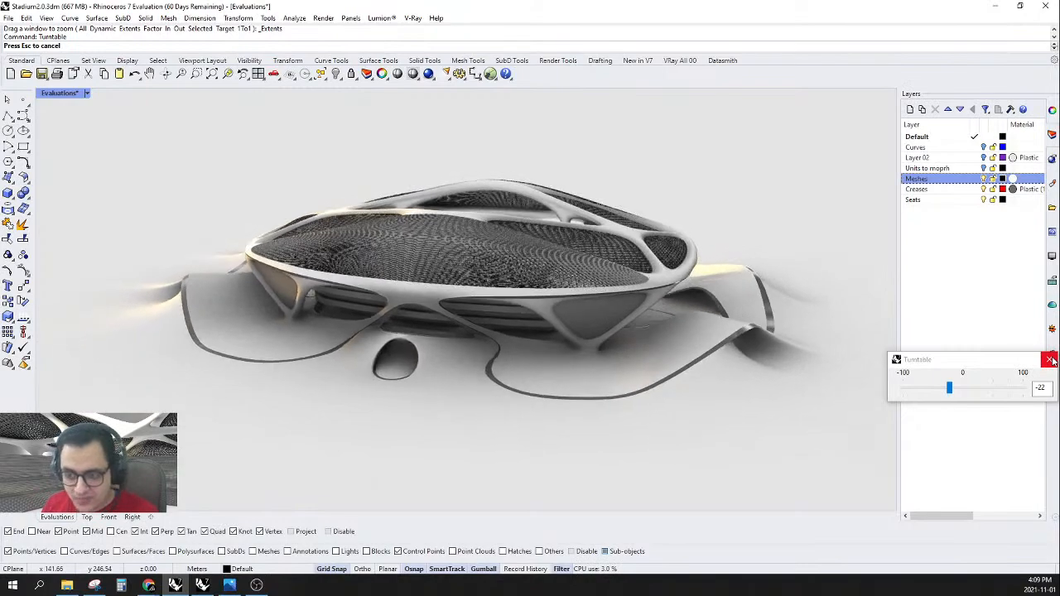
{"action": "left_click", "coordinate": [1050, 359]}
- Save the stadium file with the rendered model shown from a new perspective angle
{"action": "right_click_drag", "start_coordinate": [447, 402], "coordinate": [613, 383]}
{"action": "key", "text": "ctrl+s"}
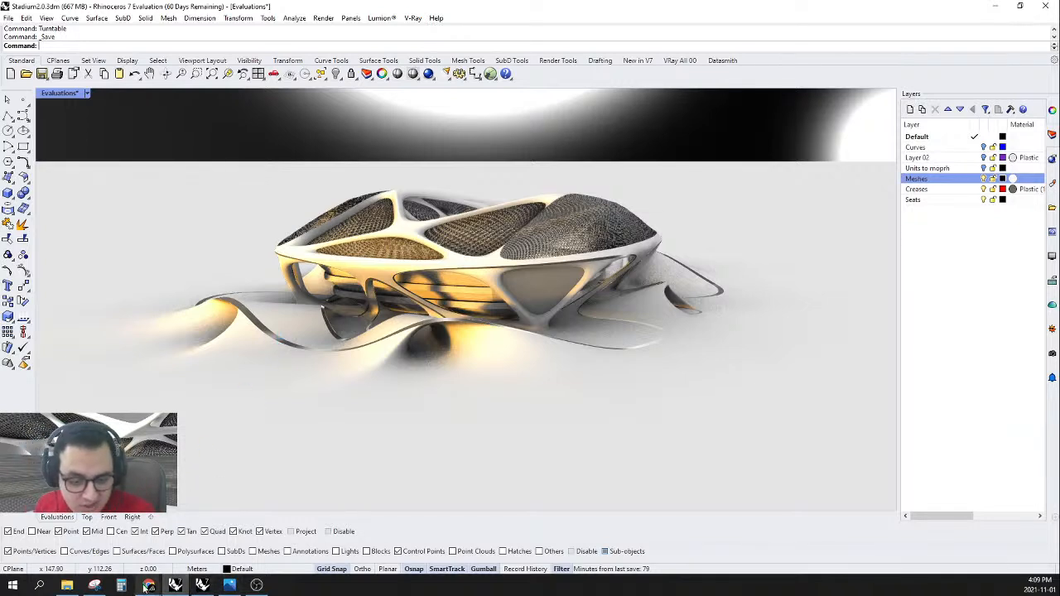
{"action": "mouse_move", "coordinate": [149, 585]}
{"action": "left_click", "coordinate": [133, 515]}
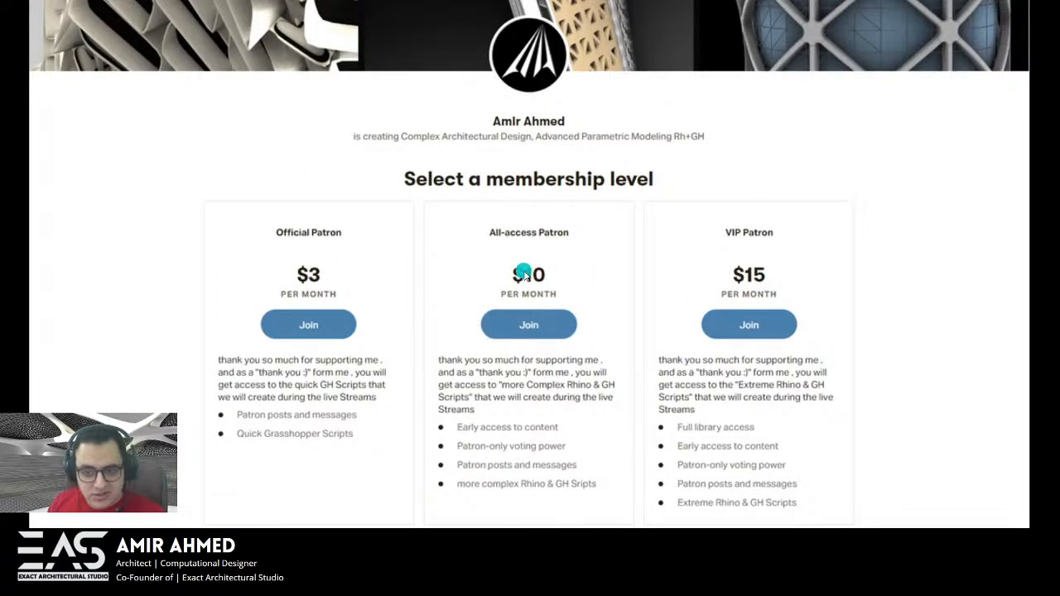
{"action": "left_click", "coordinate": [617, 237]}
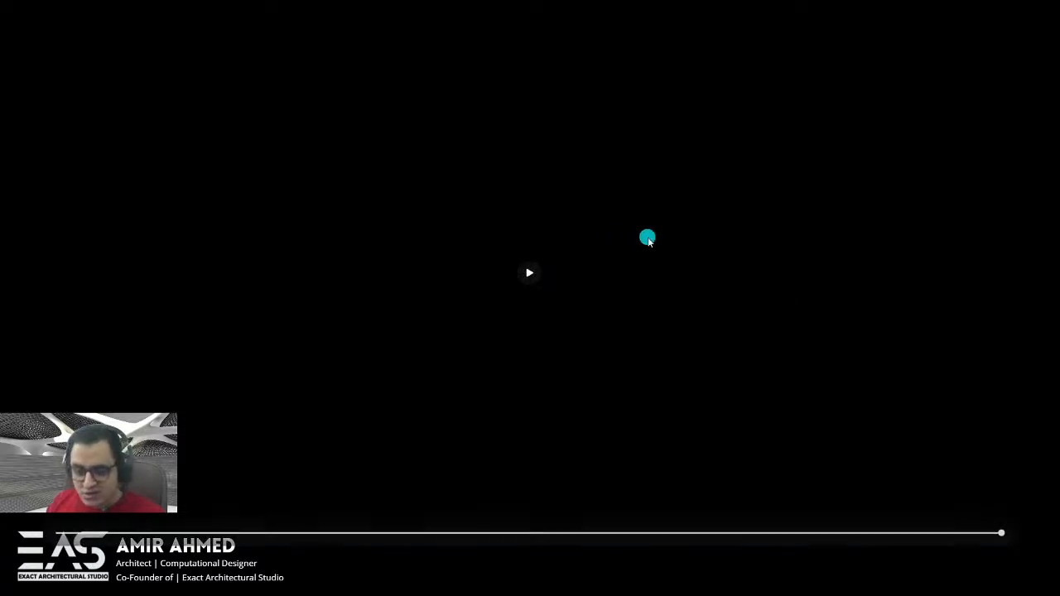
{"action": "left_click", "coordinate": [649, 236]}
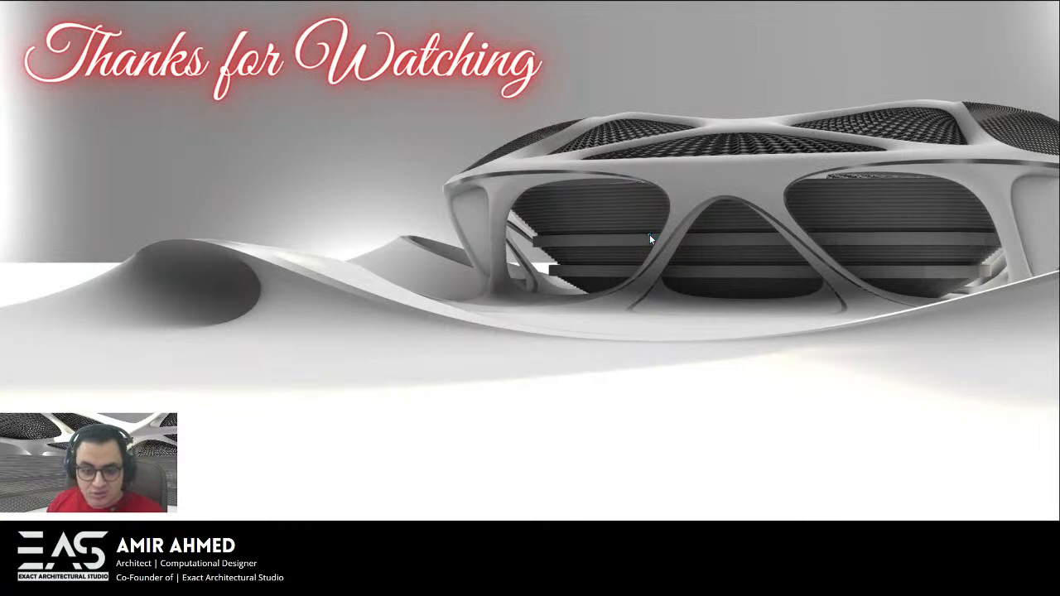